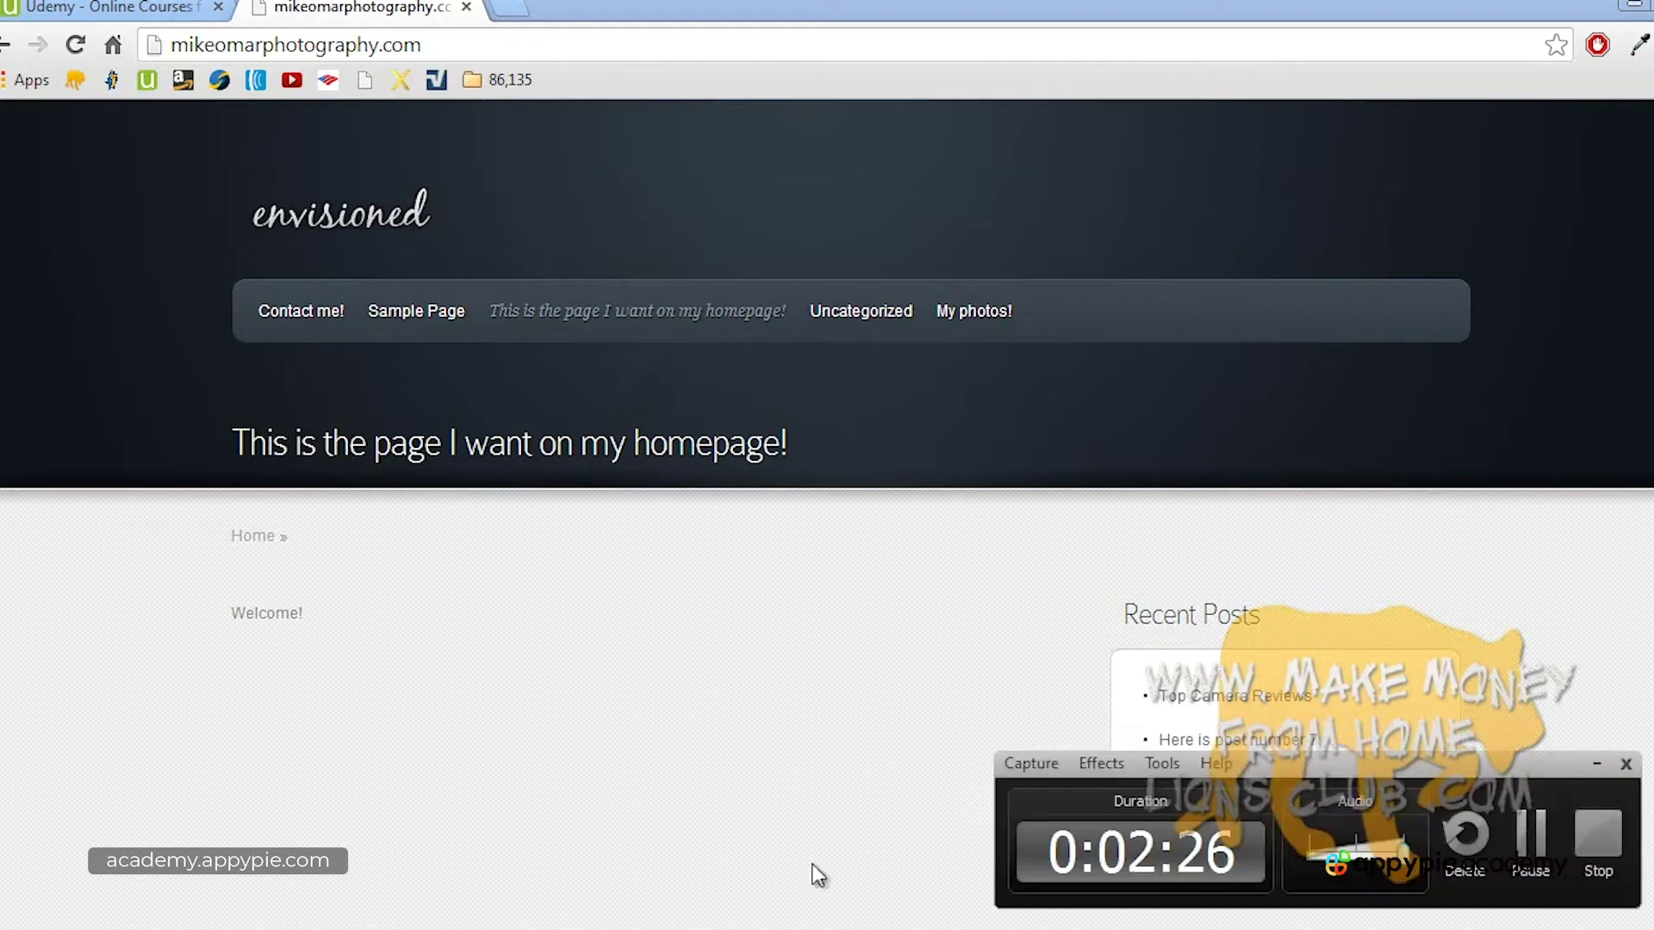
Step: Go to the site's /wp-admin address and log in to reach the Dashboard
left_click(1591, 848)
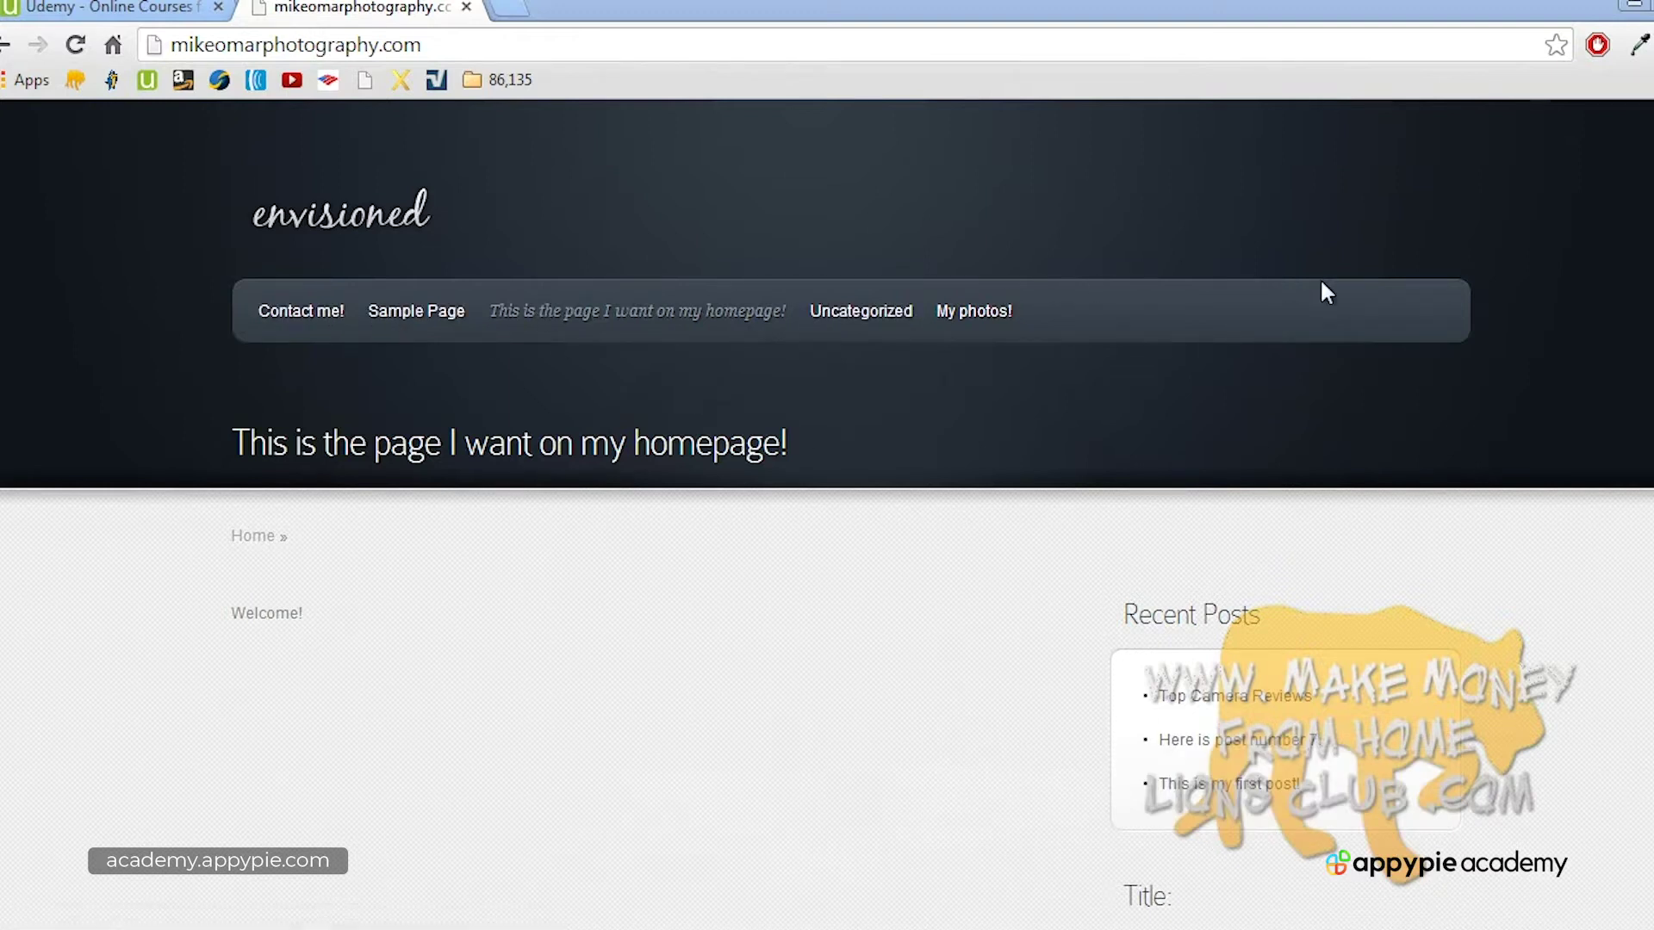
scroll(827, 516, "down", 7)
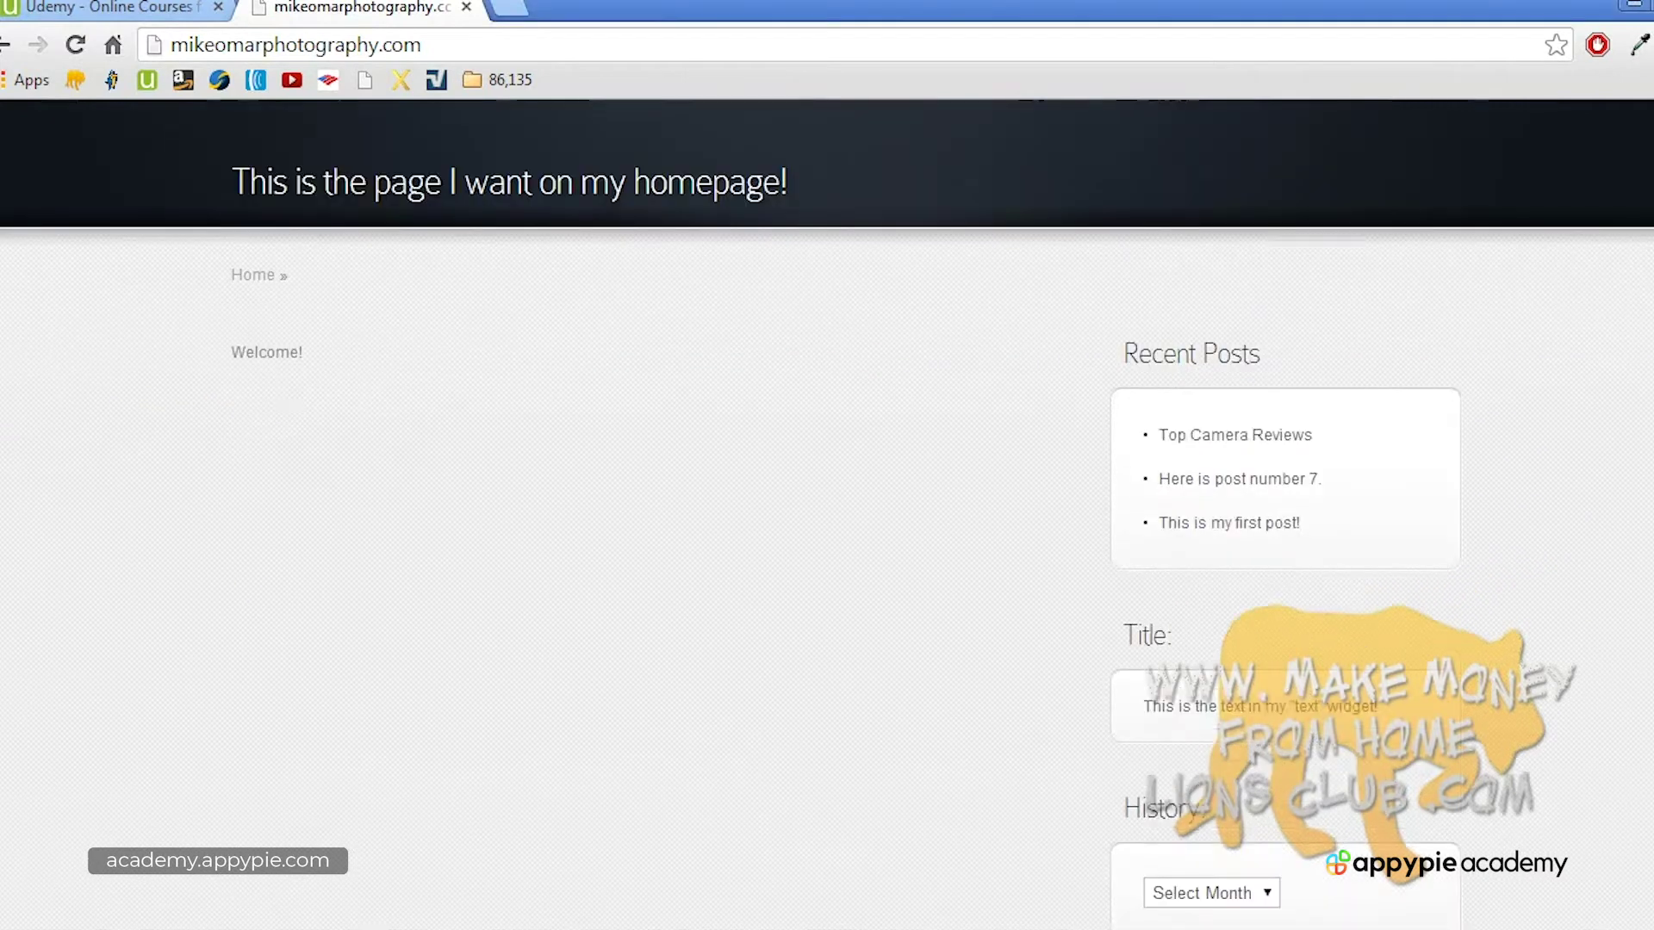
scroll(826, 517, "up", 5)
scroll(1507, 274, "up", 3)
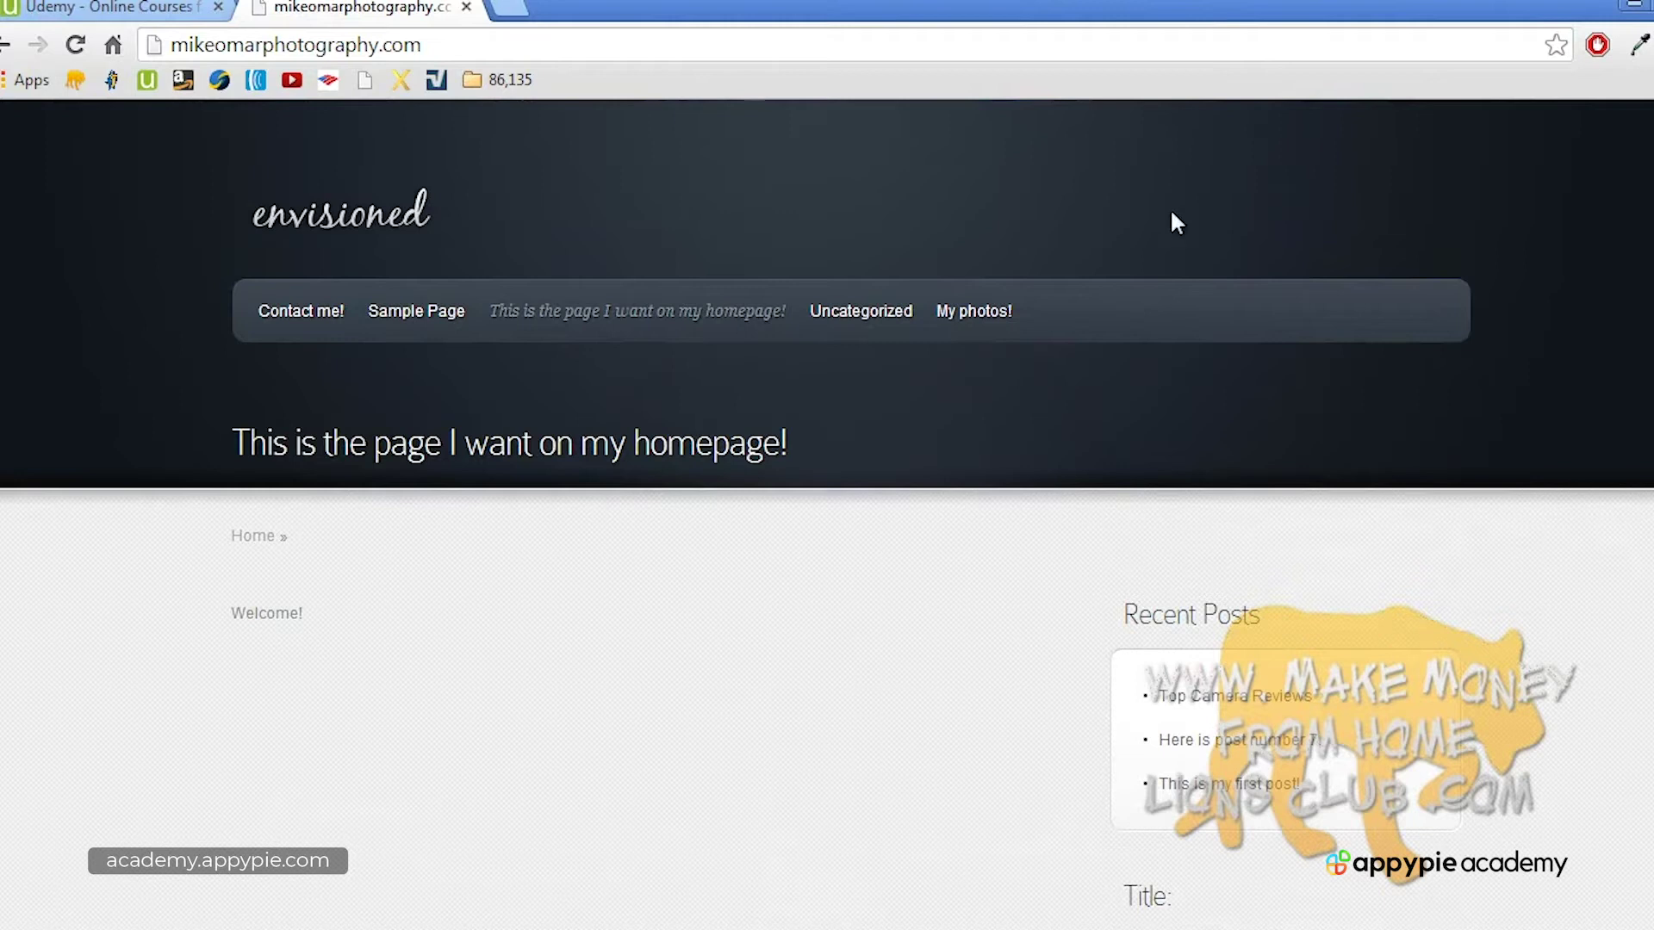
left_click(688, 45)
left_click(708, 46)
type("/wp-admin")
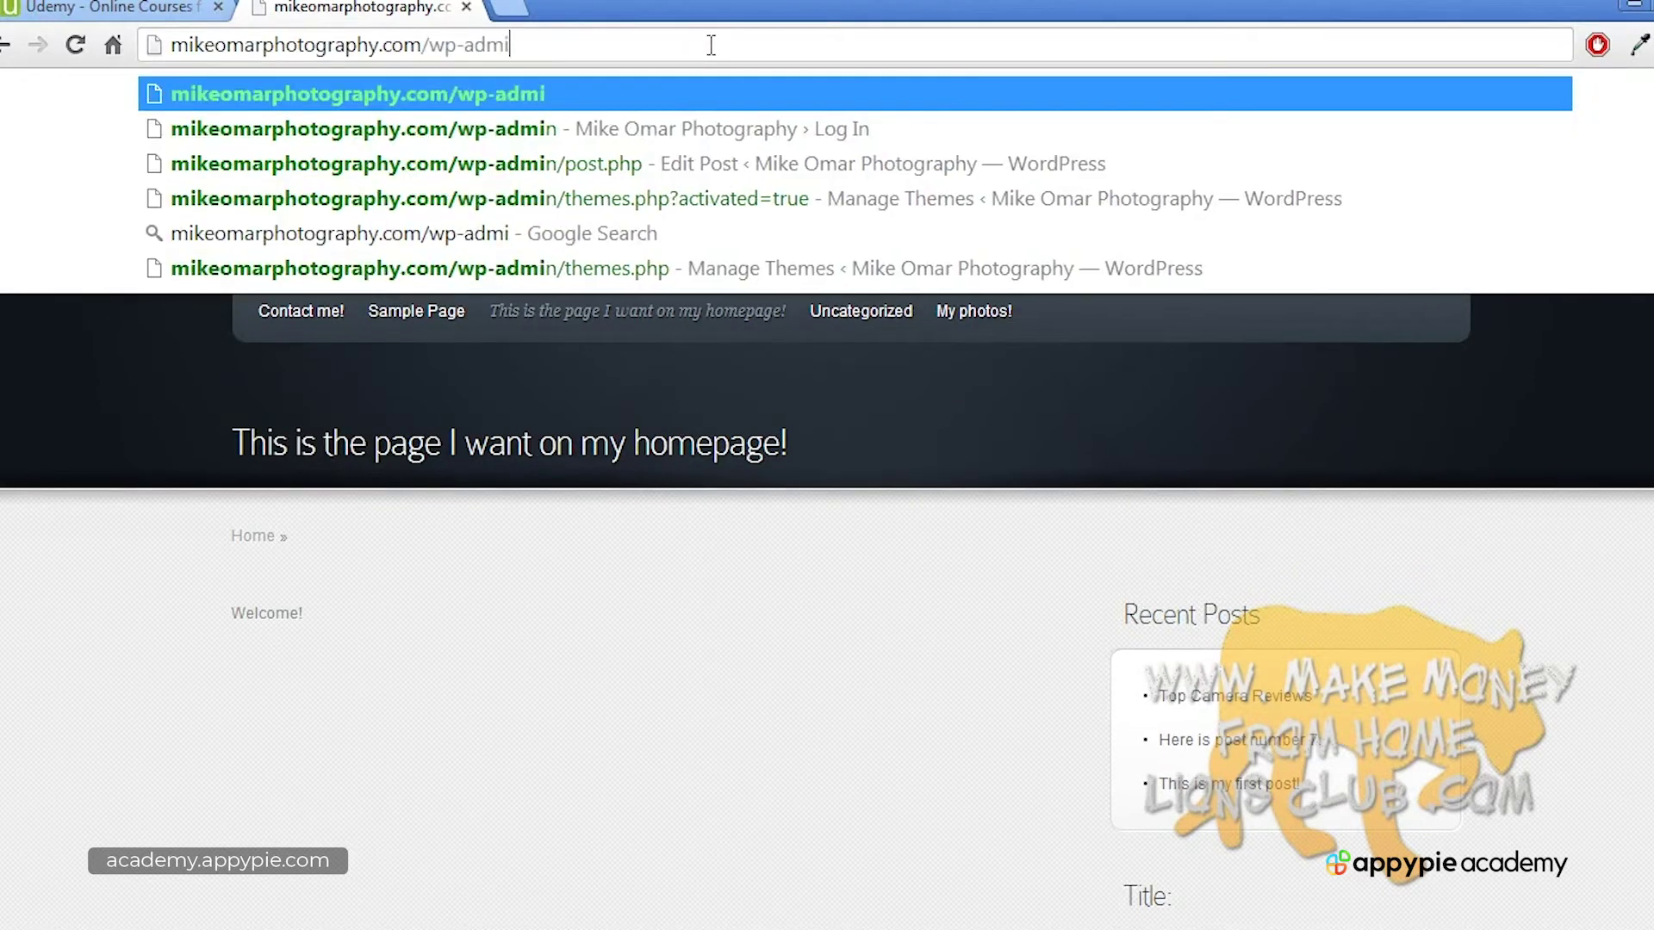
key("Return")
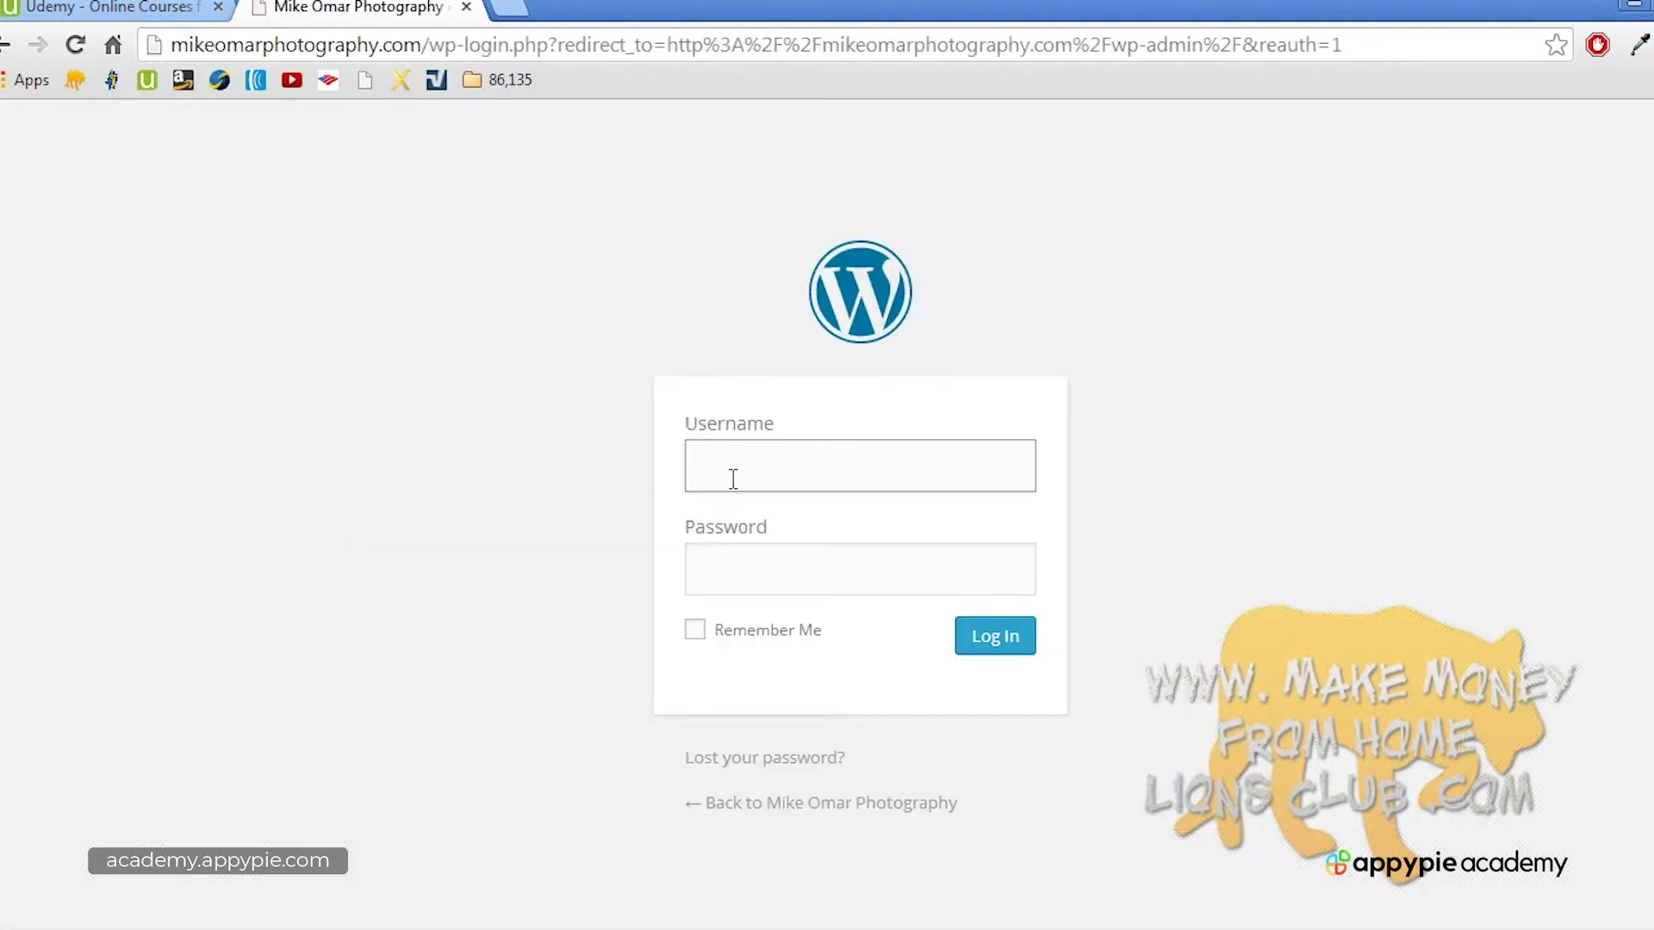
left_click(733, 484)
left_click(689, 893)
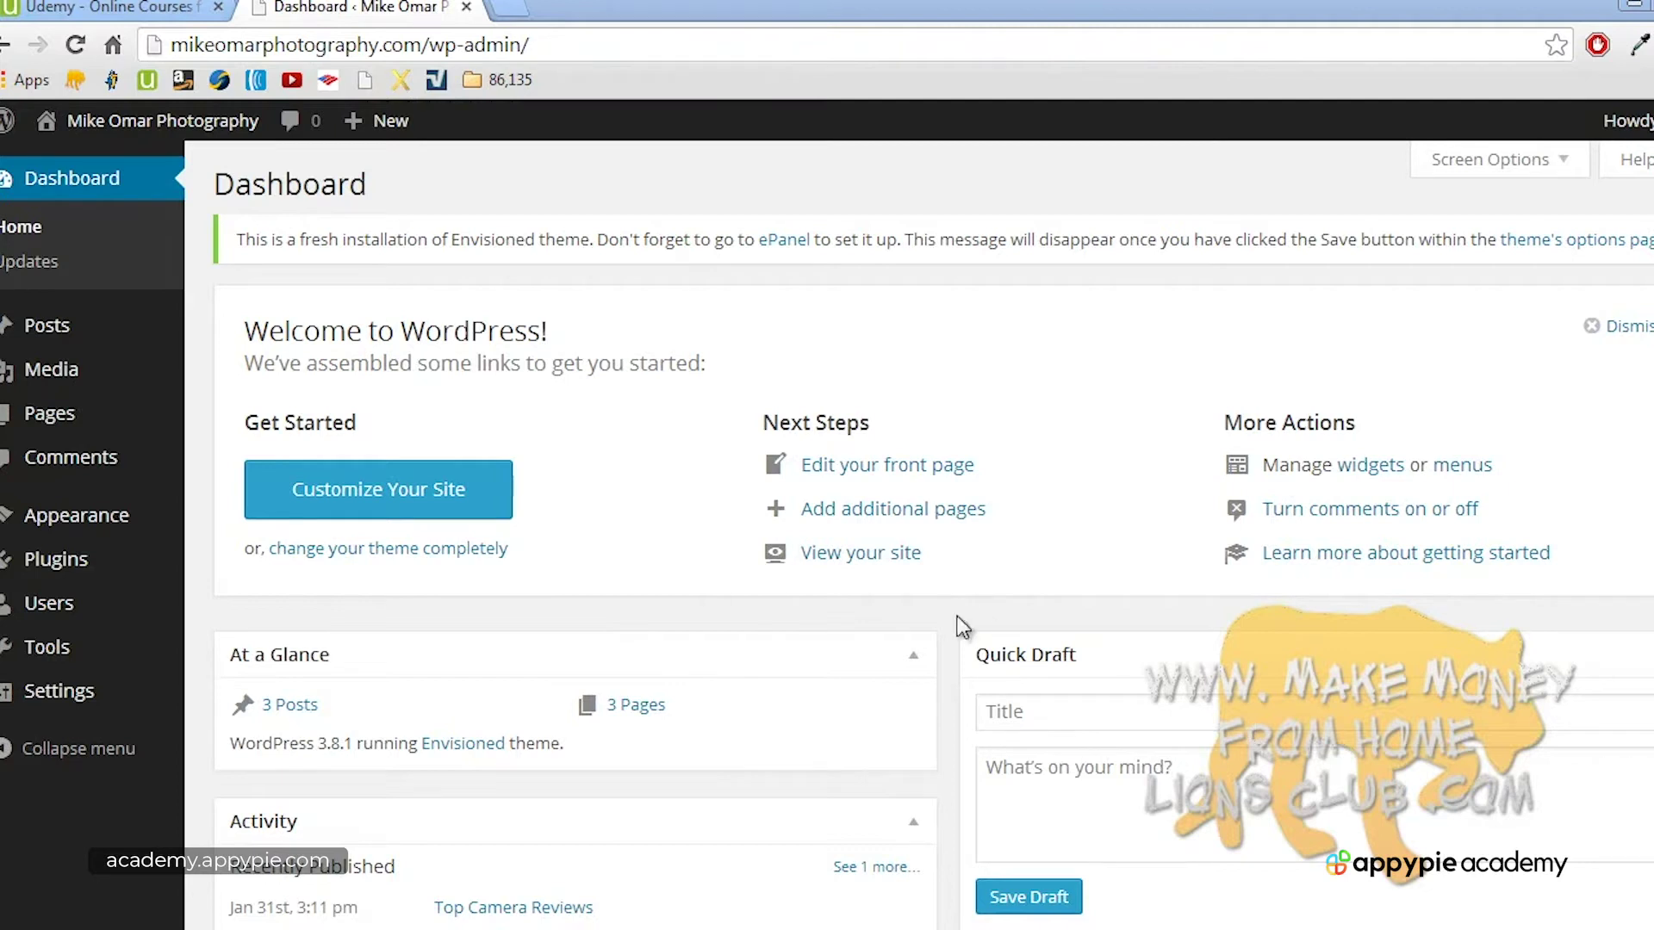
Step: Quick-edit the homepage page in the Pages list and retitle it 'Welcome!'
left_click(76, 420)
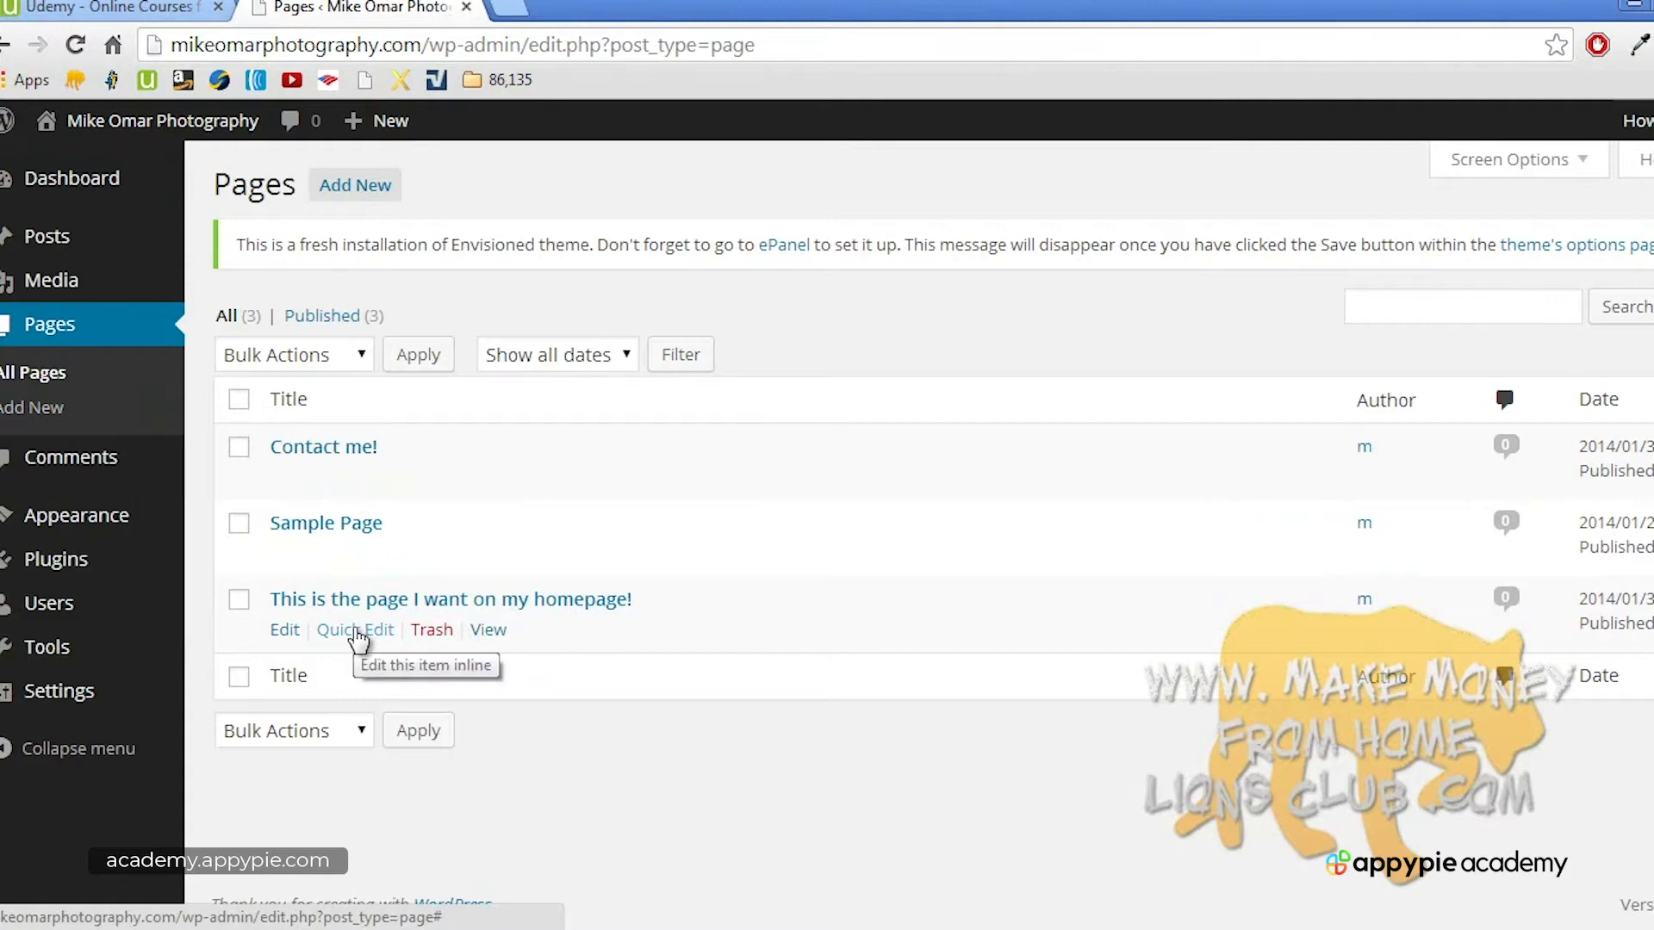
left_click(343, 631)
triple_click(354, 630)
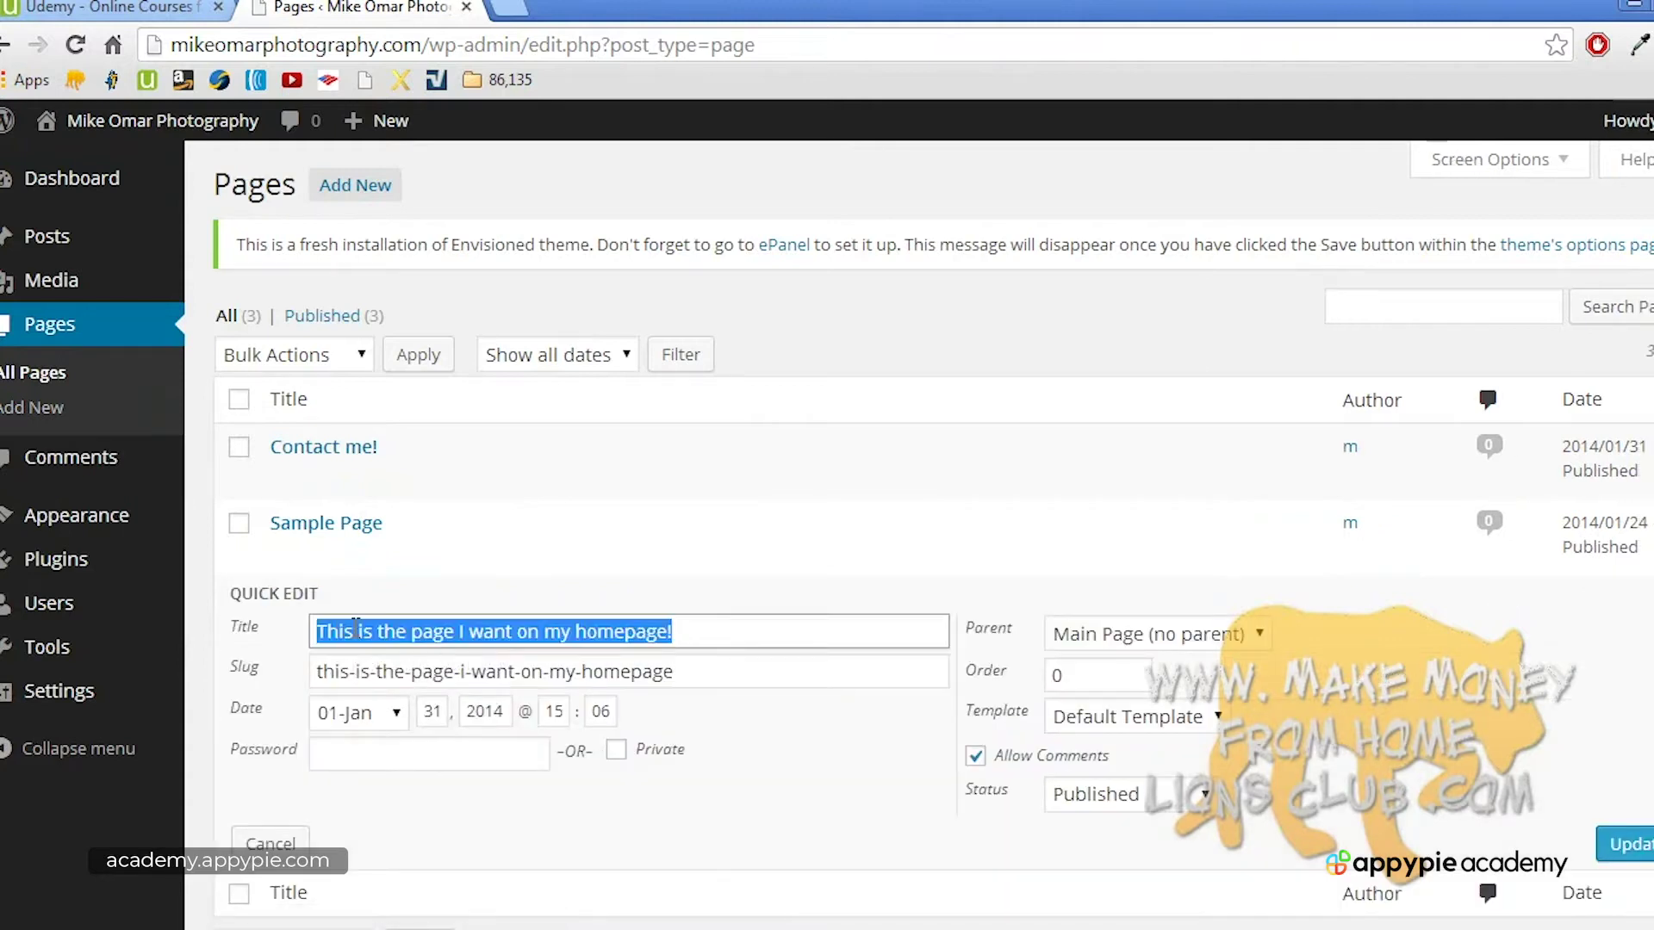
type("Welcome!")
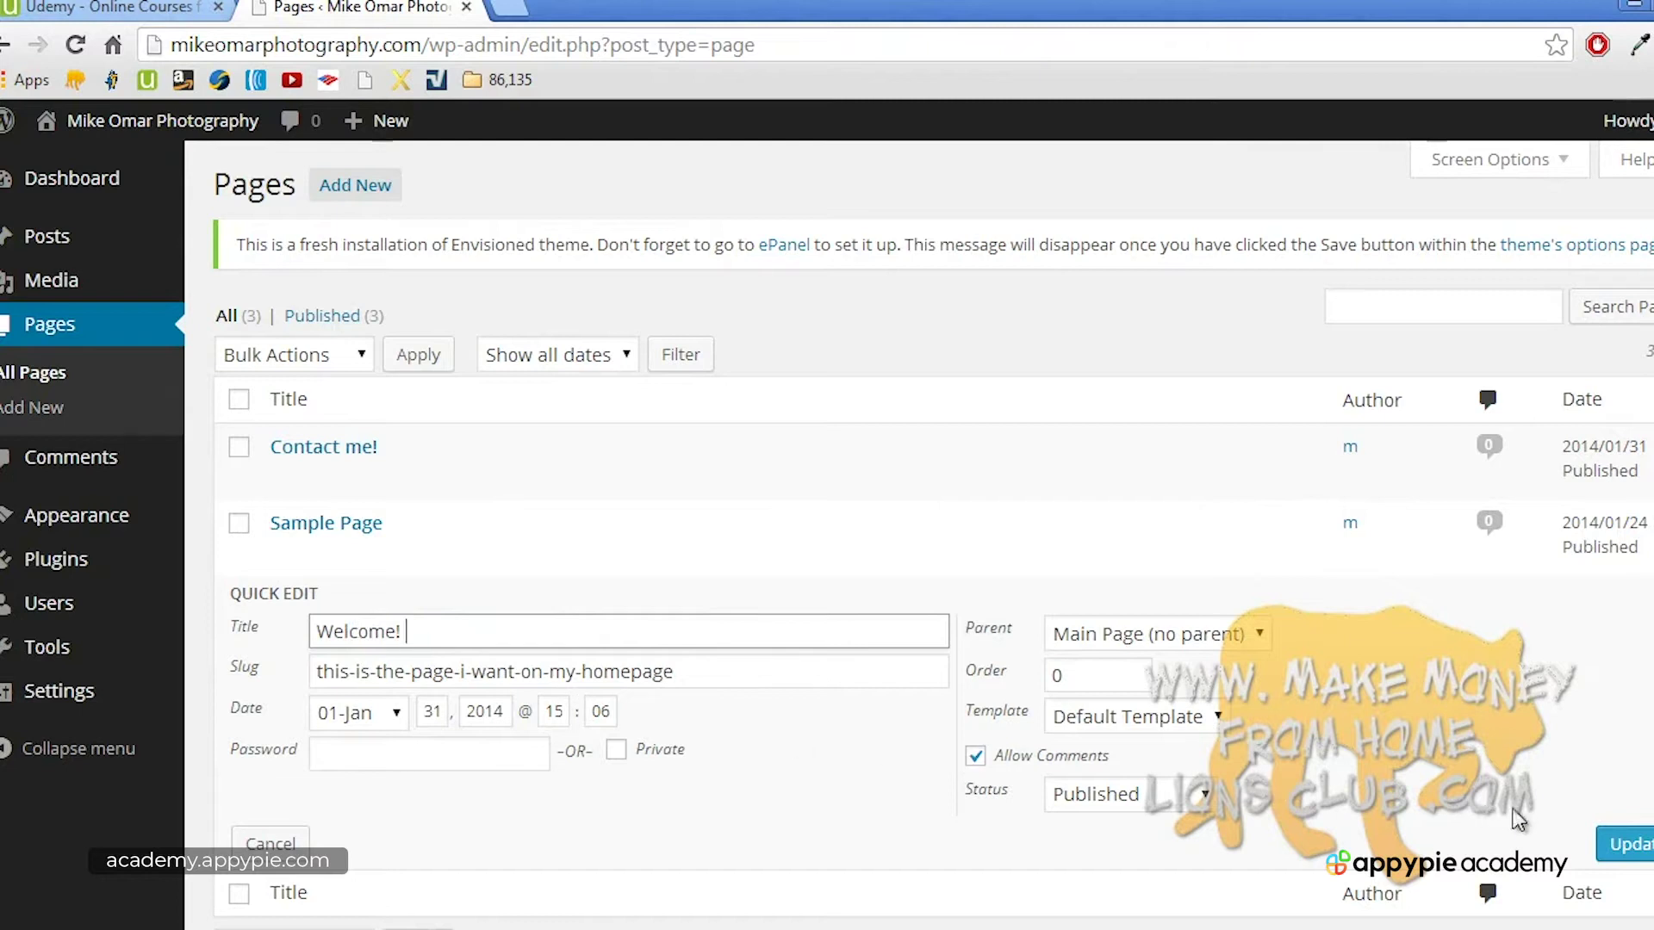
left_click(1624, 844)
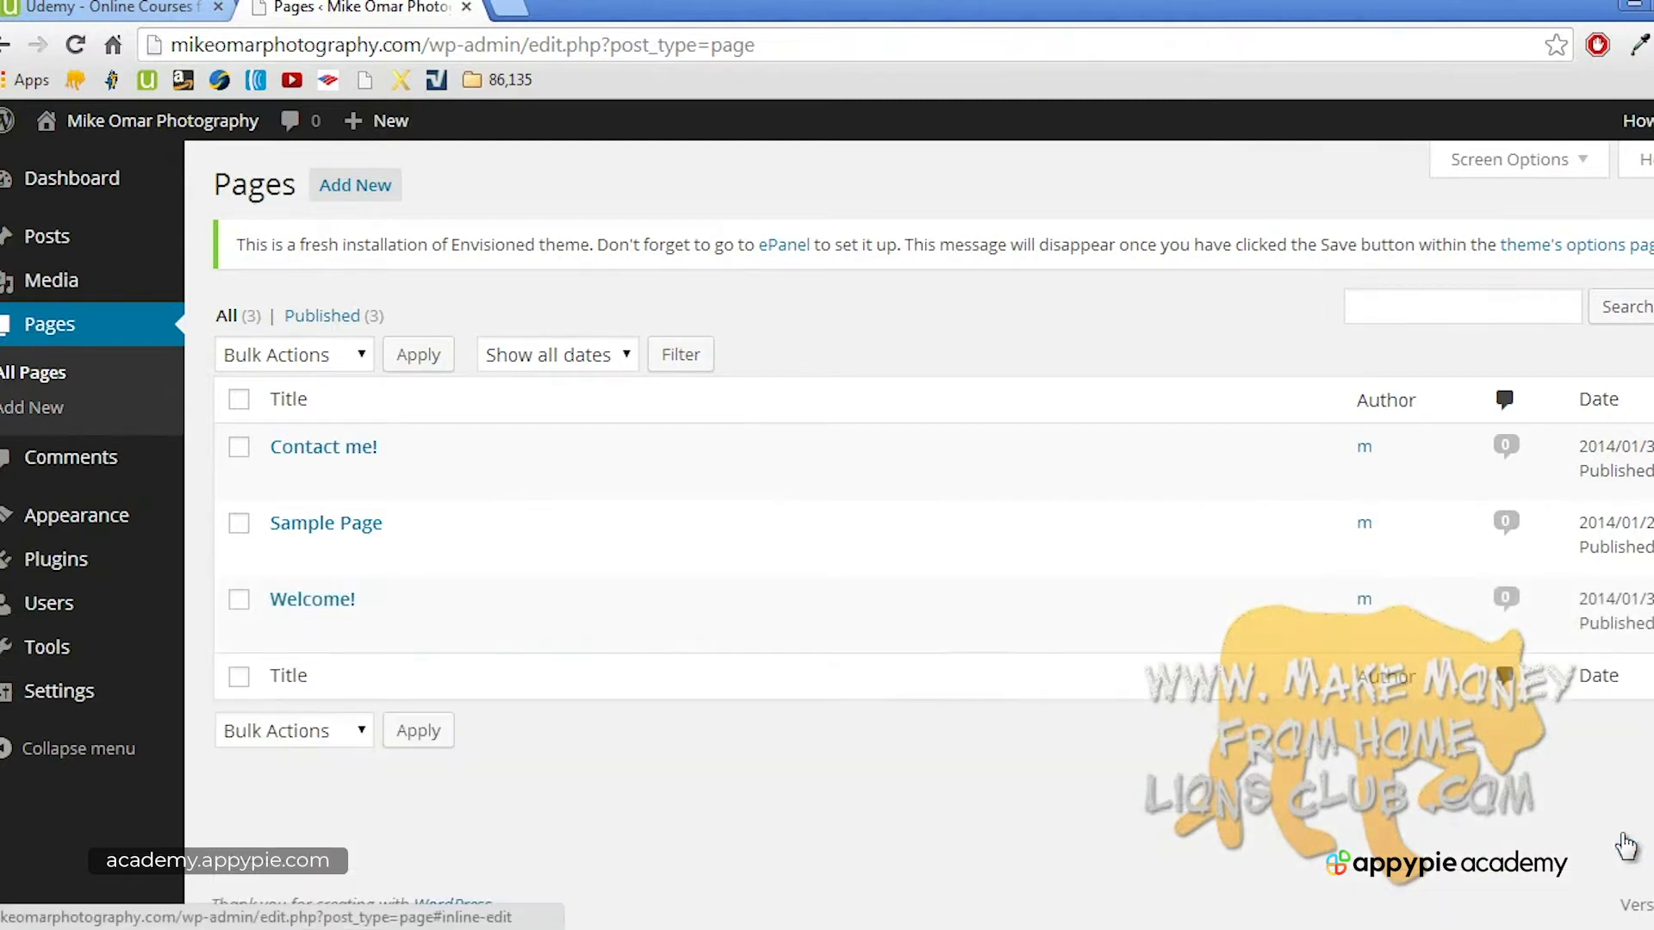
Step: Change the Welcome! page greeting to 'Welcome to my website!' and add the website and photography services offer
left_click(353, 601)
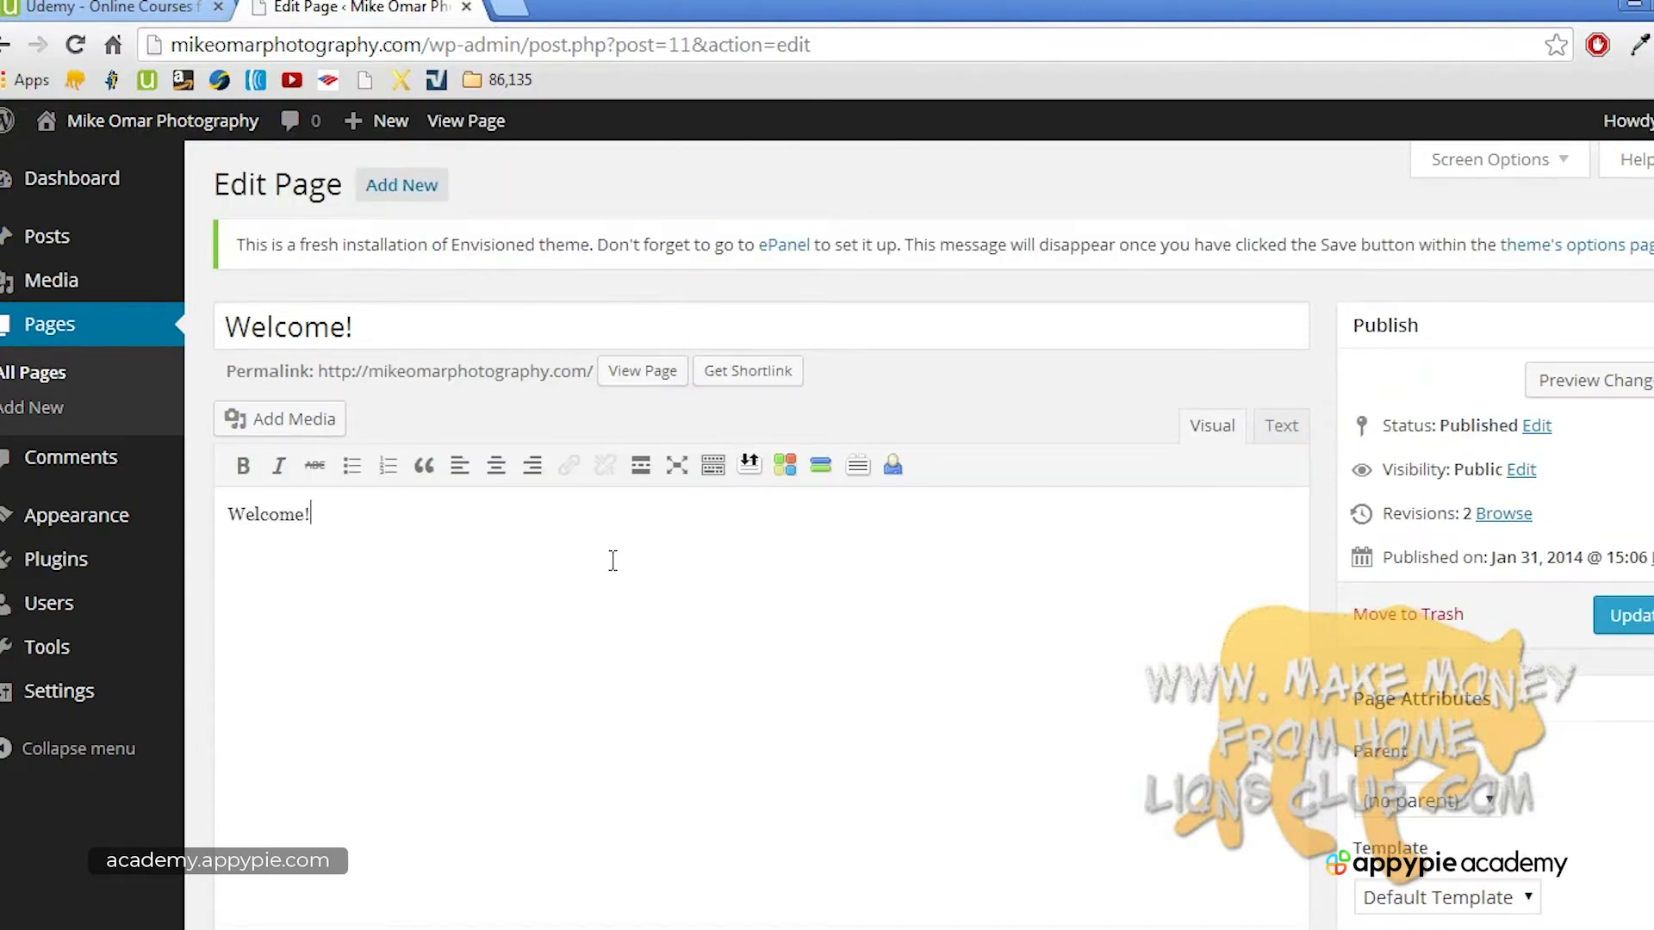
key("BackSpace")
type("to my websie")
key("BackSpace")
type("te!")
key("Return")
key("Return")
type("I will be ha")
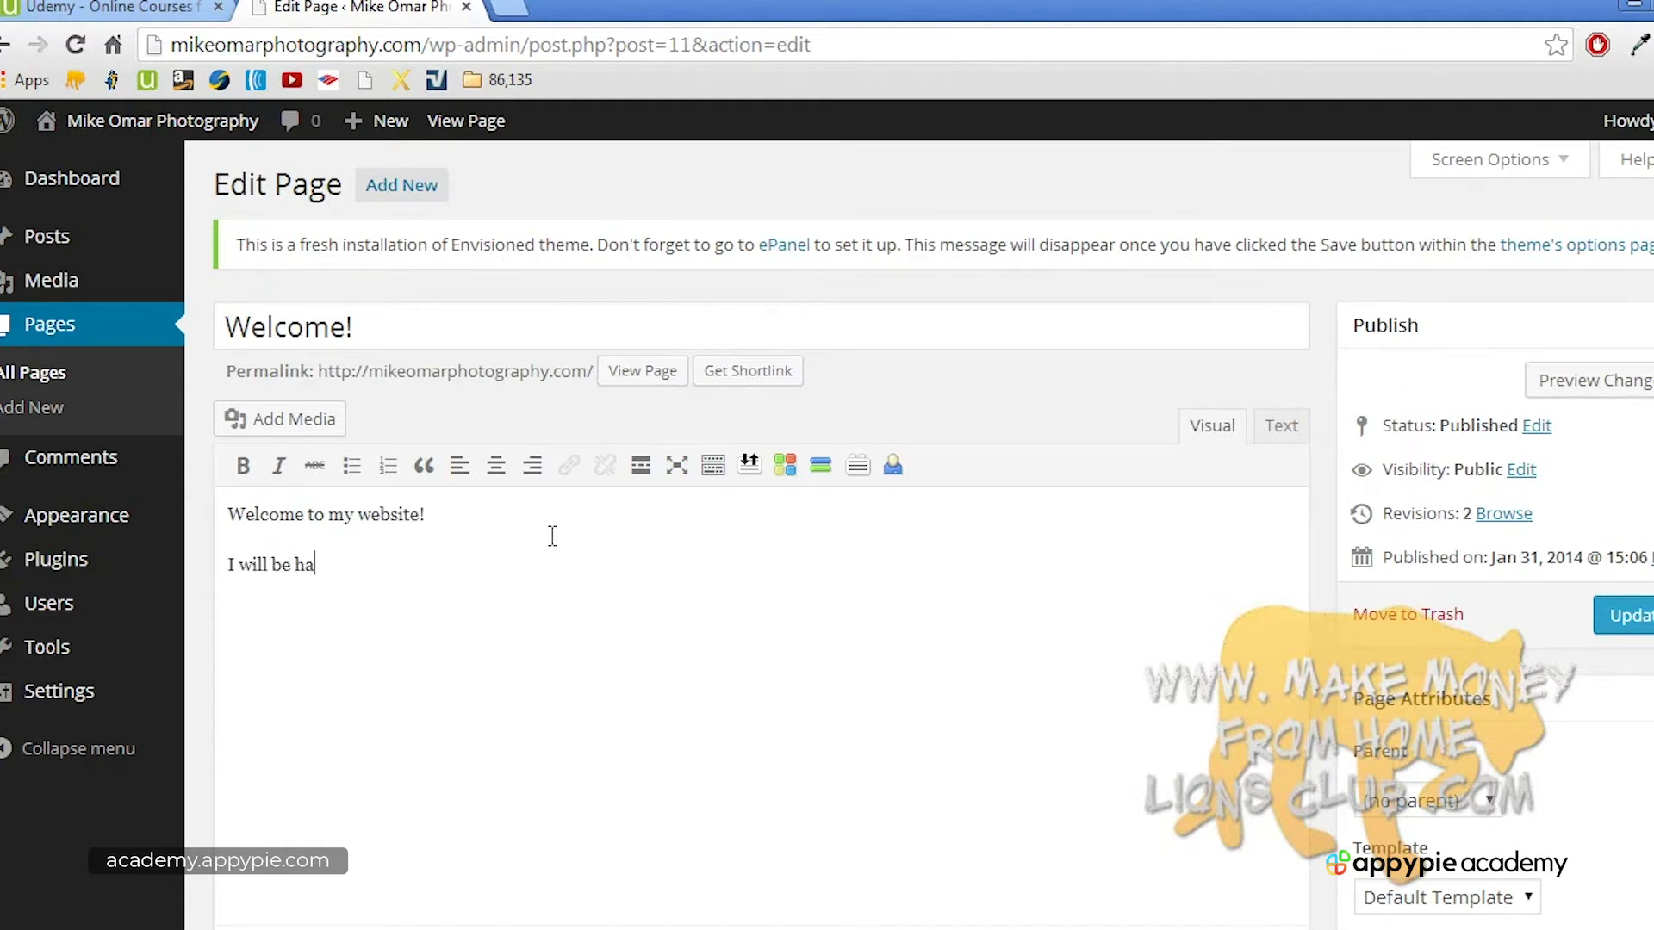
type("ppy to make")
type("you a website")
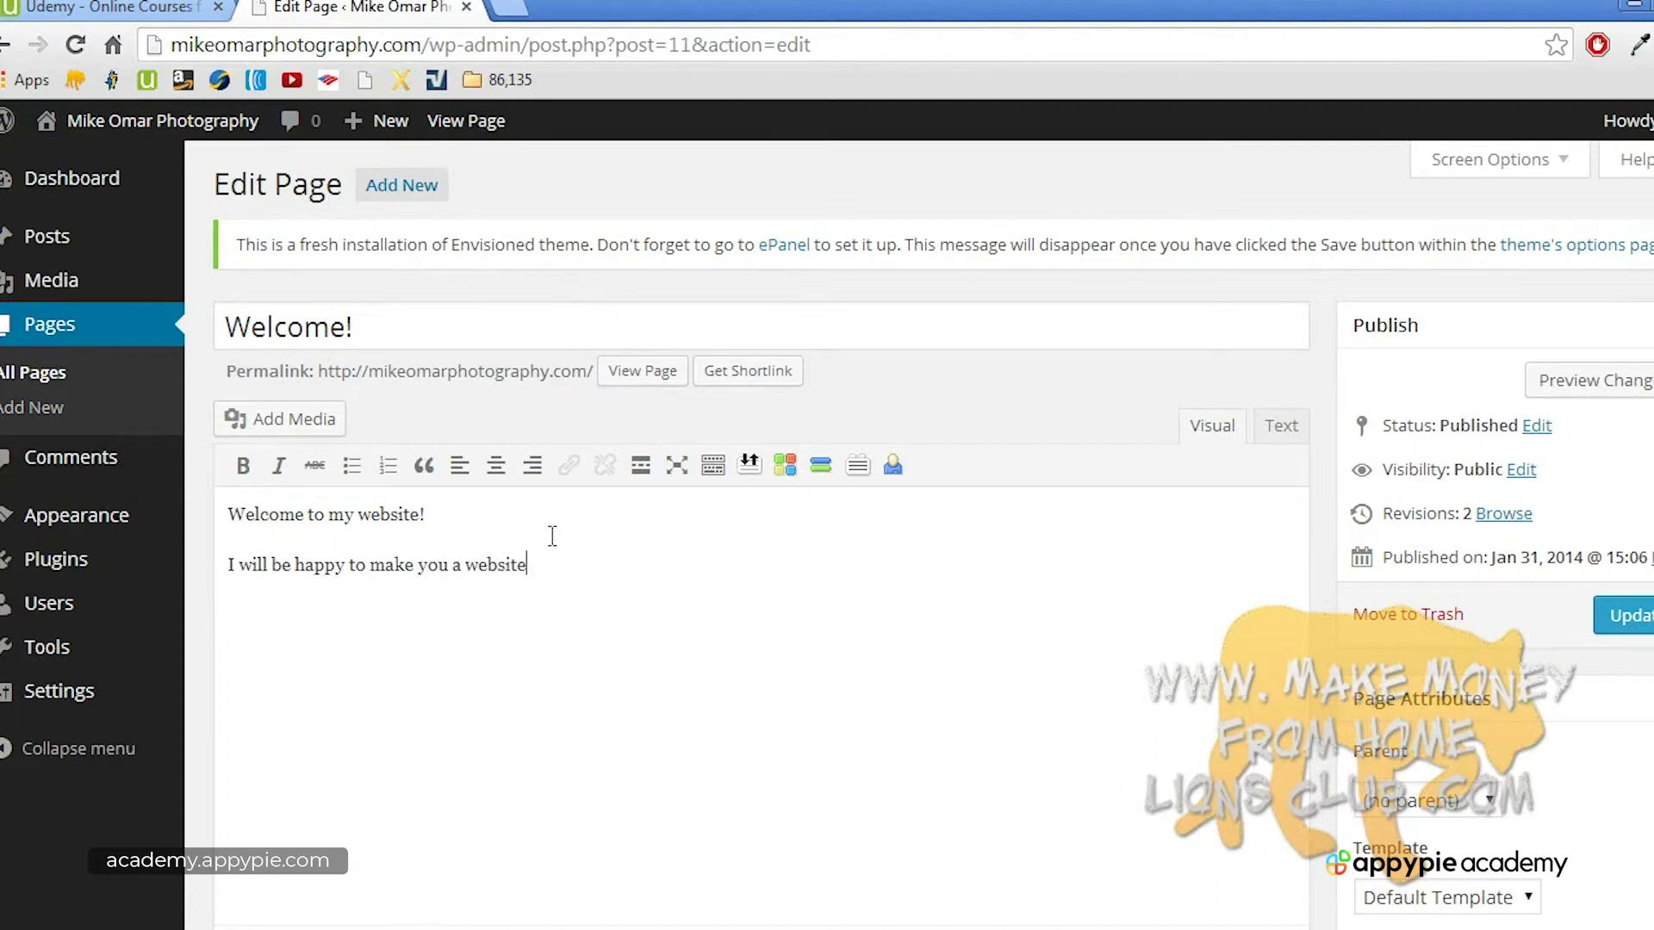
type(" / take photos for your eng")
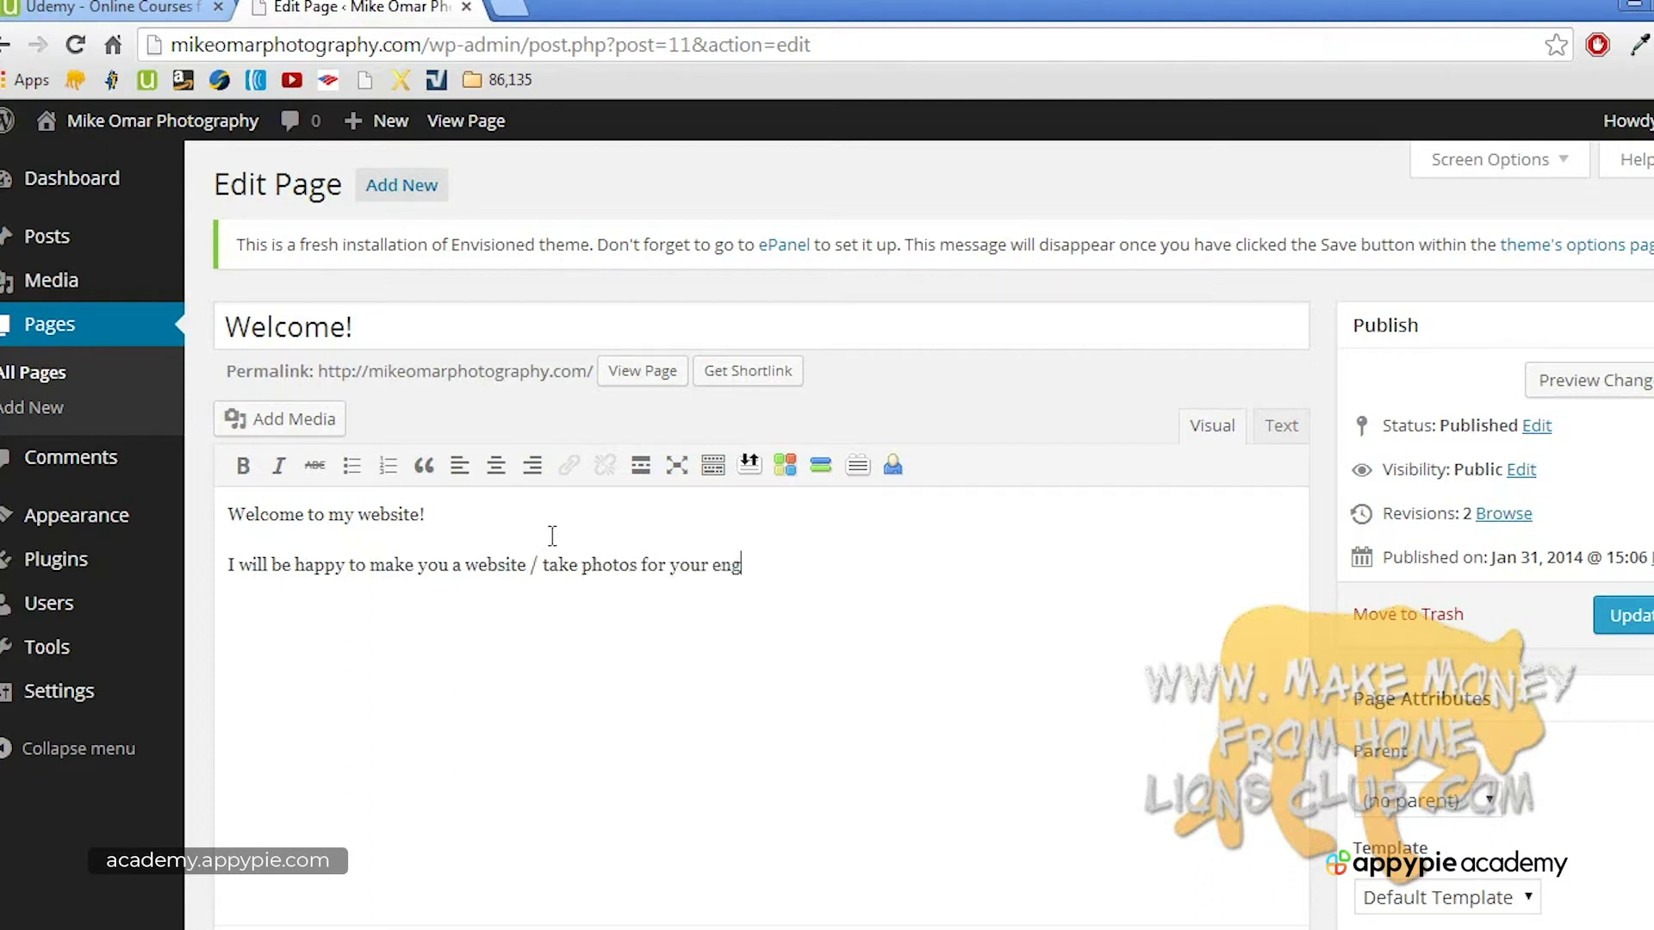
type("agement, wedding, etc.")
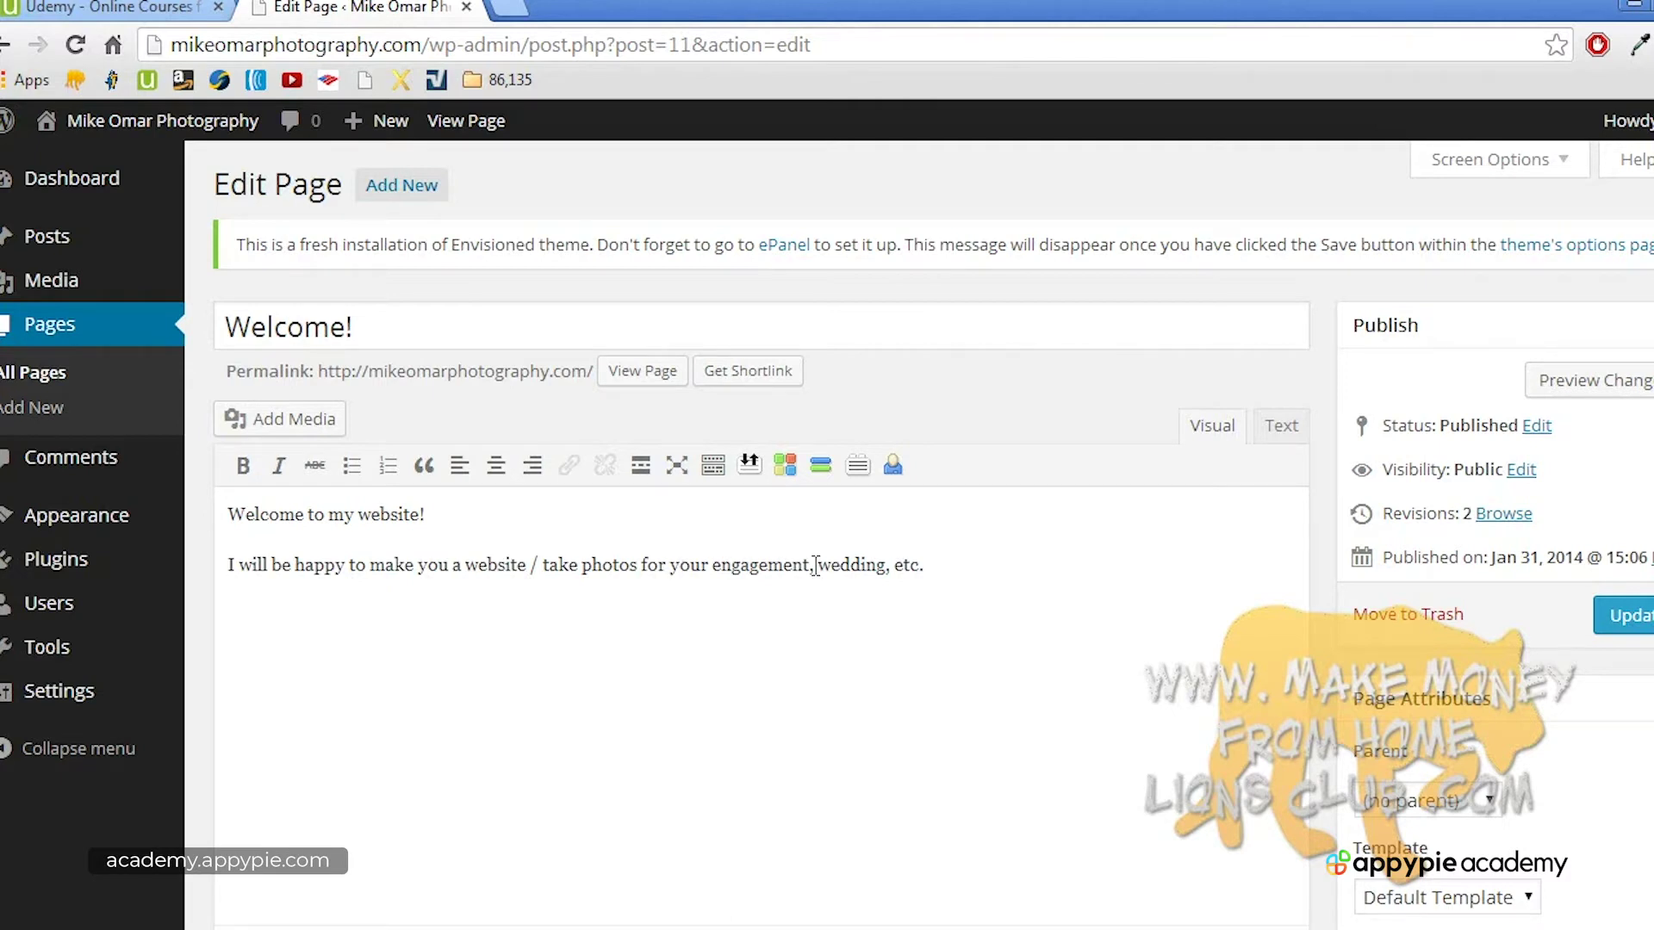
Step: Add the 'Take a look at the great photos I've taken!' and cars-blog lines, then update the page
type("Take a look at the great photos")
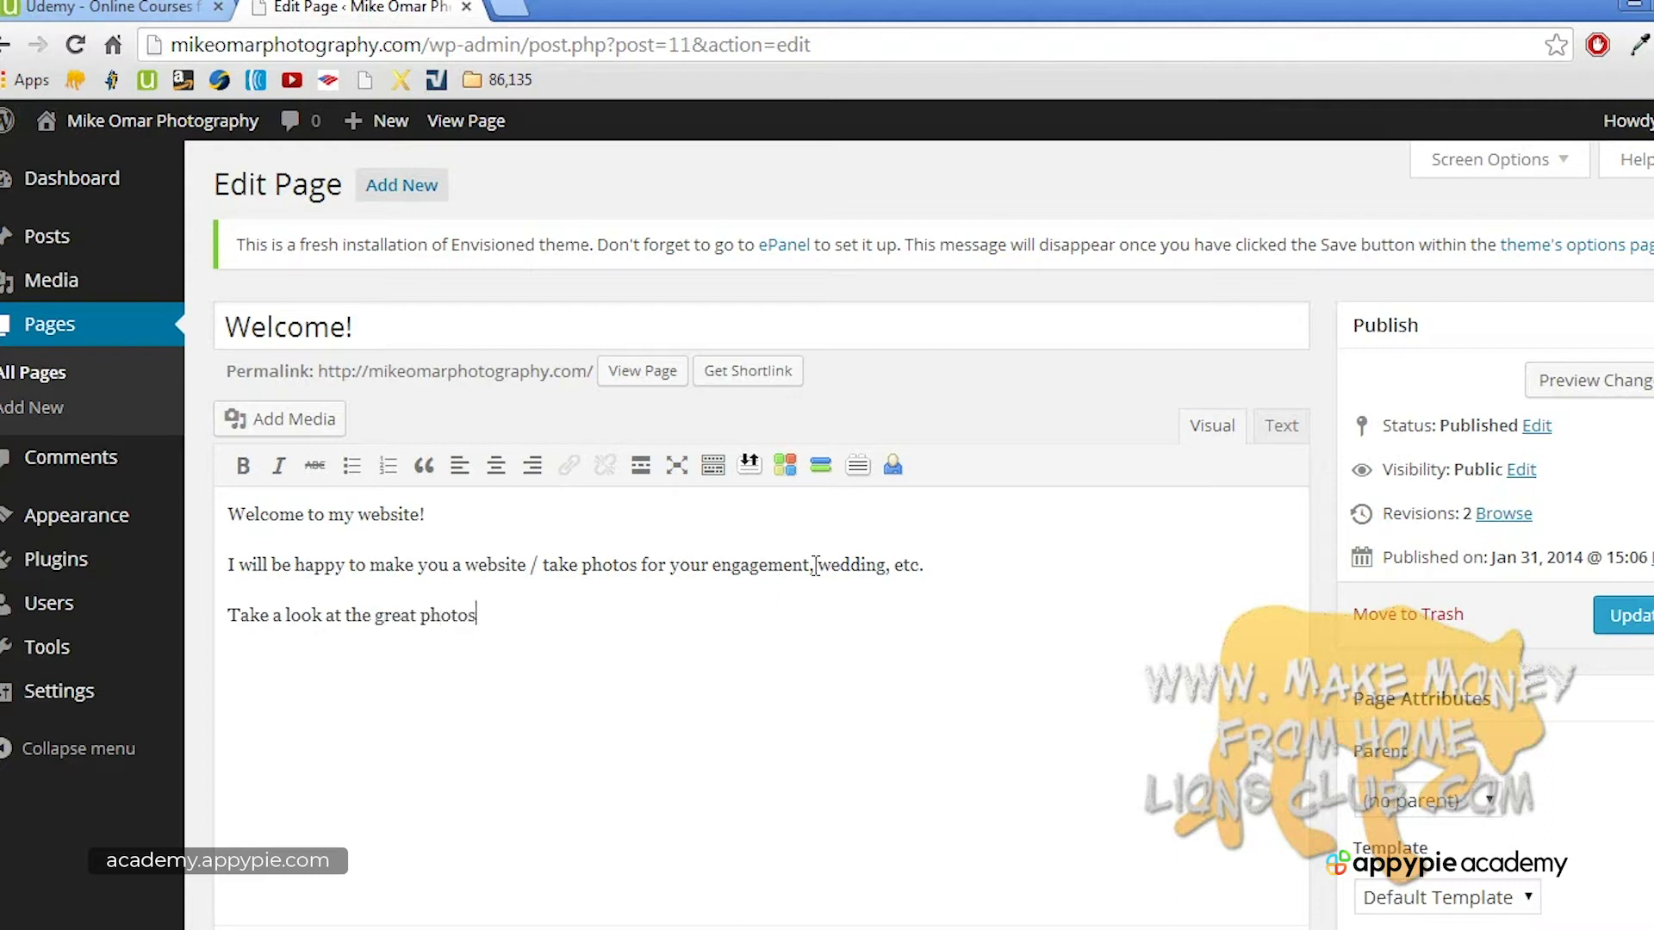
type(" I've taken!")
key("Return")
key("BackSpace")
type("This is my bla")
type("g abo")
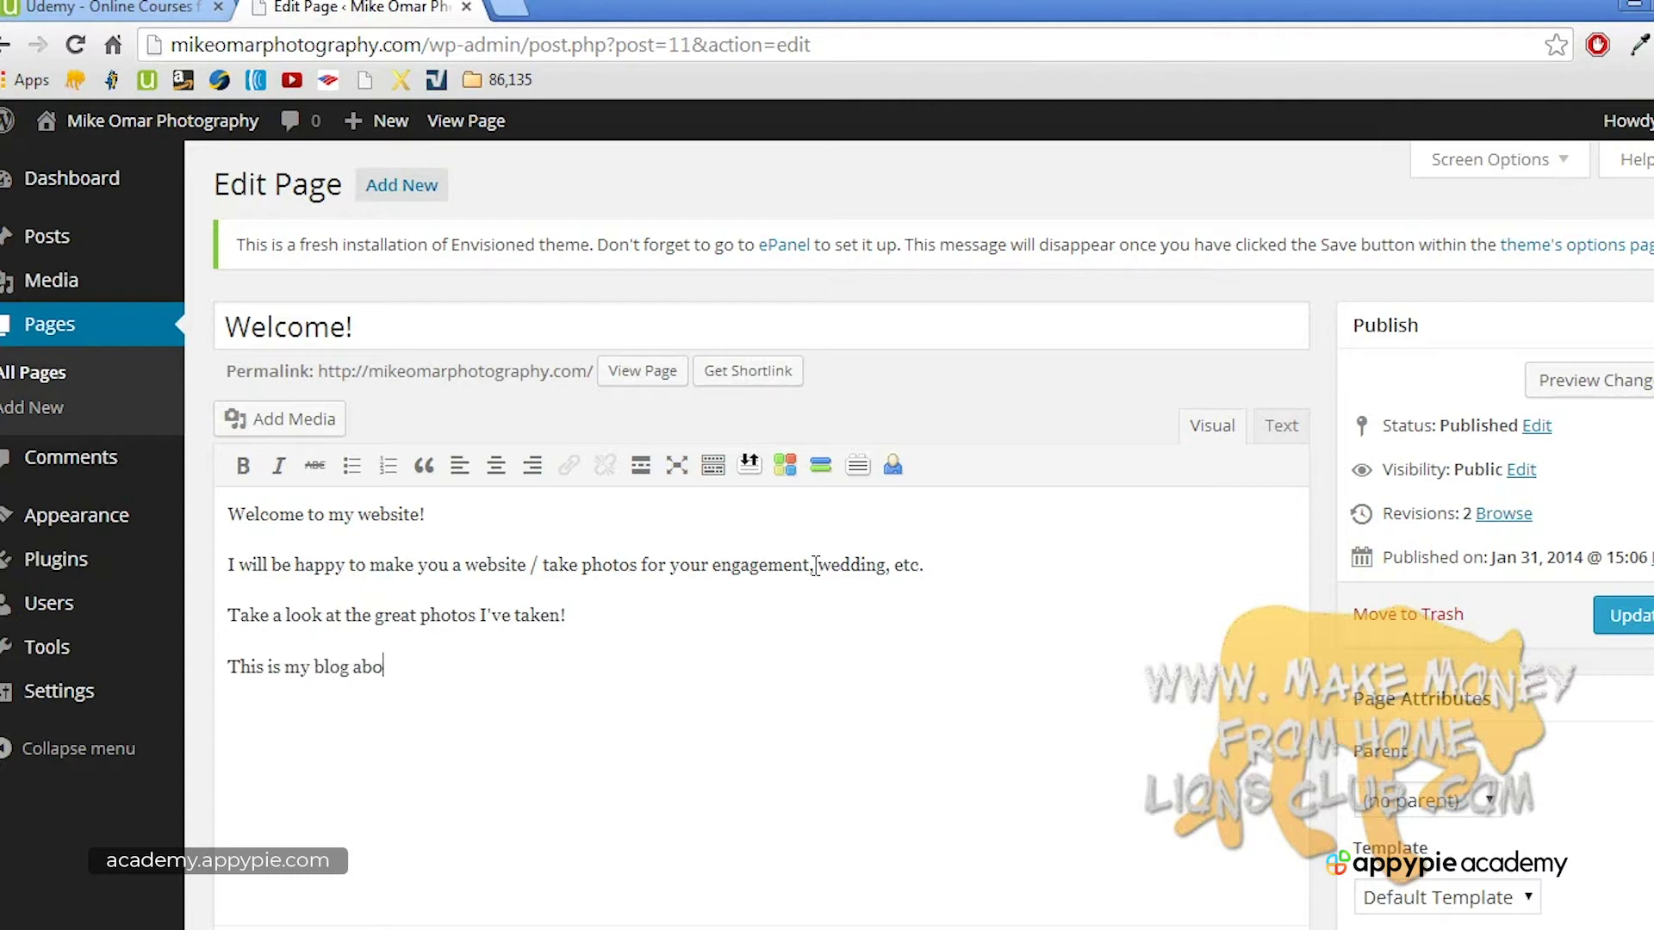
type("ut cars!")
left_click(1604, 616)
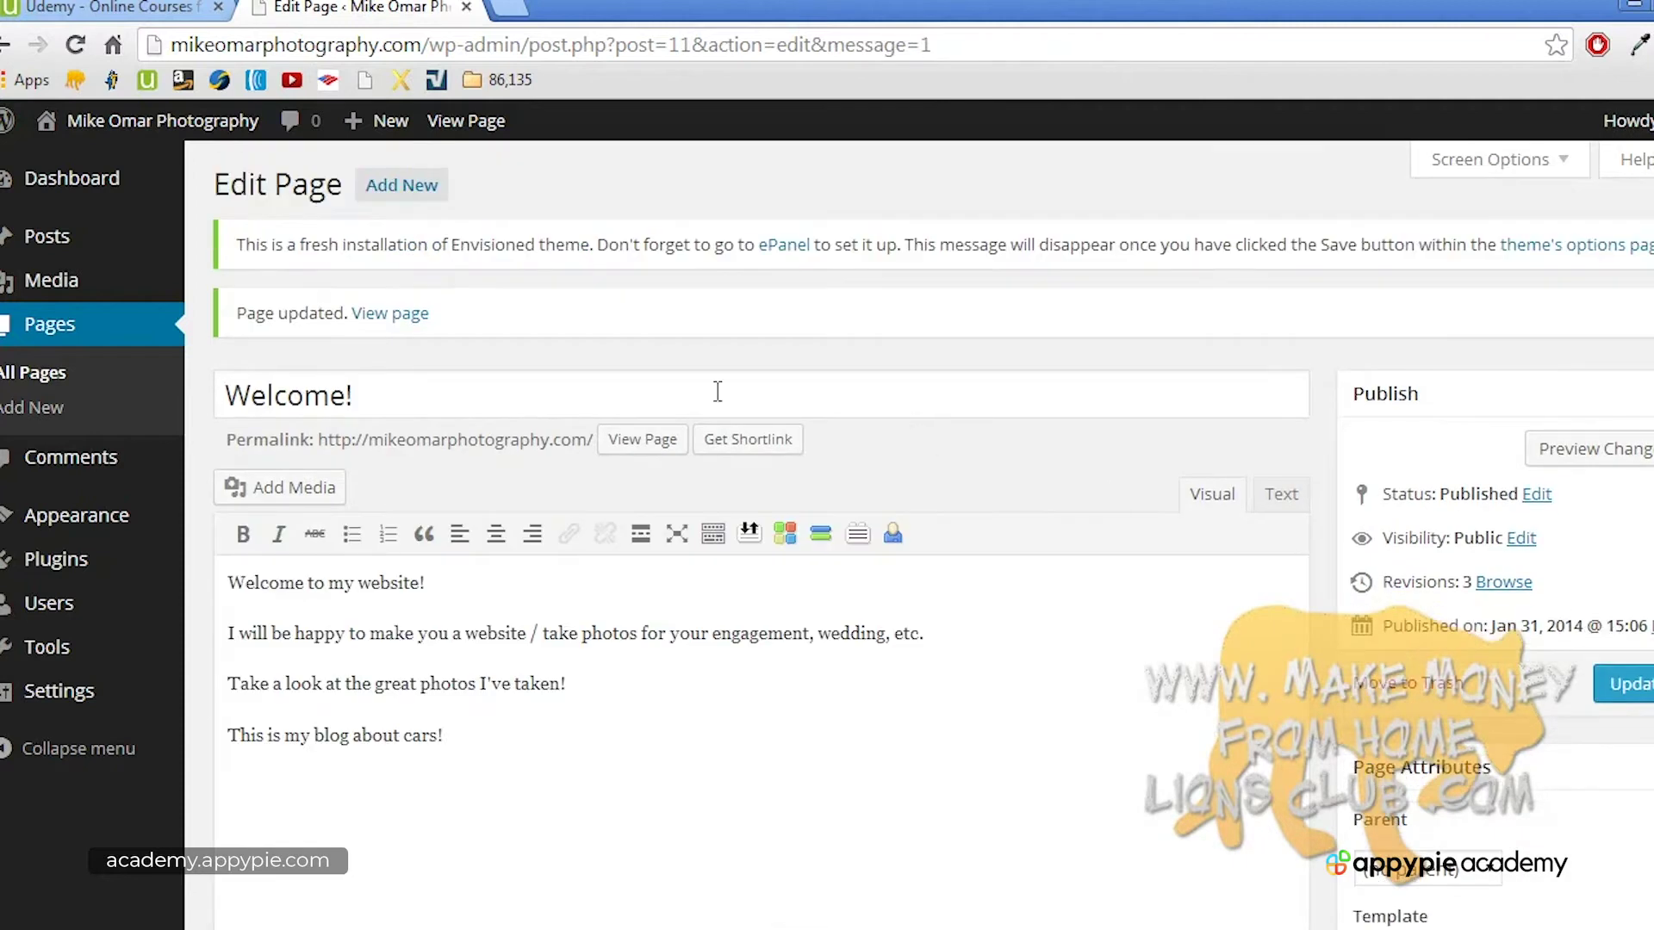
left_click(108, 338)
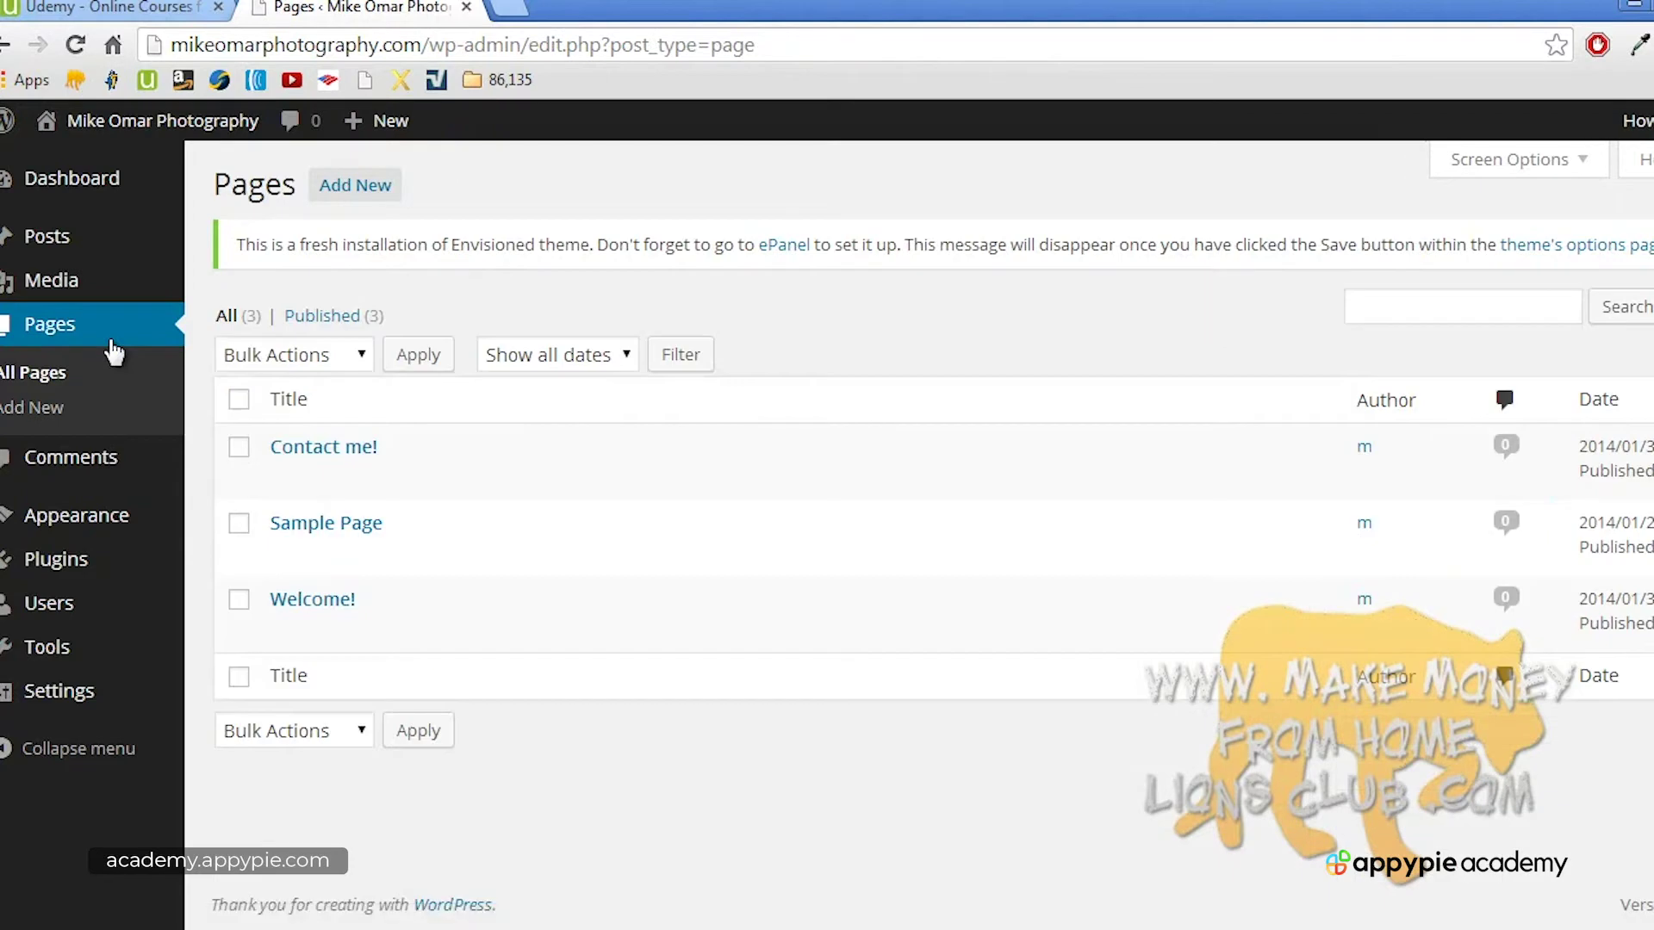
Step: Create and publish an 'About me!' page with a one-line 'I am ...' self-introduction
left_click(90, 407)
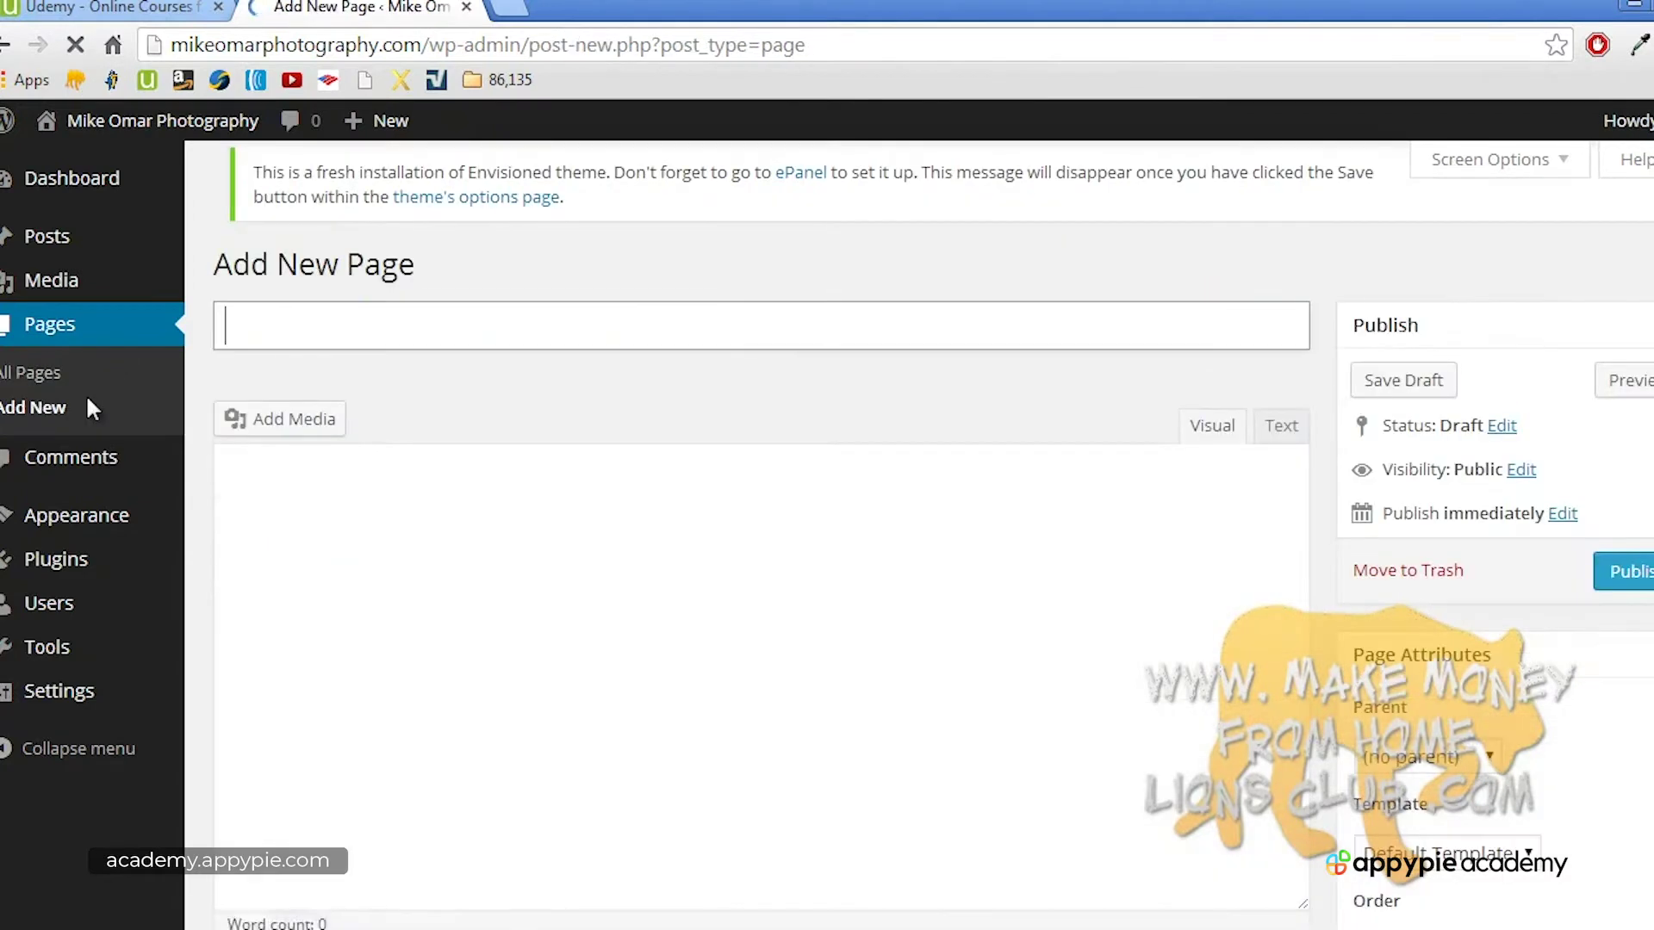
type("A")
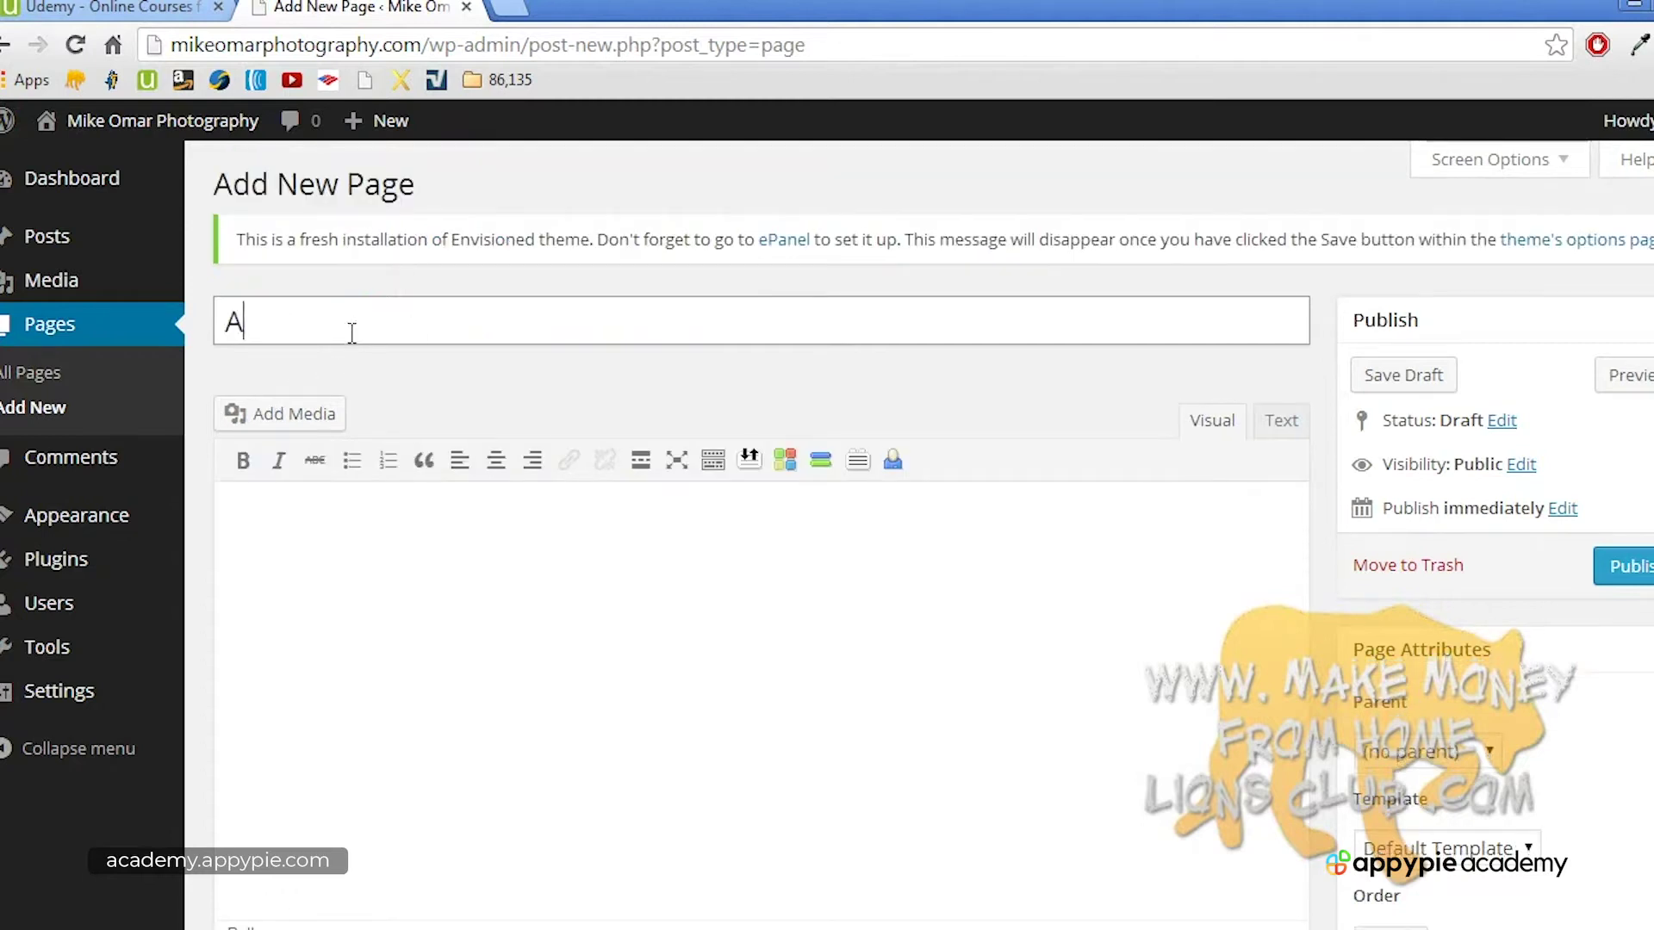
type("bout me!")
left_click(354, 528)
type("I am mo")
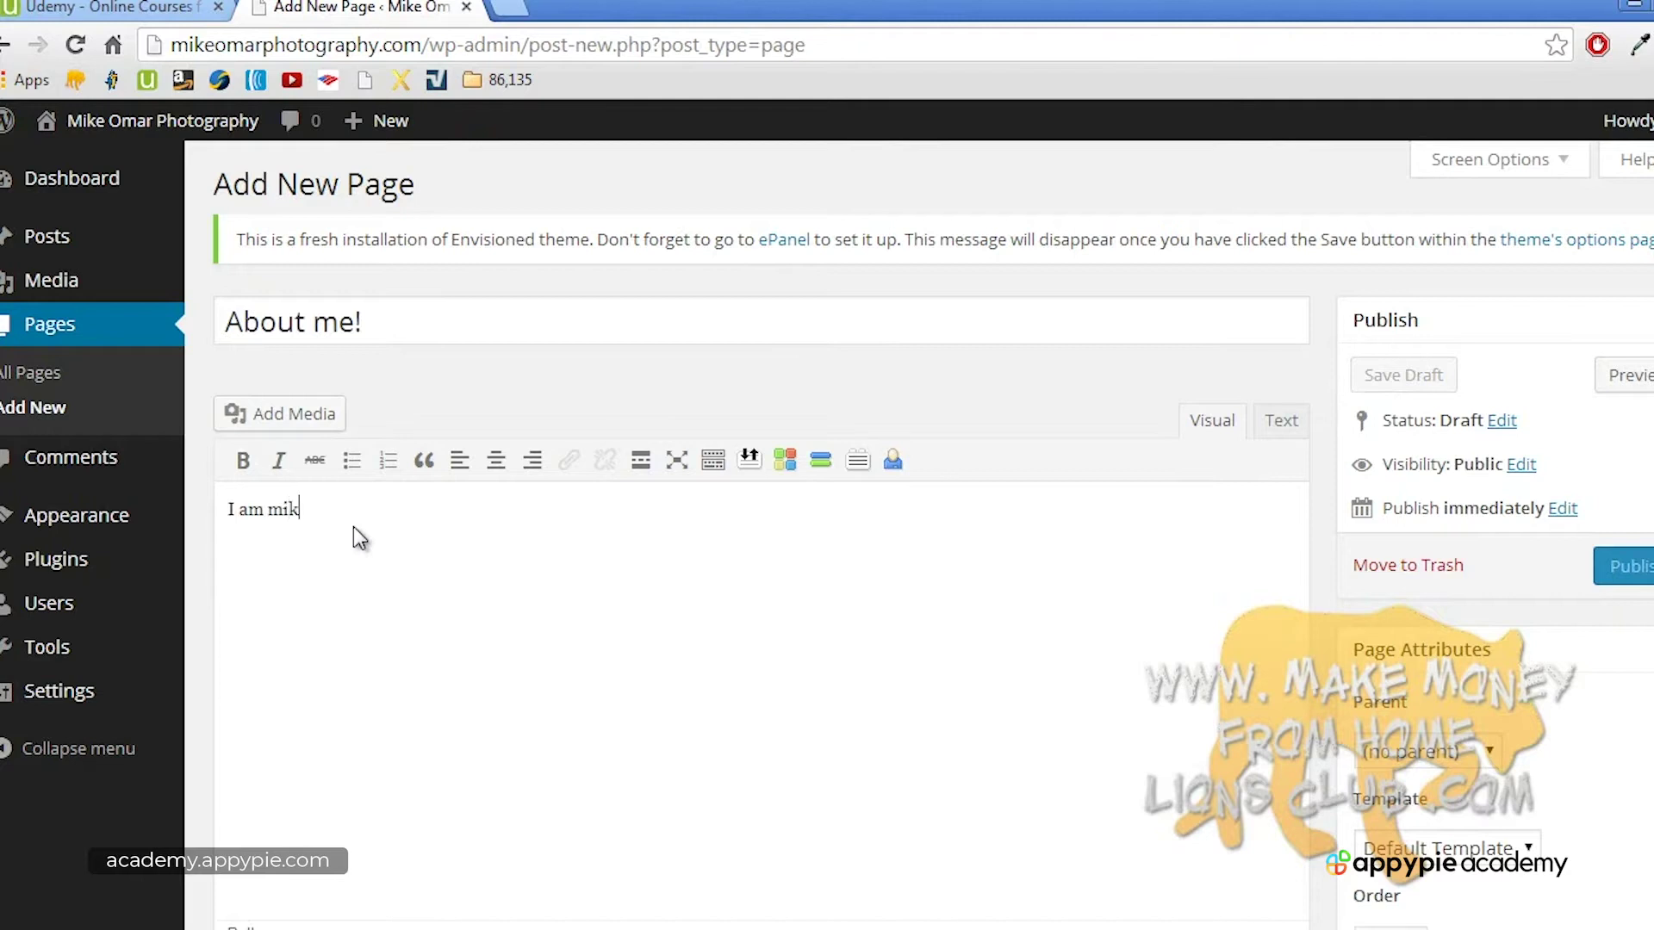
key("BackSpace")
key("BackSpace")
type("Mike!")
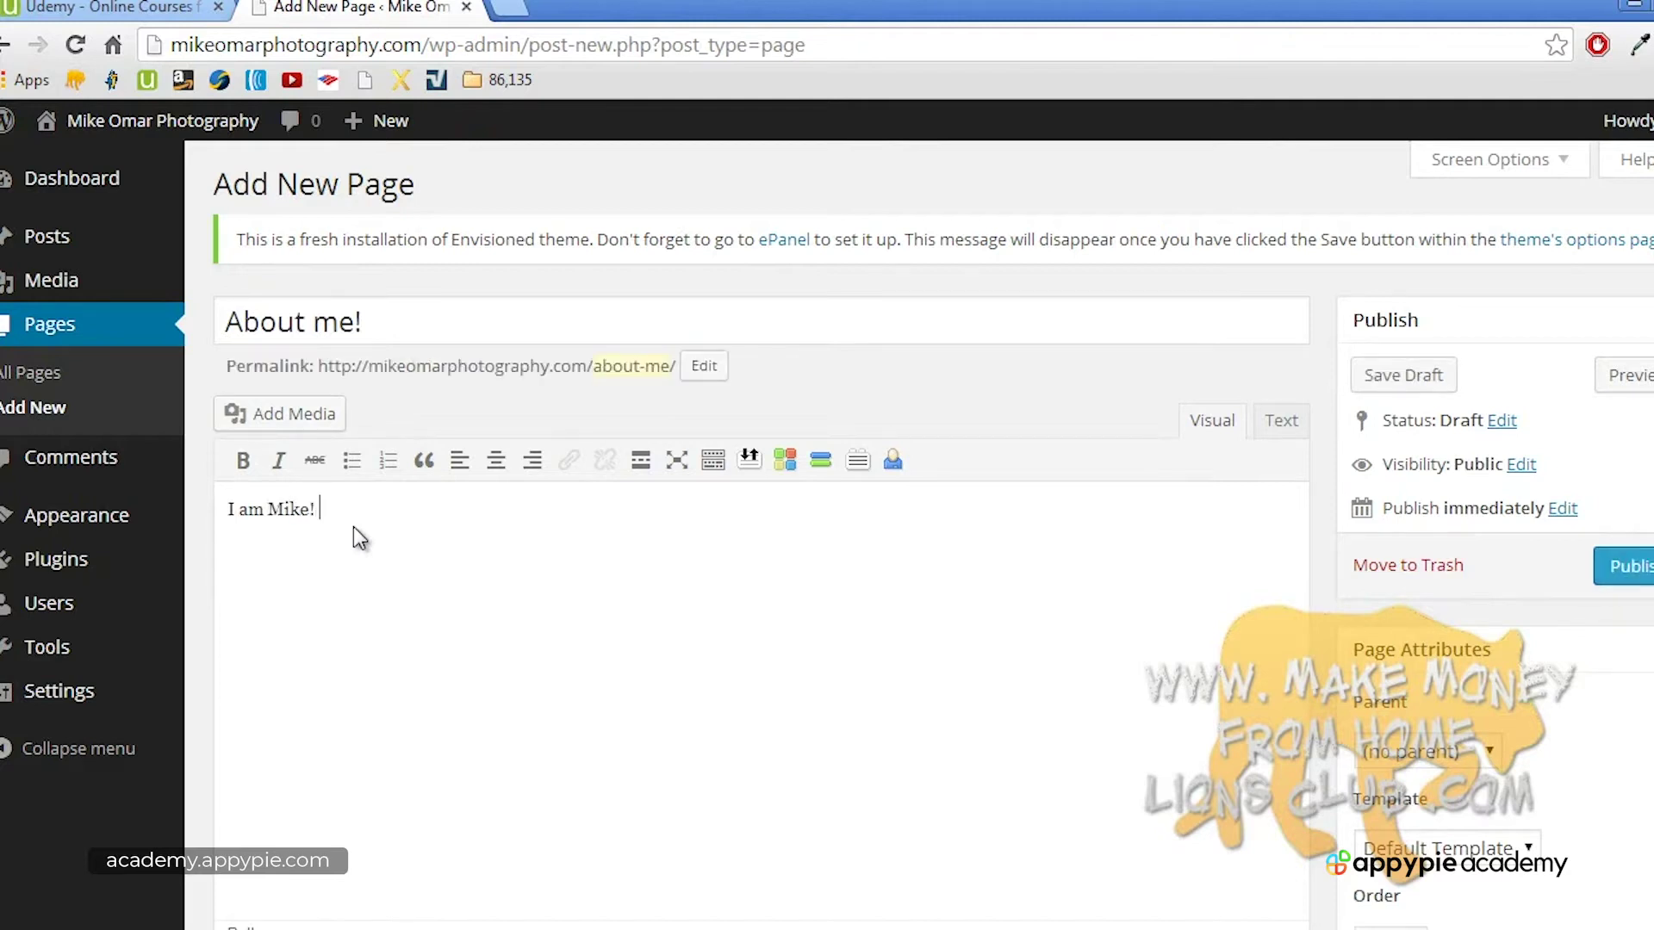
left_click(1645, 566)
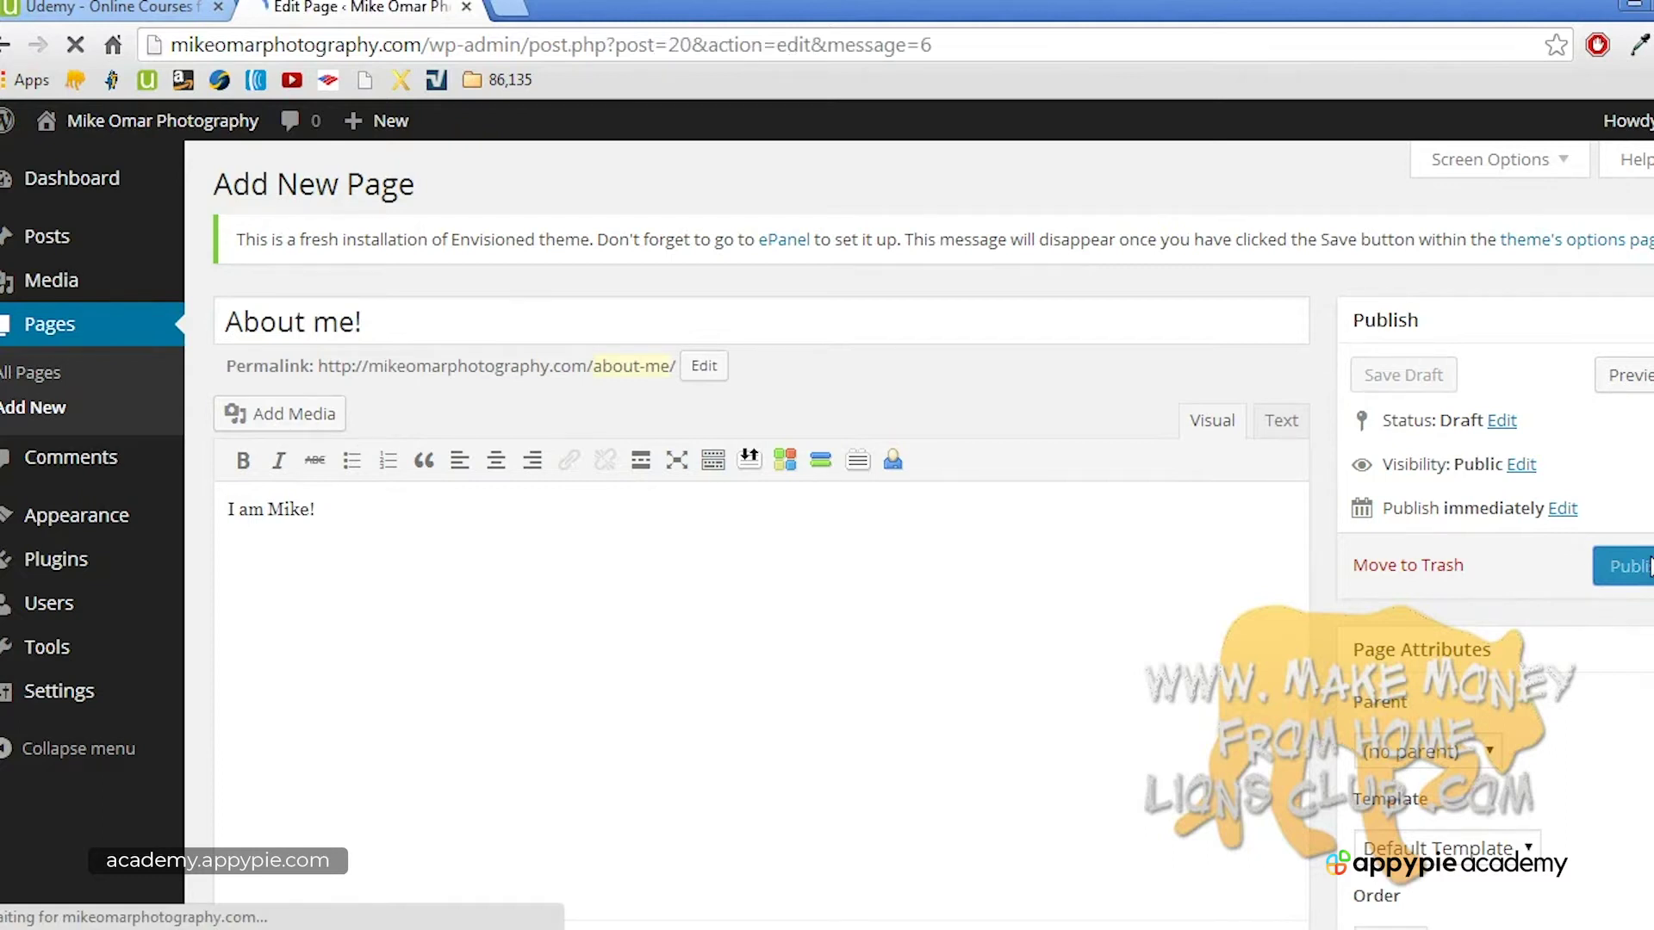
left_click(103, 336)
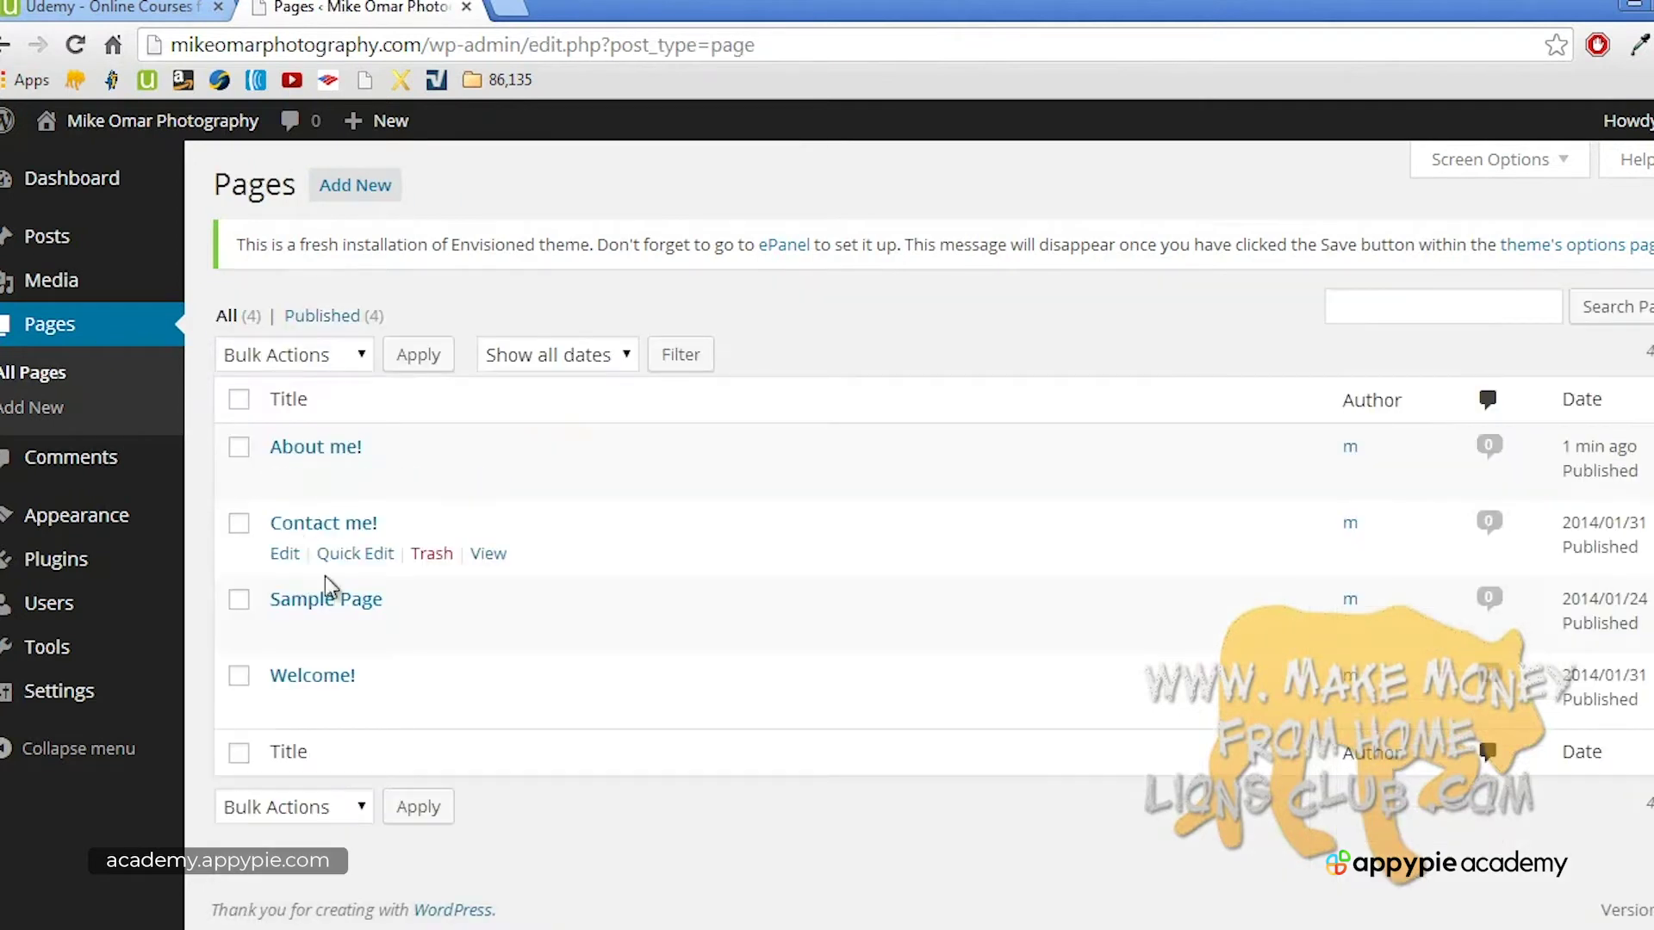
Step: Trash Sample Page and extend the Contact me! text with 'by filling out my contact form below'
left_click(439, 636)
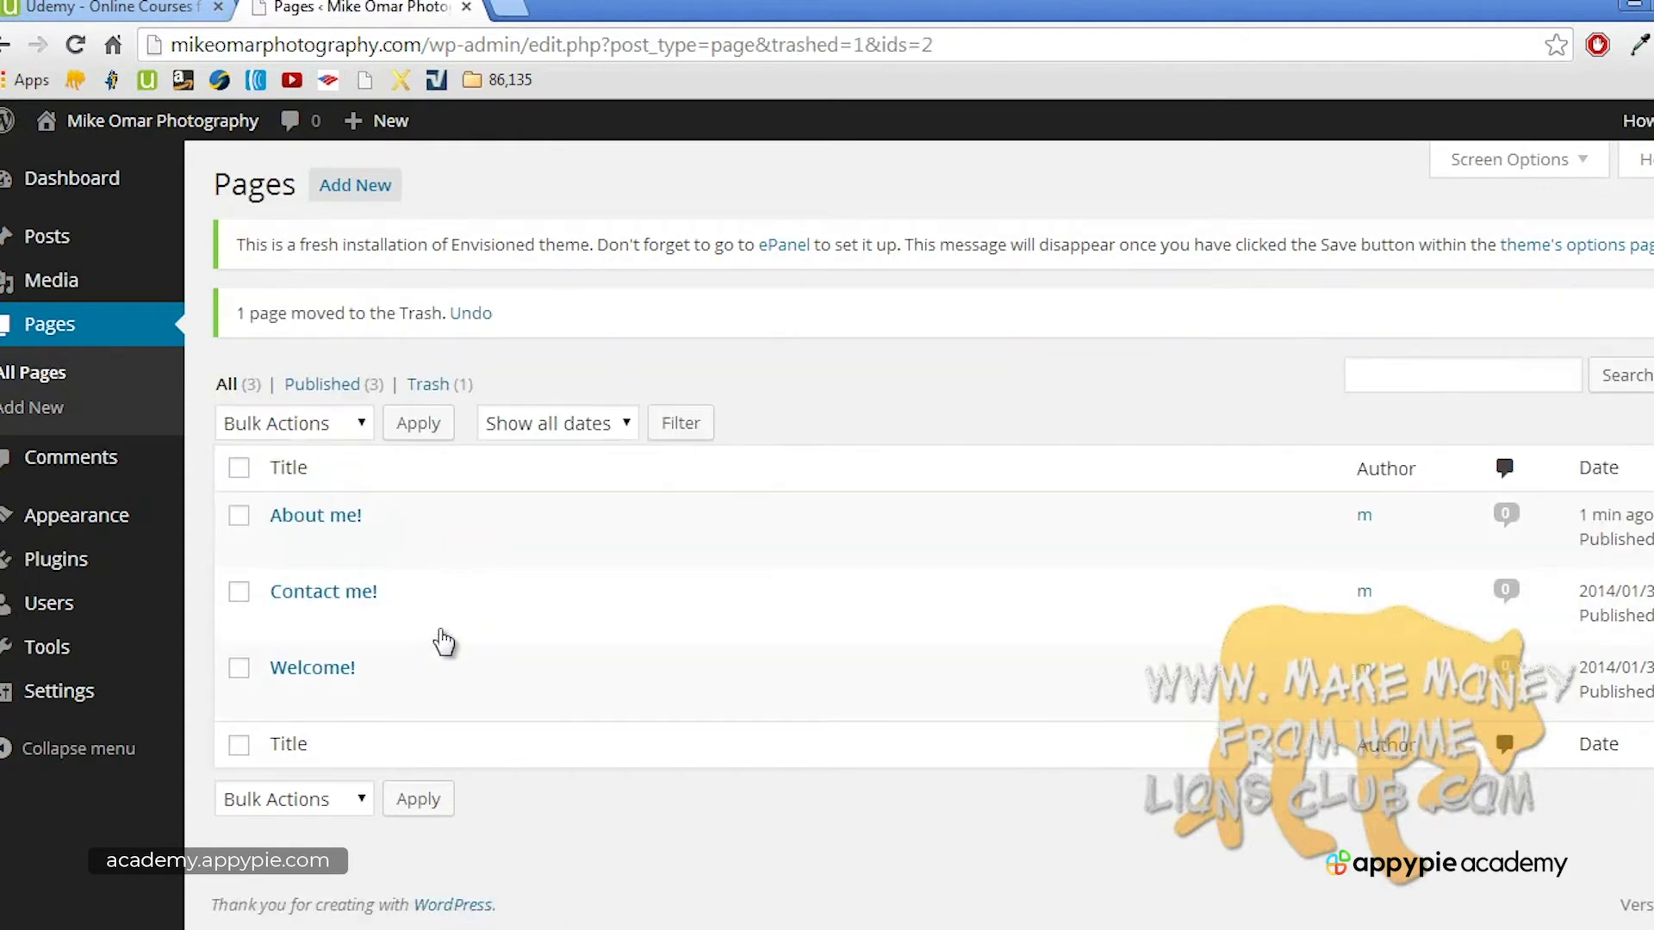
left_click(349, 599)
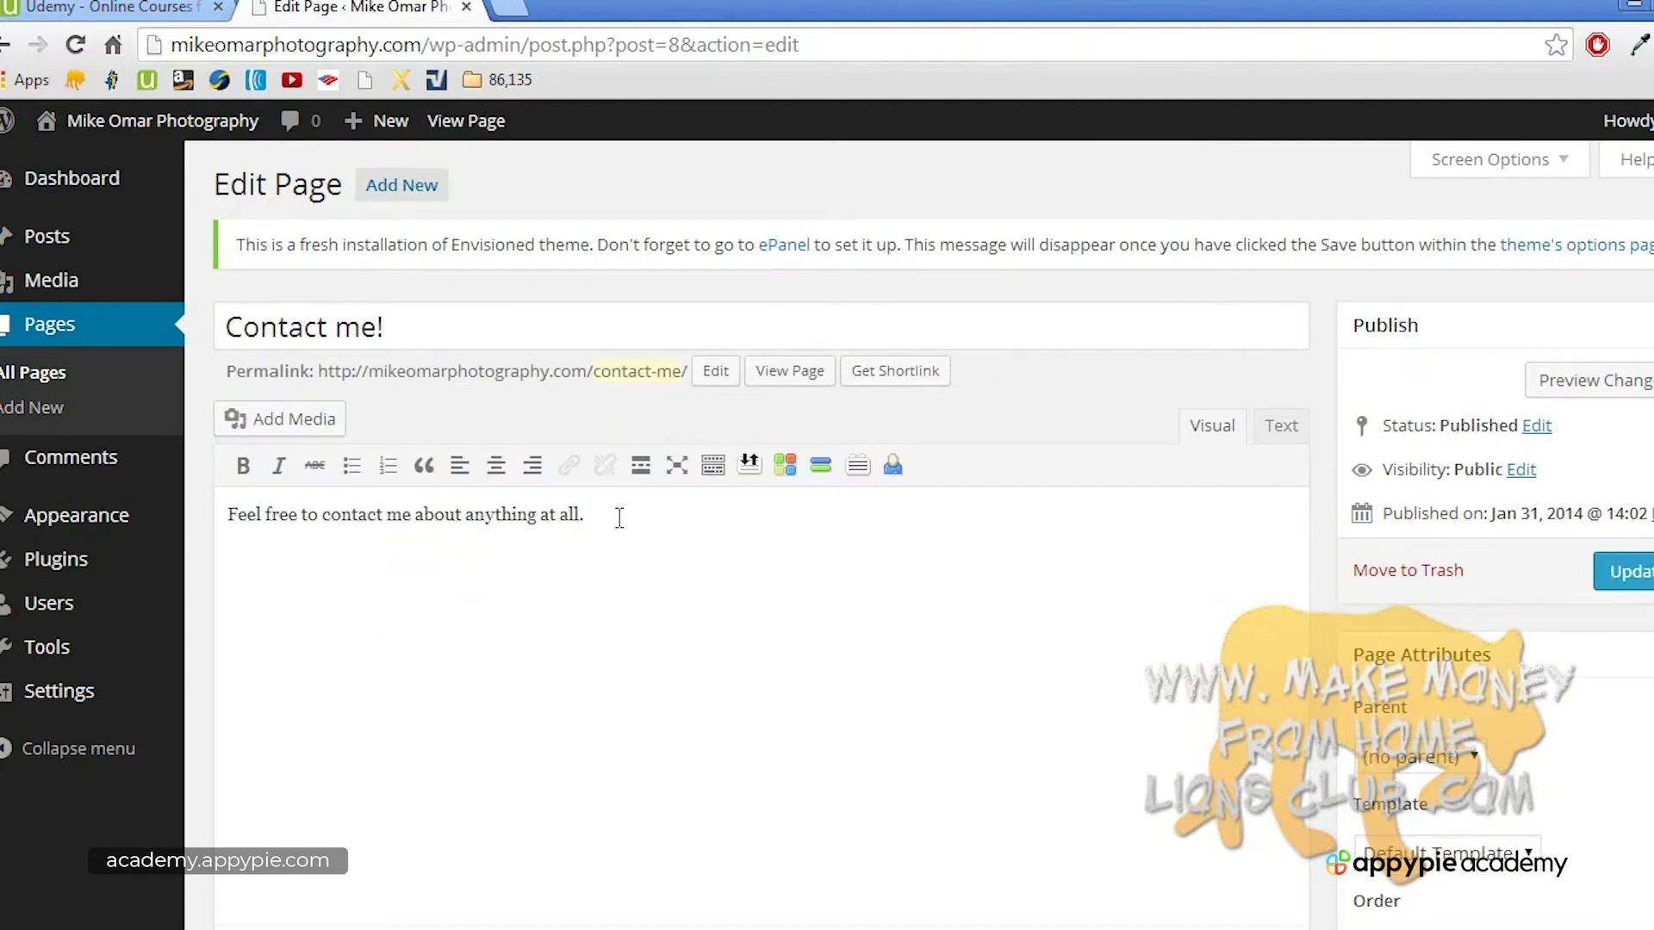
type("on my contact form be")
key("BackSpace")
key("BackSpace")
key("BackSpace")
key("BackSpace")
key("BackSpace")
key("BackSpace")
key("BackSpace")
key("BackSpace")
key("BackSpace")
key("BackSpace")
key("BackSpace")
key("BackSpace")
key("BackSpace")
key("BackSpace")
key("BackSpace")
key("BackSpace")
key("BackSpace")
key("BackSpace")
key("BackSpace")
key("BackSpace")
key("BackSpace")
type("by filling out my contact form below")
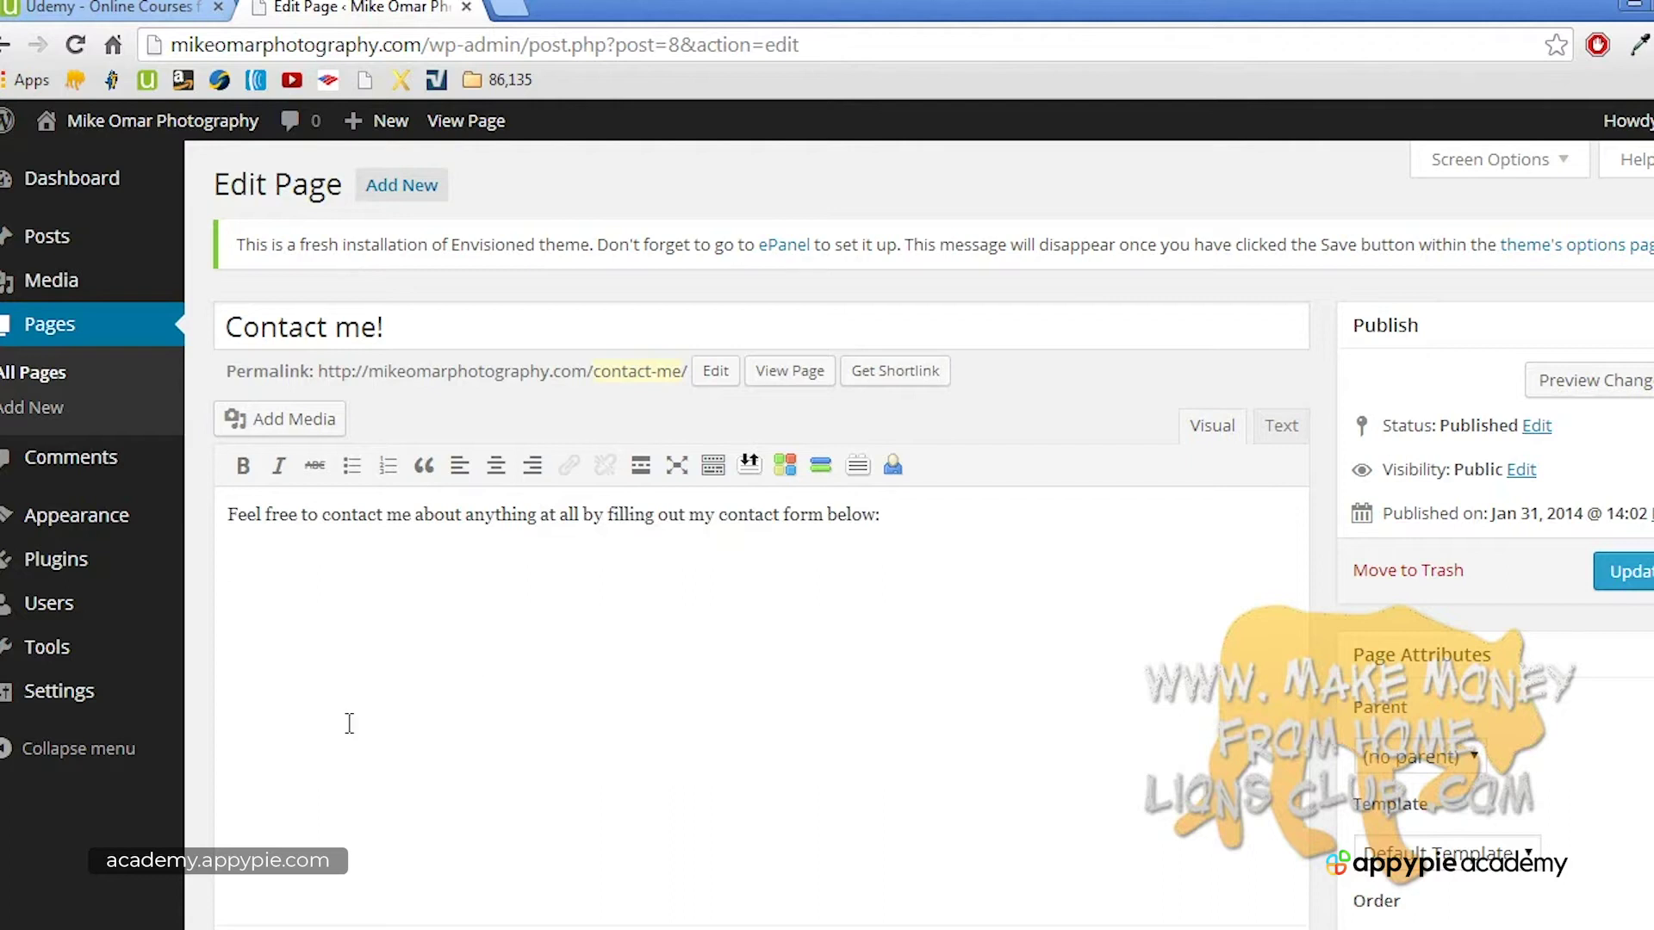
left_click(1635, 573)
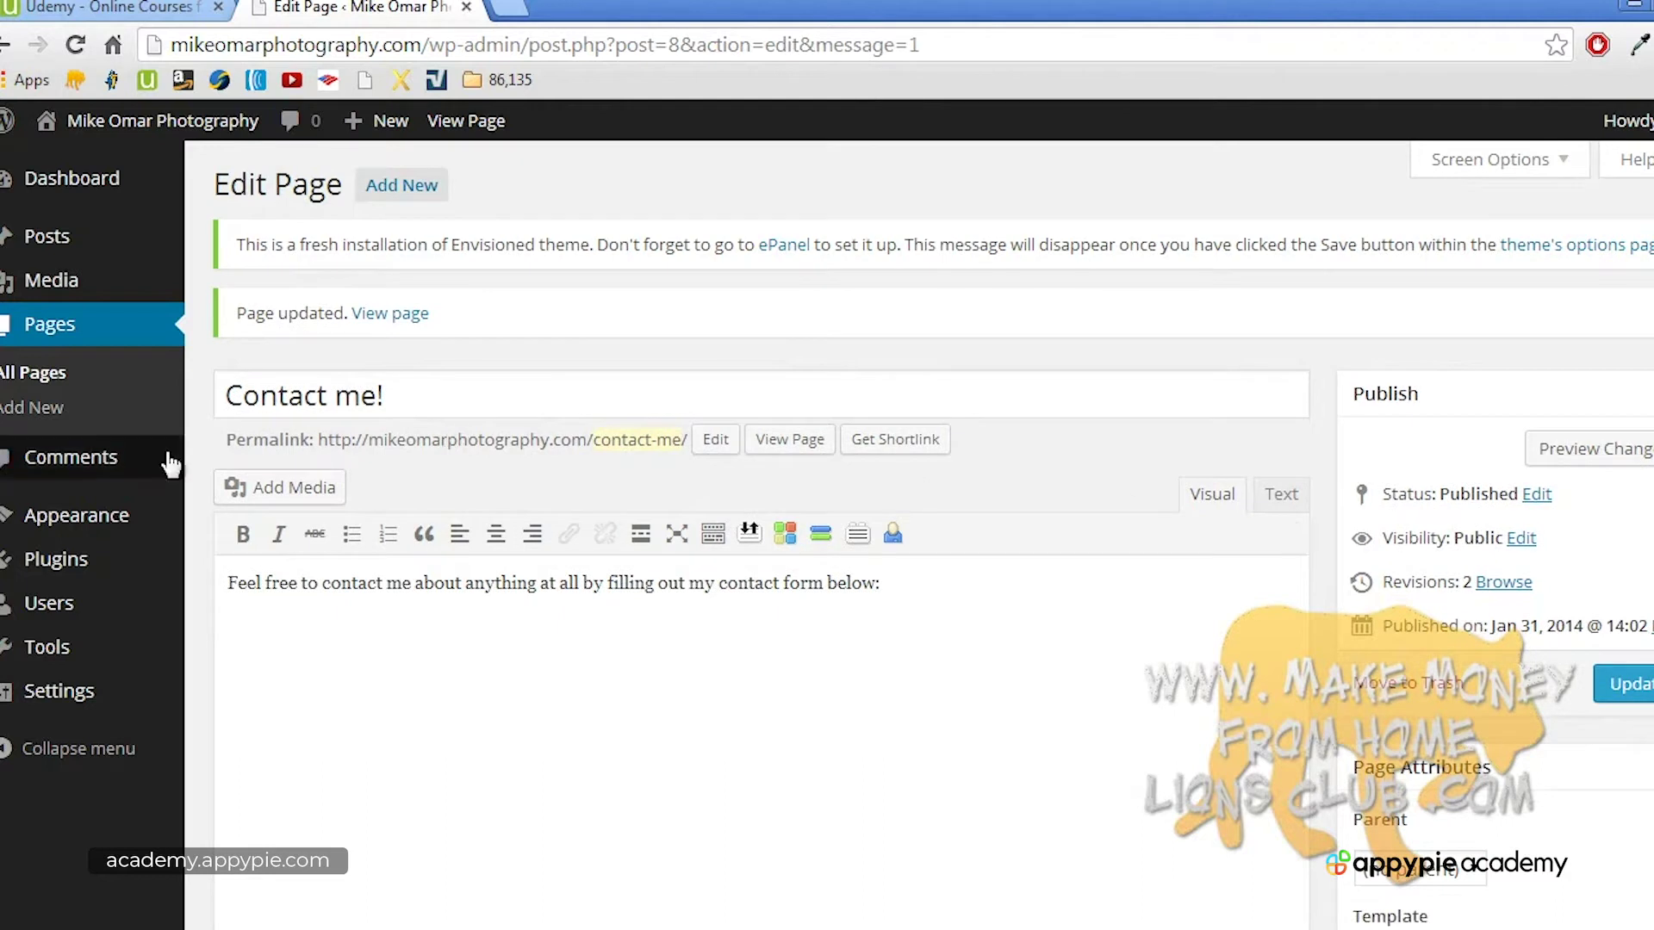
Step: Publish a new Map page reading 'This is the location of my business:'
left_click(66, 407)
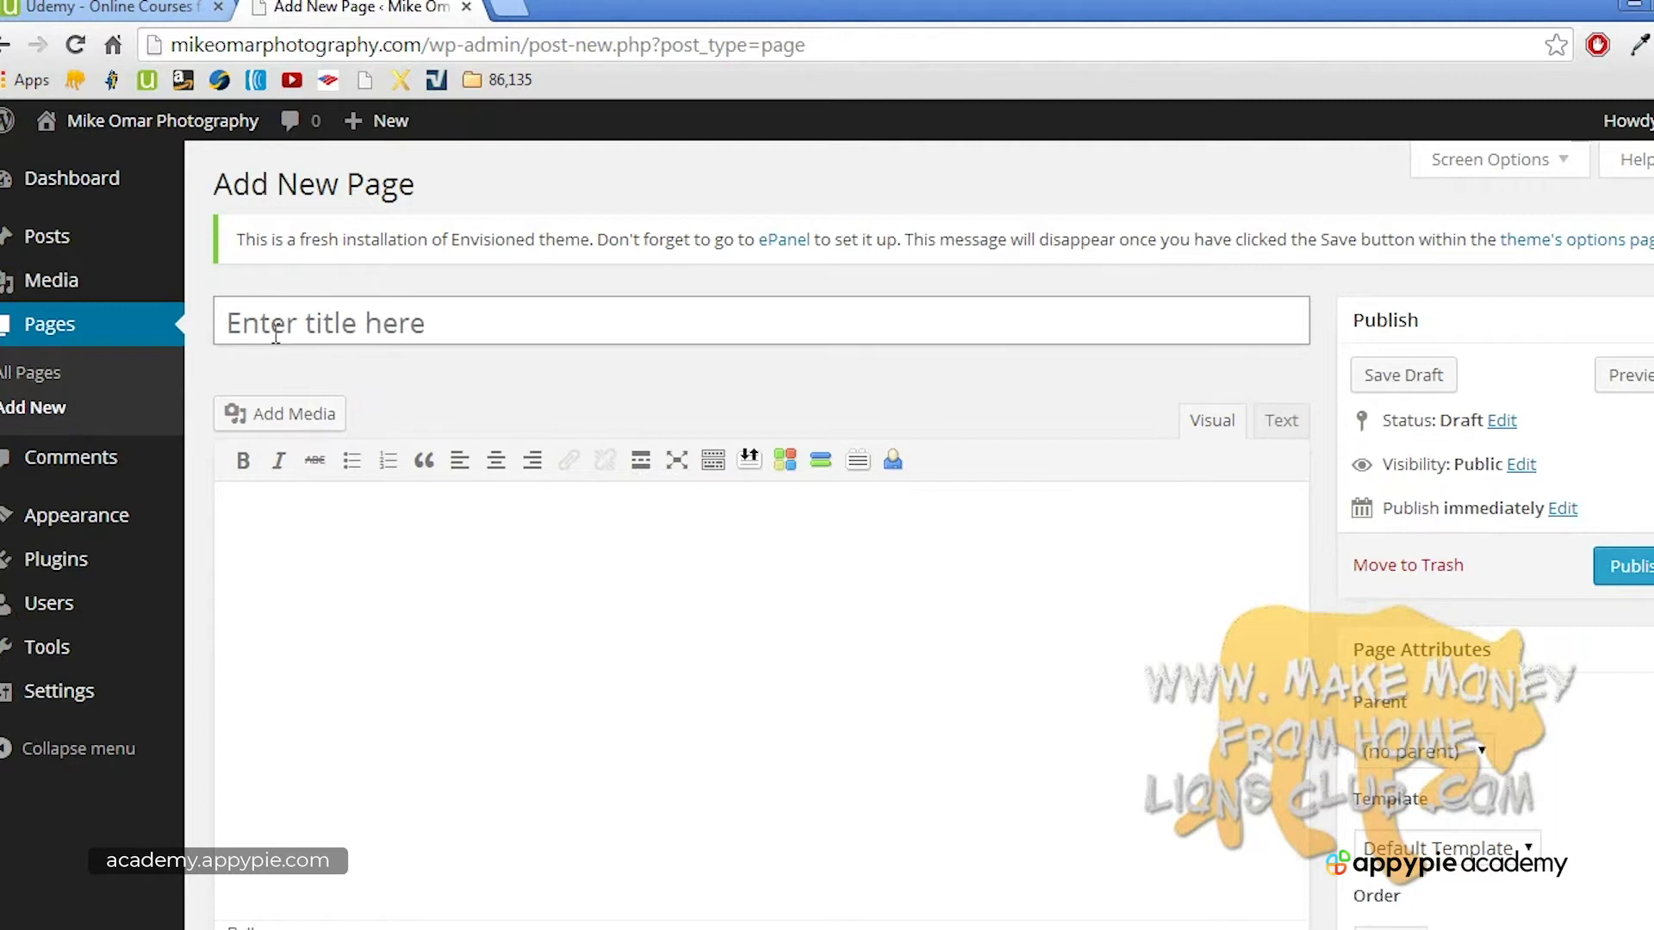
left_click(358, 330)
type("Map")
left_click(433, 560)
type("This is the location of m")
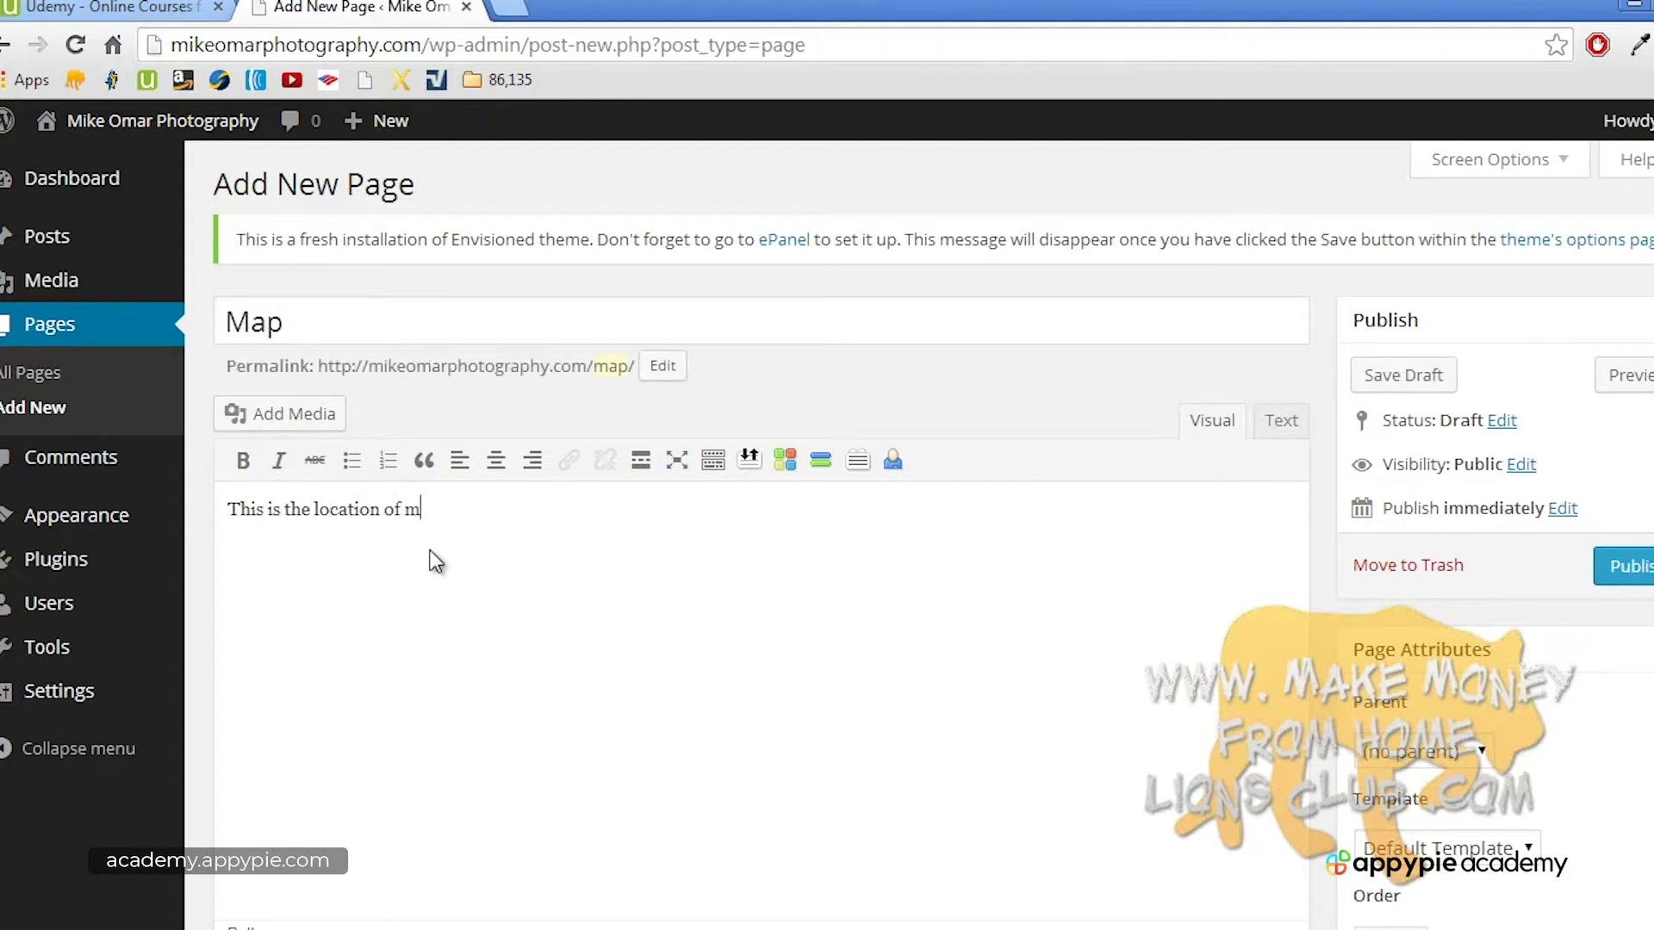
type("y business:")
key("Return")
left_click(1615, 585)
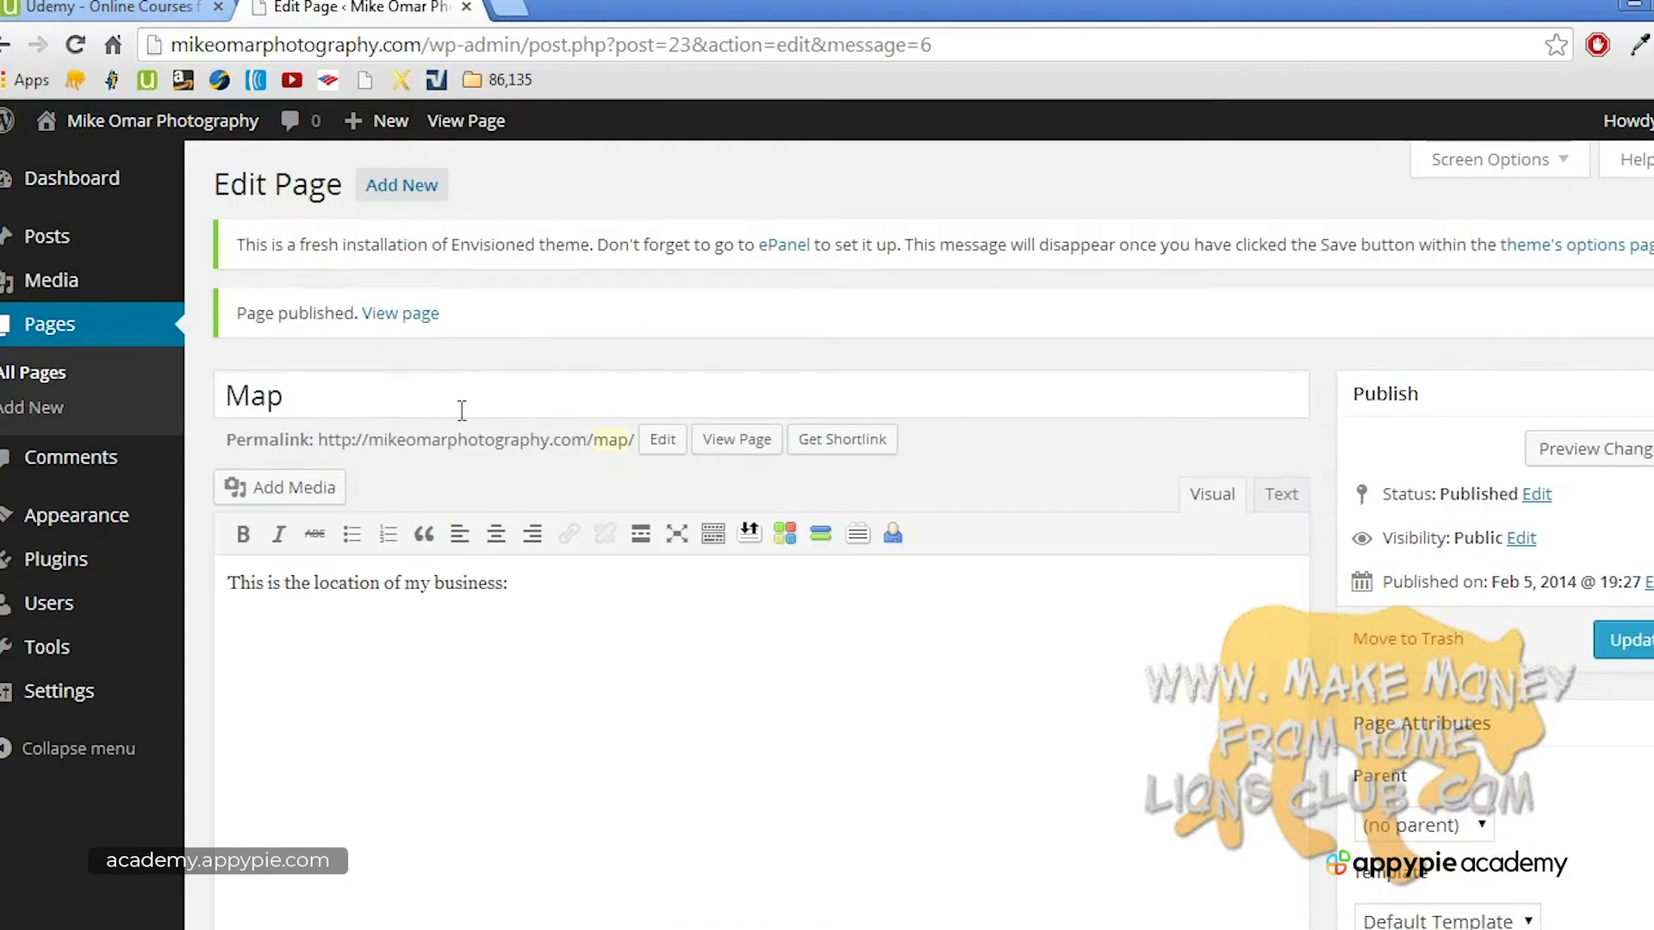
left_click(77, 410)
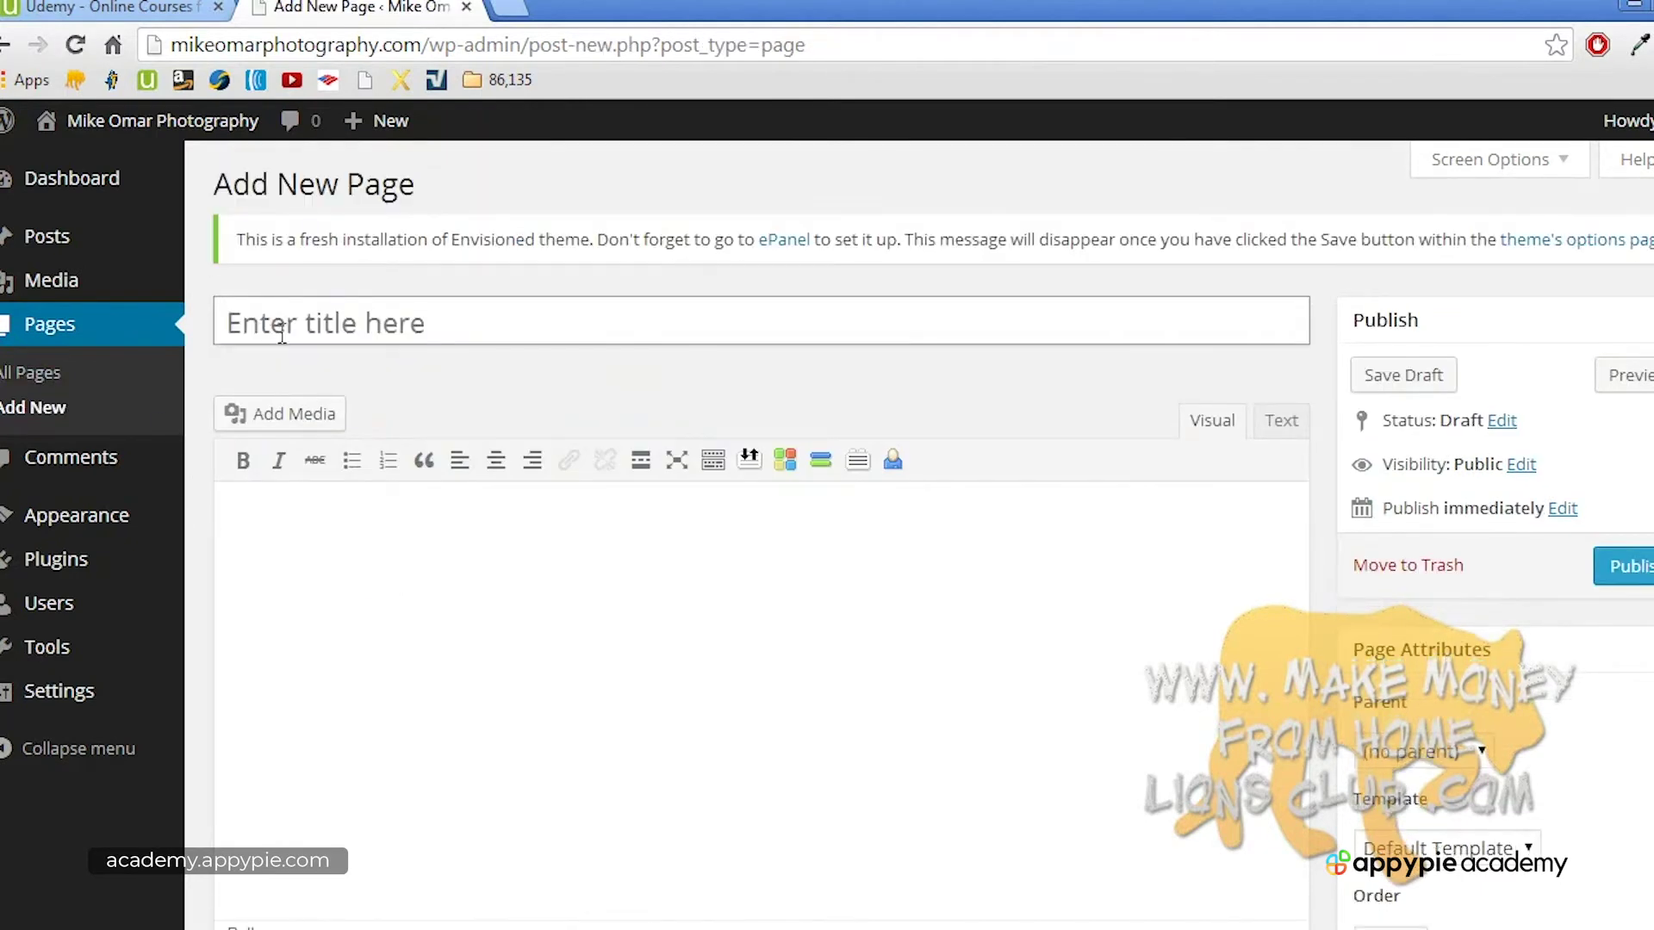
Step: Title a new page 'Samples of my work' with the intro 'Here are samples of my work:'
left_click(292, 332)
type("Samples of my work")
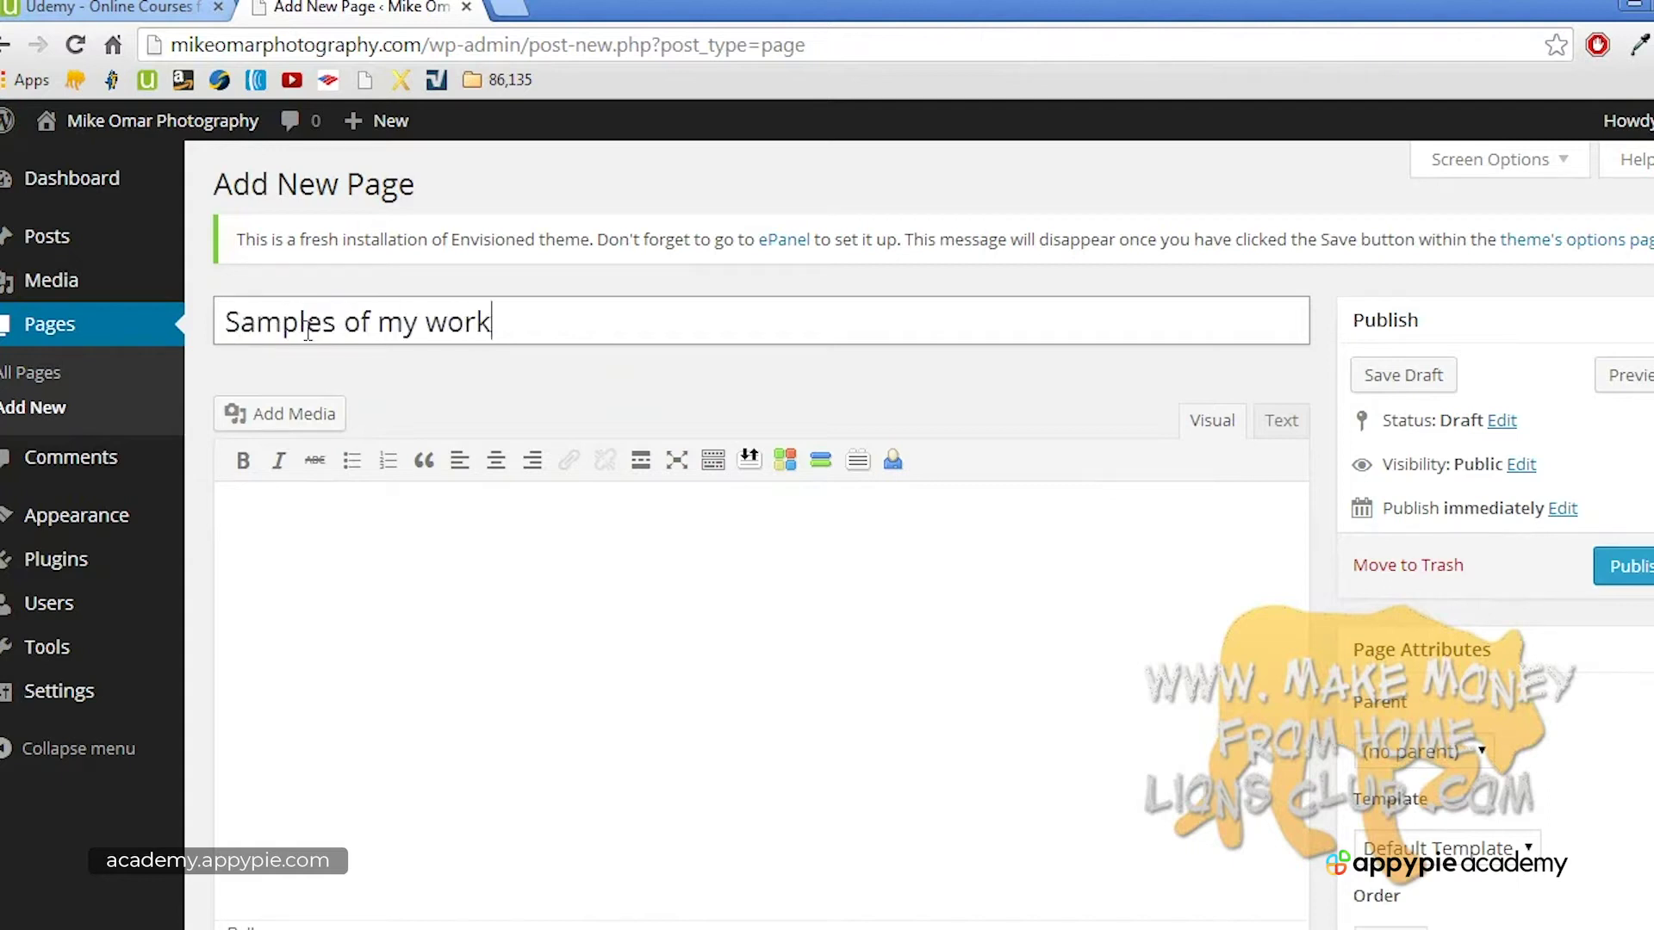
left_click(402, 551)
type("Here are samples of my wokr")
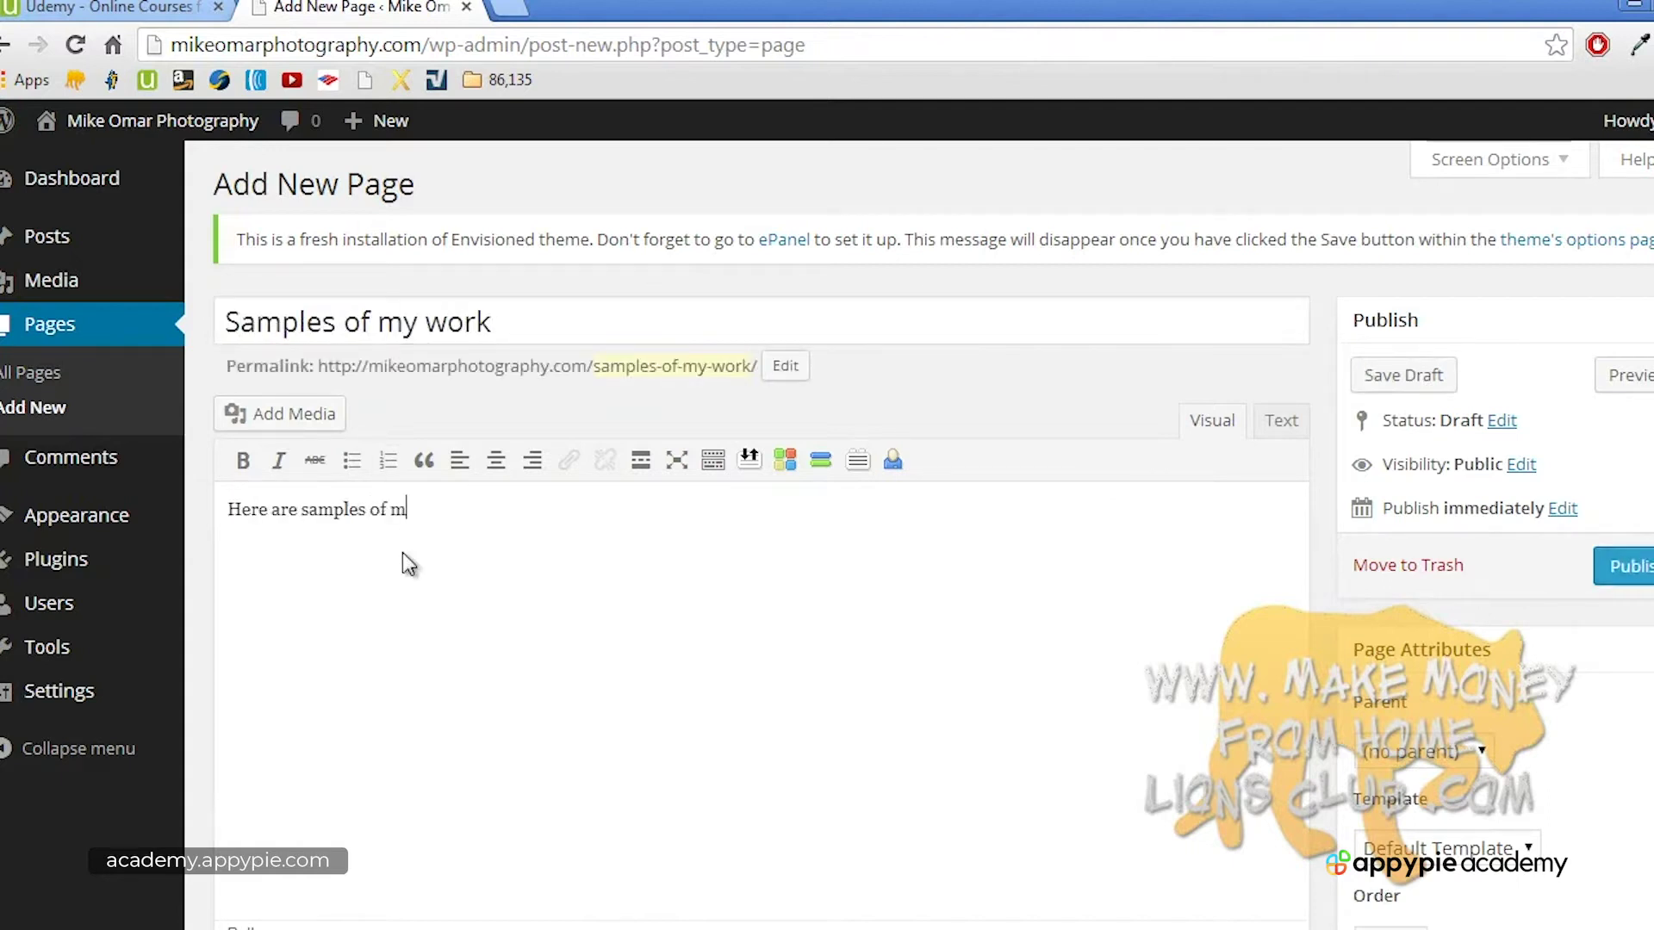
key("BackSpace")
key("BackSpace")
type("rk:")
key("Return")
Step: List 'Websites I've made' and 'Photos you've taken, etc.' below the intro and publish
type("W")
key("BackSpace")
type("Websites I've m")
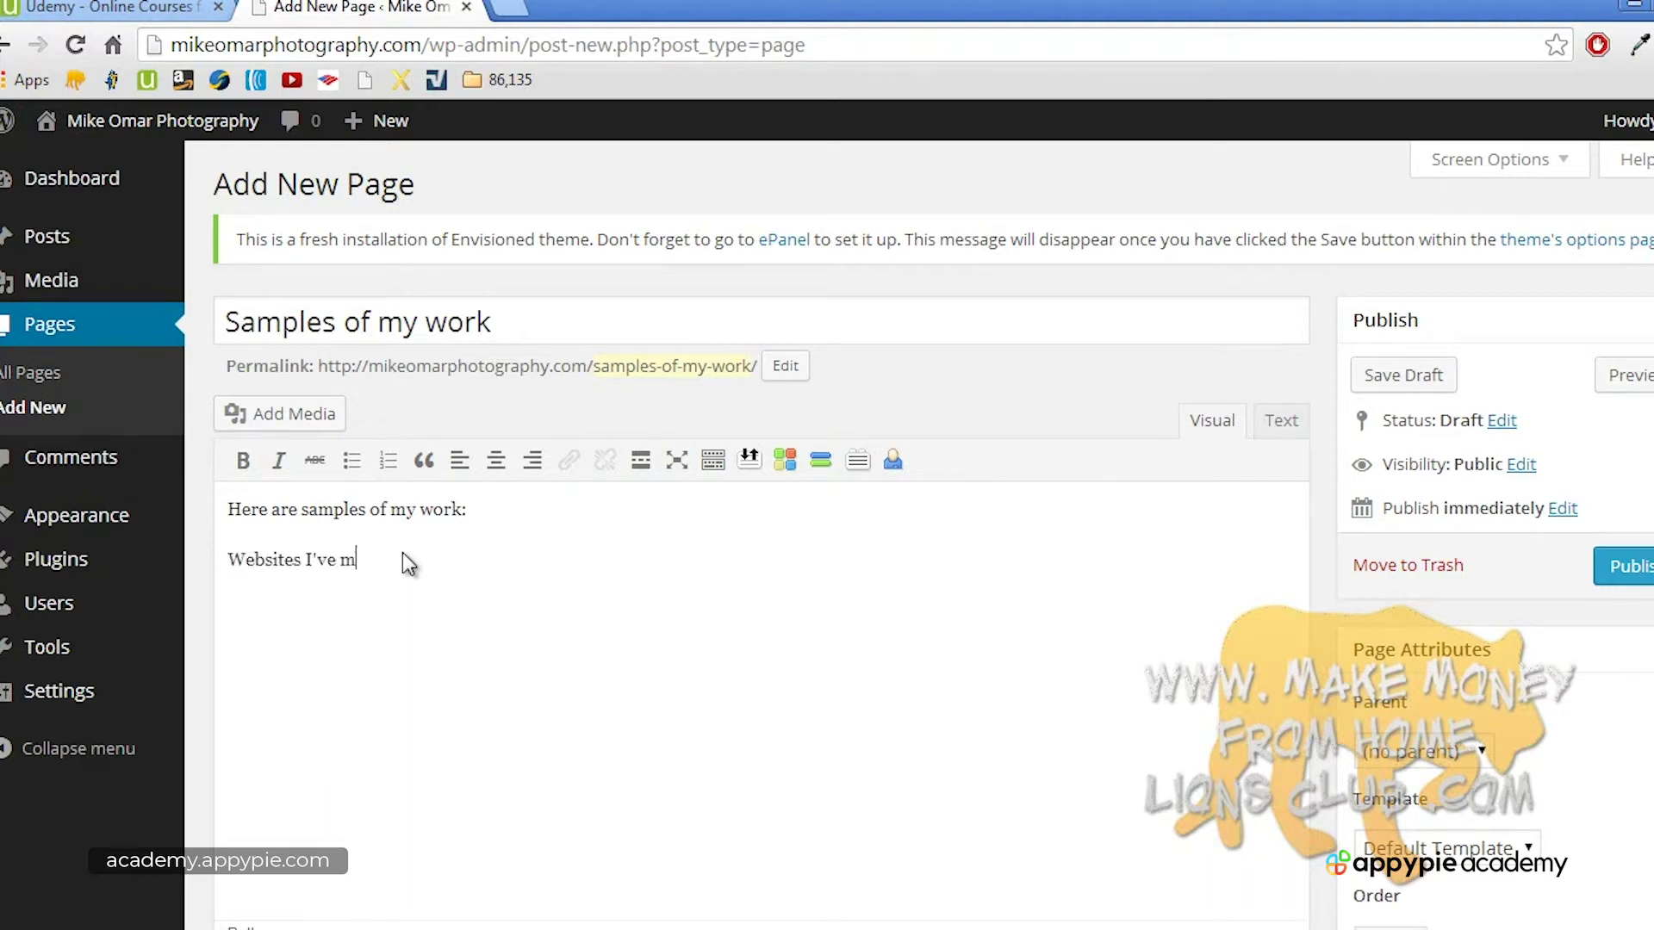
type("ade Photos you've taken. etc.")
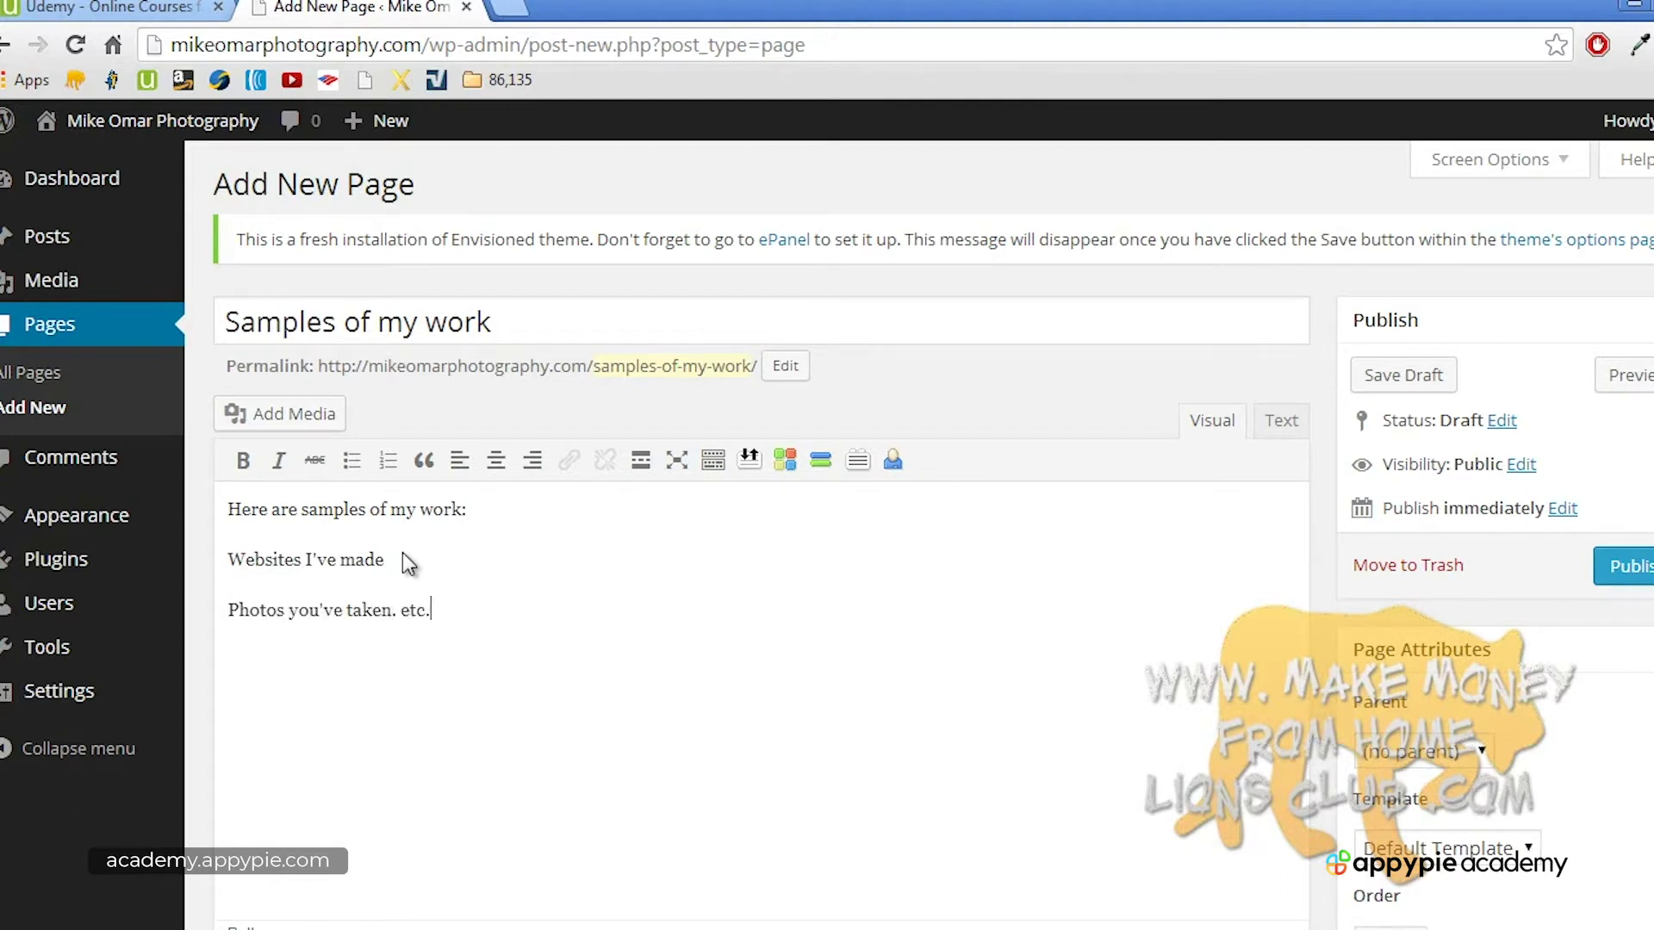
left_click(398, 612)
key("BackSpace")
type(",")
left_click(1628, 569)
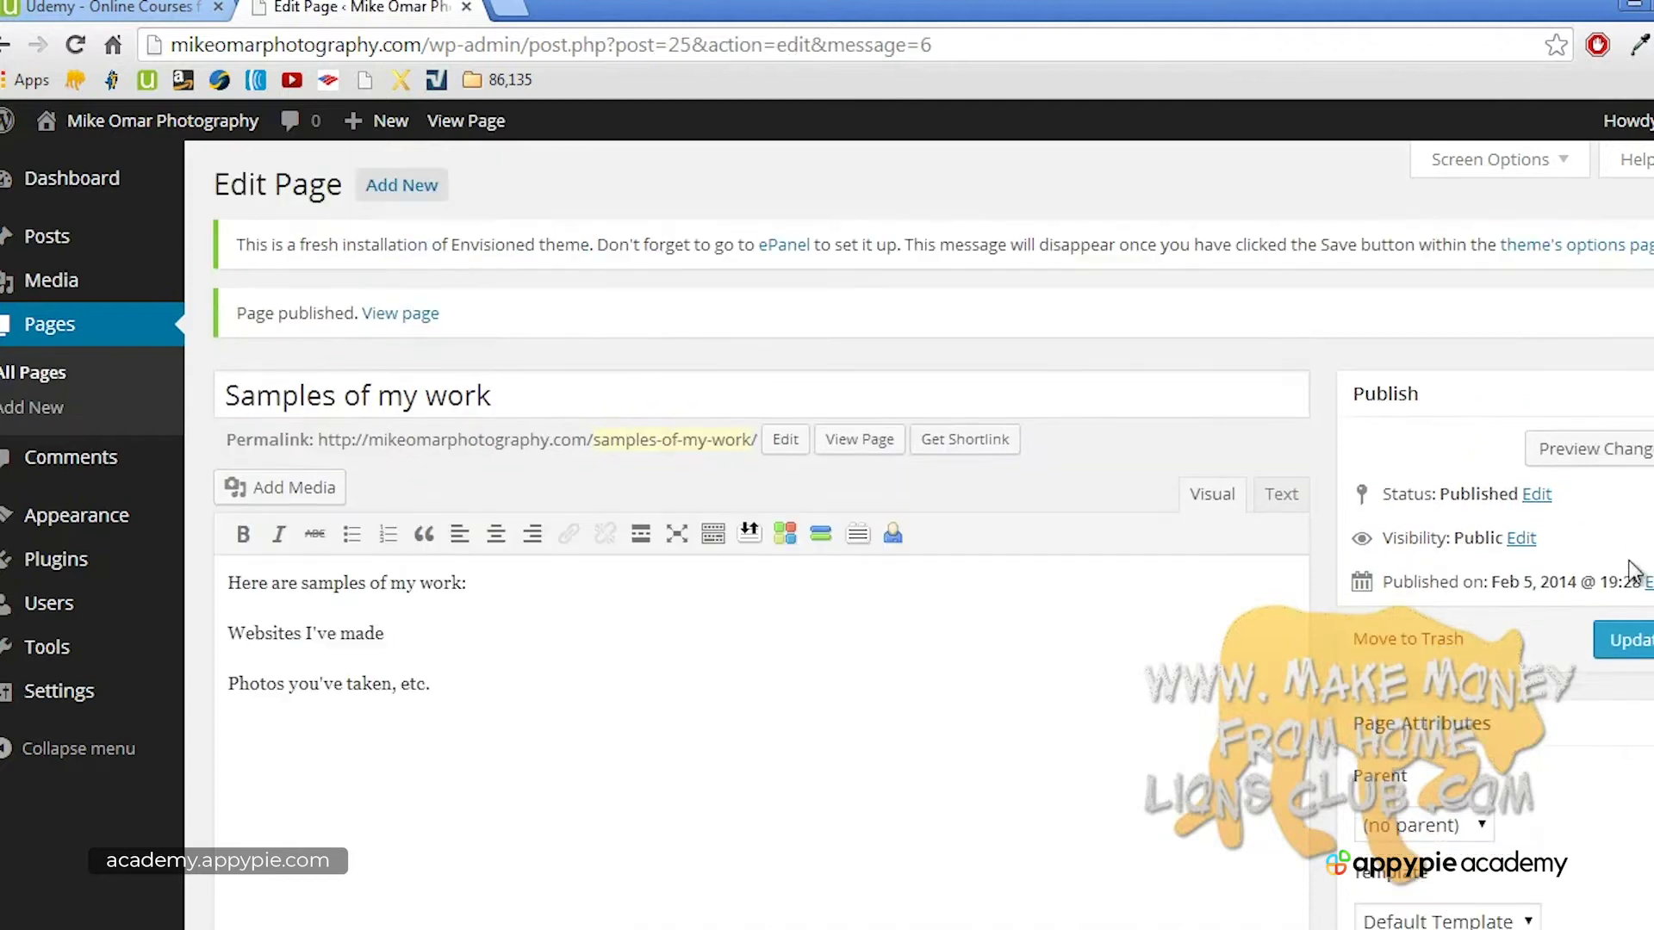
Step: Publish a Rates page: $500 per website, $1000 for an evening with prints, $1200 for both
left_click(99, 408)
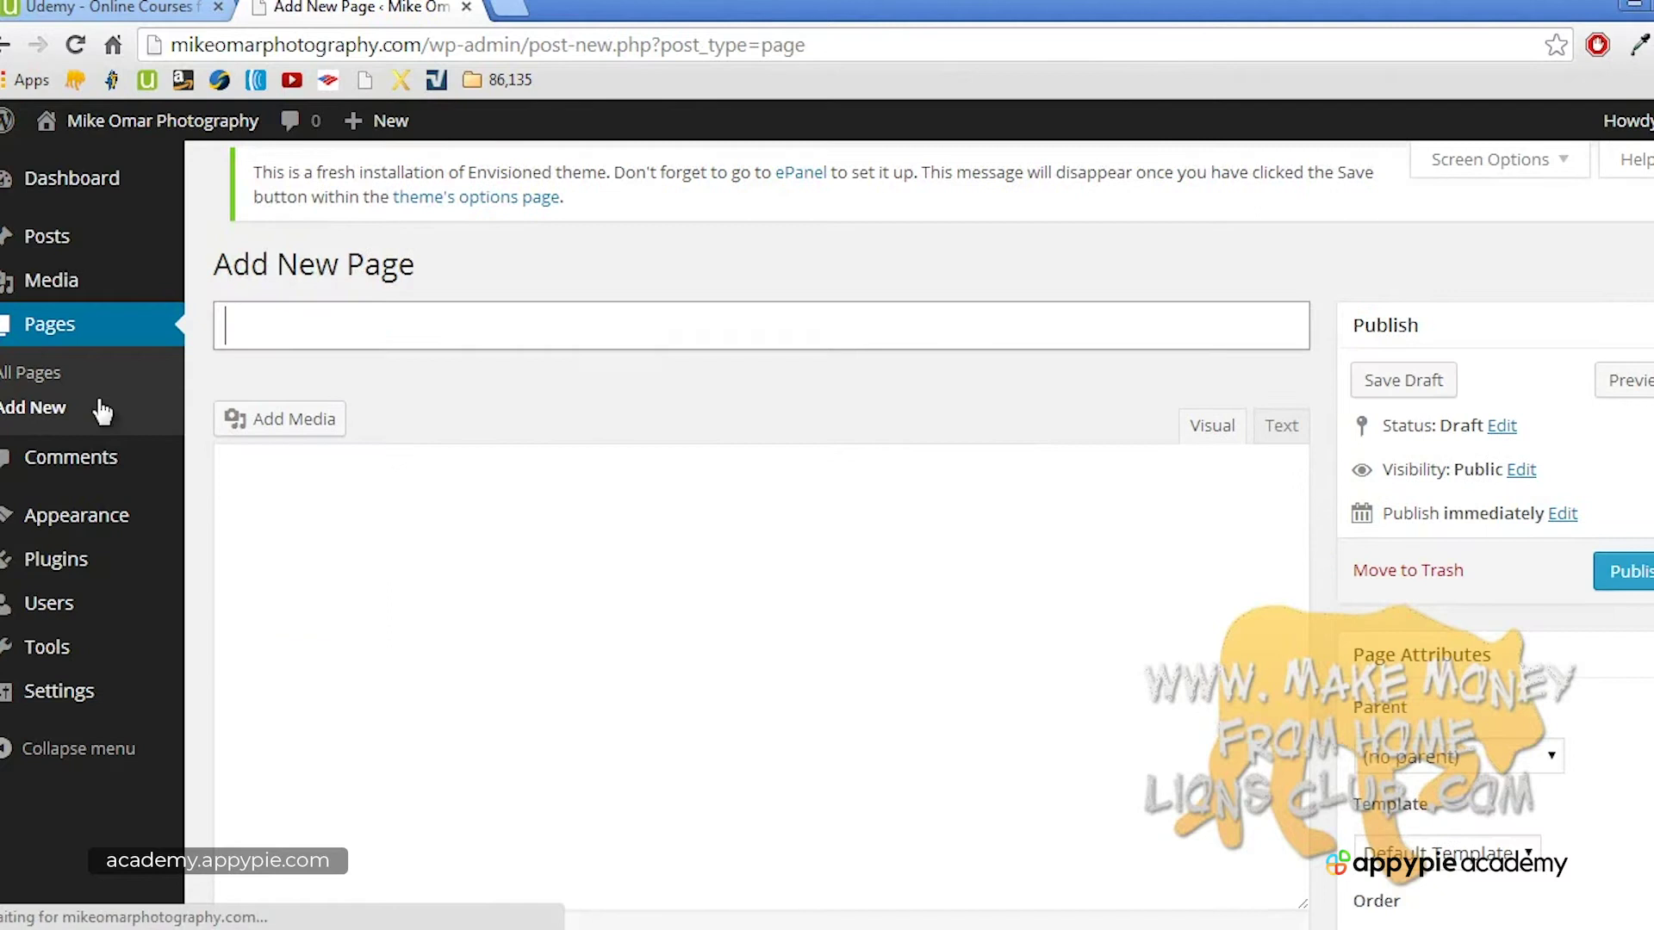
left_click(317, 318)
type("Rates")
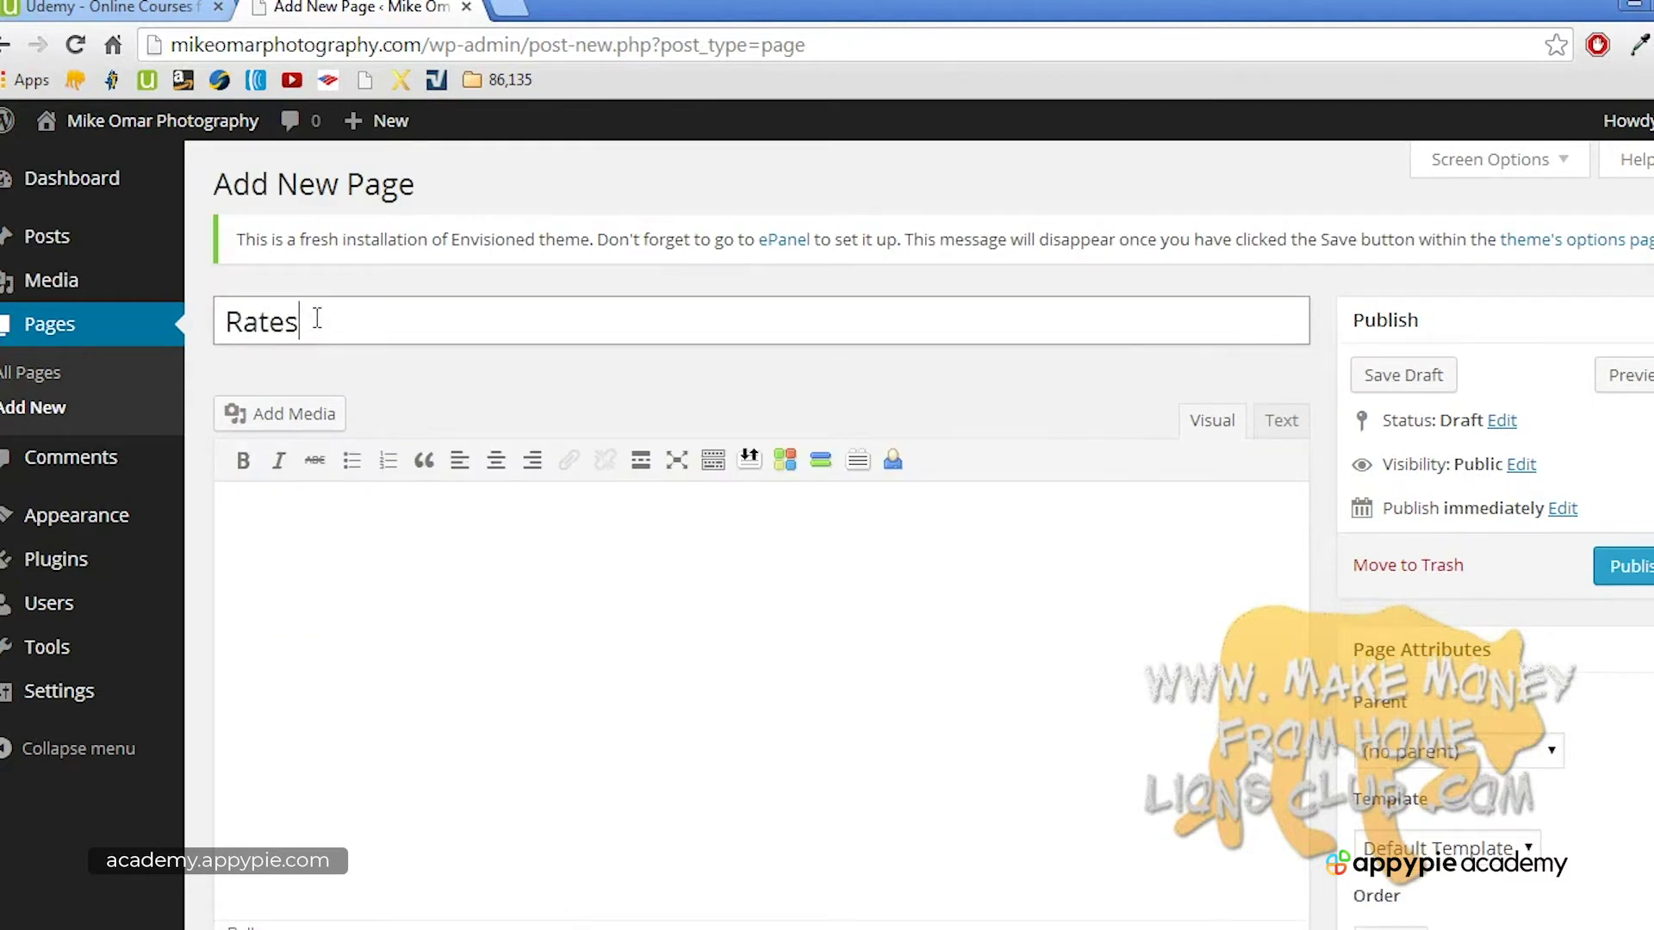
left_click(370, 557)
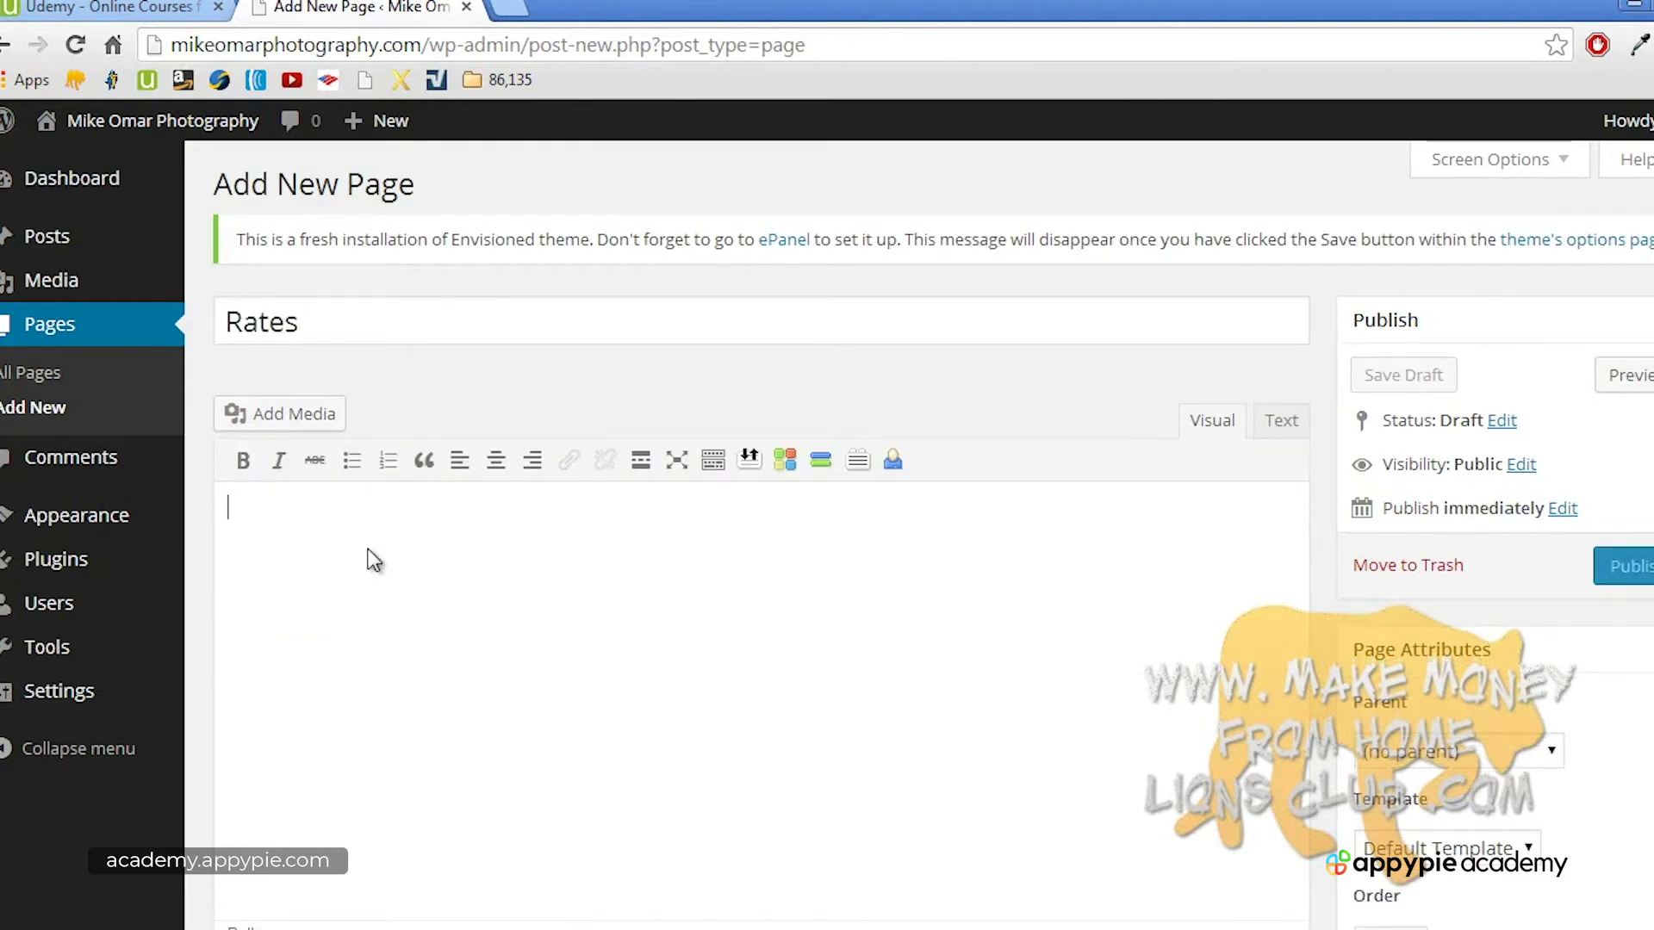
type("For a webs")
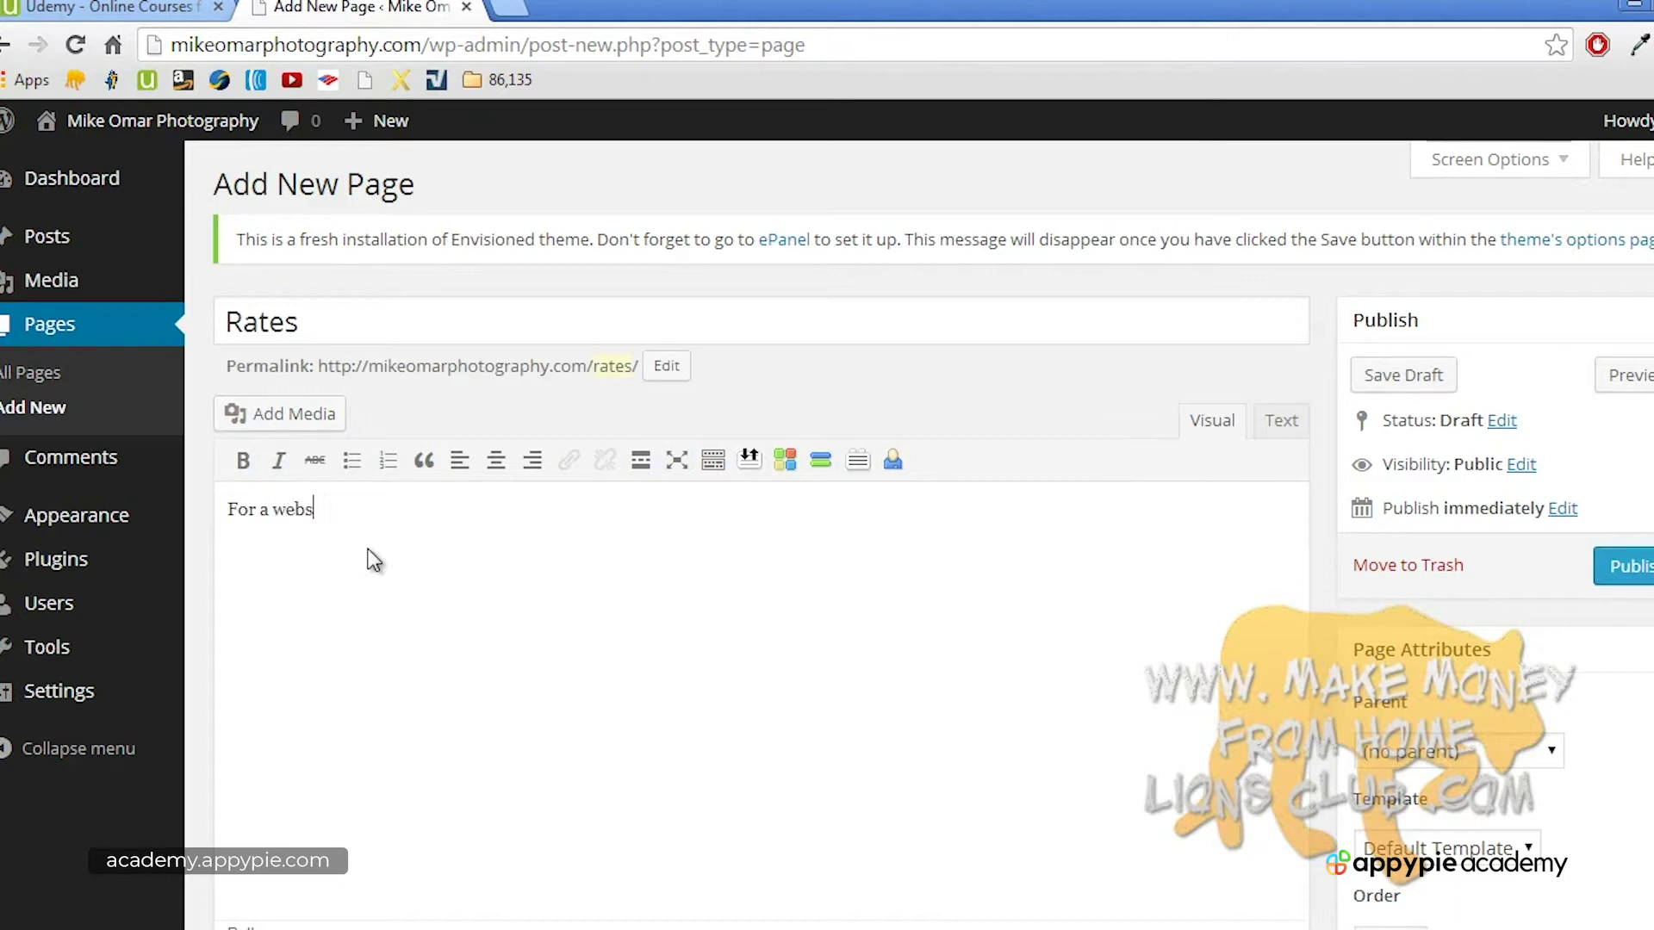
type("ite I charge $50")
type("0")
type("For an event")
key("BackSpace")
type("ing of a")
type("y photography services plus")
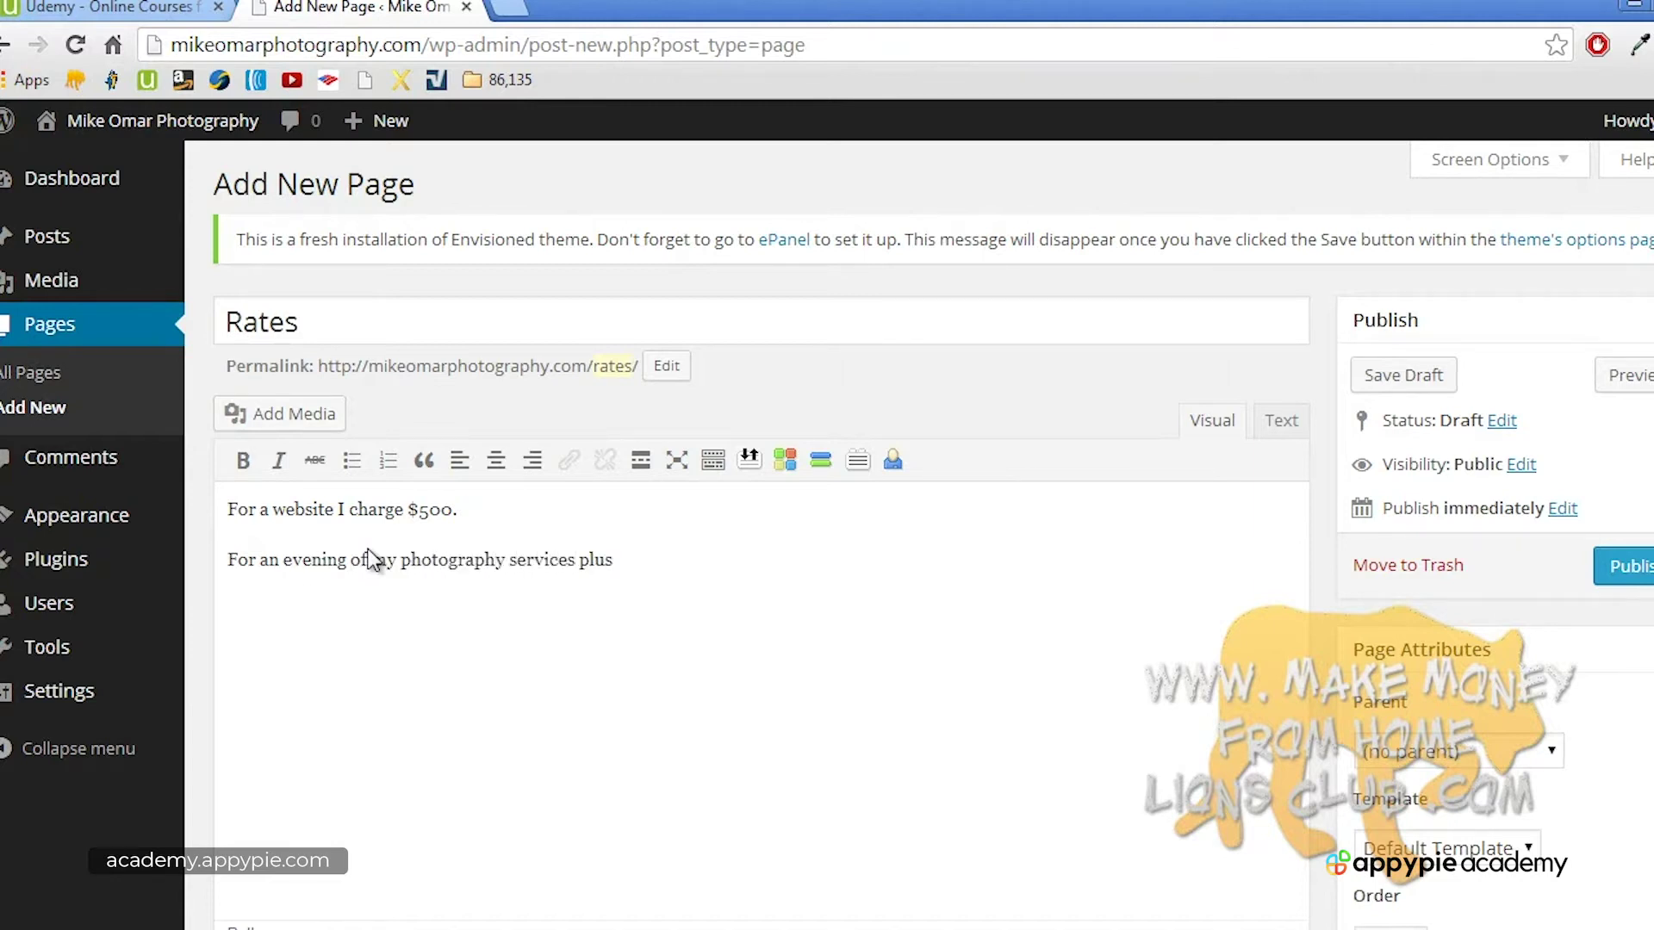
type(" all prints")
type(", $1000. ")
type("For both")
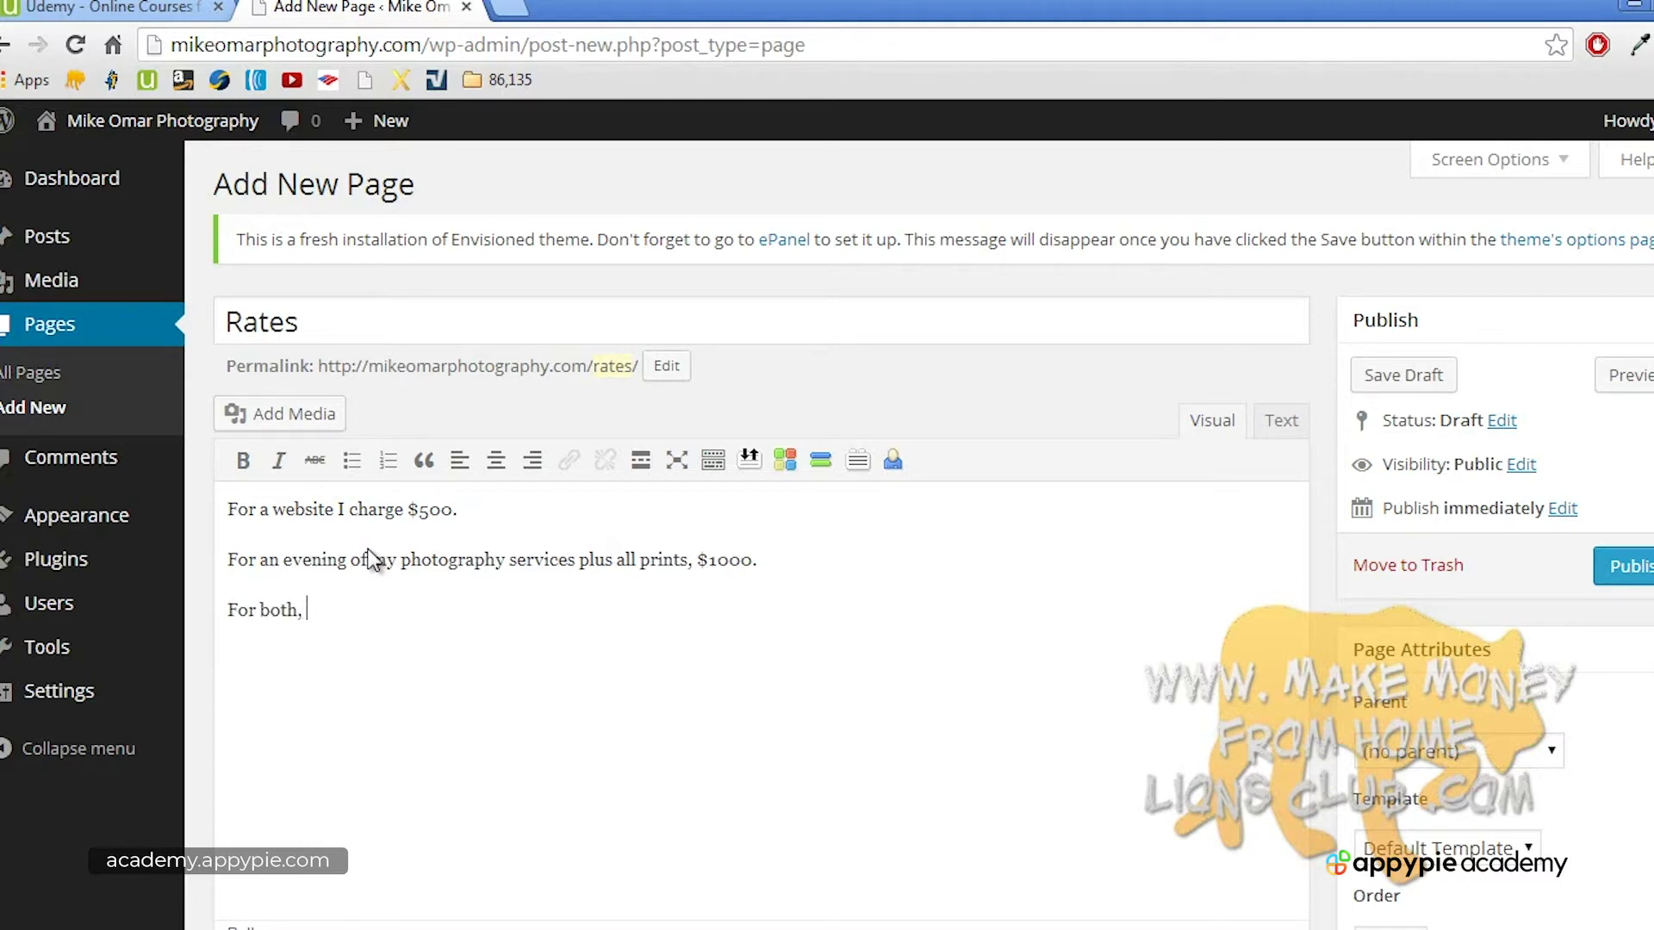
type(", only $1200.")
left_click(1626, 565)
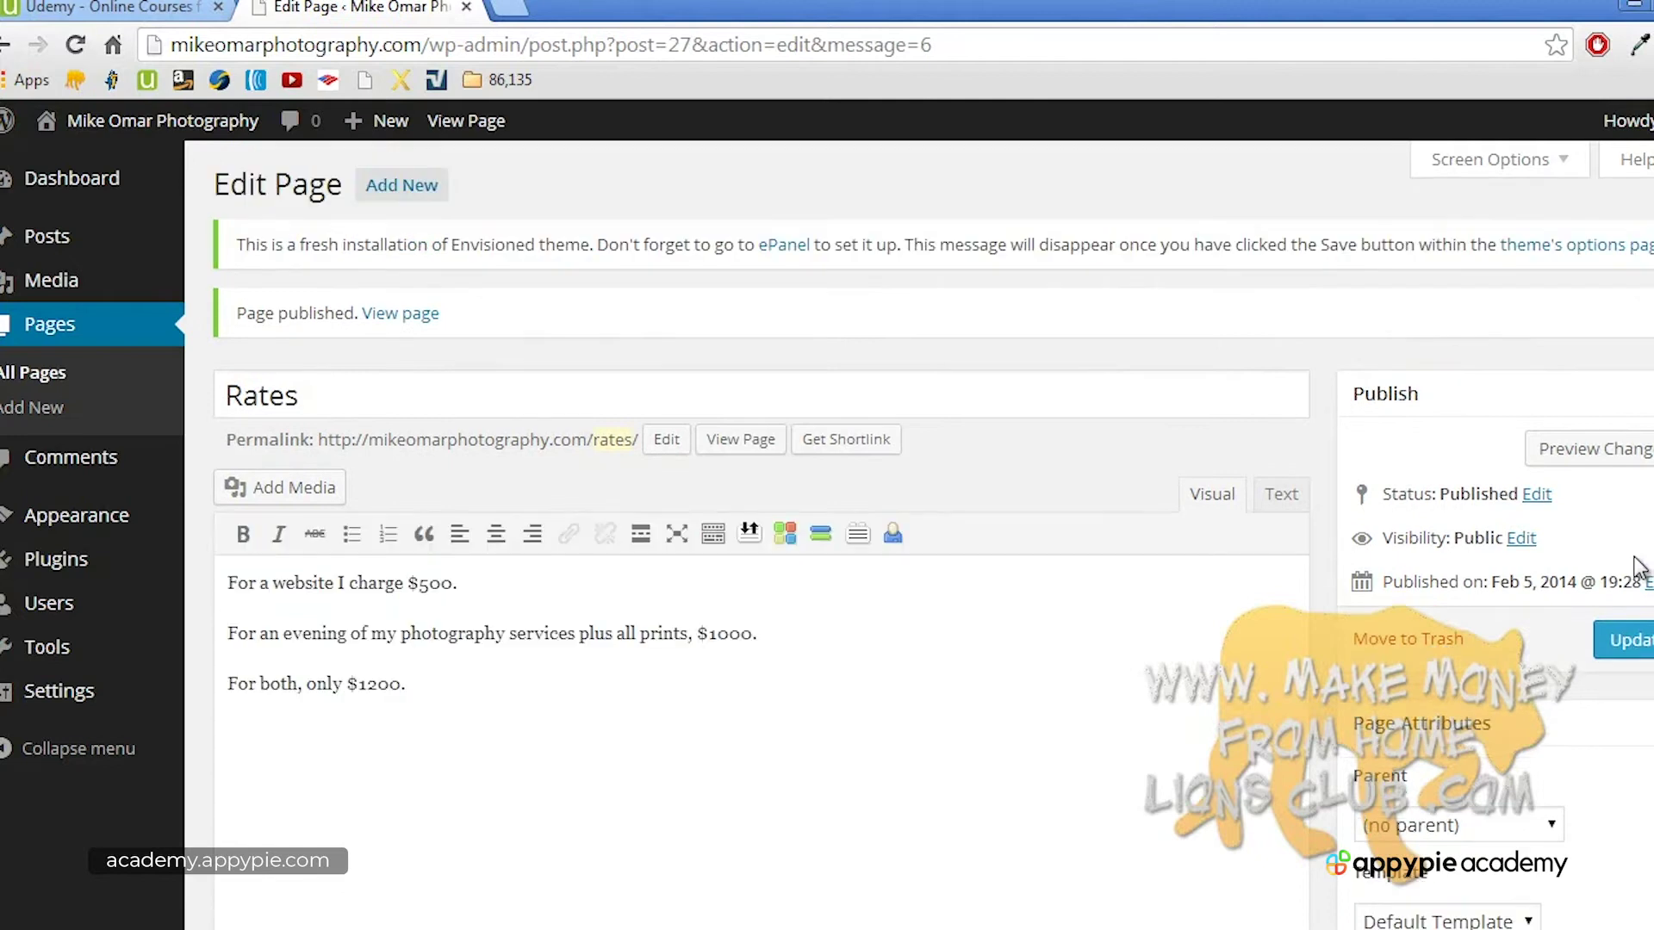
Step: Open the live site in a new browser tab
mouse_move(164, 120)
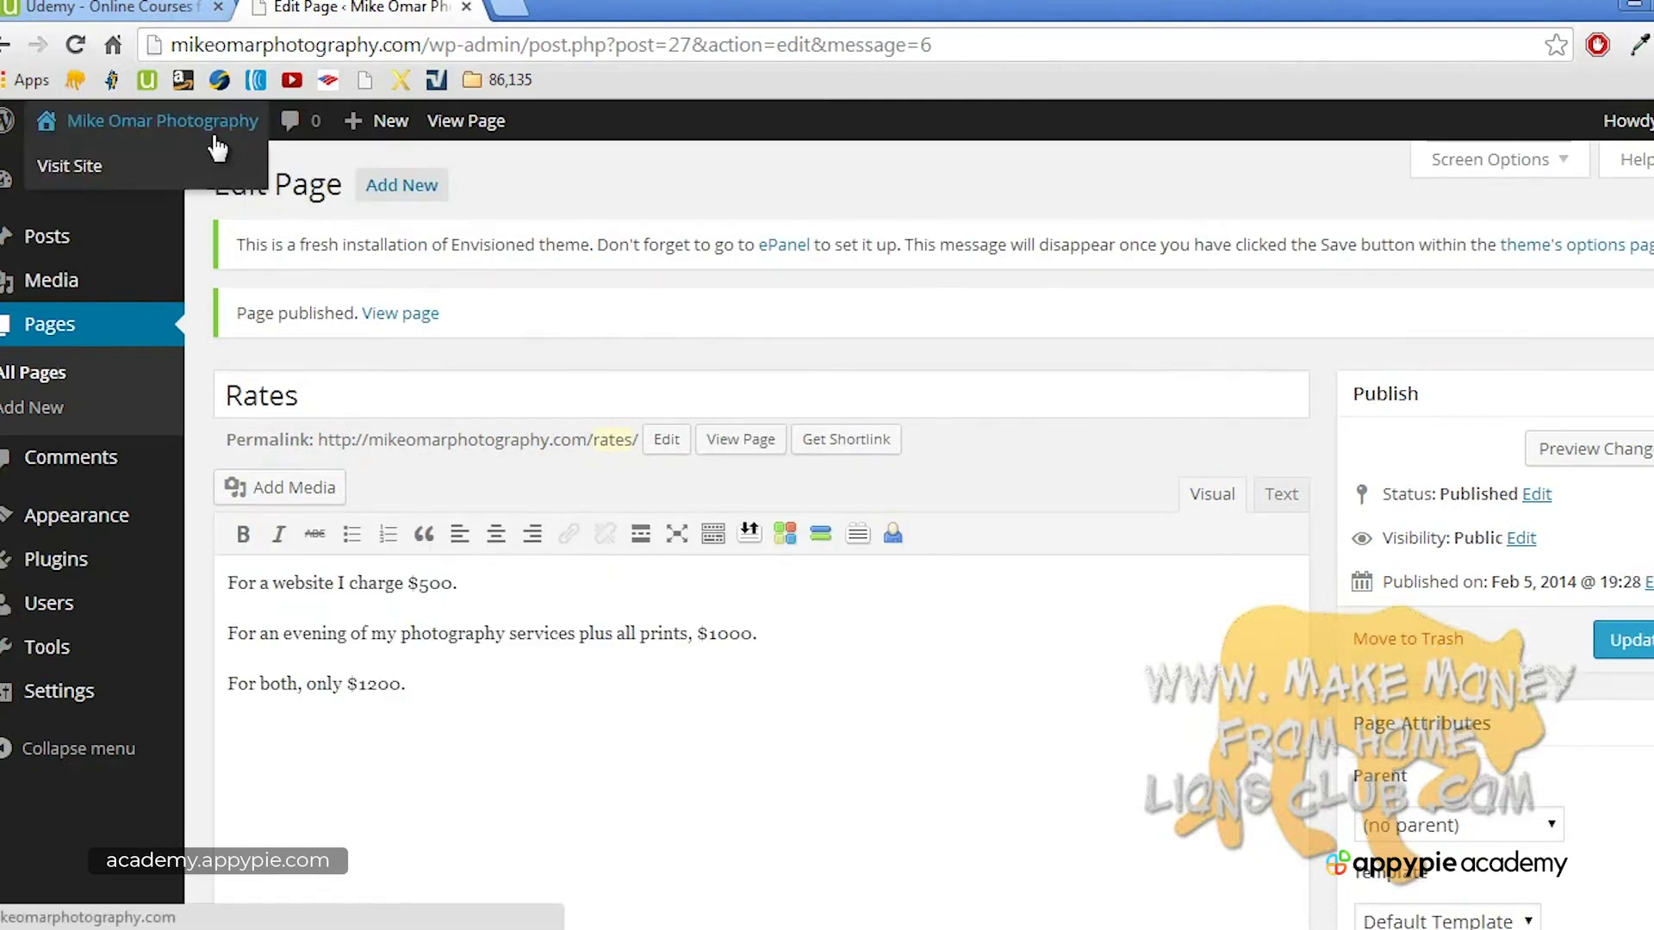
right_click(206, 172)
left_click(284, 181)
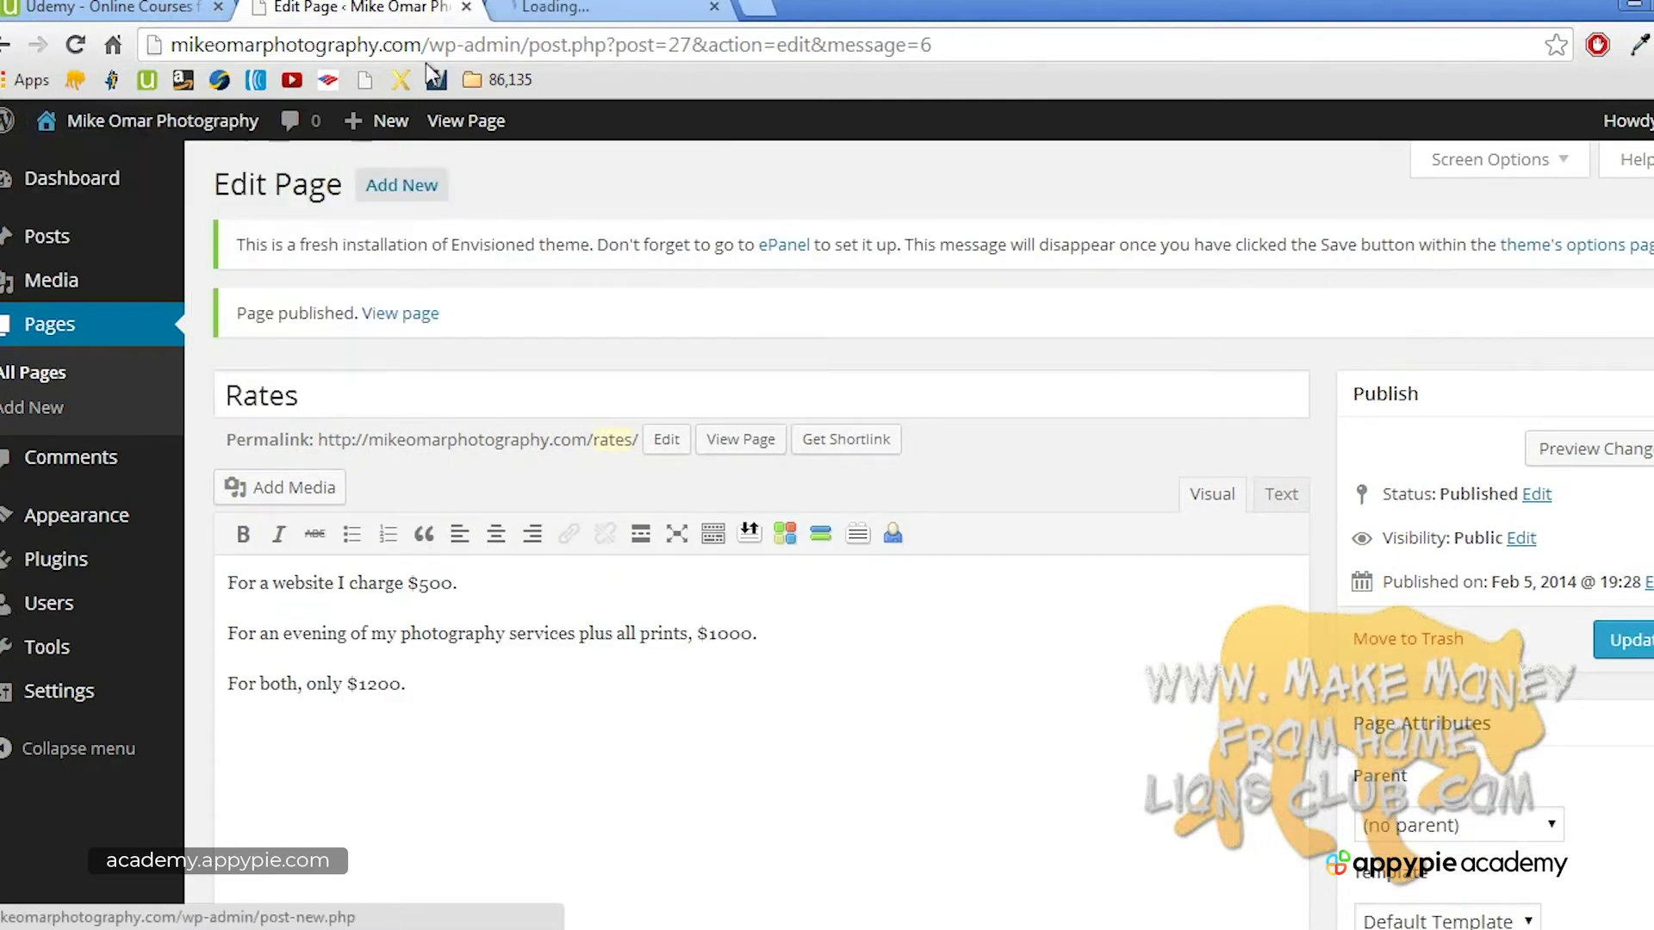
left_click(608, 6)
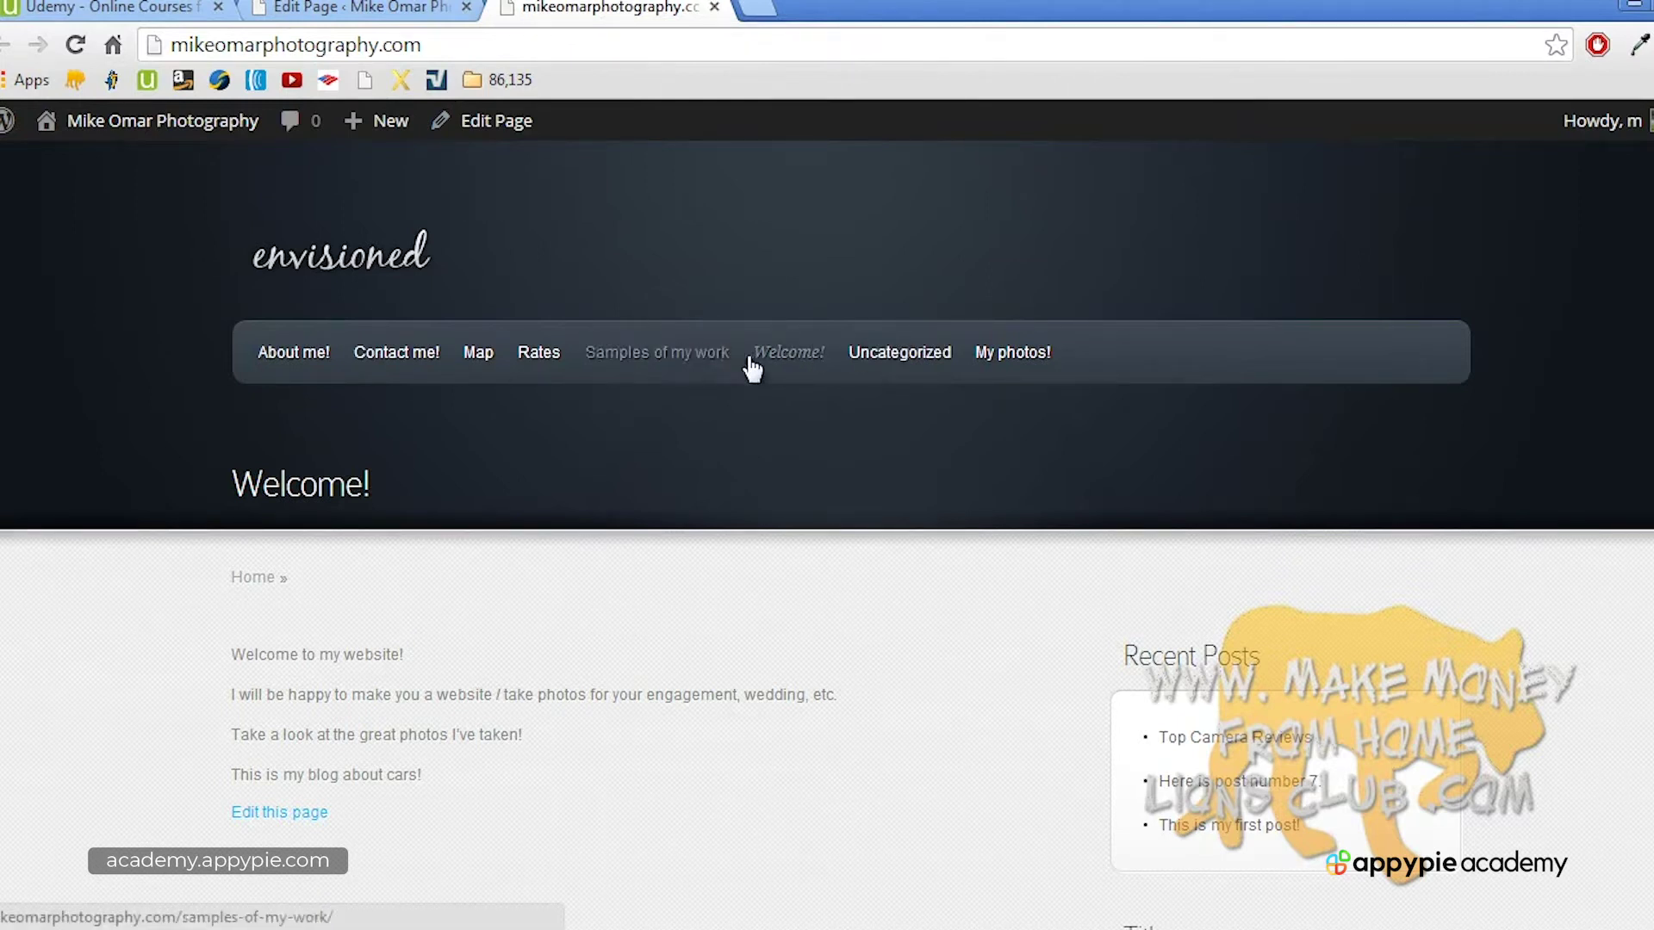
Step: Browse the Welcome!, About me!, Contact me!, Uncategorized and My photos! pages, then return to the Rates editor
left_click(796, 350)
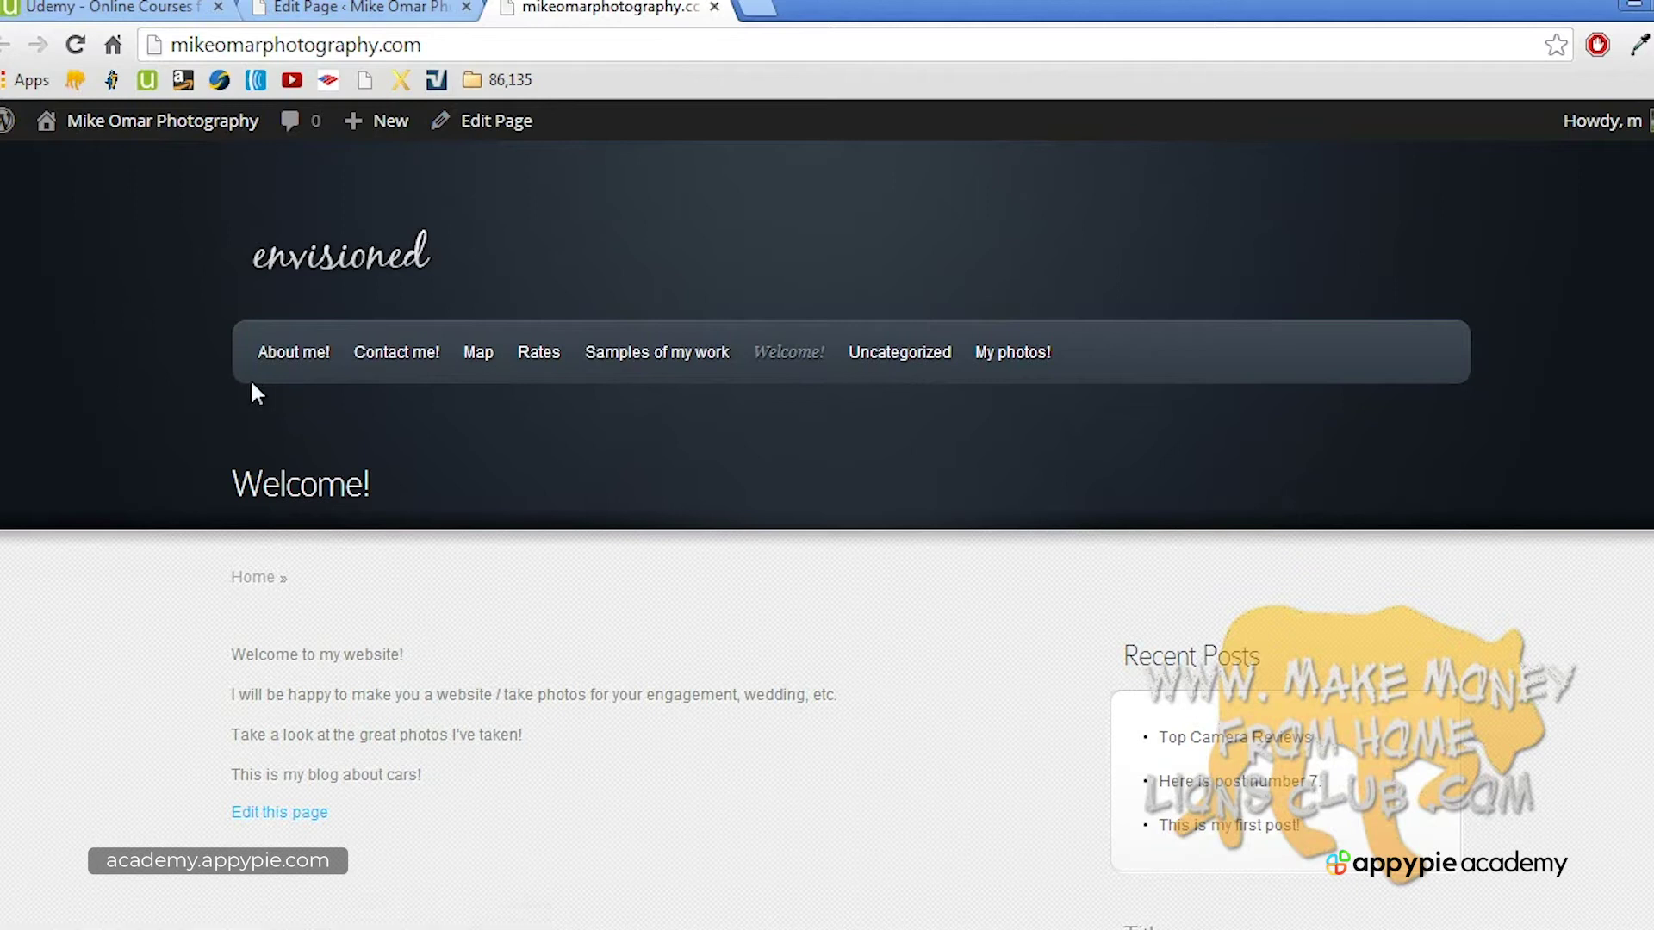
left_click(291, 348)
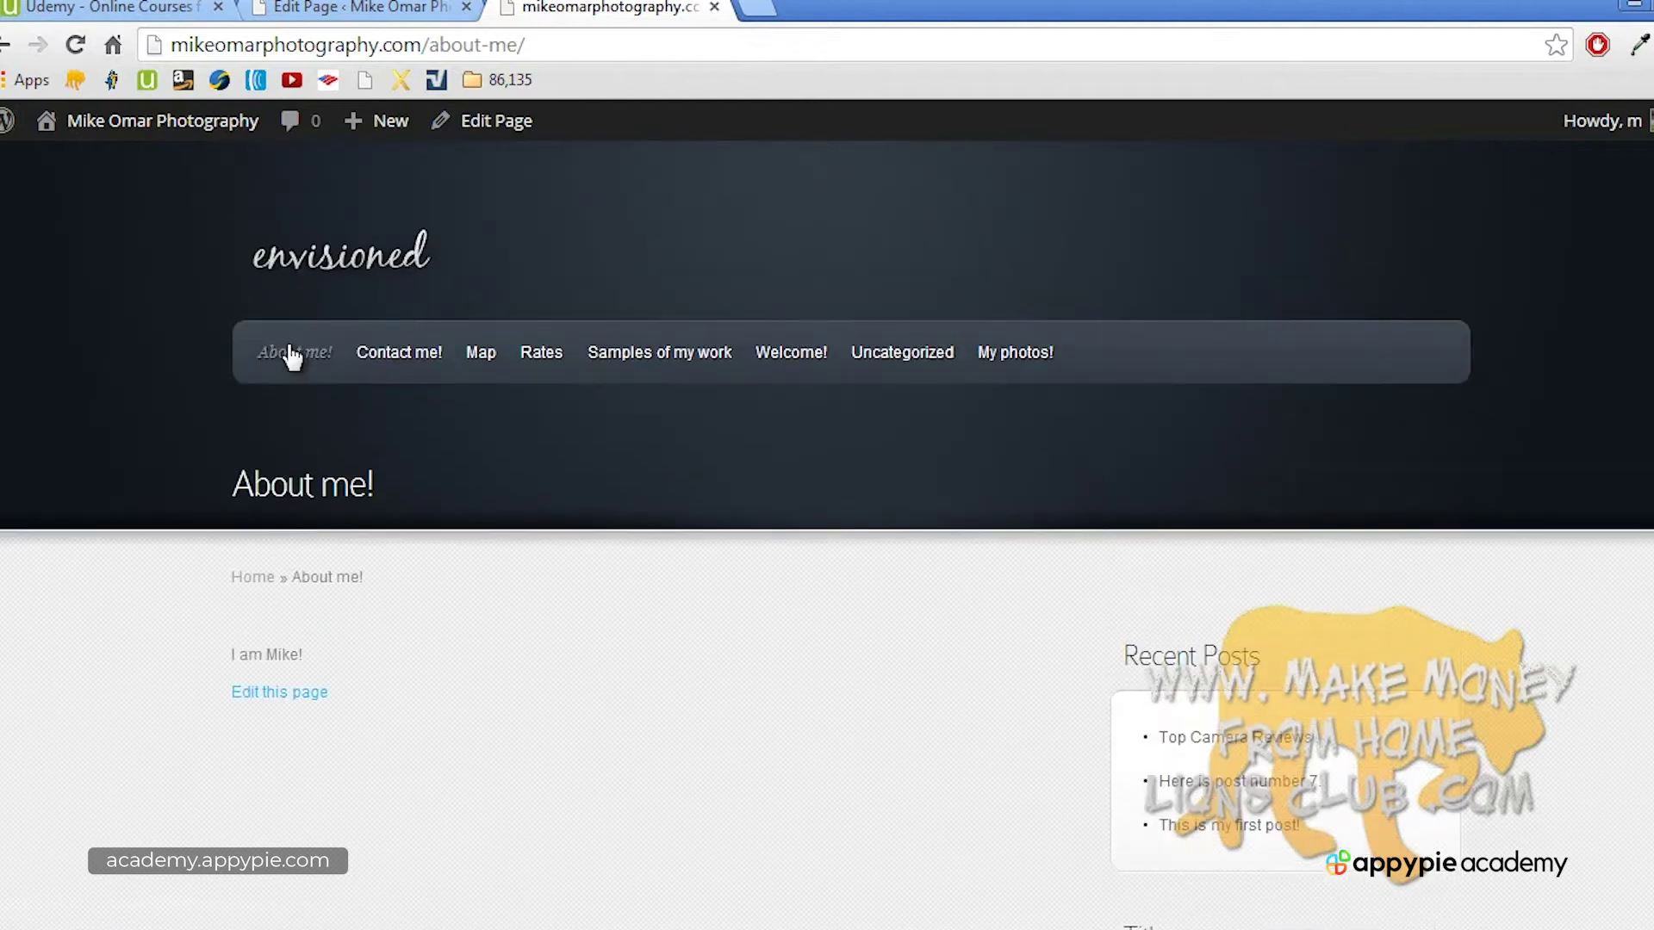
left_click(422, 359)
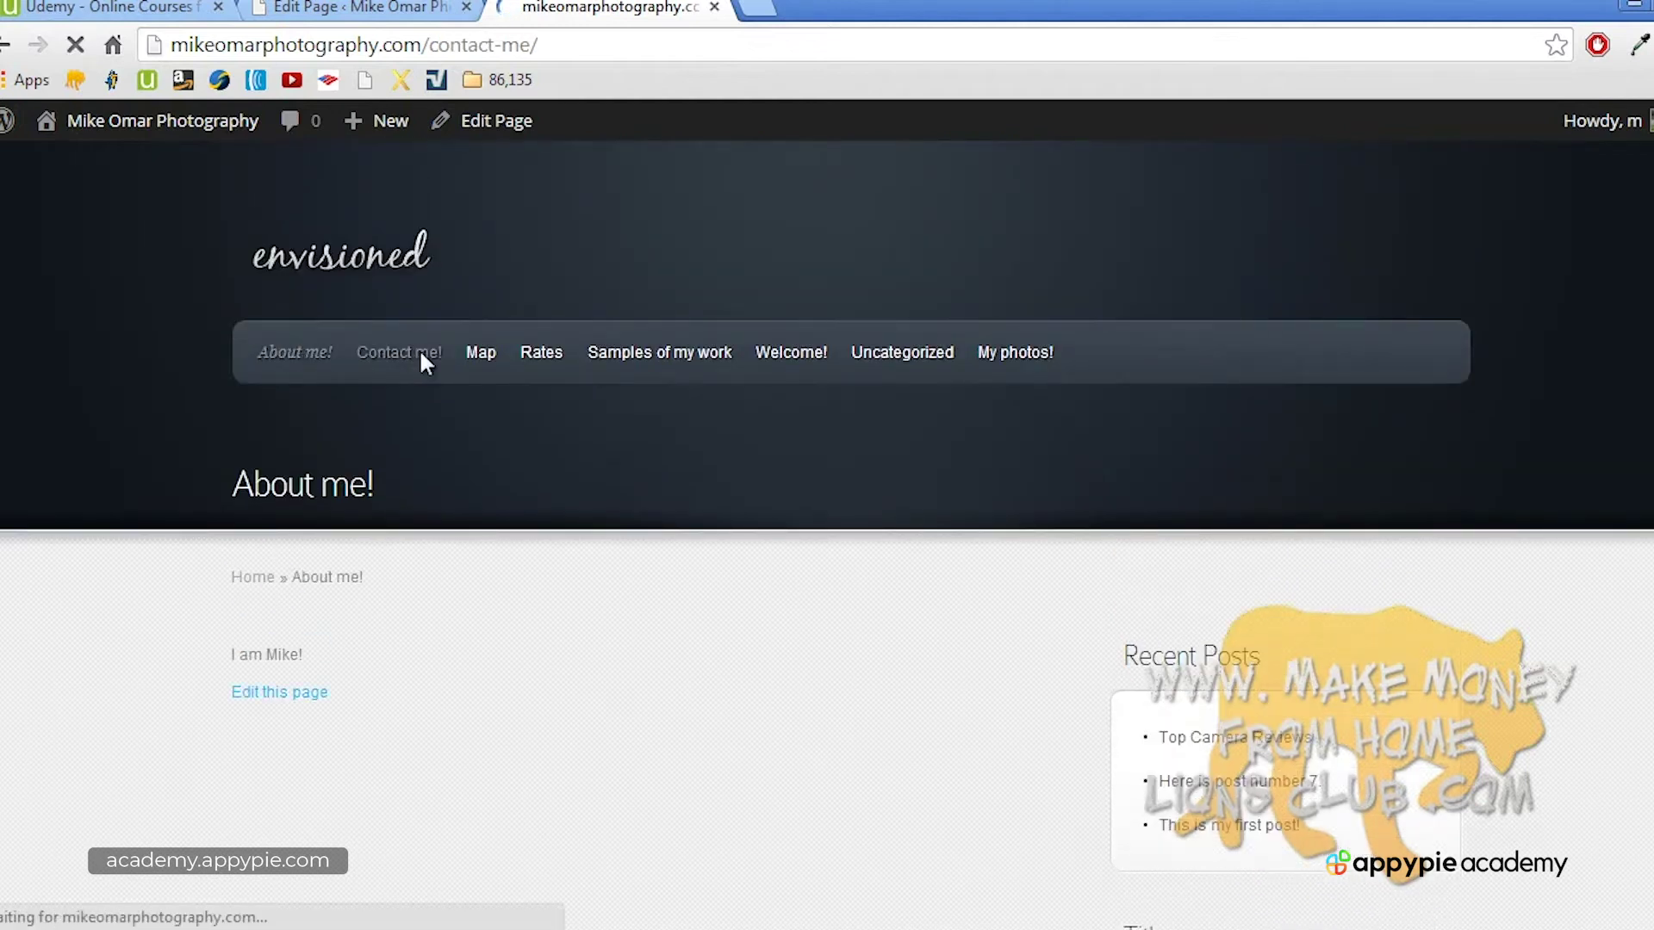
scroll(422, 360, "down", 3)
scroll(425, 366, "up", 3)
left_click(911, 366)
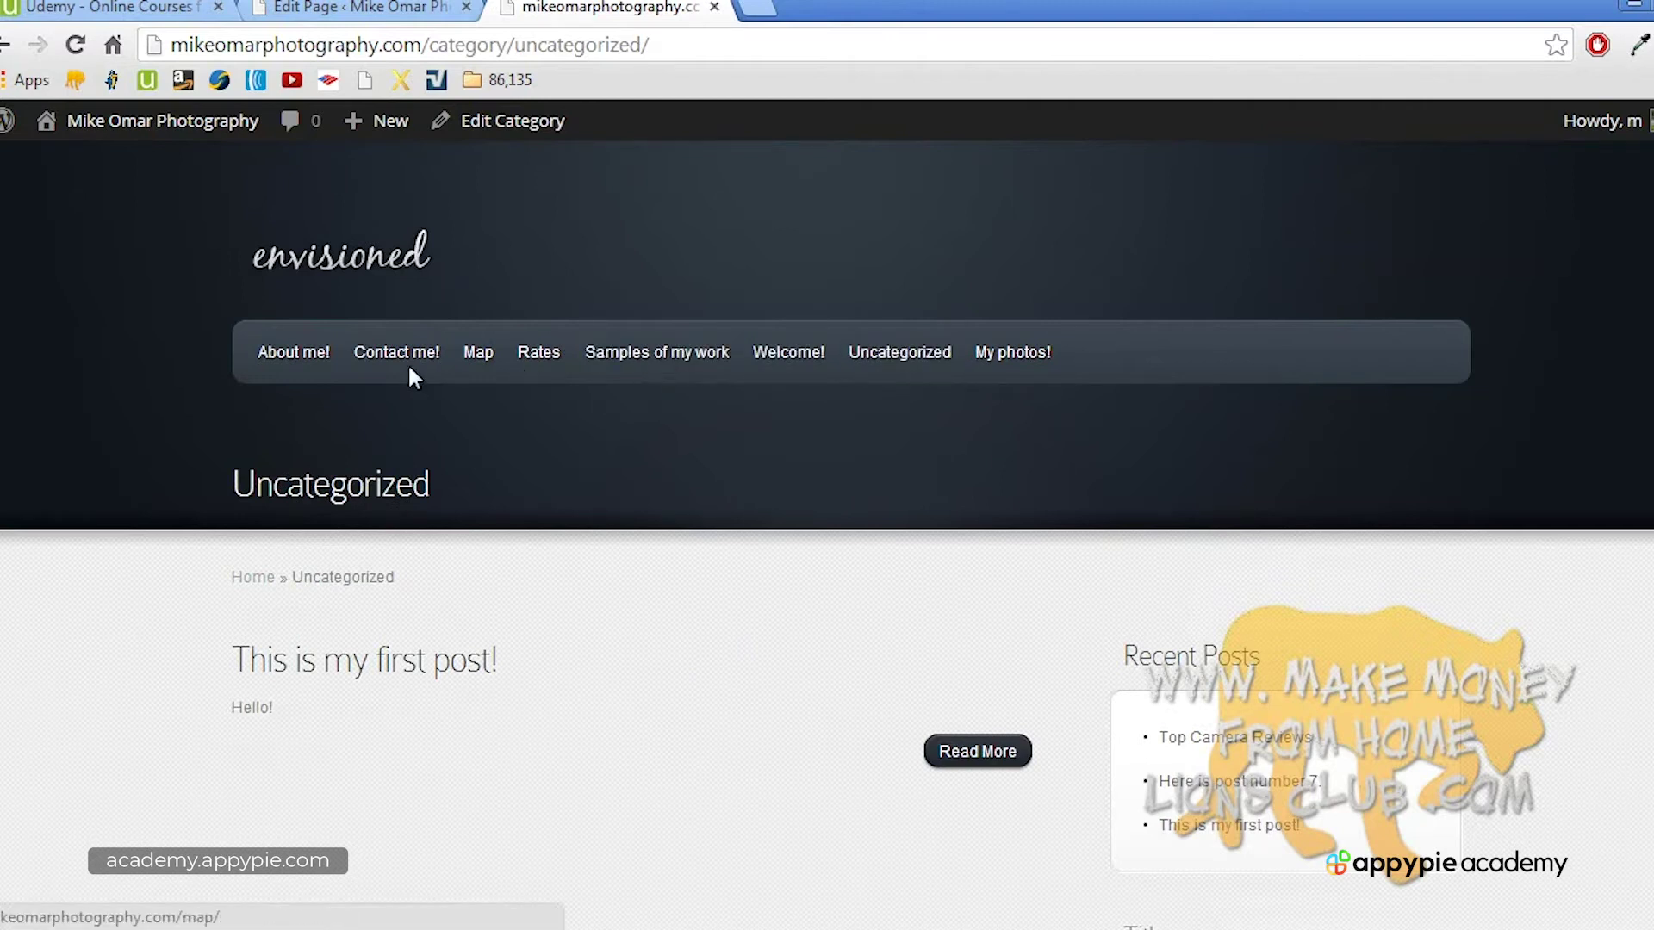
left_click(1044, 360)
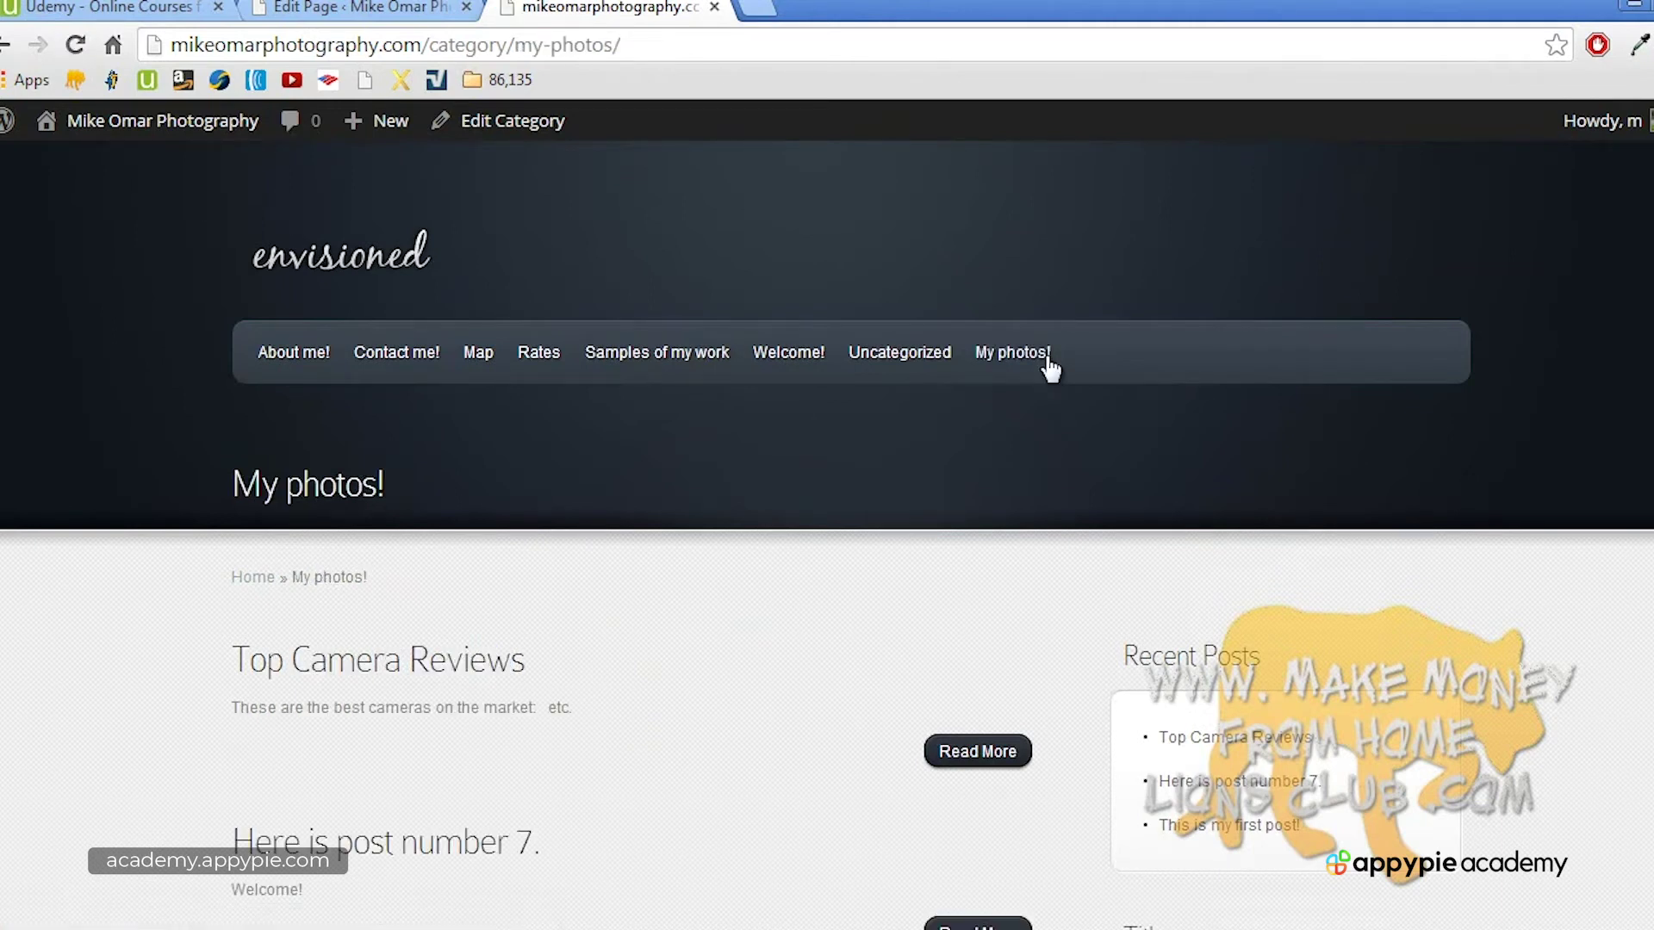
scroll(904, 419, "down", 3)
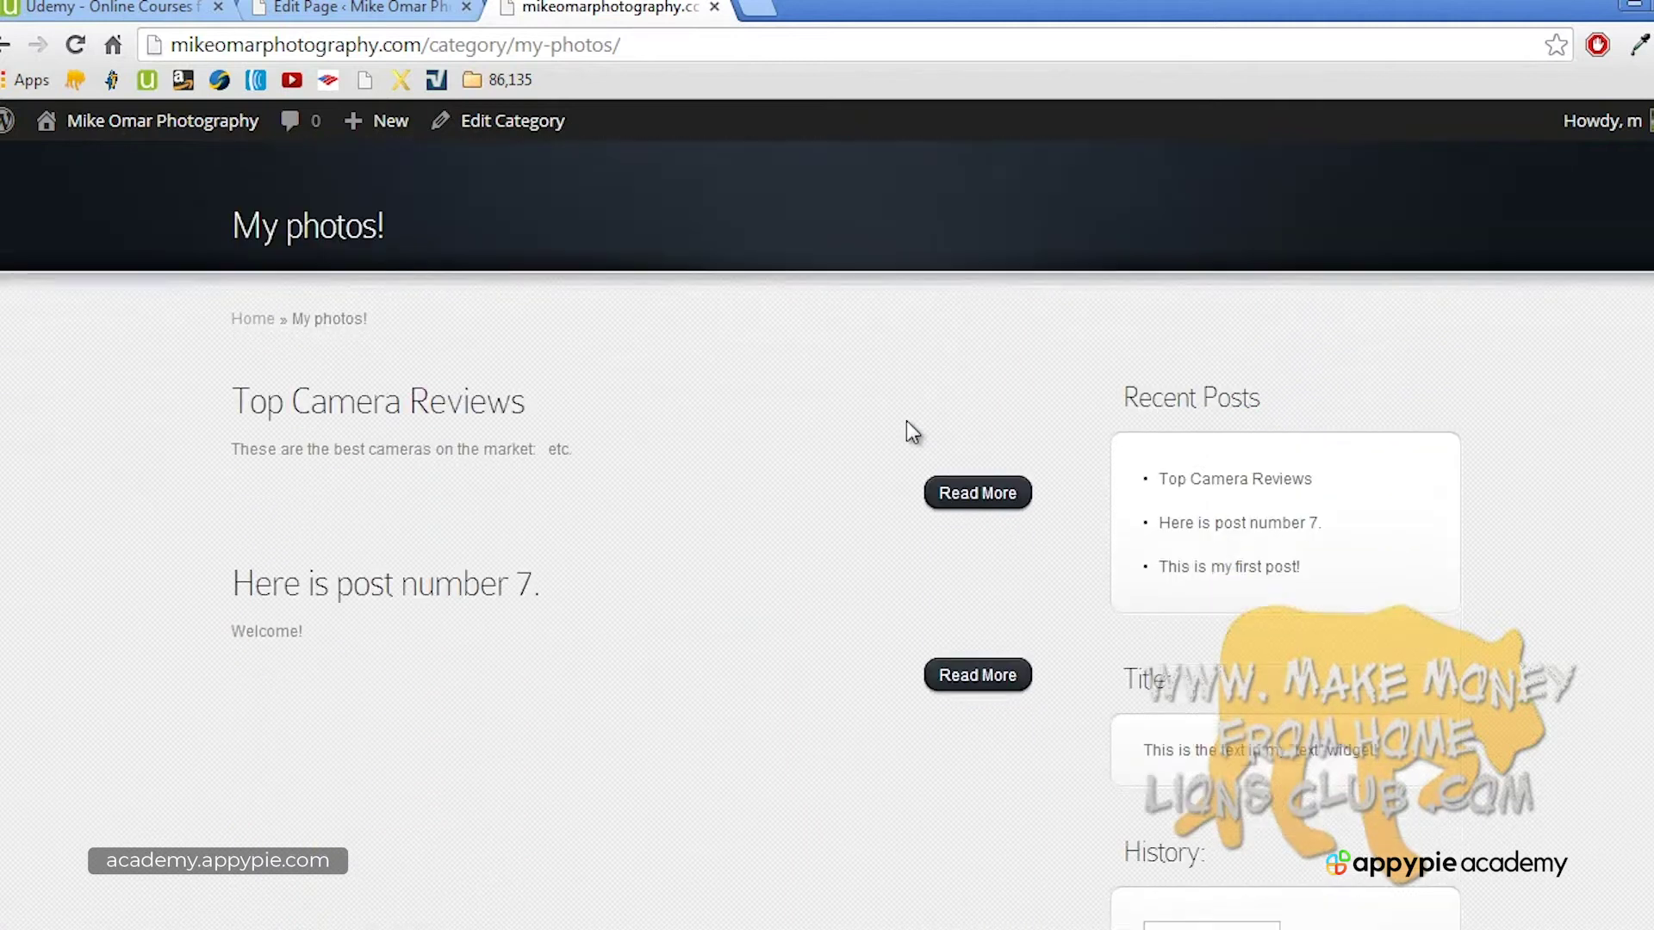
scroll(906, 420, "up", 2)
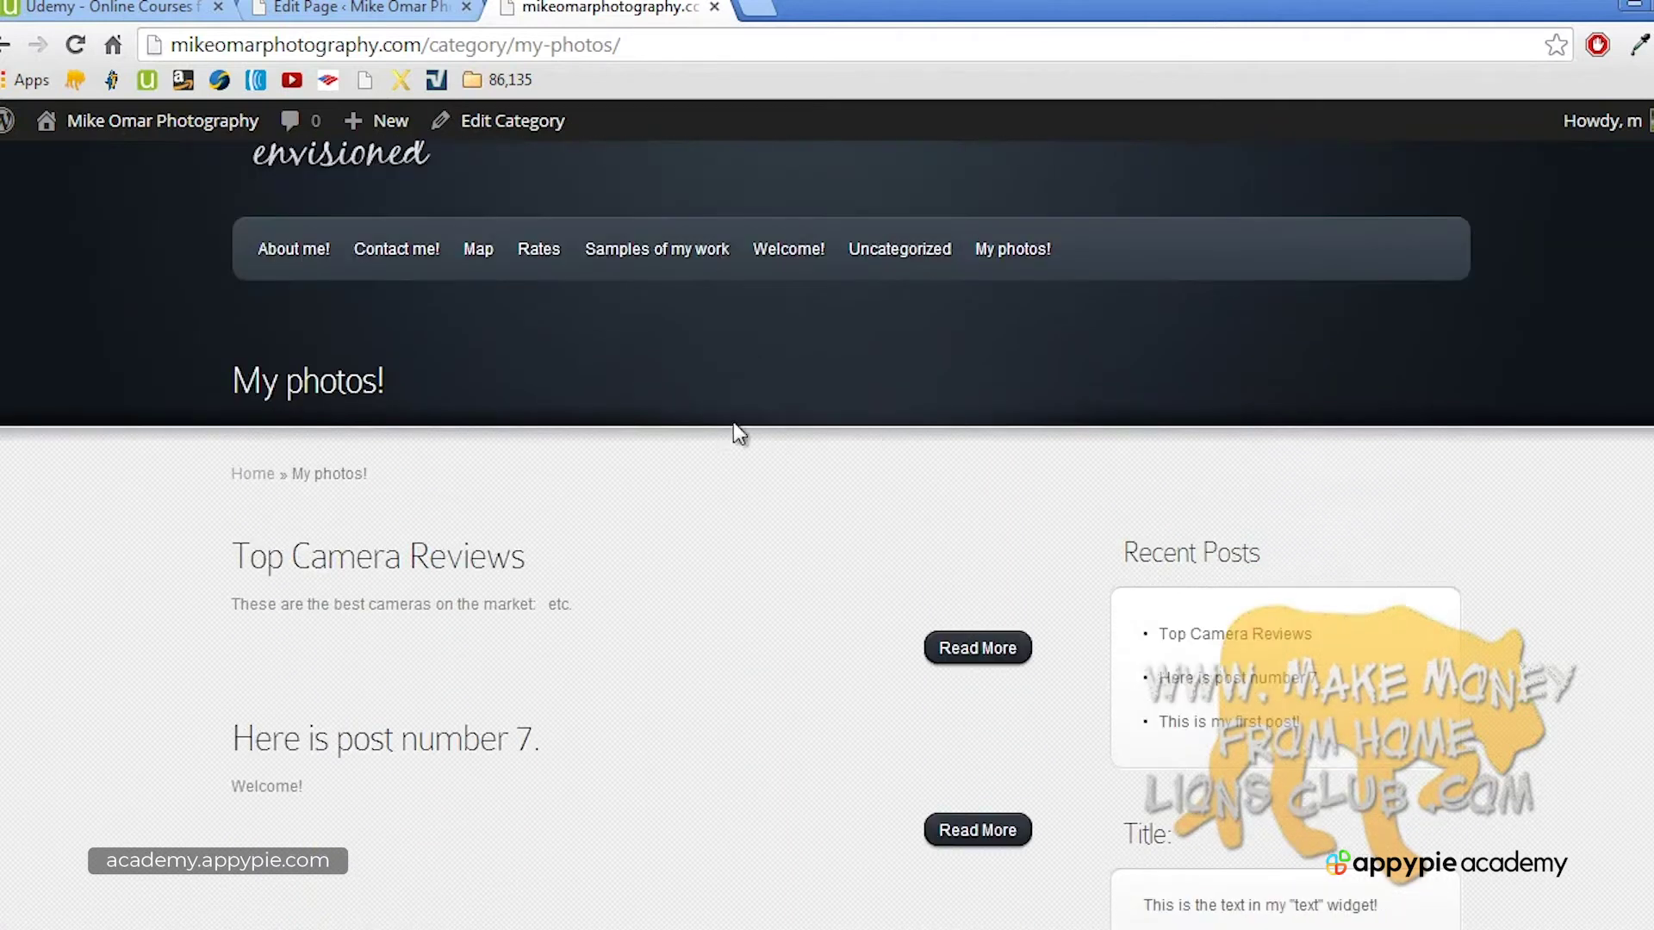
scroll(1046, 397, "down", 3)
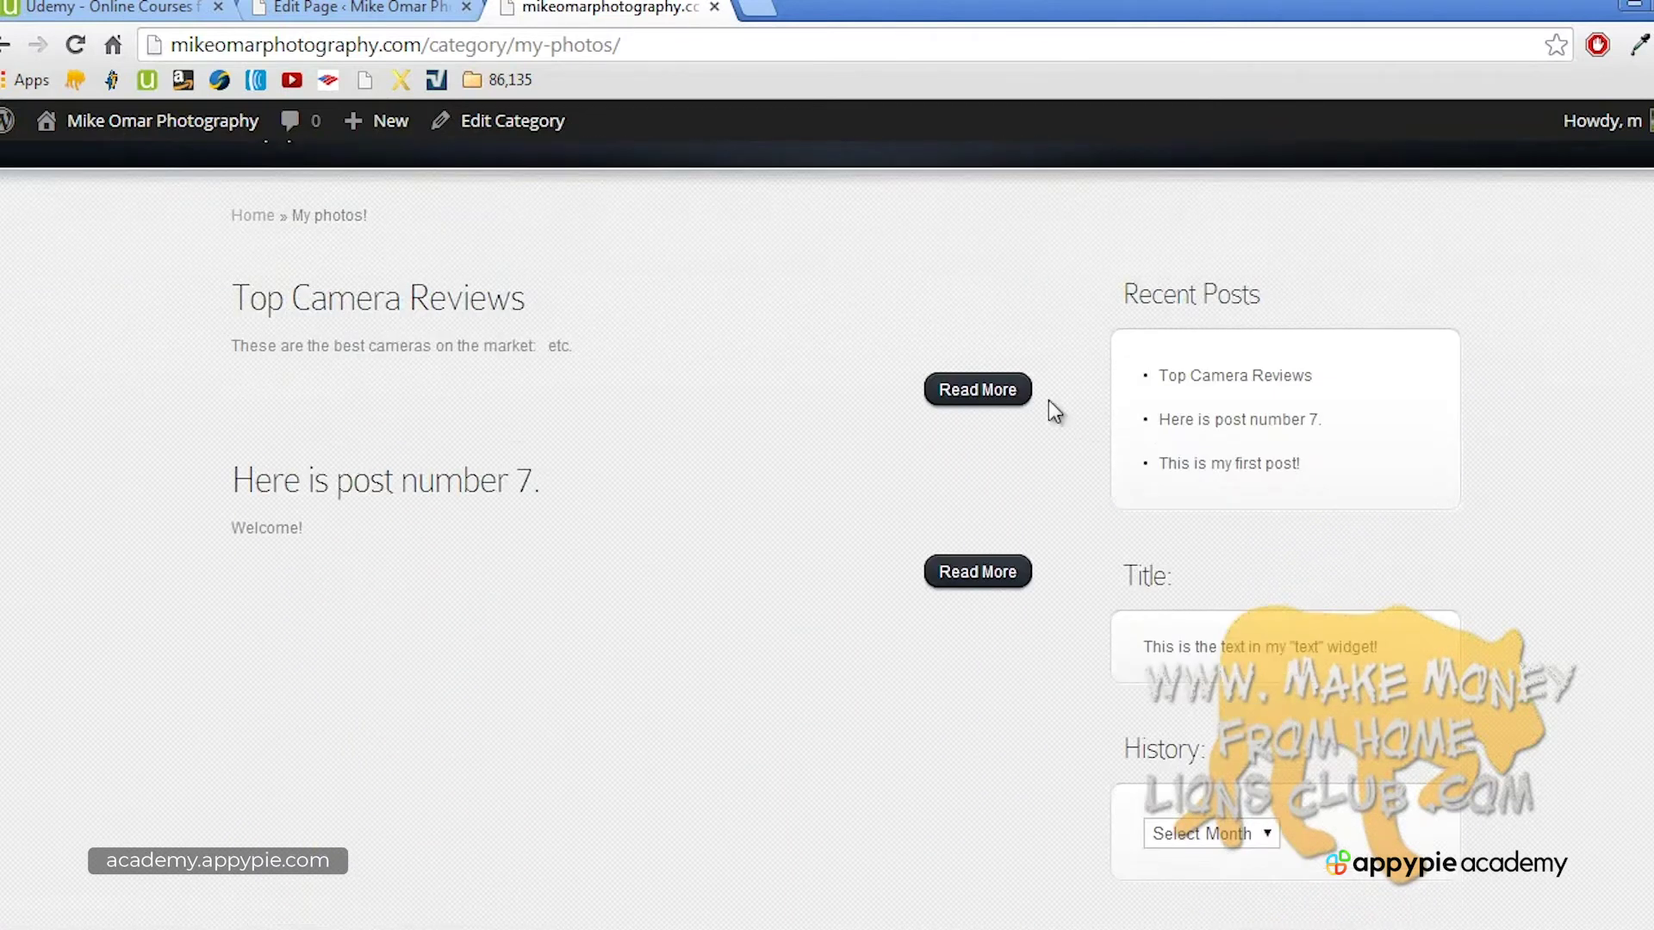
scroll(1292, 689, "down", 7)
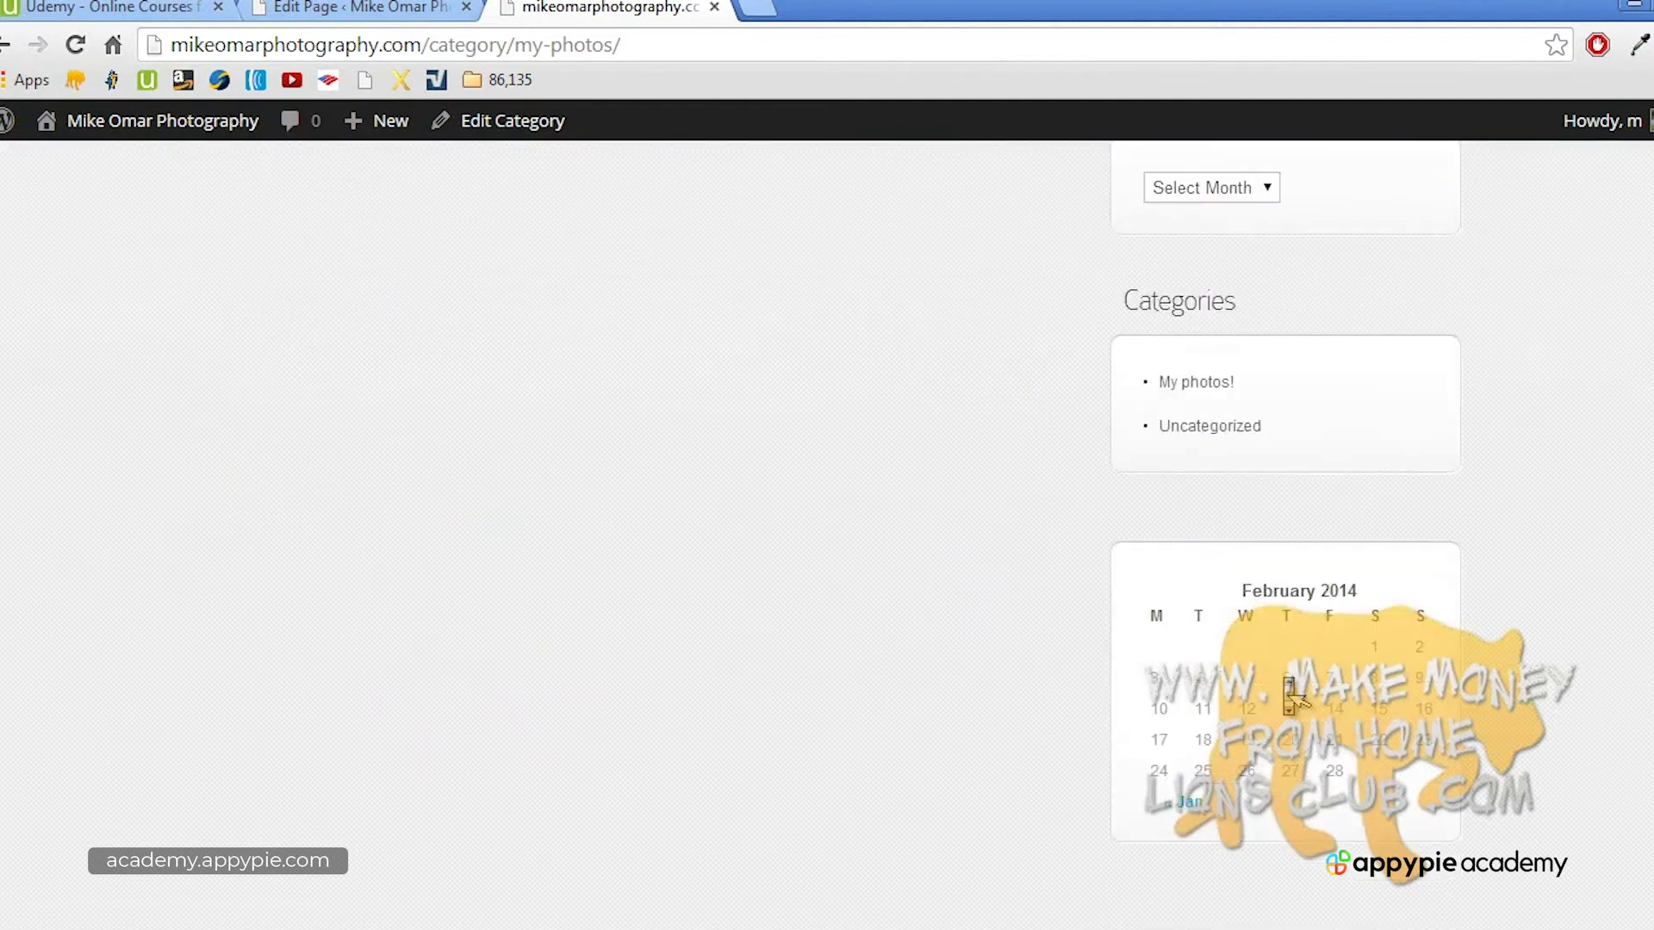
scroll(1294, 694, "up", 9)
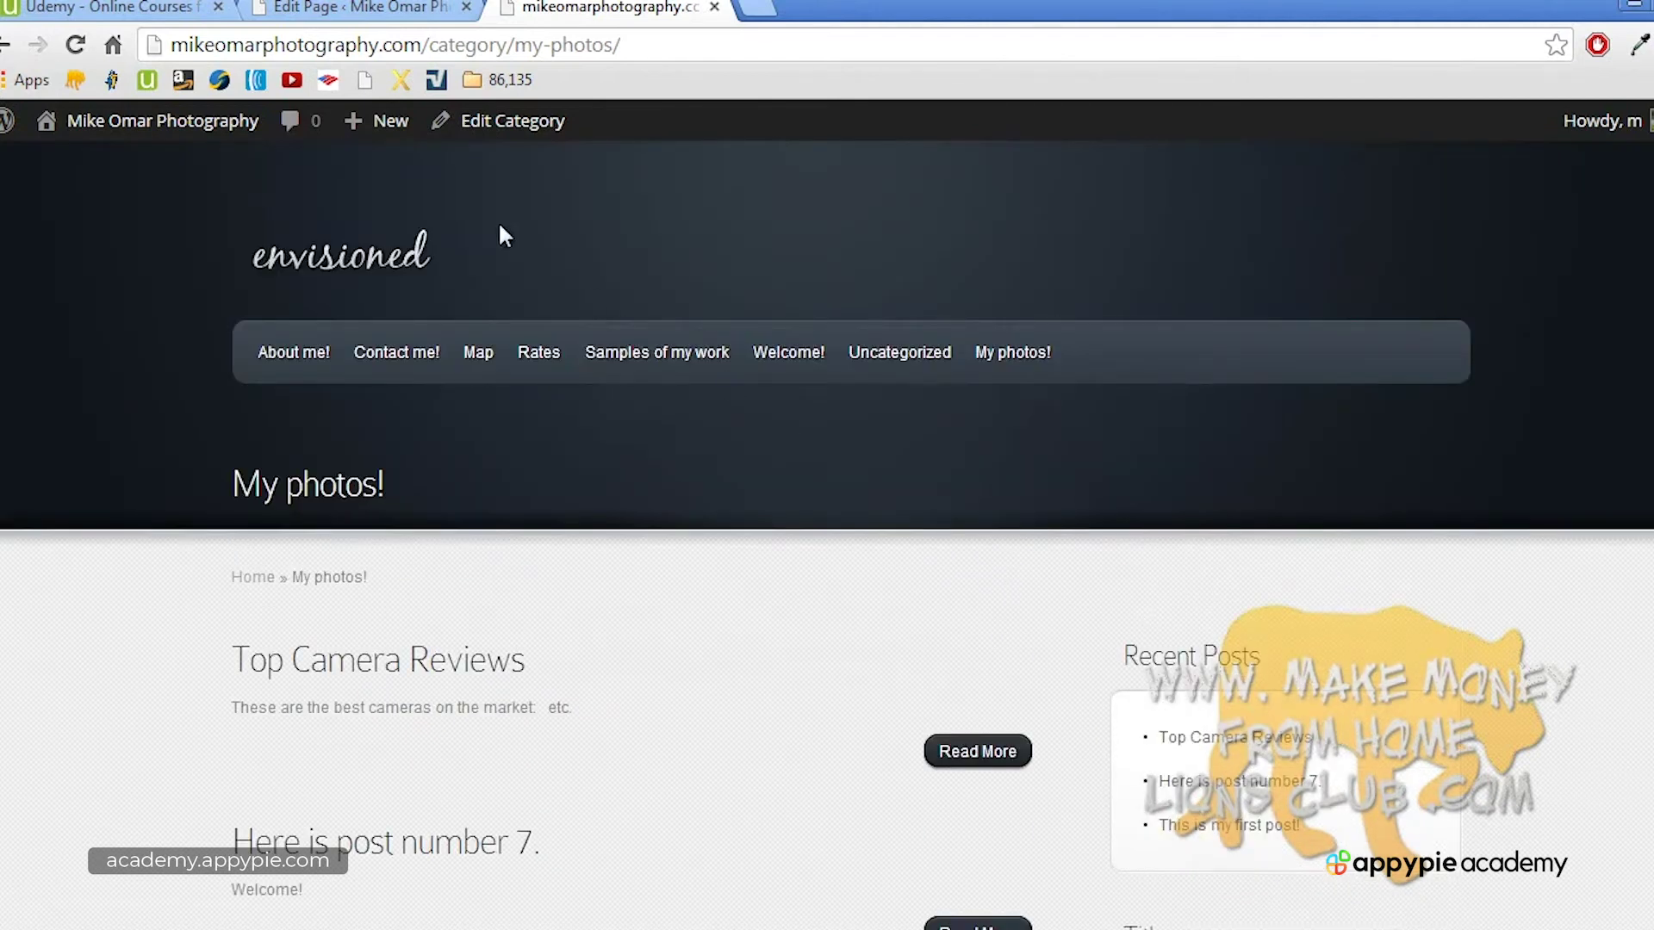
left_click(396, 7)
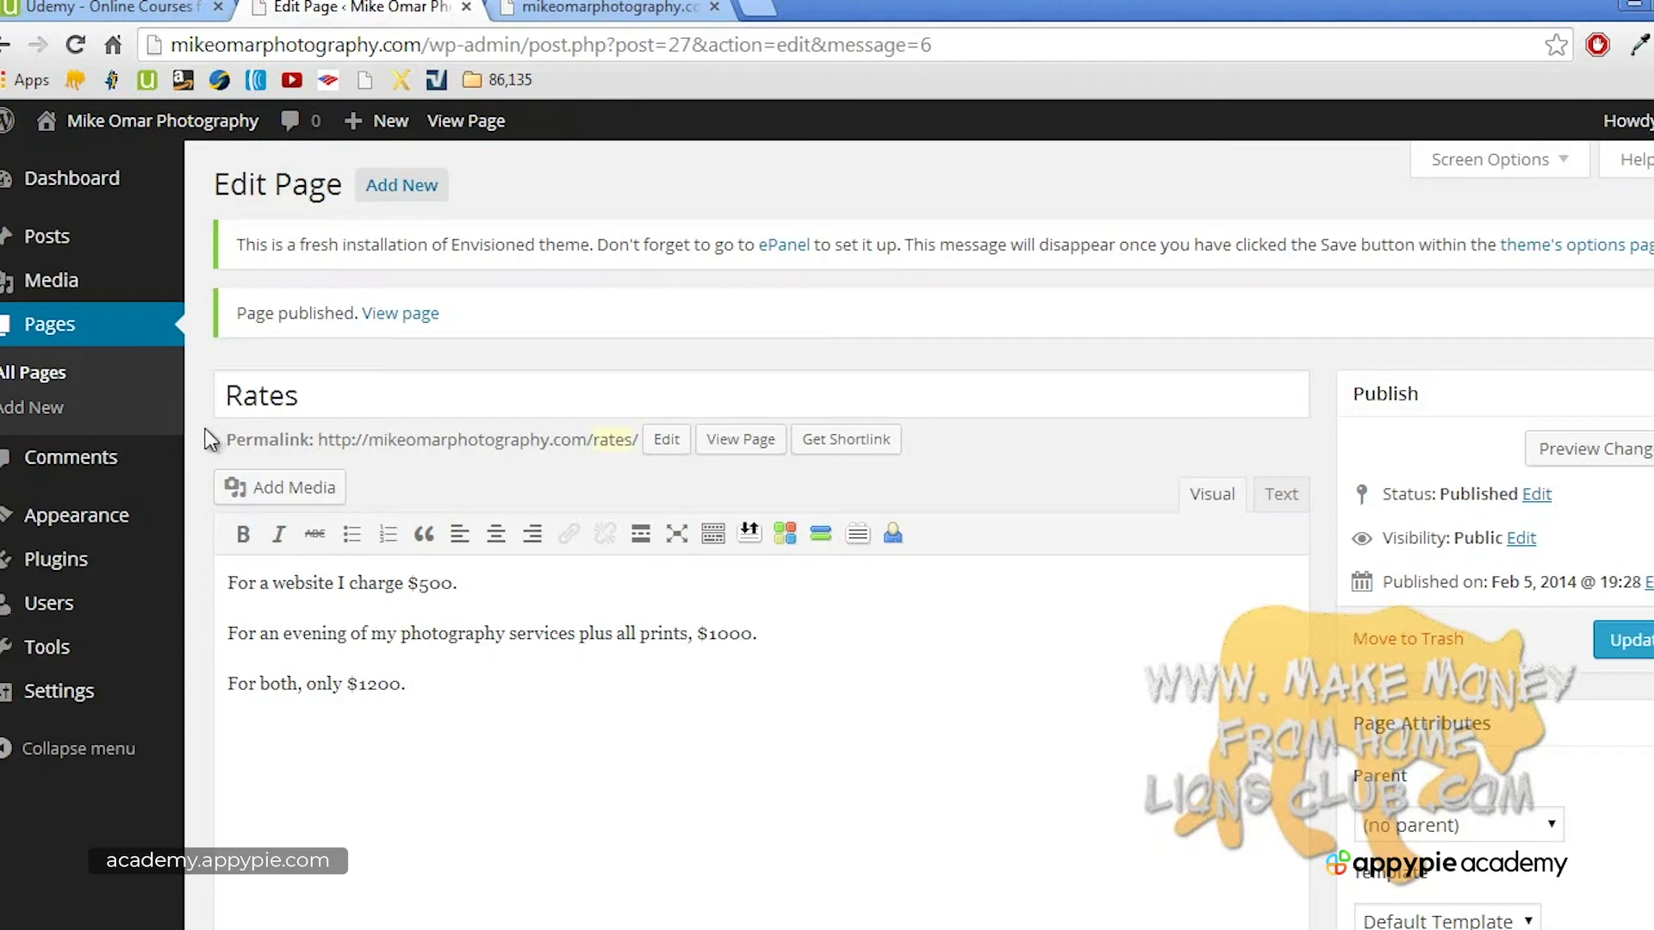
Step: Remove Recent Posts, Text, Archives, Categories and Calendar widgets from the Sidebar
mouse_move(103, 526)
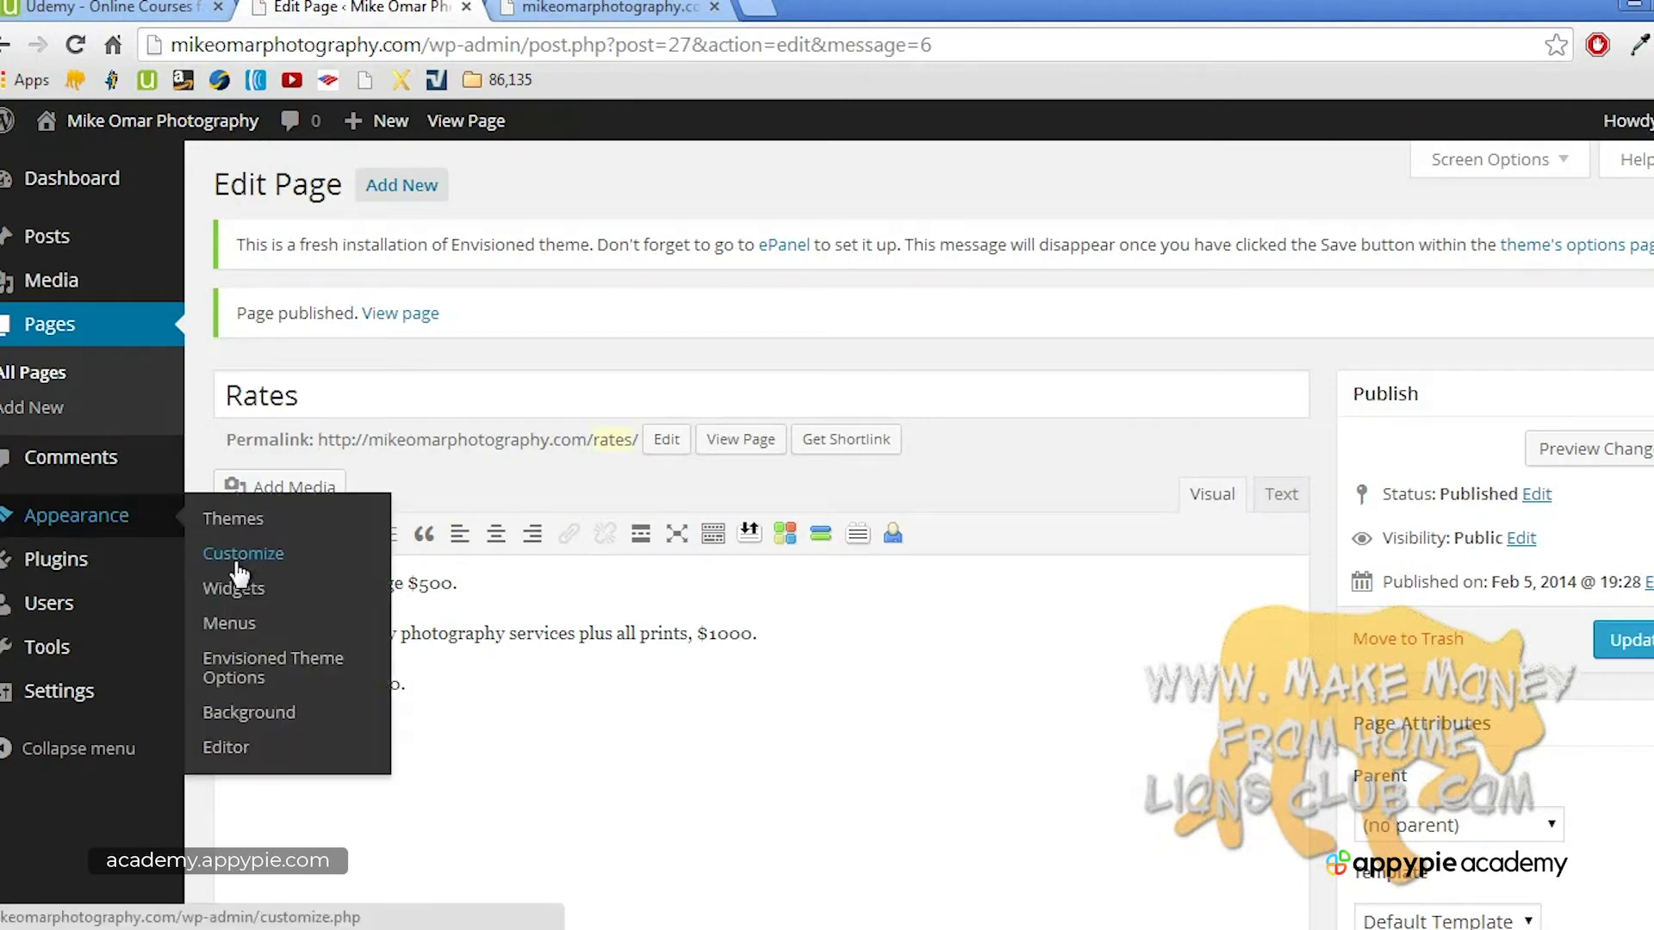
left_click(244, 593)
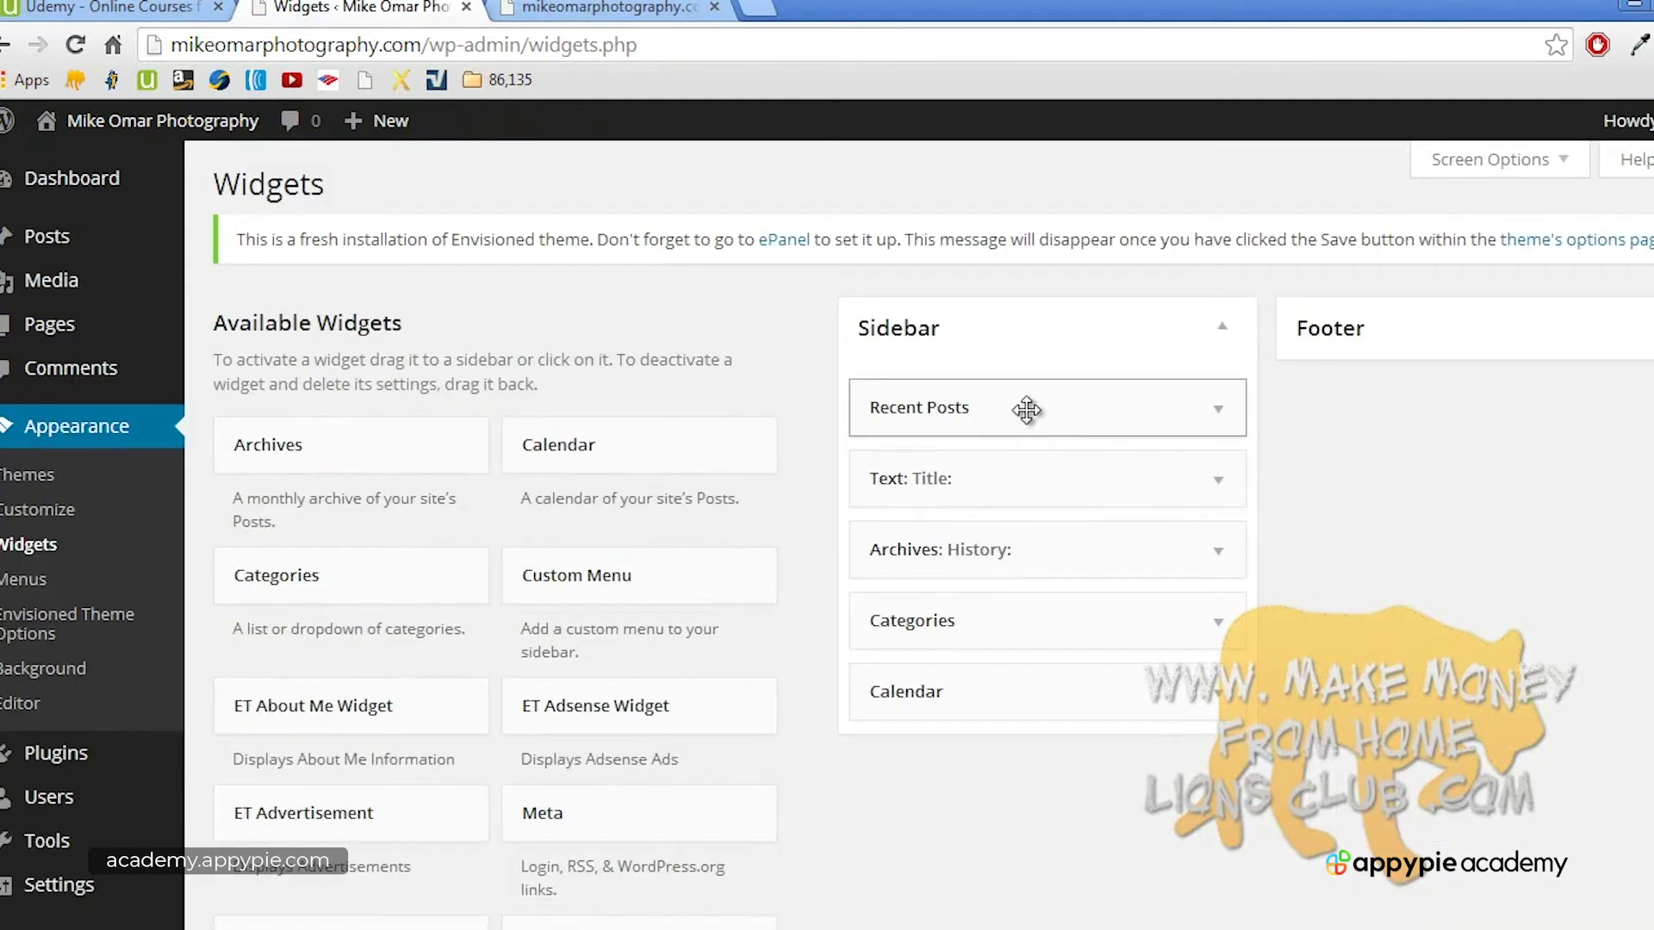
left_click_drag(926, 428, 583, 551)
left_click_drag(986, 396, 517, 534)
left_click_drag(904, 417, 696, 524)
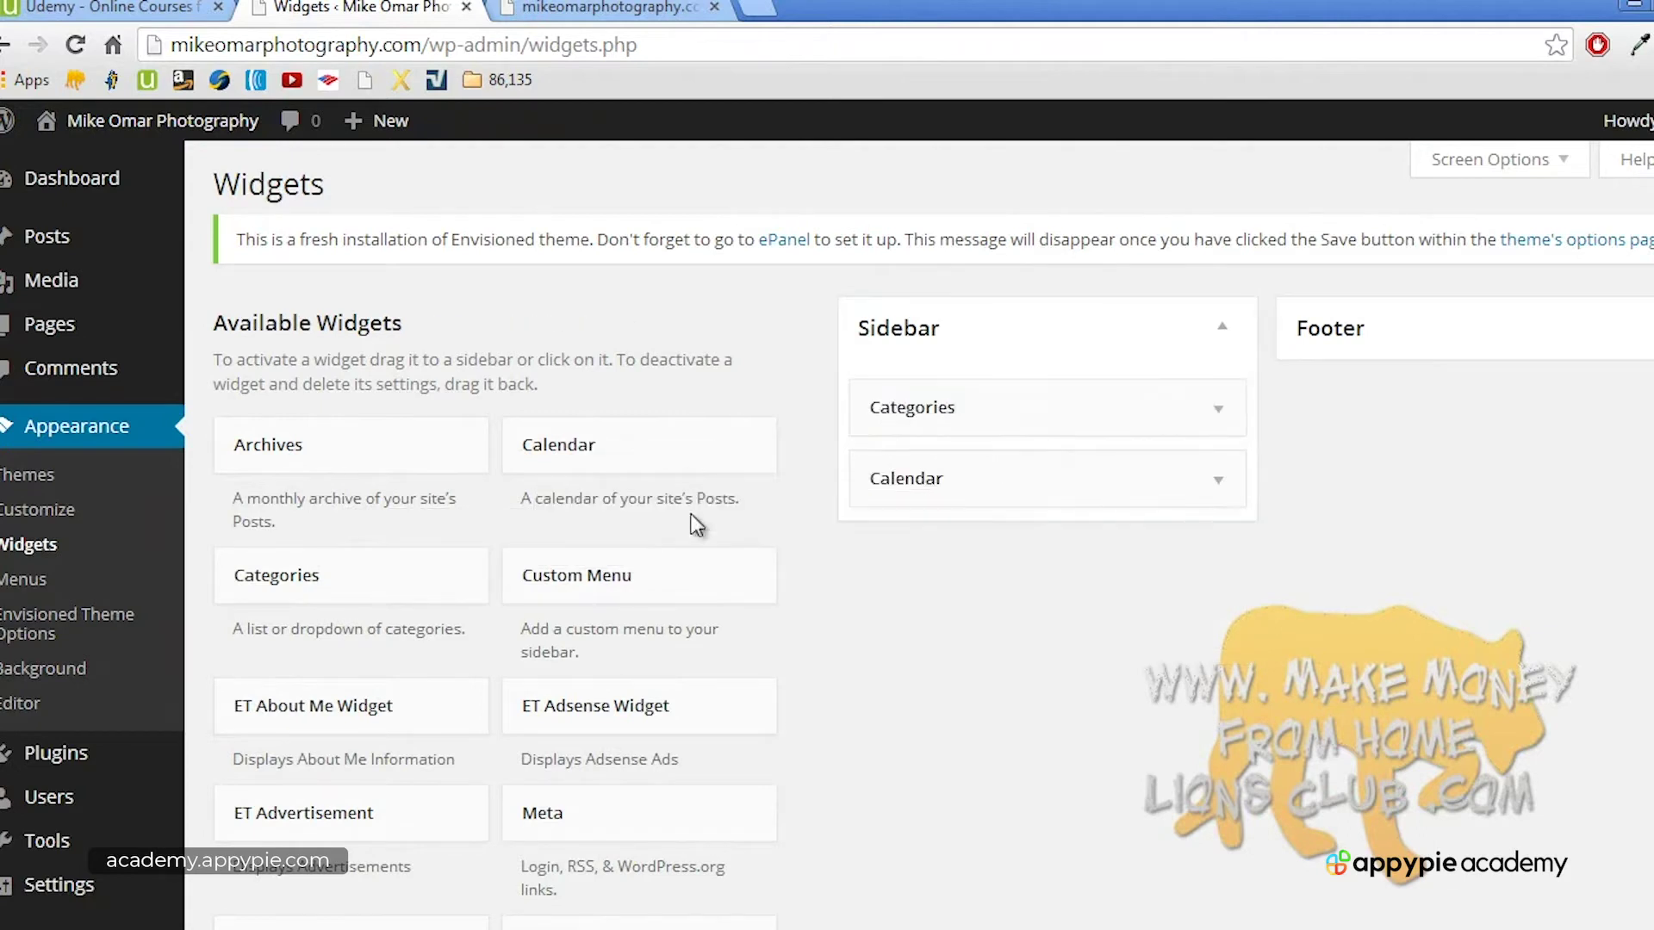
left_click_drag(953, 428, 650, 546)
left_click_drag(952, 413, 628, 546)
Step: Add a new Text widget to the Sidebar and start on its Title field
scroll(627, 551, "down", 9)
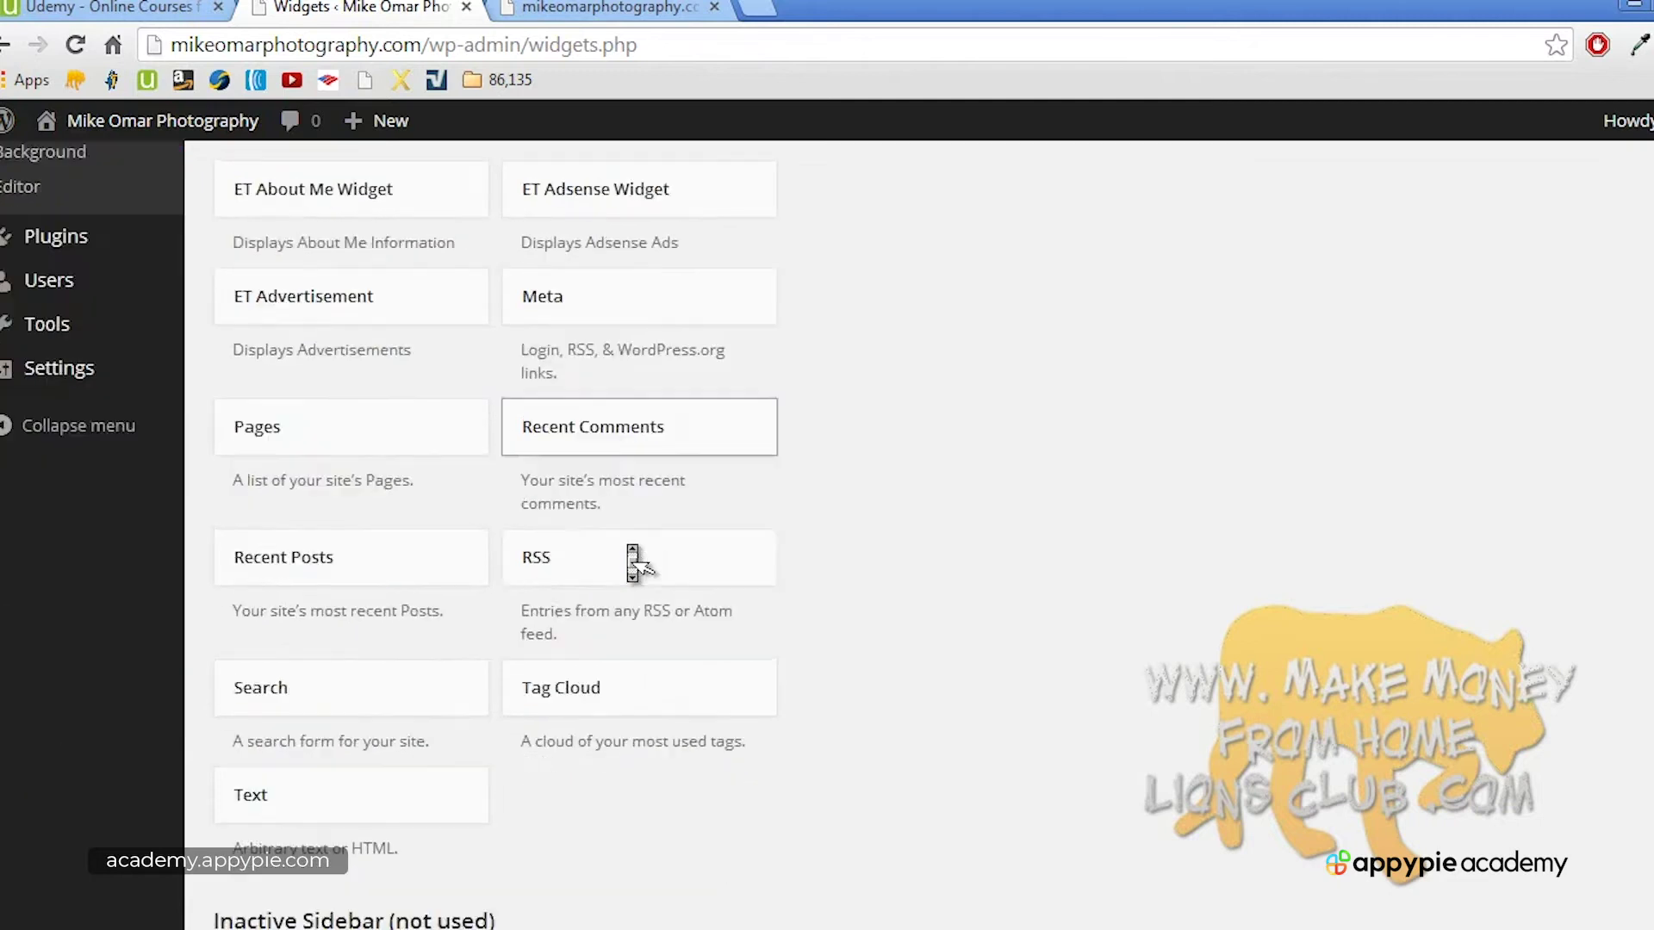
left_click_drag(356, 569, 954, 370)
left_click(917, 446)
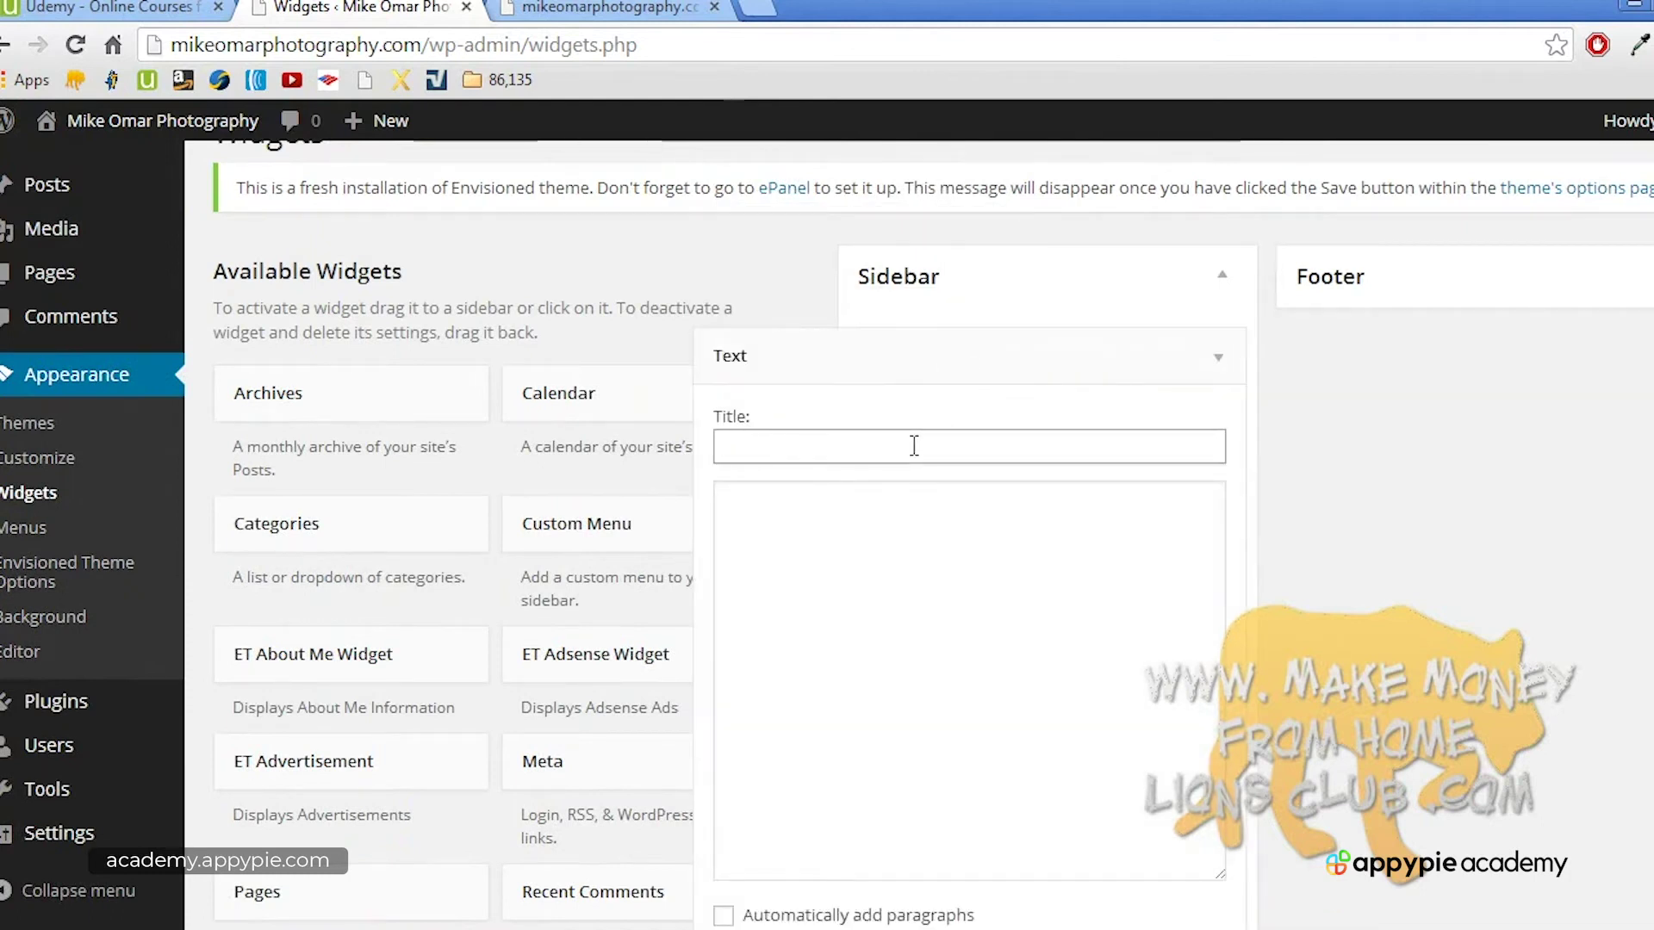
Step: Title the Sidebar text widget 'Buy now' with body 'To purchasehere:' and save it
type("Buy now:")
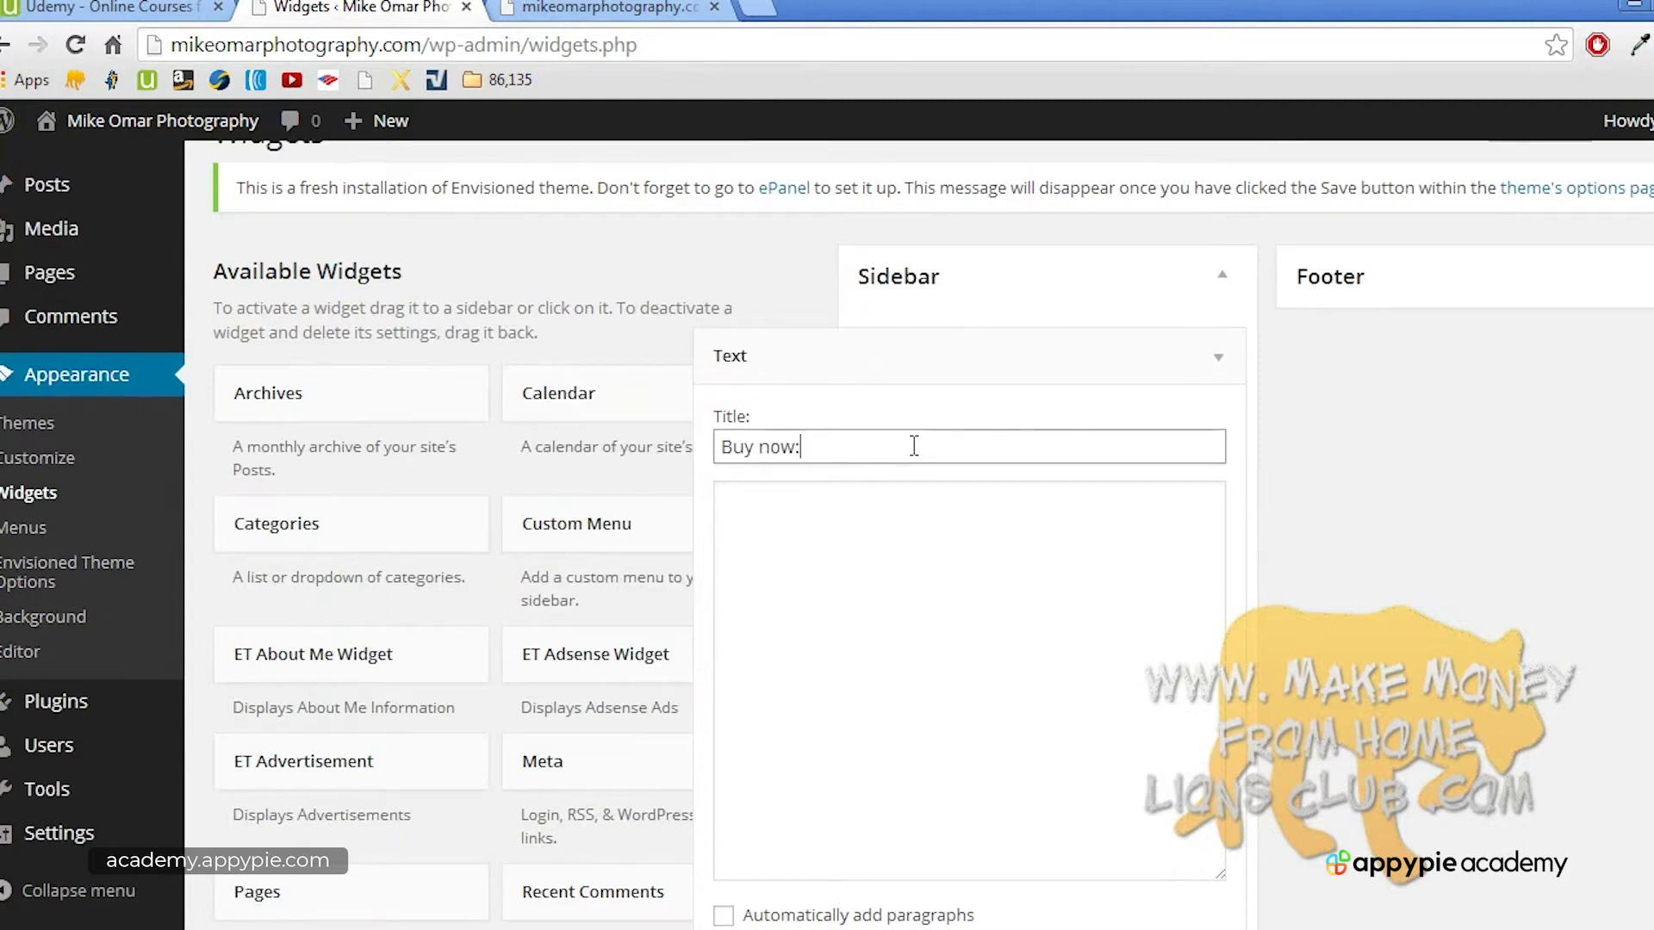
left_click(875, 546)
type("To purchase a website for $500,")
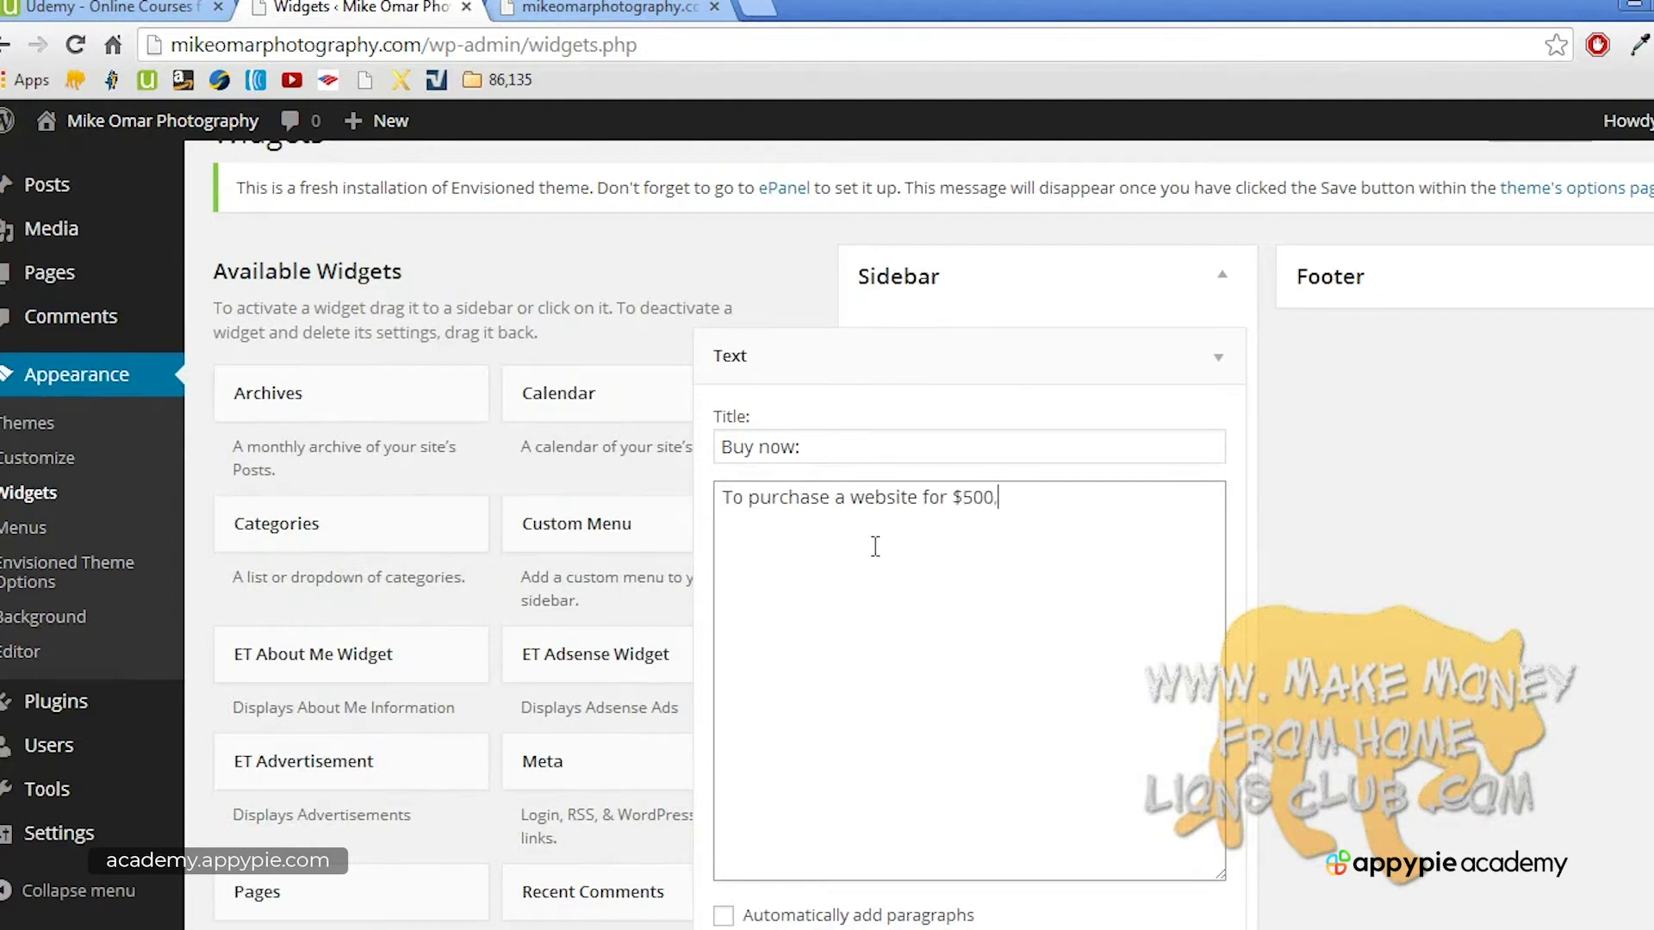
type("here:")
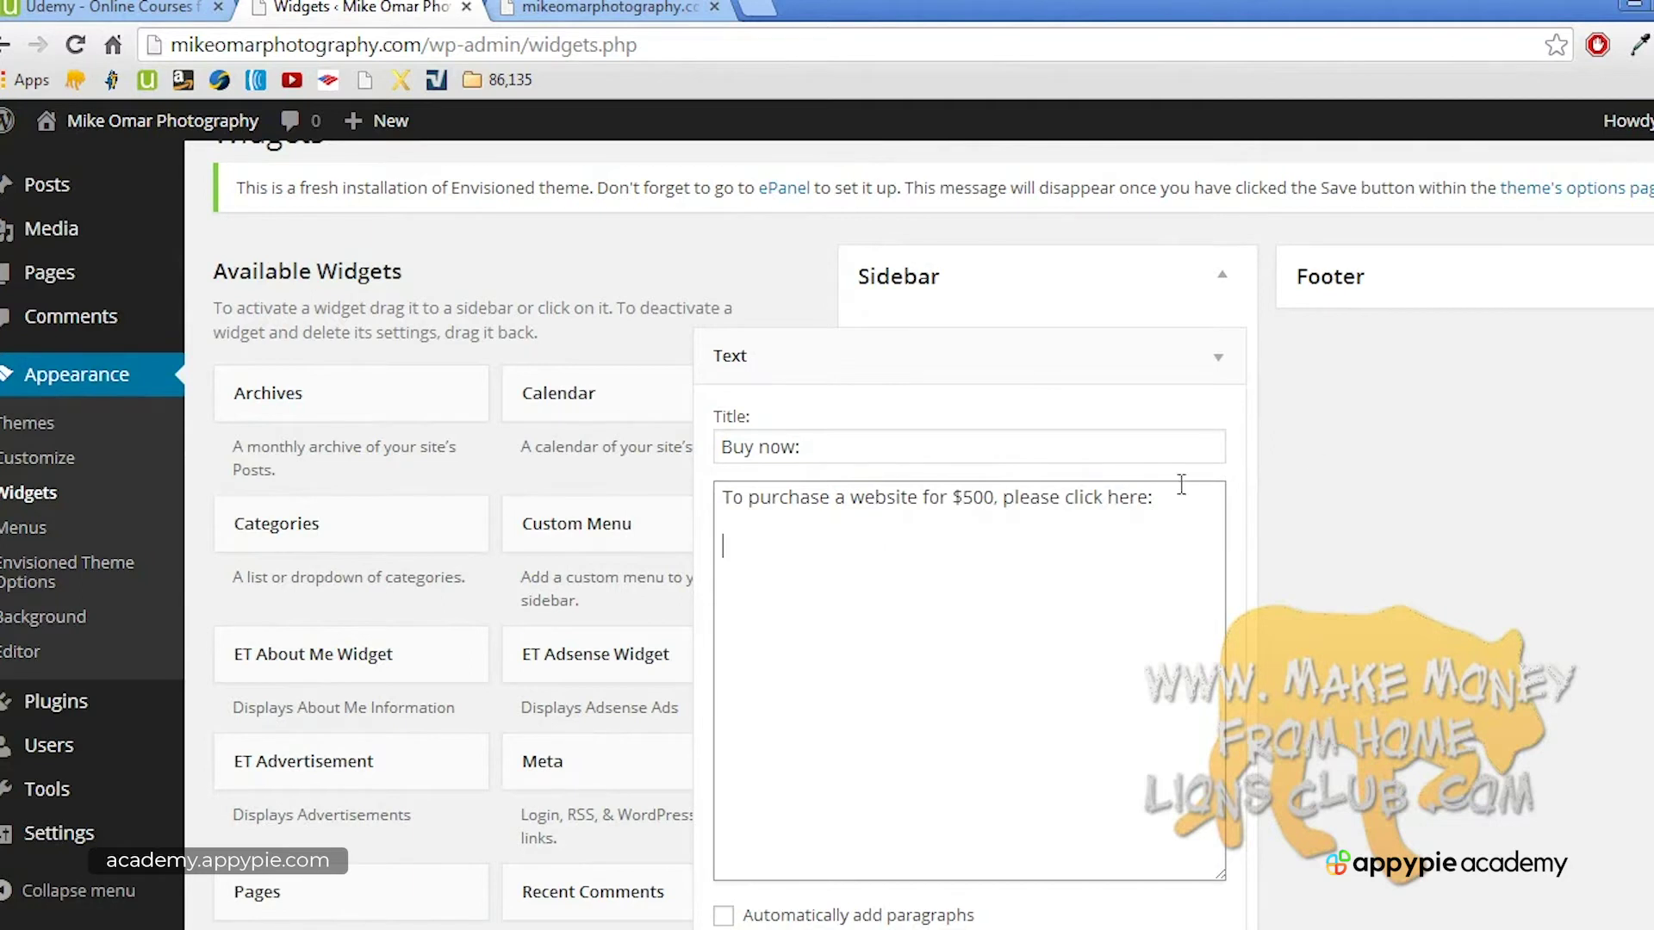
scroll(1558, 547, "down", 2)
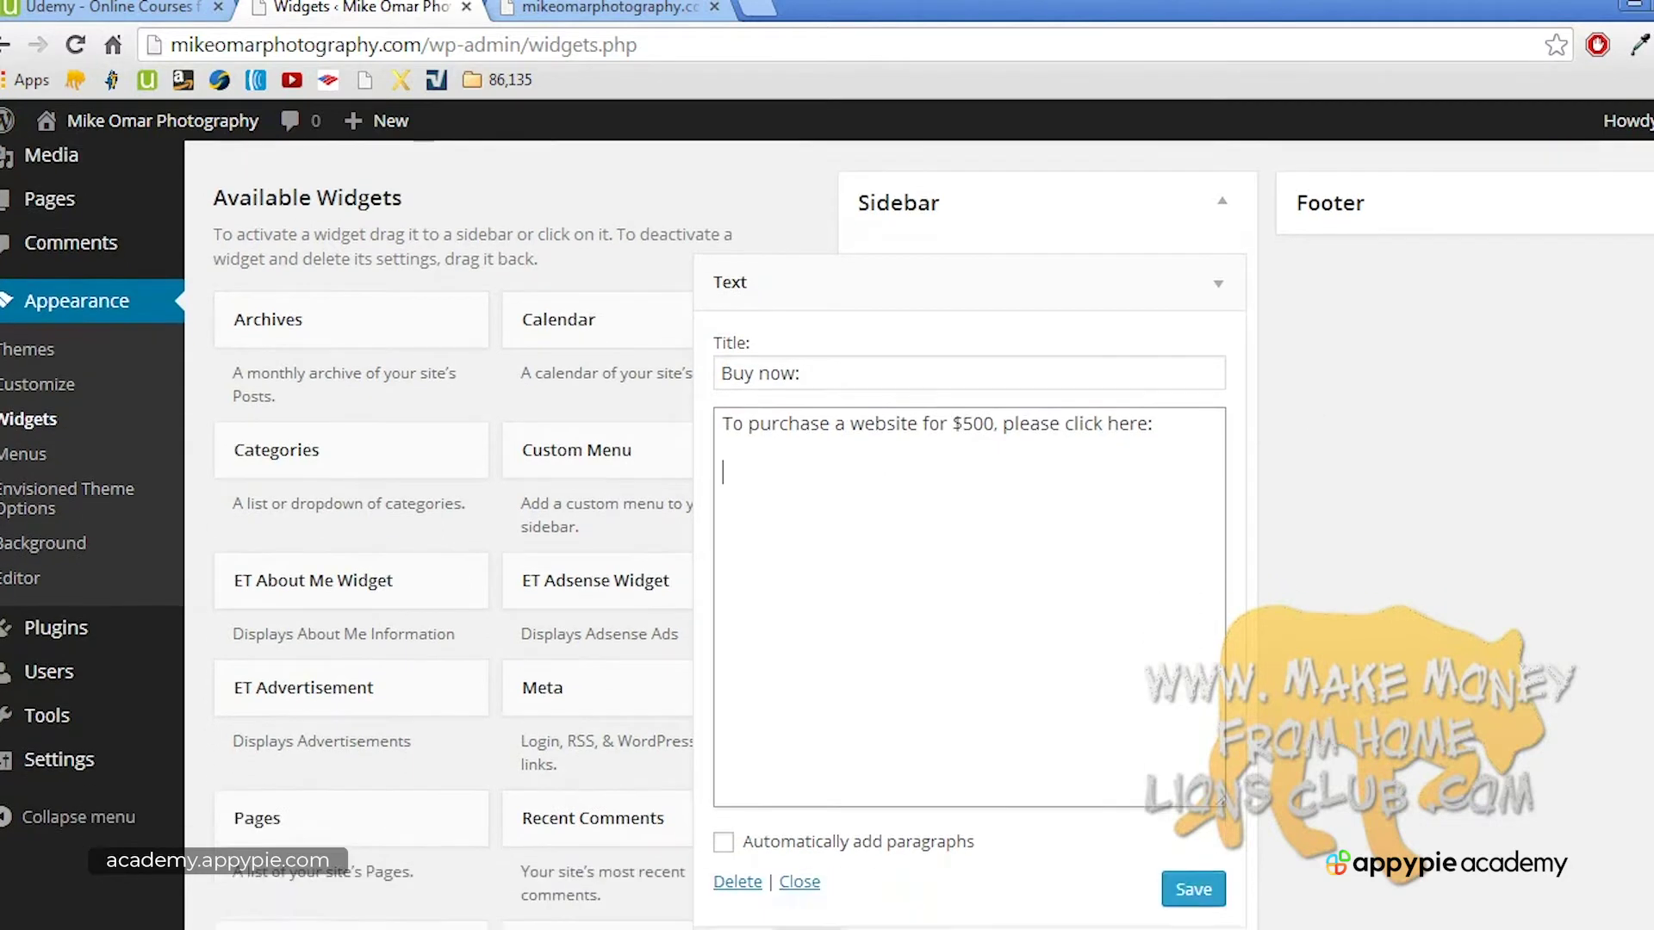
left_click(1194, 826)
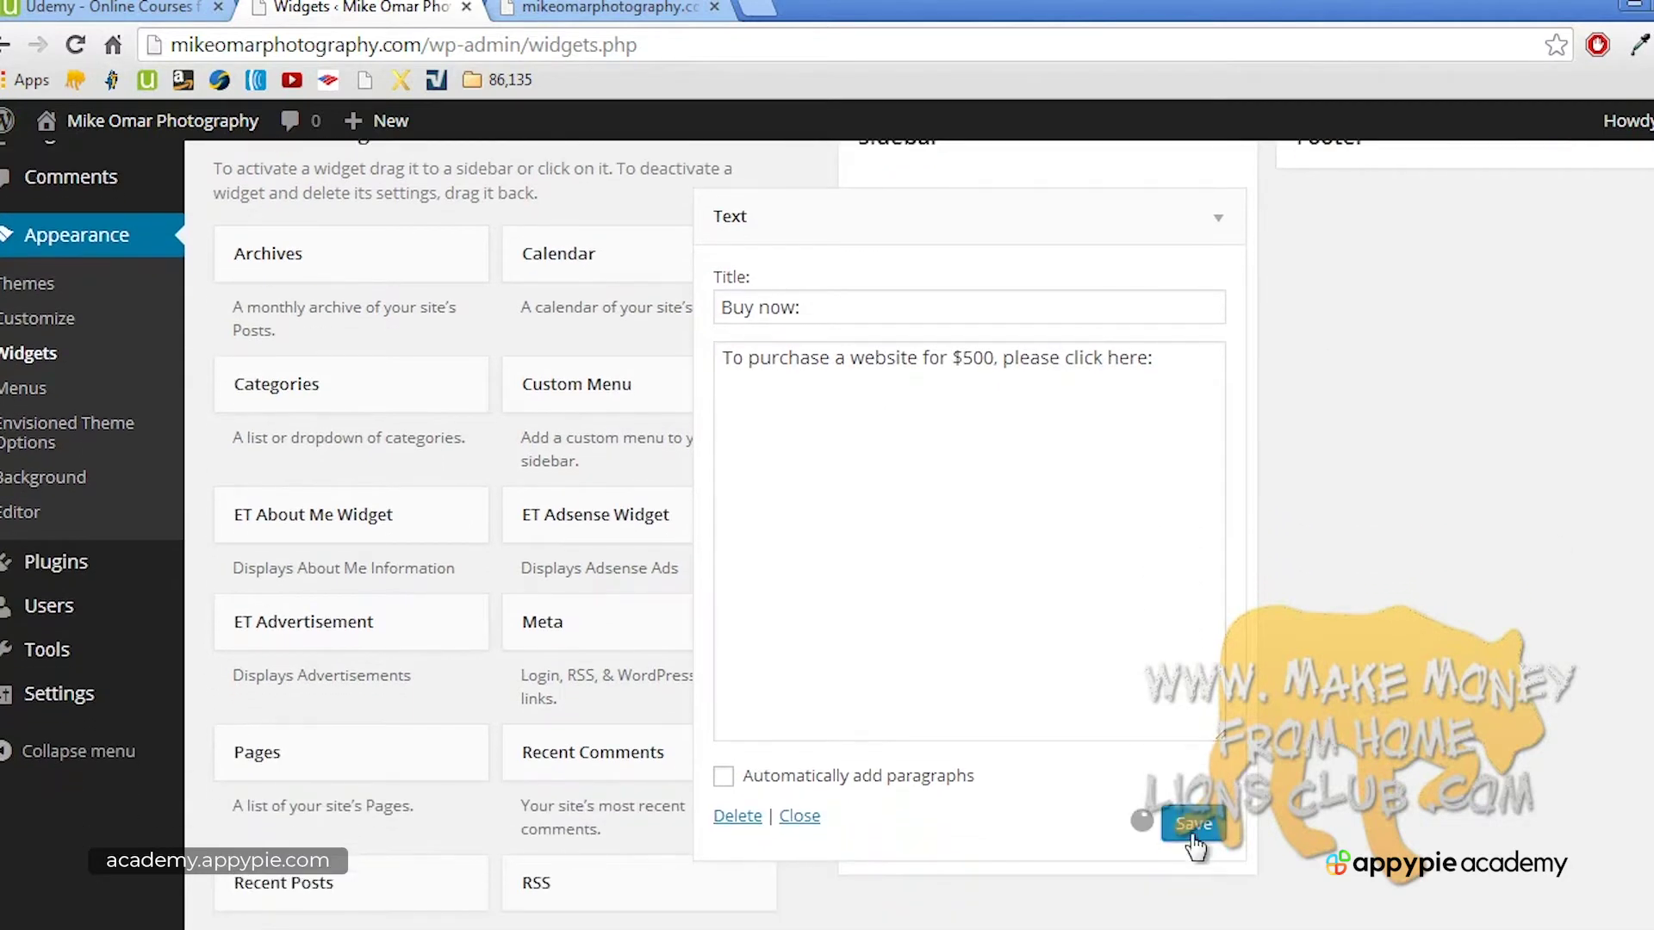
left_click(799, 816)
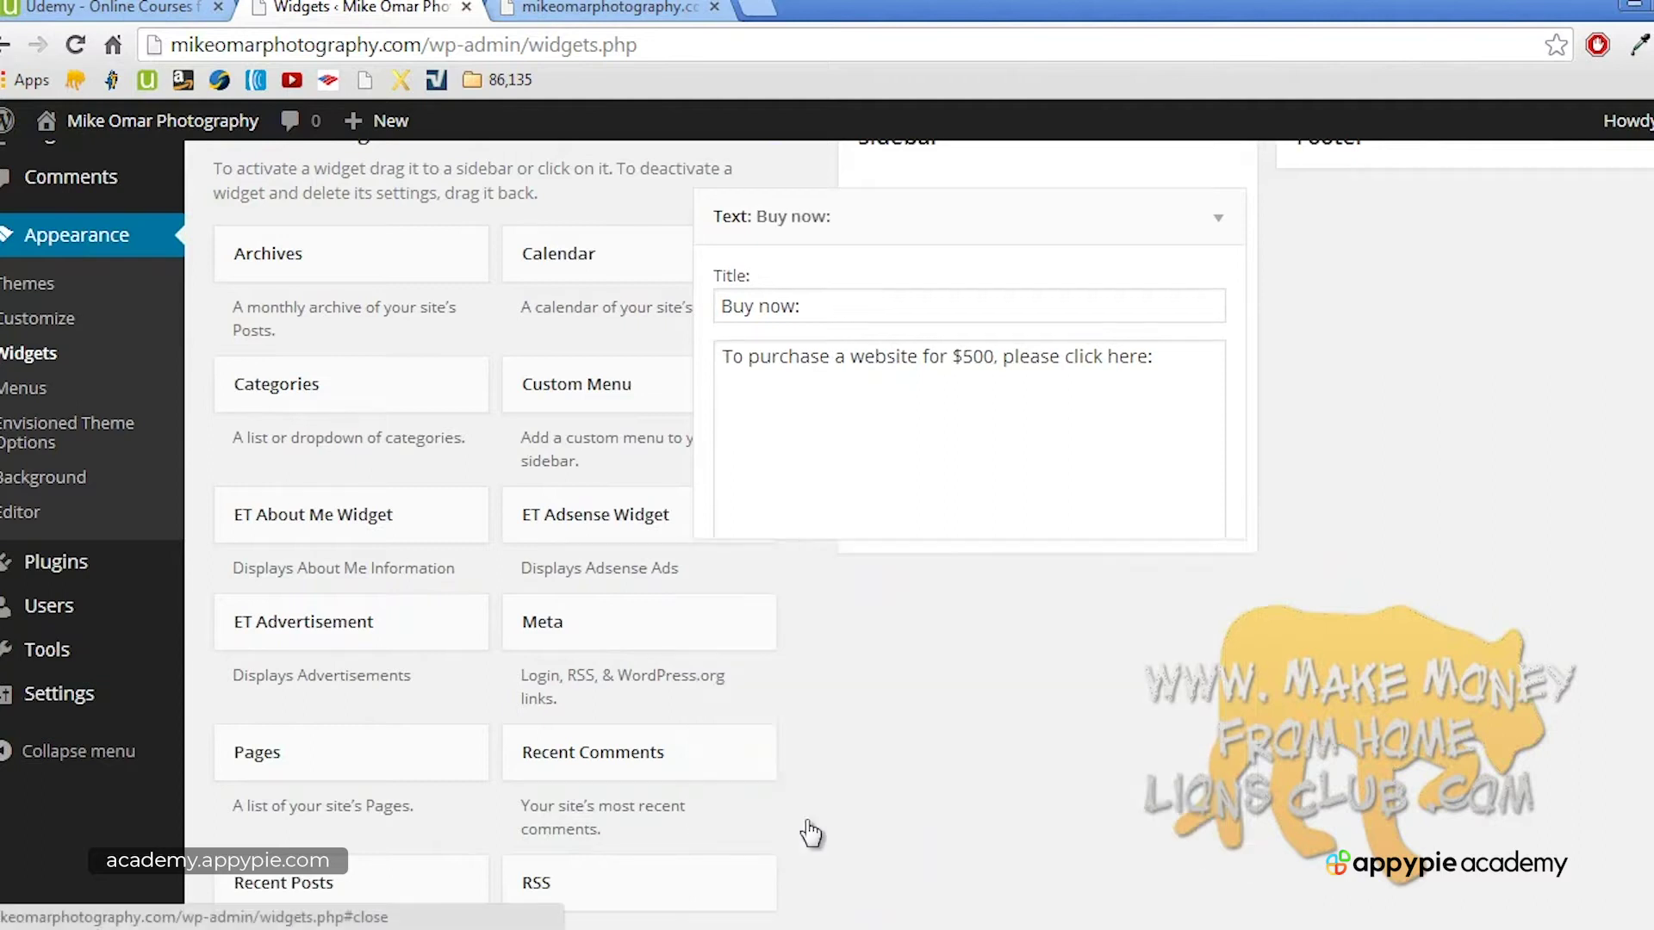
left_click(610, 6)
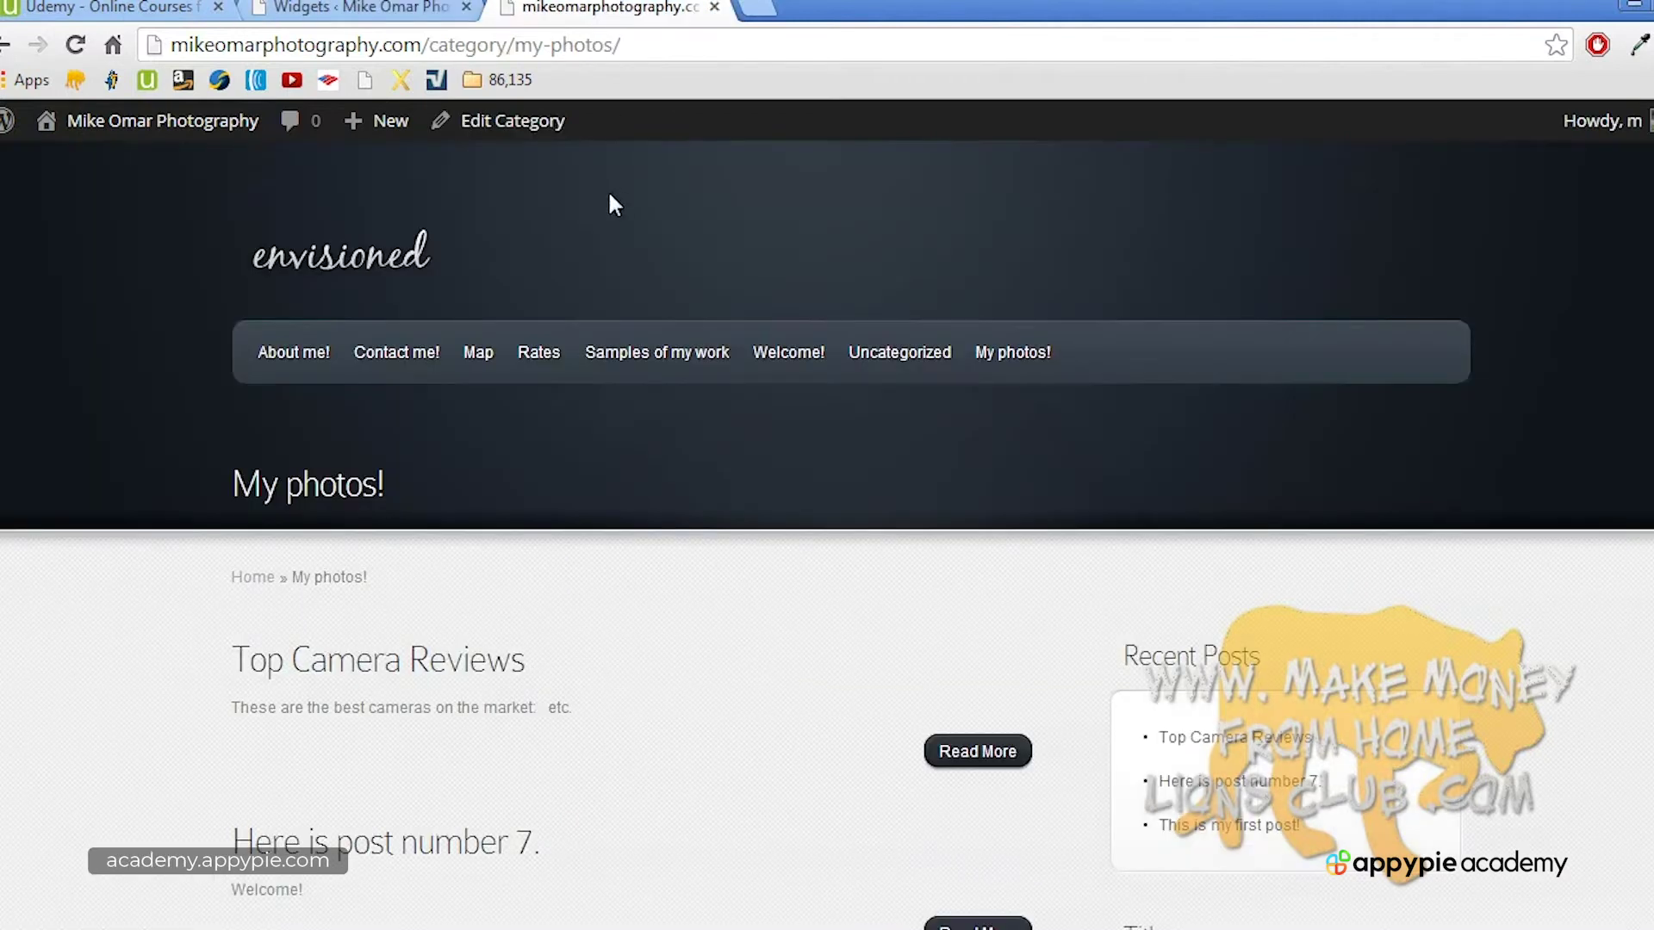
Step: After viewing the home page, drag the Content Sidebar text widget out of the Footer area
left_click(388, 245)
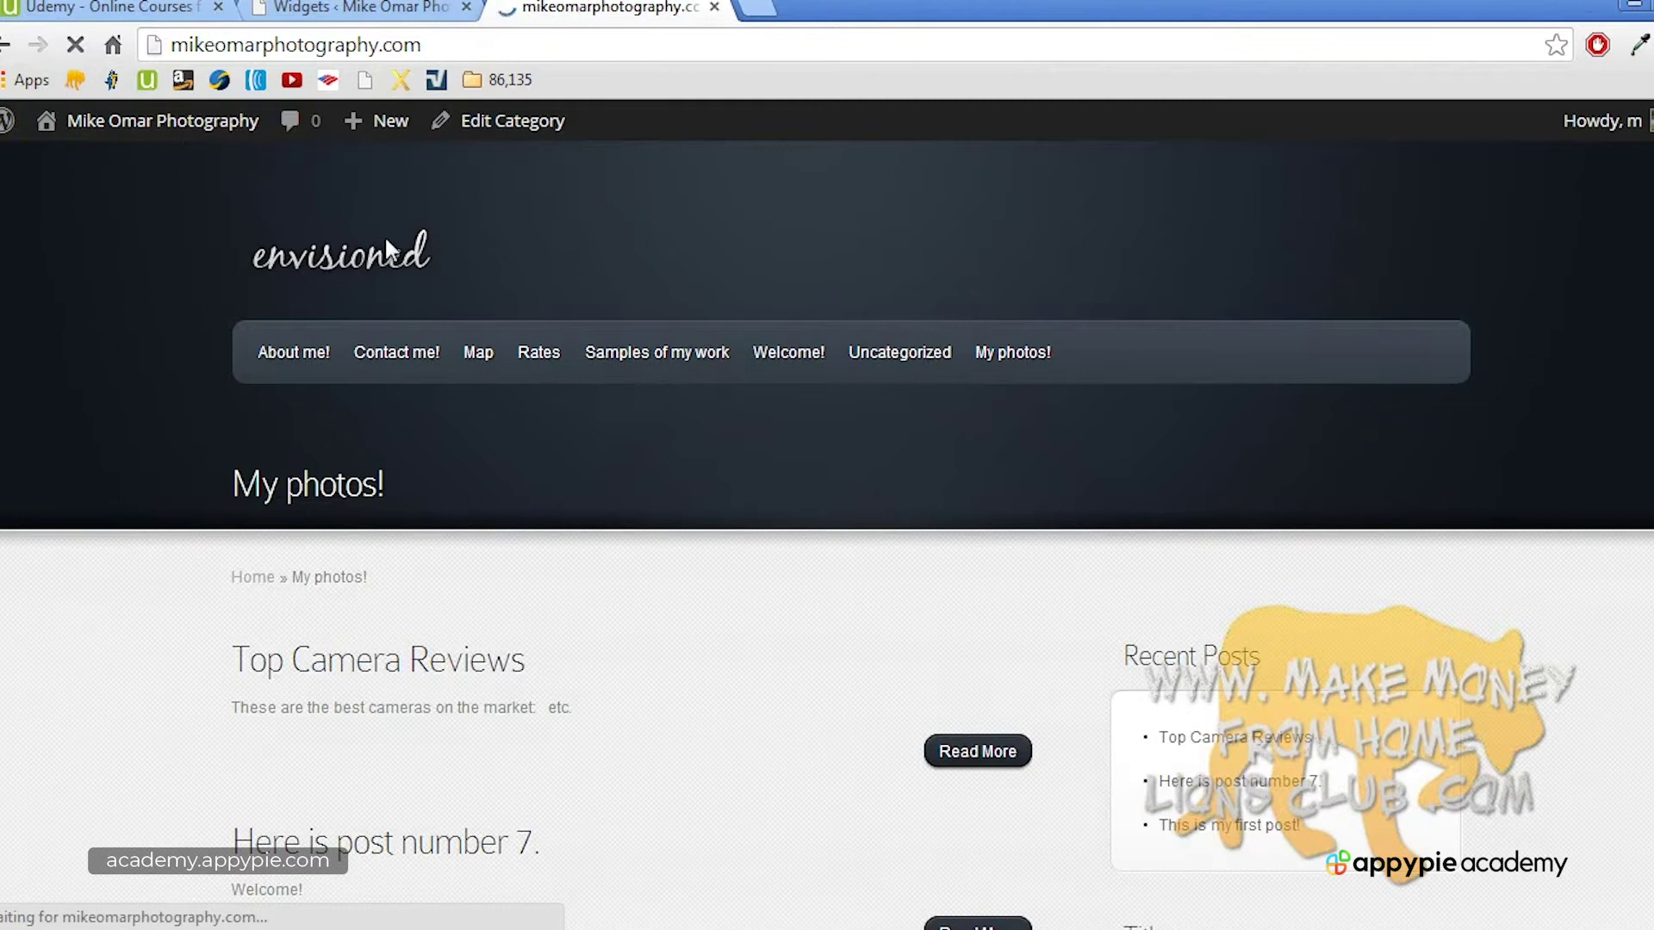
scroll(389, 249, "down", 2)
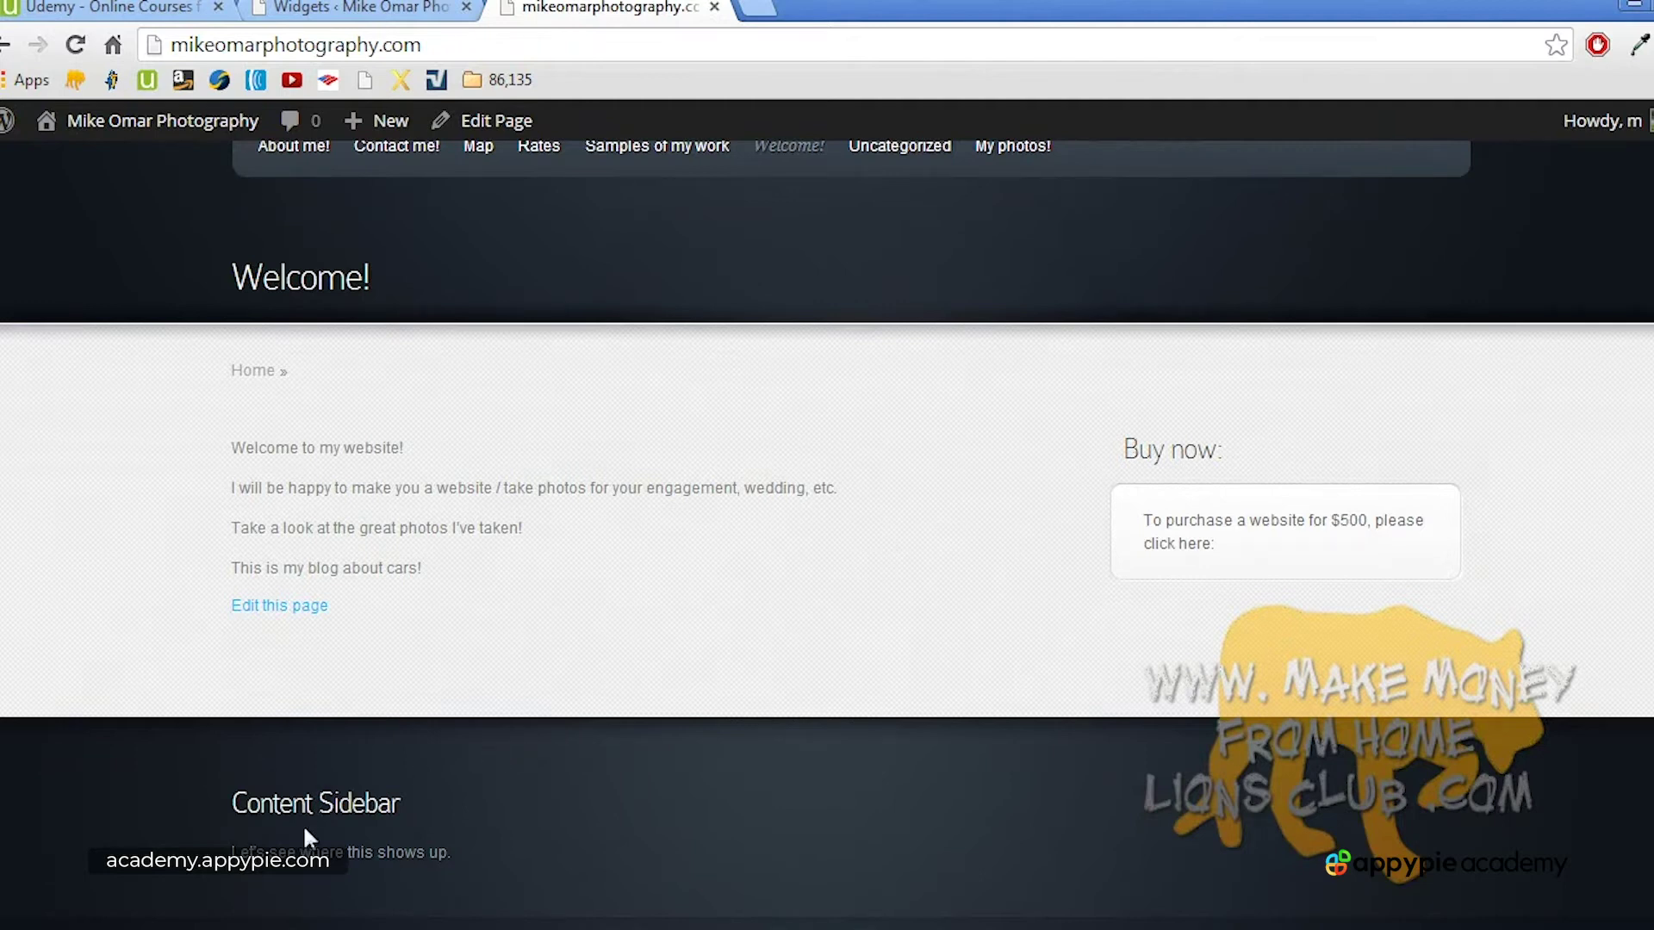
left_click(362, 8)
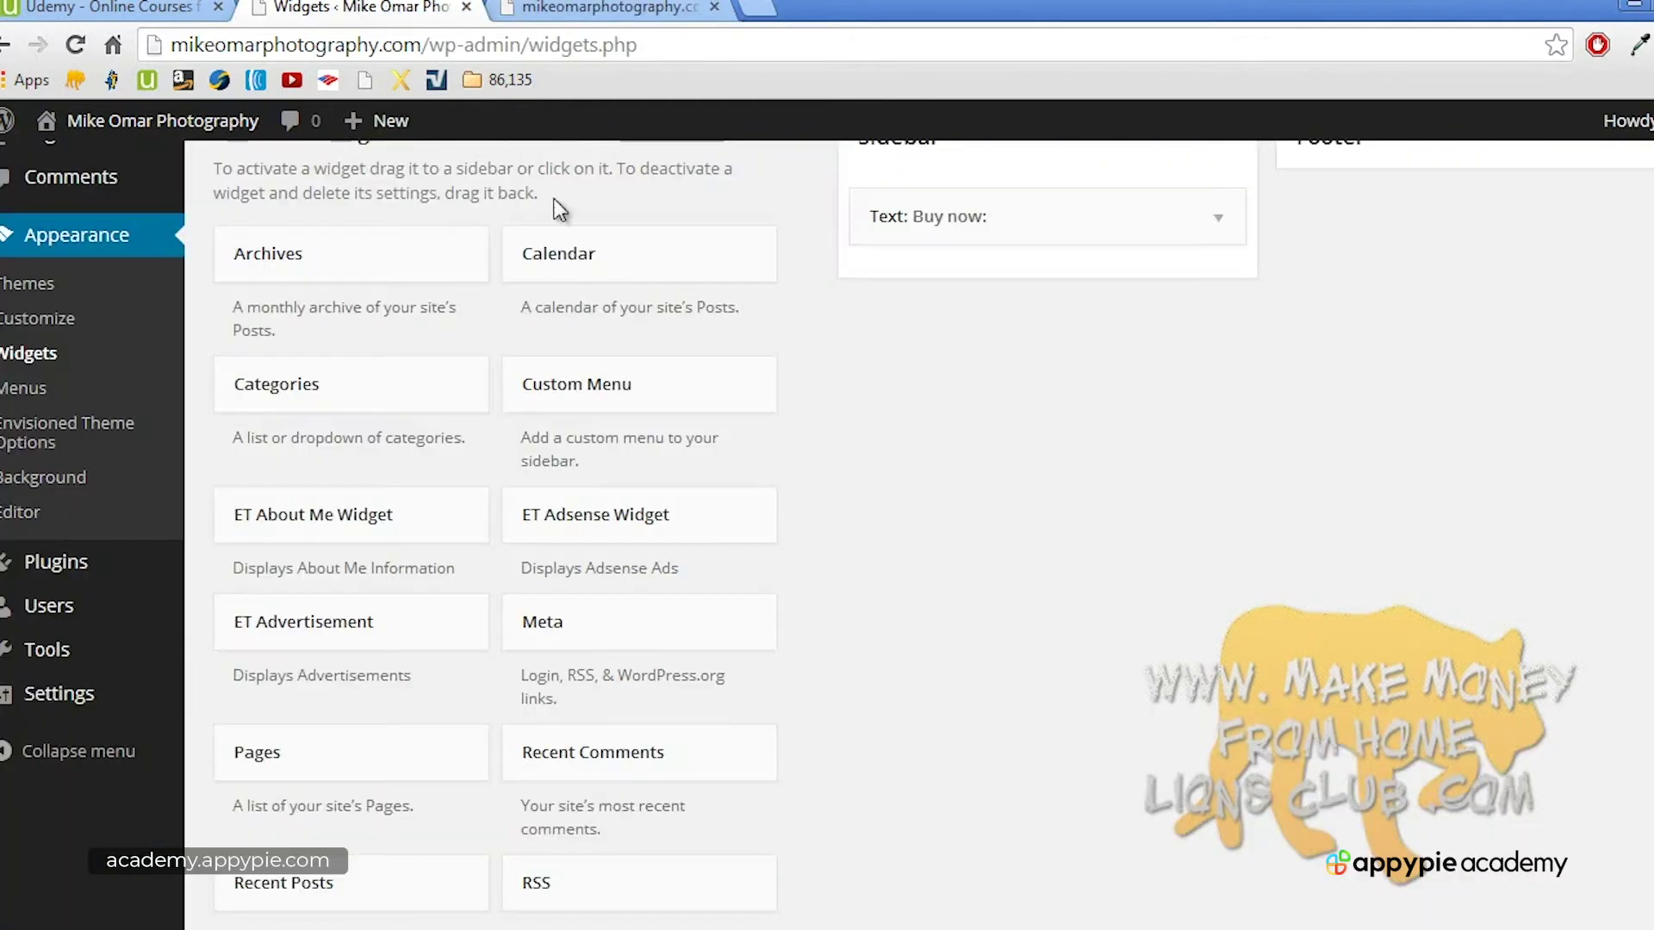
scroll(923, 344, "up", 2)
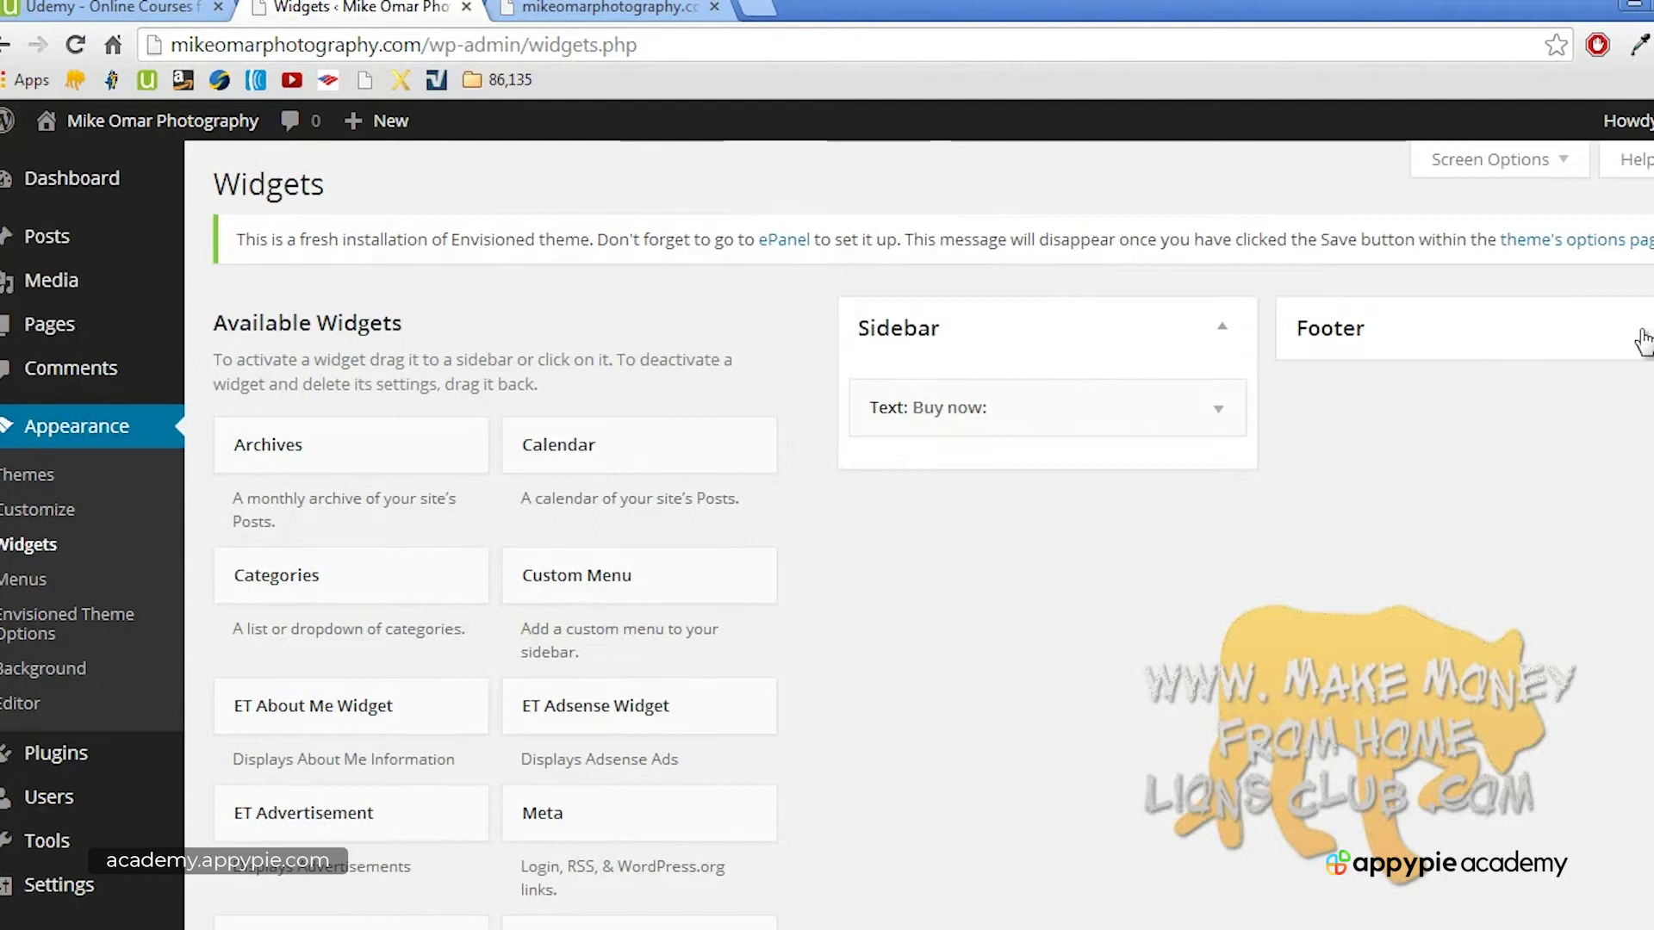
left_click(1643, 340)
left_click_drag(1396, 406, 528, 503)
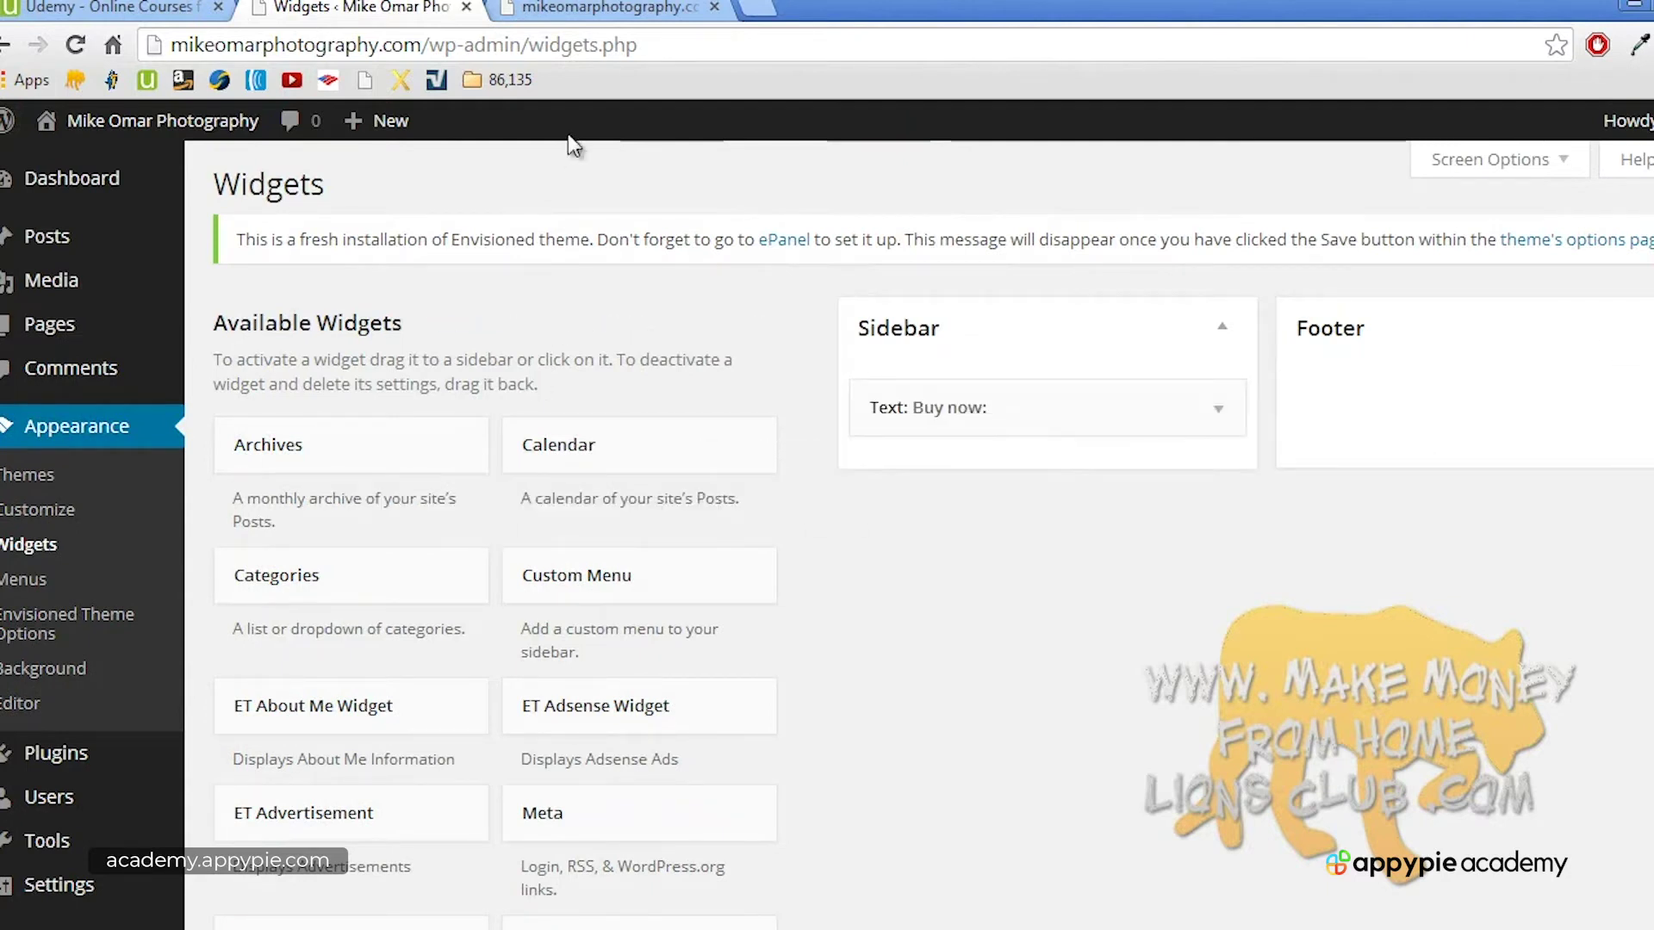
Step: Reload the live site to confirm the widget changes, then return to Widgets
left_click(579, 7)
double_click(351, 278)
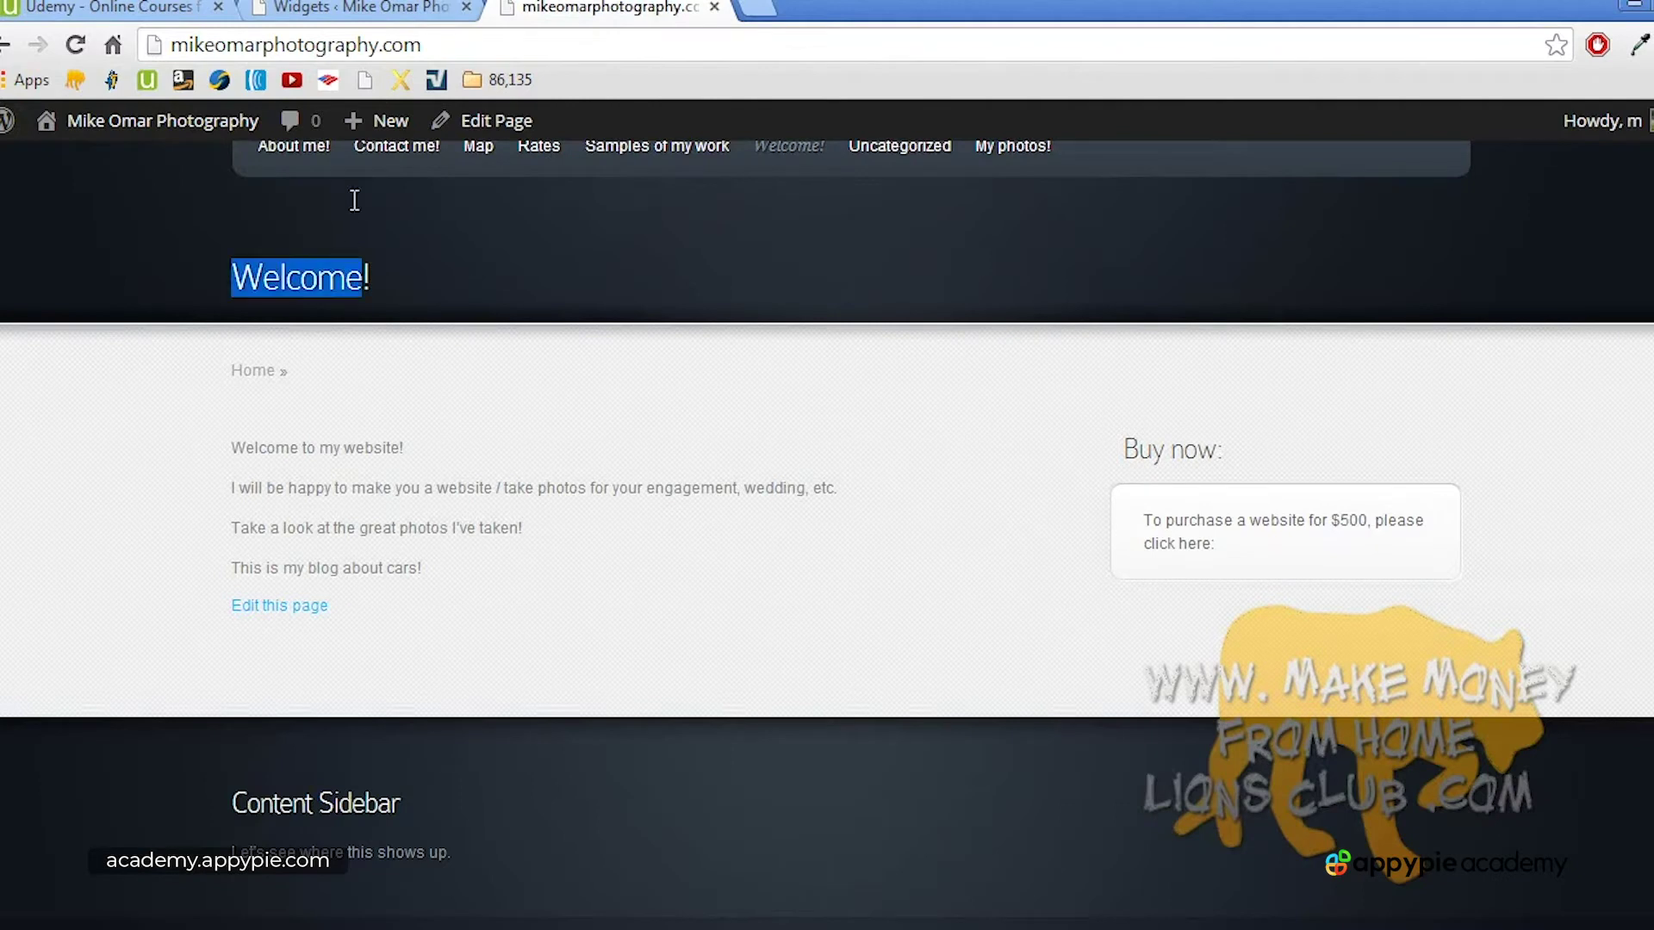
scroll(367, 259, "up", 3)
key("F5")
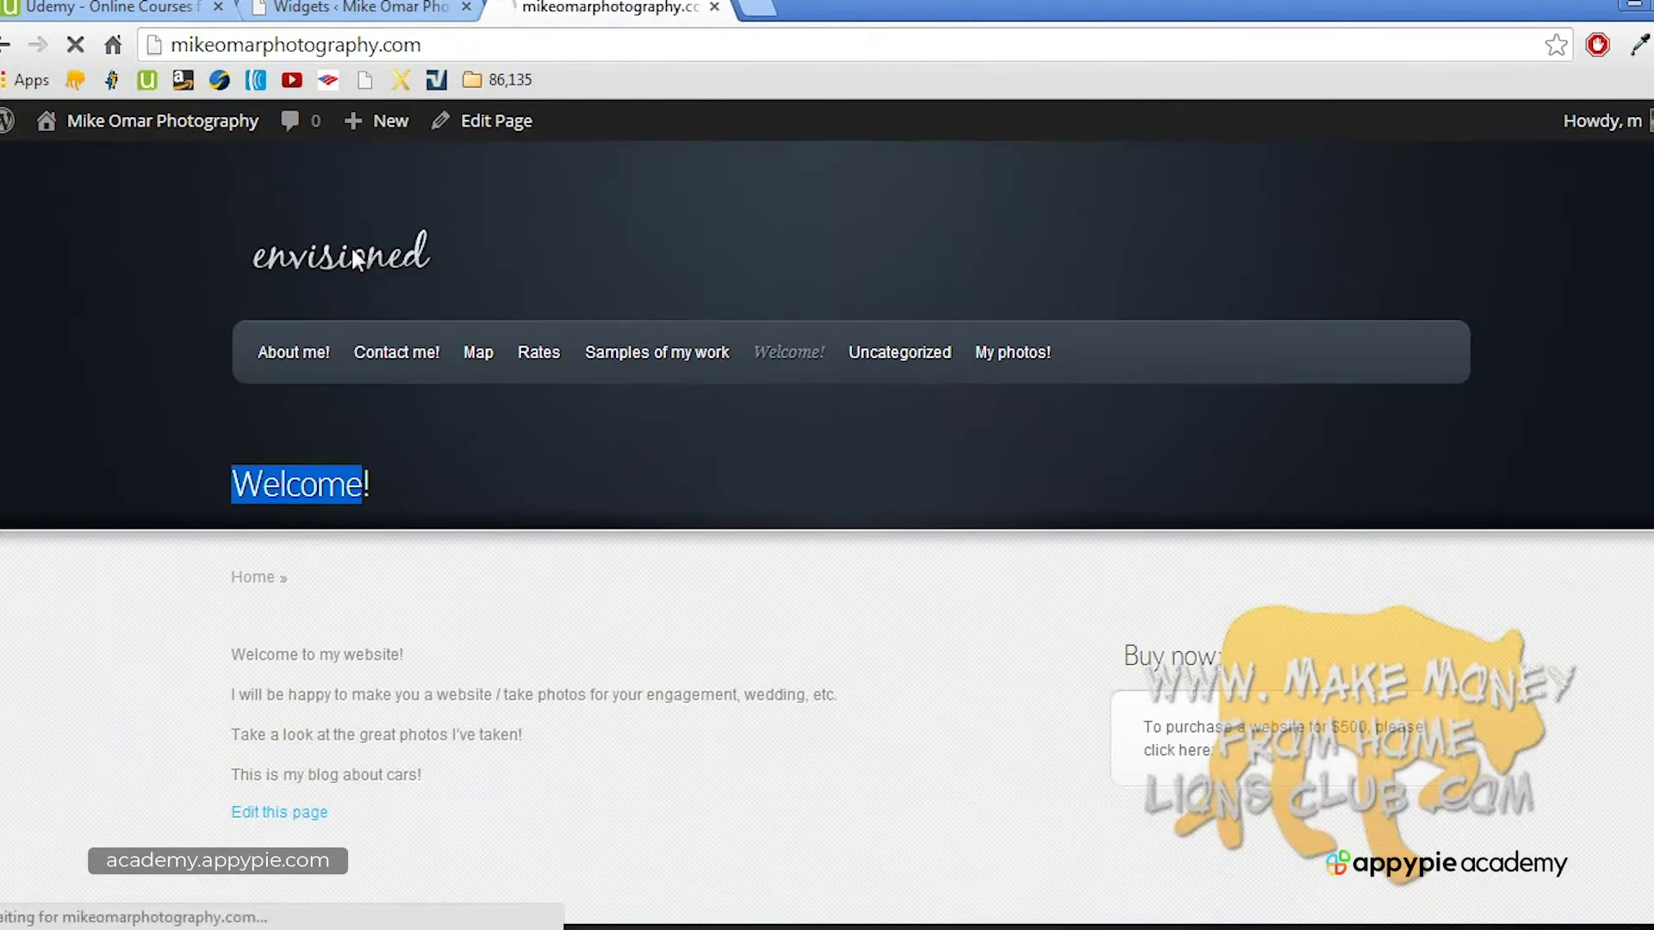
scroll(353, 258, "down", 3)
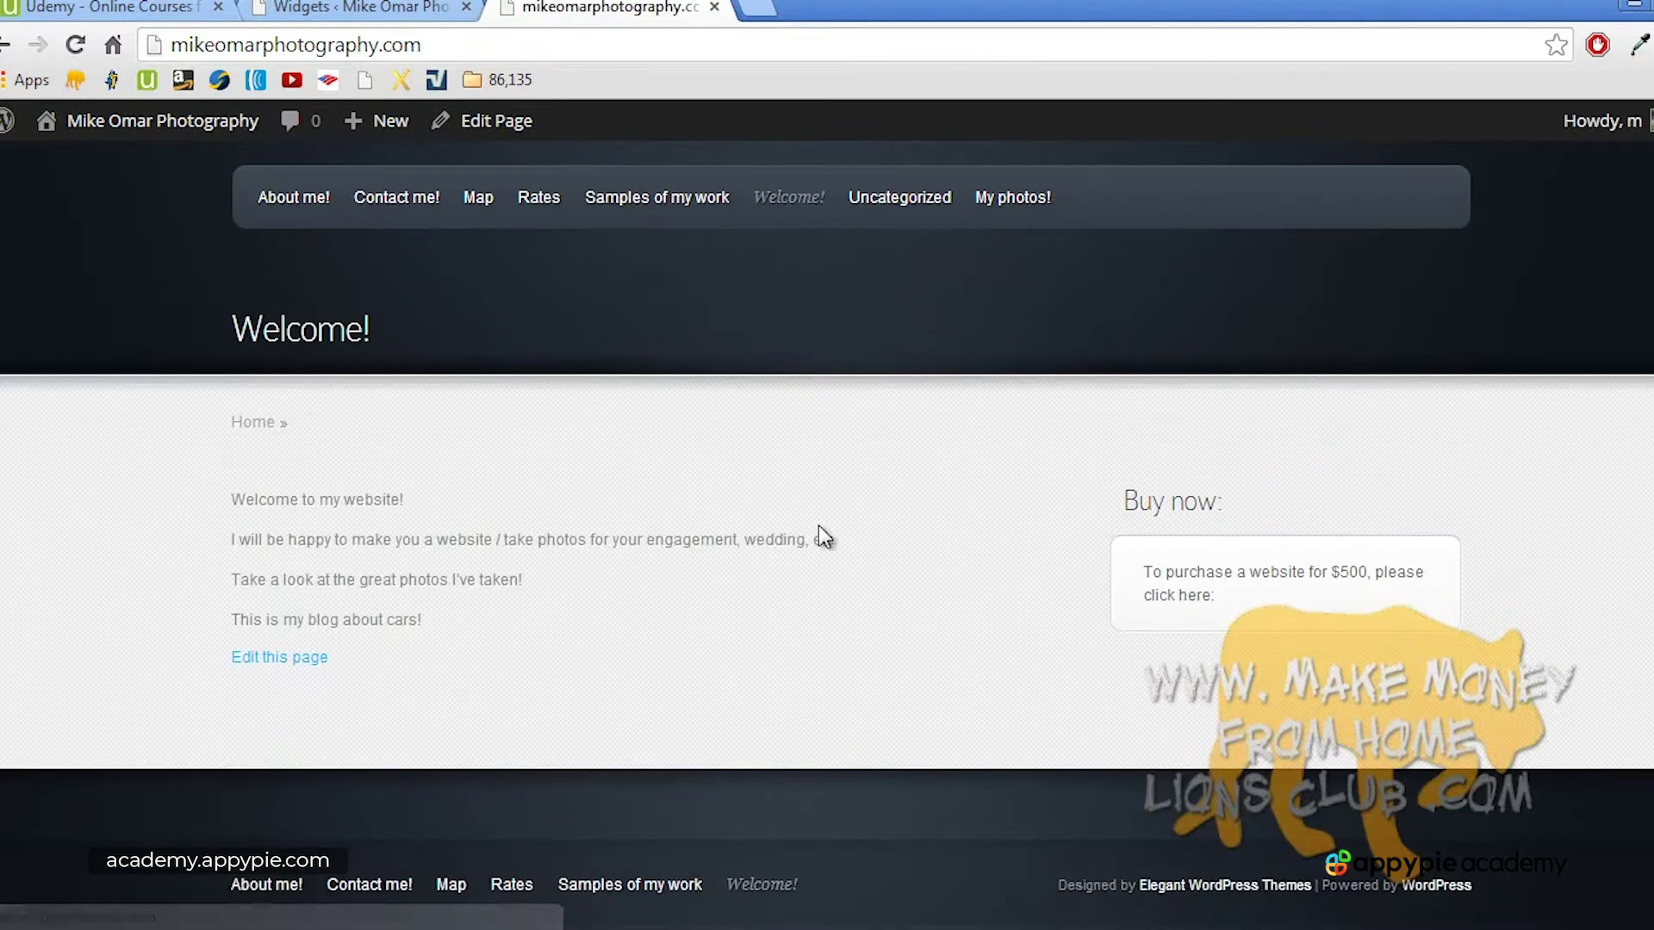
left_click(361, 7)
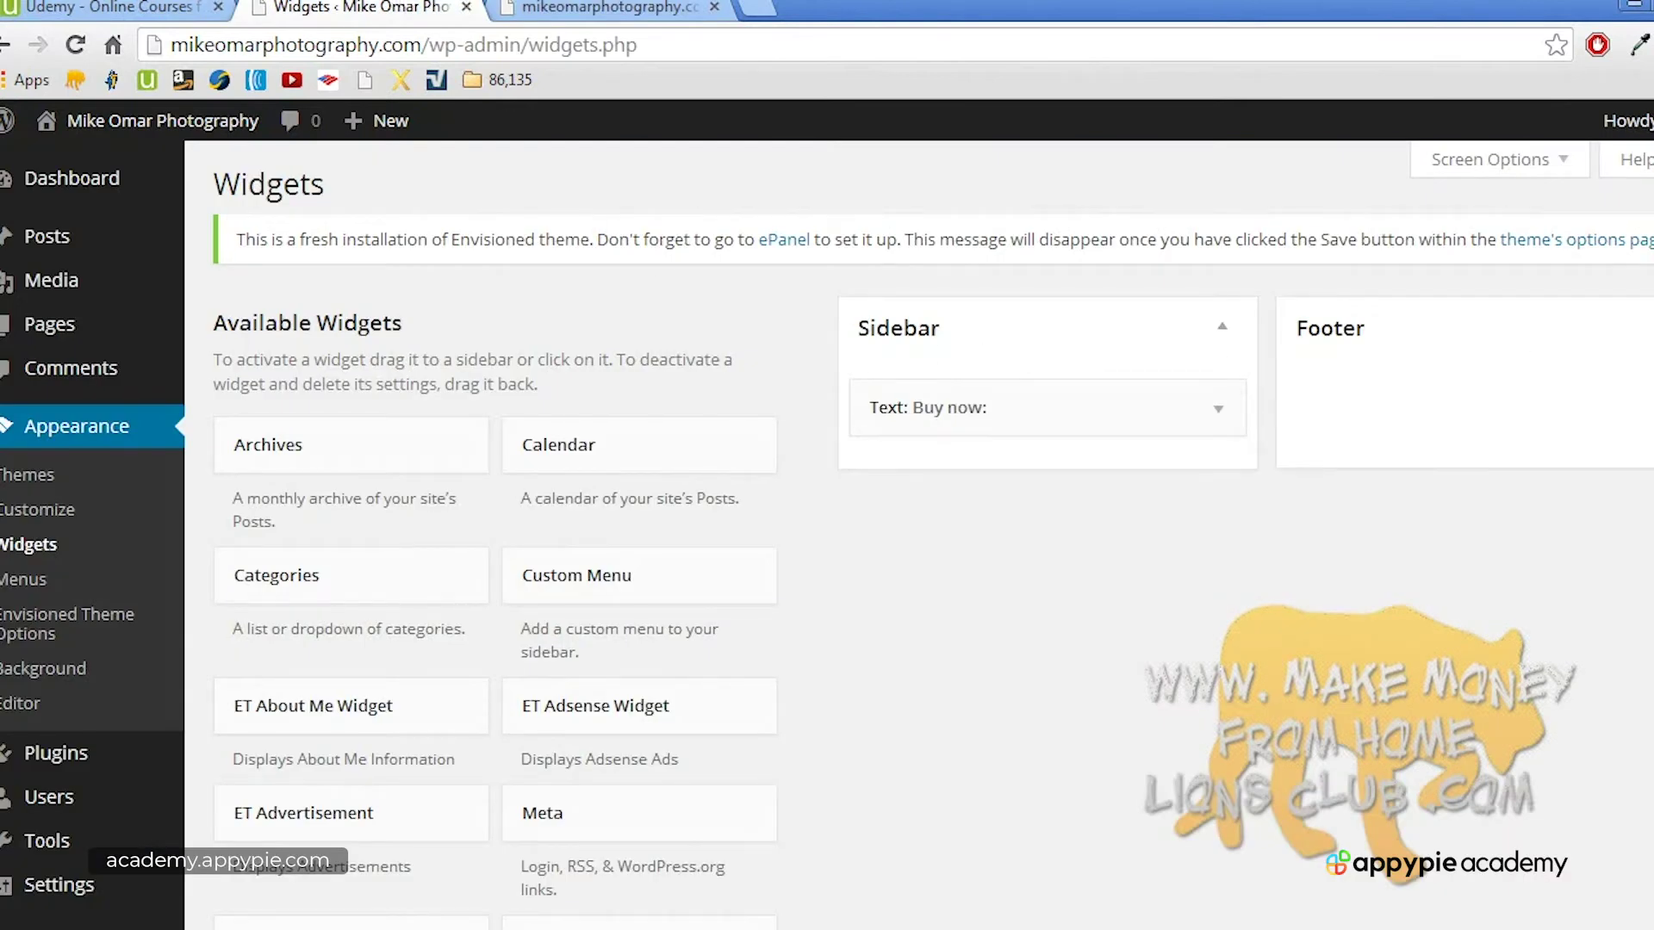
Step: Drag the leftover 'Pages in the footer!' and second Text widgets out of the Inactive Sidebar
scroll(827, 517, "down", 10)
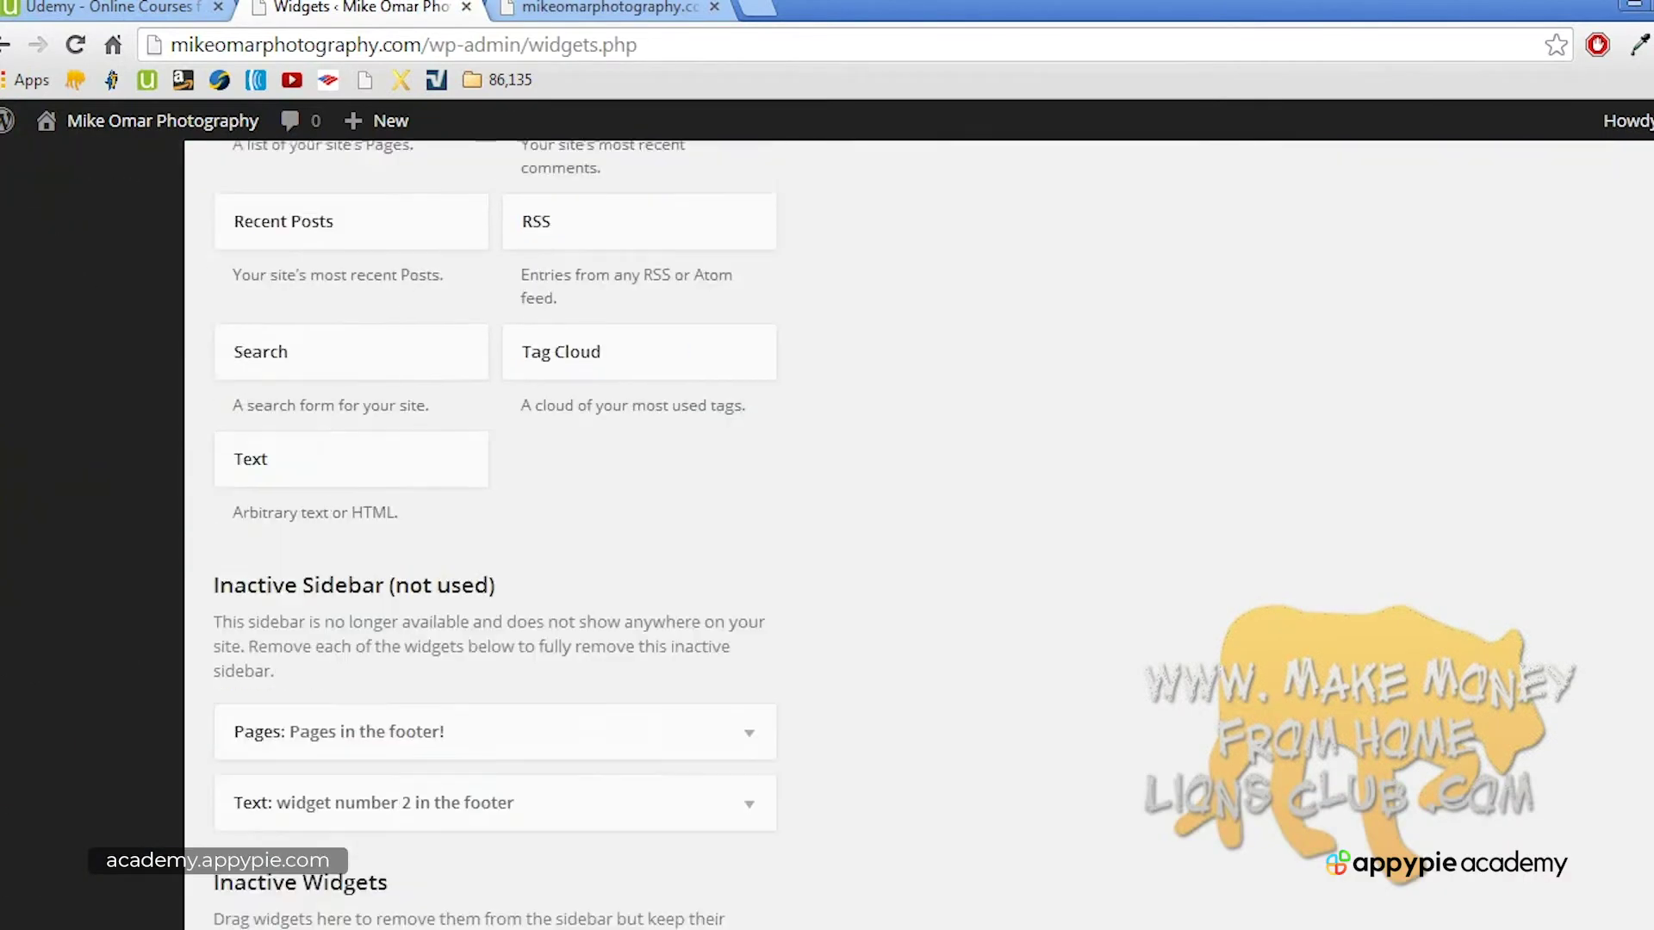
scroll(493, 534, "down", 1)
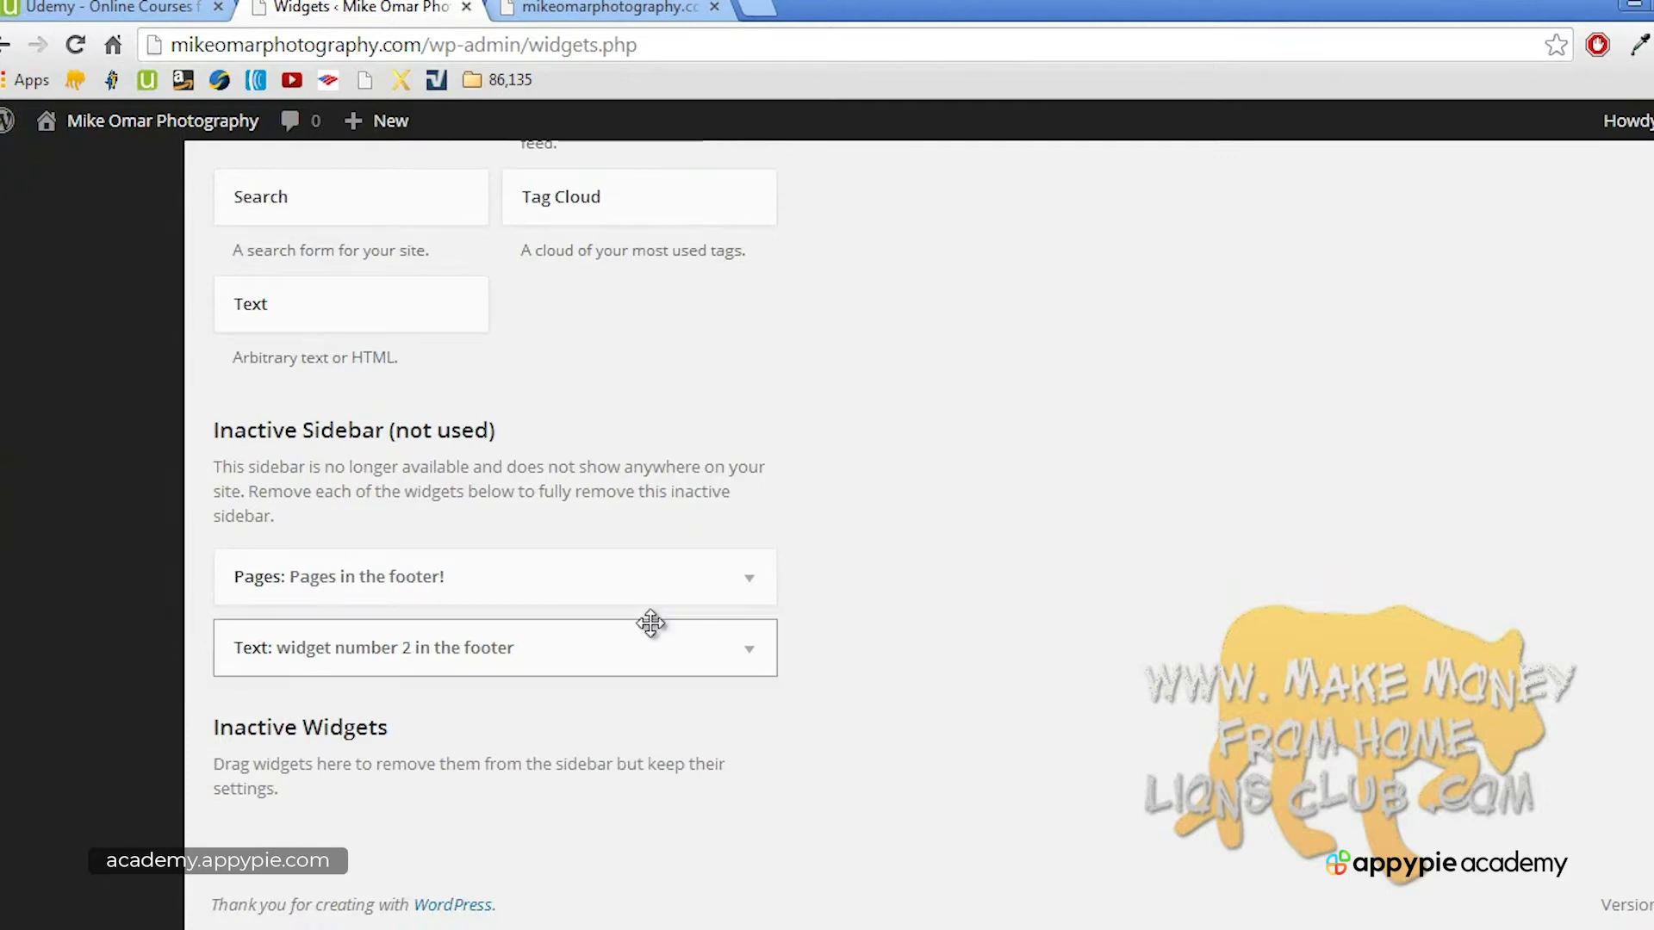
left_click_drag(414, 478, 417, 366)
left_click_drag(385, 673, 407, 385)
left_click(571, 7)
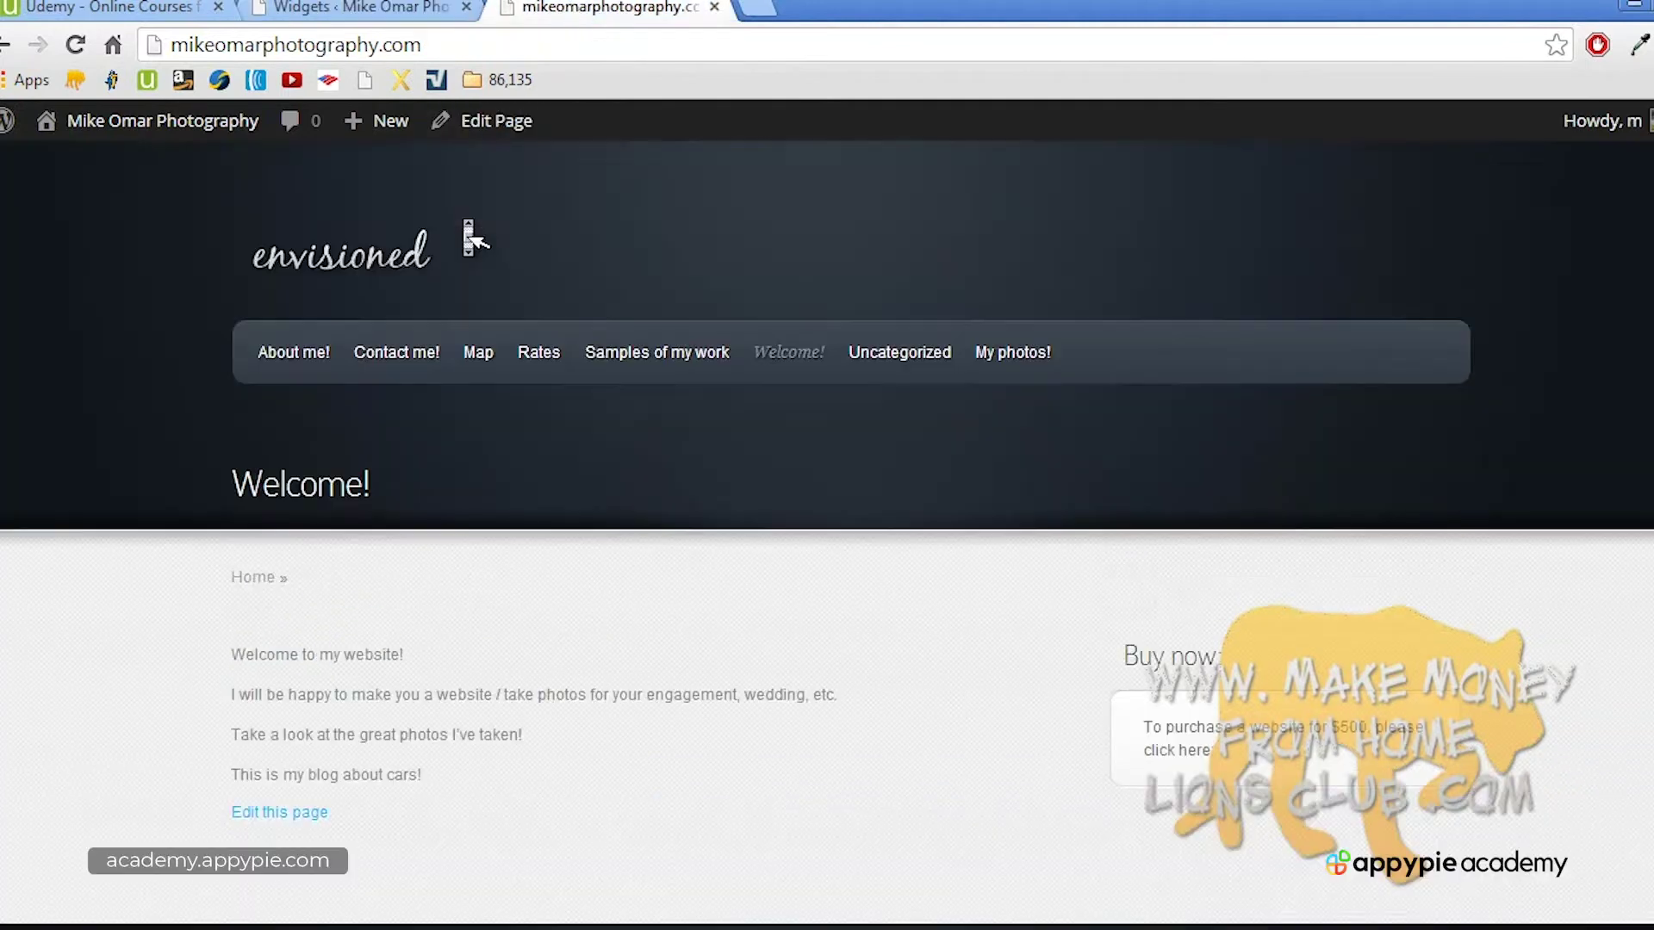
Step: Reload the live site to check the Home-first menu, then go to the admin Pages list
left_click(359, 254)
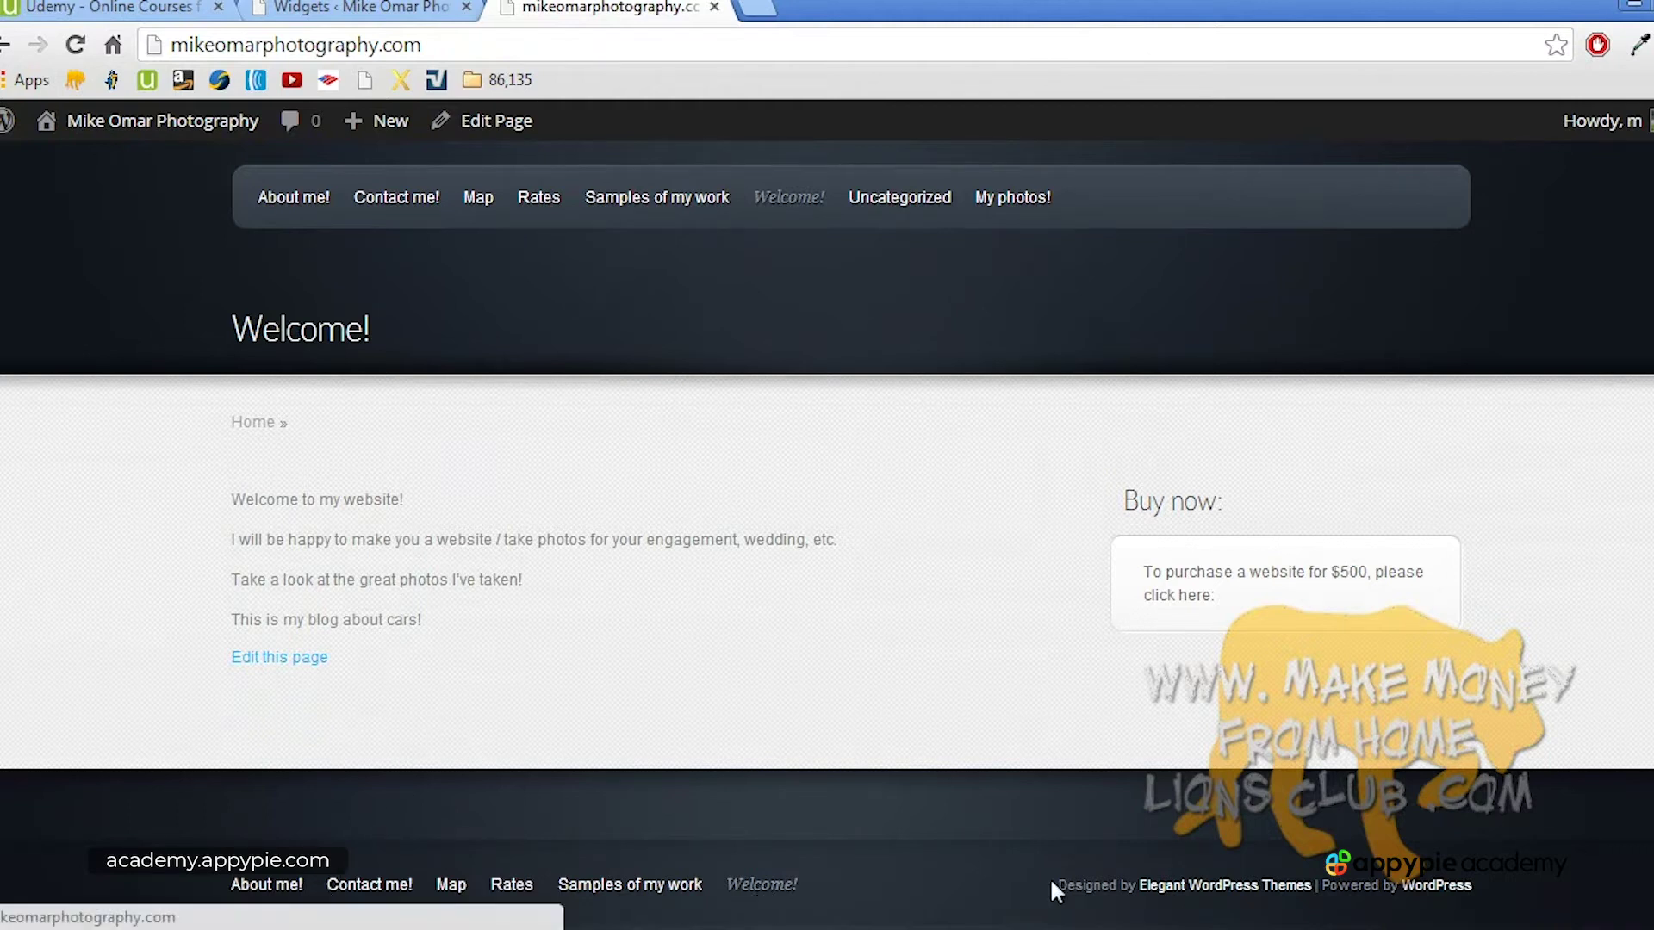
scroll(1051, 825, "up", 2)
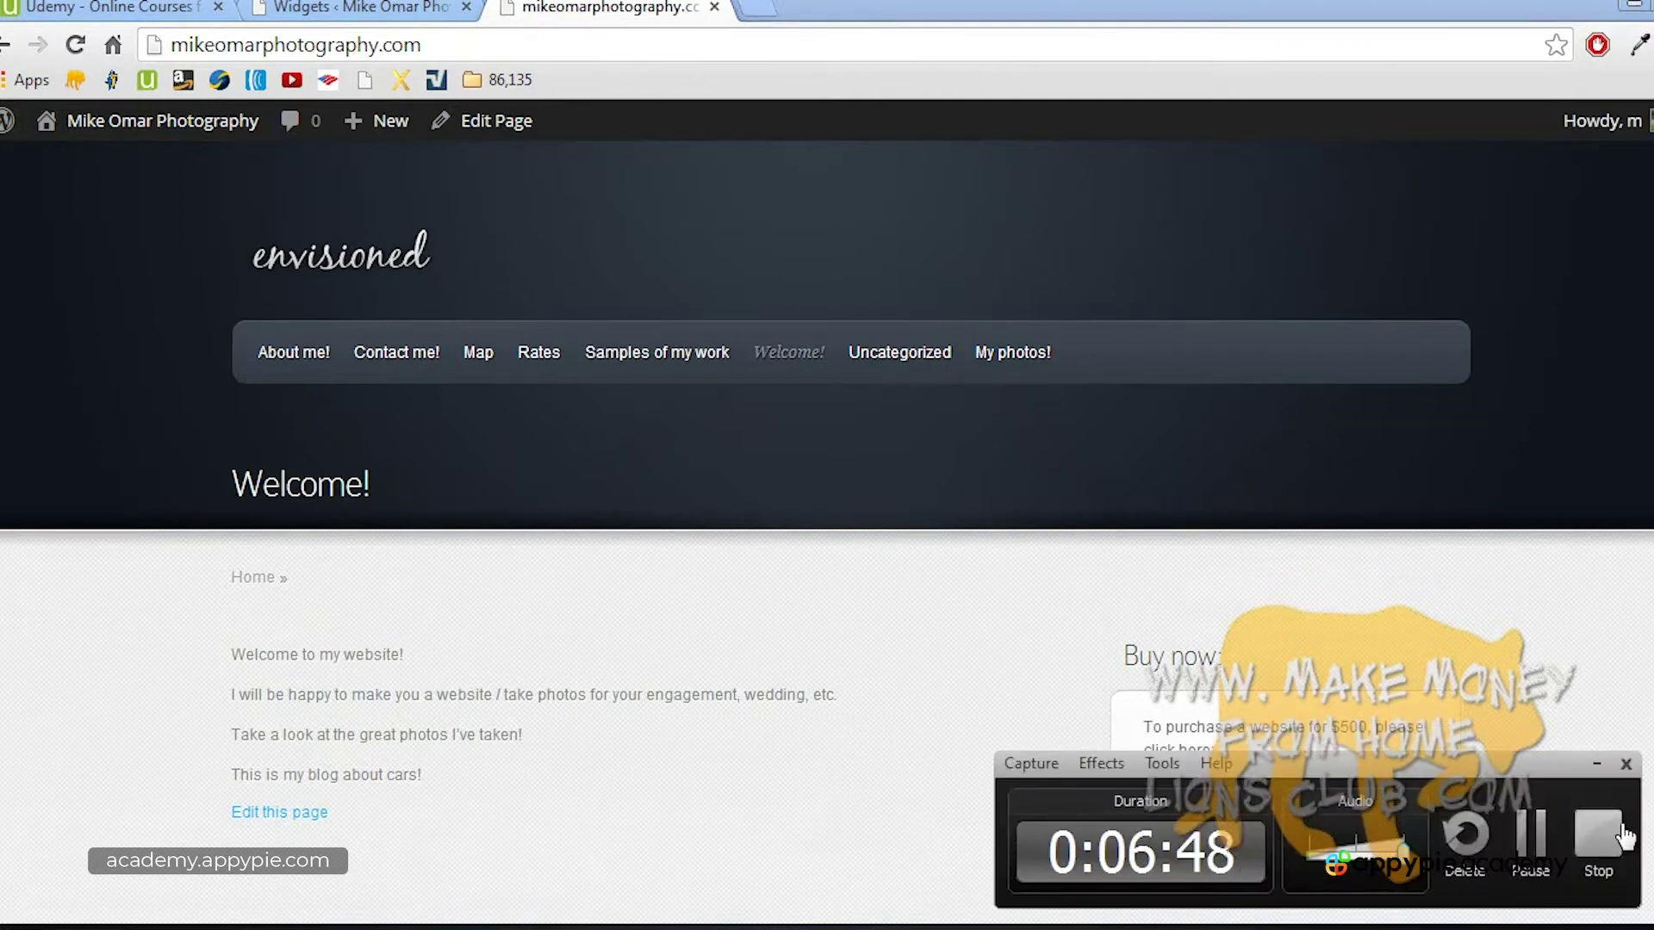
left_click(1623, 832)
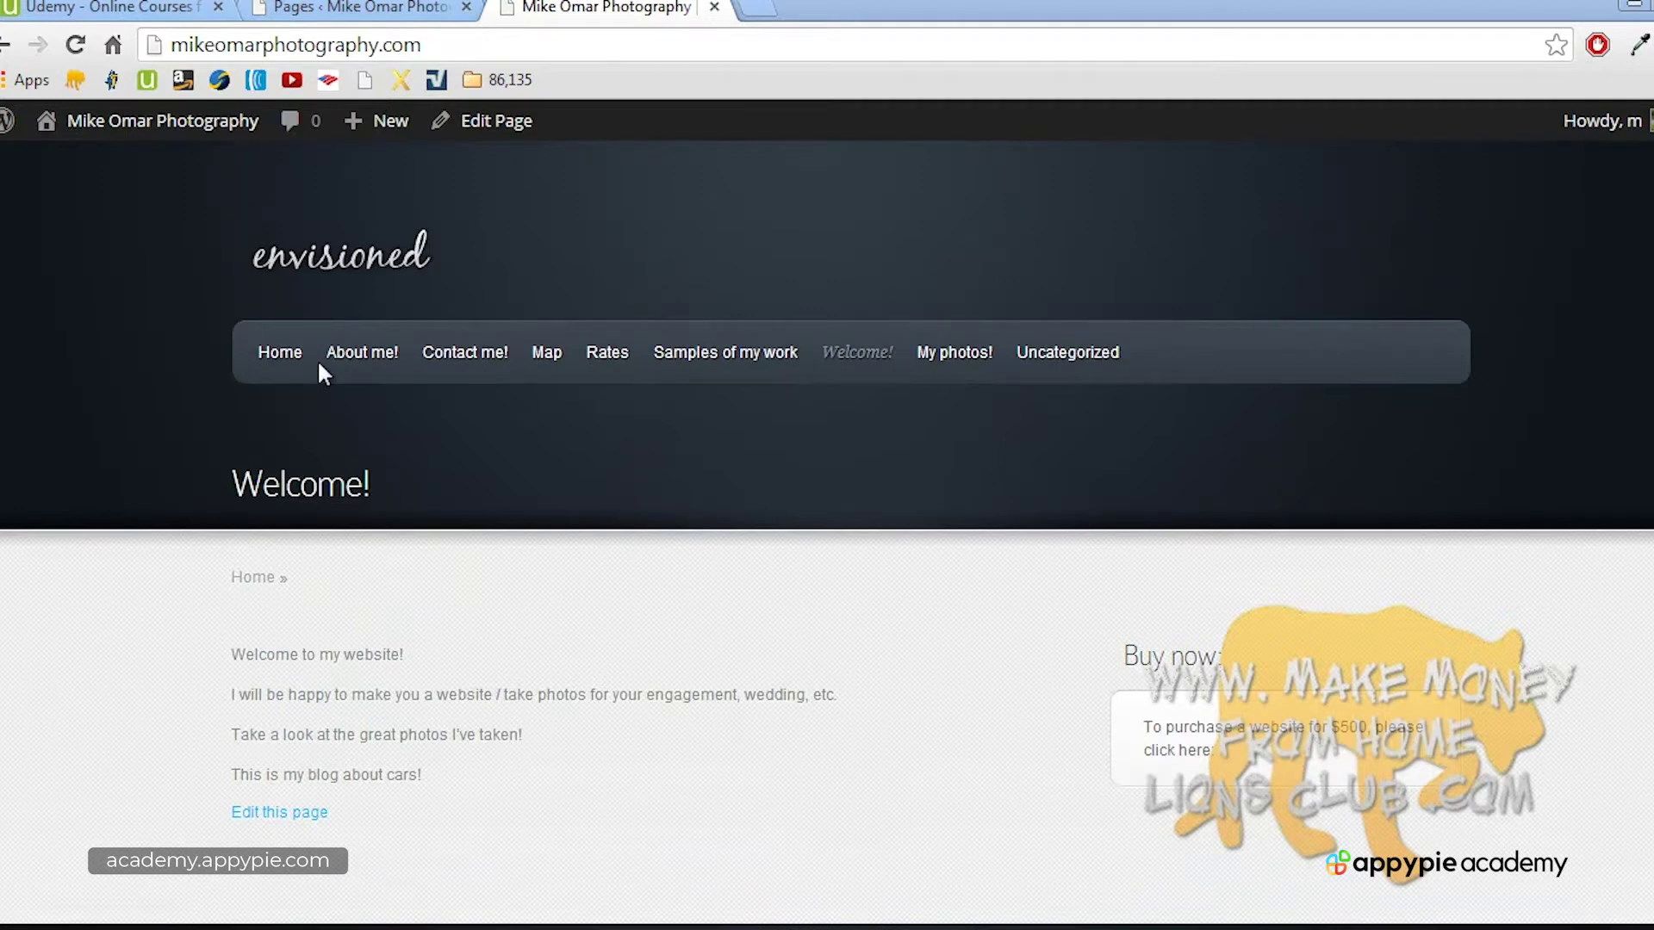
left_click(377, 9)
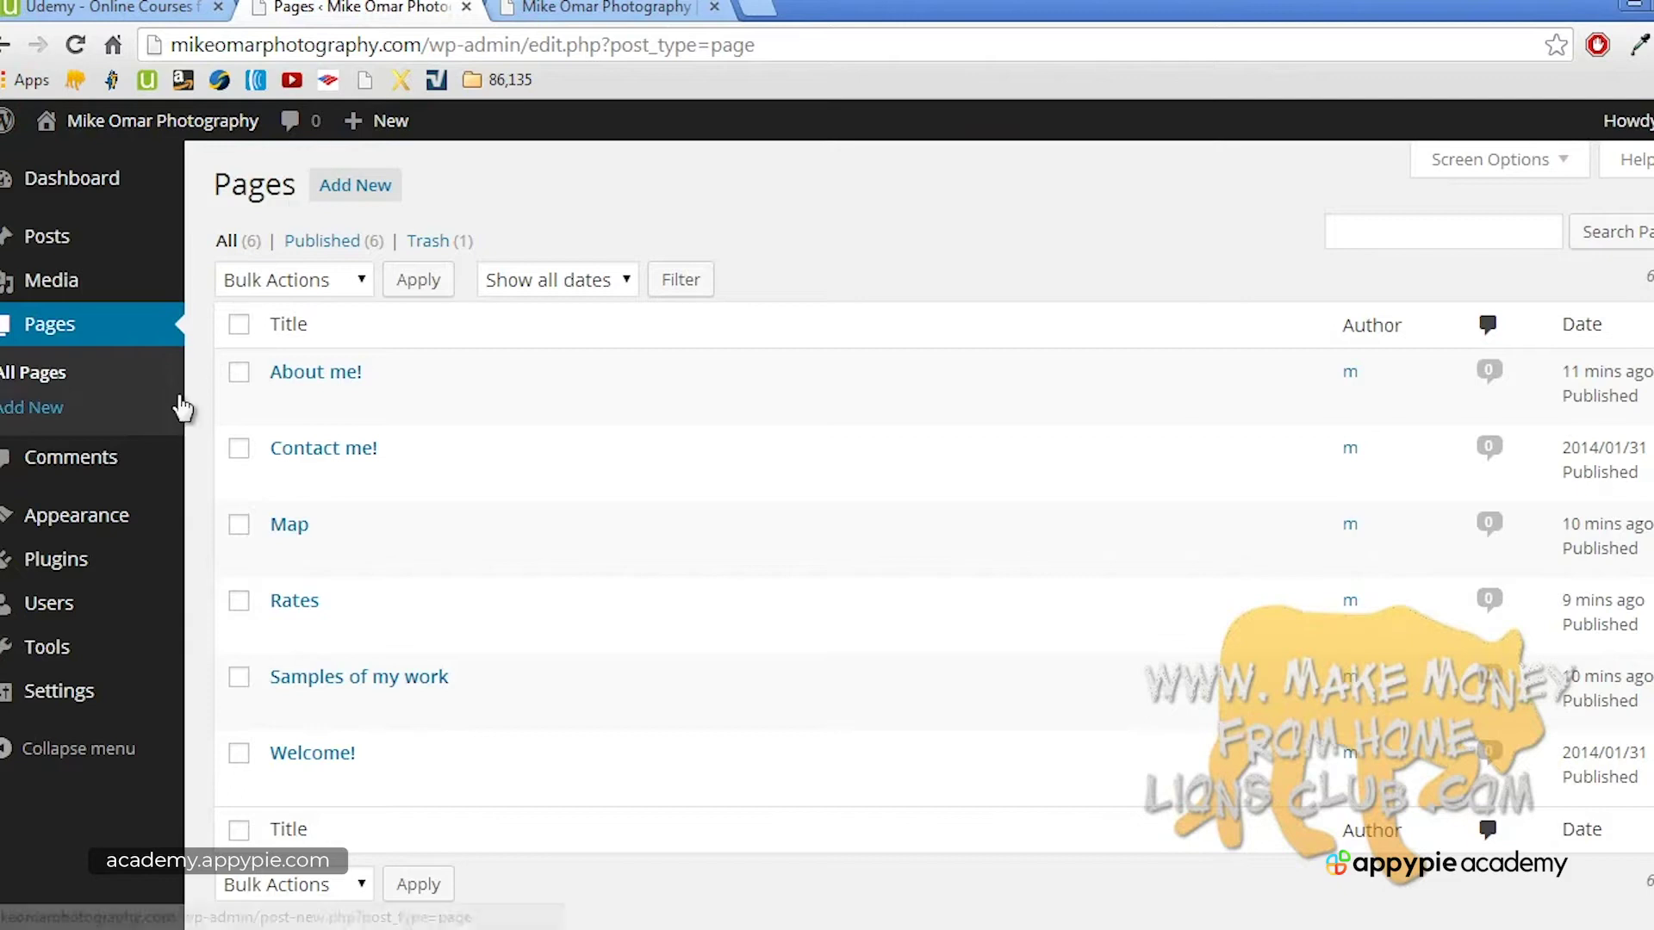
Step: Browse the Envisioned Theme Options epanel, then try going back to the Pages list
mouse_move(116, 519)
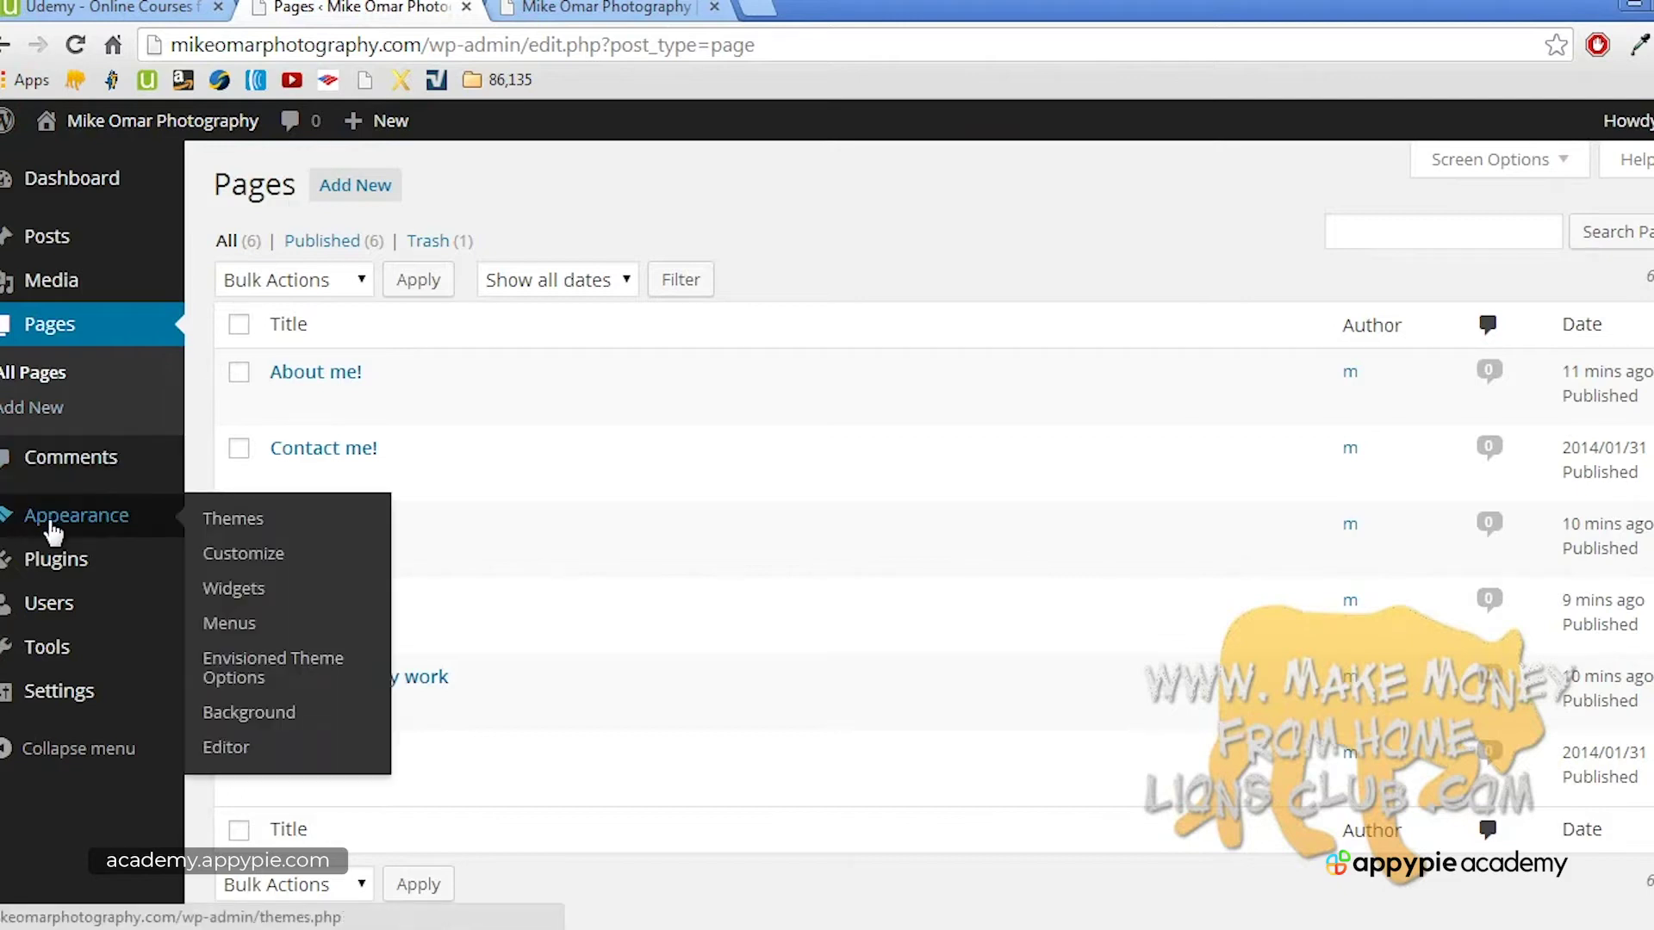
left_click(299, 678)
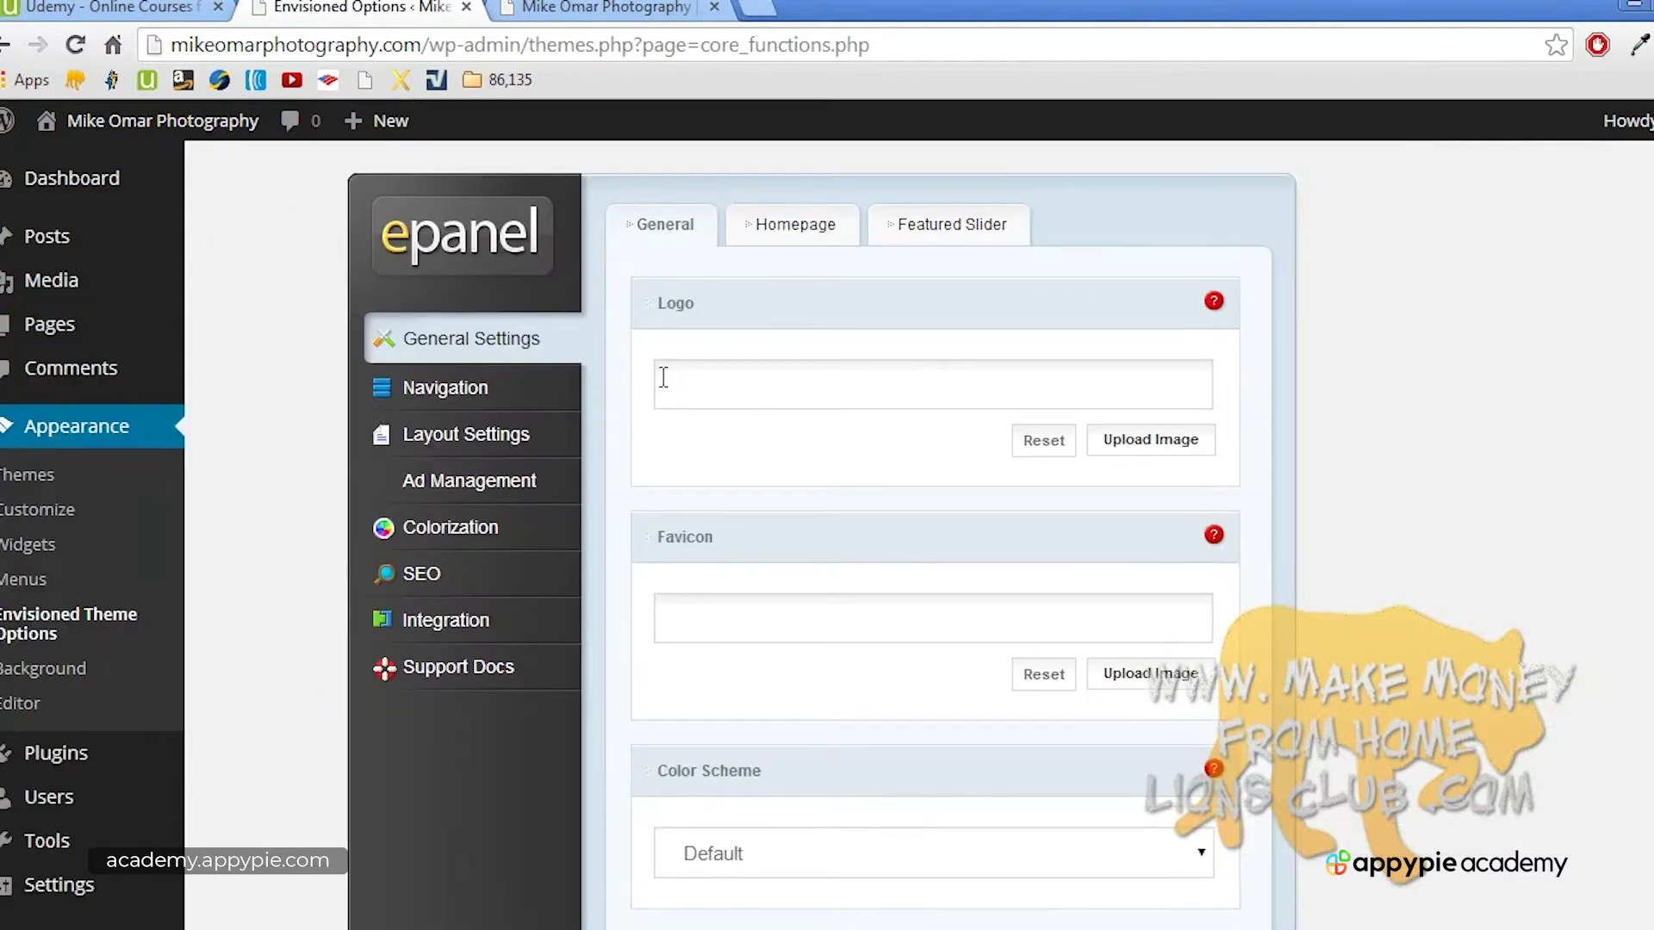
middle_click(643, 446)
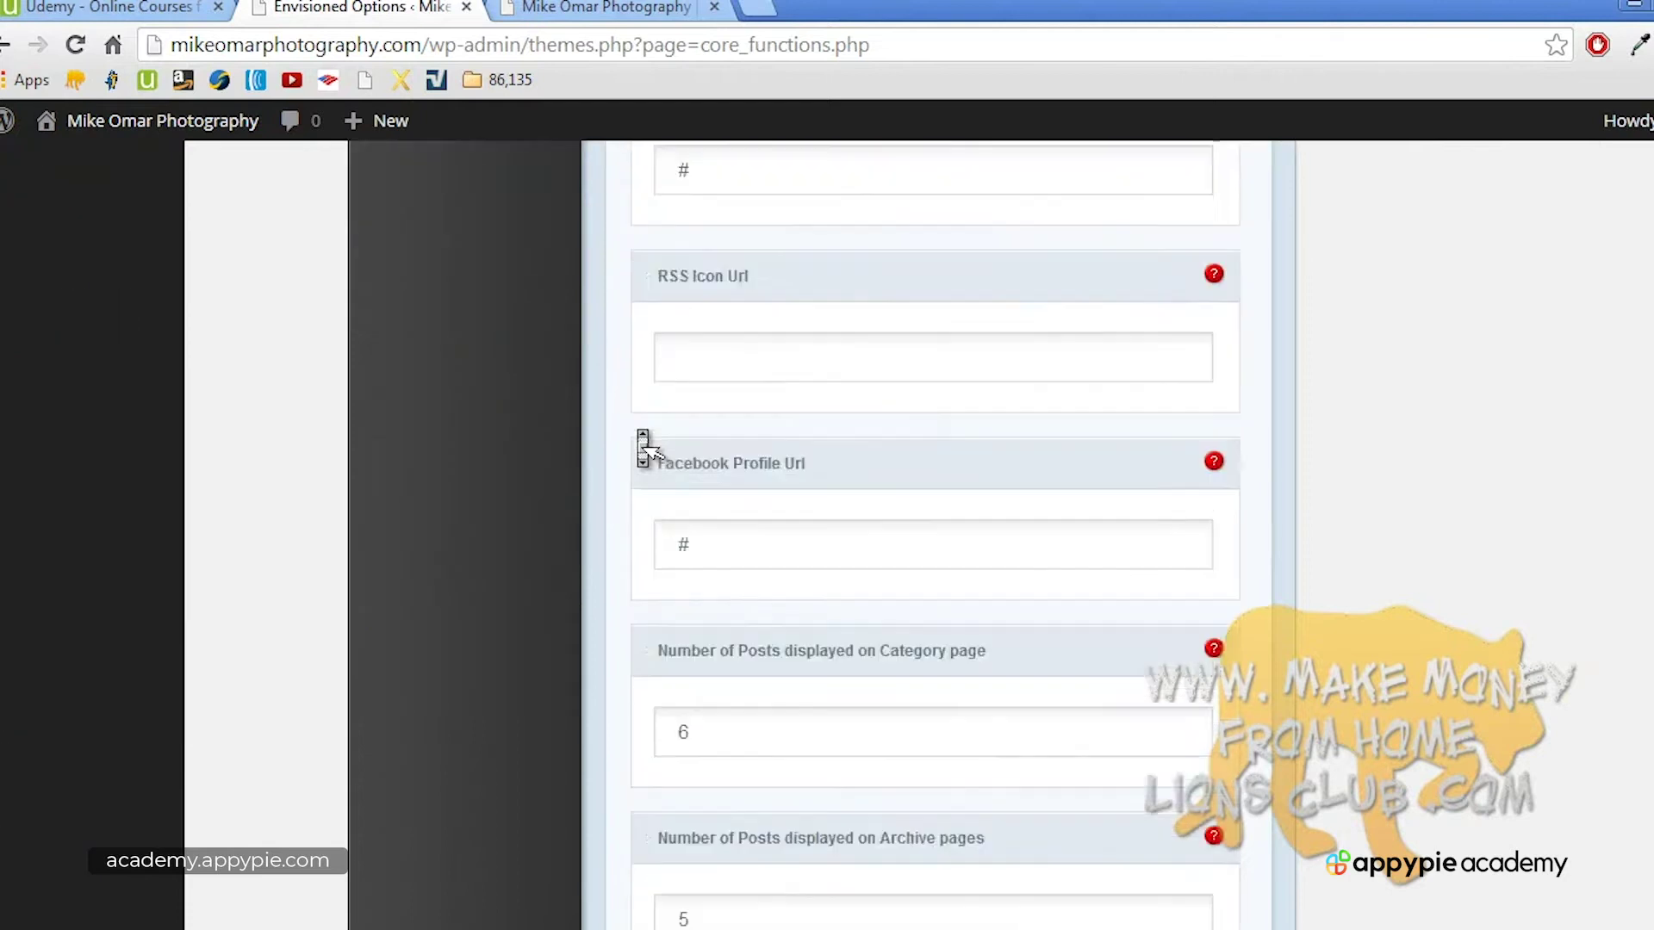
scroll(642, 446, "up", 15)
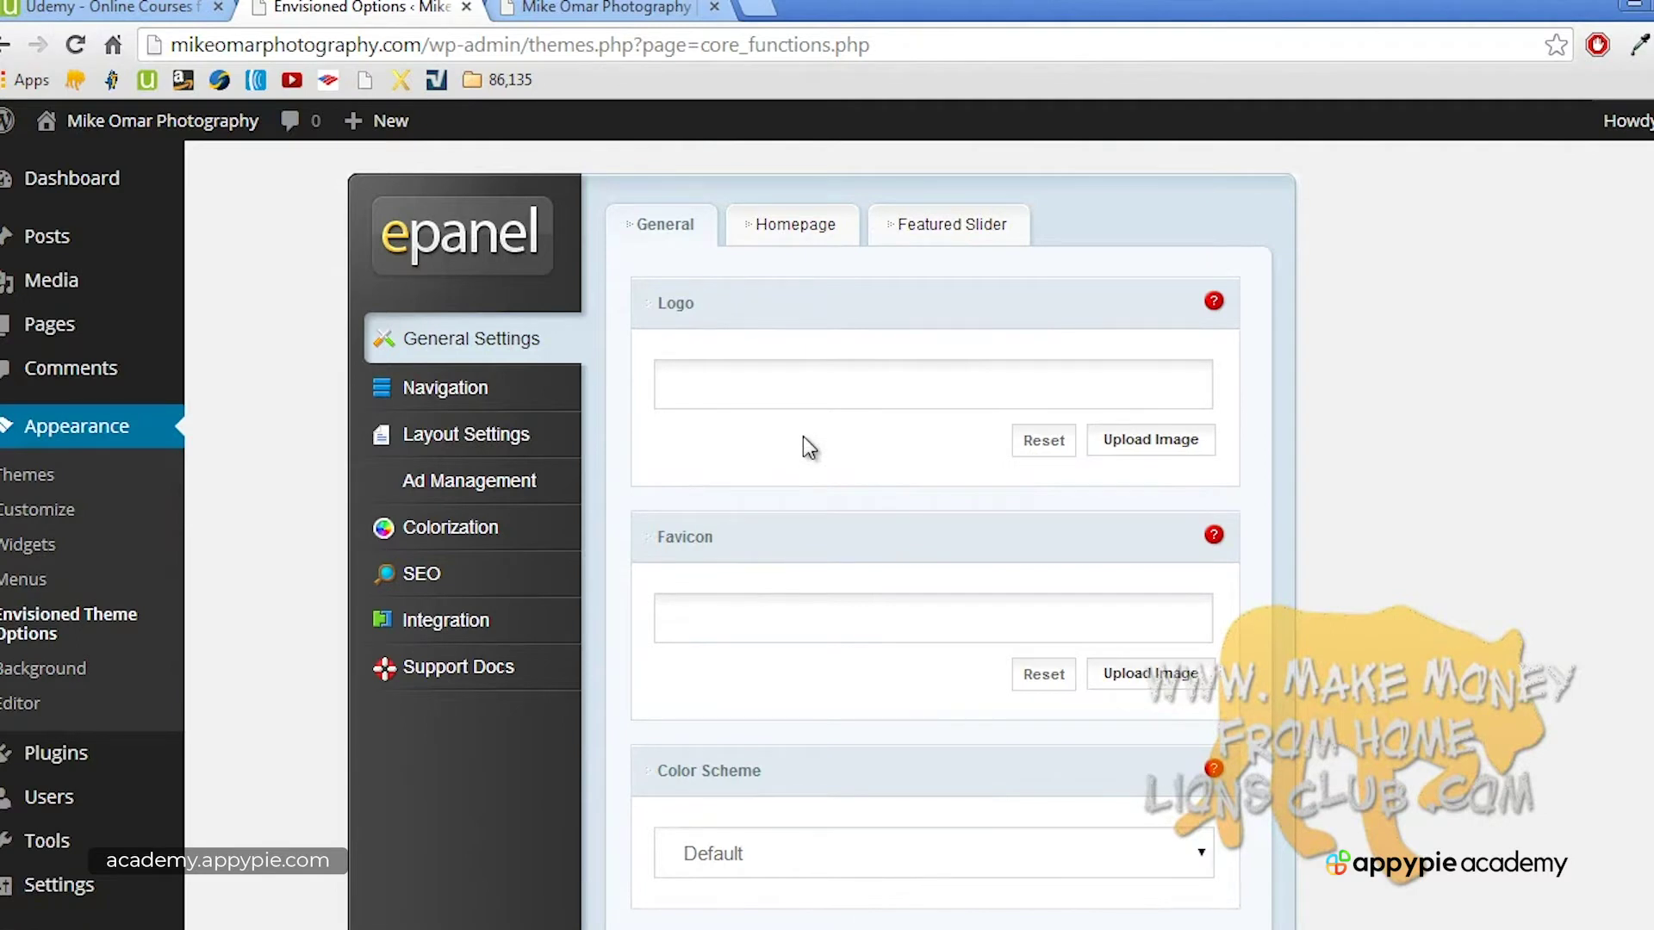
left_click(92, 322)
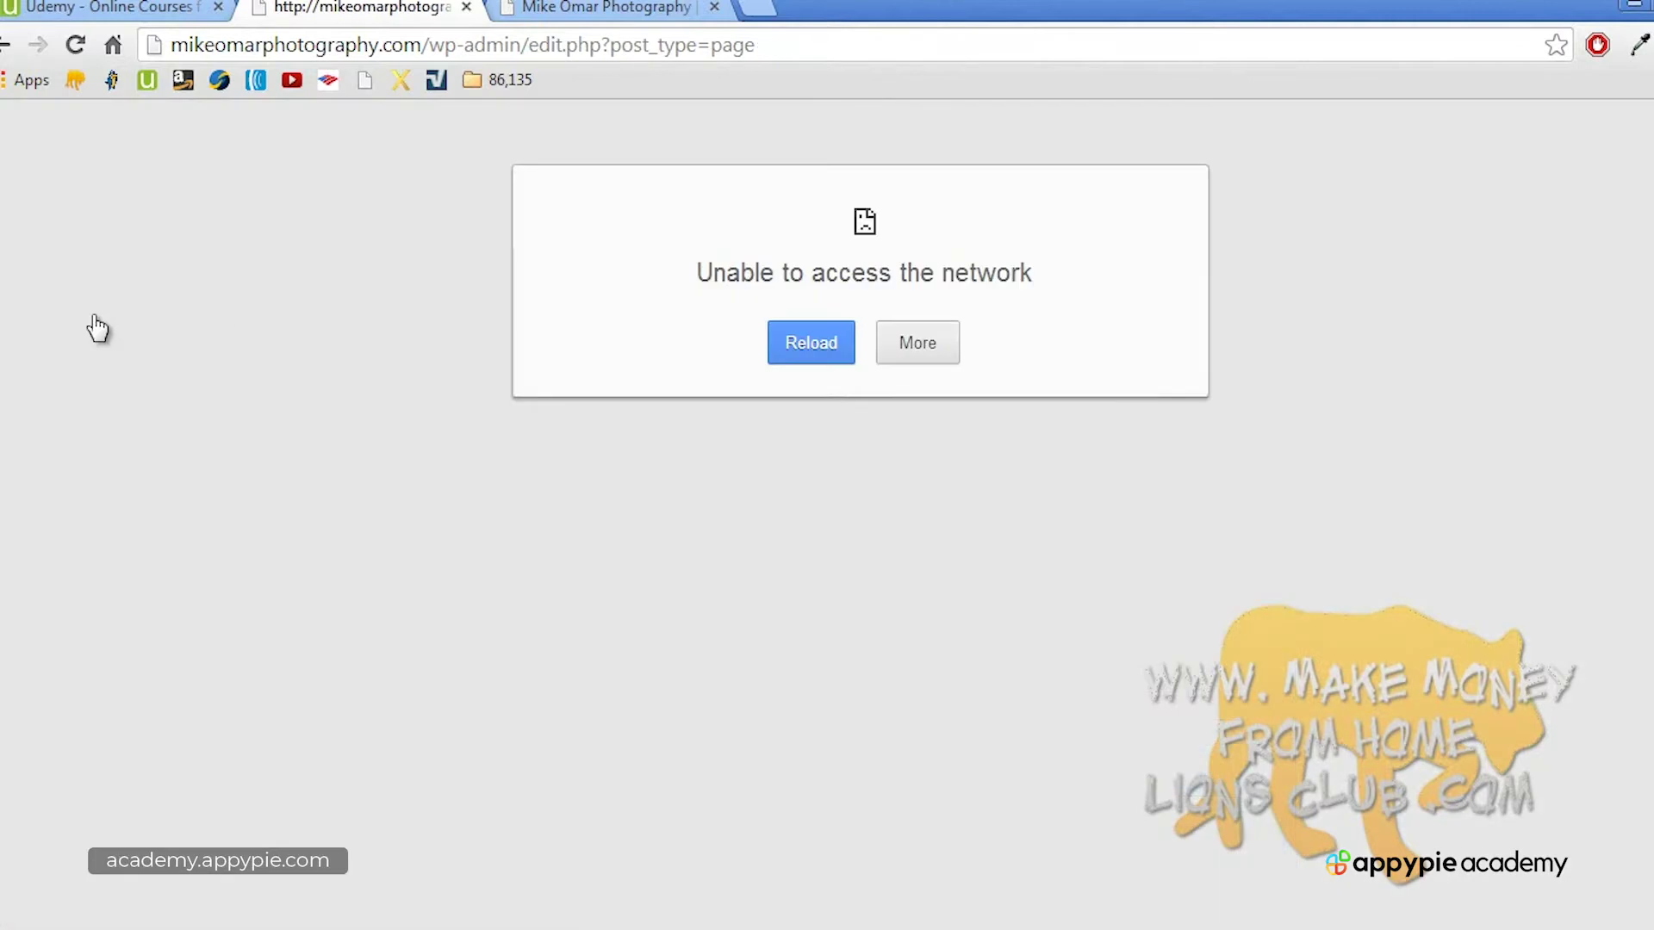
Step: Retry loading the pages list and open Samples of my work for editing
left_click(784, 346)
left_click(834, 354)
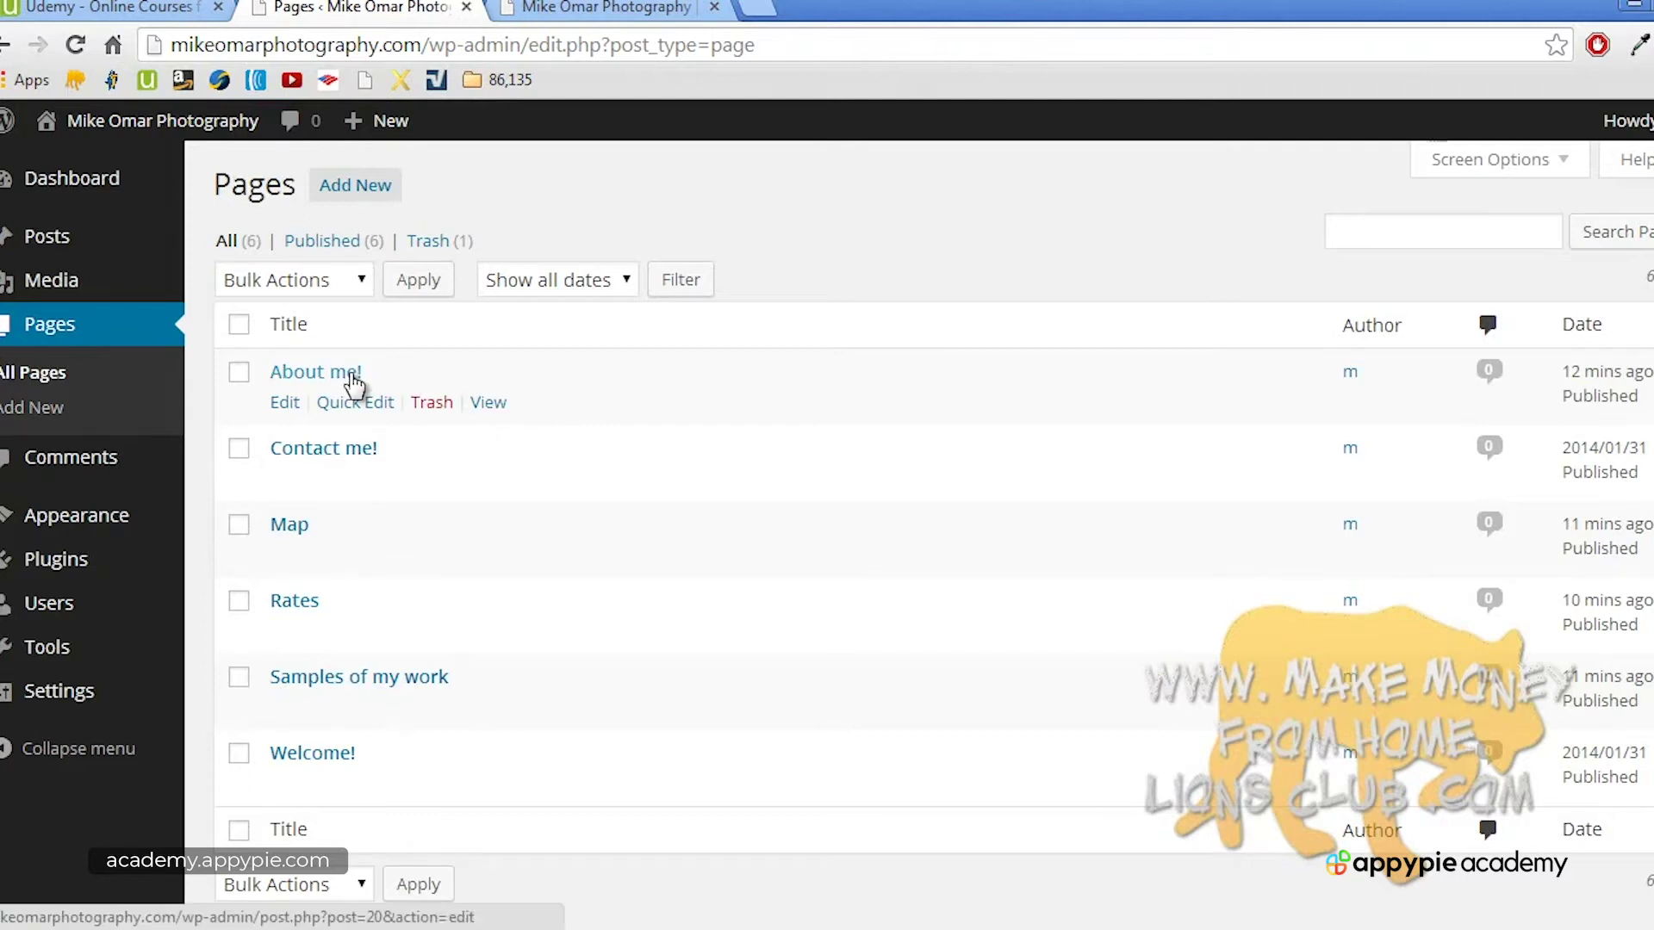
left_click(372, 685)
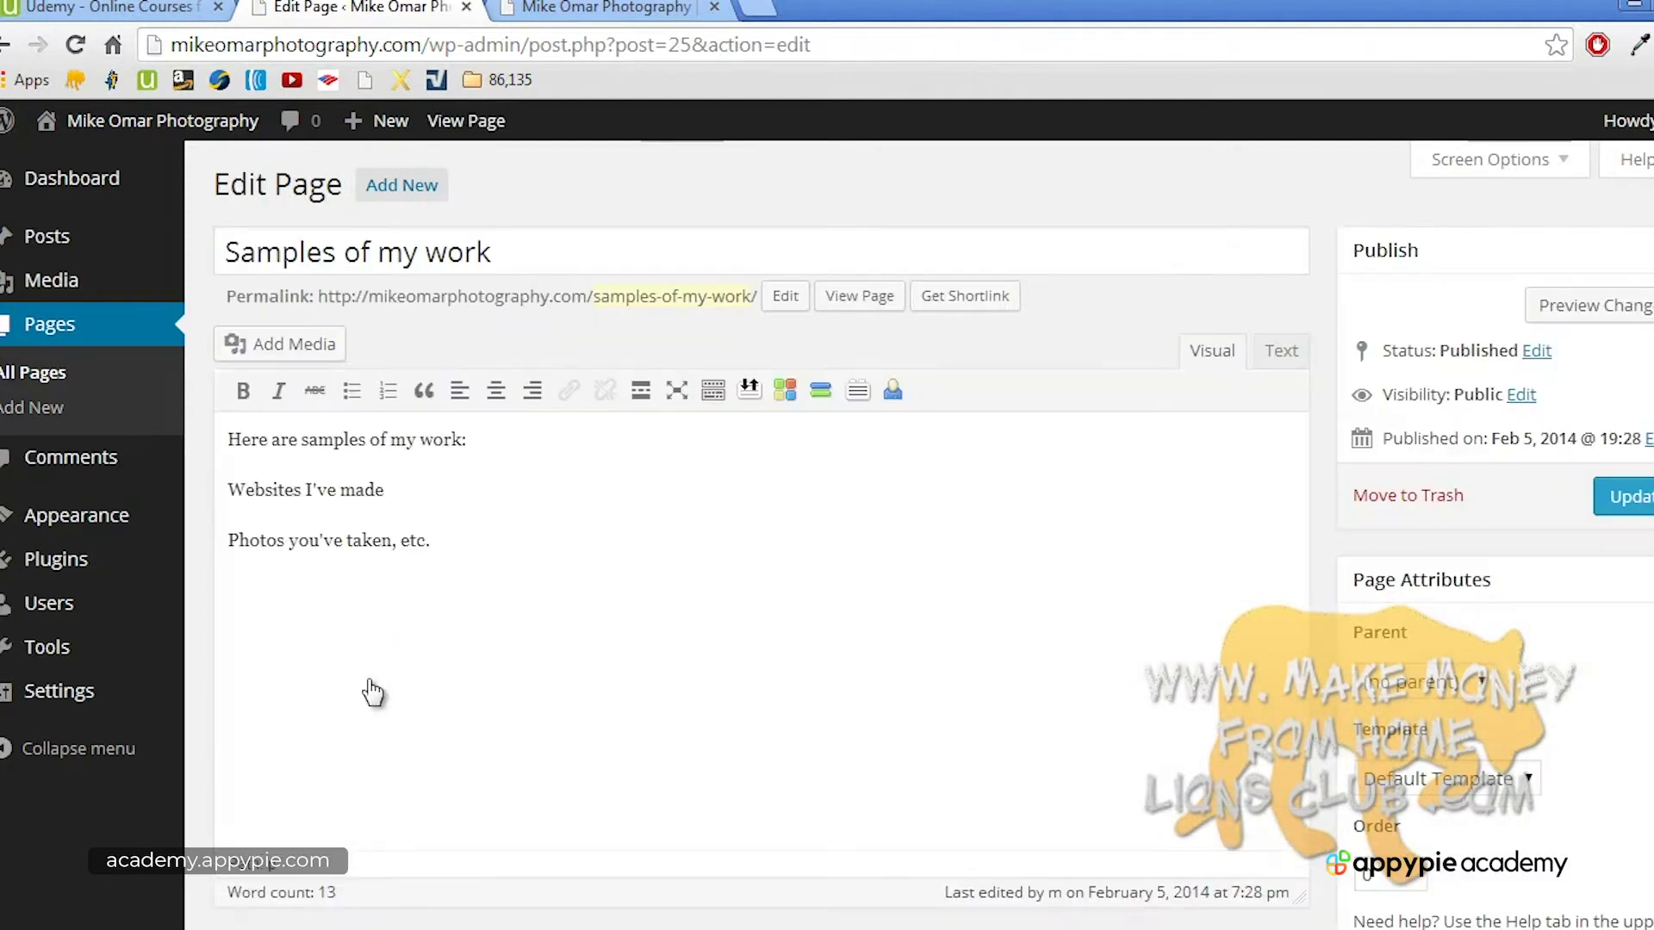
Step: Add a colon after 'Websites I've made' and replace the next line with 'Make Money from Home LIONS CLUB'
left_click(402, 485)
type(":")
triple_click(385, 533)
type("M")
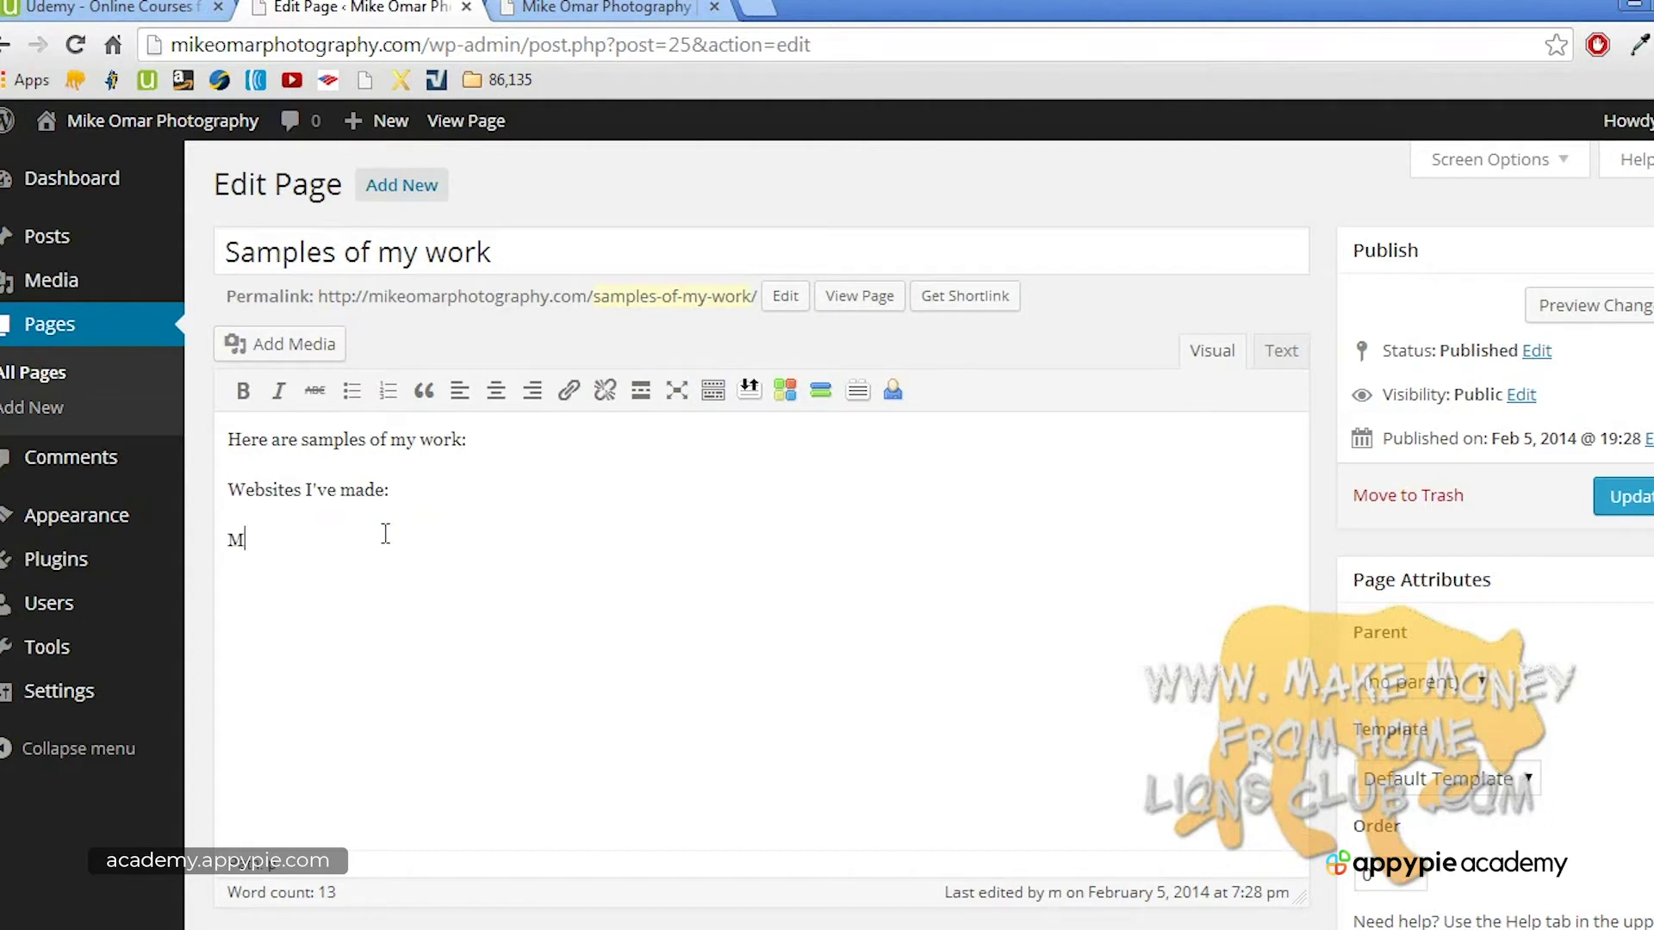
type("ake Money from Home LIONS CLUB")
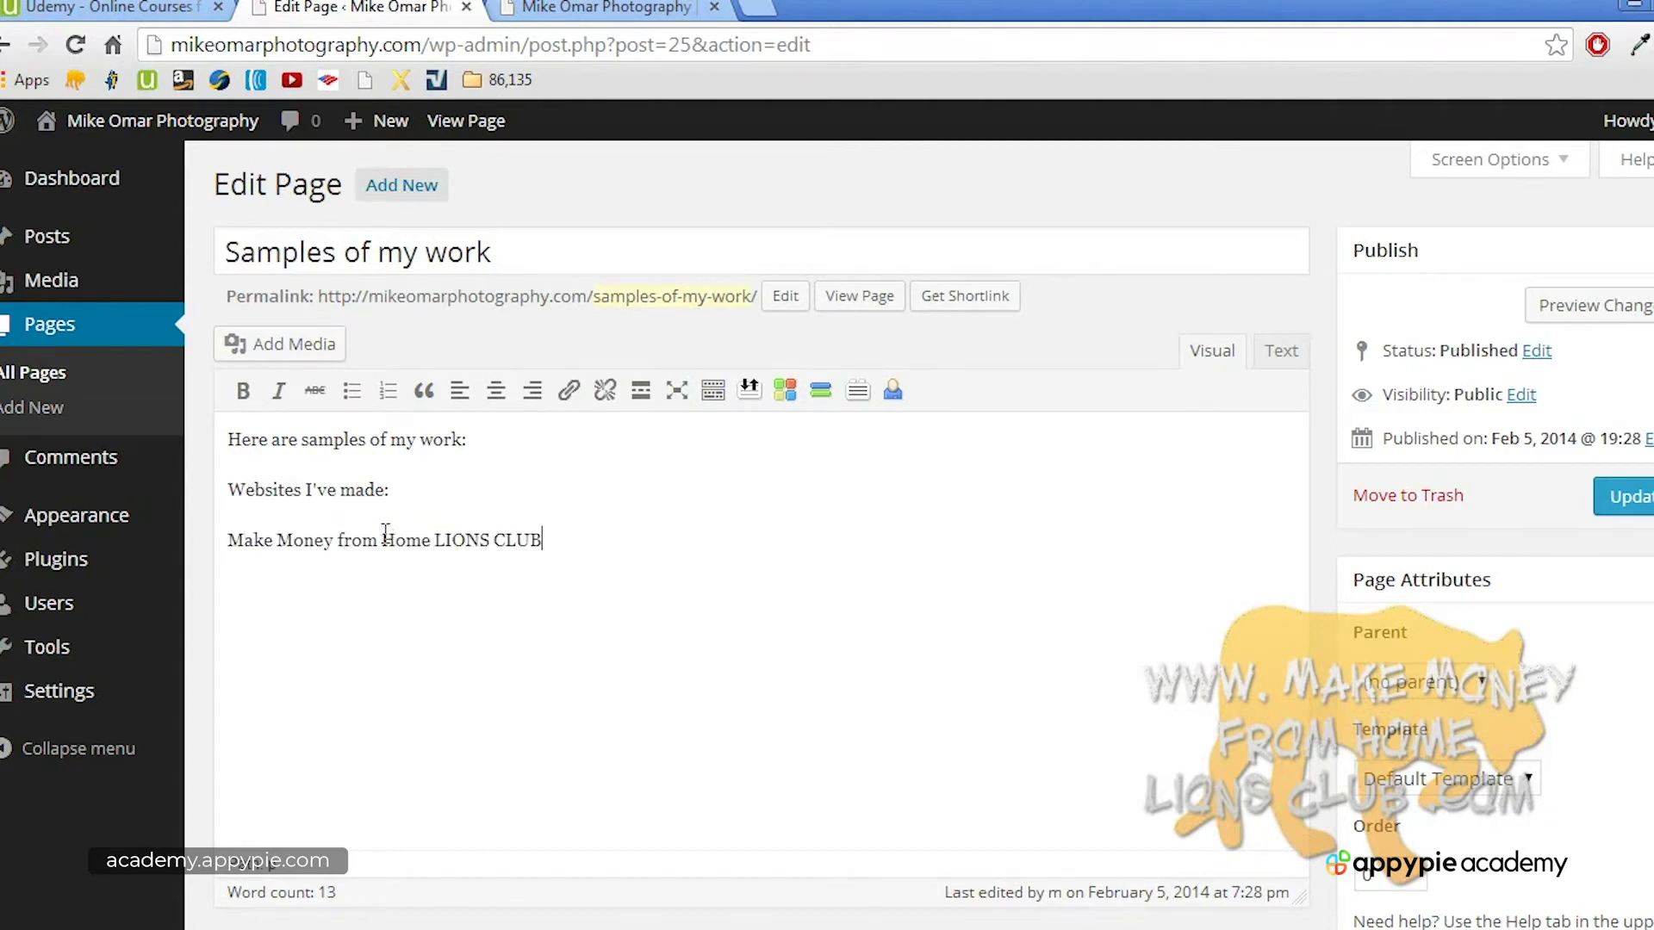
triple_click(404, 540)
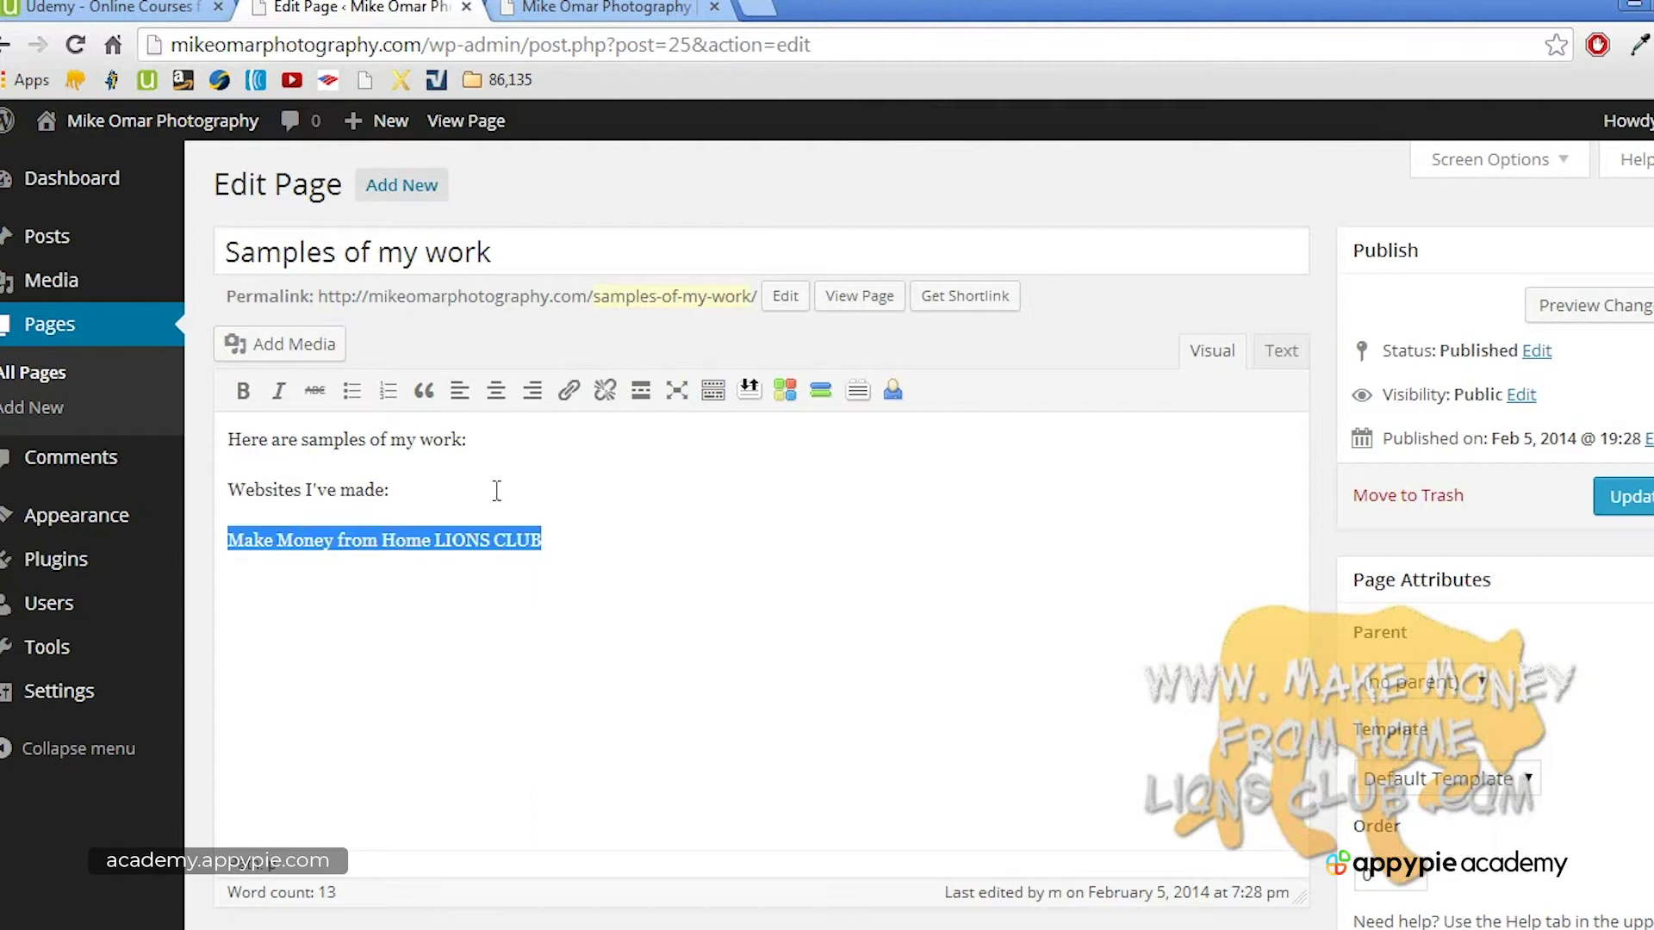
Step: Link the LIONS CLUB line to makemoneyfromhomelionsclub.com, opening in a new tab
left_click(568, 390)
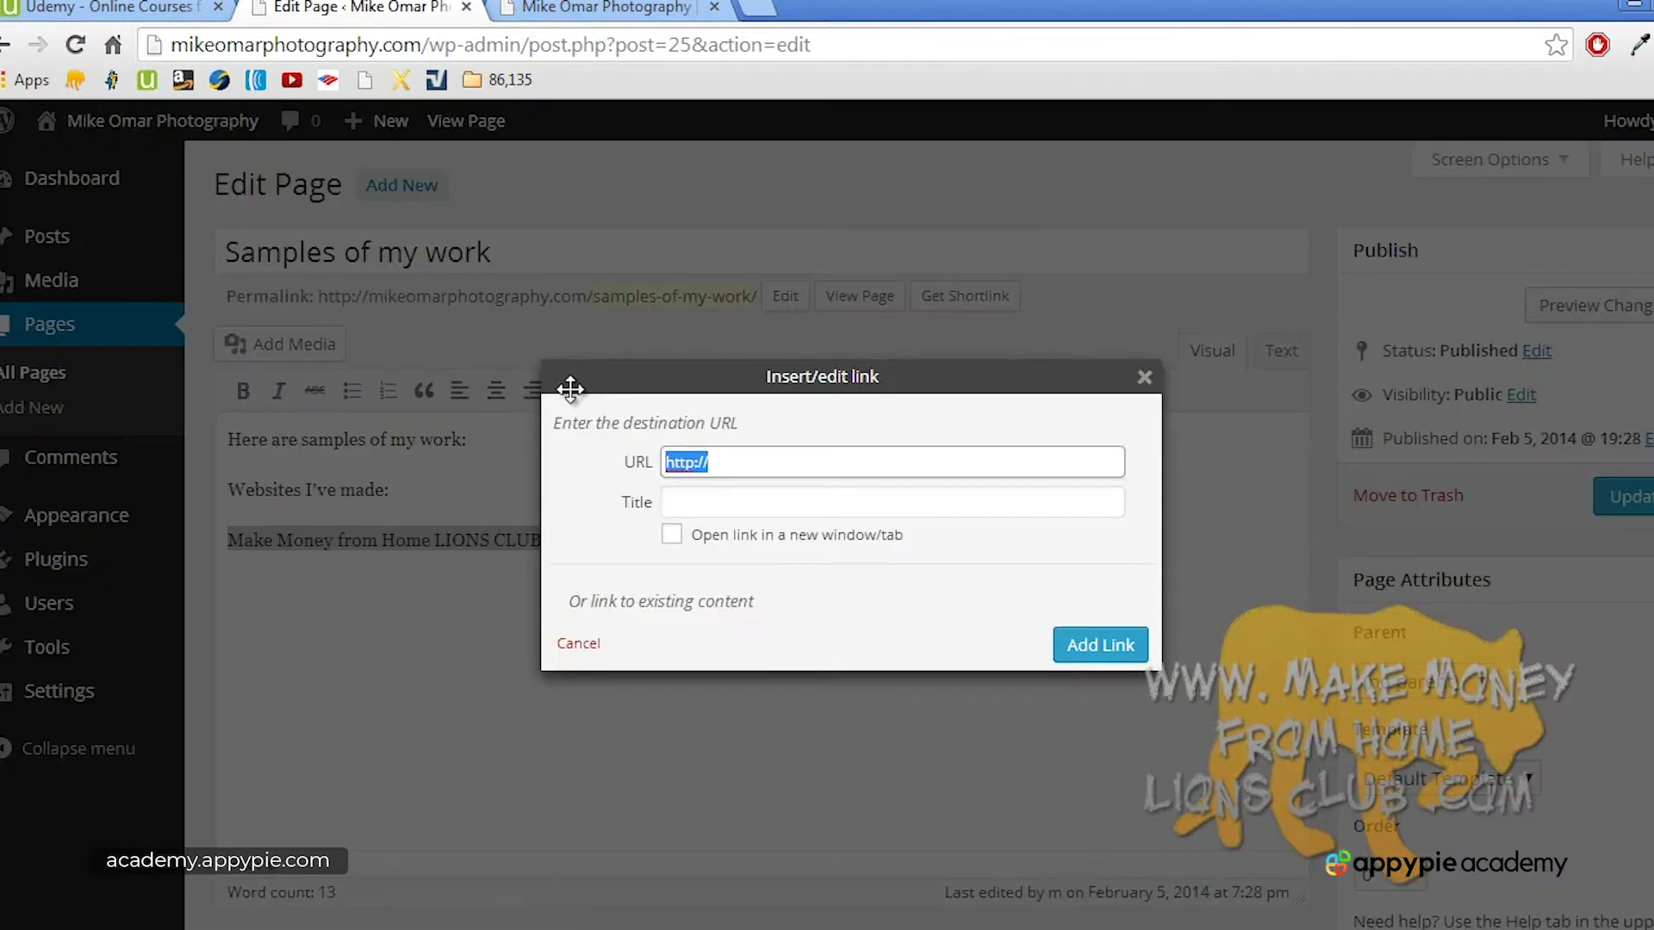
left_click(747, 464)
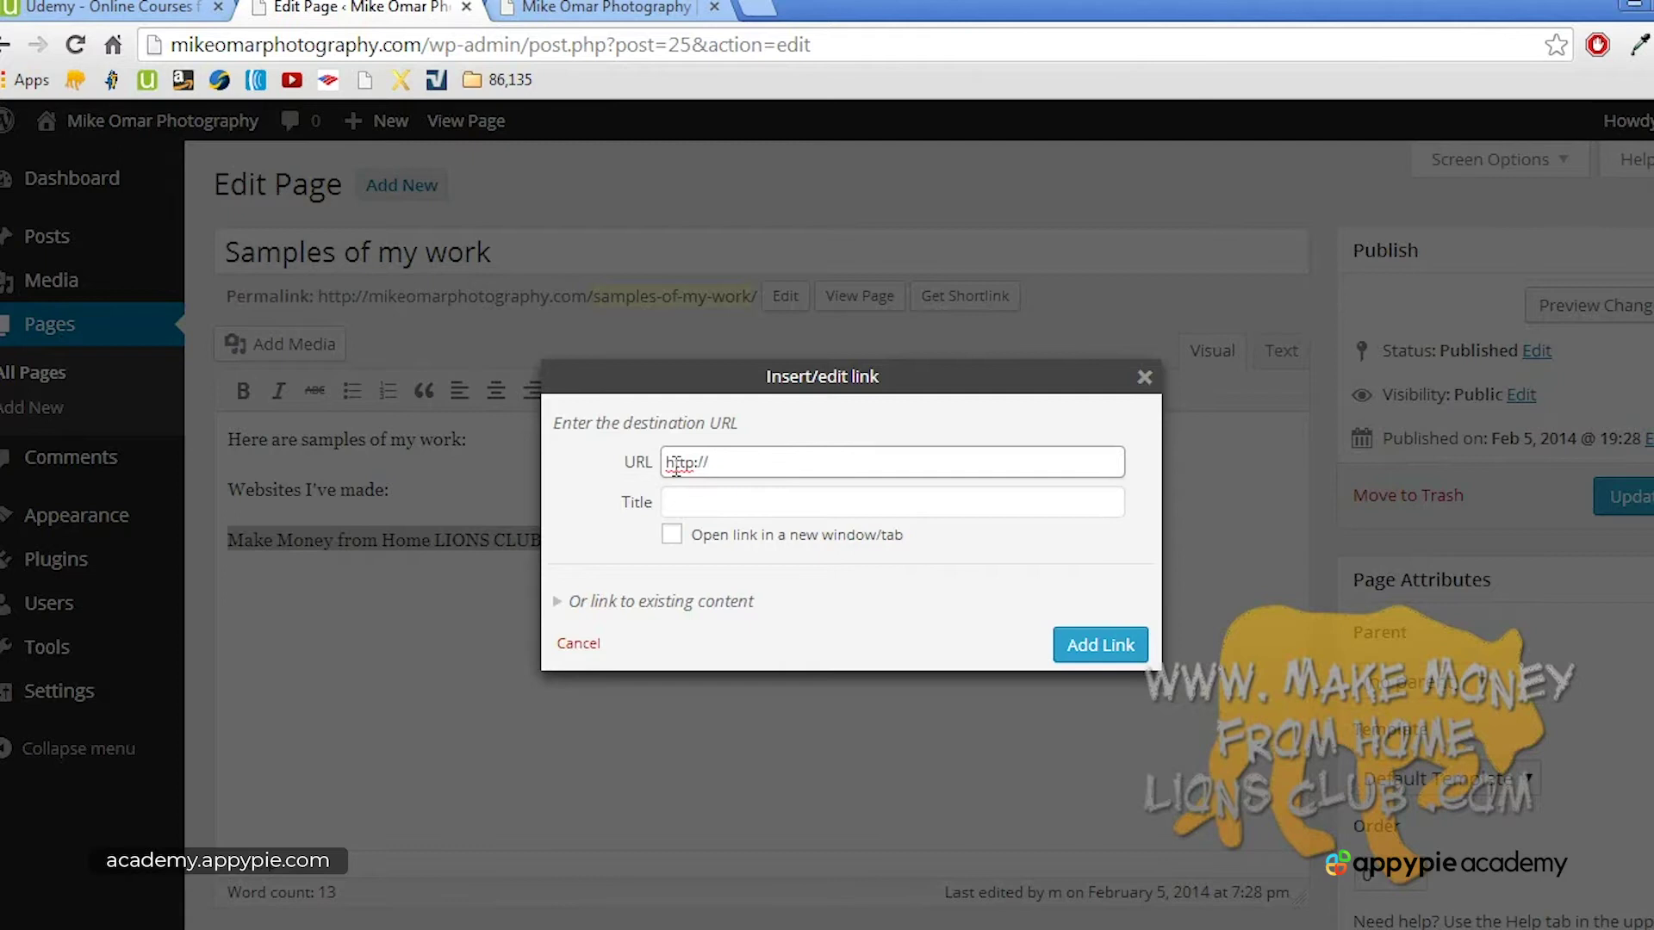
type("MAKEM")
key("BackSpace")
key("BackSpace")
key("BackSpace")
key("BackSpace")
type("makemoneyfromhomelionsclub.com")
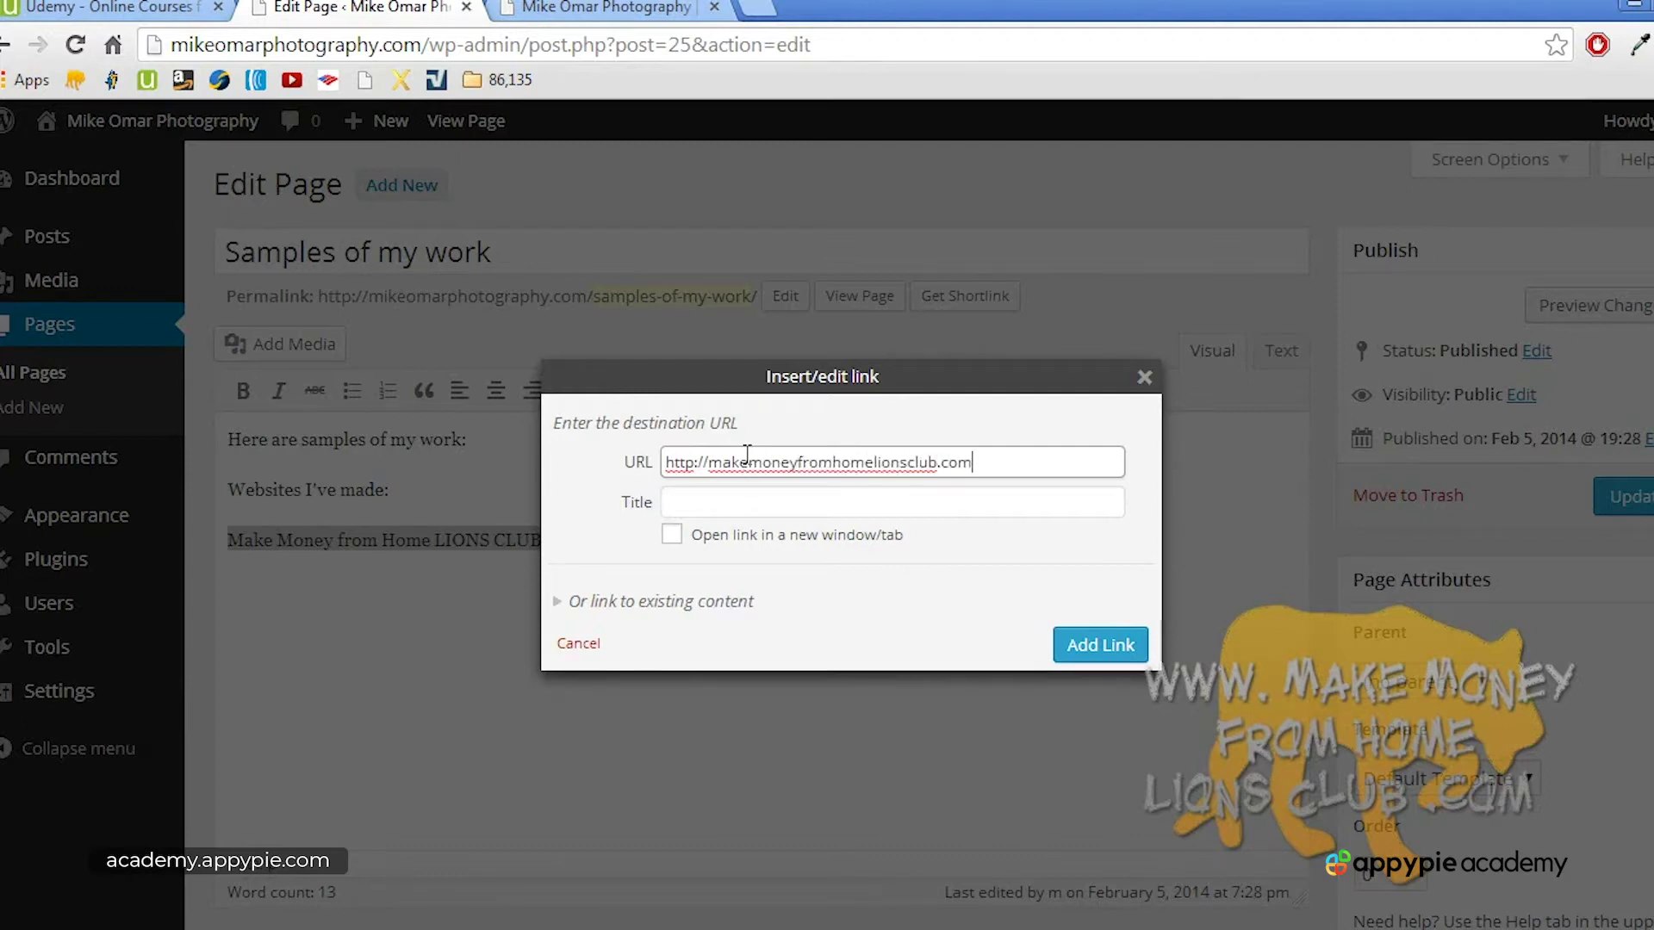
left_click(674, 537)
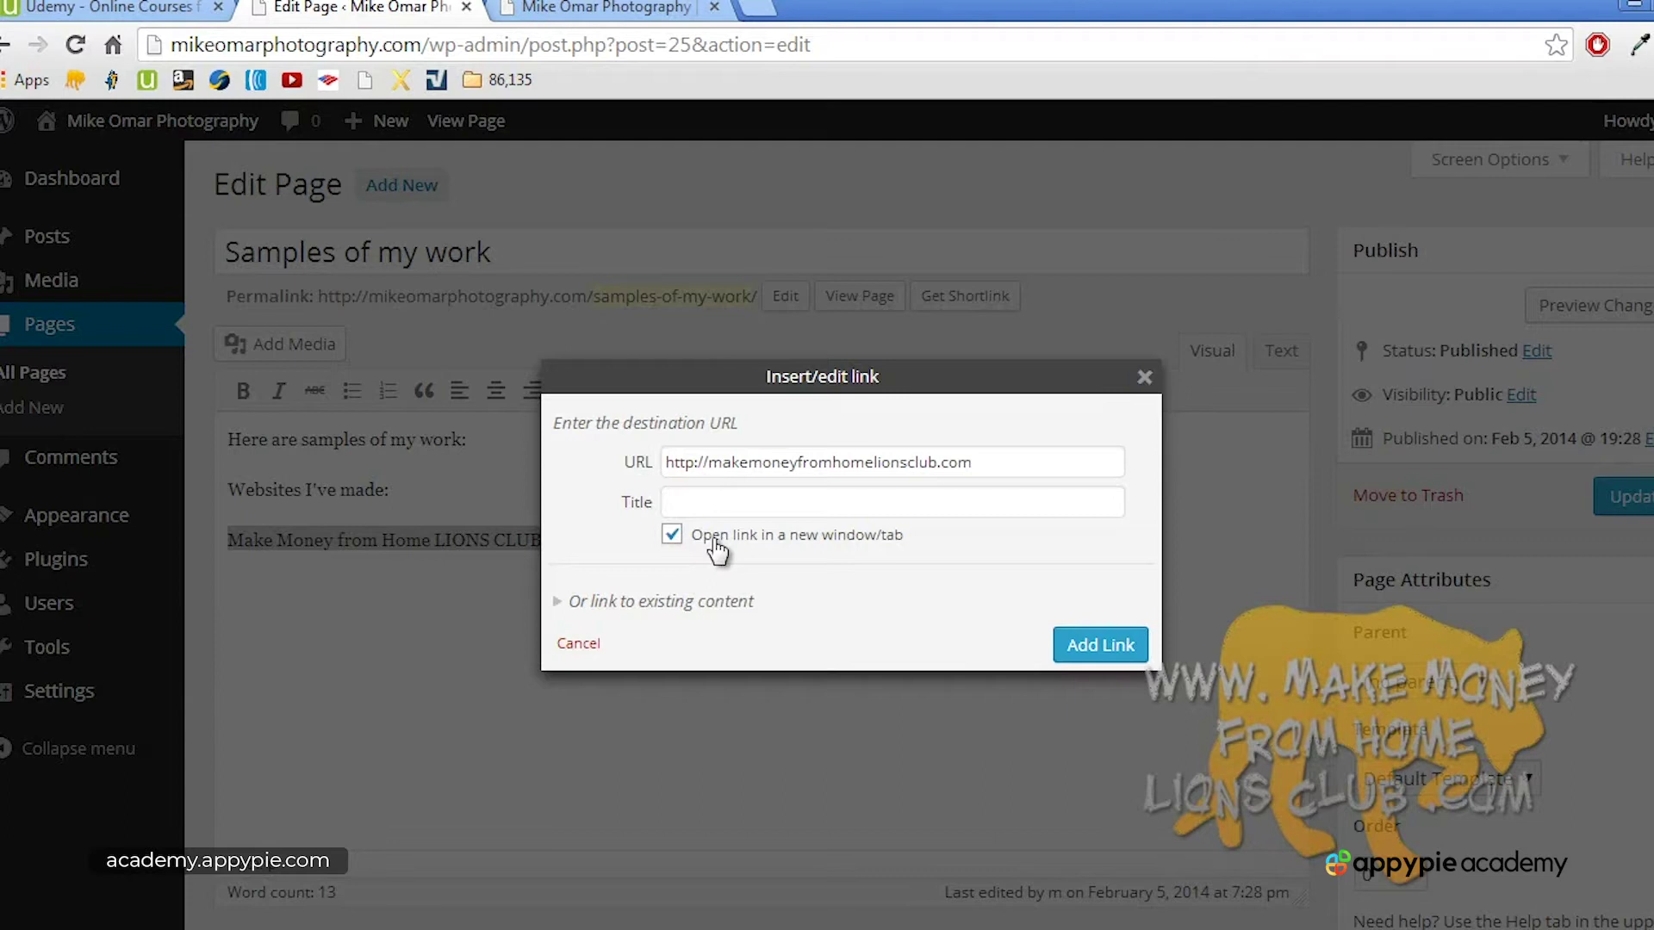
left_click(1092, 647)
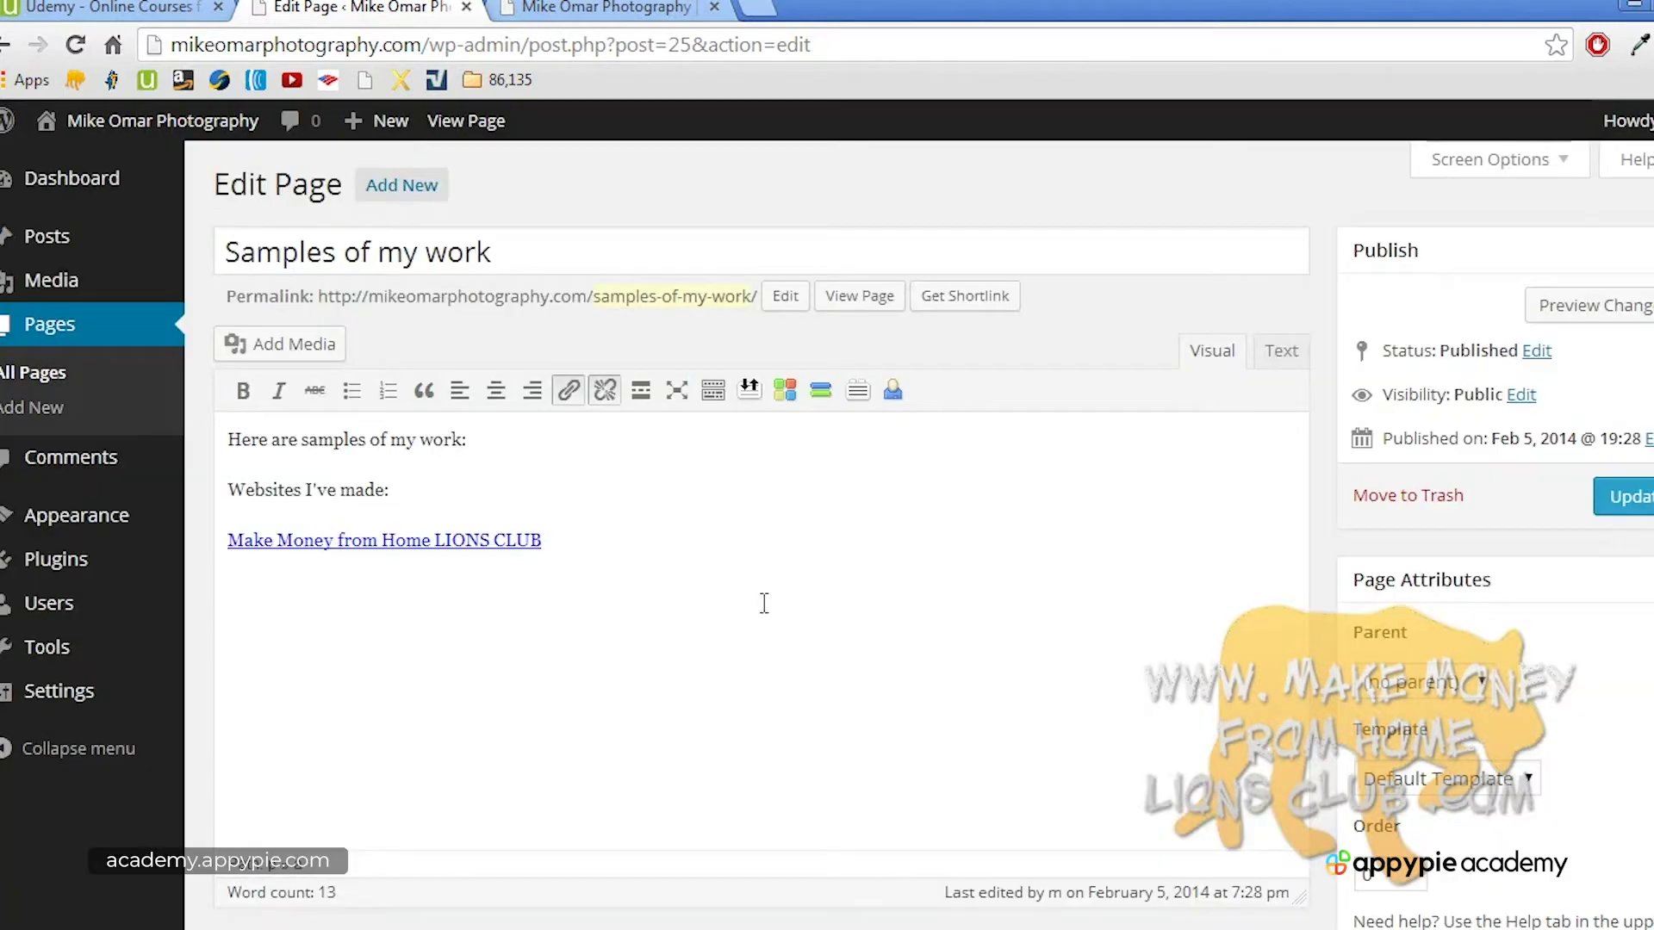
Step: Add a 'Google' line linked to google.com and update the page
key("Return")
key("Return")
type("Google")
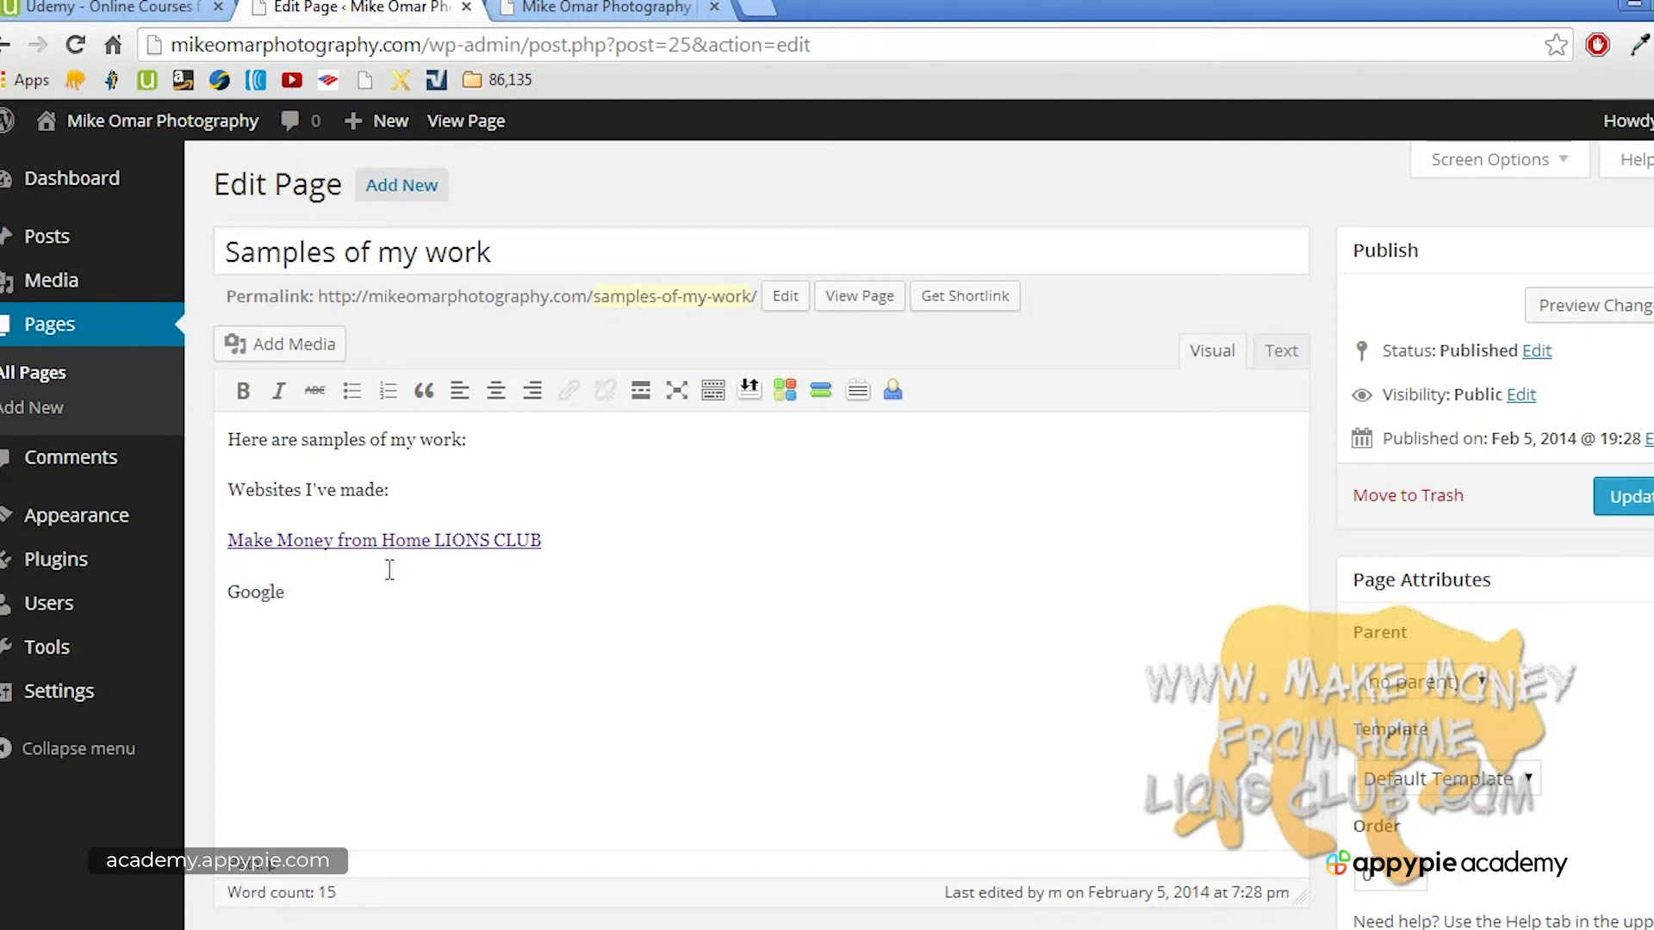
double_click(257, 588)
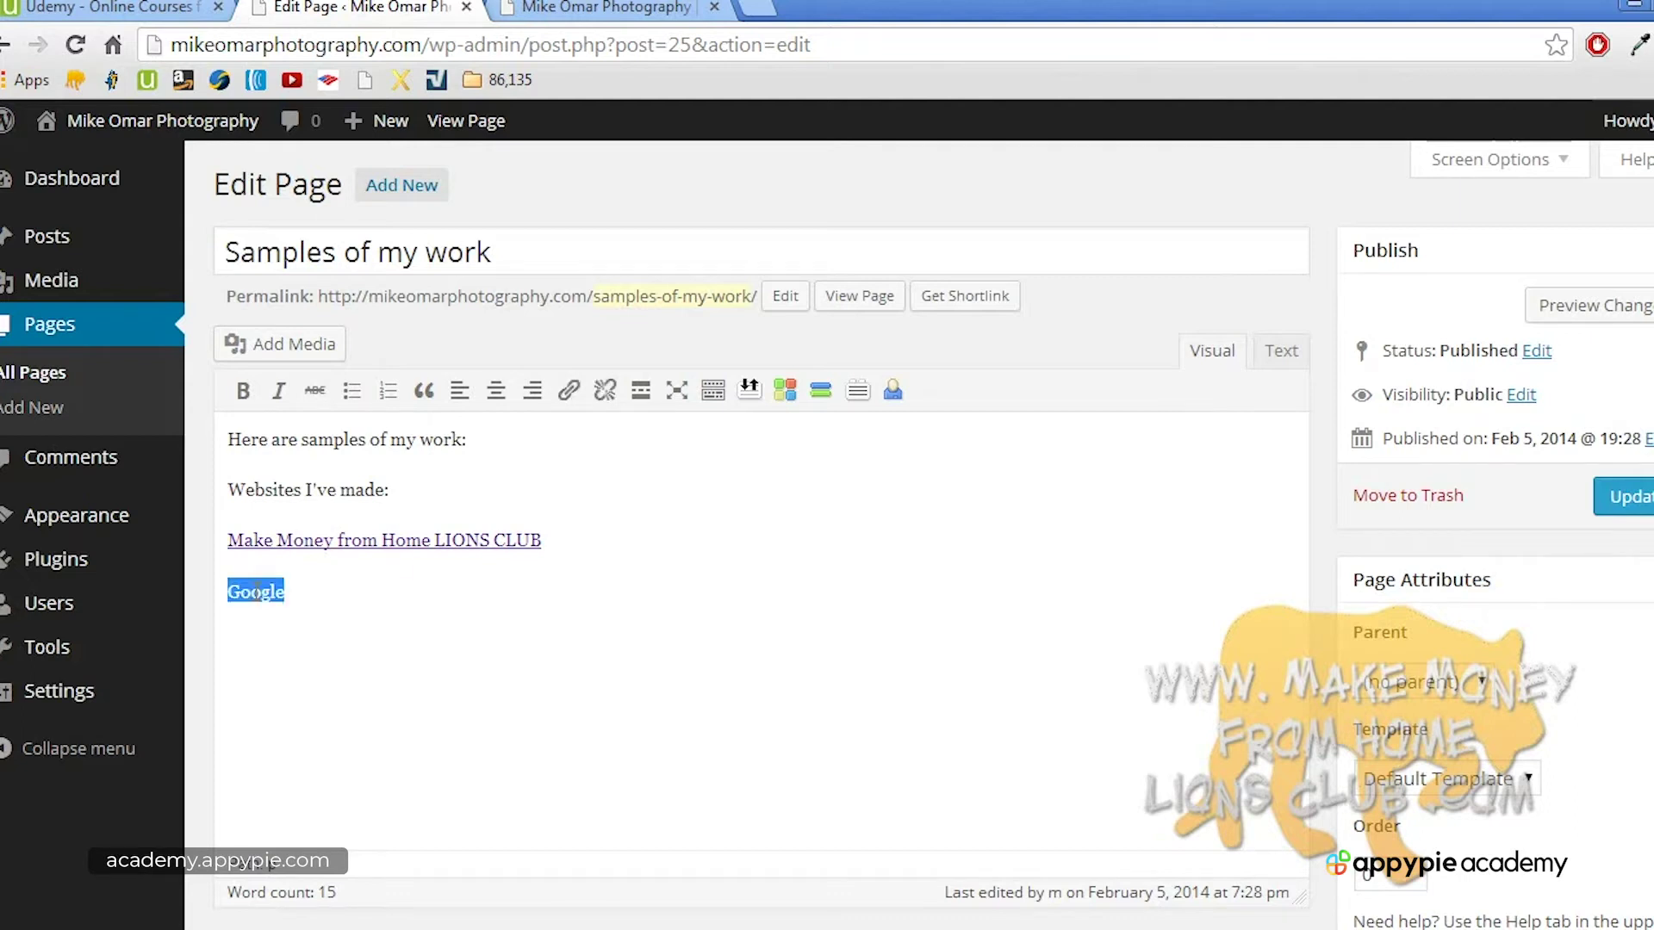
left_click(568, 391)
left_click(751, 471)
type("google.com")
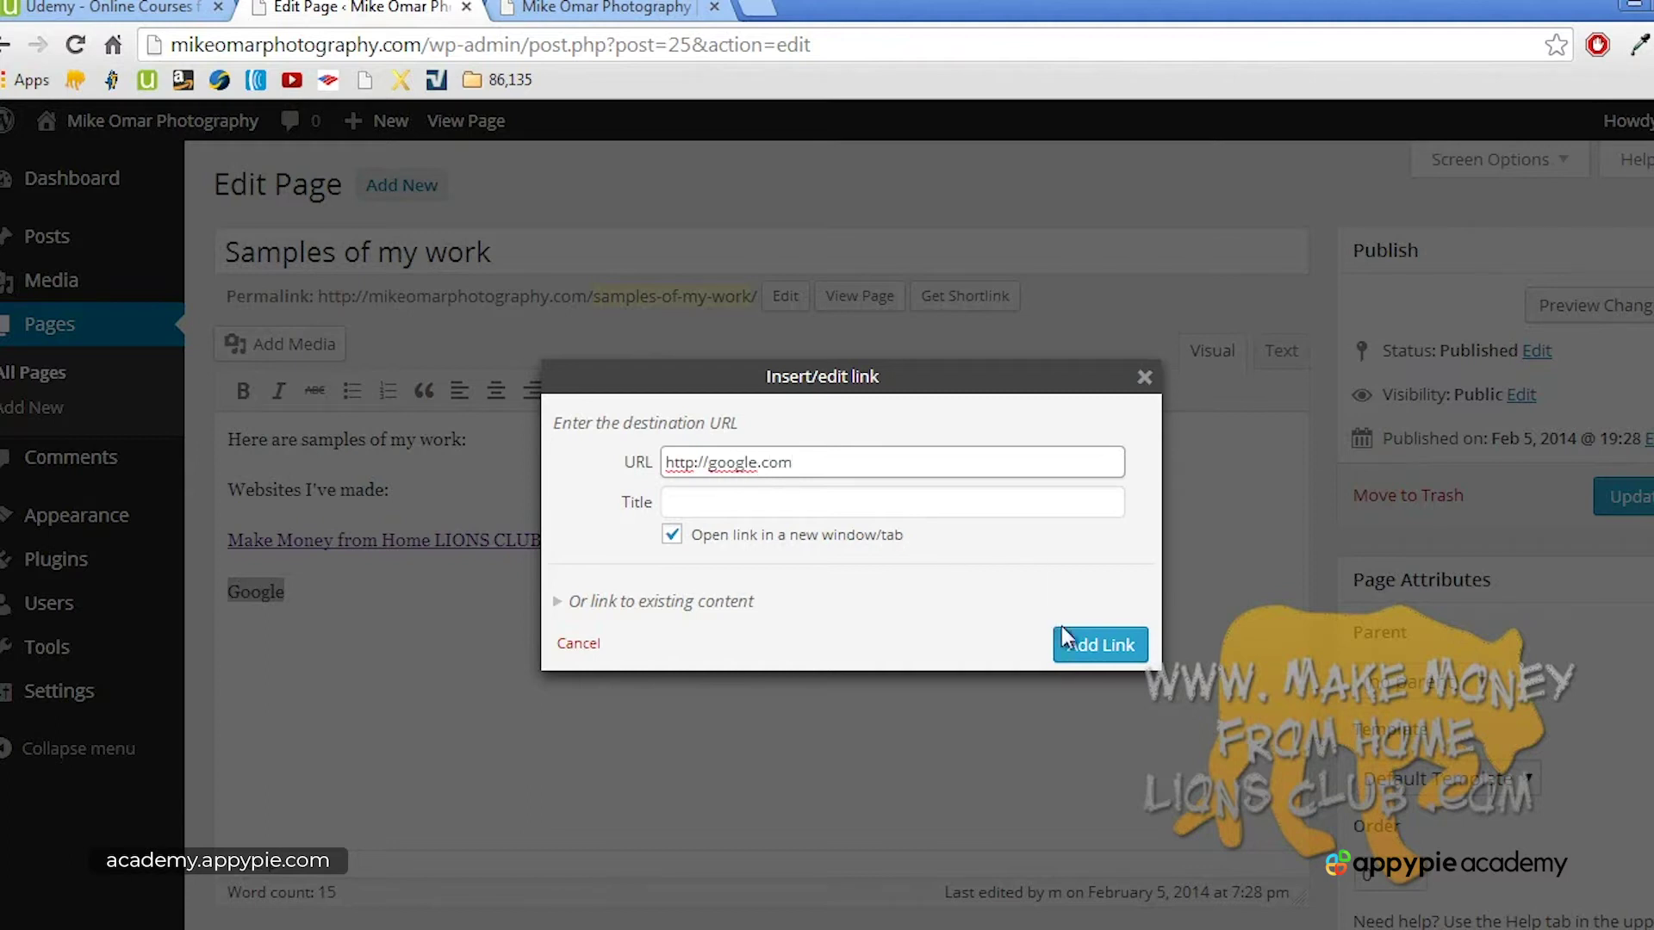
left_click(1068, 638)
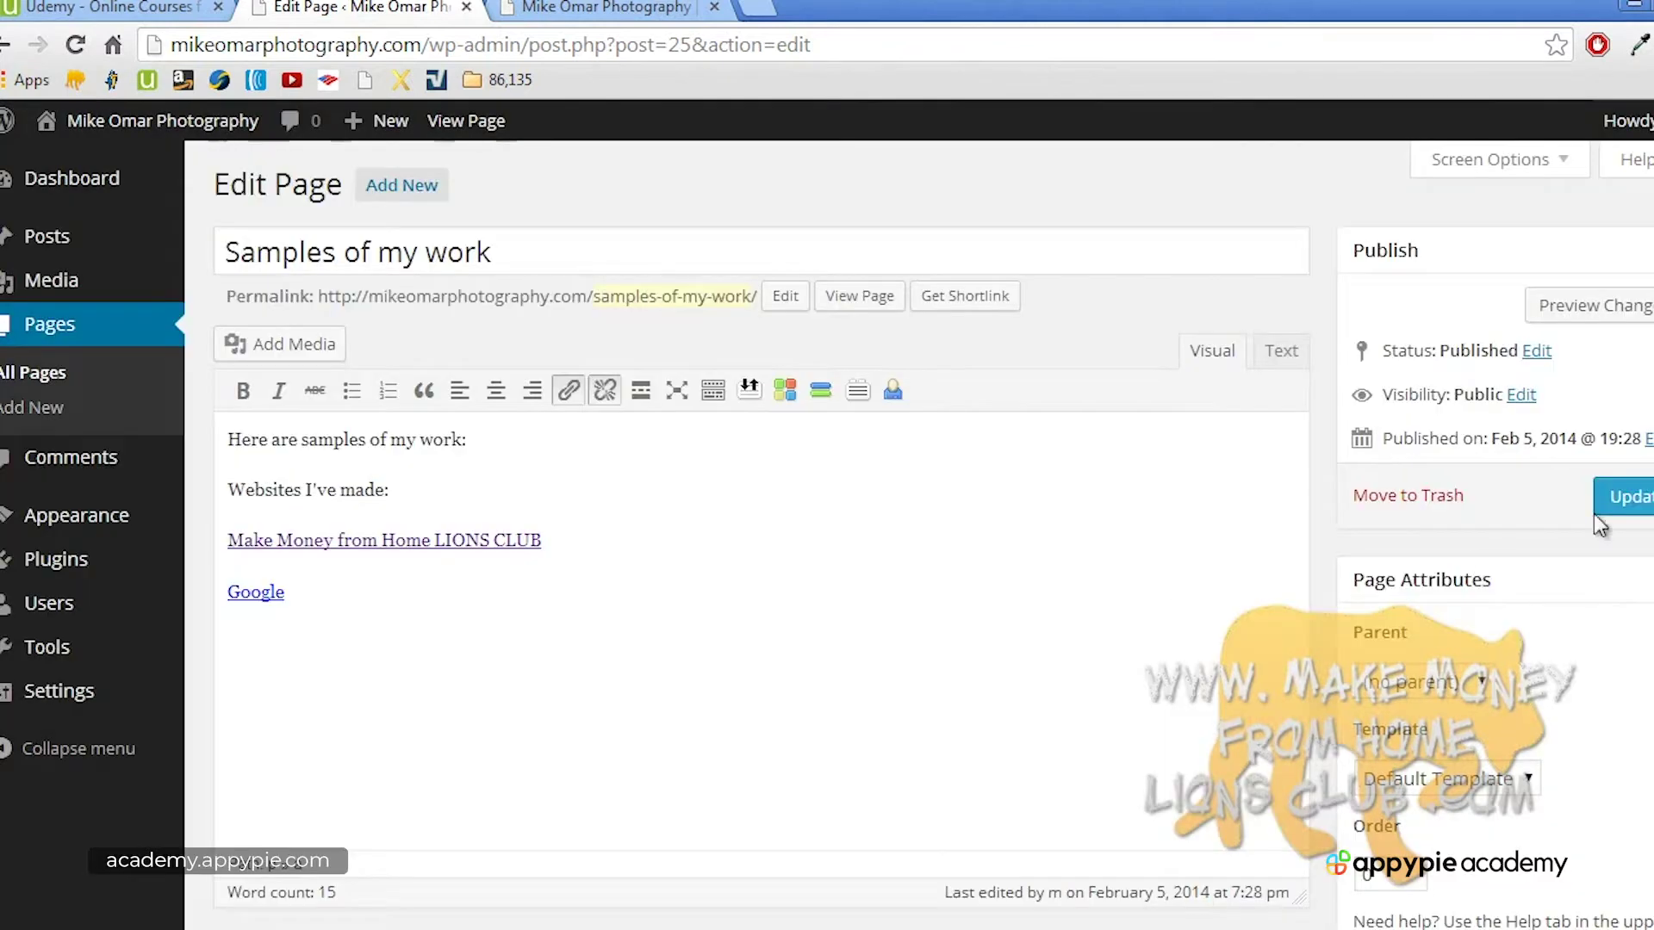
left_click(1626, 506)
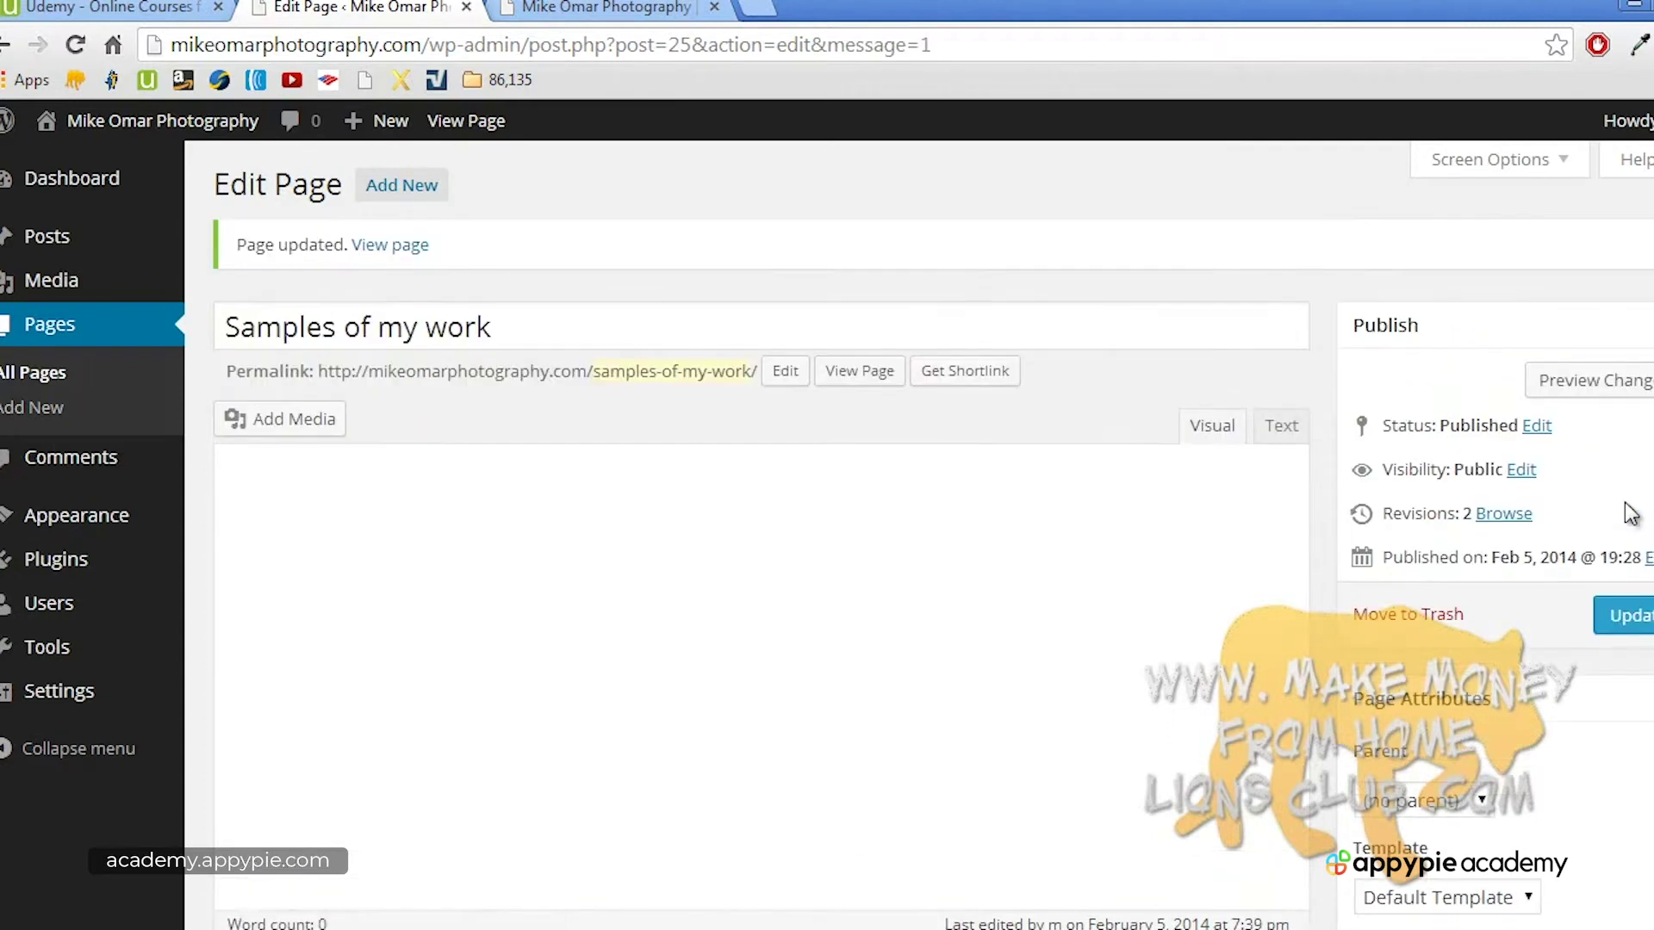
Step: On the live Samples of my work page, test the LIONS CLUB and Google links, then close both tabs
left_click(617, 10)
left_click(403, 257)
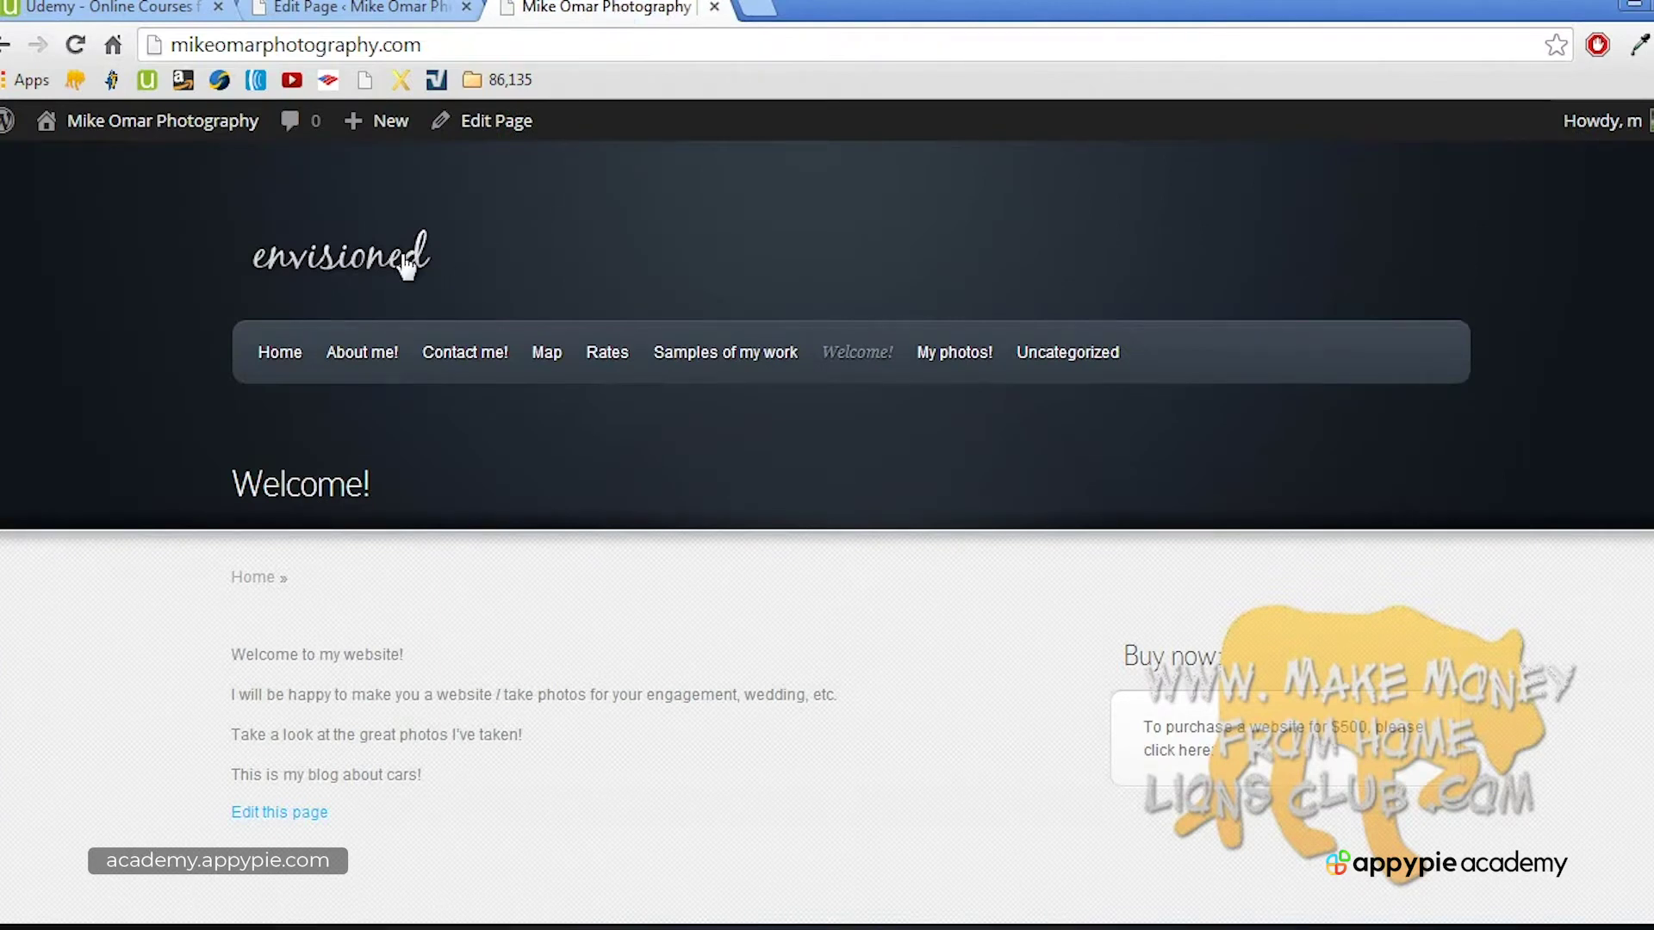
left_click(697, 371)
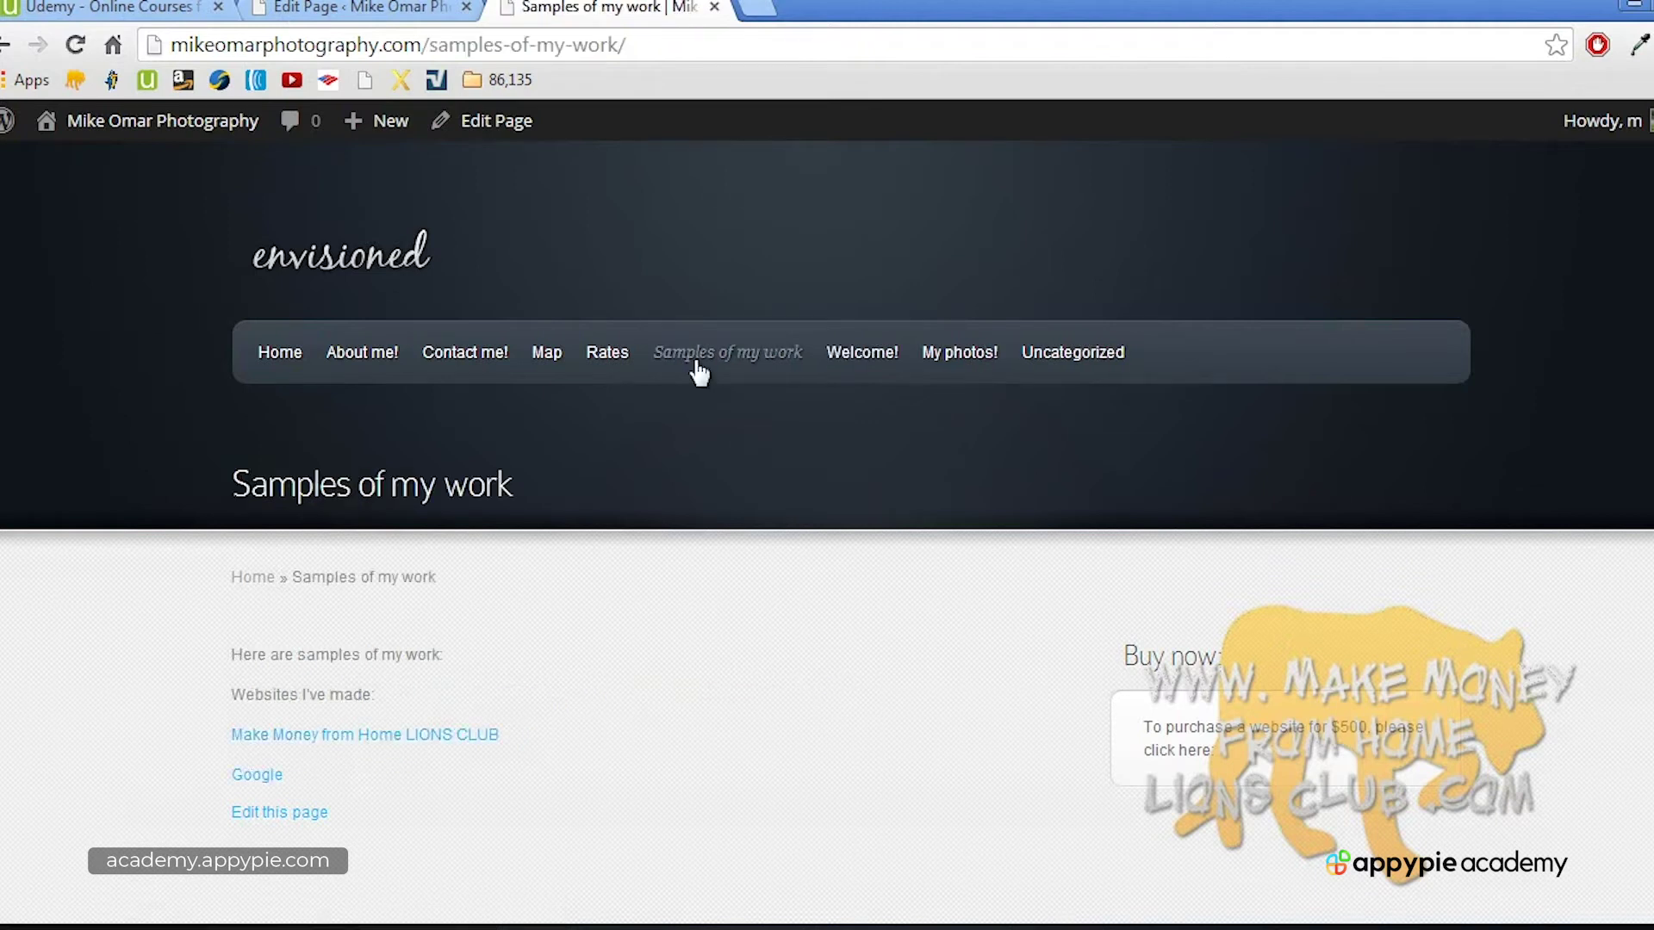
scroll(694, 369, "down", 3)
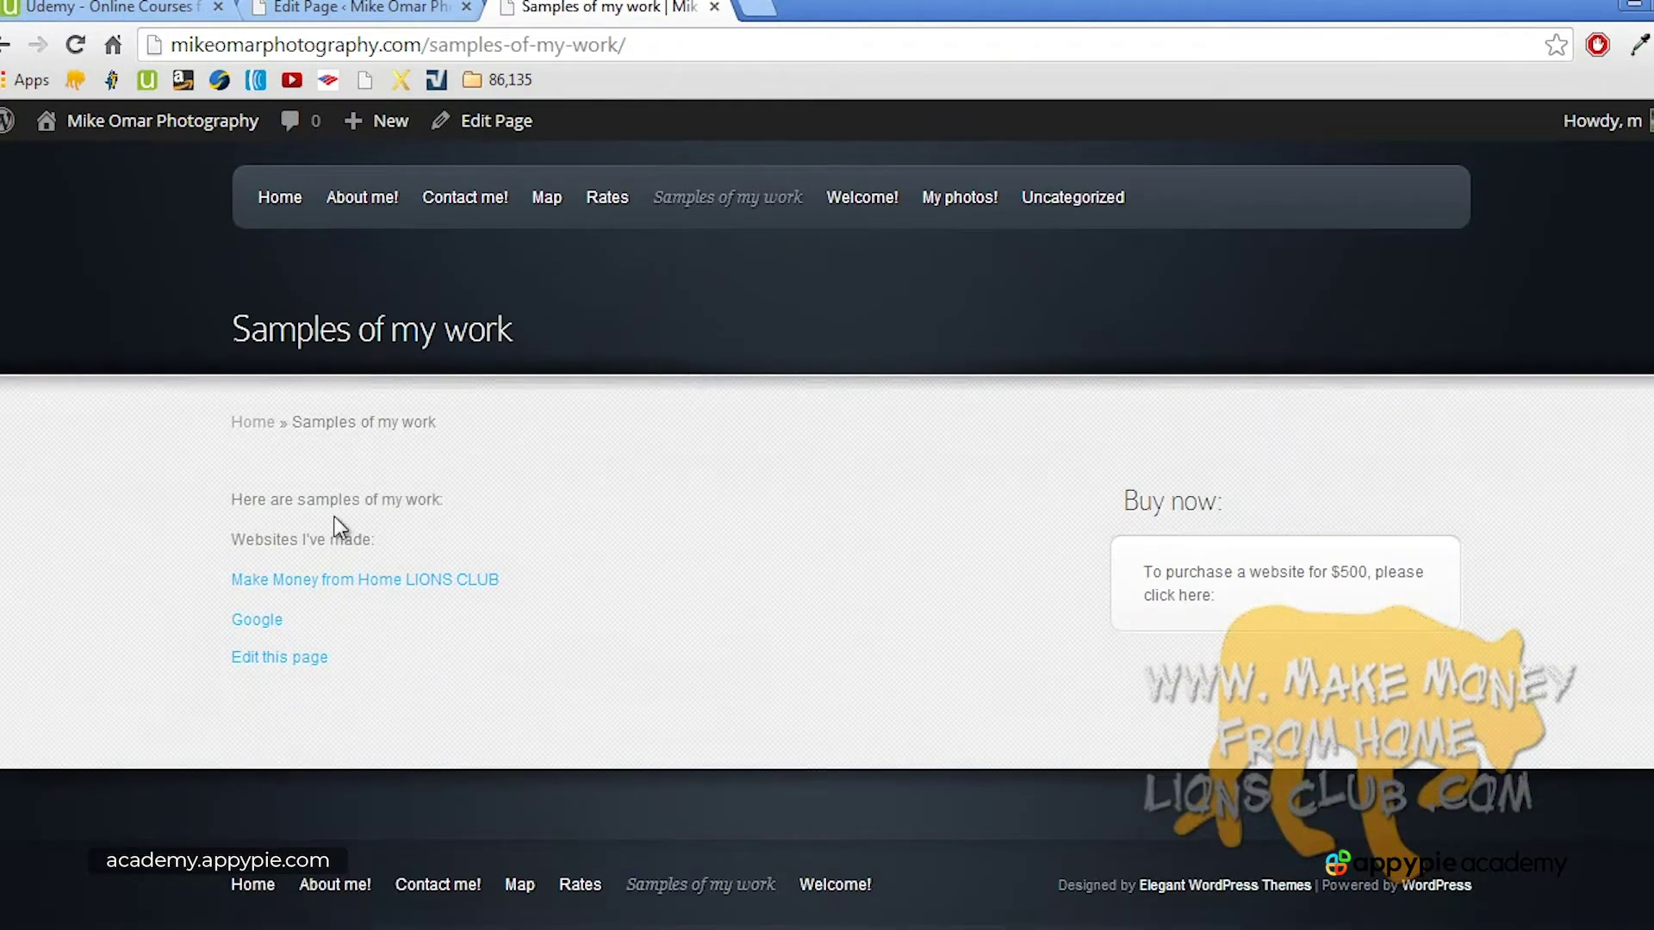
left_click(368, 581)
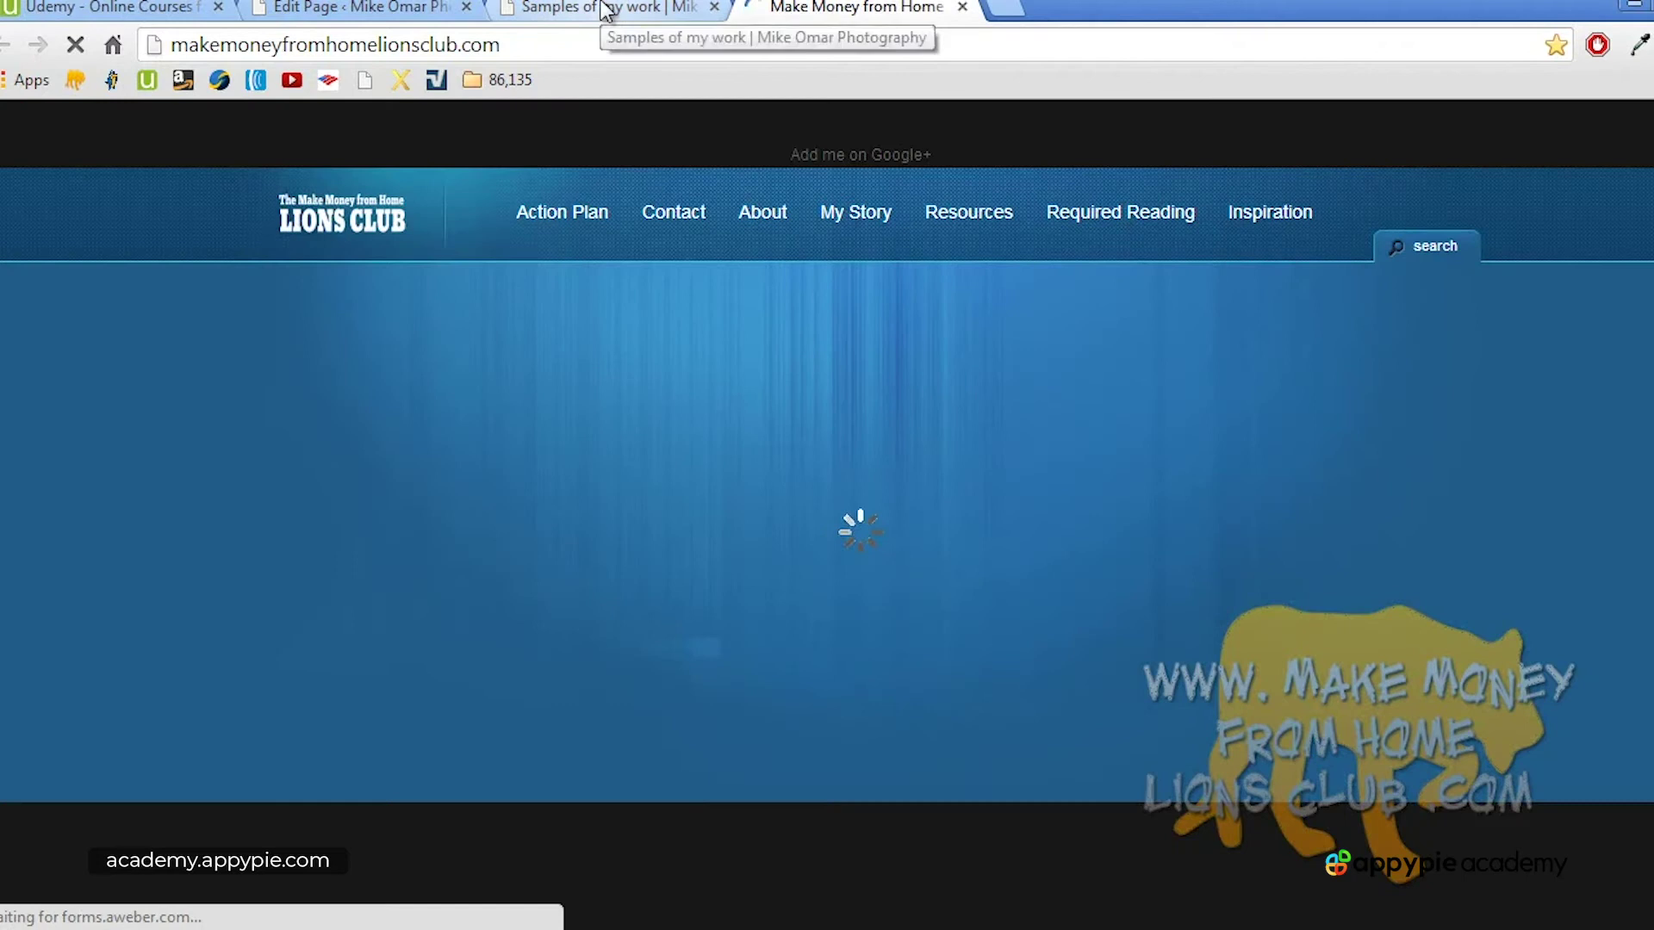
left_click(606, 10)
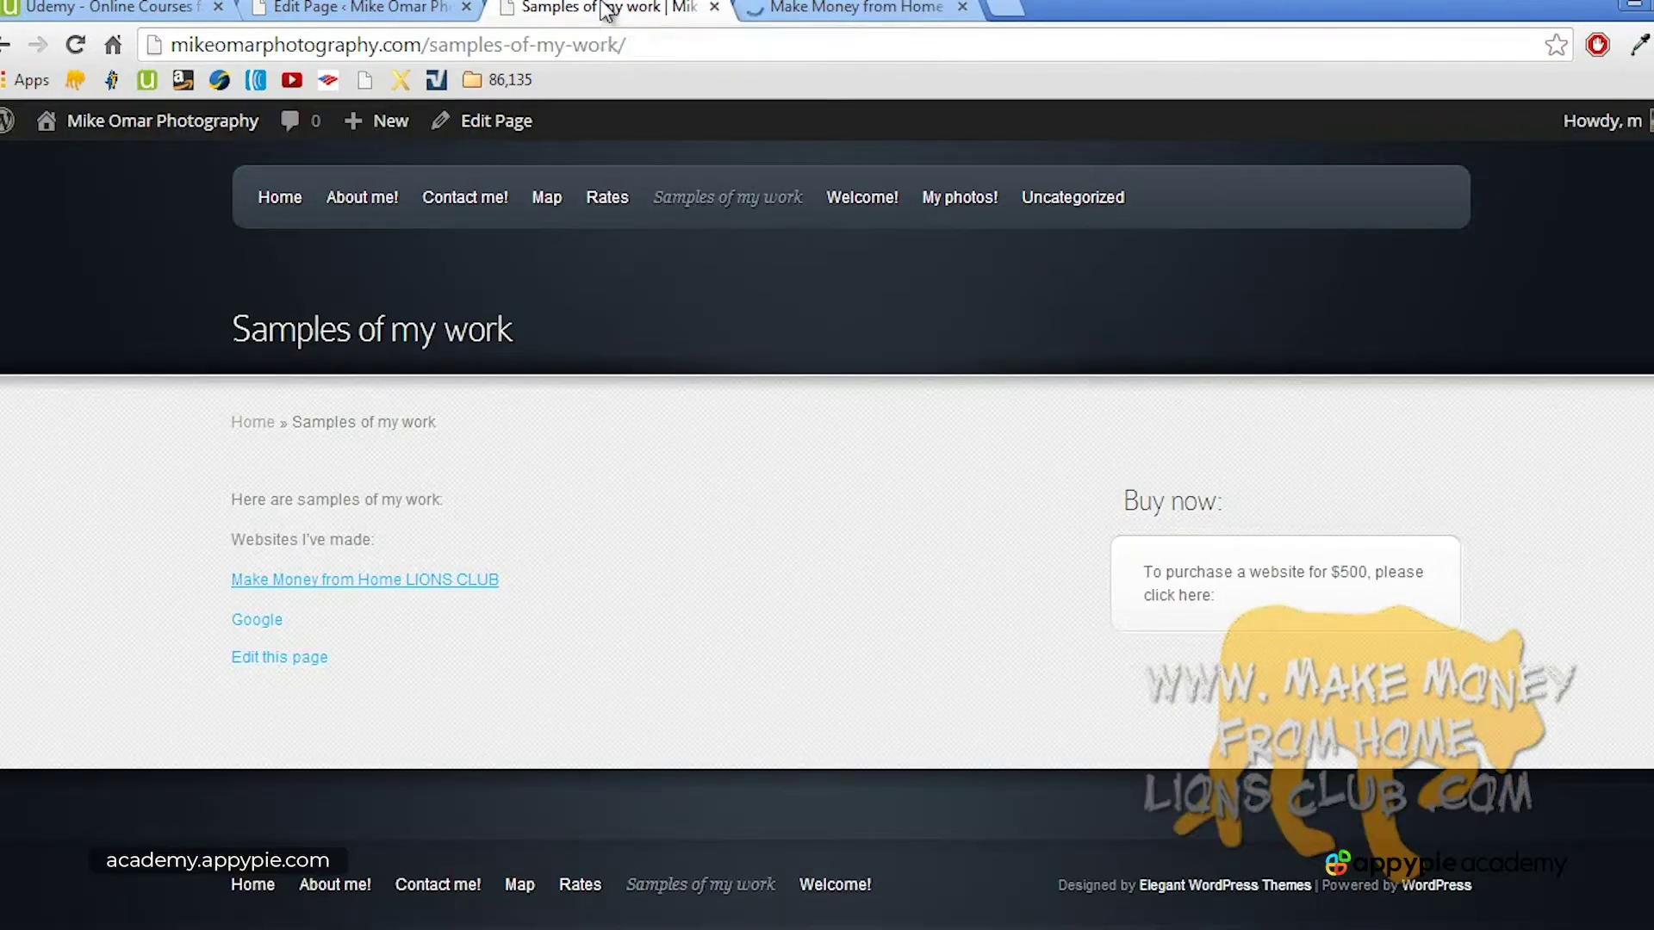
left_click(258, 620)
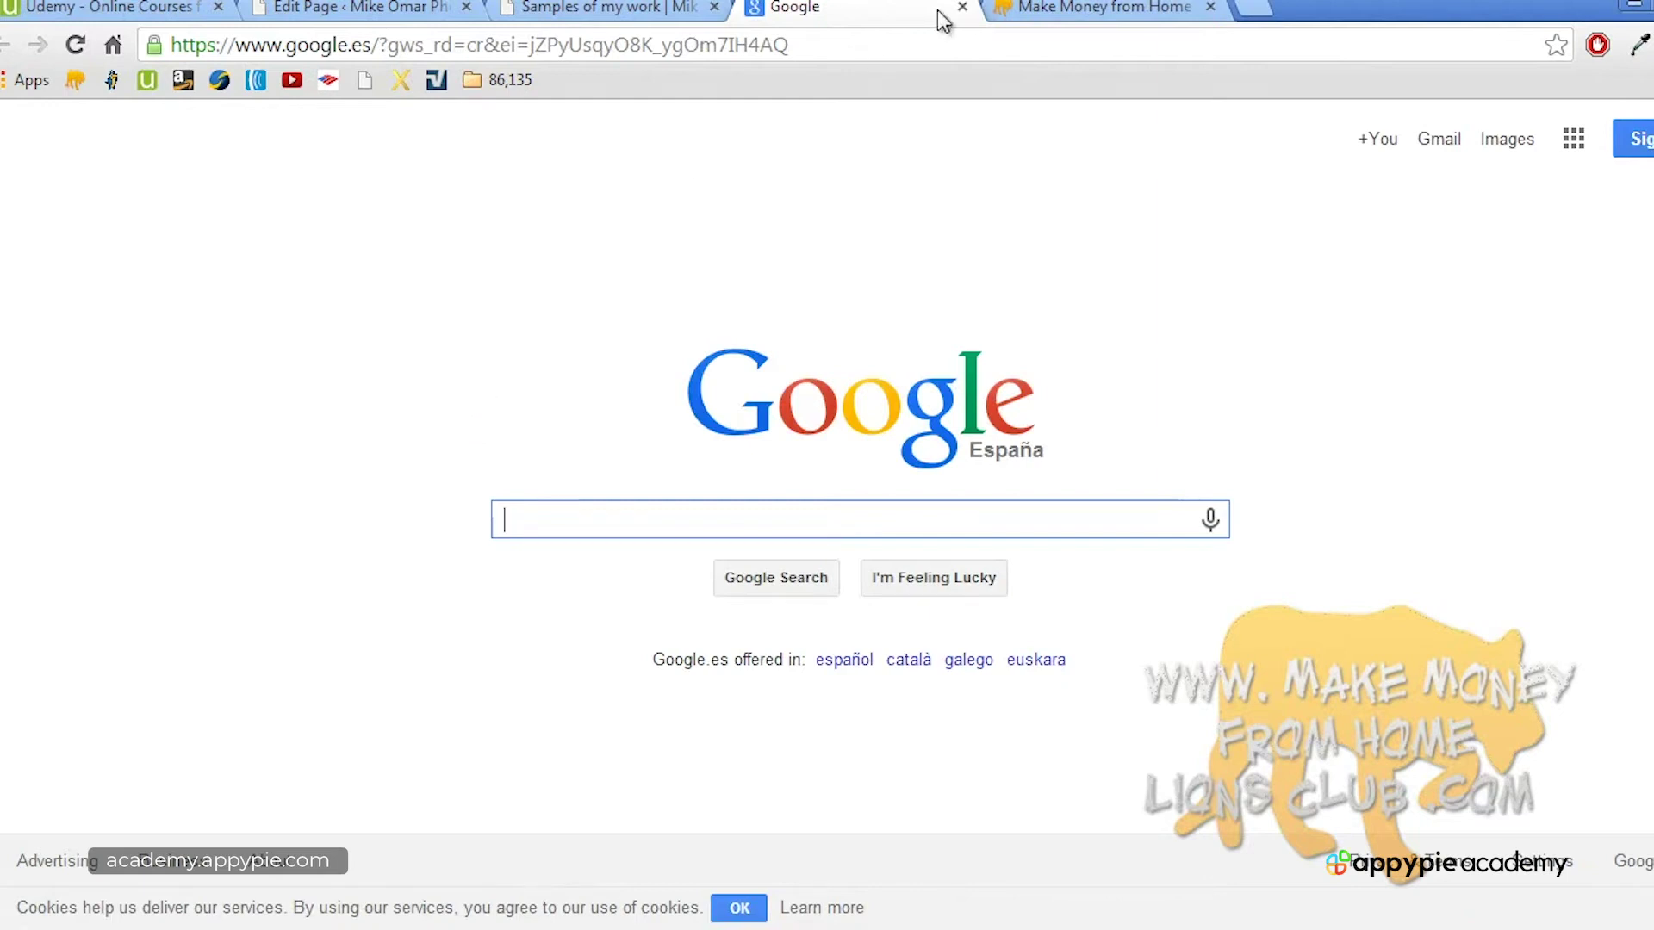
left_click(960, 7)
left_click(960, 7)
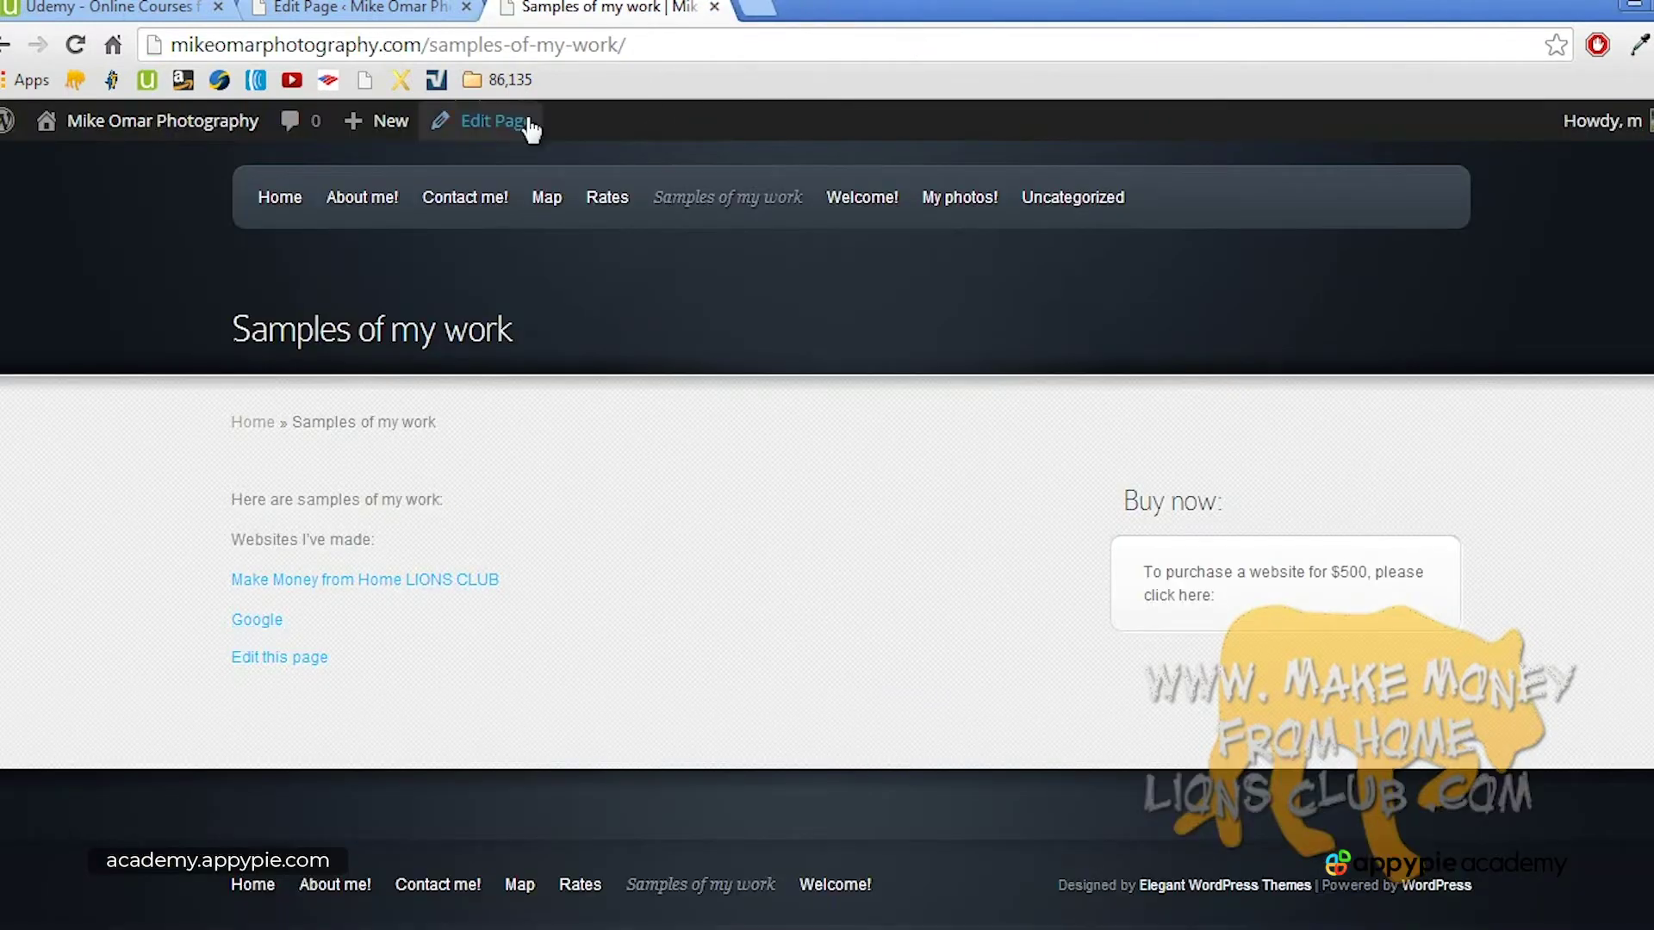
Step: Make the first paragraph bold and italicise 'I've made:'
left_click(379, 9)
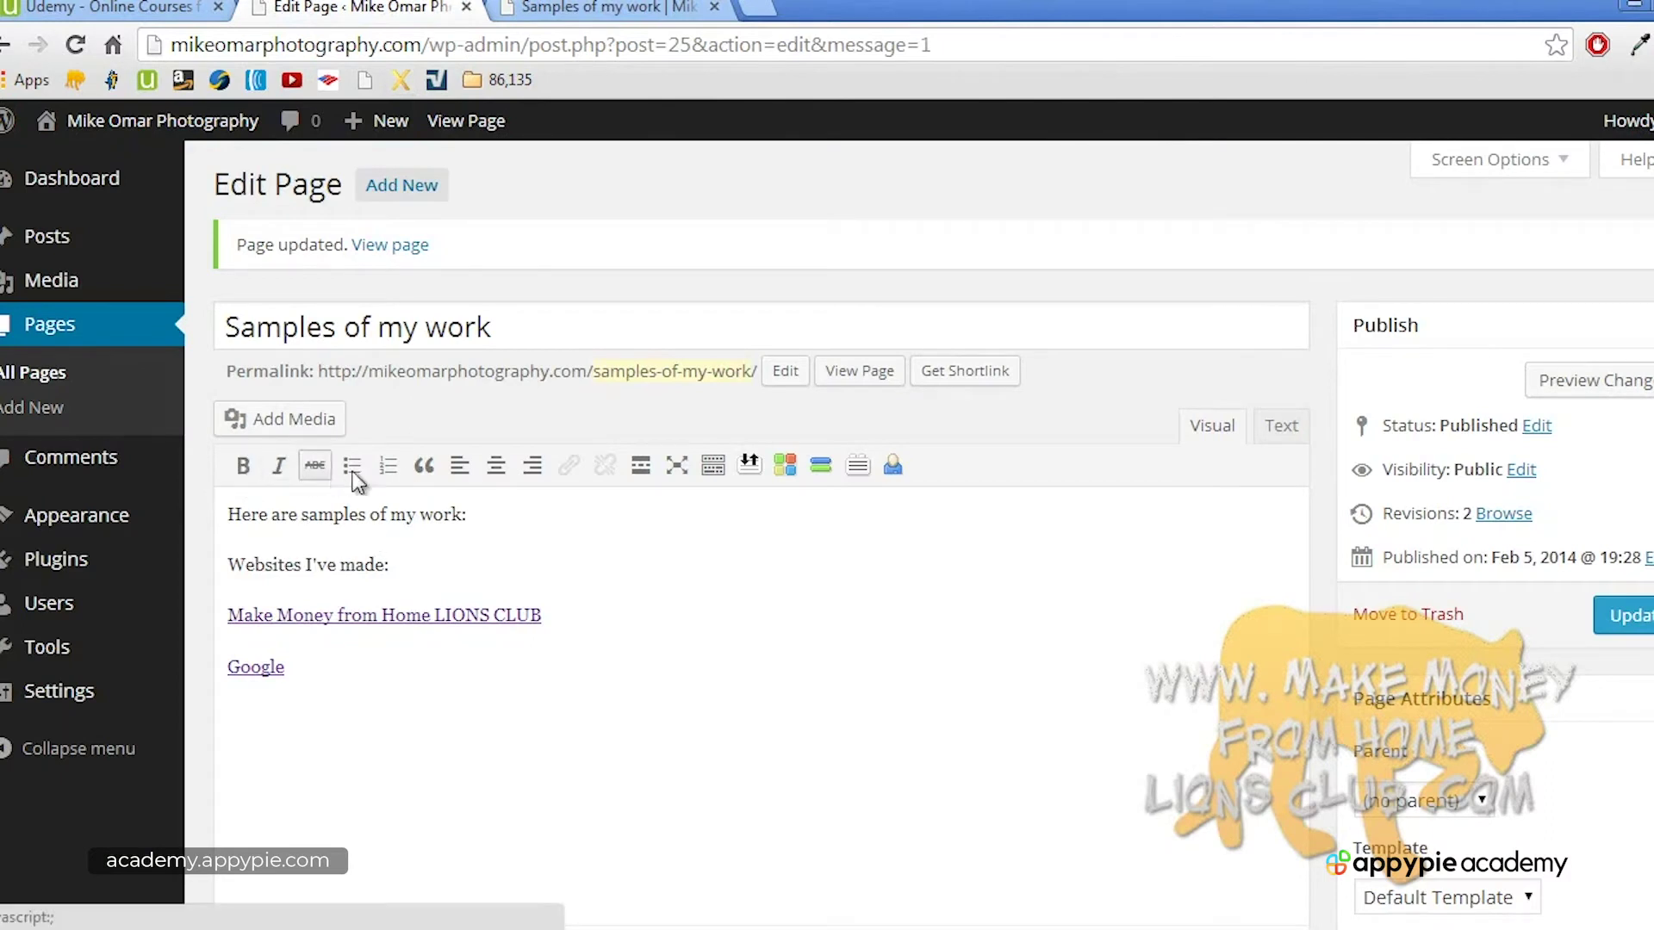
triple_click(241, 517)
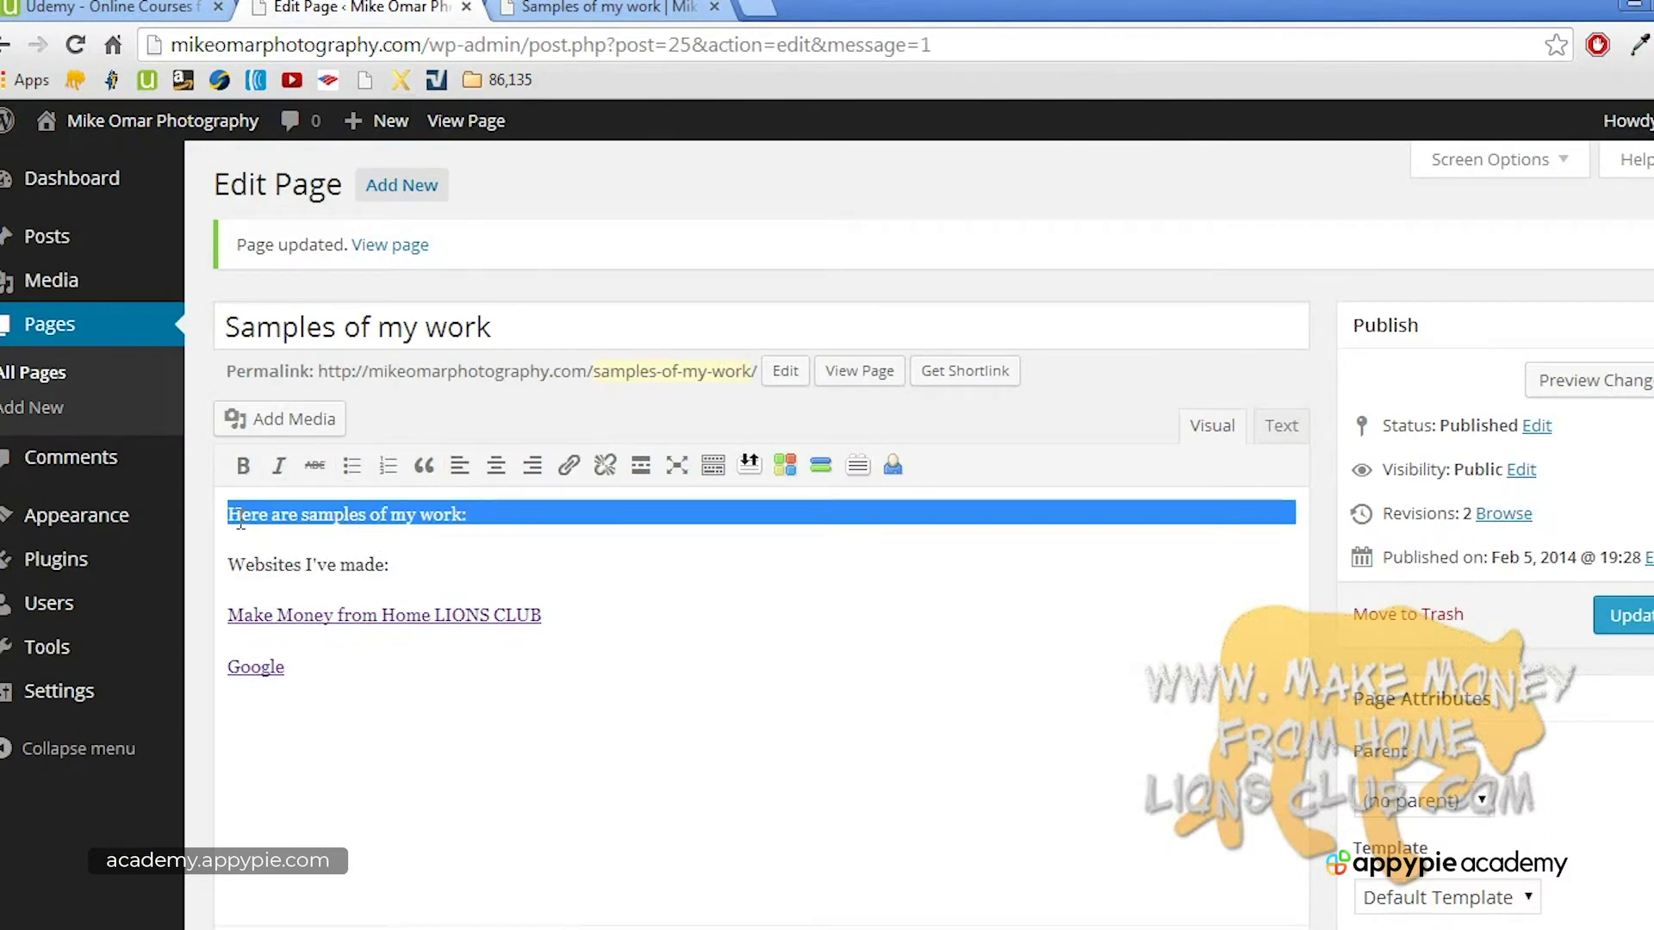
left_click(240, 475)
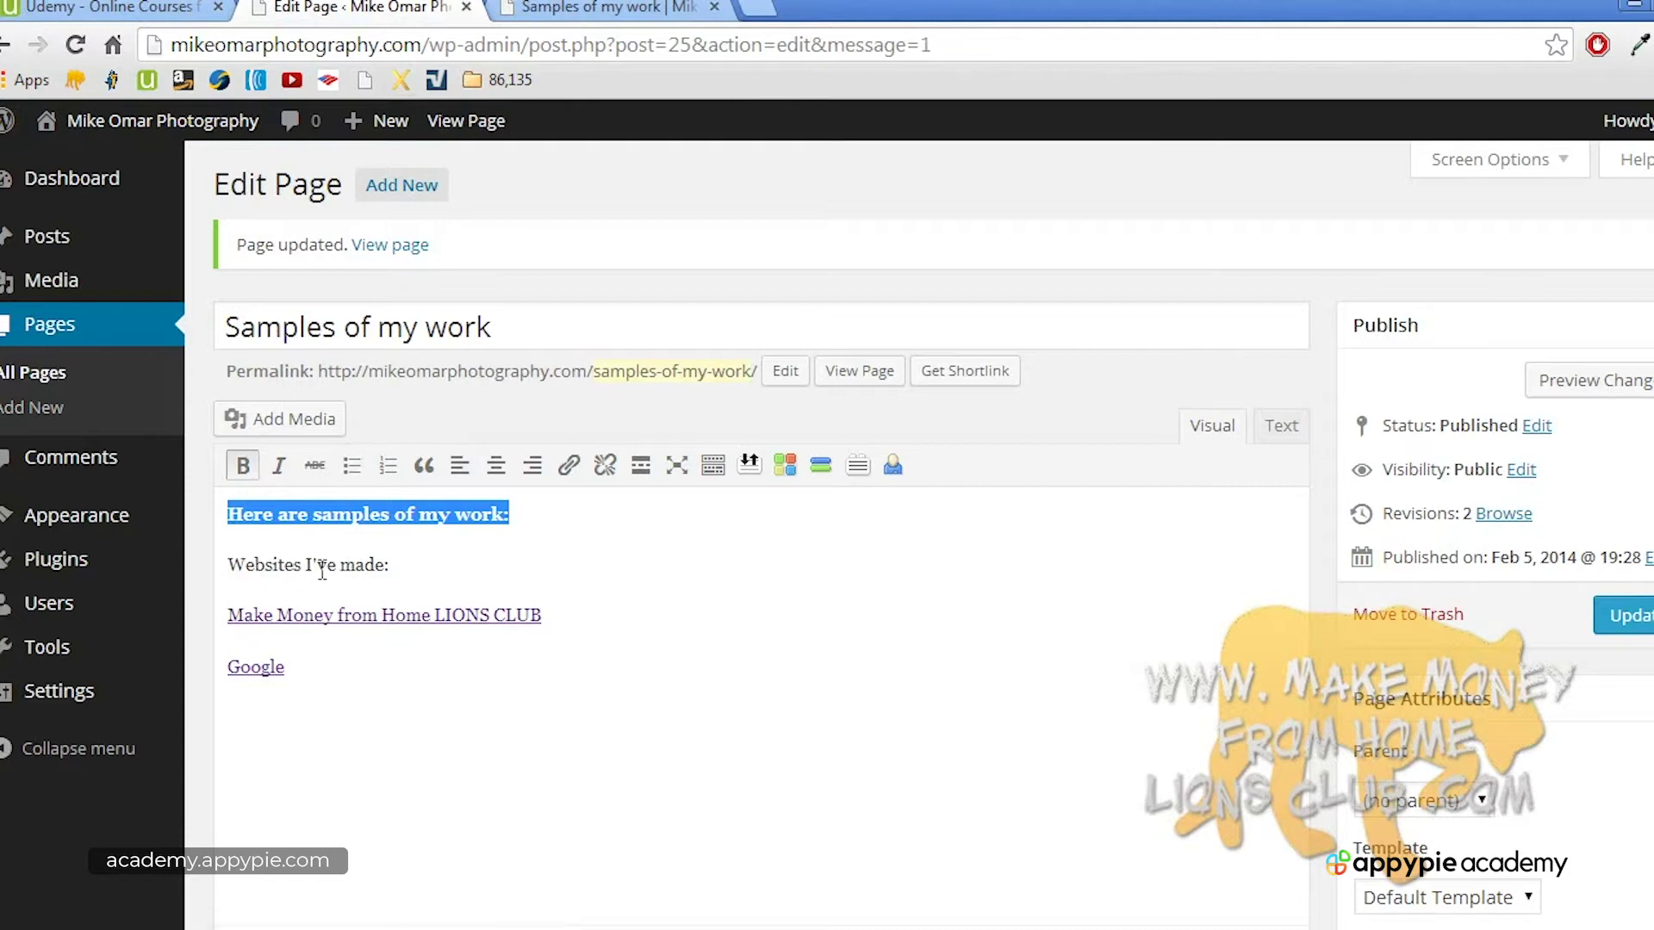
left_click_drag(307, 566, 424, 565)
left_click(279, 467)
Step: Add a struck-through line 'This is cross off.', update the page, and view it live
left_click(379, 679)
type("This ")
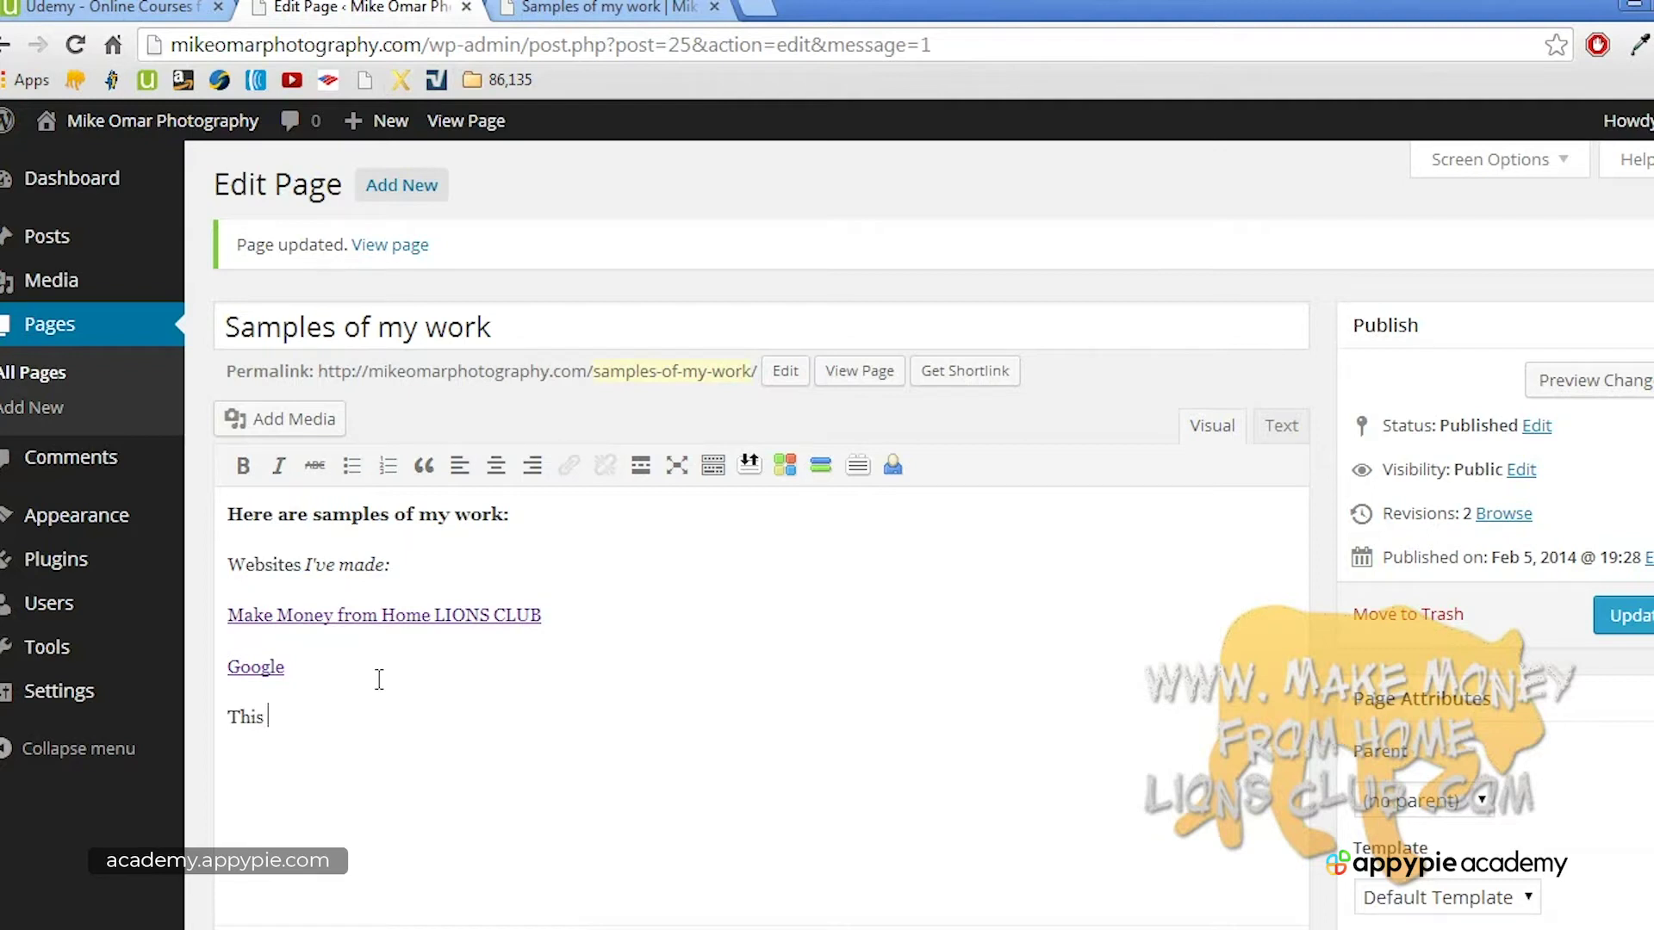
type("is cross off.")
triple_click(313, 731)
left_click(314, 465)
left_click(428, 697)
key("Return")
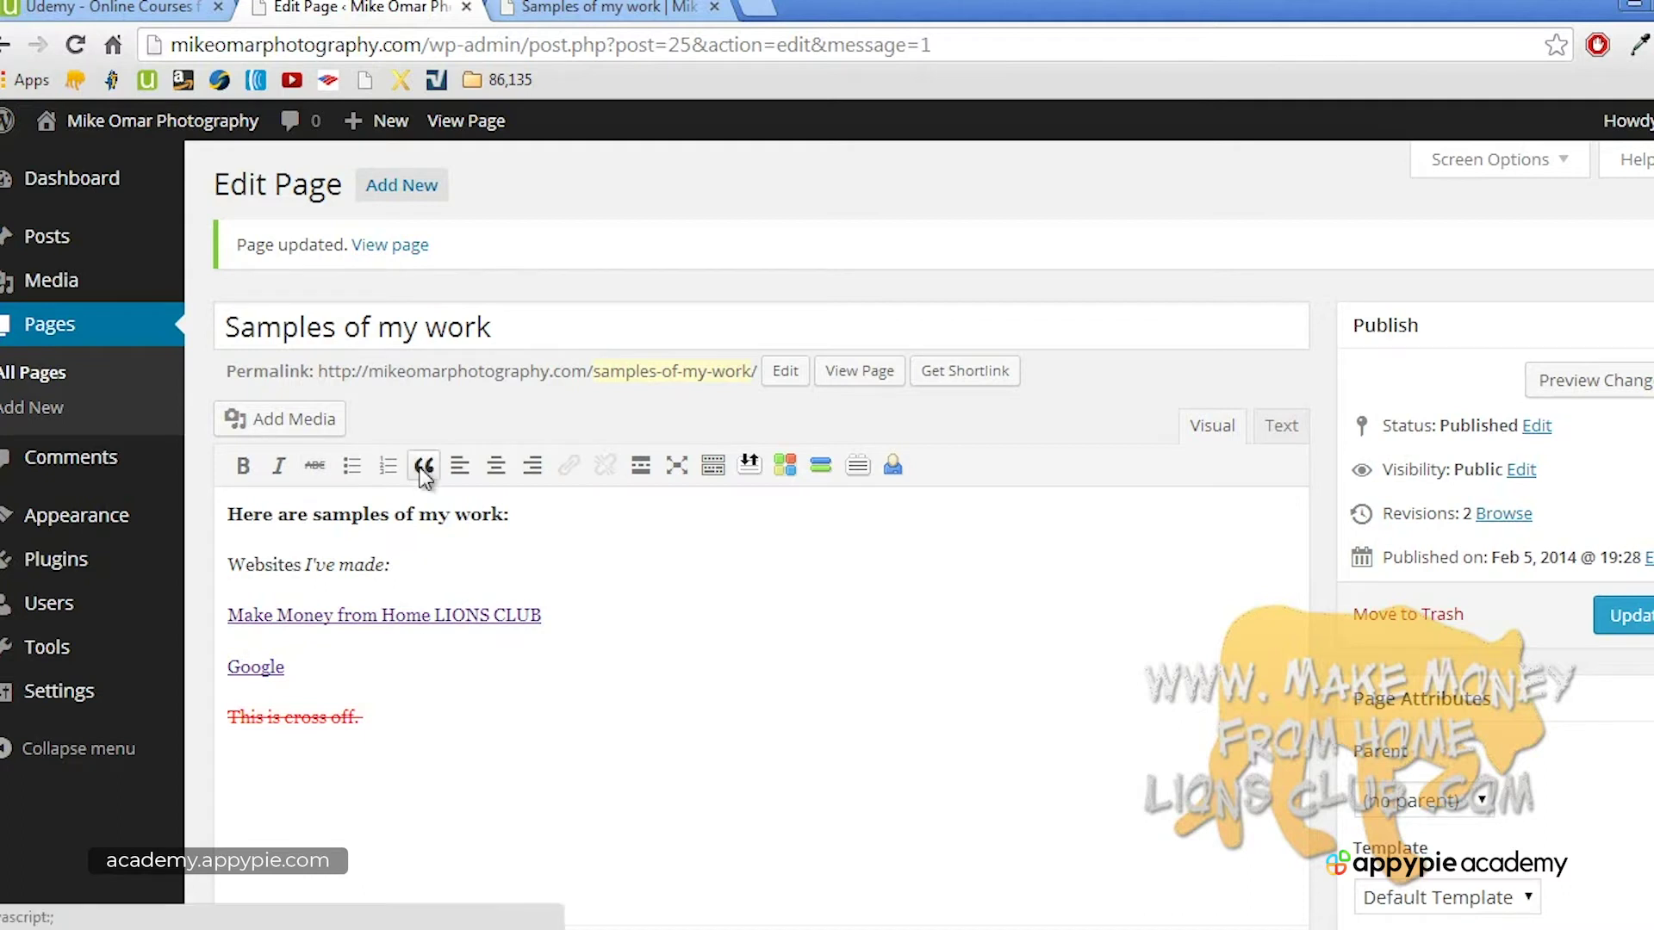
left_click(495, 466)
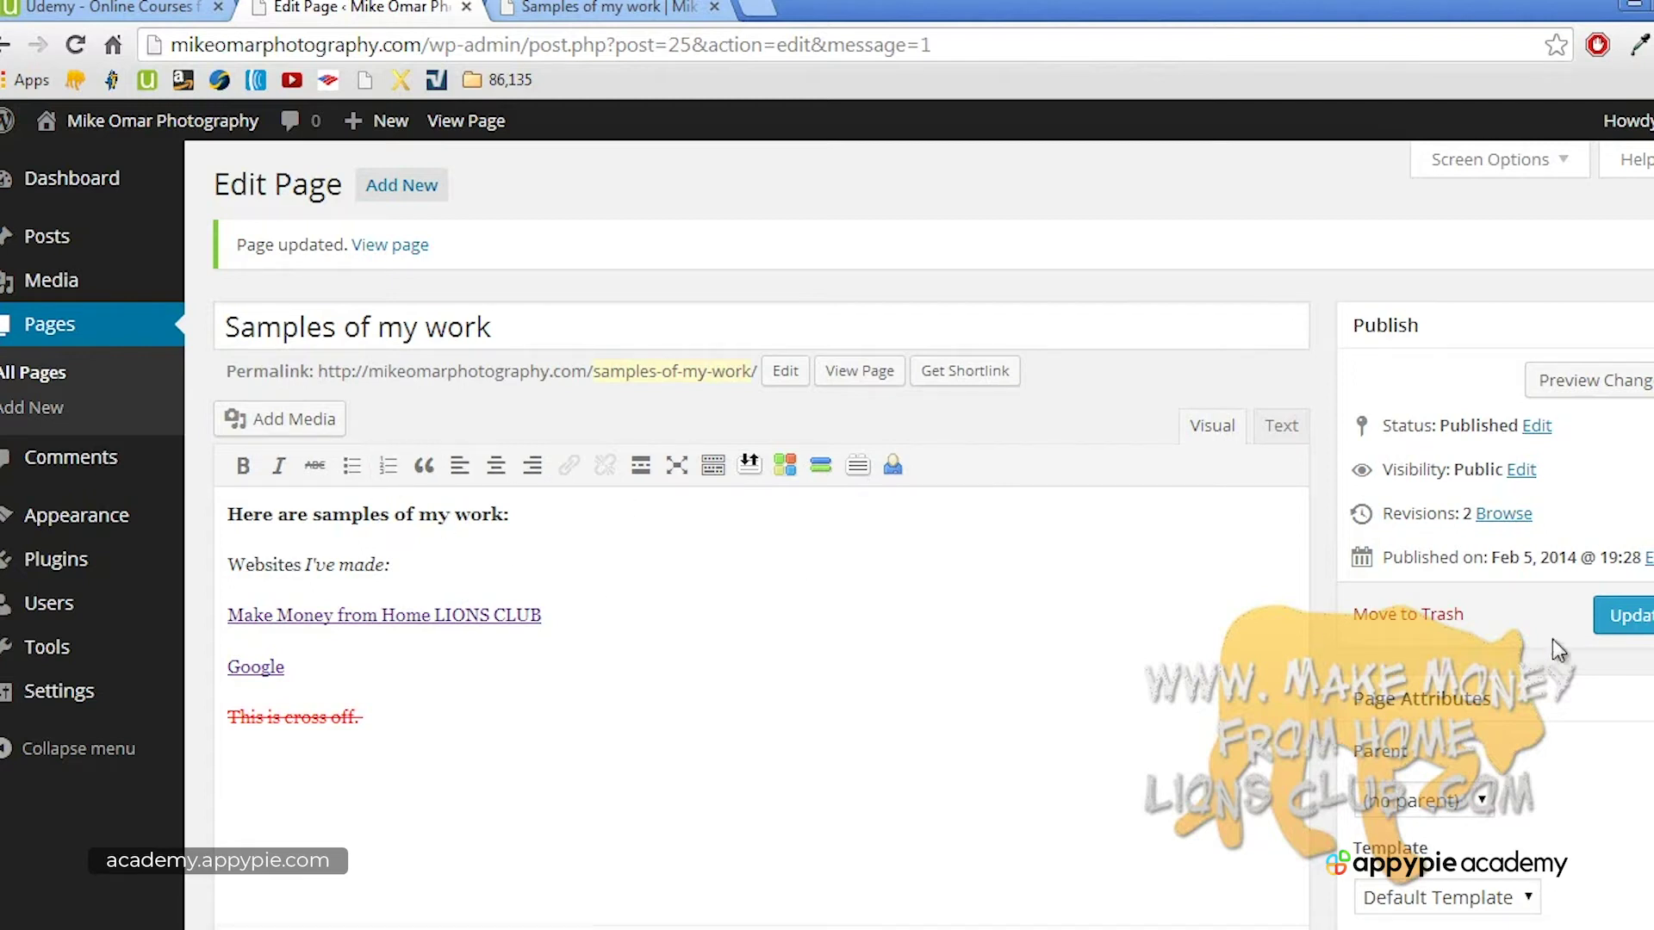
left_click(1632, 618)
left_click(630, 7)
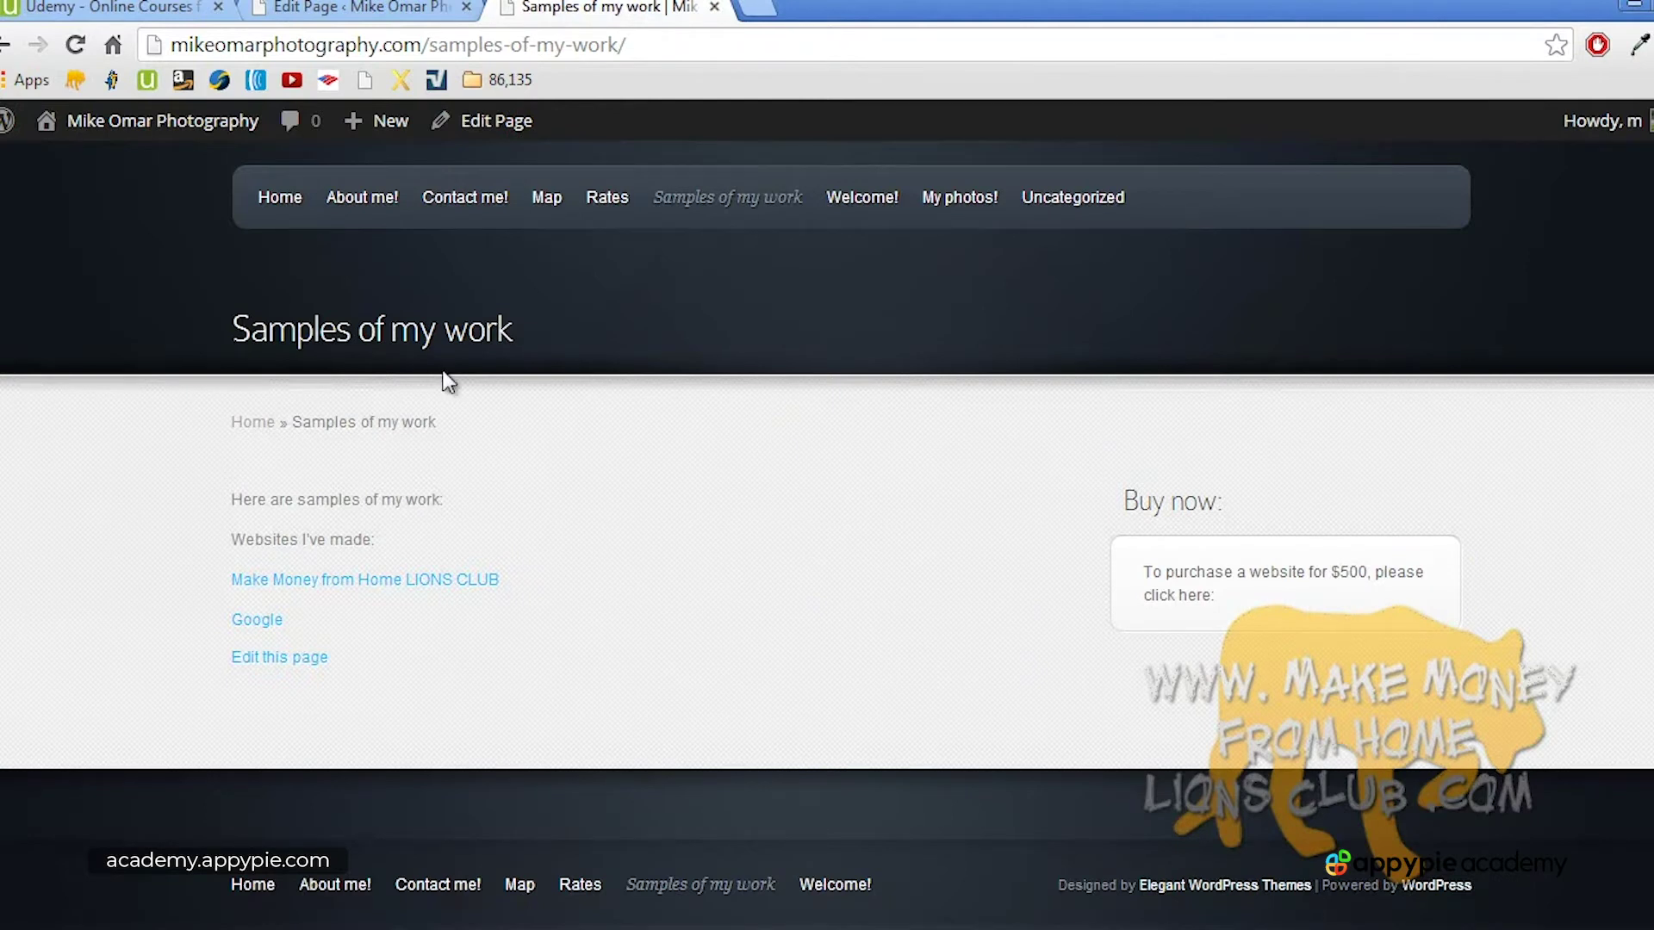
Step: Reload the live Samples page and inspect the bold and struck-through text
left_click(76, 46)
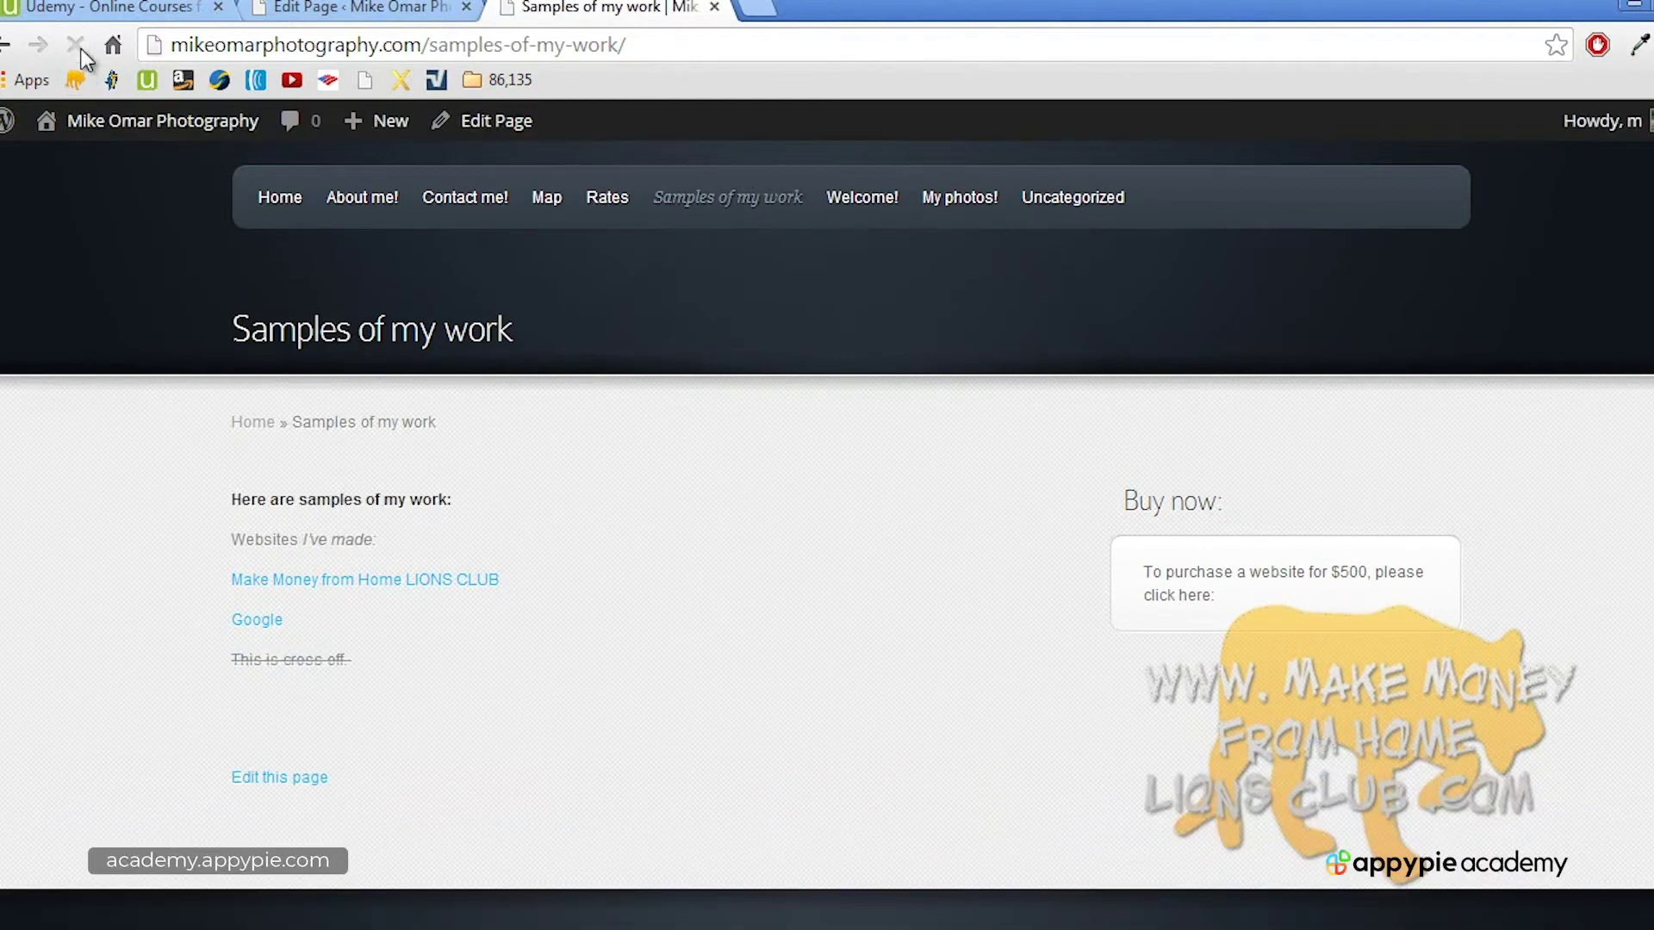
triple_click(326, 508)
left_click(333, 545)
left_click_drag(258, 660, 385, 670)
left_click(385, 670)
scroll(550, 527, "up", 2)
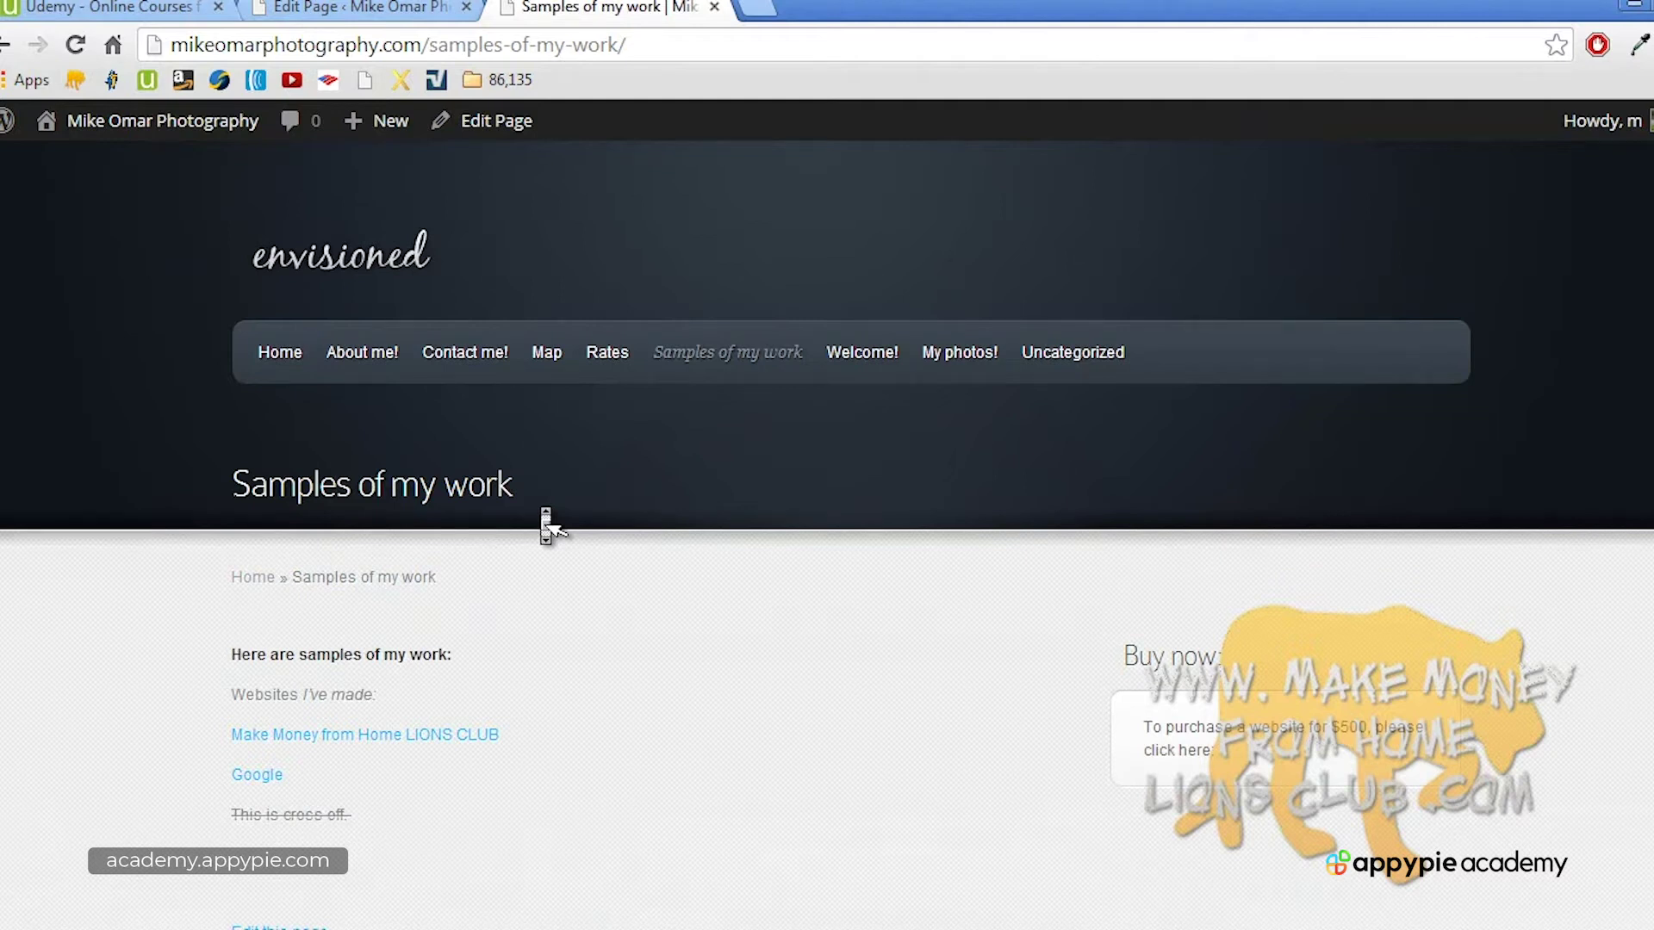
Step: Open the About me! page and load it in the page editor
left_click(376, 363)
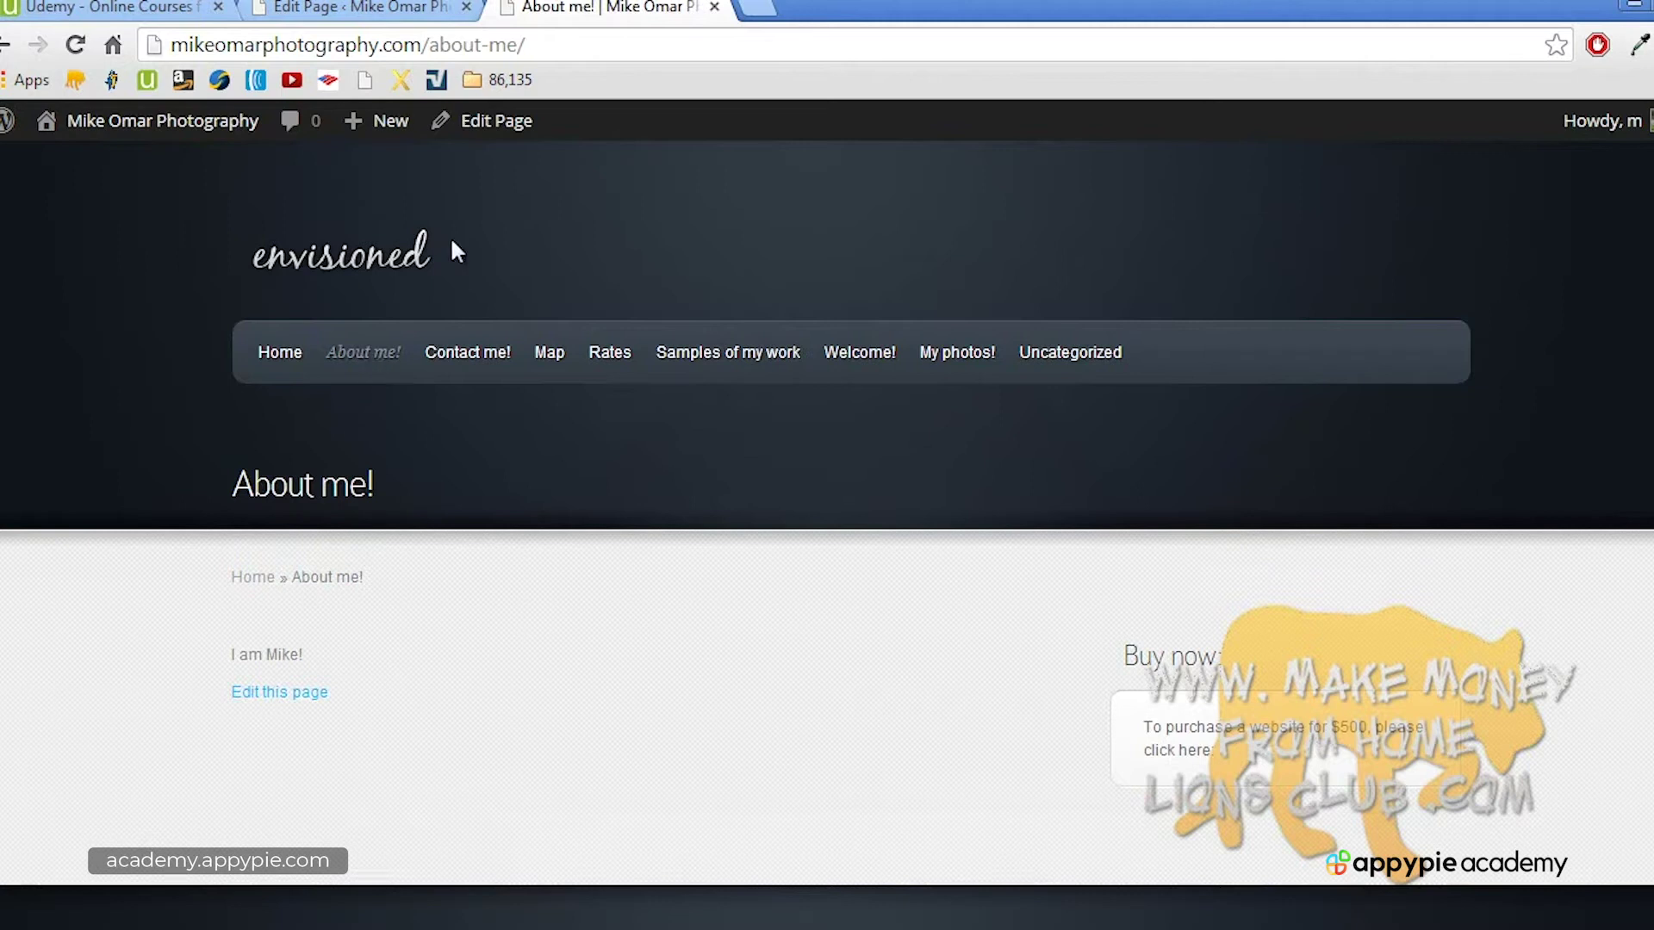
left_click(370, 8)
left_click(122, 329)
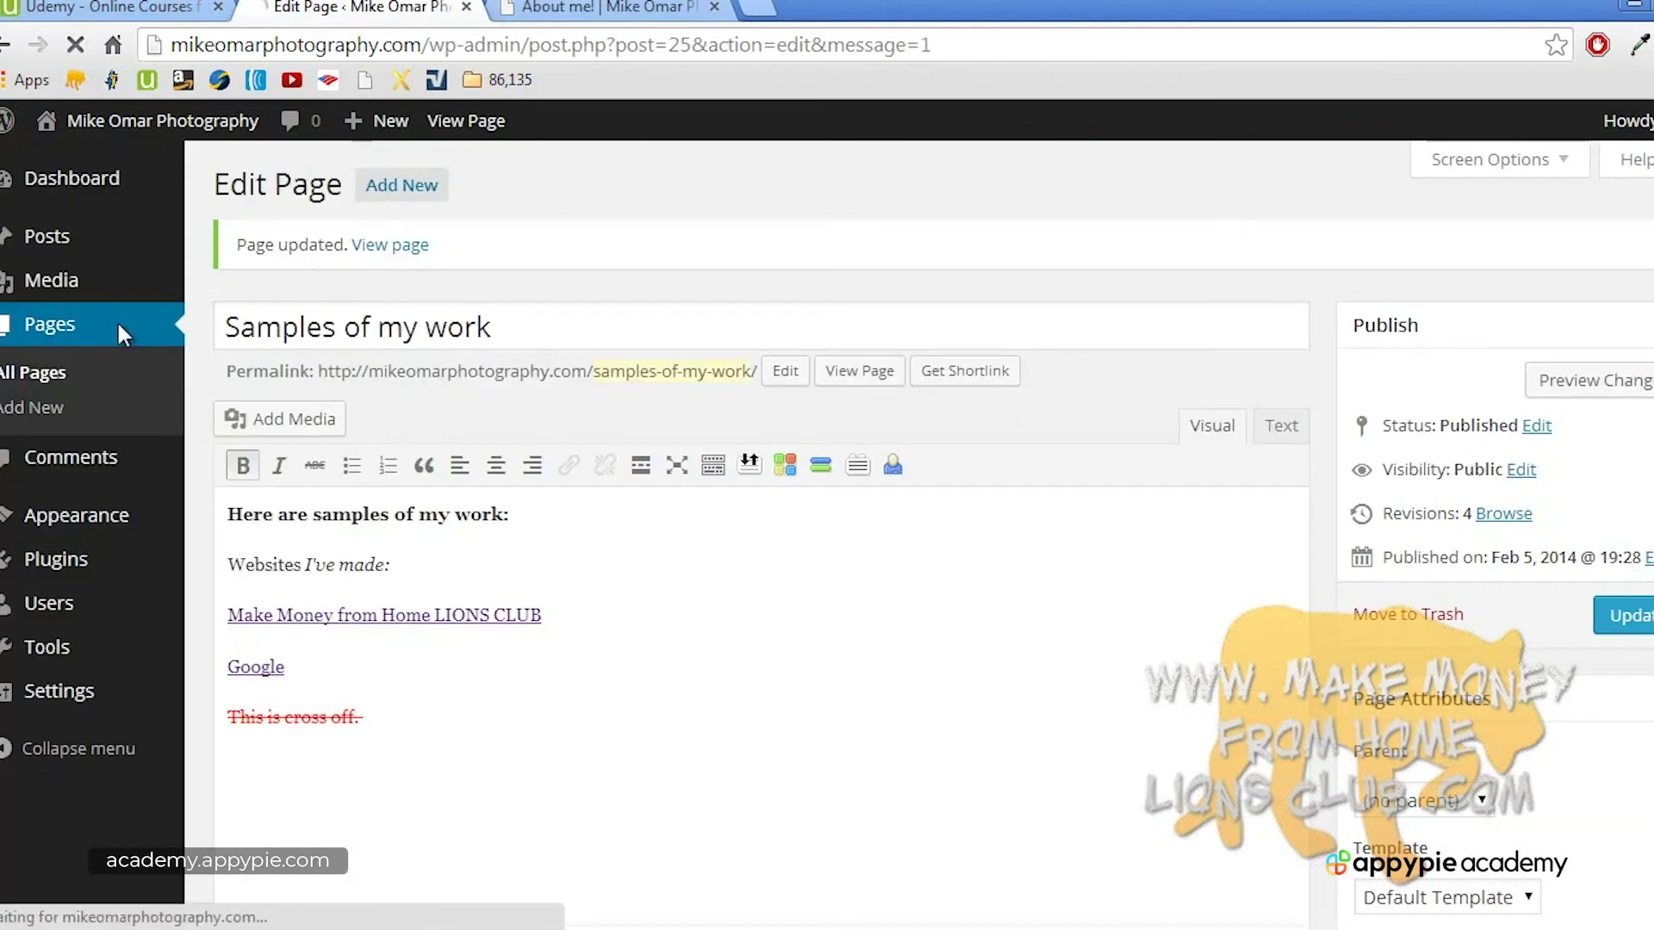
left_click(555, 7)
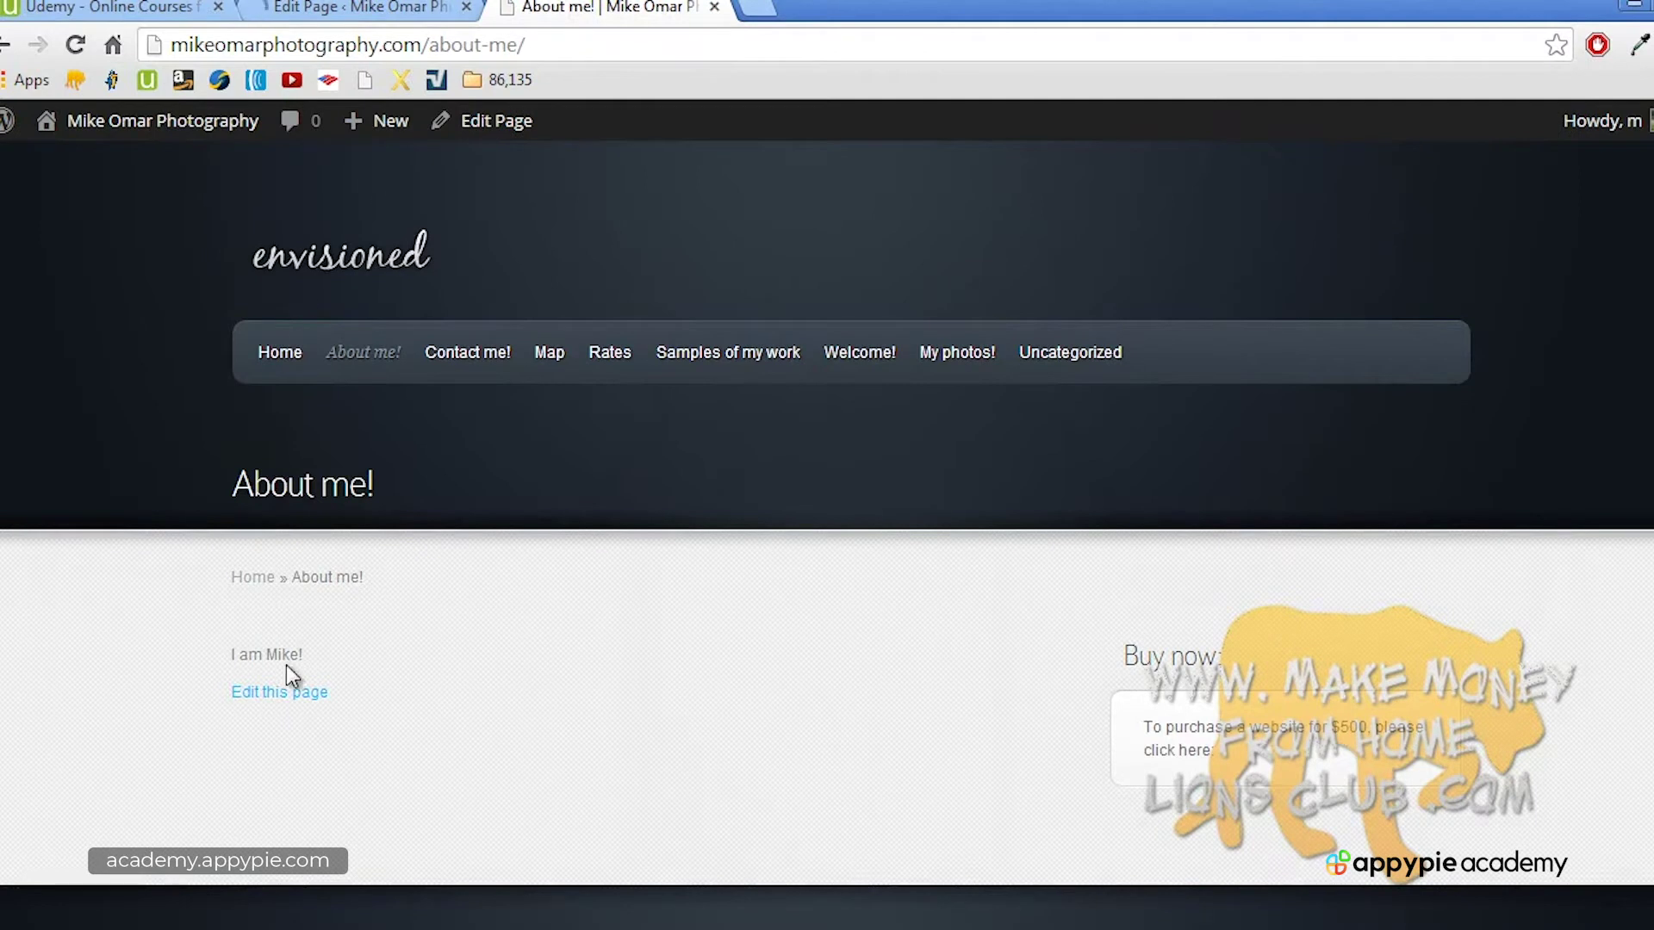
left_click(288, 699)
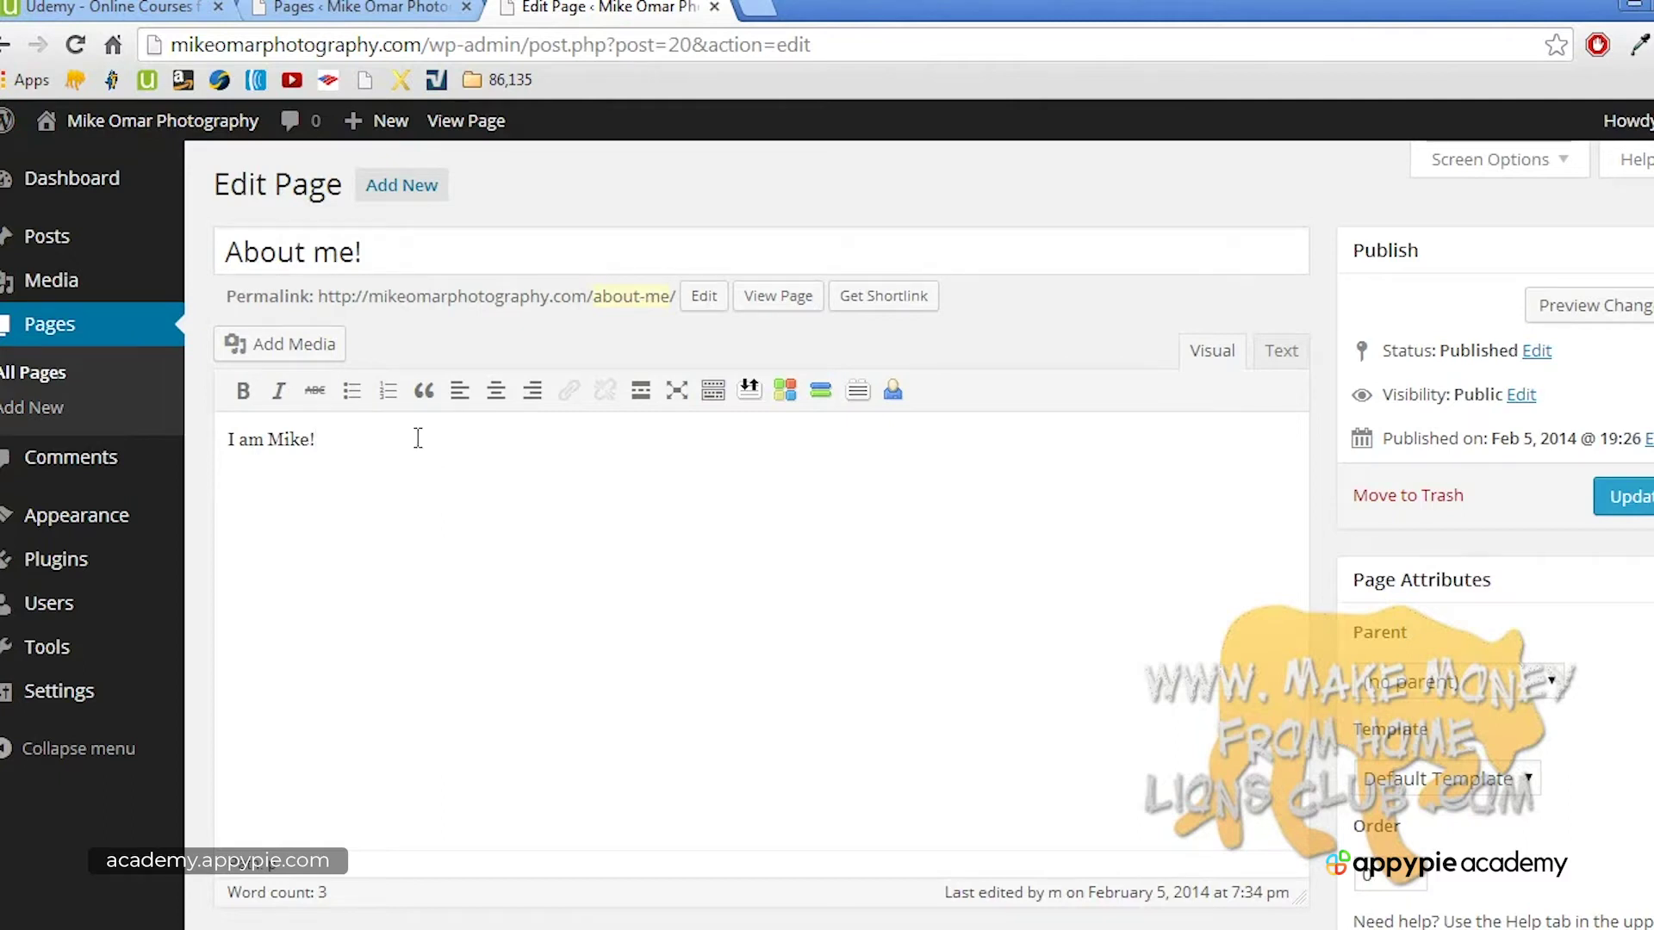
Step: Upload mike.jpg from the Desktop and insert it below 'I am Mike!' on the About me! page
left_click(297, 342)
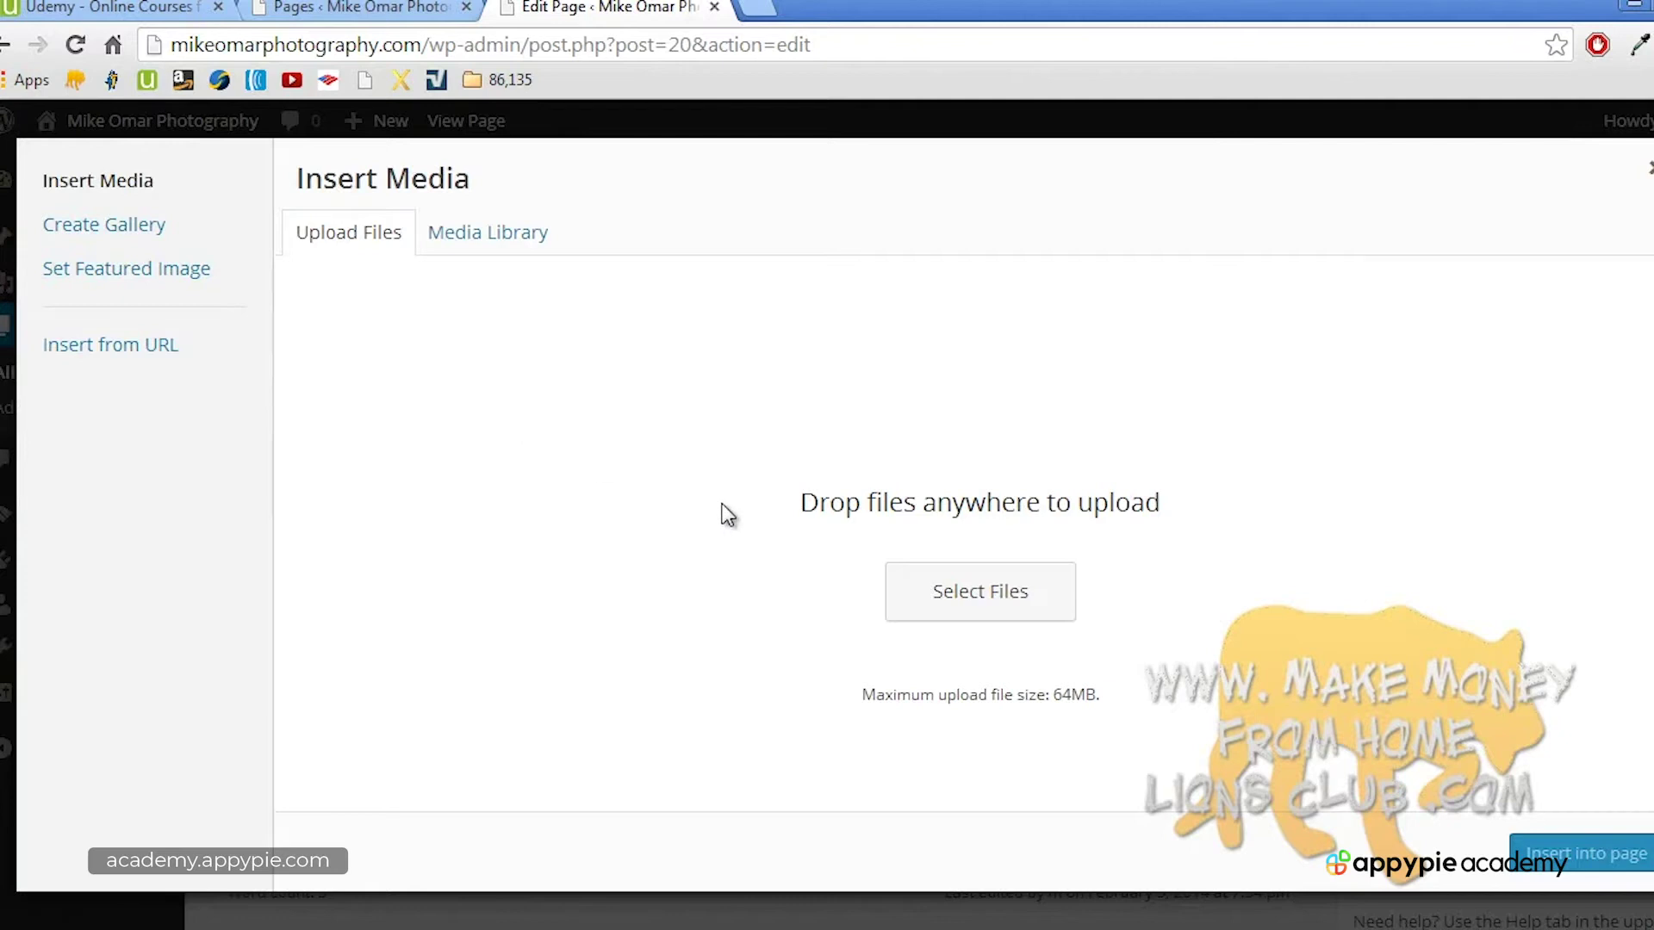
left_click(973, 598)
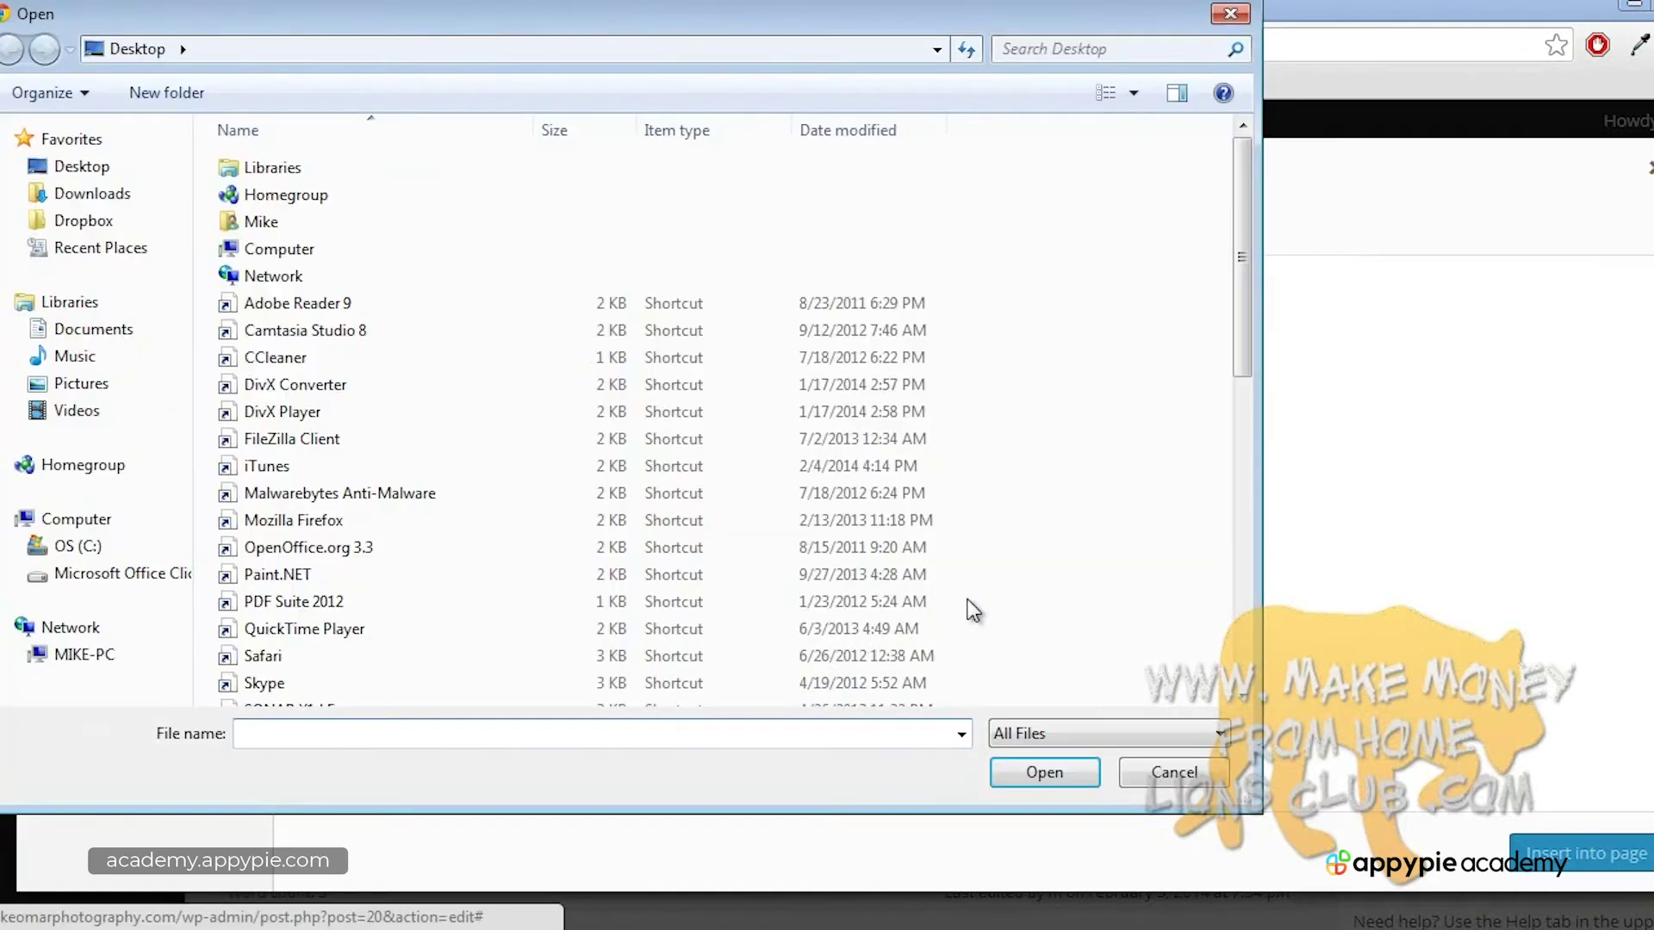
left_click(122, 172)
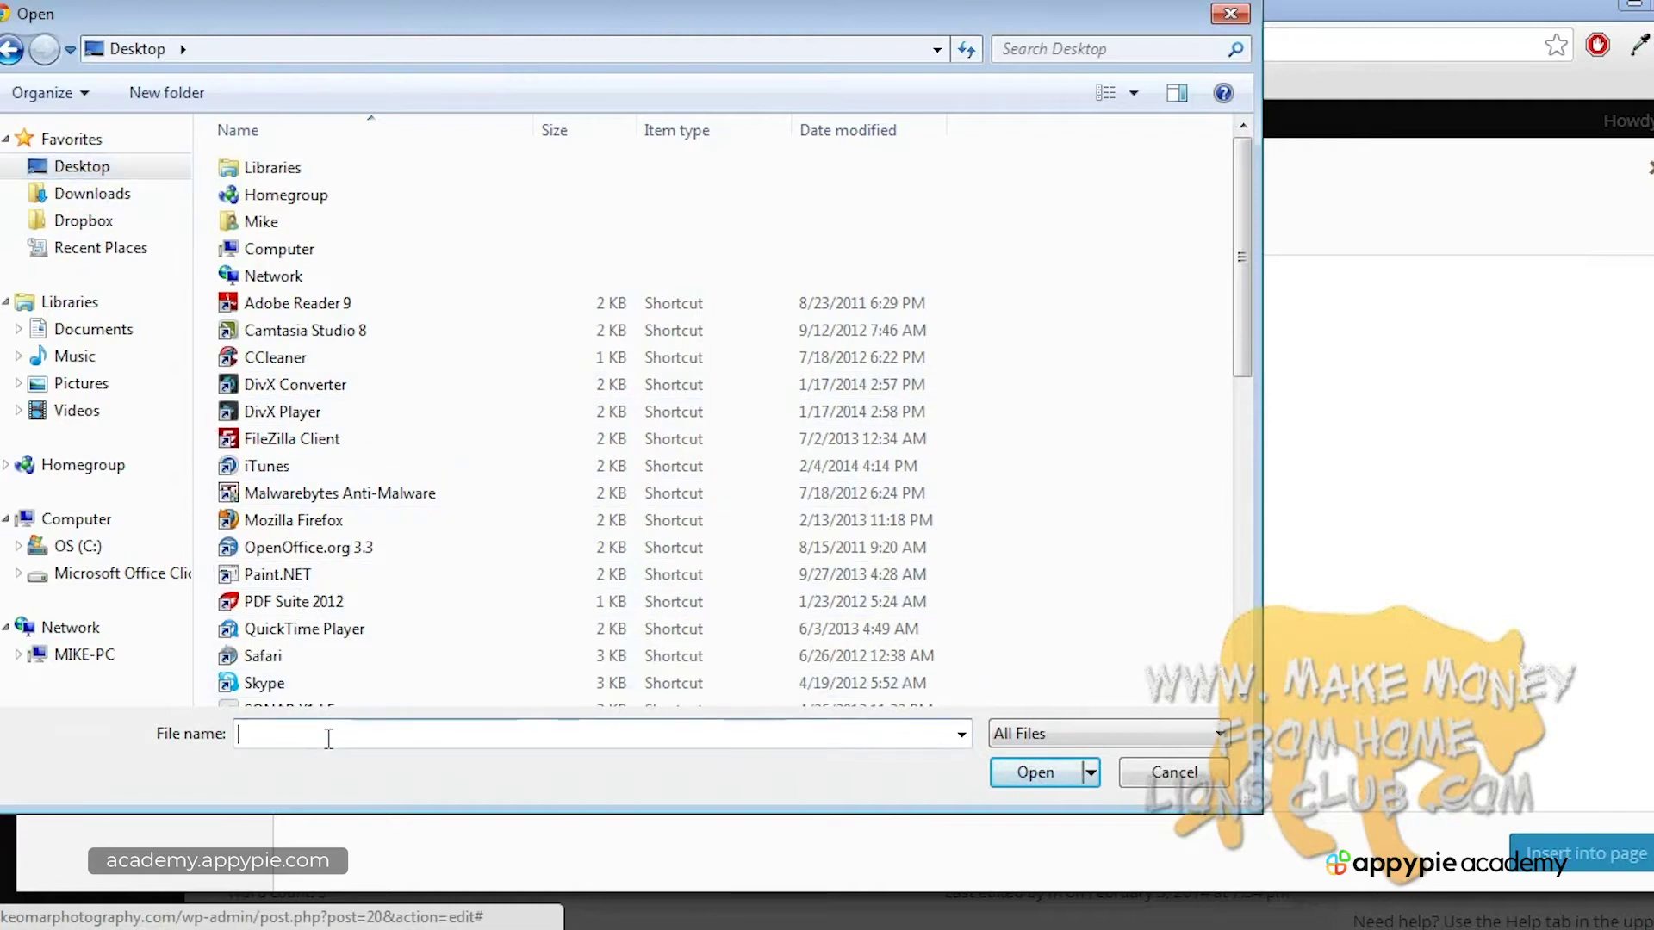
type("mike")
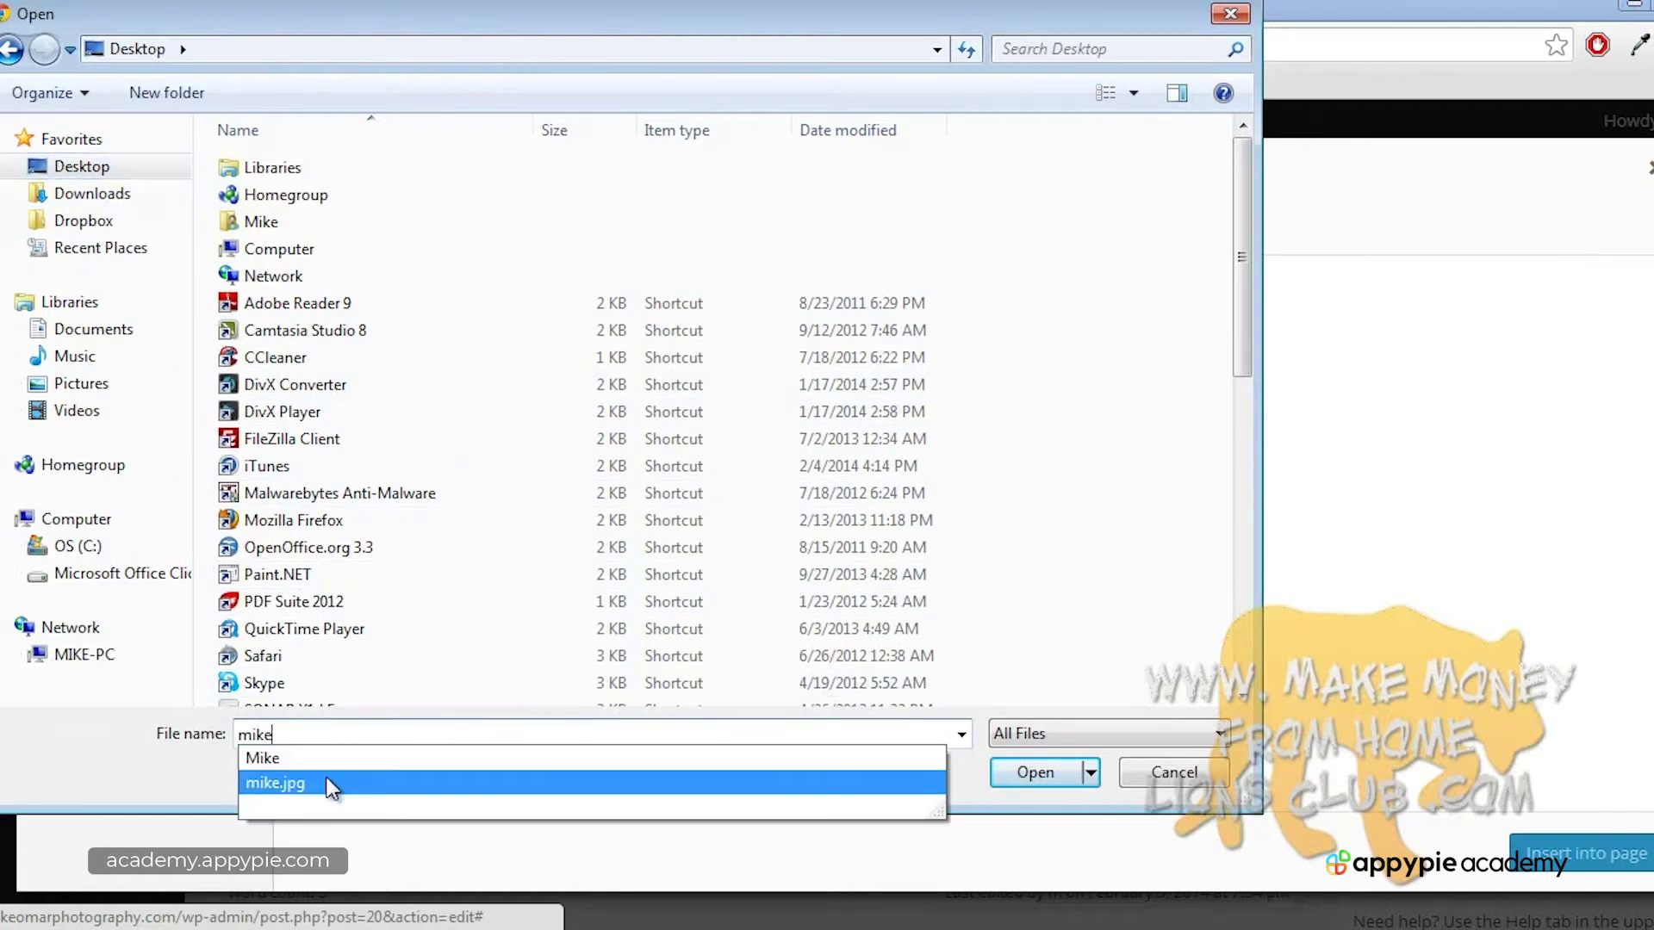
left_click(326, 778)
left_click(1040, 784)
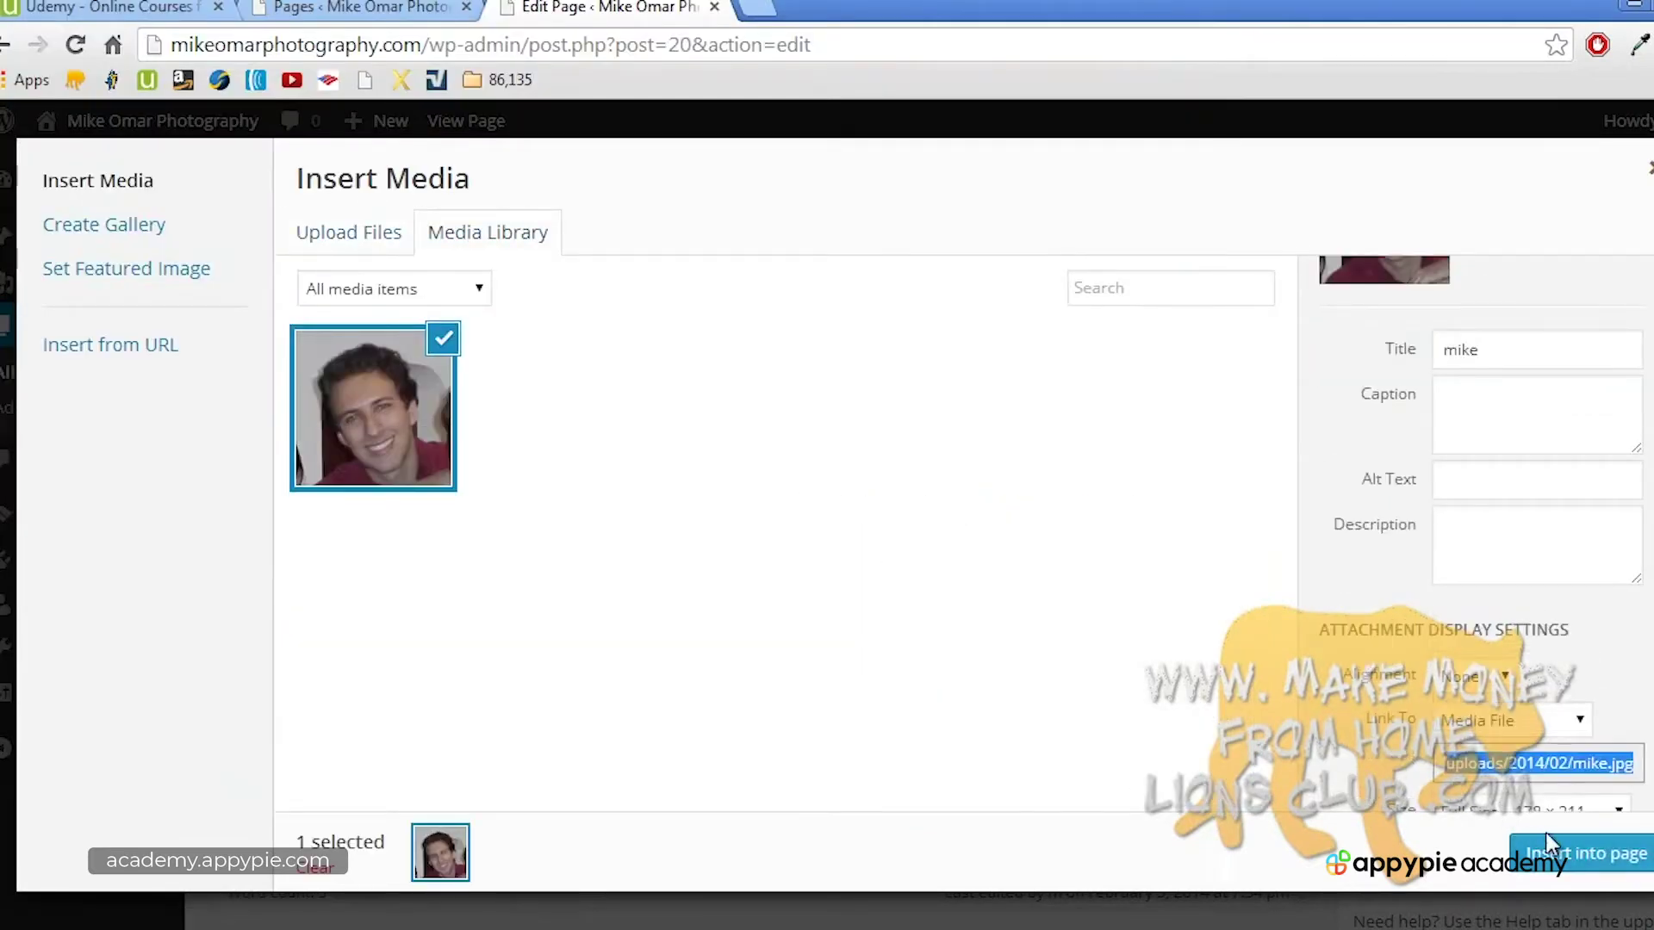
scroll(1479, 516, "up", 5)
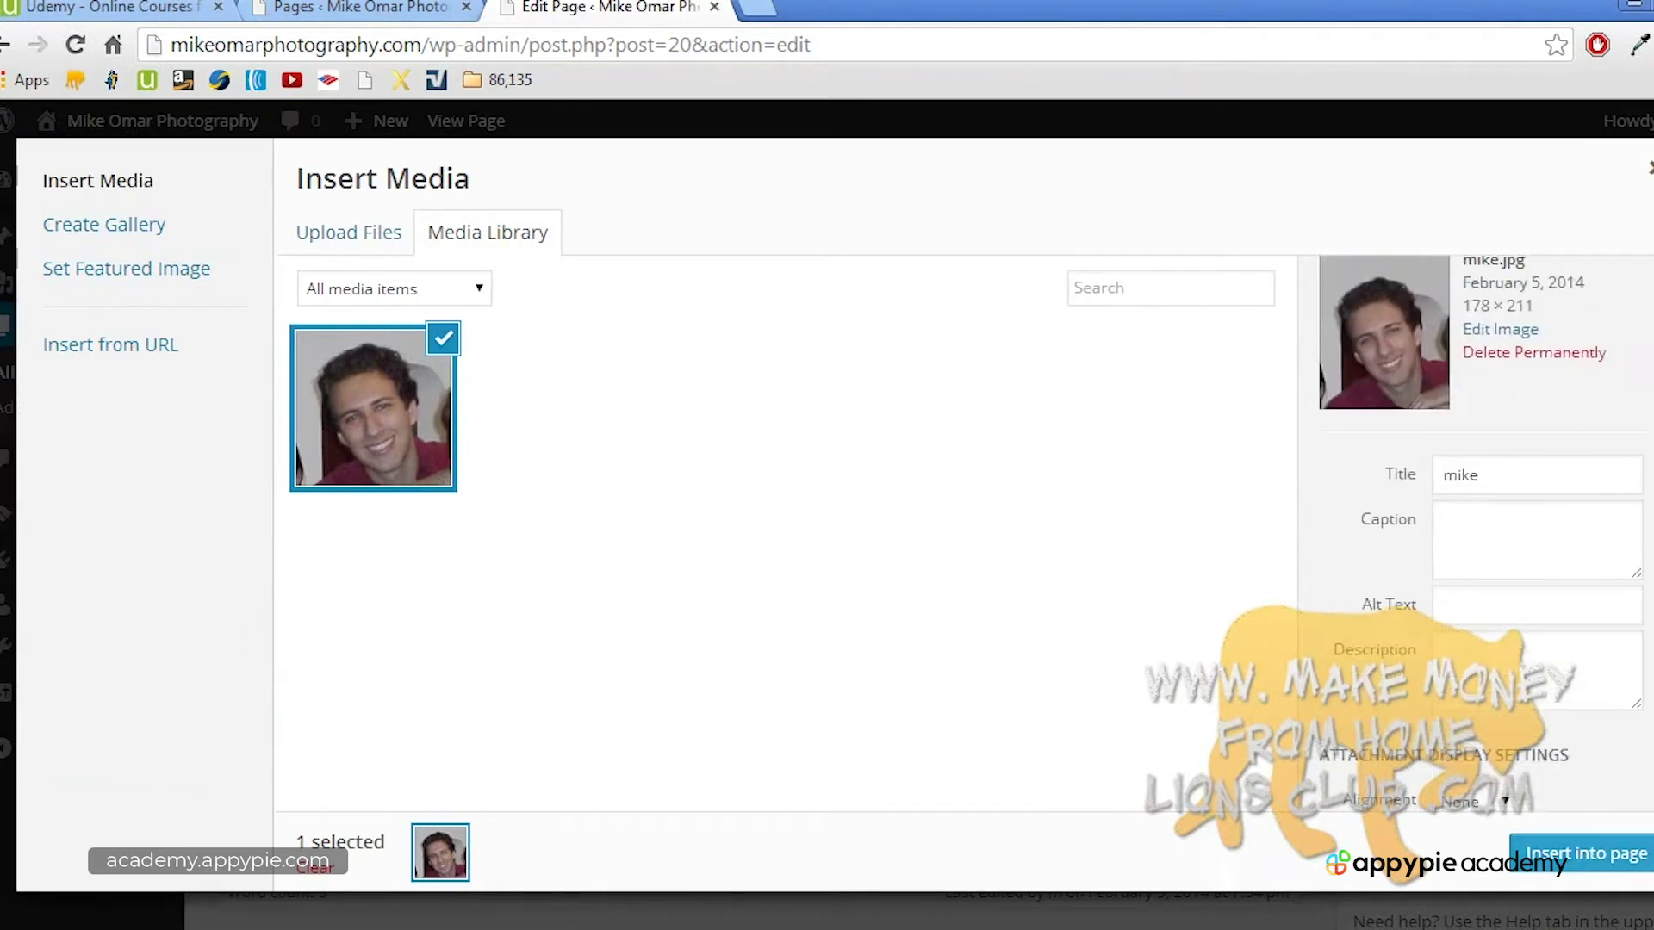
scroll(1480, 517, "down", 3)
scroll(1408, 723, "down", 2)
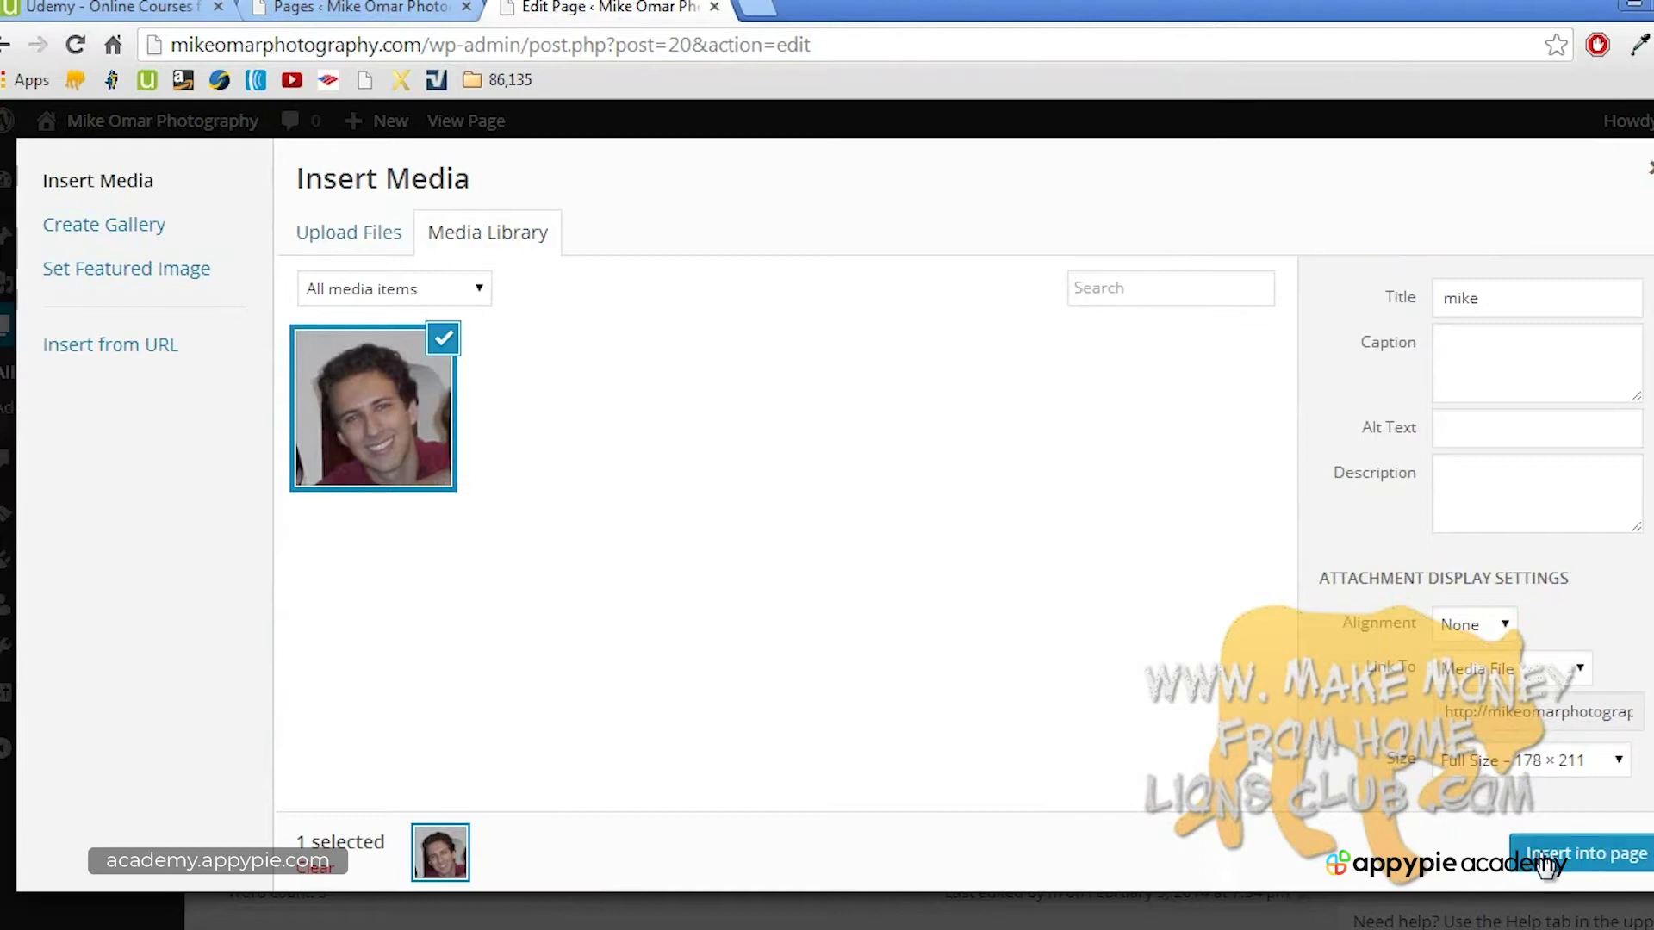
left_click(1544, 862)
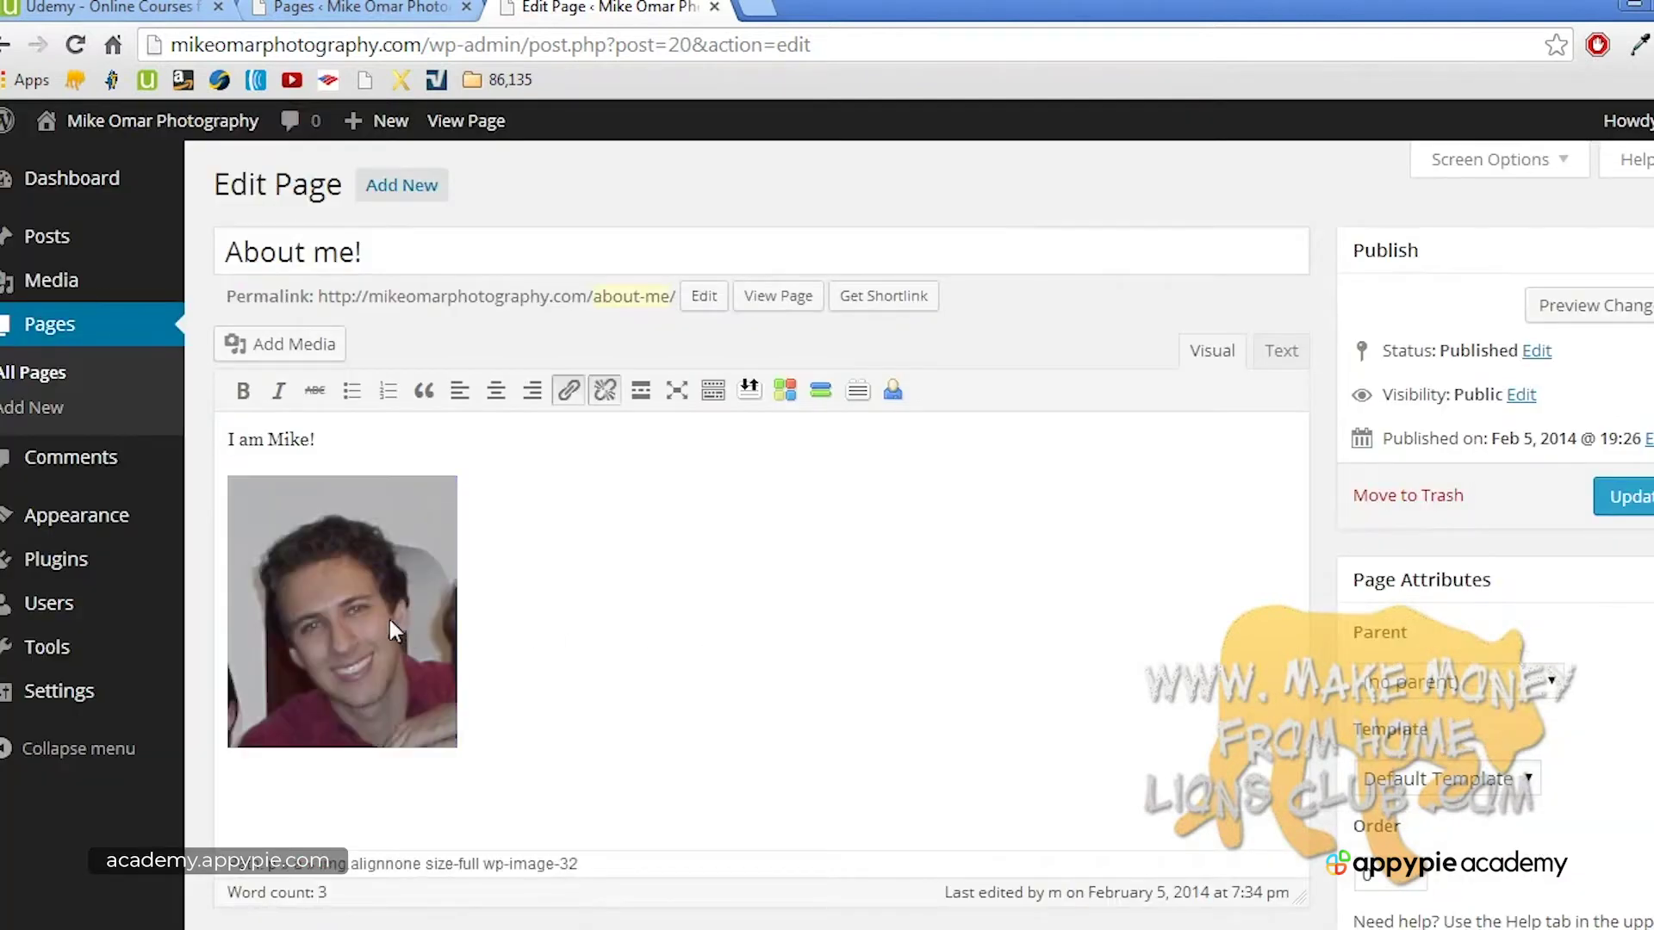
Step: Give the photo the title 'Mike' and the caption 'This is a photo of me'
left_click(349, 619)
left_click(350, 617)
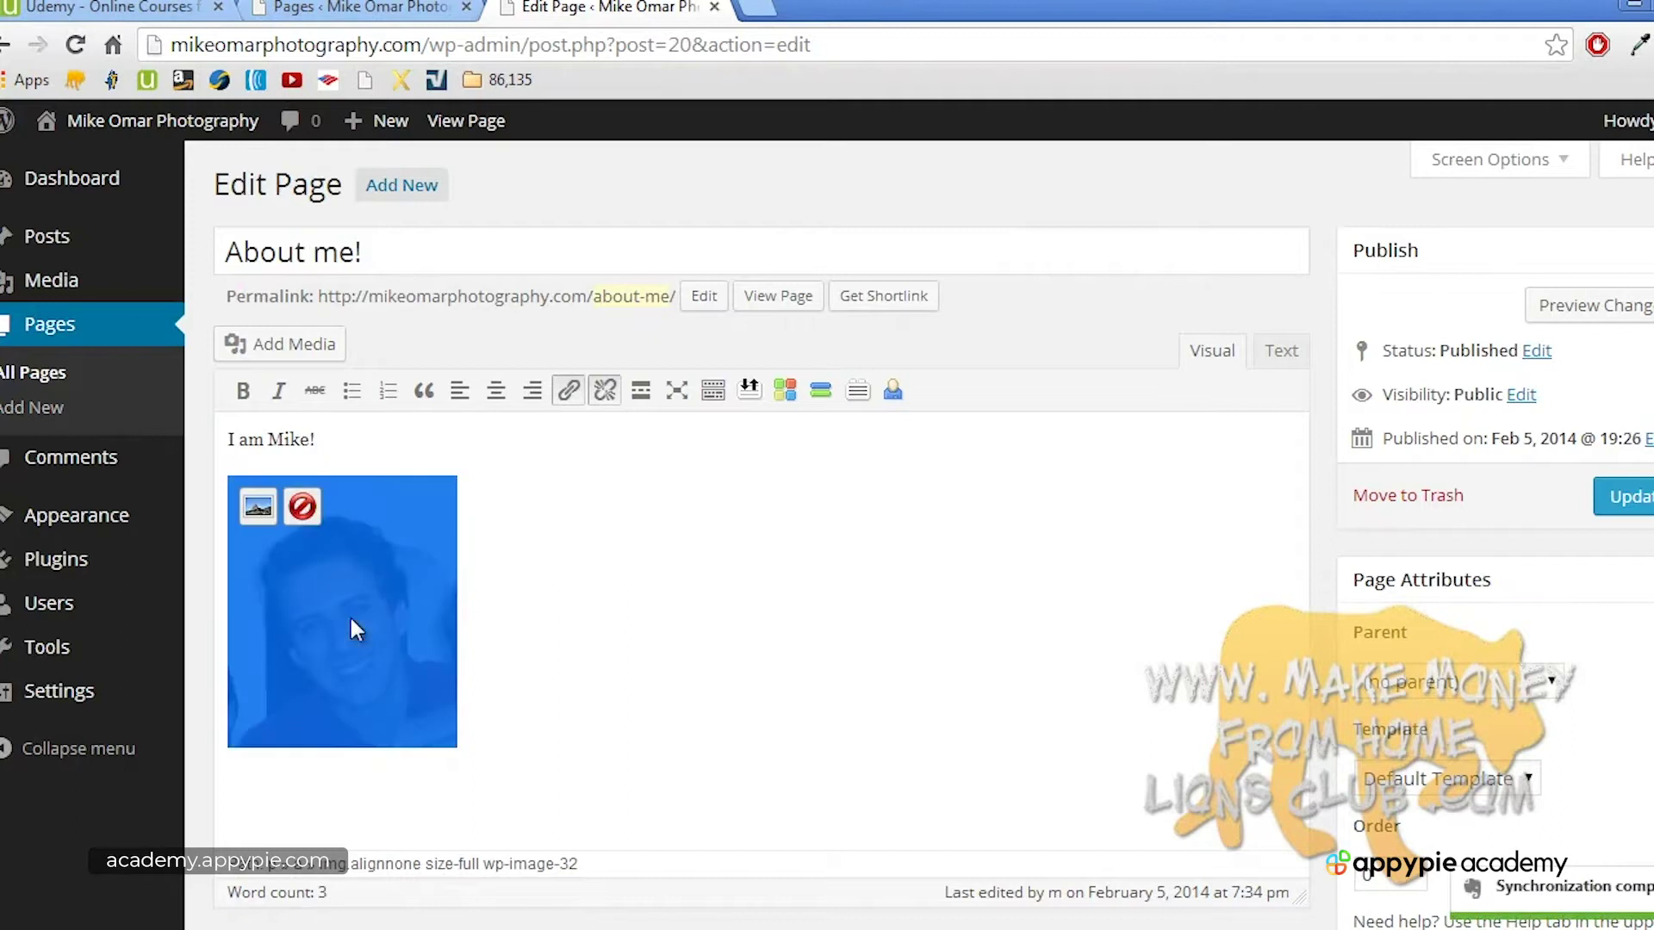
left_click(258, 508)
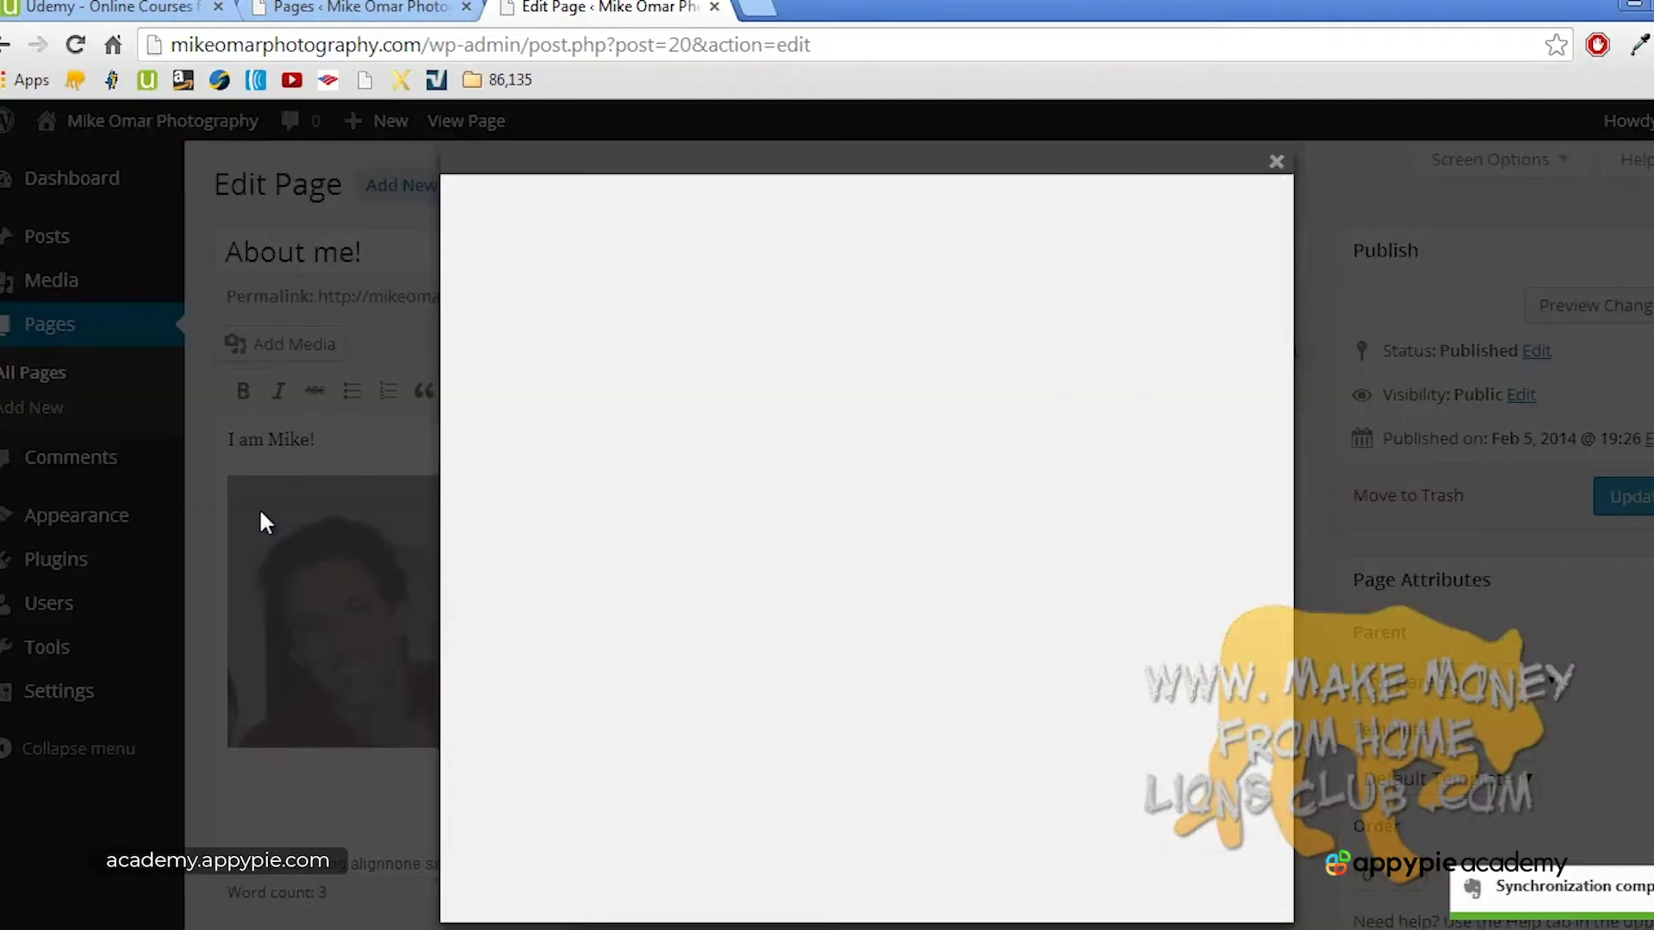
left_click(577, 412)
left_click(582, 466)
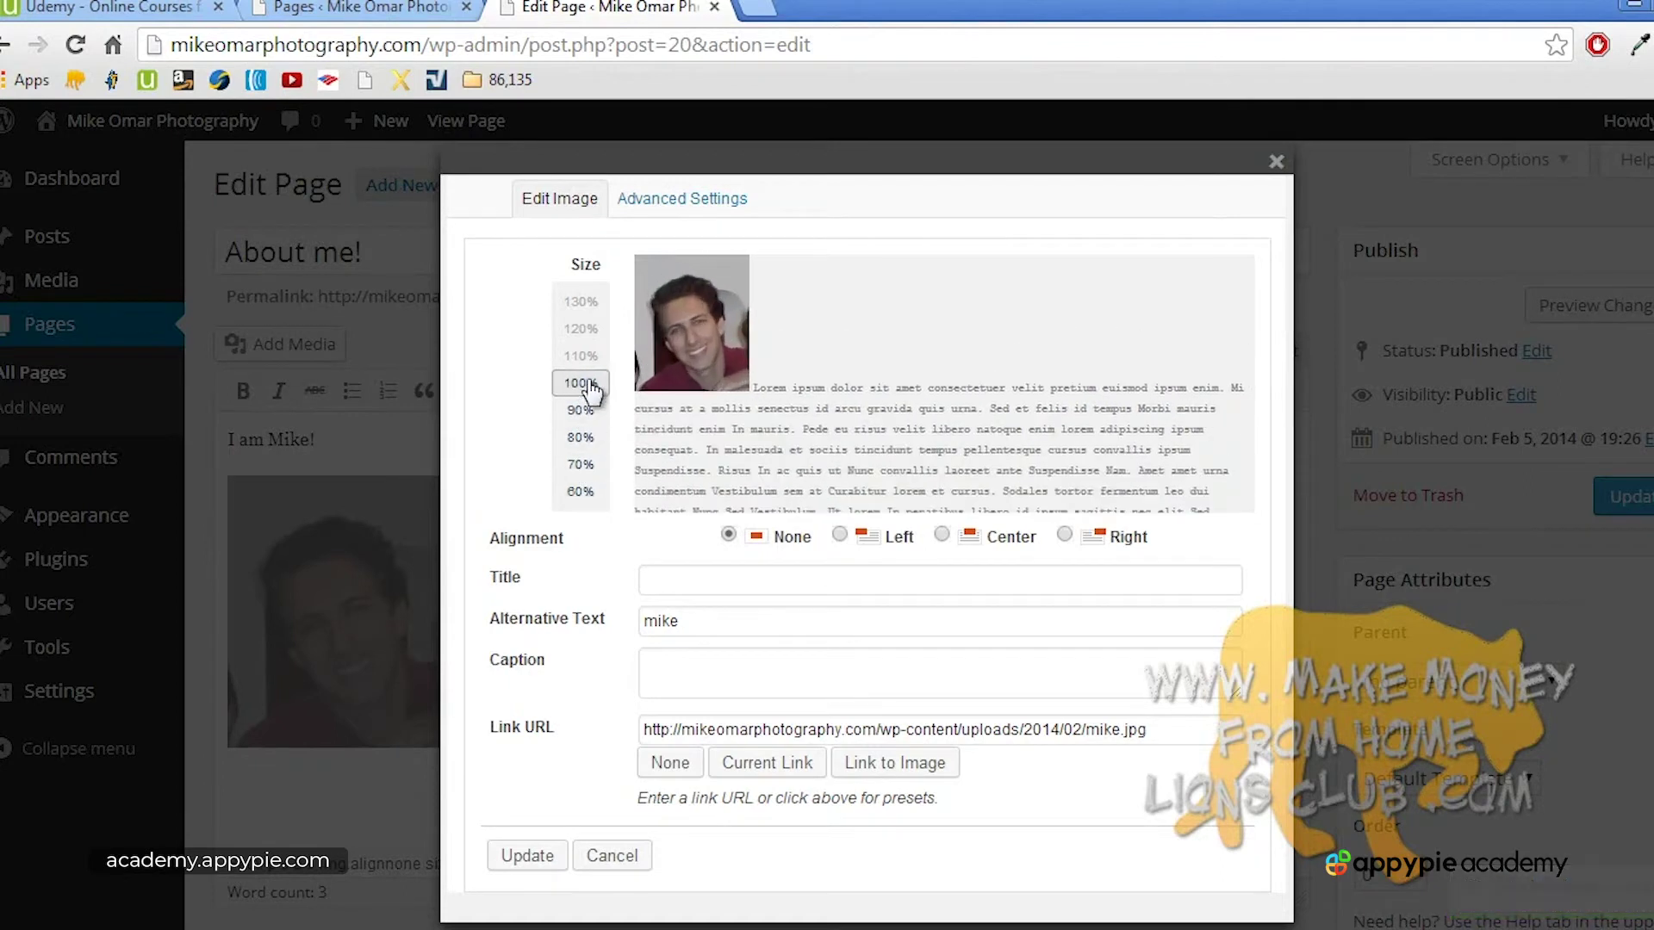
left_click(666, 585)
type("Mike")
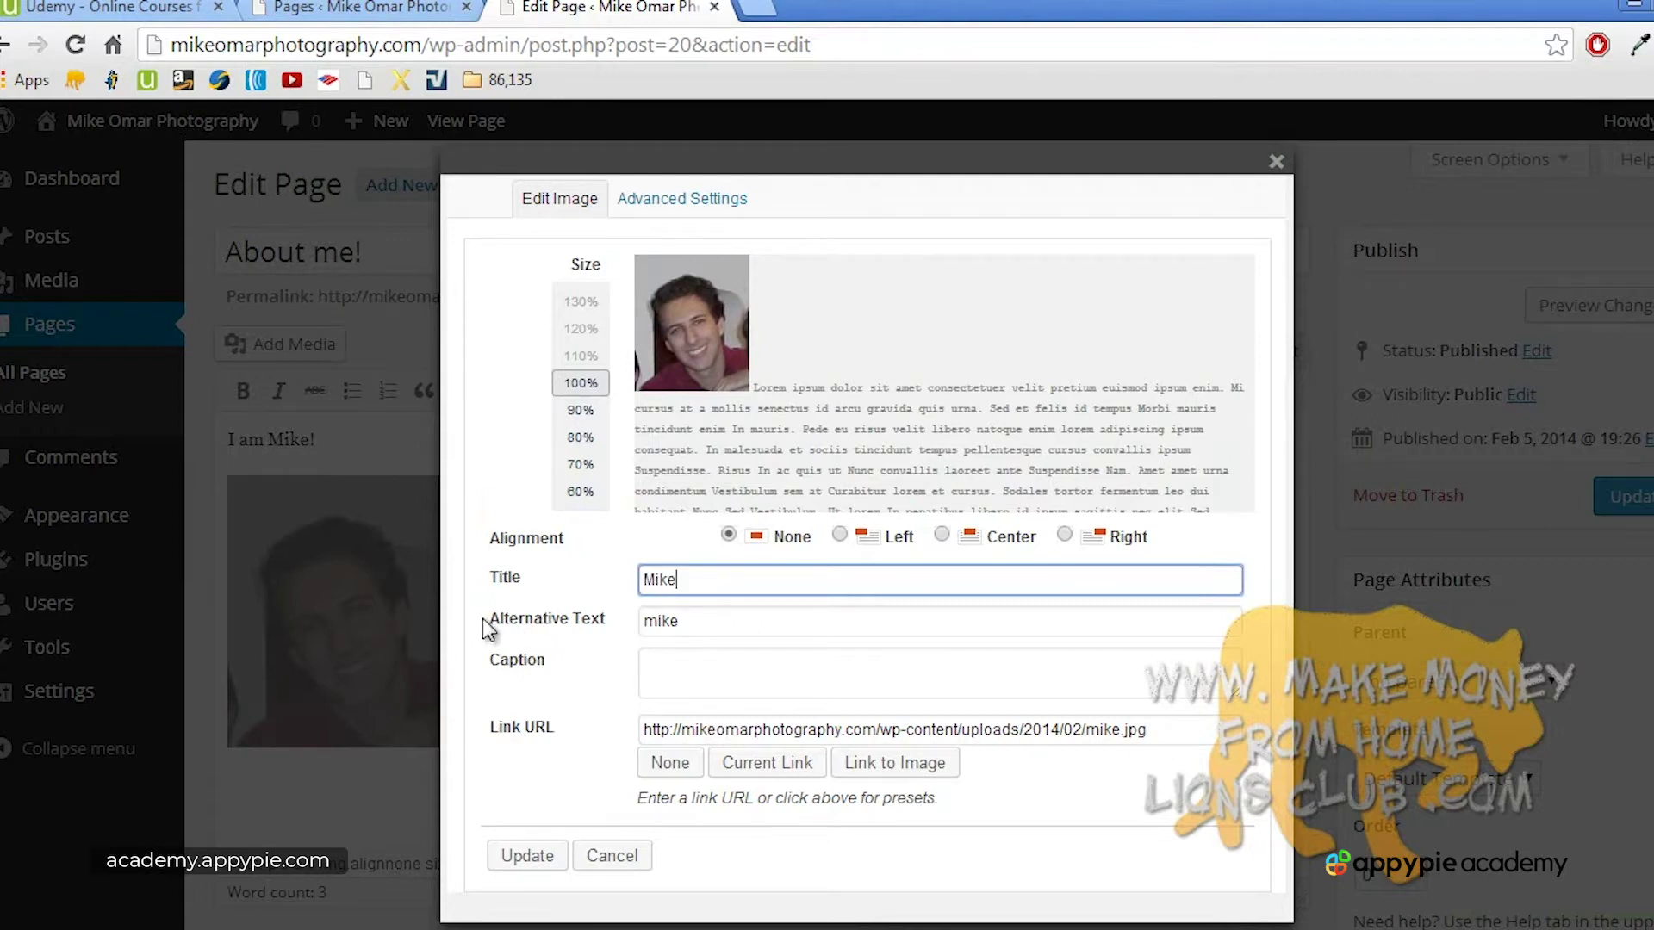
left_click(716, 680)
type("This is a photo of me!")
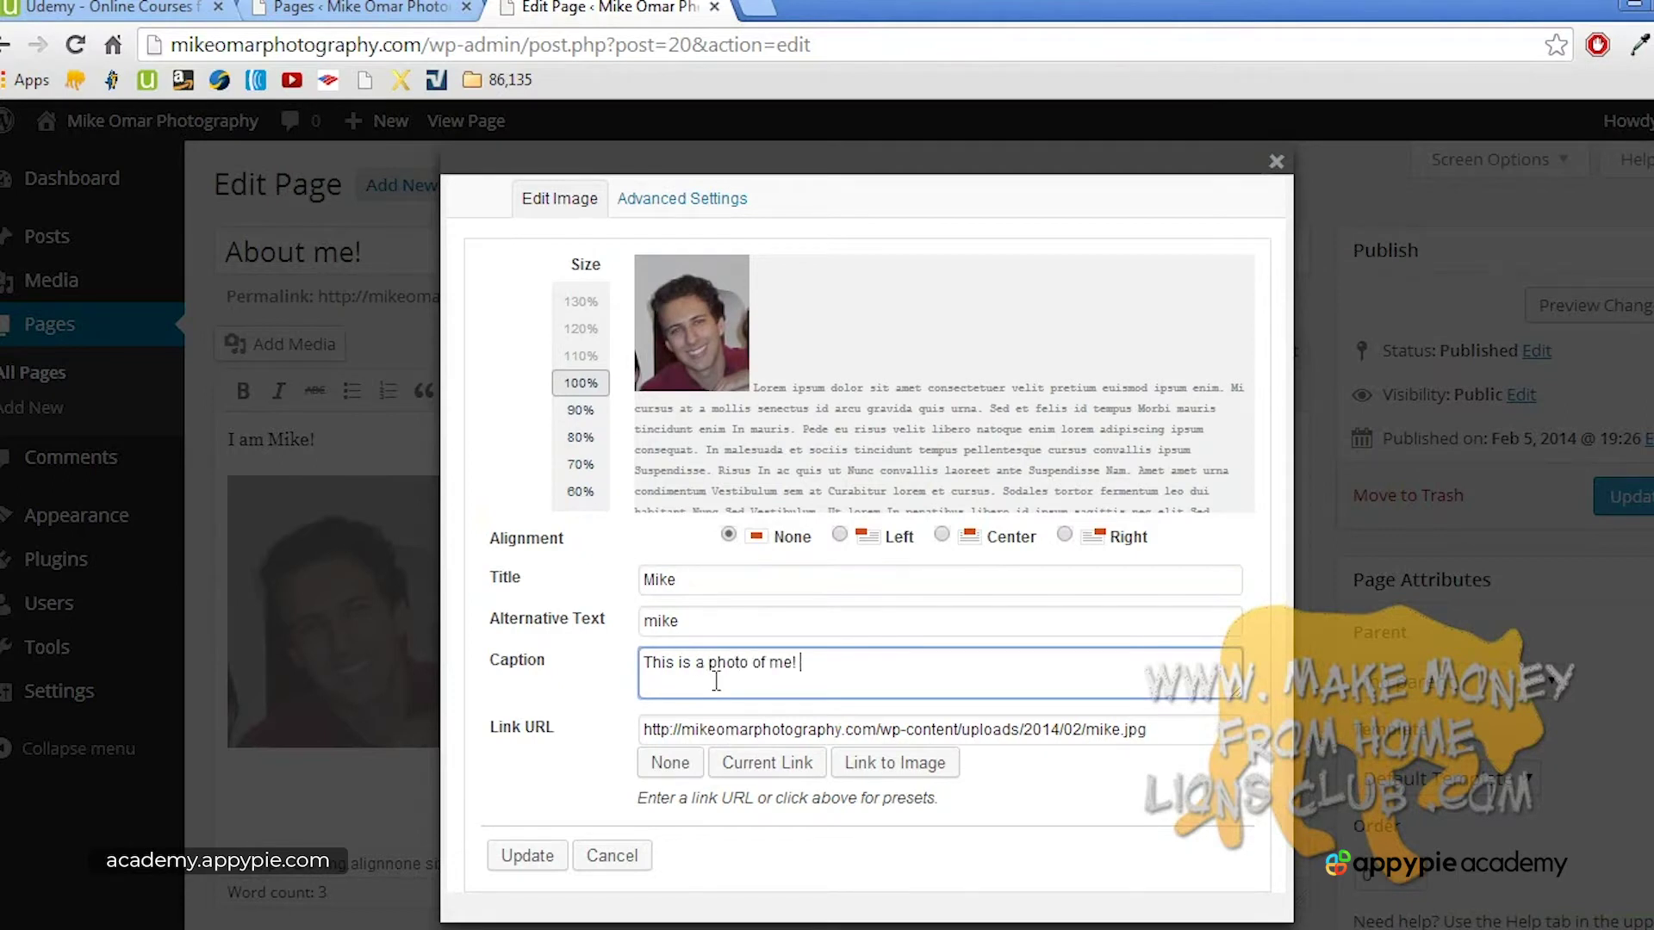
left_click(678, 724)
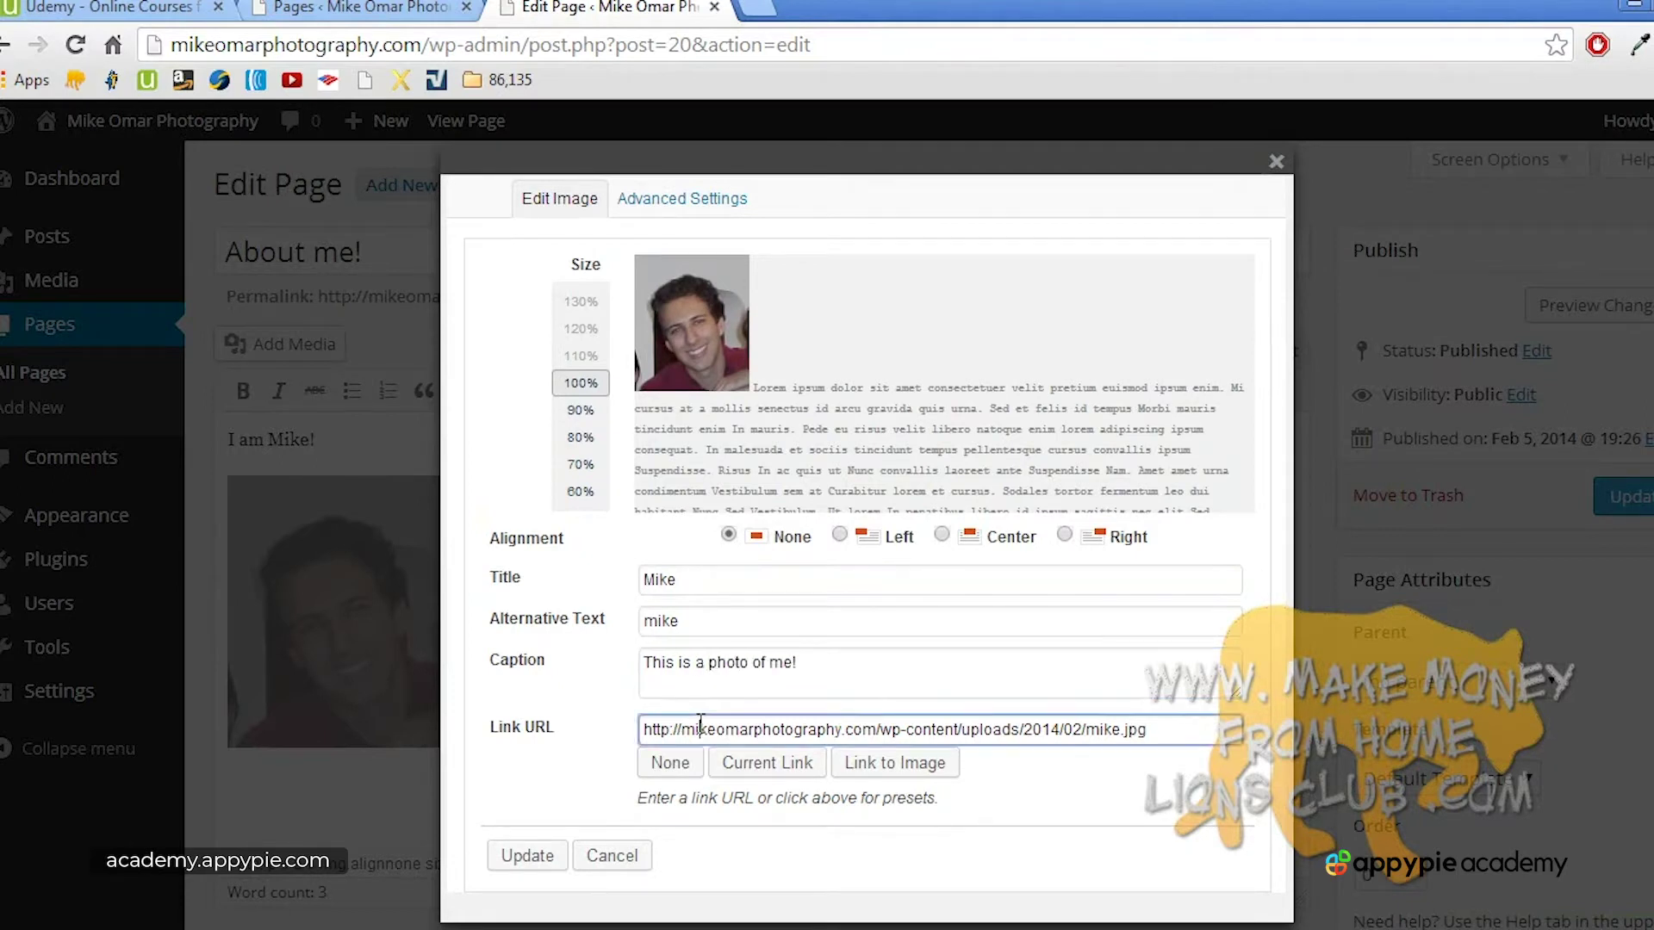
key("ctrl+a")
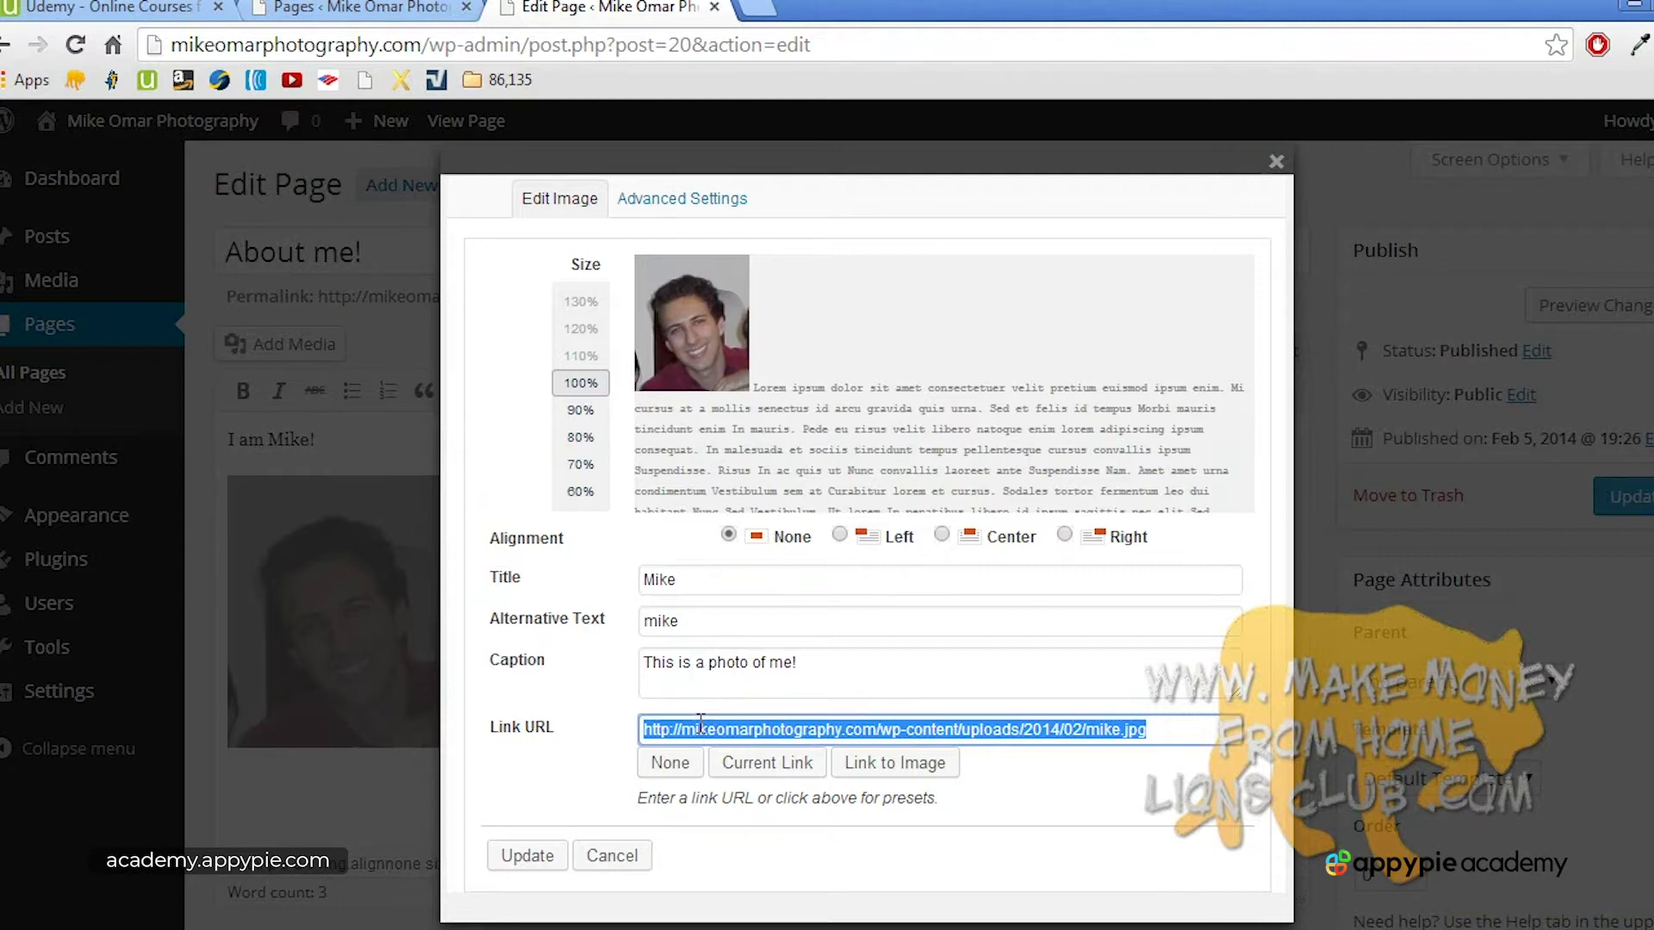
type("http:/")
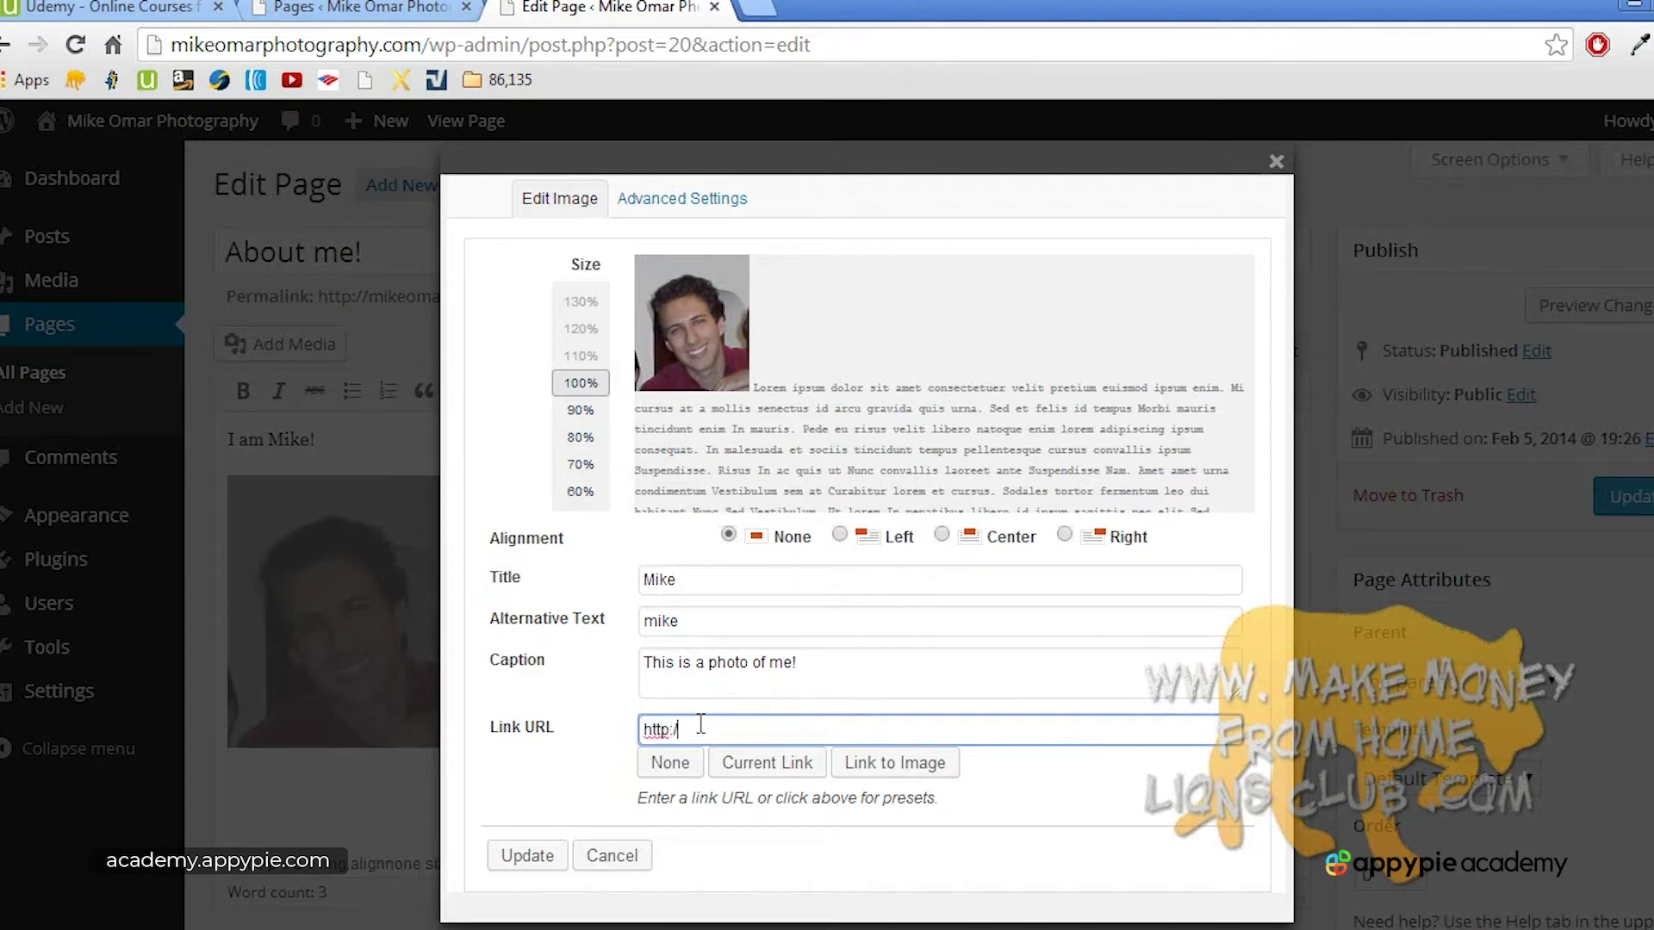
type("/mikeomarwebsites.com")
Step: Set the photo's height to 400 px in Advanced Settings and apply the changes
left_click(673, 220)
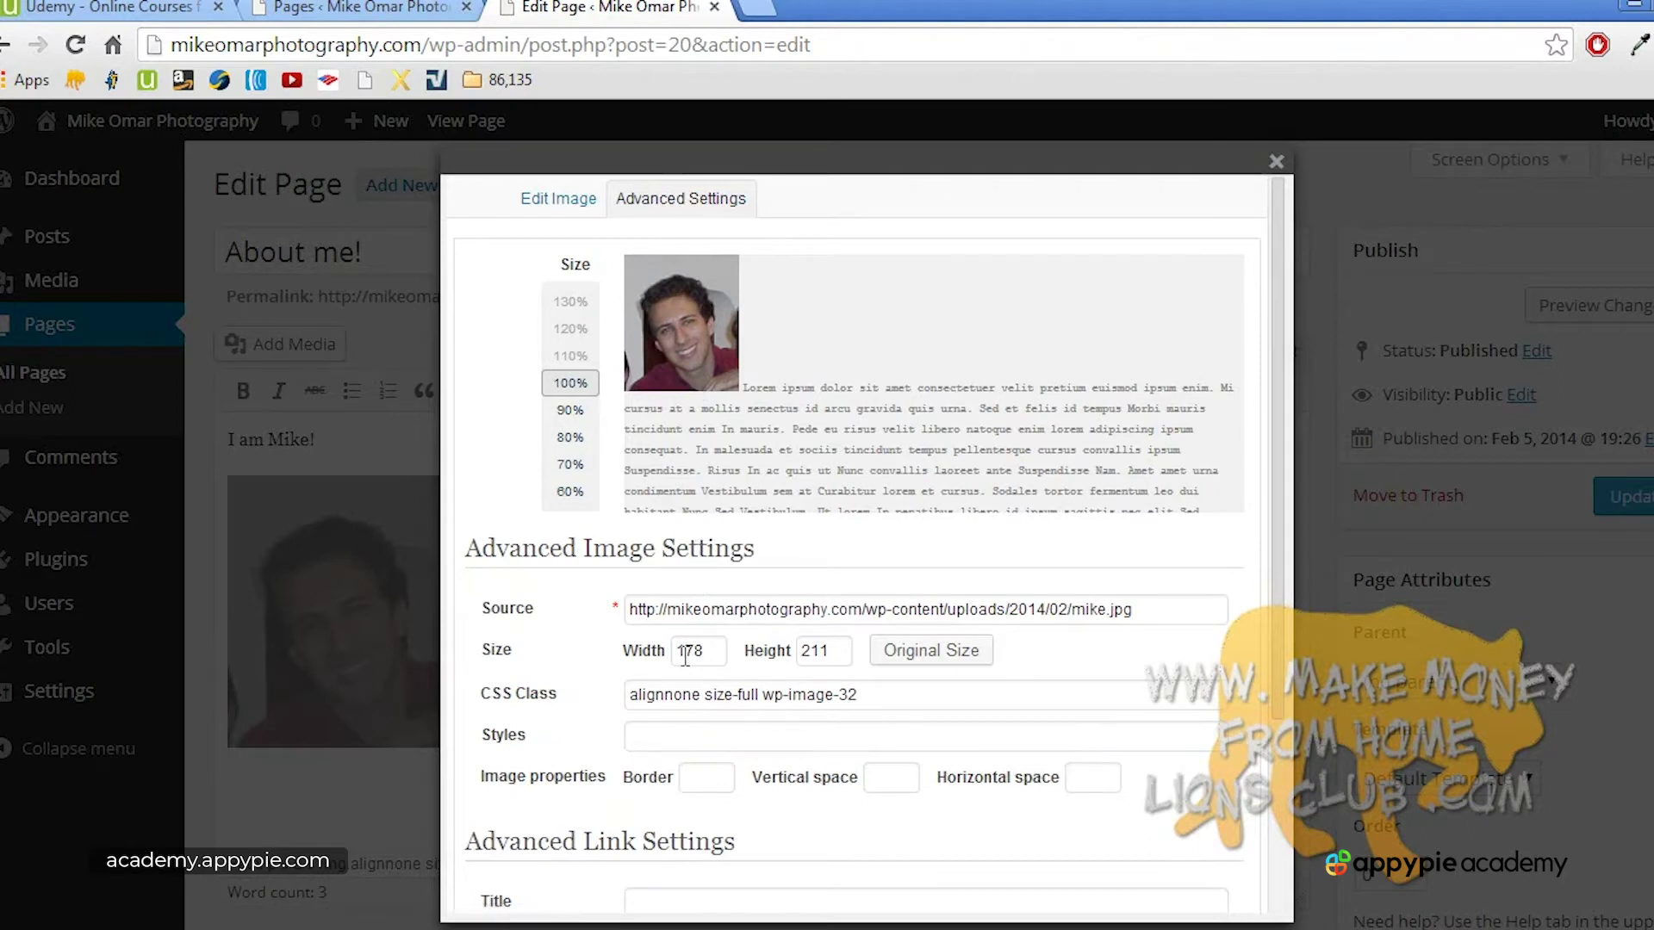
double_click(815, 652)
type("40")
scroll(1257, 637, "down", 2)
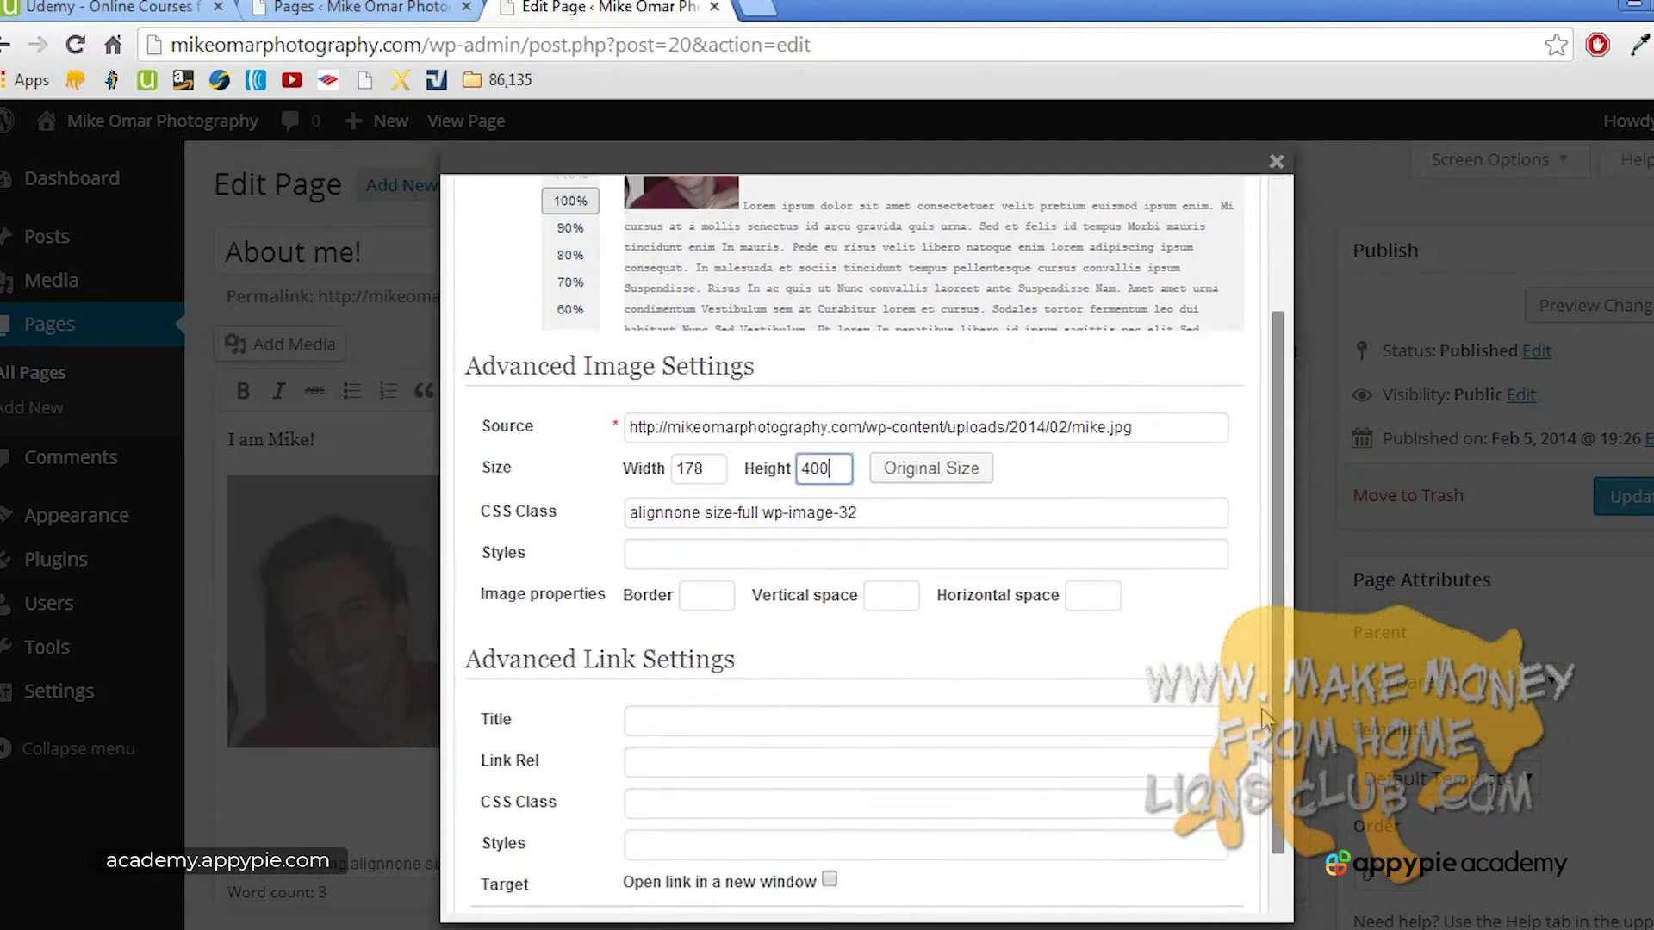
scroll(1262, 717, "down", 1)
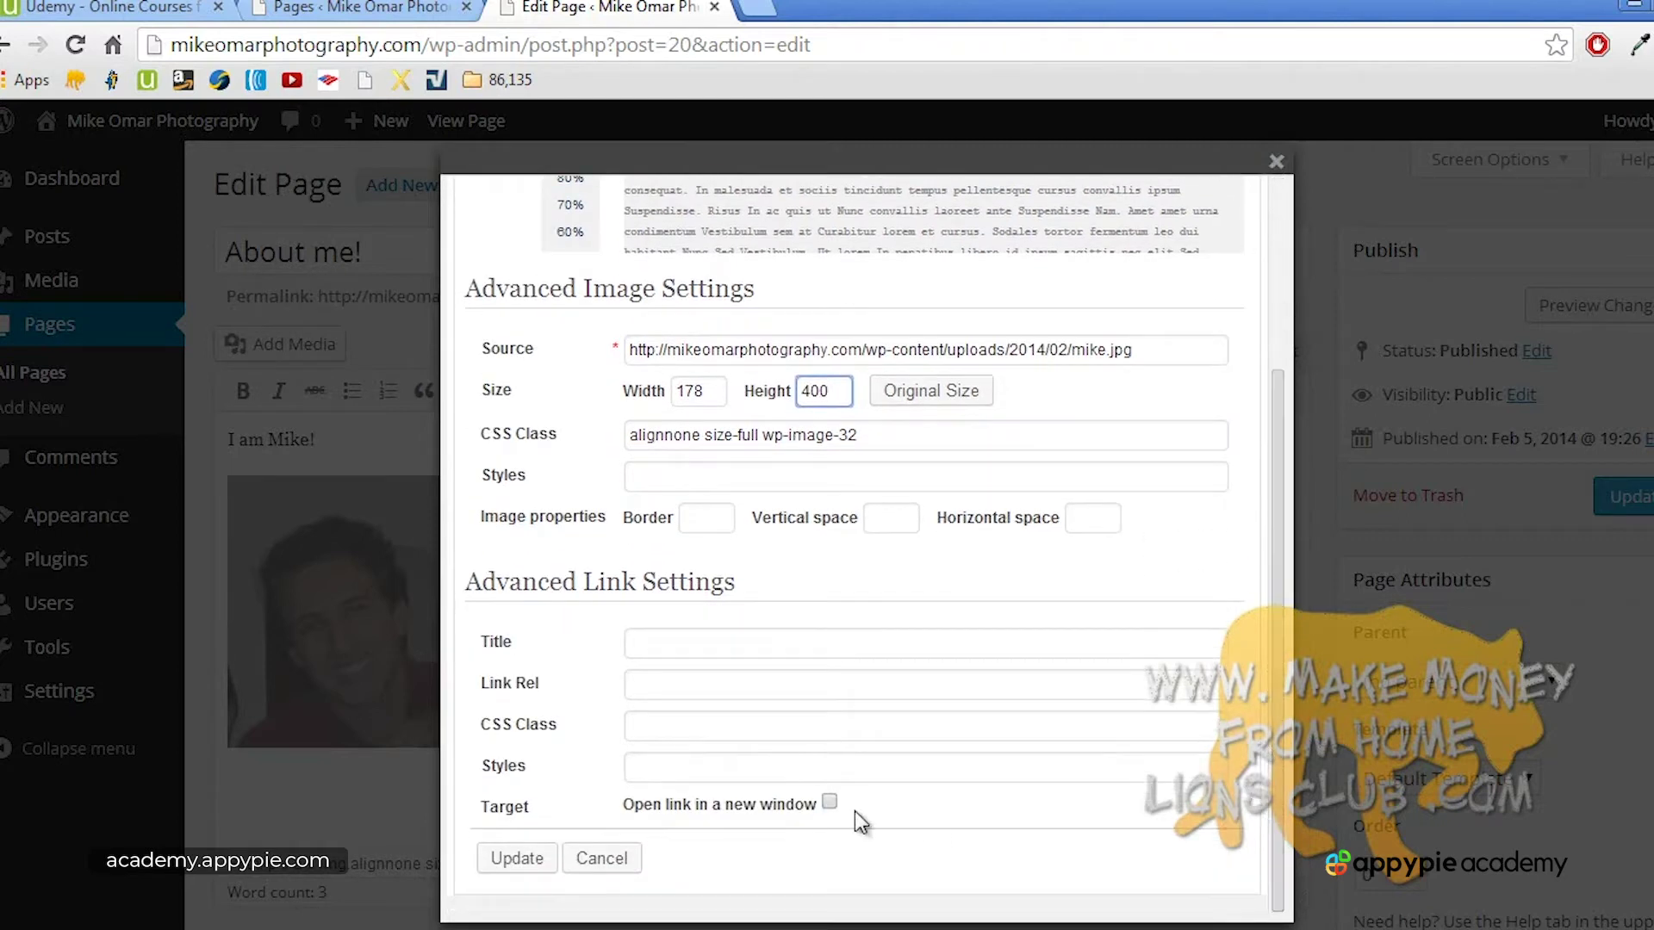
left_click(833, 813)
left_click(516, 857)
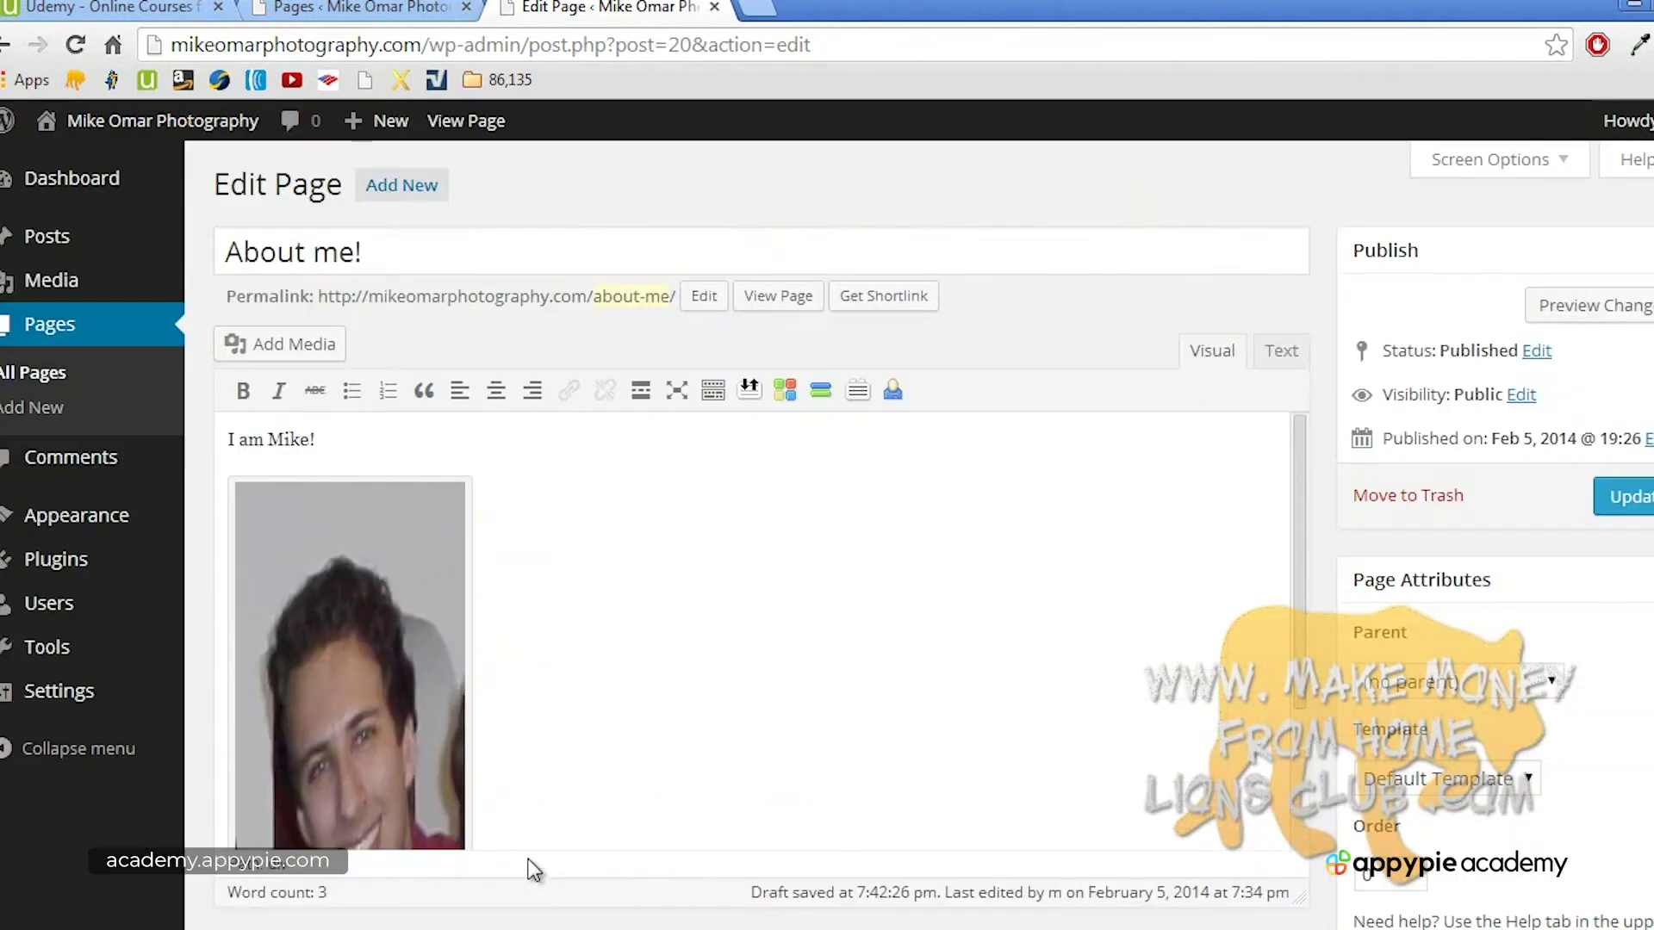
Step: Update the About me! page, view it live in a new tab and test the photo's link
mouse_move(1299, 544)
left_mouse_down()
mouse_move(1305, 636)
mouse_move(1298, 546)
left_mouse_up()
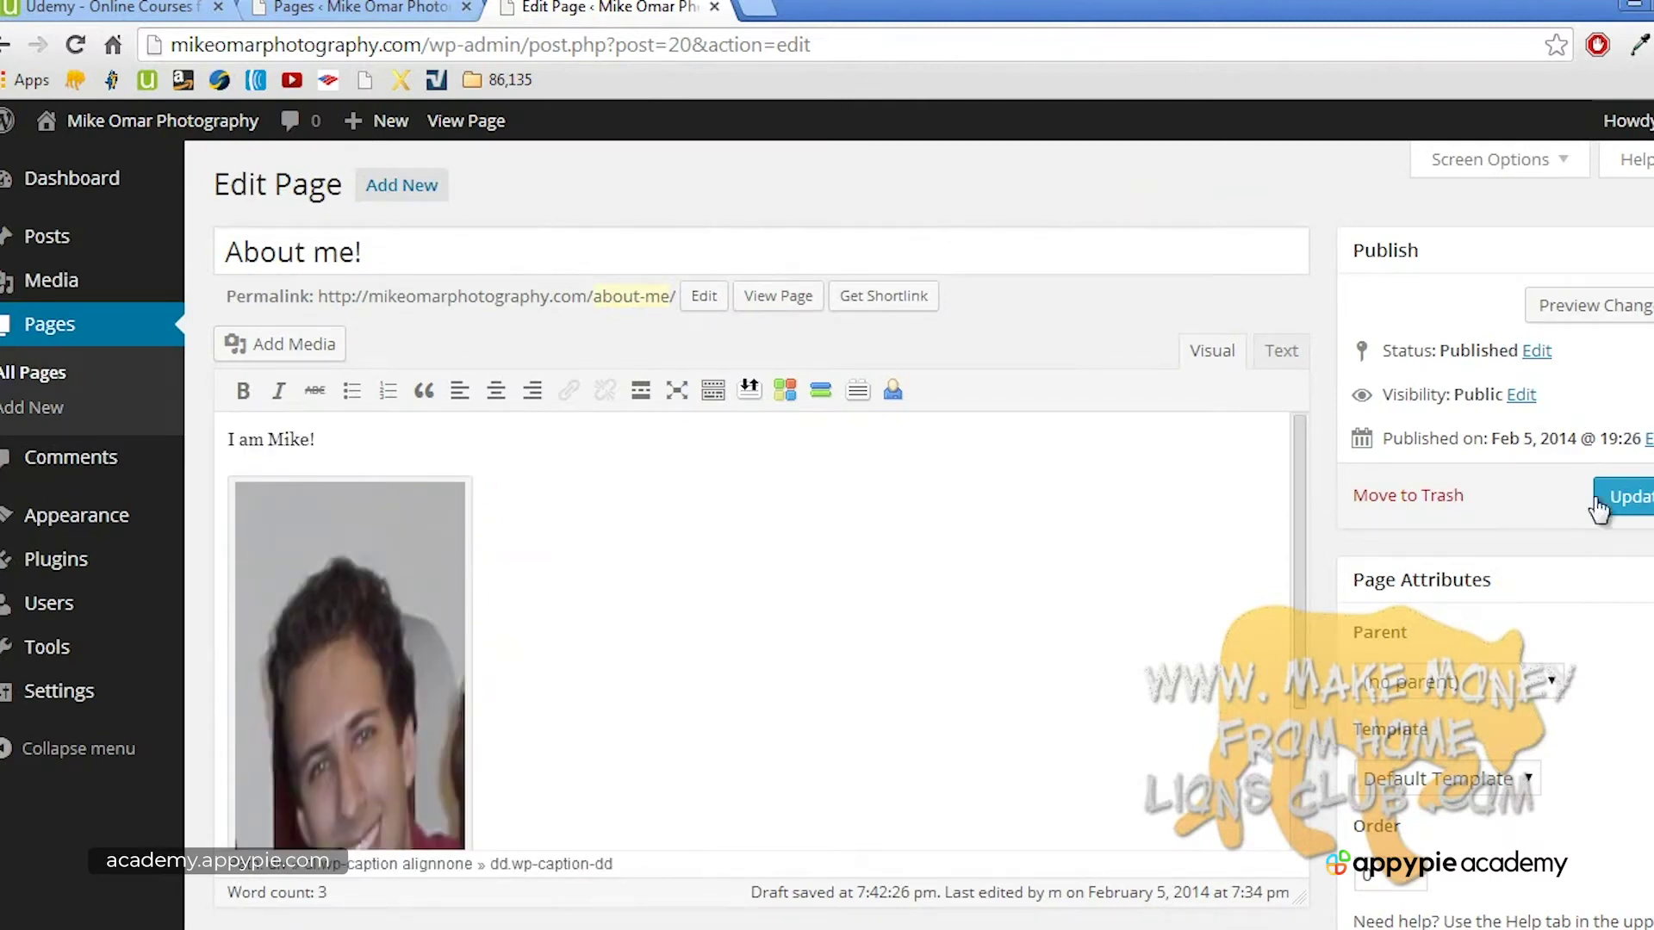
left_click(1630, 504)
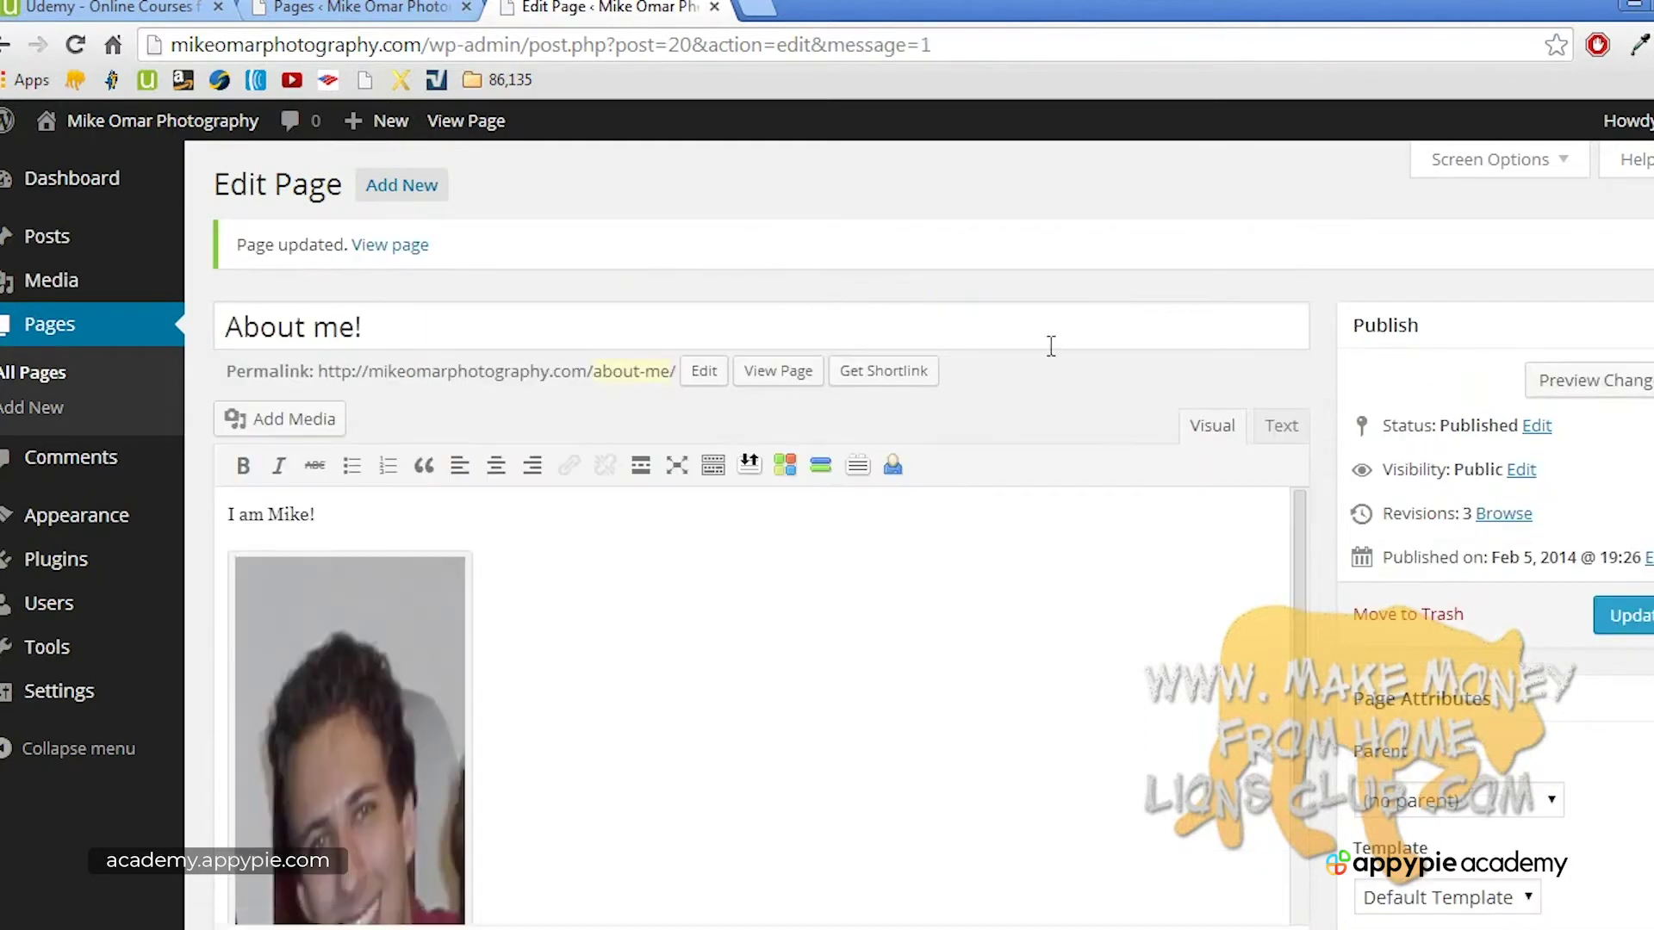
right_click(422, 247)
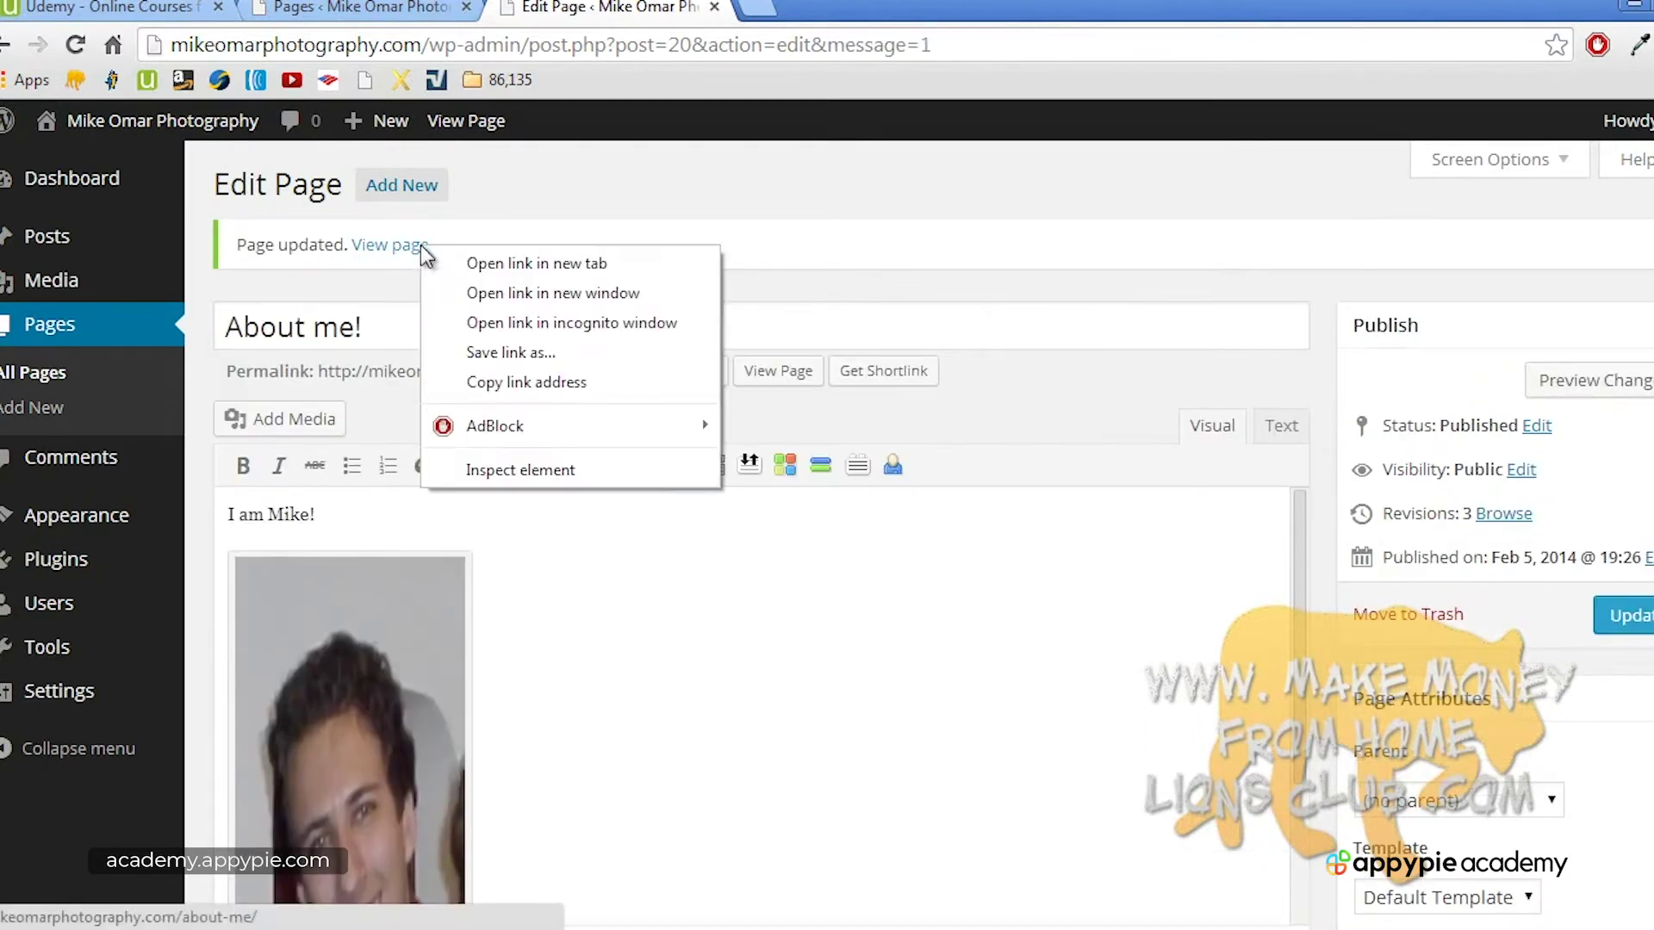
left_click(465, 262)
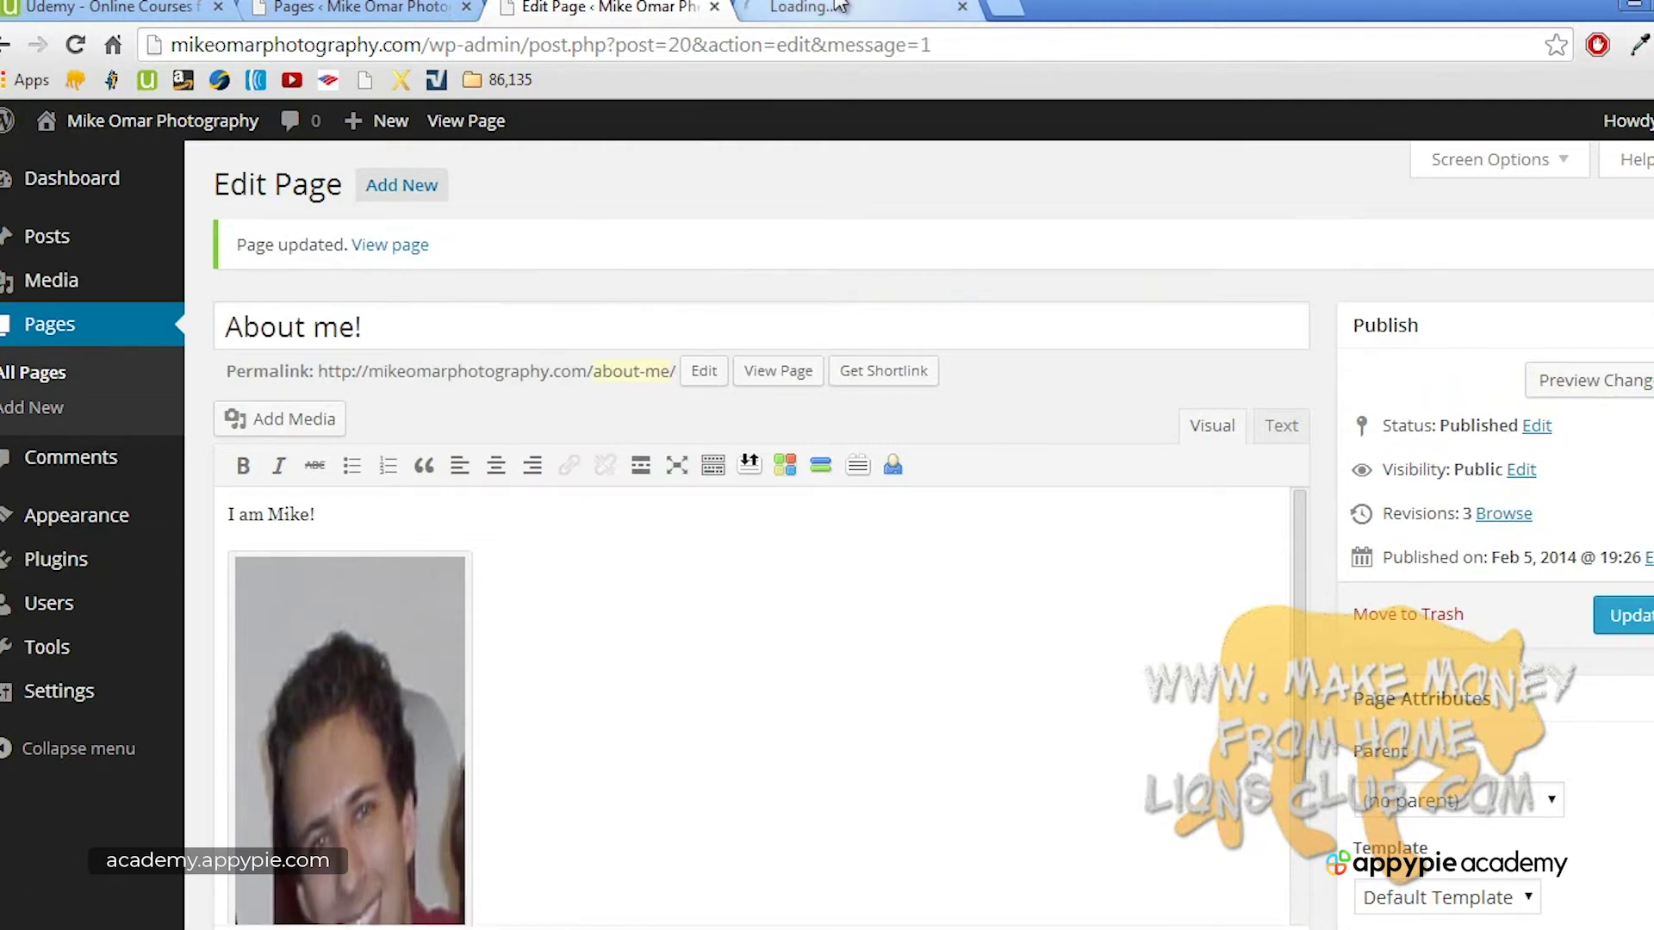
left_click(840, 6)
scroll(840, 6, "down", 6)
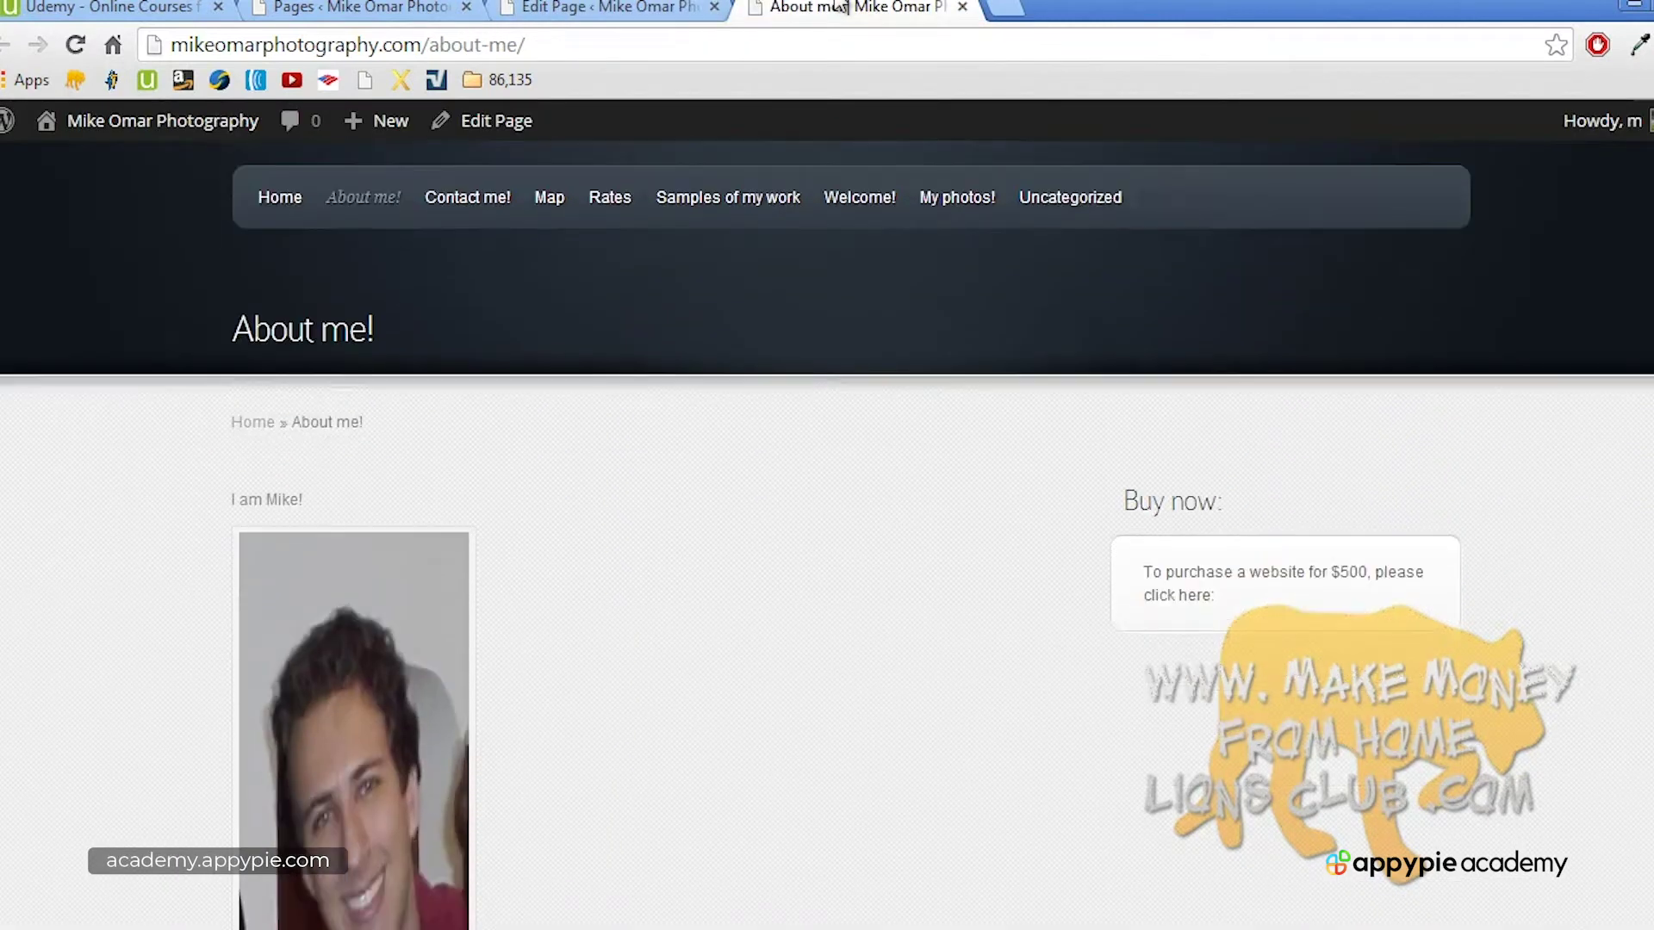
scroll(659, 125, "up", 3)
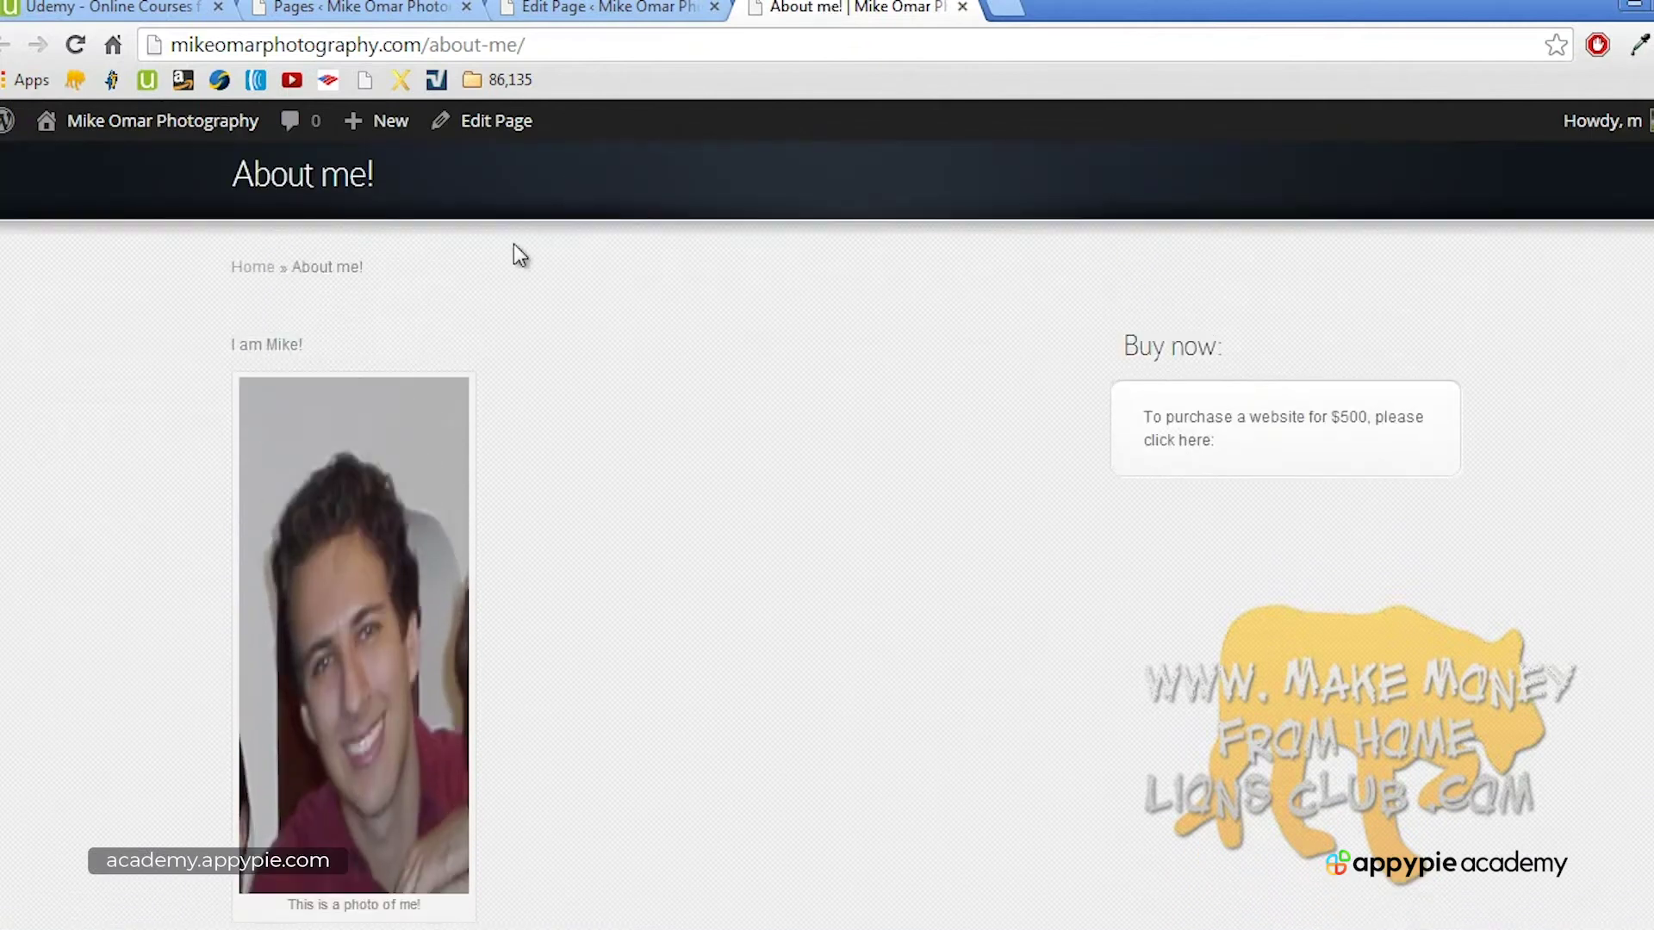
left_click(379, 460)
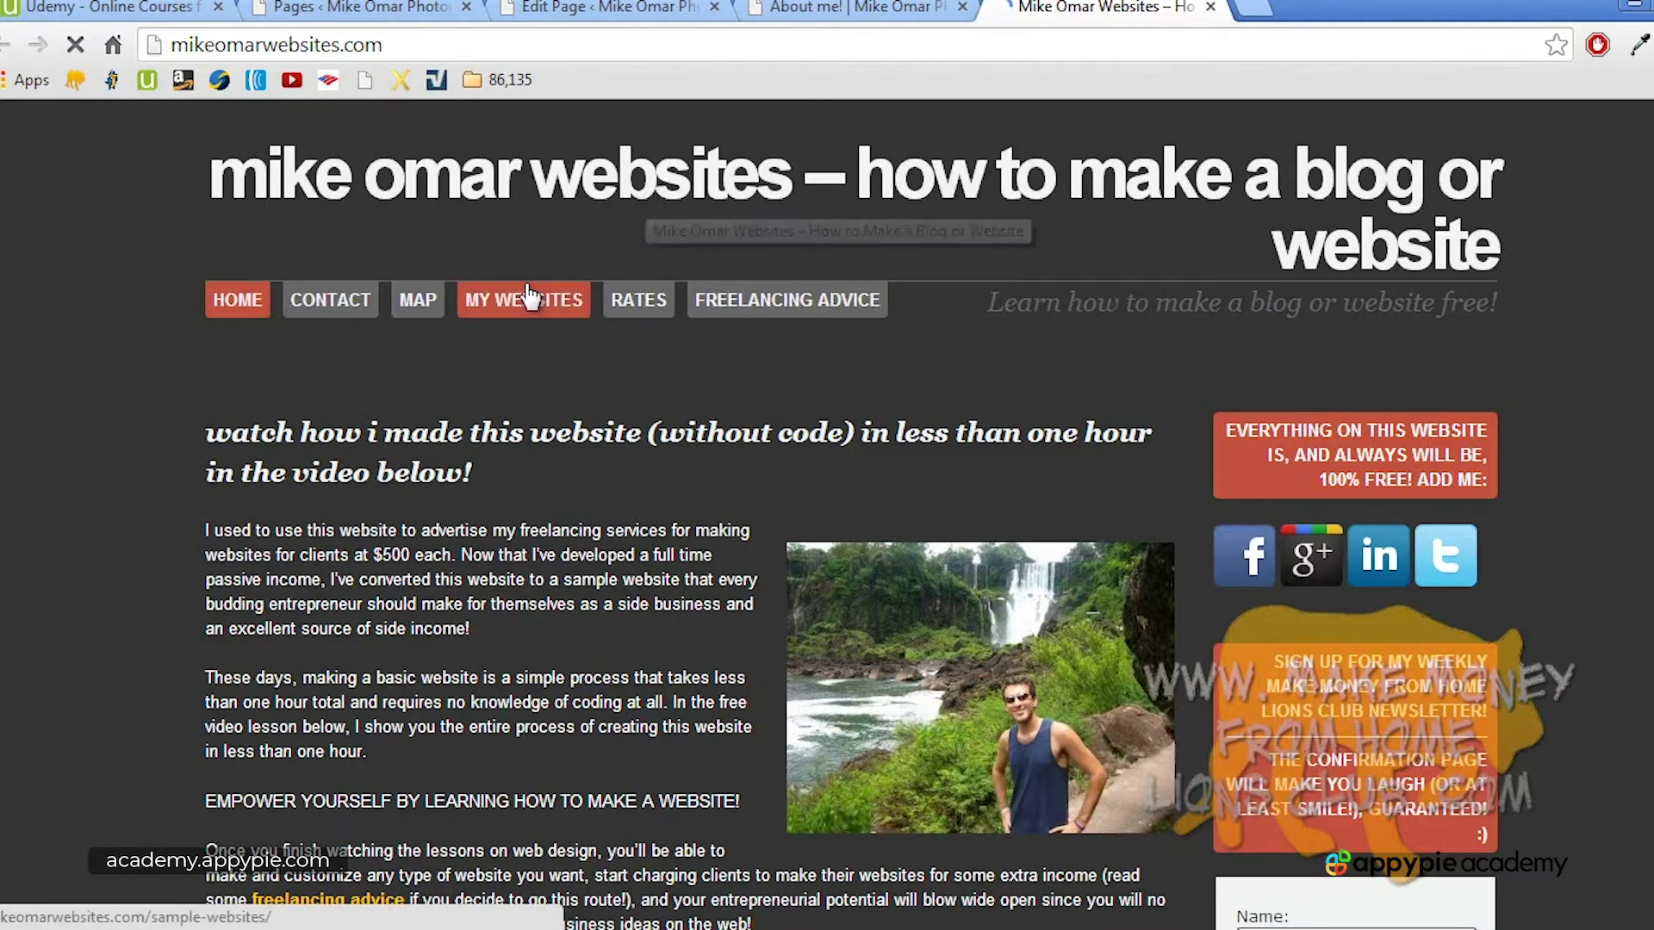
scroll(528, 302, "down", 15)
scroll(527, 301, "up", 15)
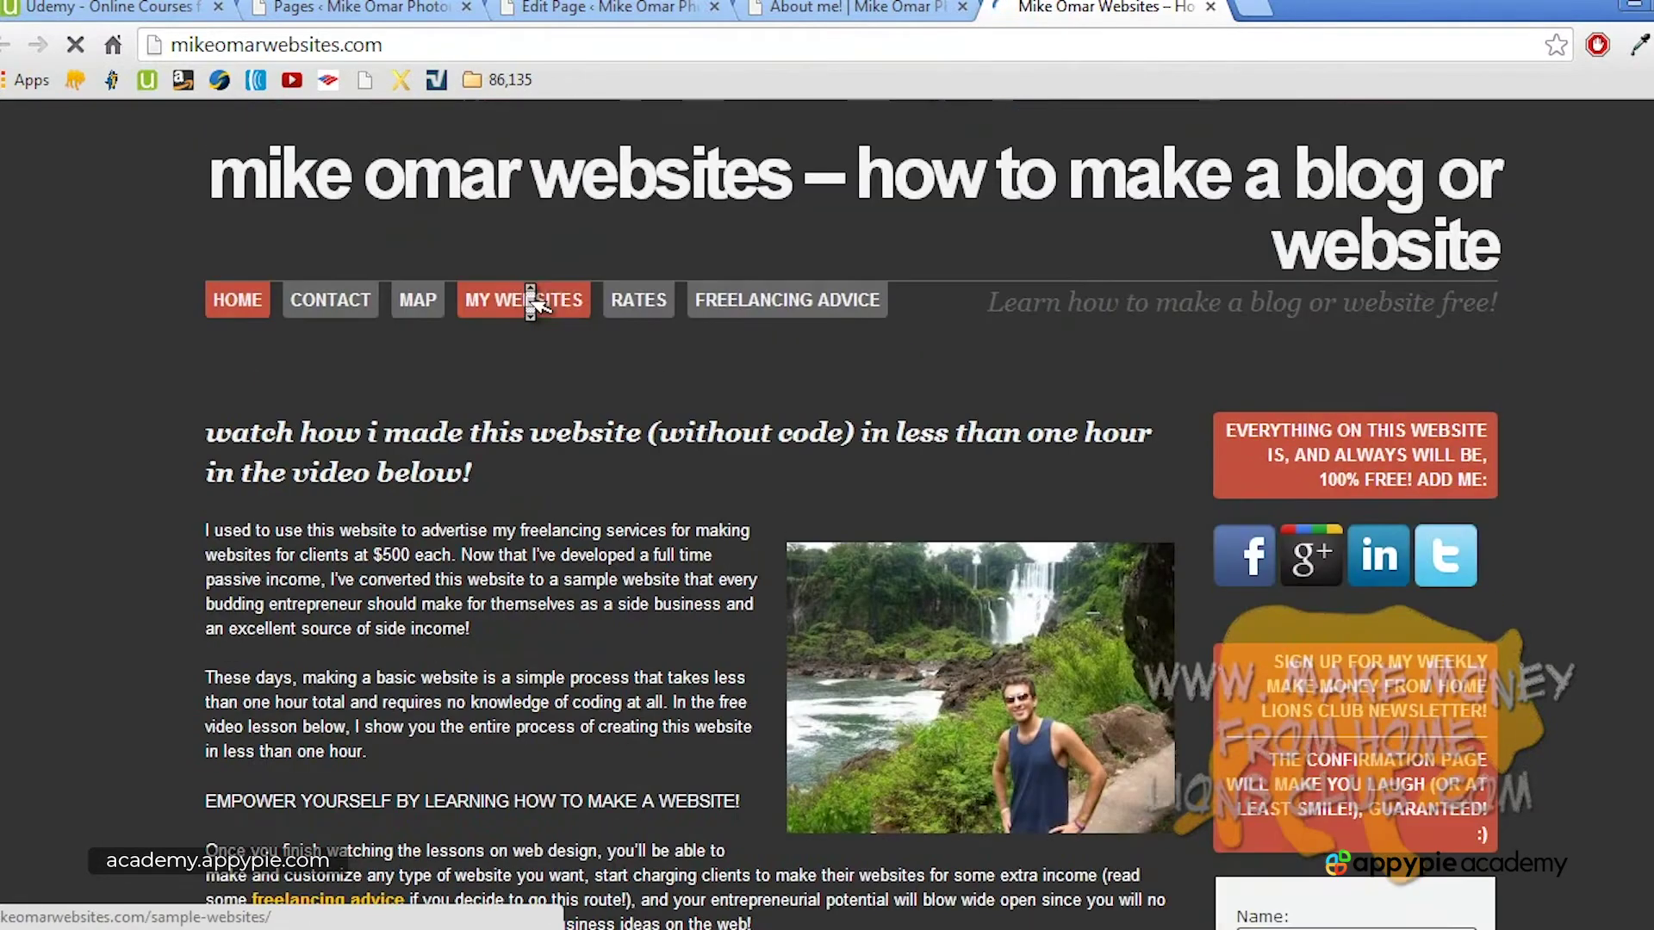
Step: Go to the live site's Welcome home page and check the Buy now: sidebar
left_click(818, 8)
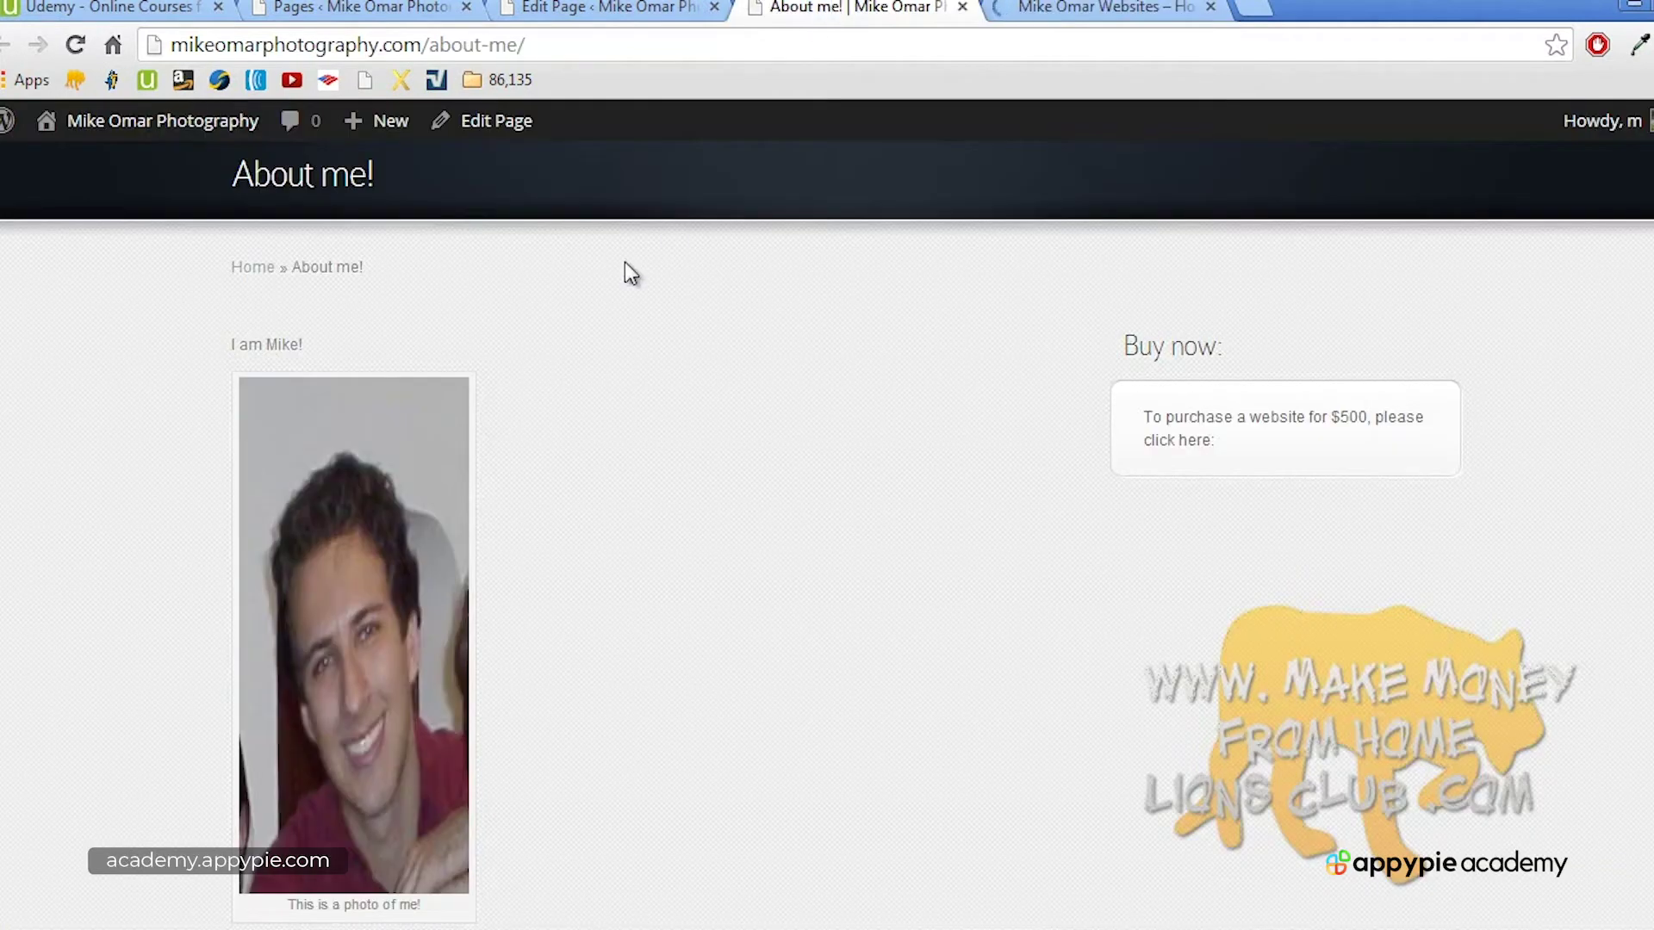
scroll(320, 172, "up", 3)
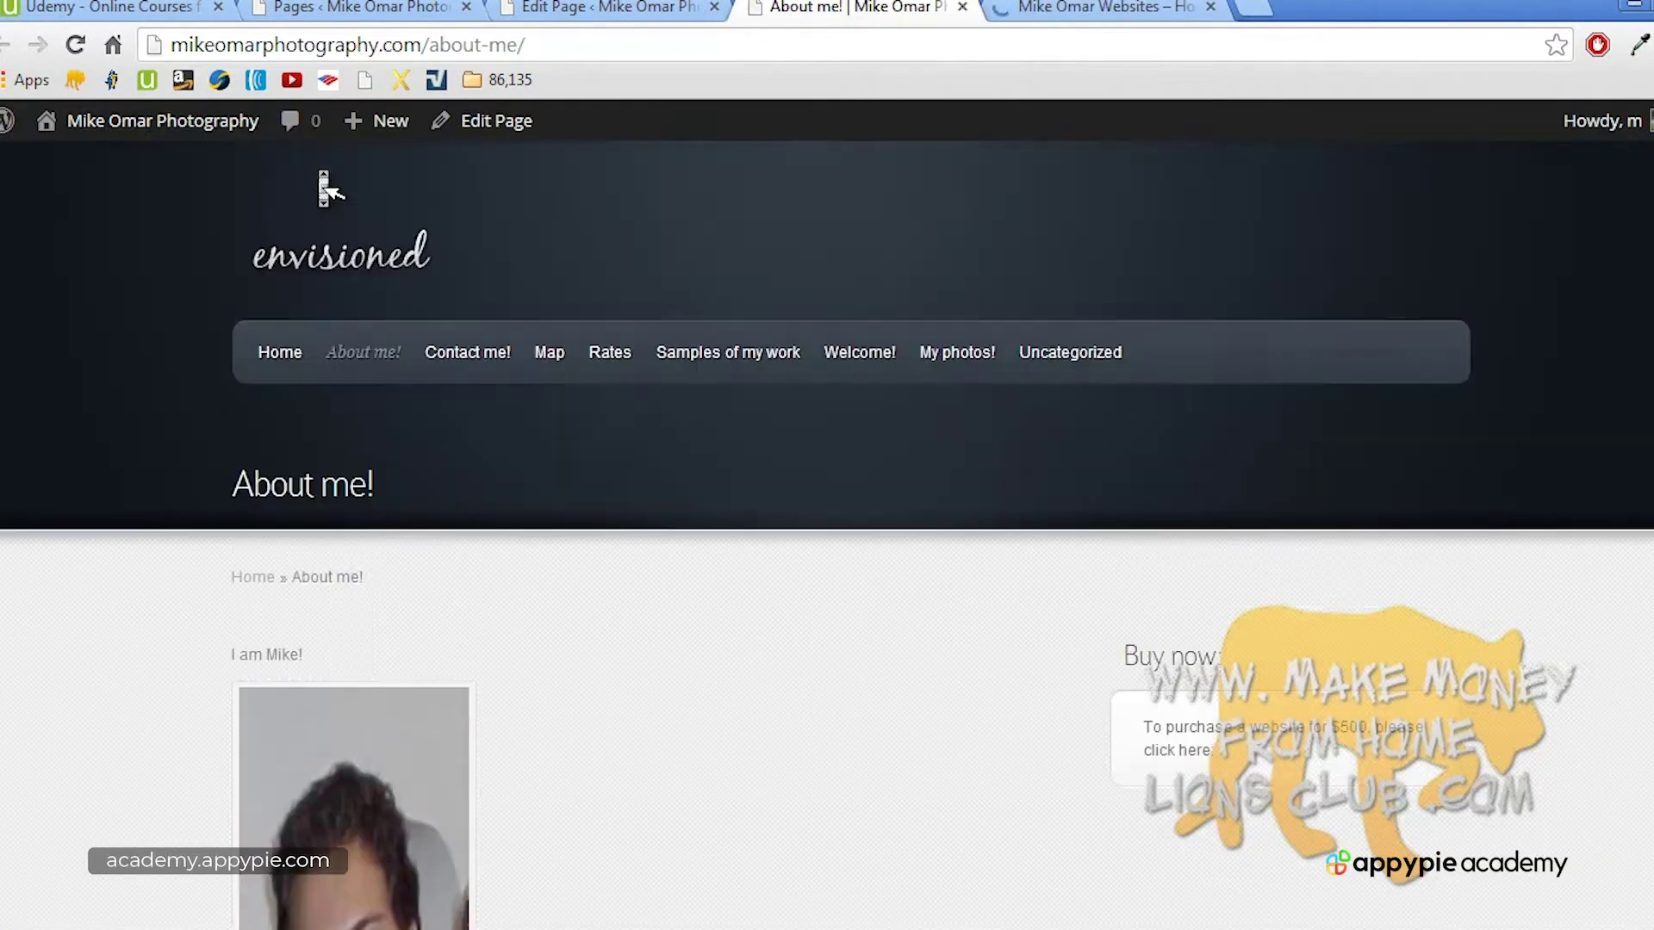
left_click(341, 255)
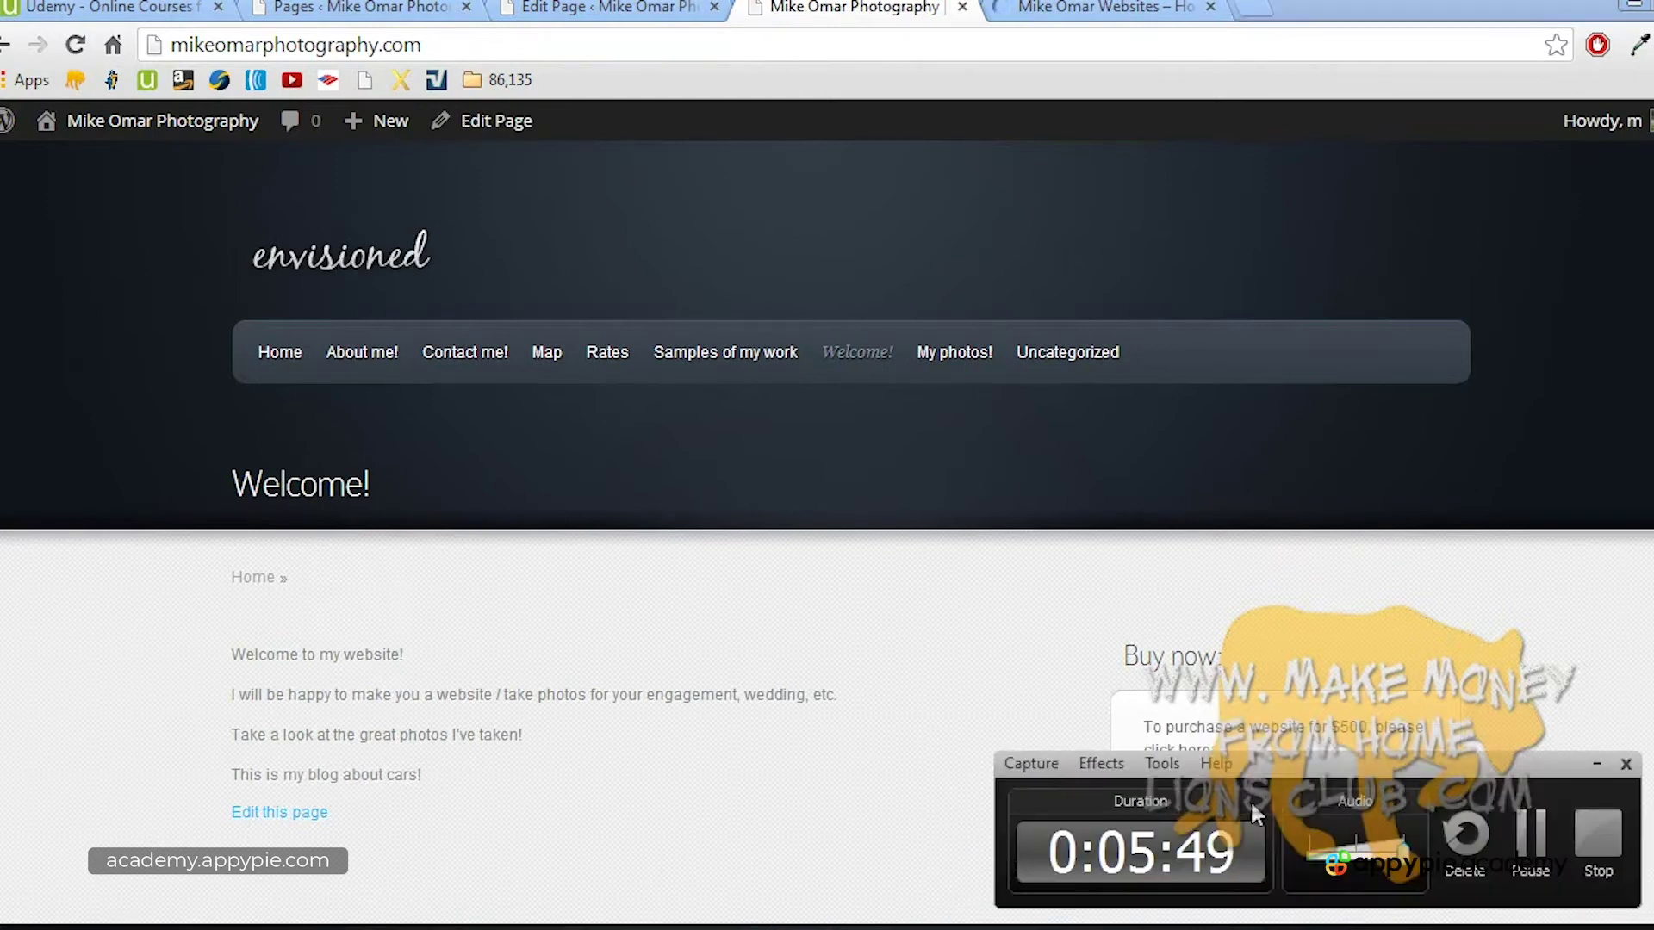
left_click(1546, 849)
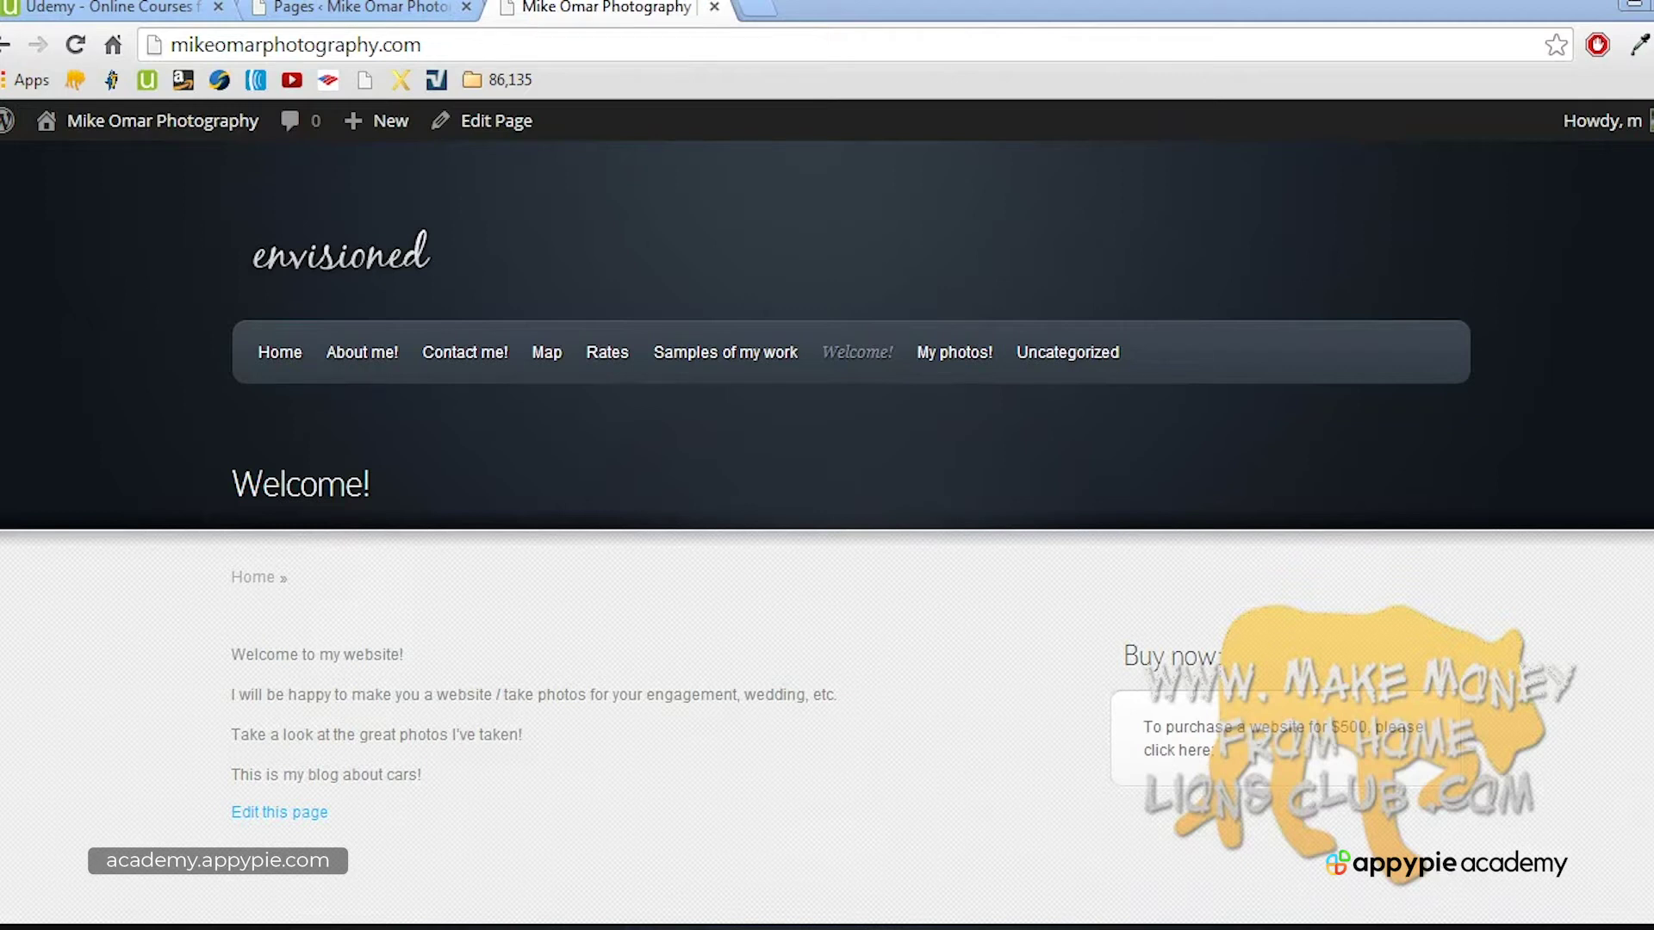
scroll(1636, 581, "down", 1)
scroll(884, 478, "up", 1)
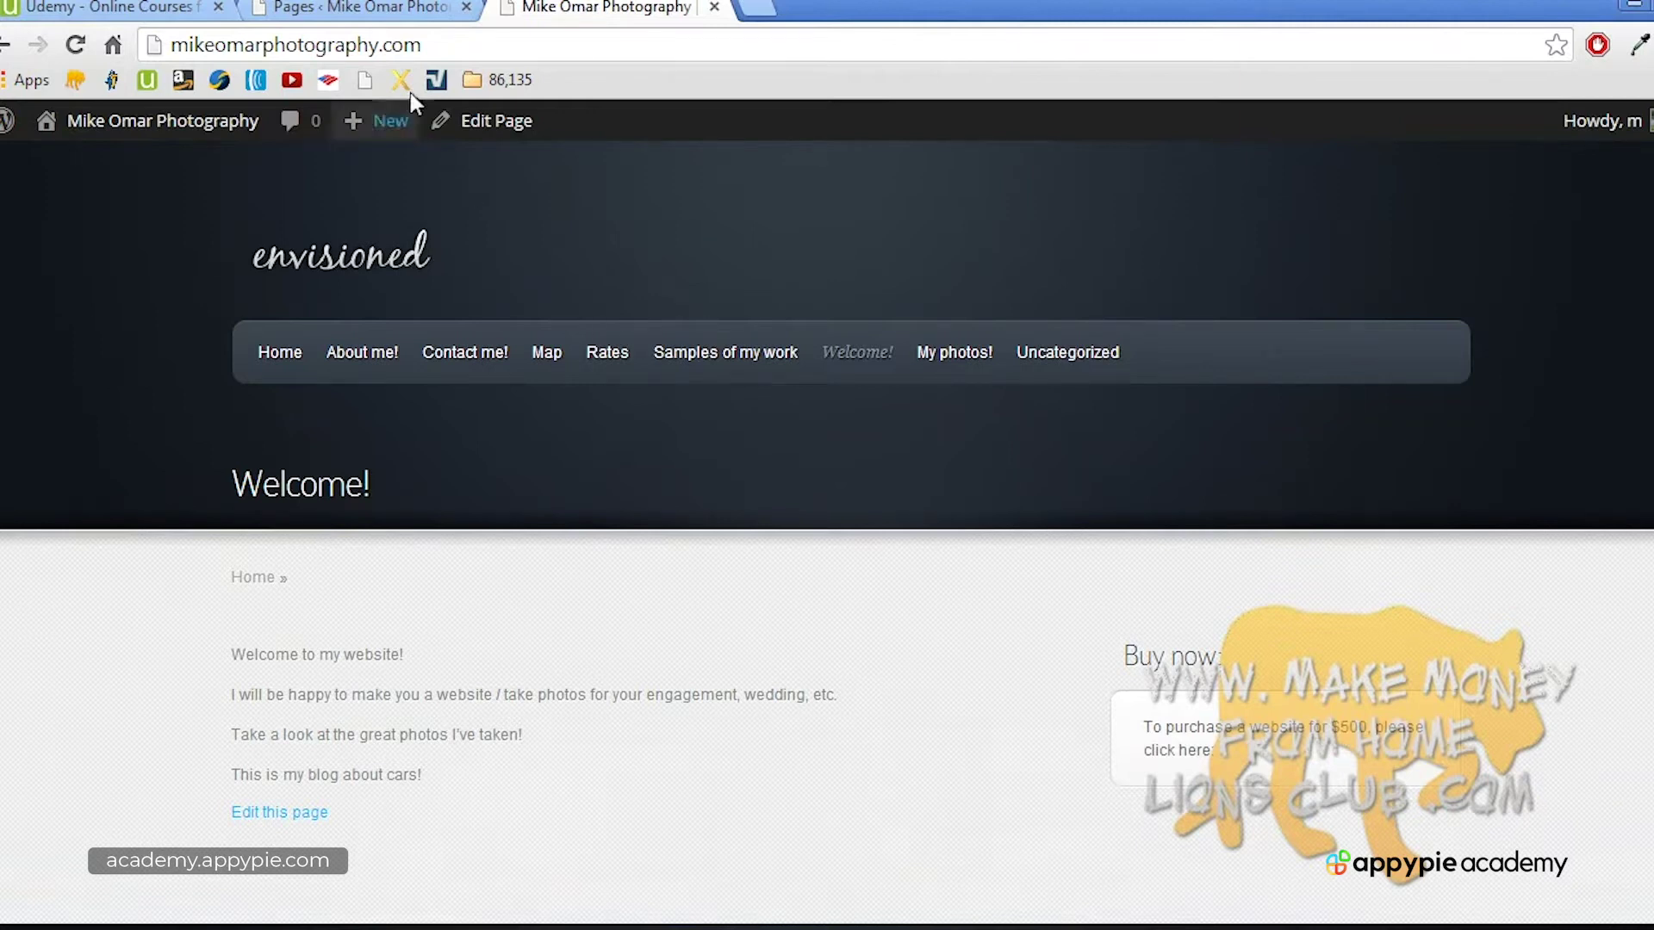
Step: Go to Appearance > Widgets and expand the sidebar's Buy now: text widget for editing
left_click(399, 16)
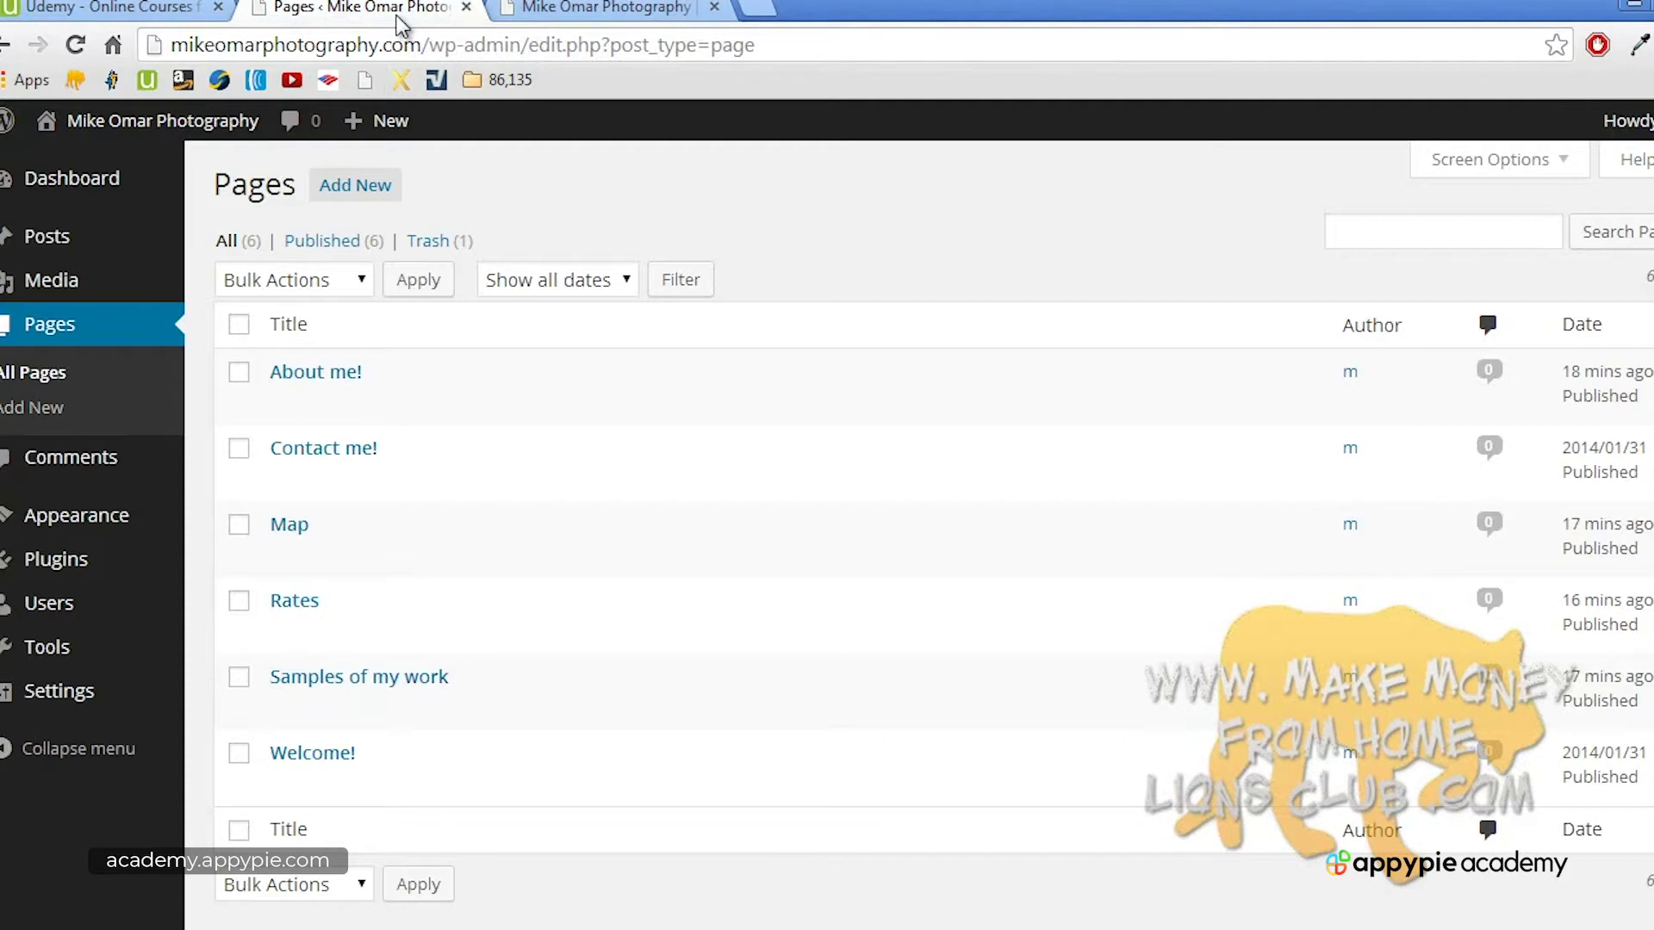
mouse_move(115, 518)
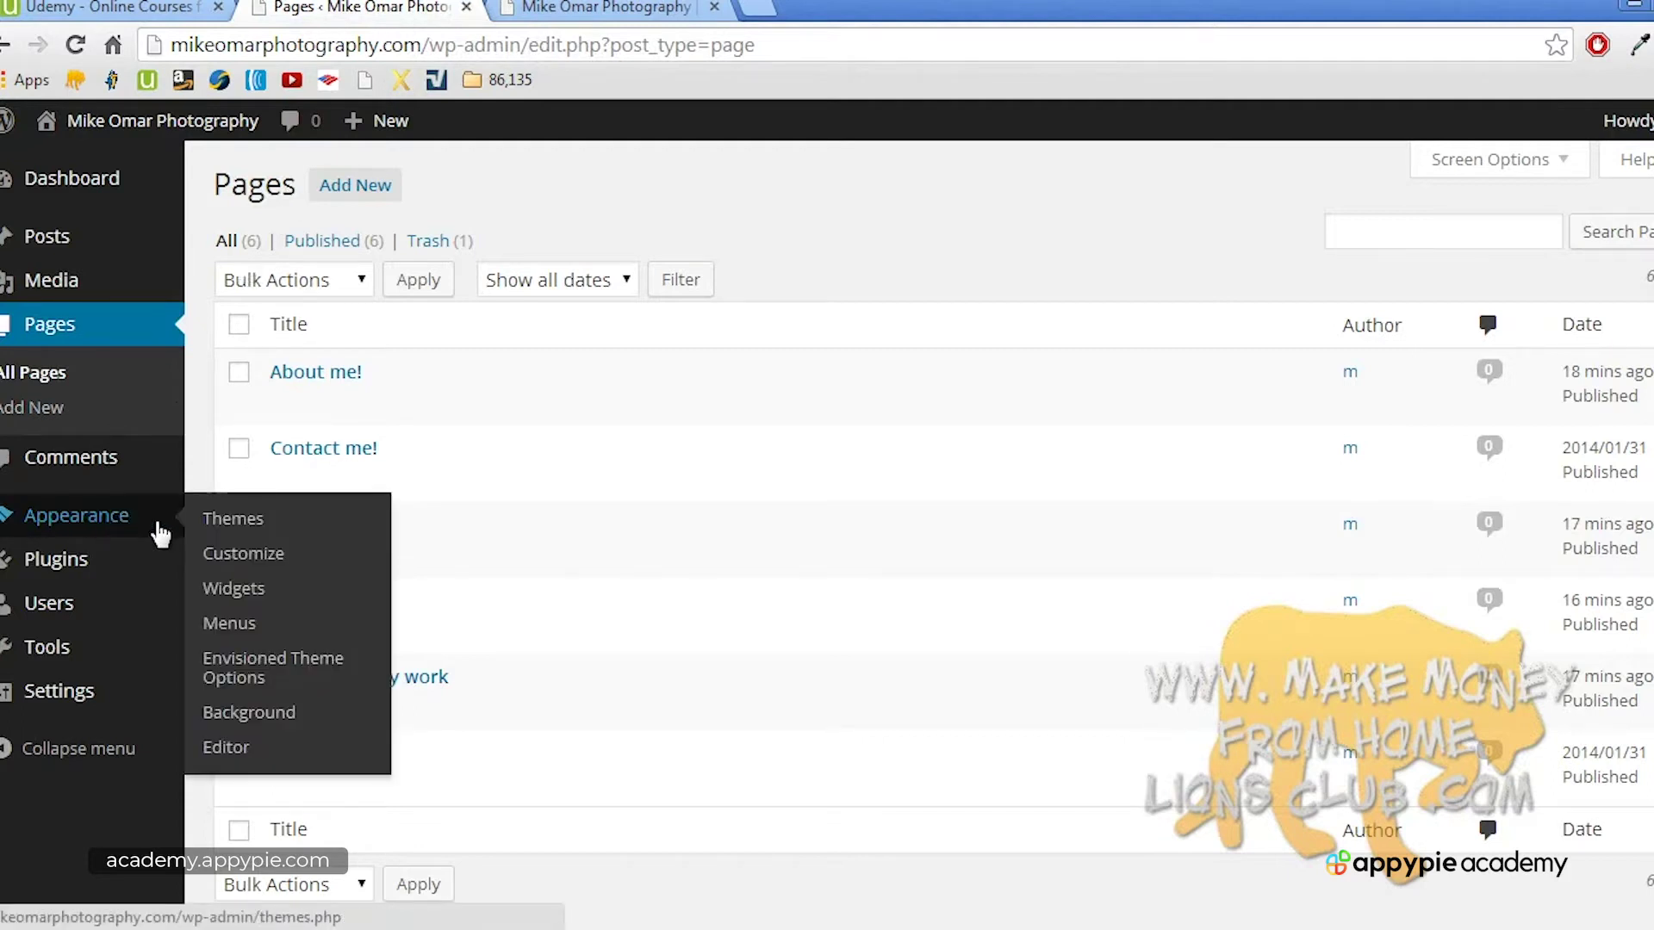
left_click(227, 590)
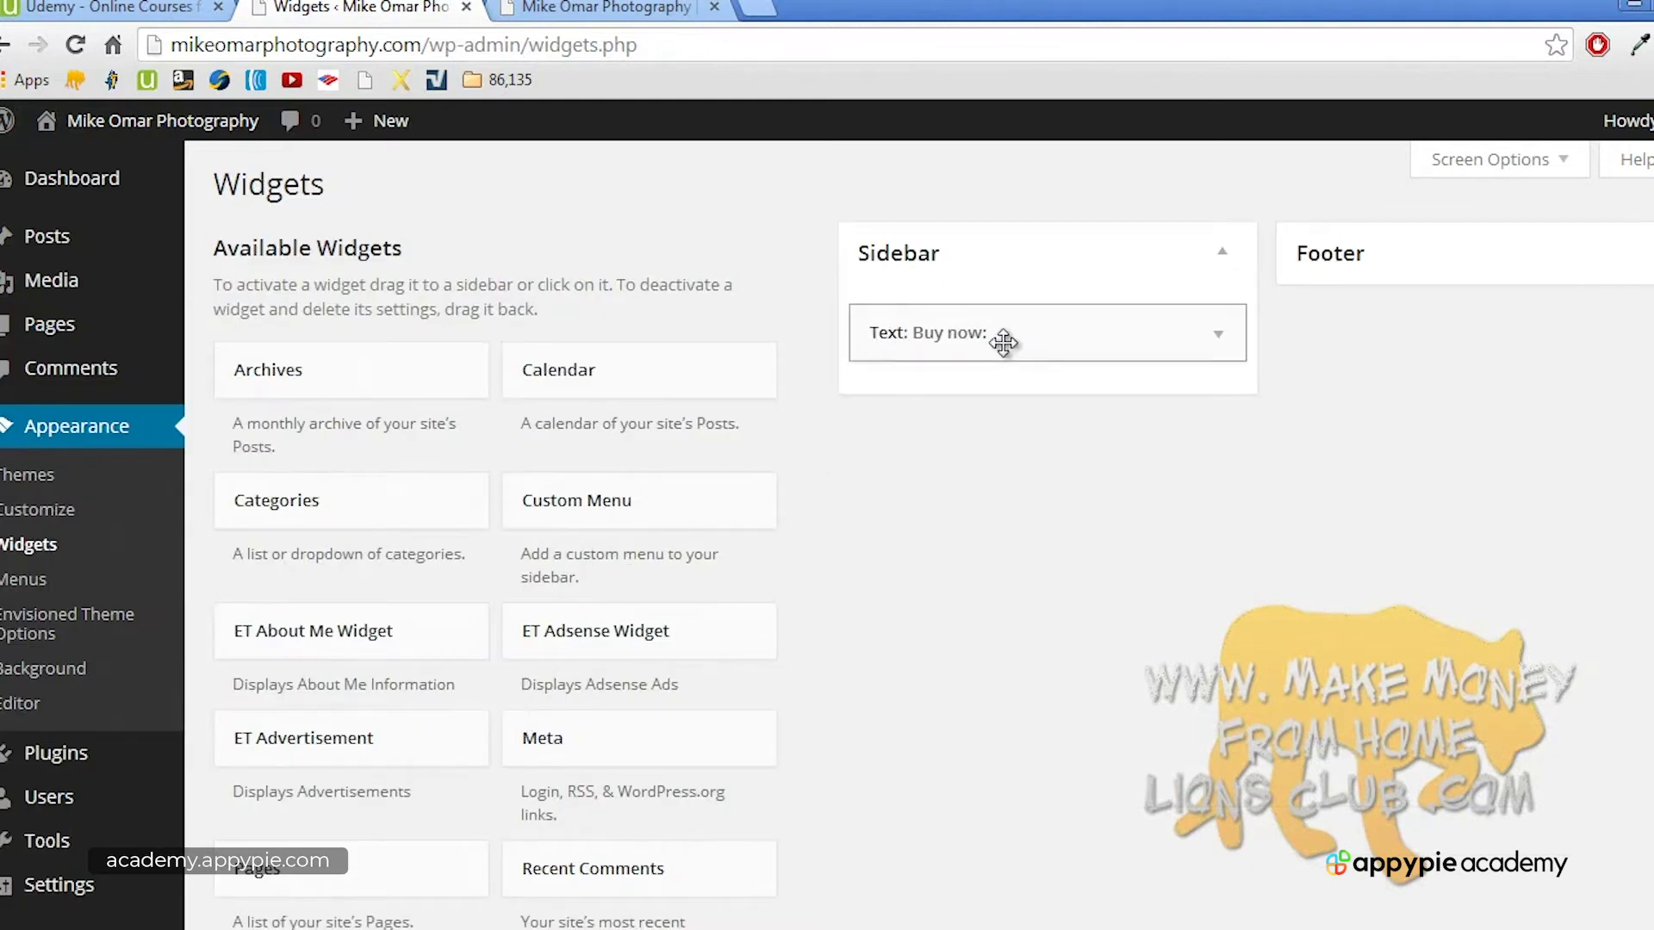
left_click(1221, 337)
left_click(1166, 491)
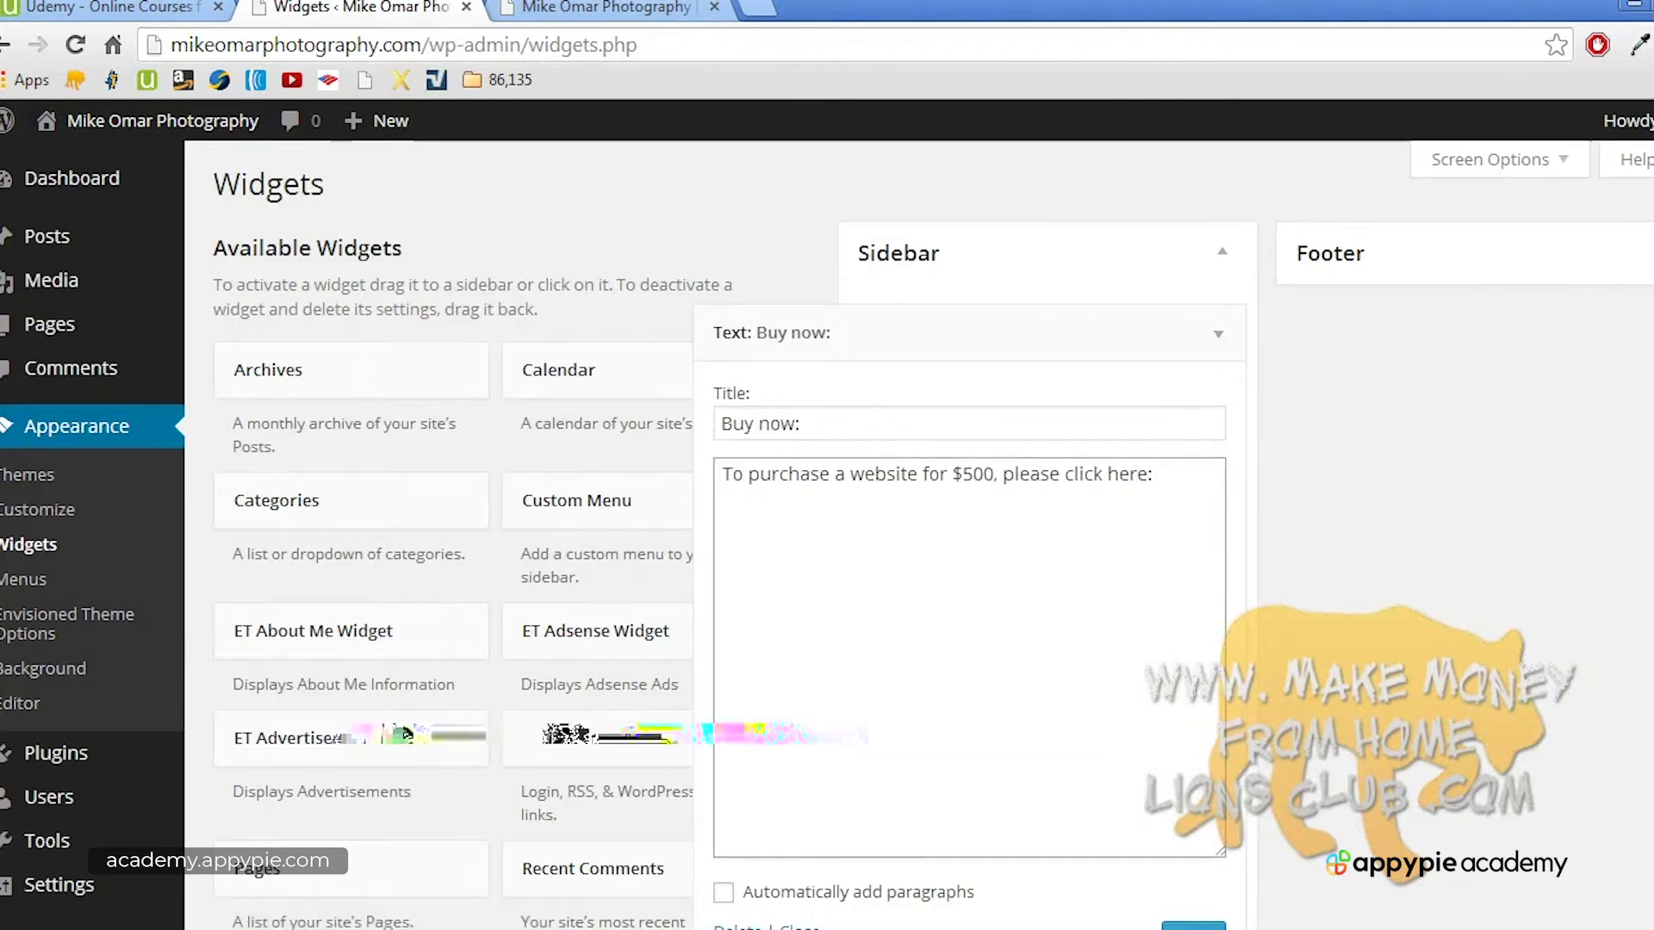
scroll(826, 534, "down", 1)
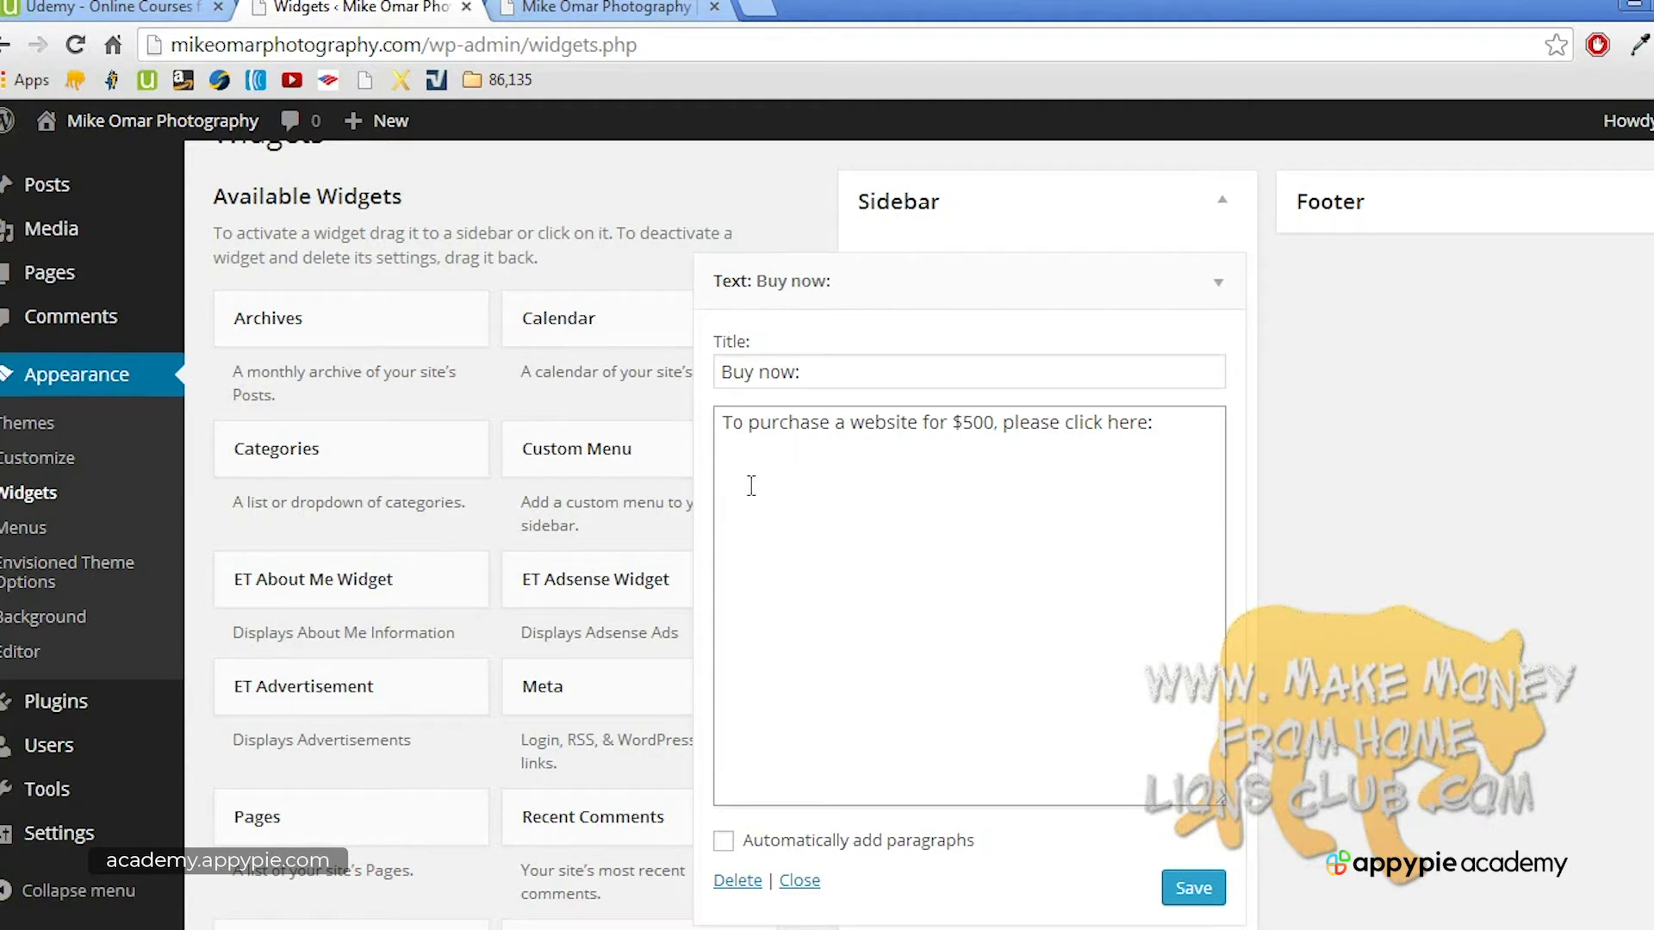
Step: Search 'html link code blank' in a new tab and open the W3Schools target attribute page
left_click(757, 14)
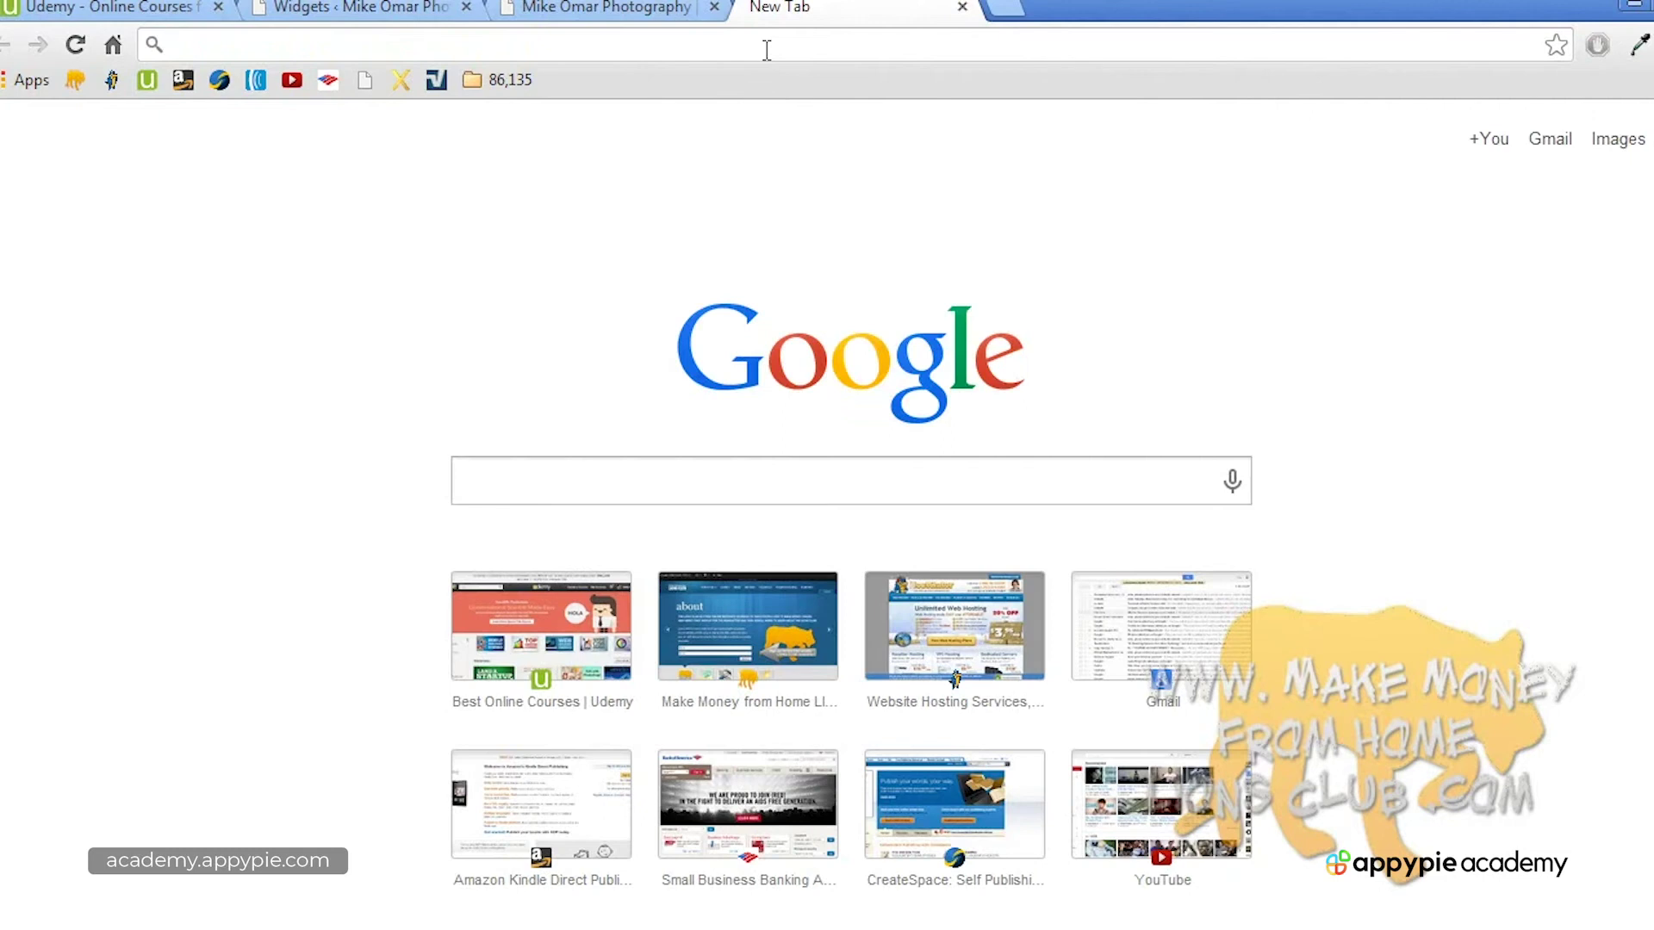
type("html ")
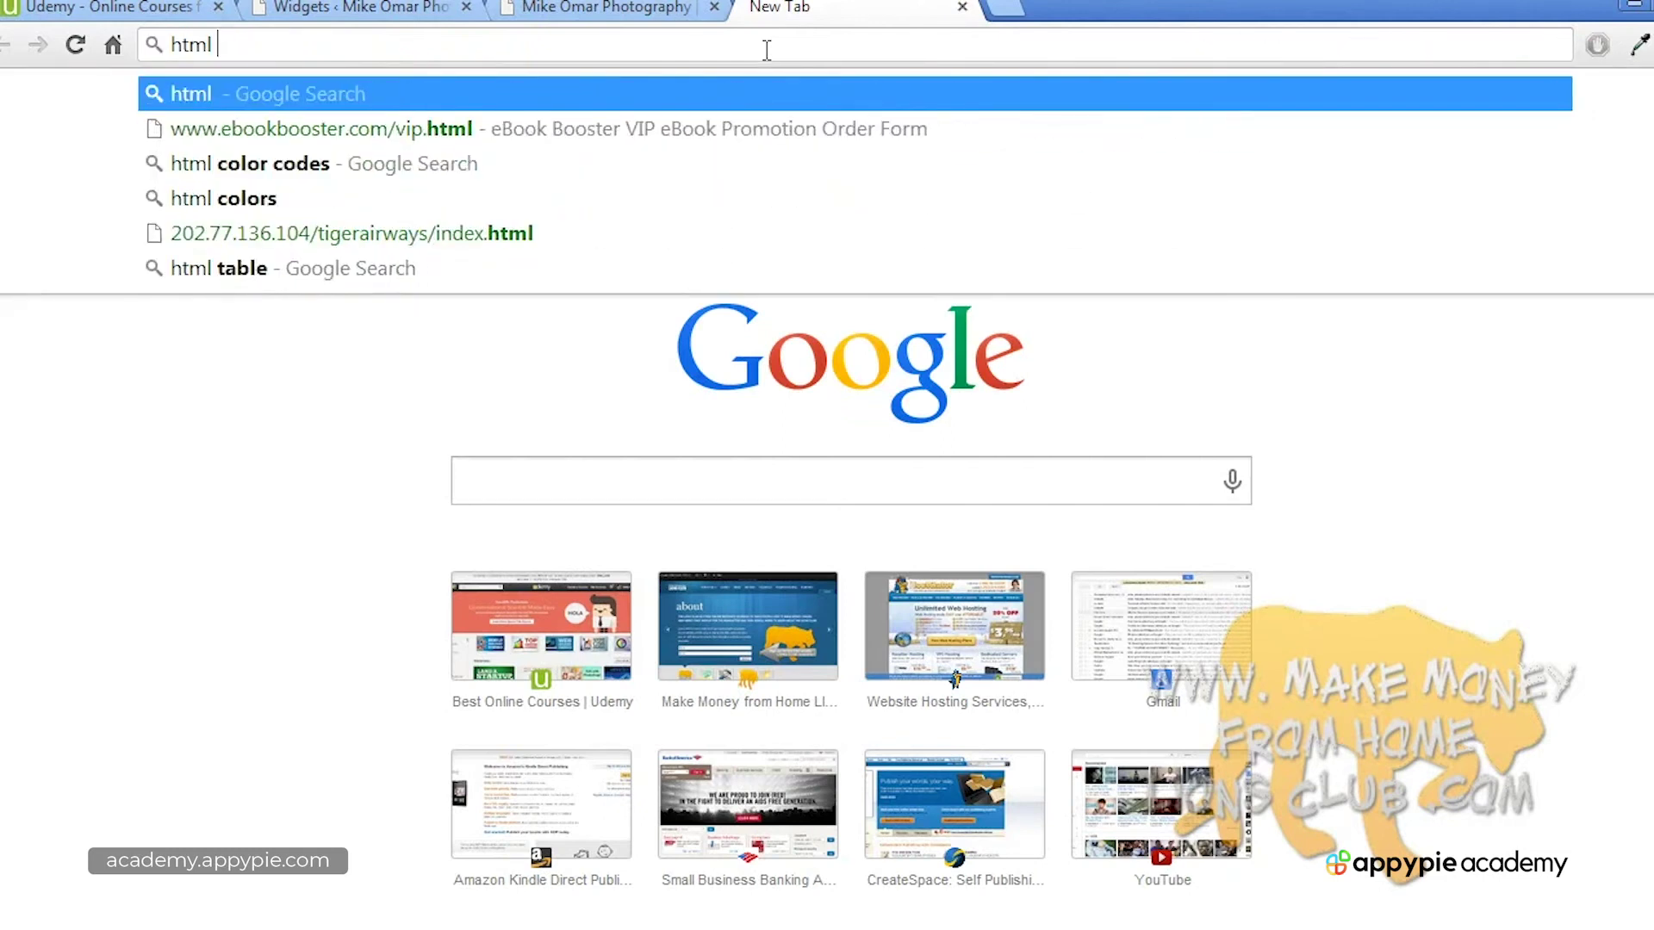
type("link code blank")
key("Return")
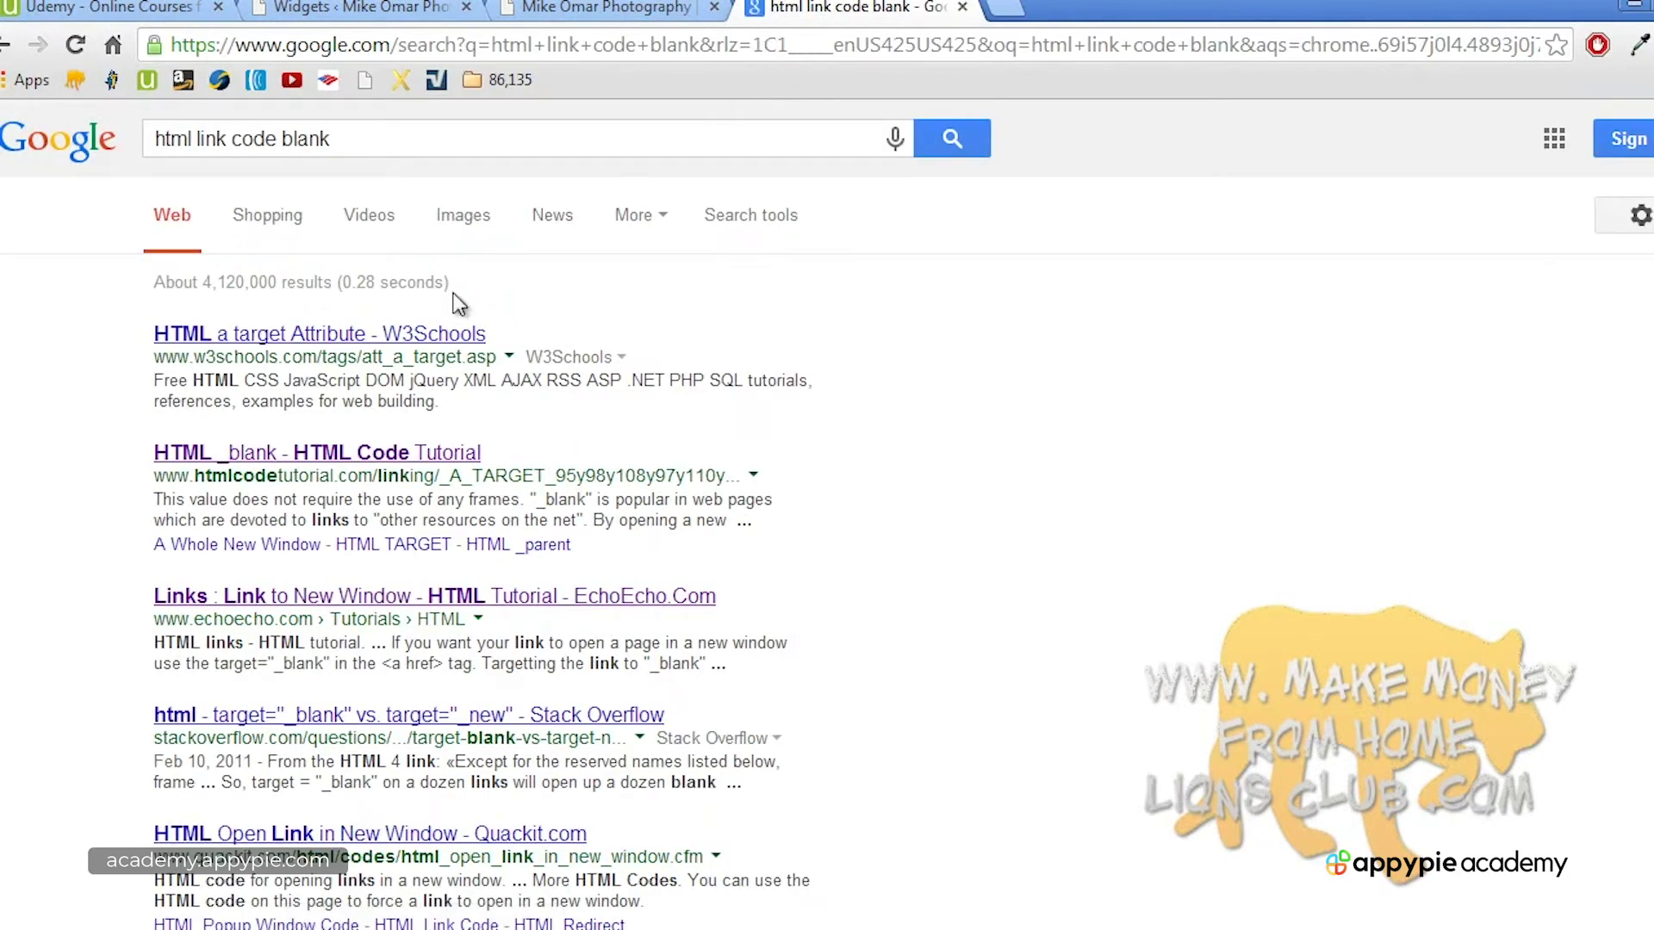
left_click(412, 334)
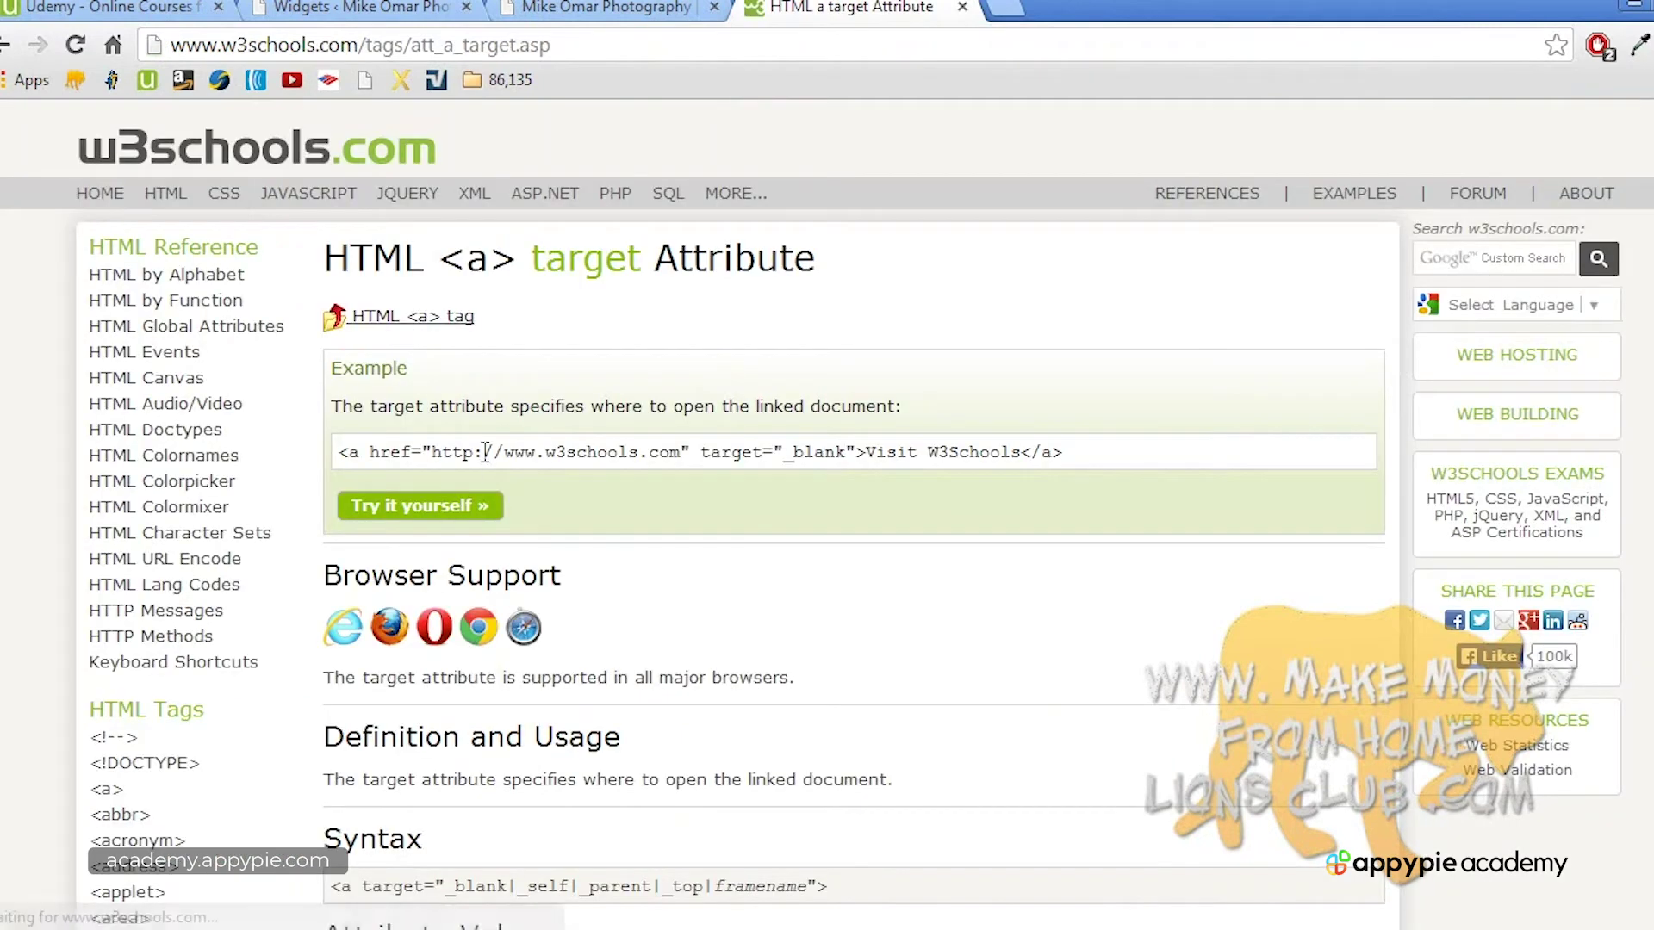
Step: Copy the W3Schools example <a> link code and return to the Widgets tab
triple_click(486, 451)
left_click(356, 456)
left_click_drag(346, 454, 1072, 445)
key("ctrl+c")
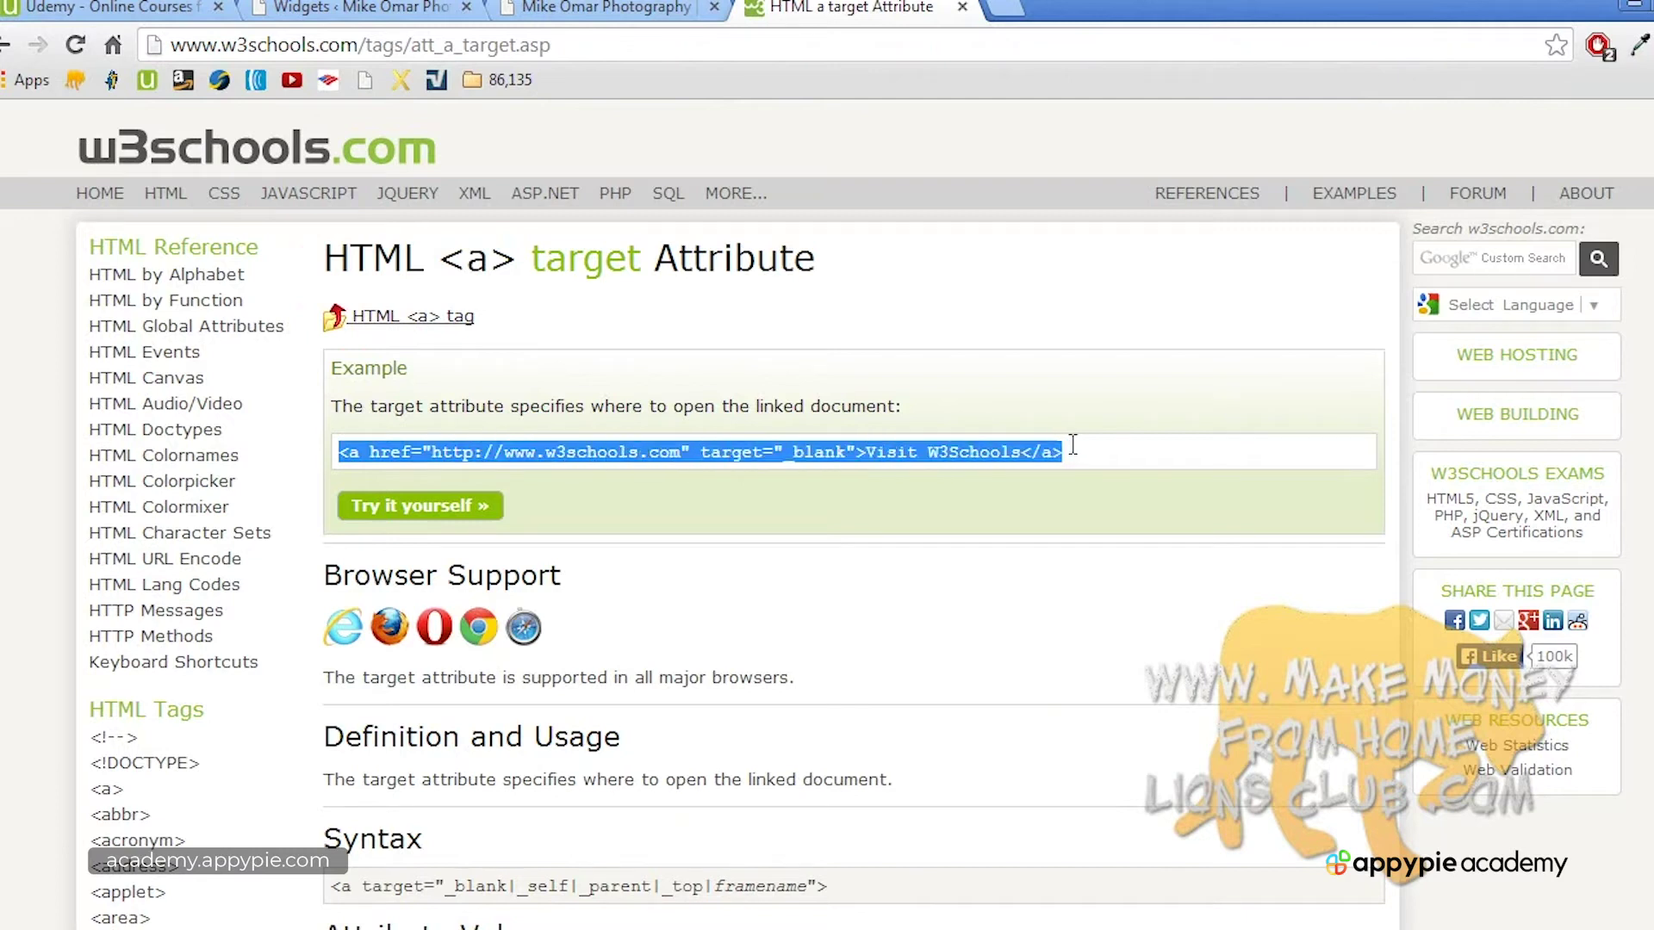
right_click(1008, 451)
left_click(1021, 468)
left_click(630, 8)
left_click(393, 8)
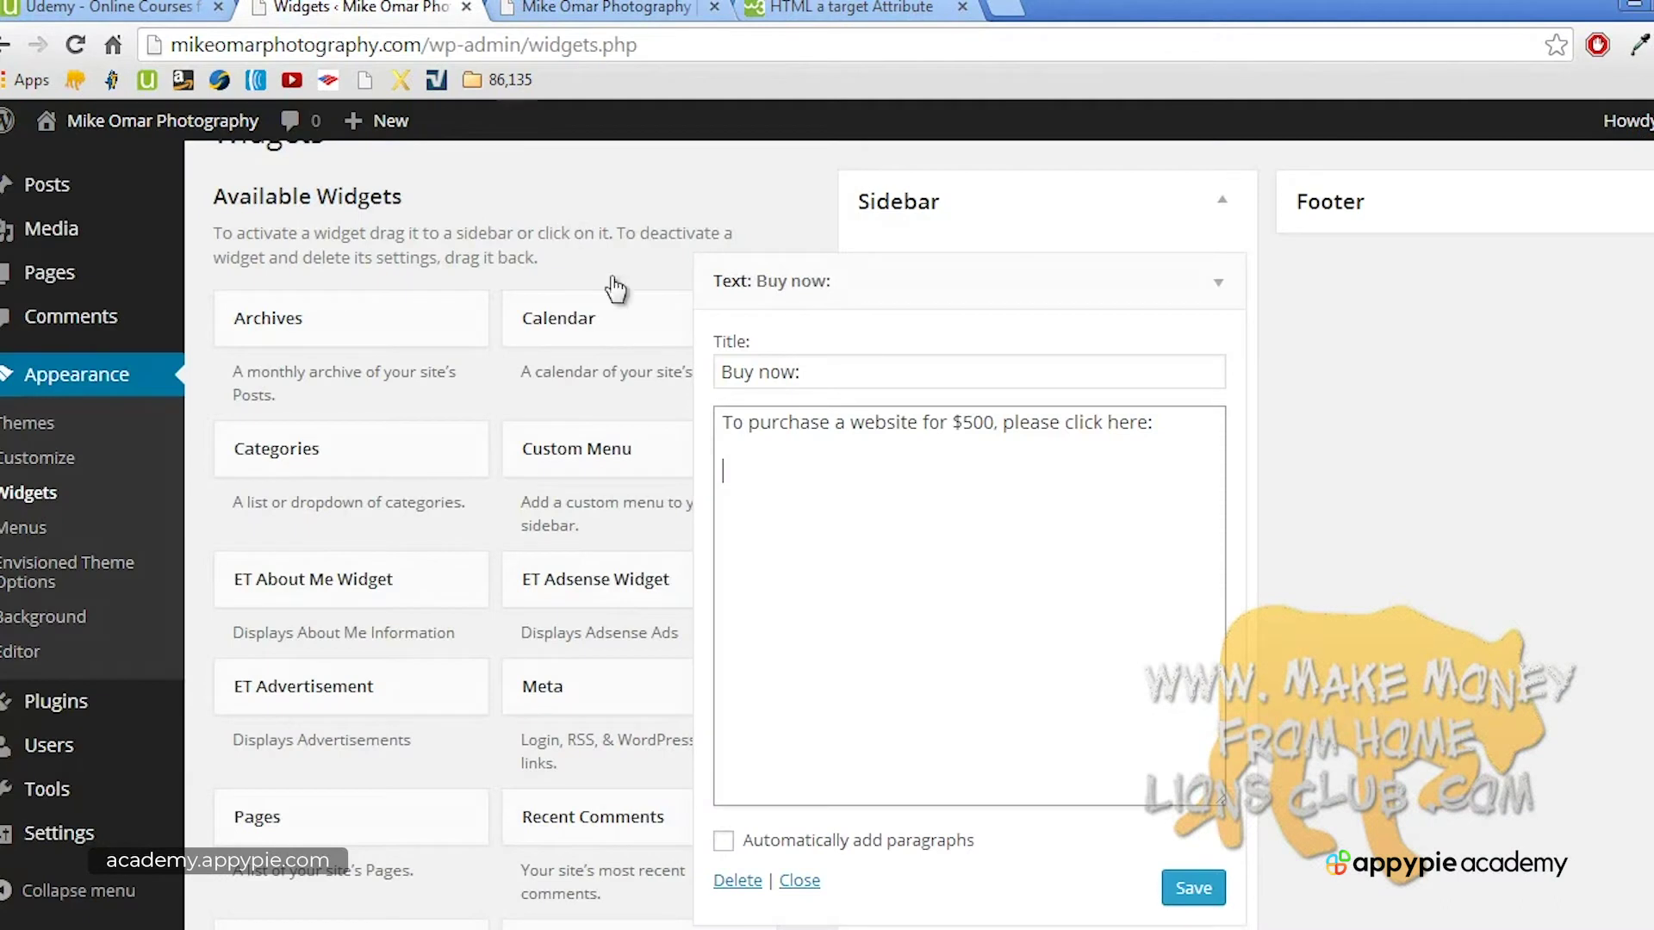
Step: Paste the Visit W3Schools link code into the Buy now: widget with automatic paragraphs and save it
key("ctrl+v")
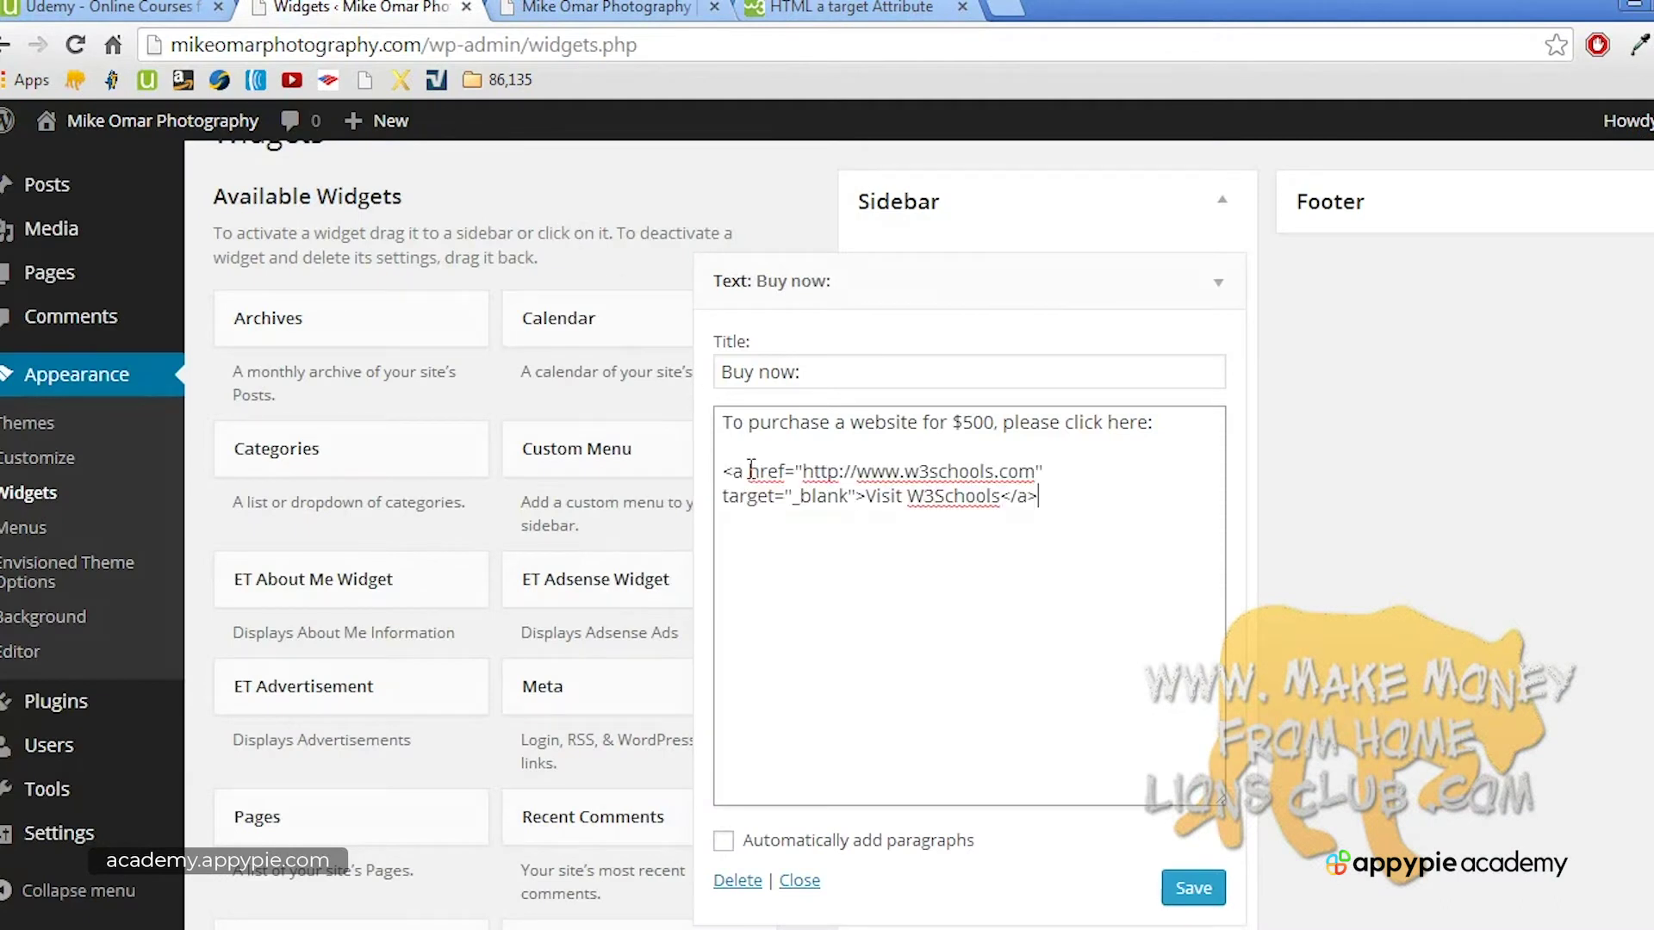
left_click(724, 842)
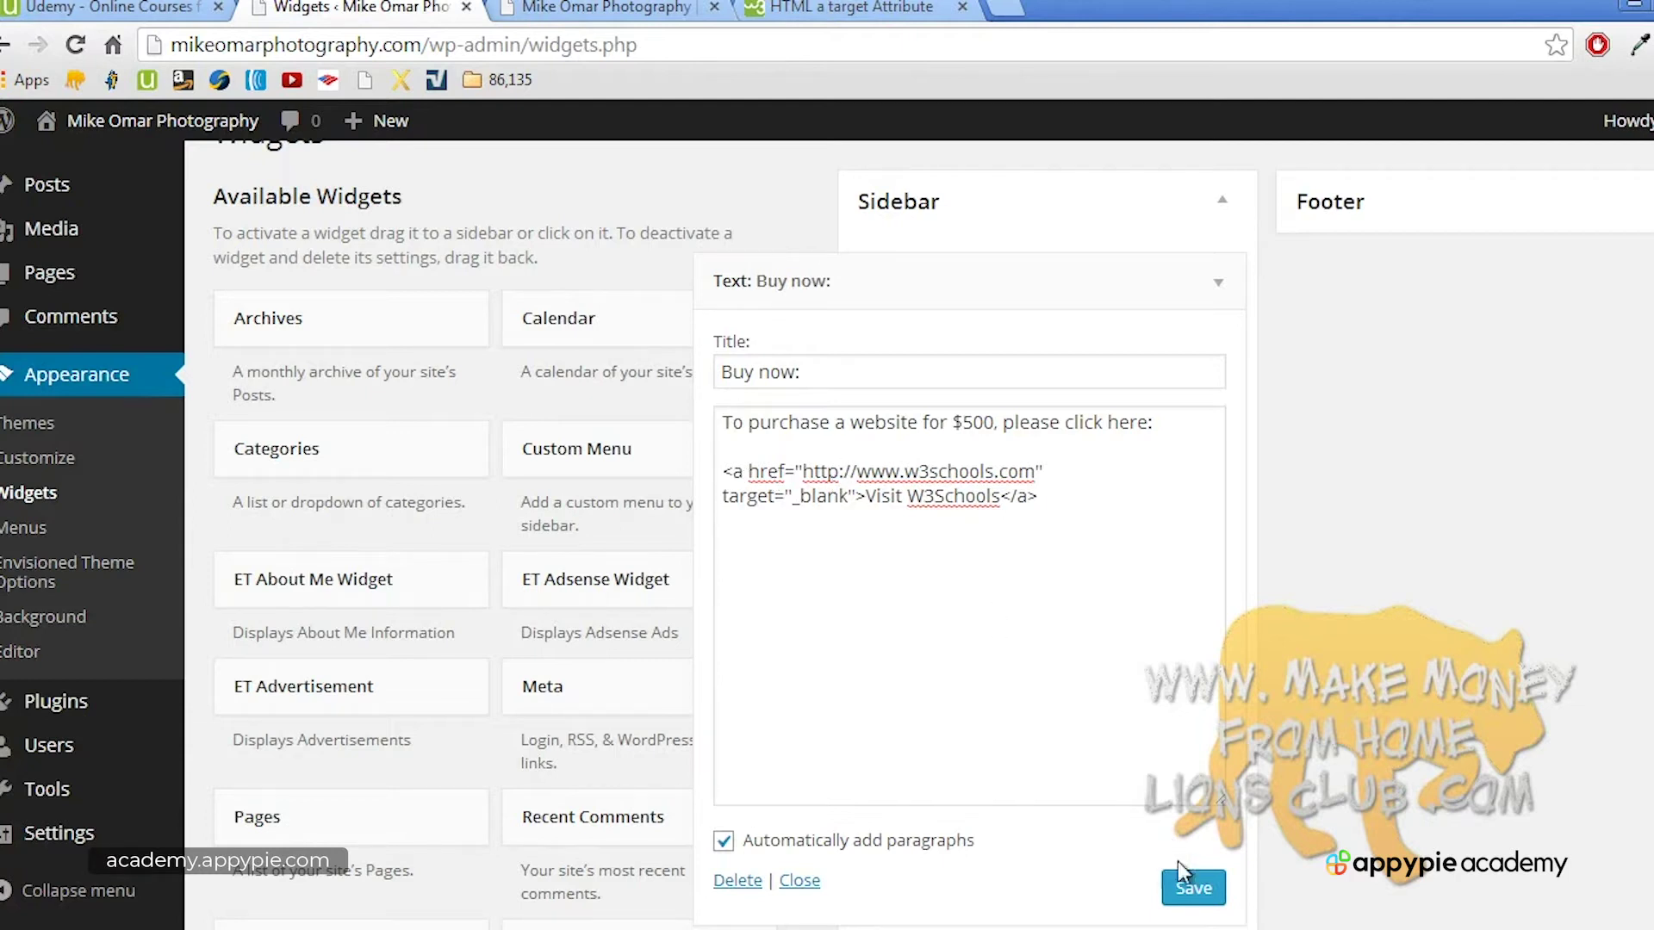
left_click(1185, 882)
left_click(799, 881)
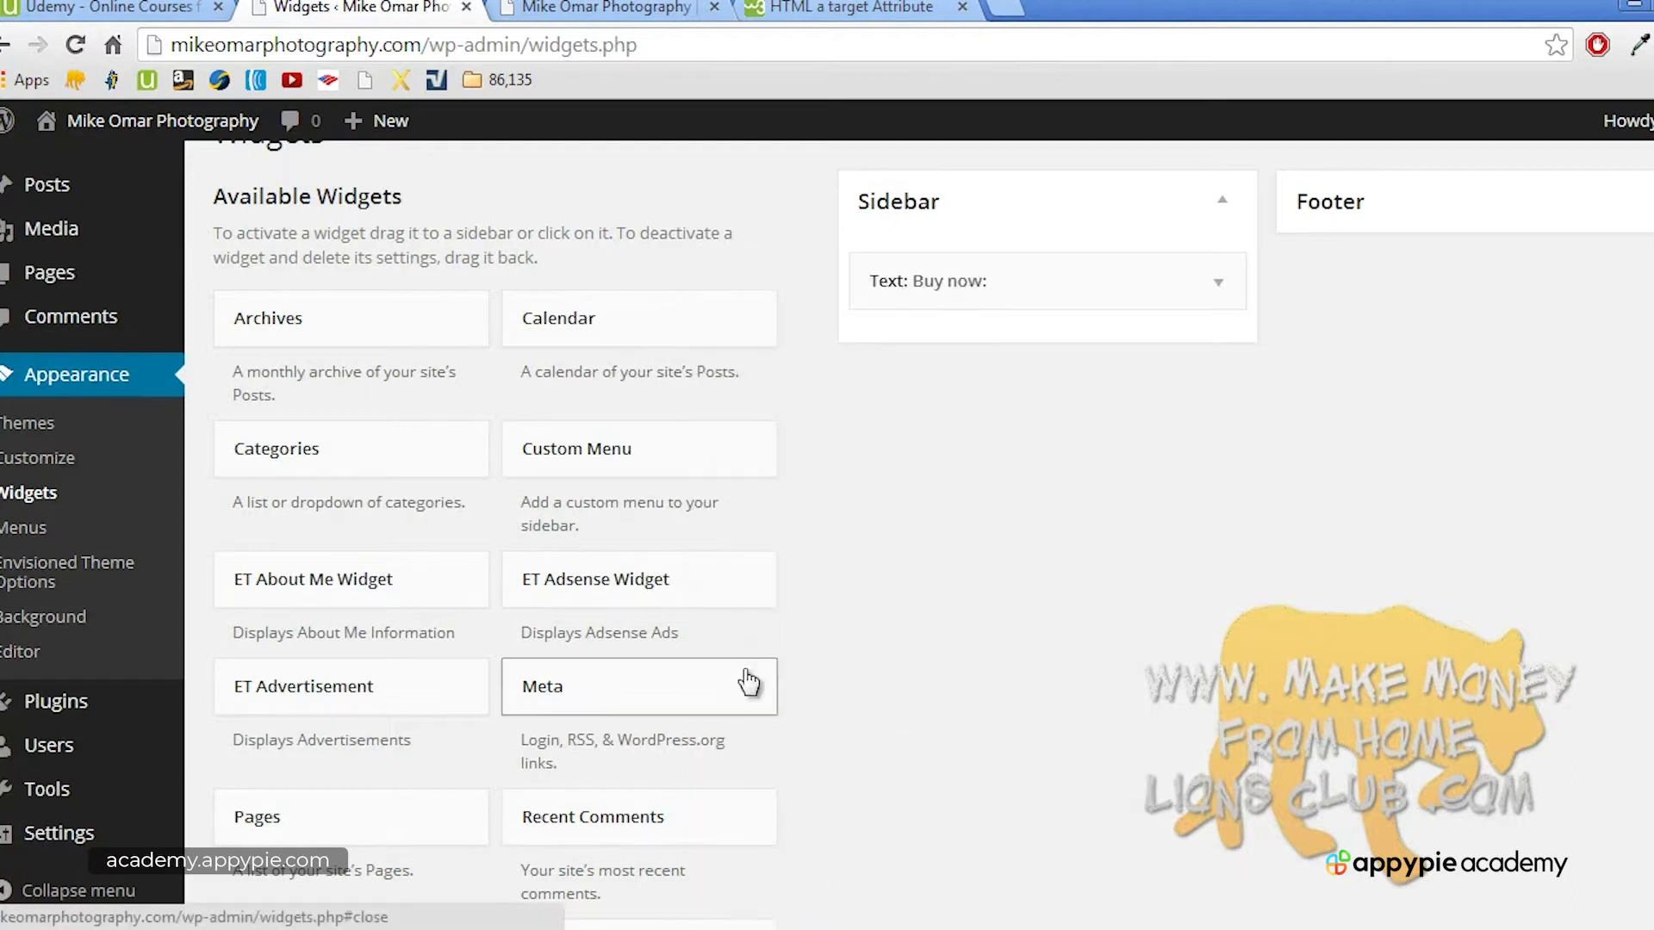
left_click(607, 8)
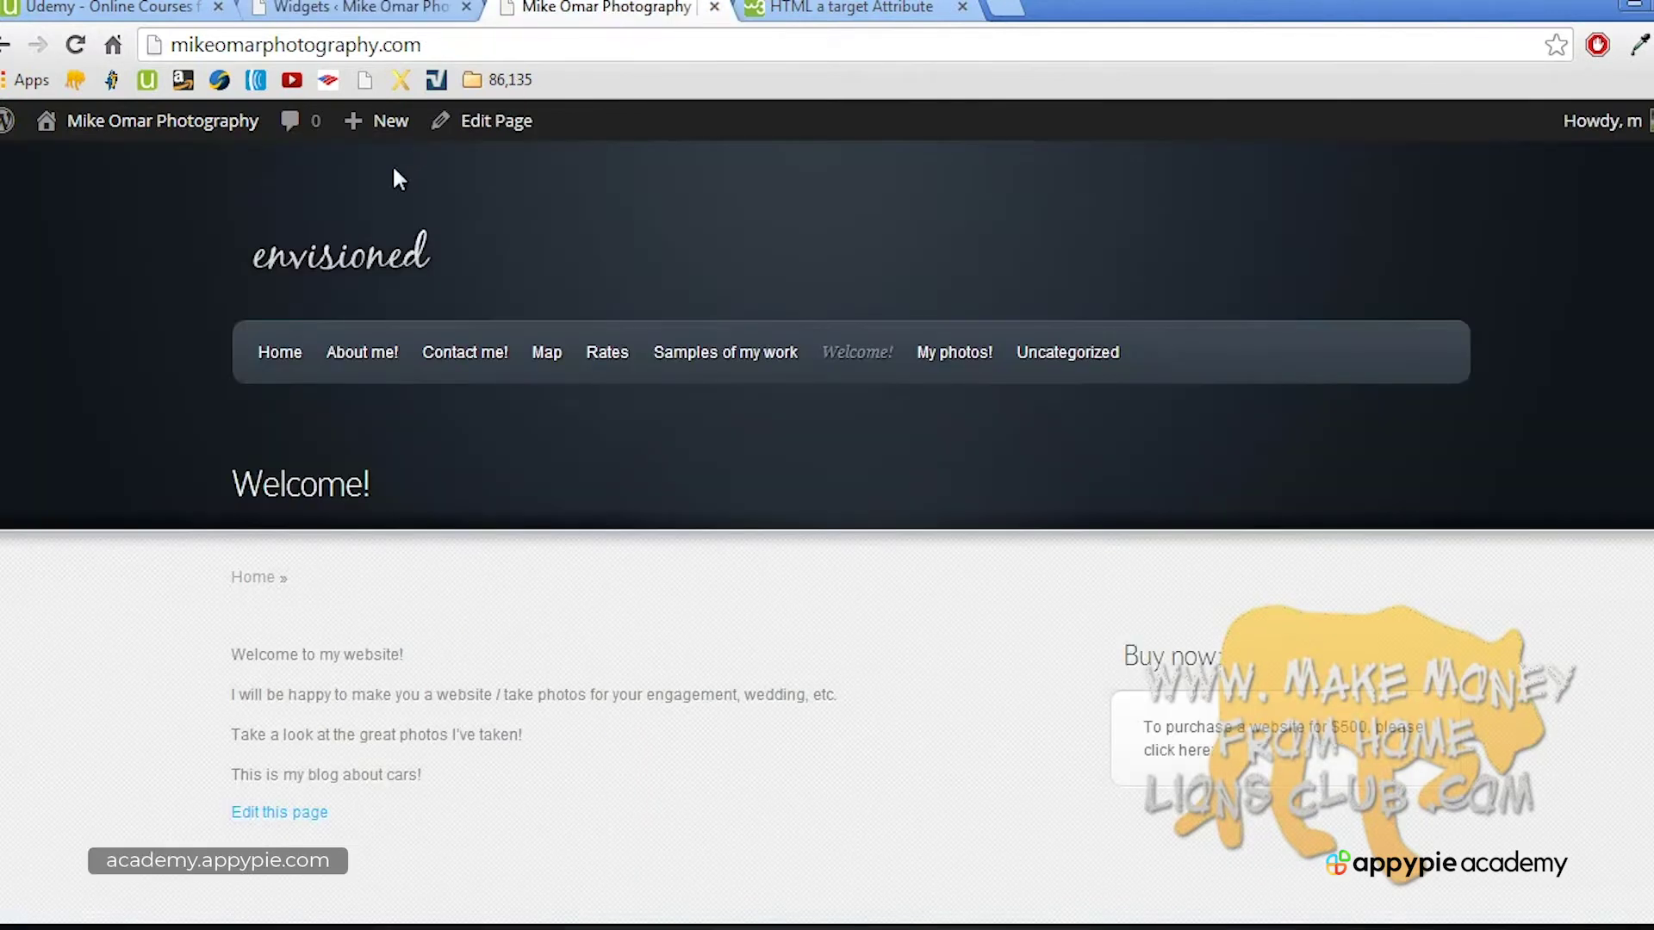
Step: Reload the live site, test the Visit W3Schools link, close its tabs and open the admin Pages list
key("F5")
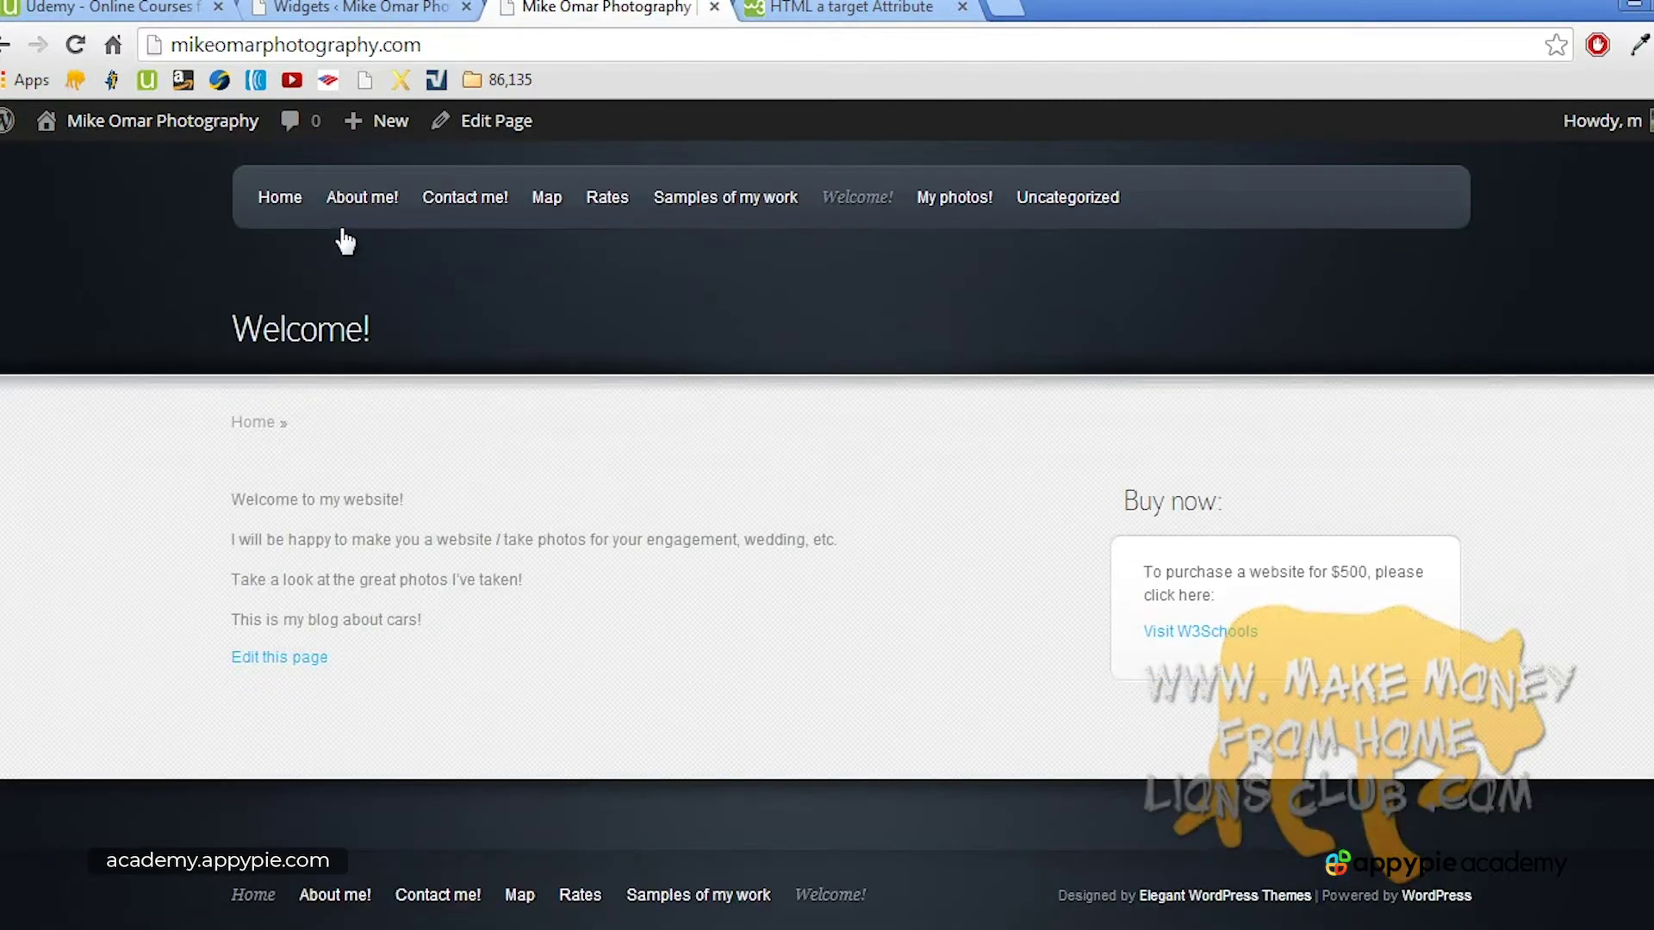
left_click(1180, 635)
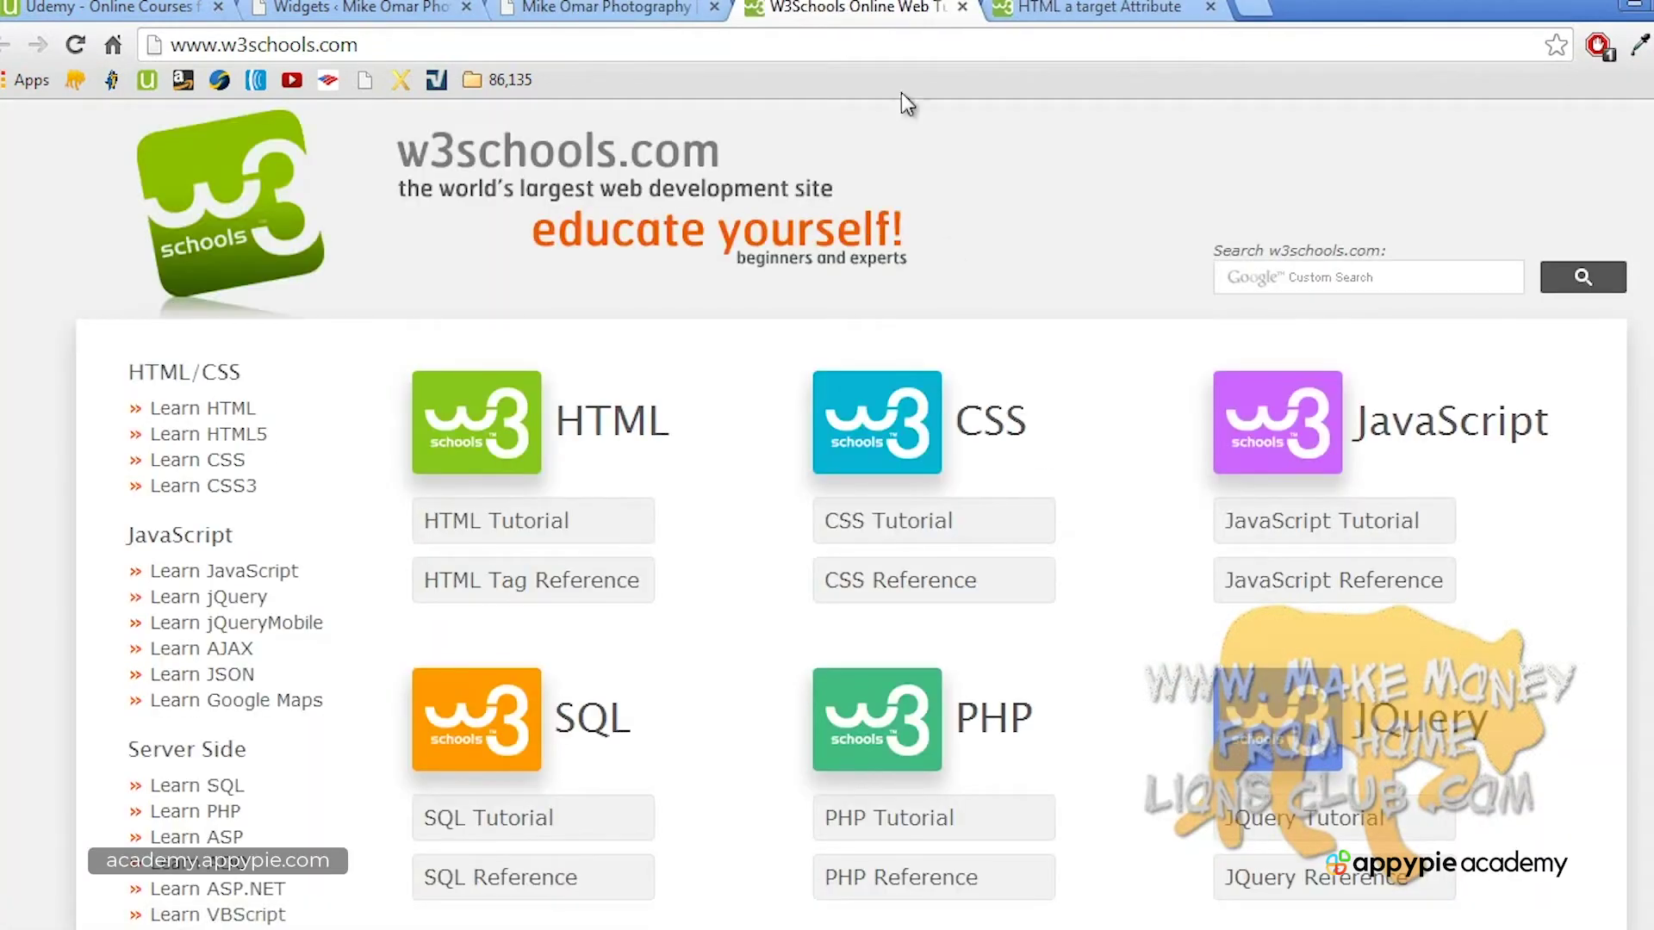
left_click(961, 8)
left_click(960, 11)
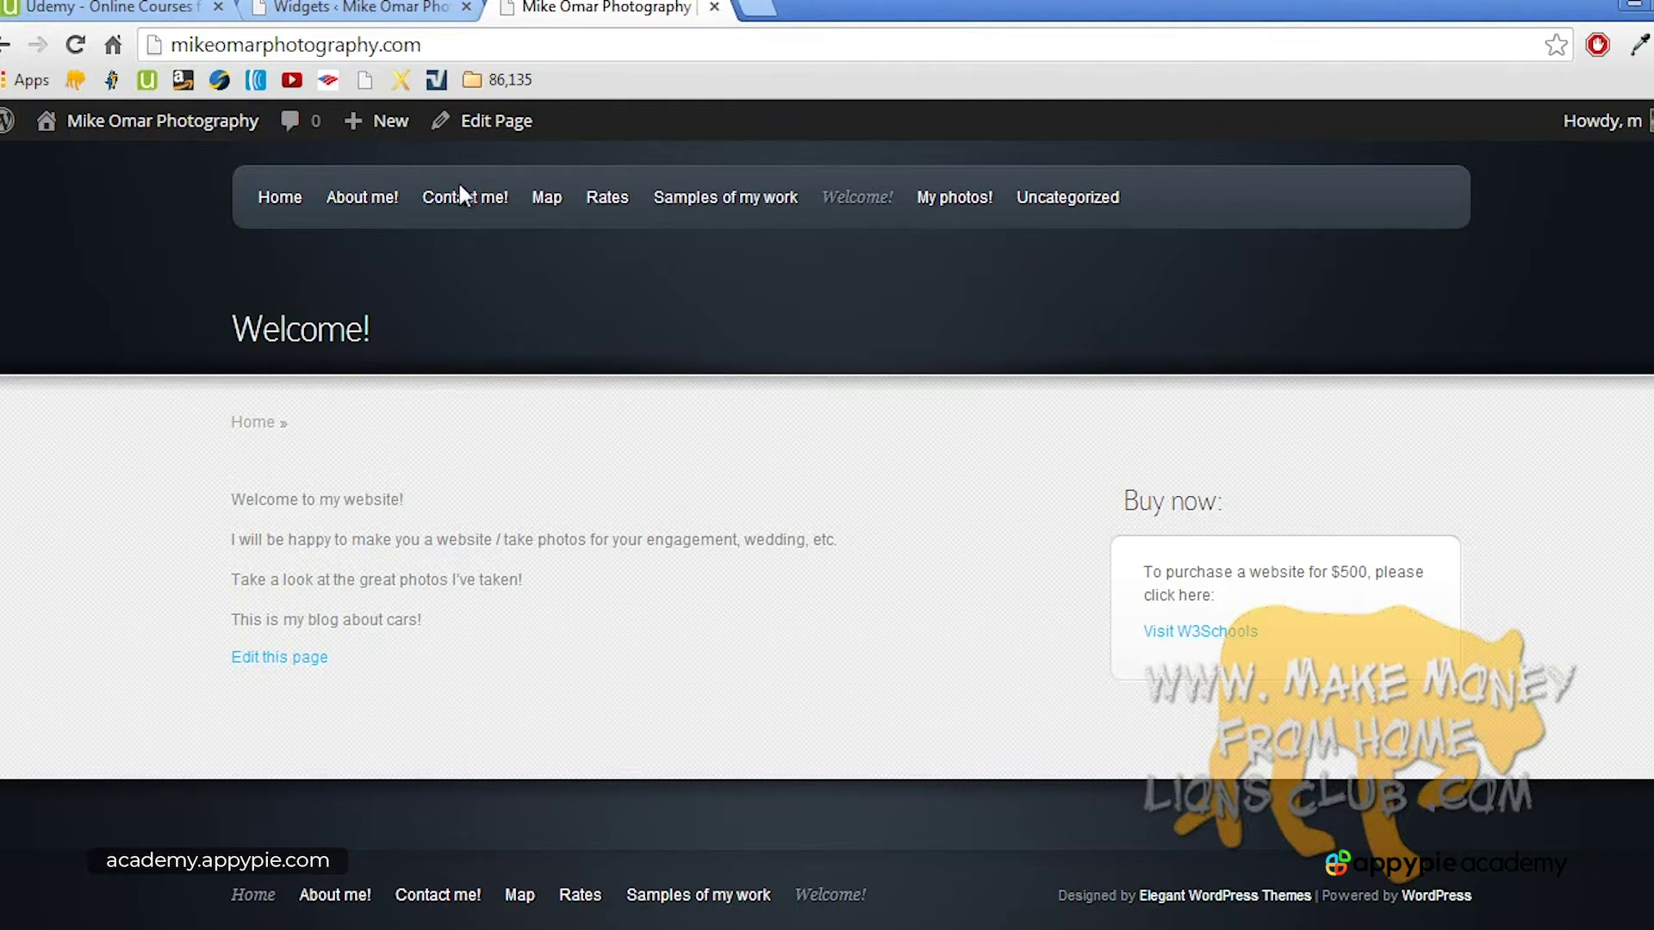
left_click(350, 5)
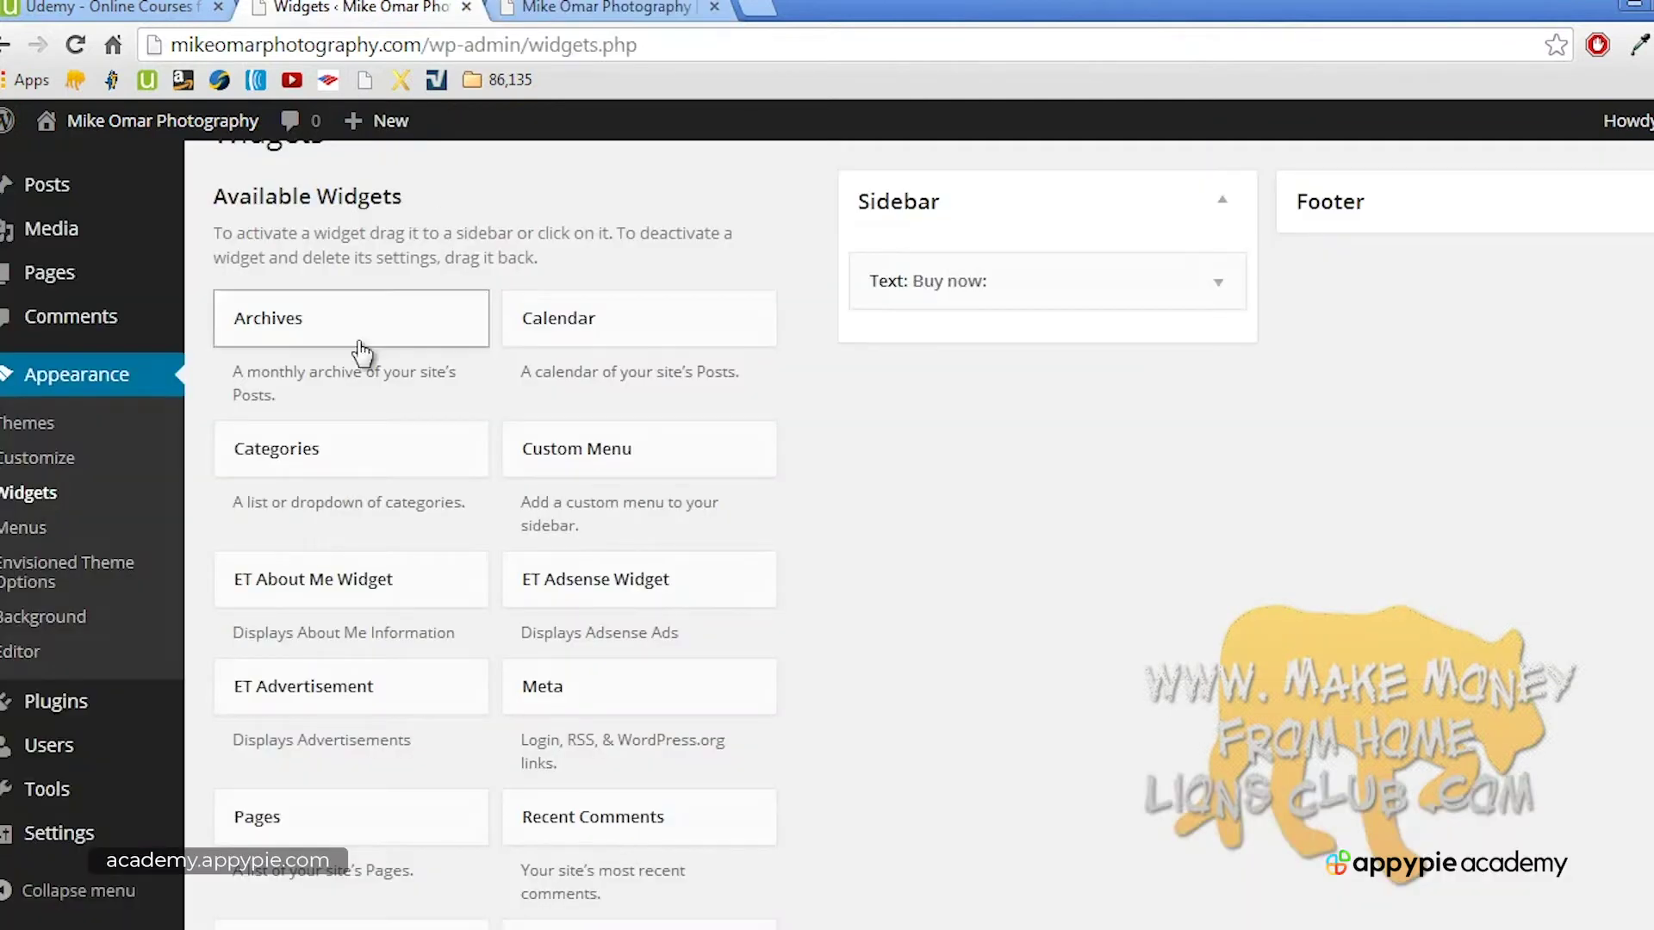
left_click(113, 295)
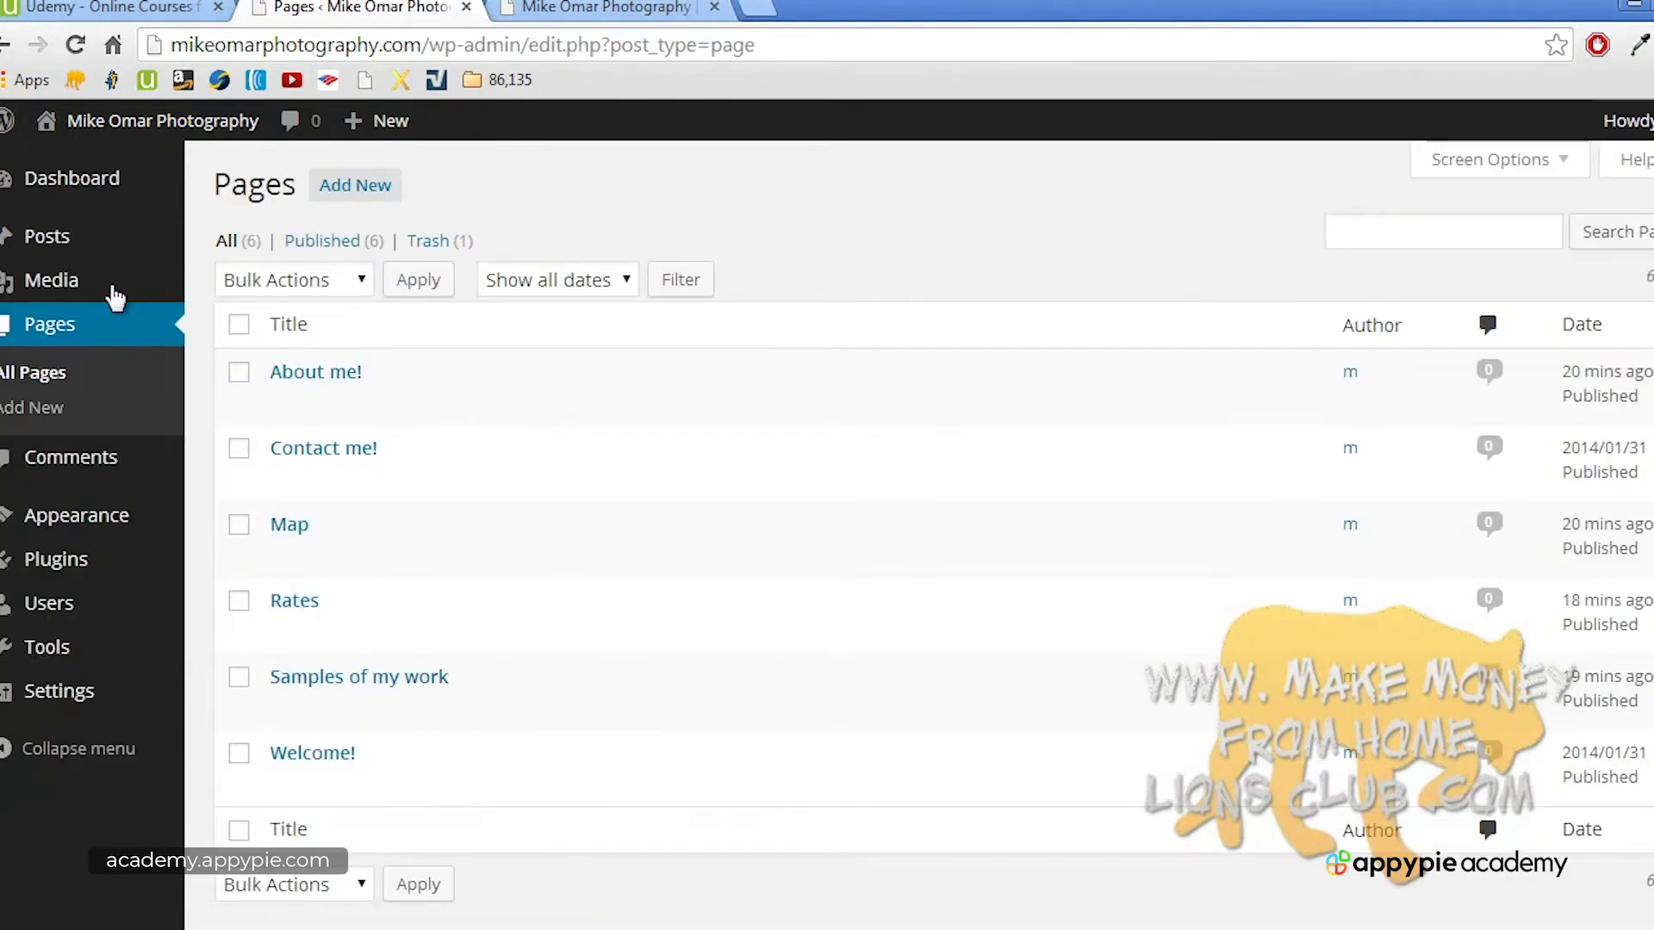
Step: Quick-edit and update Samples of my work, then open it in the page editor
left_click(308, 376)
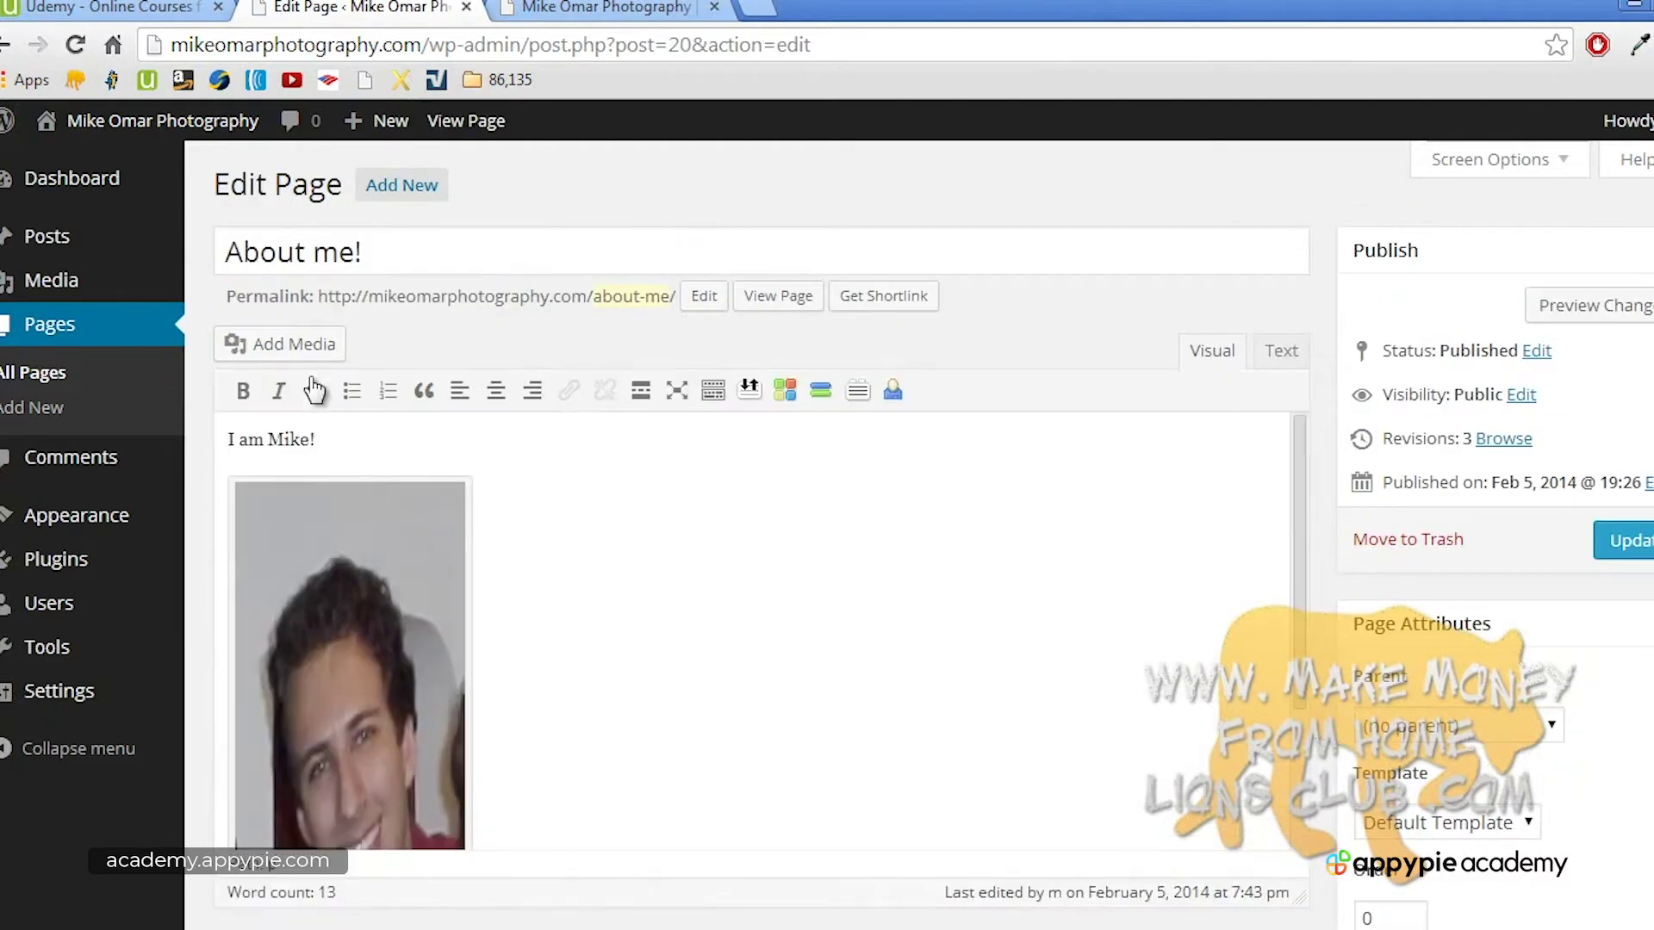
left_click(89, 341)
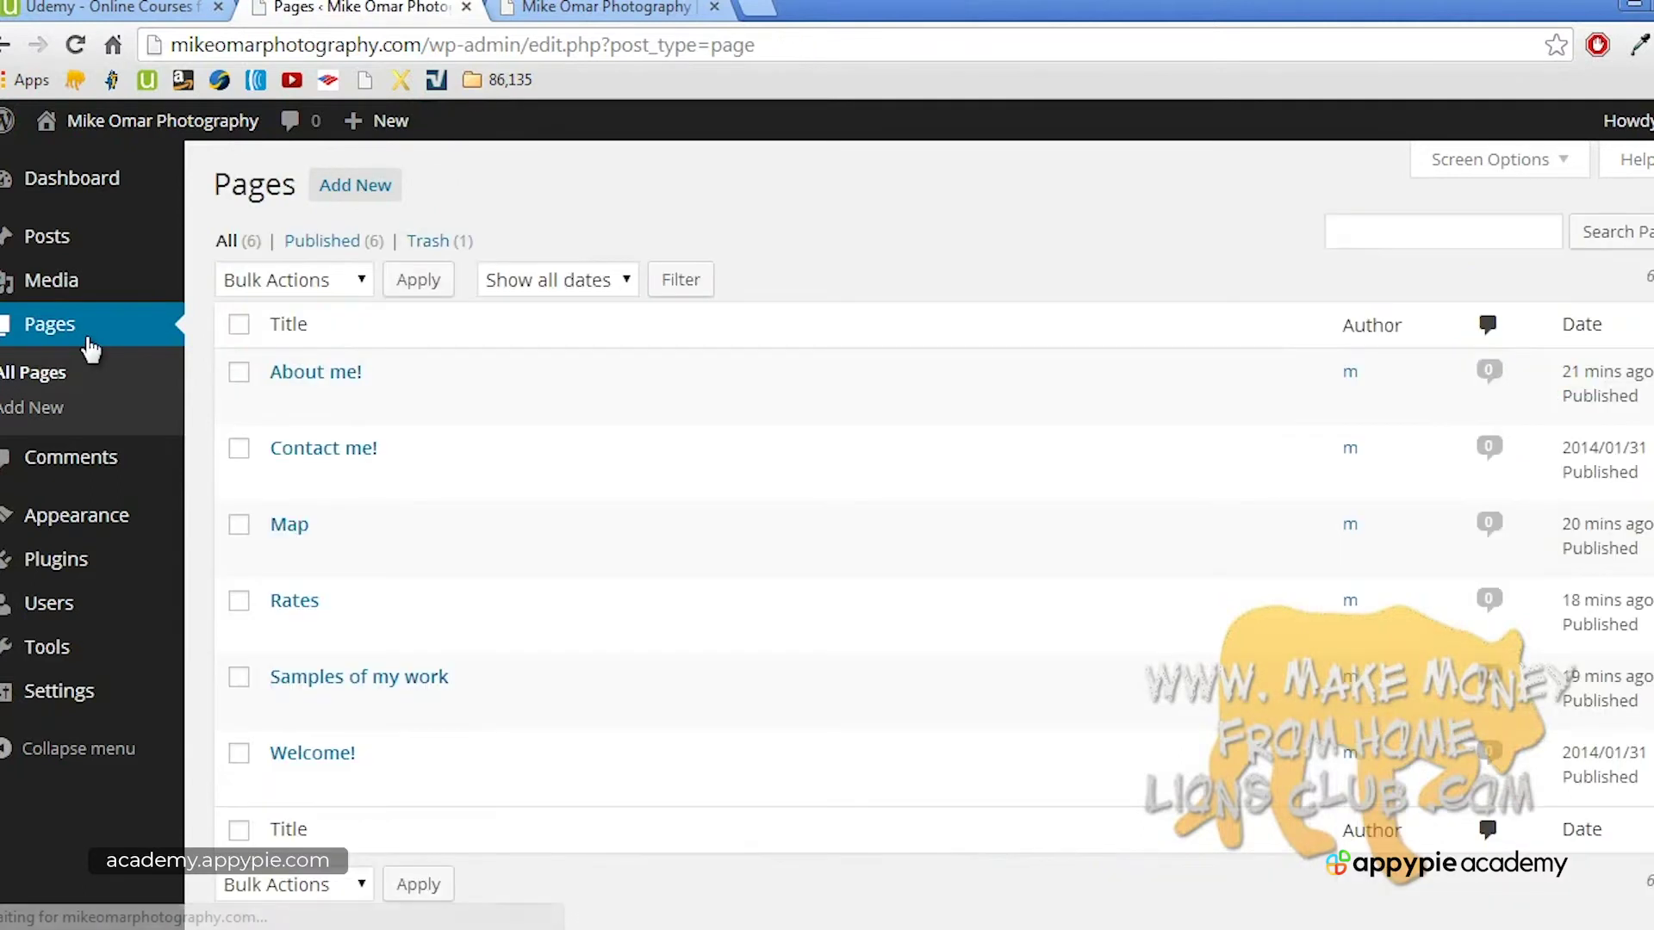
left_click(355, 707)
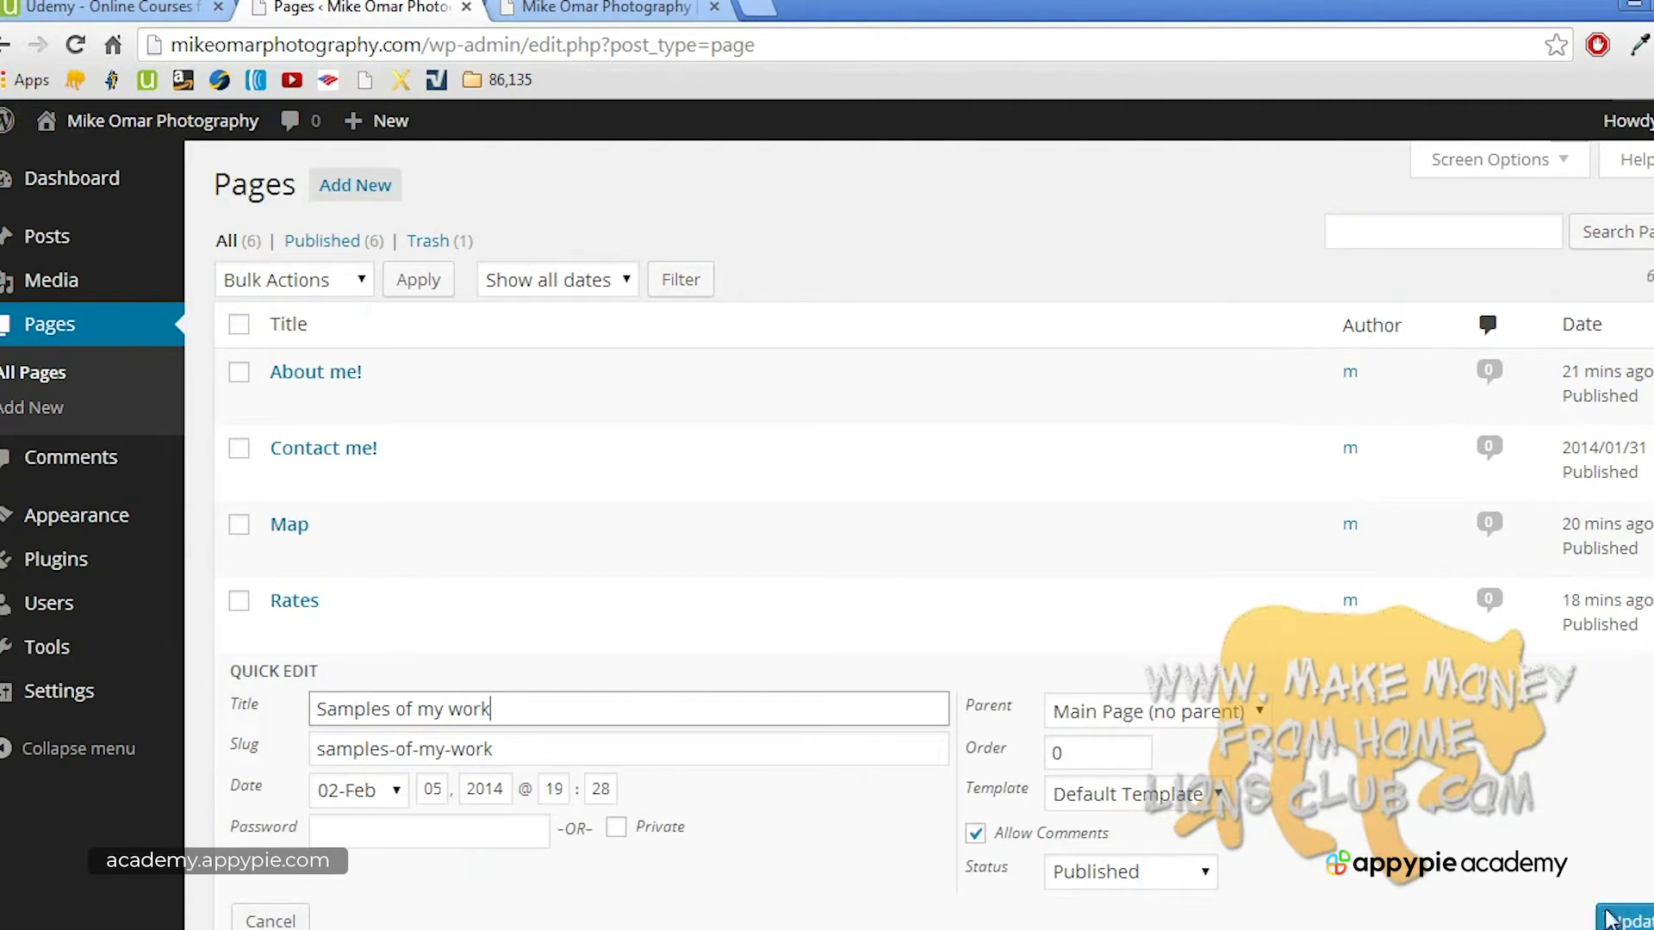
left_click(1624, 918)
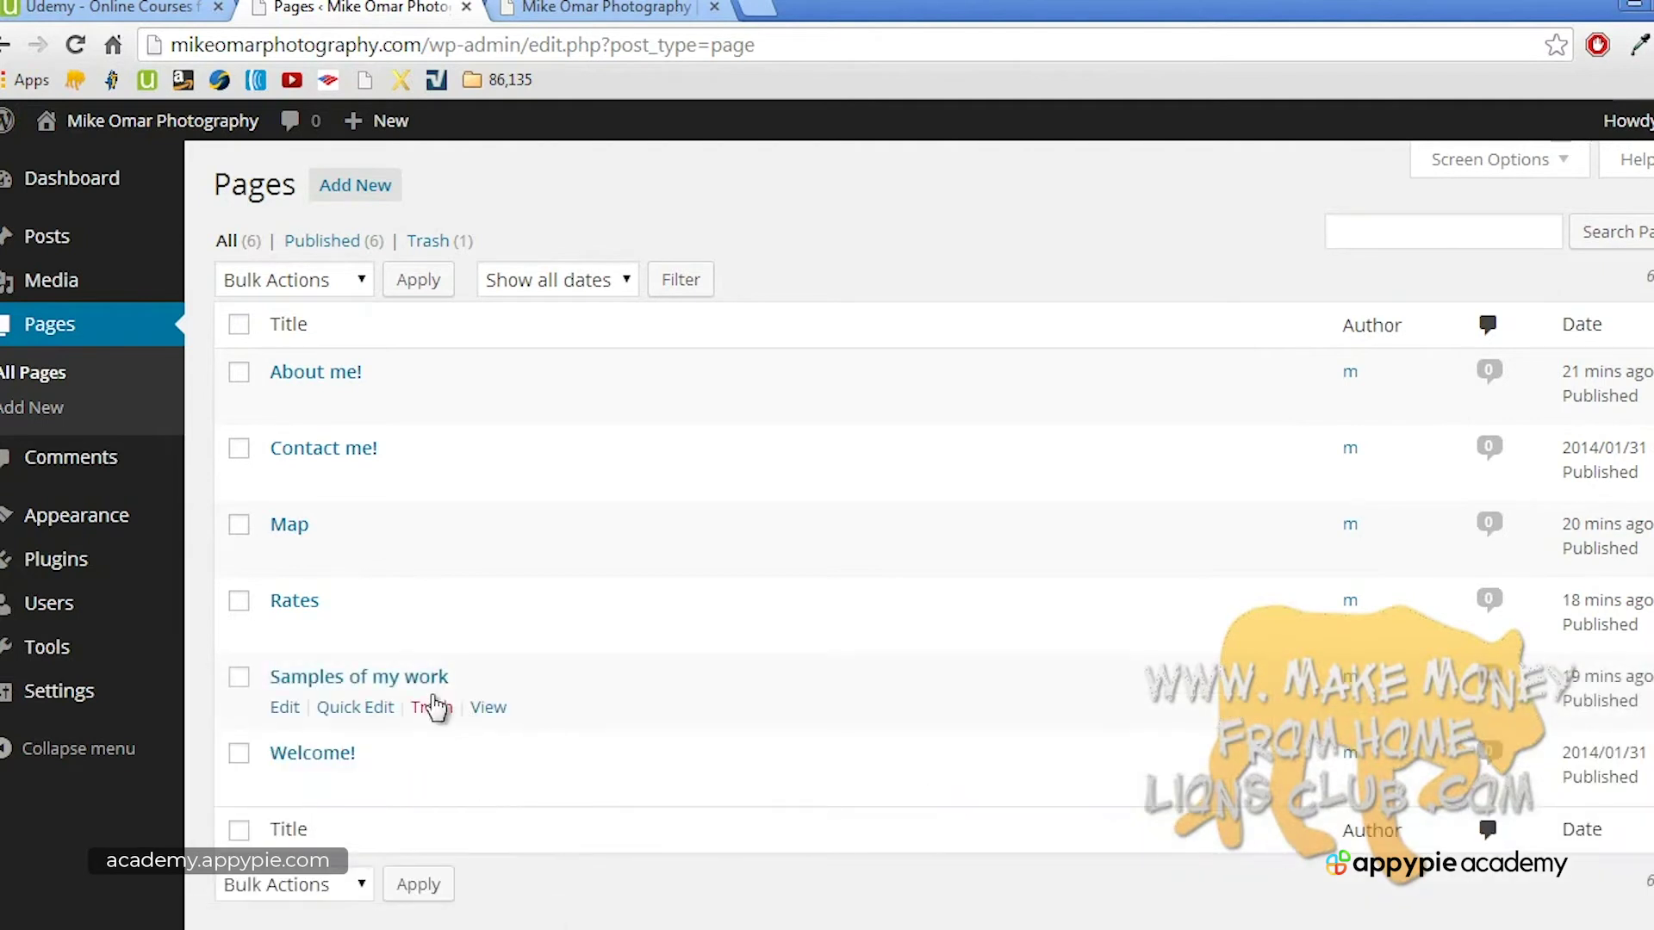
left_click(403, 684)
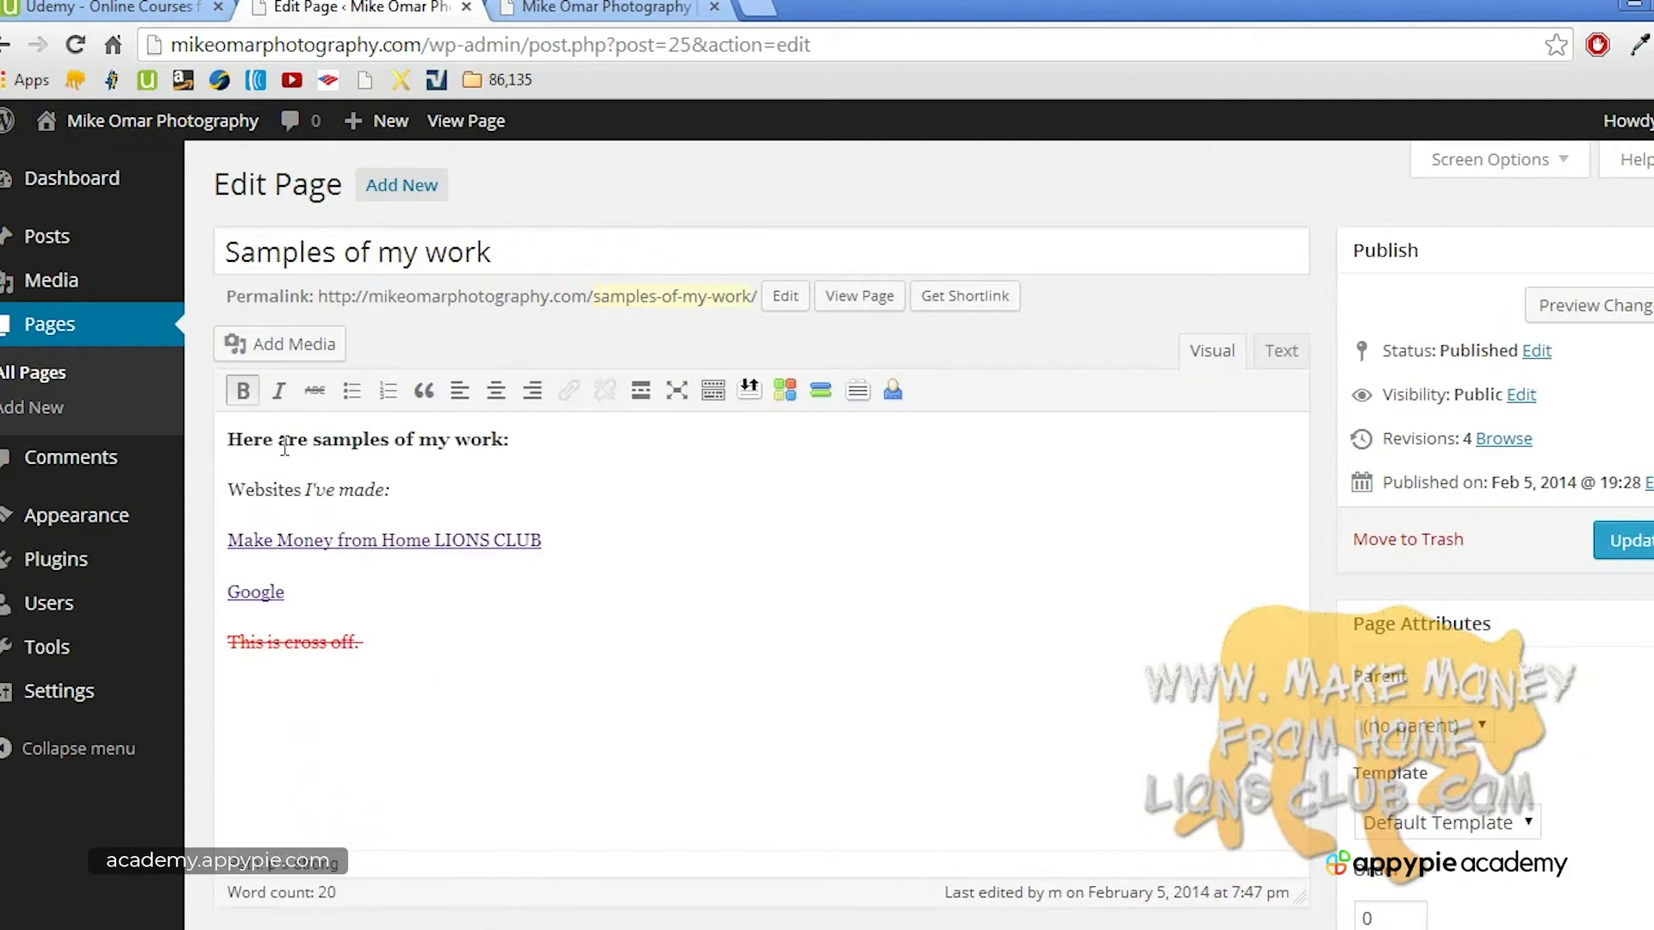
Step: Inspect the HTML code of the Make Money from Home link in the Text view
left_click(376, 646)
left_click(426, 488)
left_click(549, 449)
left_click(1288, 376)
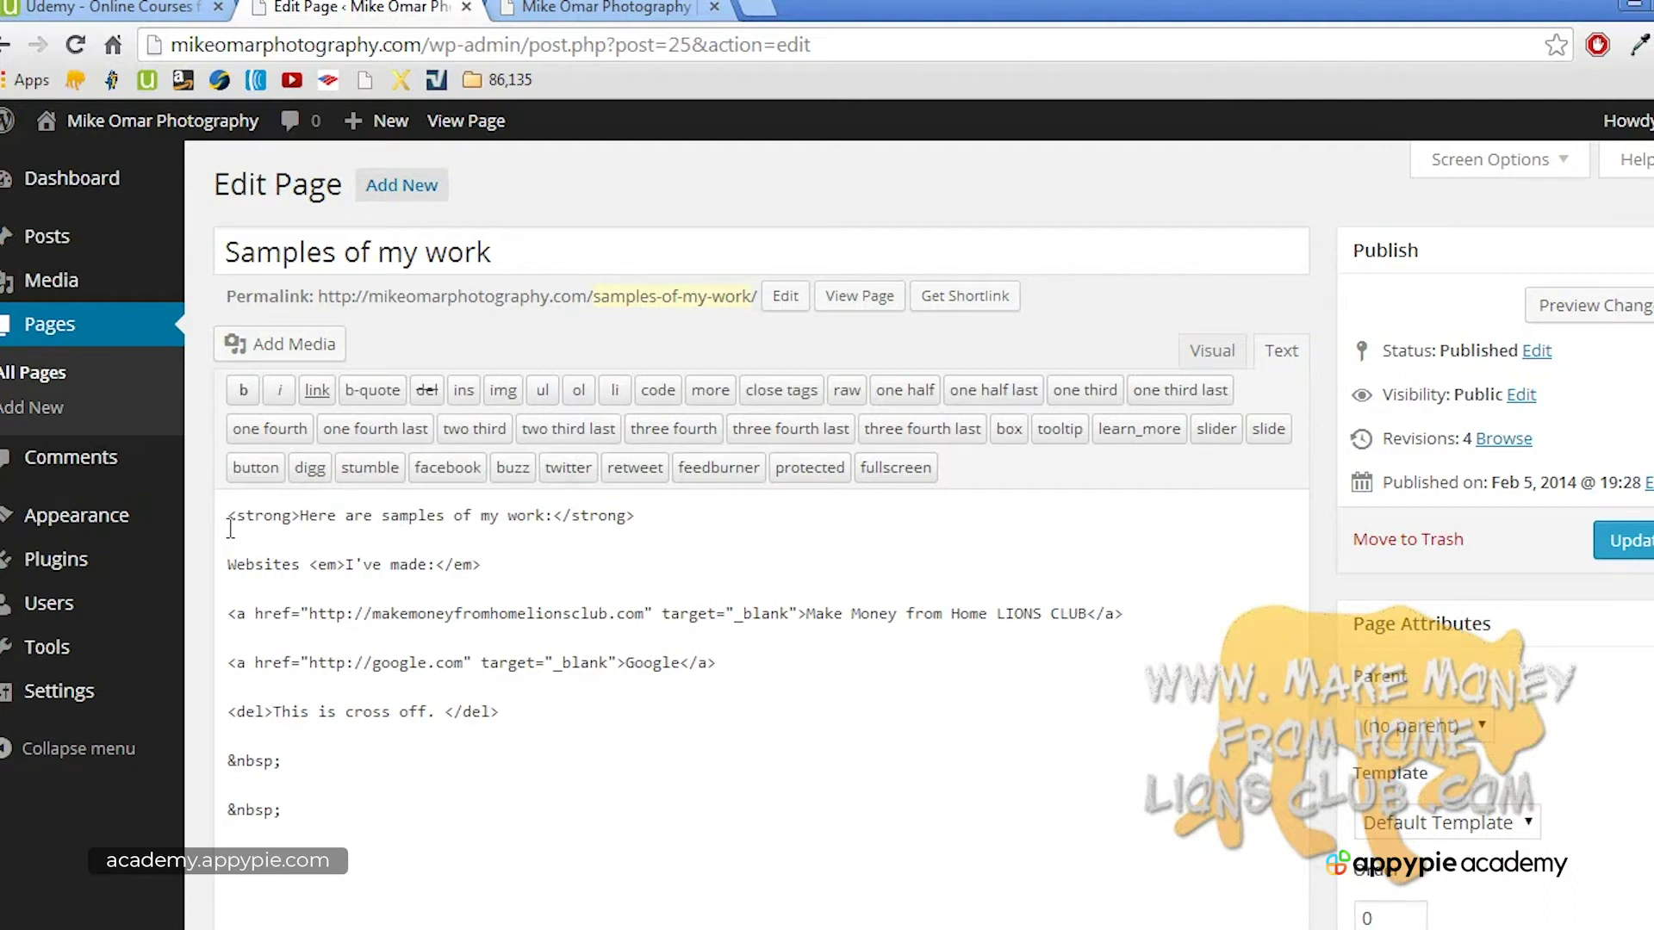
left_click_drag(226, 614, 438, 626)
left_click_drag(825, 627, 1146, 610)
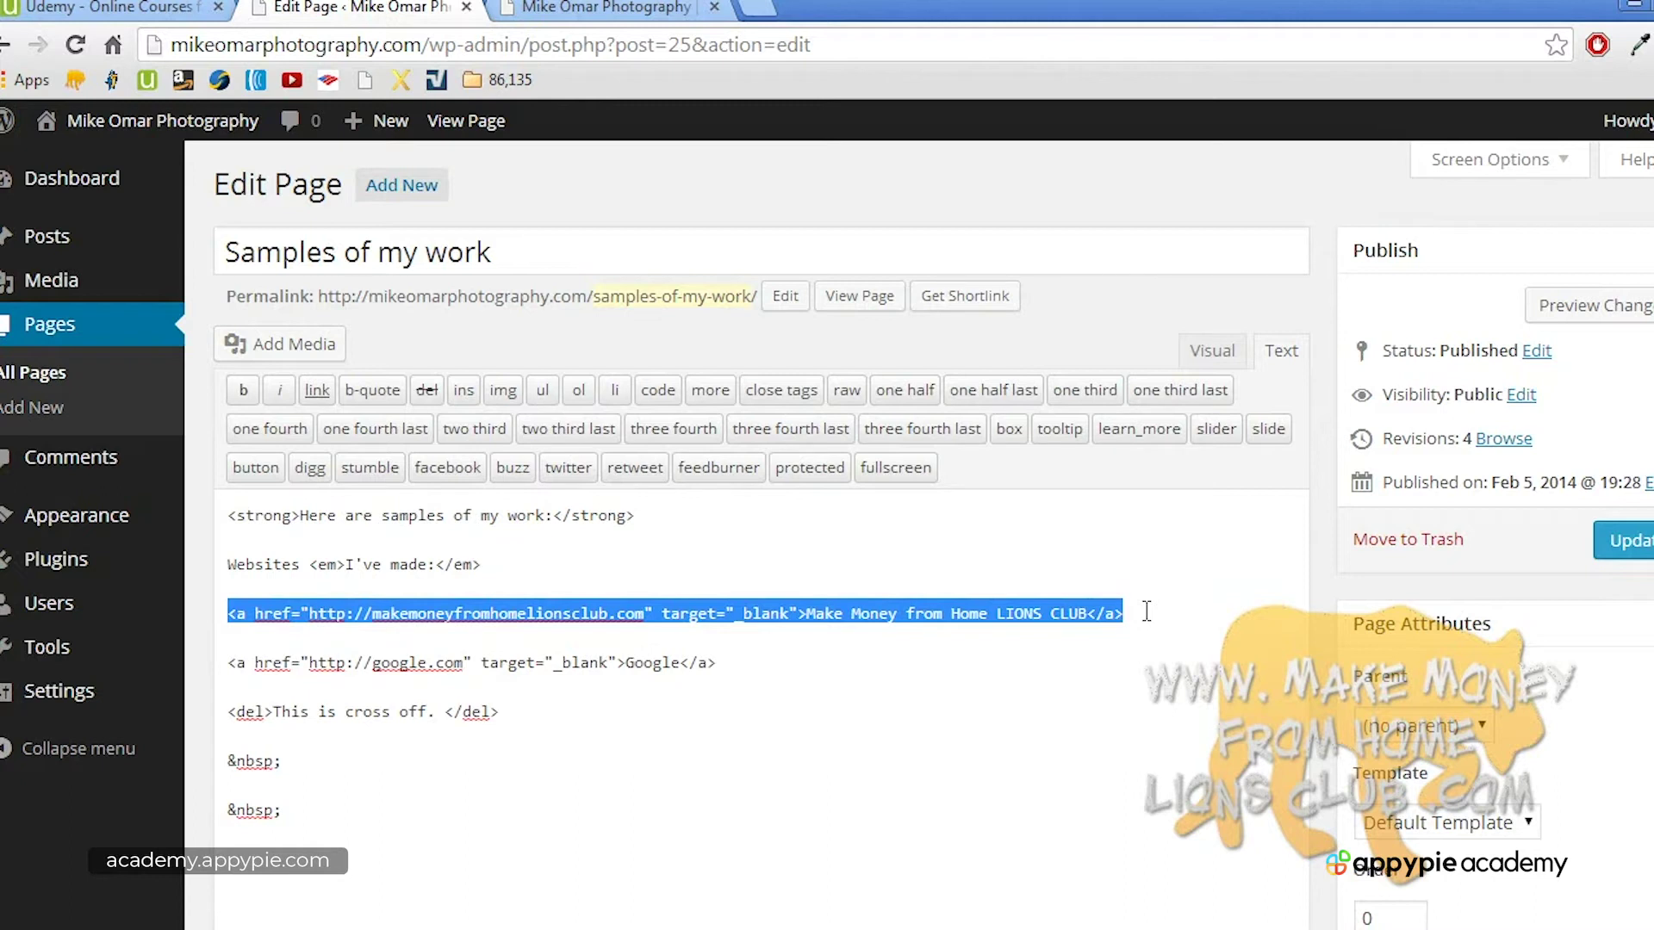
left_click(1210, 350)
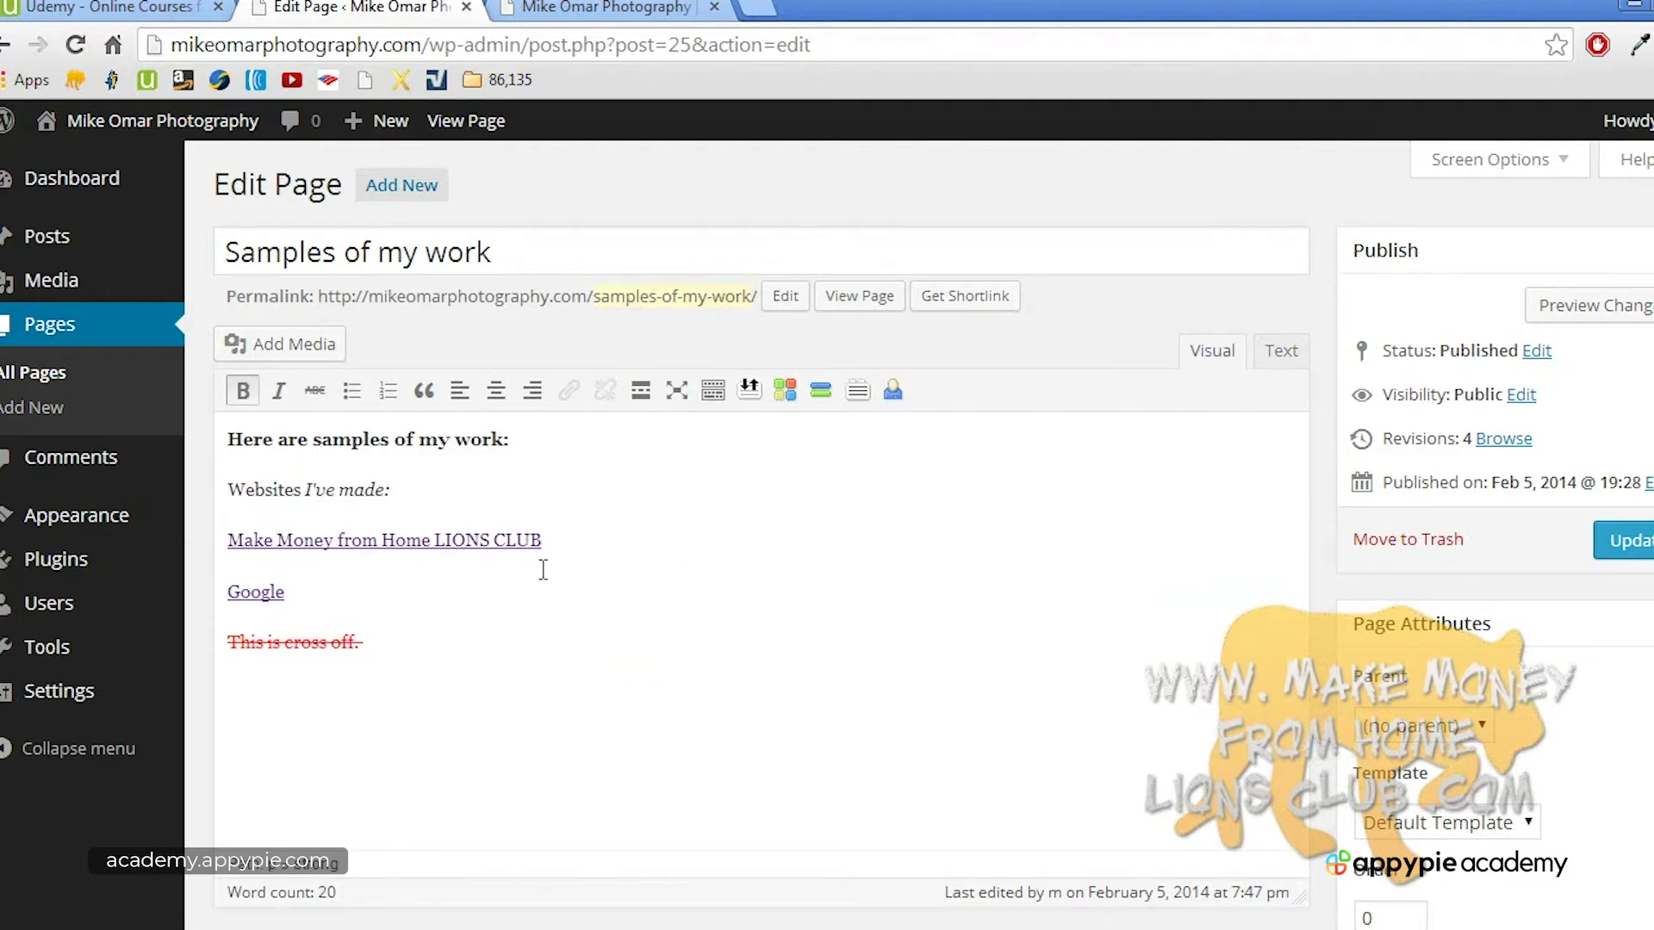
left_click(450, 642)
key("Return")
key("Return")
key("BackSpace")
type("Yahoo")
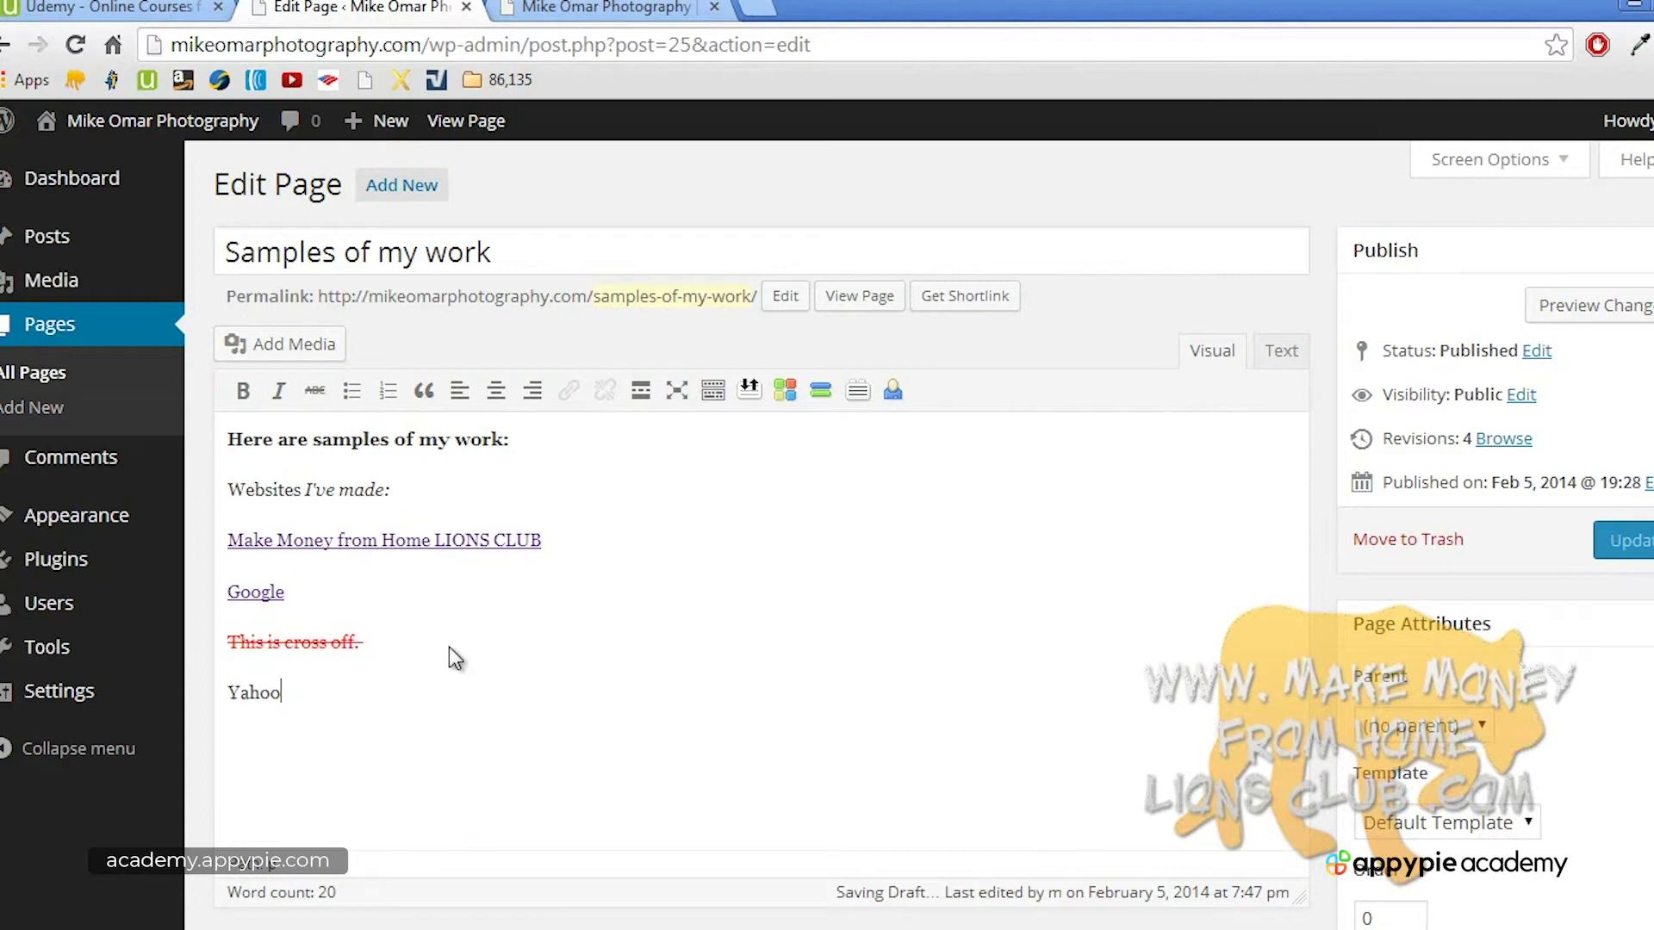
double_click(257, 696)
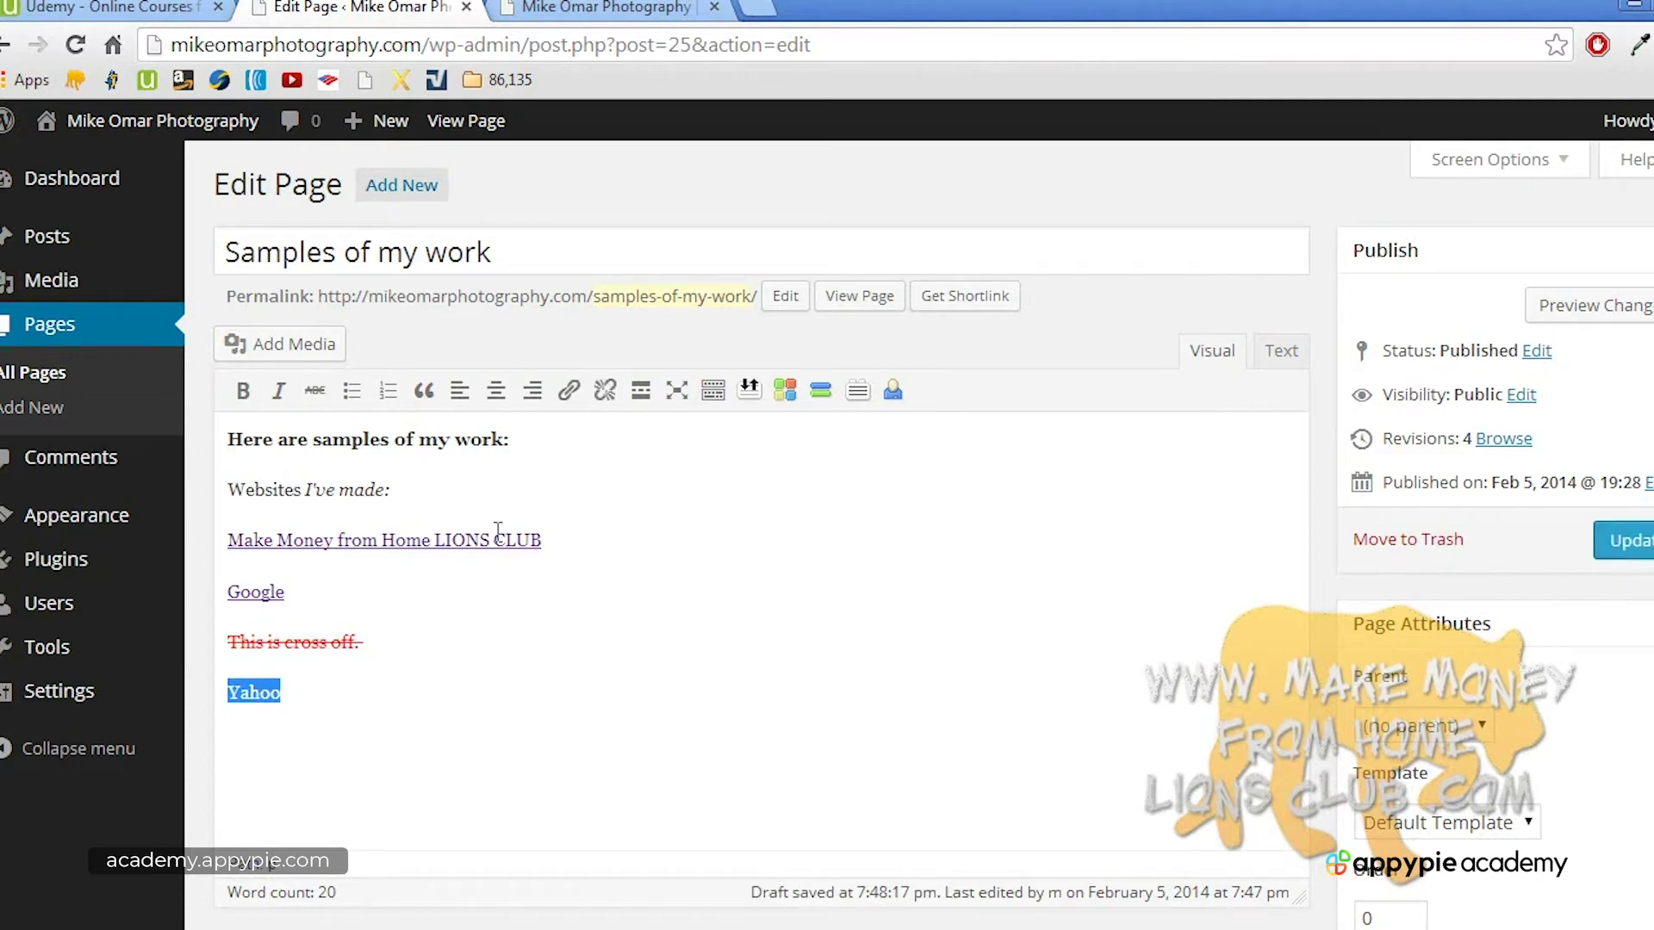
left_click(568, 391)
left_click(722, 459)
type("yahoo.com")
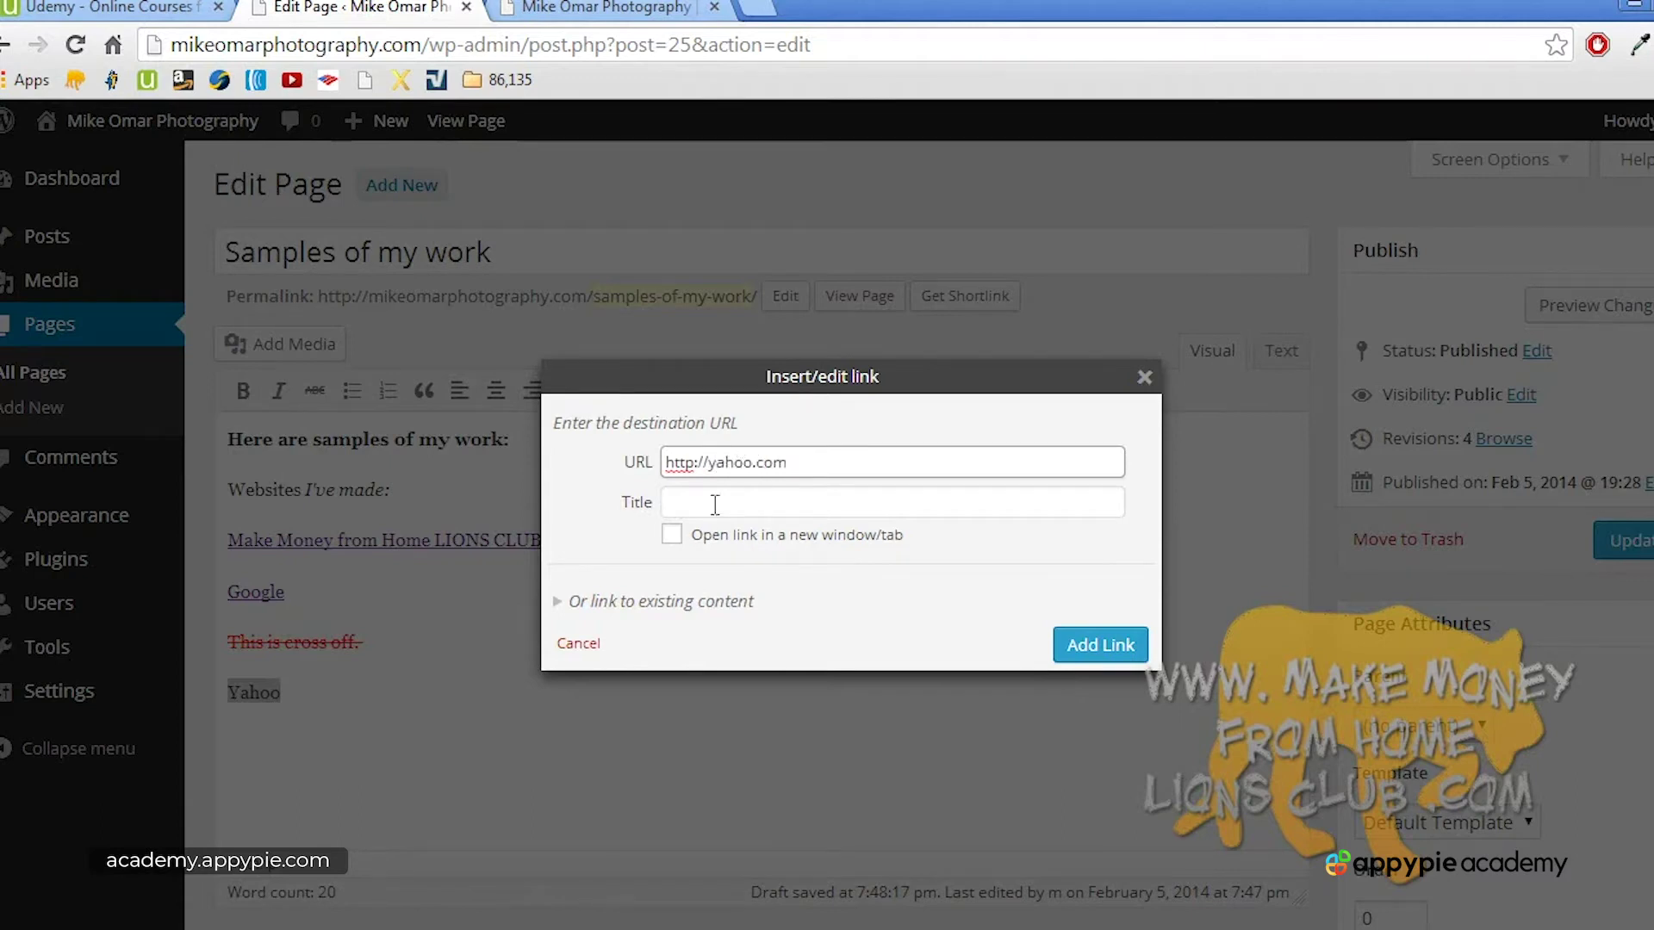
left_click(672, 535)
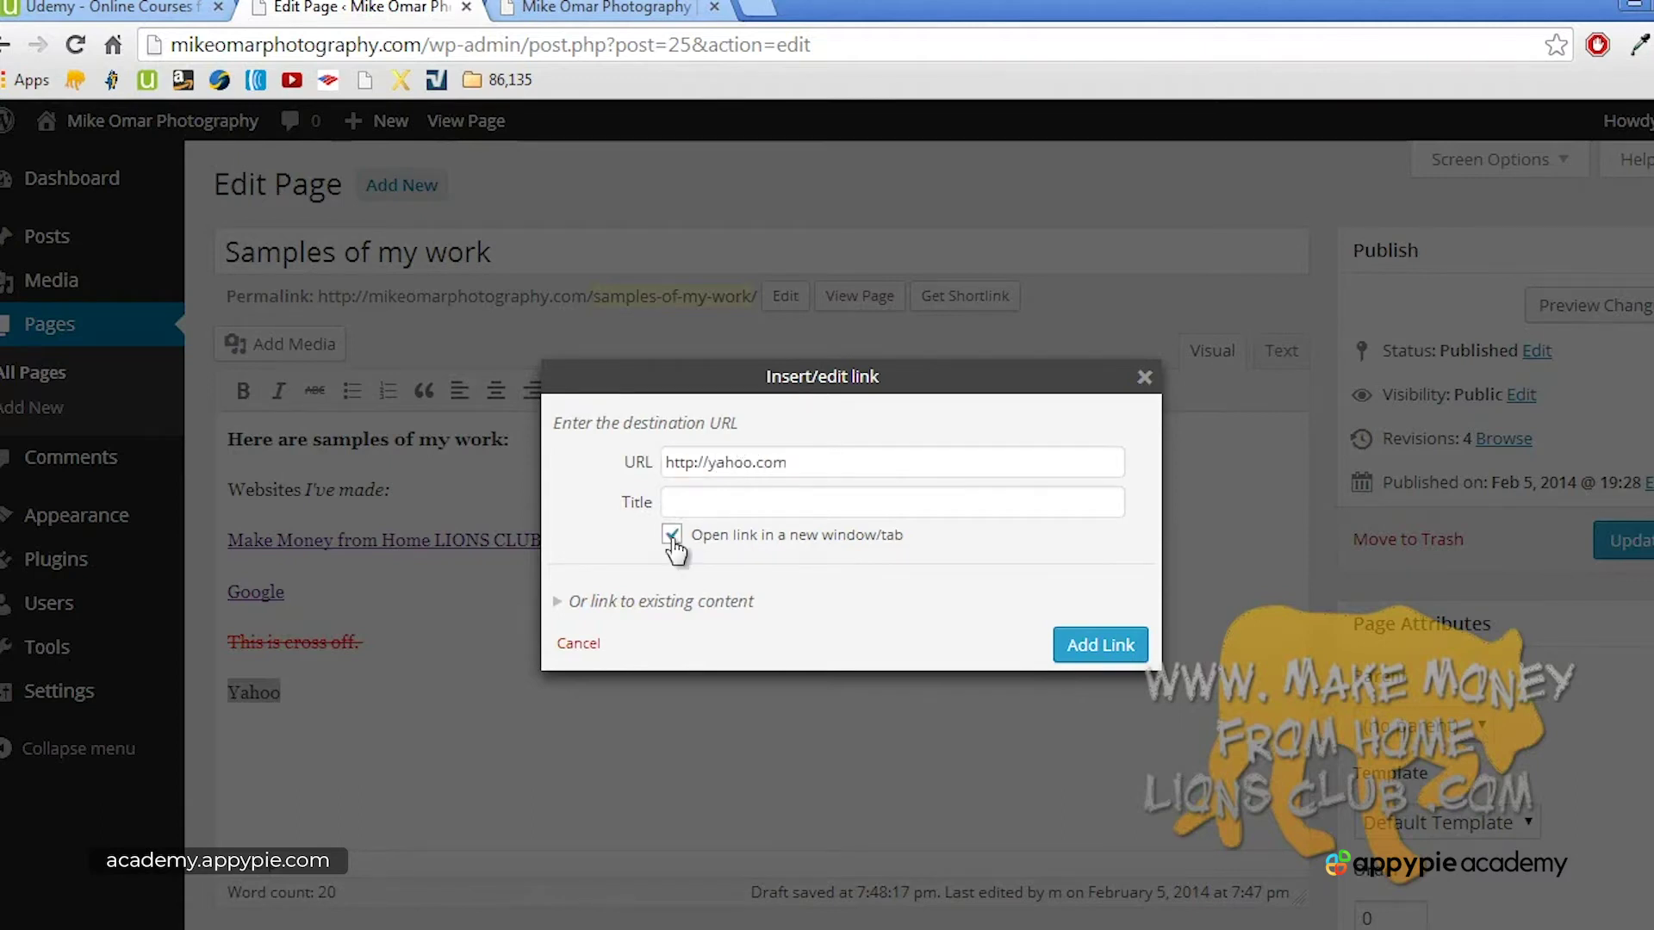
left_click(1081, 650)
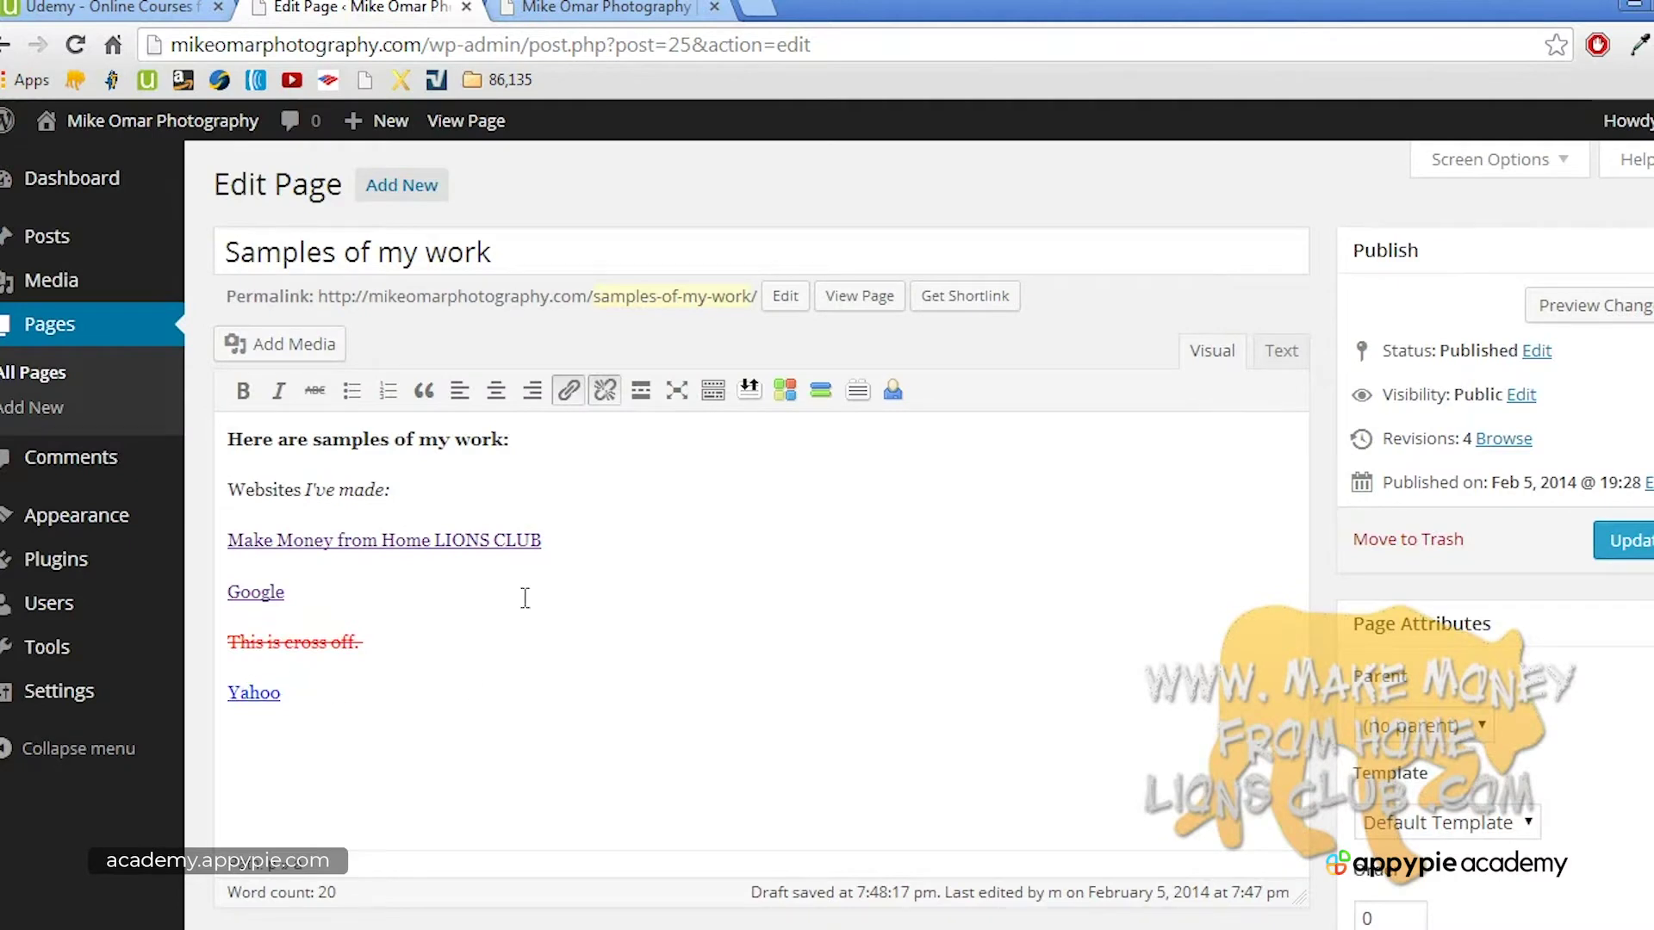
left_click(1281, 353)
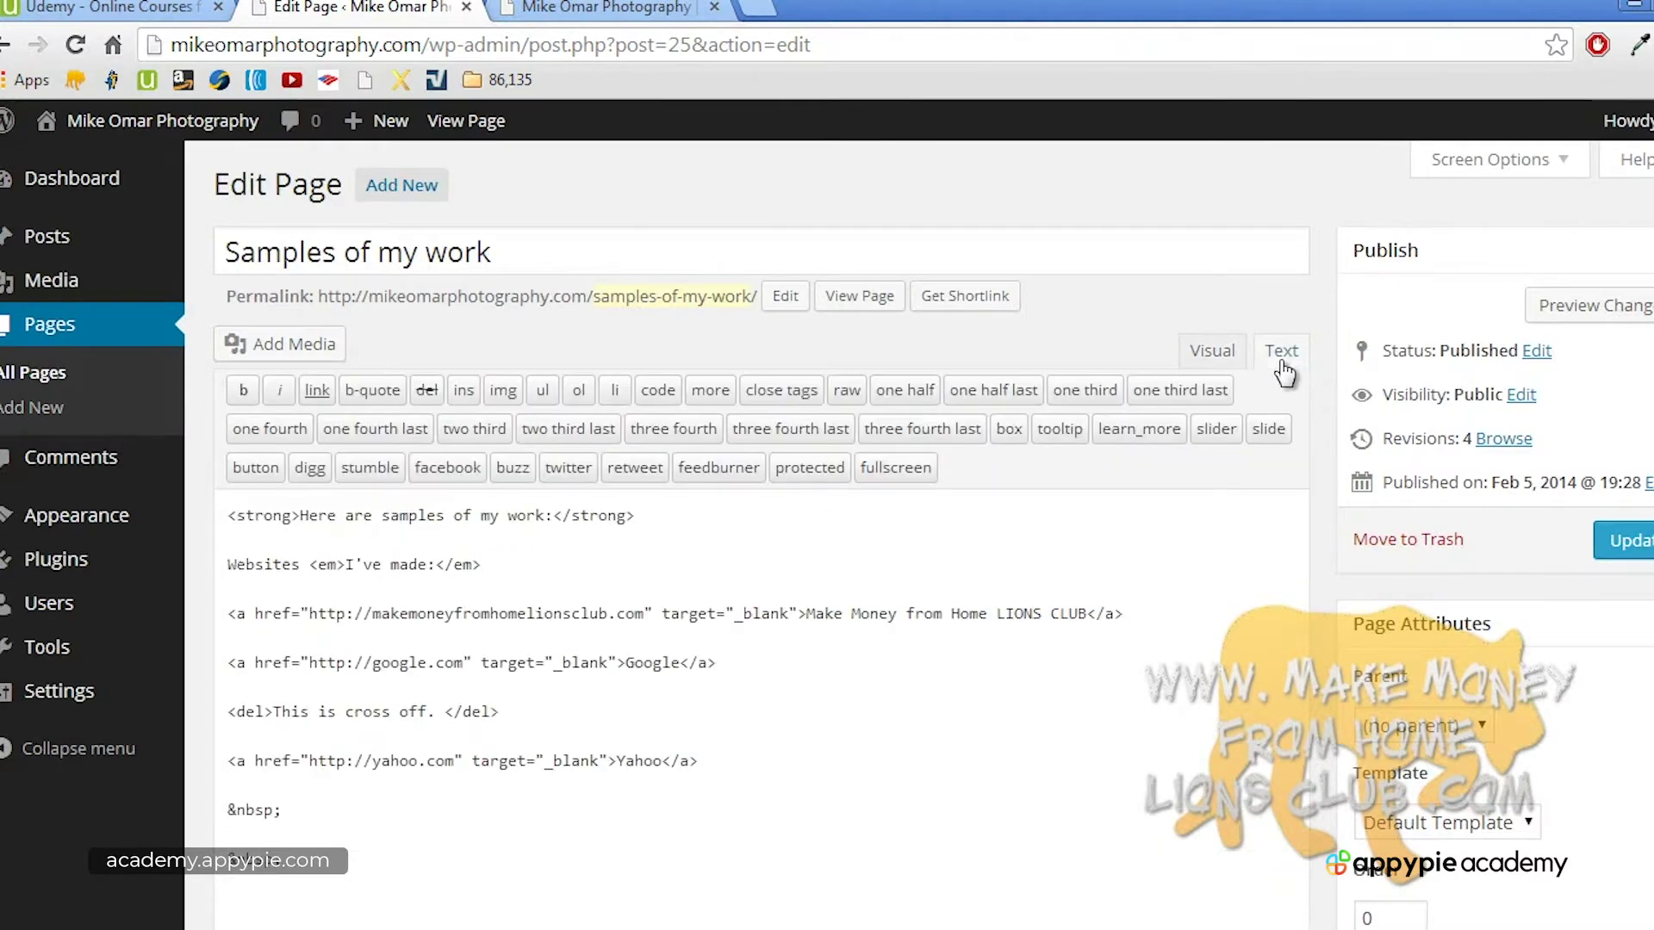
Step: Copy the Yahoo link's HTML code from the Text view
triple_click(457, 760)
right_click(456, 759)
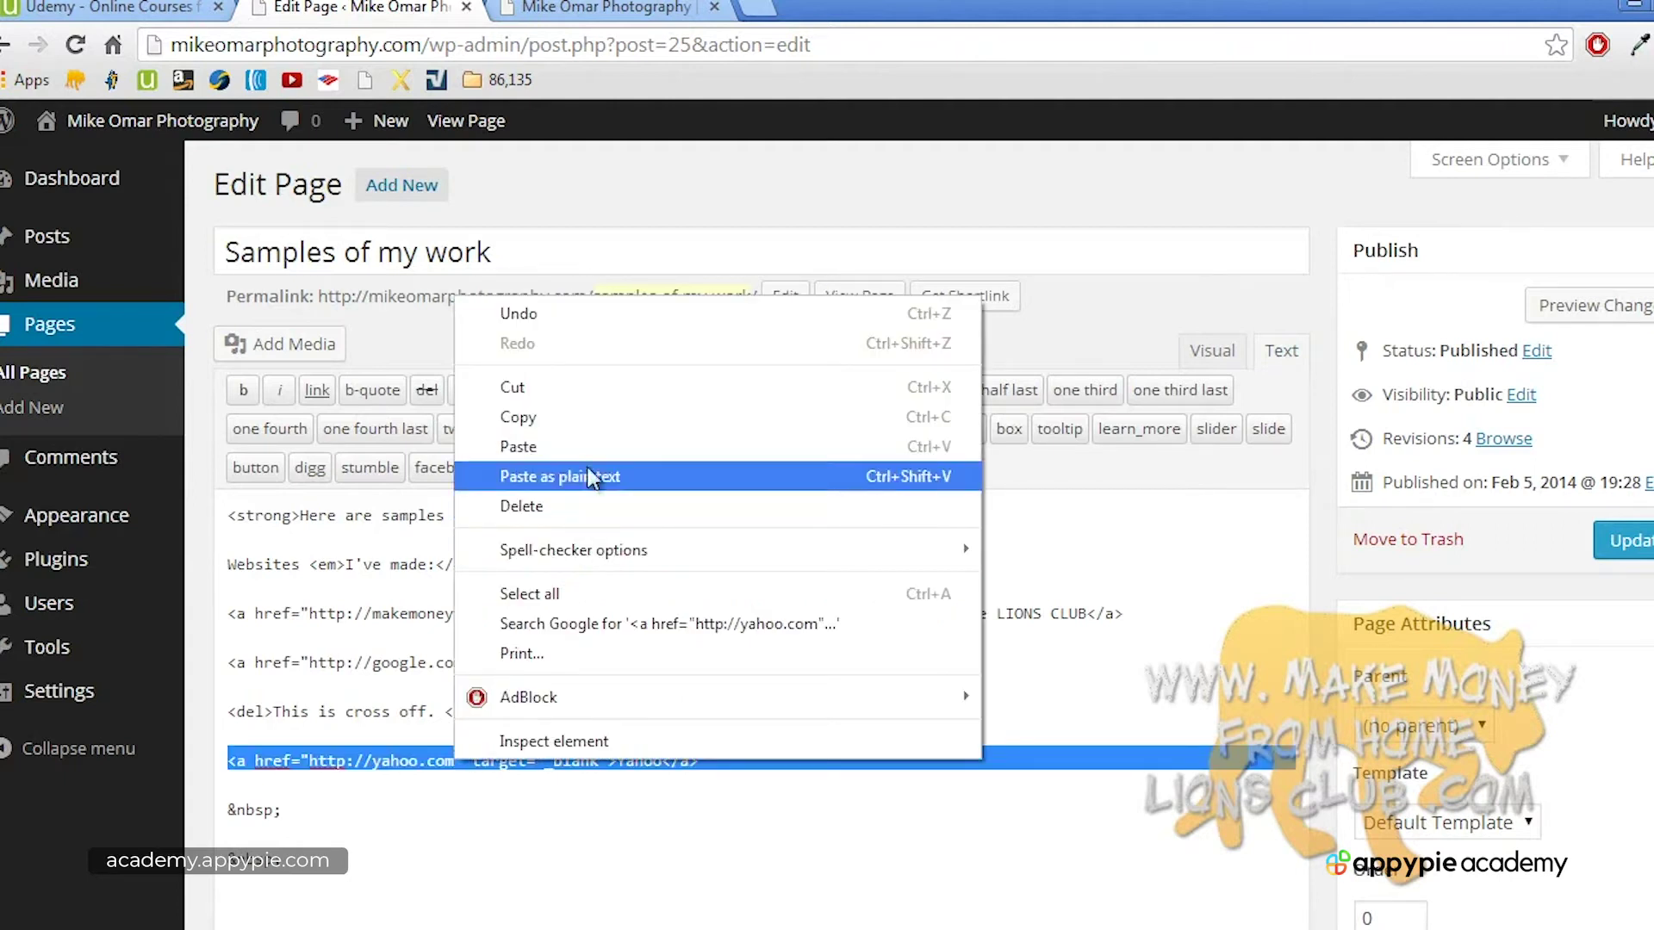
left_click(591, 417)
left_click(749, 701)
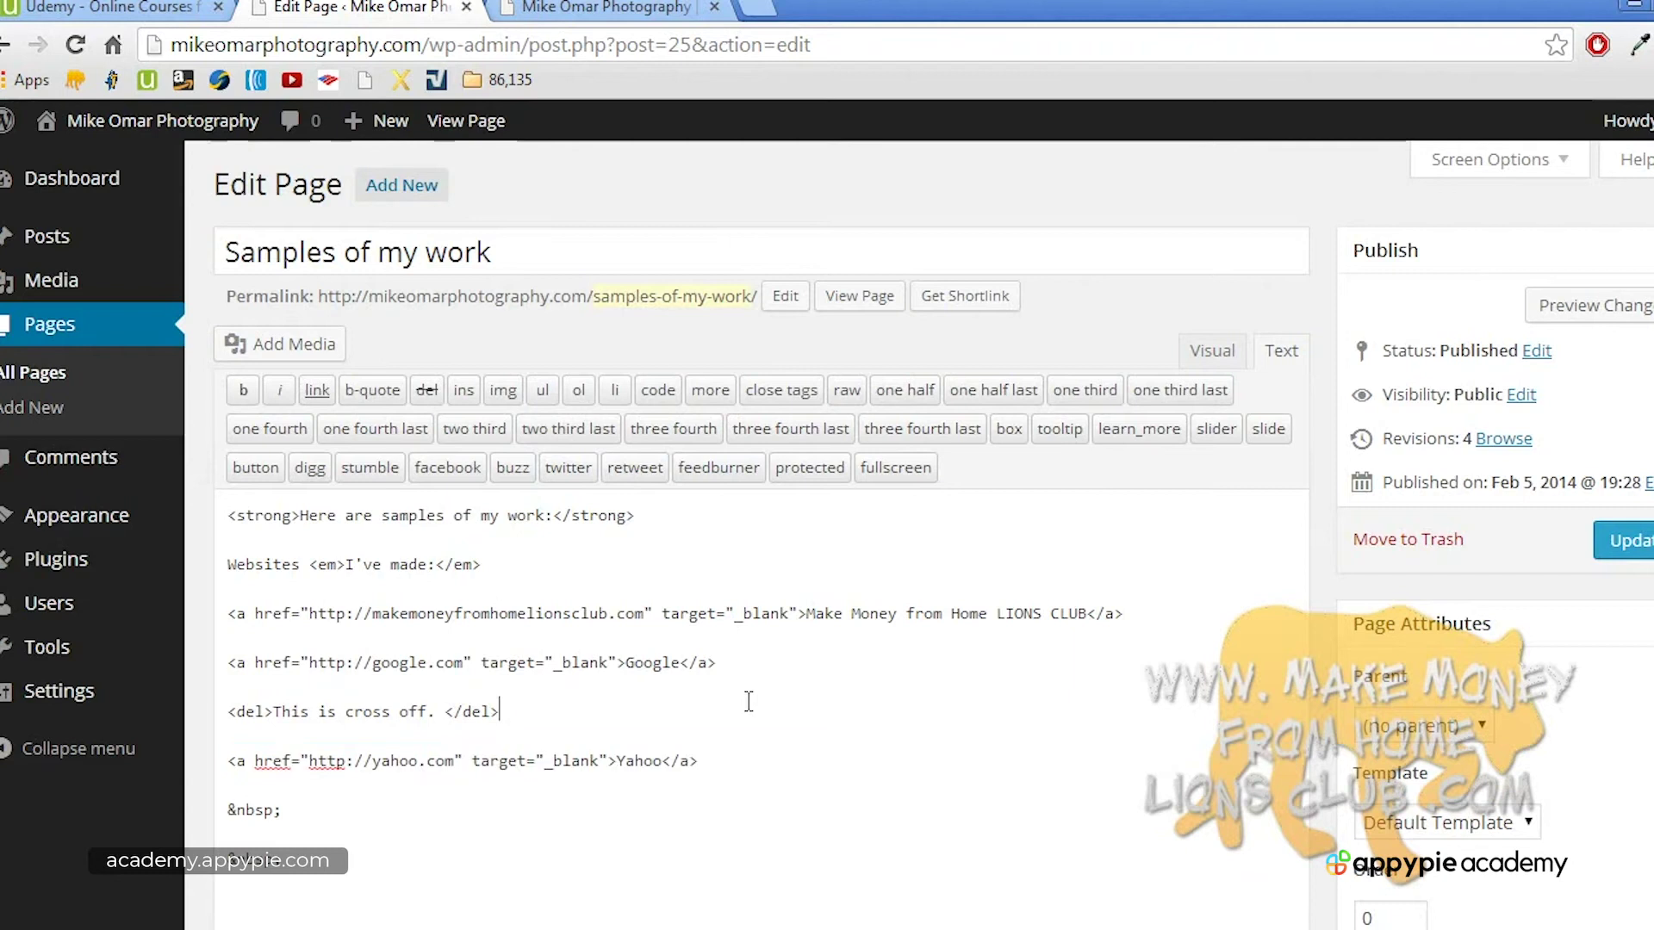
left_click(1216, 370)
left_click(1274, 354)
left_click(1213, 354)
left_click(1269, 366)
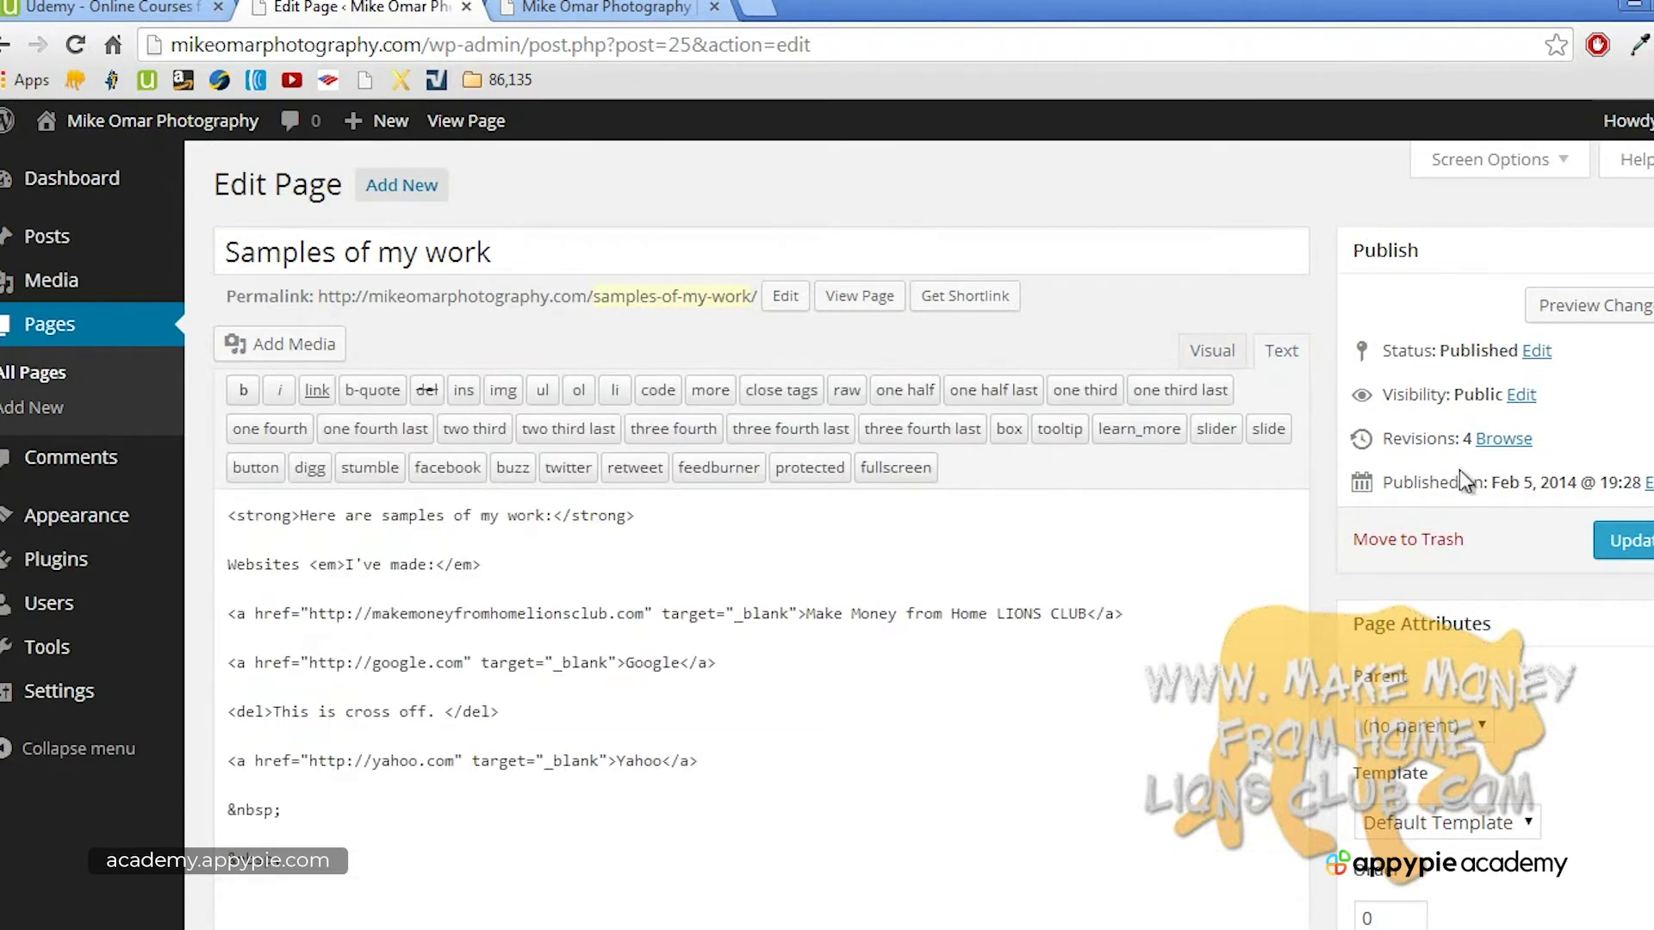
Step: Update the Samples of my work page, view it live and test the Yahoo link
left_click(1629, 548)
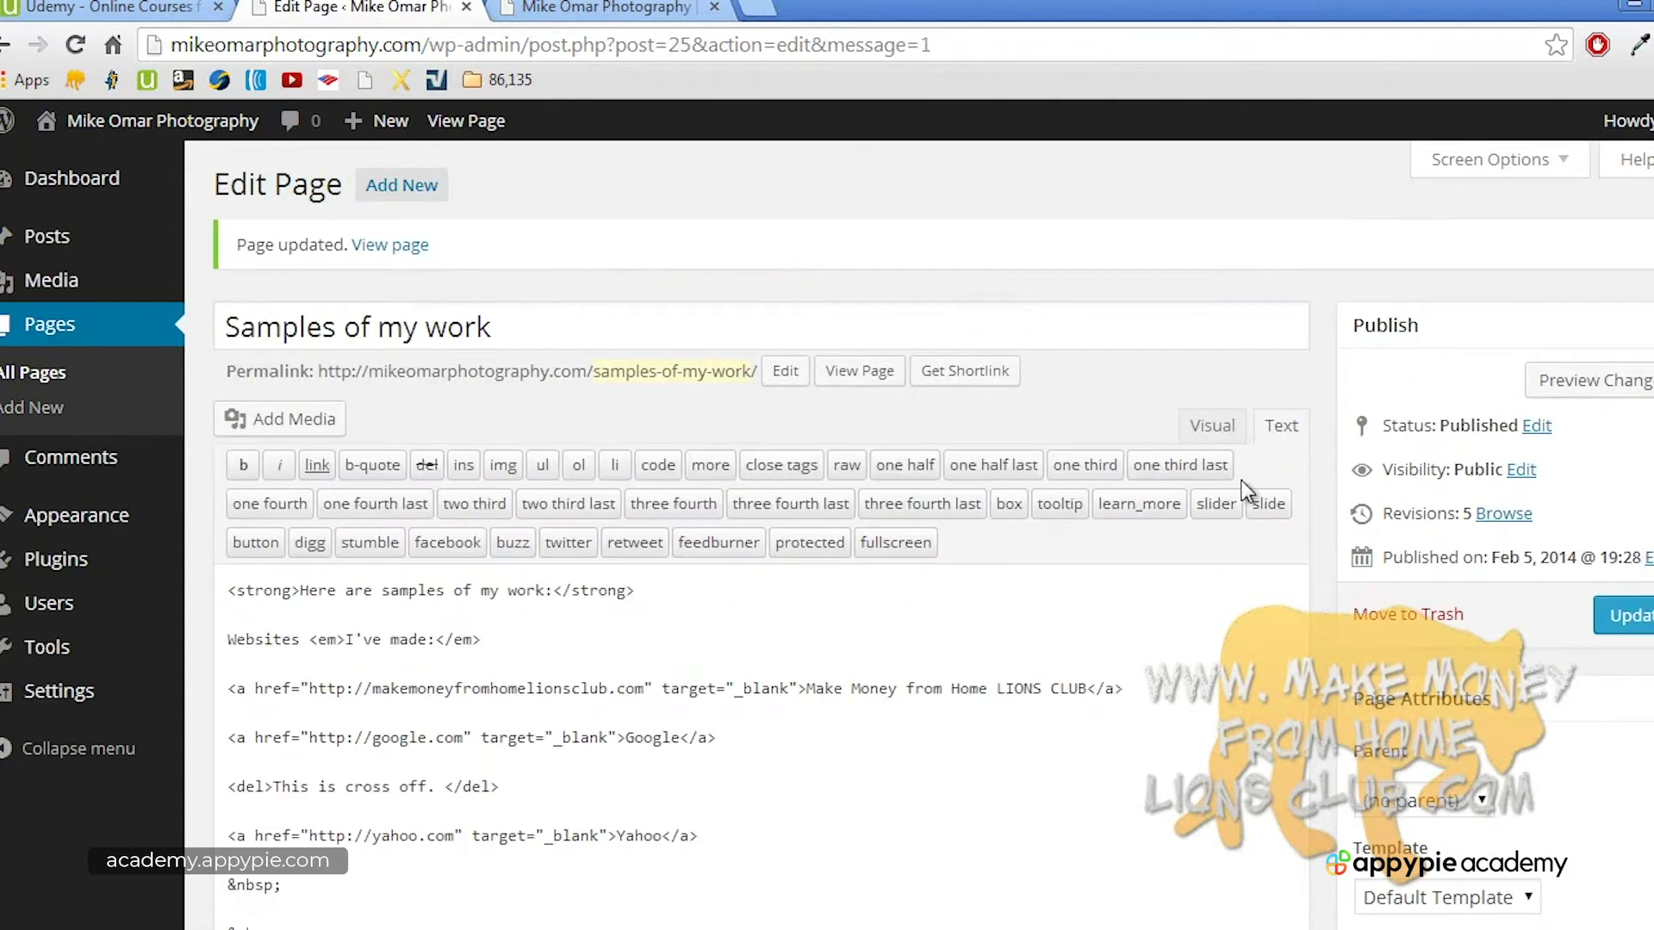
right_click(403, 250)
left_click(436, 262)
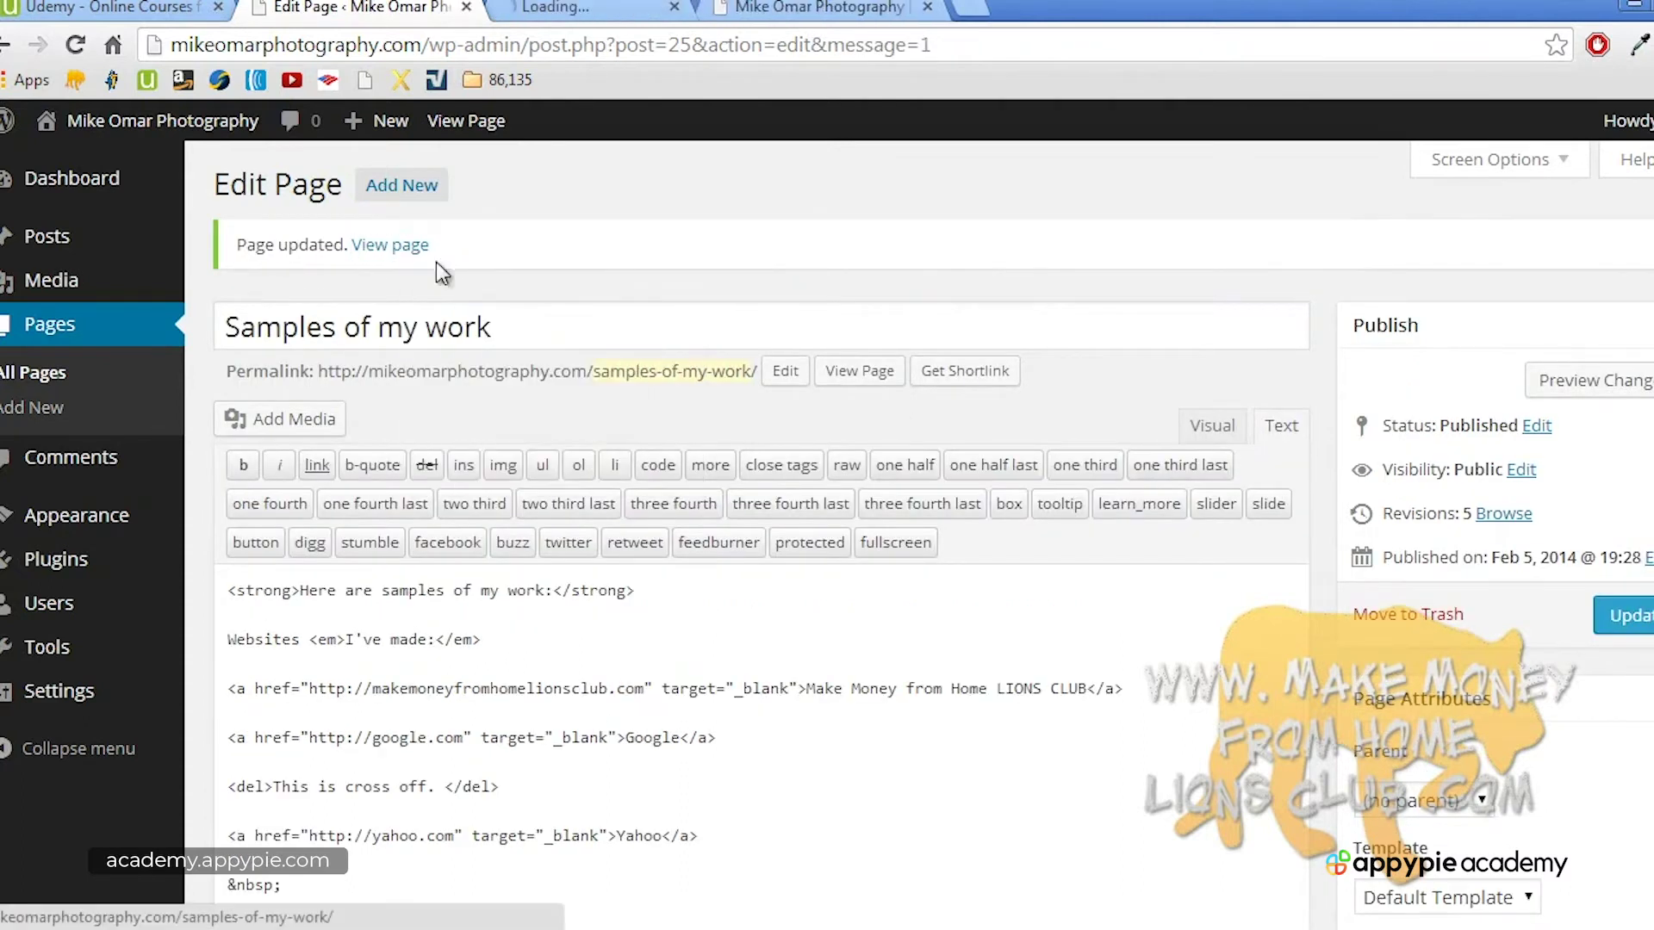
left_click(560, 8)
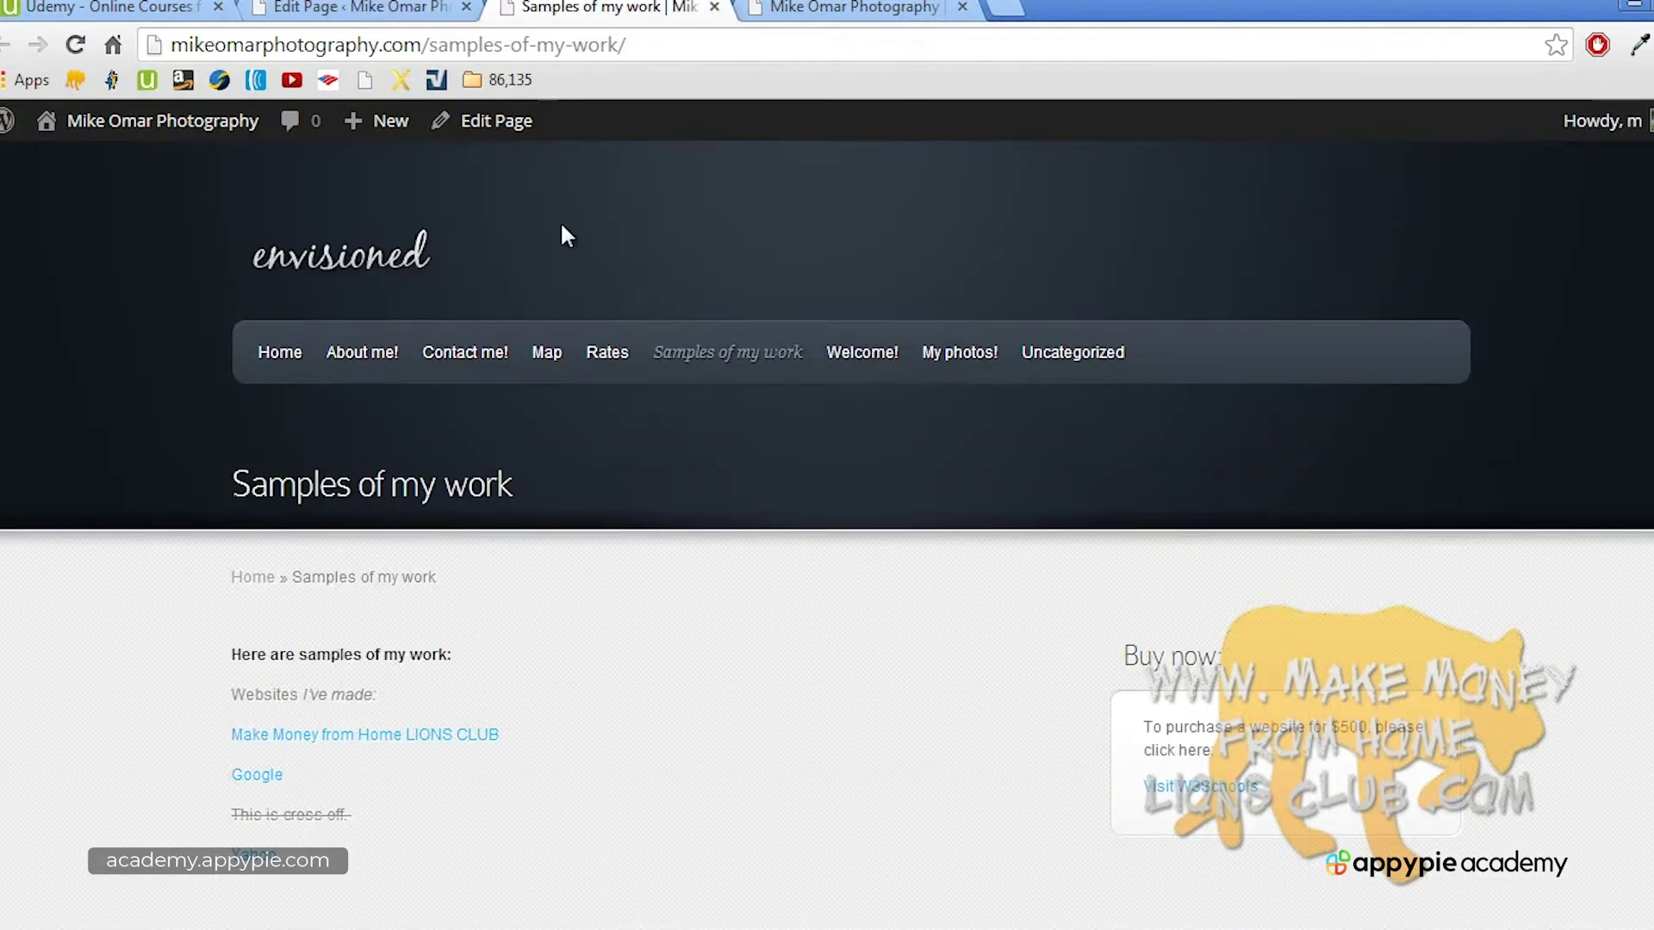
scroll(566, 235, "down", 2)
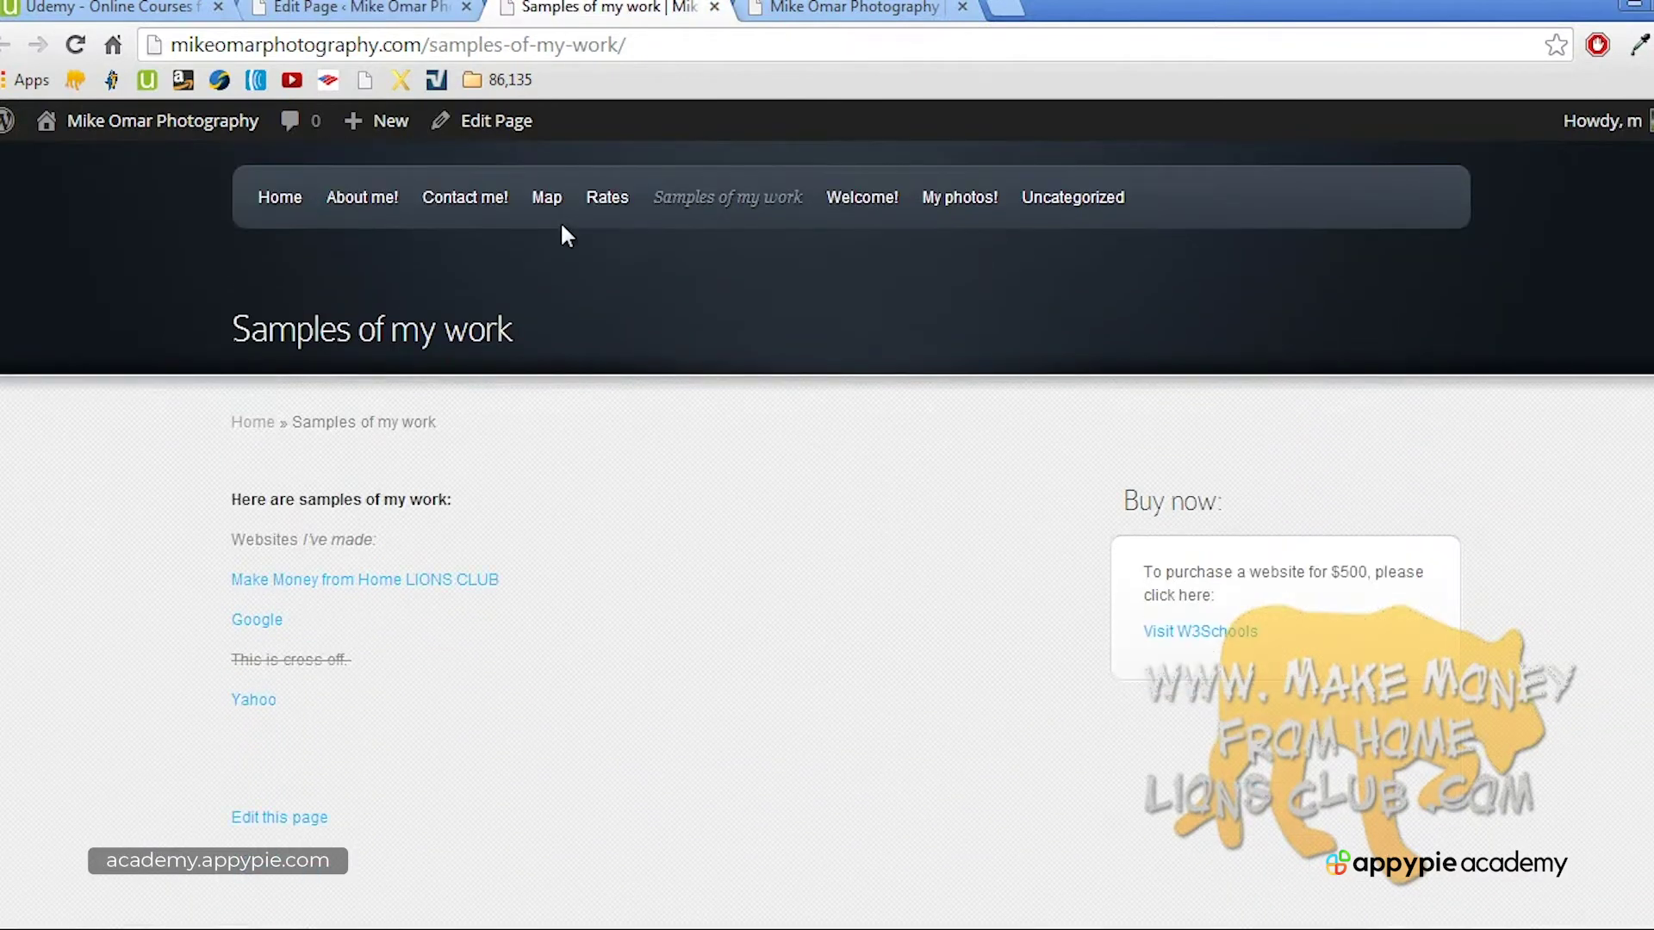
left_click(265, 700)
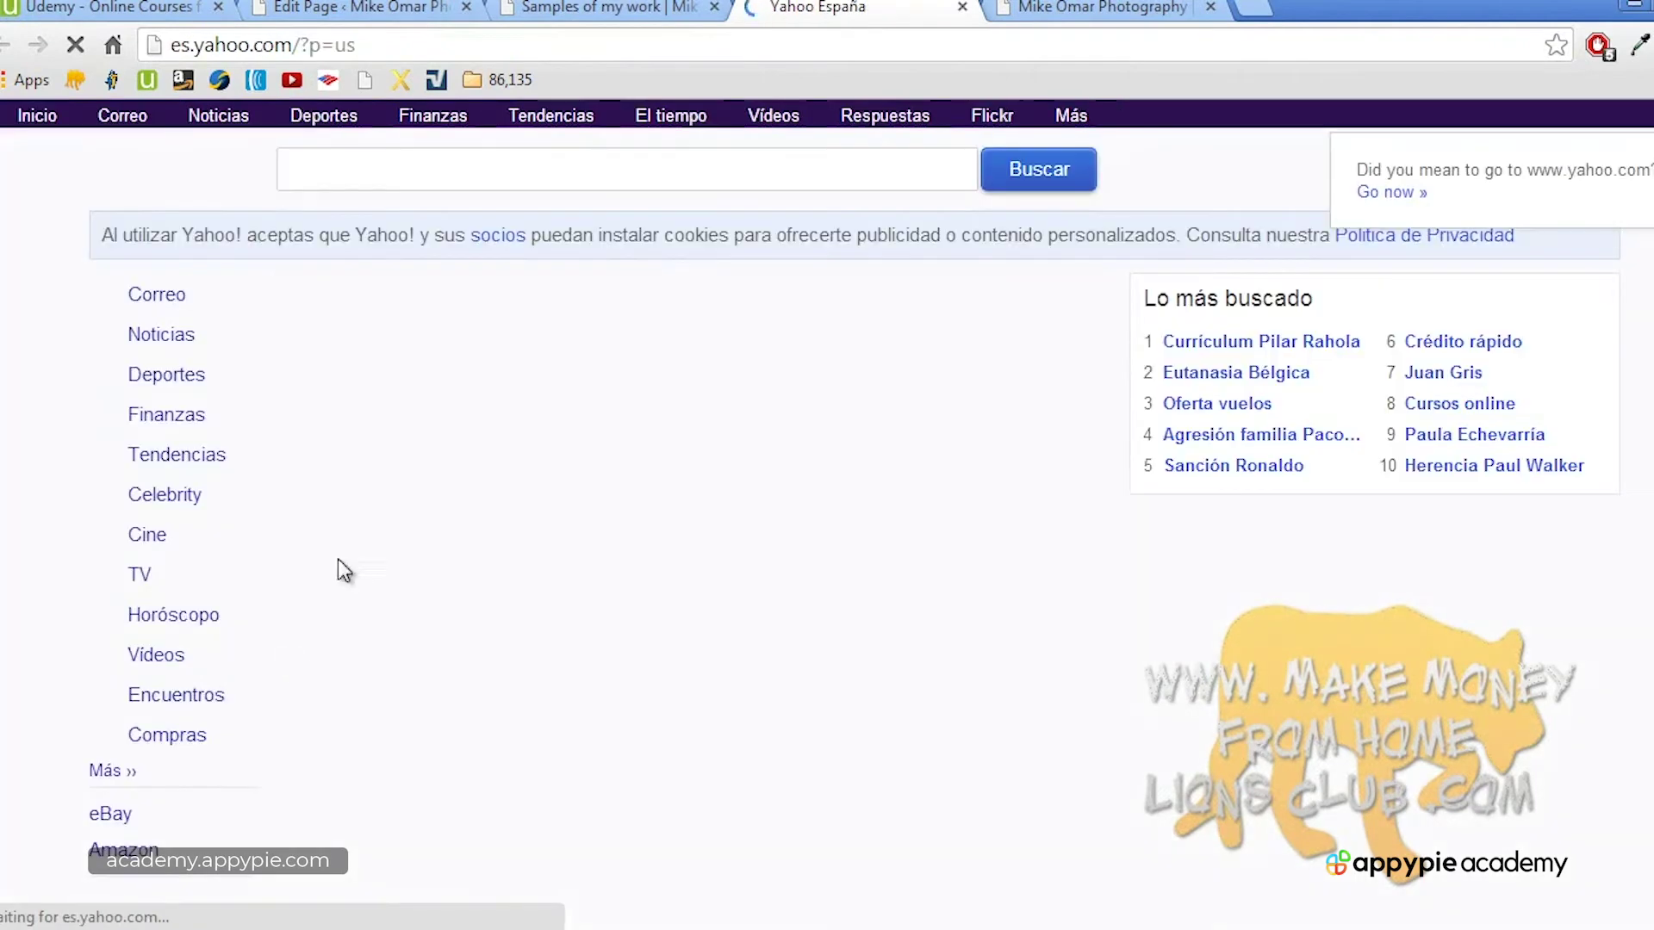
left_click(579, 7)
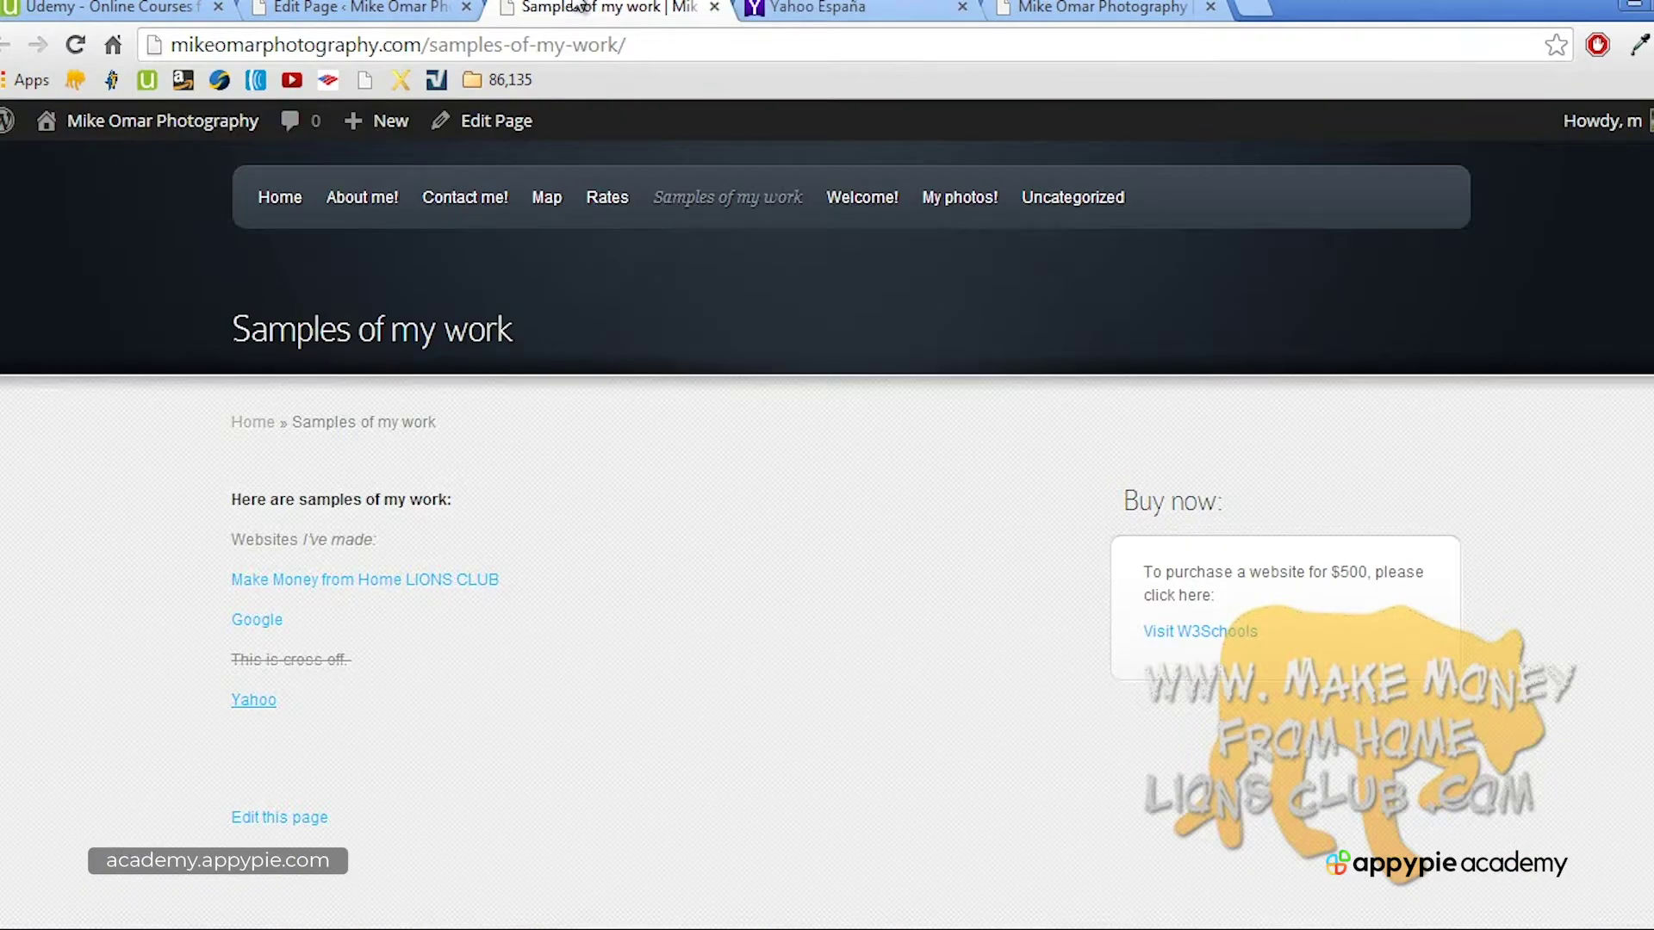
left_click(362, 7)
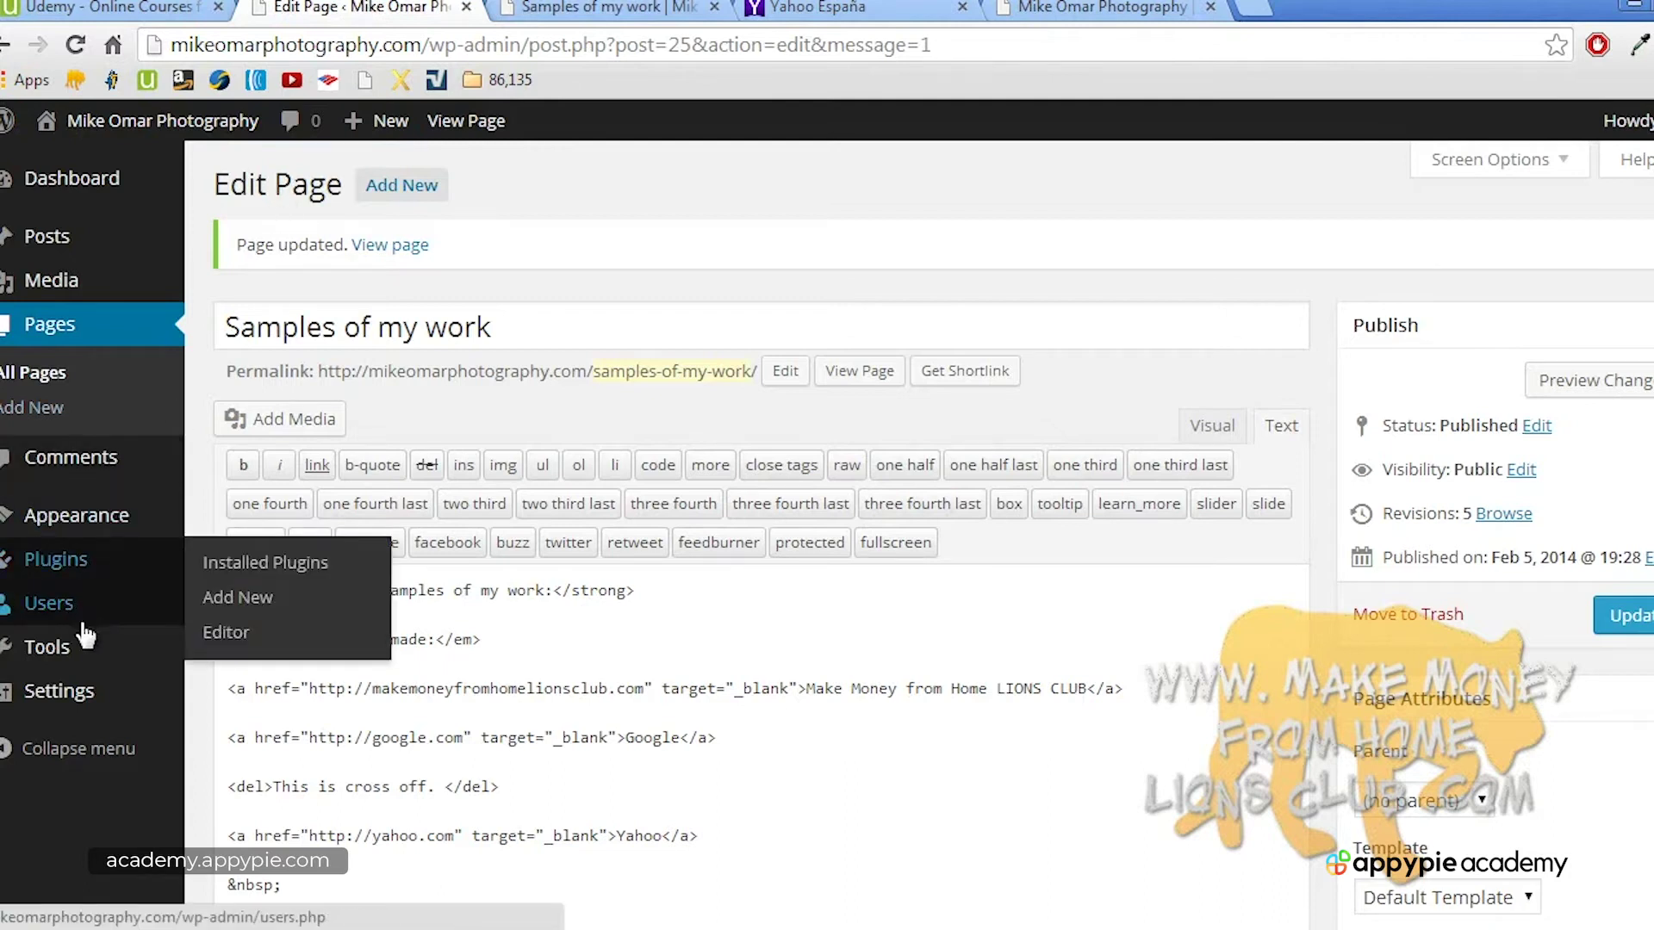
Step: Paste the Yahoo link into the 'Text: Buy now' widget's content and save the widget
mouse_move(97, 530)
left_click(247, 591)
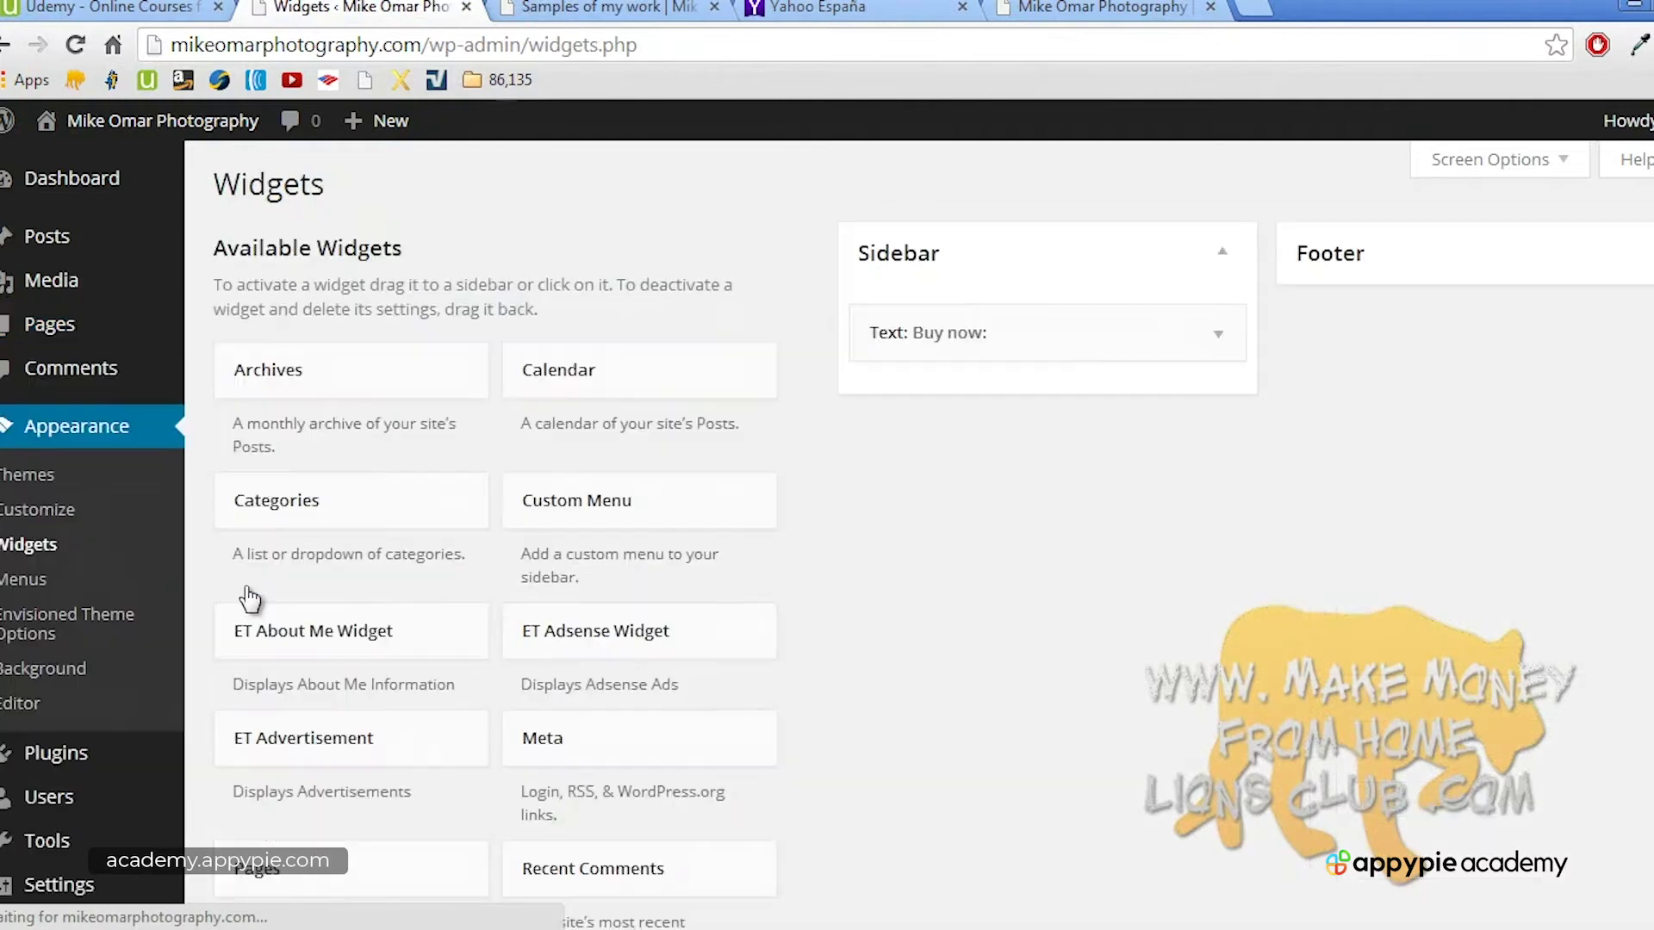
left_click(1216, 334)
left_click(1098, 561)
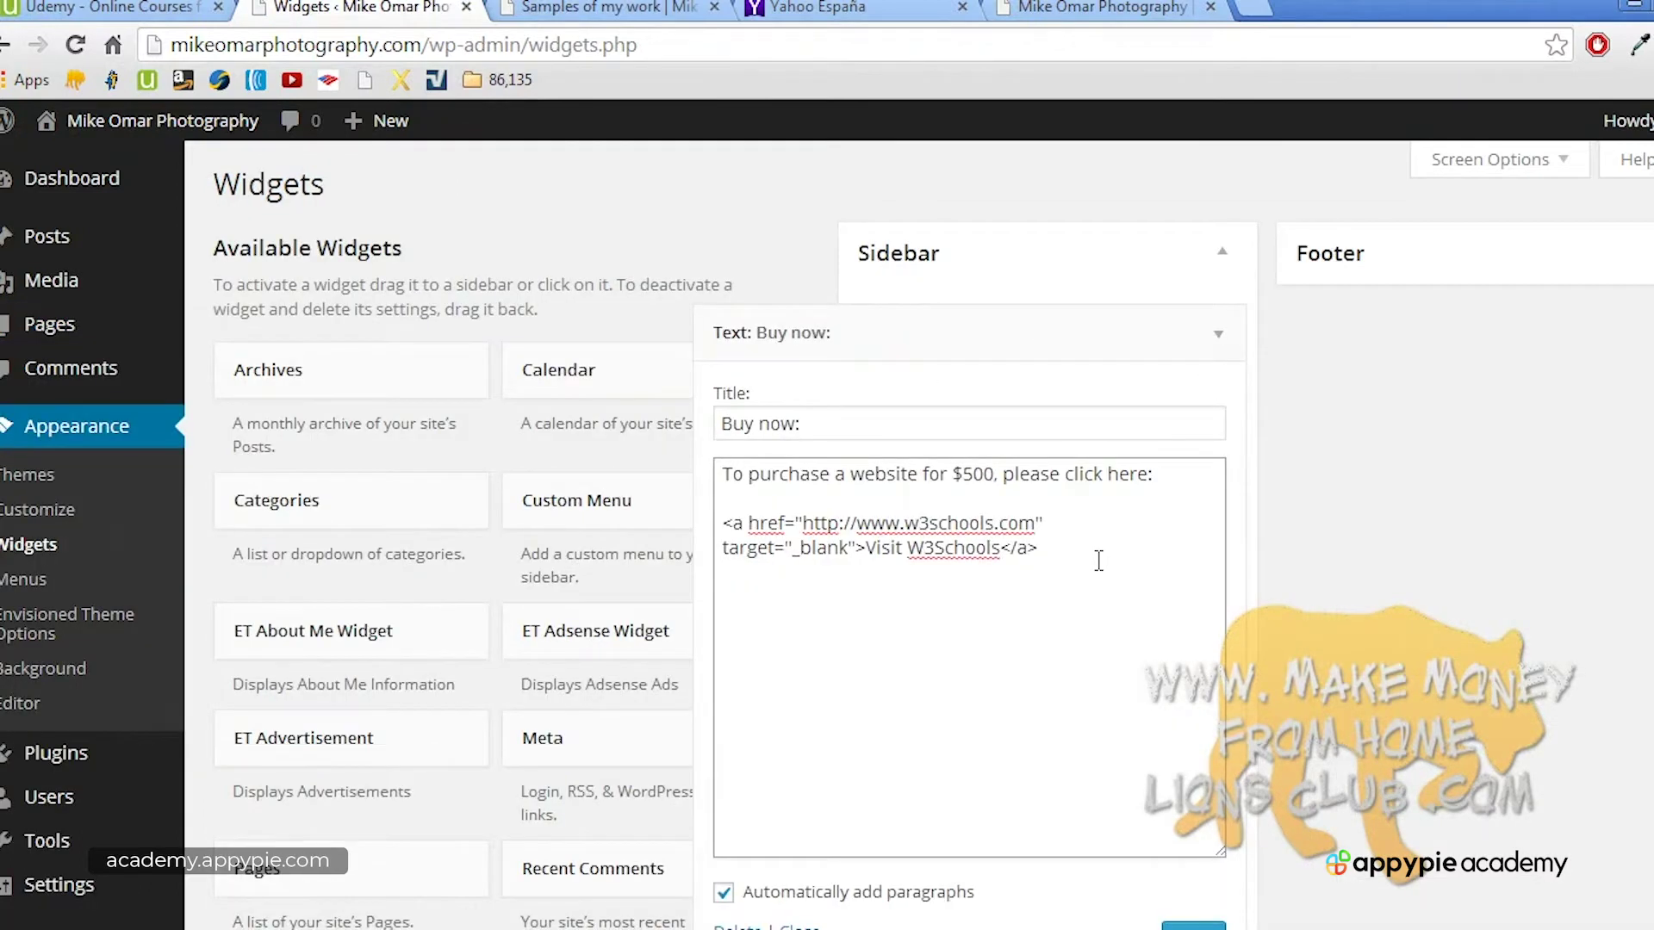
right_click(731, 603)
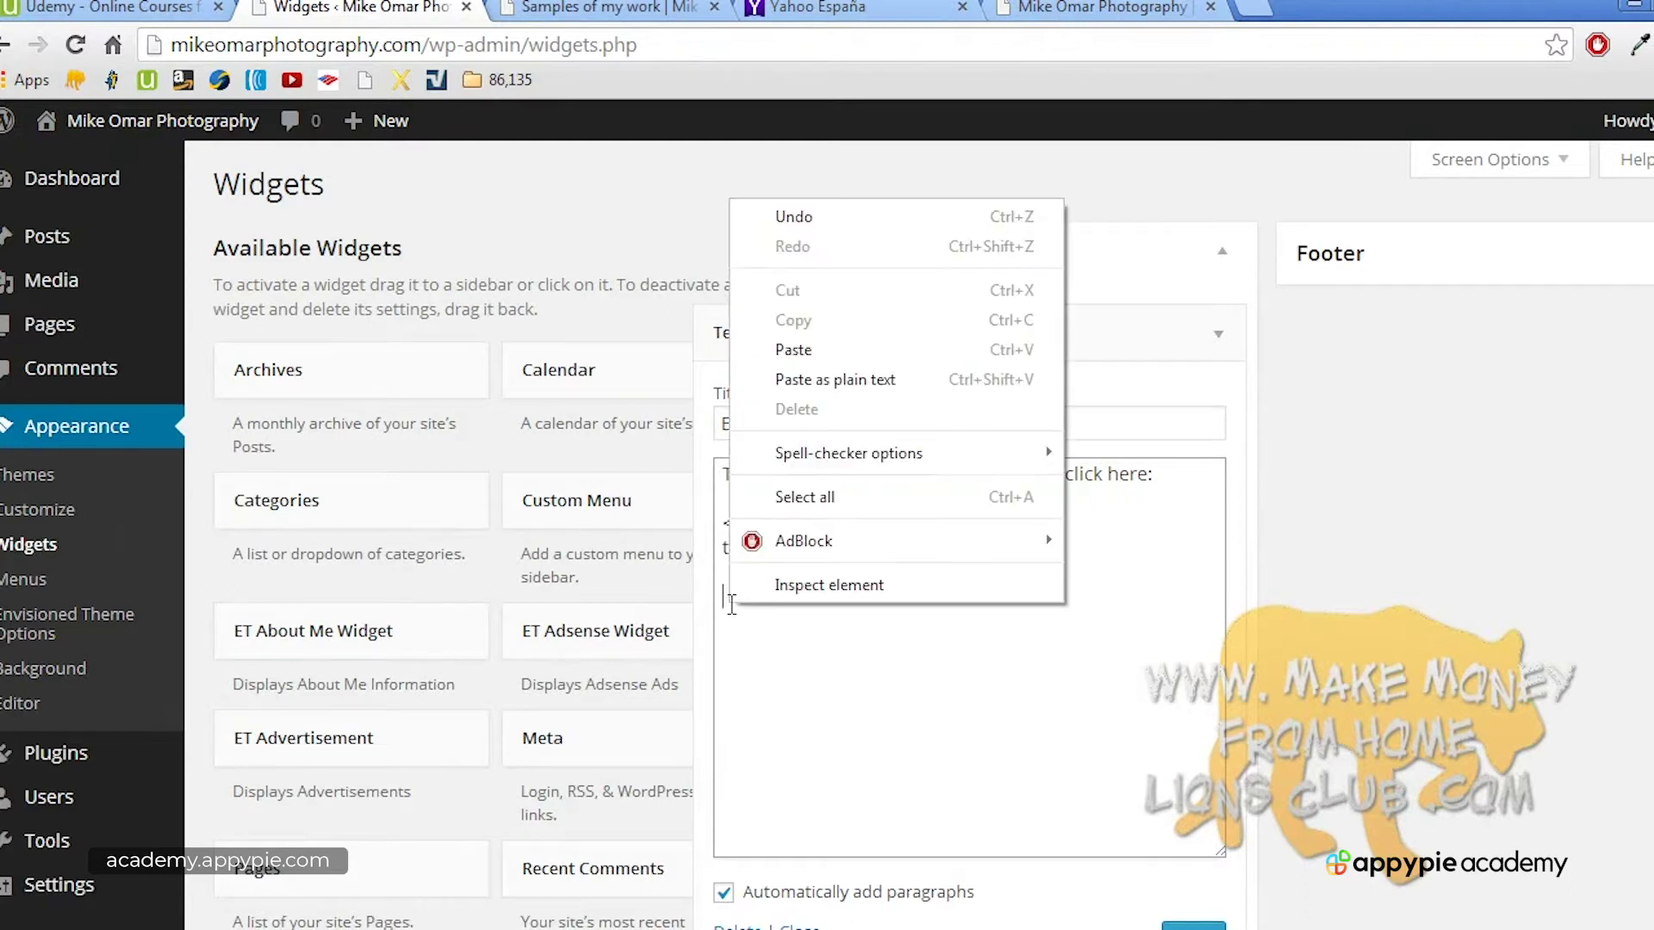
left_click(823, 350)
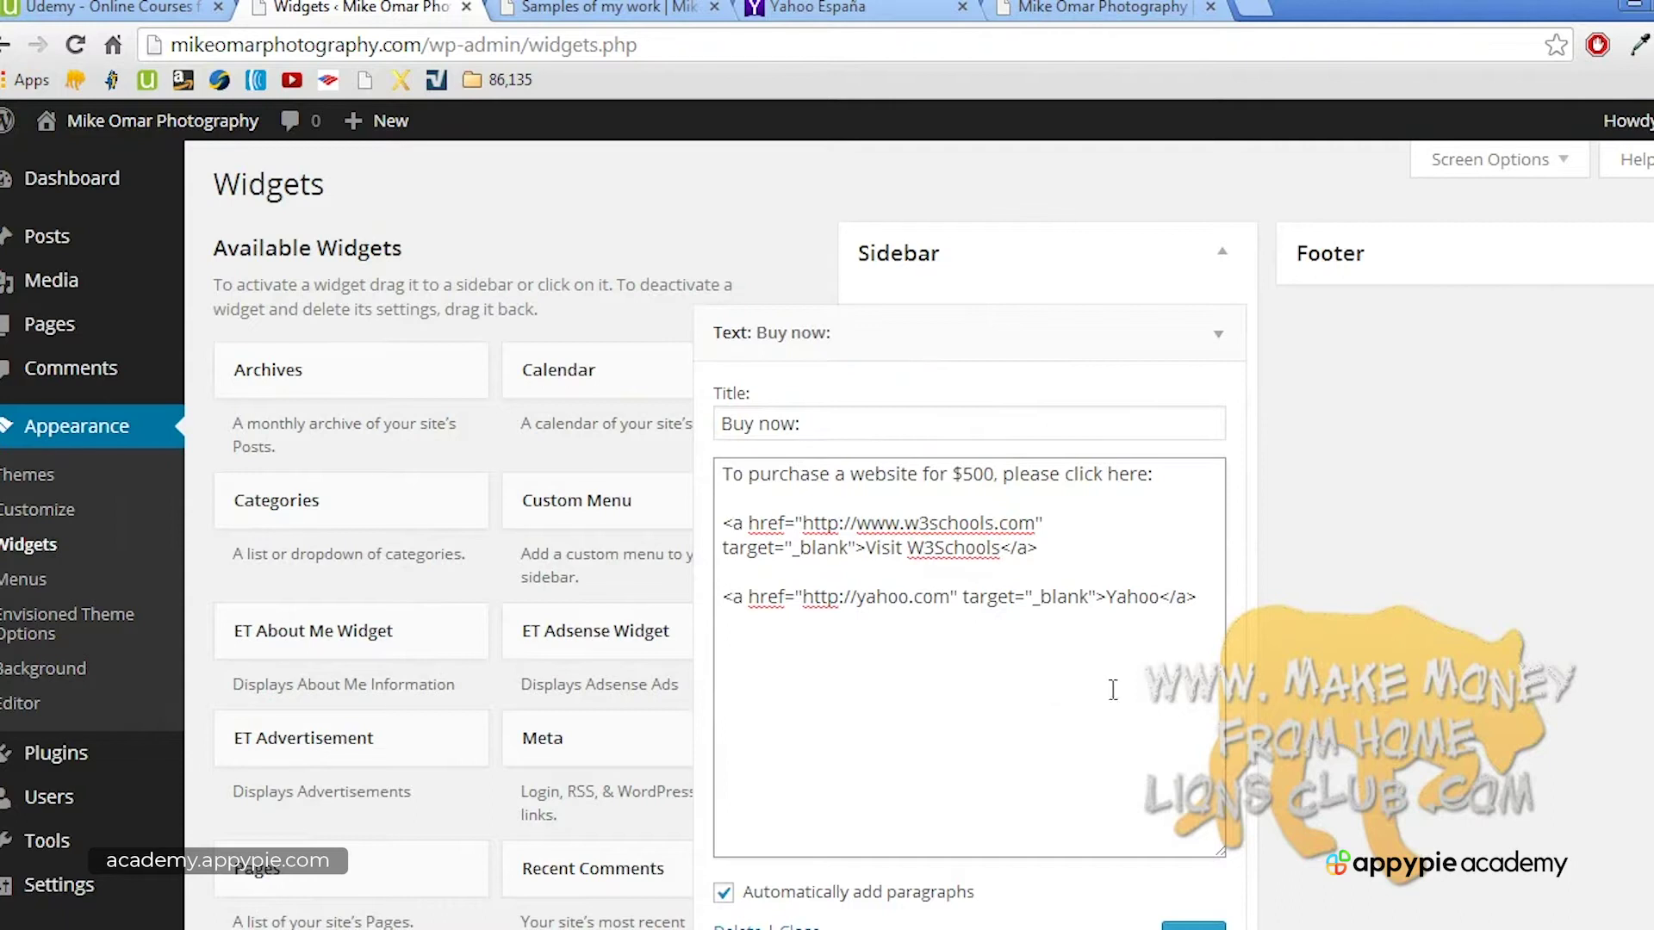
scroll(1220, 667, "down", 6)
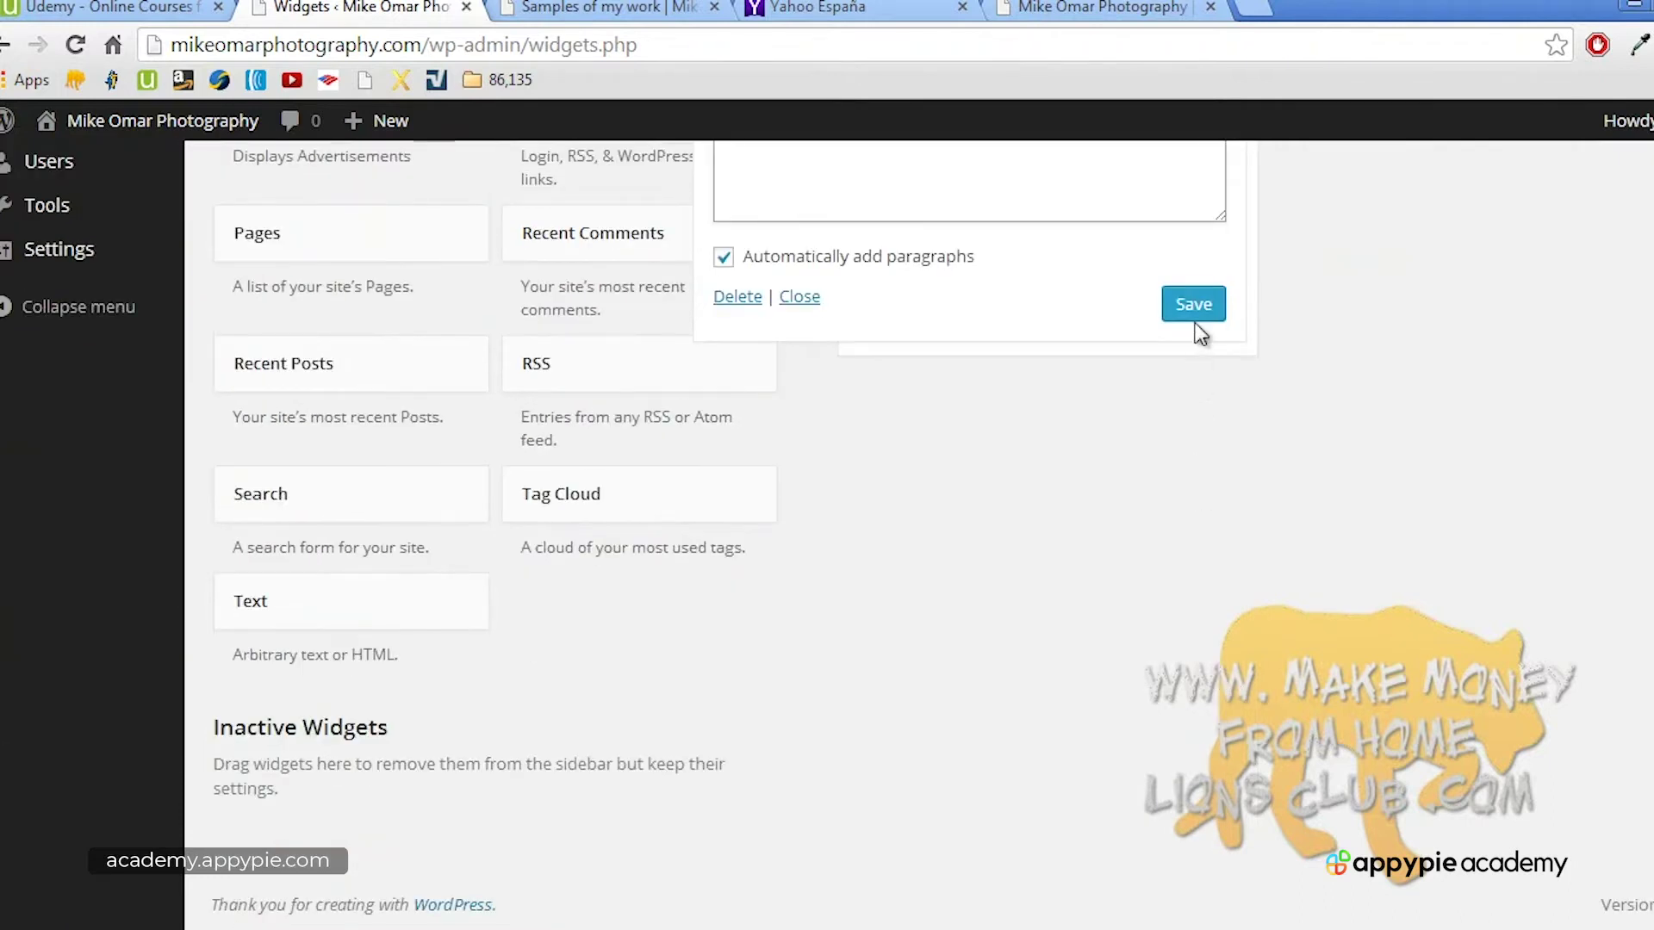
left_click(1195, 306)
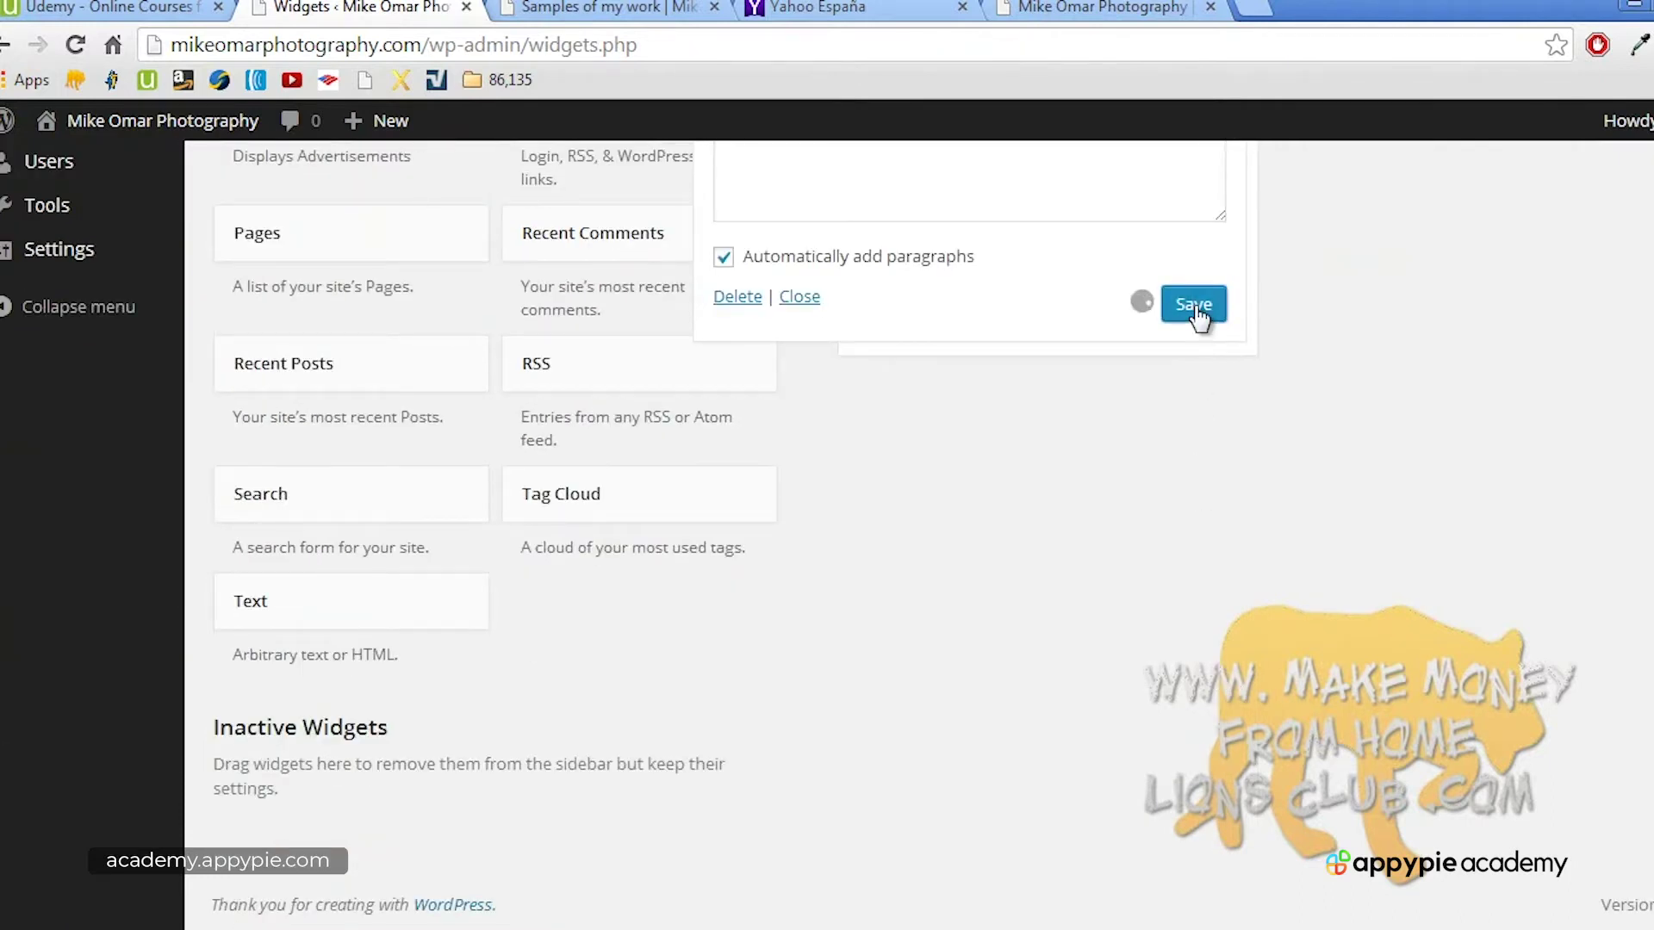
Step: Reload the live site and test the new Yahoo link under Visit W3Schools in the Buy now sidebar
key("ctrl+Tab")
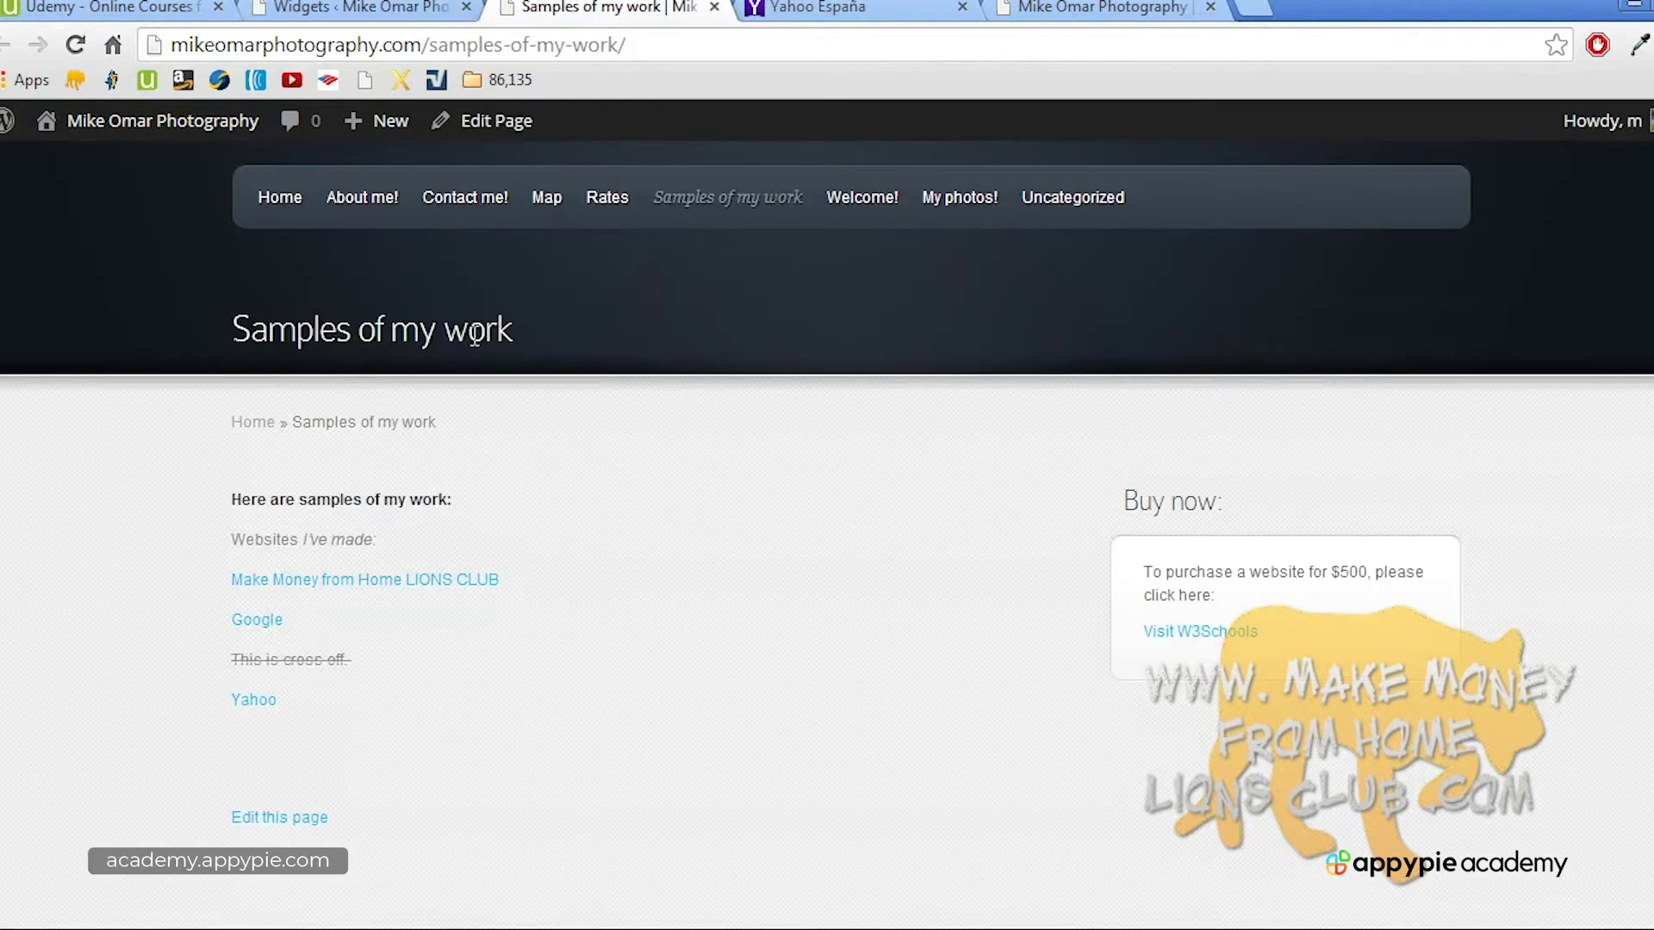
key("F5")
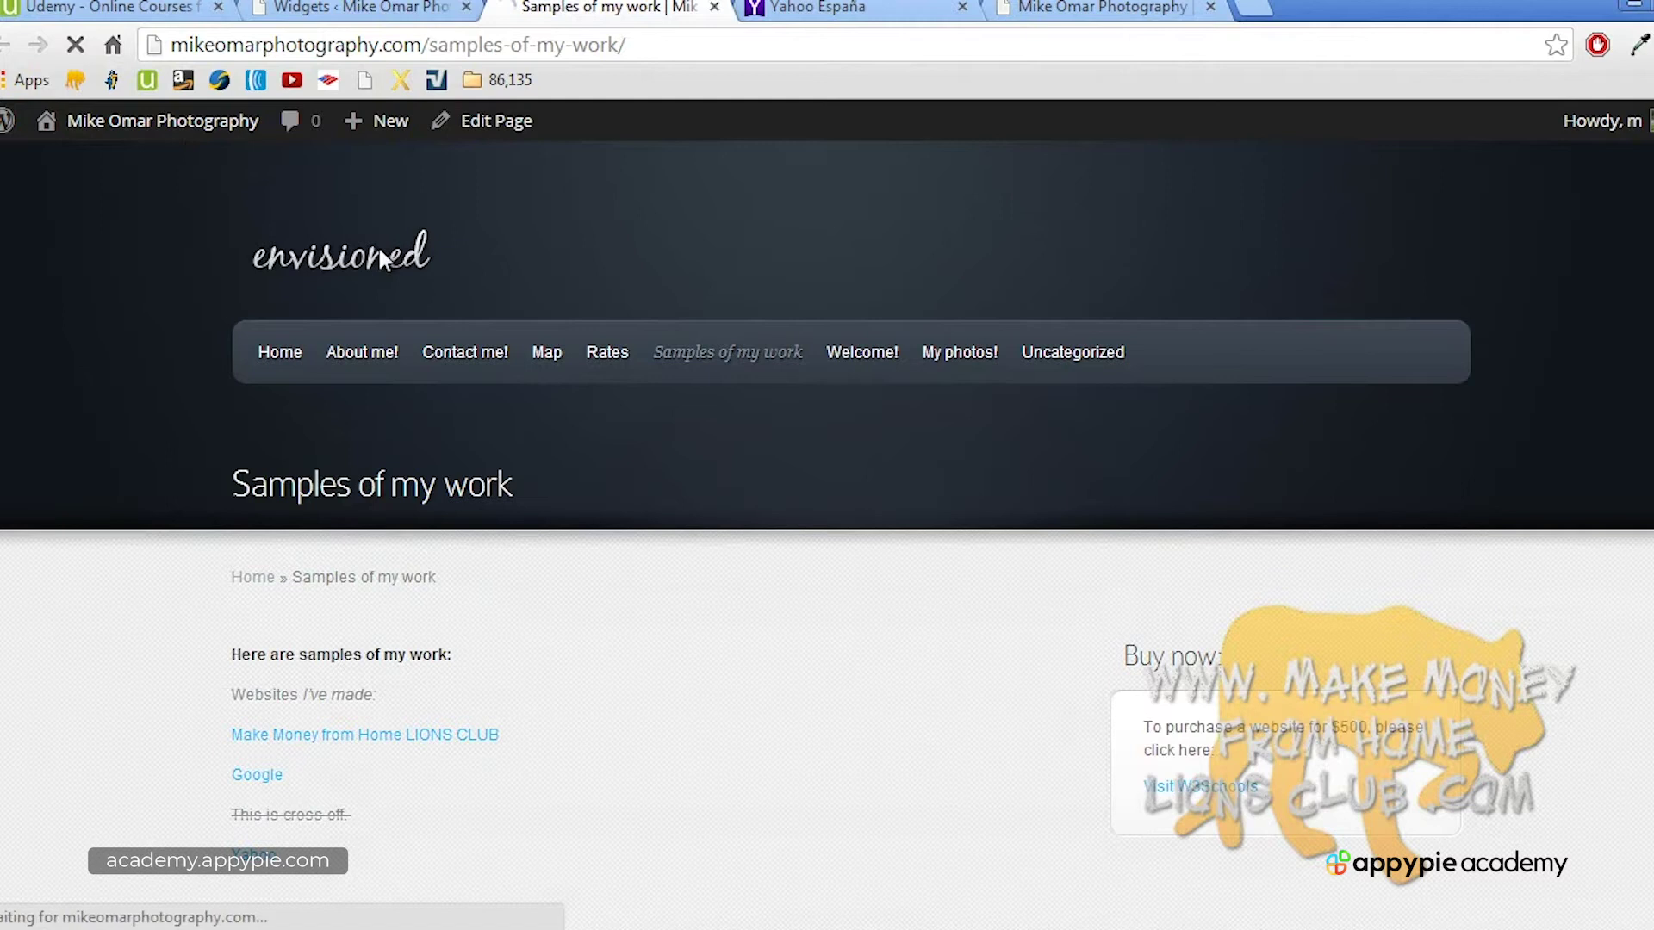
scroll(381, 258, "down", 1)
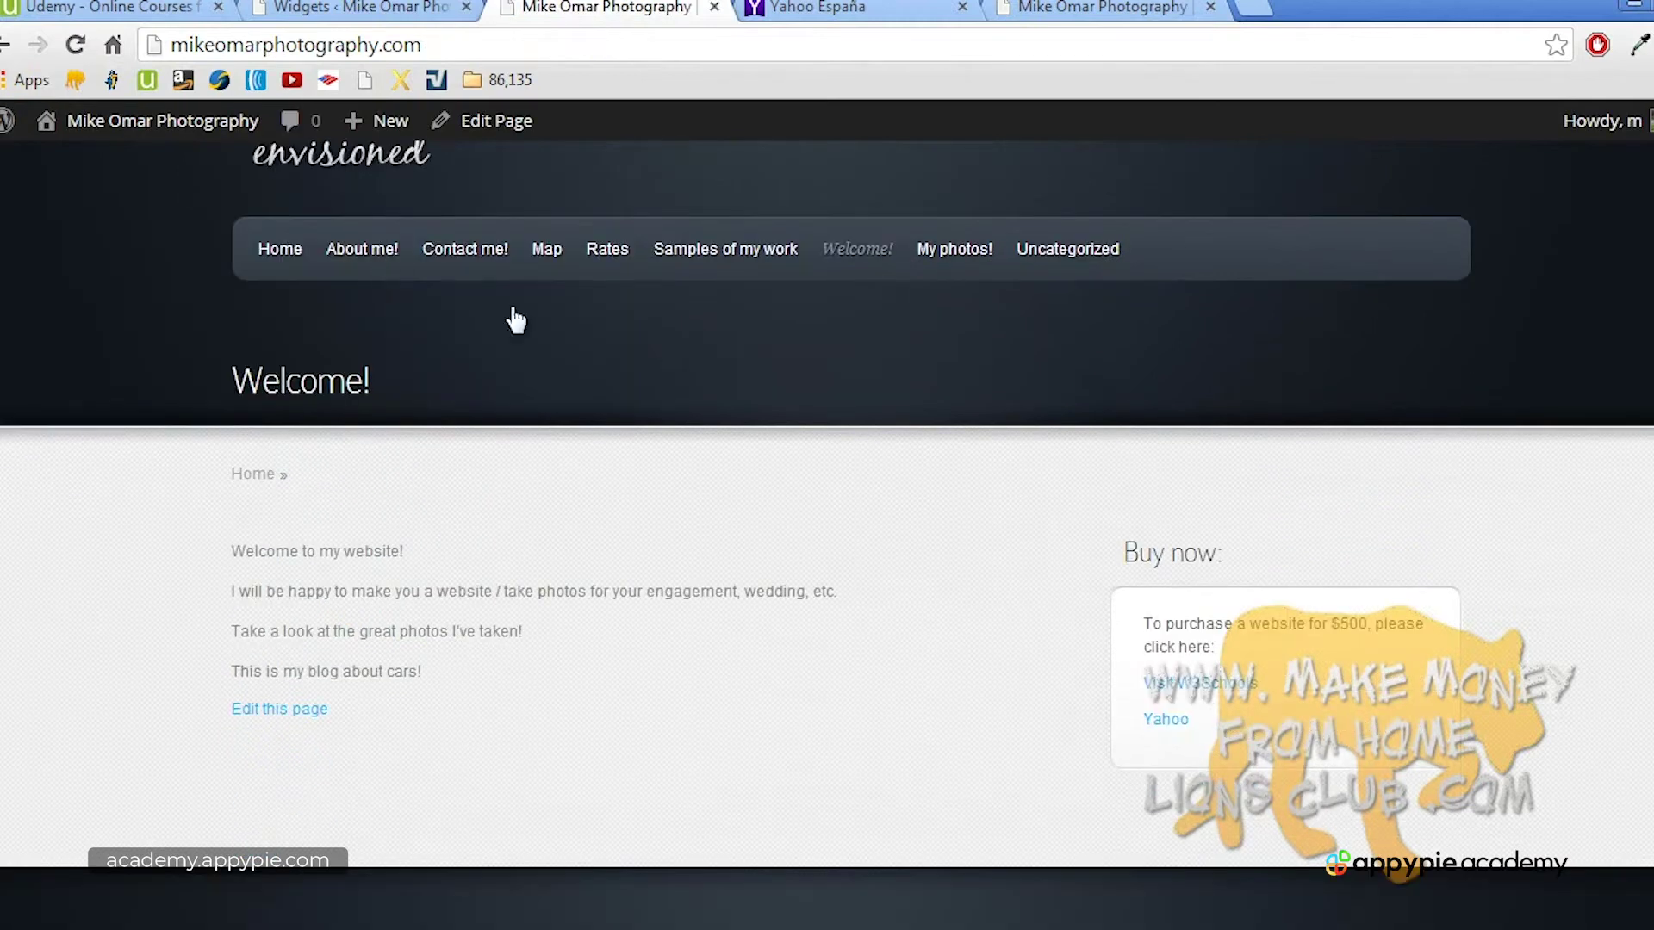
left_click(1173, 726)
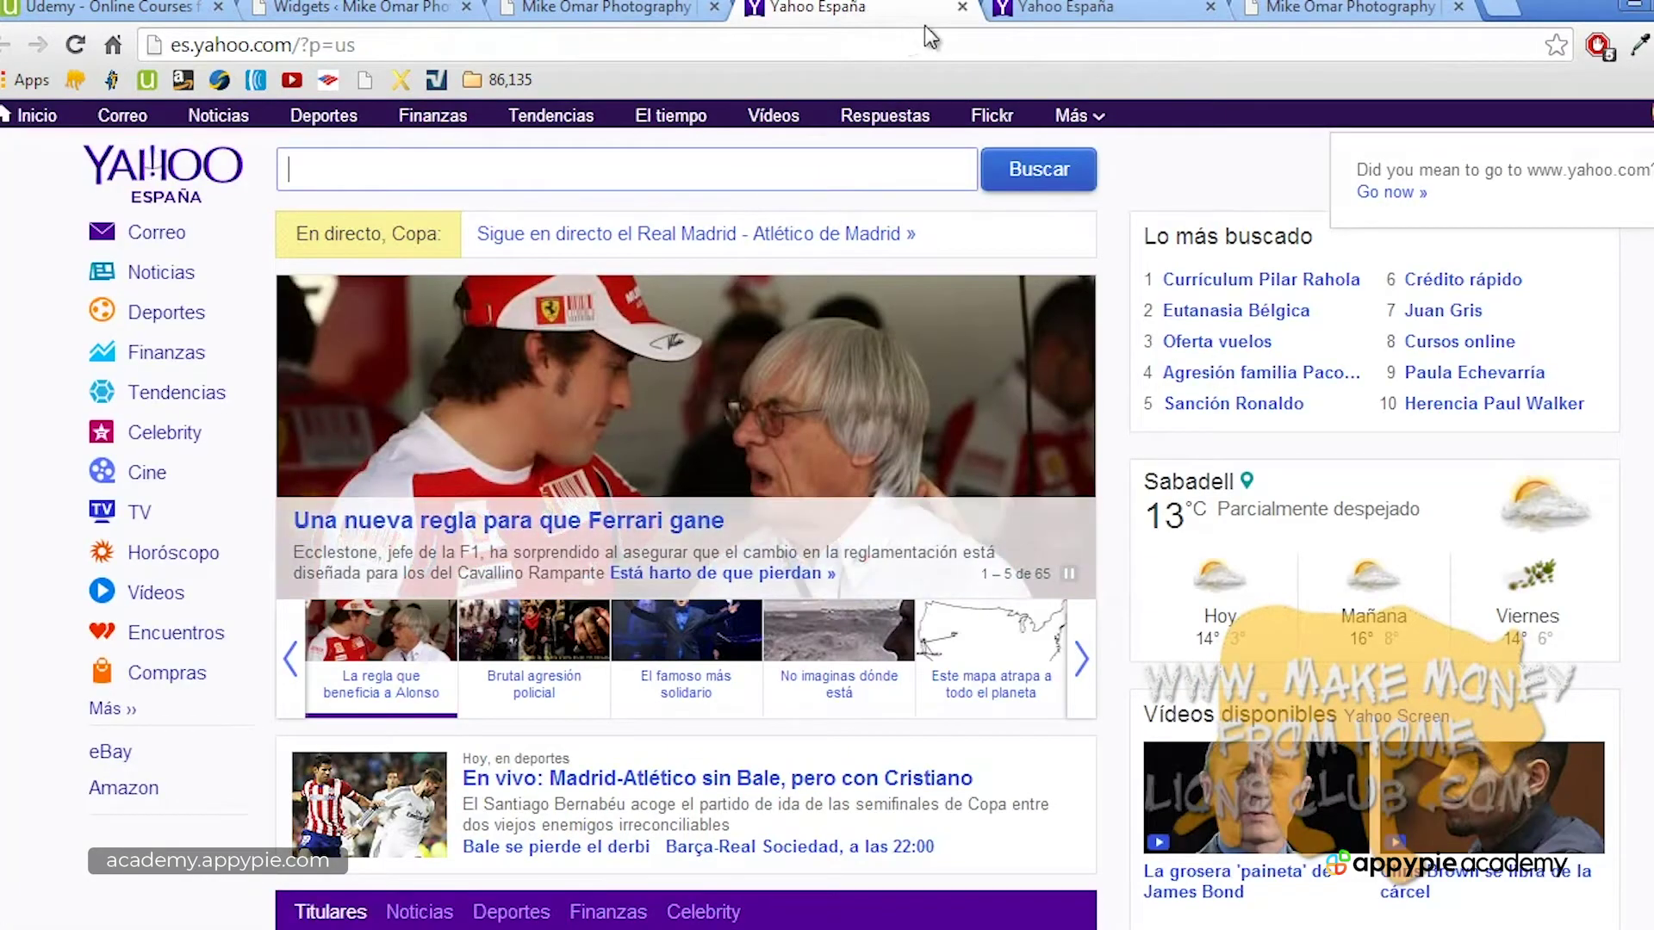
left_click(962, 7)
left_click(962, 7)
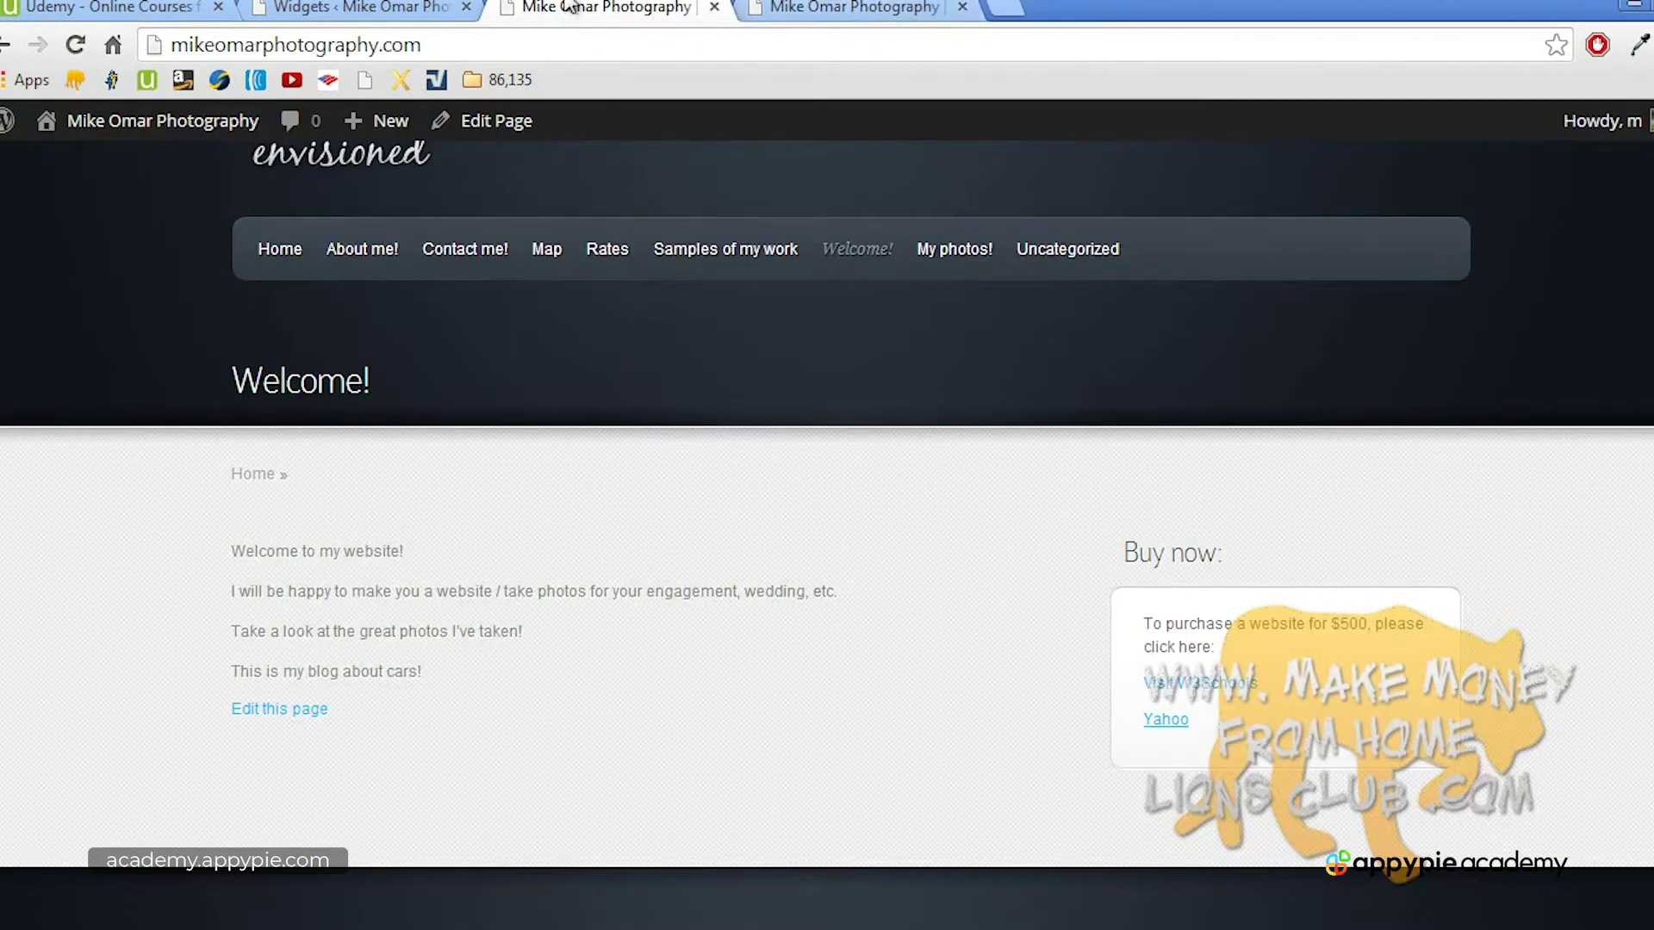
scroll(557, 211, "up", 2)
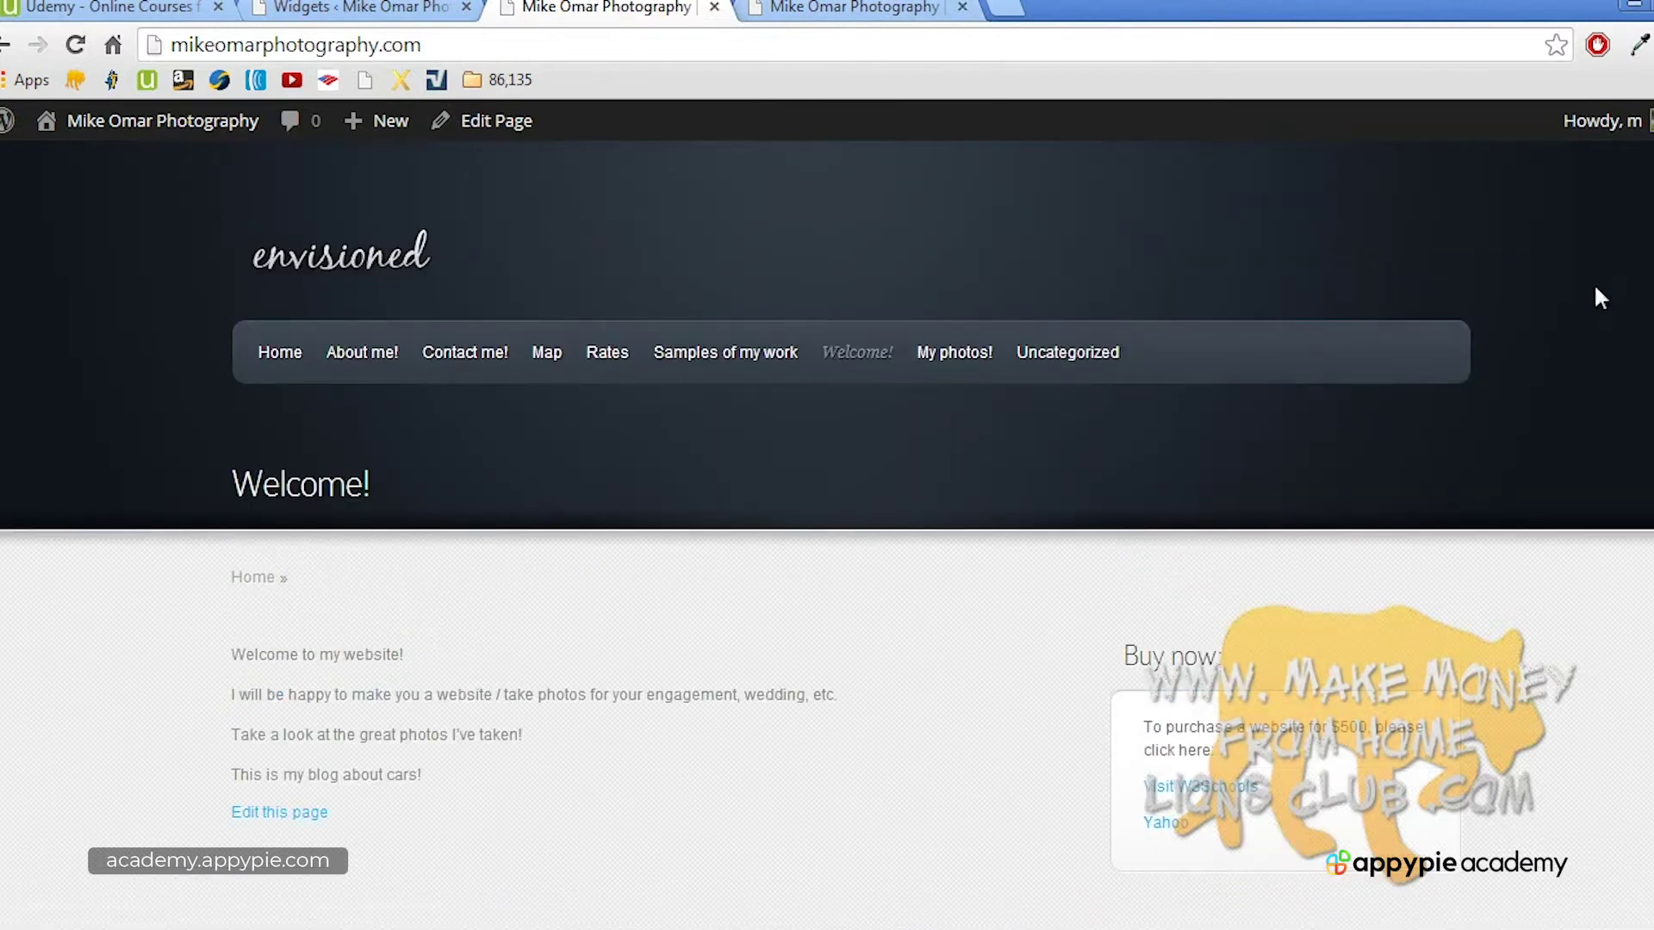
scroll(827, 517, "down", 2)
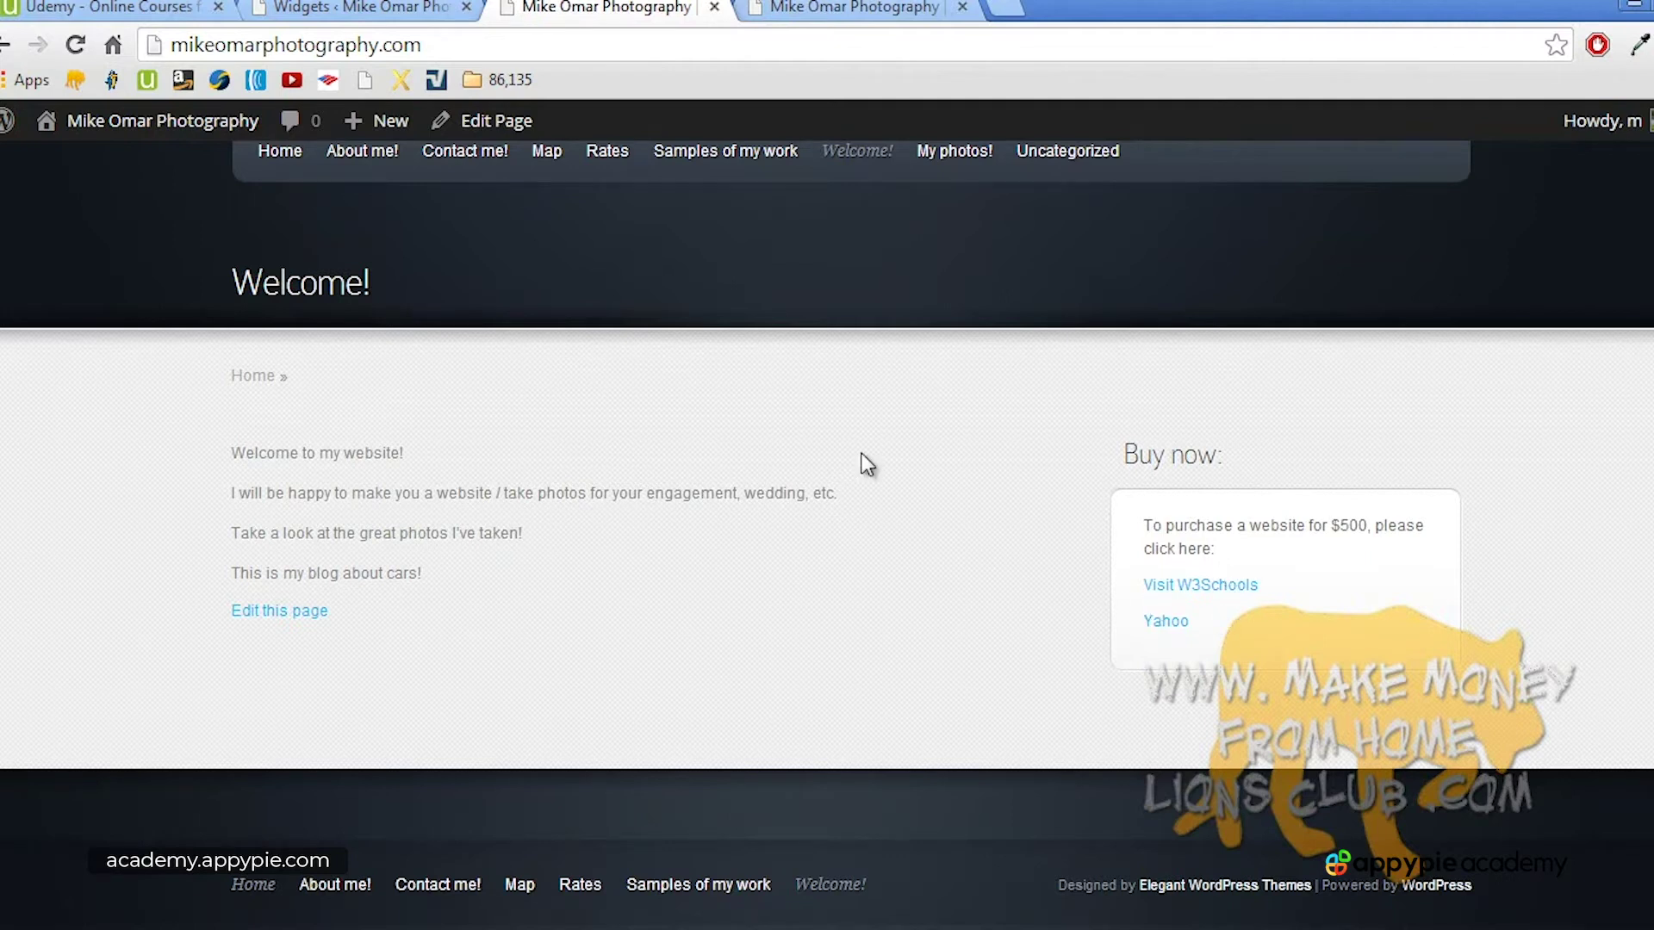
Step: Search the web for 'html image code' and open the W3Schools HTML Images tutorial
left_click(809, 8)
left_click(806, 49)
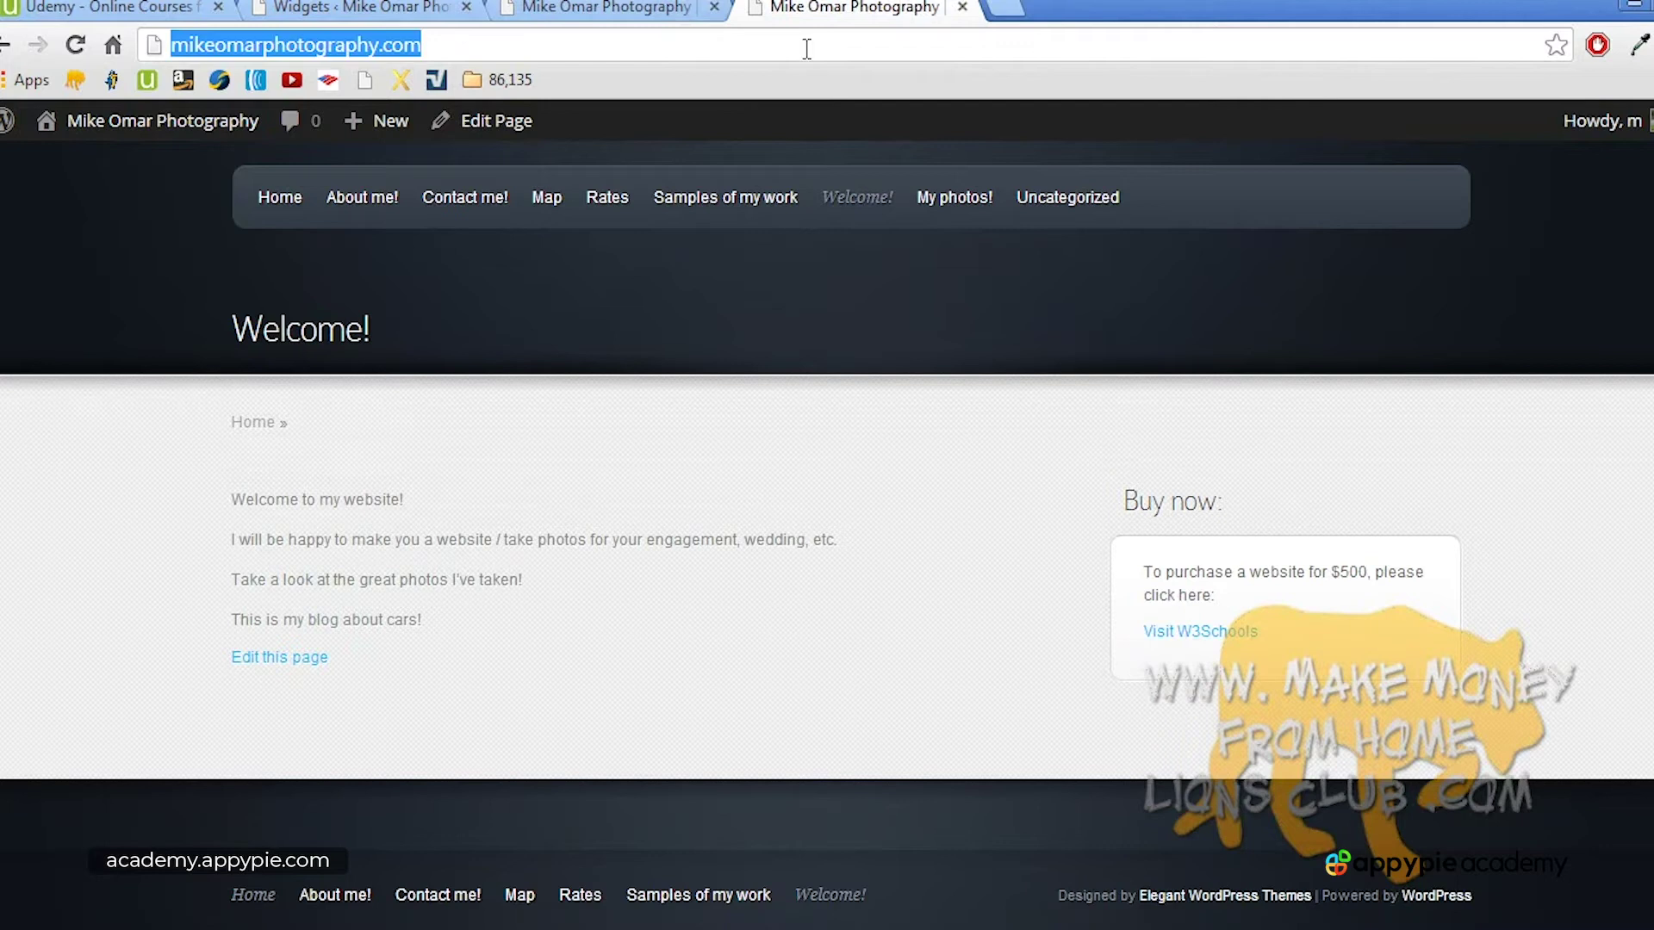
type("html")
type("age code")
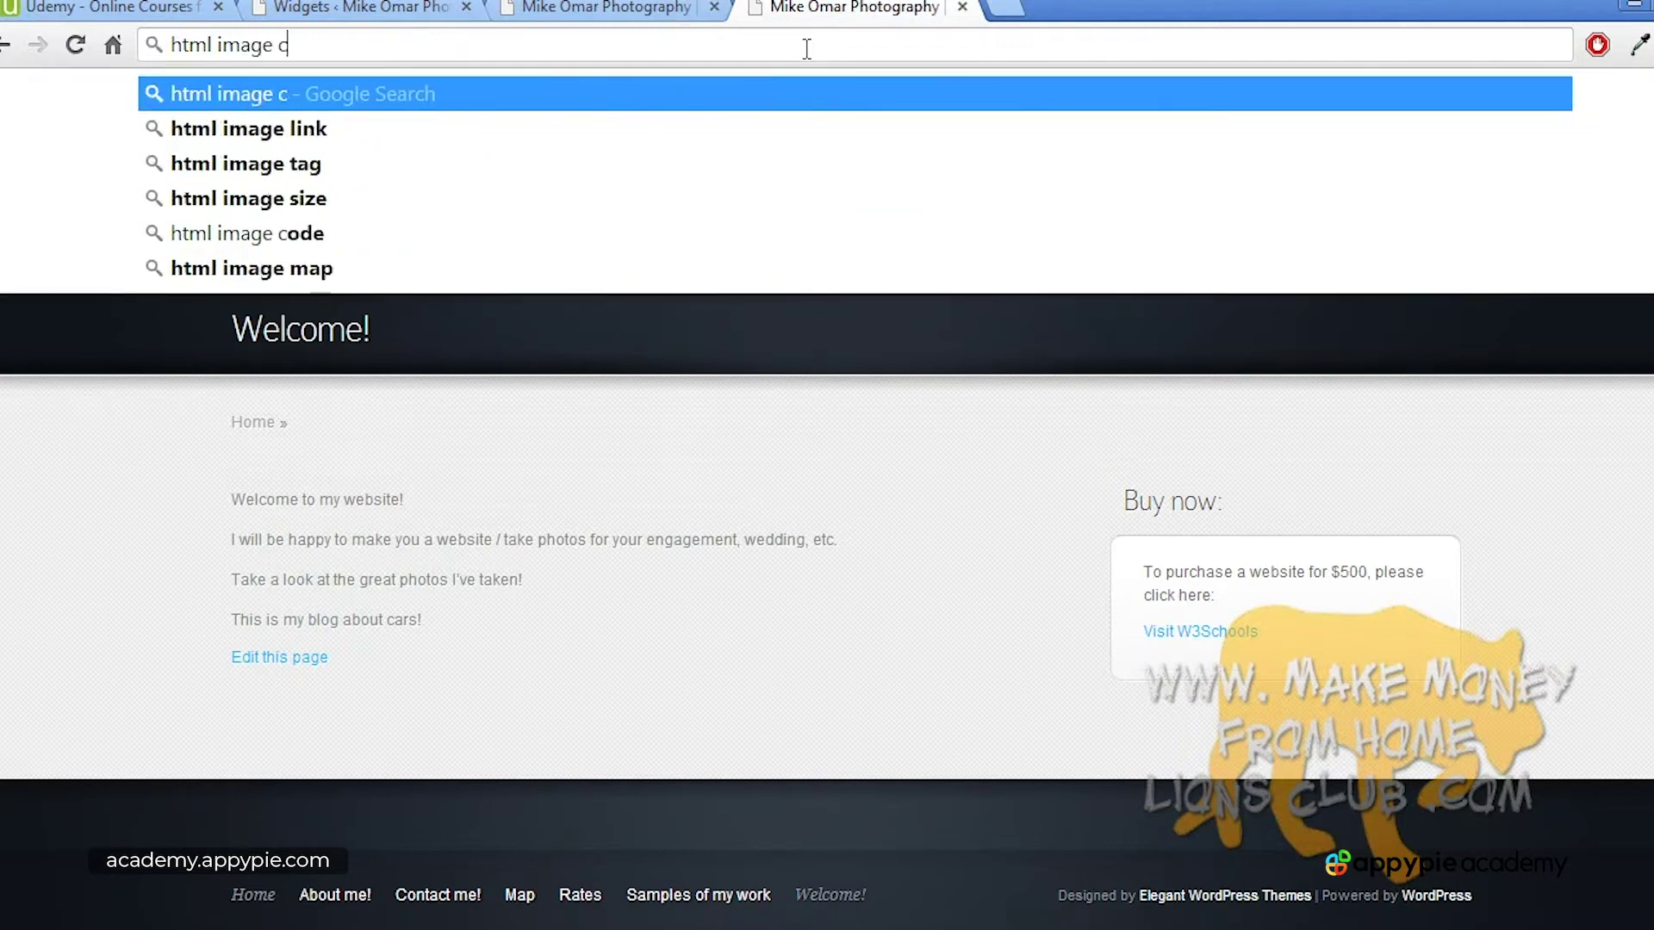
key("Return")
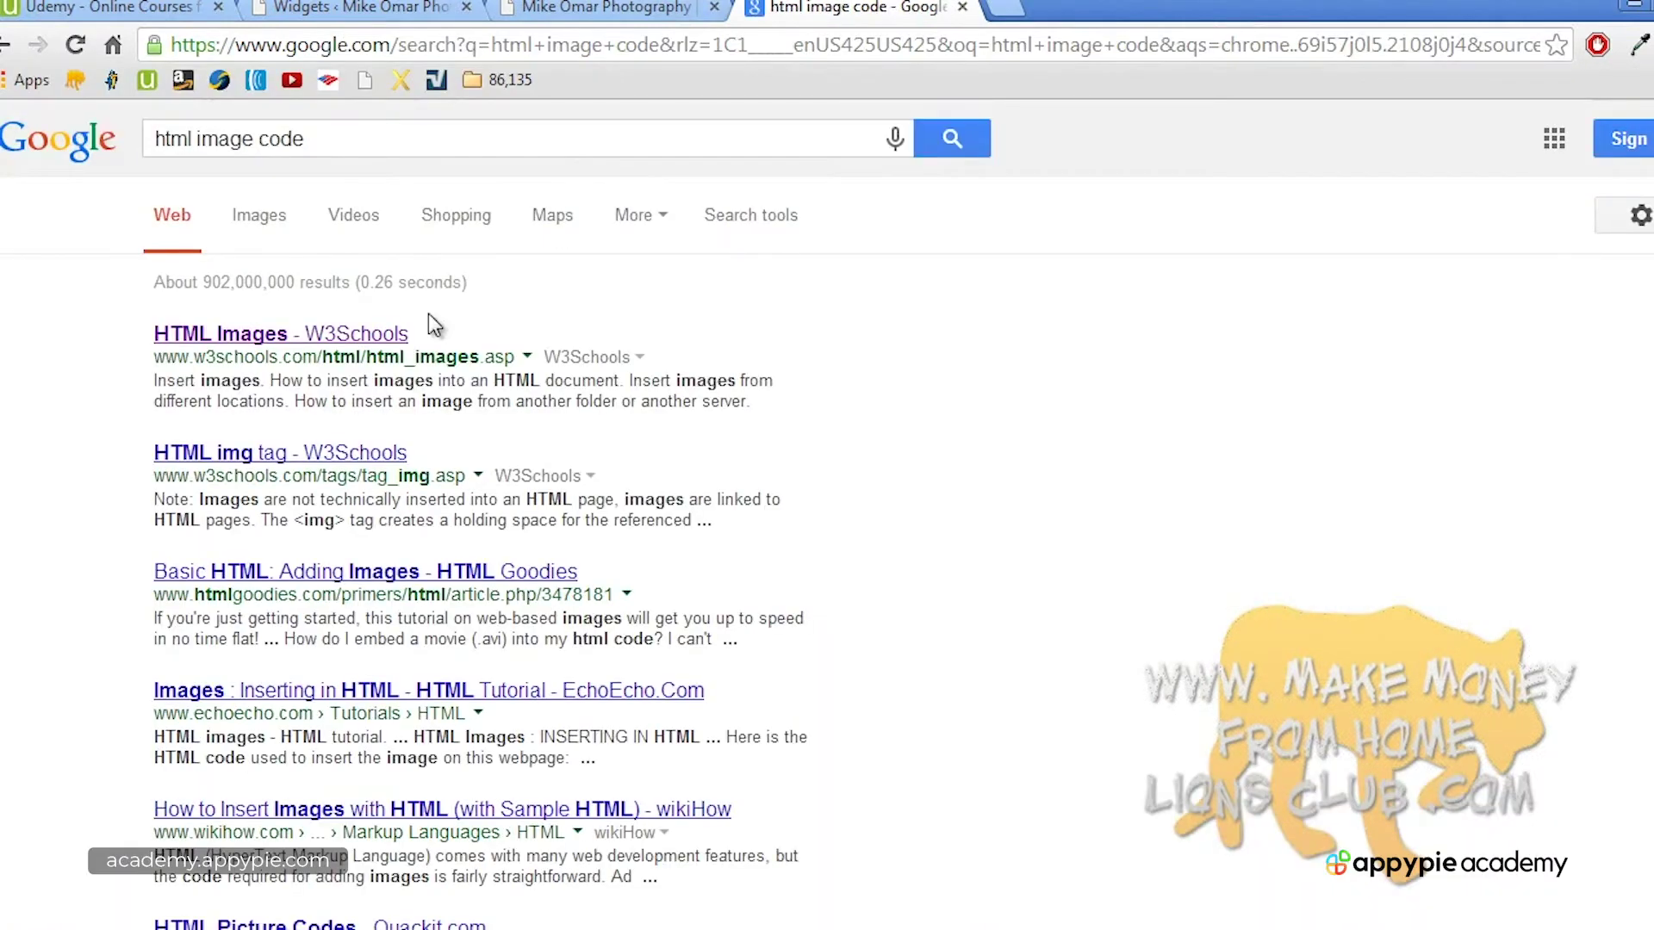
left_click(366, 335)
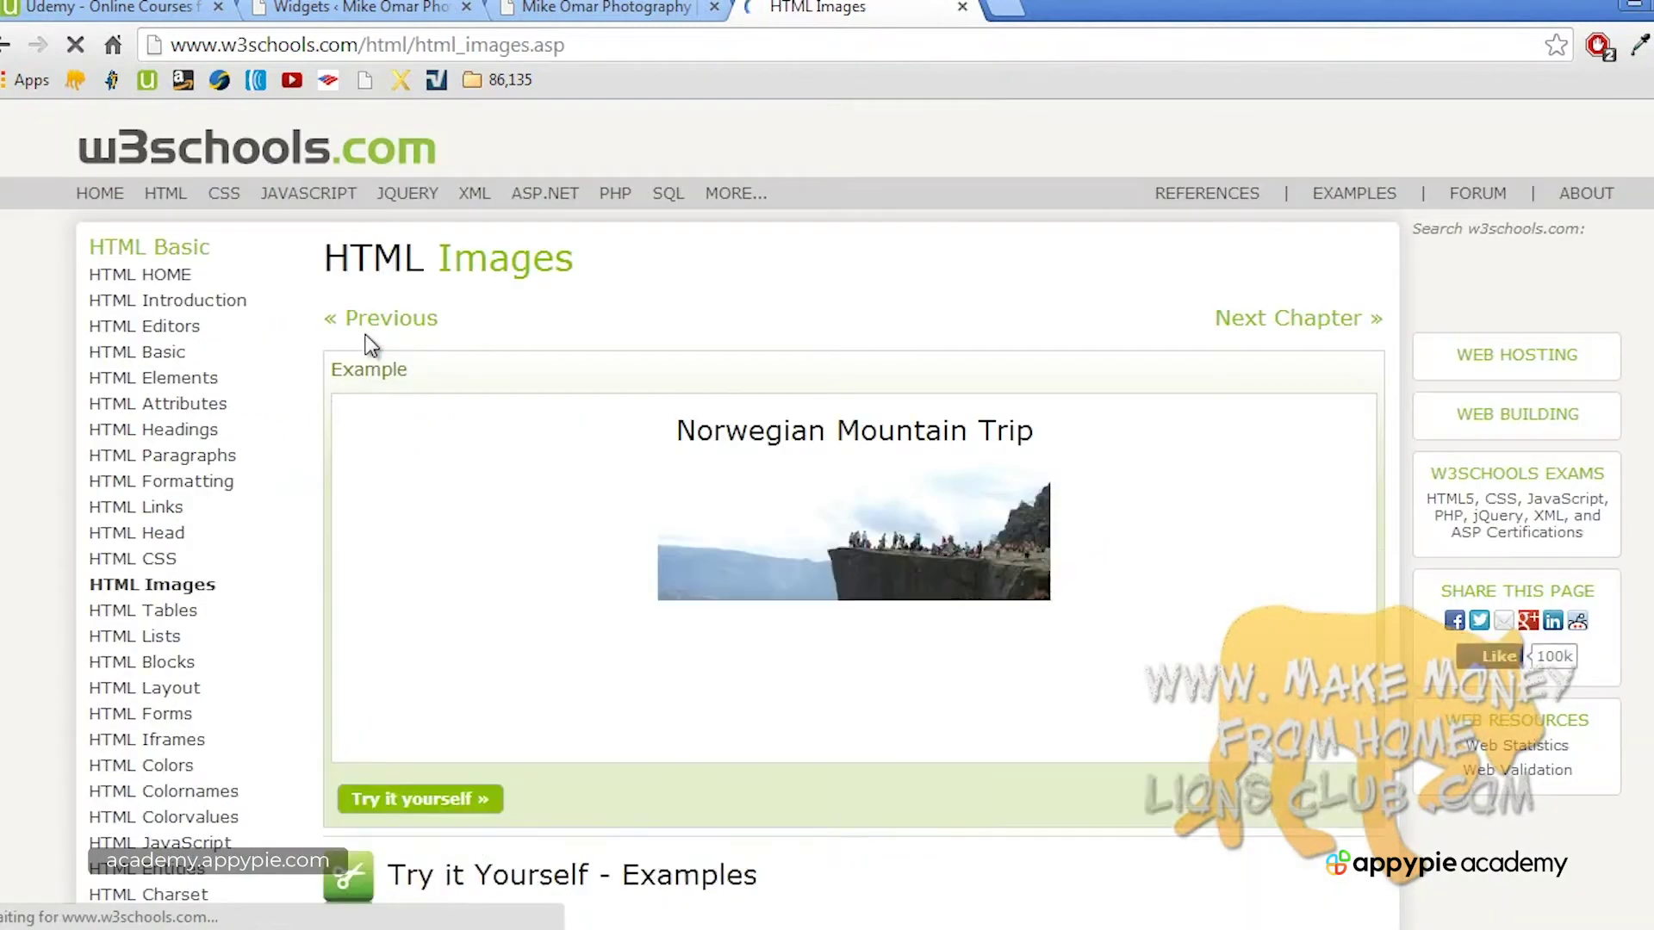
Step: Select the tutorial's example img code line, then go back to the site's Welcome page
scroll(370, 344, "down", 9)
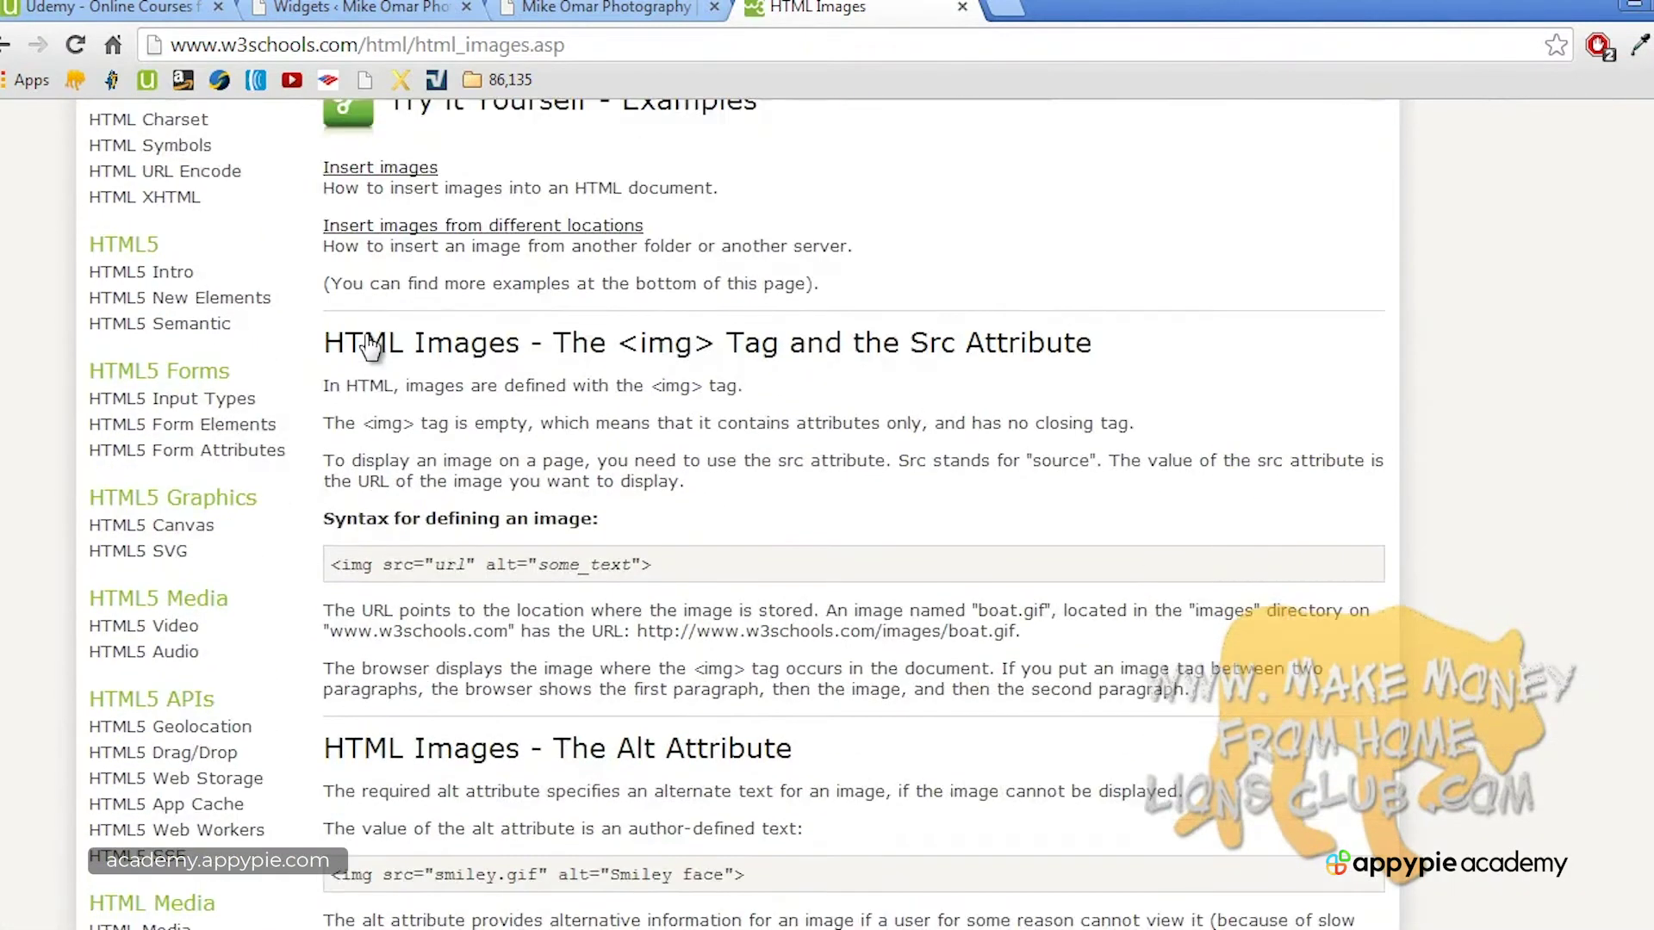
scroll(371, 345, "down", 2)
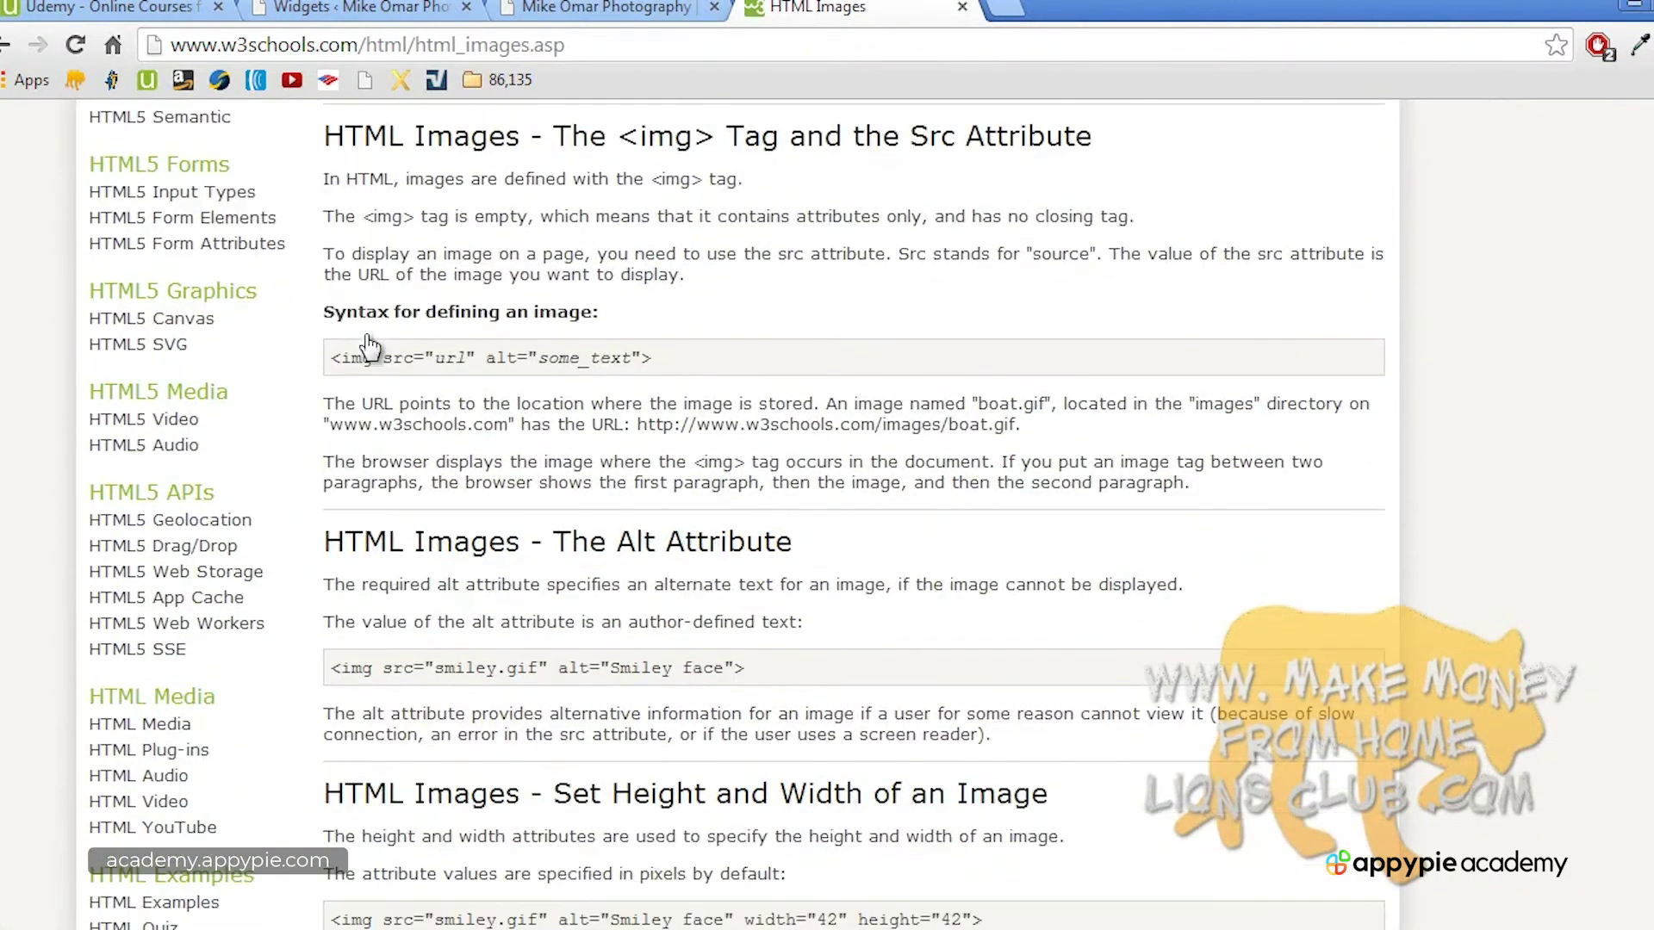
triple_click(500, 665)
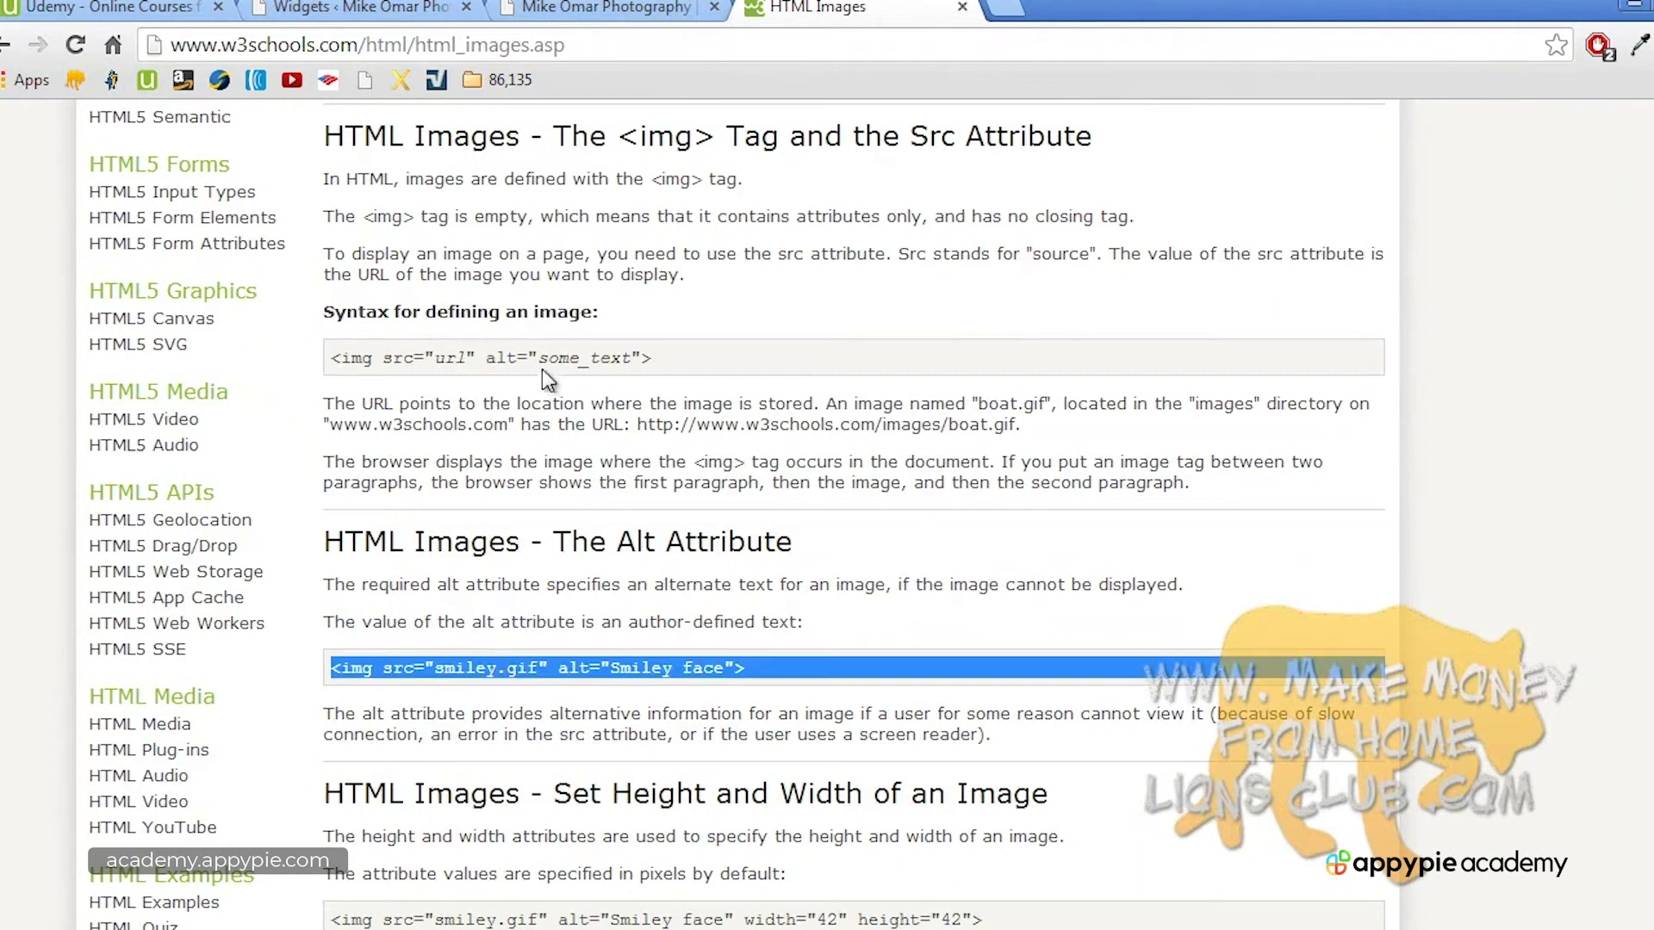
left_click(602, 8)
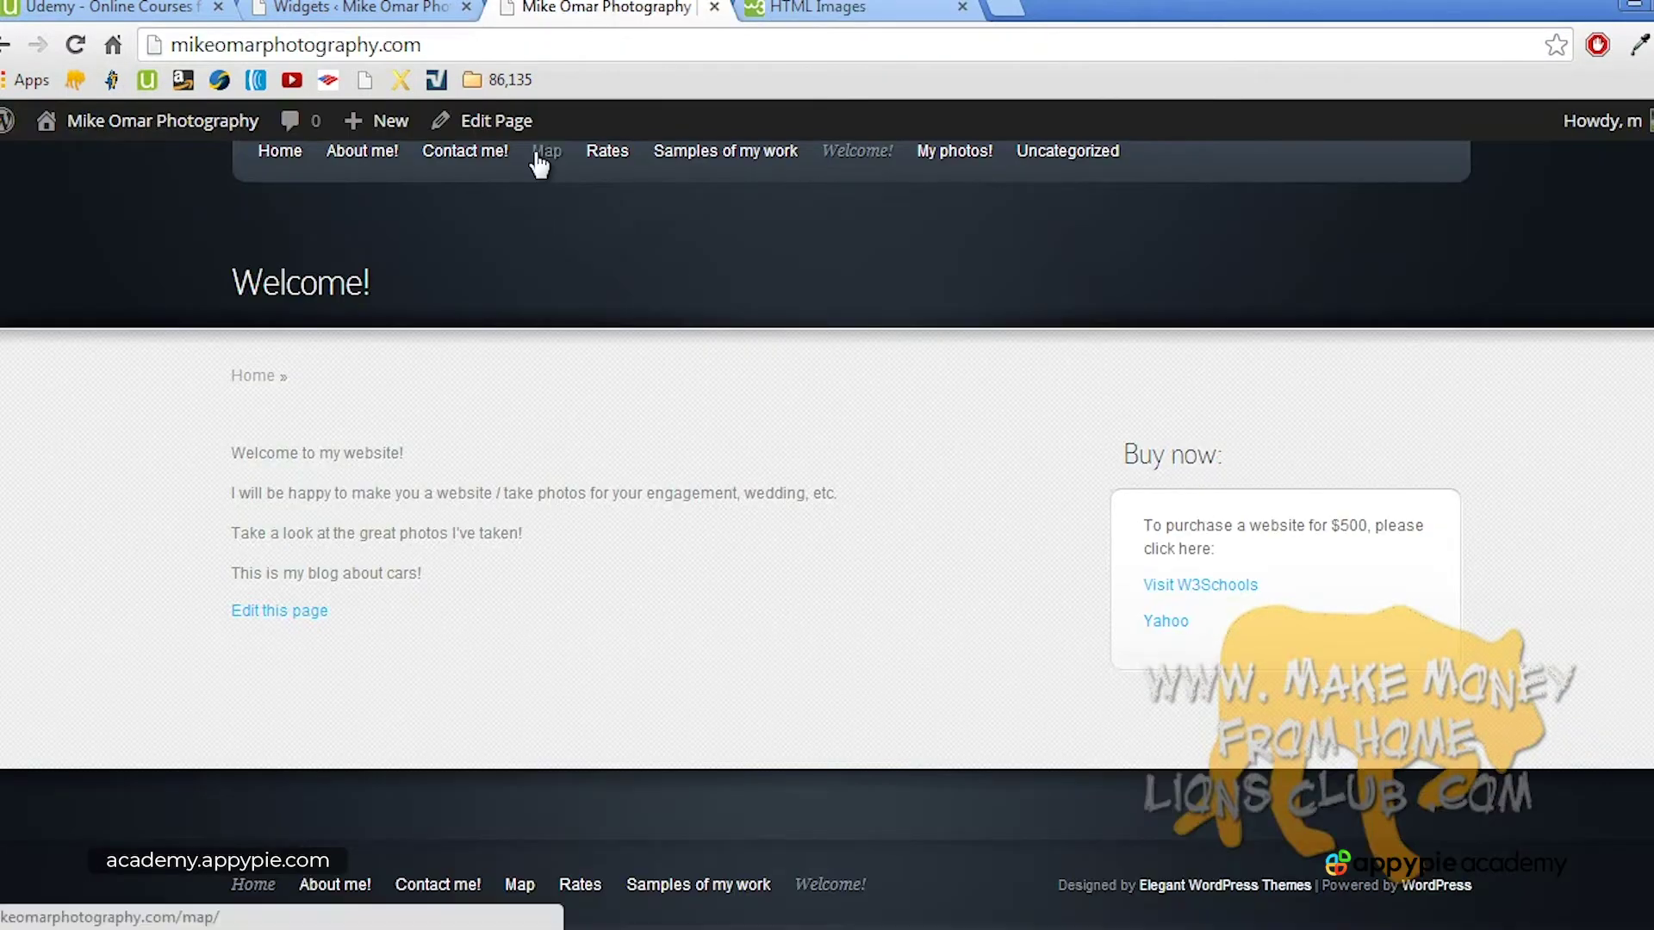
Step: In the WordPress admin, open the About me! page for editing from the Pages list
scroll(474, 310, "up", 3)
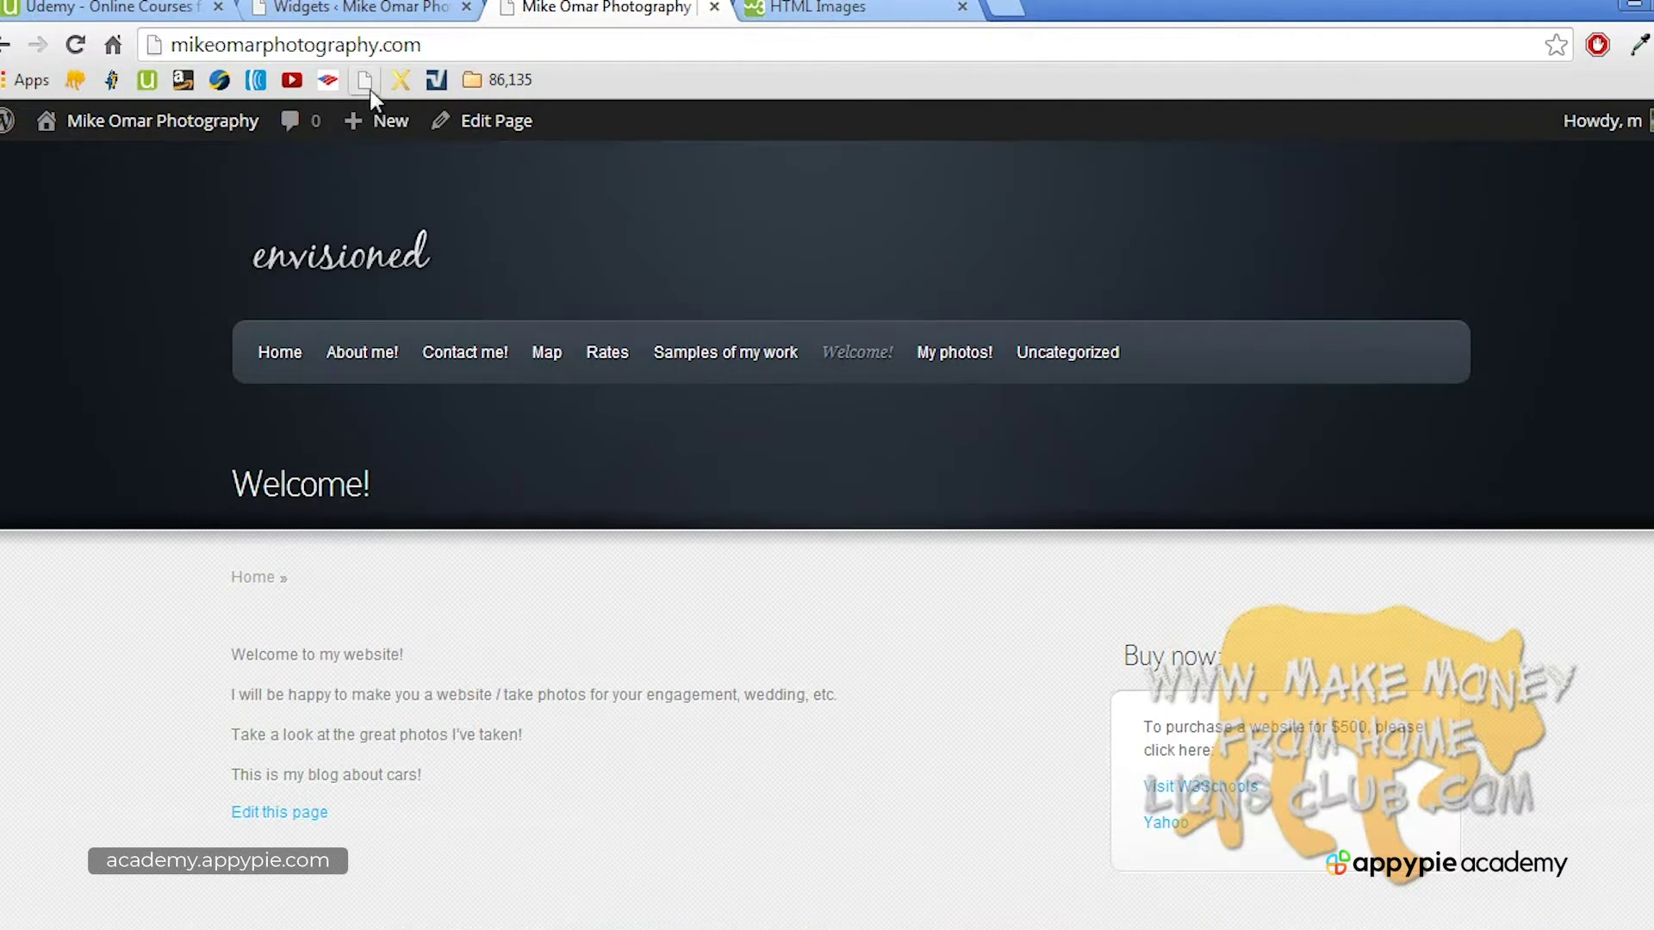
left_click(366, 8)
scroll(323, 217, "up", 7)
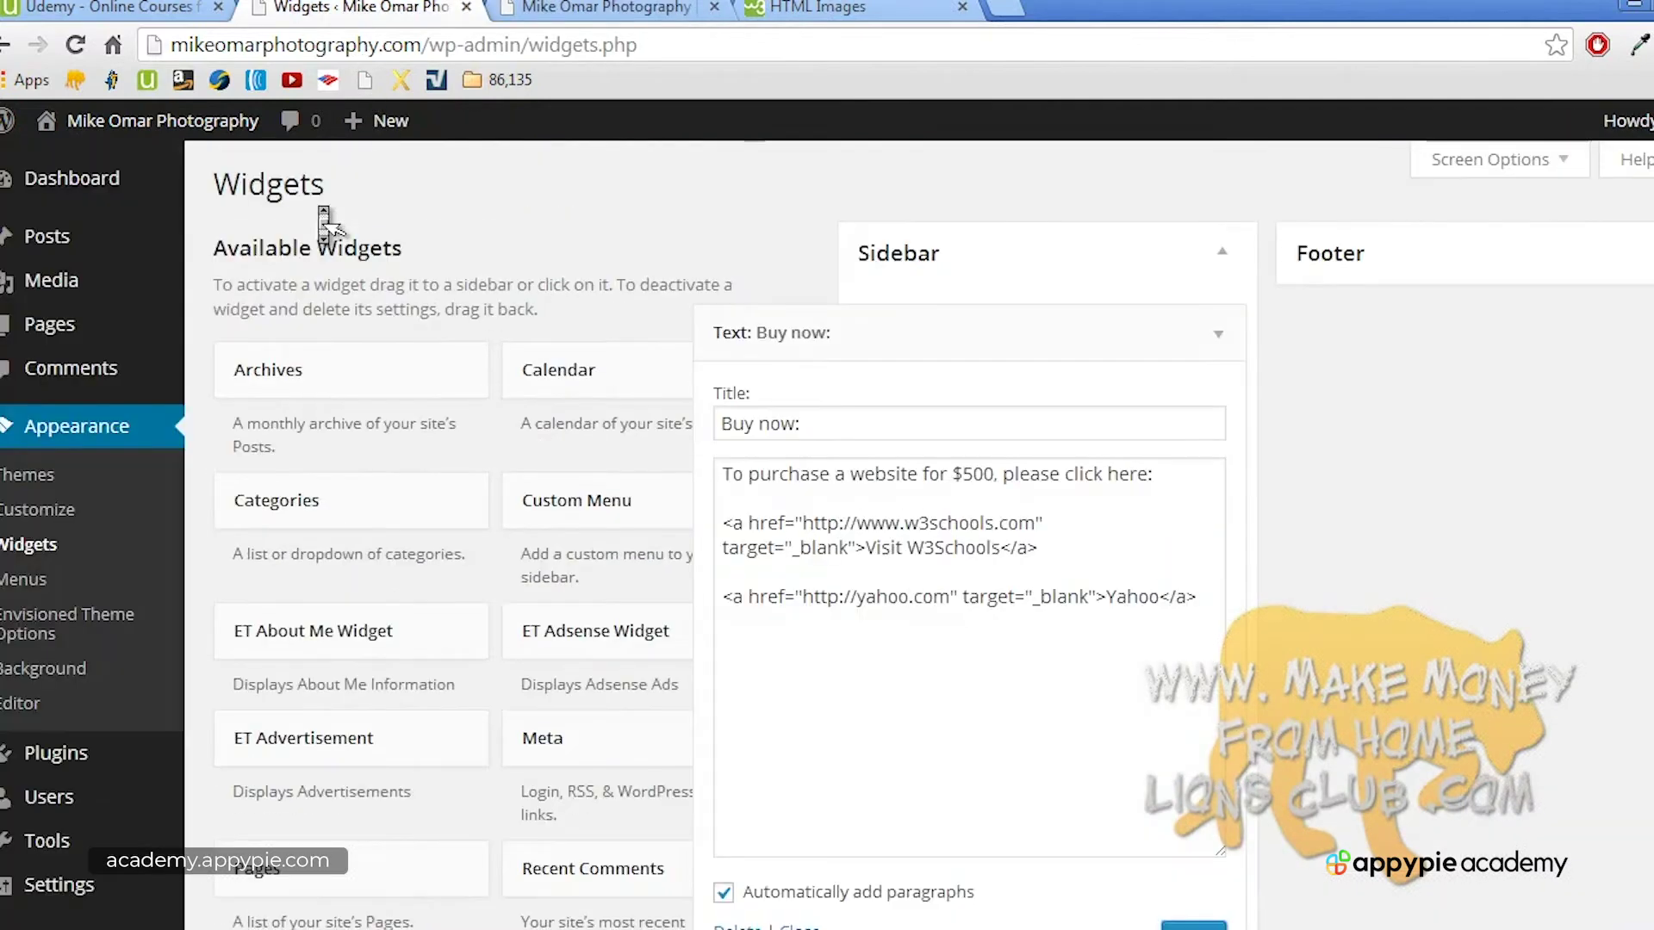
left_click(97, 337)
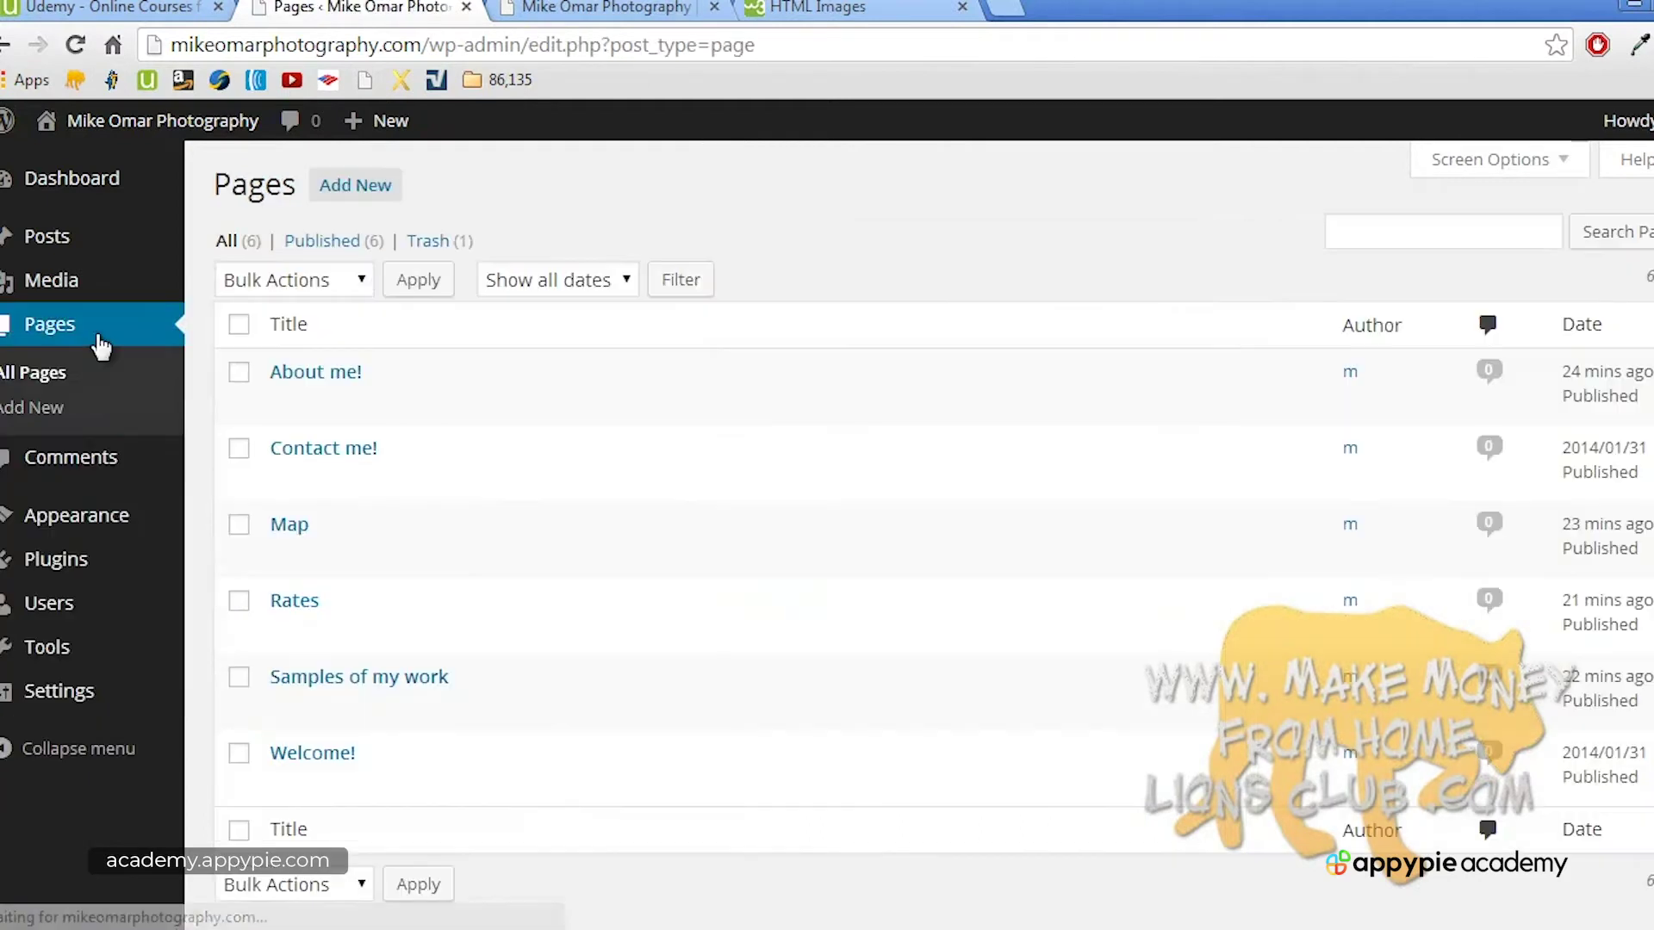
left_click(343, 379)
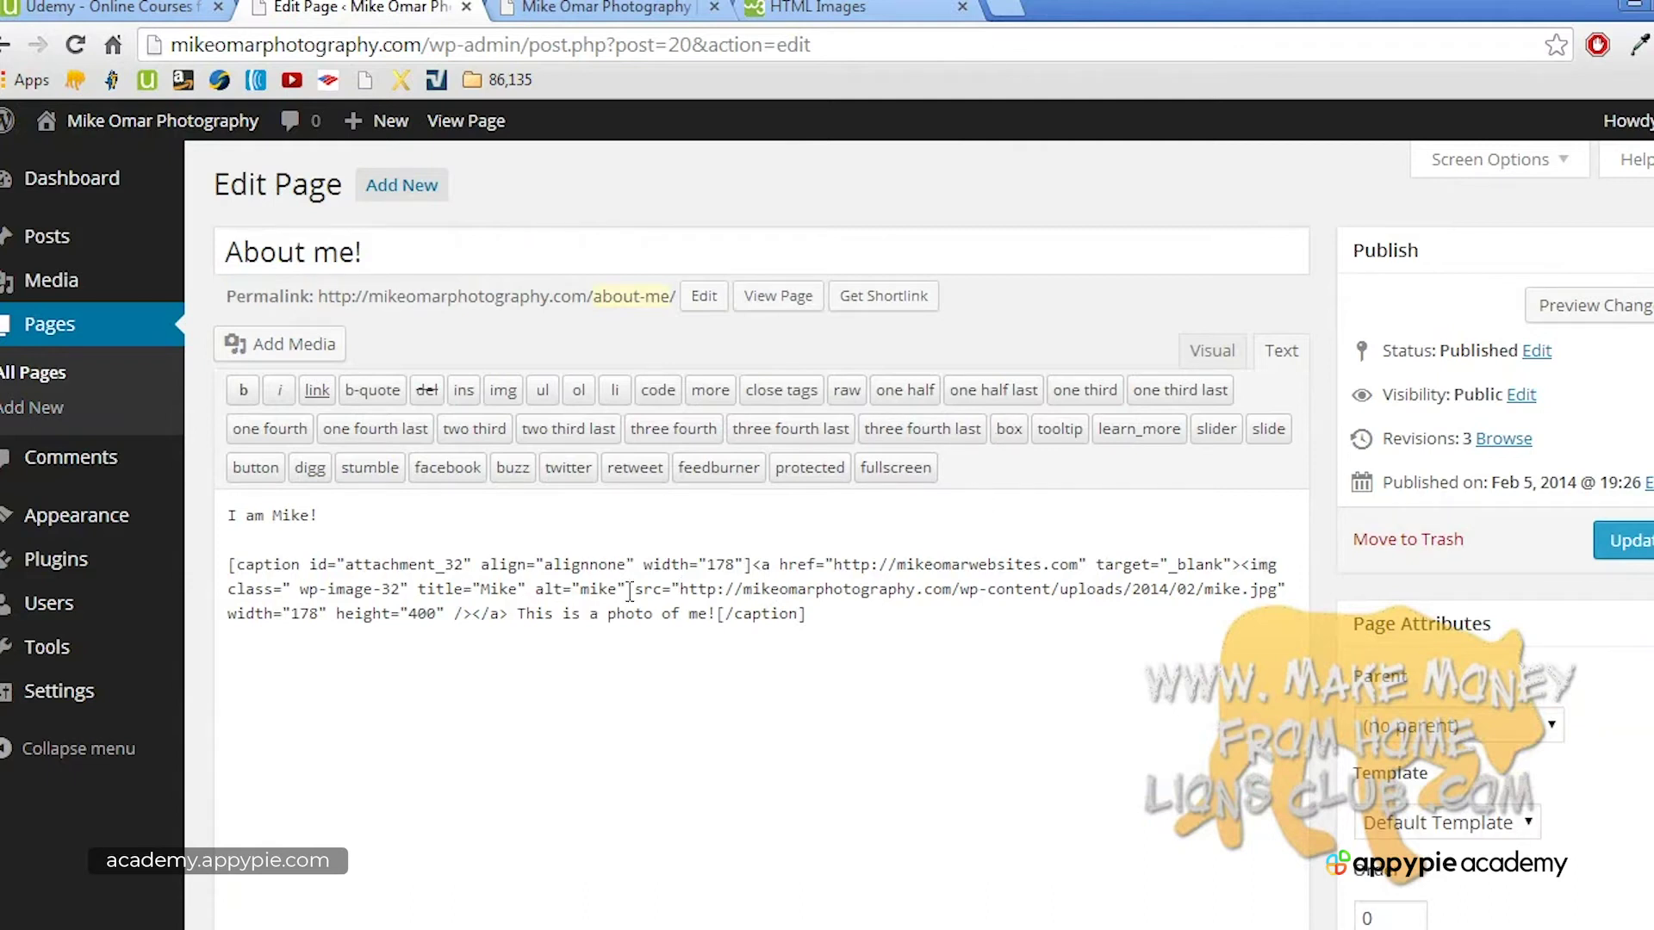
Step: In Visual view, resize Mike's photo to 80% with height 120 and apply it
left_click(1205, 353)
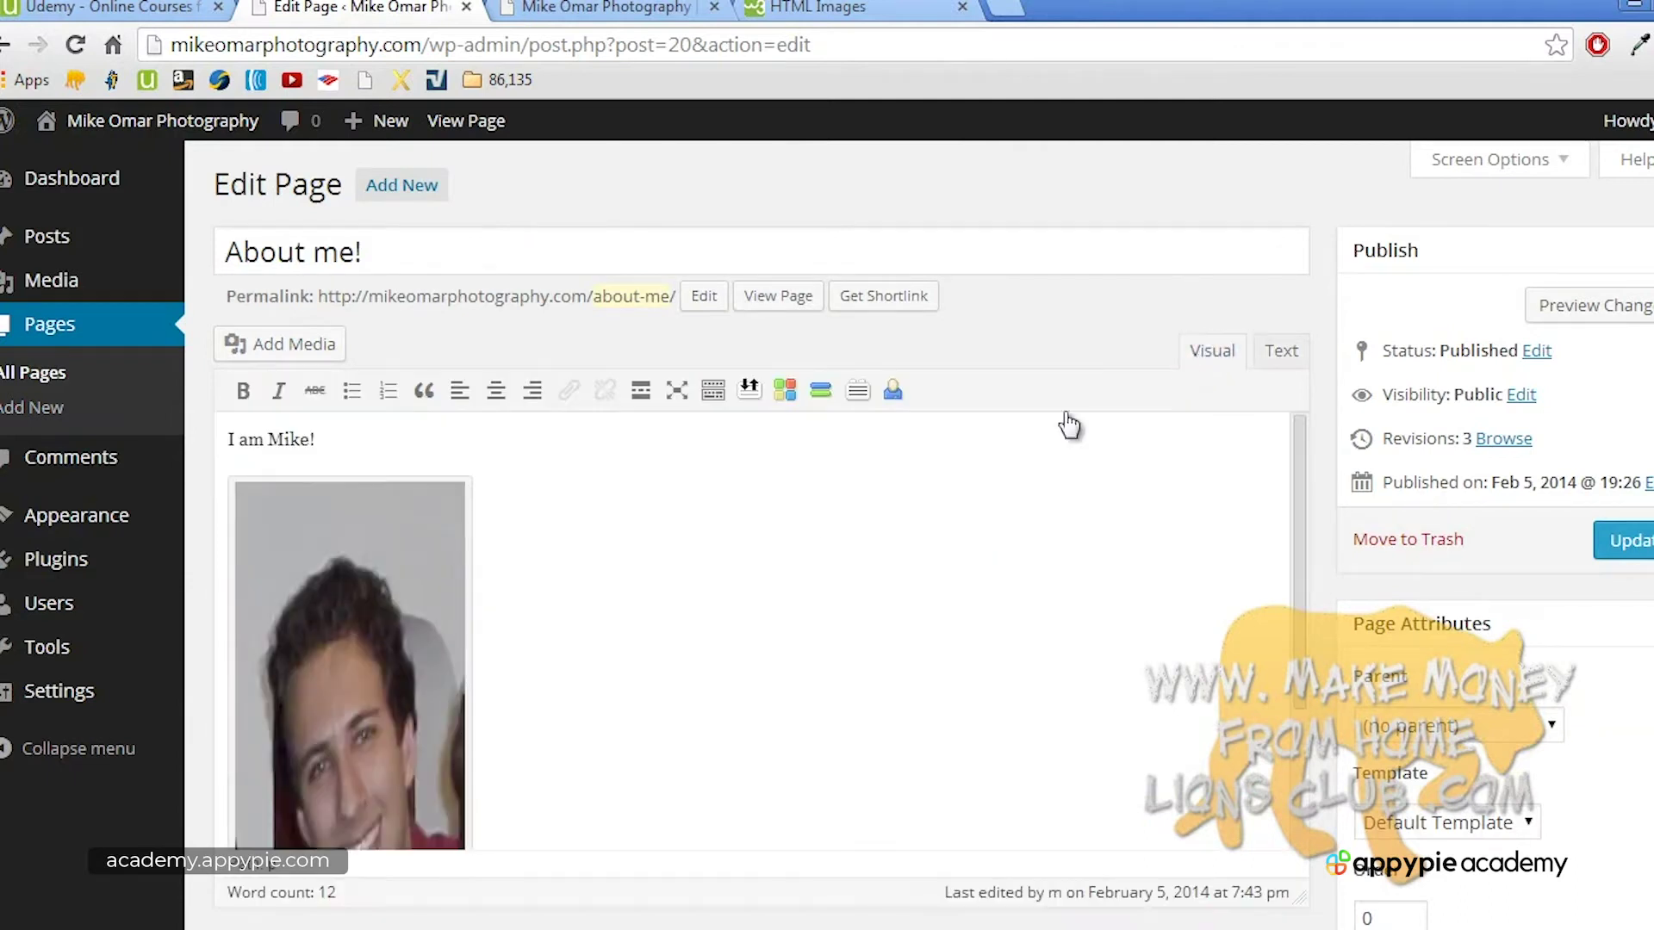
left_click(377, 608)
left_click(267, 515)
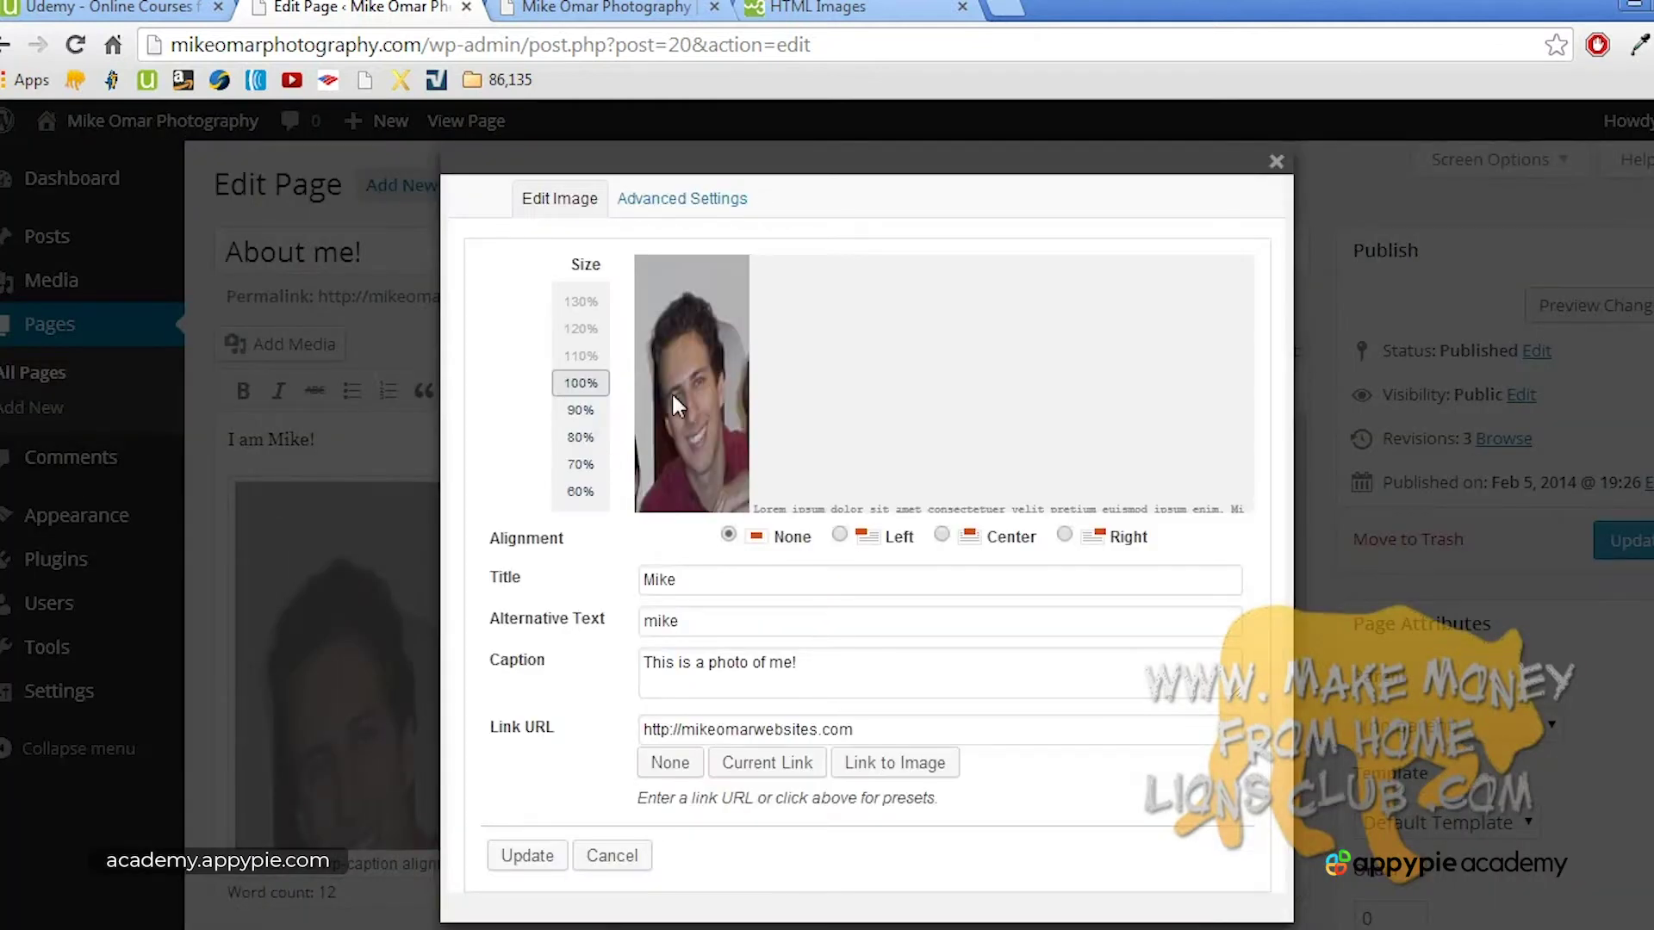
left_click(581, 437)
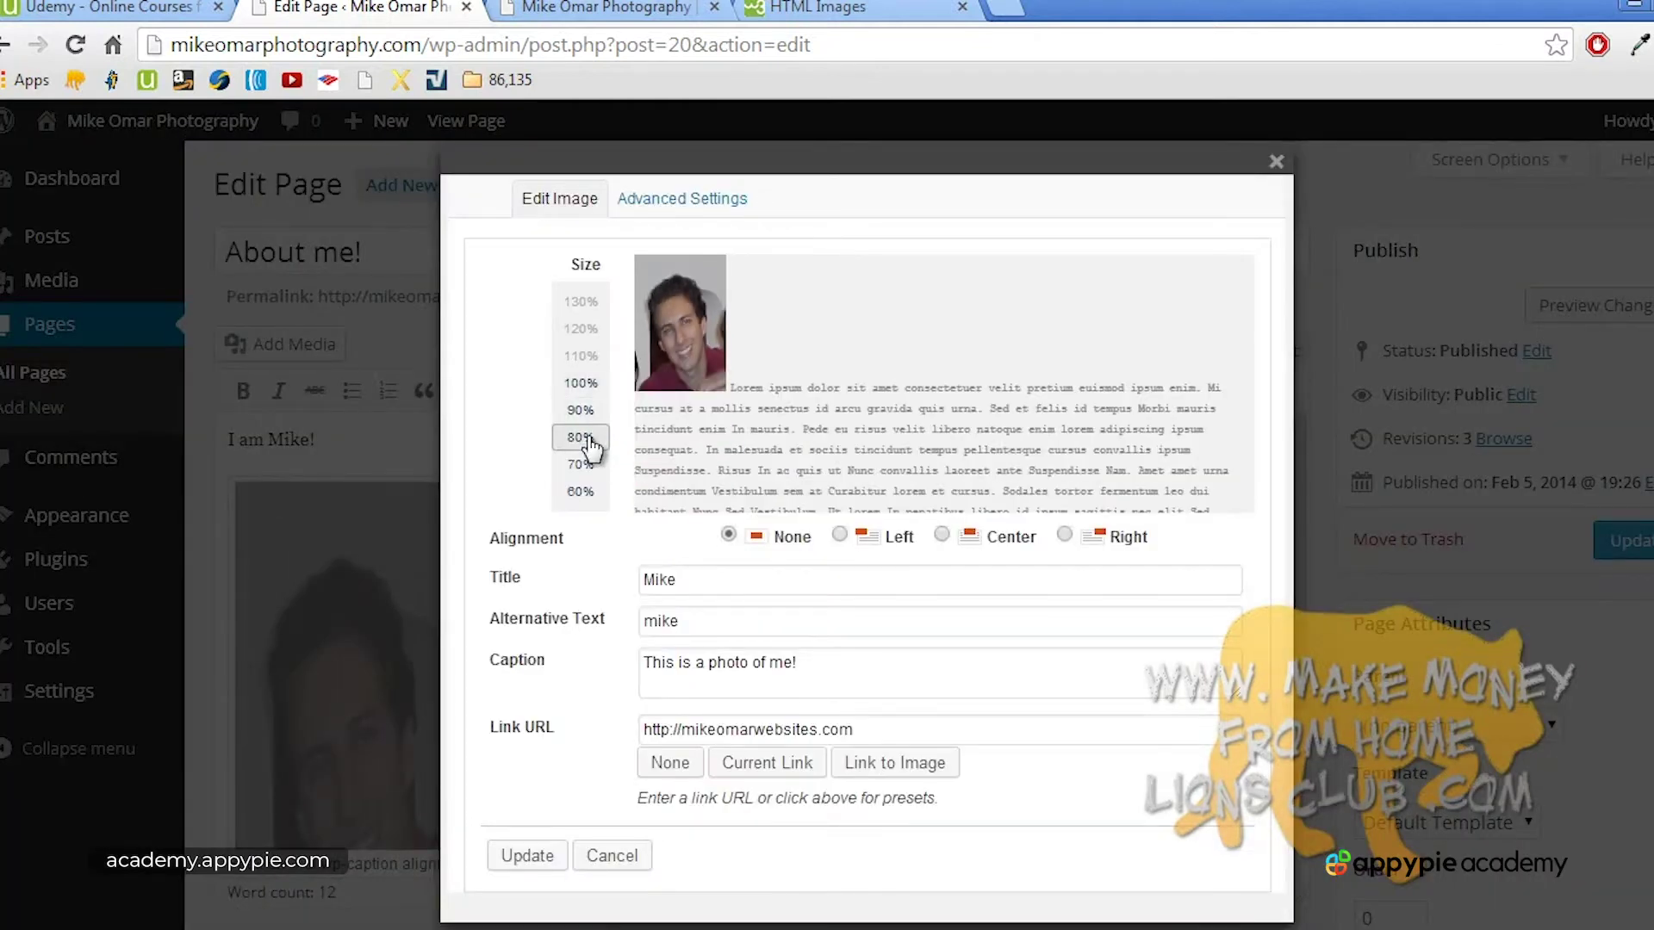
left_click(685, 200)
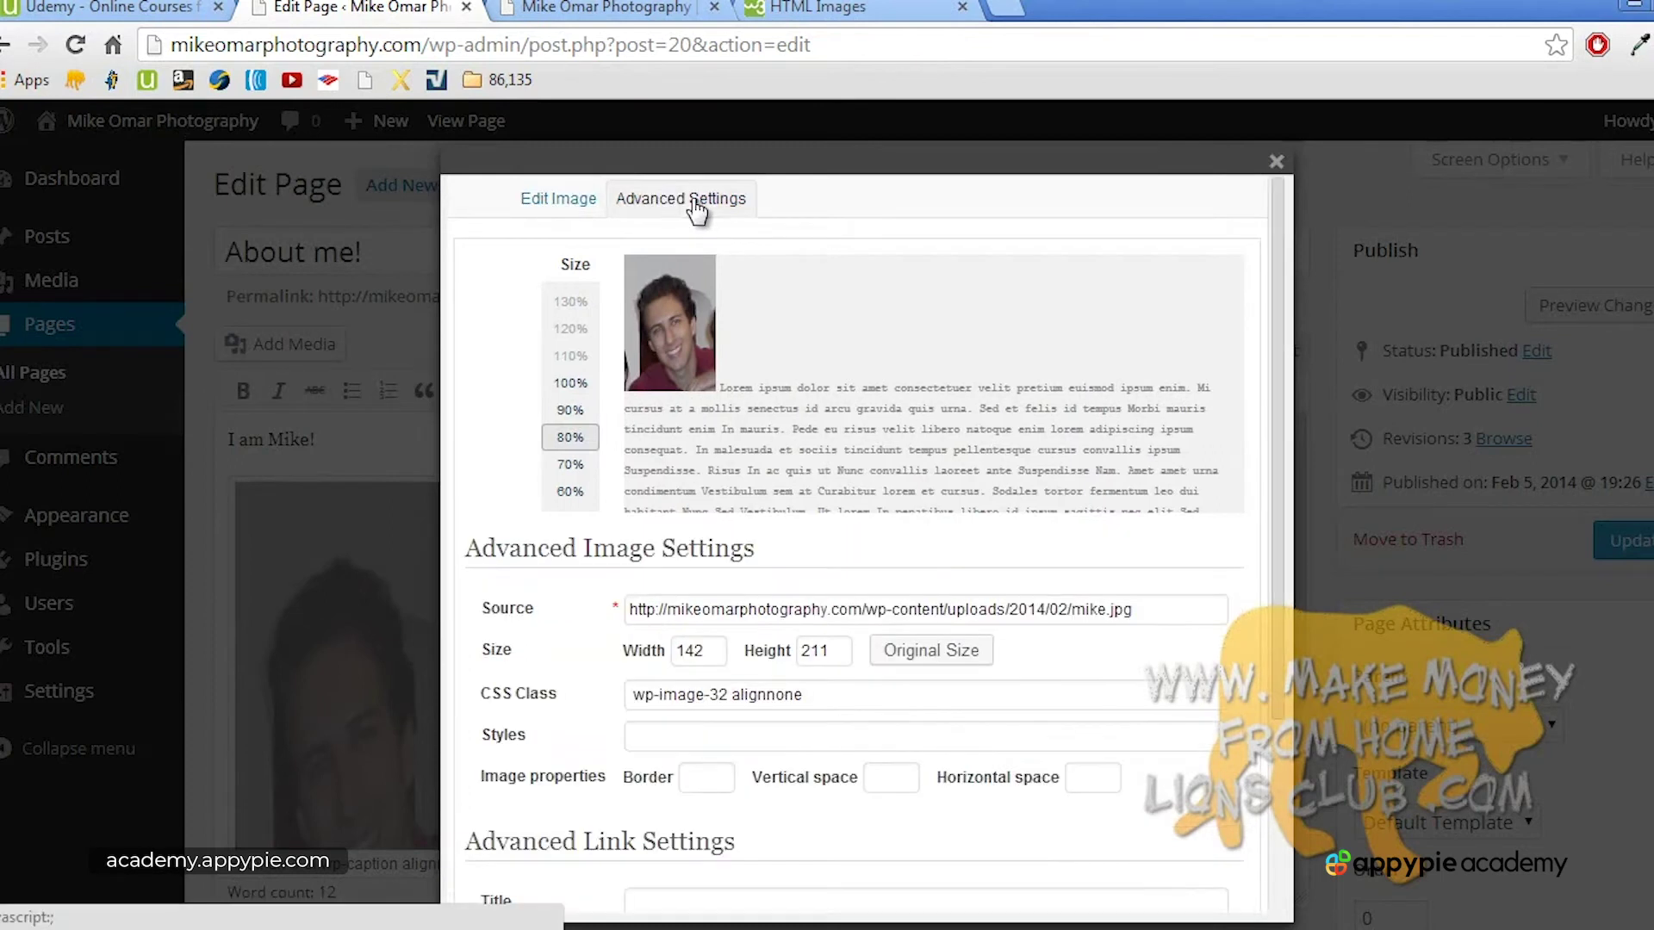
double_click(815, 653)
type("120")
left_click_drag(1278, 572, 1278, 766)
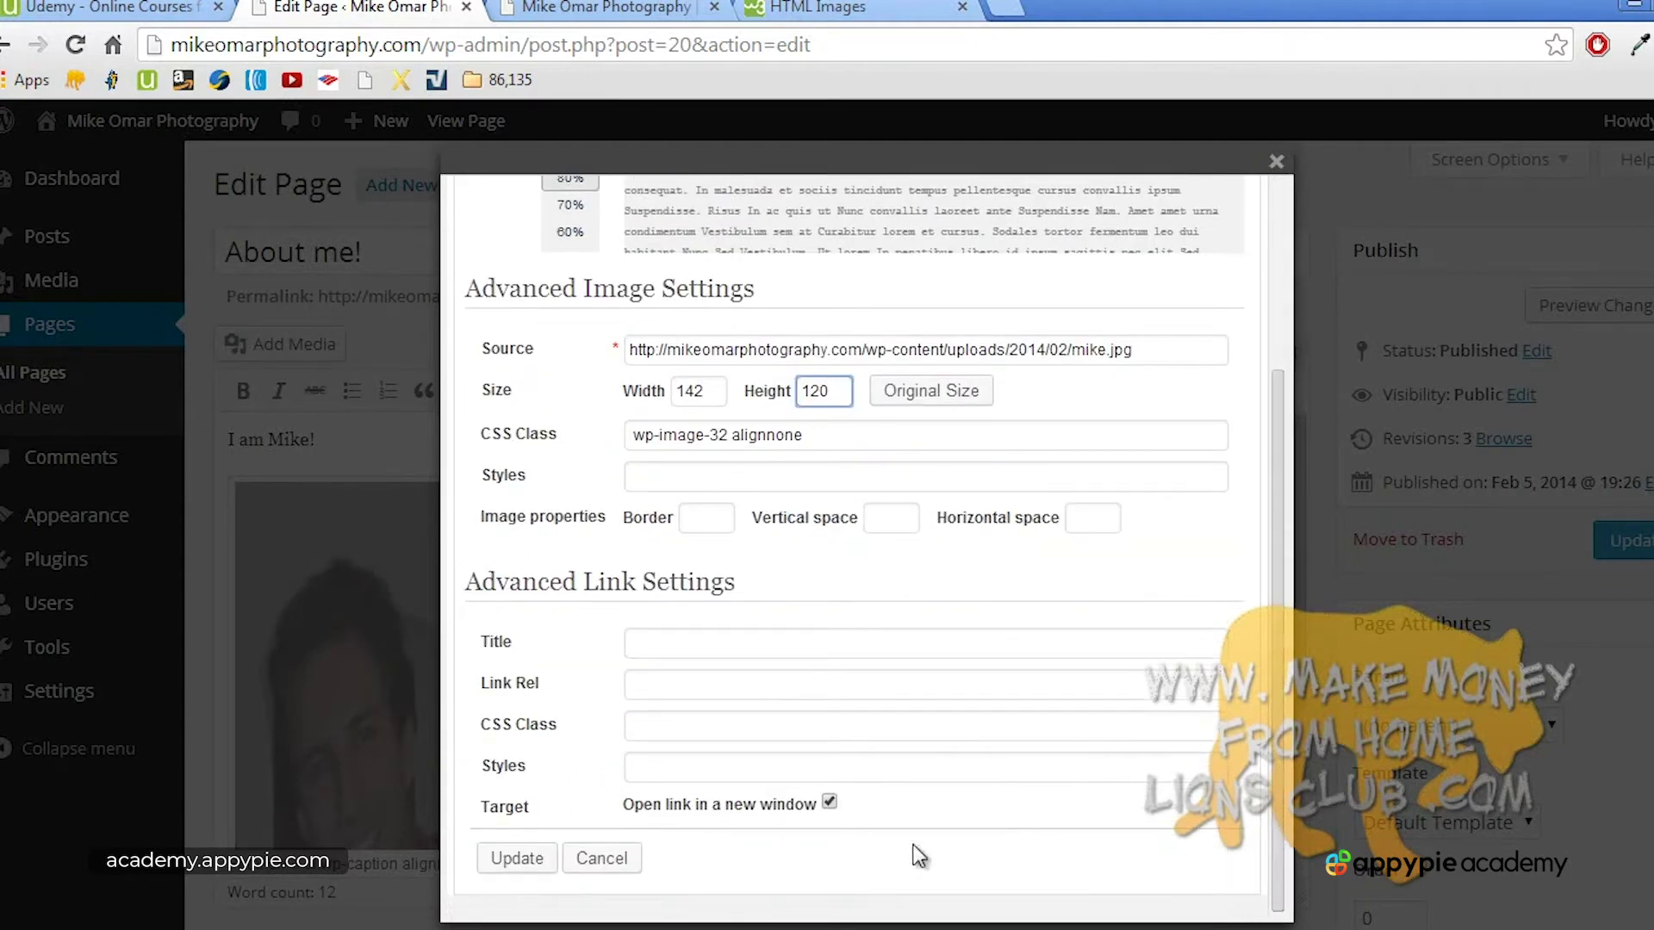
left_click(517, 858)
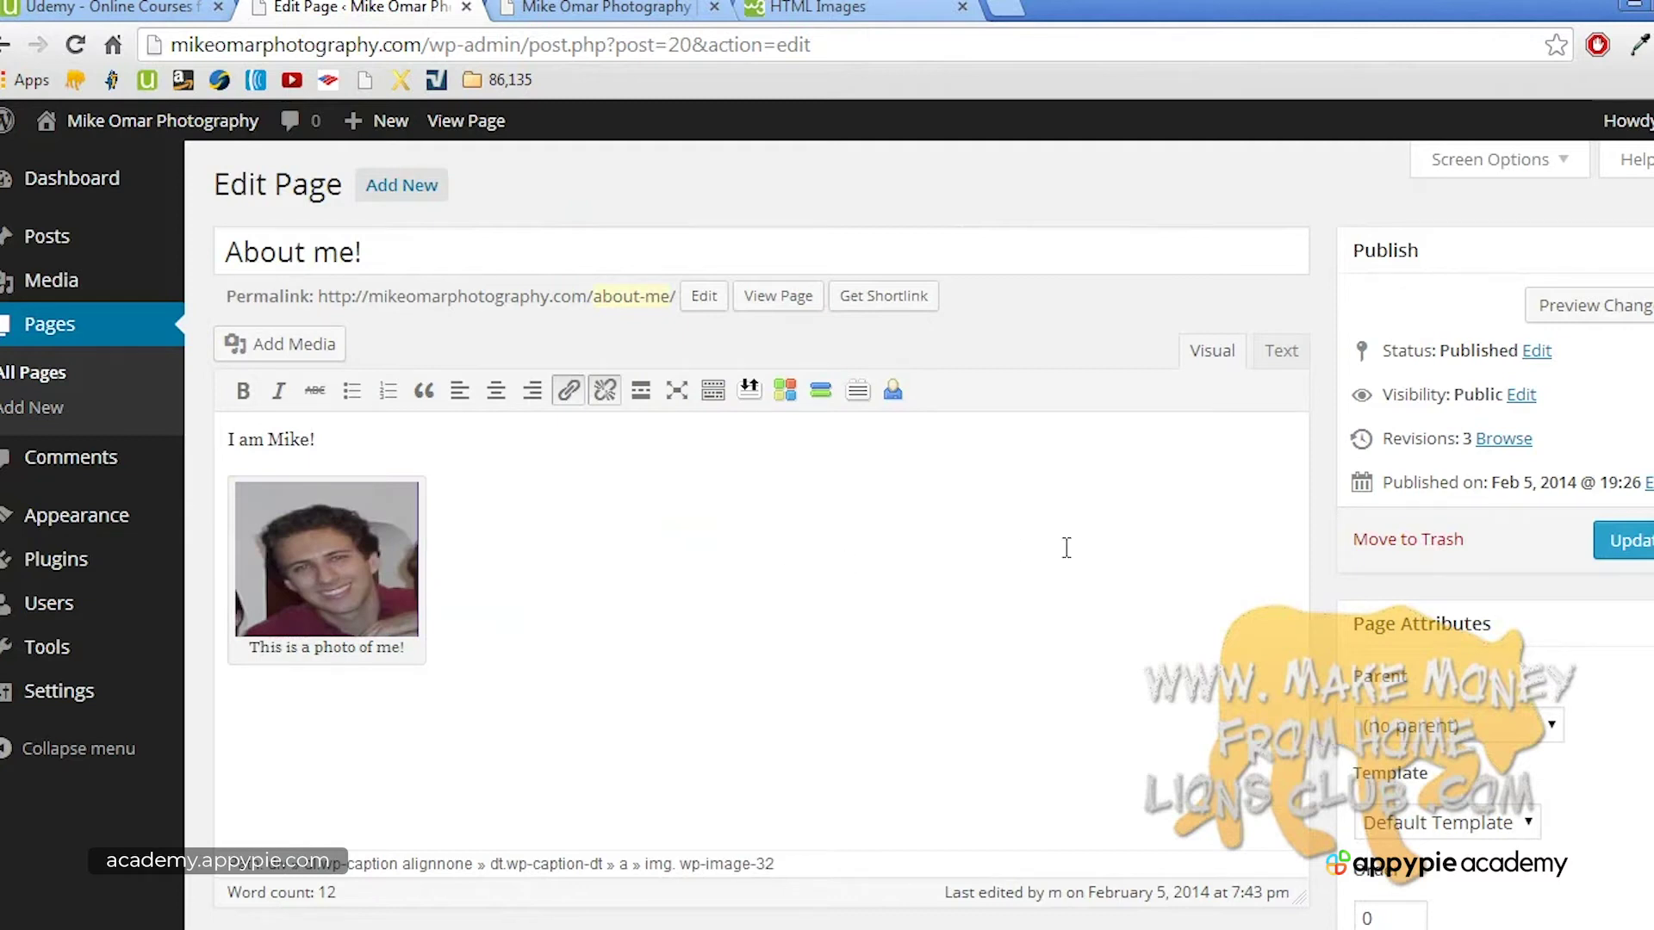
Step: Copy the caption shortcode from Text view and update the About me! page
left_click(1281, 351)
triple_click(767, 575)
key("ctrl+c")
right_click(767, 575)
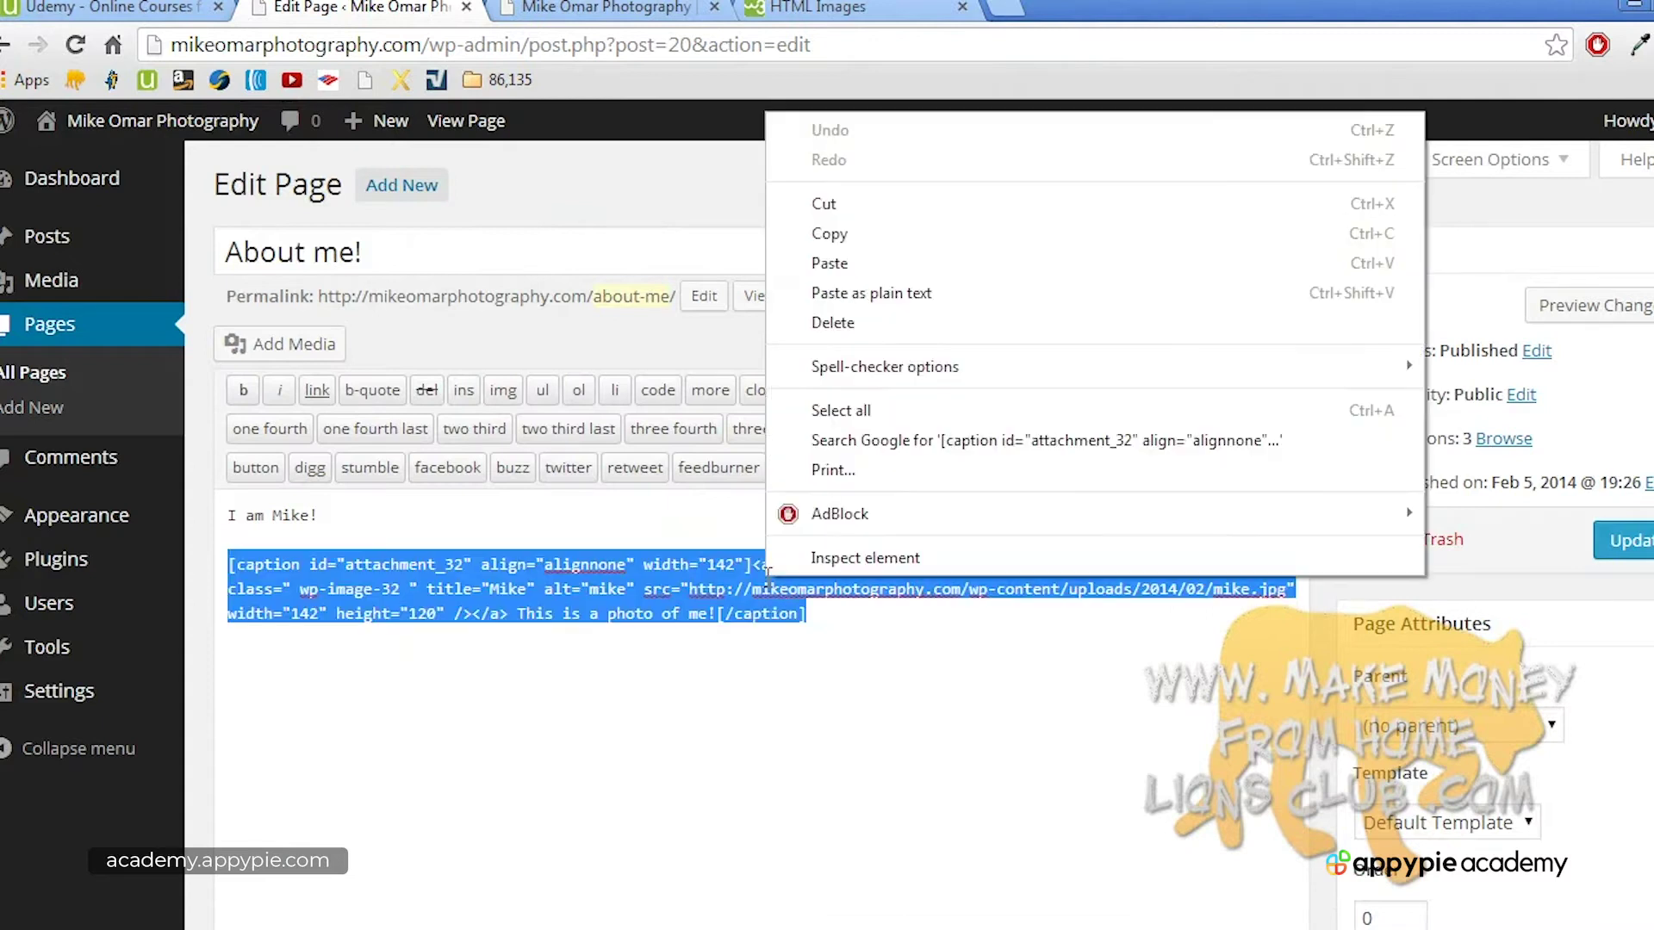
left_click(890, 237)
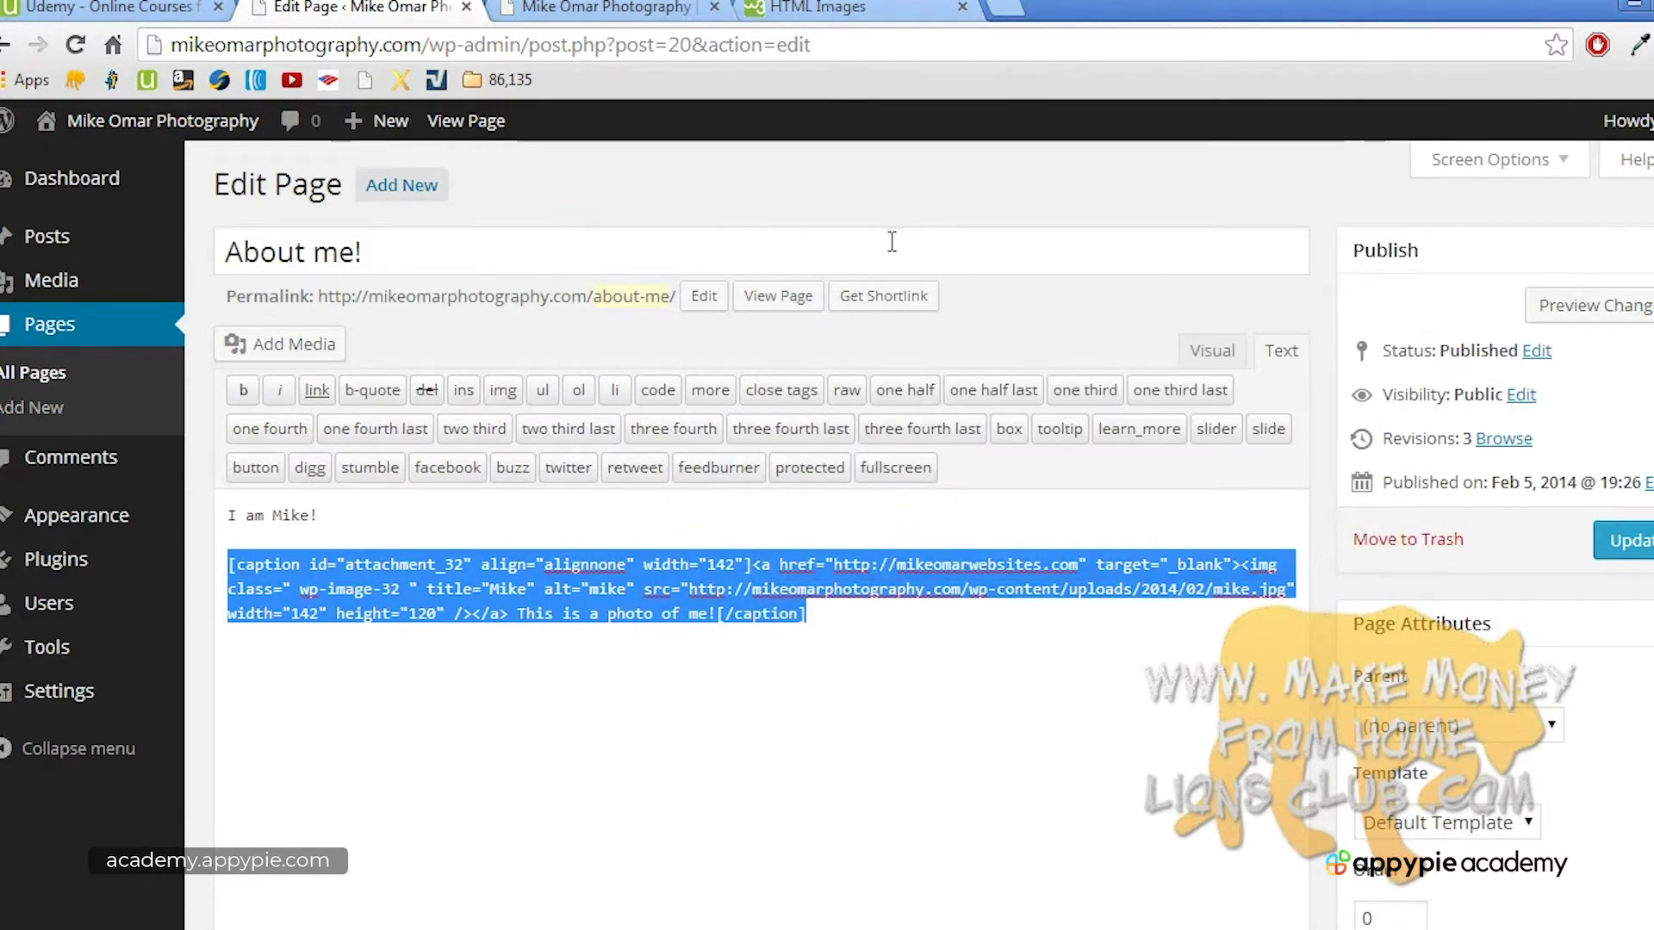
left_click(903, 600)
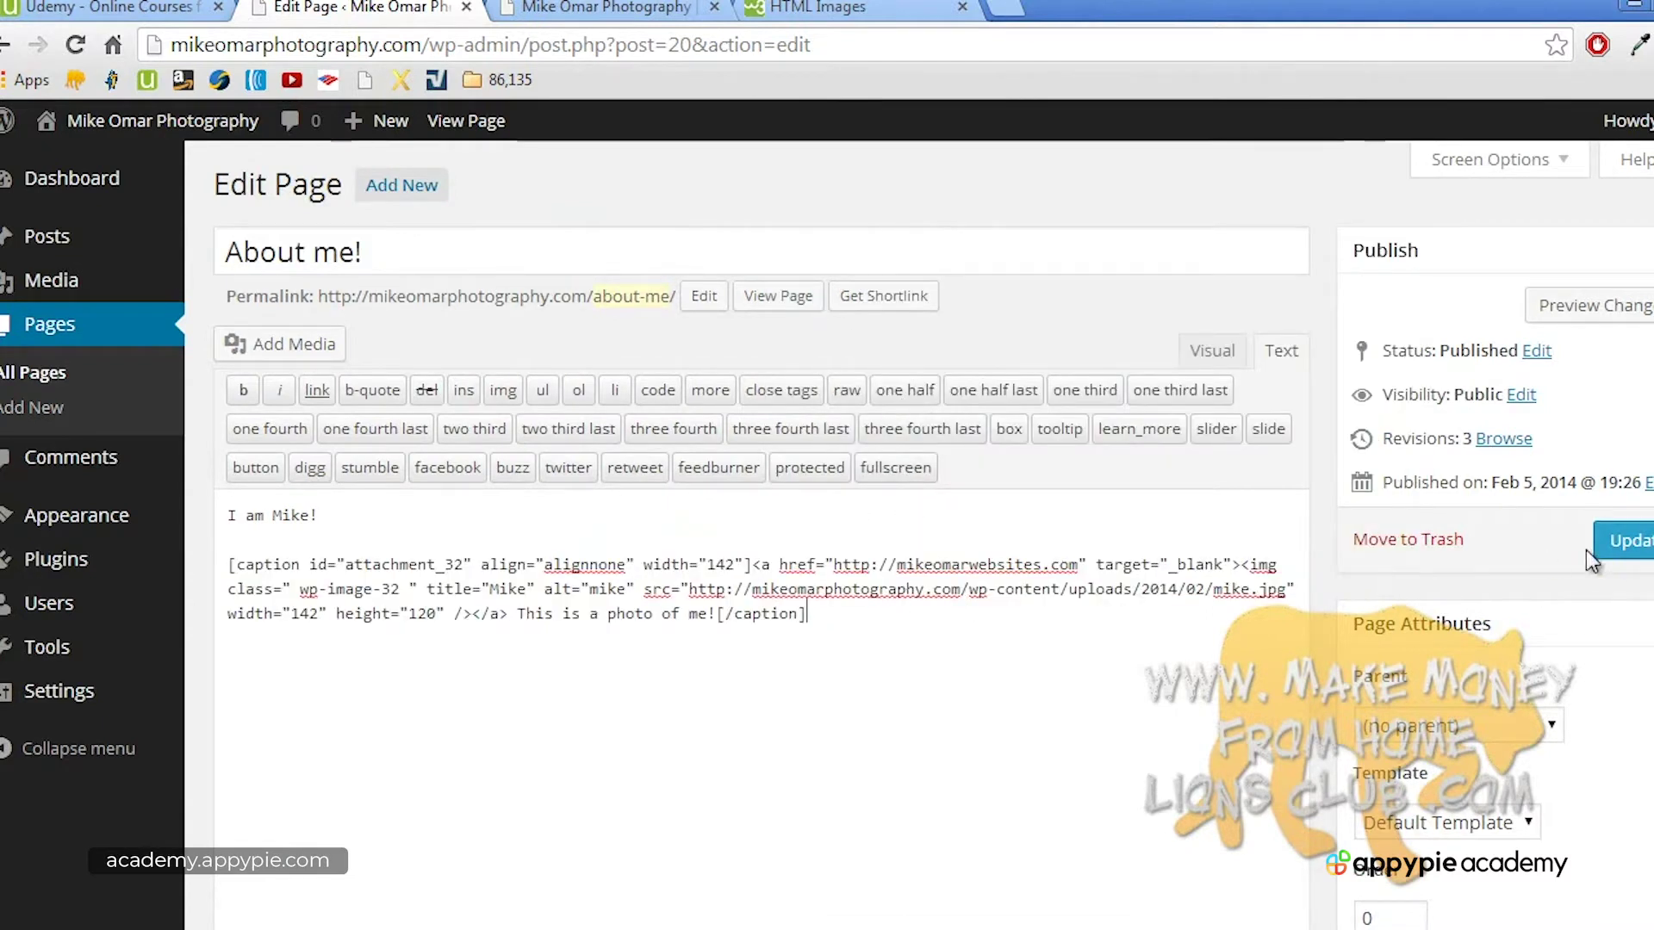
left_click(1620, 543)
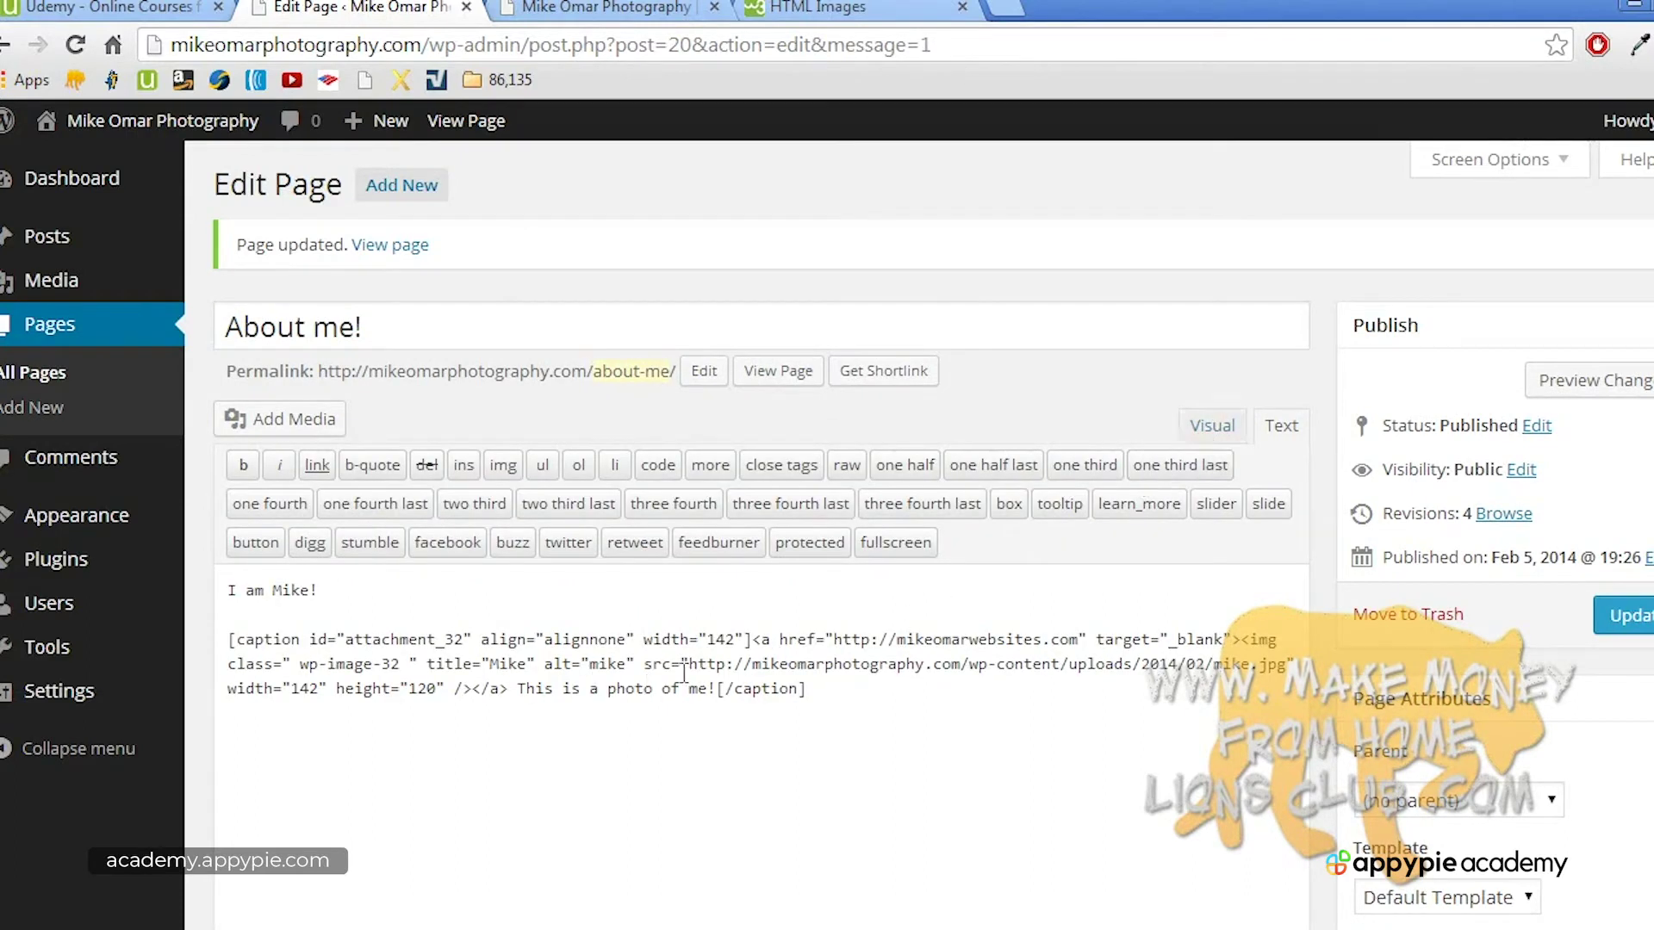
left_click(1212, 426)
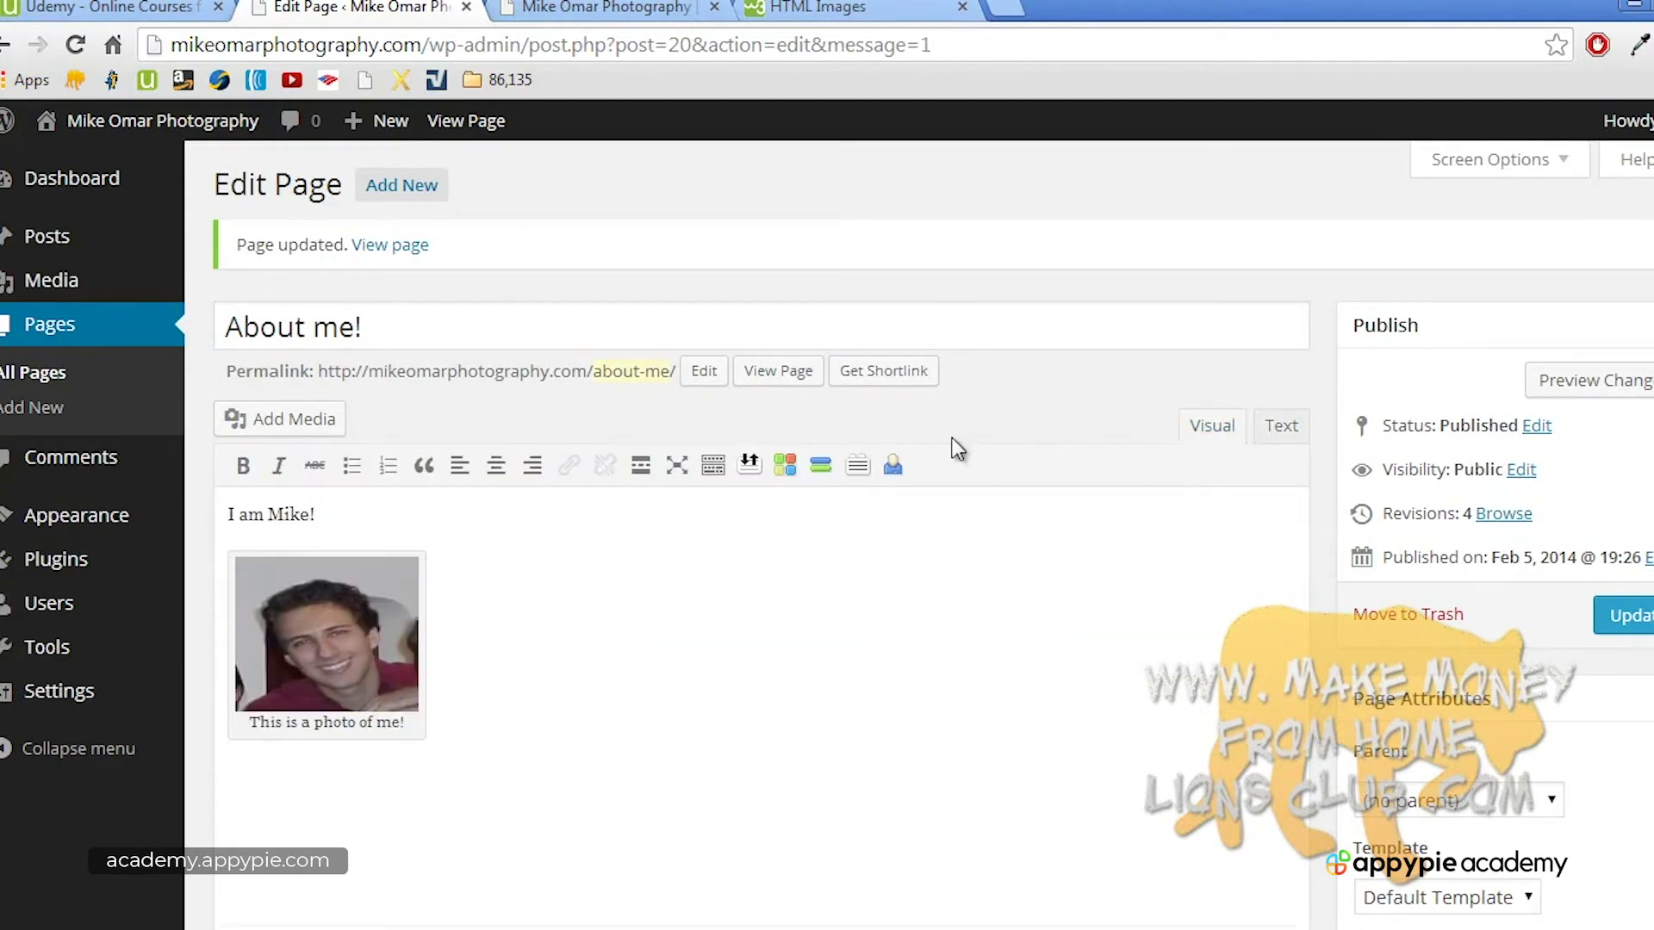
Step: On the Widgets page, expand the Buy now text widget and add blank lines after the W3Schools link
mouse_move(121, 518)
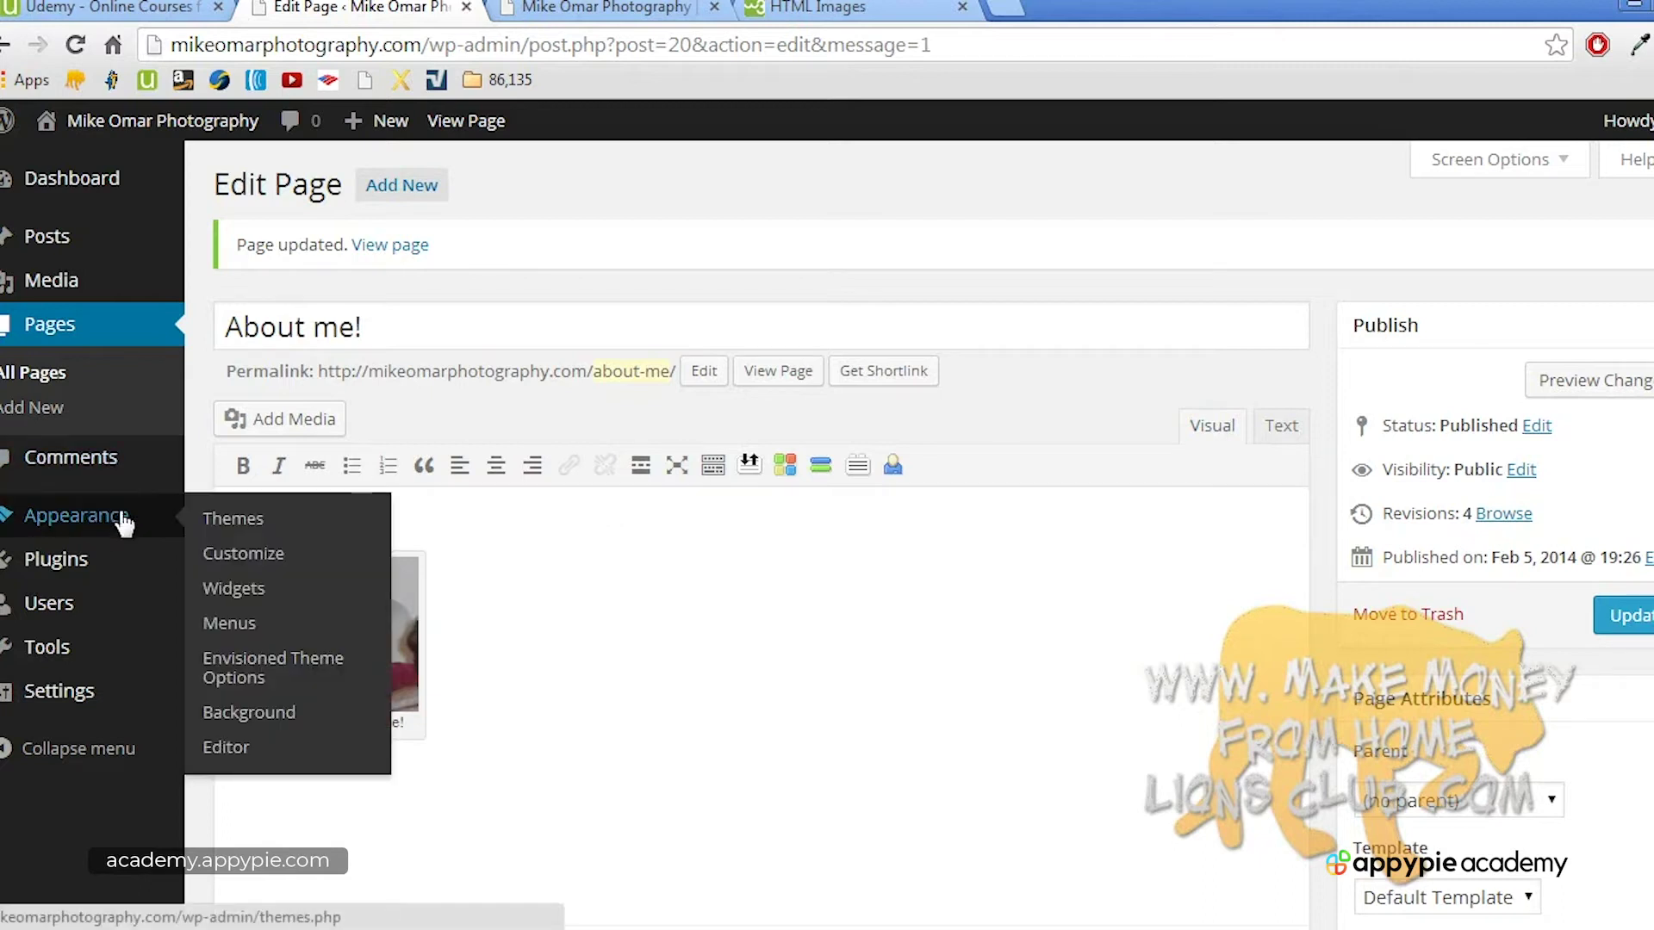
left_click(263, 592)
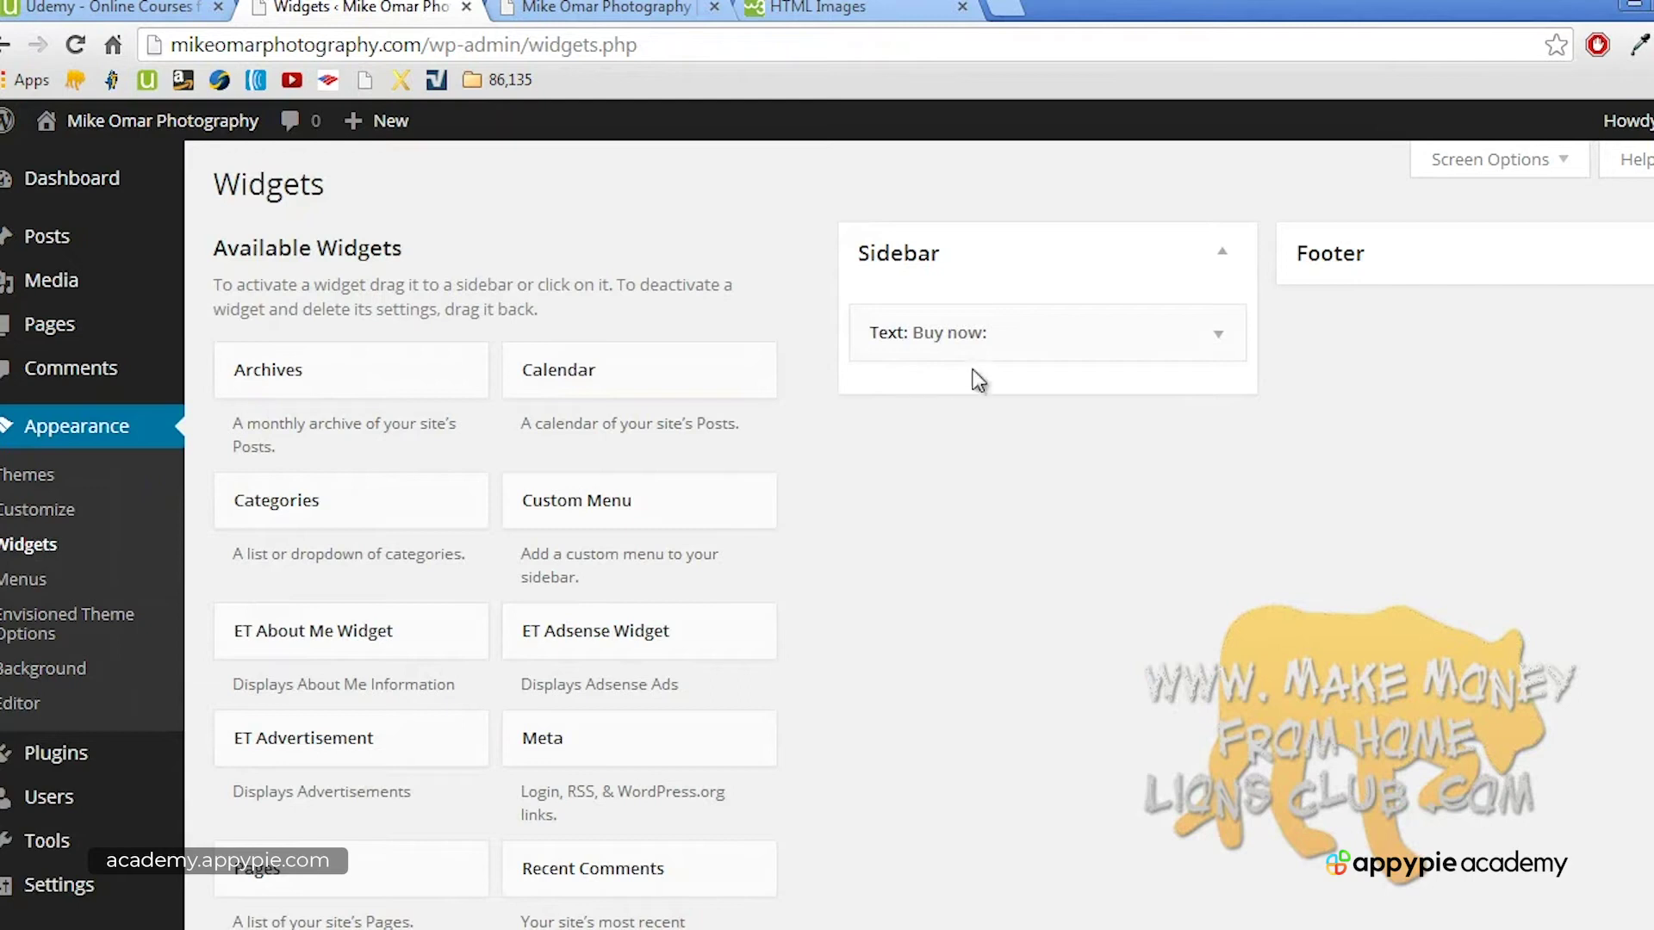
left_click(1201, 349)
left_click(1072, 549)
key("Return")
key("Return")
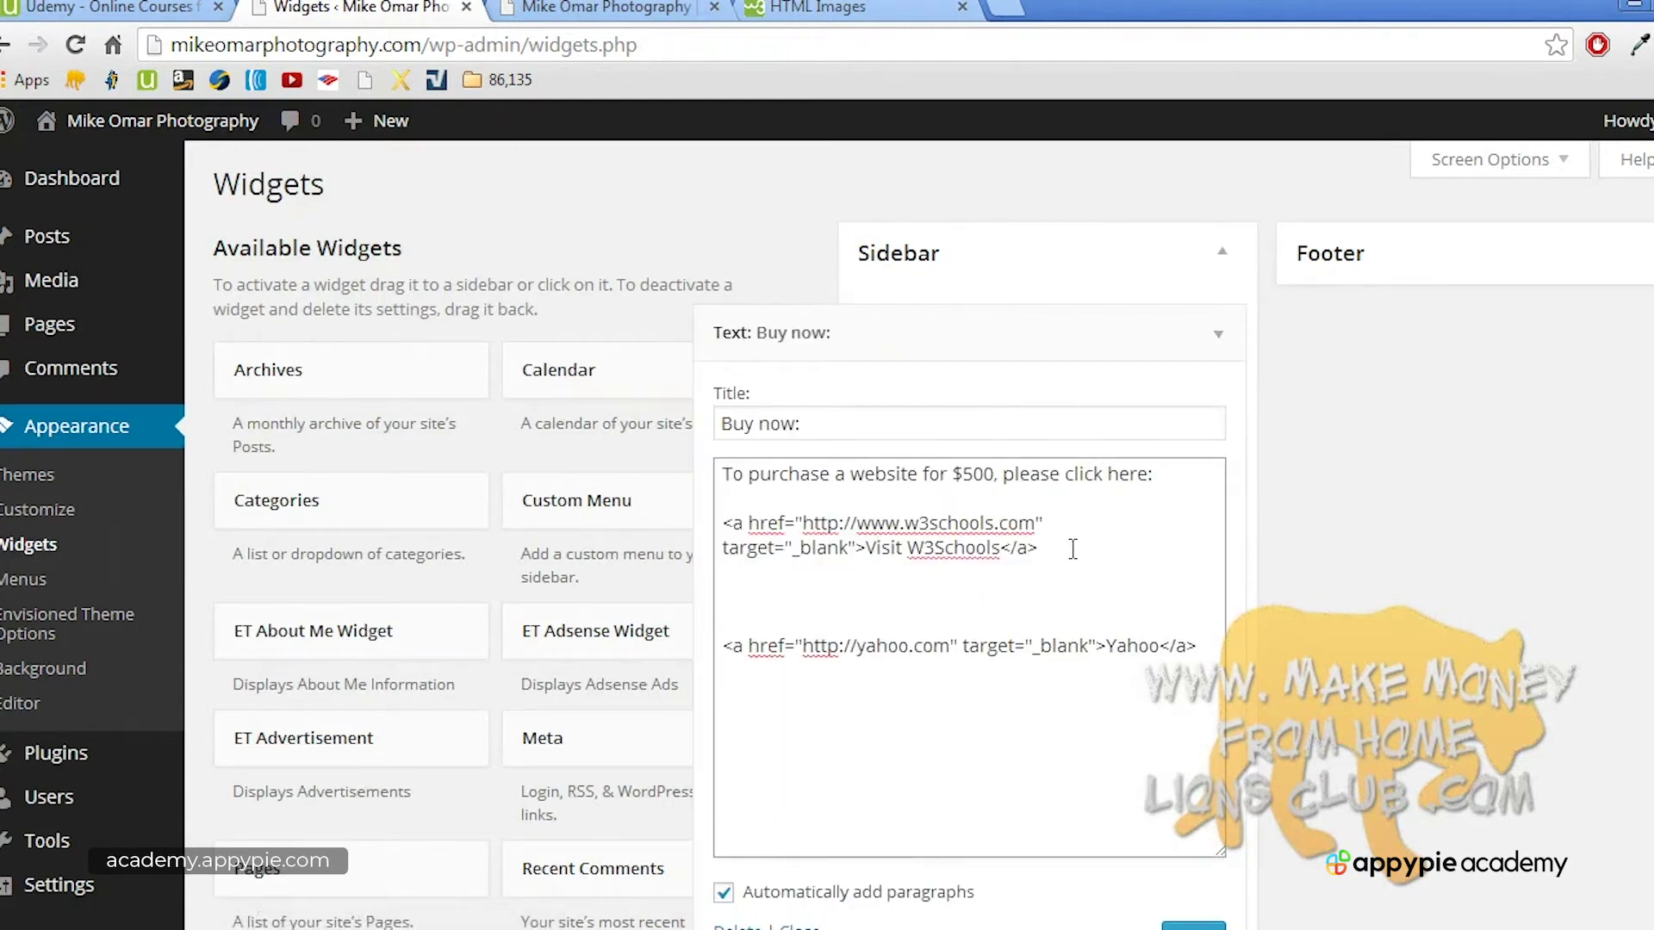
Step: Paste the photo's caption shortcode into the widget, save it and collapse the panel
right_click(753, 593)
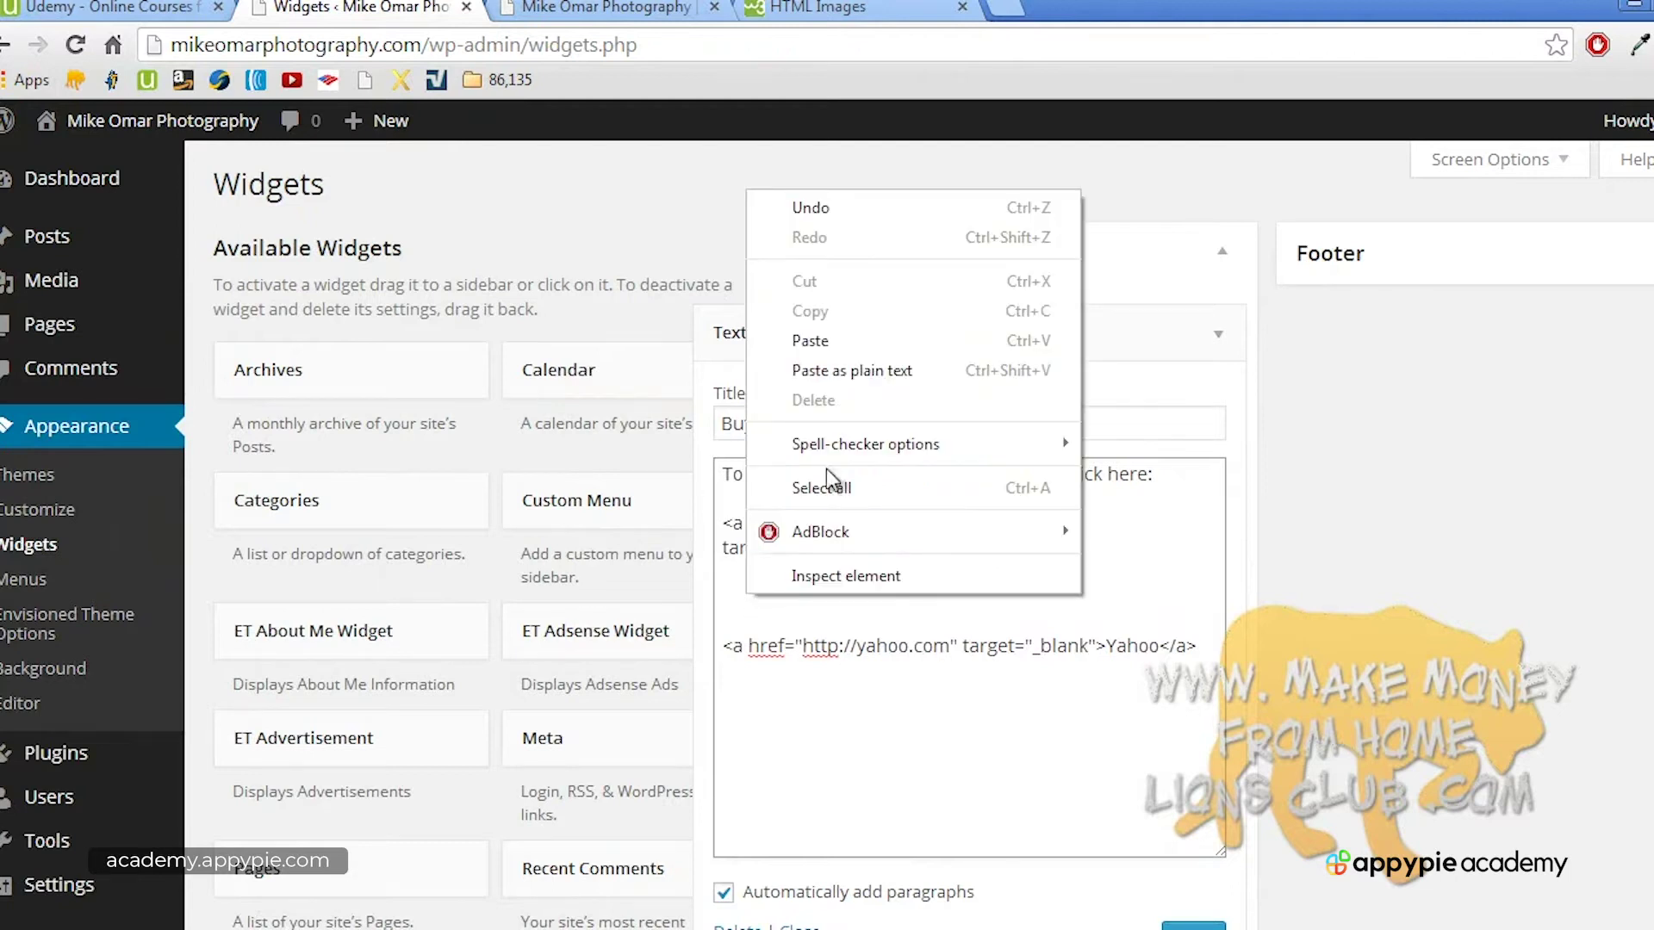
left_click(858, 342)
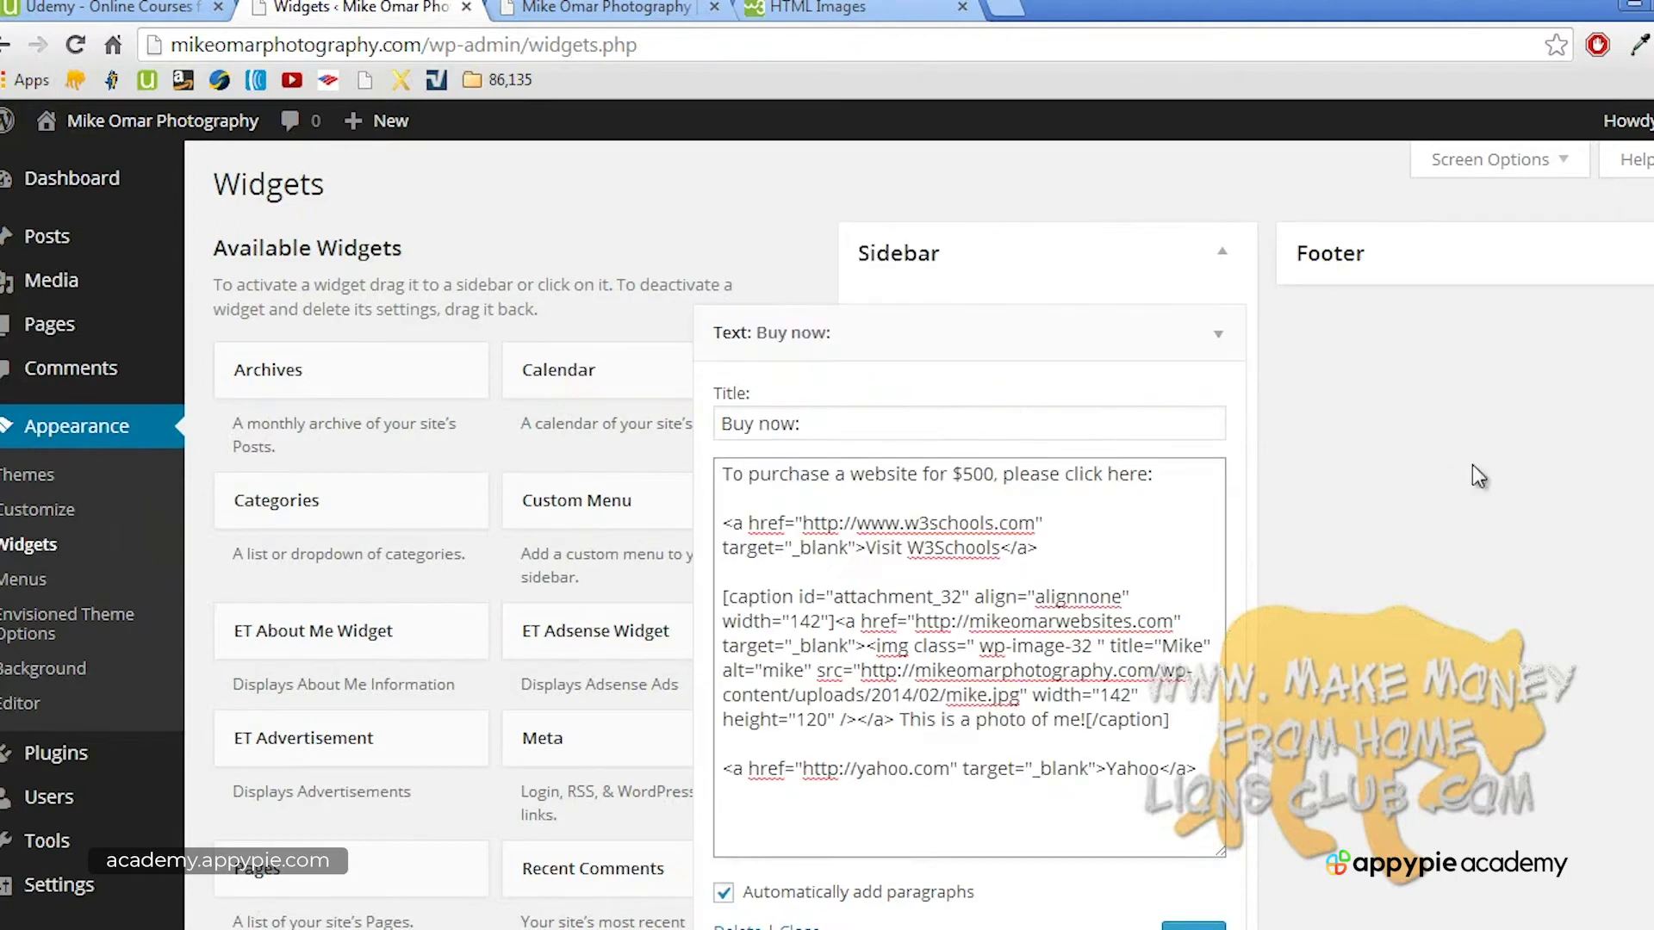
scroll(1449, 698, "down", 2)
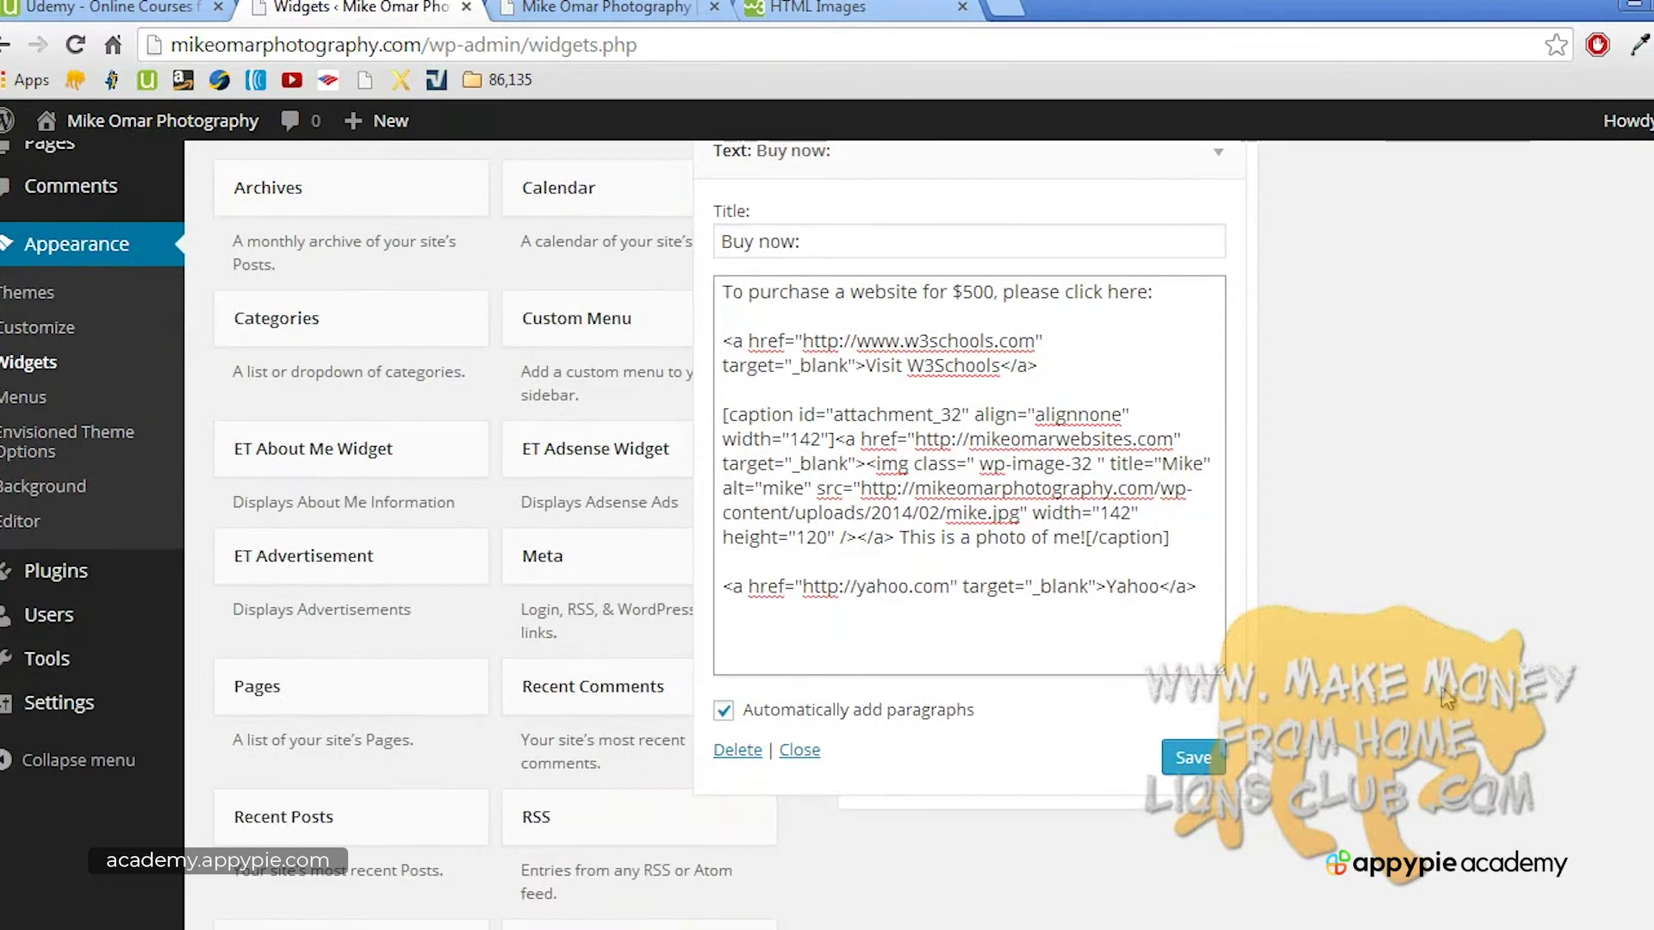
left_click(1193, 758)
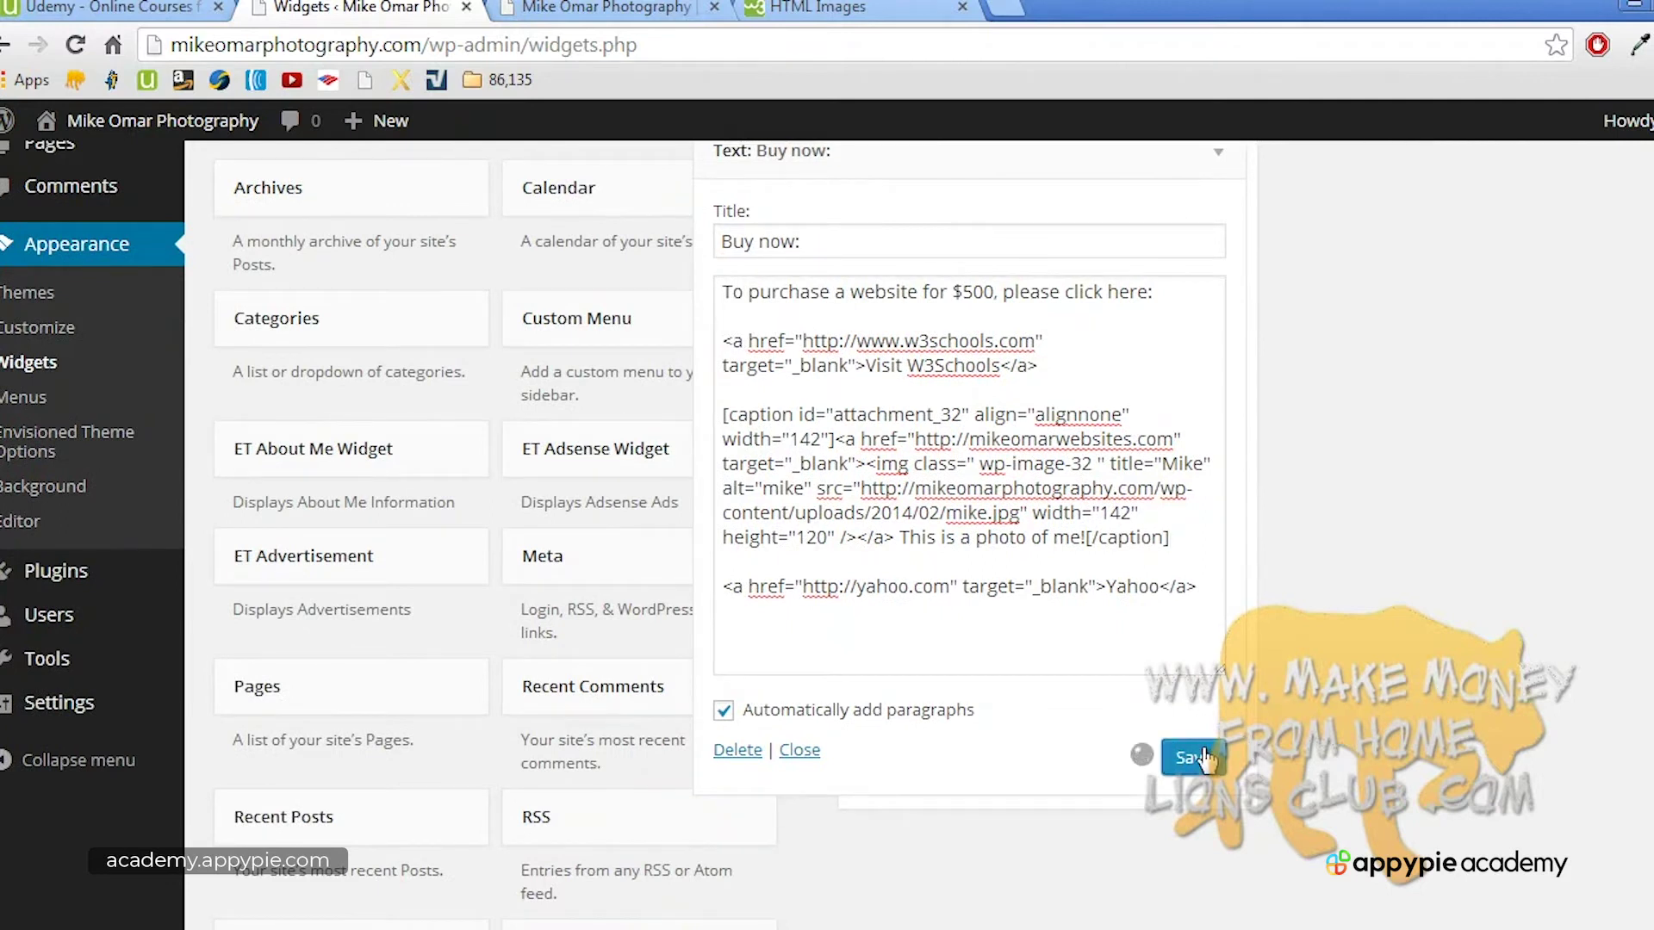
left_click(806, 750)
Step: Reload the live site's Welcome page to see the updated Buy now widget
left_click(603, 7)
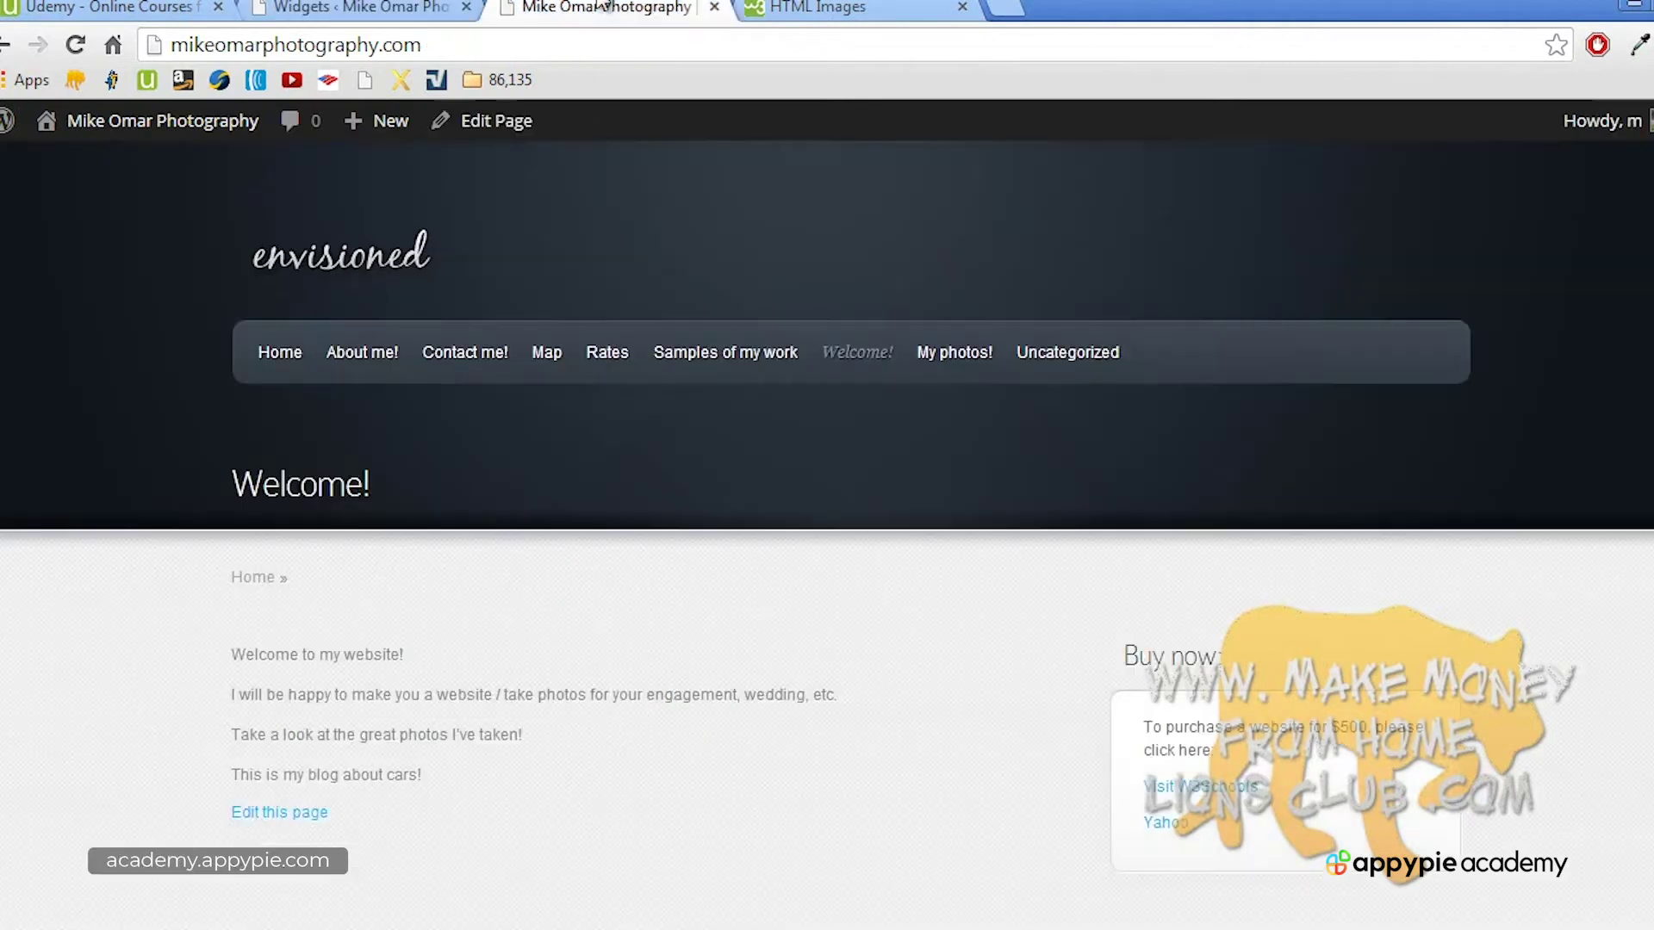
left_click(385, 256)
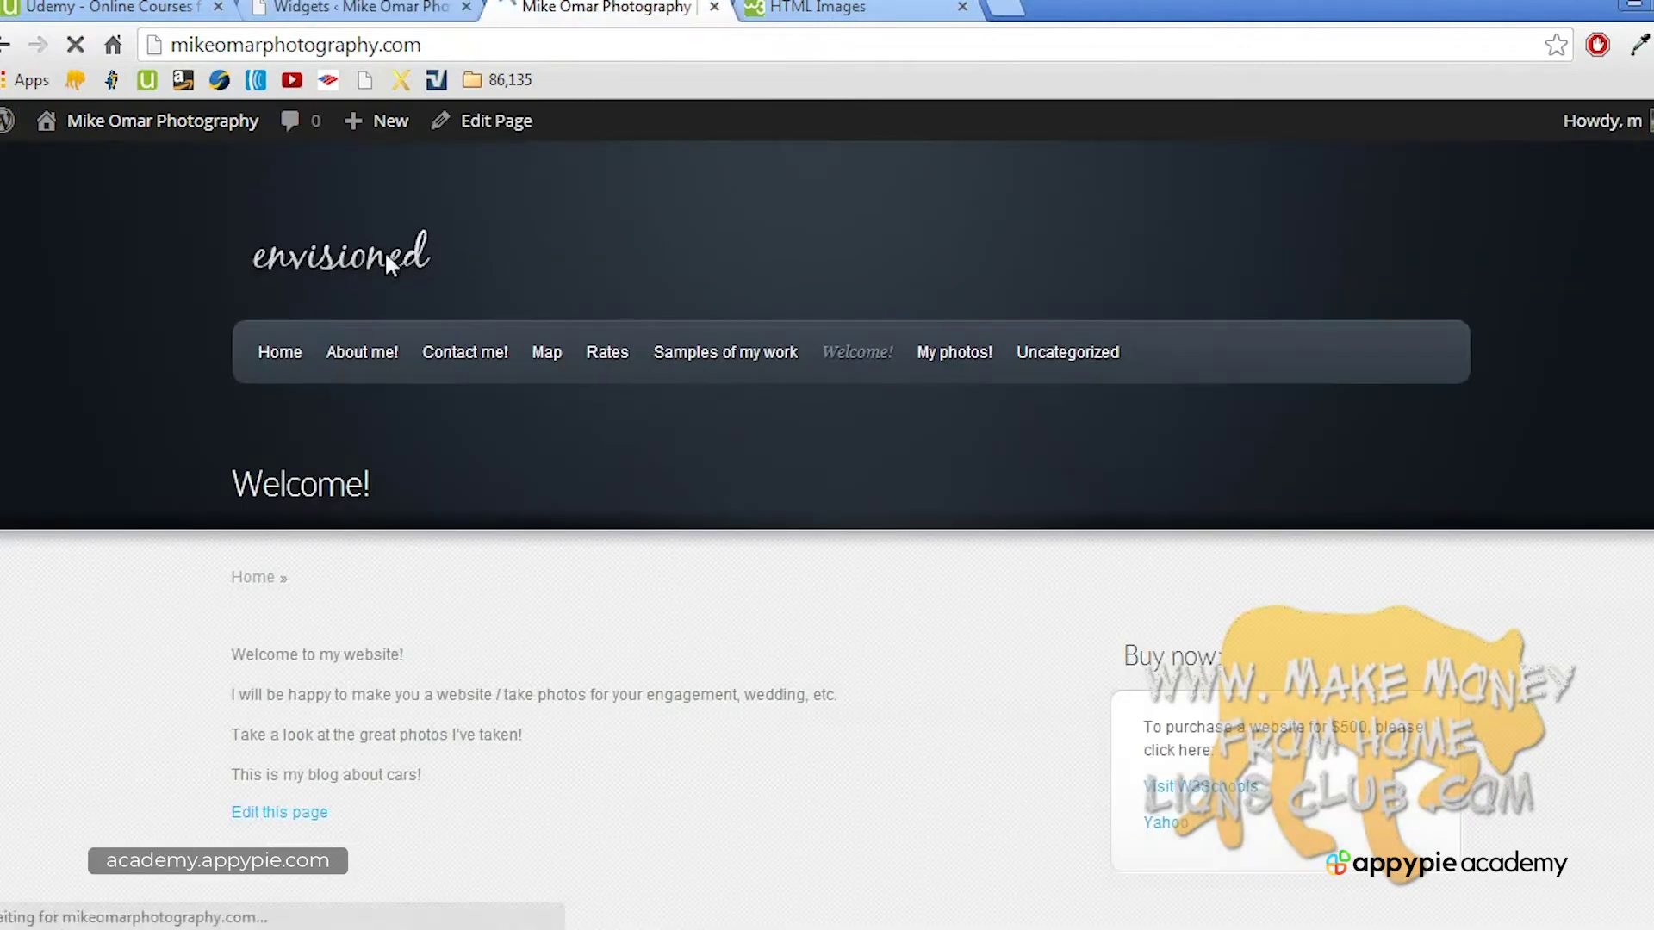
scroll(384, 250, "down", 3)
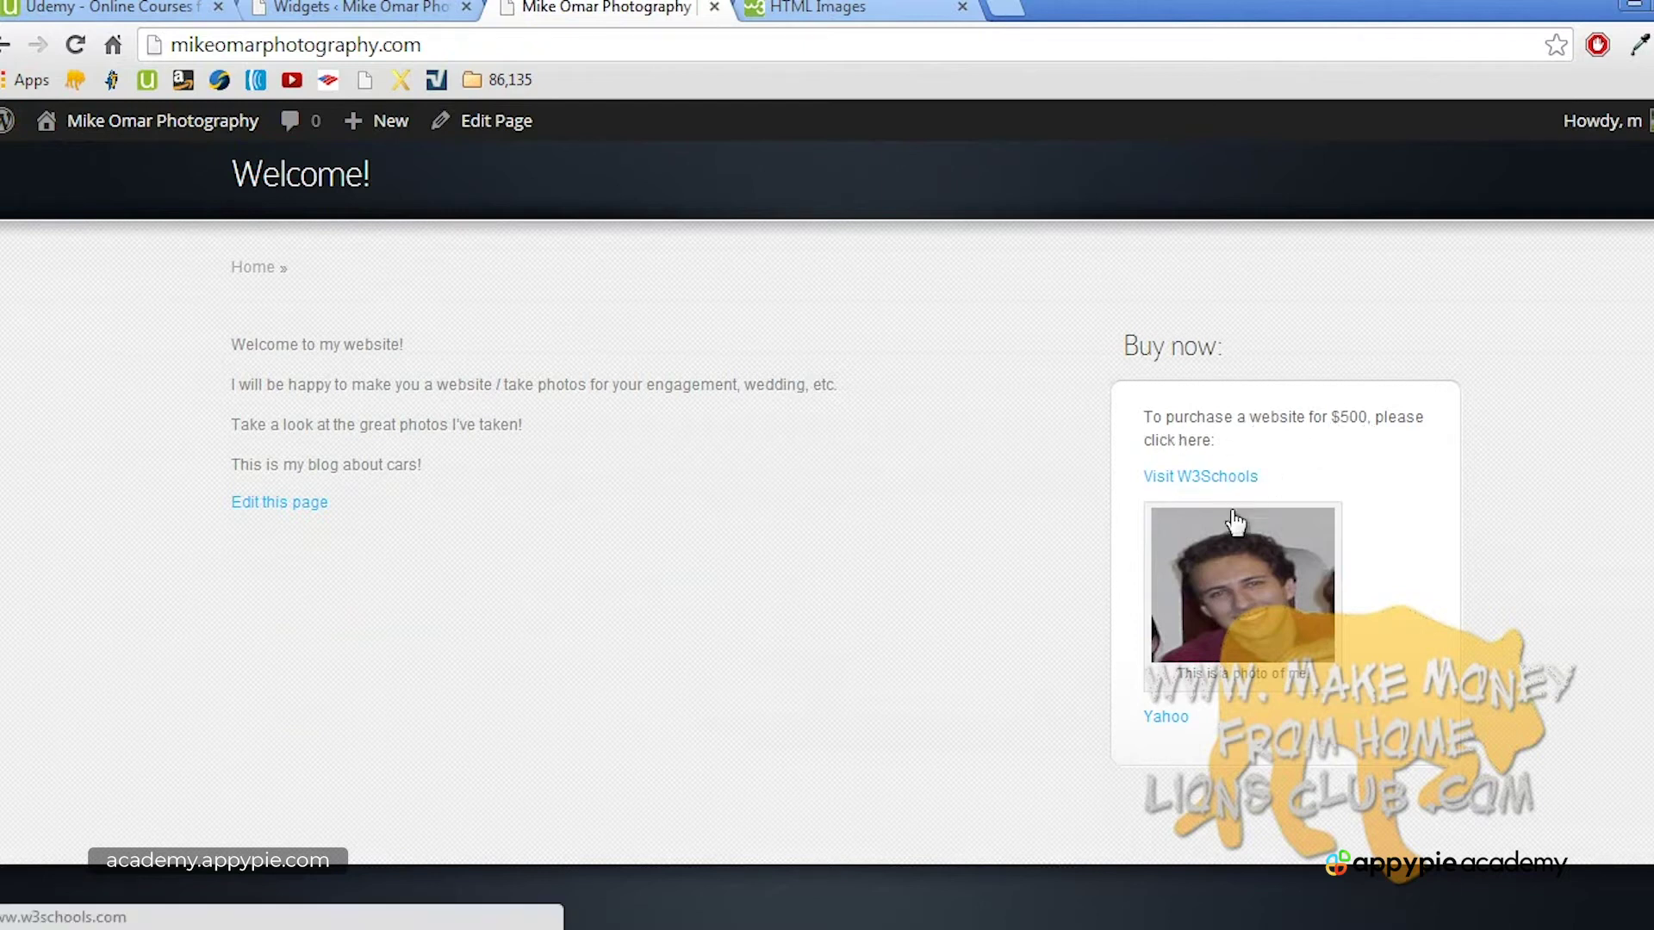
Step: Test the captioned photo's link and the Yahoo link, returning to the site after each
left_click(1247, 591)
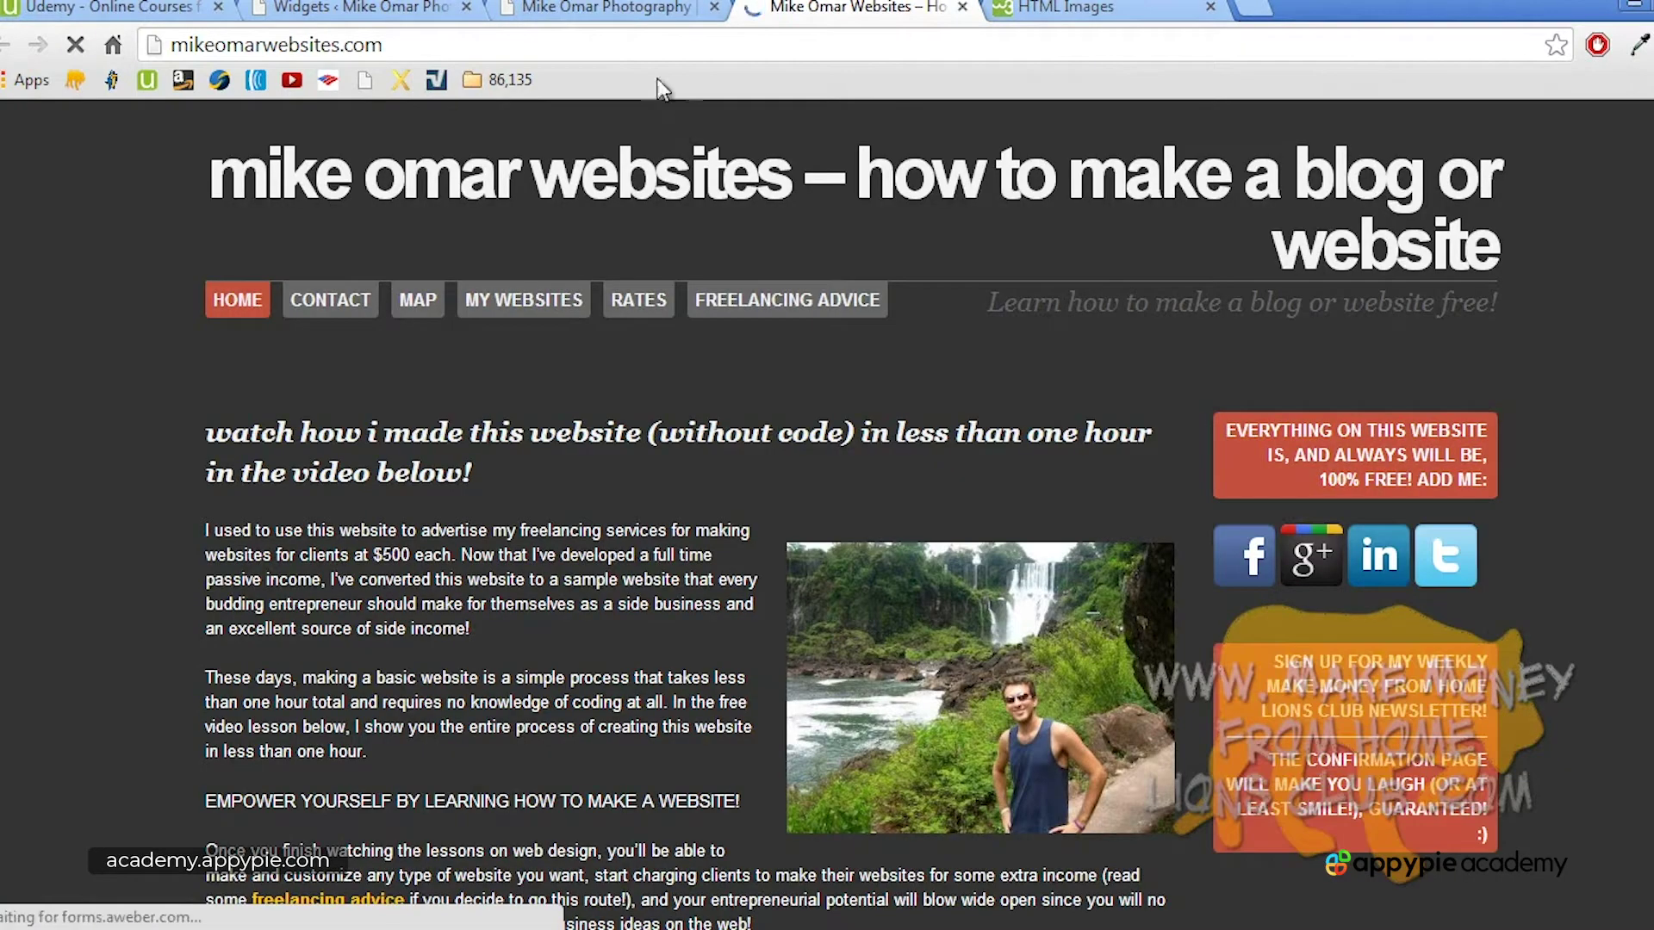
left_click(639, 7)
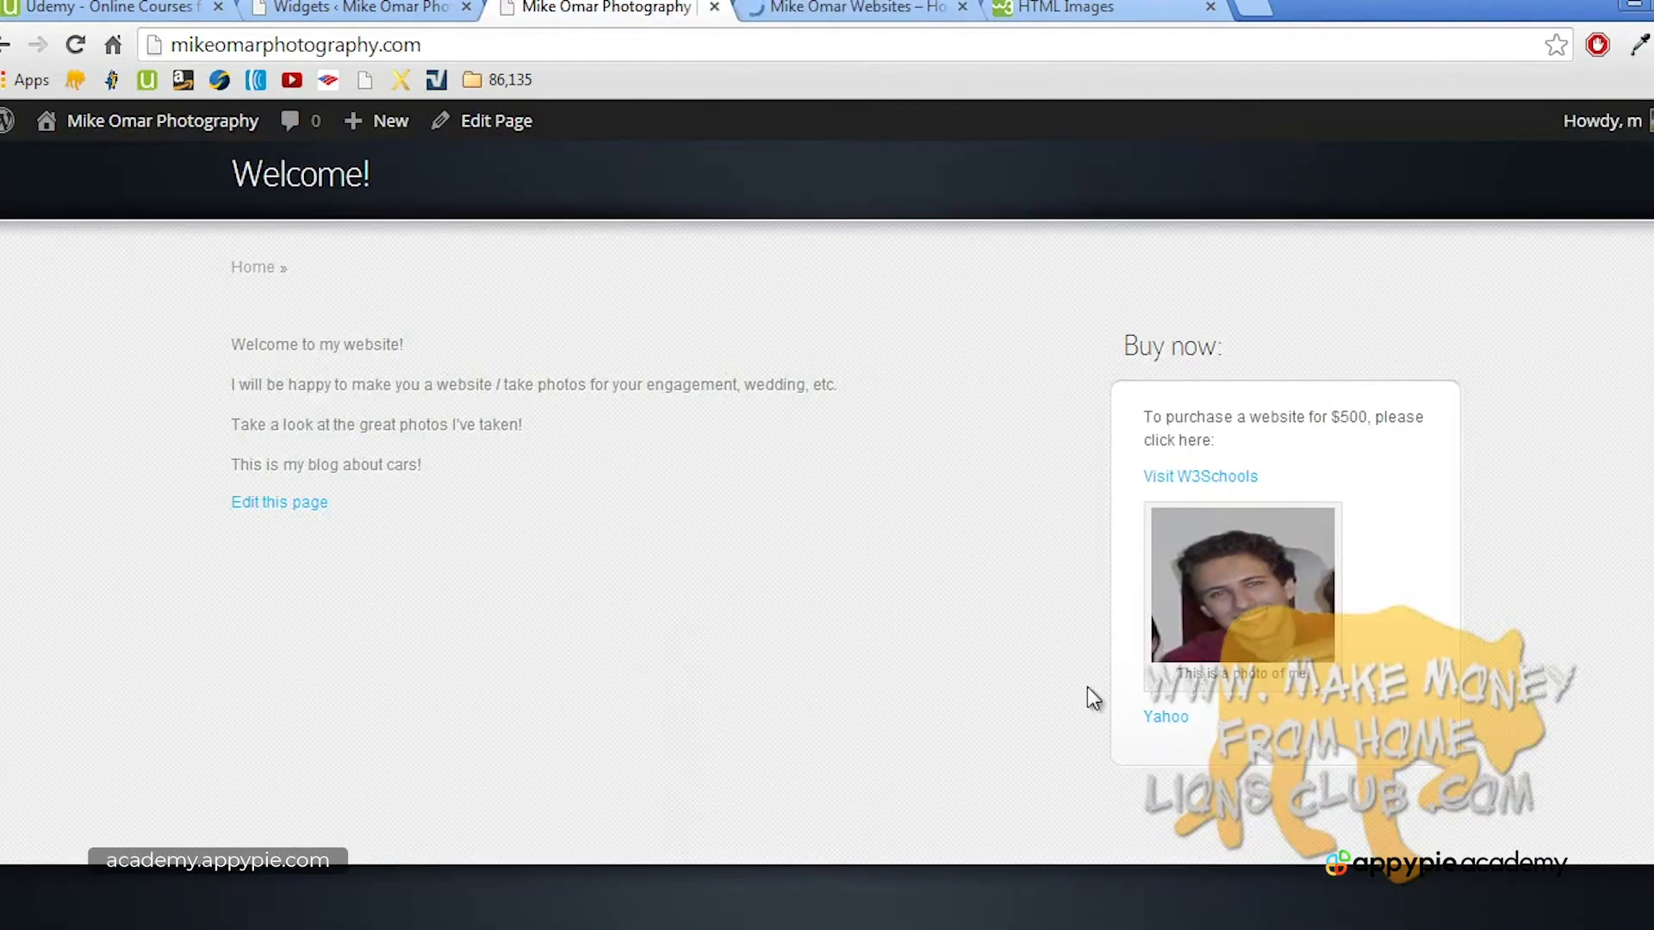
left_click(1170, 719)
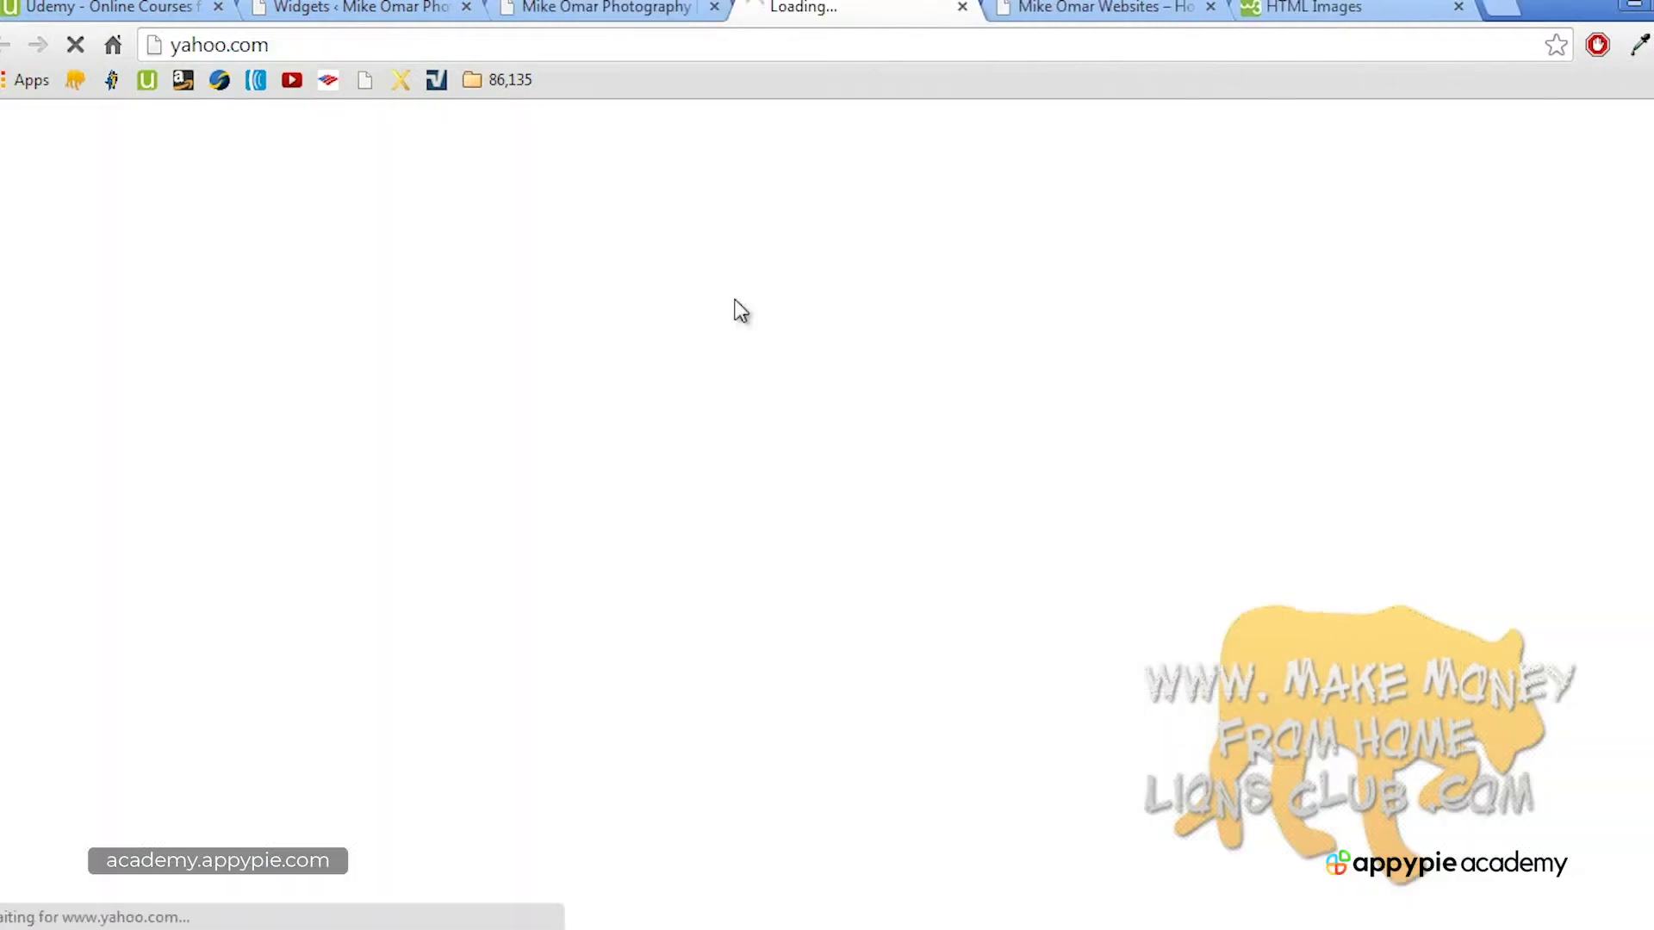
left_click(604, 7)
scroll(716, 446, "up", 3)
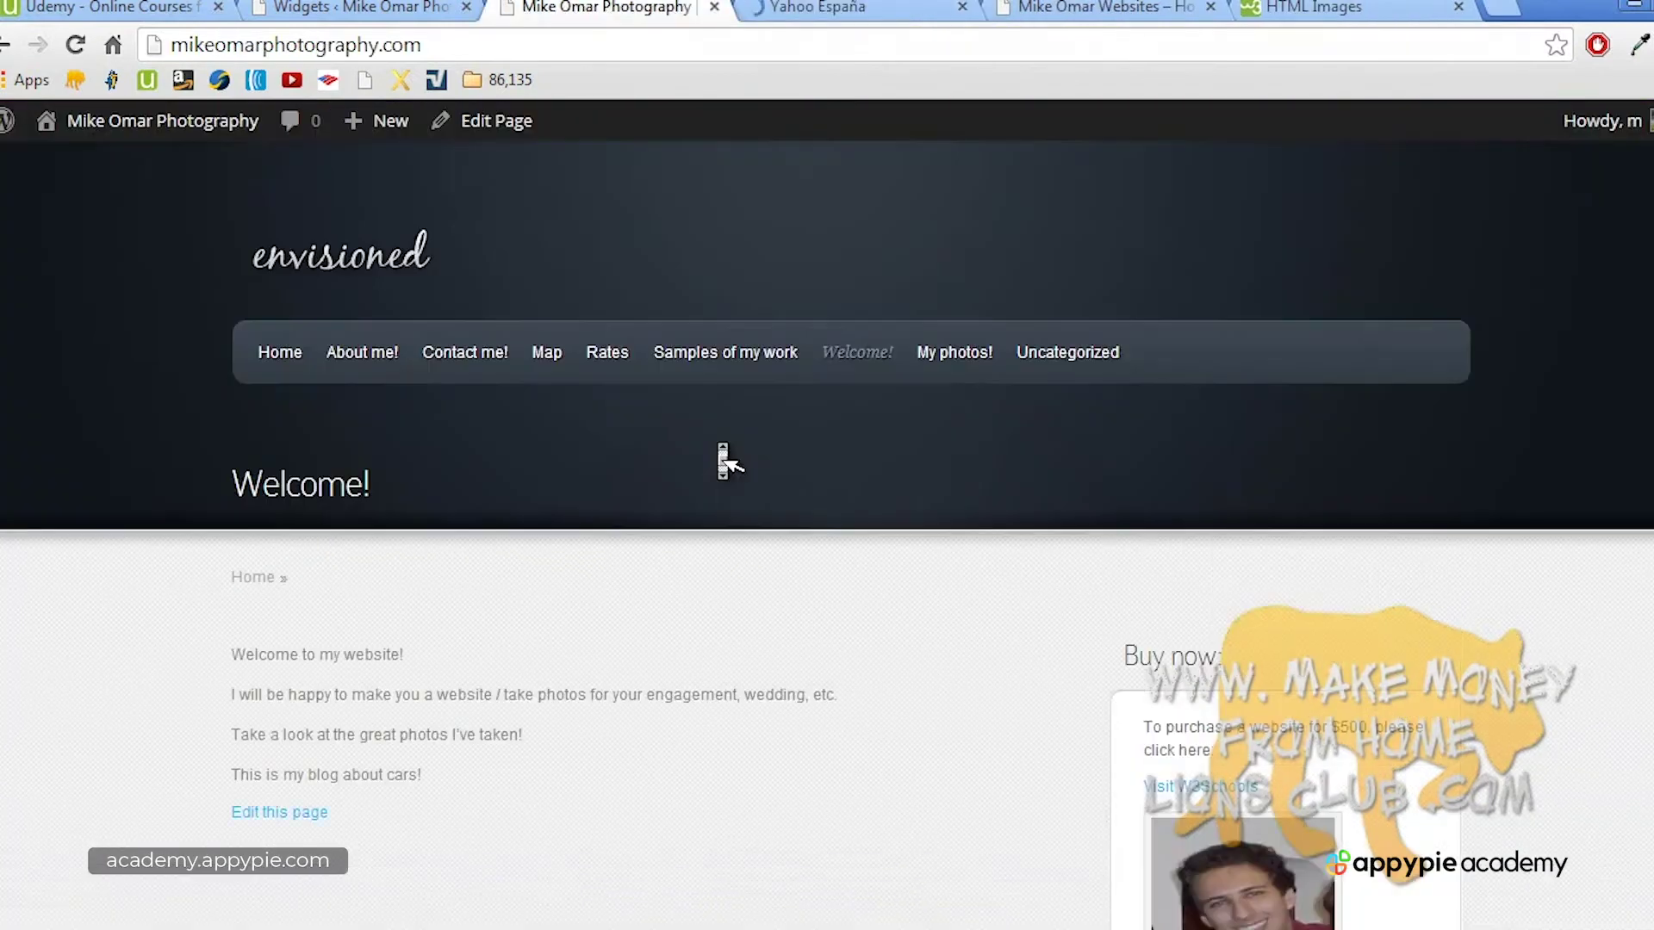
scroll(724, 461, "down", 4)
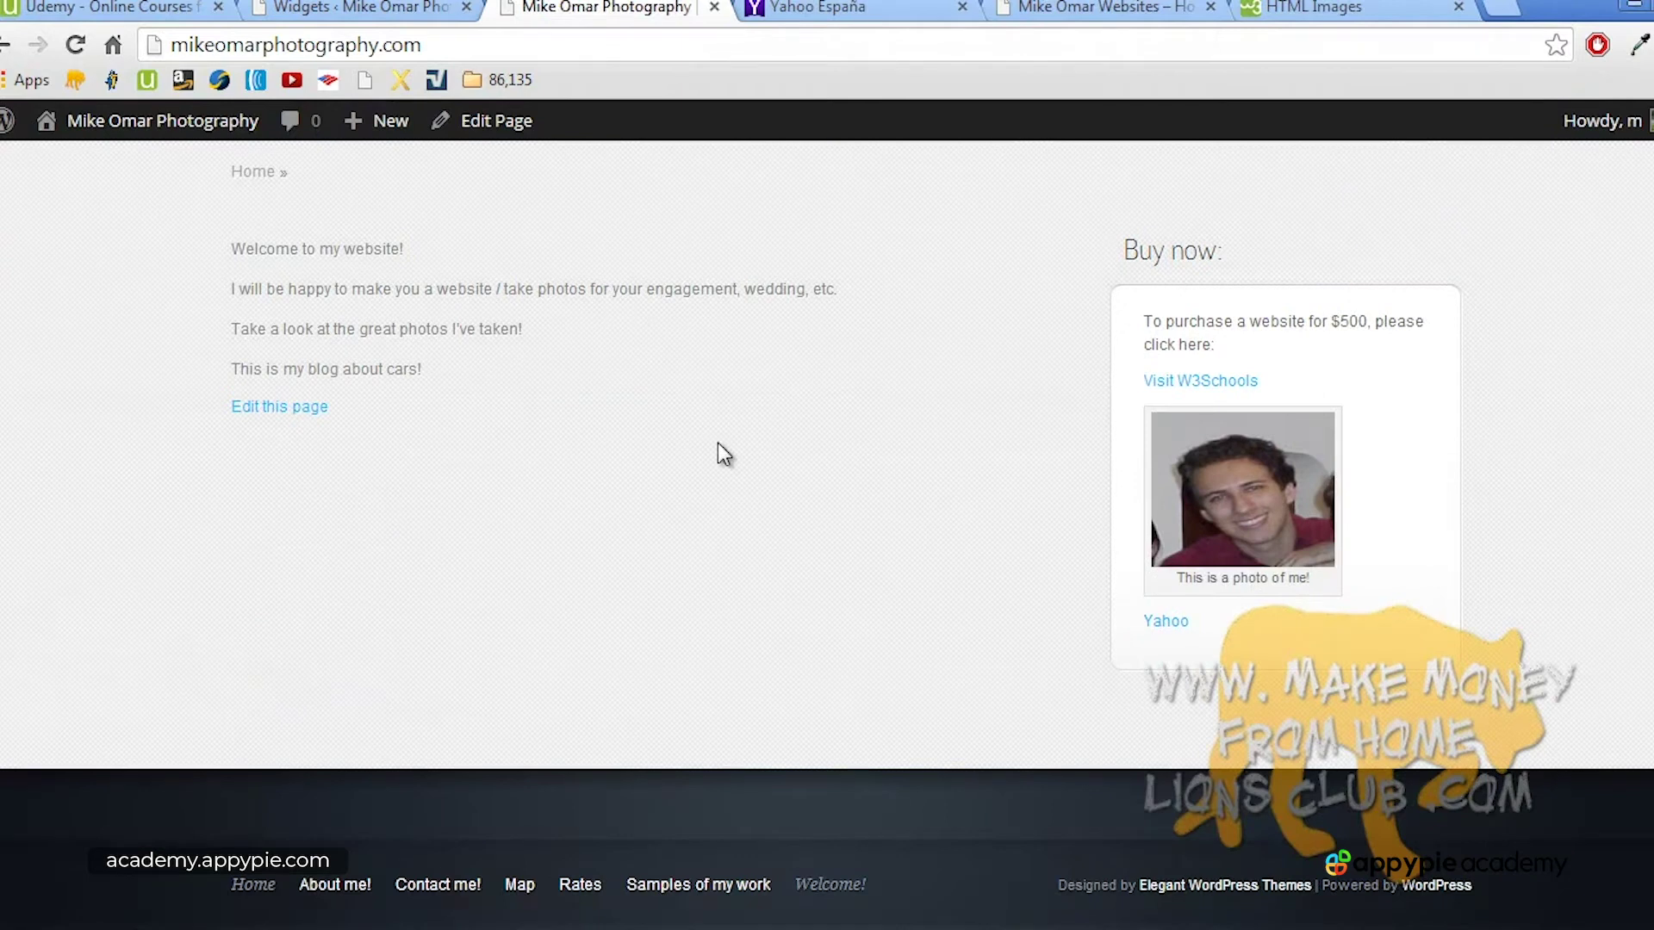
scroll(717, 443, "up", 4)
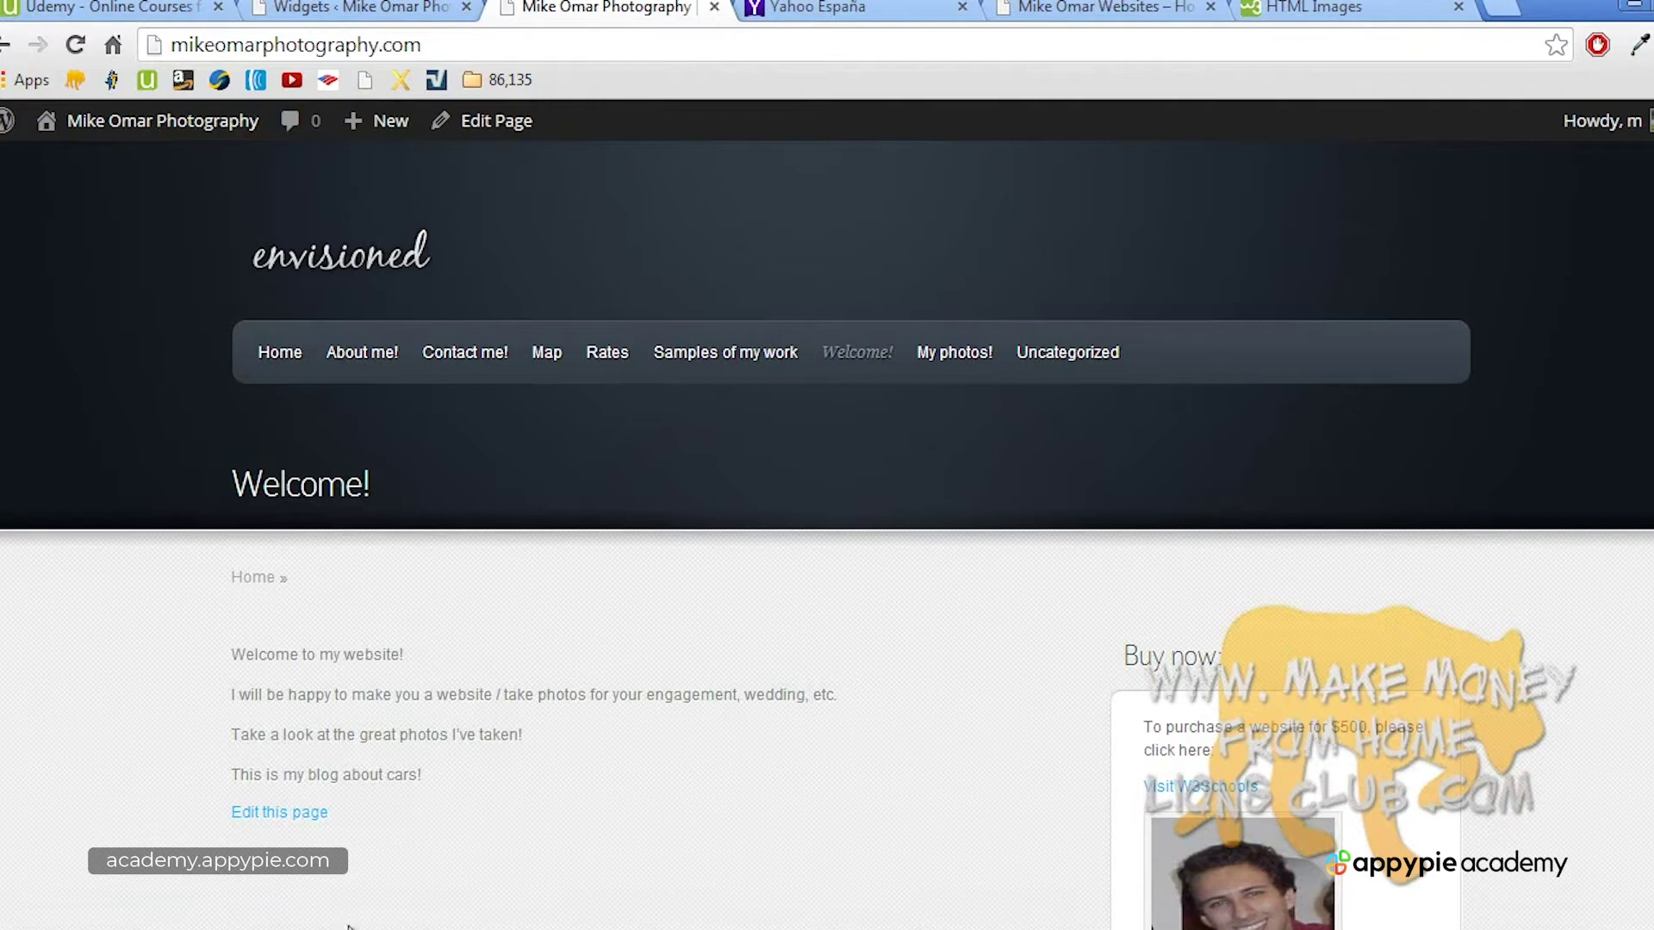
Step: Look at the live Contact me! page, then return to the admin Pages list
left_click(551, 929)
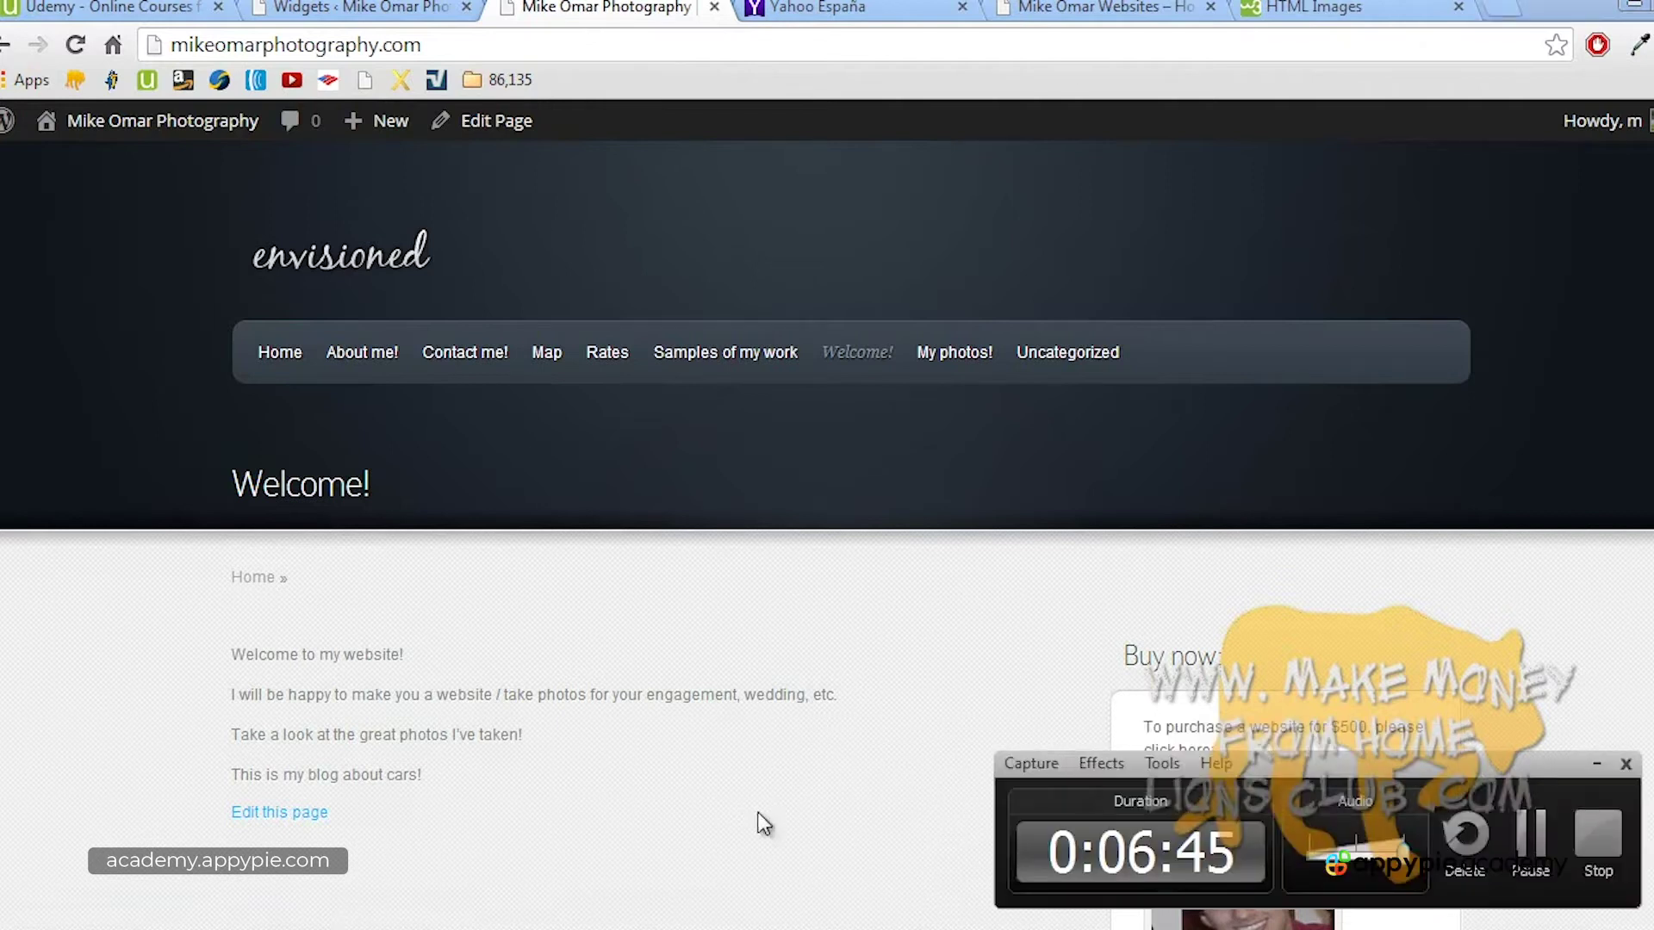
left_click(1574, 834)
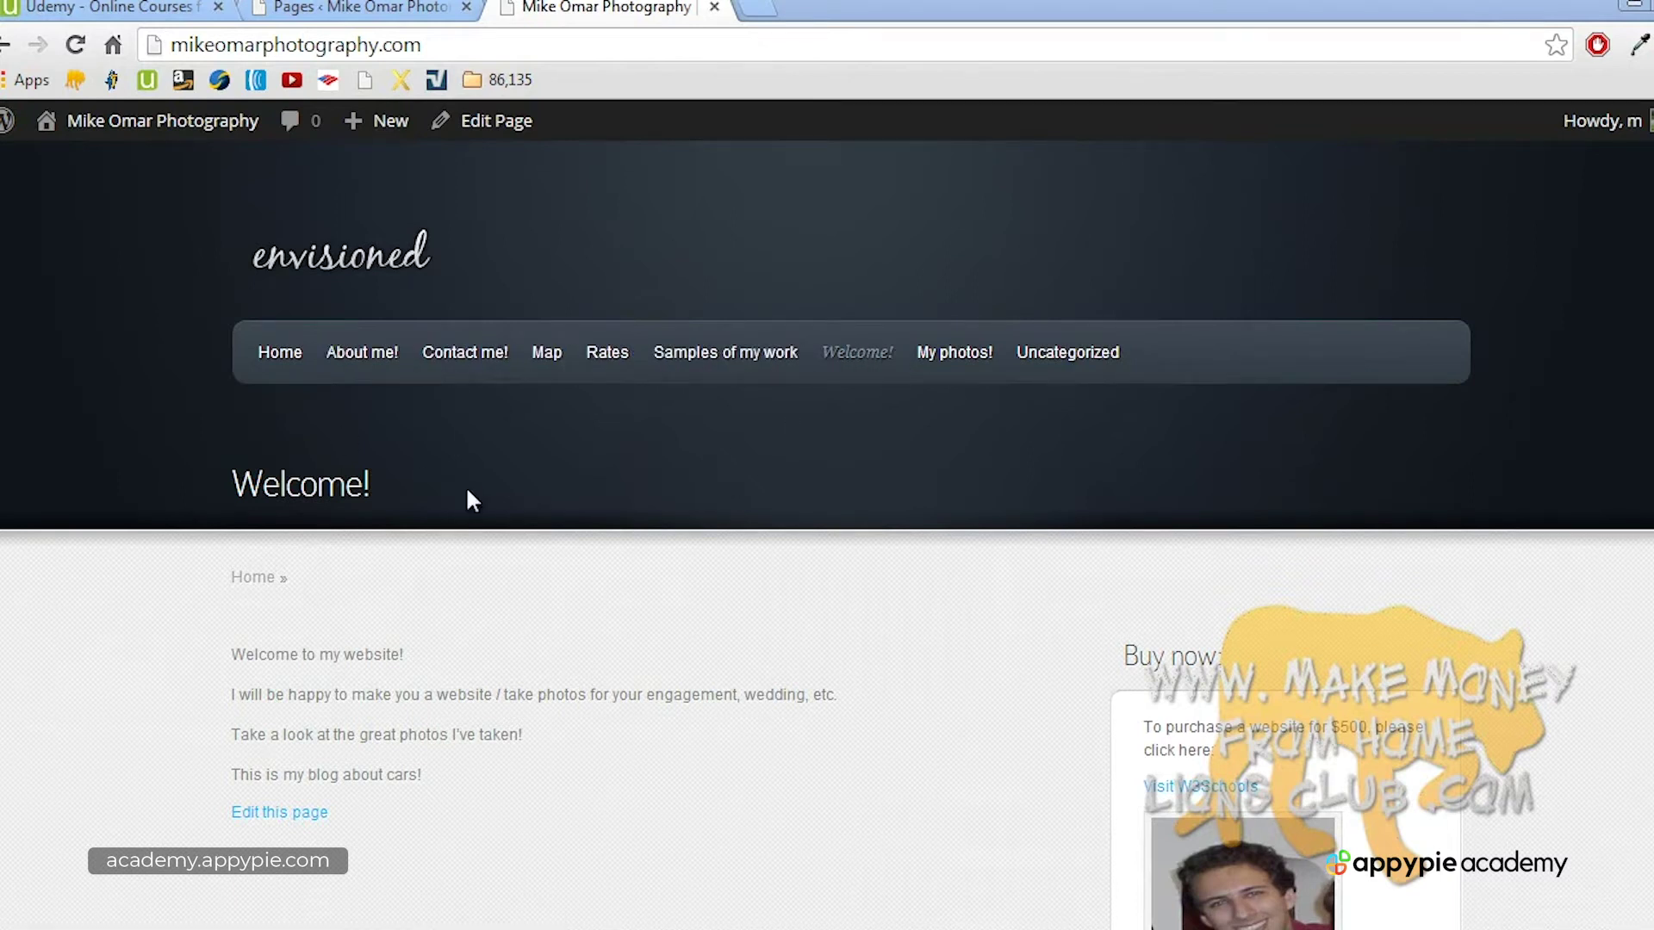
left_click(474, 348)
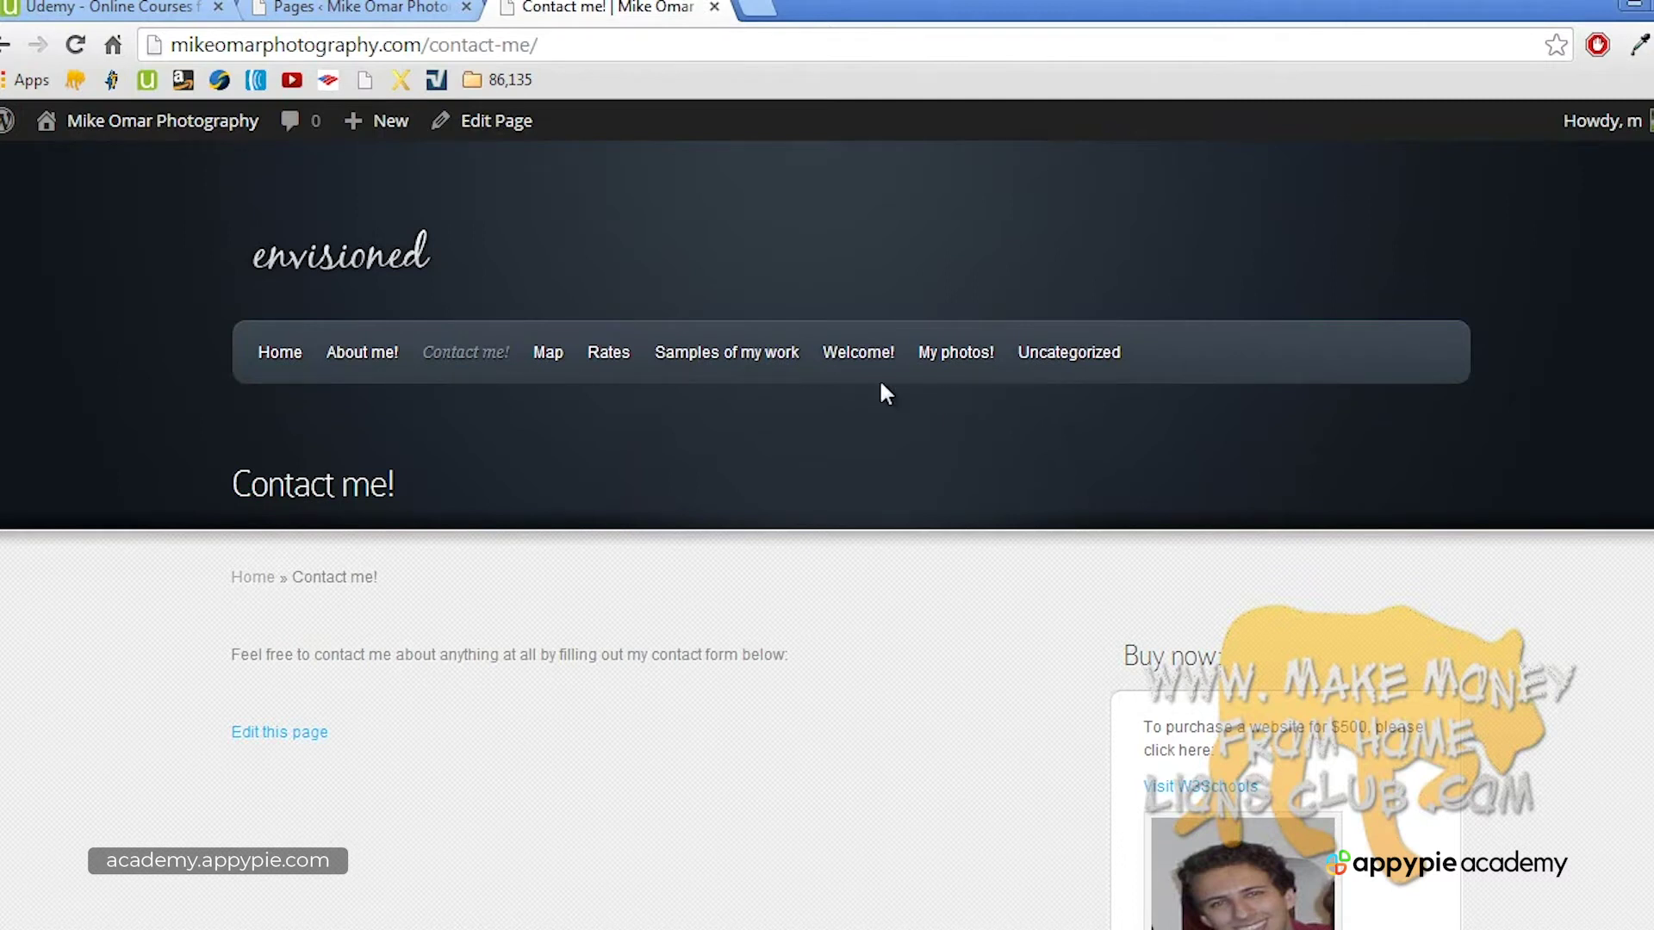
left_click(370, 8)
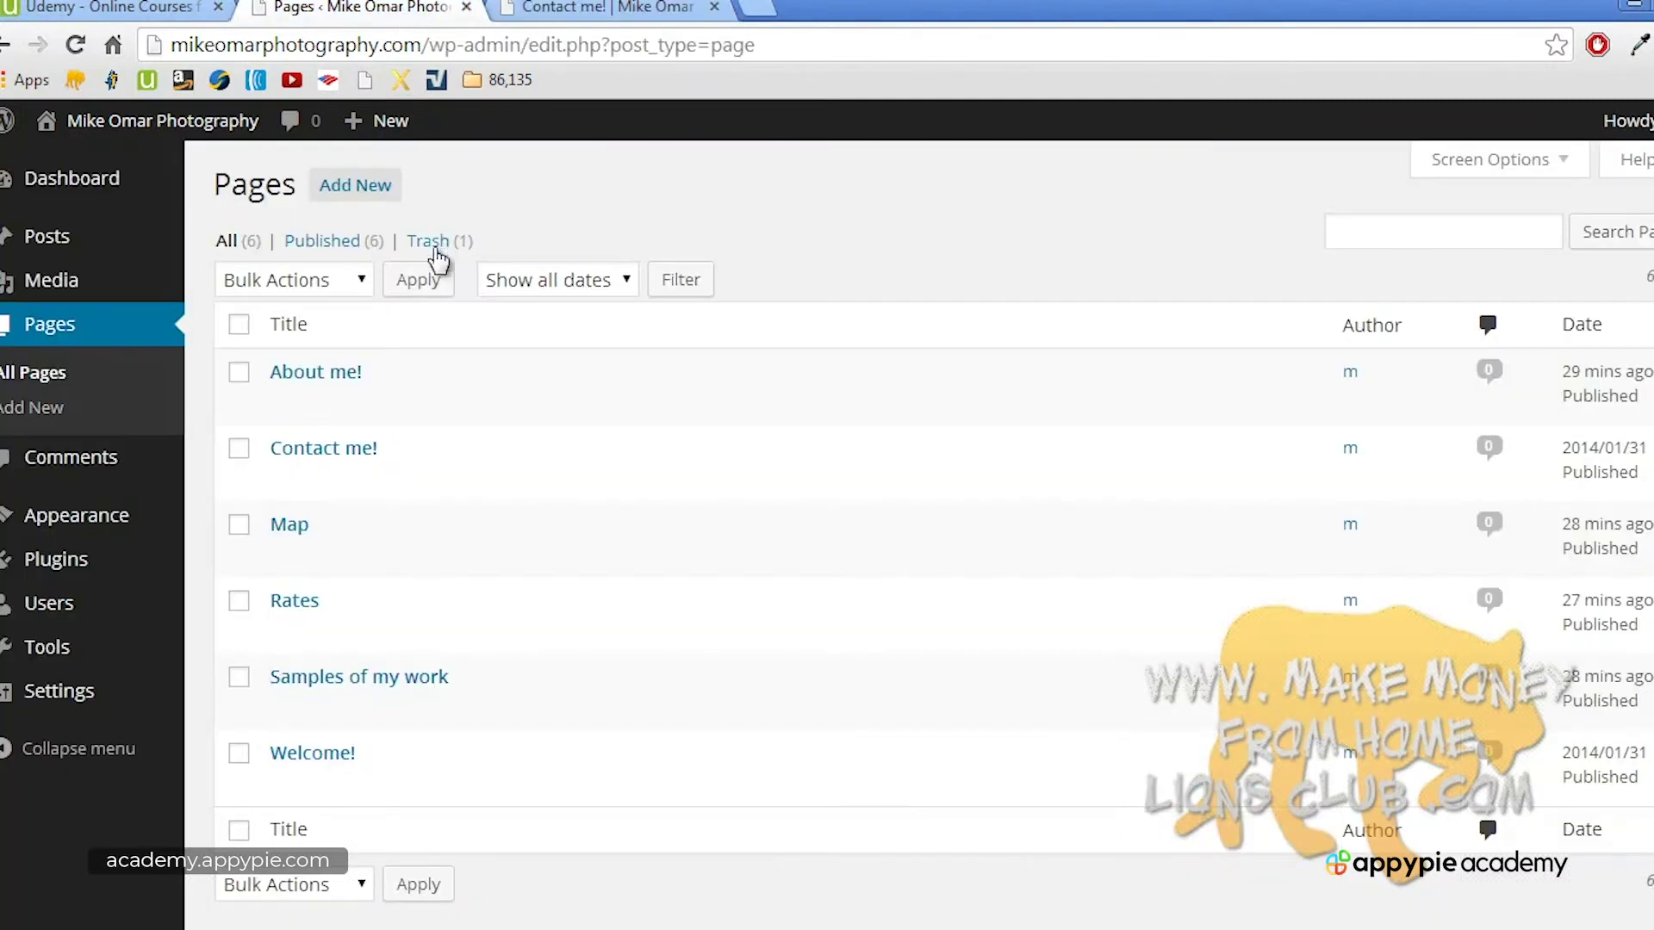
Step: Quick Edit About me! and Contact me! to turn off Allow Comments, updating each
left_click(370, 399)
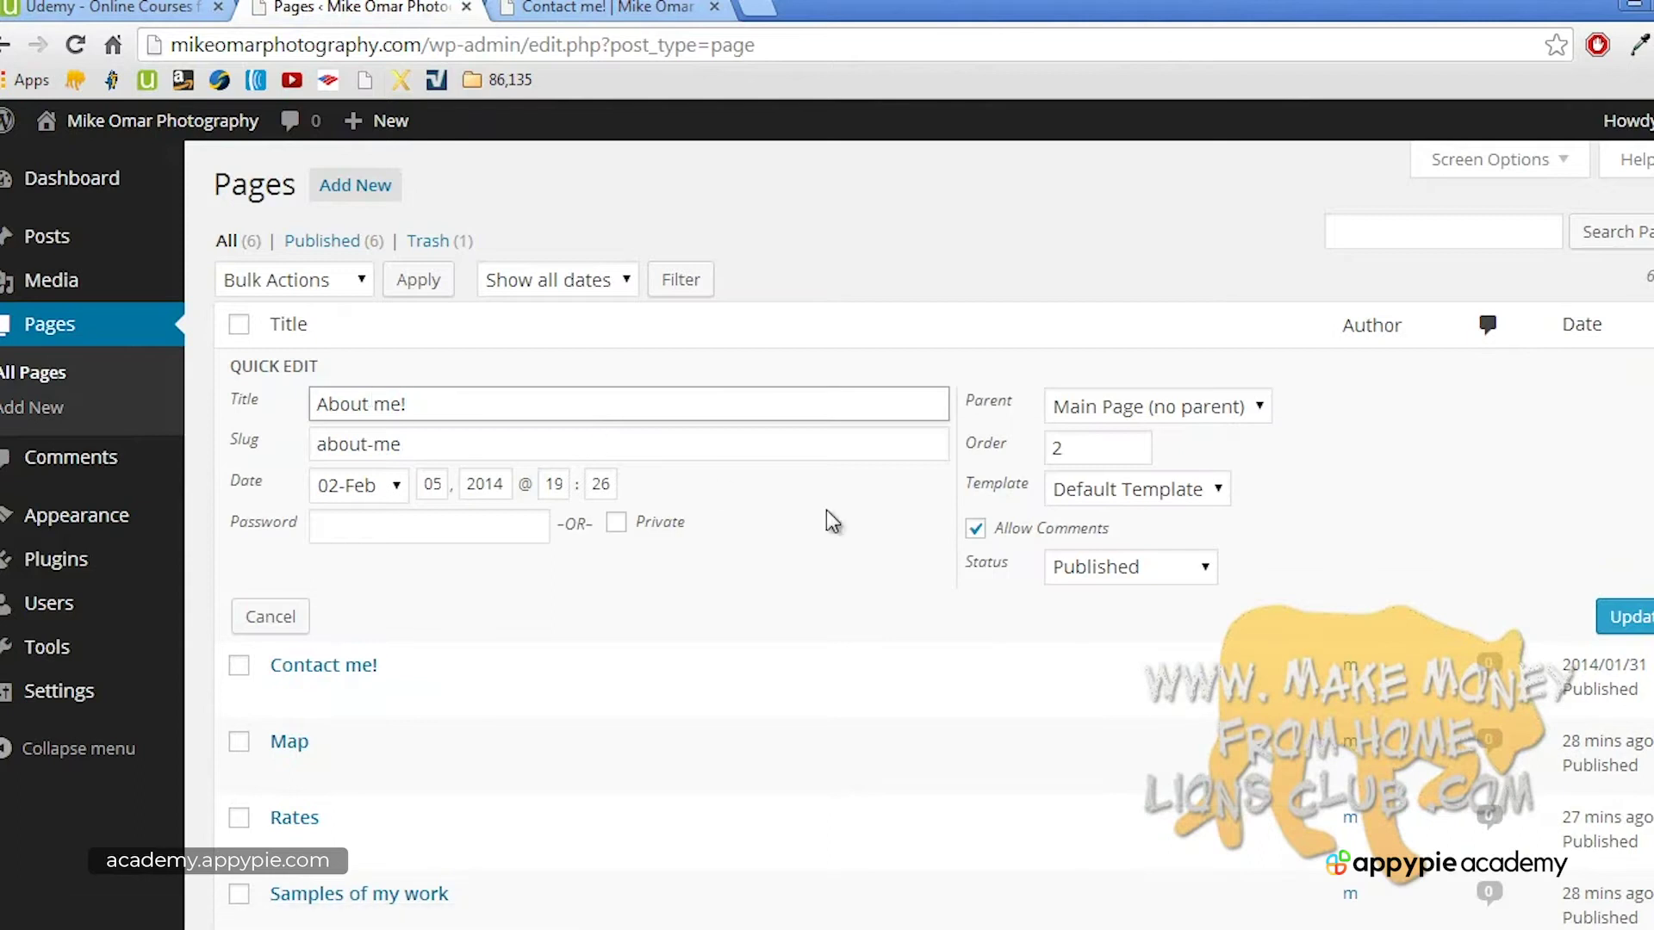
left_click(974, 529)
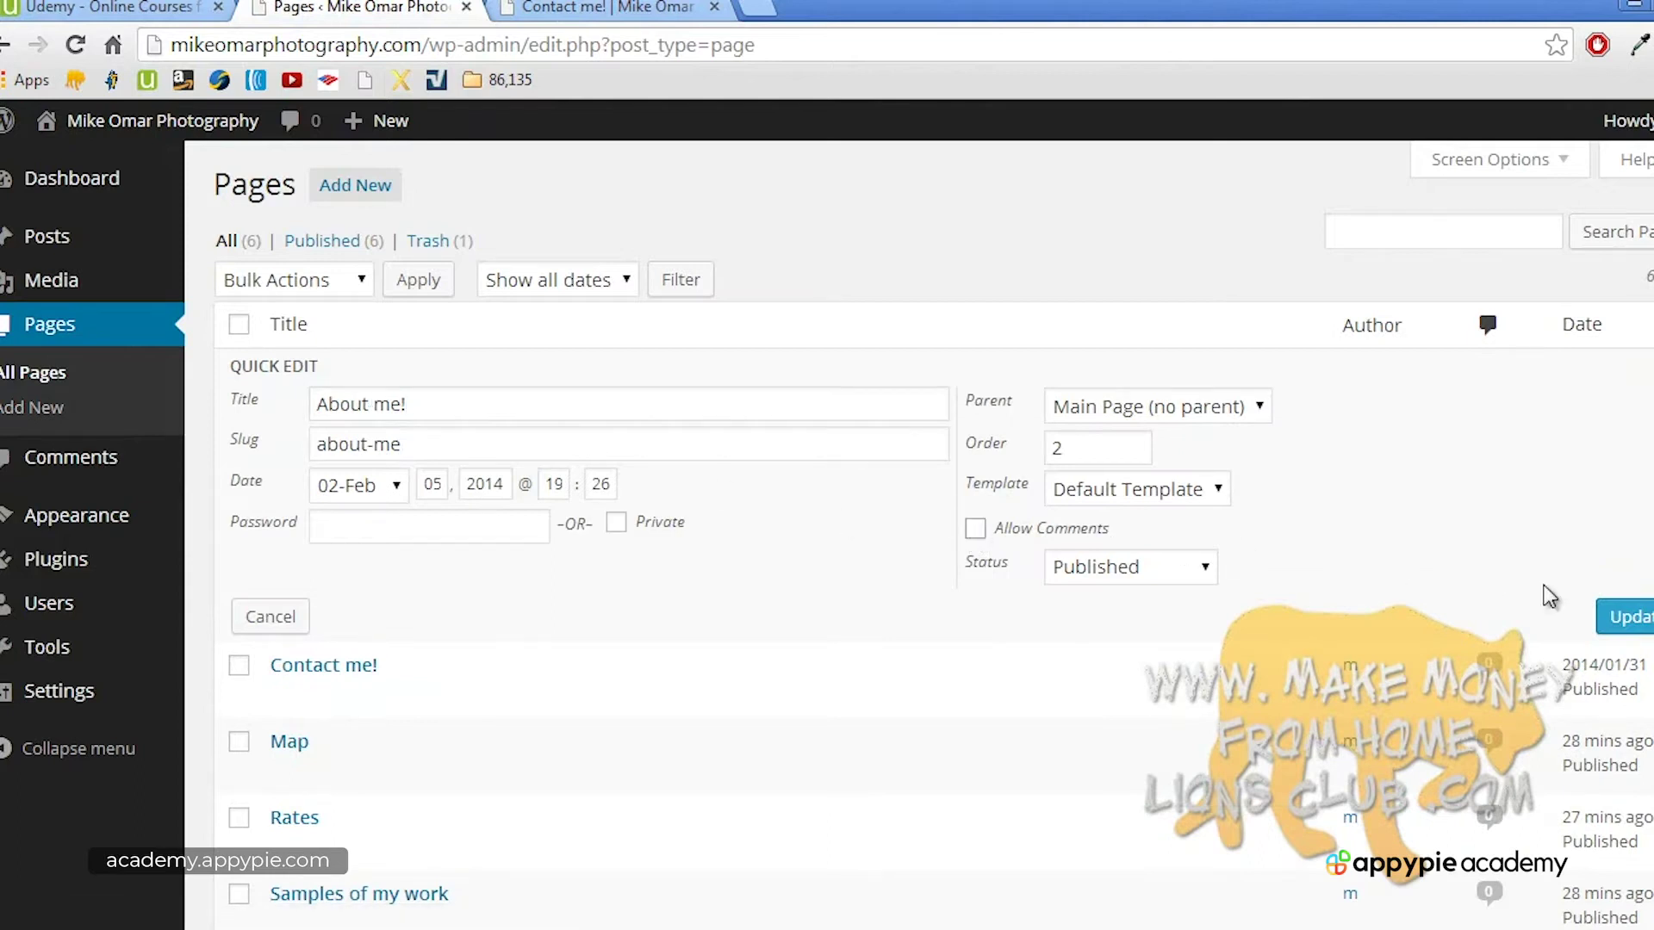
left_click(1621, 632)
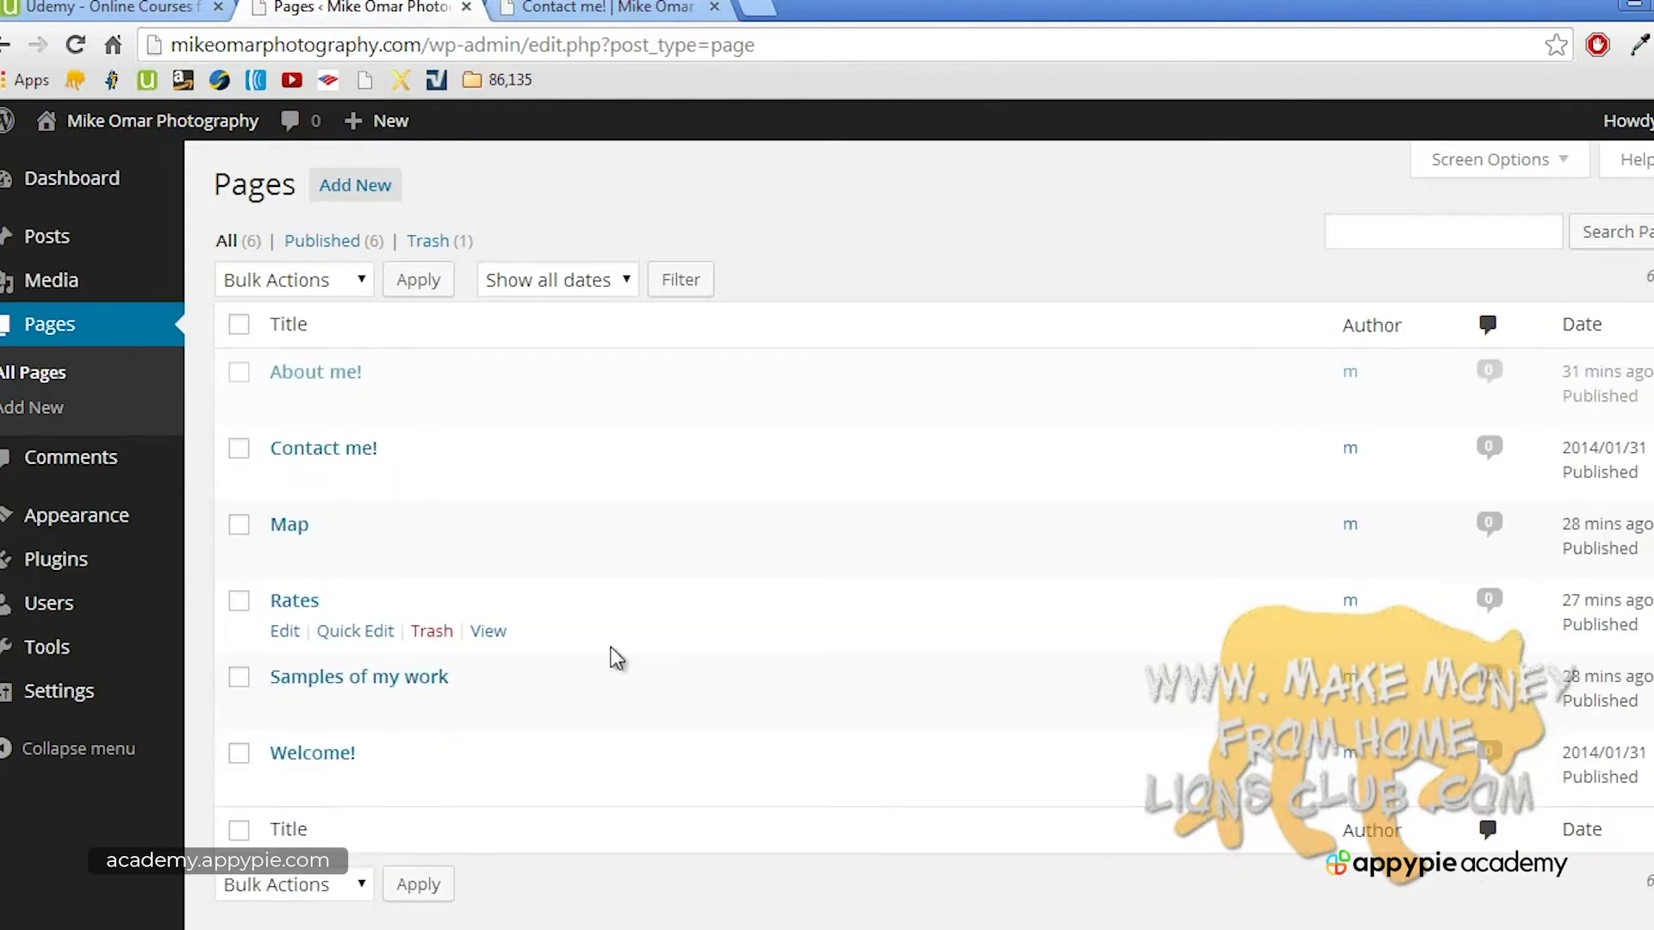
left_click(353, 480)
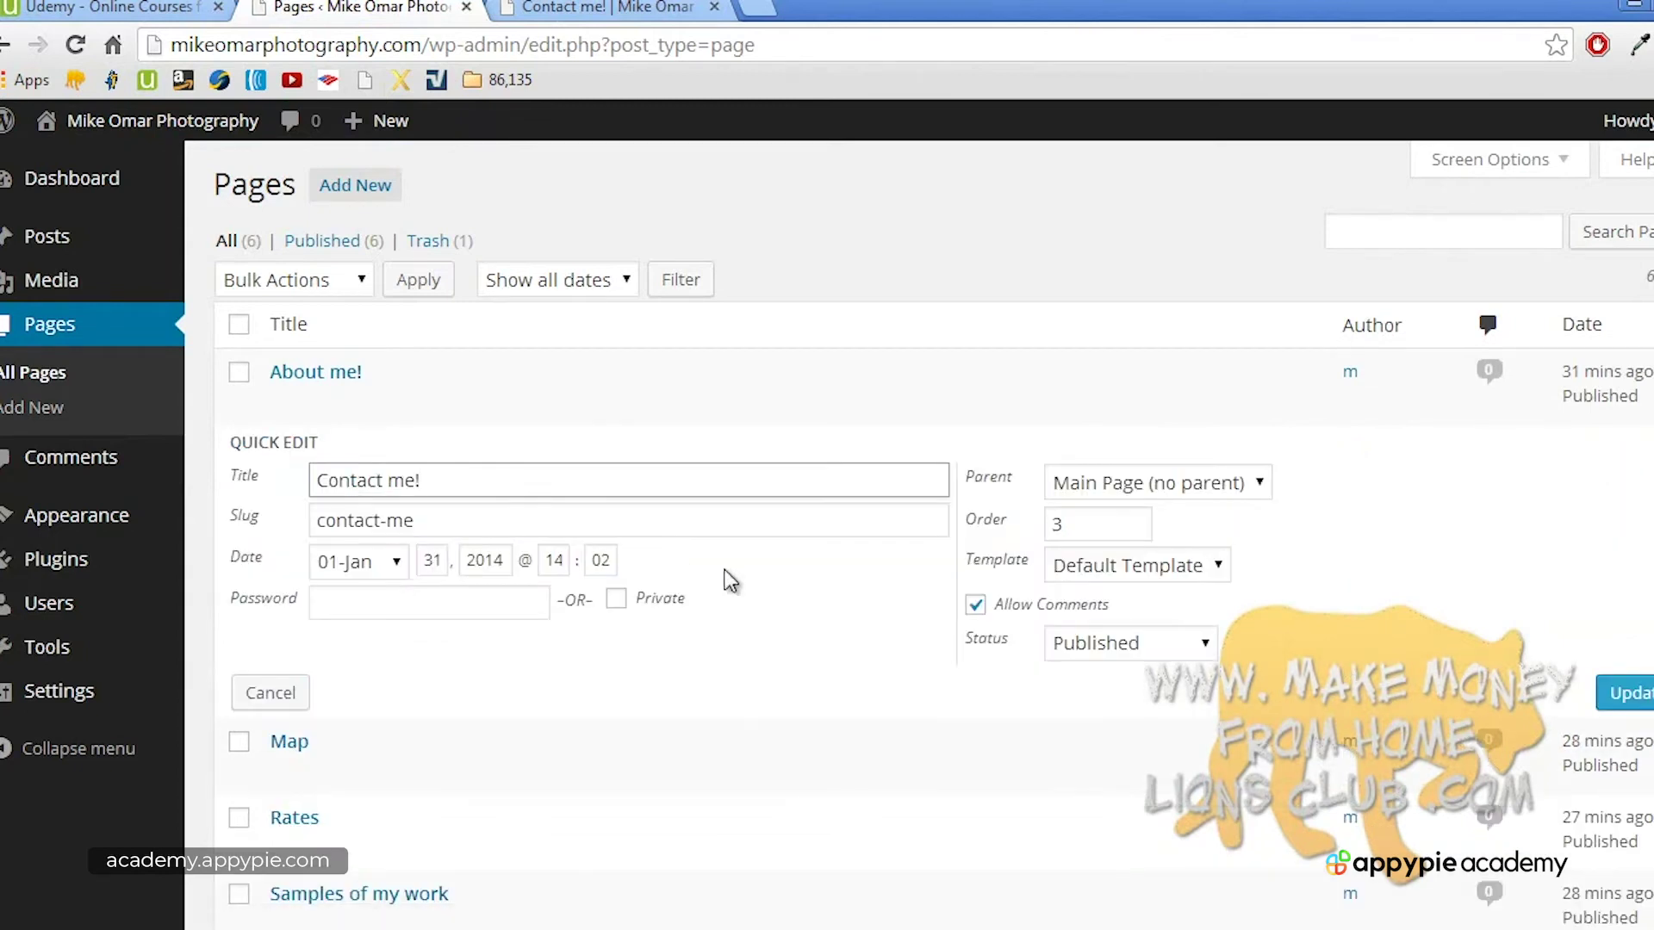
left_click(975, 605)
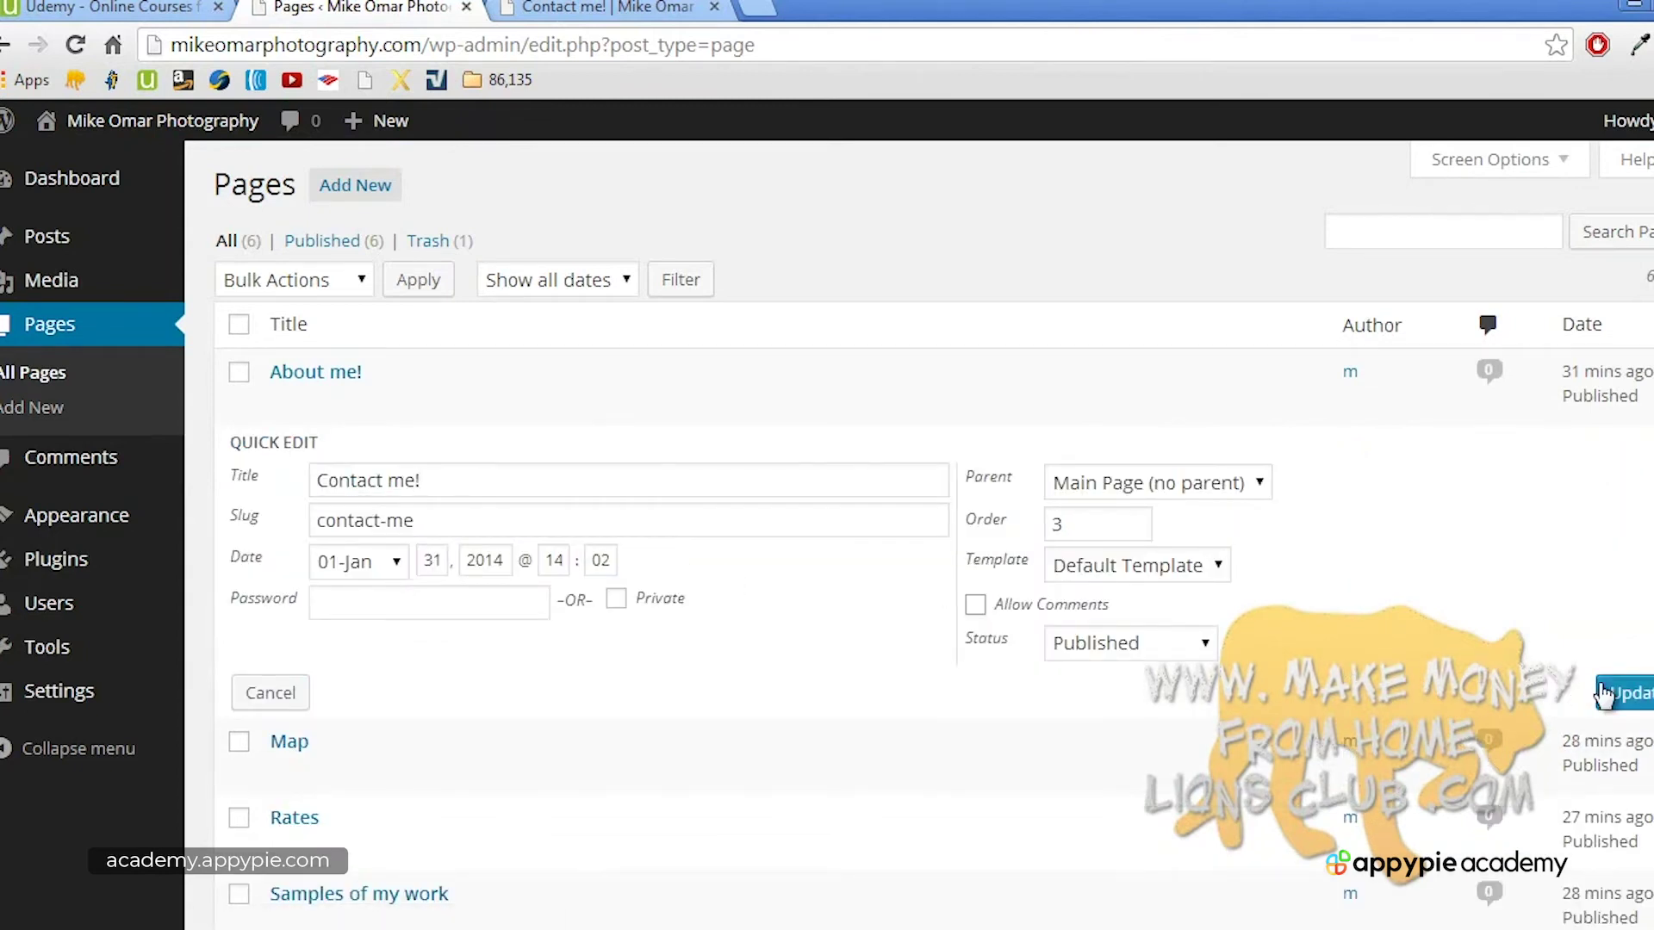
left_click(1603, 693)
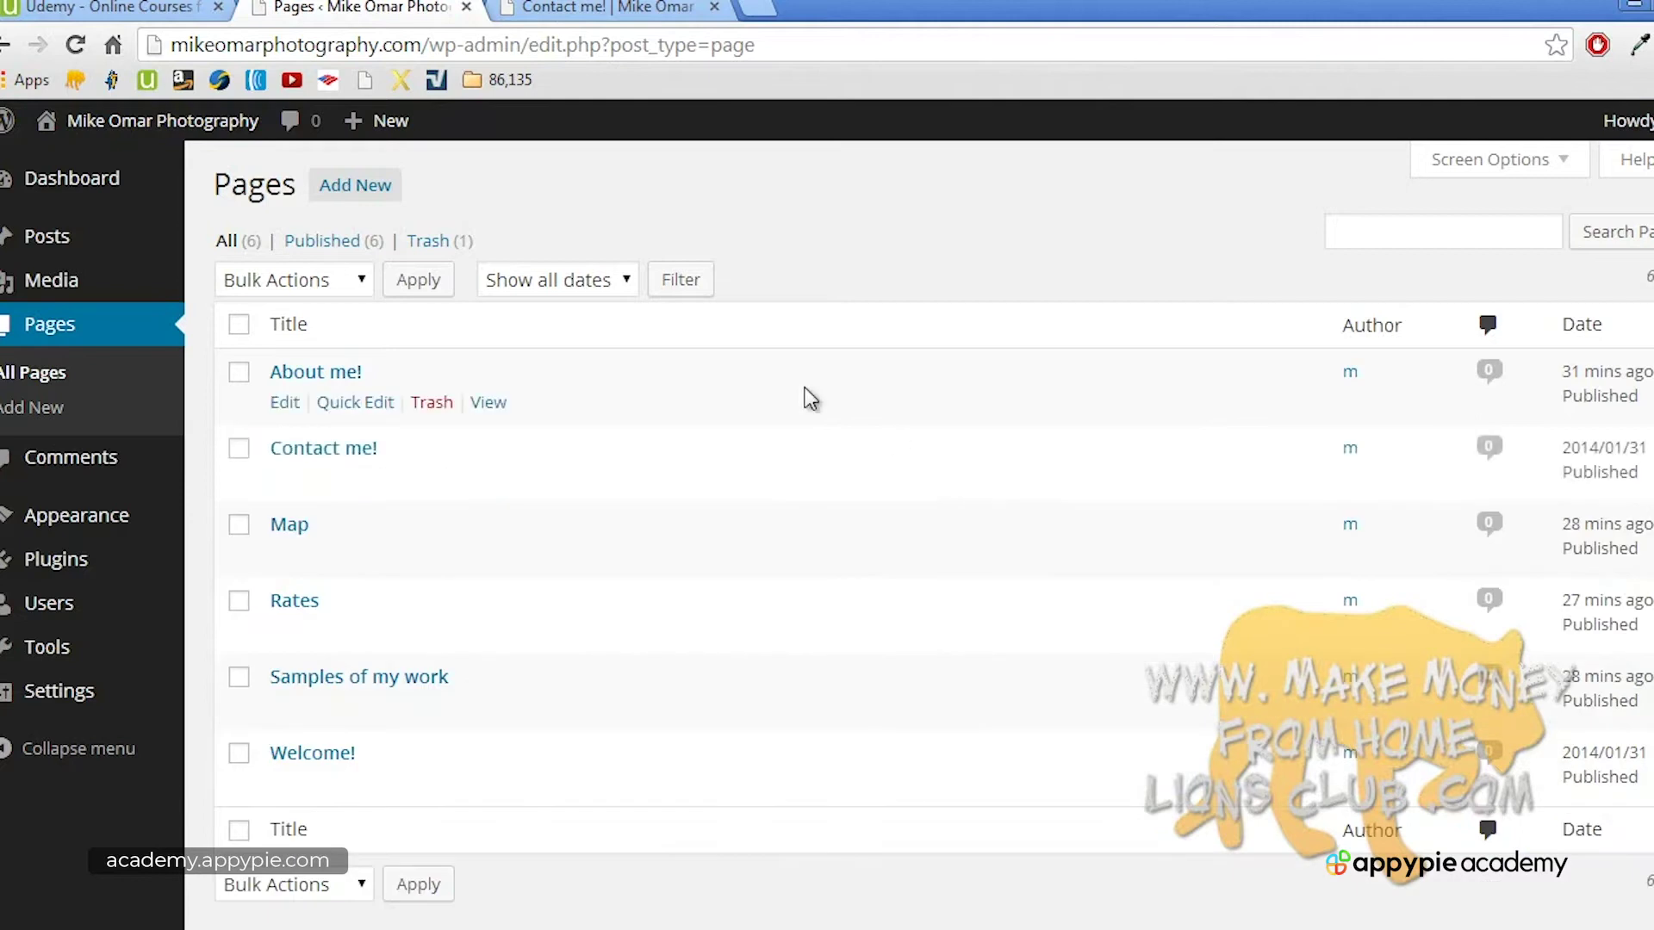
Step: Check the live Contact me! and Welcome pages, then go to the admin Widgets screen
left_click(636, 16)
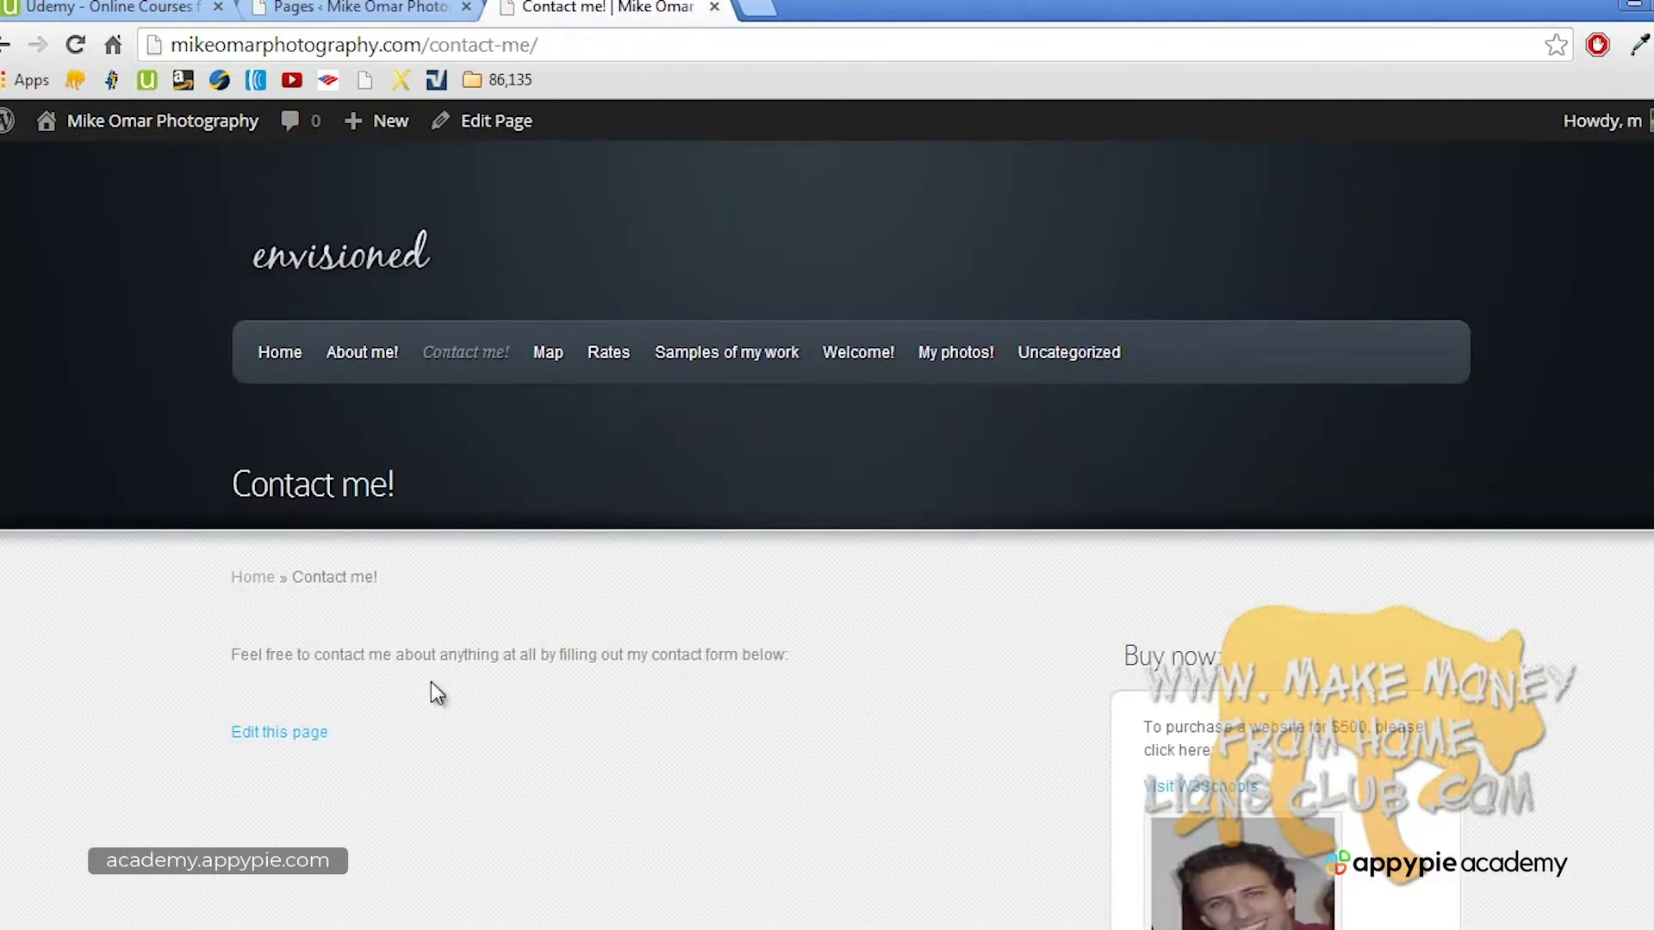
left_click(861, 367)
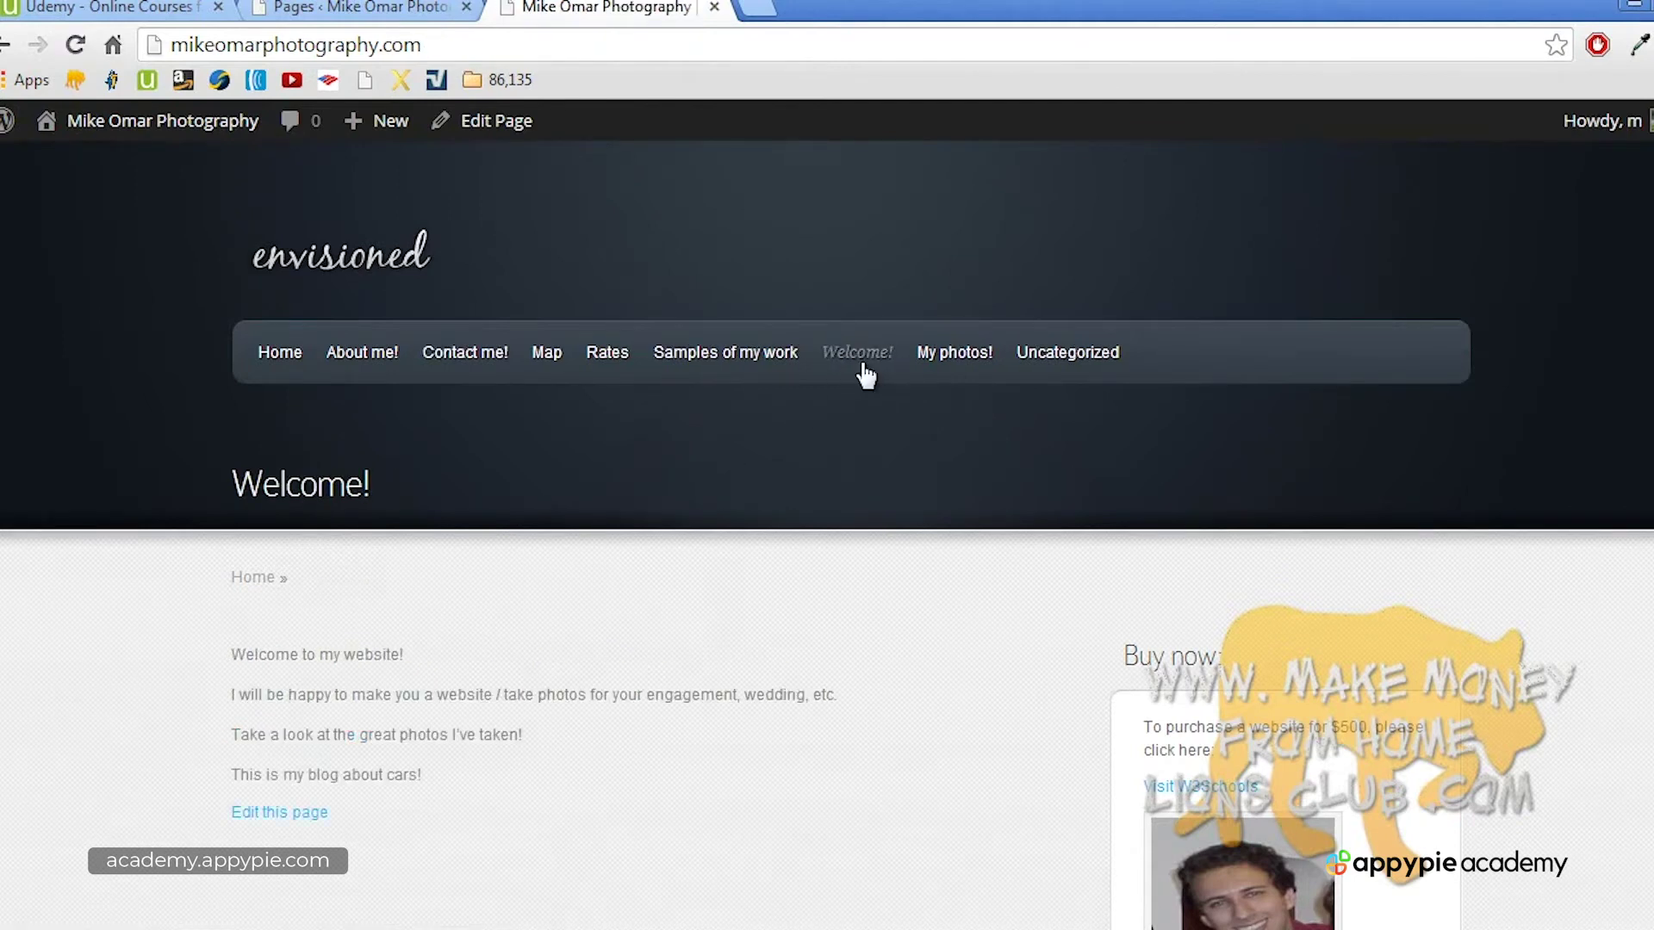
scroll(635, 498, "down", 5)
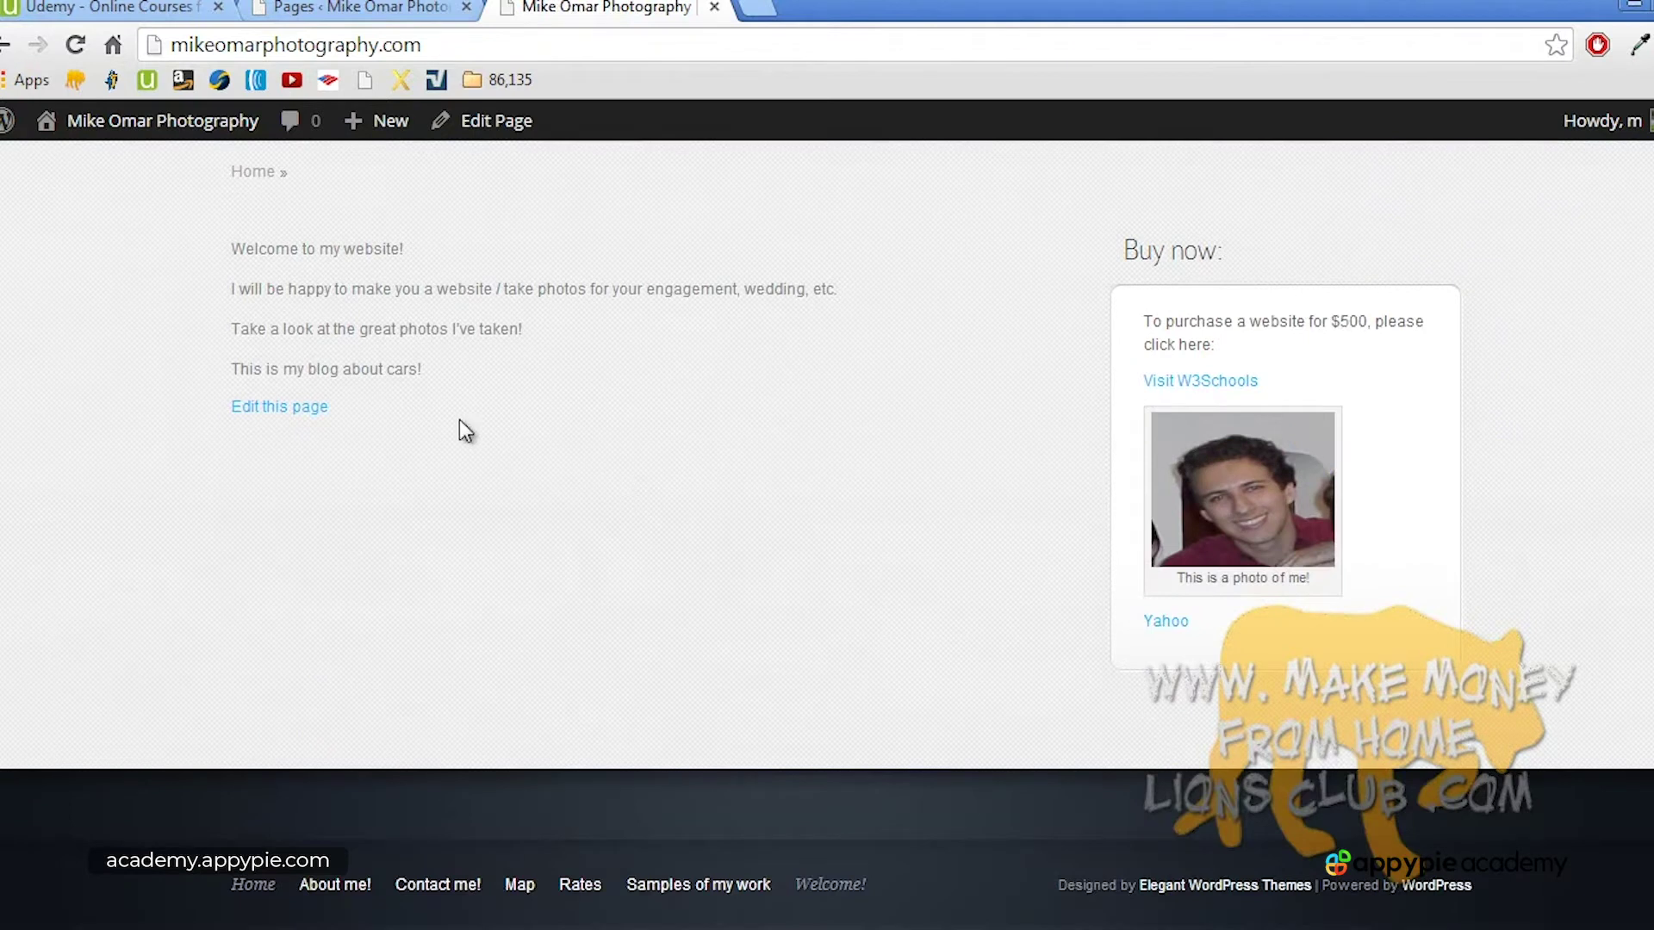
scroll(546, 472, "up", 5)
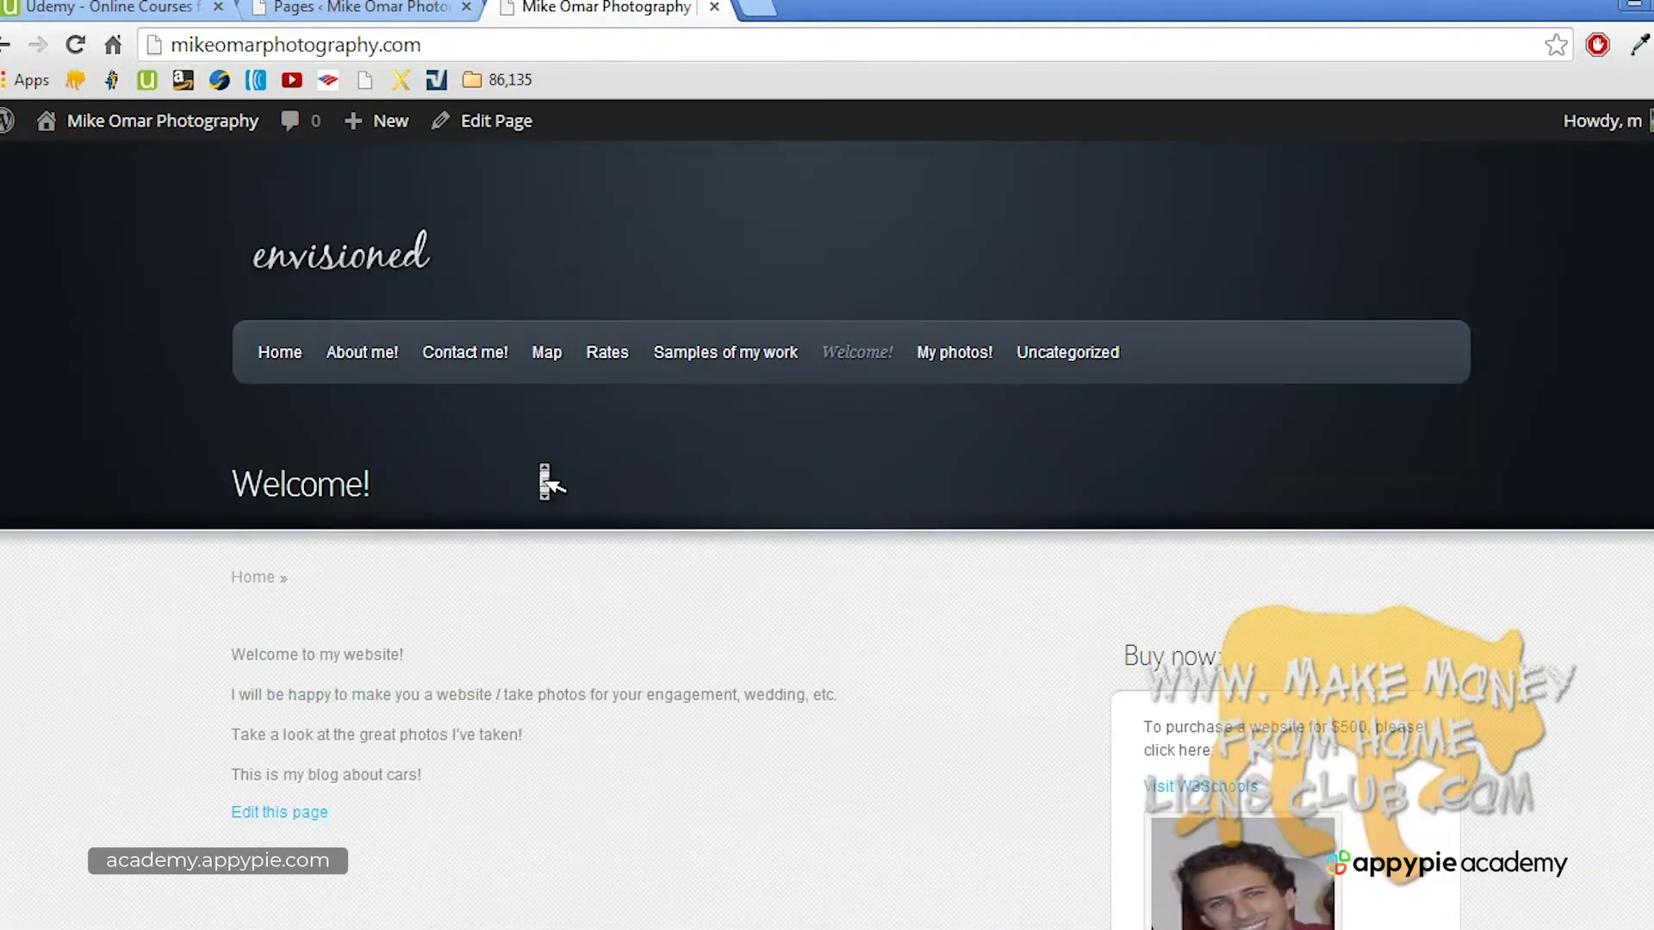
left_click(362, 7)
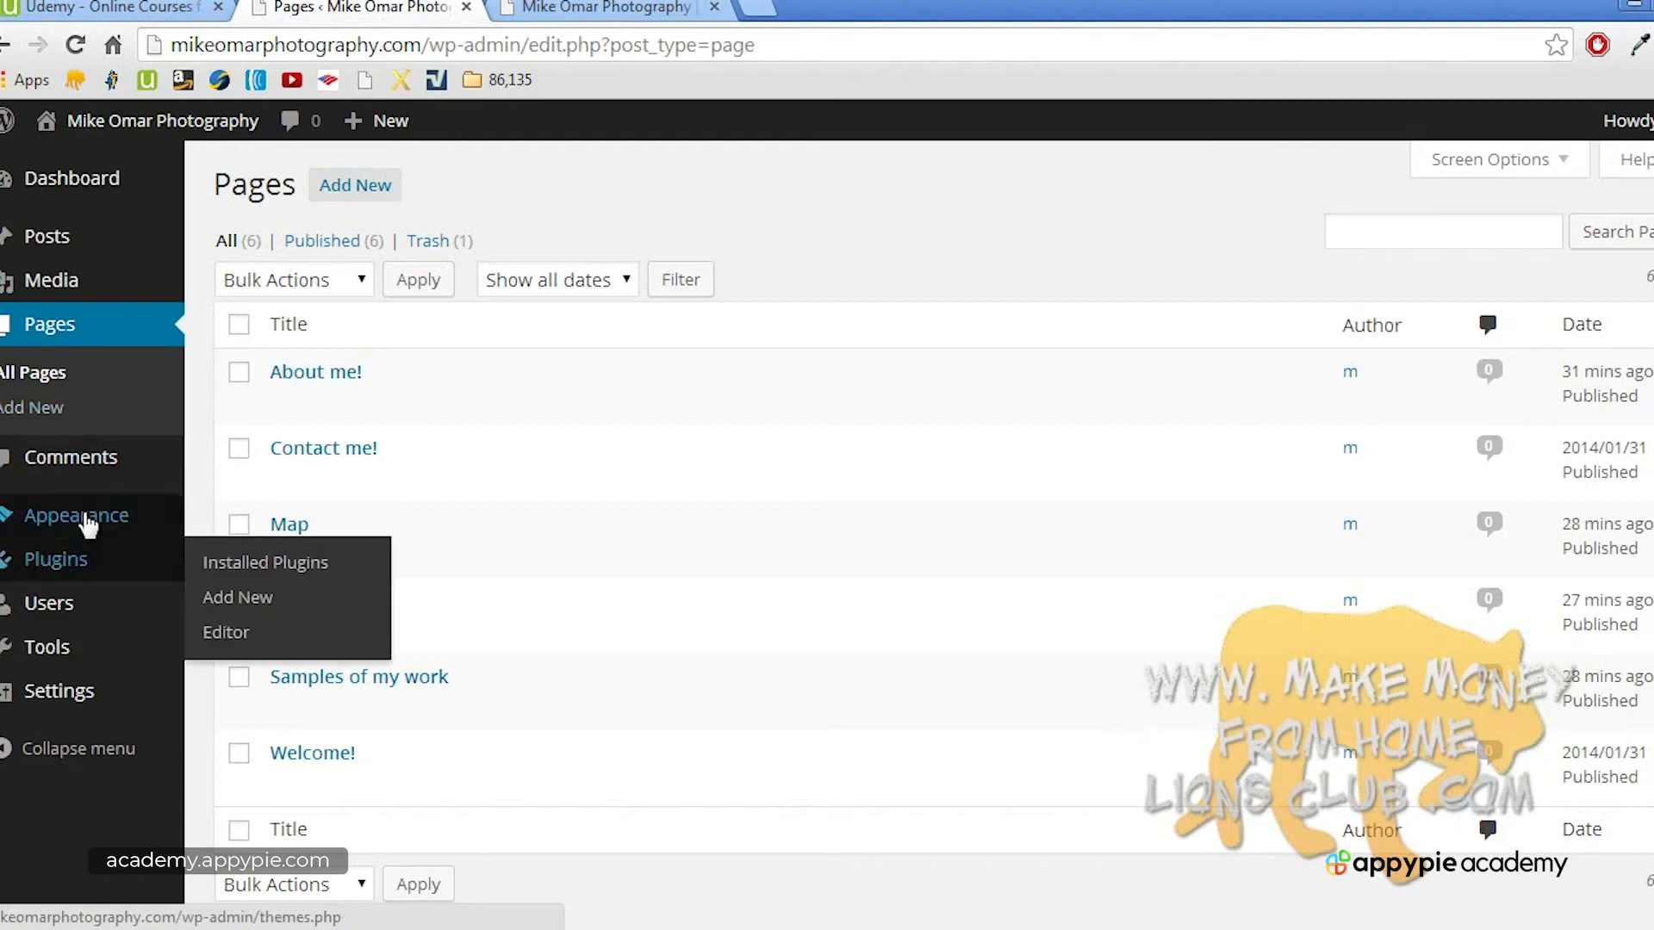
mouse_move(93, 520)
left_click(248, 594)
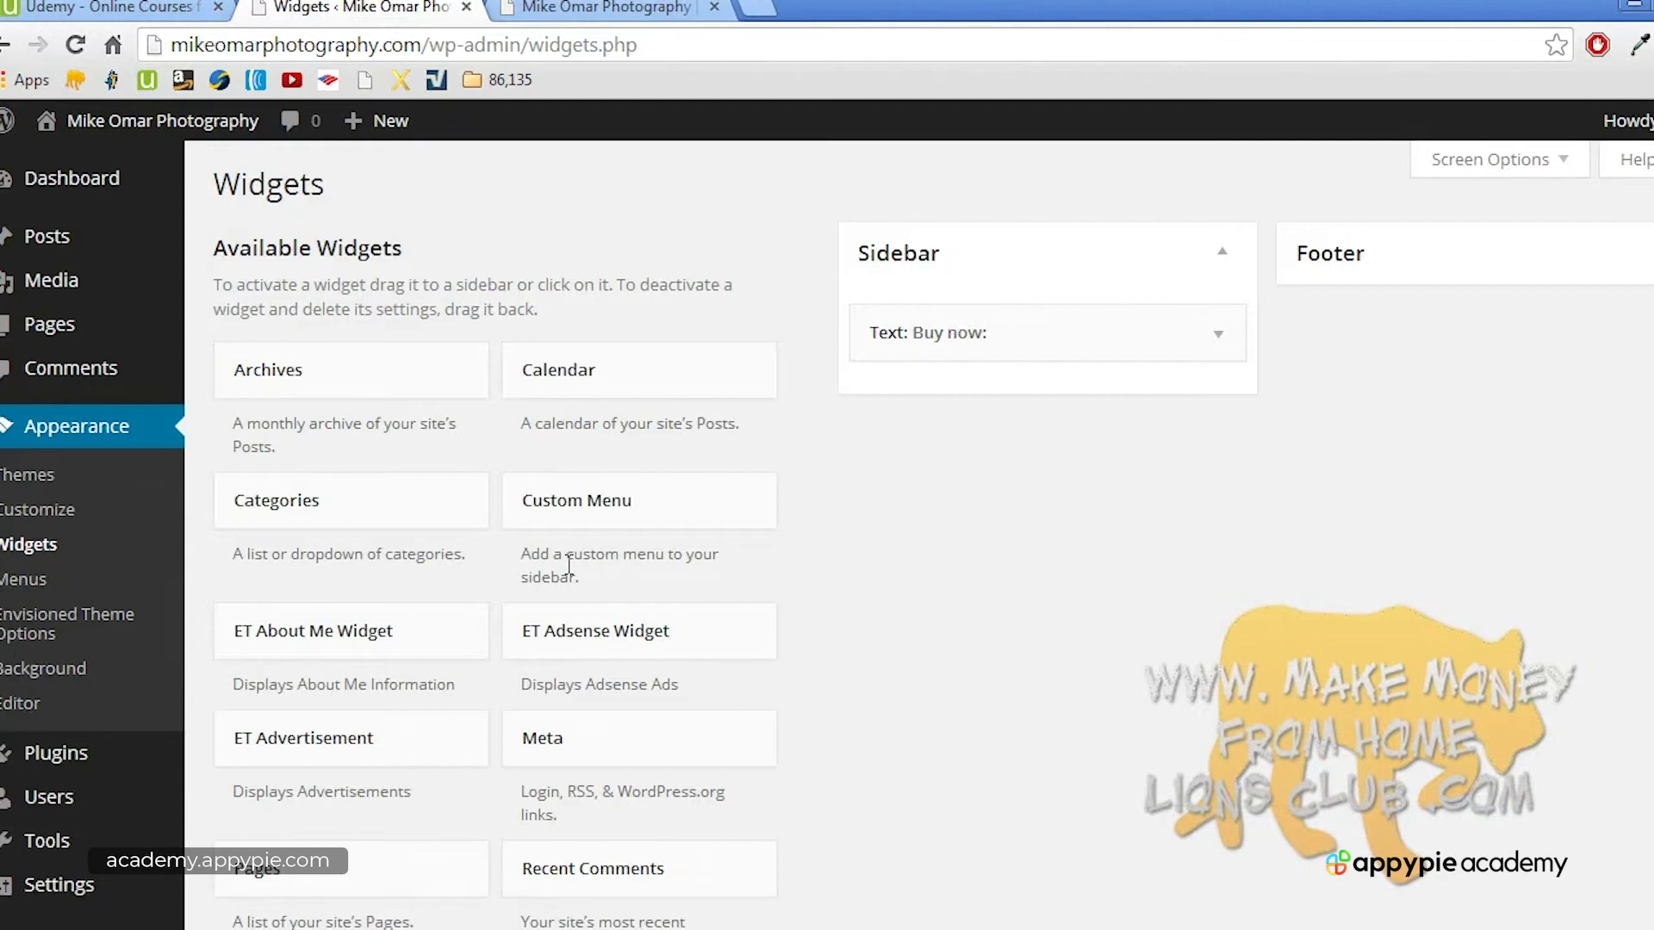
Step: Drag a Recent Posts widget into the Sidebar below Buy now and save it
scroll(568, 577, "down", 7)
scroll(572, 580, "up", 6)
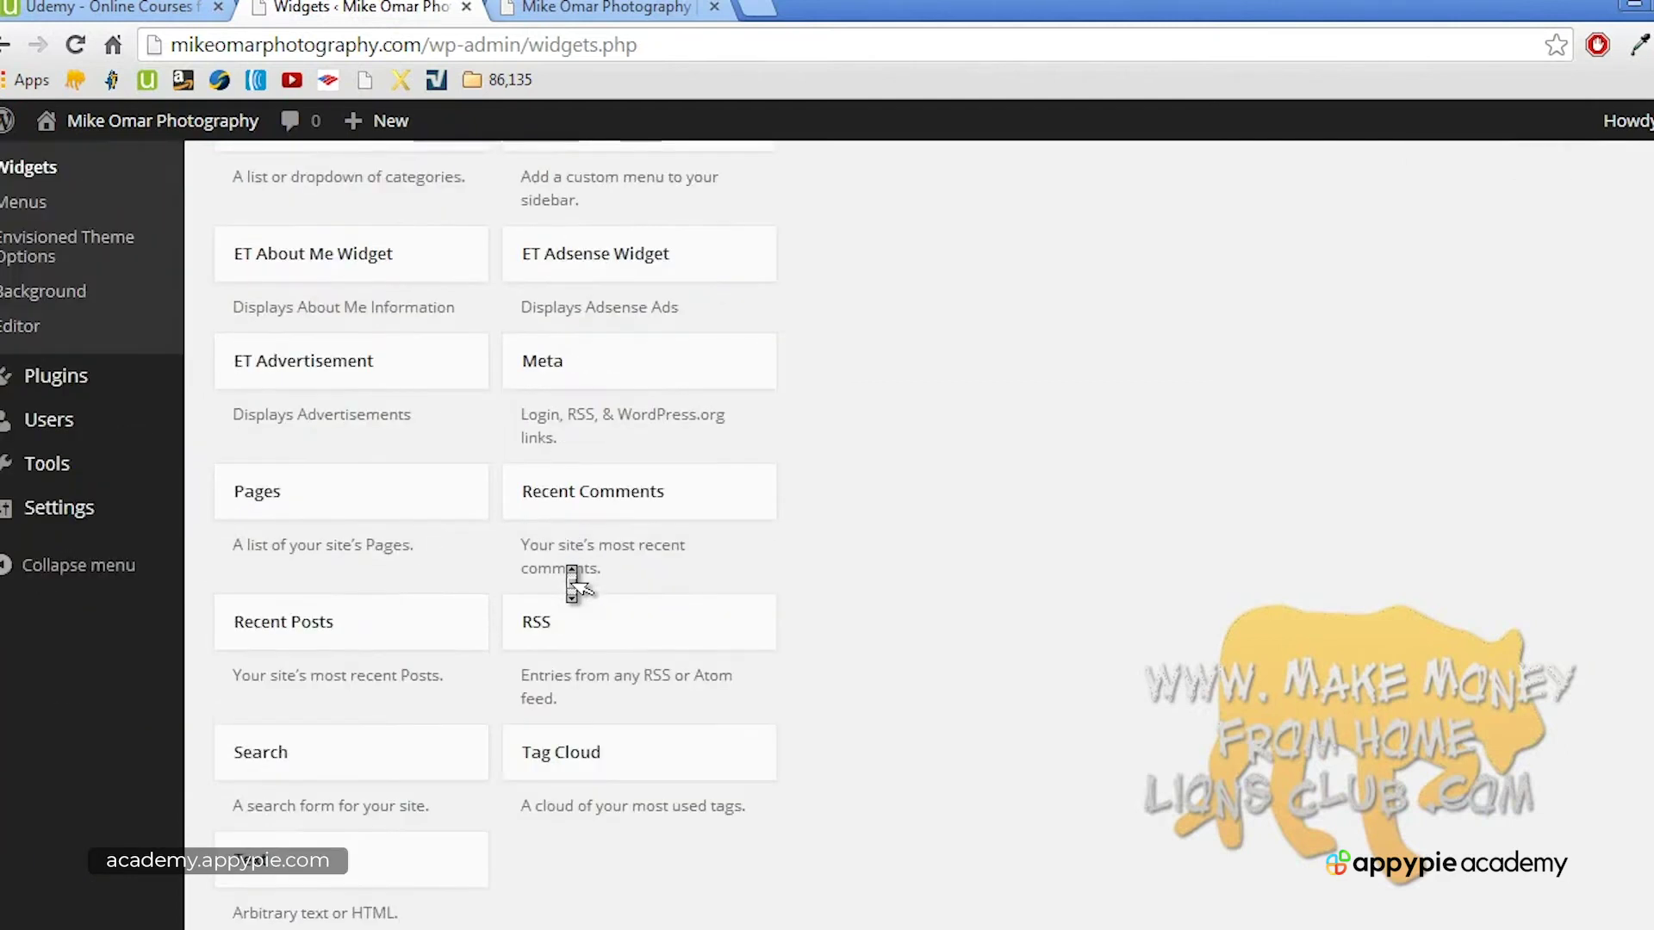
scroll(572, 583, "up", 2)
scroll(572, 583, "down", 2)
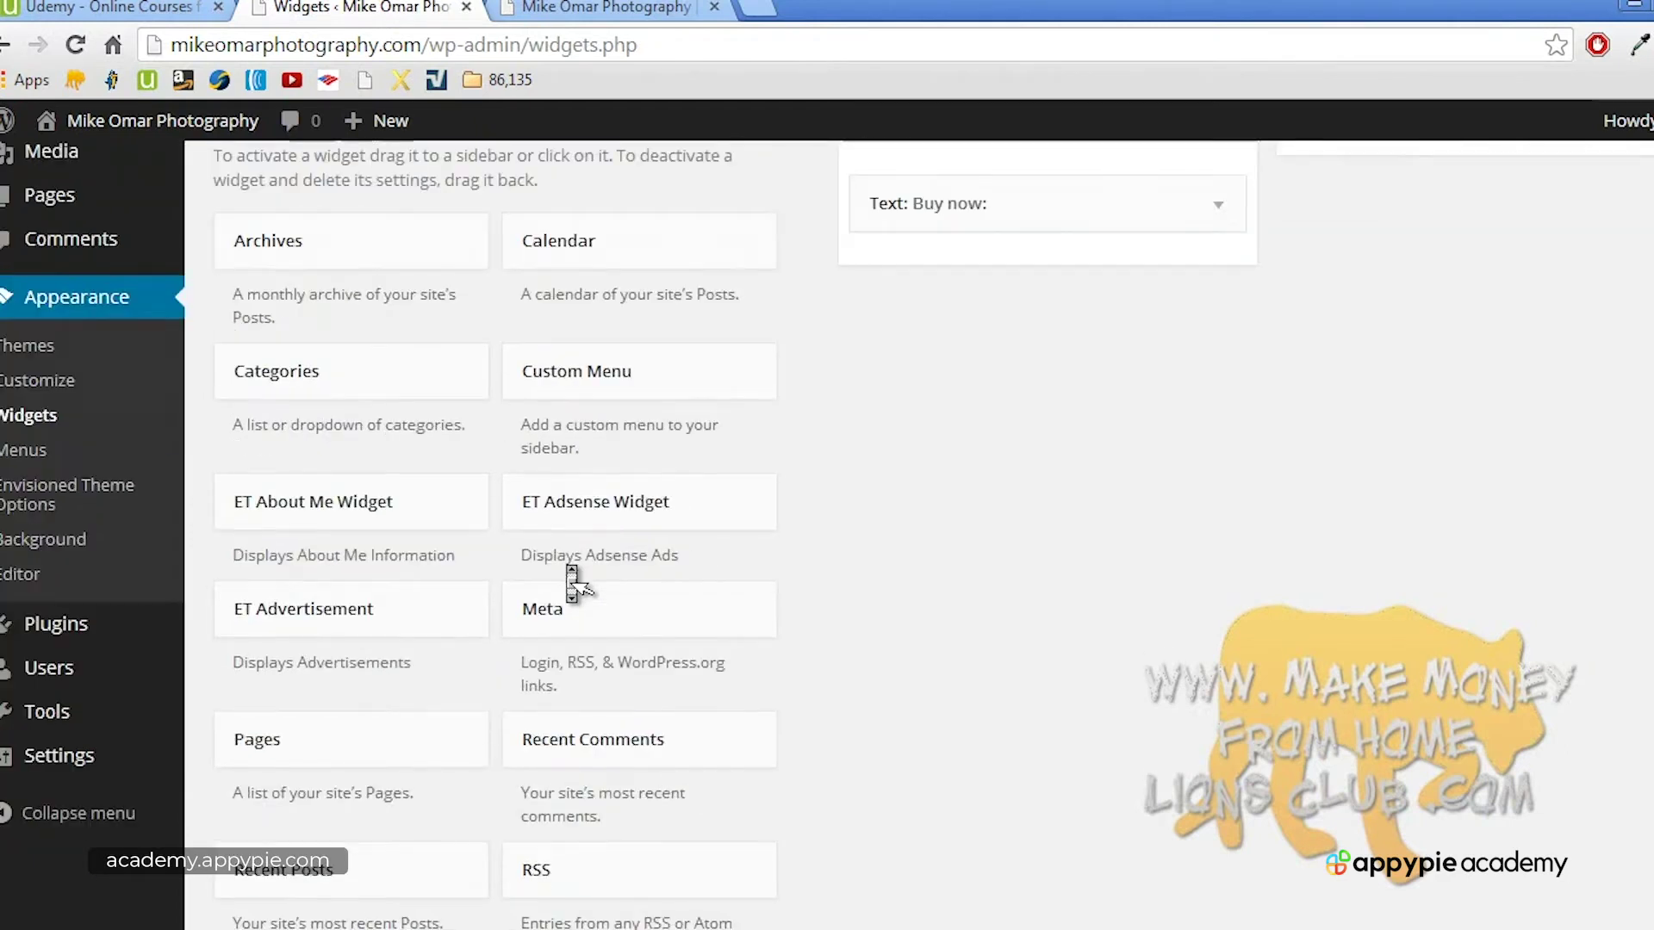
scroll(571, 583, "down", 5)
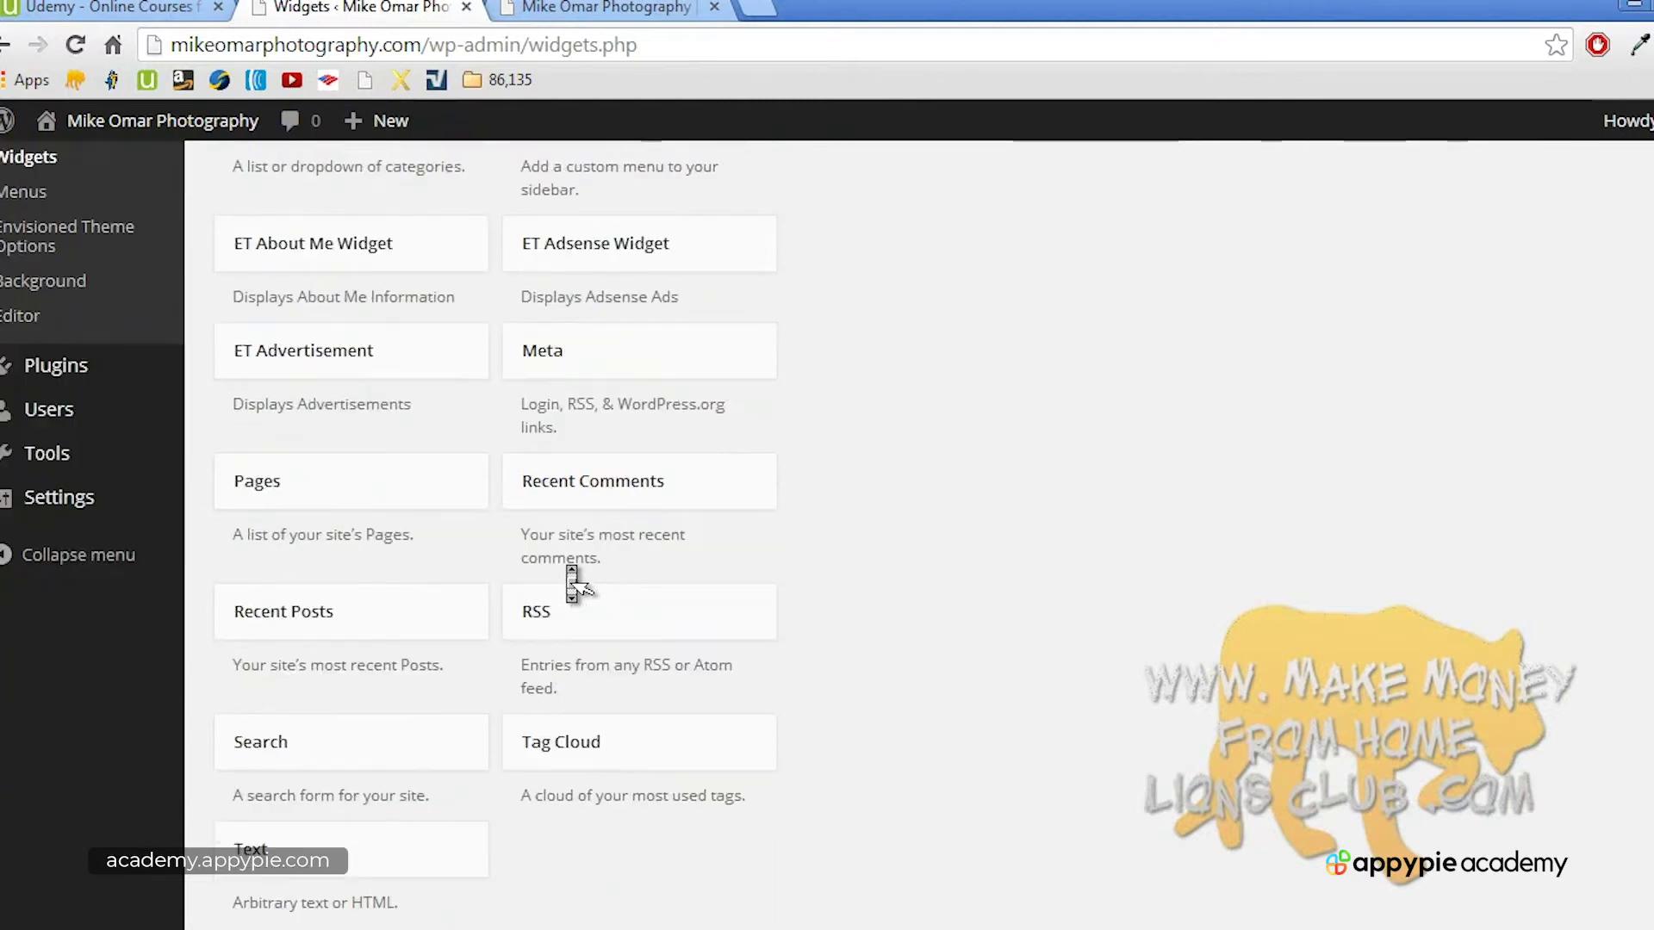
left_click_drag(343, 498, 974, 277)
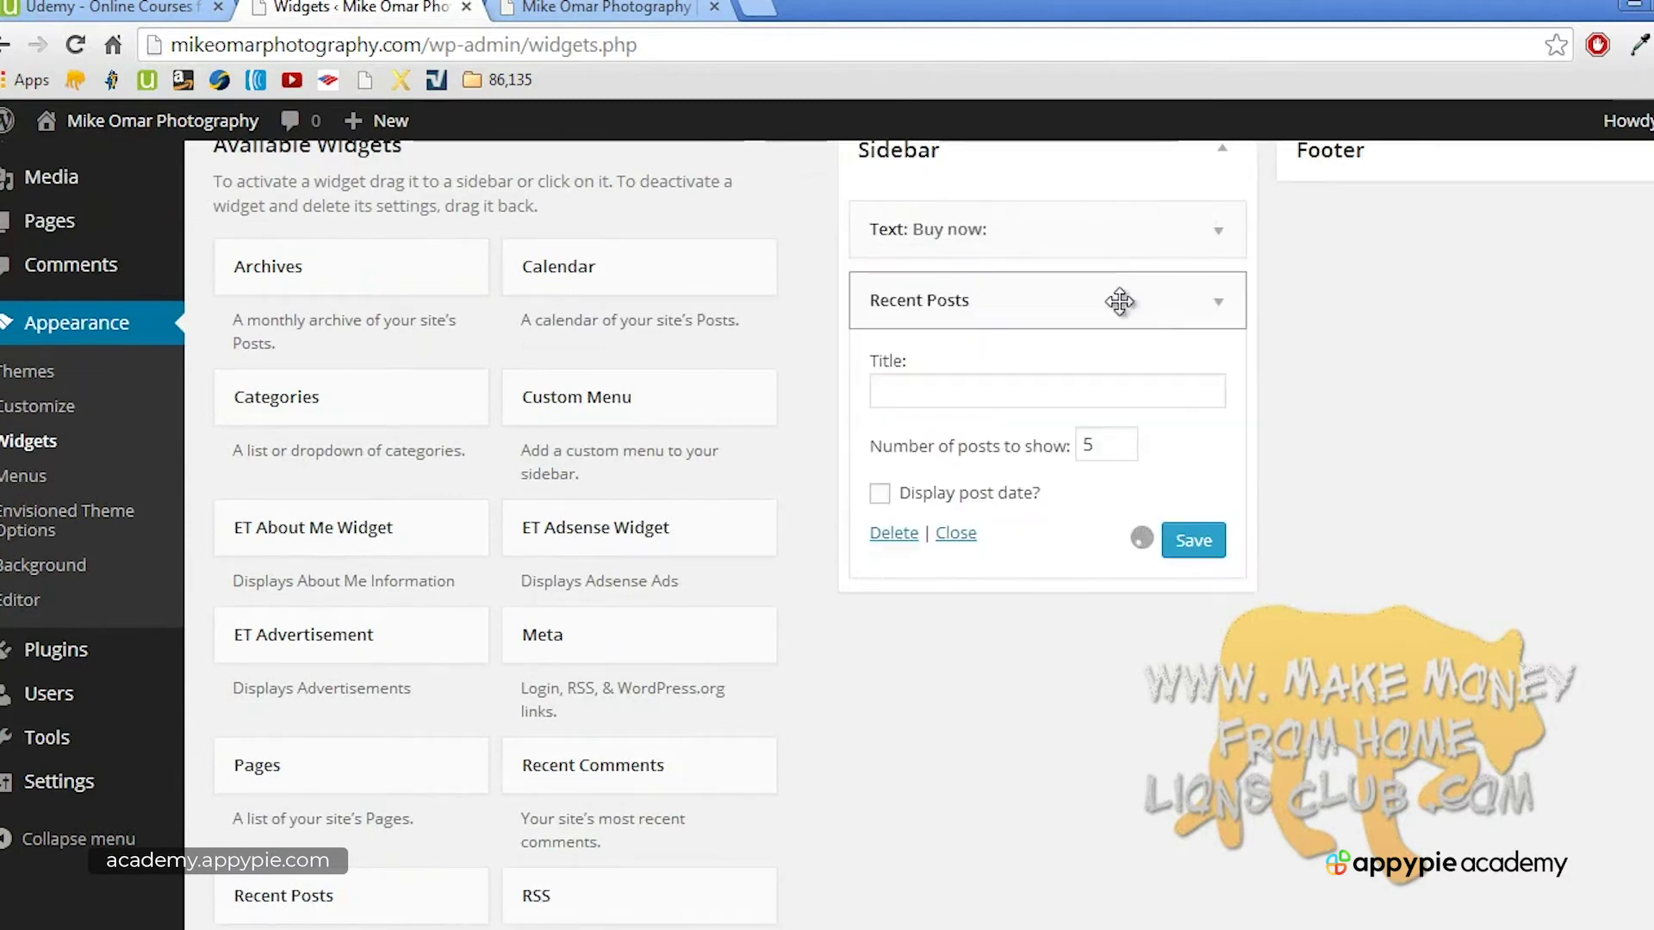
left_click(1199, 541)
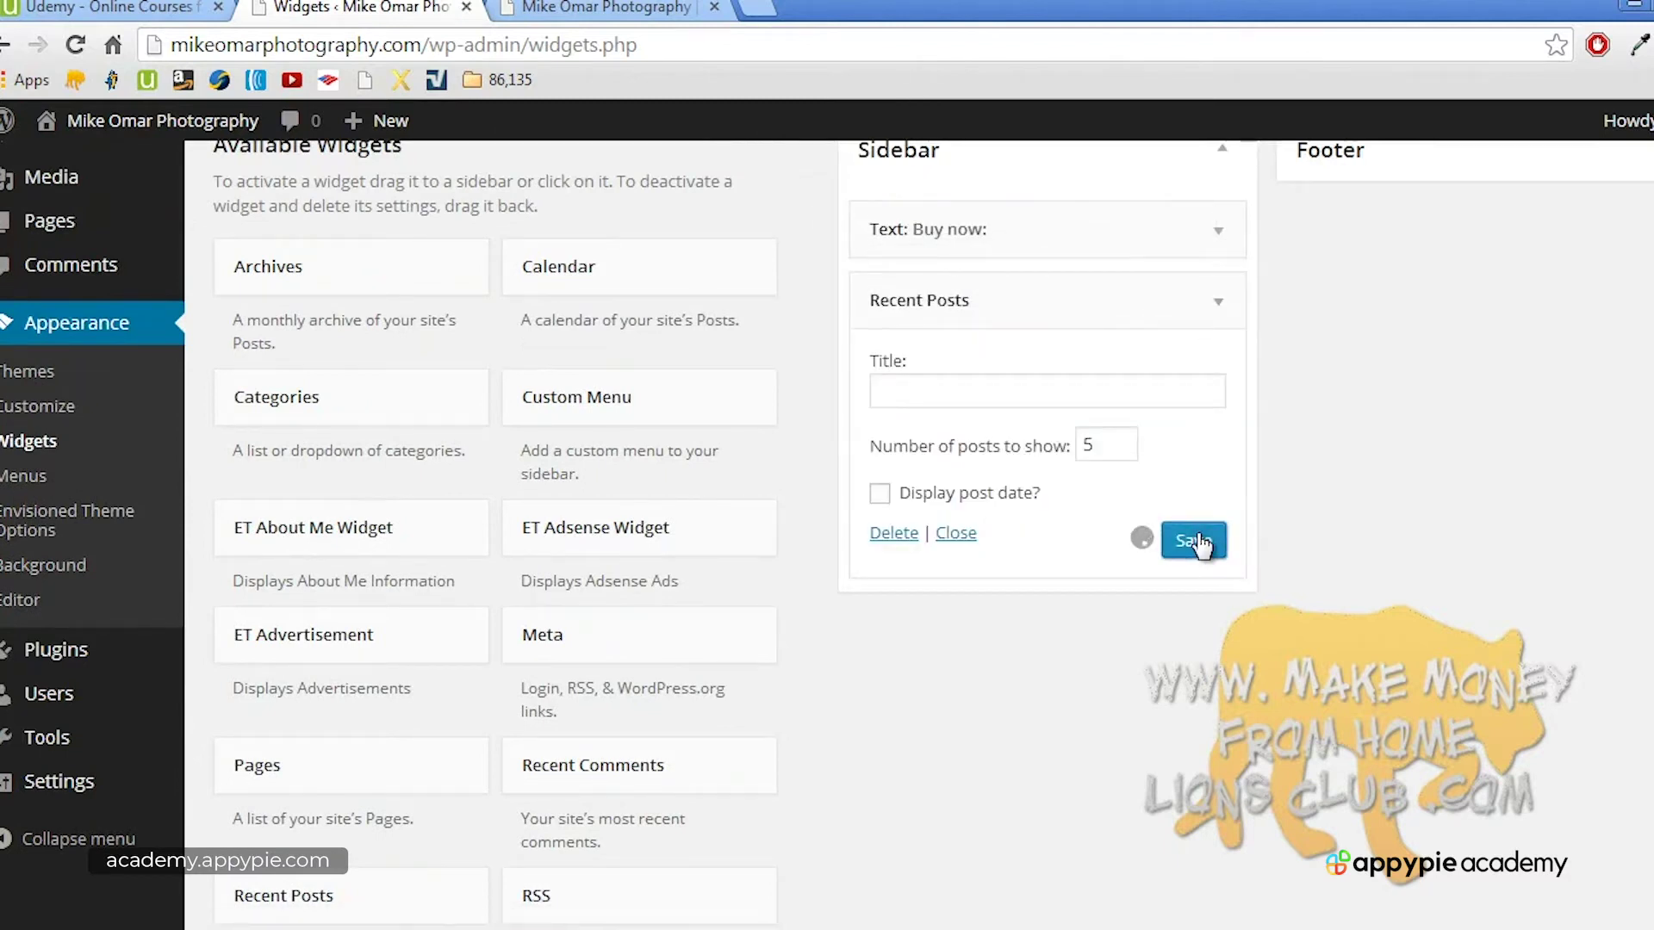
left_click(1218, 299)
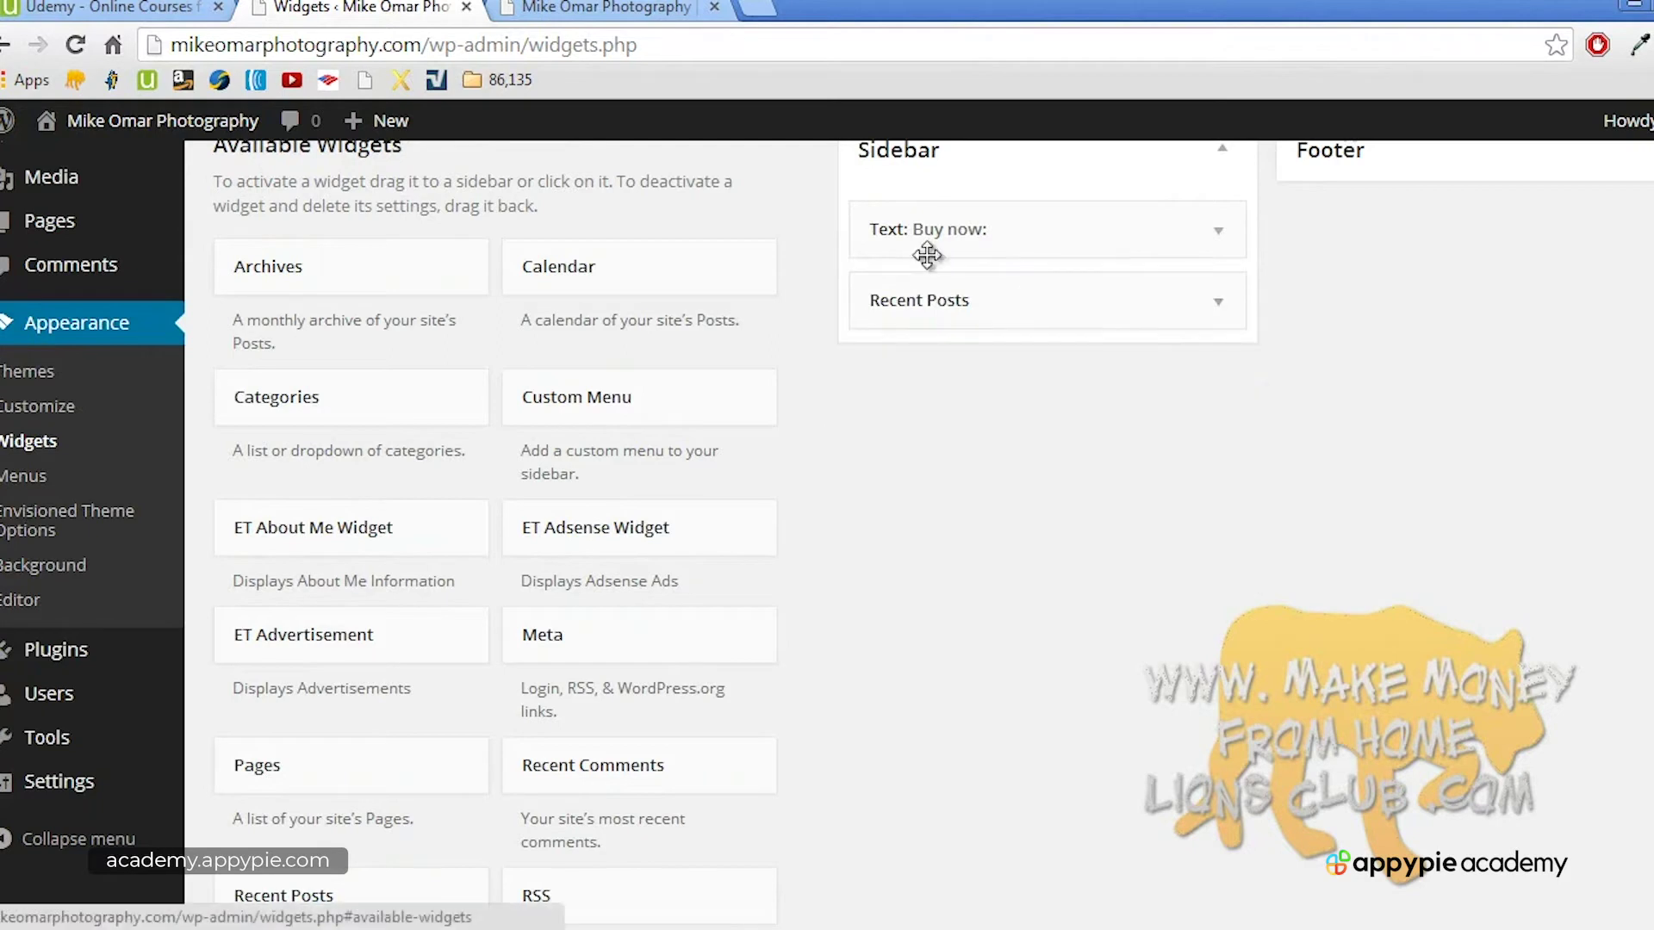
Step: Reload the live site, open the Top Camera Reviews post from Recent Posts, then return to Widgets
left_click(623, 7)
left_click(422, 237)
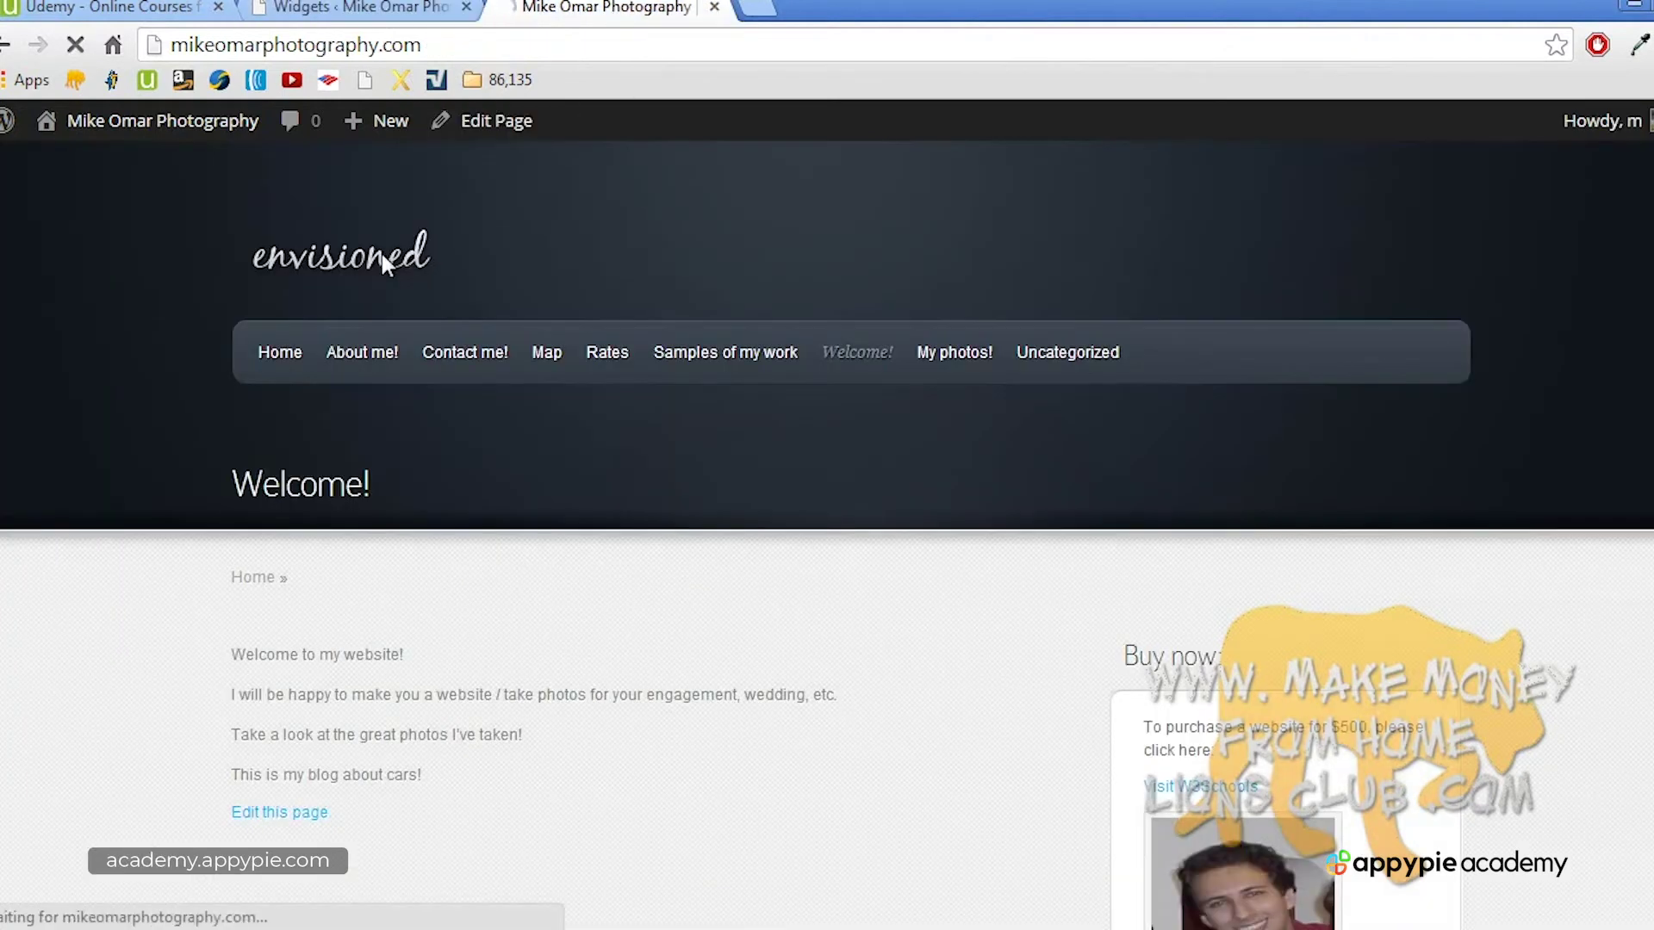
scroll(384, 262, "down", 5)
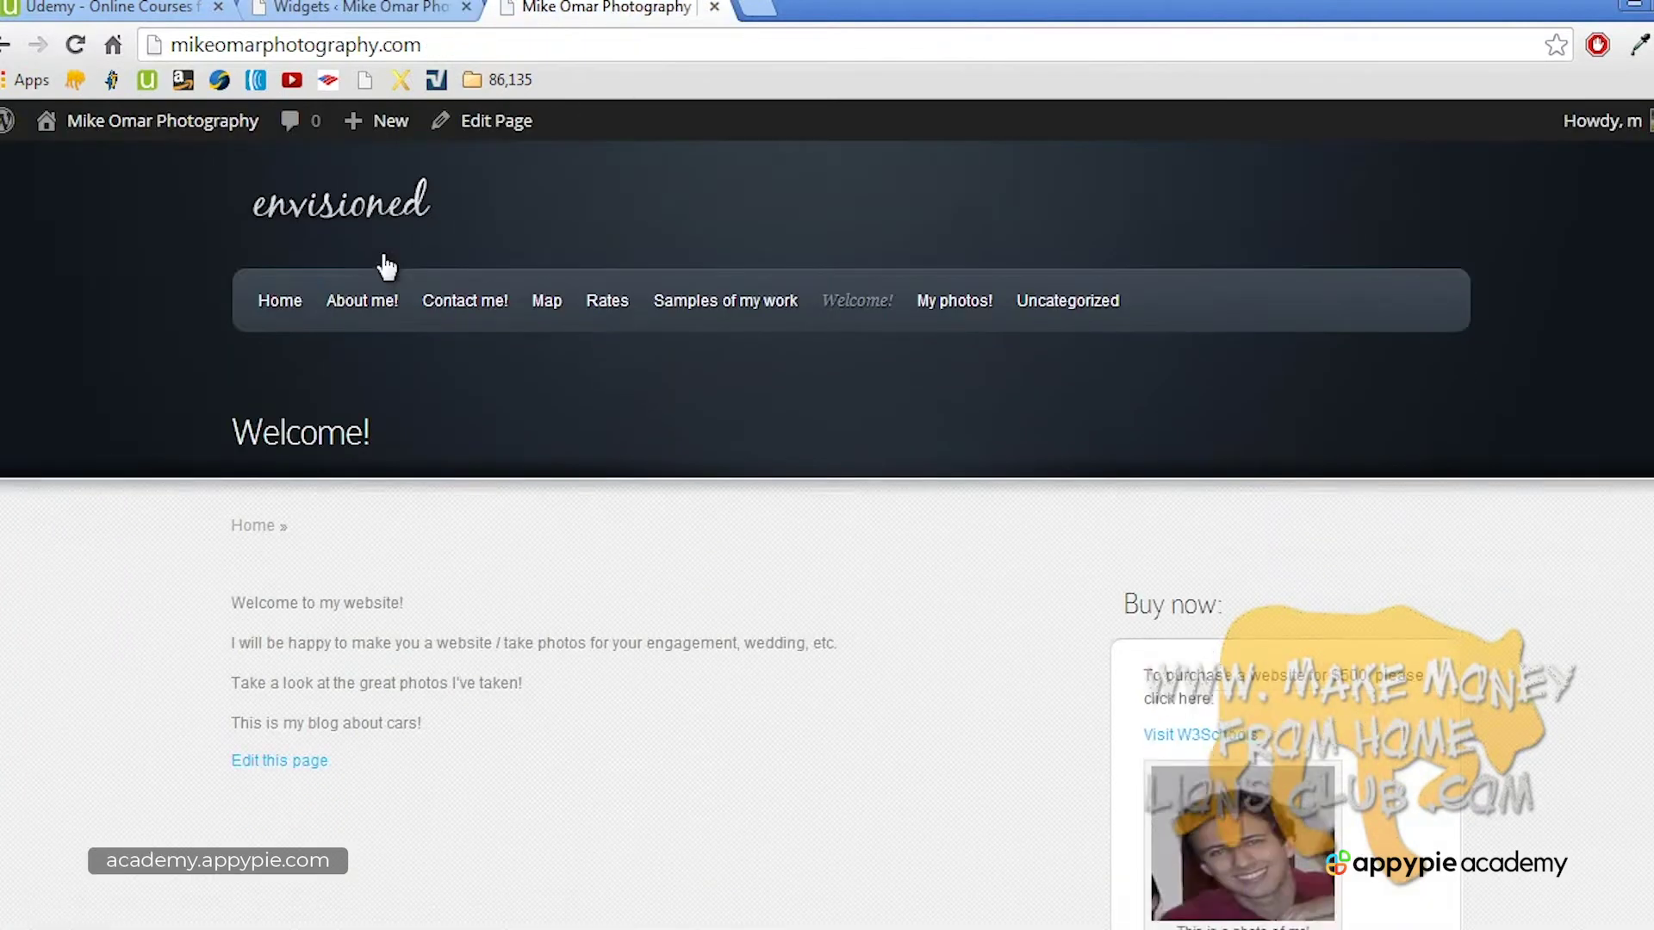
scroll(385, 267, "down", 3)
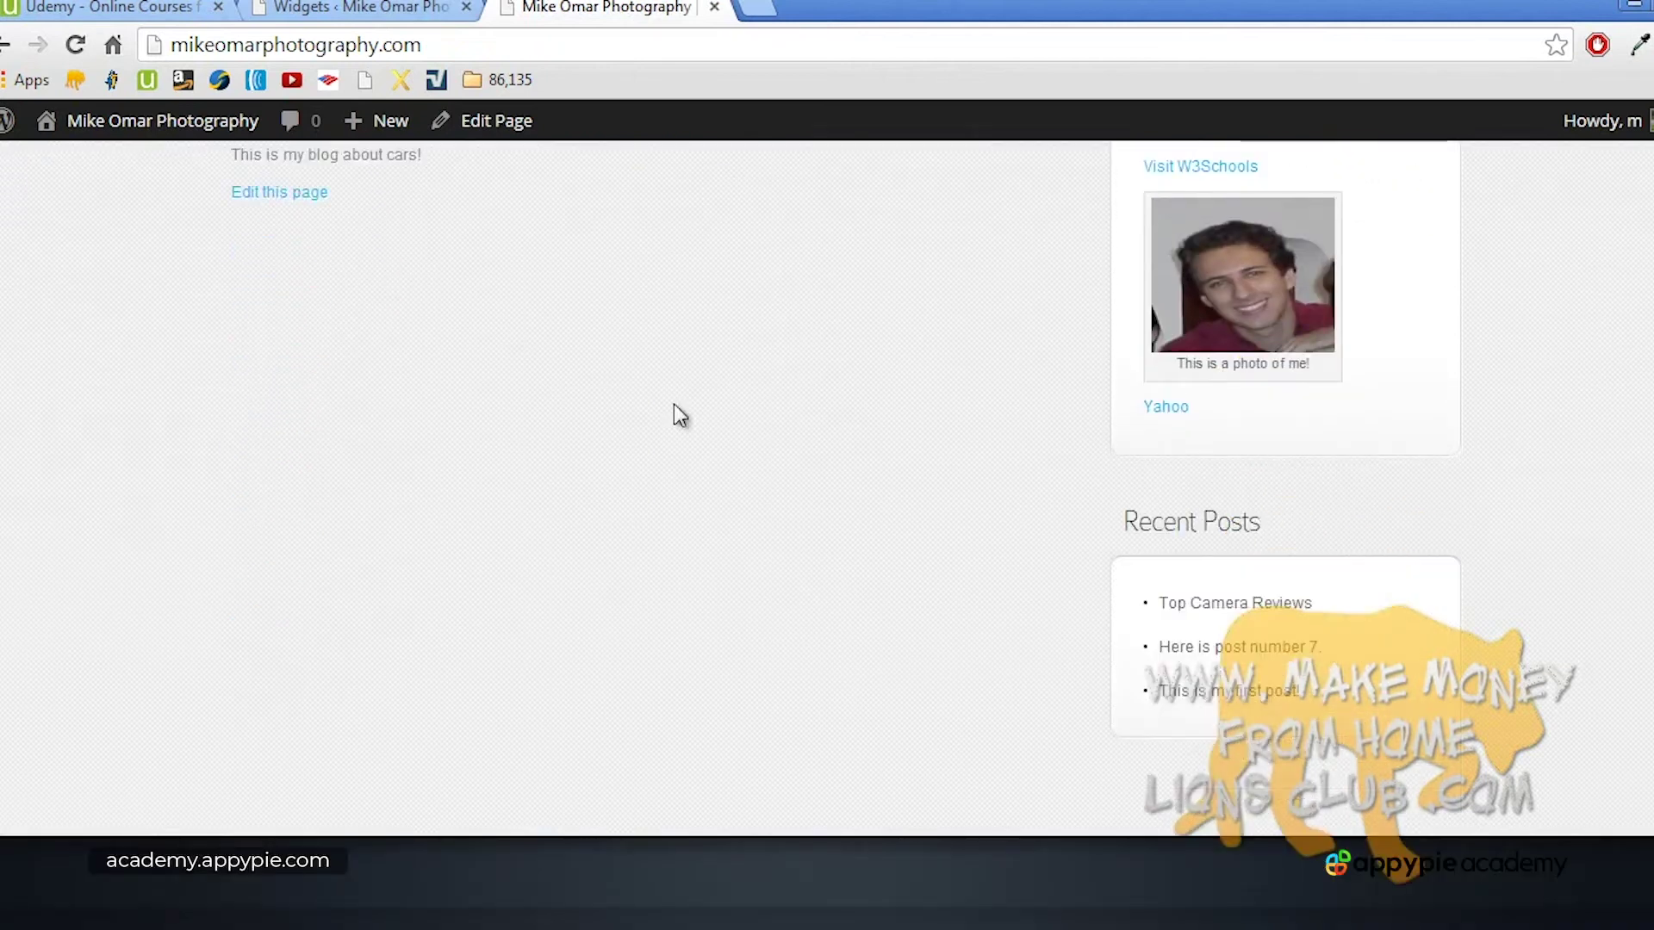
left_click(1220, 614)
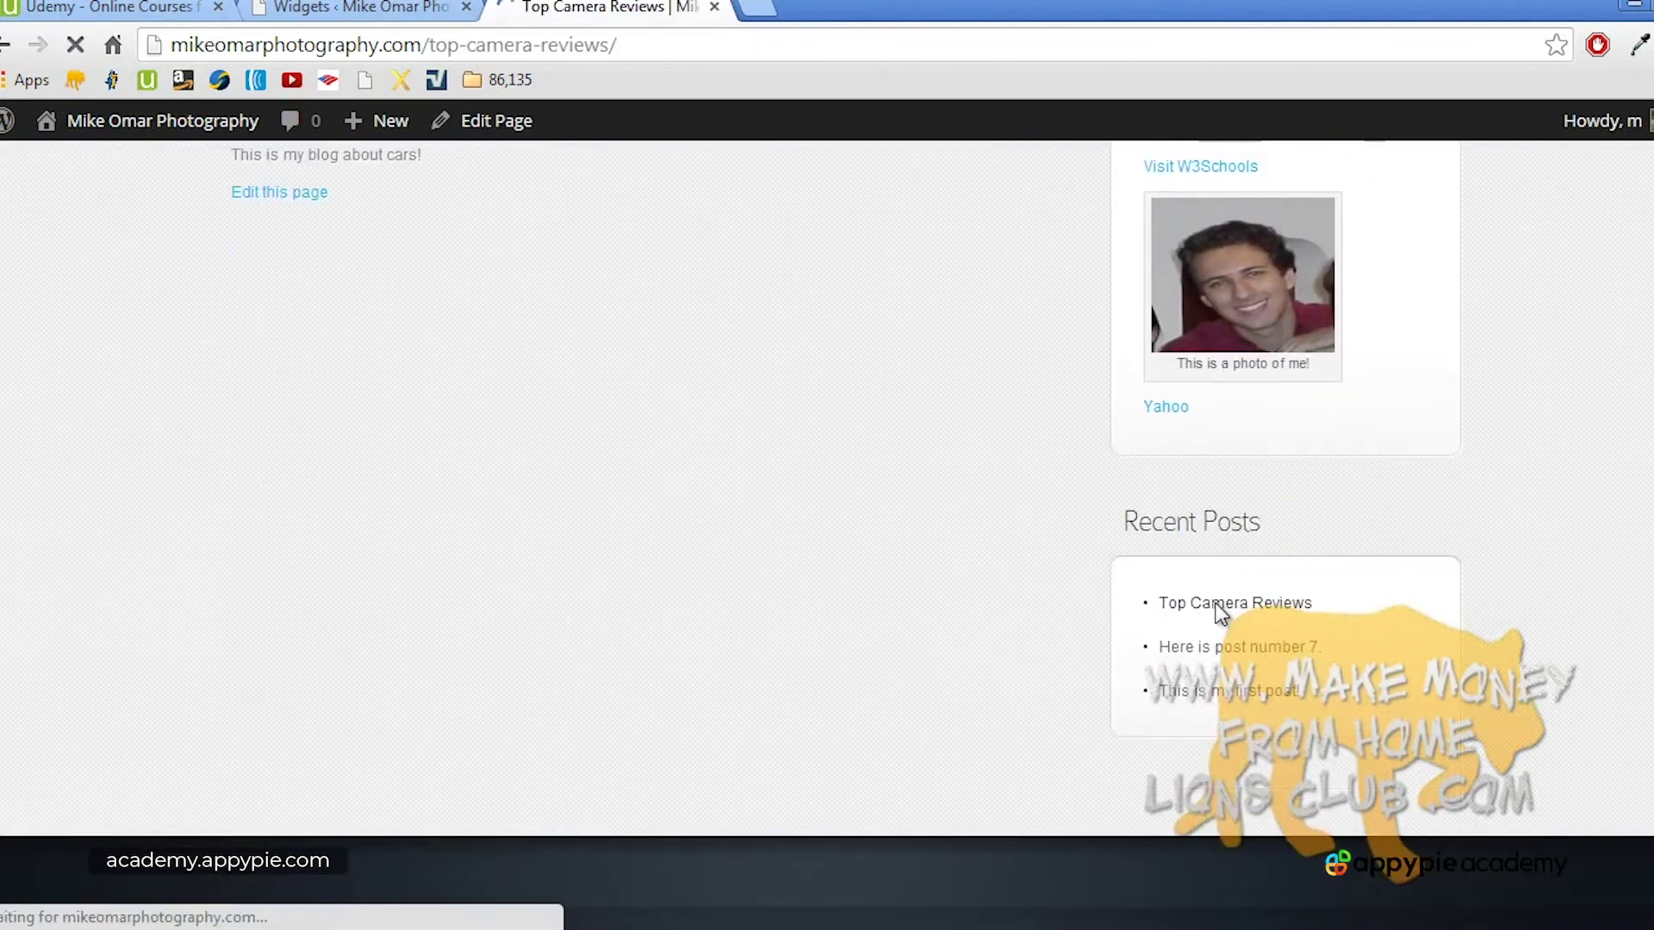
scroll(1220, 613, "down", 1)
scroll(1220, 613, "down", 3)
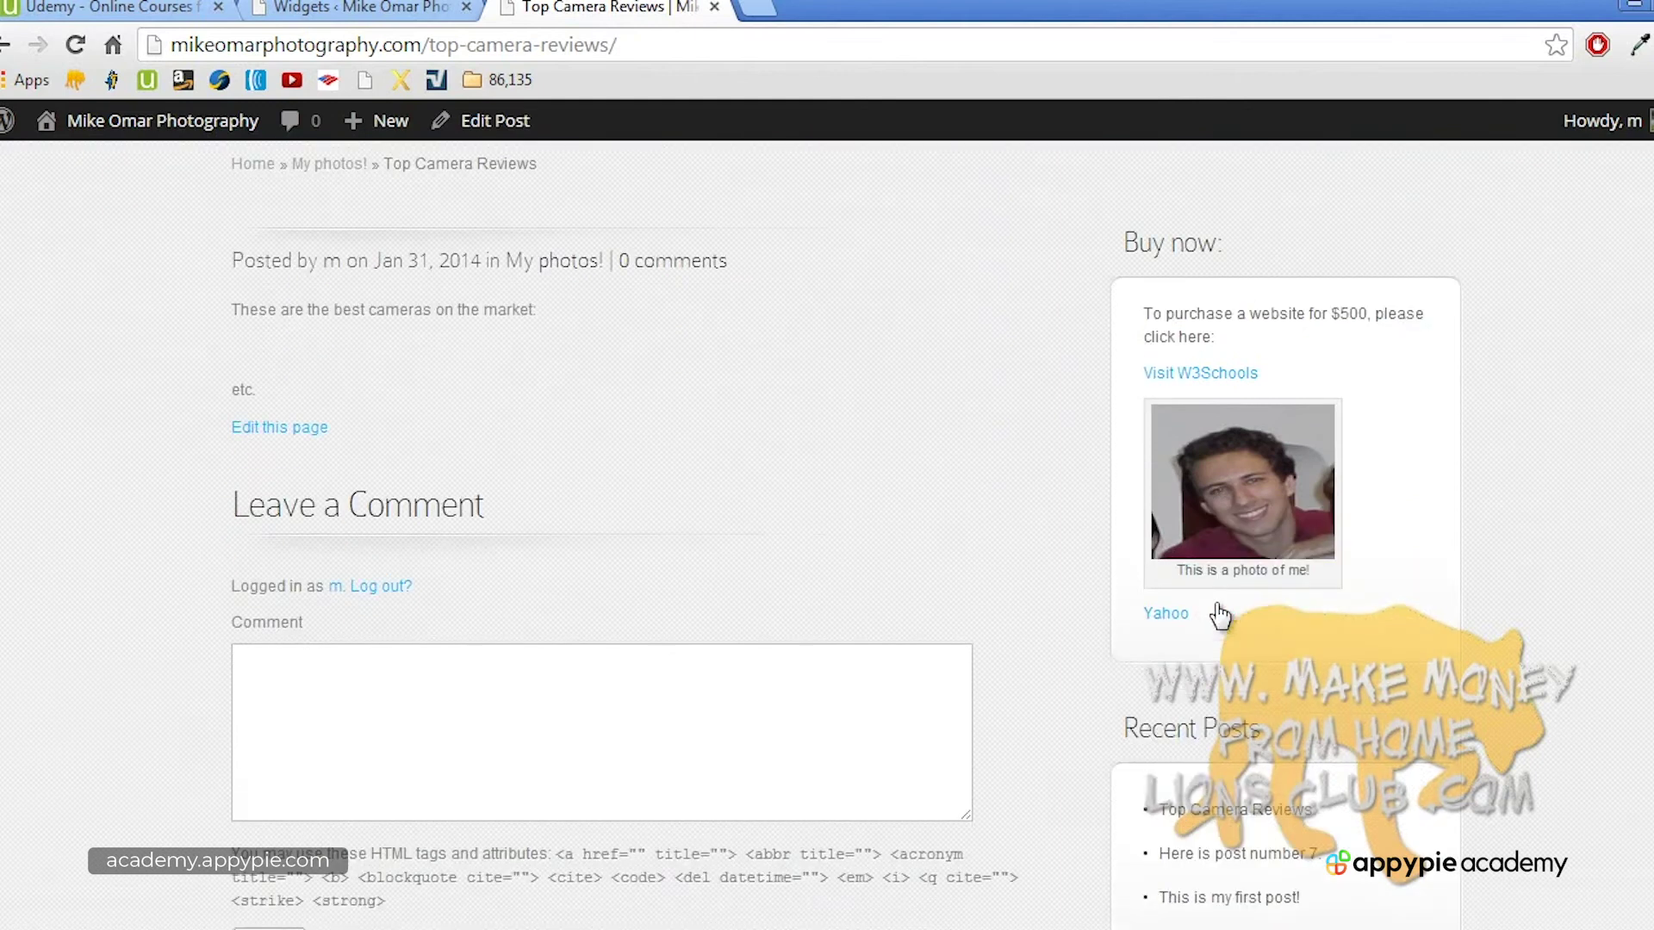
scroll(360, 632, "down", 3)
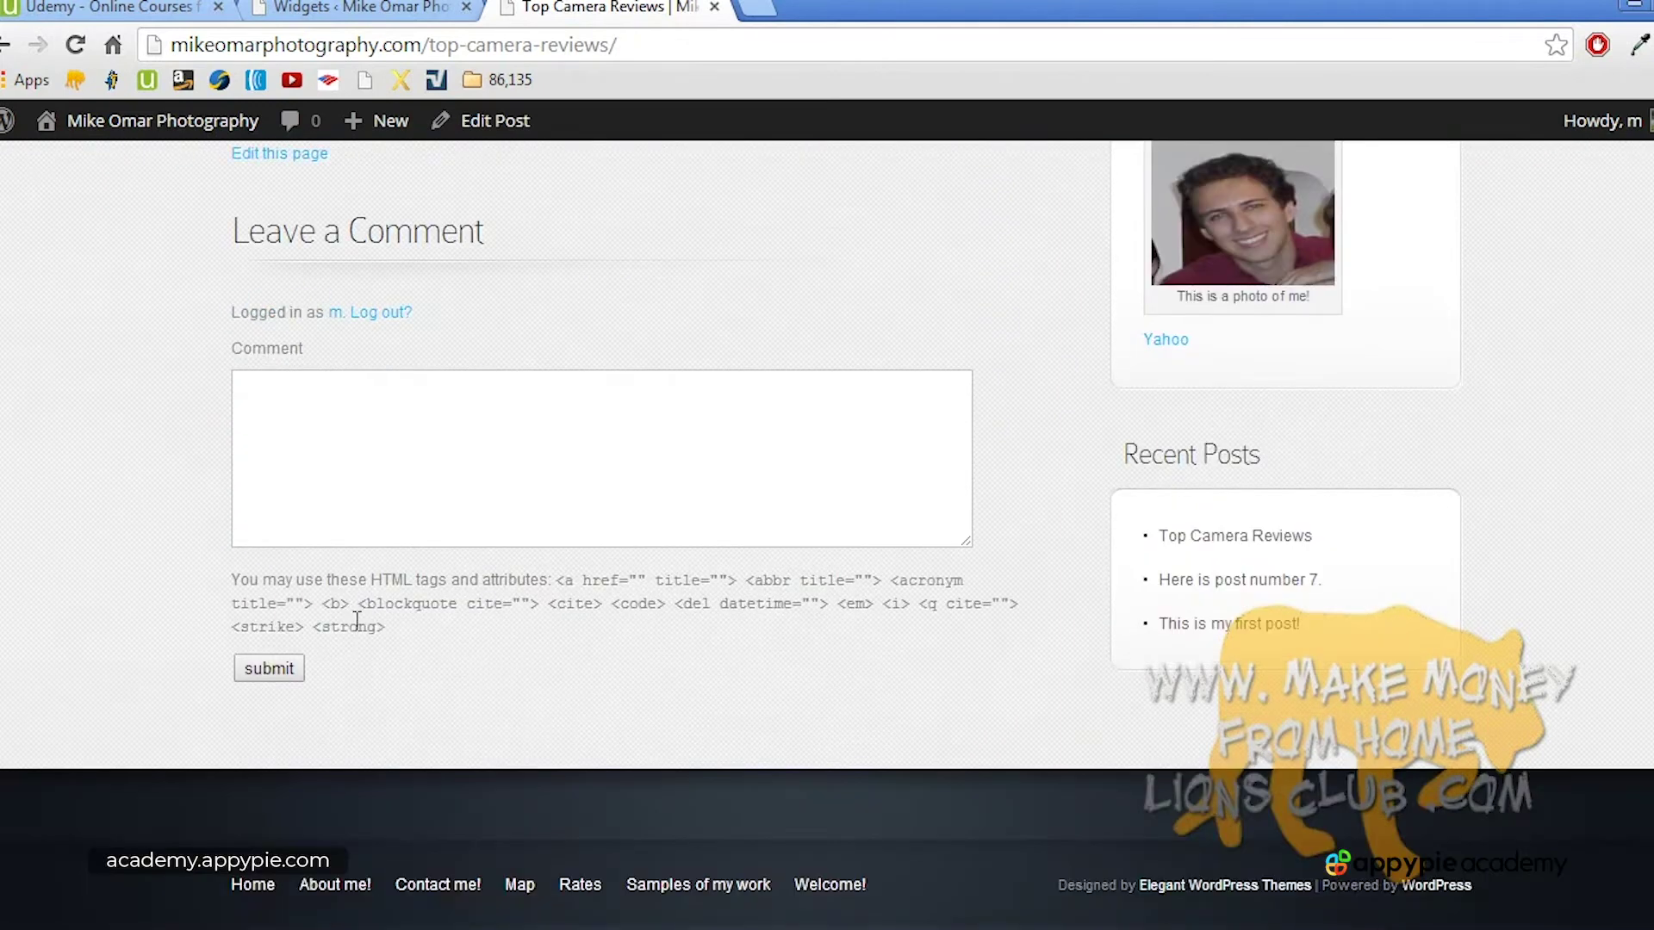
scroll(370, 627, "up", 8)
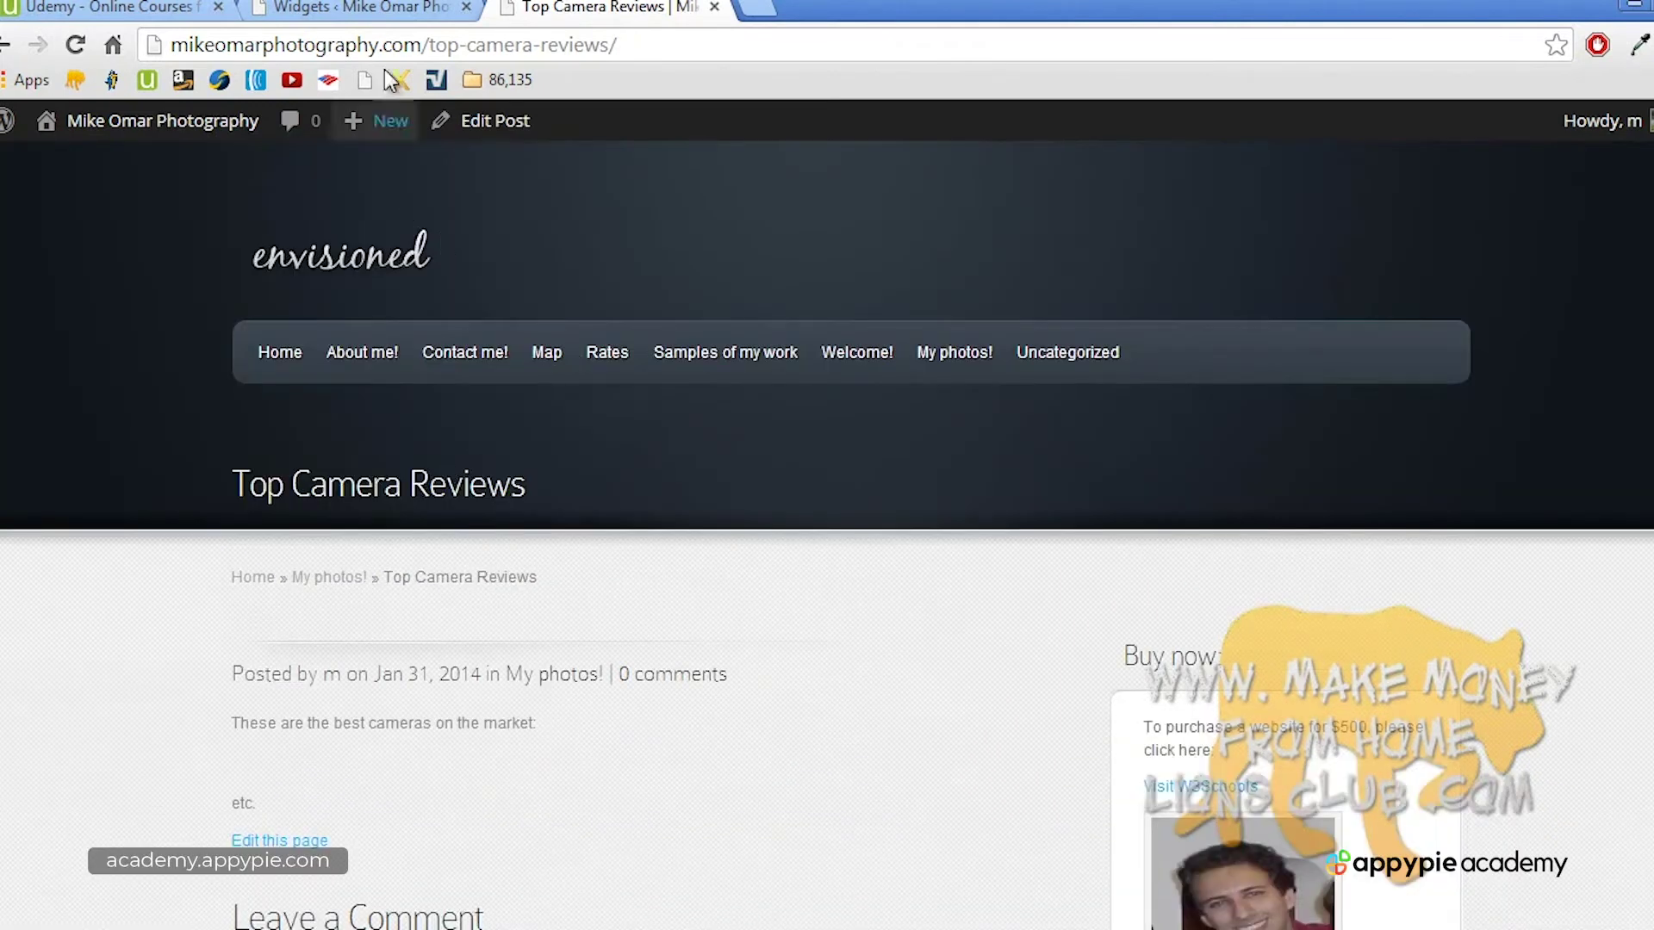
left_click(387, 8)
Step: Open the Pages list and compare it with the live site's navigation menu
scroll(94, 391, "up", 2)
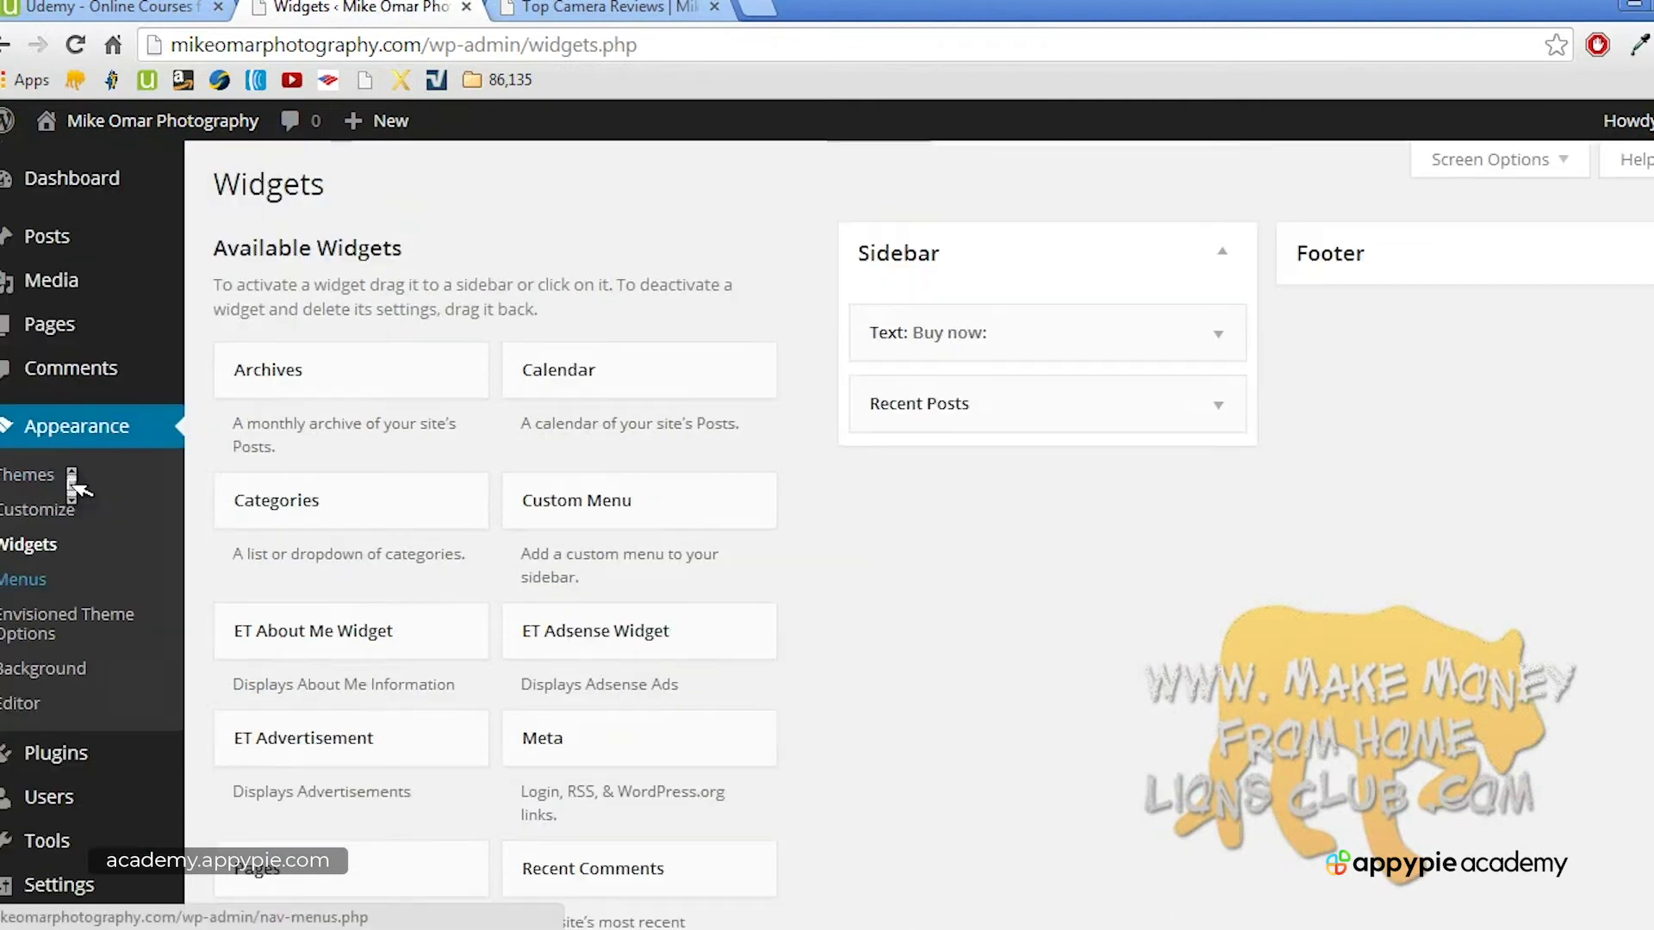
left_click(83, 326)
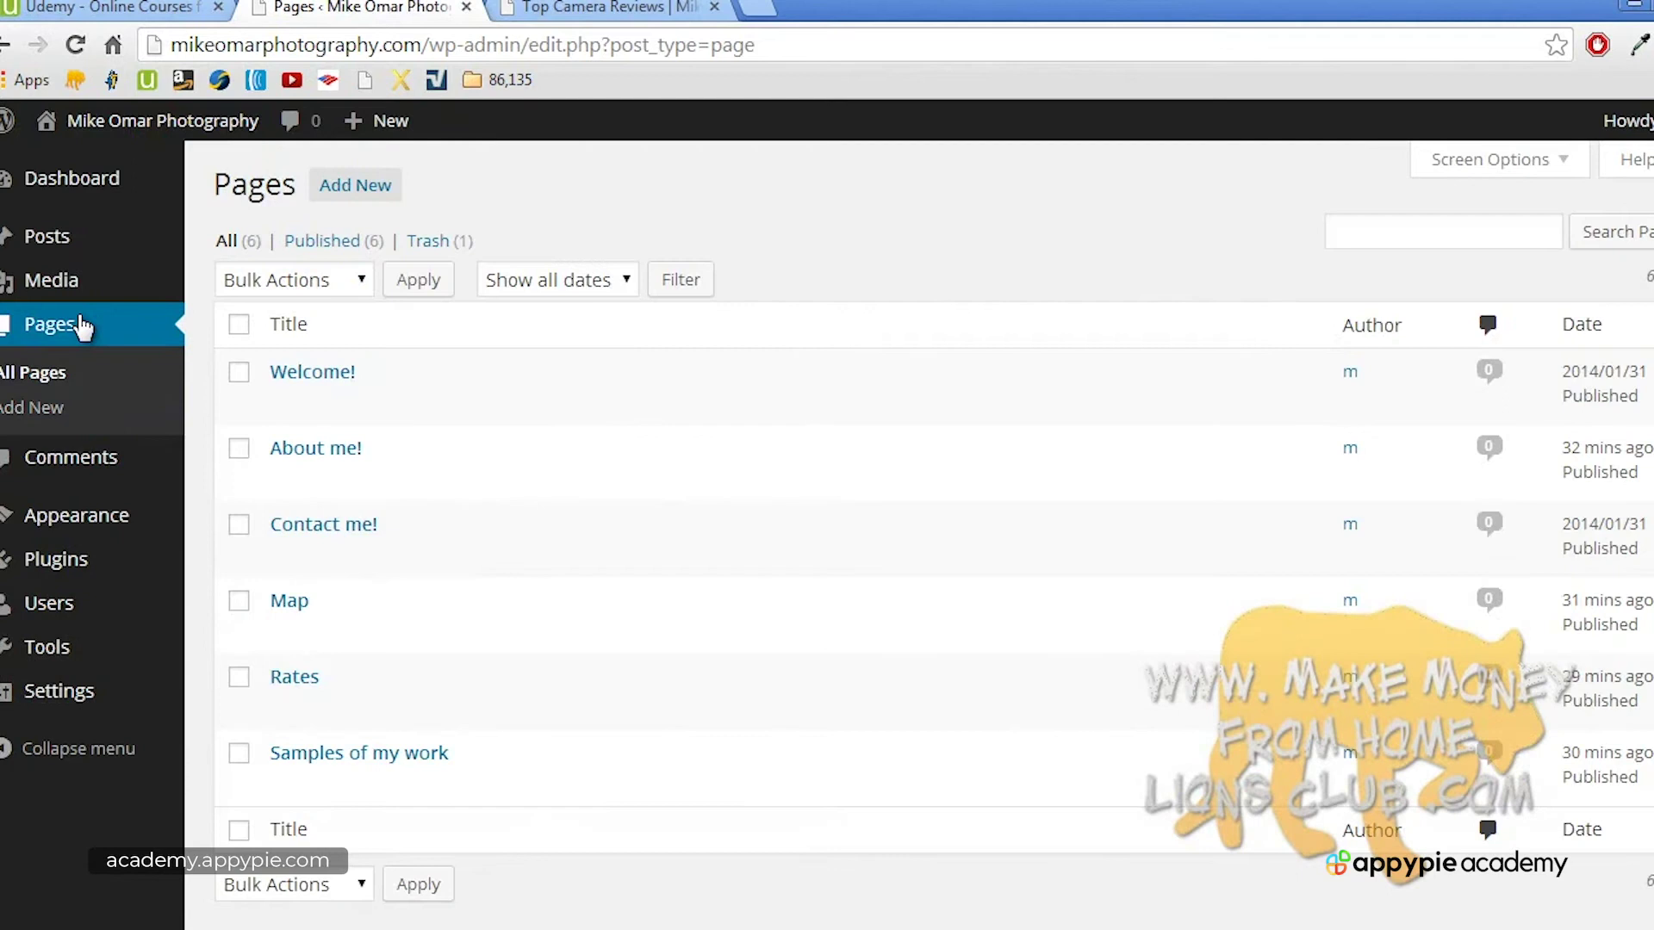
left_click(628, 8)
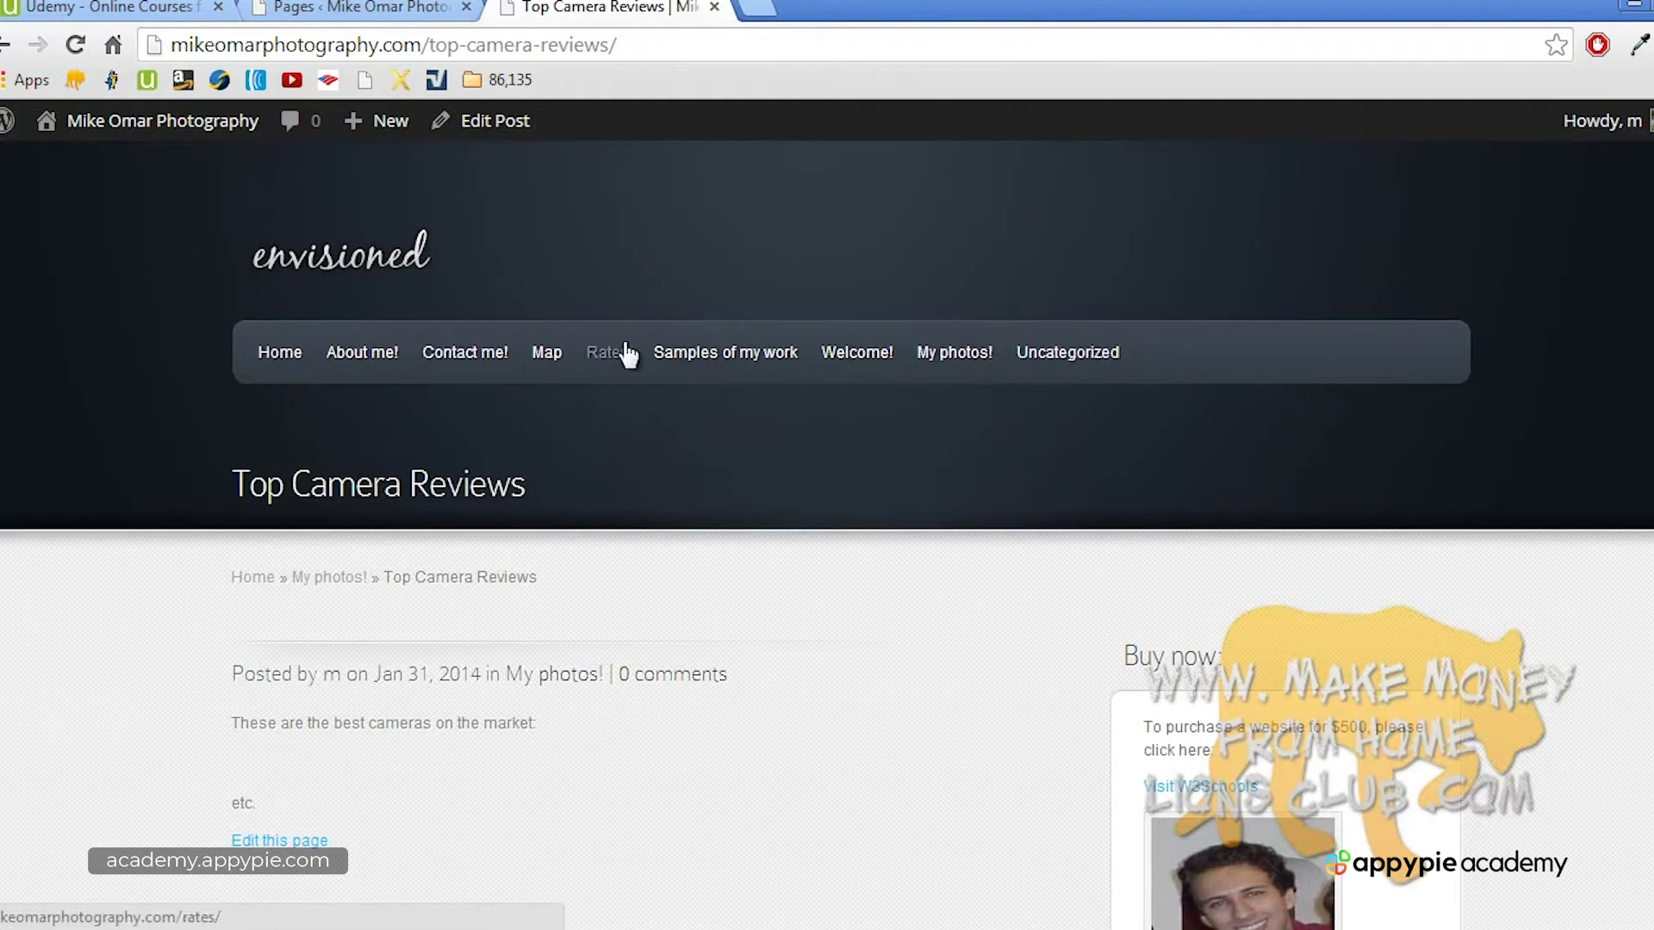
left_click(383, 10)
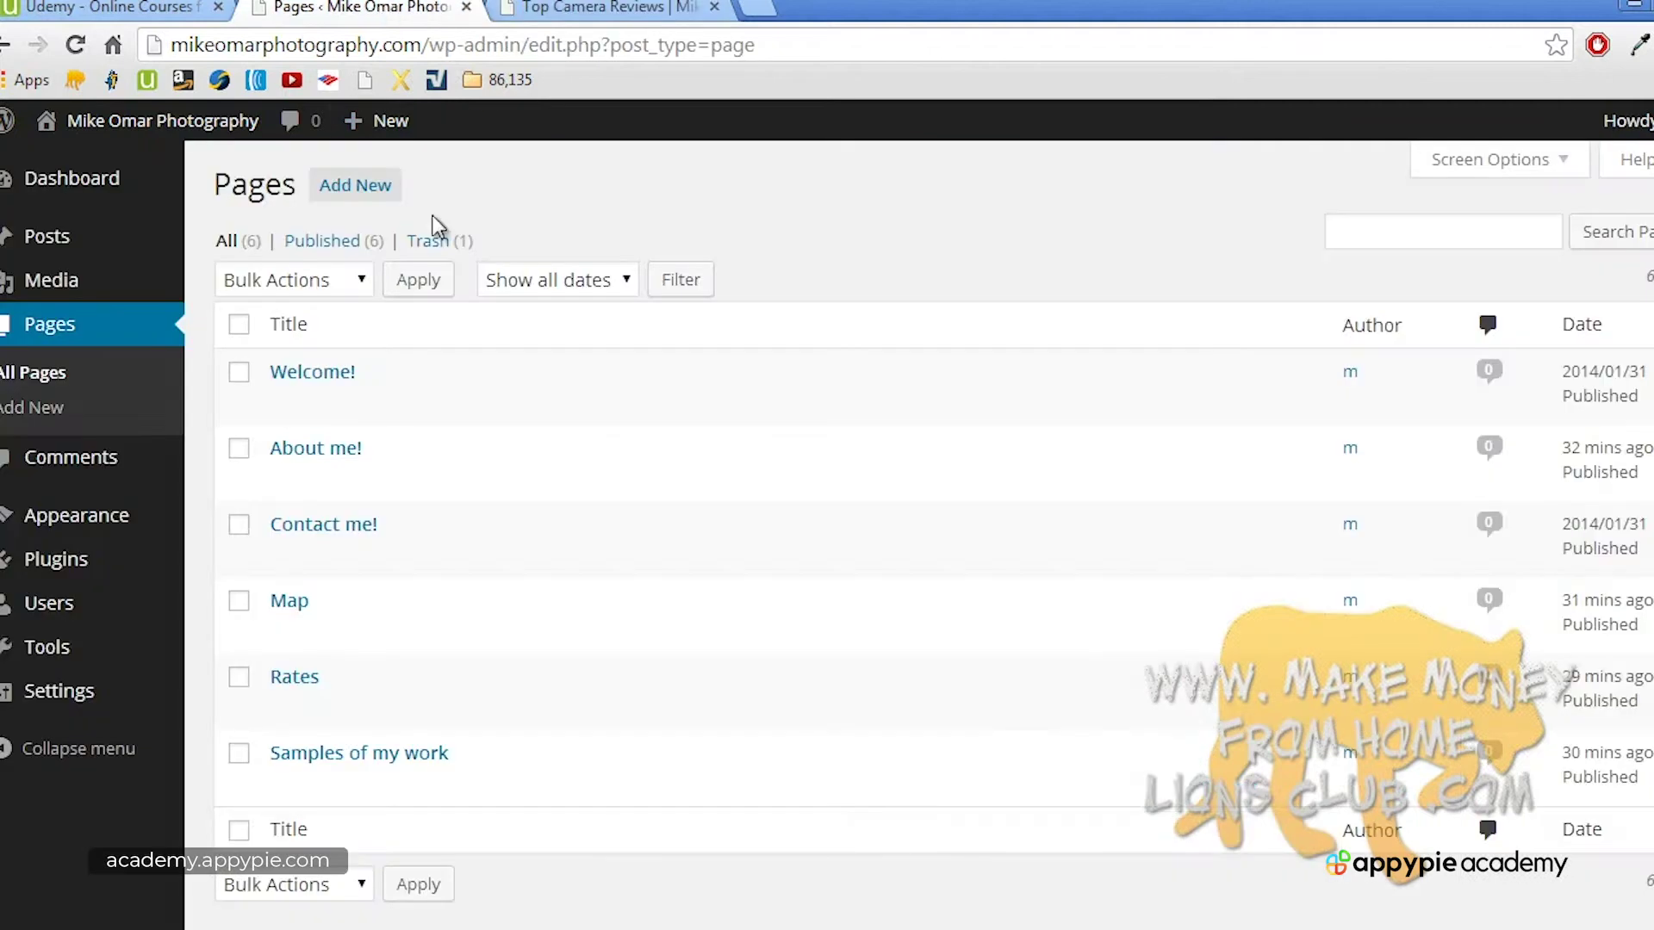
Step: Review the Welcome! page's order in Quick Edit and peek at the Samples of my work editor
left_click(372, 401)
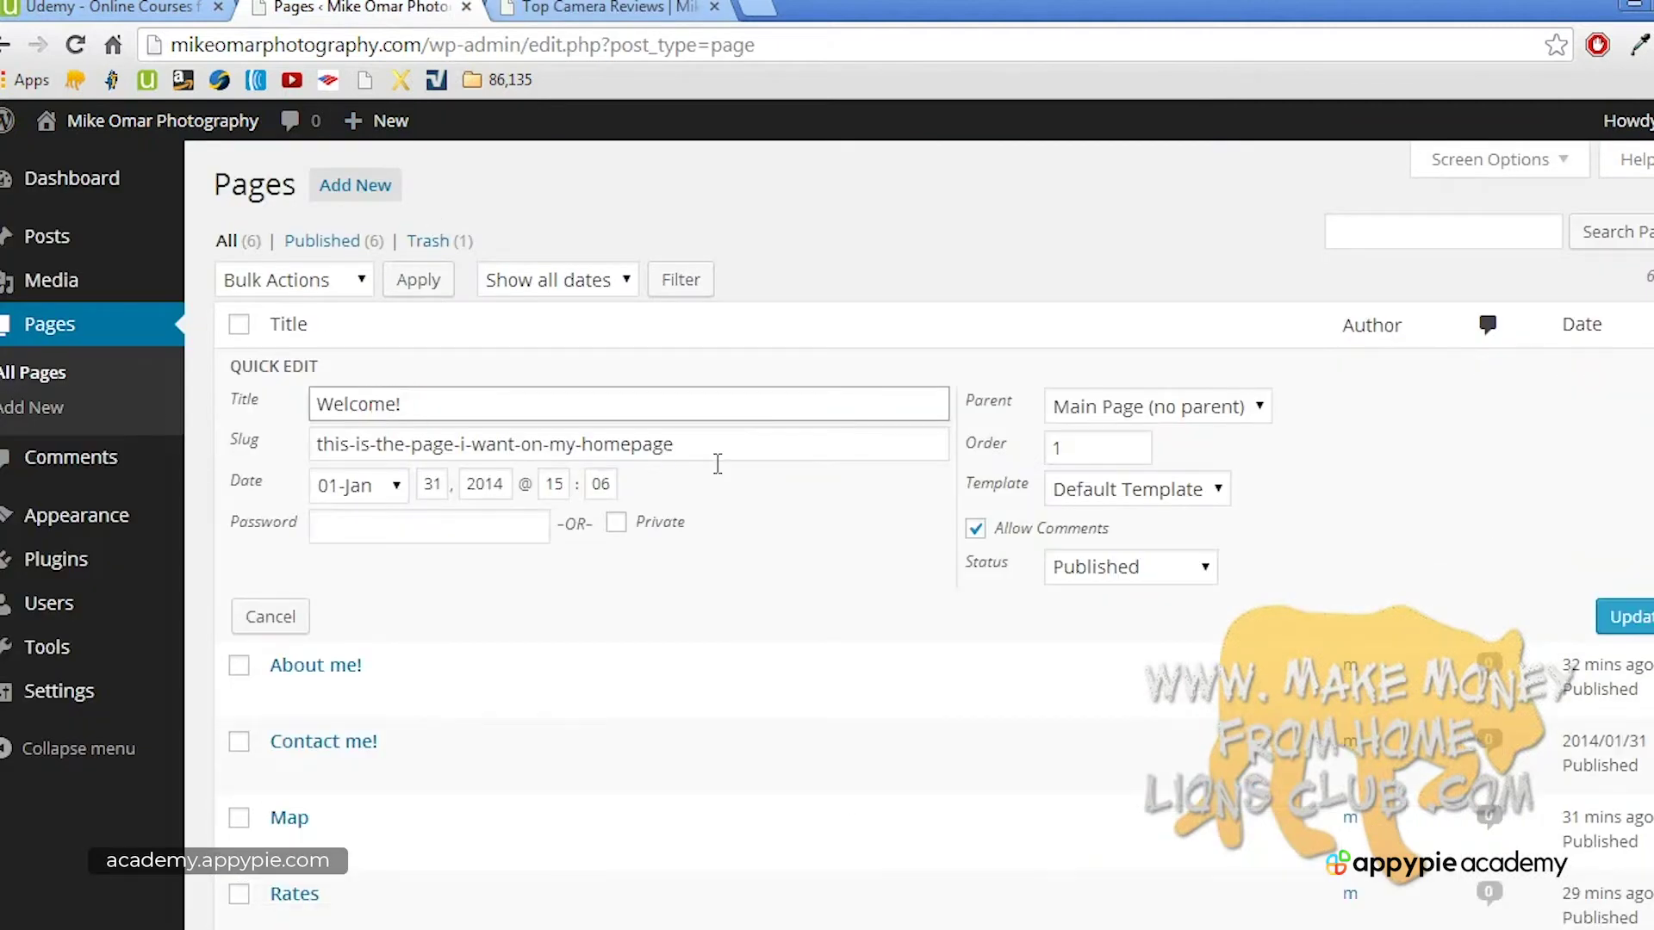
double_click(1063, 449)
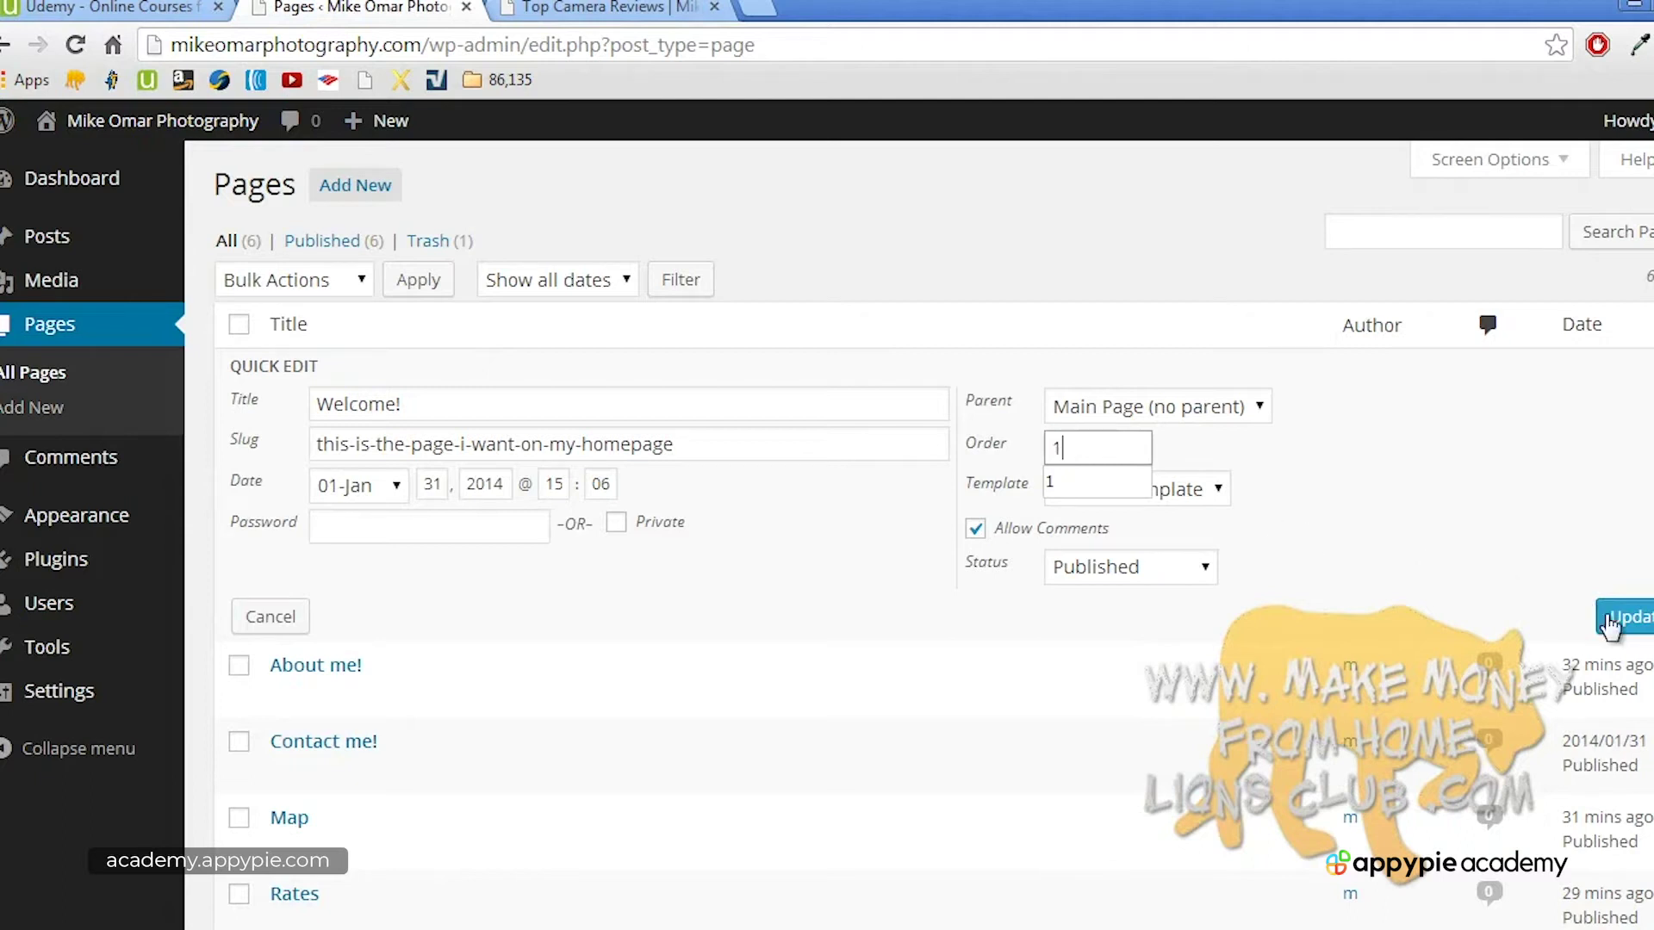
left_click(1625, 632)
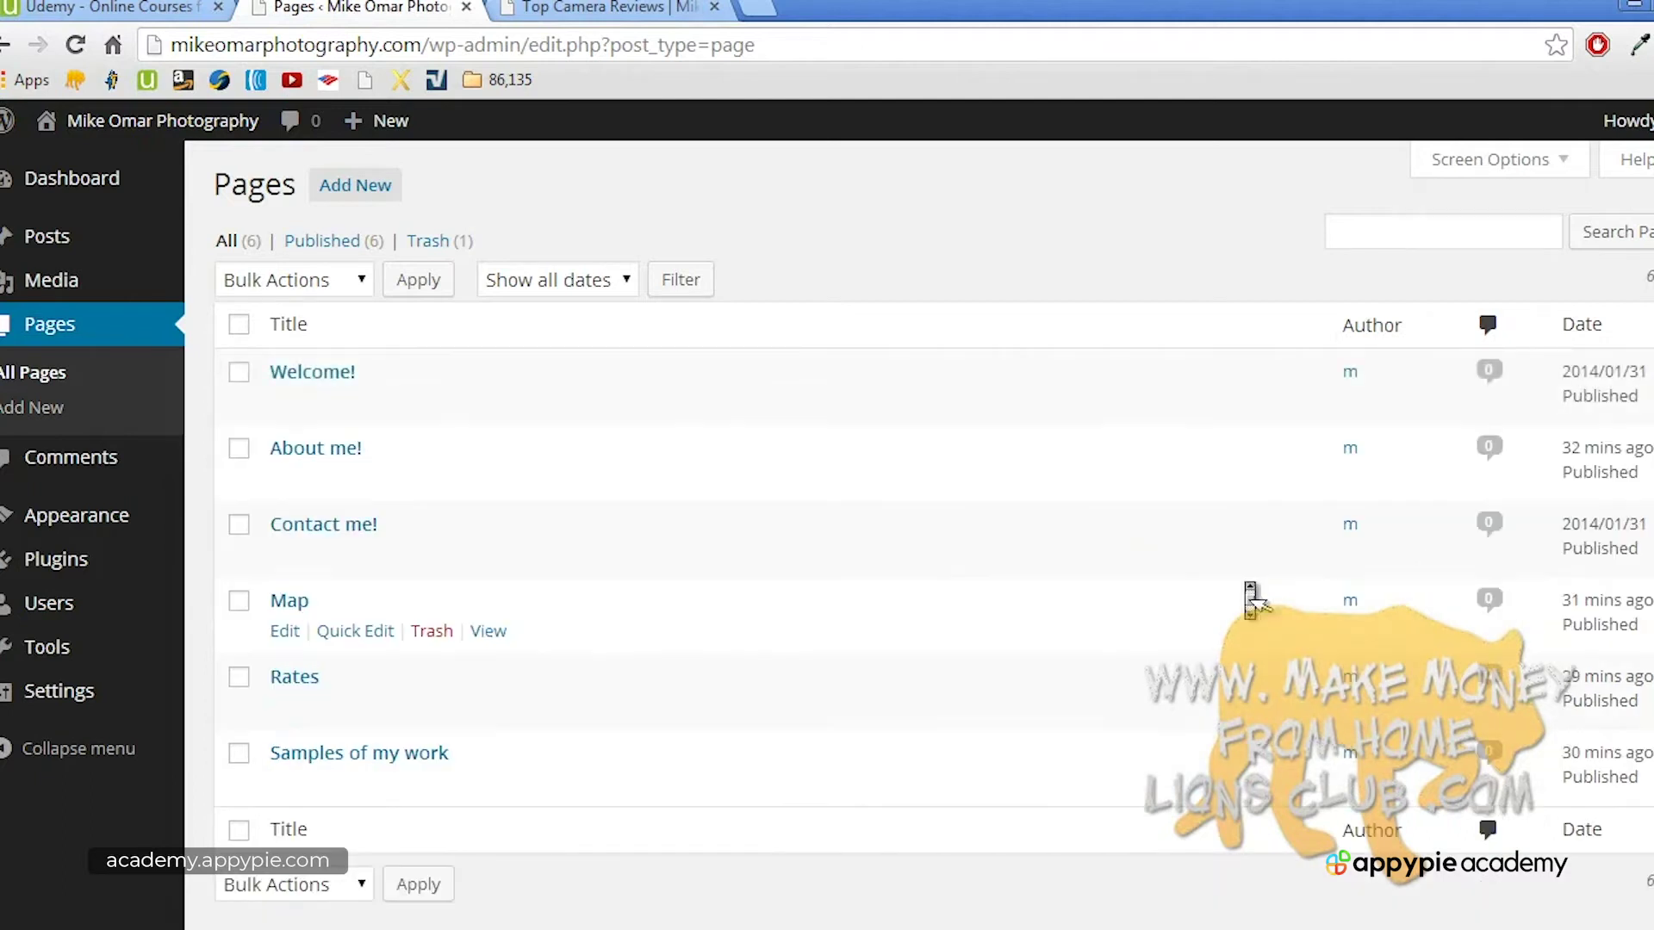
scroll(893, 673, "down", 1)
left_click(401, 672)
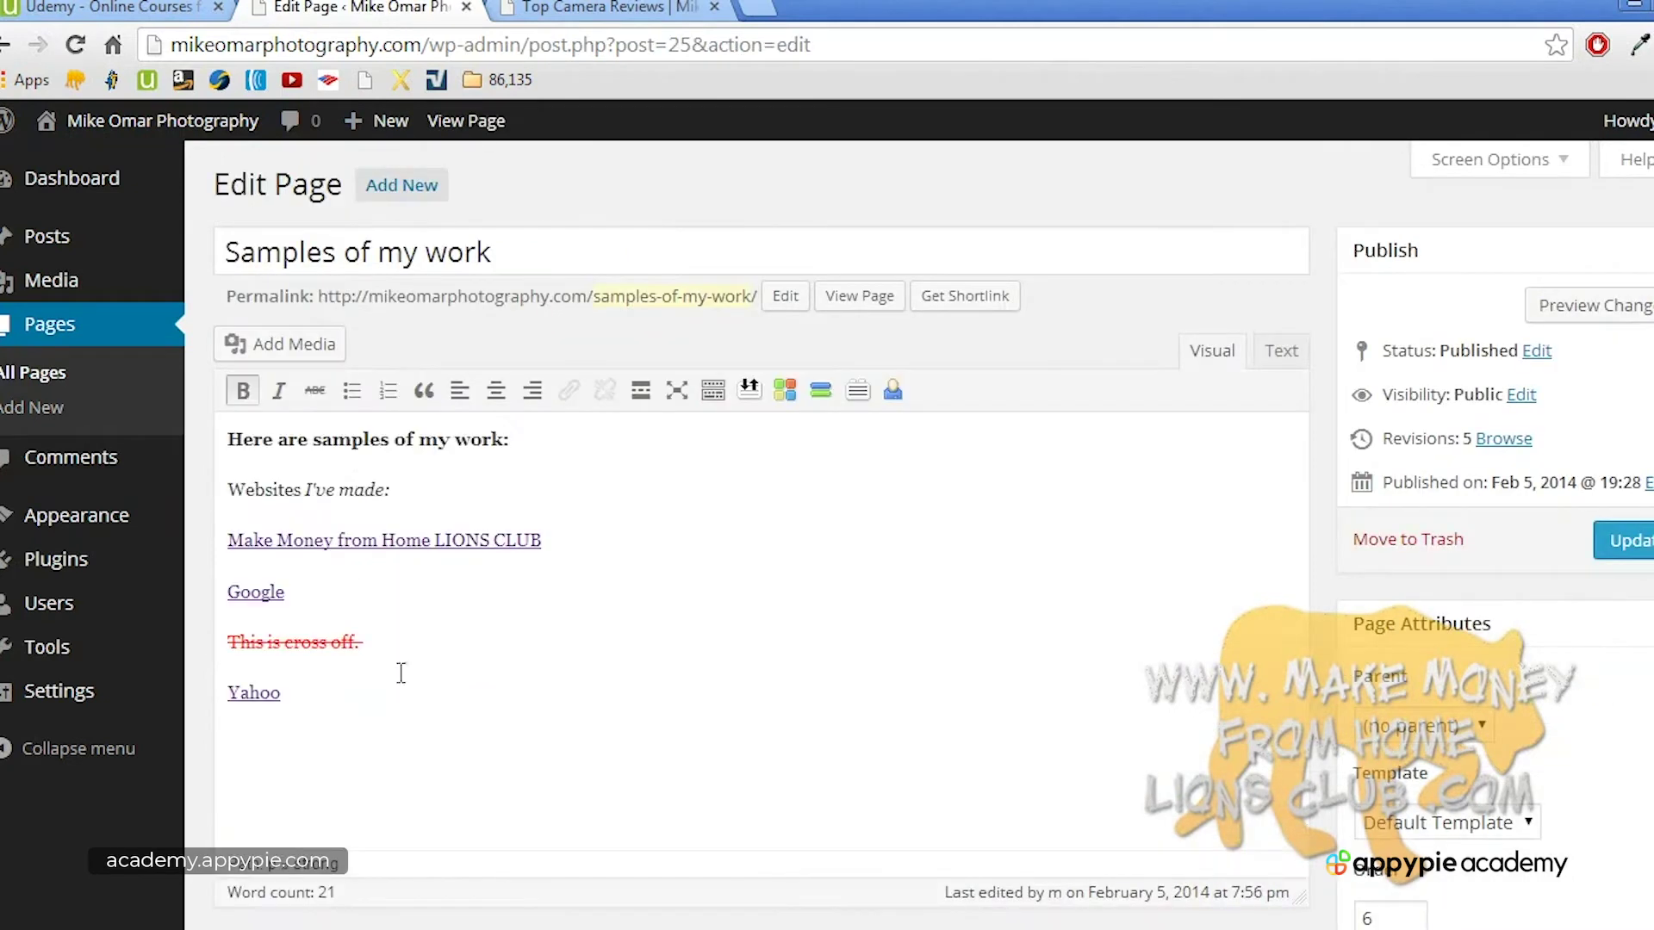
left_click(126, 337)
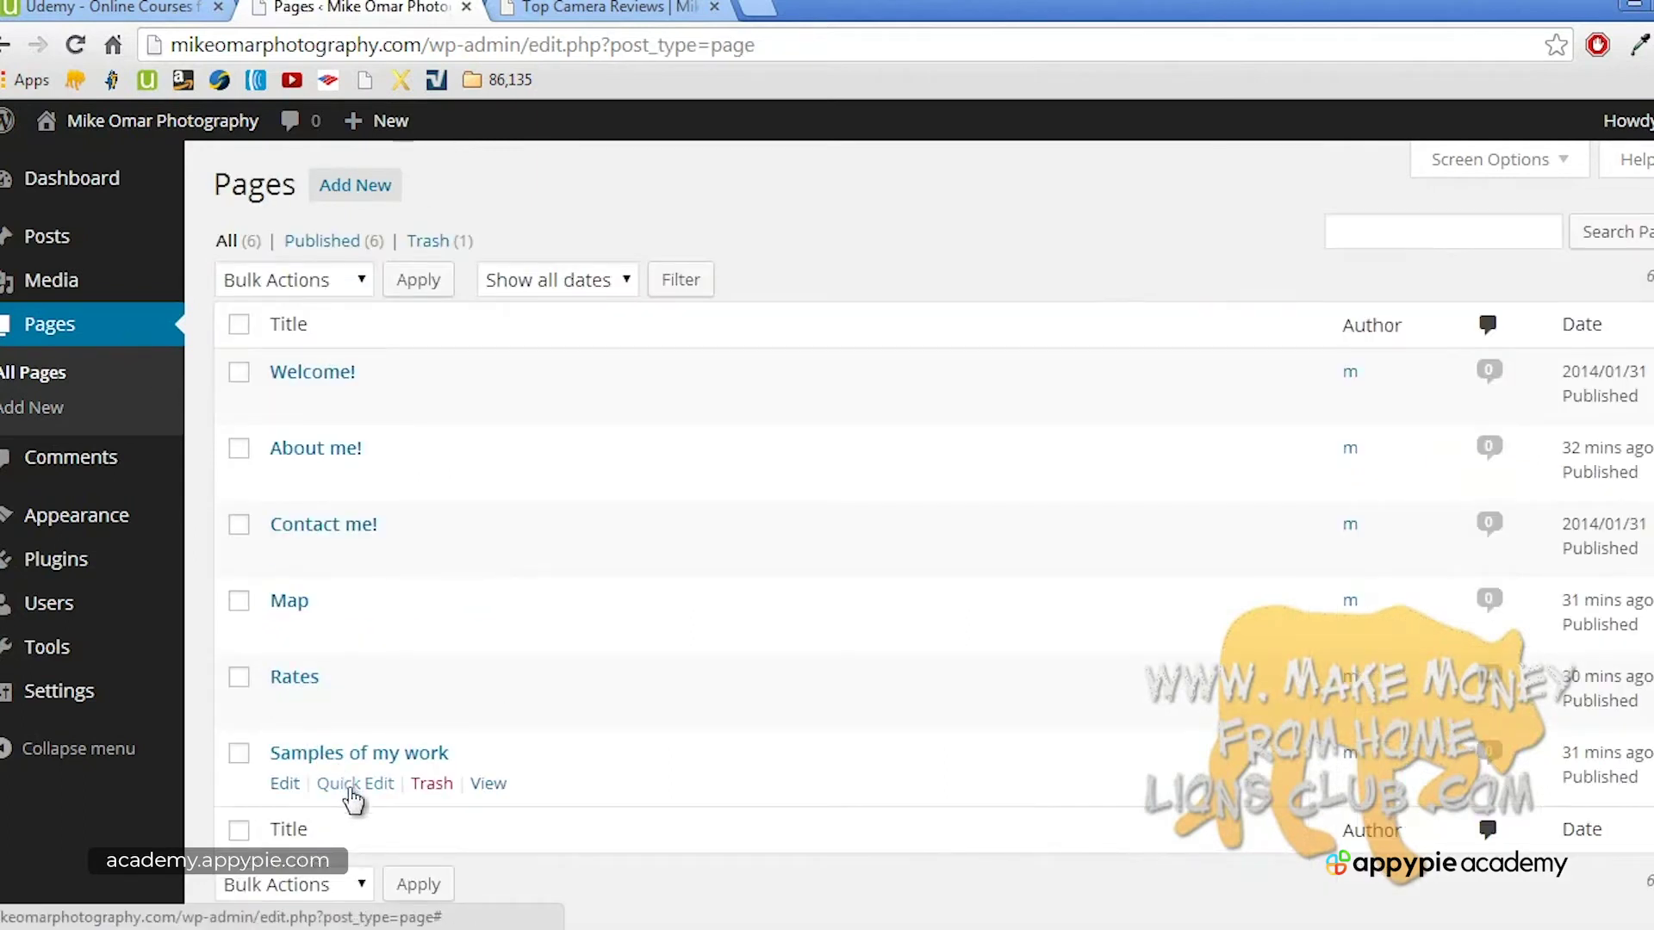
Step: Change Samples of my work's order from 6 to 2, keeping Published and Default Template
left_click(348, 784)
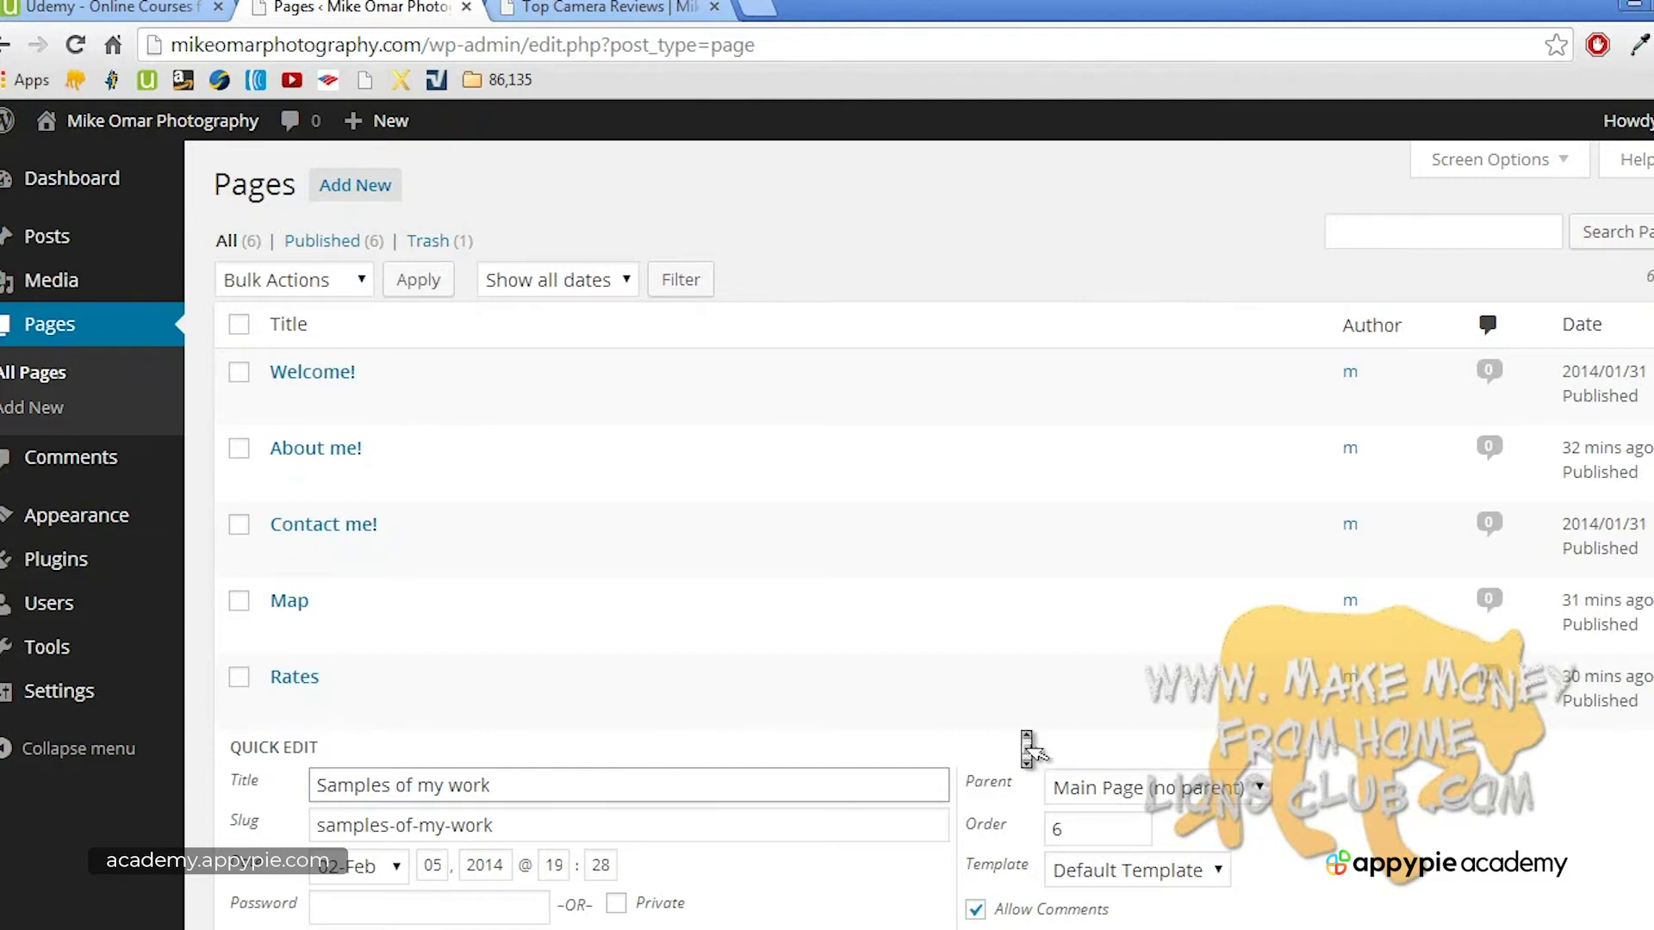
scroll(1037, 741, "down", 3)
double_click(1089, 570)
type("2")
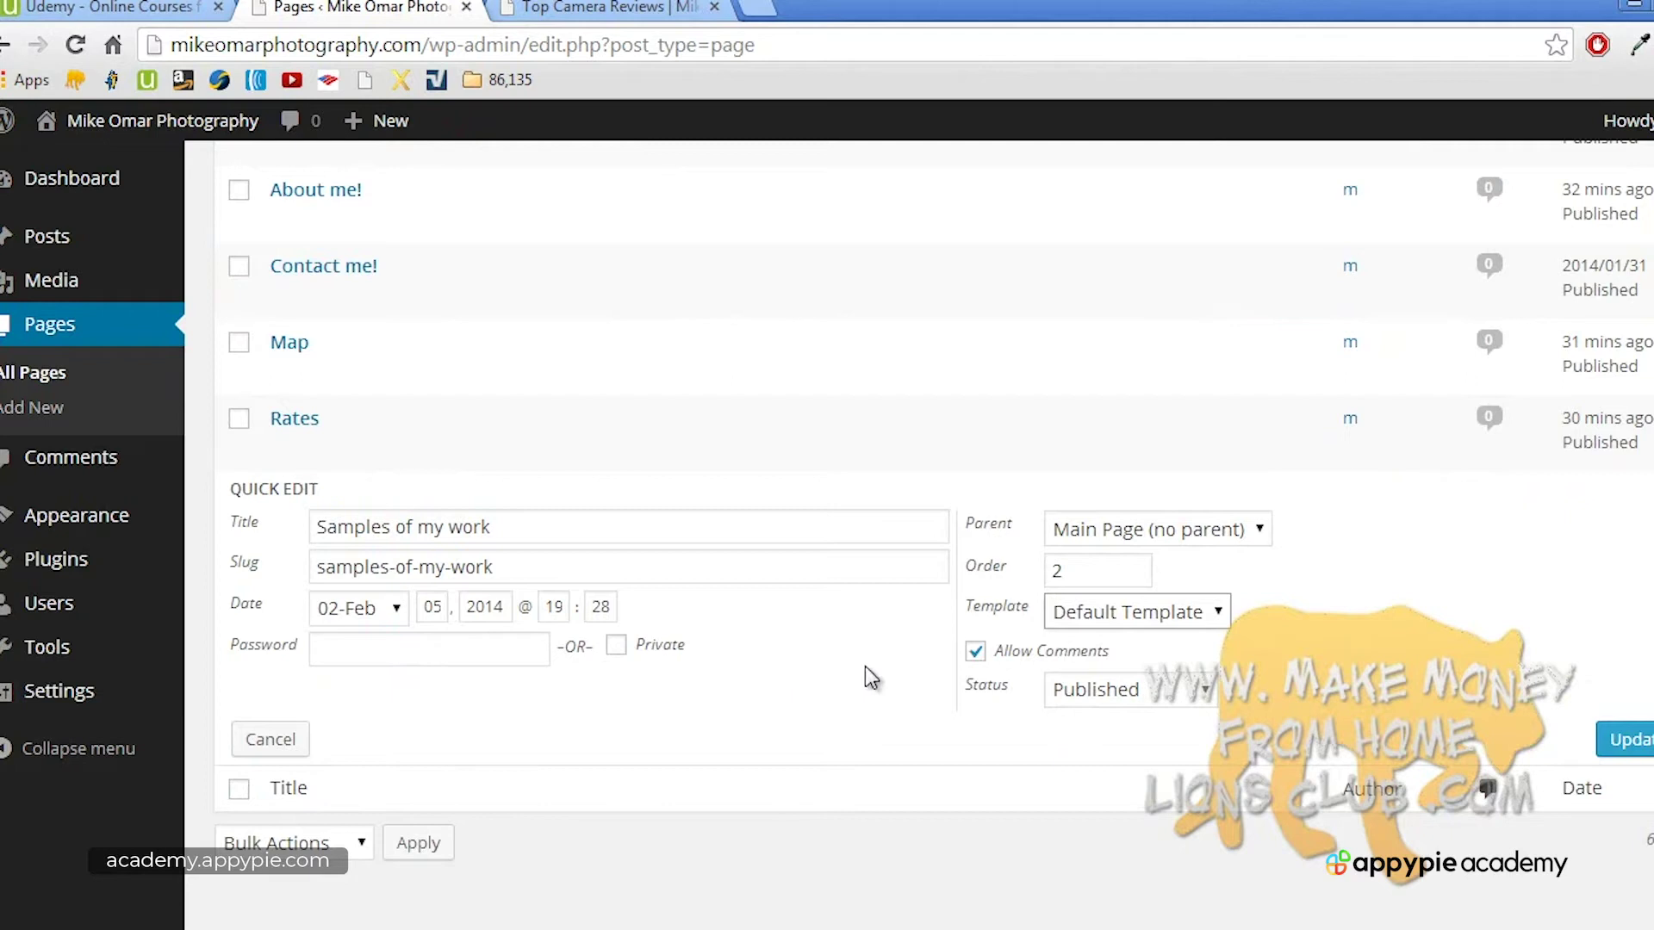
left_click(1087, 688)
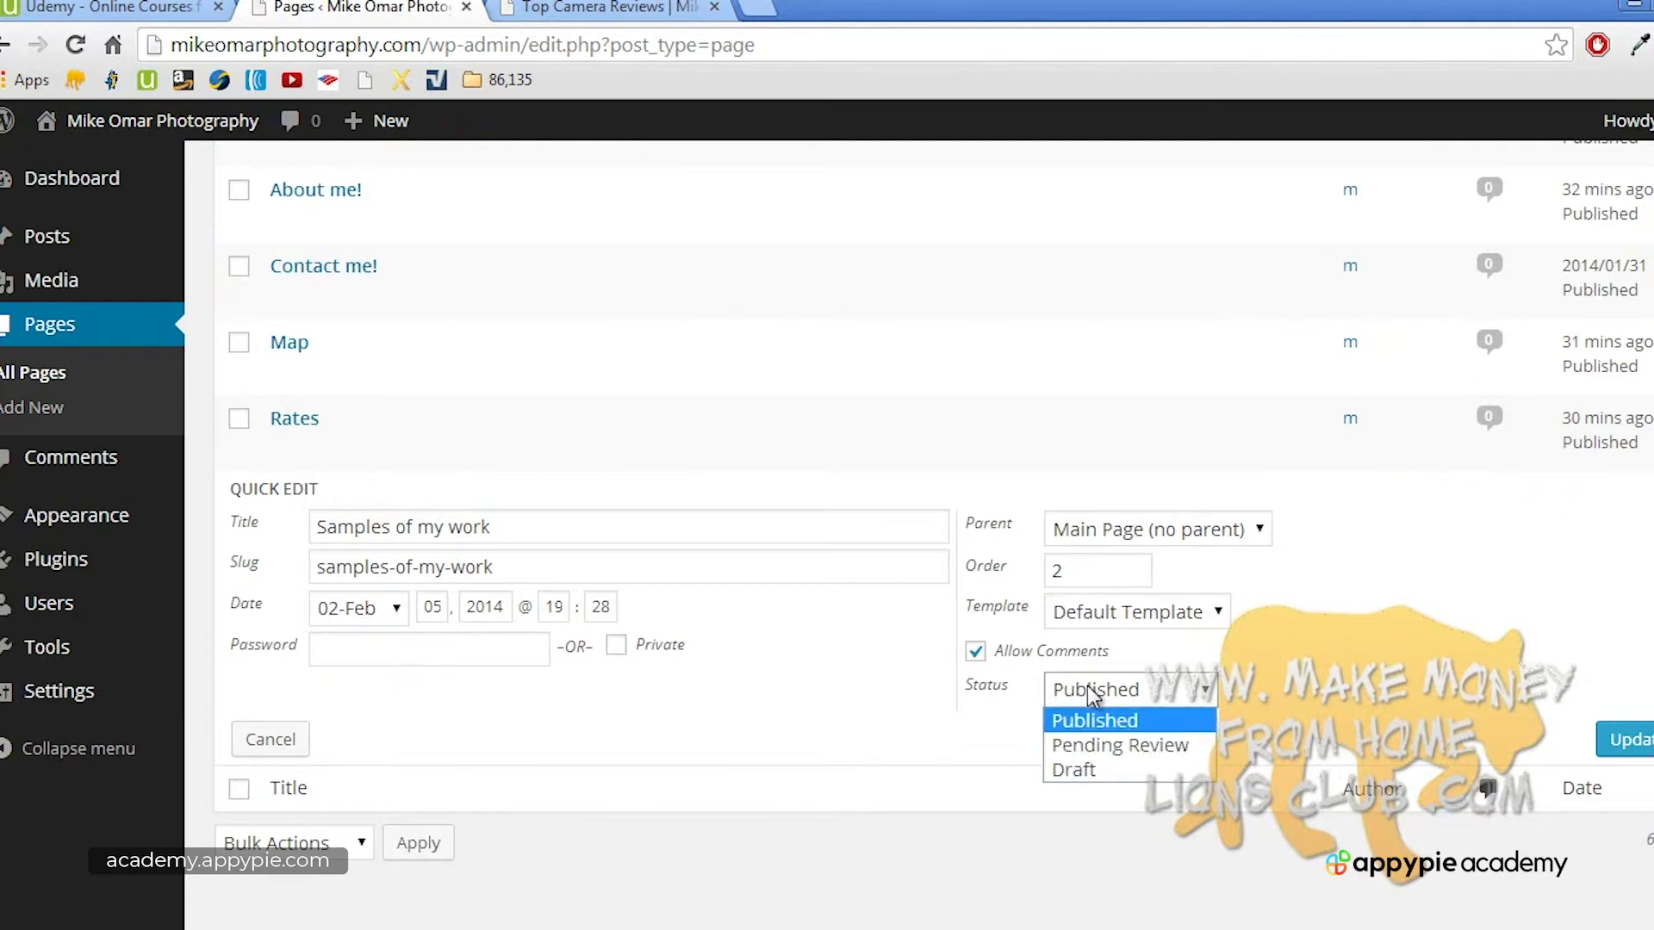
left_click(1087, 687)
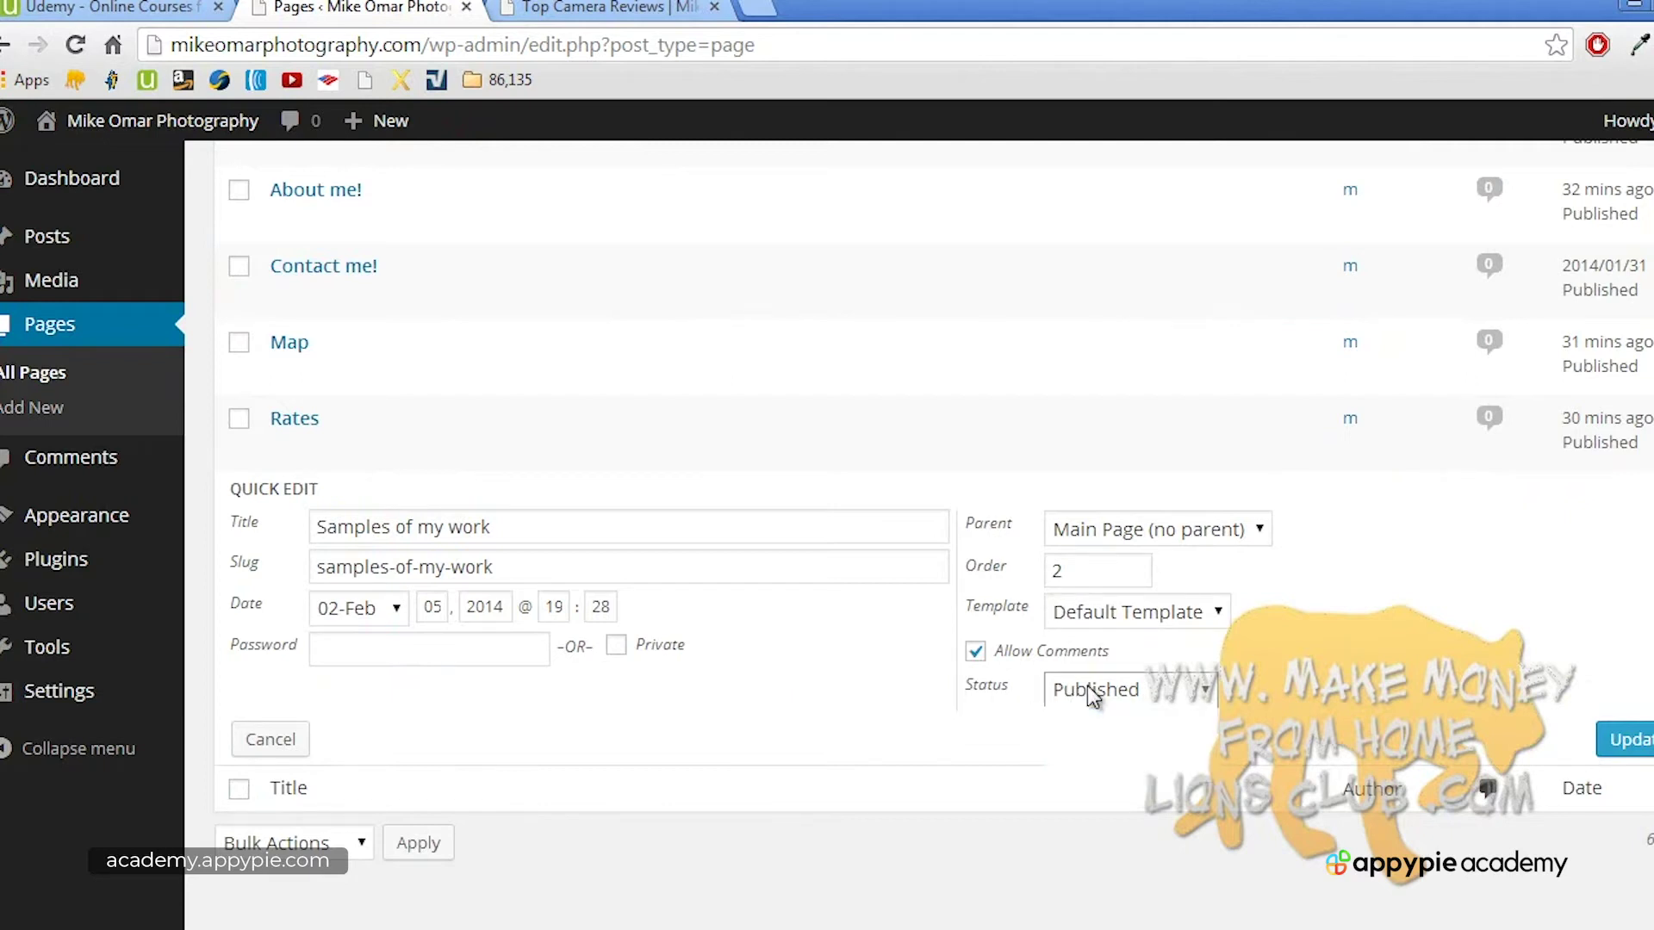
left_click(1154, 613)
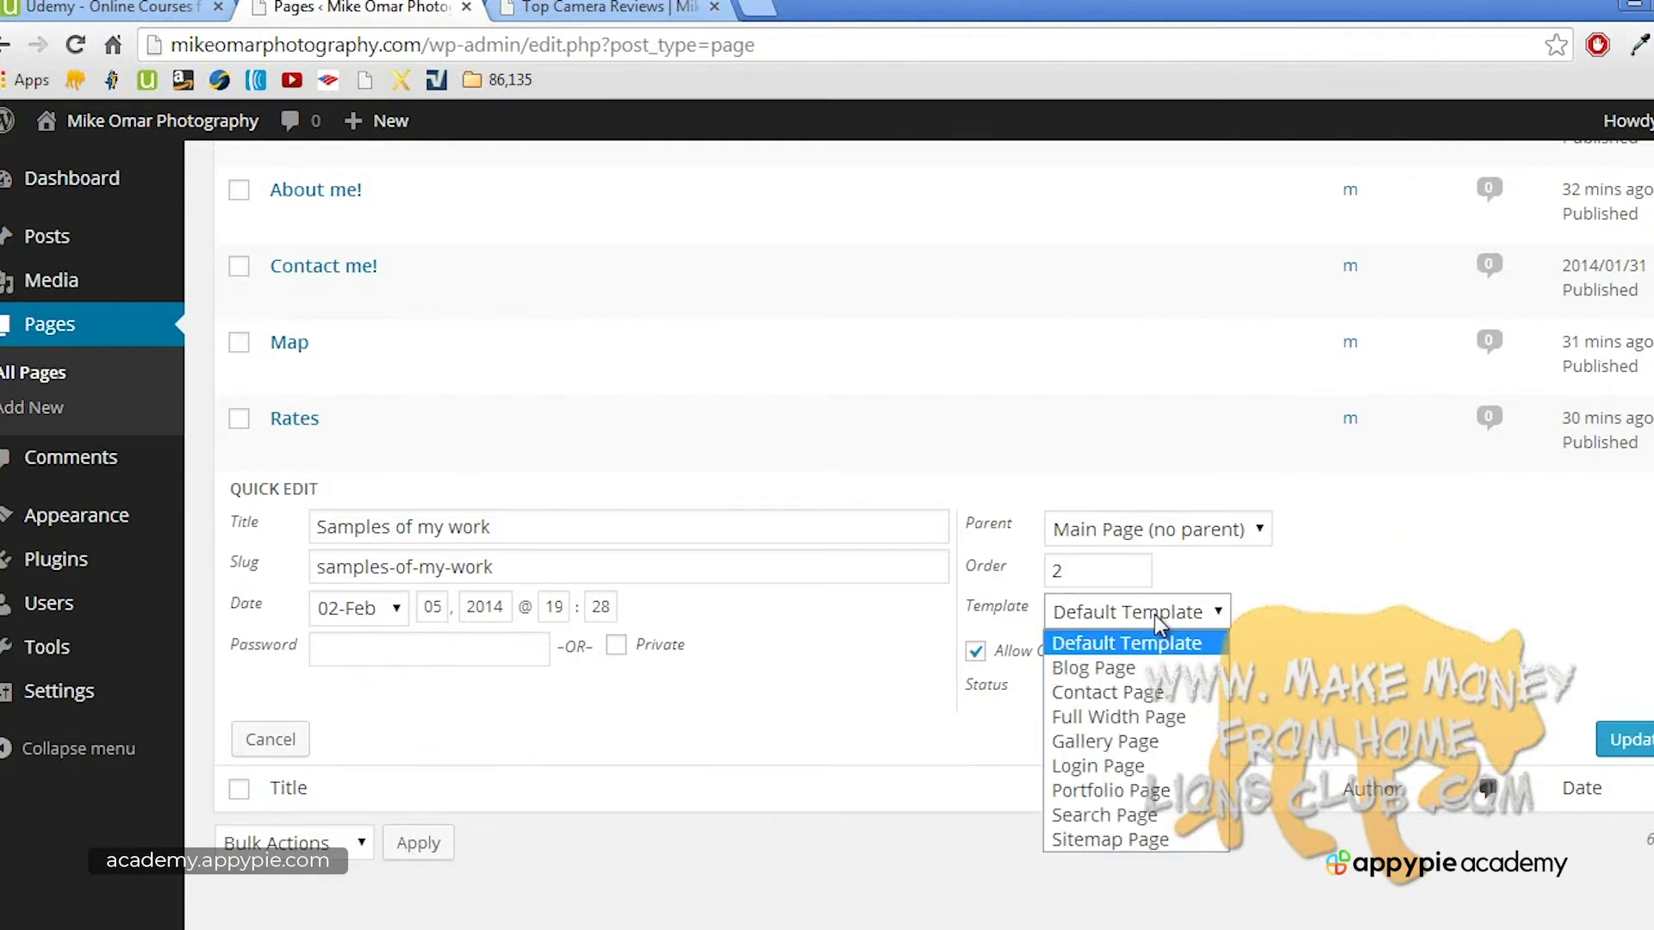
left_click(1154, 613)
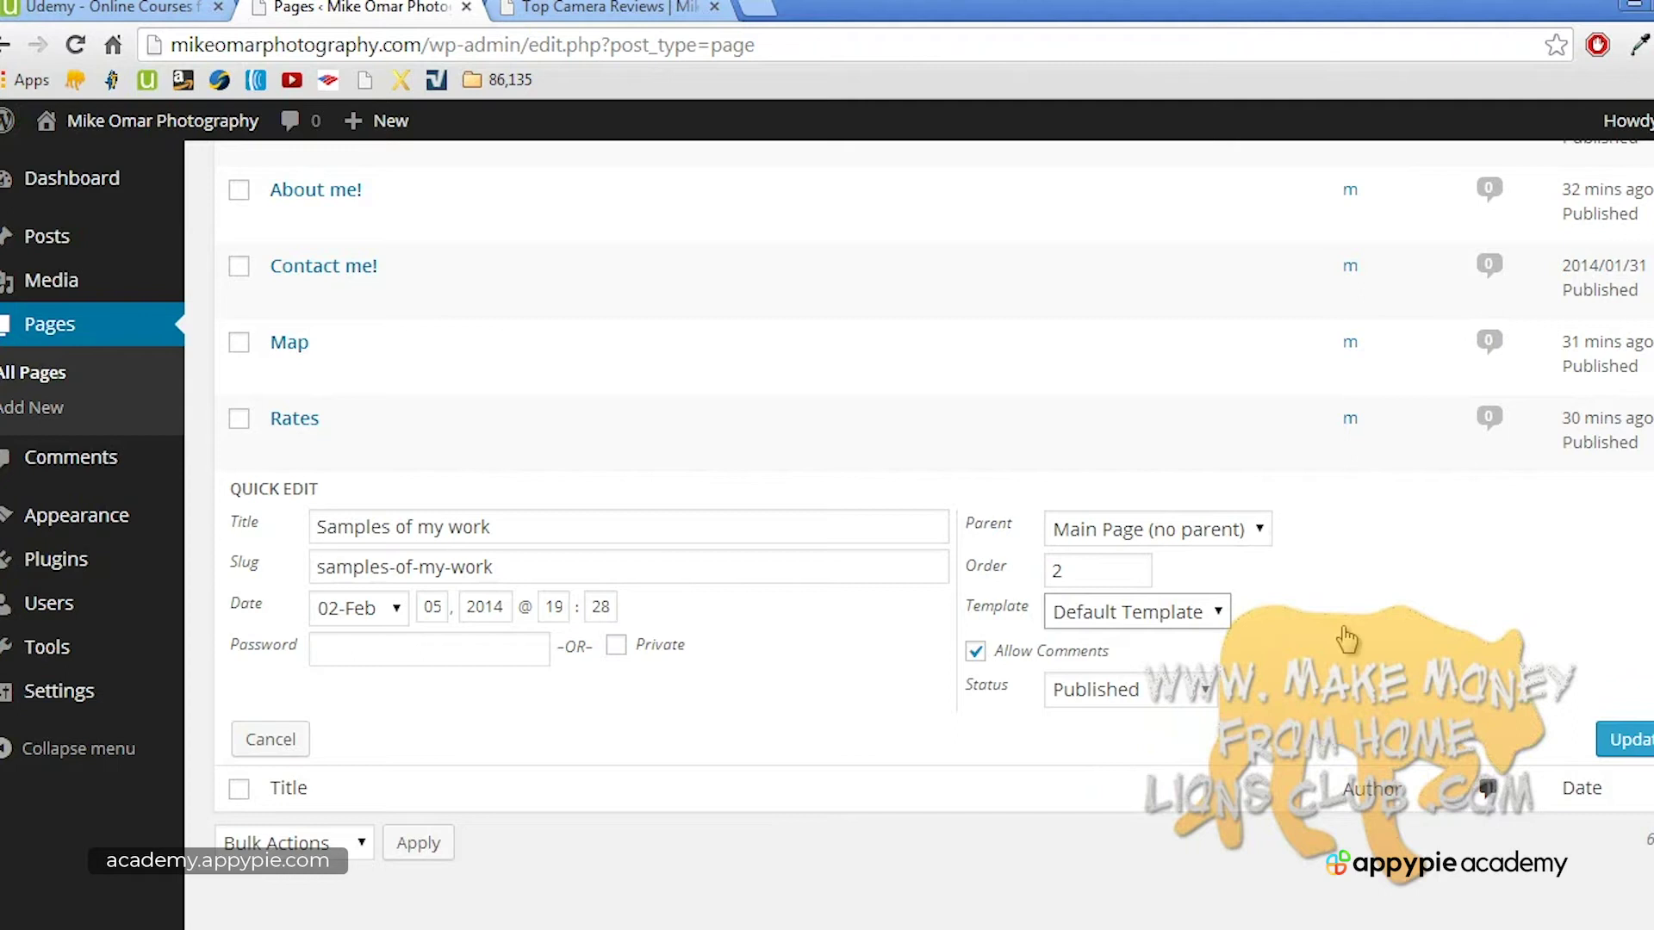
left_click(1623, 743)
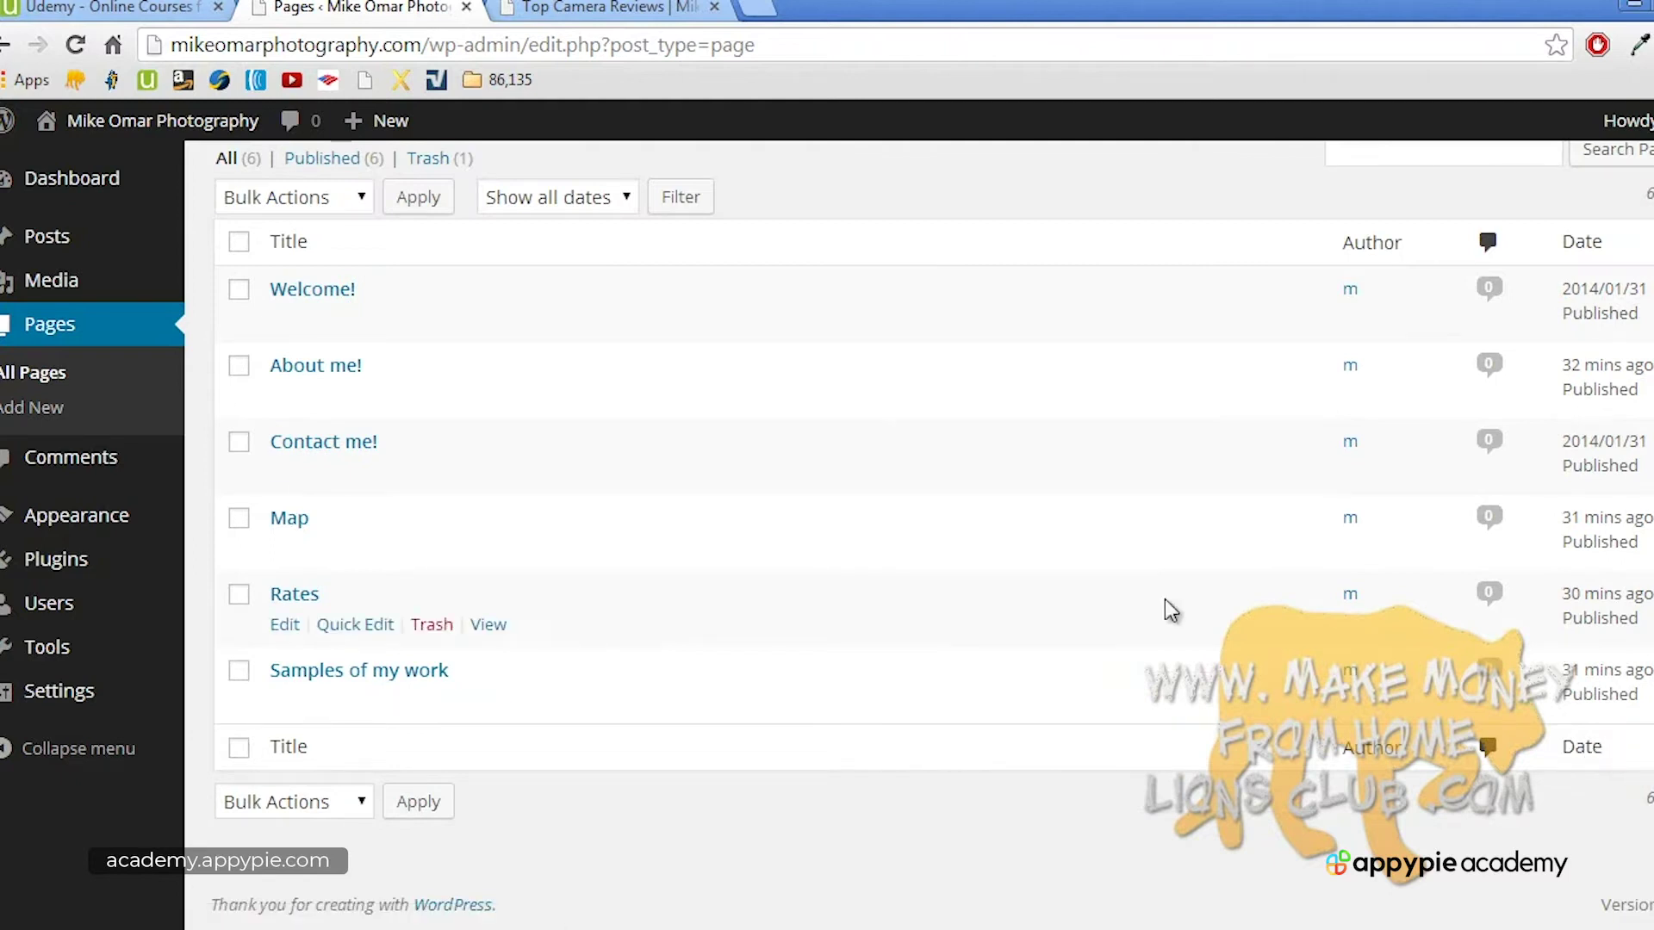
left_click(637, 10)
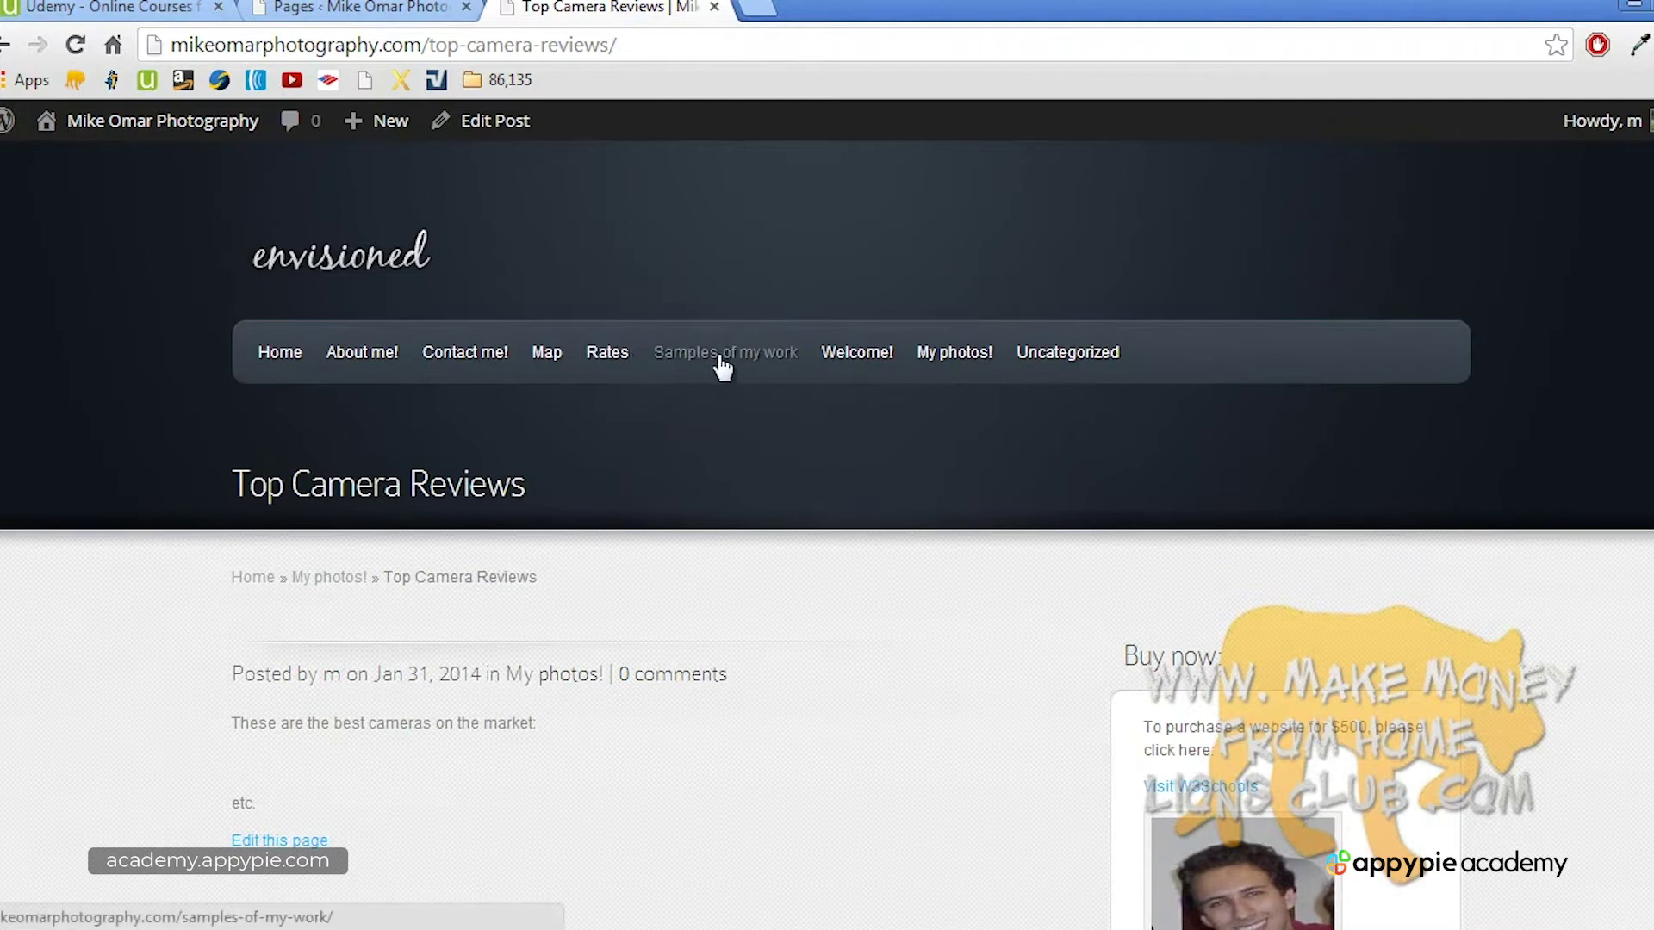
Step: Scroll the live site's menu, then bring back the admin All Pages list of six pages
scroll(593, 459, "down", 5)
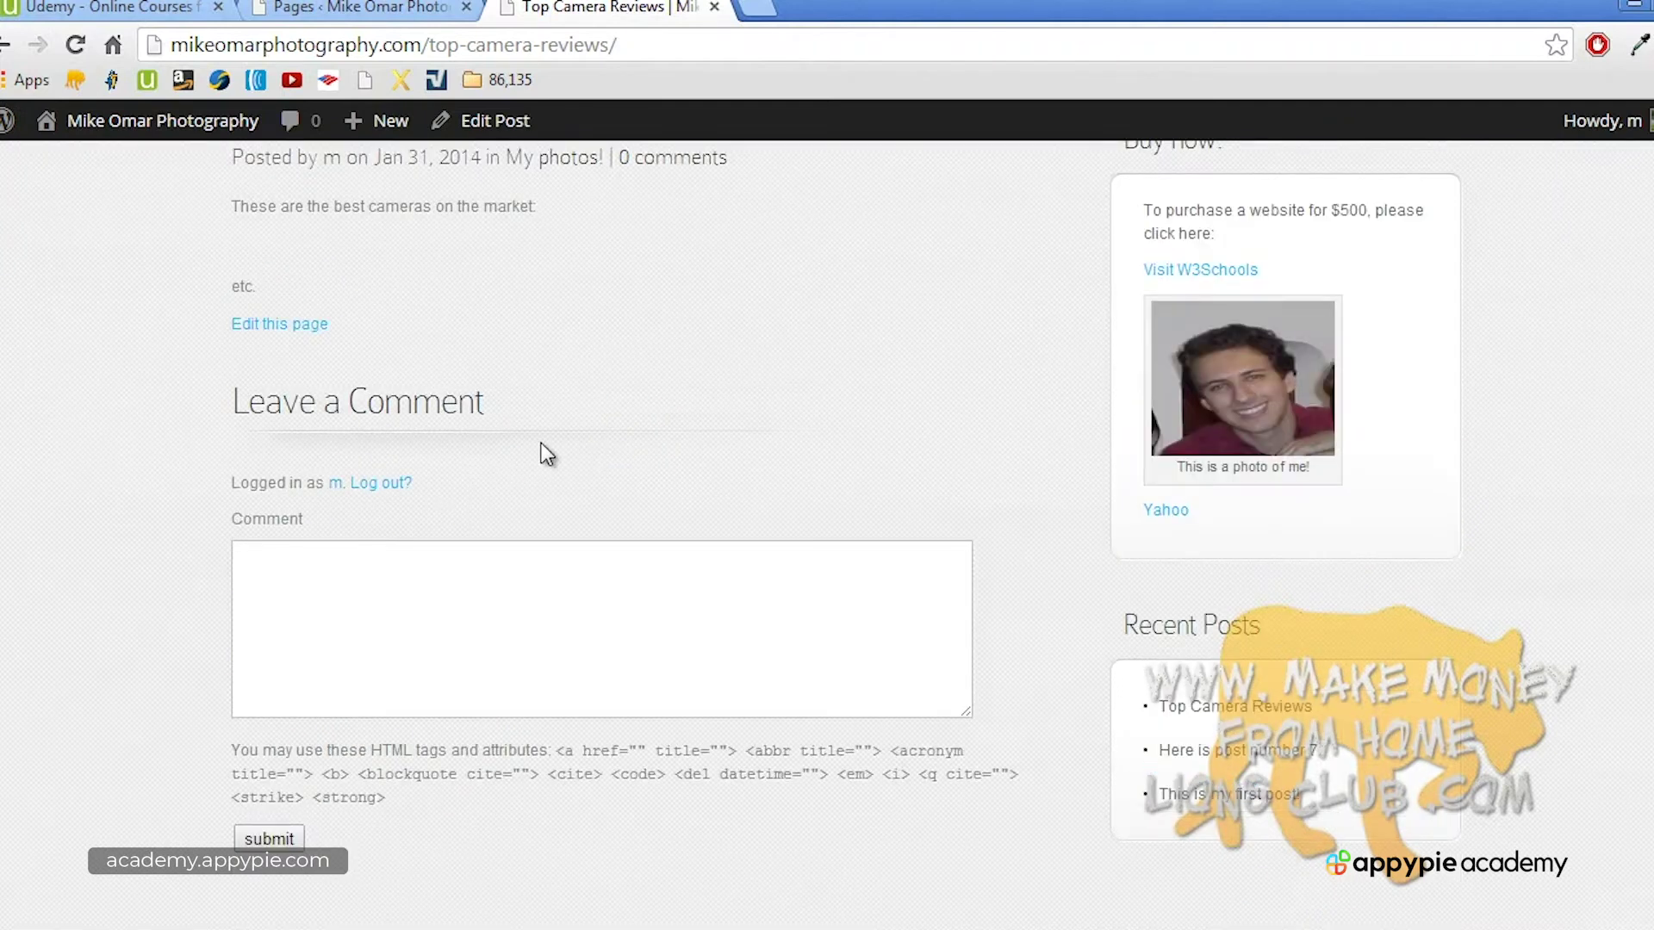
scroll(541, 445, "up", 5)
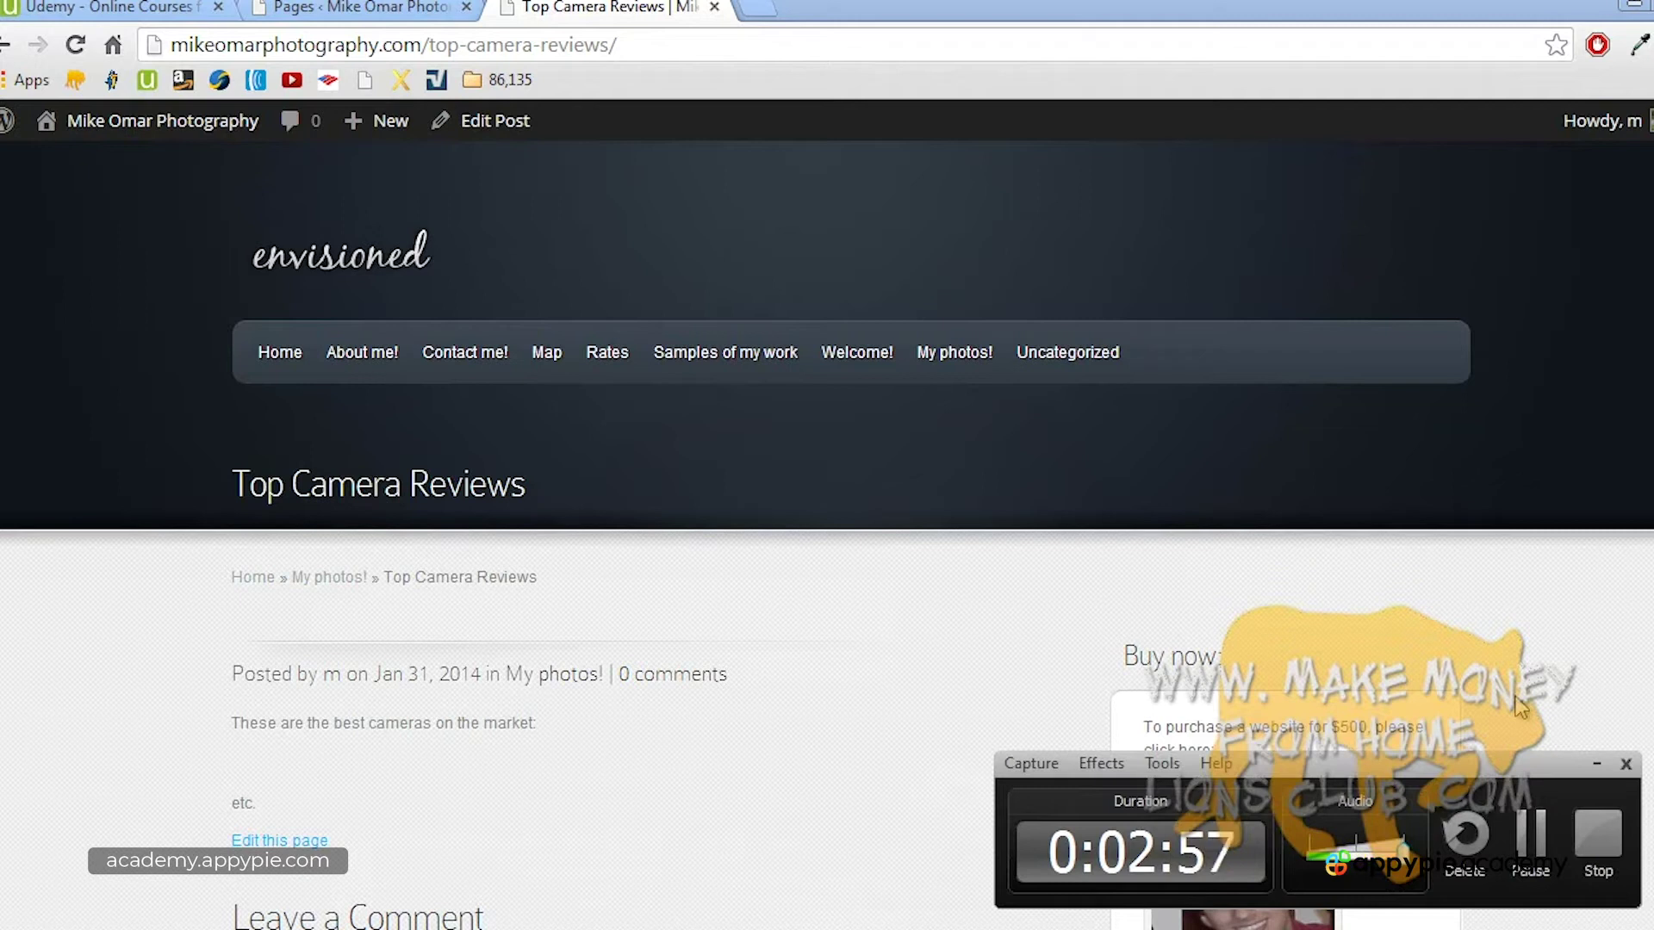
left_click(1595, 836)
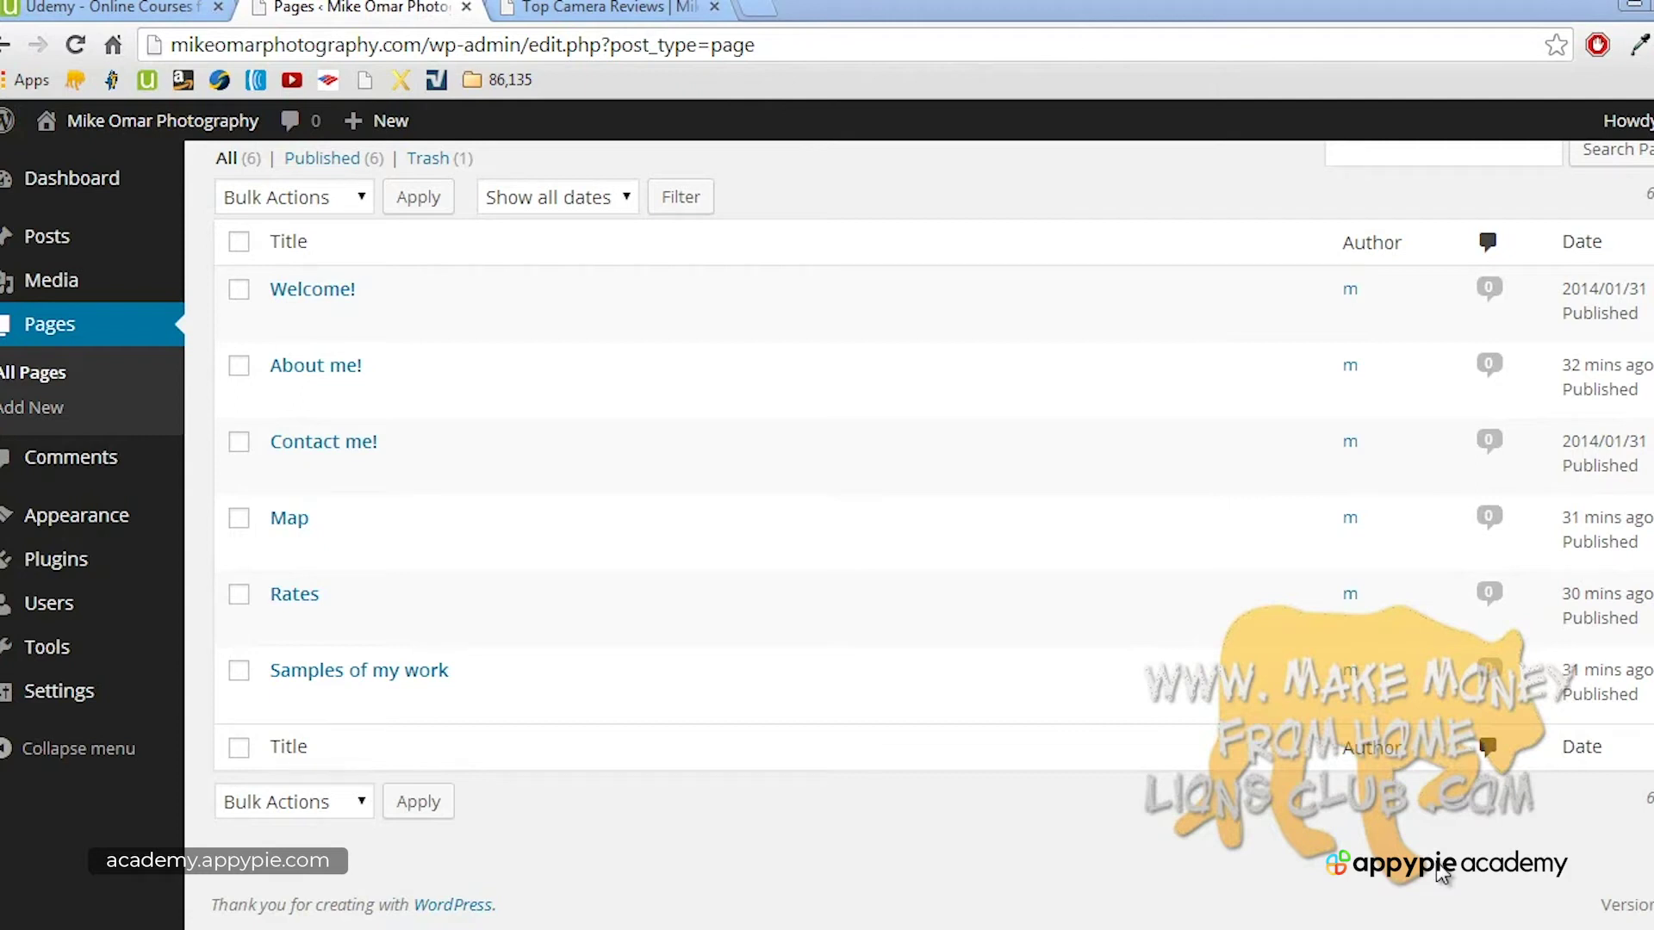
Step: Open Envisioned Theme Options from Appearance, glance at the live site, and return to General Settings
mouse_move(89, 530)
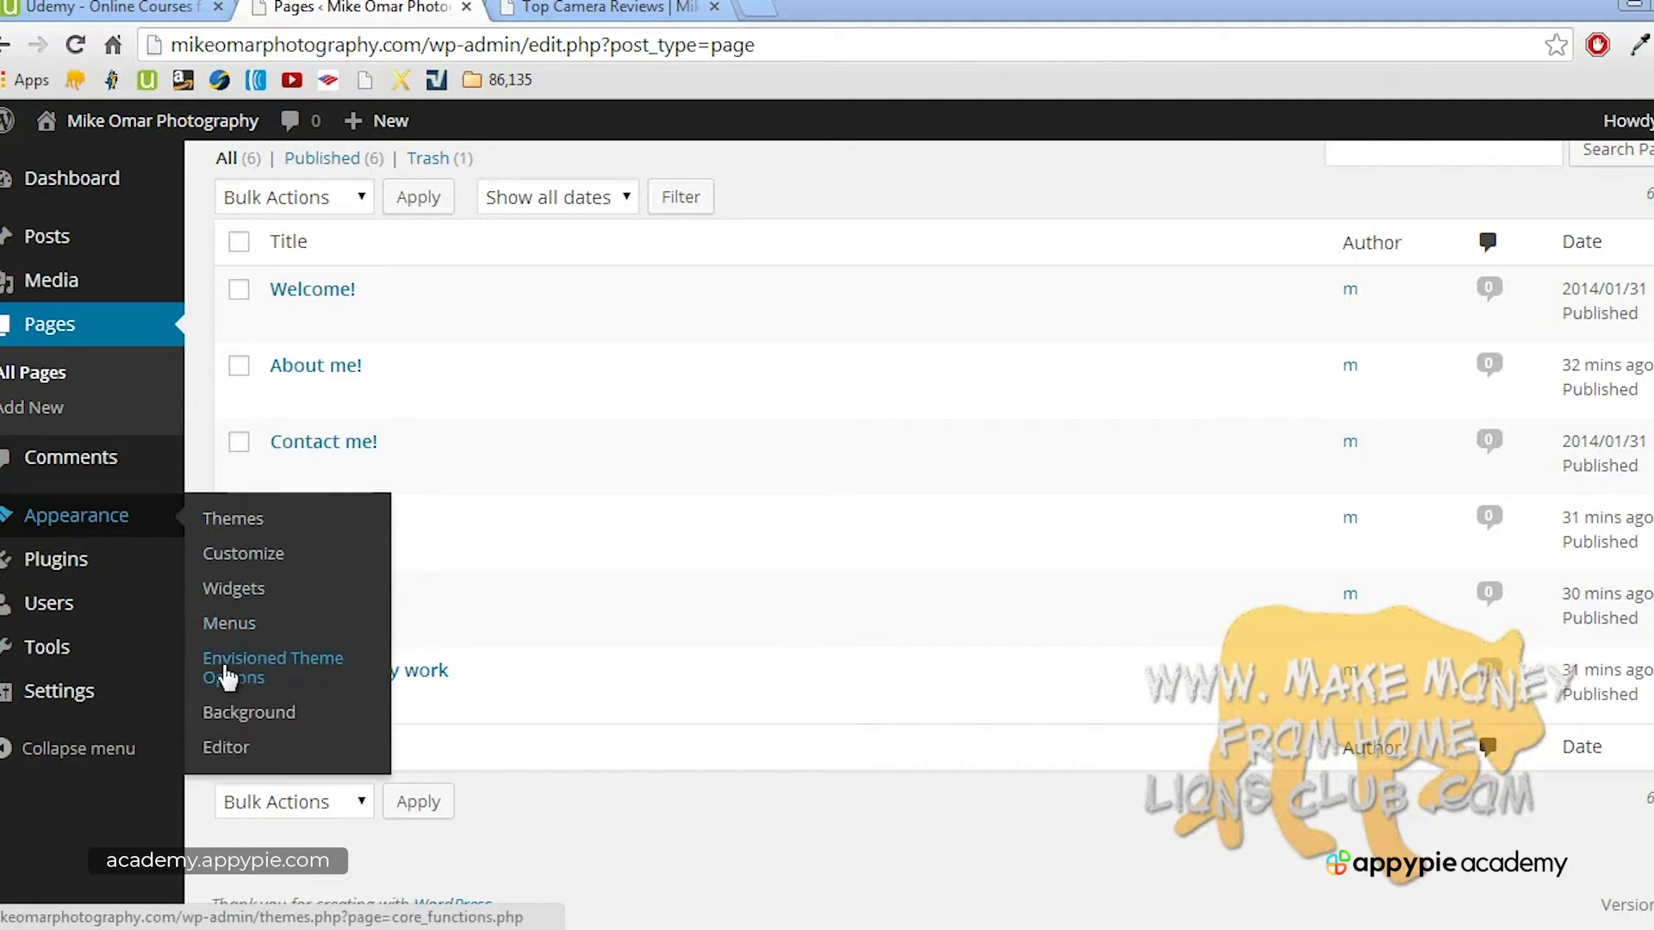
left_click(311, 678)
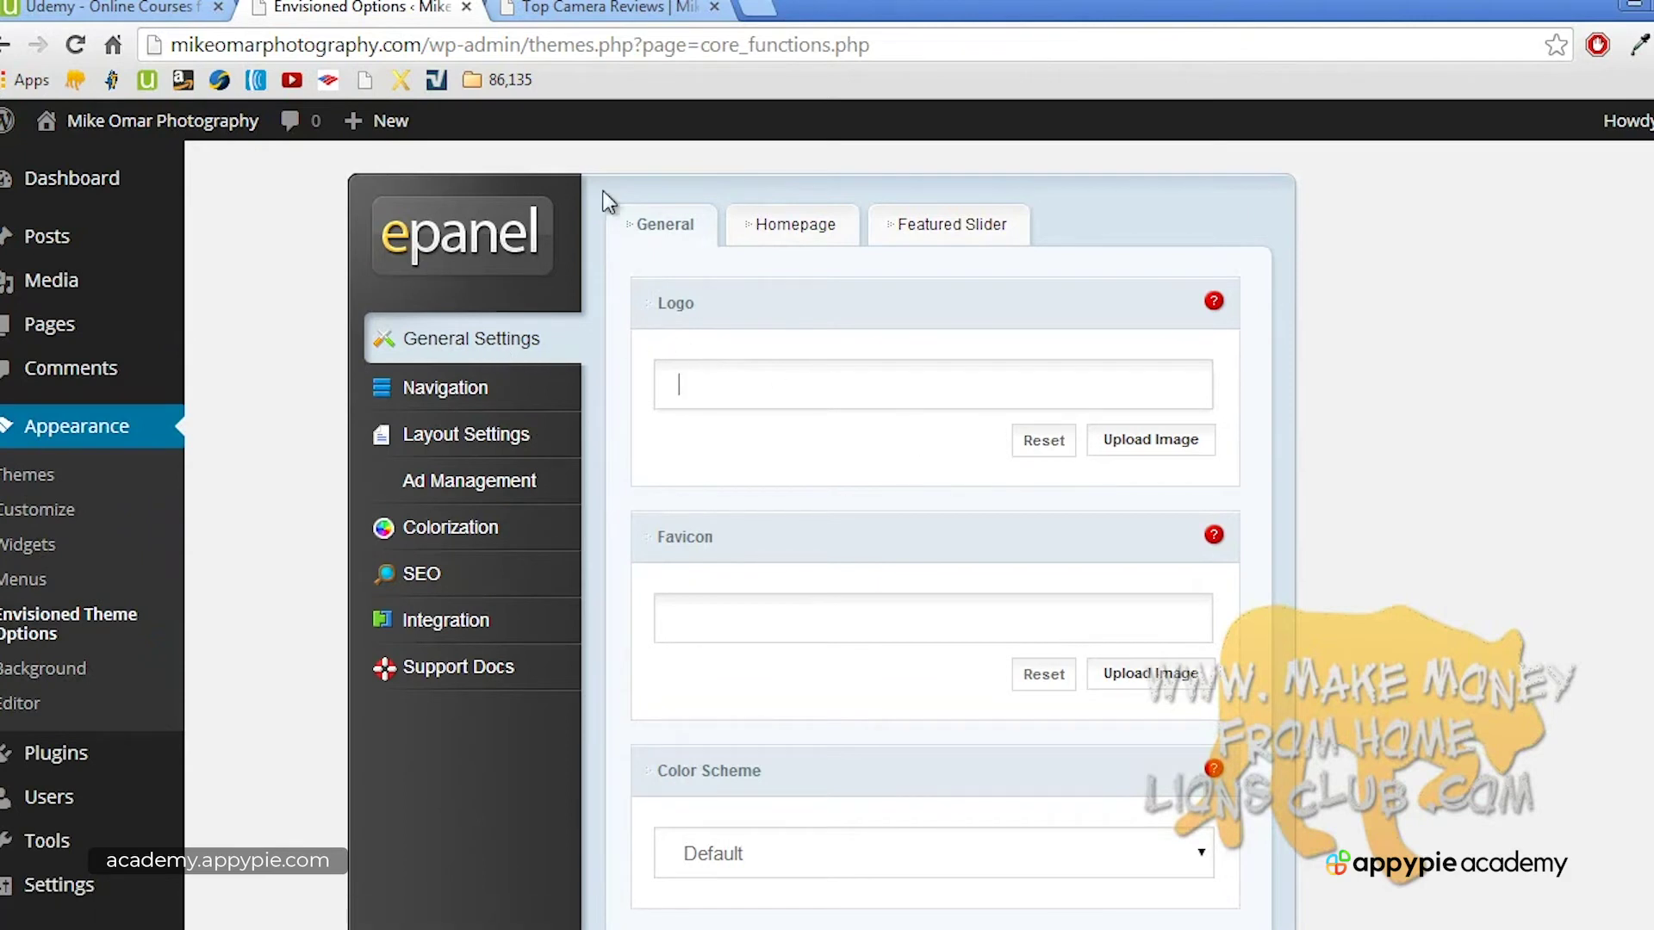
left_click(602, 9)
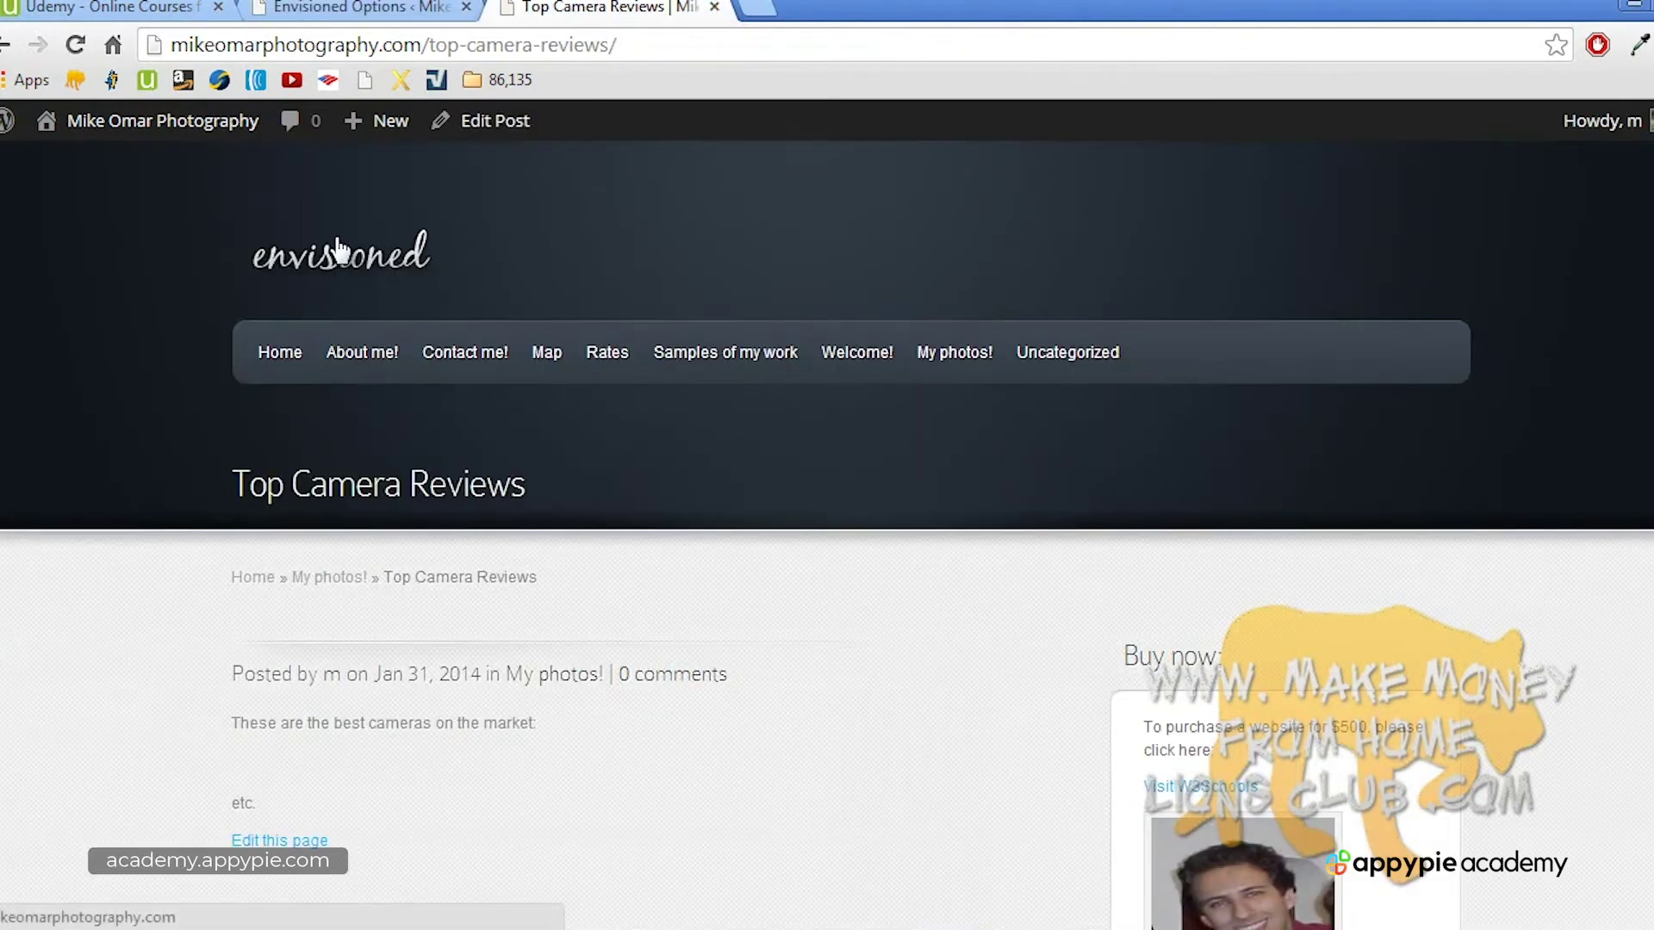
left_click(362, 7)
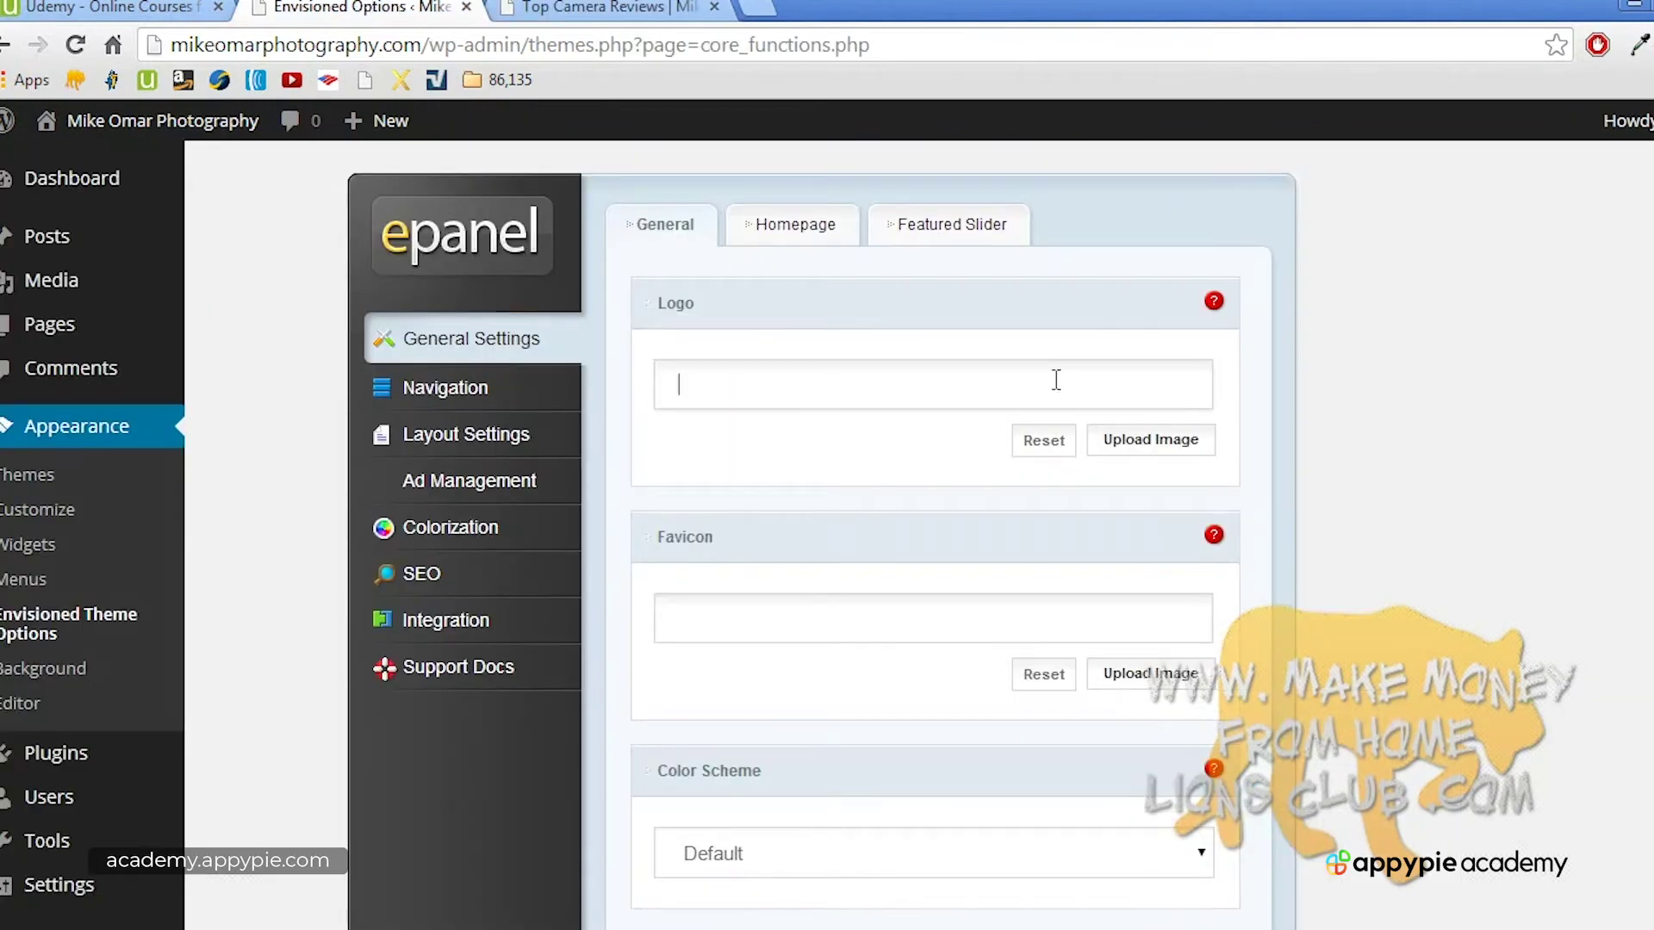
Step: Try setting the logo from a mike image already in the media library
left_click(1158, 440)
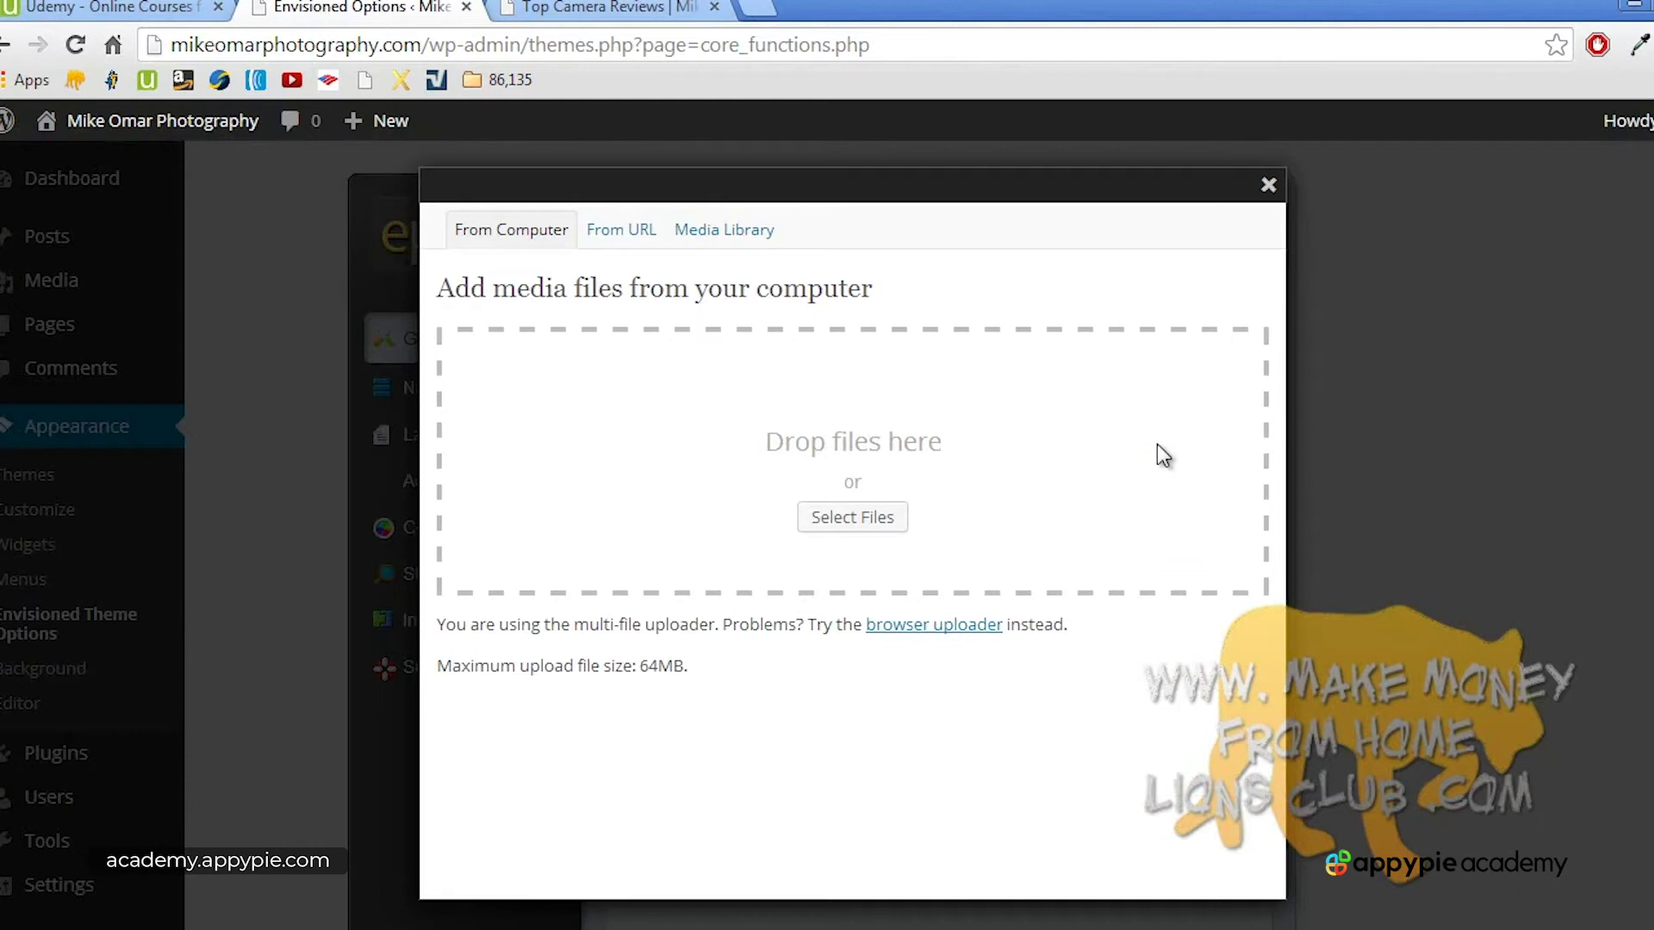
left_click(713, 245)
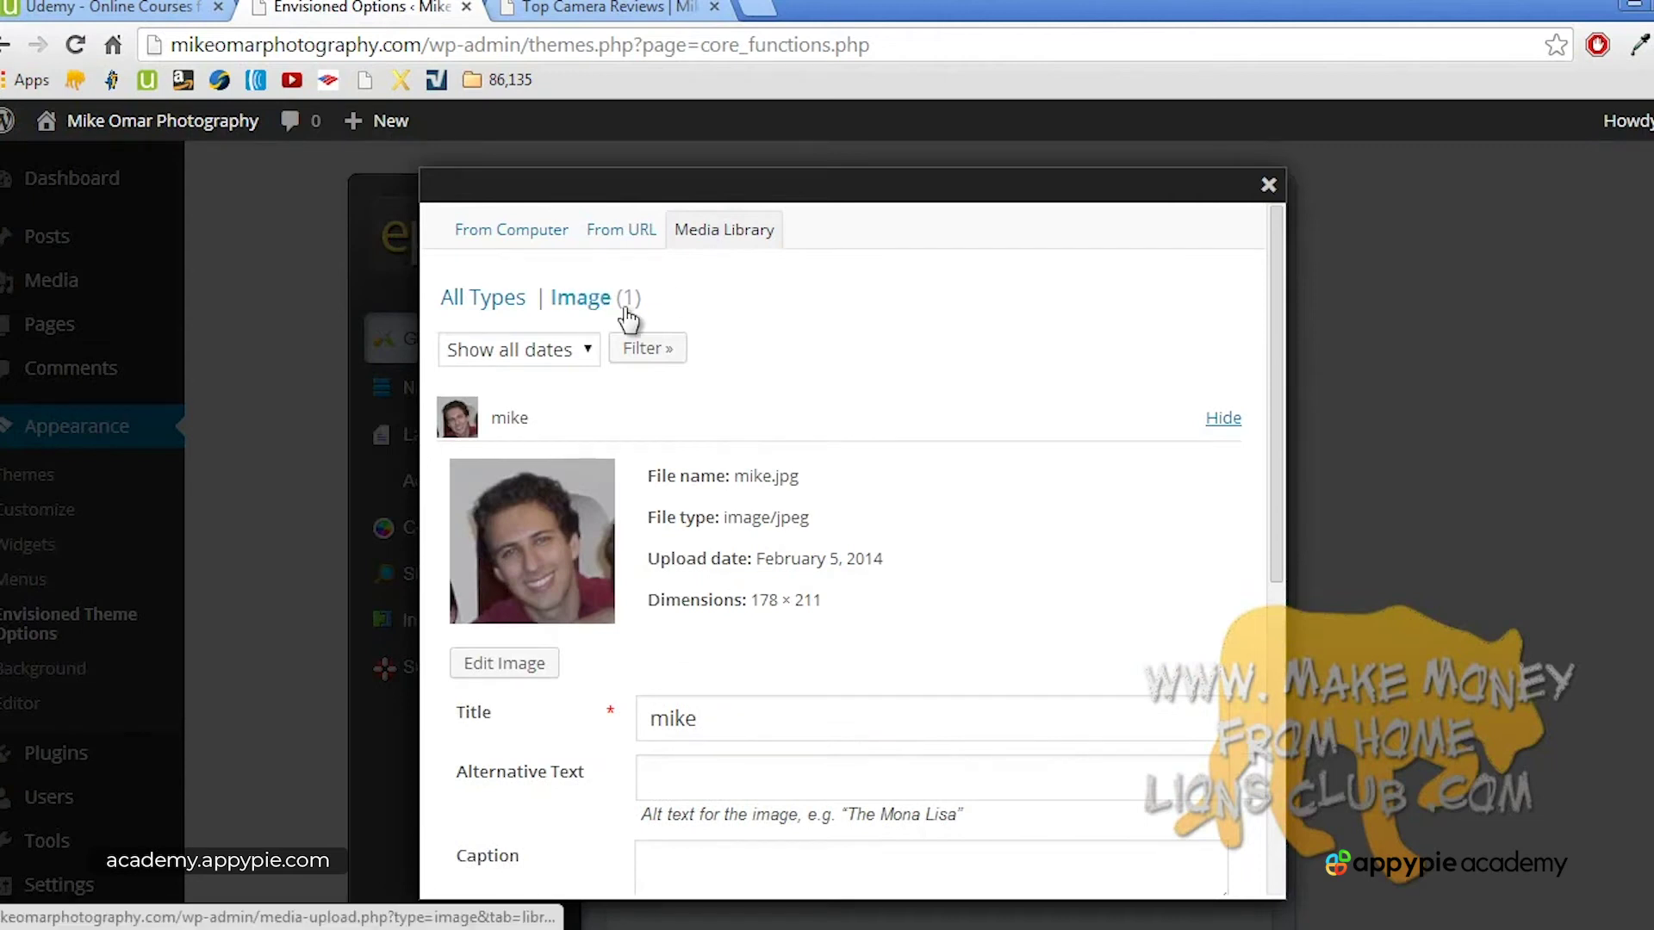
left_click_drag(1274, 443, 1267, 763)
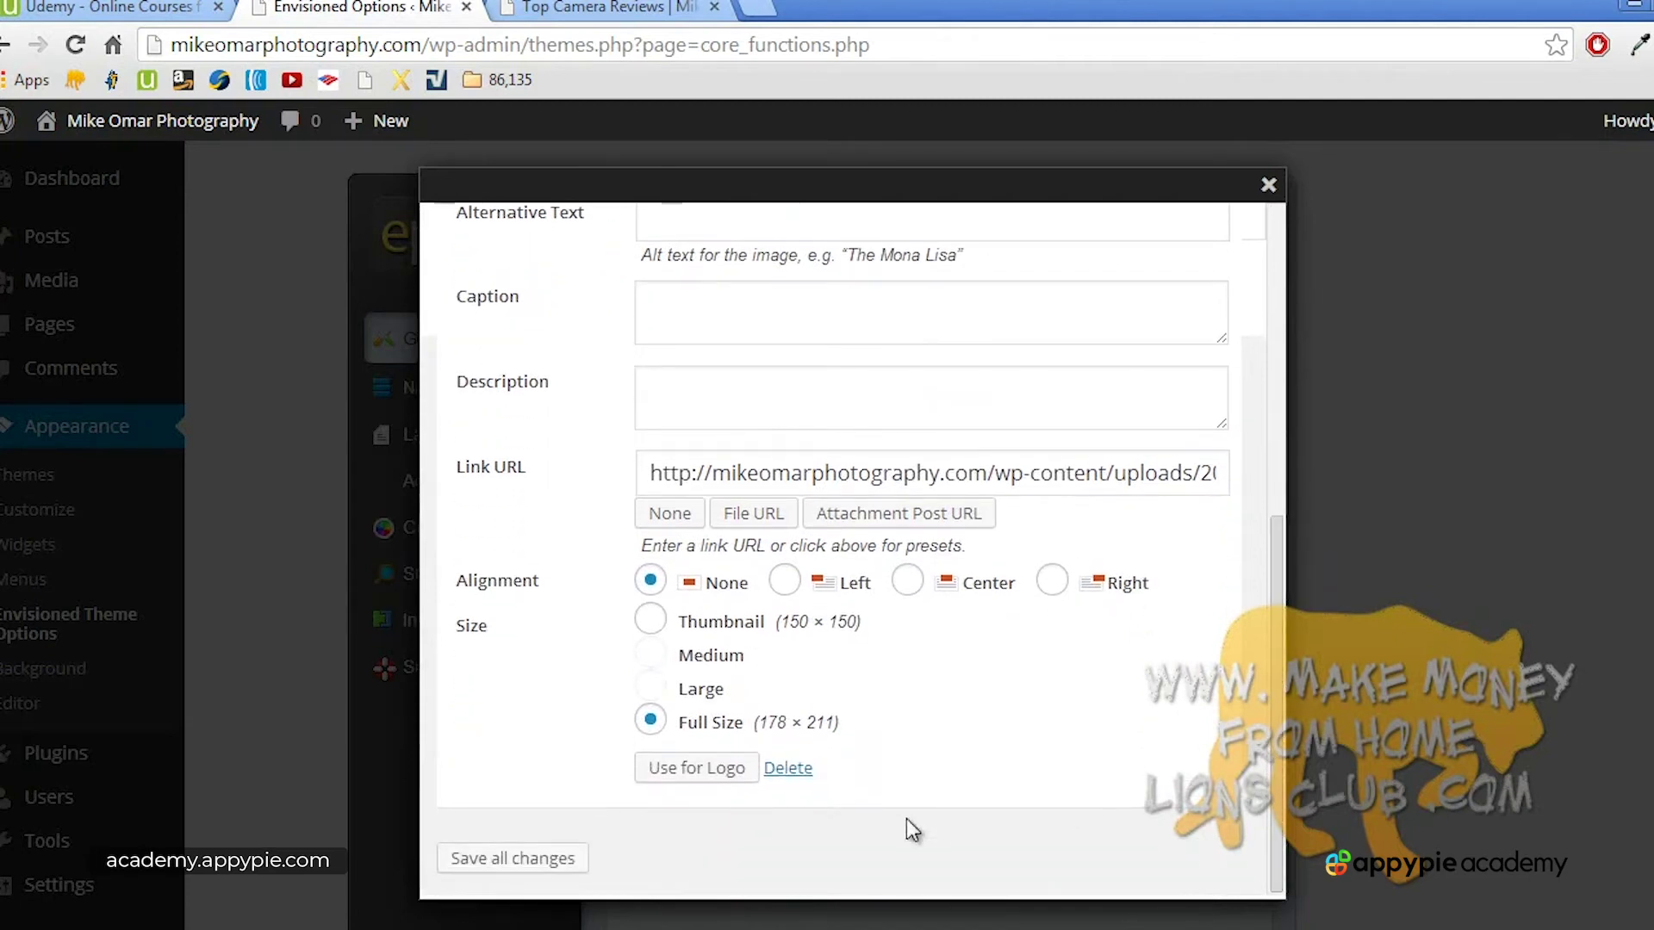
left_click(701, 770)
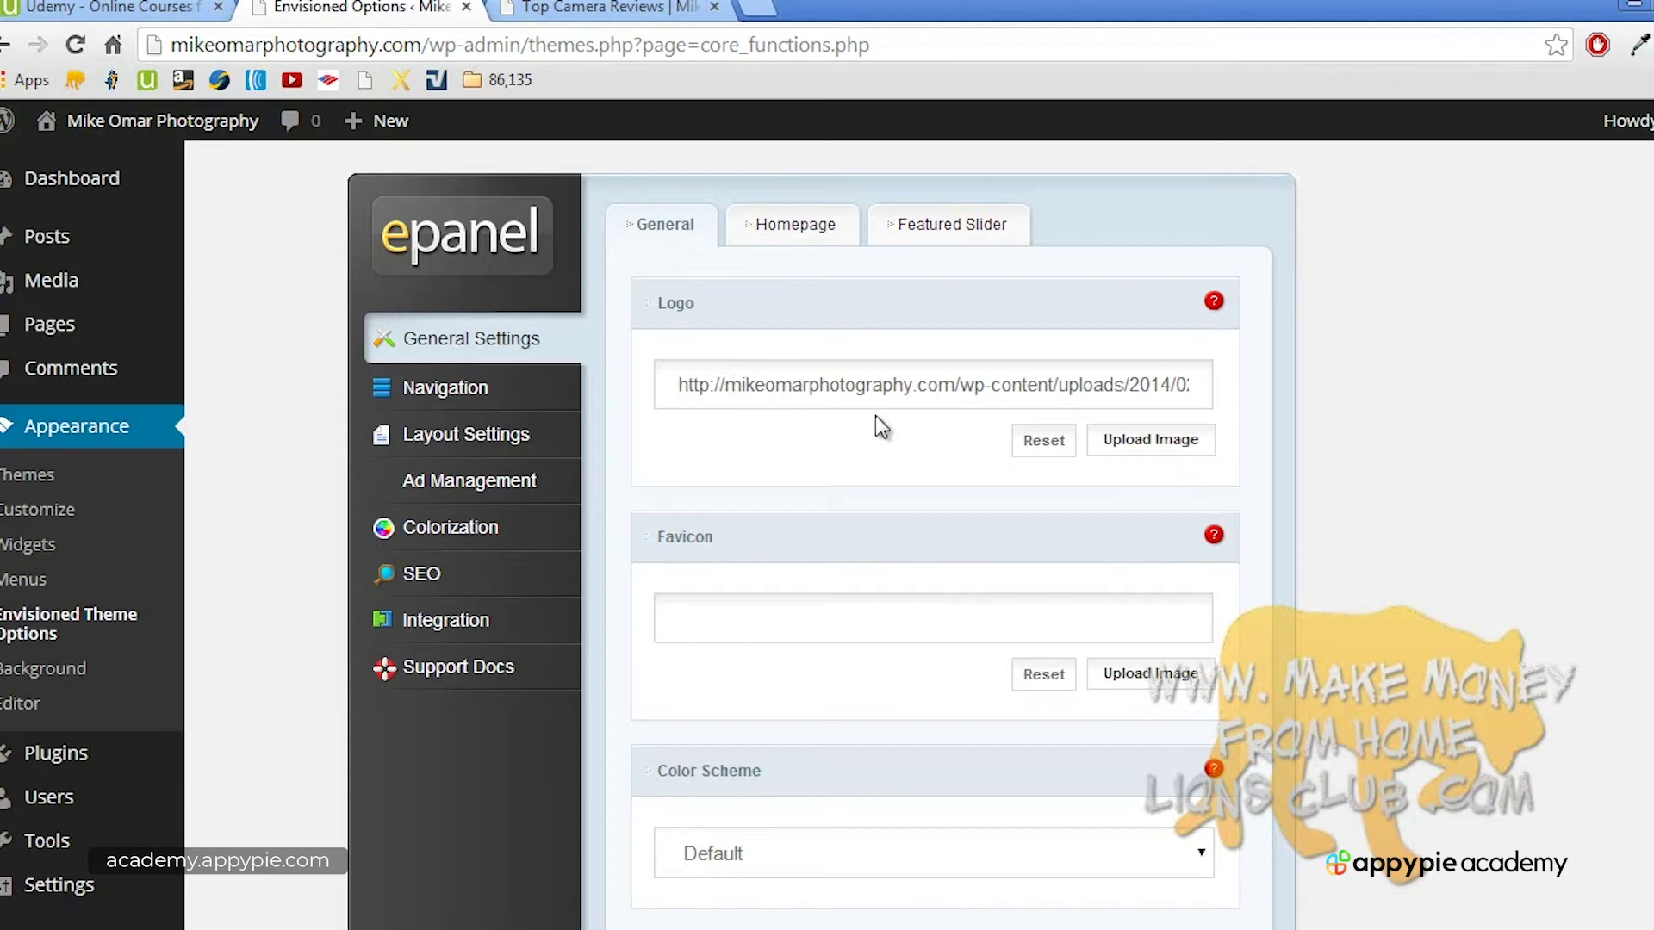
Step: Upload mike.jpg from the computer and use it for the theme Logo
left_click(1129, 446)
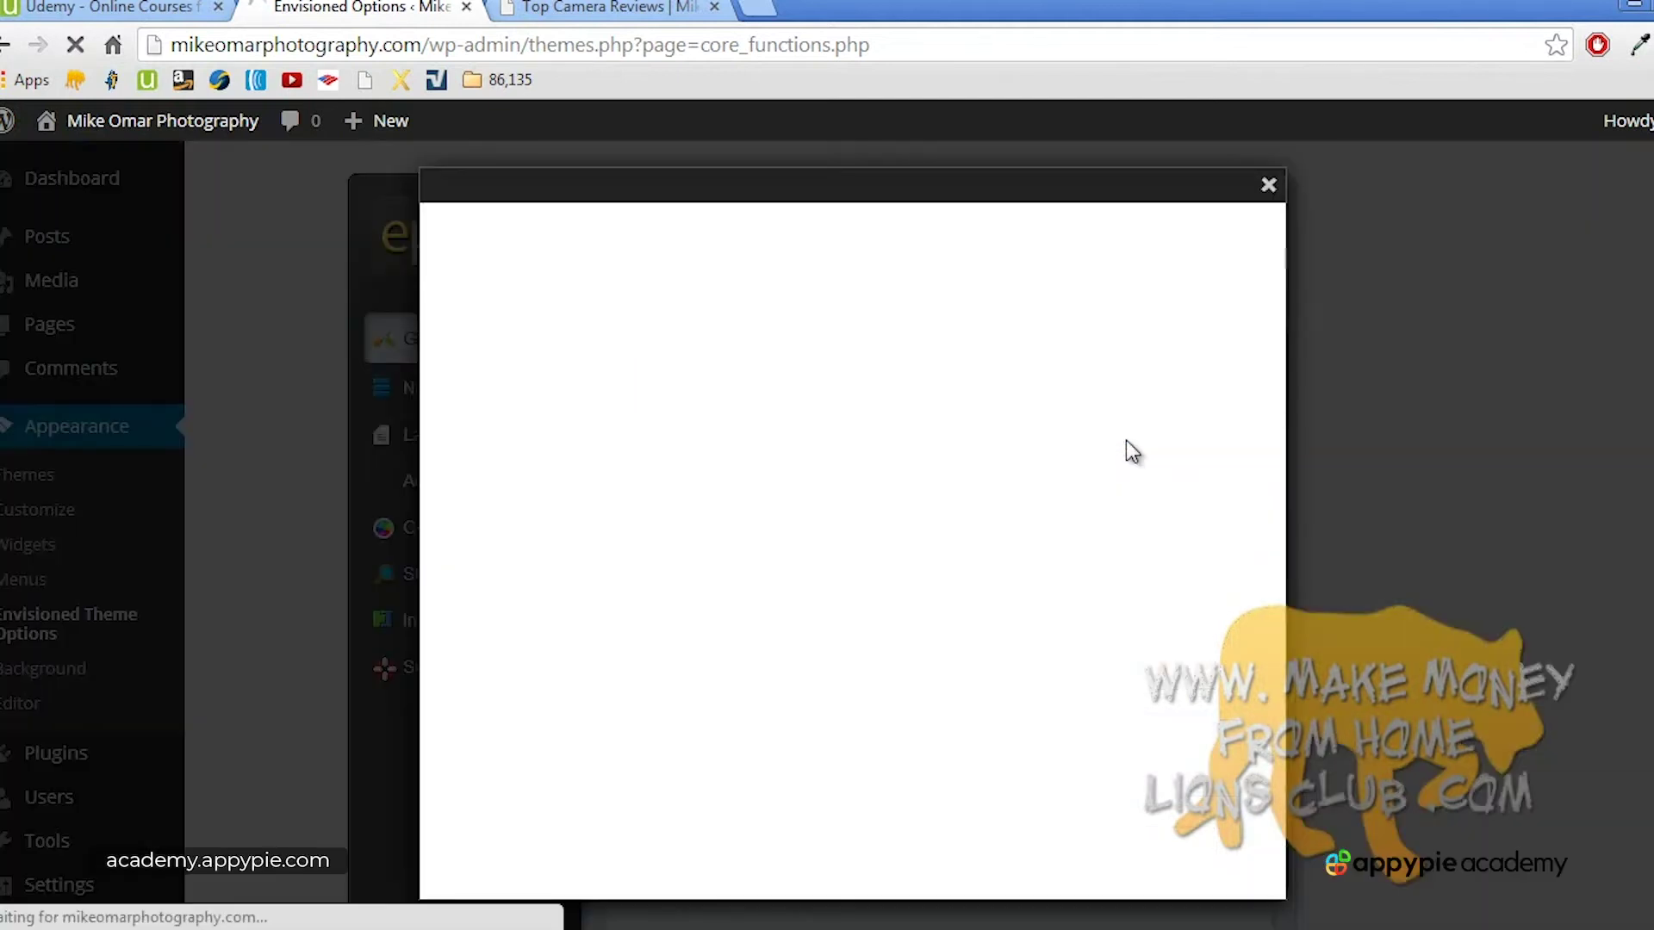
left_click(870, 517)
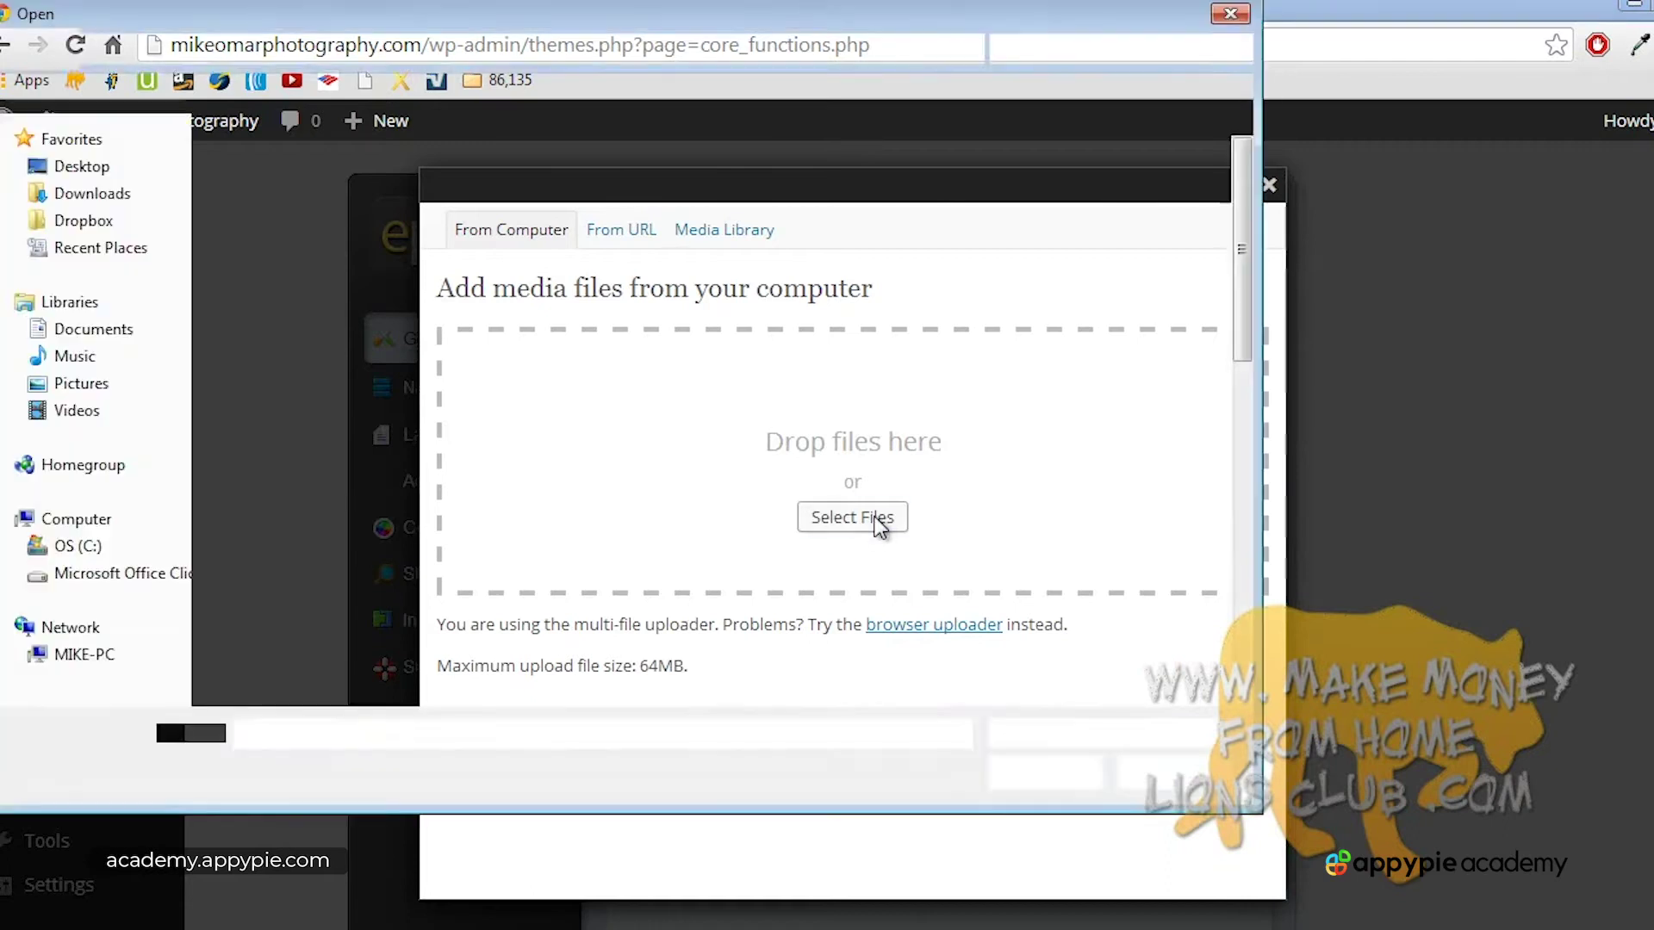
type("mike")
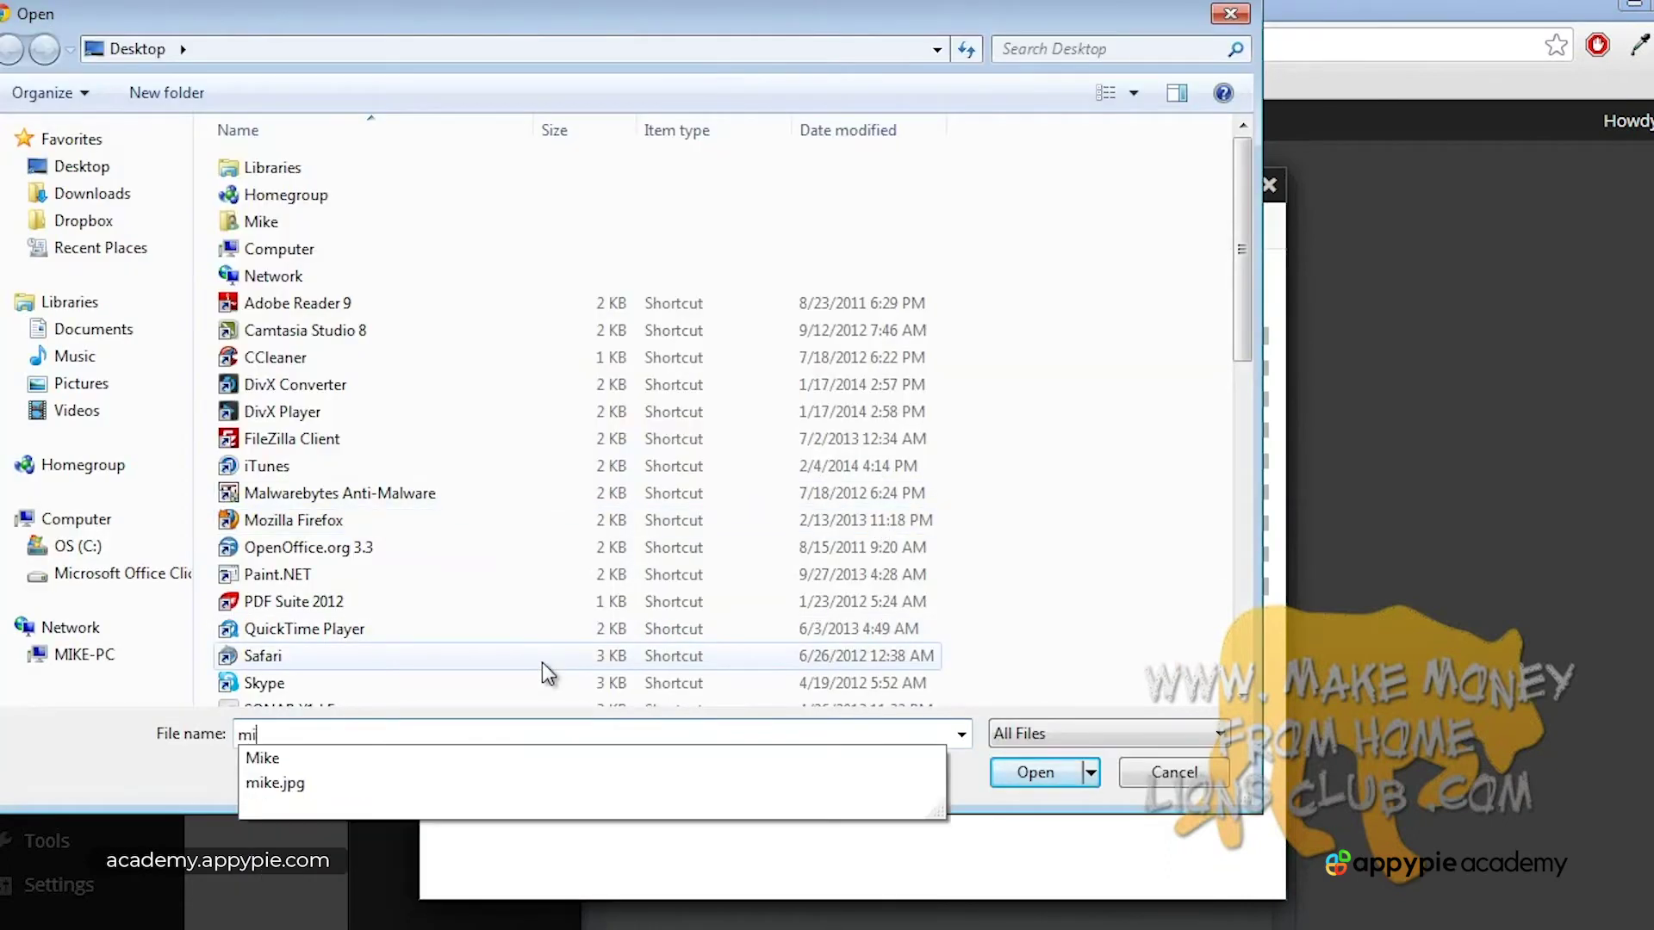
left_click(395, 782)
left_click(1036, 772)
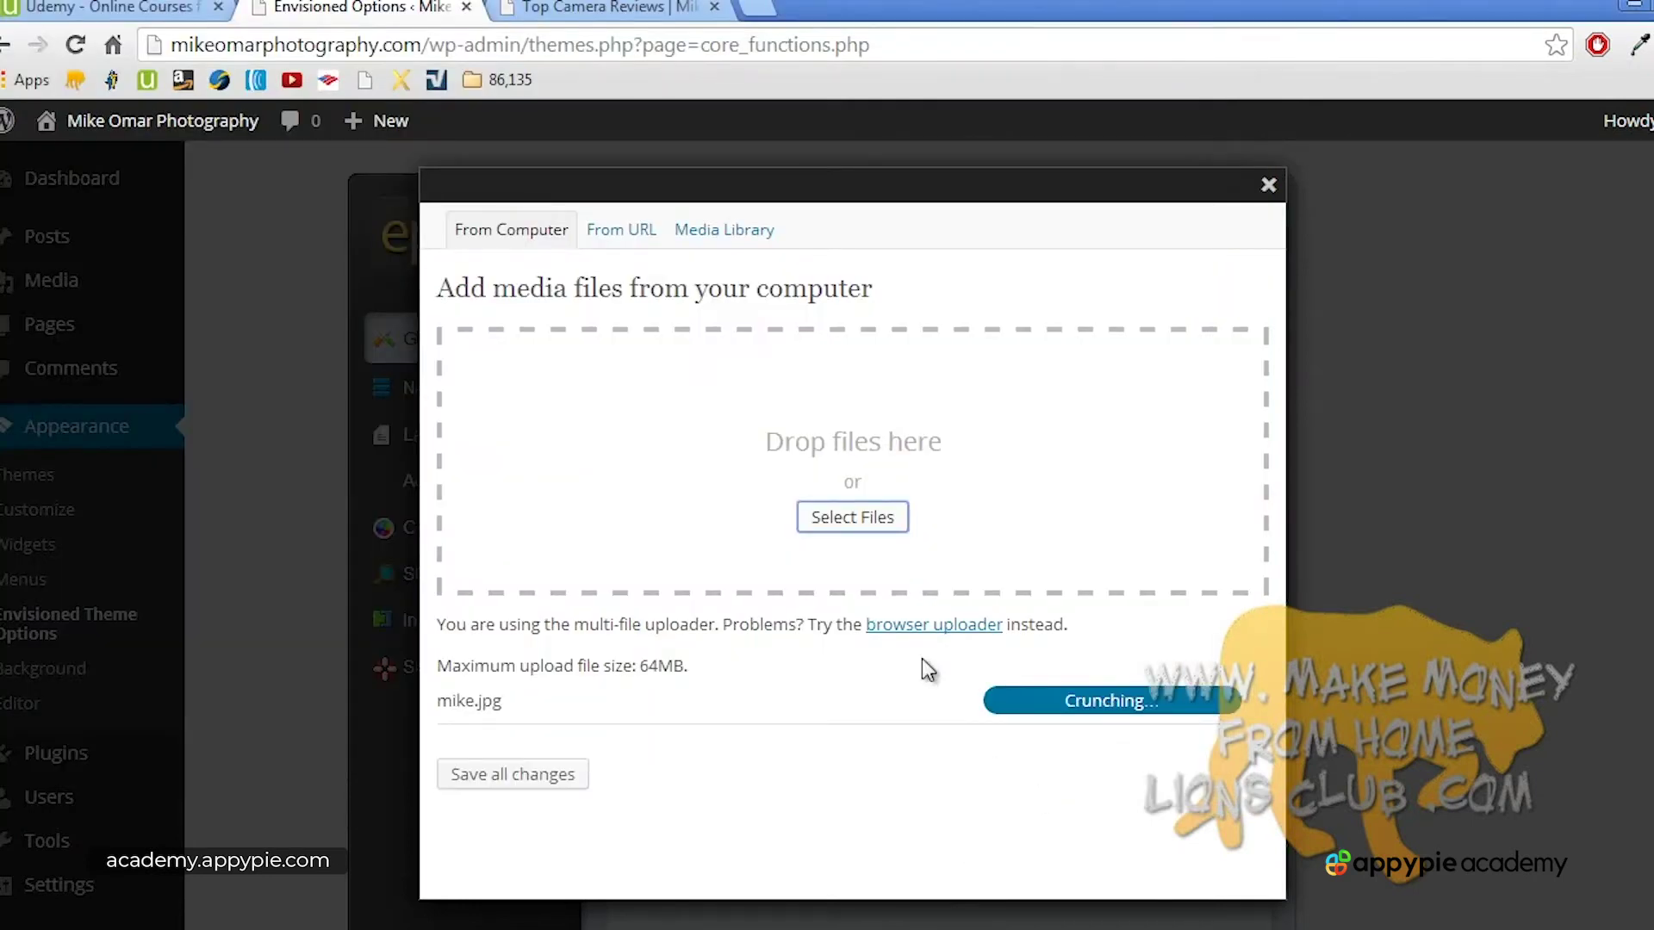
left_click_drag(1272, 496, 1251, 887)
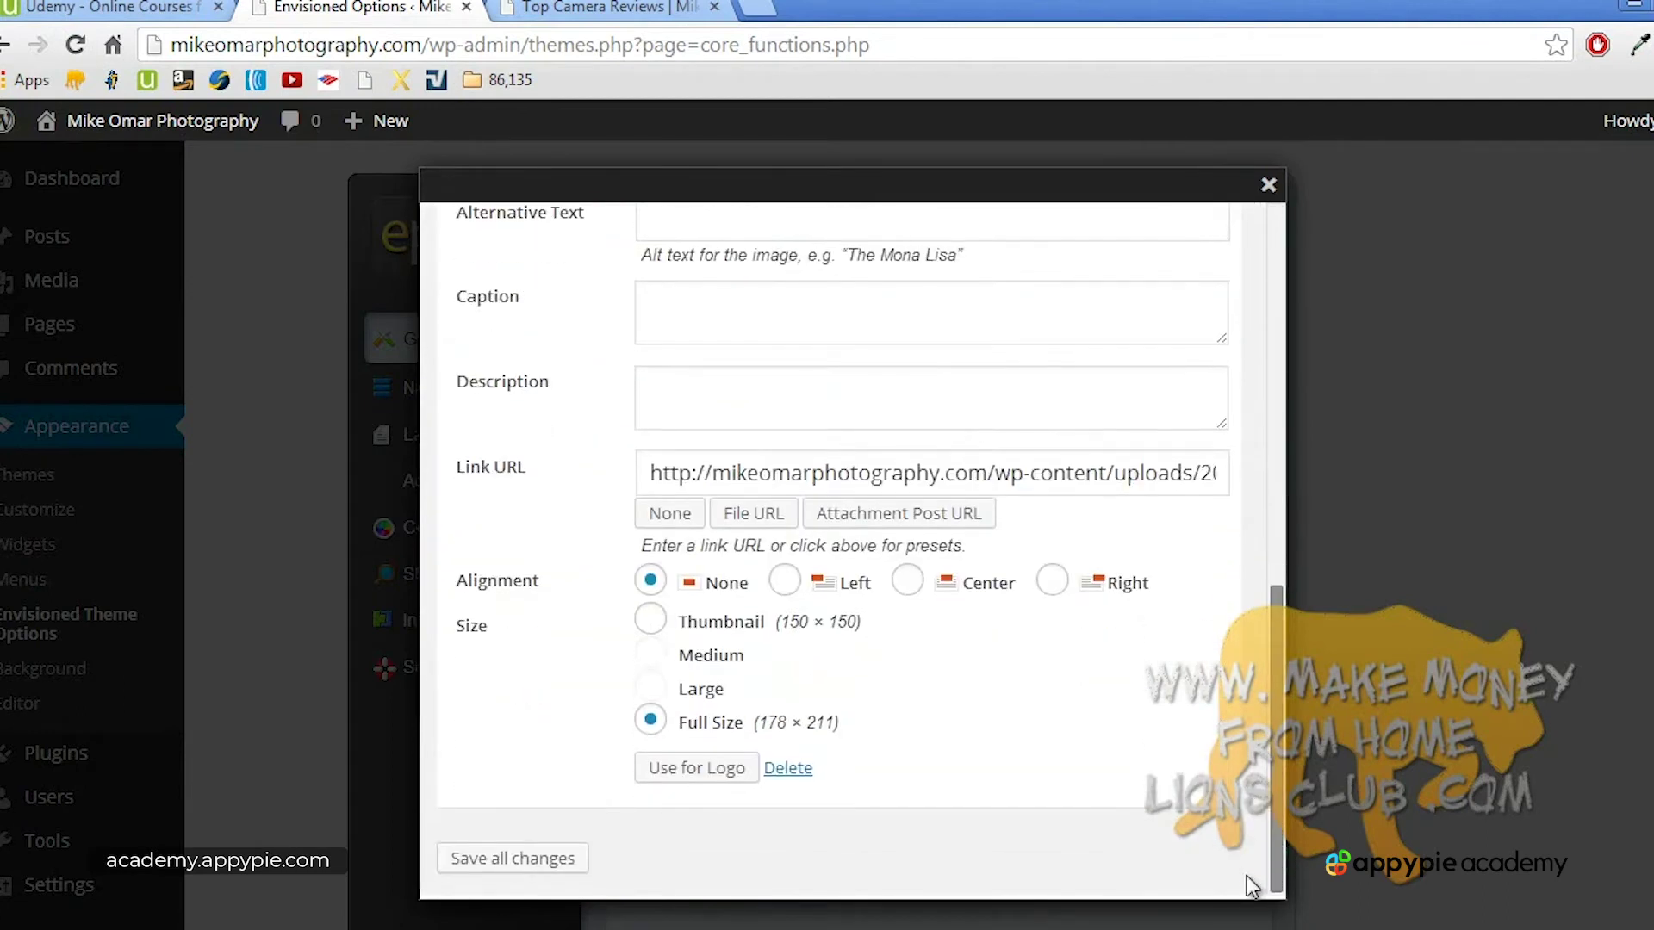
left_click(727, 780)
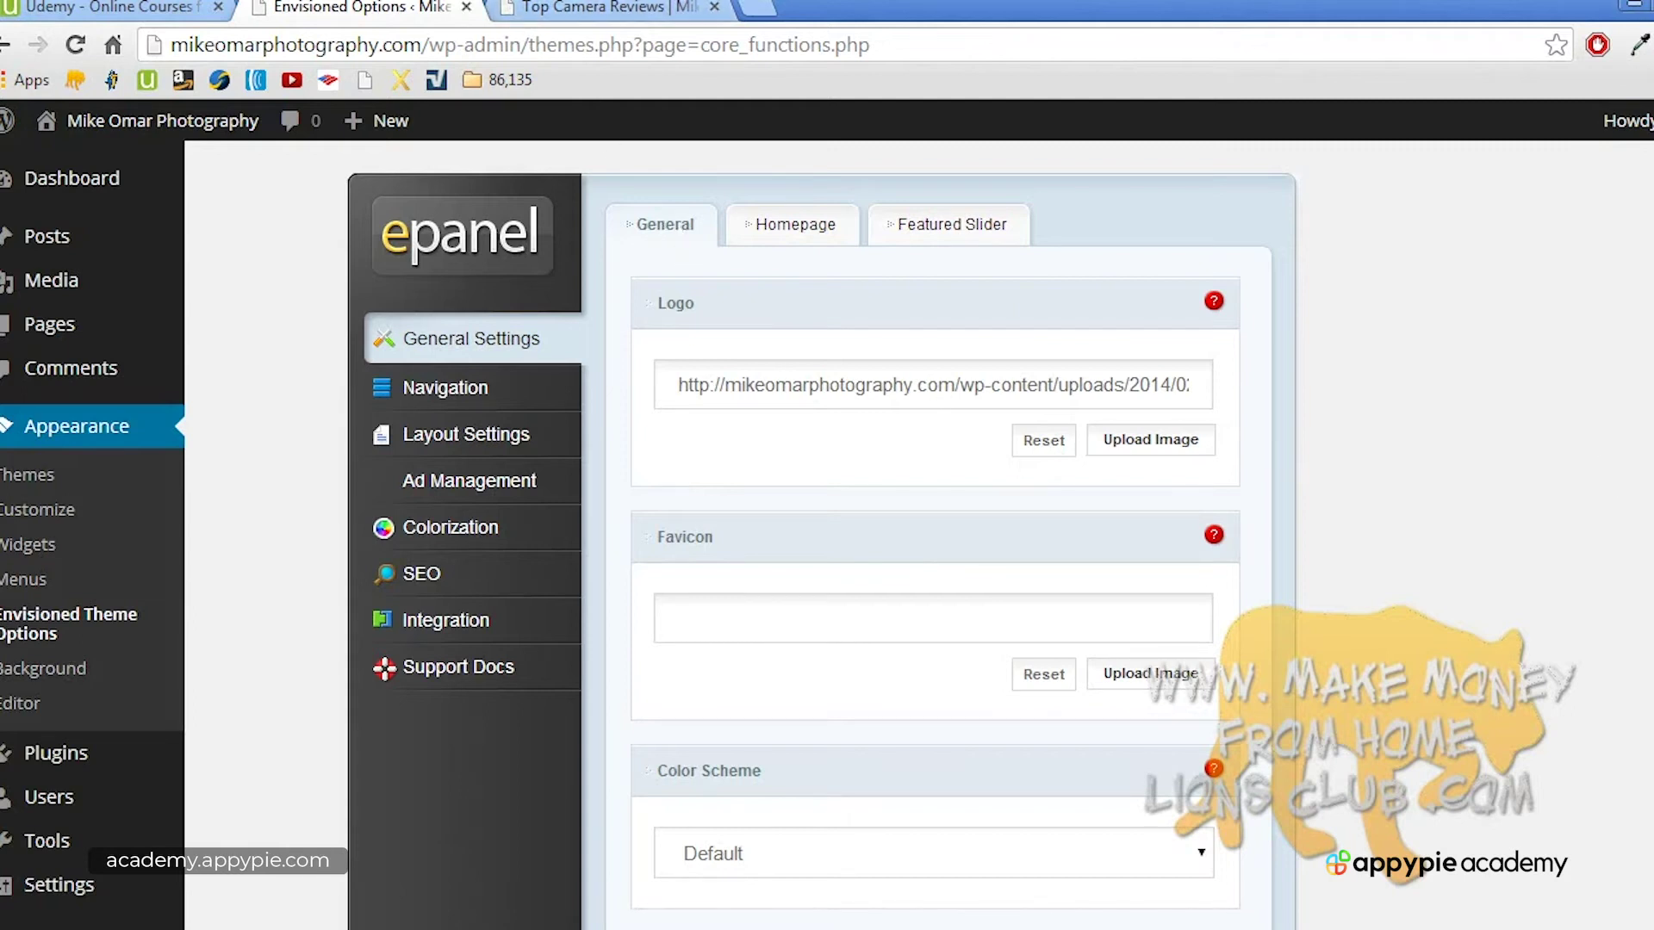
Step: Choose Red as the colour scheme, read its help note, and turn on the Twitter and Facebook icons
scroll(1365, 417, "down", 5)
left_click(1171, 375)
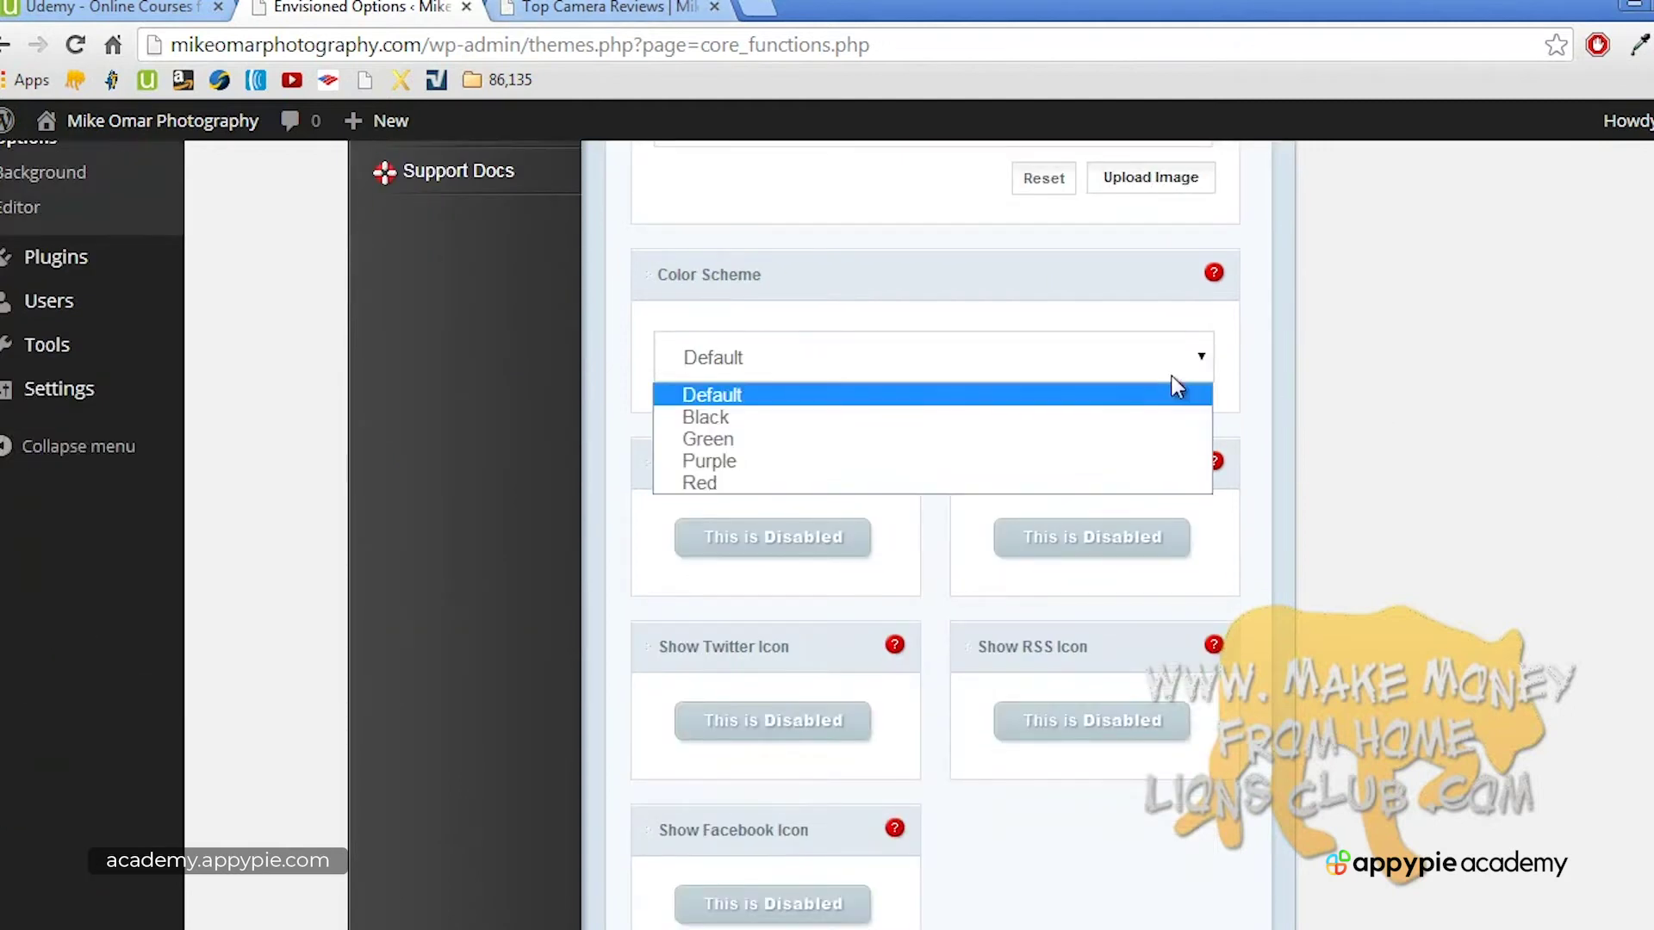
left_click(1087, 484)
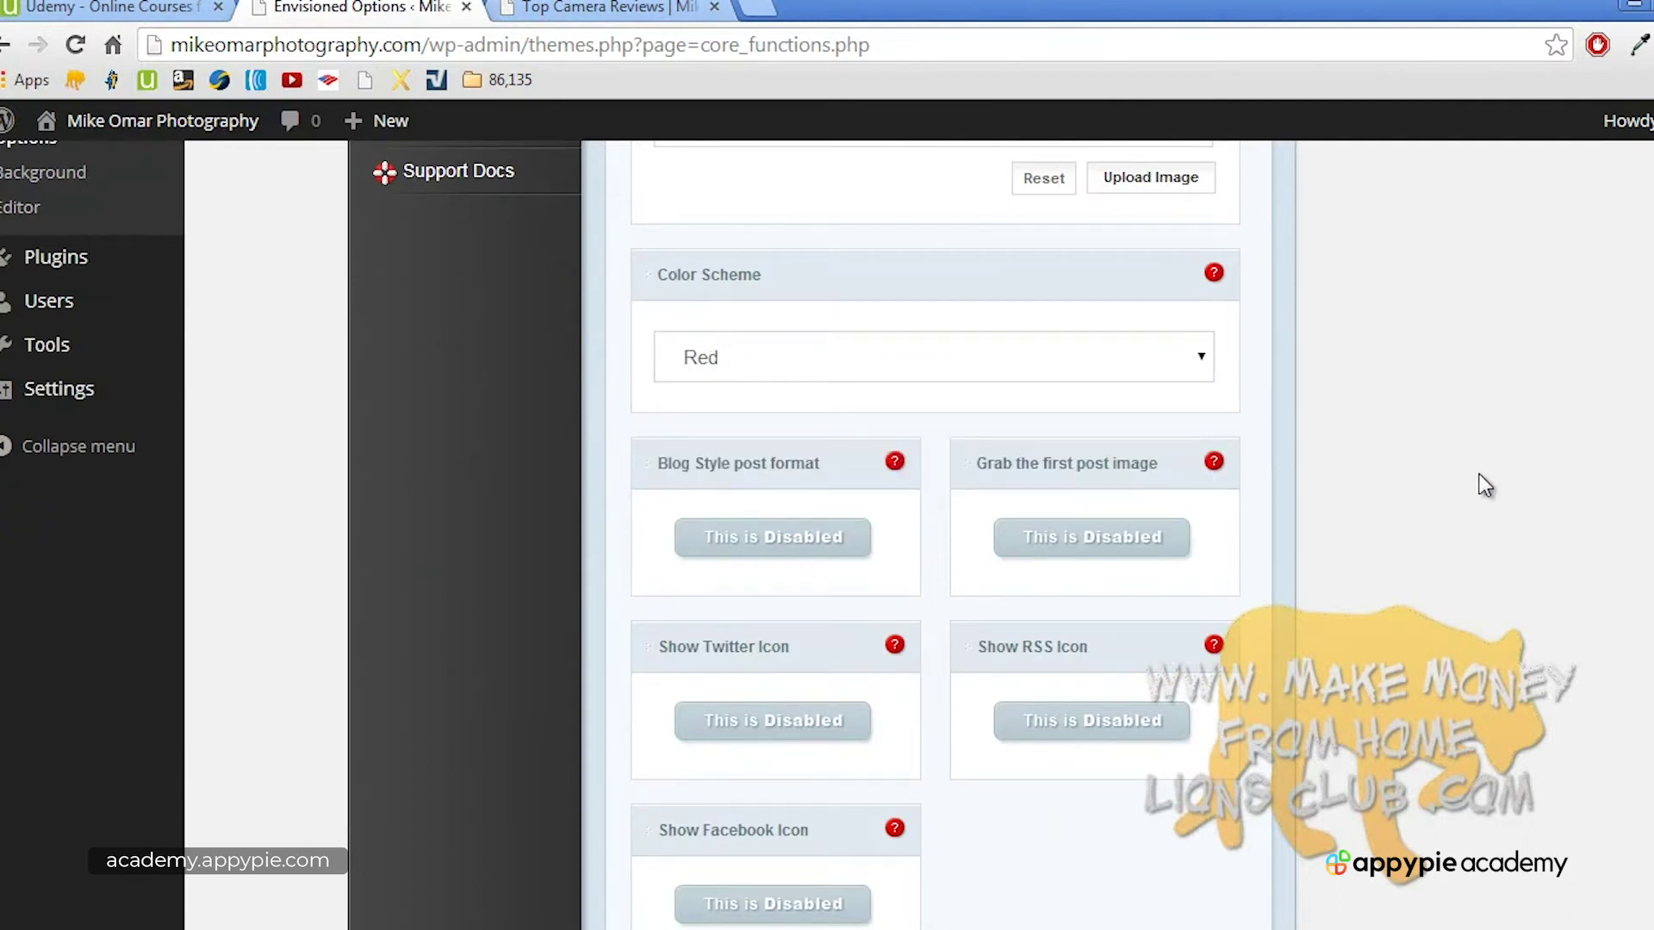
scroll(1384, 320, "down", 1)
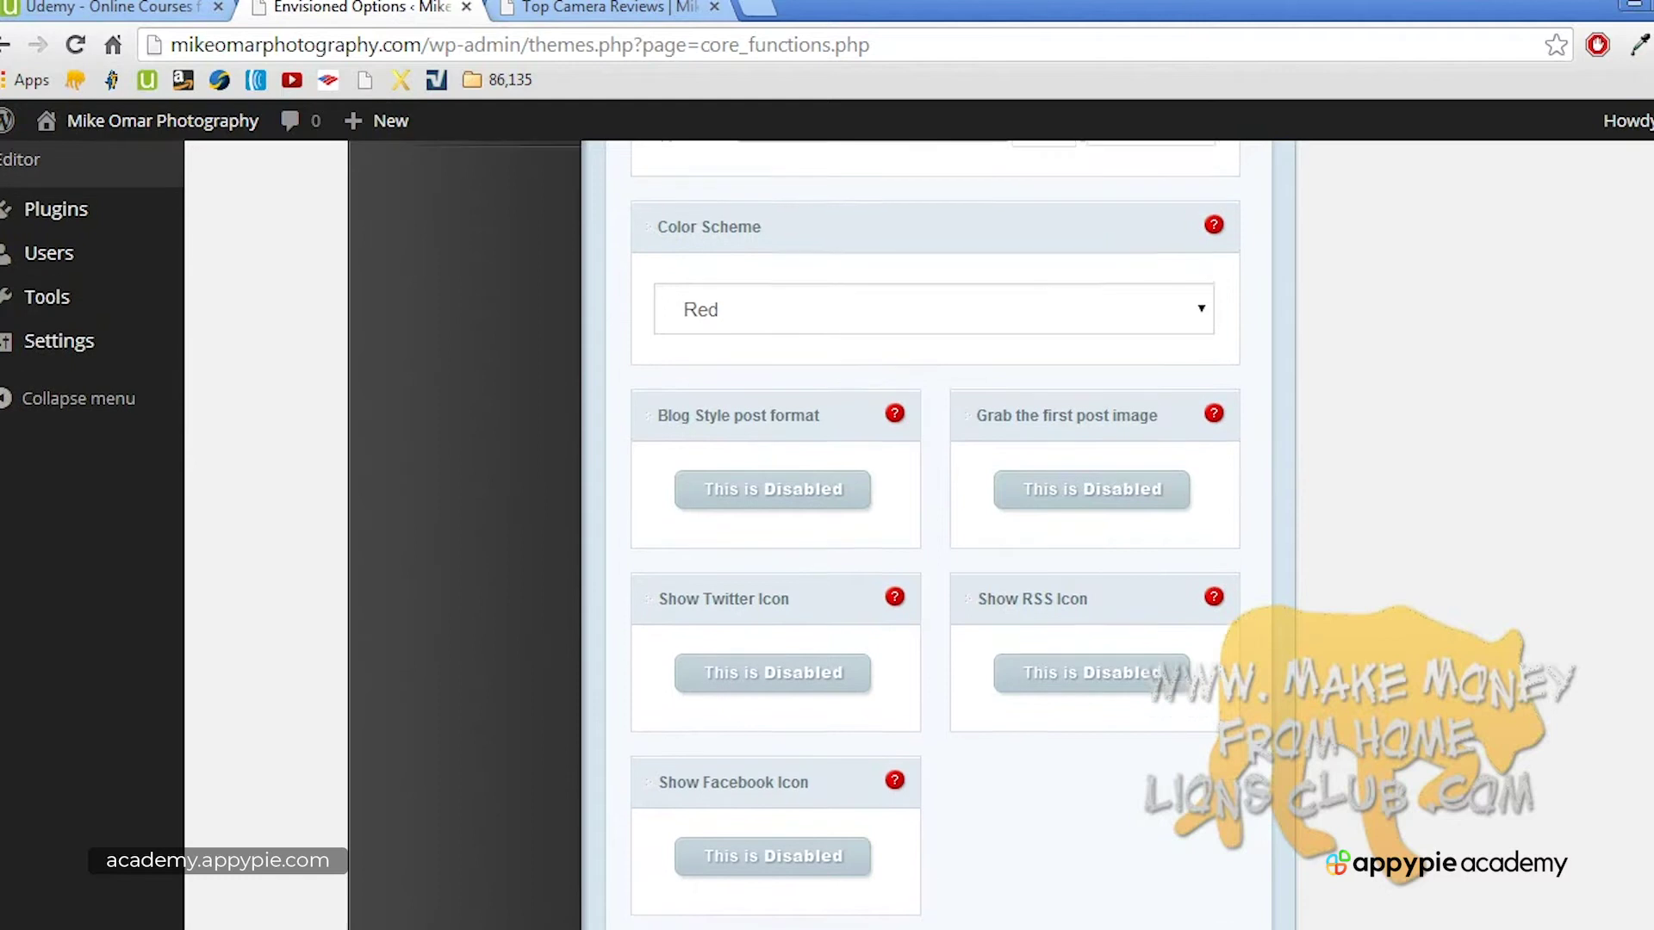
scroll(1384, 320, "up", 1)
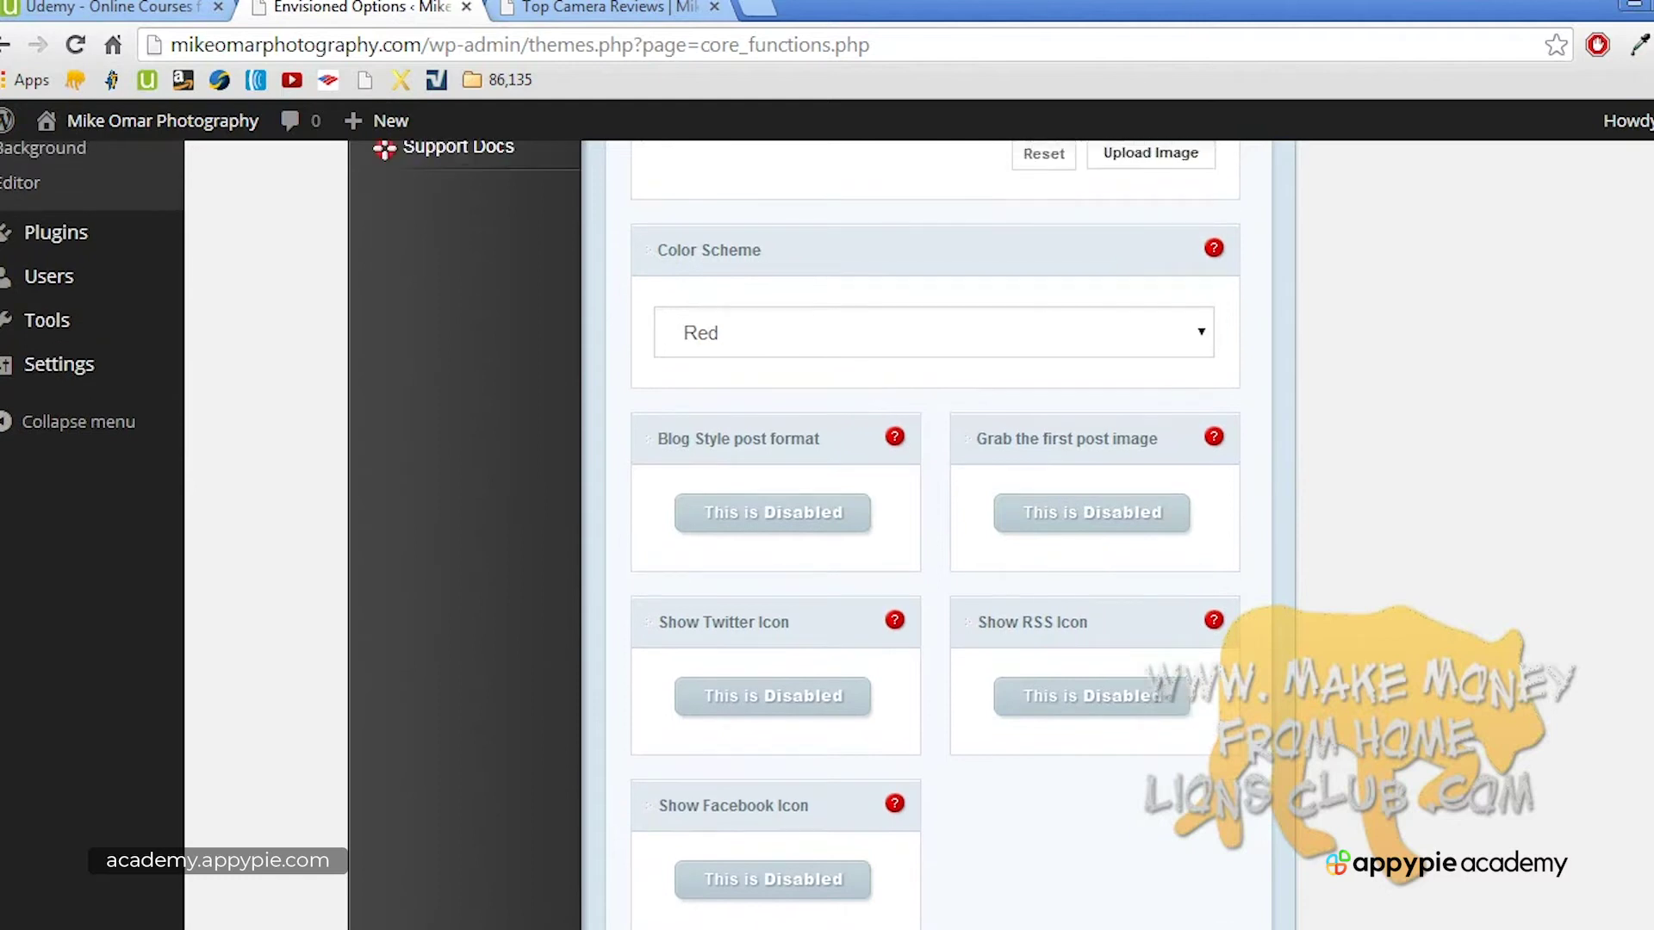
left_click(1215, 252)
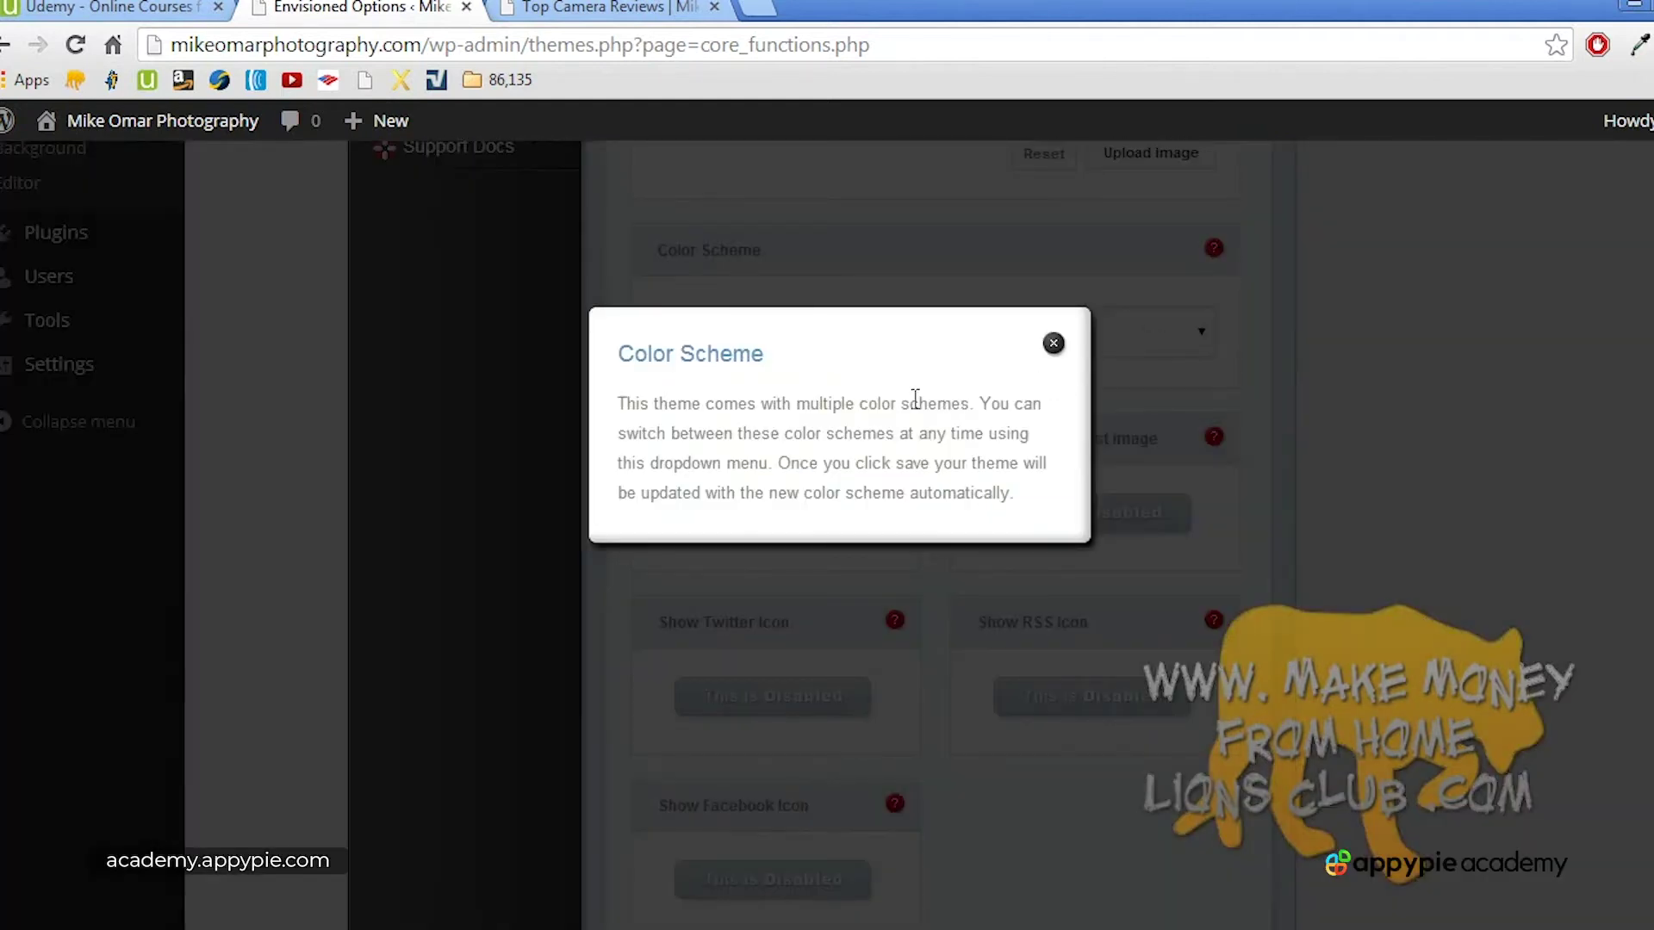
left_click(1052, 345)
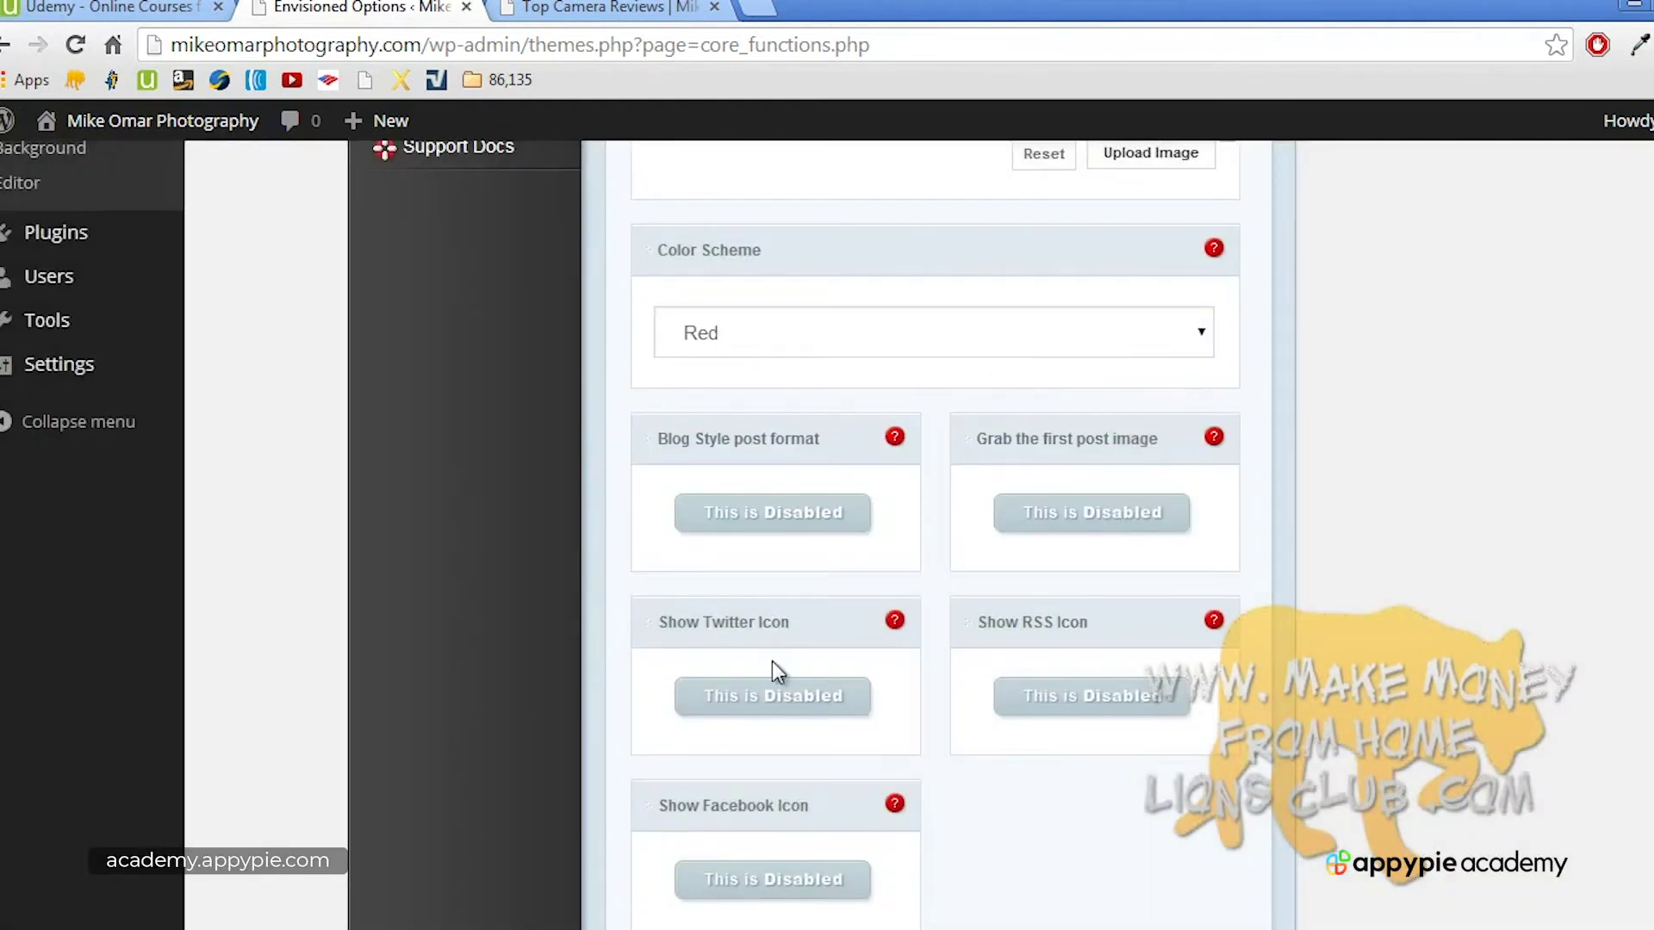
left_click(775, 701)
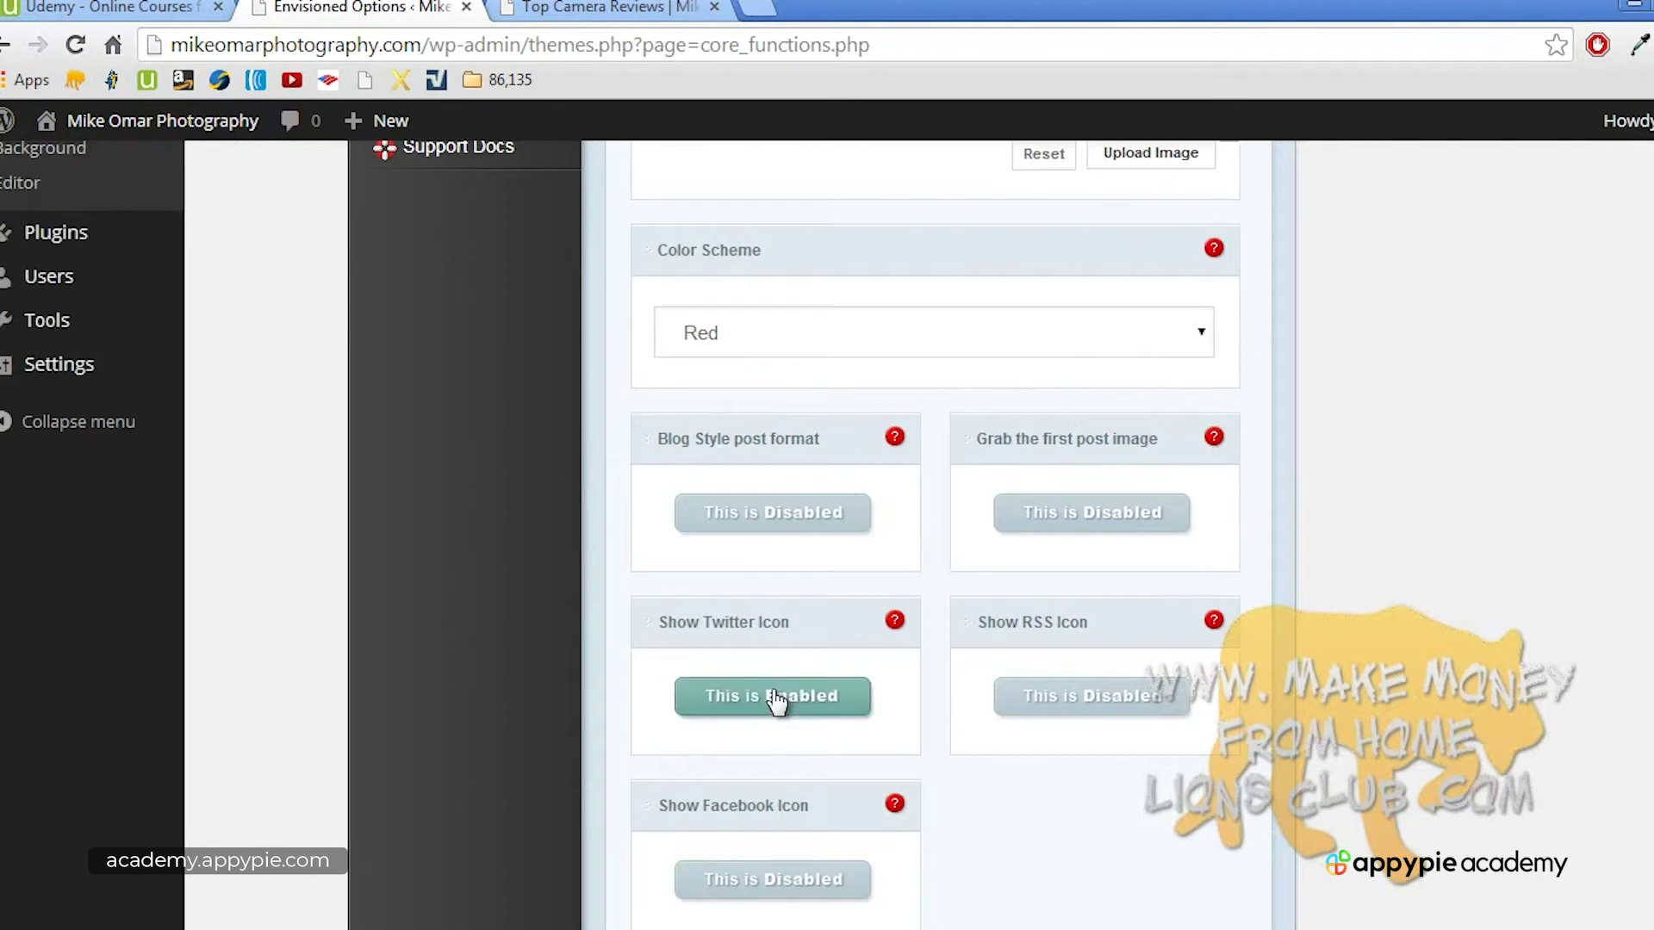
left_click(794, 882)
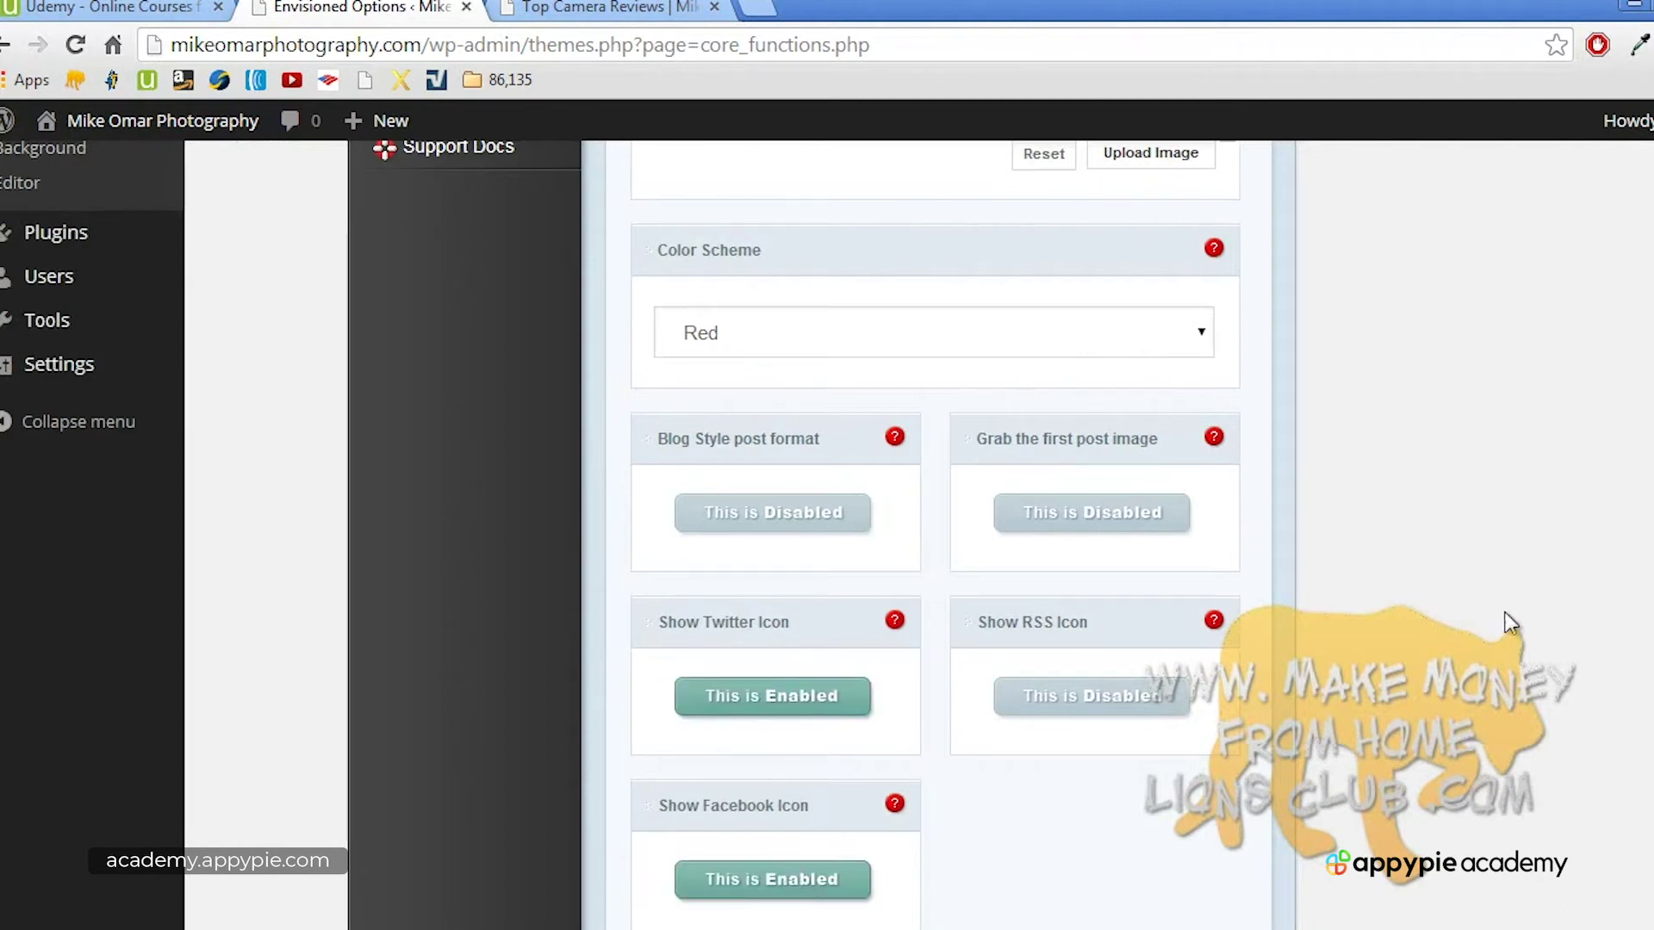
Step: Replace the Twitter Profile Url placeholder with the owner's Twitter handle
scroll(1310, 586, "down", 6)
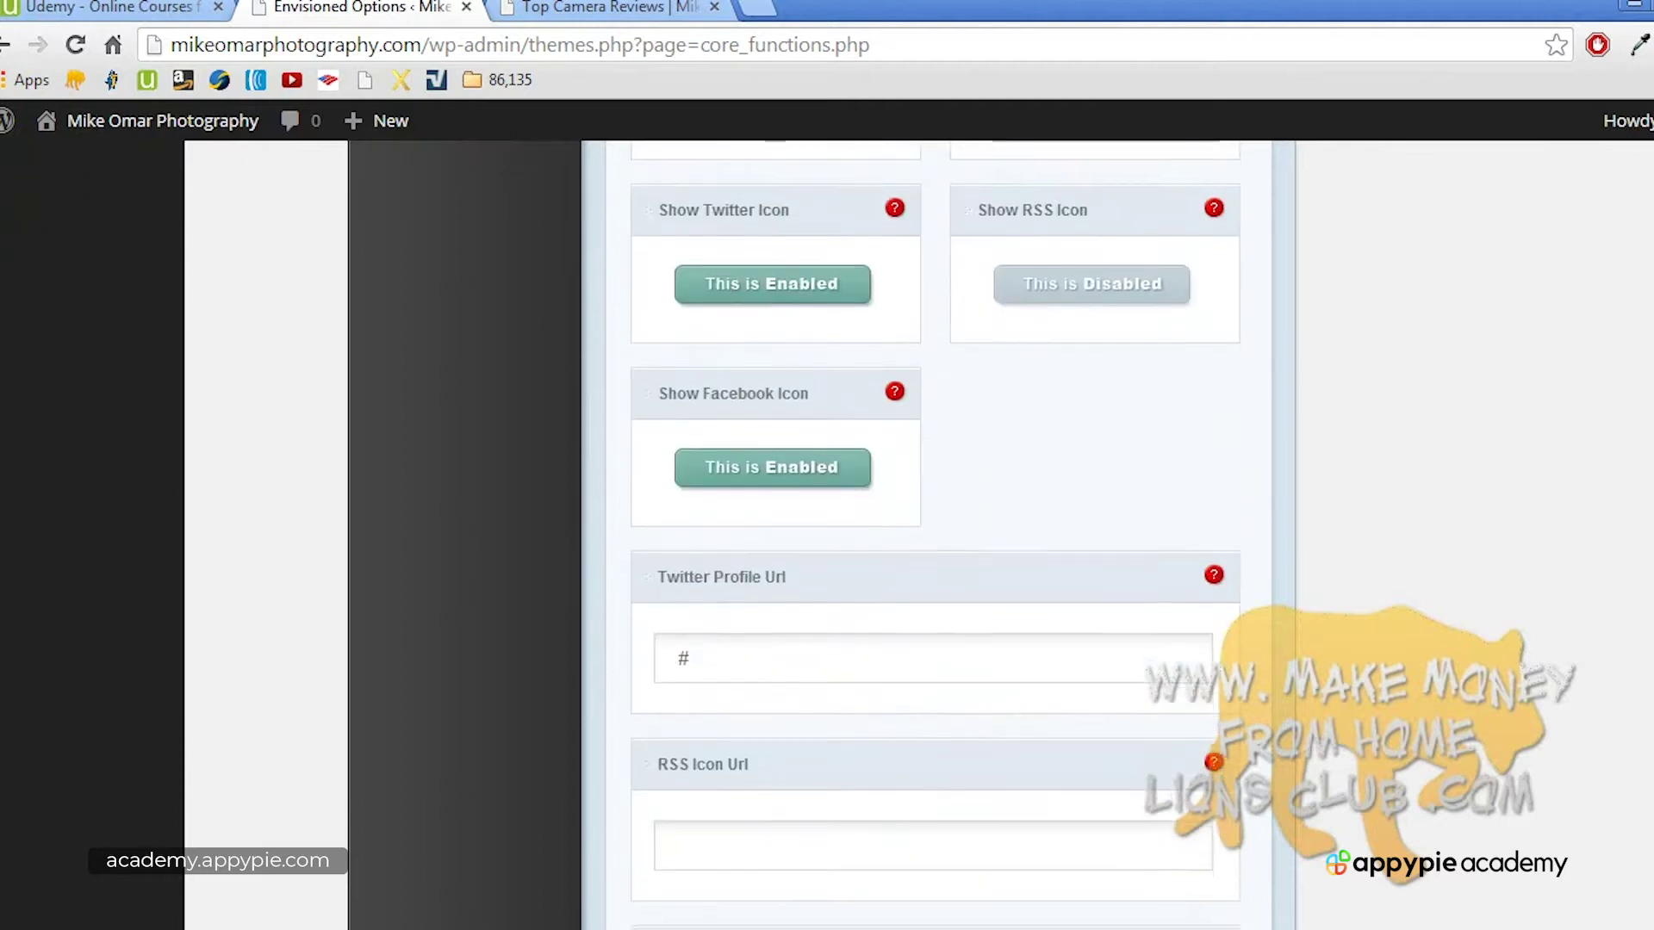
double_click(939, 585)
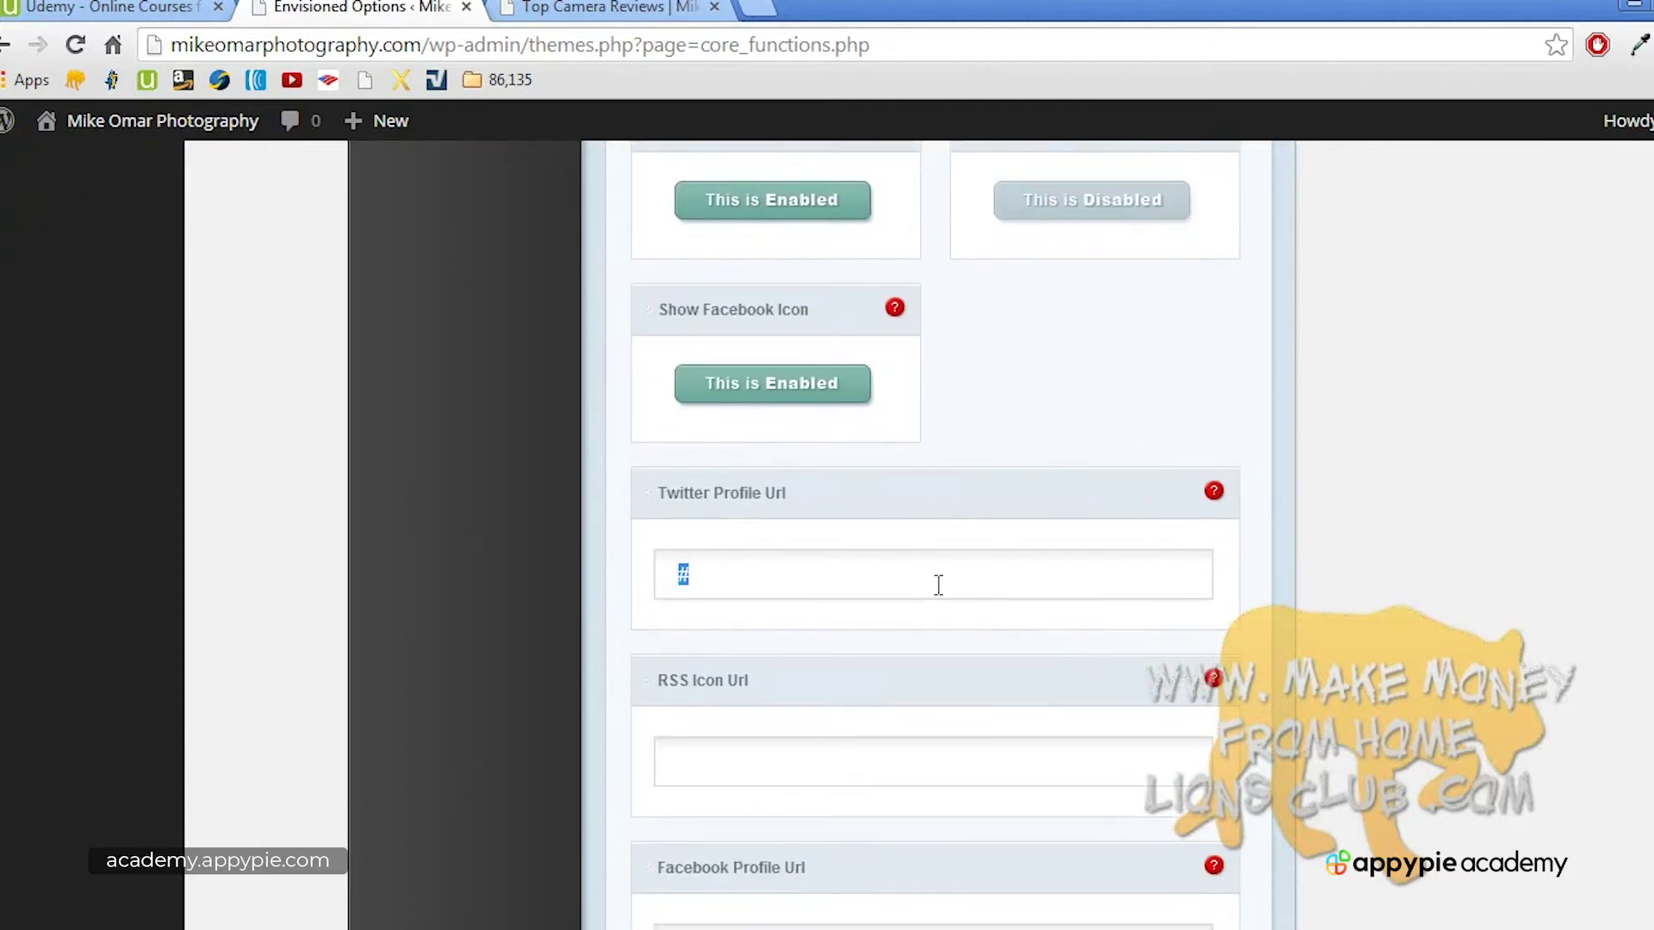
type("mikeomar9999")
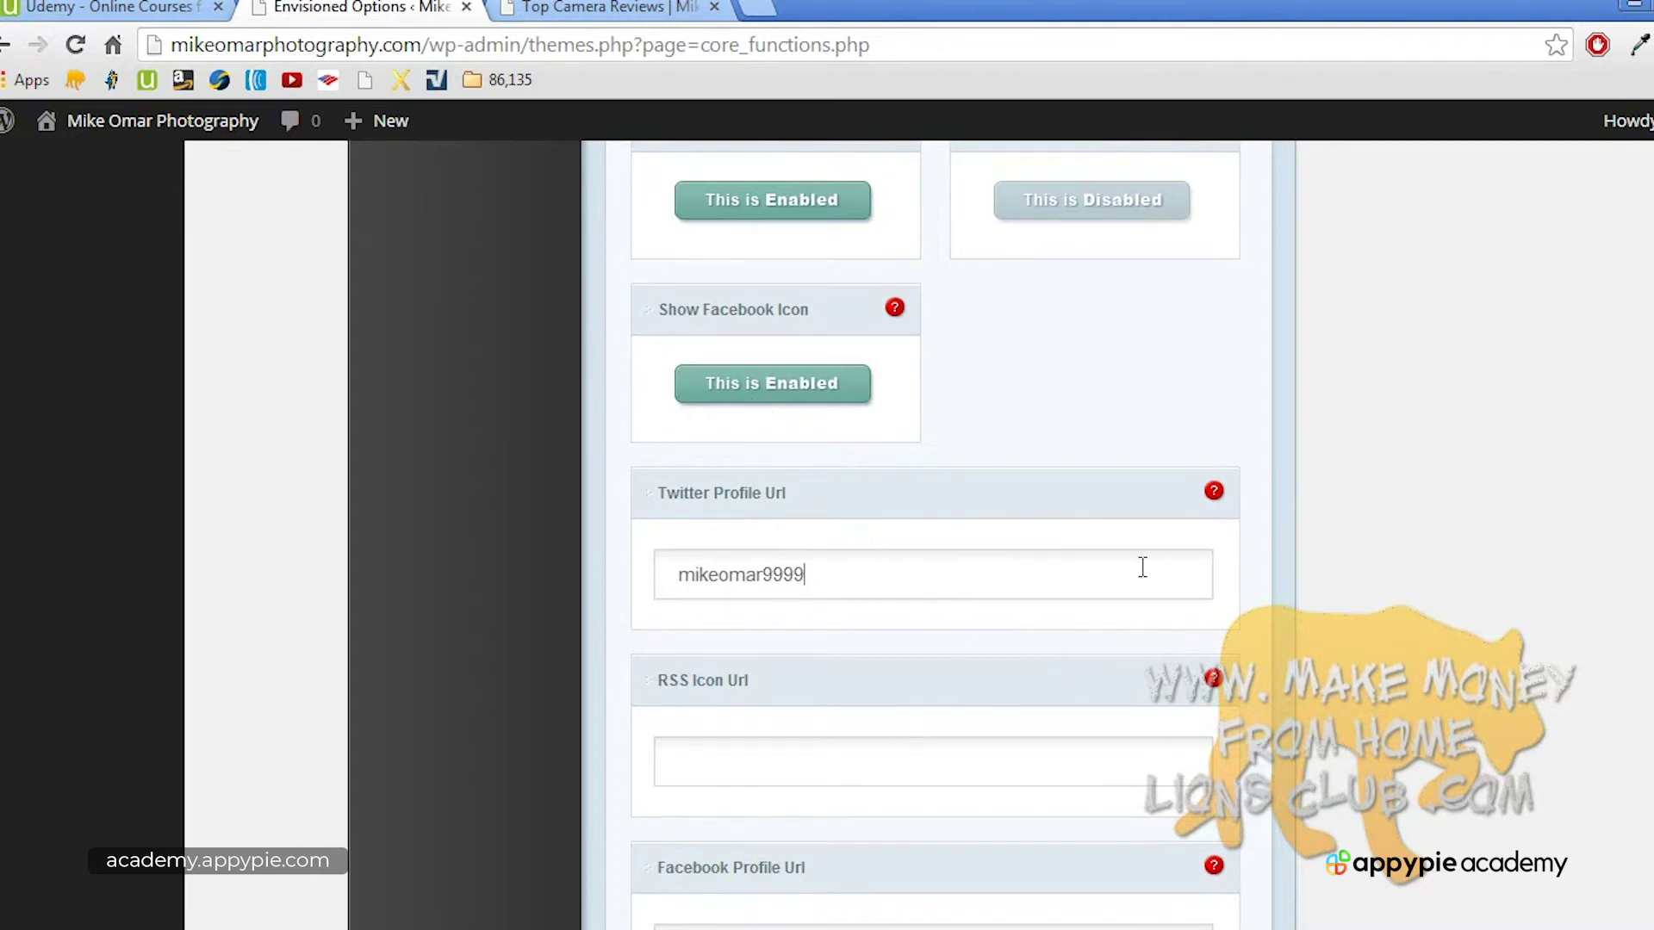
Step: Enter the owner's Facebook page address in the Facebook Profile Url field, fixing a typo
scroll(1333, 656, "down", 2)
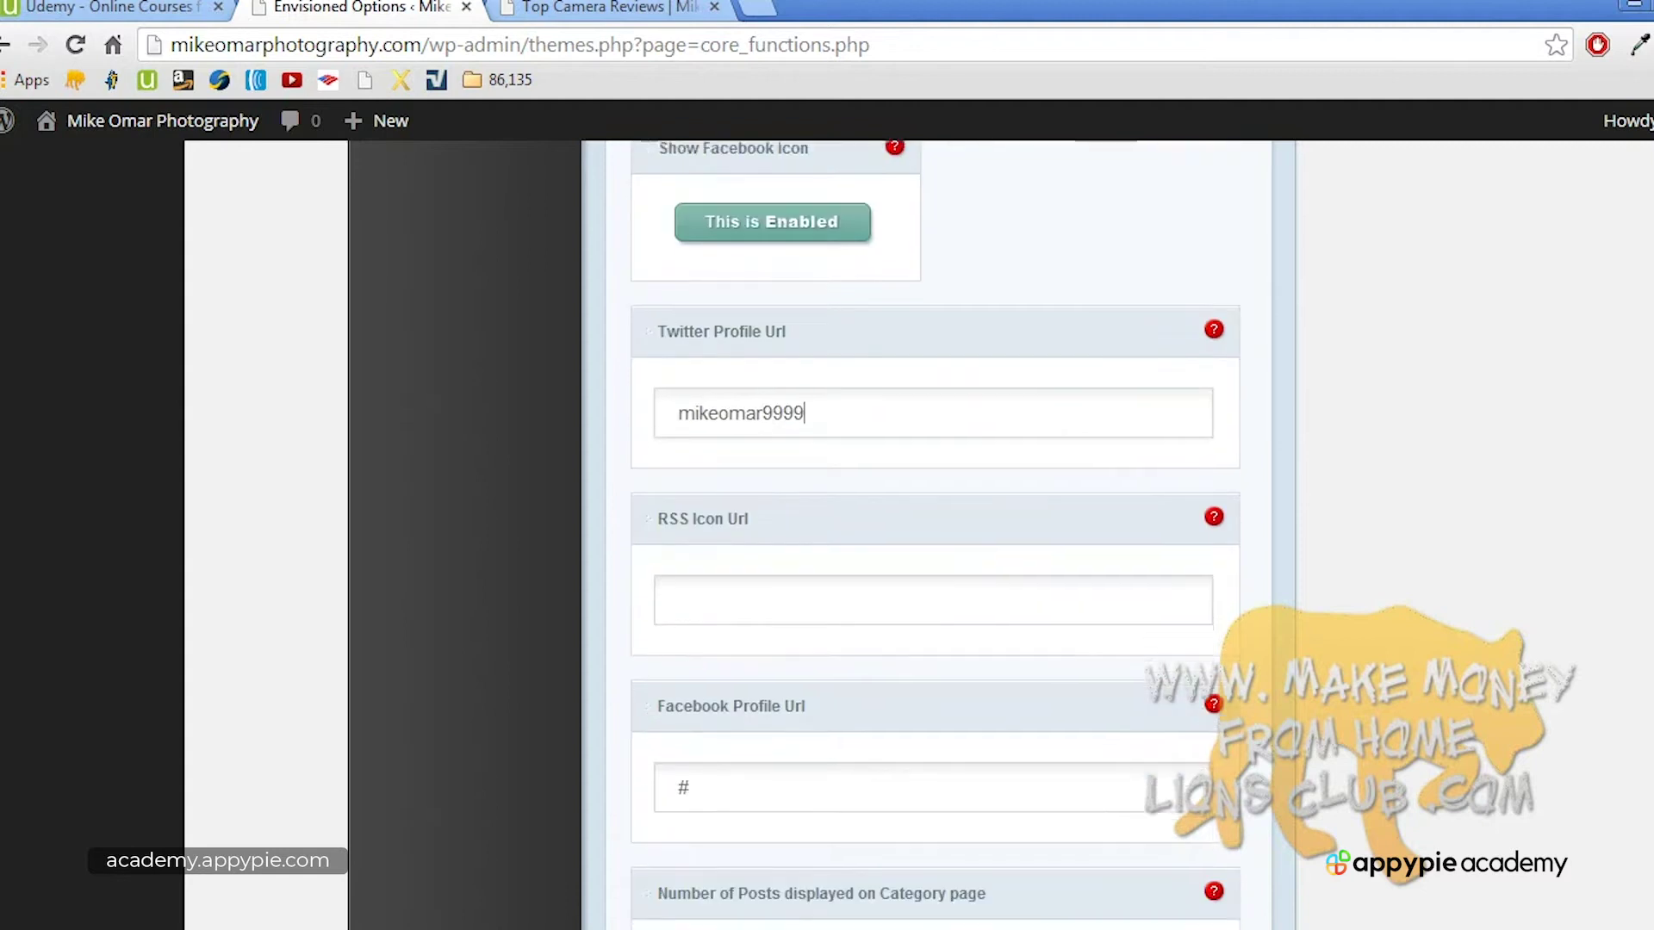
triple_click(1049, 776)
type("http://faceb")
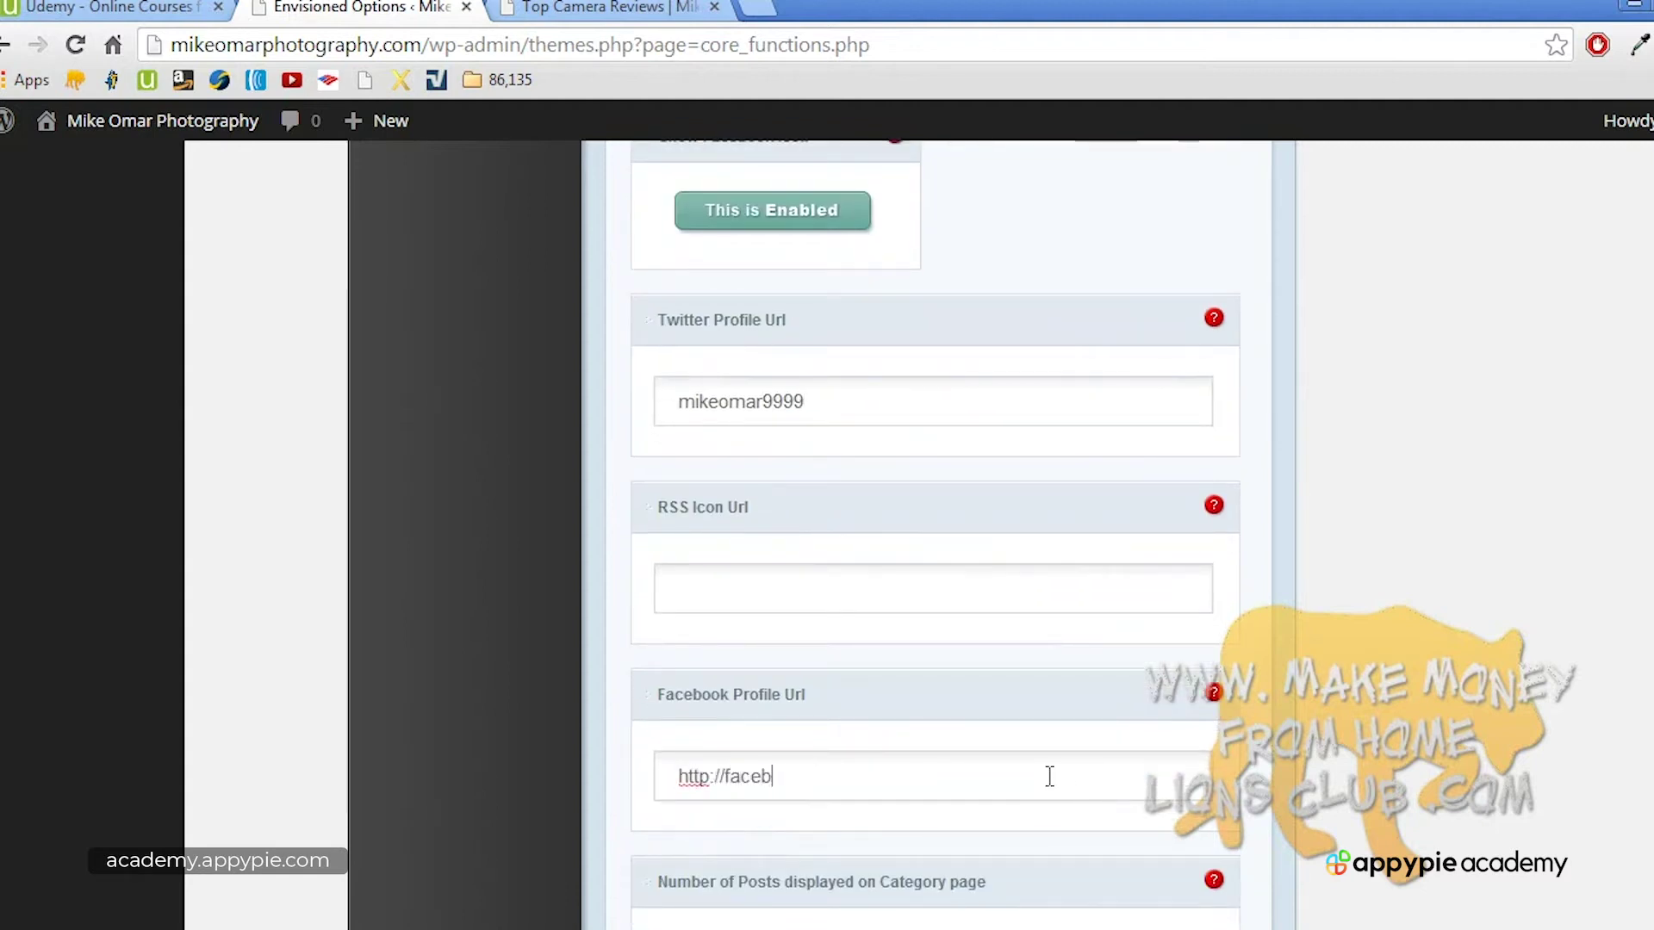
type("ook/.com/m")
type("ake")
key("BackSpace")
key("BackSpace")
key("BackSpace")
type("ime")
type("omarlionsclub")
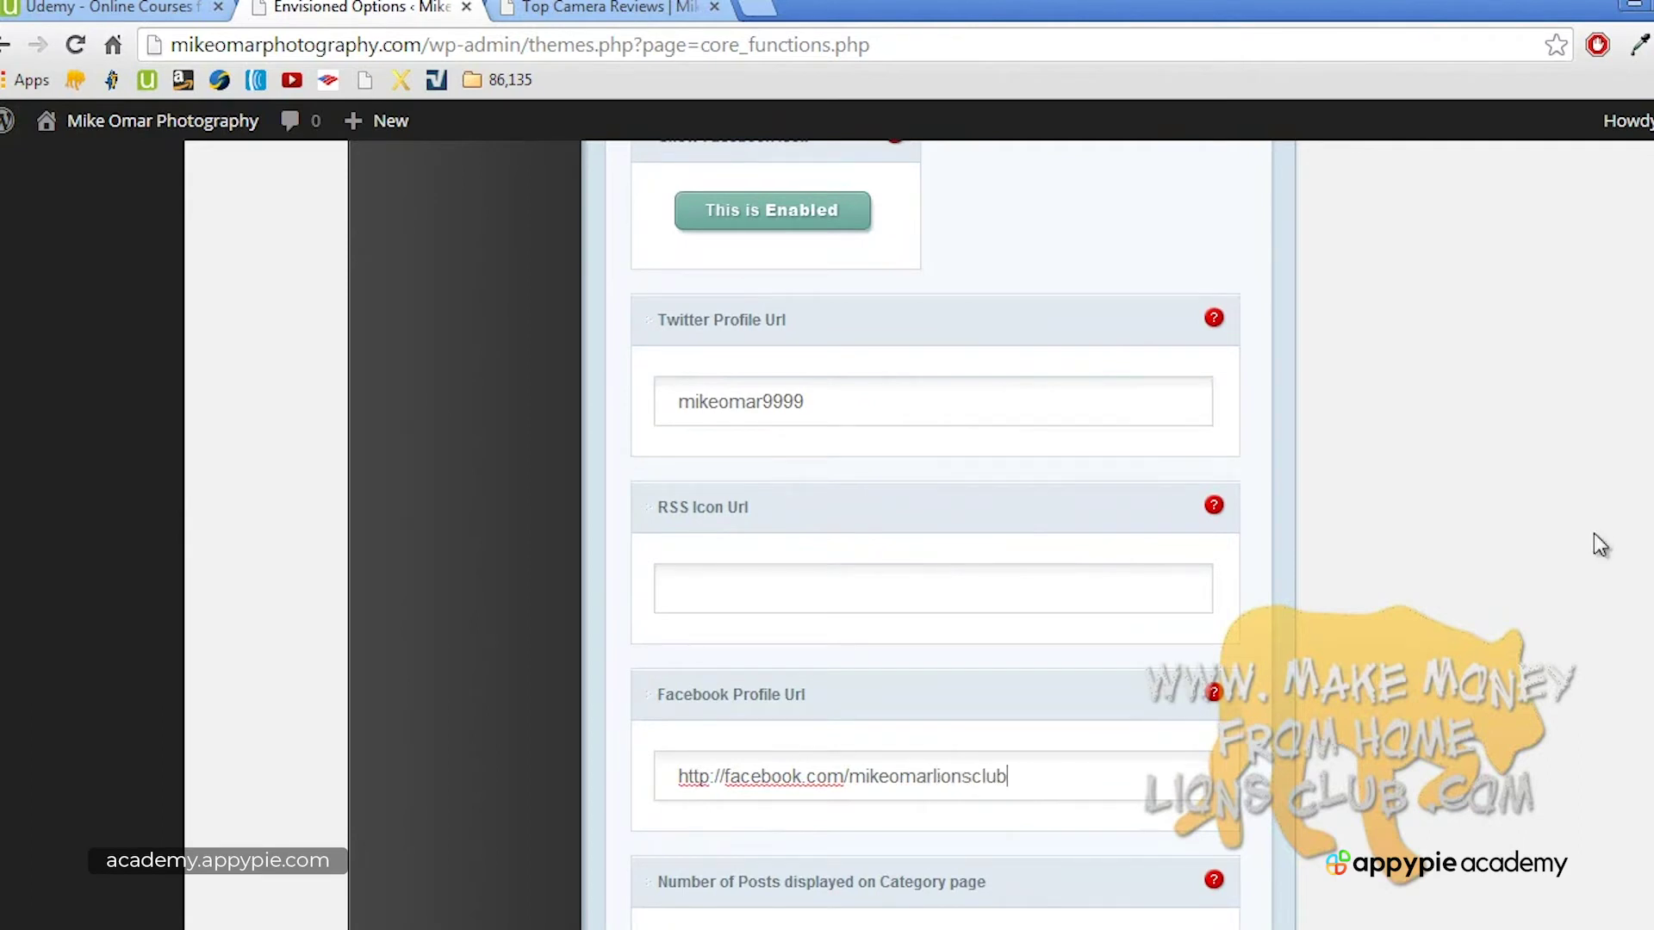
scroll(935, 534, "down", 6)
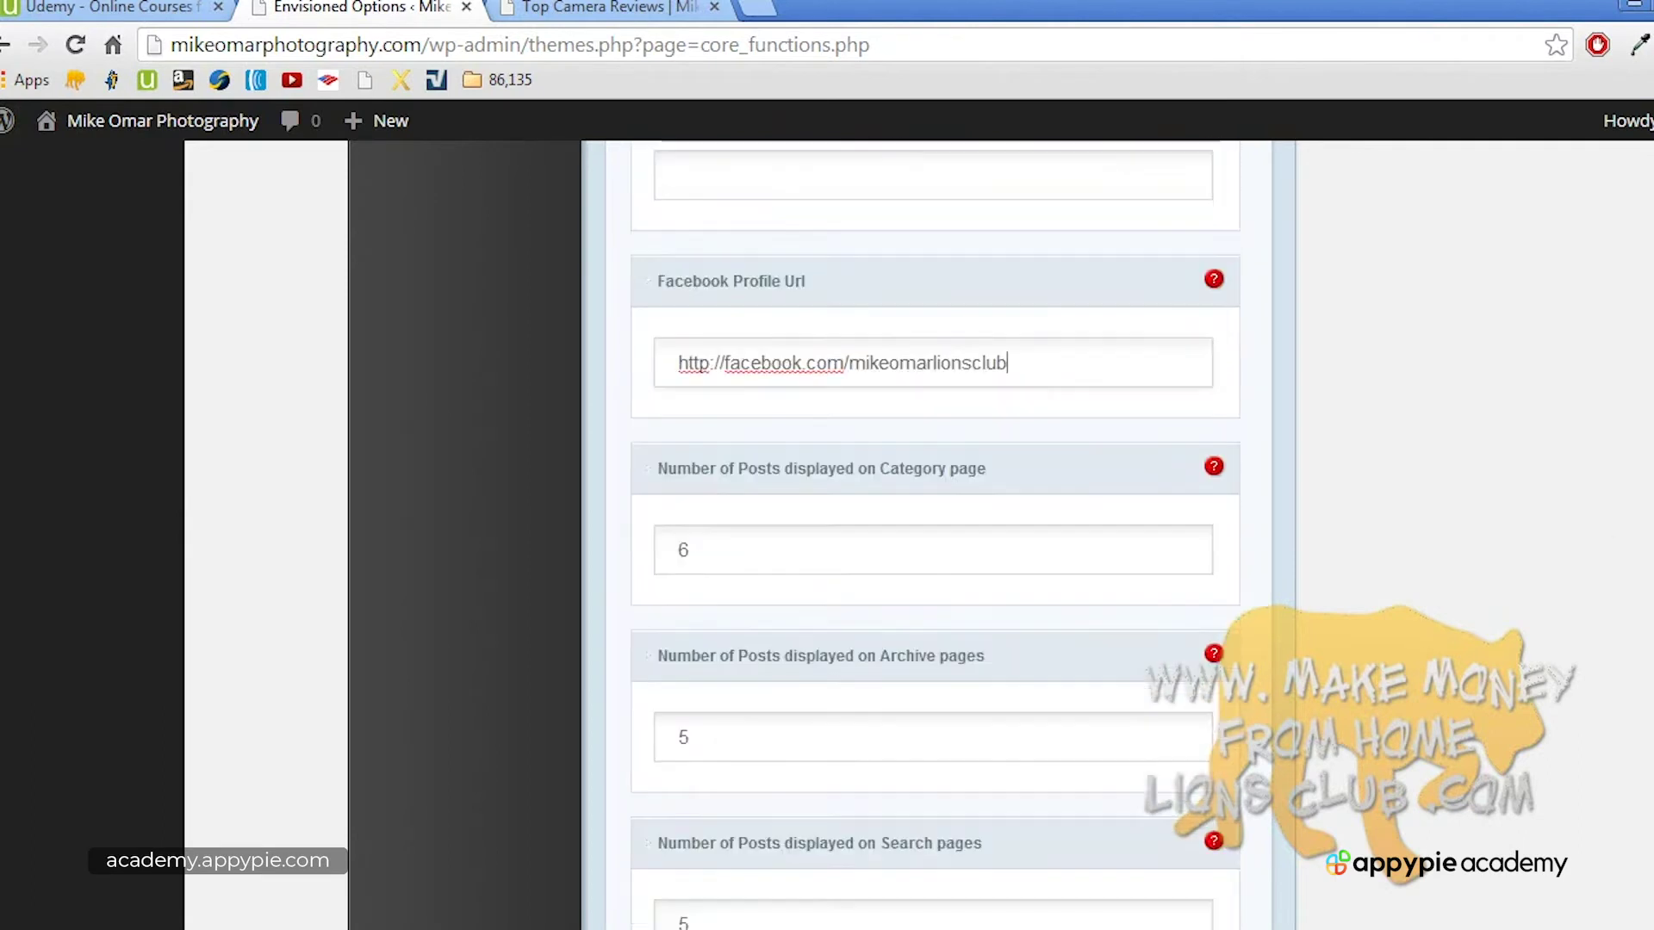
scroll(935, 534, "down", 2)
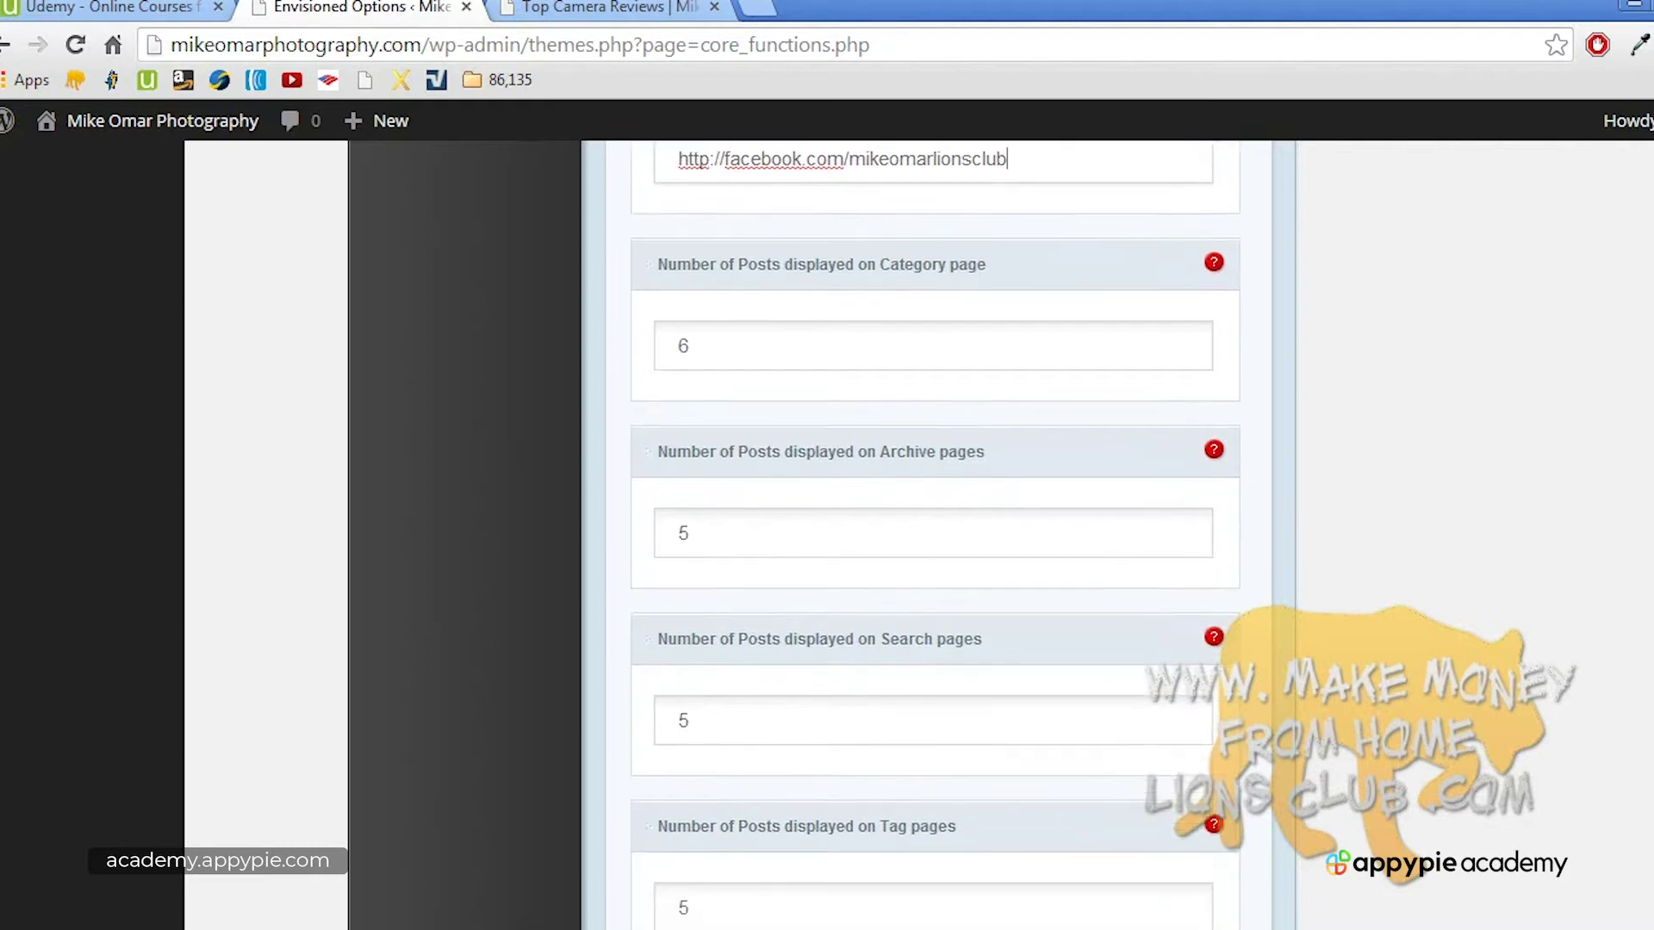
scroll(936, 534, "down", 6)
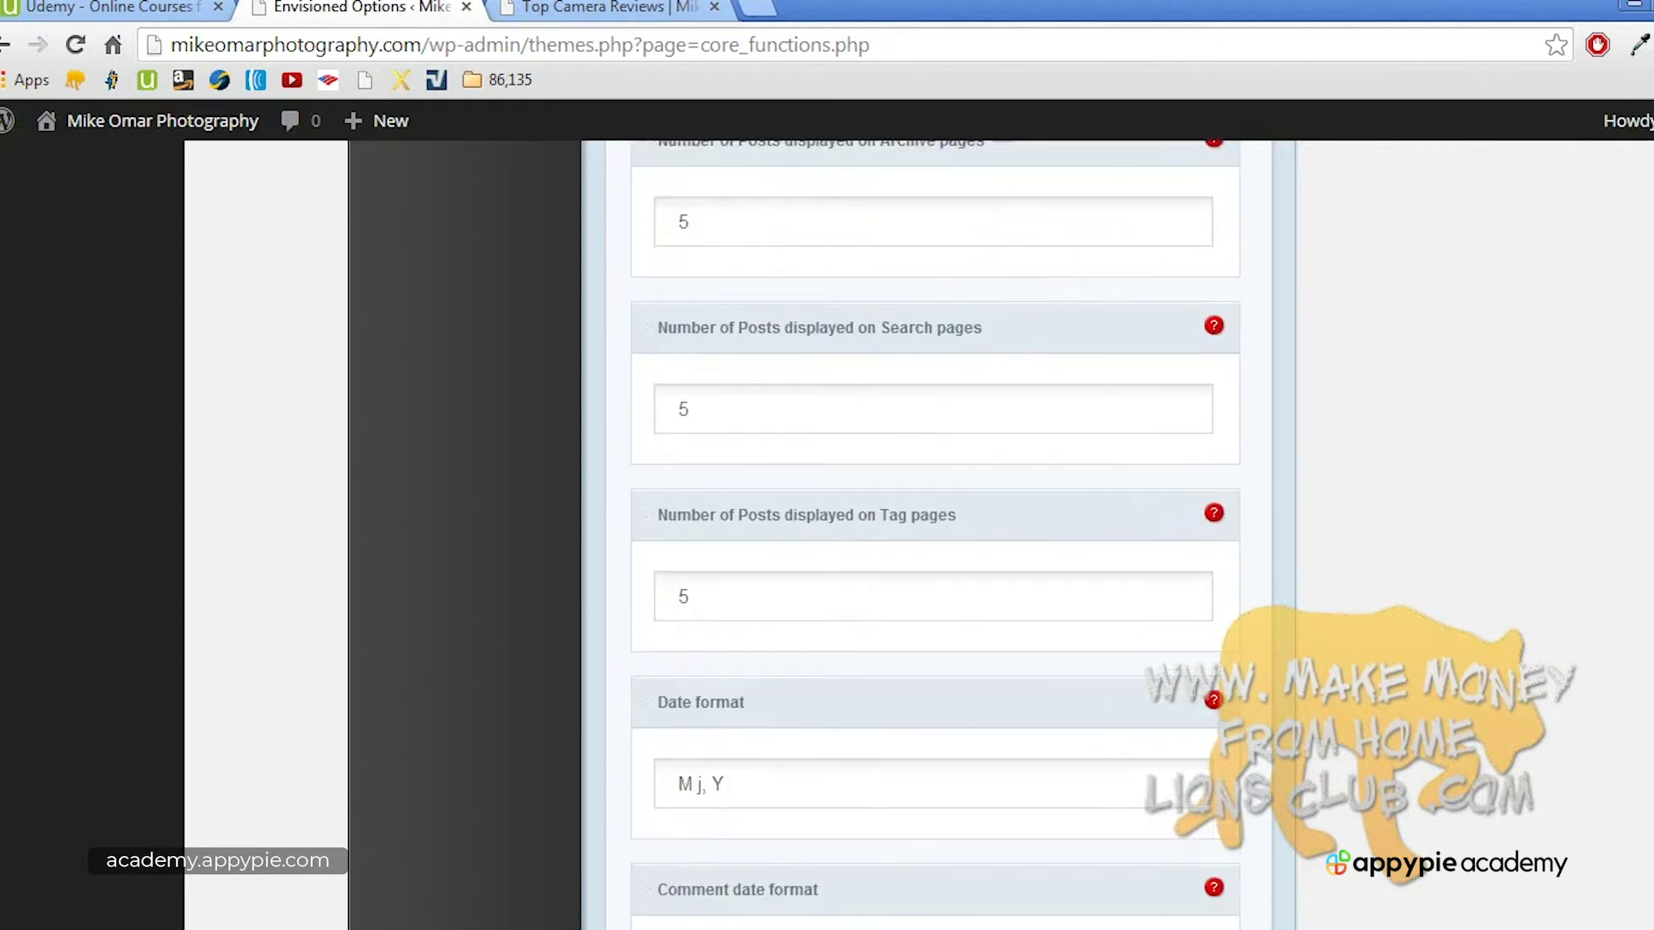
scroll(935, 534, "down", 3)
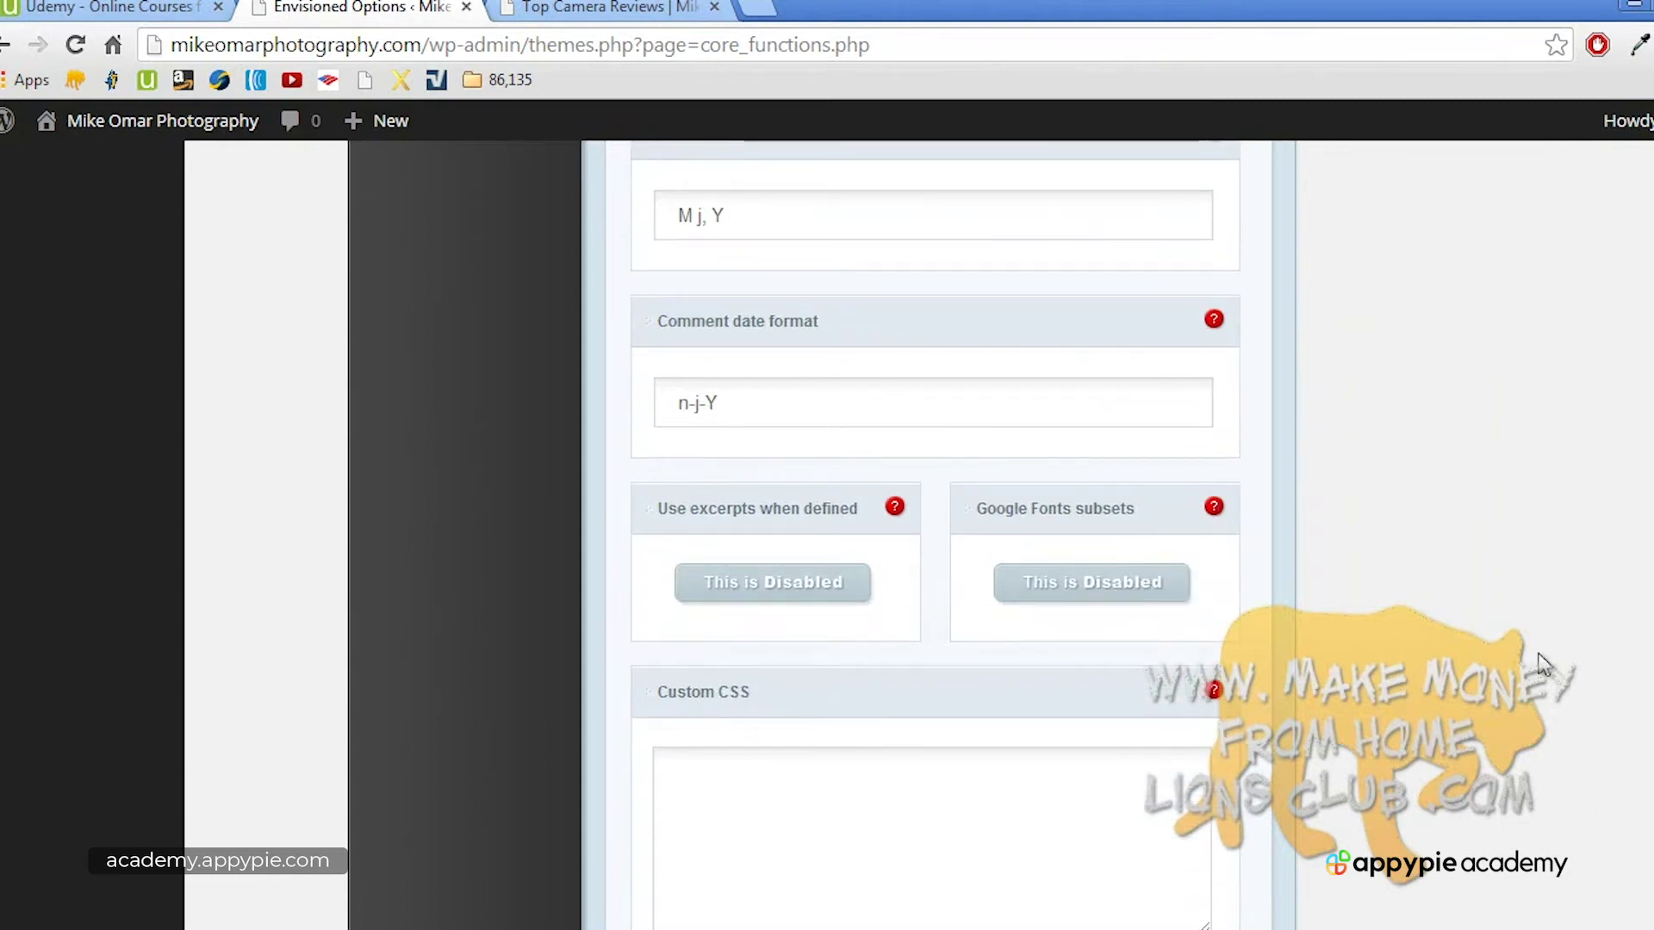
scroll(936, 534, "down", 2)
scroll(935, 534, "up", 6)
scroll(935, 534, "up", 10)
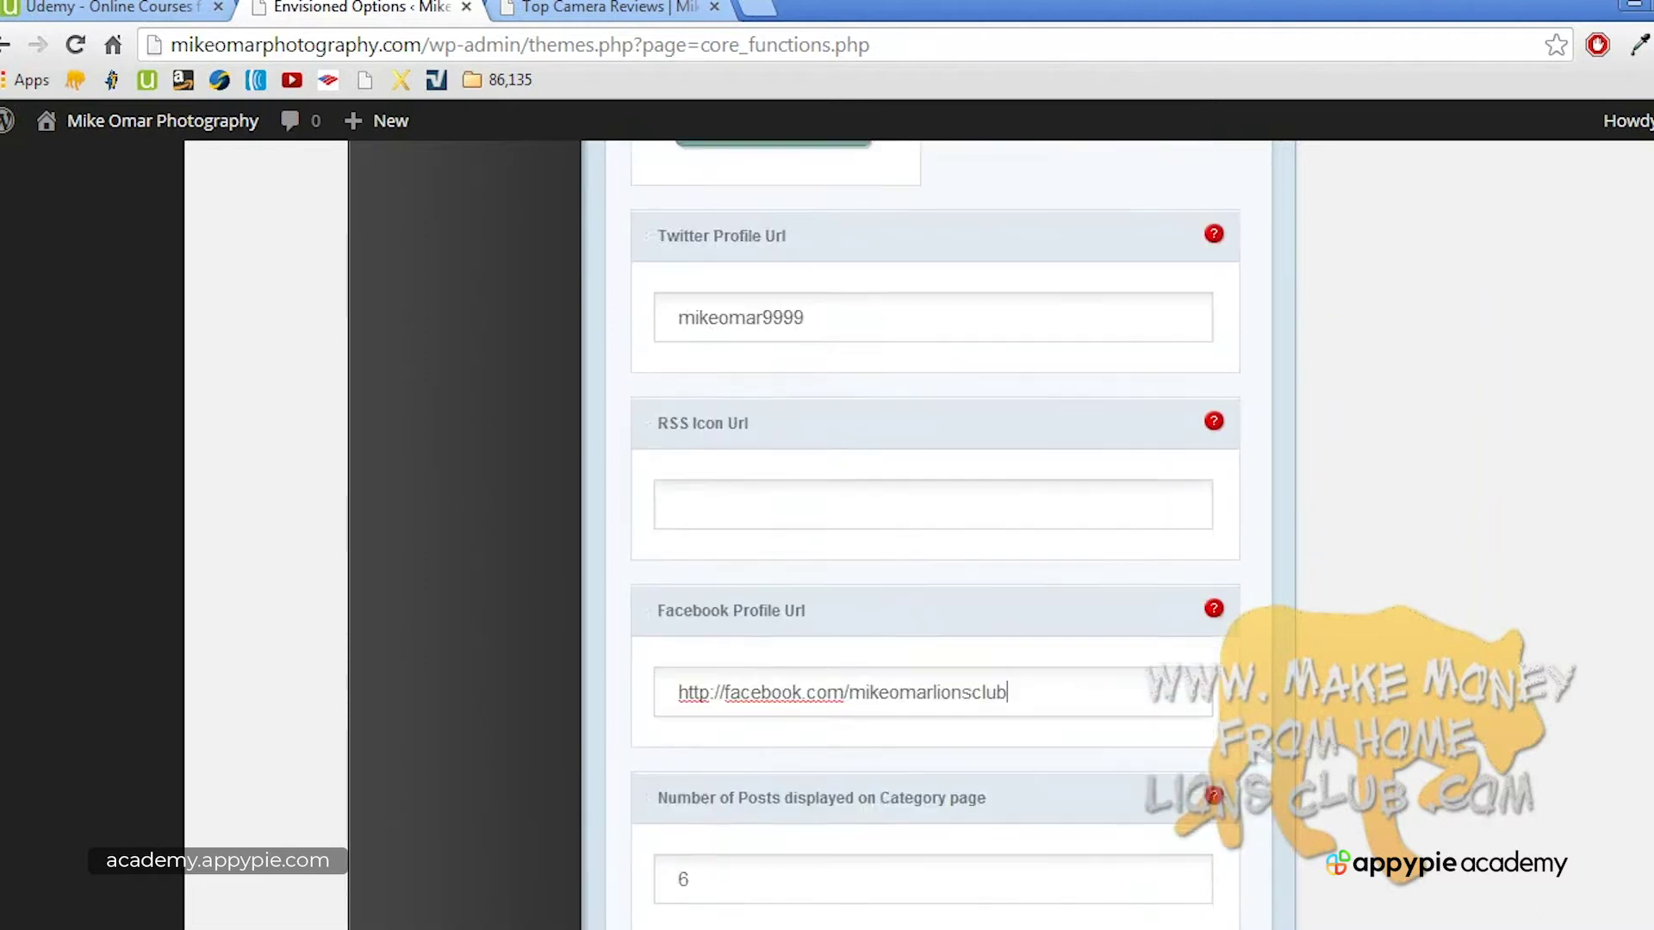
scroll(935, 534, "down", 10)
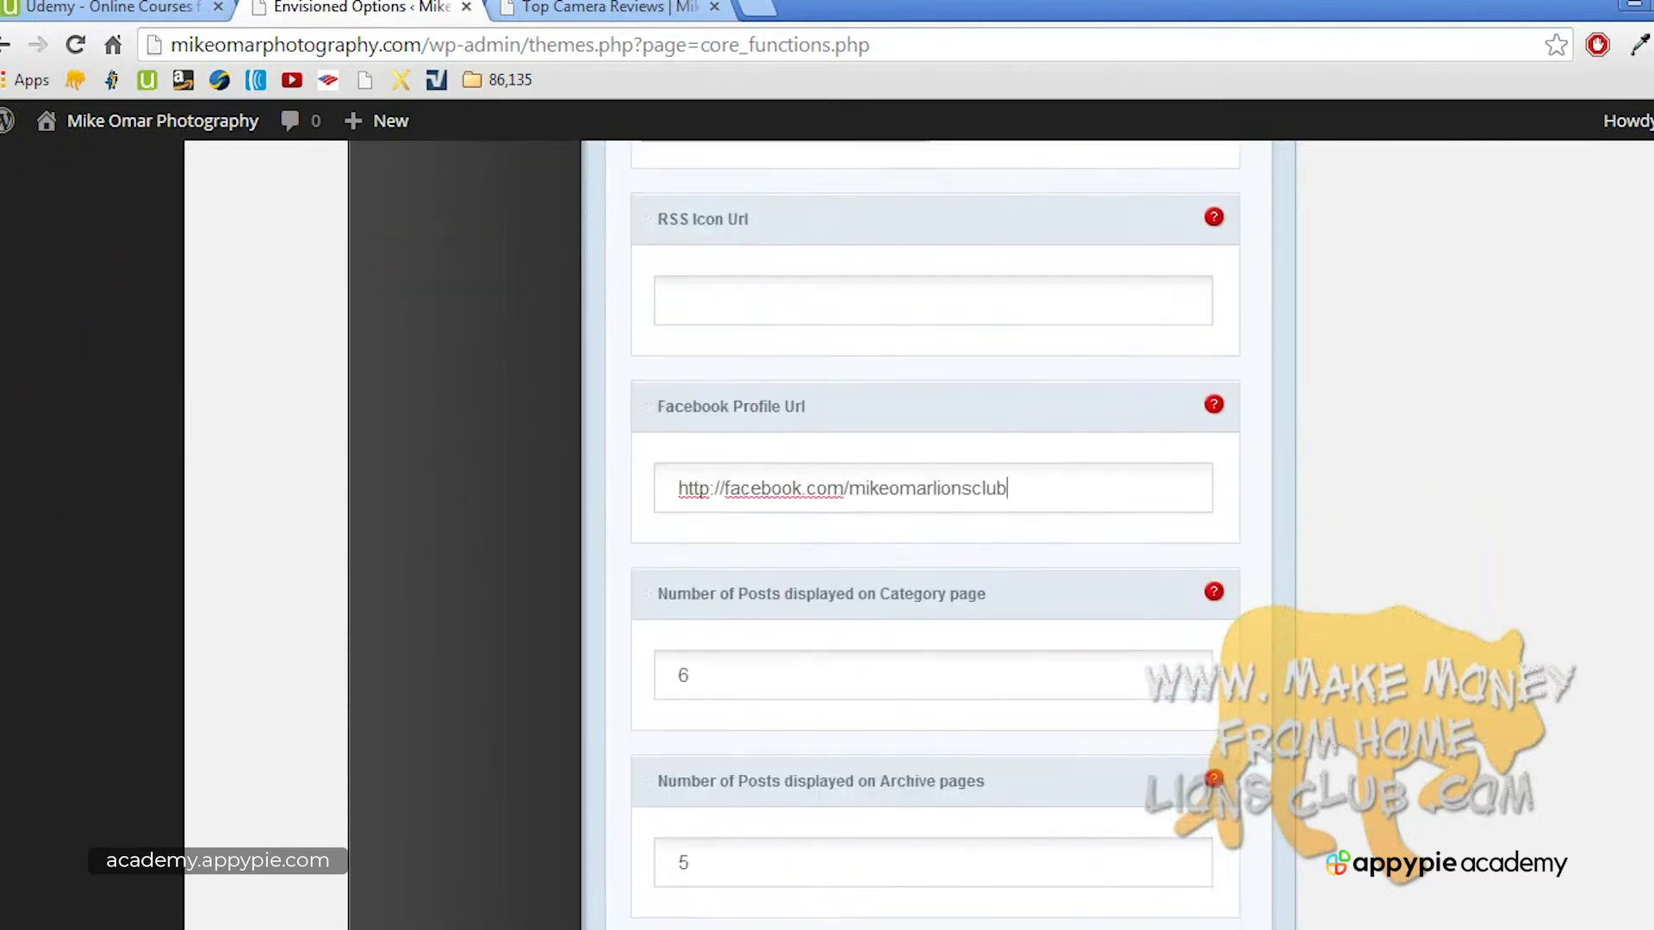
scroll(935, 534, "down", 5)
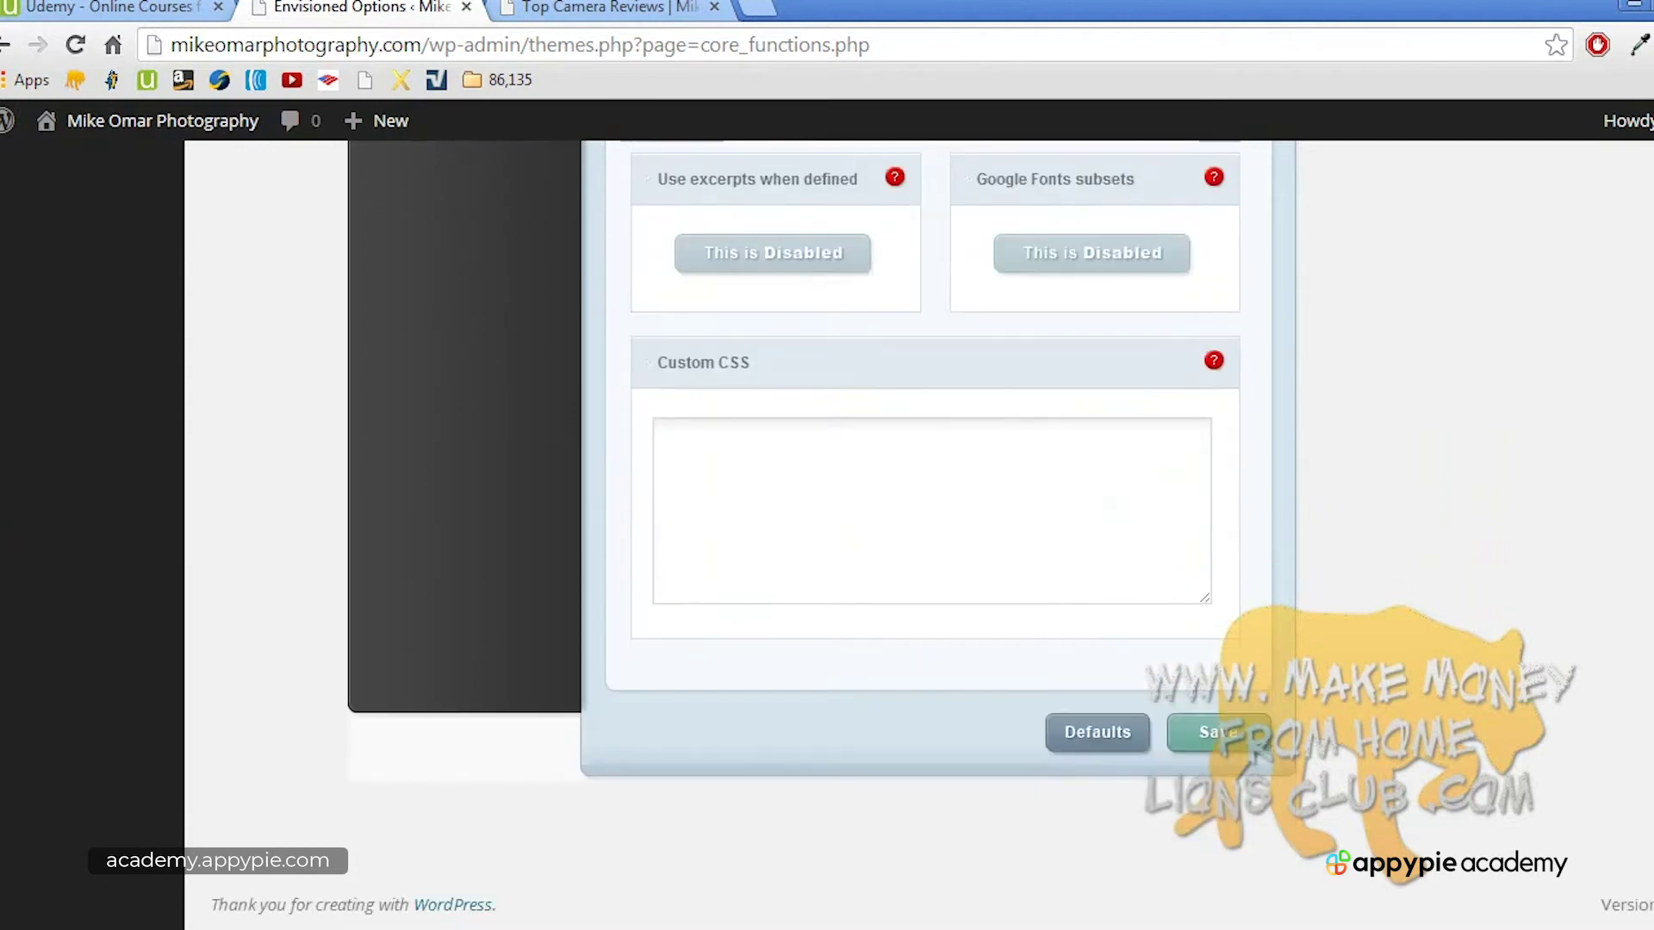
Step: Save the social profile settings and reload the live site
left_click(1233, 746)
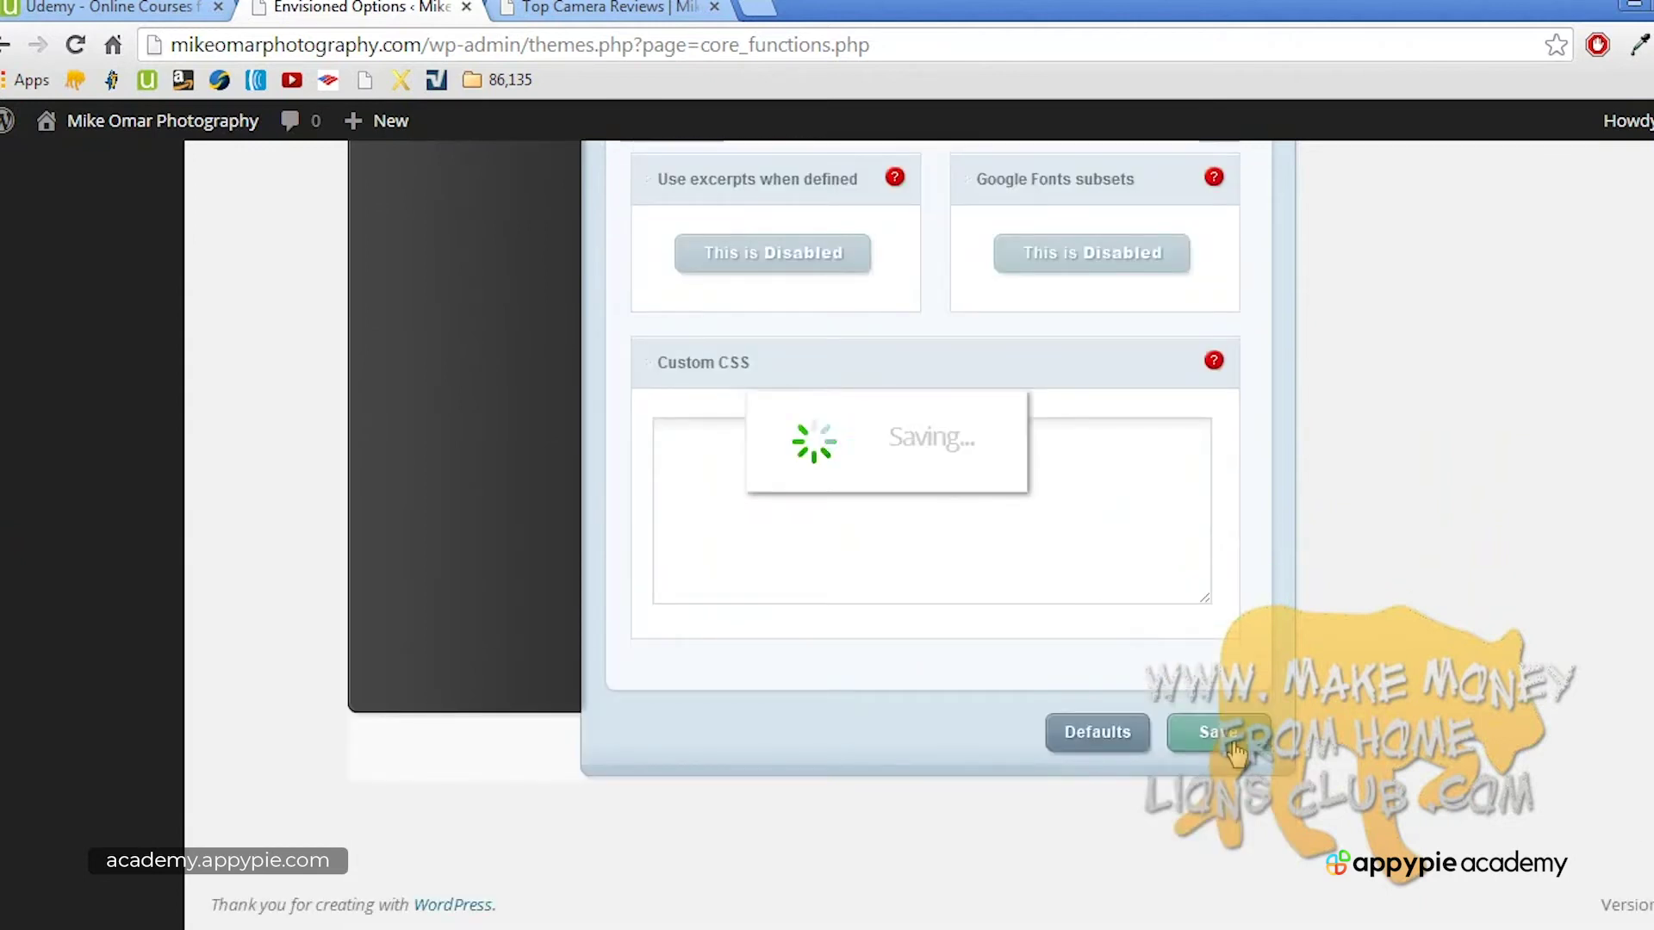
left_click(631, 10)
left_click(414, 258)
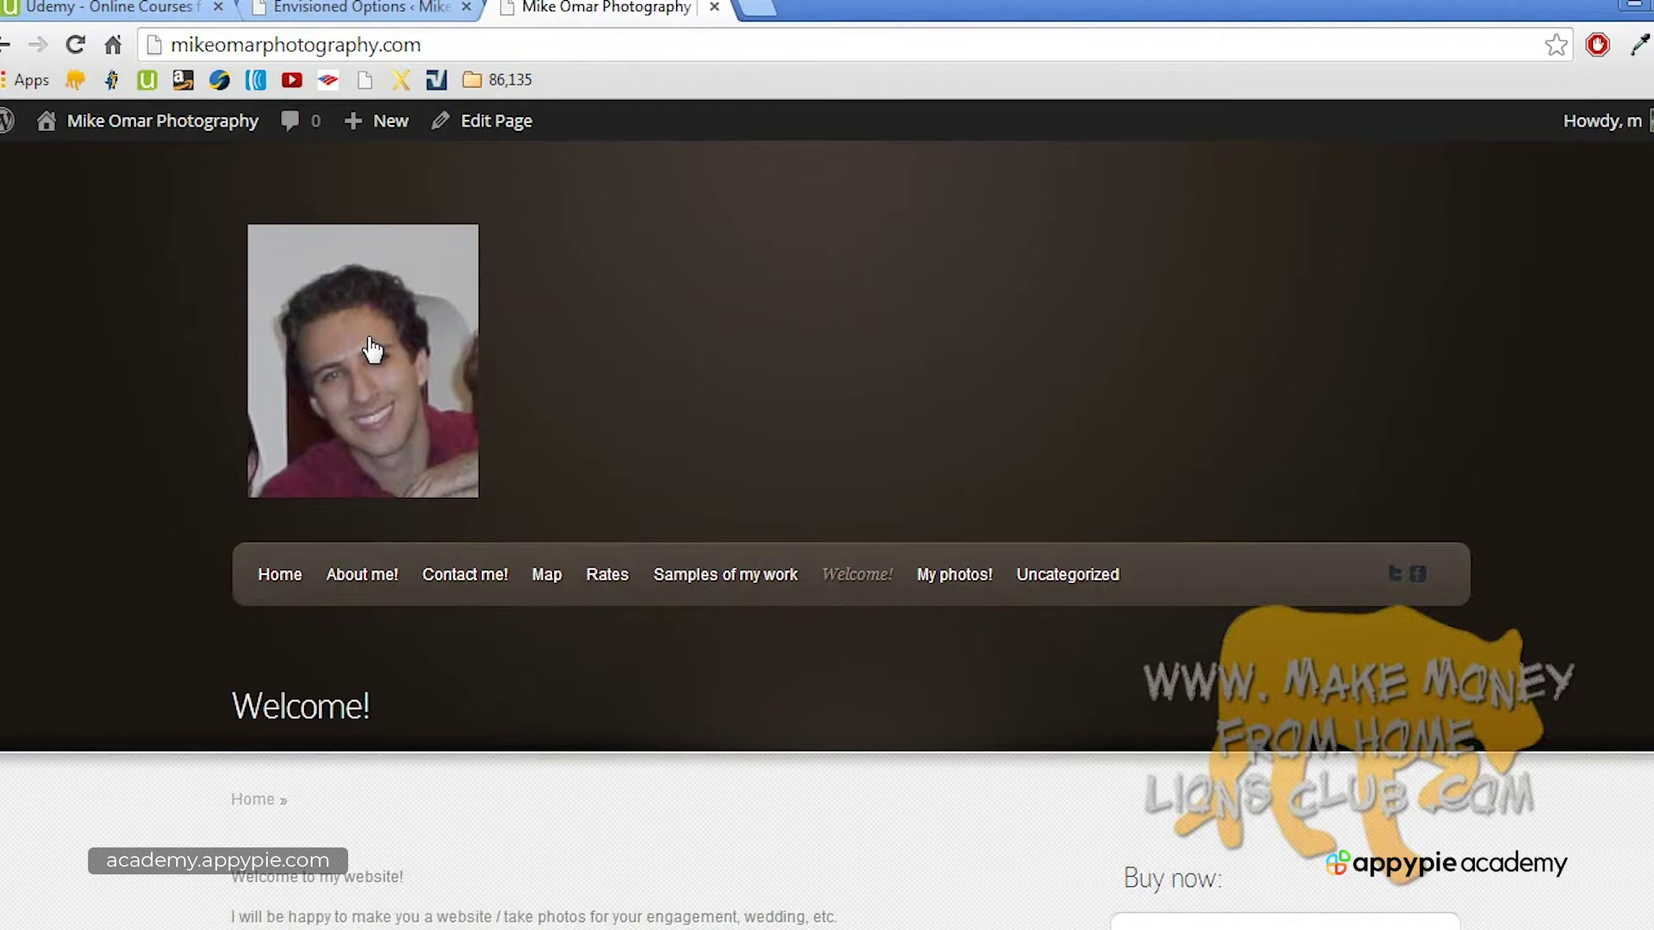
Step: Test the site's Facebook and Twitter icons, close both unavailable pages, and return to the options
left_click(1421, 577)
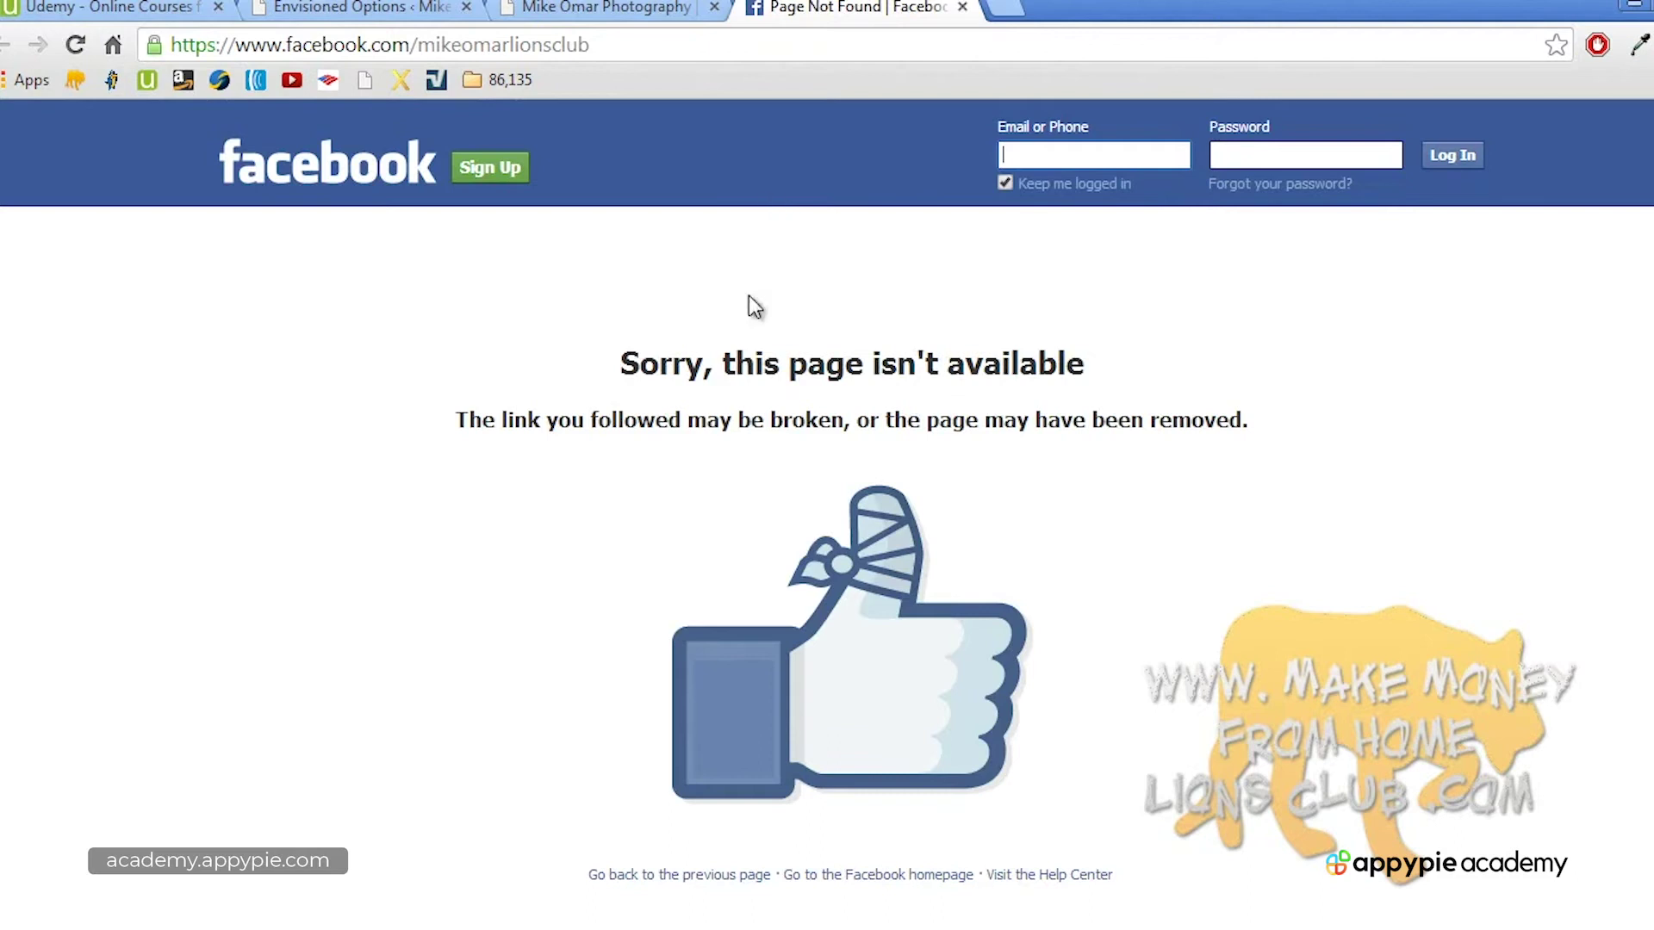
left_click(962, 7)
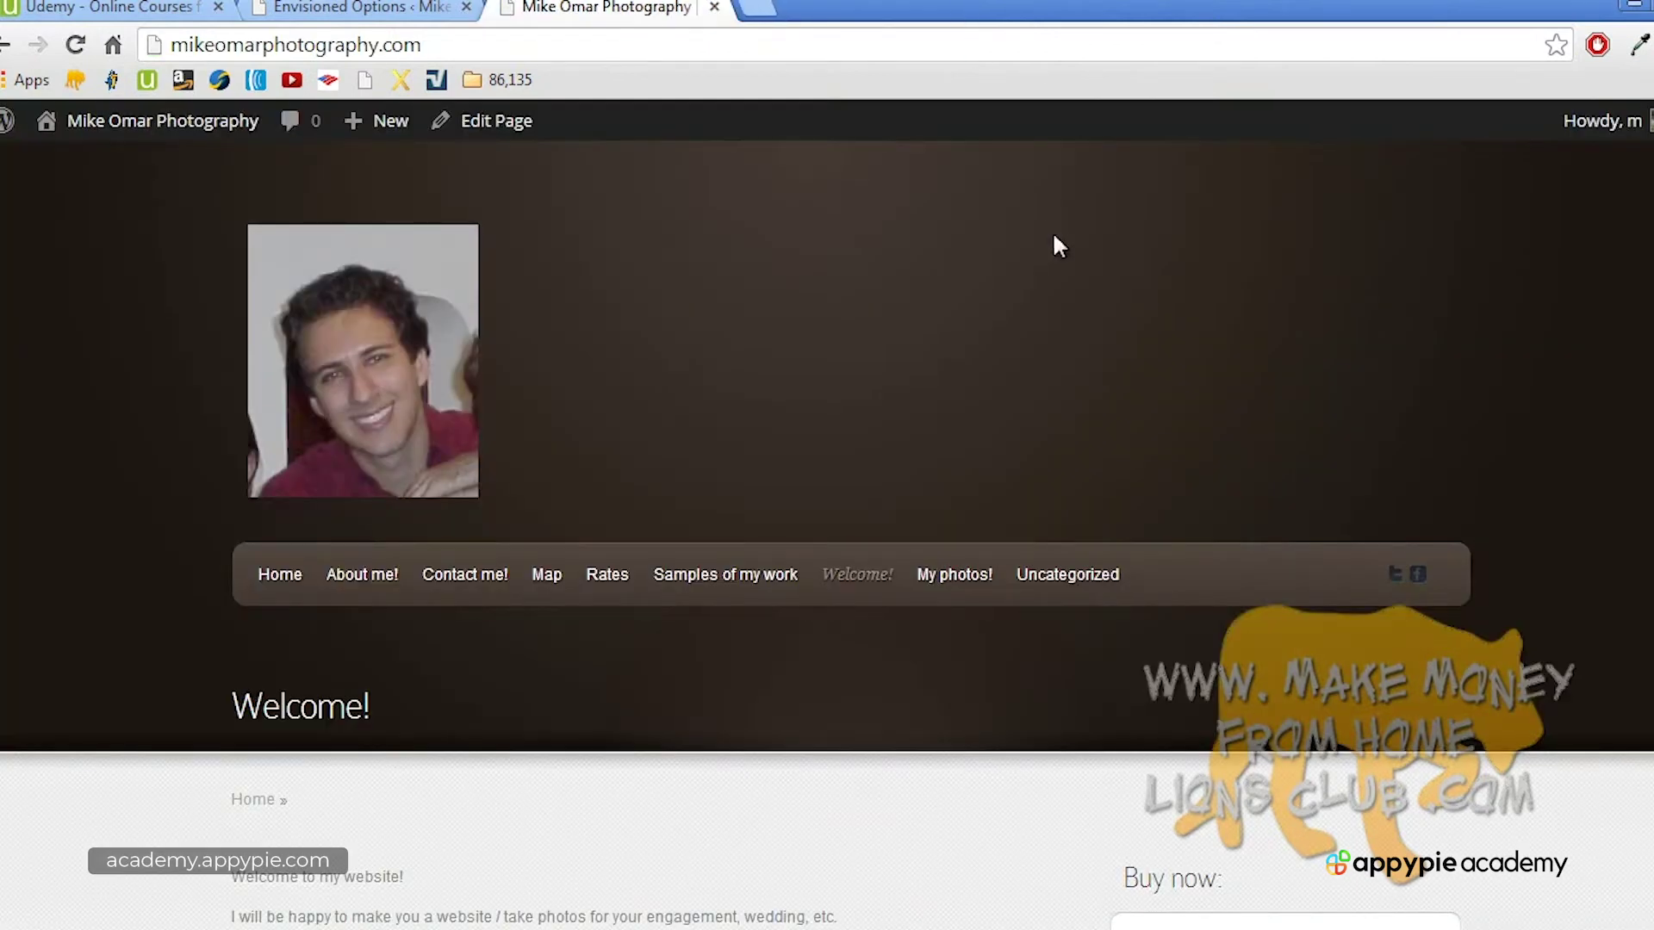
left_click(1394, 576)
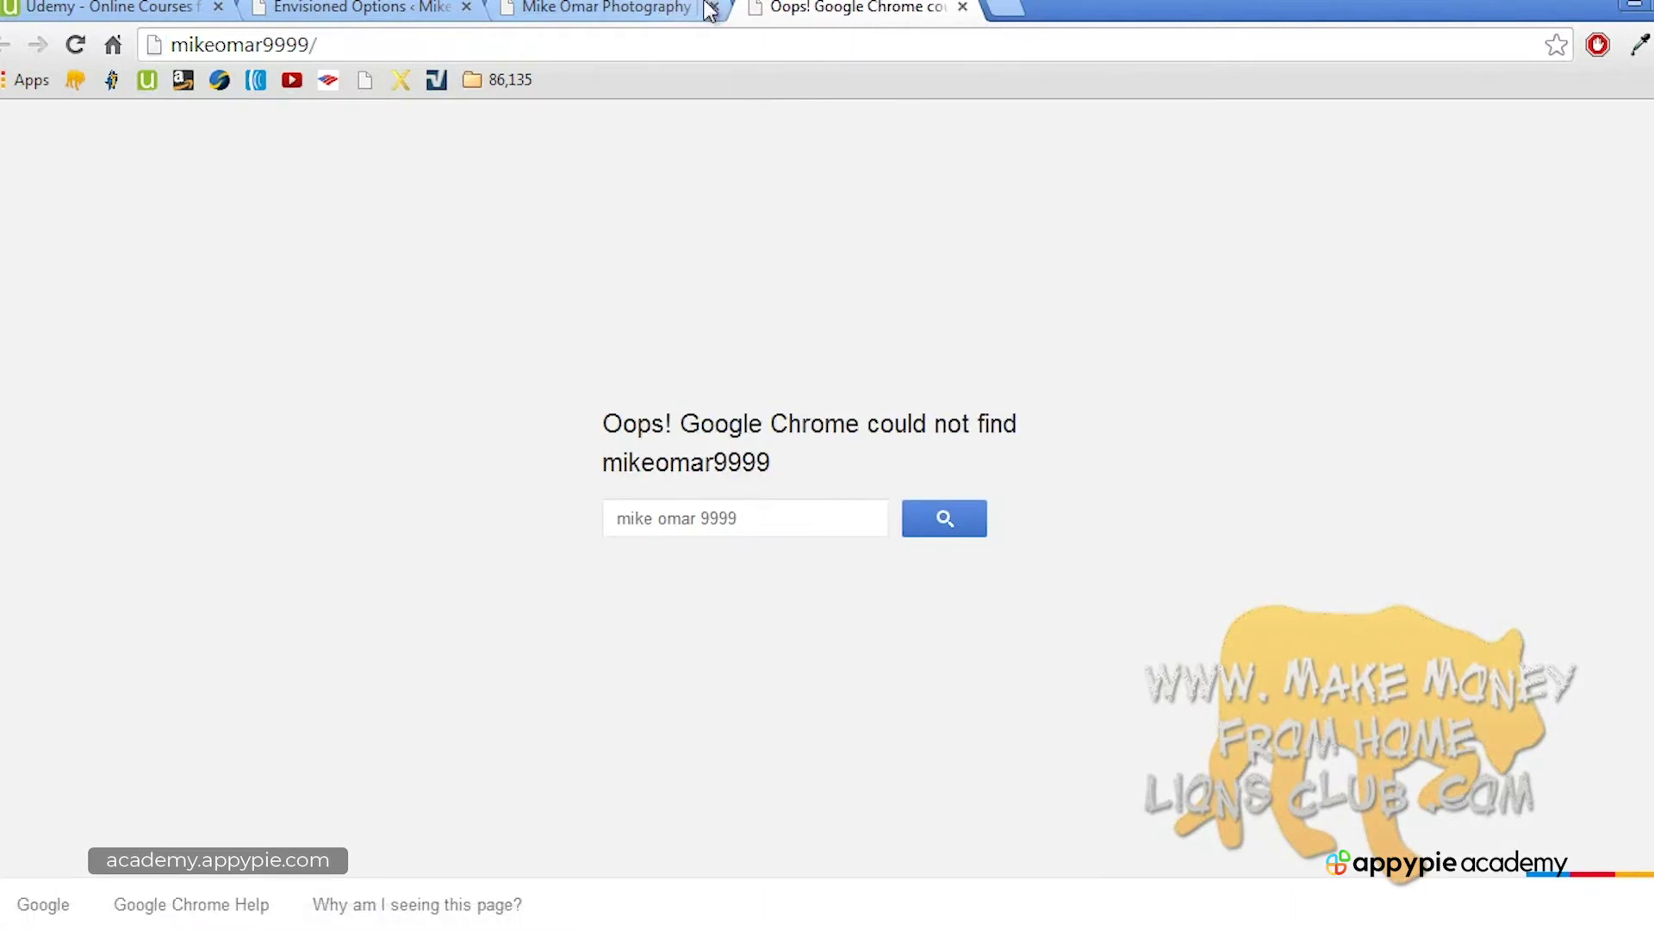
left_click(962, 7)
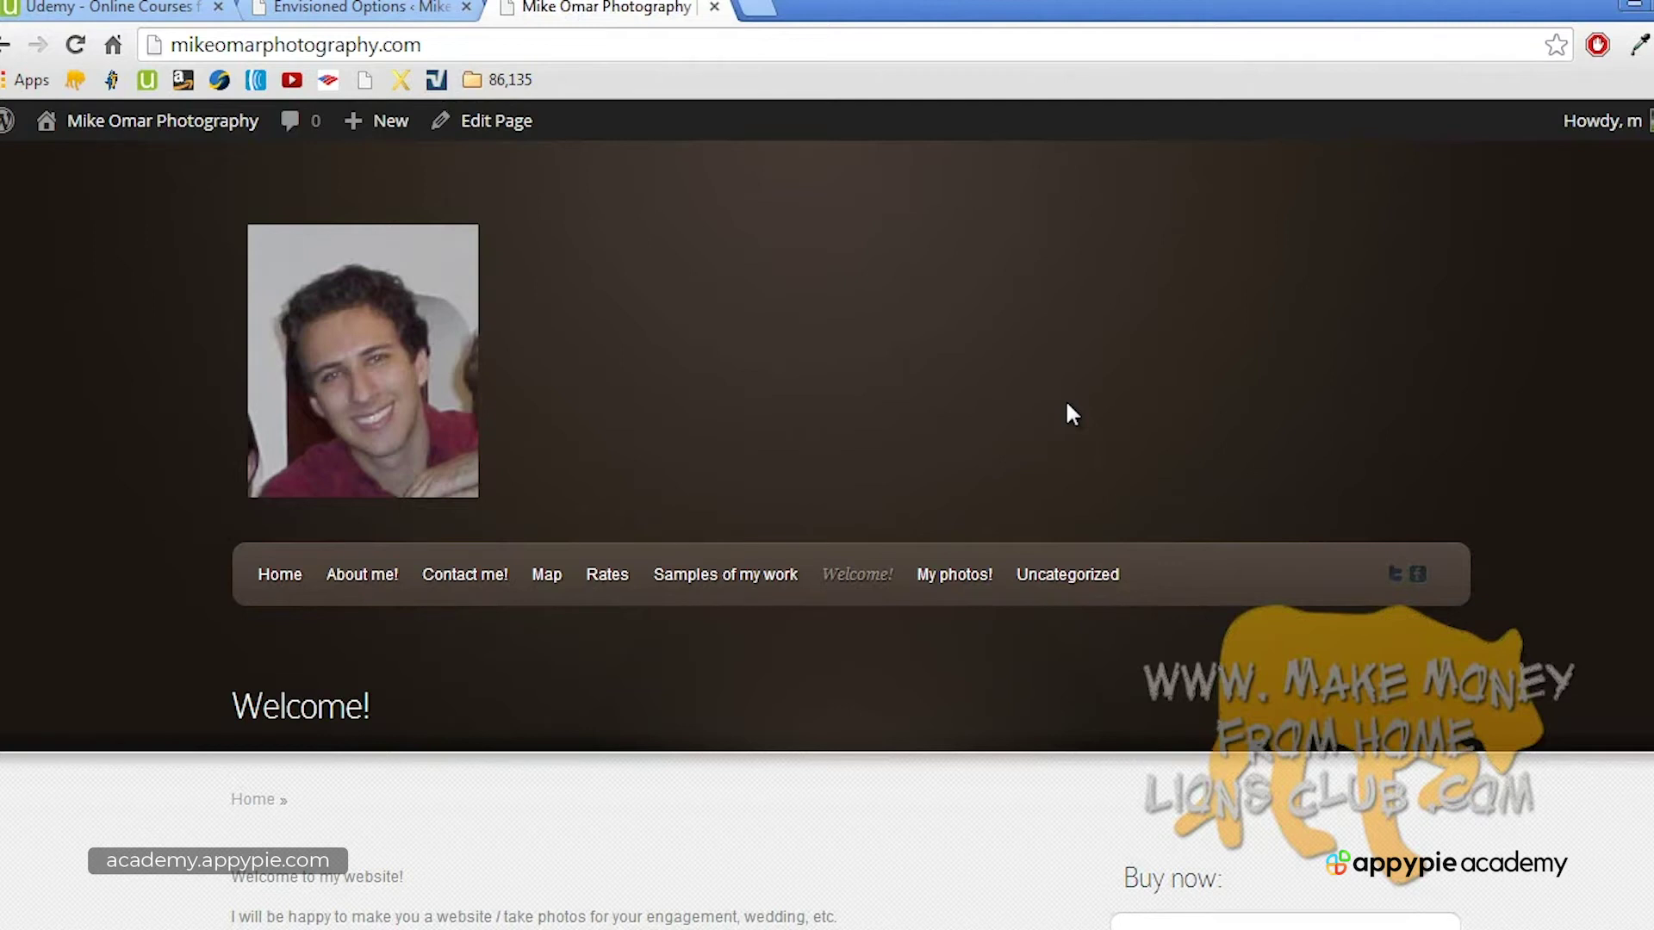
left_click(380, 12)
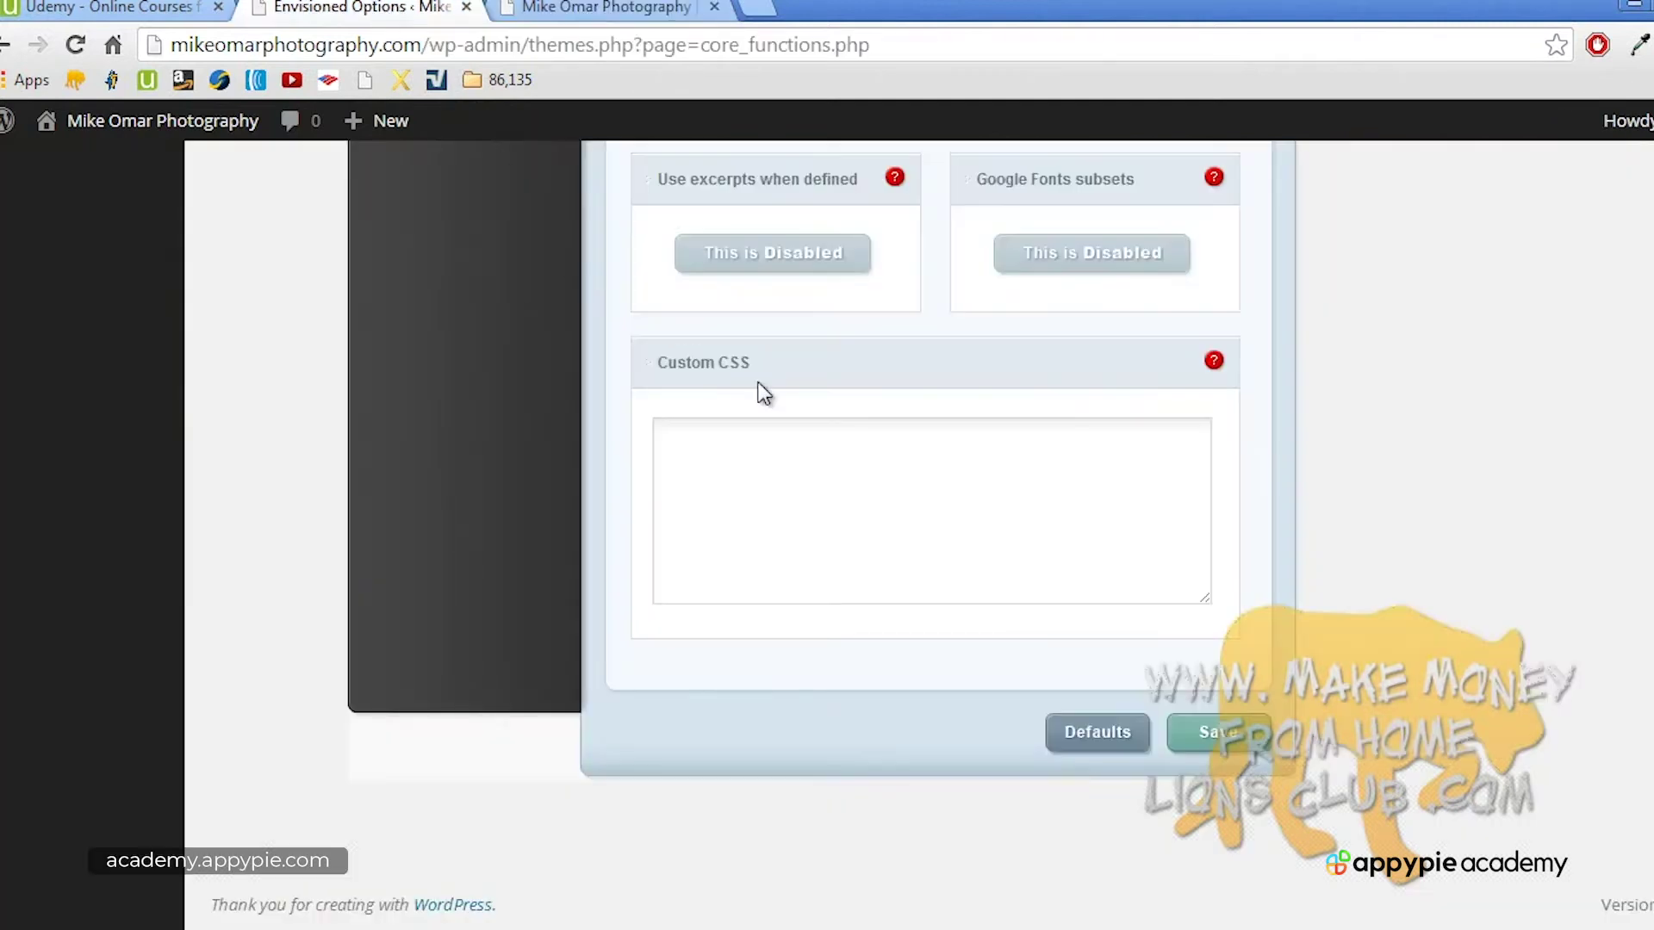
Step: Return to the top of the epanel and display its Homepage tab
scroll(764, 399, "up", 3)
scroll(763, 399, "up", 15)
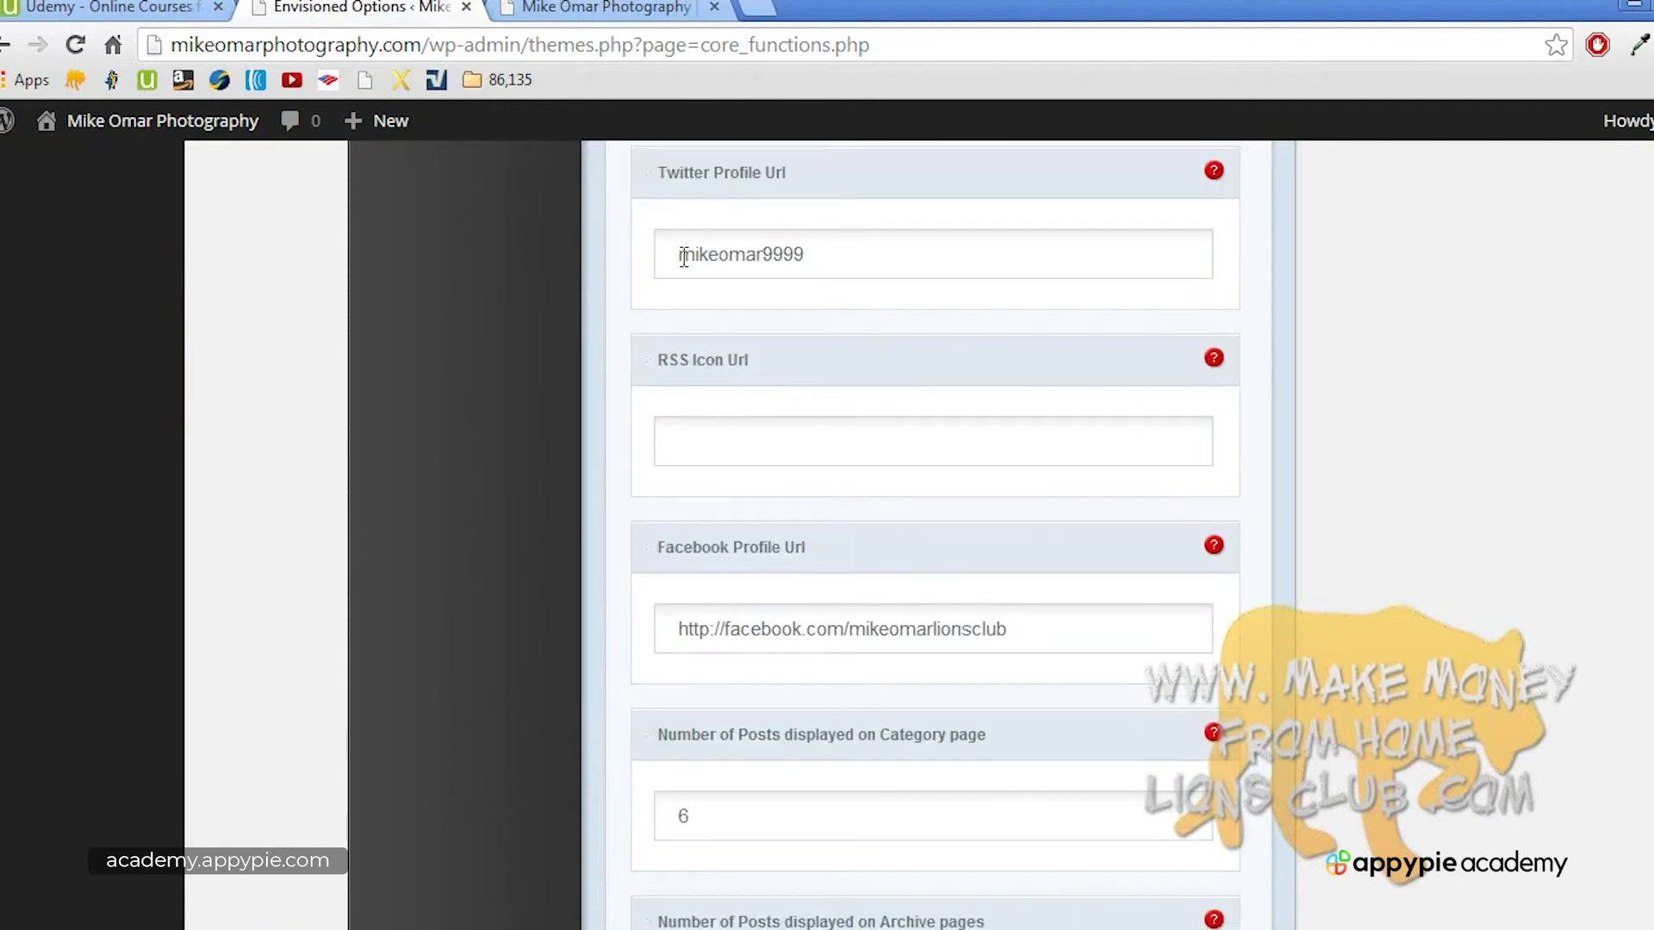
scroll(801, 353, "up", 10)
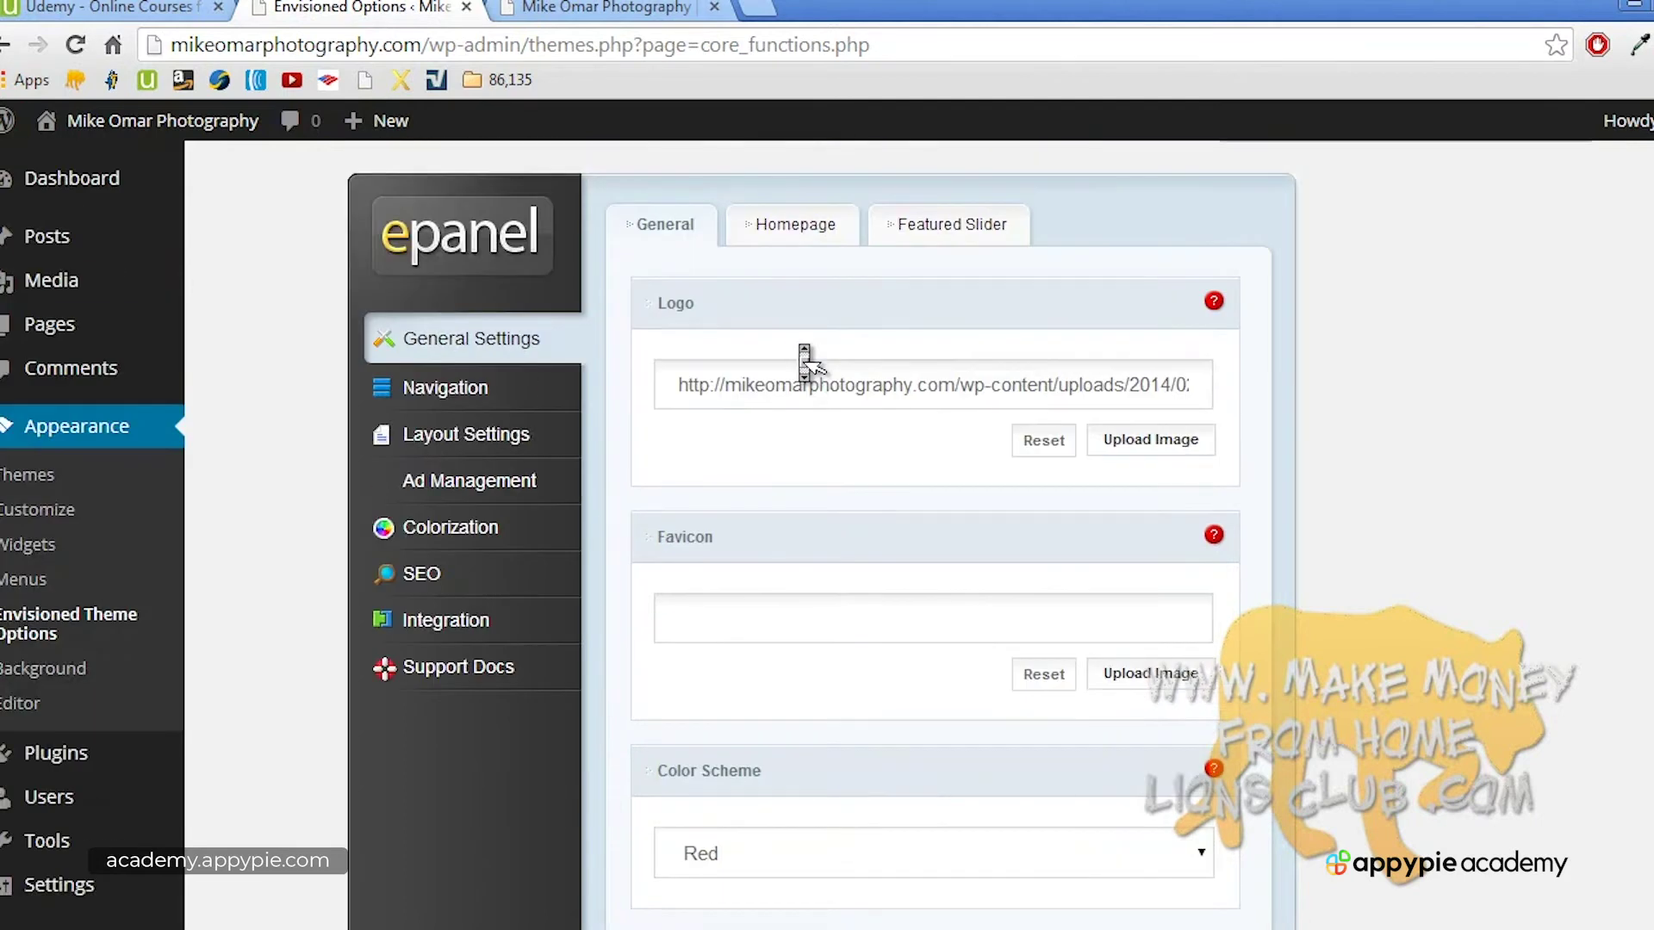
left_click(797, 229)
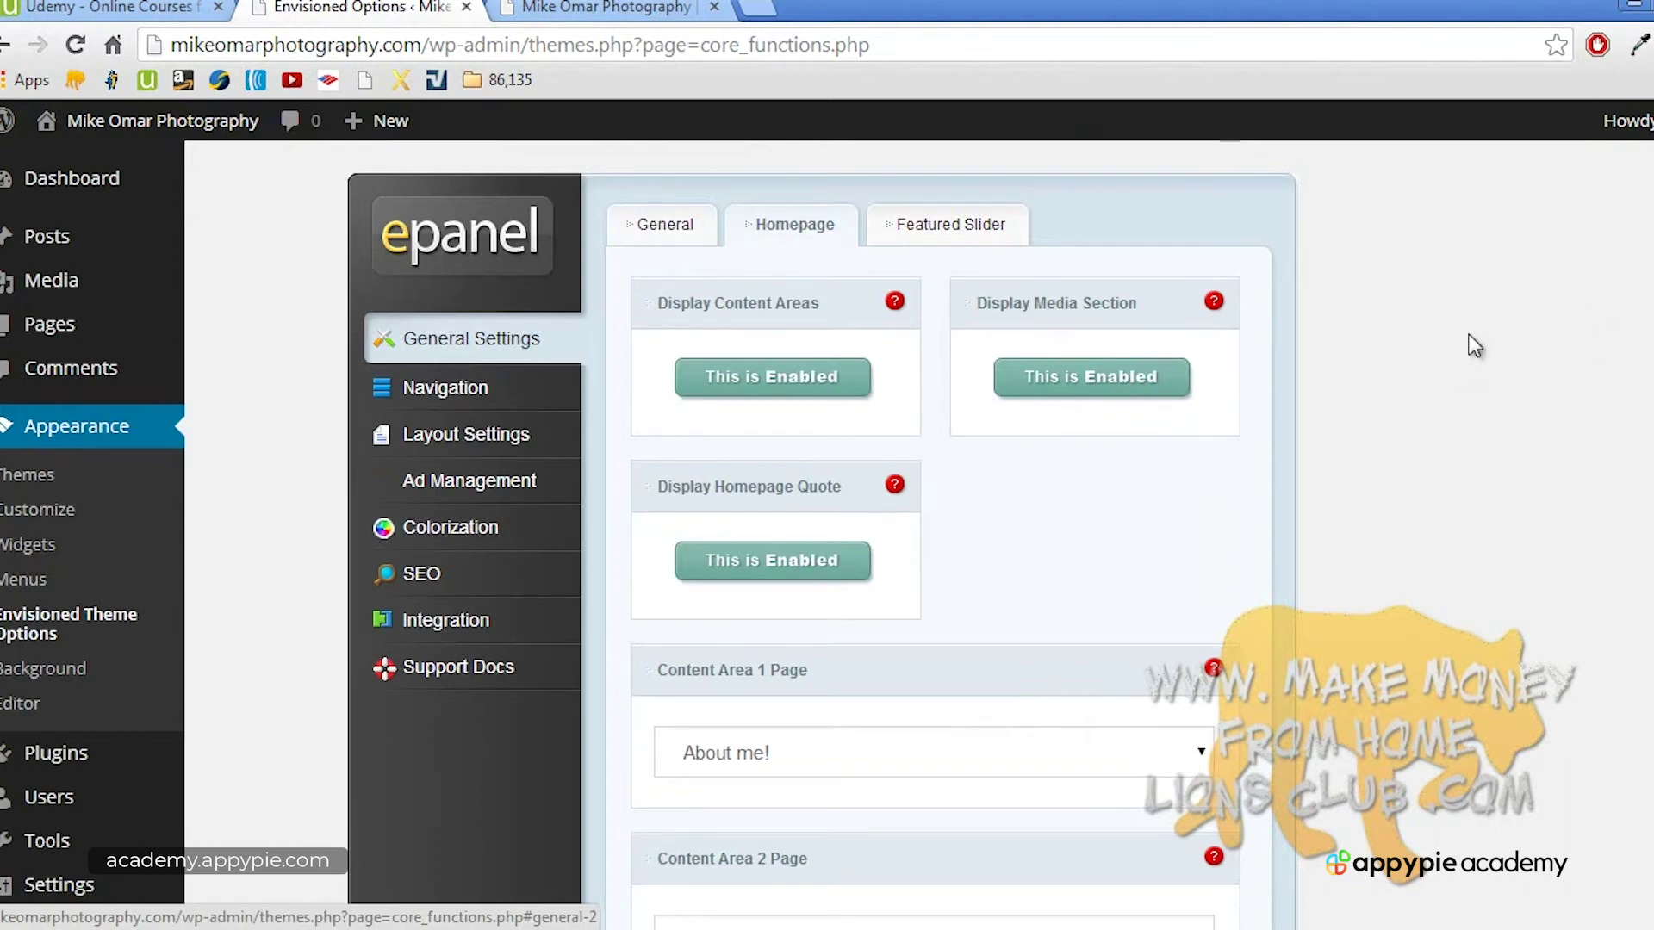
Step: Disable the media section and content areas; set content areas 2 and 3 to Rates and Samples of my work
left_click(1033, 379)
left_click(816, 377)
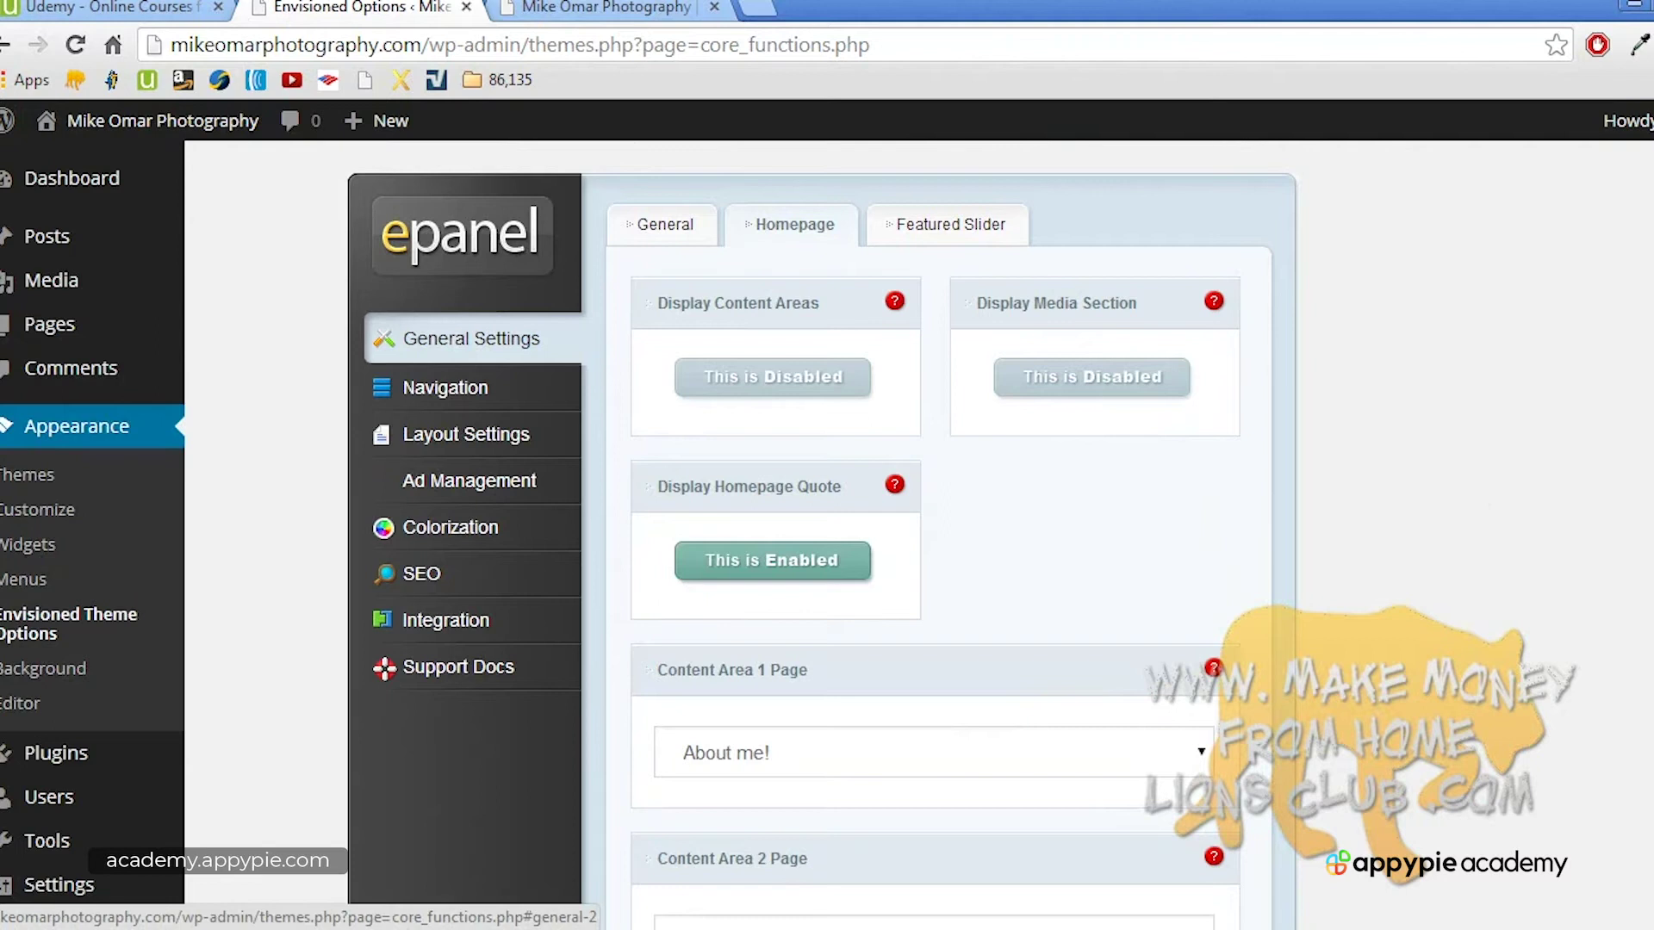
scroll(934, 534, "down", 6)
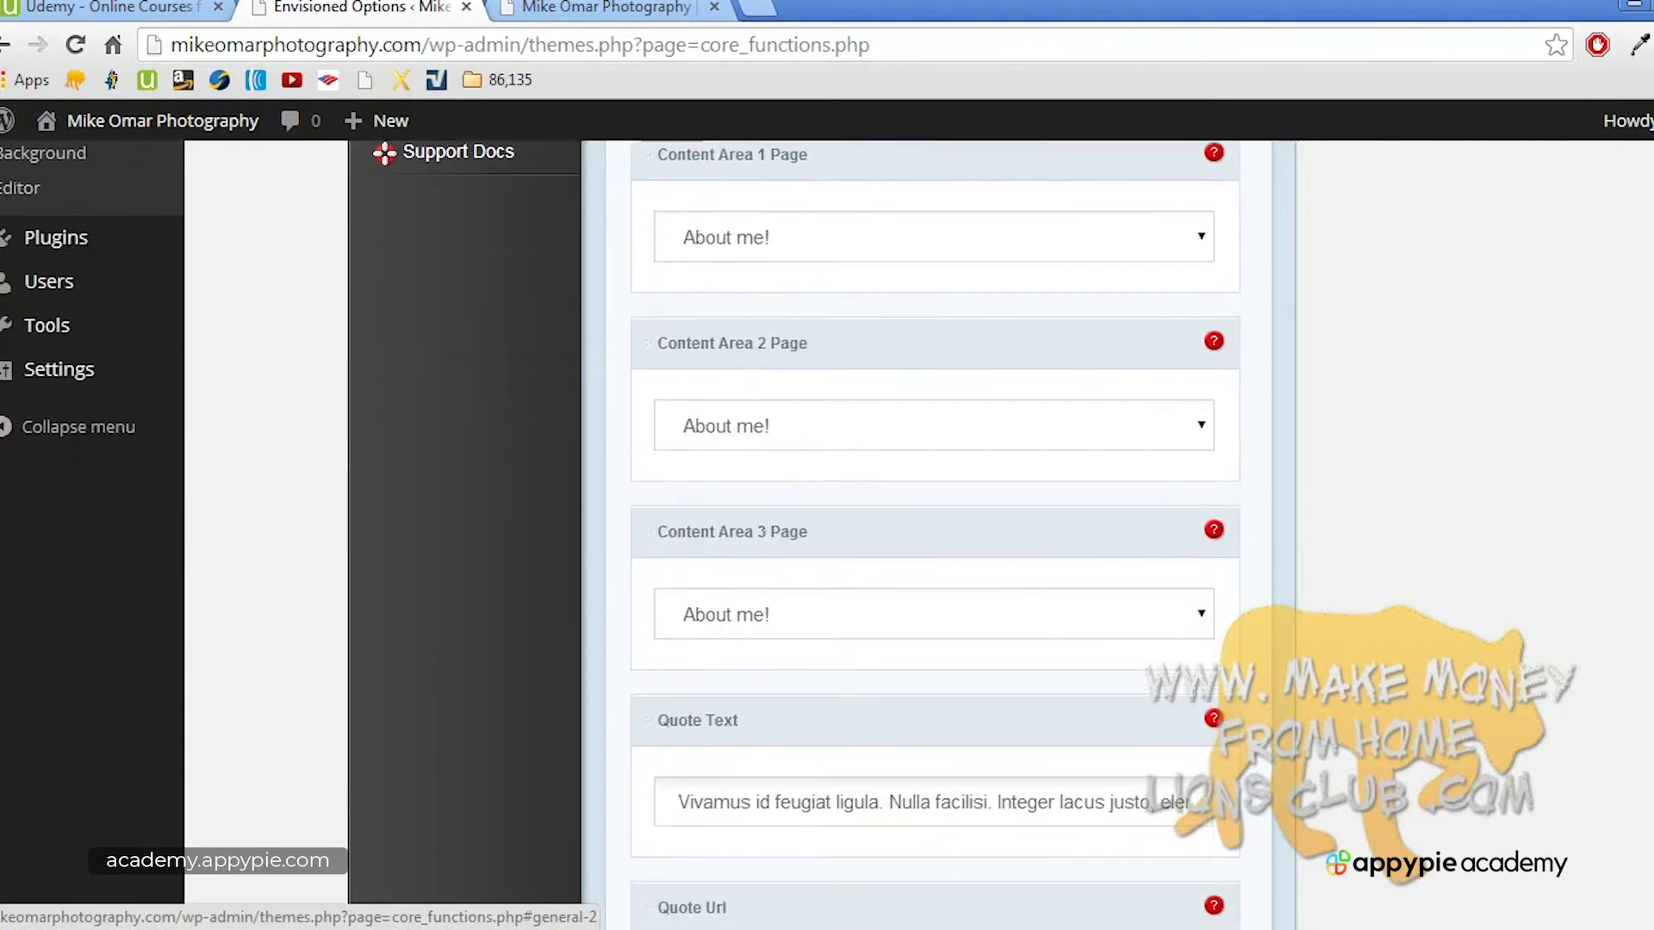
left_click(1142, 438)
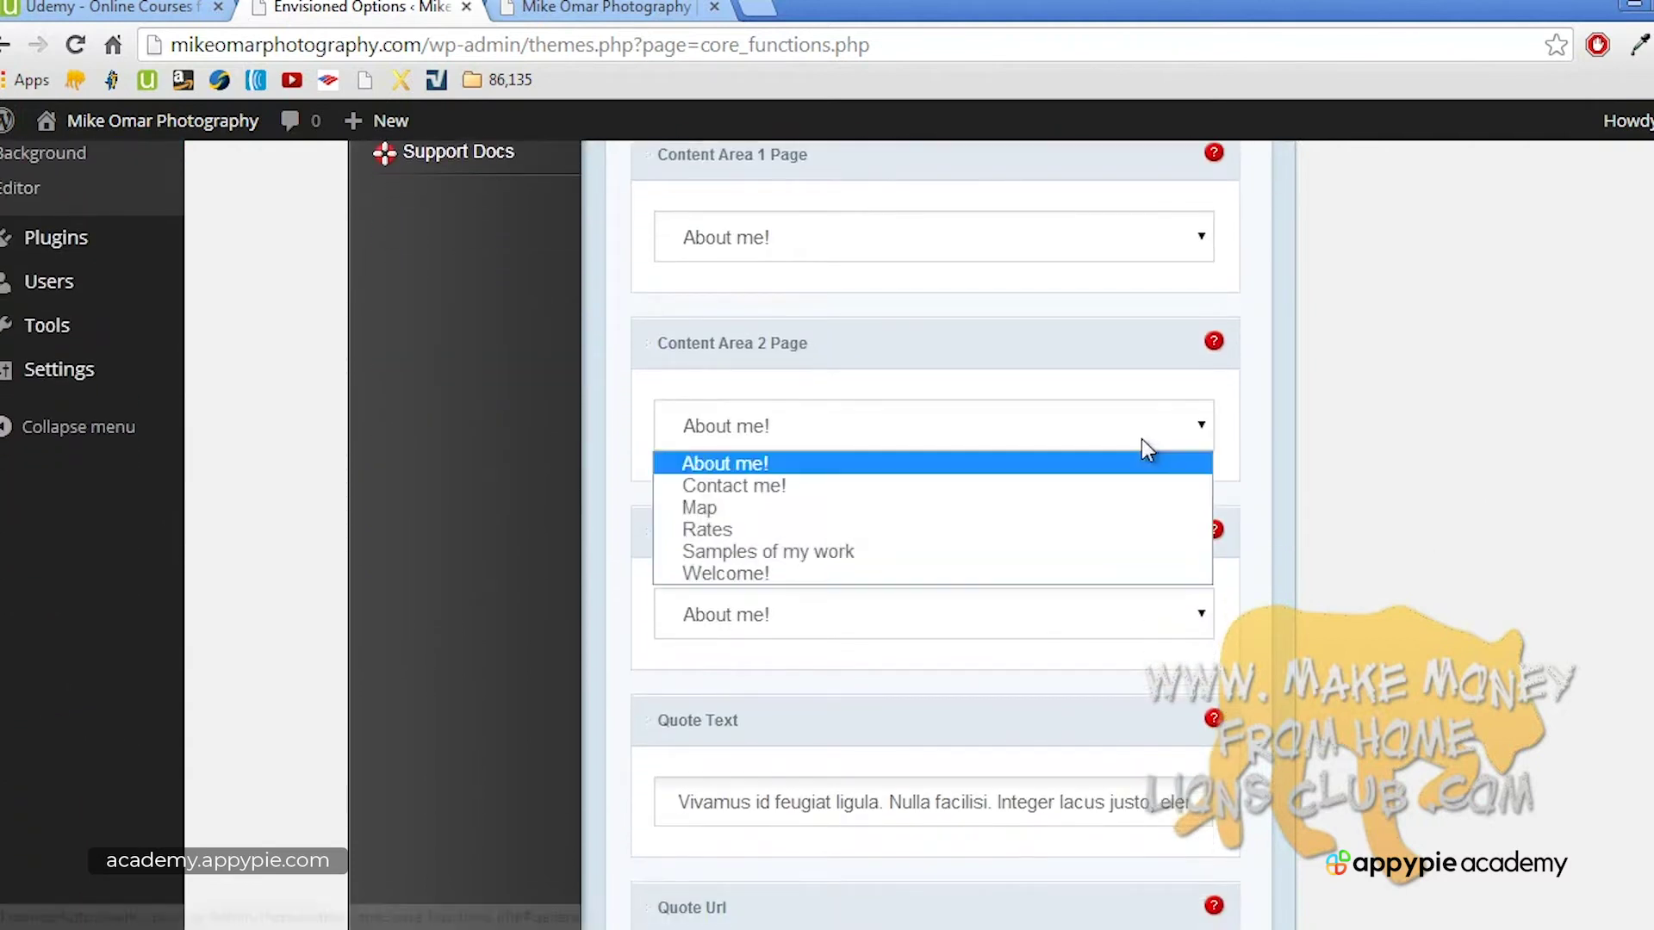
left_click(1072, 527)
left_click(1015, 635)
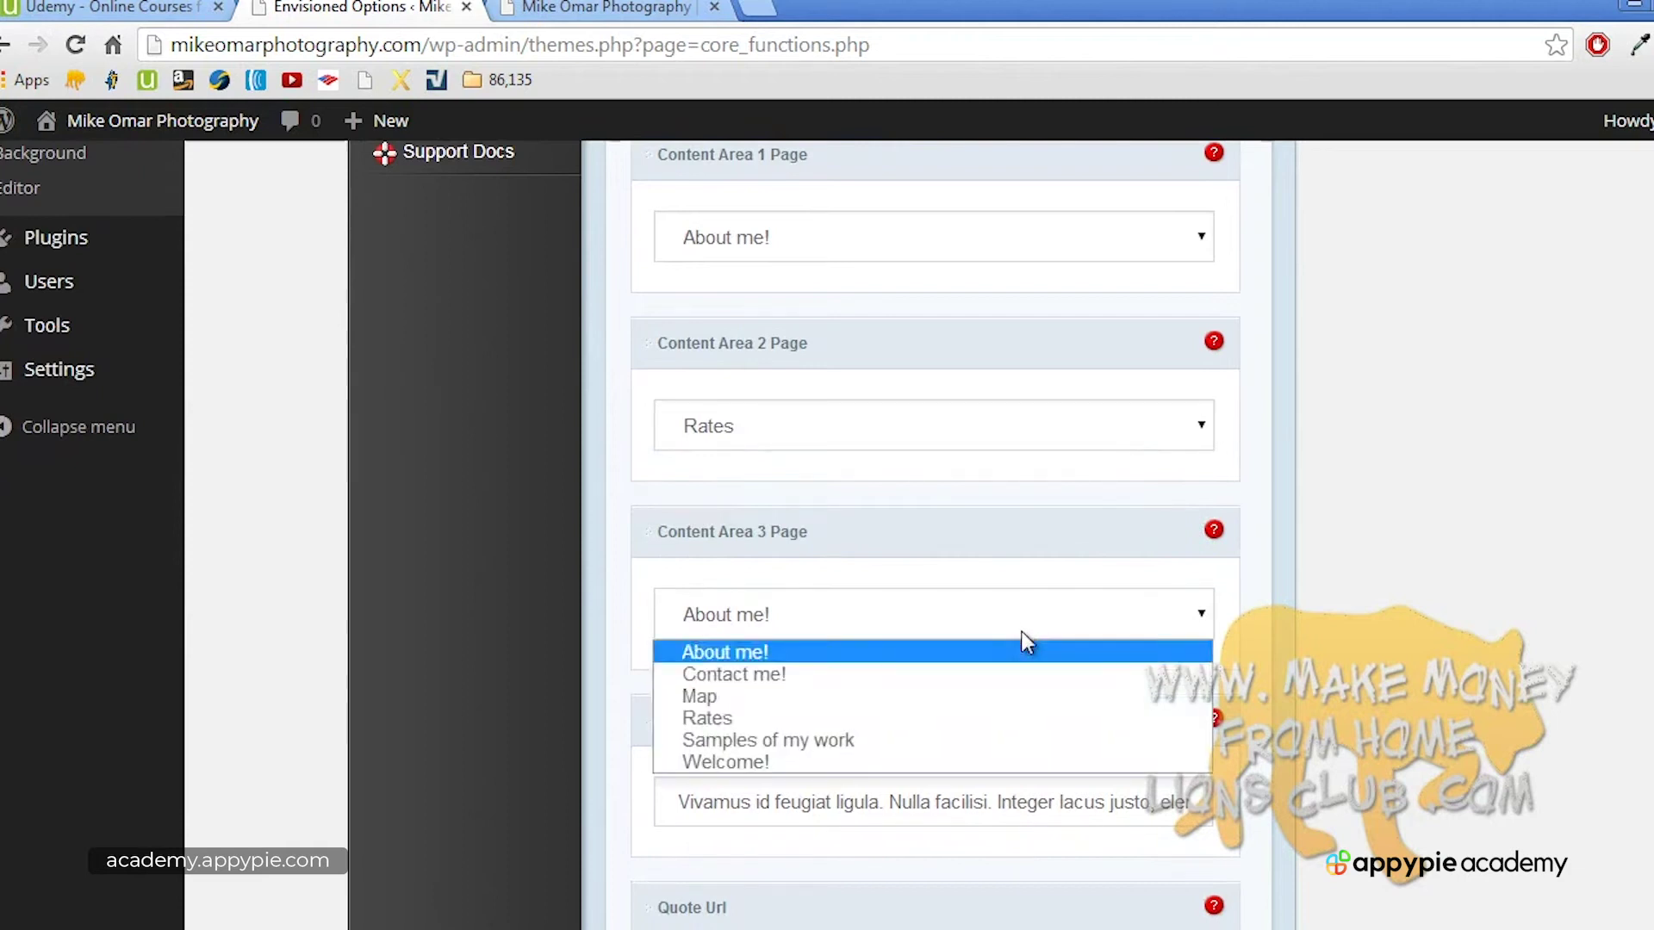
left_click(1016, 741)
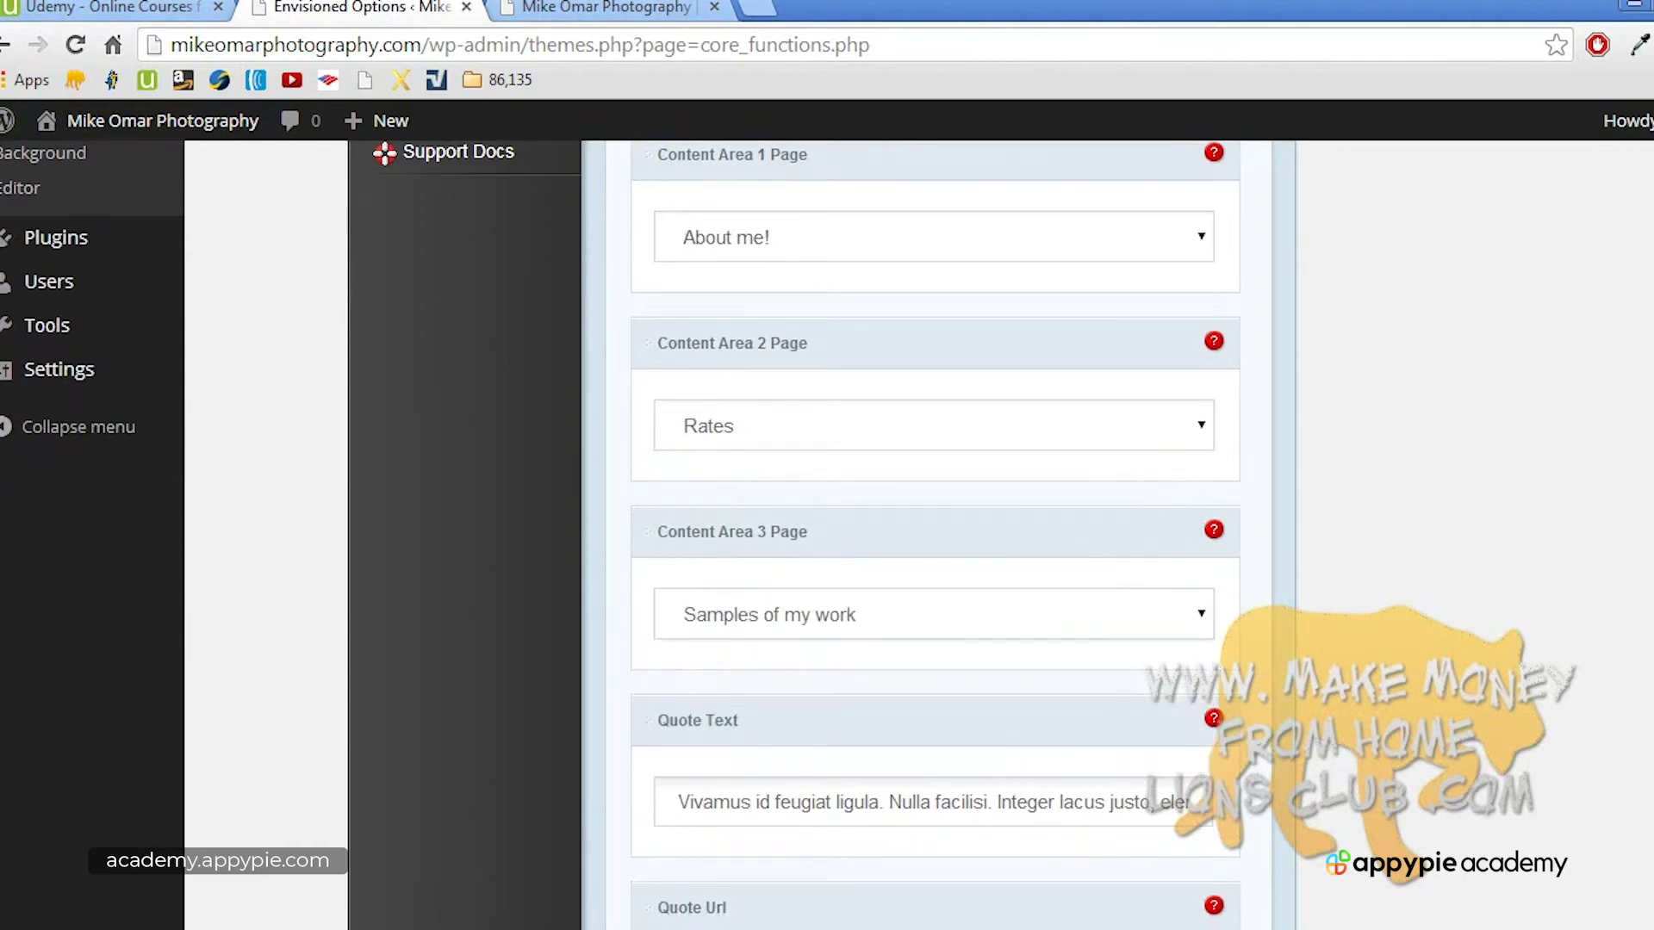
Step: Replace the placeholder homepage quote with 'Welcome to my WEBSITE'
scroll(935, 534, "down", 3)
double_click(1098, 514)
triple_click(1098, 513)
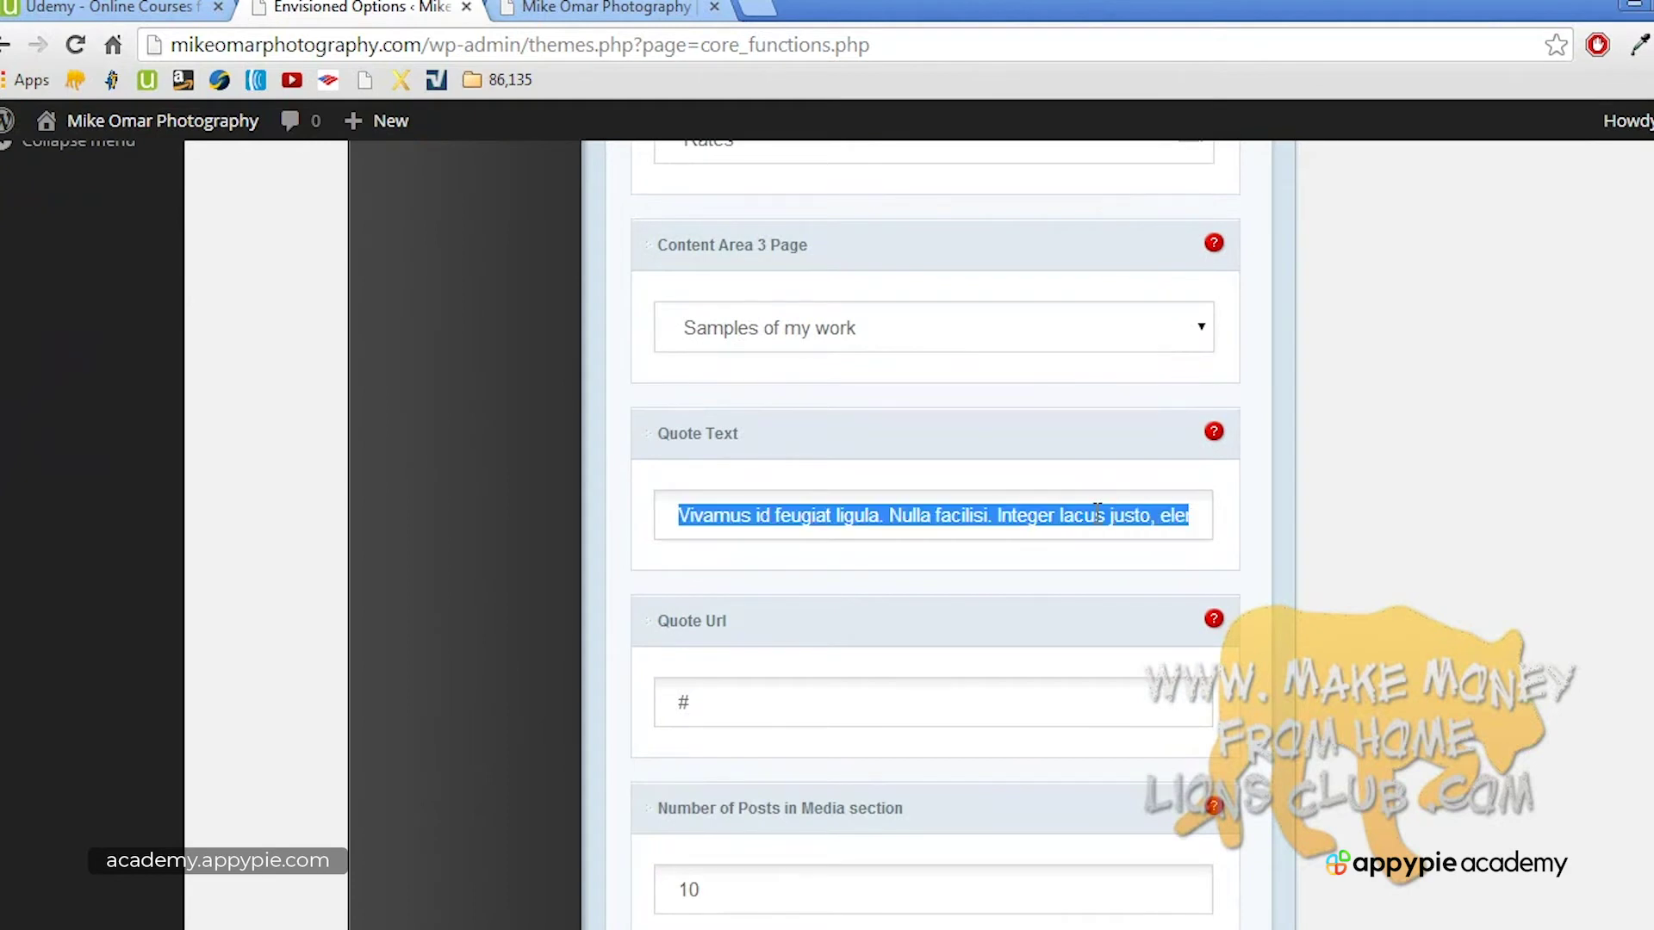
key("BackSpace")
type("Welcome")
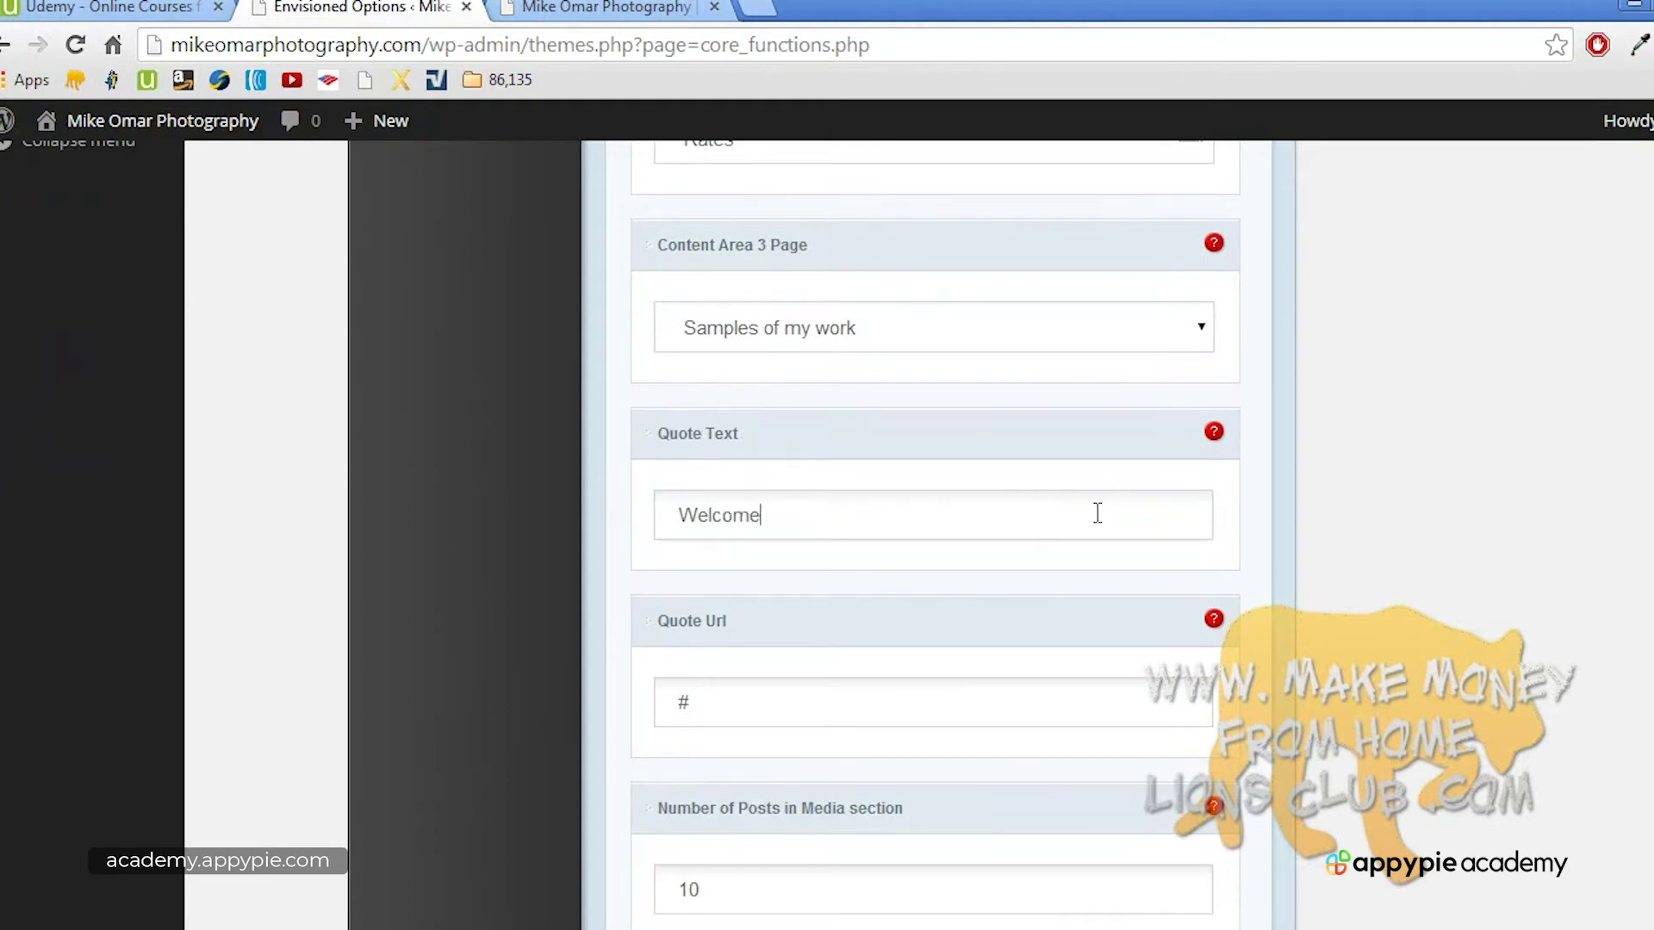
type(" to my WEBSITE!!!!!")
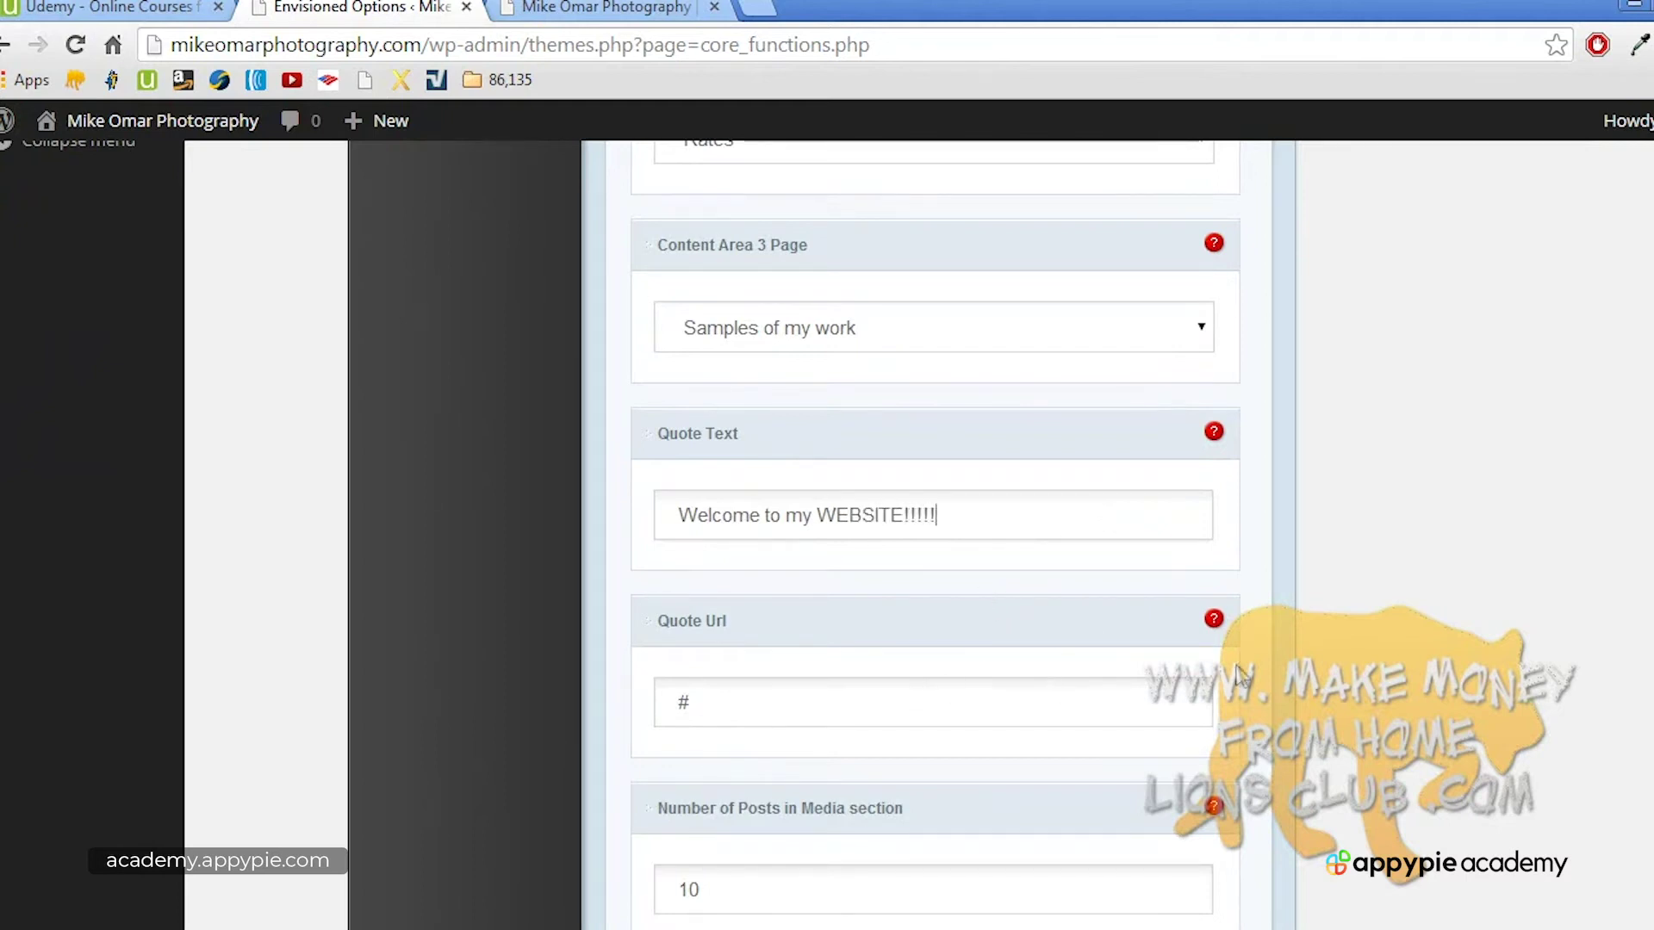
Step: Change the My photos! and Uncategorized exclusions for media and recent posts, then save
scroll(935, 534, "down", 6)
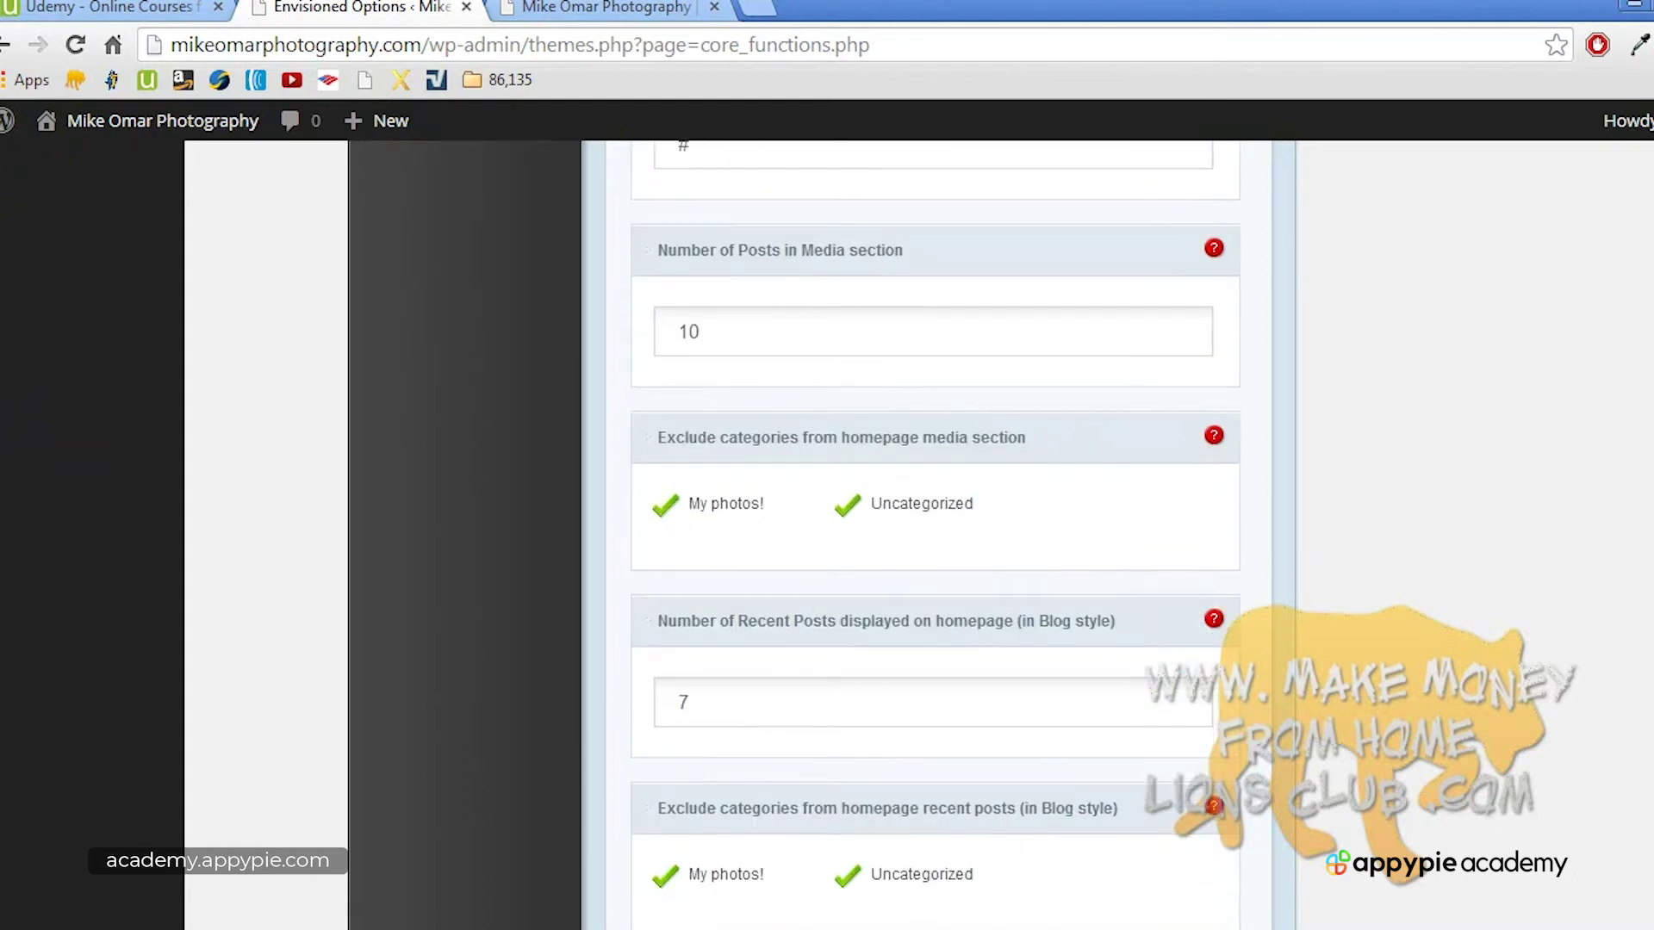
left_click(714, 508)
left_click(896, 515)
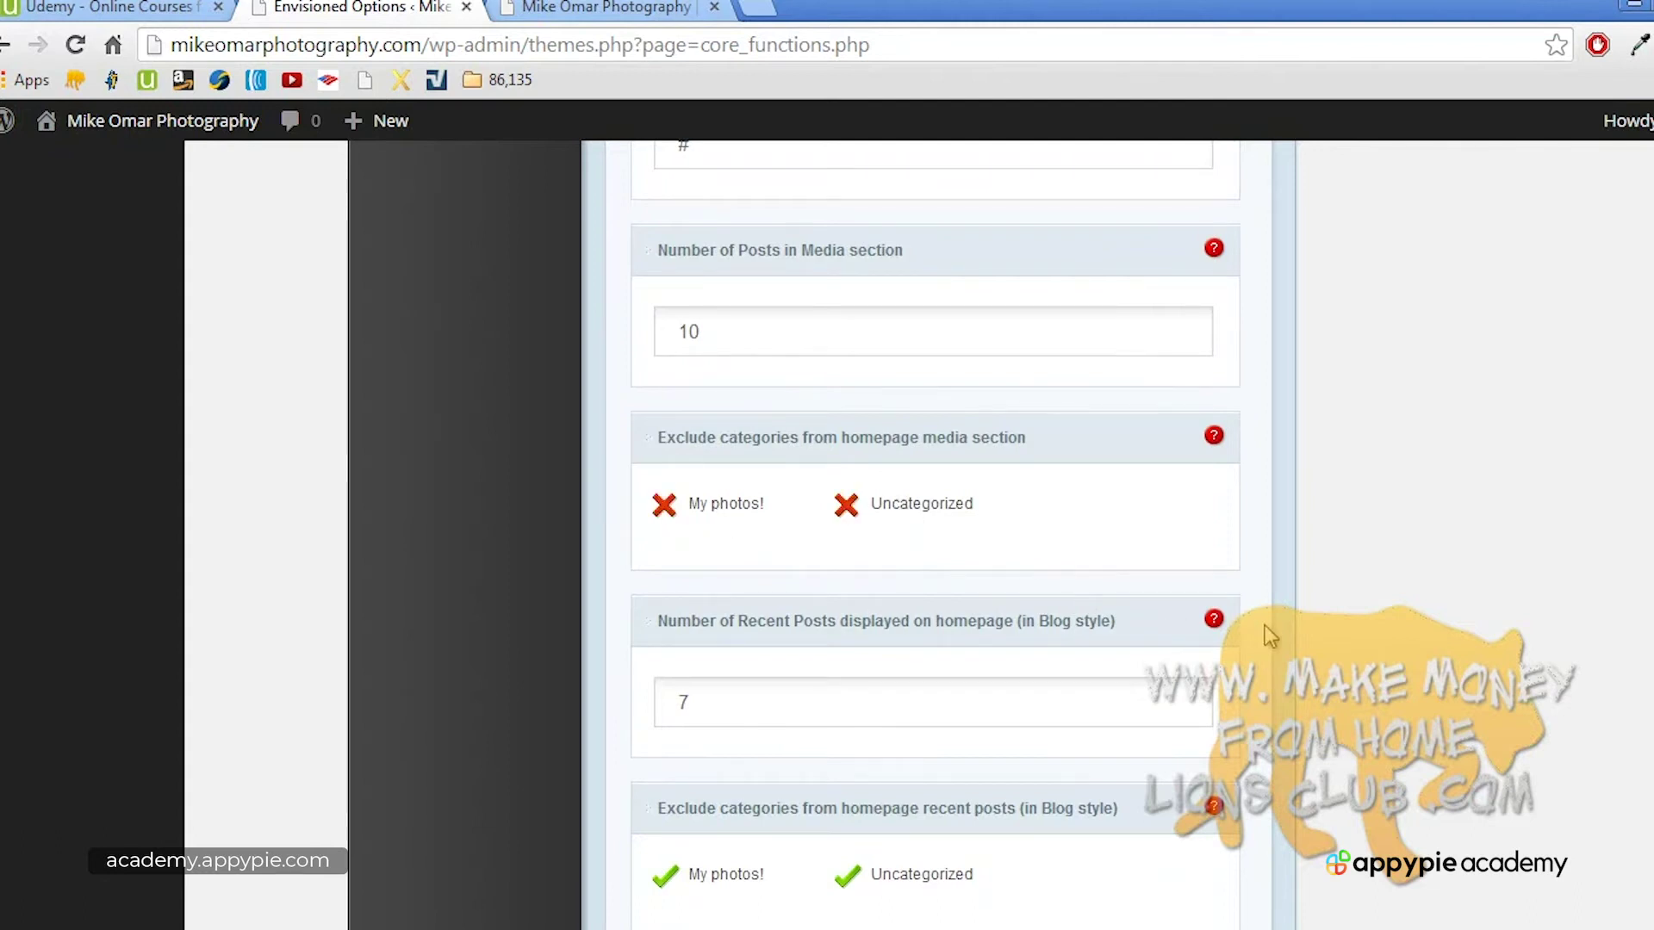
left_click(715, 892)
left_click(891, 880)
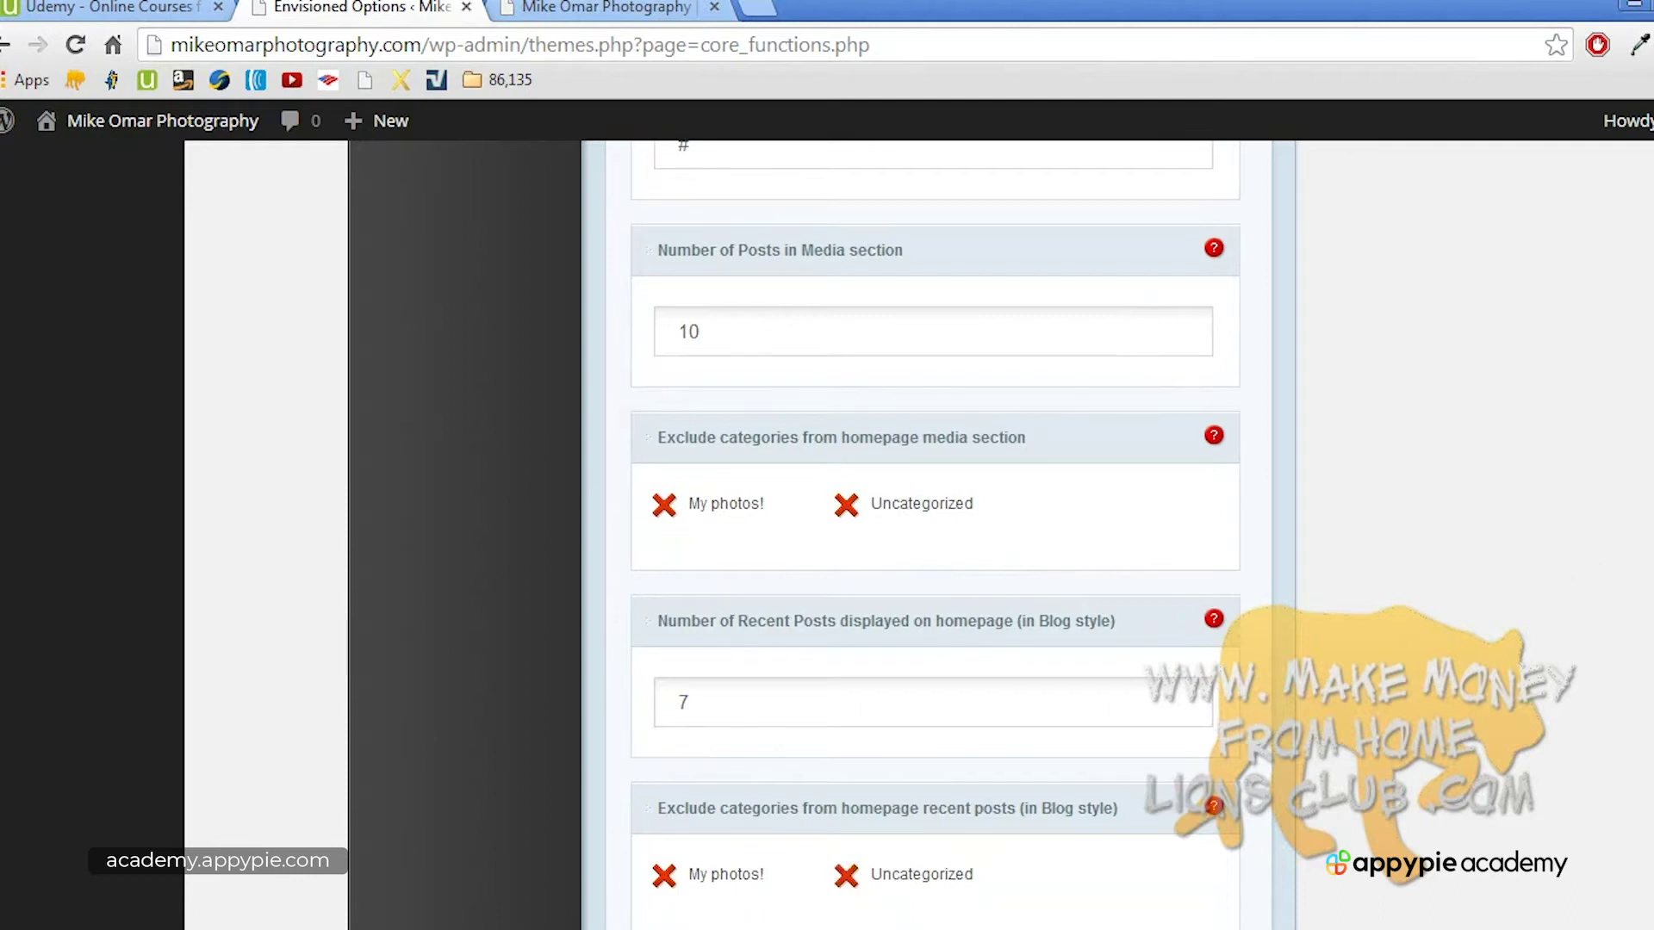
scroll(1387, 766, "down", 4)
left_click(1225, 764)
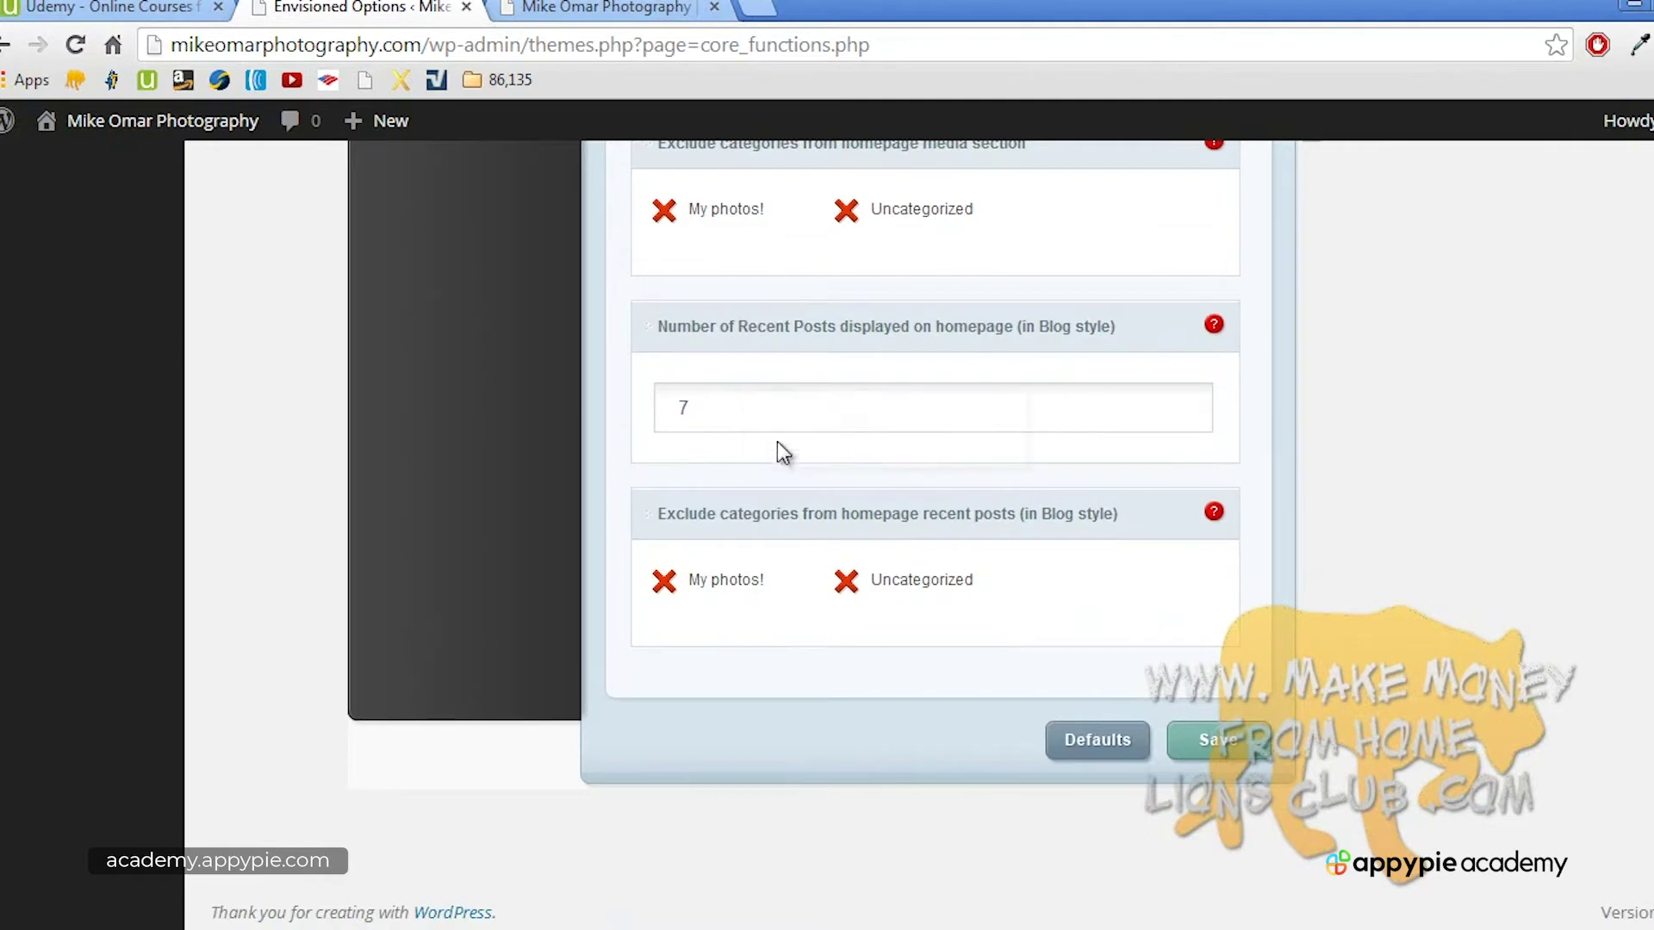
left_click(603, 8)
Step: Reload the live site to review the homepage changes
key("F5")
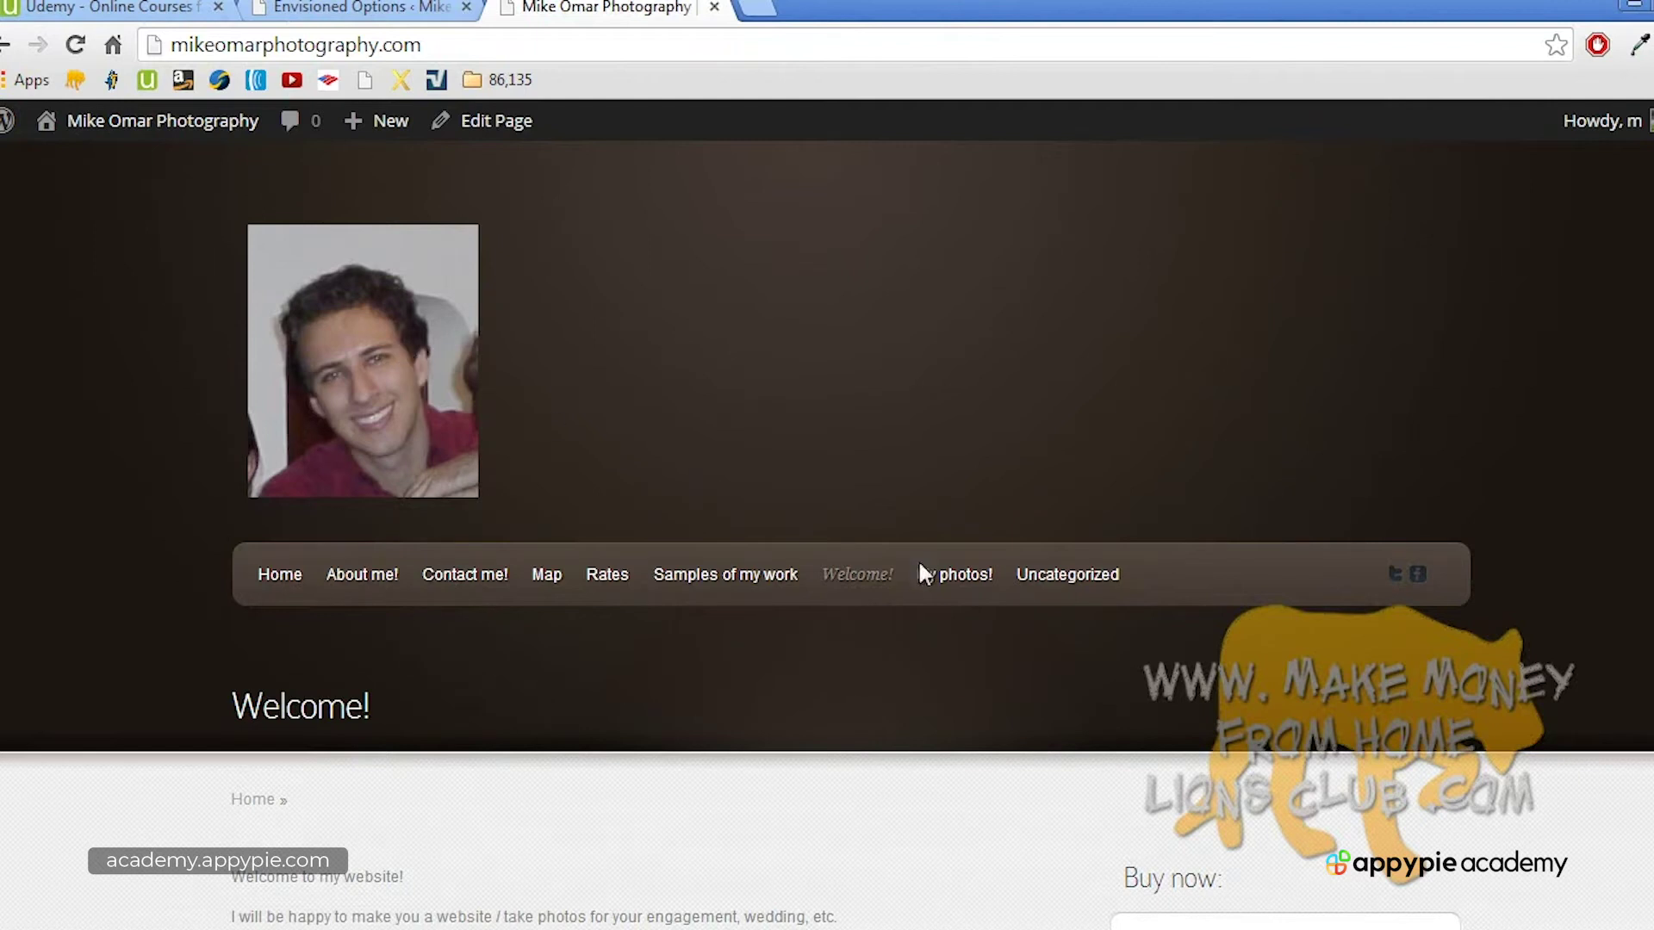
scroll(919, 491, "down", 7)
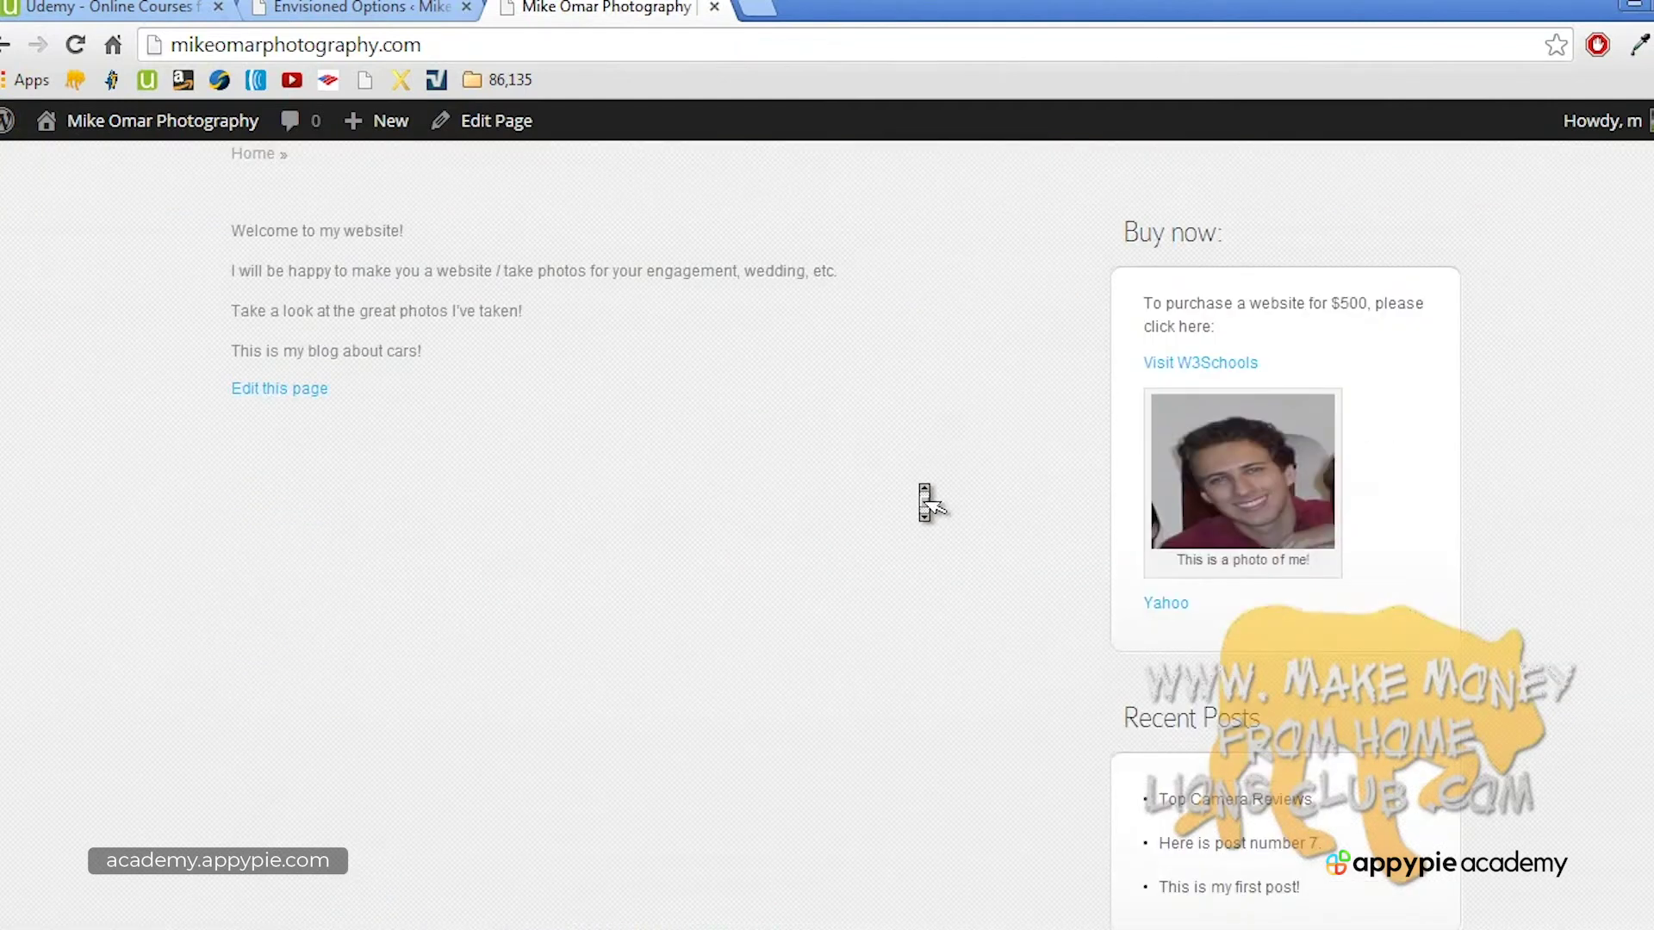
scroll(934, 507, "down", 3)
scroll(930, 505, "up", 10)
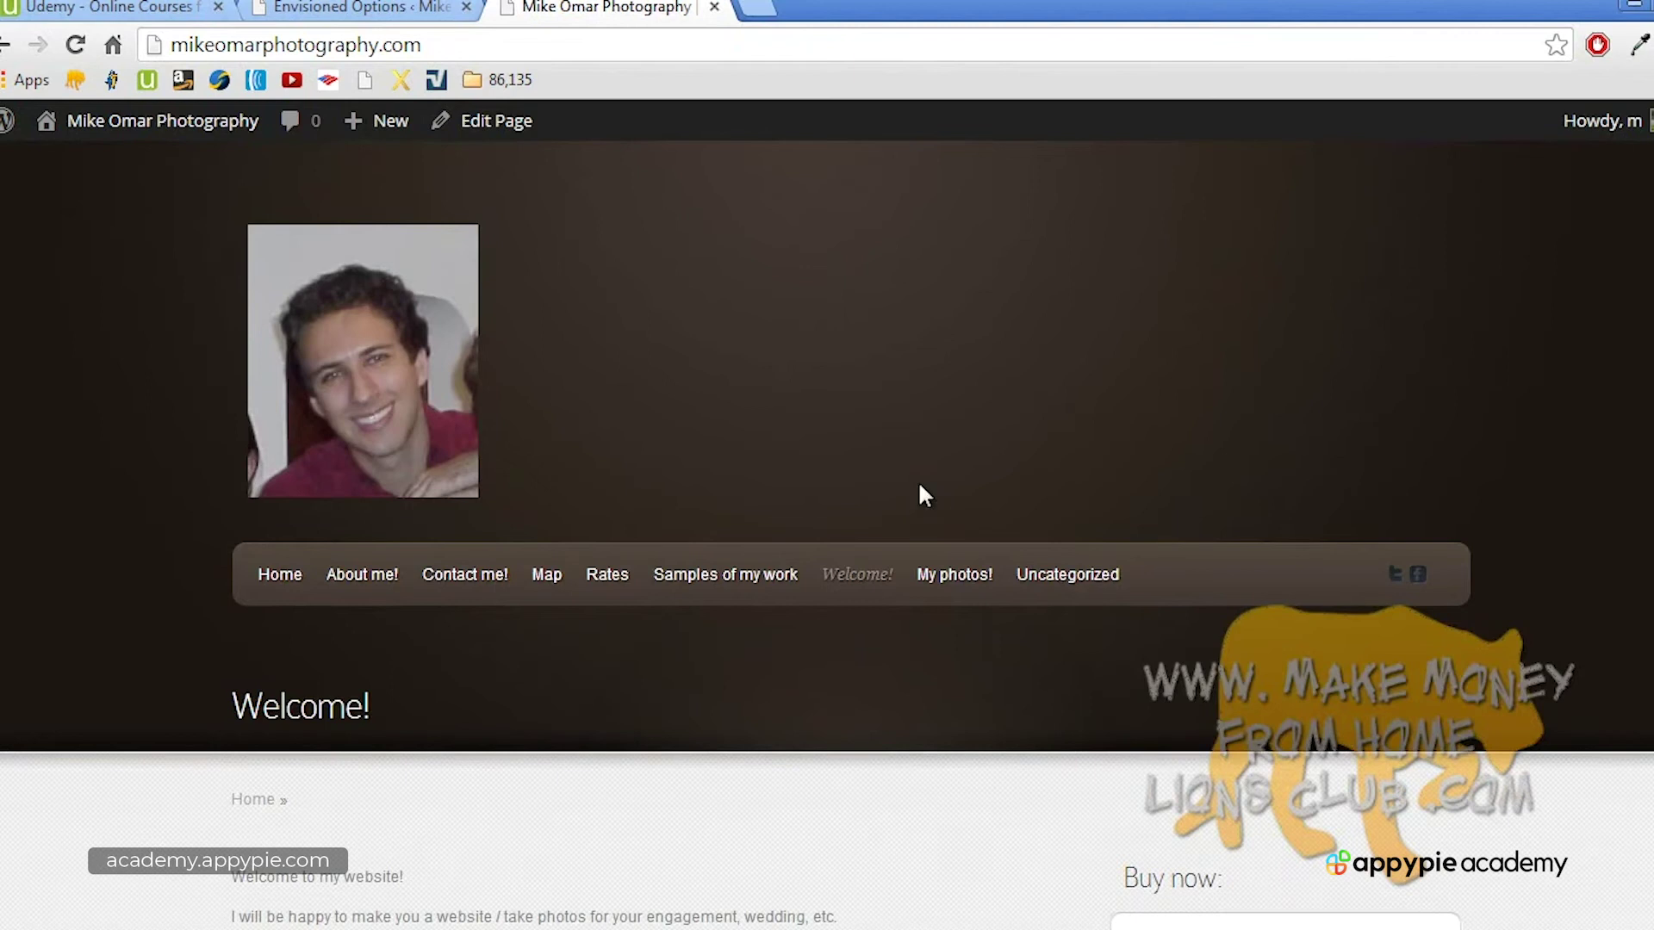
Step: Re-enable Display Content Areas and Display Media Section and save the homepage options
left_click(370, 7)
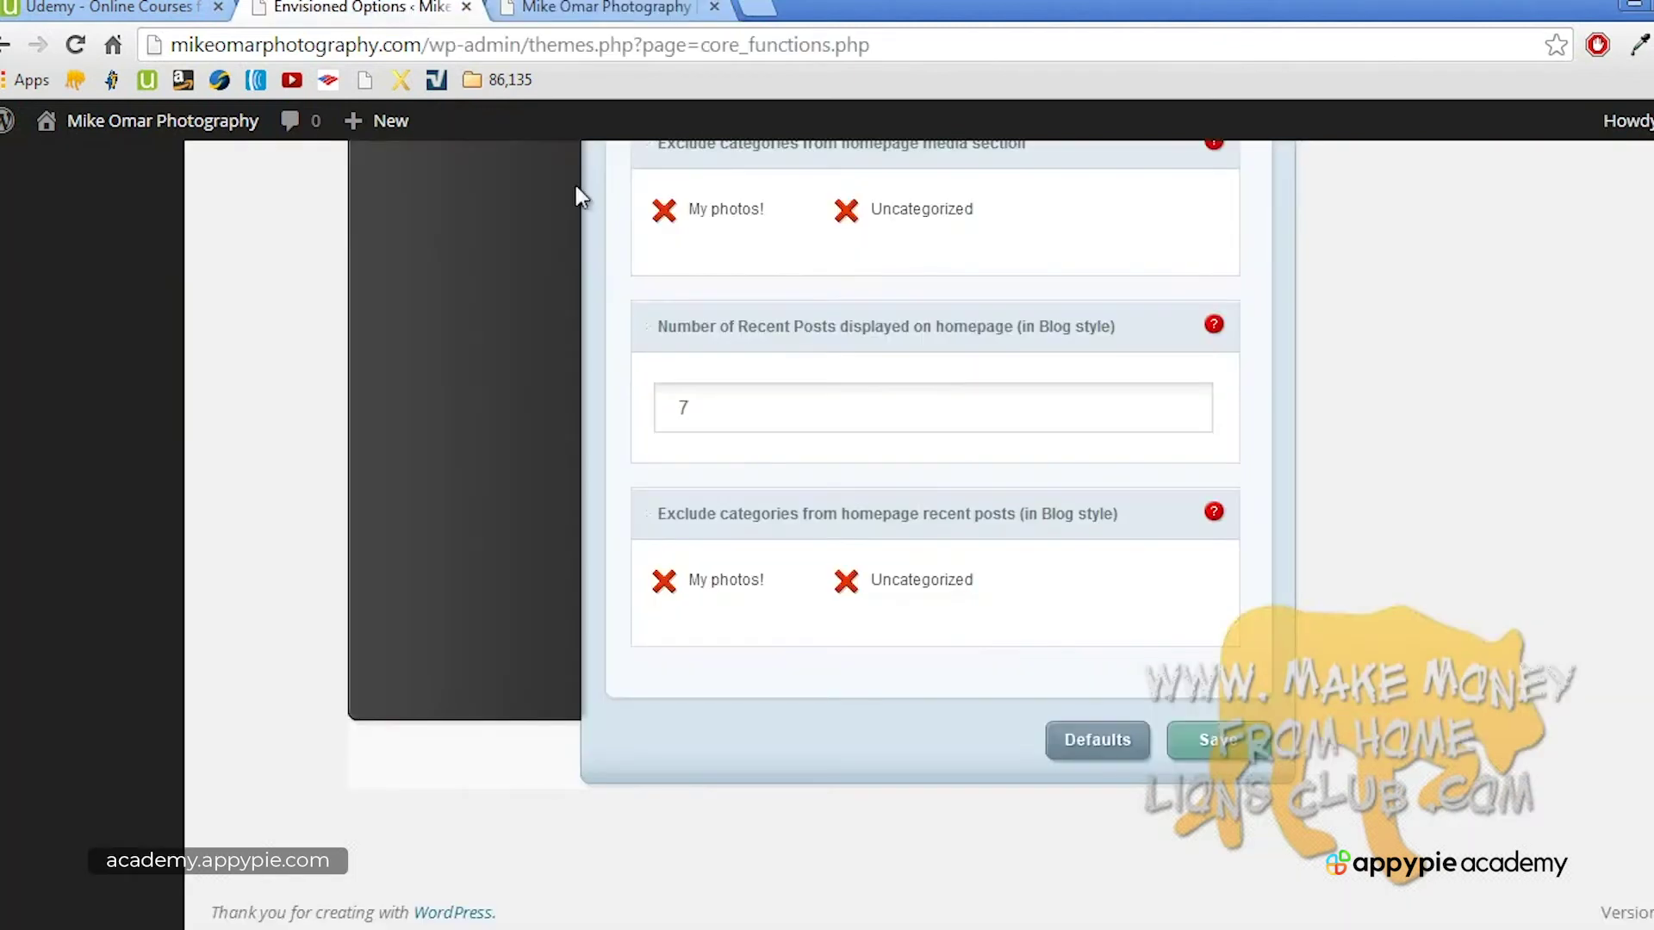
scroll(753, 344, "up", 10)
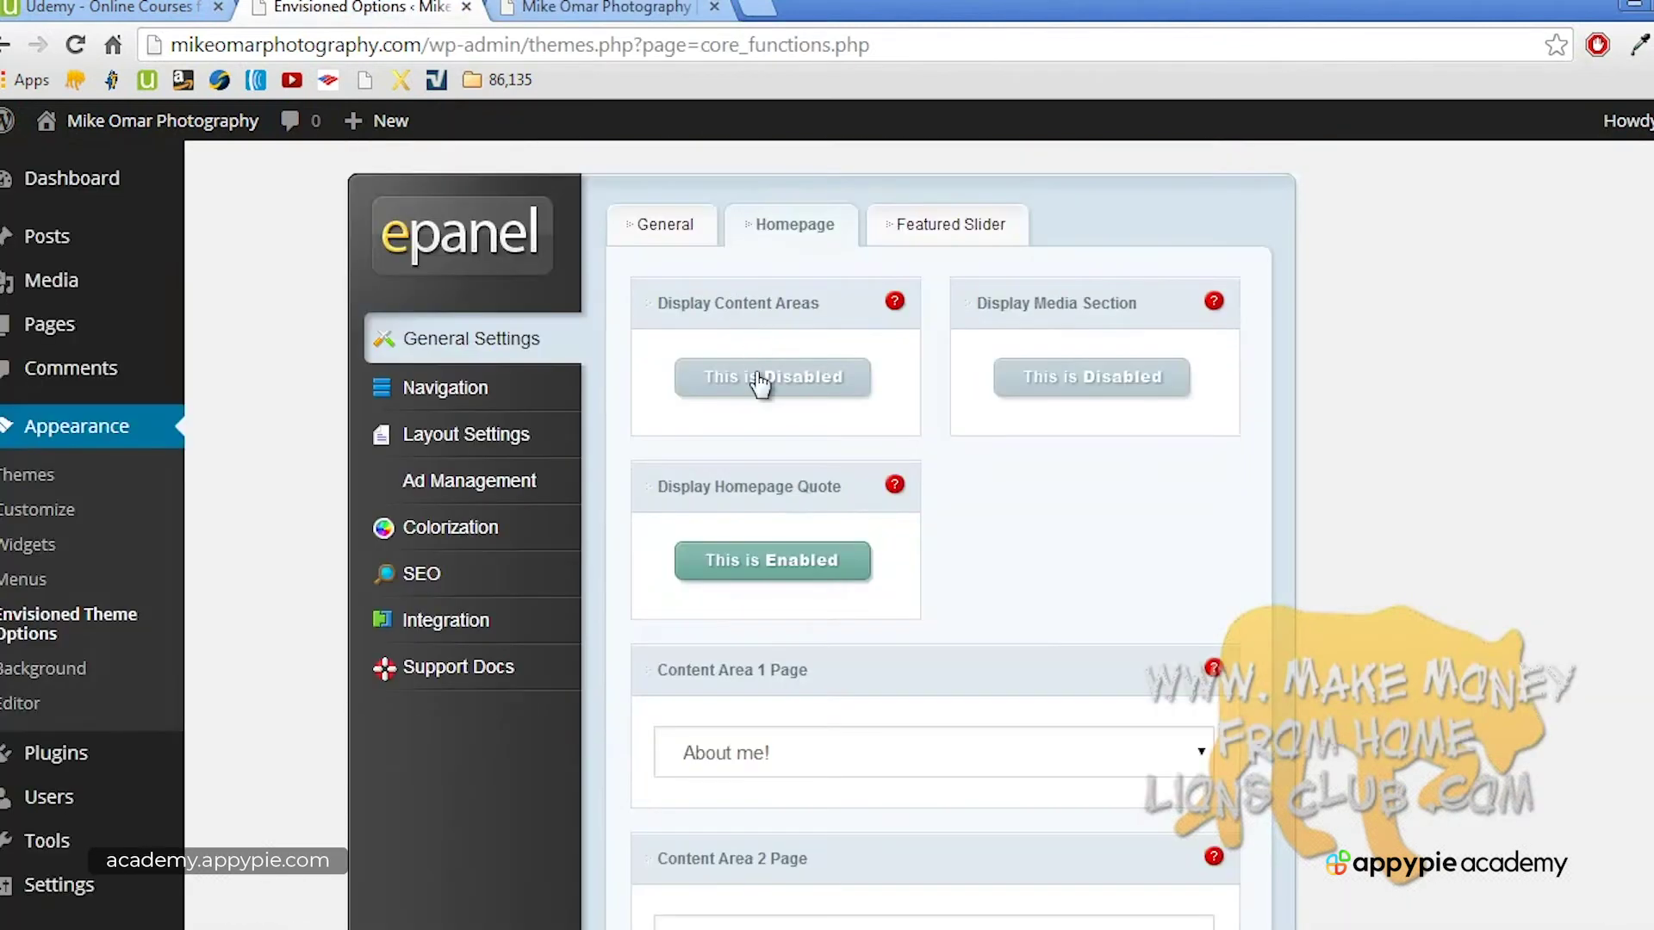
left_click(760, 385)
left_click(1052, 381)
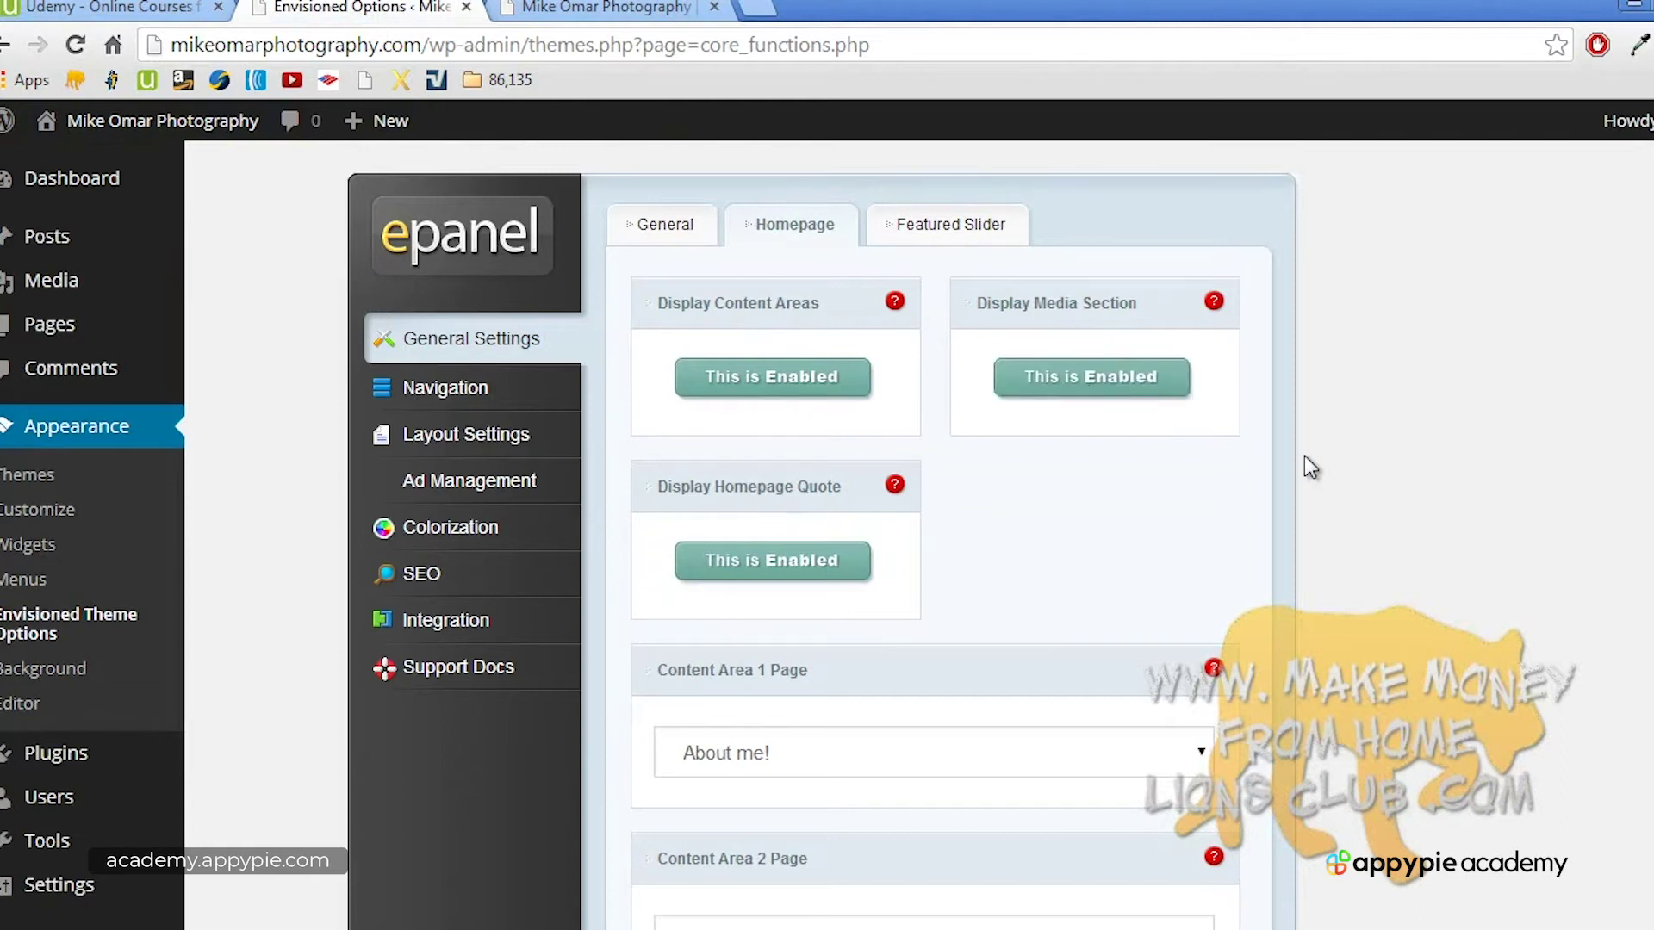
scroll(1309, 473, "down", 10)
scroll(1309, 473, "down", 2)
left_click(1221, 732)
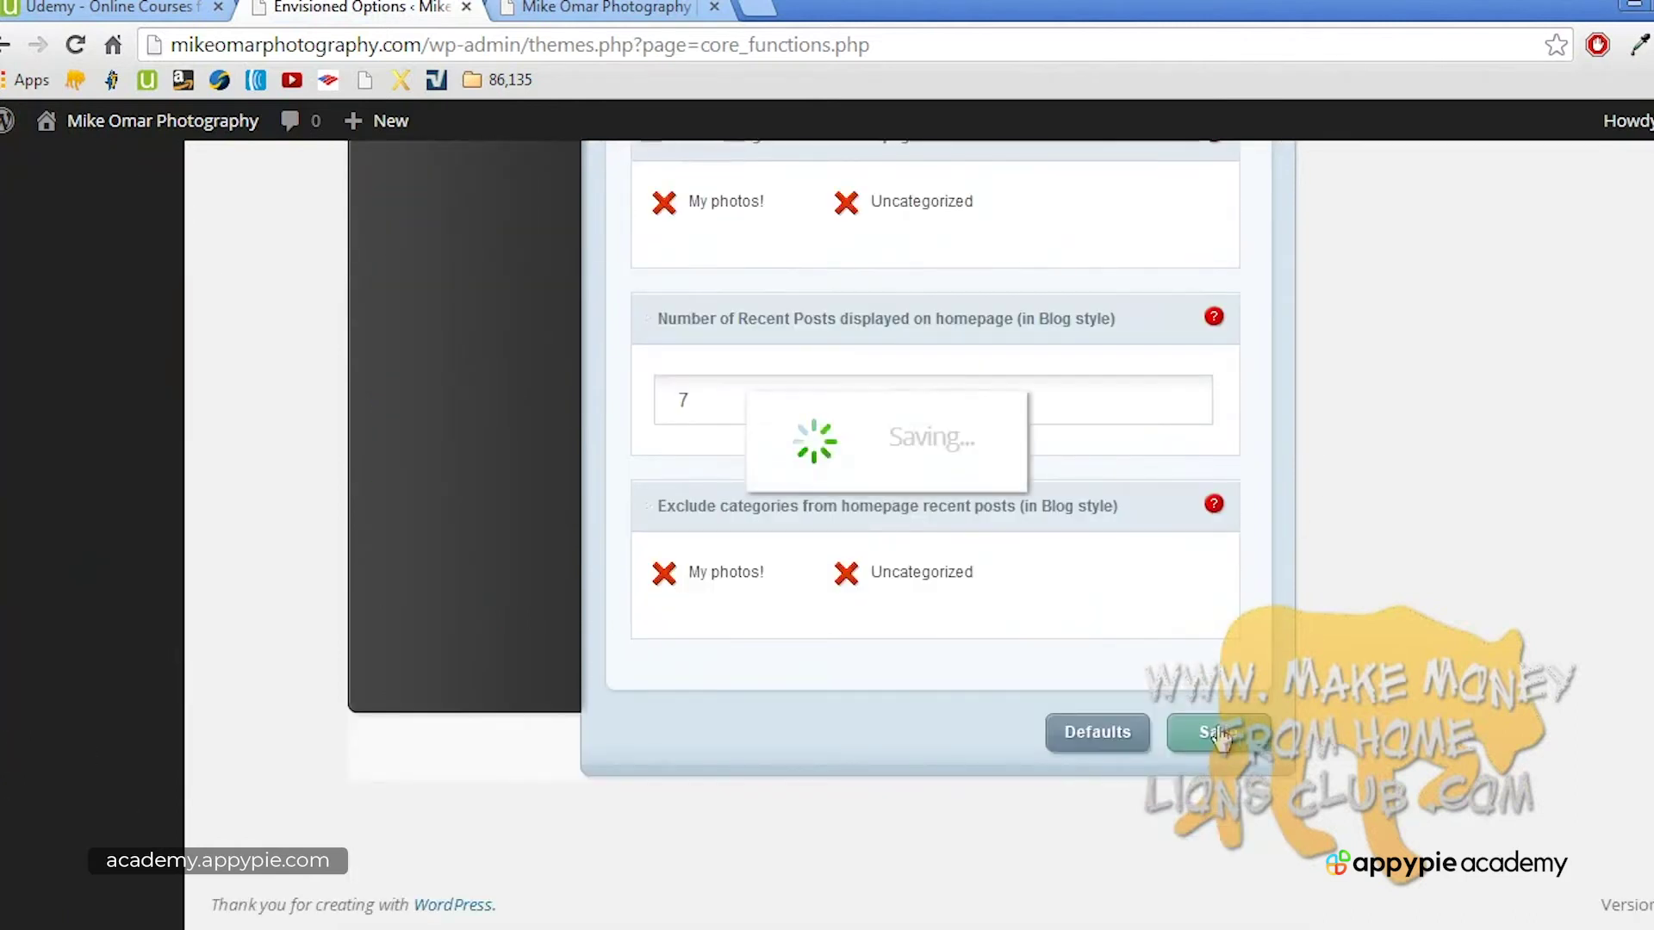
Step: Reload the live site to check the restored sections, then return to the theme options
left_click(622, 9)
key("F5")
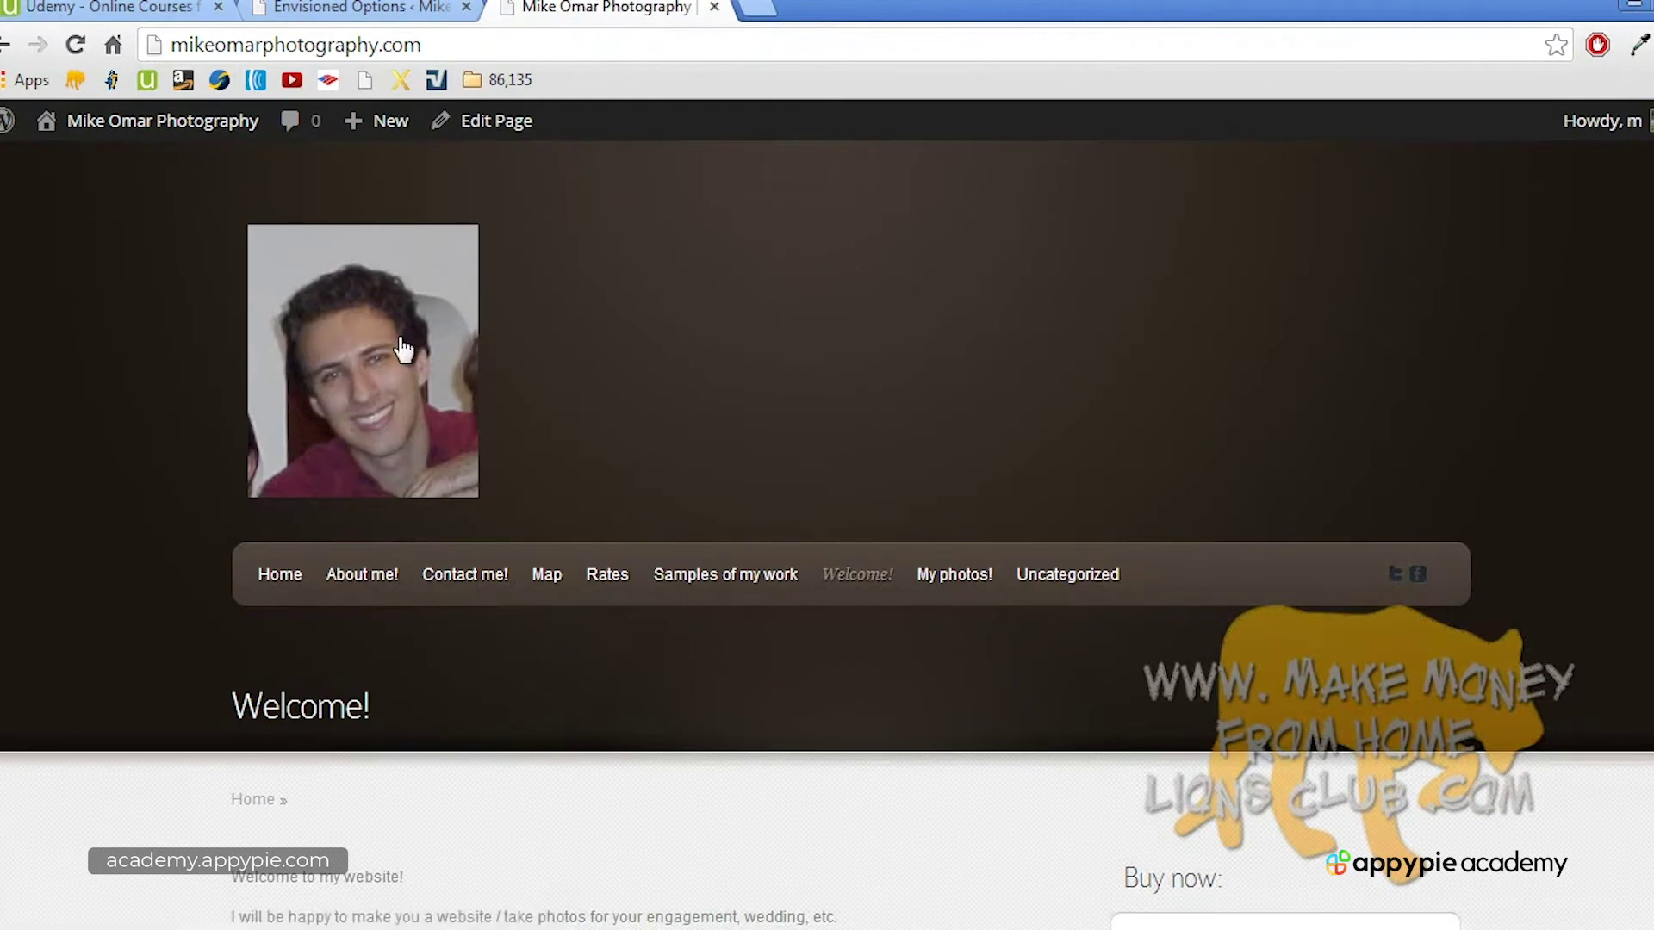
scroll(400, 342, "down", 5)
scroll(404, 349, "down", 6)
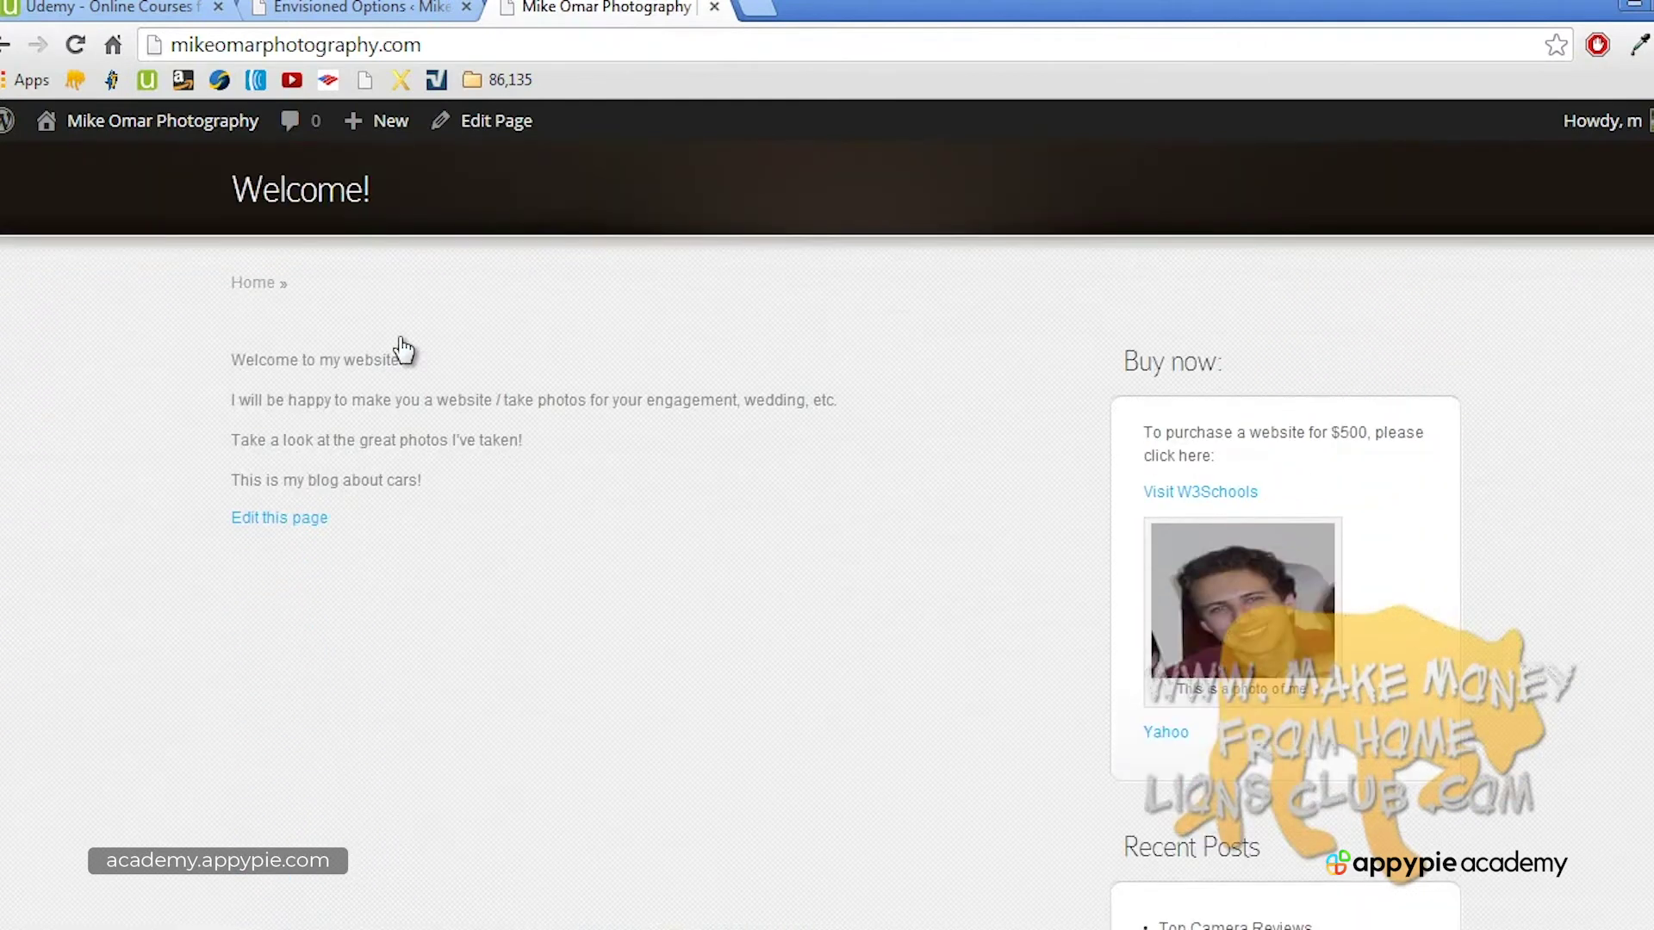
scroll(403, 349, "up", 10)
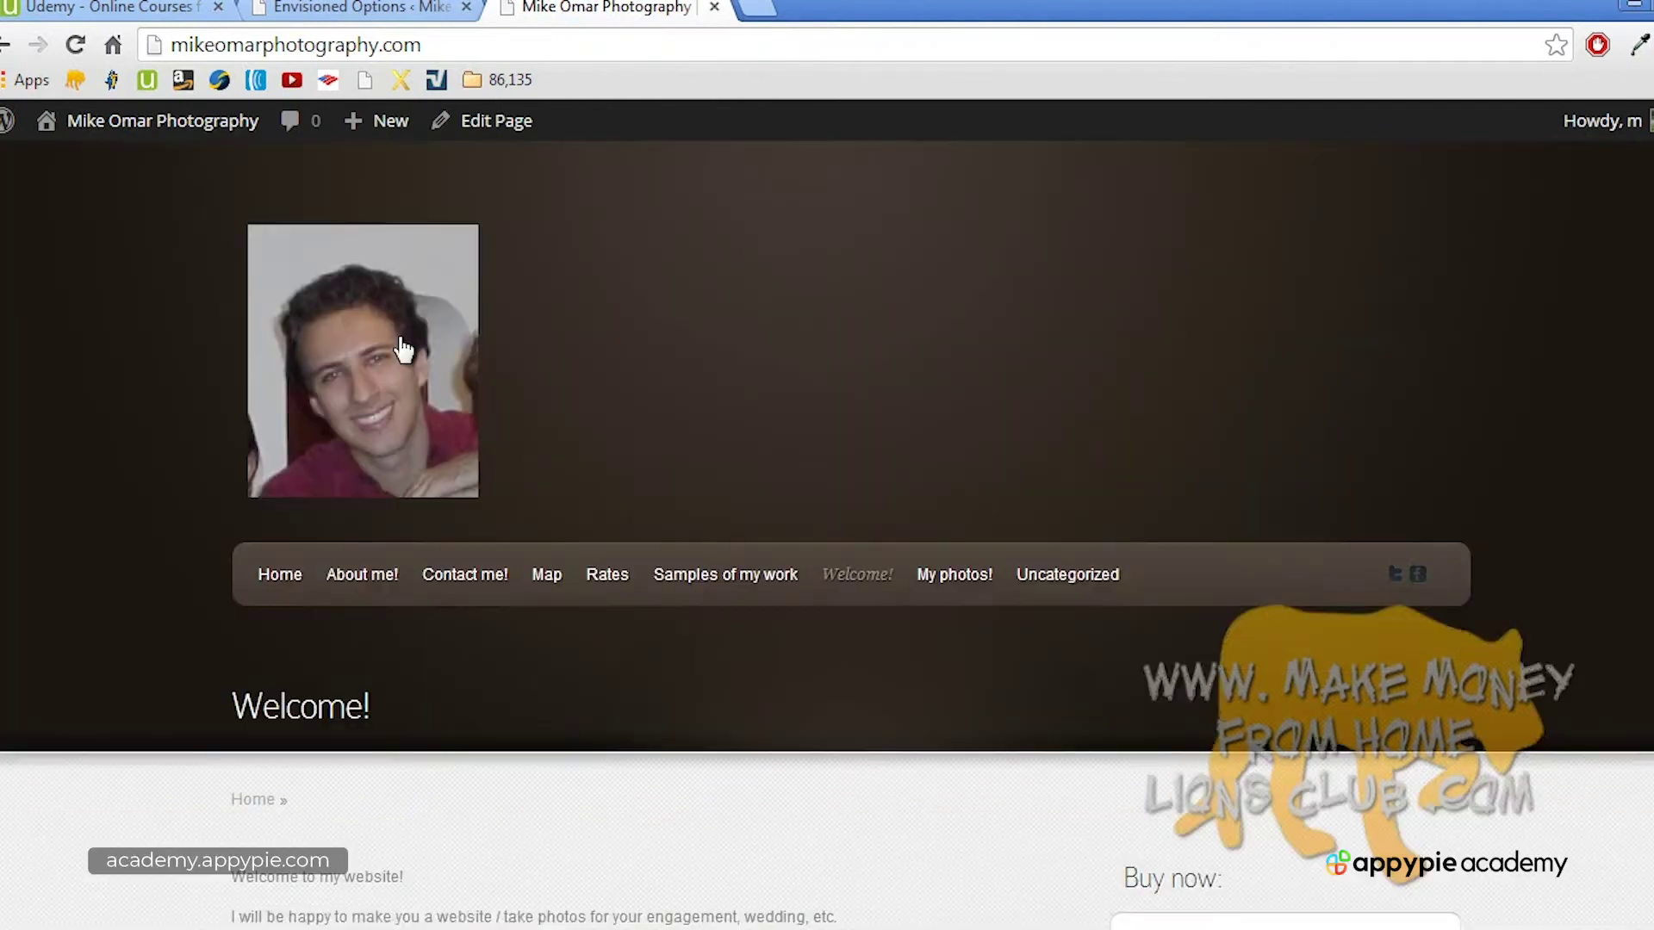
left_click(398, 7)
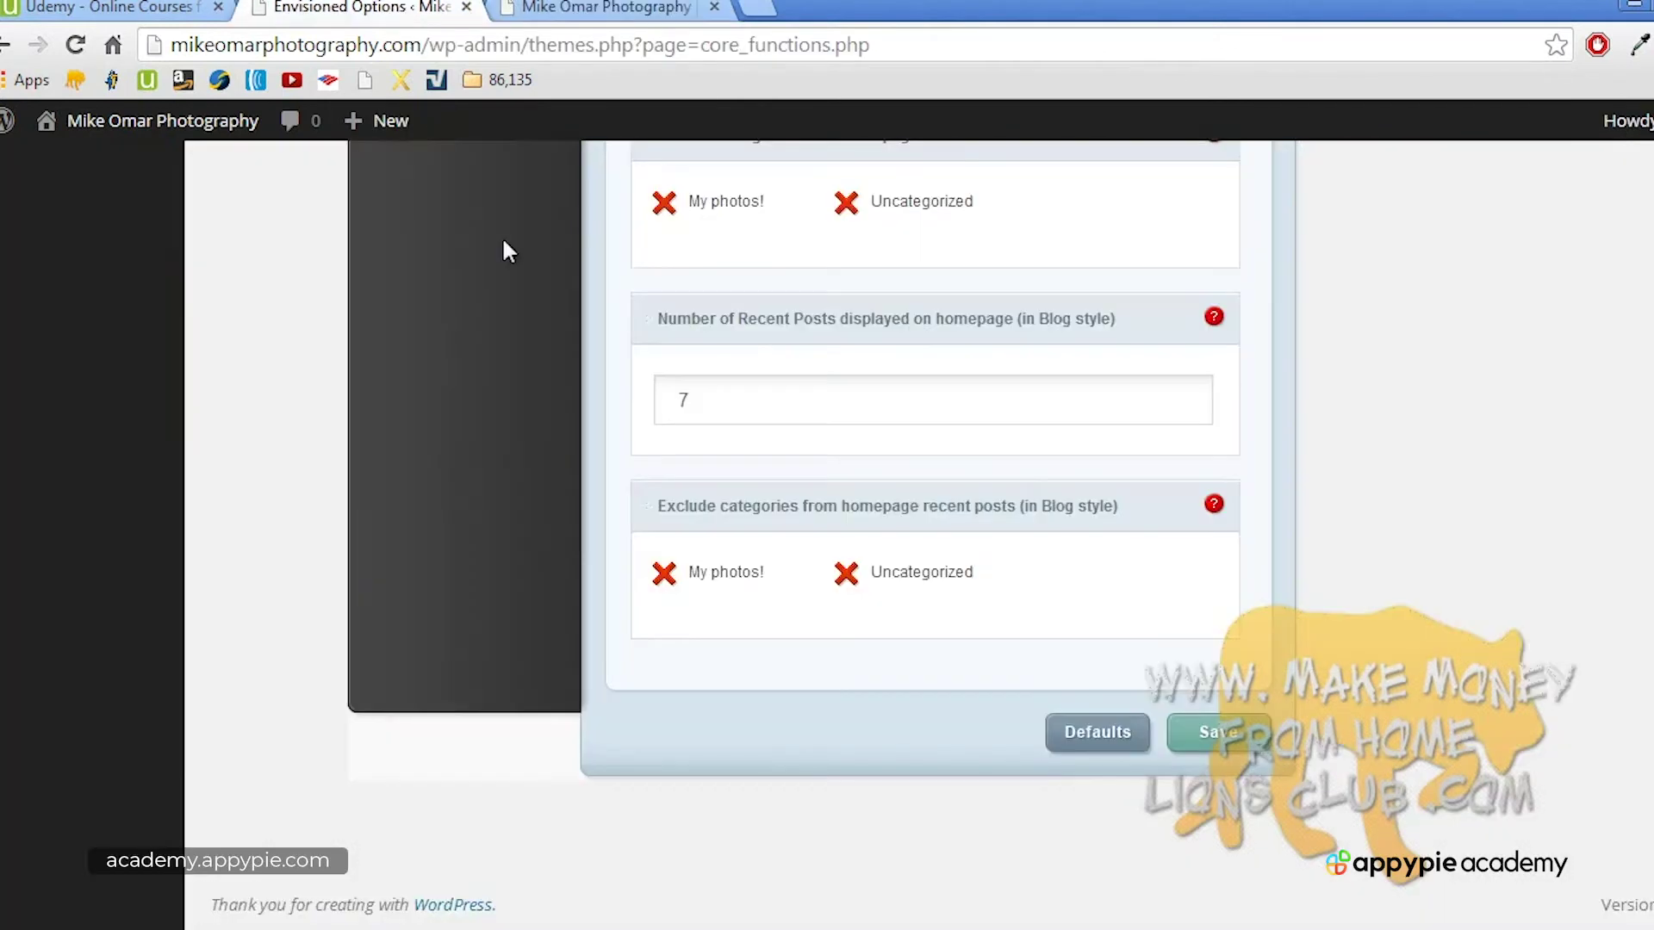
scroll(546, 358, "up", 10)
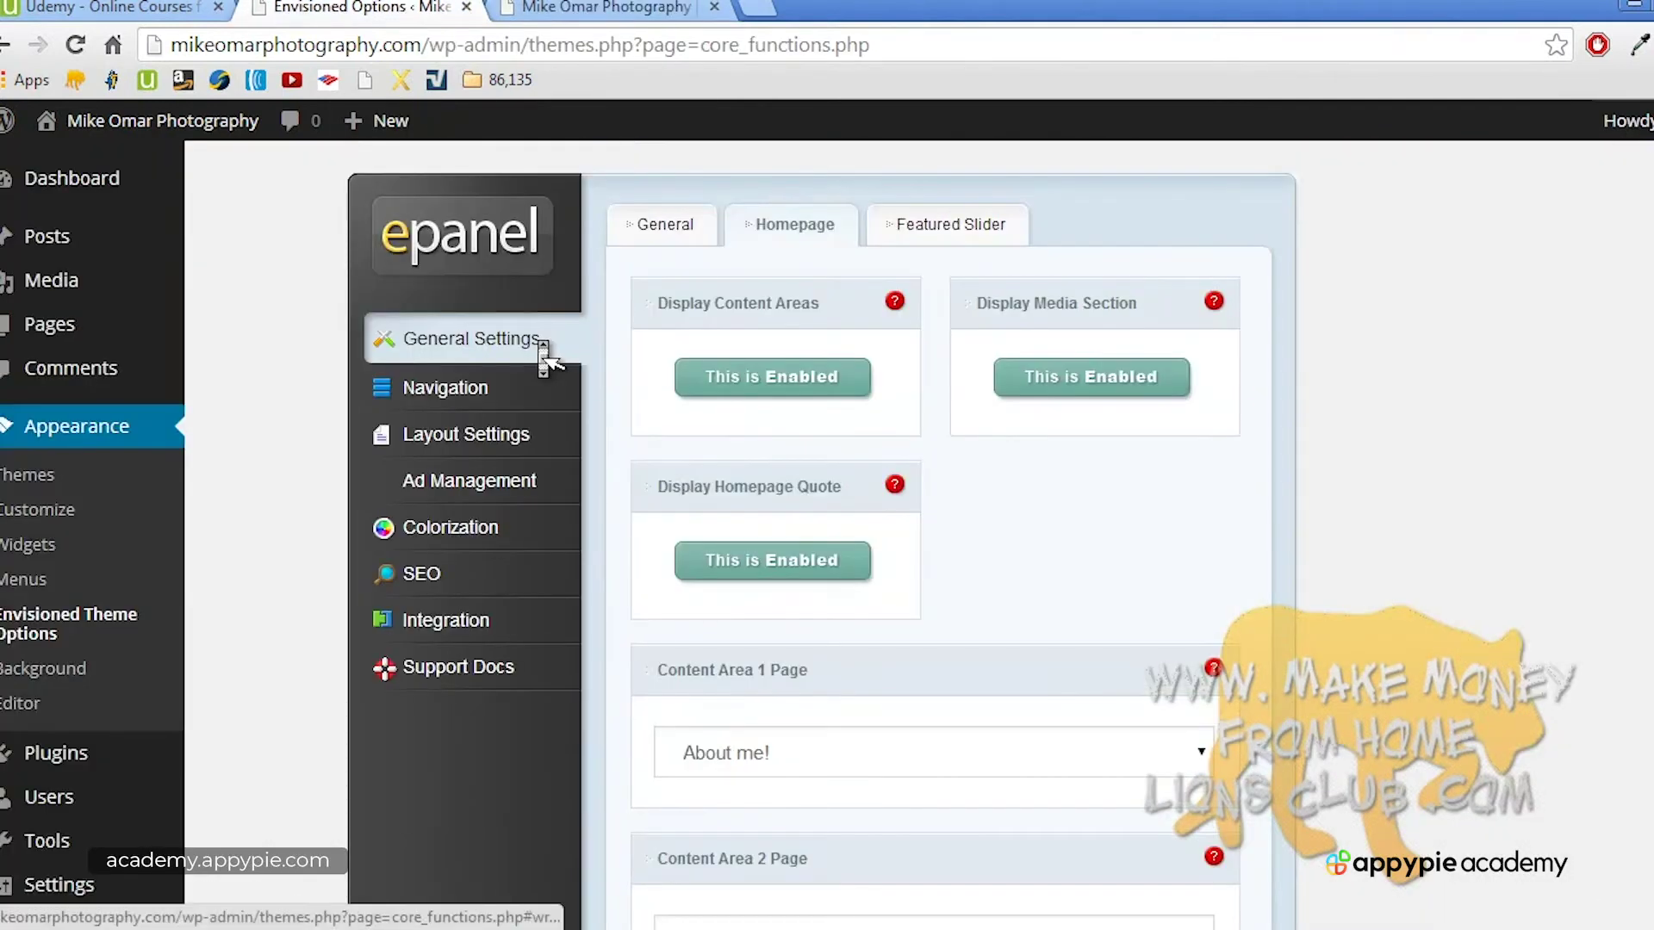
Step: Make the featured slider use pages, include About me!, and turn on automatic animation
left_click(946, 231)
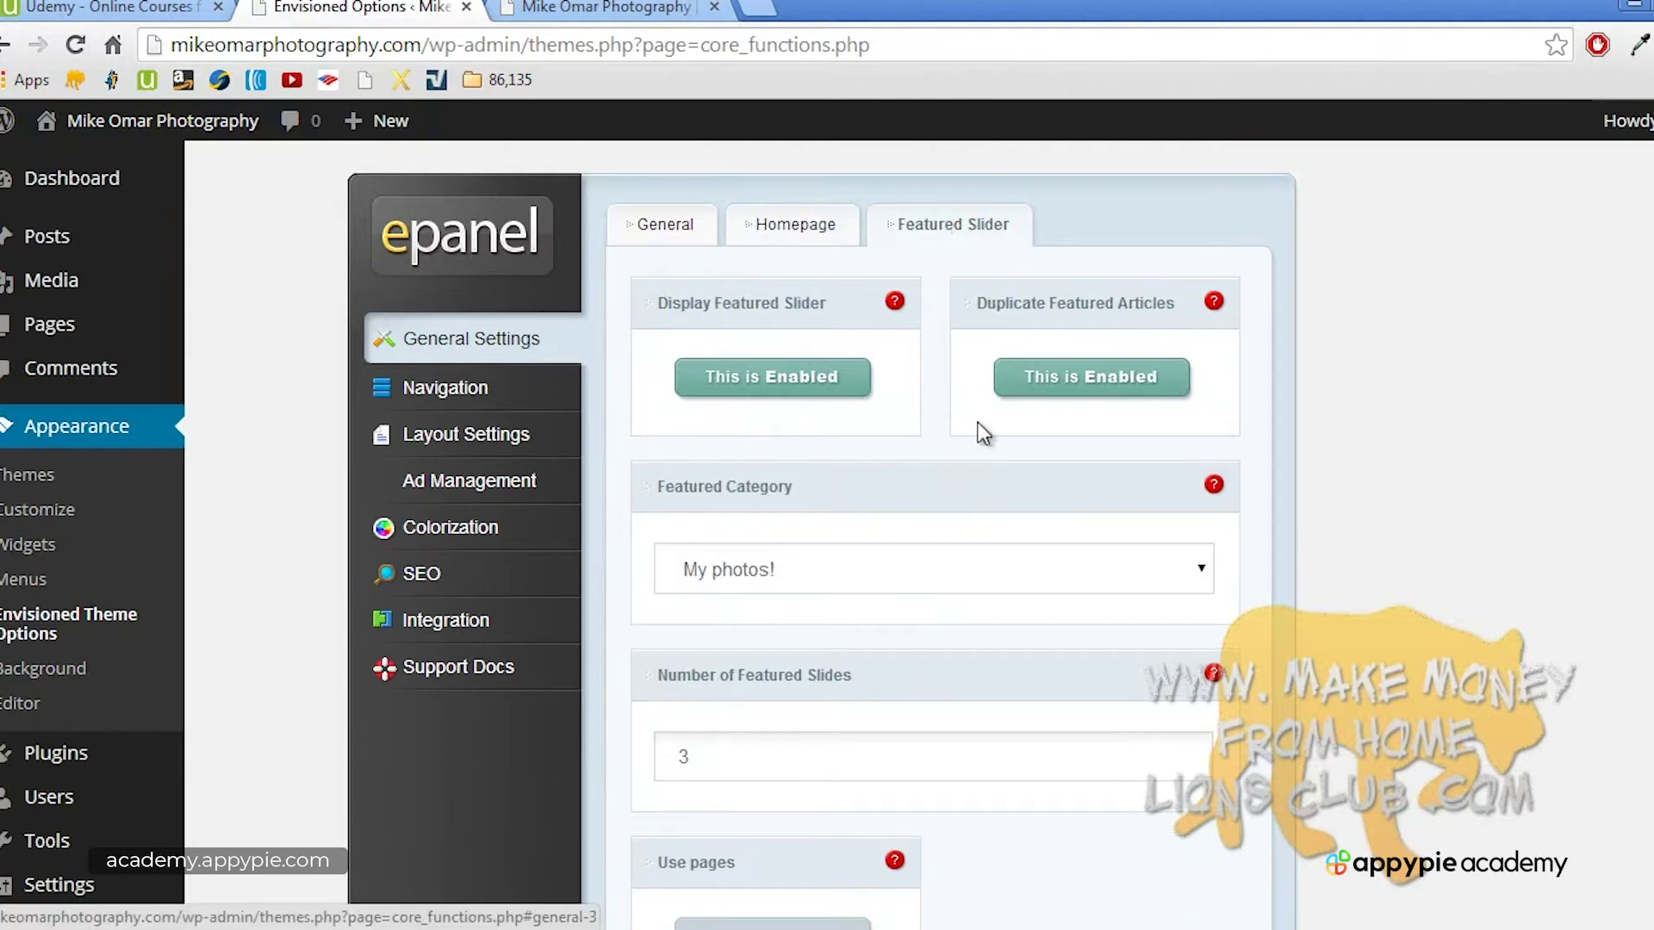
scroll(979, 423, "down", 8)
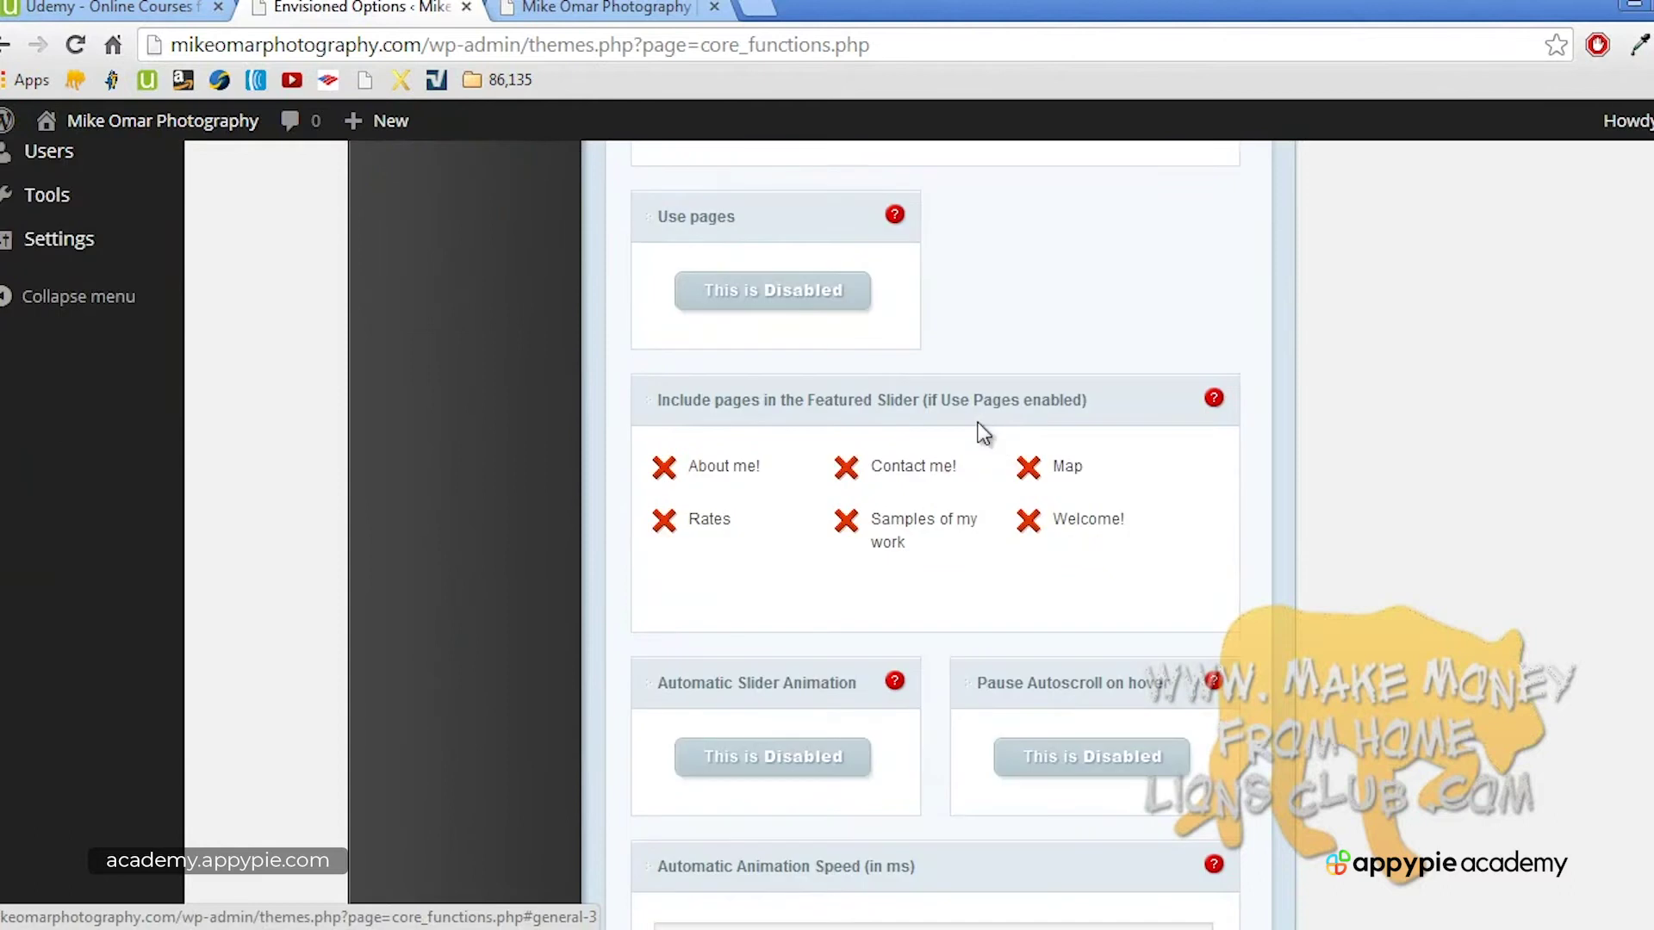
left_click(809, 297)
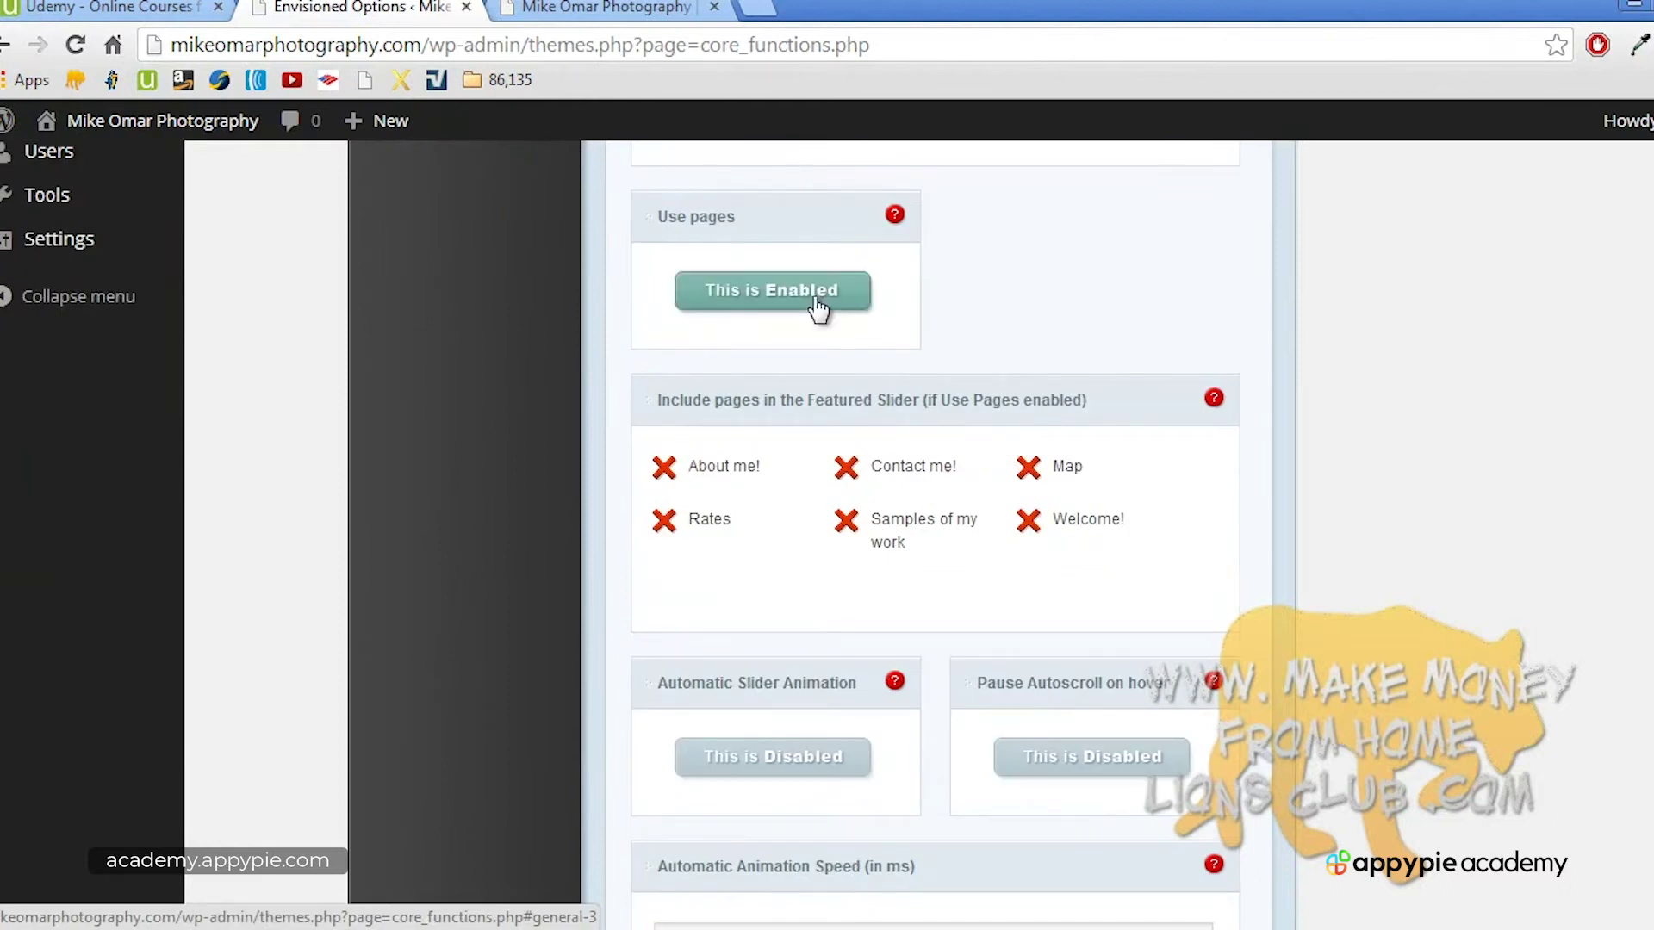
left_click(746, 464)
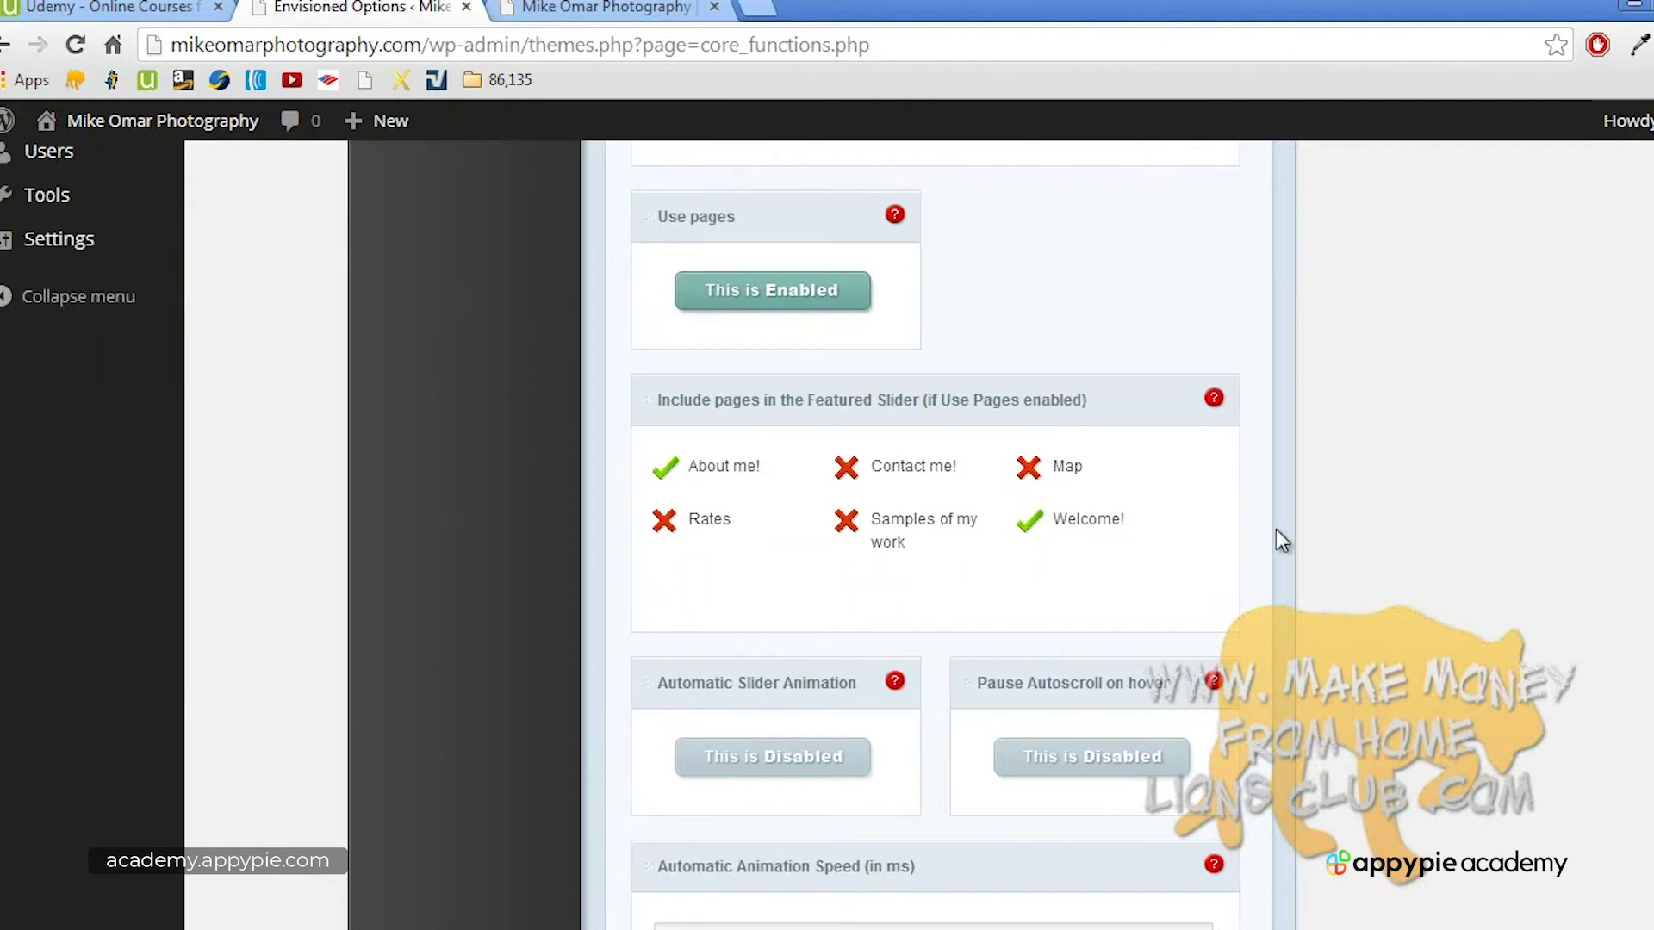
scroll(1334, 552, "down", 3)
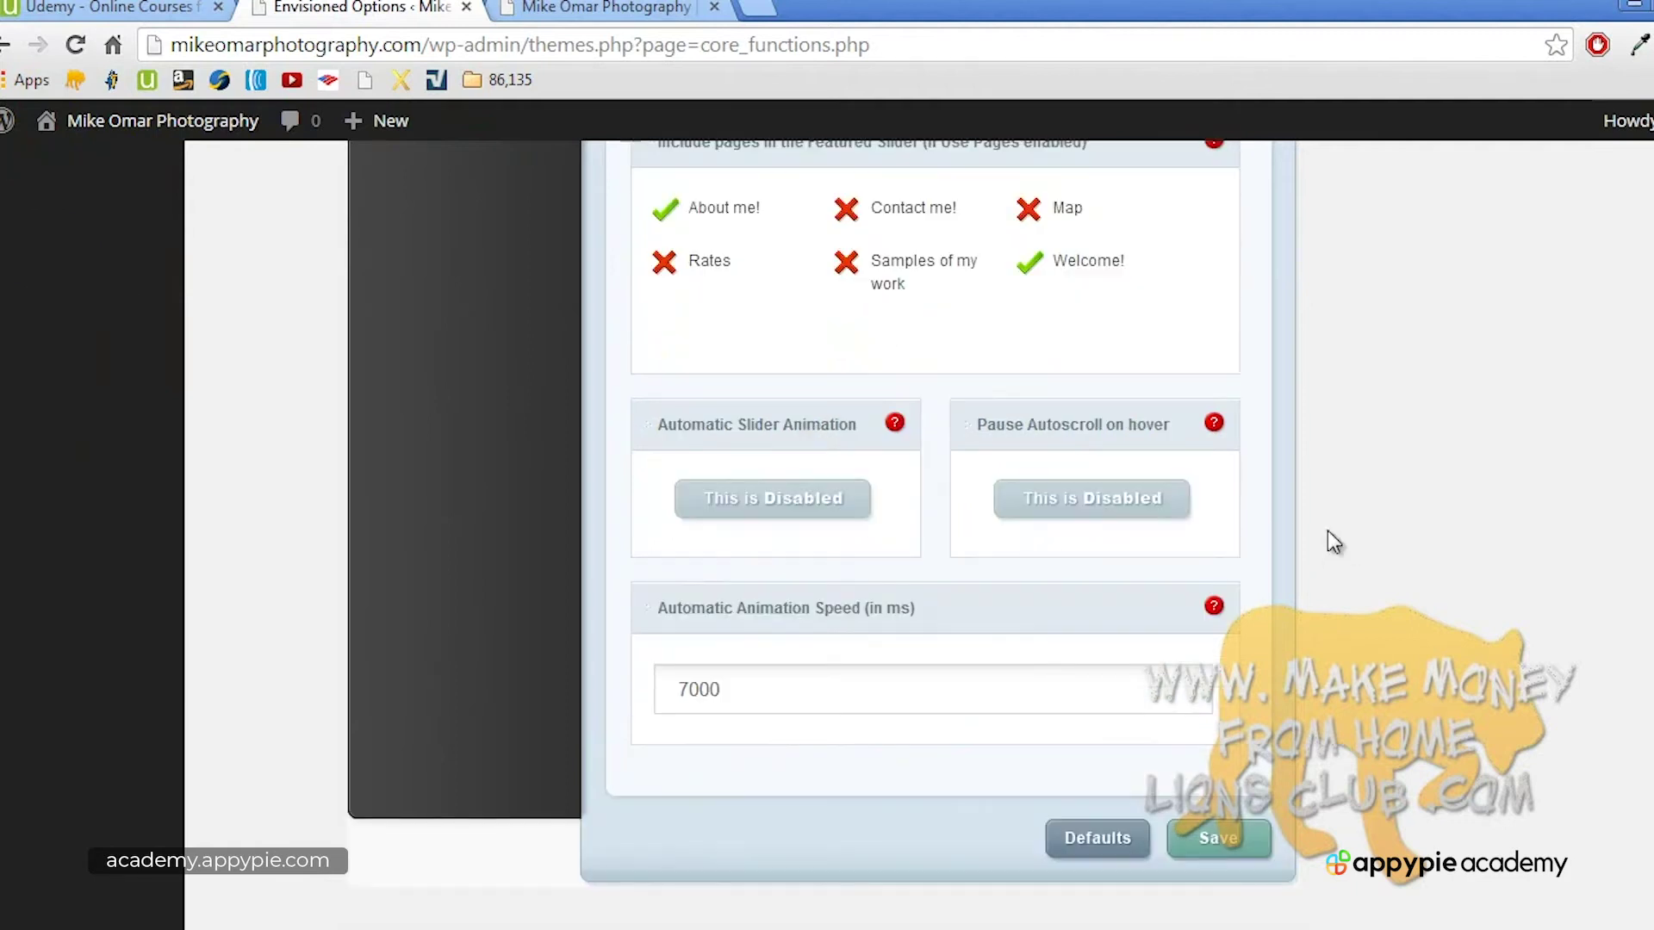
left_click(825, 508)
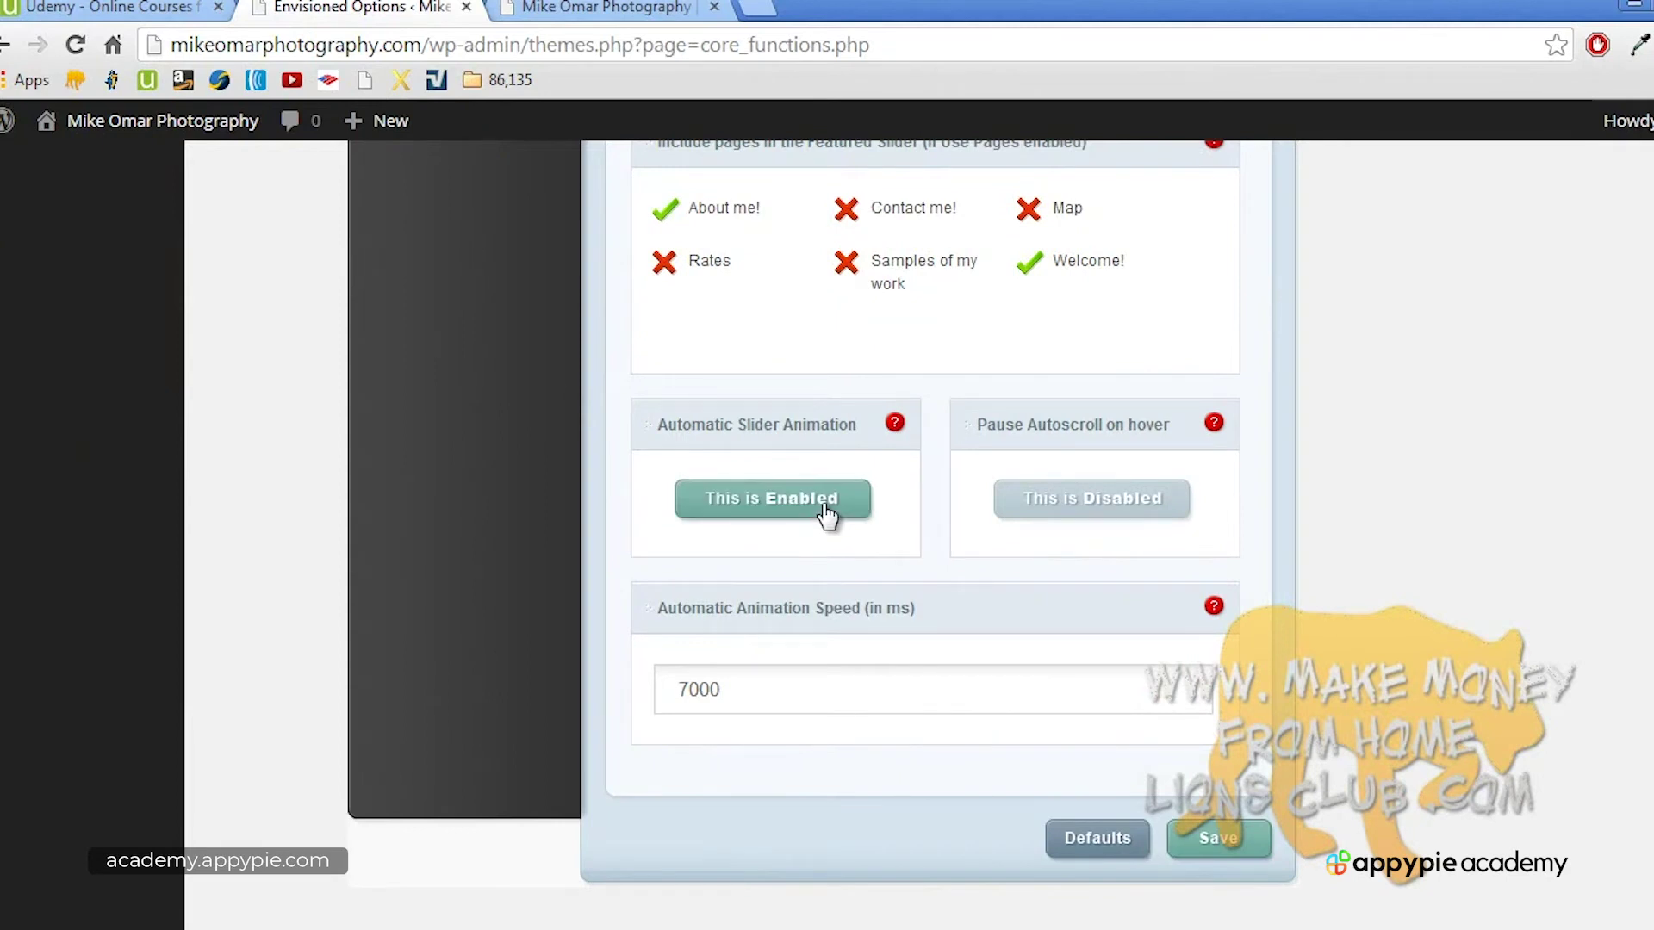
Step: Save the featured slider settings and reload the live home page to review the slider
left_click(627, 10)
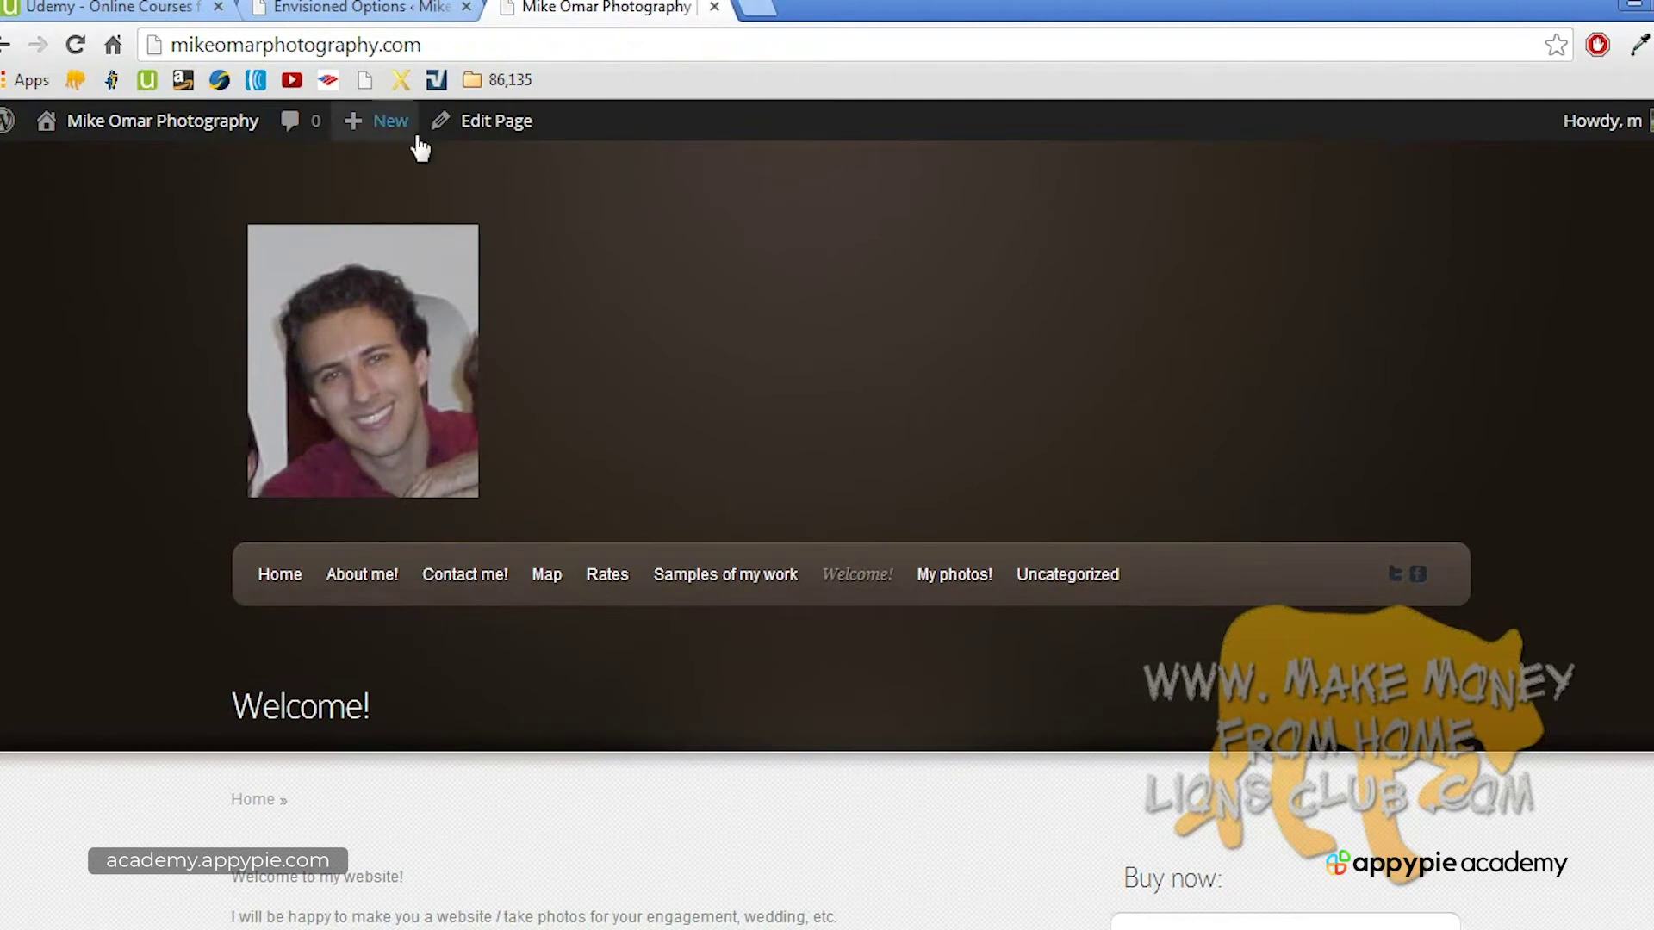
left_click(386, 7)
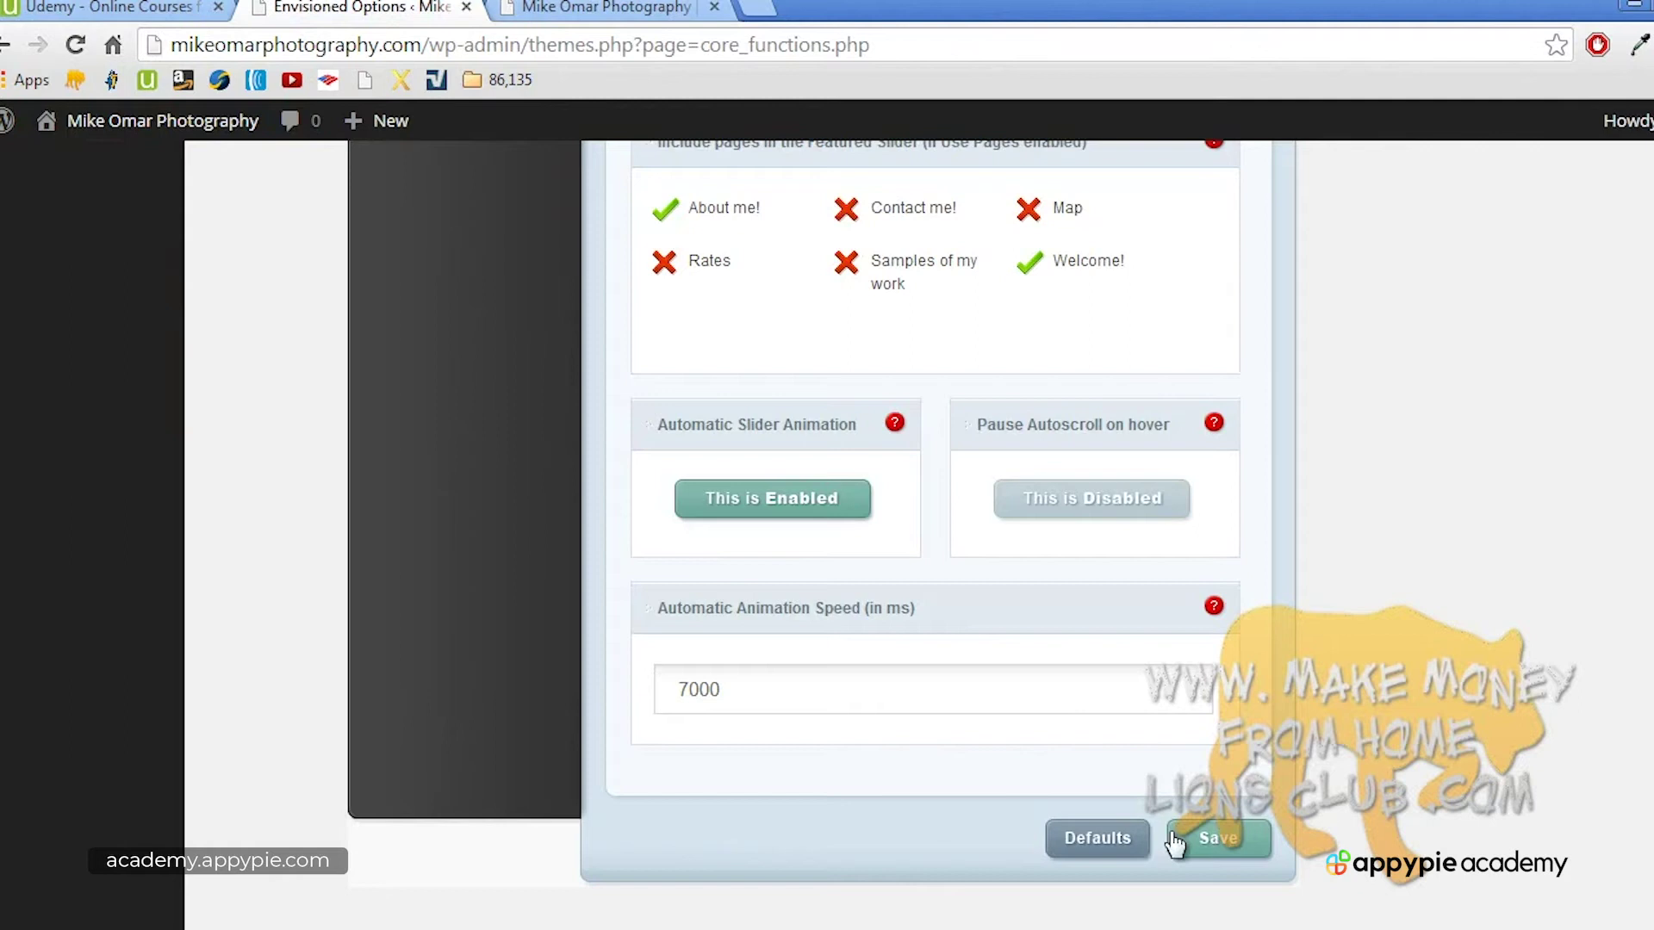
left_click(1210, 837)
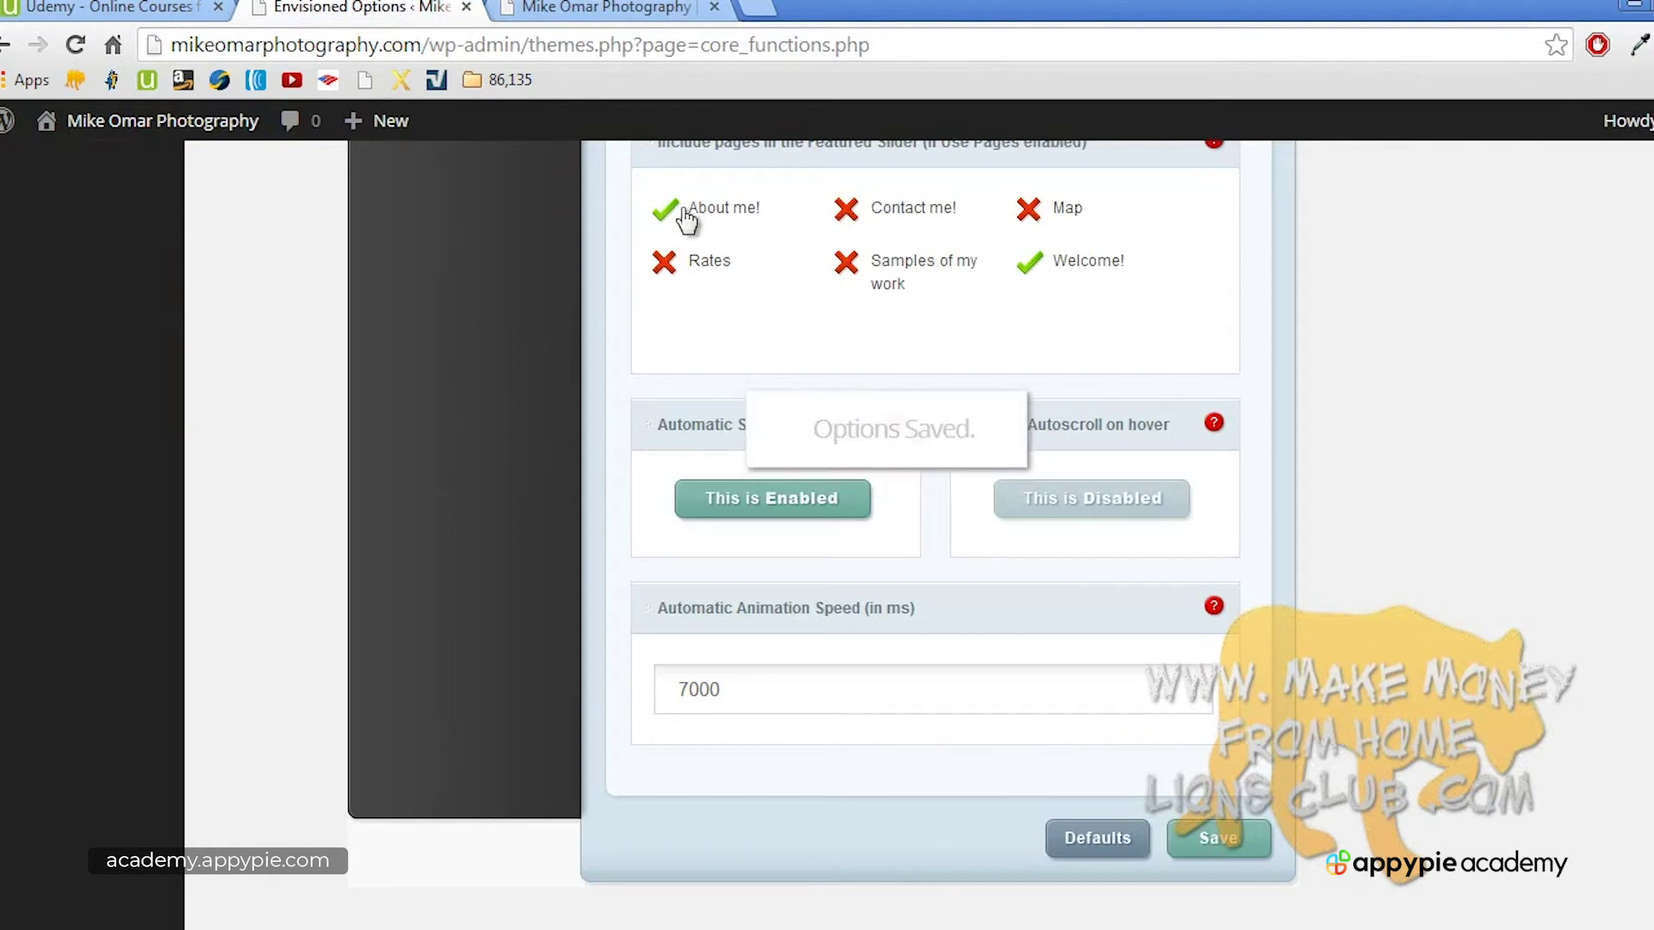
left_click(586, 8)
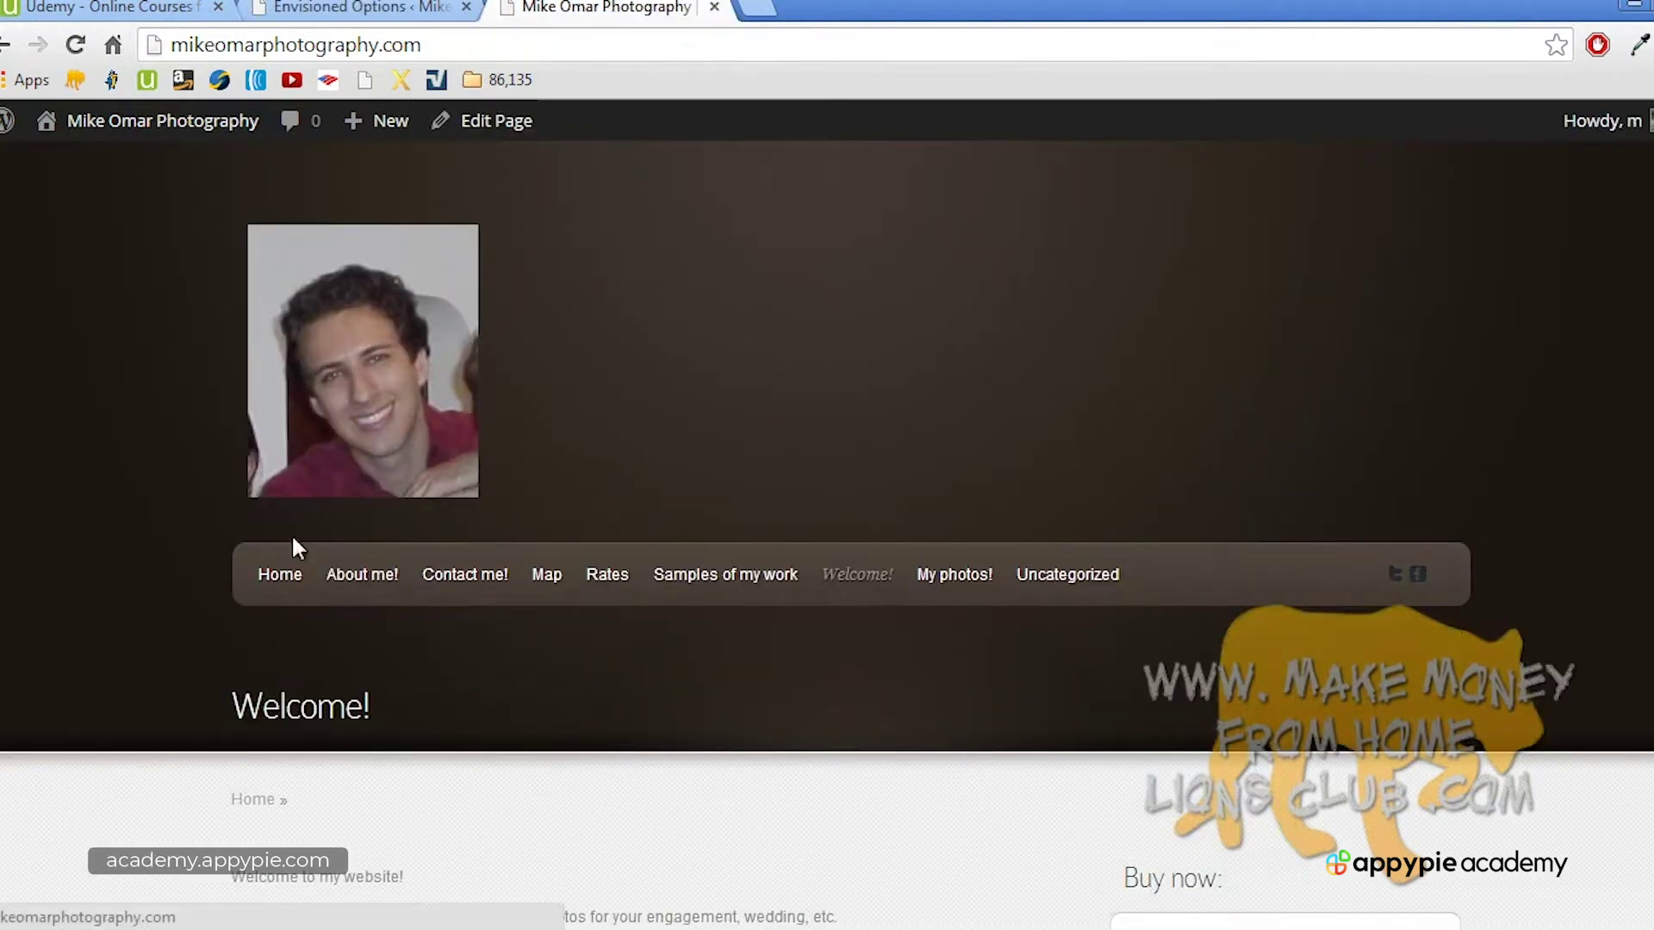
left_click(278, 587)
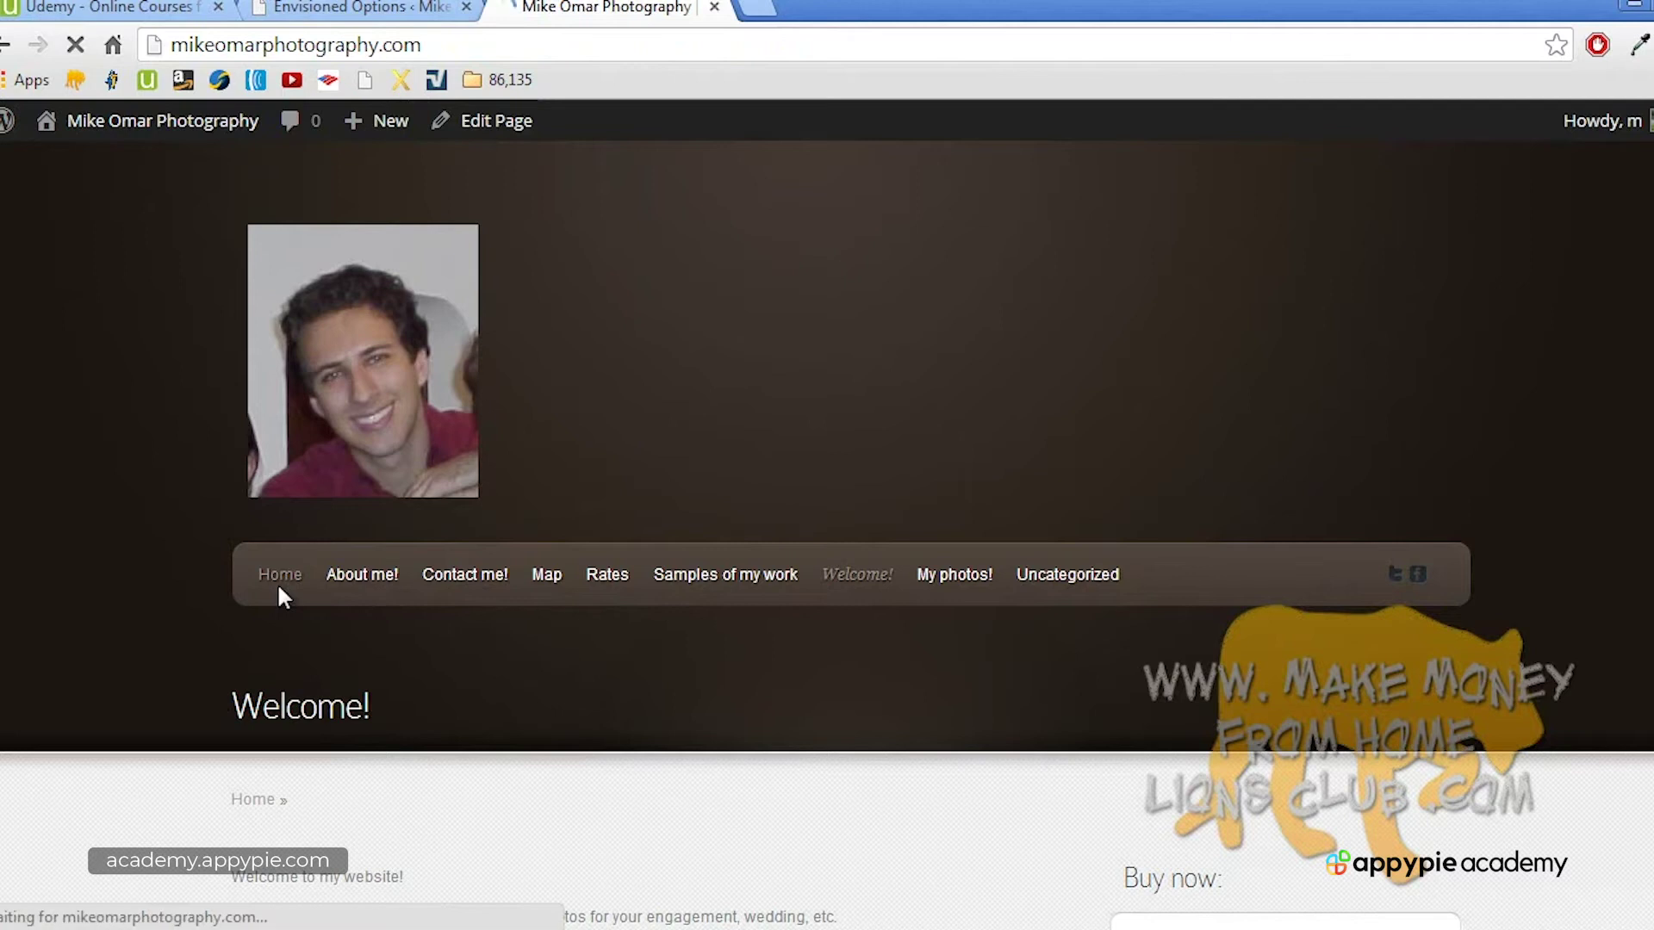
scroll(279, 589, "down", 3)
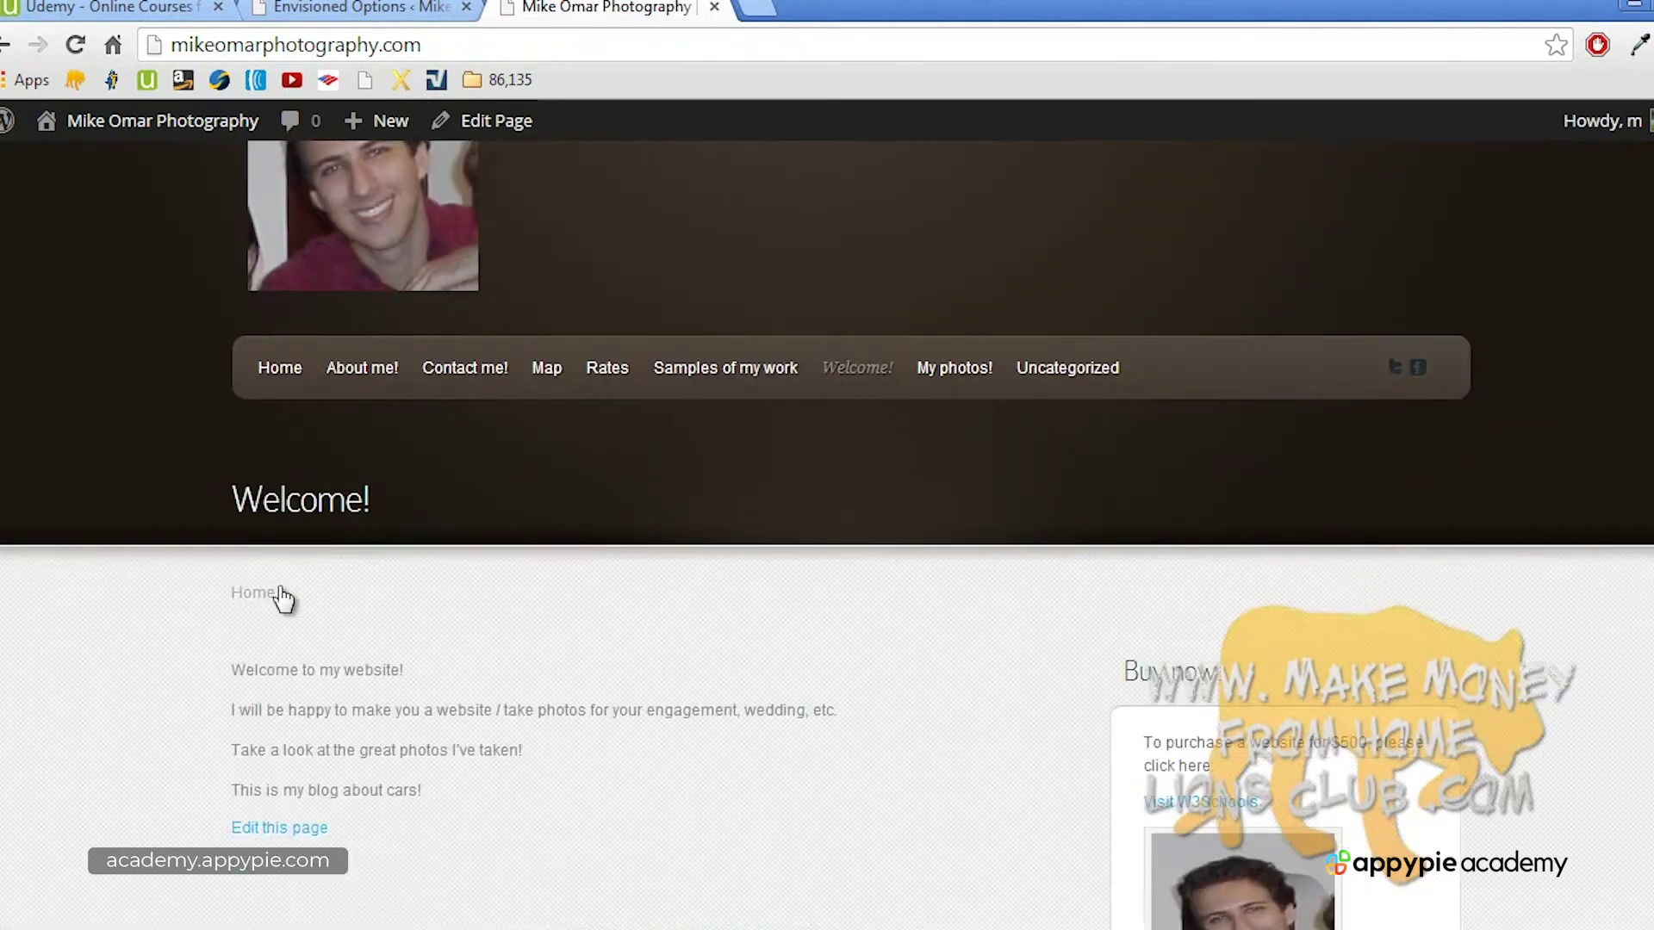
scroll(284, 597, "down", 10)
scroll(285, 597, "up", 8)
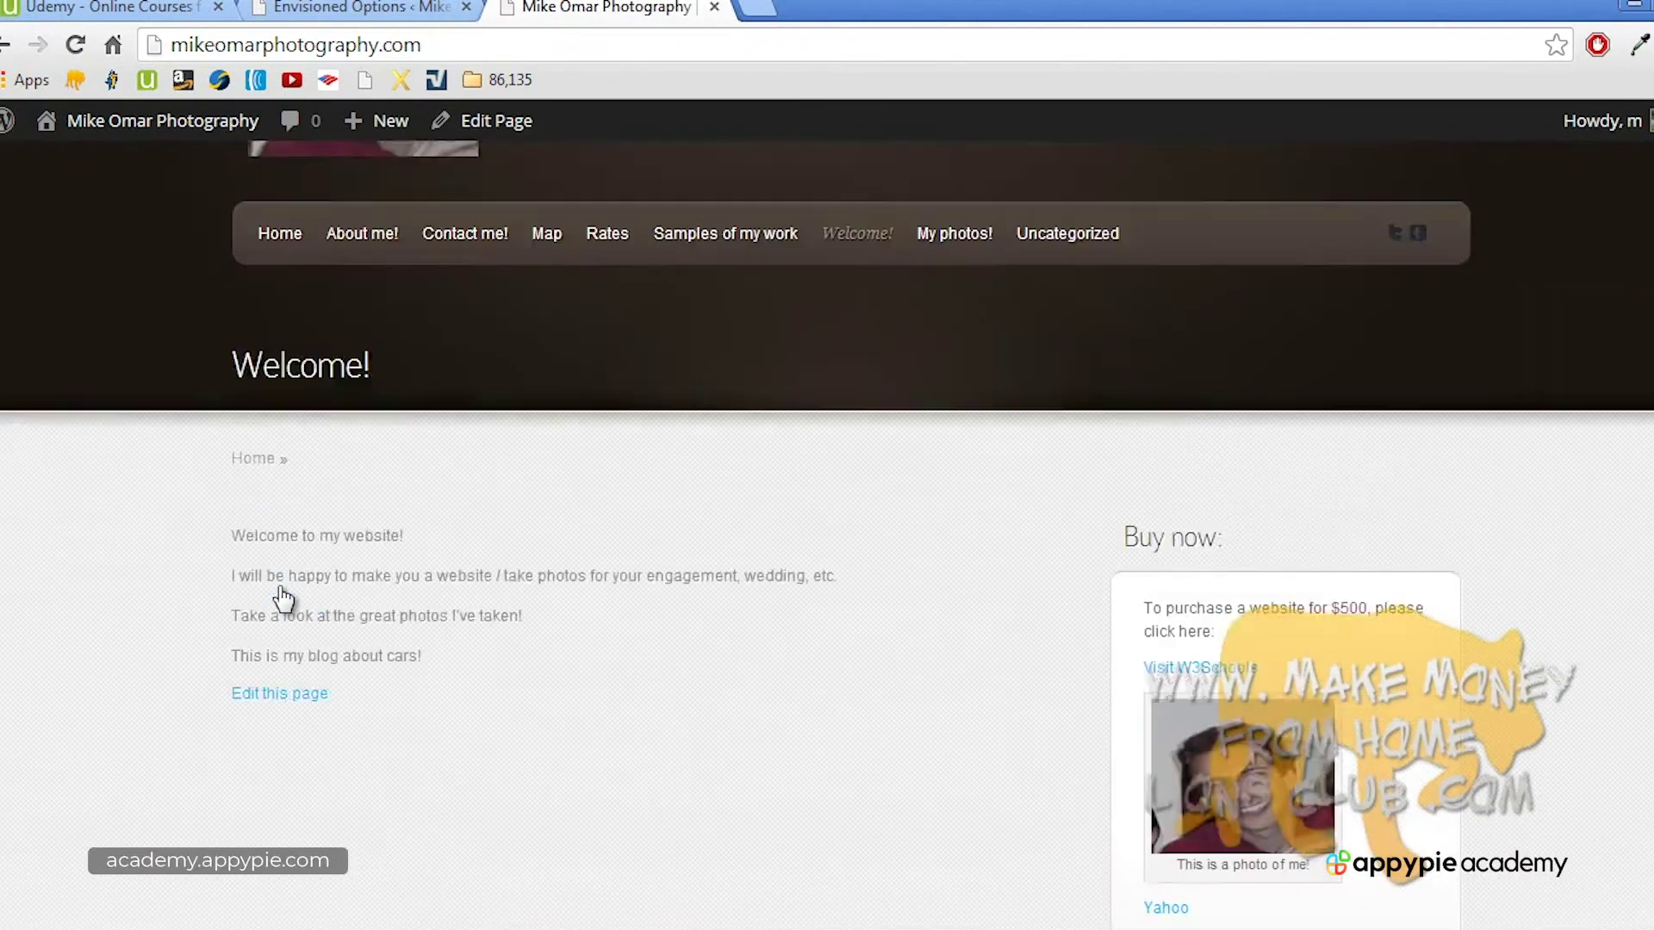
scroll(284, 597, "up", 4)
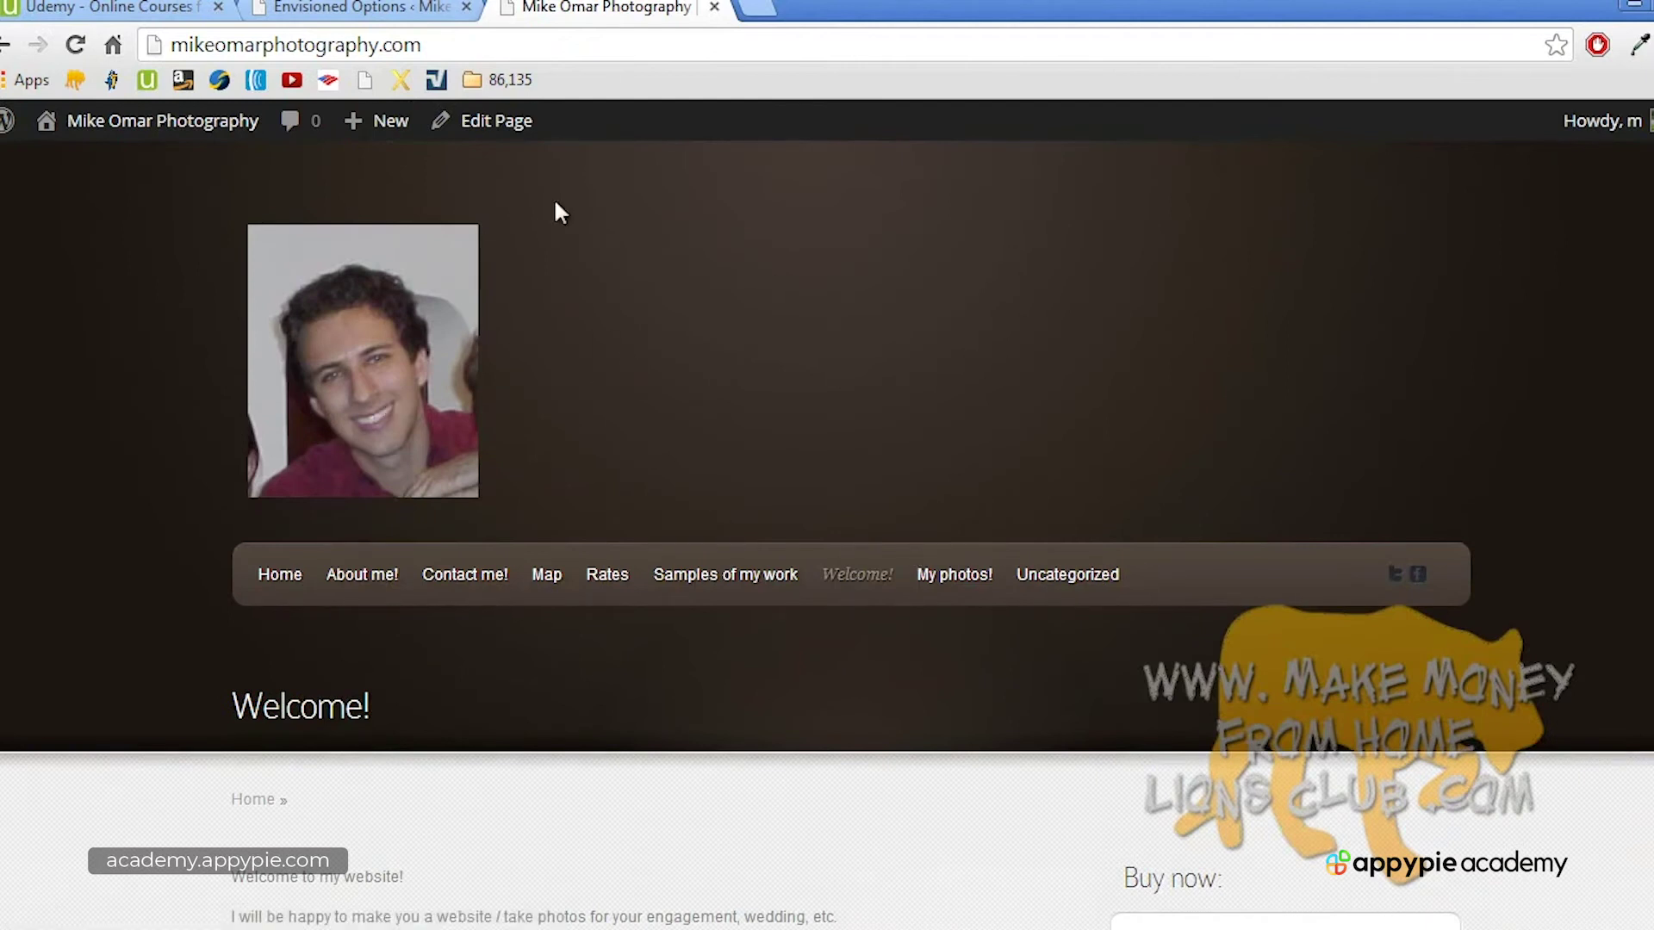
Step: Go back to the theme options and bring up the Navigation settings
left_click(375, 7)
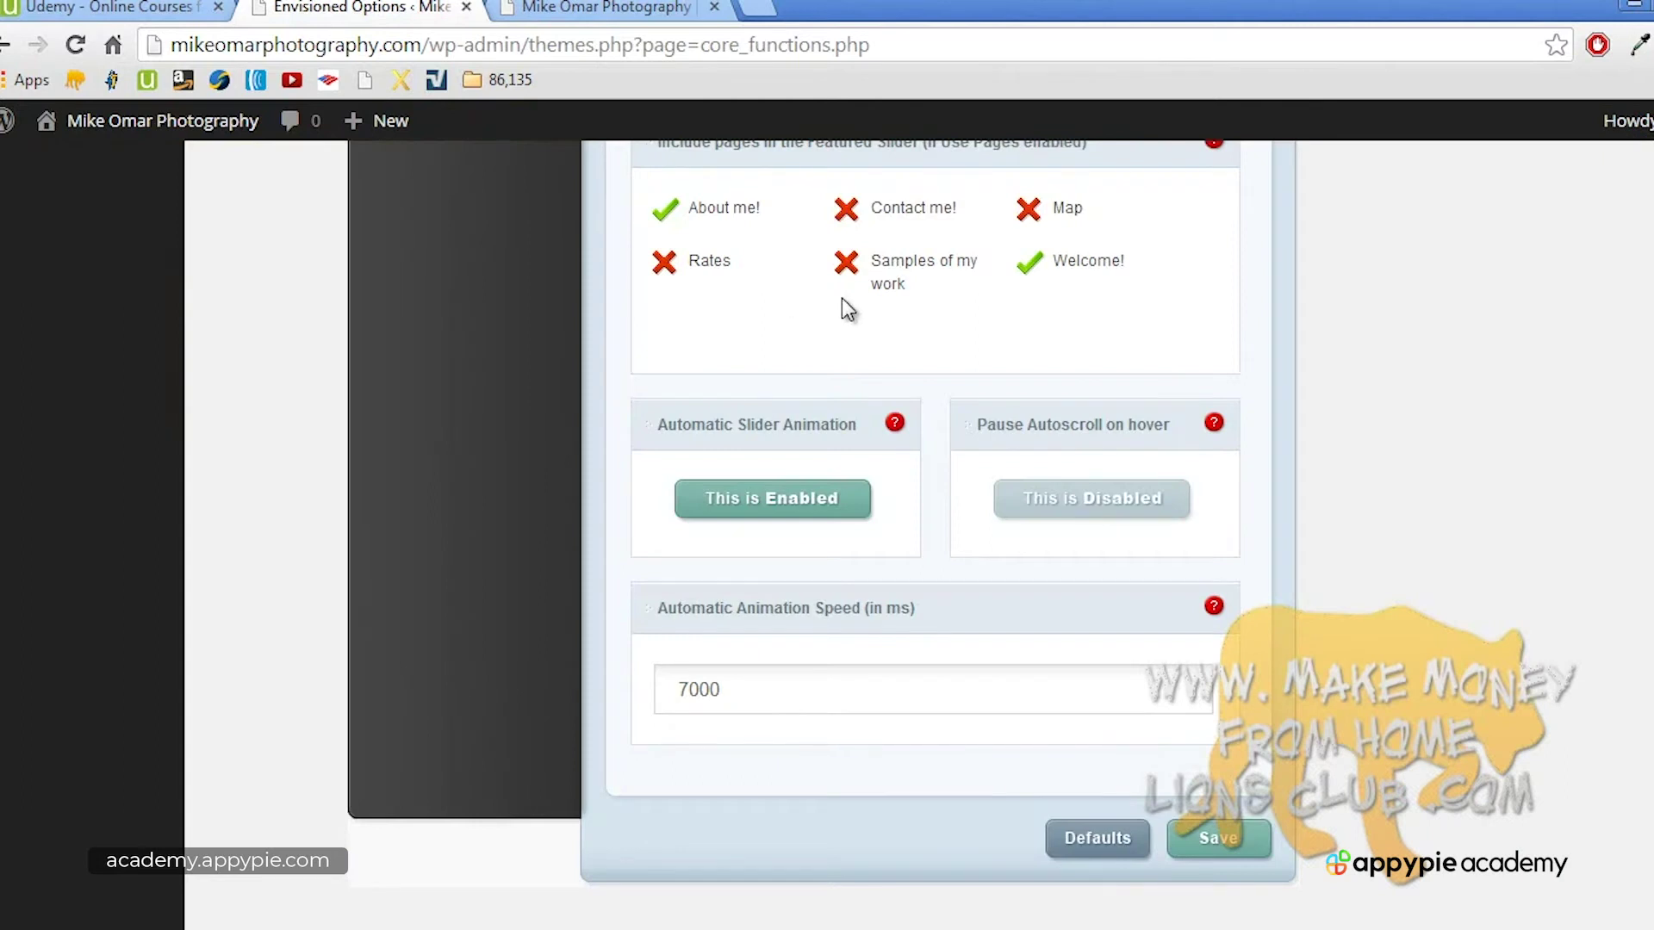
scroll(849, 313, "up", 10)
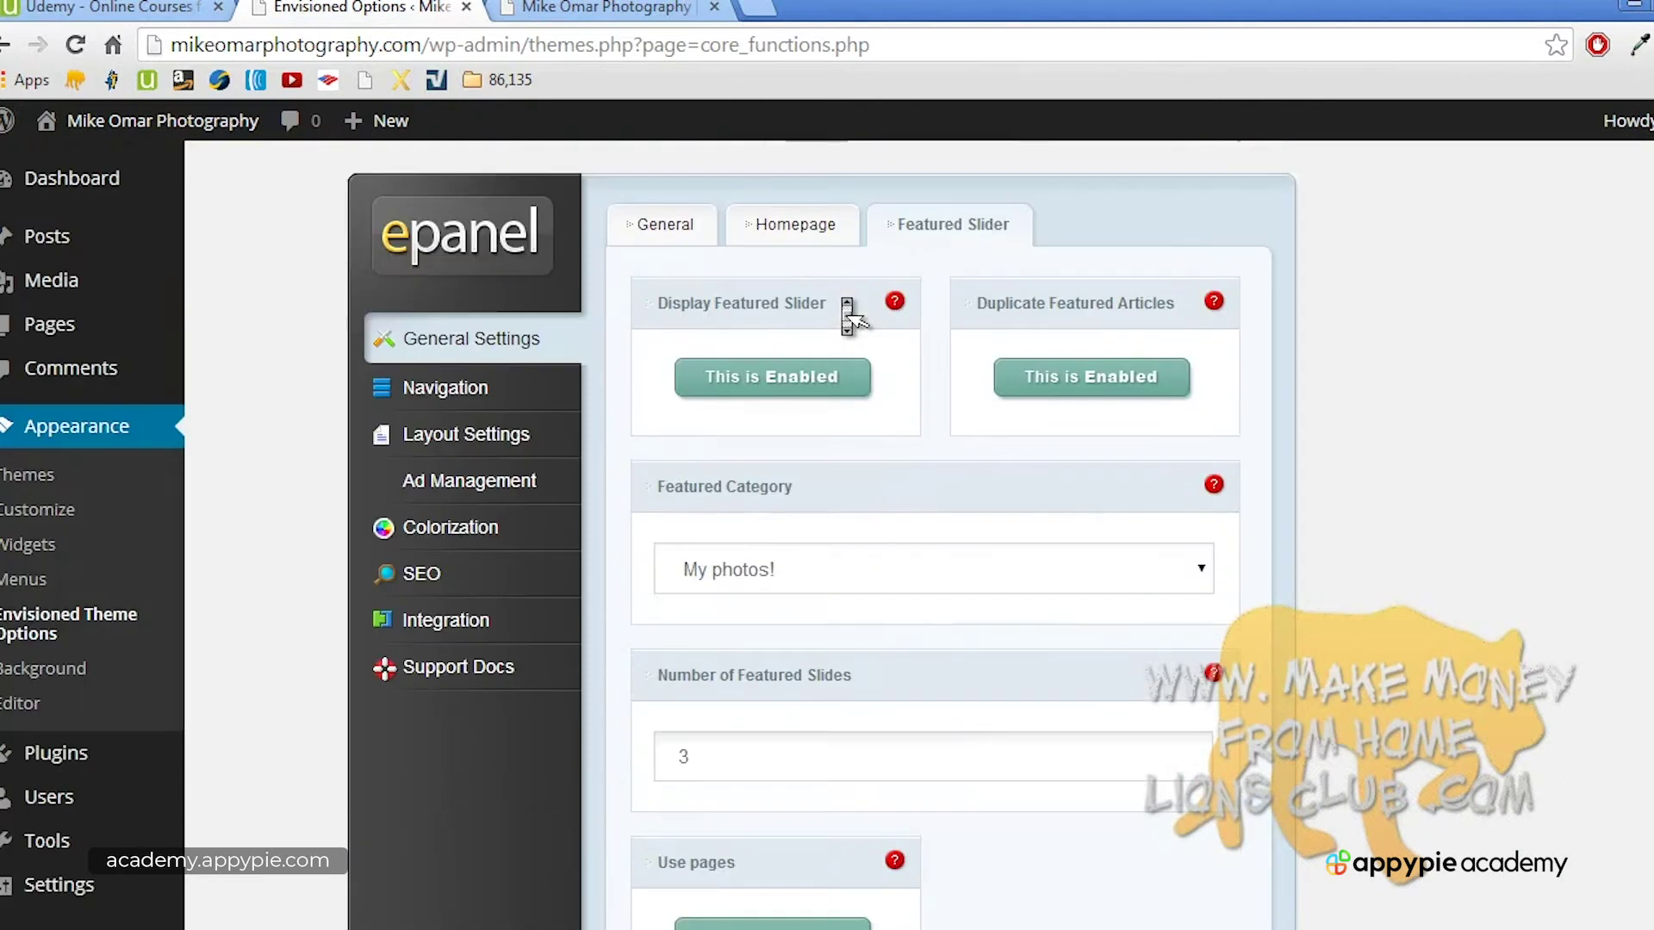
left_click(524, 404)
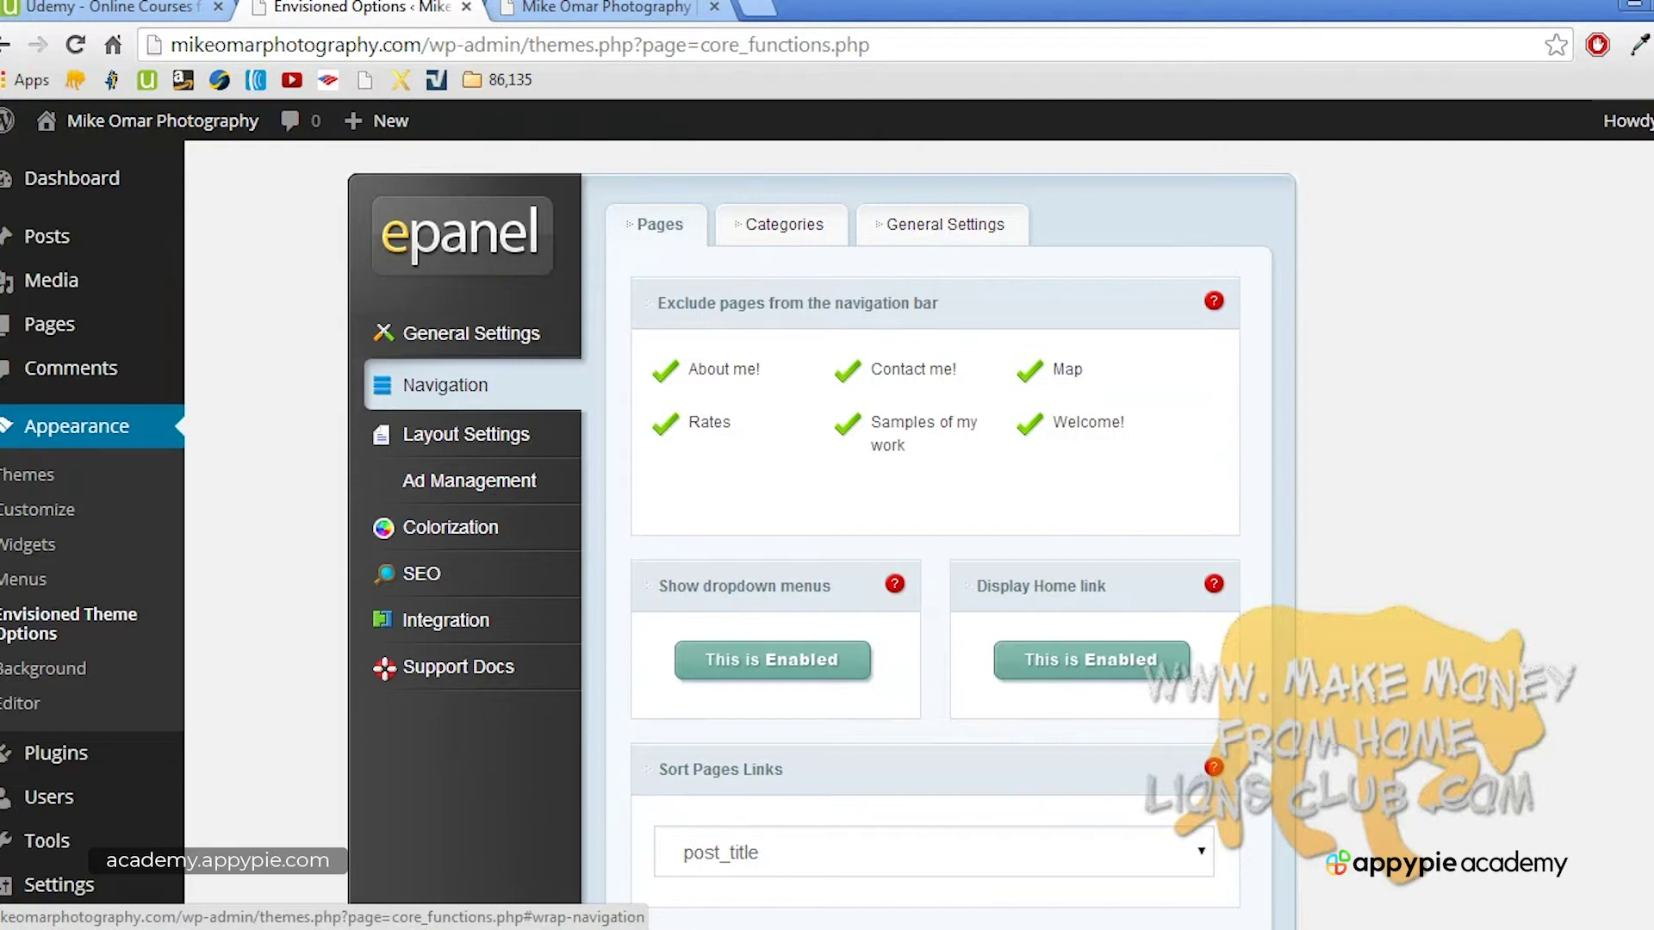
Step: Disable dropdown menus and the Home link, keep page order at asc, and save
scroll(650, 530, "down", 1)
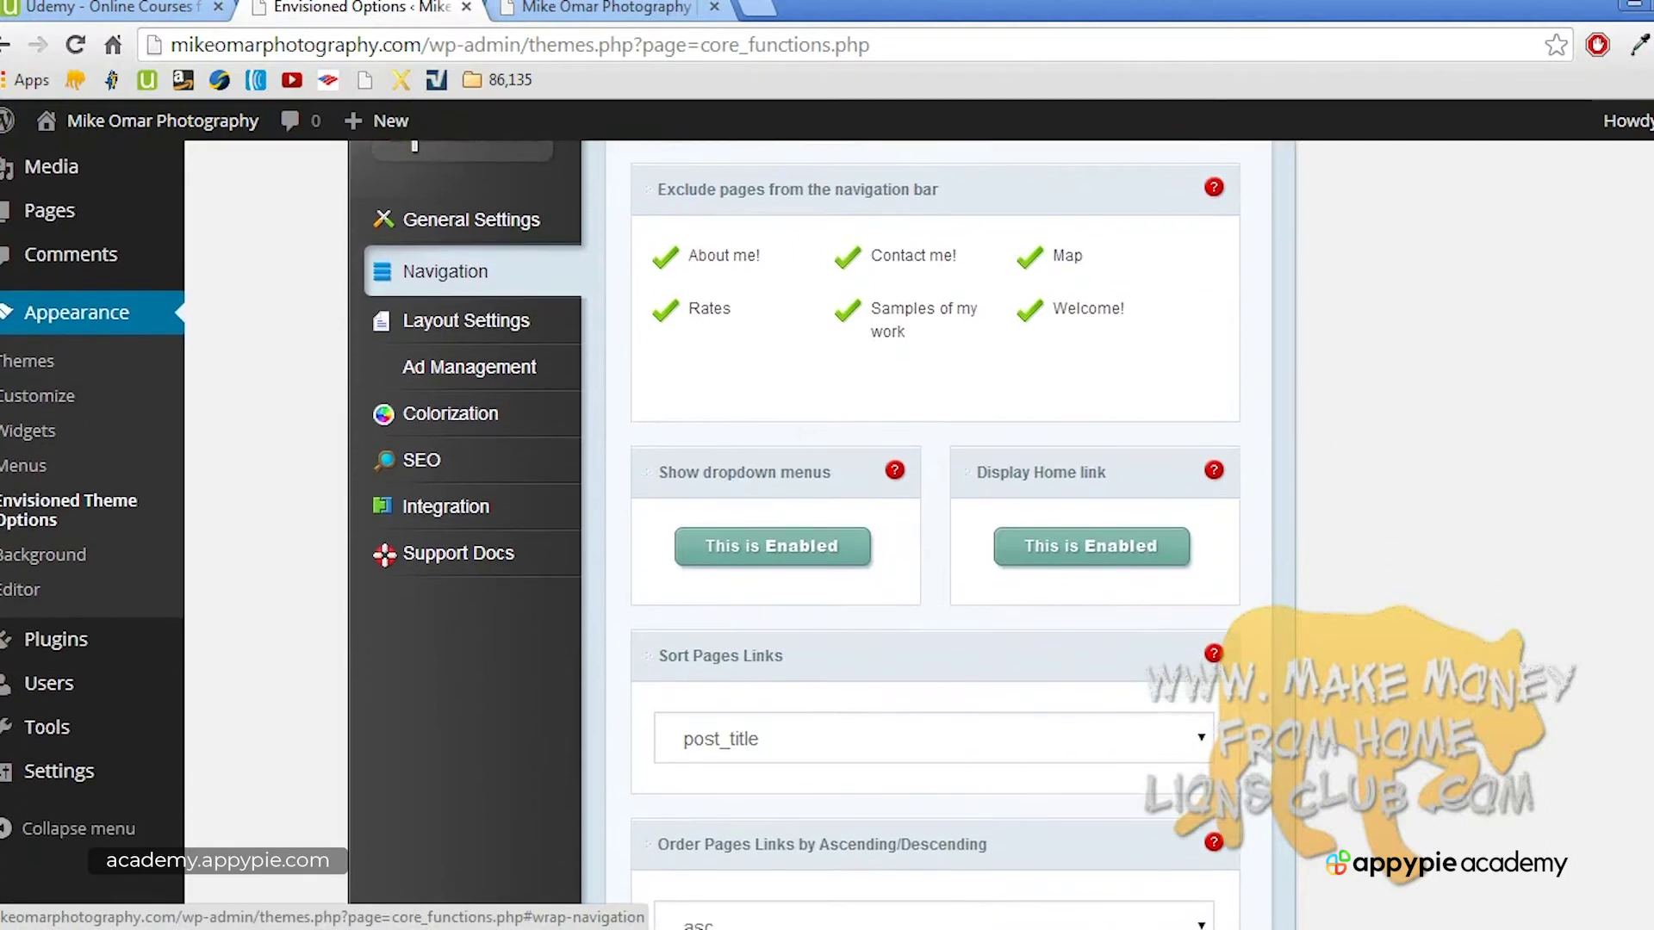
left_click(811, 550)
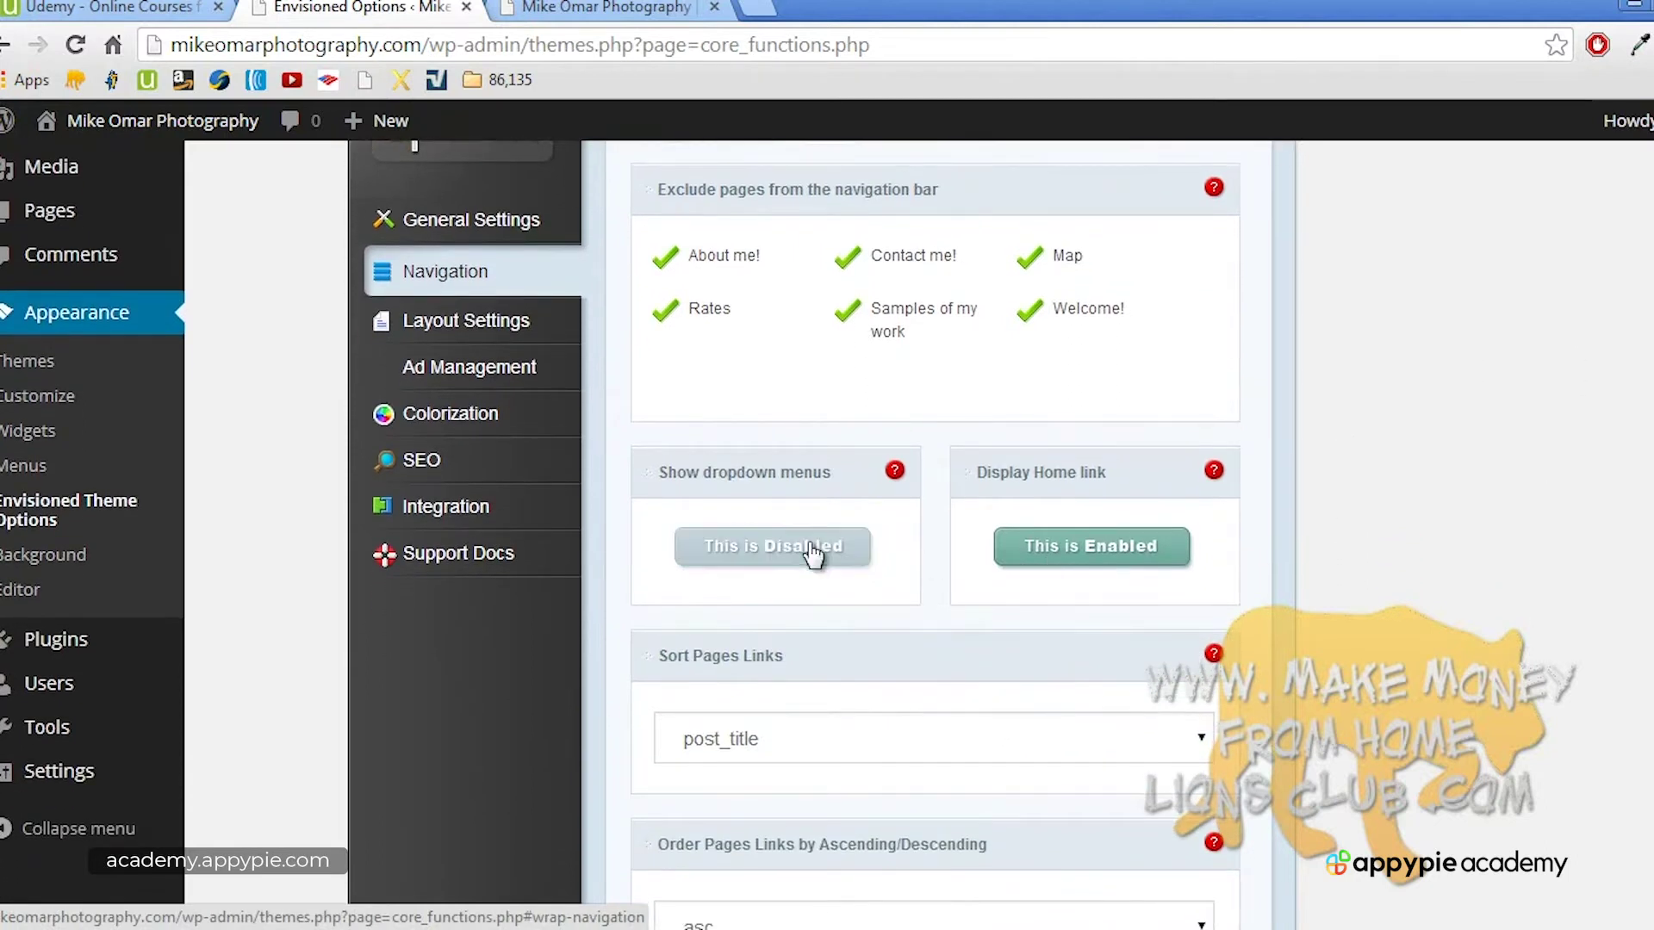
left_click(1060, 565)
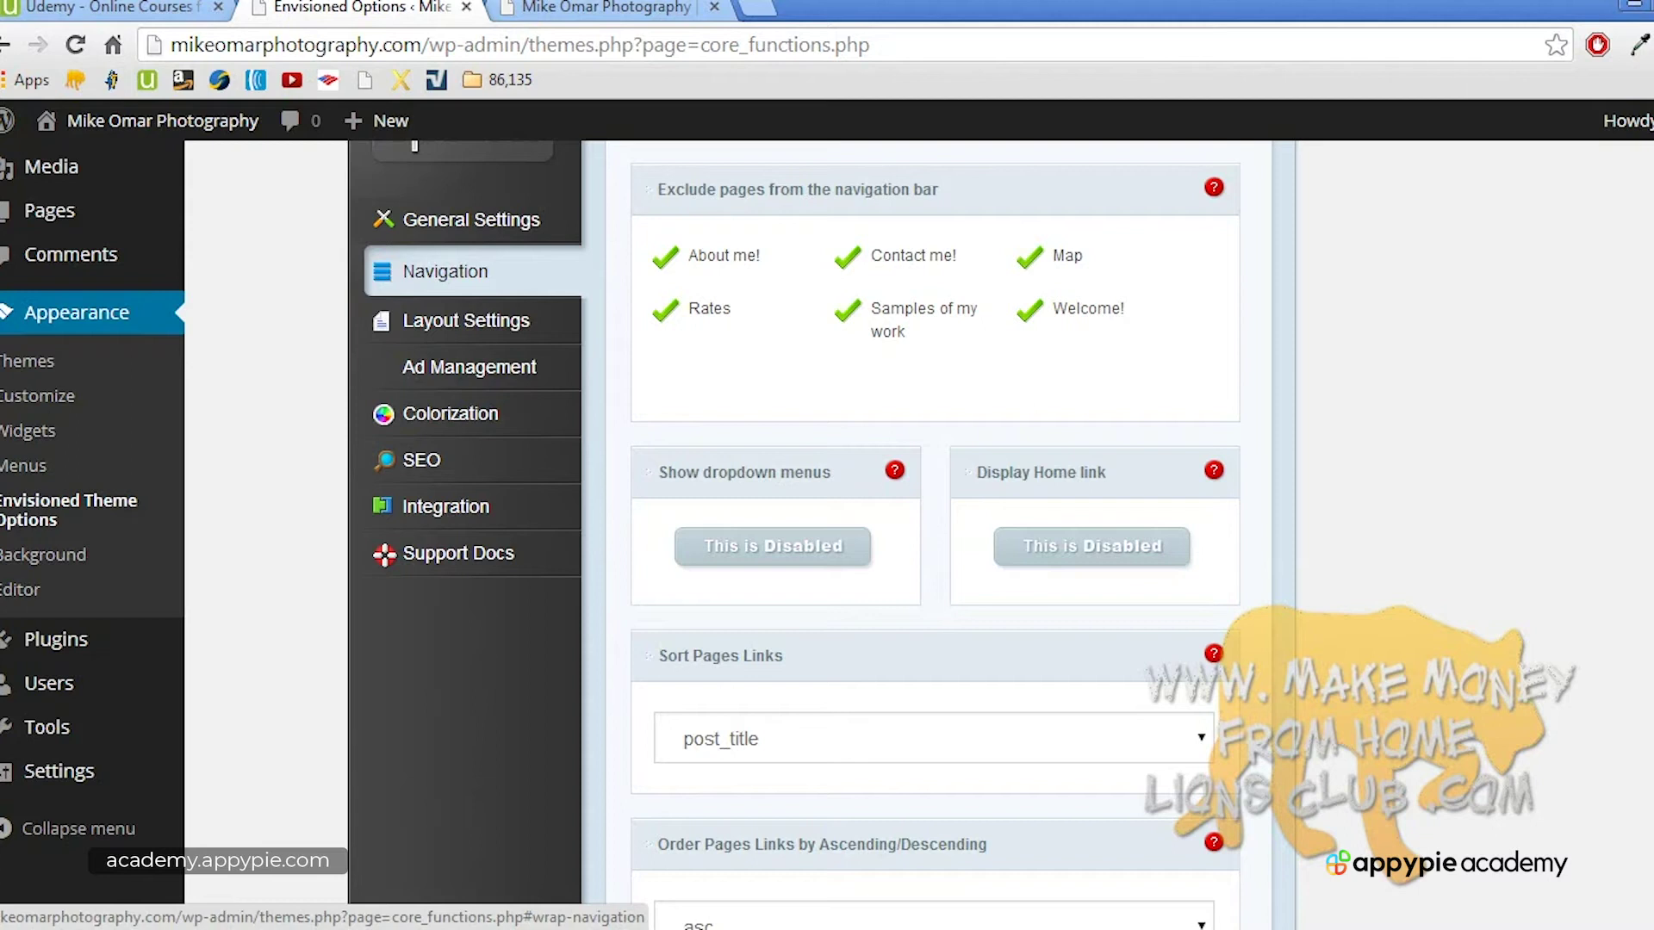
scroll(934, 517, "down", 5)
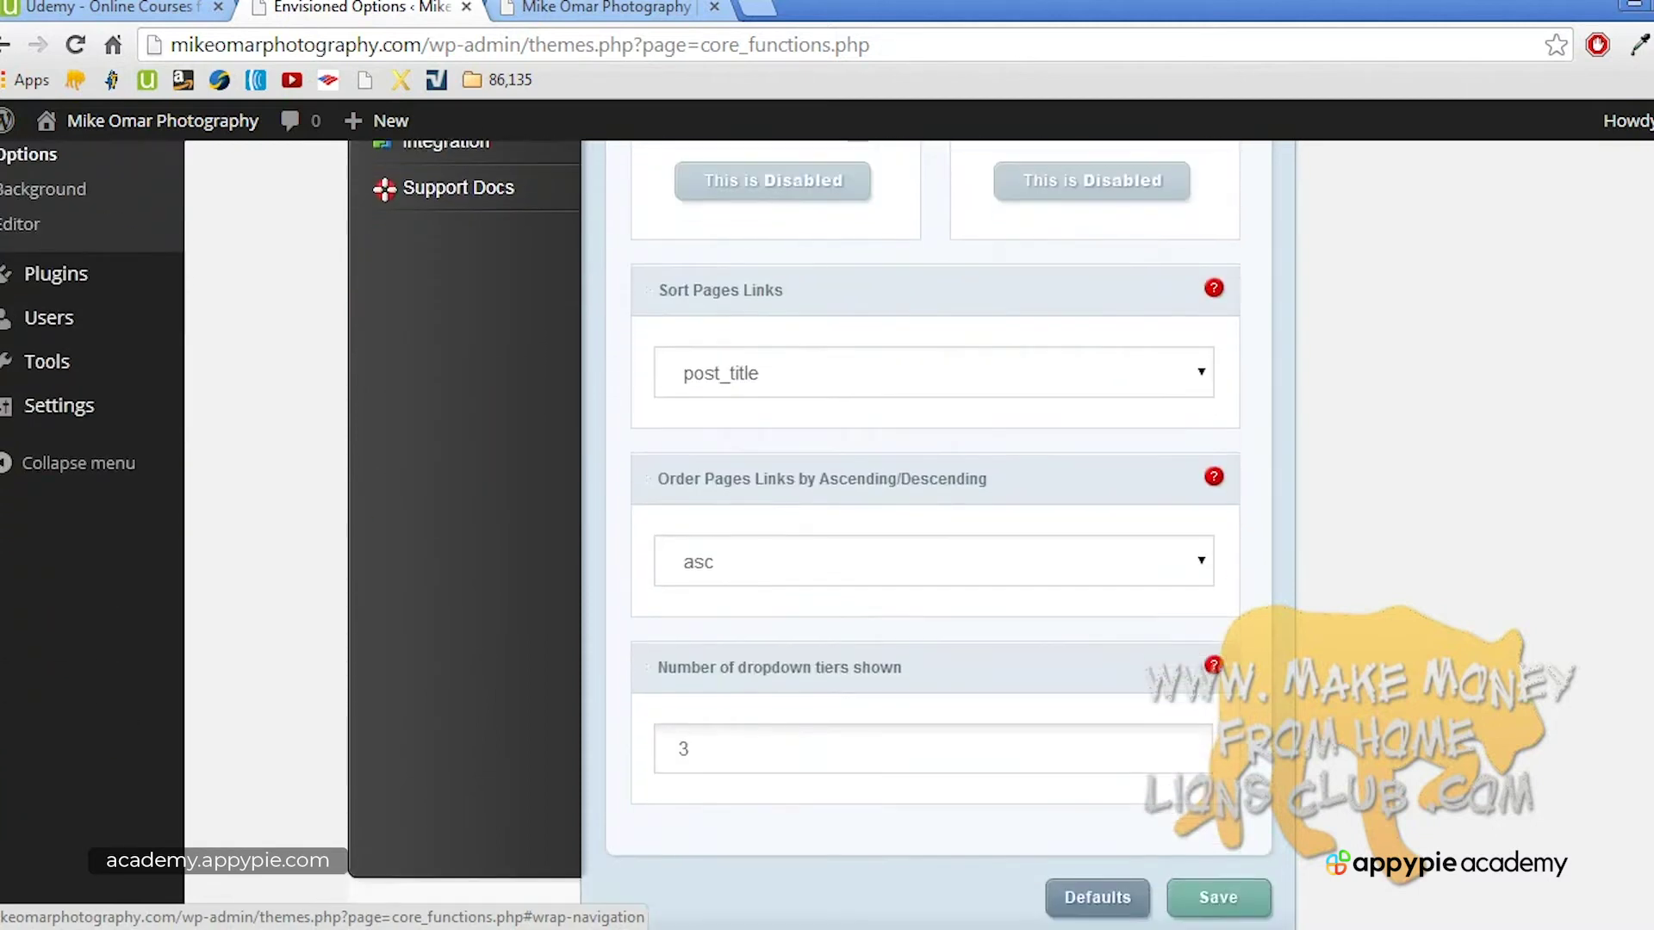
scroll(1242, 527, "down", 1)
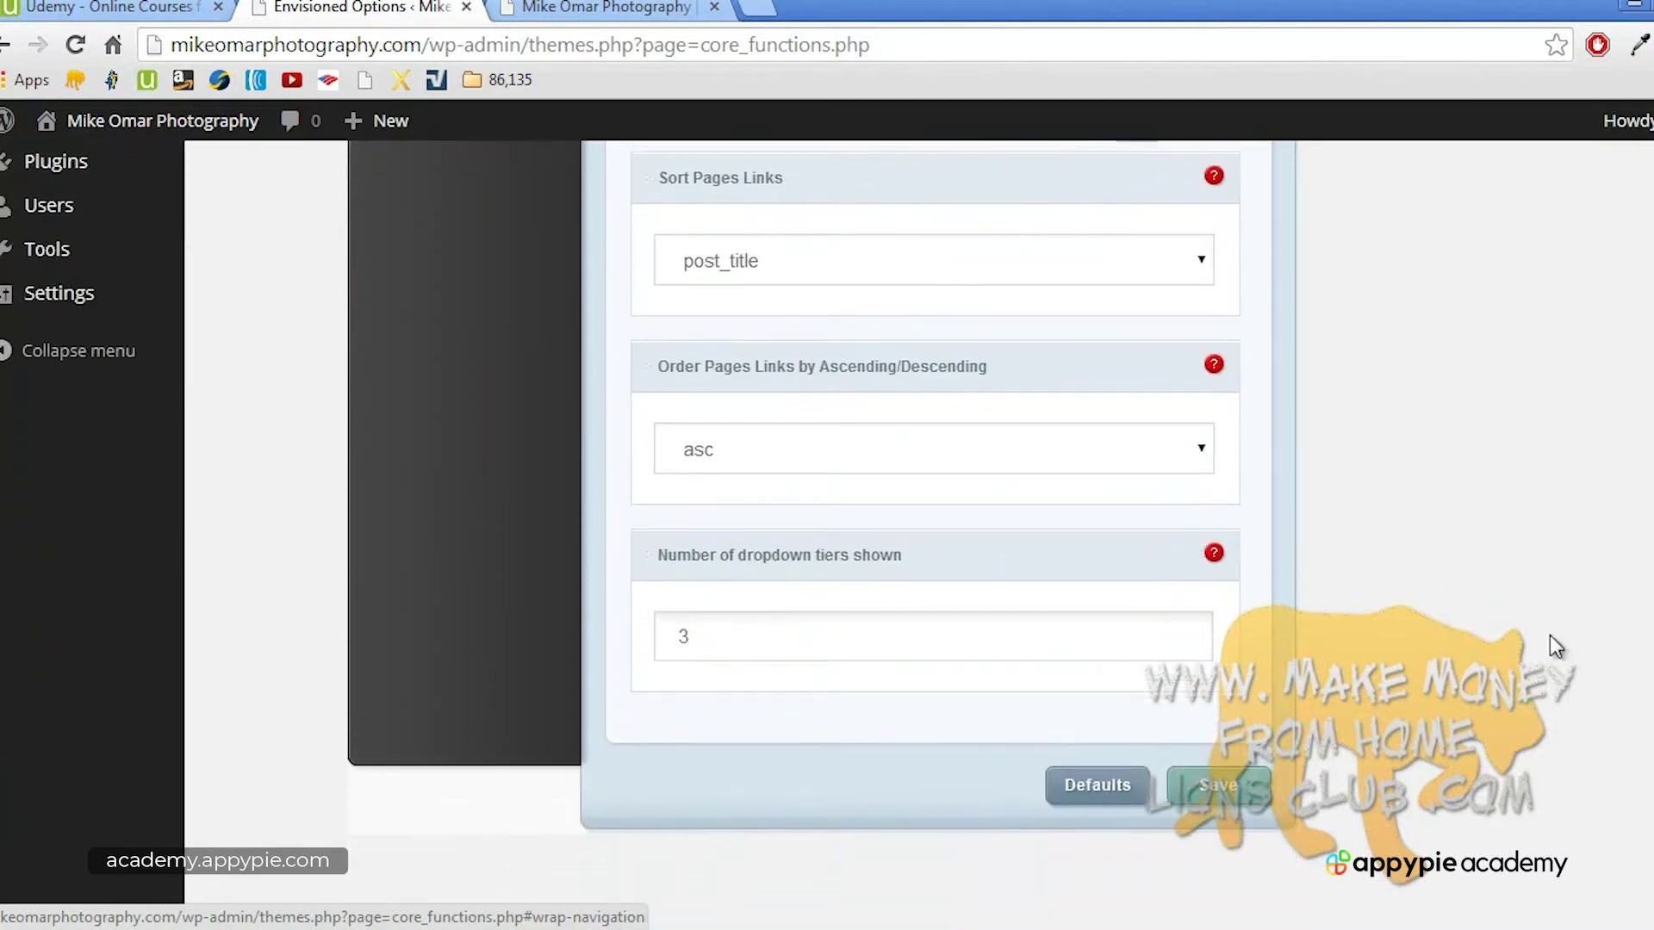
left_click(1181, 468)
left_click(1184, 472)
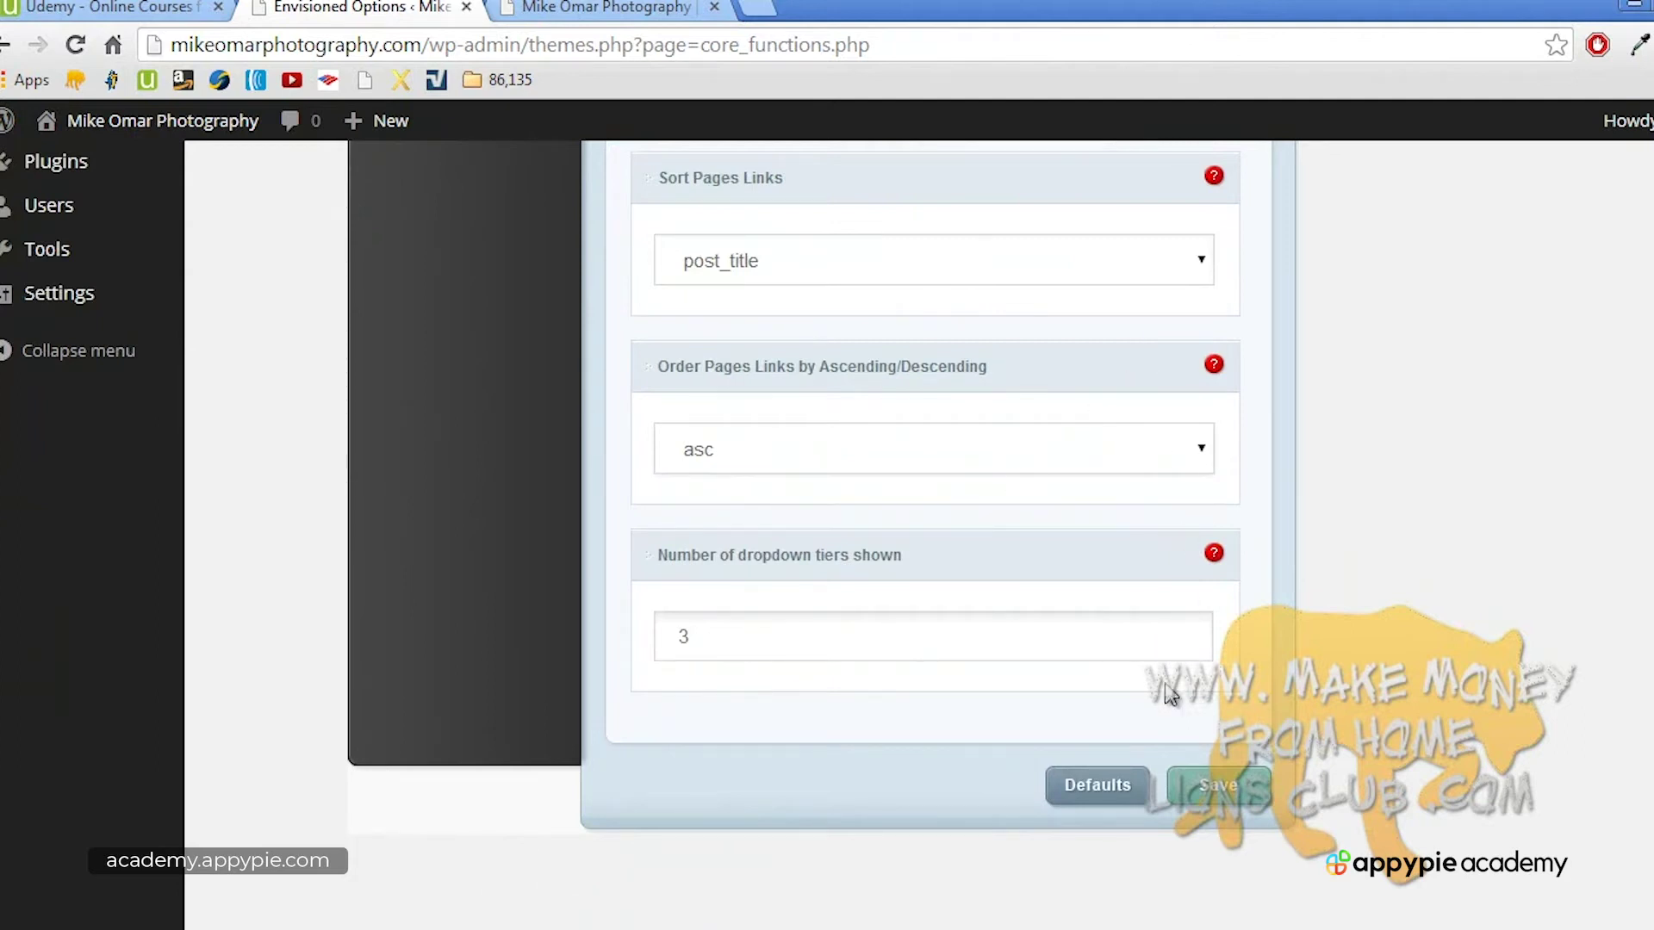
left_click(1203, 784)
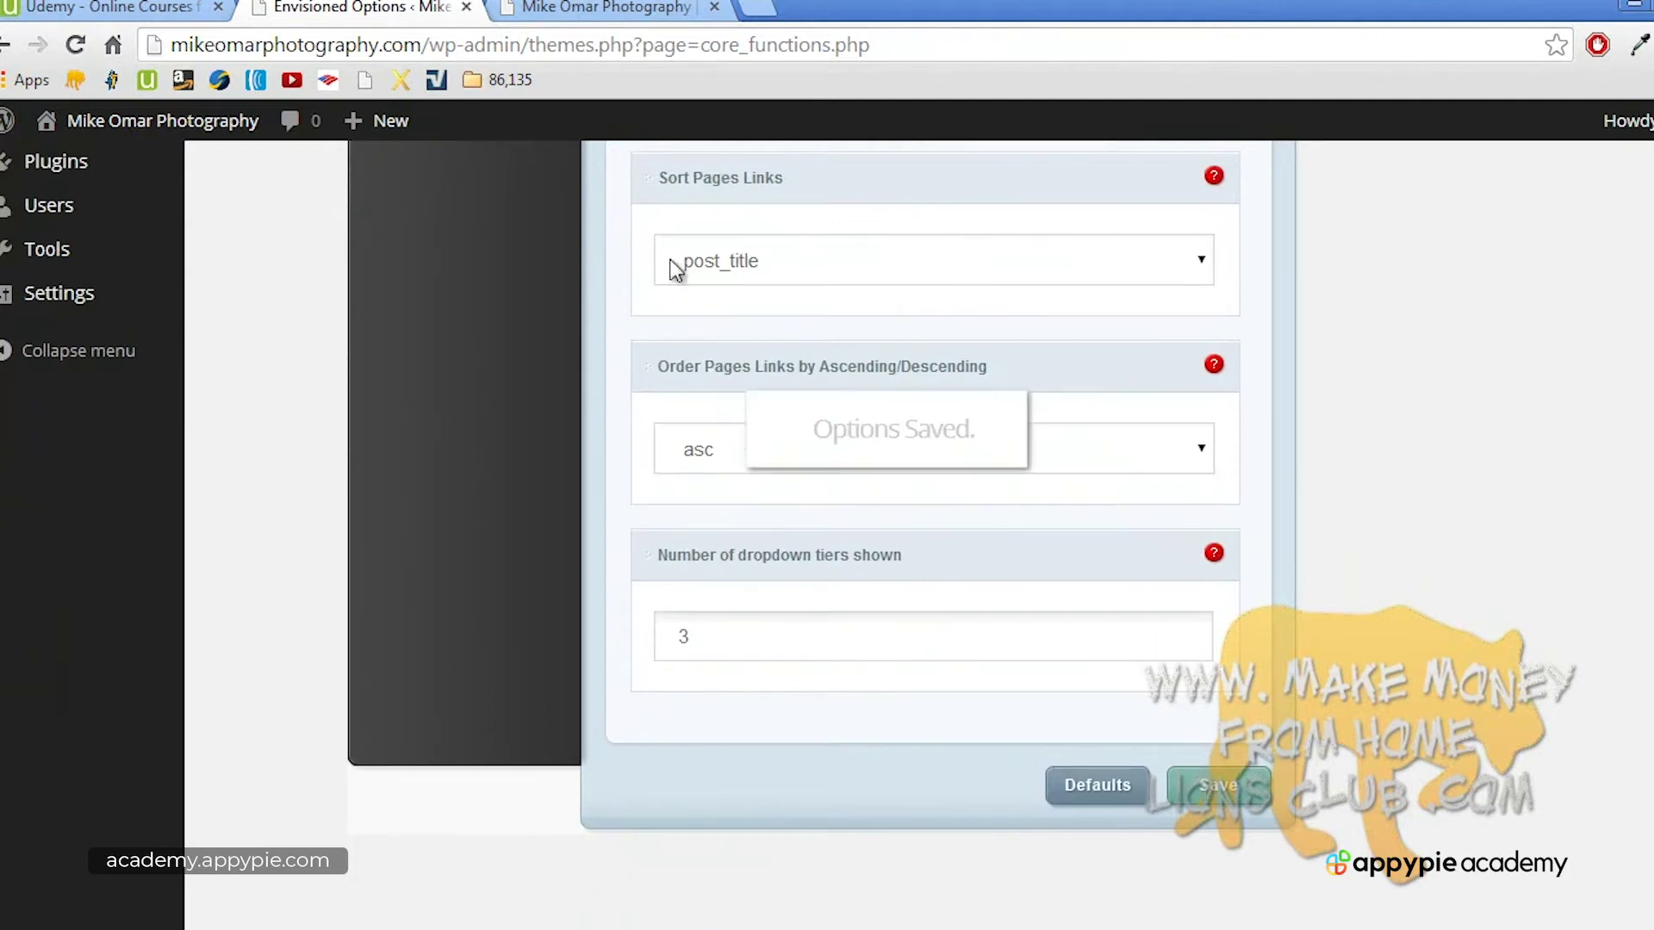
Step: Reload the live site to confirm Home is gone from the menu, then return to the options
left_click(602, 9)
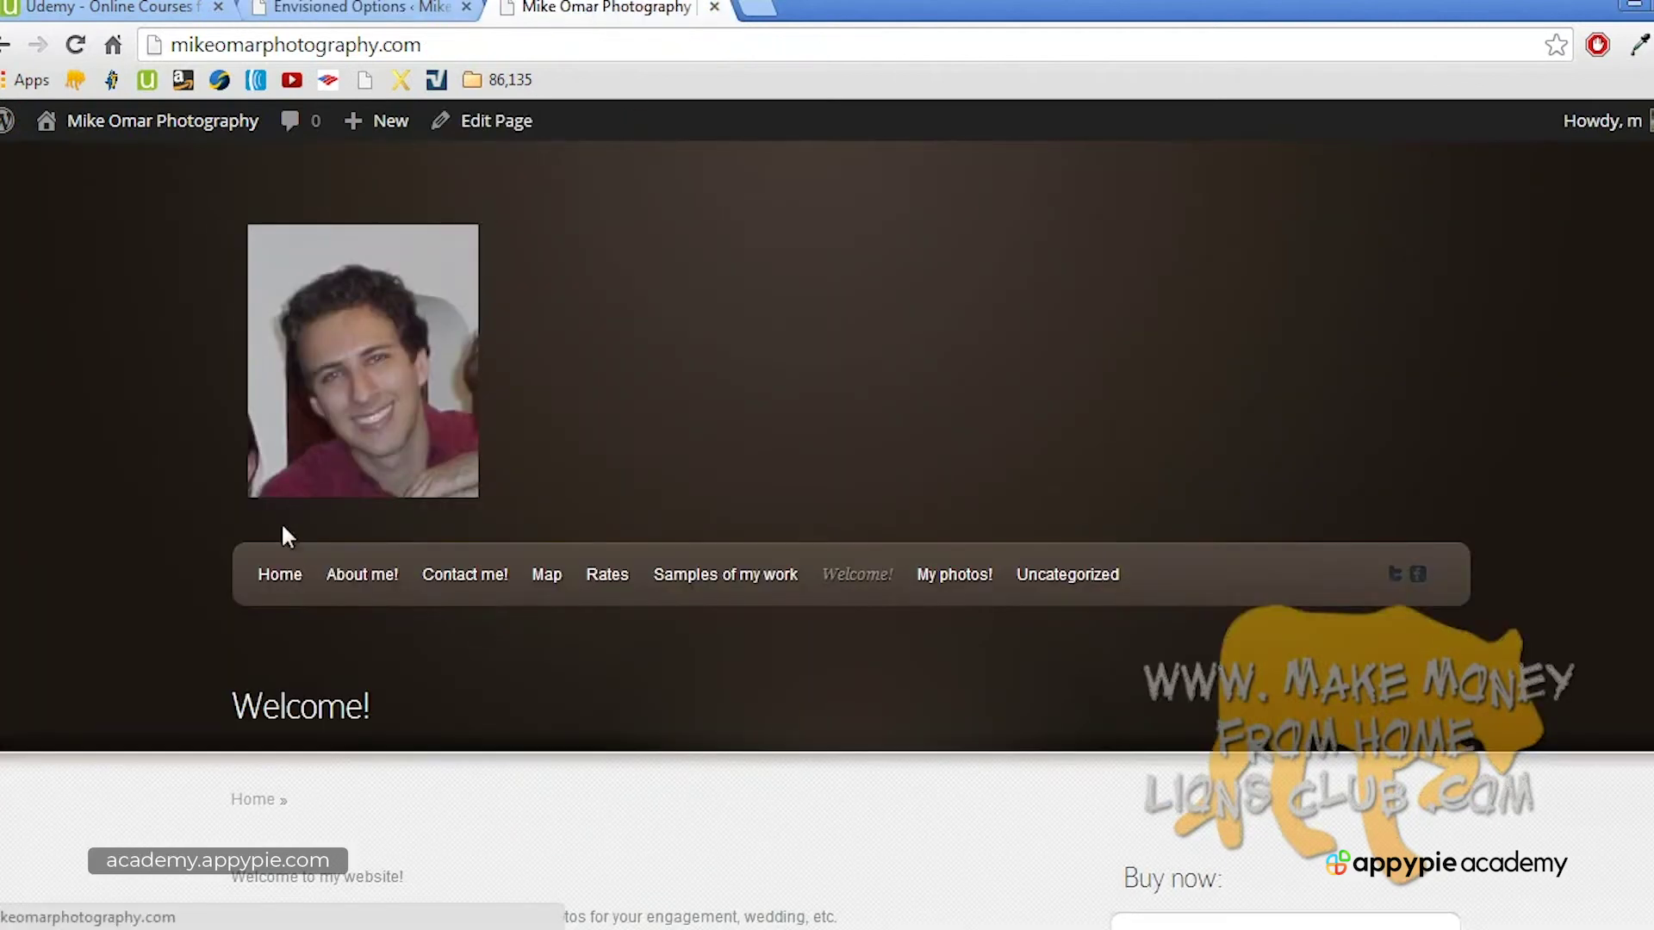
left_click(281, 575)
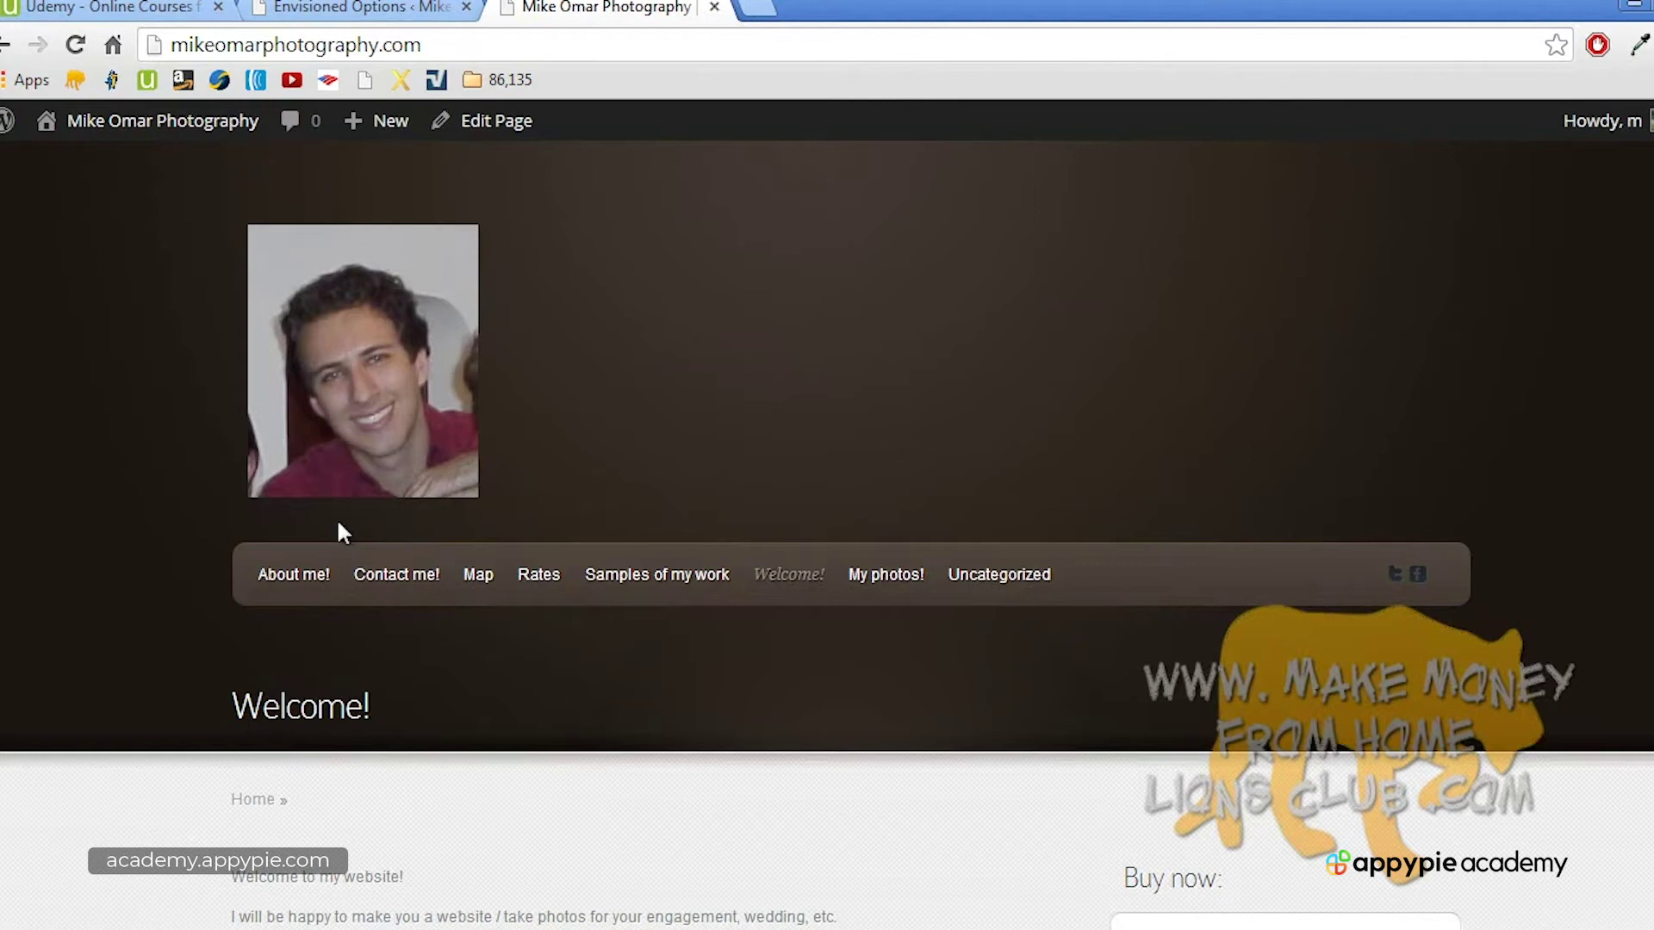
scroll(314, 594, "down", 6)
scroll(315, 597, "down", 2)
scroll(316, 597, "up", 6)
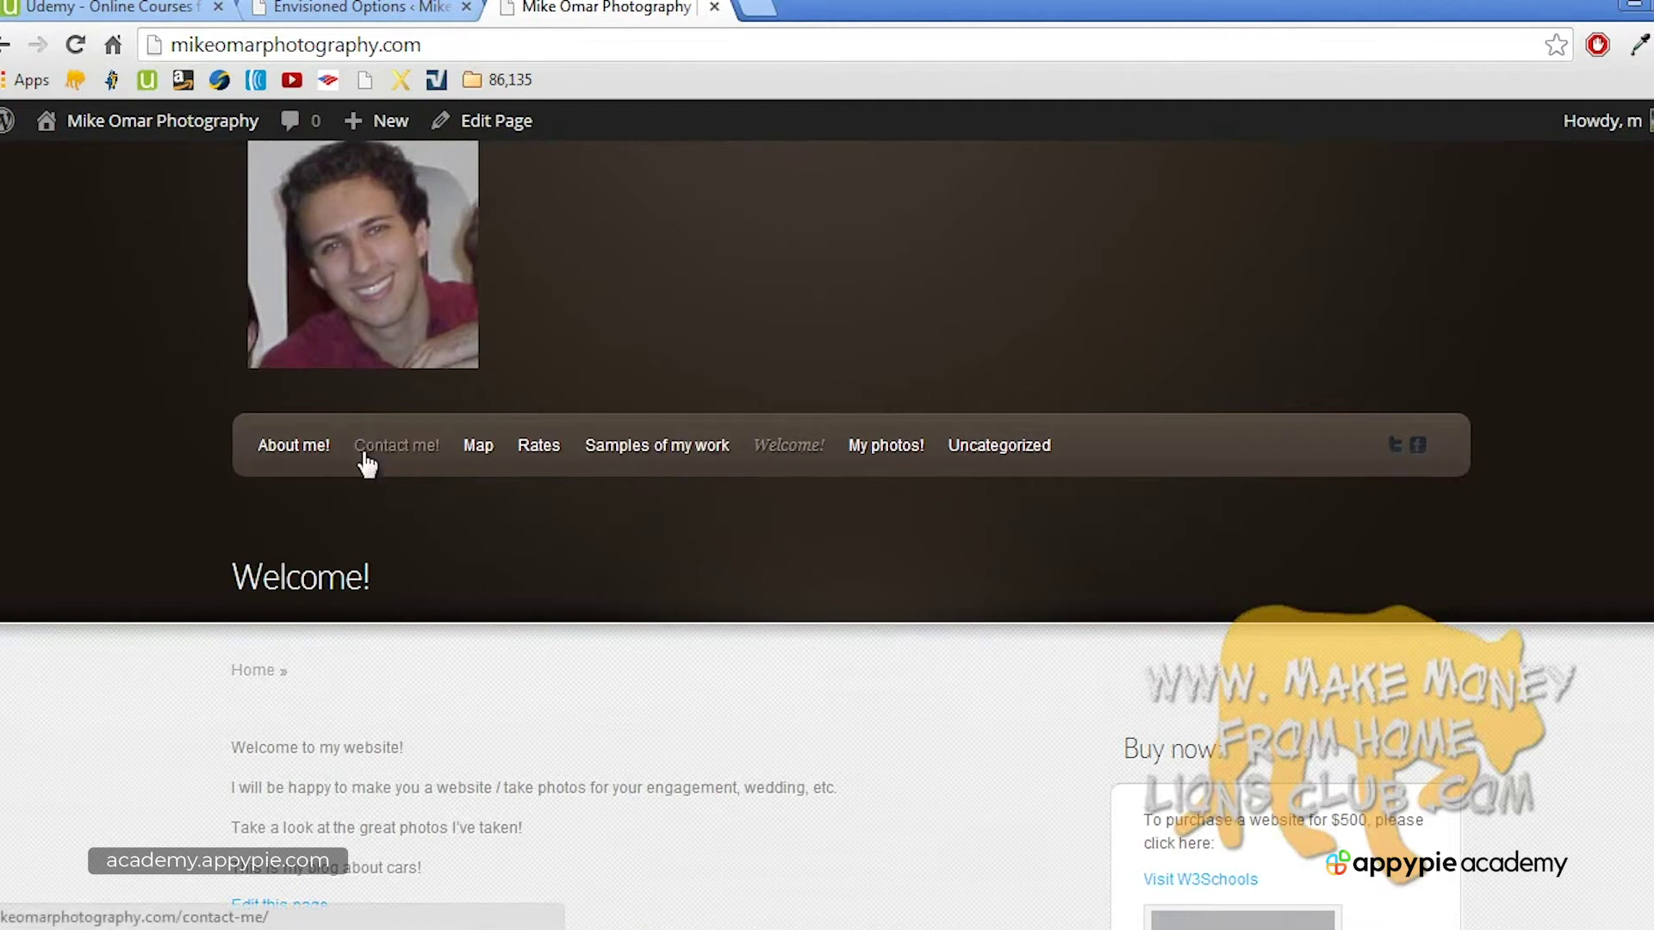
left_click(372, 7)
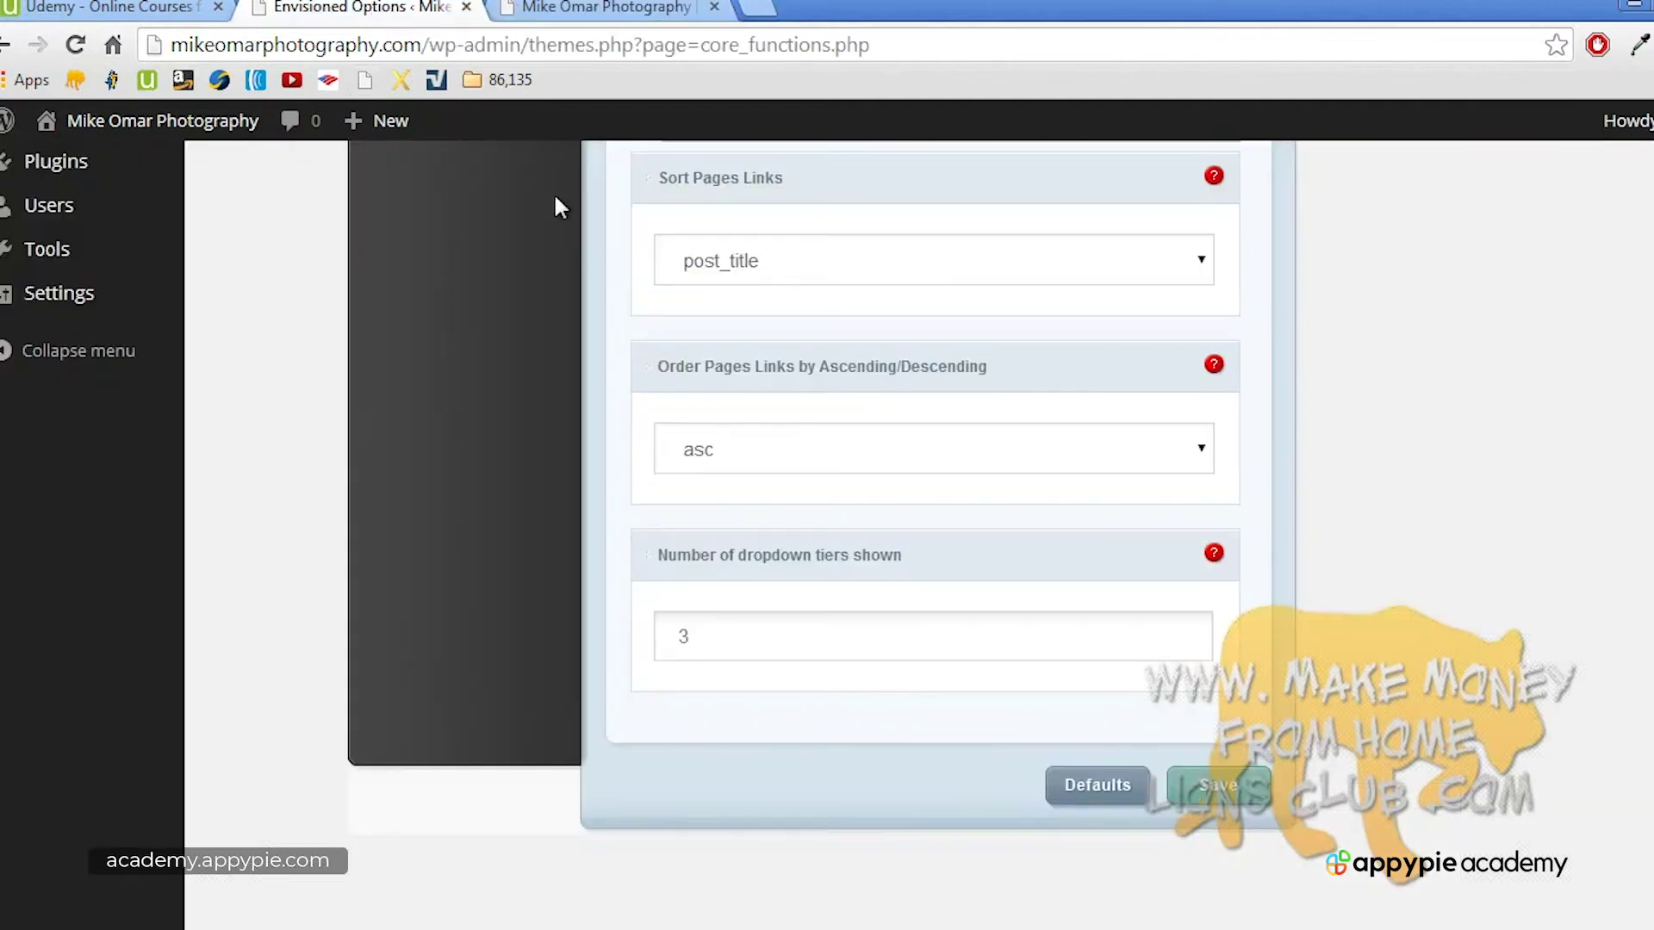
scroll(708, 323, "up", 5)
Step: Exclude the My photos! and Uncategorized categories from the navigation bar and save
left_click(805, 231)
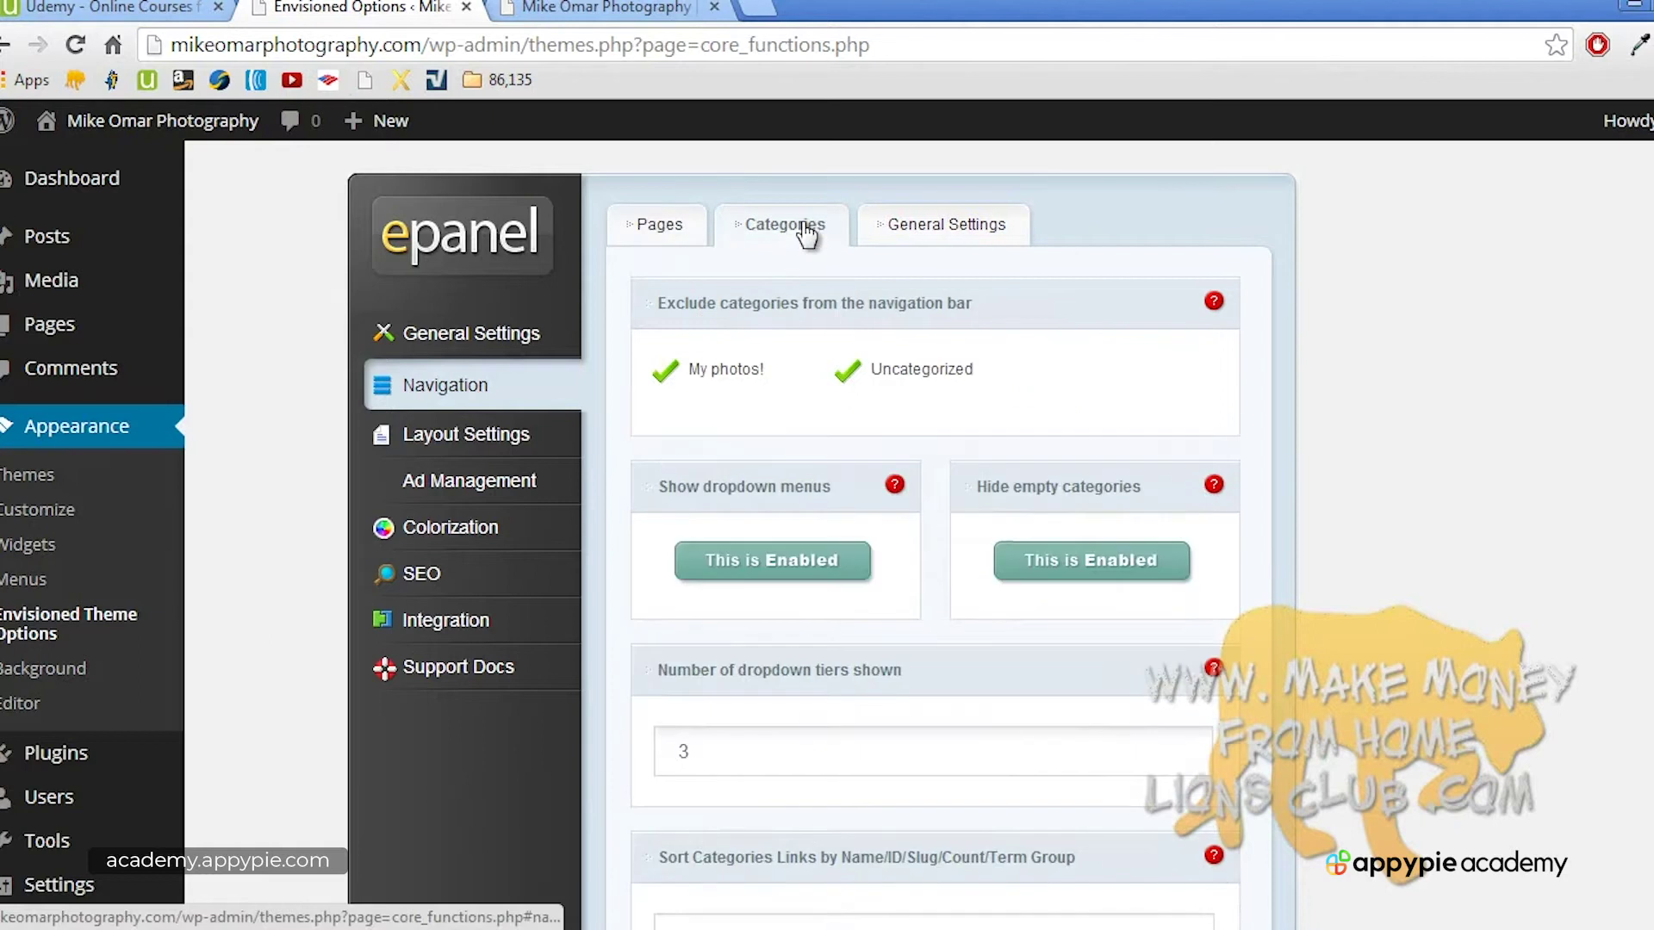
left_click(736, 368)
left_click(919, 375)
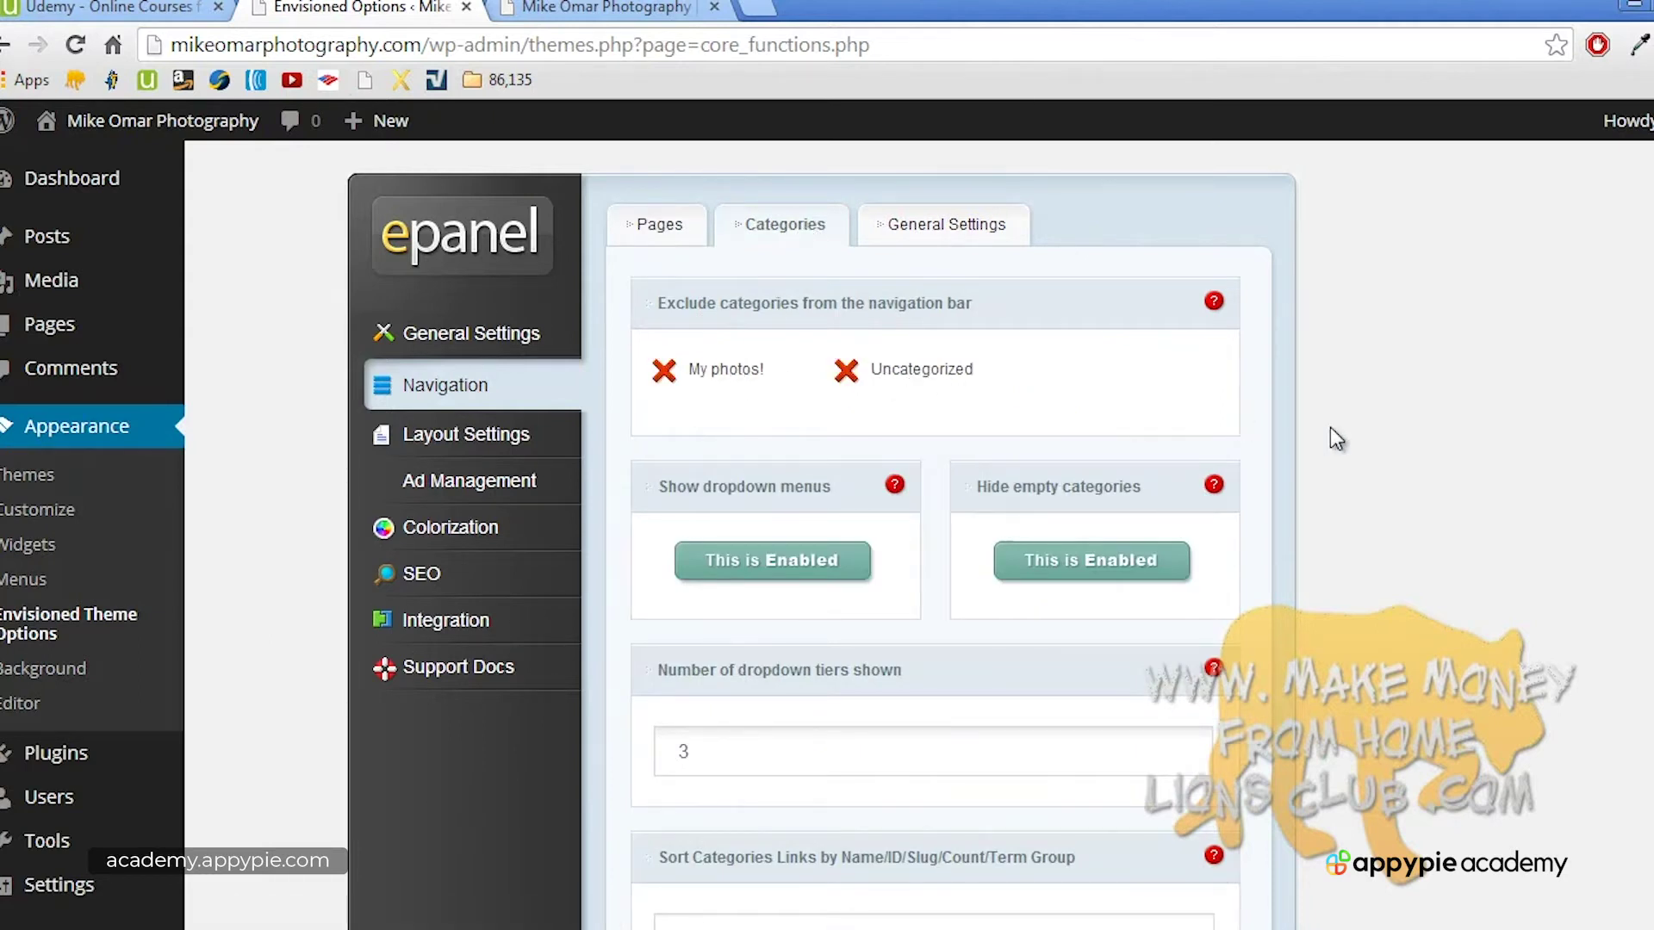
scroll(1329, 427, "down", 6)
scroll(1330, 427, "up", 6)
scroll(1340, 443, "down", 7)
left_click(1224, 734)
Step: Reload the live site to check the menu, then go to the Layout Settings
left_click(607, 7)
key("F5")
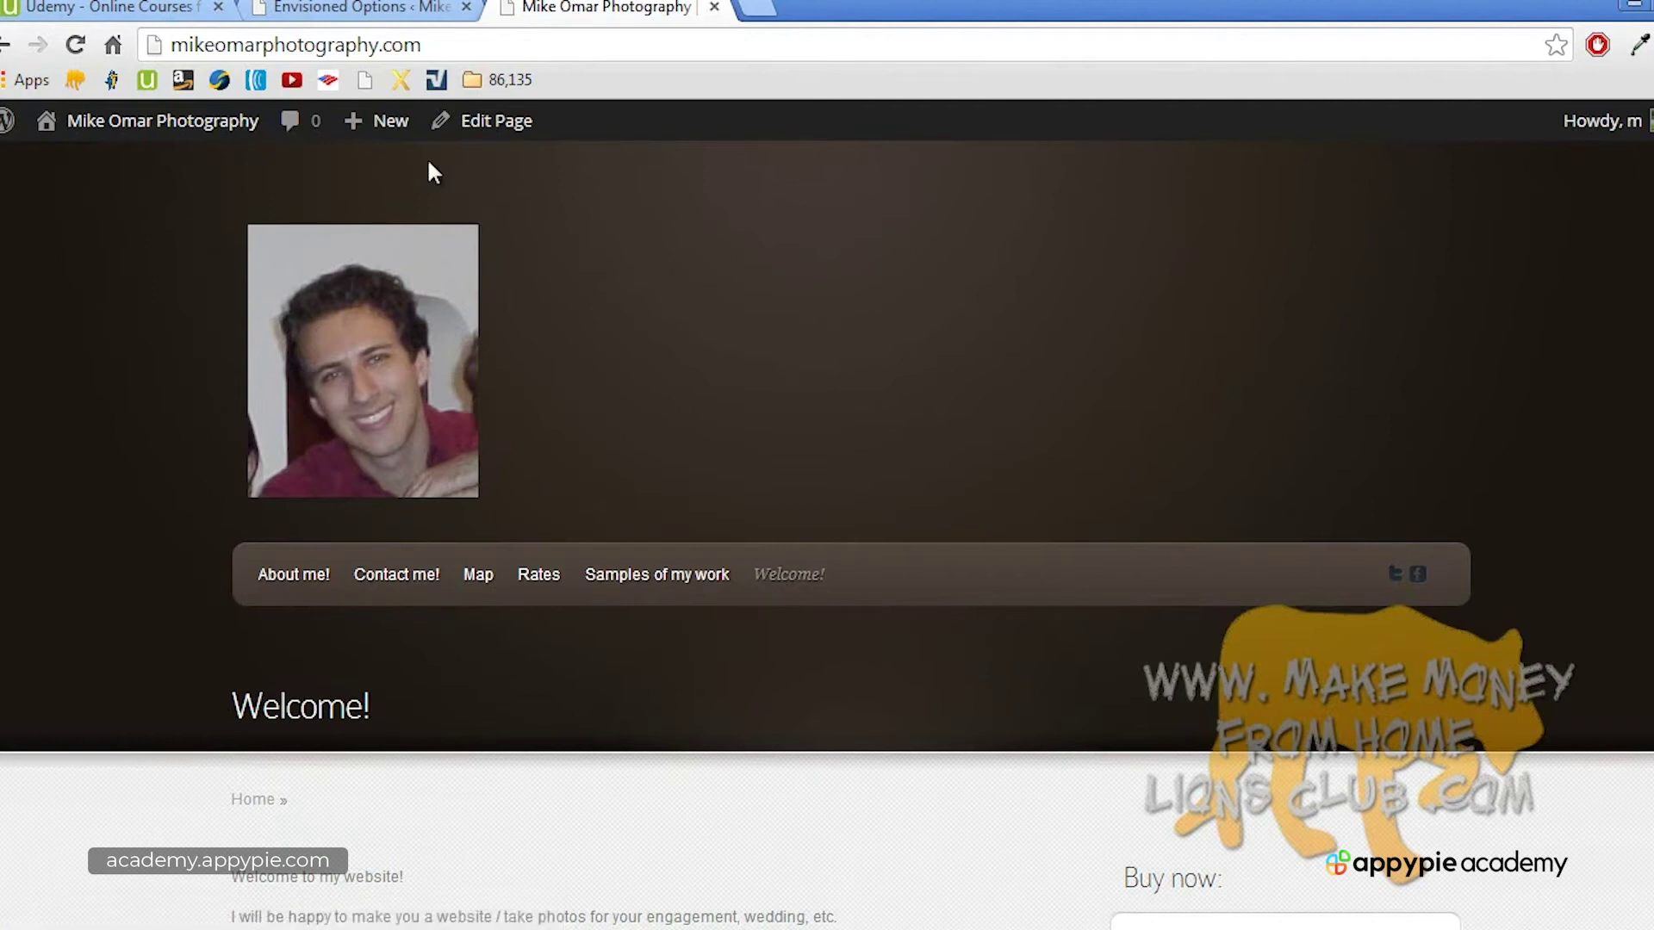
left_click(384, 7)
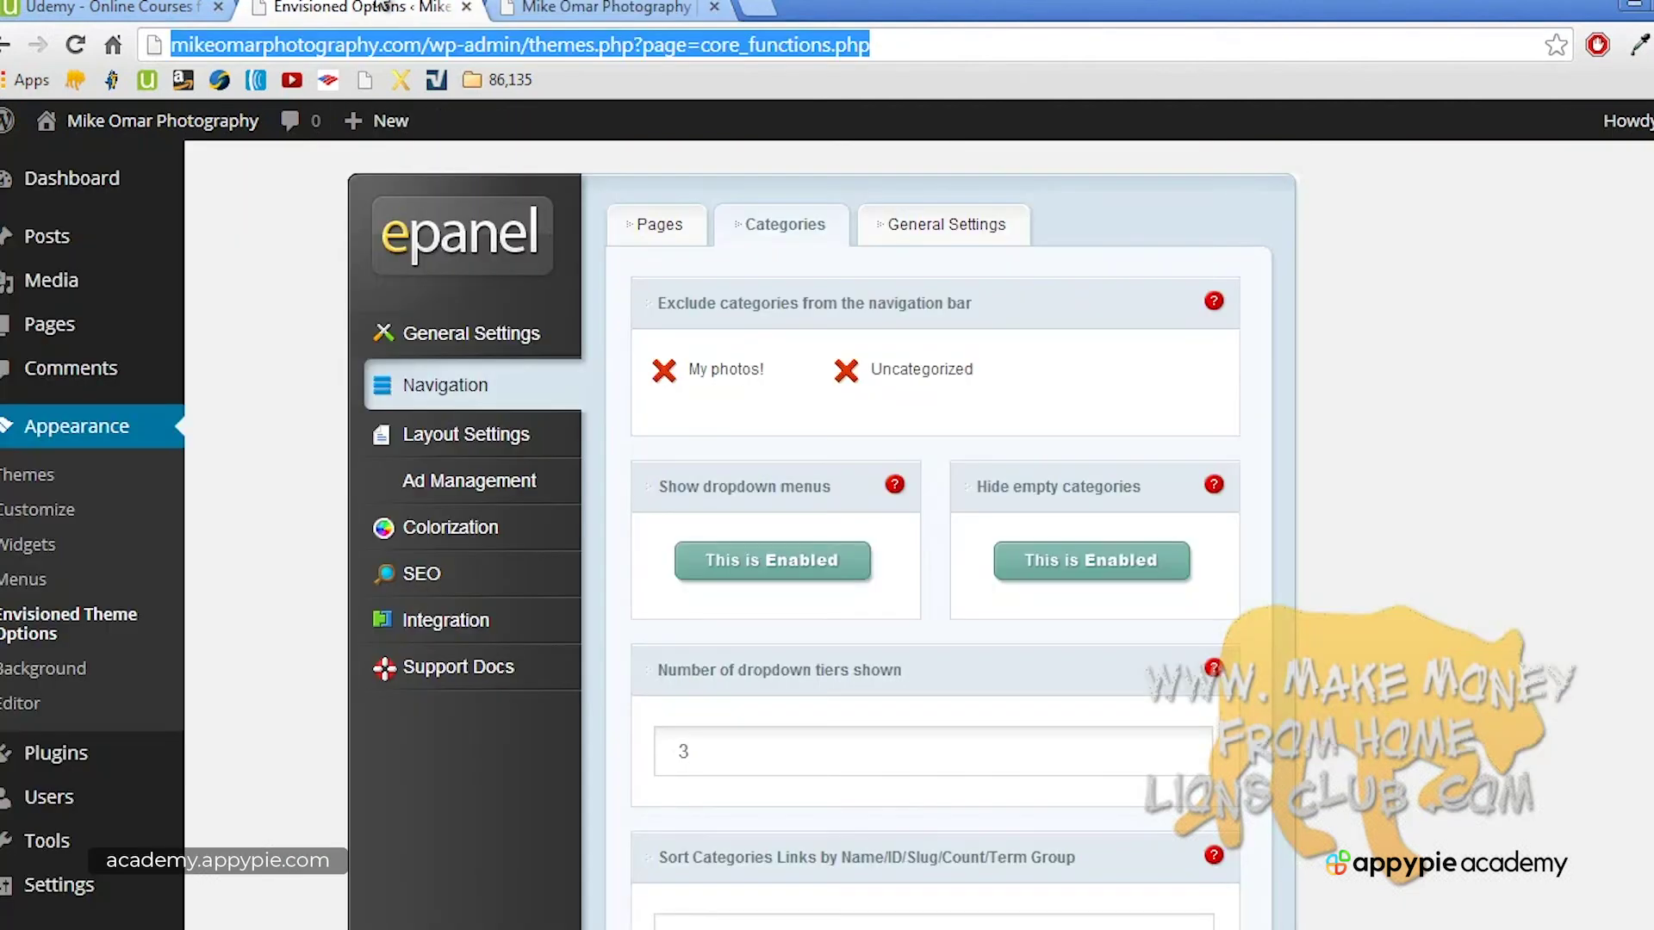
left_click(937, 227)
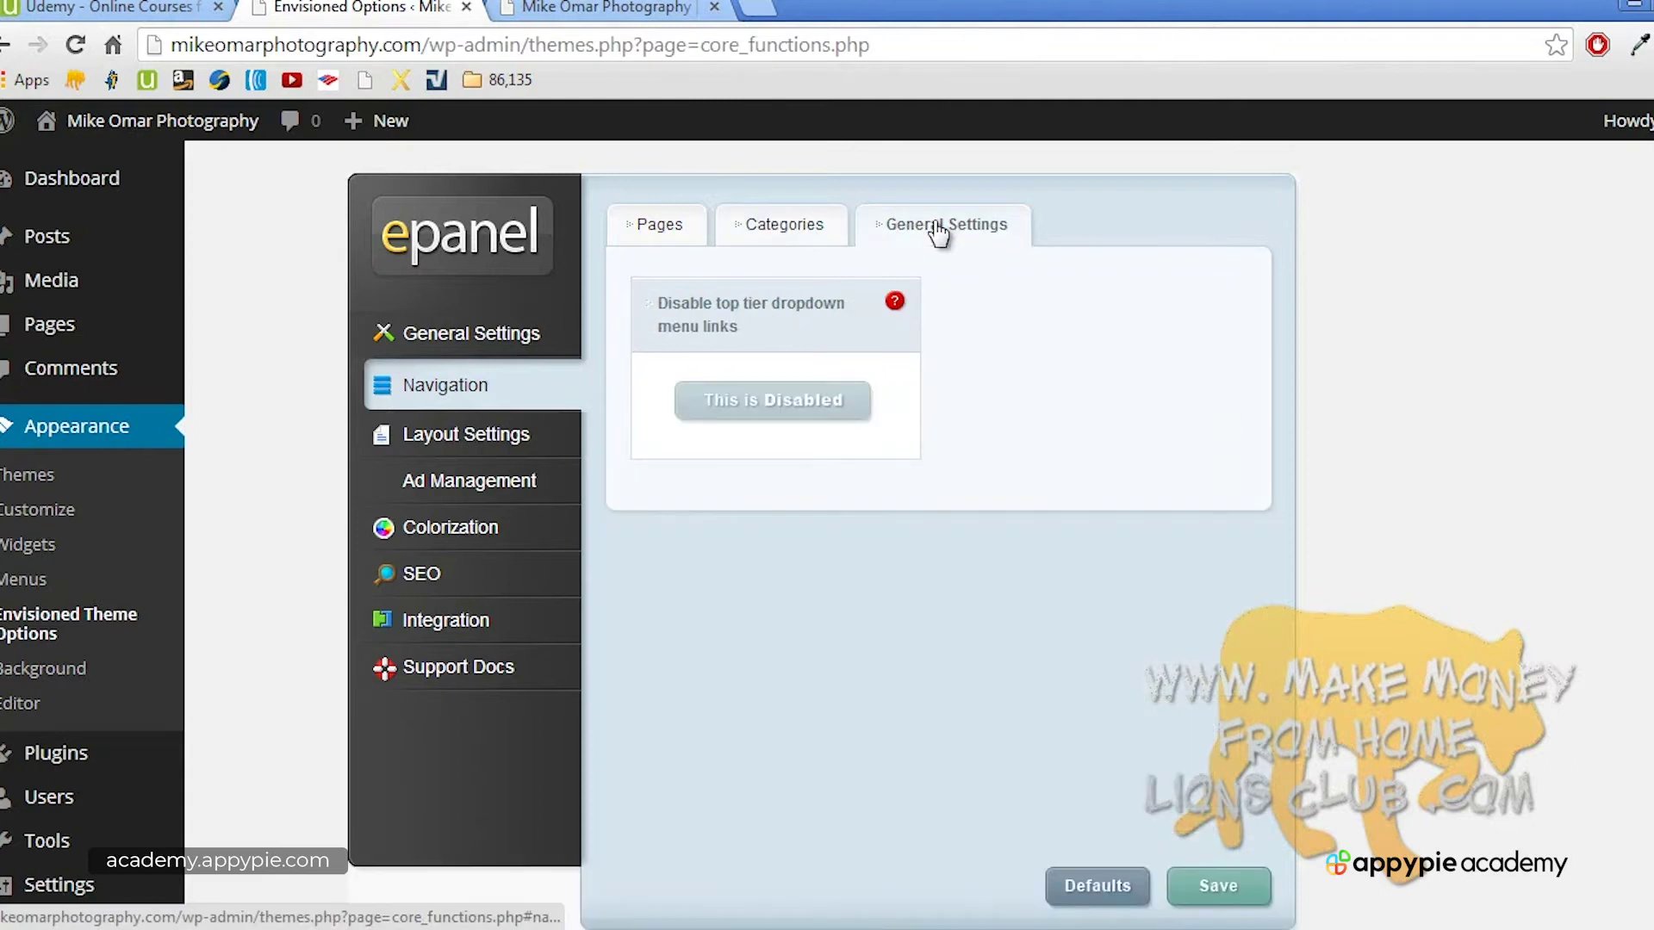
left_click(512, 440)
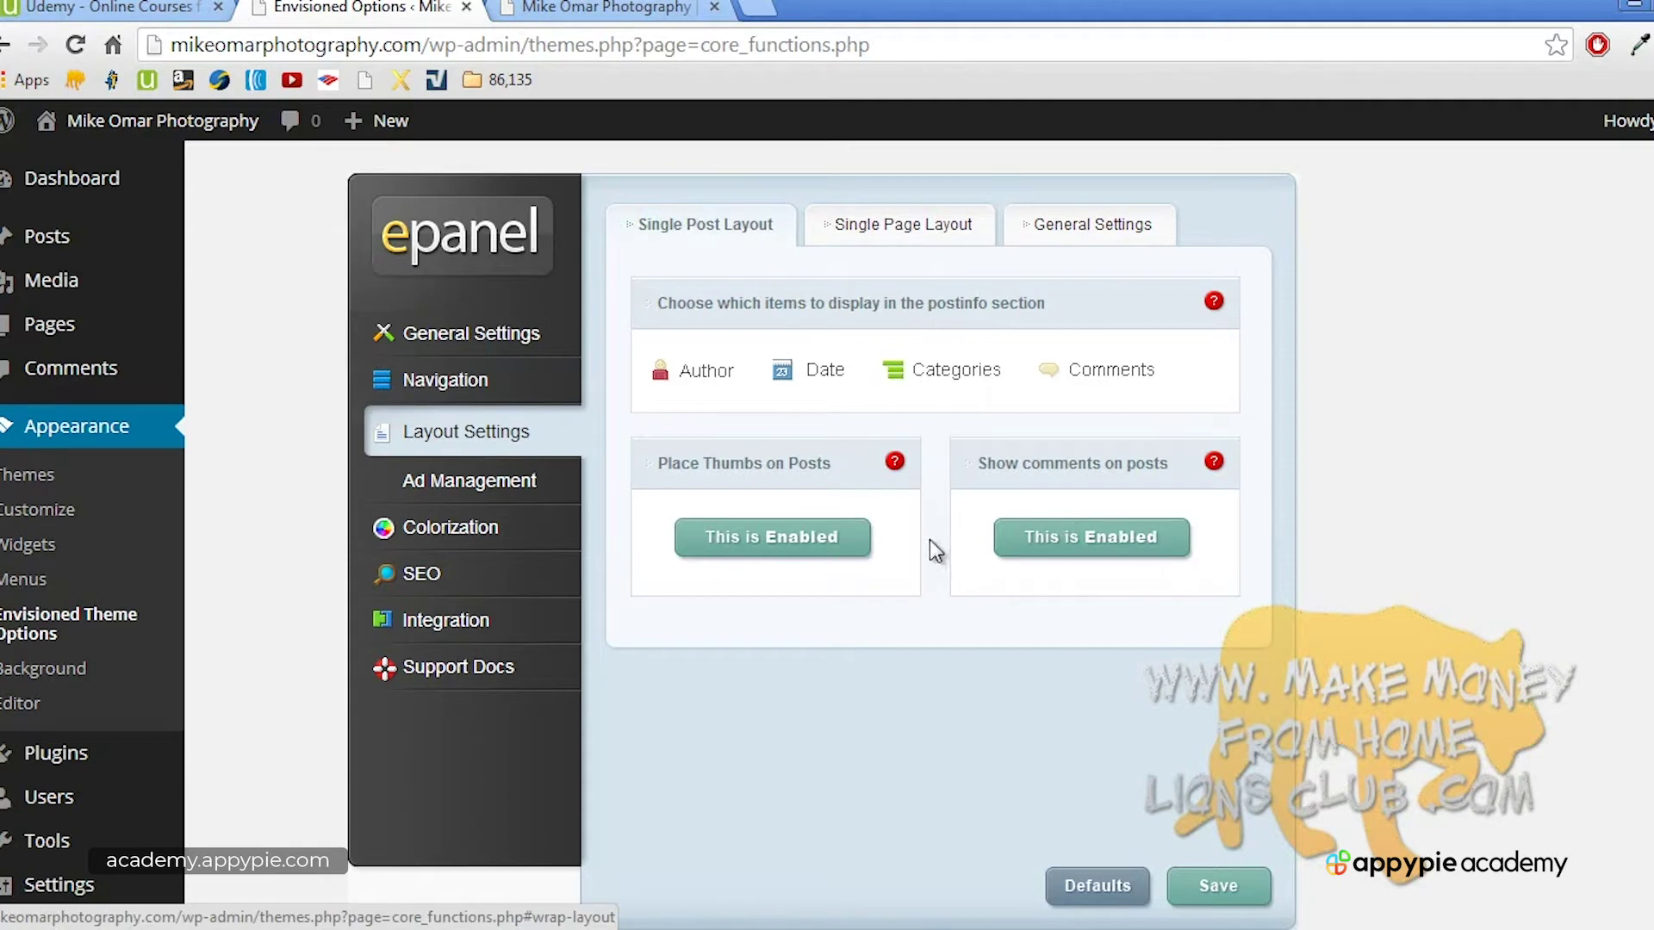
Step: Open 'Here is post number 7' on the live site to see its current post info
left_click(621, 9)
scroll(648, 260, "down", 10)
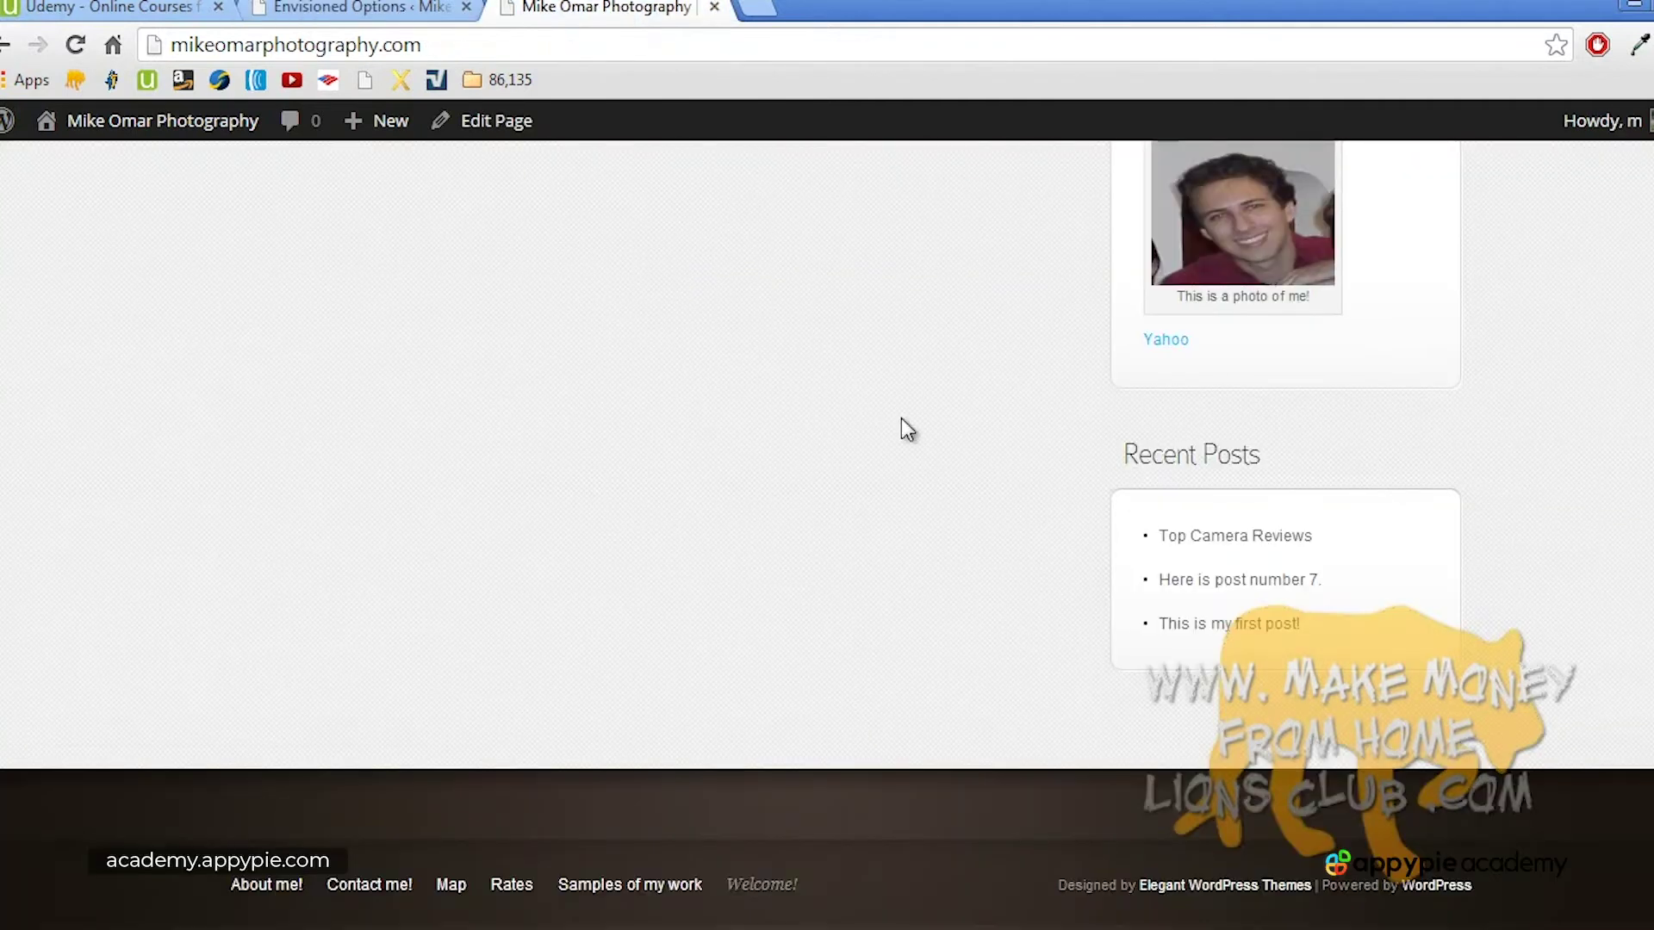
left_click(1244, 585)
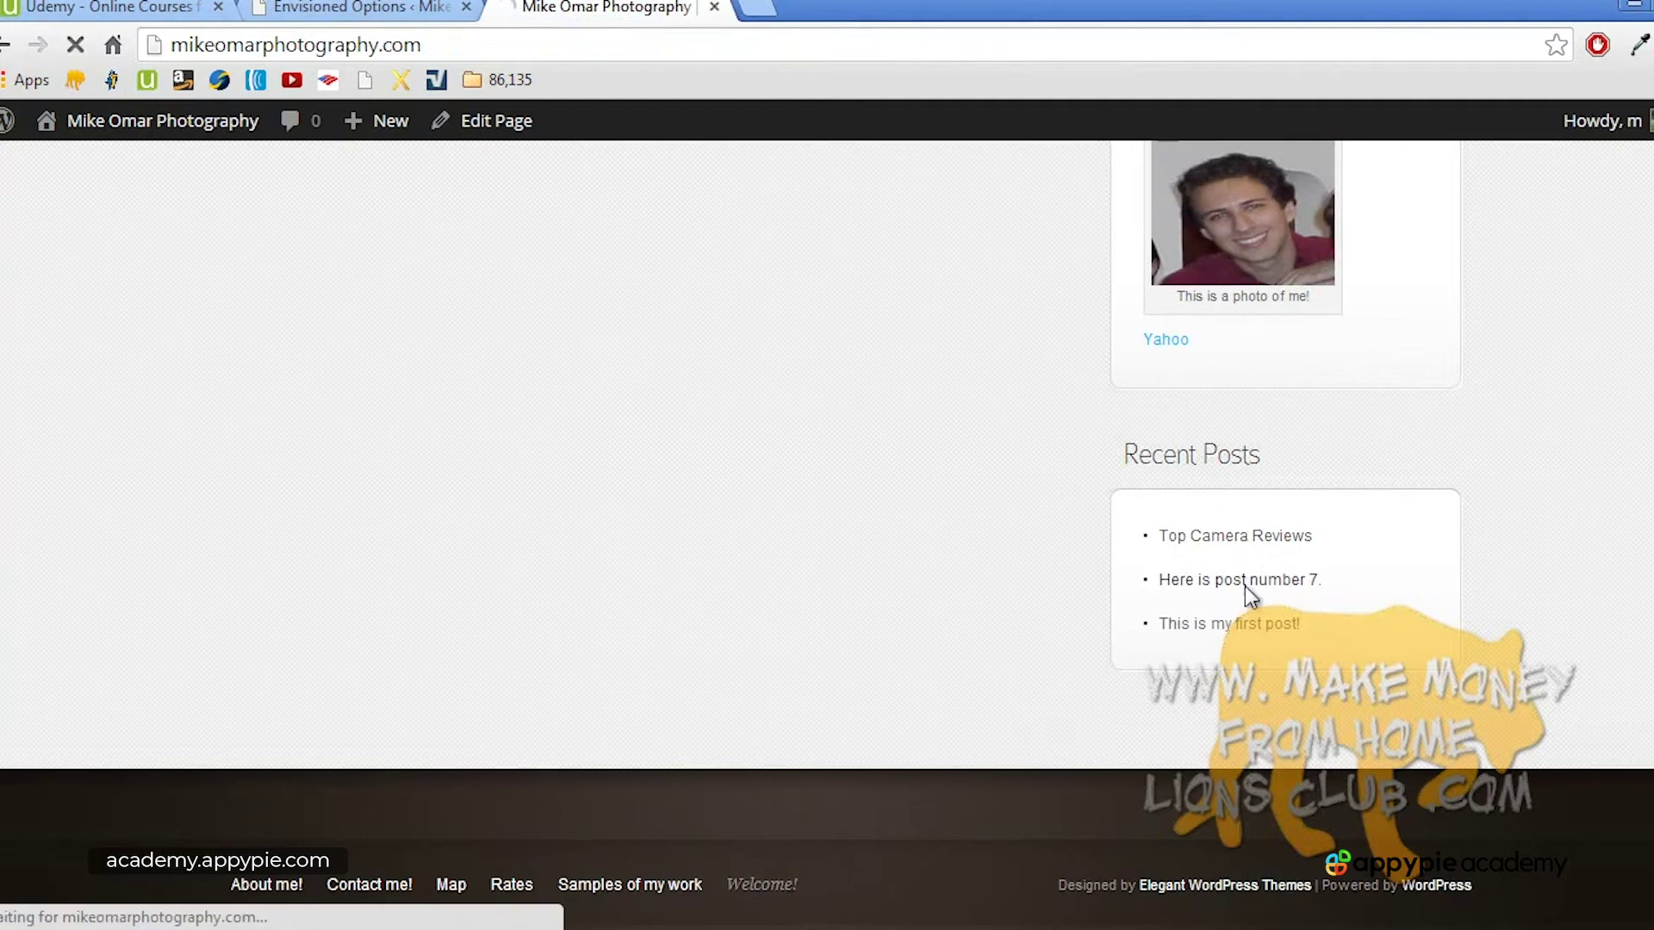
scroll(1243, 590, "down", 1)
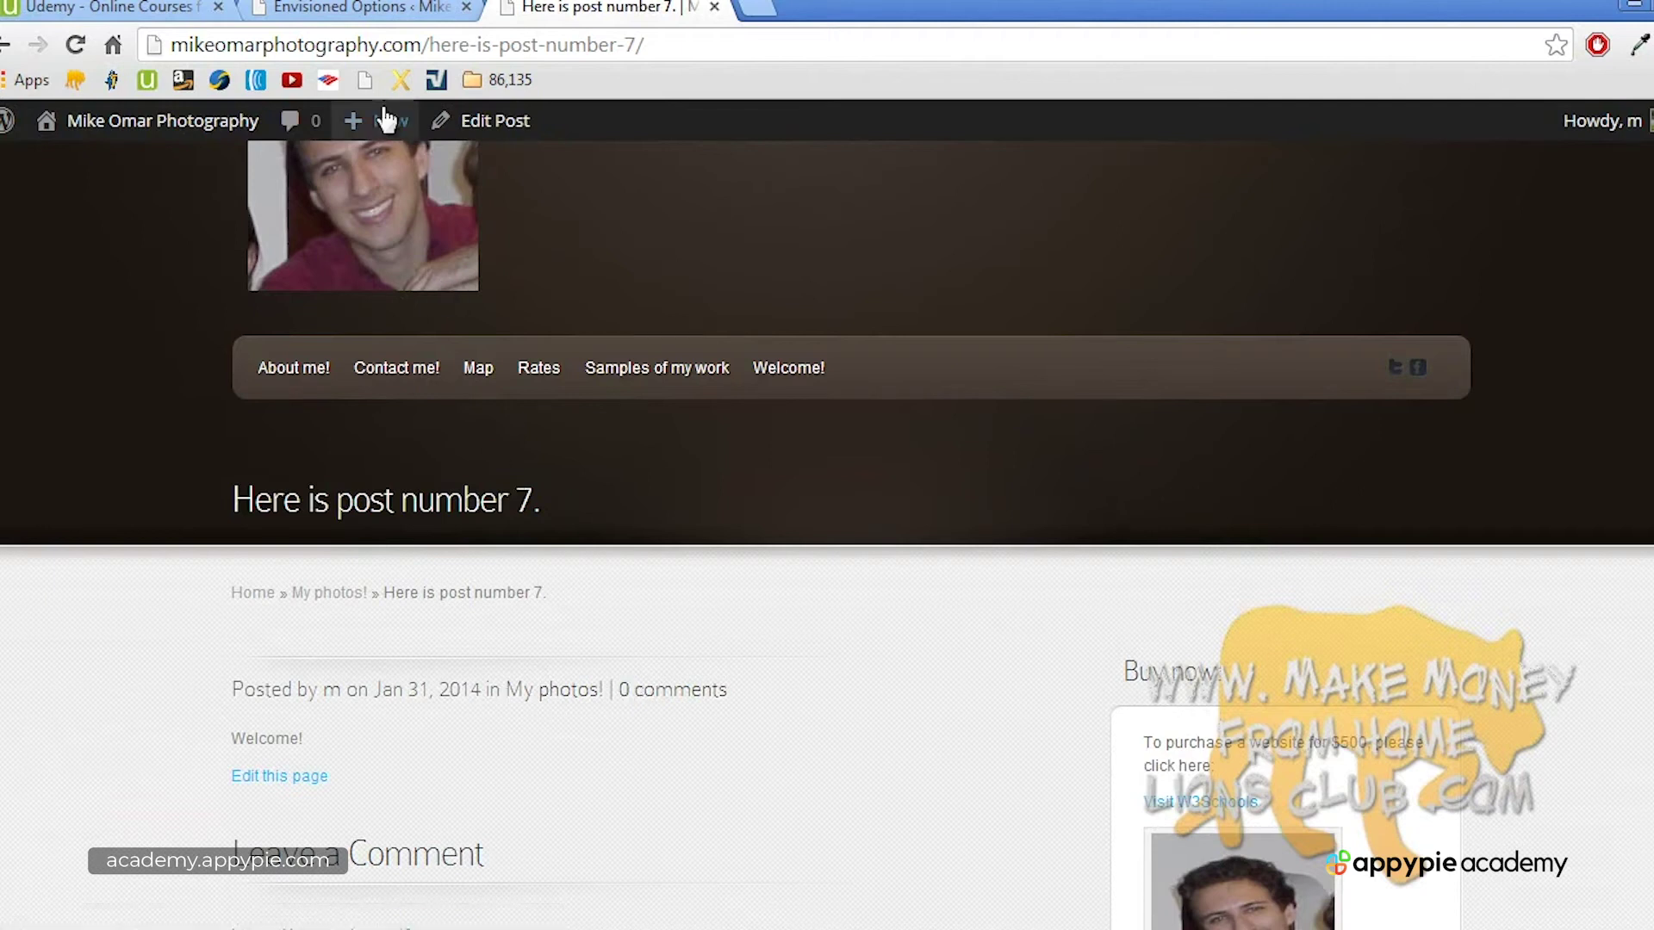
left_click(382, 7)
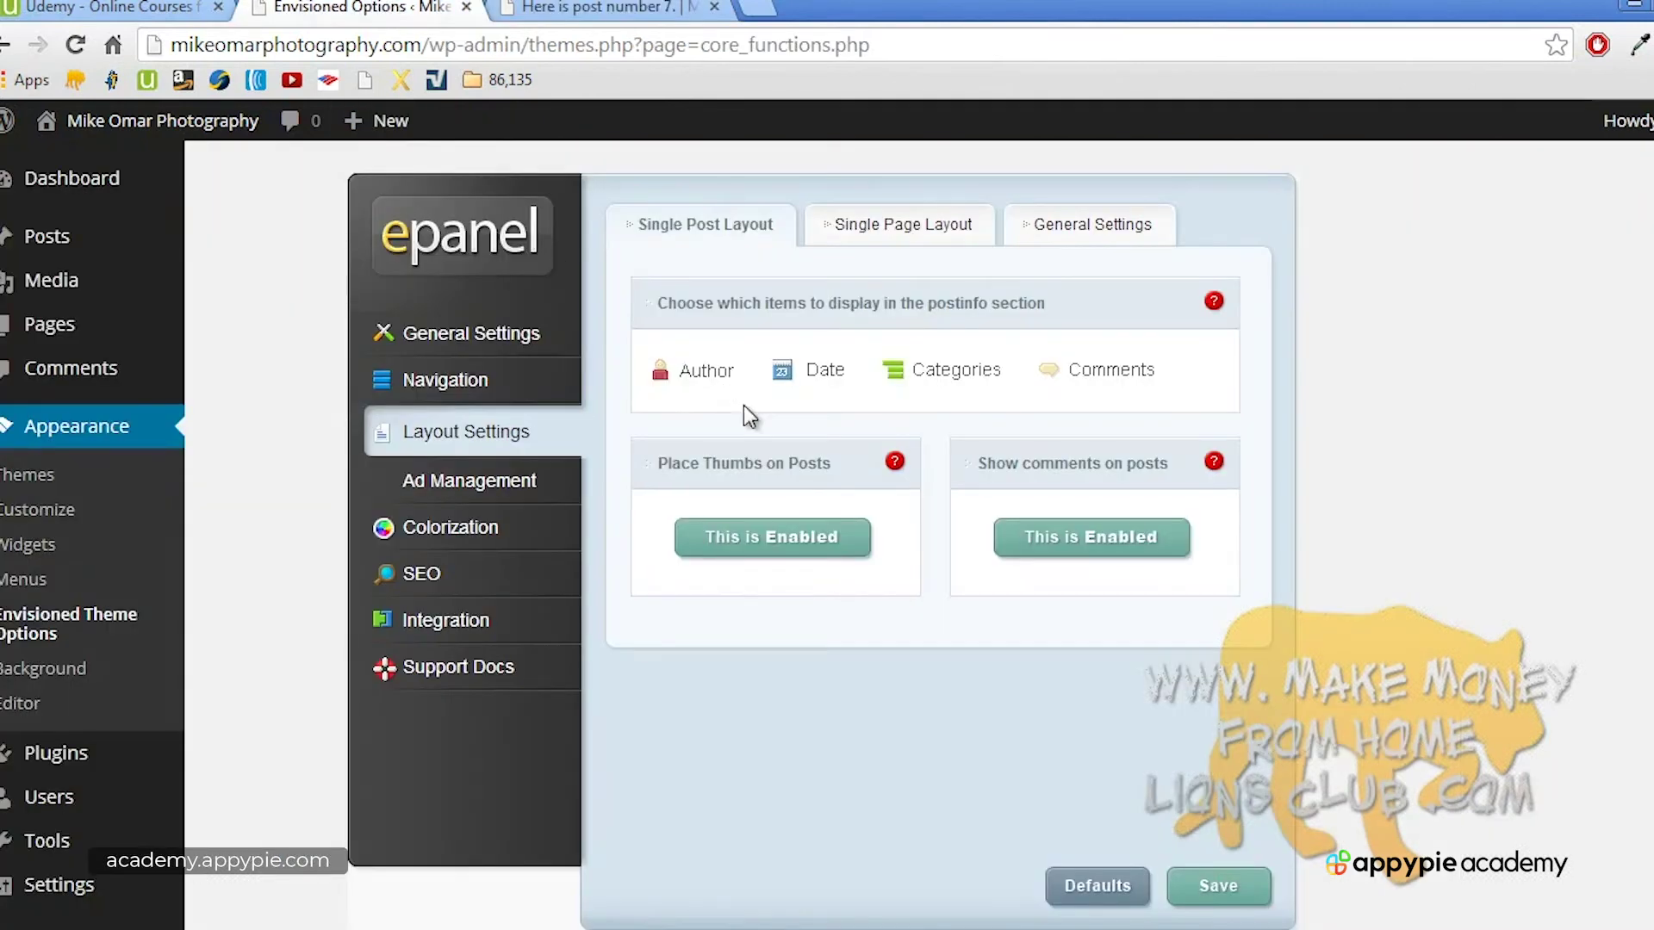
Step: Deselect Date, Categories and Comments from the single-post info line and save
left_click(801, 379)
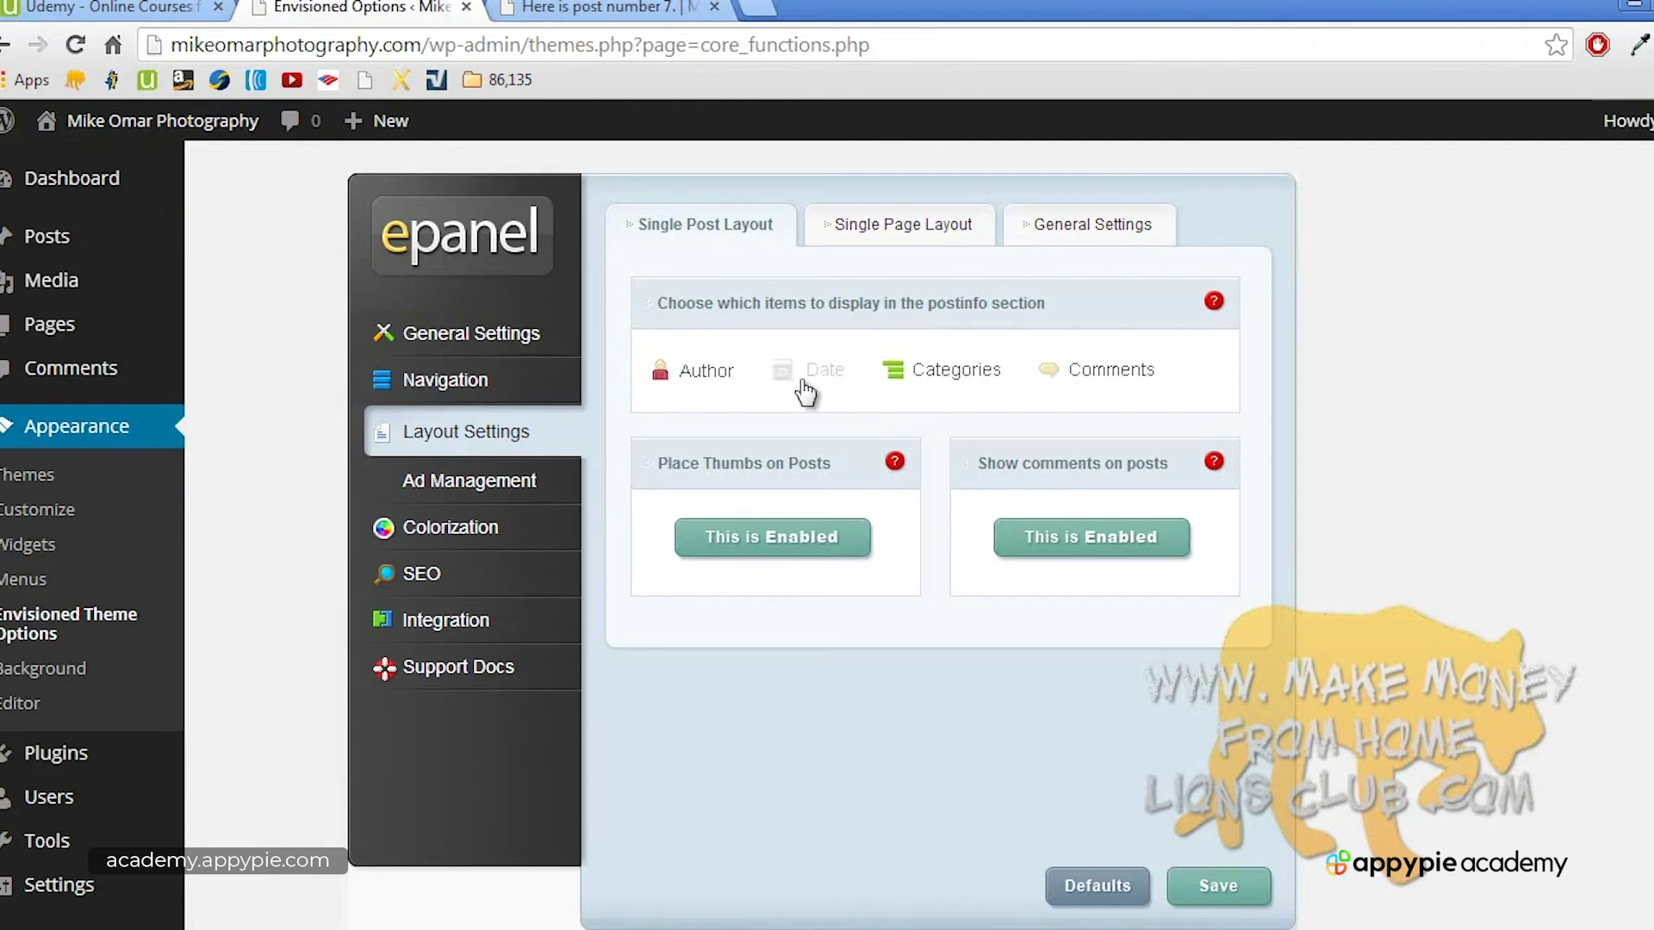
left_click(945, 379)
left_click(1096, 379)
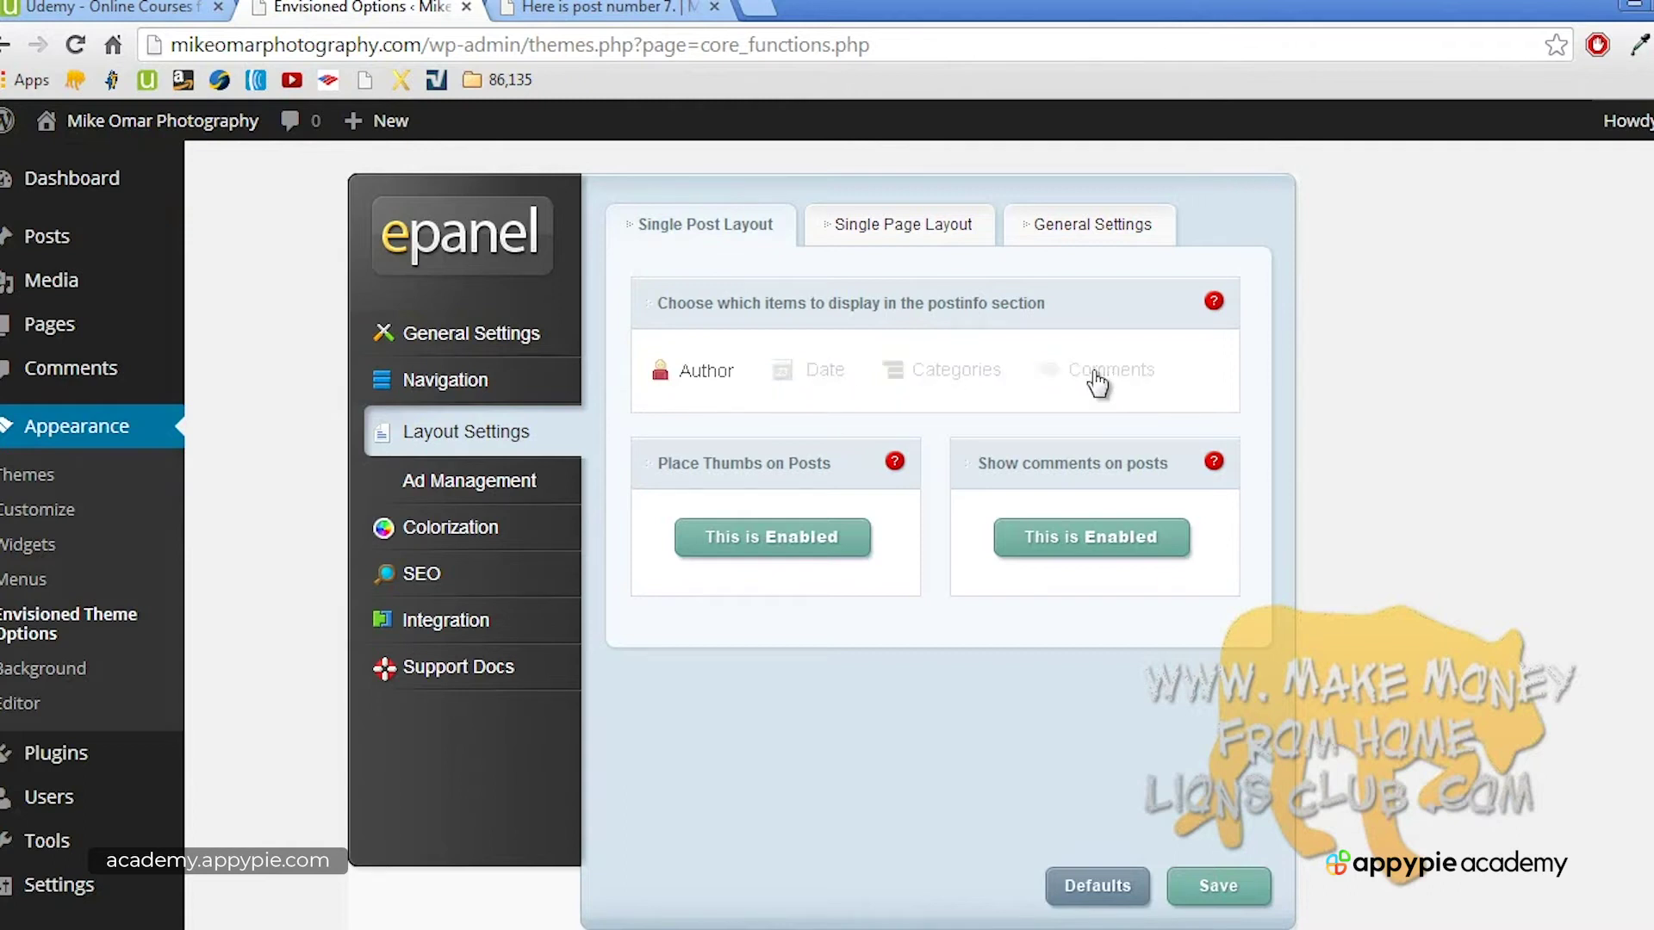
left_click(1210, 892)
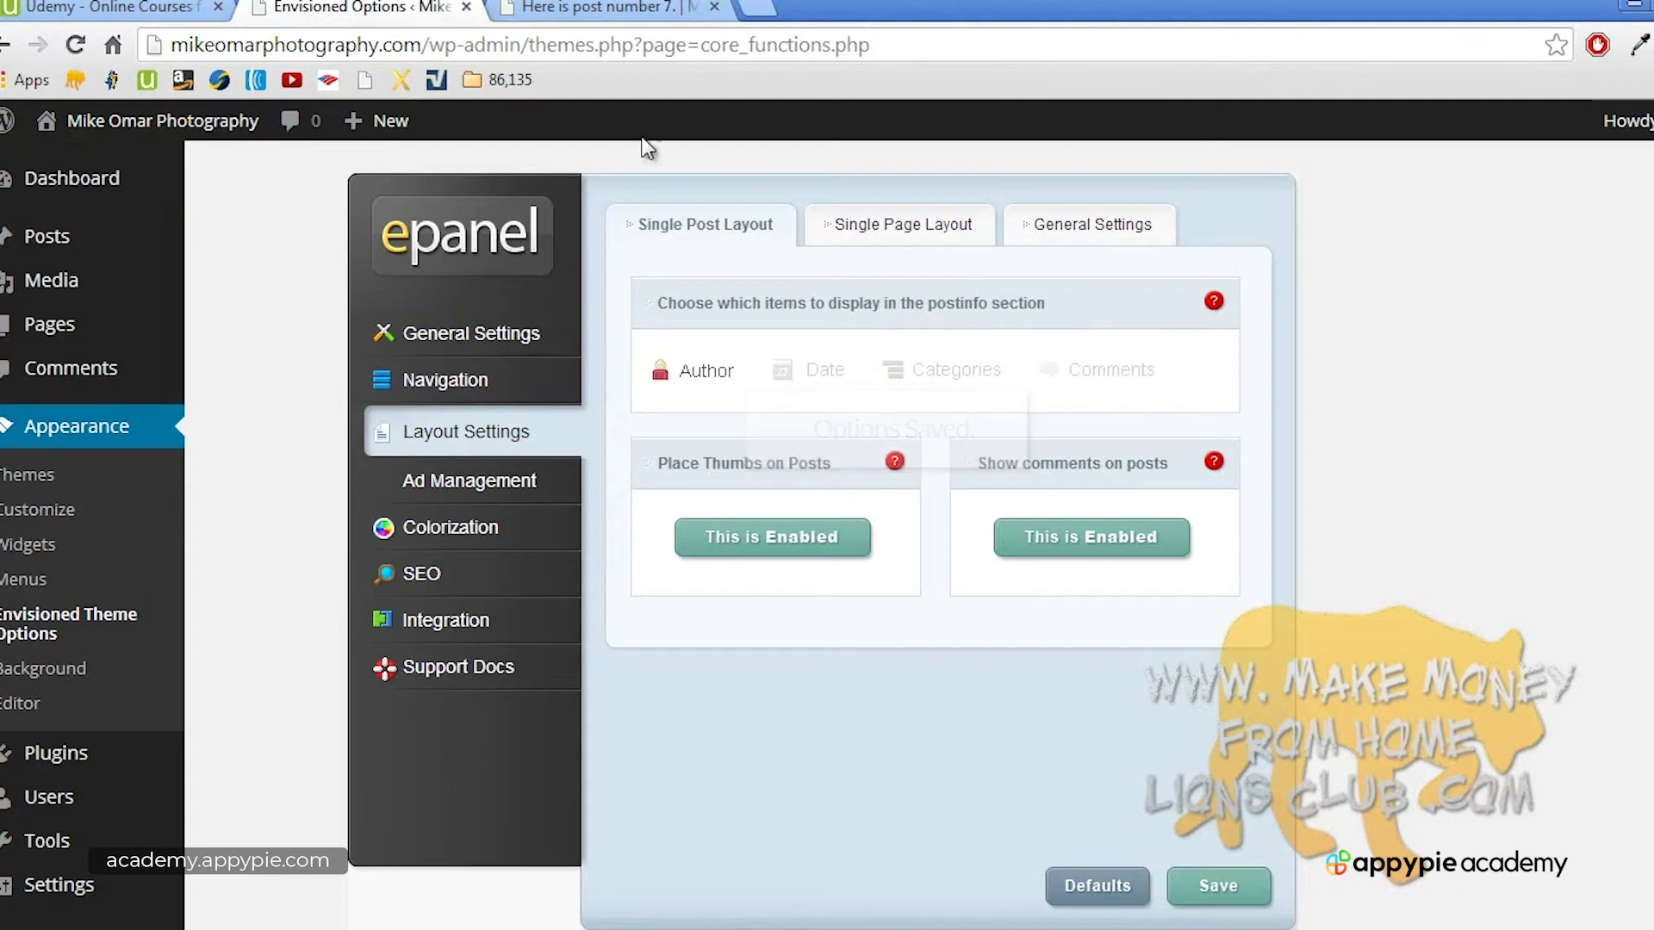
Step: Reload post 7 to confirm only the author shows, then return to the theme options
left_click(618, 7)
left_click(81, 55)
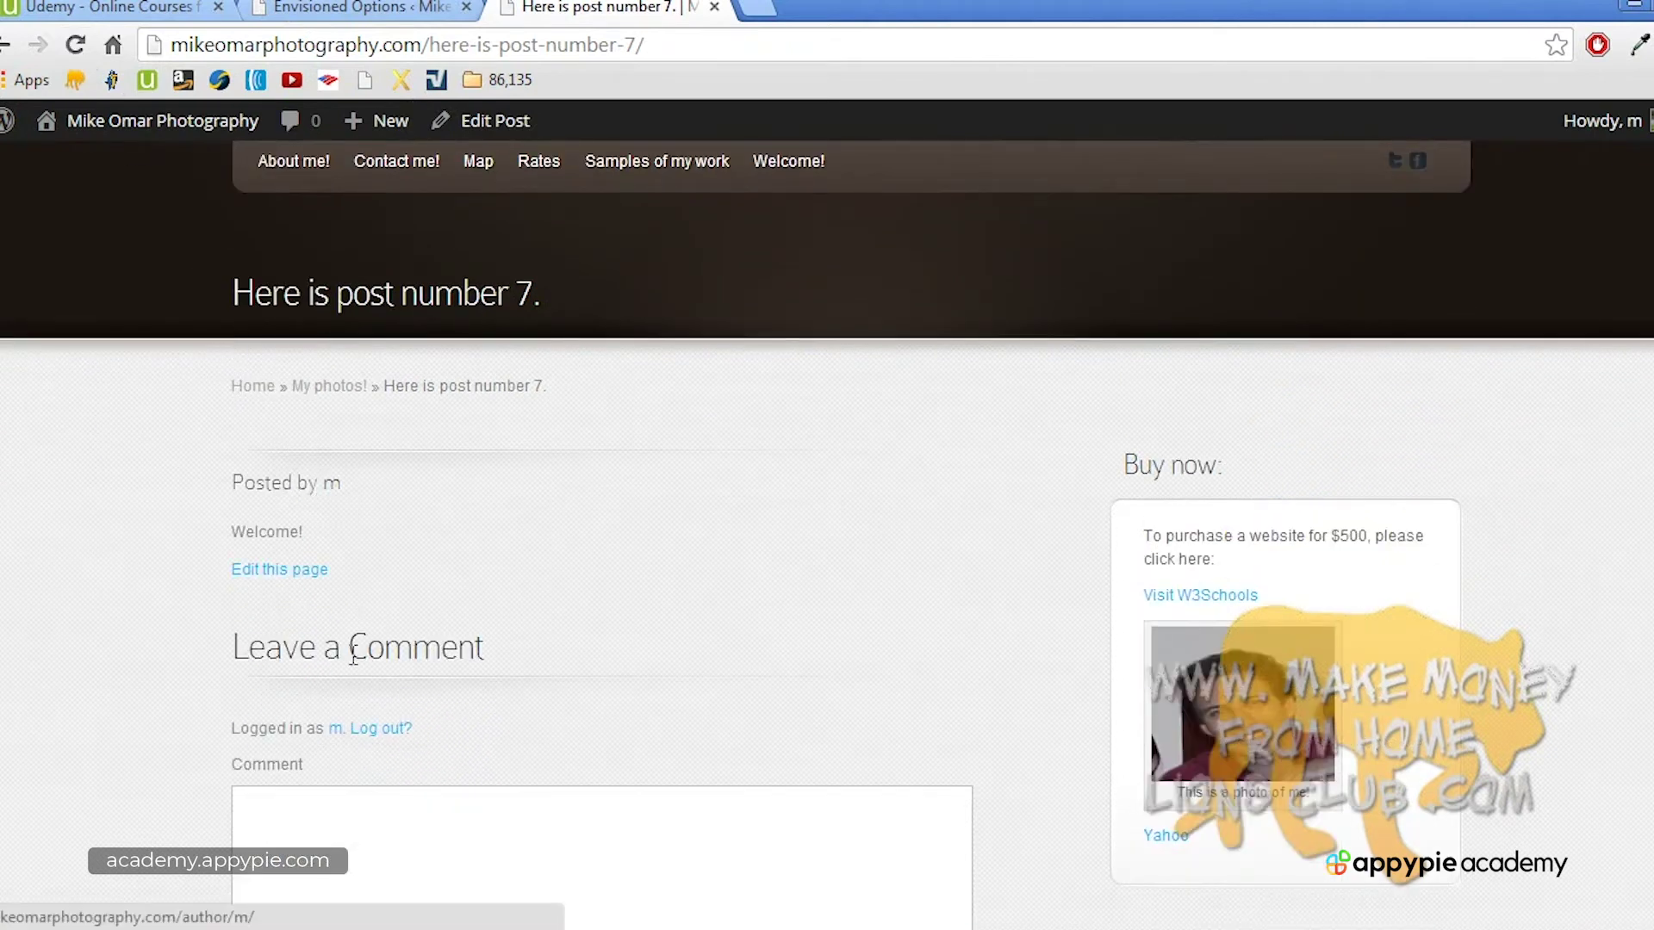
scroll(357, 689, "down", 5)
scroll(357, 689, "up", 8)
scroll(358, 689, "down", 5)
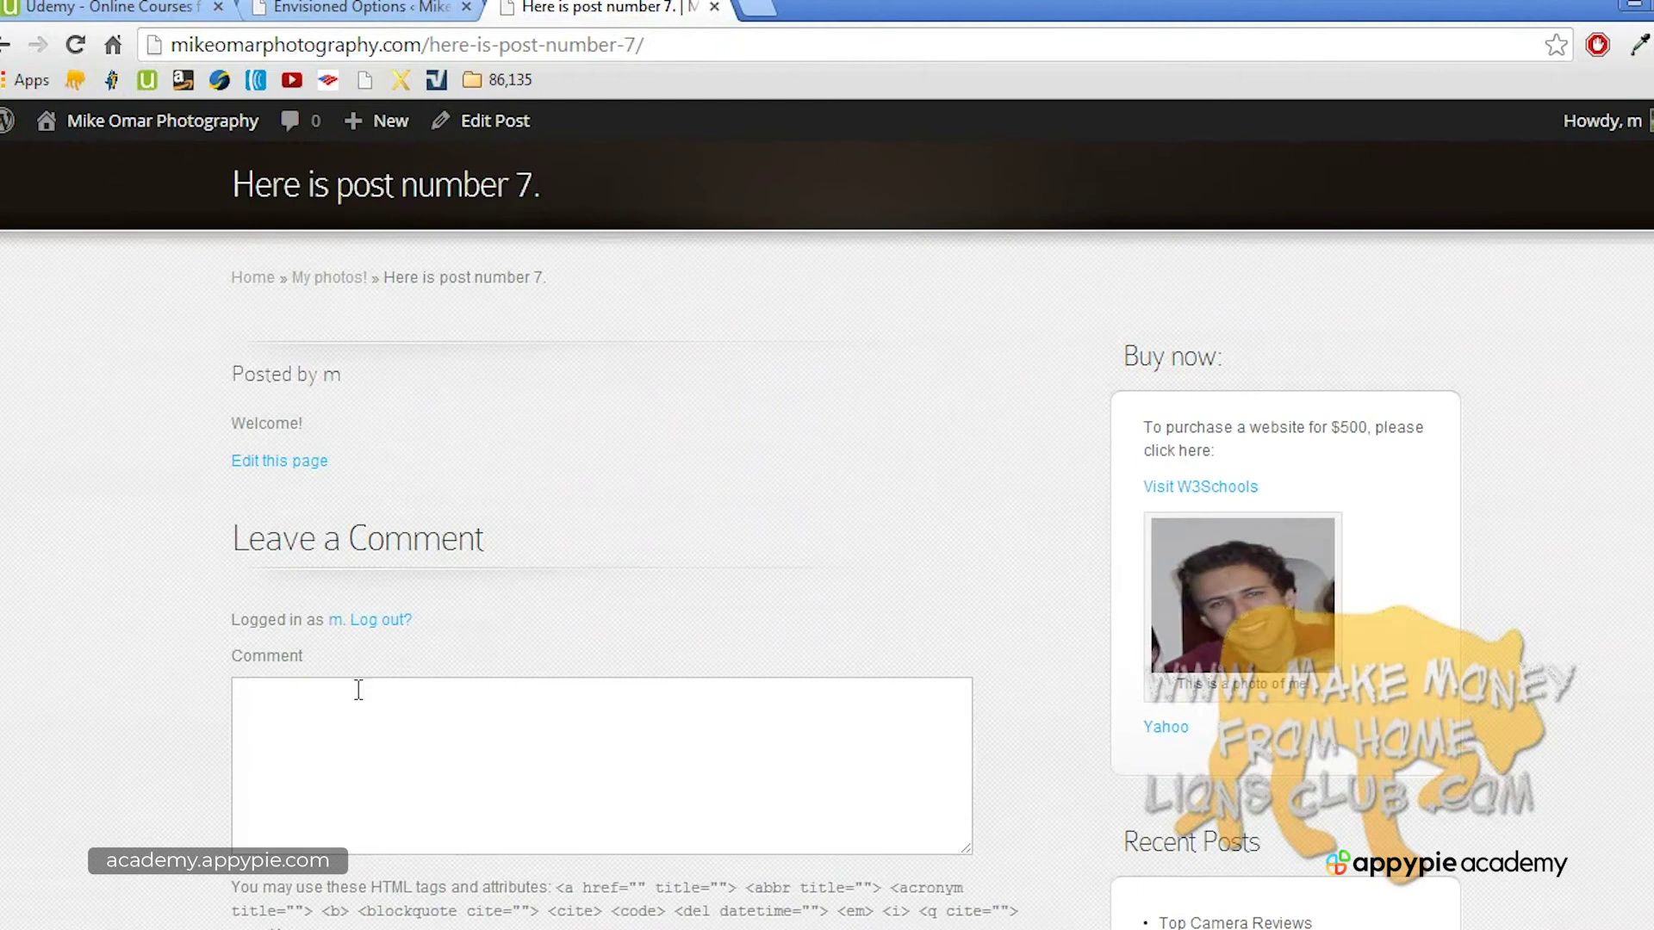
scroll(412, 542, "up", 5)
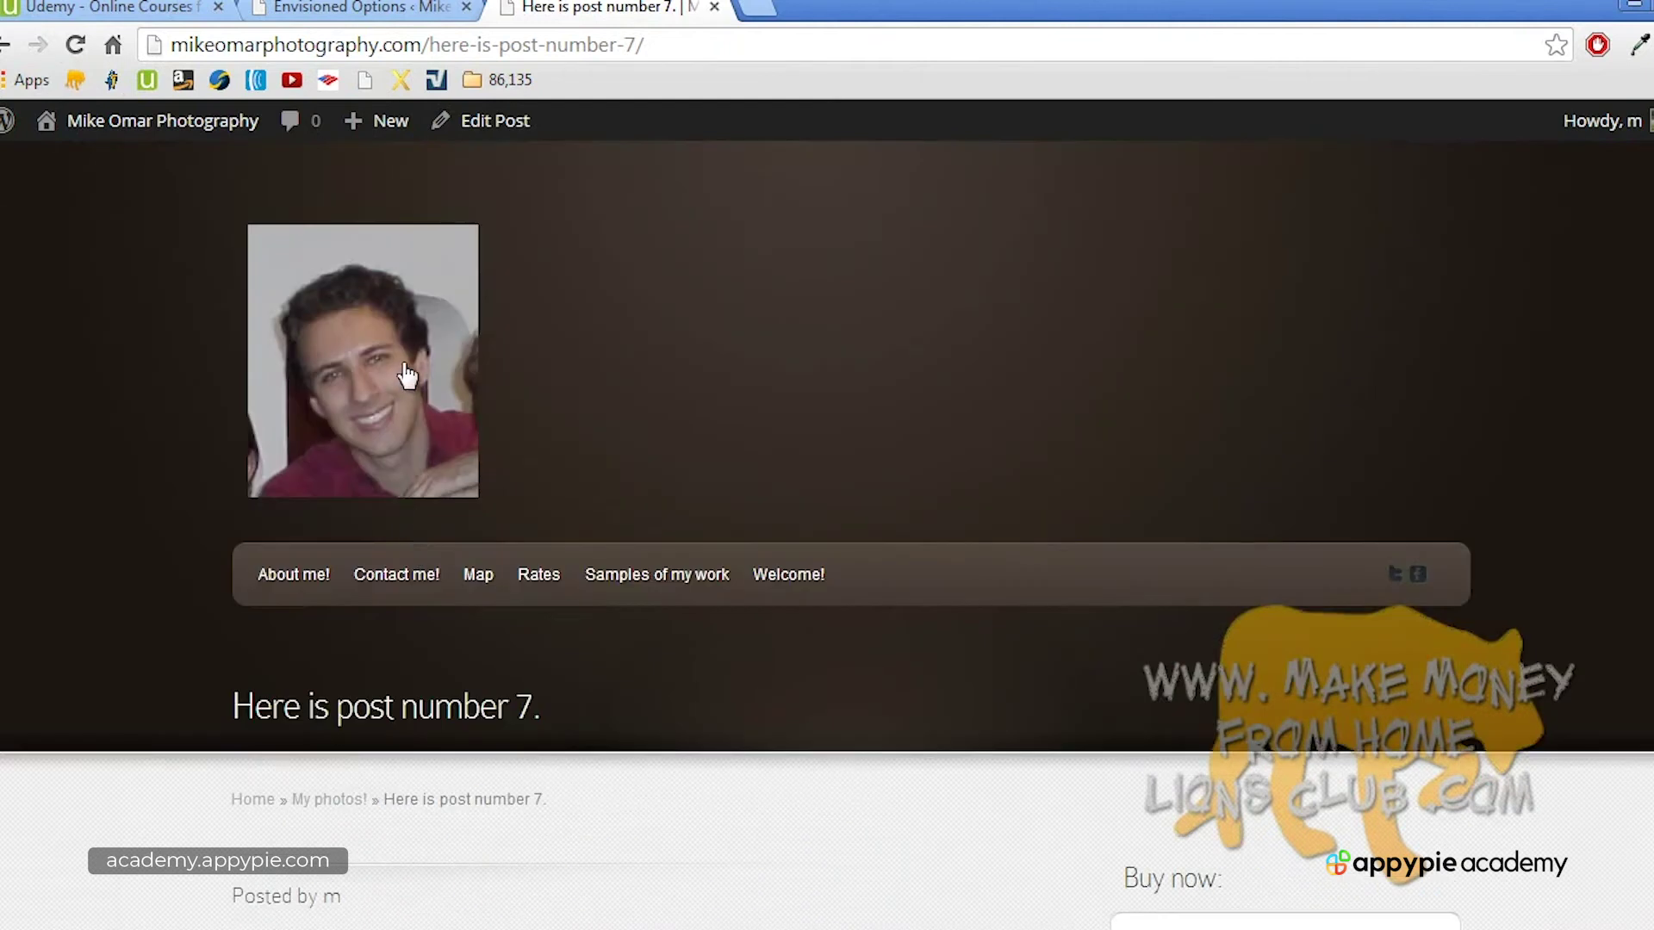
left_click(361, 7)
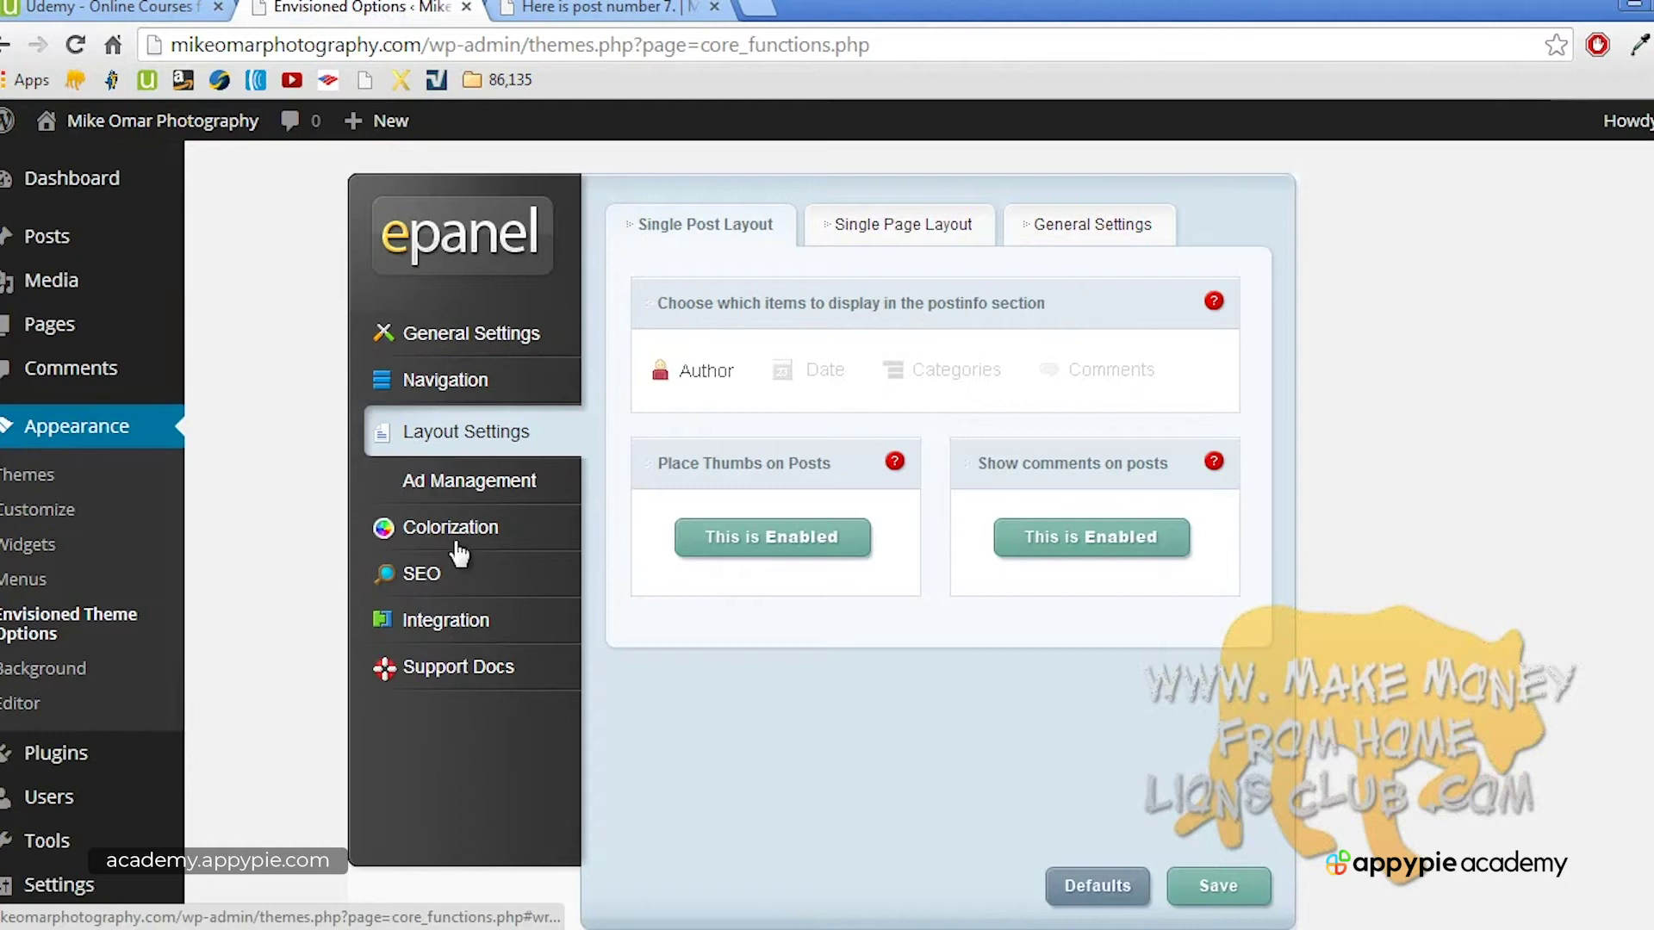
Step: Browse the Envisioned layout options, then switch to General Settings
left_click(890, 239)
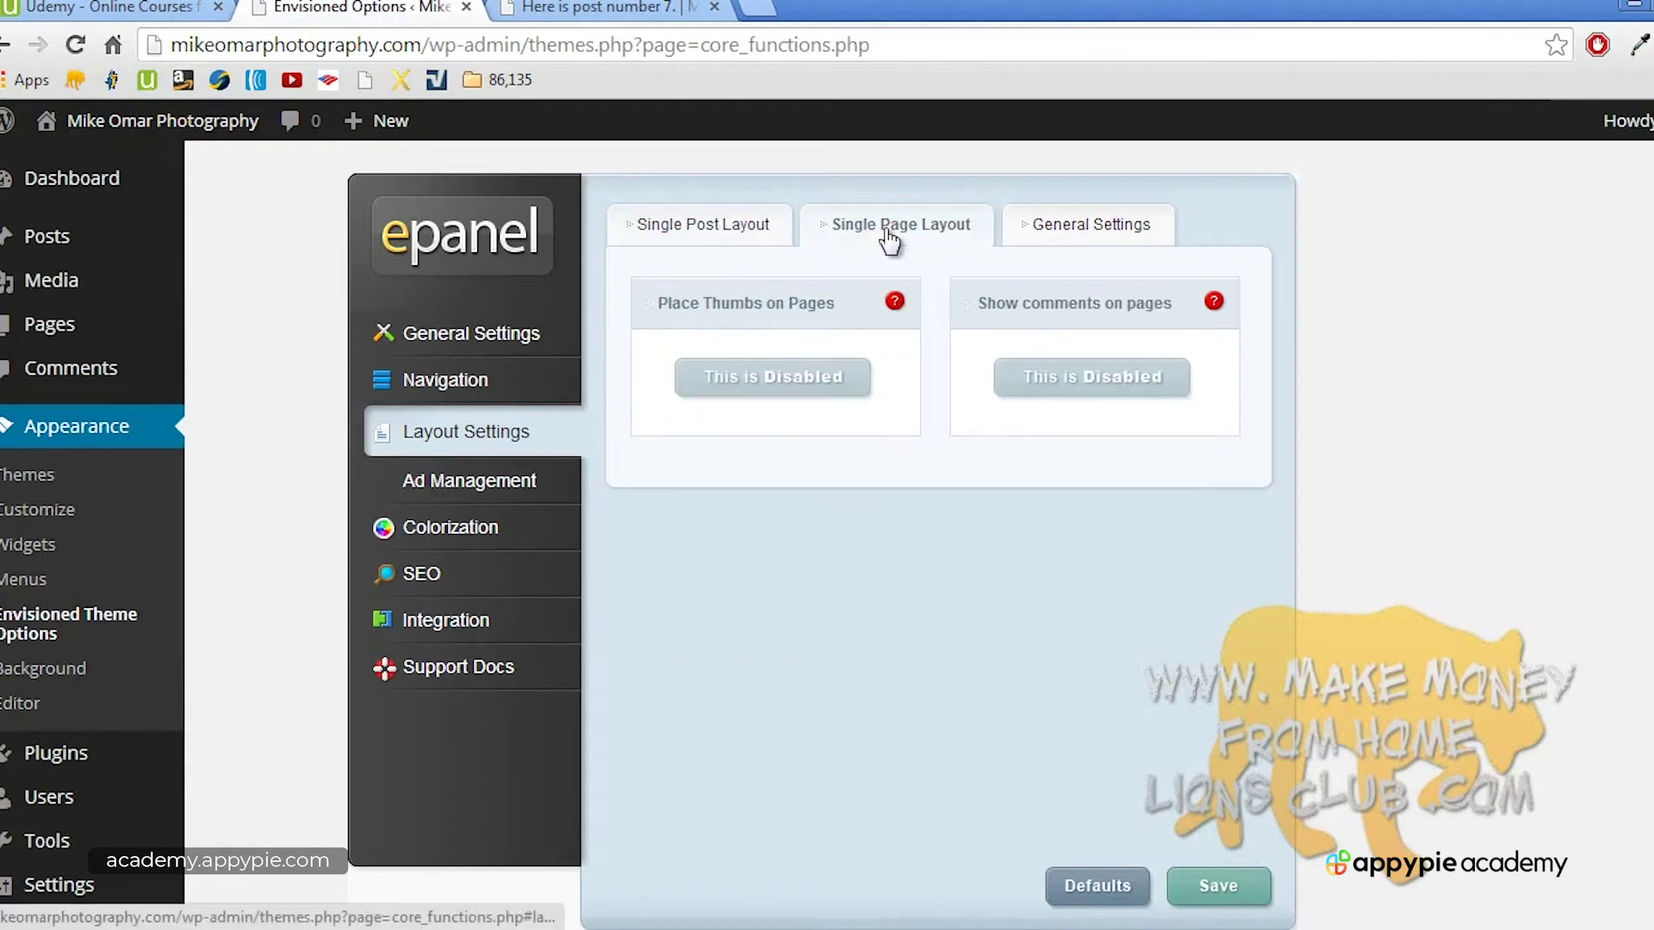
left_click(1053, 229)
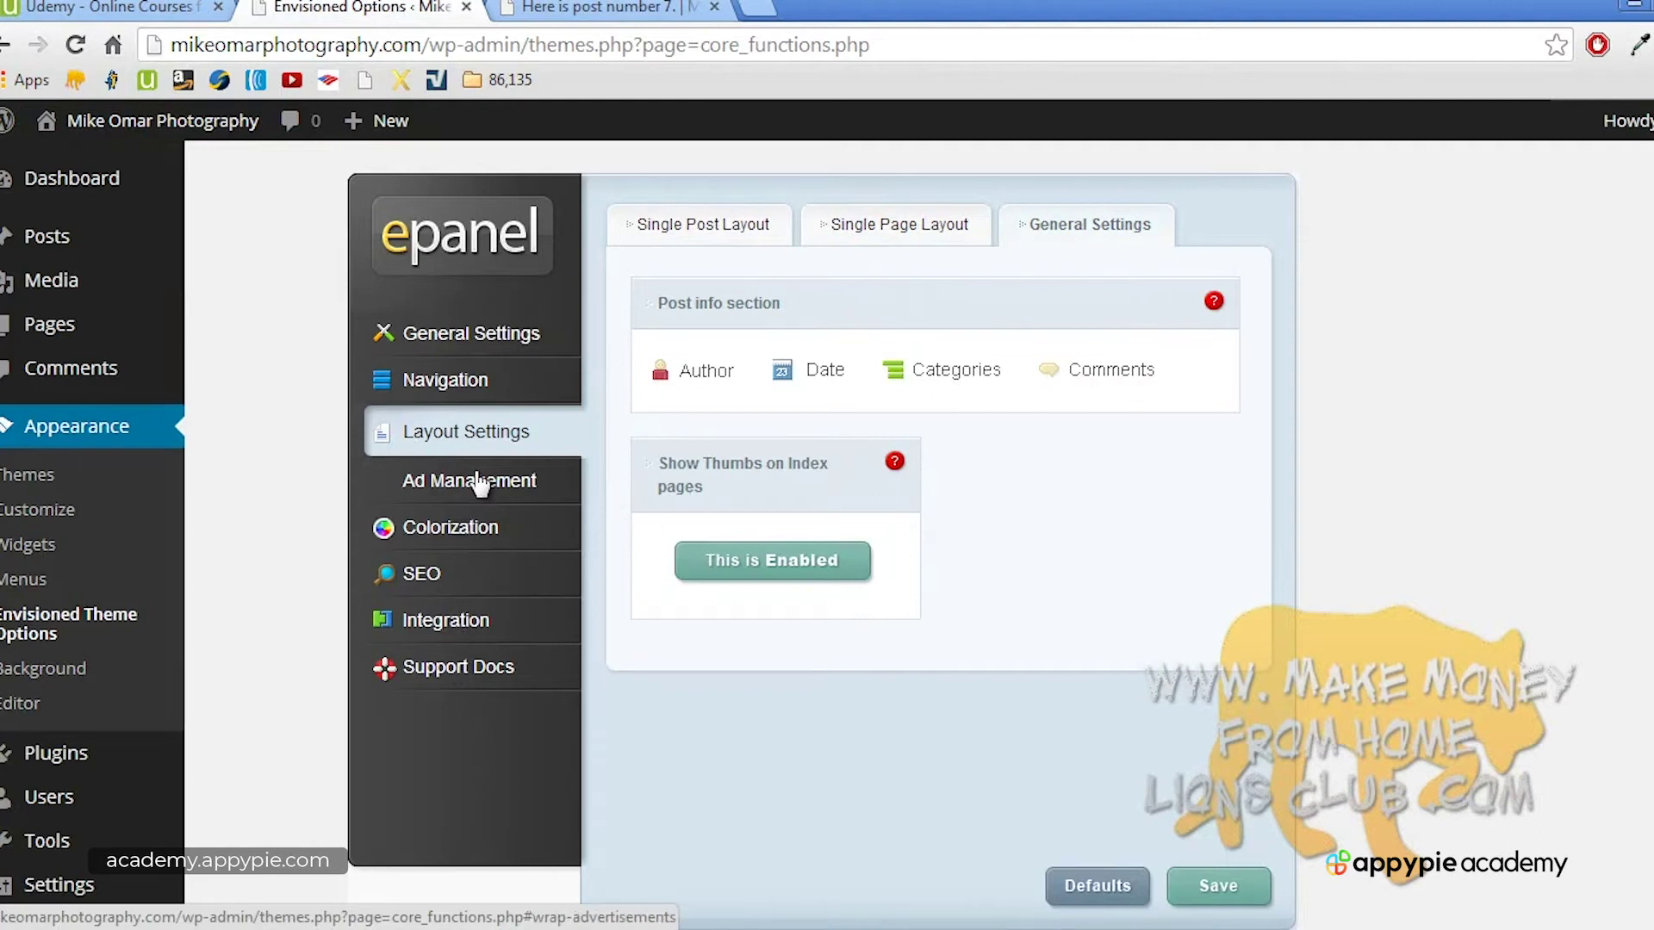
left_click(483, 349)
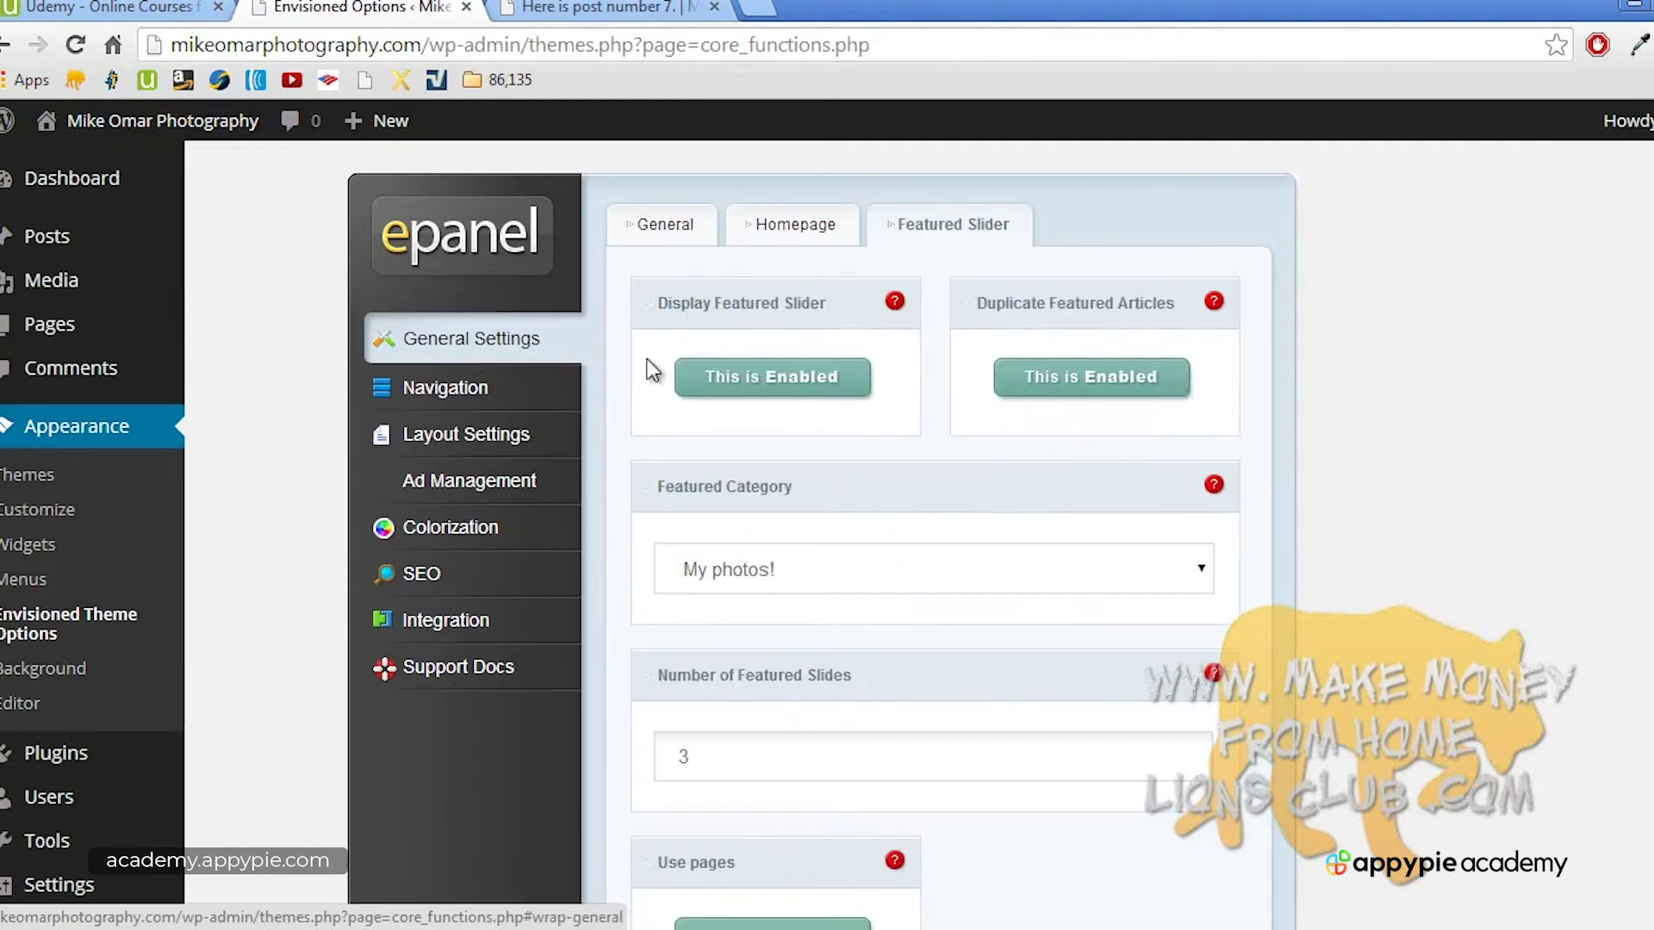
scroll(738, 333, "down", 10)
scroll(738, 336, "up", 10)
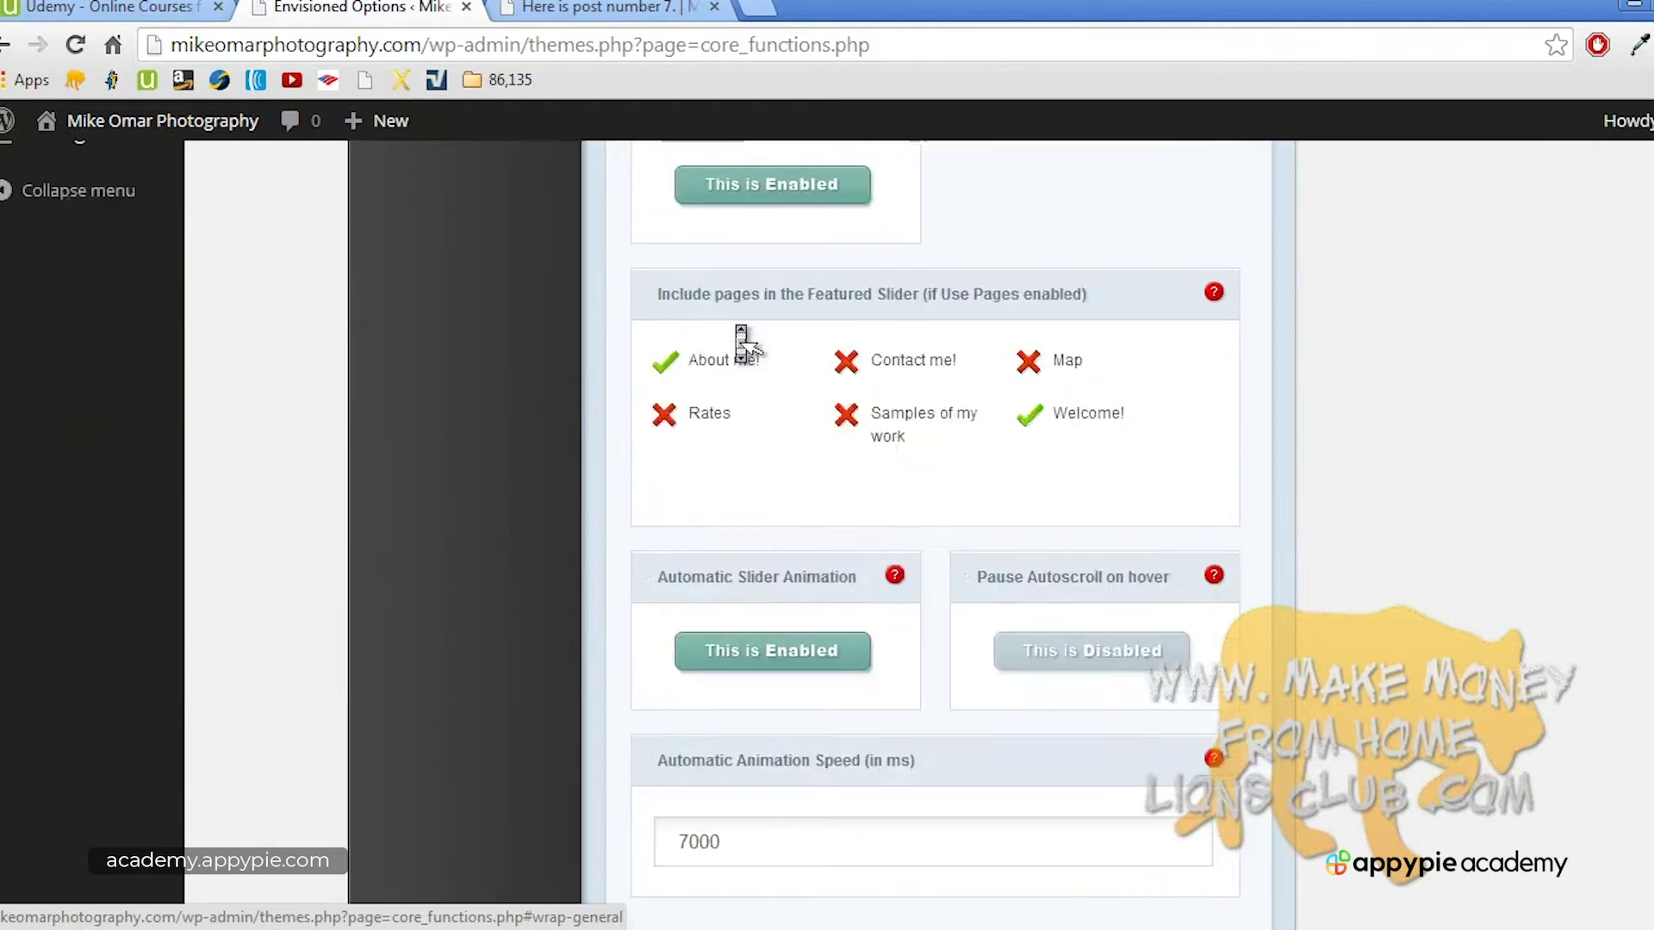
Step: Check the live post page, look at Integration settings, then return to General Settings
left_click(603, 8)
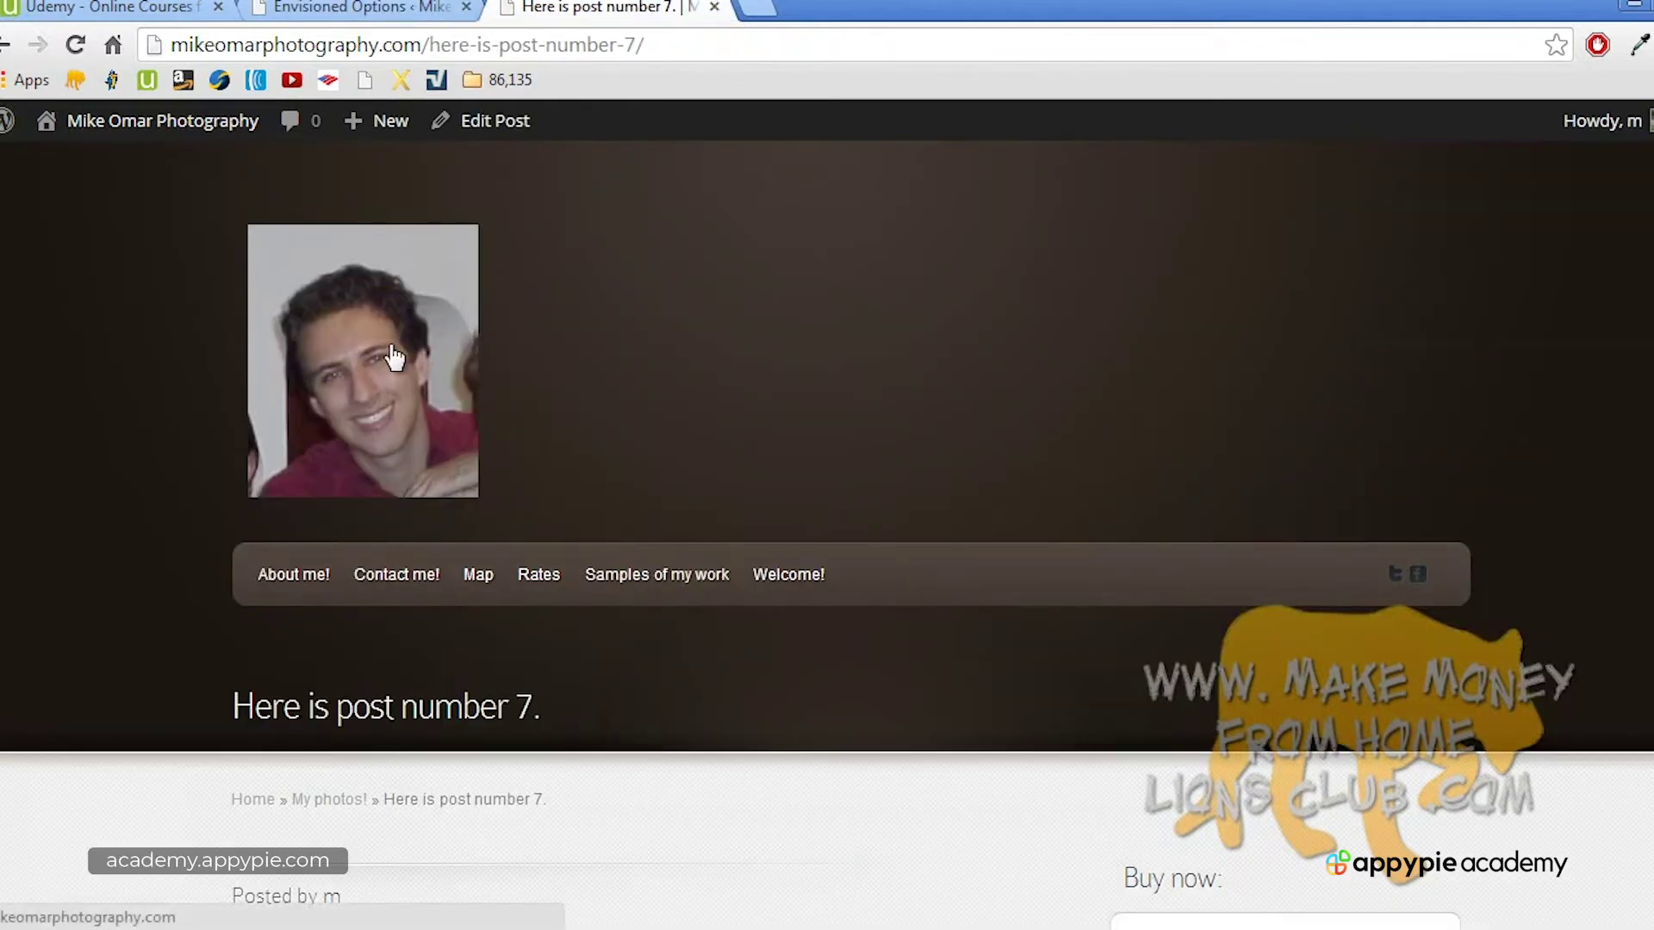
scroll(645, 362, "down", 10)
scroll(649, 373, "up", 10)
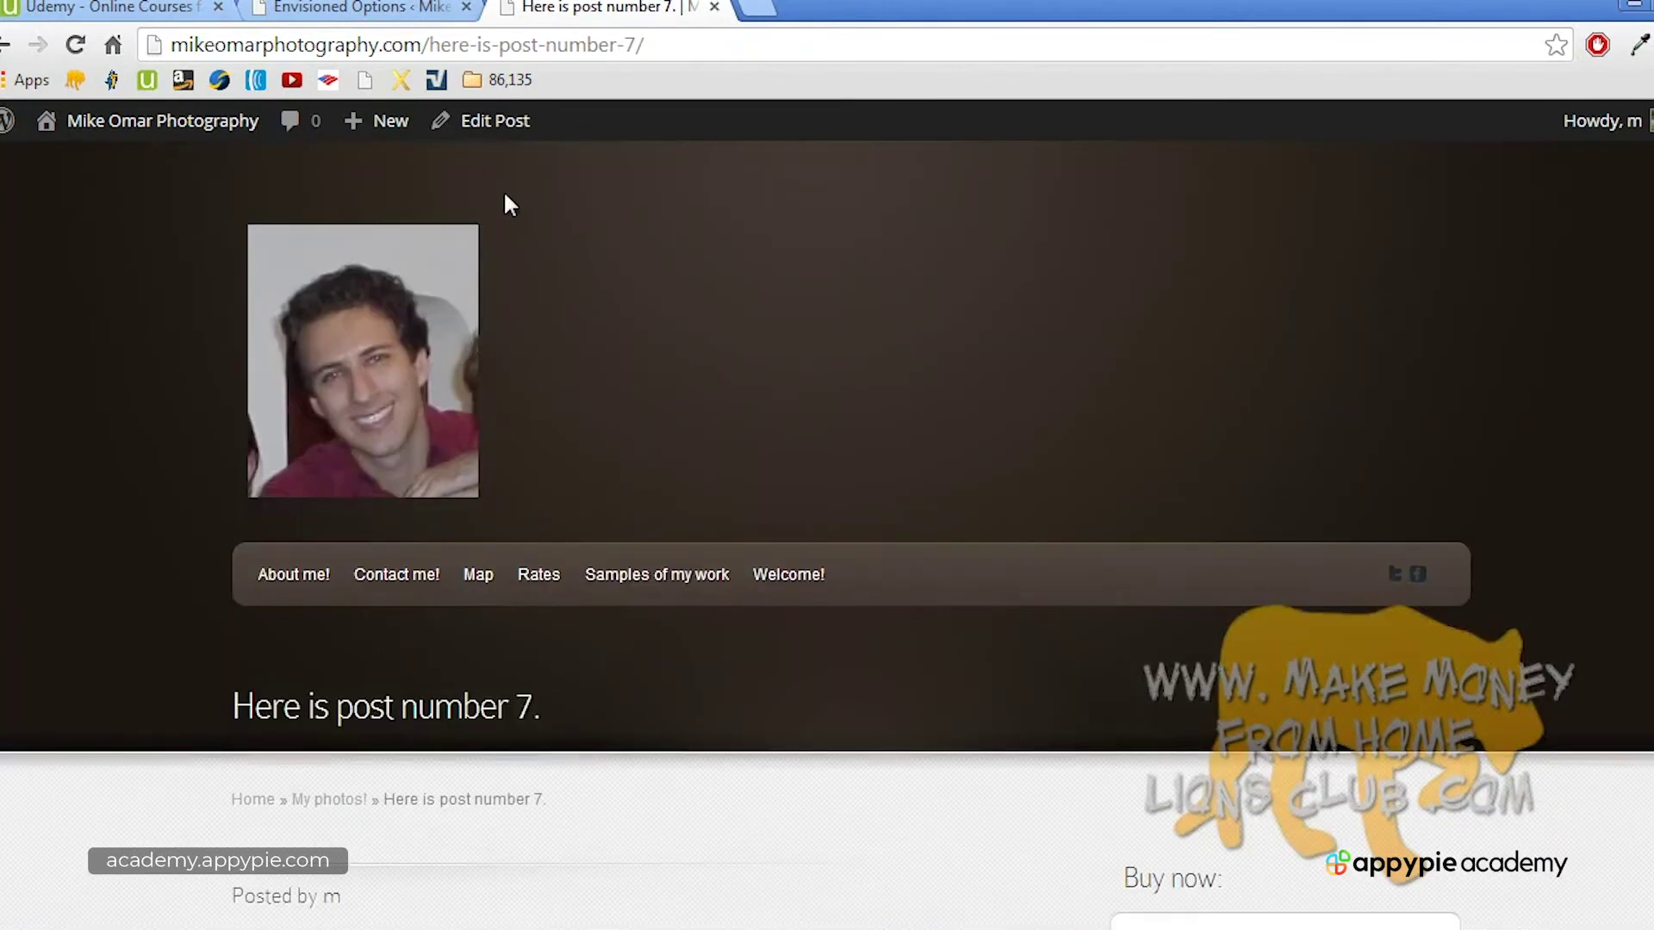
left_click(362, 7)
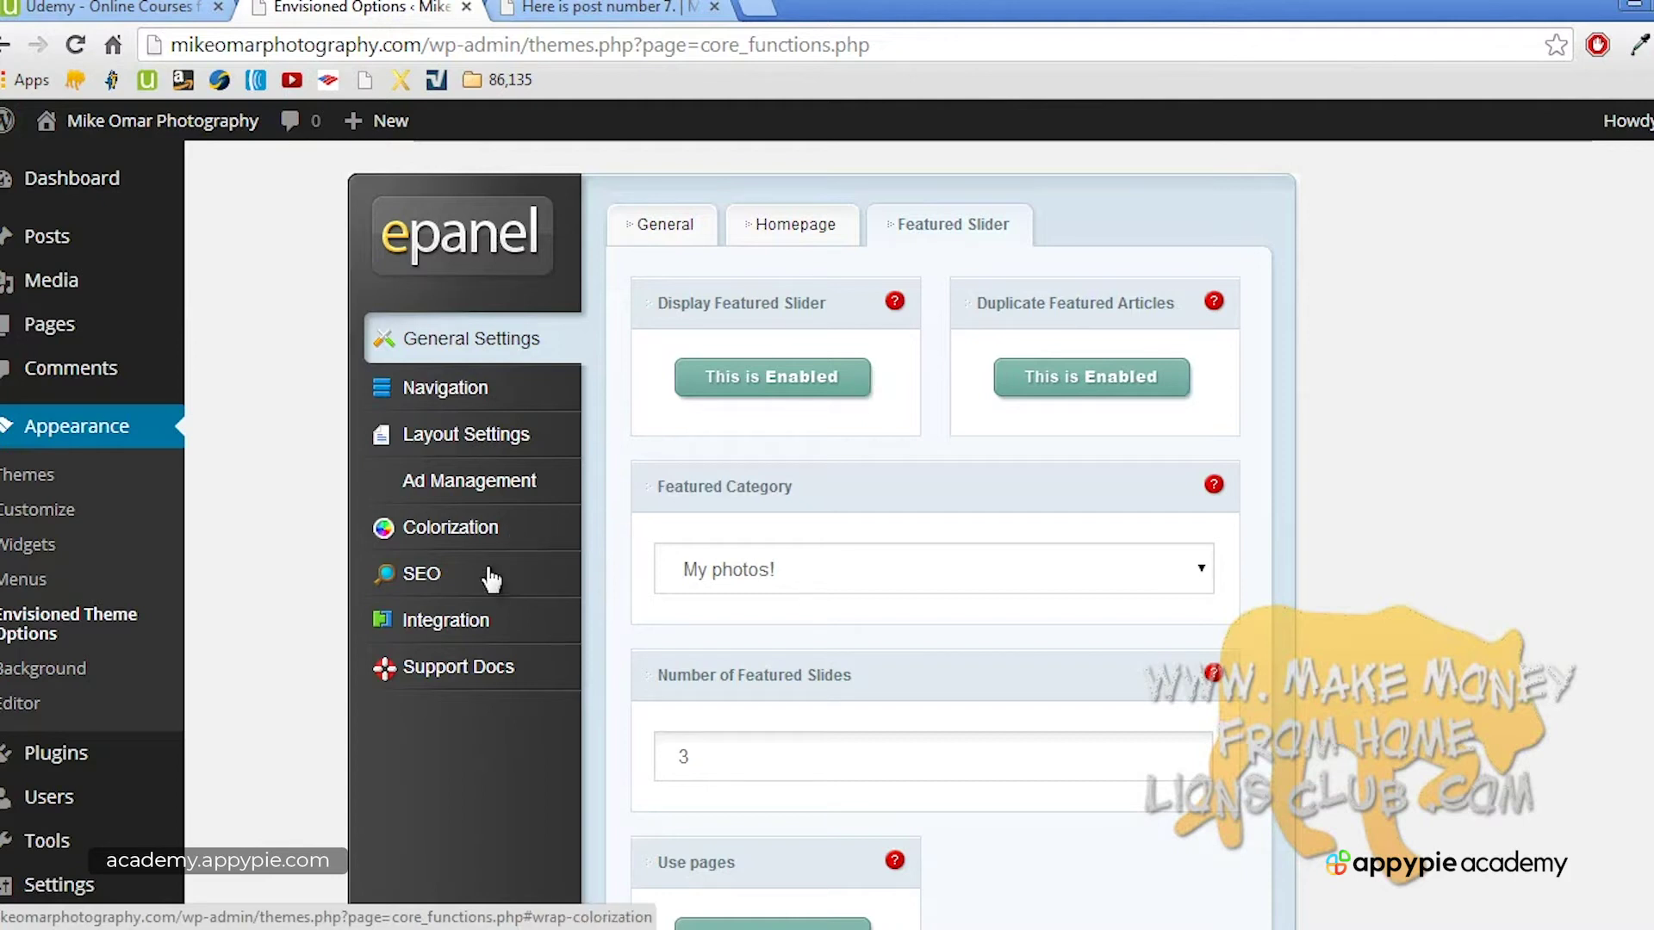
left_click(461, 622)
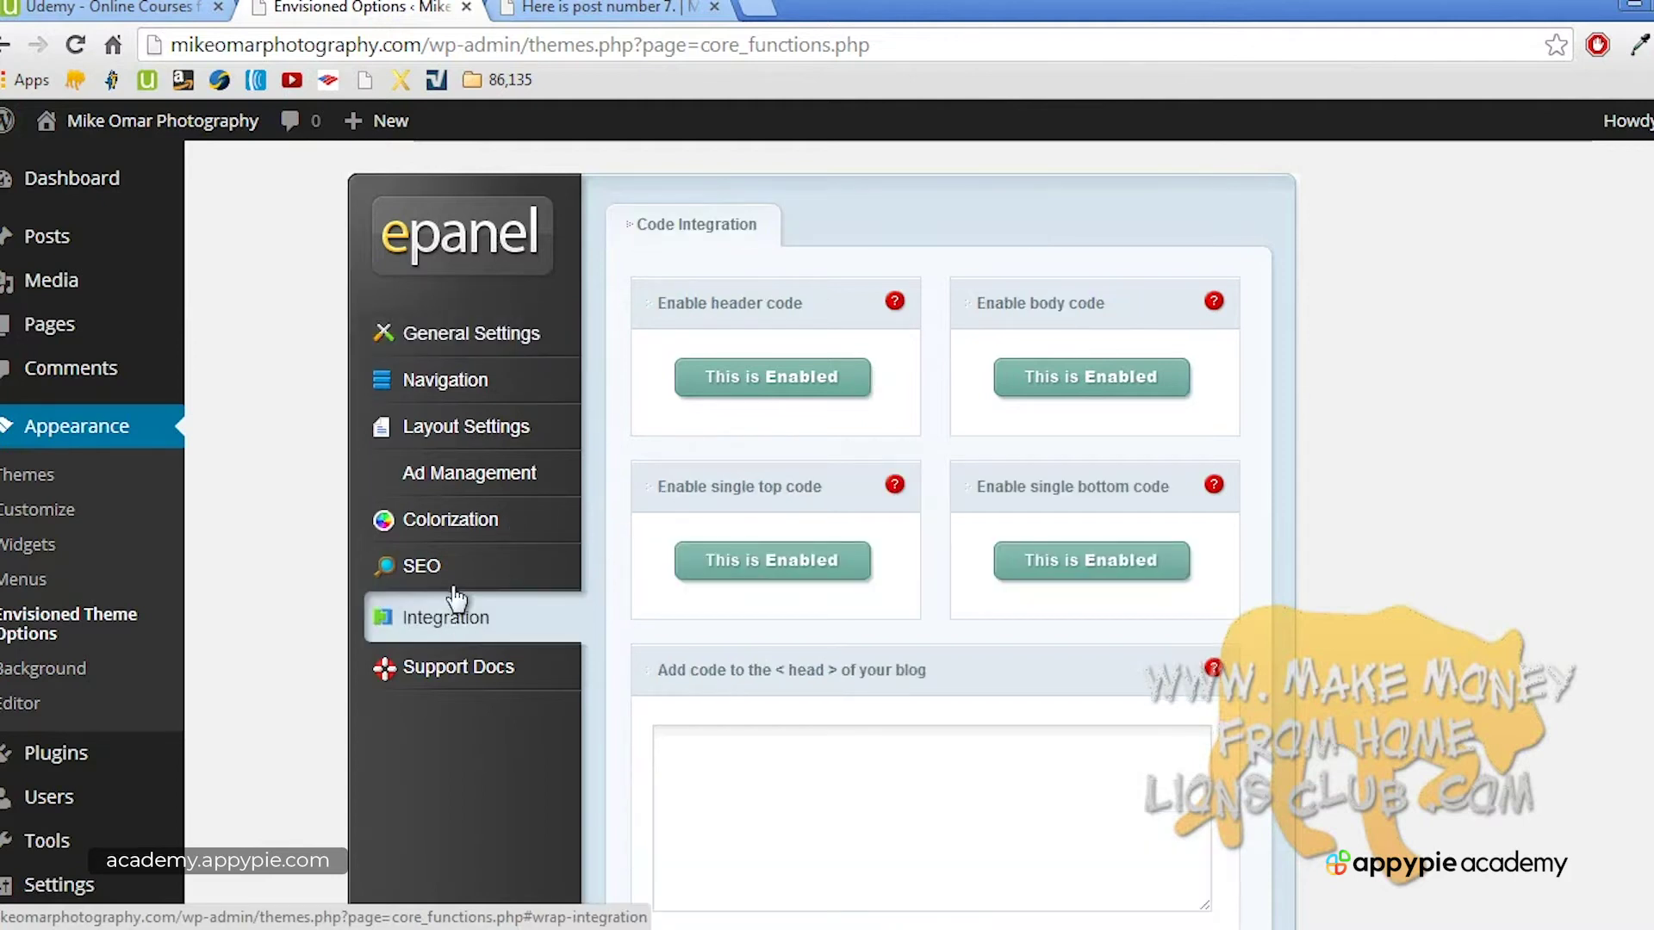
left_click(471, 333)
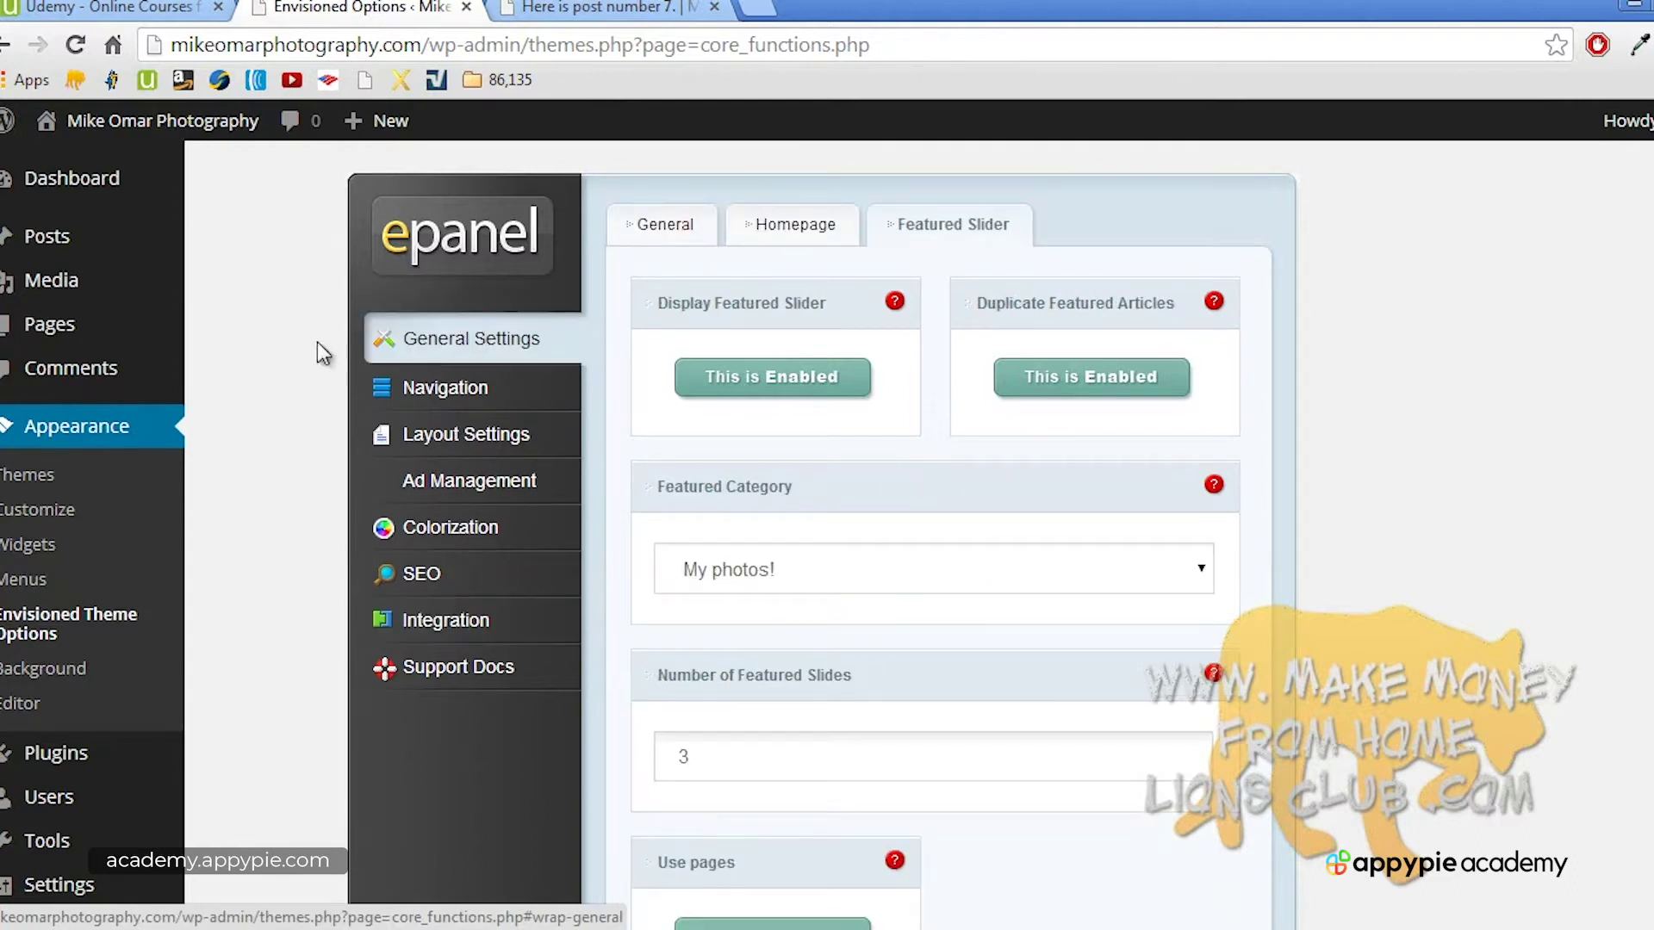
left_click(105, 245)
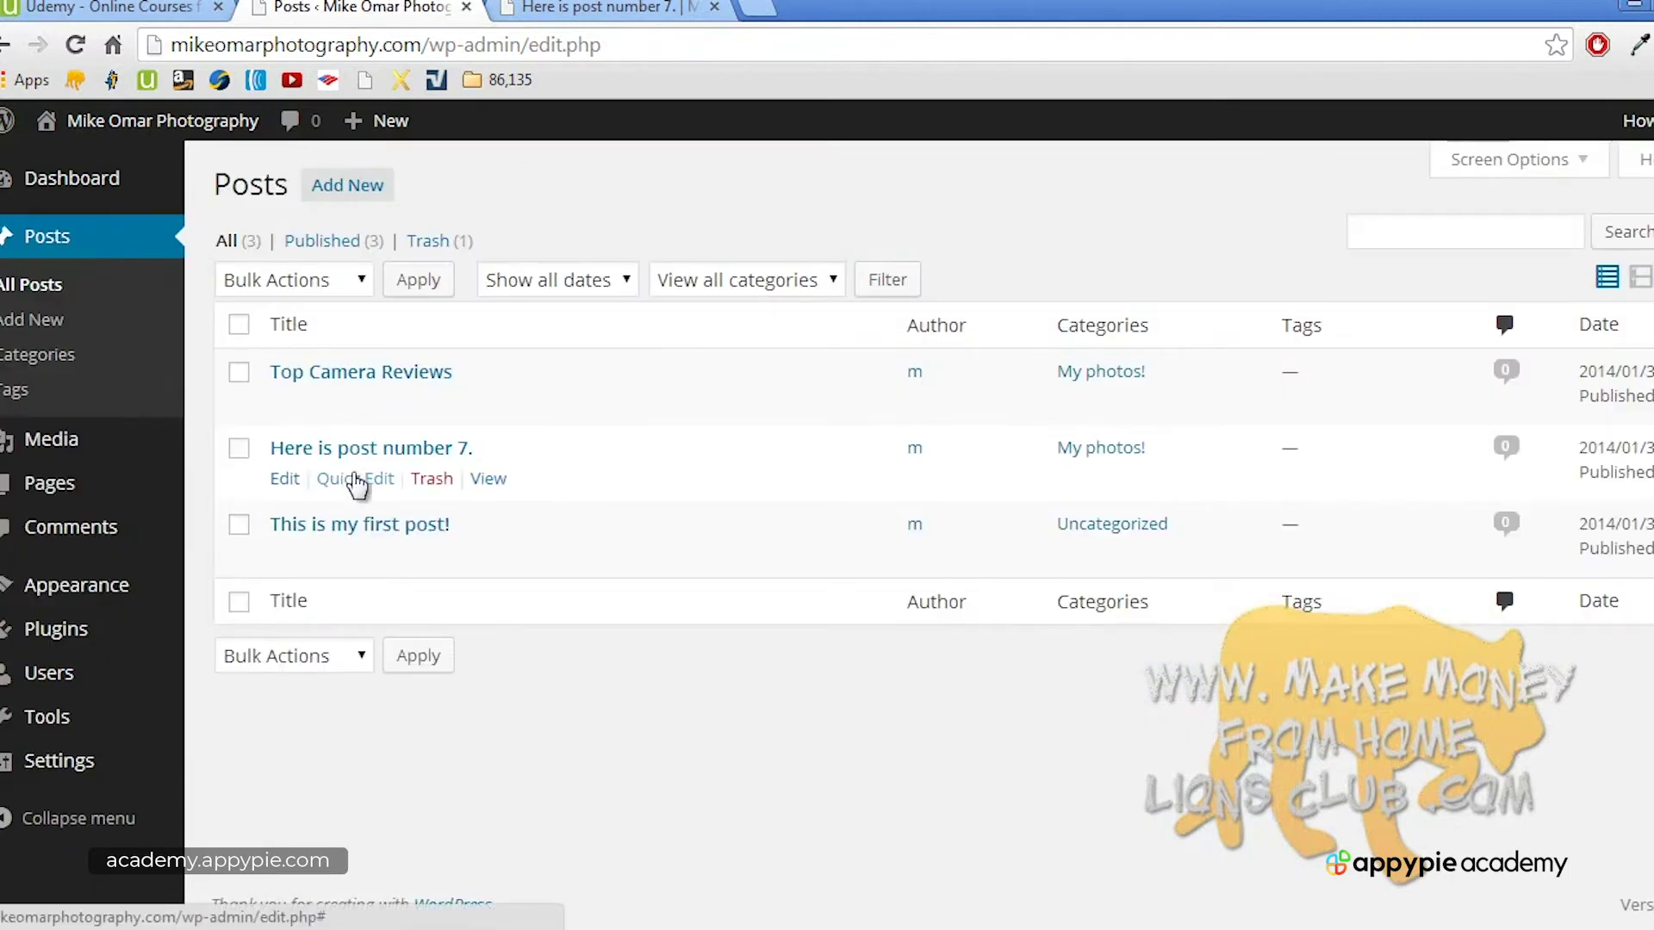
Step: Quick Edit 'Here is post number 7.' to disable comments and pings, and save it
left_click(357, 481)
left_click(1126, 572)
left_click(1272, 559)
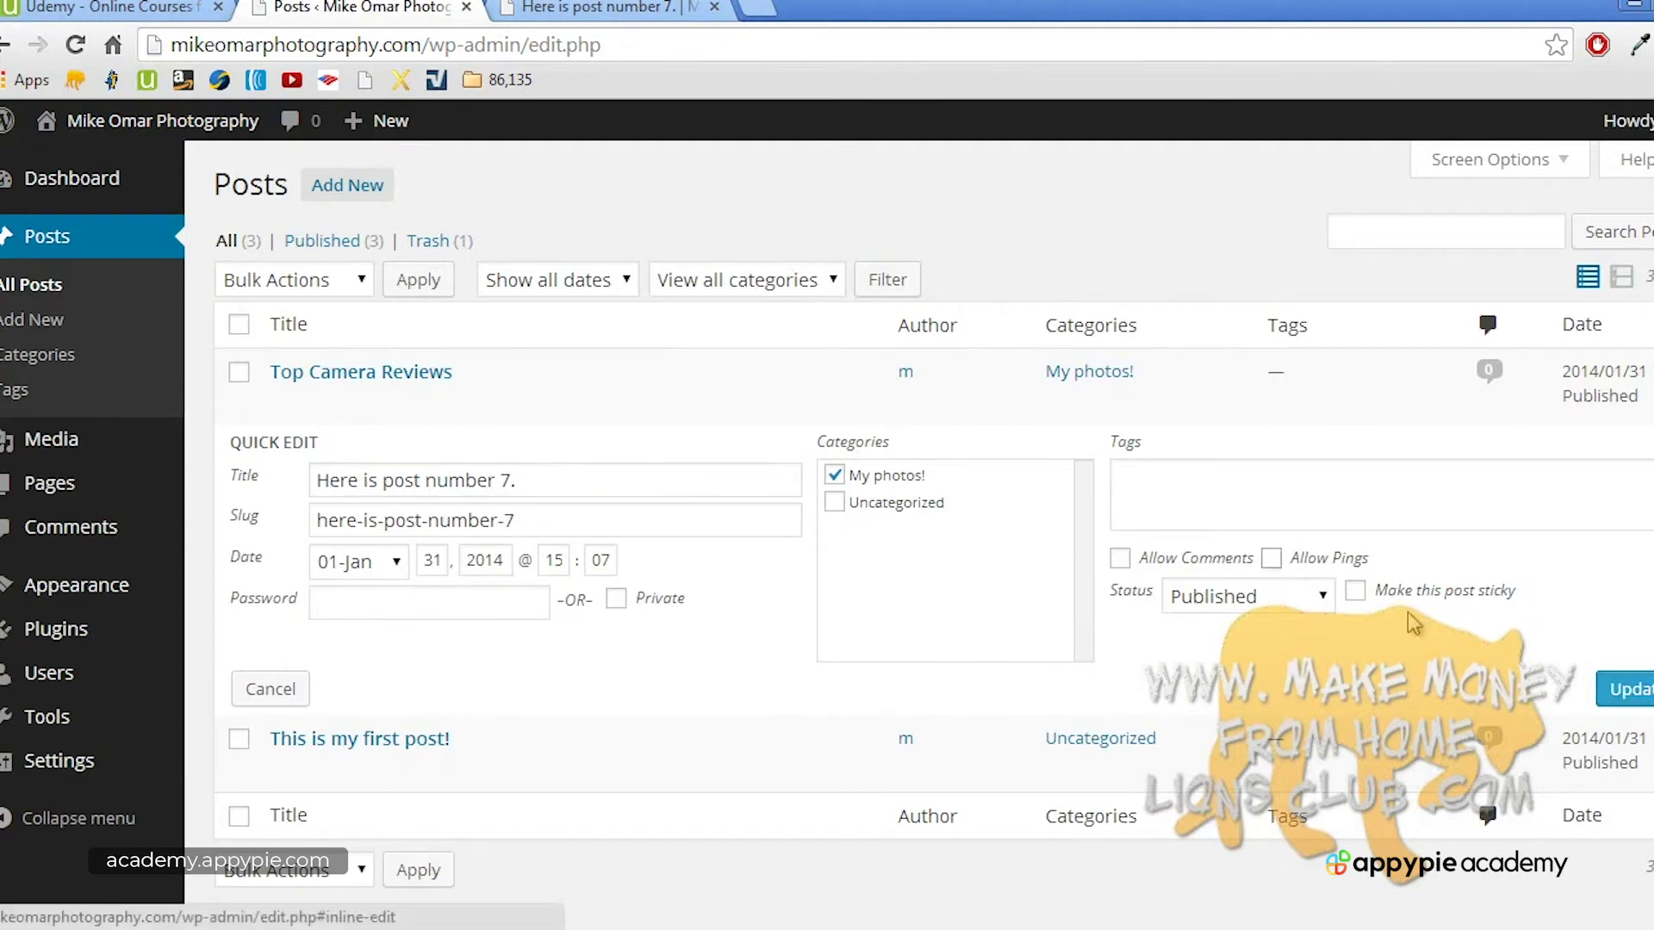
left_click(1632, 690)
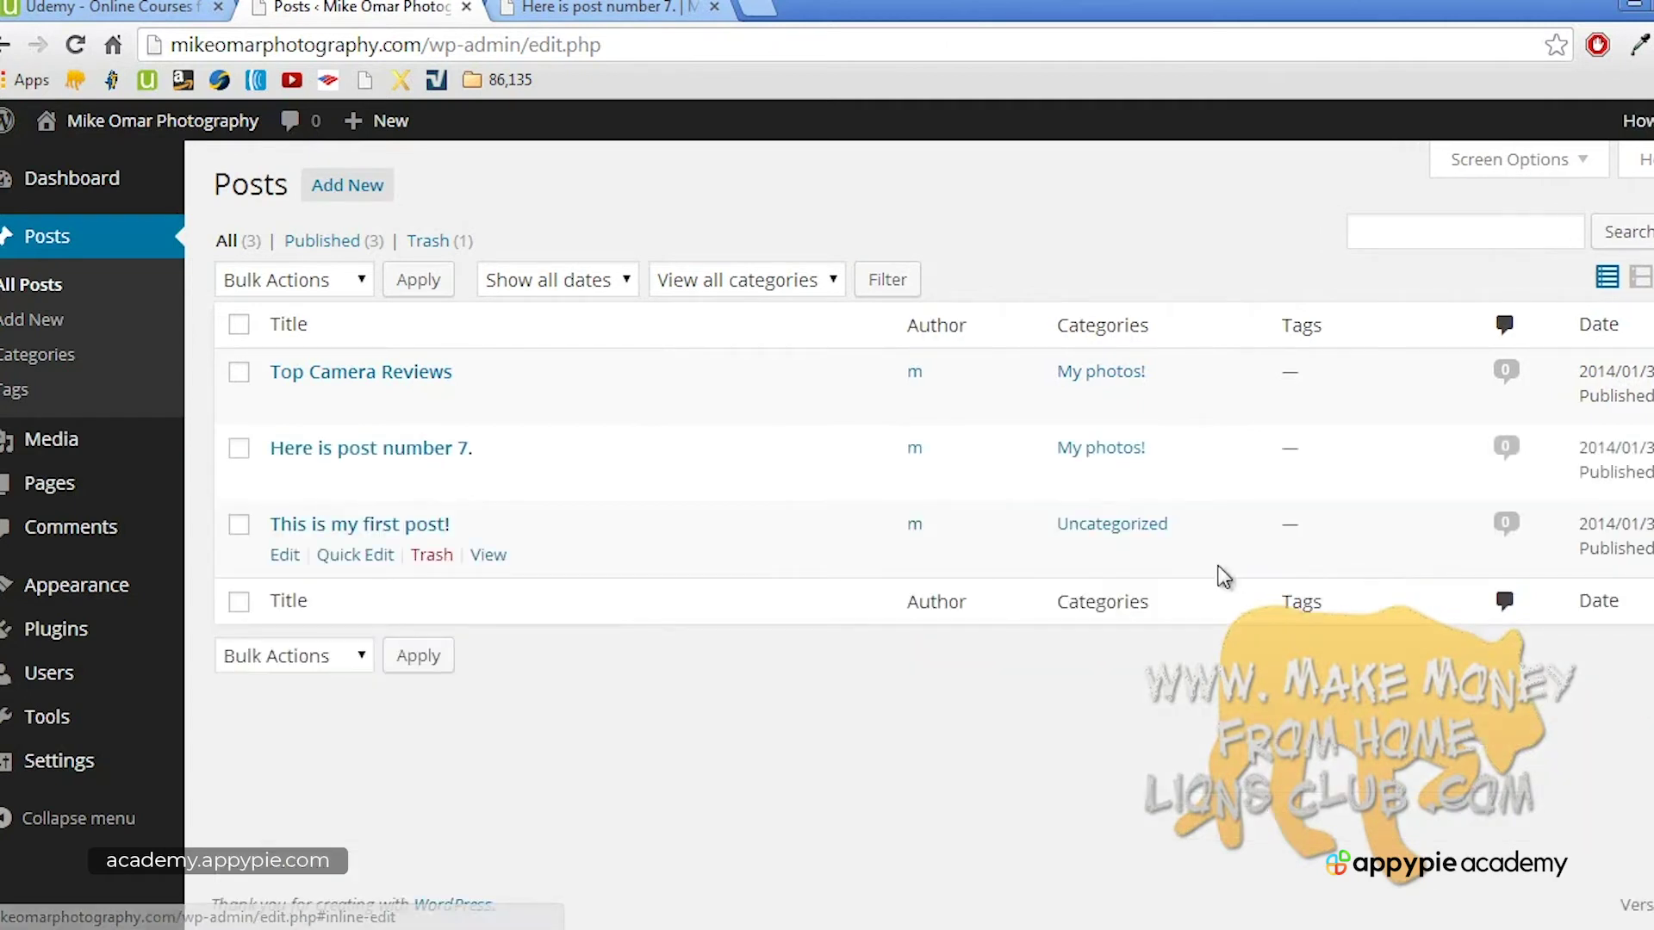
left_click(623, 7)
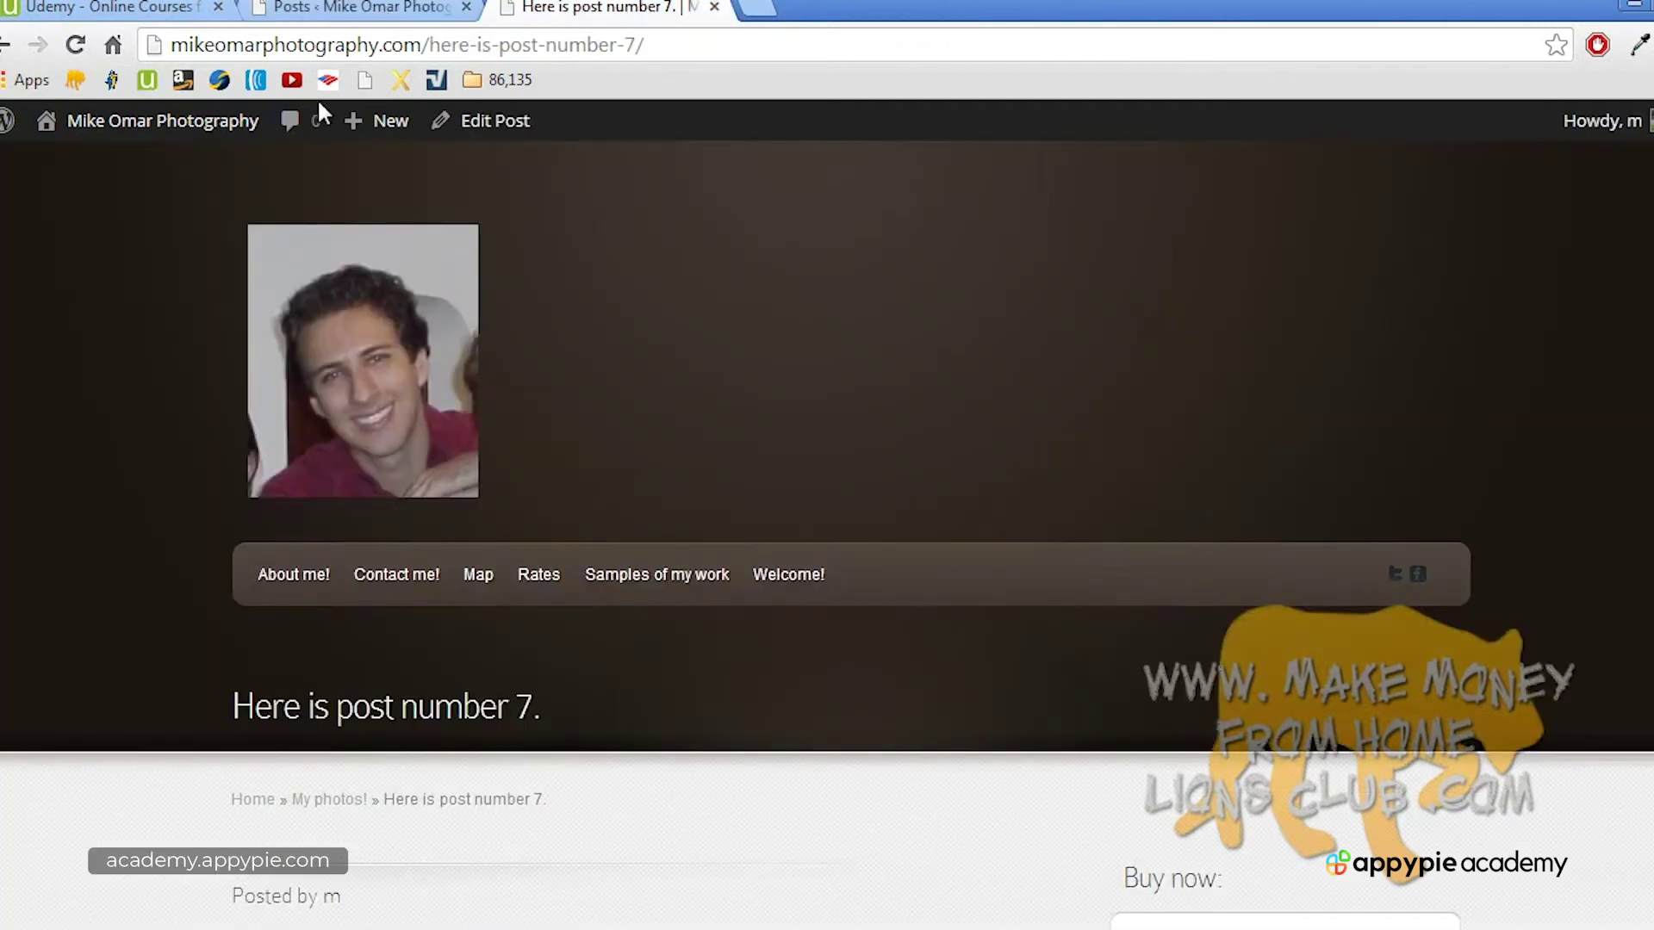
Step: Reload and review the post page, then go to the About me! page to edit it
left_click(77, 52)
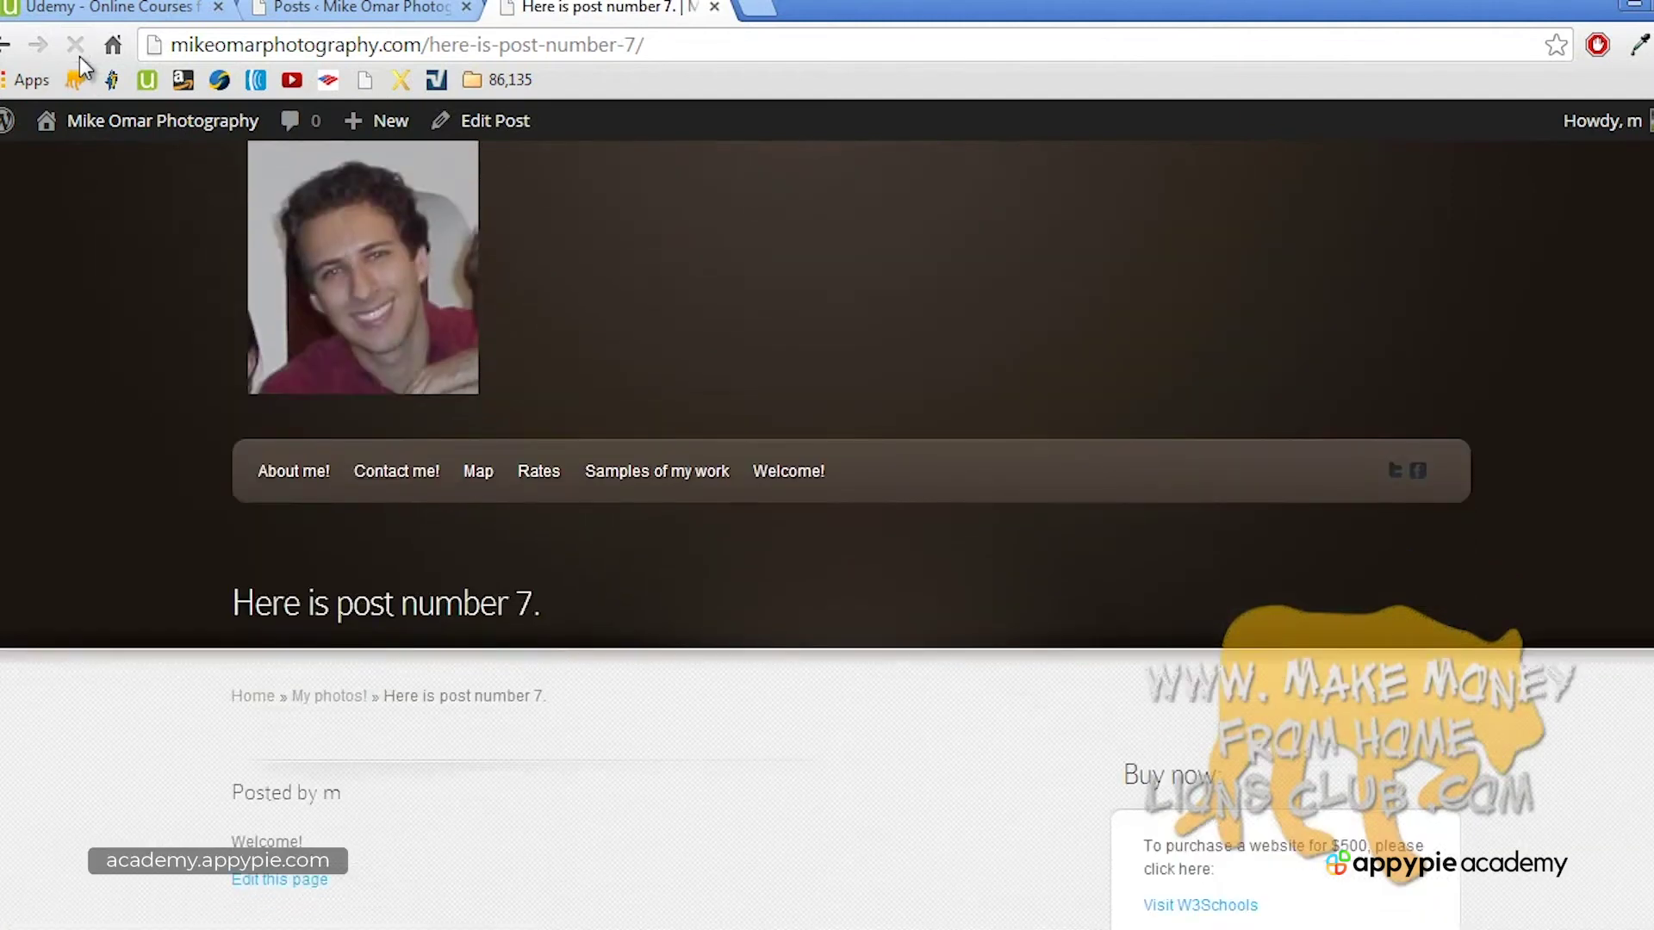
scroll(396, 384, "down", 2)
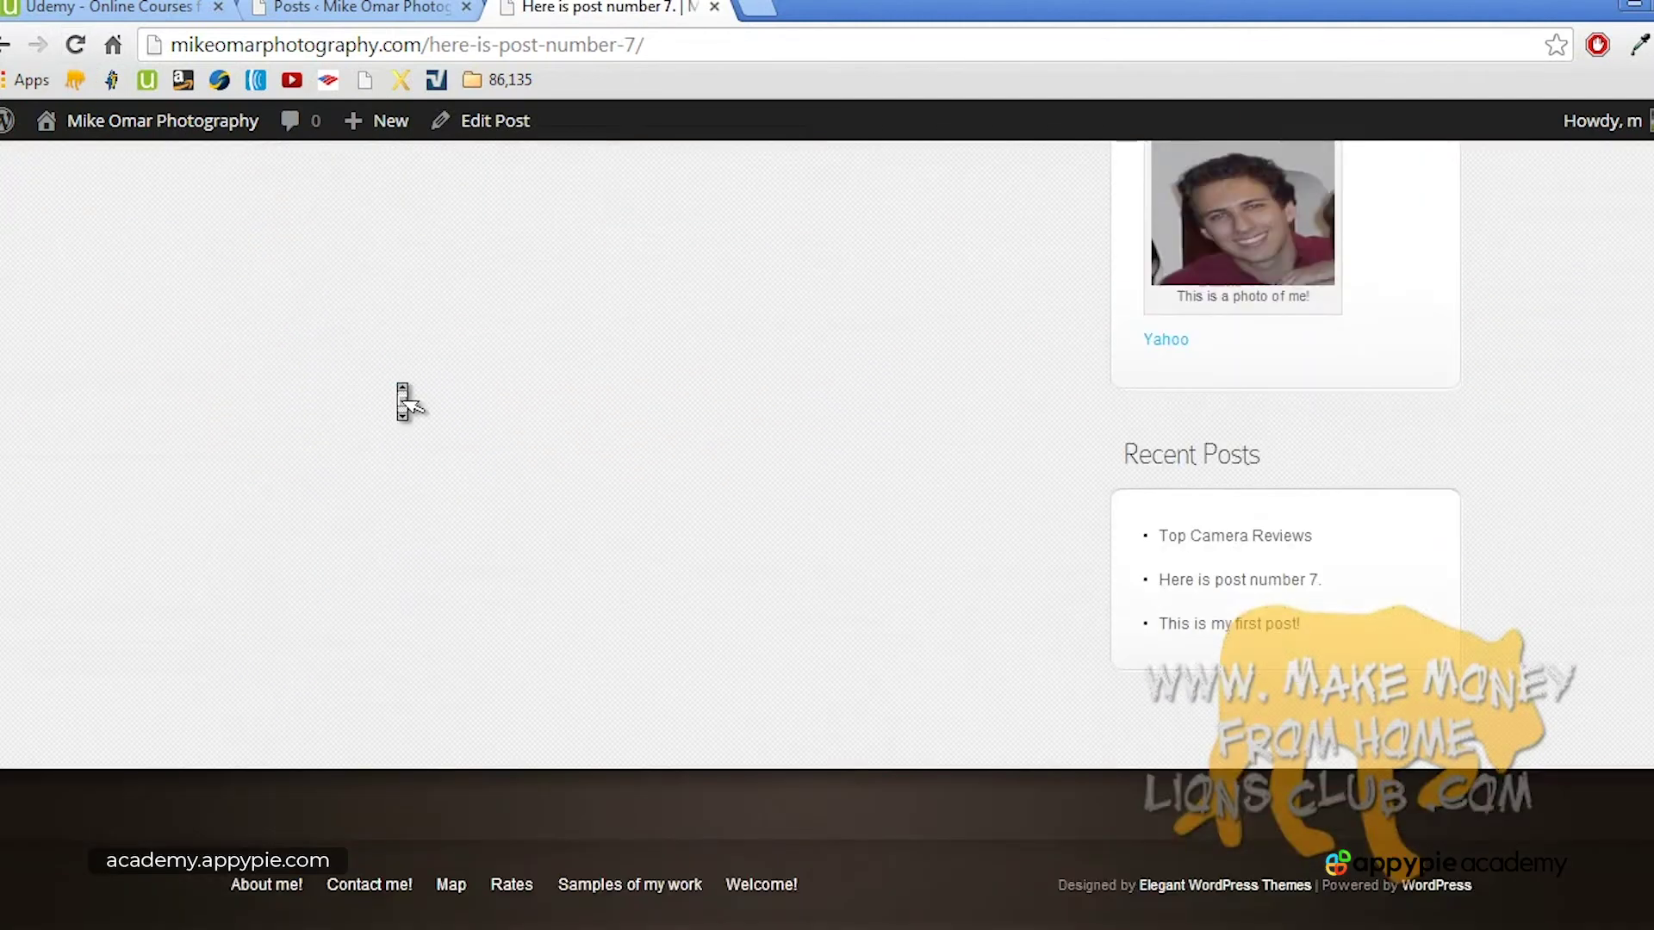
scroll(402, 400, "up", 10)
scroll(402, 400, "down", 3)
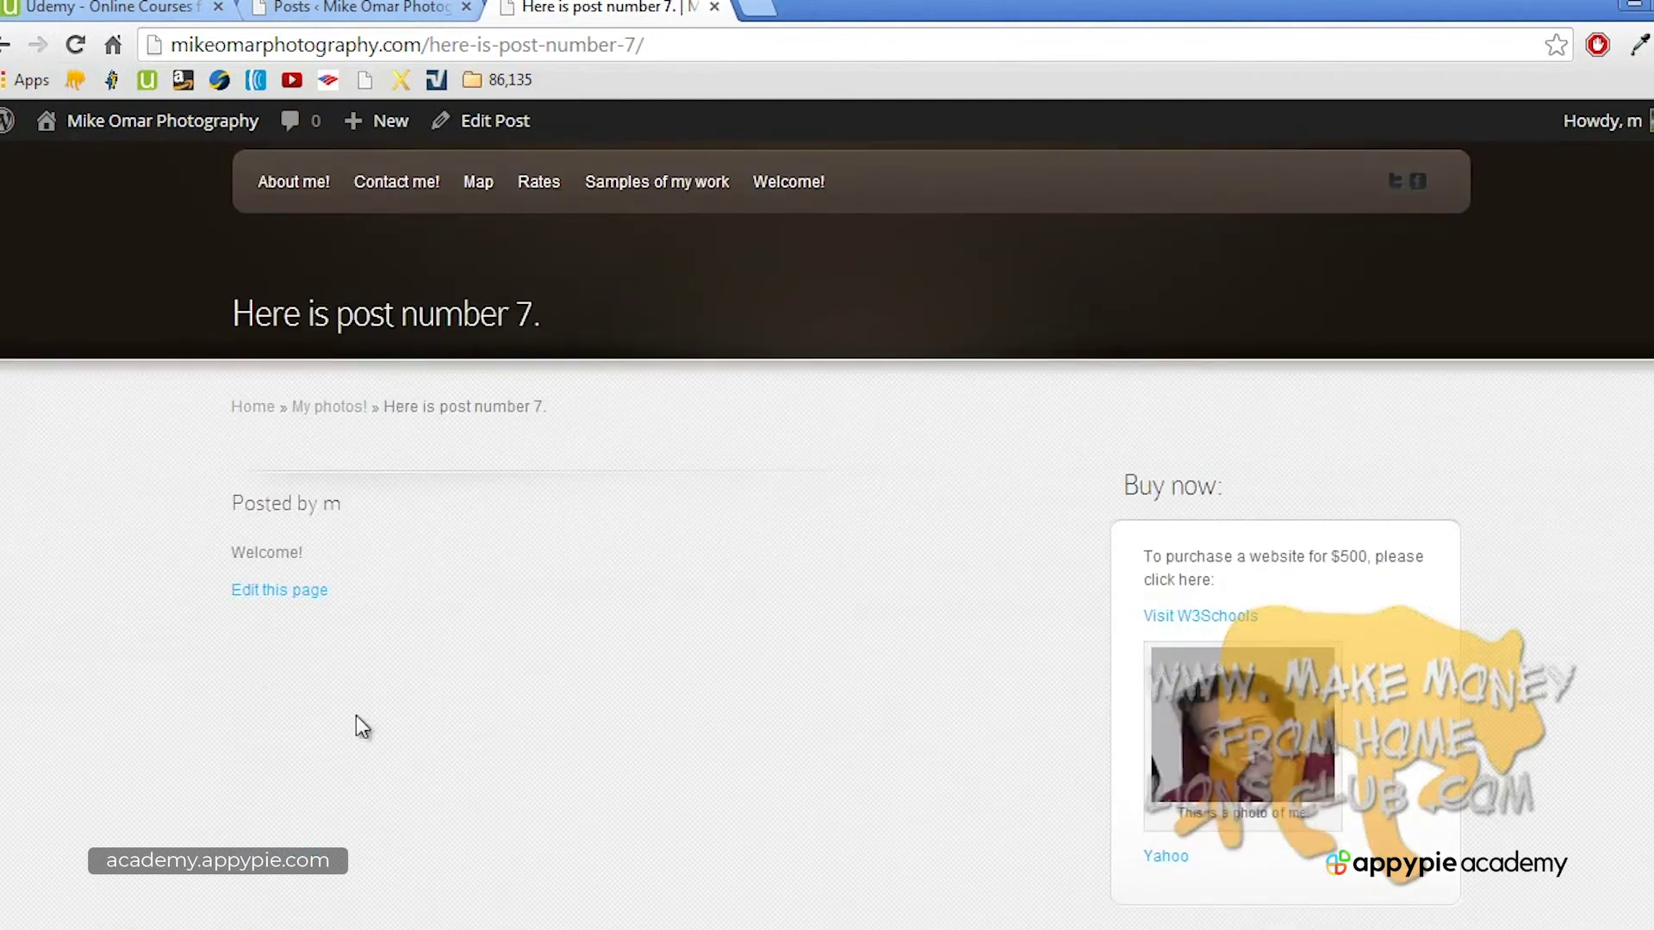
scroll(360, 732, "up", 5)
scroll(362, 733, "down", 4)
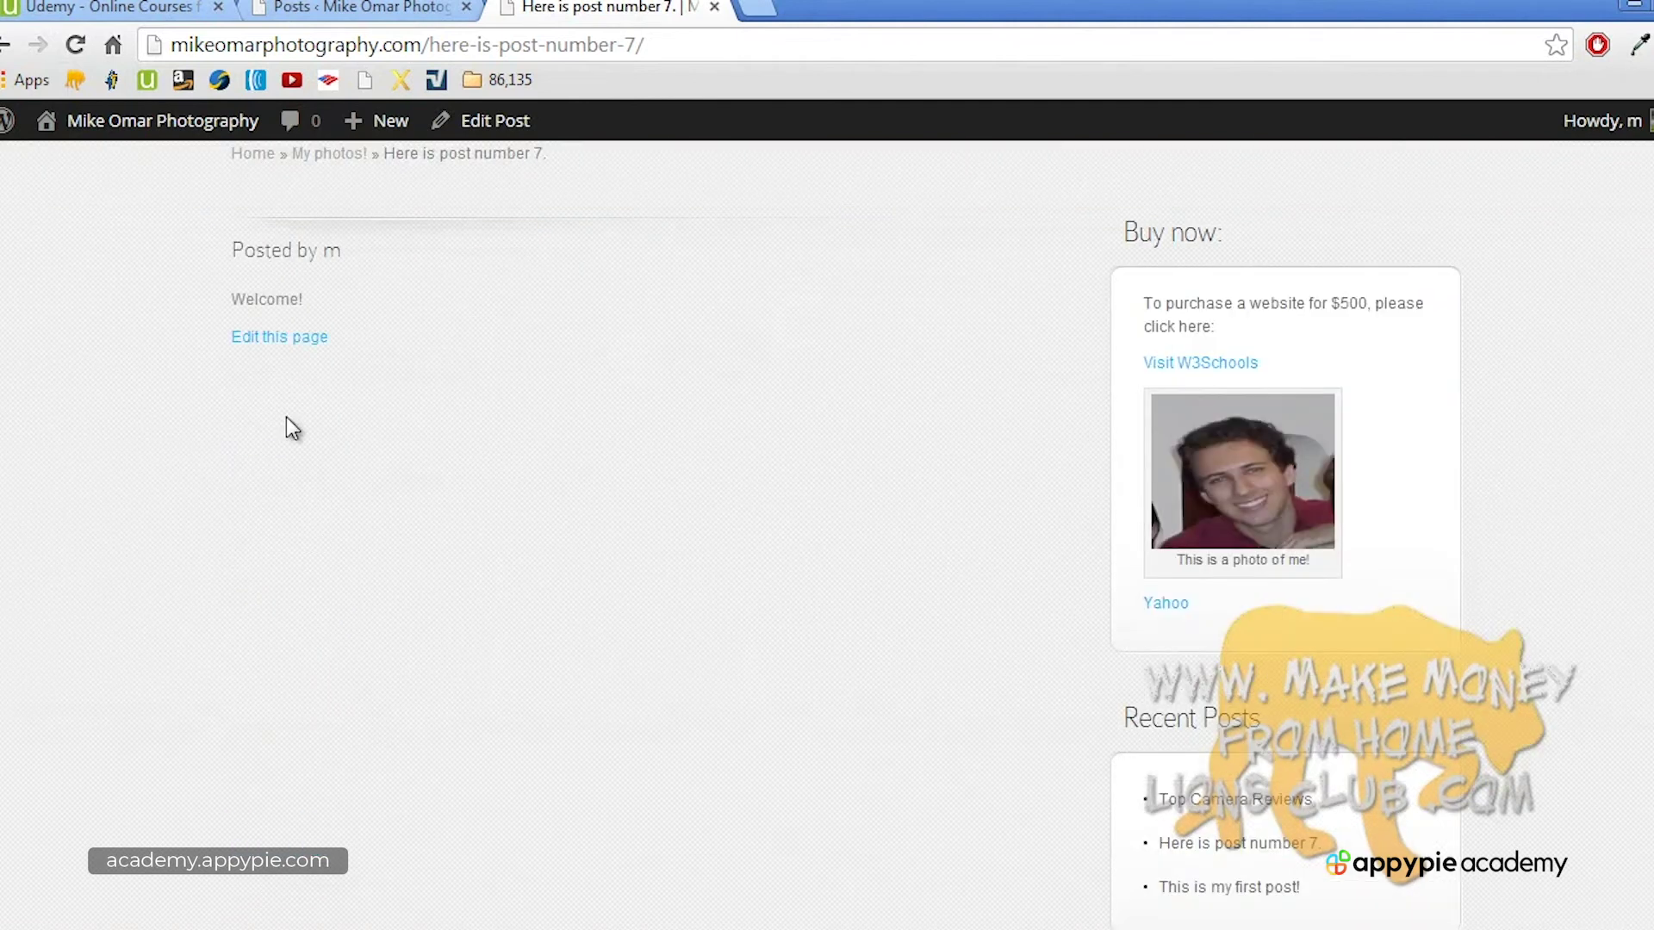
scroll(508, 349, "up", 8)
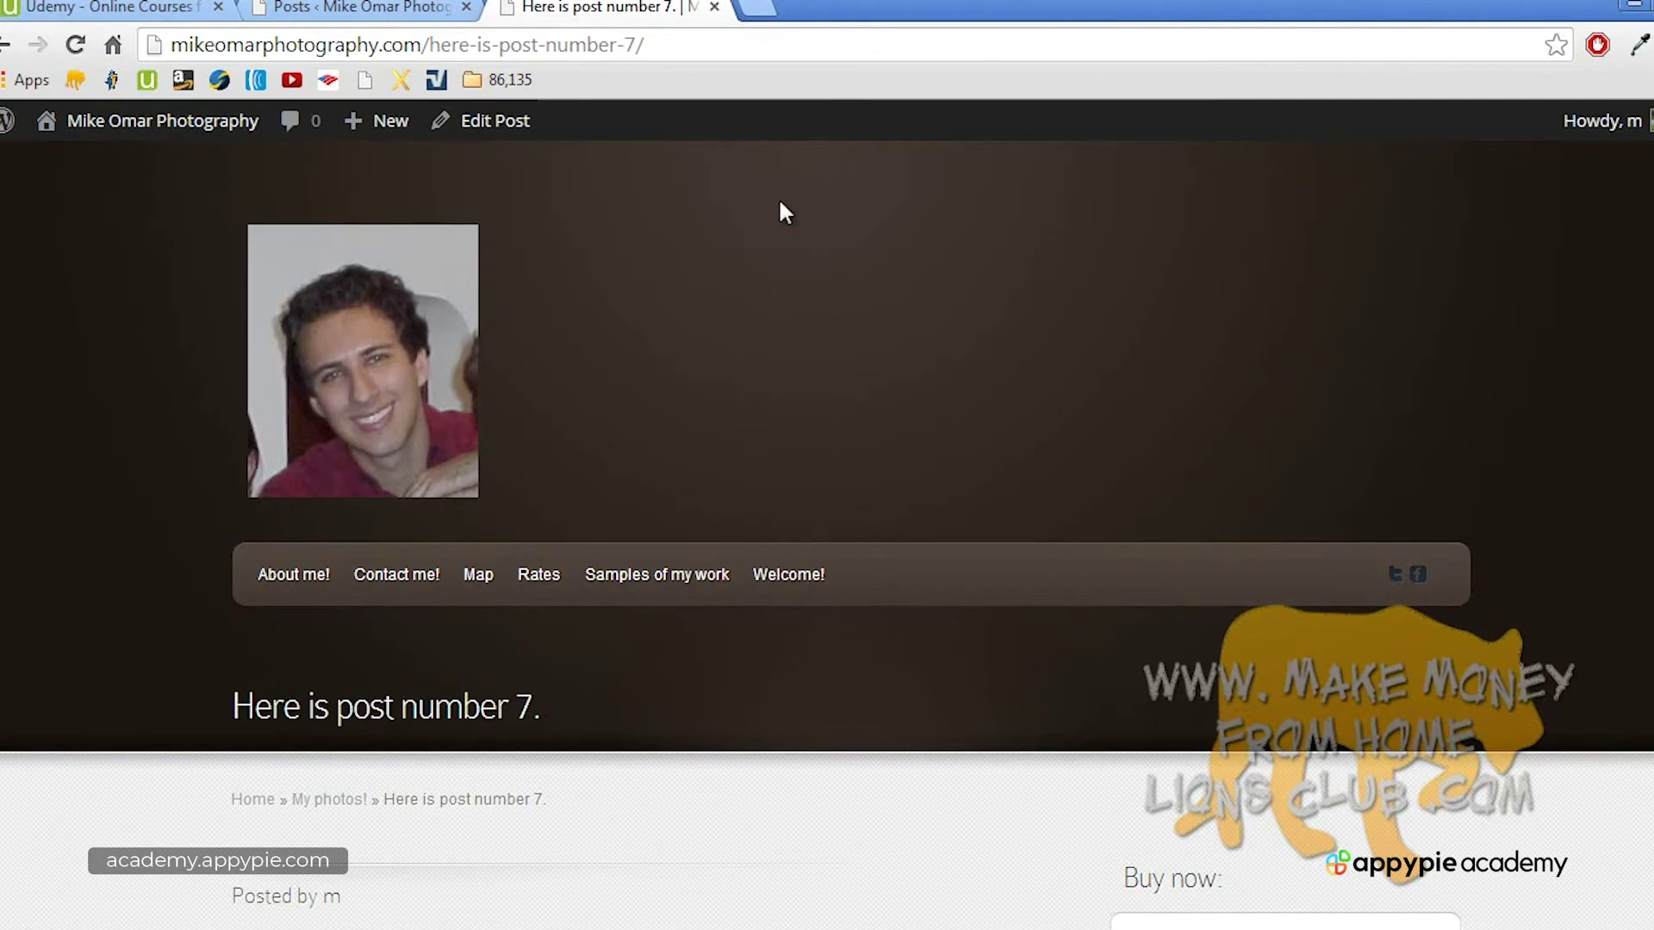
scroll(748, 267, "down", 3)
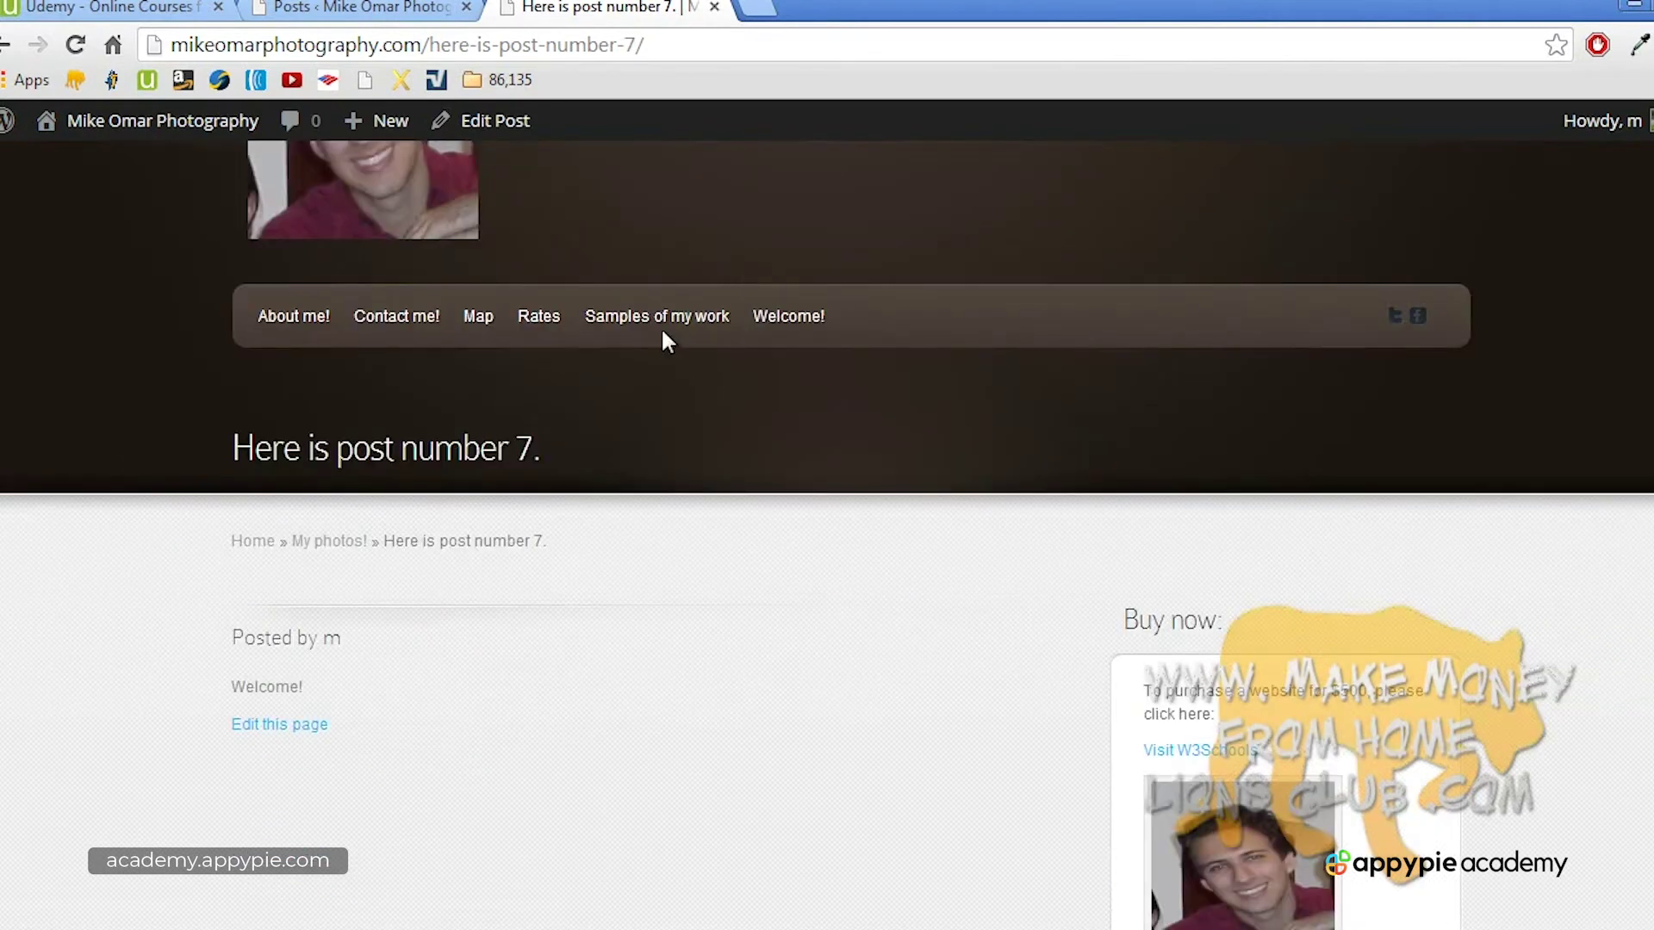
scroll(509, 720, "down", 7)
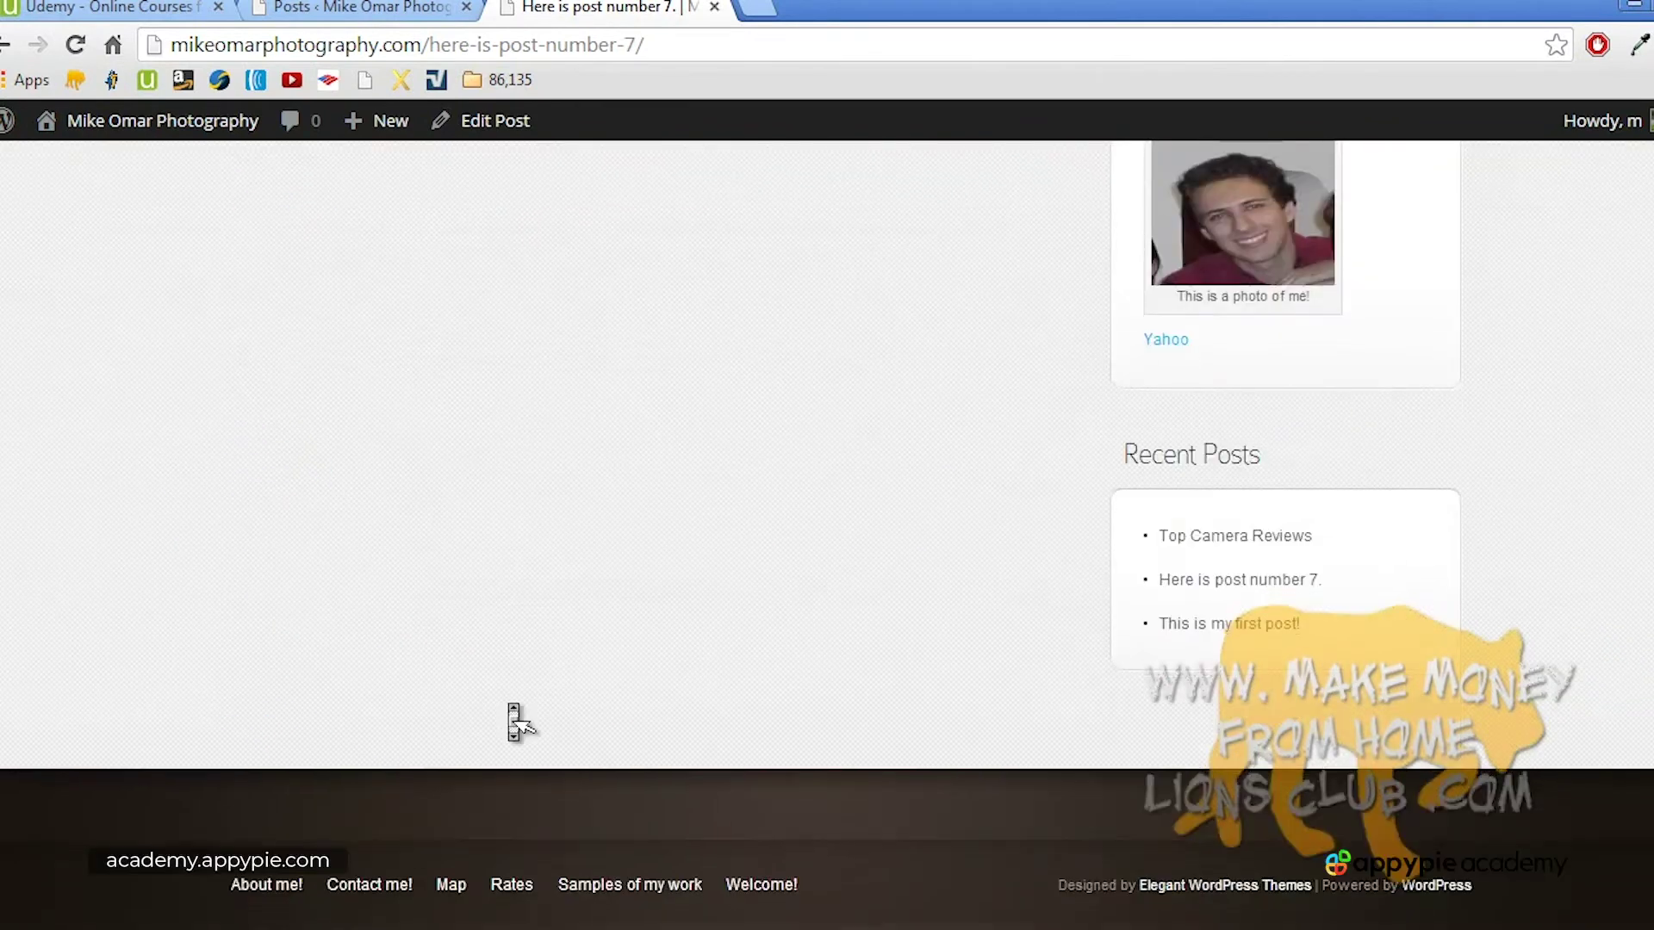
scroll(509, 720, "up", 10)
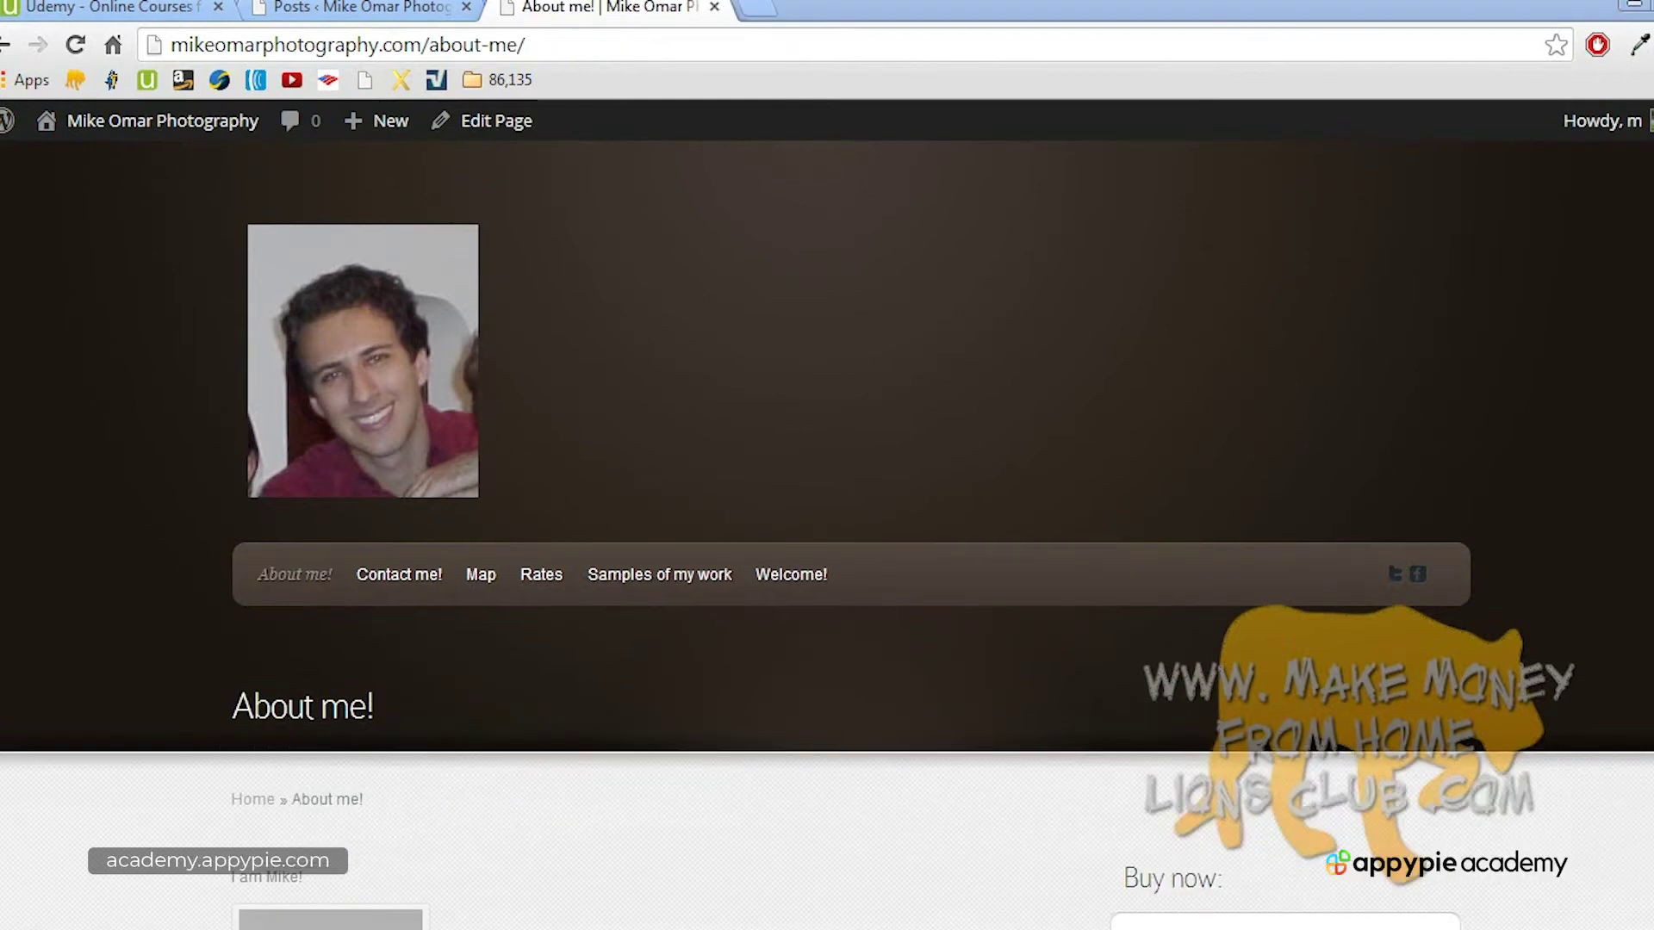
scroll(826, 534, "down", 3)
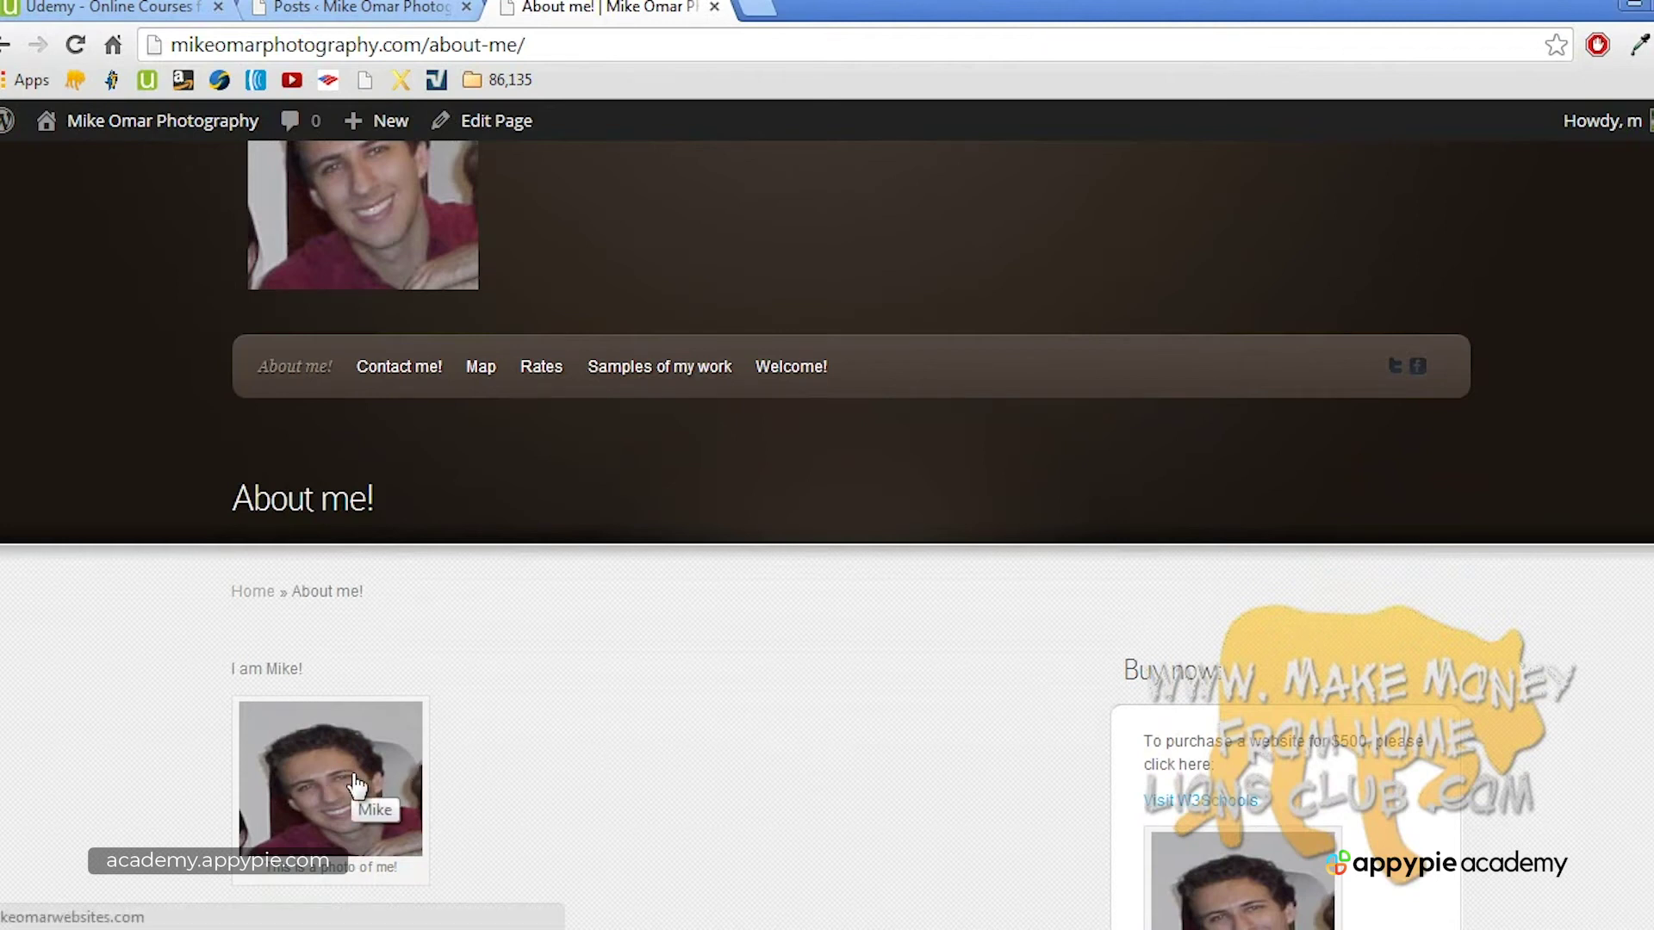
scroll(405, 668, "down", 3)
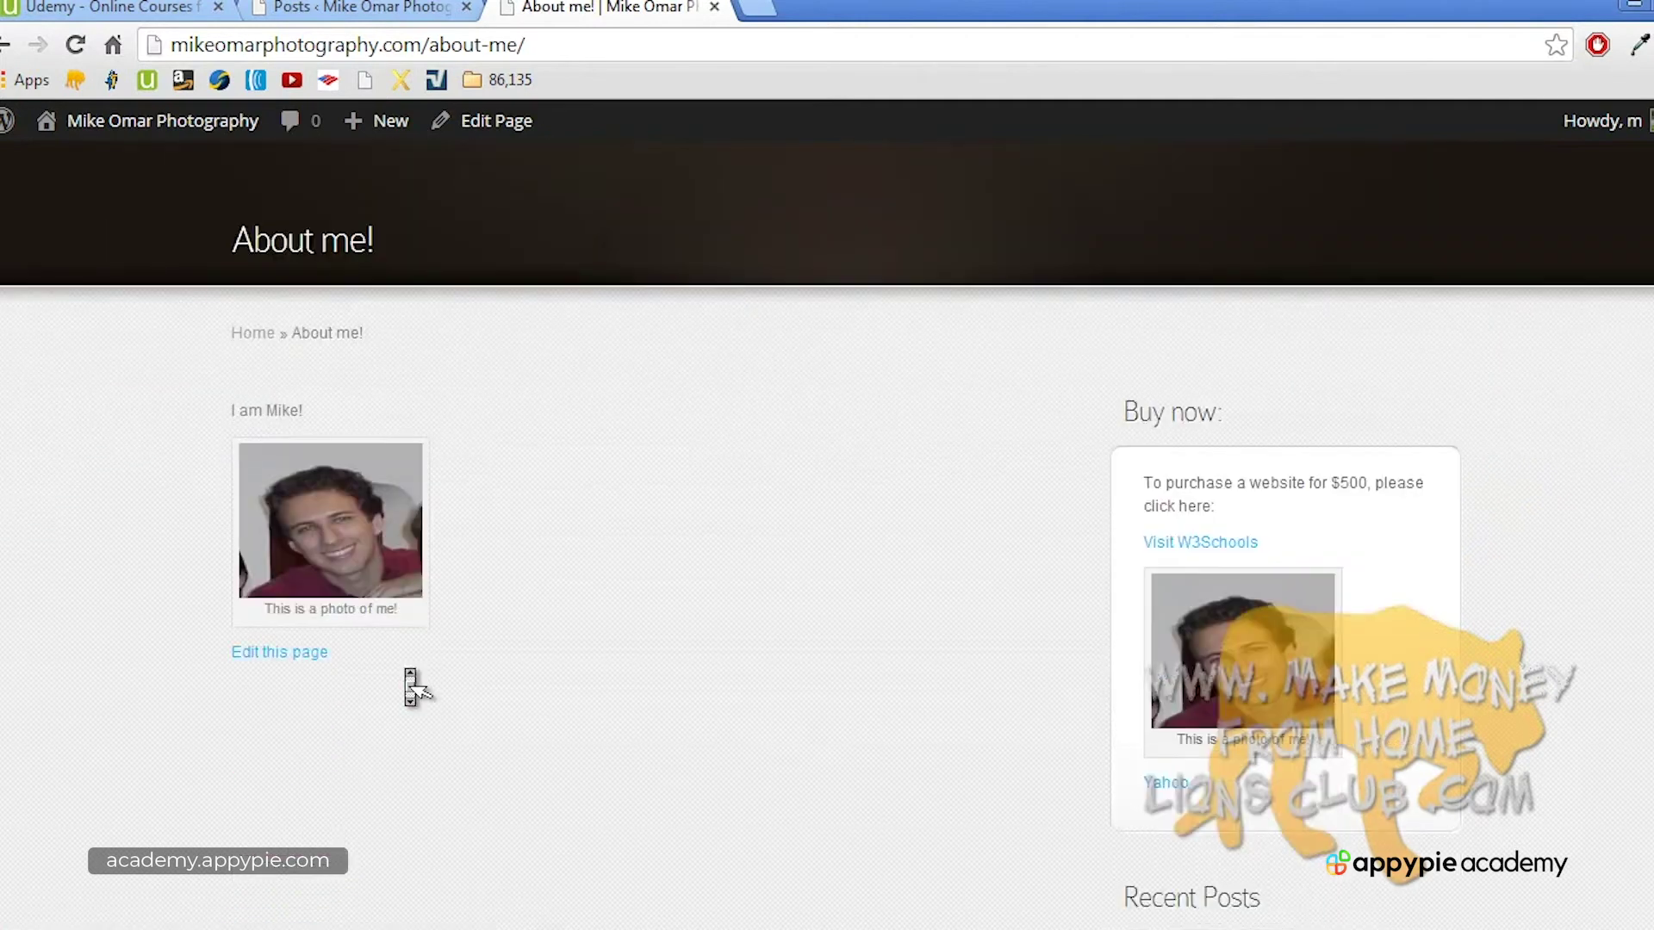
scroll(418, 686, "up", 5)
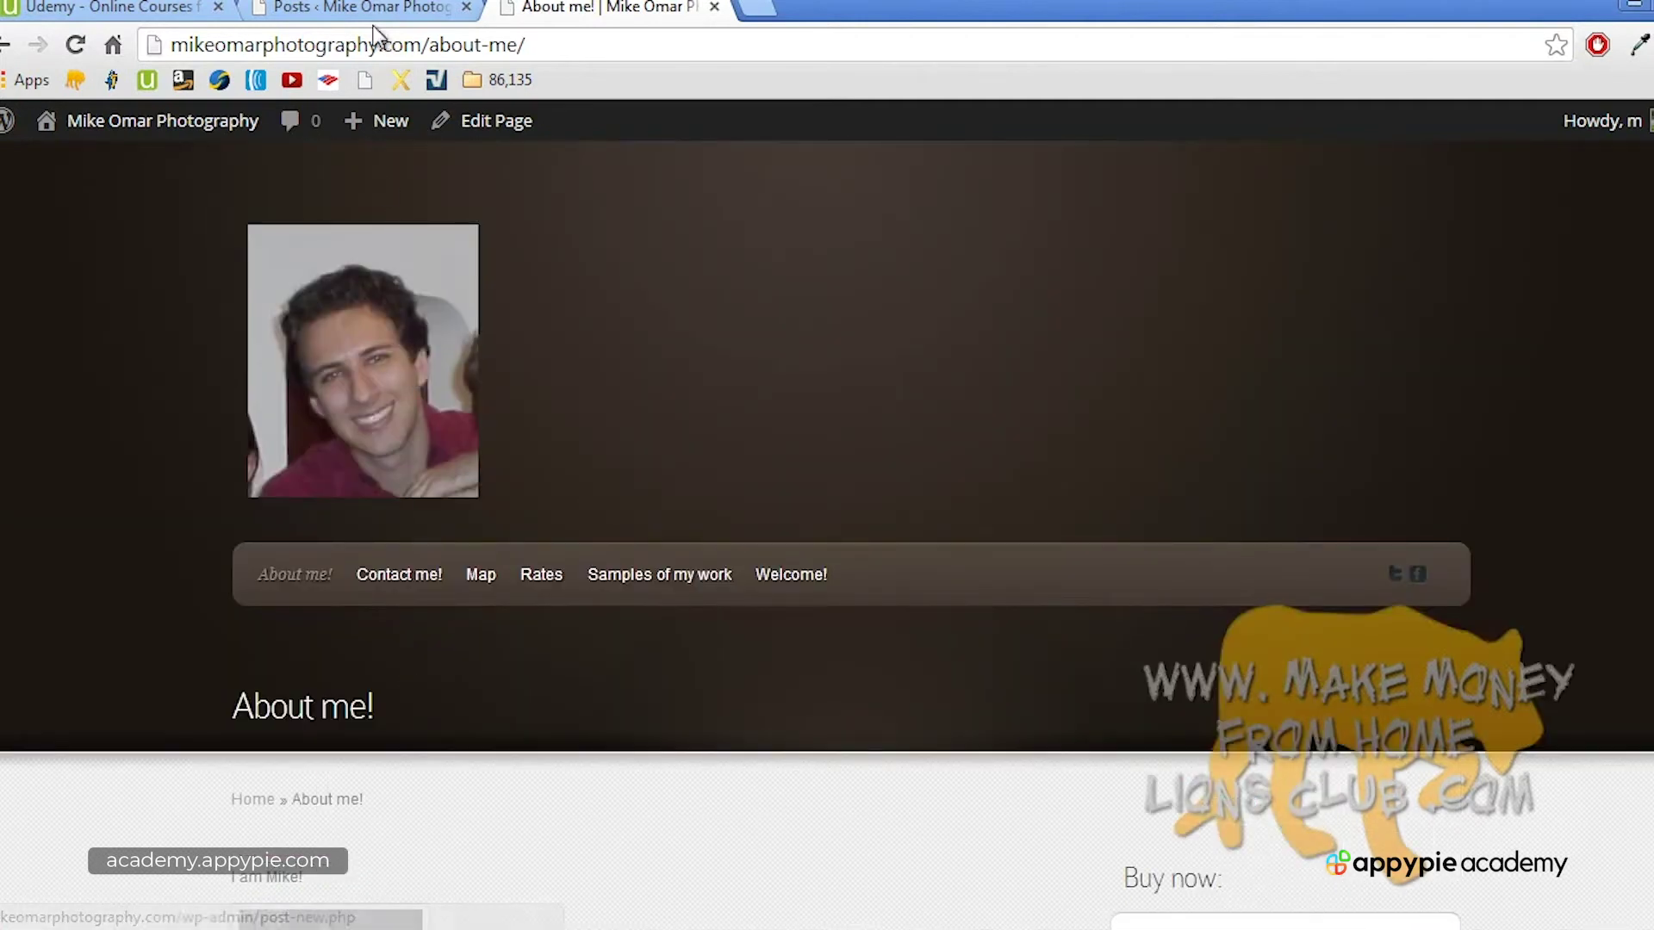
scroll(564, 293, "down", 7)
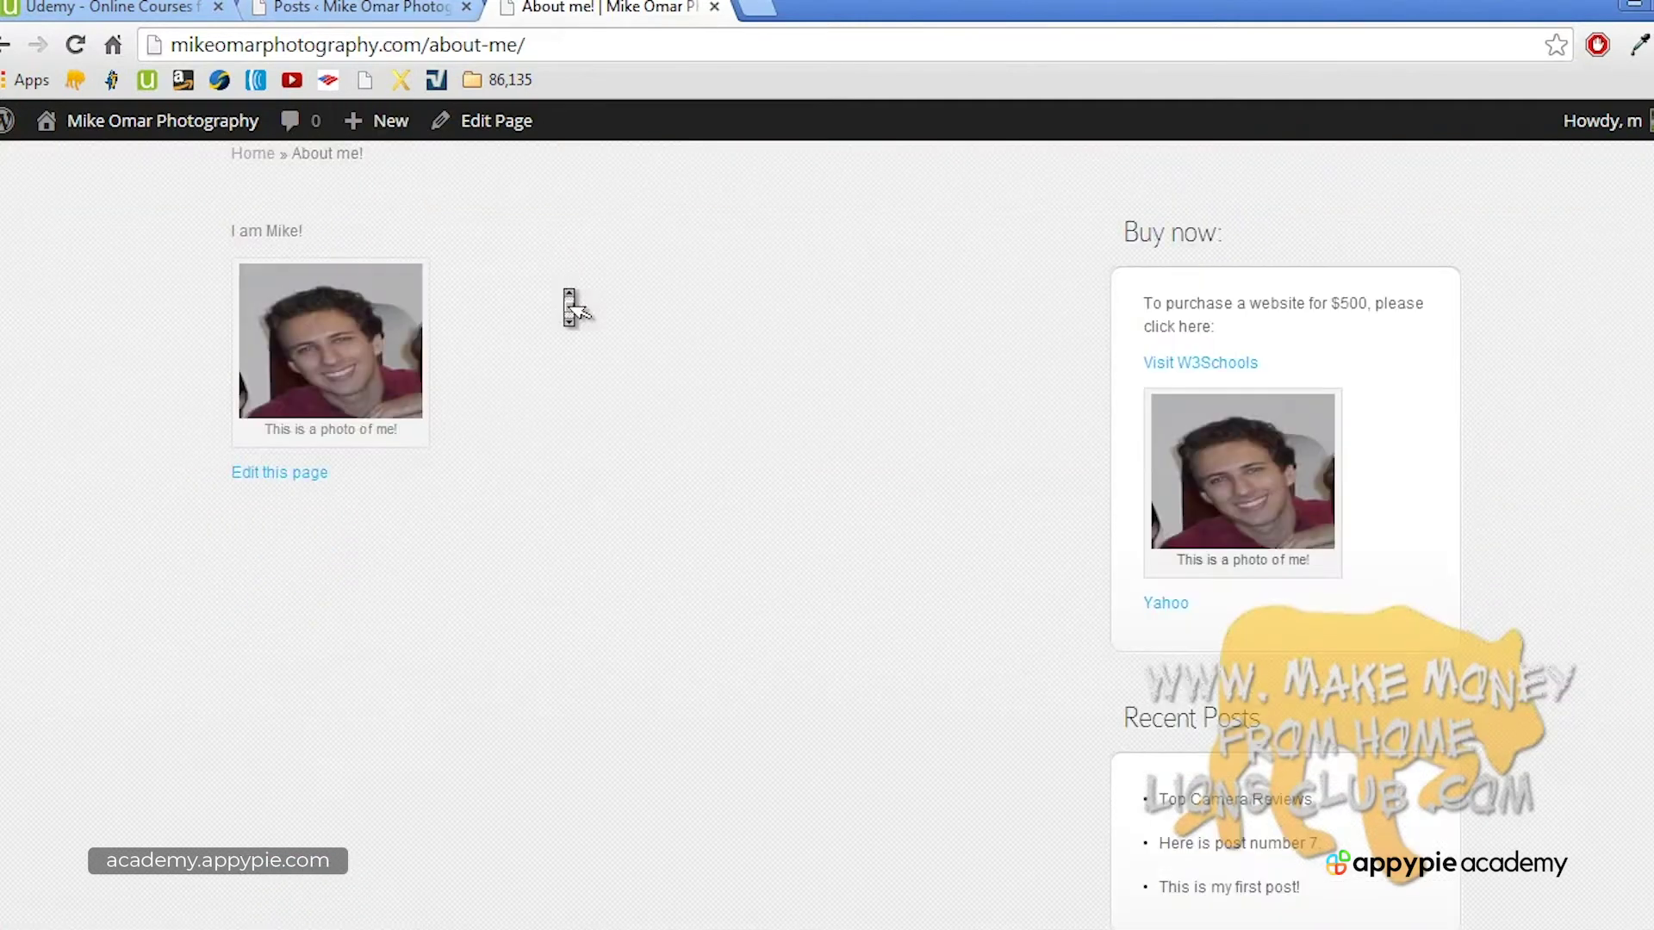
left_click(307, 476)
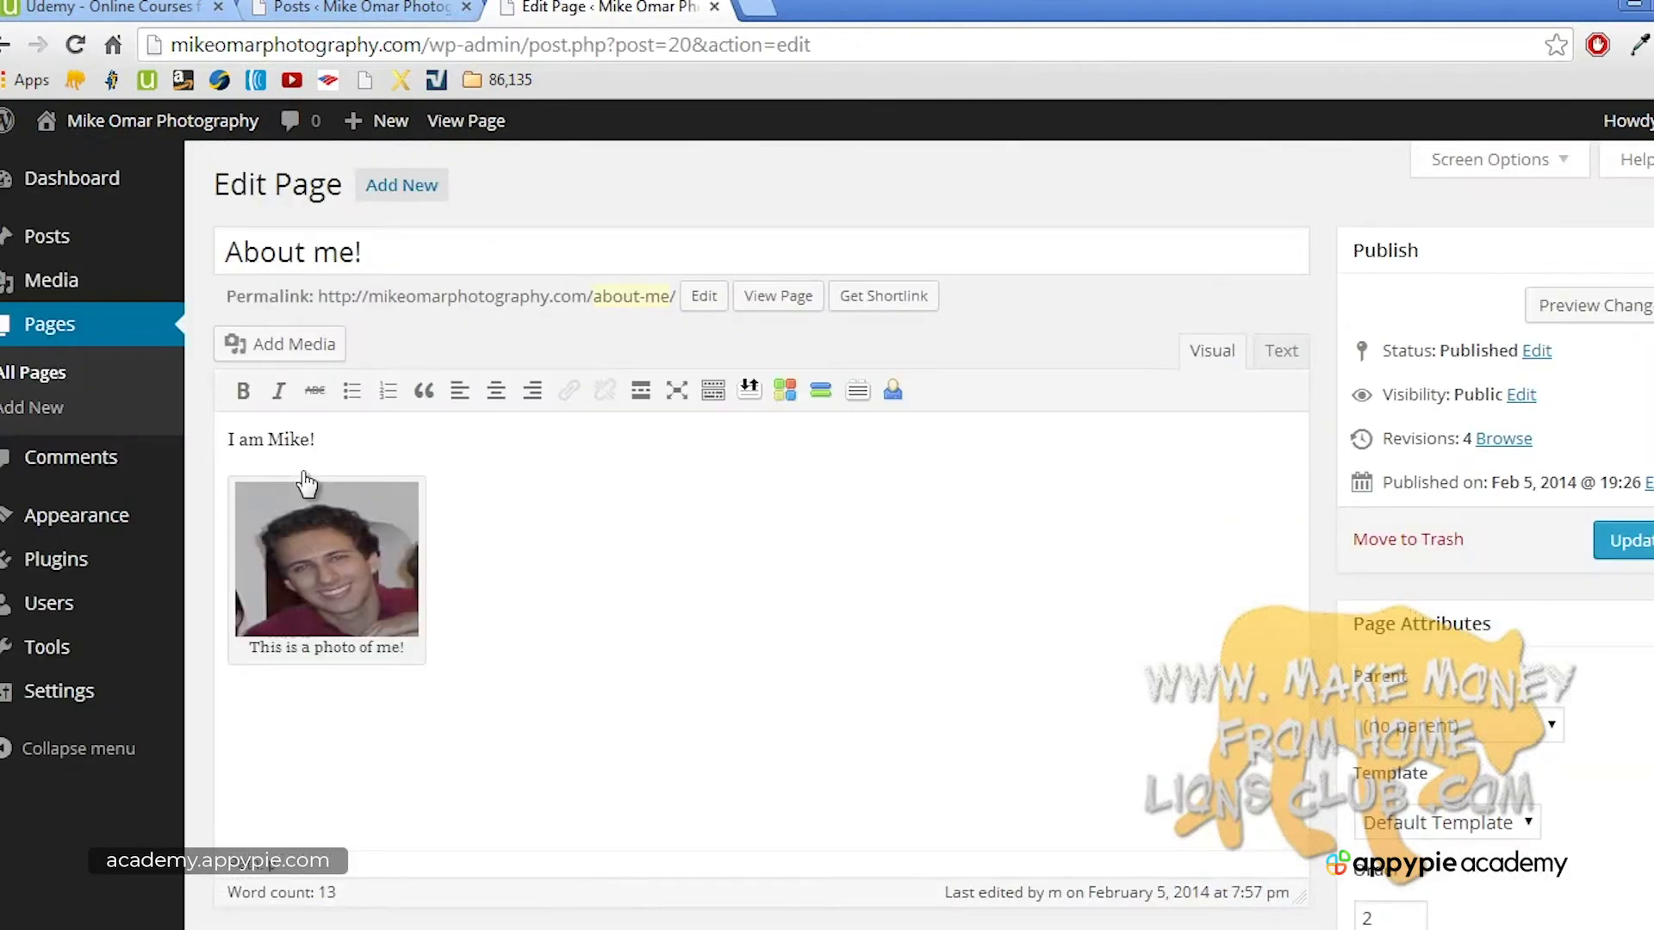
Step: Set Mike's photo to right alignment in its image settings
left_click(330, 552)
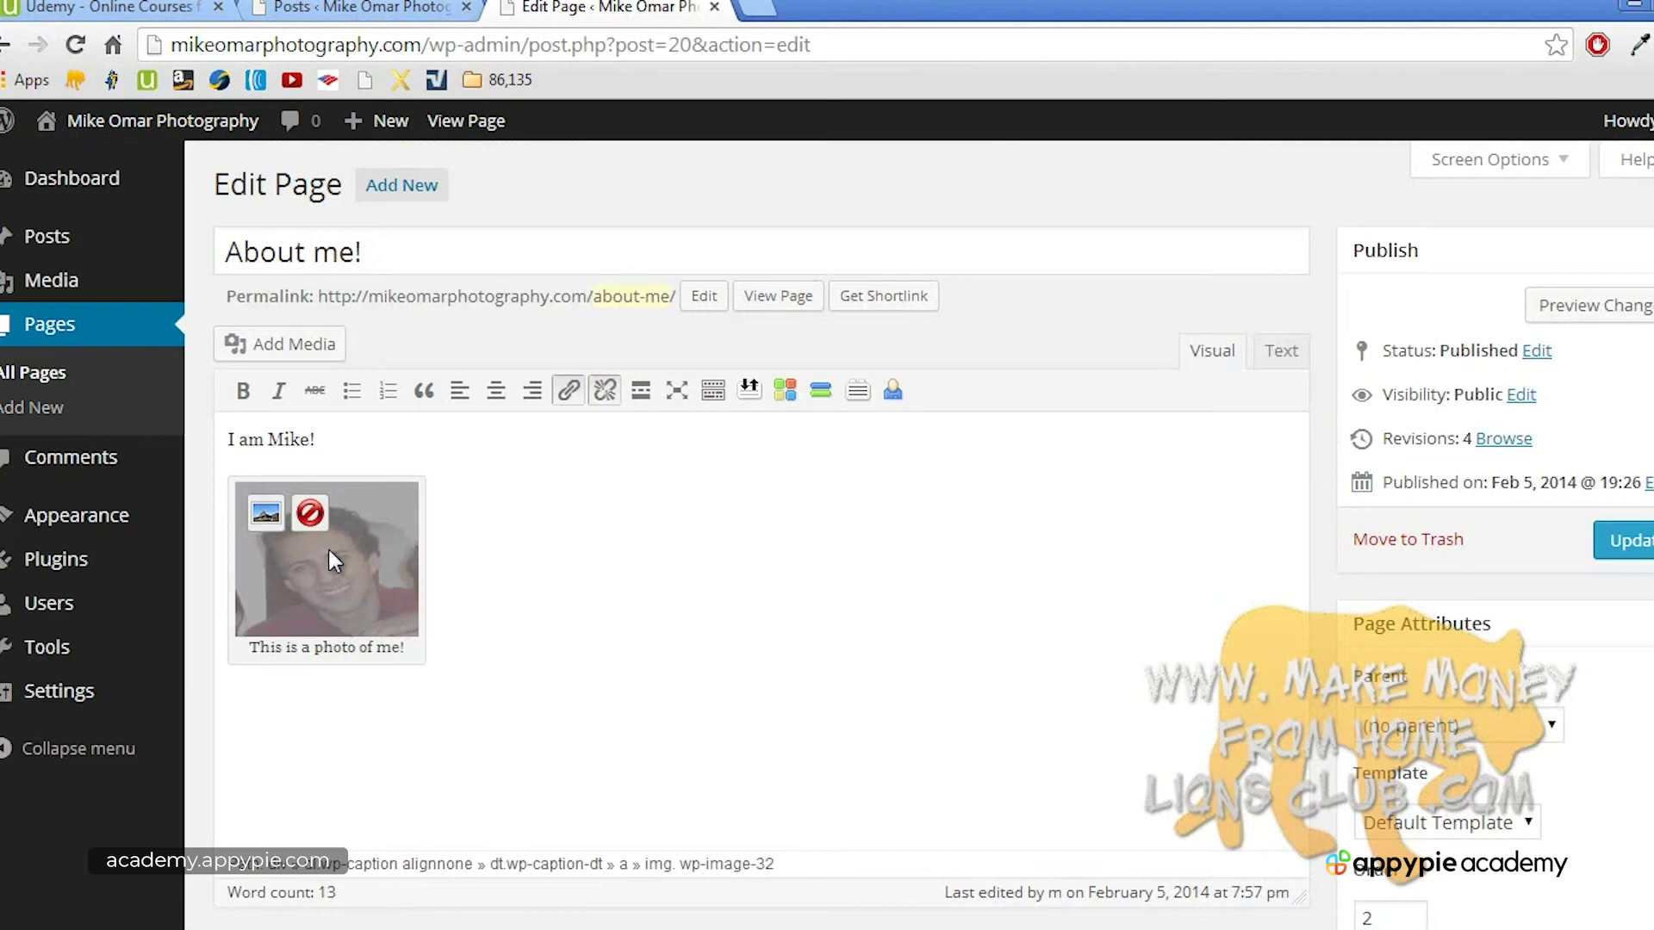
left_click(277, 525)
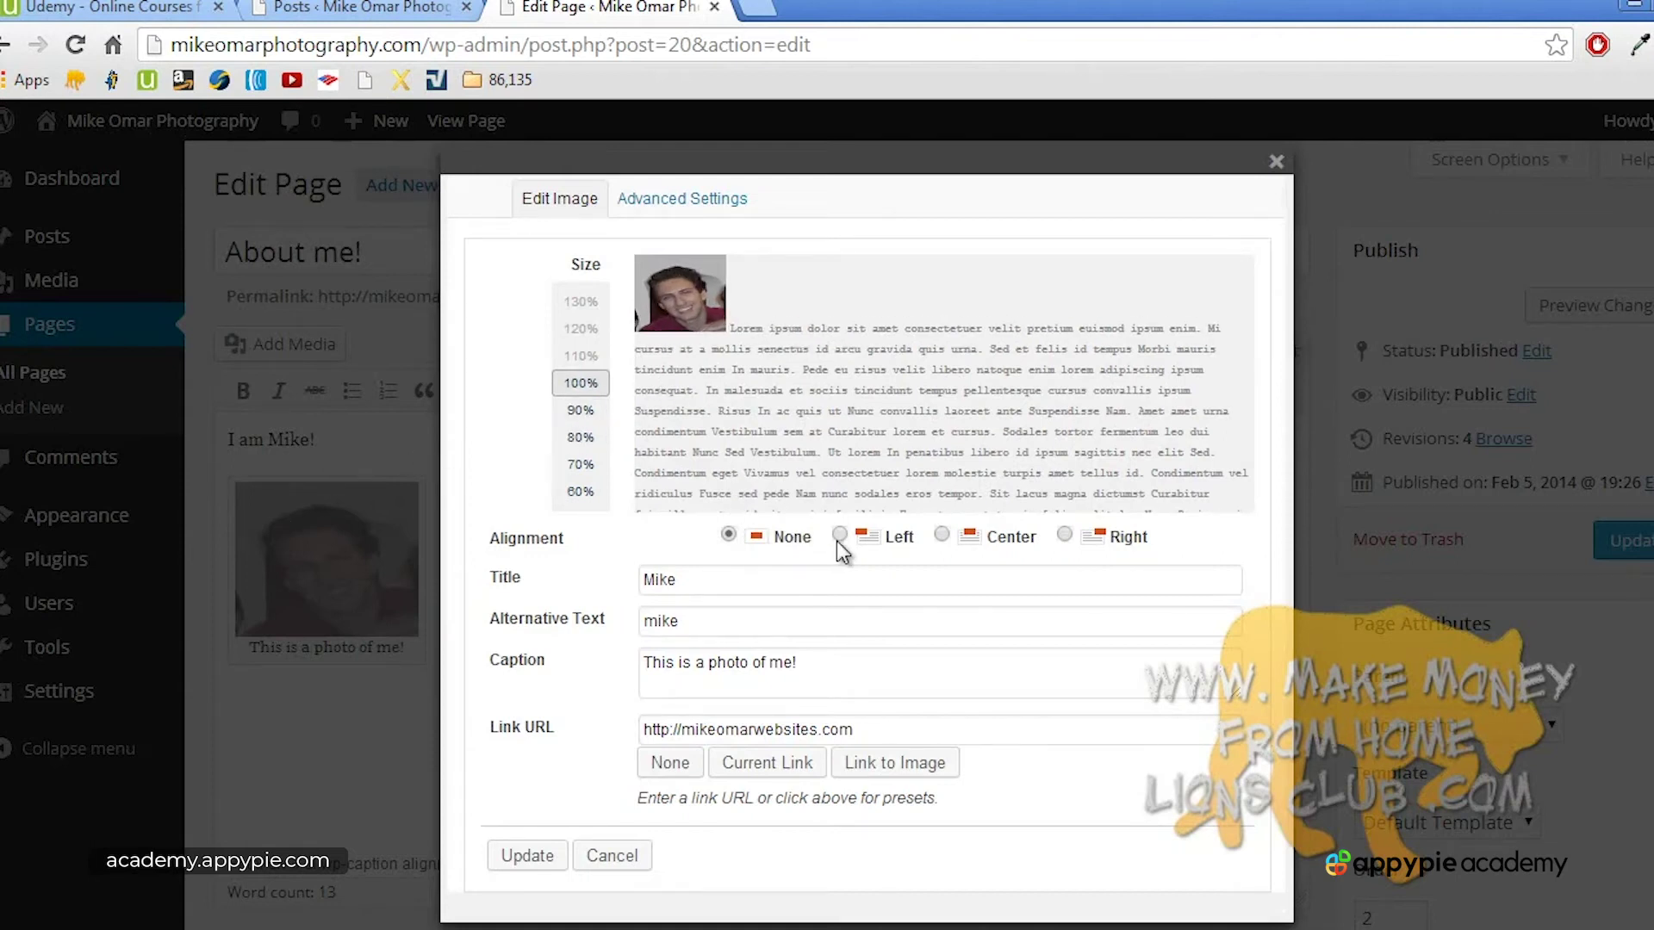
left_click(1065, 535)
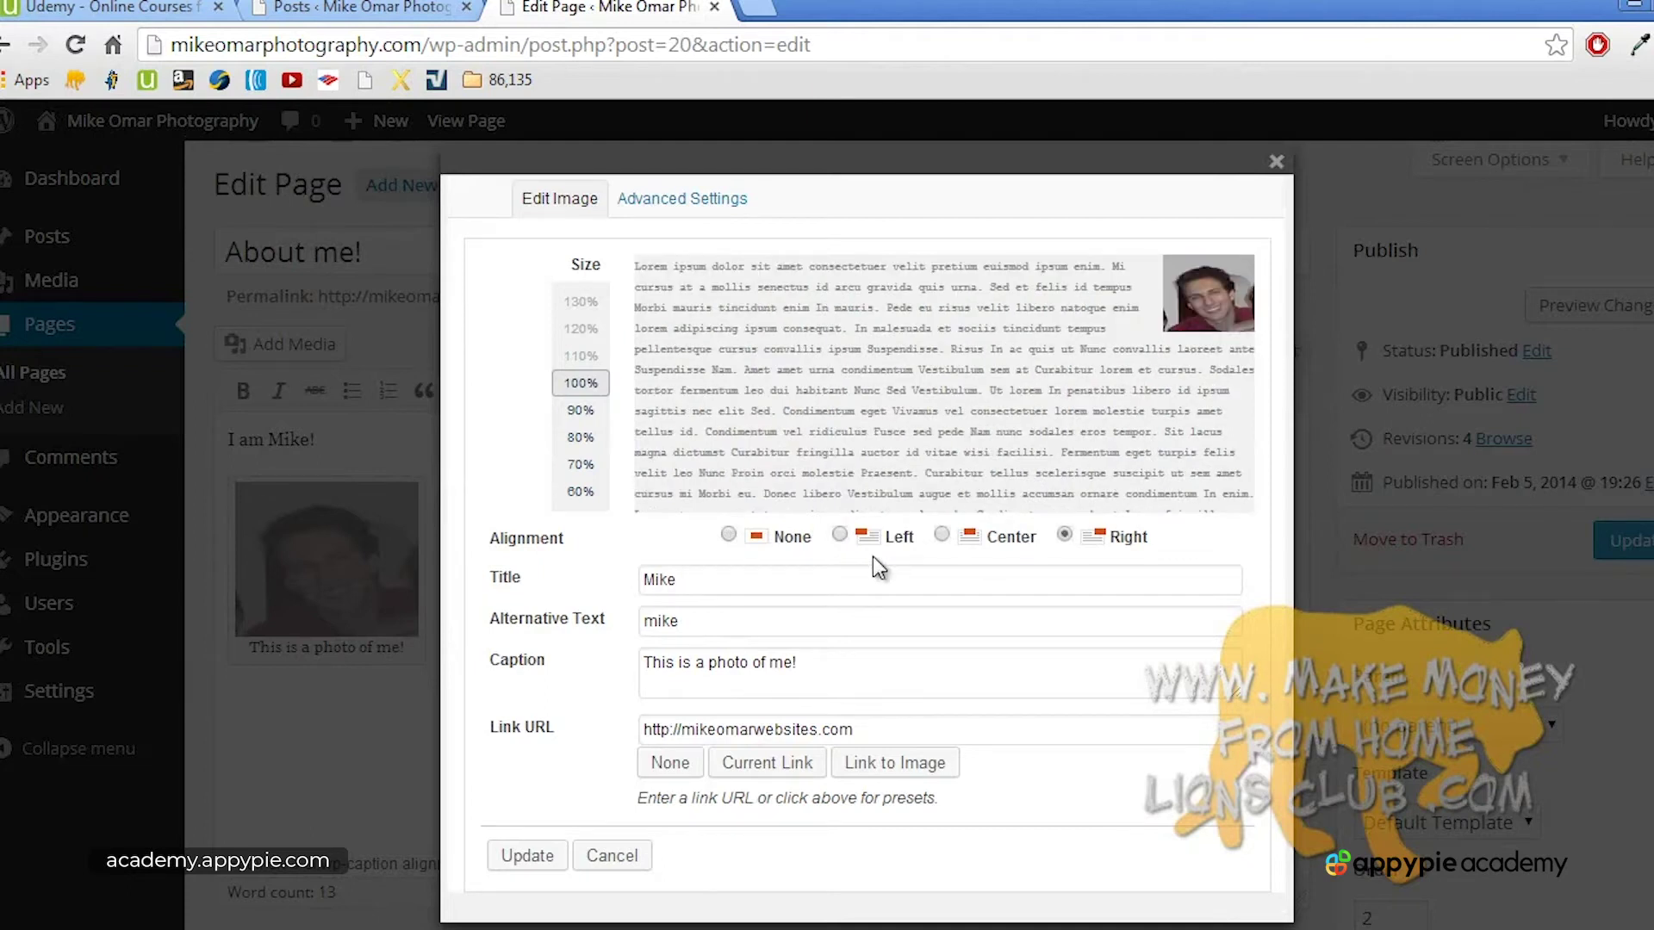
left_click(530, 853)
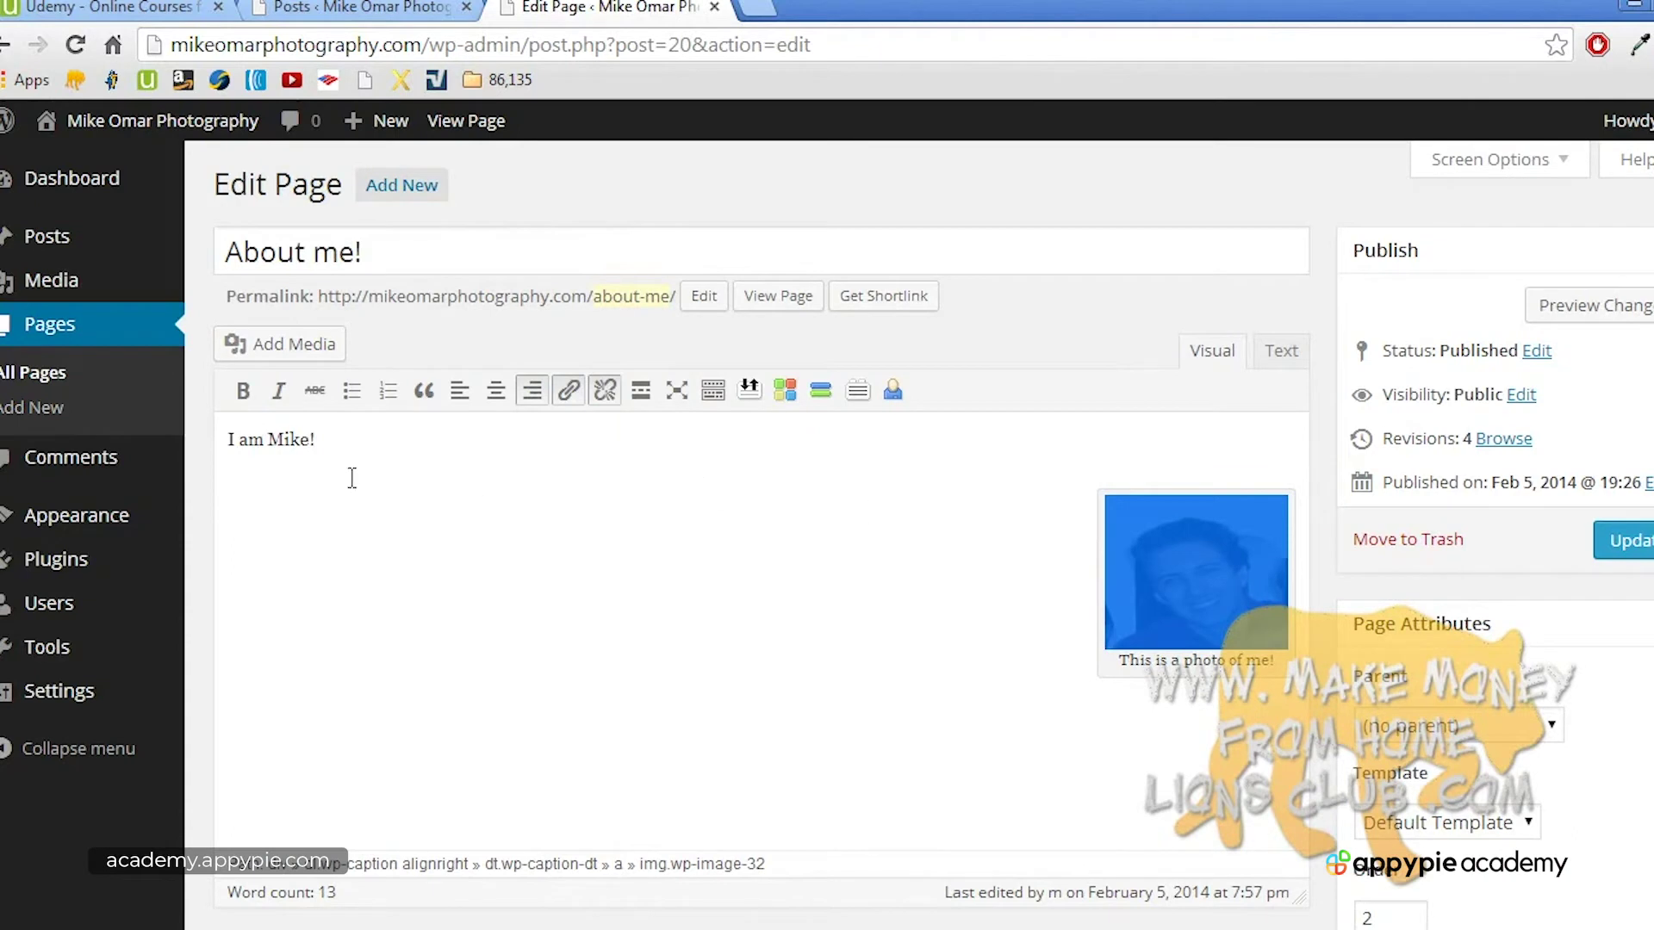
Step: Delete the 'I am Mike!' line and type MIKE at the top of the caption
triple_click(232, 441)
key("BackSpace")
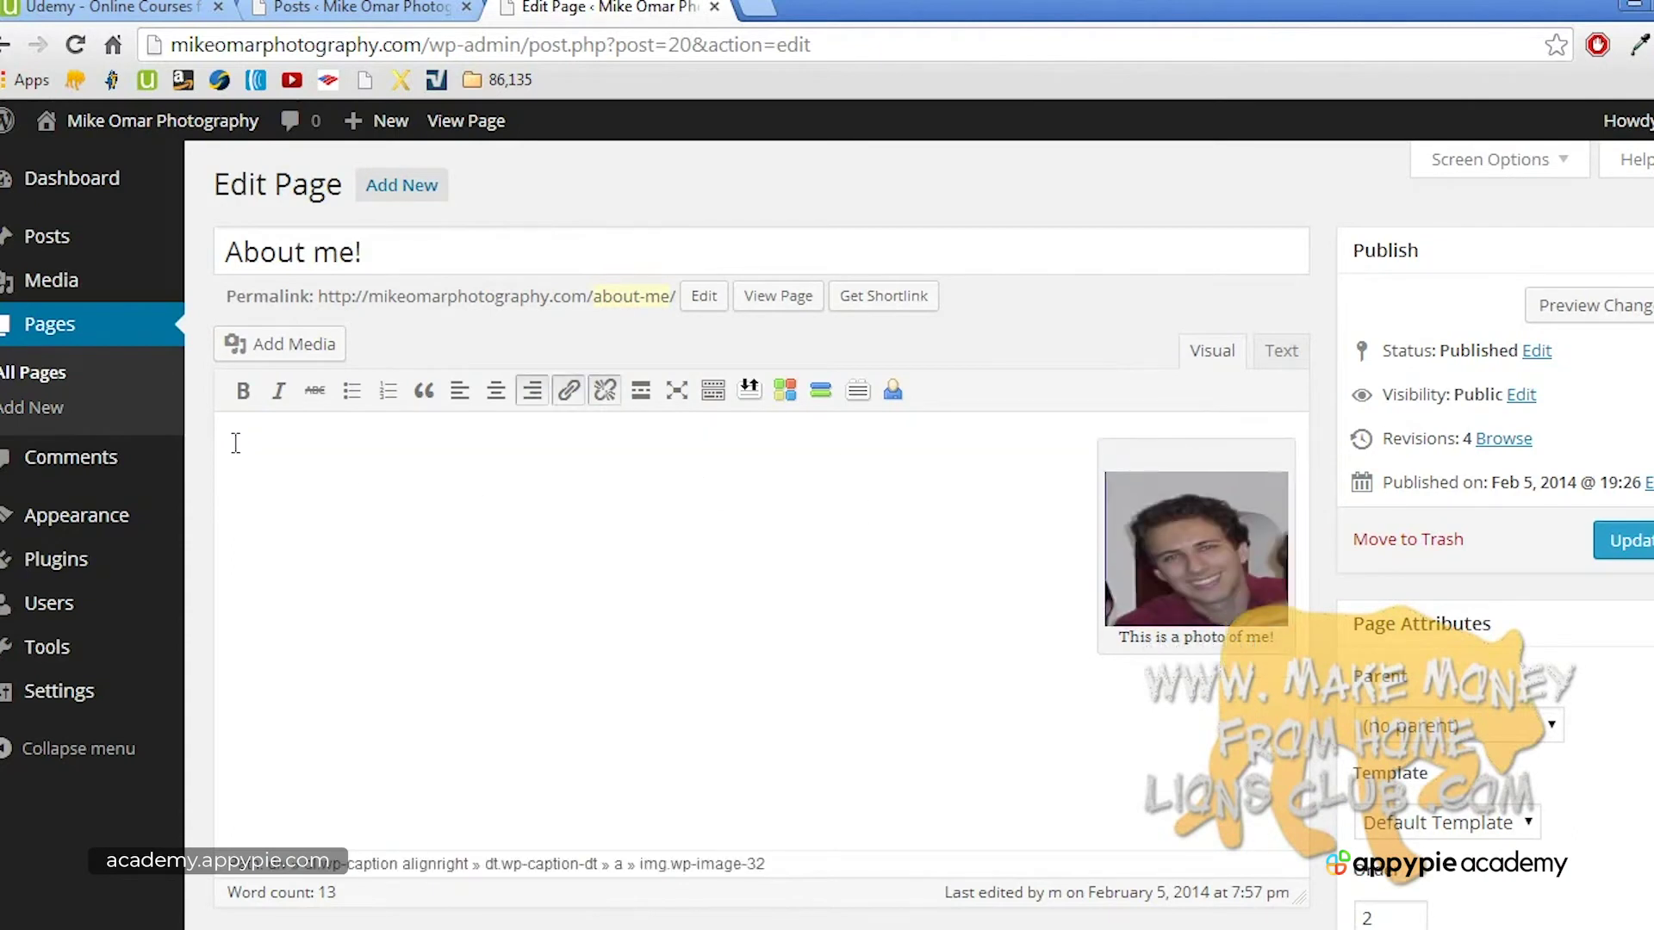
left_click(715, 725)
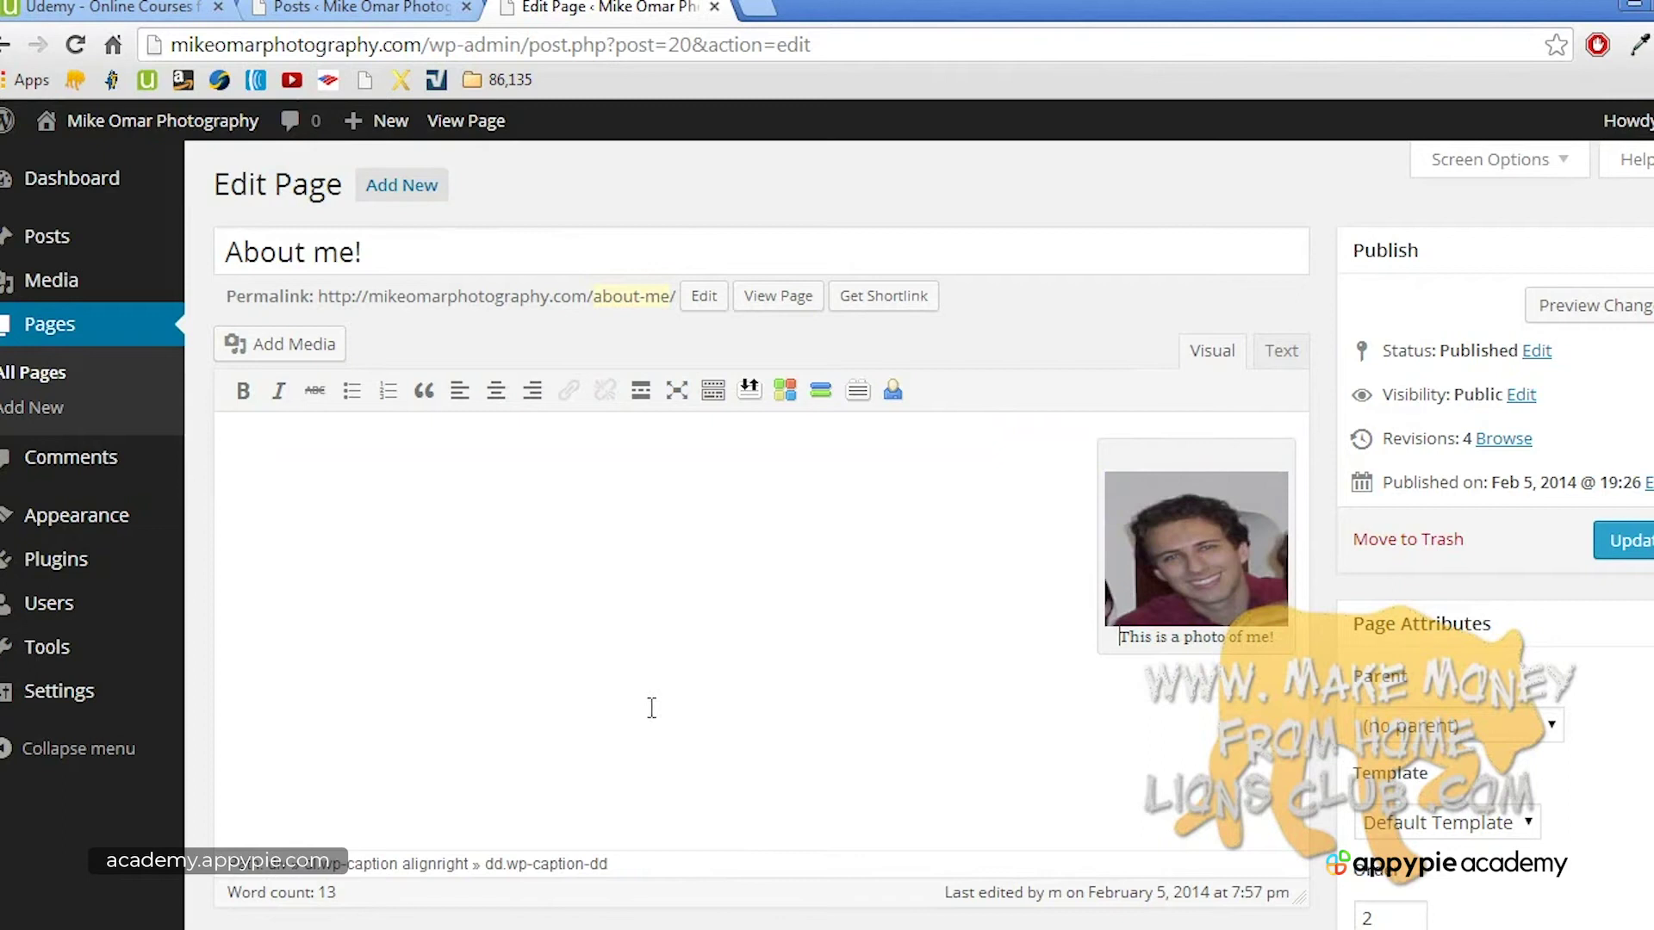
left_click(287, 462)
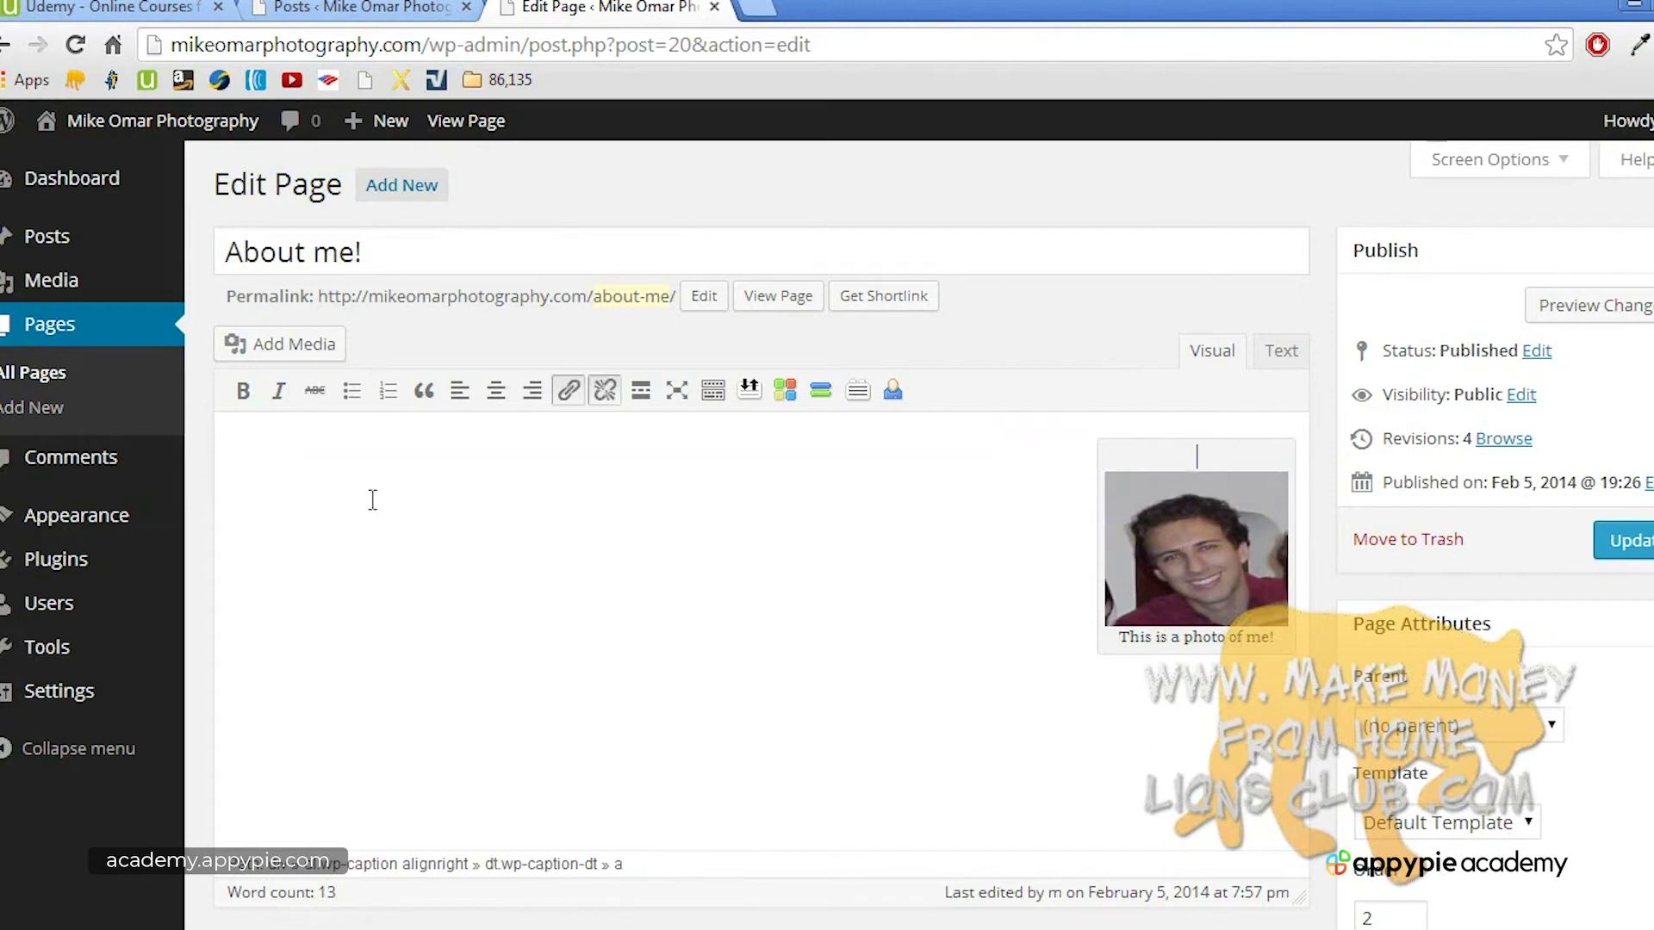
type("MIKE")
Step: In the Text view, add 'Welcome to my website. That's a photo of me' below the caption
left_click(1280, 350)
left_click(1152, 568)
key("Return")
key("Return")
type("M")
key("BackSpace")
type("Welcome to my website. that's")
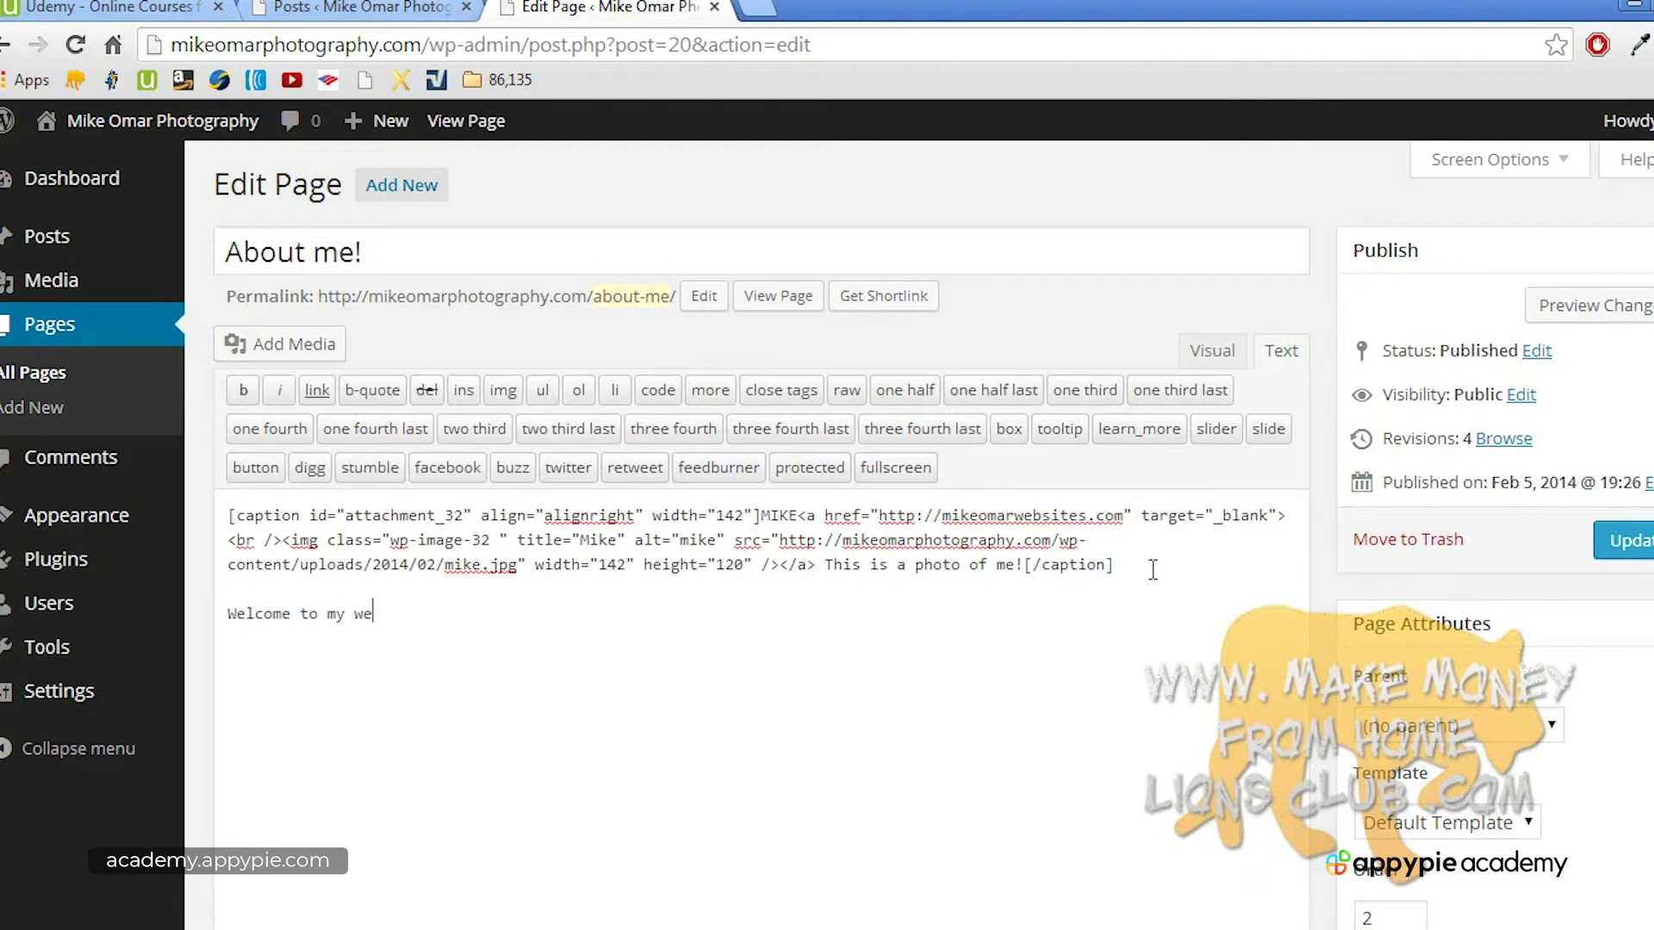
key("BackSpace")
key("BackSpace")
key("BackSpace")
key("BackSpace")
key("BackSpace")
key("BackSpace")
key("BackSpace")
type("KTh")
key("BackSpace")
key("BackSpace")
key("BackSpace")
type("That's a photo of me!")
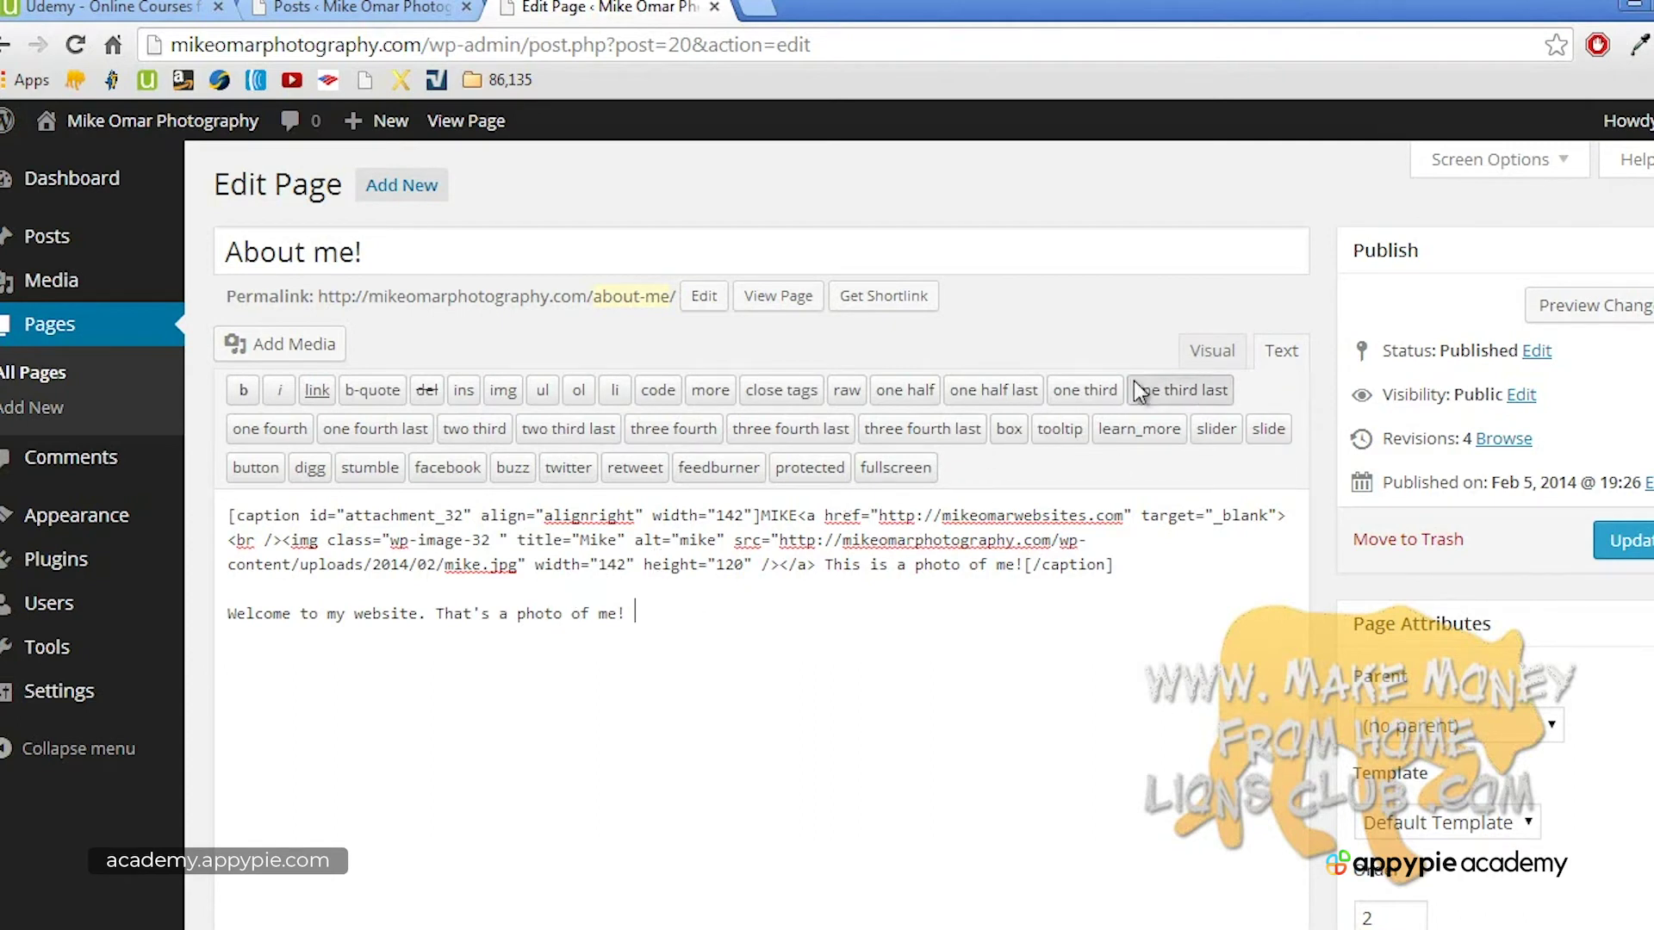
Step: Change the image width from 142 to 500 in the img tag and update the page
left_click(1211, 350)
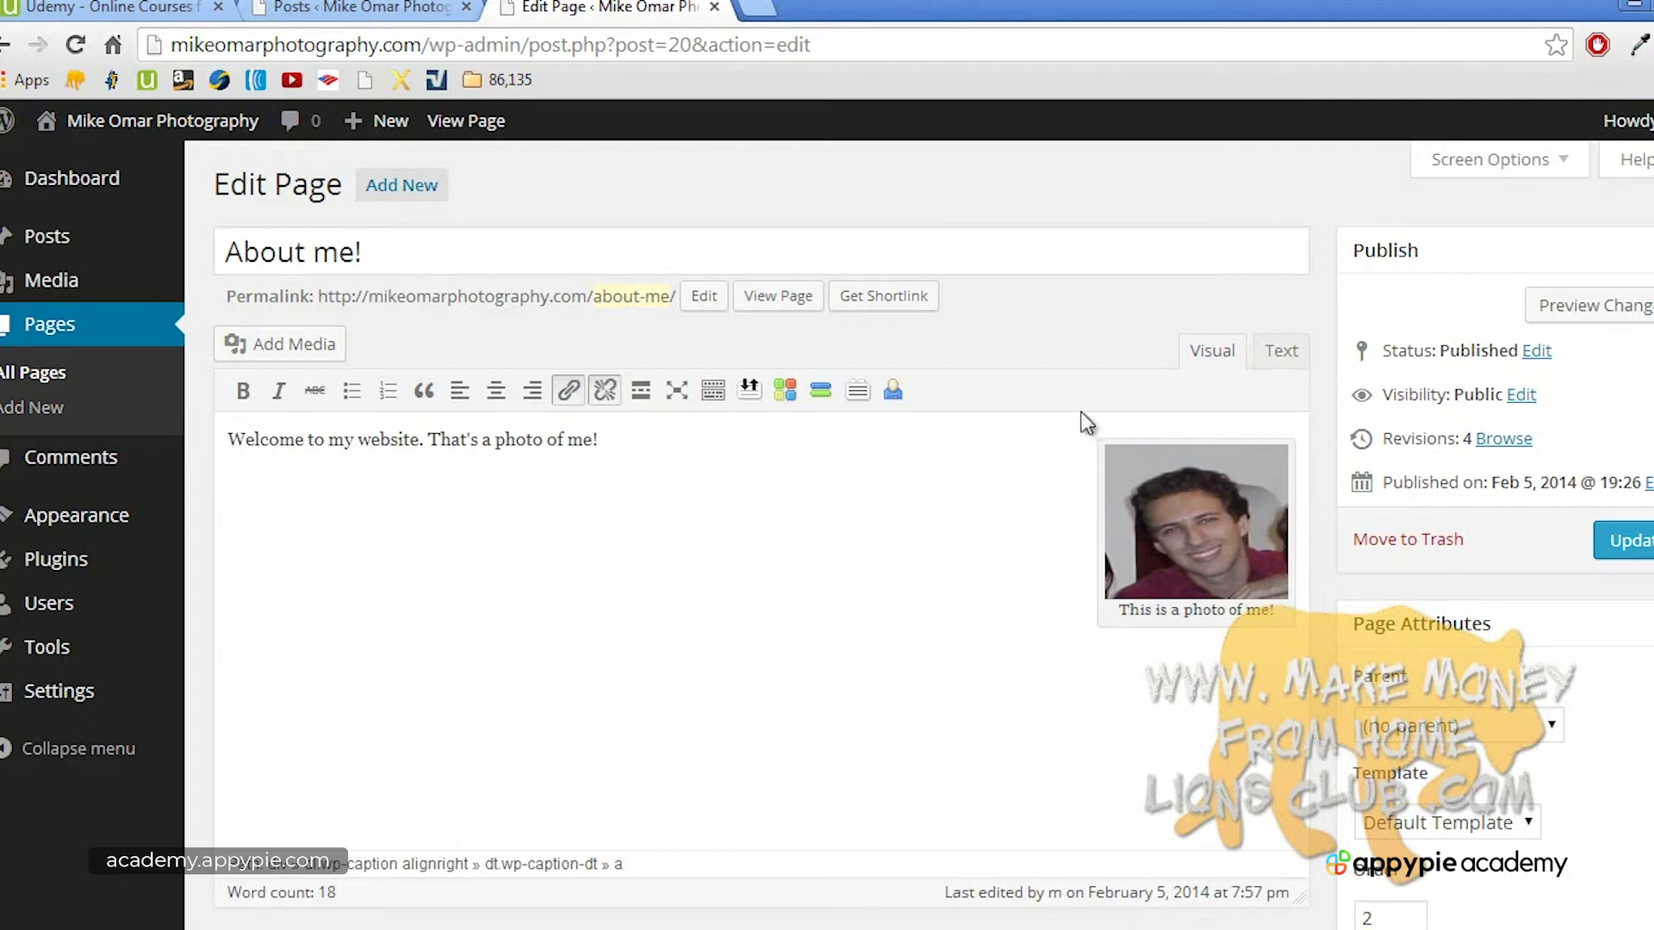
left_click(1289, 360)
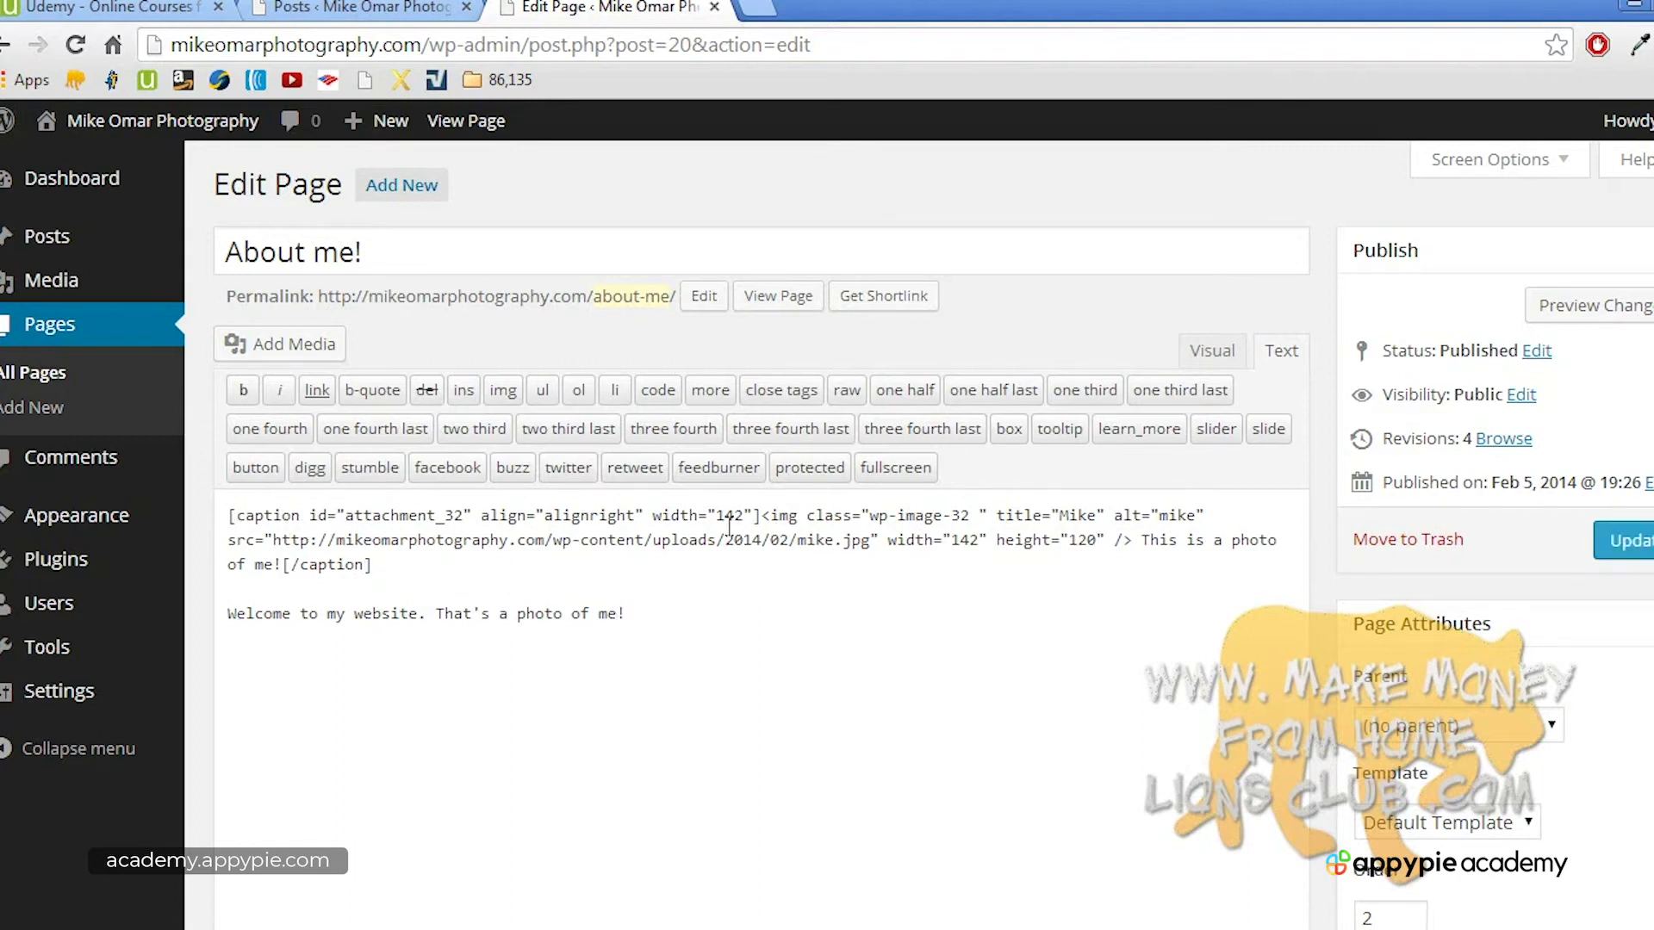
left_click(1212, 349)
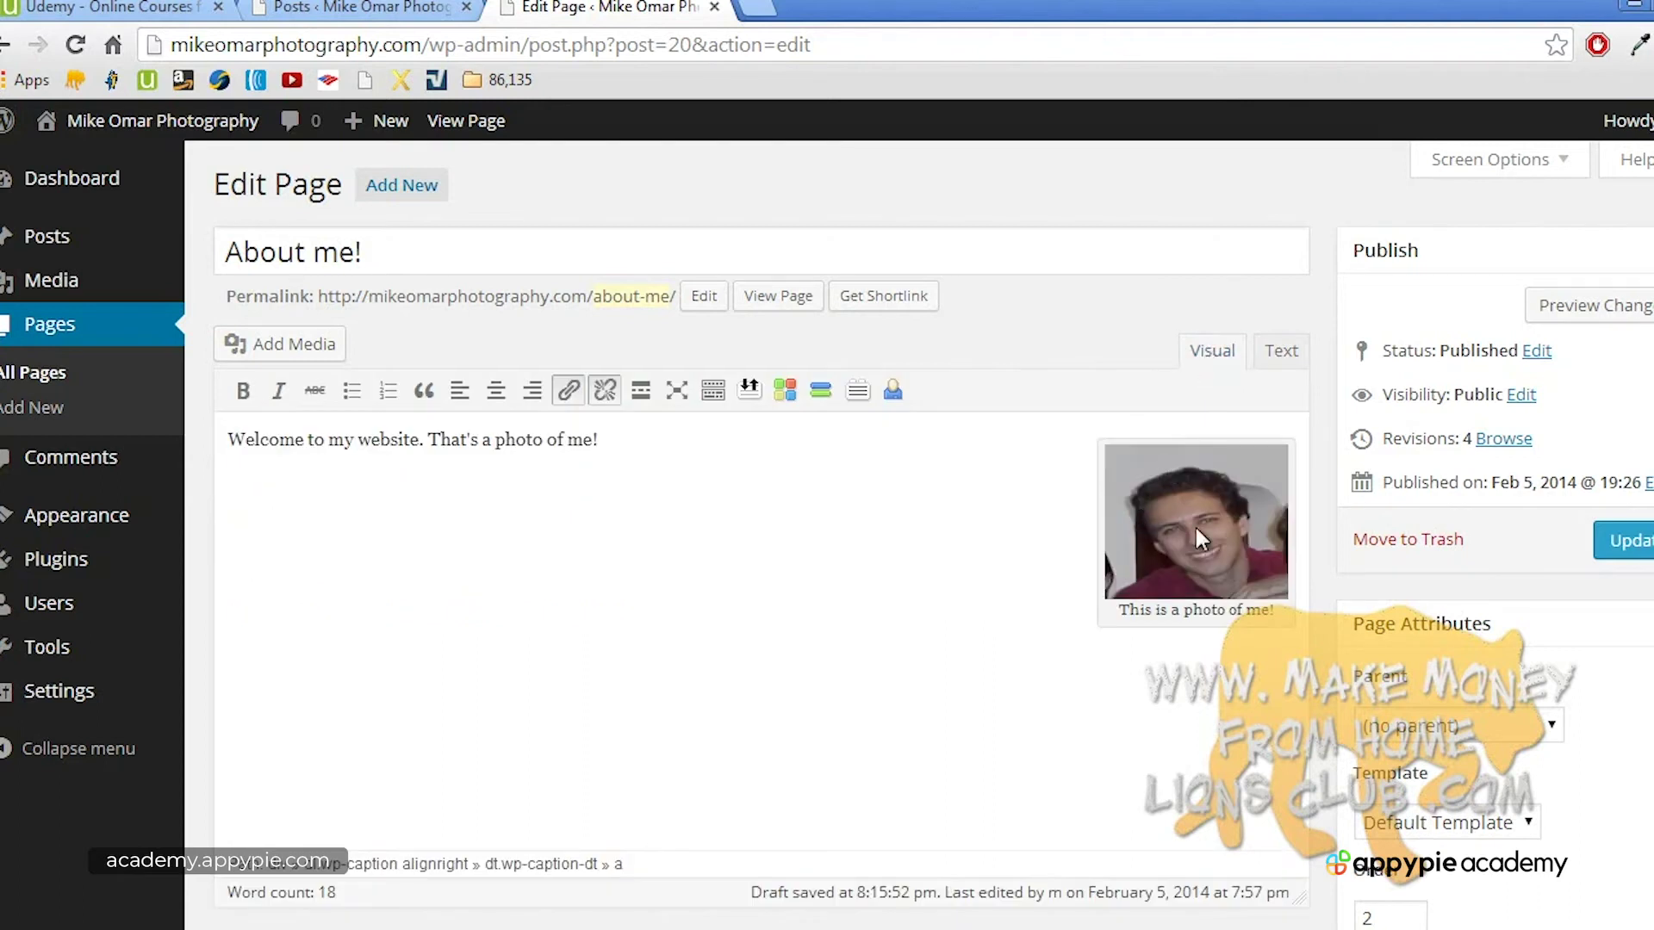
double_click(522, 440)
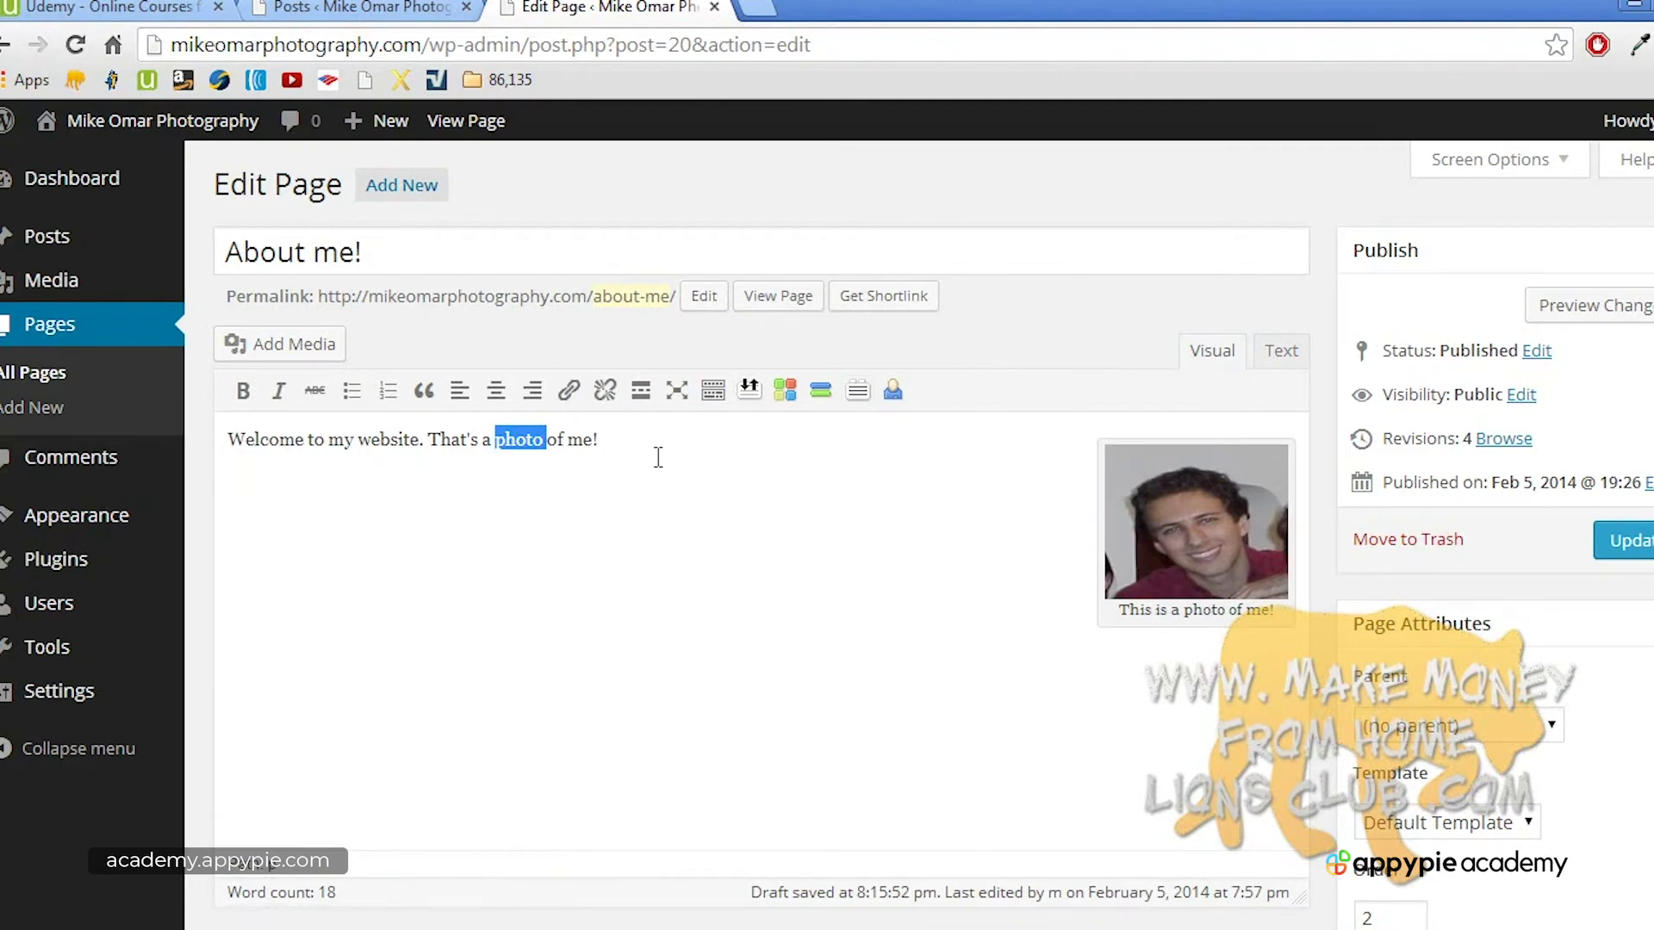
left_click(1281, 350)
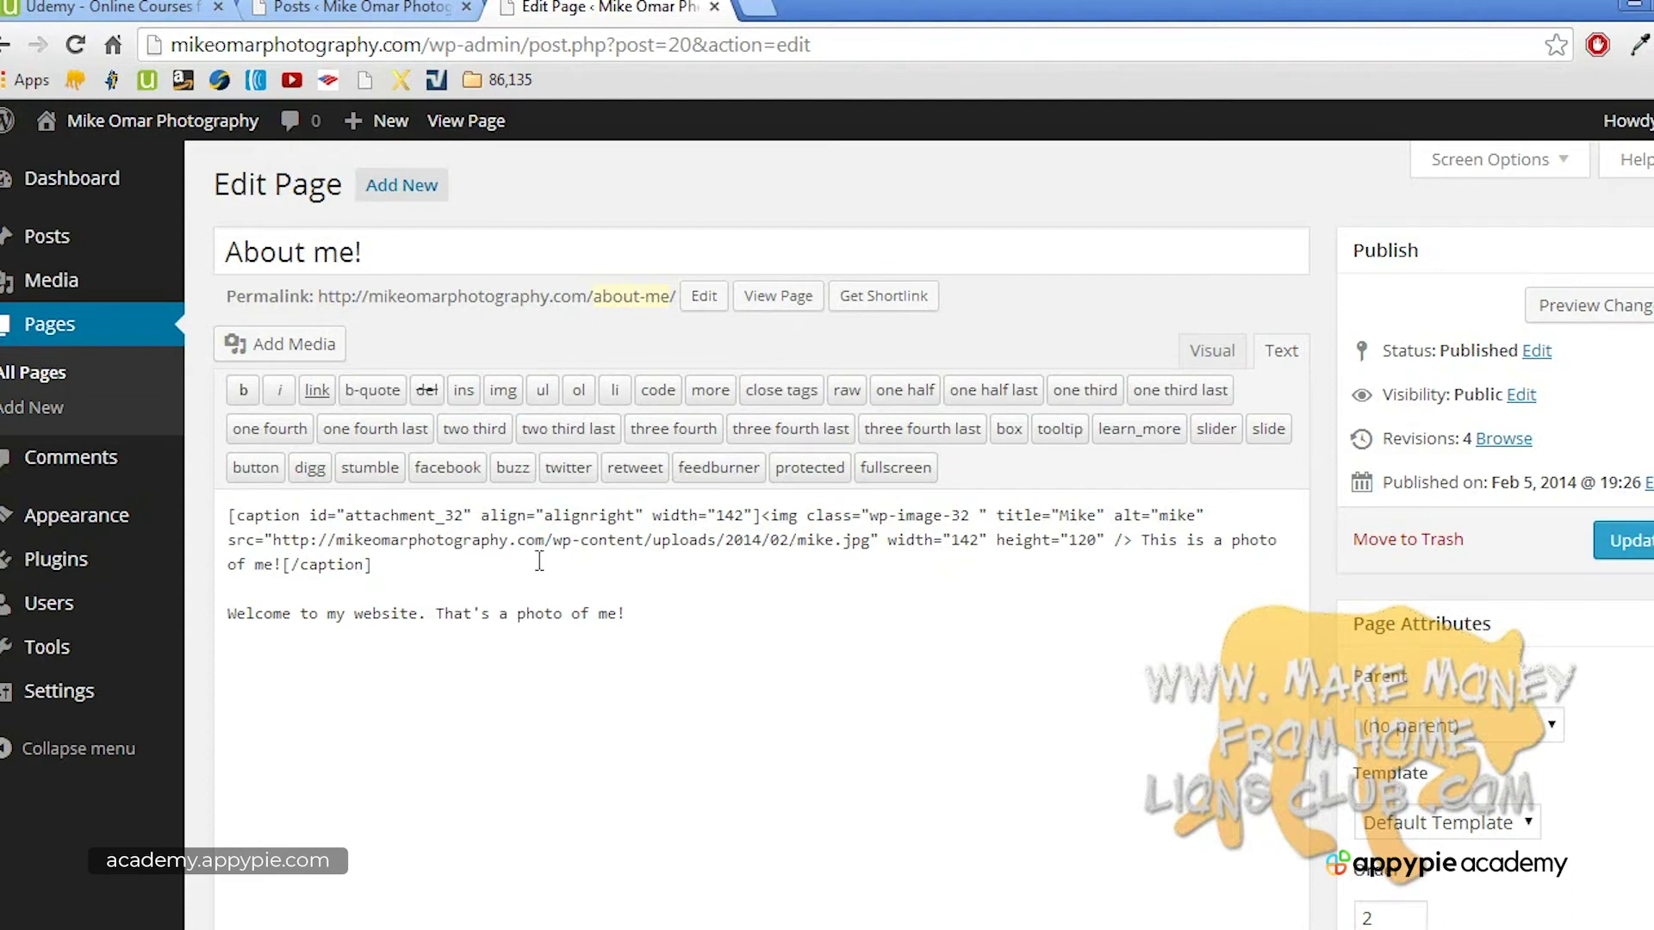
double_click(963, 541)
type("500")
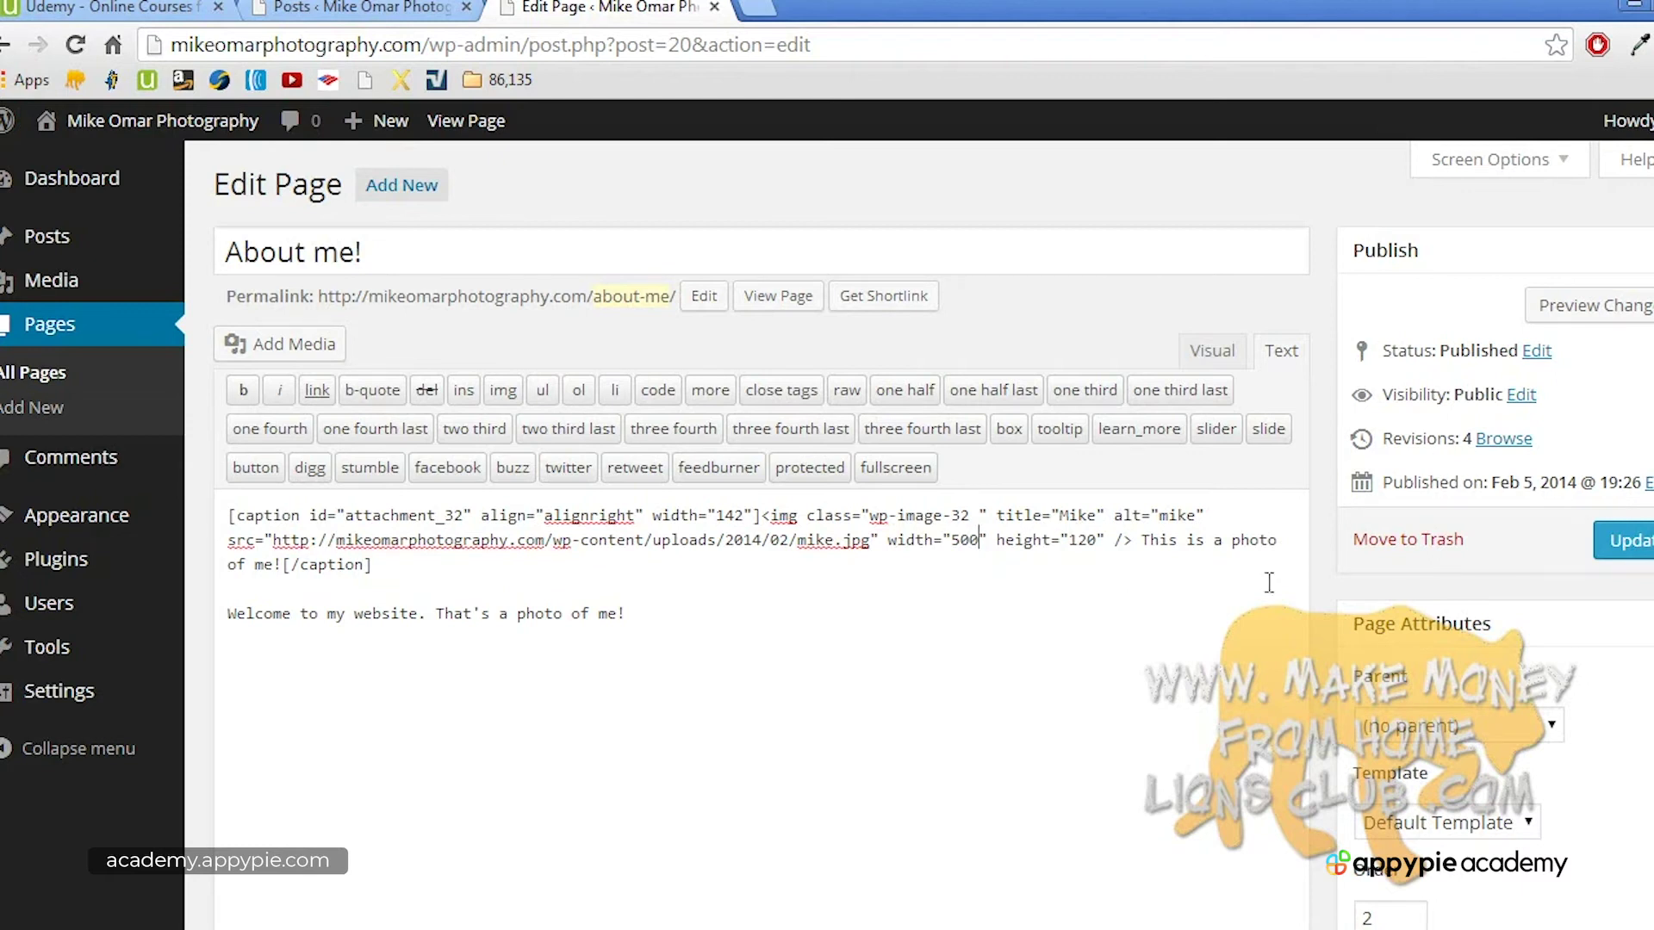
left_click(1616, 554)
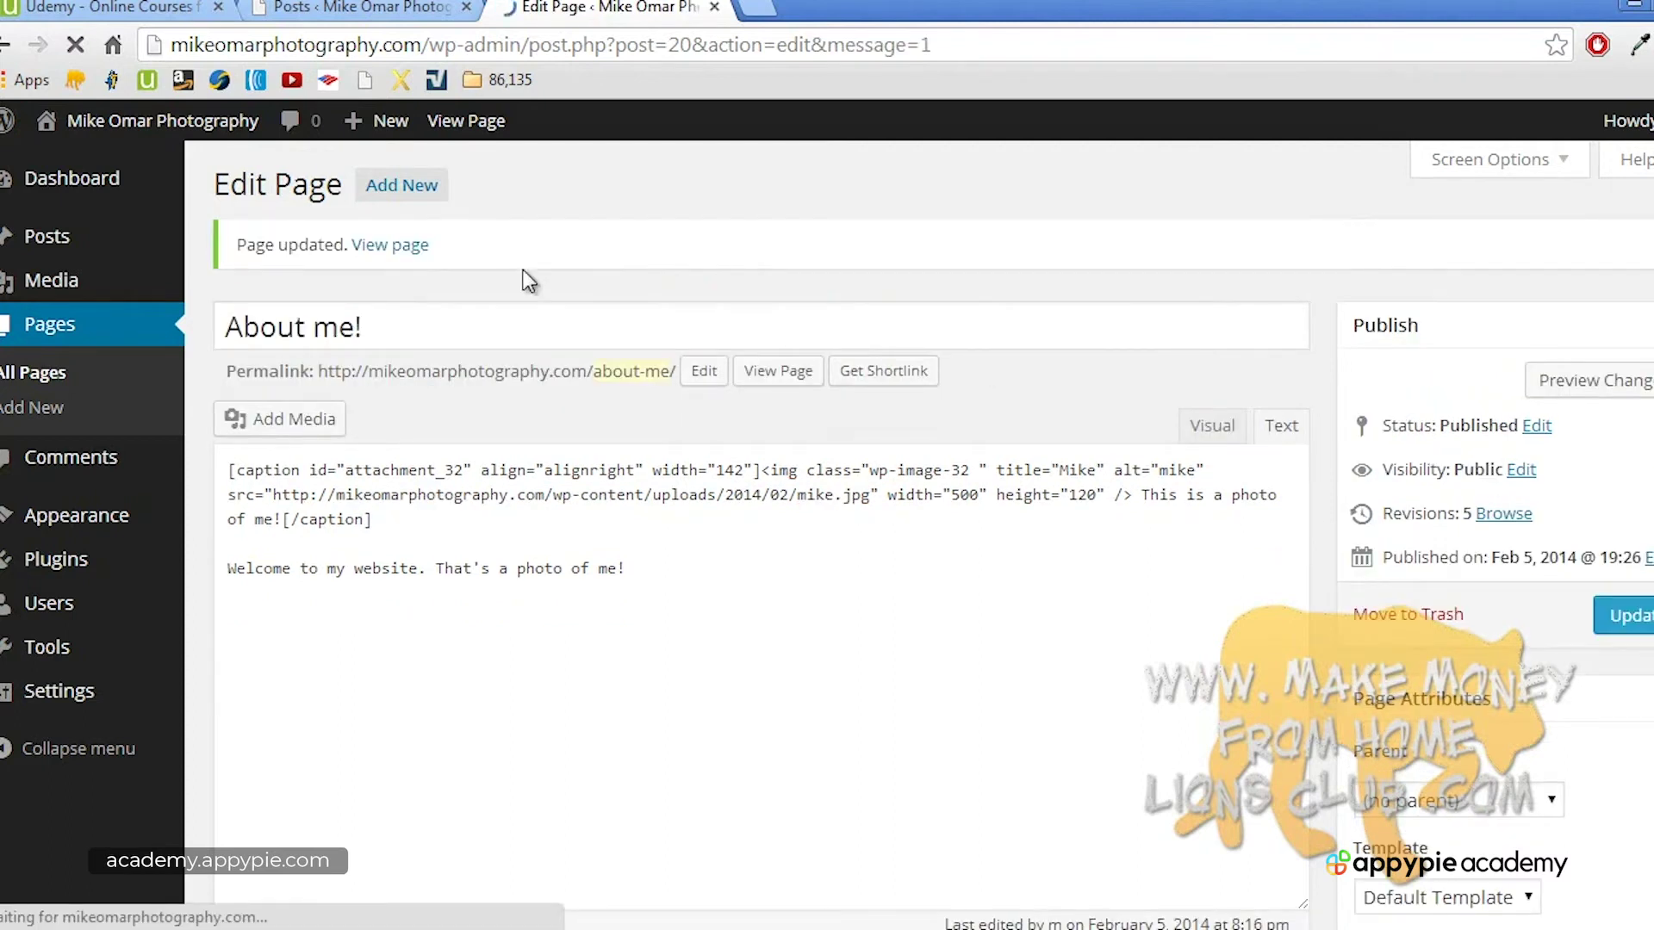
Step: Open the live About me! page in a new tab, inspect it, and return to the editor
right_click(418, 248)
left_click(469, 260)
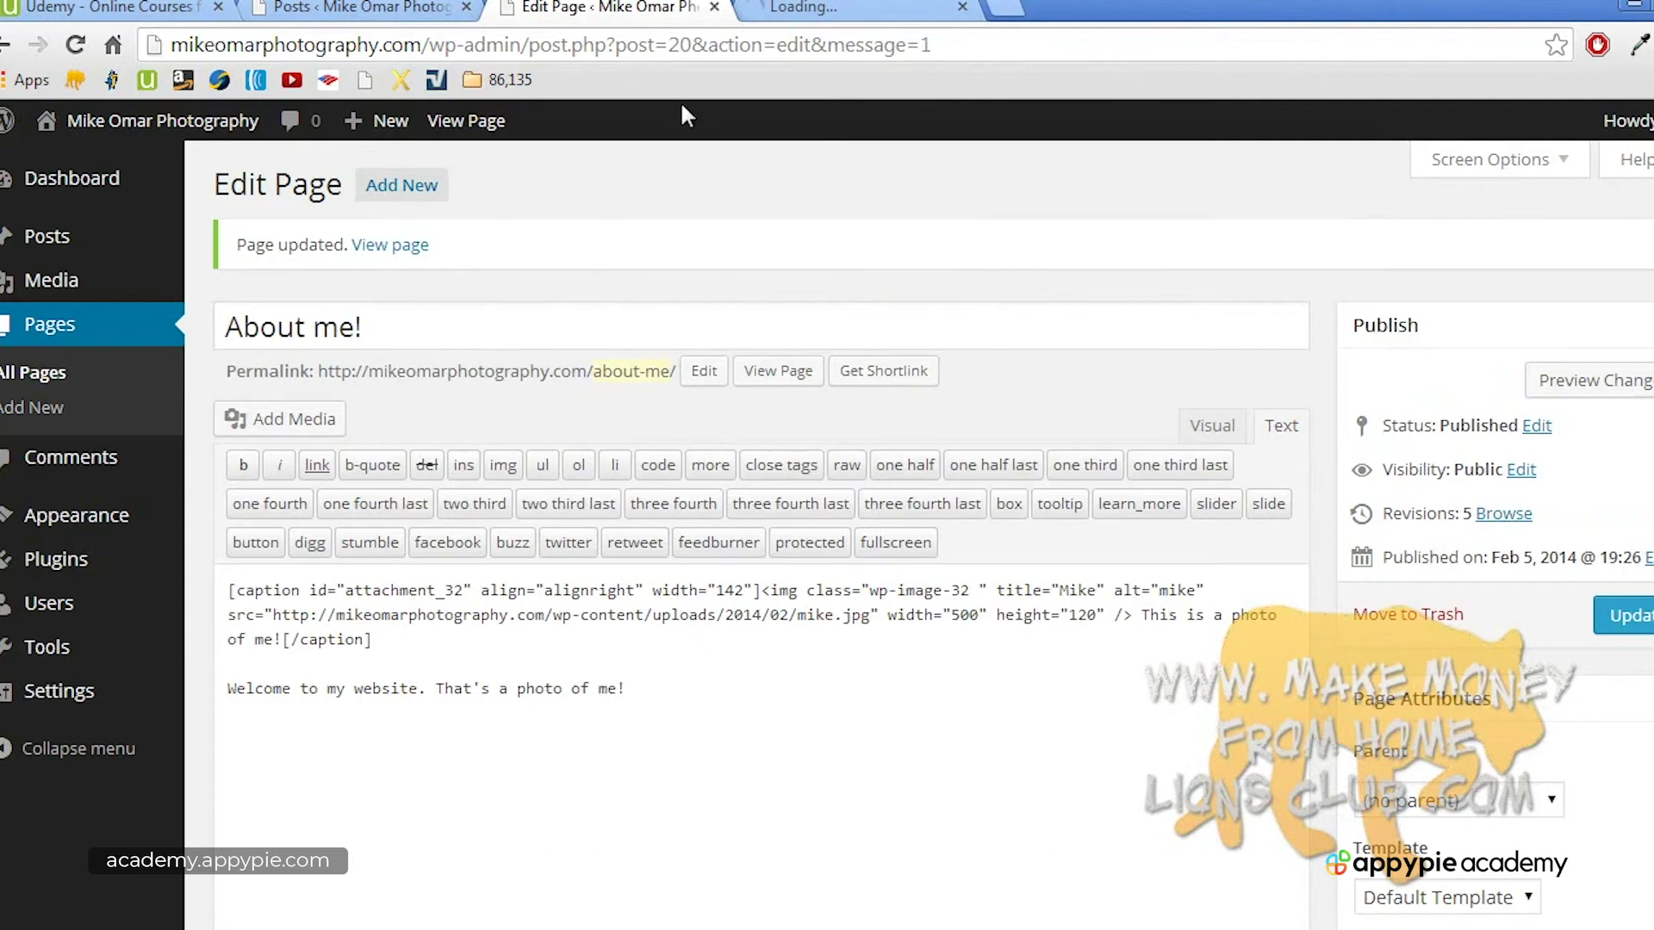
left_click(846, 7)
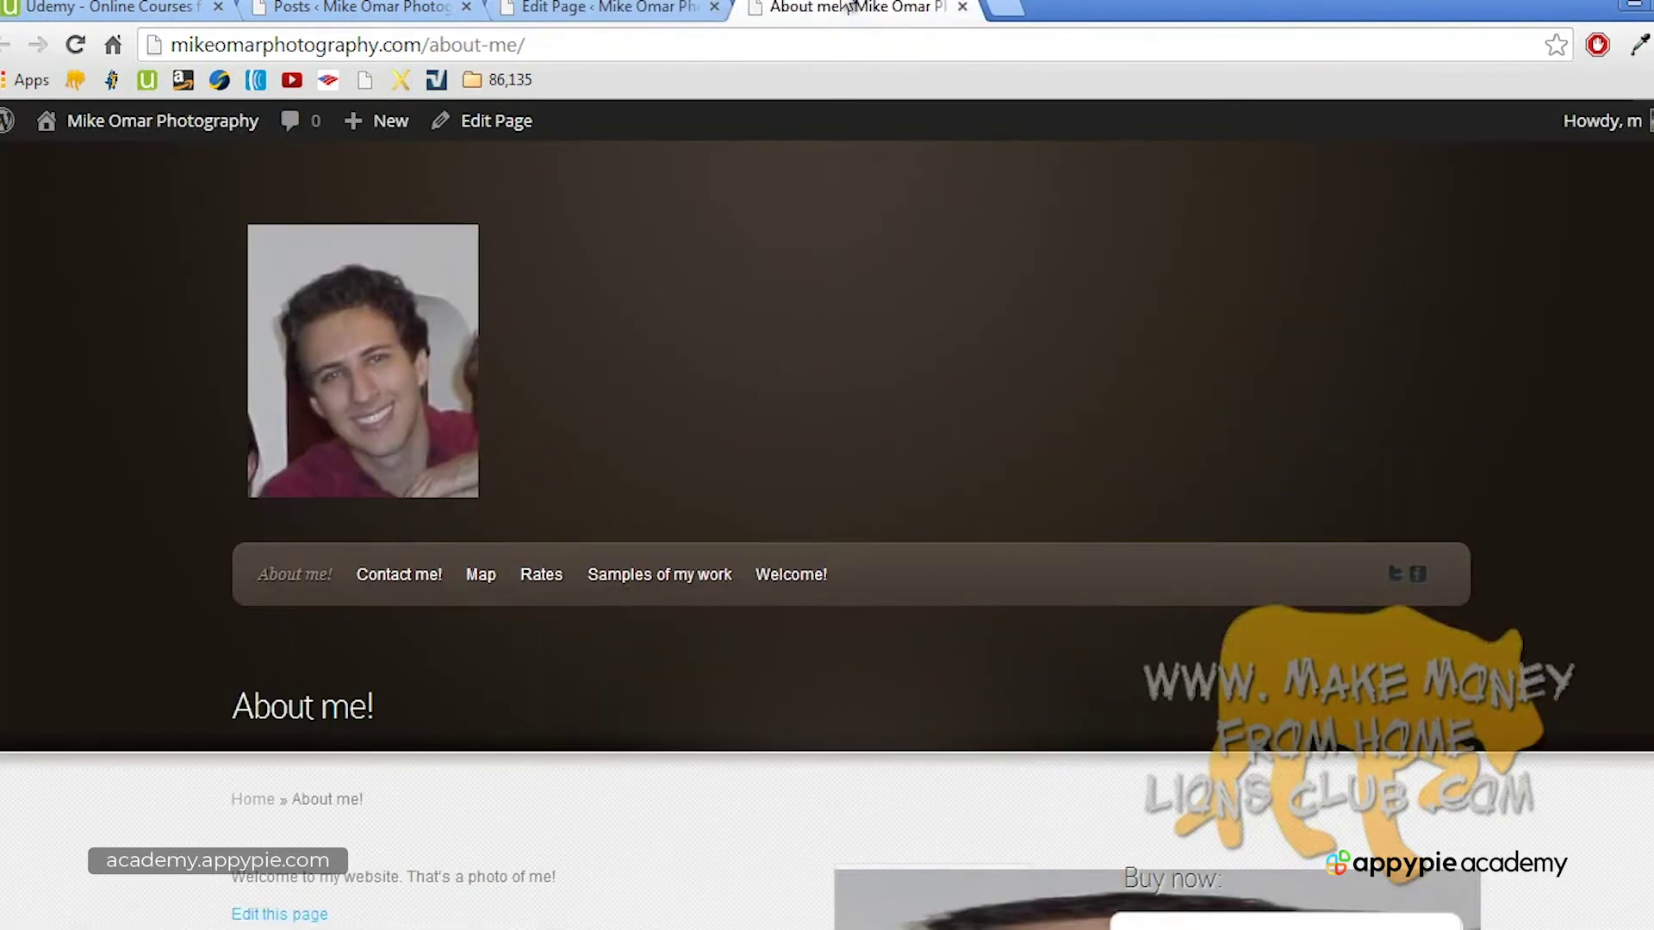
scroll(899, 180, "down", 7)
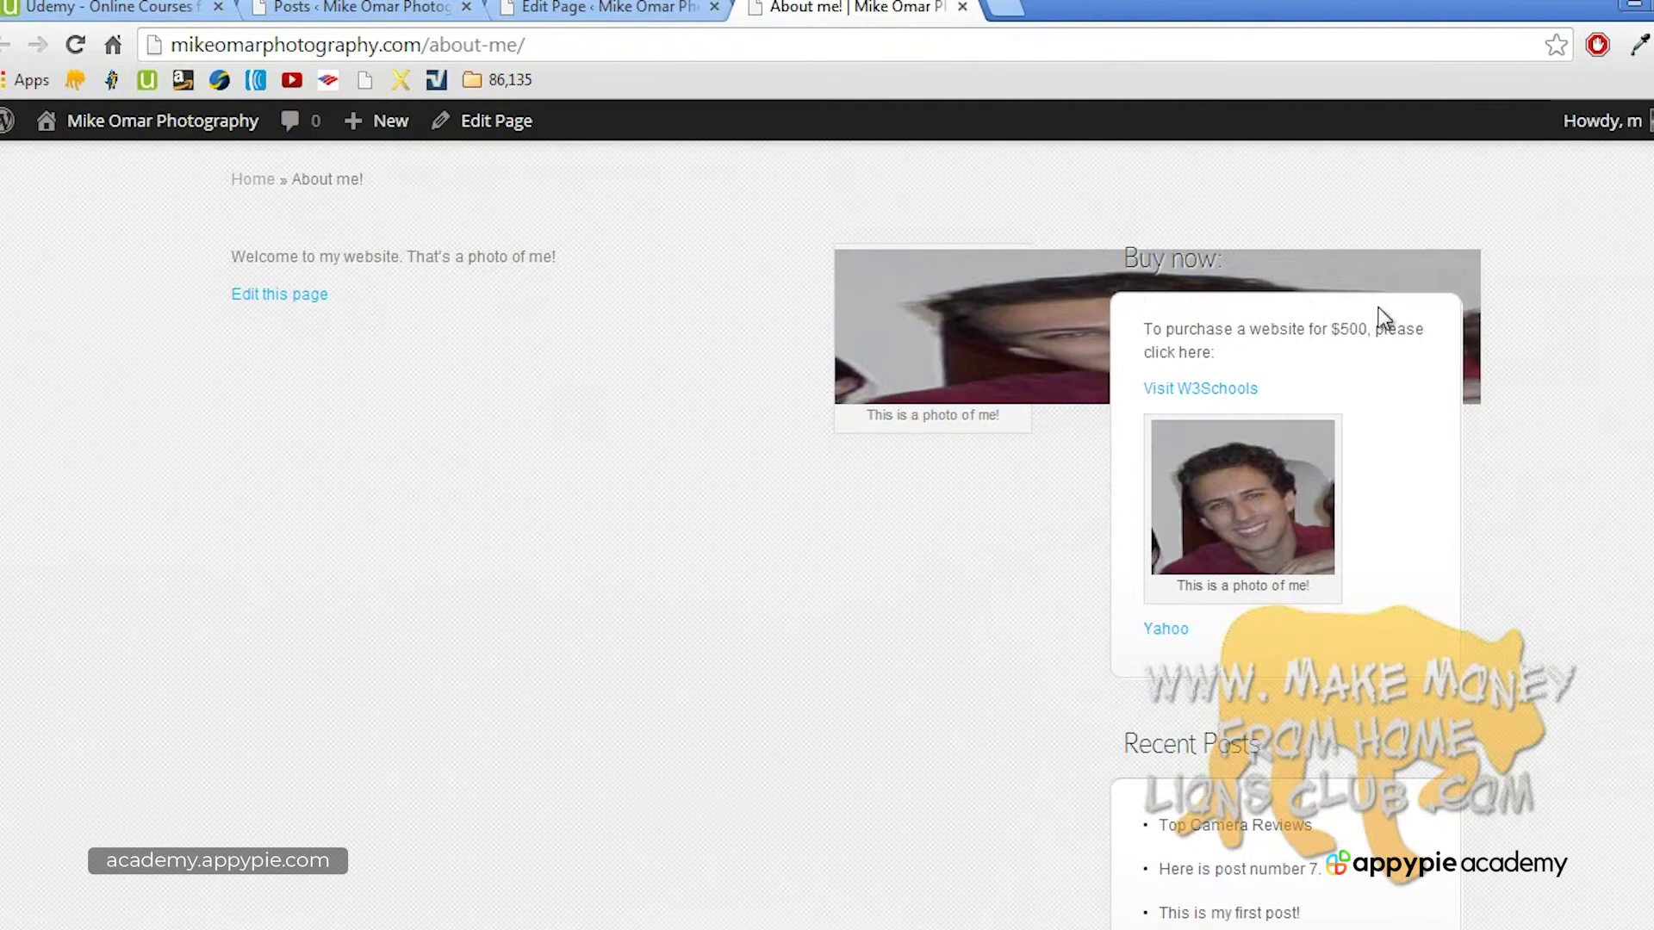
left_click(639, 7)
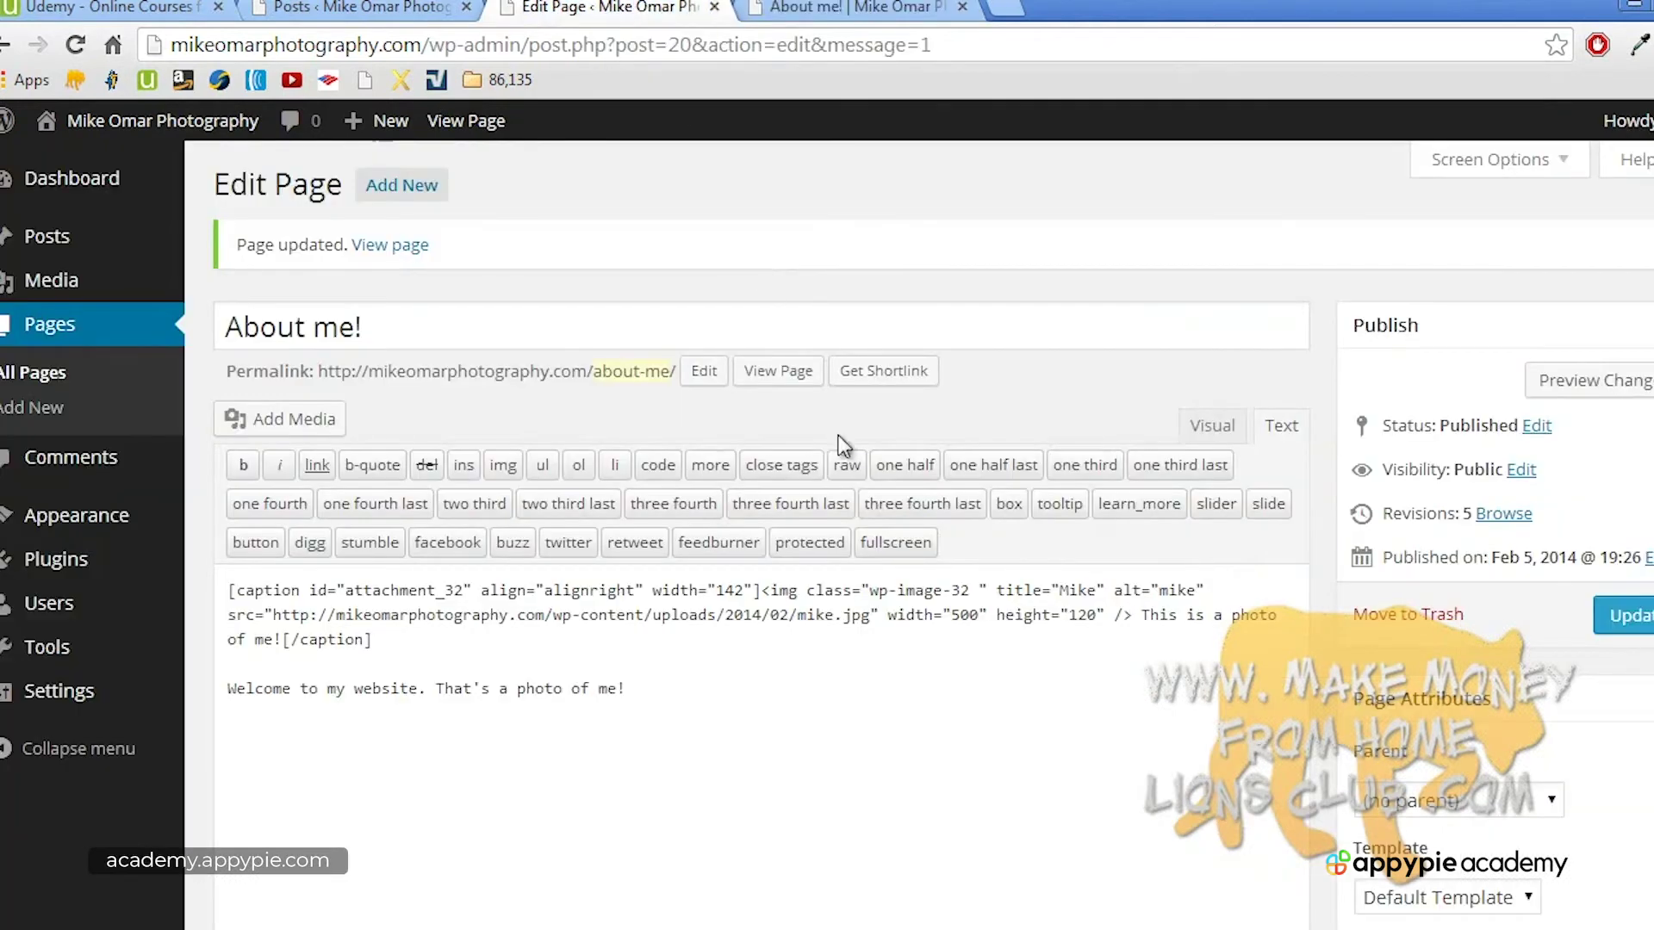
Step: Center Mike's photo and reduce its width from 500 to 100 in the image settings
left_click(1208, 425)
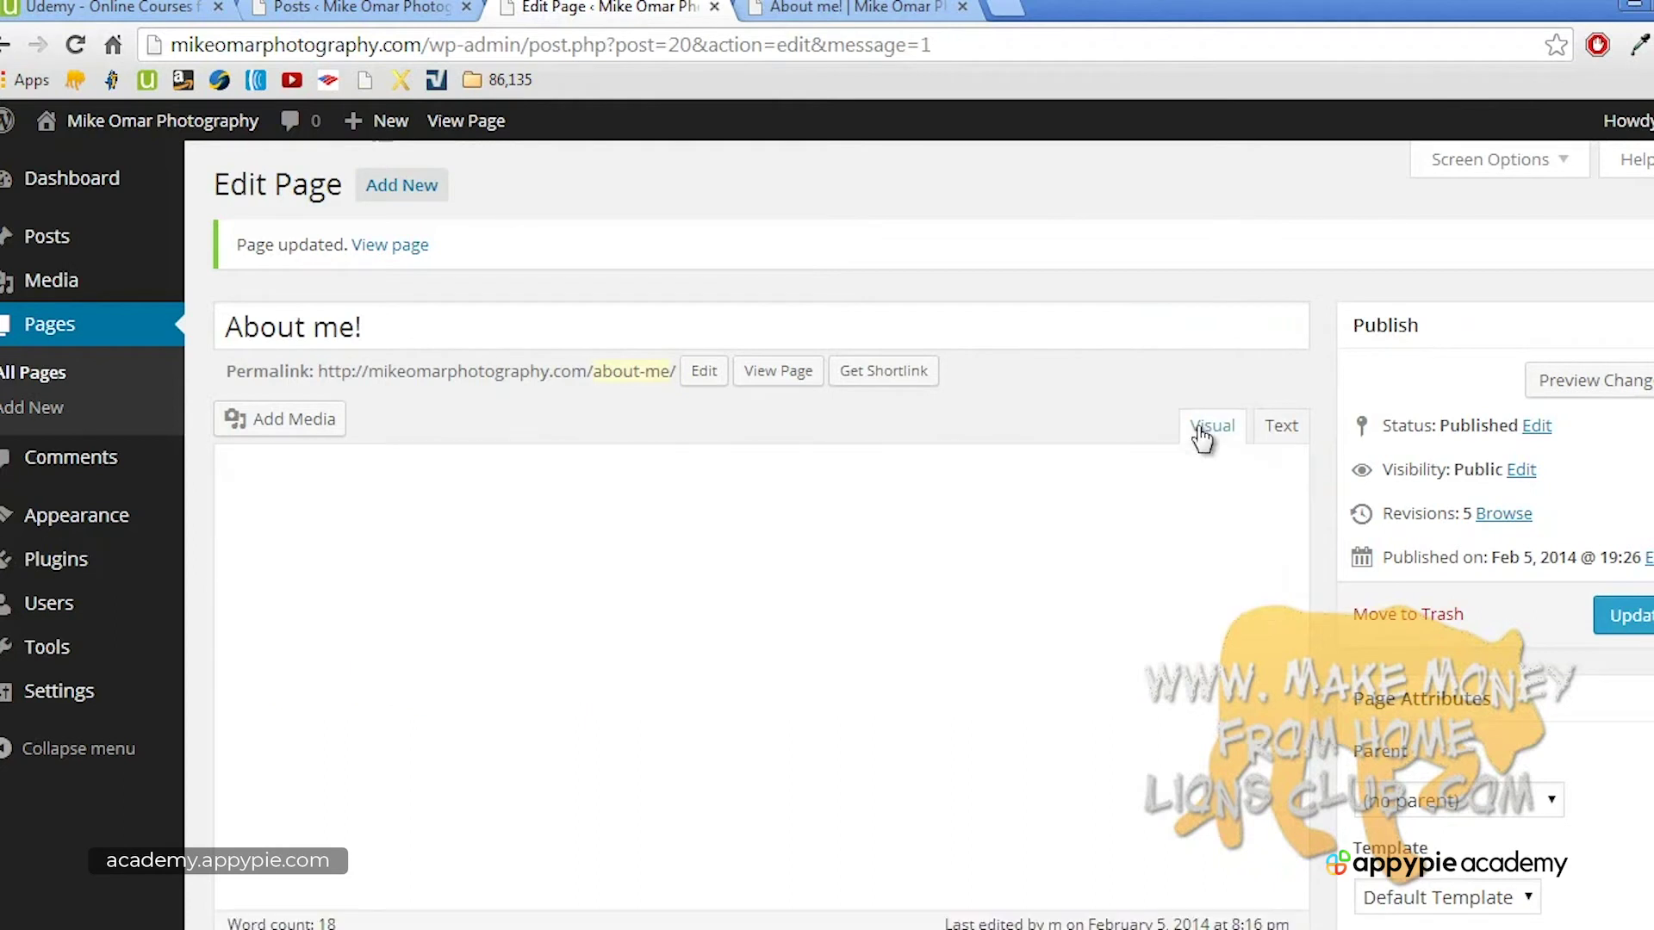
left_click(1177, 582)
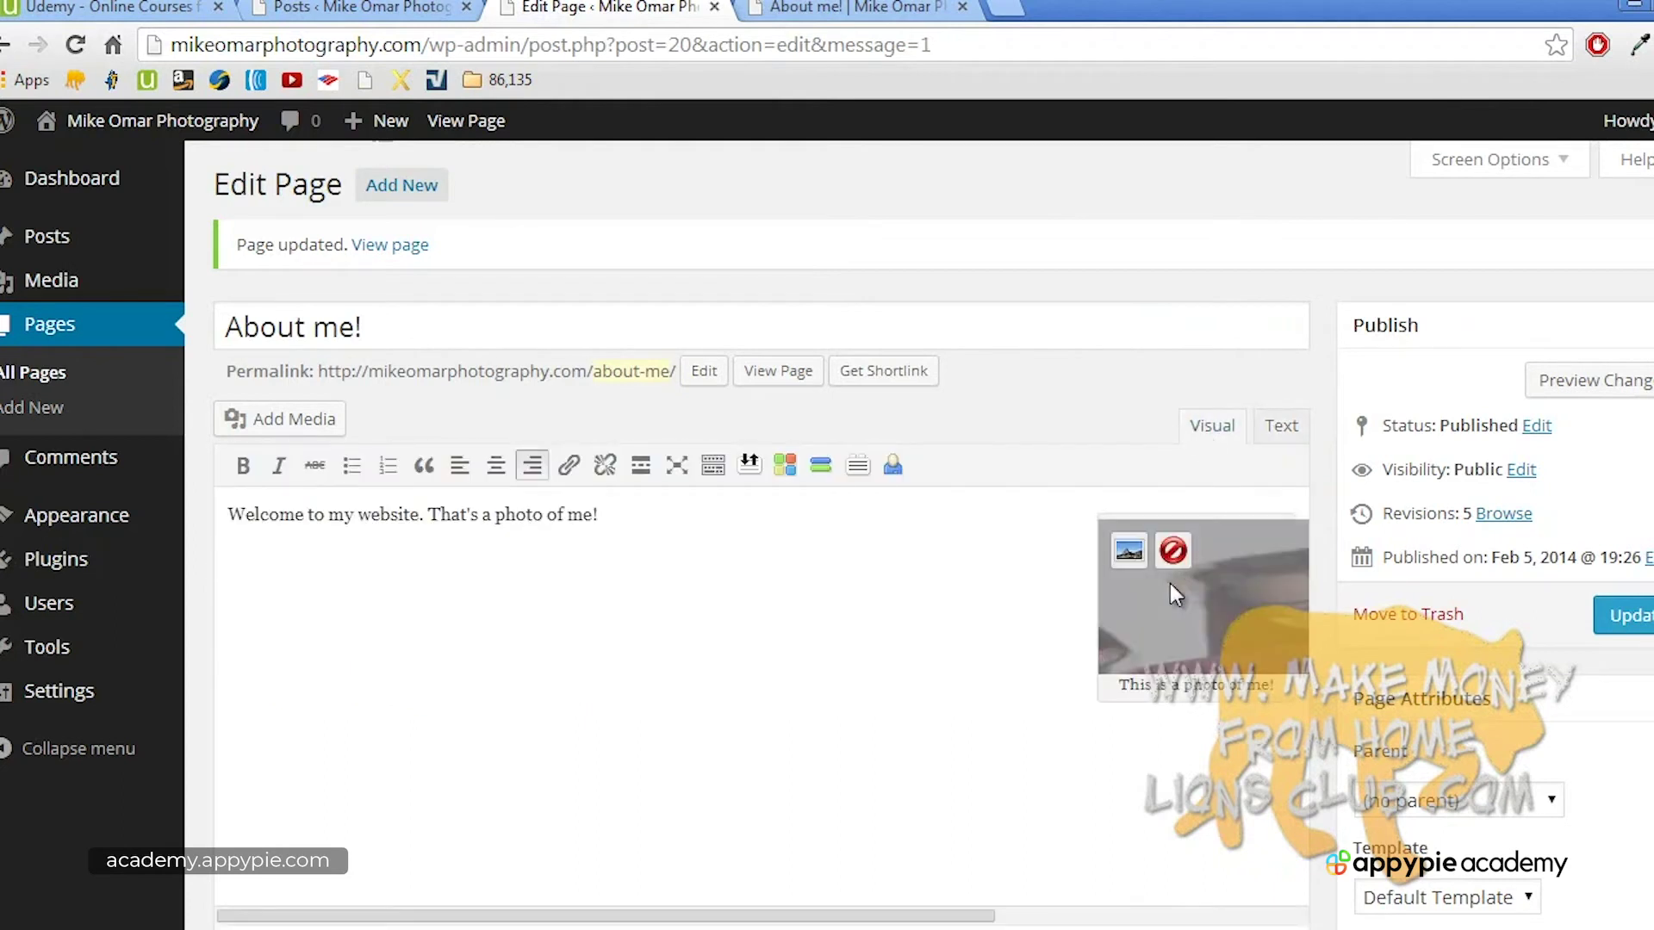
left_click(1127, 552)
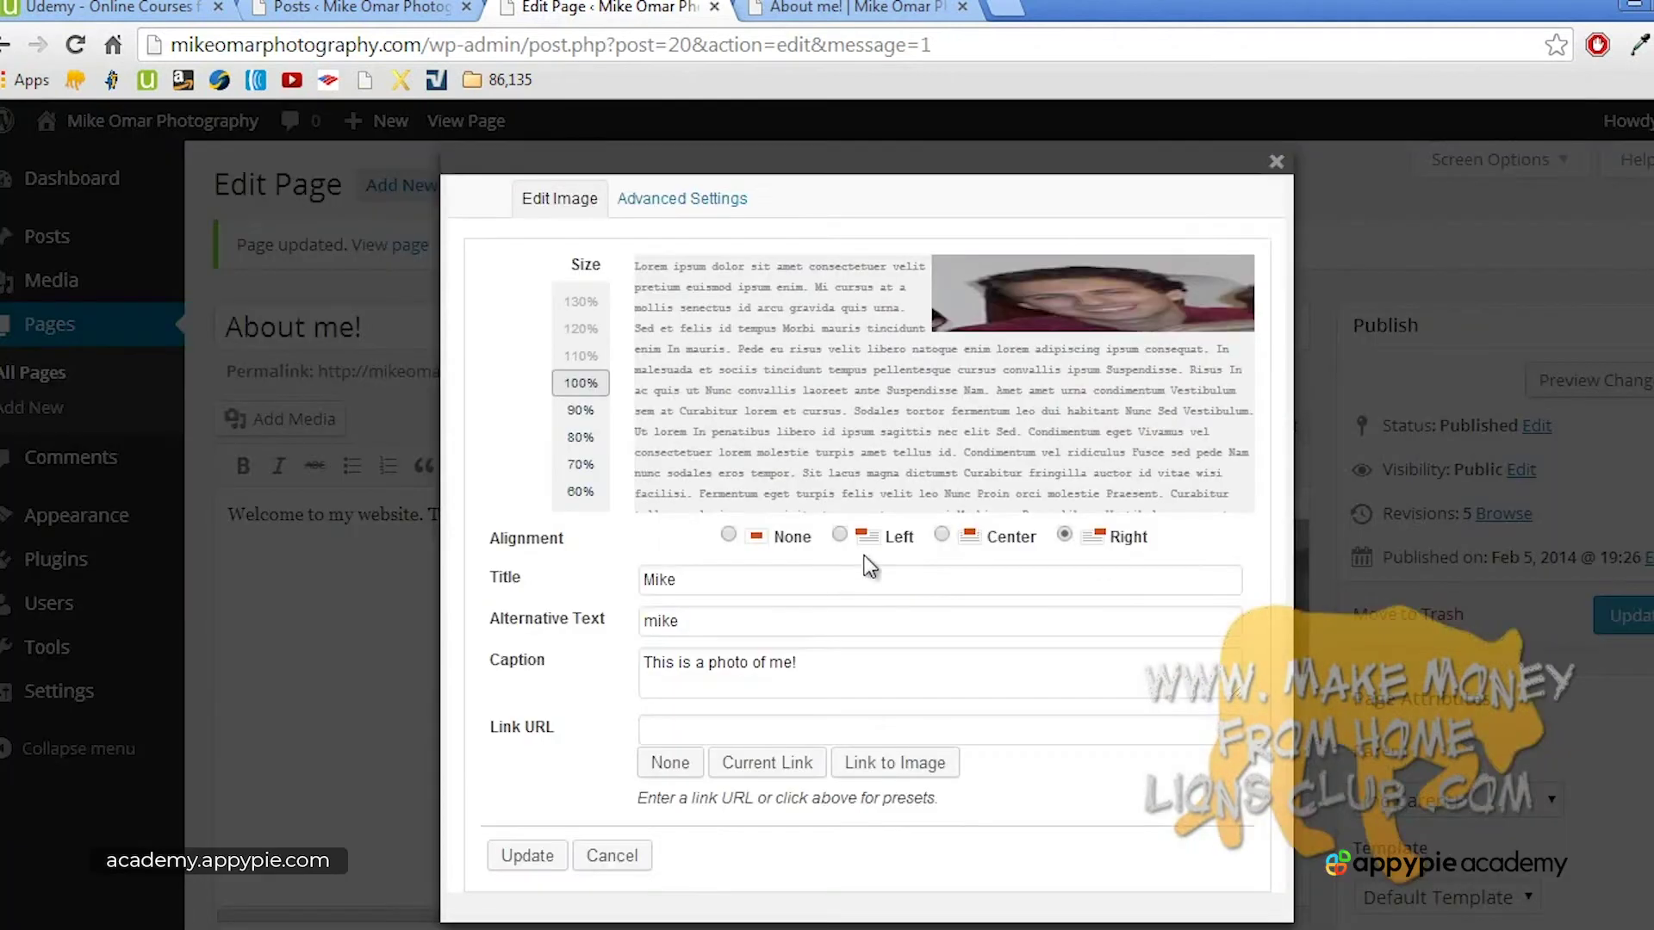
left_click(942, 534)
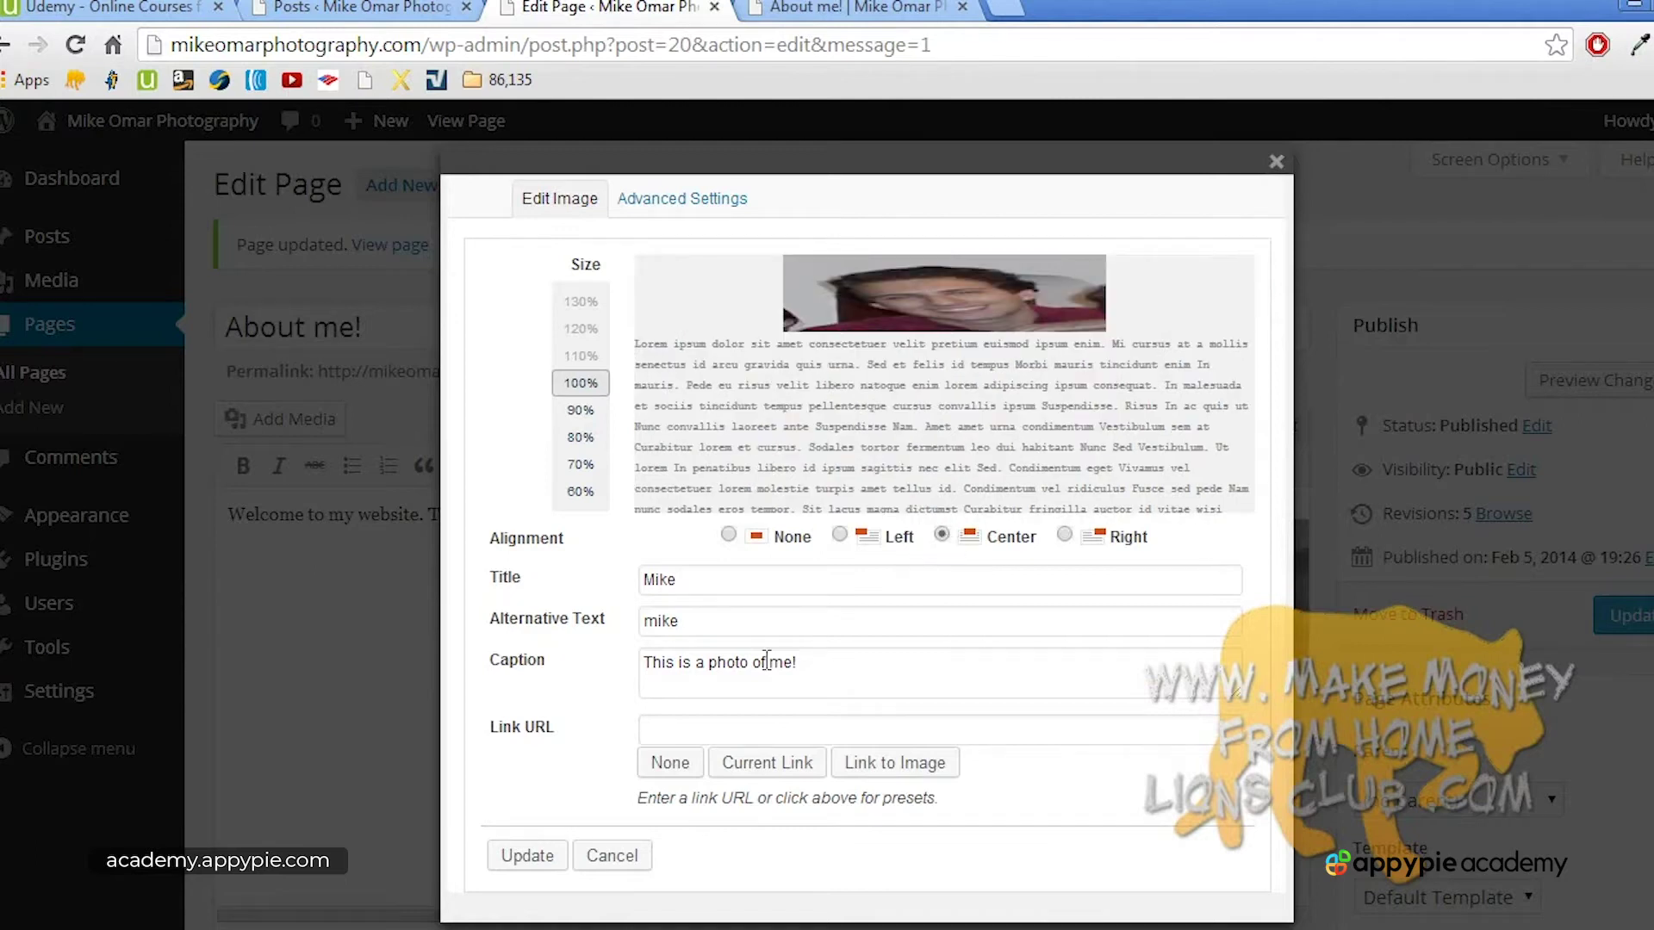
left_click(669, 213)
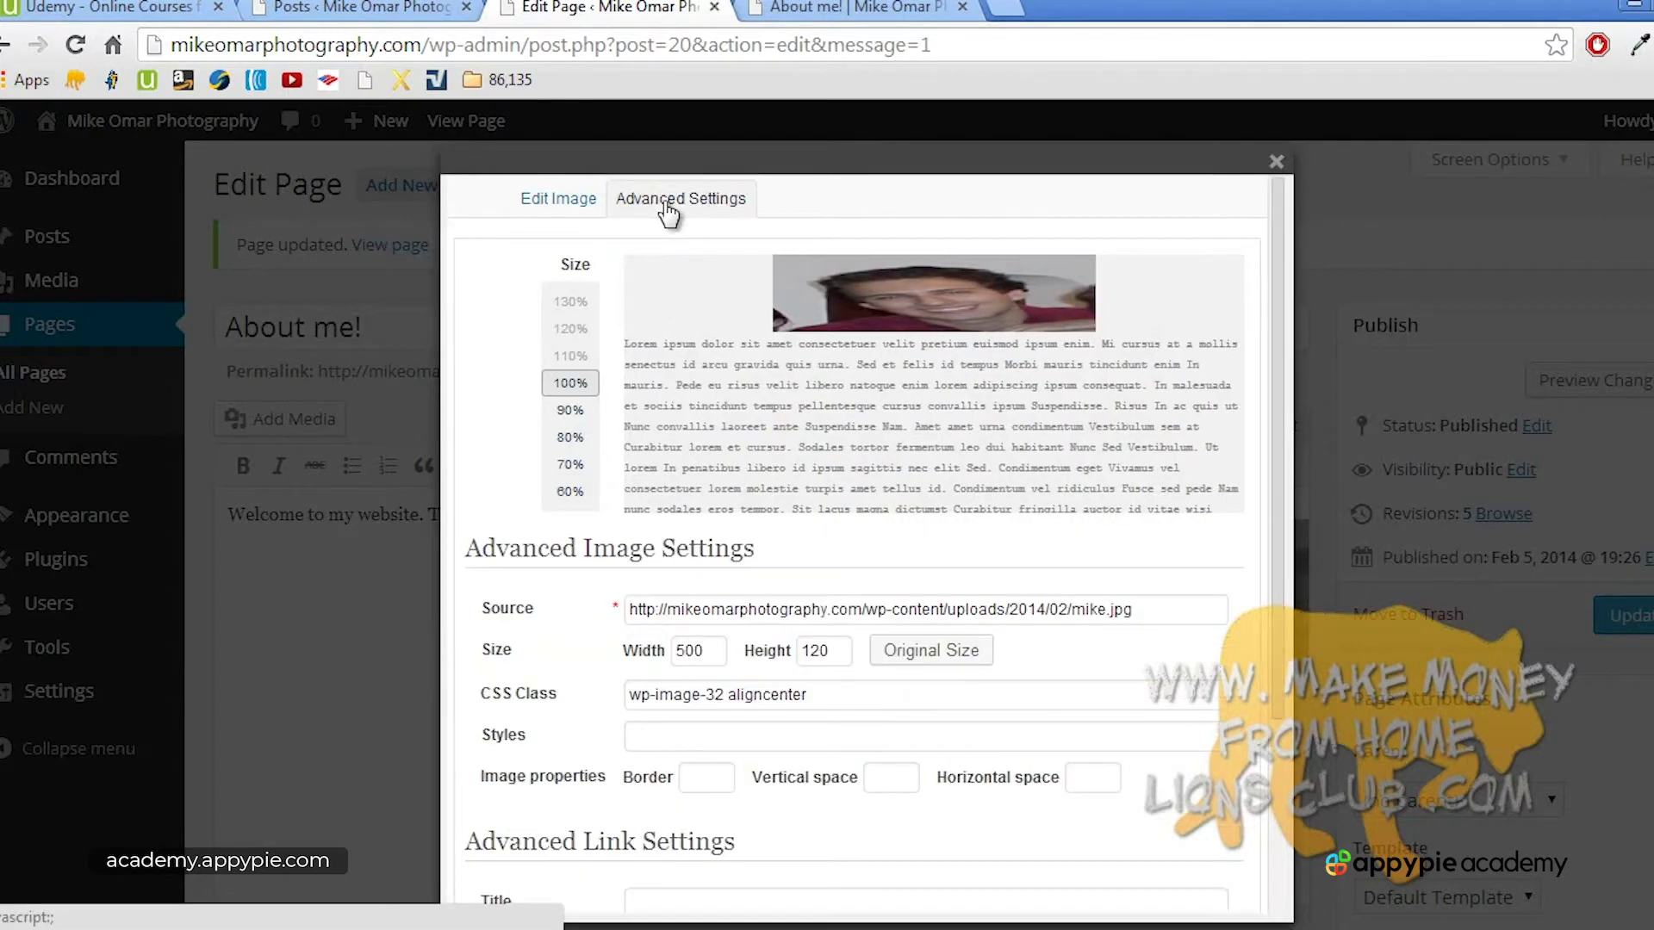
left_click(711, 648)
double_click(712, 647)
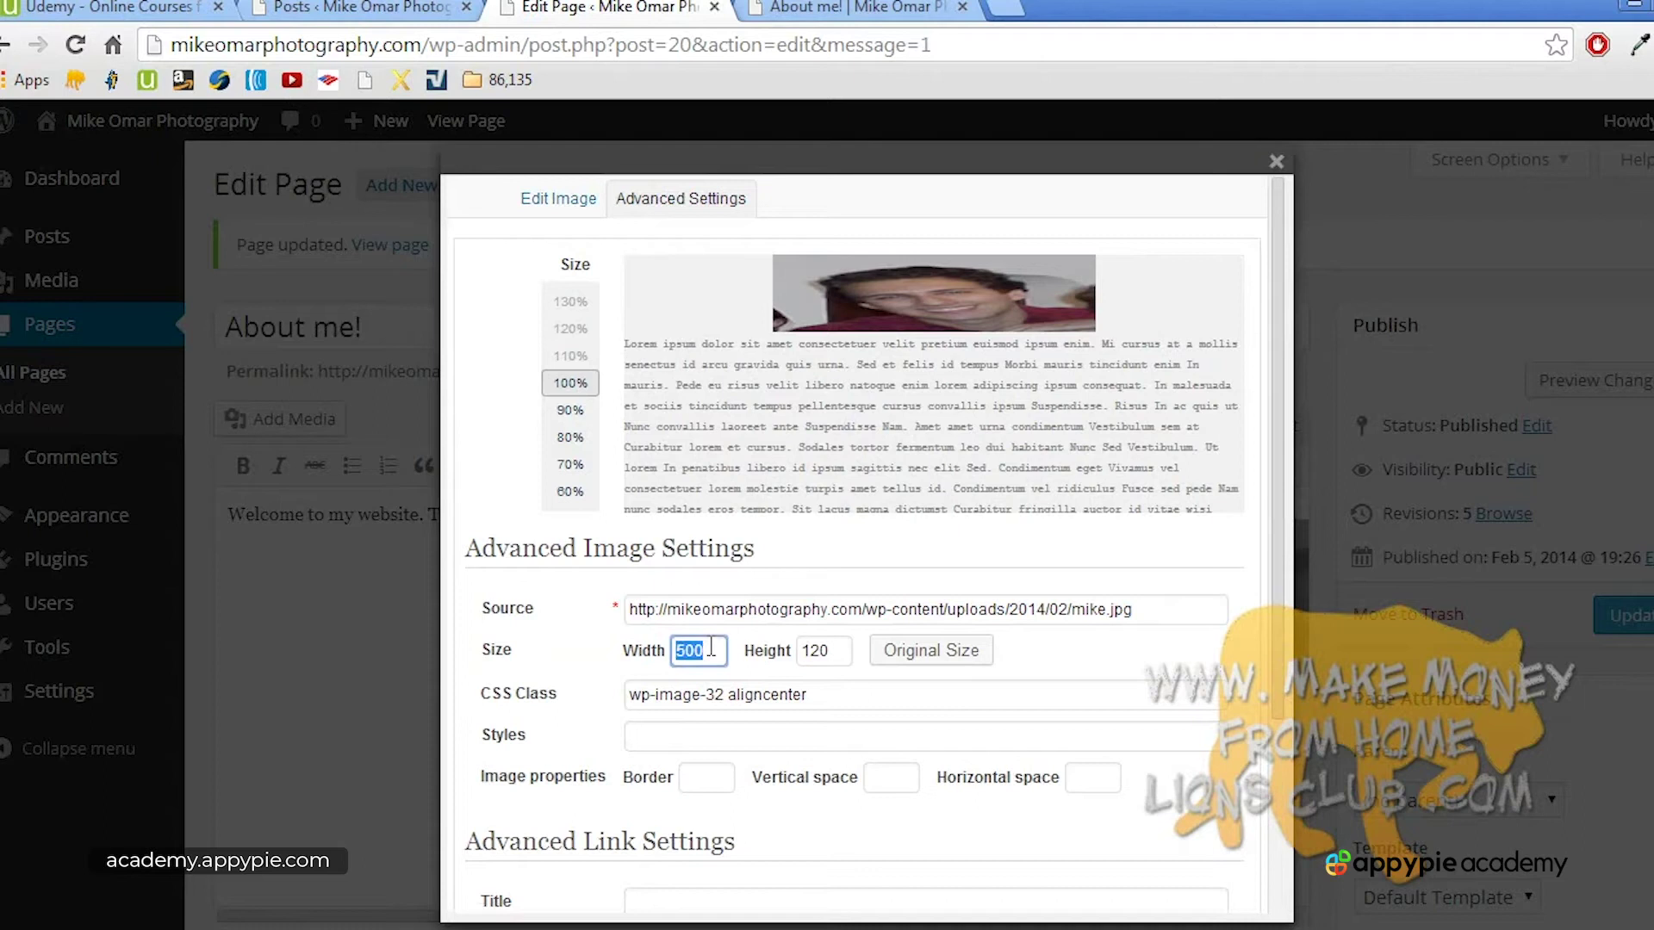
type("100")
left_click_drag(1272, 482, 1277, 690)
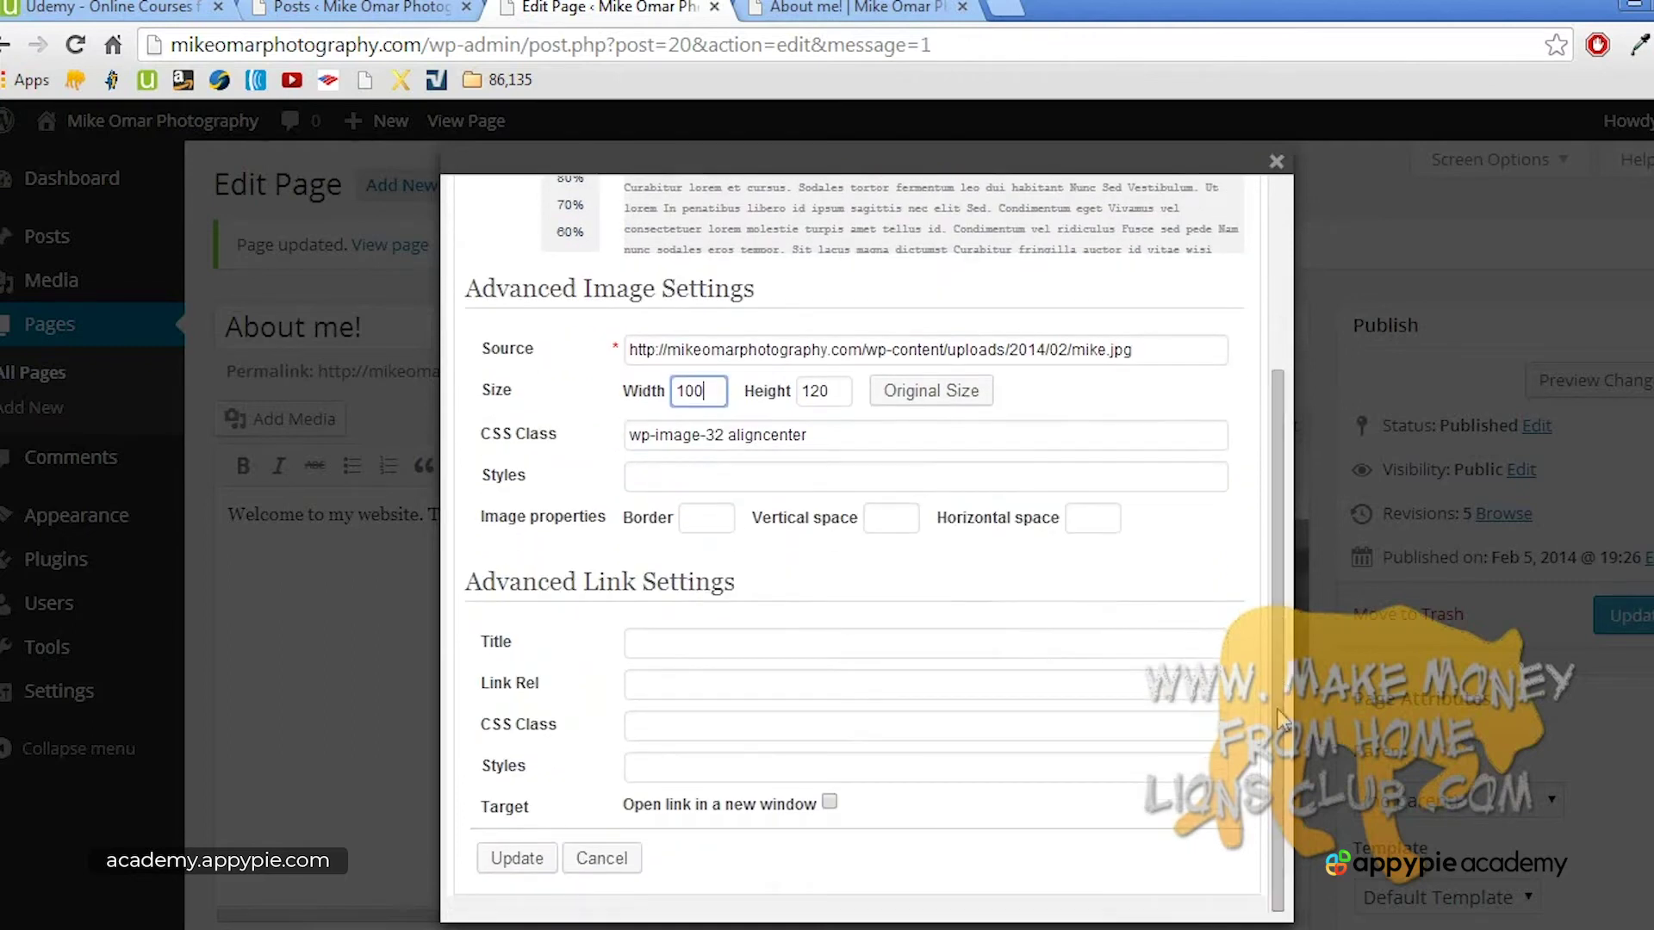
left_click(529, 857)
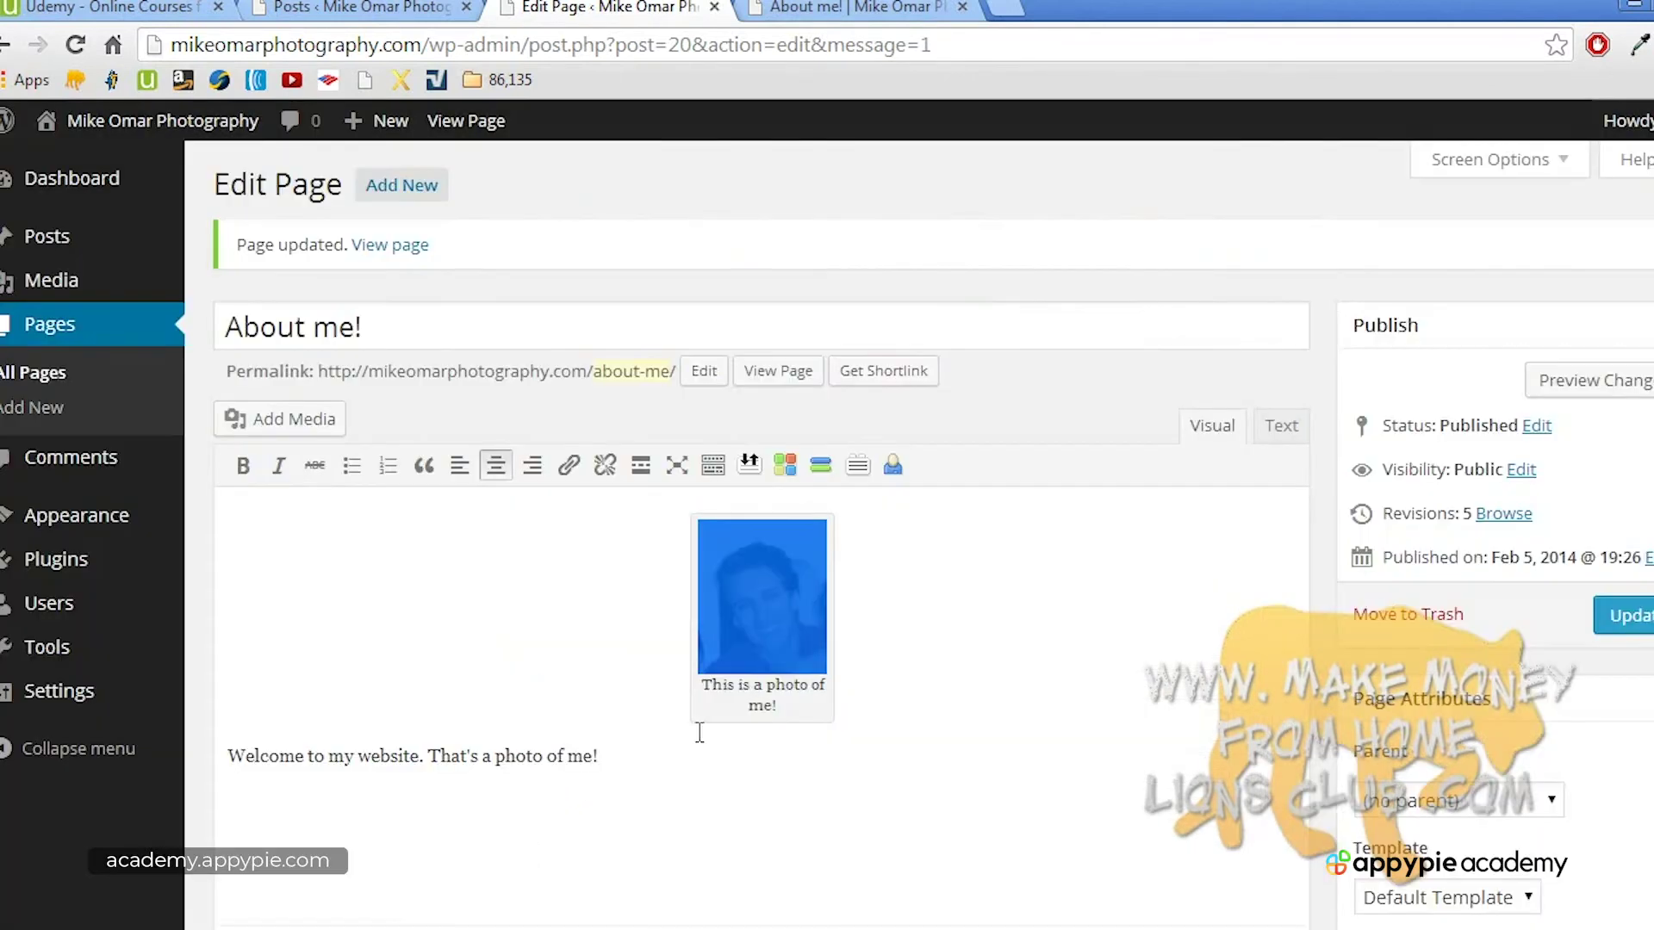
left_click(933, 638)
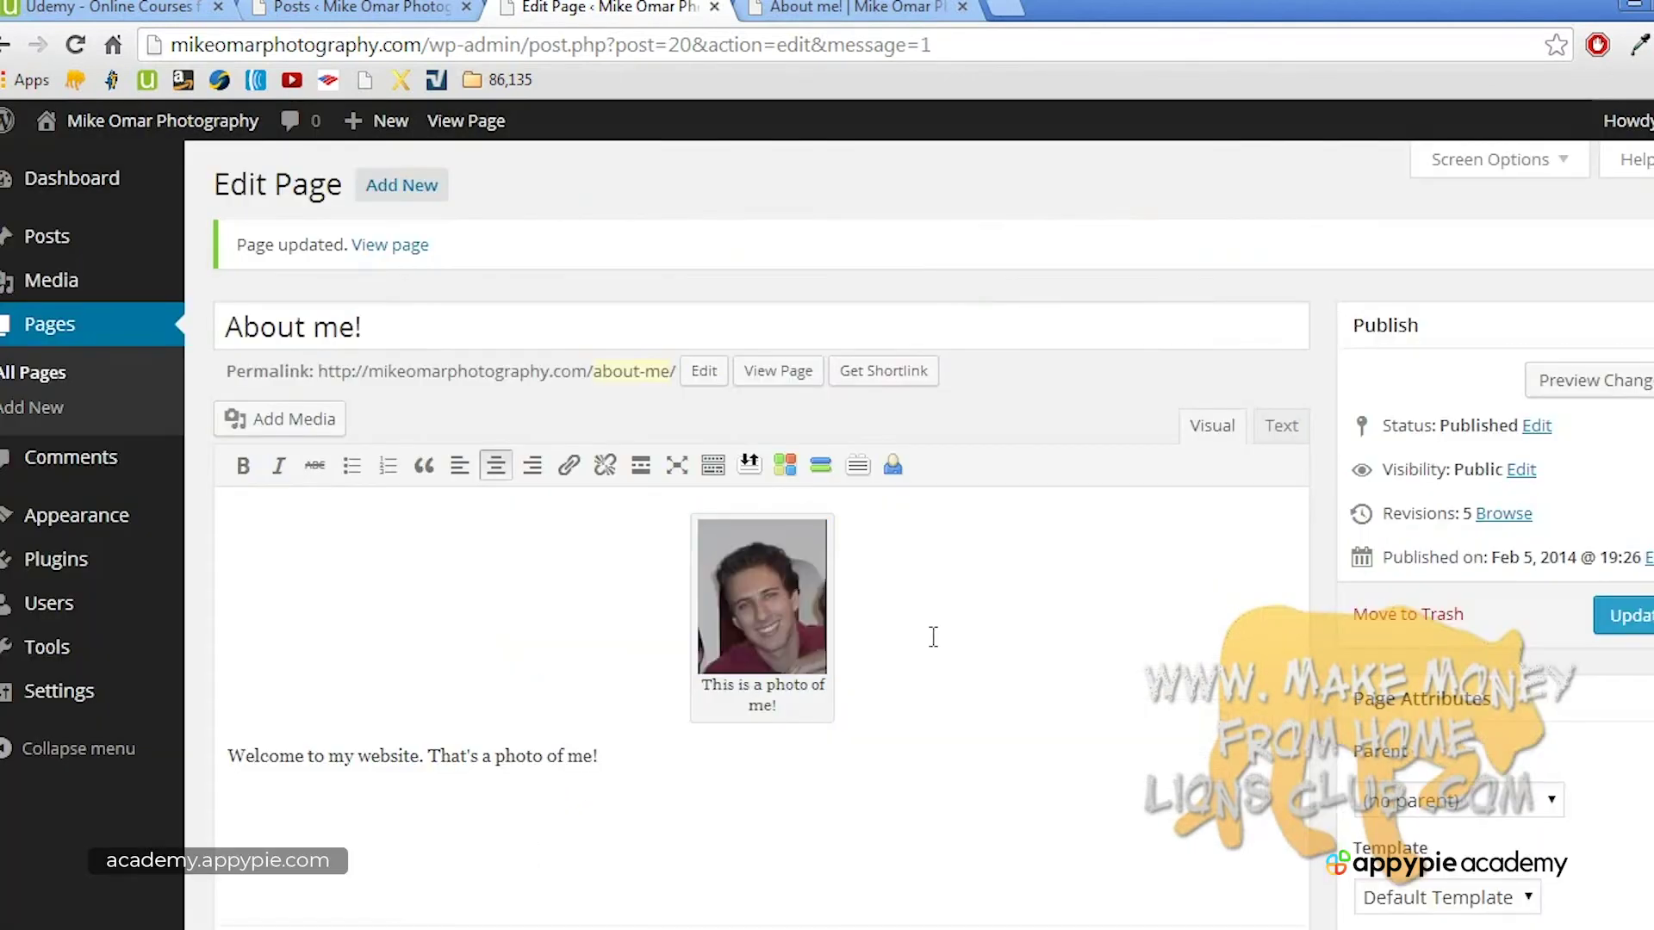
Step: Update the page, then reload the live About me! tab to check the centred photo
left_click(1619, 617)
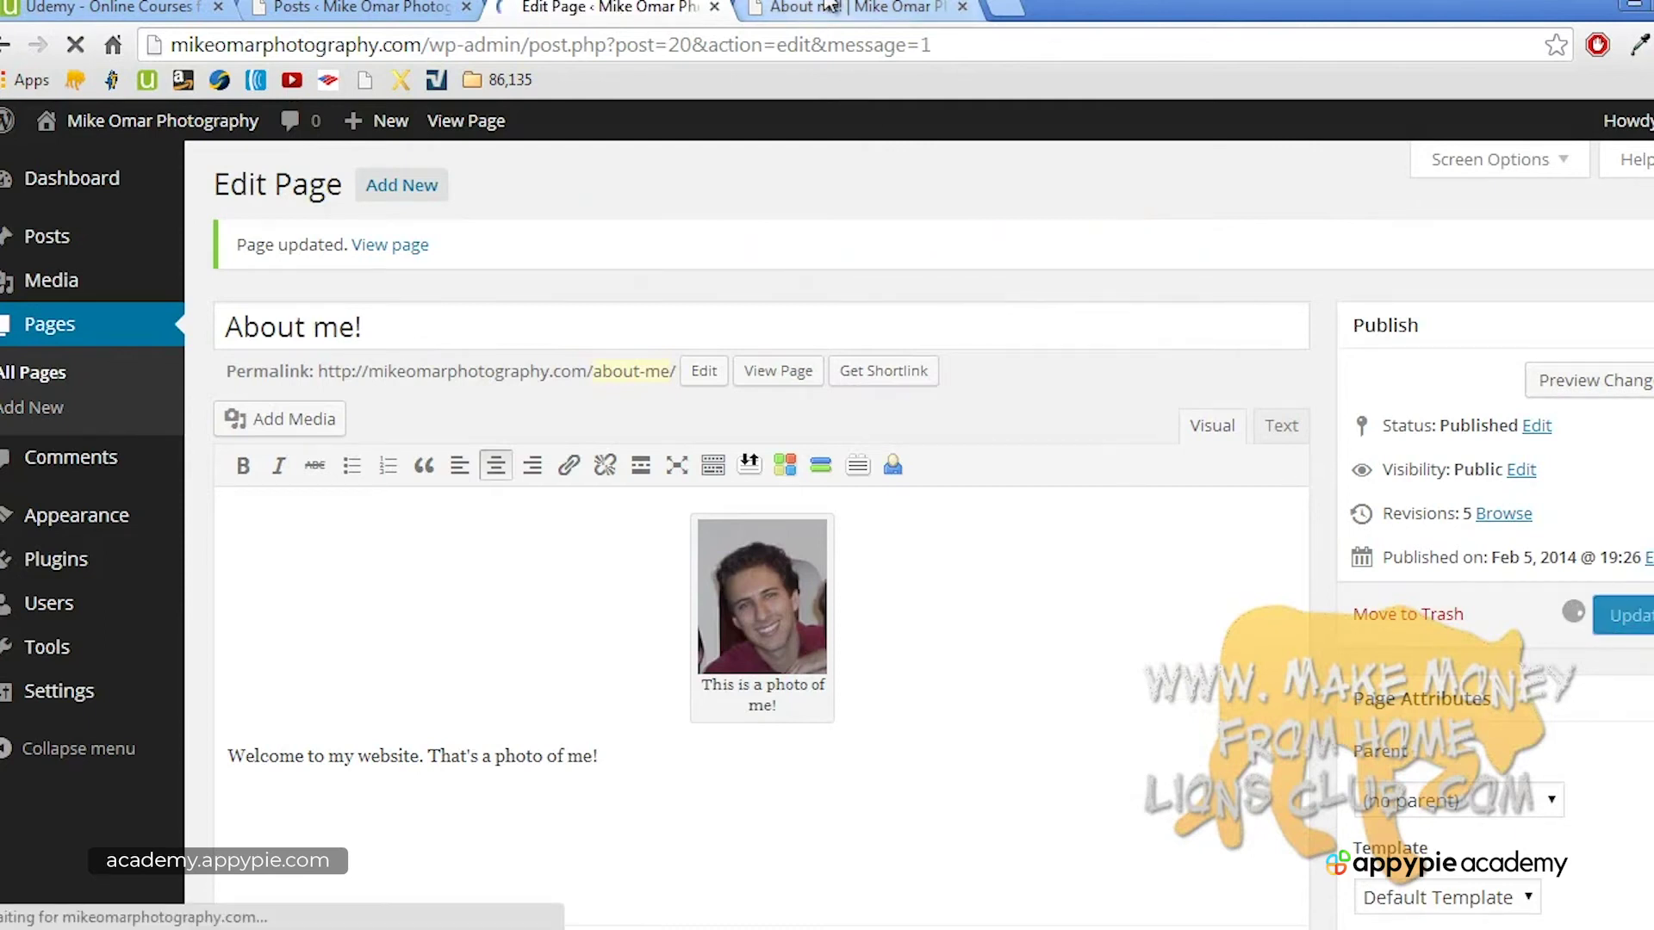
left_click(856, 7)
scroll(319, 231, "up", 7)
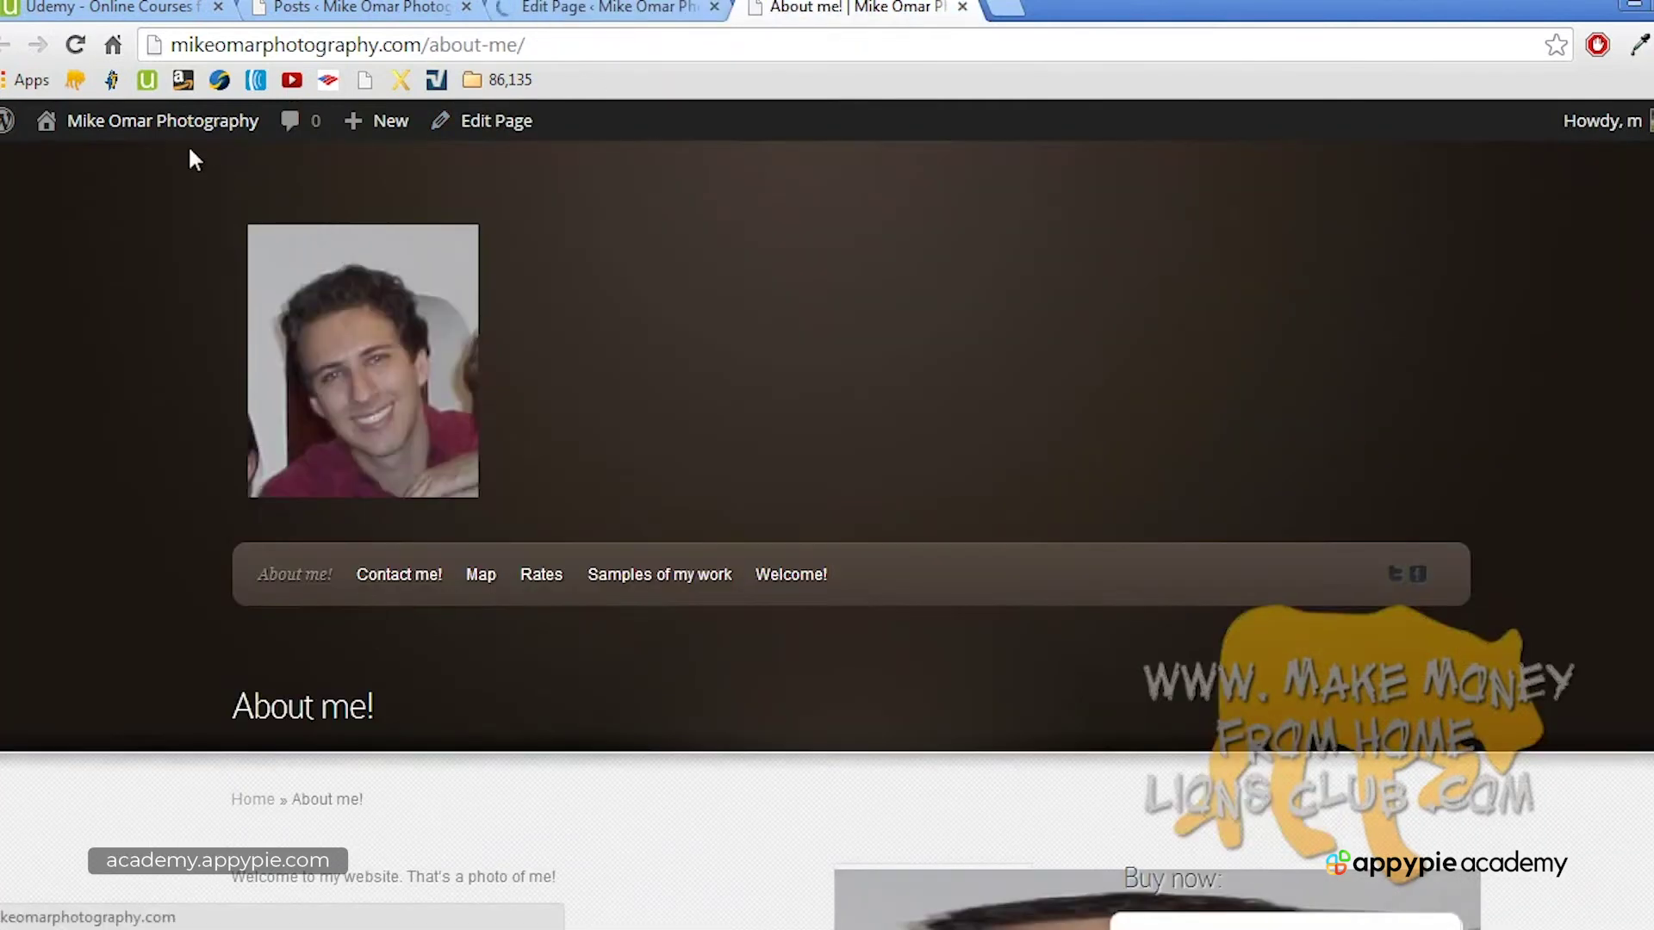
left_click(75, 45)
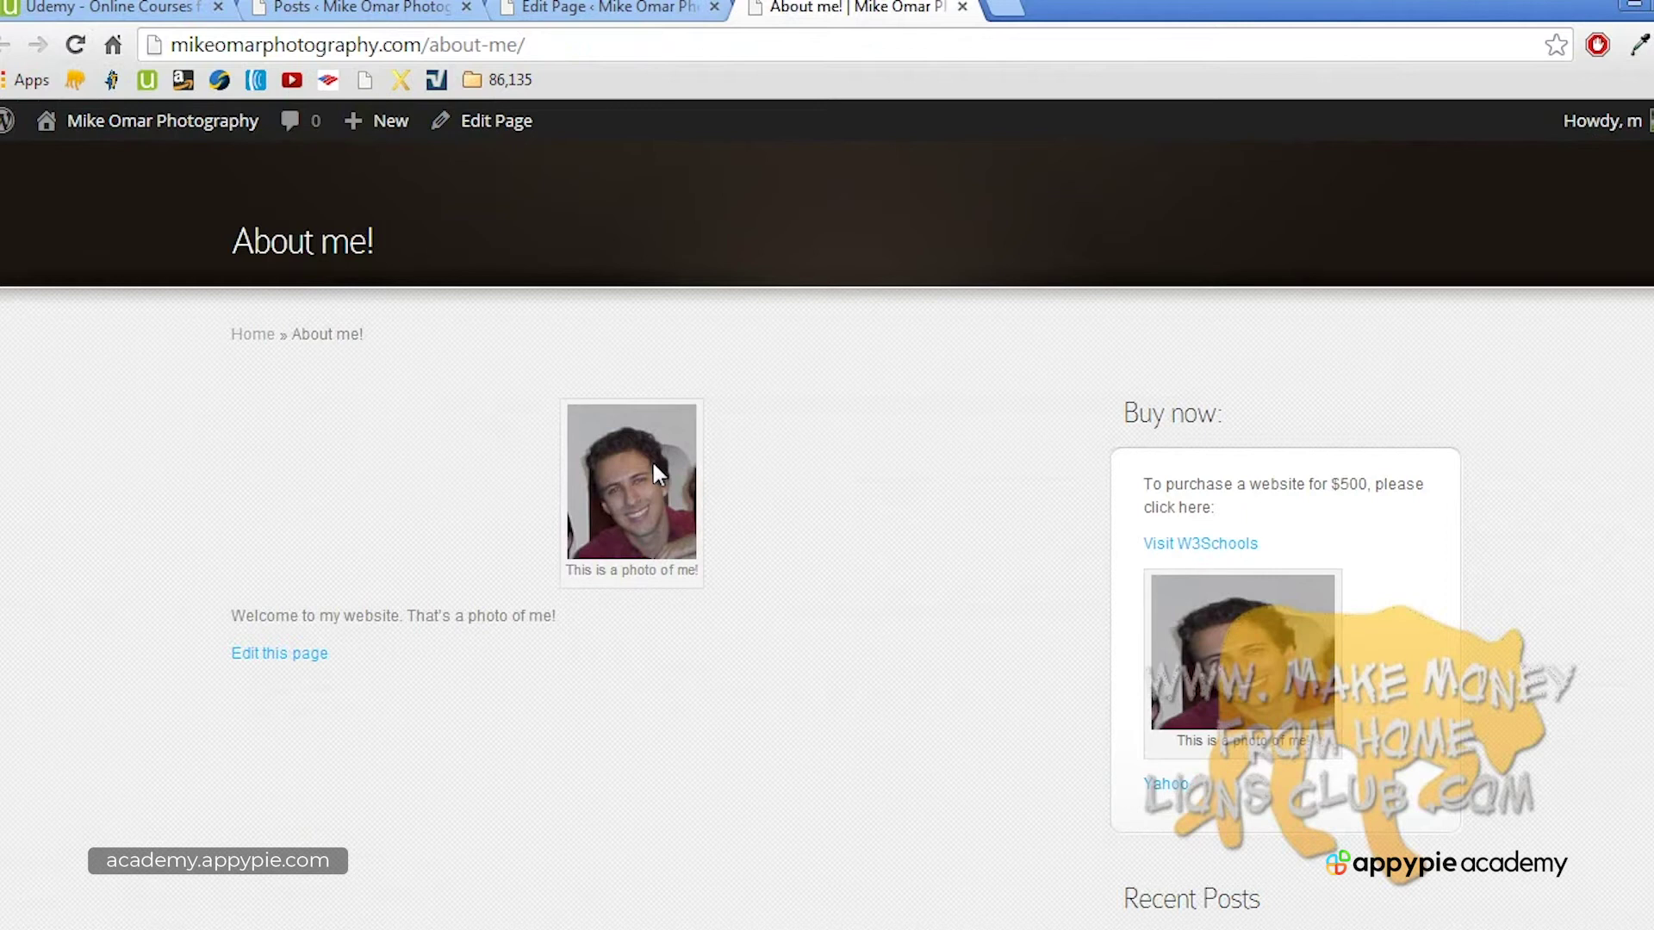
mouse_move(653, 462)
scroll(611, 637, "down", 5)
scroll(611, 637, "up", 10)
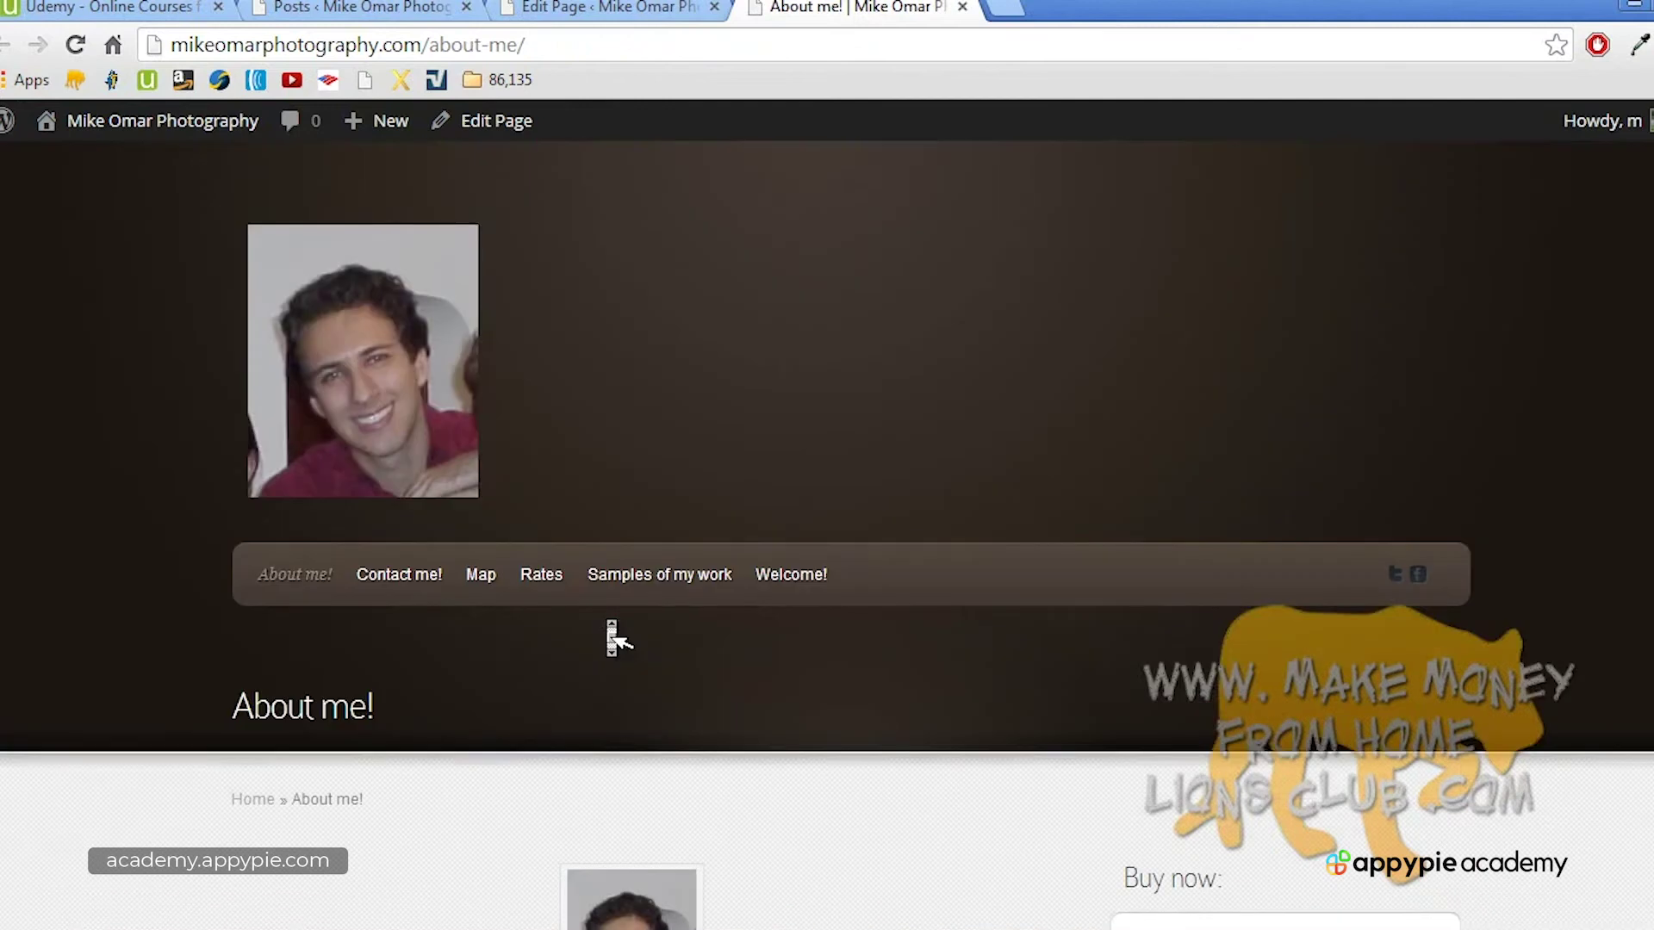
scroll(613, 637, "down", 10)
scroll(613, 637, "up", 10)
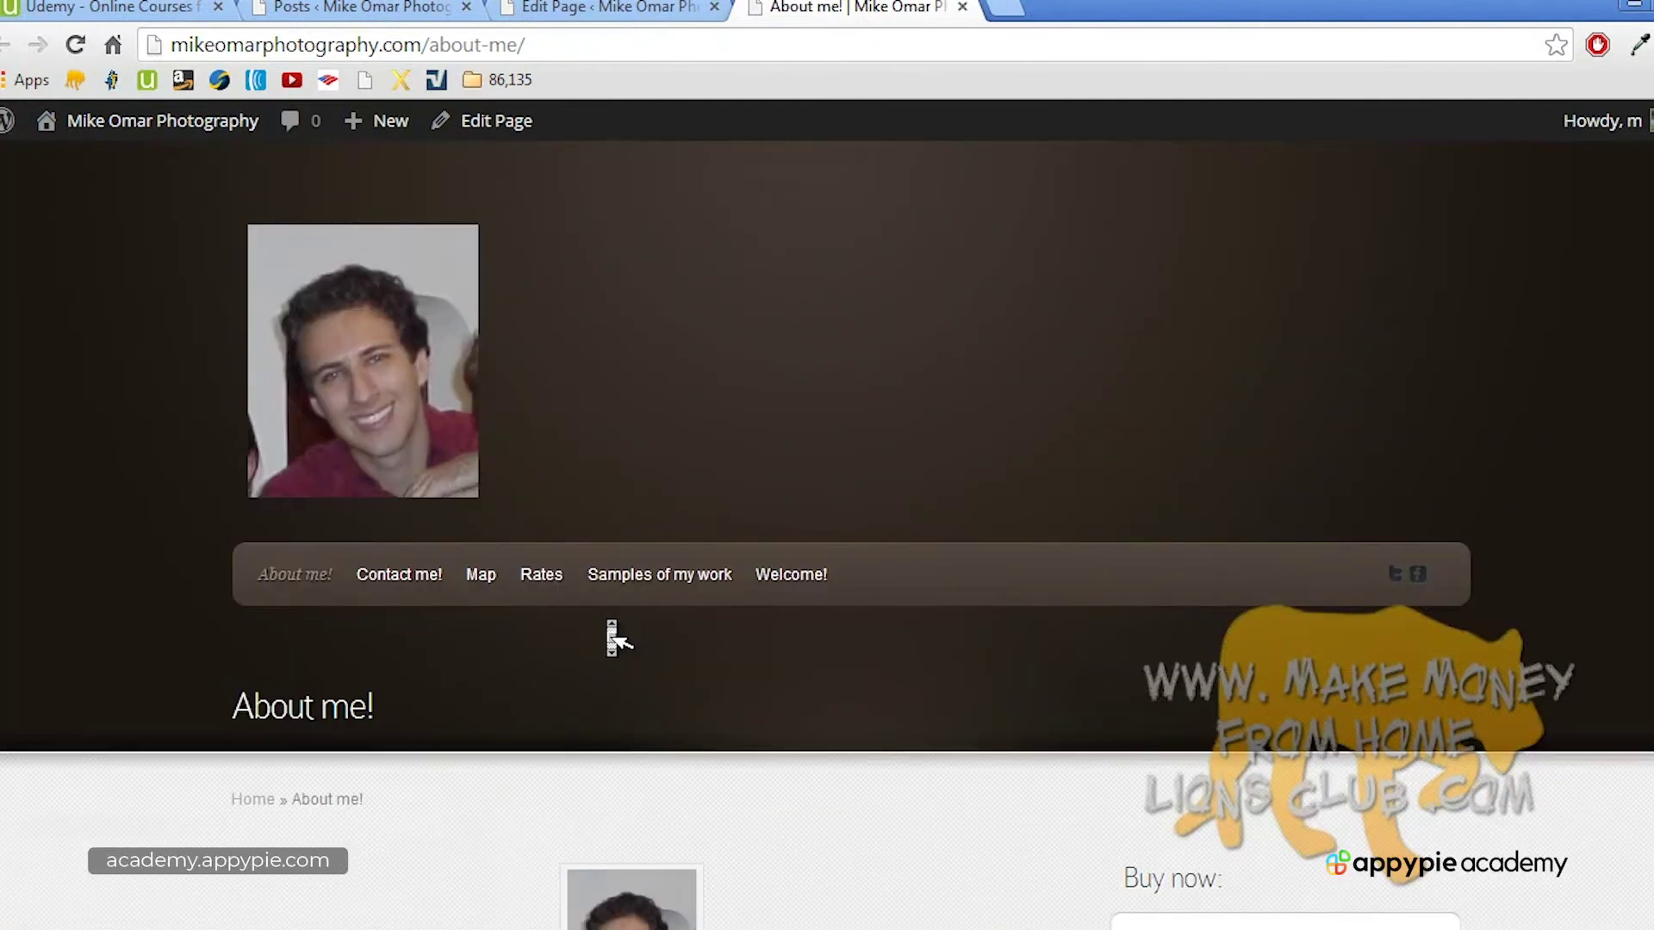
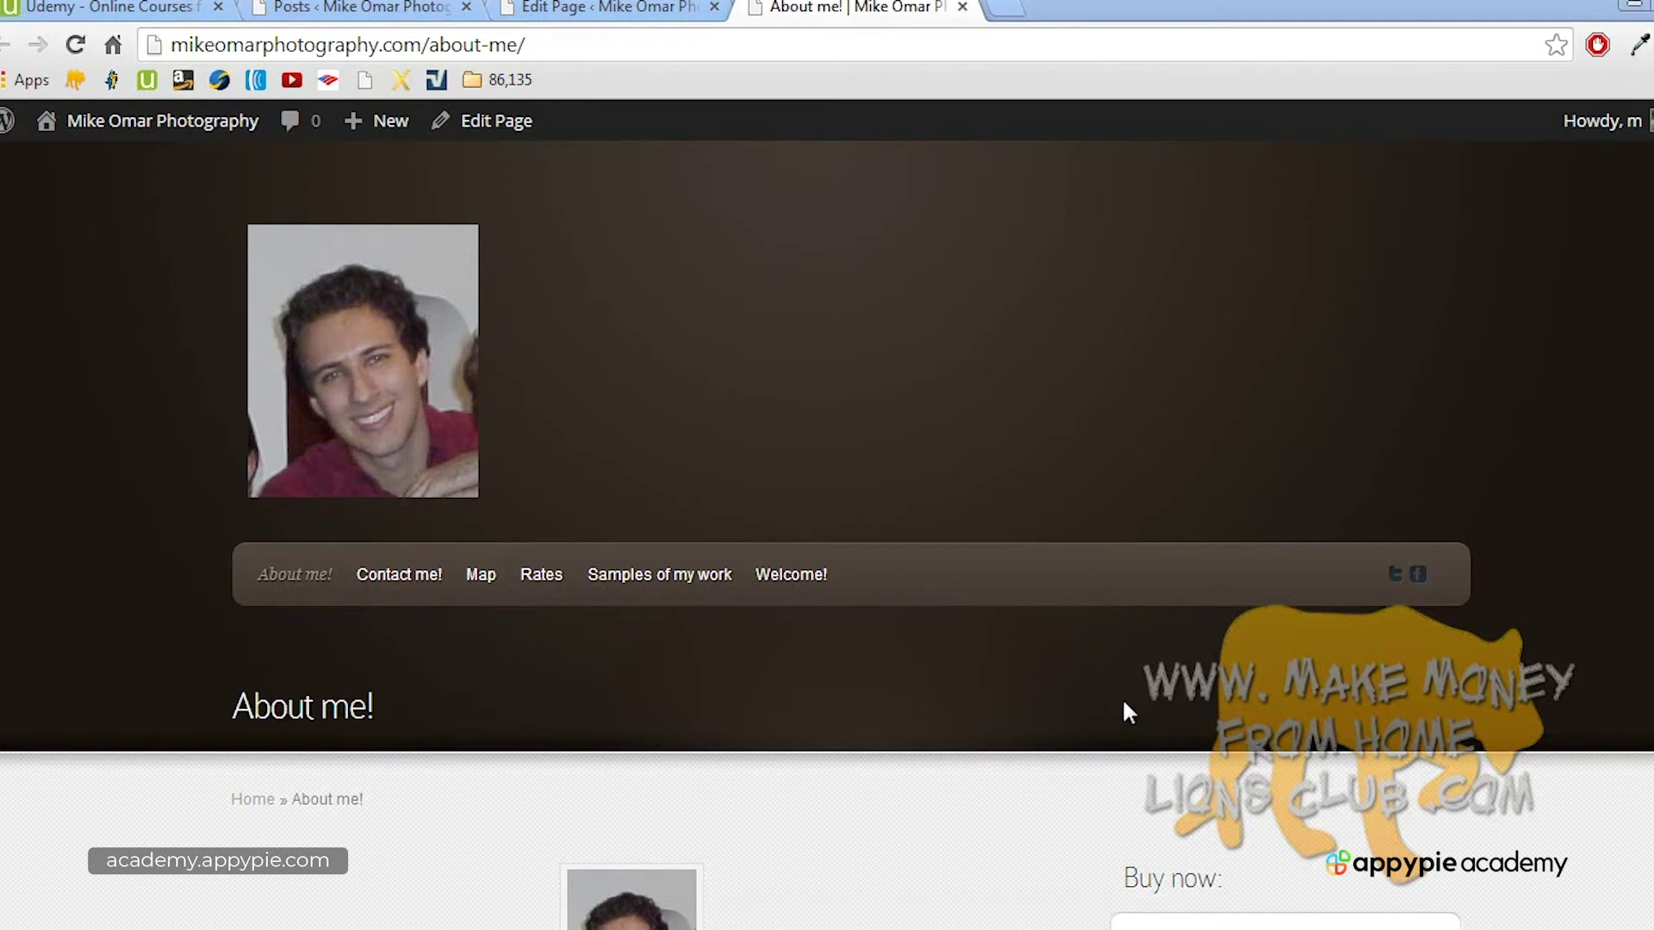
Step: Return to the editor tab for the About me! page
left_click(628, 7)
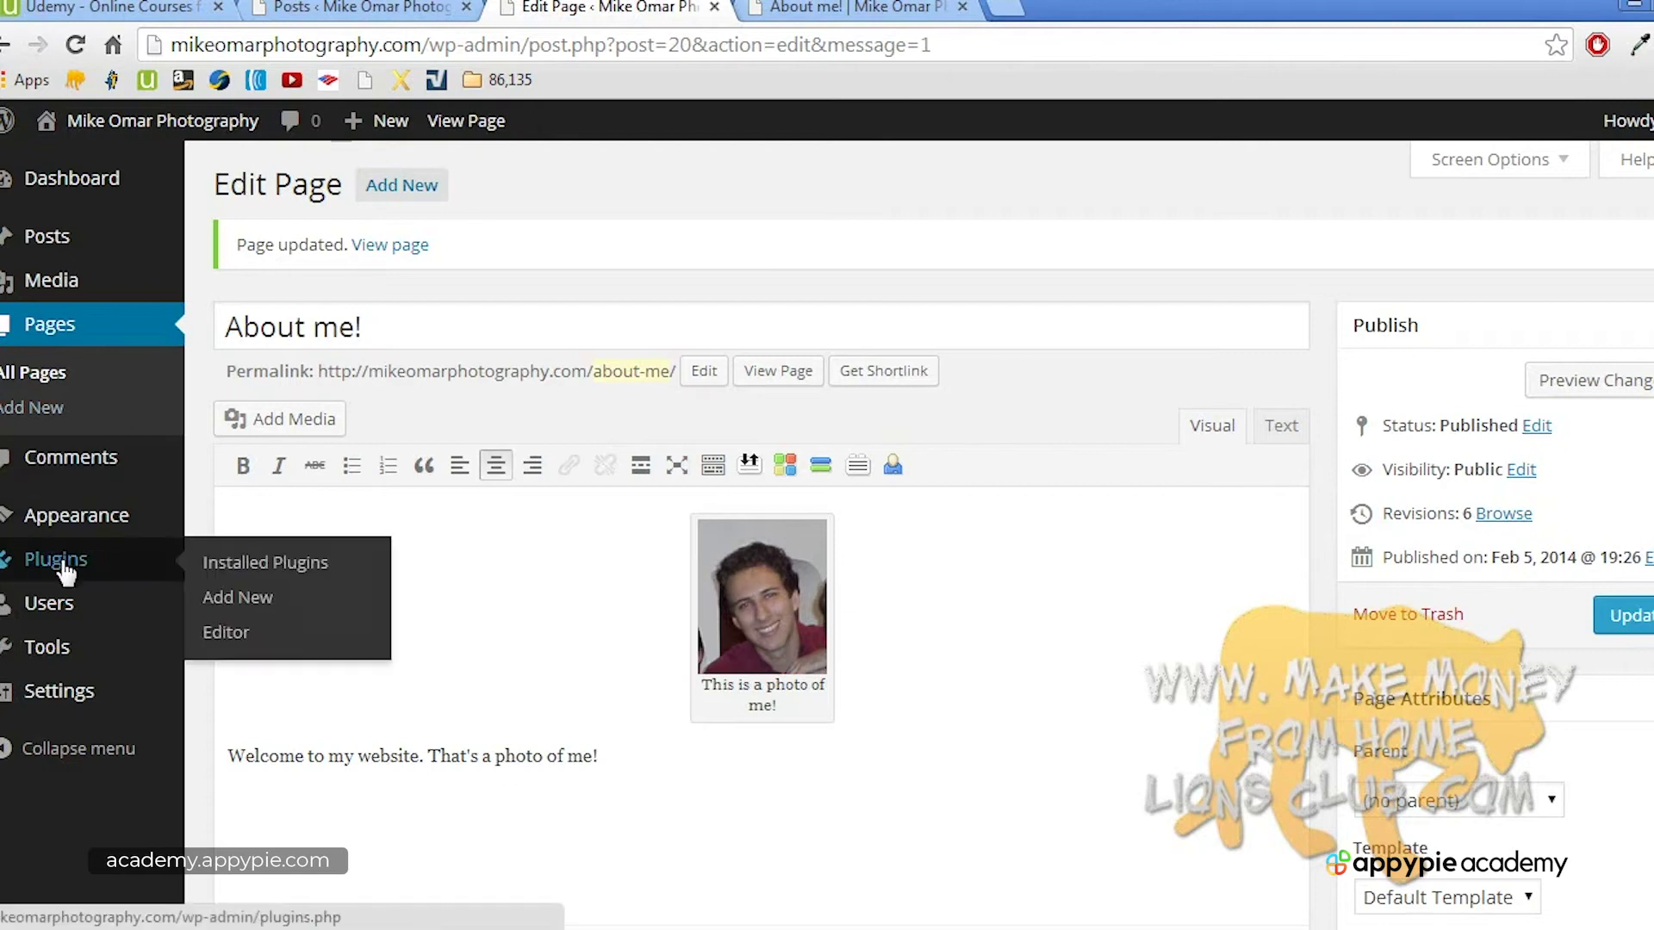
Step: Look over the two installed plugins, then go to adding a new plugin
left_click(31, 563)
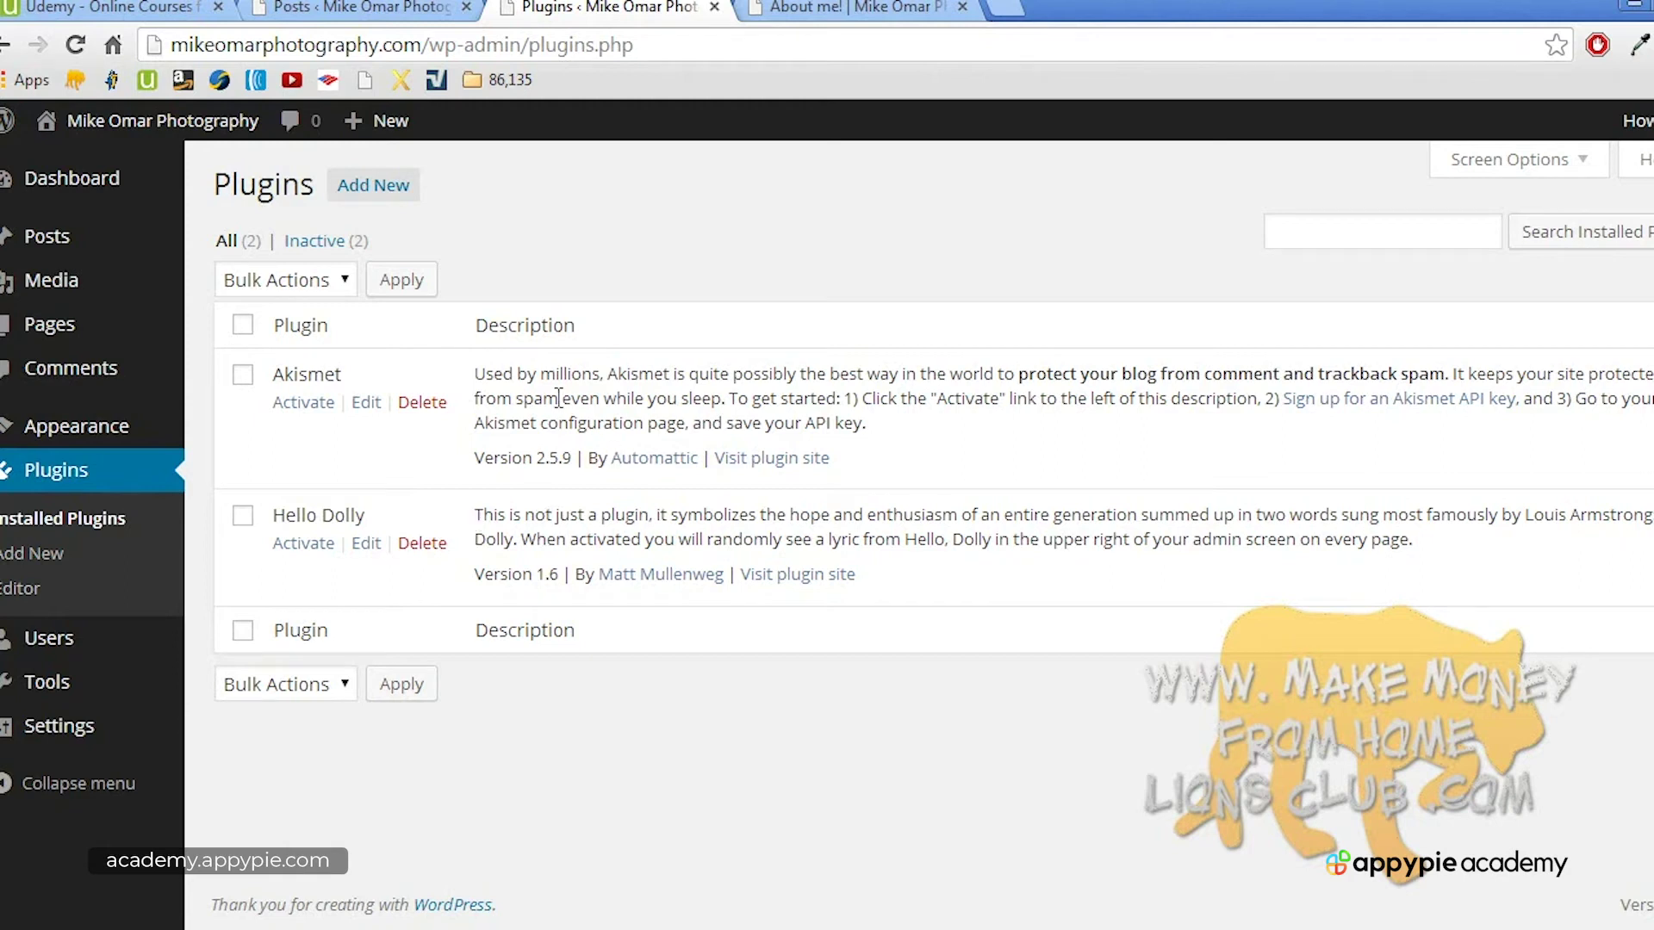
left_click(384, 192)
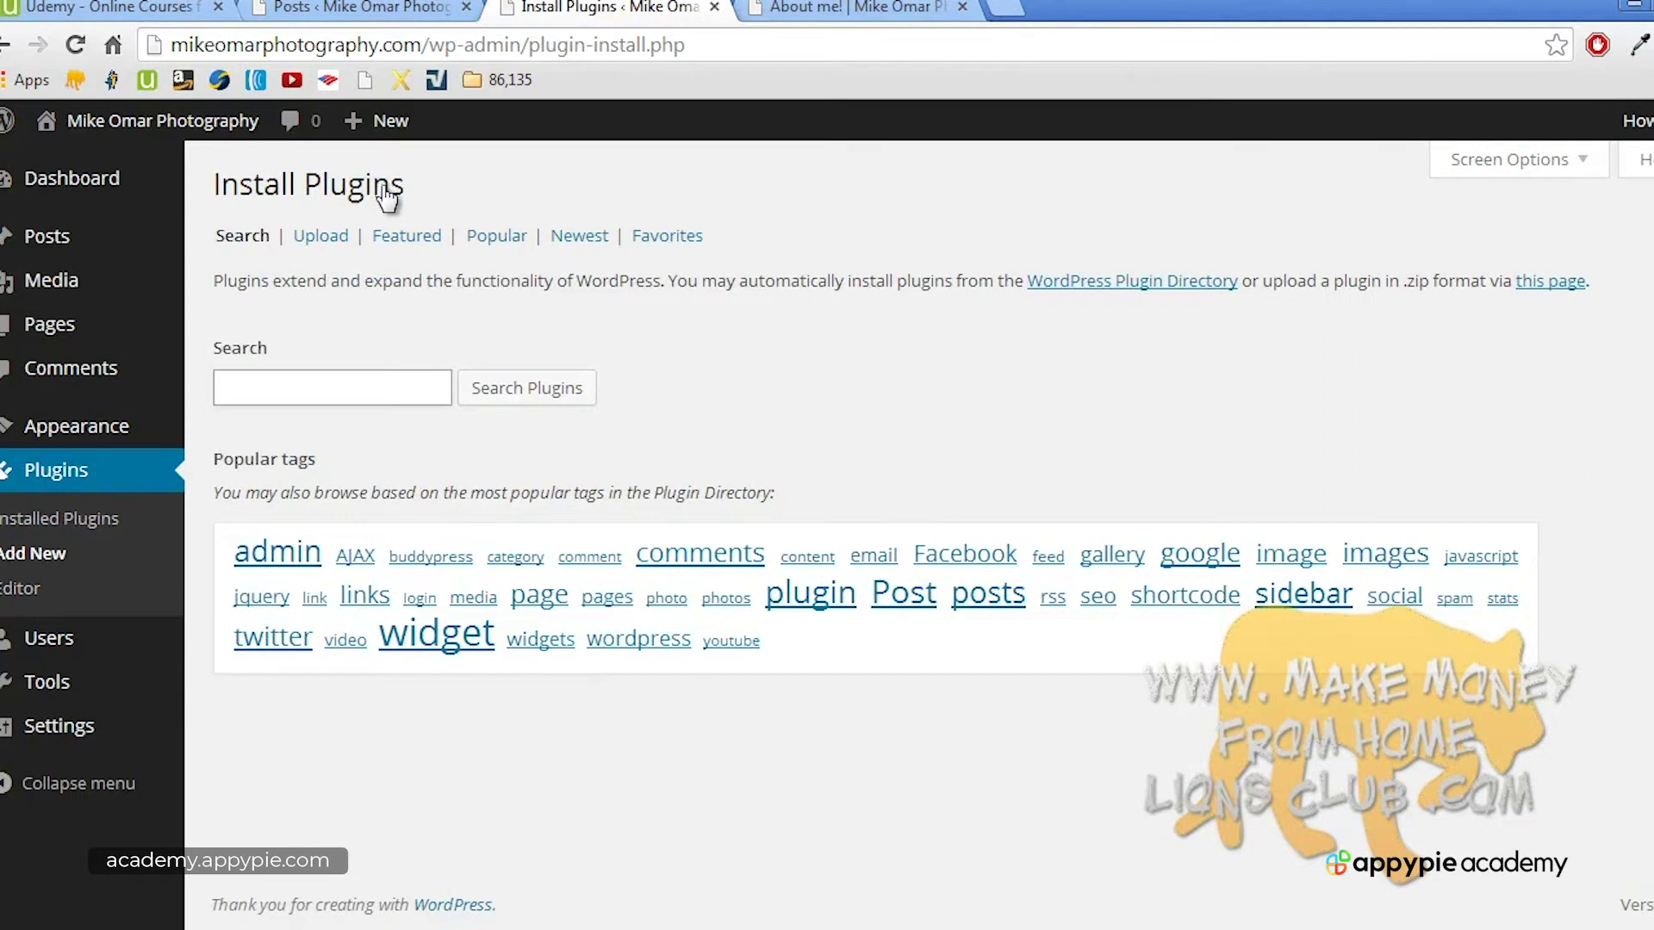
Step: Search plugins for 'slick social share buttons' and start installing Slick Social Share Buttons
left_click(355, 389)
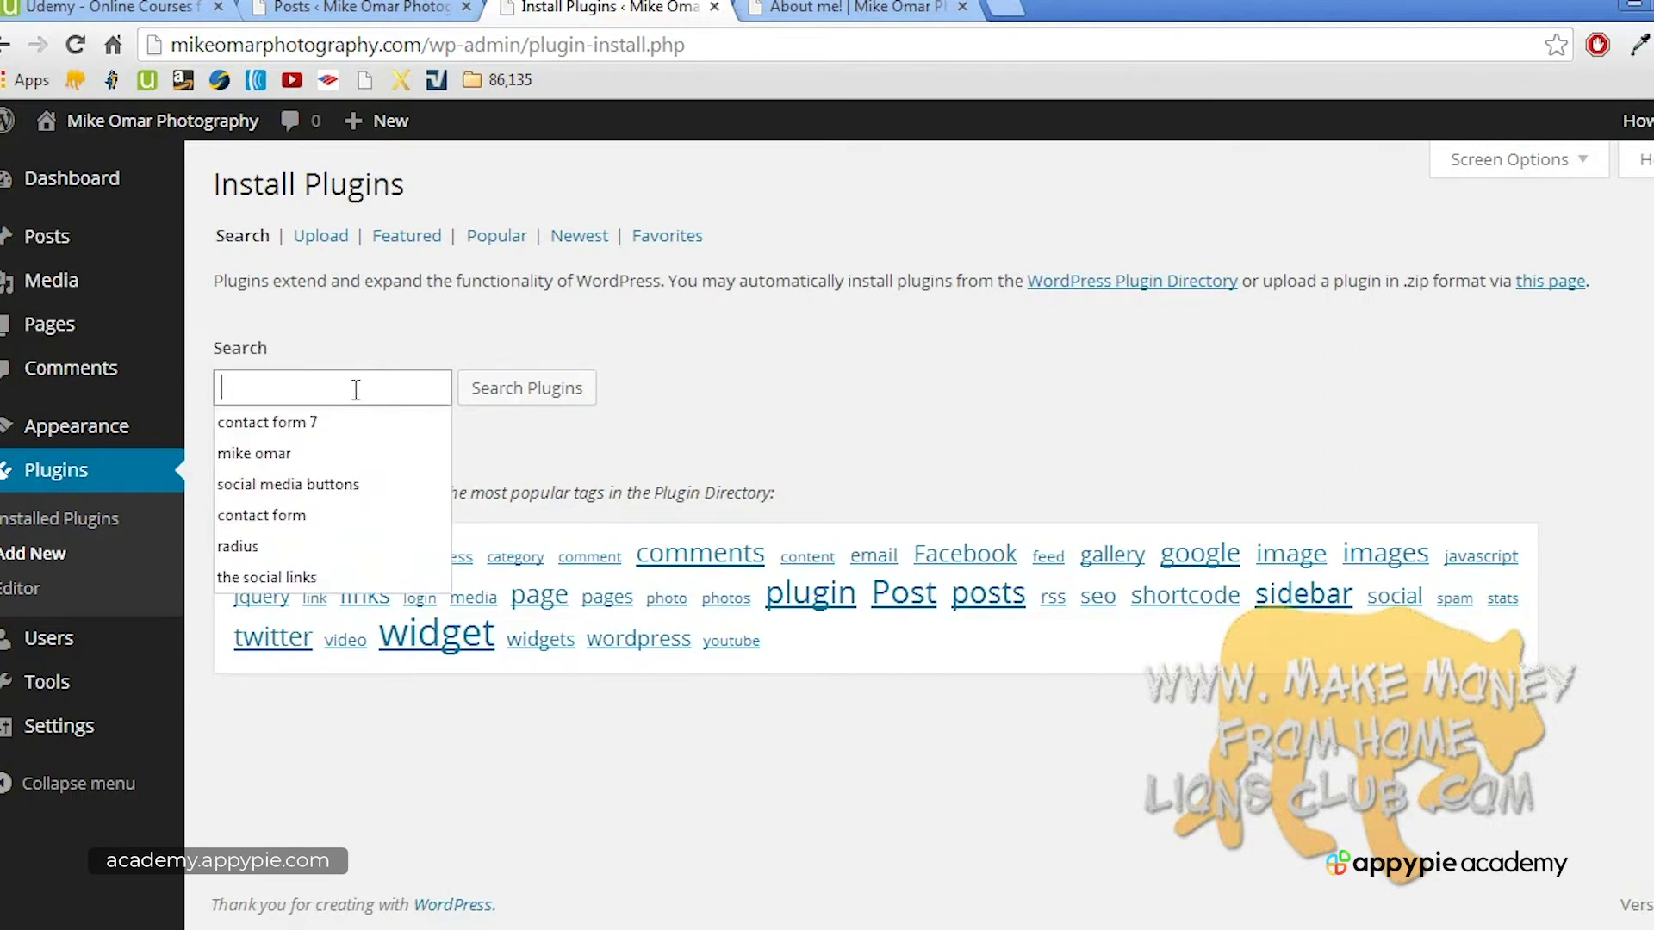
type("slick")
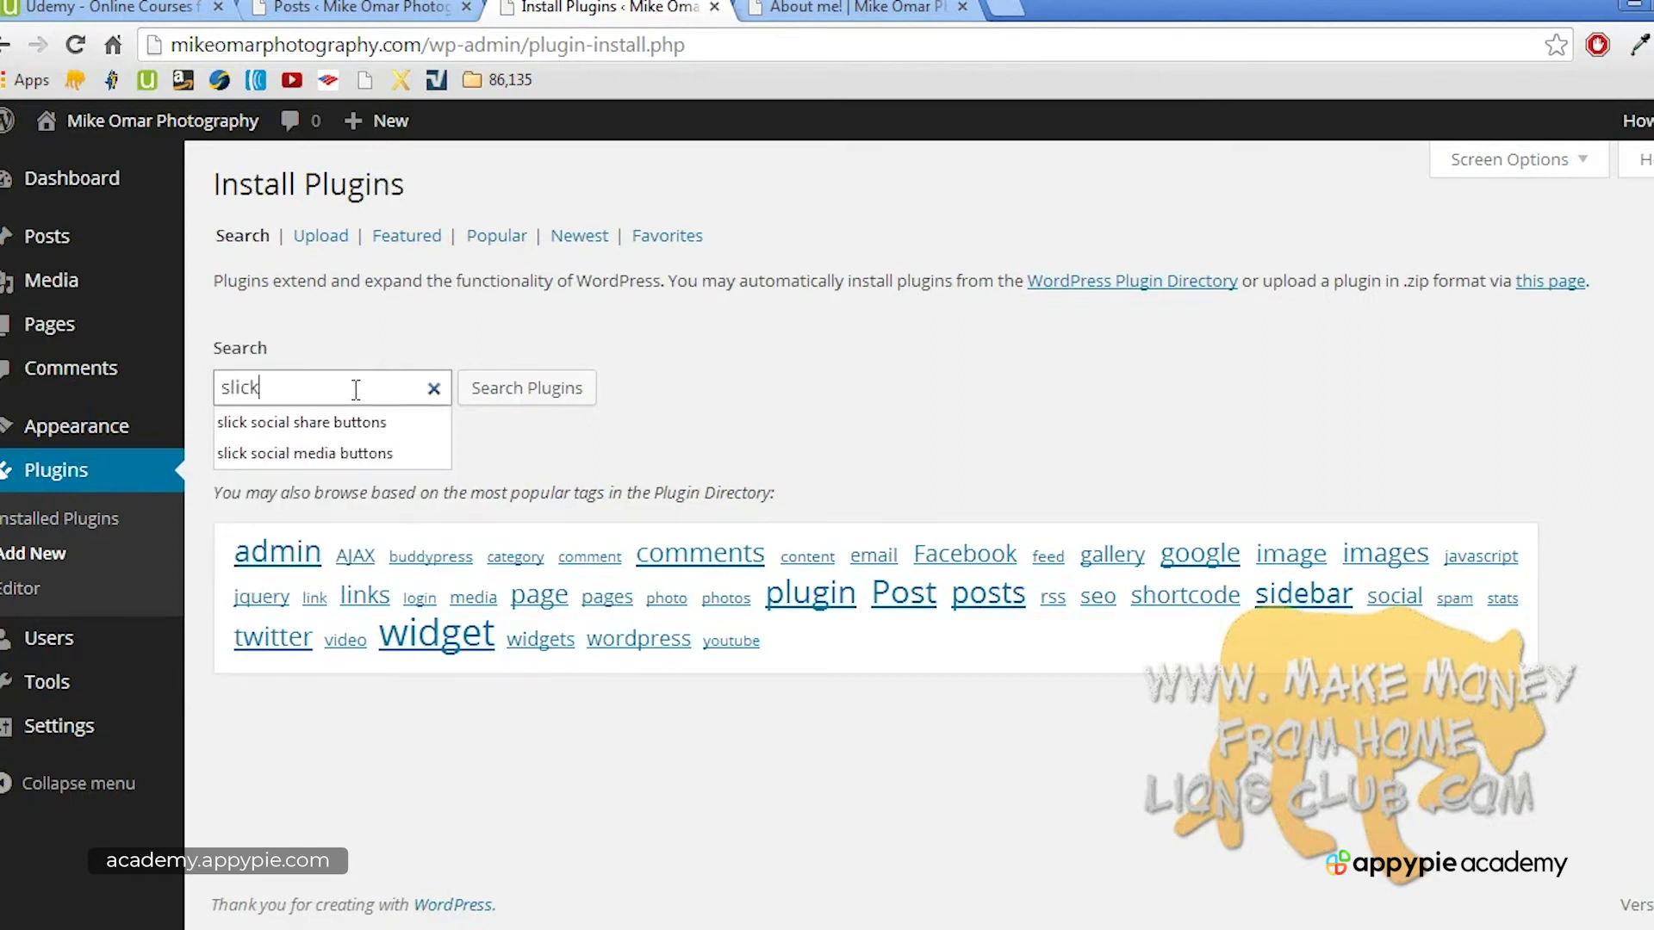
type(" social share buttons")
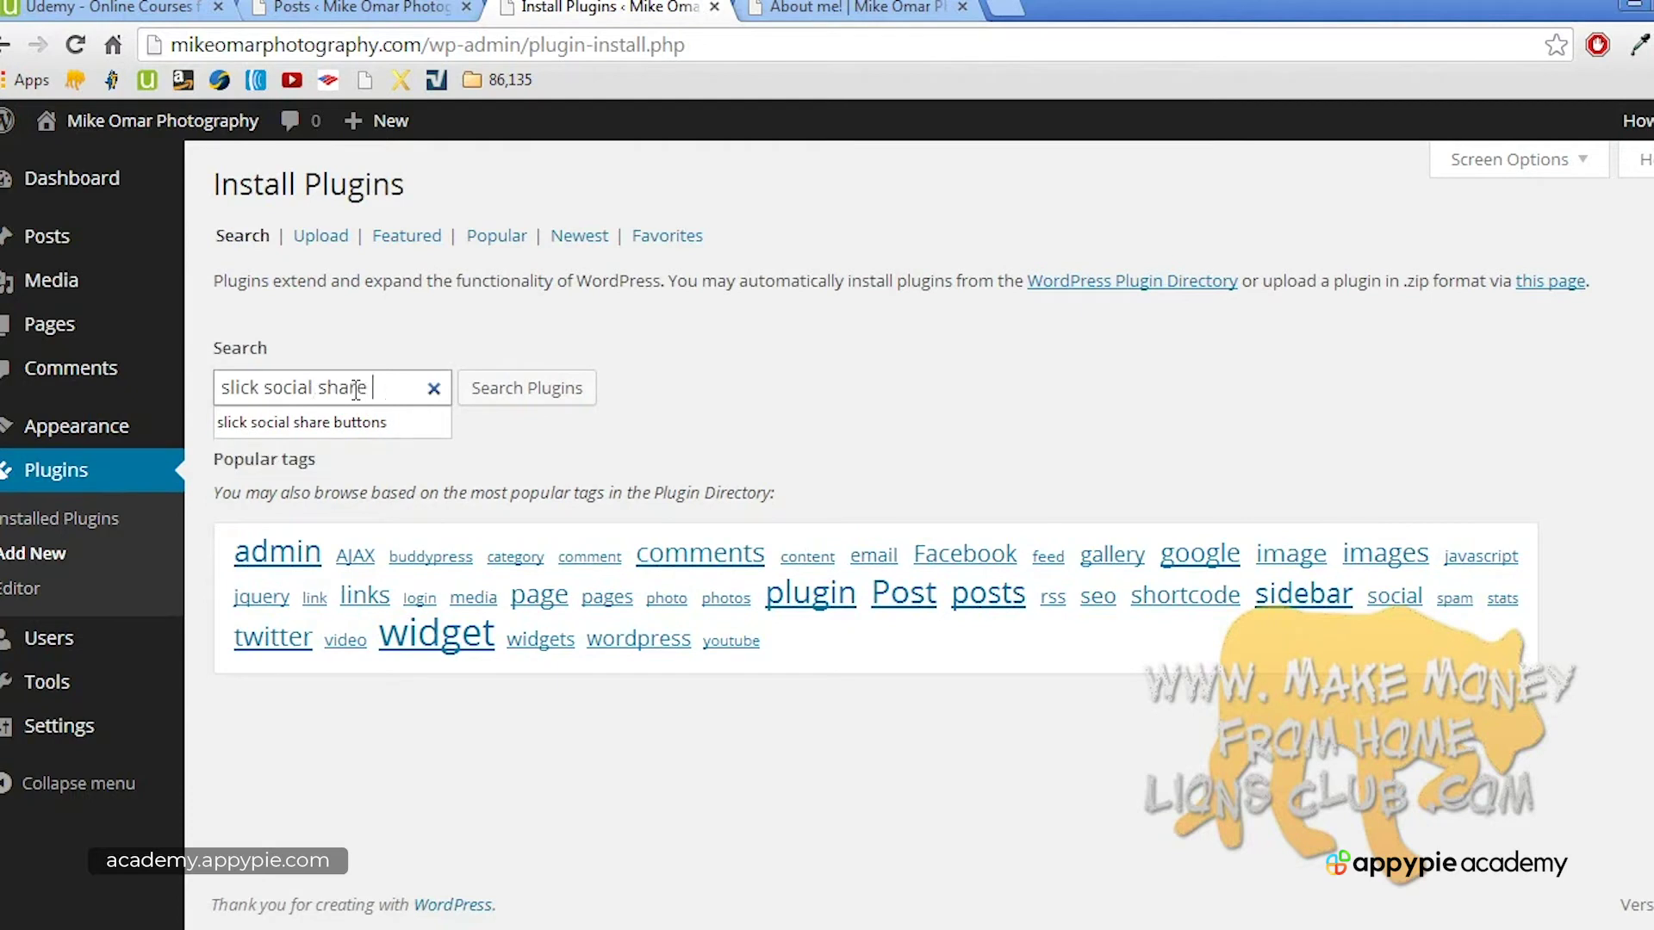
key("Return")
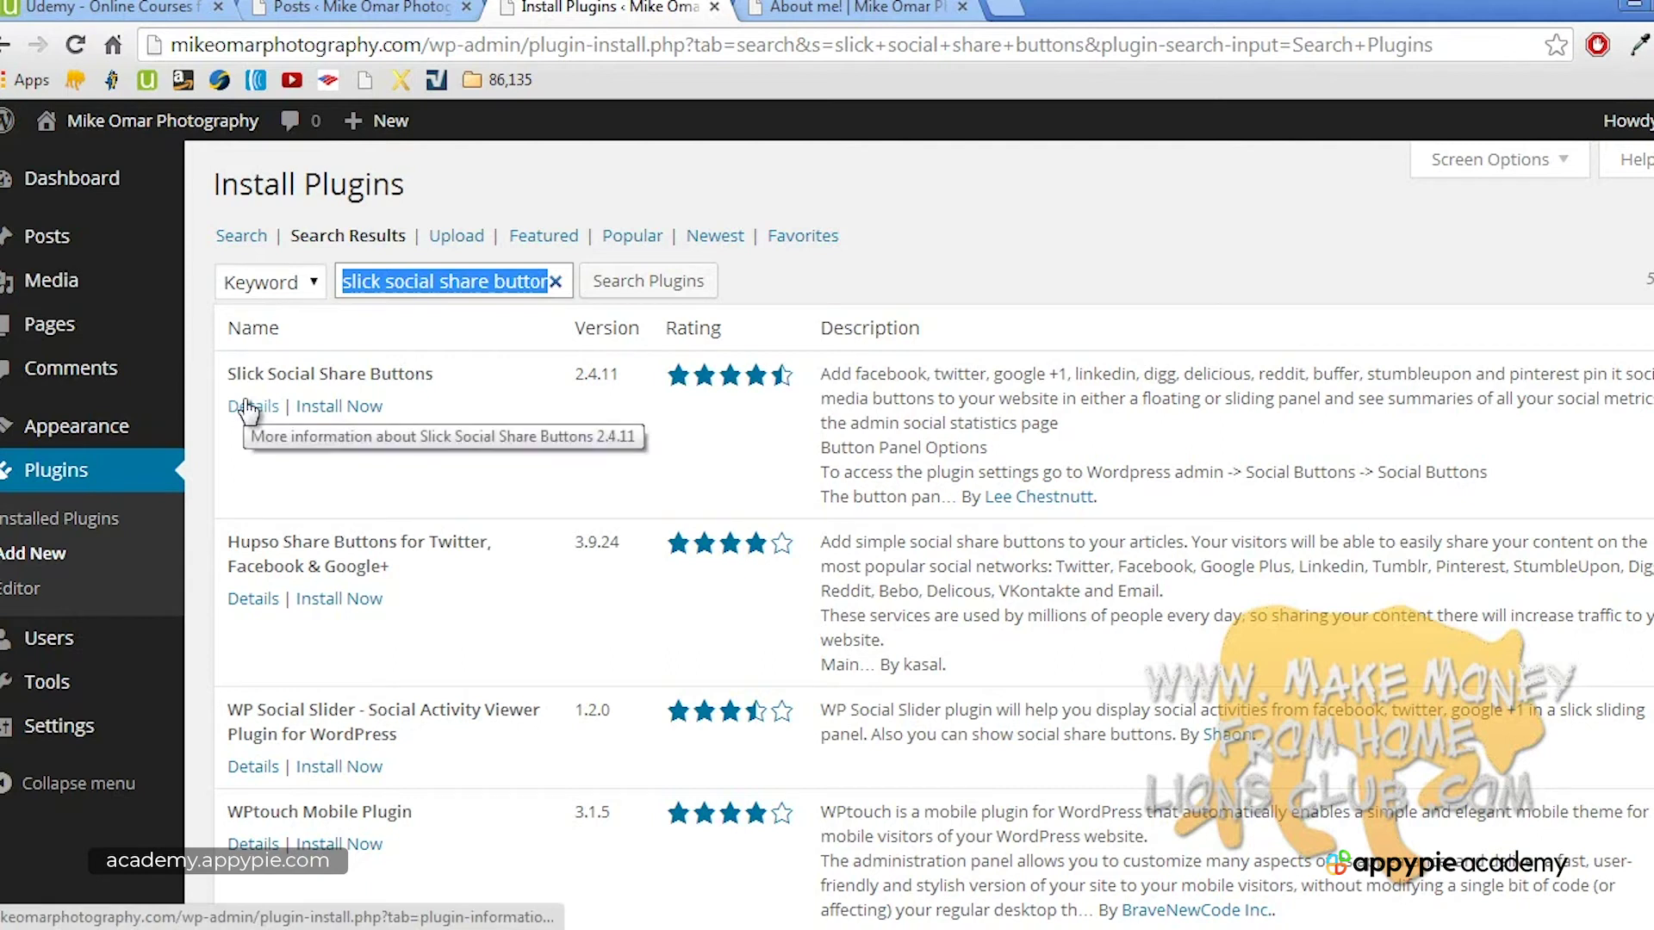
left_click(355, 406)
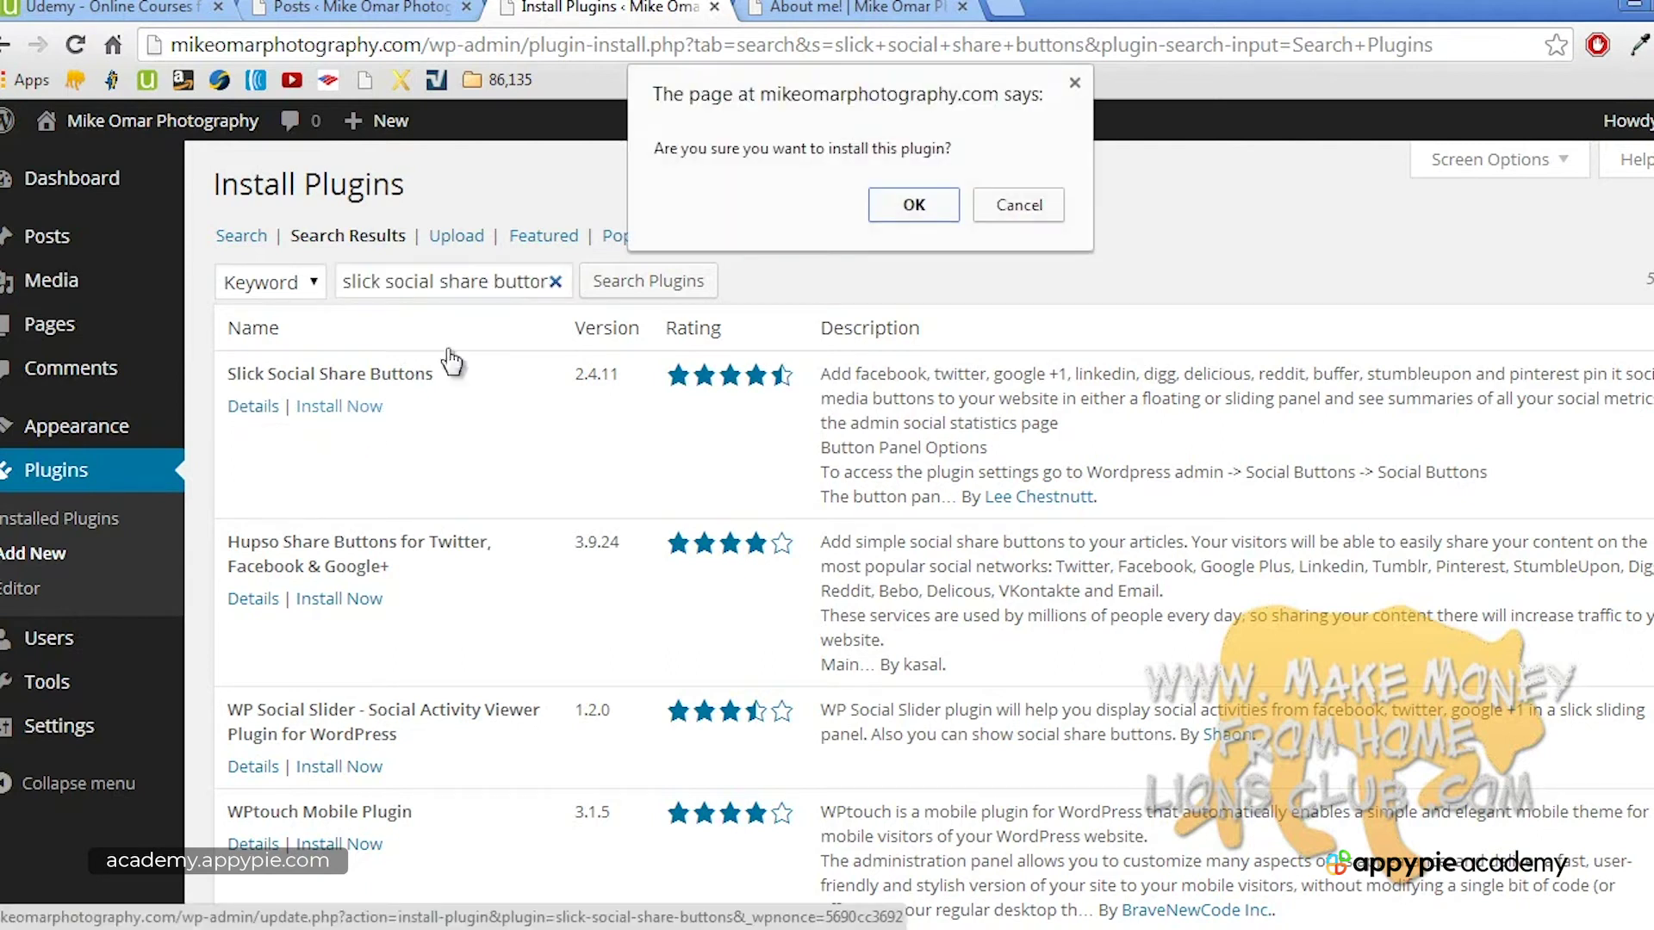
Step: Confirm the install and activate Slick Social Share Buttons 2.4.11
left_click(911, 207)
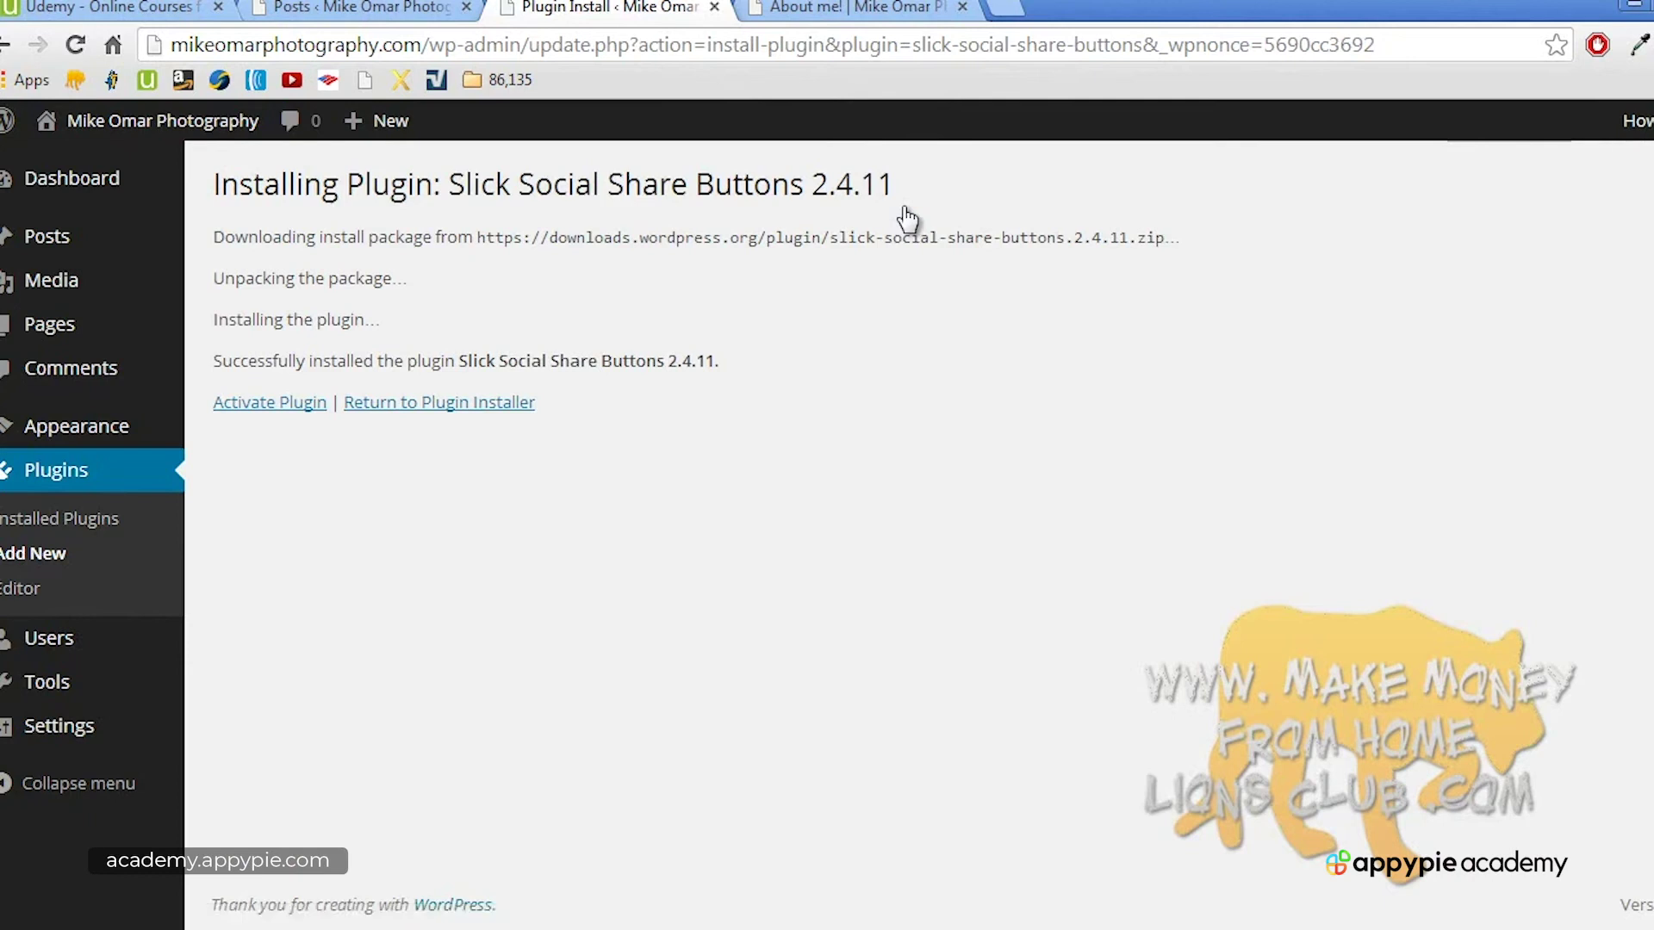
left_click(316, 405)
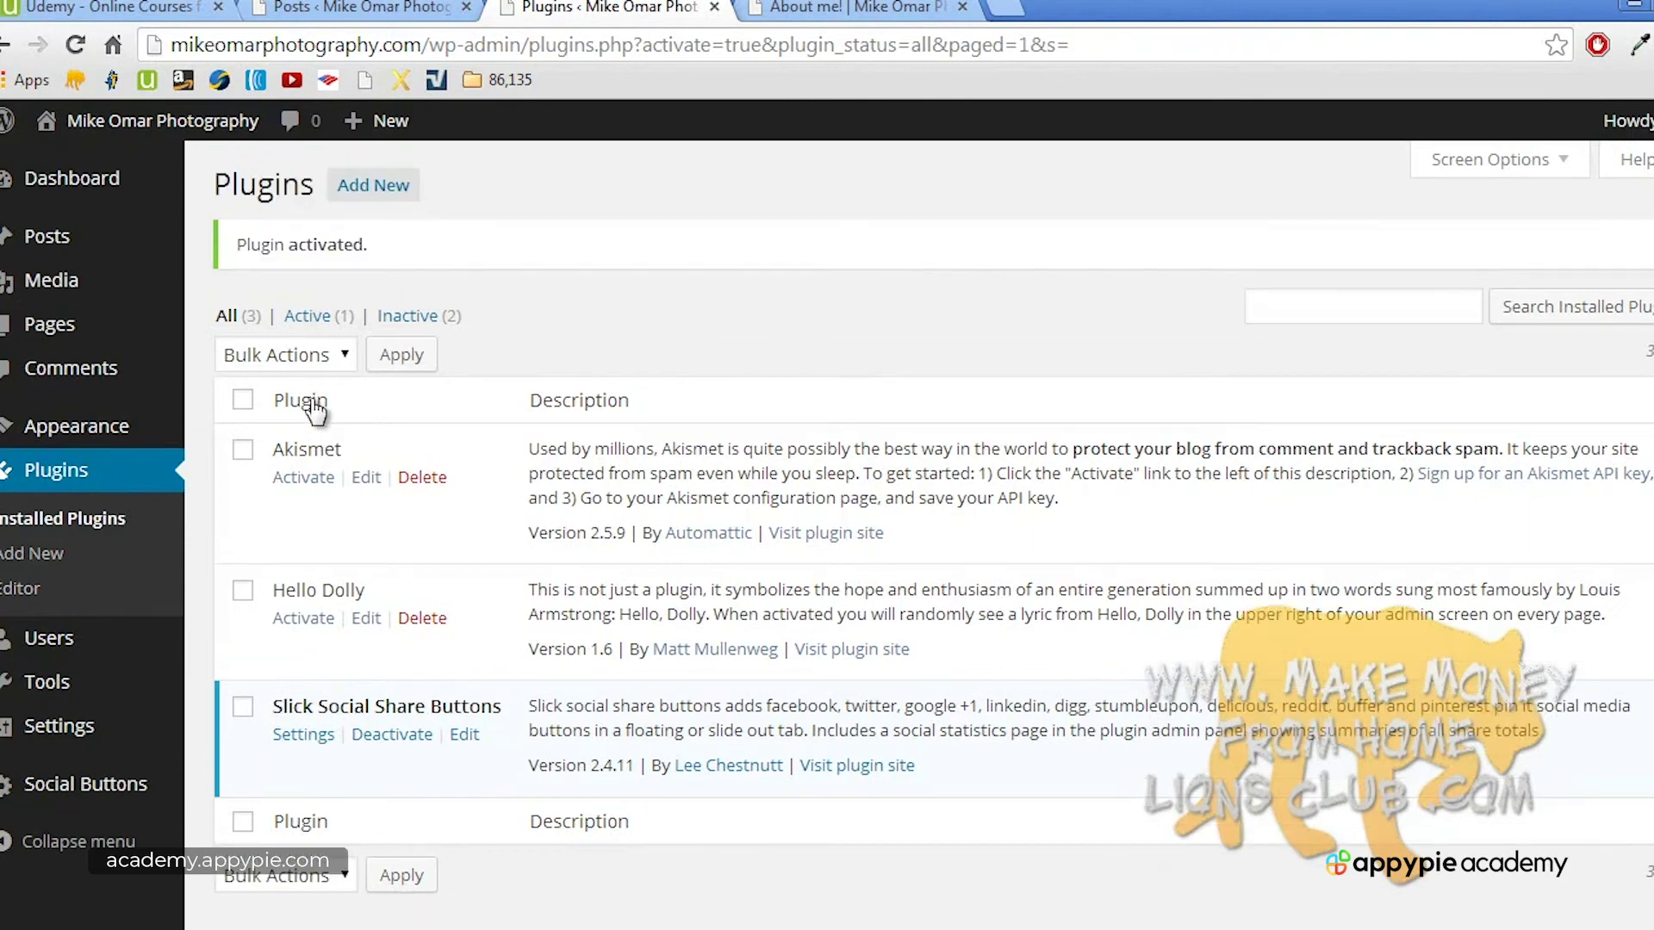
scroll(314, 405, "down", 1)
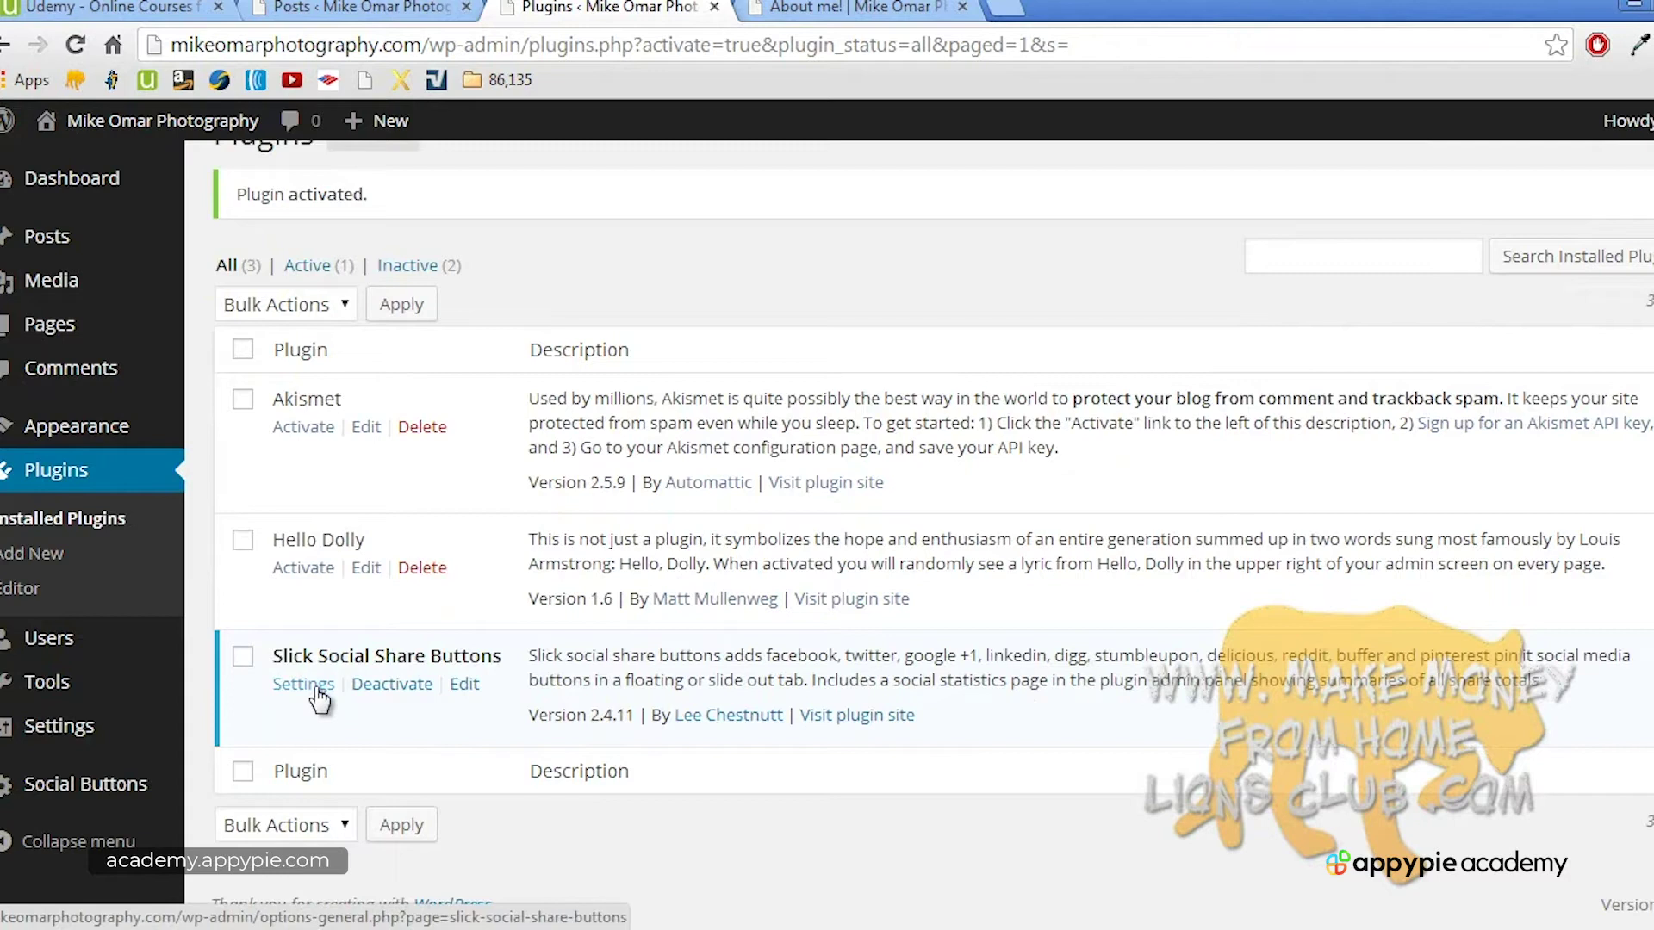
mouse_move(38, 797)
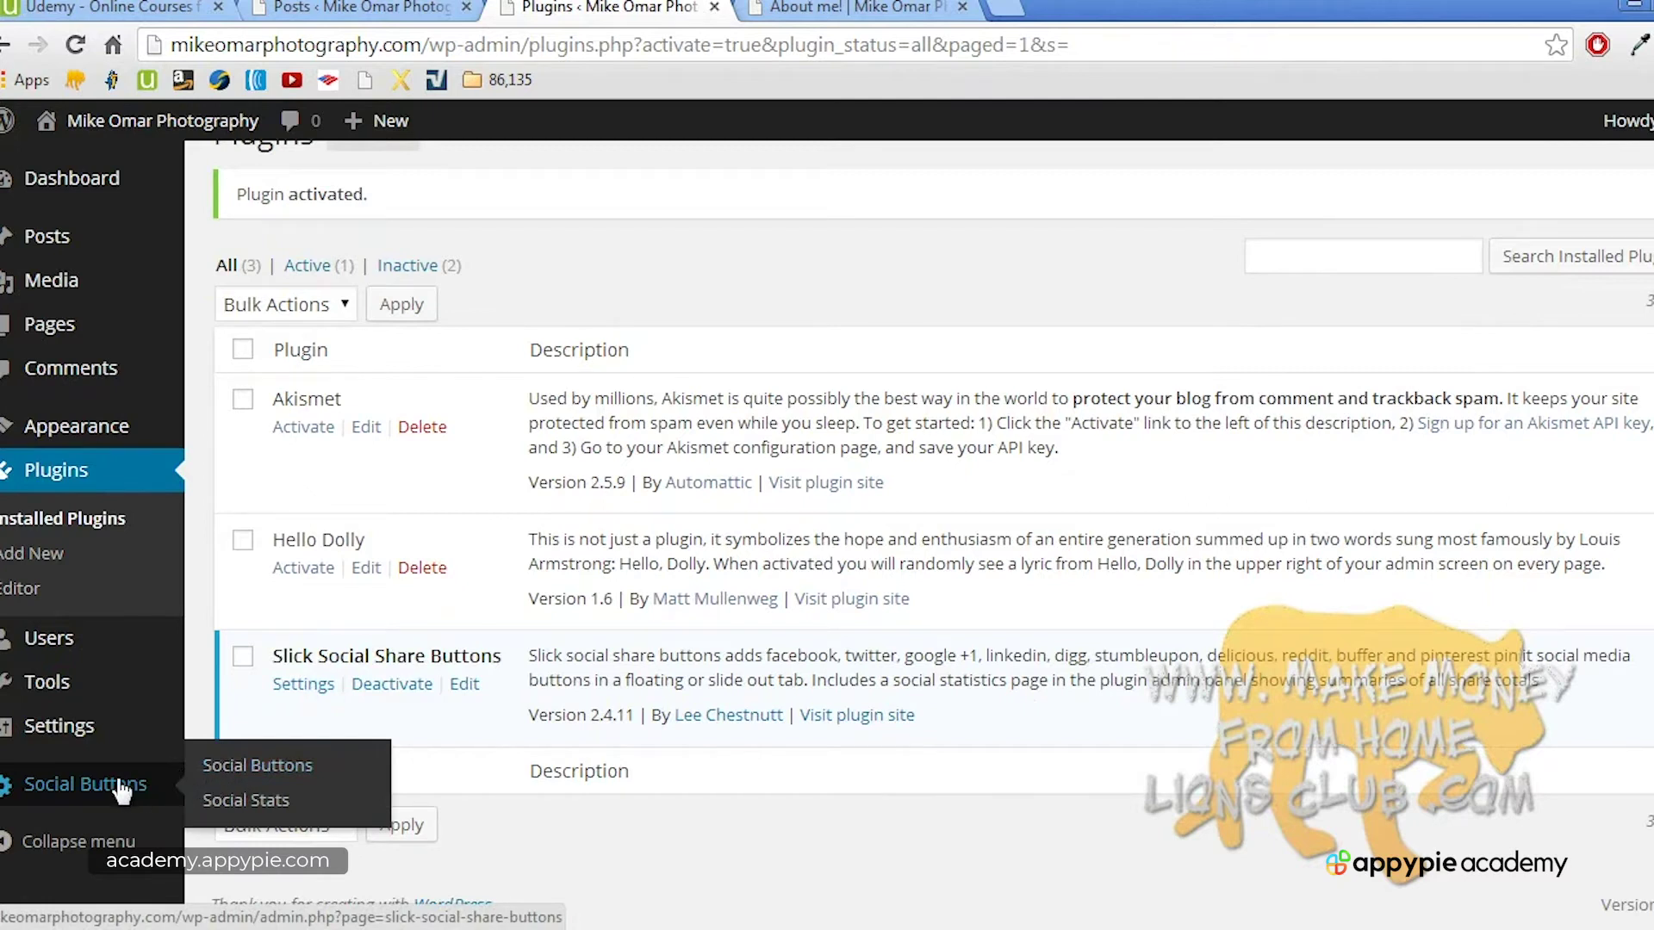
mouse_move(112, 739)
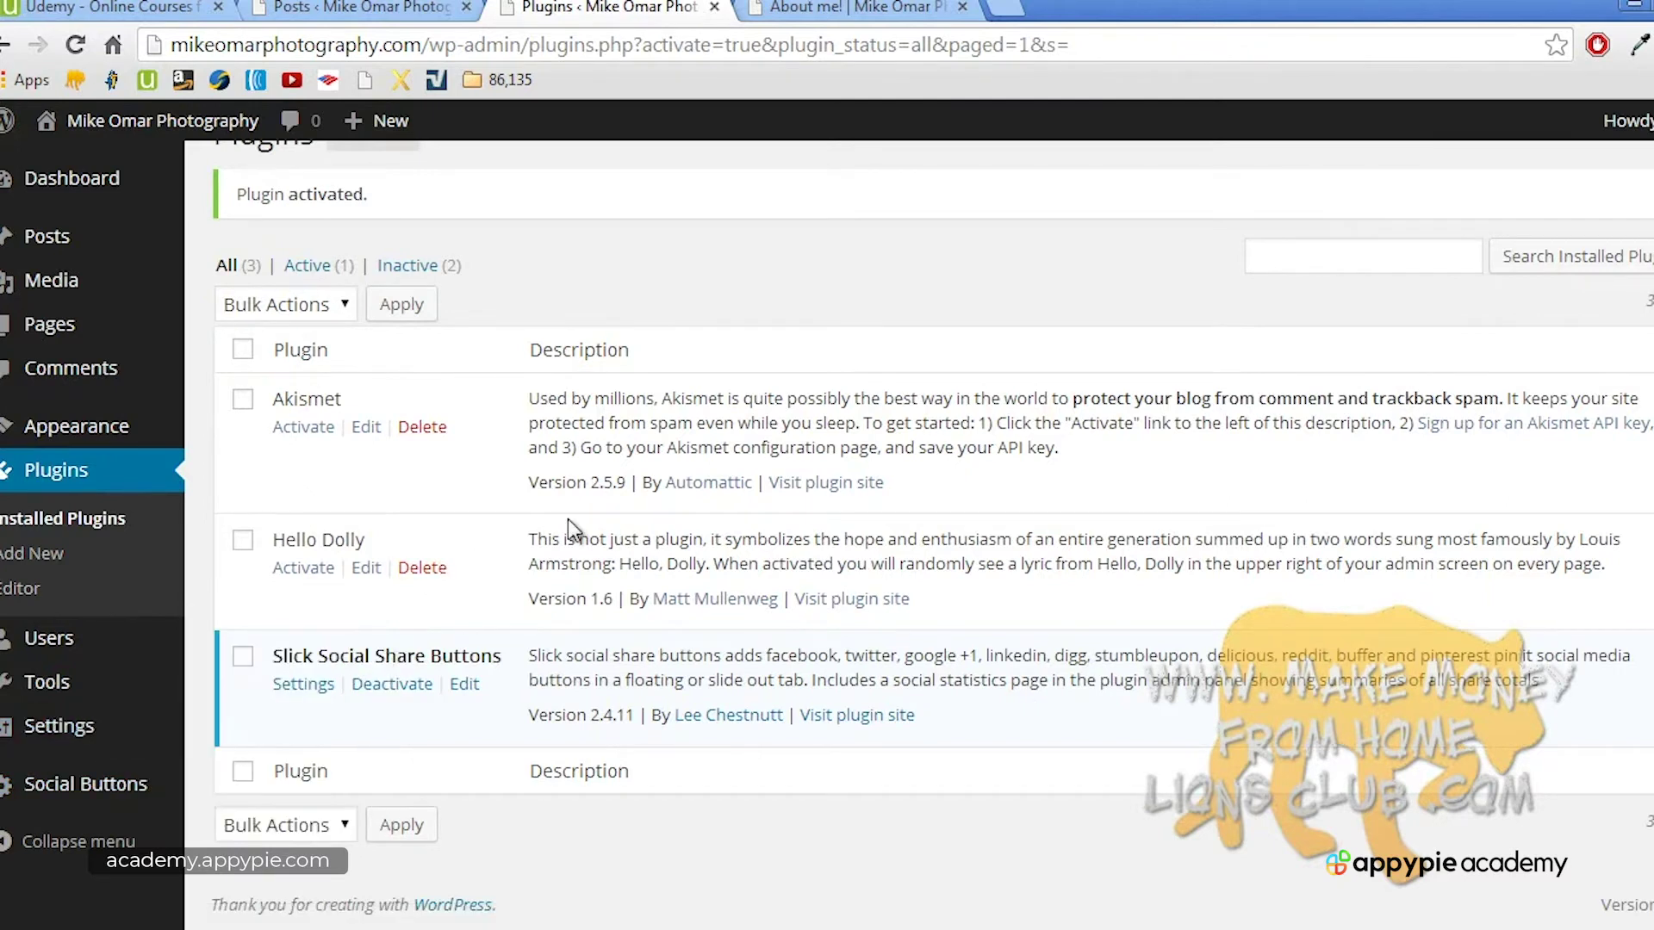
Step: Save the Social Buttons panel as Slide Out at Top Left, with Default Skin and Load Open on
mouse_move(138, 783)
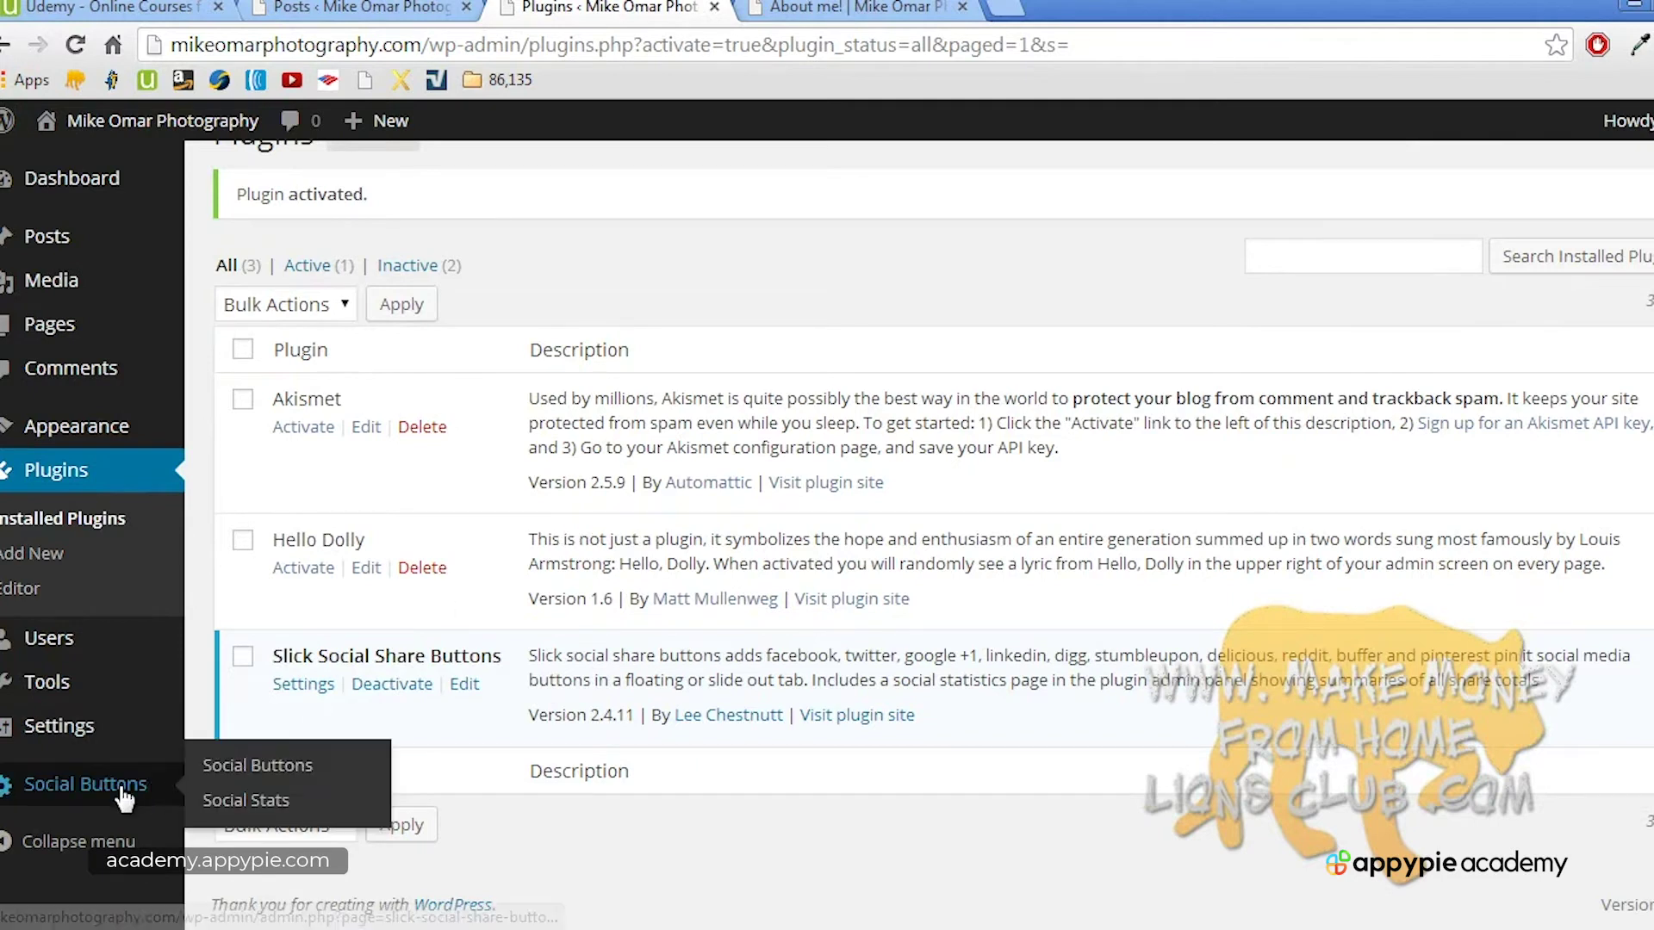
left_click(233, 765)
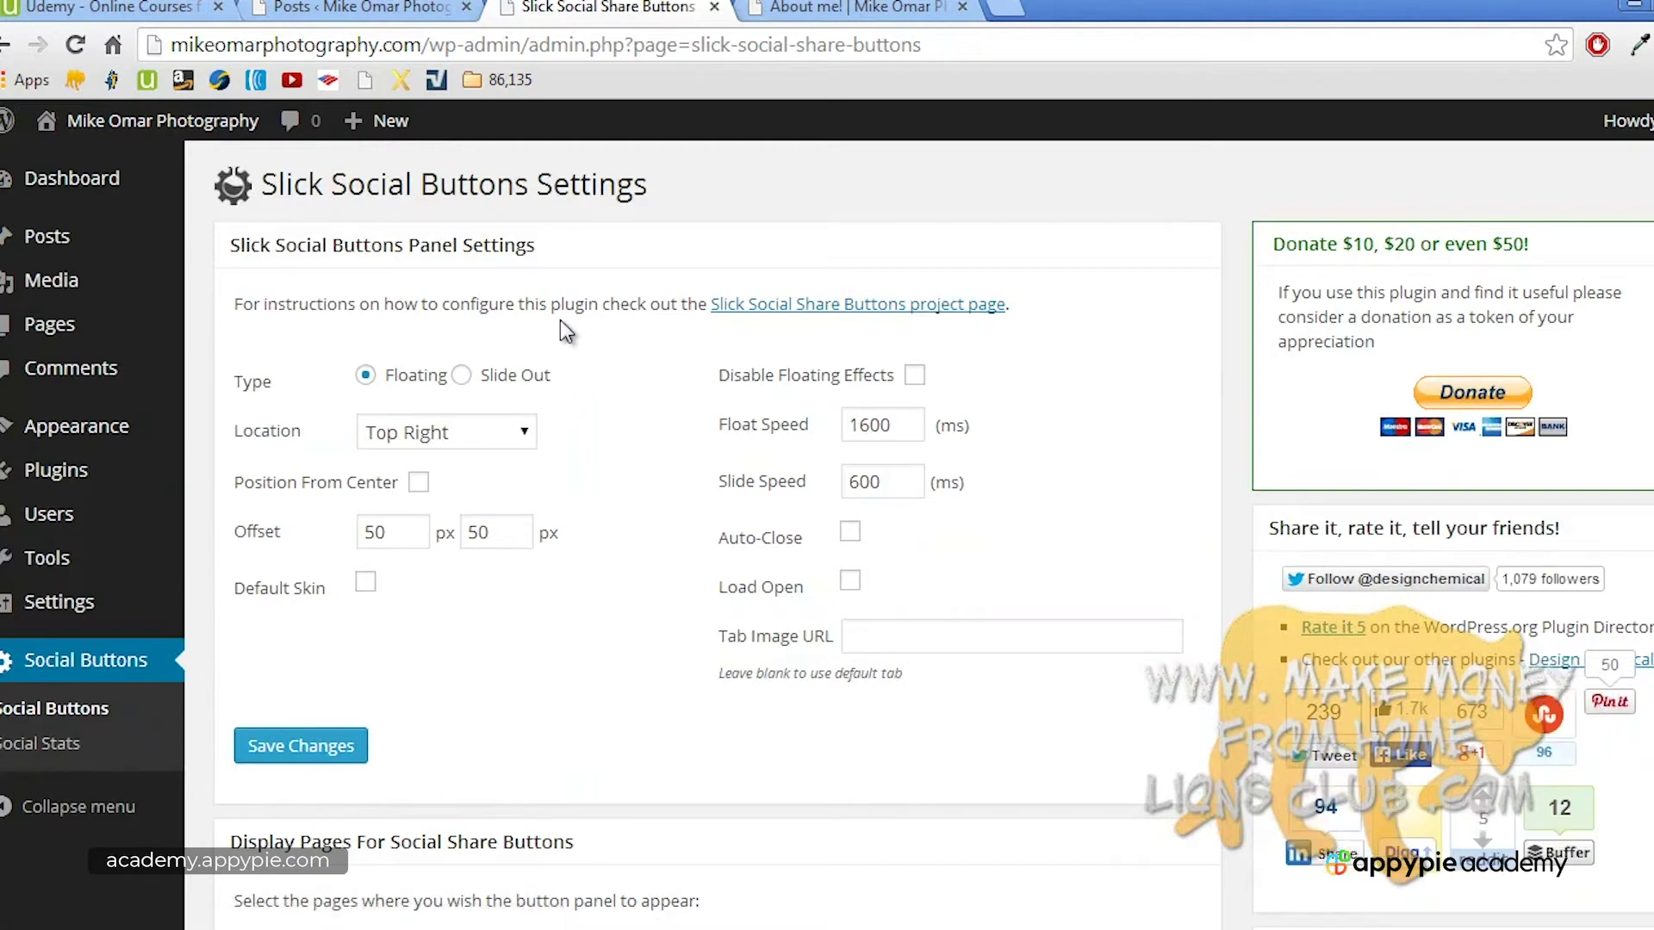
left_click(462, 376)
left_click(463, 430)
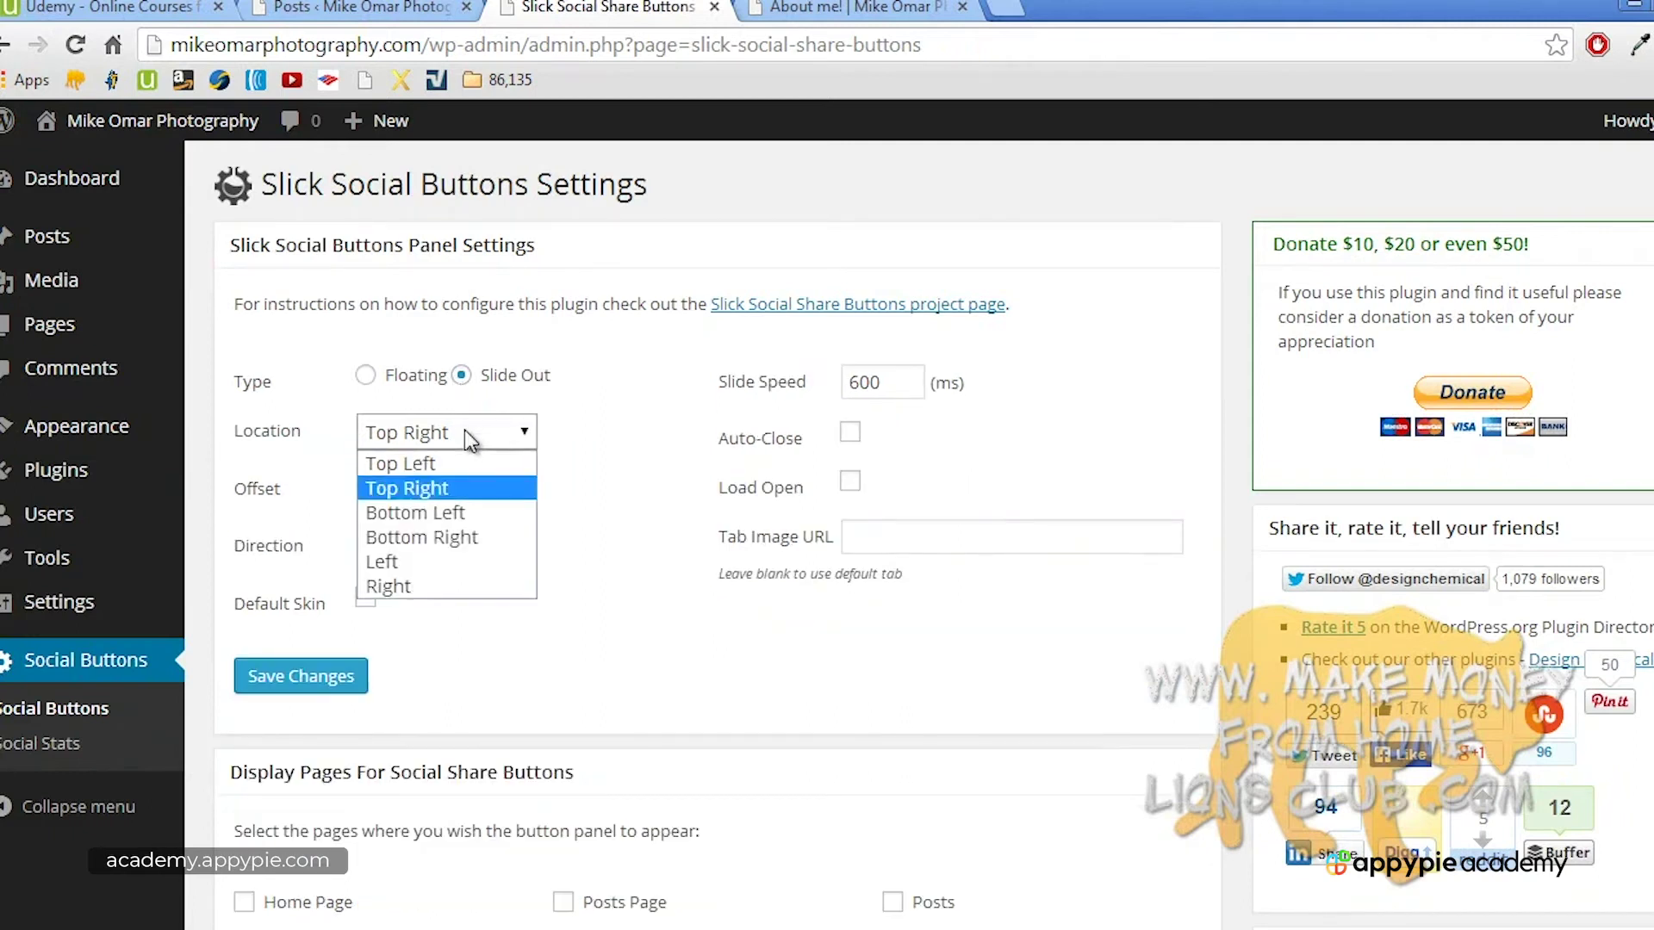
left_click(466, 458)
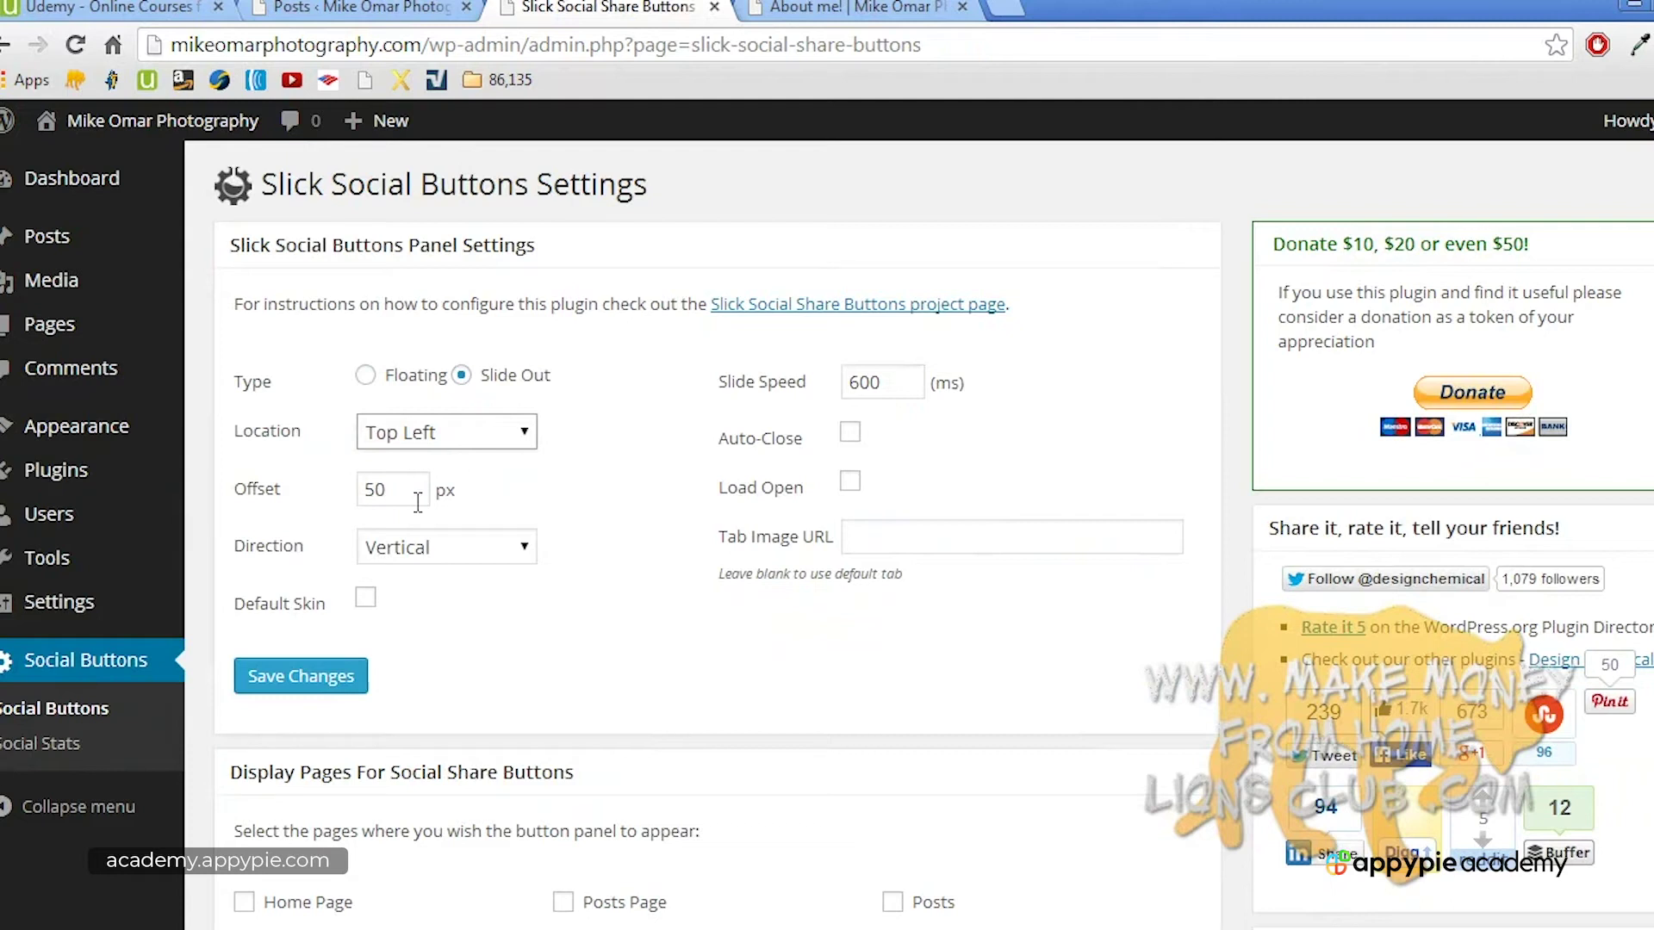
left_click(365, 608)
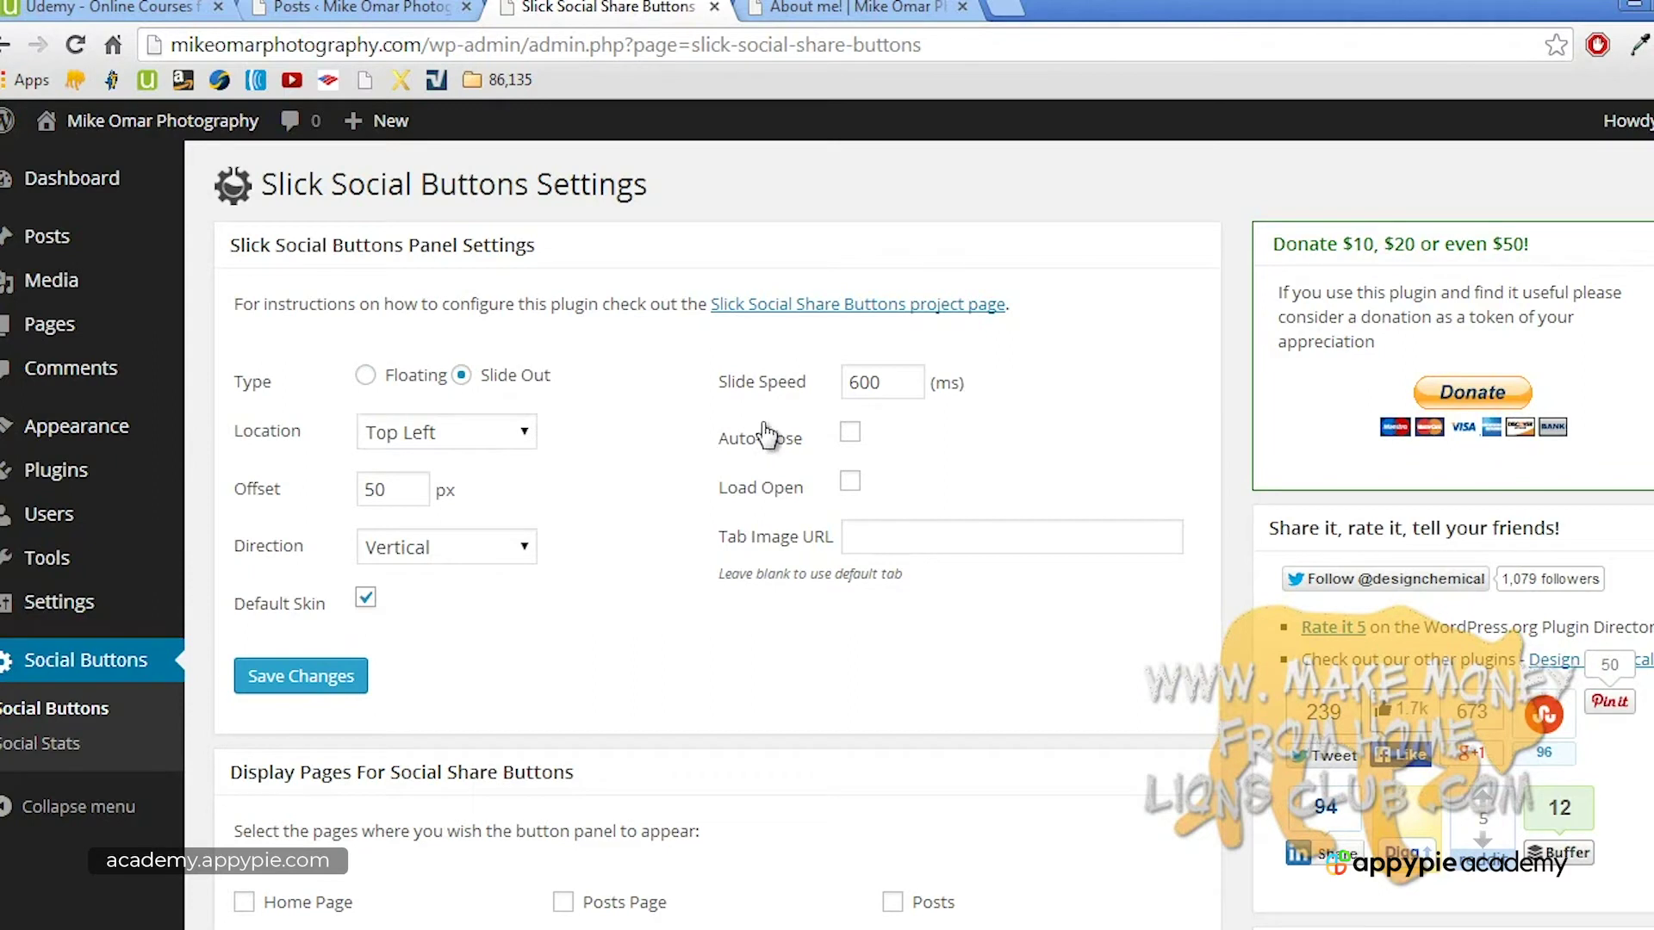
left_click(851, 483)
left_click(323, 686)
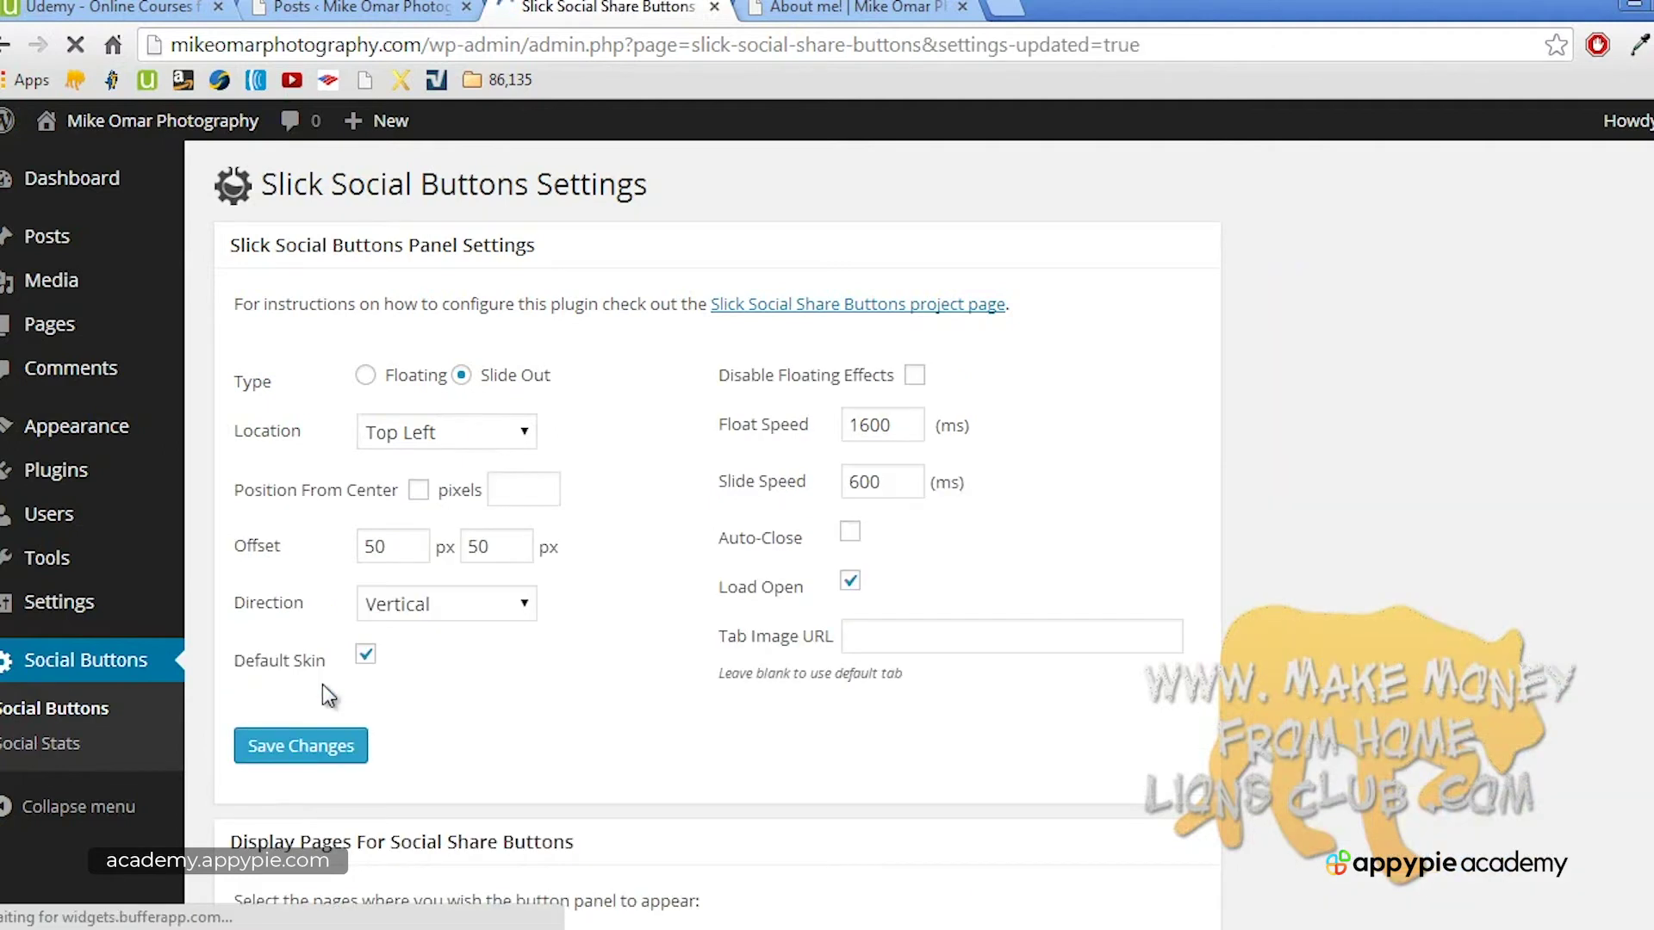
Step: Show the share buttons on the Home Page and on Posts
scroll(570, 684, "down", 1)
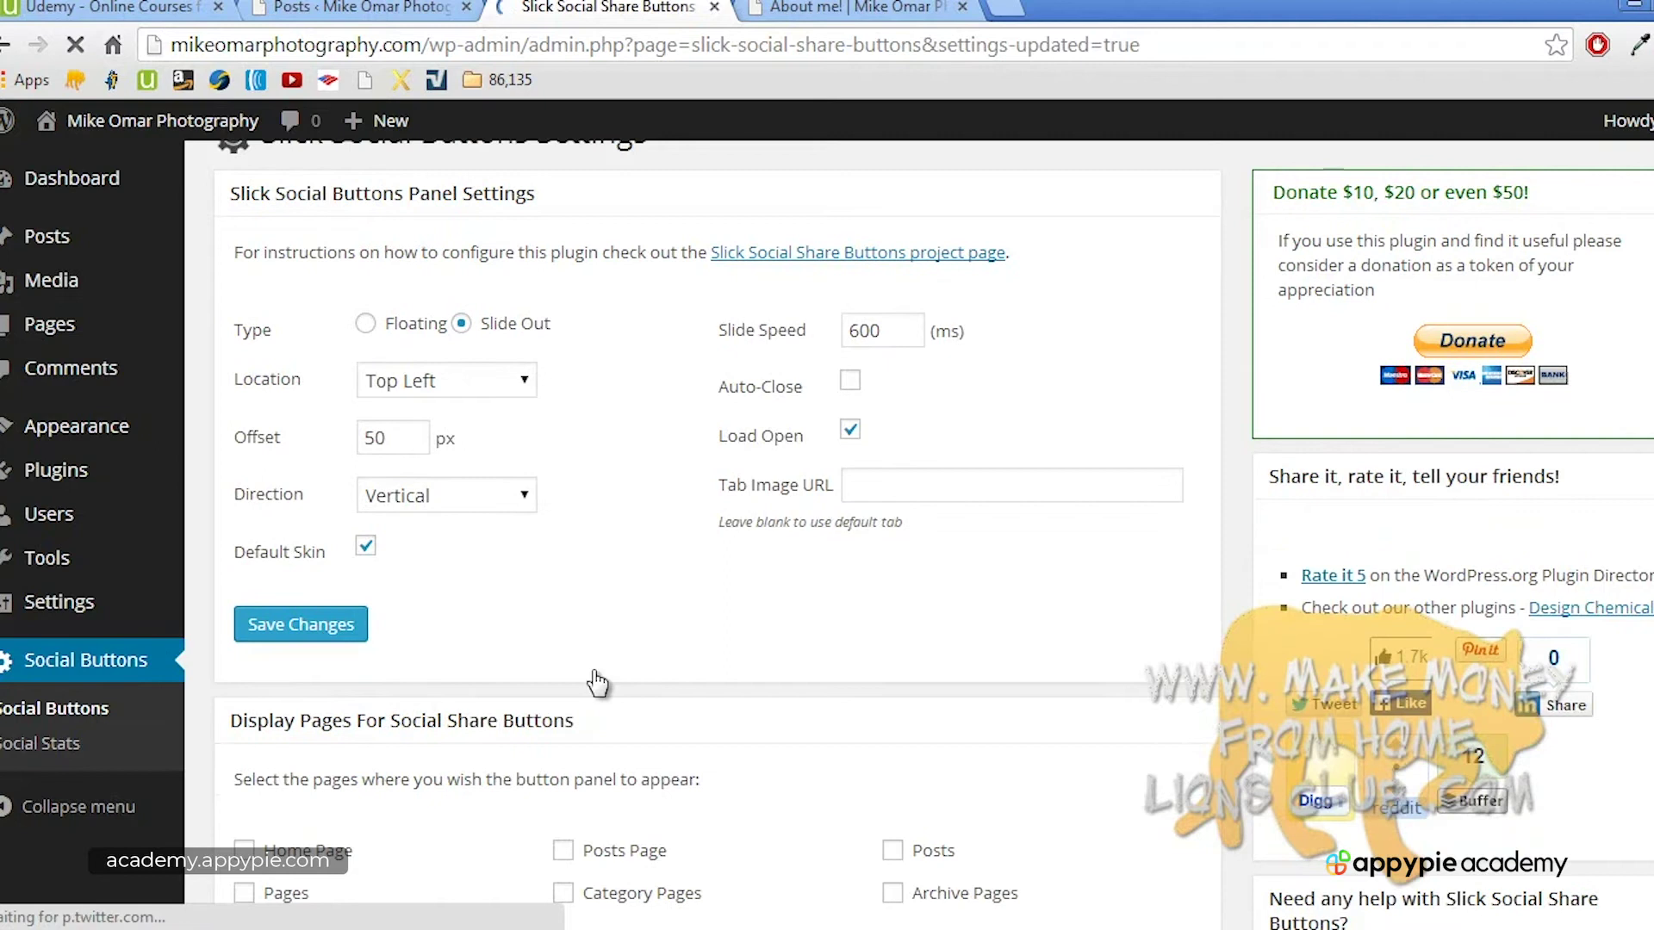
scroll(598, 681, "down", 2)
scroll(479, 657, "down", 2)
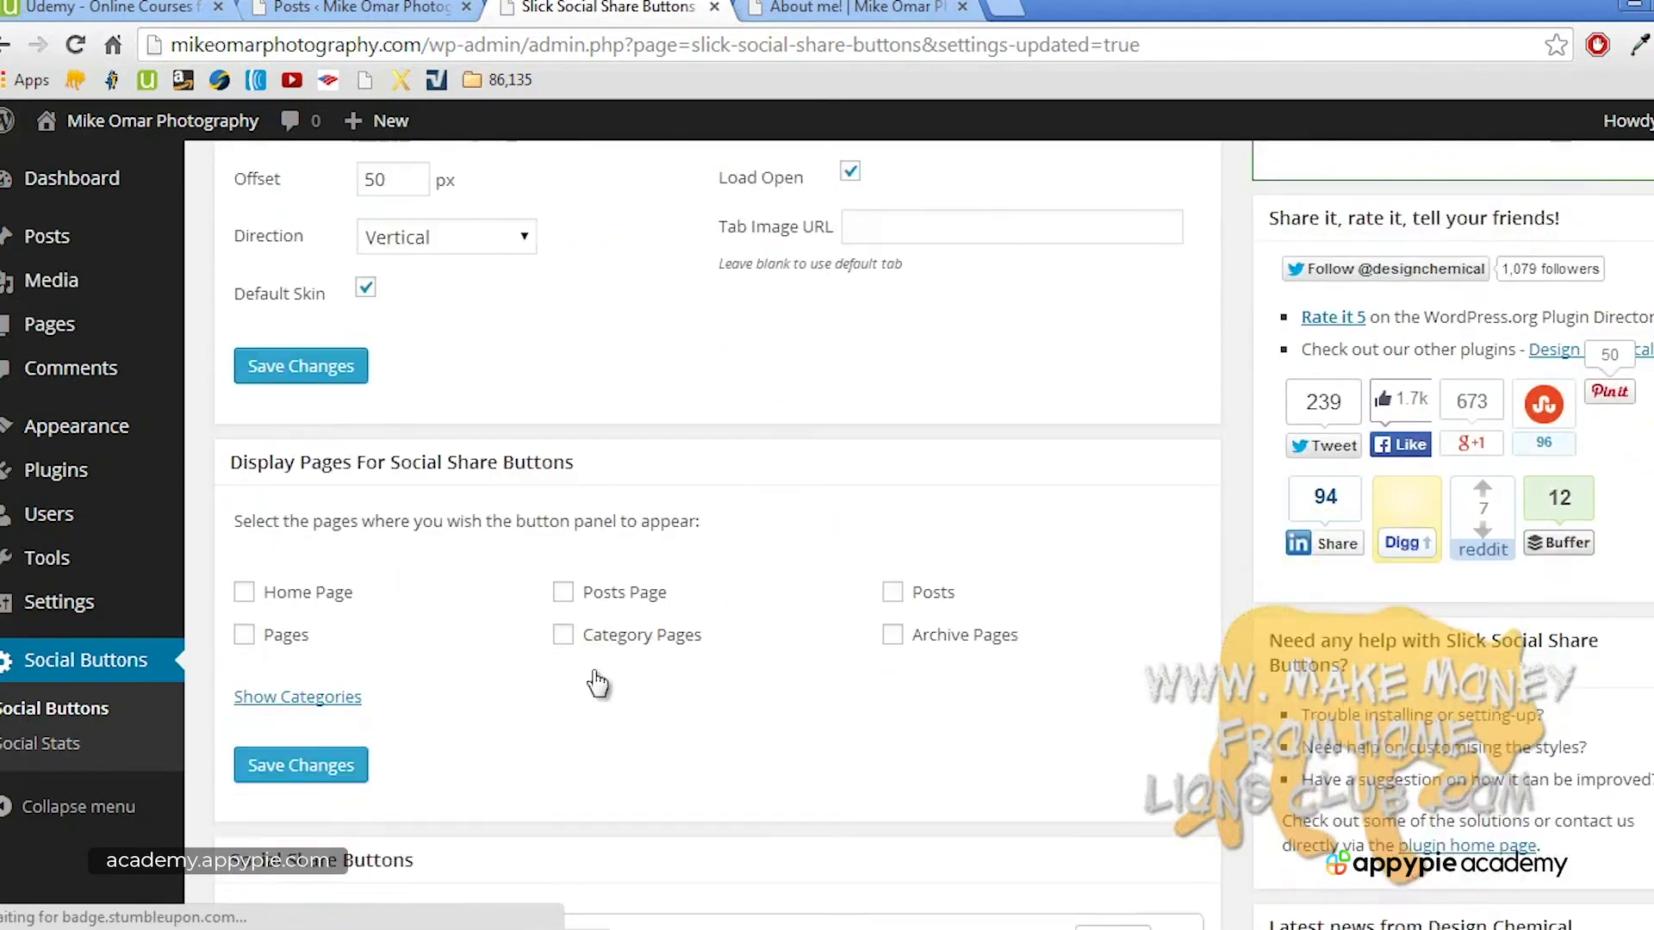
left_click(243, 542)
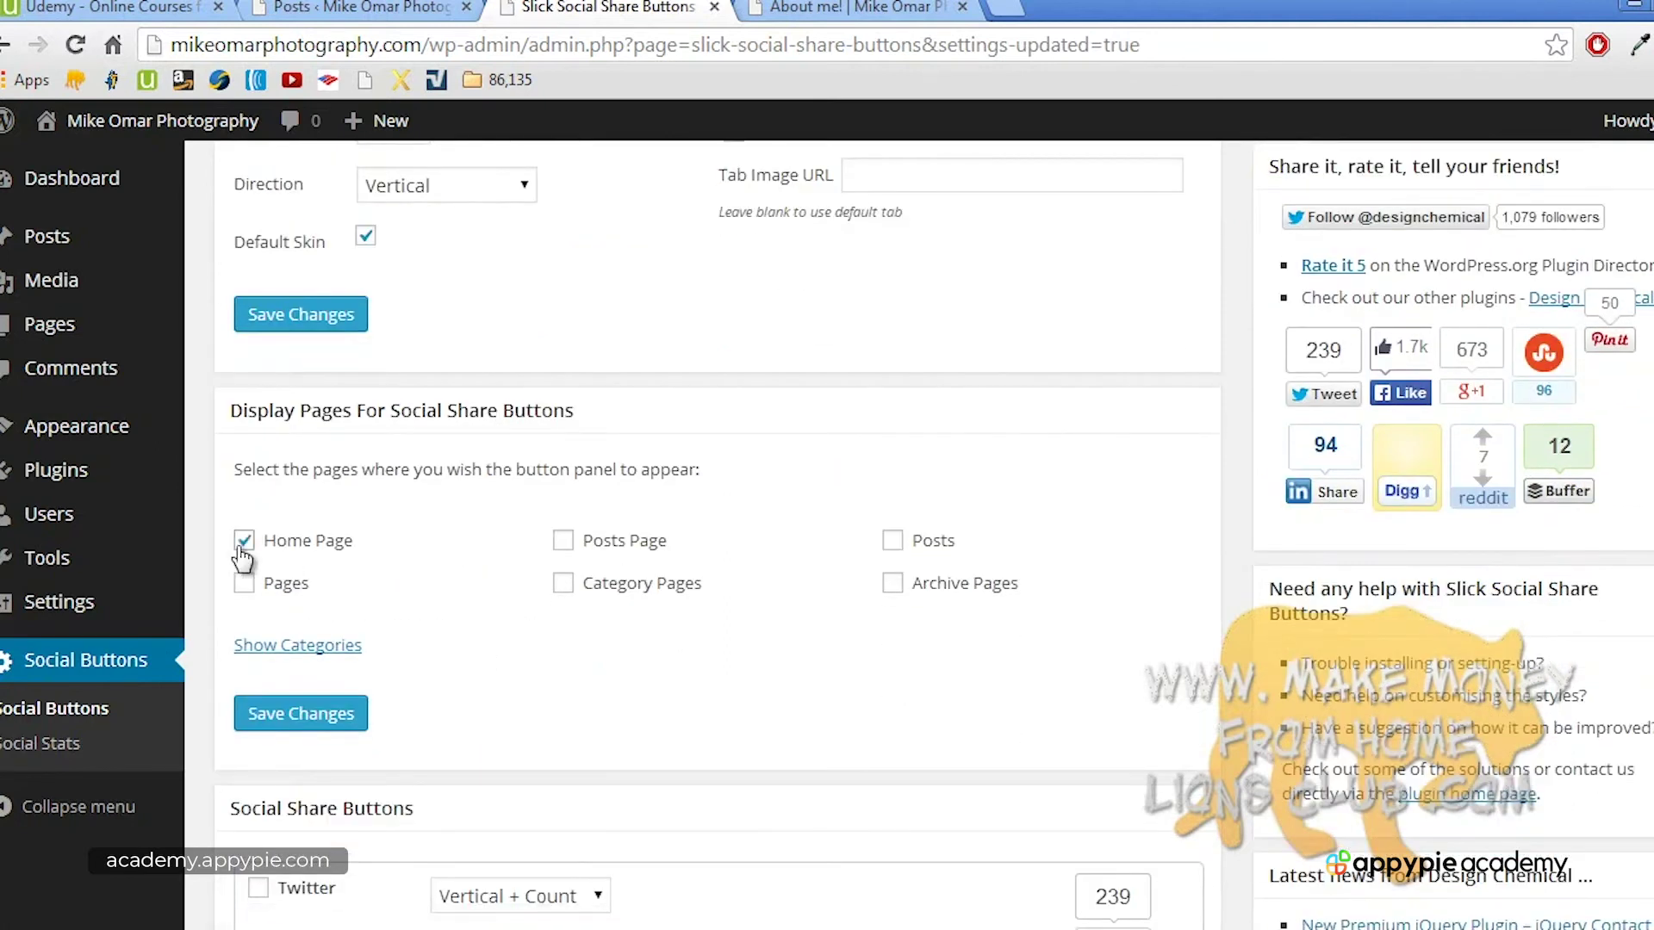
left_click(894, 541)
Step: Enable Facebook and Google +1, keep Twitter Vertical + Count and Facebook Box Count, move Twitter below Facebook
scroll(521, 690, "down", 5)
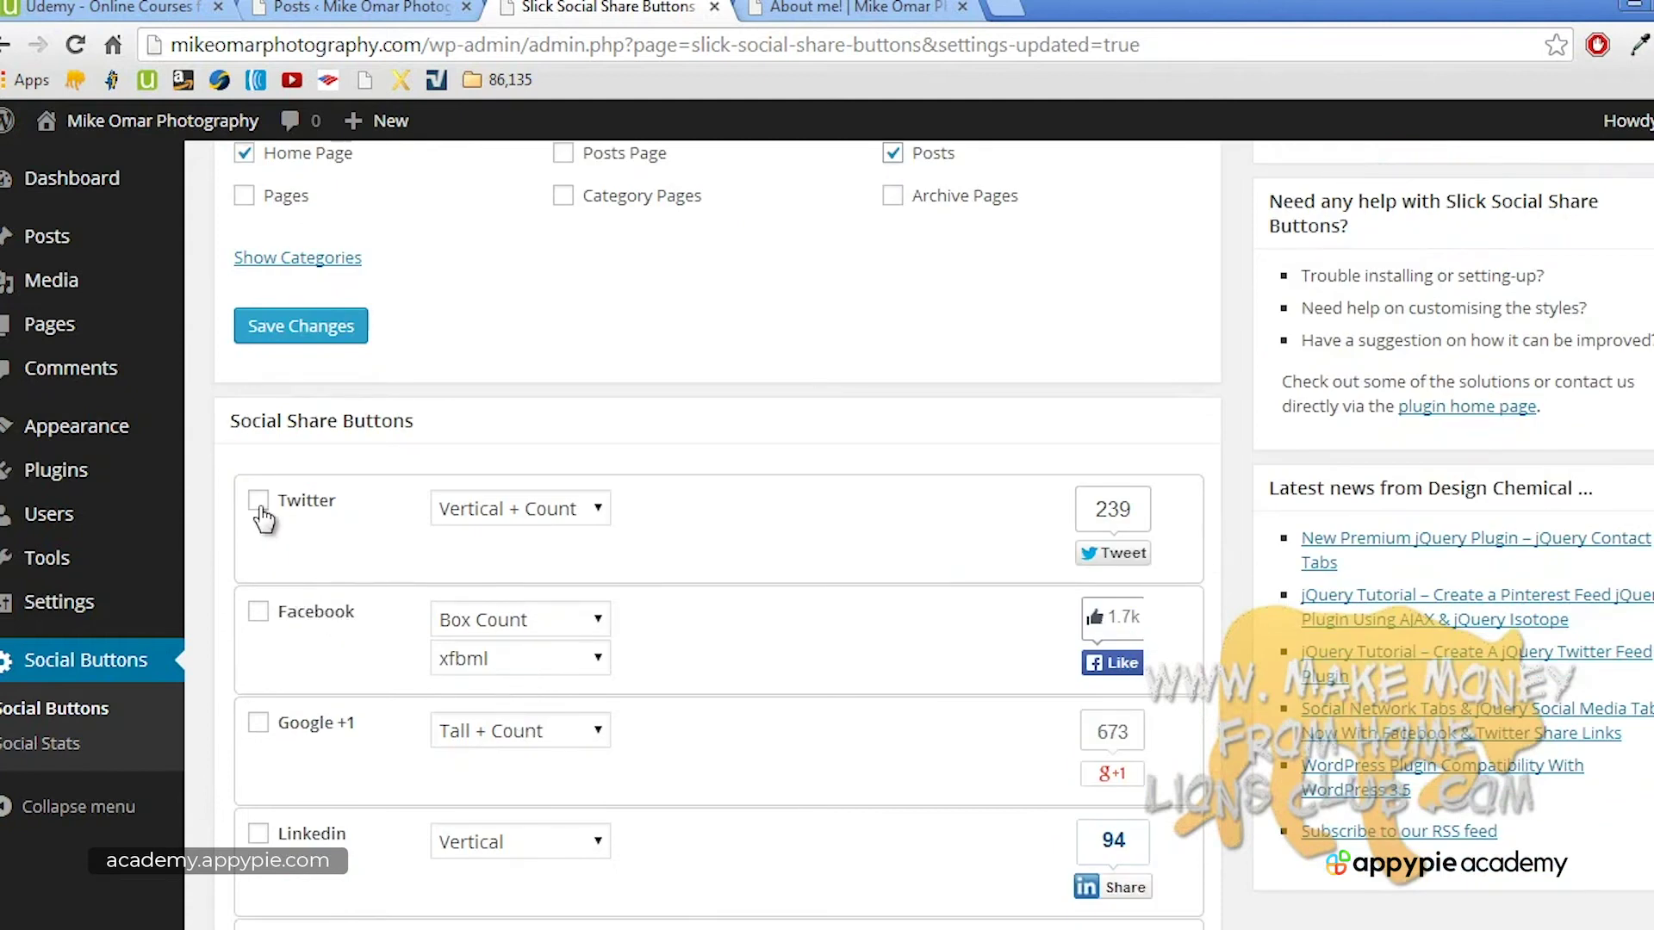
left_click(258, 612)
left_click(258, 724)
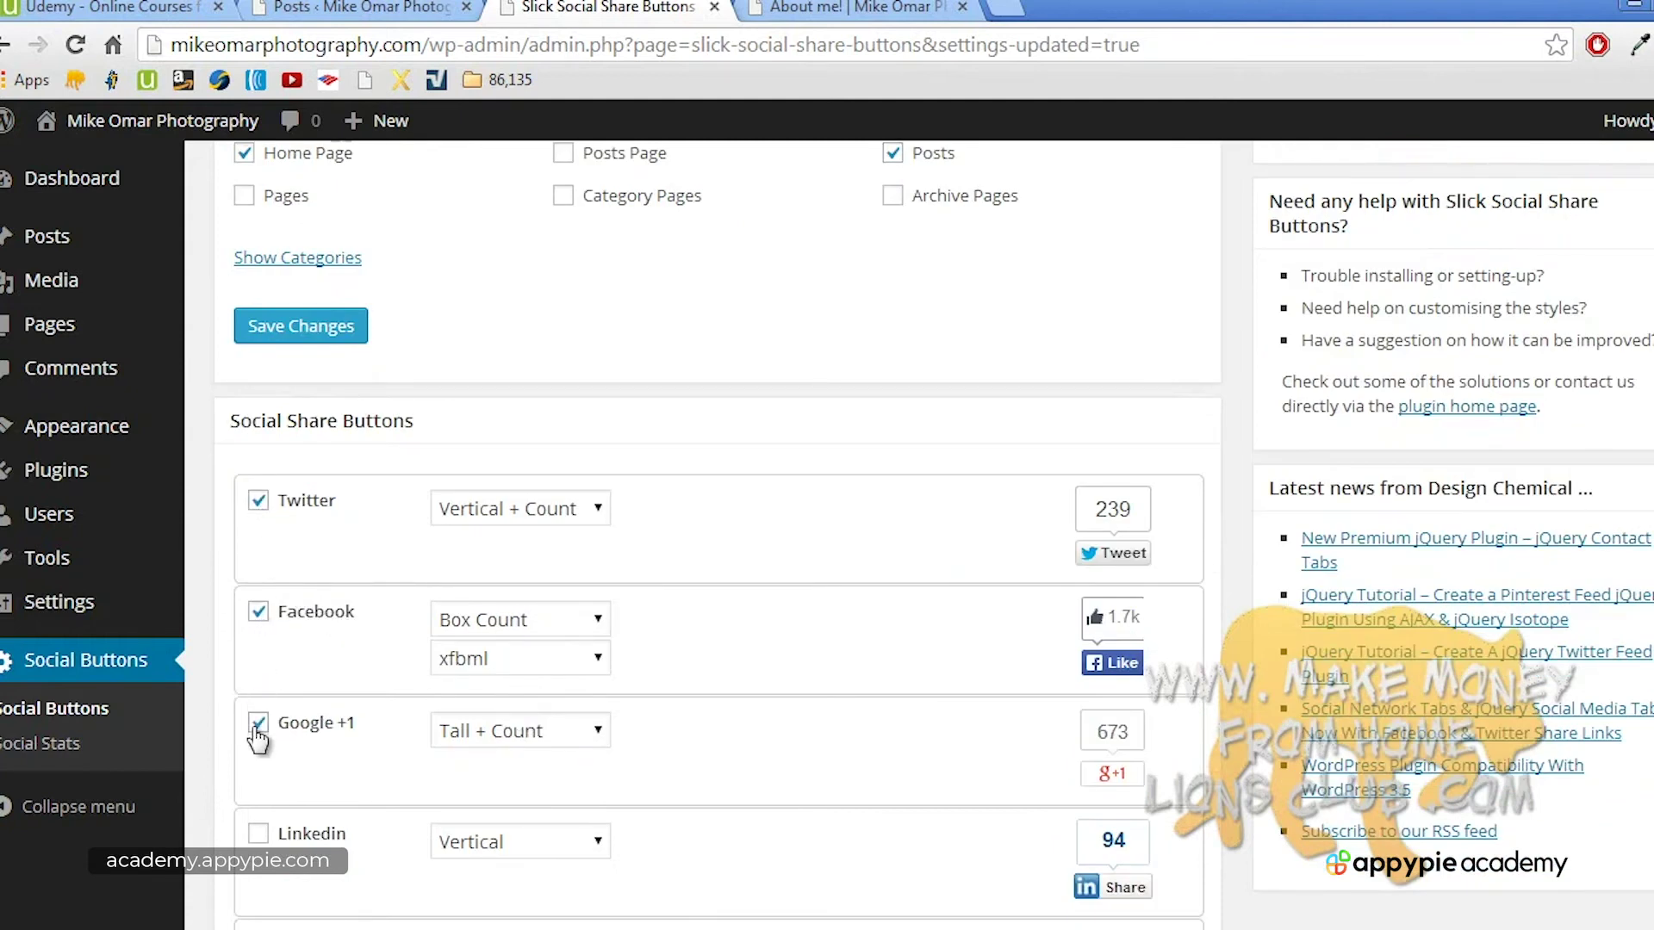
left_click(594, 511)
left_click(586, 515)
left_click(598, 622)
left_click(600, 629)
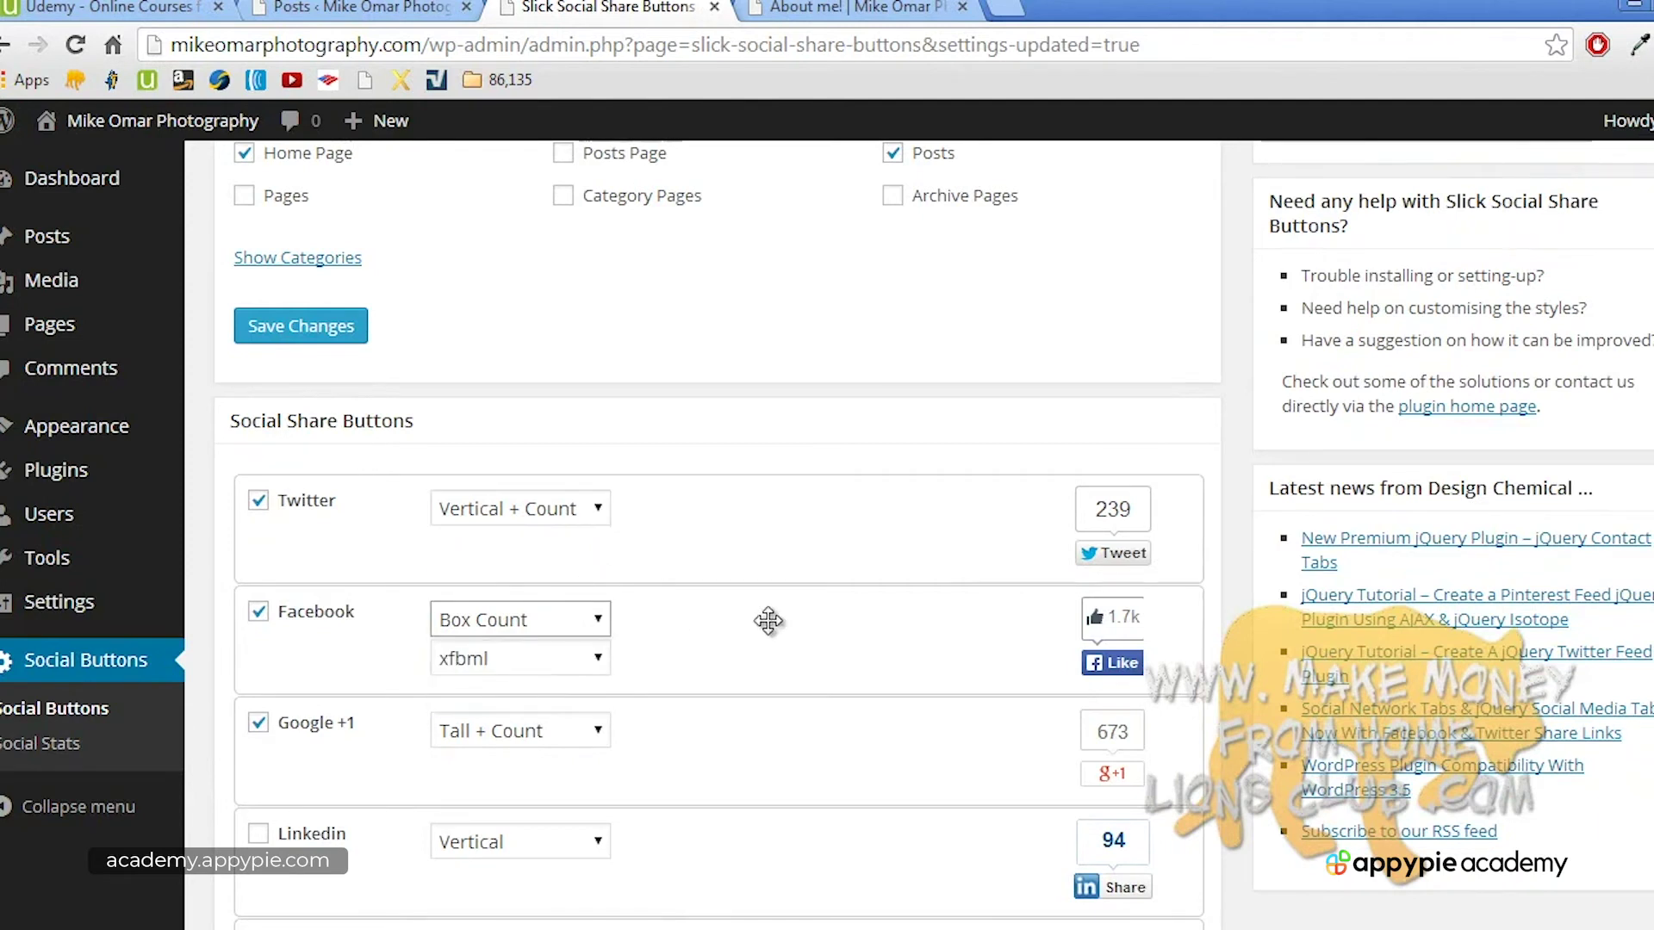
left_click_drag(780, 539, 783, 664)
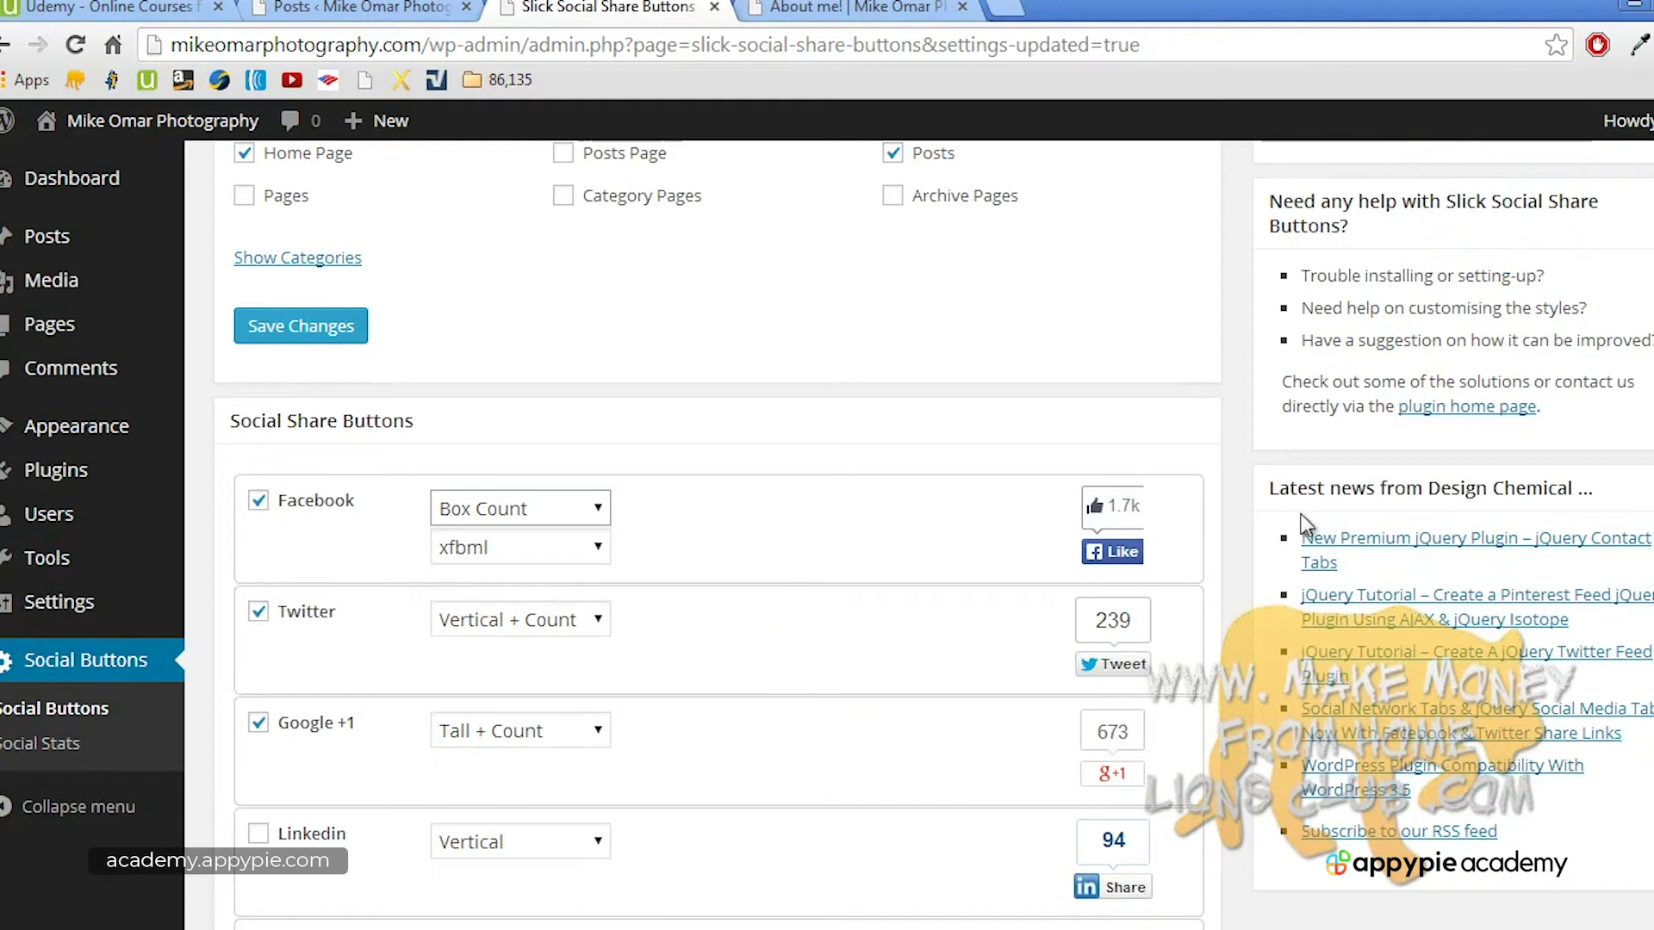
Step: Enable the Pin It share button and save the settings
scroll(932, 534, "up", 3)
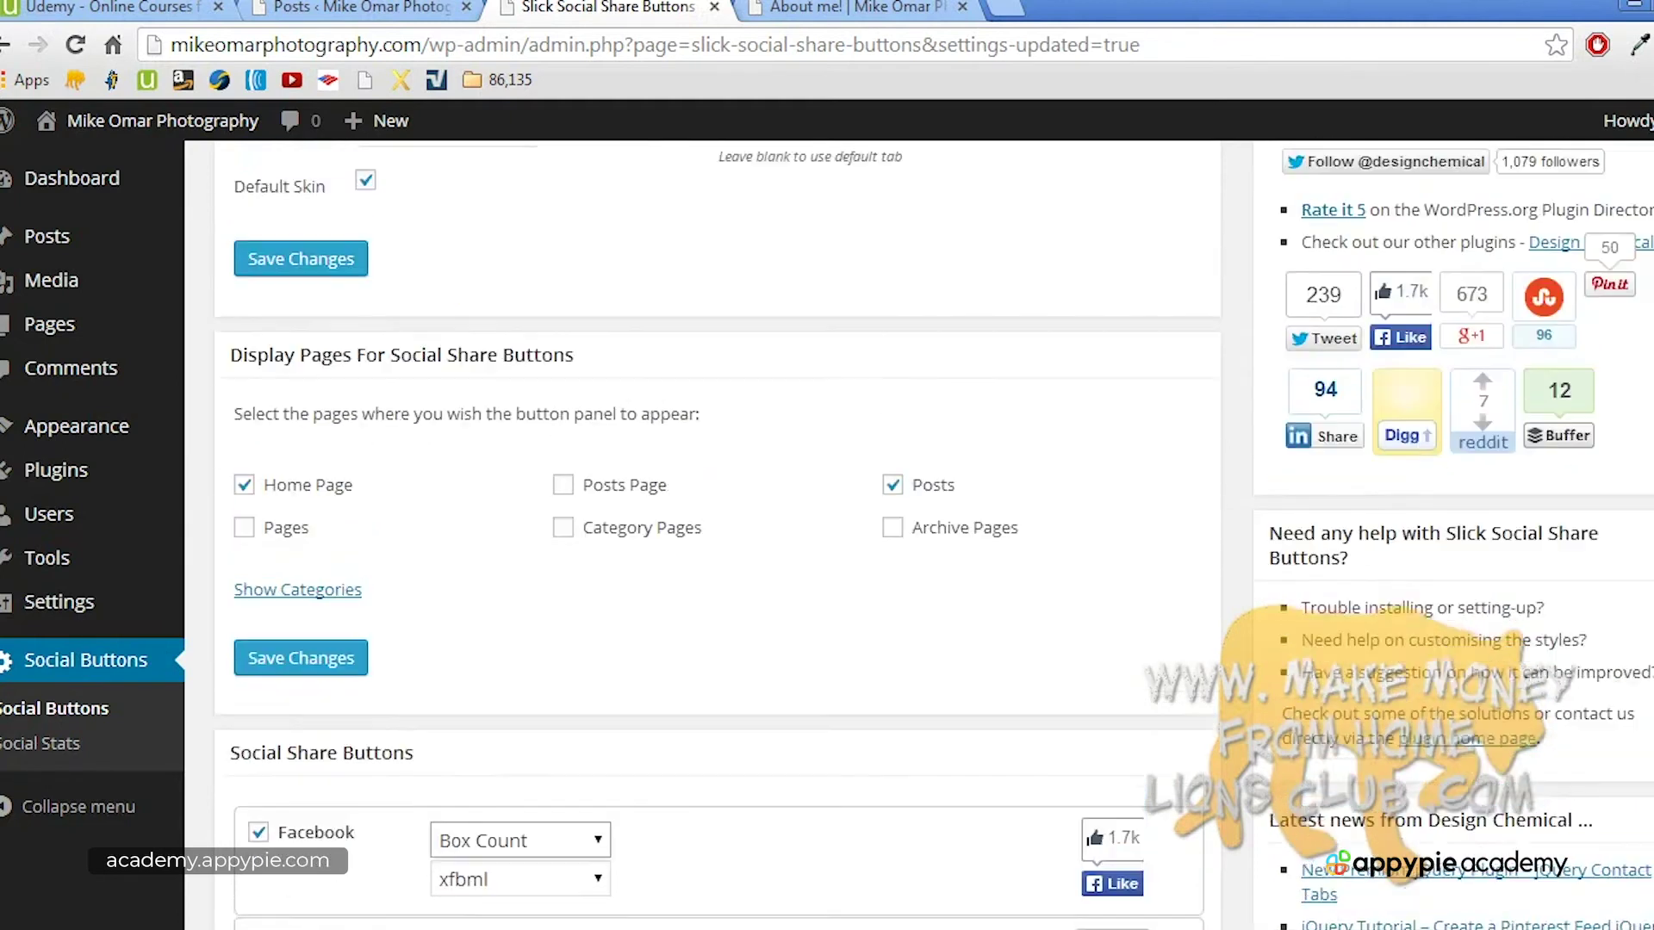
scroll(1286, 519, "down", 6)
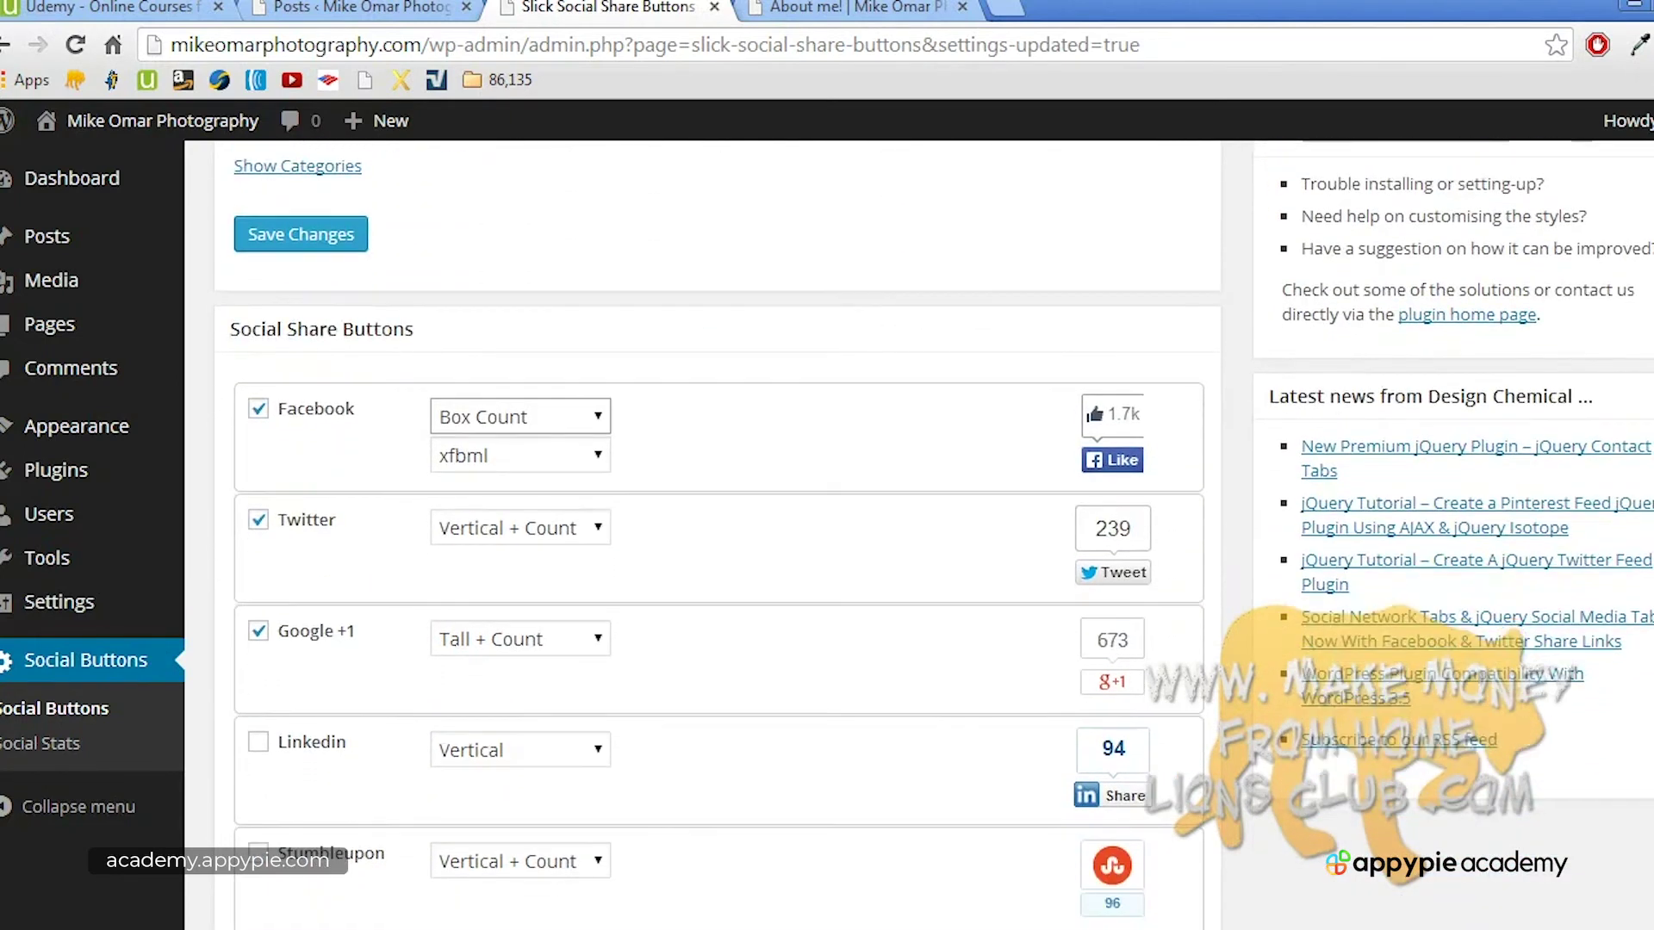
scroll(1036, 607, "down", 2)
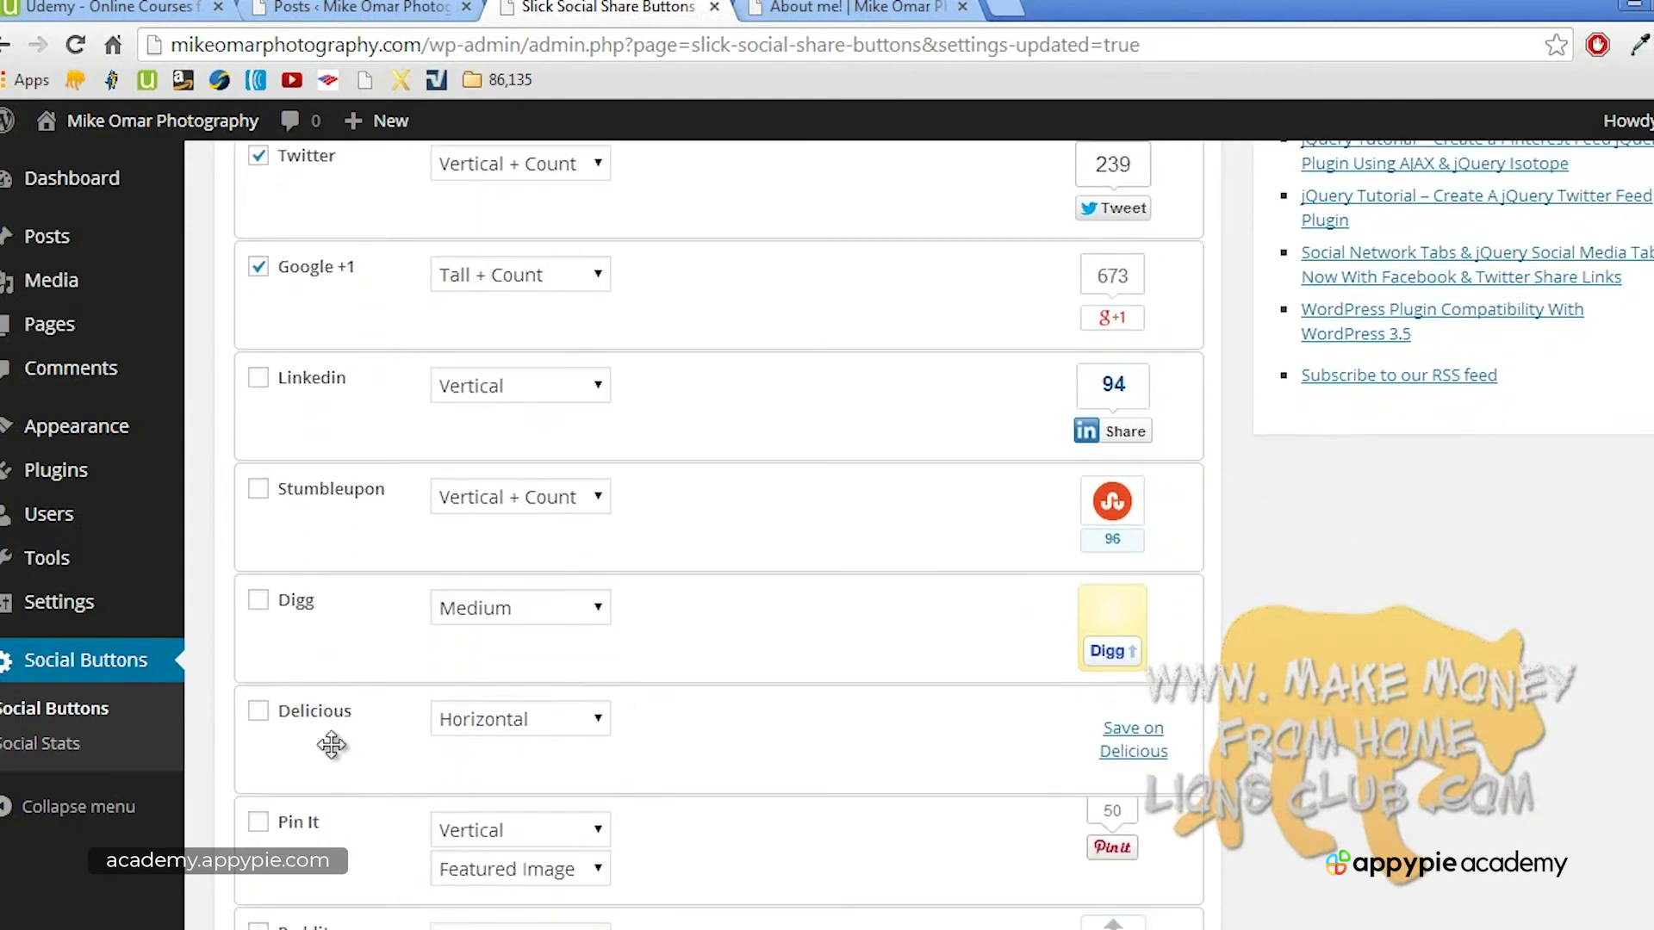
left_click(259, 822)
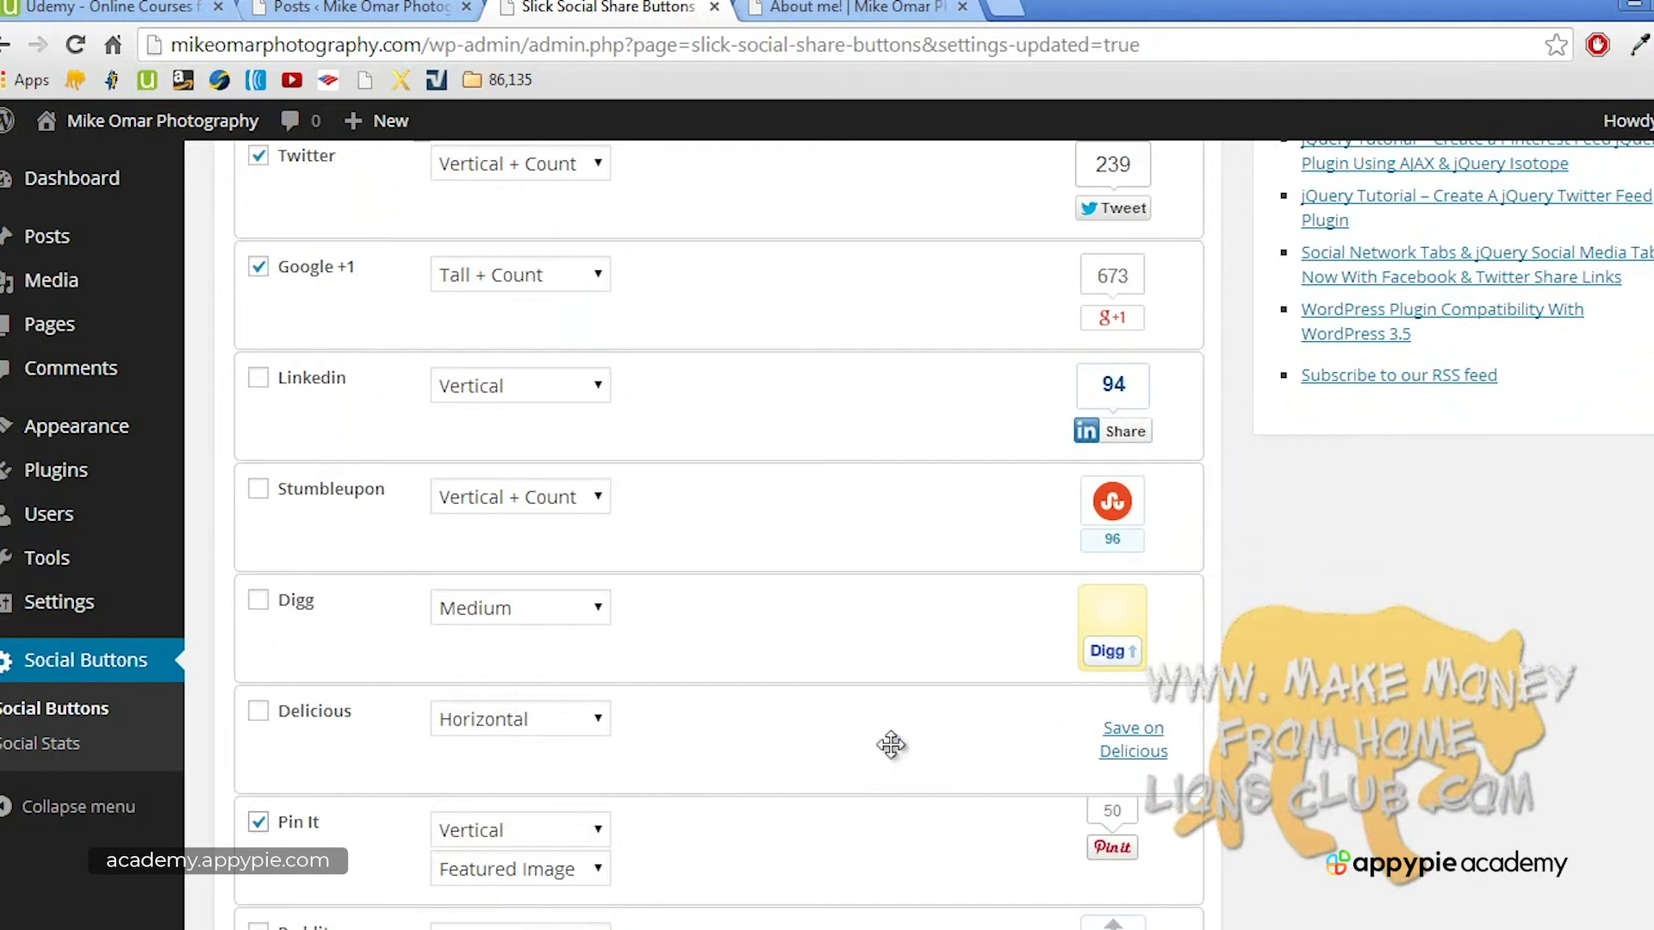
scroll(717, 534, "down", 12)
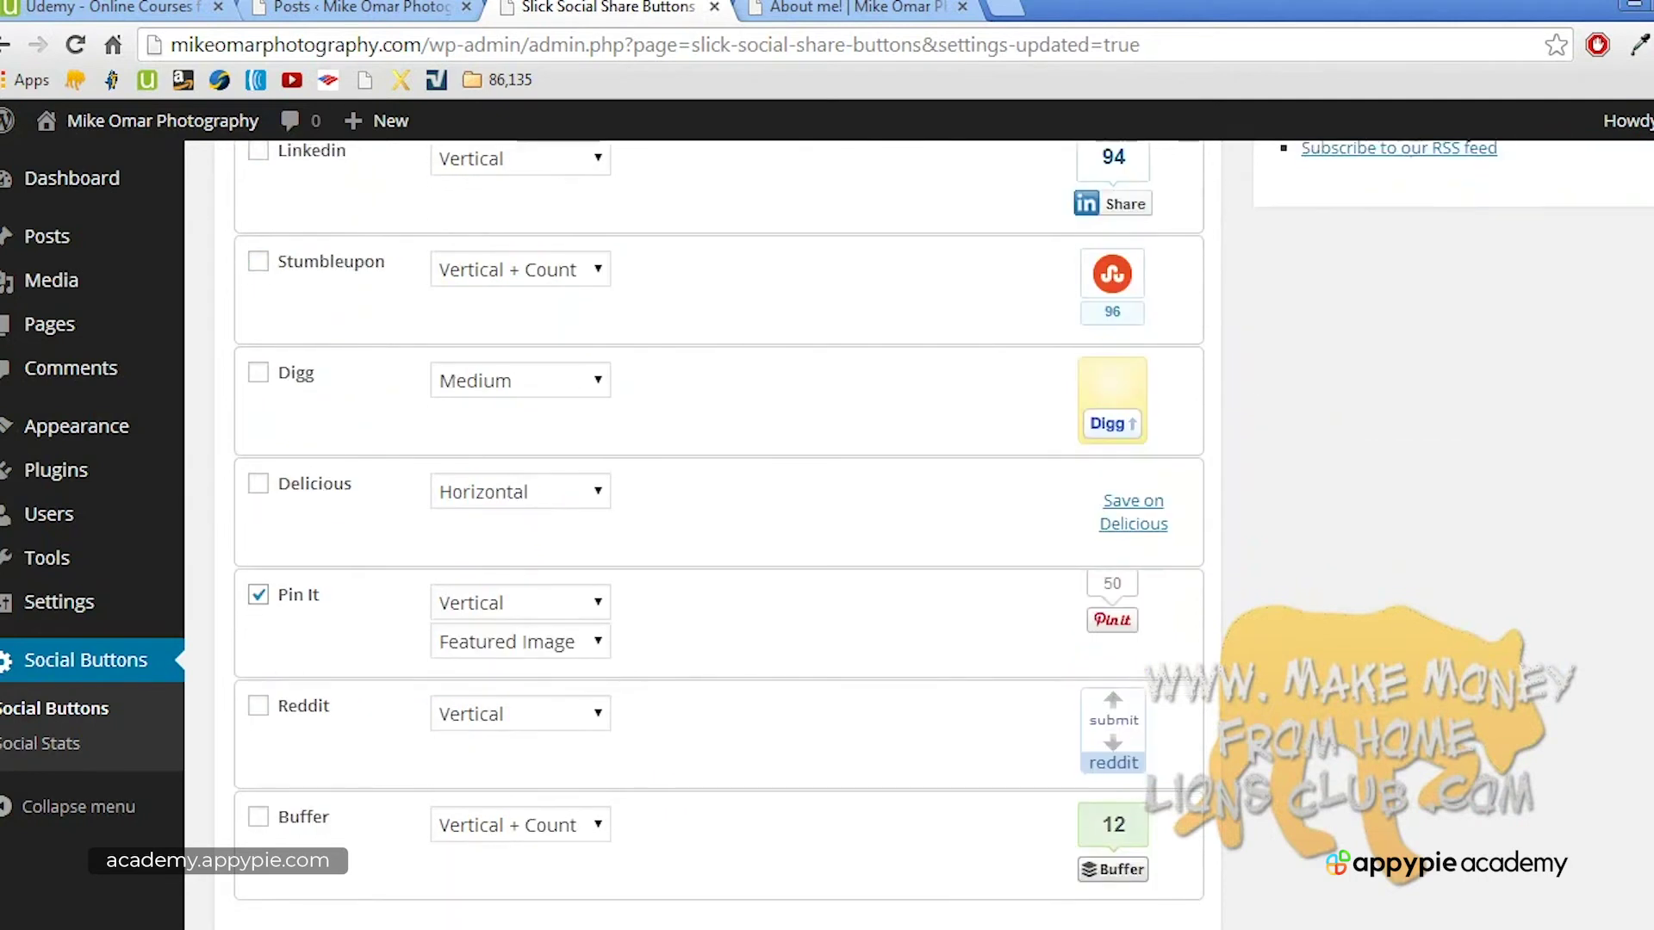
scroll(718, 534, "down", 5)
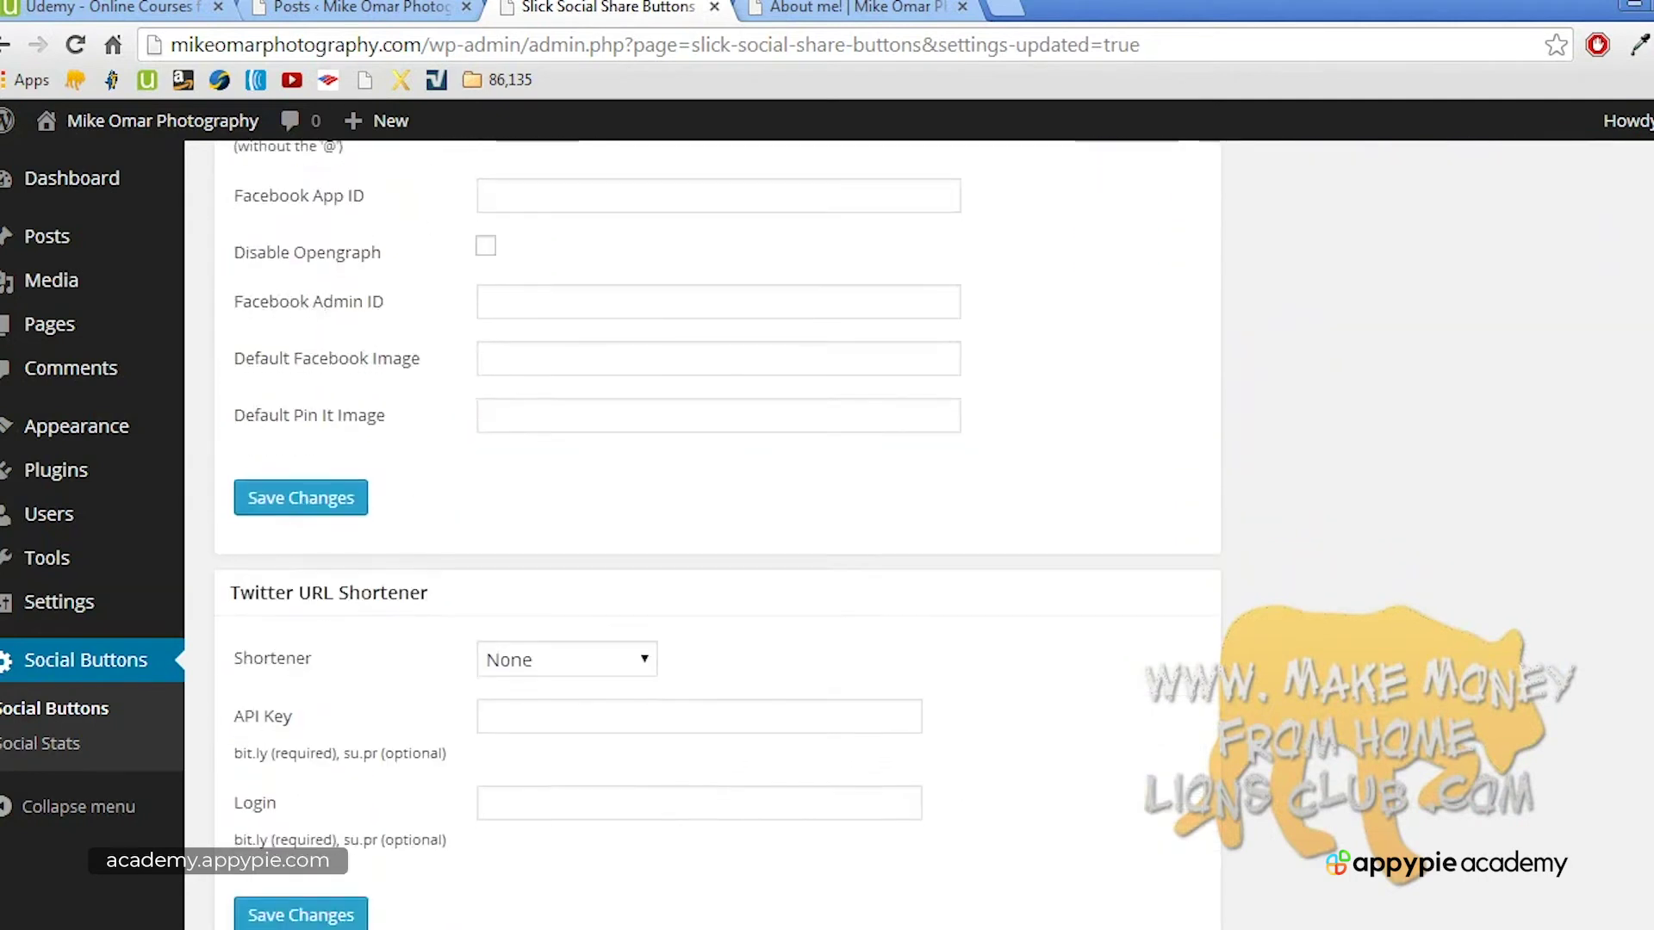
scroll(717, 534, "up", 5)
scroll(1343, 634, "up", 3)
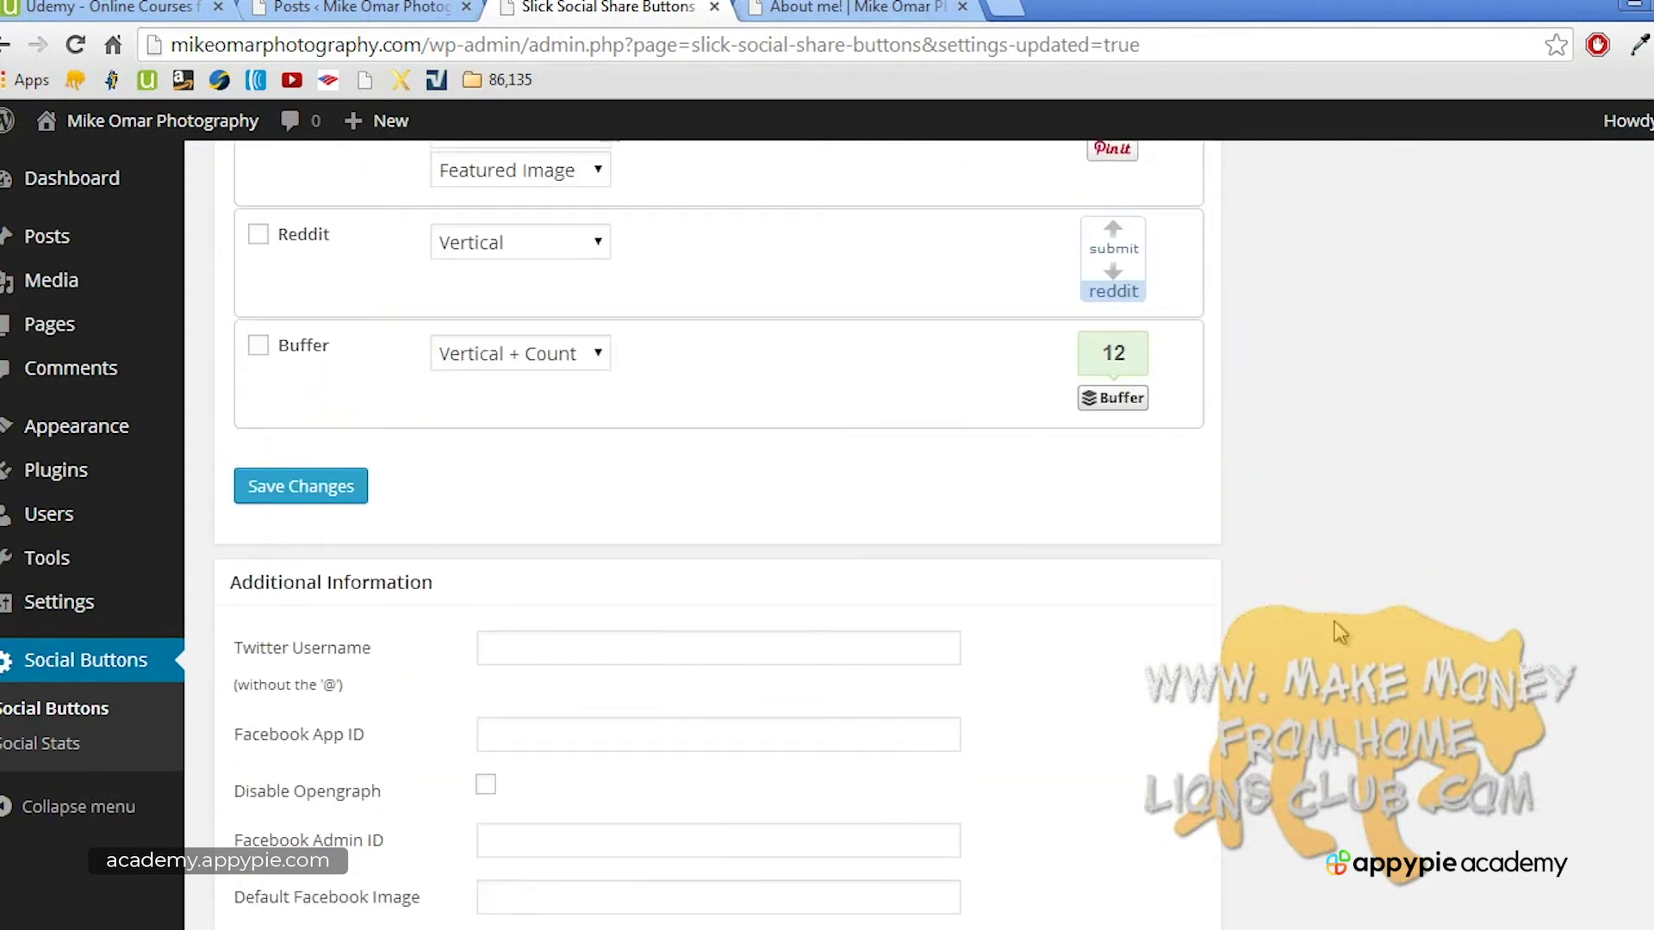
left_click(336, 491)
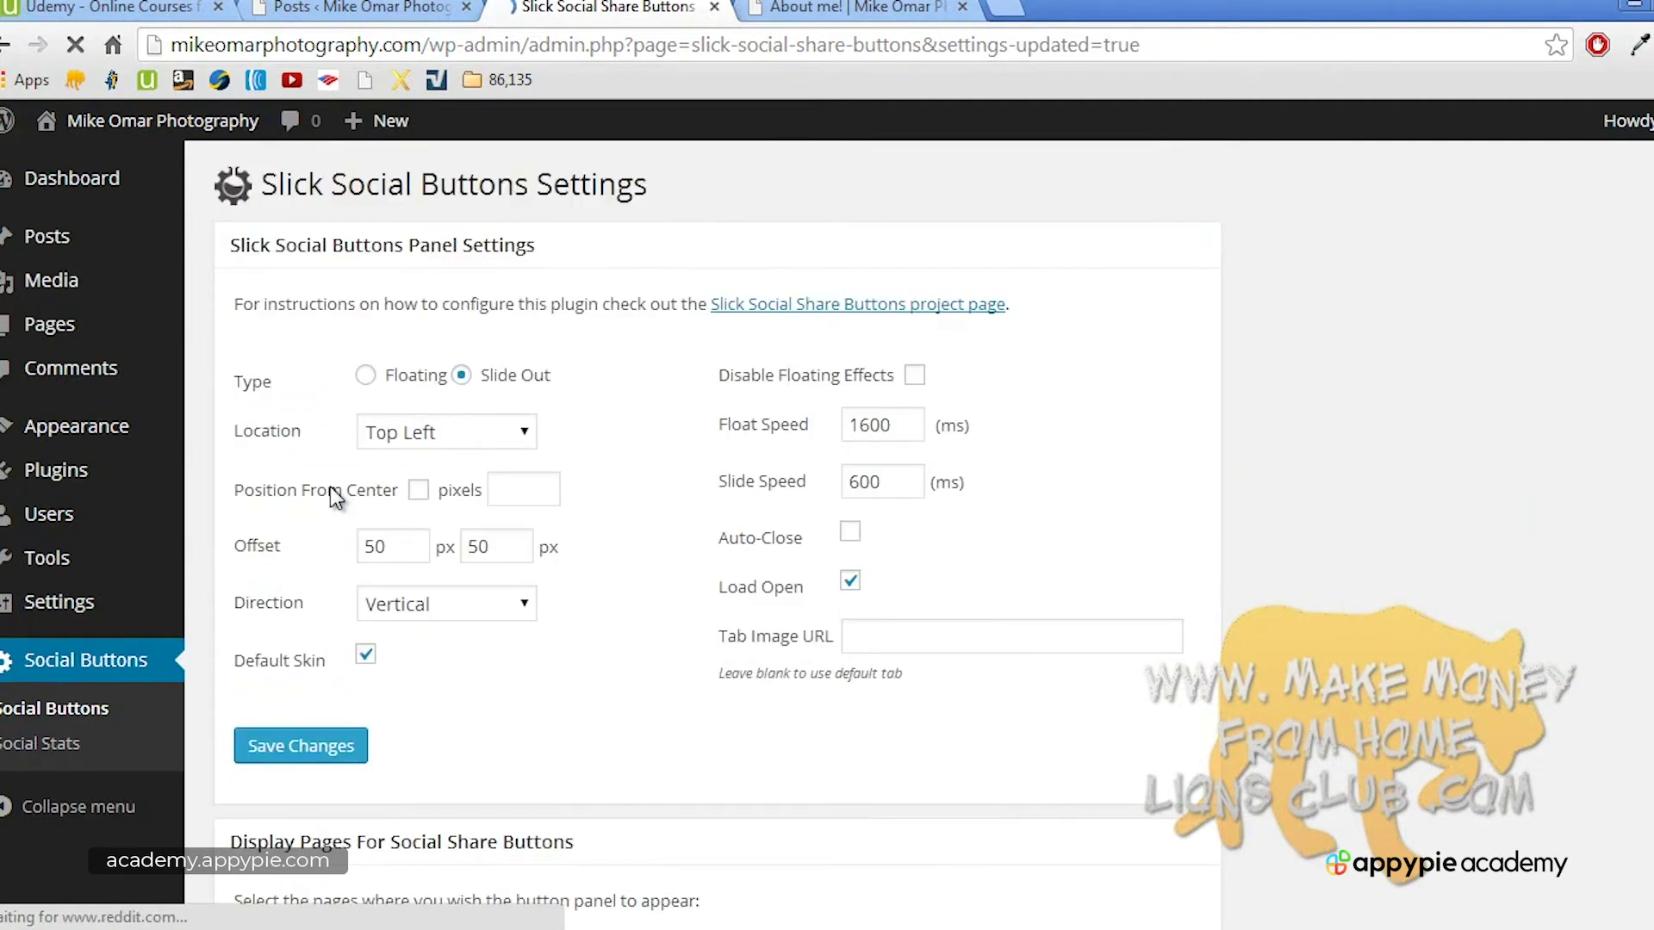
left_click(852, 10)
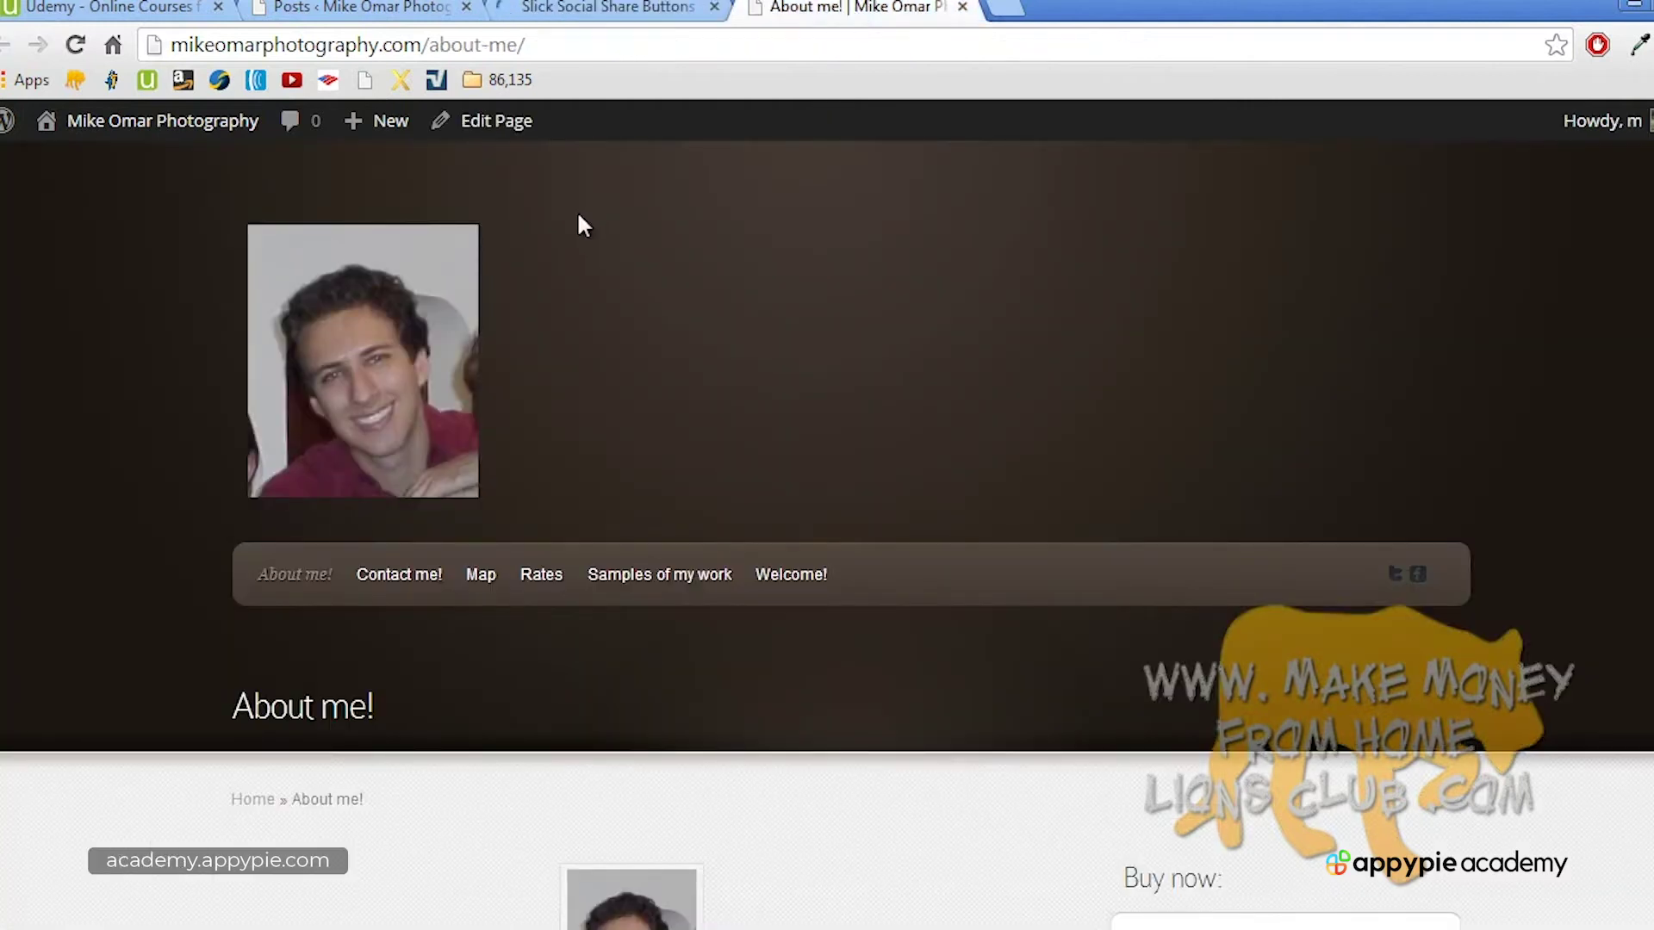
left_click(381, 354)
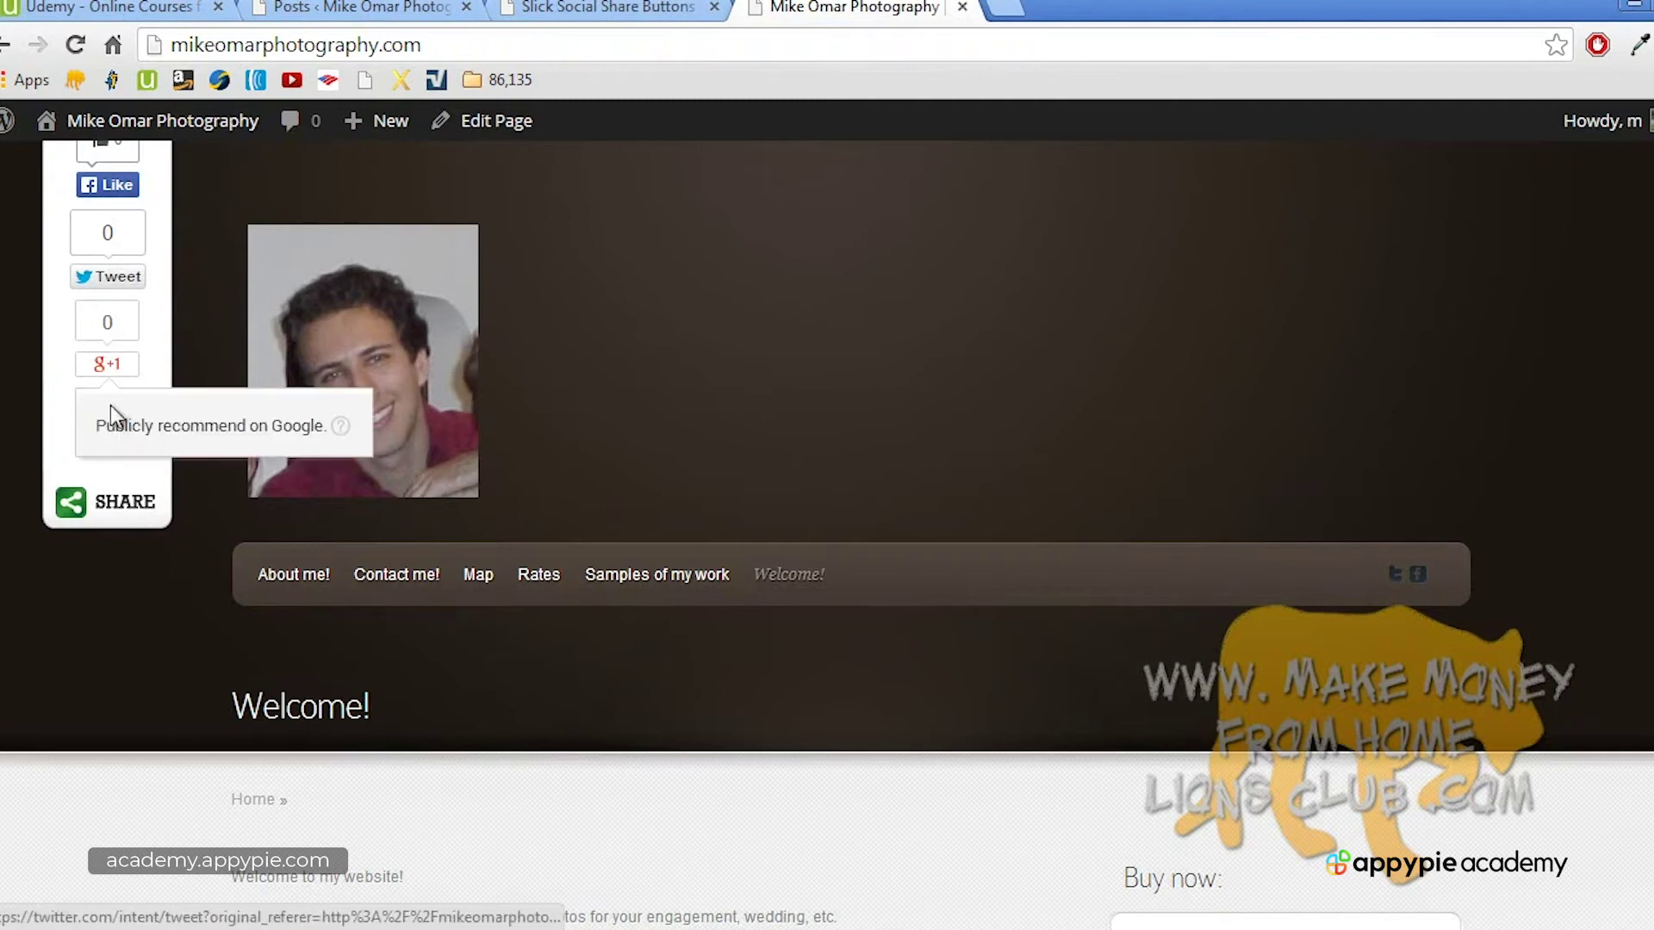
left_click(118, 517)
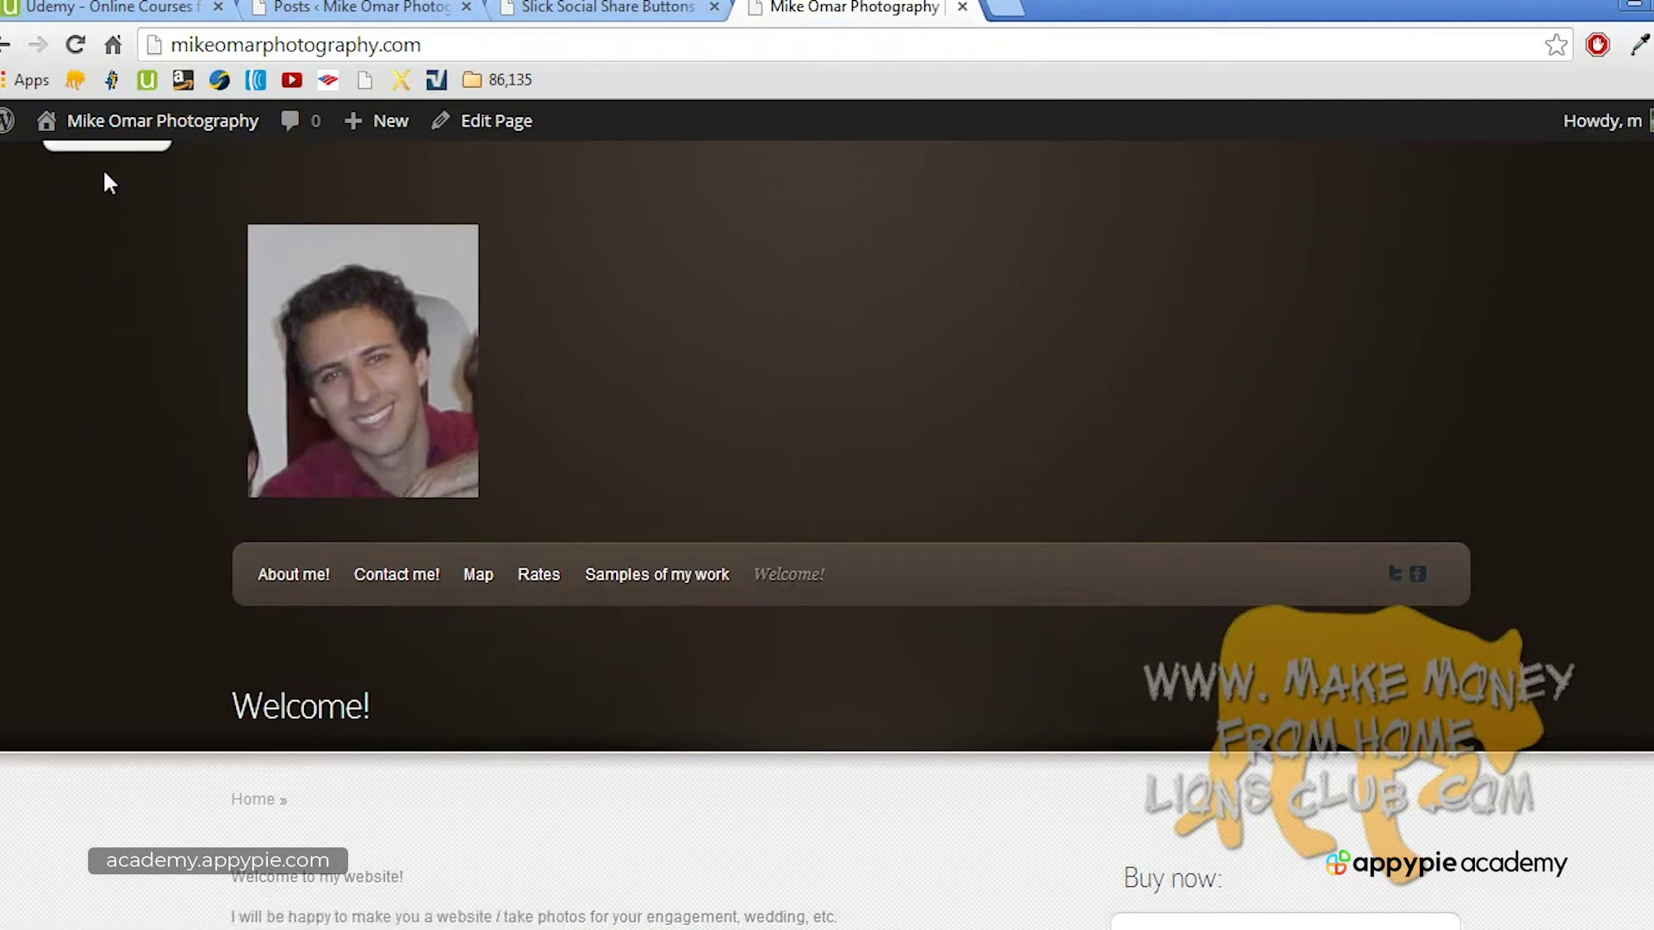
left_click(112, 152)
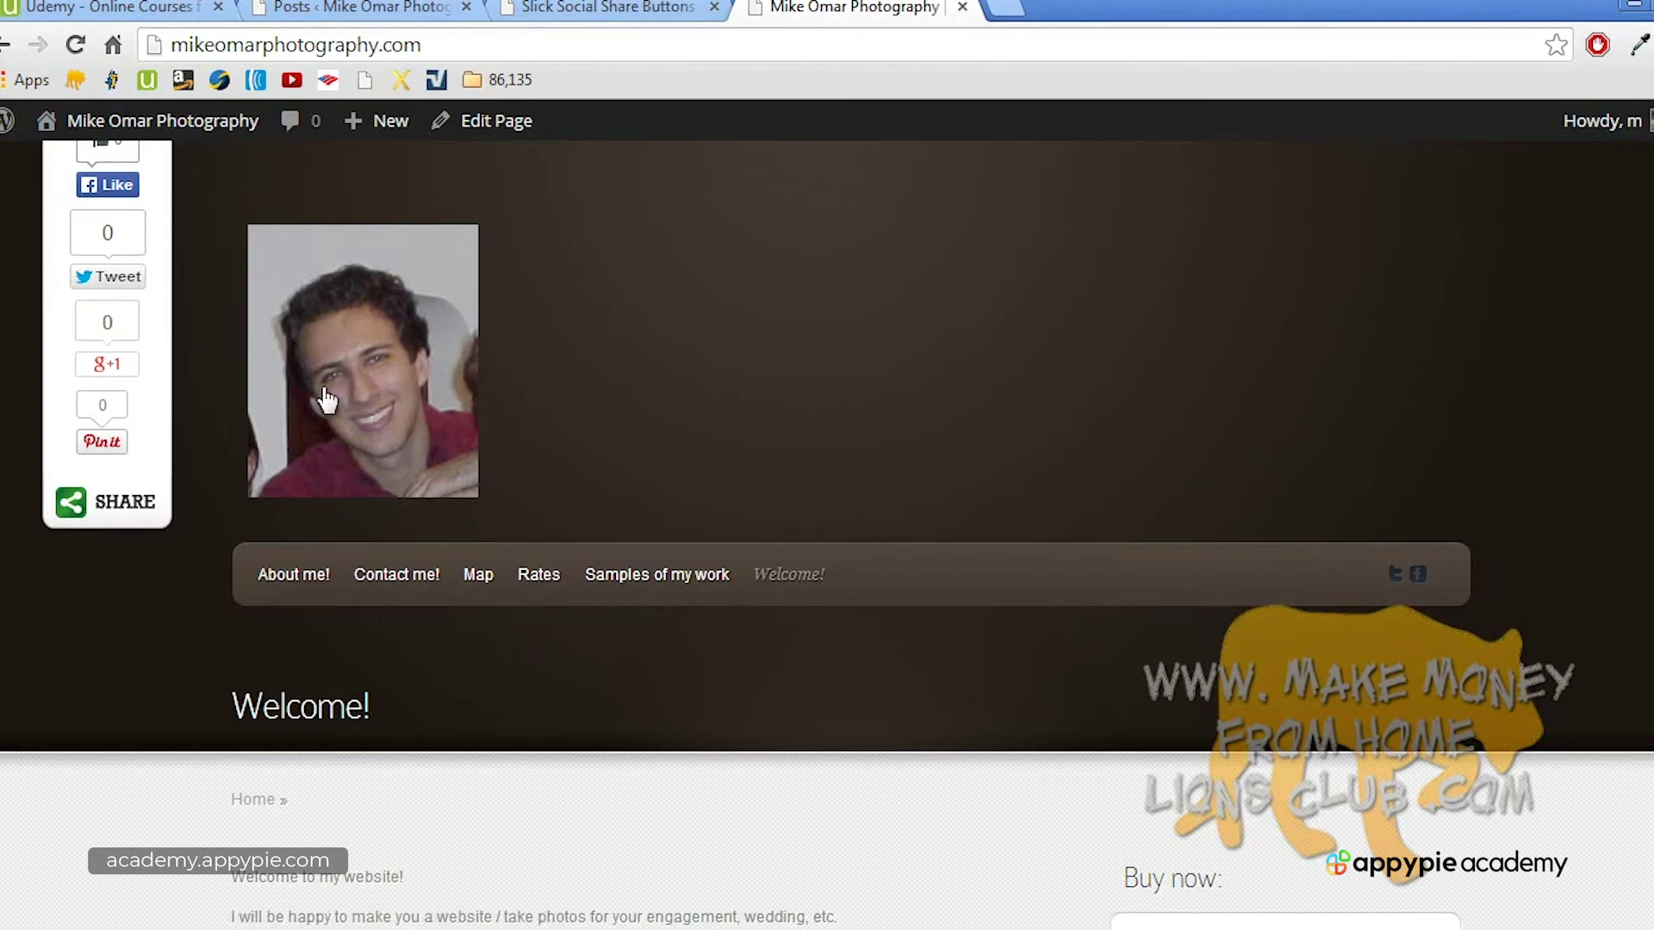
left_click(603, 8)
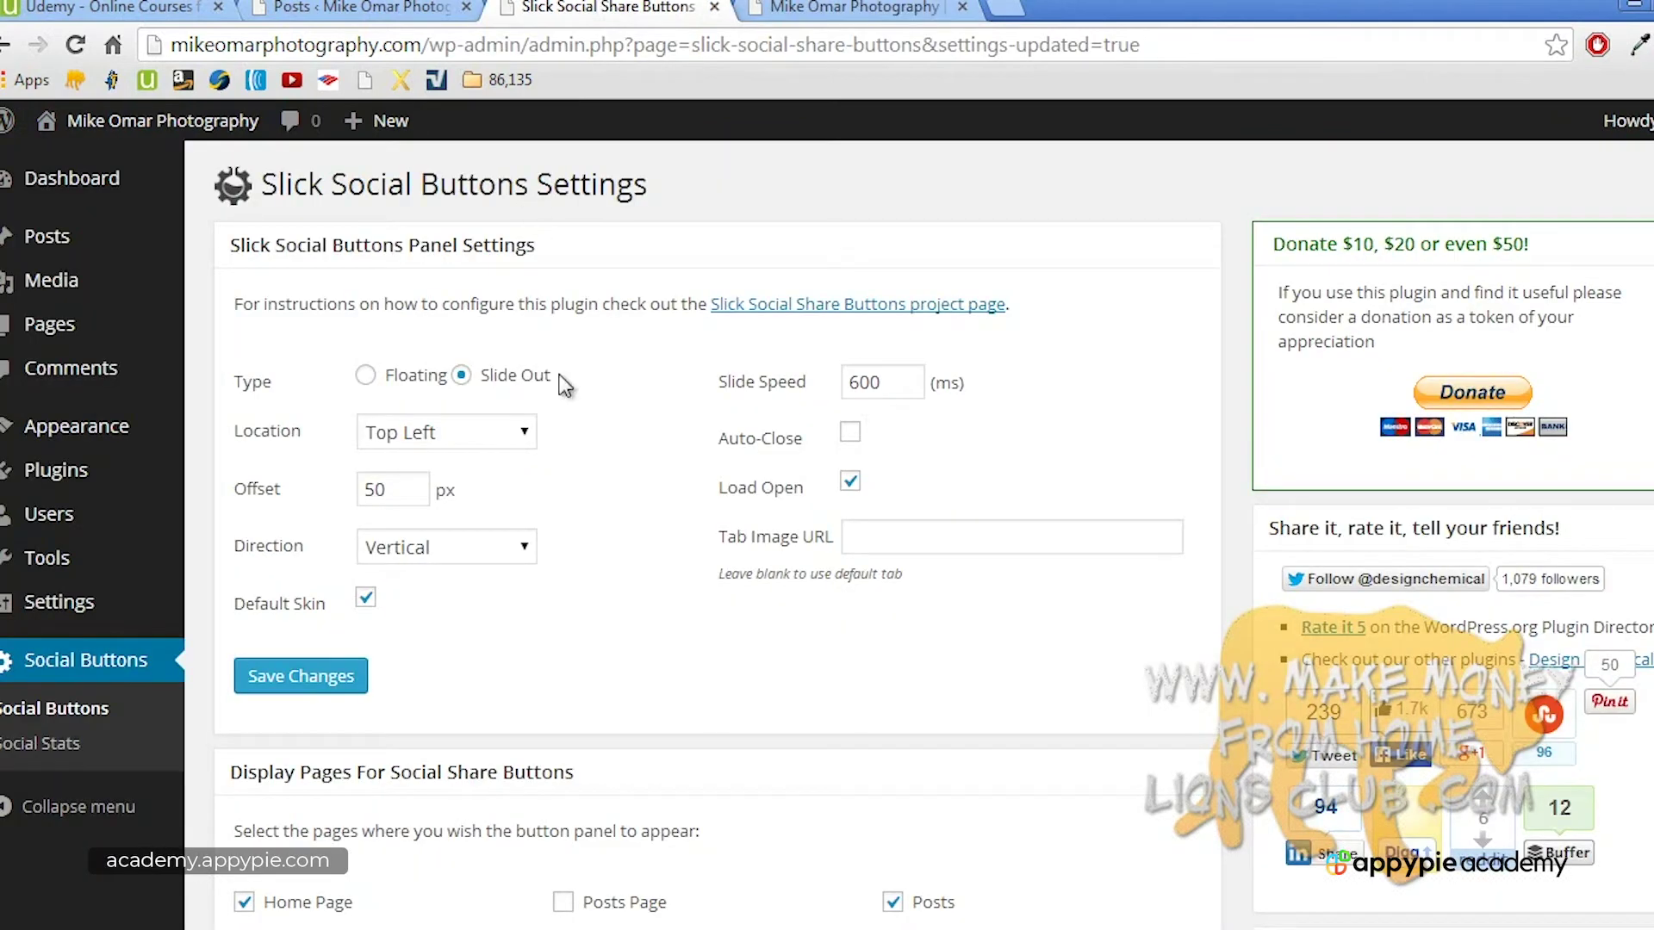
Step: Save the share panel location as Left and reload the live home page to check it
left_click(506, 437)
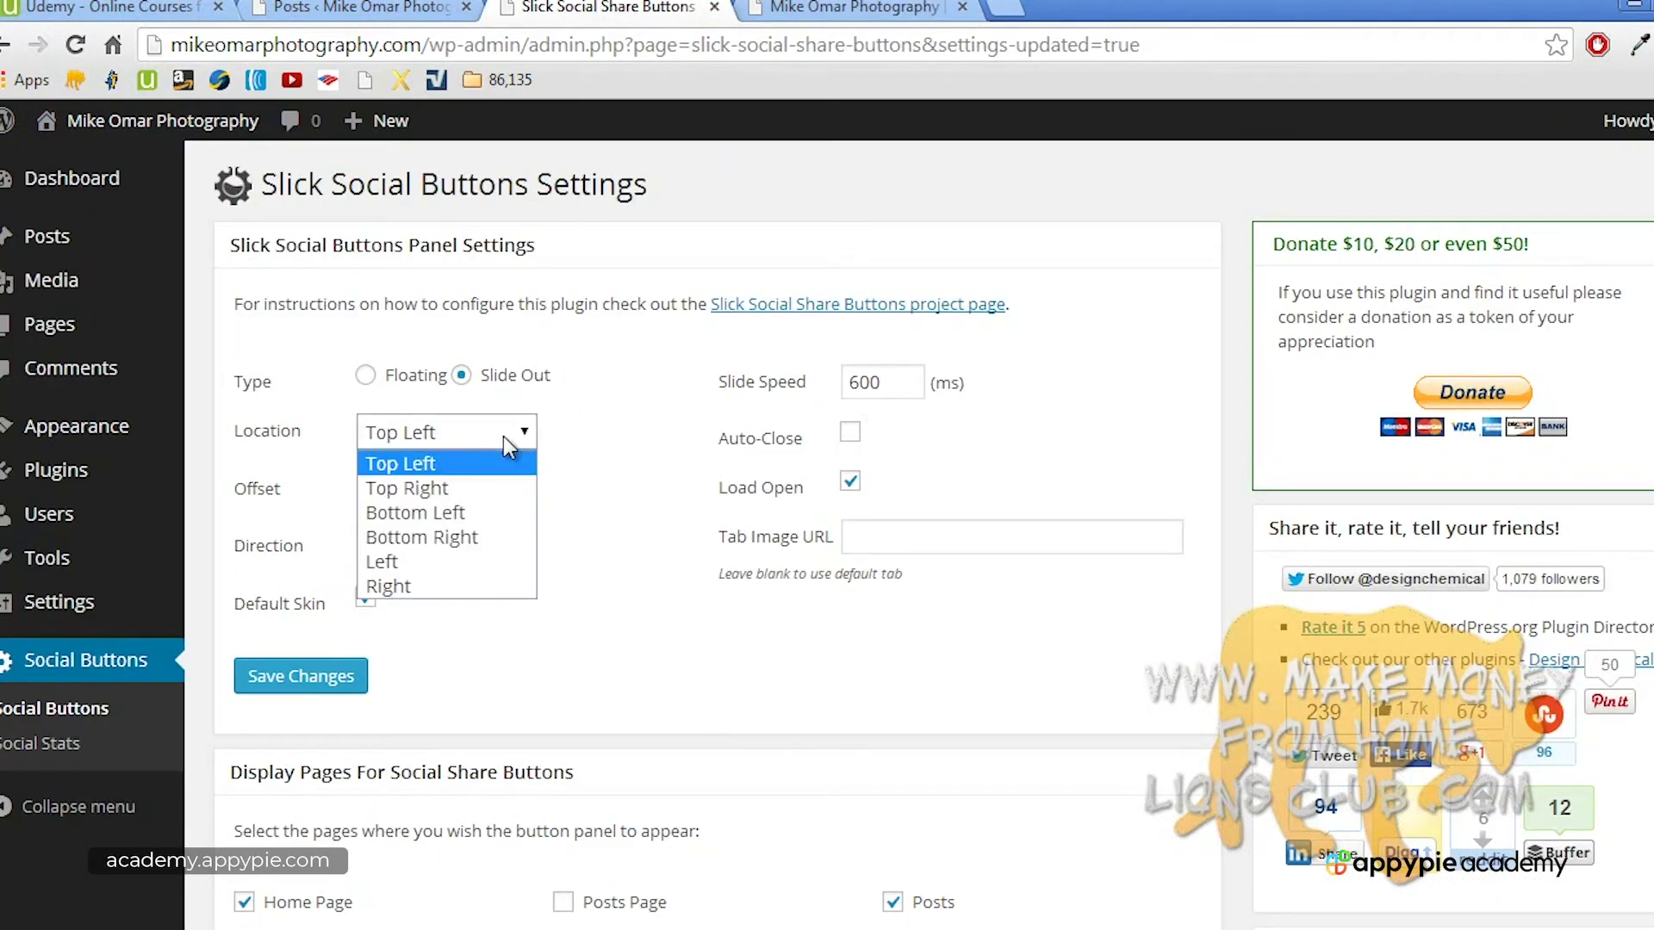
left_click(482, 561)
left_click(324, 671)
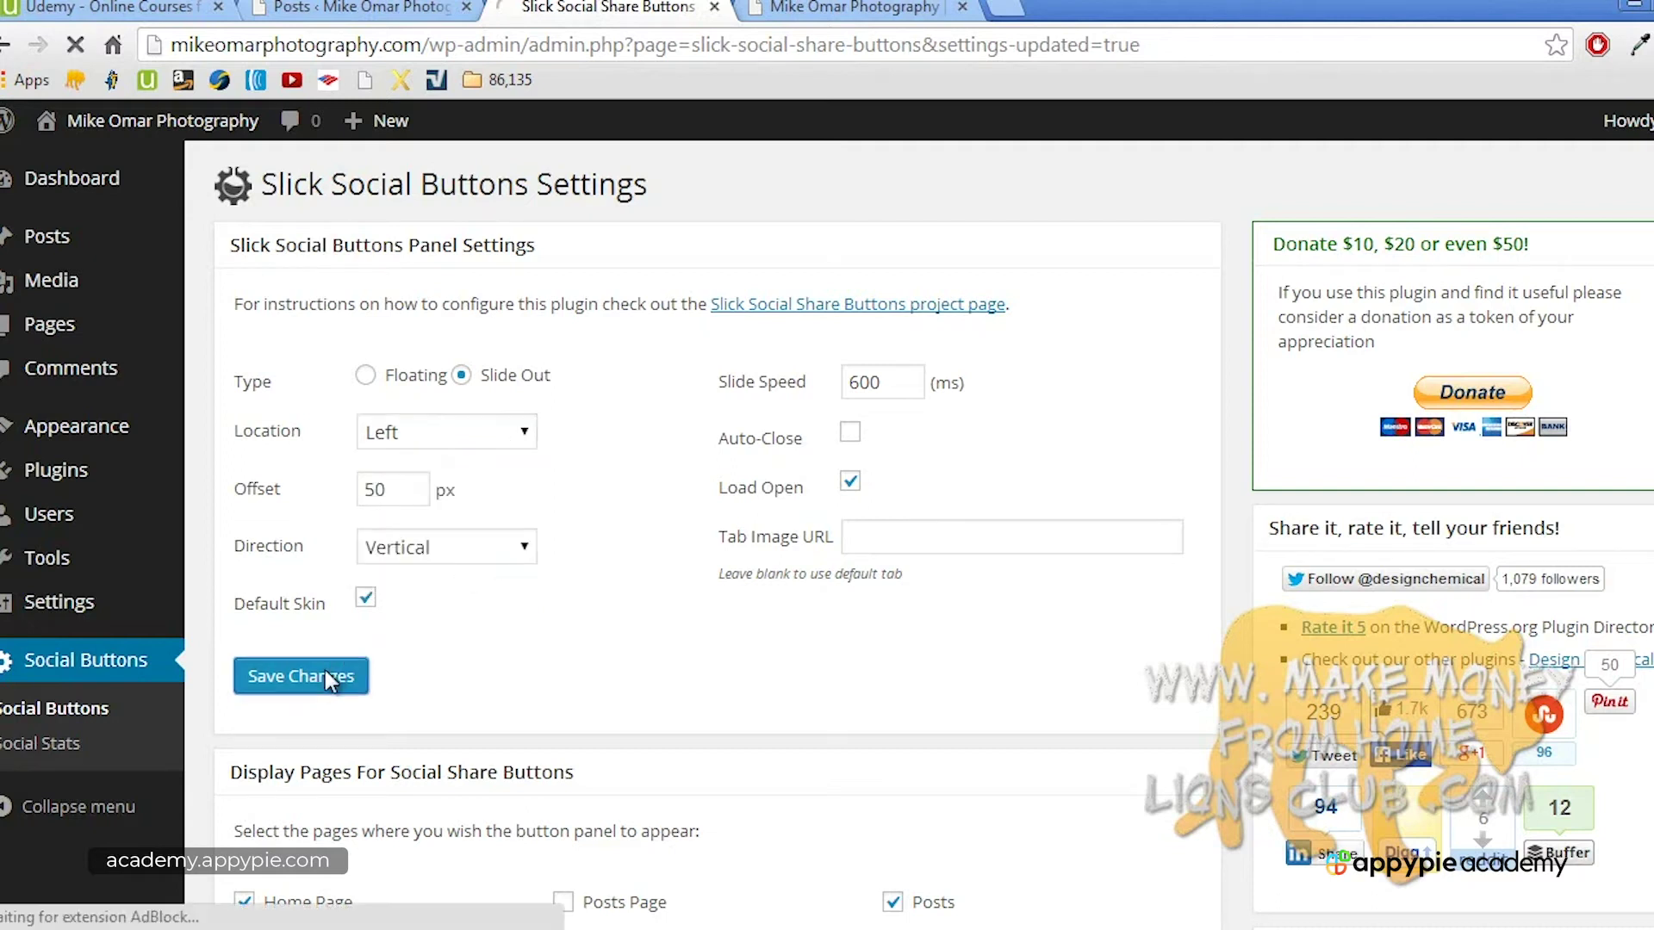
left_click(852, 7)
key("F5")
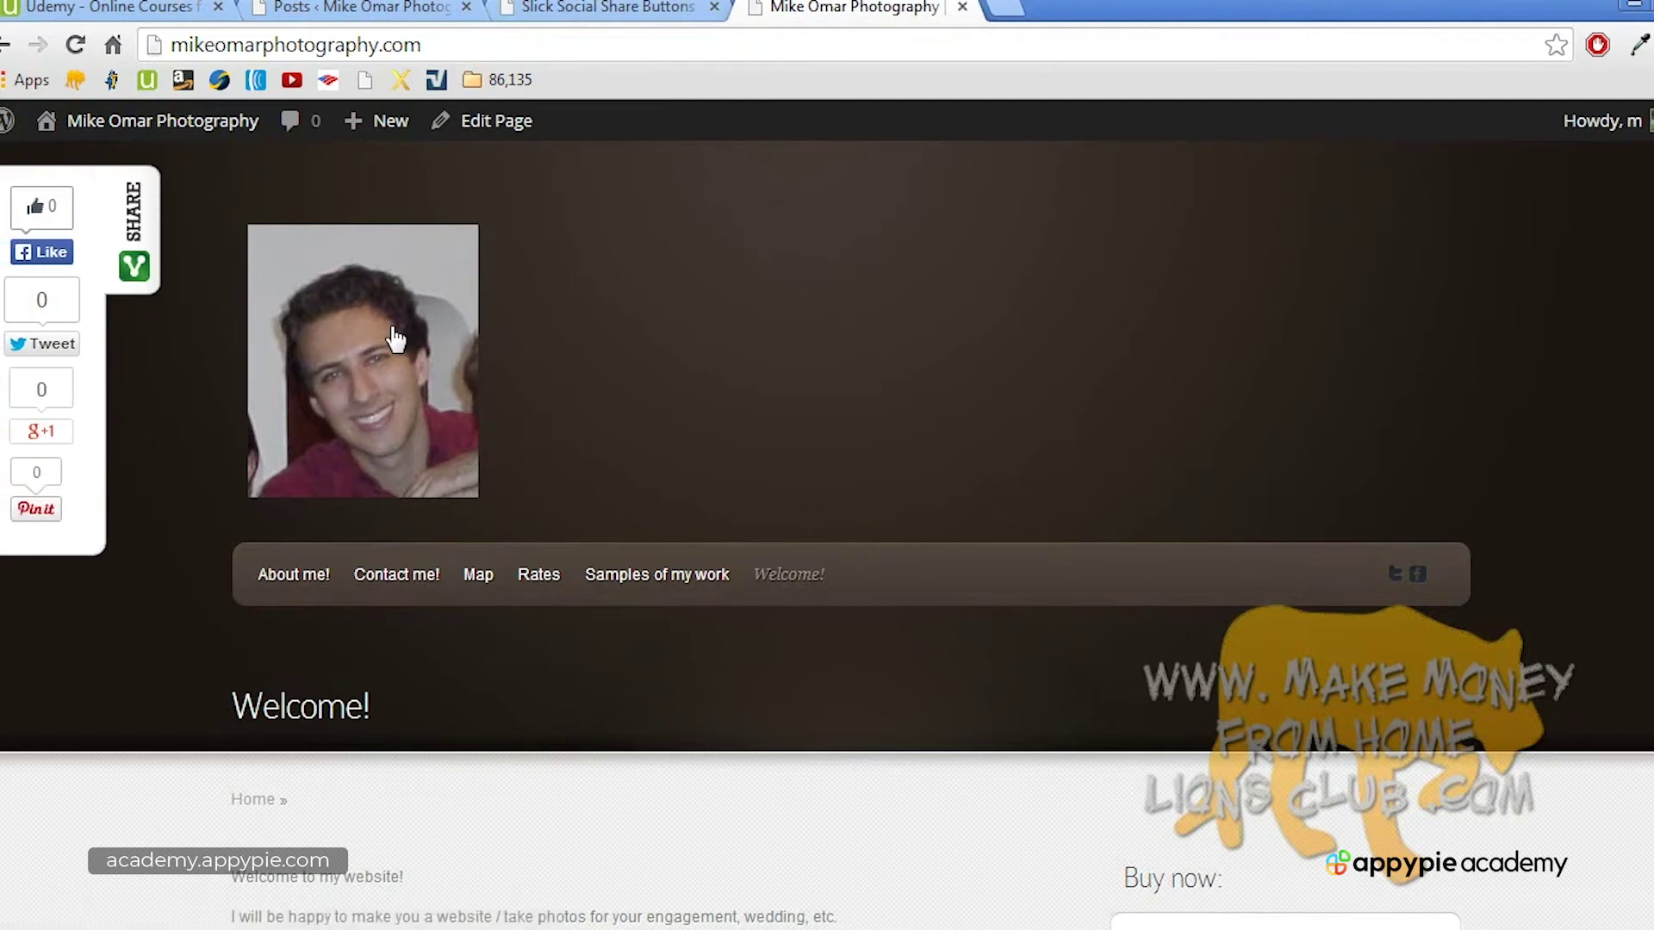
Step: Test sliding the share panel closed and open, then open 'This is my first post!' from Samples of my work
left_click(142, 264)
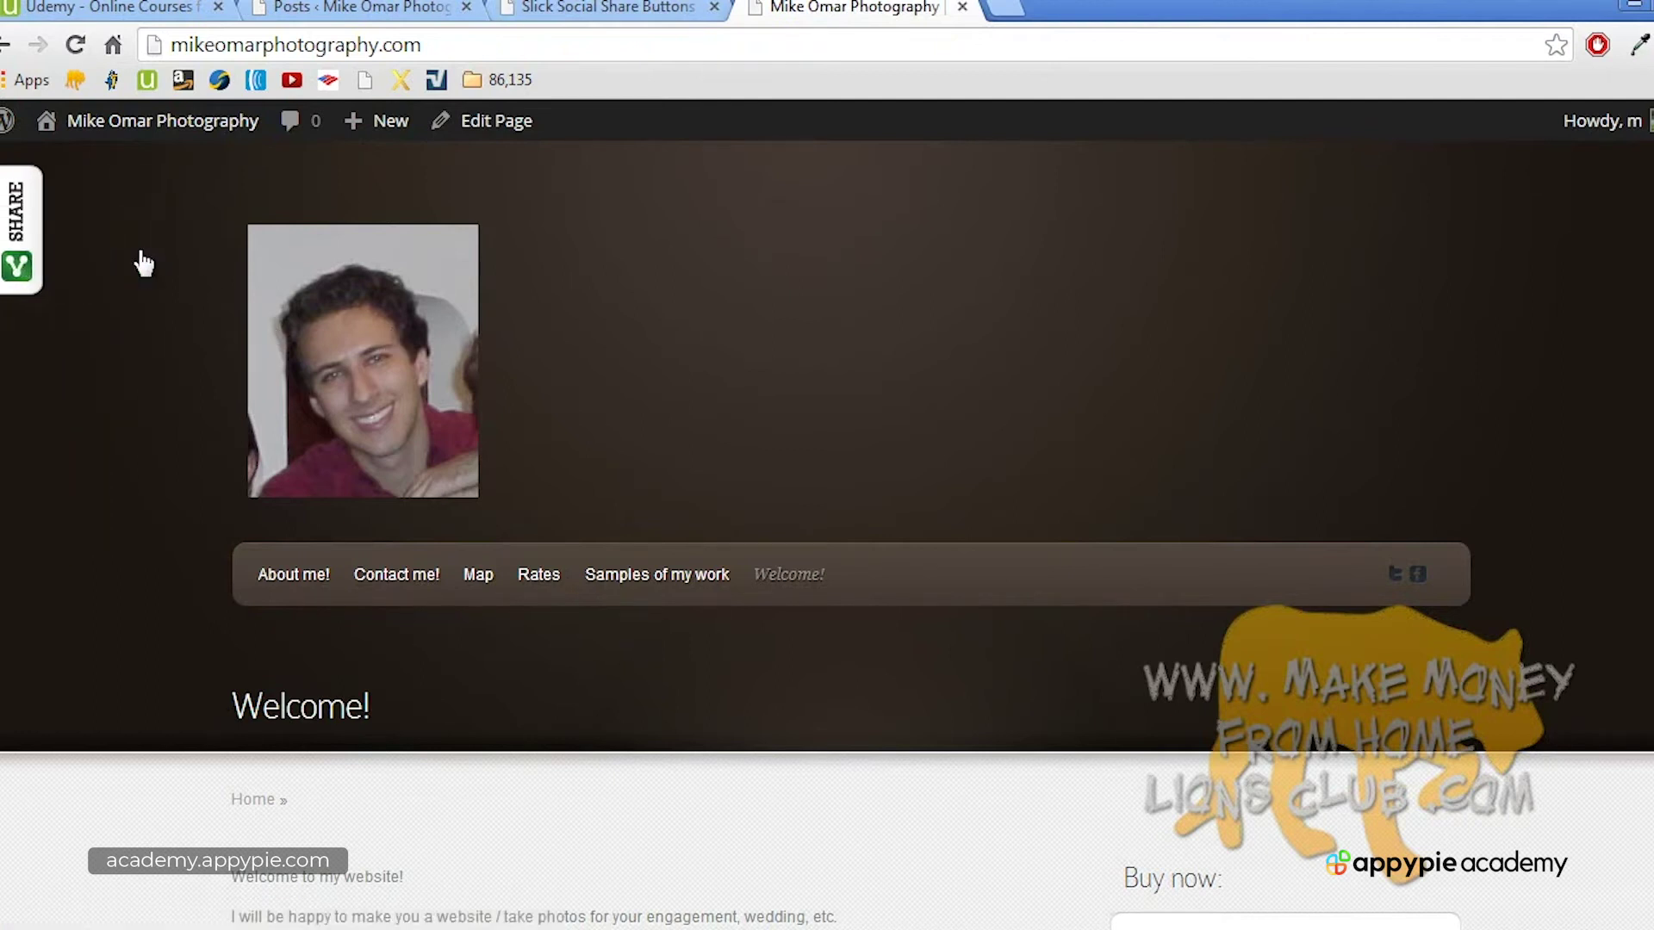
left_click(17, 266)
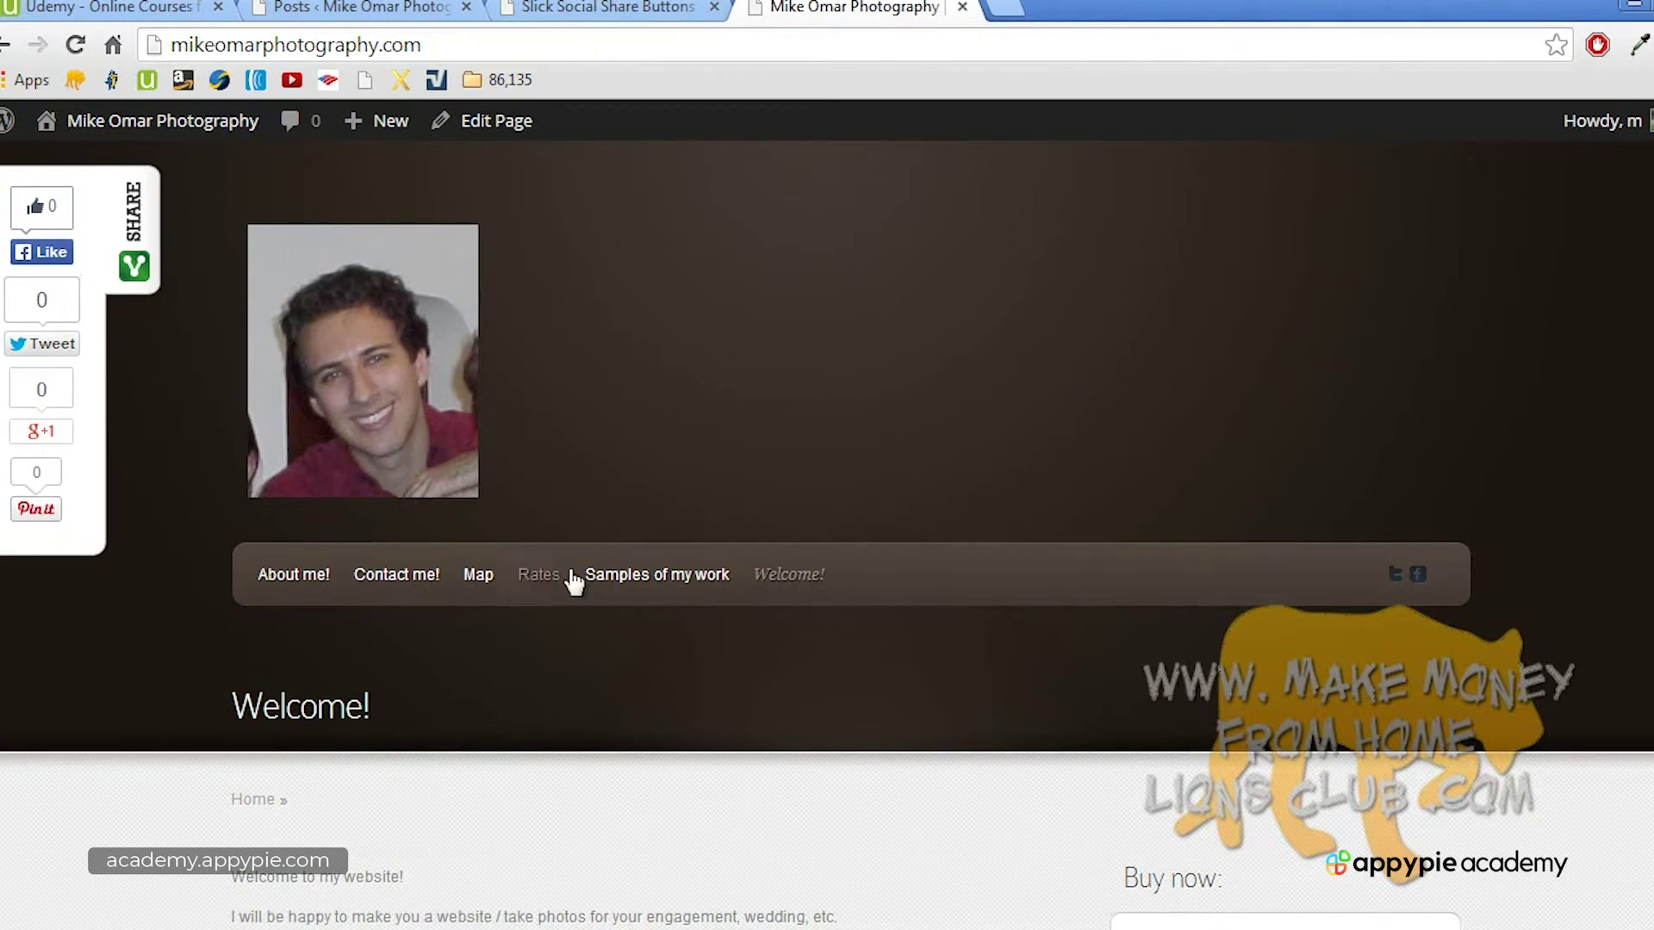
left_click(642, 581)
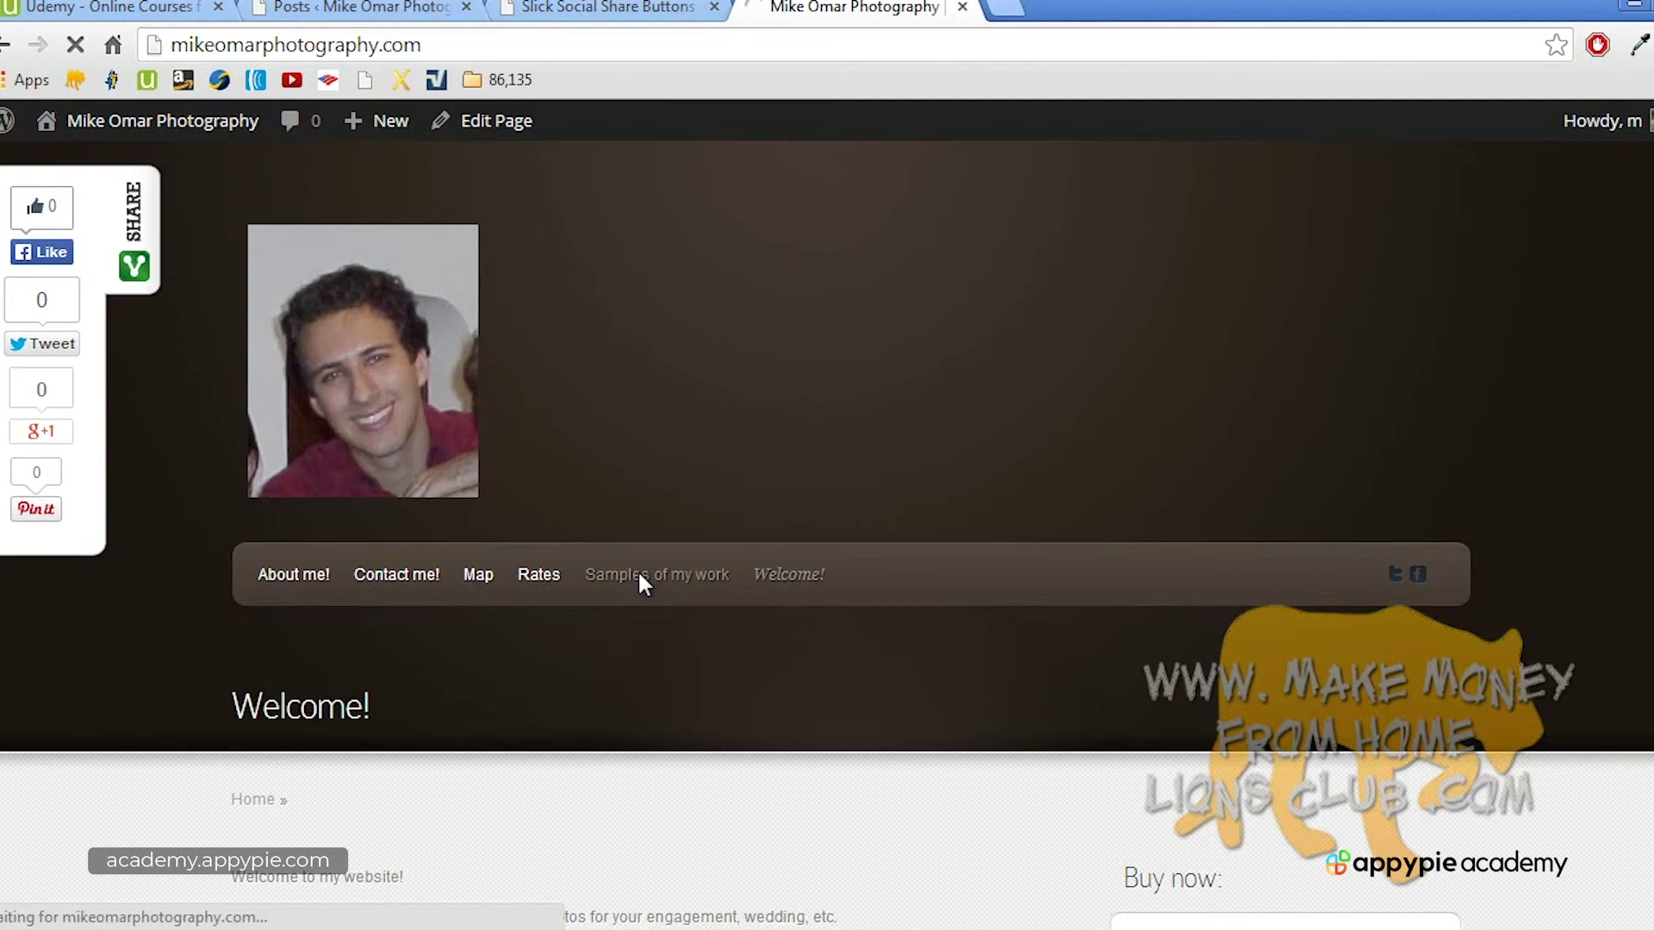
scroll(642, 582, "down", 12)
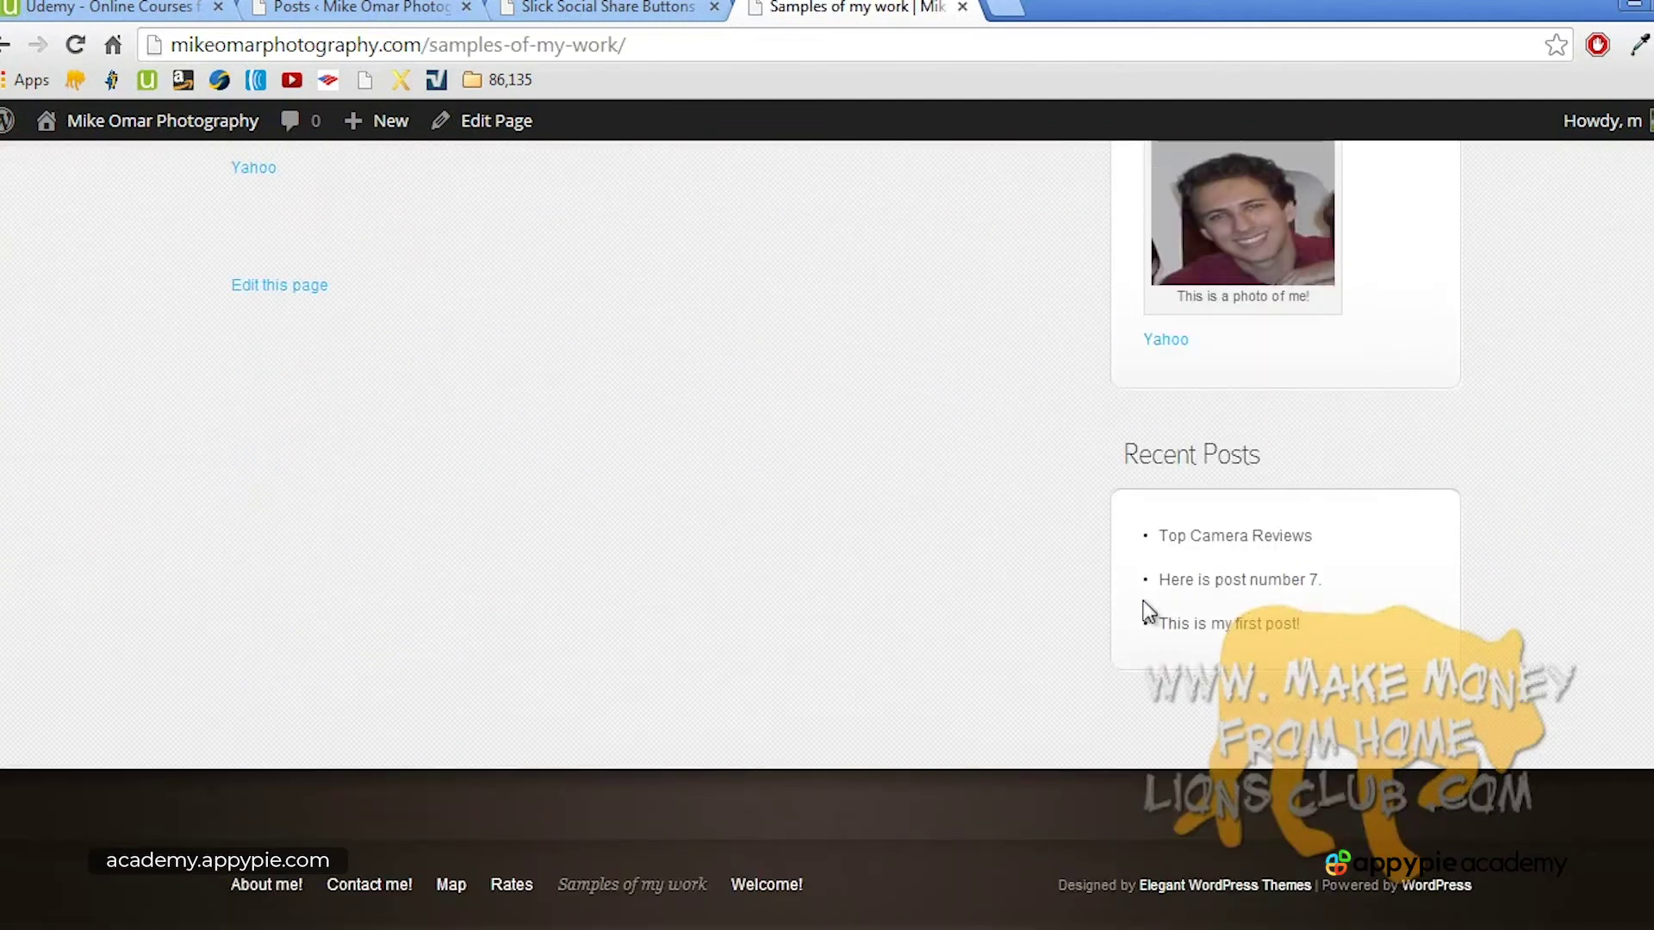
left_click(1233, 638)
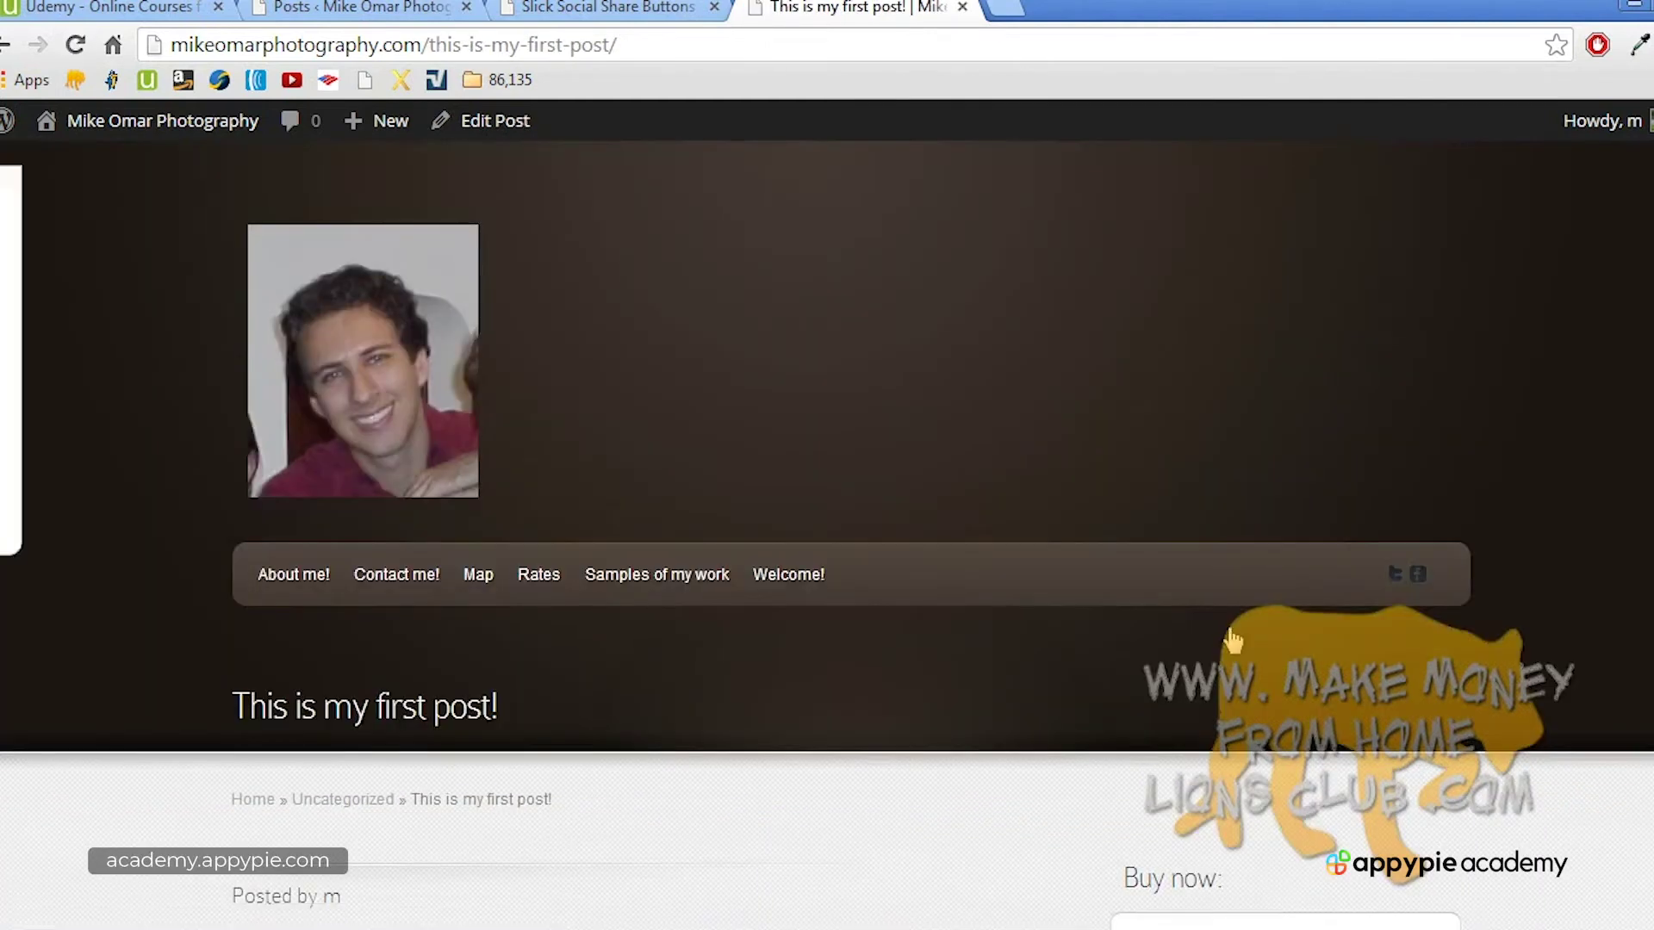
Step: Check the share panel on the post, then return to the share button settings
scroll(1233, 638, "down", 1)
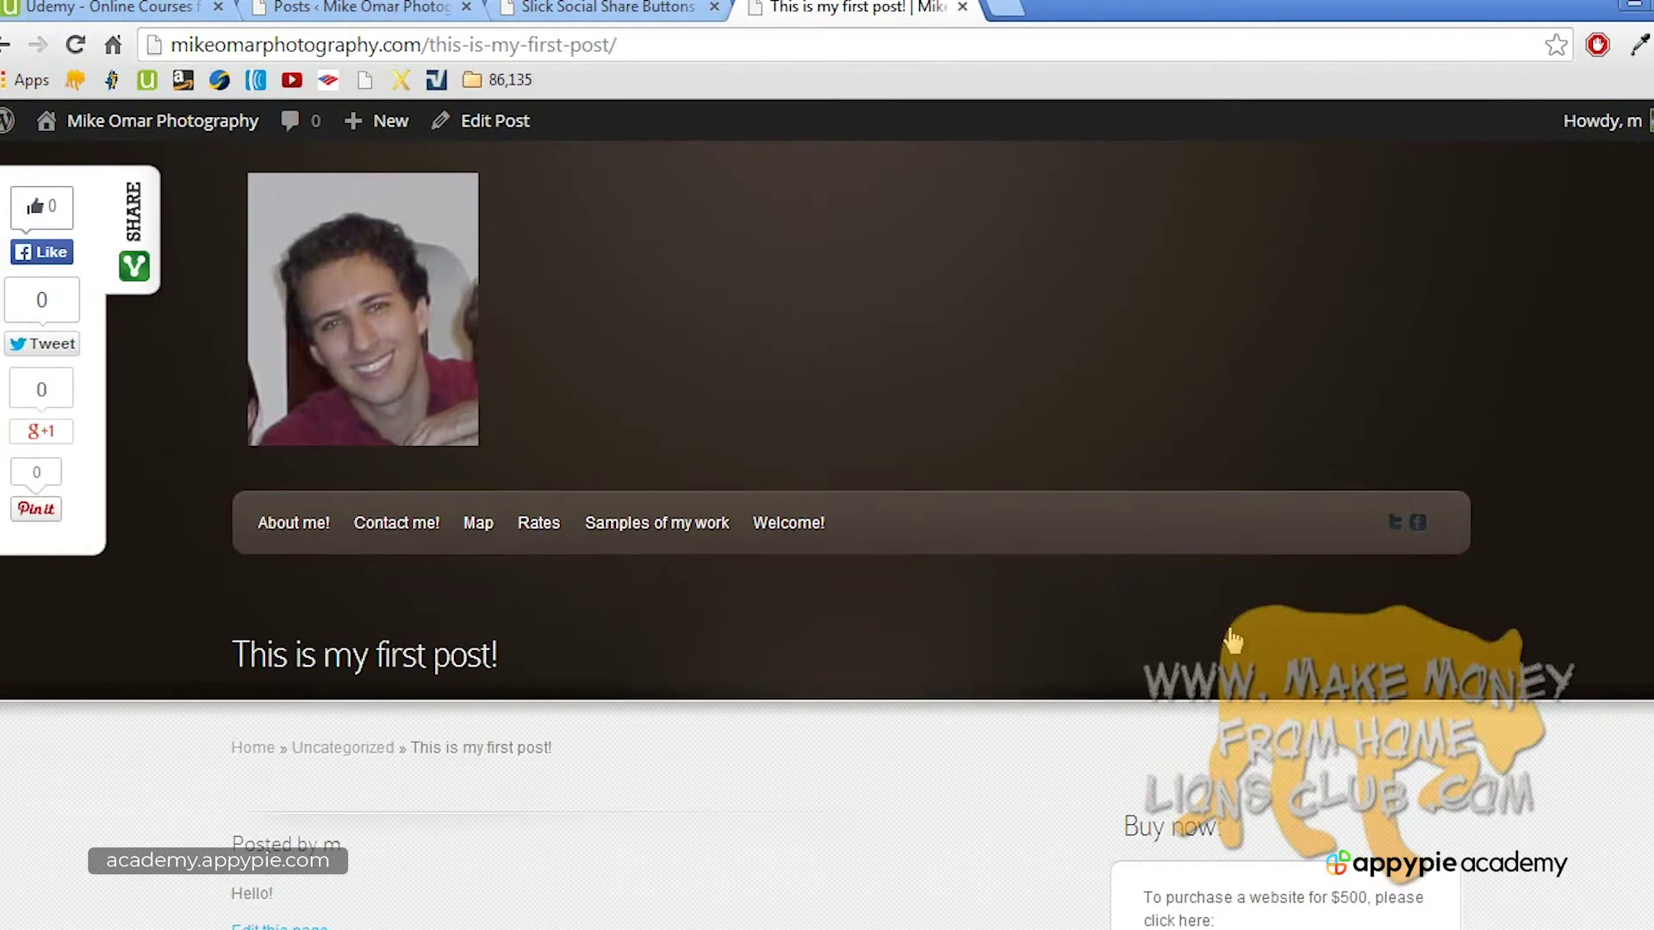
scroll(1233, 638, "down", 6)
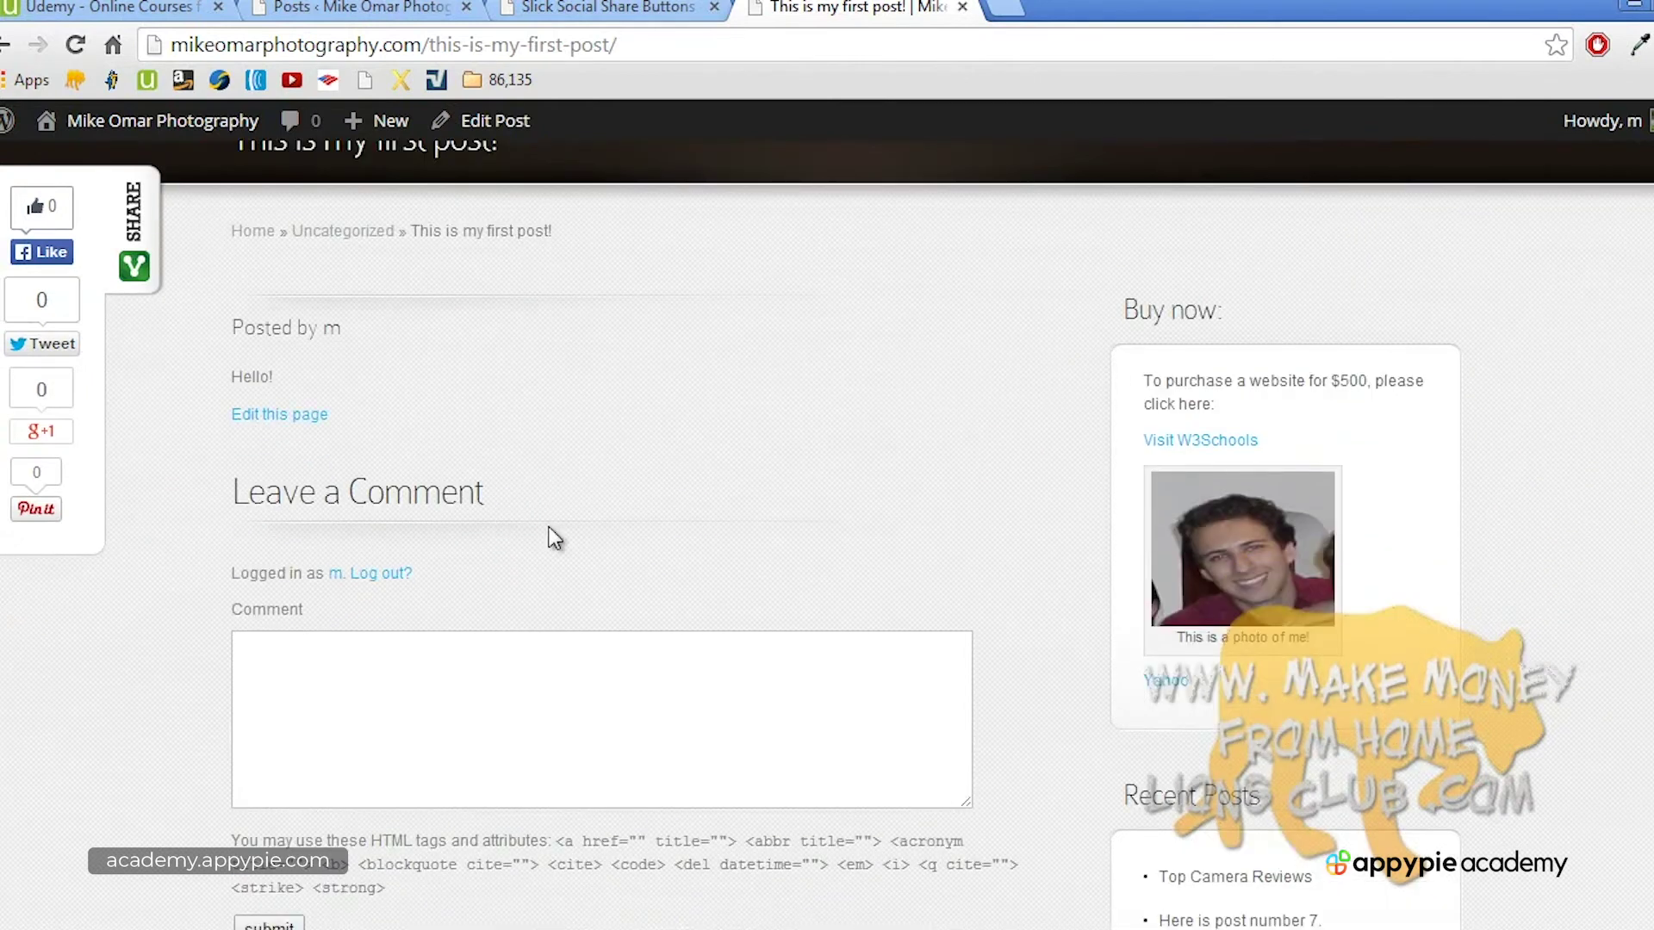
left_click(601, 16)
Step: Go to the installed plugins list and start adding another plugin
scroll(448, 384, "down", 15)
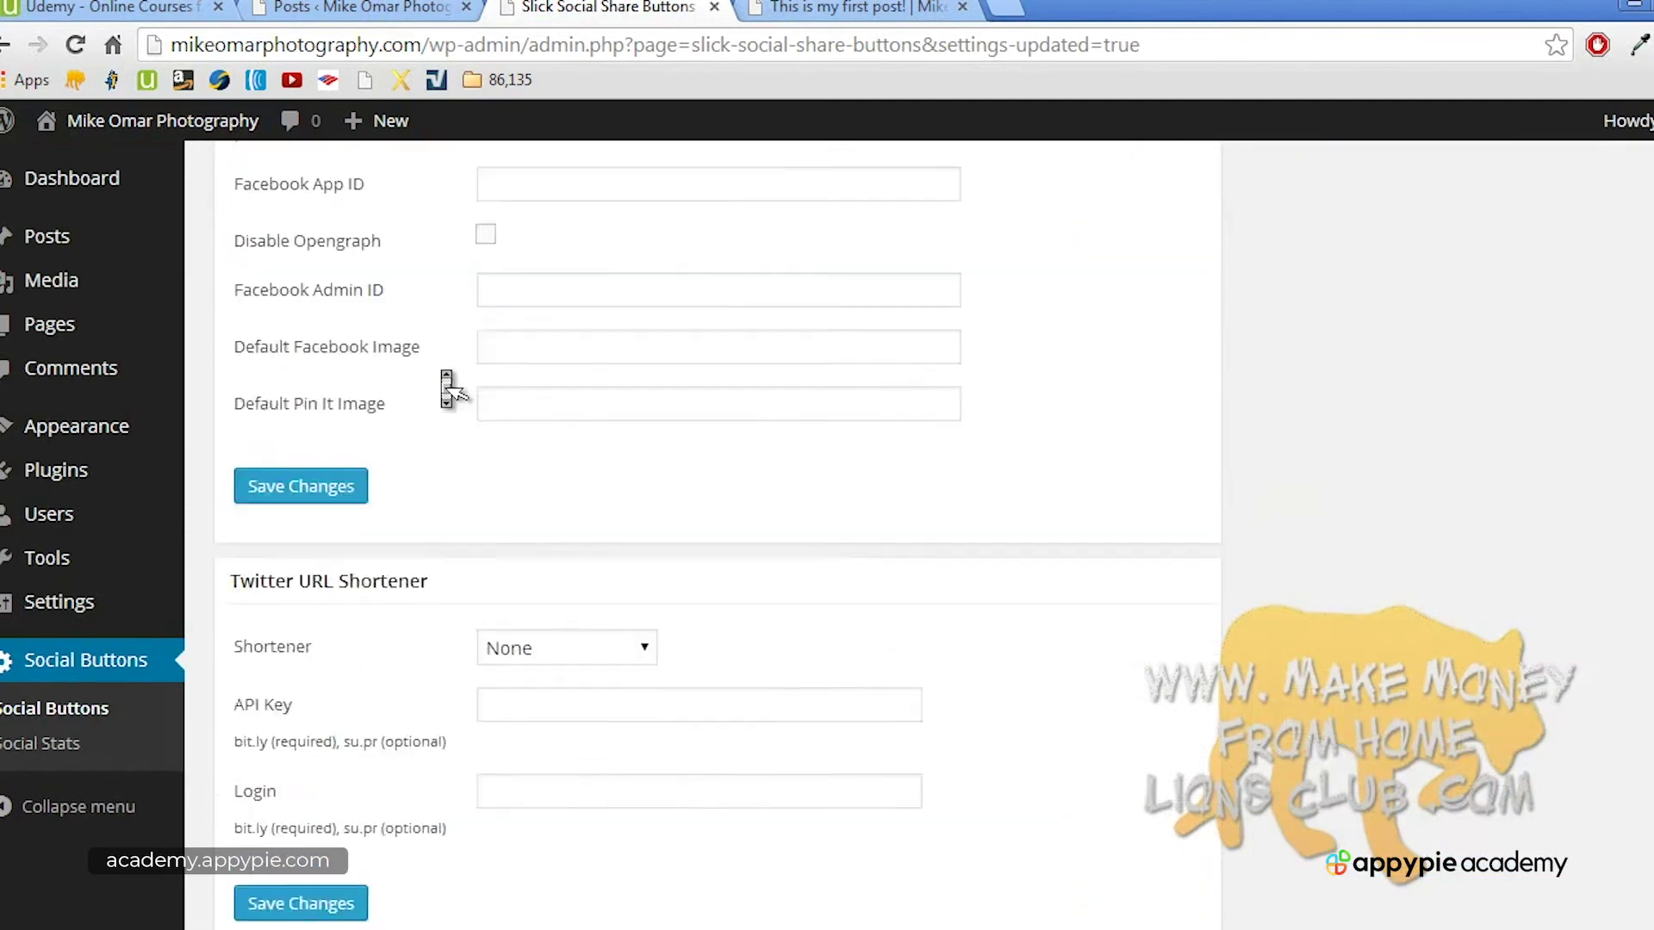
scroll(447, 379, "up", 15)
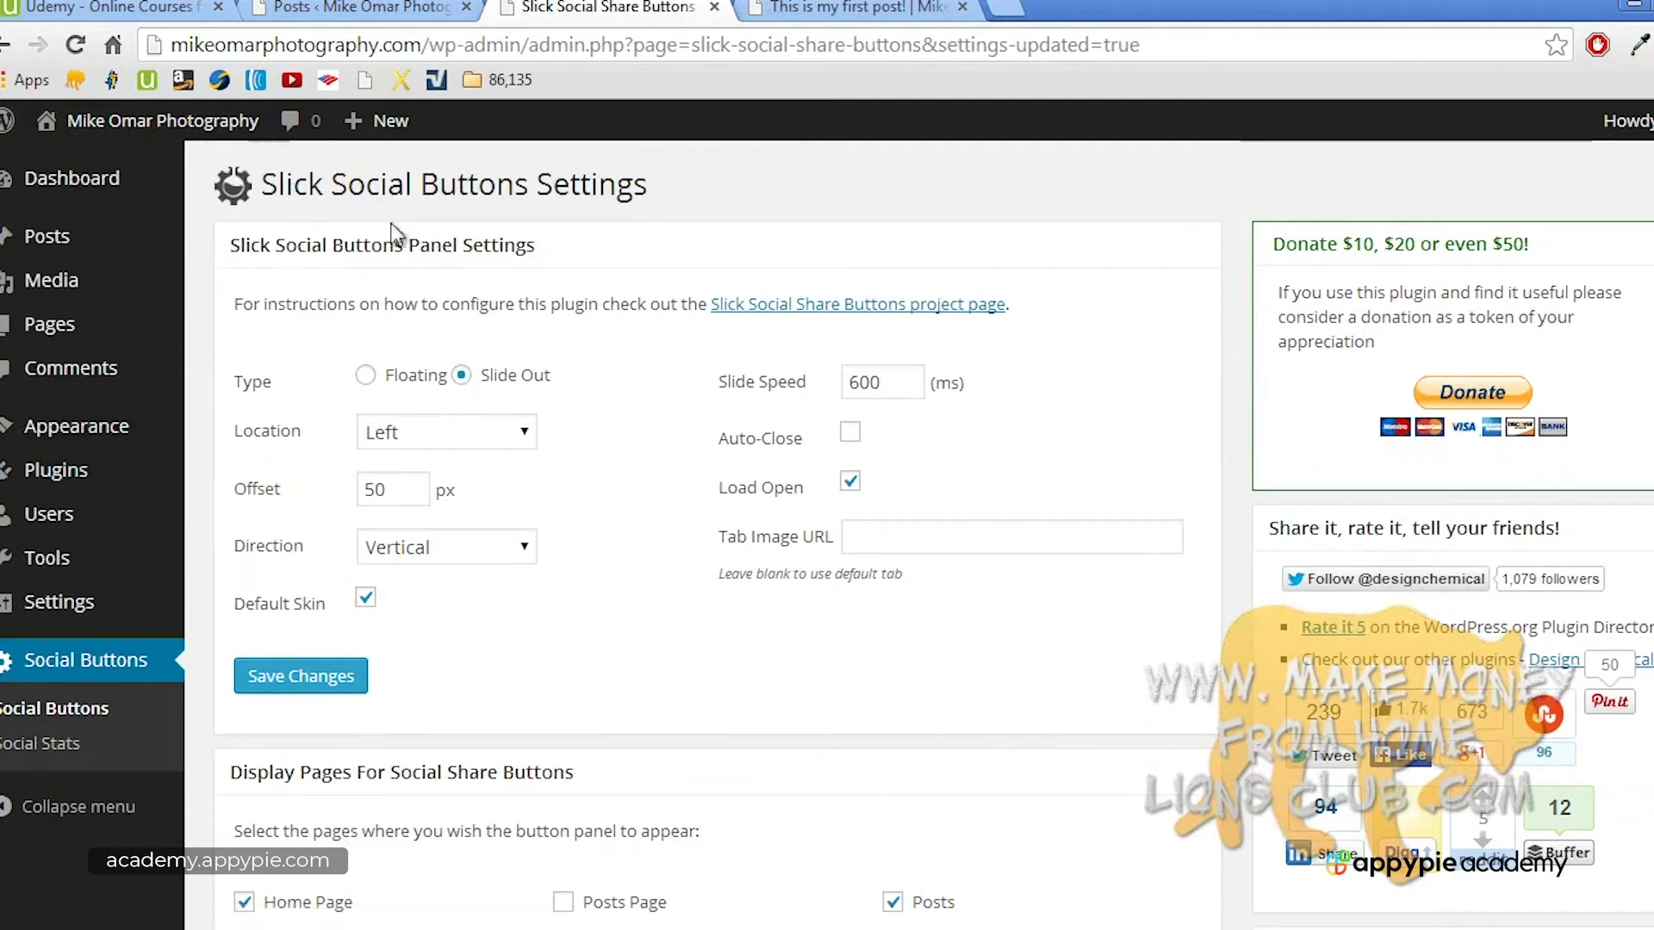
mouse_move(120, 536)
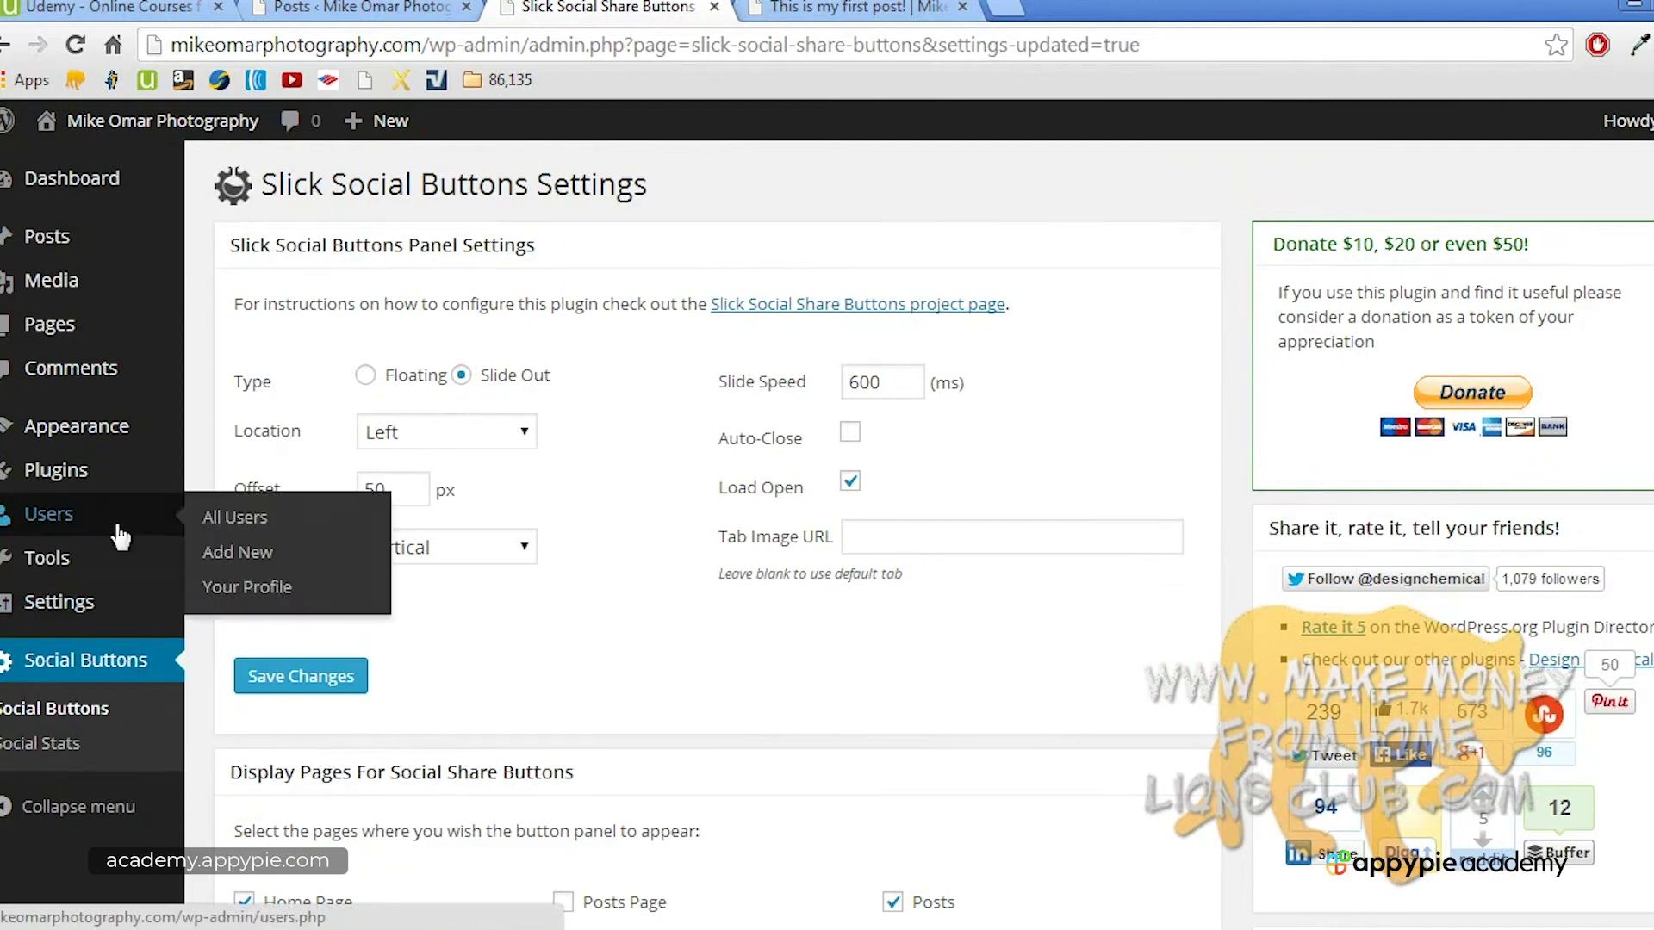
left_click(119, 487)
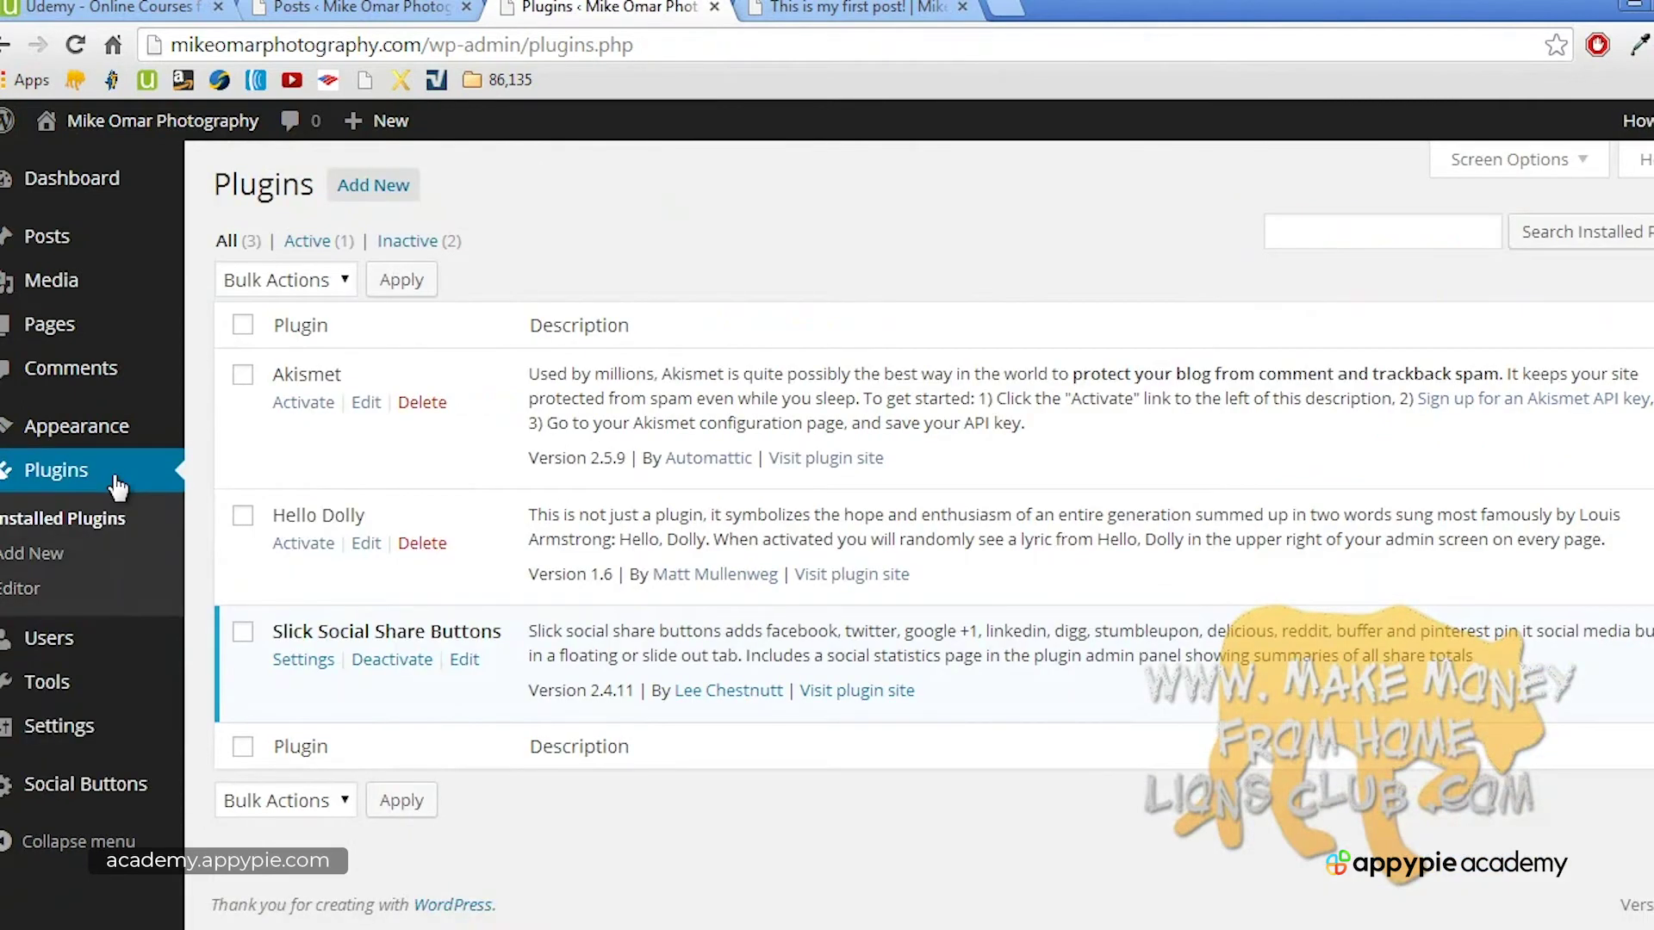
left_click(366, 189)
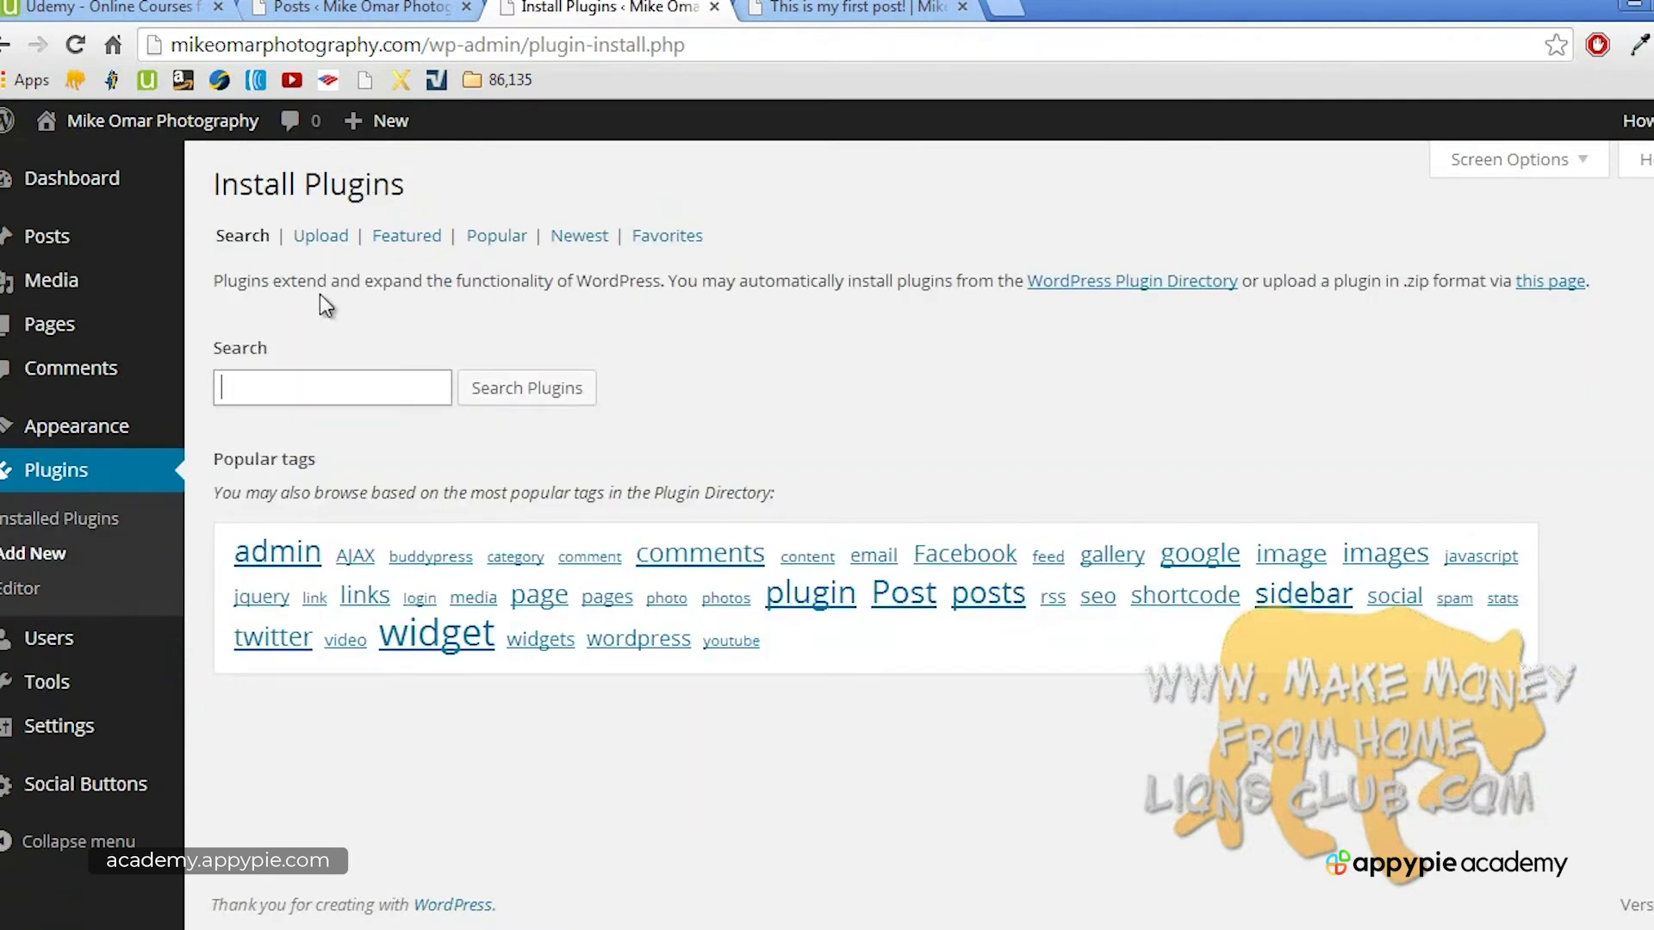
Step: Search the plugin directory for 'social media share buttons' and browse the results
left_click(320, 380)
type("social media share ")
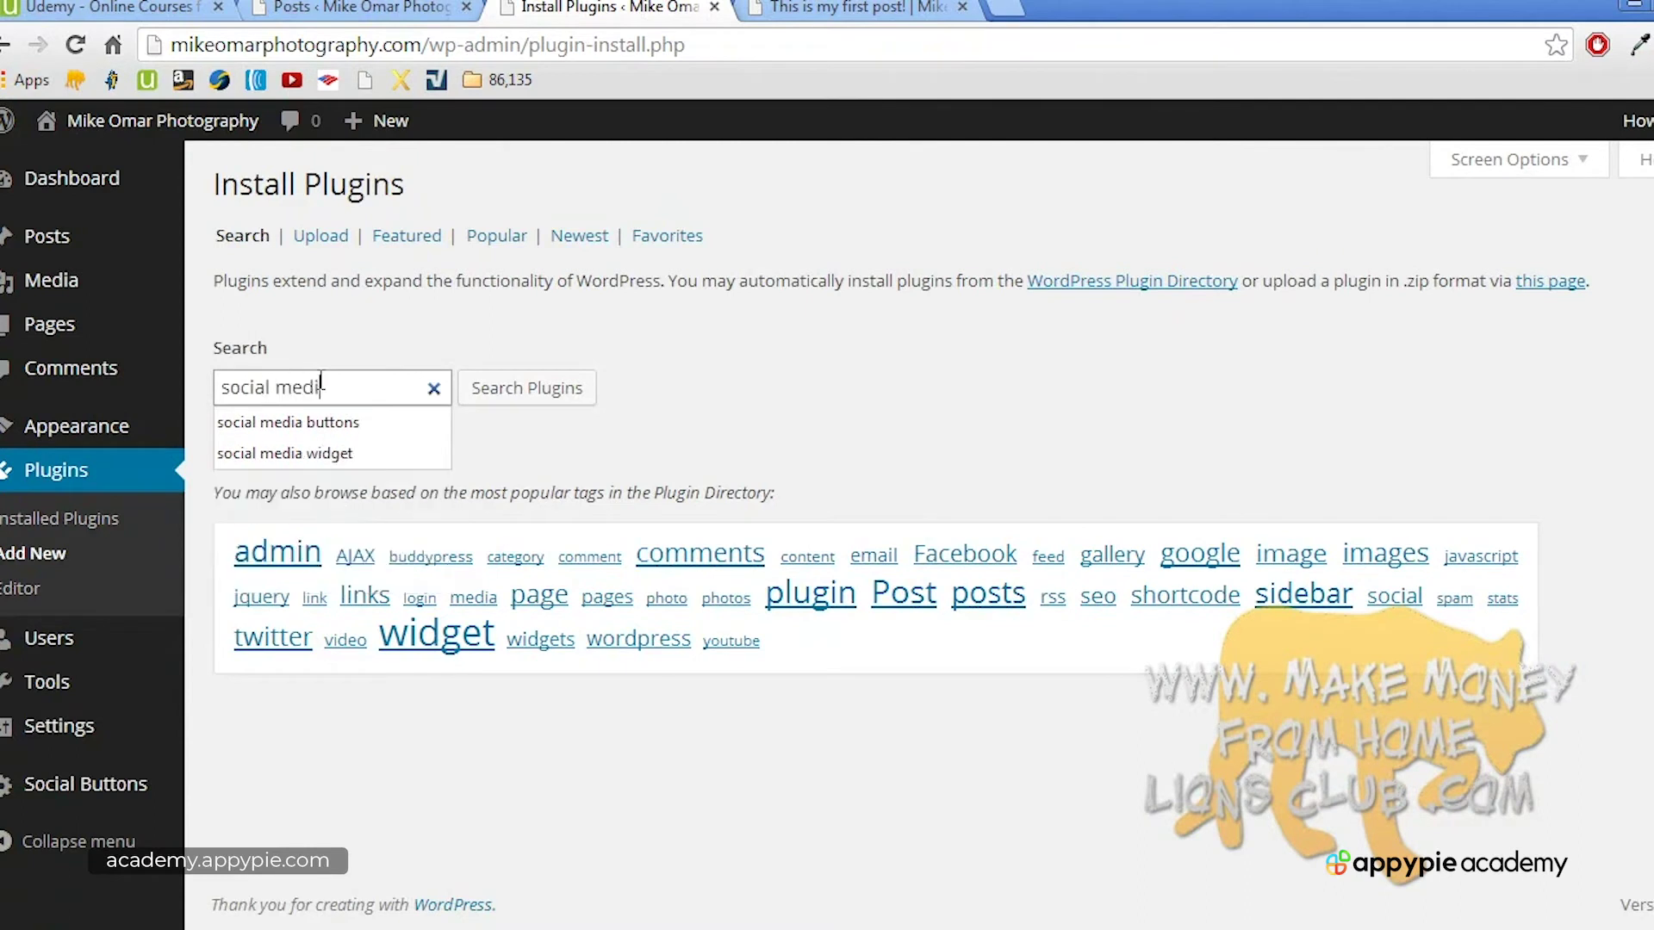
type("buttons")
key("Return")
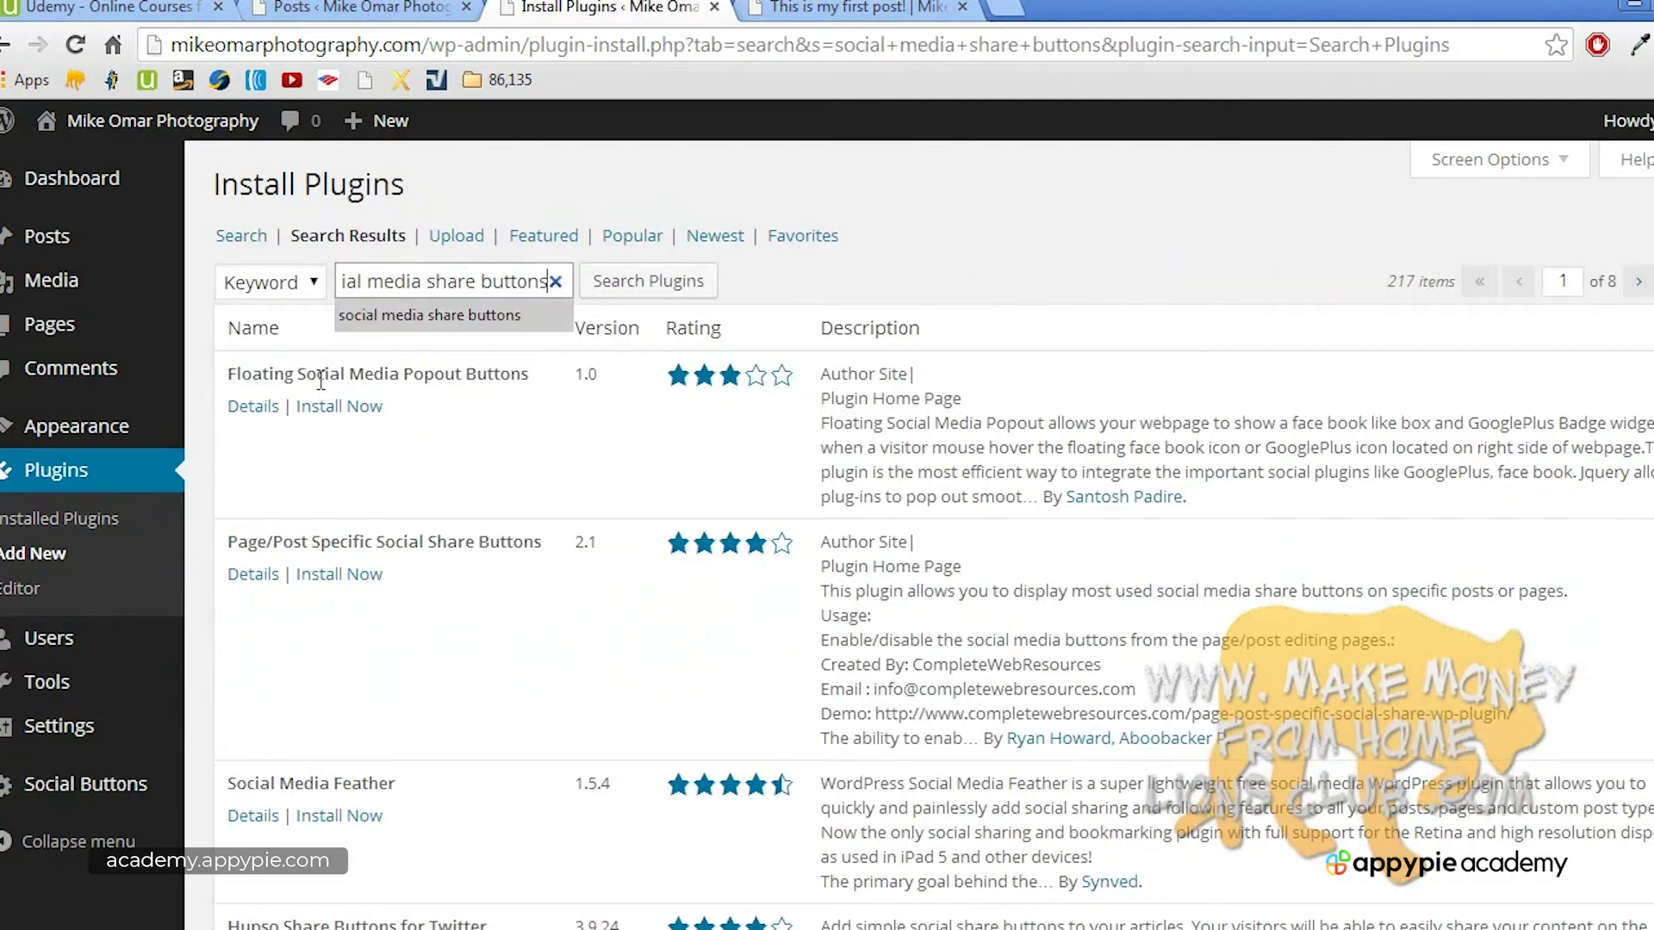
left_click(892, 448)
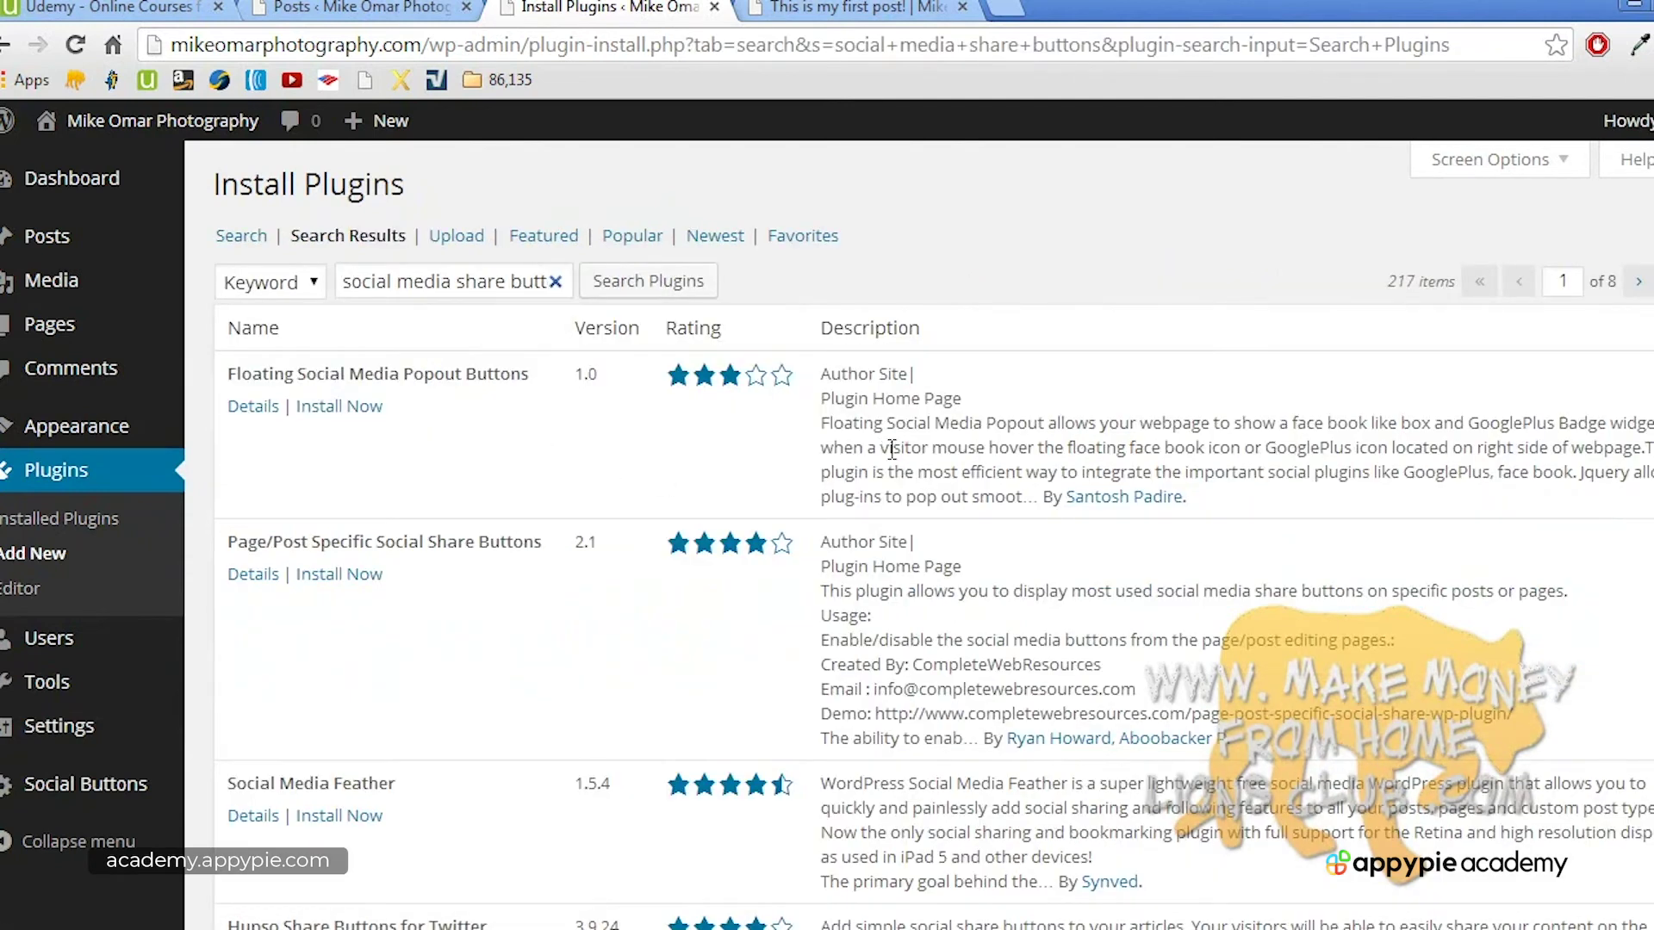
scroll(891, 449, "down", 6)
scroll(892, 449, "up", 3)
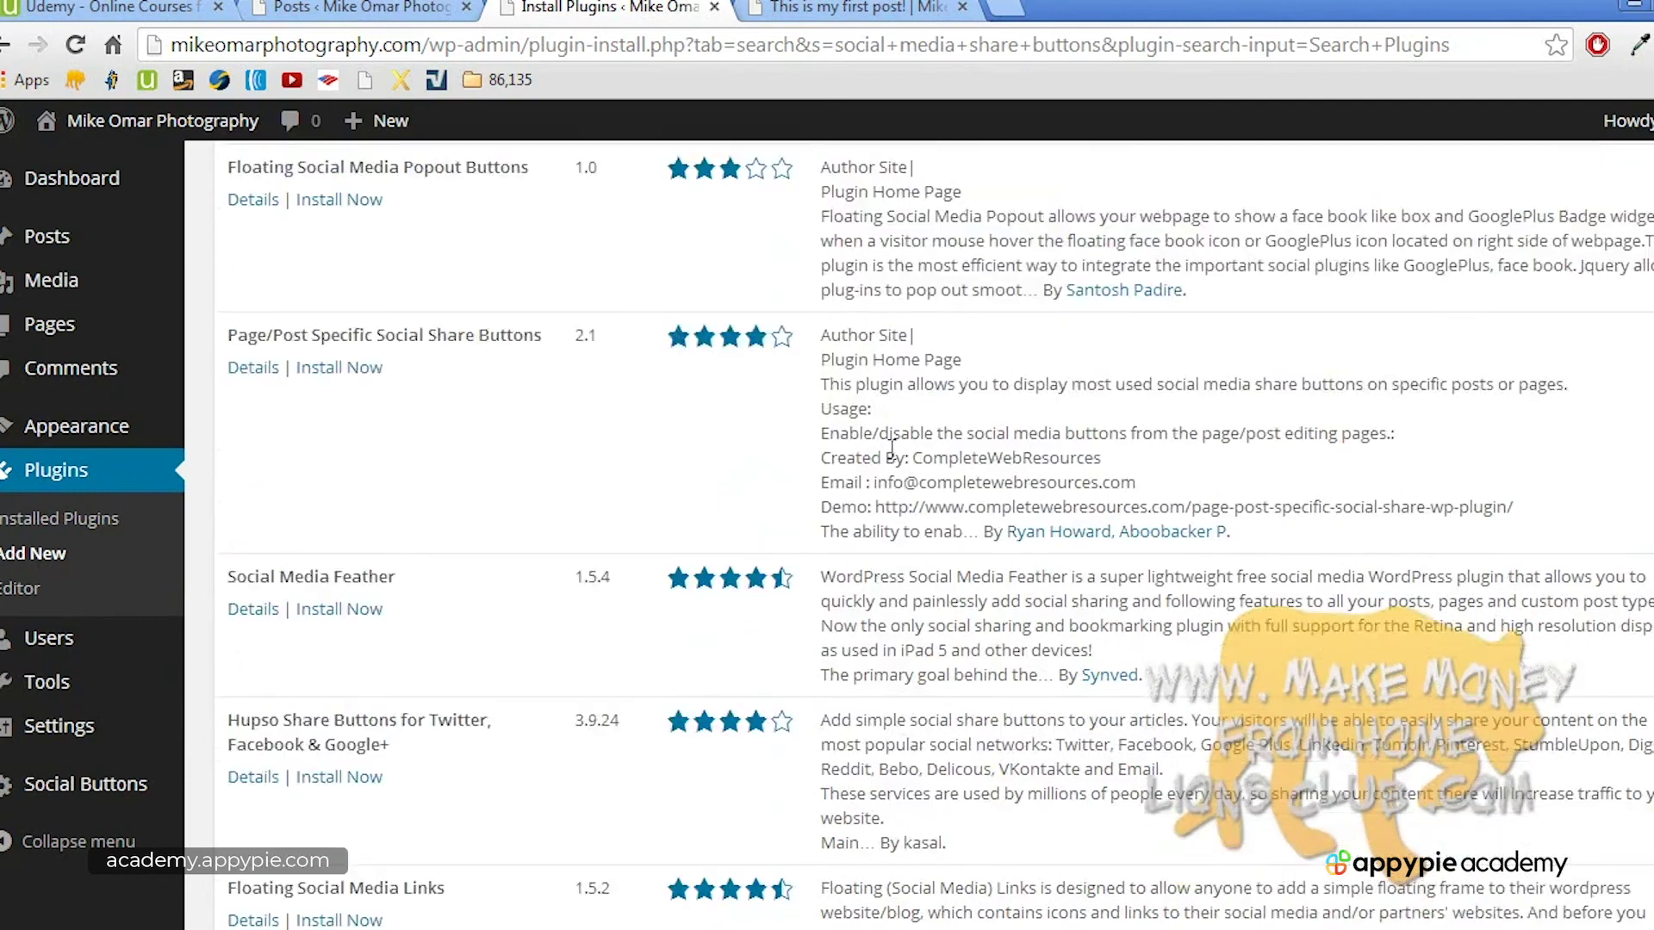
scroll(891, 449, "up", 3)
Step: Open the Floating Social Media Popout Buttons details in a new tab and view them
right_click(261, 408)
left_click(293, 422)
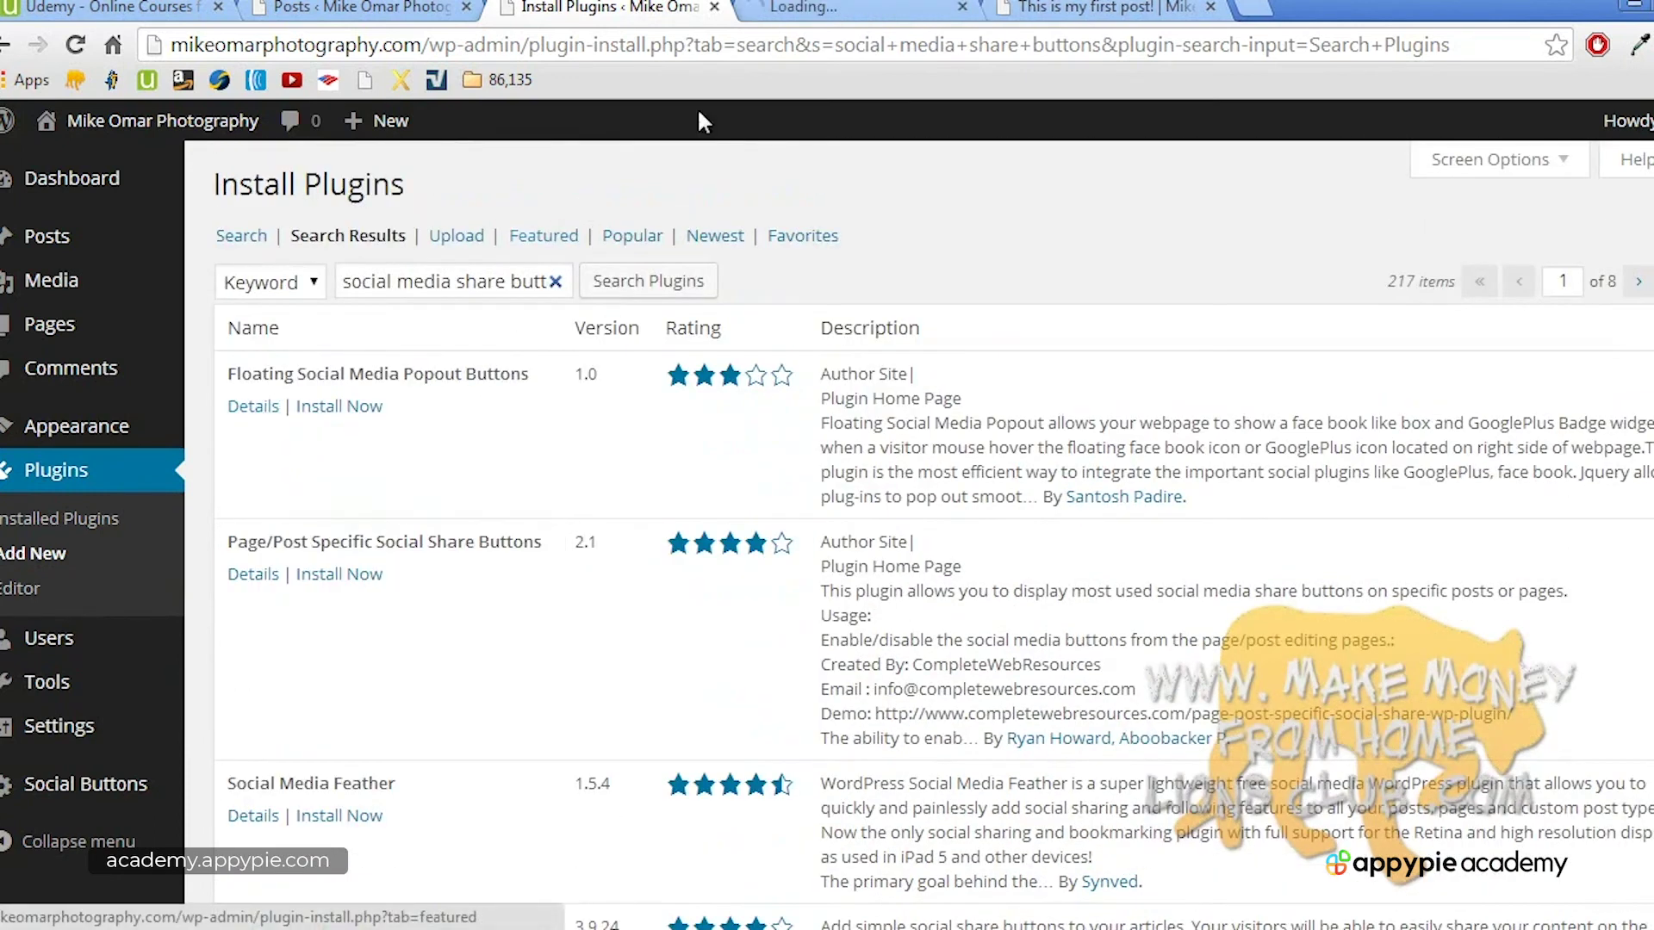
left_click(874, 7)
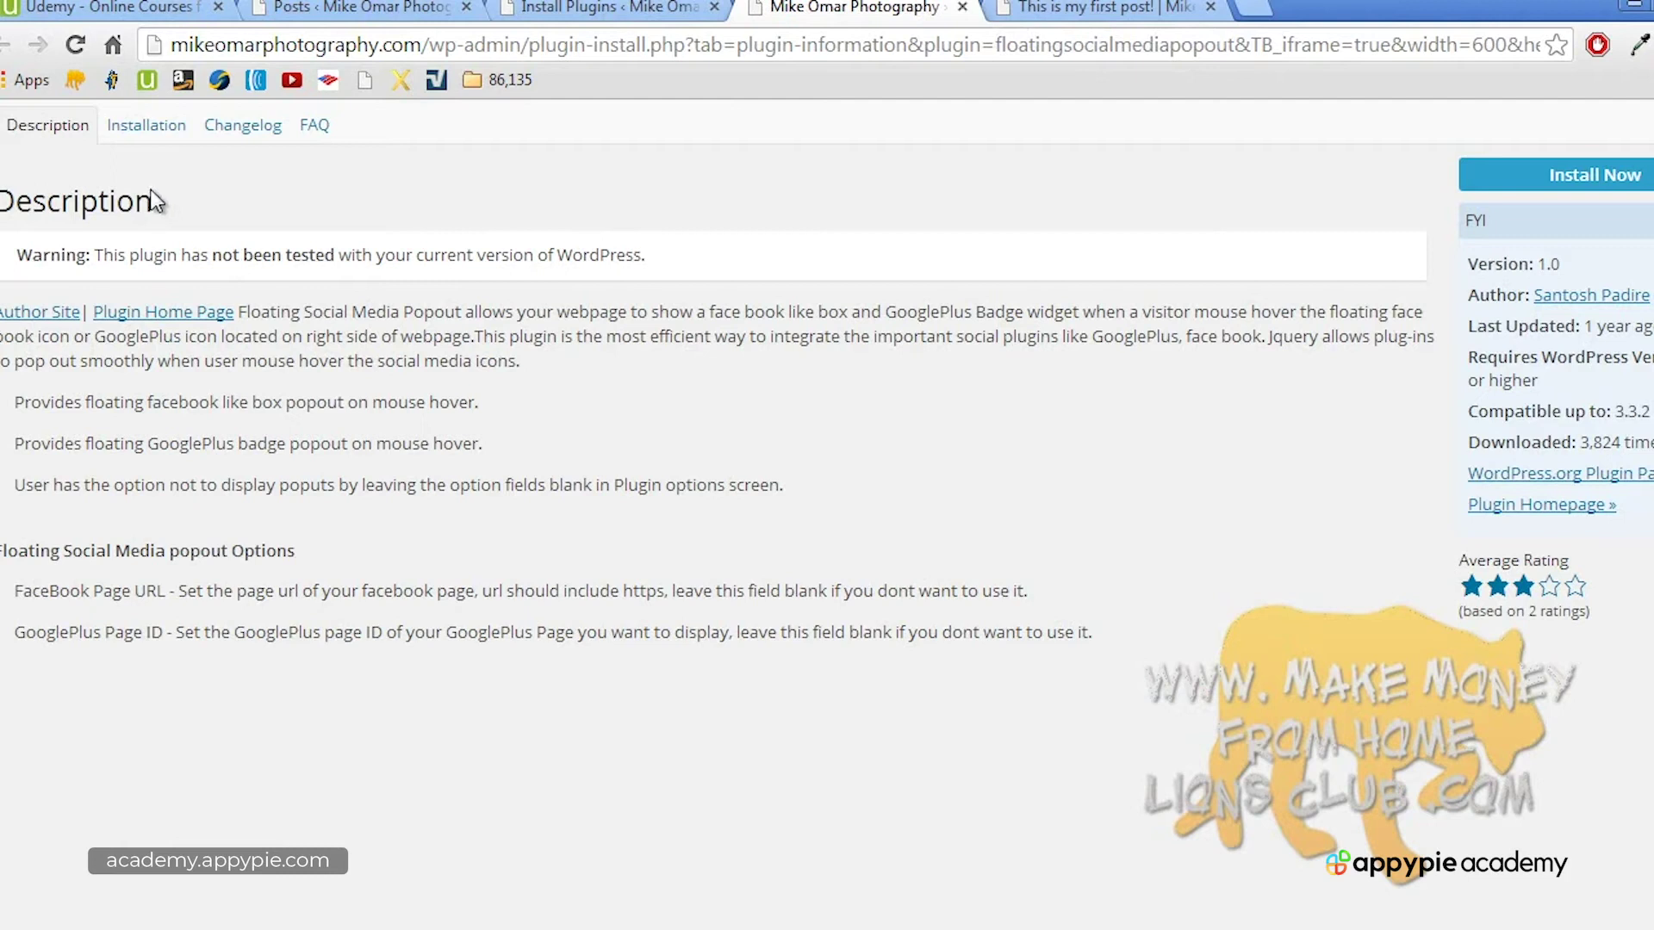
Step: Review the plugin's installation notes, changelog and FAQ, then close the extra details tab
left_click(148, 127)
left_click(244, 129)
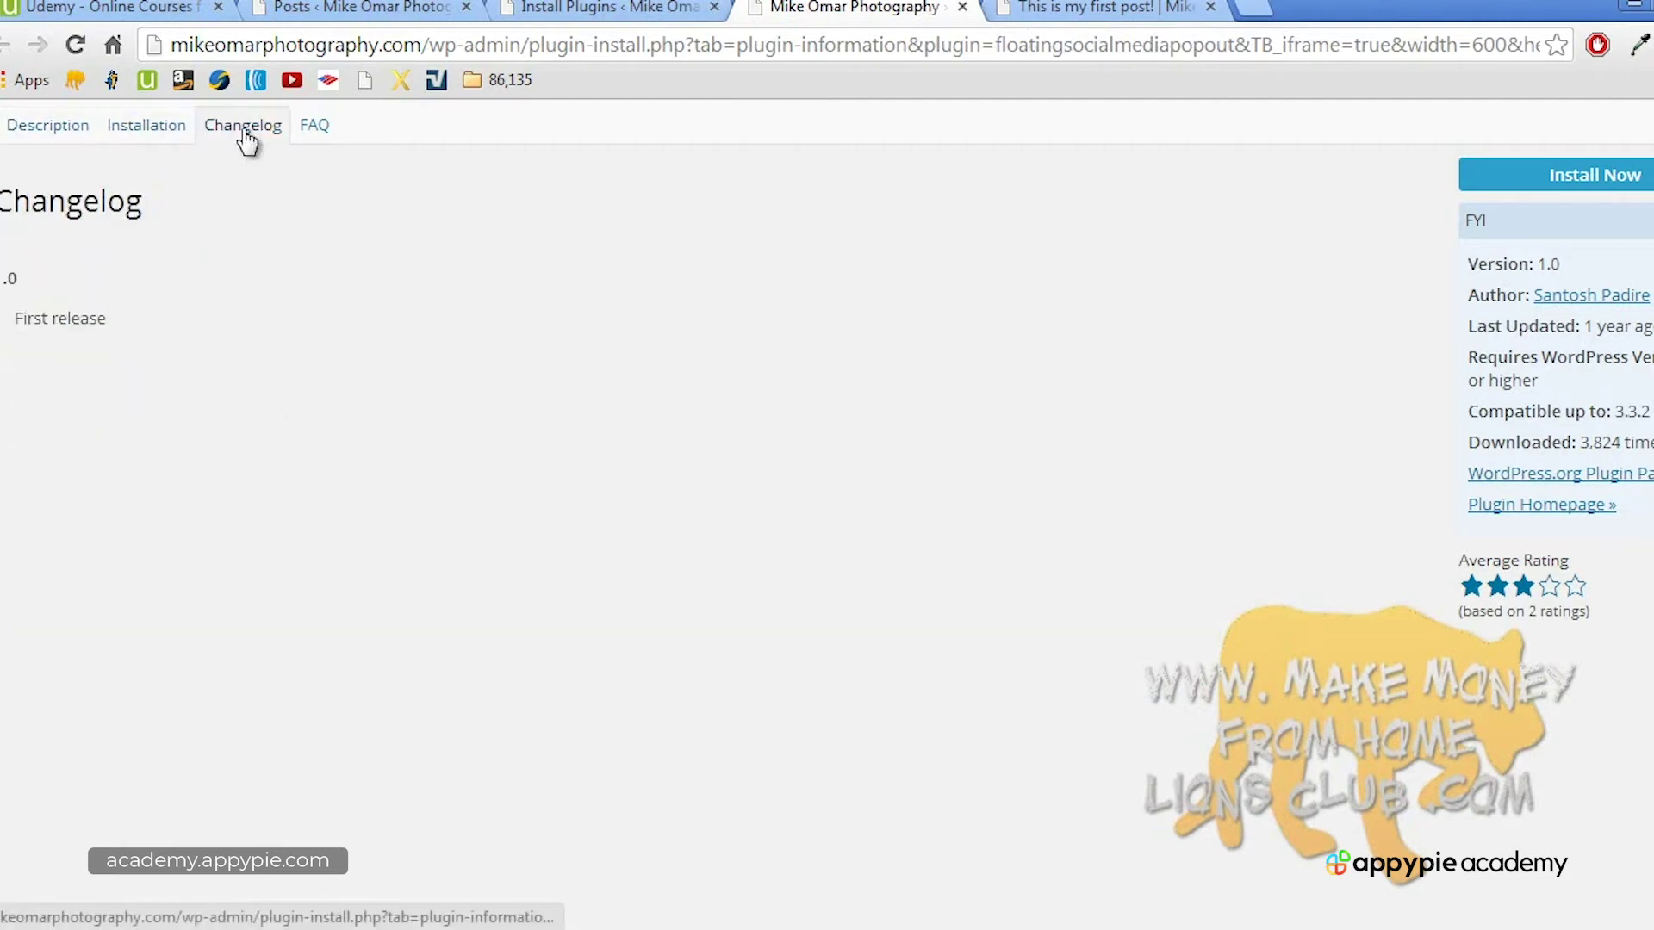
left_click(323, 127)
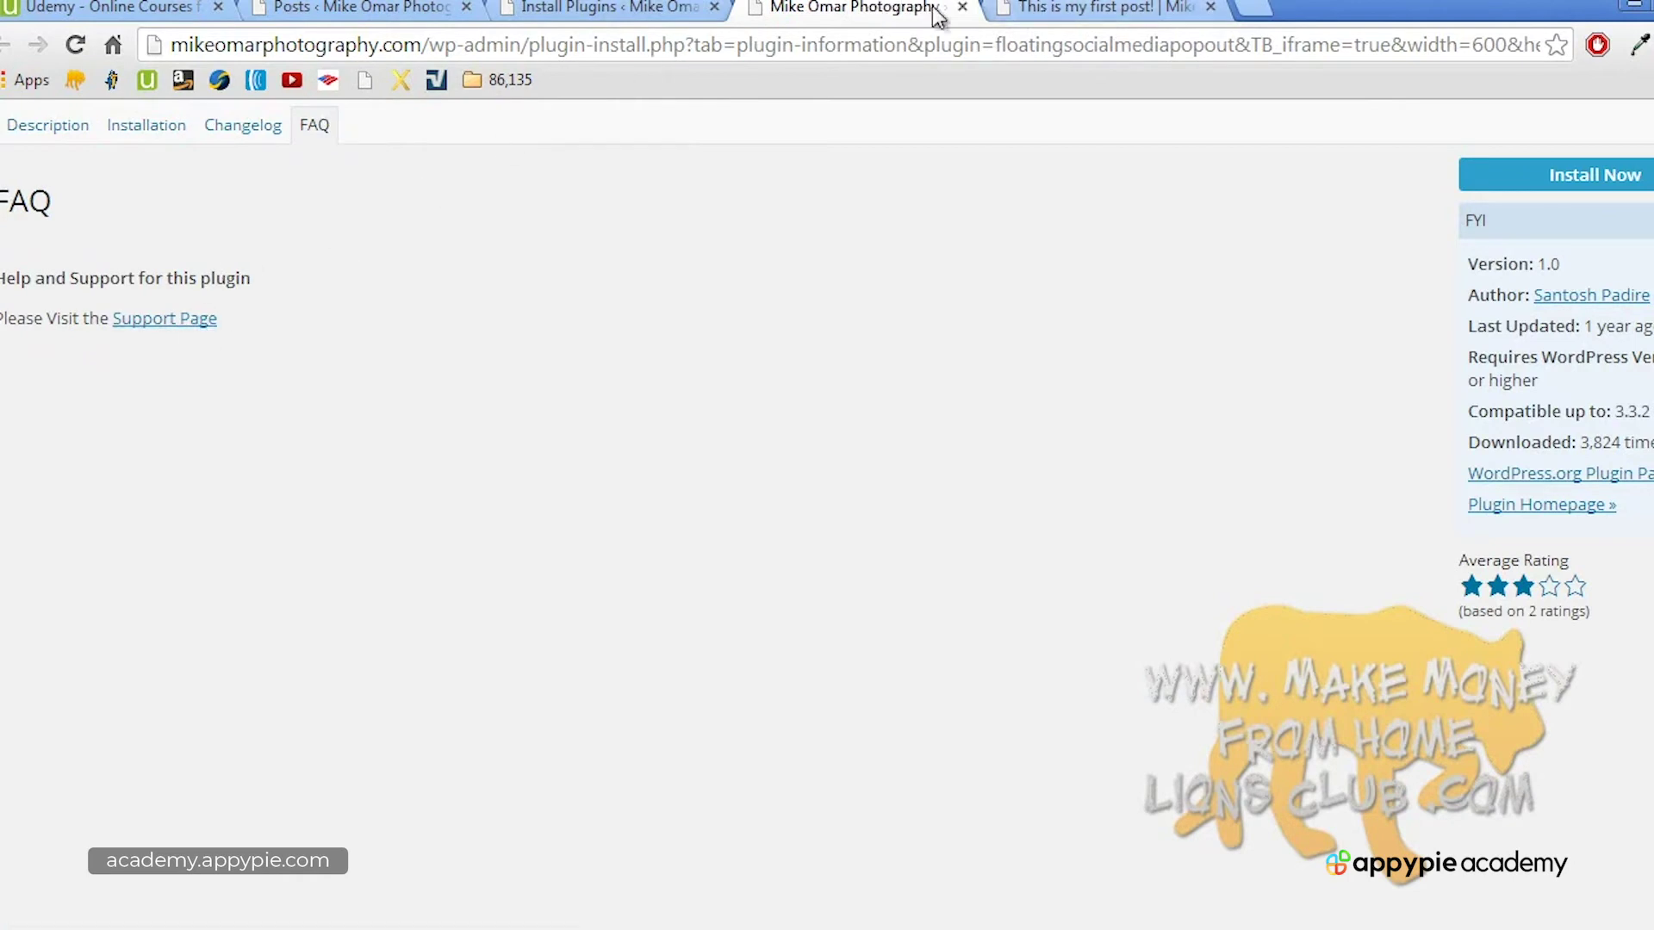
left_click(962, 7)
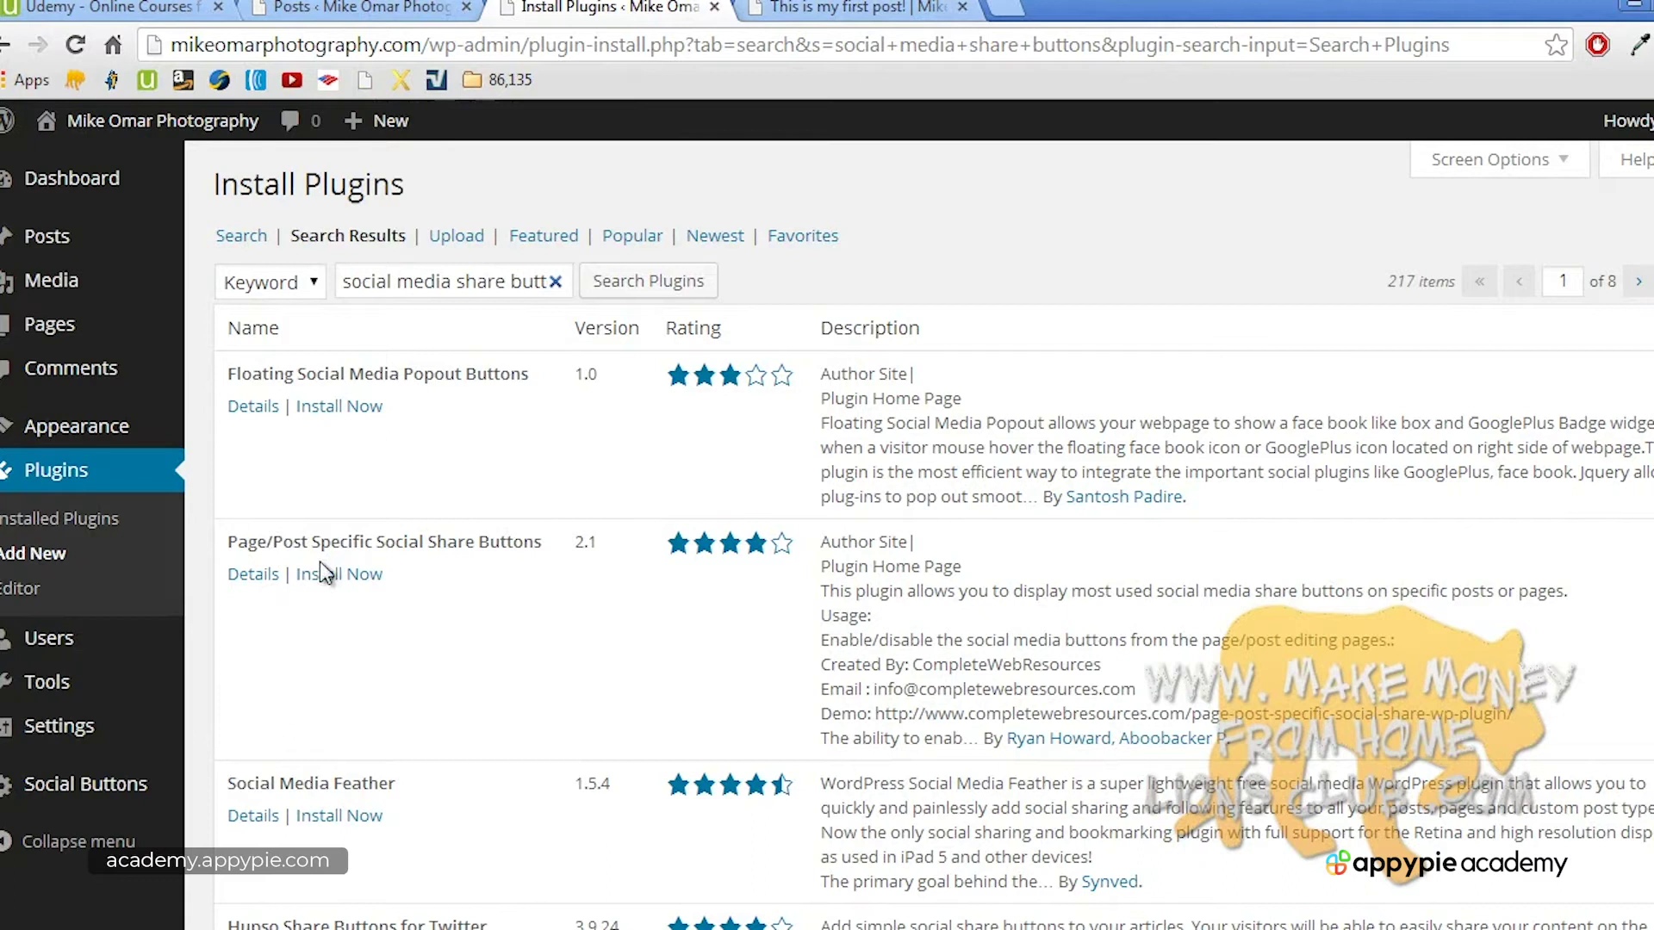
Step: Look through Social Media Feather's screenshots in its details window, then close the window
scroll(254, 590, "down", 2)
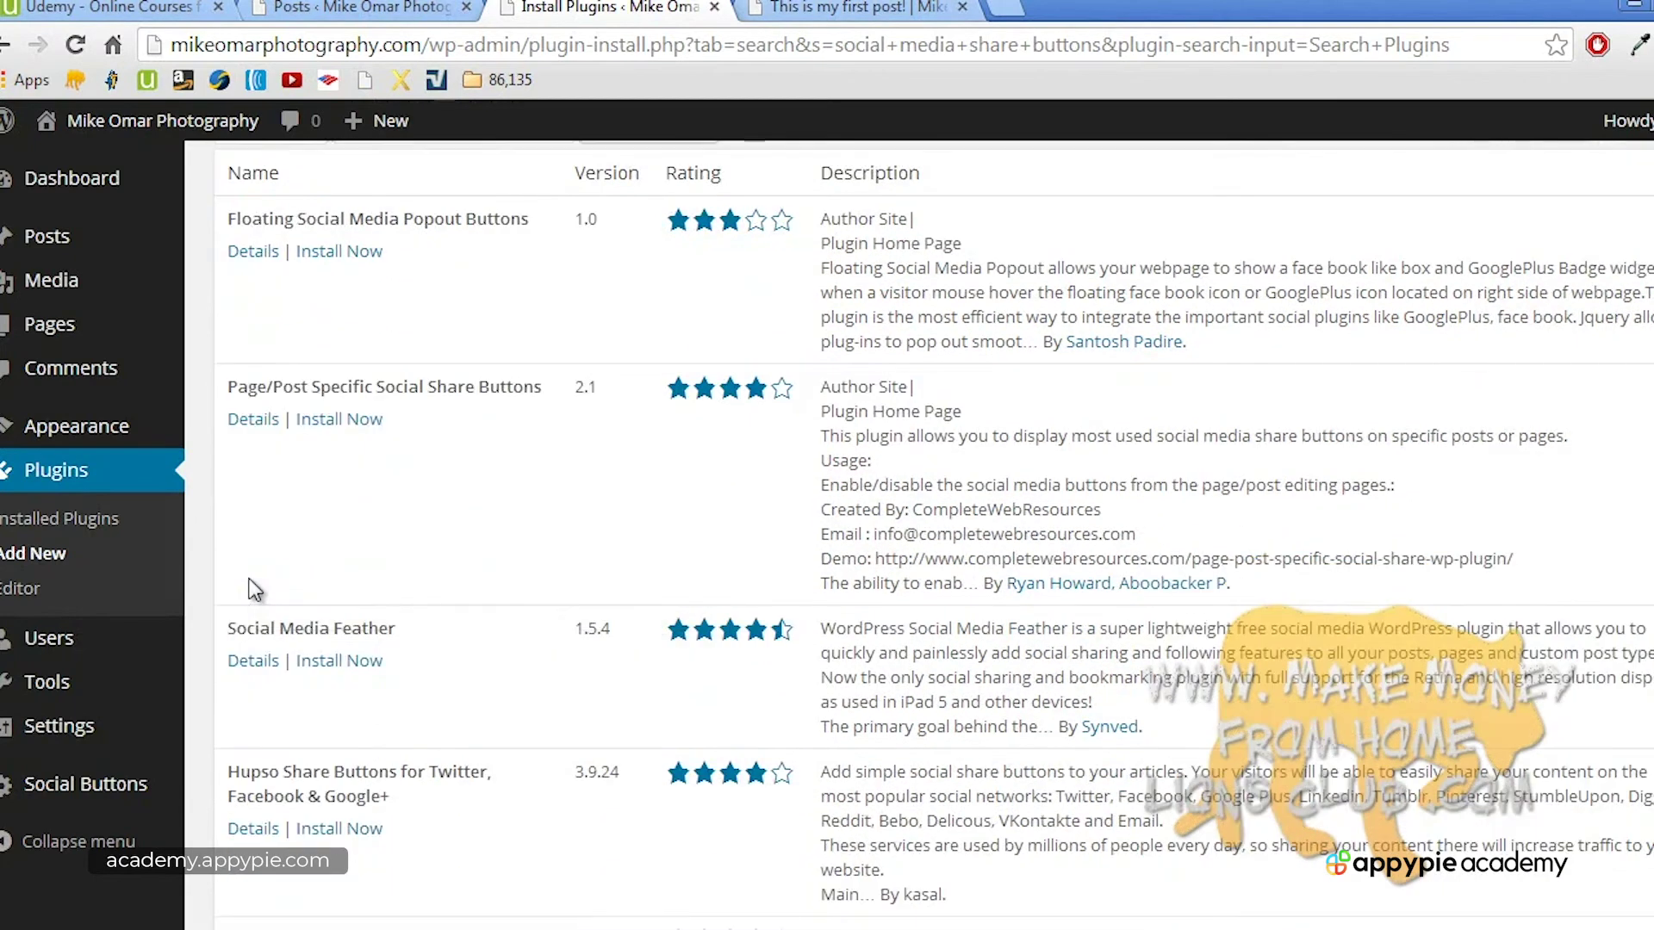
left_click(253, 660)
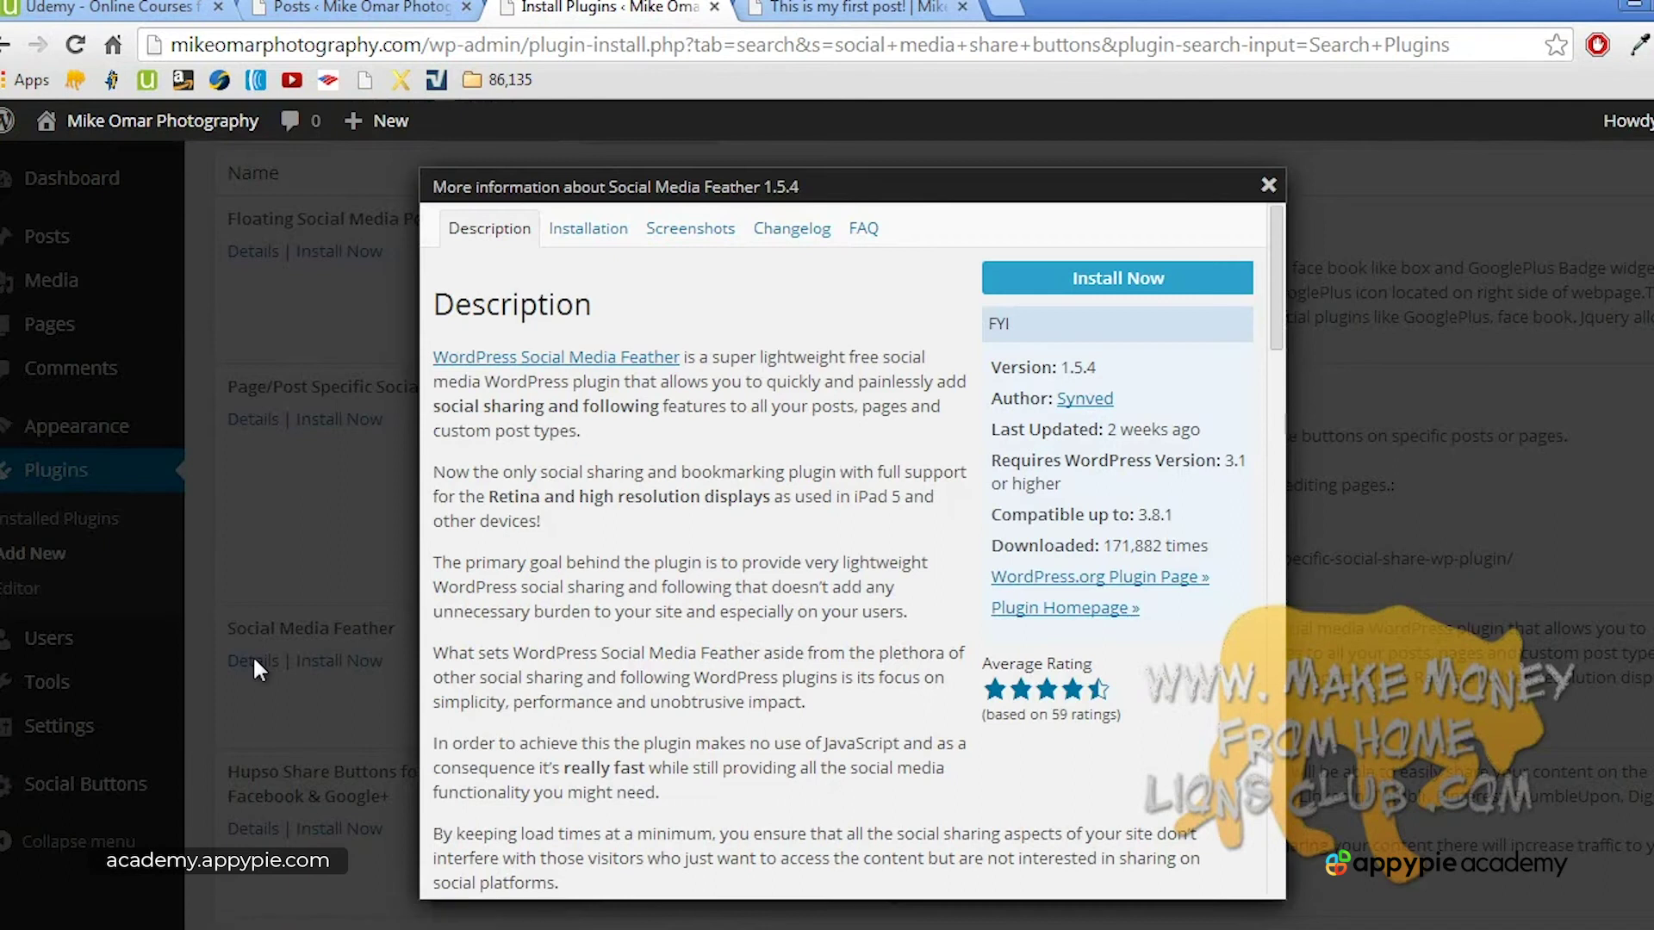
left_click(689, 229)
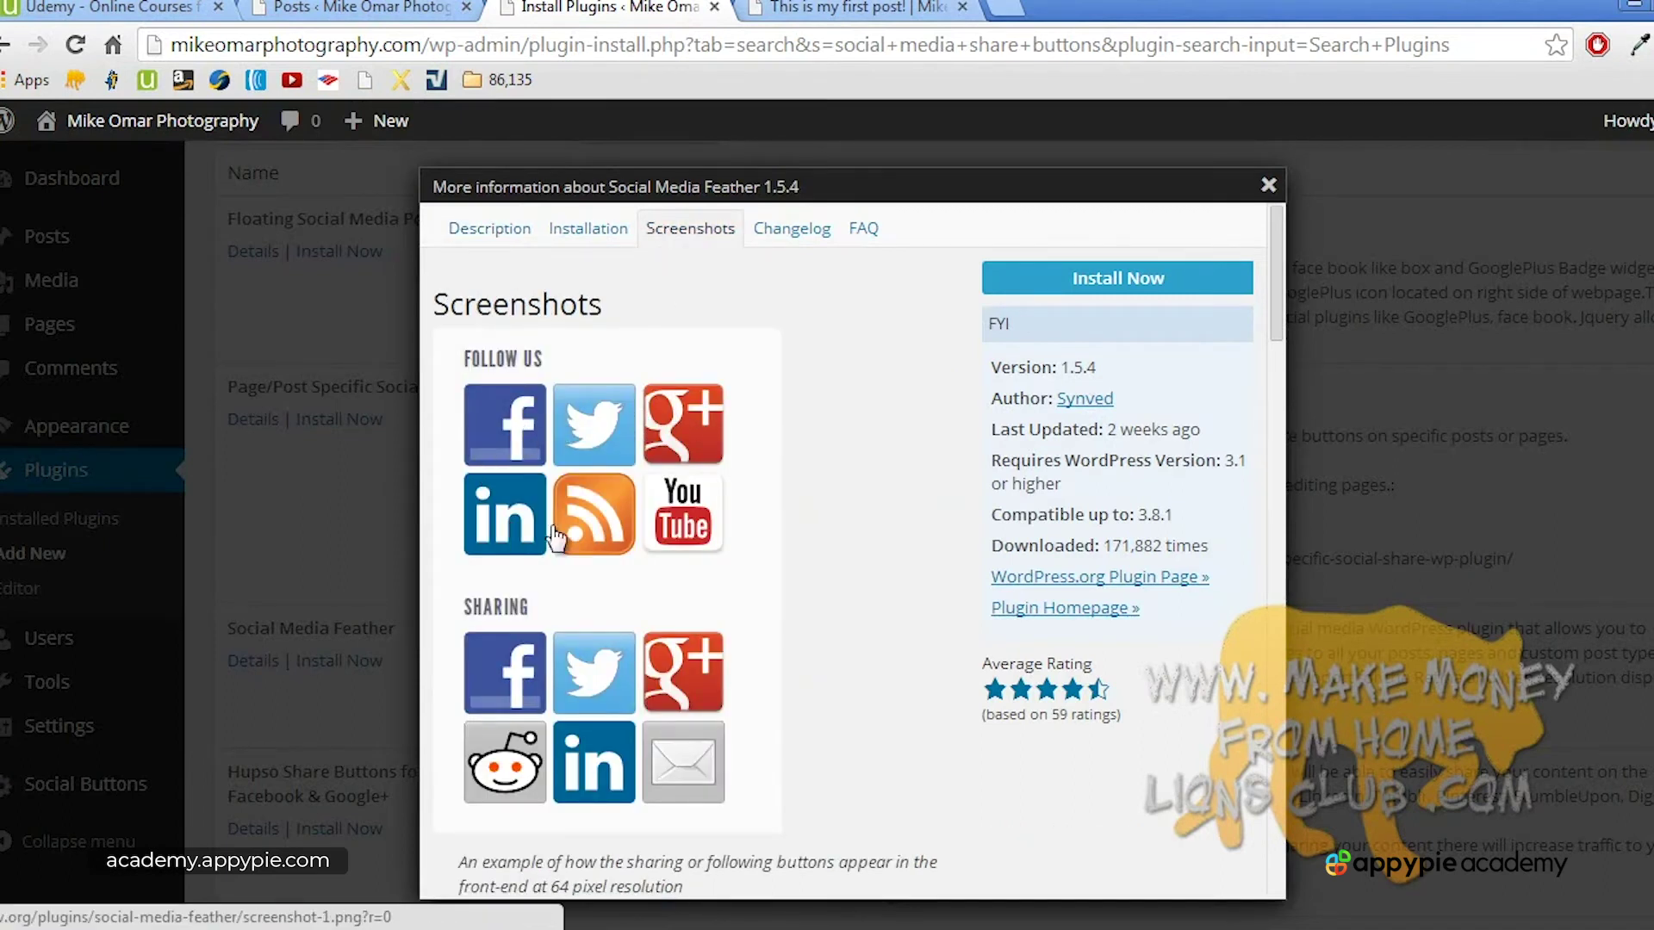
scroll(608, 535, "down", 10)
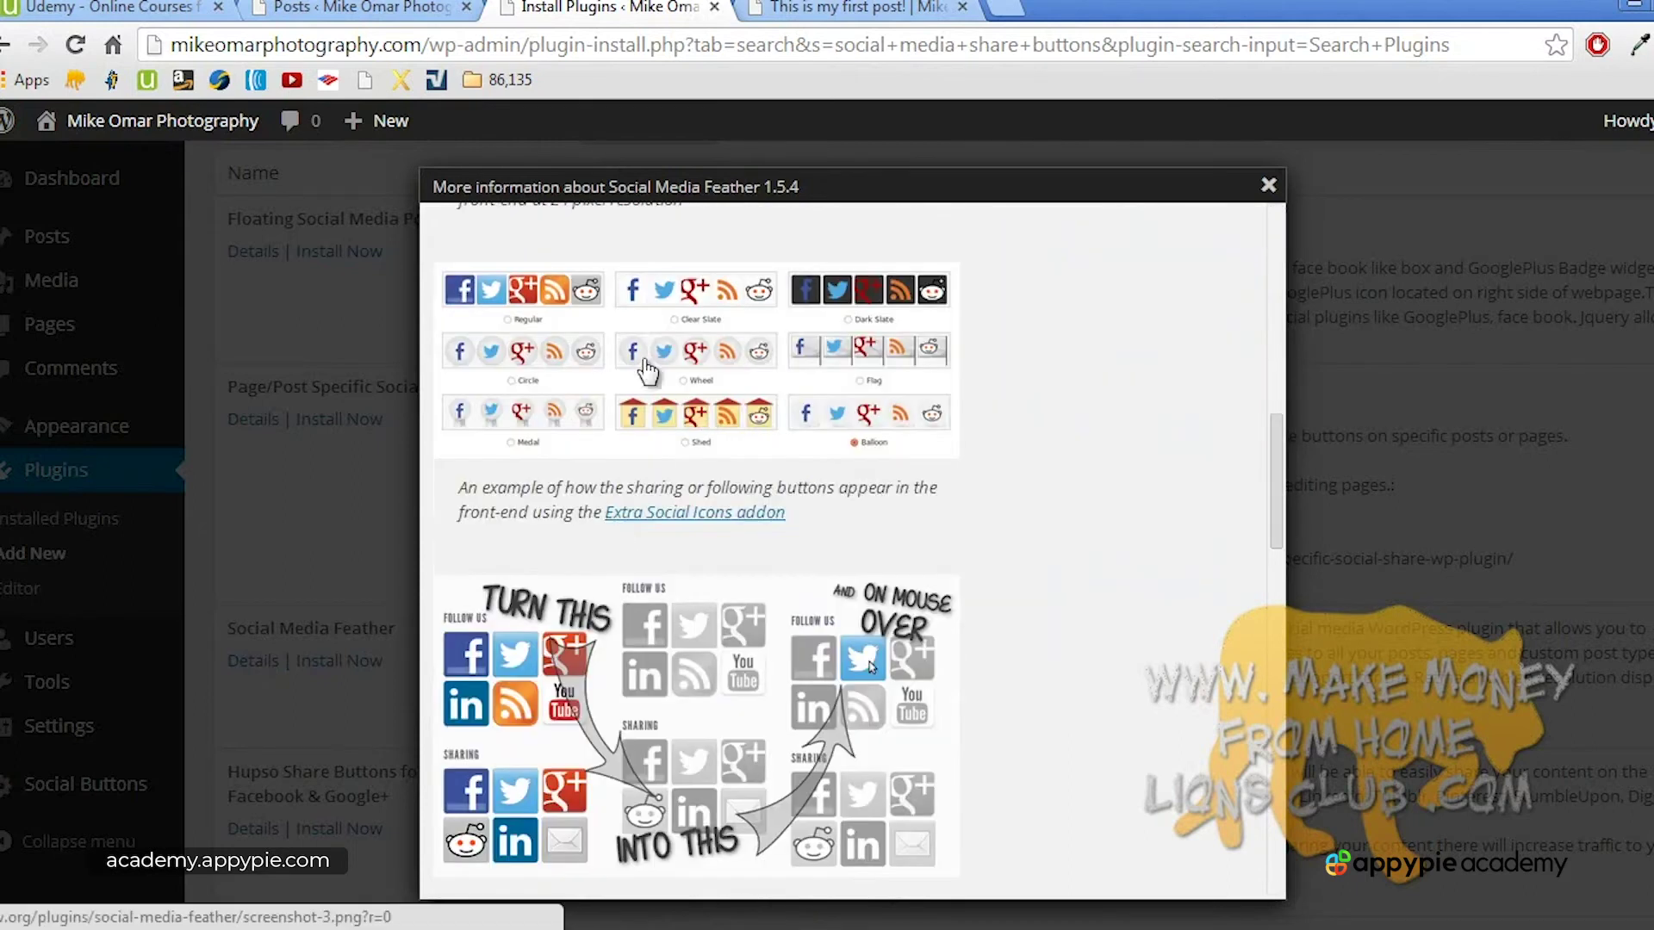
scroll(594, 401, "down", 10)
scroll(603, 411, "up", 15)
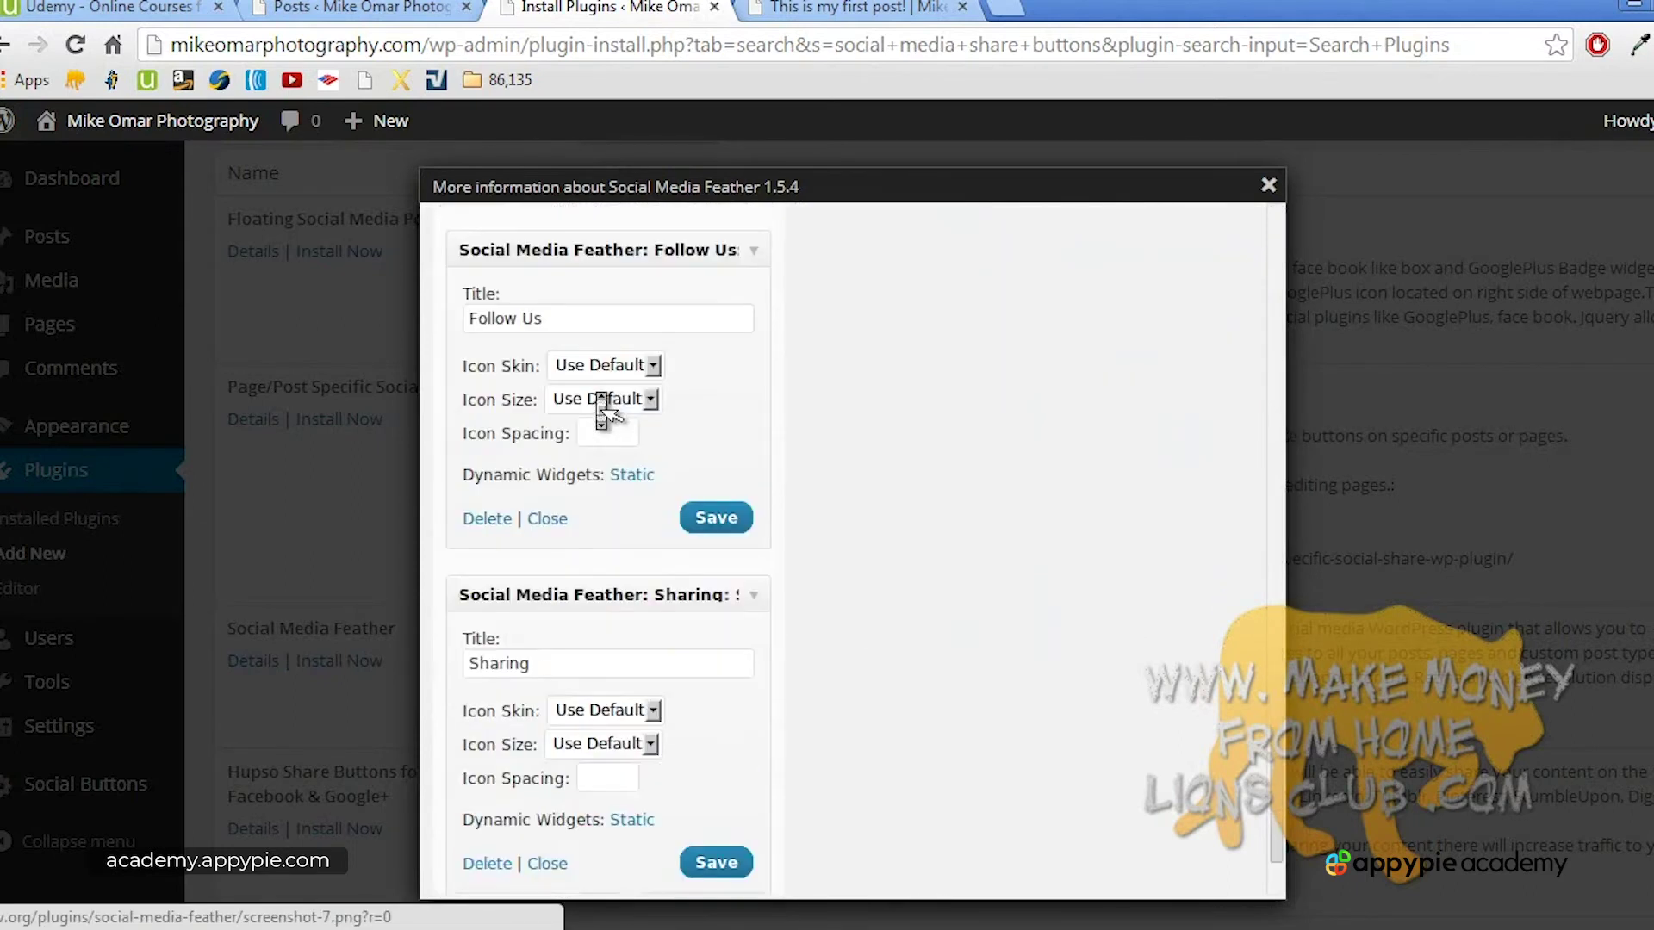
left_click(1264, 188)
middle_click(988, 366)
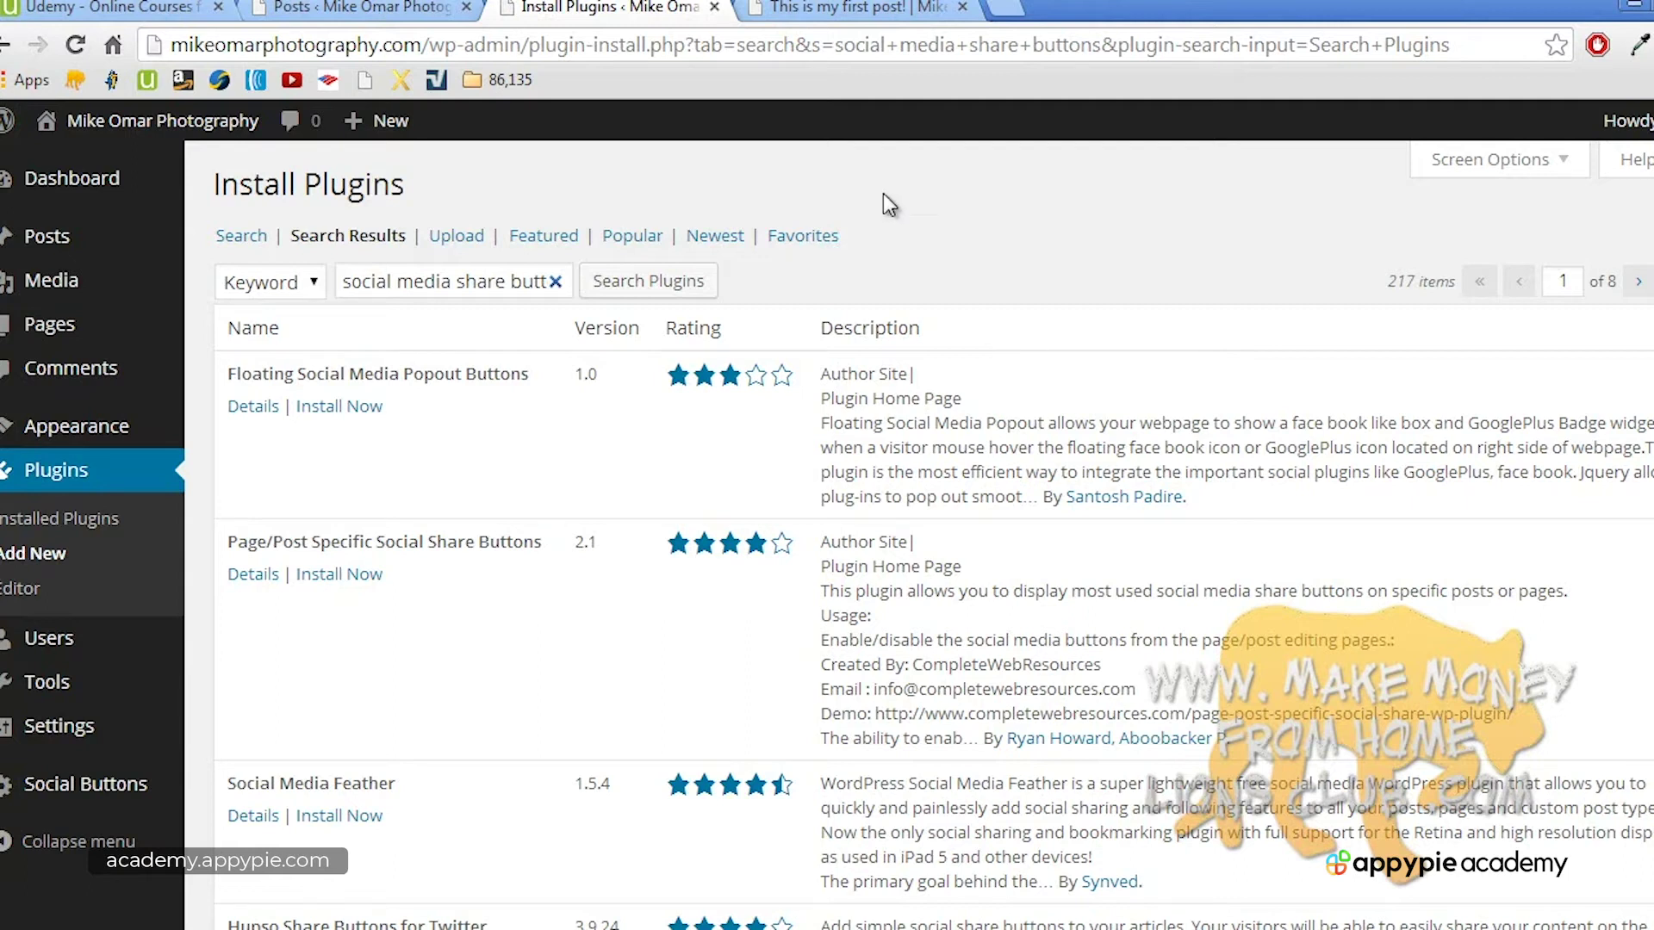
left_click(846, 11)
scroll(669, 266, "up", 7)
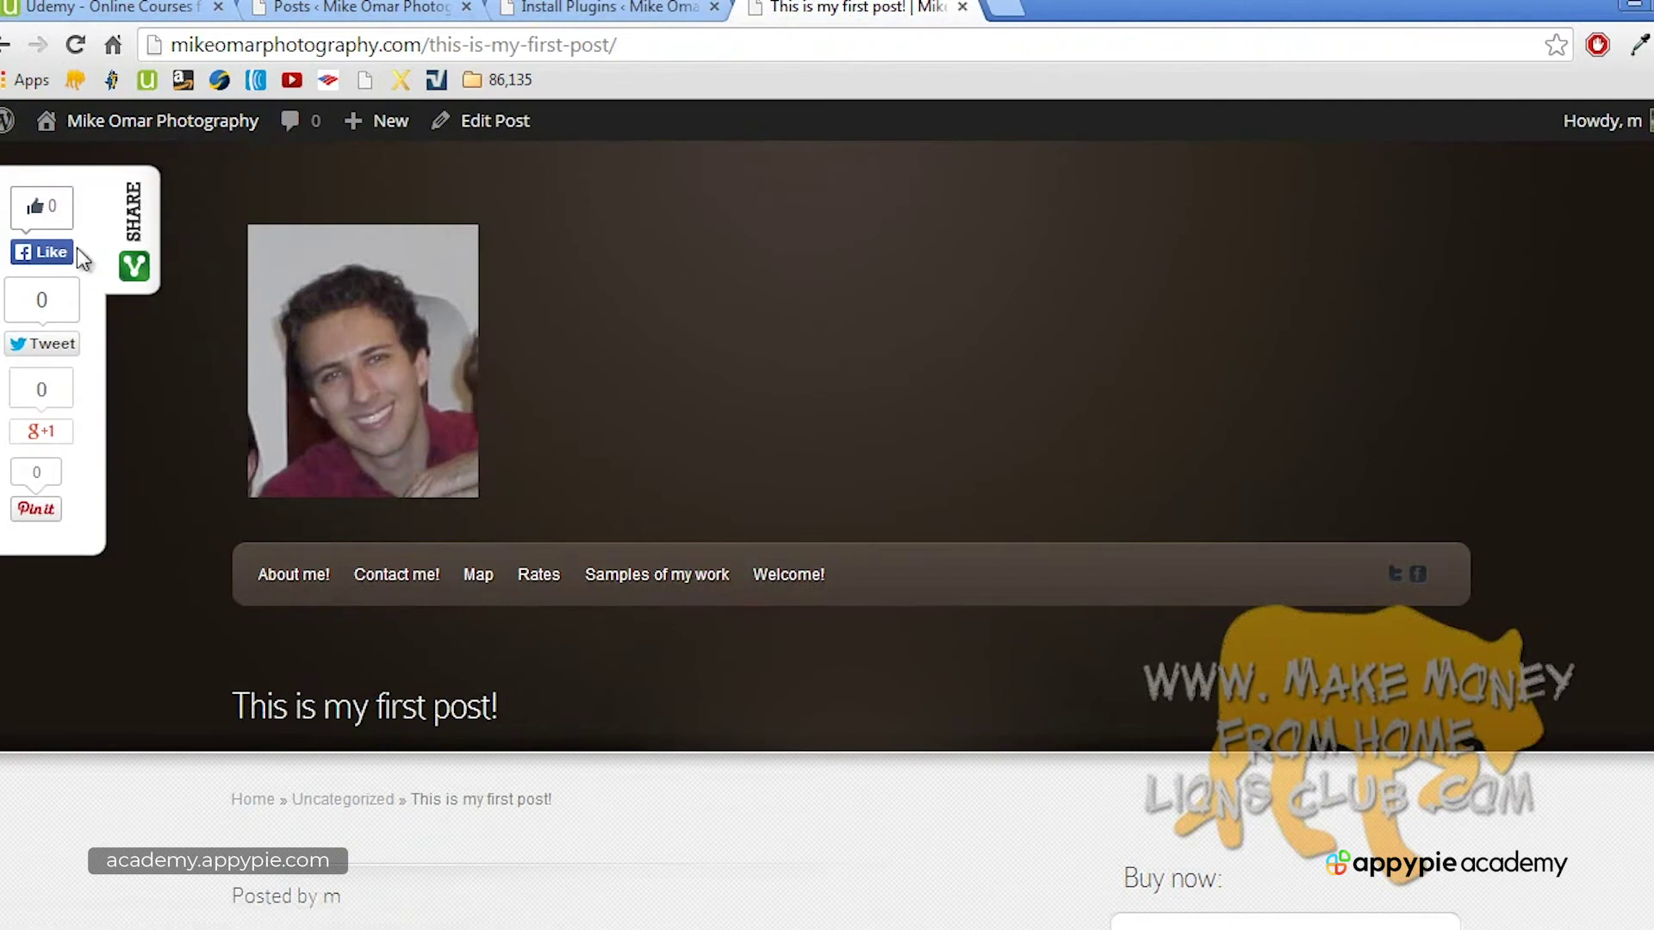
scroll(644, 596, "down", 10)
middle_click(648, 610)
scroll(648, 610, "up", 10)
left_click(482, 928)
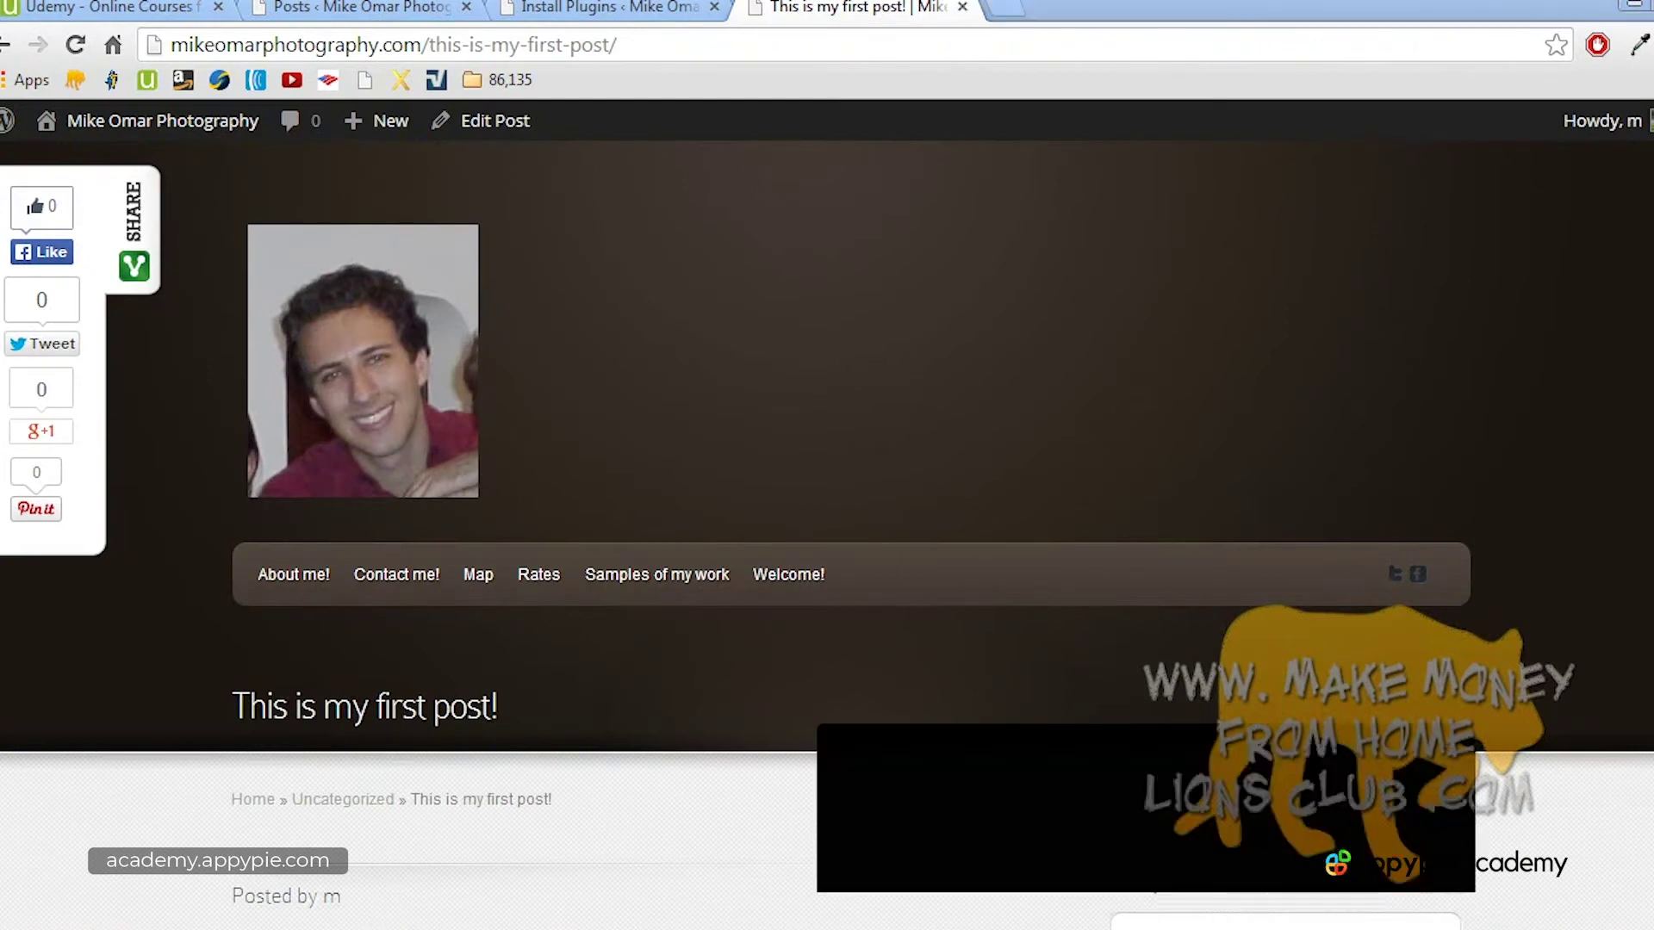
left_click(1597, 840)
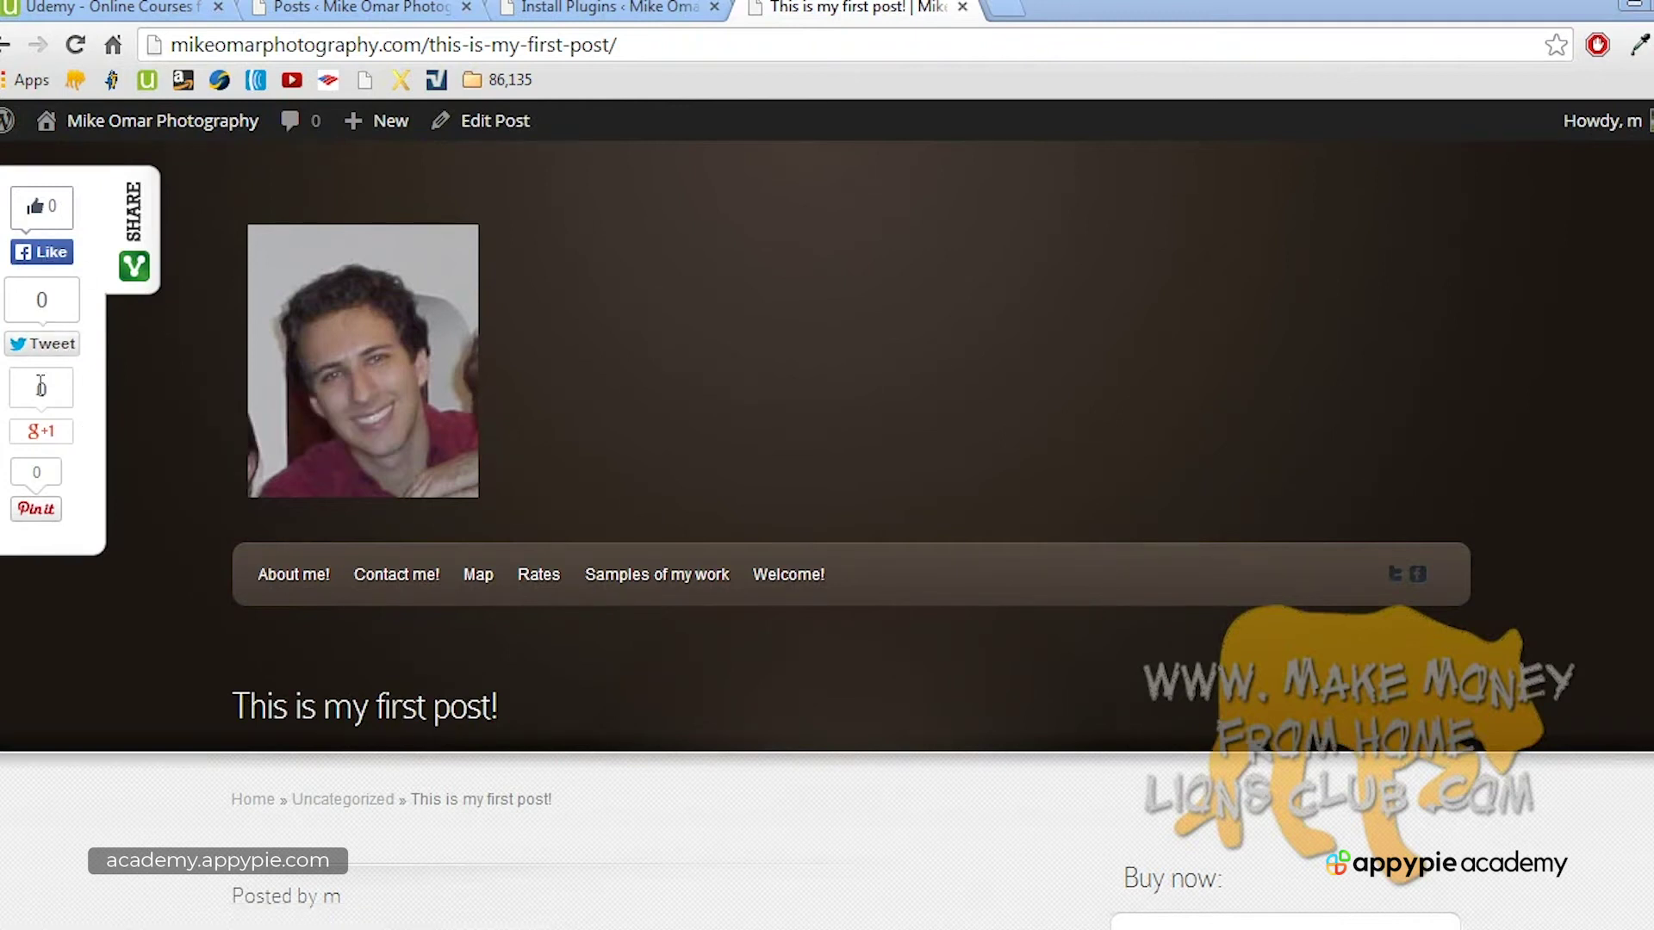
left_click(504, 13)
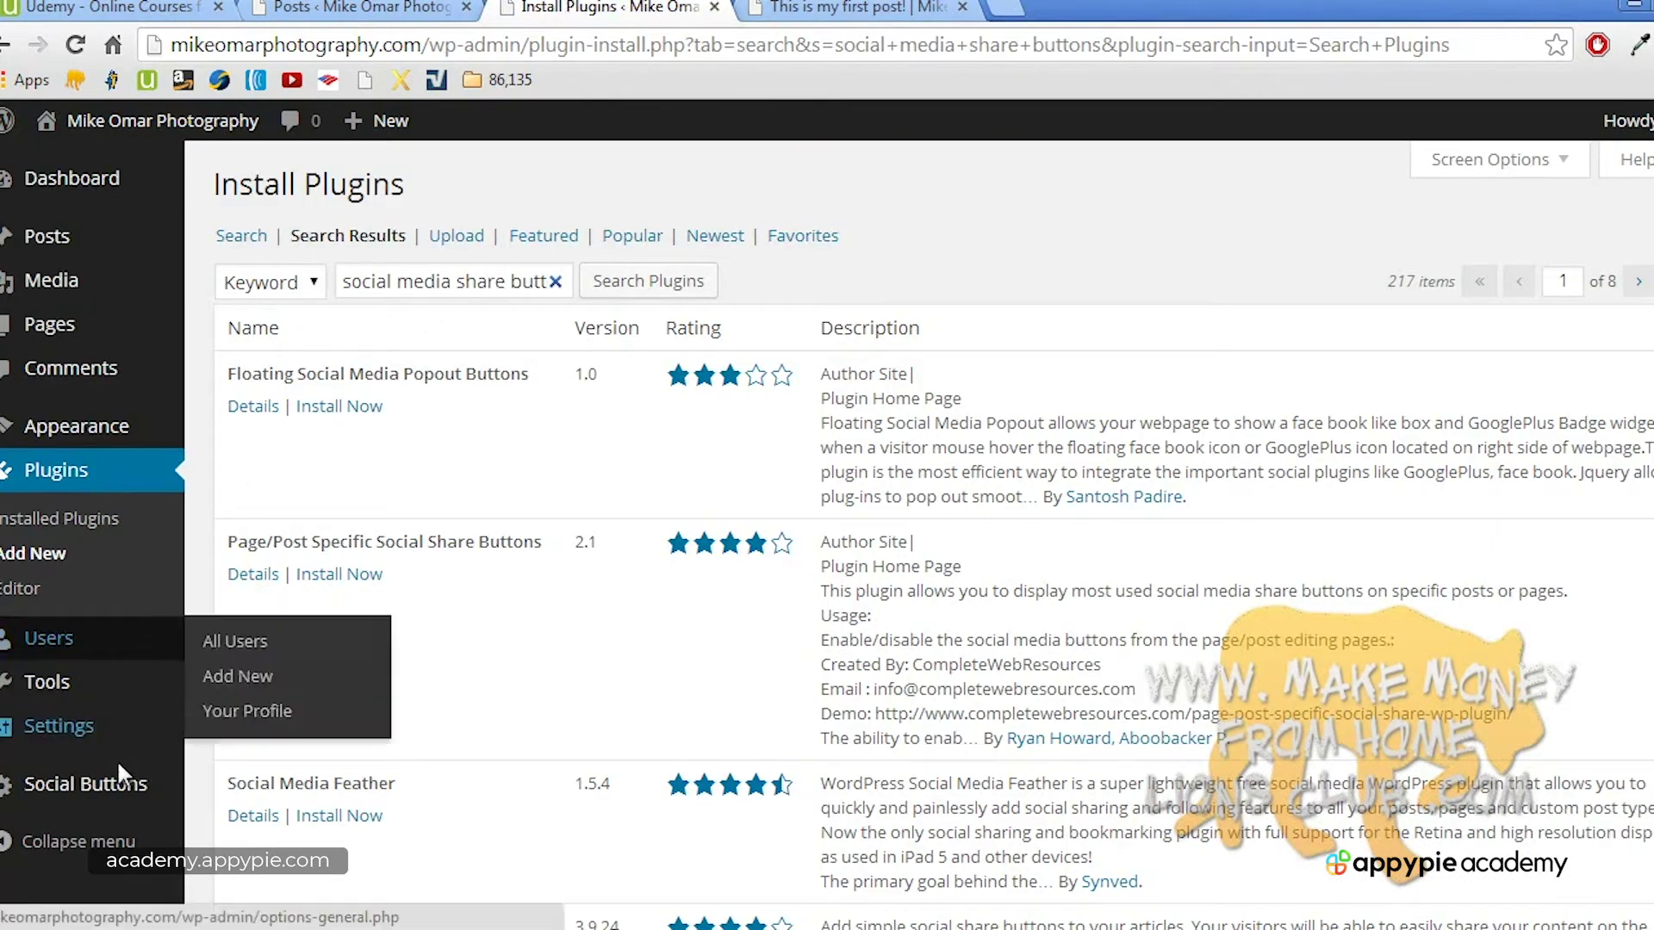
Step: Add Reddit and Digg to the Social Buttons share panel, save, and view the home page
mouse_move(138, 792)
left_click(231, 784)
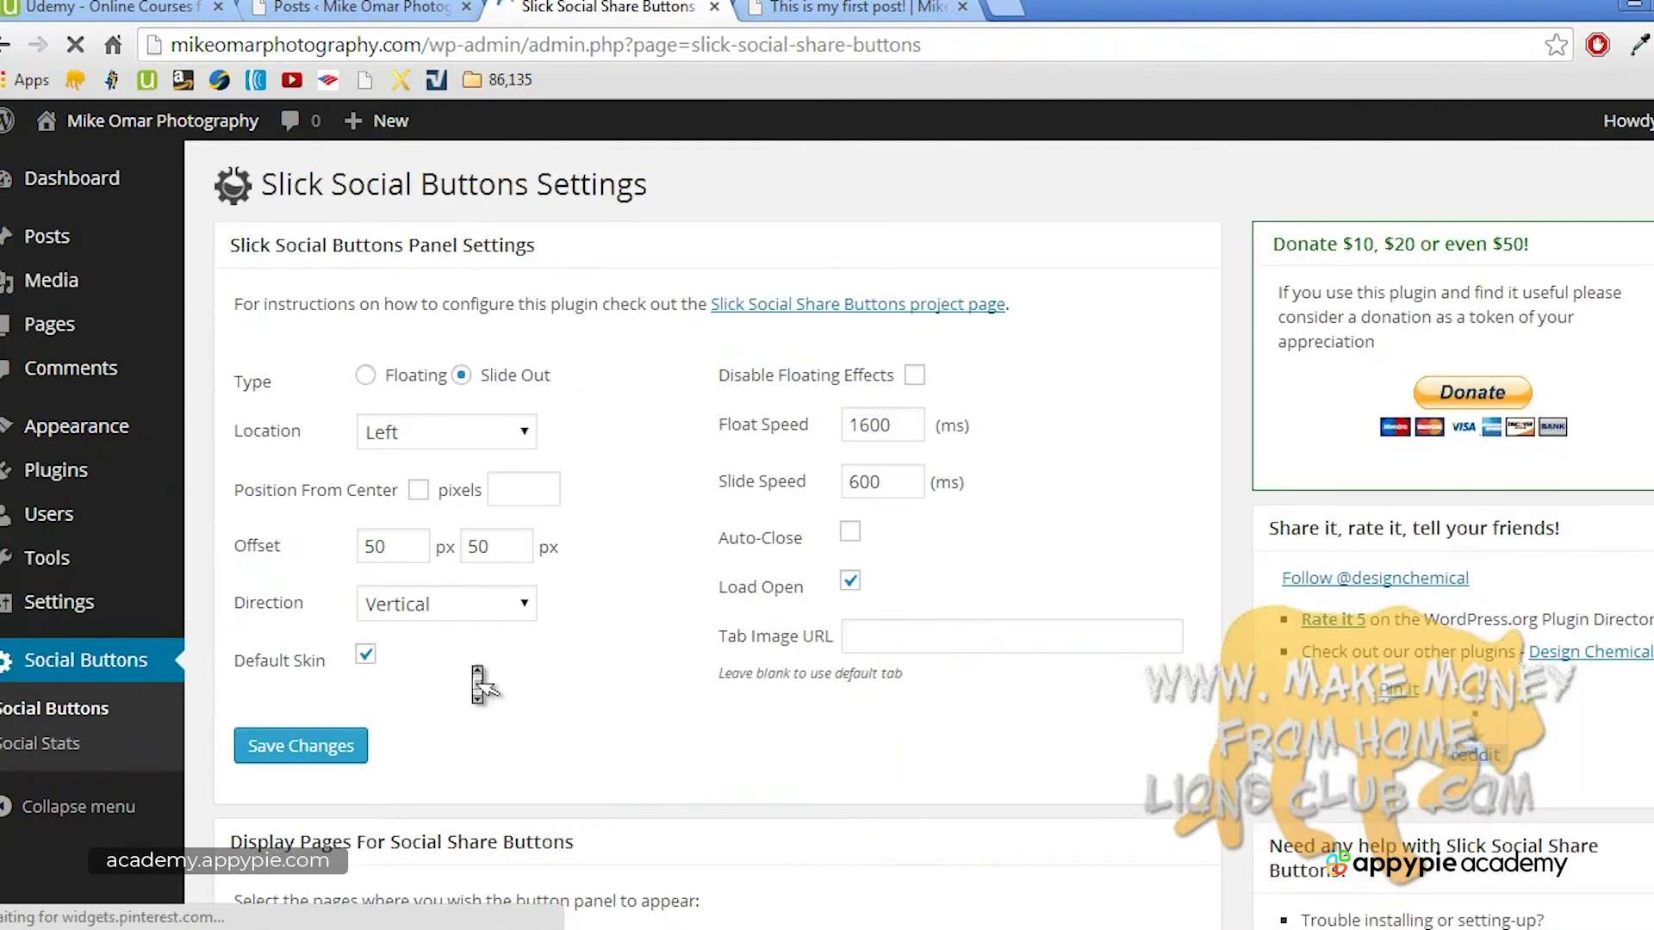
scroll(479, 683, "down", 3)
scroll(478, 683, "down", 10)
scroll(259, 546, "down", 10)
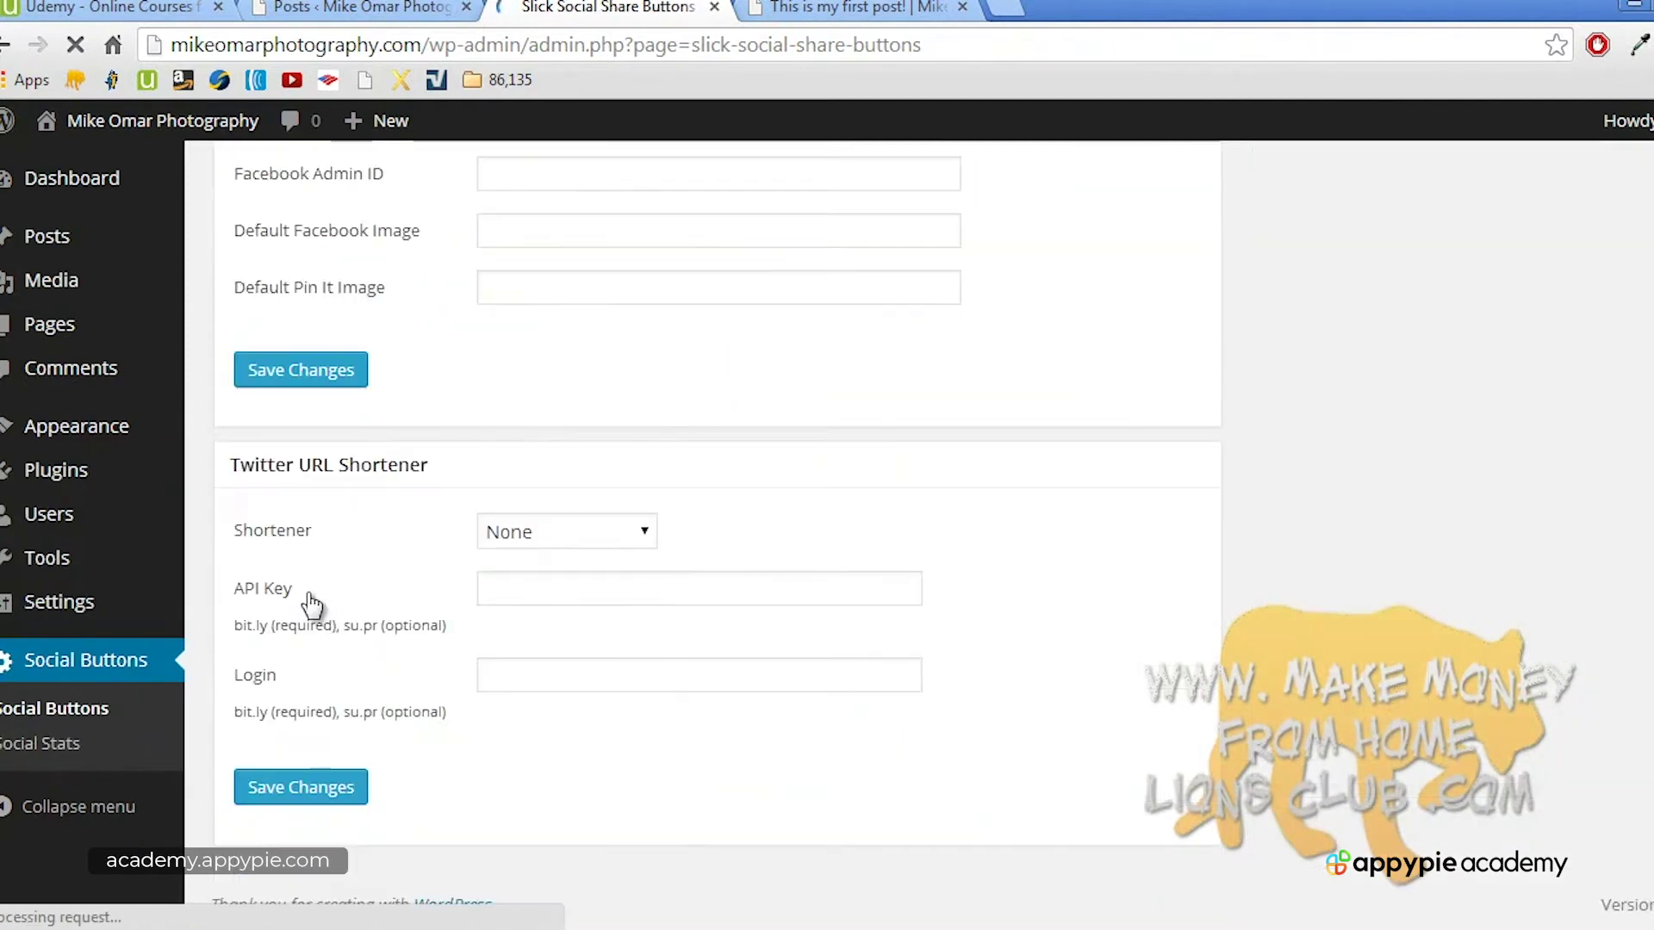
scroll(340, 435, "up", 10)
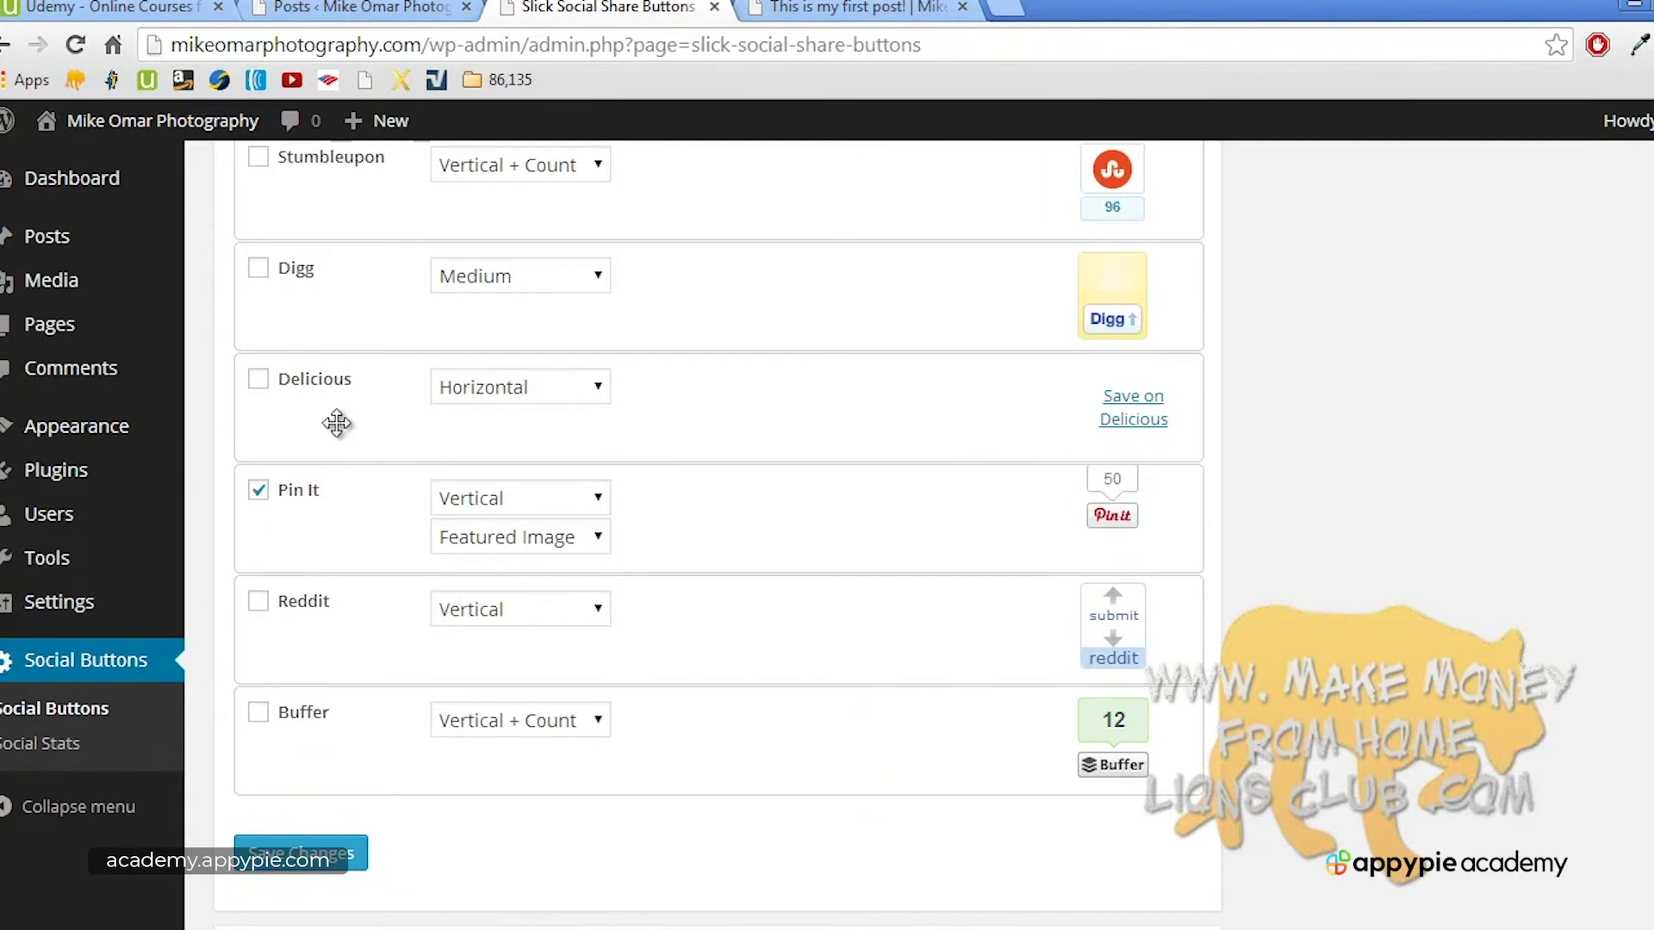
left_click(263, 602)
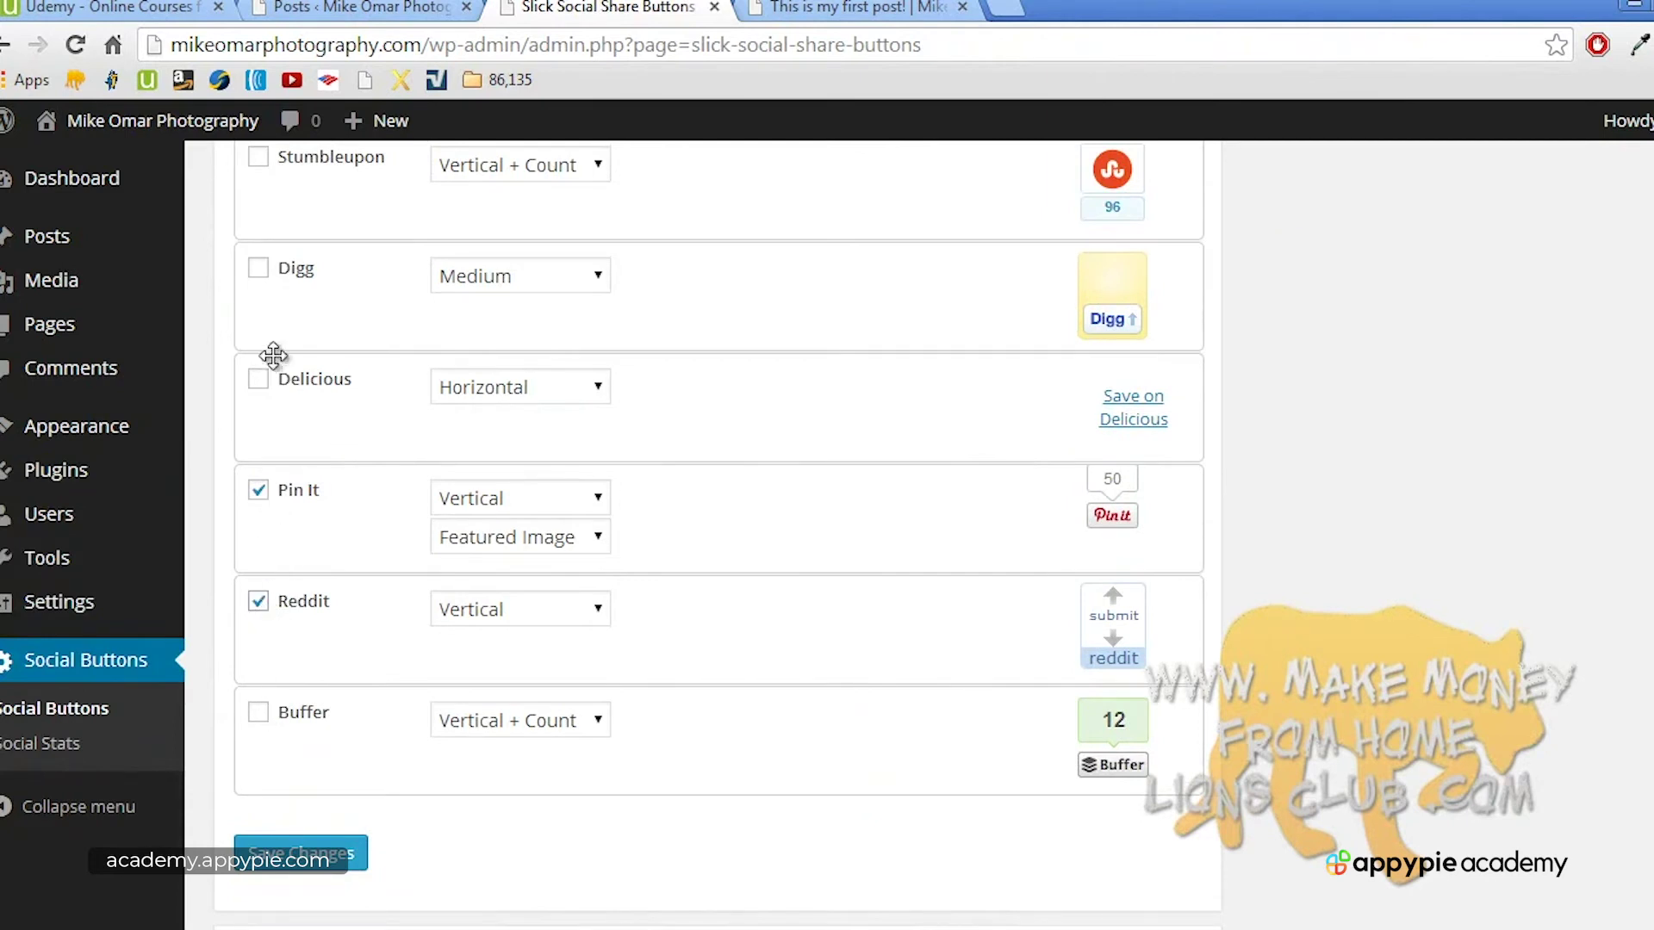
left_click(259, 268)
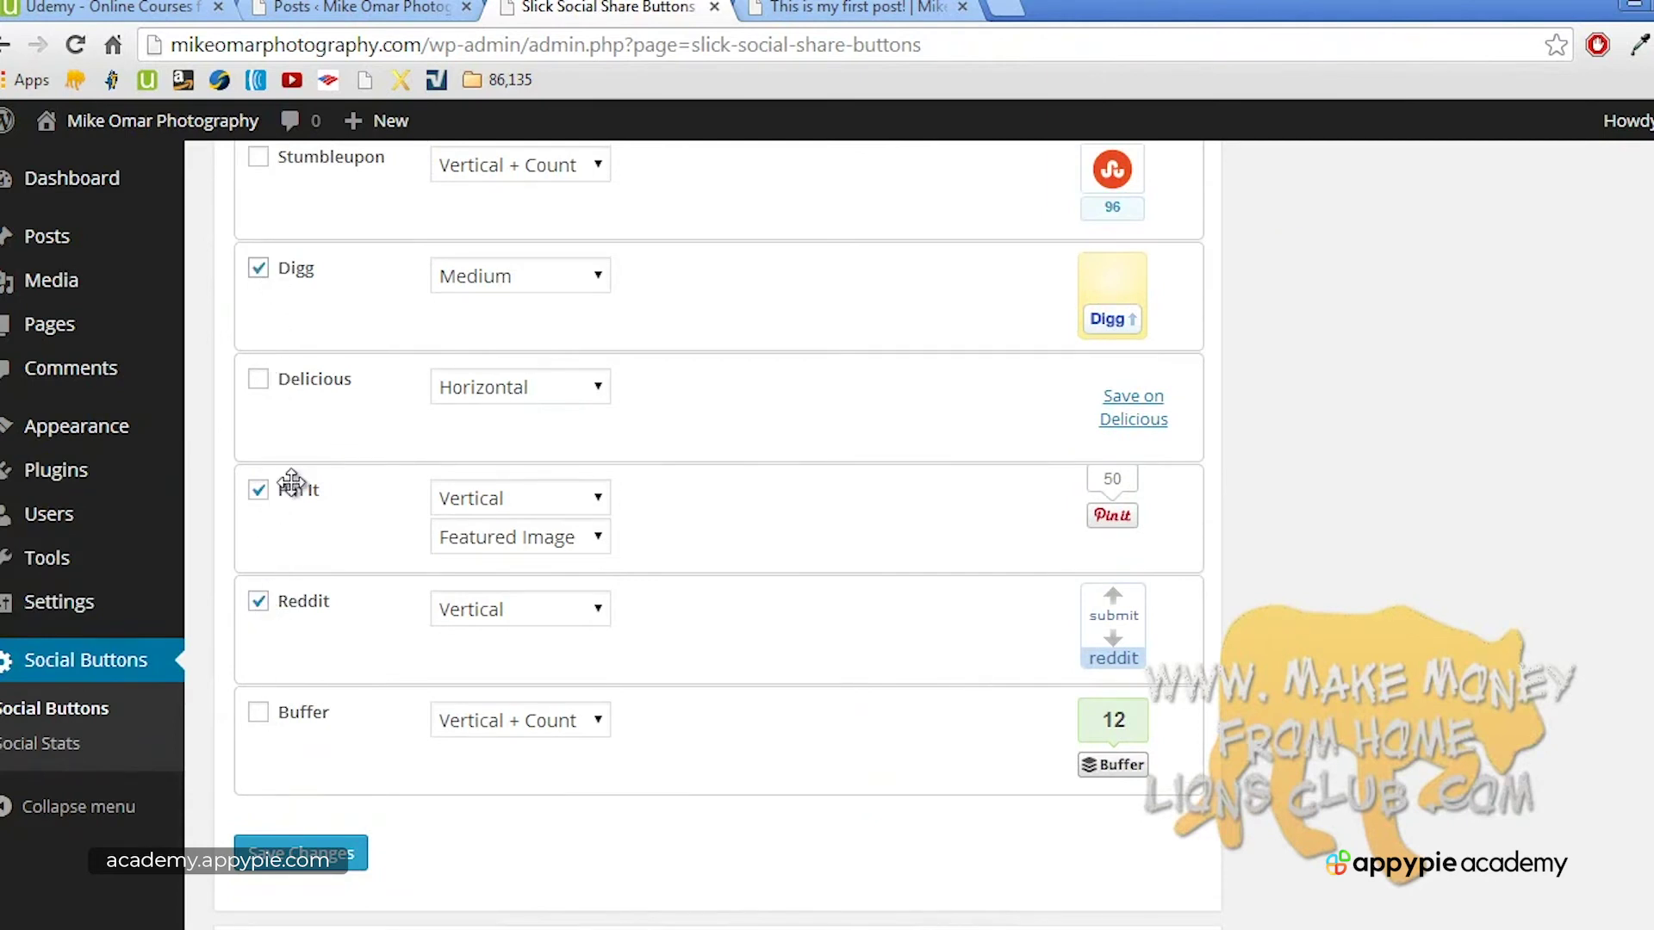
left_click(317, 852)
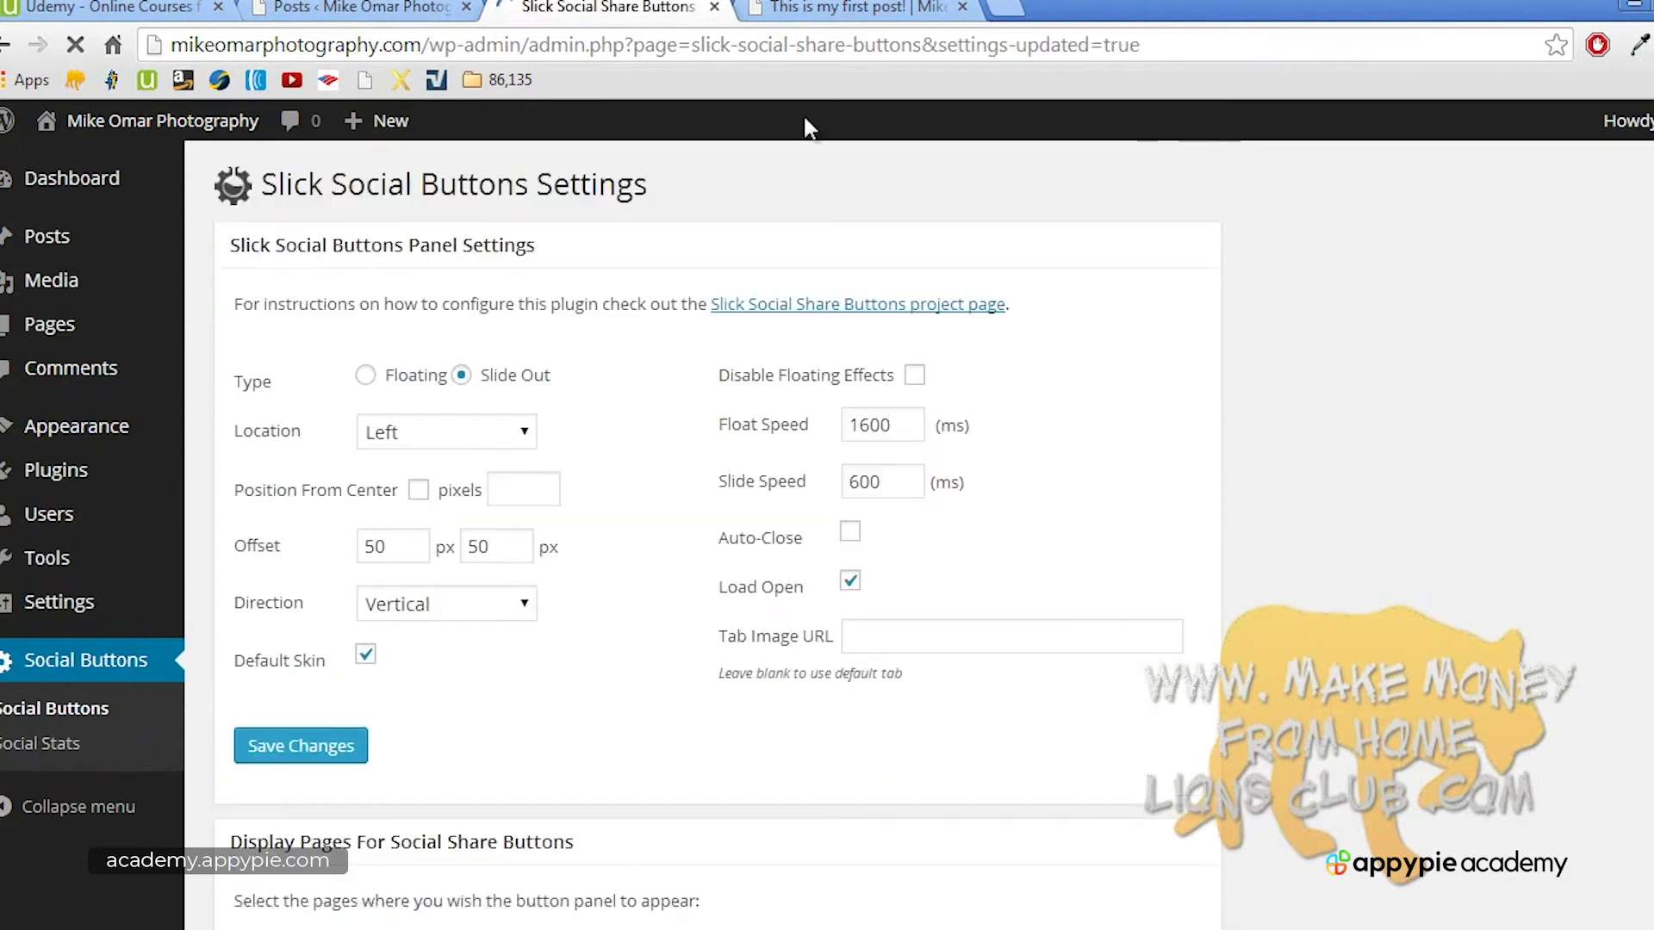
left_click(825, 7)
left_click(412, 297)
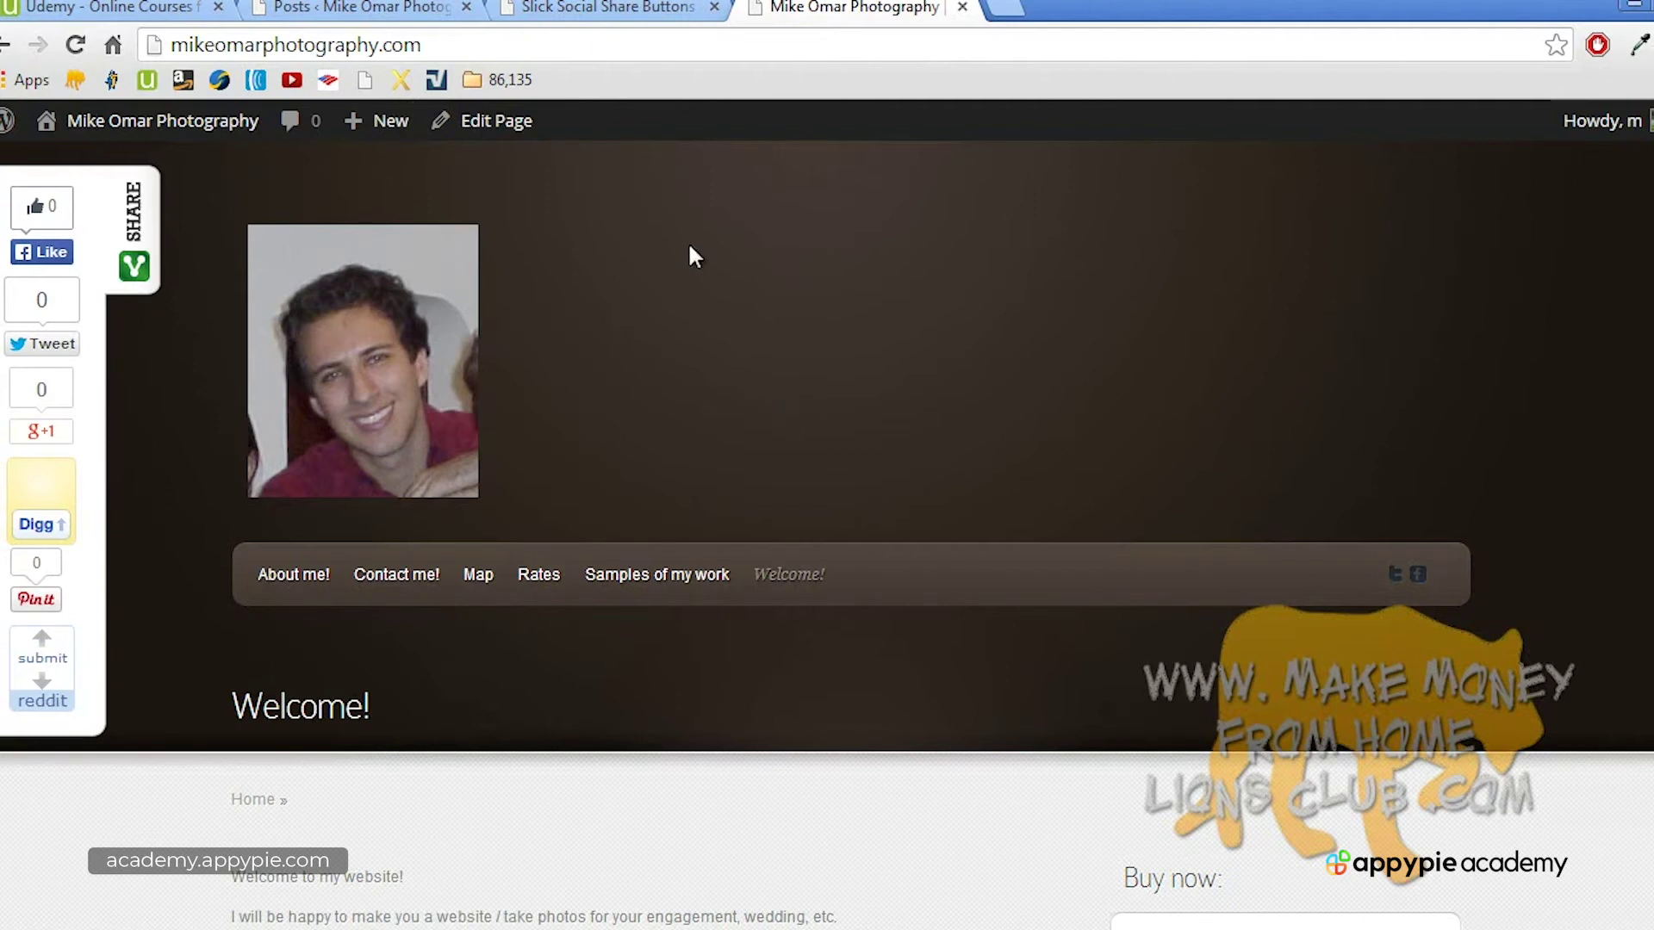
Step: Return to the Slick Social Share Buttons tab and show the installed plugins list
left_click(637, 10)
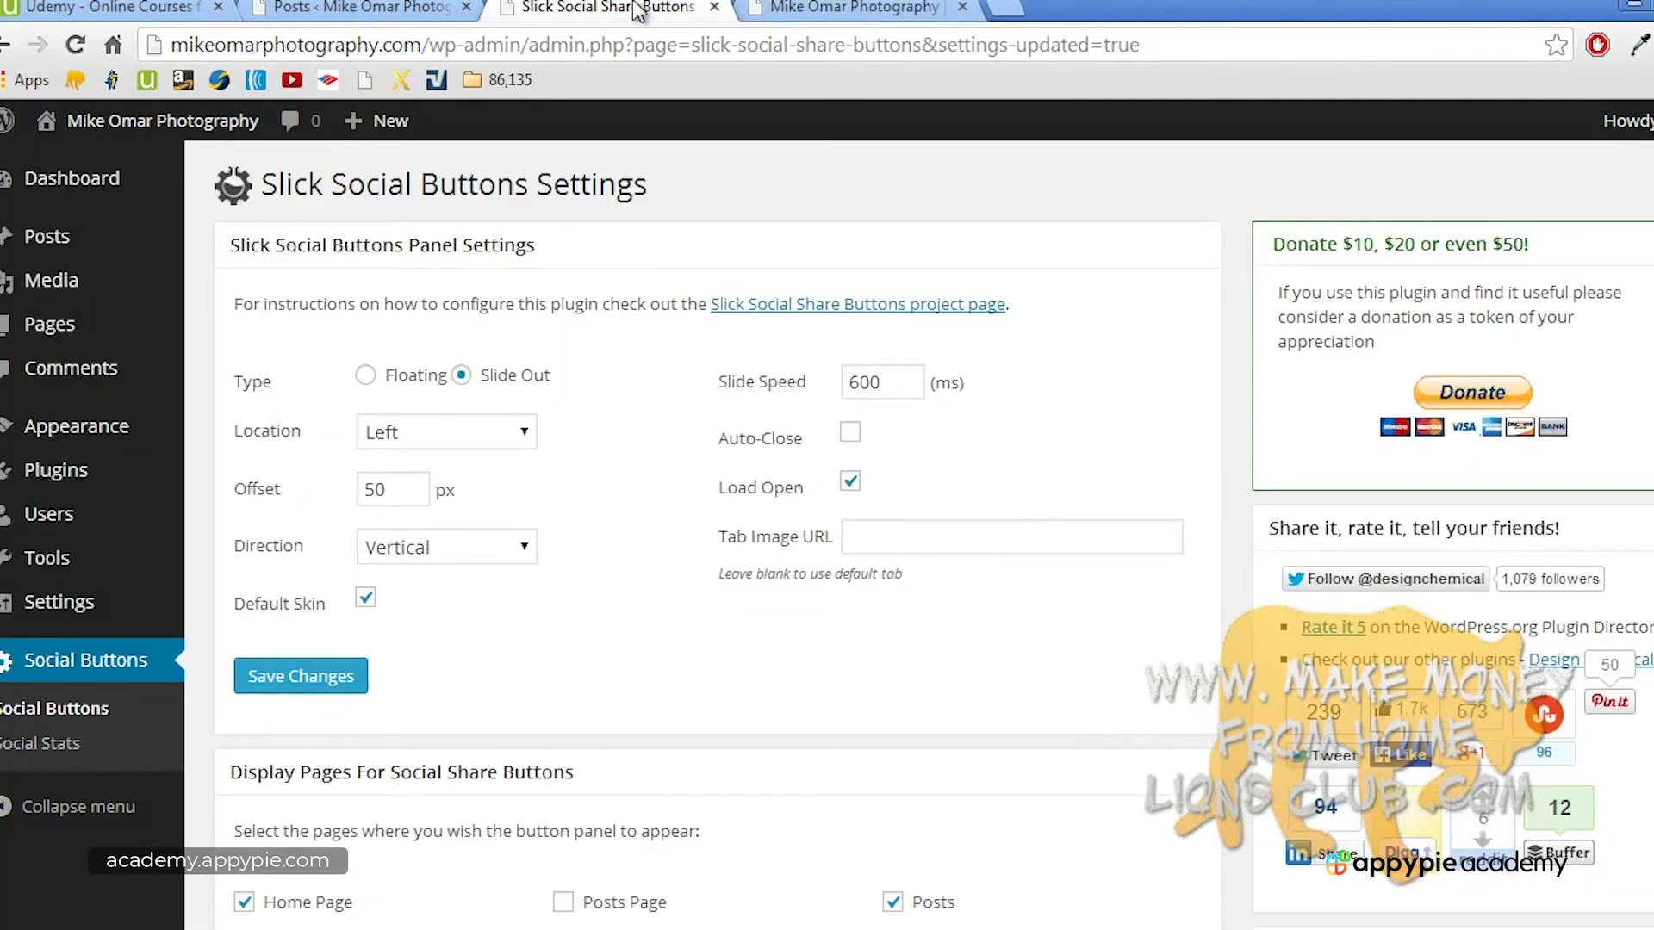
left_click(89, 472)
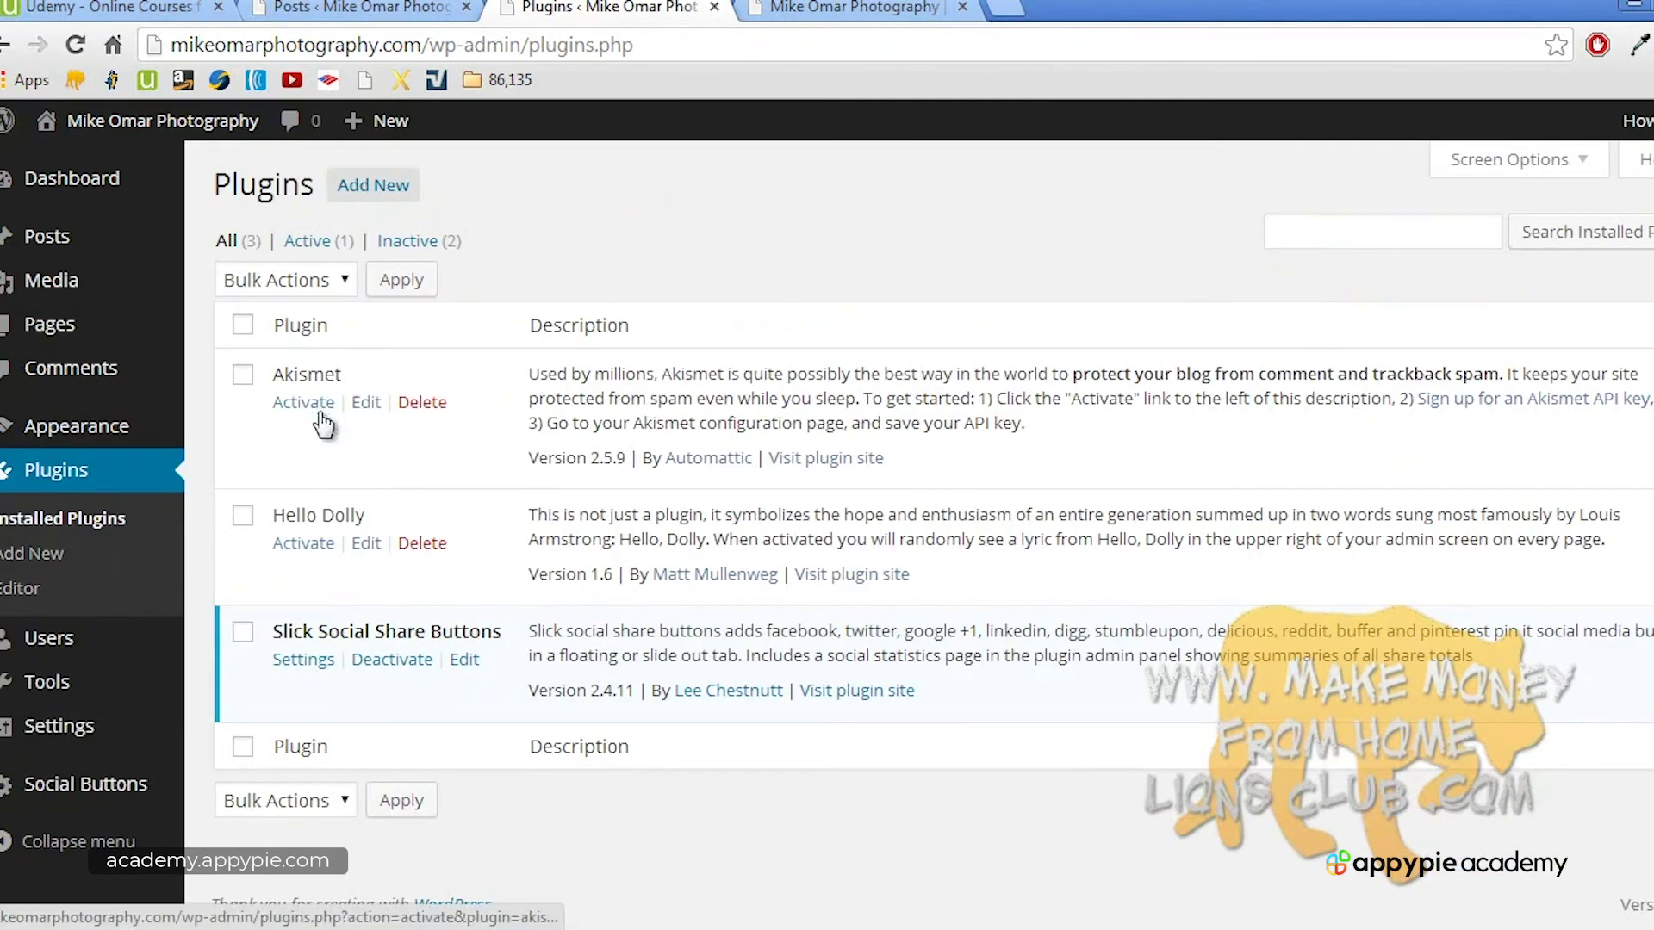
Step: Search the plugin directory for 'social buttons' and browse the results
left_click(387, 191)
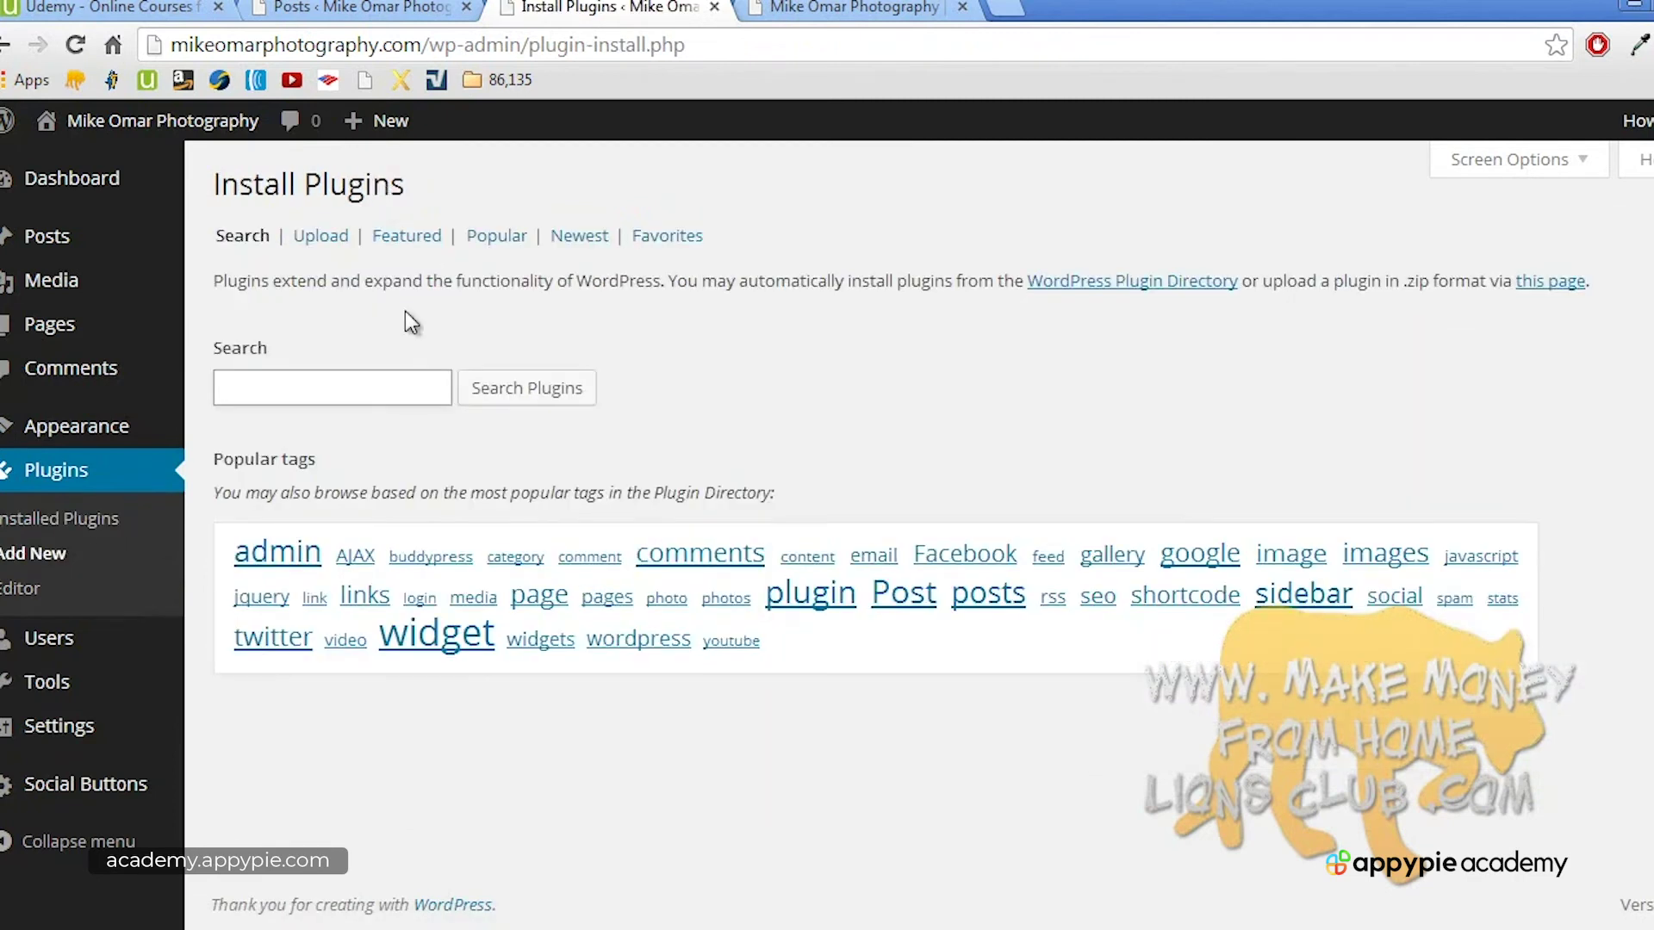
left_click(365, 387)
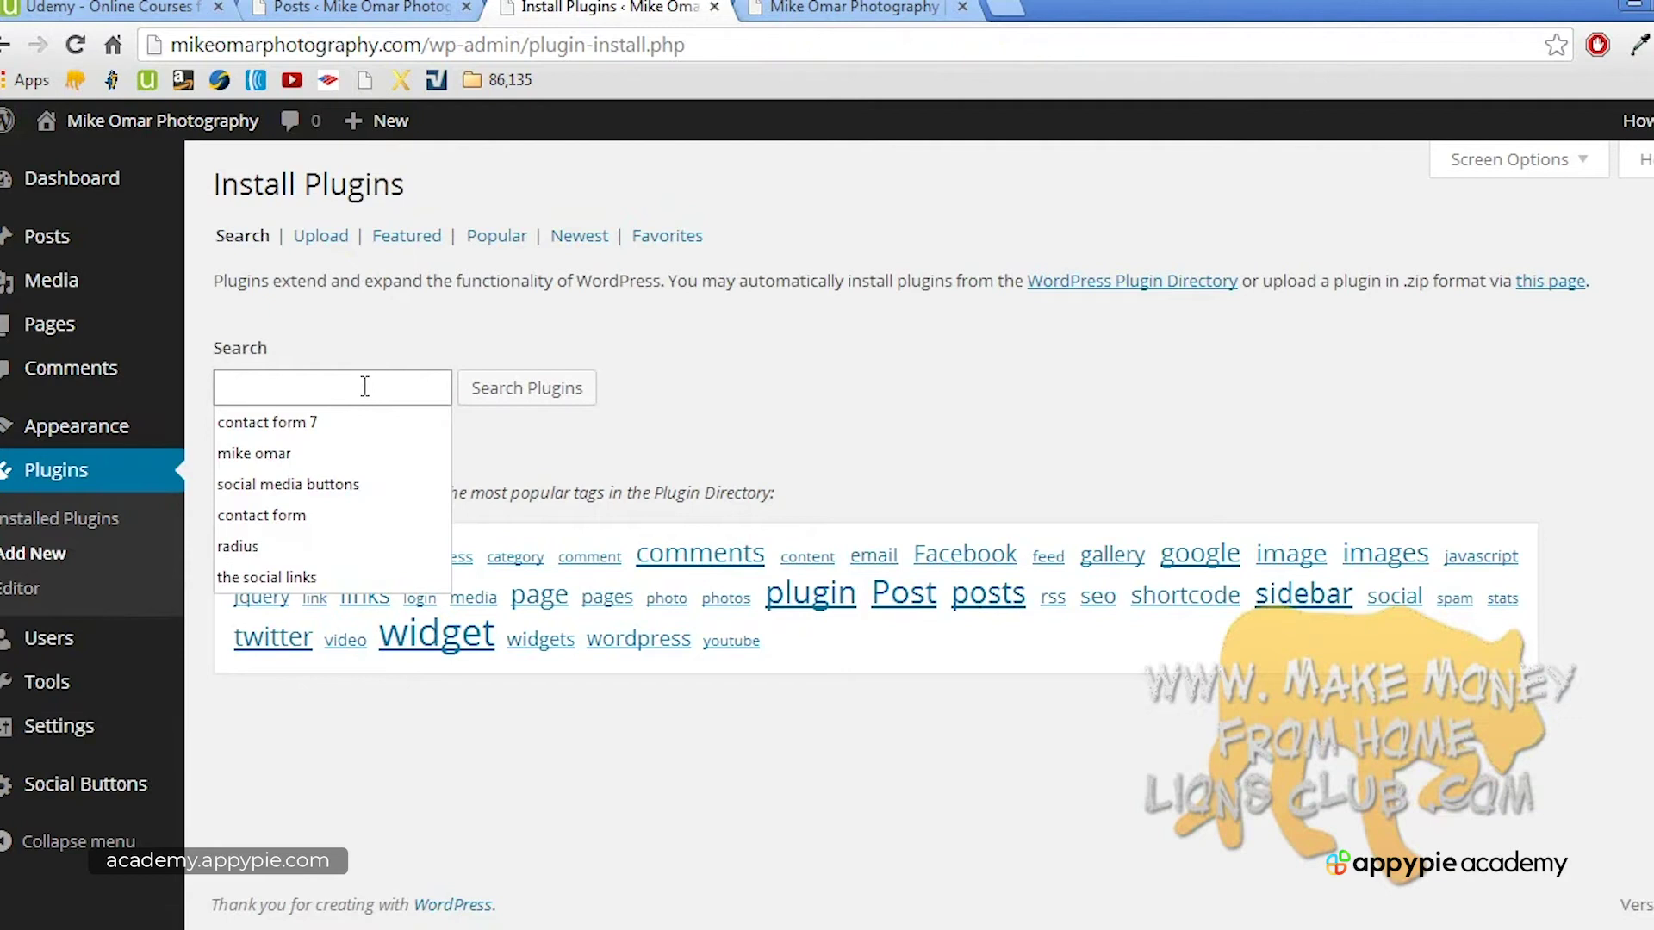
type("social buttons")
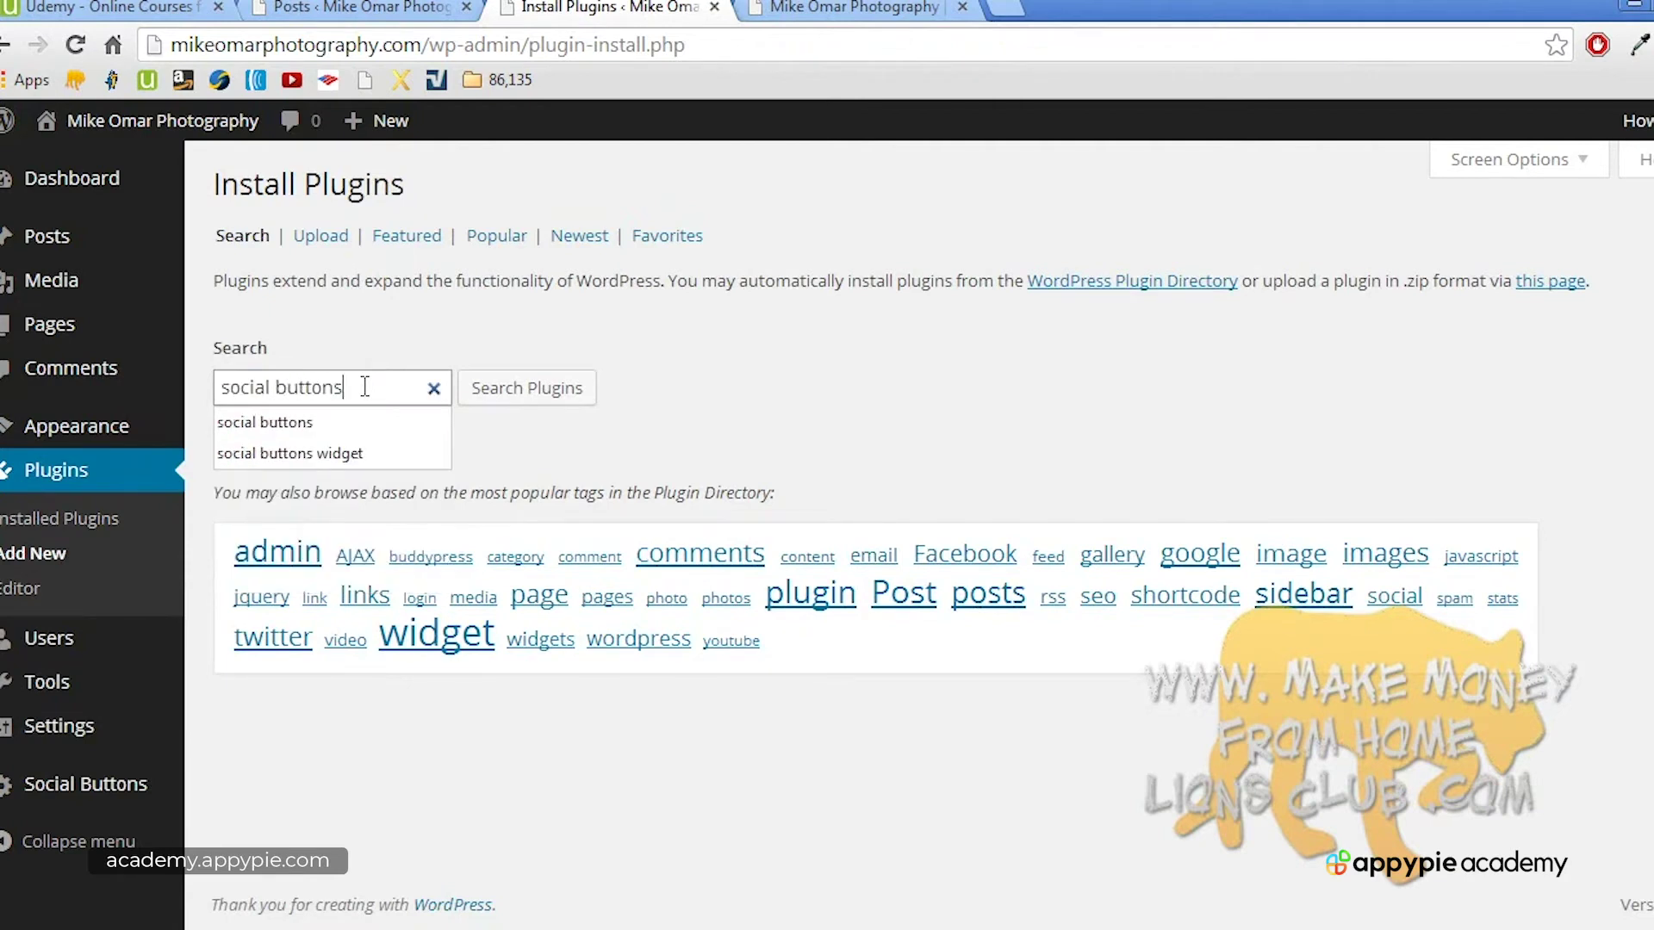
key("Return")
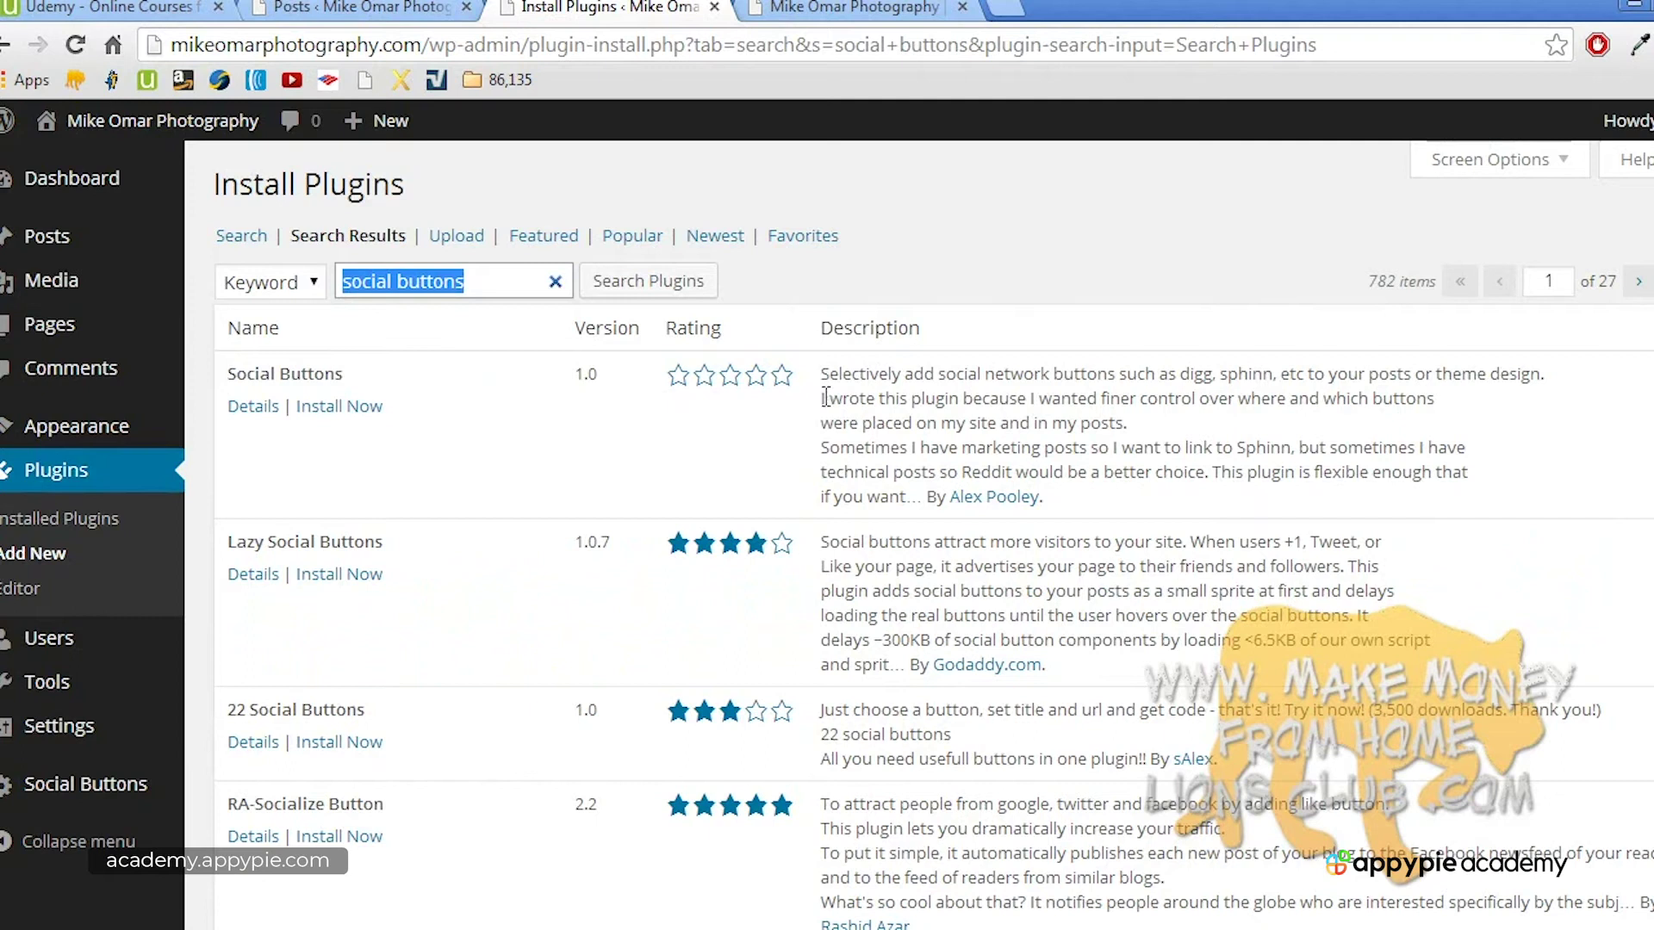
key("Down")
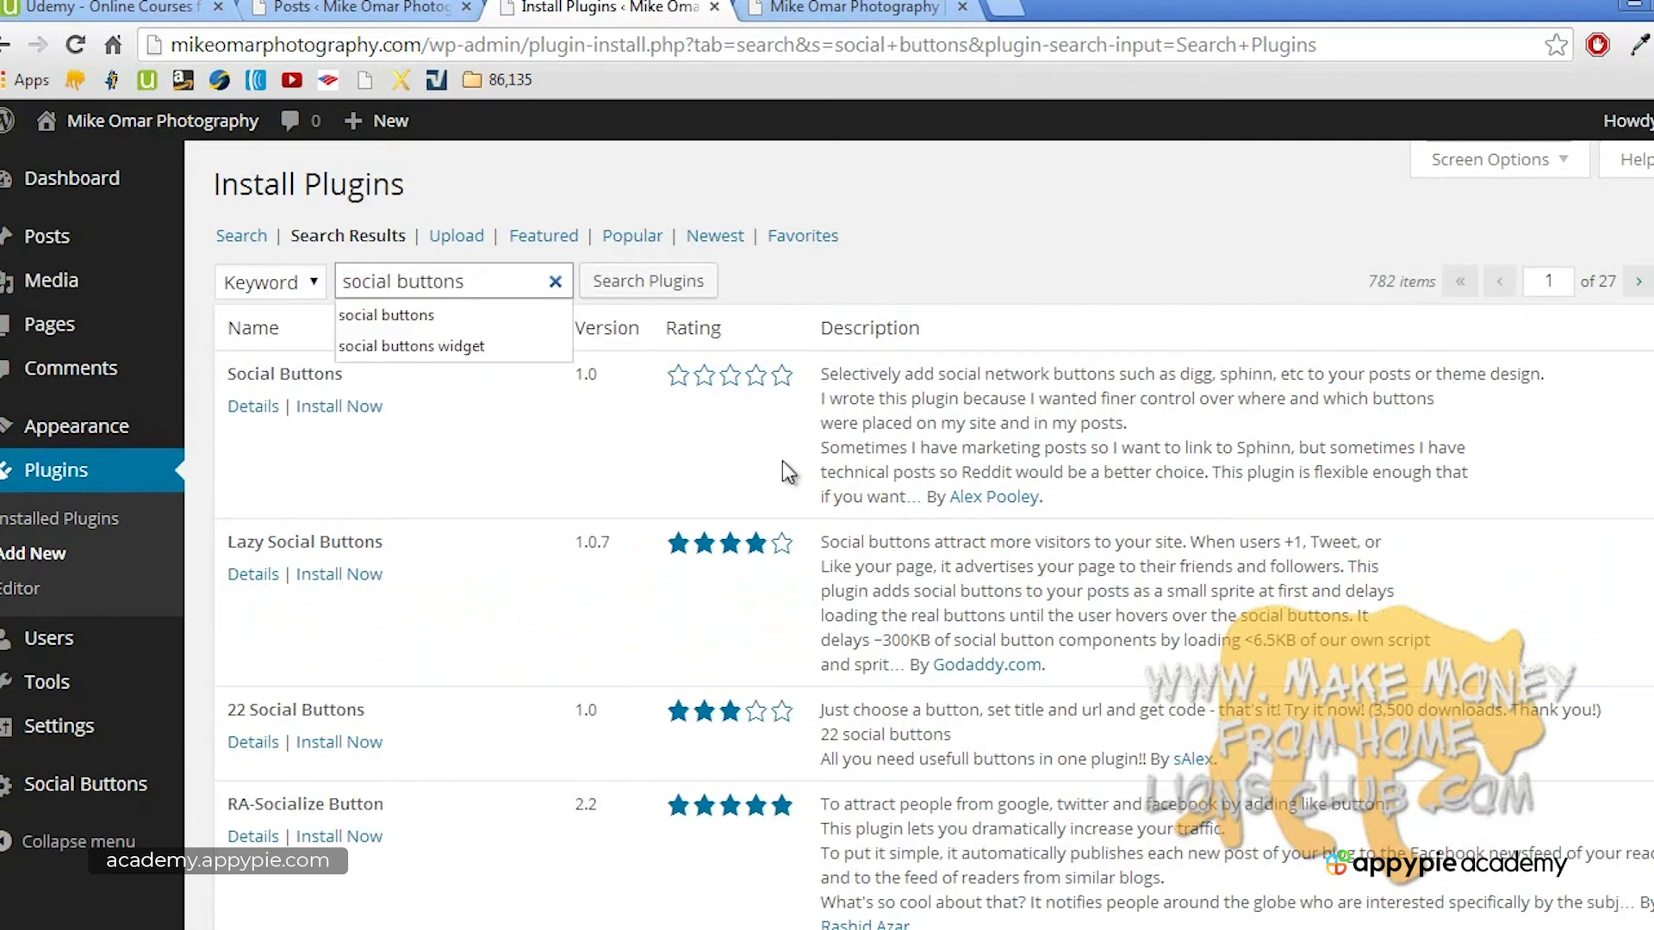
scroll(782, 462, "down", 5)
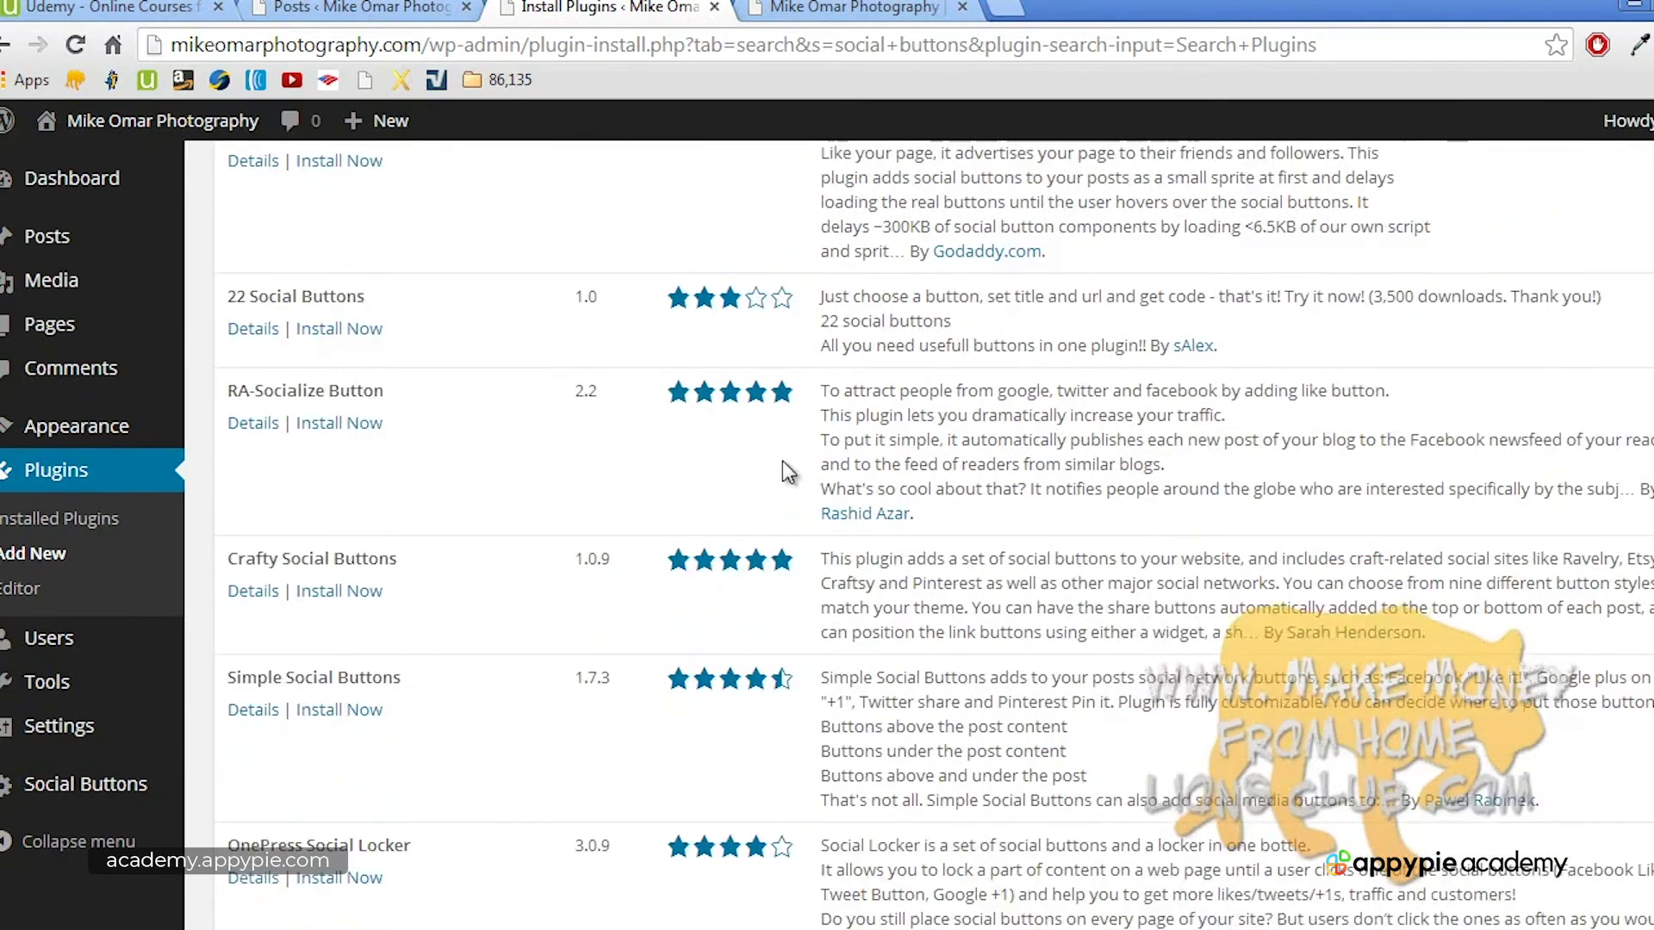
scroll(782, 461, "down", 1)
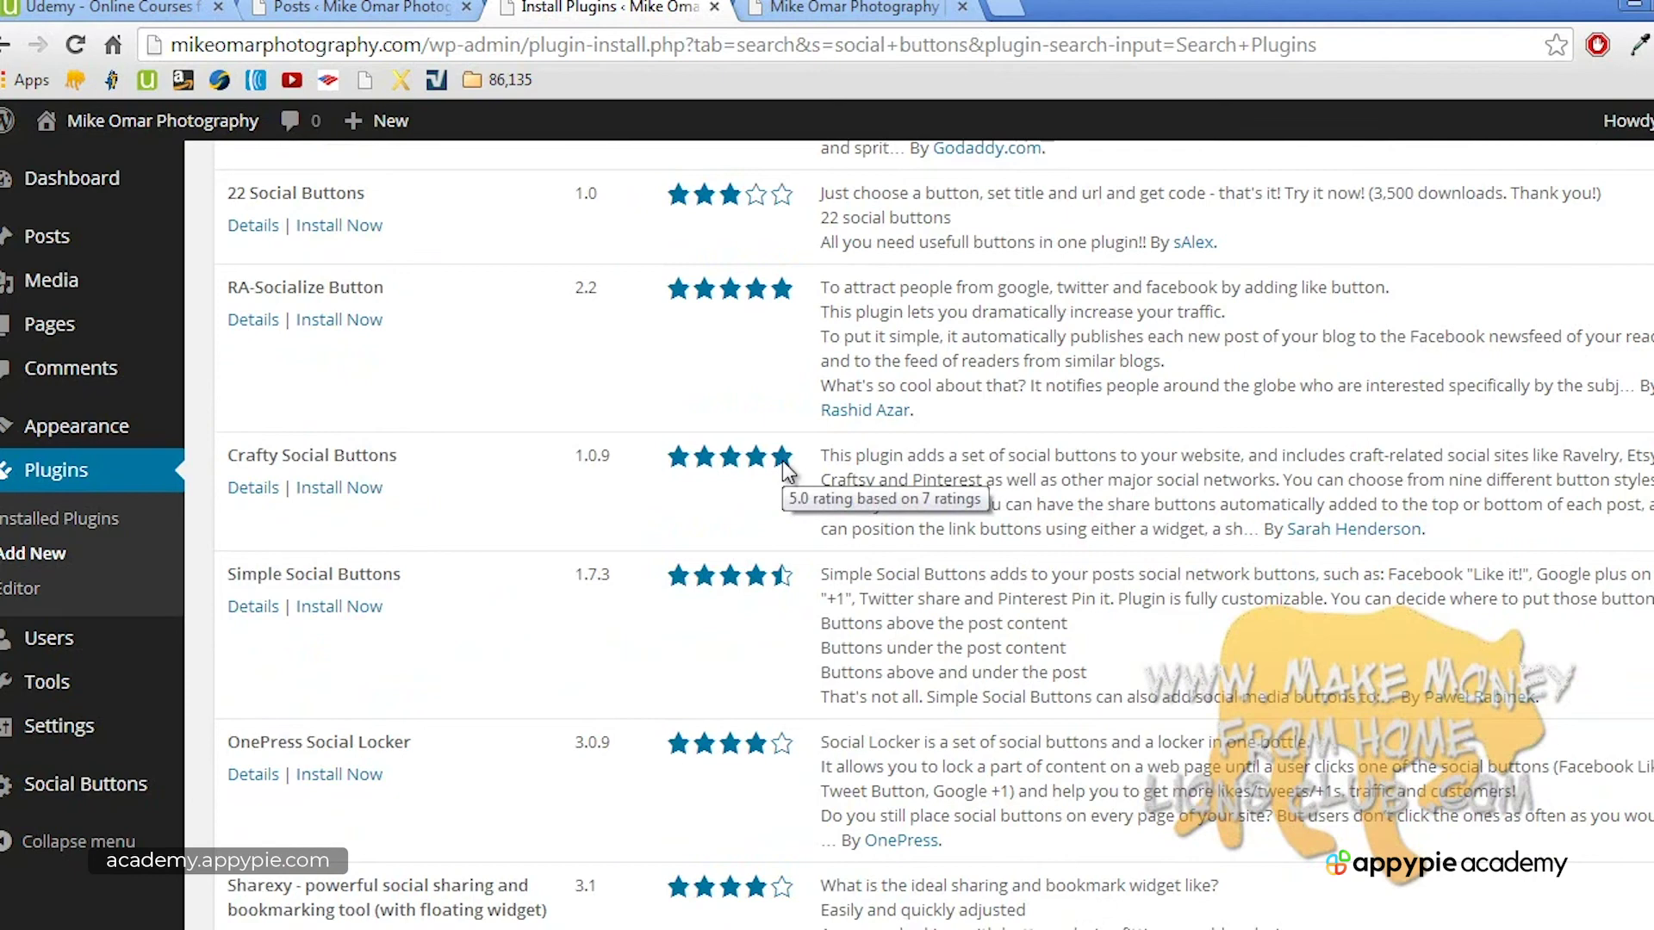
scroll(782, 462, "down", 4)
scroll(782, 462, "up", 10)
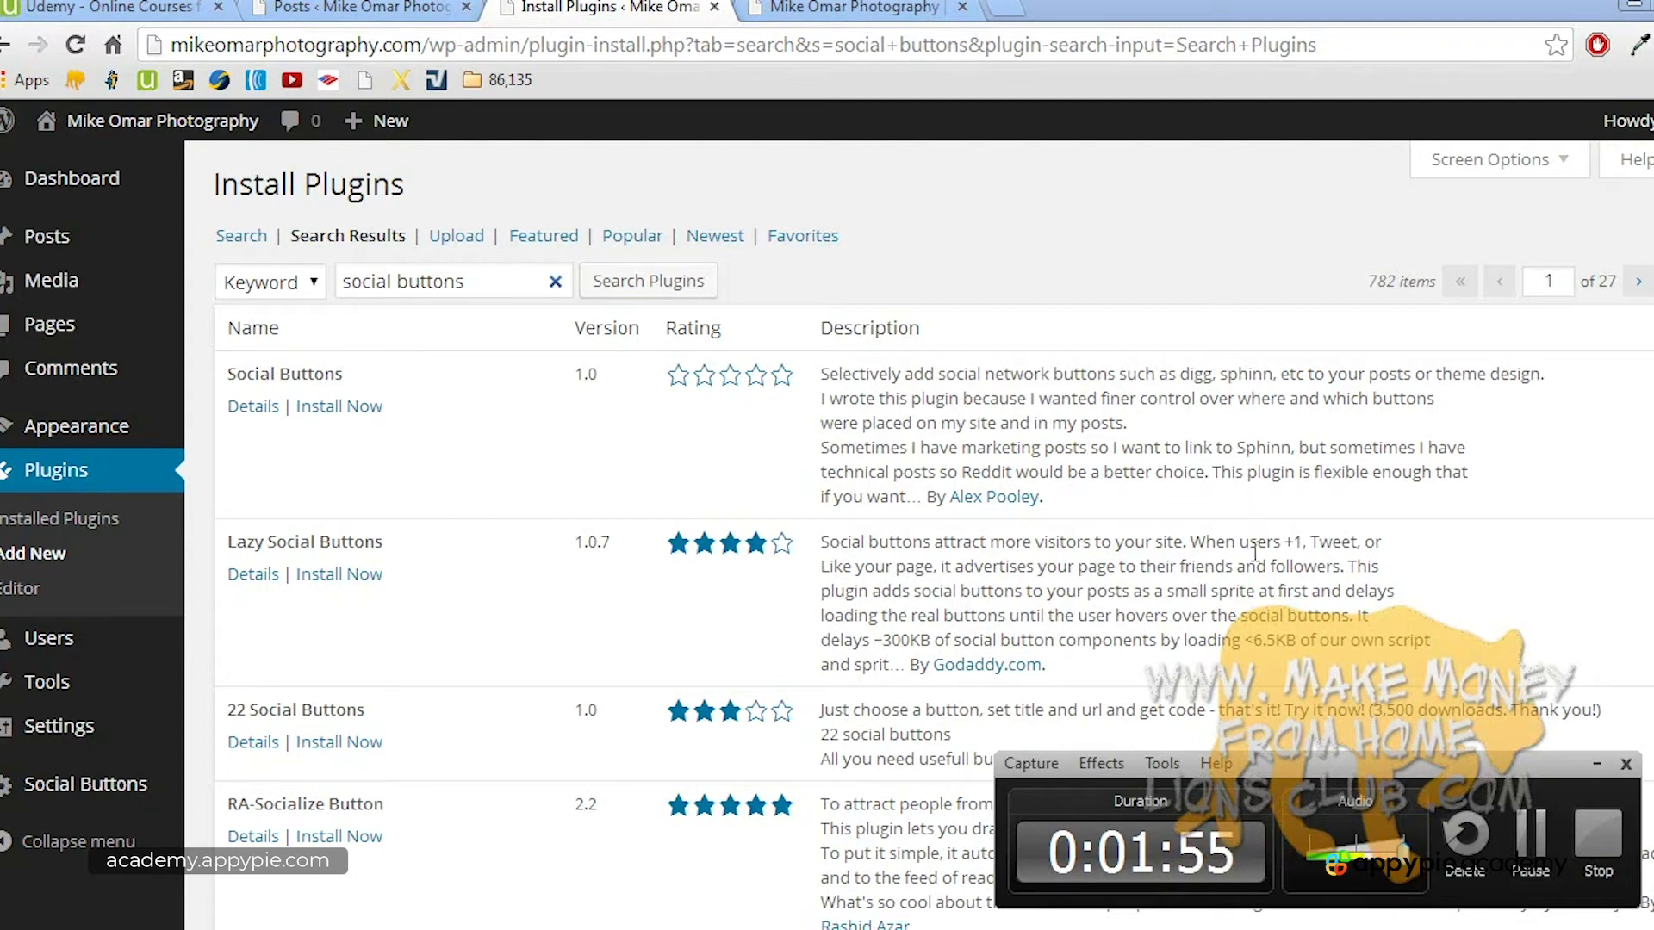
Step: Load makemoneyfromhomelionsclub.com in a new browser tab
left_click(1005, 7)
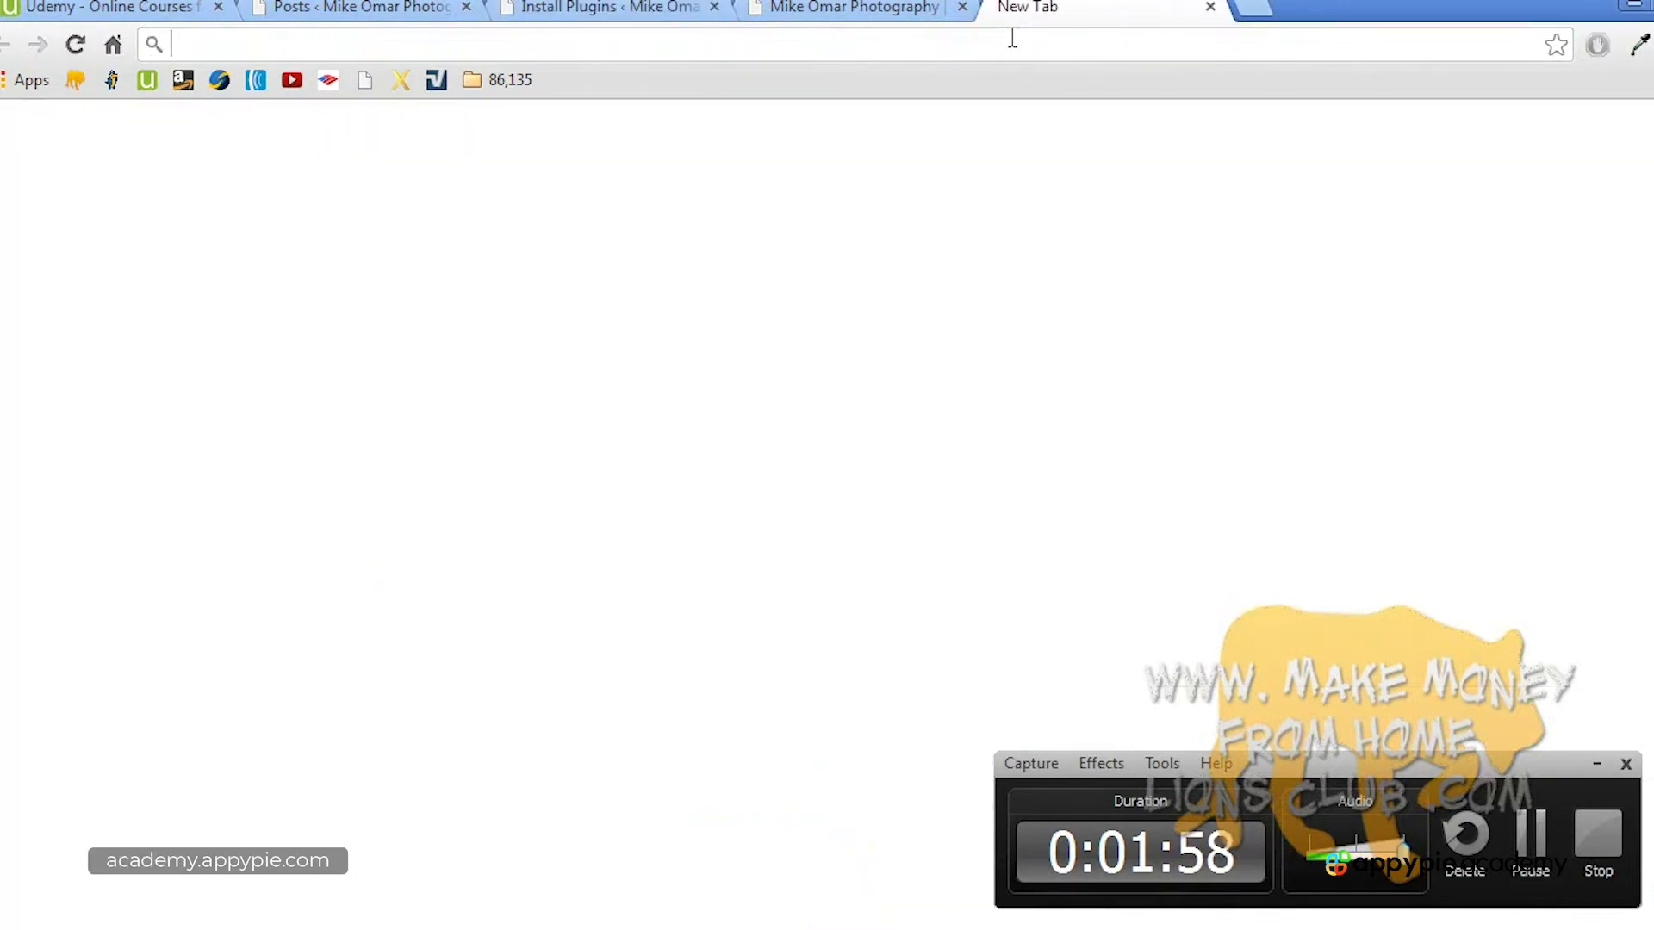
type("make")
key("Return")
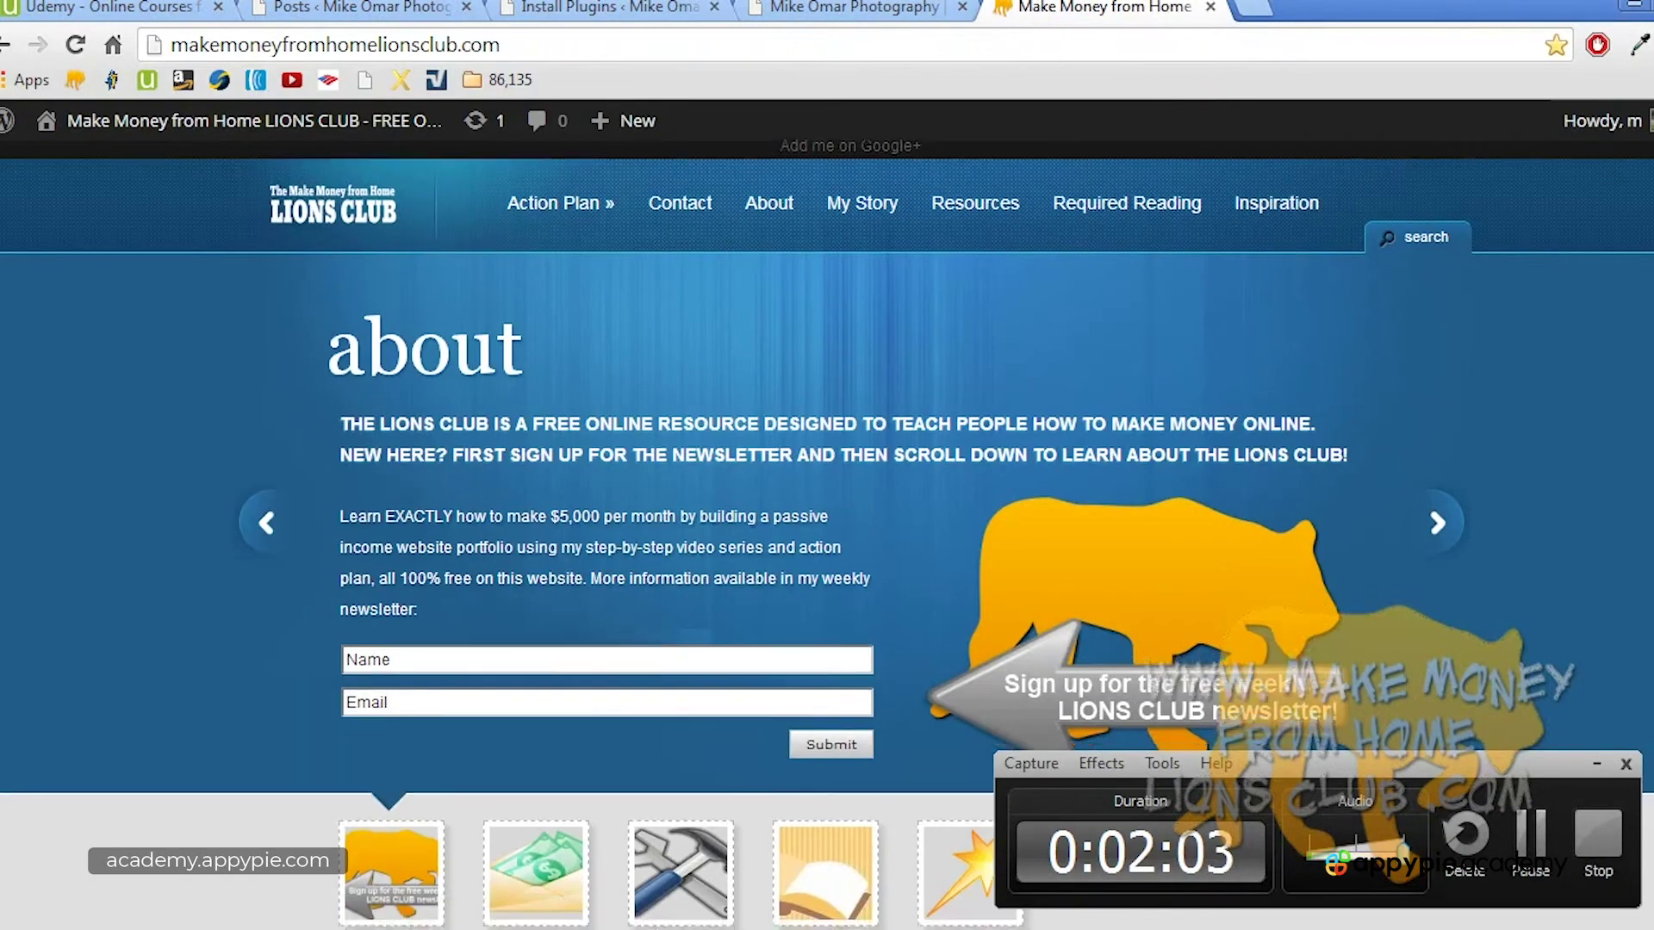
scroll(1125, 400, "down", 8)
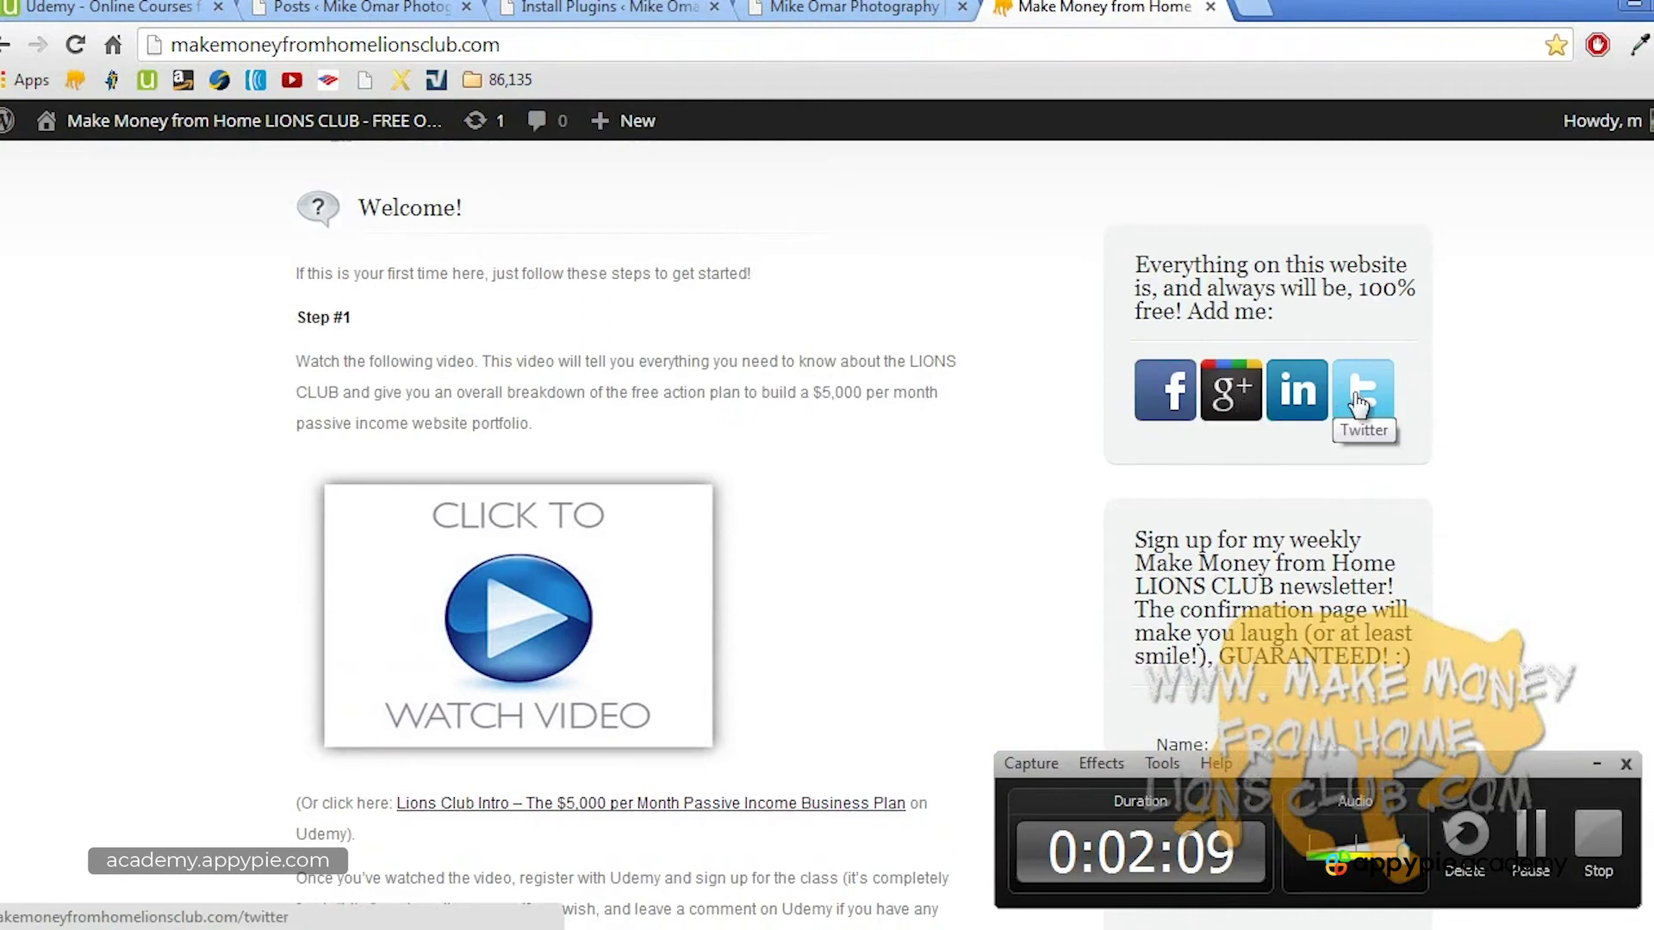
Step: Replace the plugin search with 'the social links' and run it
left_click(1597, 832)
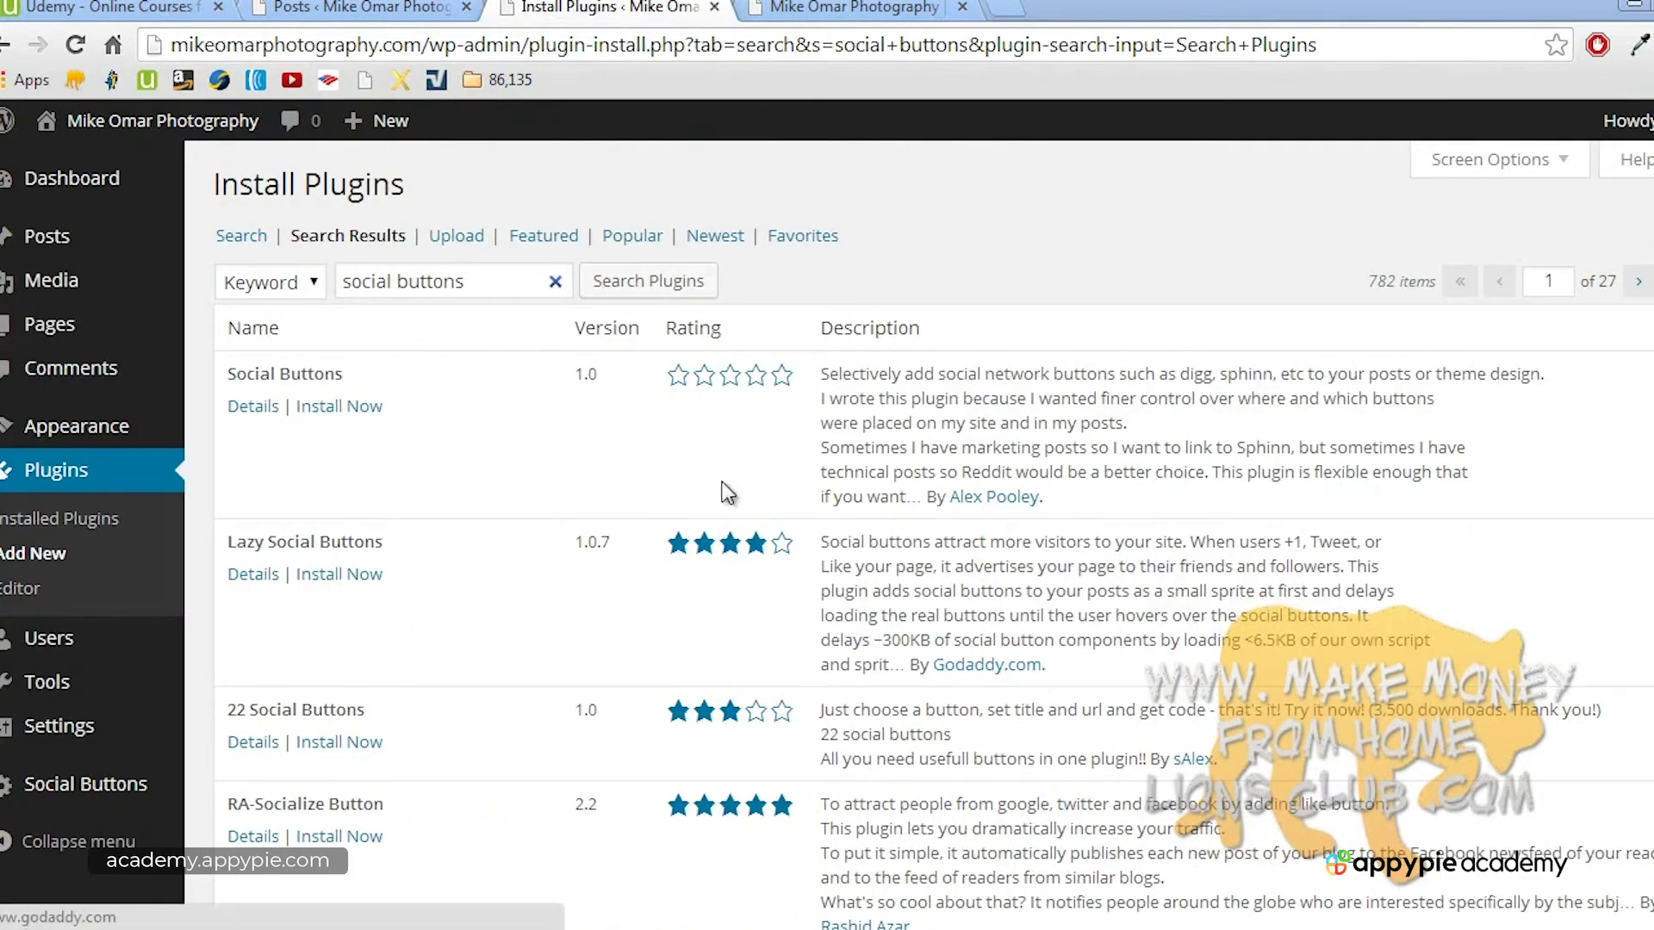
left_click(487, 288)
triple_click(487, 288)
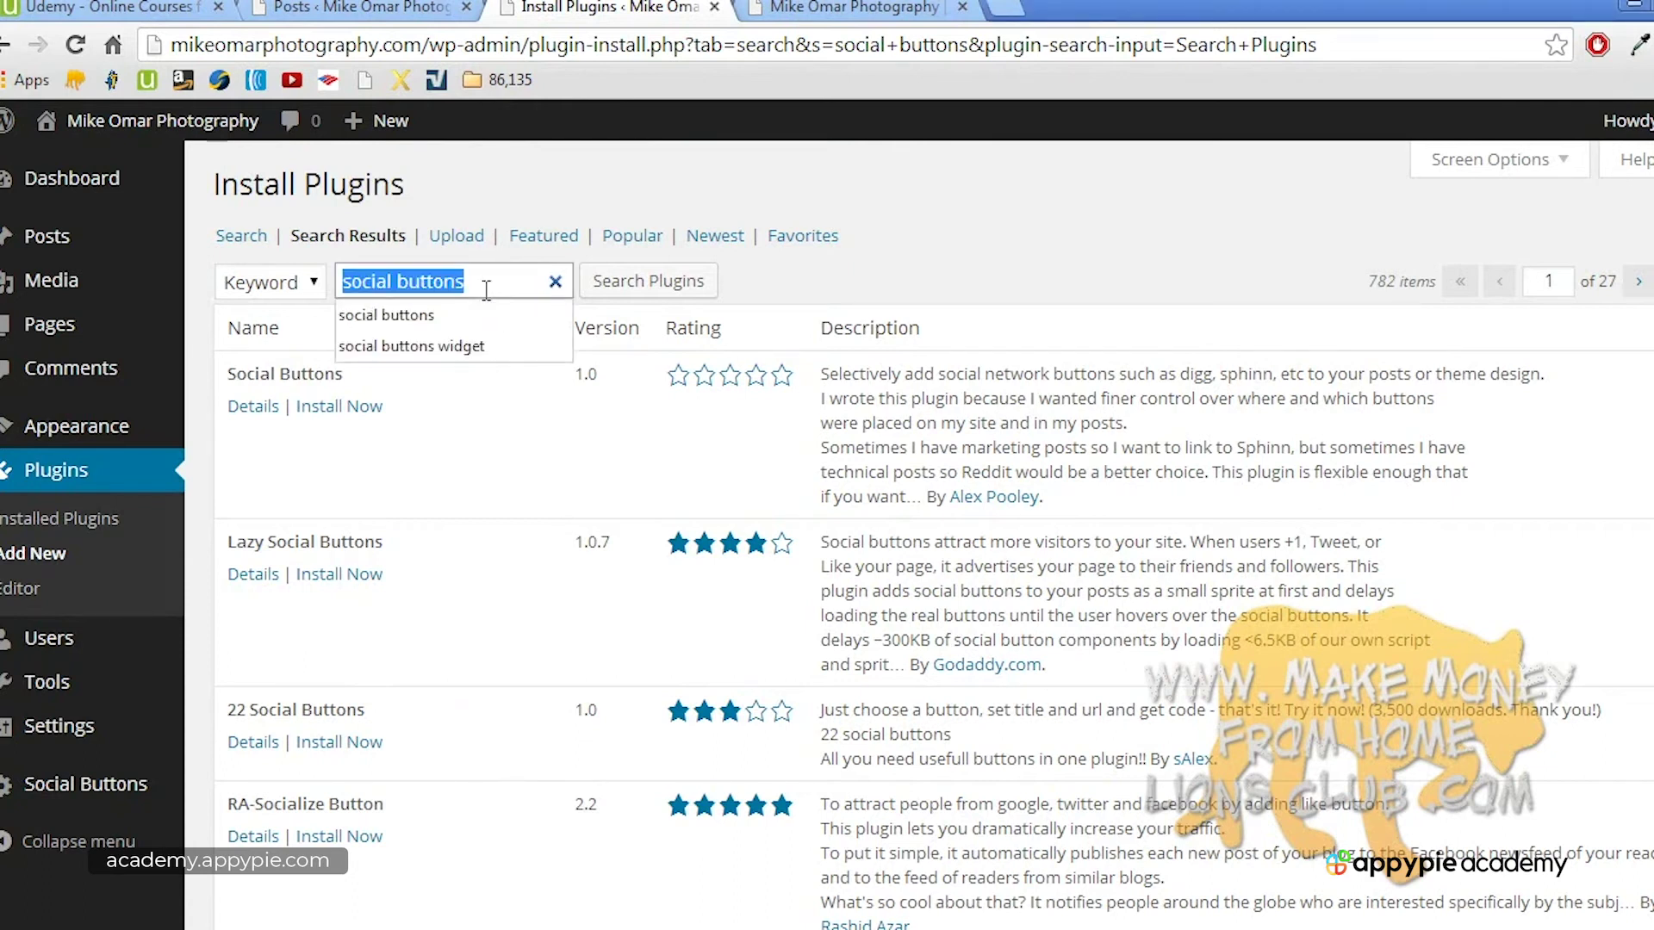
type("the social links")
key("Return")
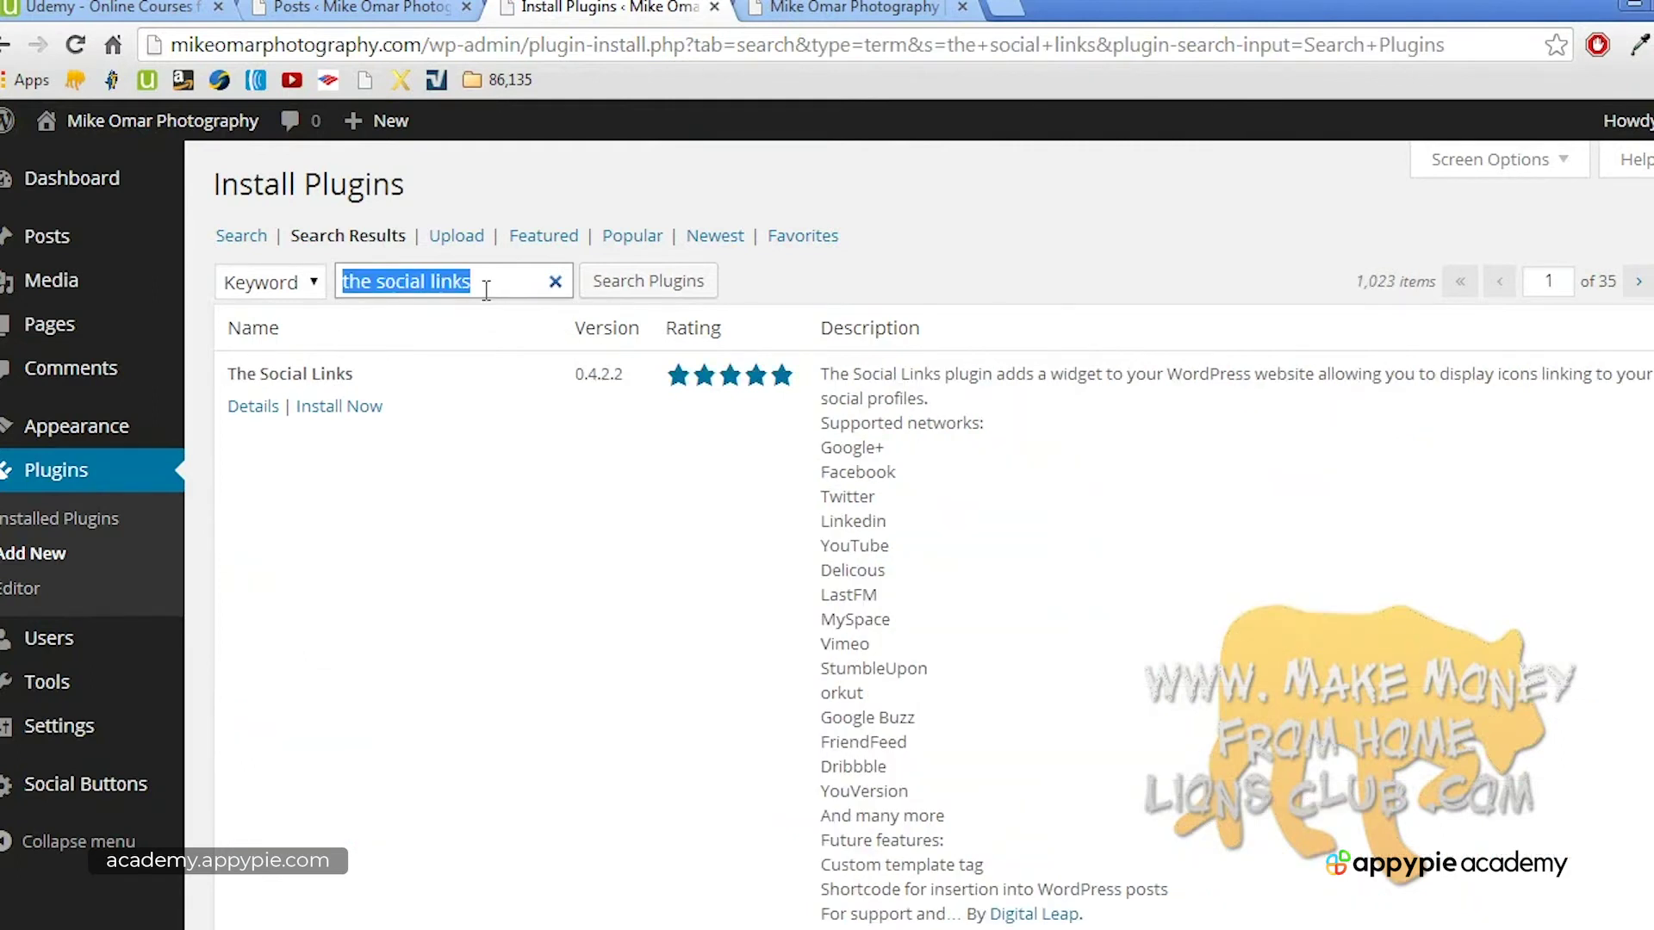
Step: Install and activate The Social Links 0.4.2.2 plugin
left_click(365, 411)
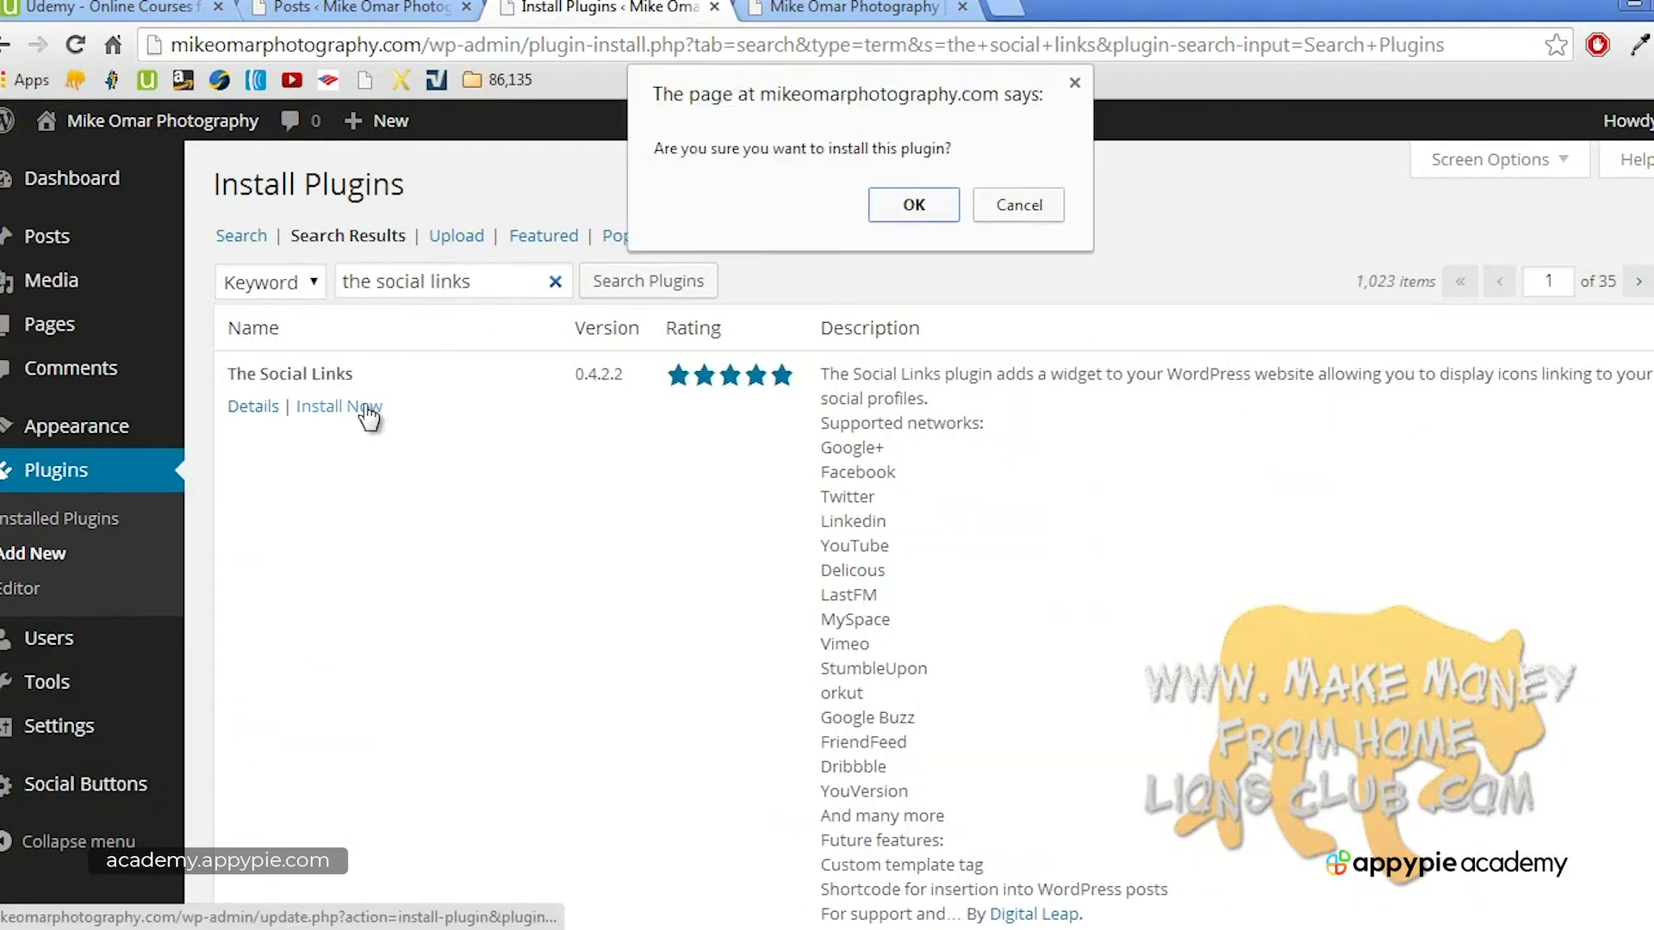
left_click(907, 212)
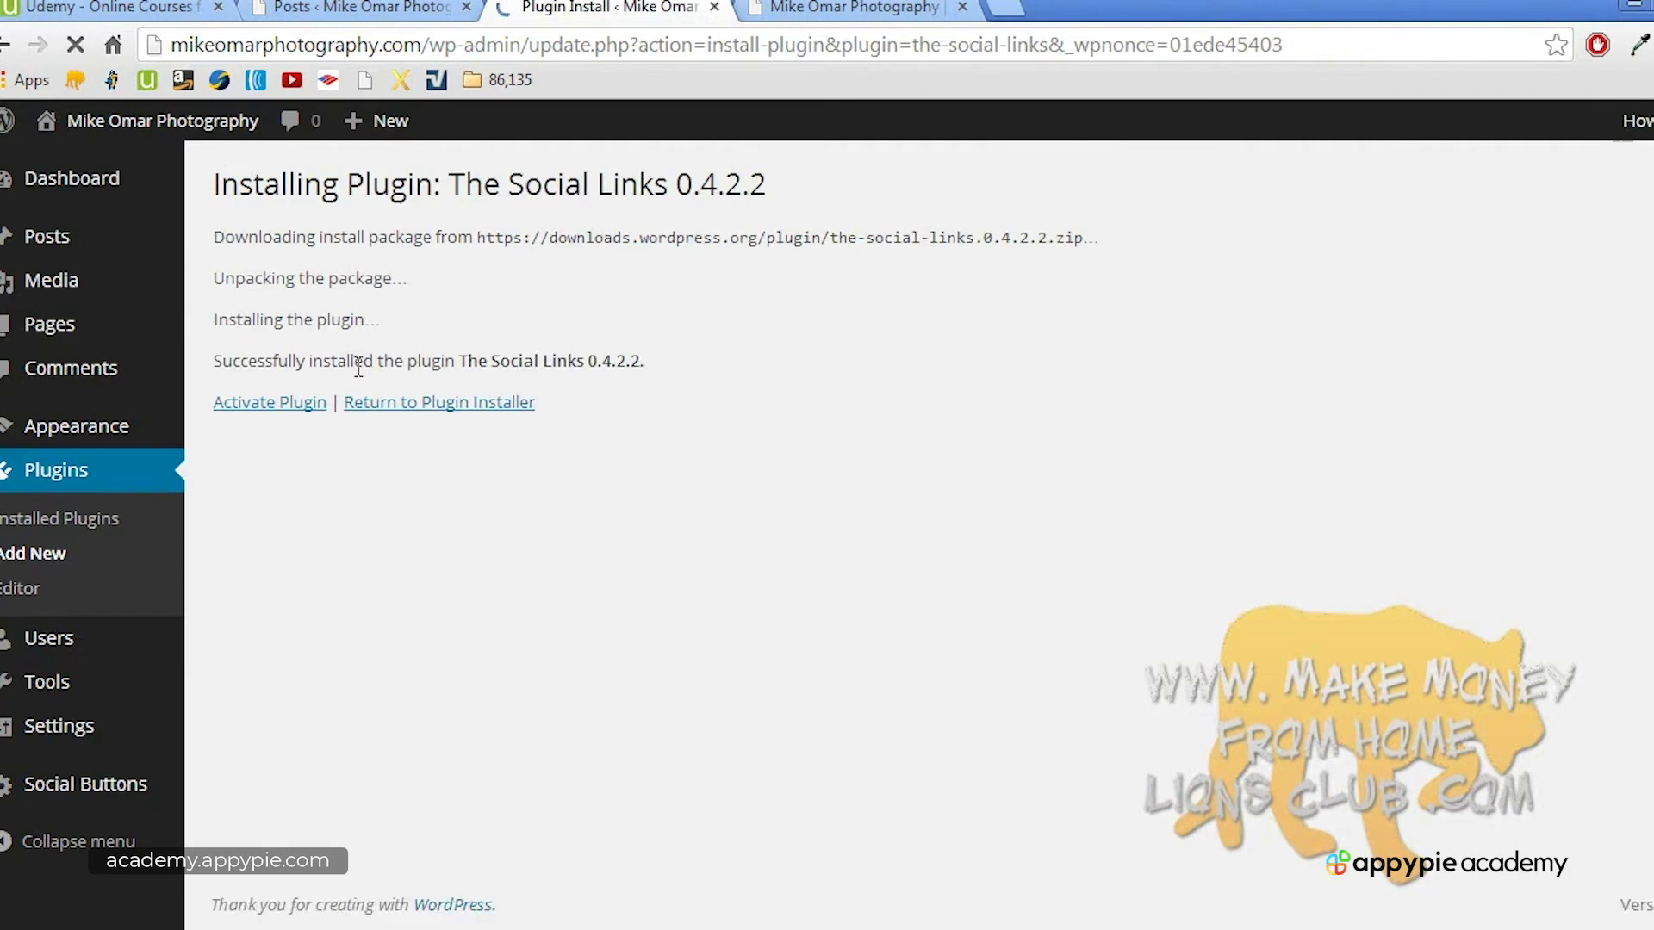
left_click(306, 402)
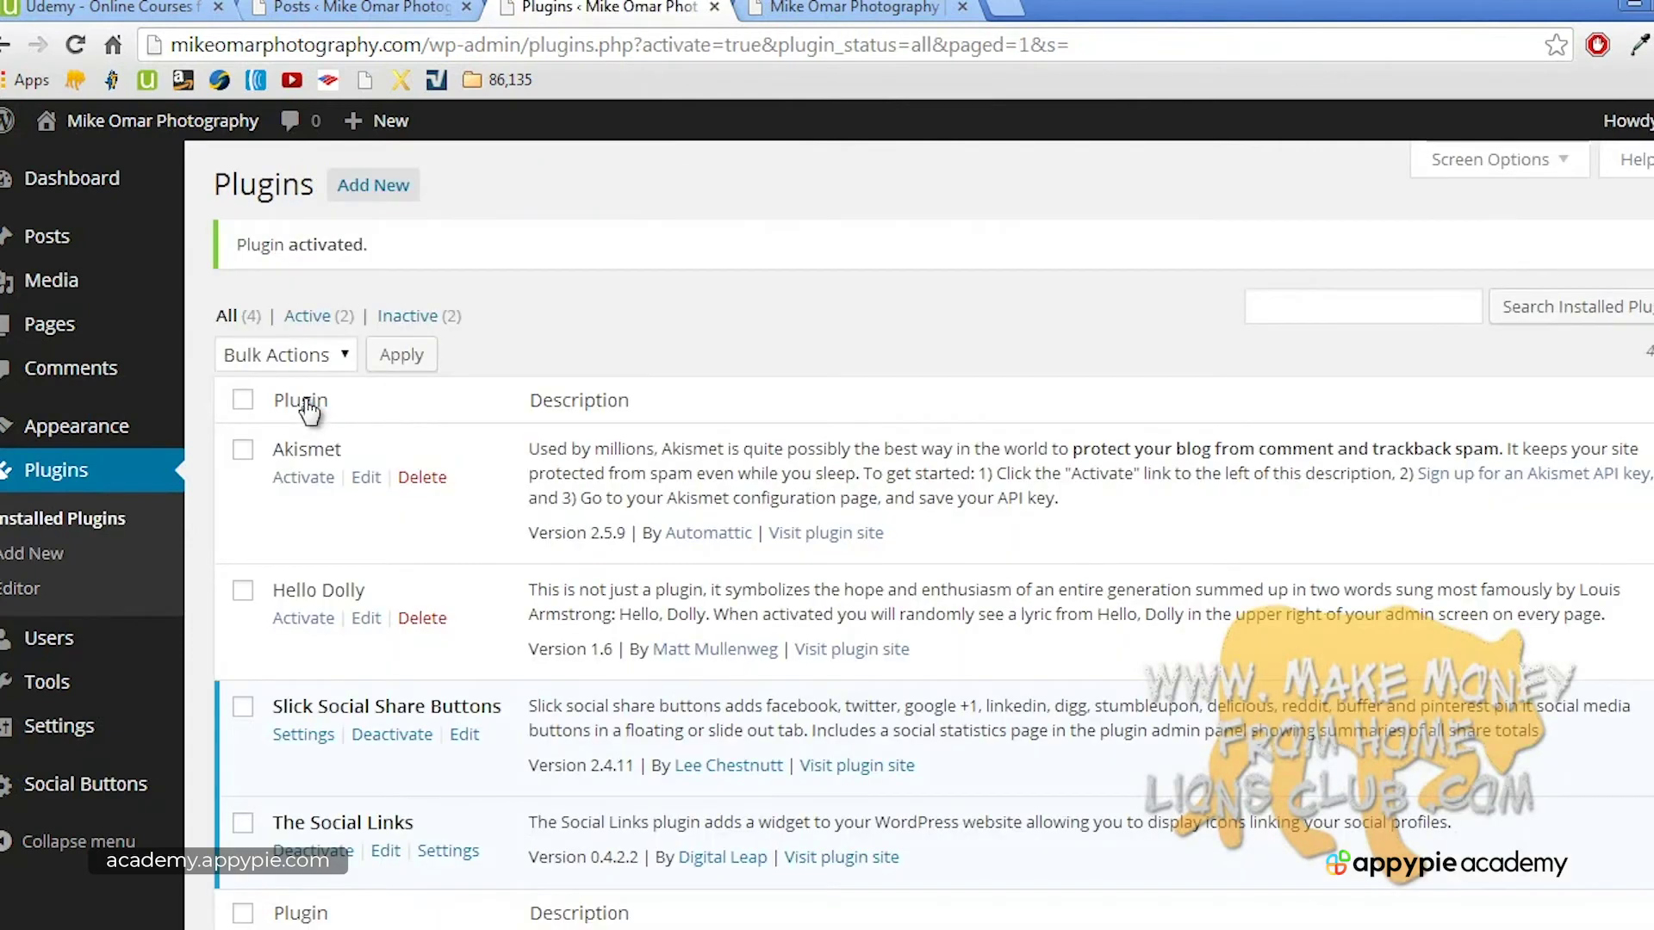
scroll(308, 412, "down", 3)
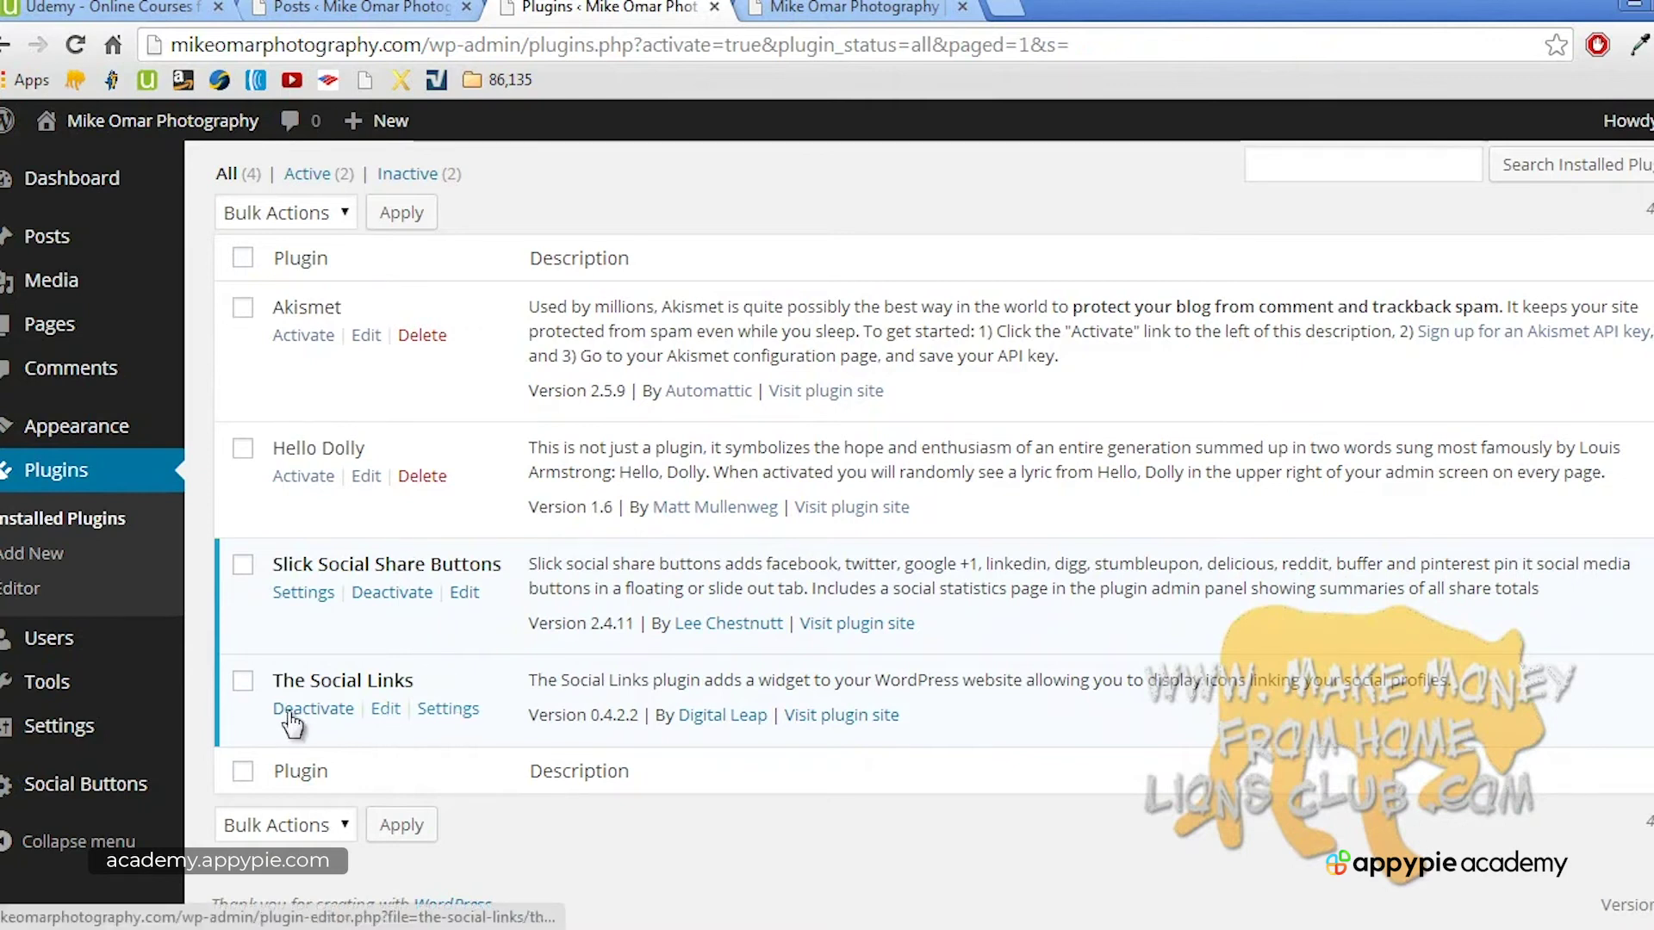
mouse_move(128, 734)
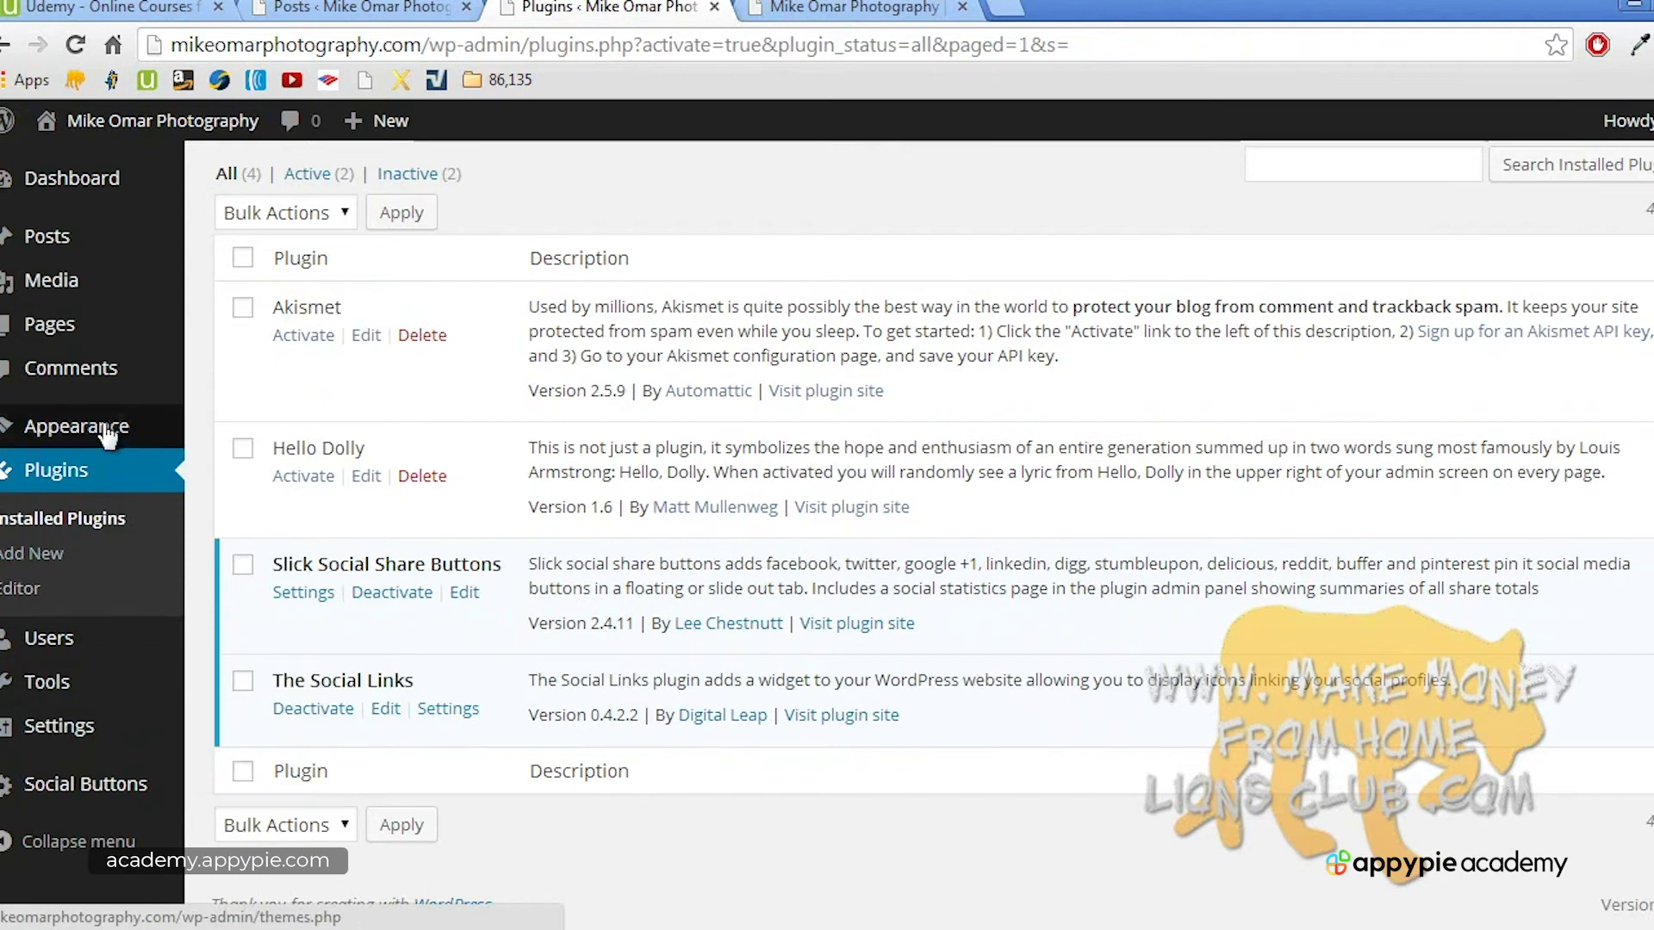
mouse_move(106, 433)
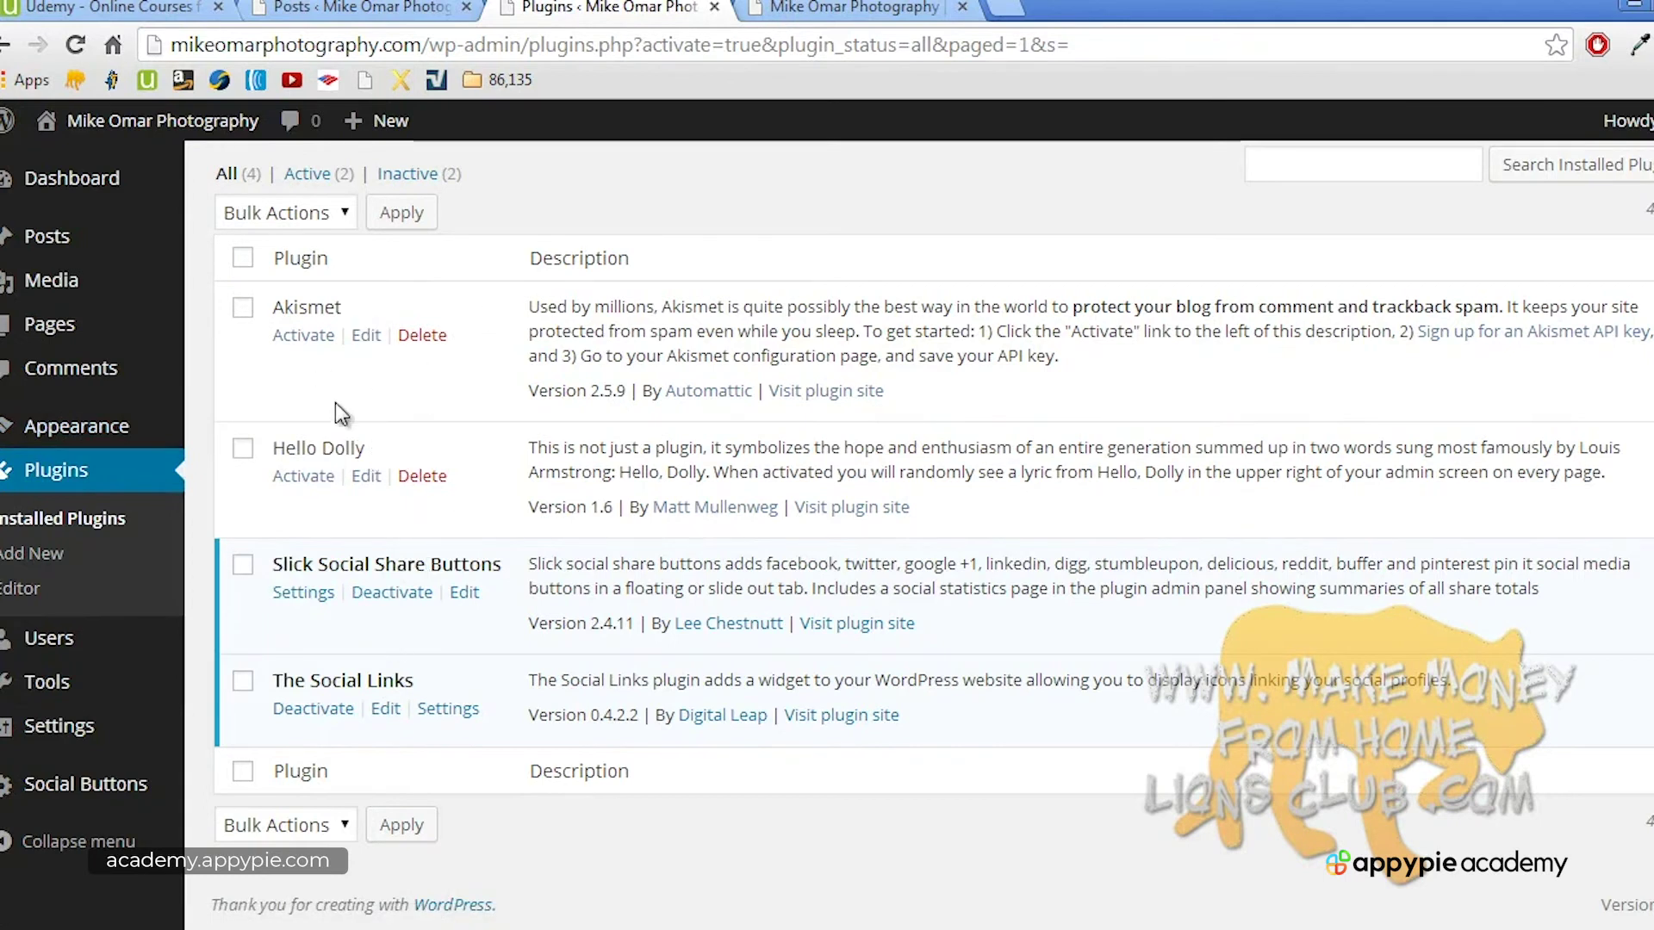
mouse_move(140, 443)
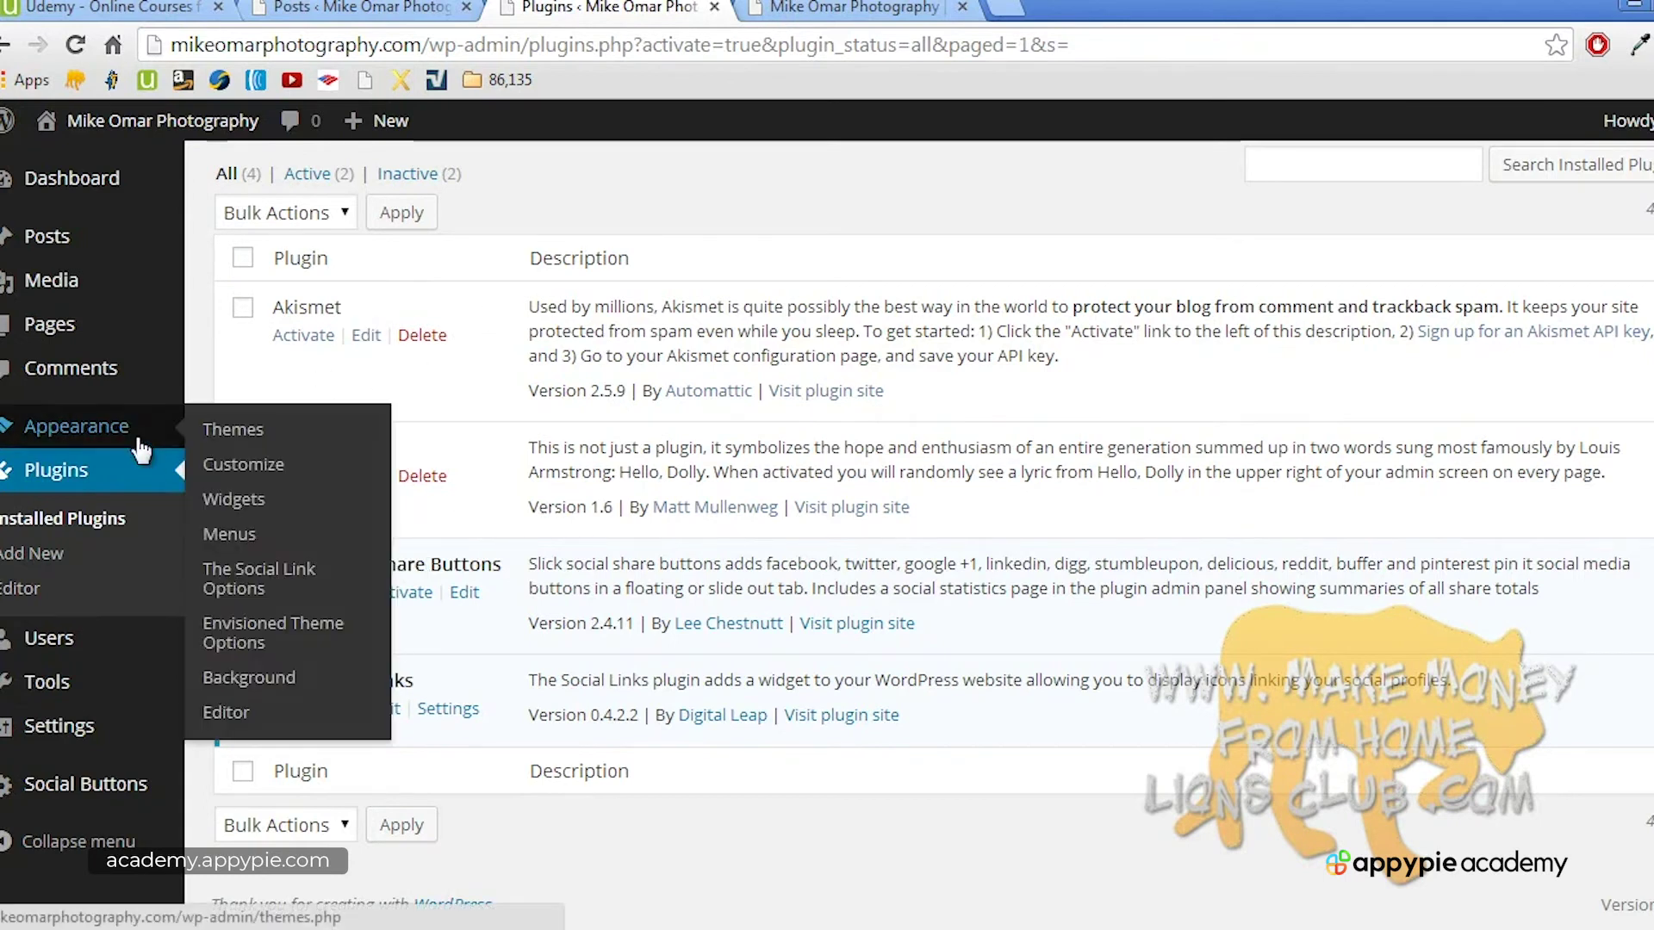
Step: Open The Social Link Options settings page and look over its fields
left_click(277, 573)
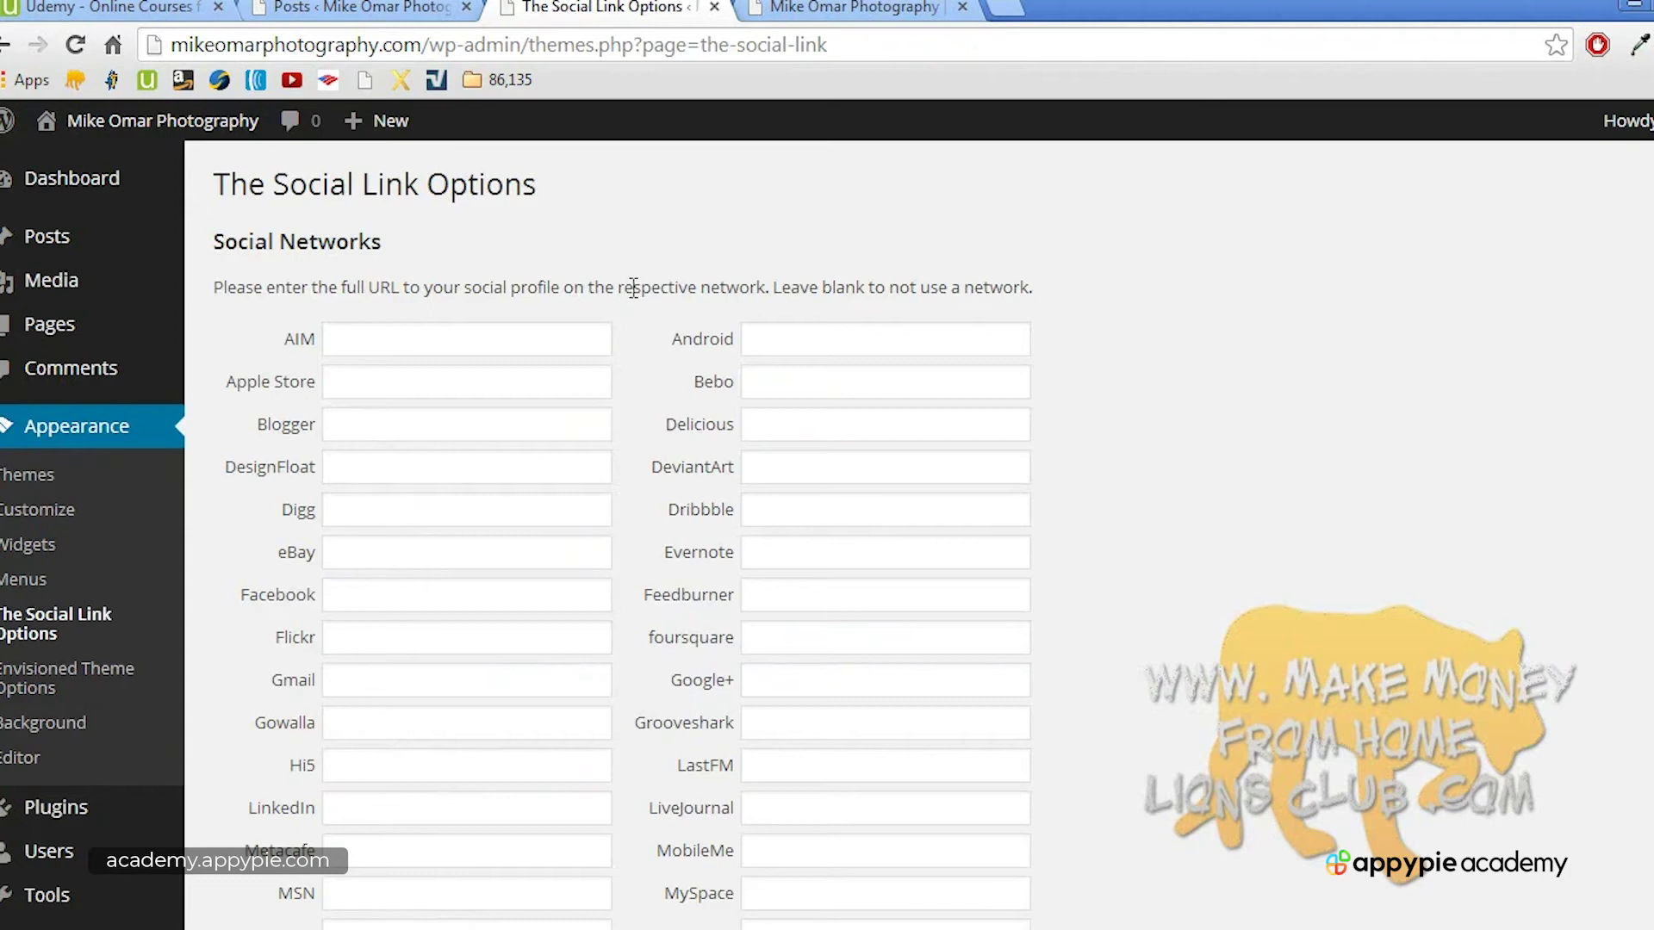
scroll(1017, 349, "down", 10)
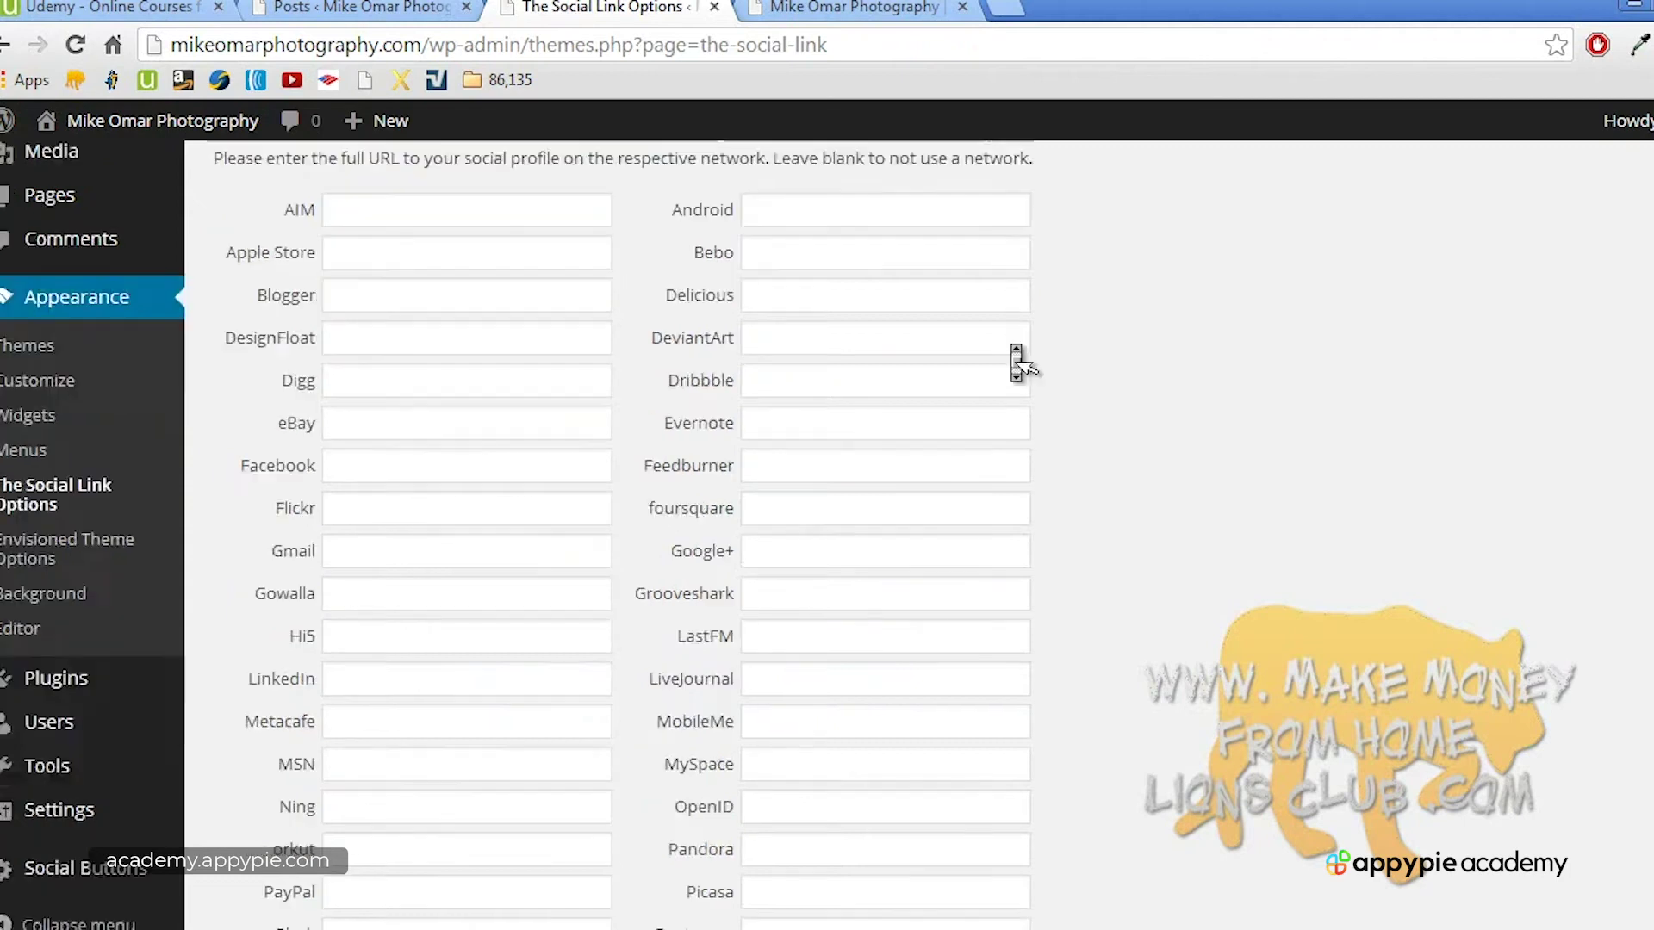
scroll(1017, 362, "up", 9)
scroll(1016, 362, "down", 7)
scroll(1016, 362, "up", 7)
scroll(1016, 362, "down", 3)
scroll(1017, 361, "up", 4)
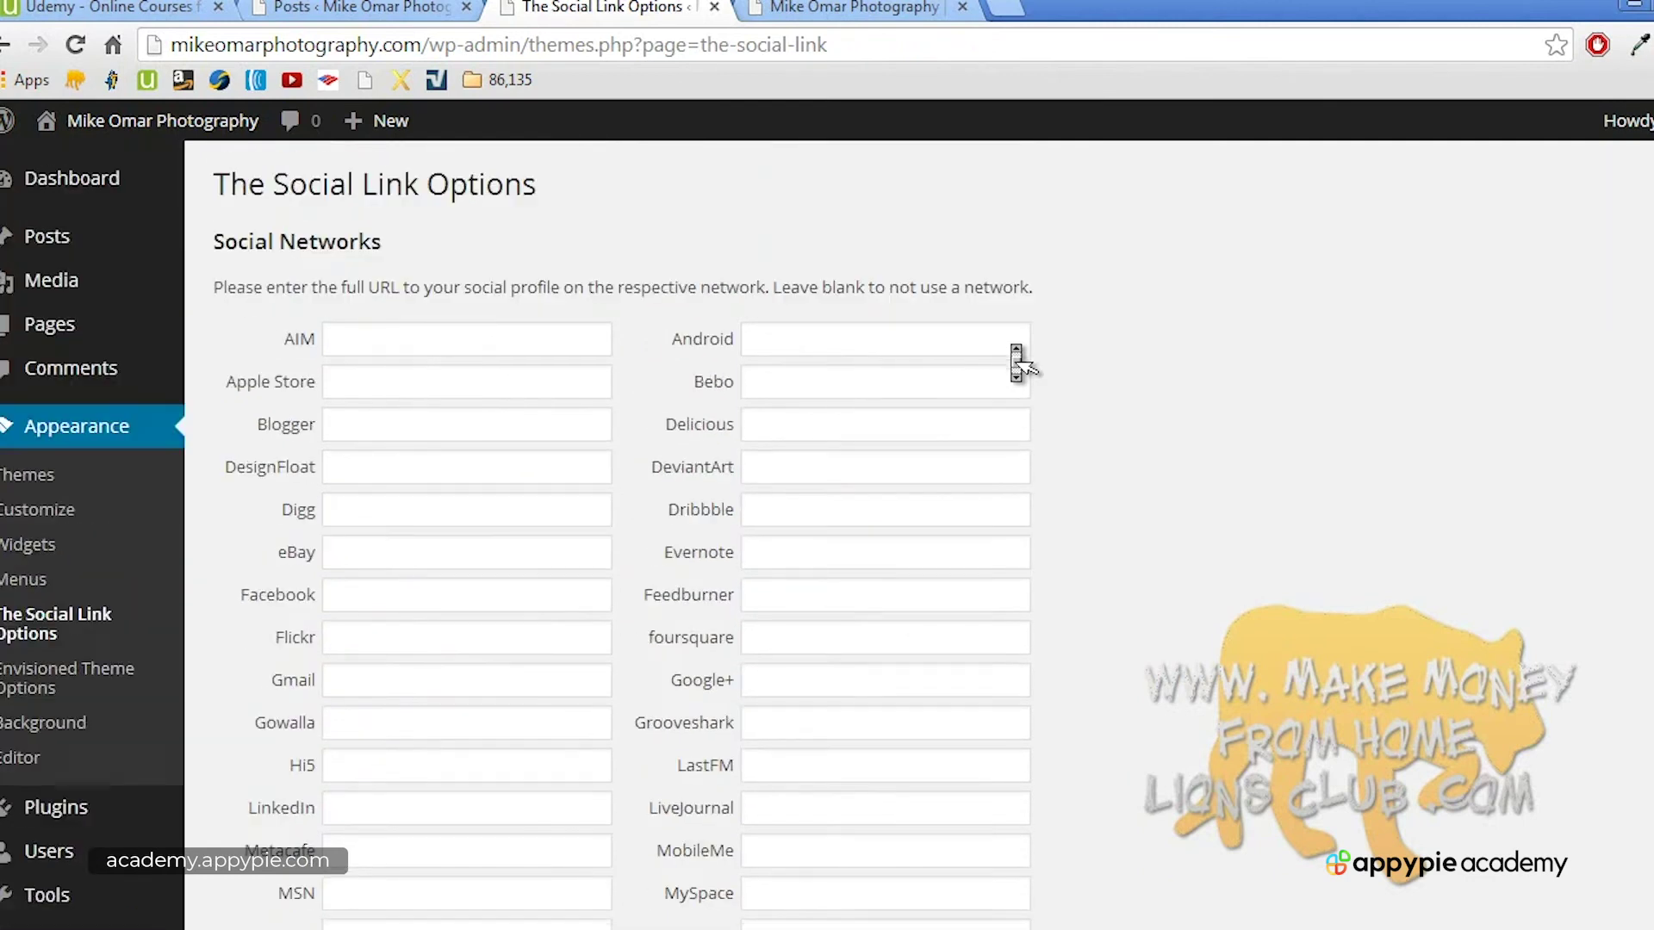
scroll(1016, 361, "down", 4)
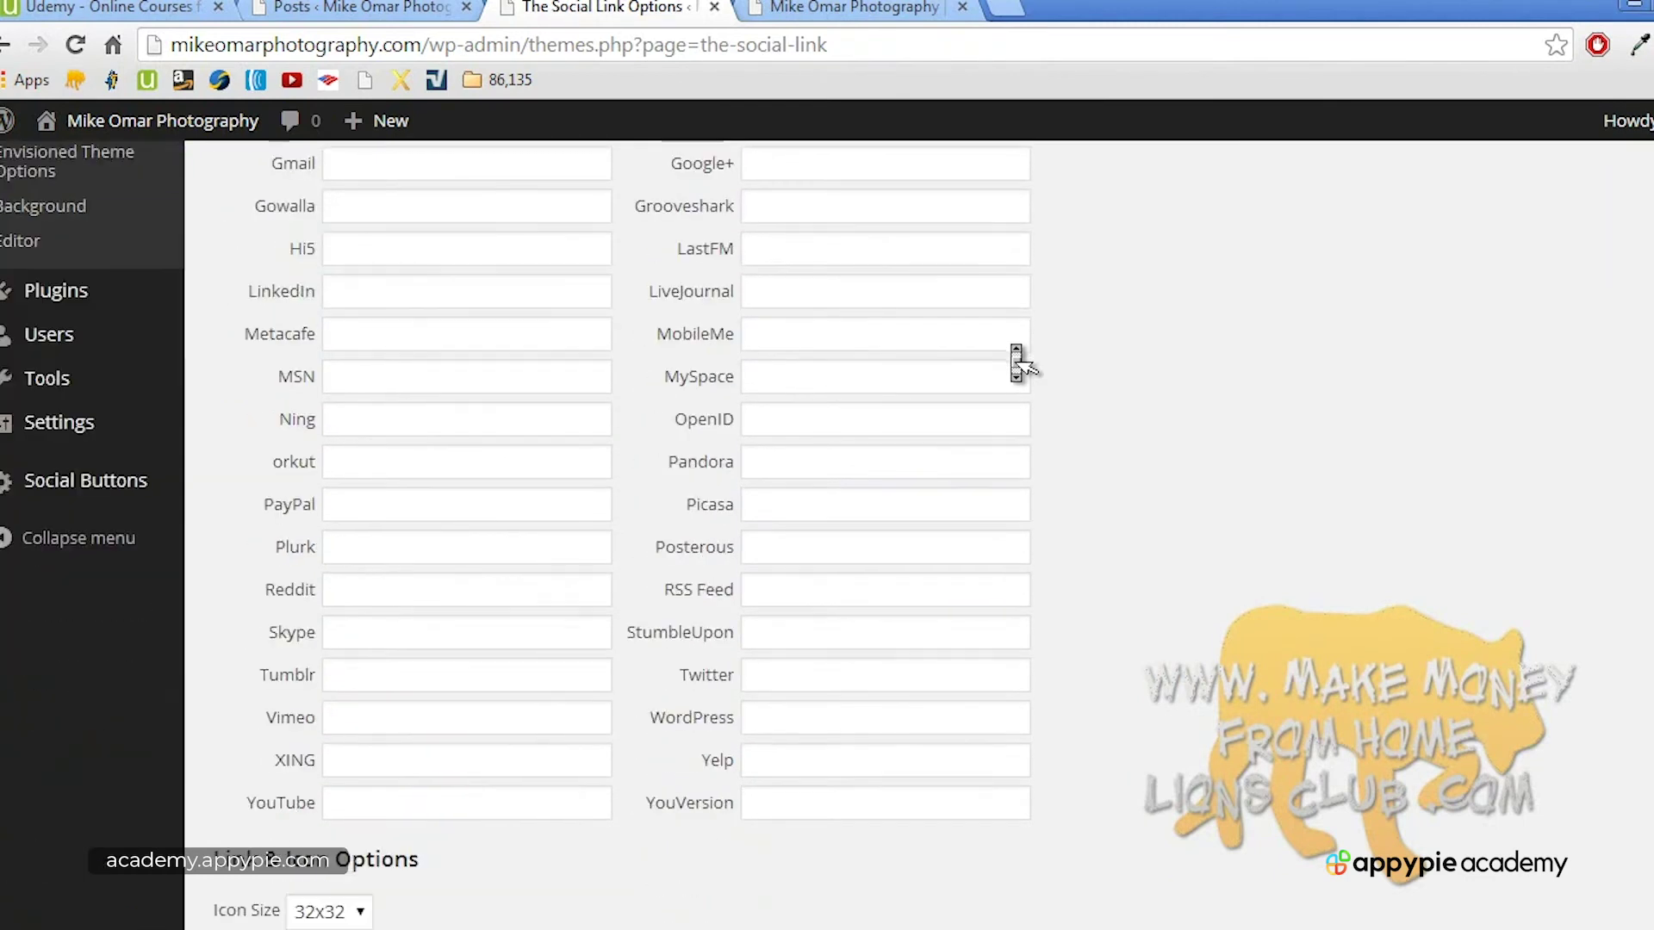
scroll(1016, 362, "up", 1)
Step: Enter the owner's Twitter profile URL in the Twitter field and copy it
left_click(815, 803)
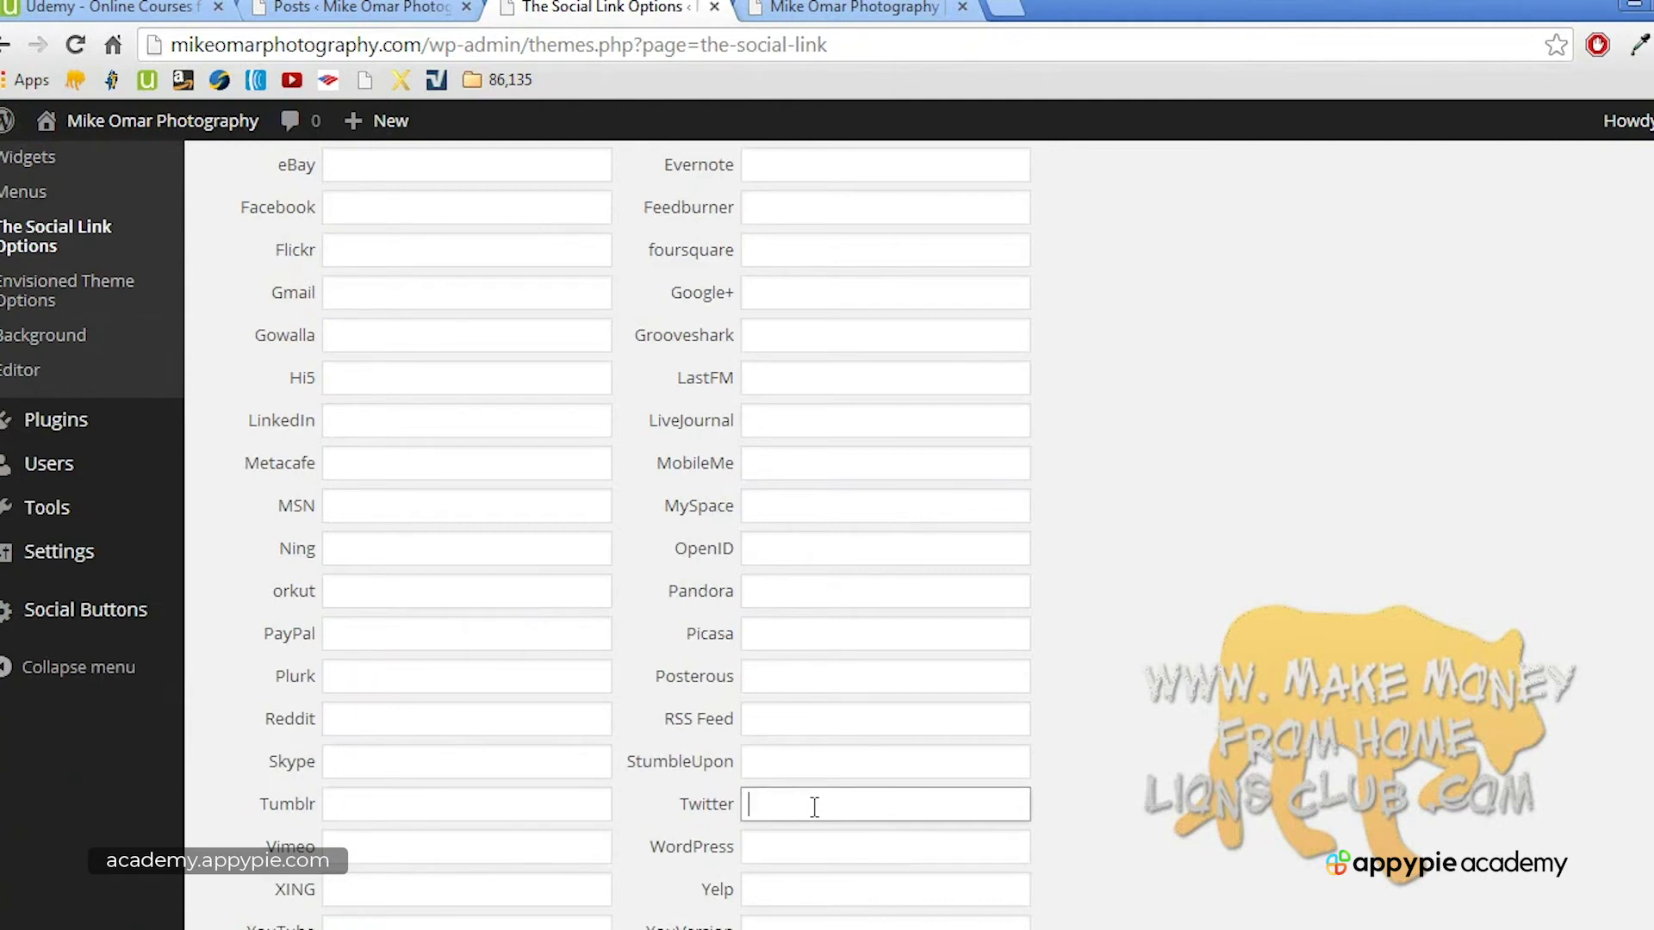
type("http://make")
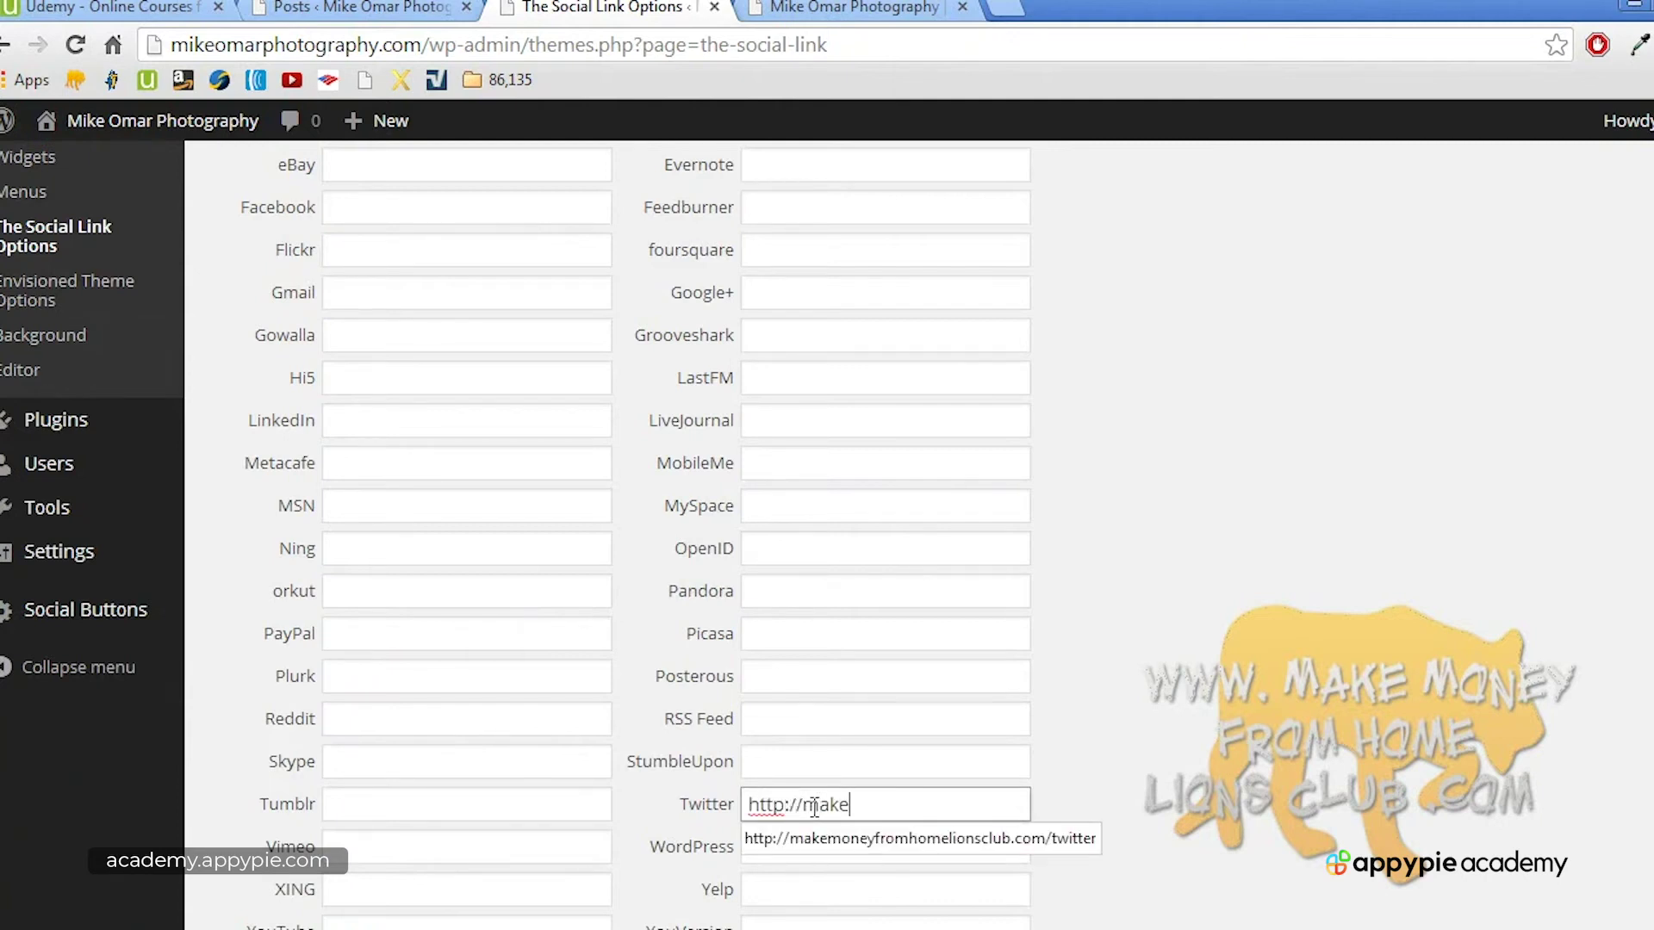
key("Return")
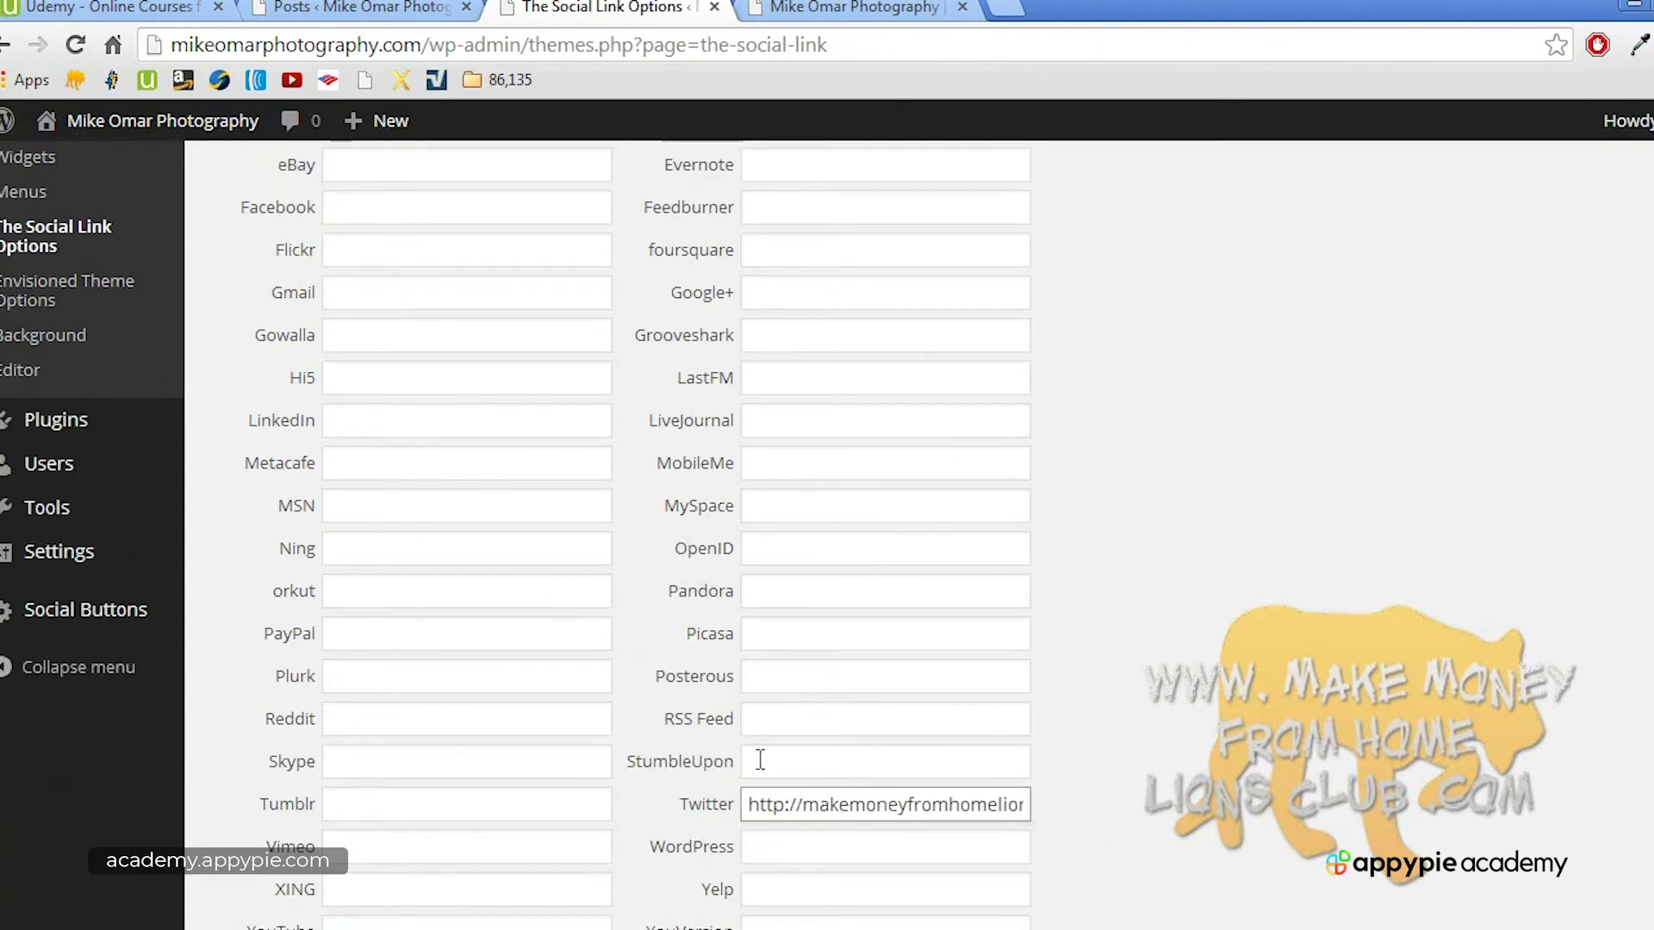
left_click_drag(804, 808, 1155, 789)
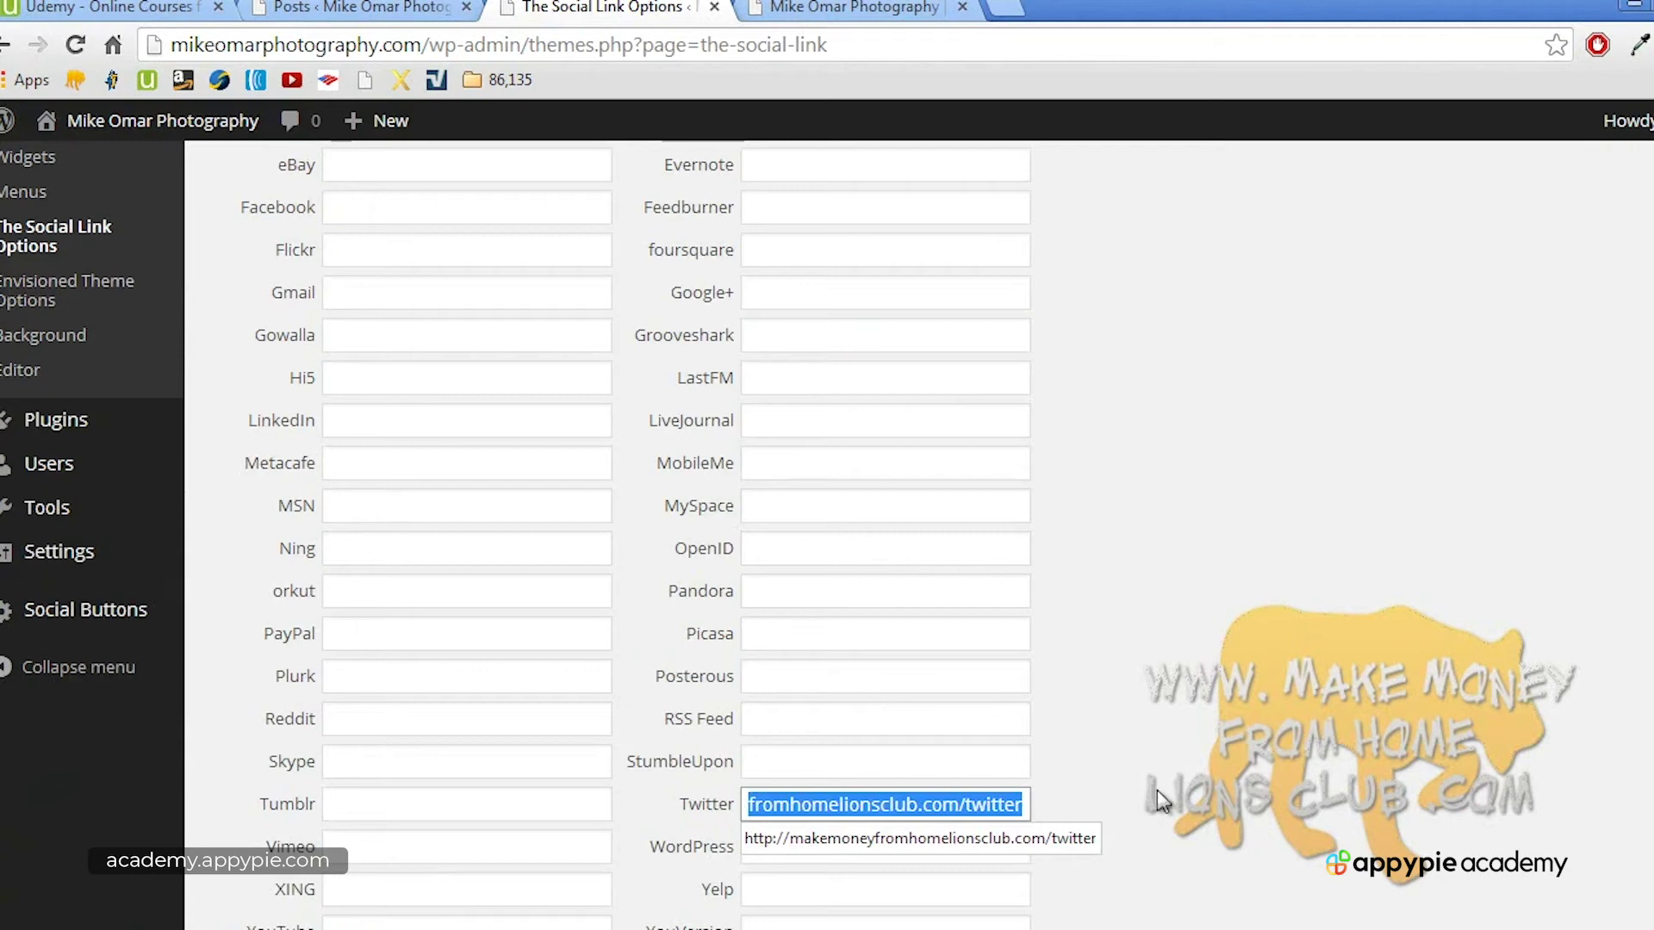
type("twitter.com/mikeomar9999")
key("ctrl+a")
right_click(919, 808)
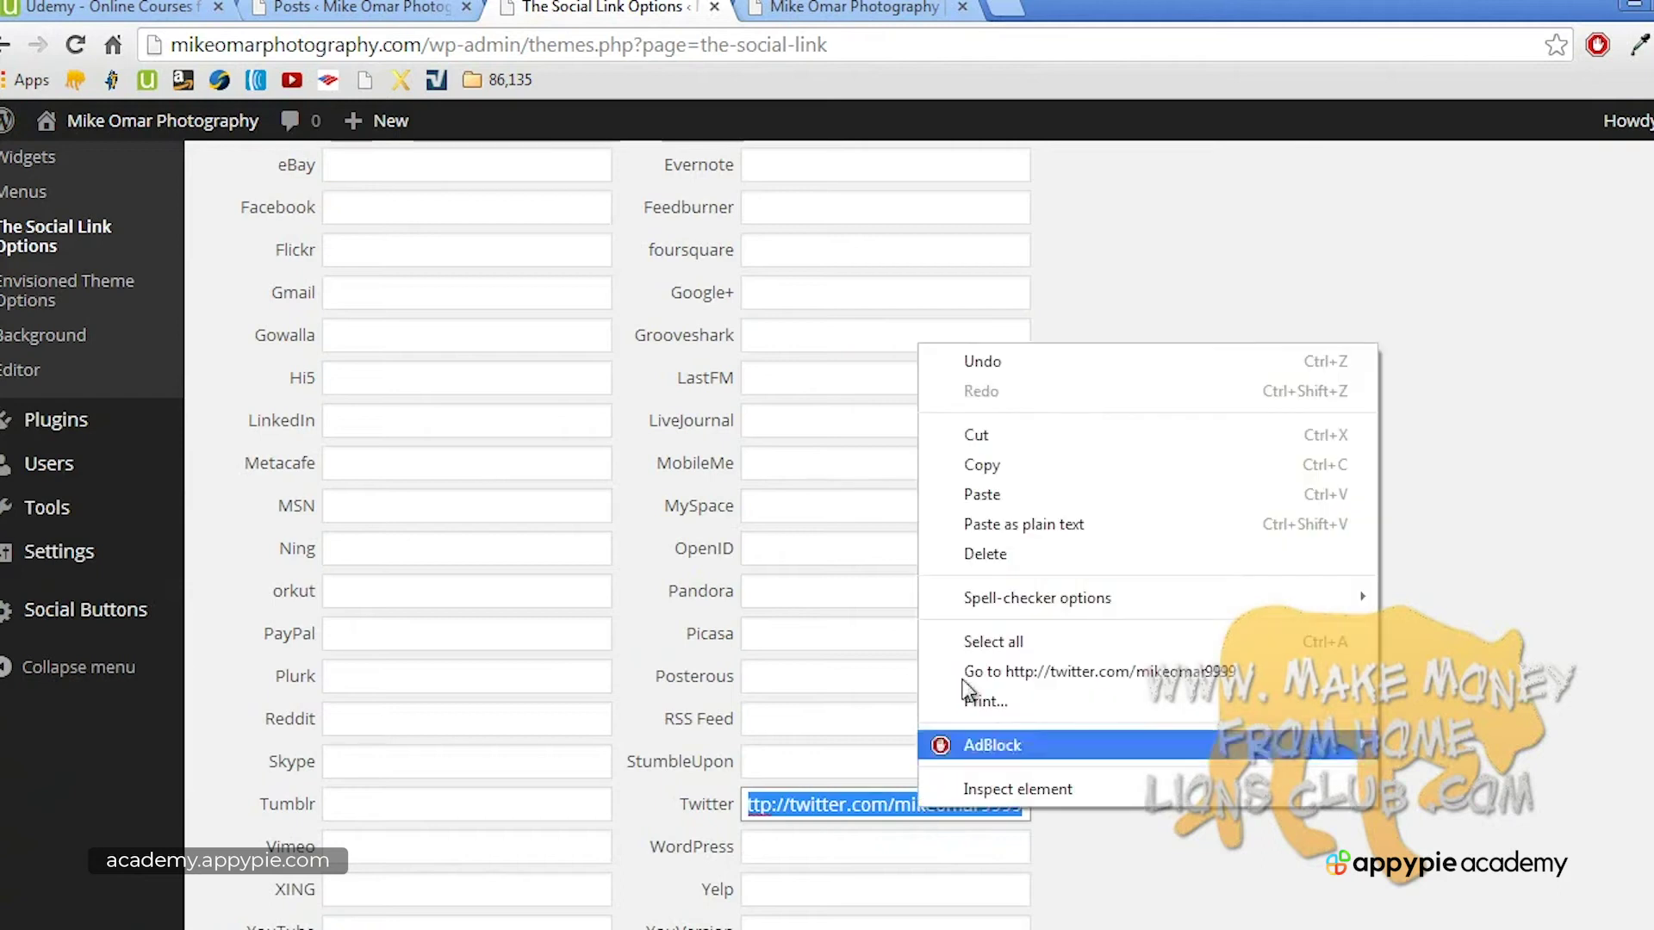
left_click(1027, 464)
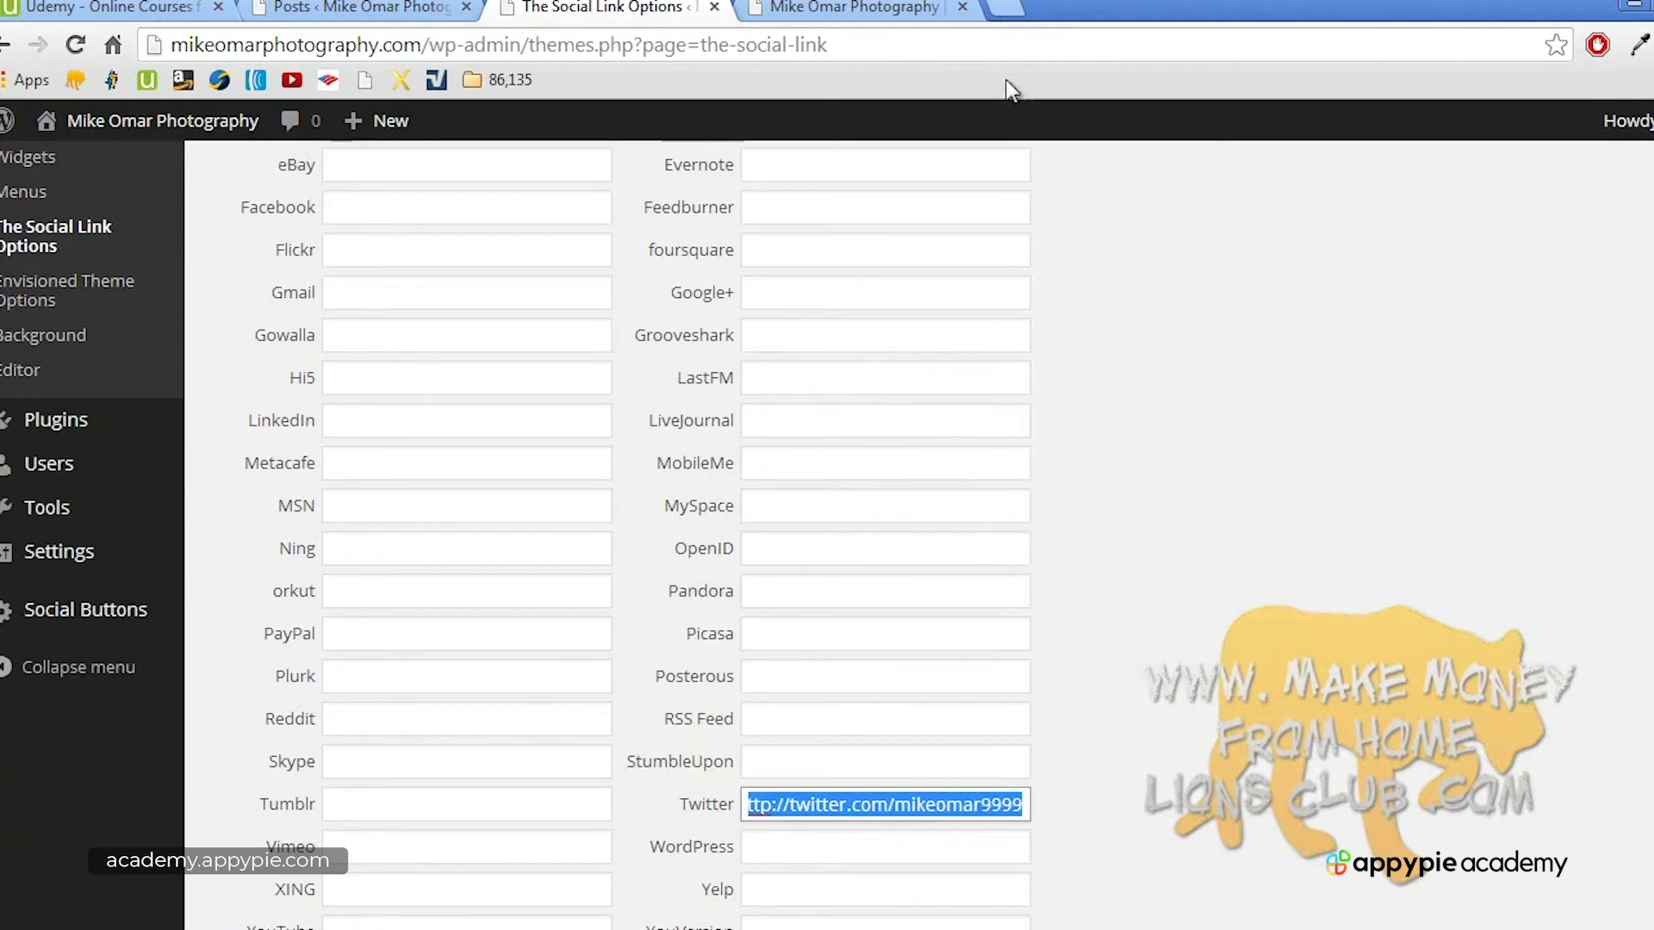
Step: Verify the copied Twitter URL loads in a new tab, then return to the settings
left_click(1007, 8)
key("ctrl+v")
key("Return")
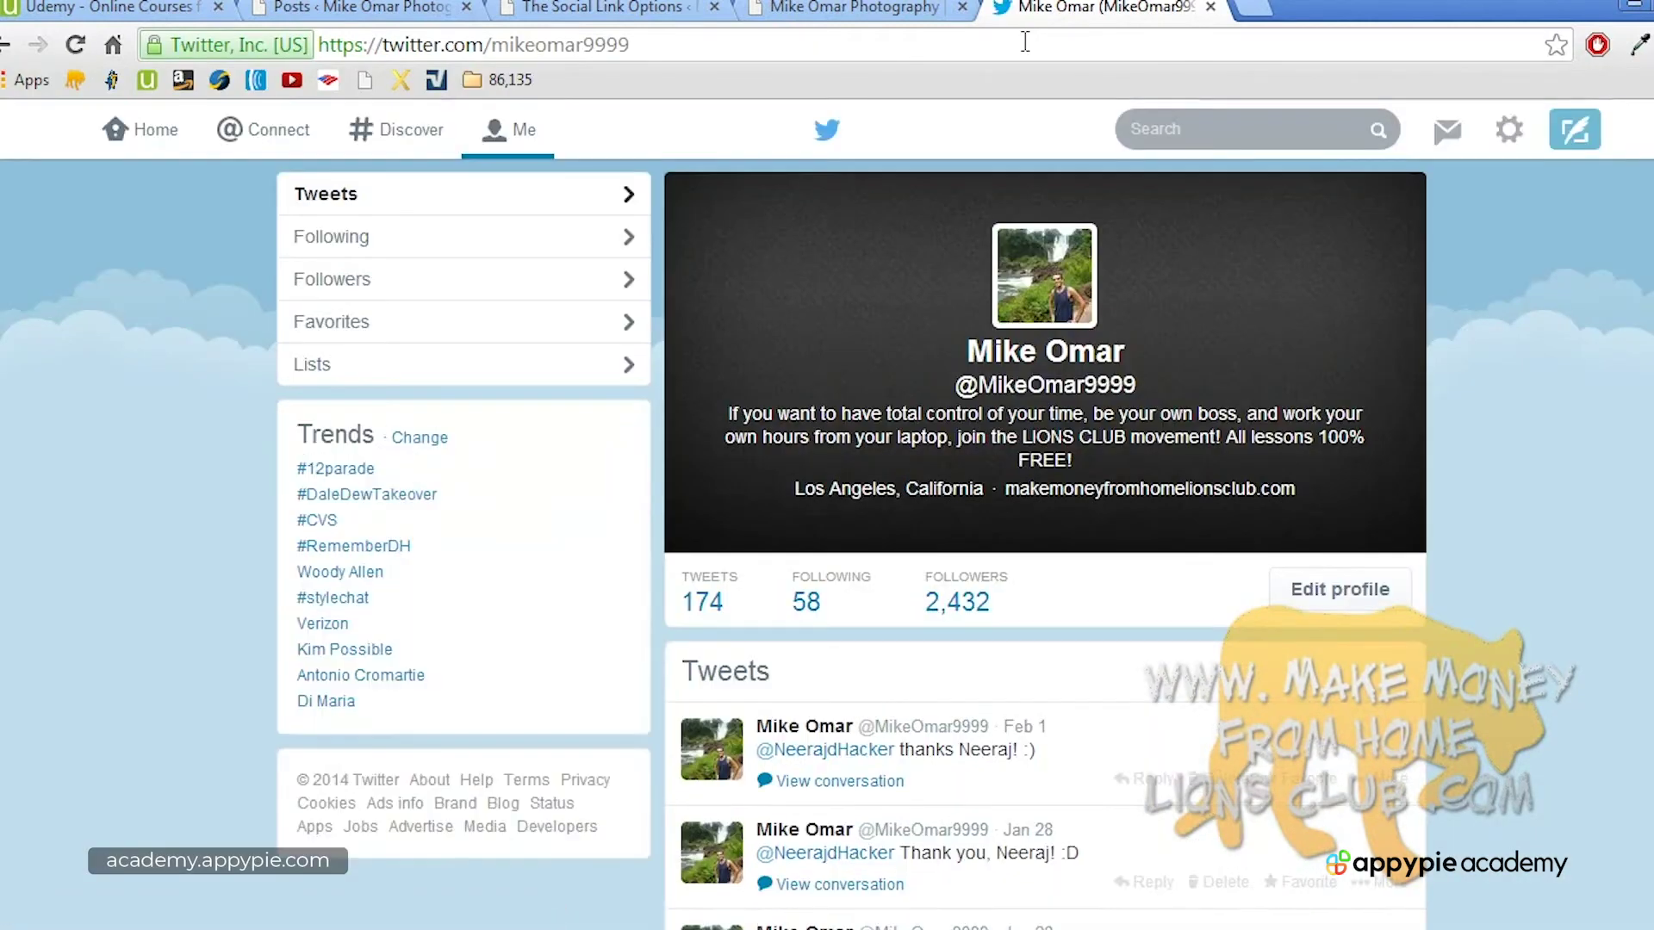
left_click(1210, 7)
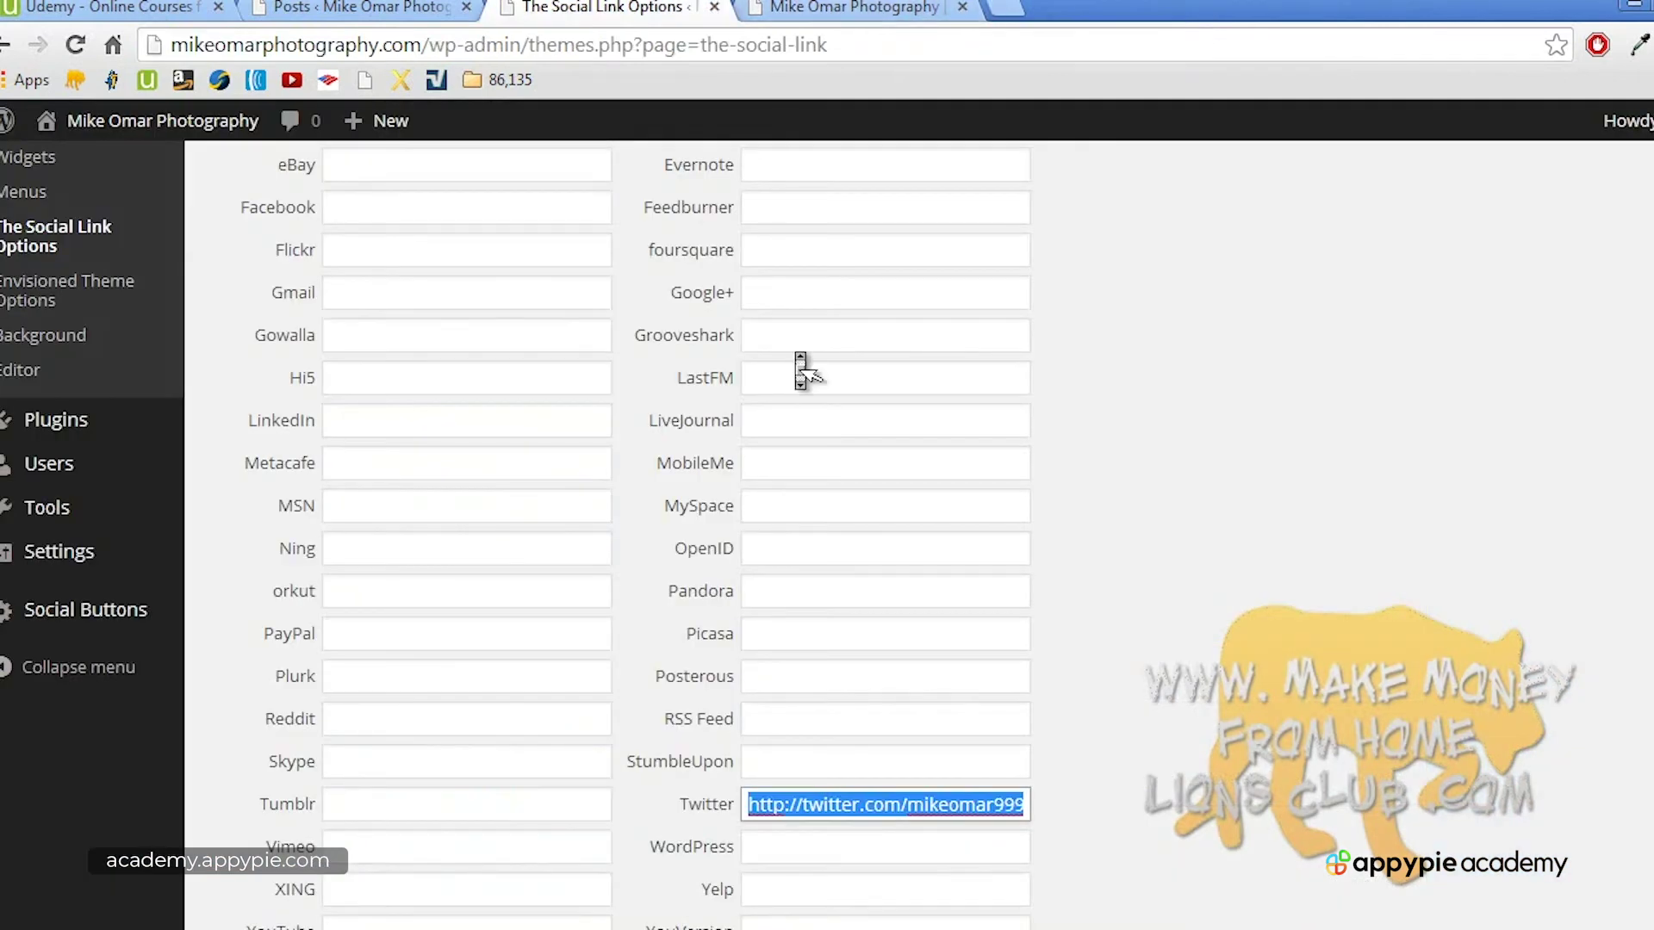
scroll(799, 370, "up", 5)
left_click(518, 341)
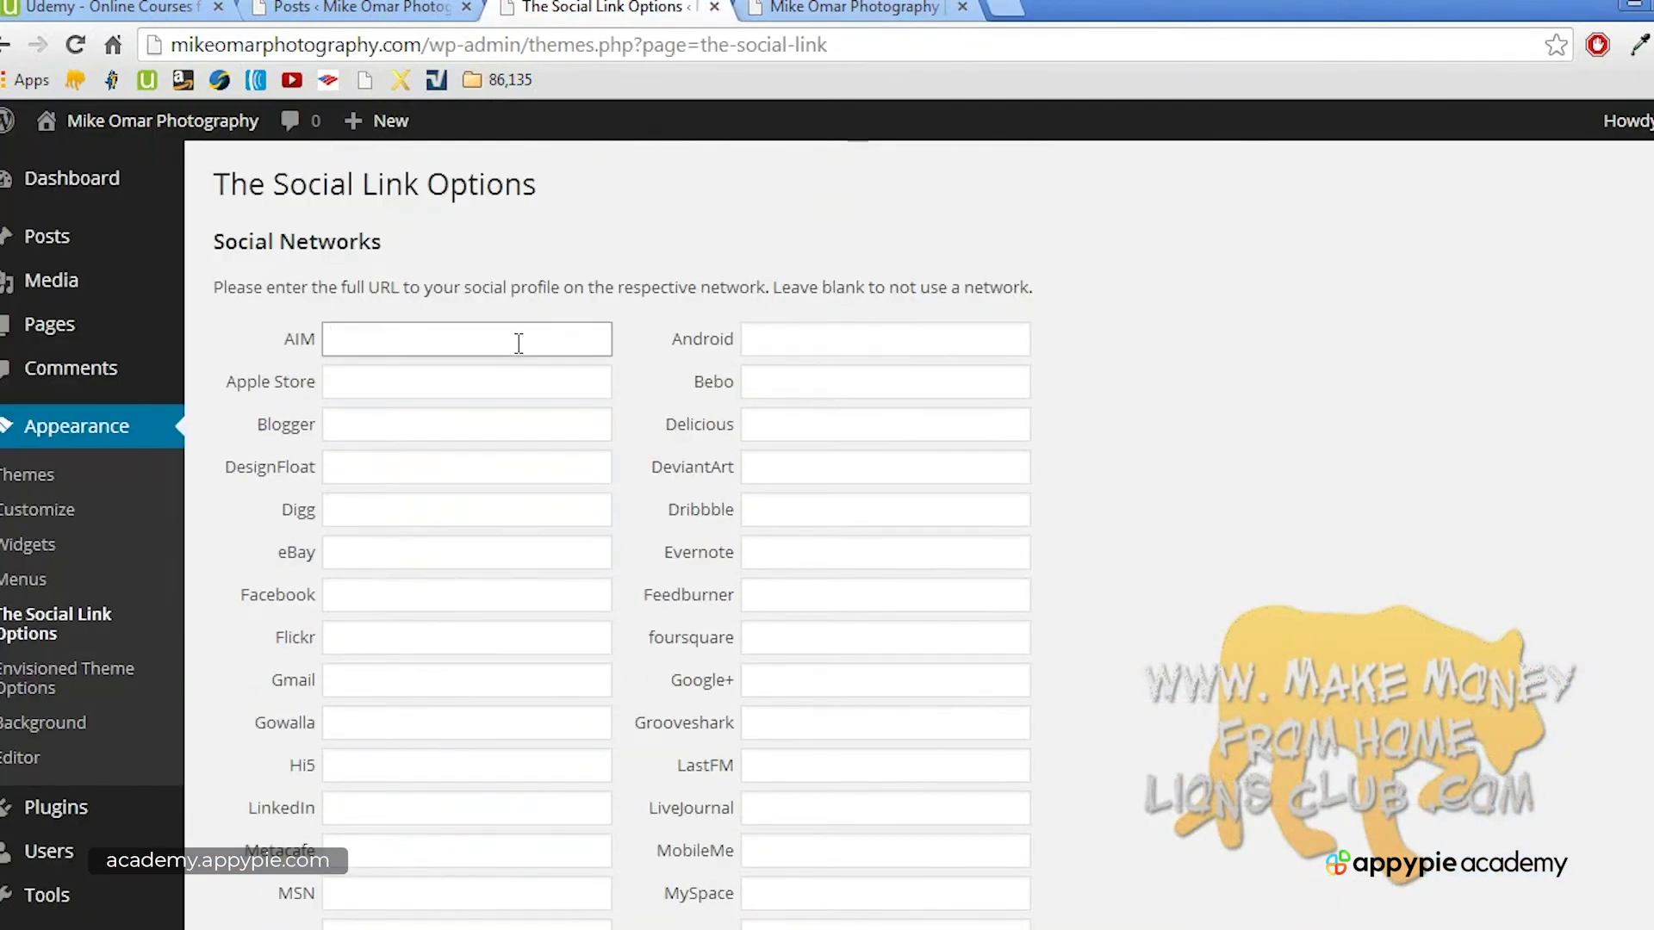
Step: Scroll The Social Link Options page to find the Google+ field
scroll(591, 496, "down", 10)
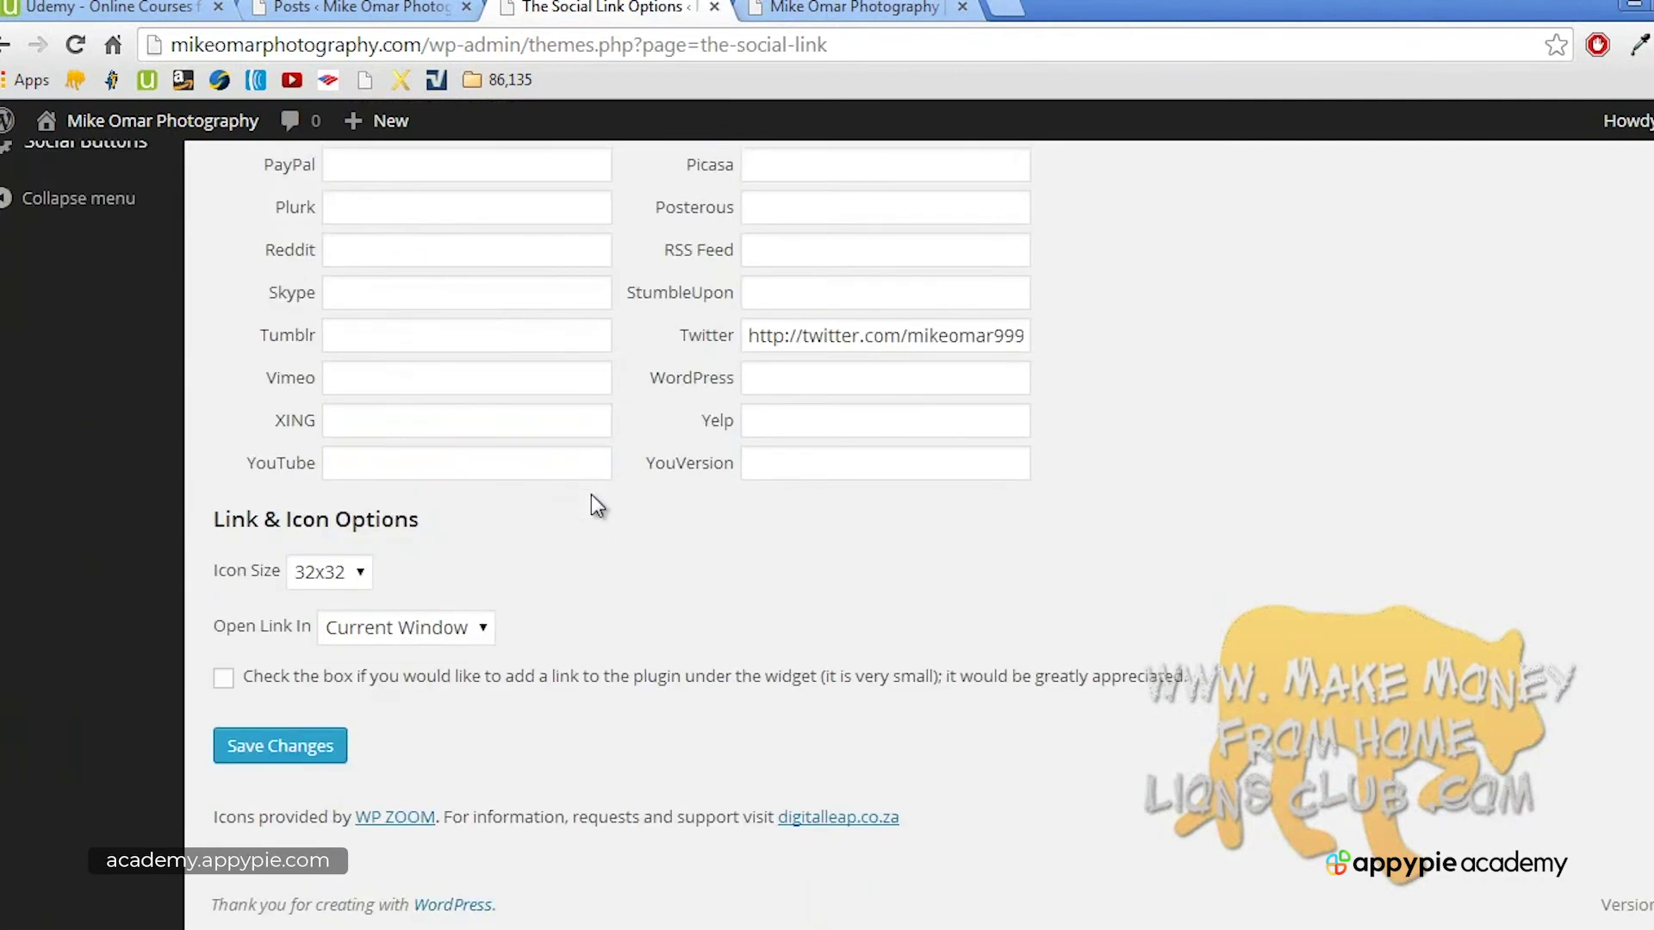
scroll(602, 514, "up", 4)
scroll(603, 514, "up", 5)
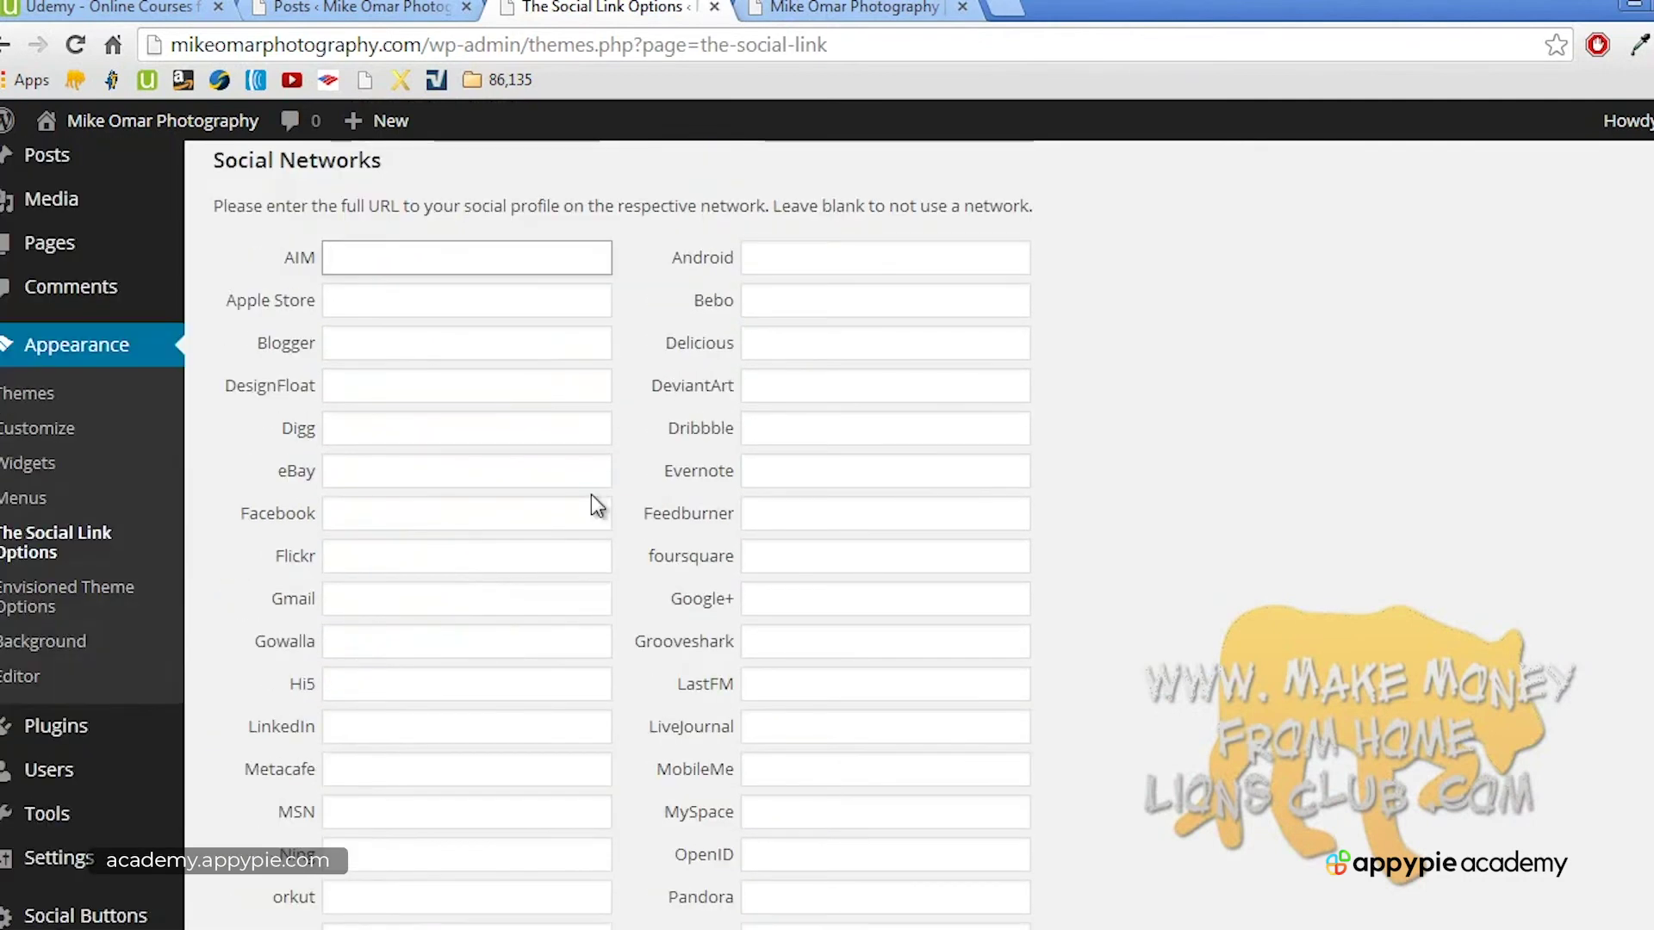
scroll(598, 508, "down", 9)
scroll(596, 513, "up", 7)
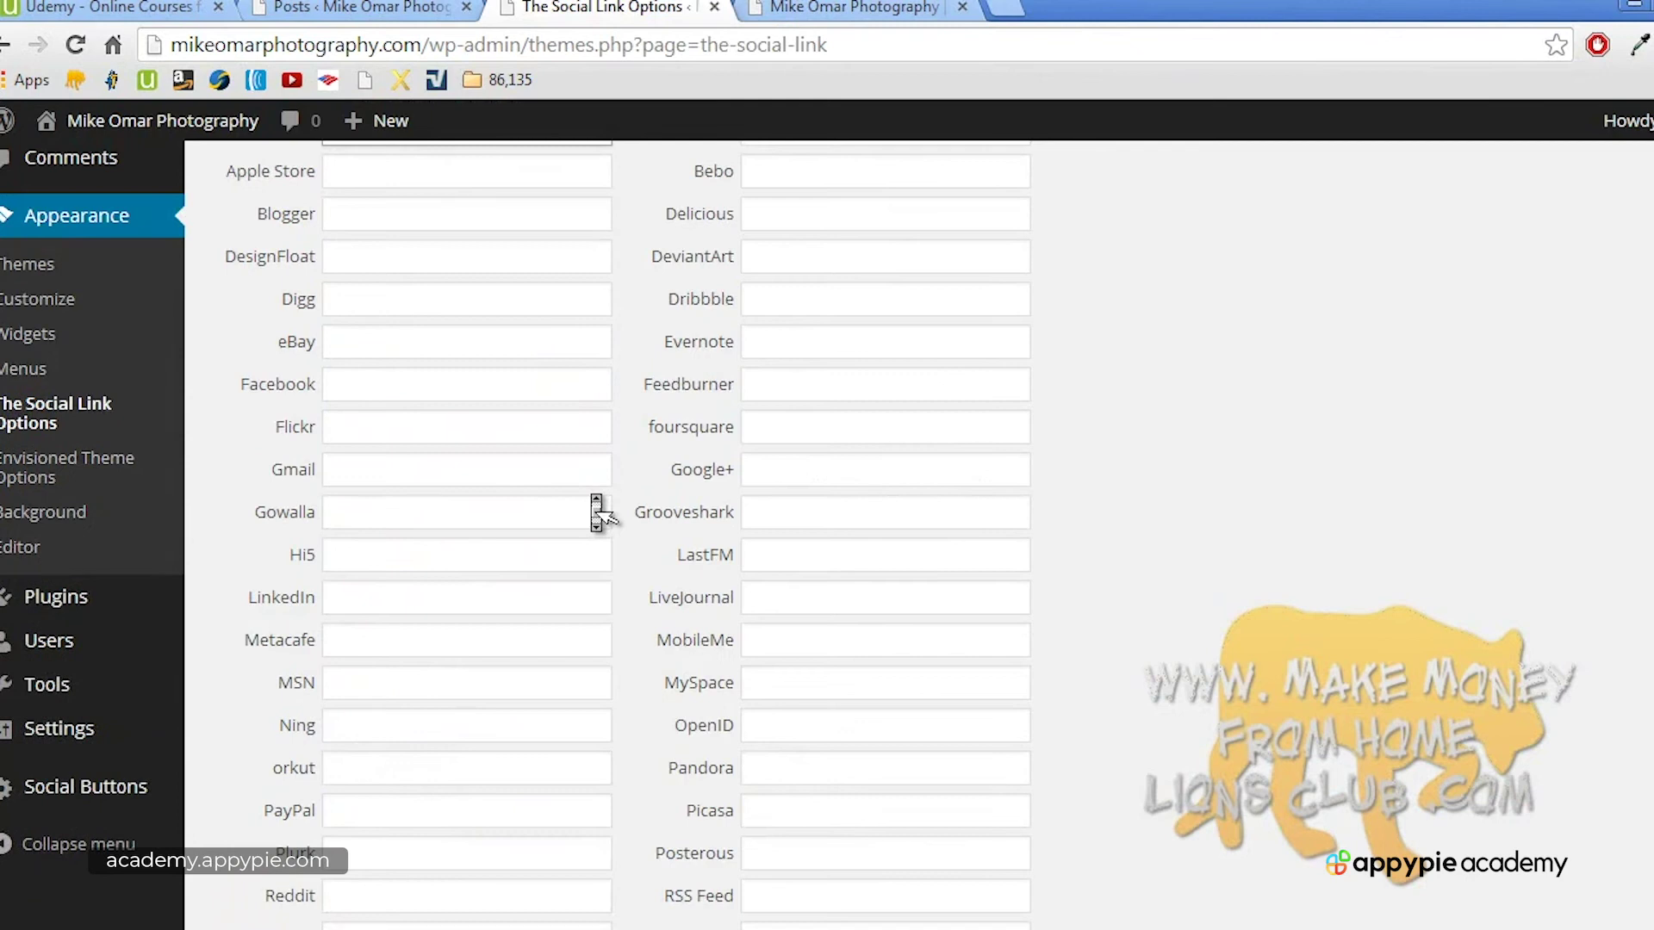
middle_click(593, 494)
middle_click(805, 325)
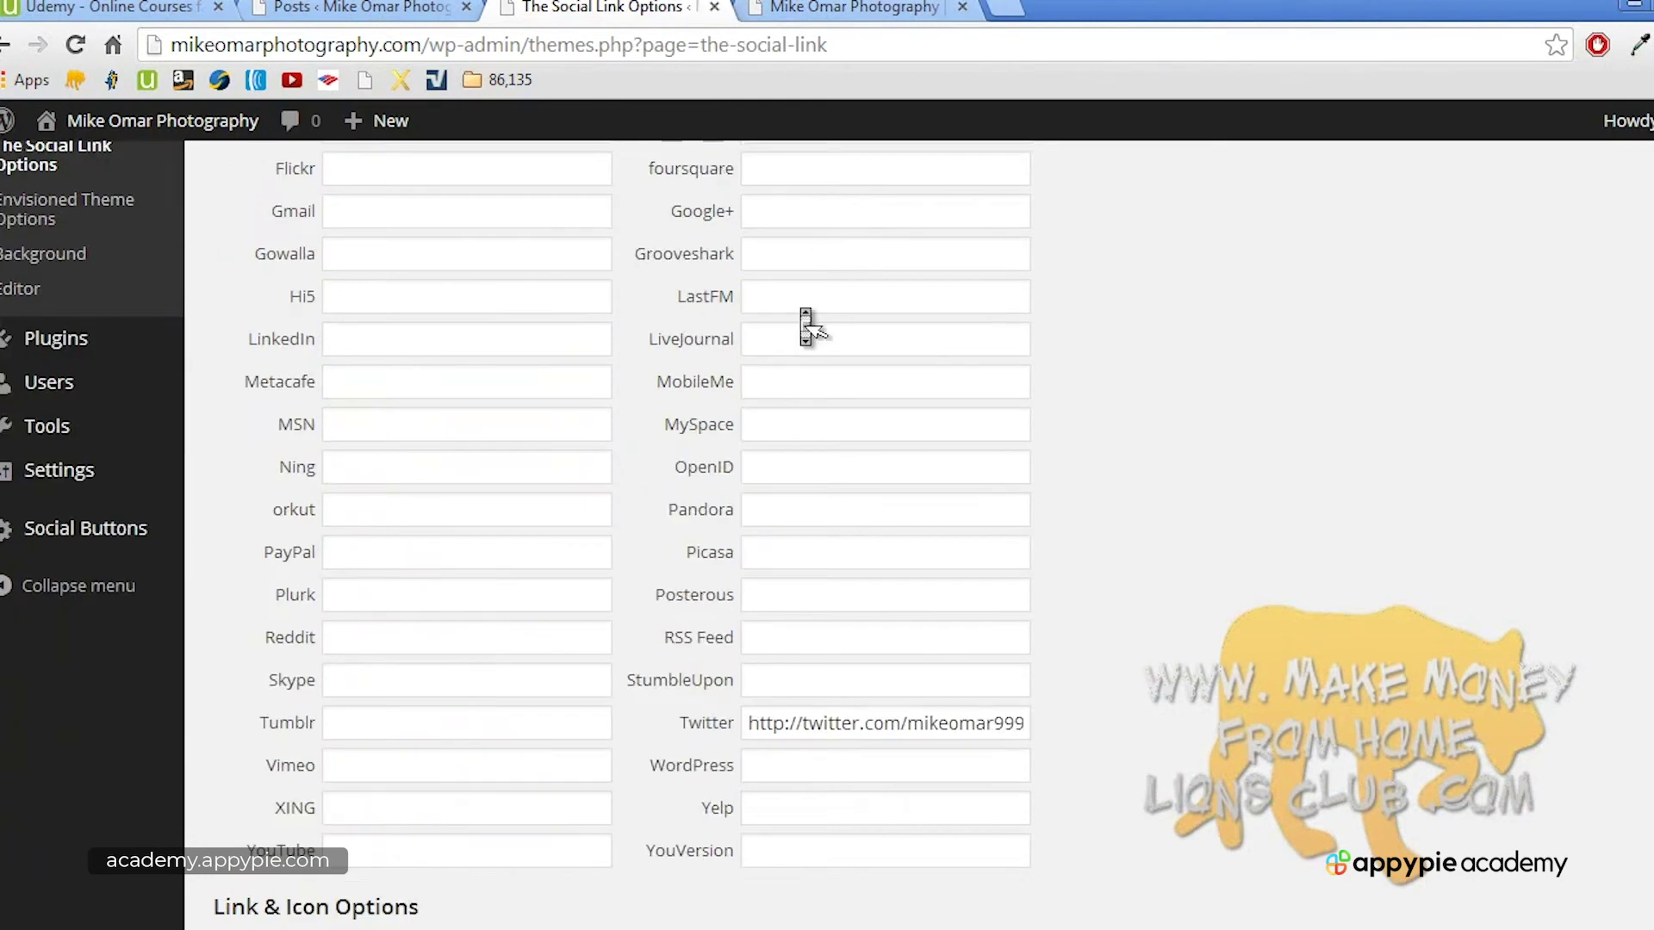
middle_click(802, 312)
middle_click(805, 326)
middle_click(803, 310)
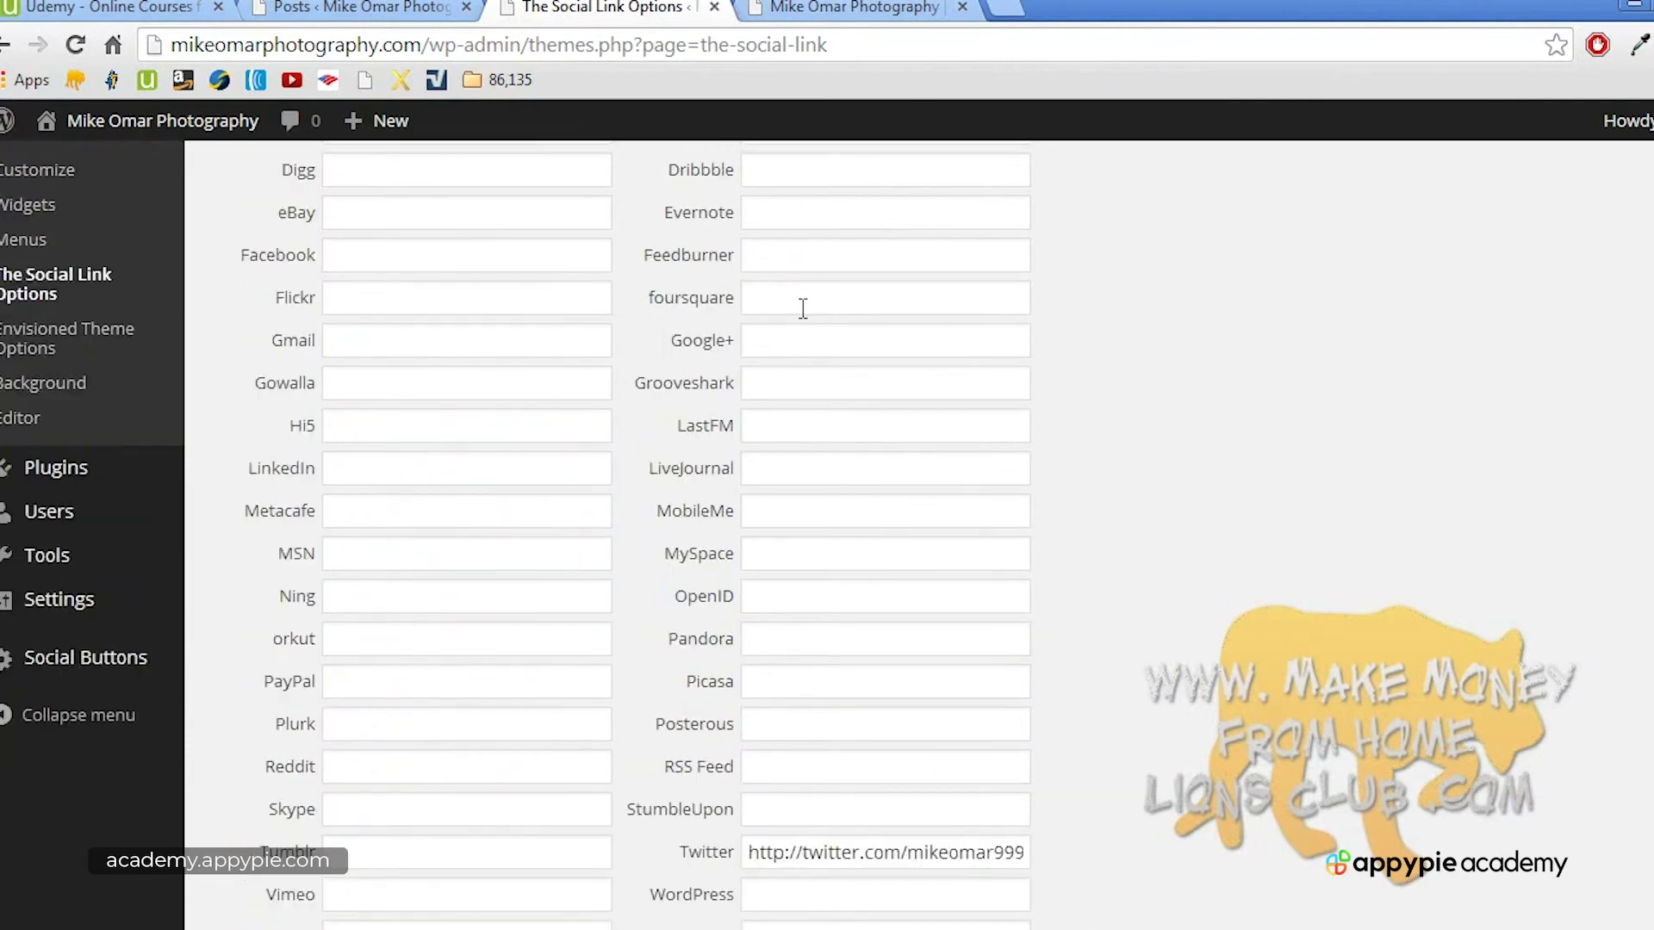
middle_click(802, 310)
middle_click(801, 308)
Step: Fill the Google+ field with the autocompleted profile URL
left_click(784, 465)
type("http")
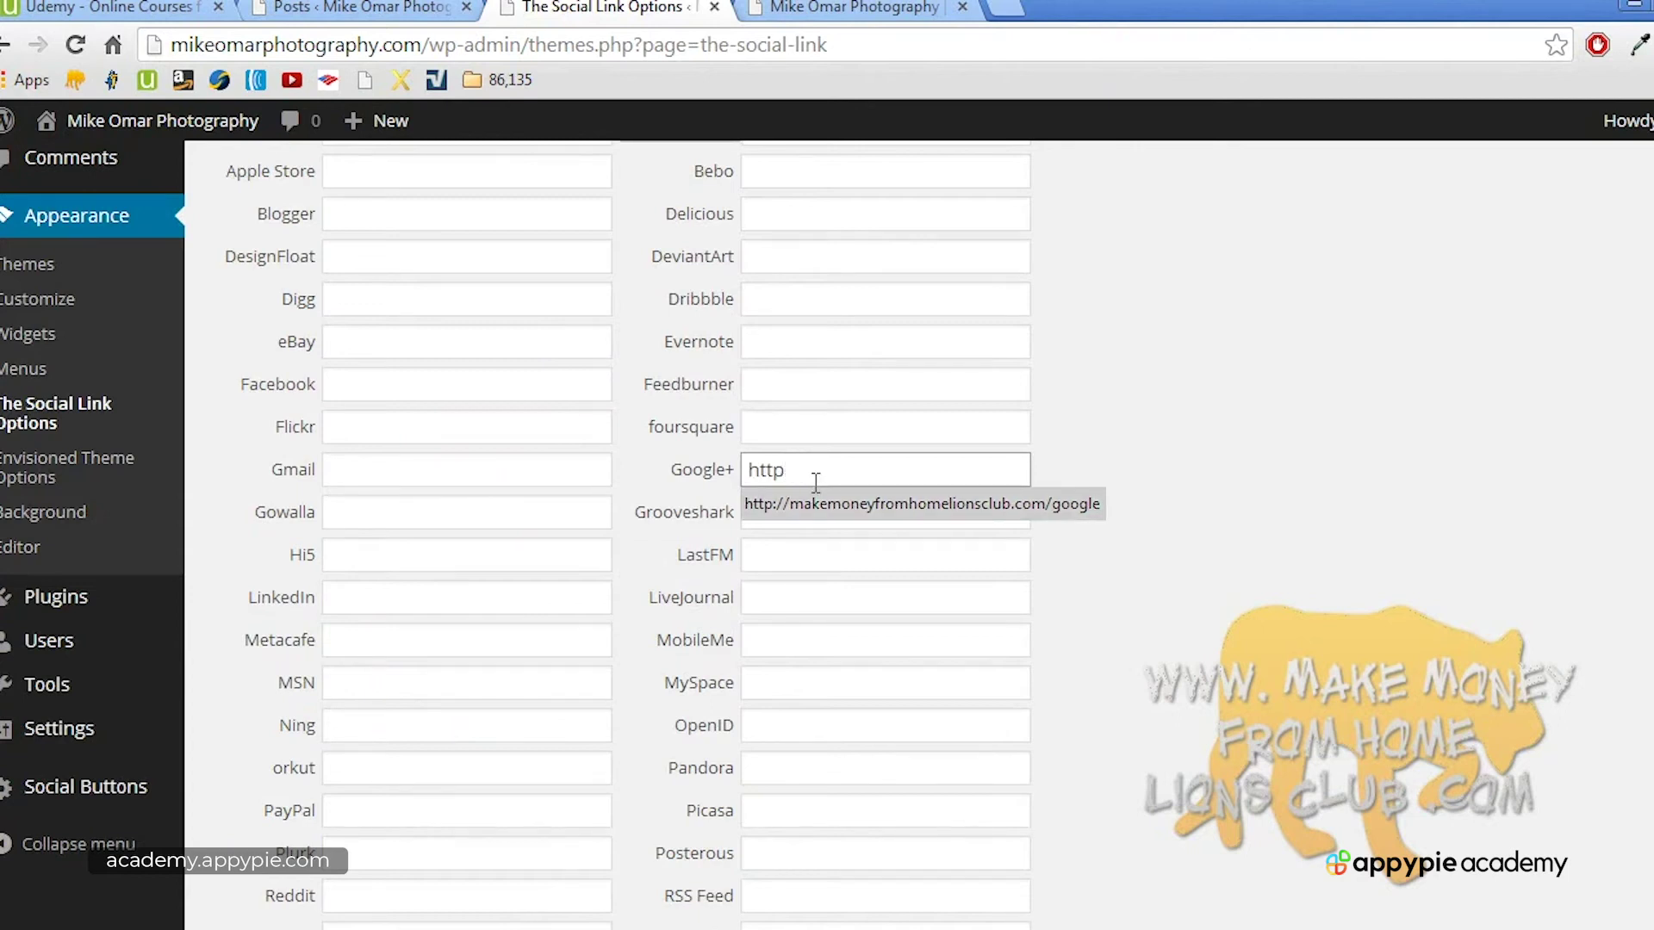
left_click(842, 504)
left_click_drag(989, 467, 1119, 458)
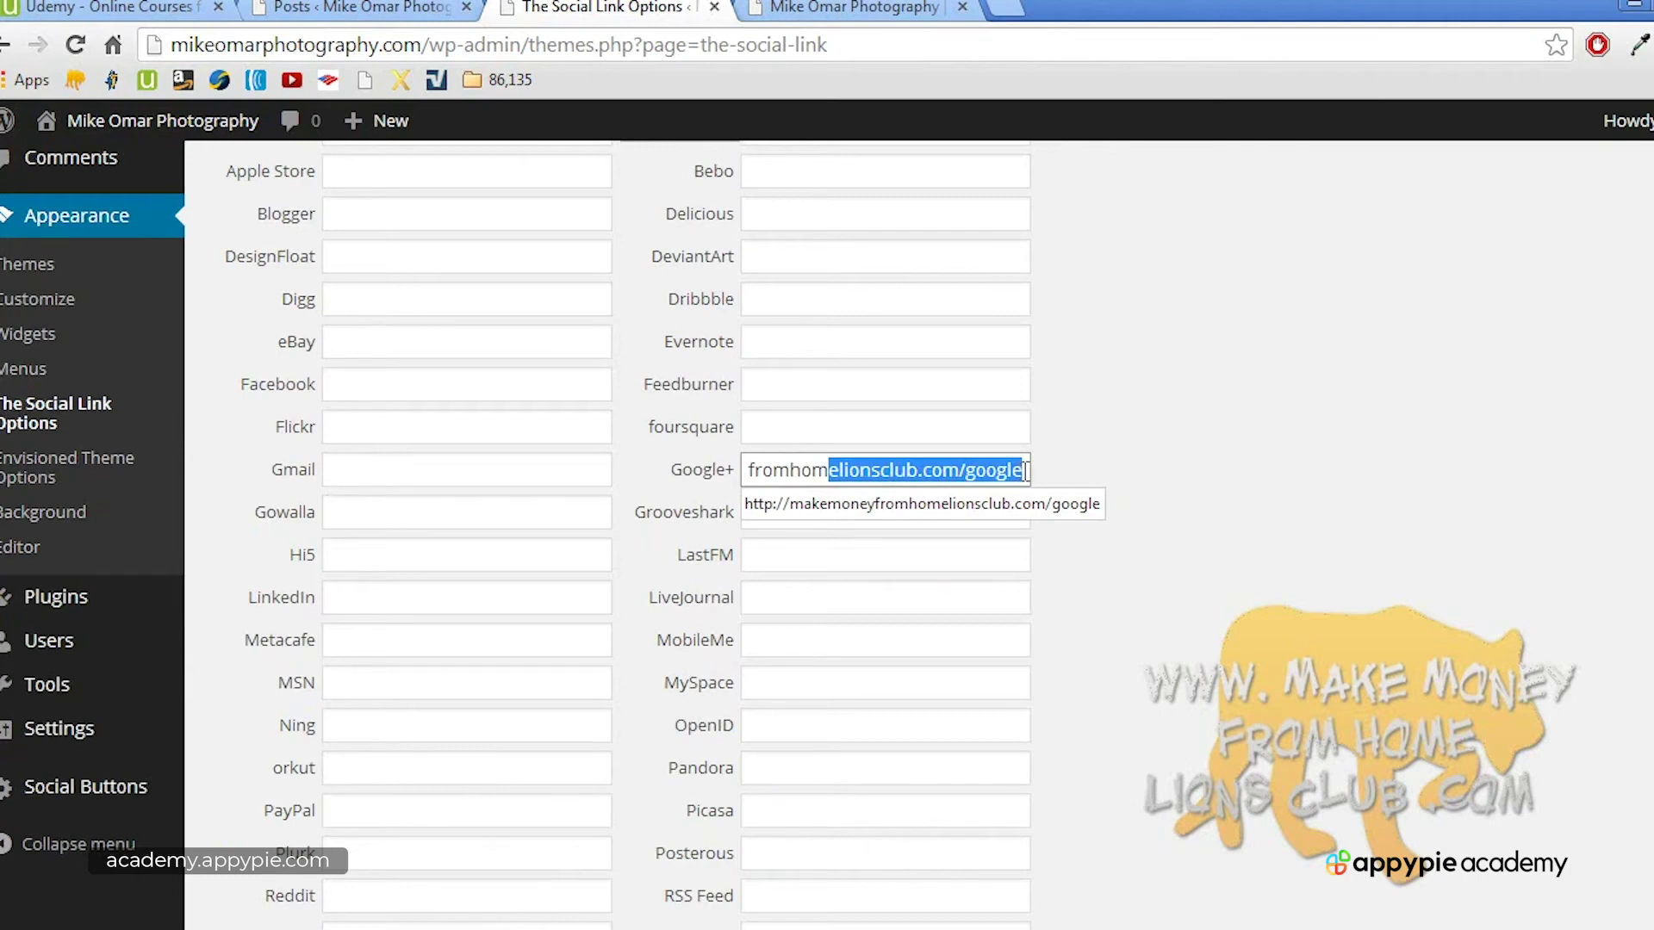
left_click(1128, 439)
middle_click(1083, 593)
scroll(1090, 595, "down", 6)
left_click(1085, 593)
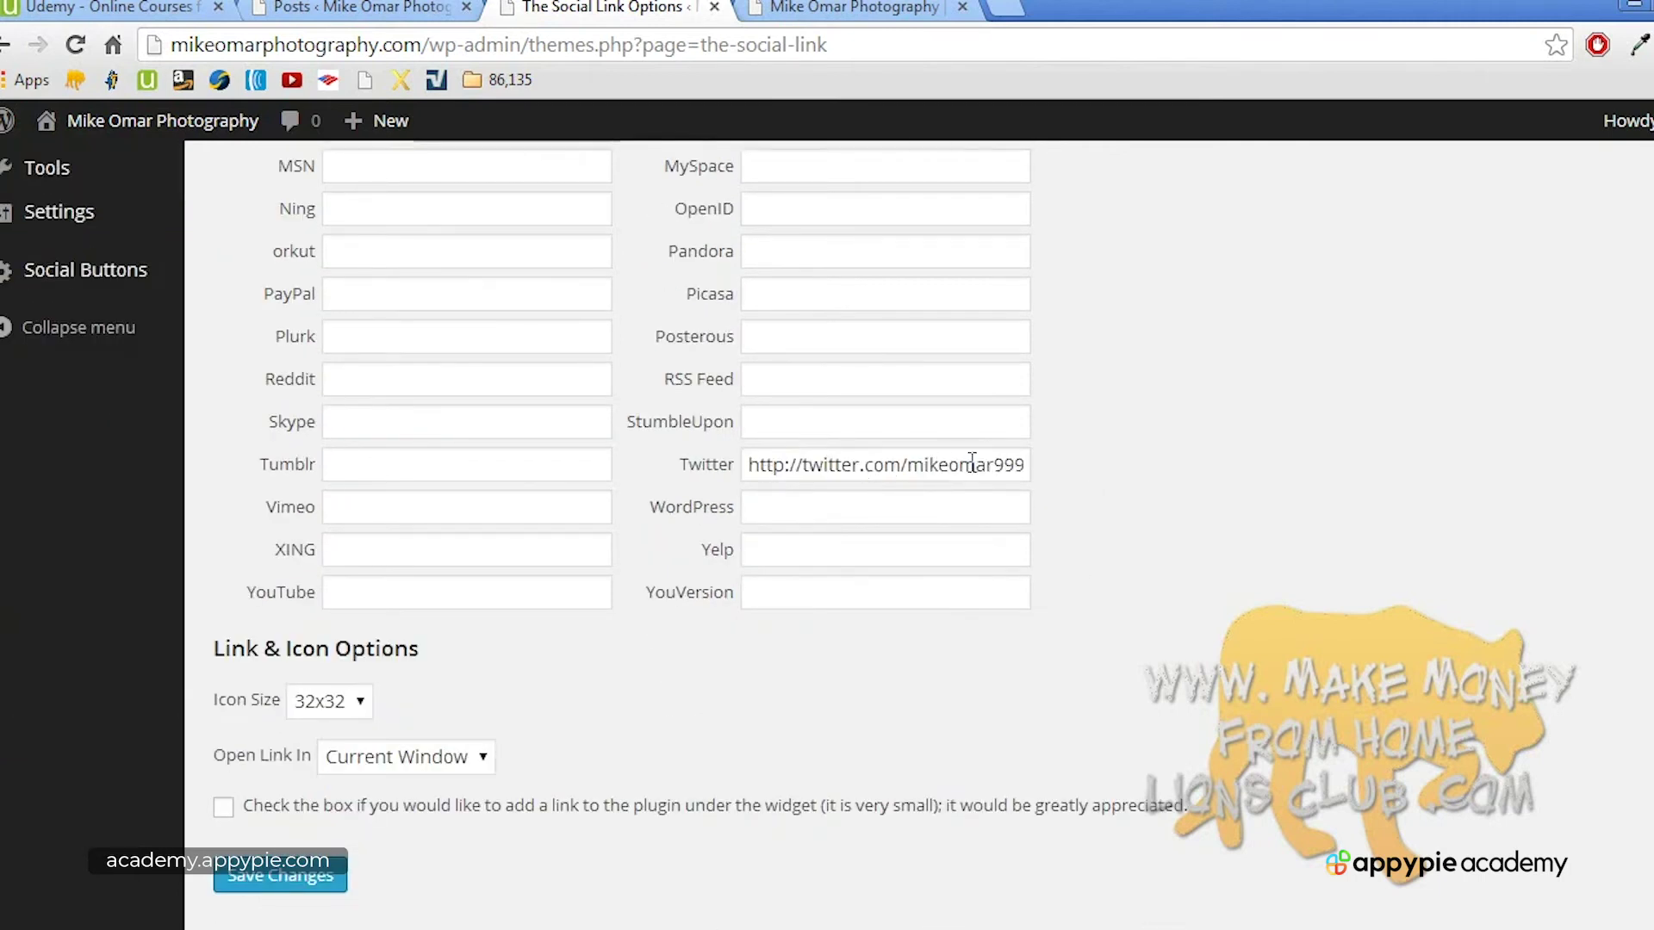
middle_click(616, 498)
scroll(618, 500, "up", 8)
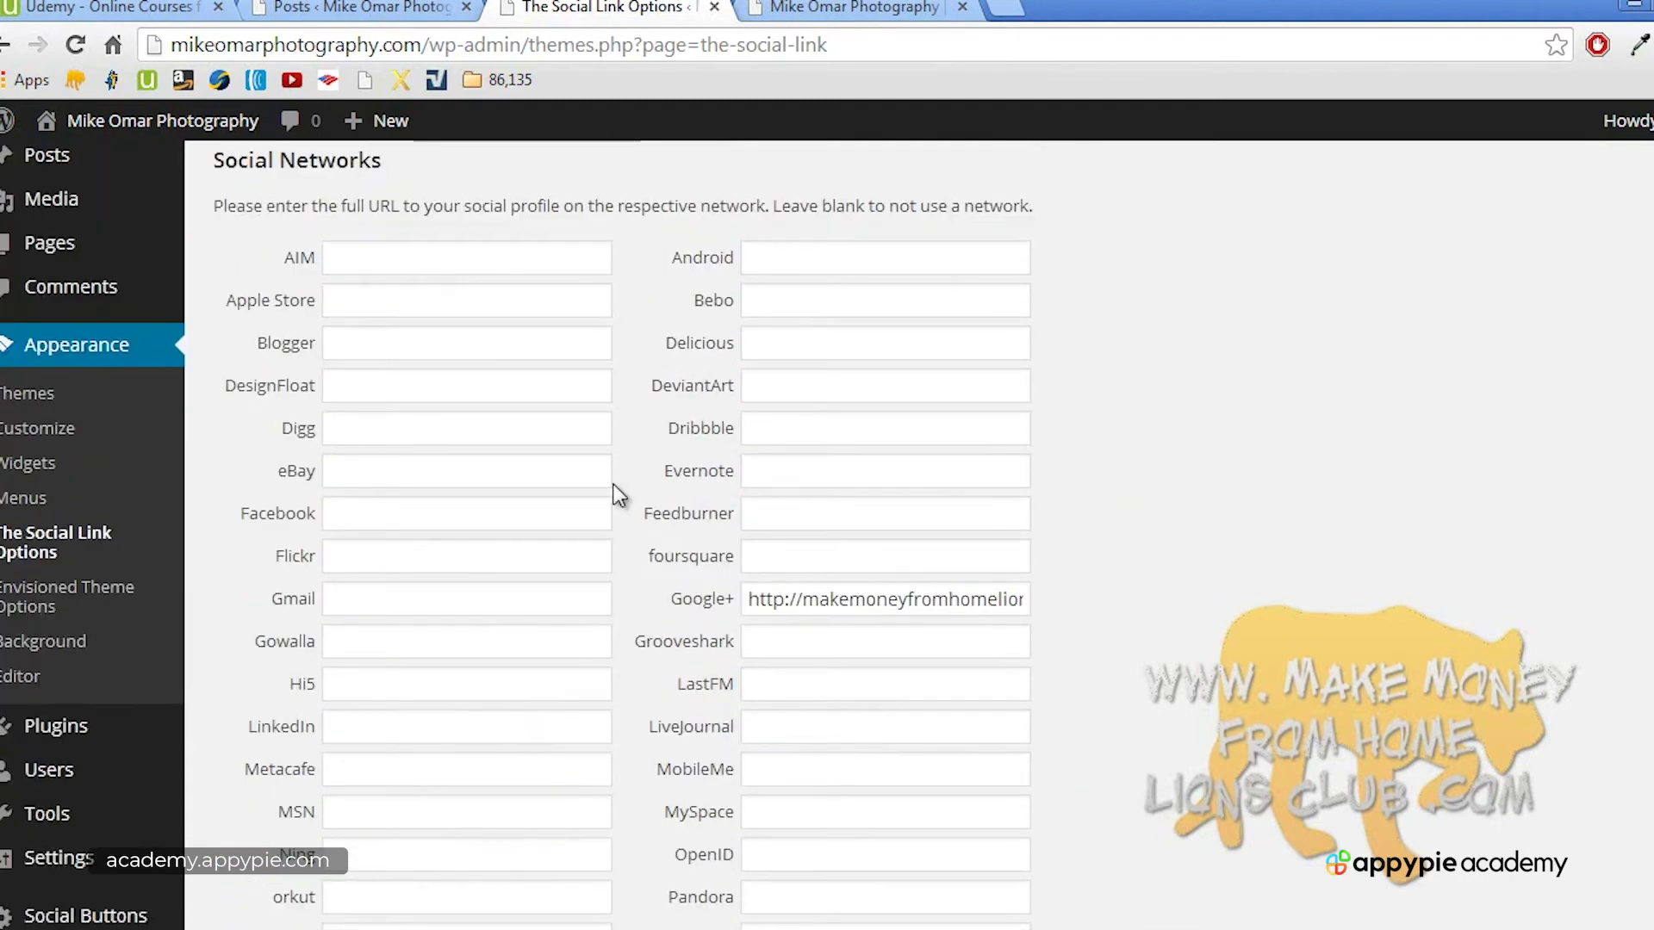
middle_click(619, 498)
scroll(620, 501, "down", 3)
middle_click(623, 499)
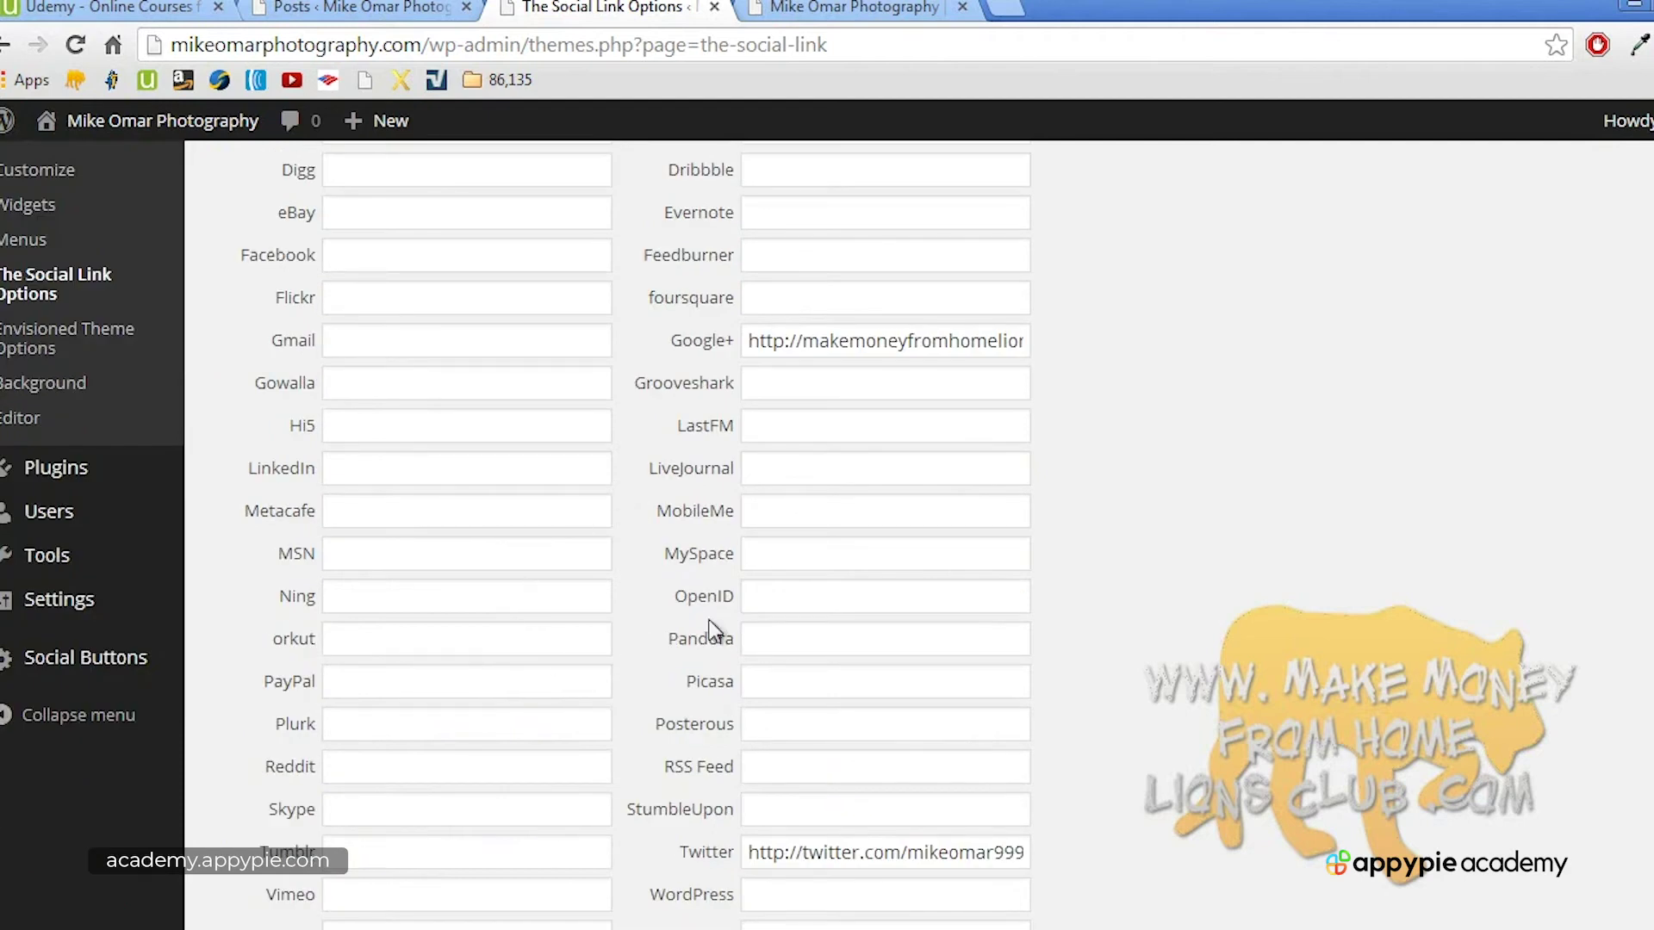
middle_click(839, 536)
scroll(840, 535, "up", 4)
middle_click(840, 535)
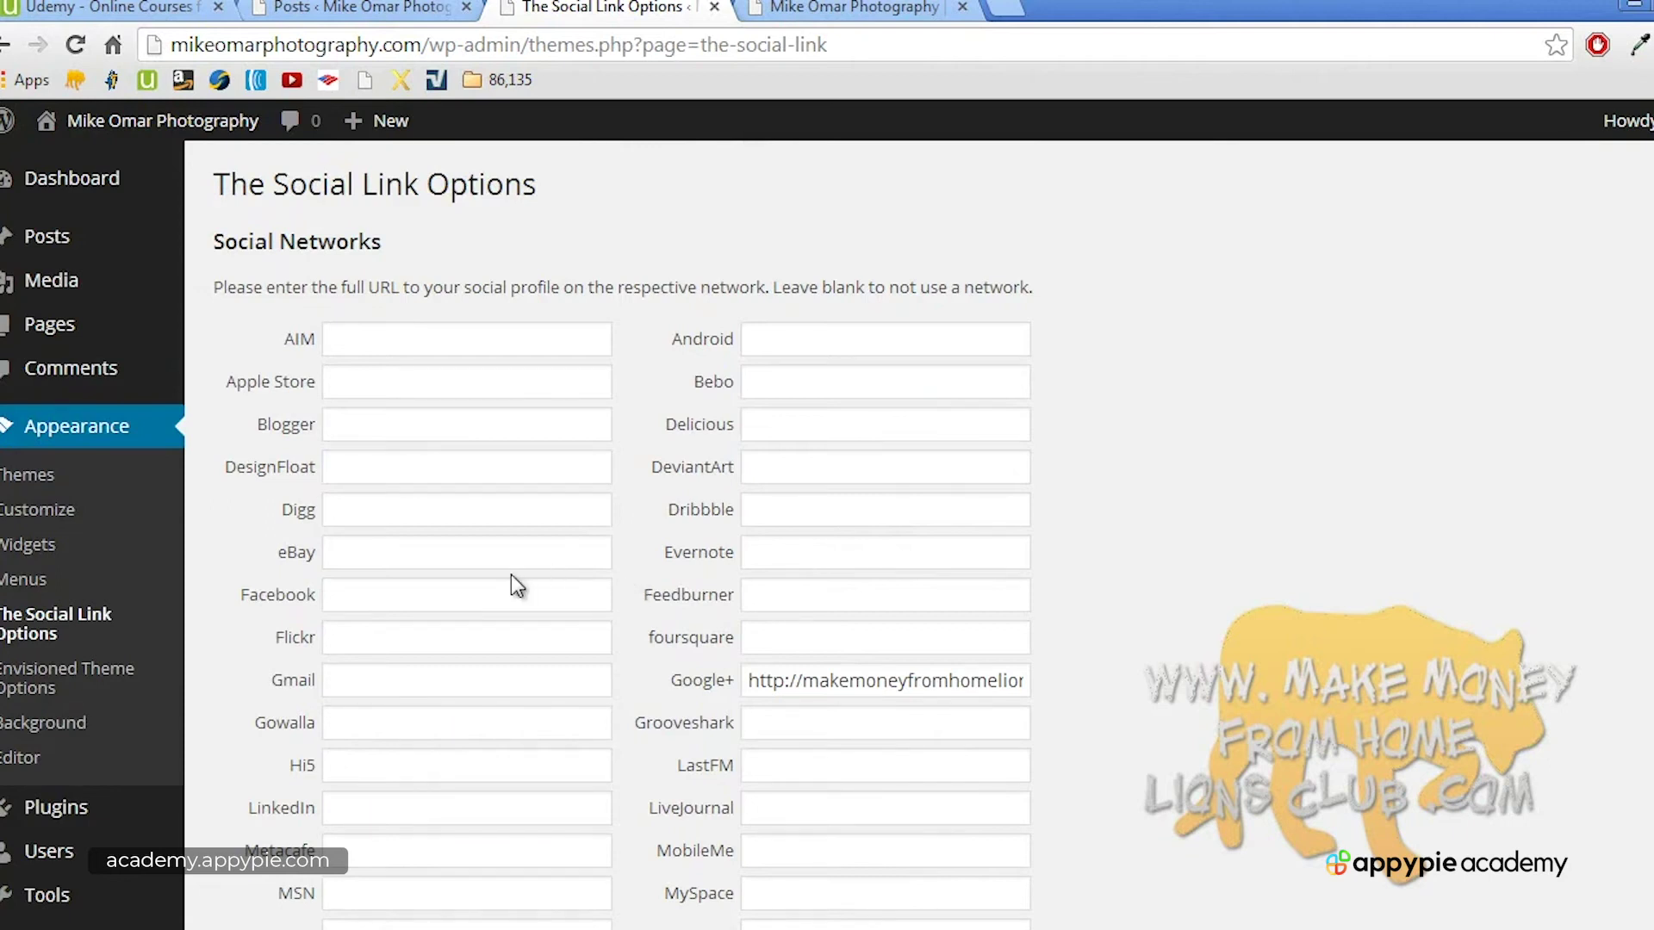
Step: Find the Facebook field and fill in the makemoneyfromhomelionsclub.com/facebook profile URL
key("ctrl+f")
type("face")
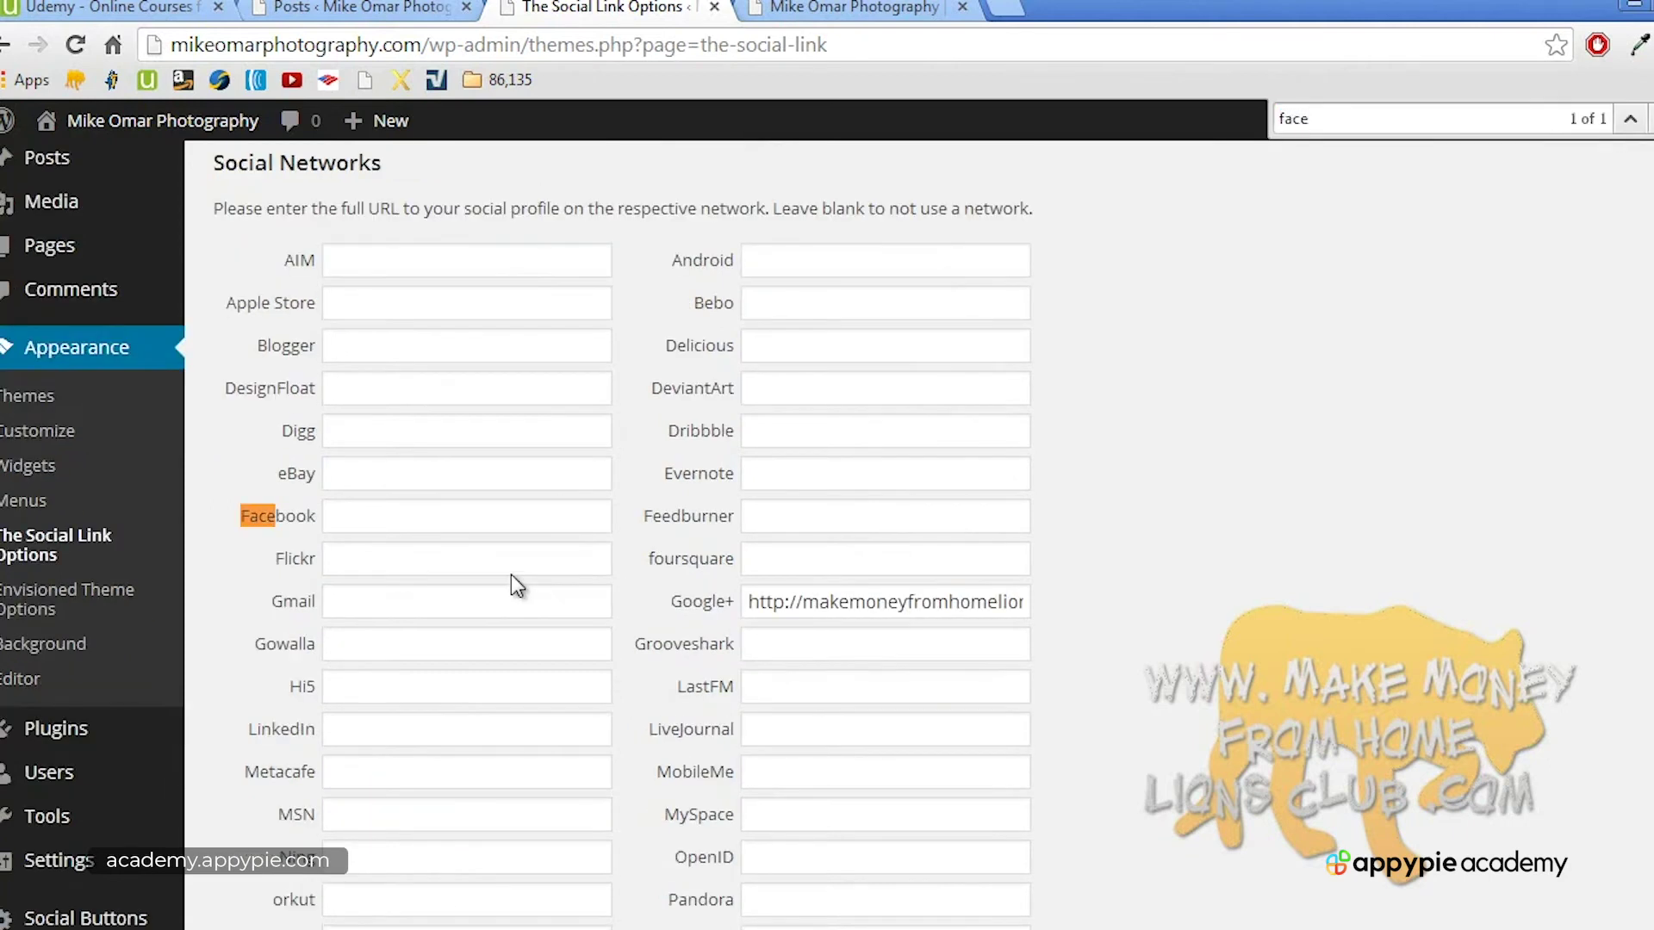
left_click(360, 518)
type("ht")
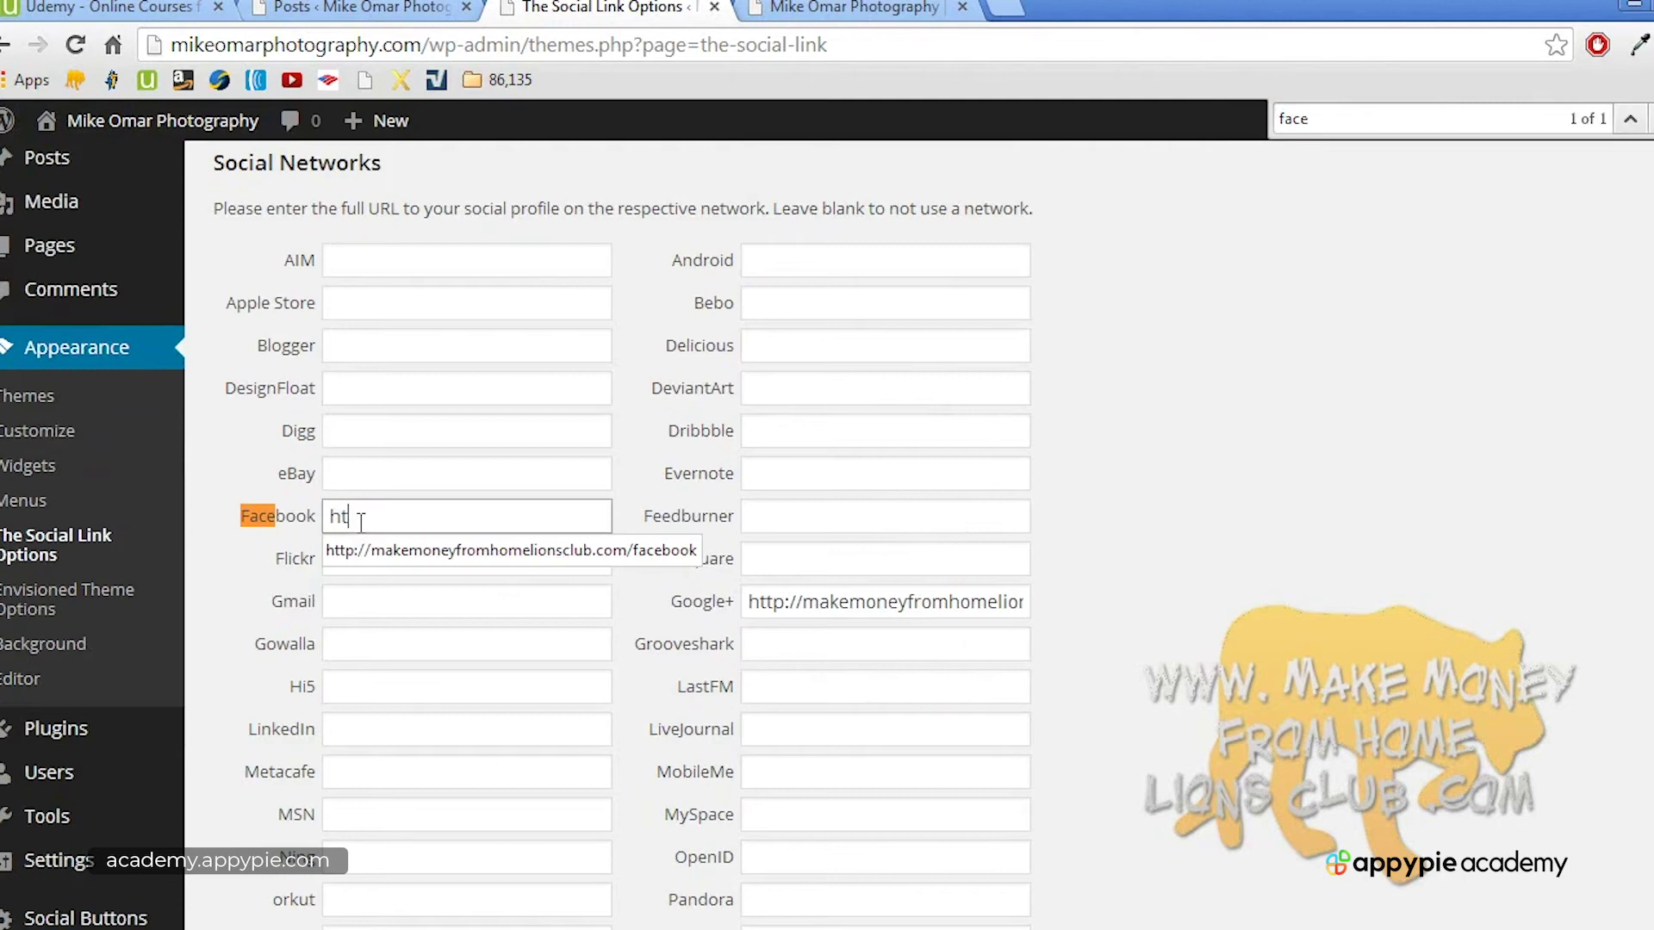
left_click(407, 551)
left_click(824, 544)
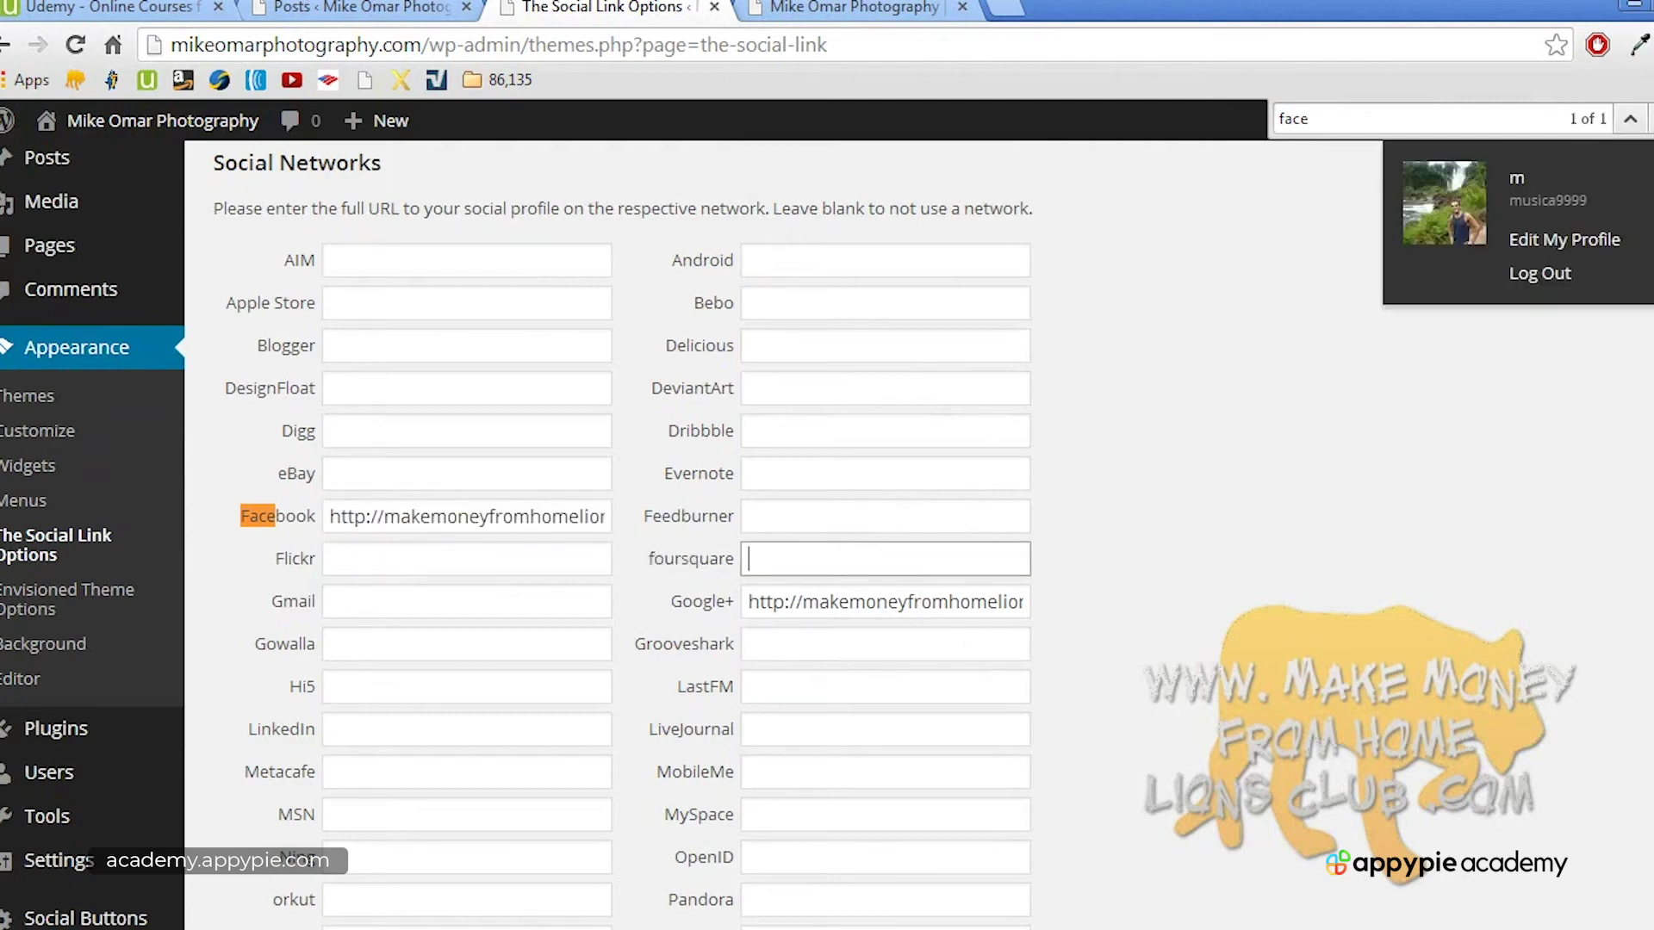
left_click(1647, 118)
scroll(754, 534, "down", 7)
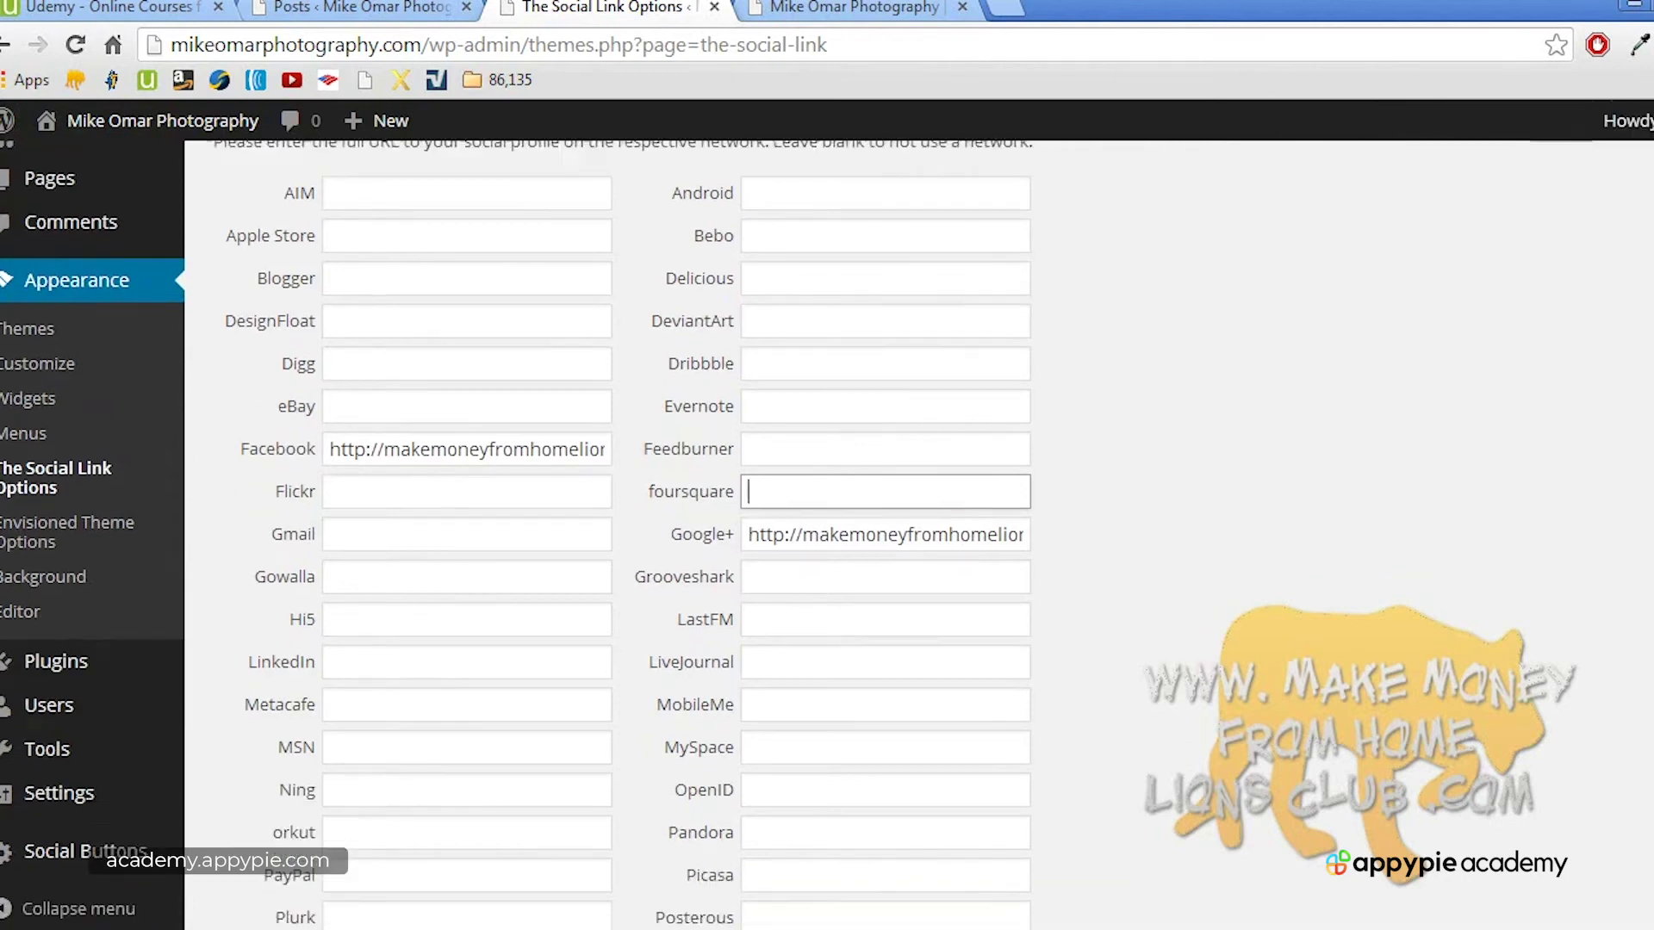
scroll(1266, 556, "down", 1)
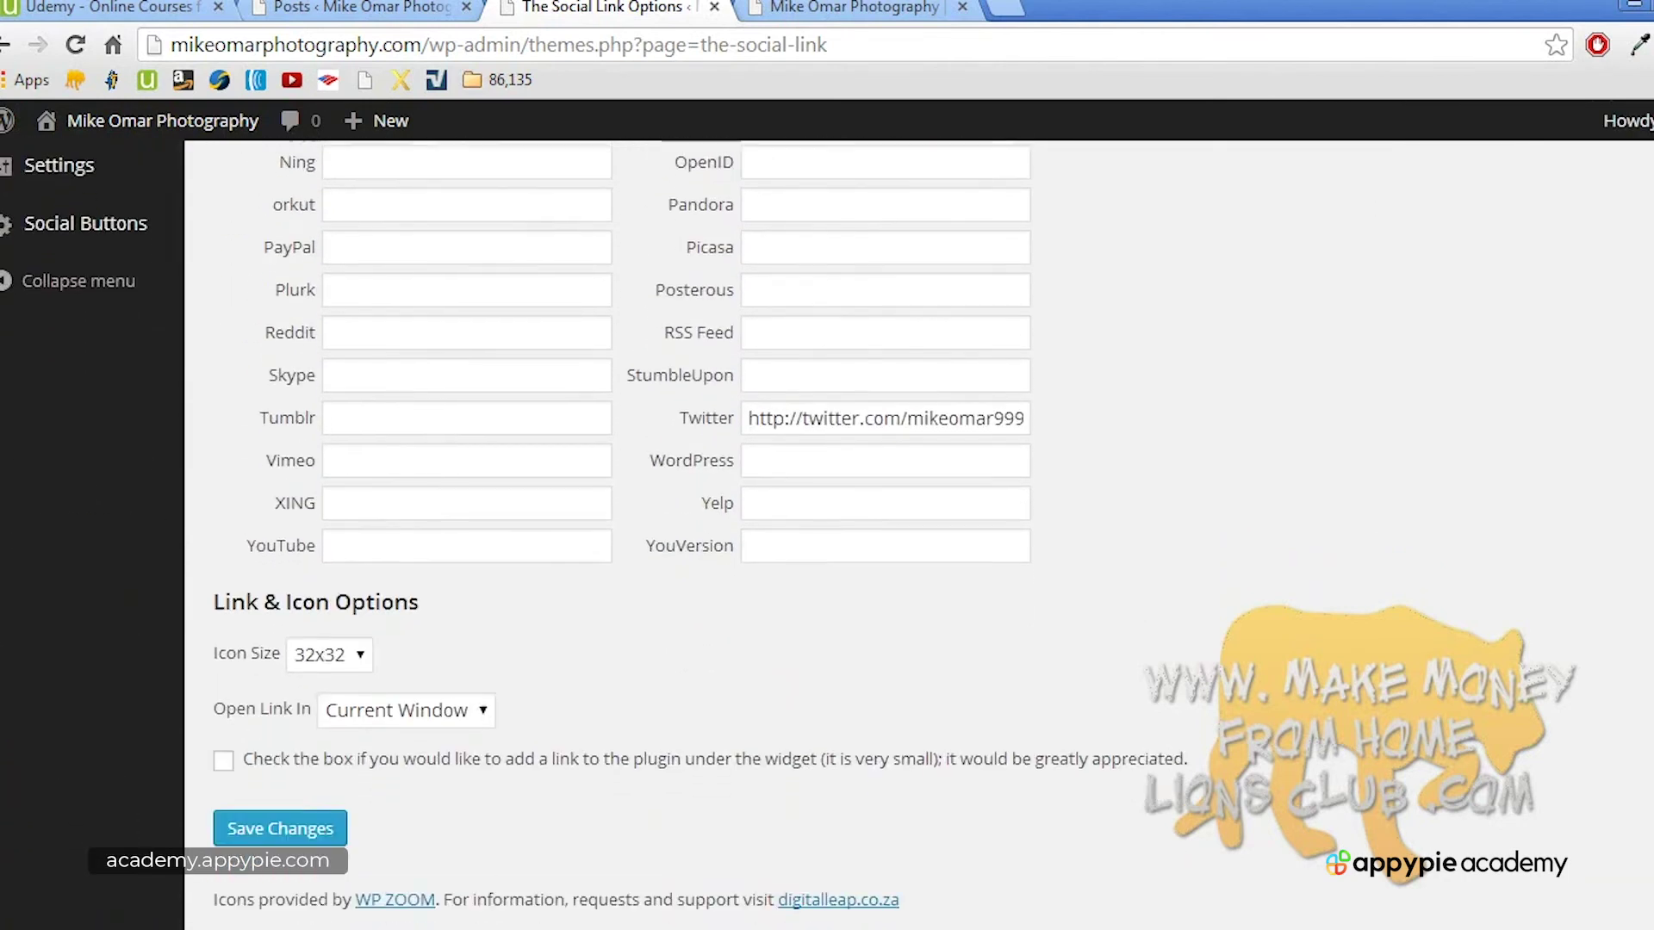
Step: Choose 64x64 icon size and New Window link opening, then save the social link settings
left_click(360, 654)
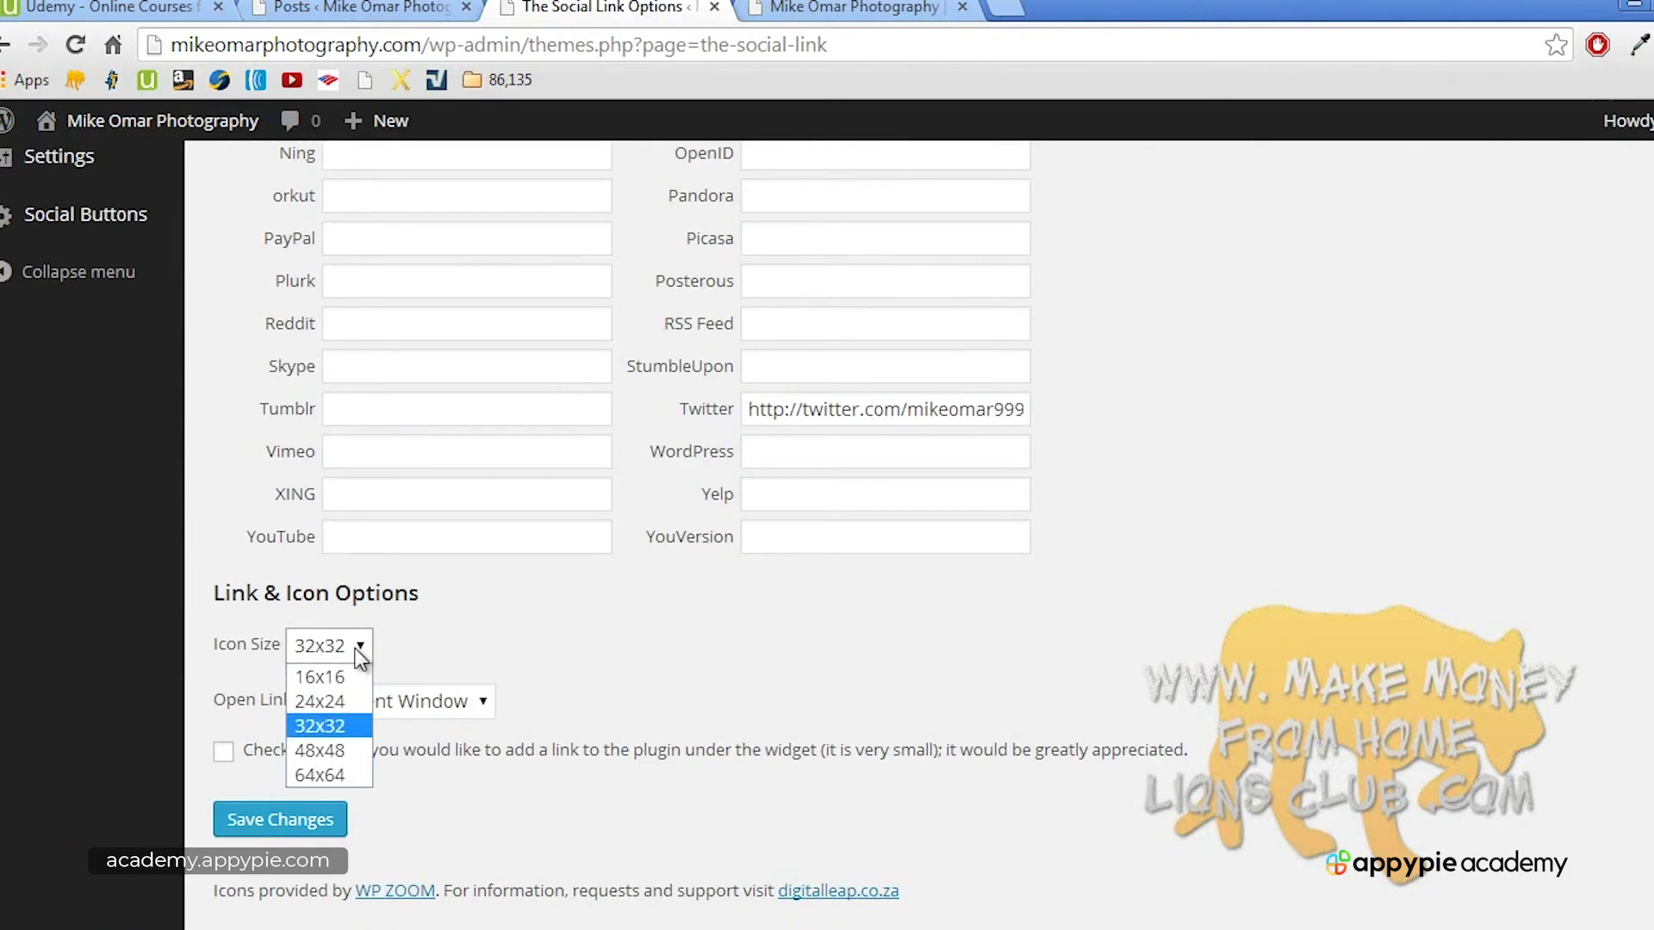
left_click(344, 773)
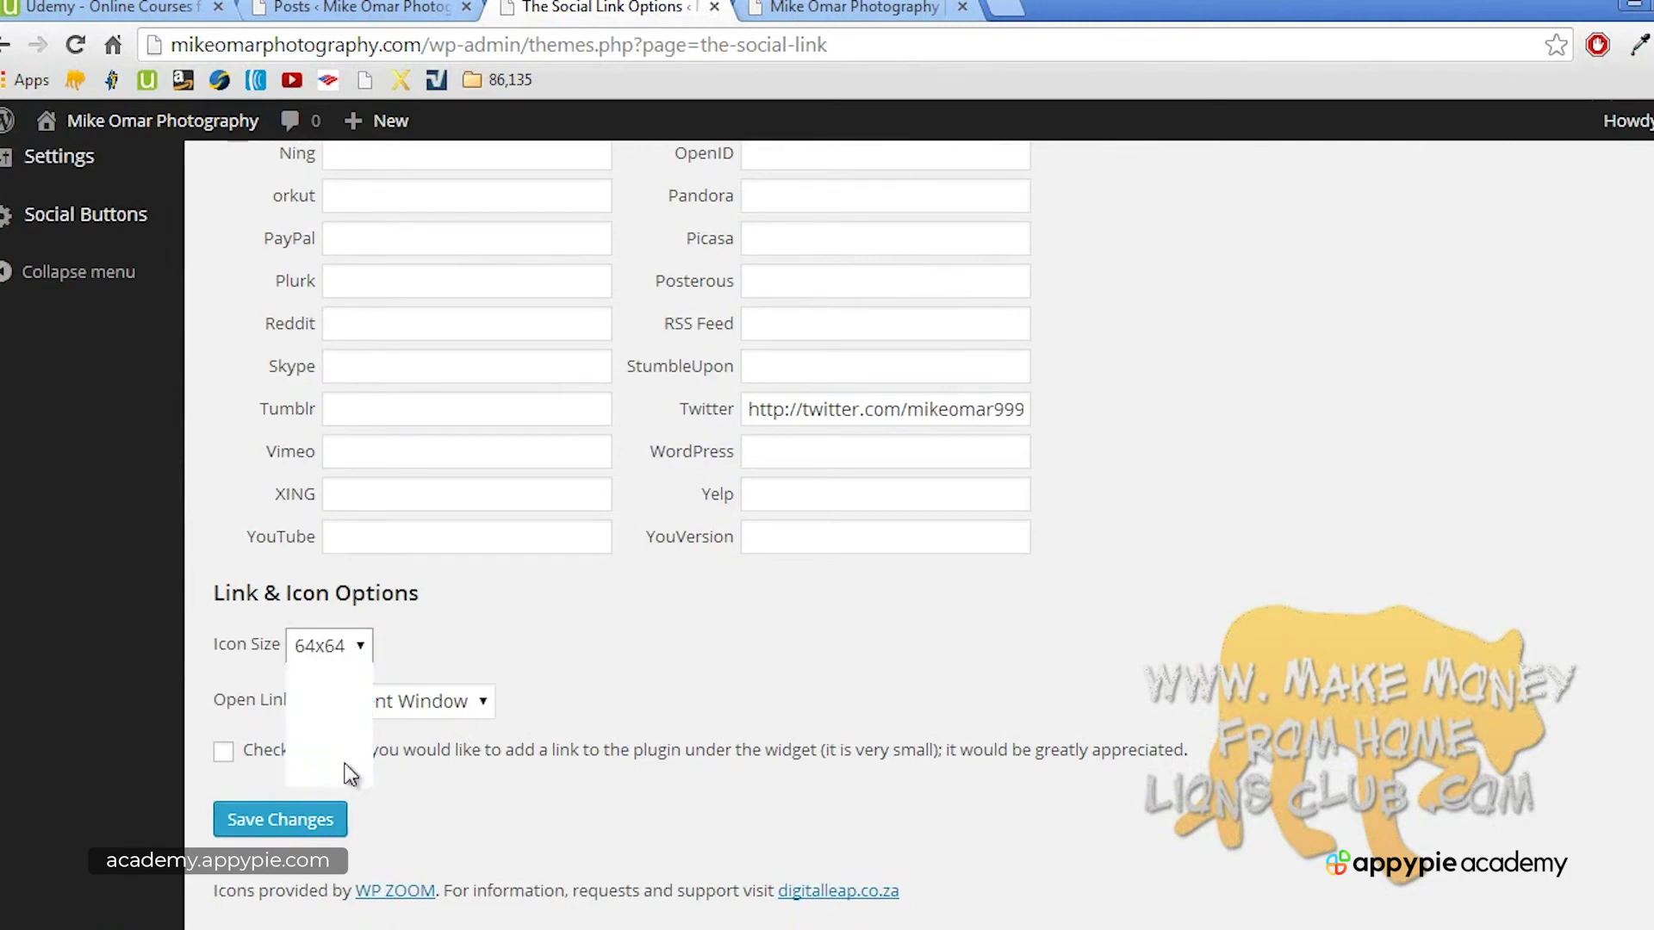
left_click(465, 710)
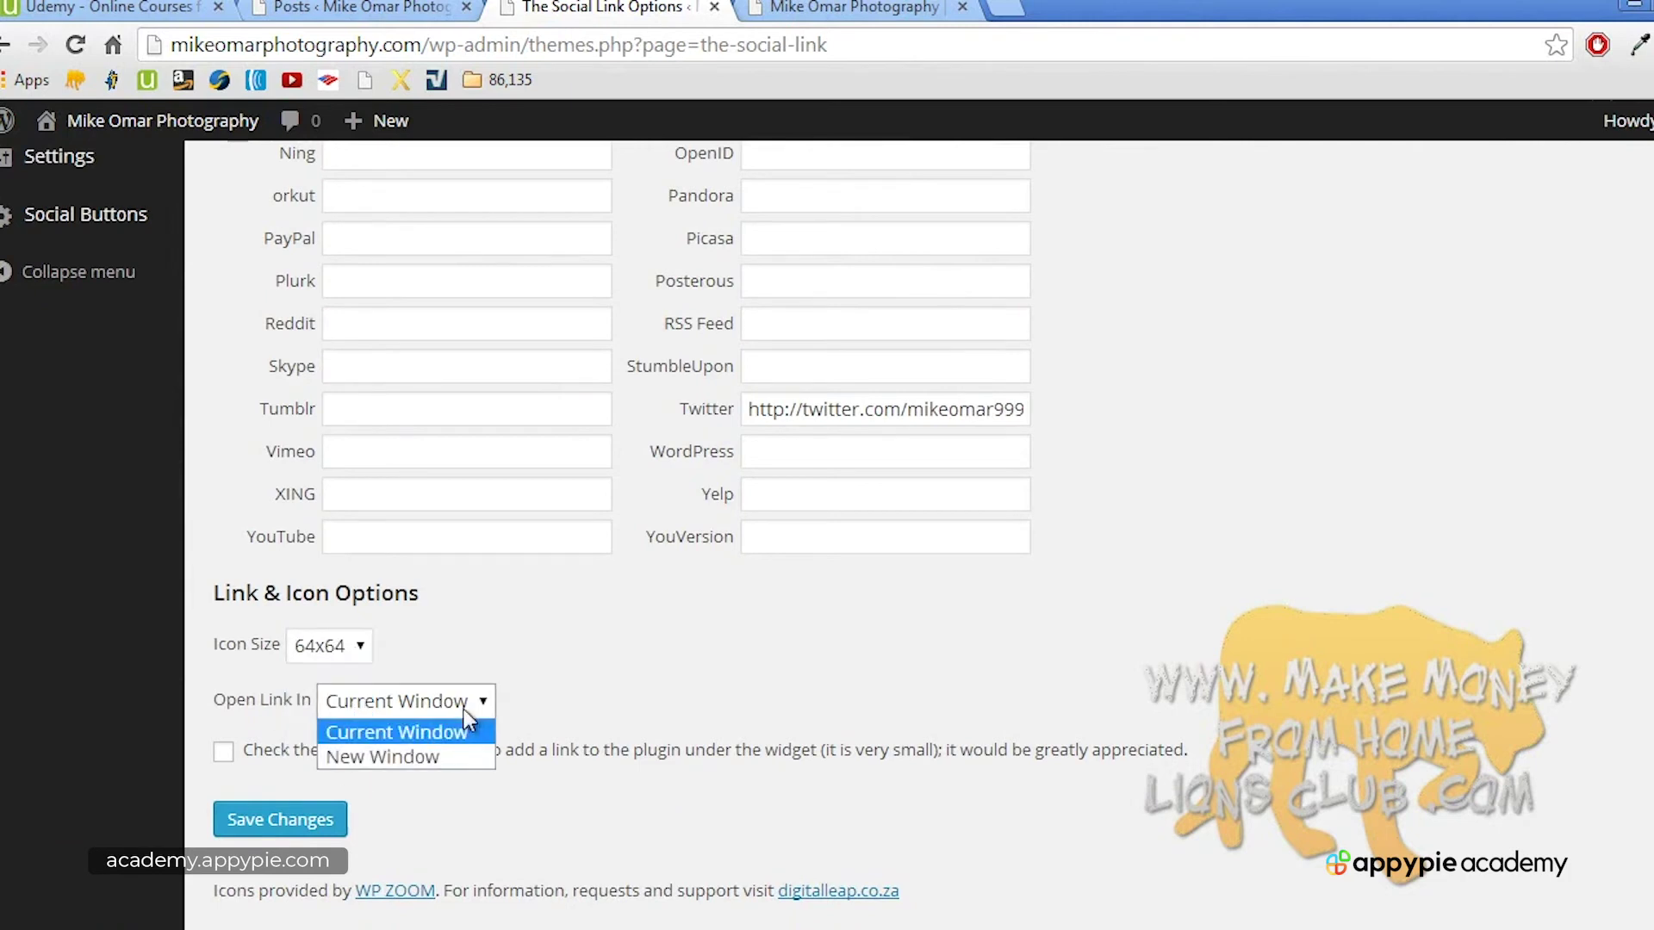
left_click(461, 755)
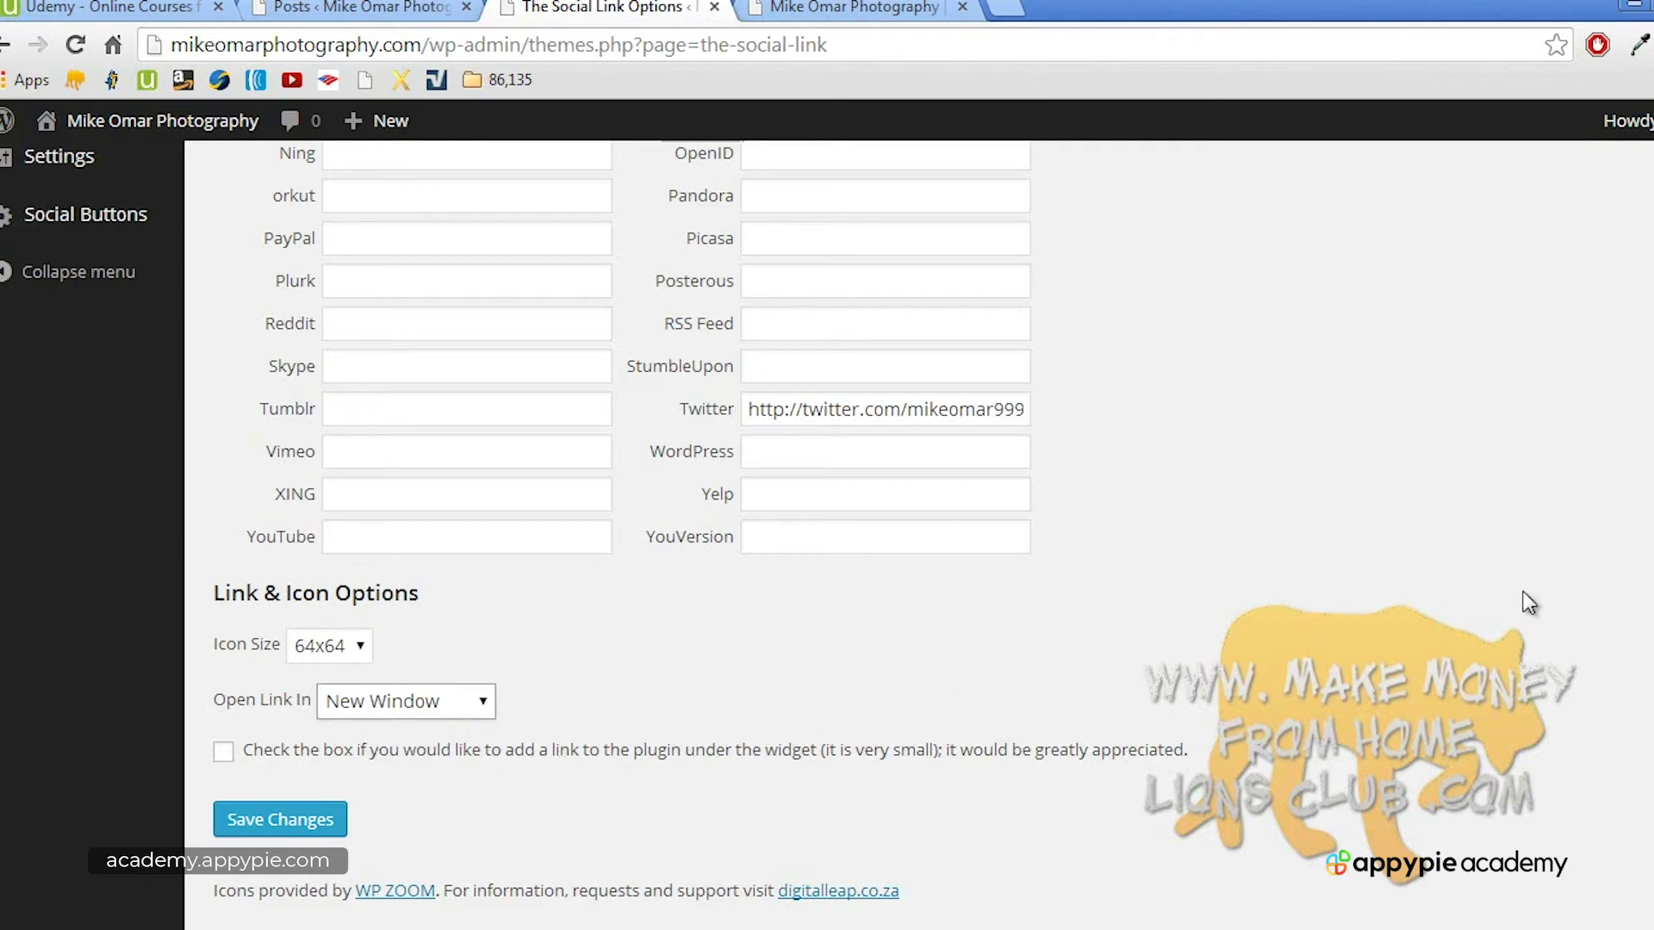
scroll(487, 789, "down", 1)
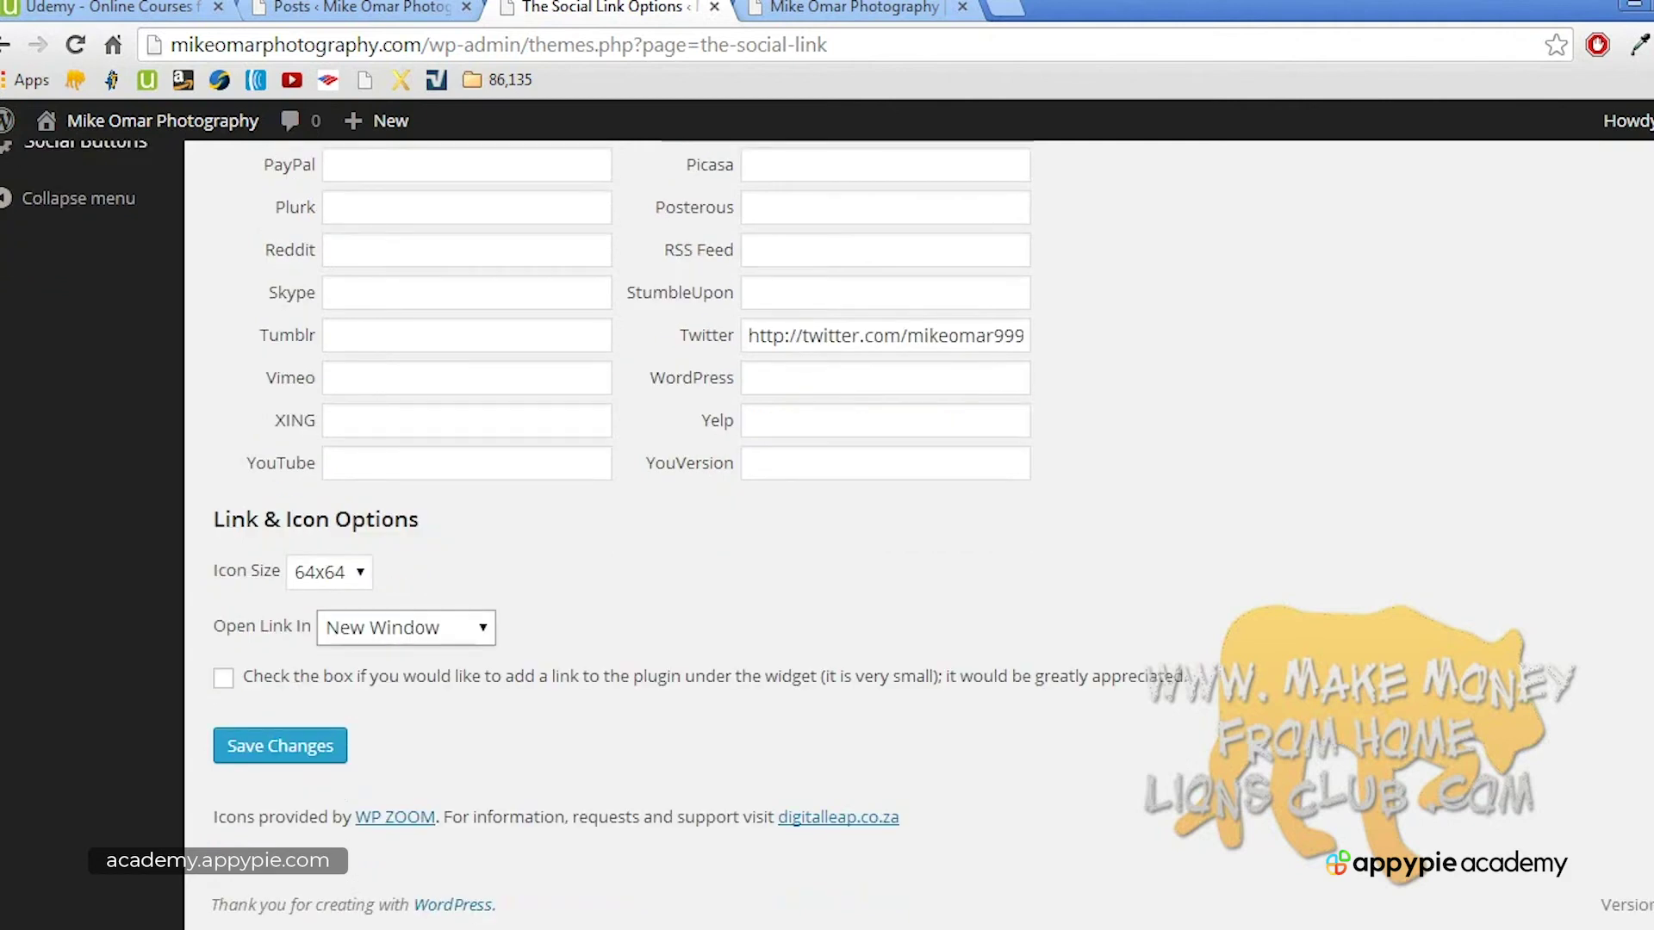
left_click(322, 756)
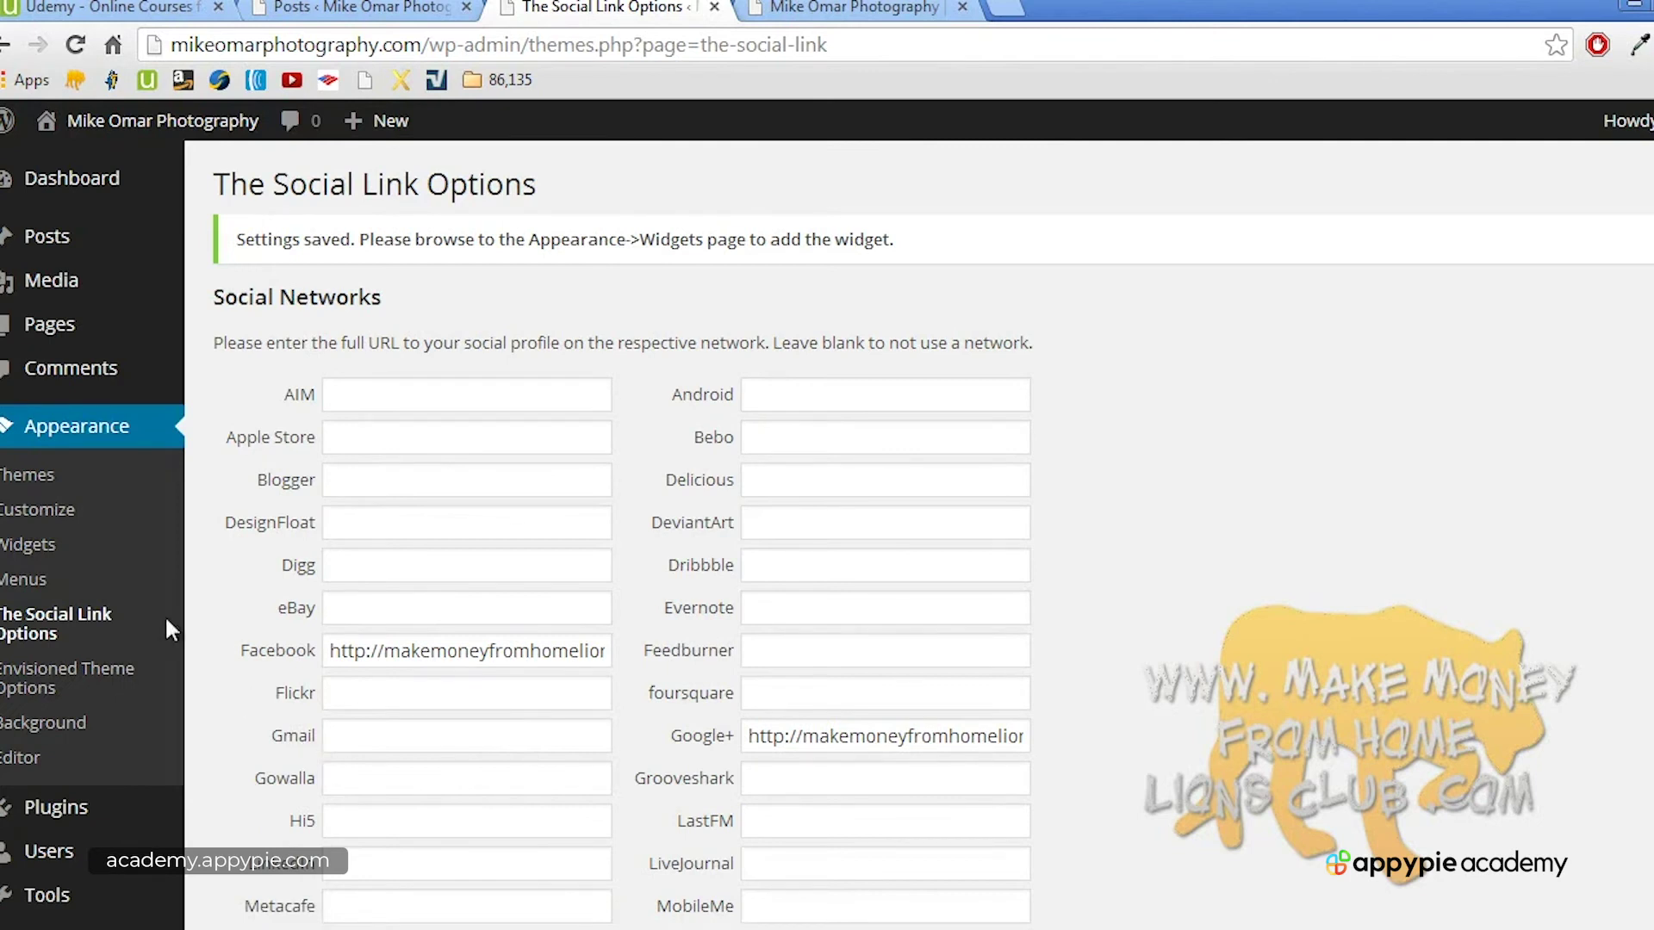
left_click(66, 546)
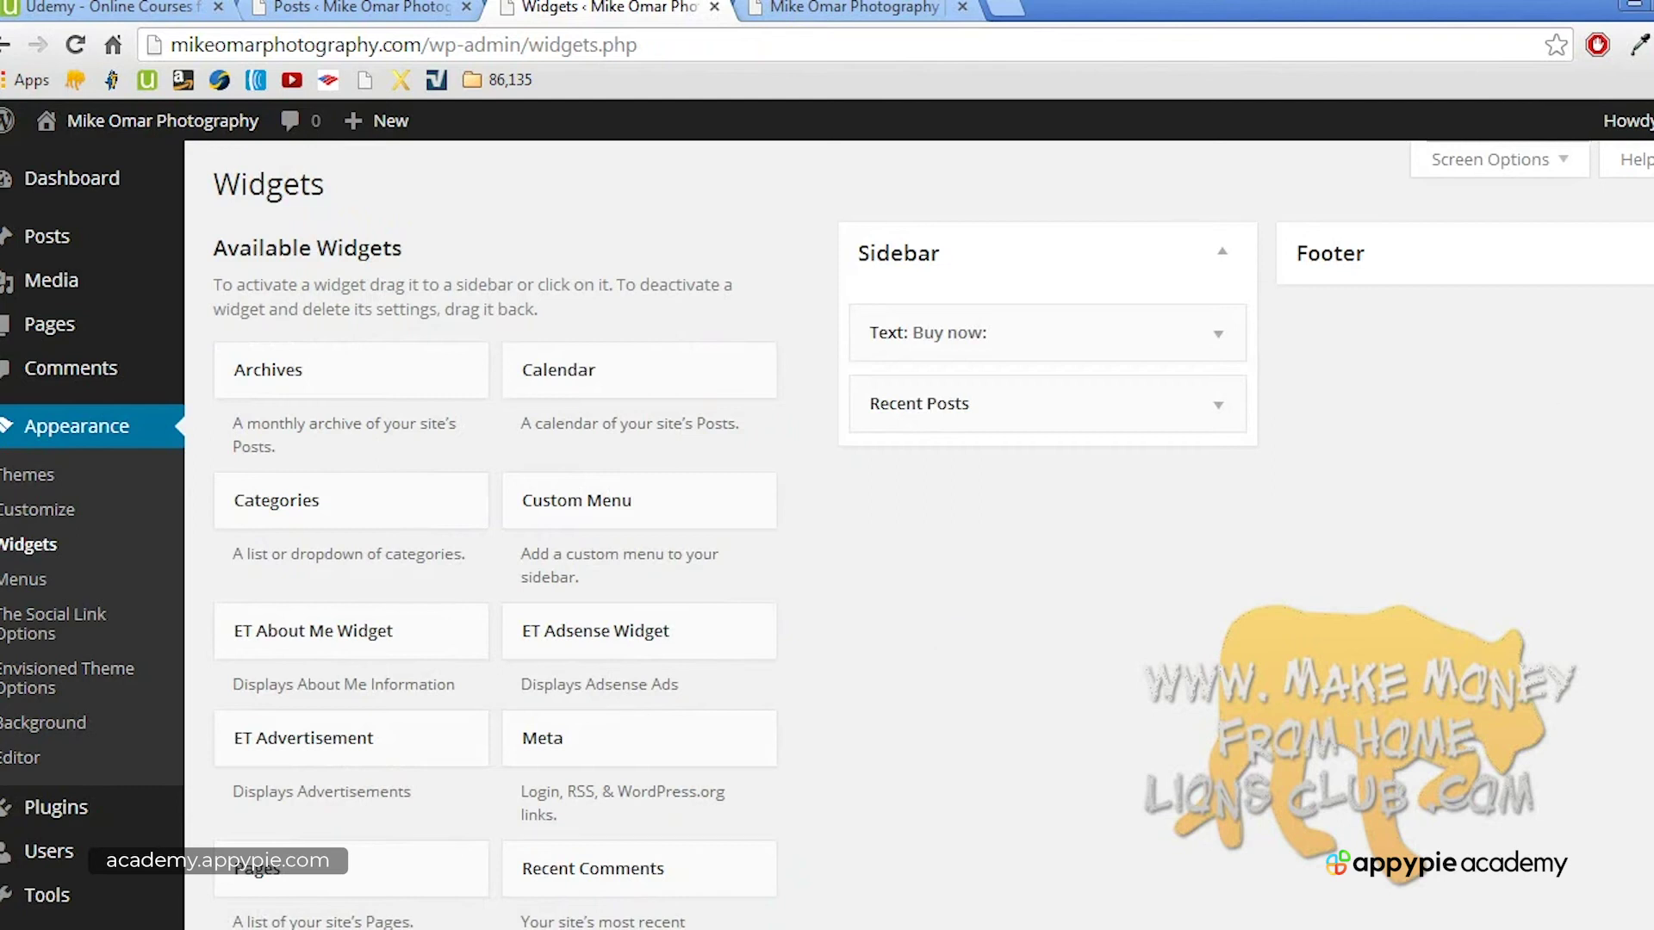
Step: Place The Social Links widget in the Sidebar, titled 'Connect with me!', and save it
scroll(827, 534, "down", 5)
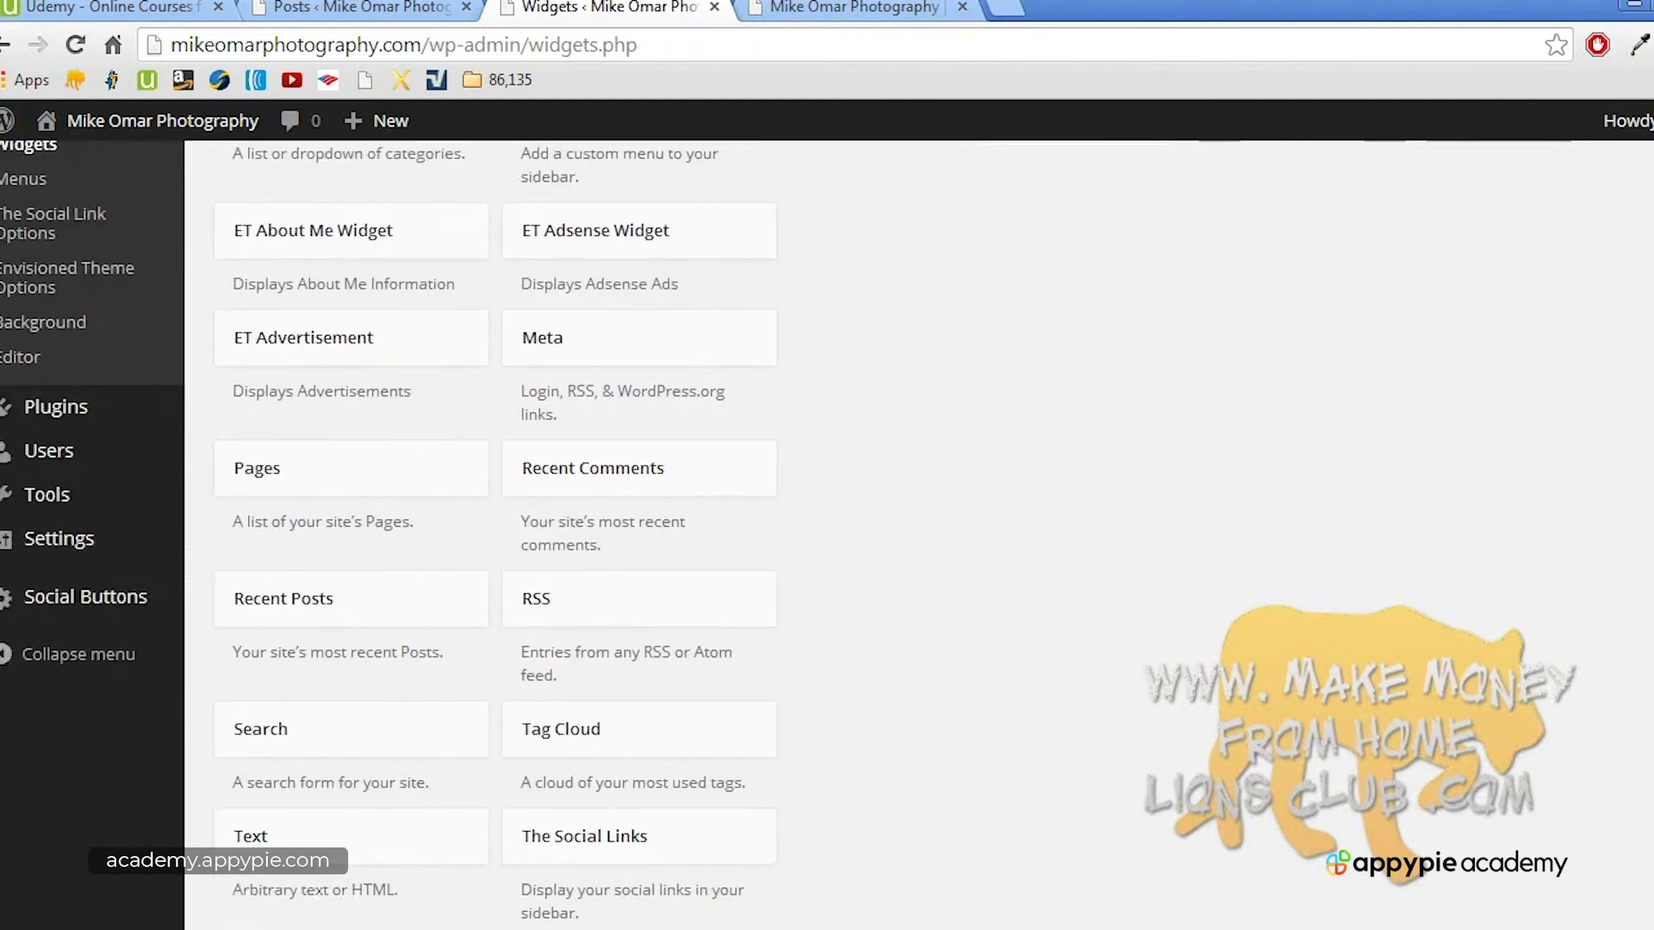
scroll(826, 534, "down", 1)
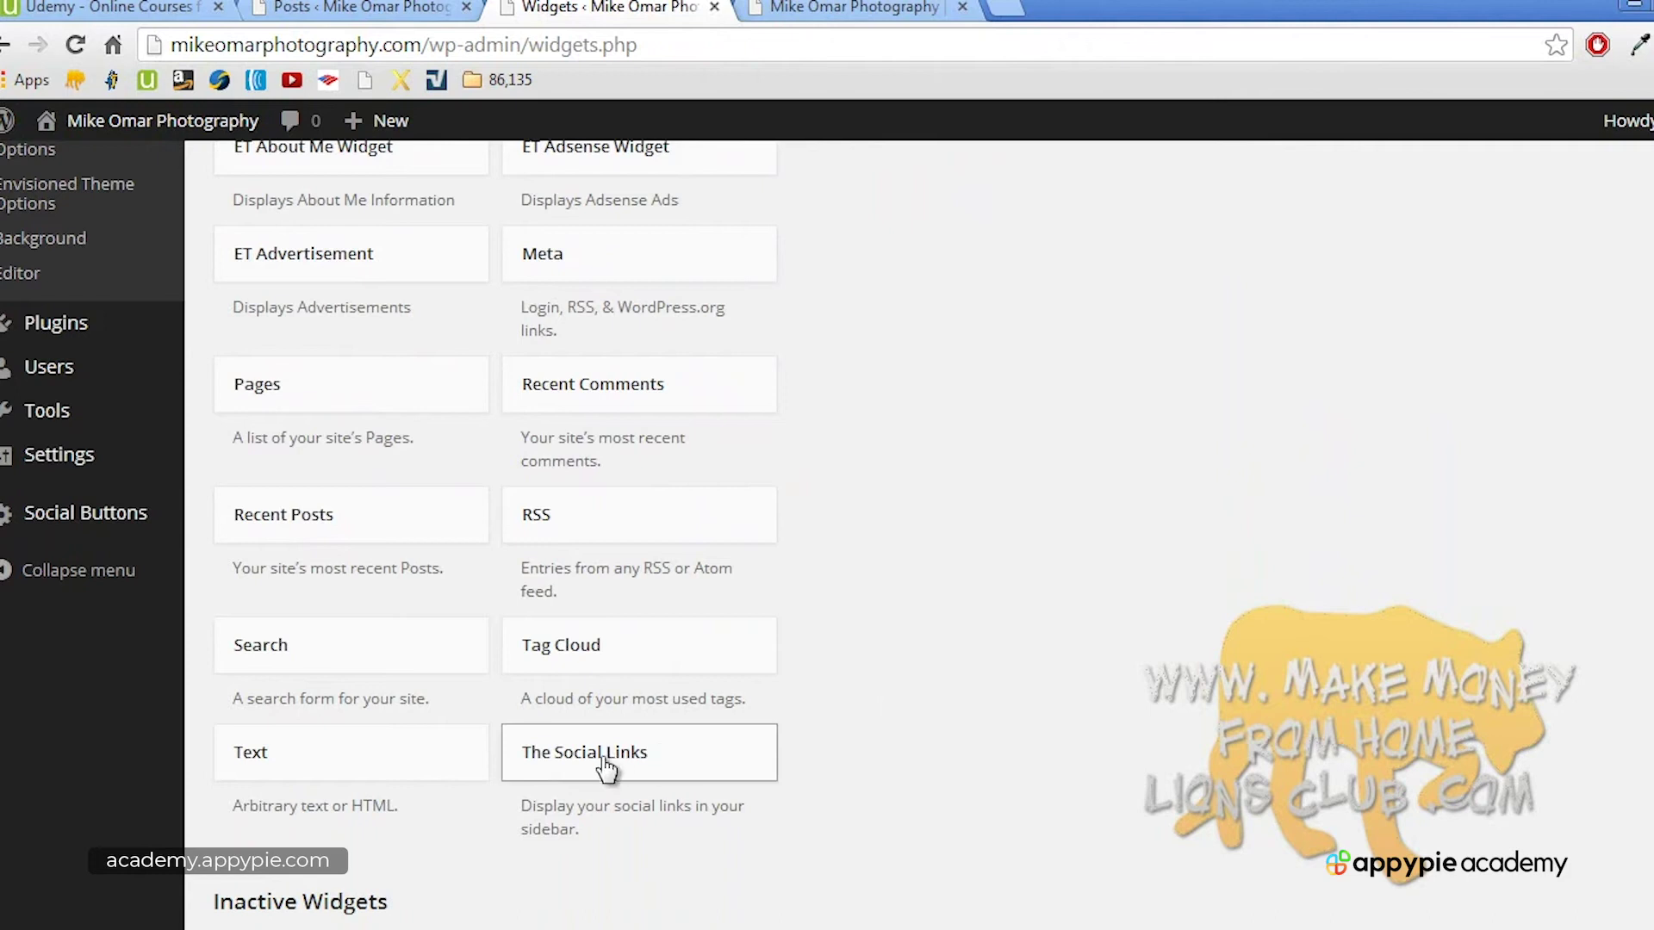
left_click_drag(607, 769, 951, 323)
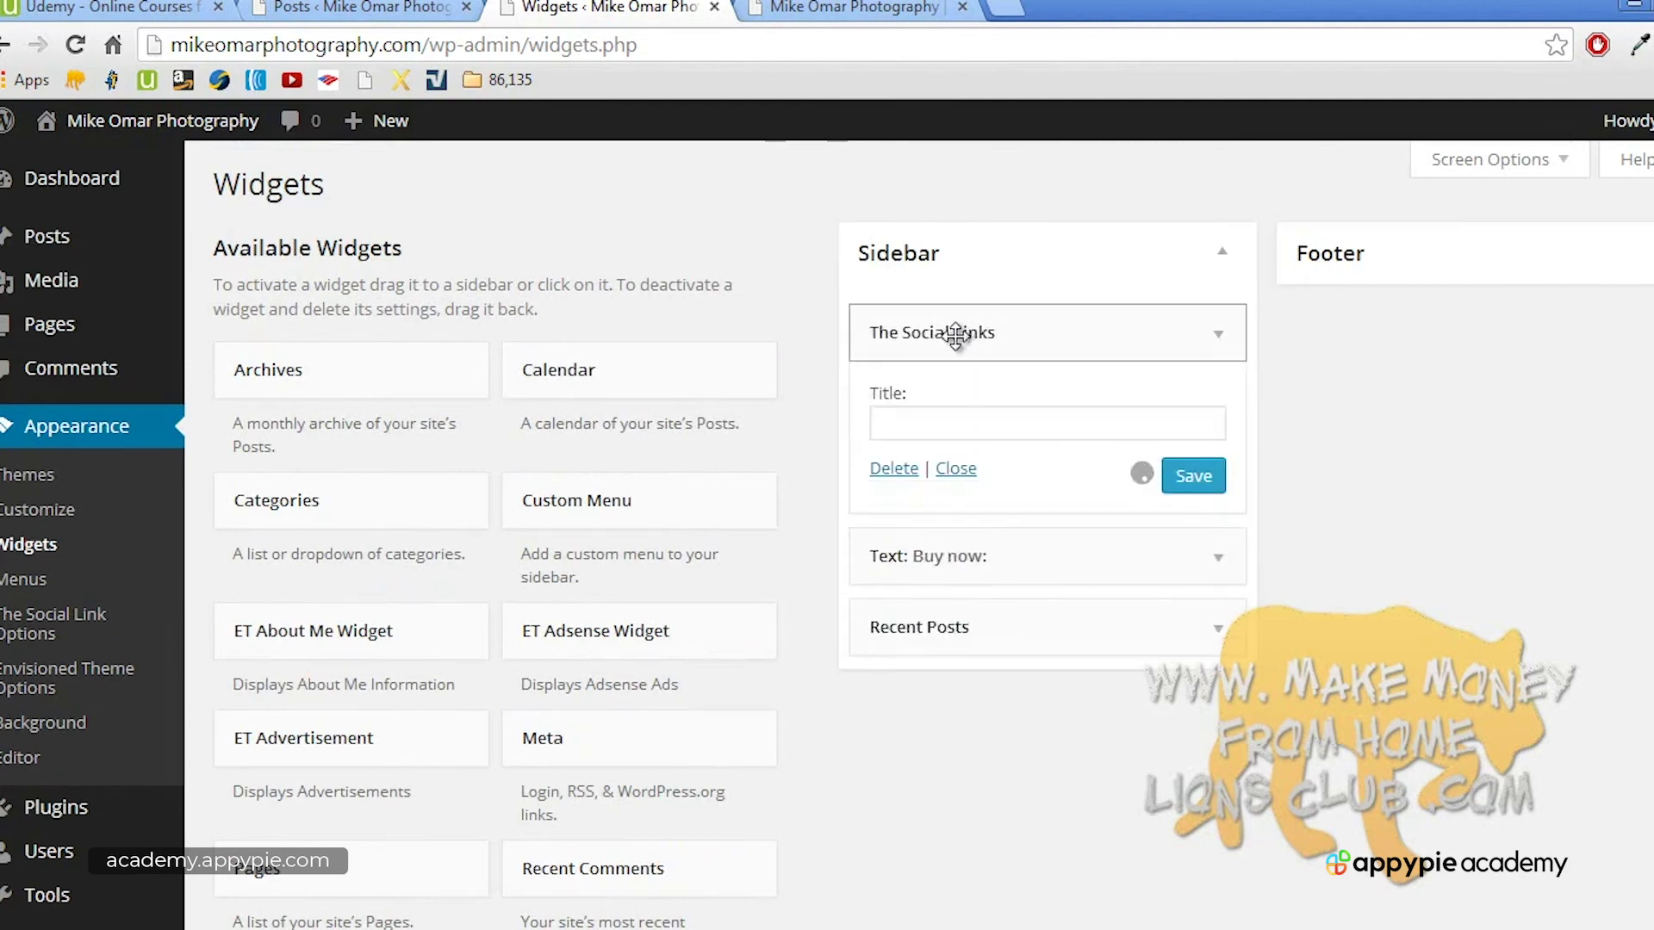
left_click(948, 425)
type("Connect with me")
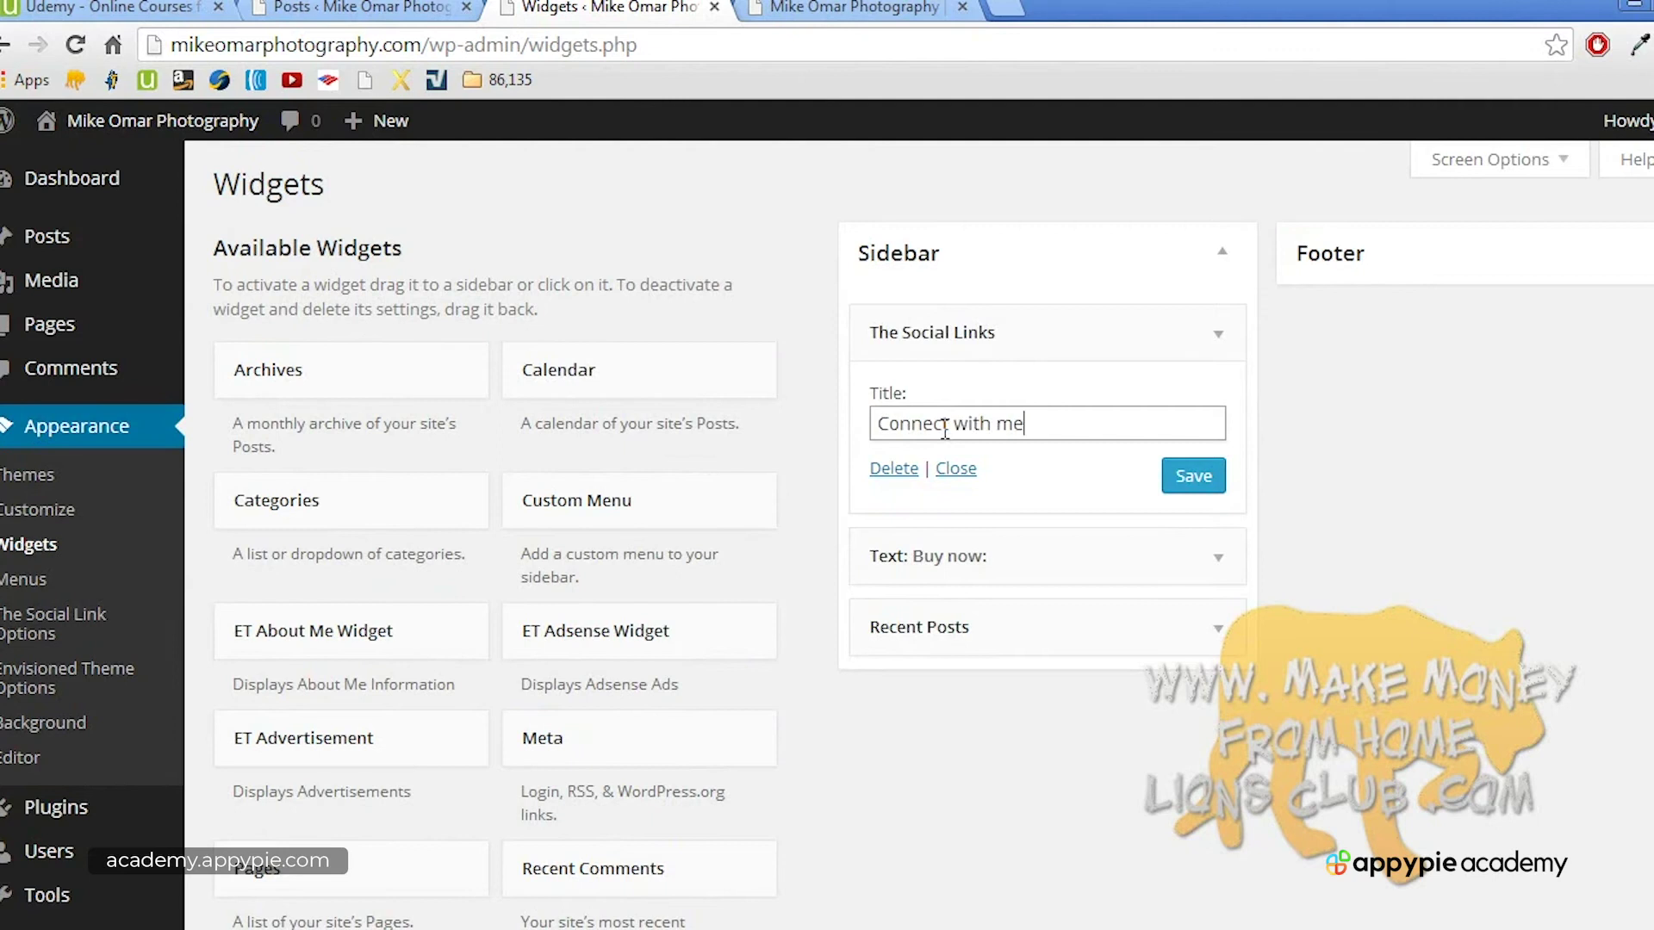
type("!")
left_click(1197, 478)
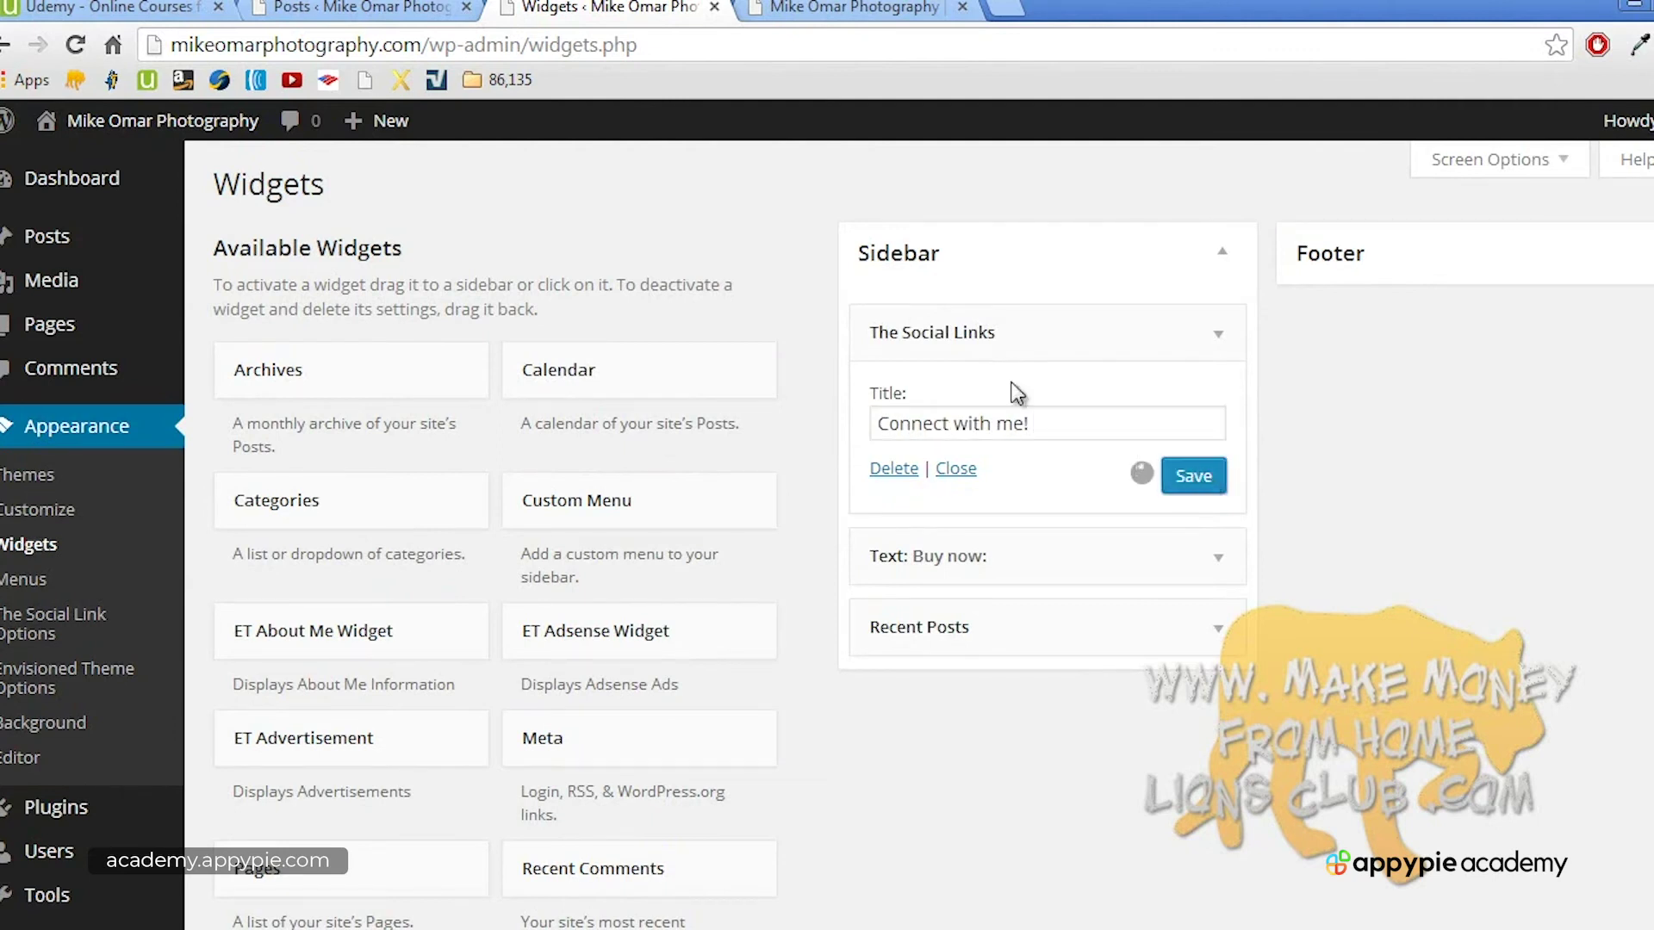
left_click(857, 9)
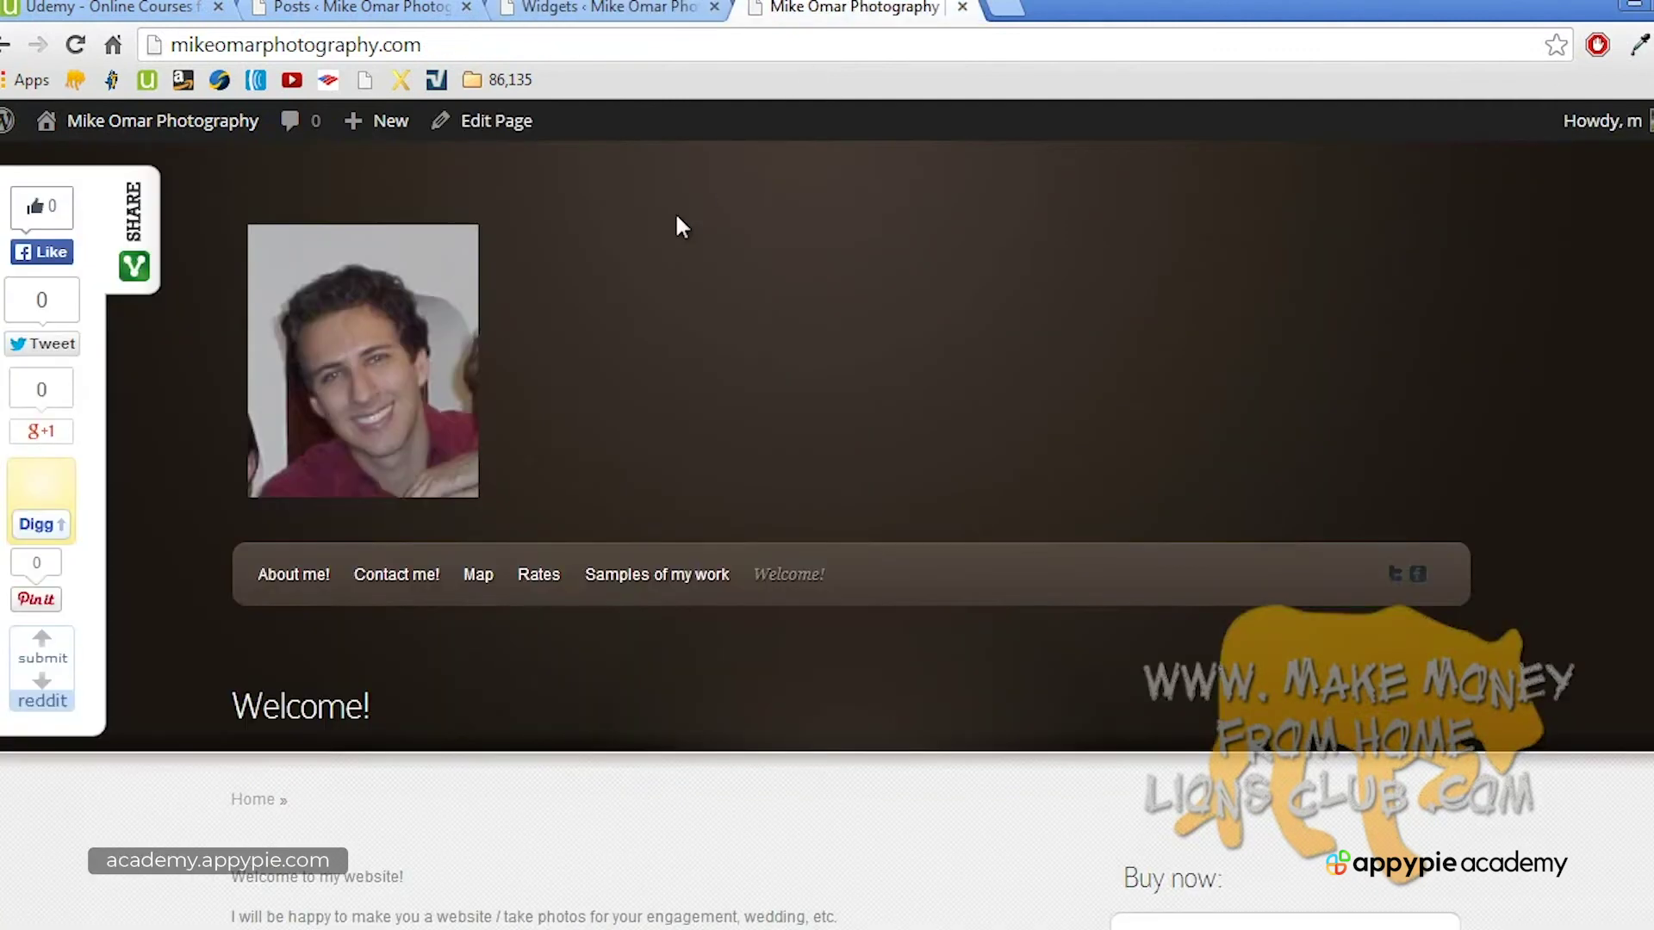
Step: Reload the home page and test the sidebar's Google+ link, then close that profile tab
left_click(445, 307)
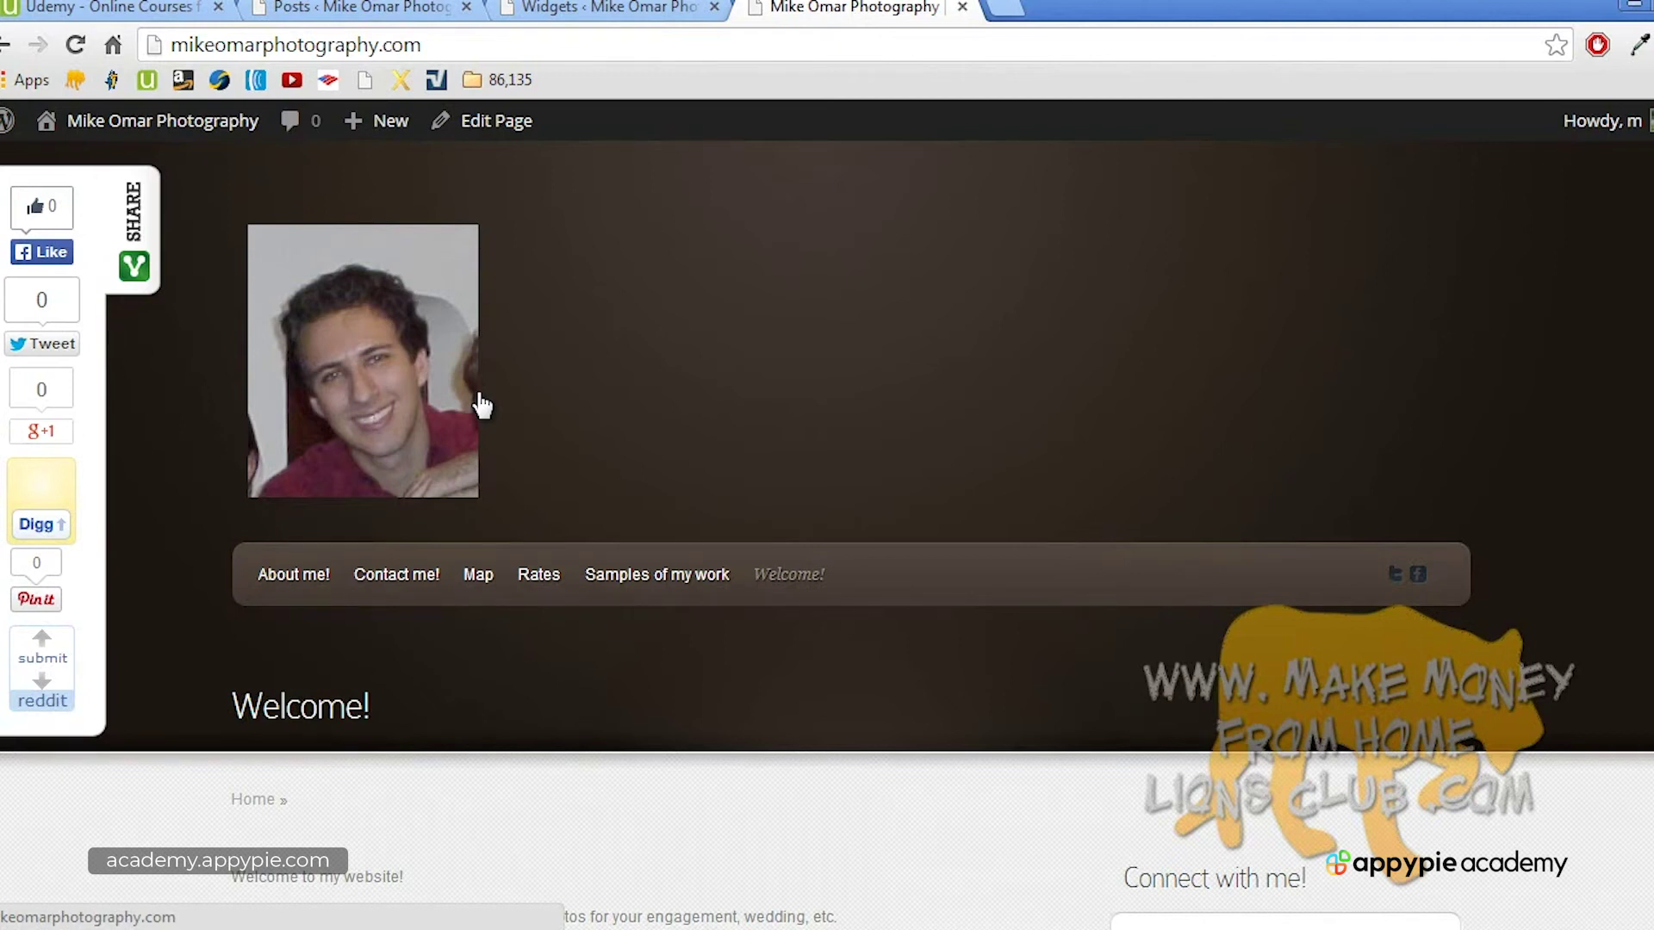
scroll(480, 403, "down", 6)
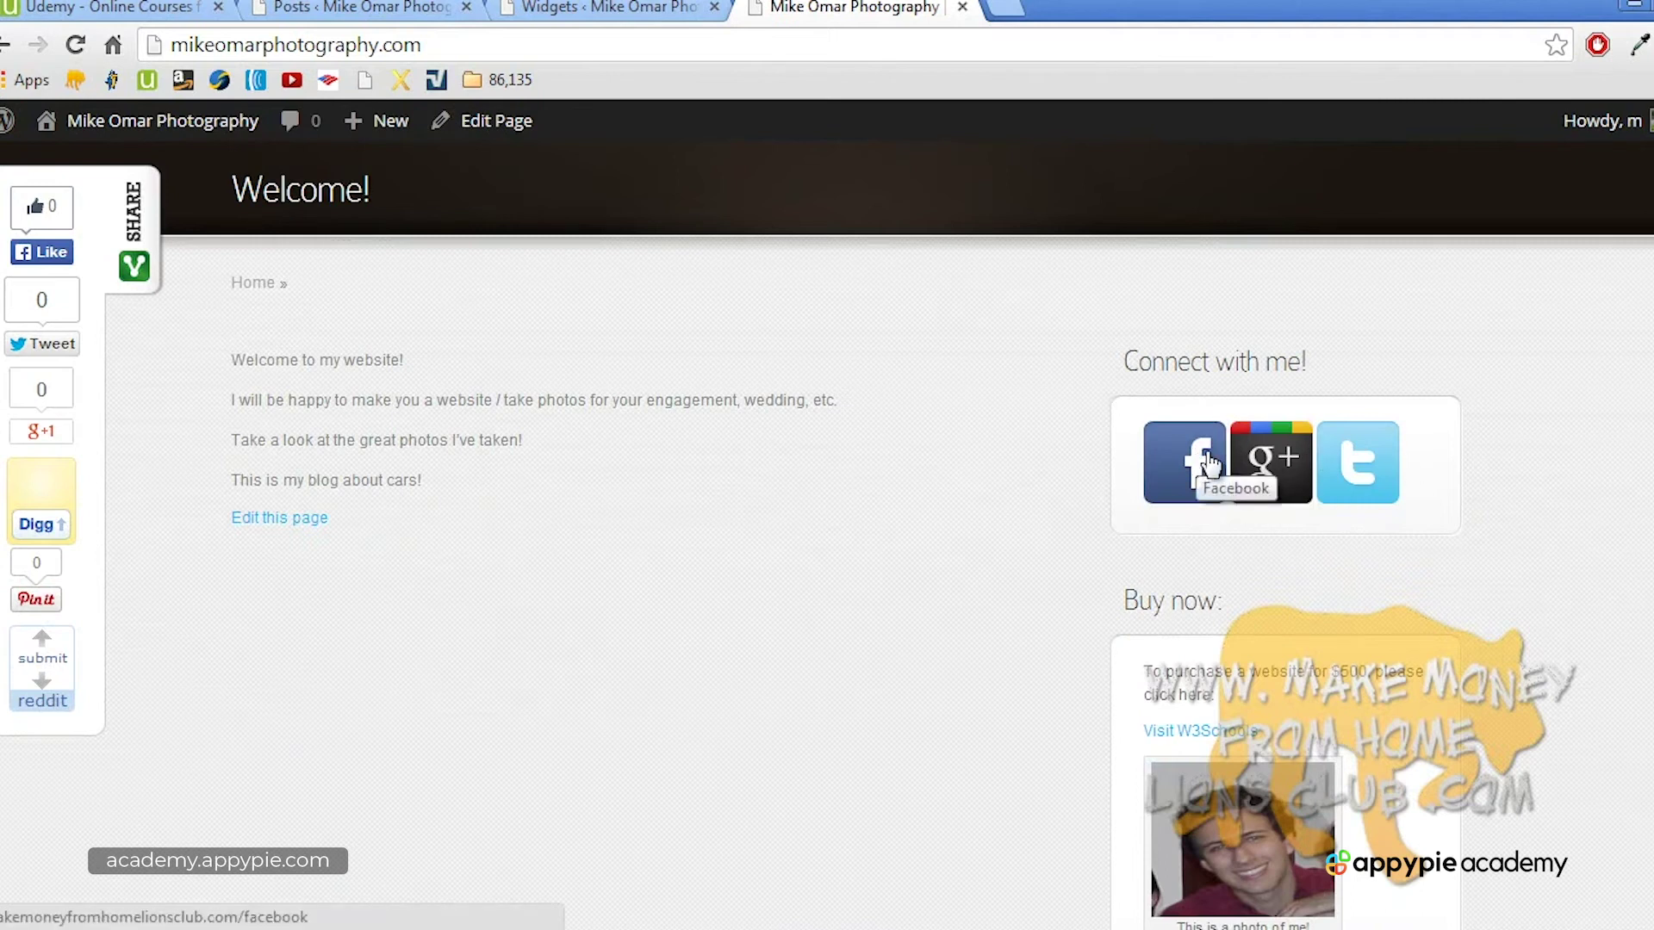
left_click(1283, 463)
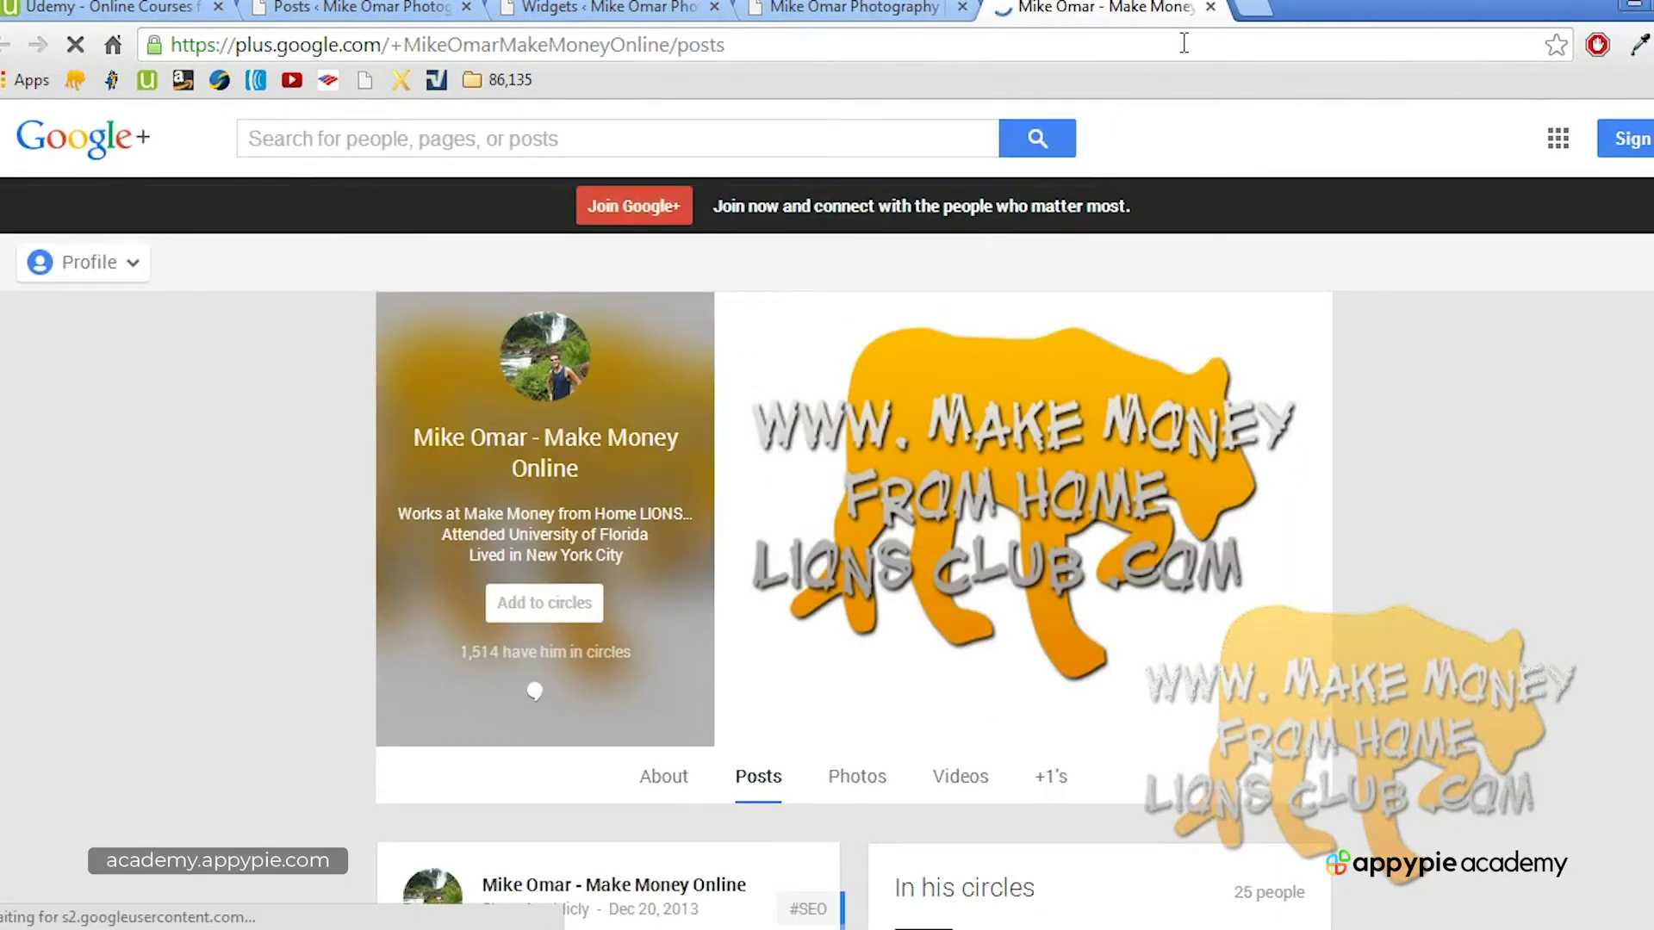
left_click(1210, 7)
scroll(1042, 306, "up", 6)
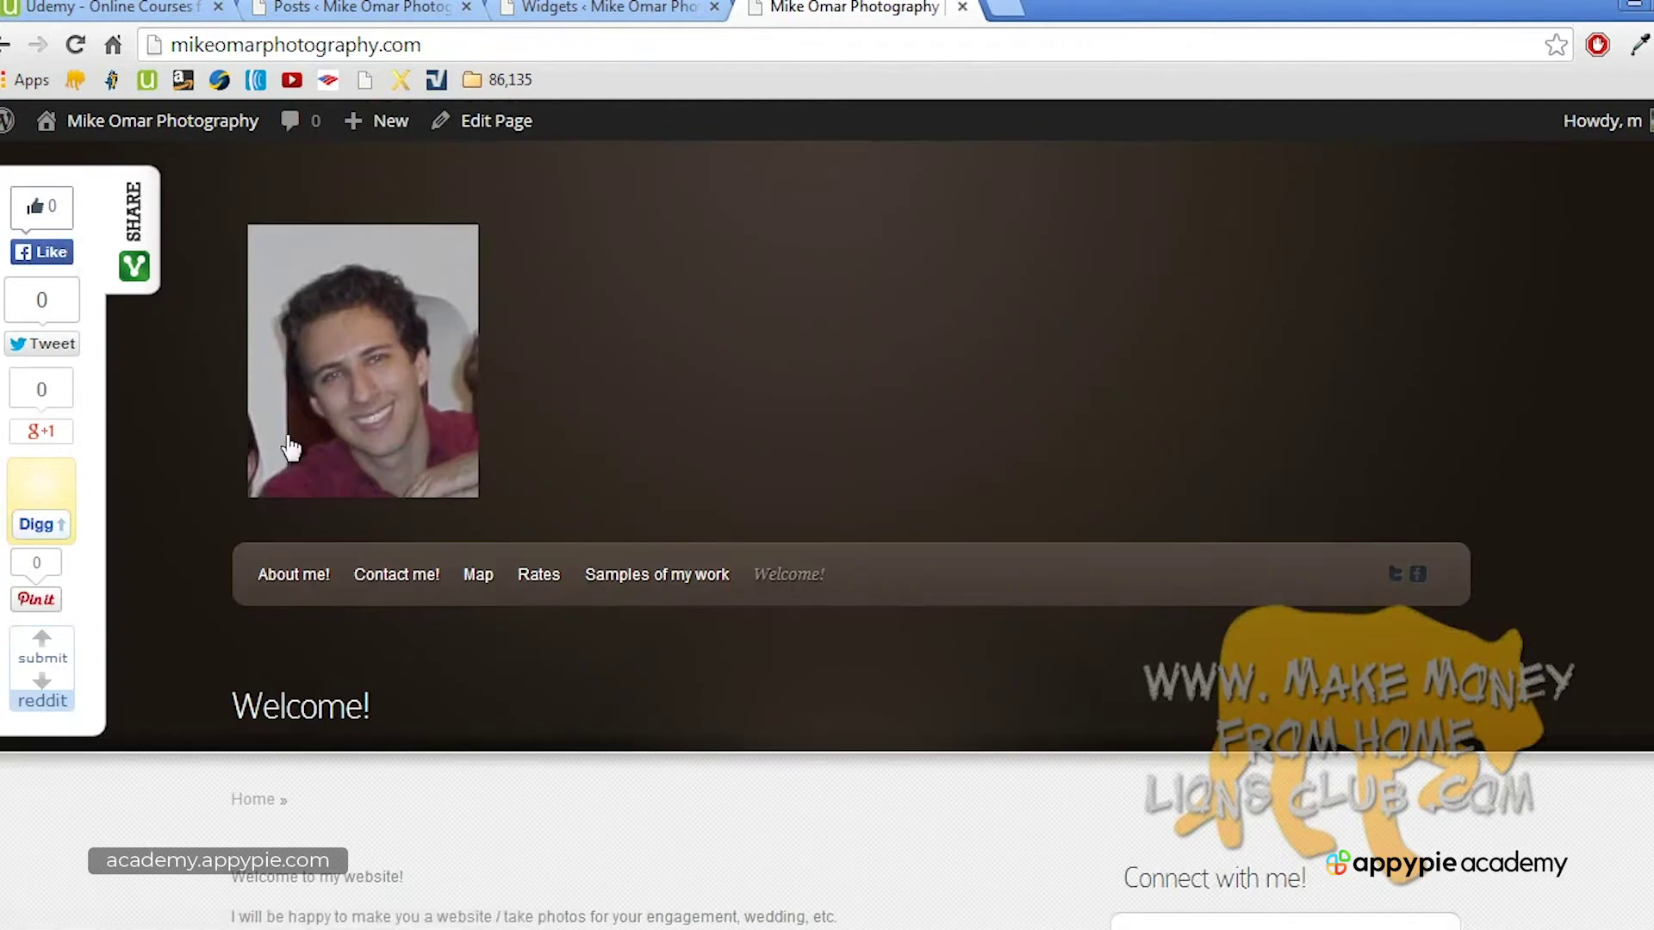
scroll(591, 446, "down", 5)
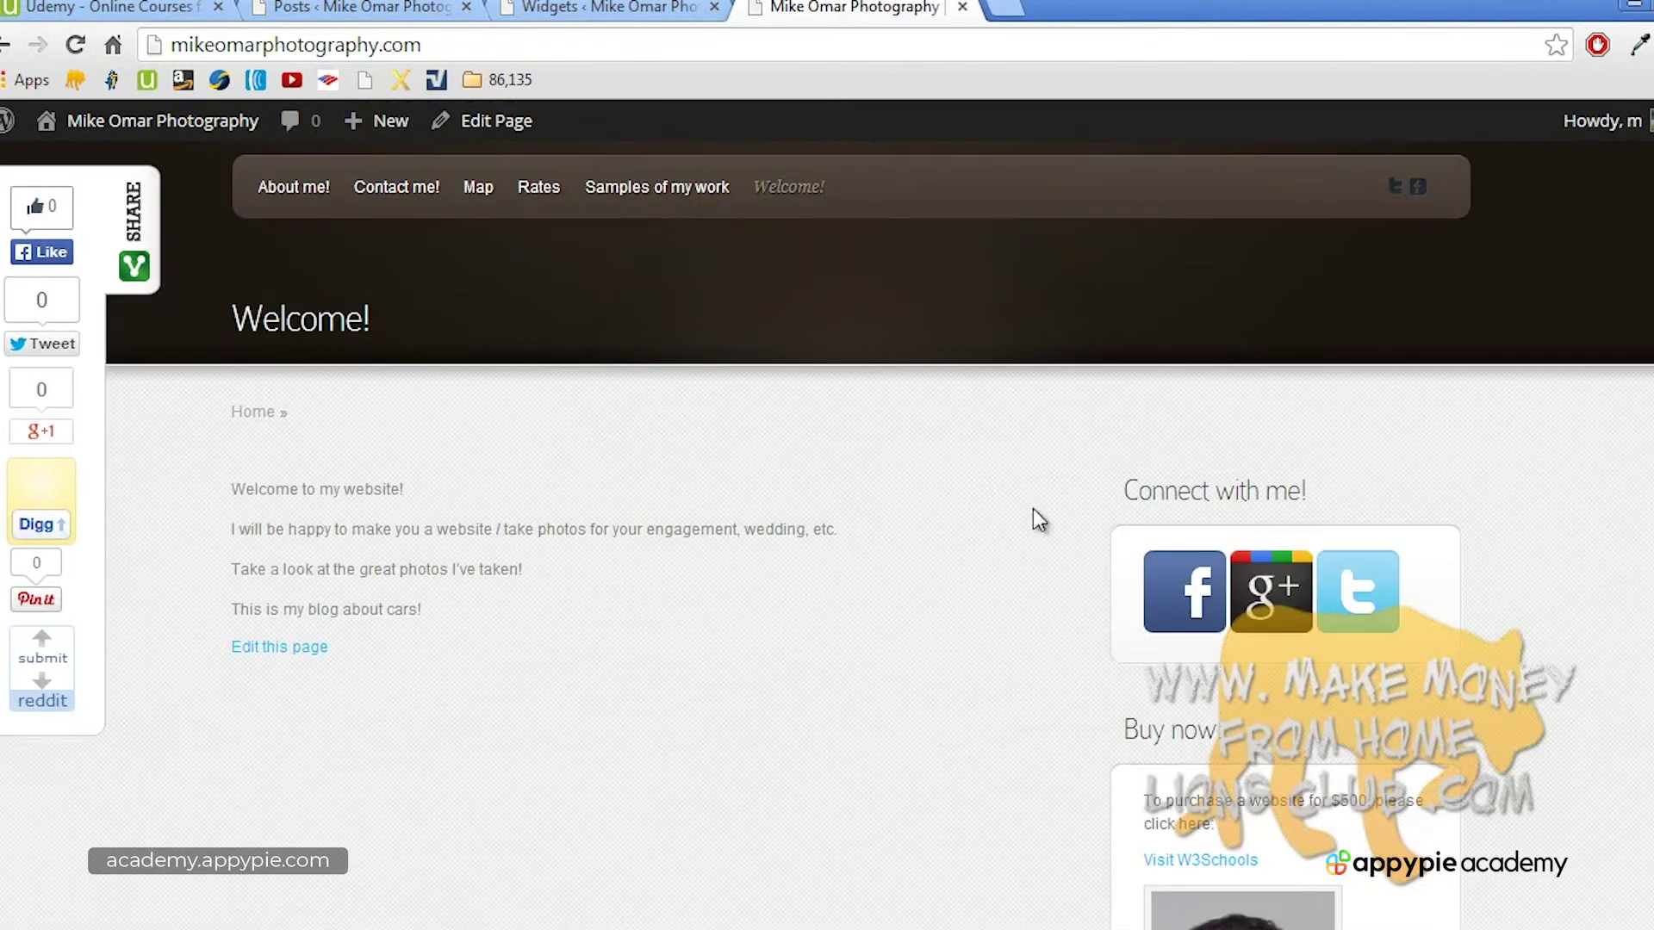
scroll(1533, 430, "down", 3)
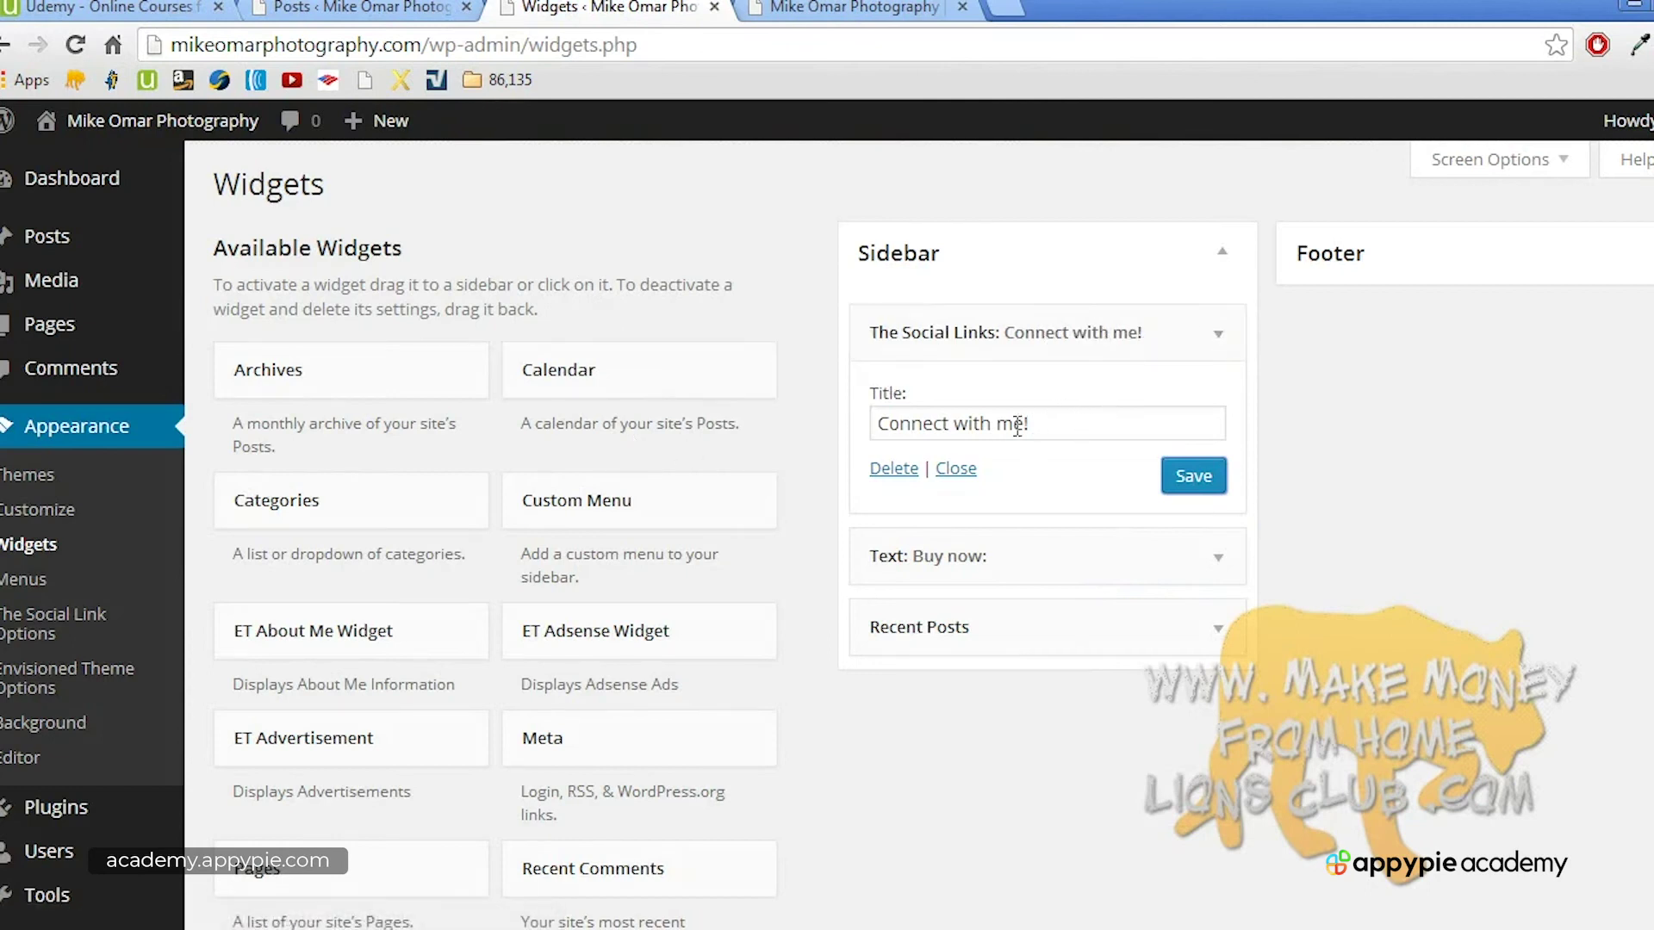
Step: Shorten the sidebar widget title to 'Connect!' and save the widget
left_click_drag(954, 424, 1083, 425)
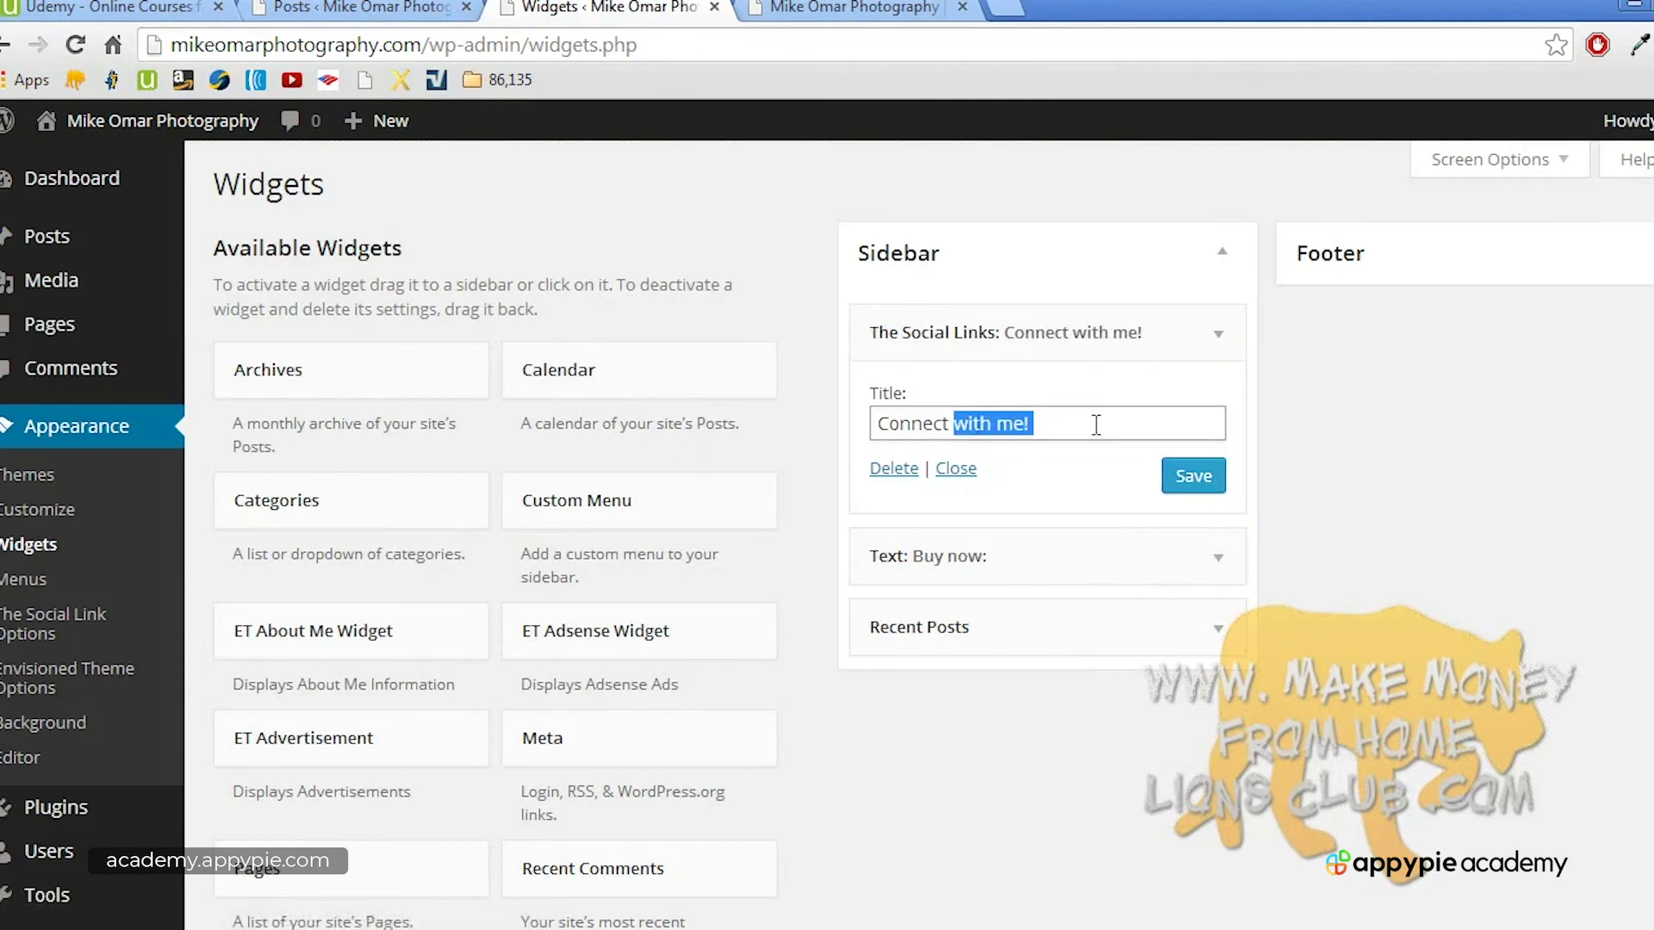
key("BackSpace")
type("!")
left_click(1189, 475)
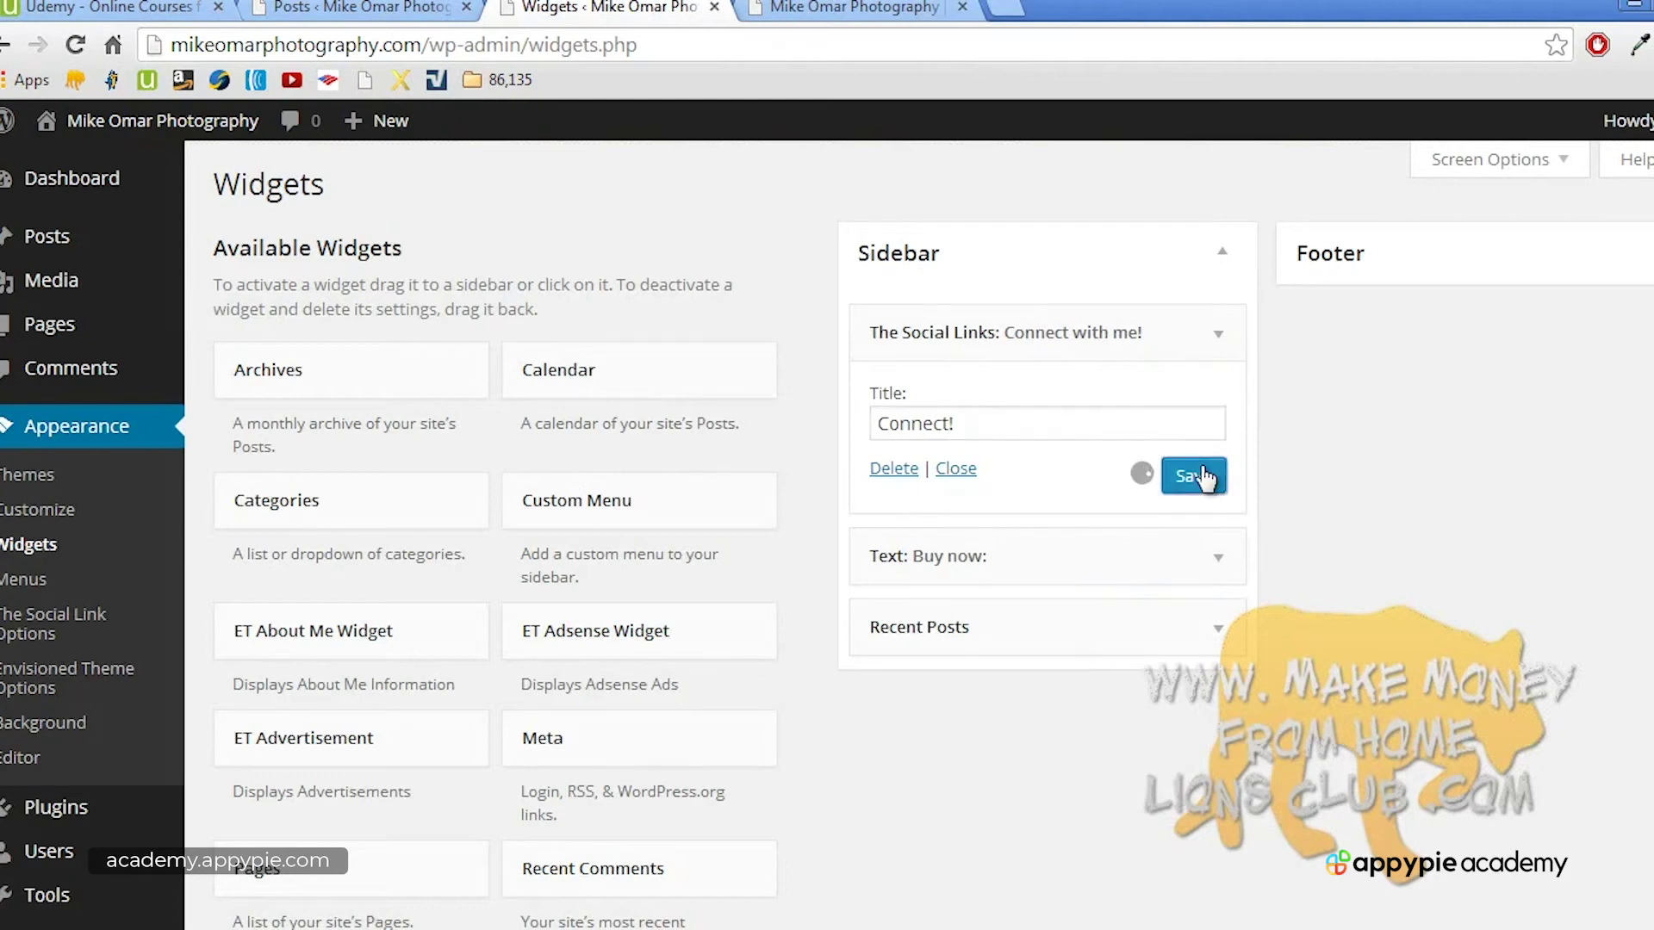
Step: Set the social icon size to 48x48 and save the Social Link Options
left_click(80, 633)
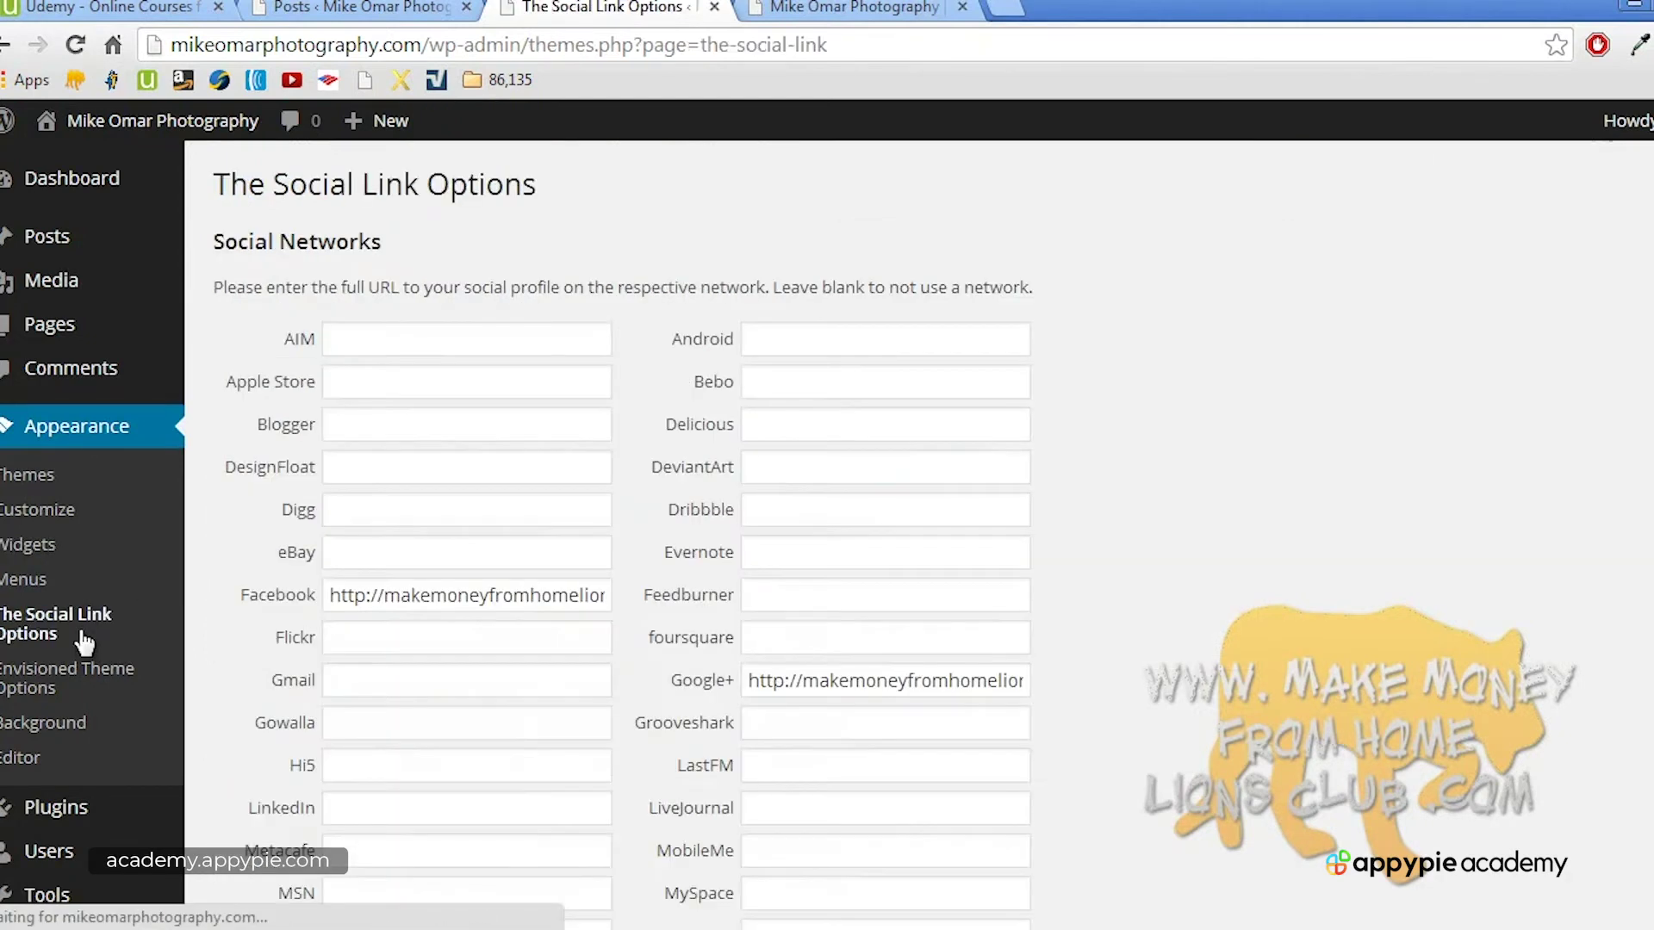
scroll(536, 534, "down", 10)
middle_click(560, 550)
left_click(350, 581)
left_click(354, 677)
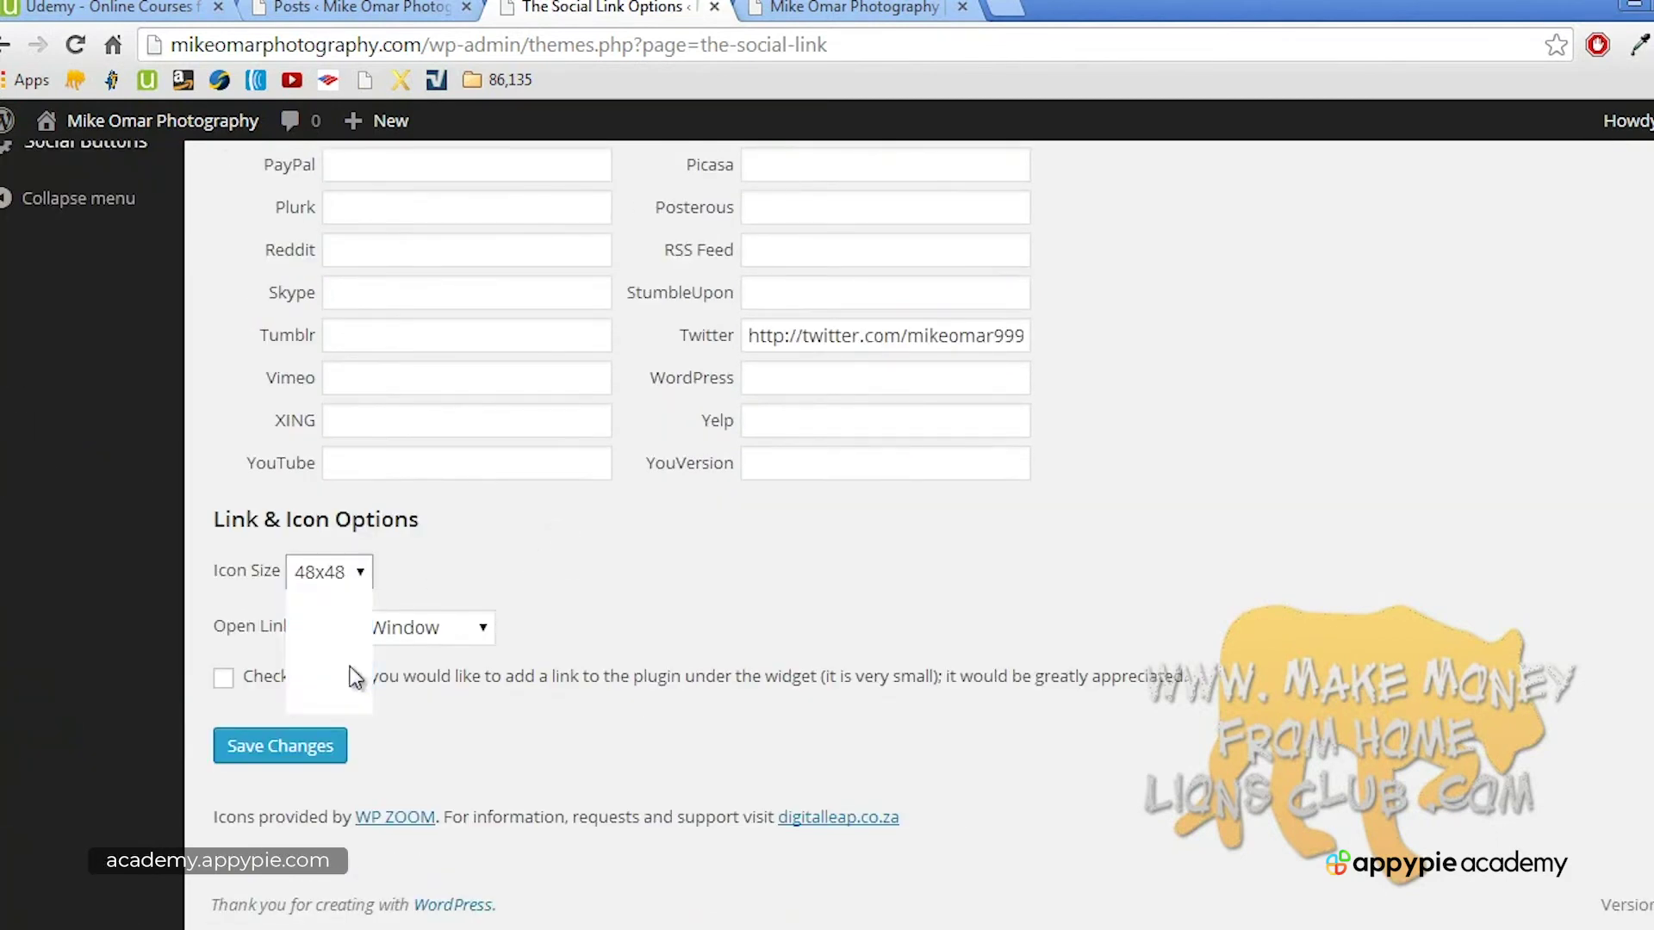
left_click(314, 745)
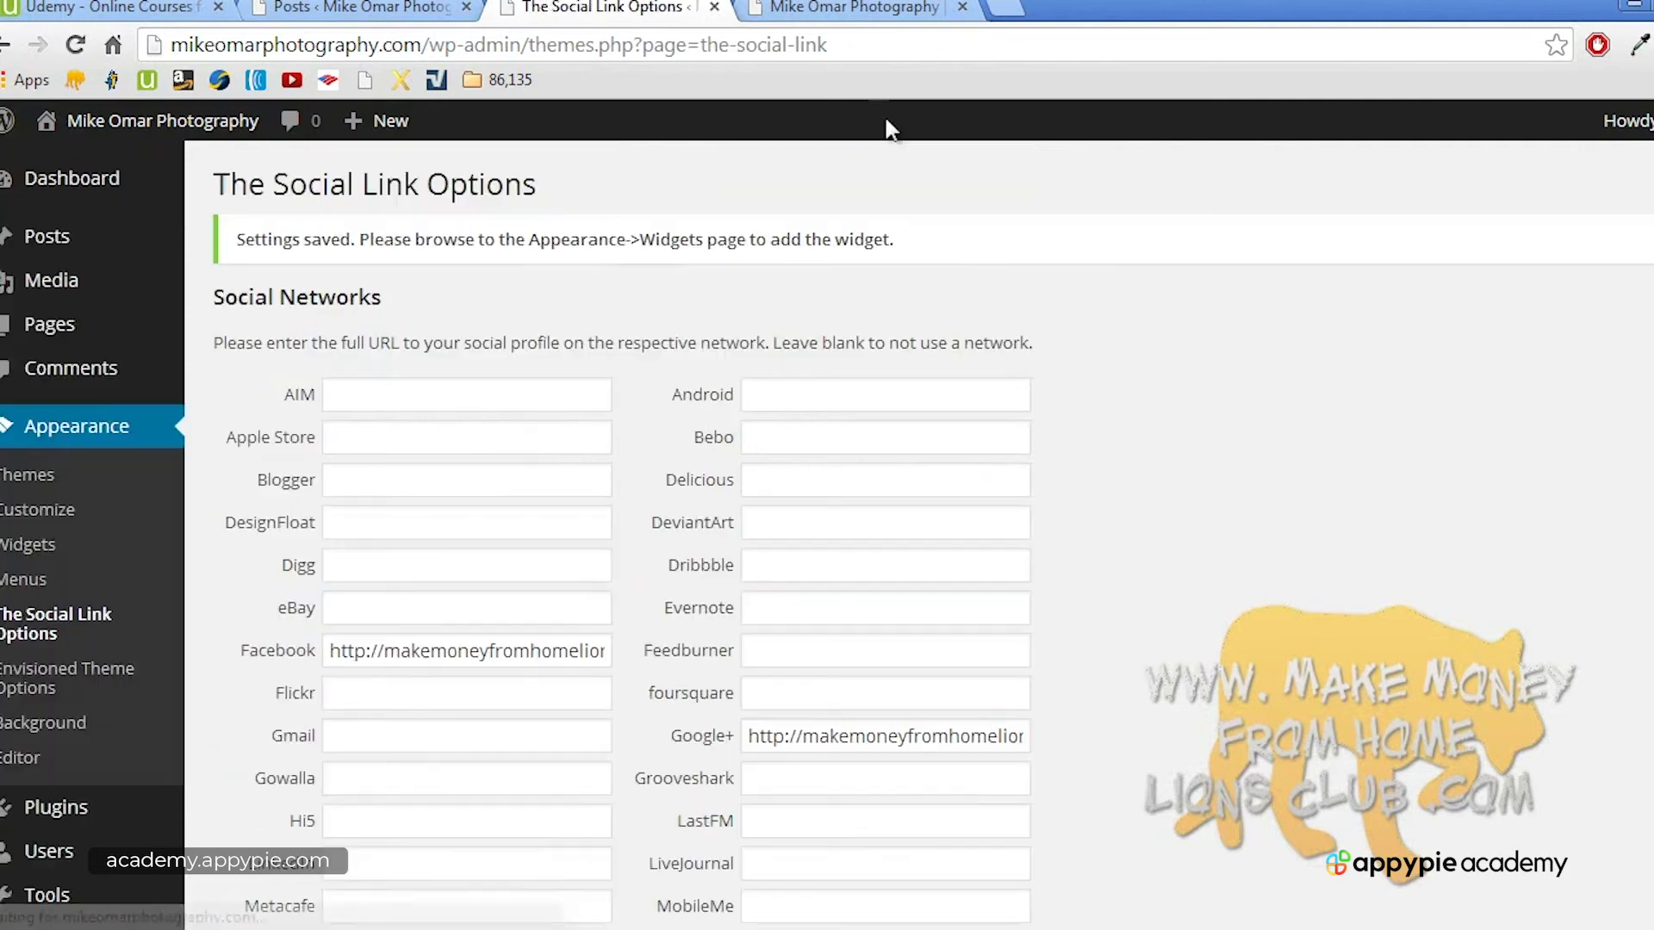
Step: Open the Samples of my work page on the live photography site
left_click(852, 8)
scroll(676, 215, "up", 5)
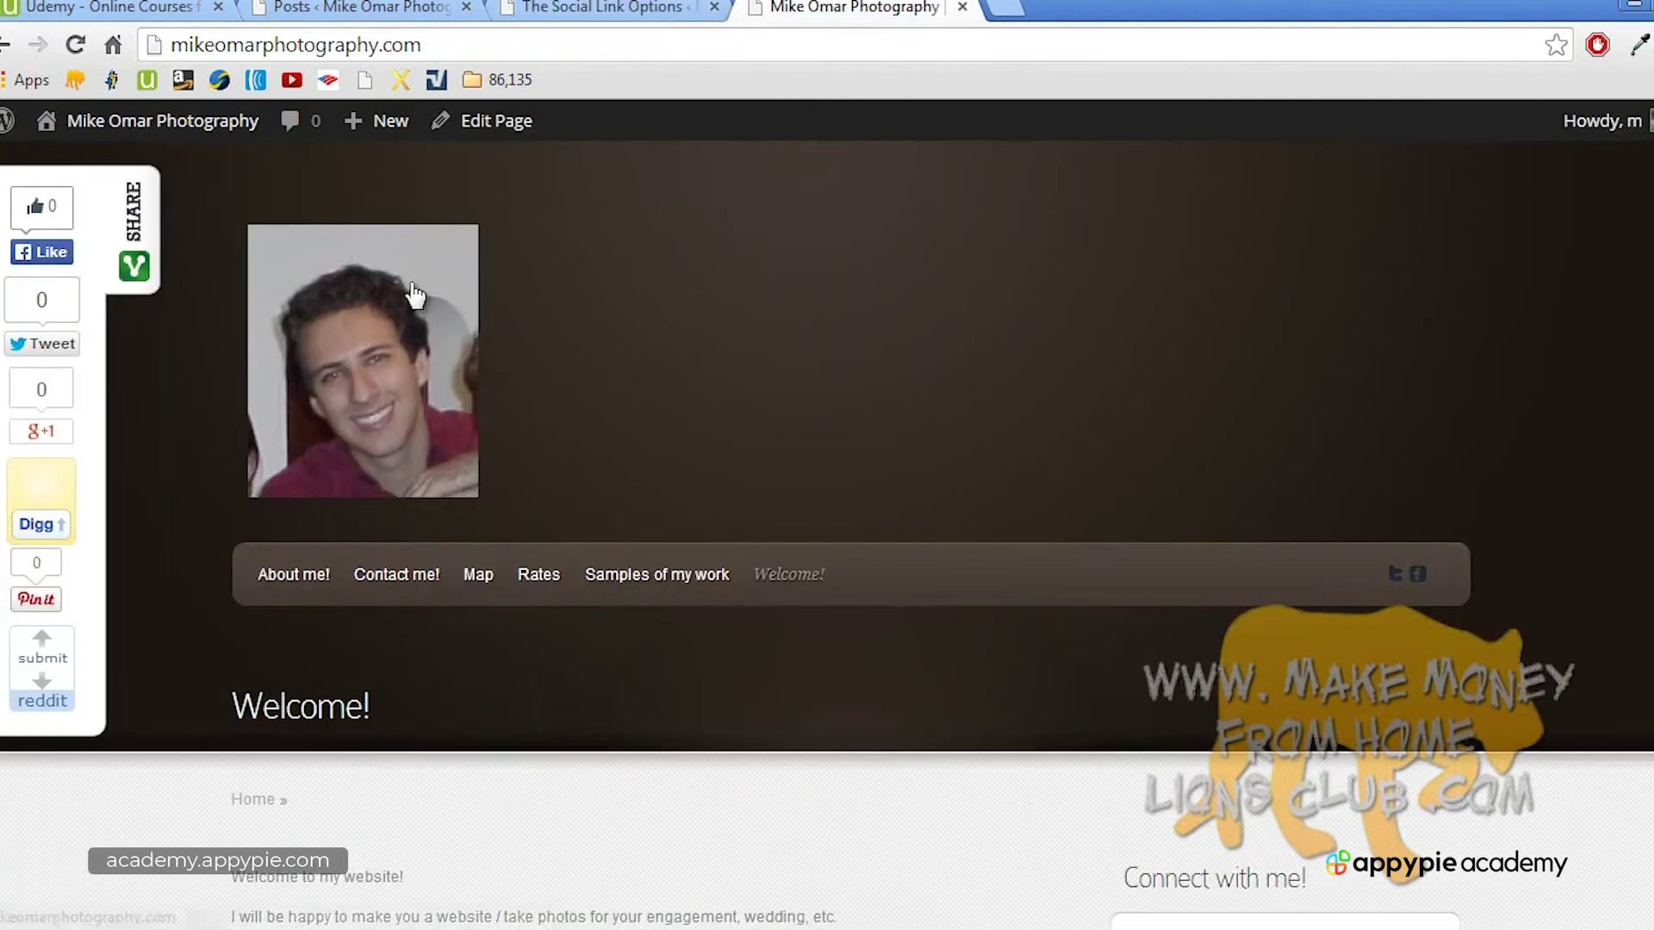
left_click(683, 573)
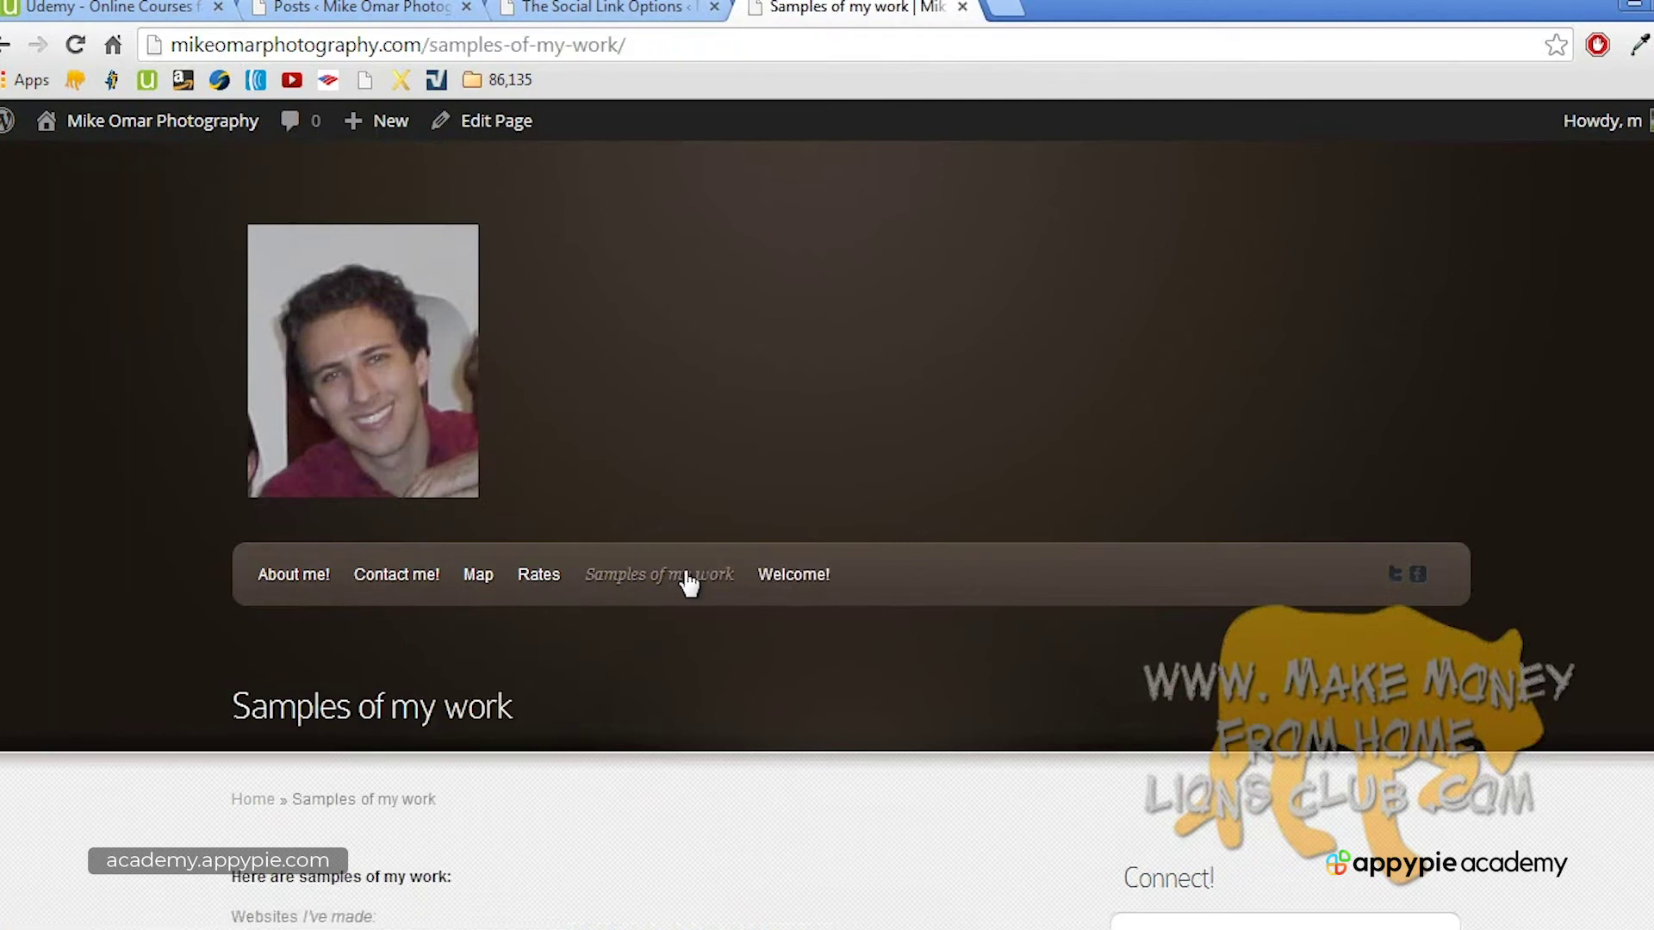
Step: Check the 48x48 Connect! icons on Samples of my work, then return to Social Link Options
scroll(689, 584, "down", 1)
scroll(689, 583, "up", 1)
scroll(520, 398, "down", 5)
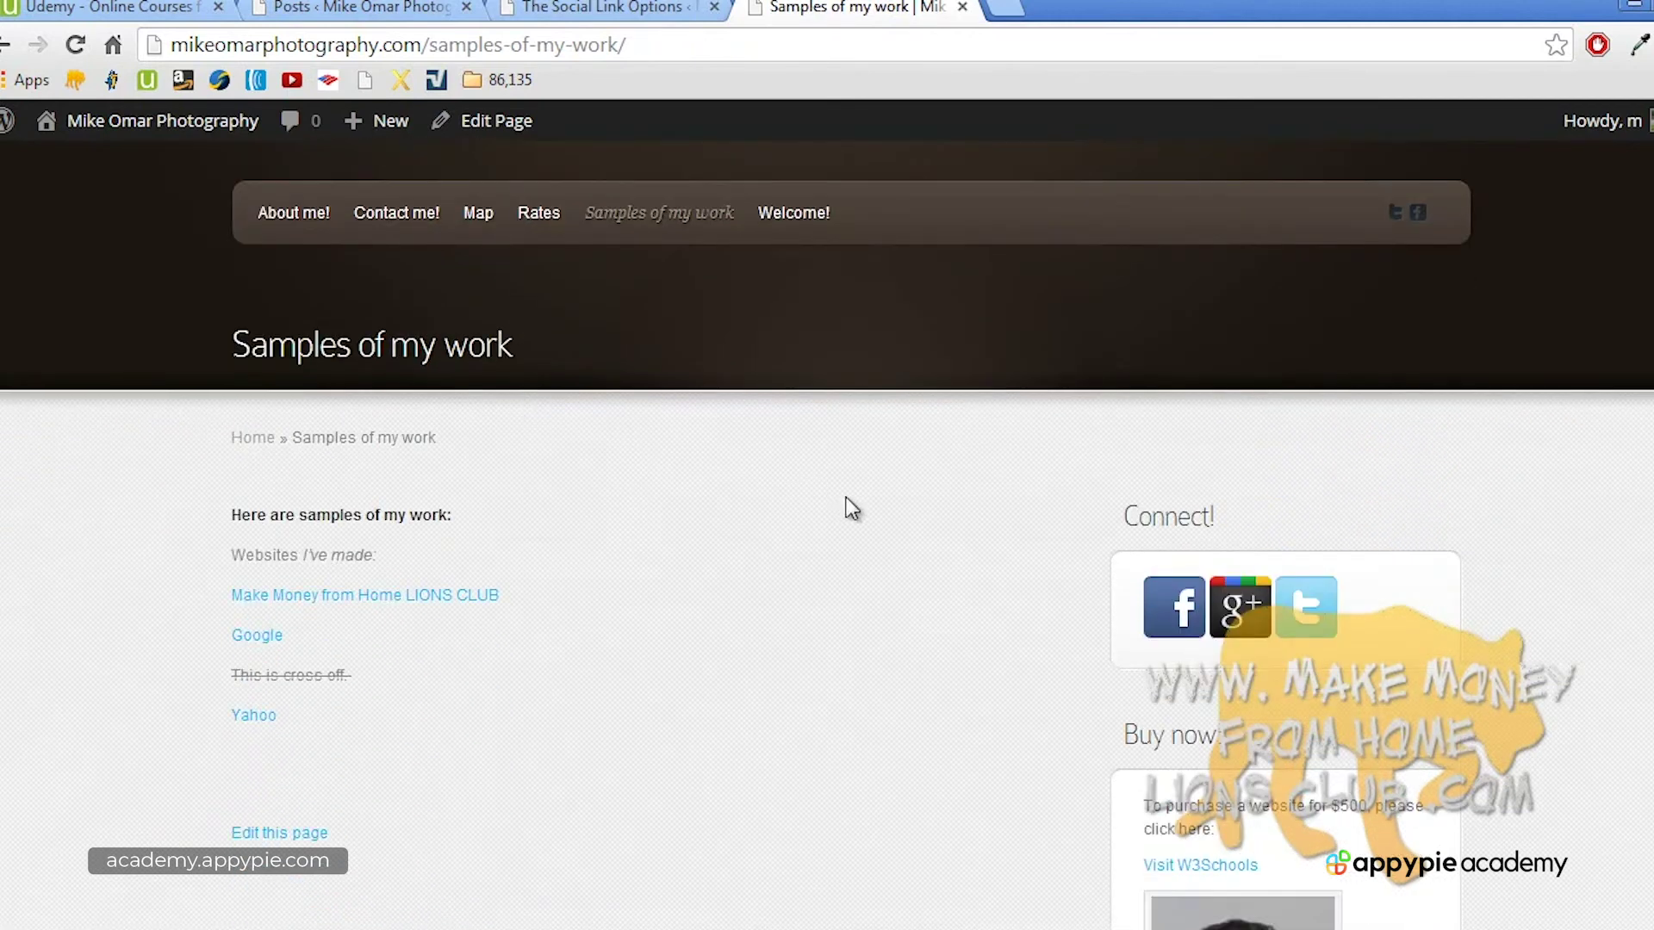
scroll(1071, 628, "up", 5)
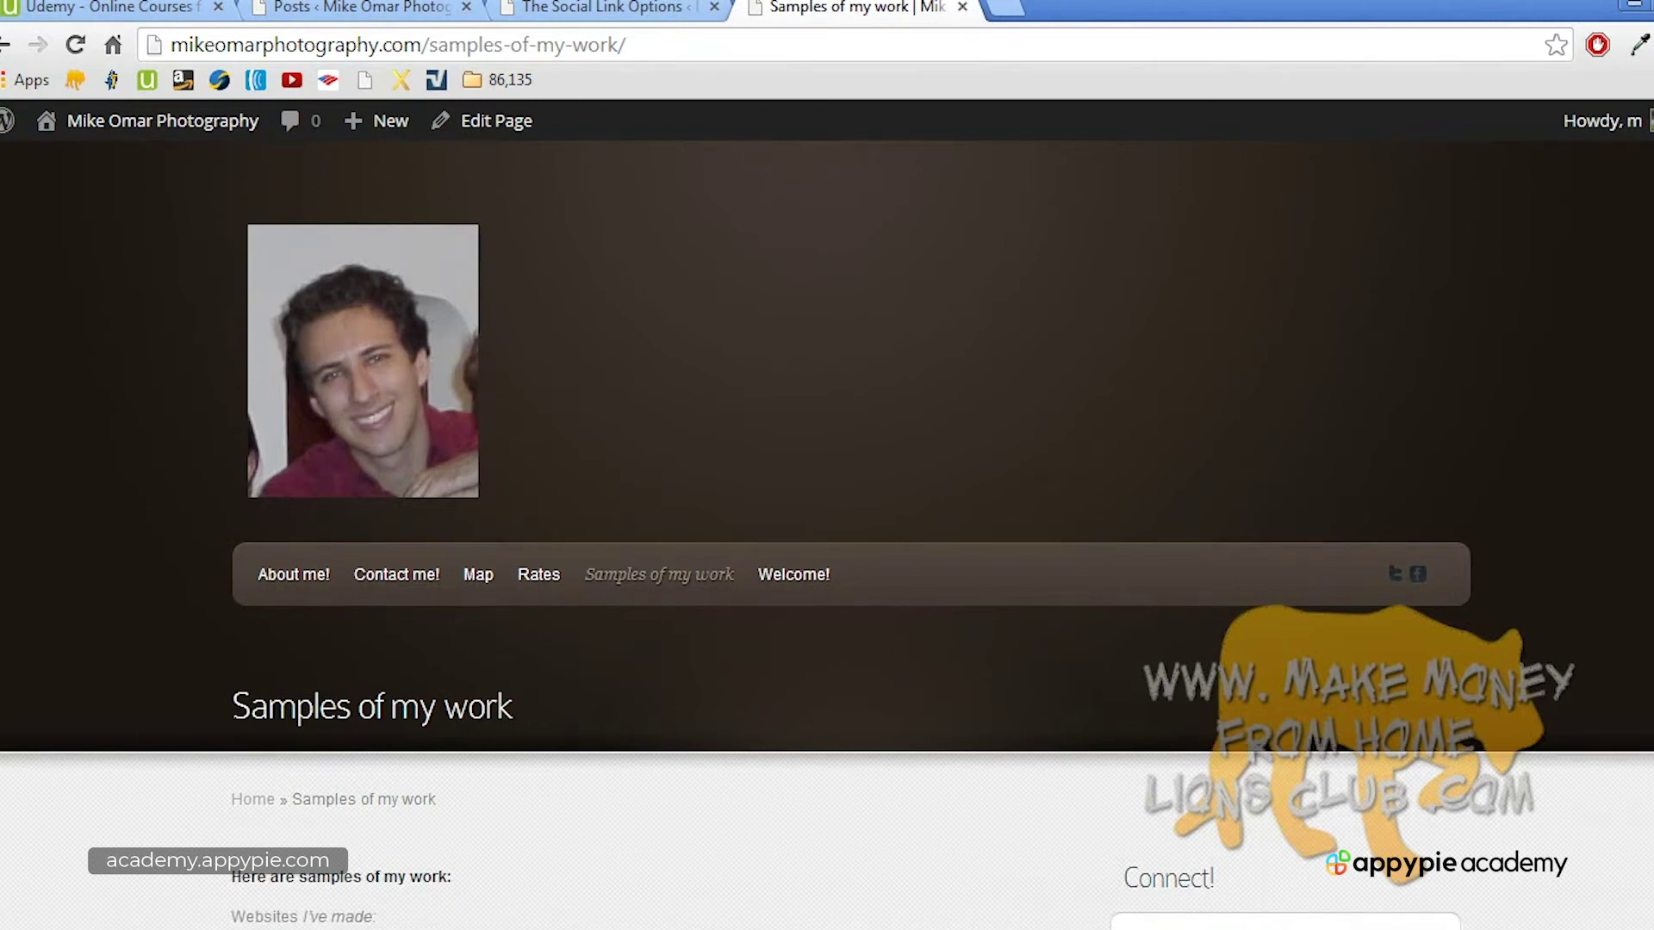
scroll(1636, 431, "down", 2)
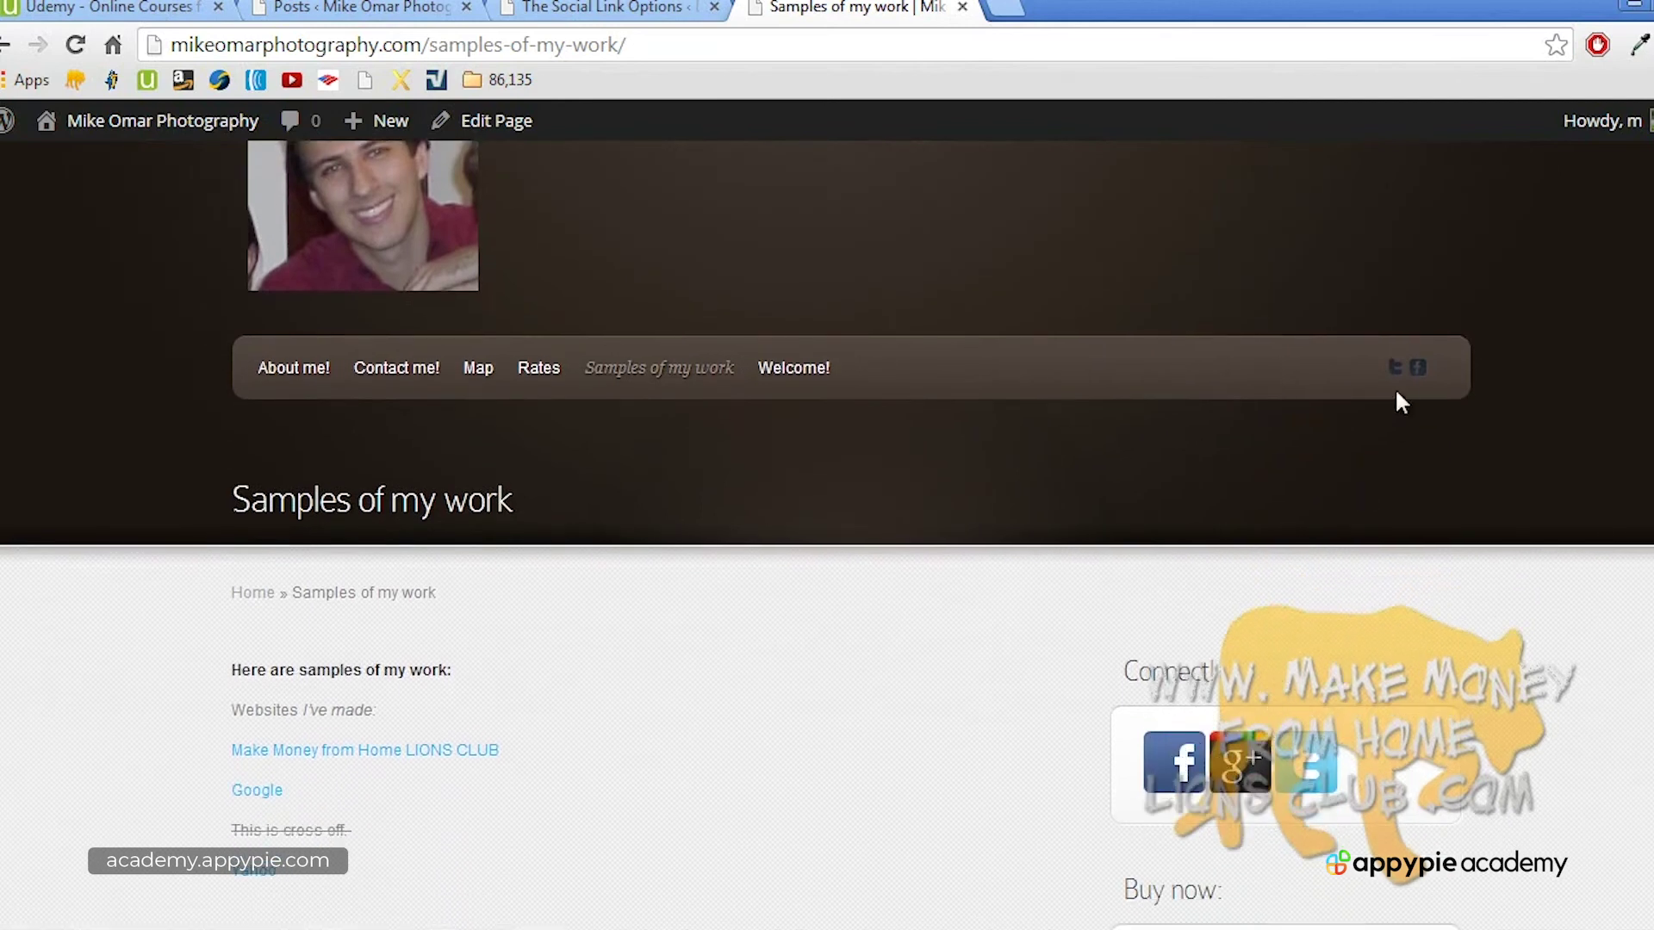
left_click(644, 9)
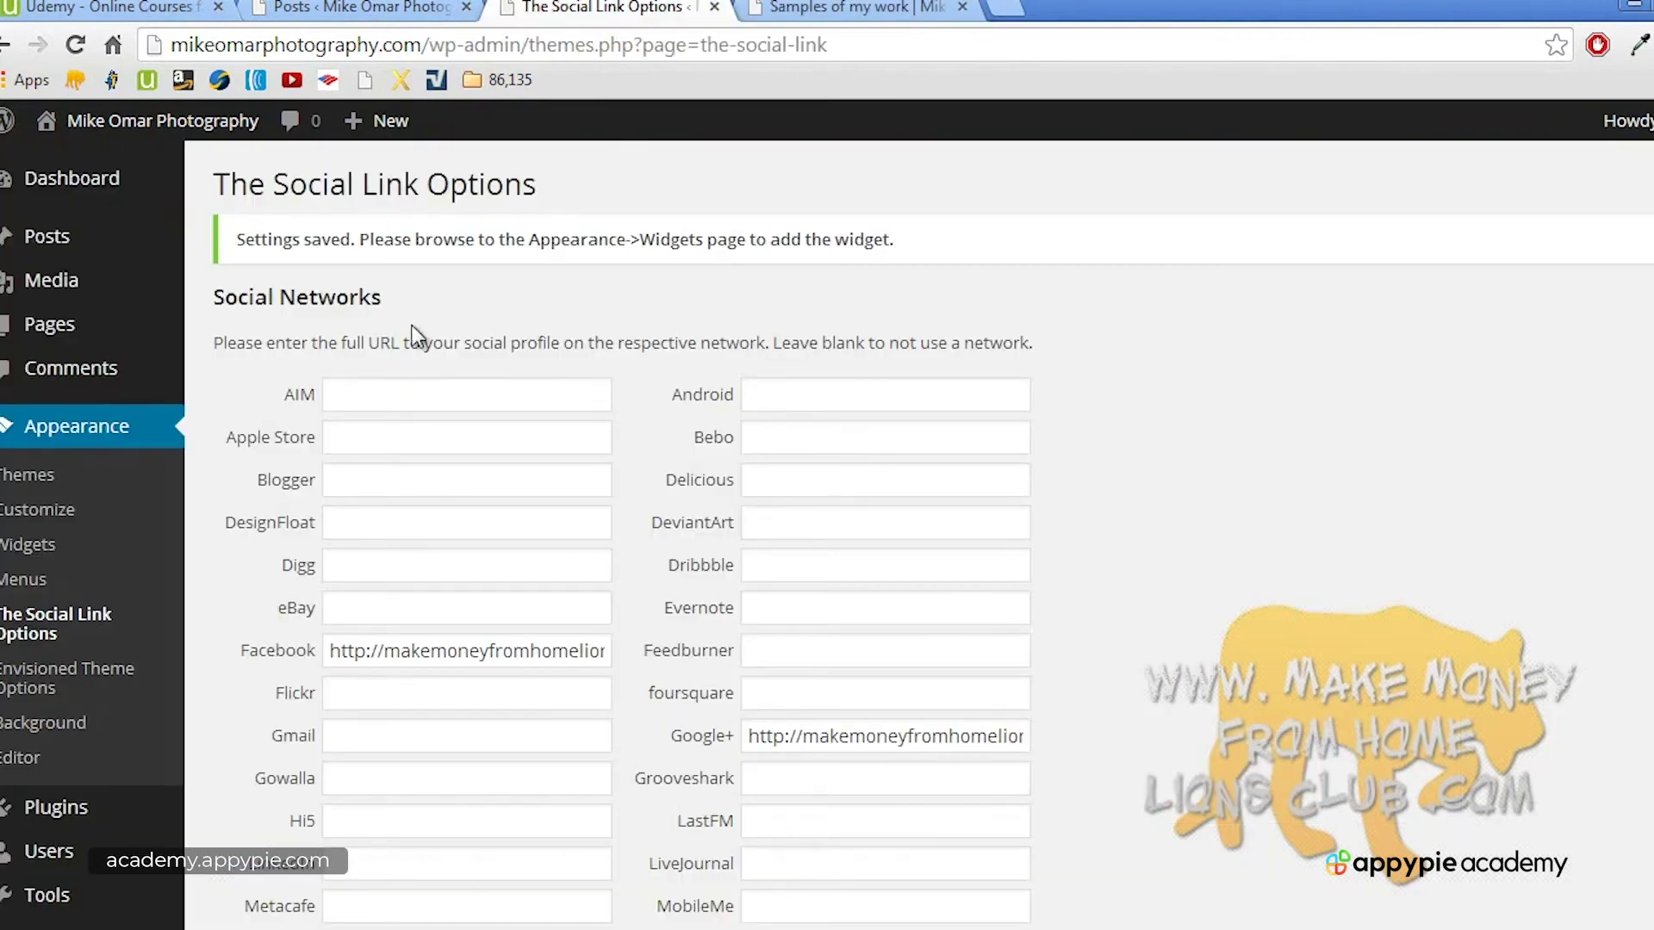
Step: Turn off Show Twitter Icon and Show Facebook Icon in Envisioned Theme Options
left_click(126, 688)
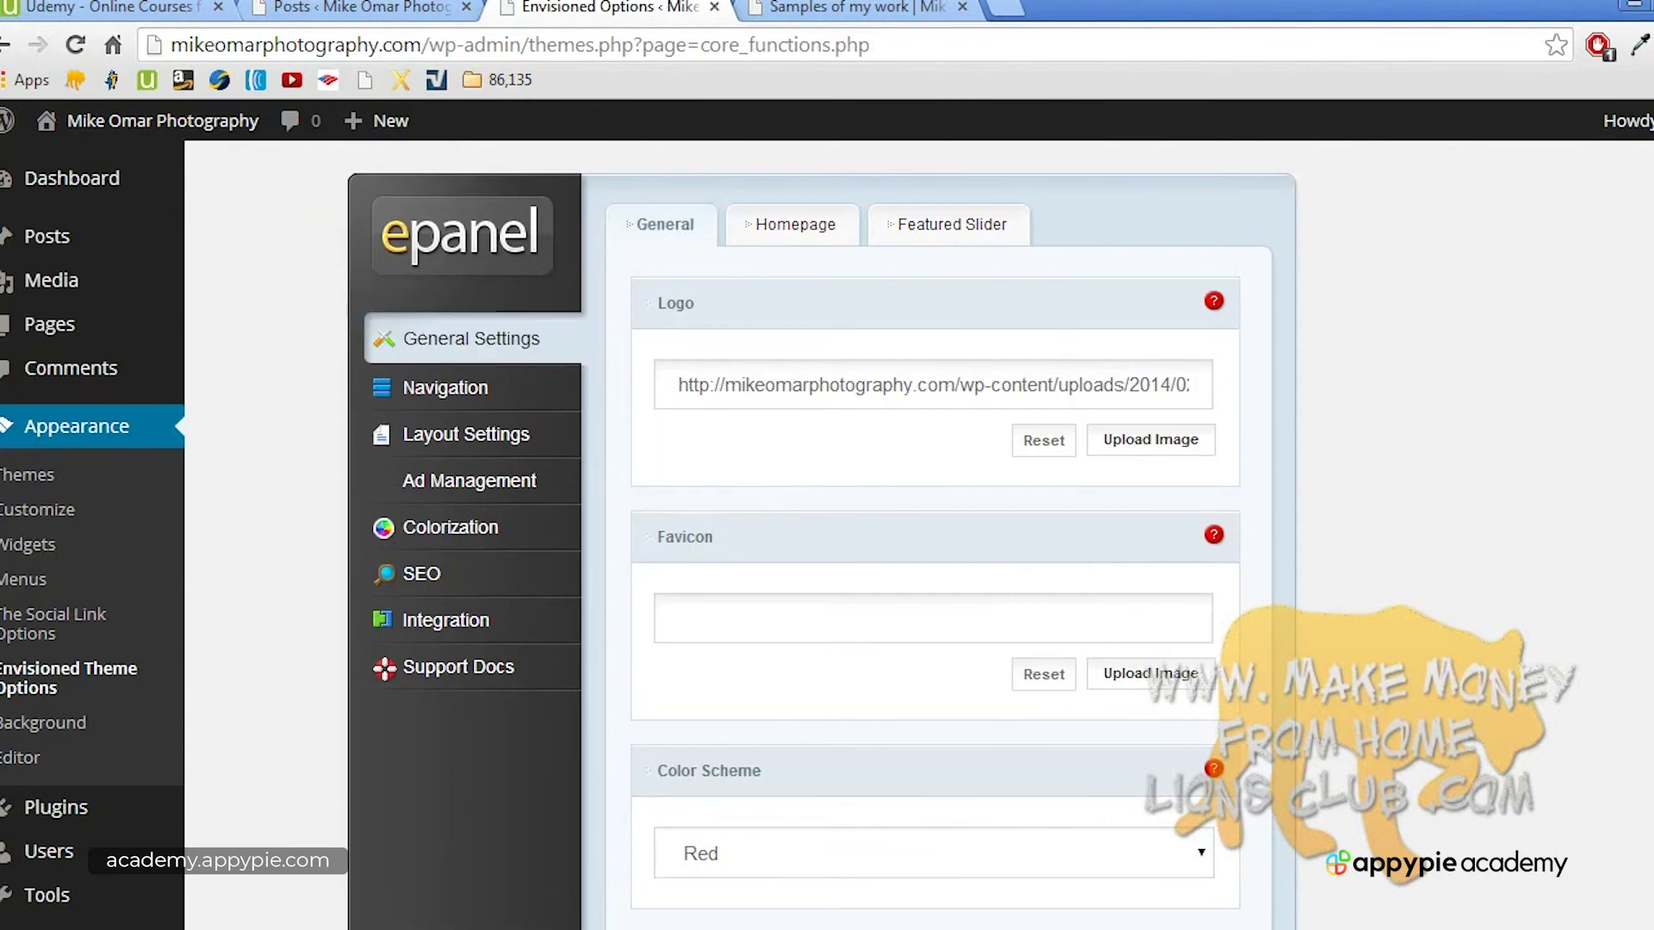
scroll(934, 534, "down", 8)
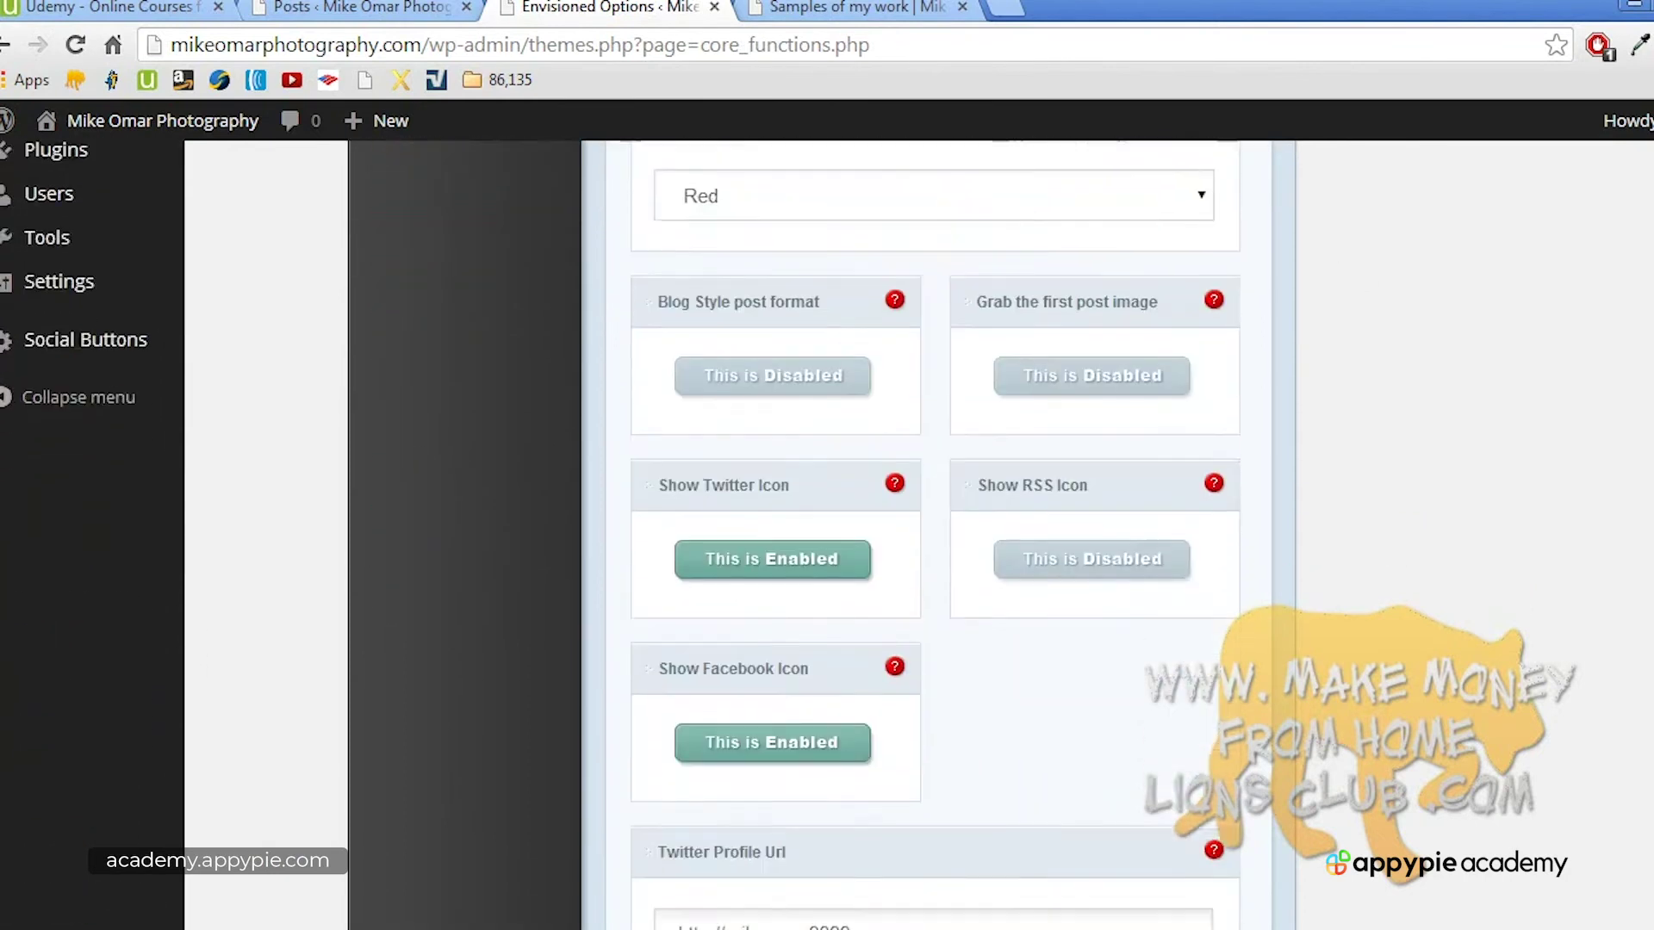
scroll(1308, 498, "down", 1)
left_click(818, 478)
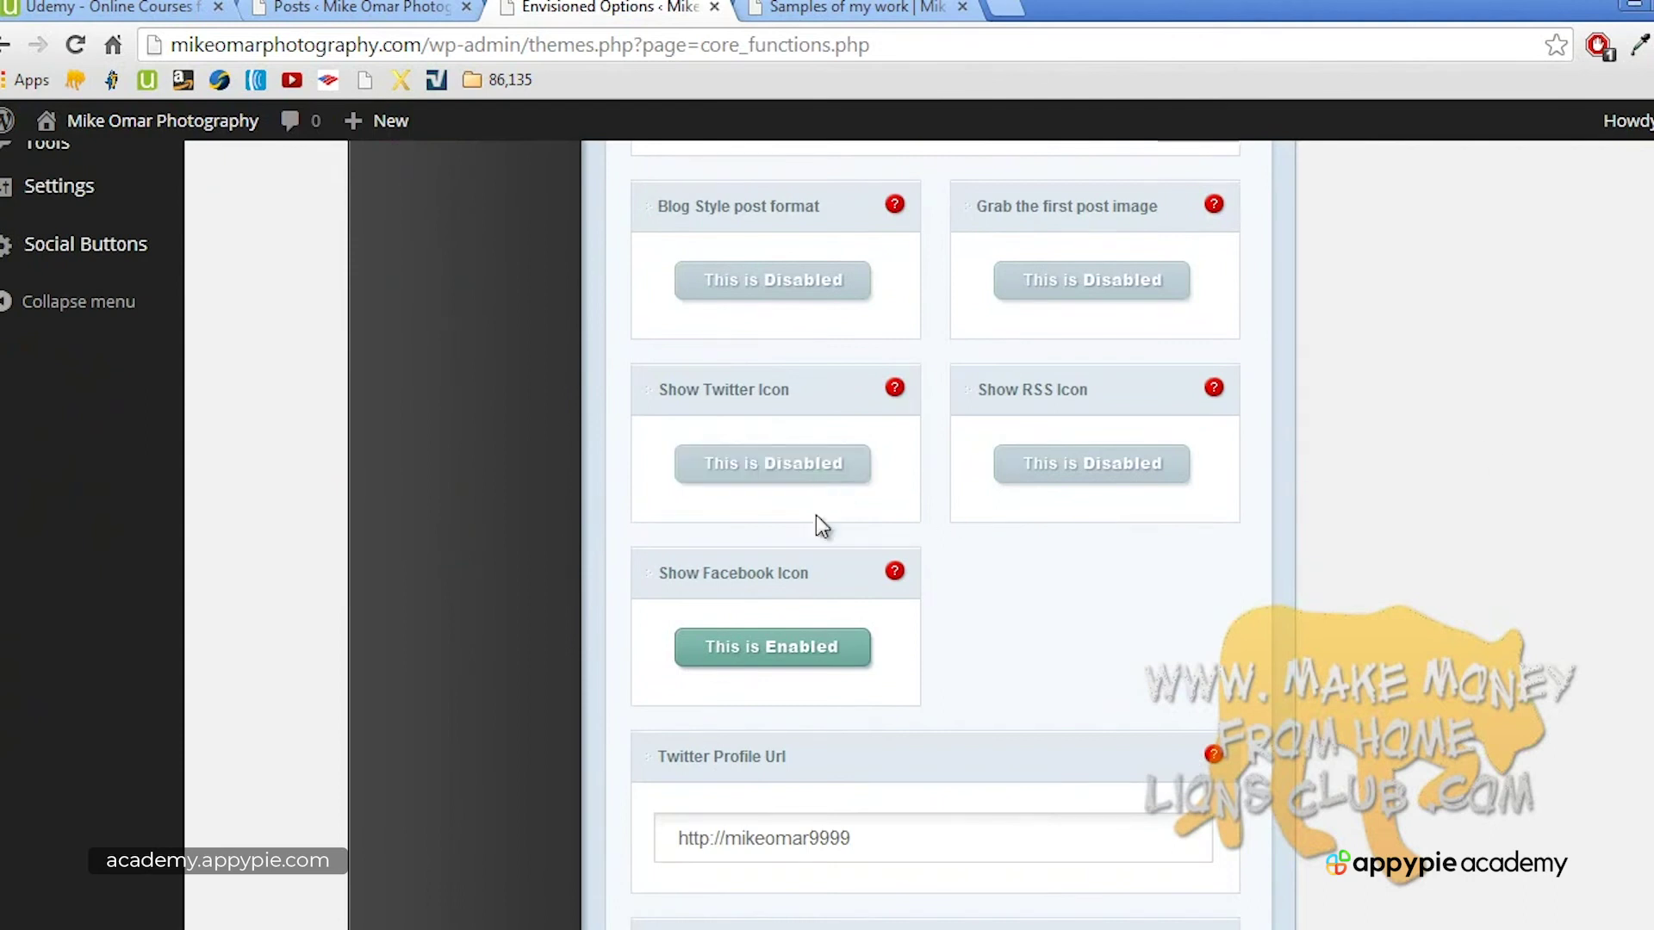
left_click(822, 646)
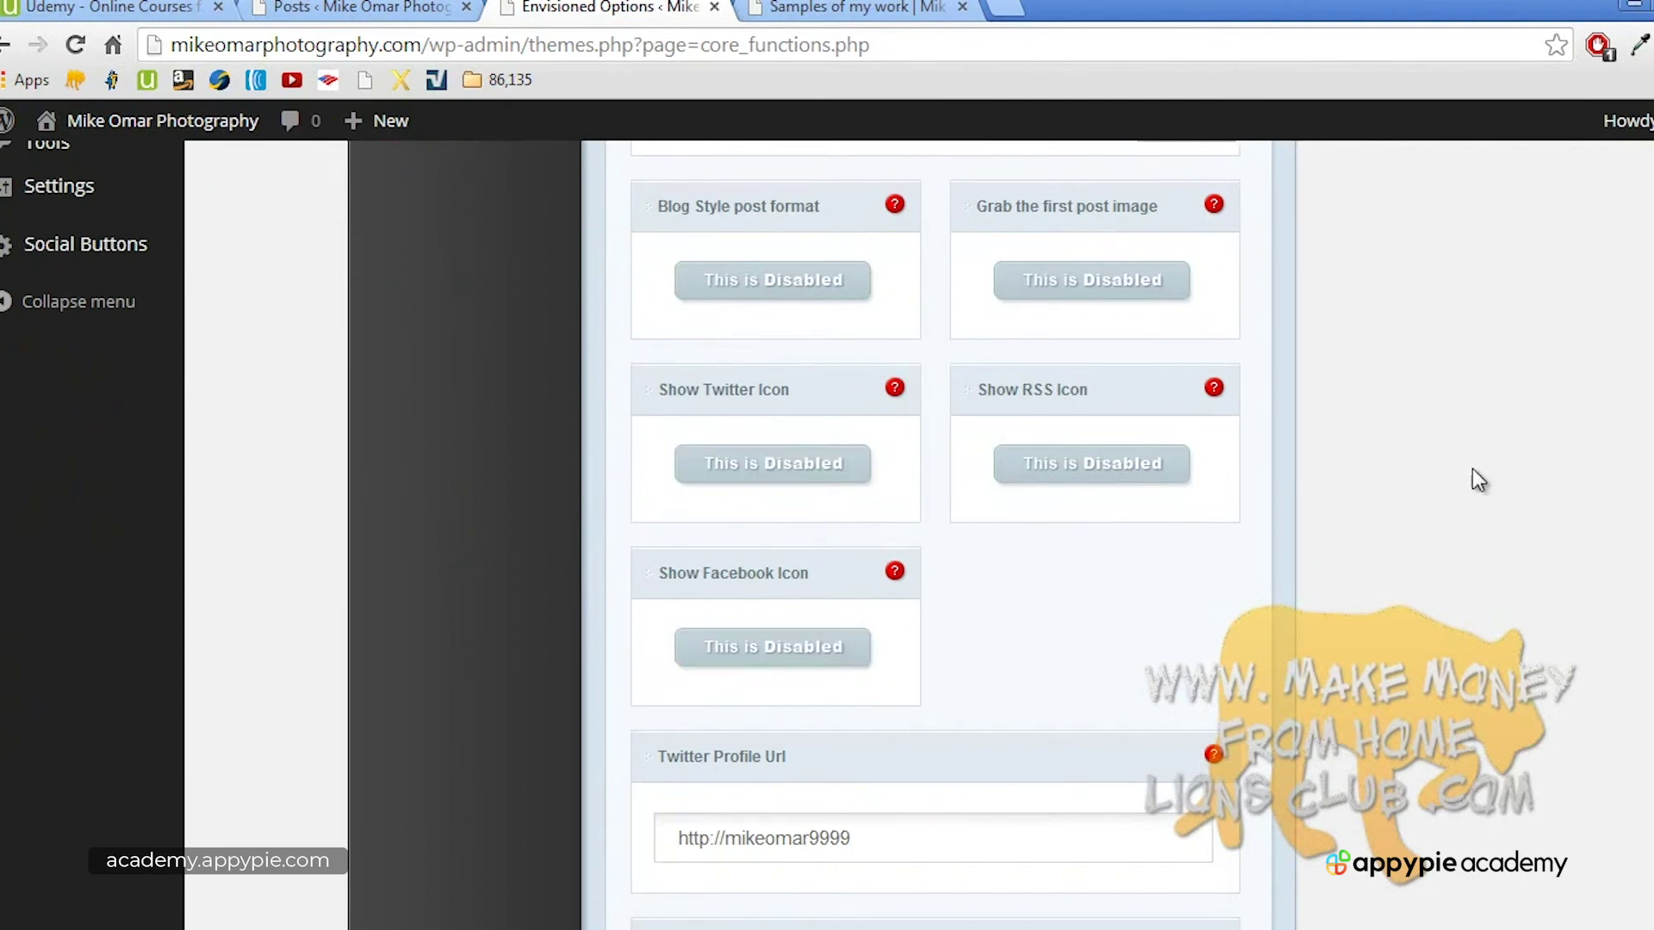
Step: Change the Color Scheme from Red to Default and save the theme options
scroll(934, 534, "down", 20)
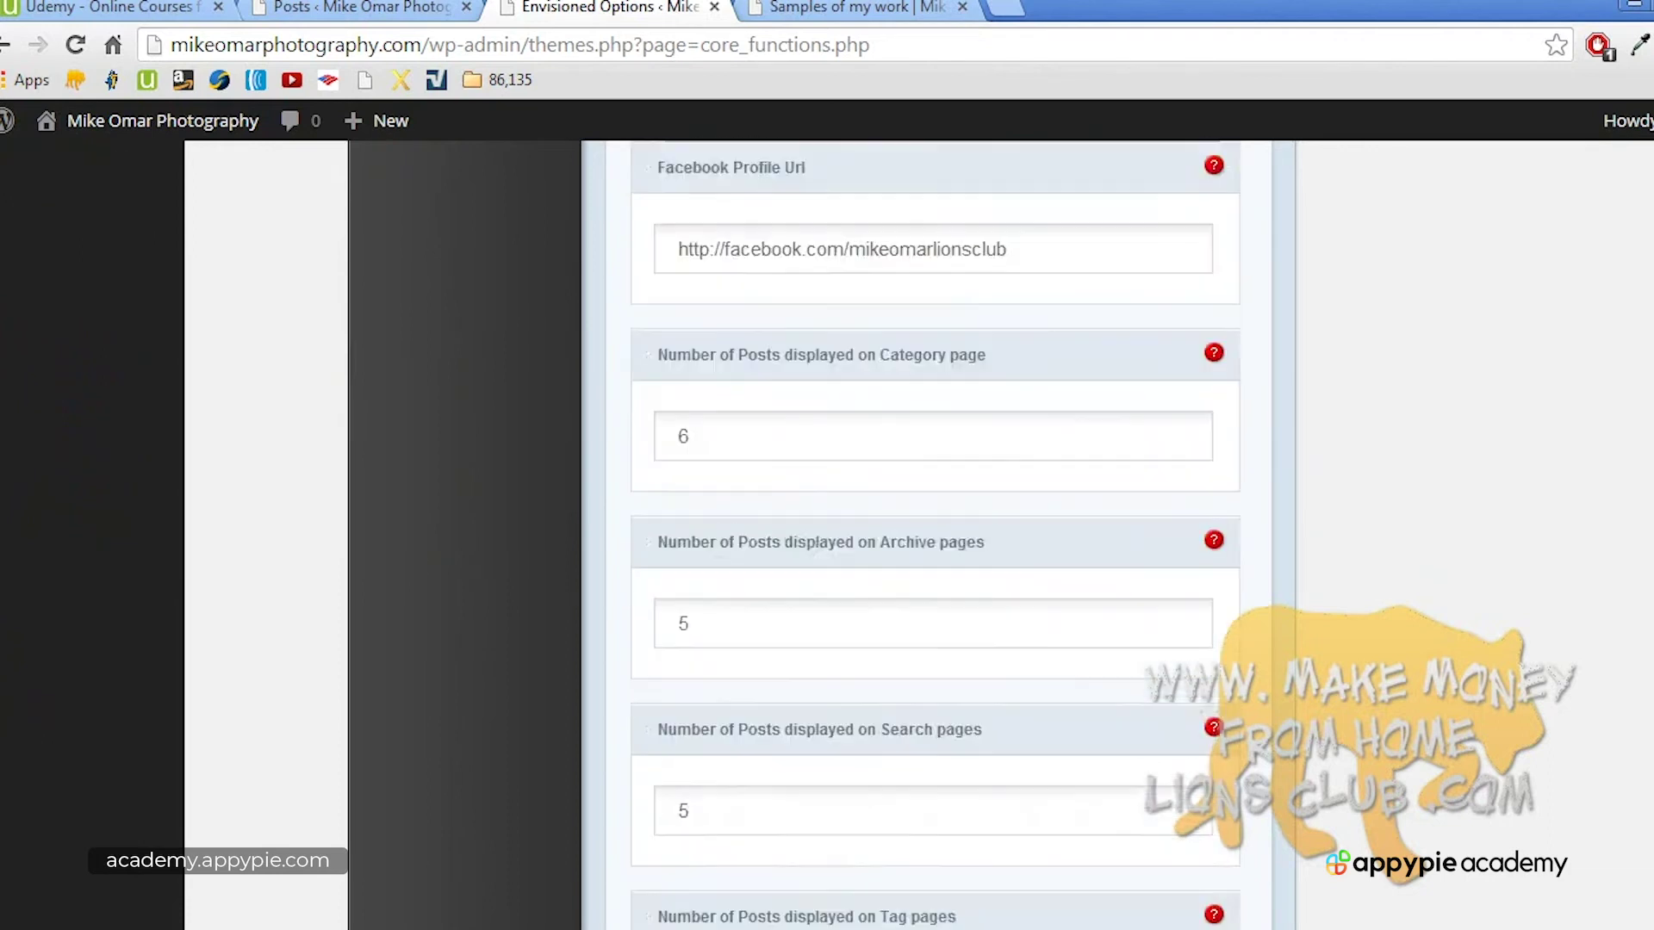
scroll(934, 534, "down", 3)
scroll(934, 534, "up", 15)
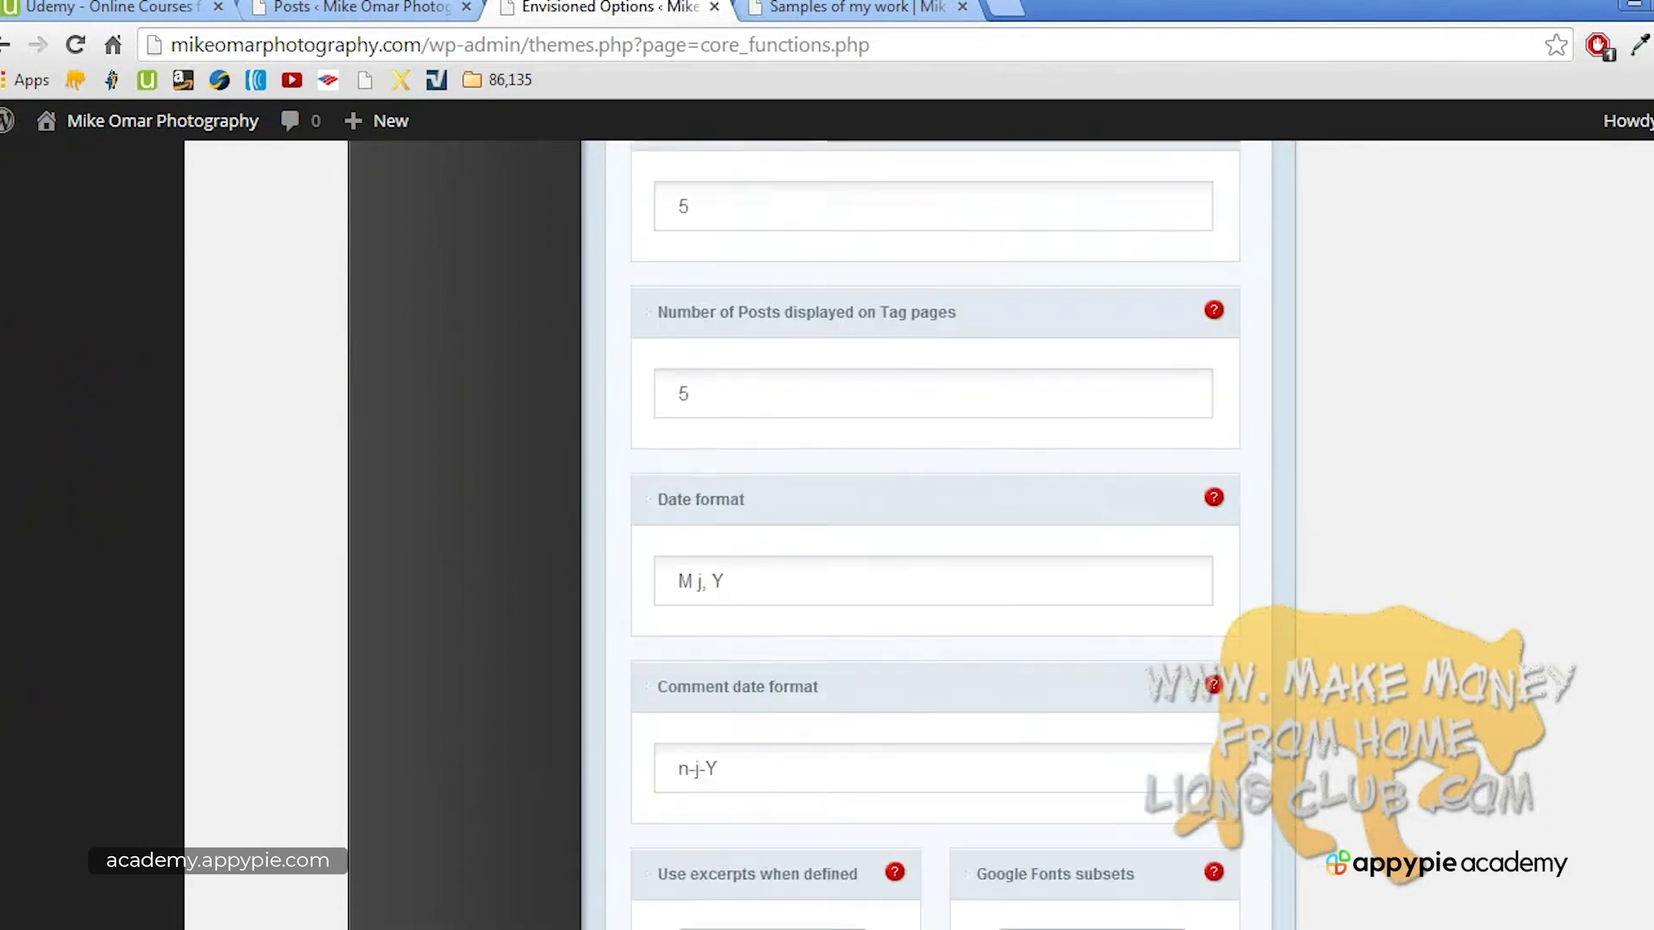
scroll(934, 534, "up", 10)
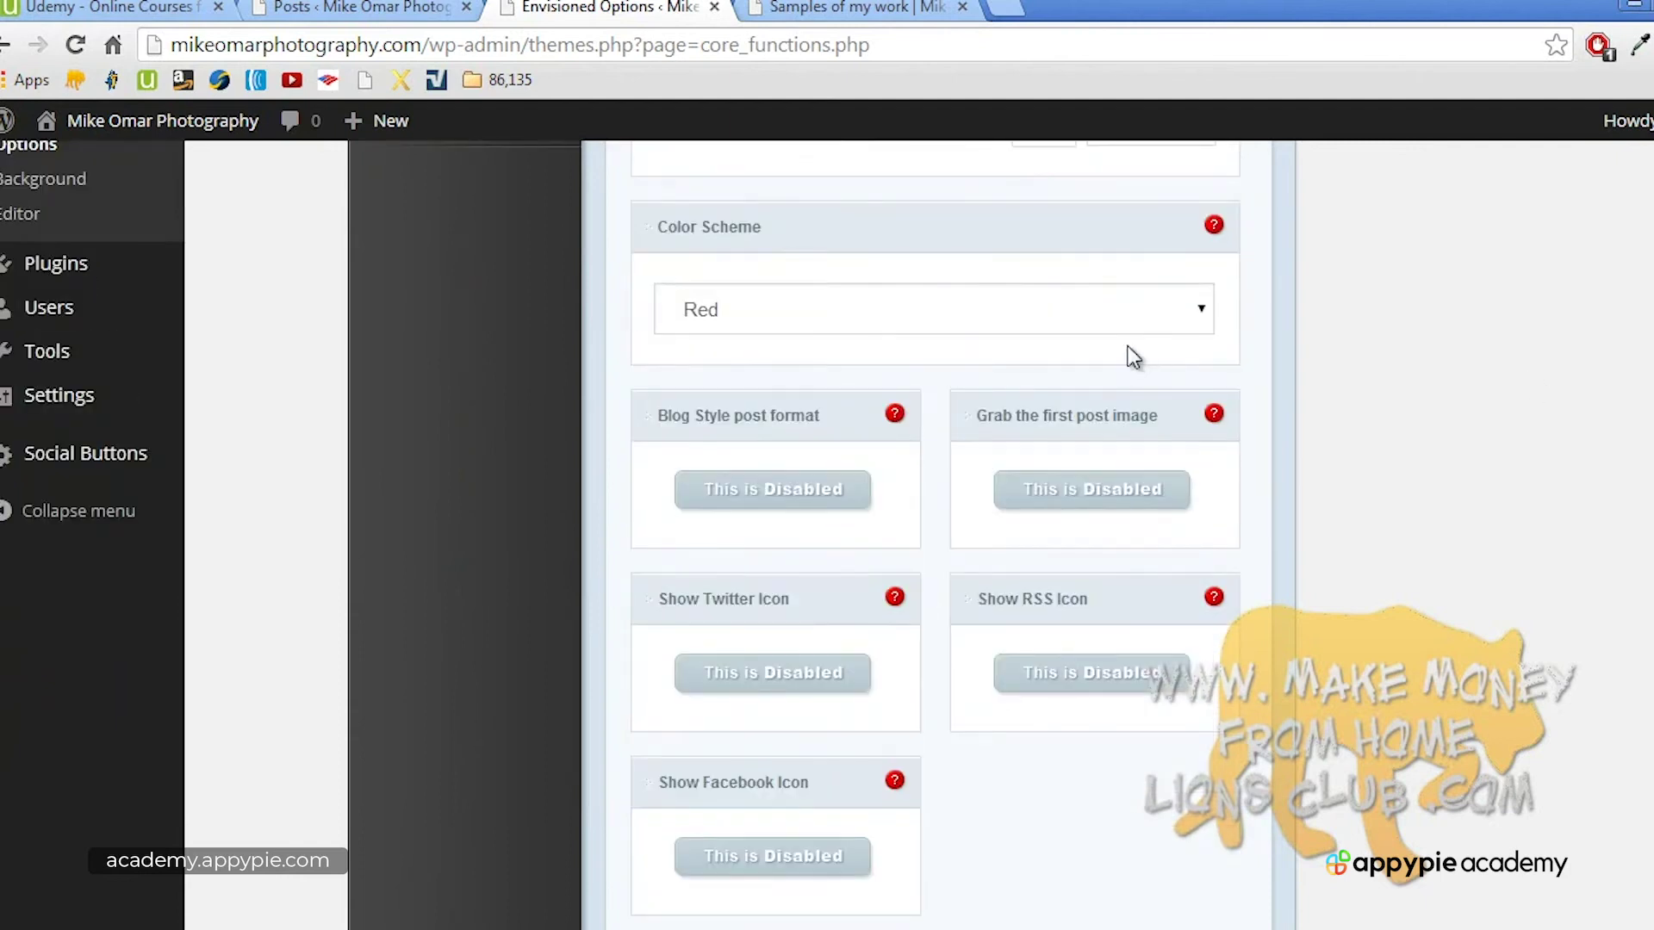
left_click(1109, 326)
left_click(1081, 348)
scroll(935, 534, "down", 10)
scroll(935, 534, "down", 10)
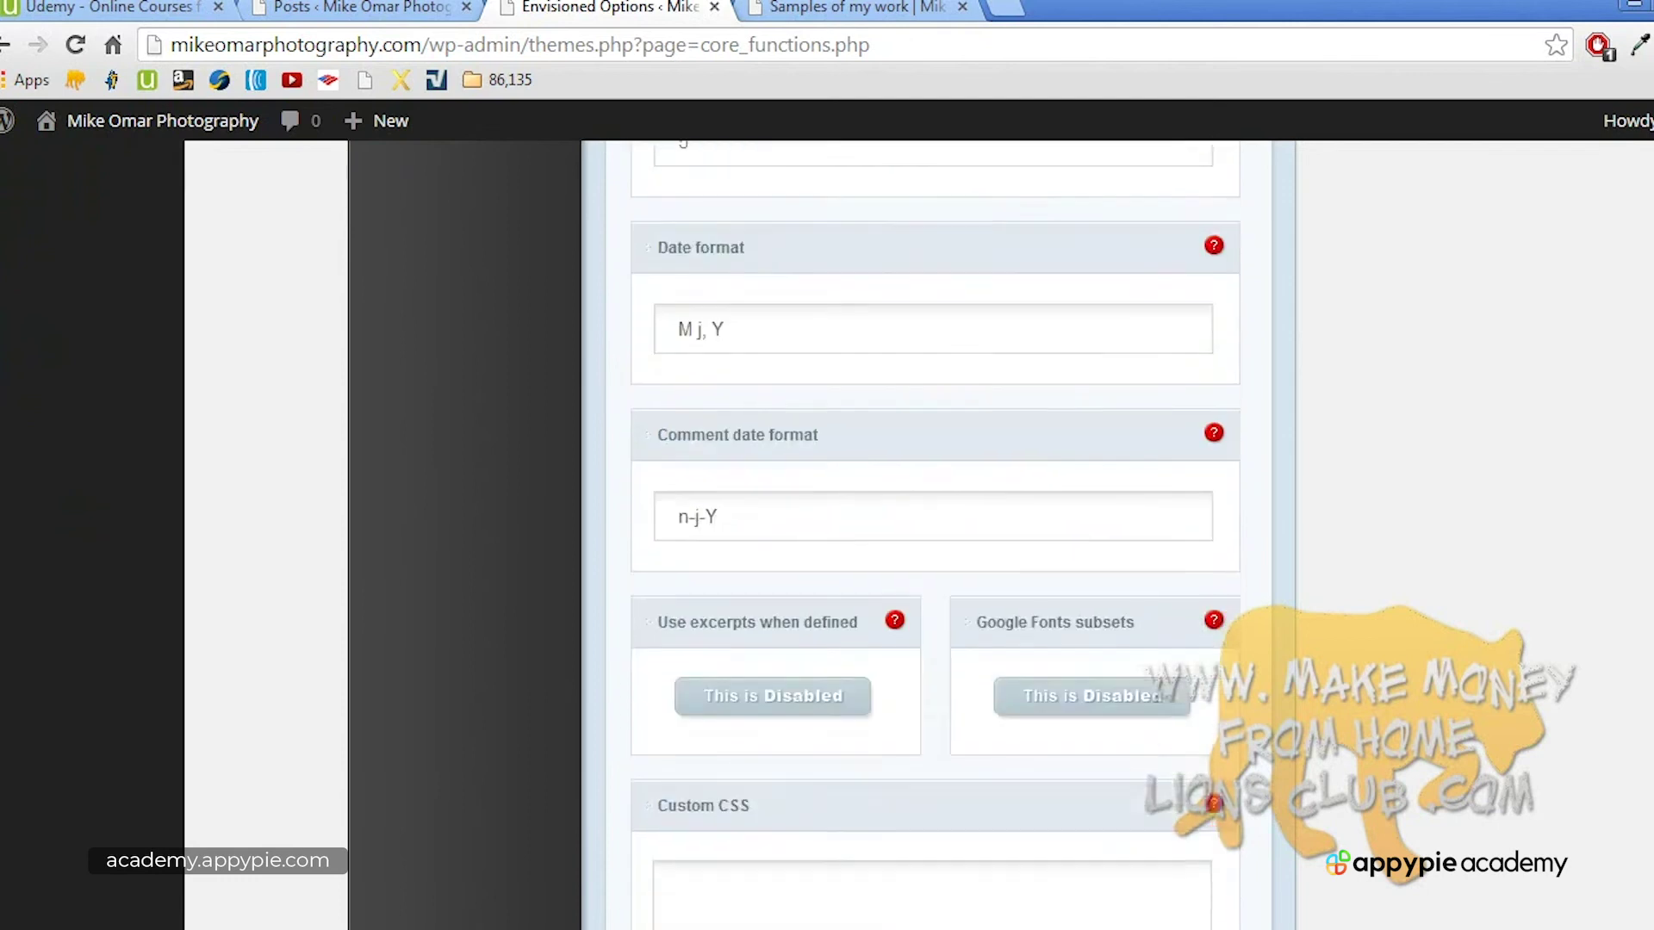
left_click(1240, 748)
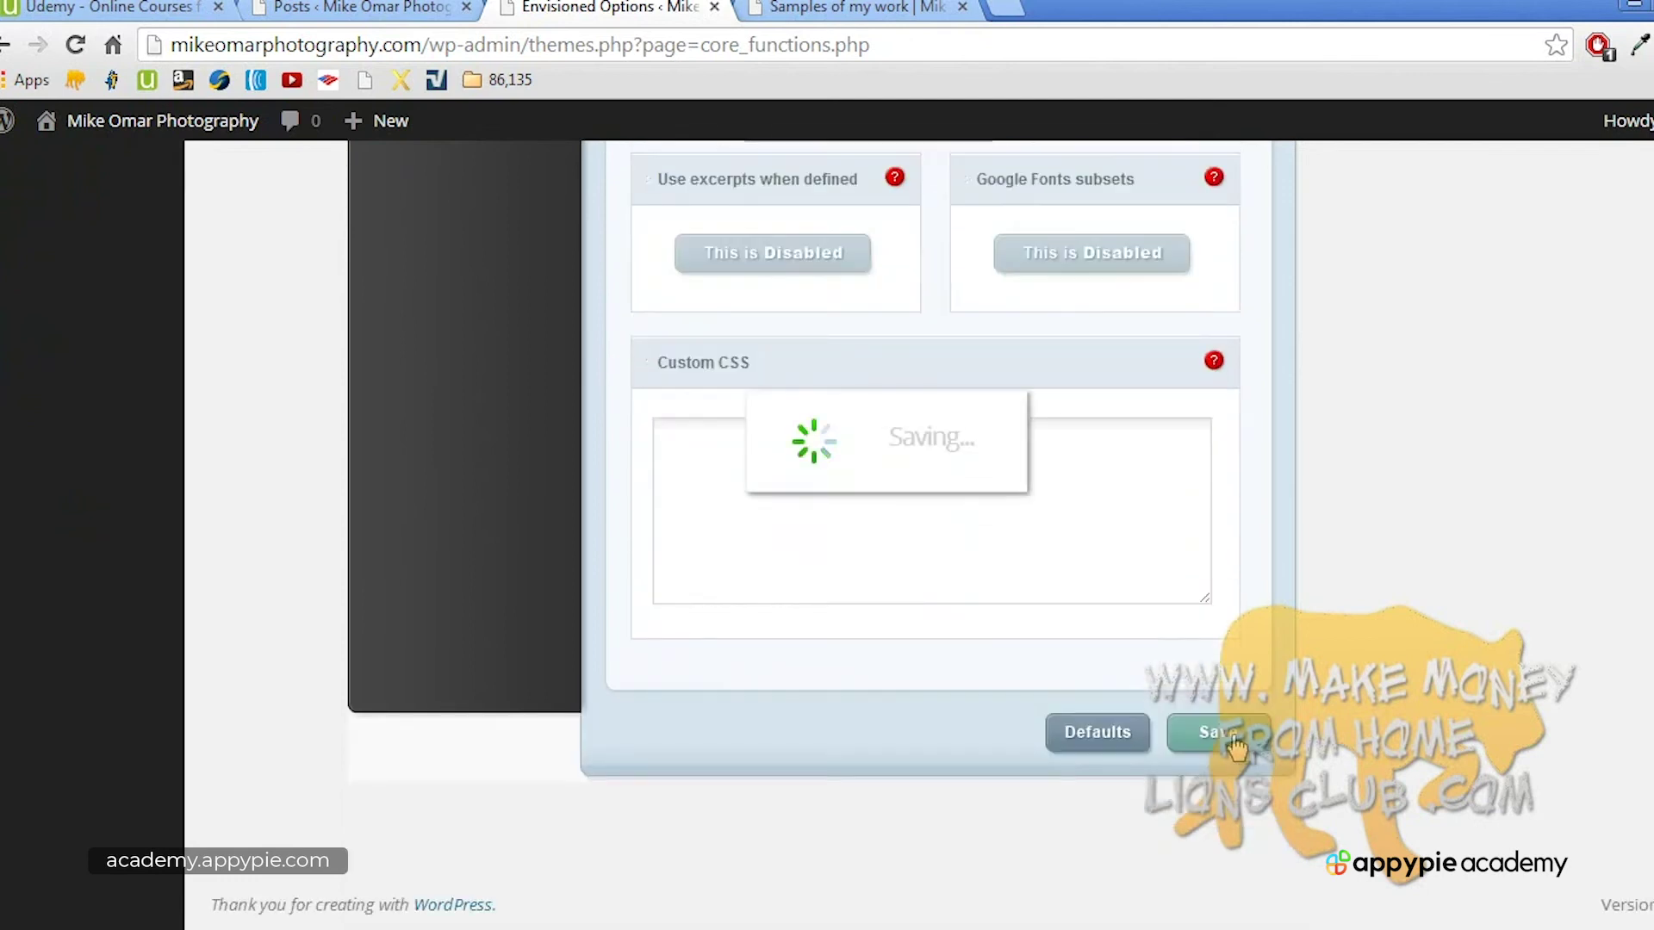
left_click(866, 11)
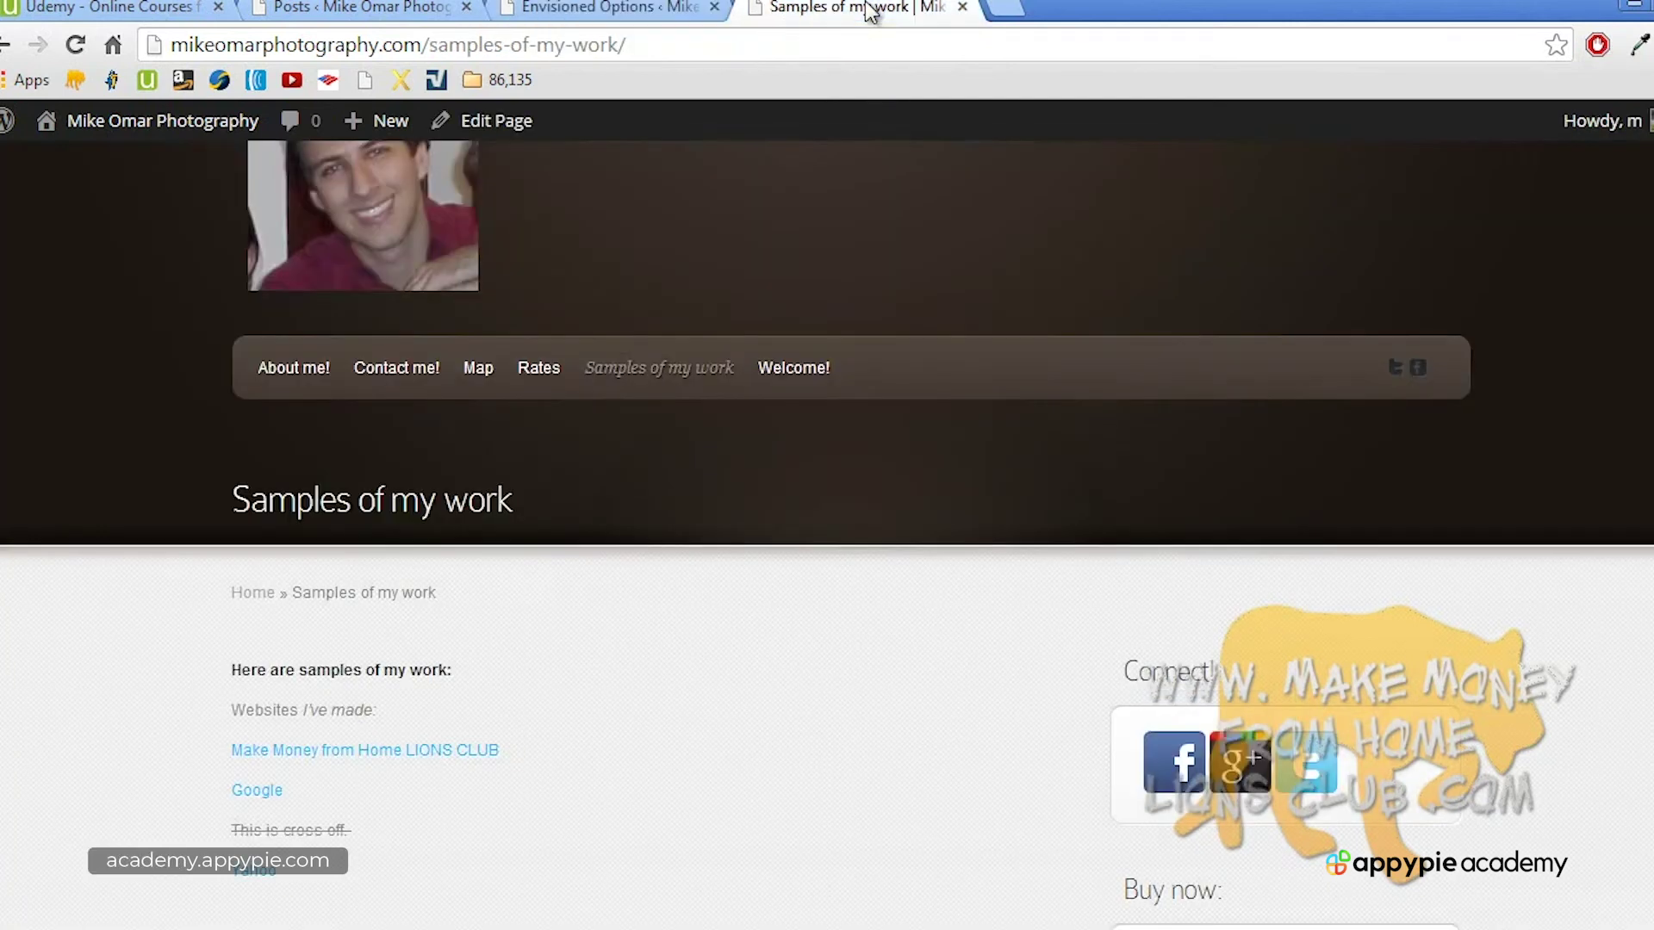
Step: View the site's home page, then return to the Envisioned theme options
middle_click(724, 272)
left_click(380, 327)
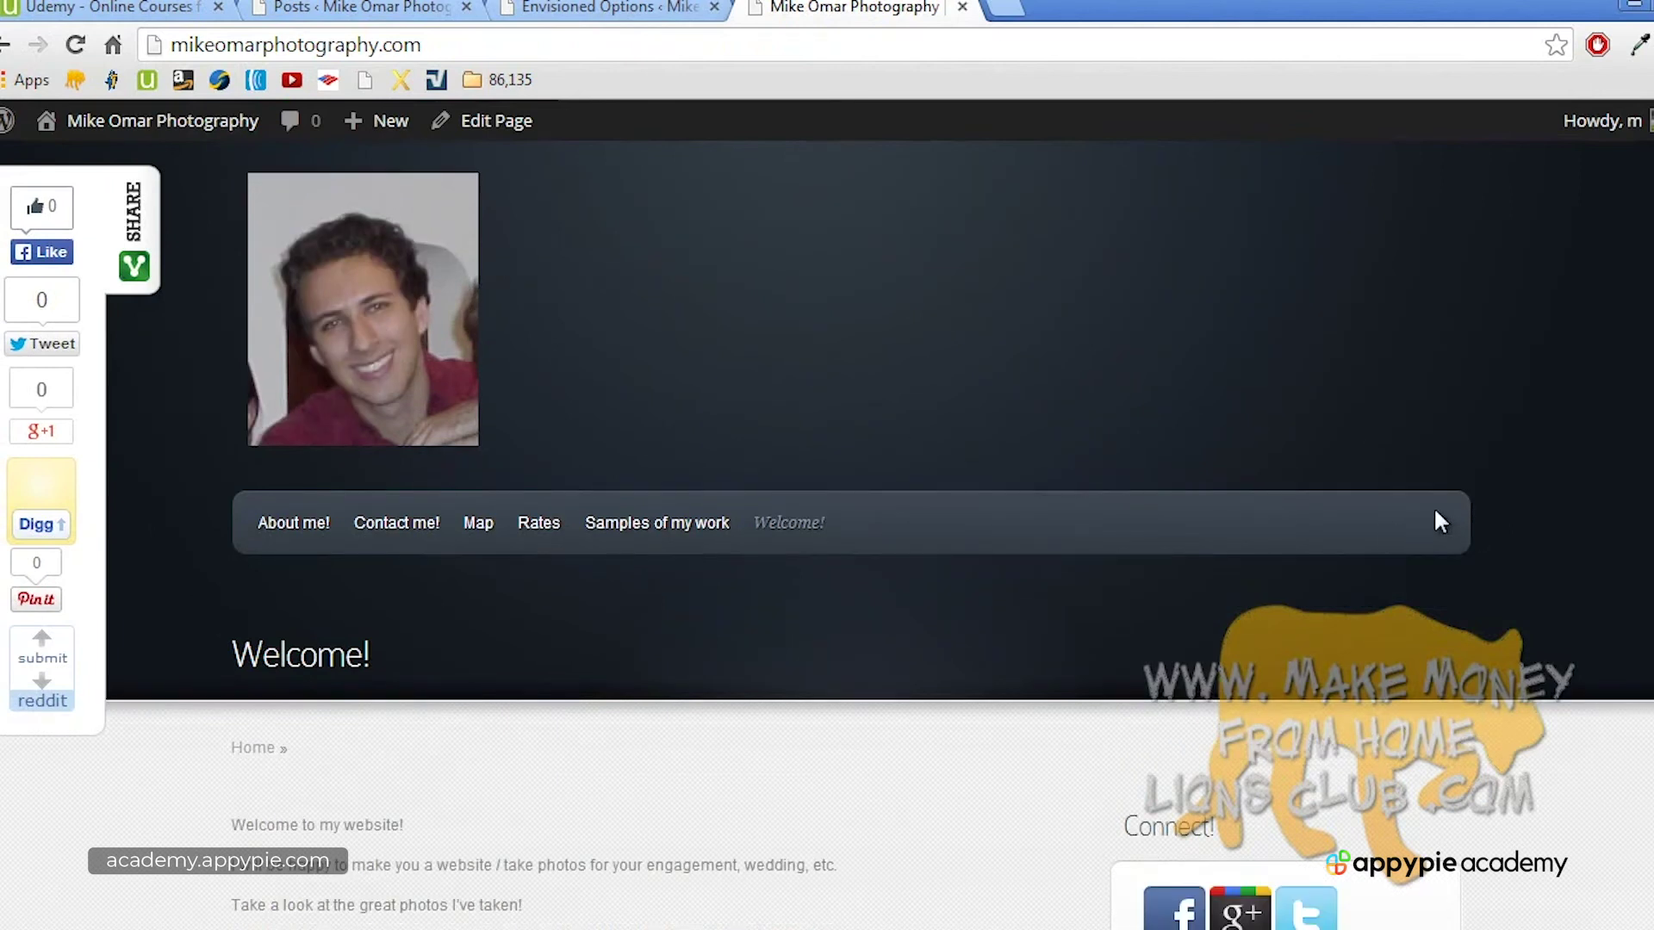
left_click(603, 8)
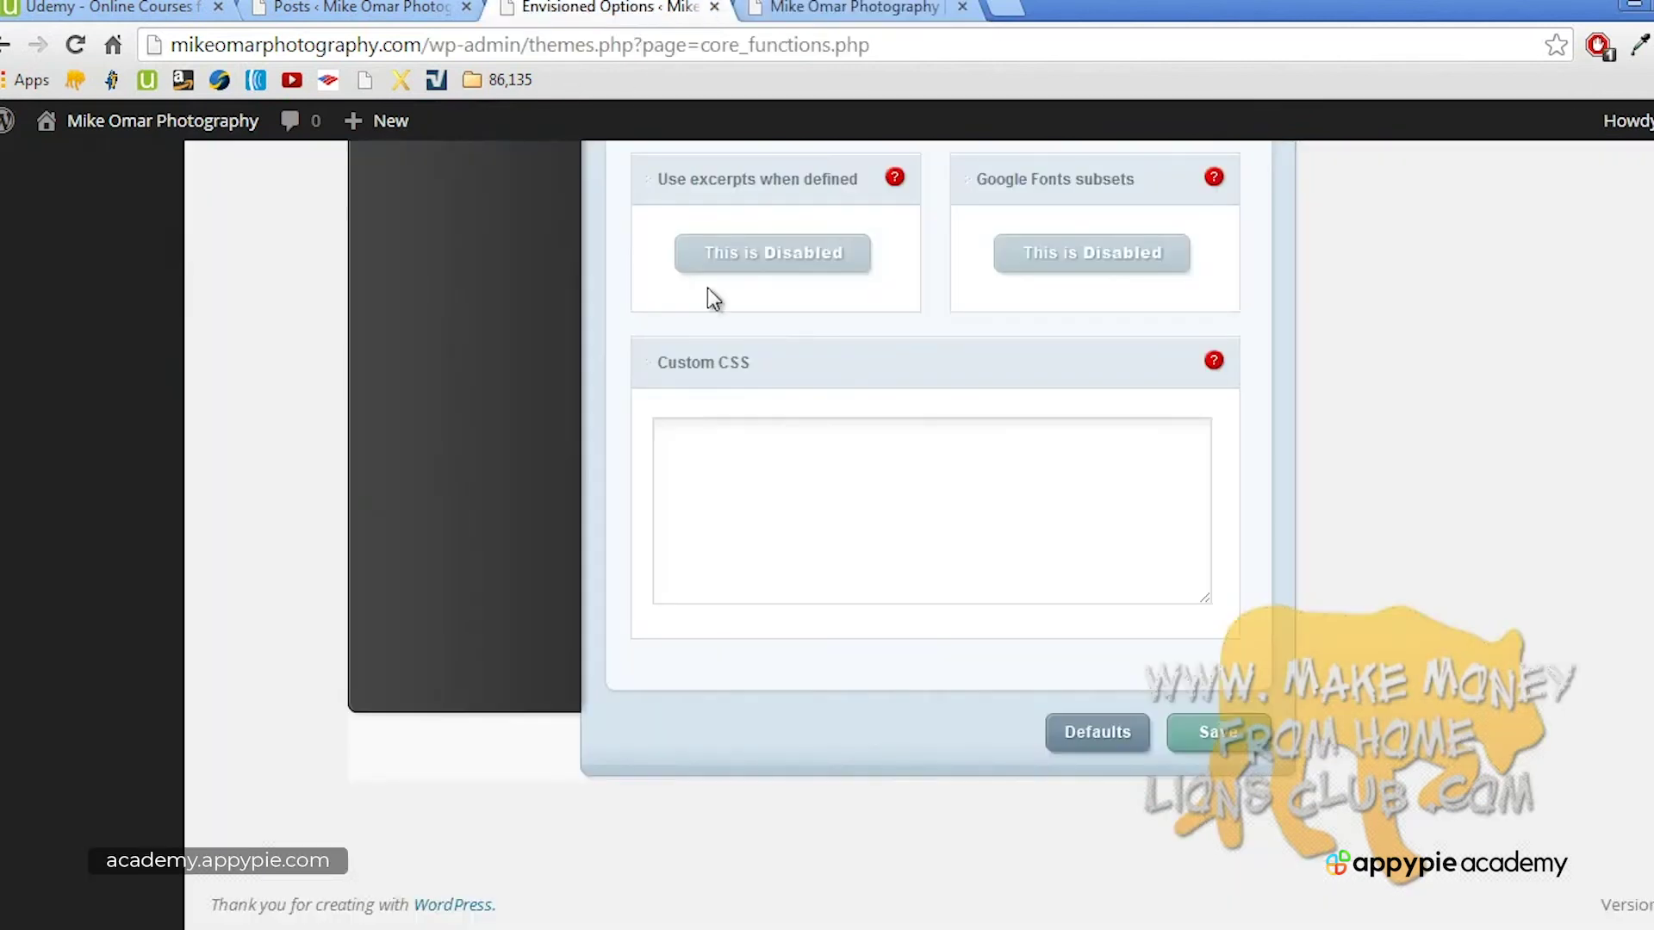
scroll(834, 392, "up", 15)
Step: Clear the Logo URL, save the options, and reload the home page to confirm
triple_click(890, 372)
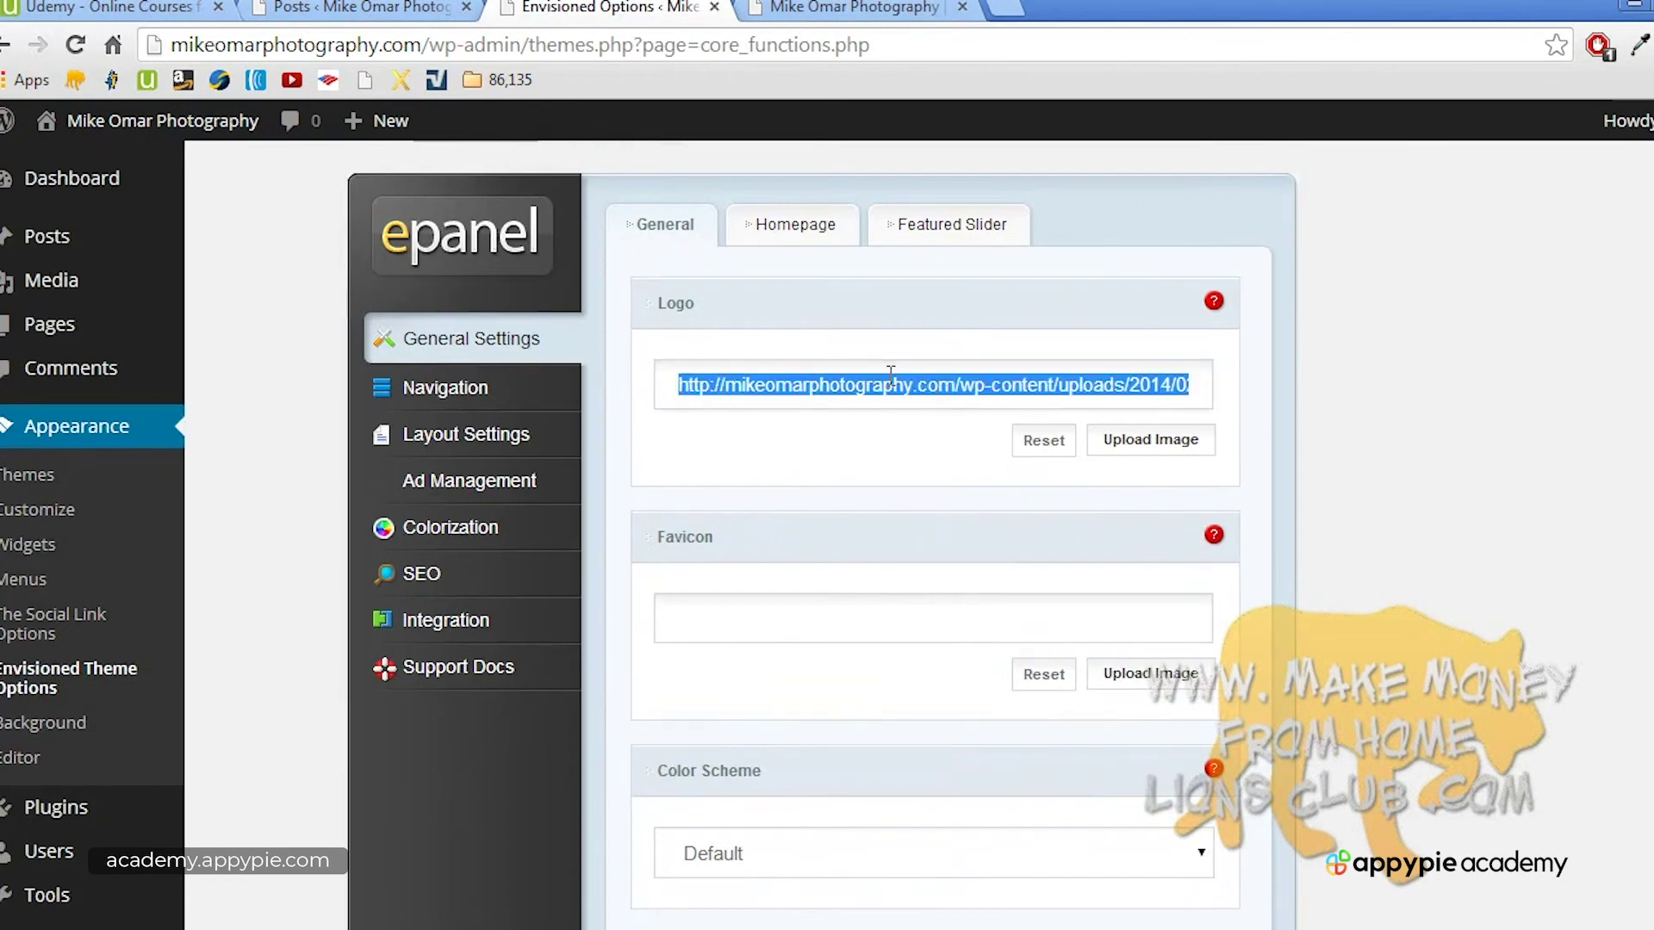
left_click(1061, 449)
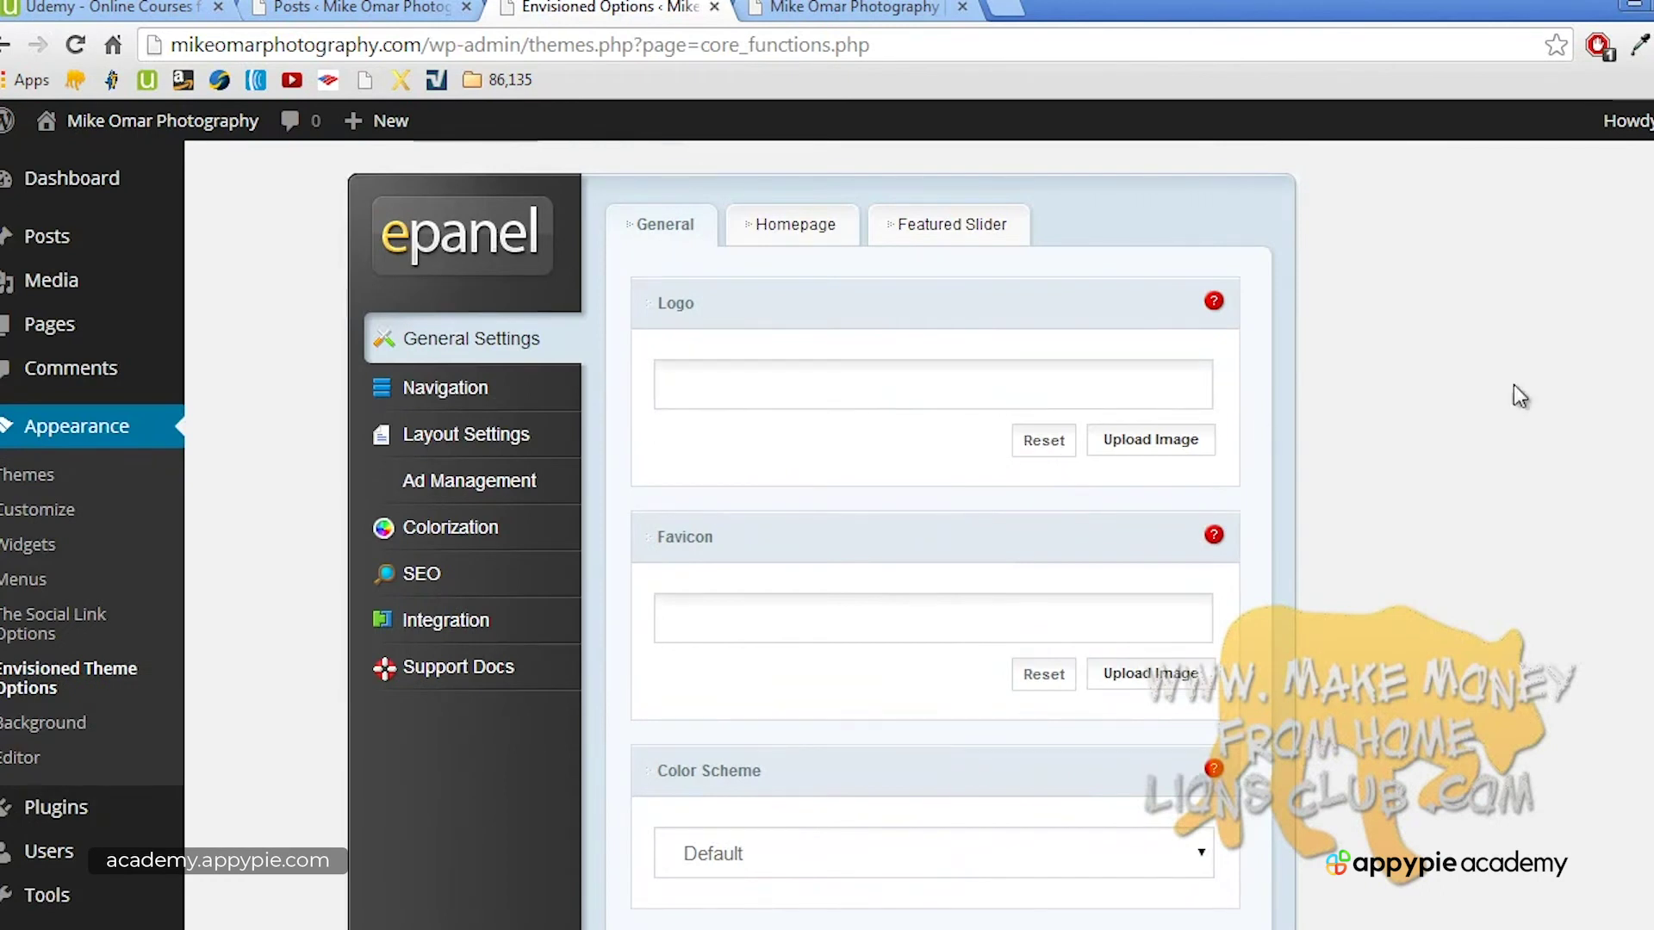
scroll(821, 534, "down", 15)
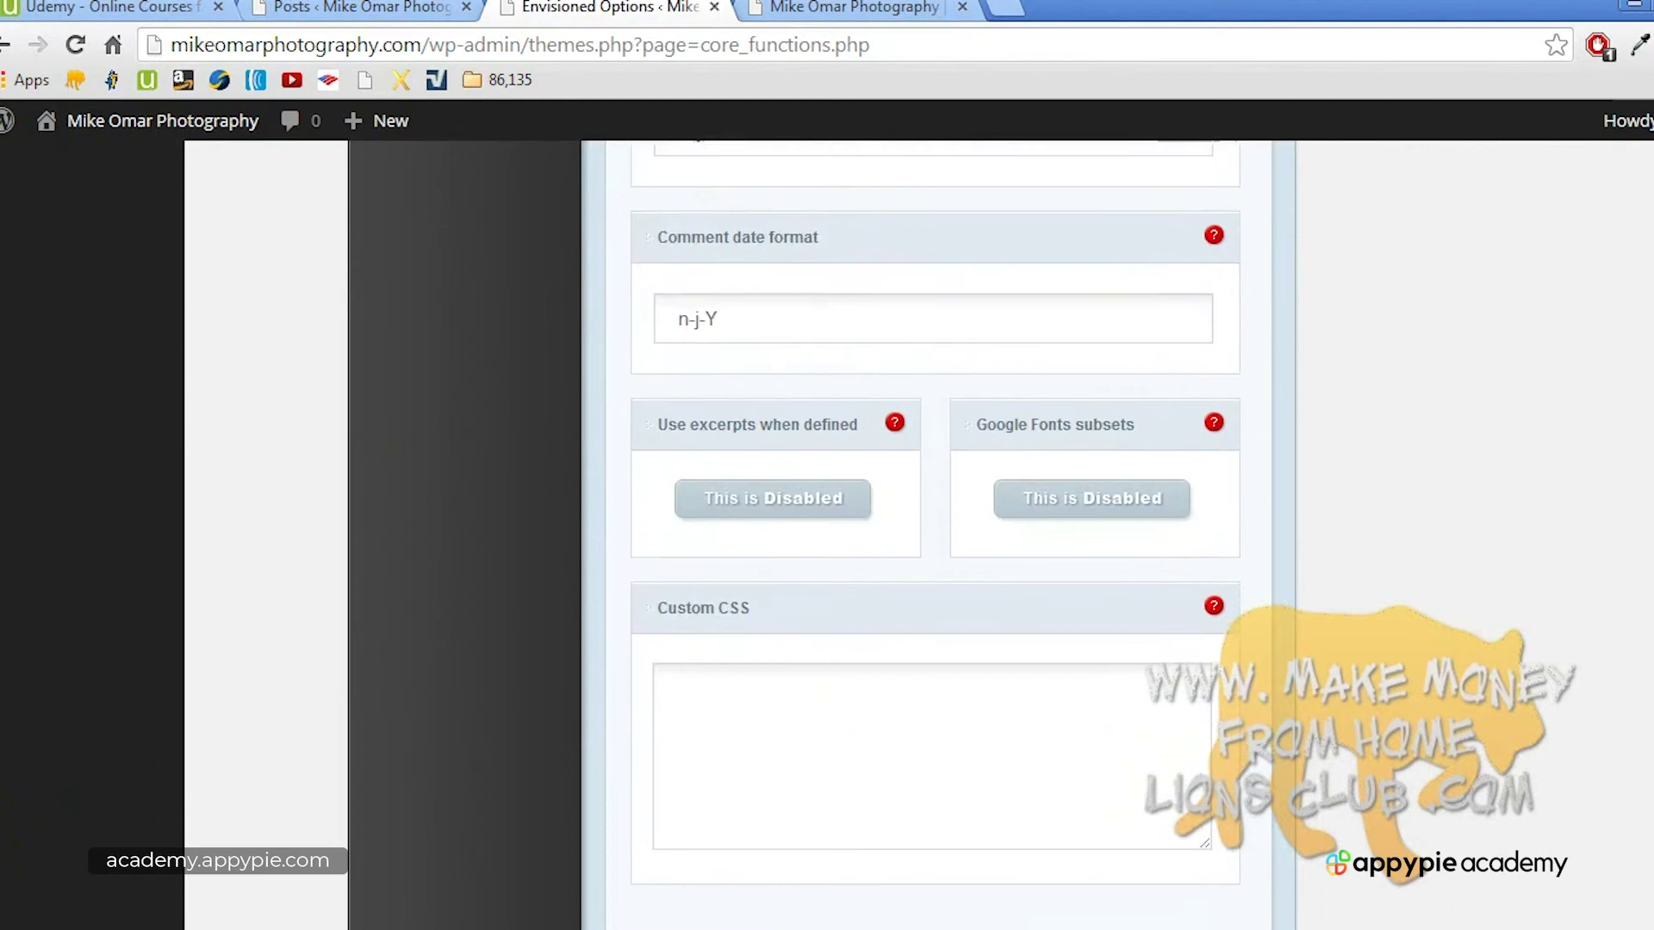
left_click(1234, 825)
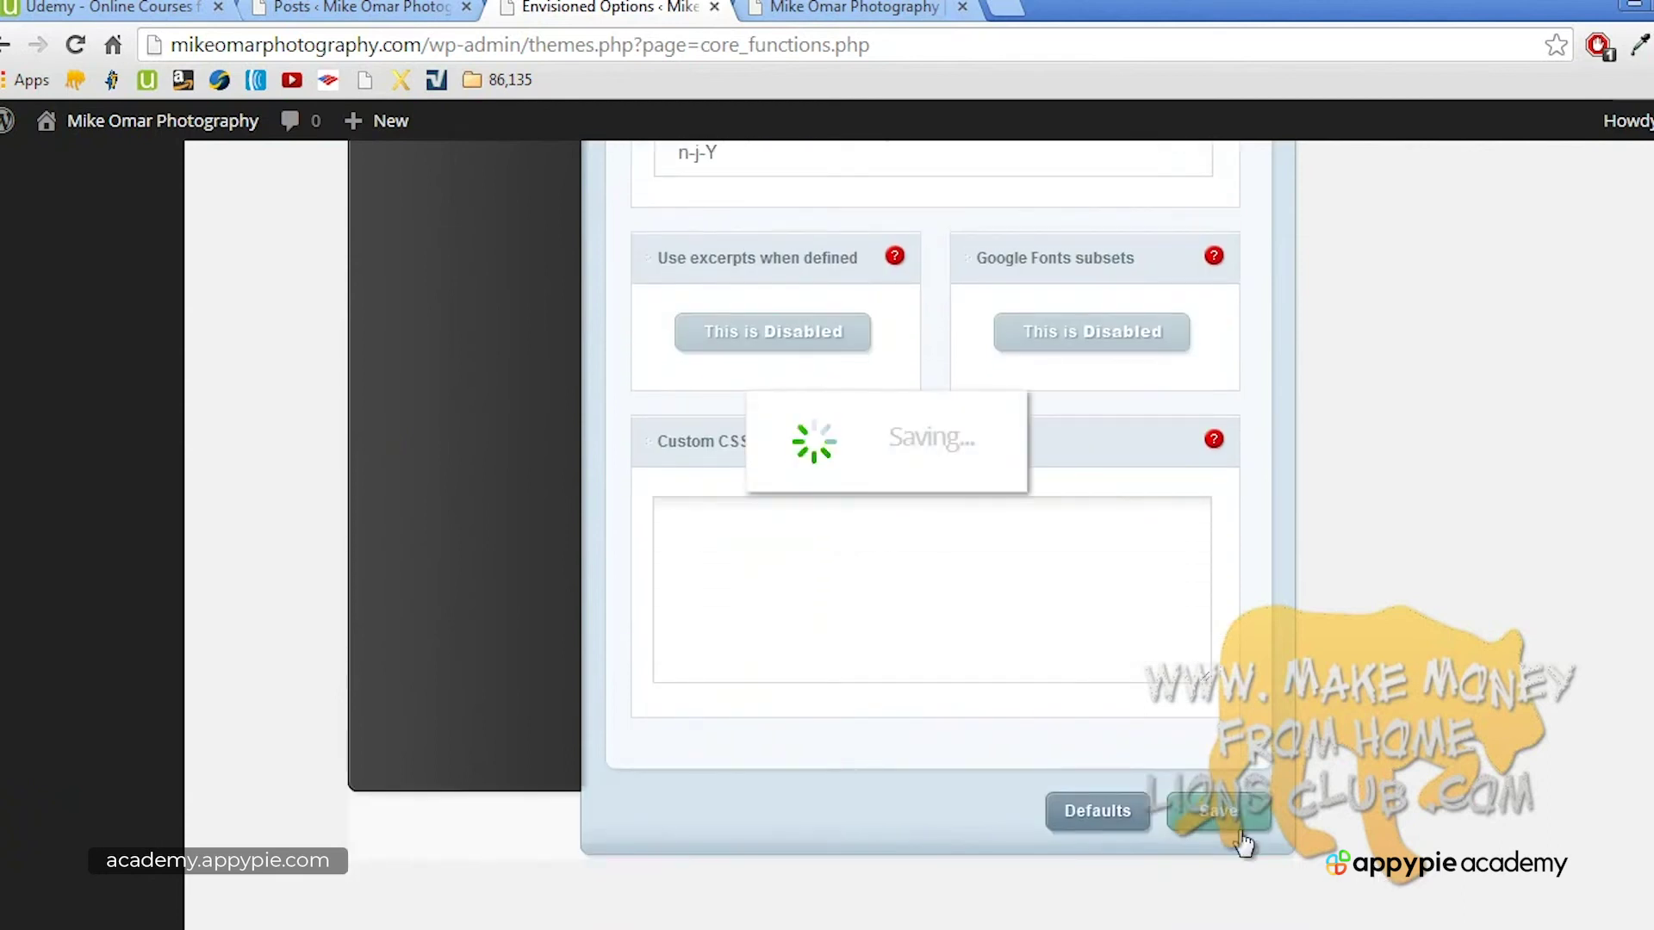
left_click(880, 22)
key("F5")
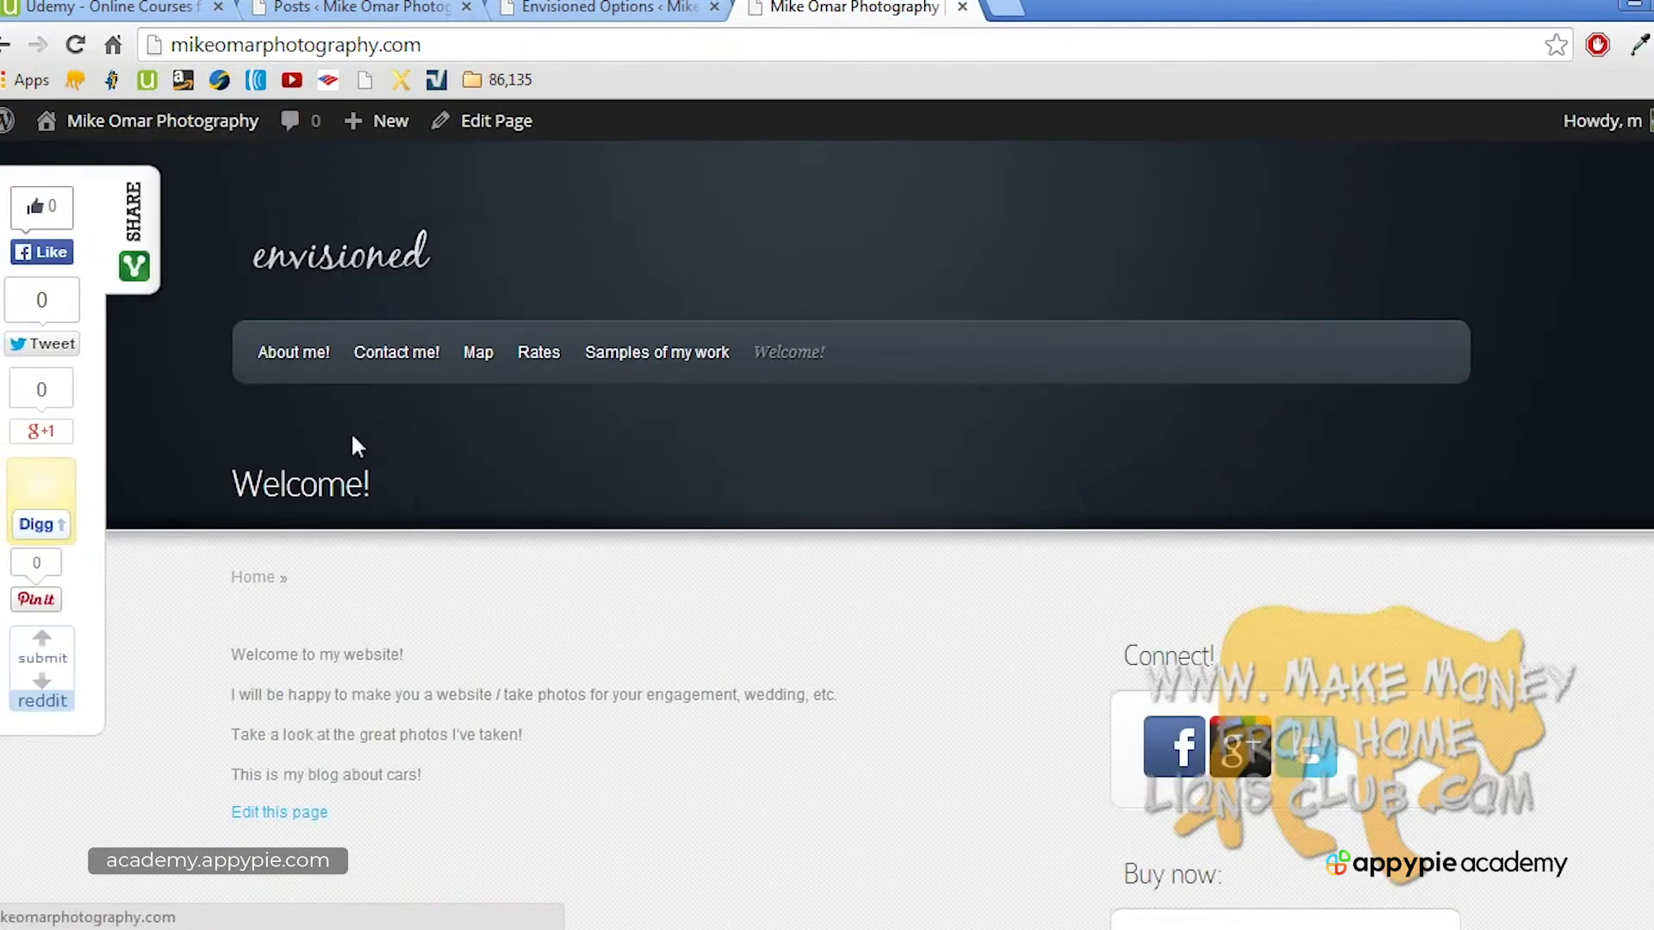
Step: Open the photography site's Contact me! page and scroll through it
left_click(517, 929)
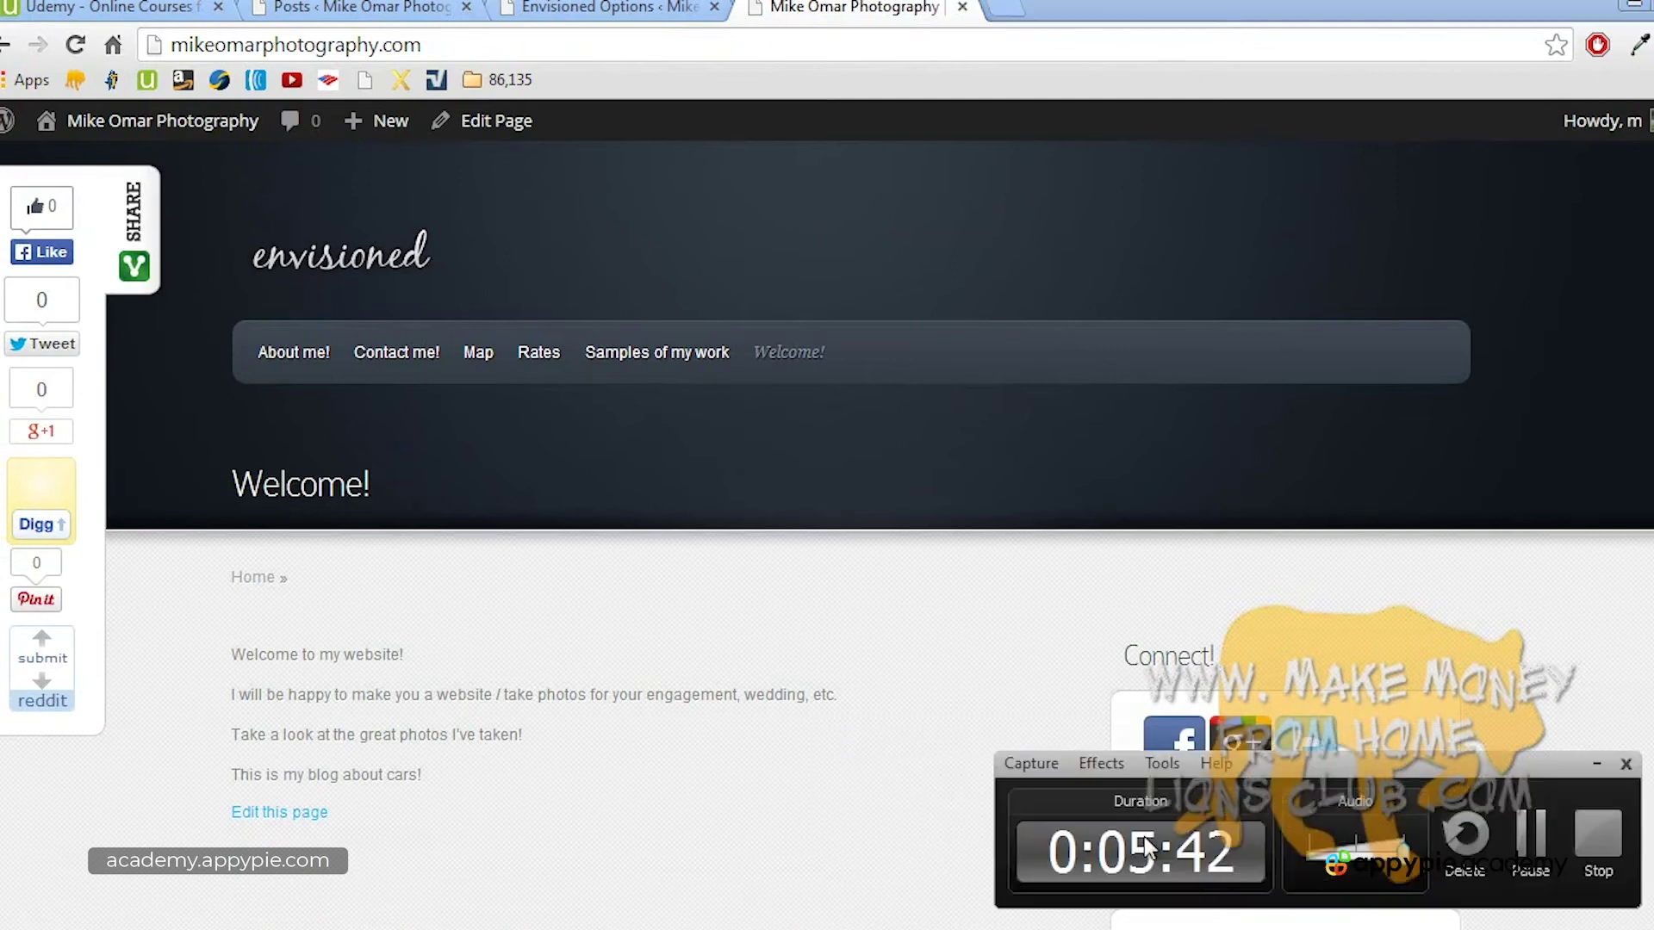
left_click(1600, 851)
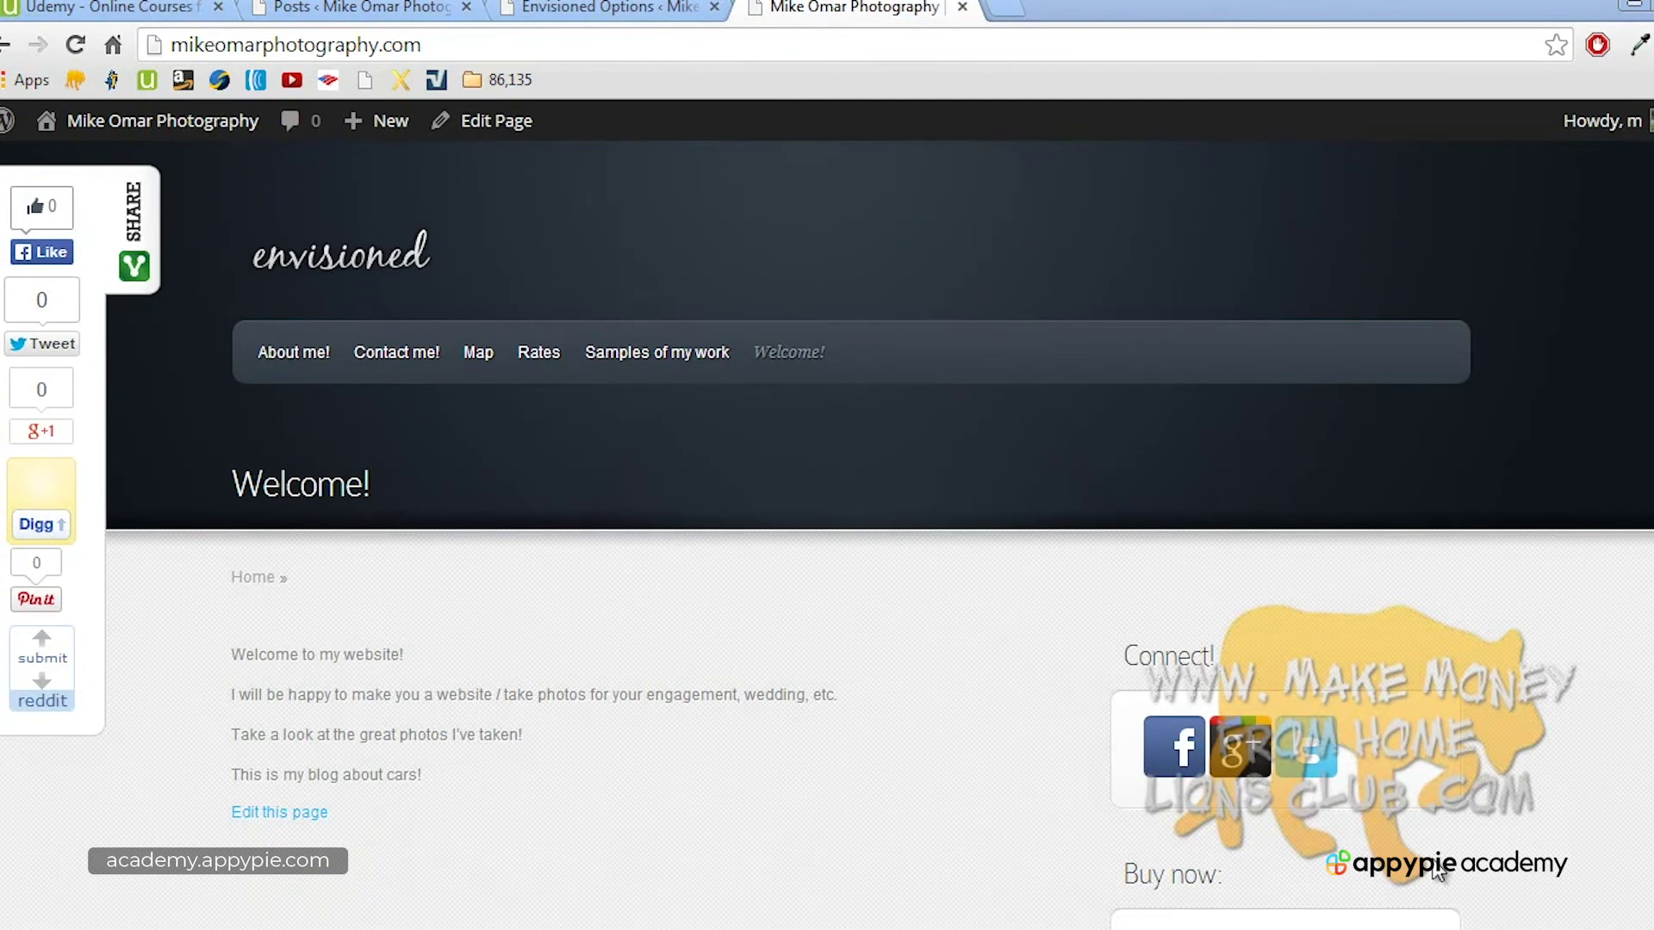
left_click(422, 359)
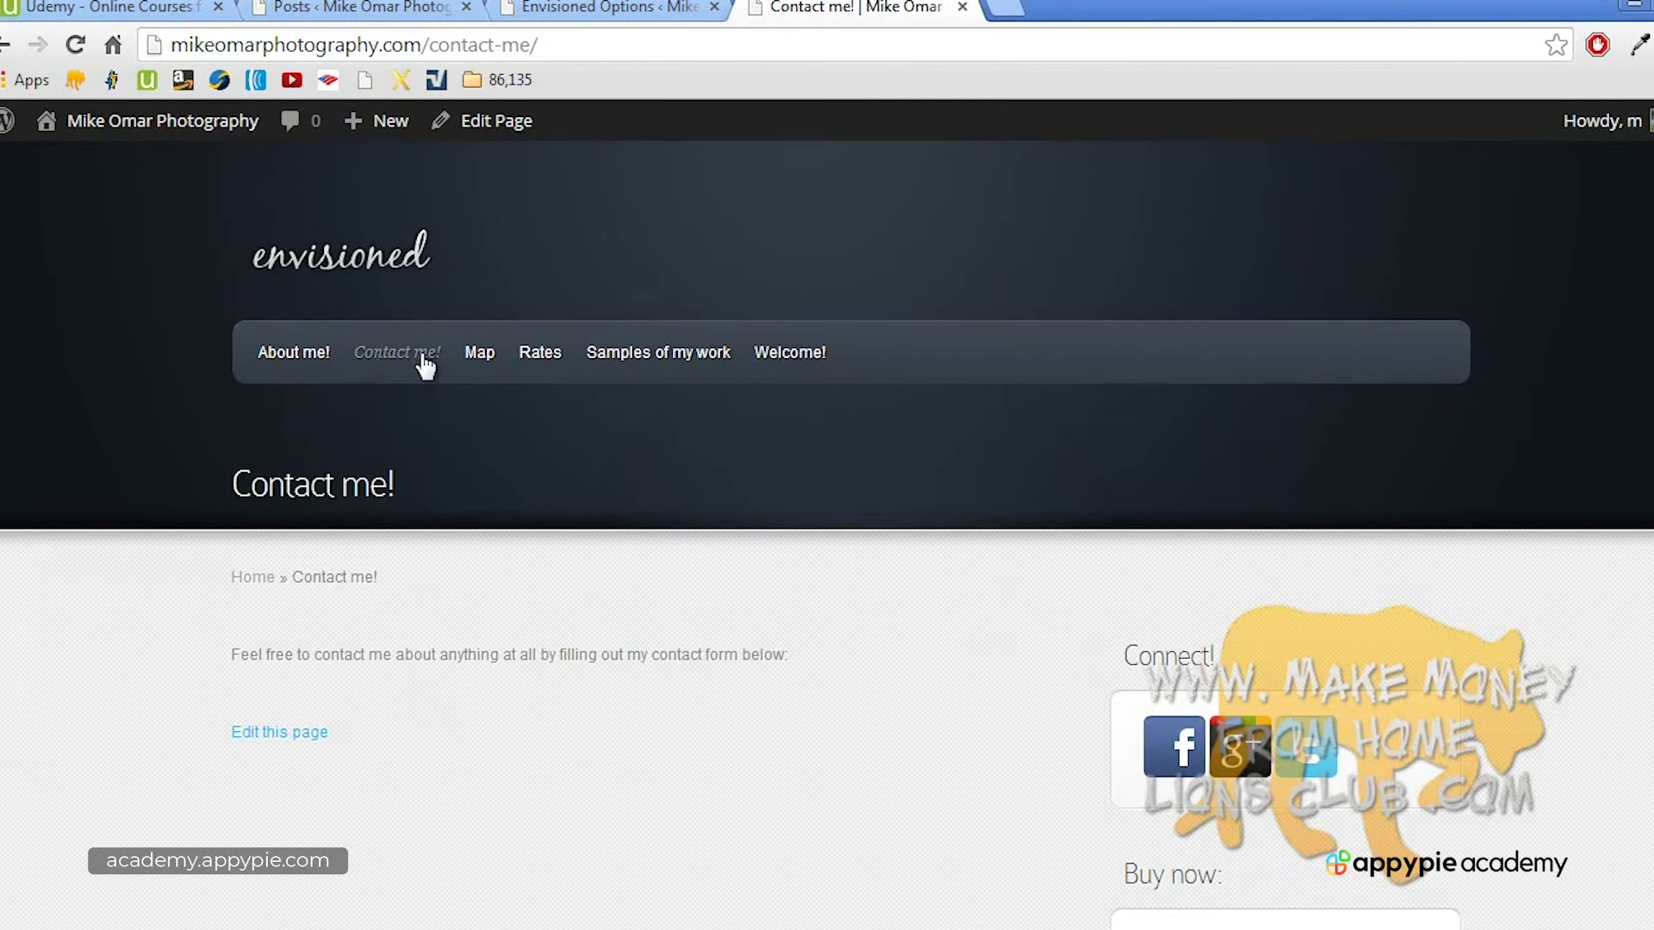
scroll(422, 366, "down", 2)
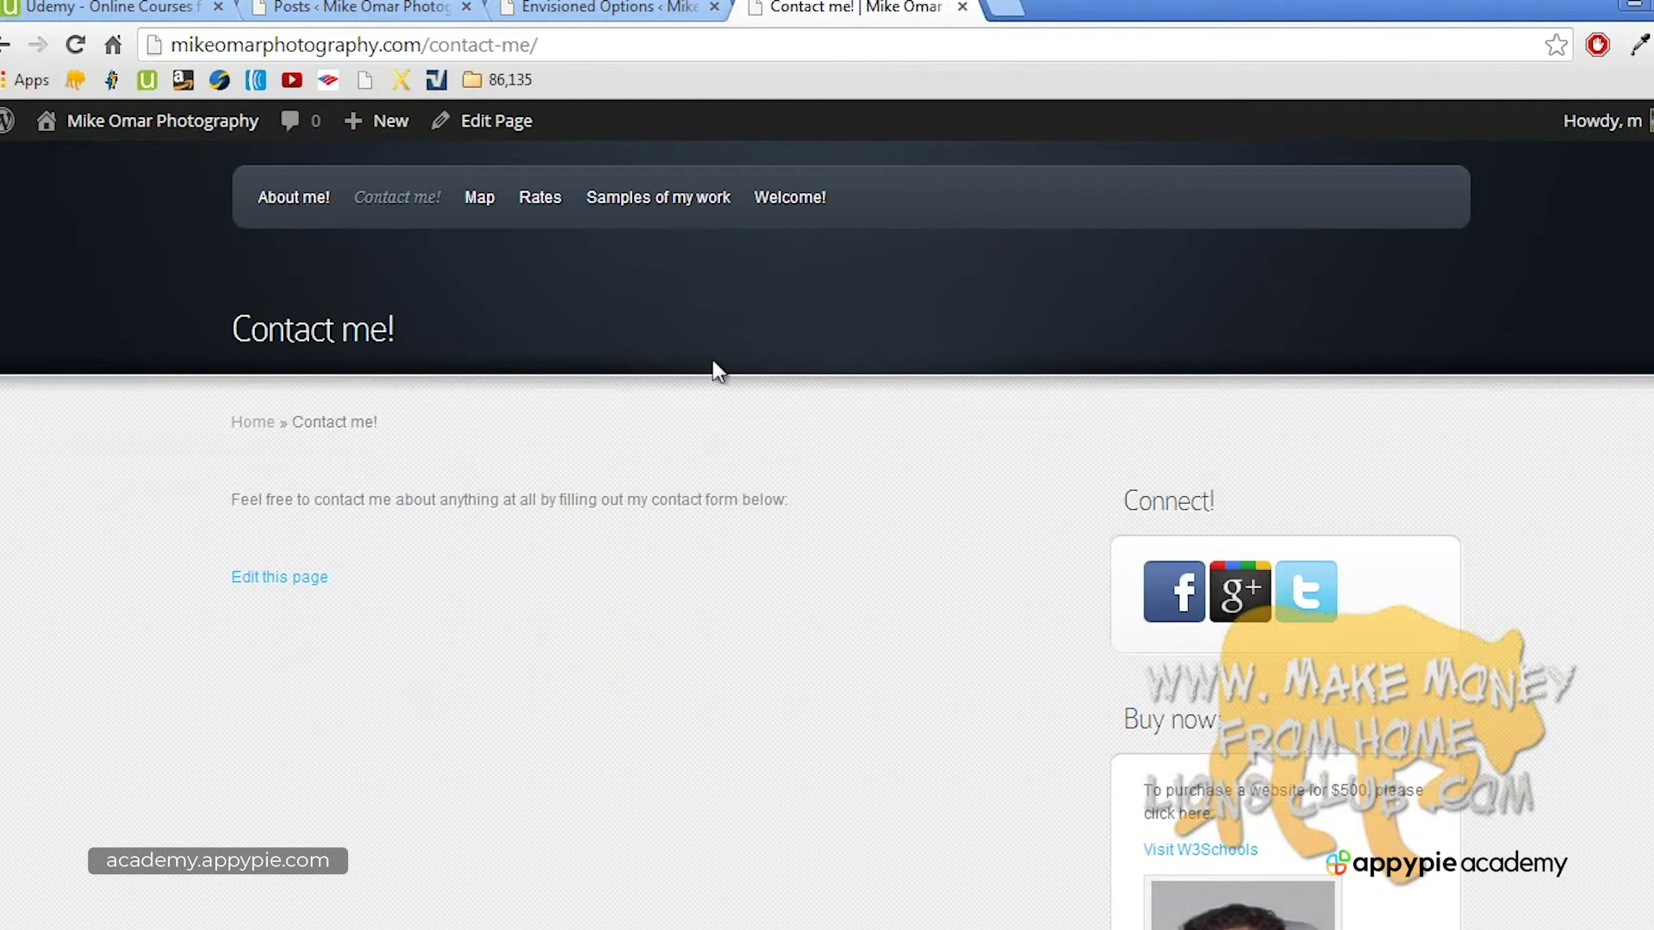
Step: Load makemoneyfromhomelionsclub.com in a new tab and open its Contact page
left_click(1006, 7)
type("makemoneyfromhomelionsclub.com")
key("Return")
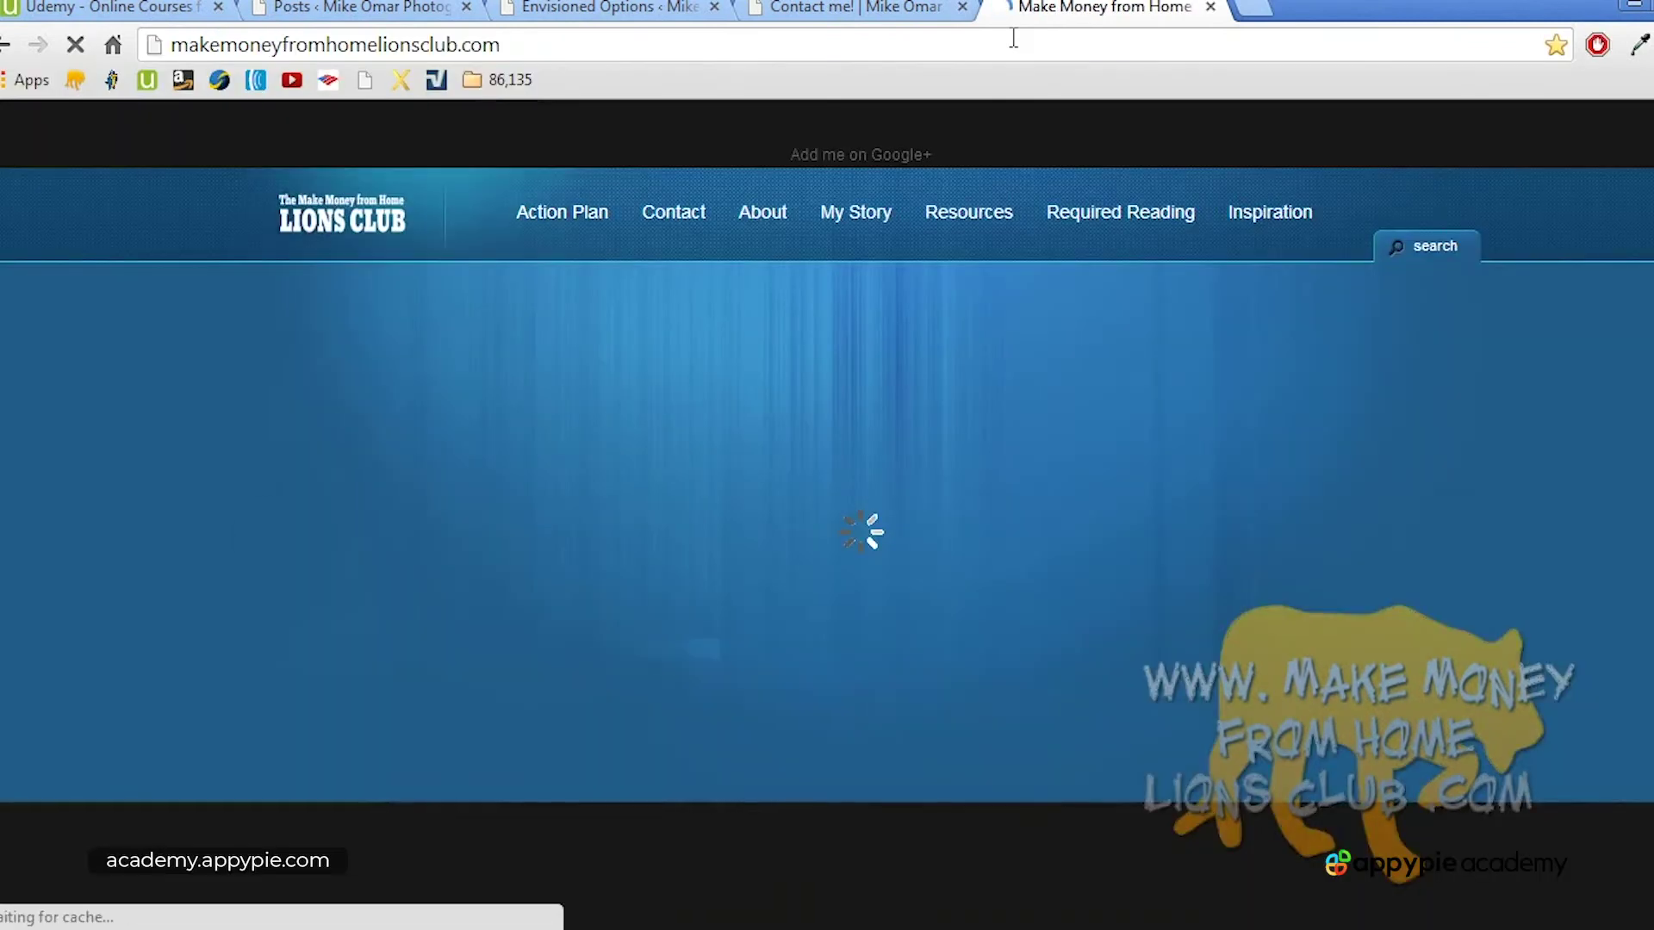
left_click(702, 219)
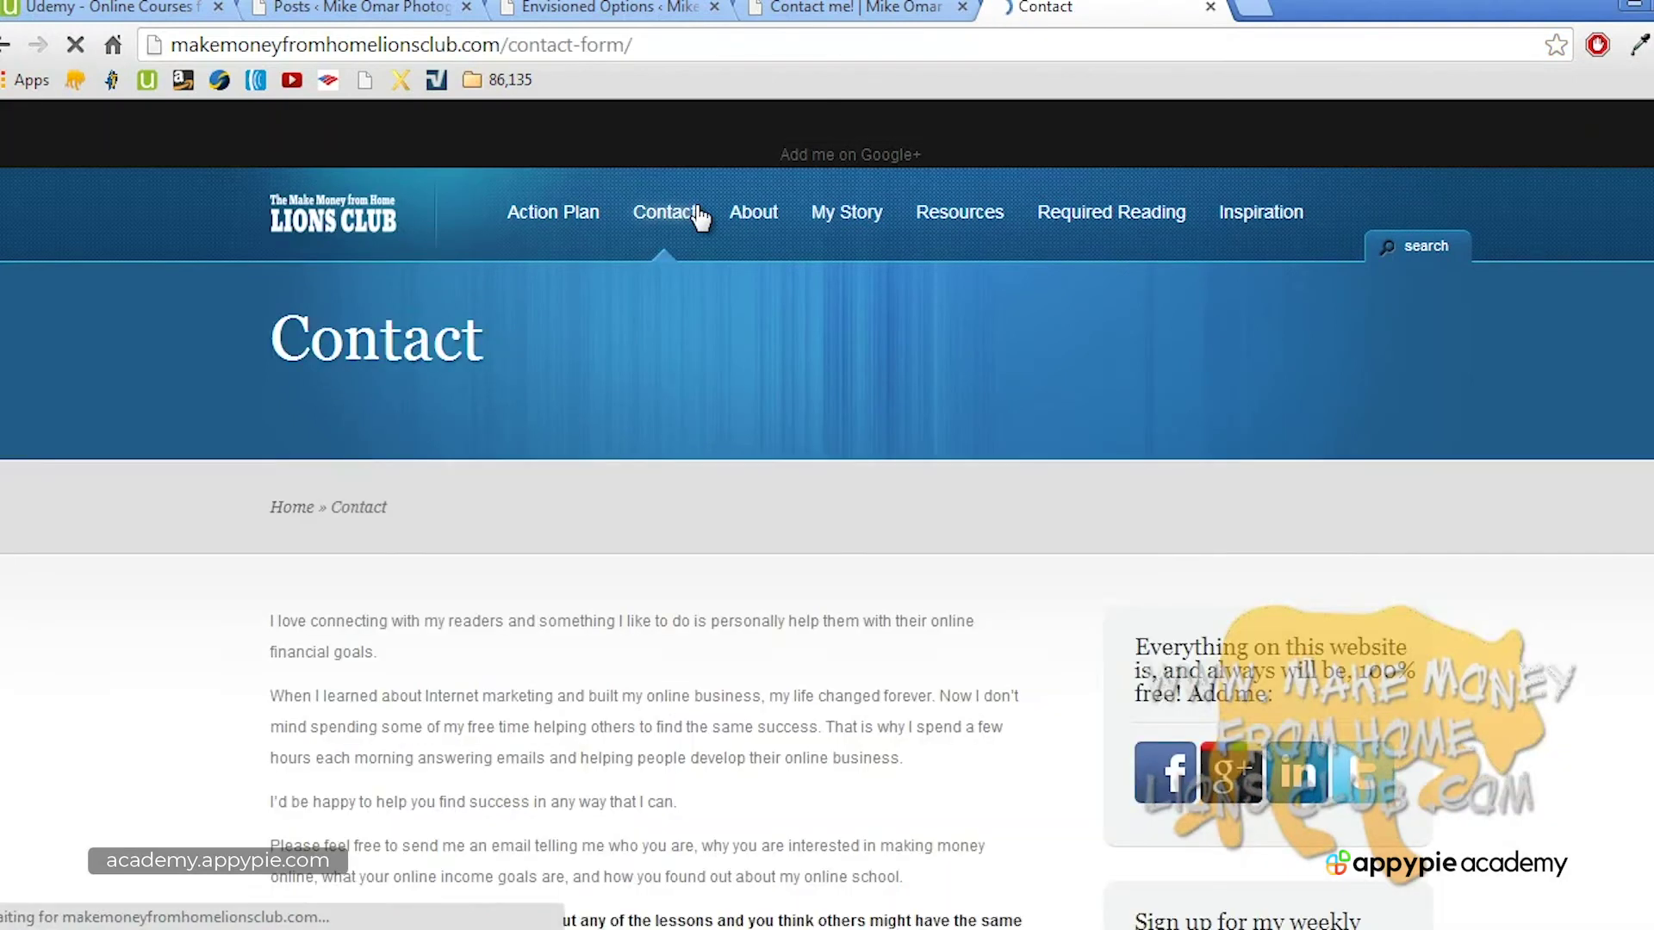
Step: Review the Lions Club contact form, close its tab, and open the Dashboard
scroll(702, 219, "down", 4)
scroll(702, 219, "down", 5)
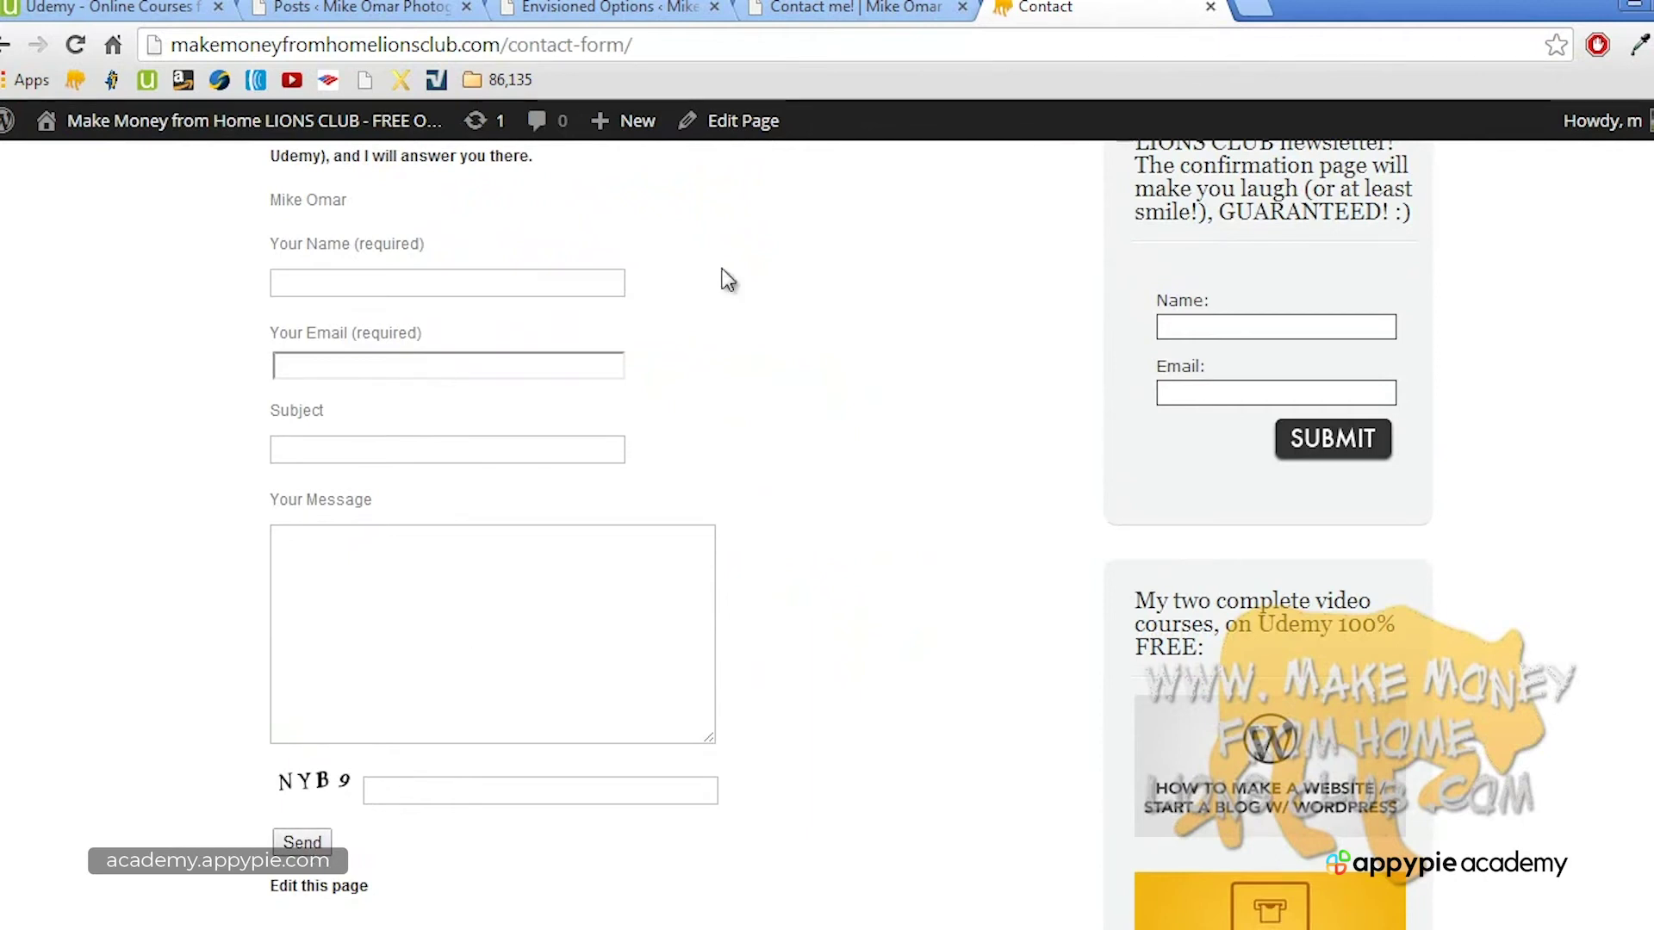
left_click(863, 12)
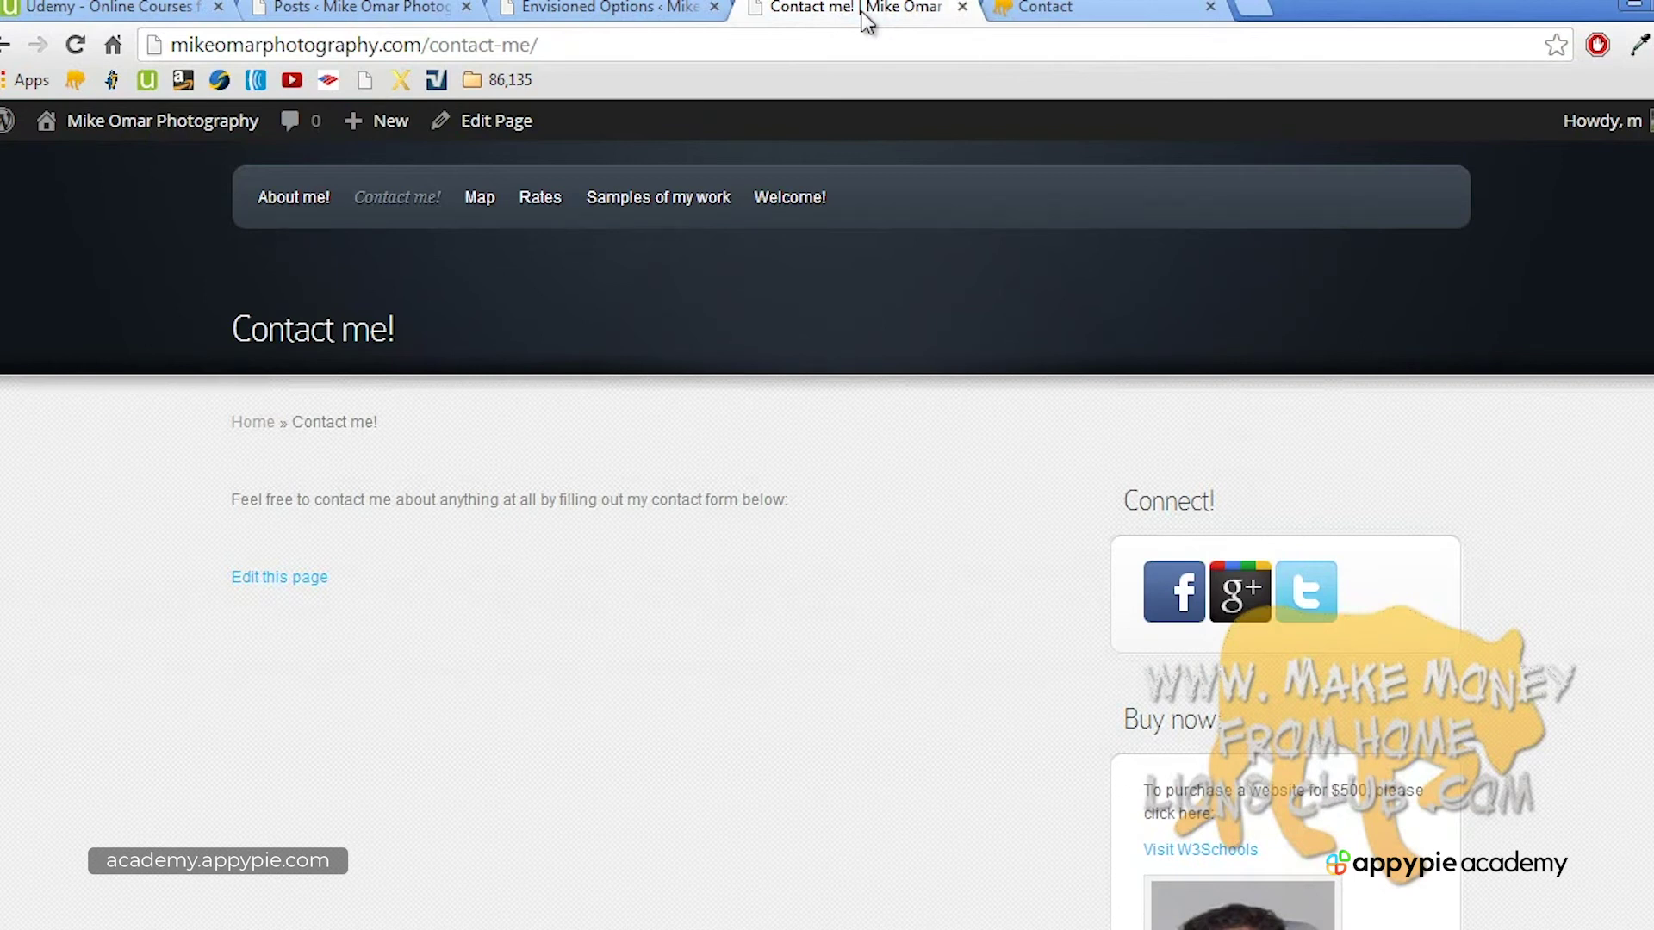
left_click(1210, 7)
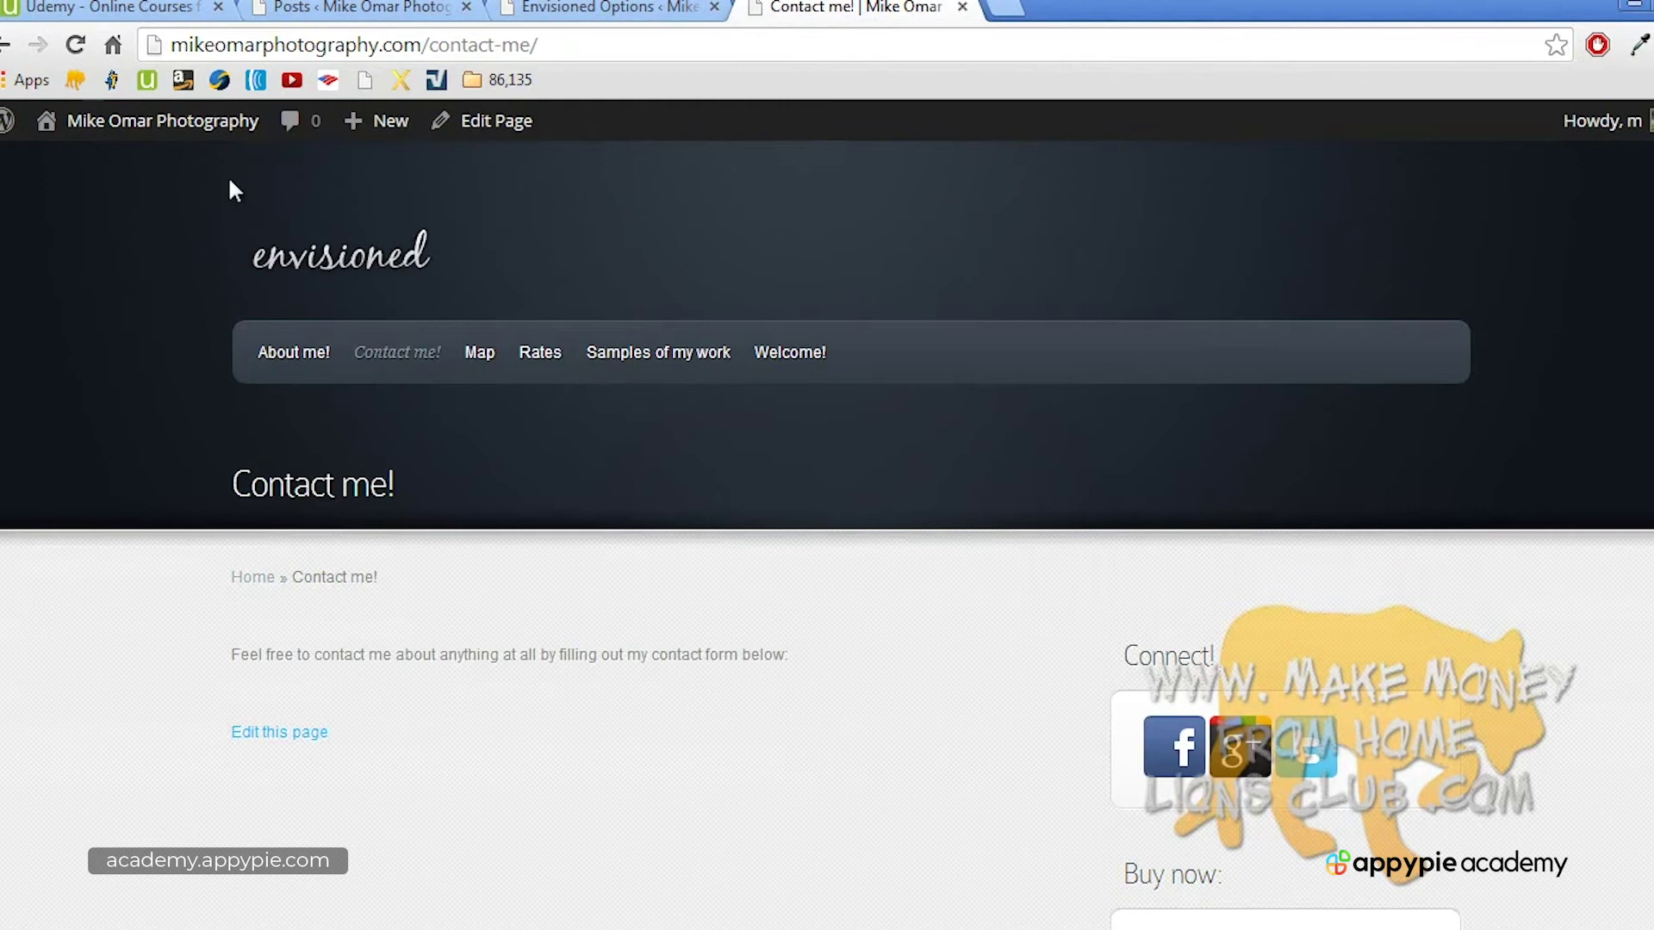
mouse_move(192, 147)
left_click(179, 177)
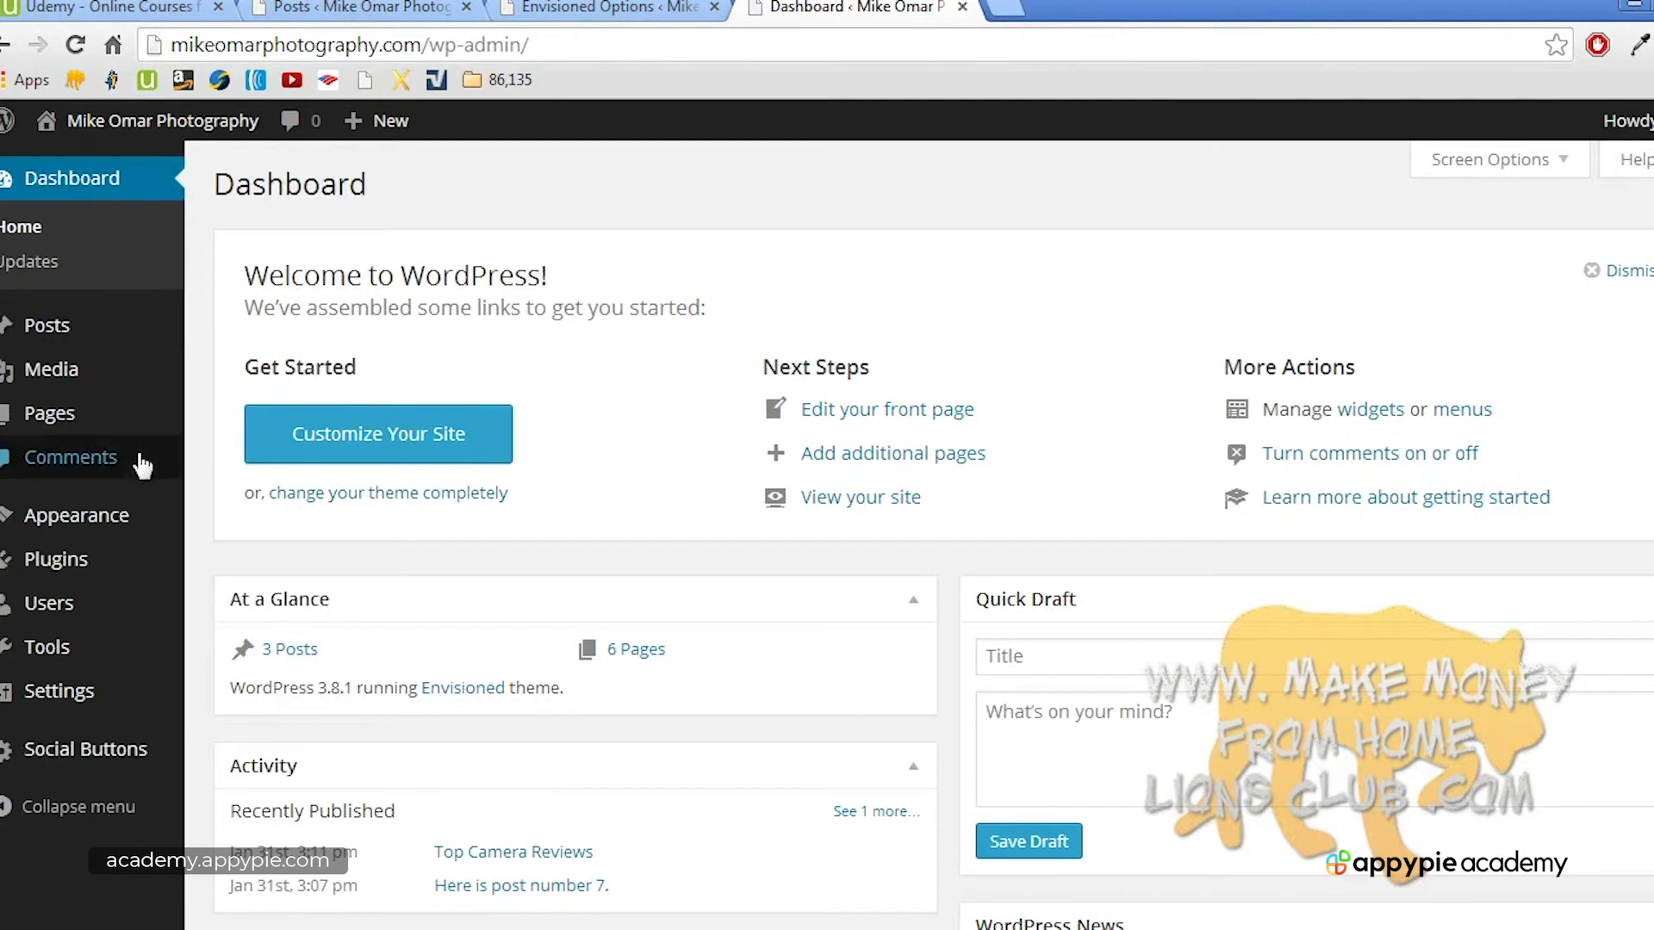
Step: Search Plugins > Add New for 'contact form'
left_click(104, 568)
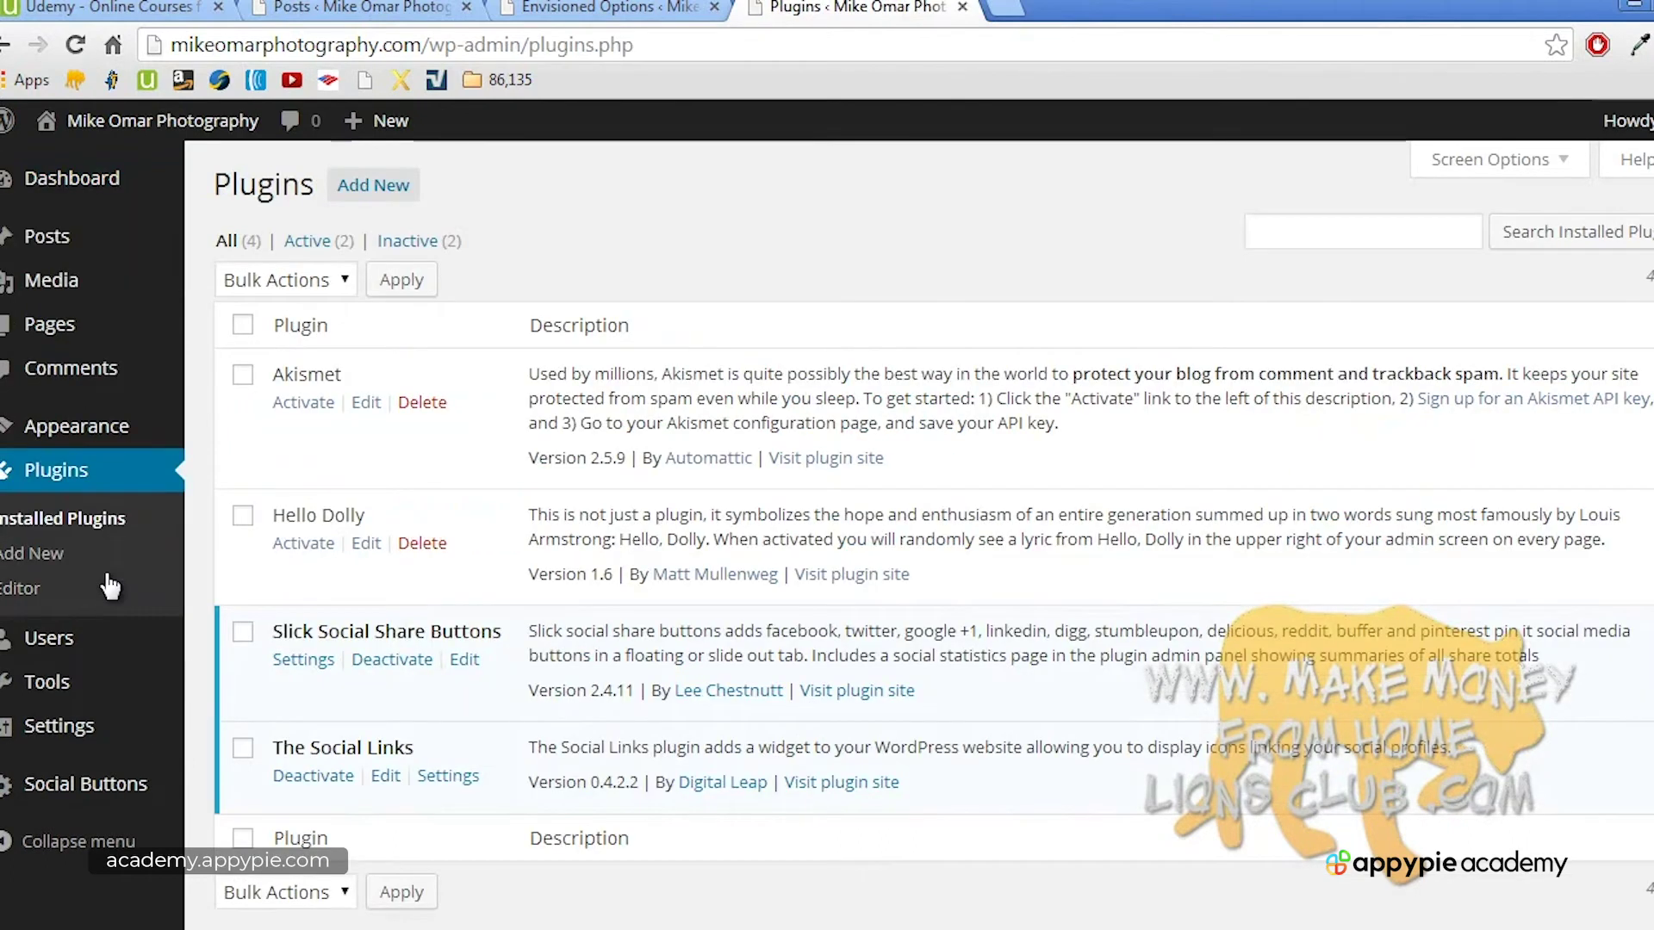
left_click(373, 189)
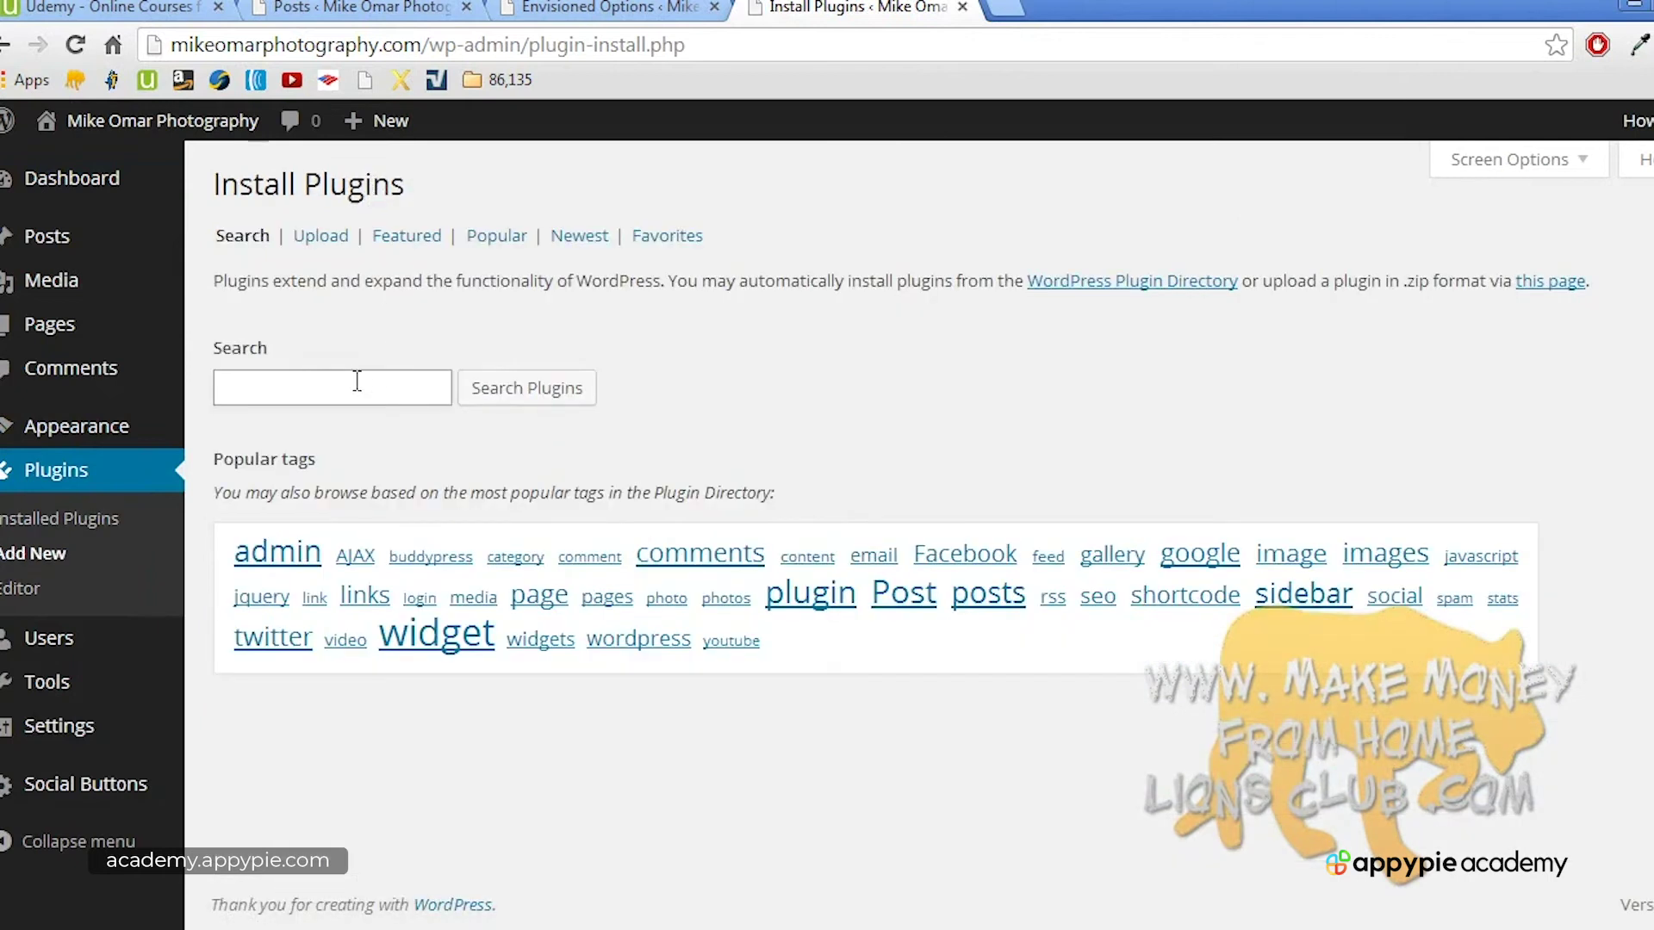
left_click(355, 387)
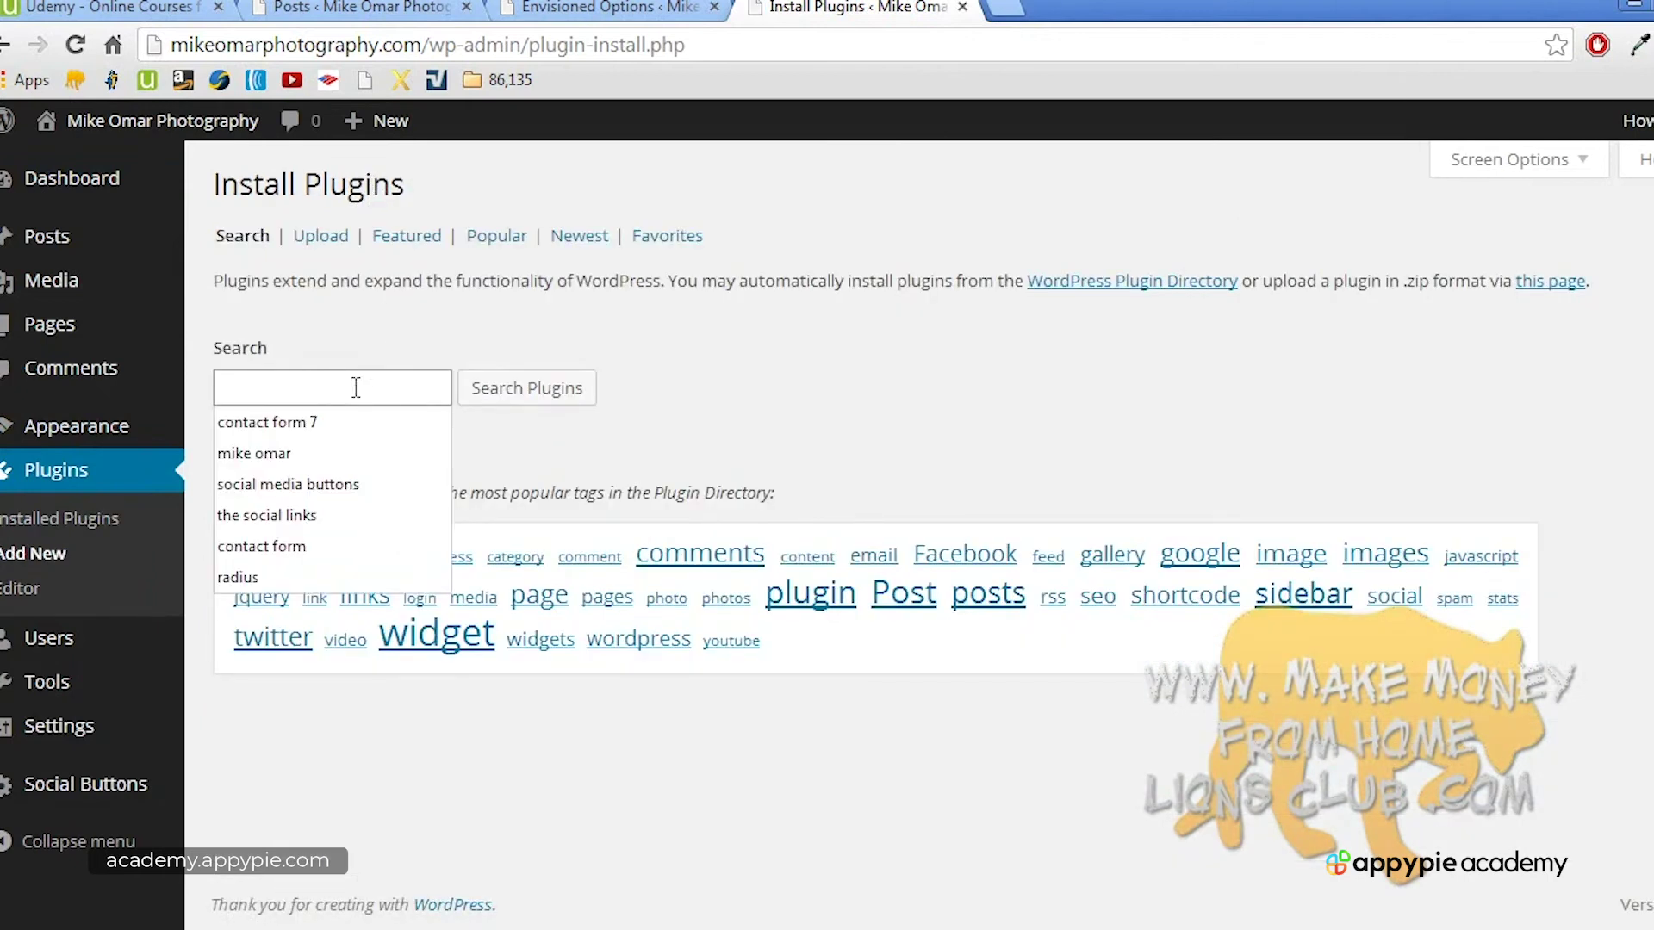
type("contact form")
key("Return")
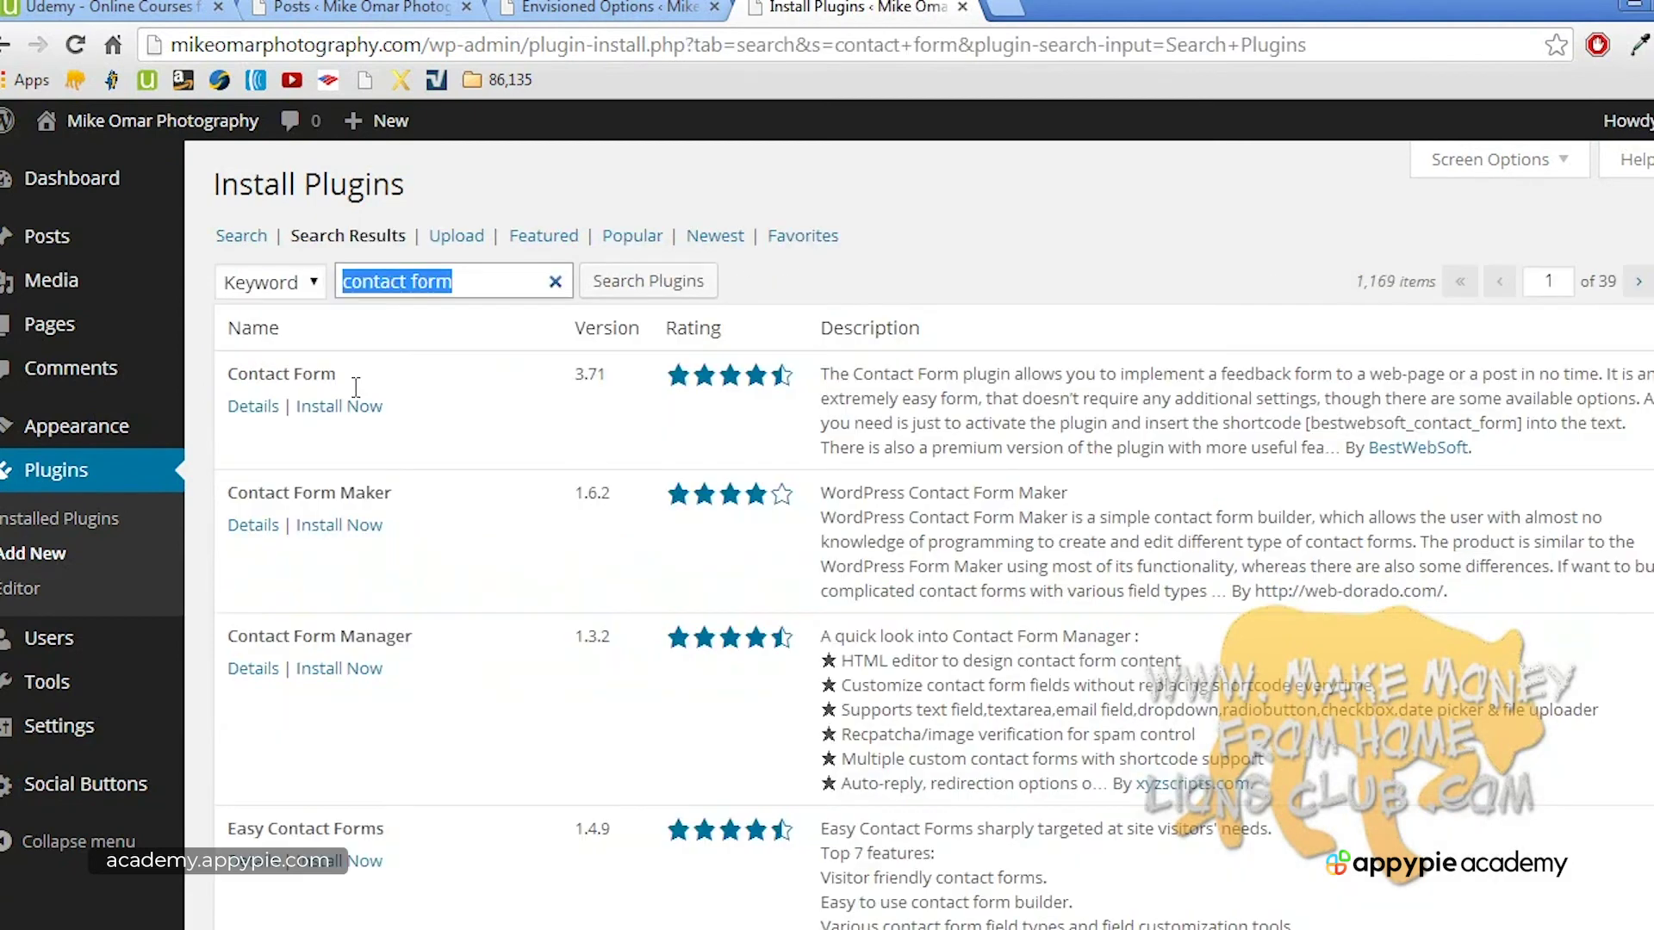
key("End")
key("Down")
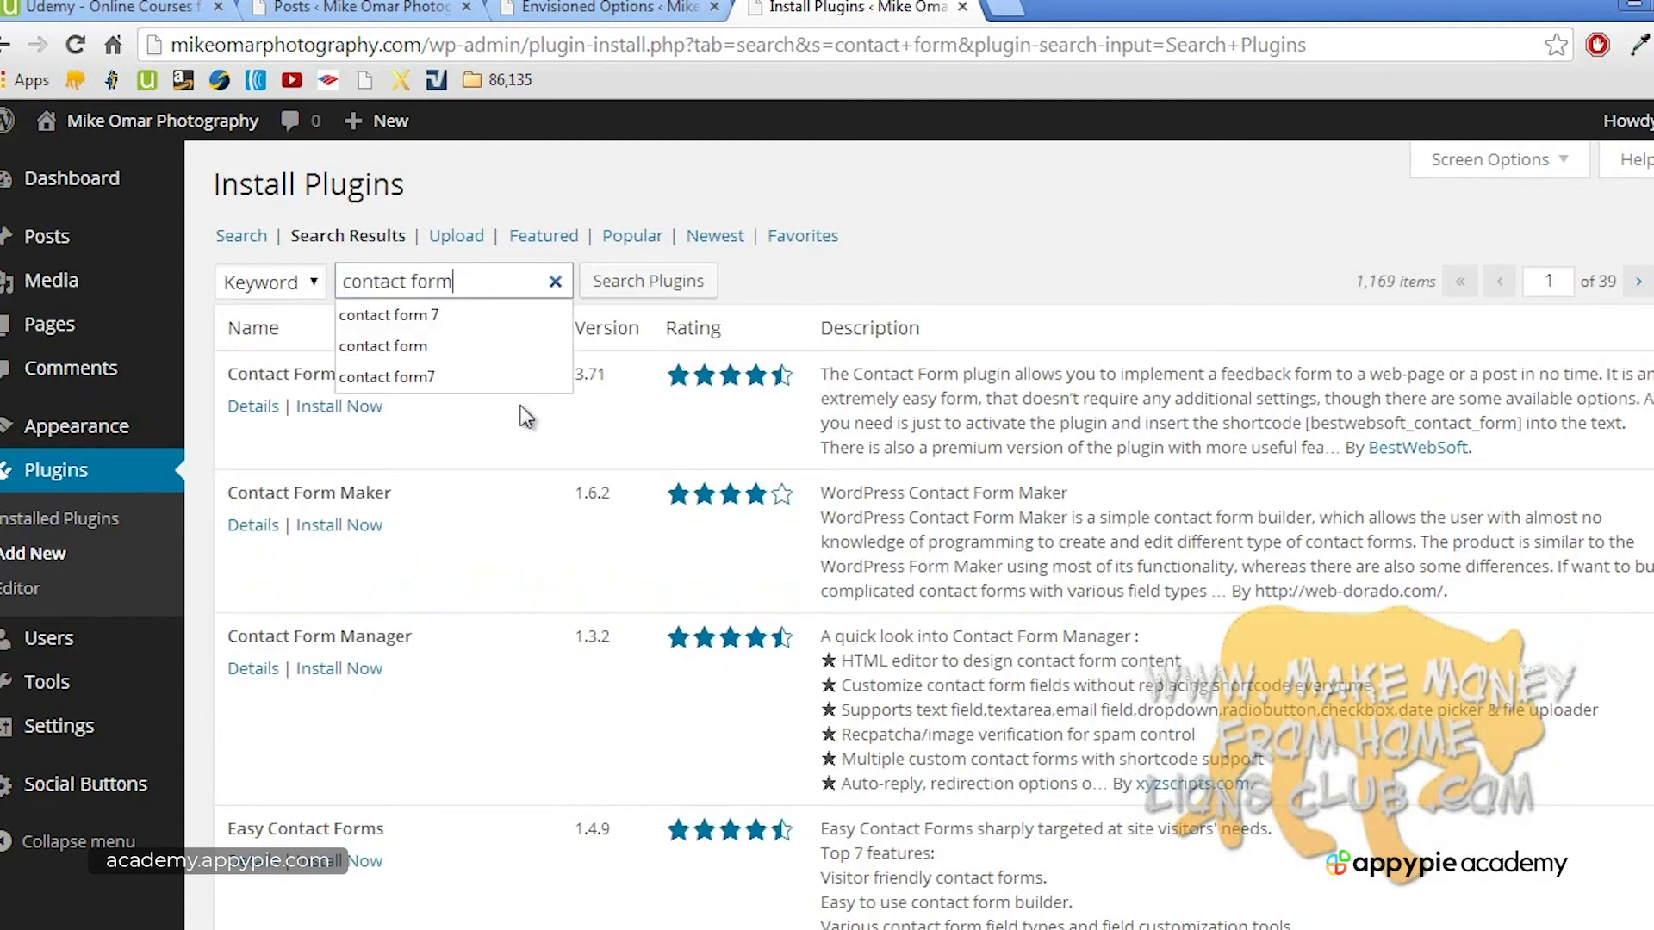
key("Escape")
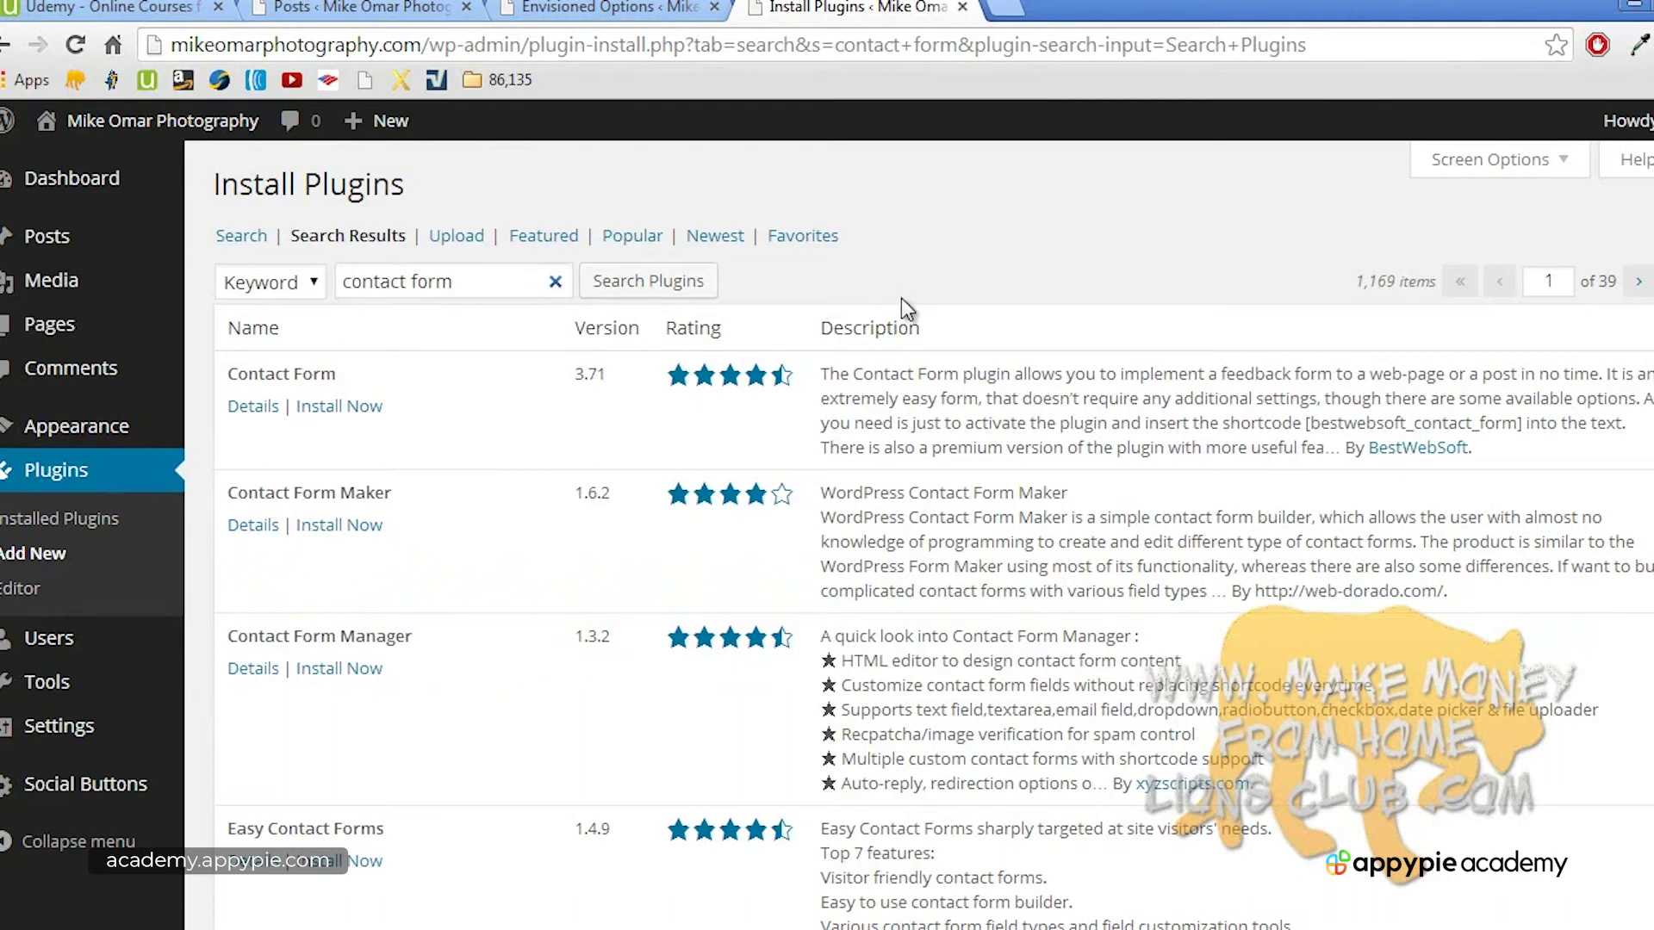
Step: Browse the results, refine the search to 'contact form 7', and install Contact Form 7
scroll(901, 298, "down", 2)
scroll(902, 298, "down", 1)
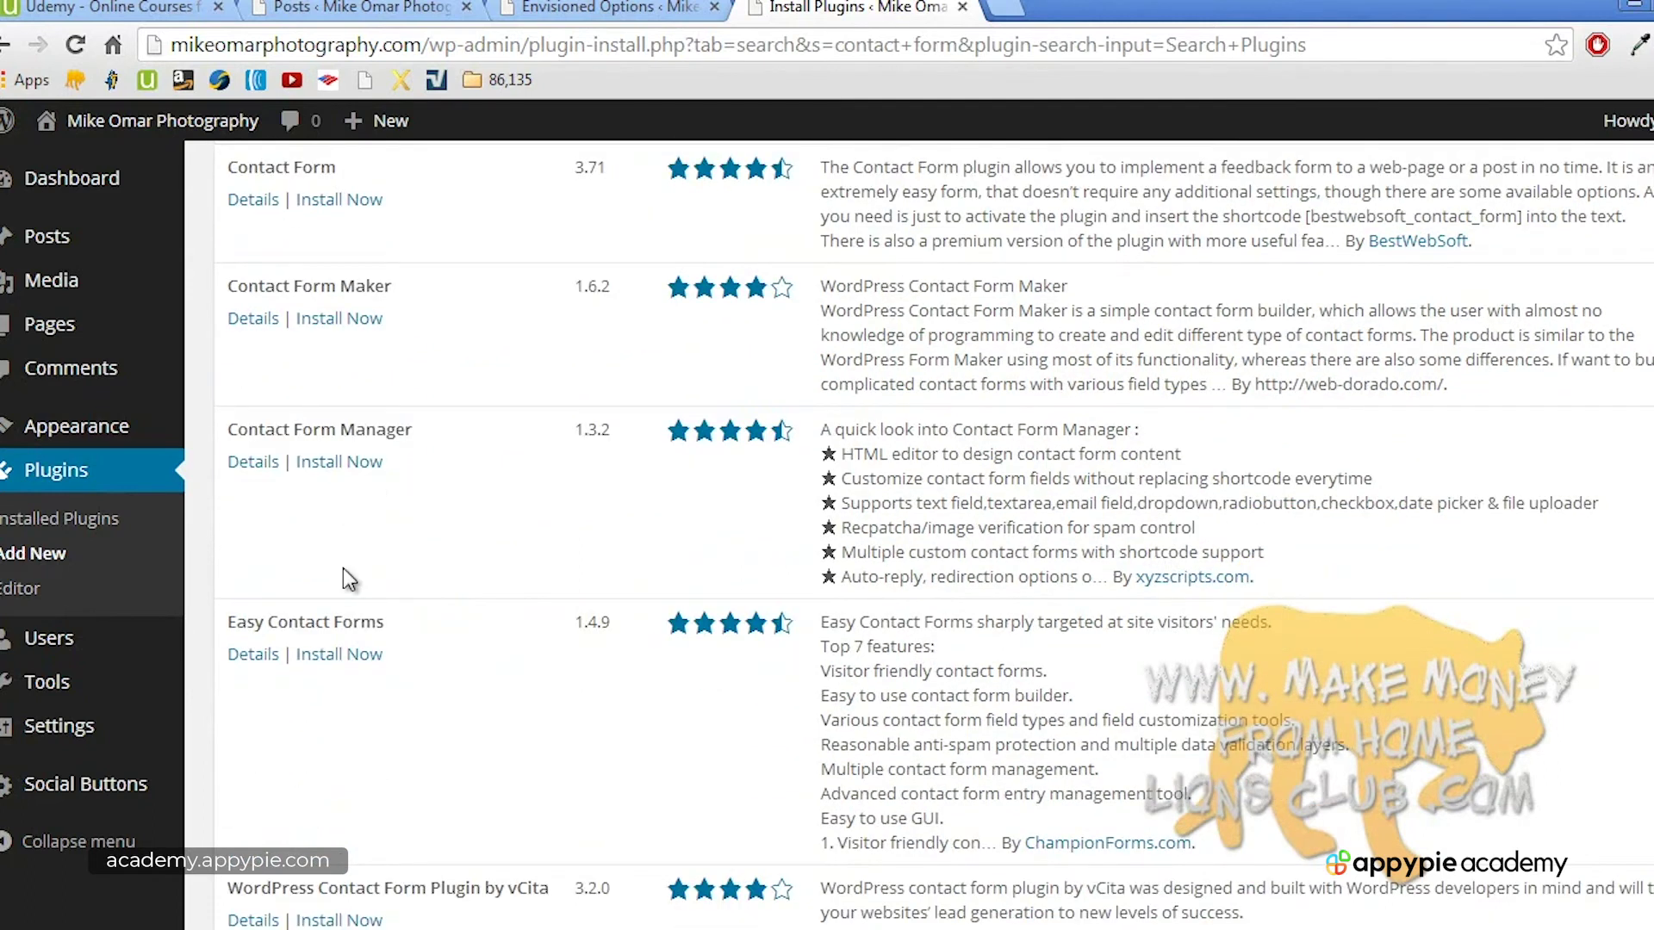
scroll(343, 567, "down", 6)
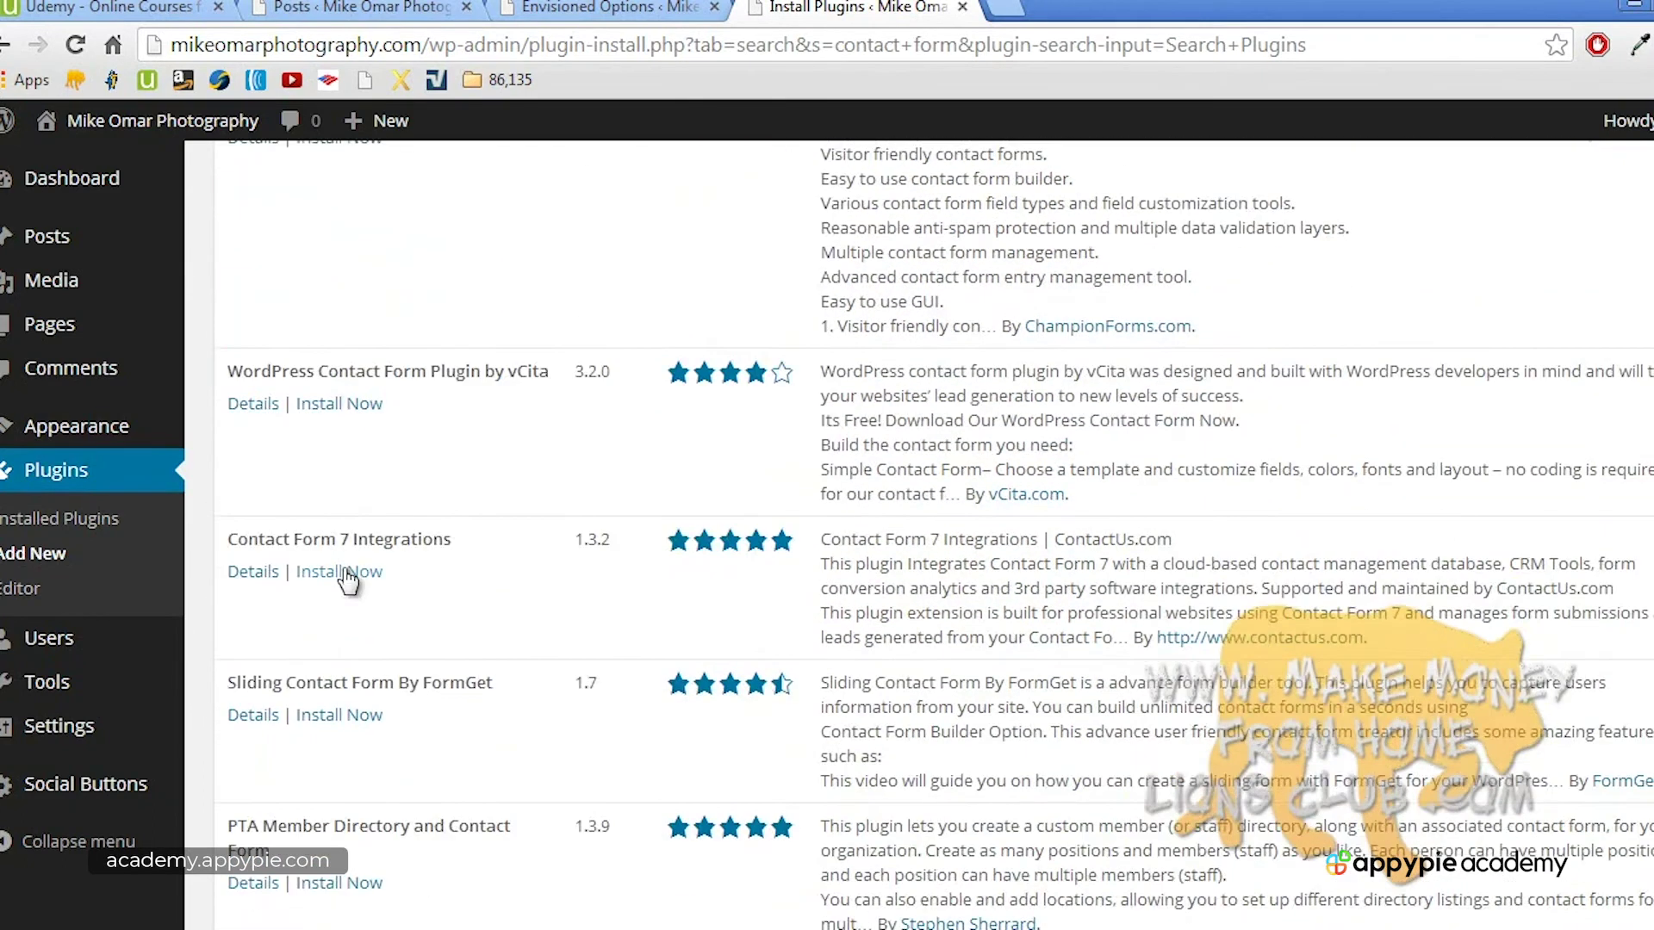
scroll(344, 570, "down", 7)
scroll(343, 568, "down", 4)
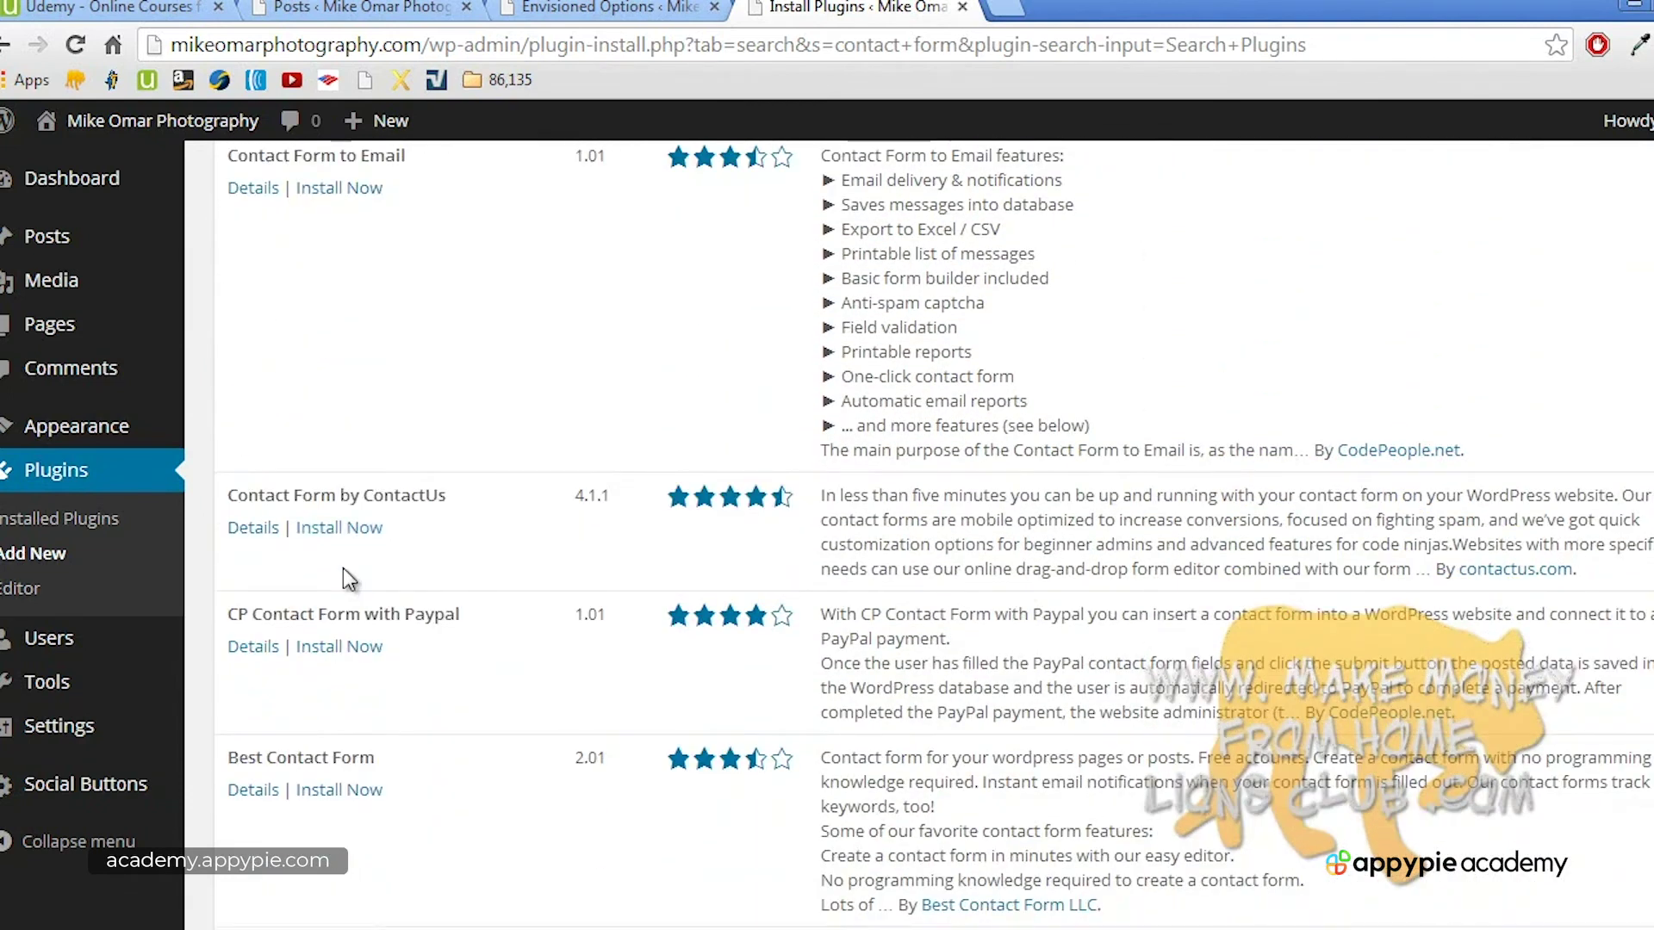
scroll(343, 567, "down", 2)
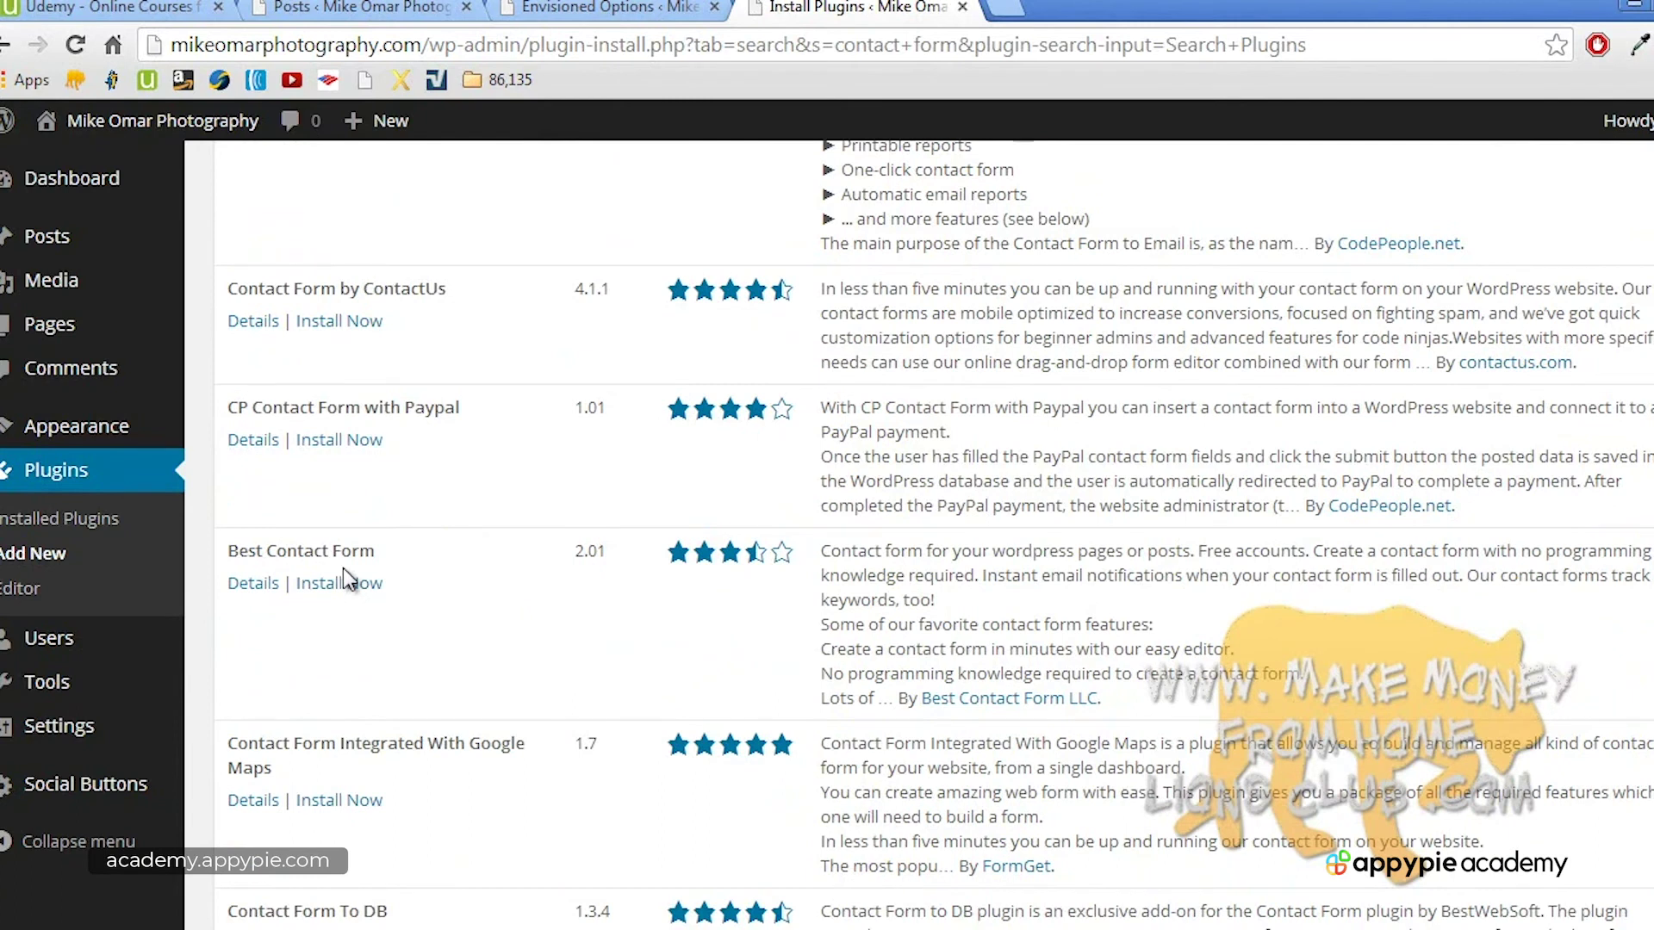
scroll(343, 567, "up", 18)
left_click(467, 282)
type("7")
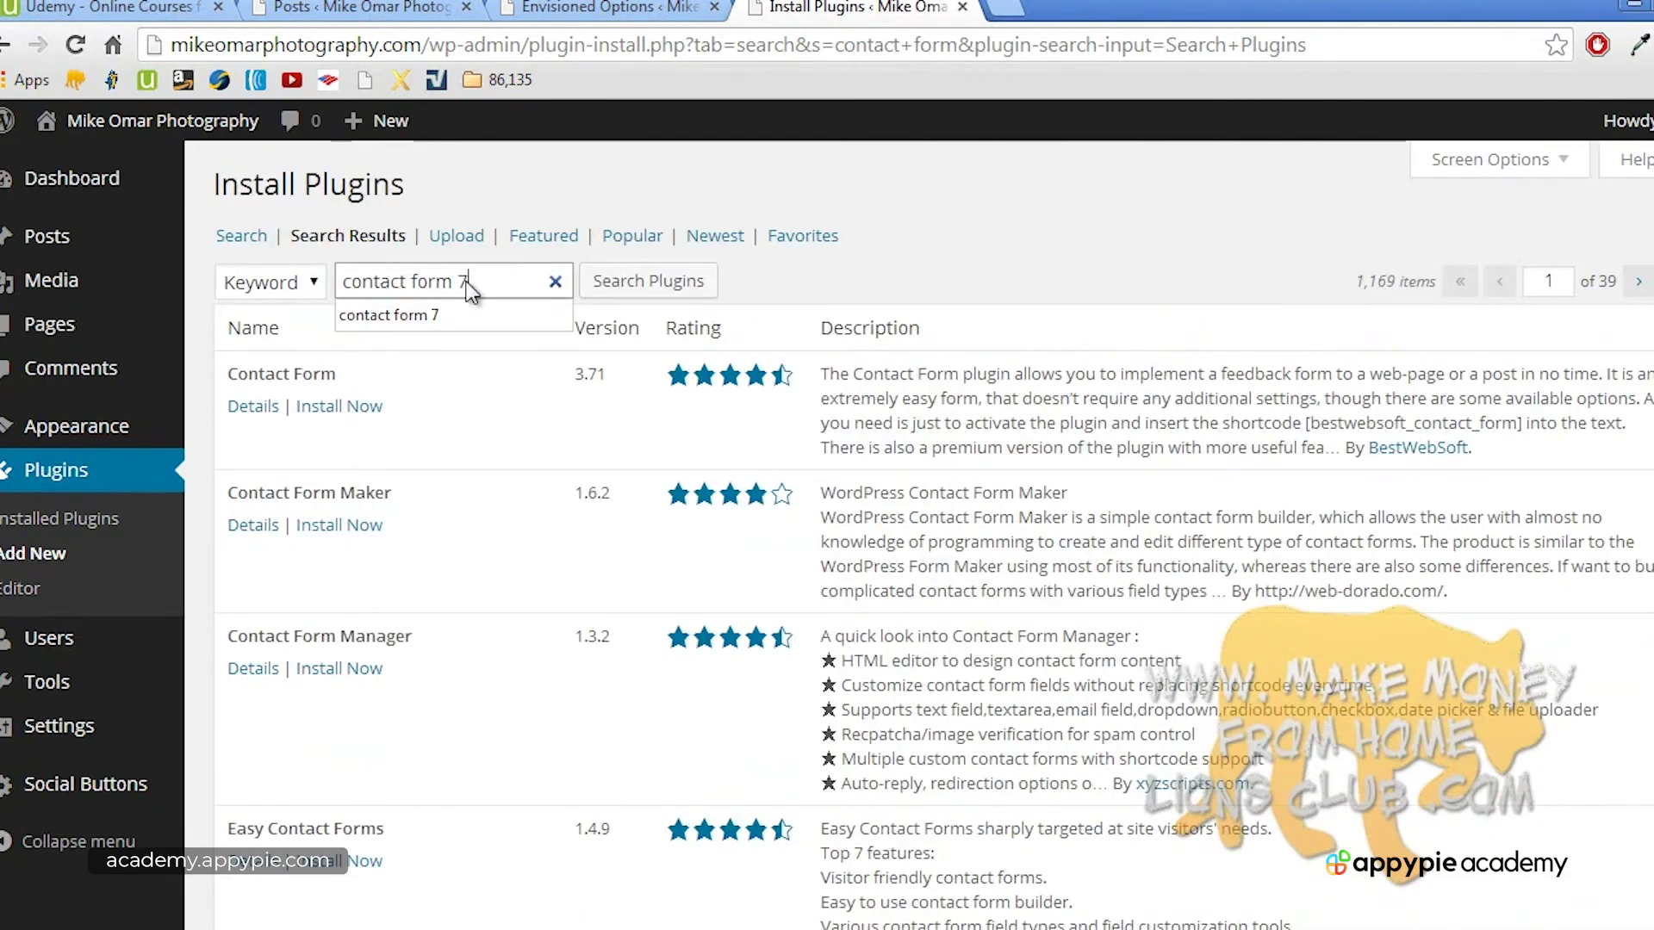
key("Return")
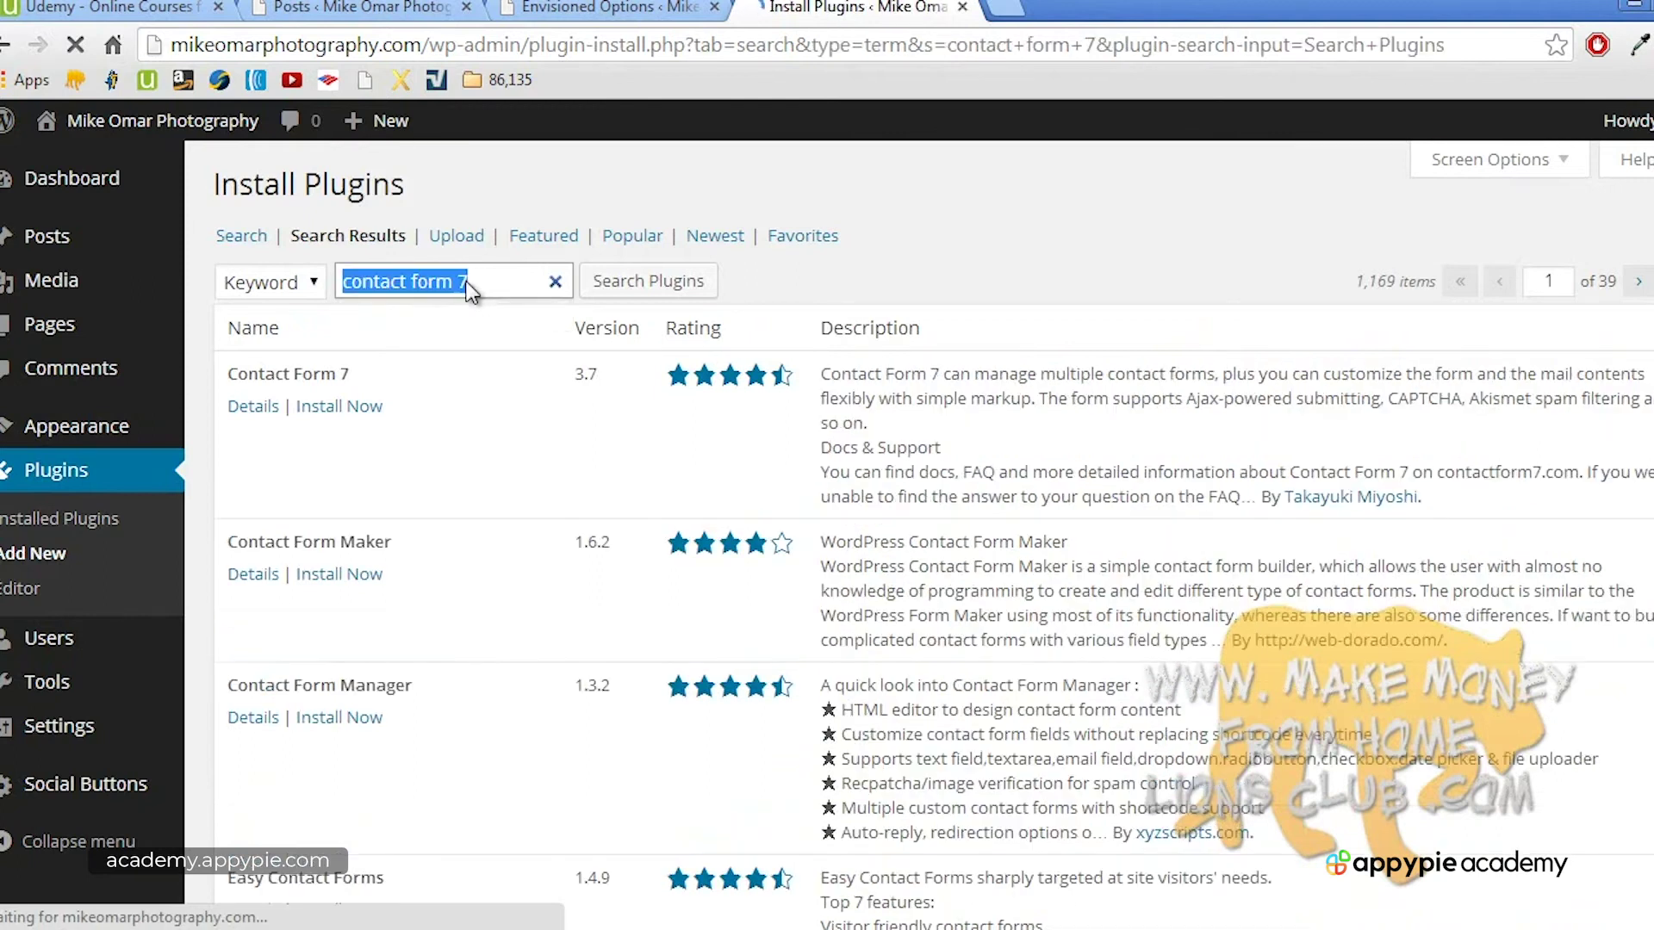
left_click(362, 411)
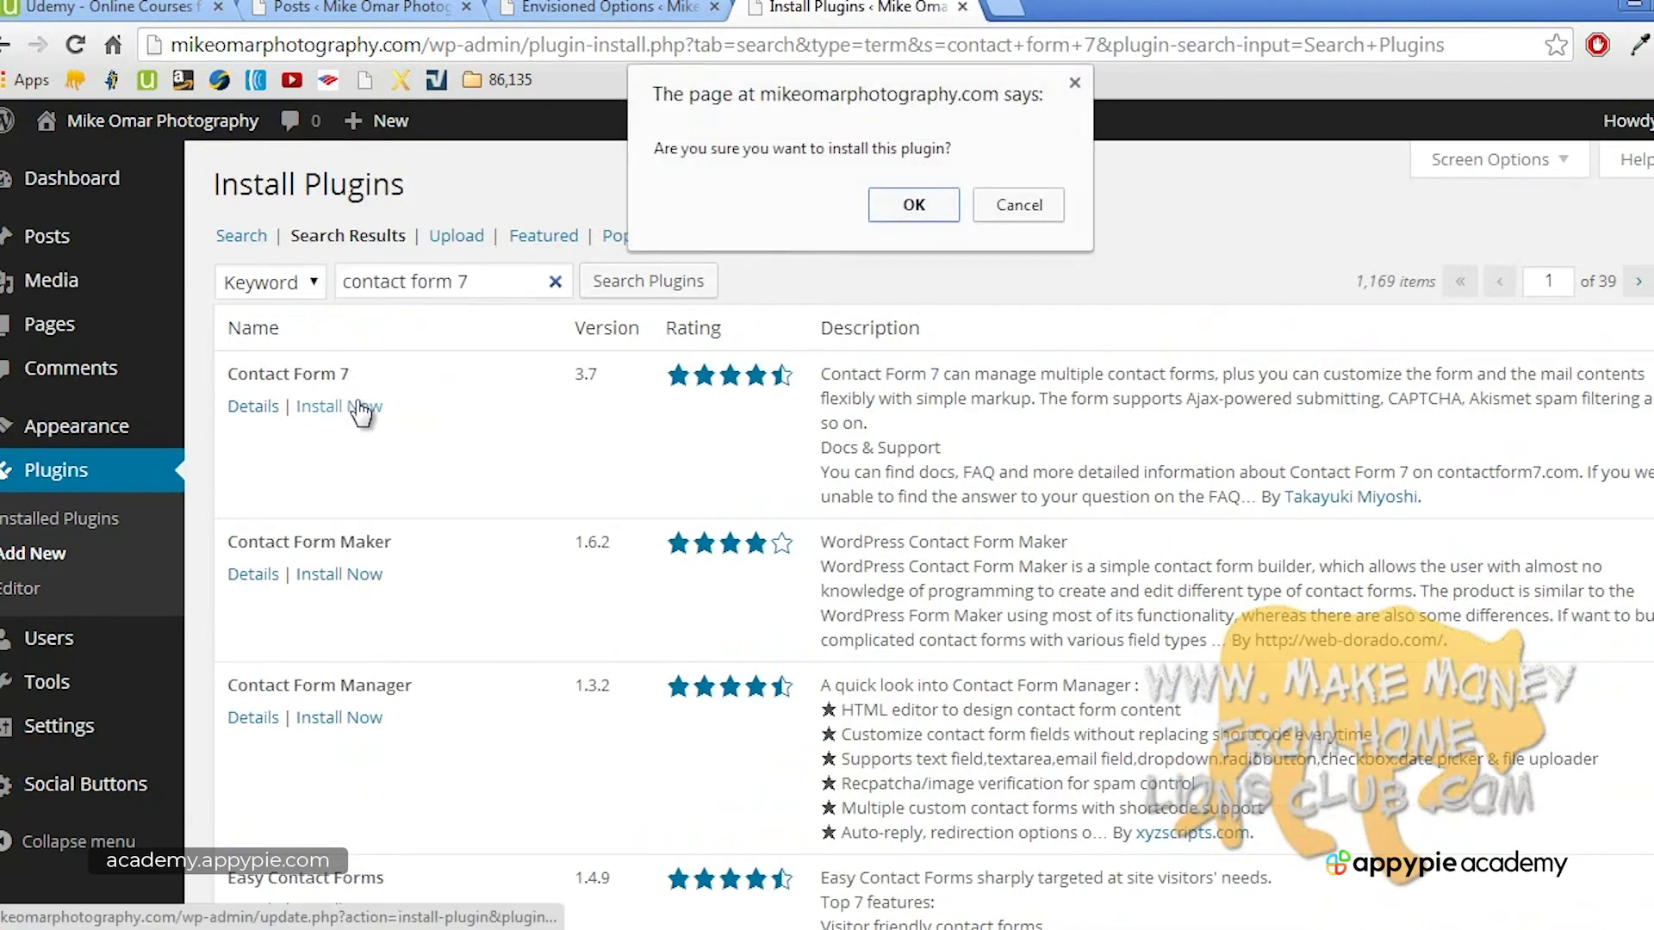
Step: Confirm installing Contact Form 7 3.7, activate it, and open its settings
left_click(913, 207)
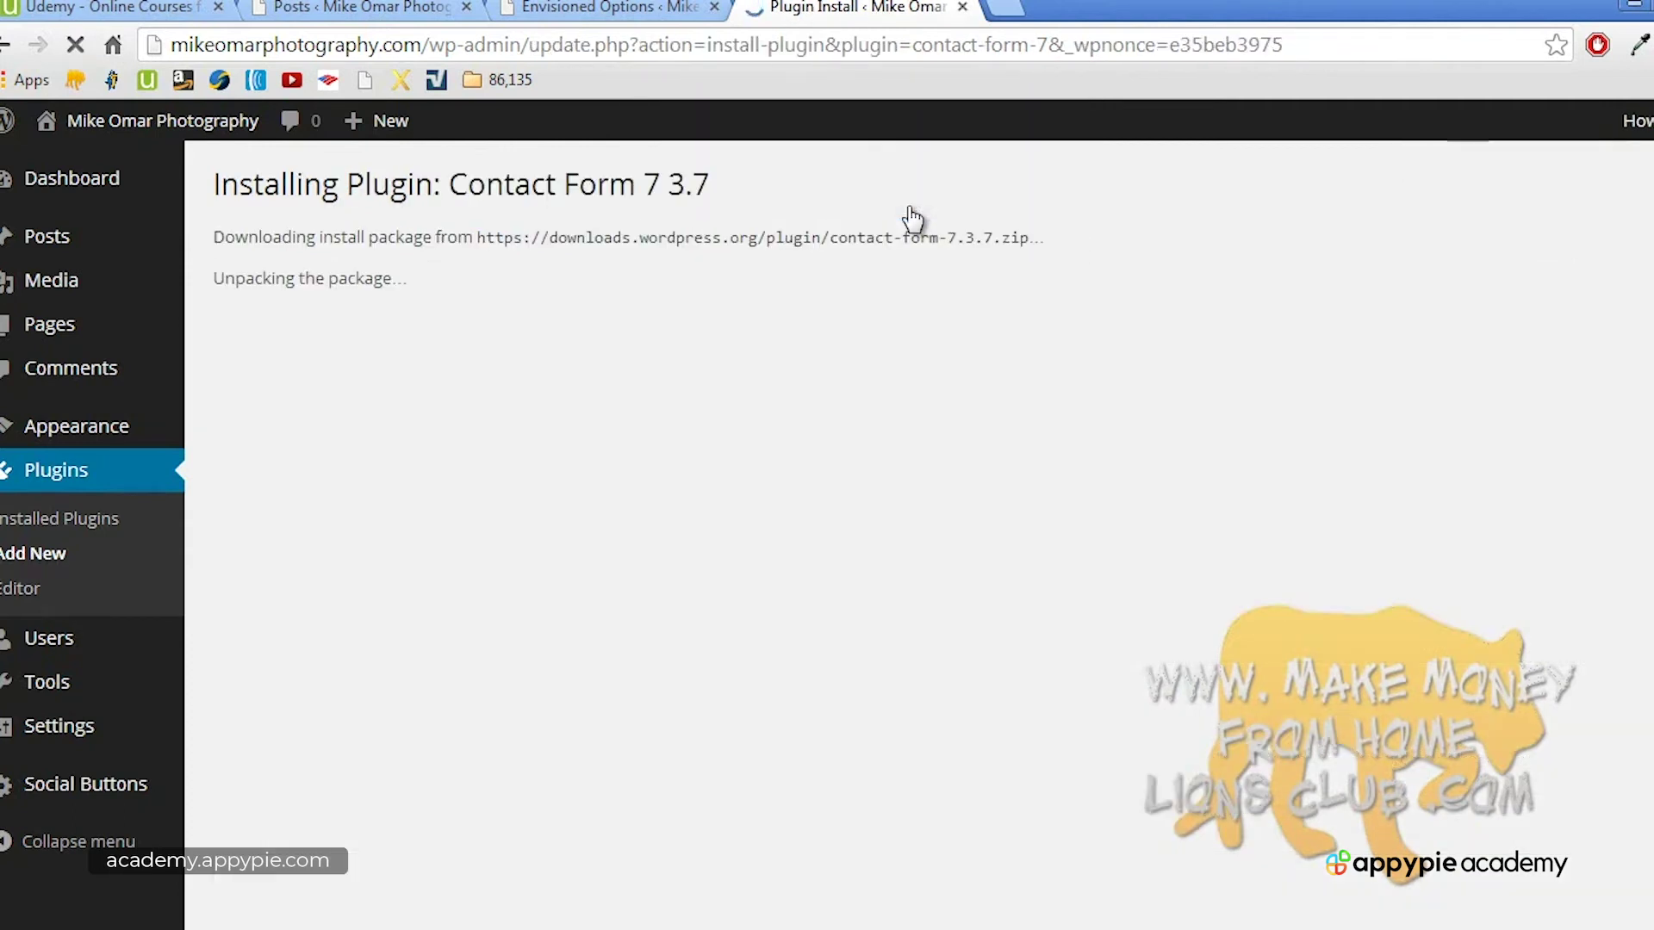
left_click(303, 403)
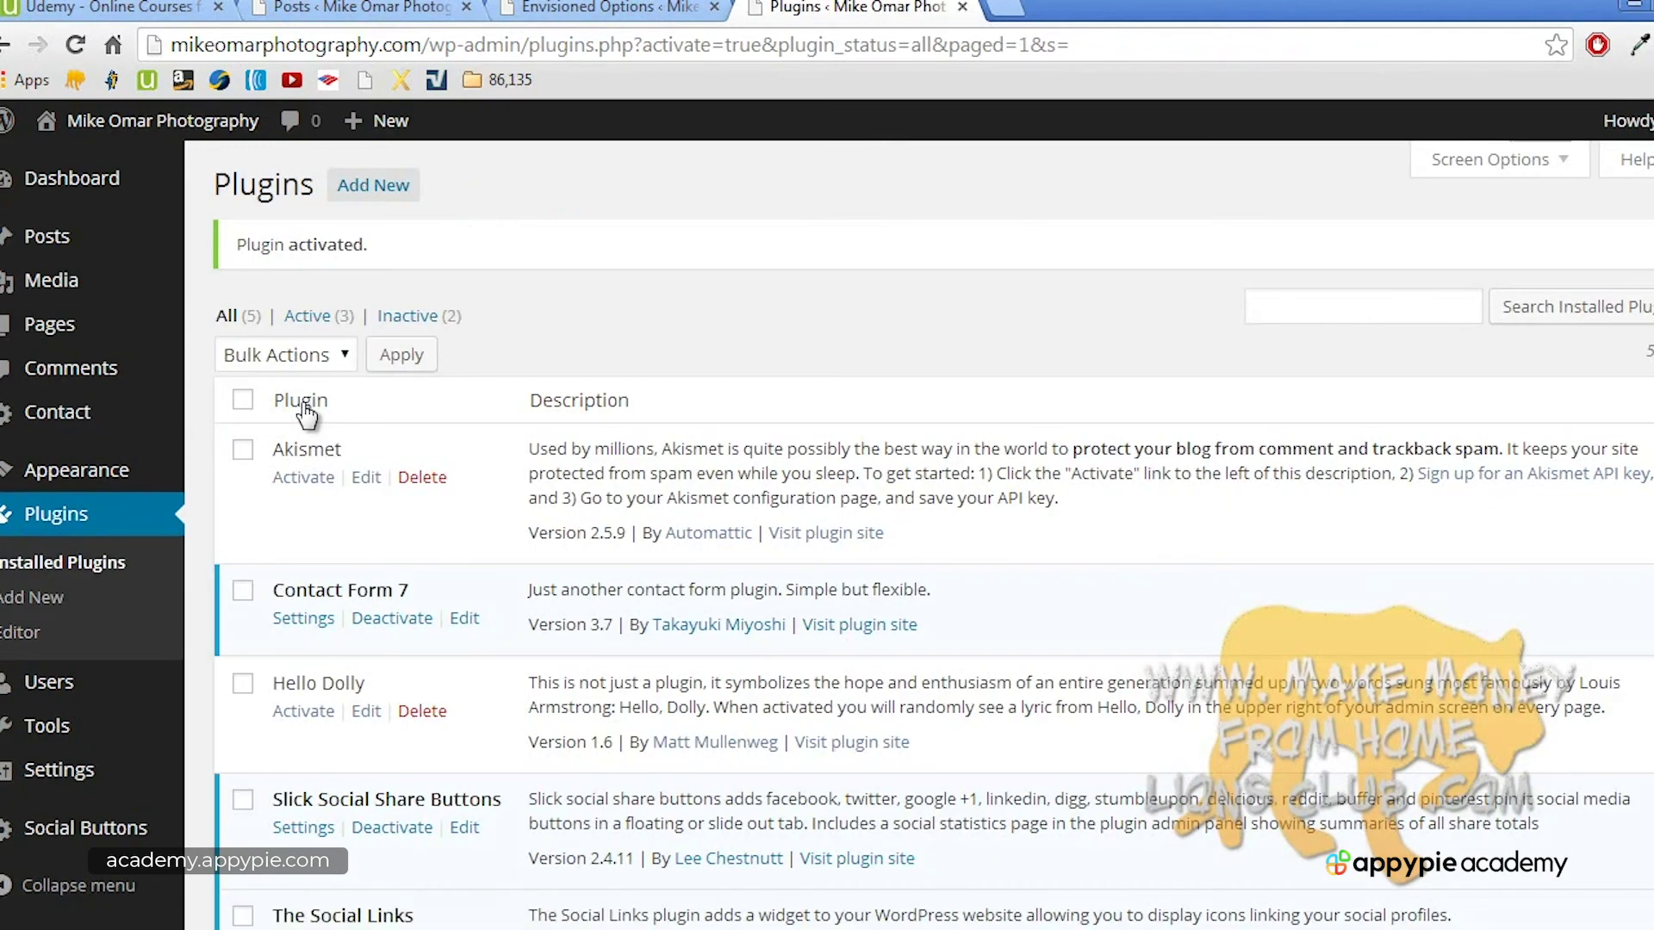
scroll(306, 415, "down", 2)
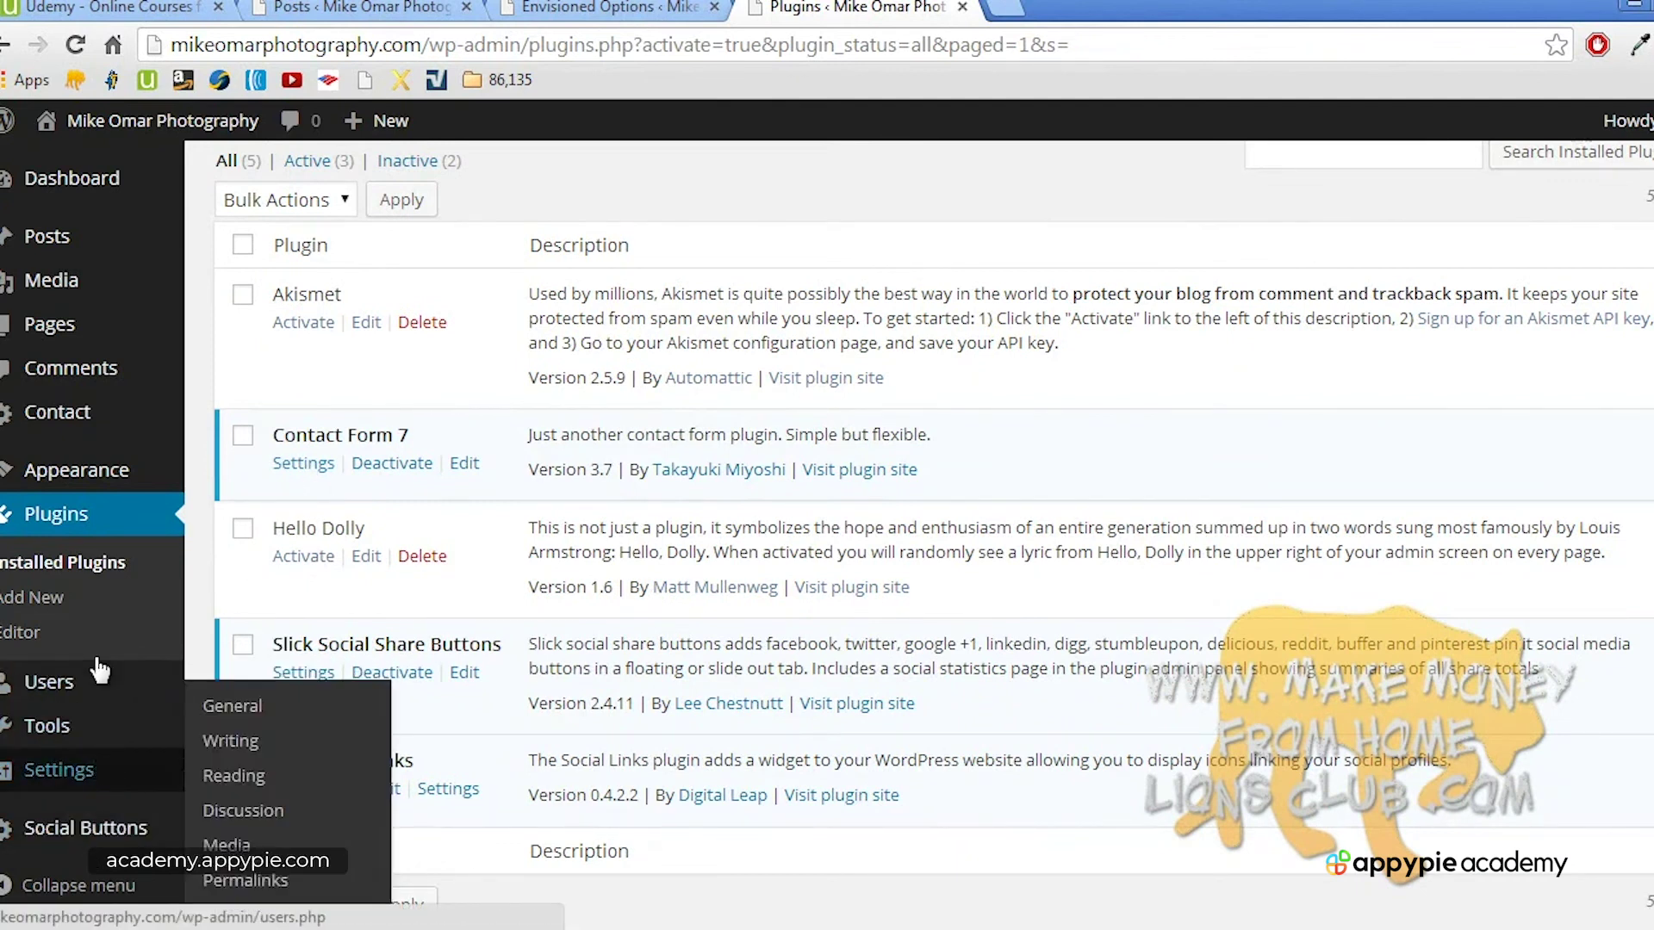
scroll(99, 670, "down", 1)
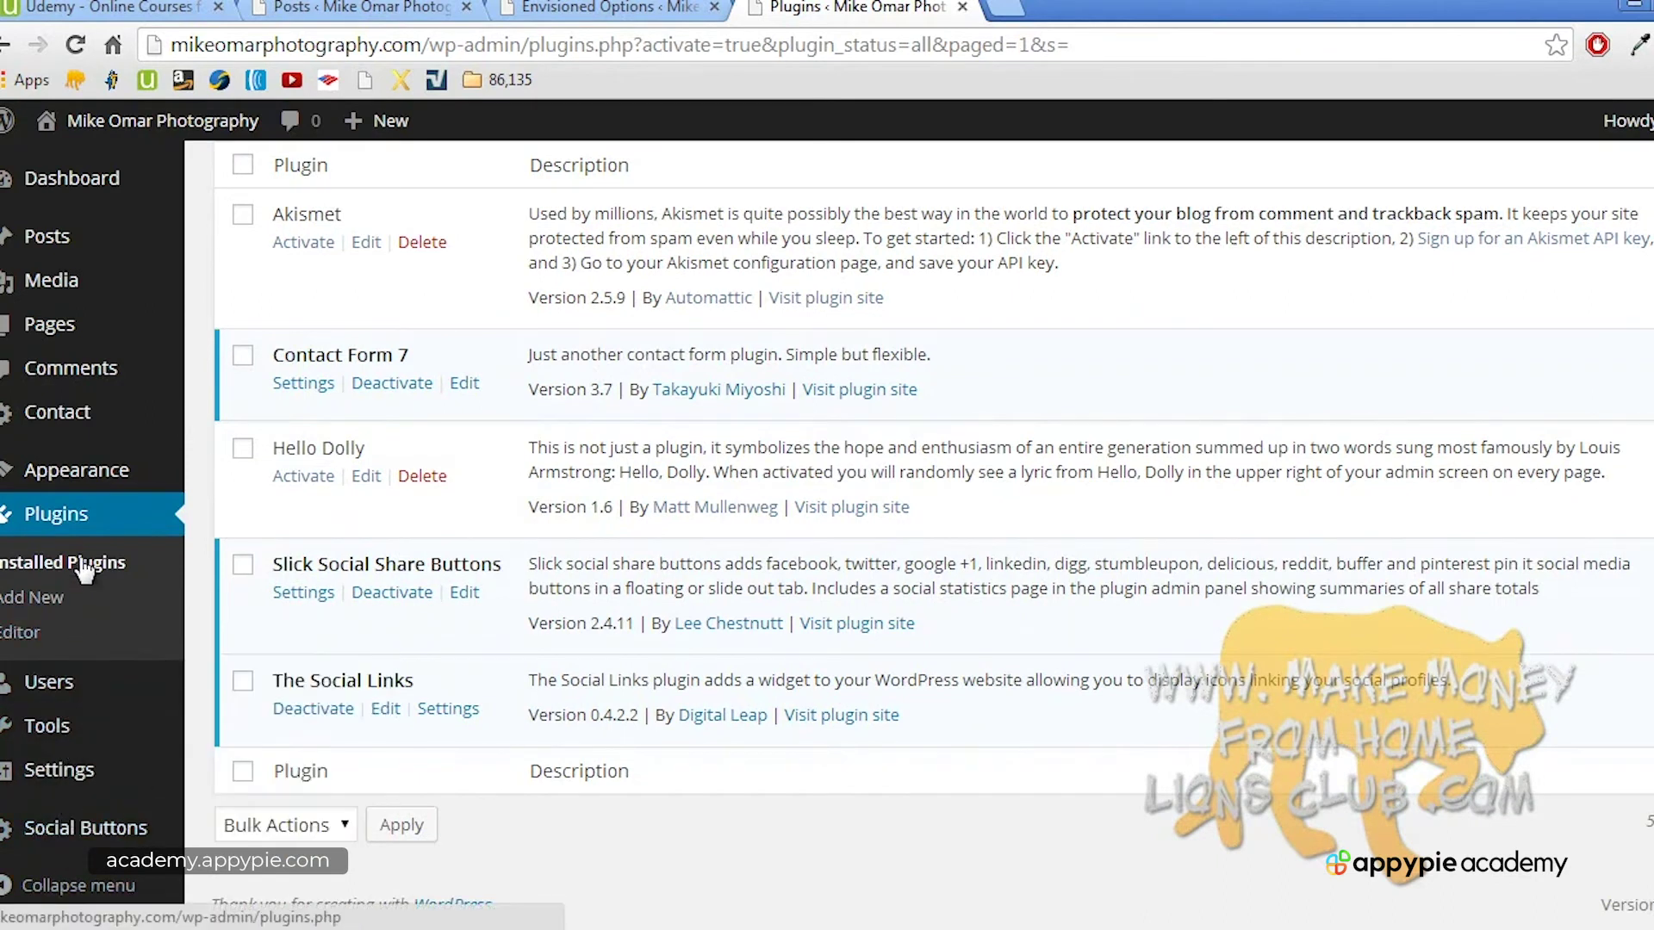
mouse_move(96, 484)
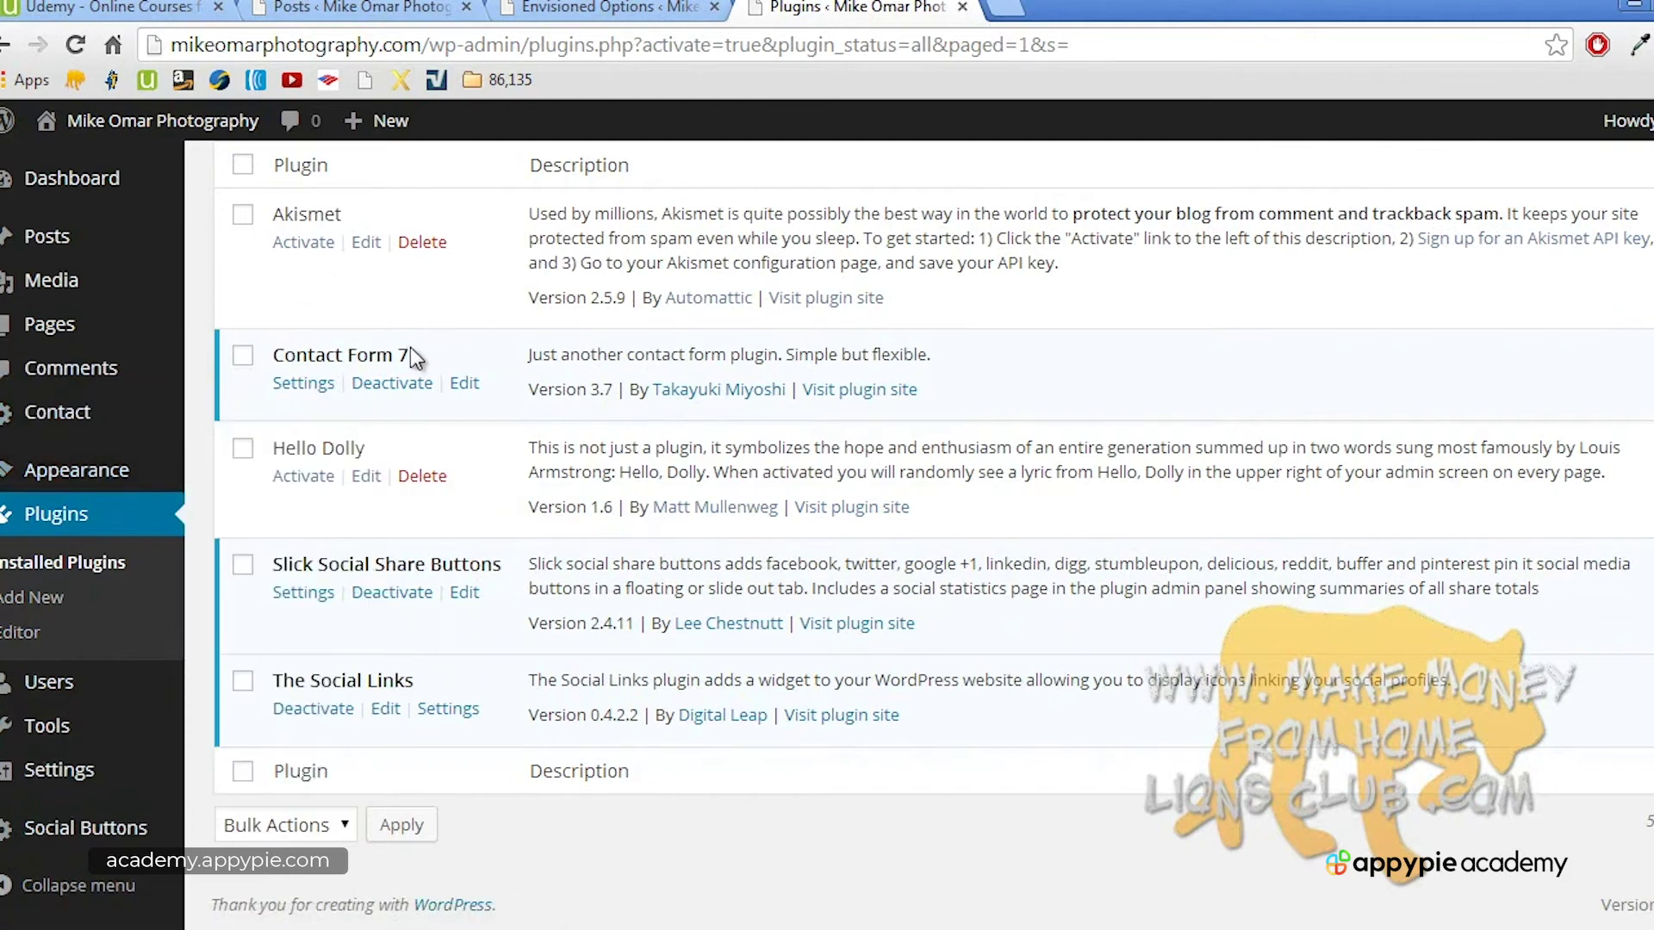
left_click(303, 384)
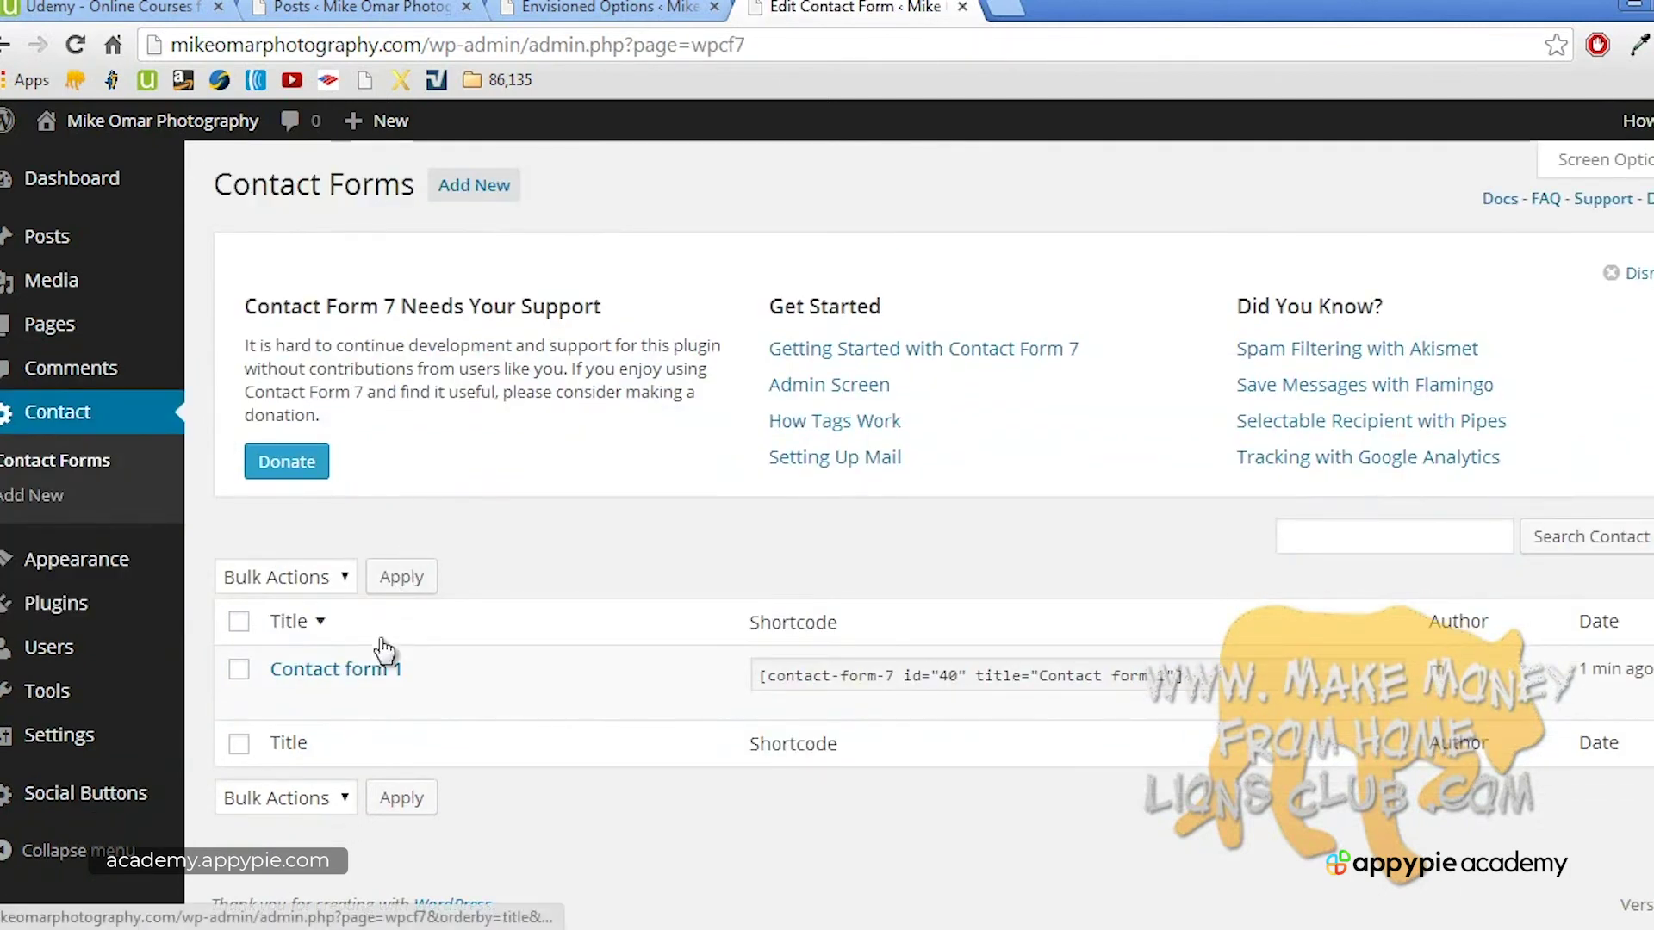
Step: Open Contact form 1 for editing and review its default form fields
left_click(372, 670)
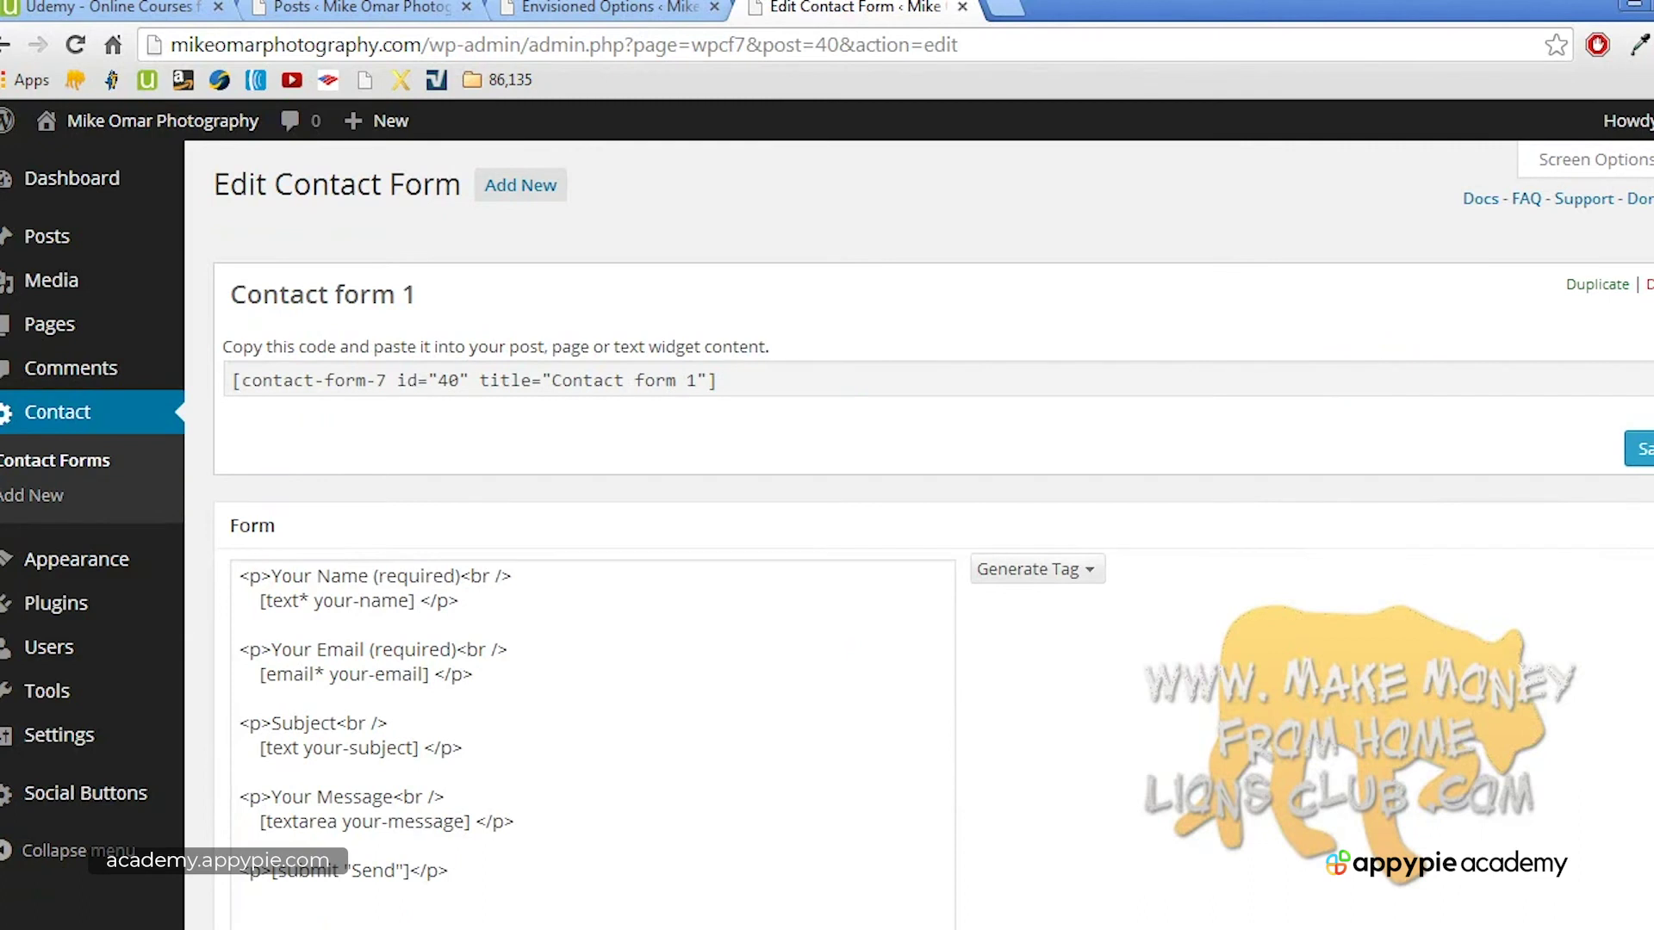
scroll(932, 534, "down", 4)
scroll(932, 534, "up", 4)
scroll(933, 534, "down", 4)
scroll(933, 534, "down", 5)
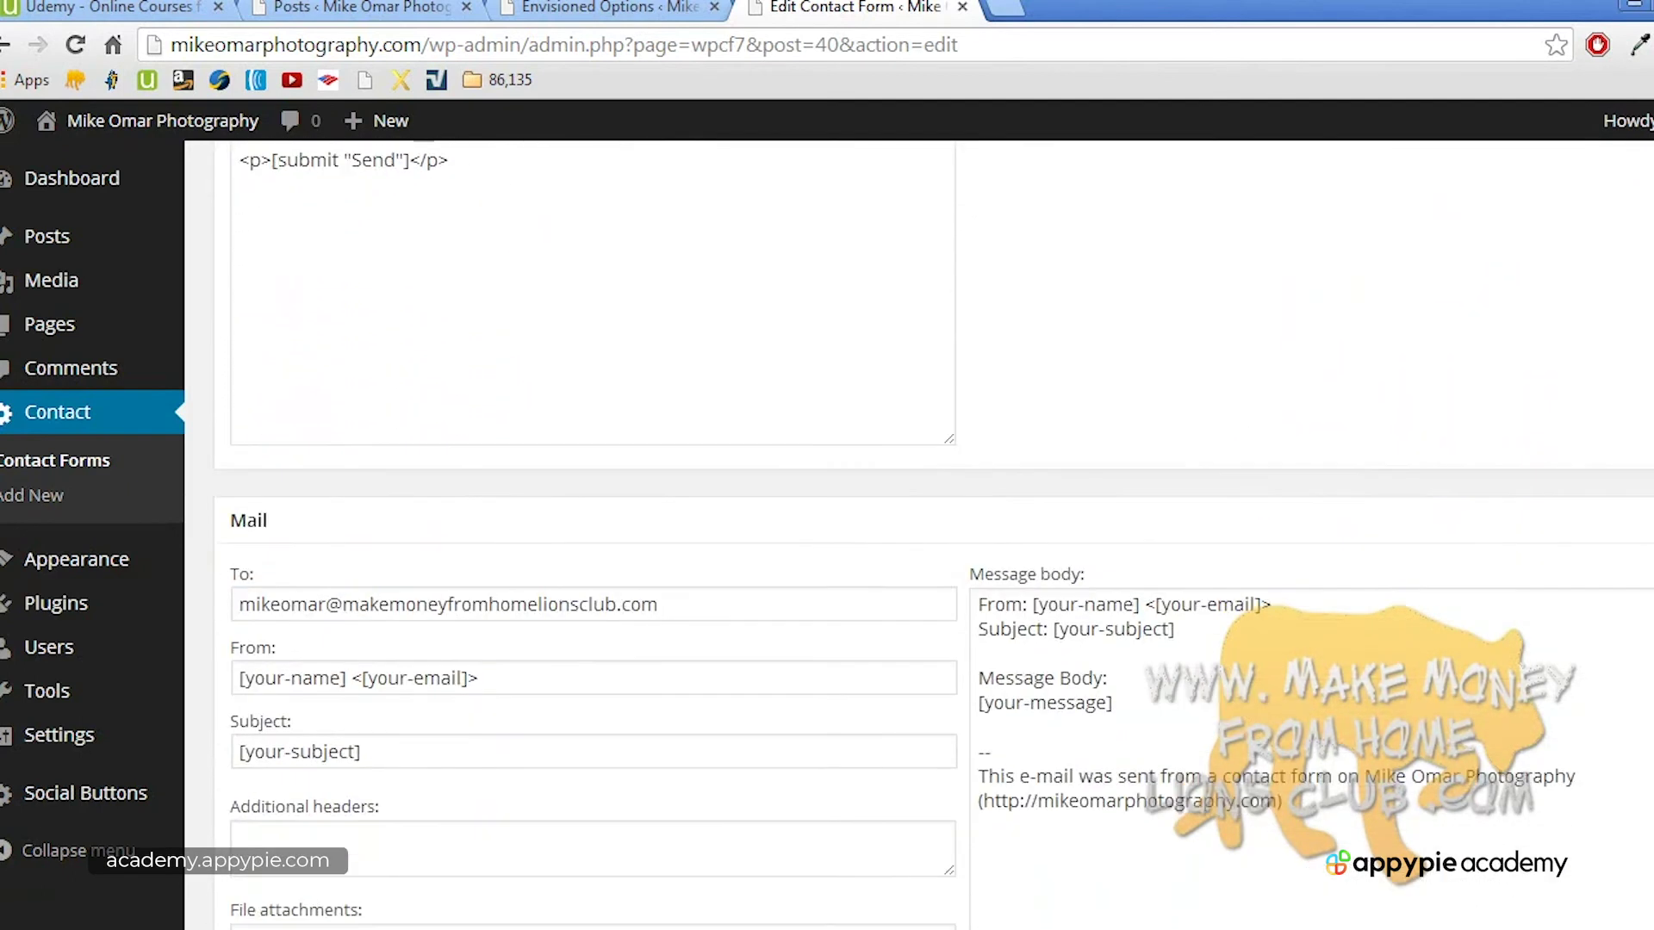
scroll(1406, 565, "down", 1)
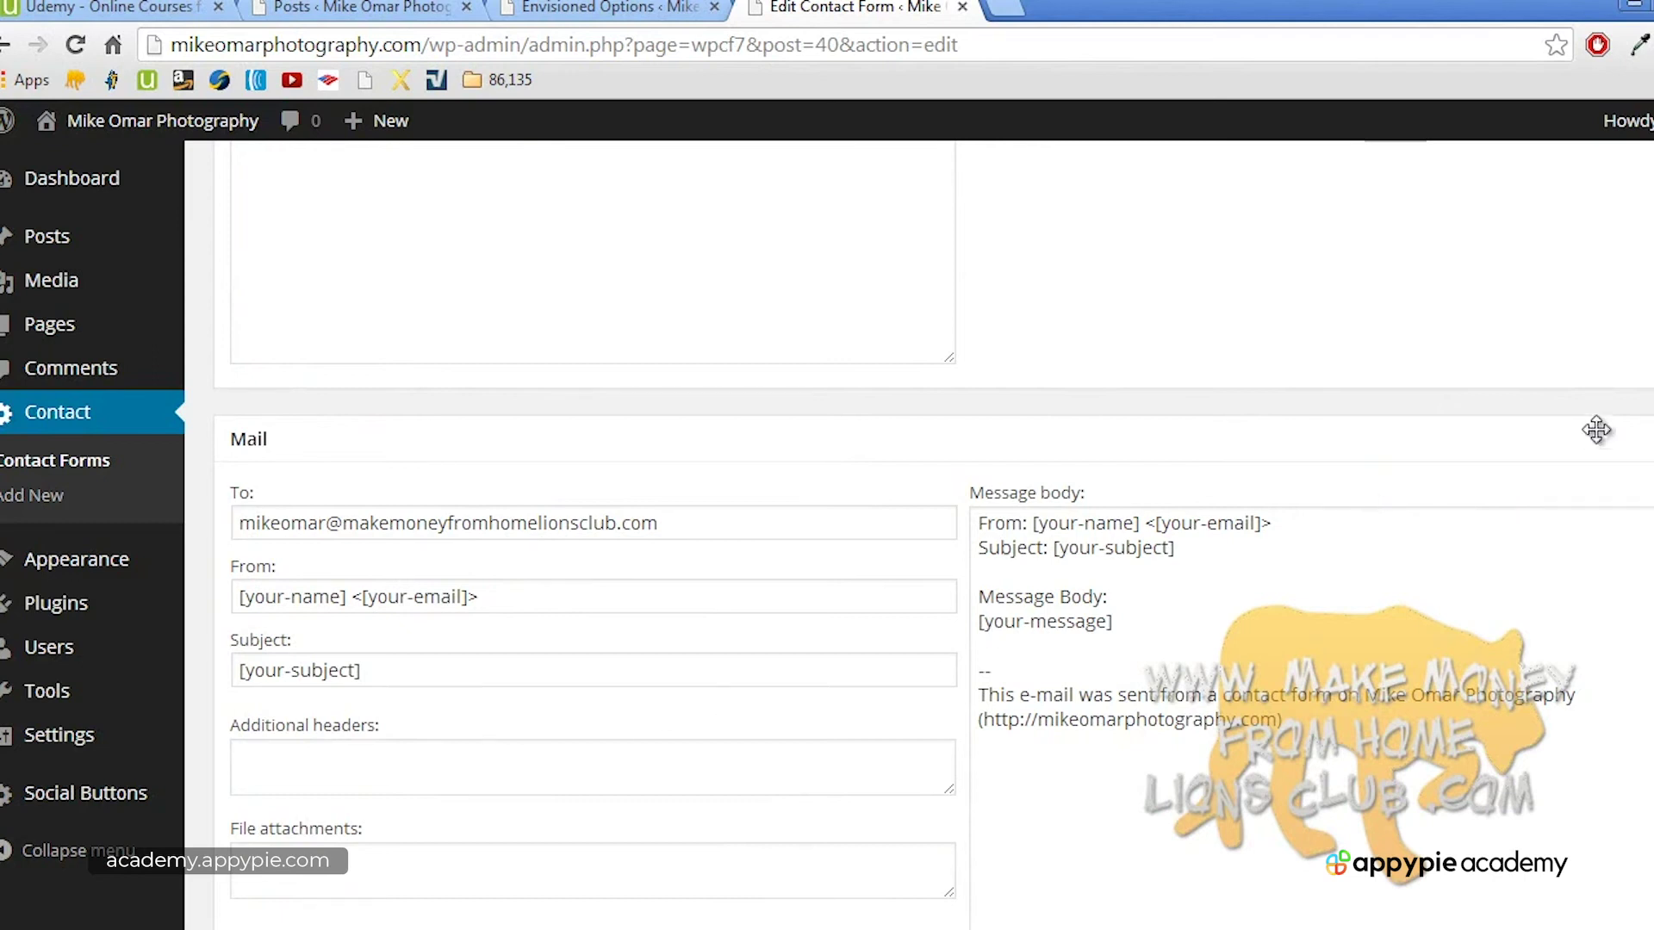
scroll(1445, 508, "down", 2)
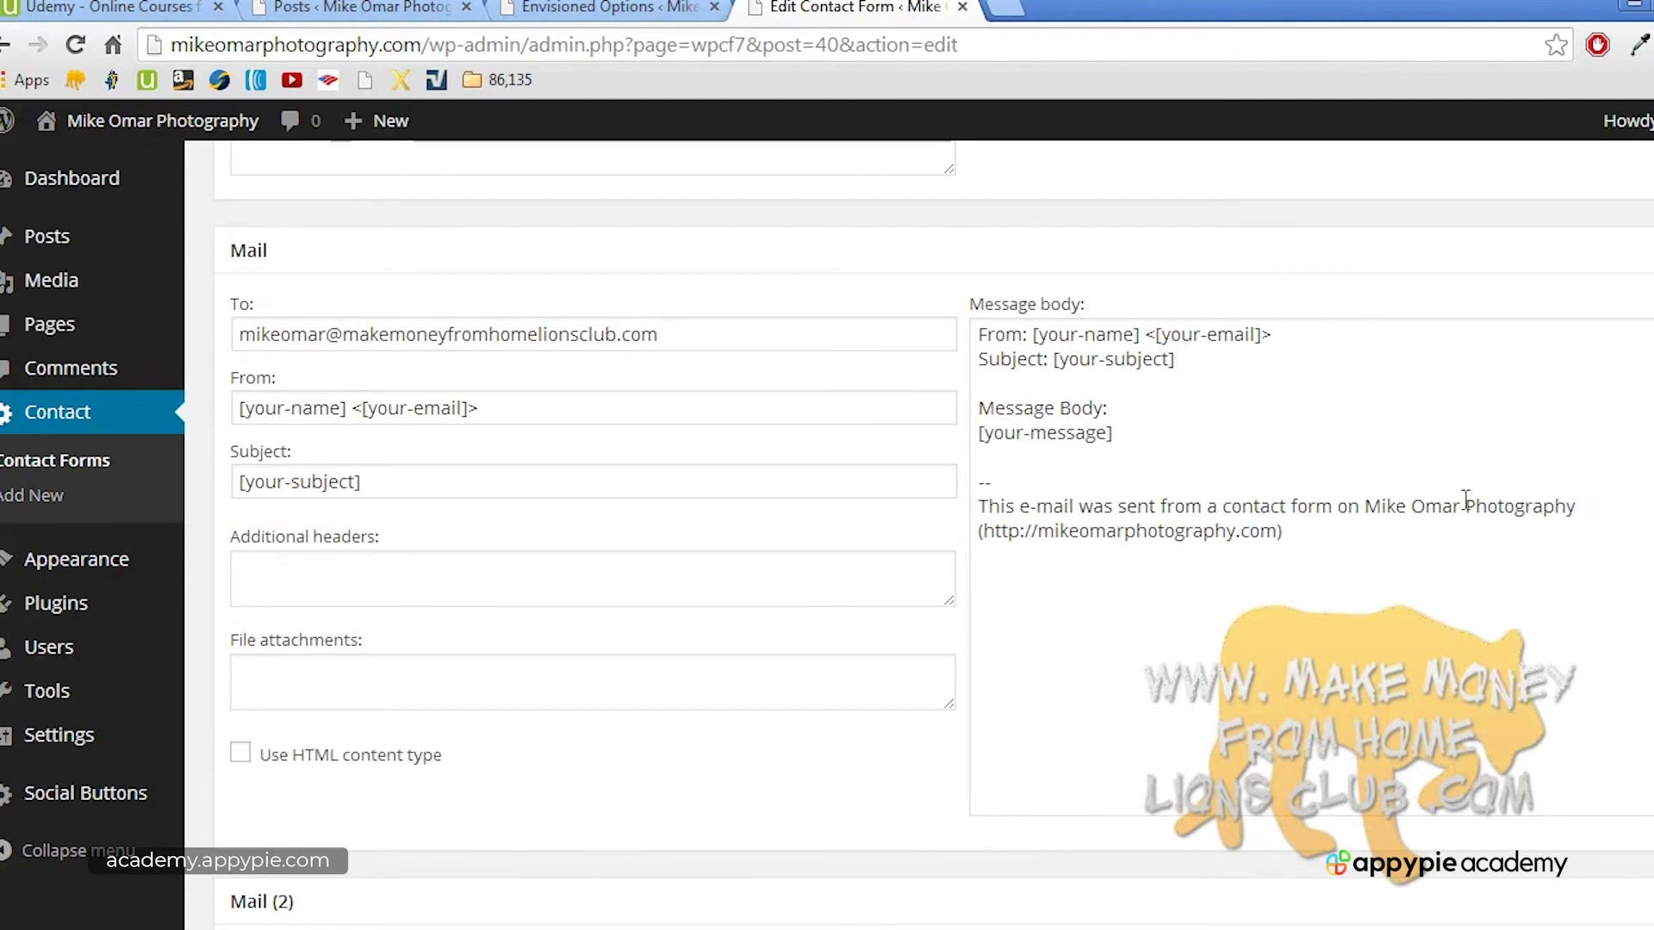
scroll(934, 517, "down", 10)
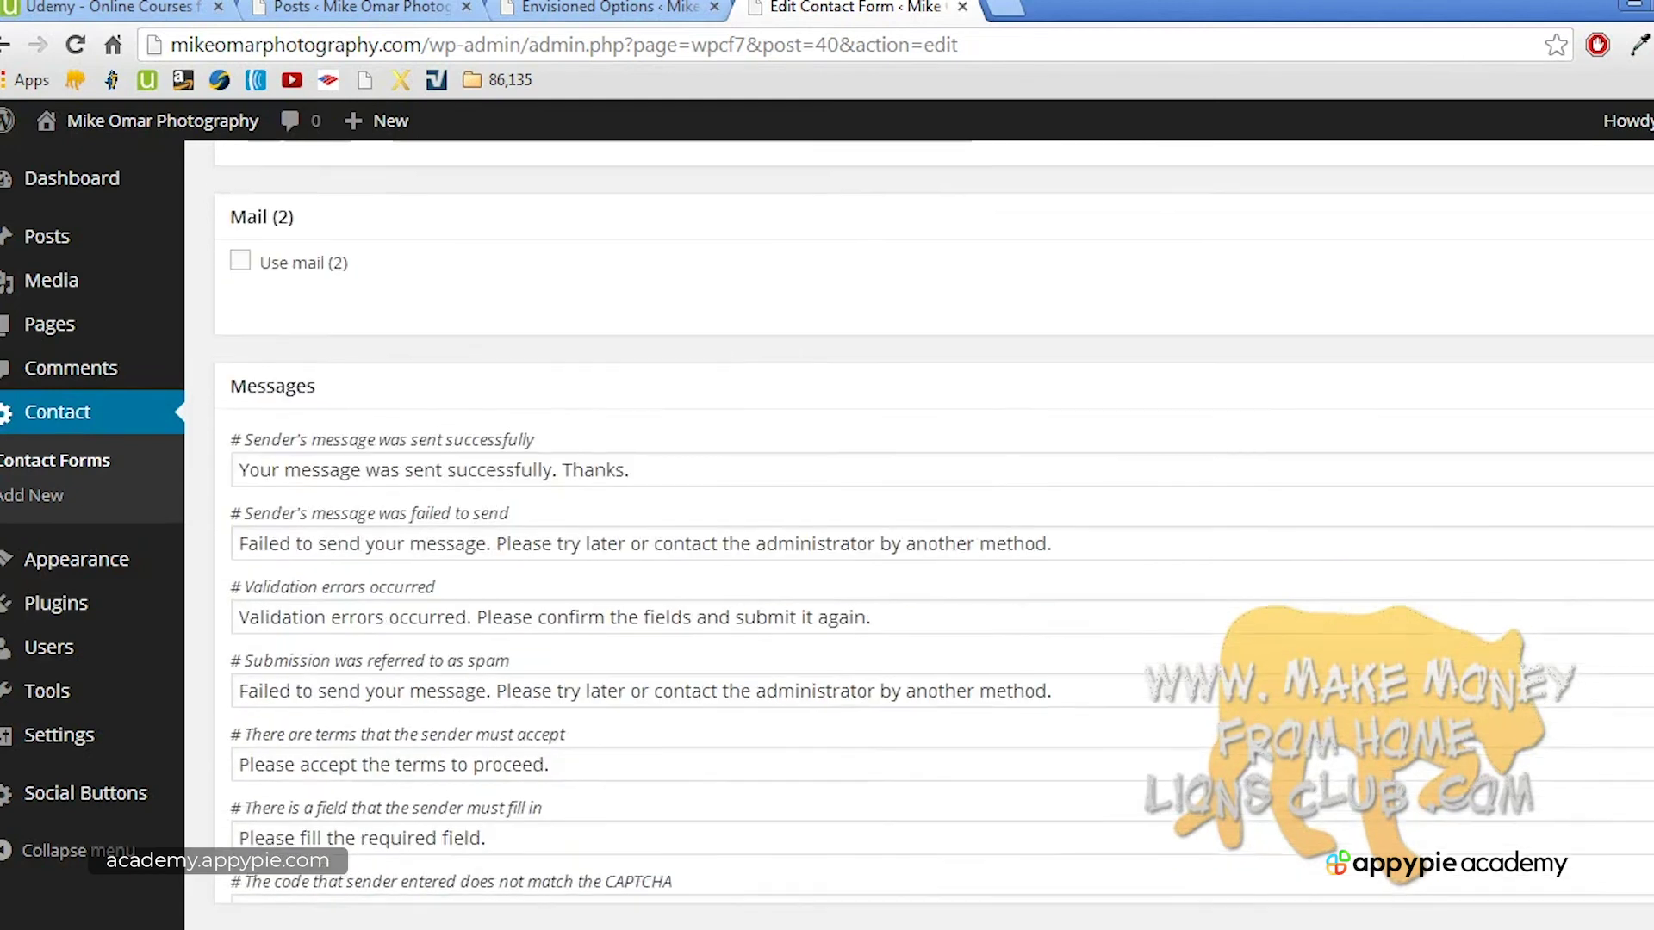
scroll(934, 516, "down", 2)
scroll(933, 517, "up", 15)
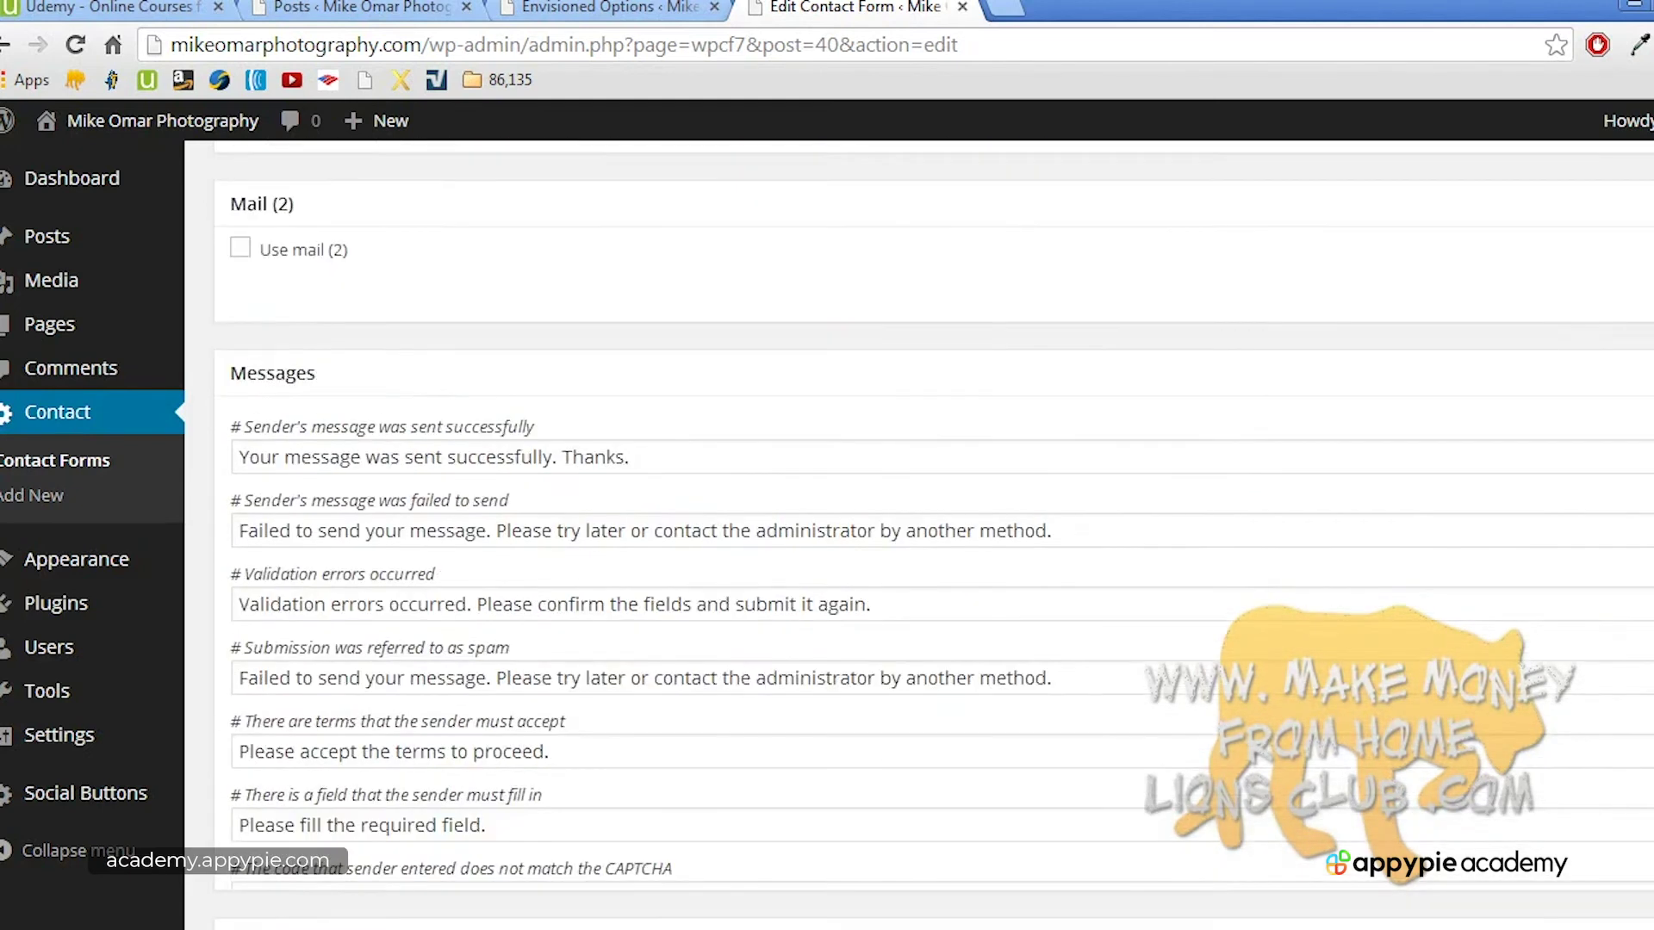
scroll(933, 516, "up", 5)
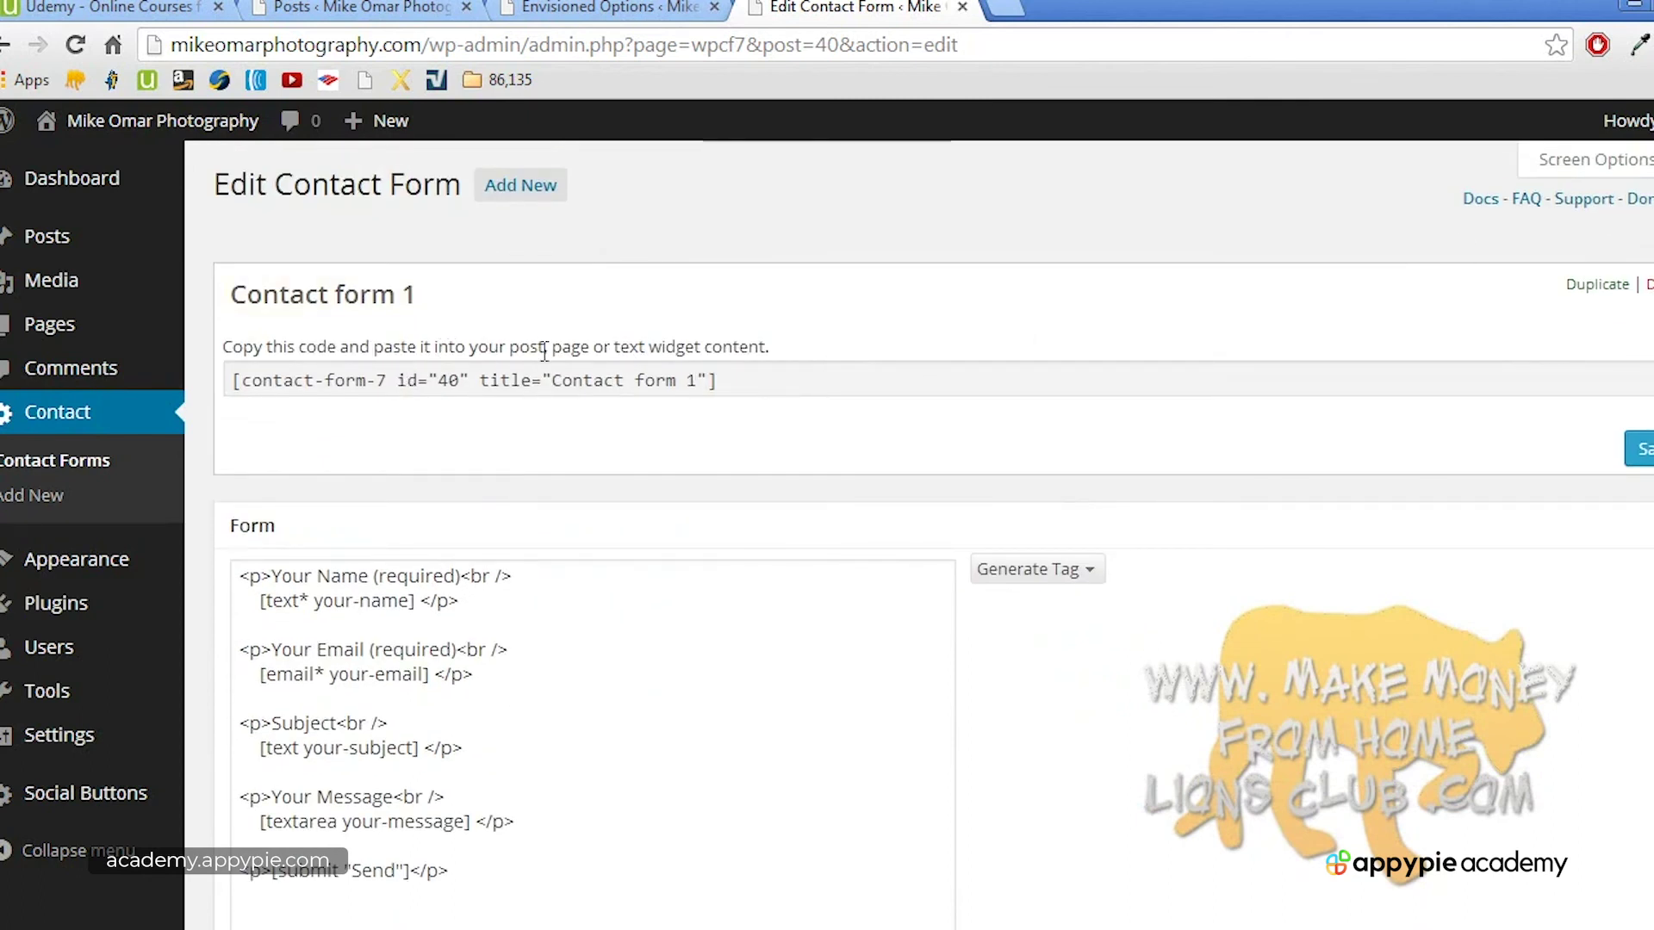
Step: Copy the [contact-form-7 id="40" title="Contact form 1"] shortcode and save the form
left_click(601, 384)
right_click(601, 383)
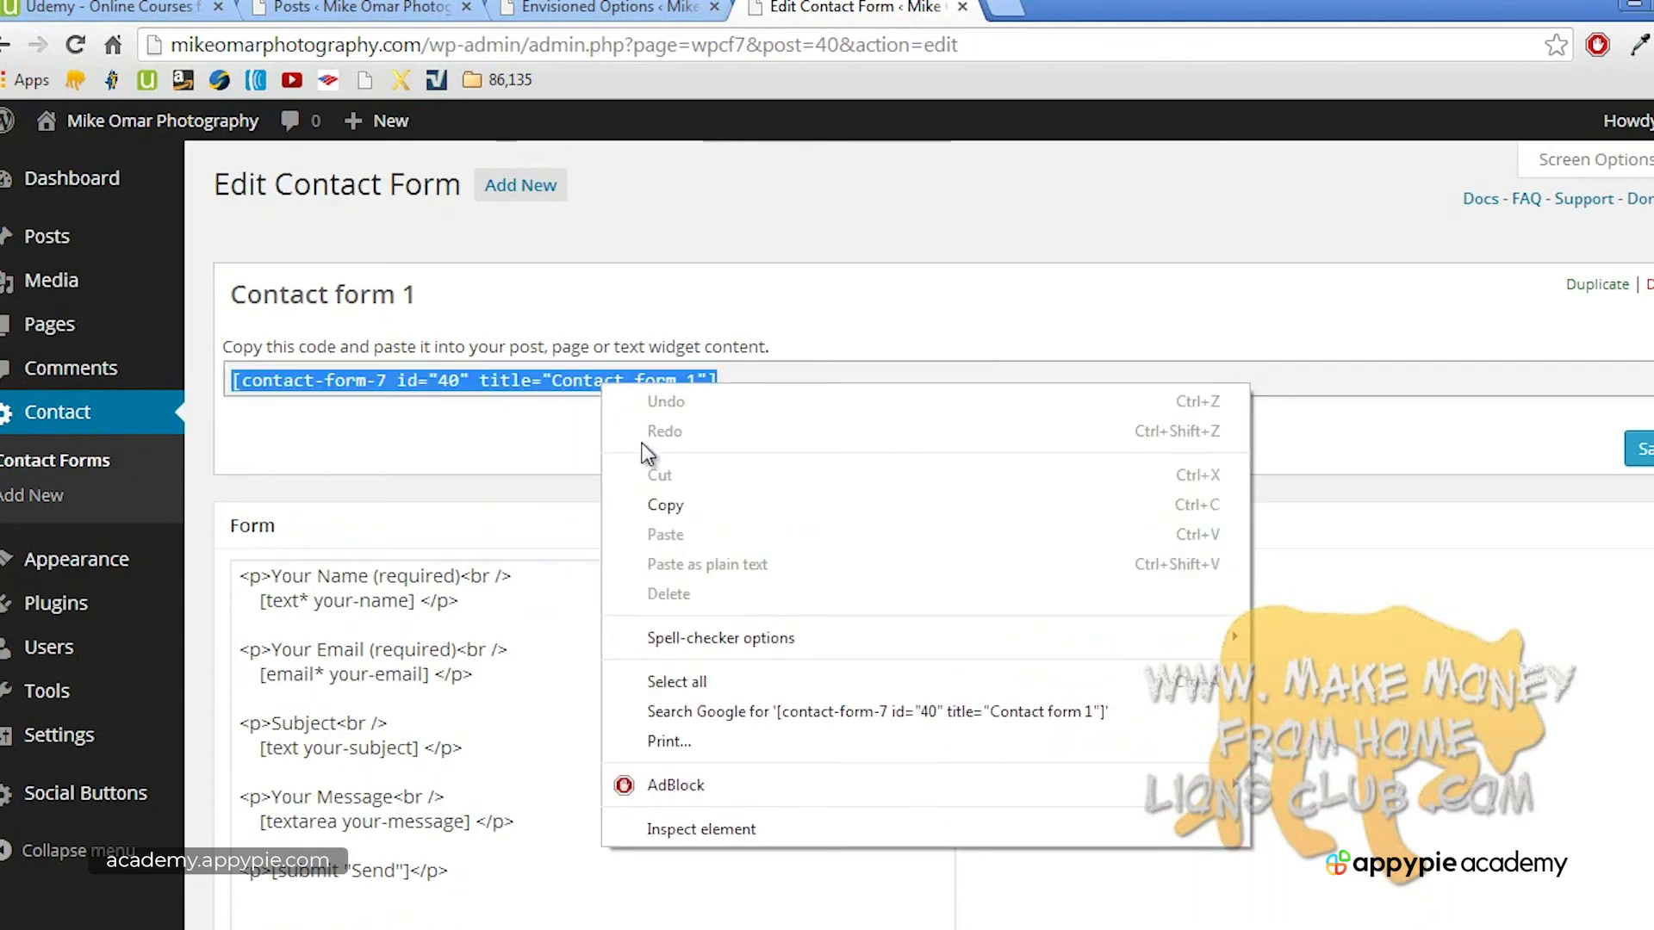
left_click(665, 504)
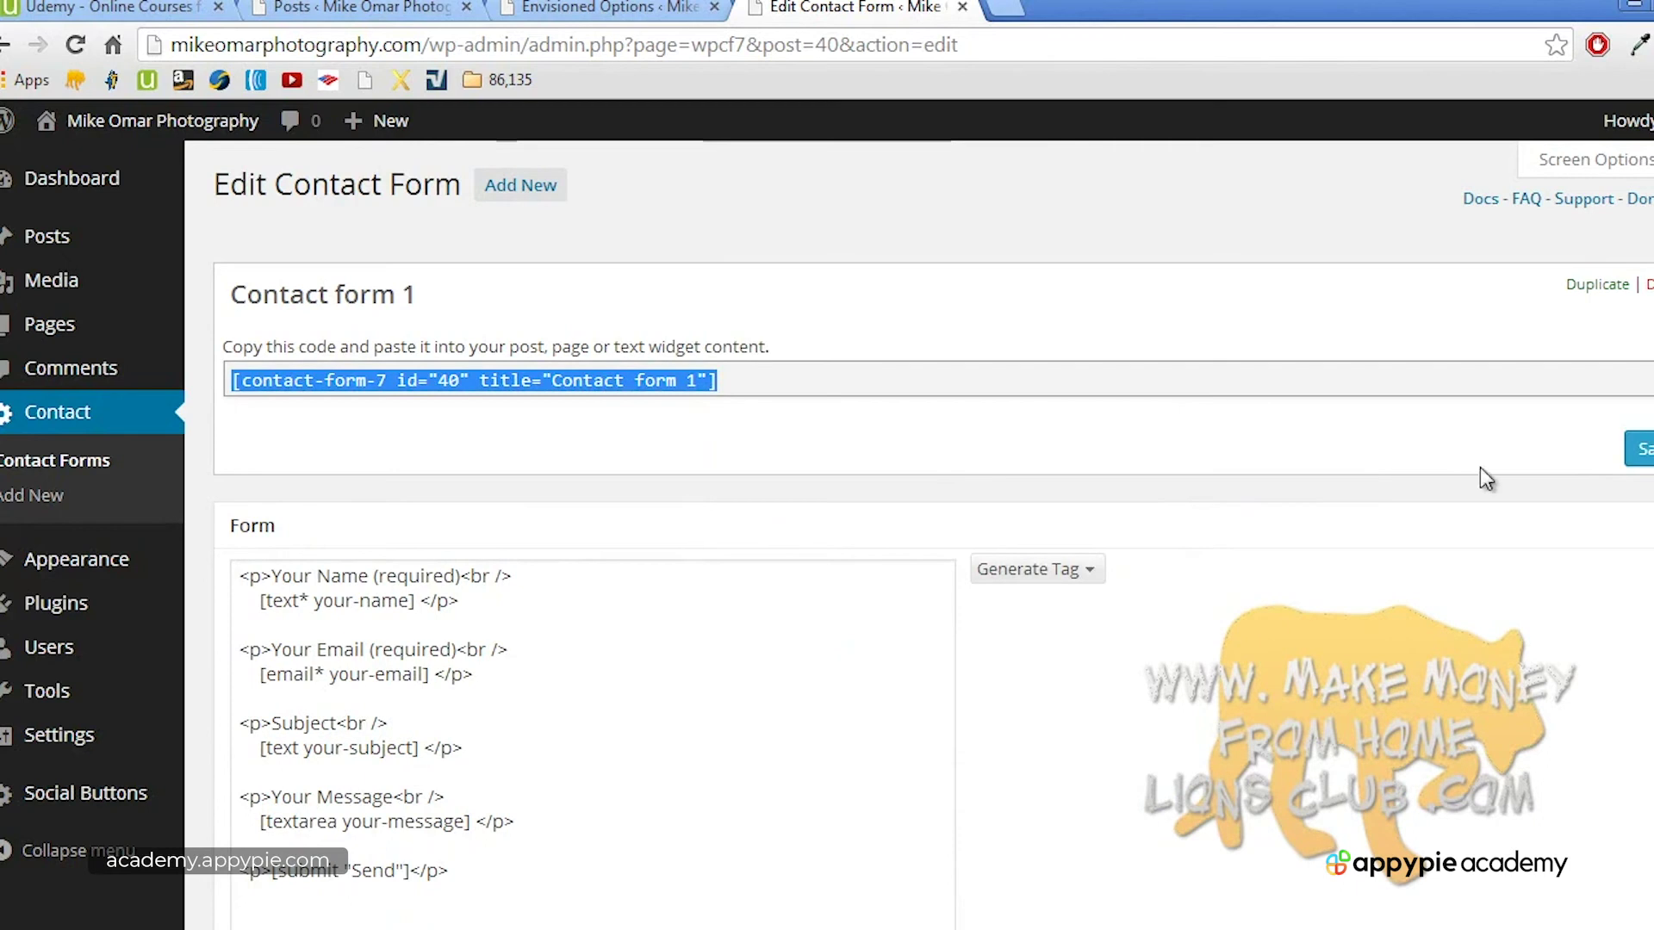
left_click(1635, 449)
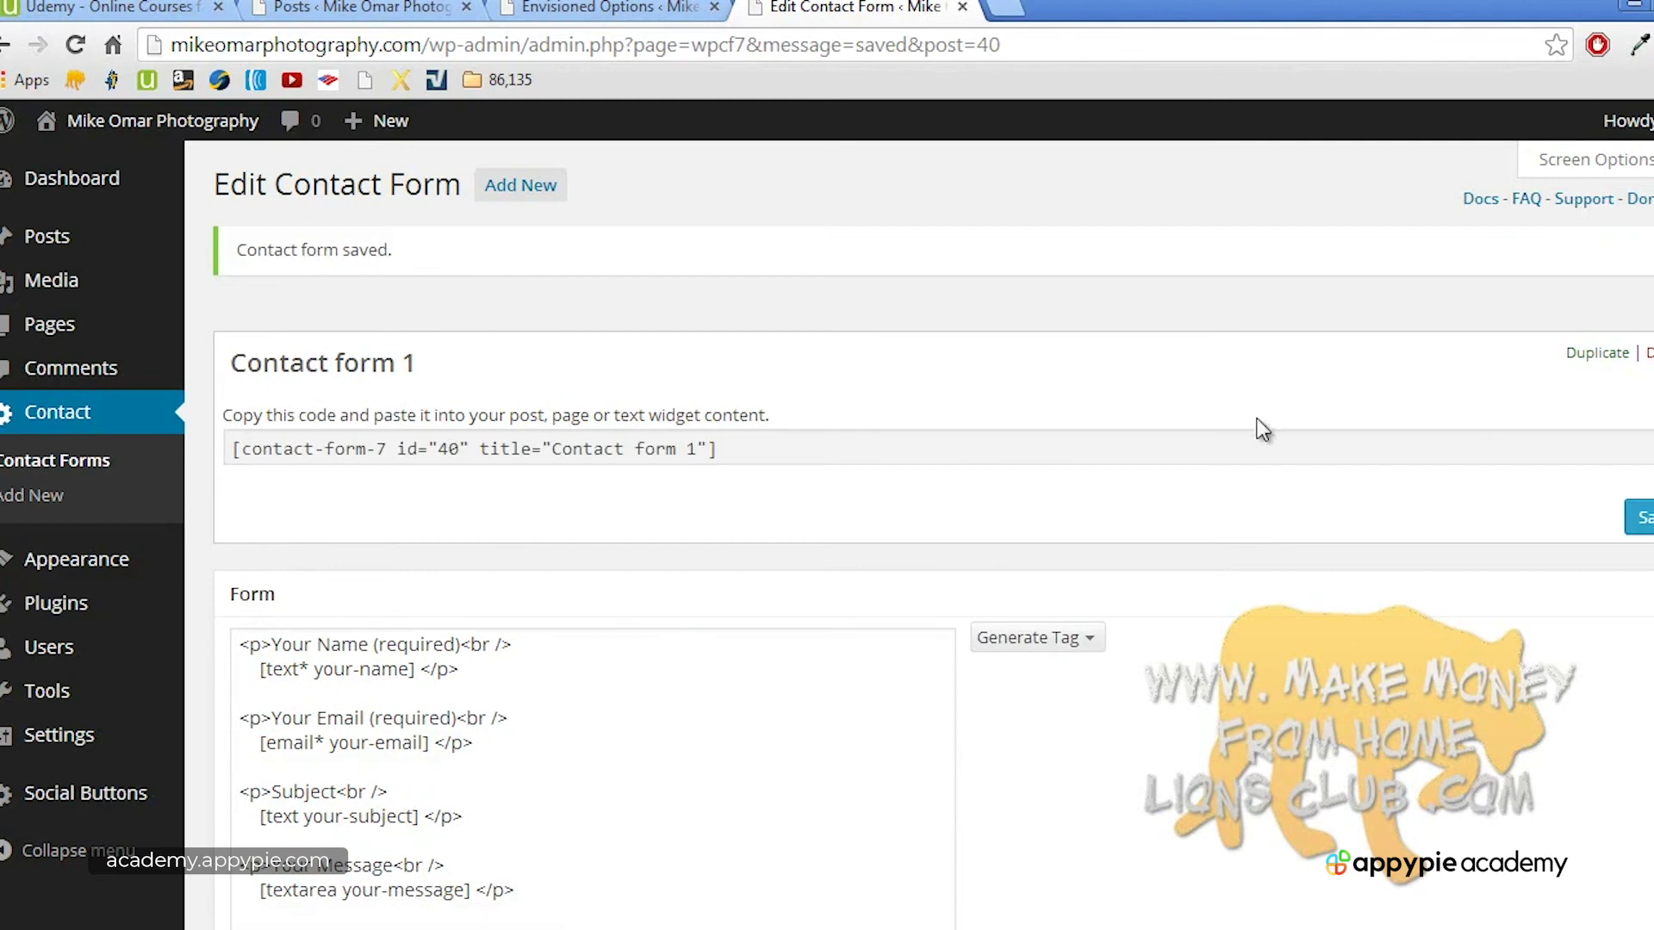
Step: Paste the Contact form 1 shortcode below the intro line of Contact me! and update the page
left_click(125, 336)
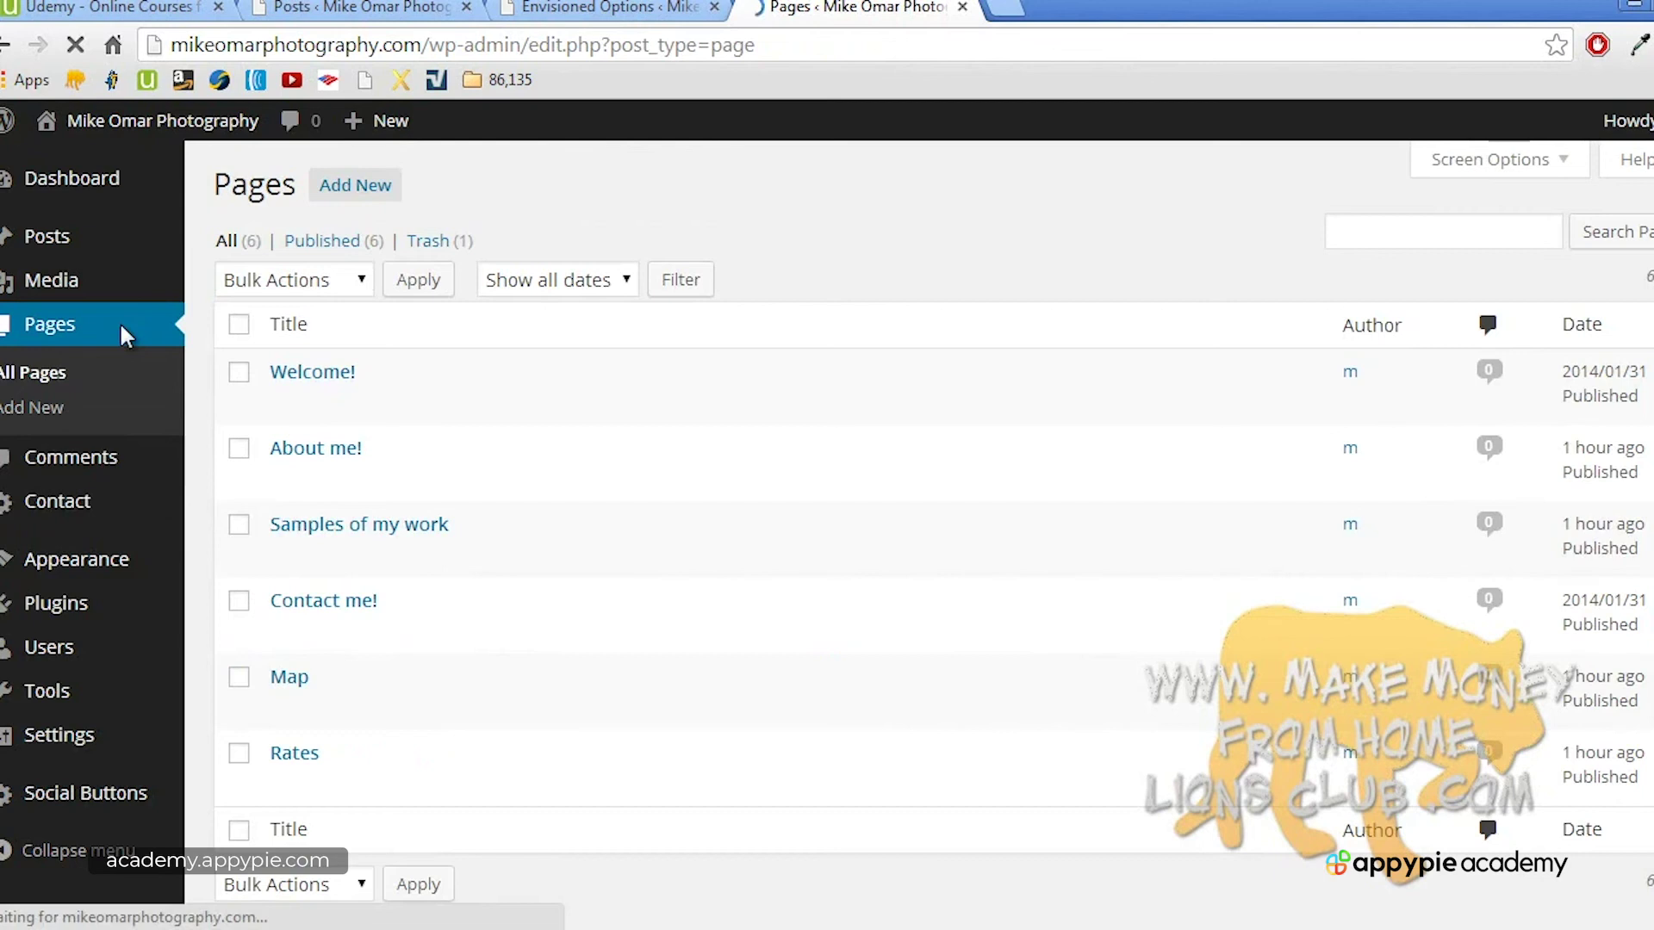
left_click(339, 596)
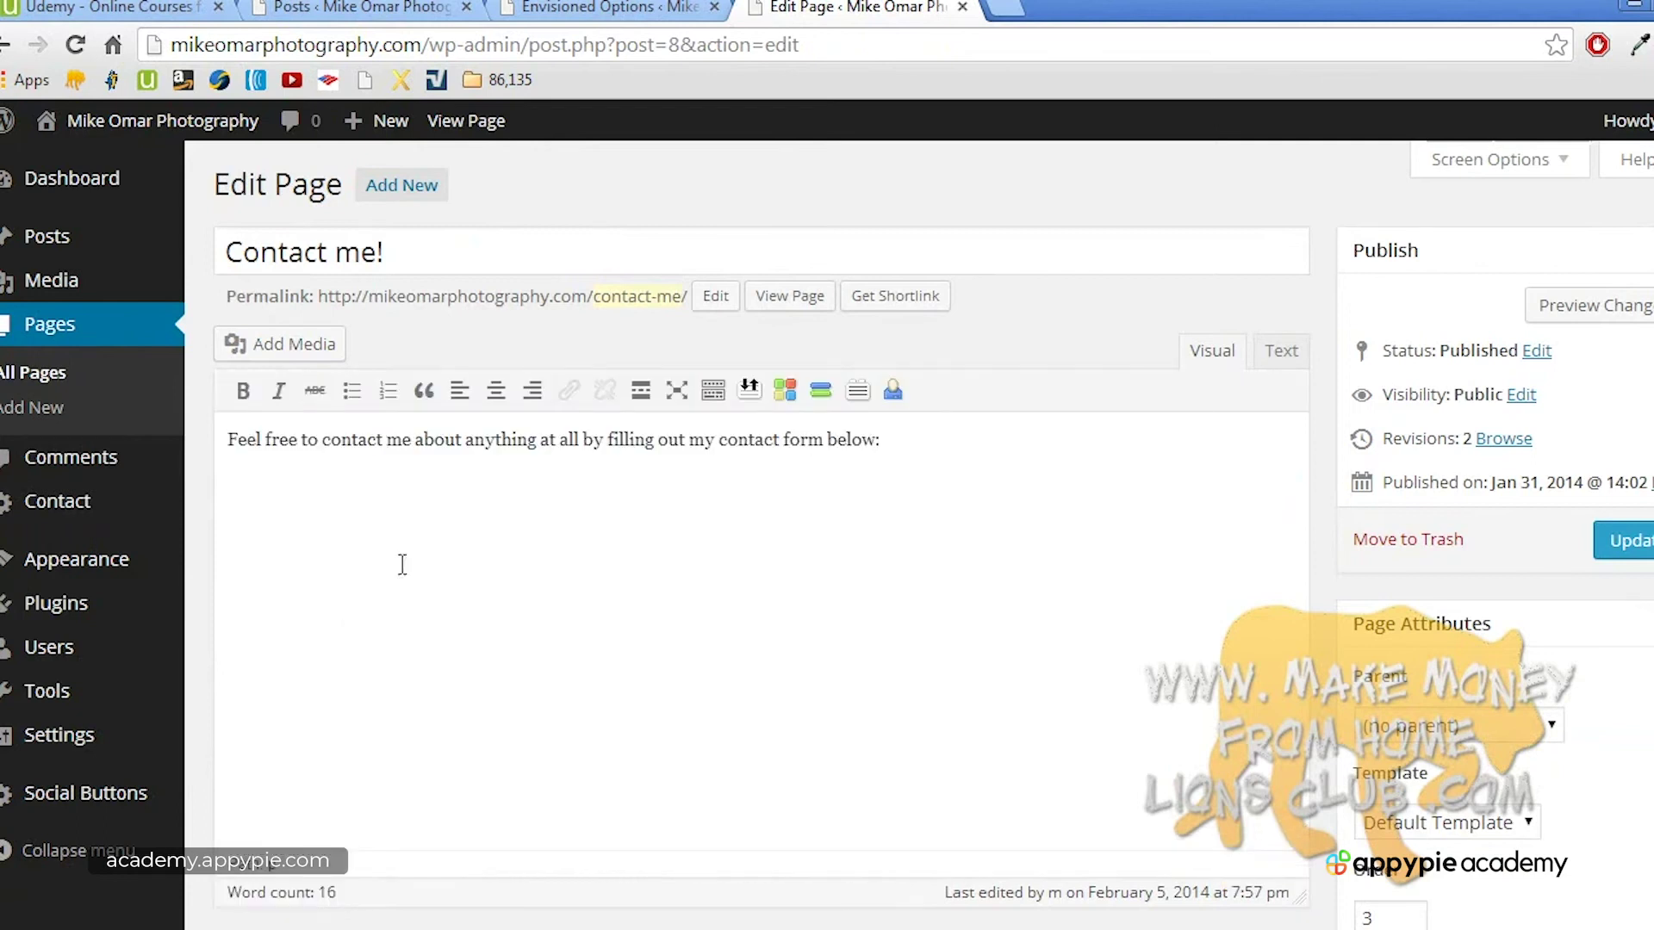
left_click(922, 440)
key("Return")
right_click(435, 488)
left_click(504, 637)
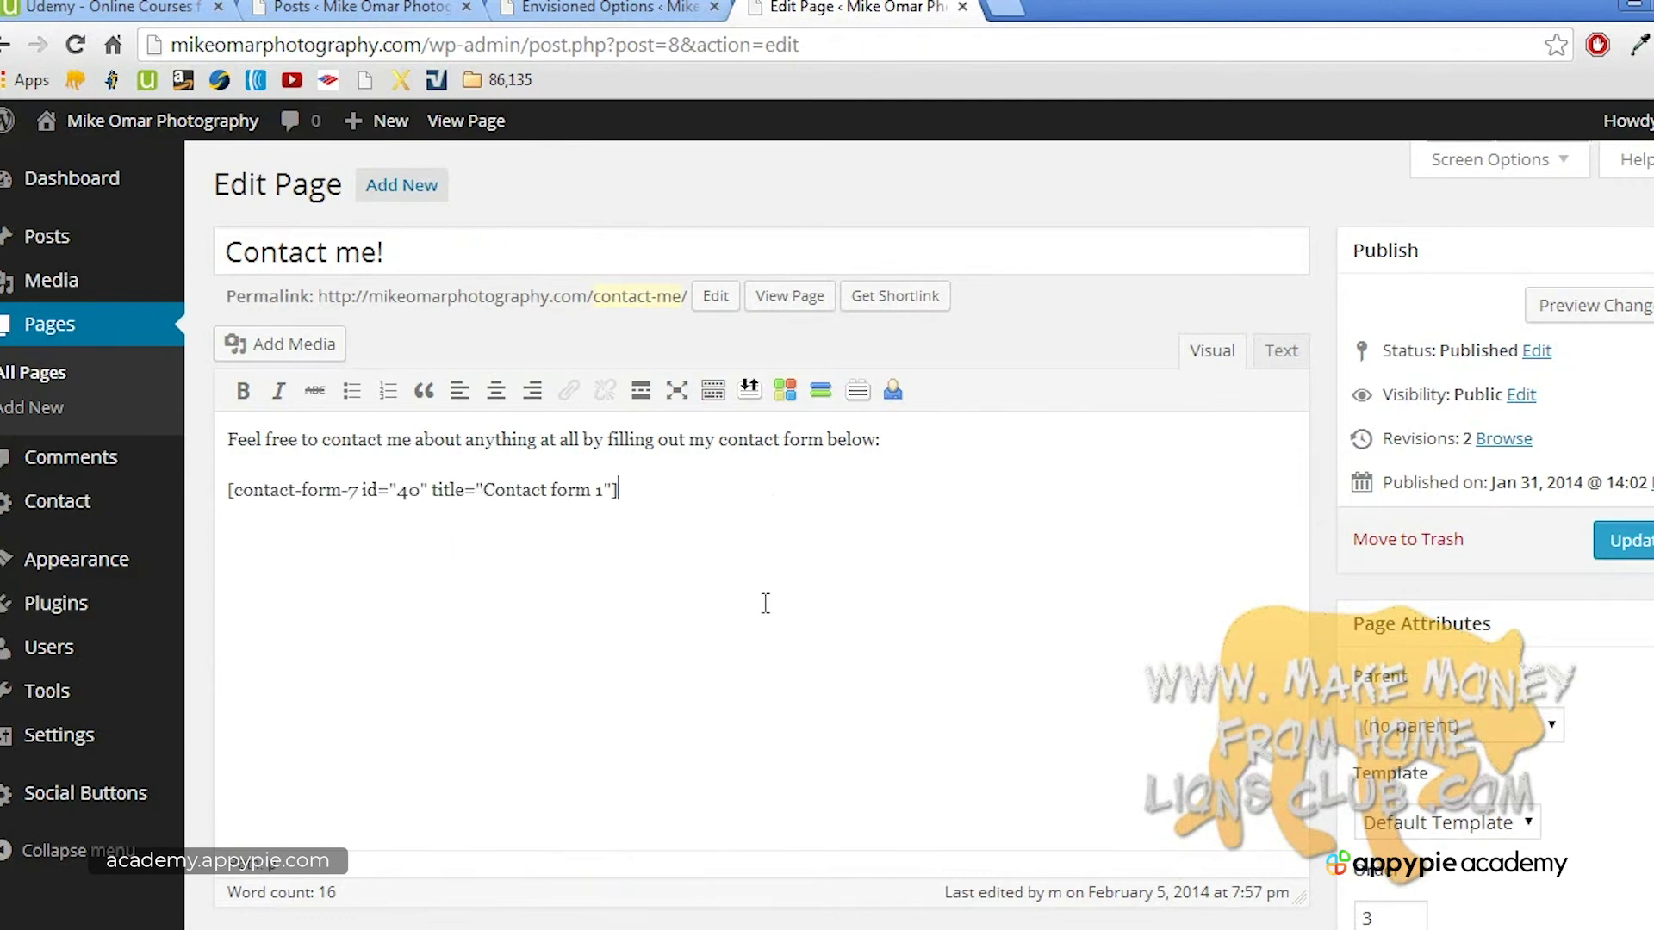
left_click(1626, 541)
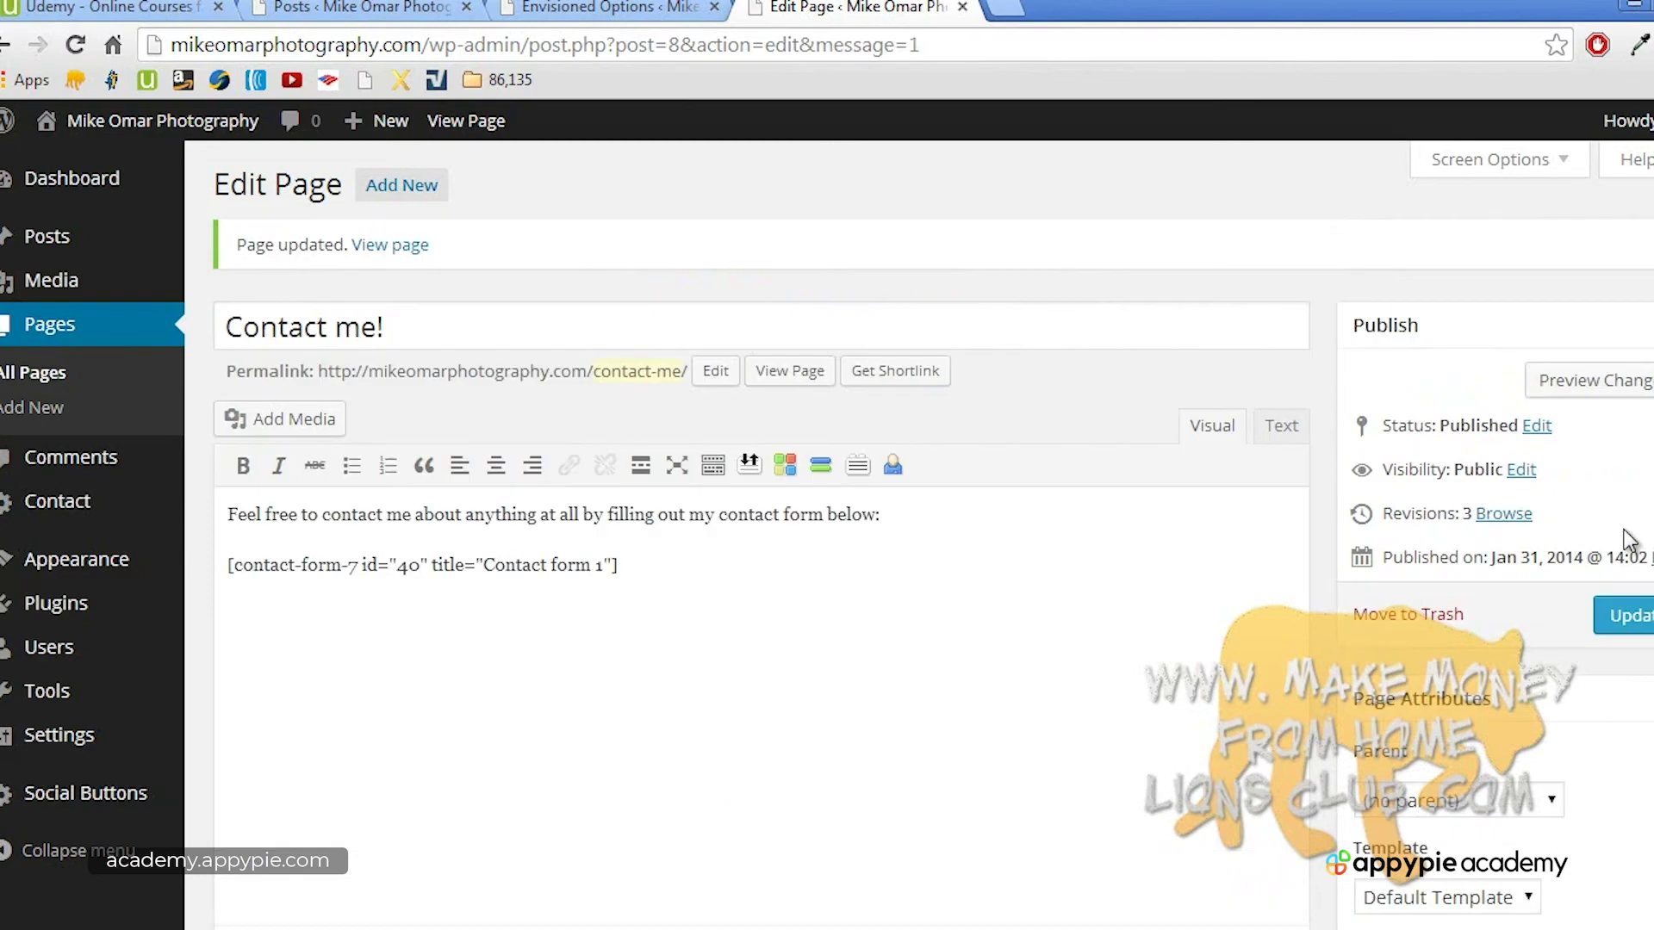
Step: Open the live site in a new tab and switch to it
mouse_move(155, 124)
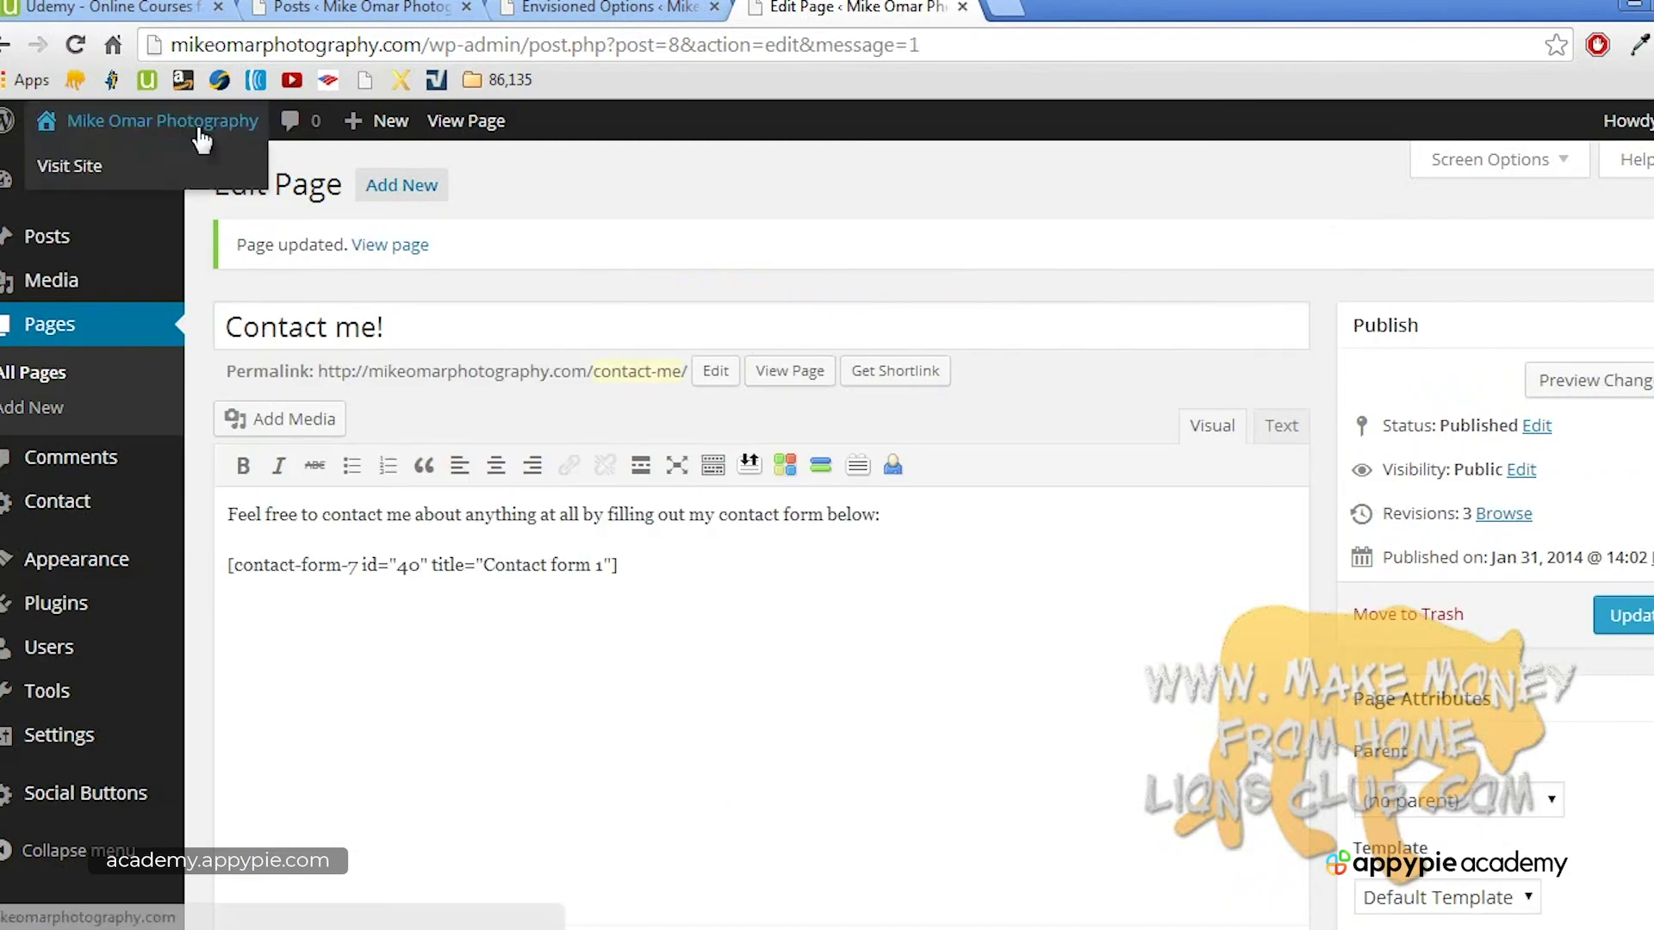
right_click(179, 172)
left_click(226, 180)
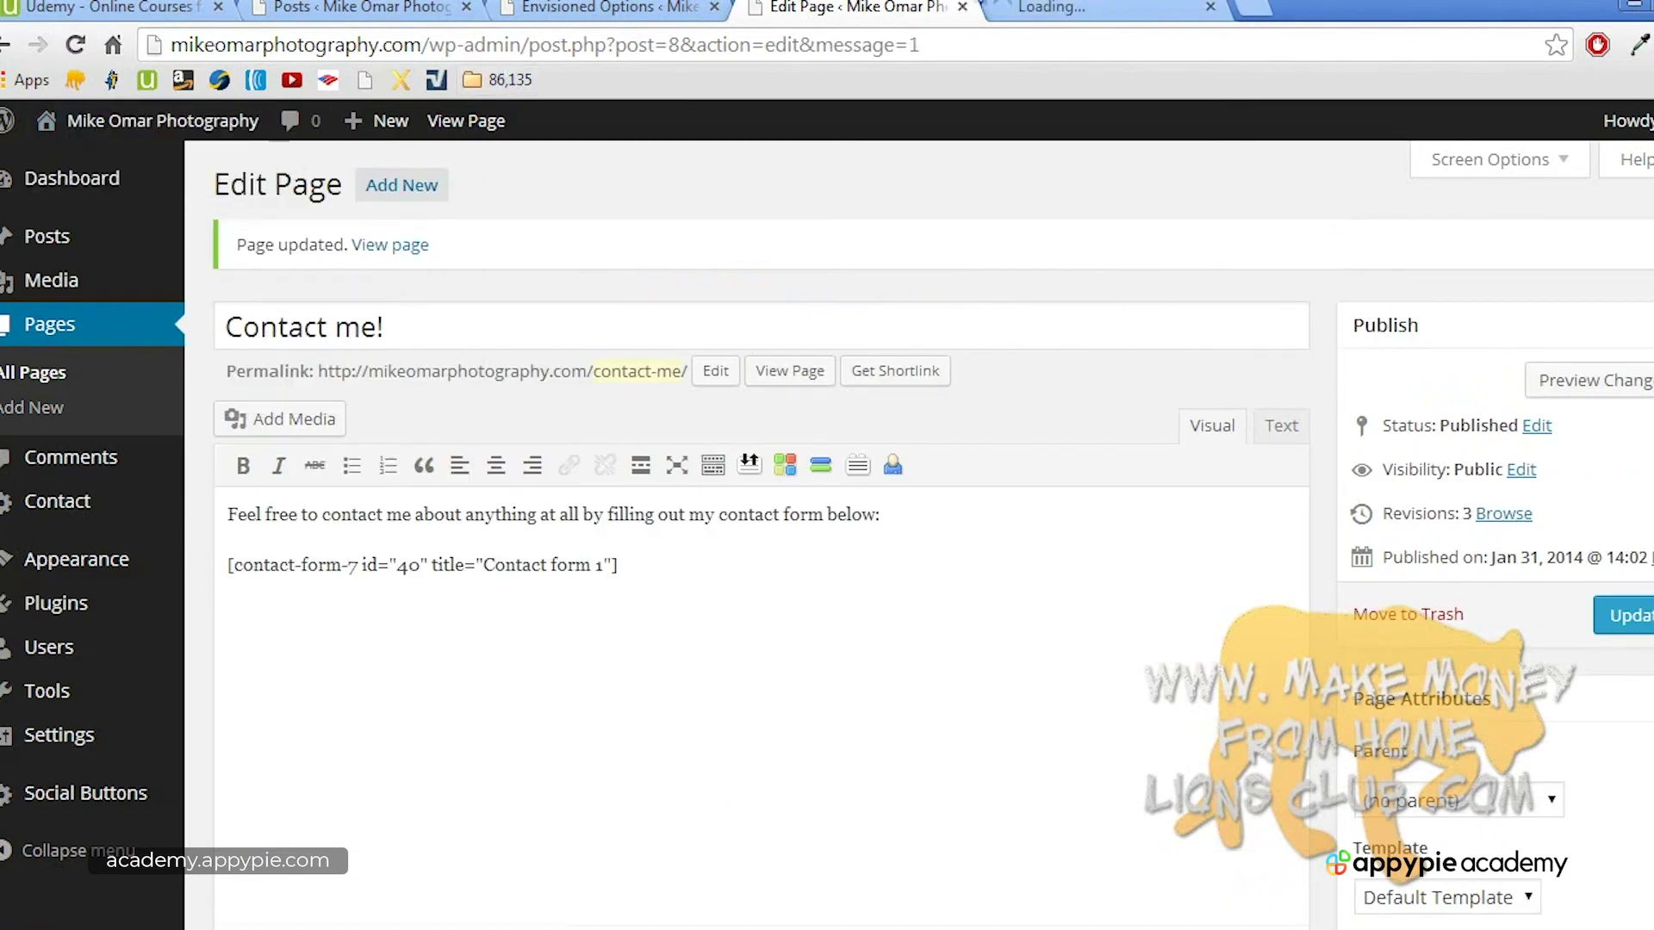
left_click(1055, 7)
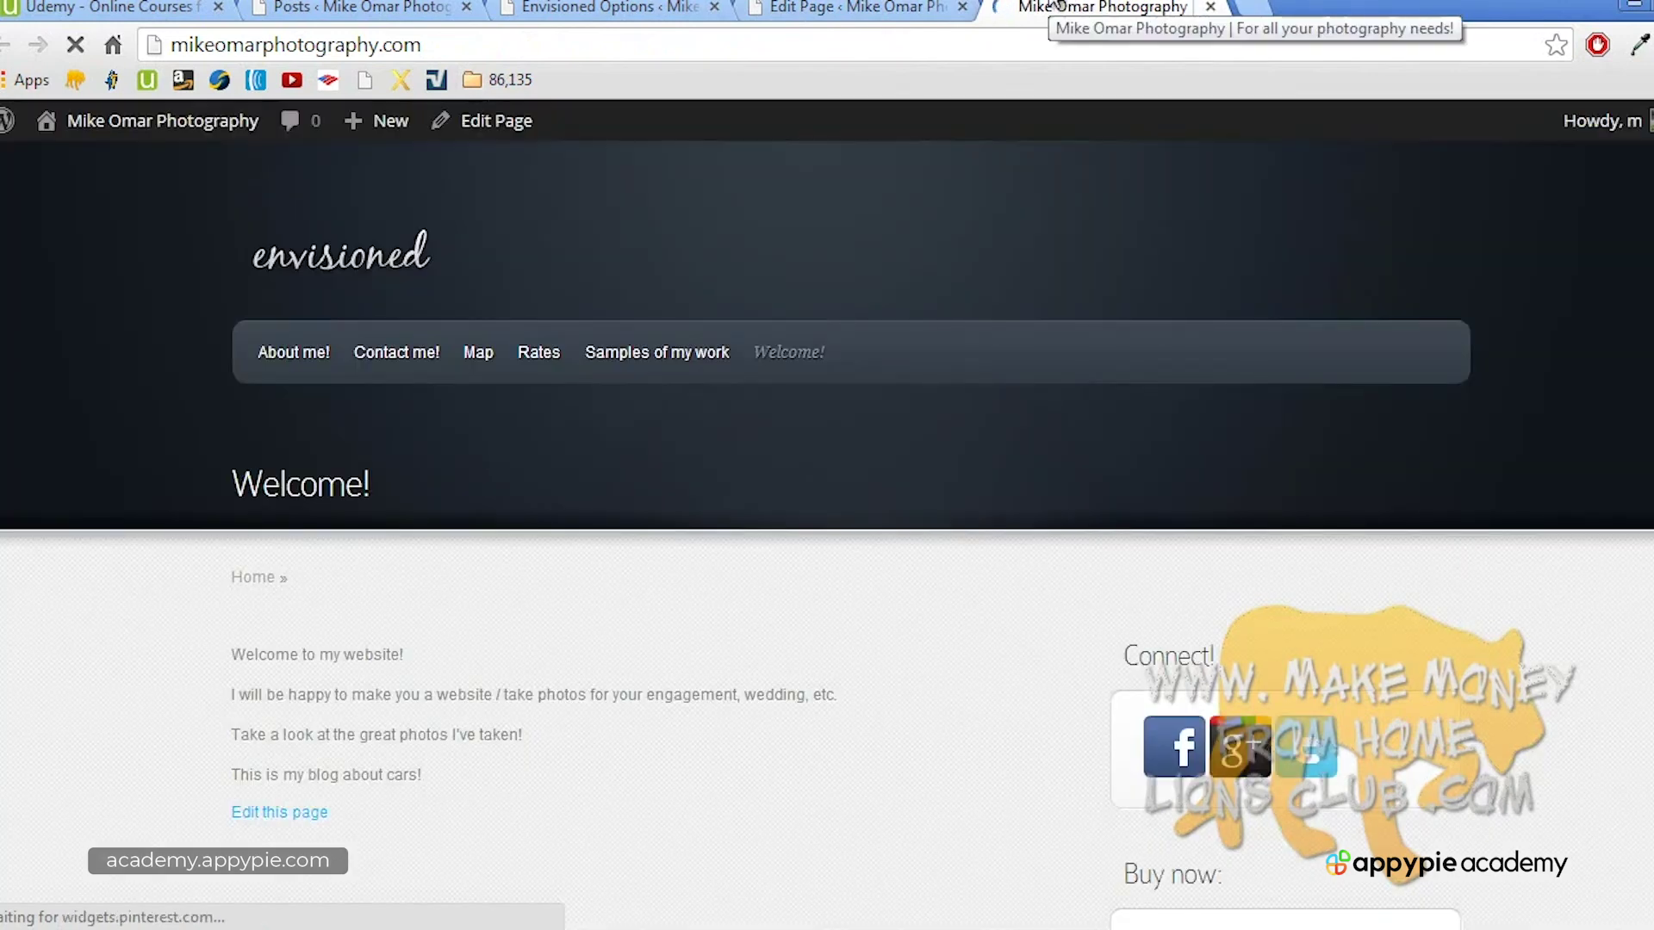
left_click(402, 359)
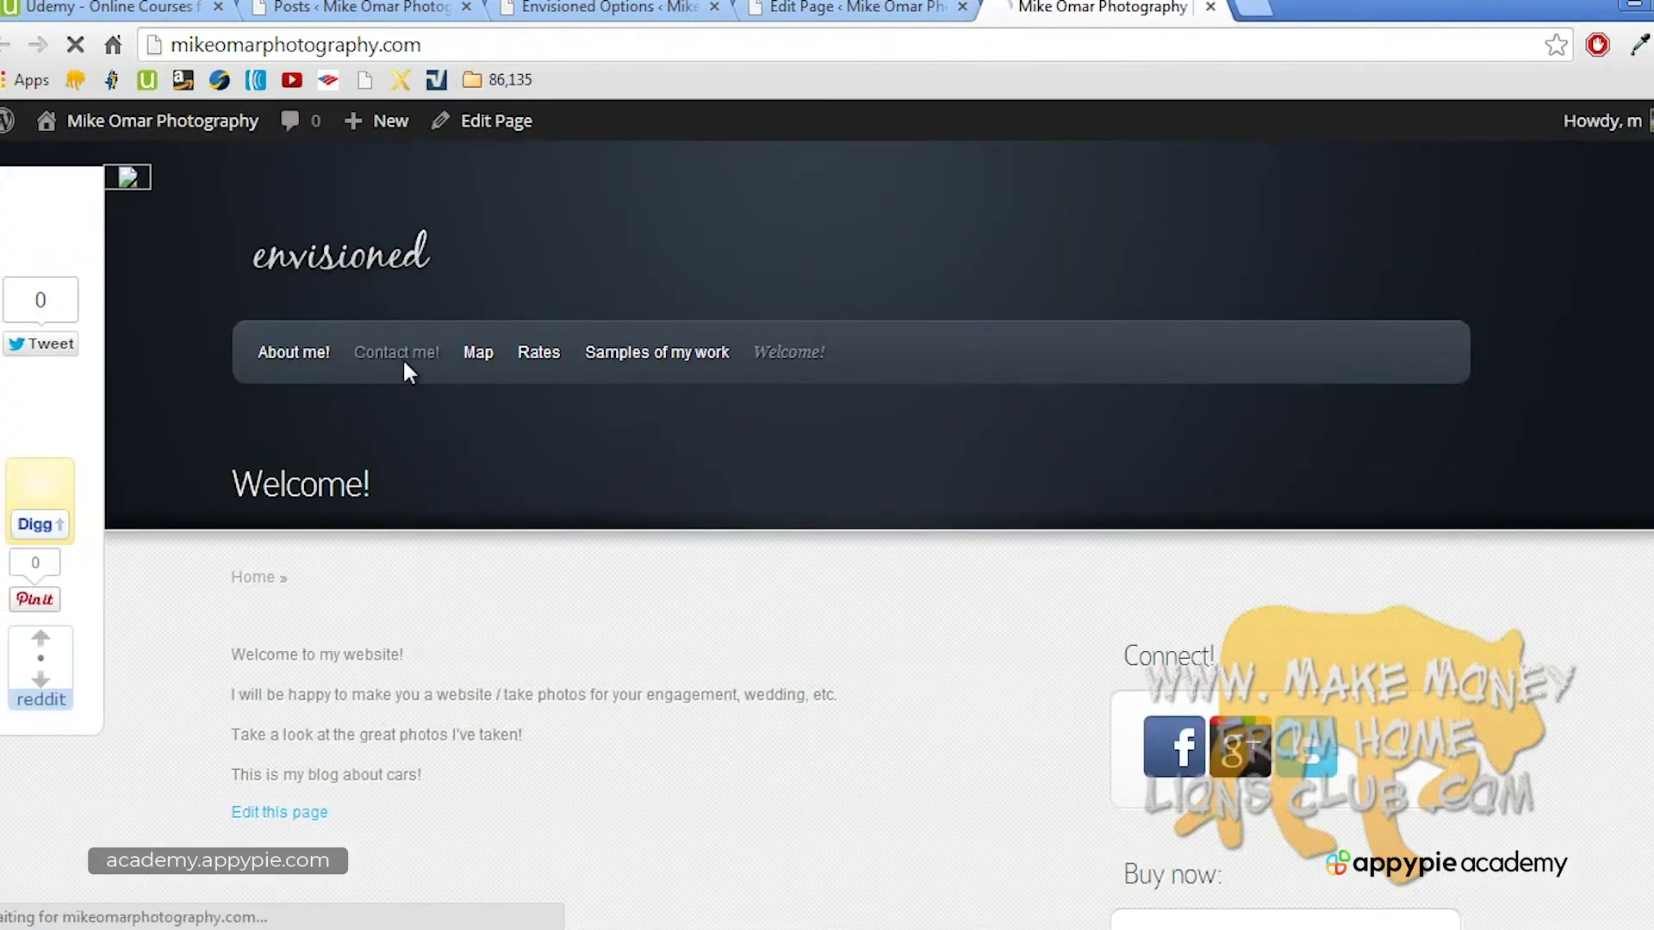
scroll(408, 373, "down", 5)
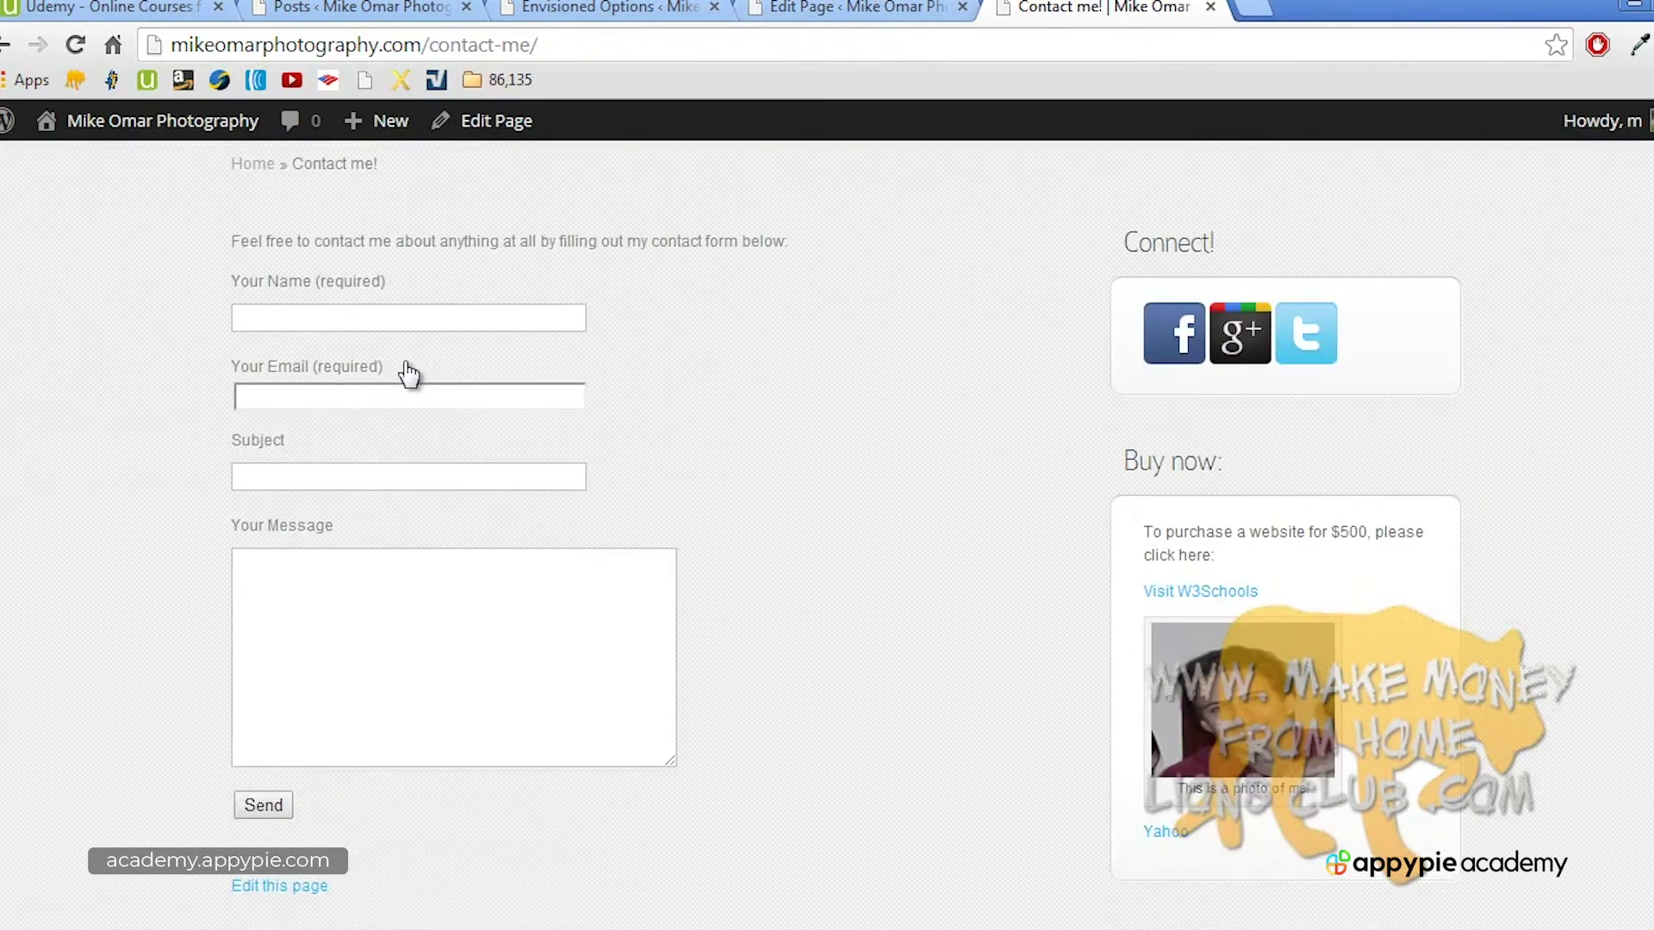
left_click(321, 318)
left_click(314, 398)
left_click(314, 472)
left_click(318, 610)
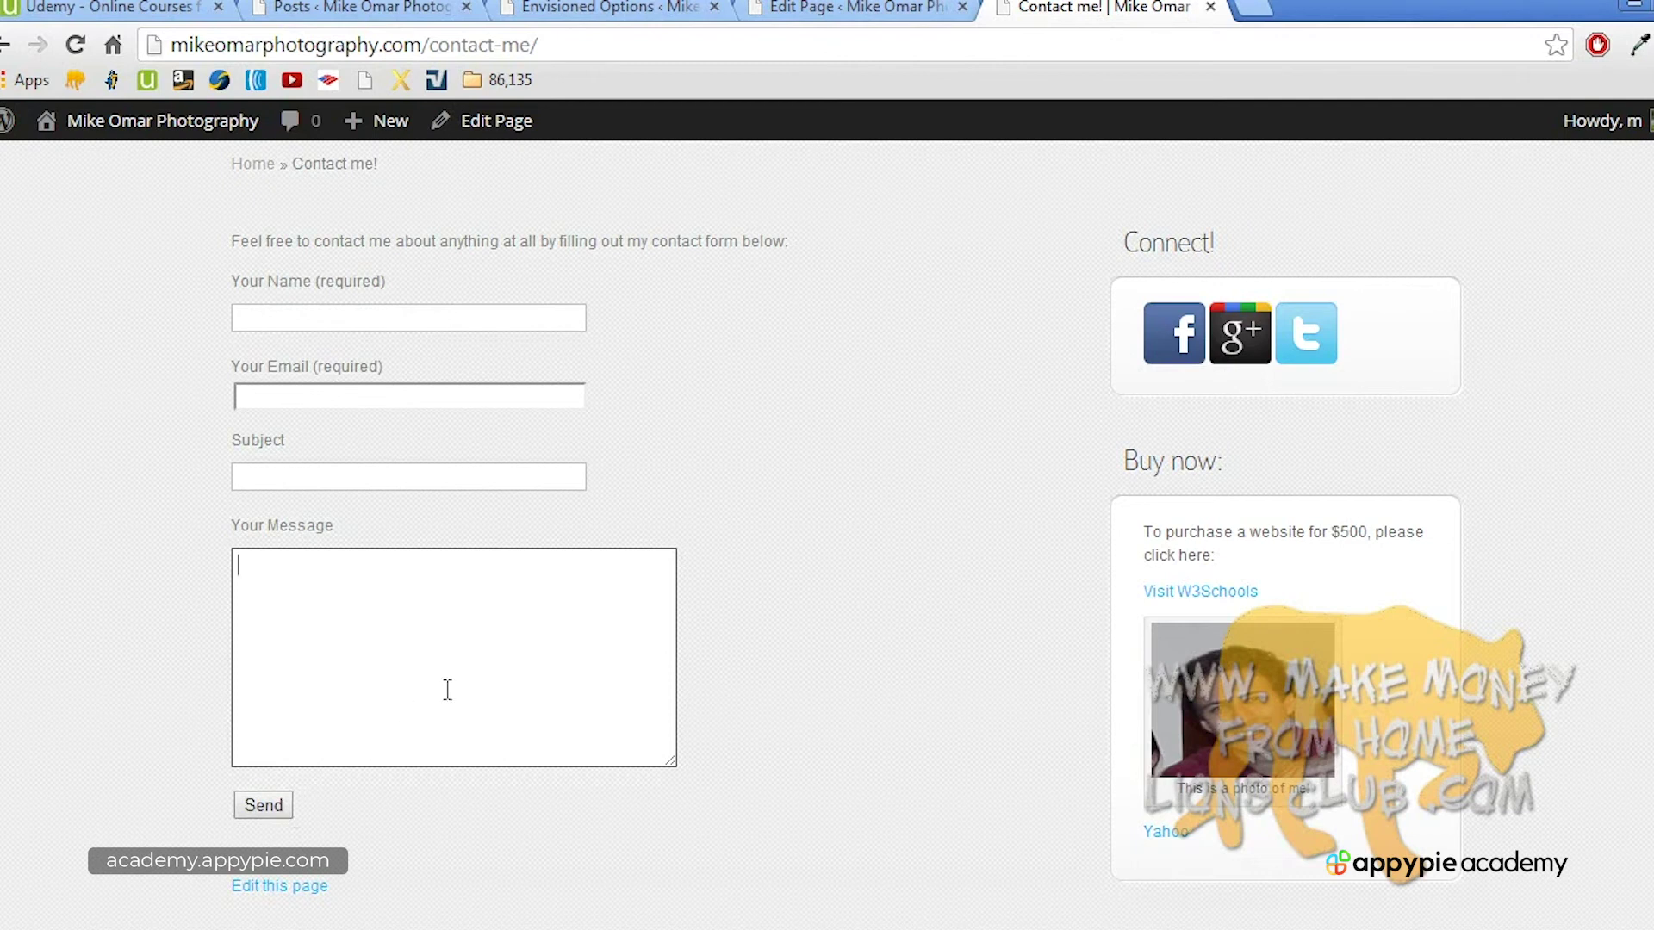
scroll(447, 689, "up", 5)
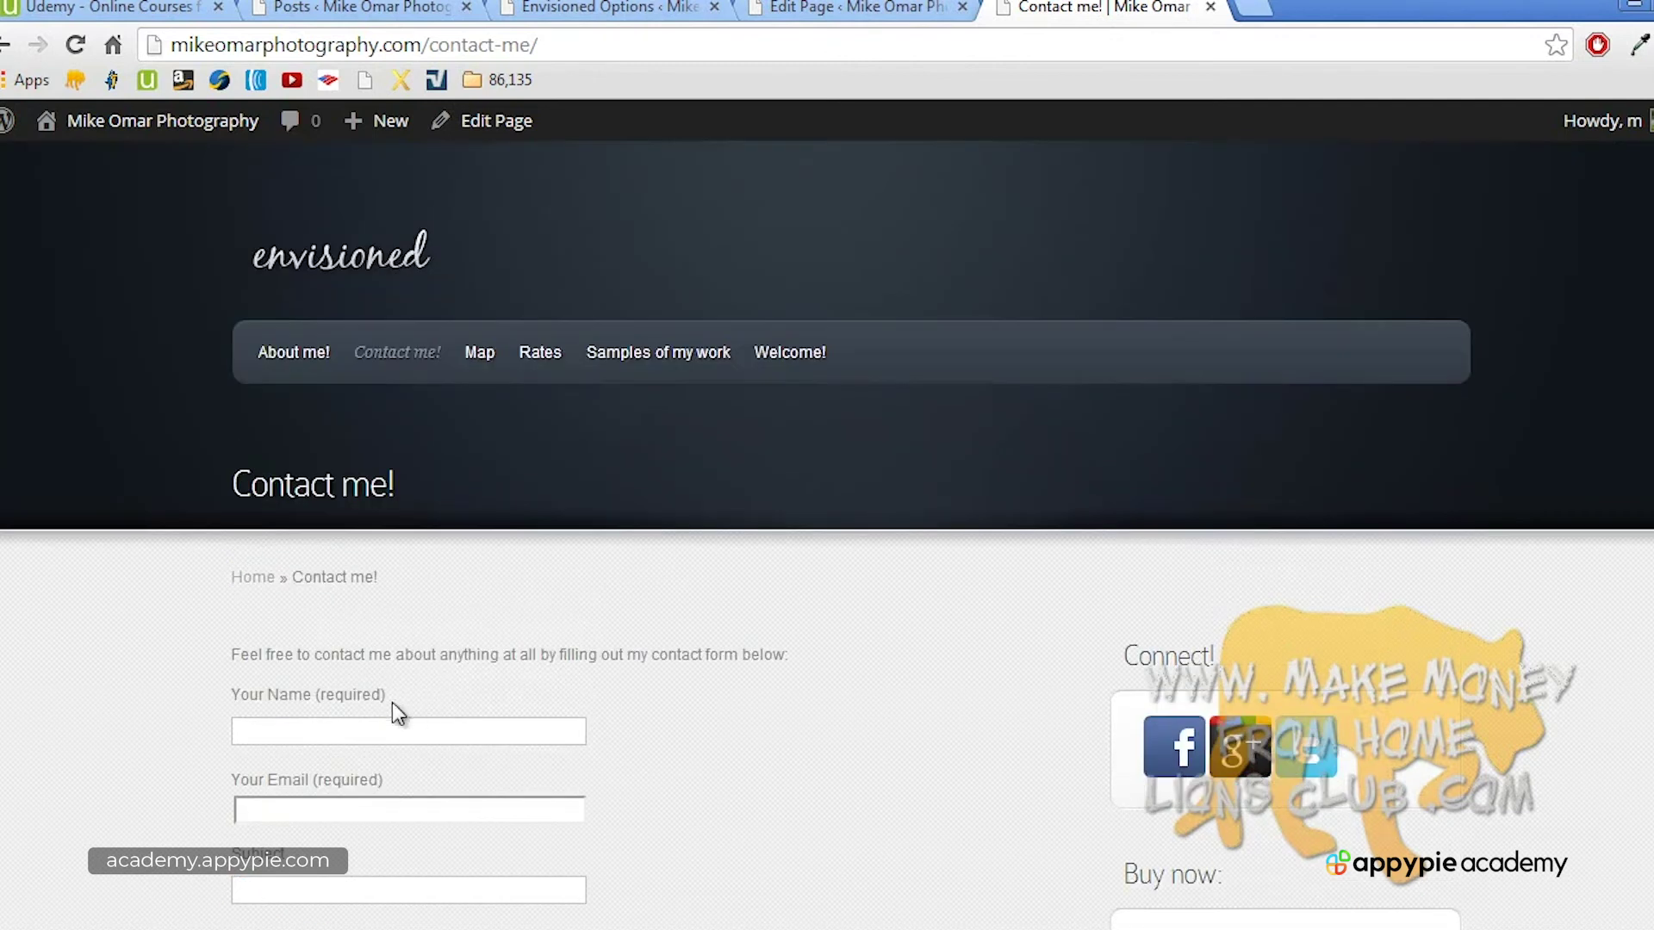
scroll(391, 701, "down", 8)
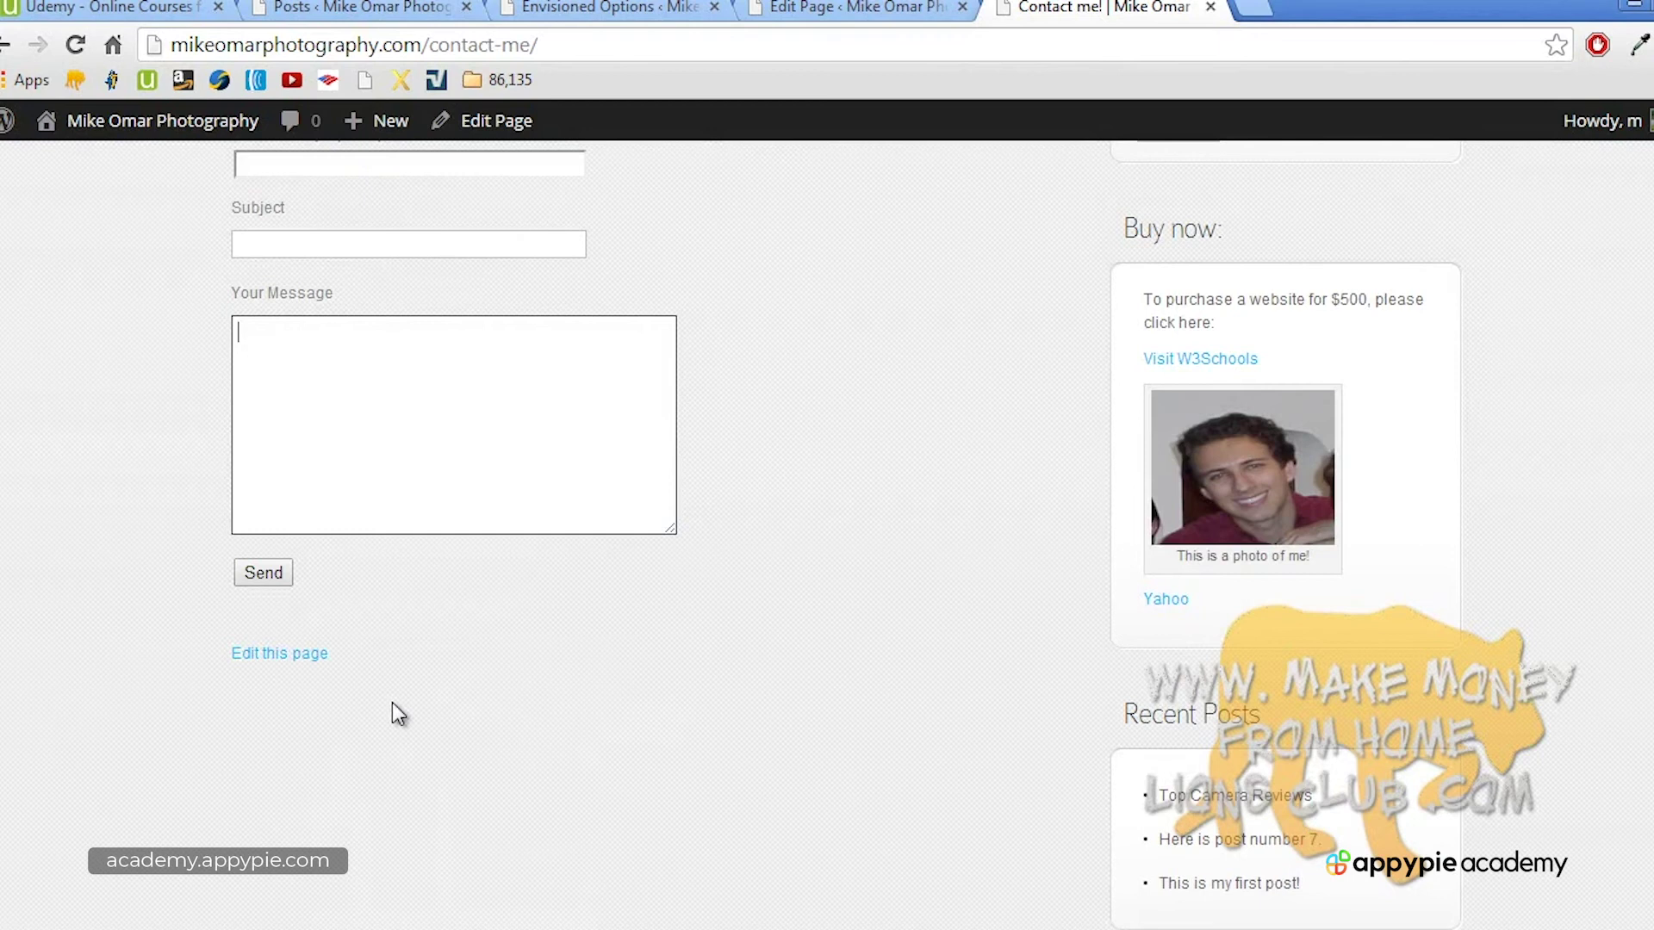
scroll(391, 701, "up", 8)
scroll(479, 634, "down", 6)
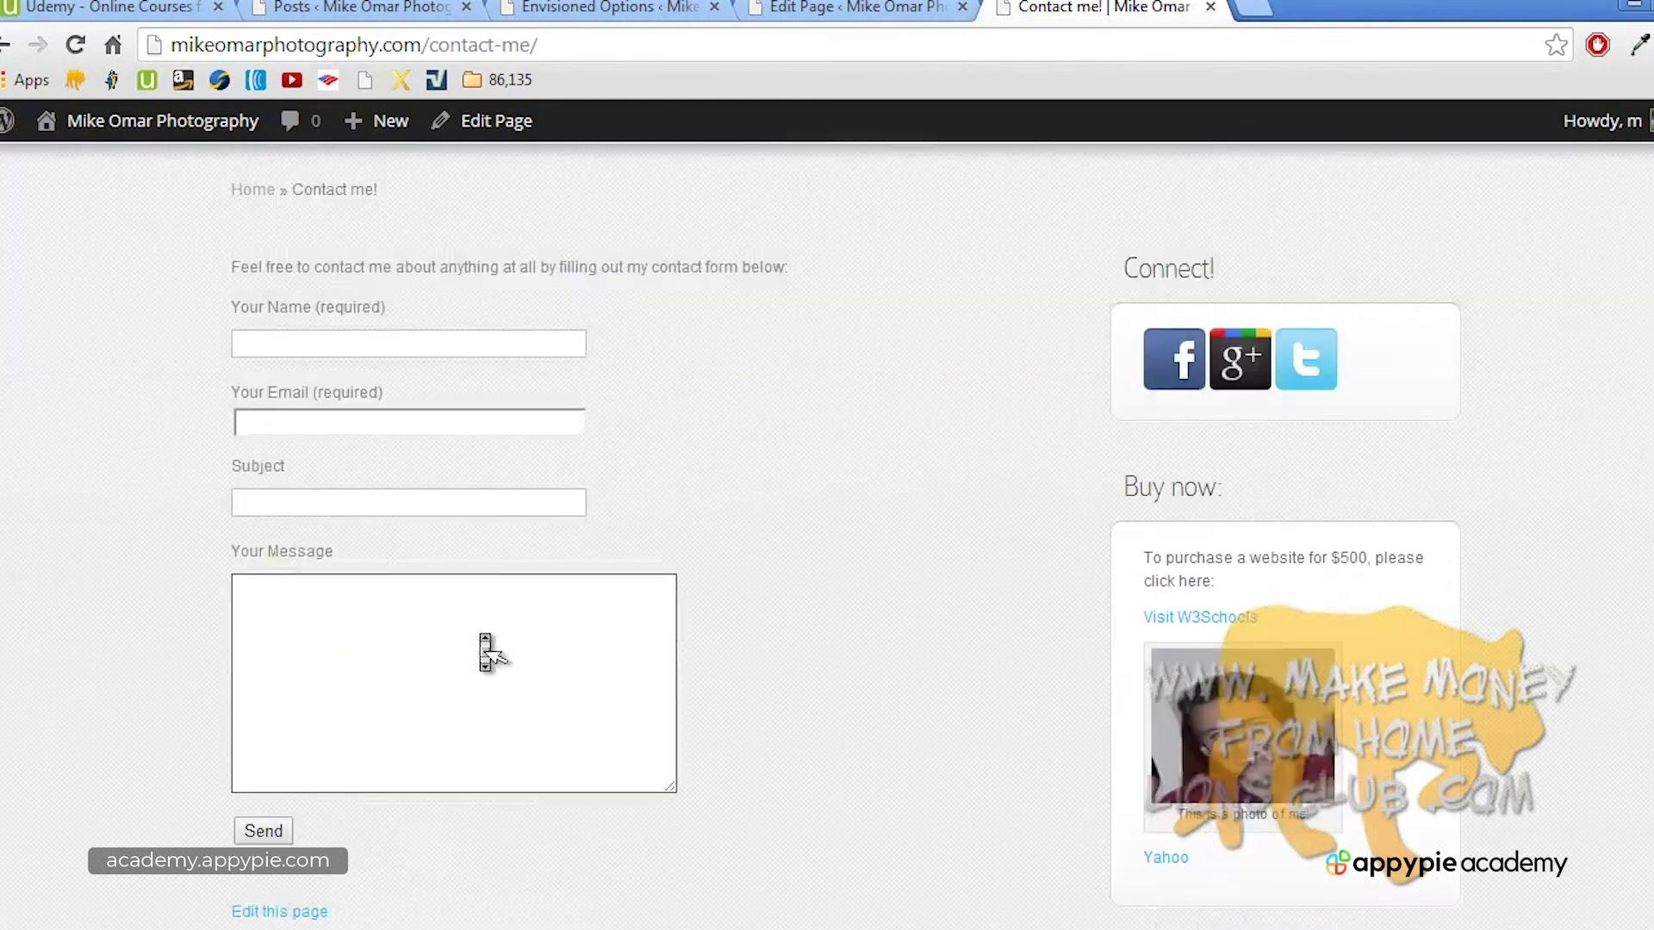
left_click(482, 633)
scroll(481, 633, "up", 6)
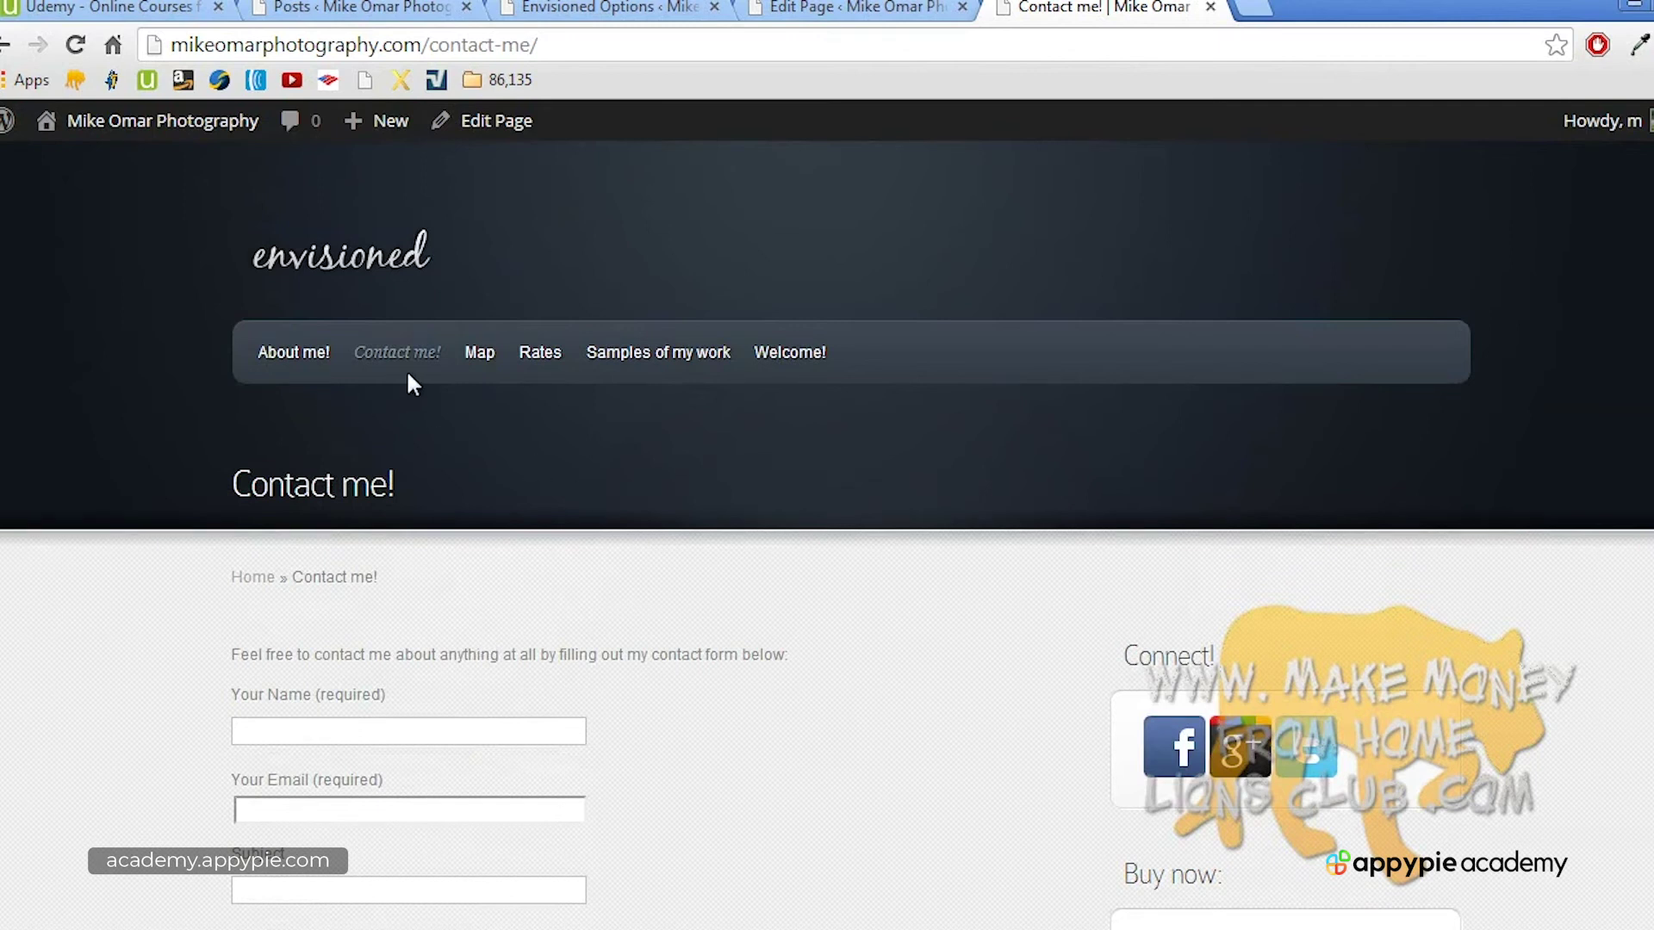
middle_click(663, 392)
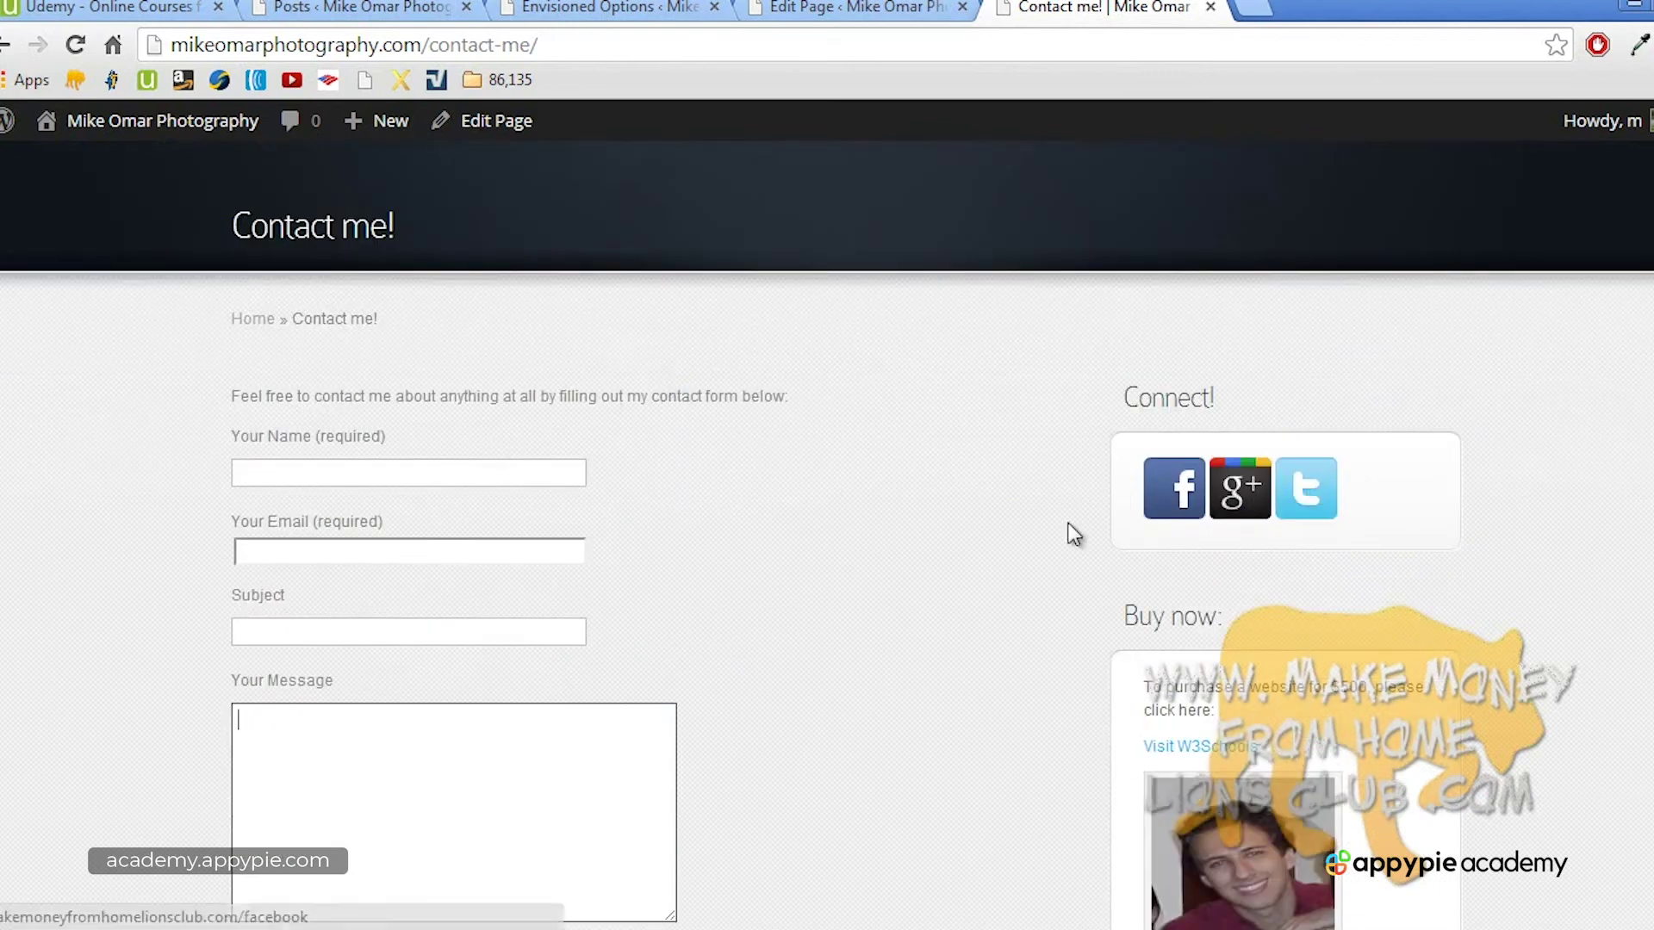
scroll(787, 504, "up", 3)
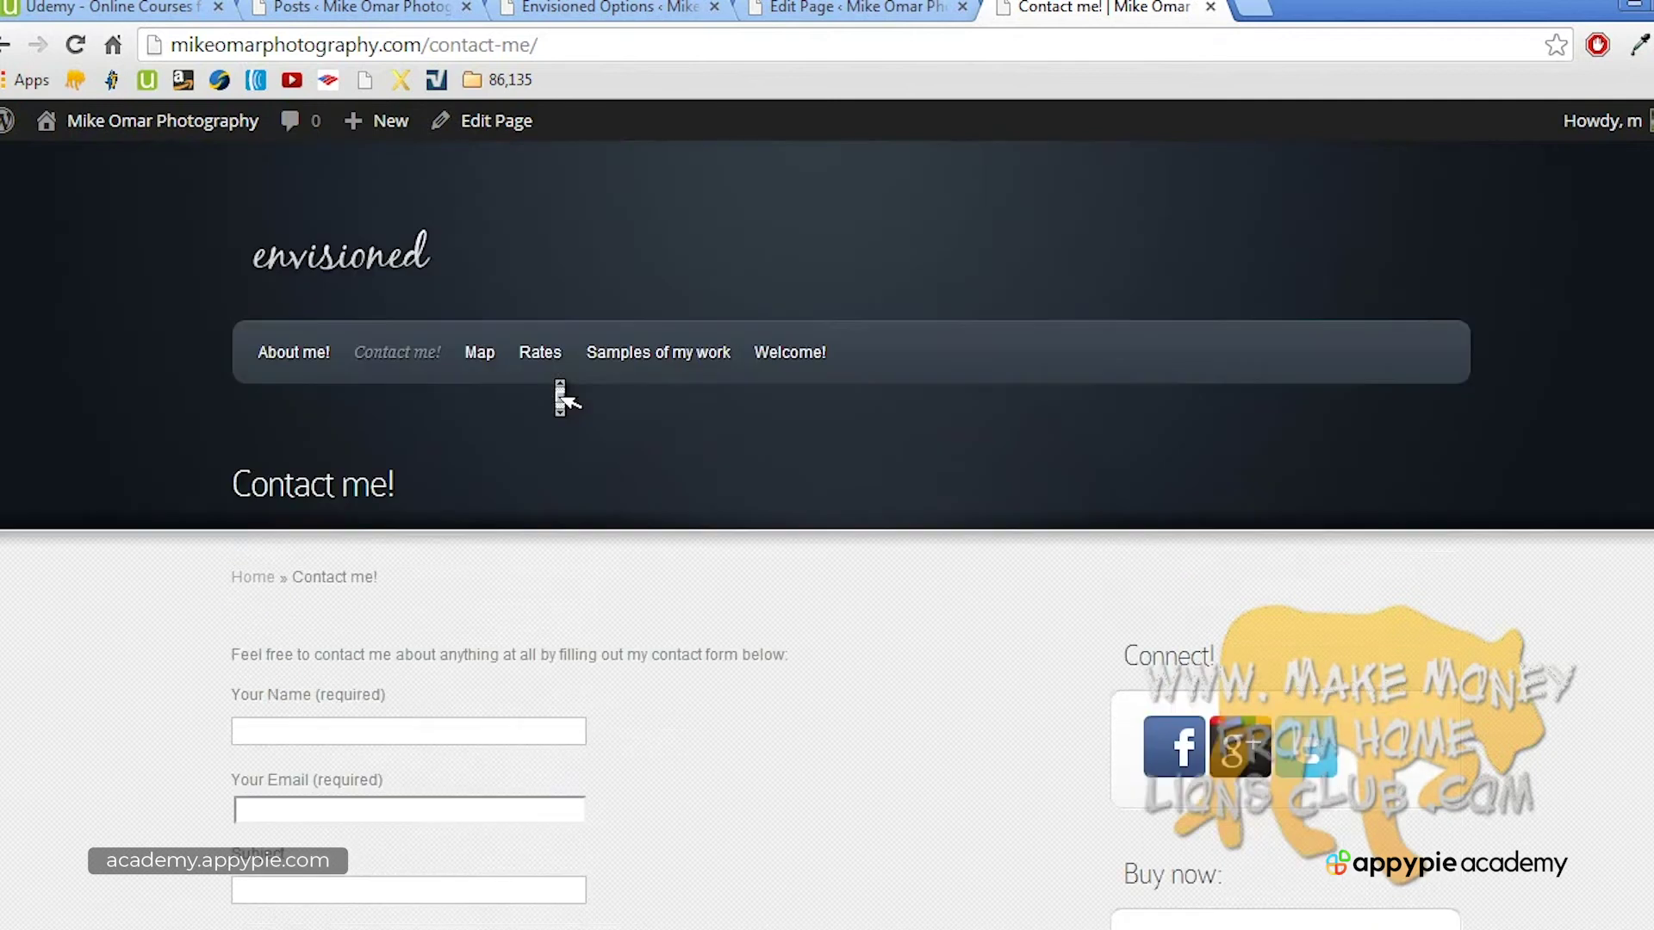
left_click(348, 267)
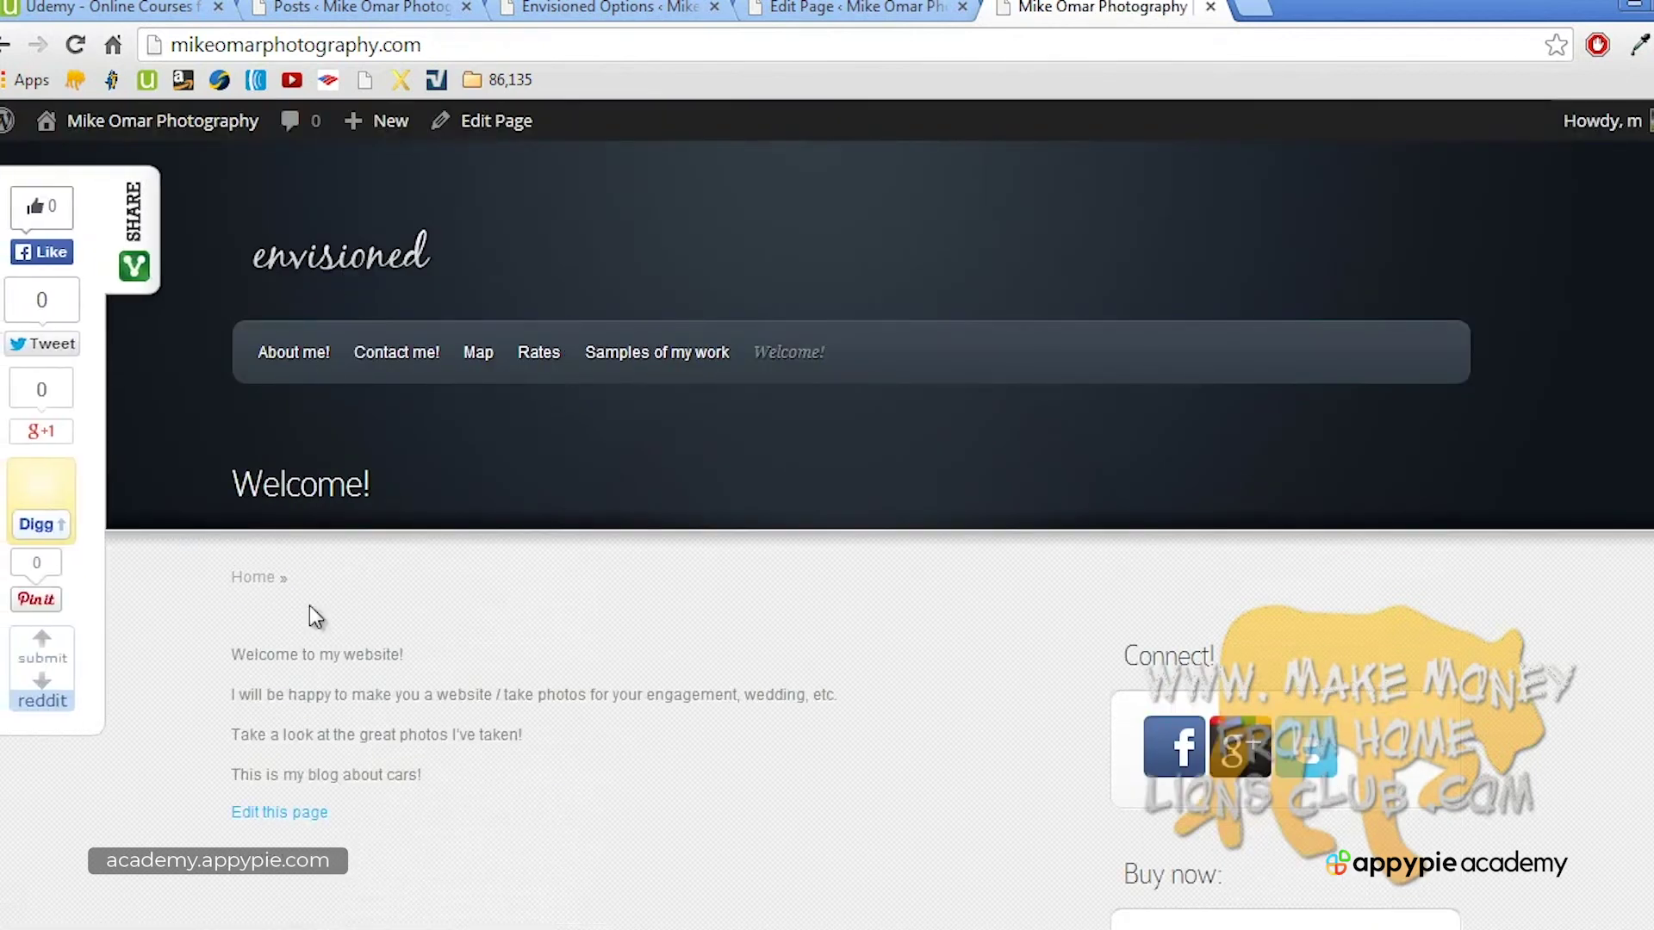
left_click(718, 926)
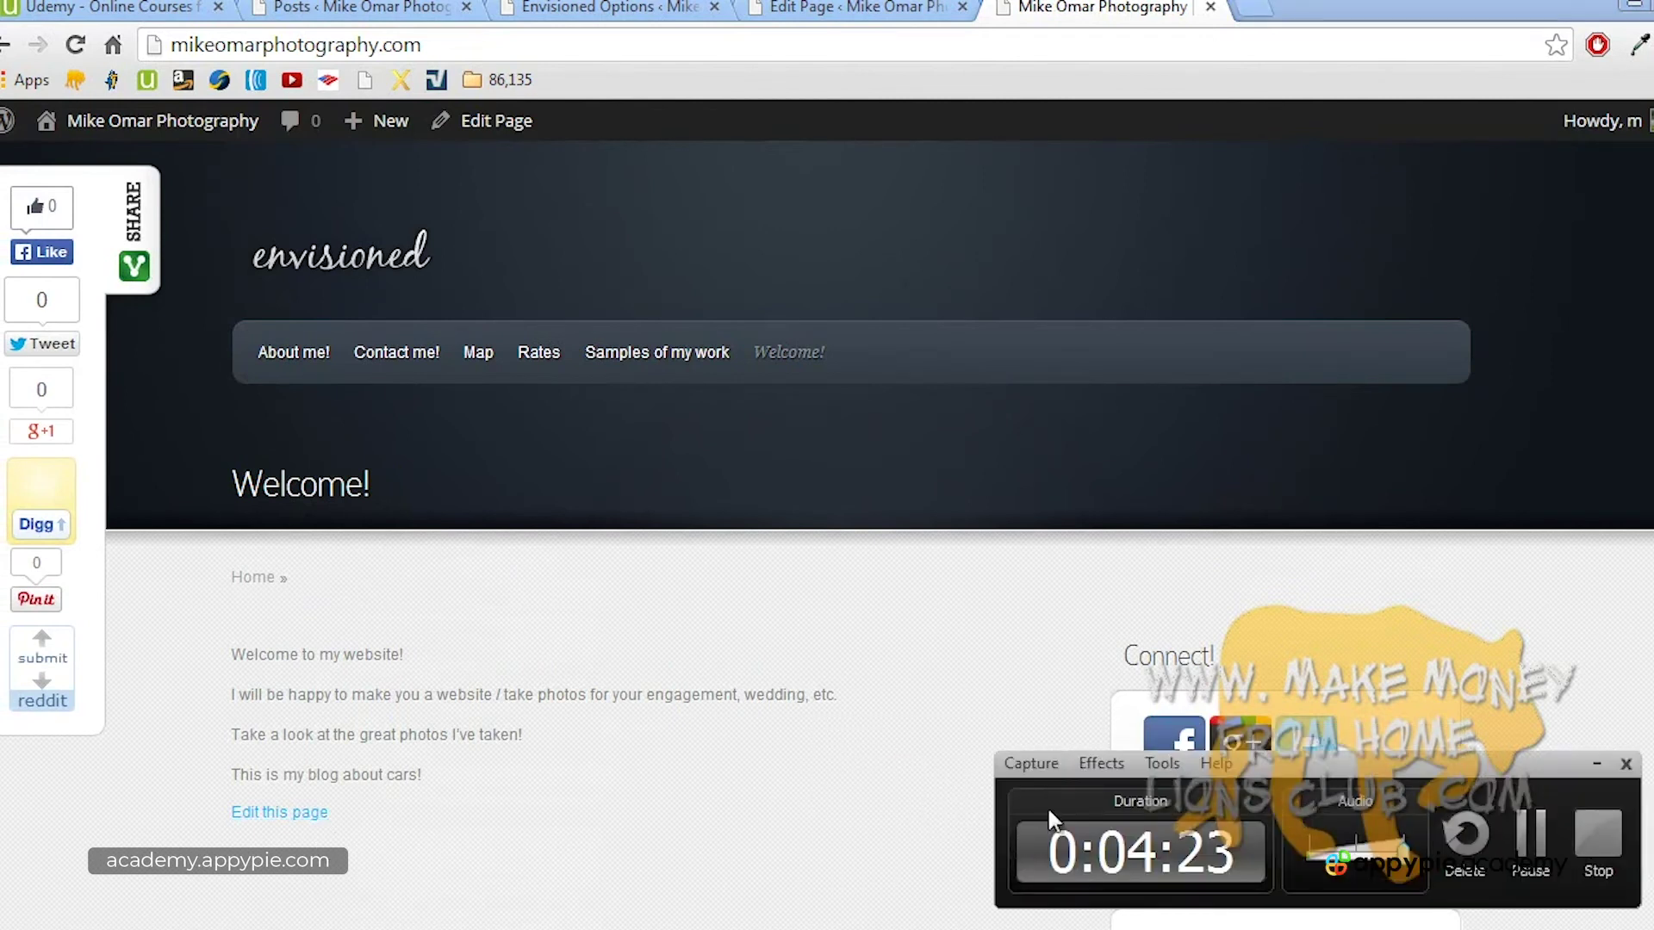
Step: Open a new blank browser tab beside the live WordPress site's tab
left_click(1598, 848)
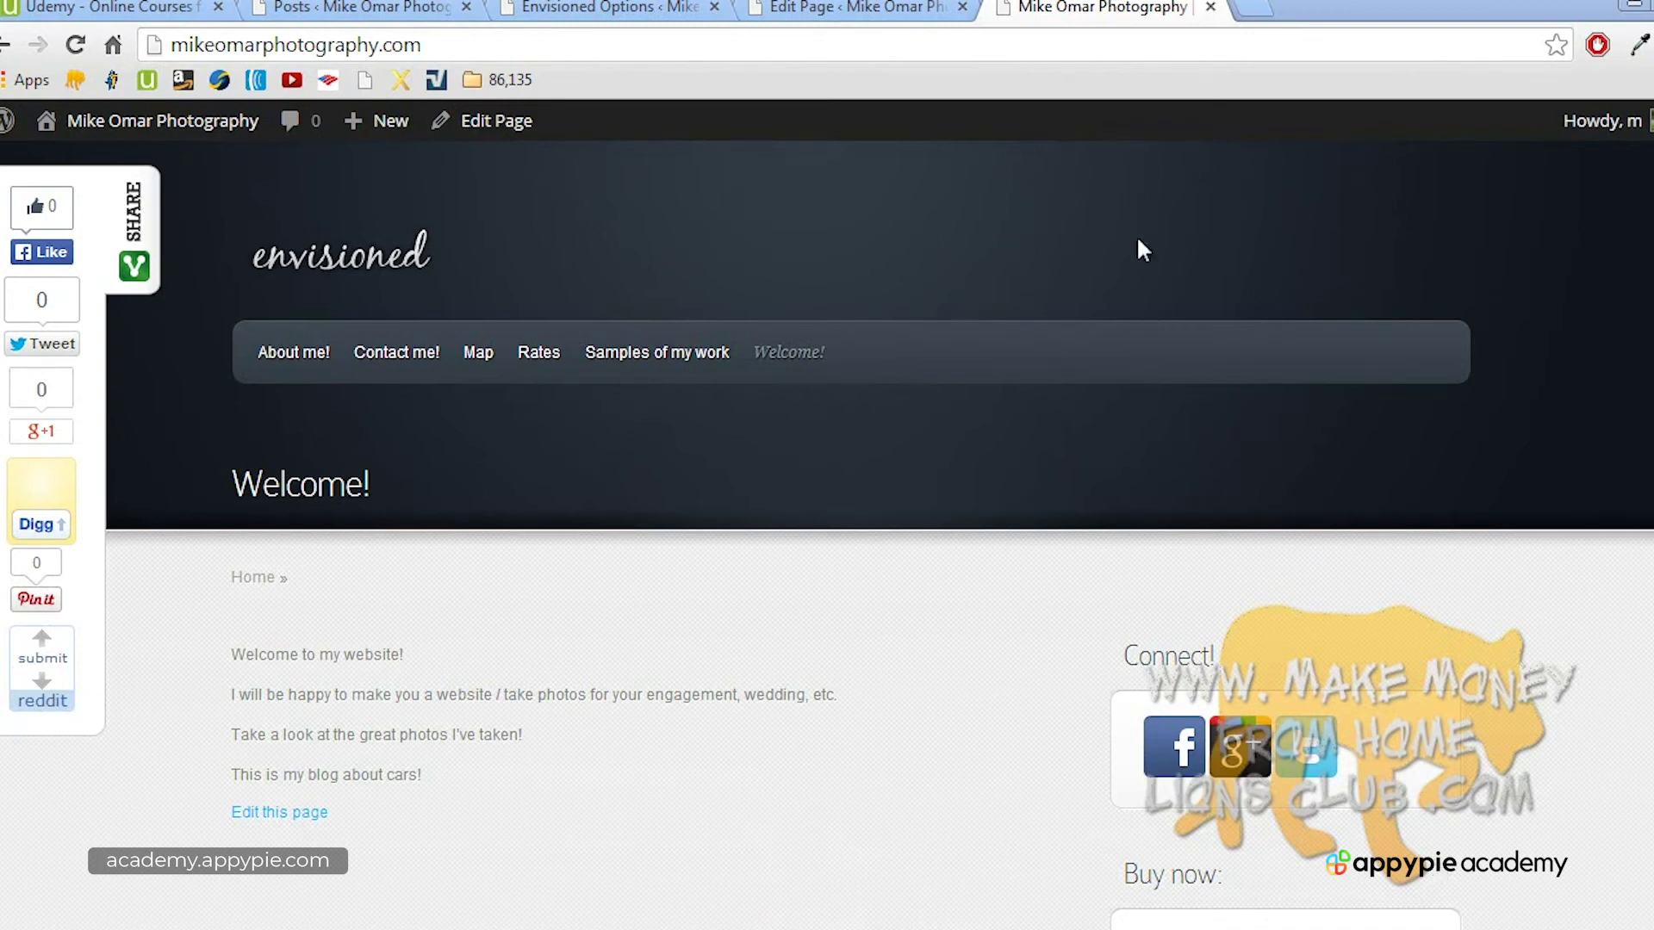
left_click(1256, 9)
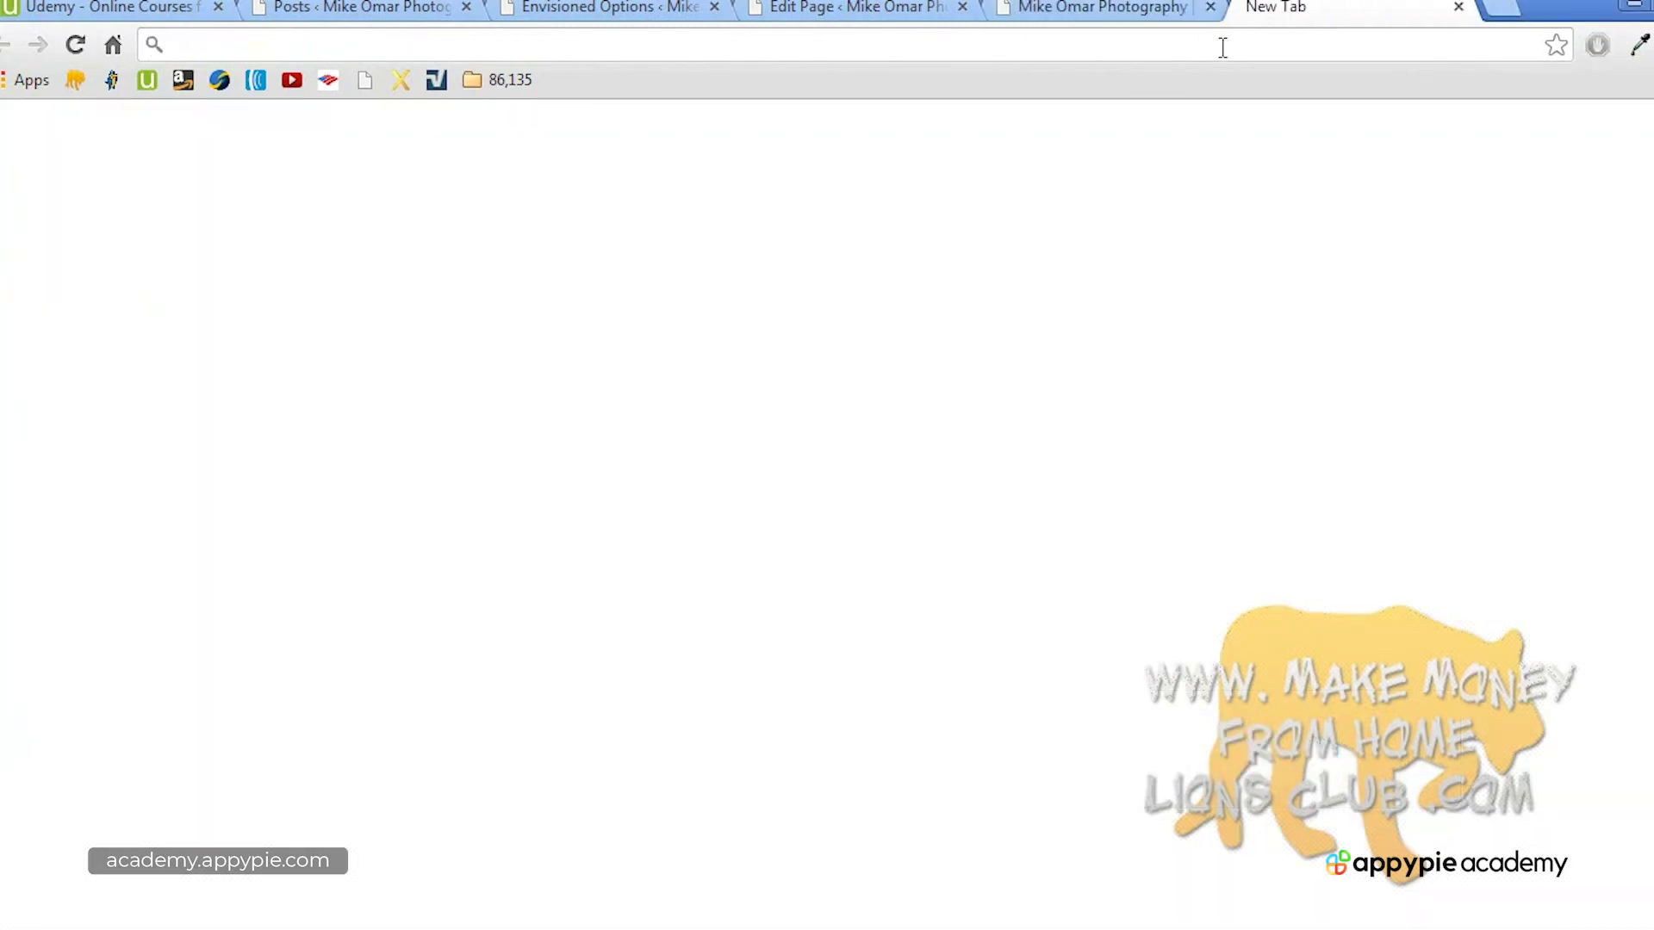
Step: Go to Google Maps and search for 'starbucks, new york city'
type("maps")
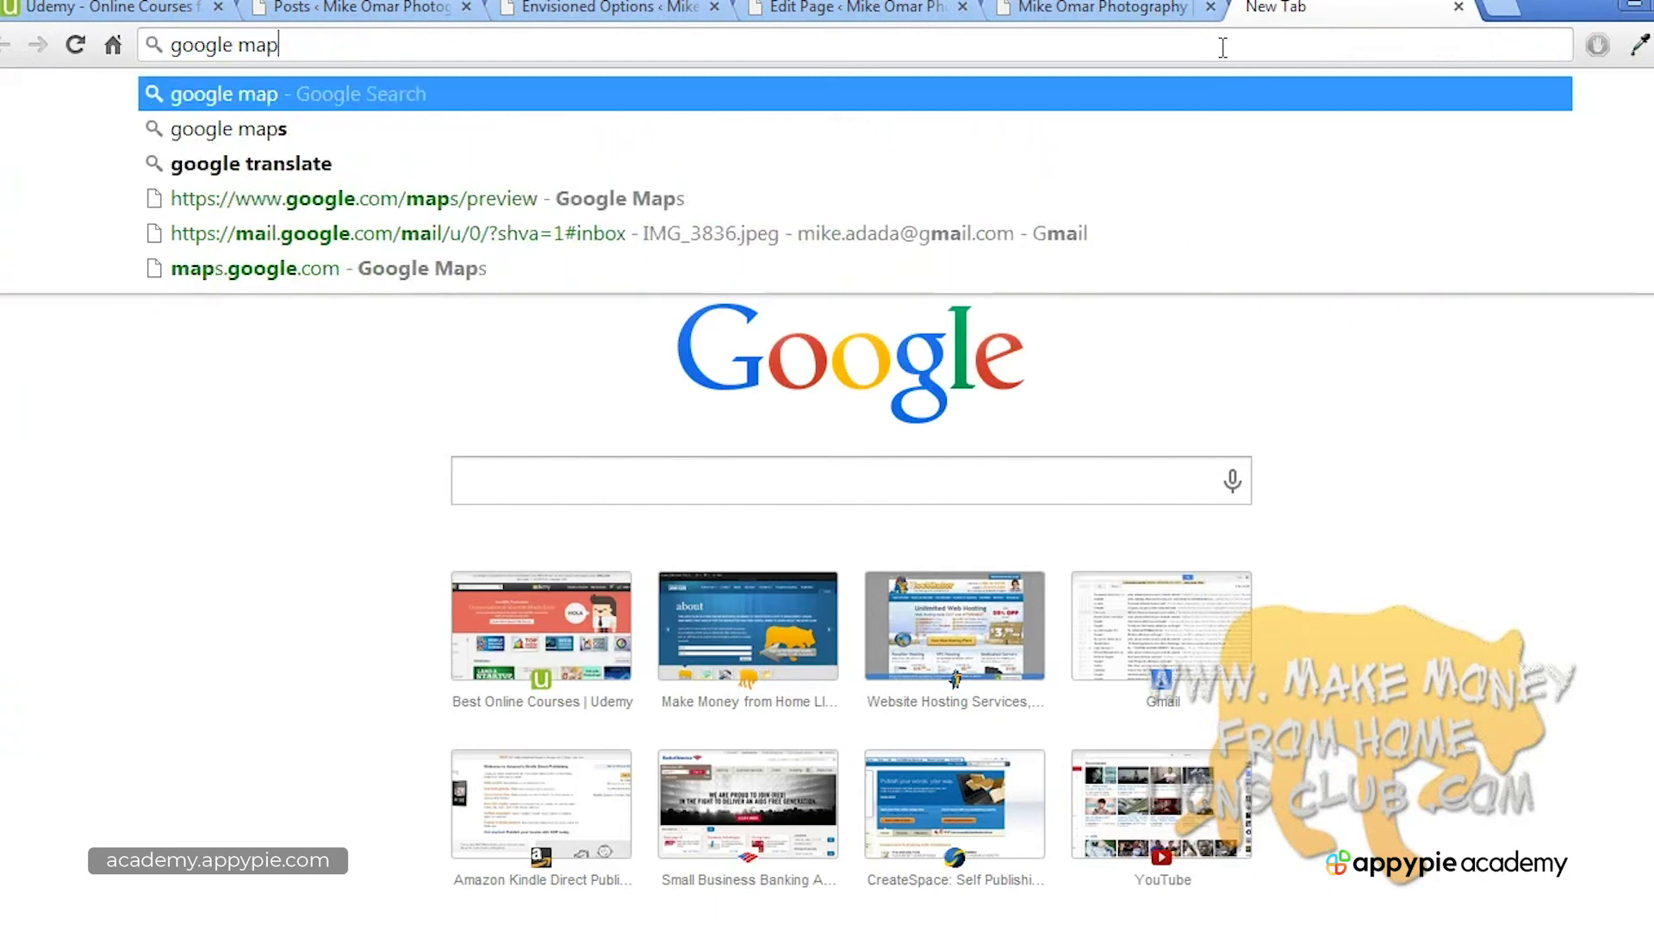
key("Return")
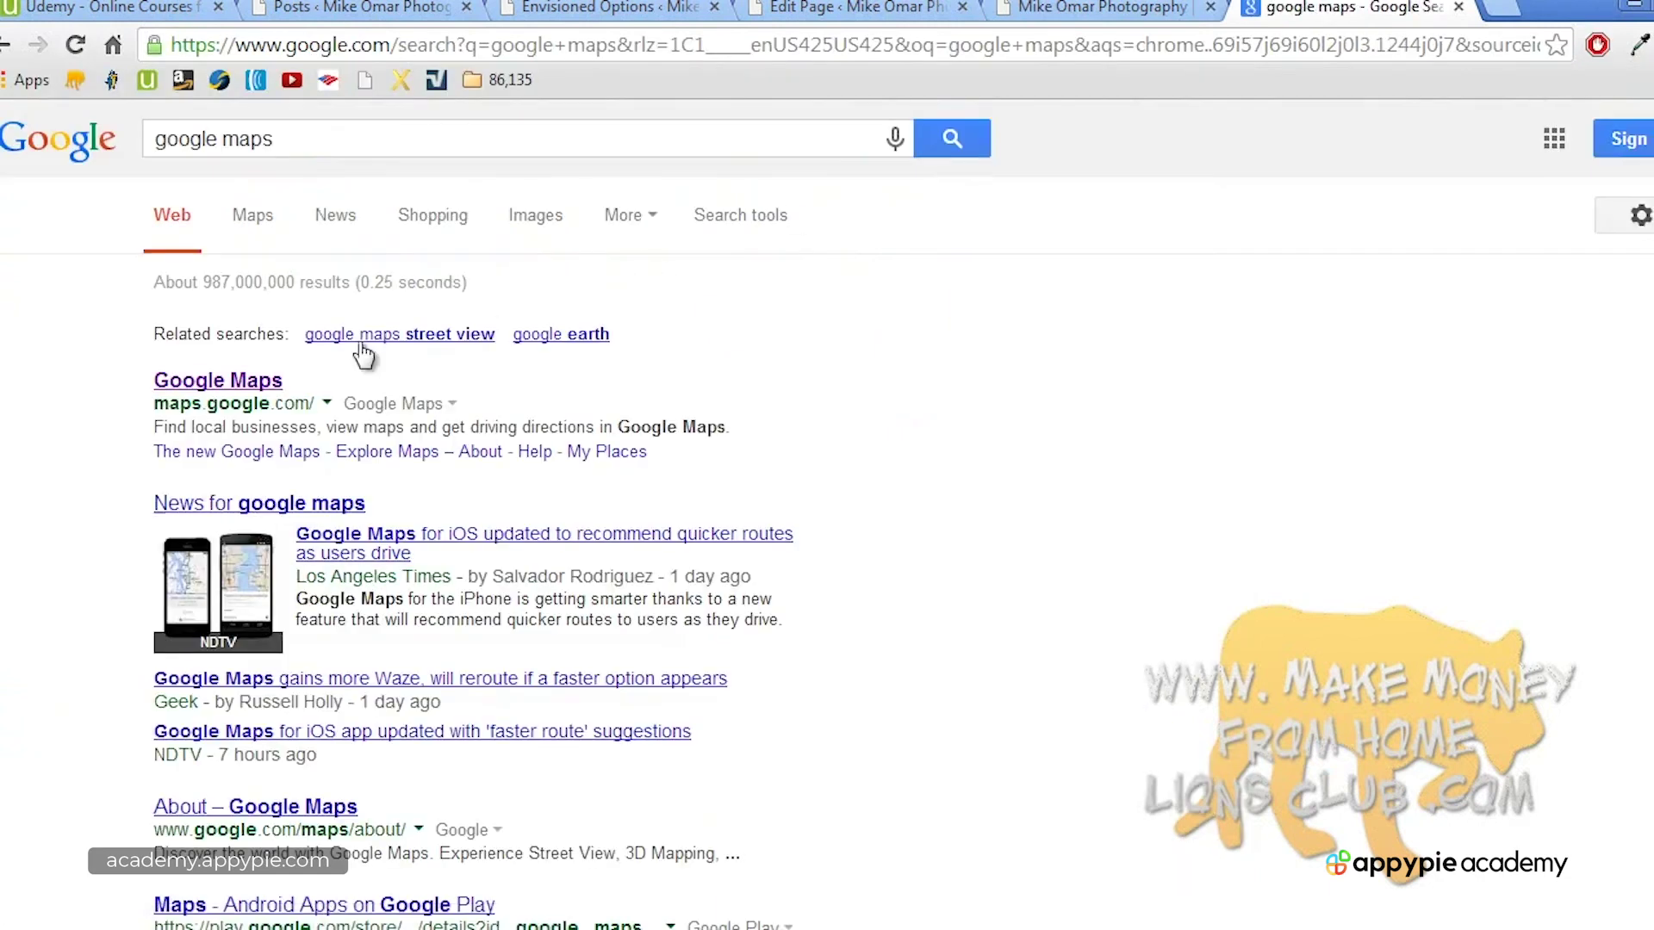
left_click(250, 384)
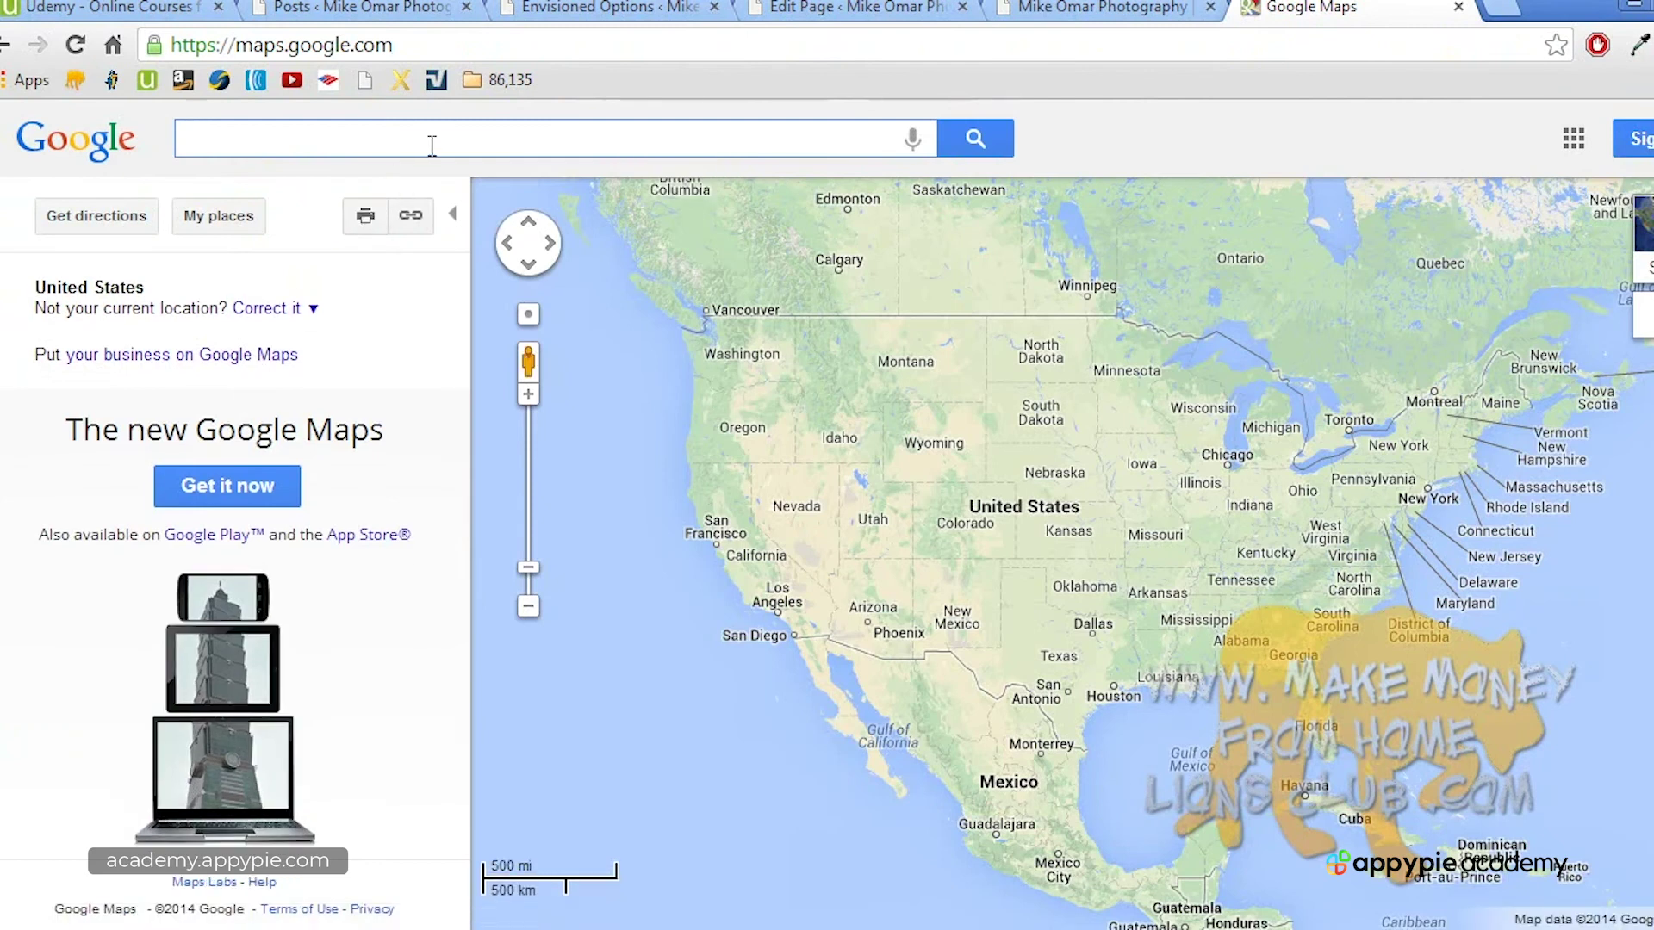
type("starbucks,")
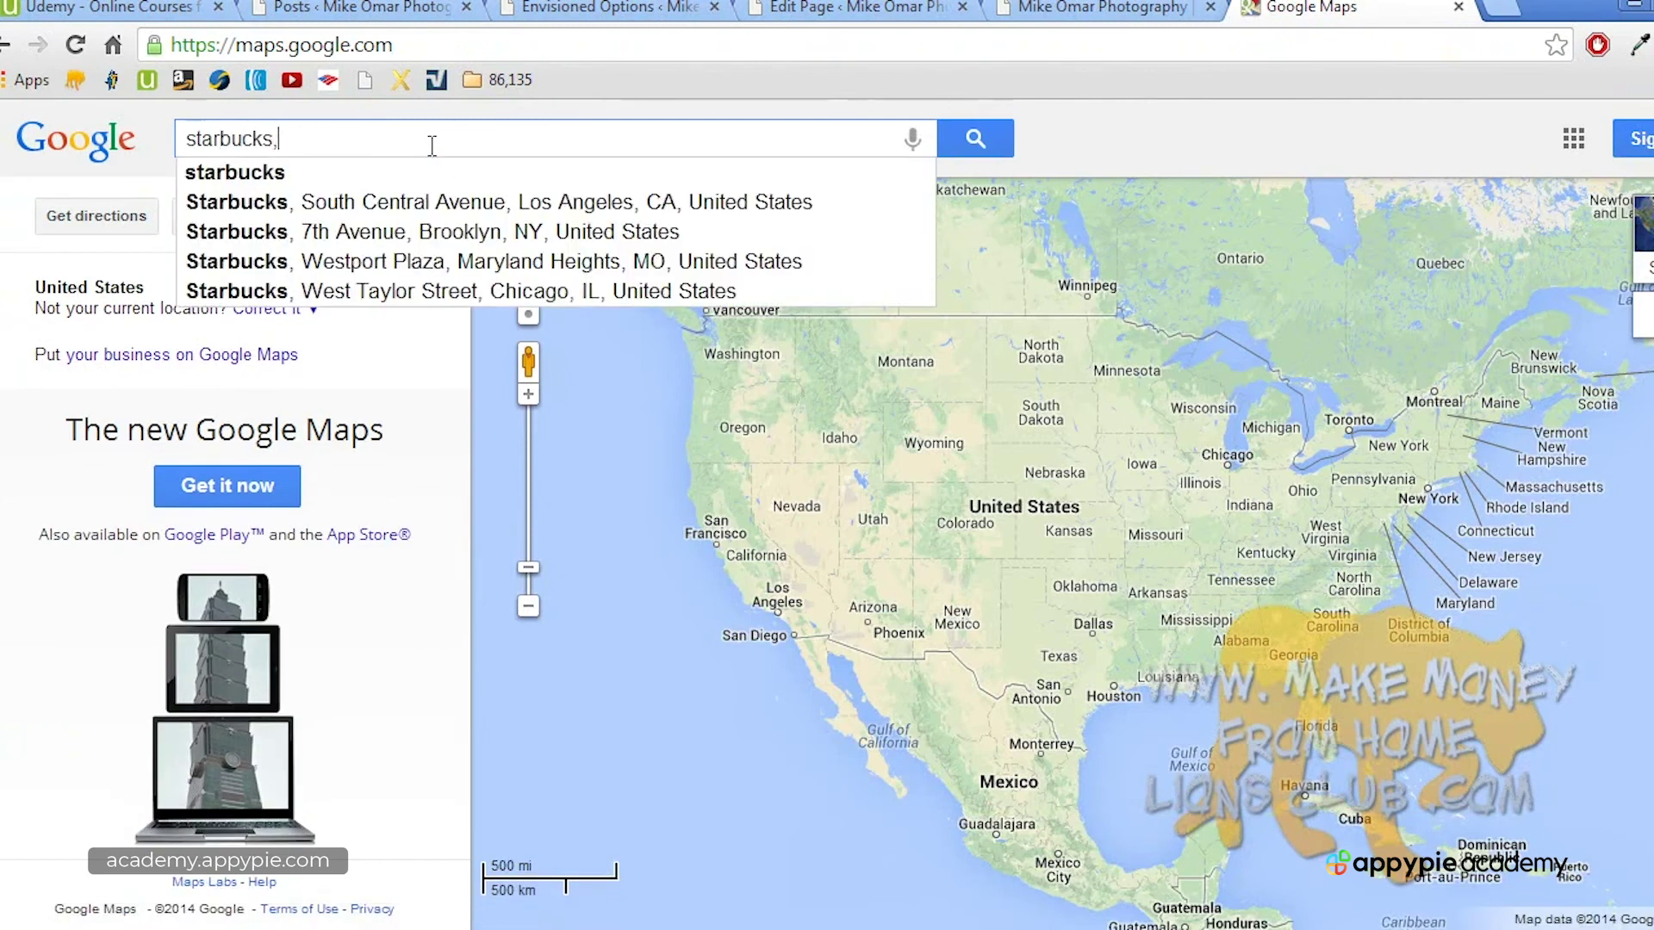
type(" new york city")
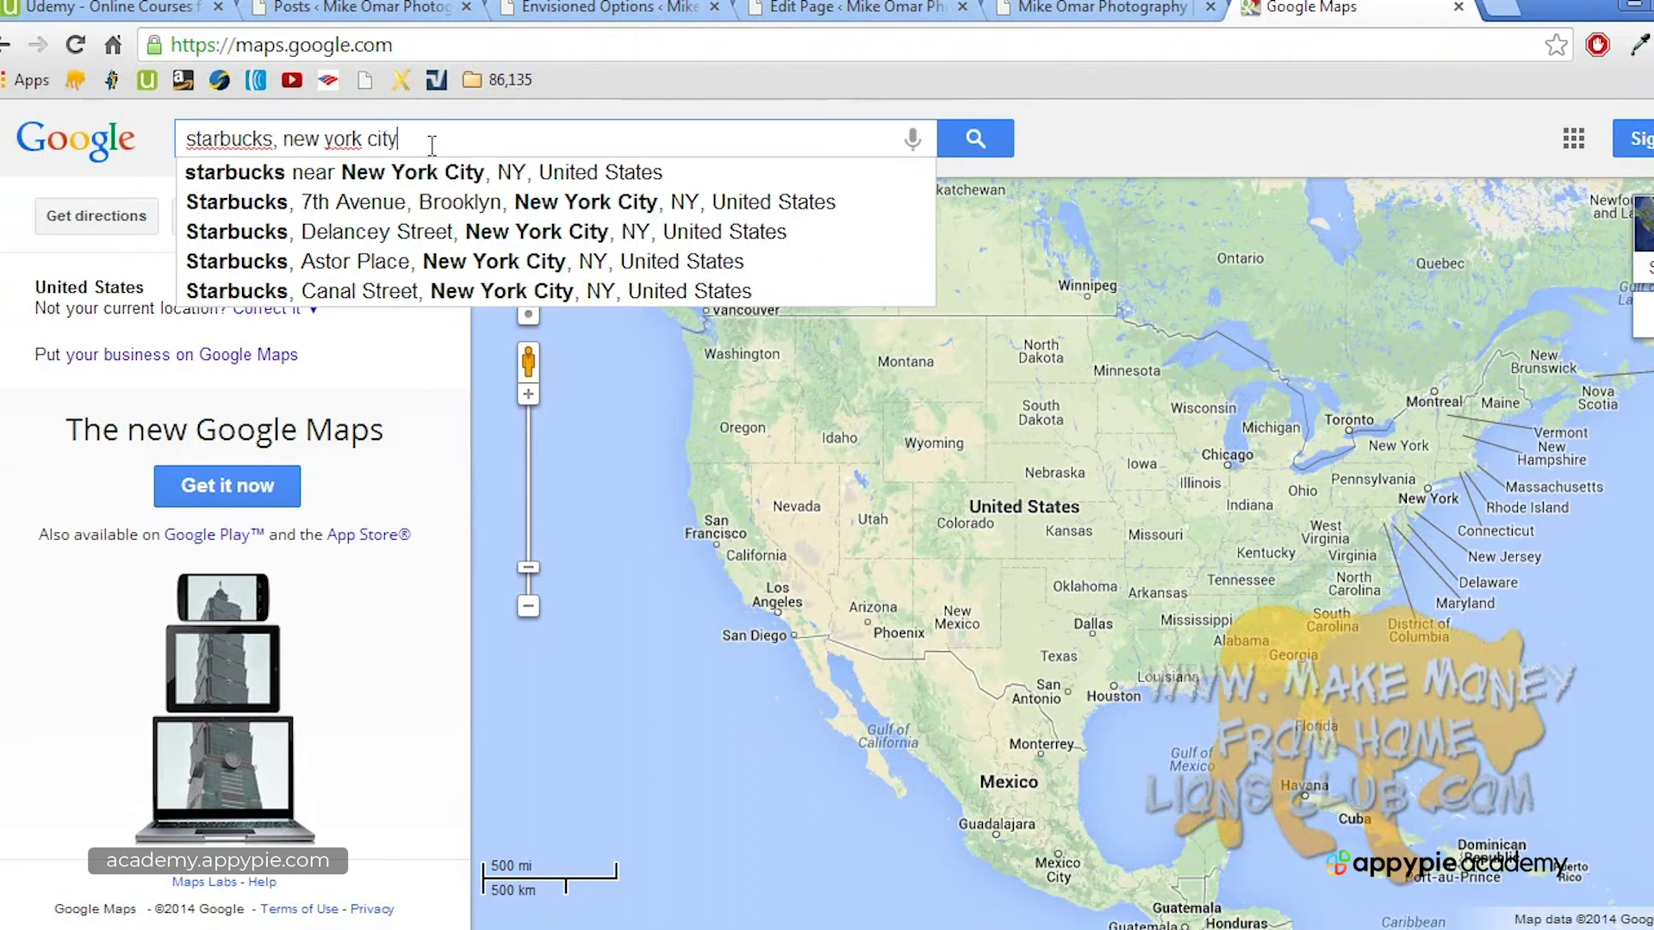
key("Down")
key("Return")
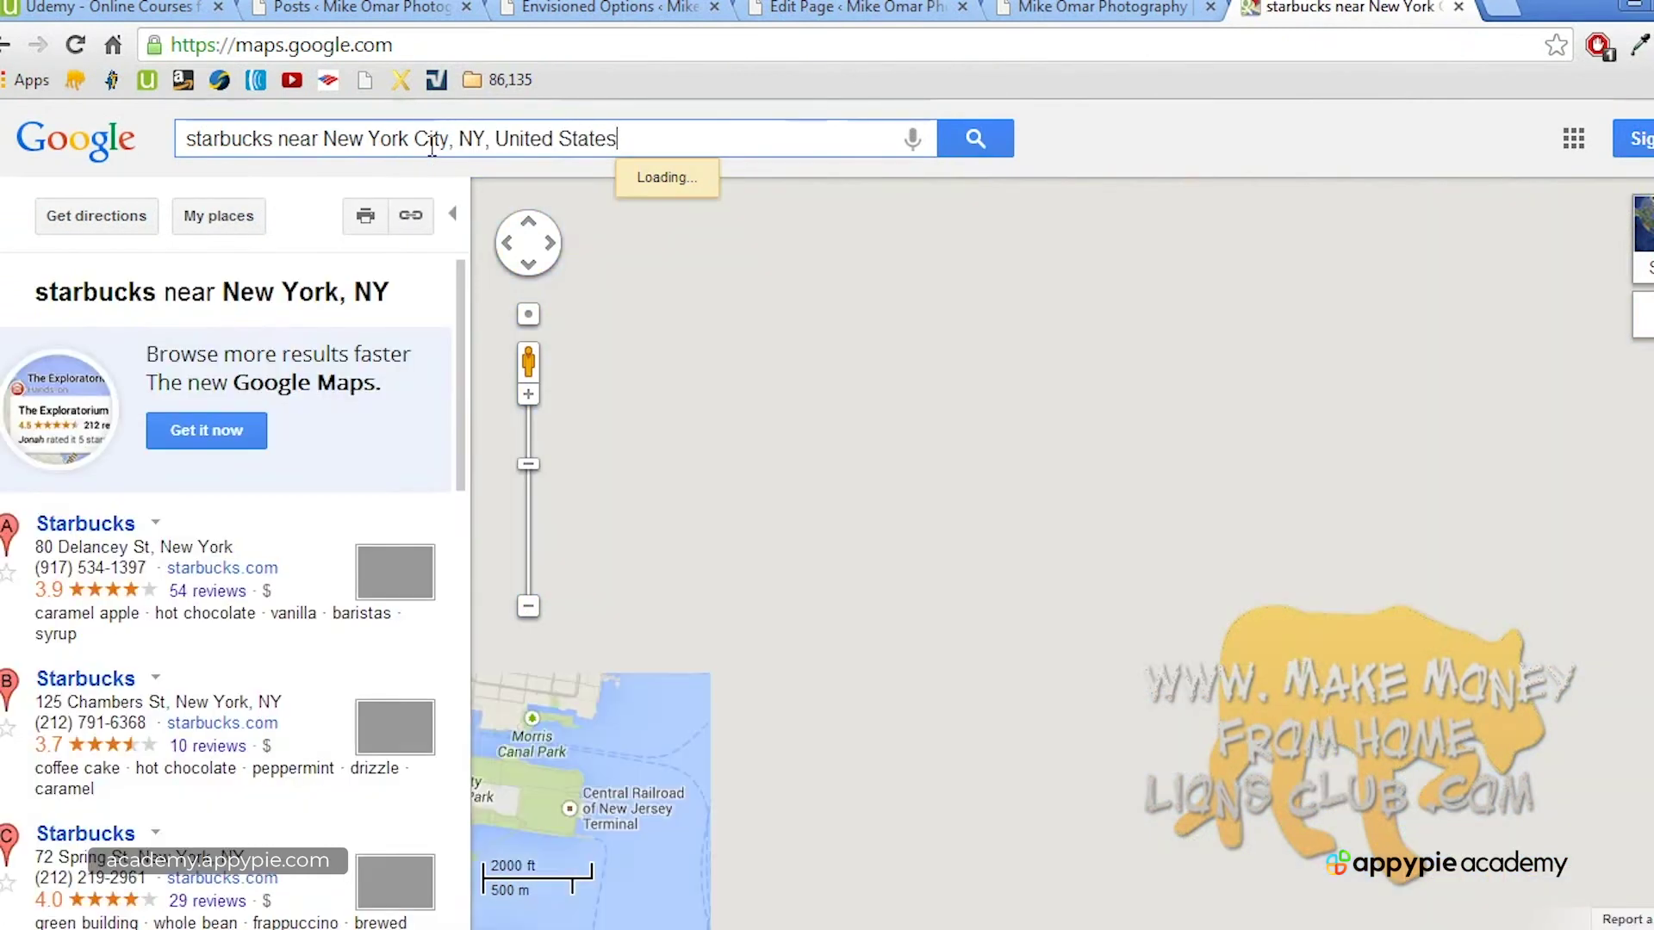
Step: Copy Starbucks location A's street address from its details popup
left_click(102, 531)
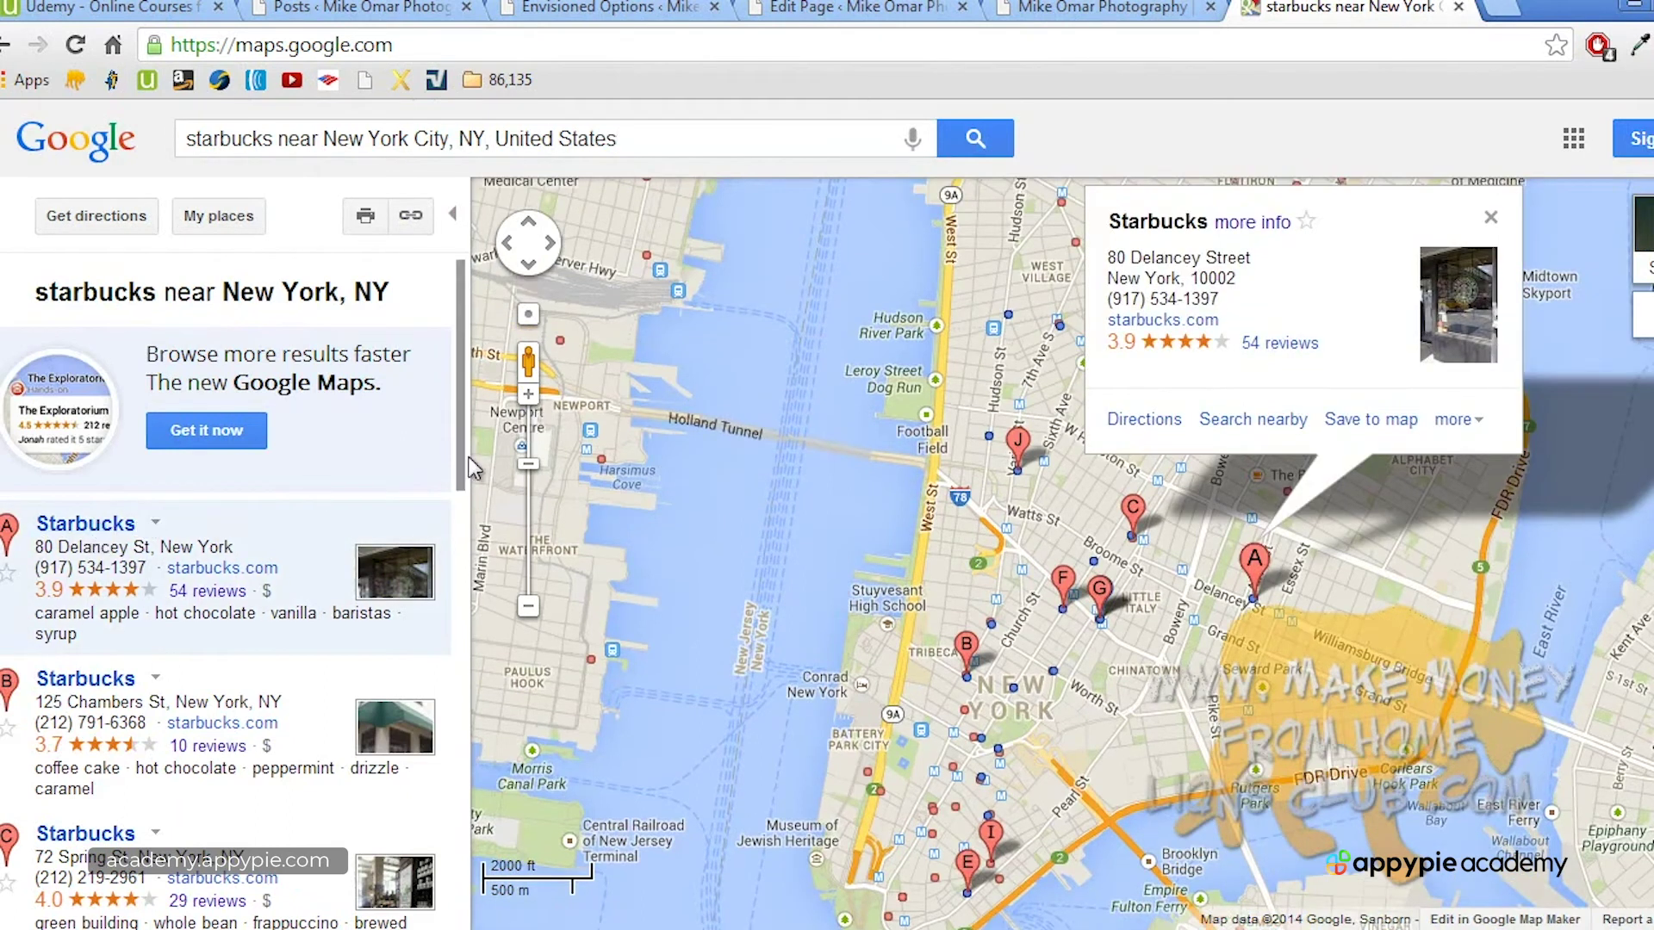
left_click(1491, 218)
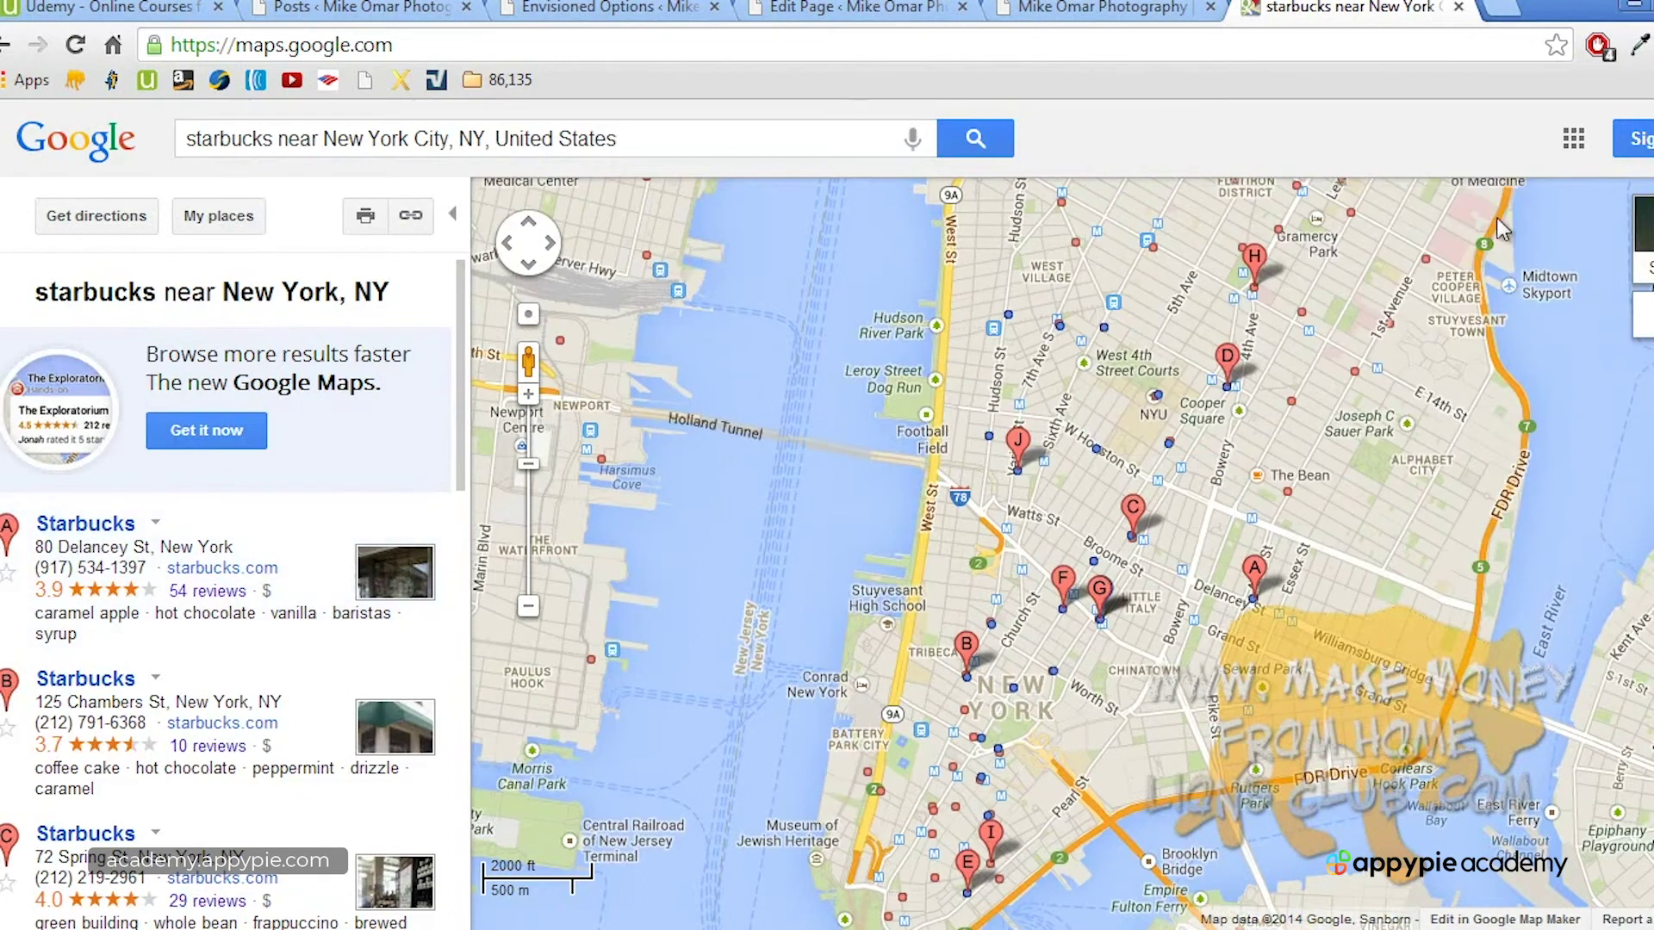
left_click_drag(1386, 440, 1164, 398)
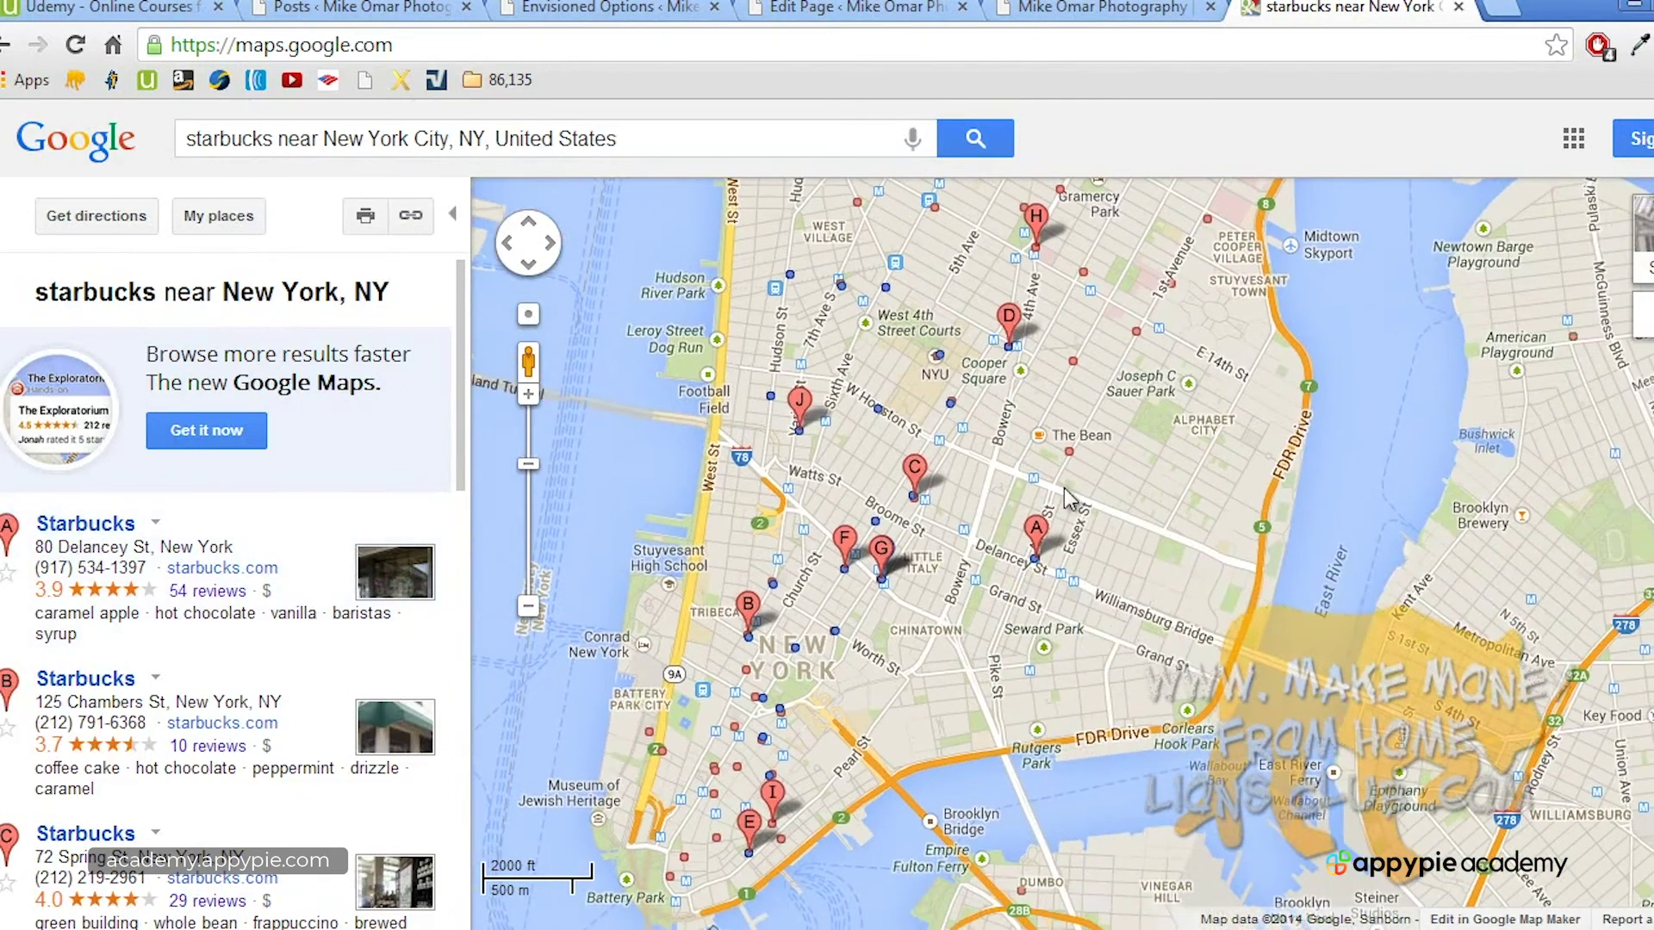
left_click(1037, 534)
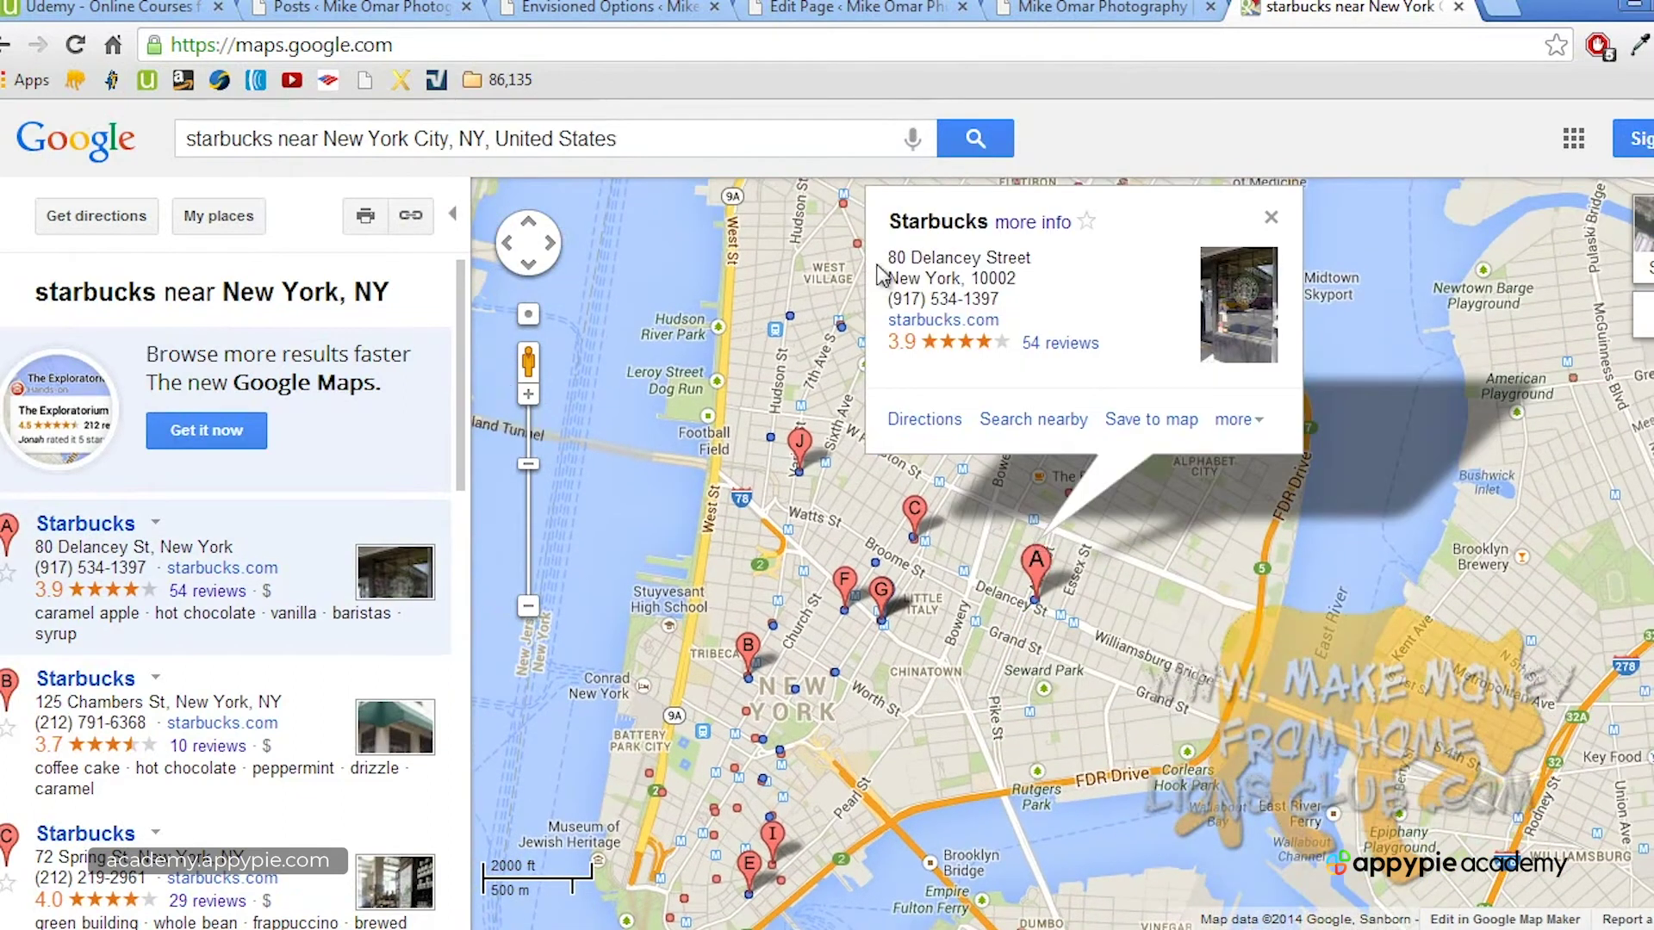
left_click_drag(895, 267, 1037, 266)
right_click(999, 269)
left_click(1029, 274)
left_click(1271, 221)
left_click(637, 148)
Step: Search the pasted address 80 Delancey Street, New York and zoom out over lower Manhattan
key("ctrl+a")
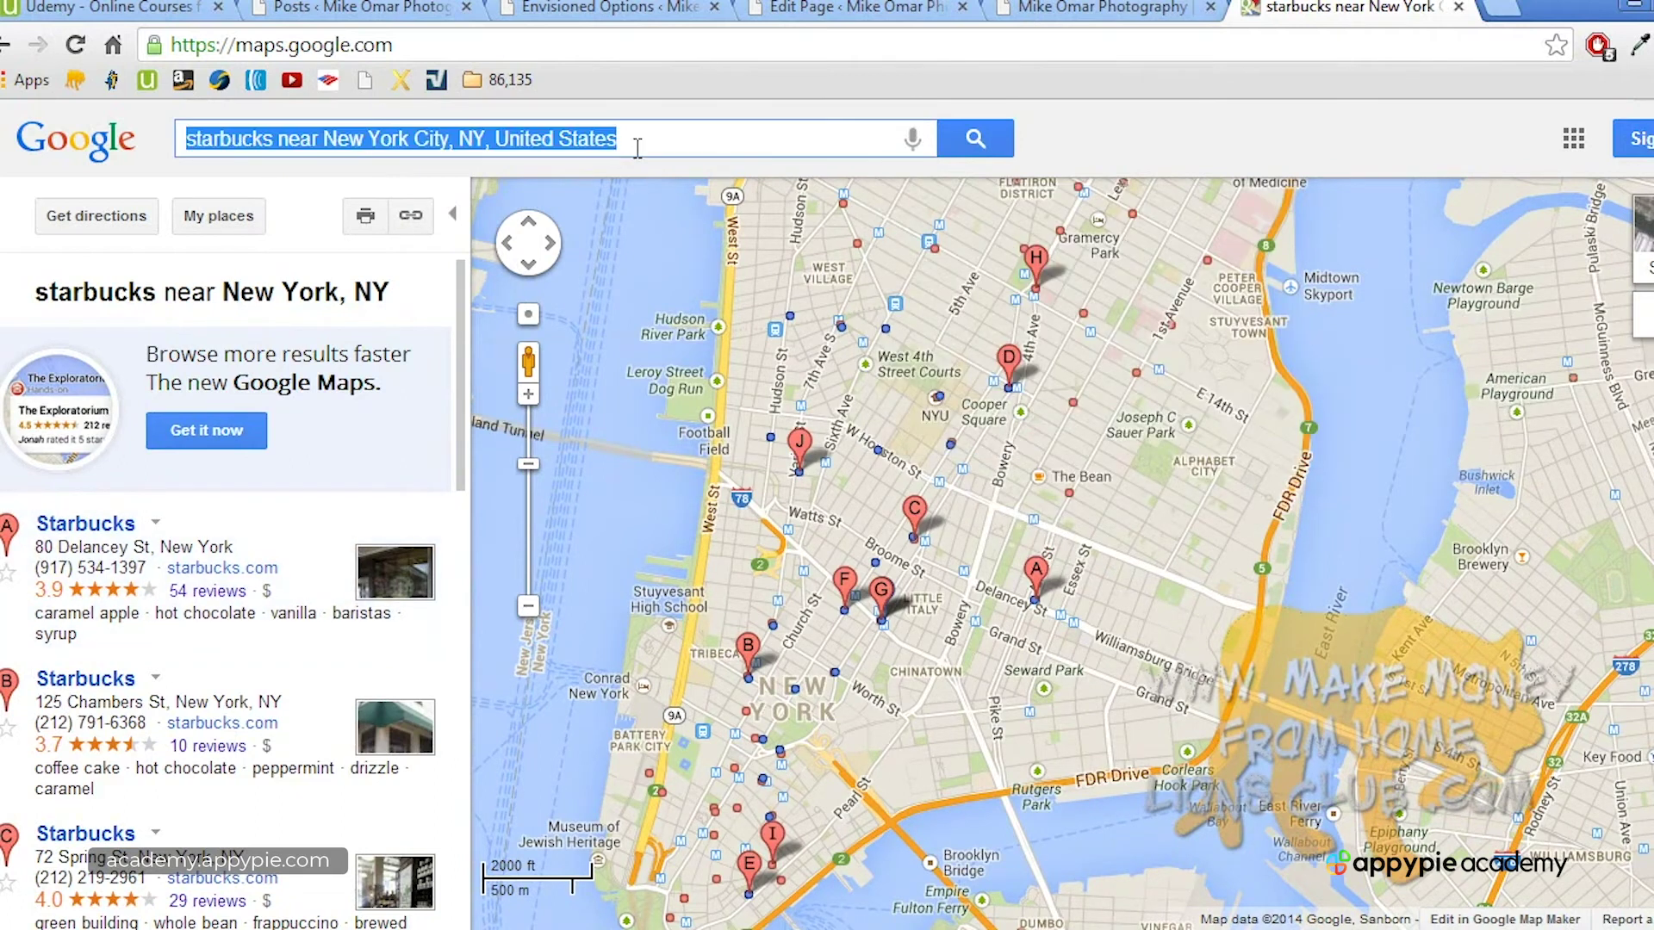
key("ctrl+v")
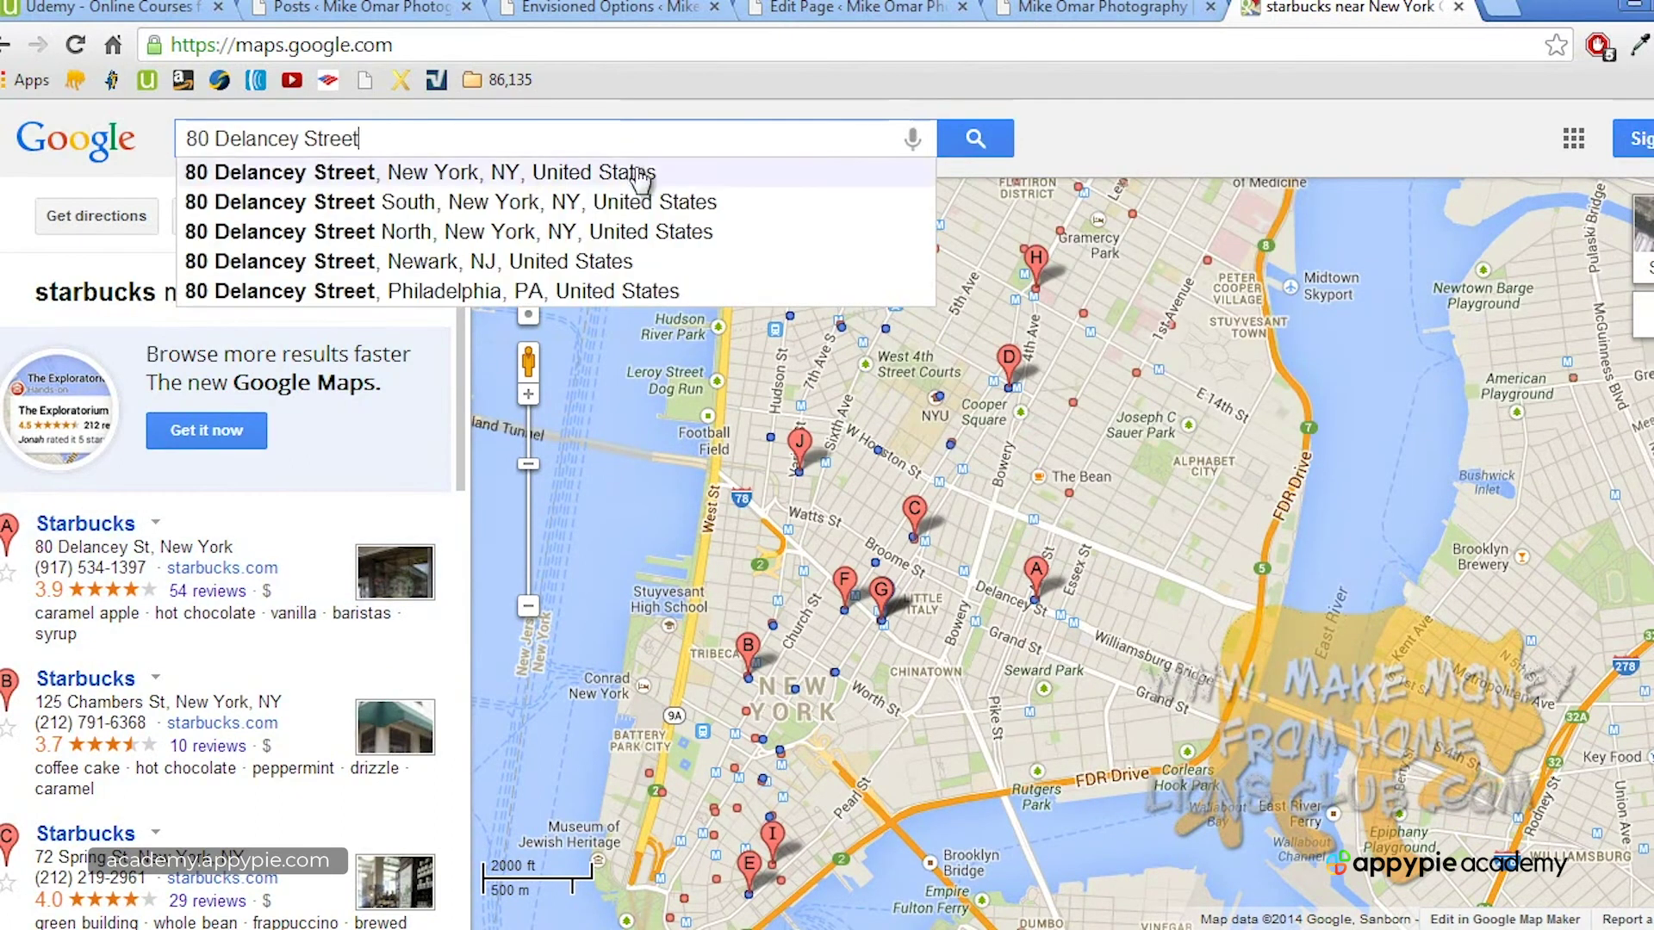
left_click(635, 167)
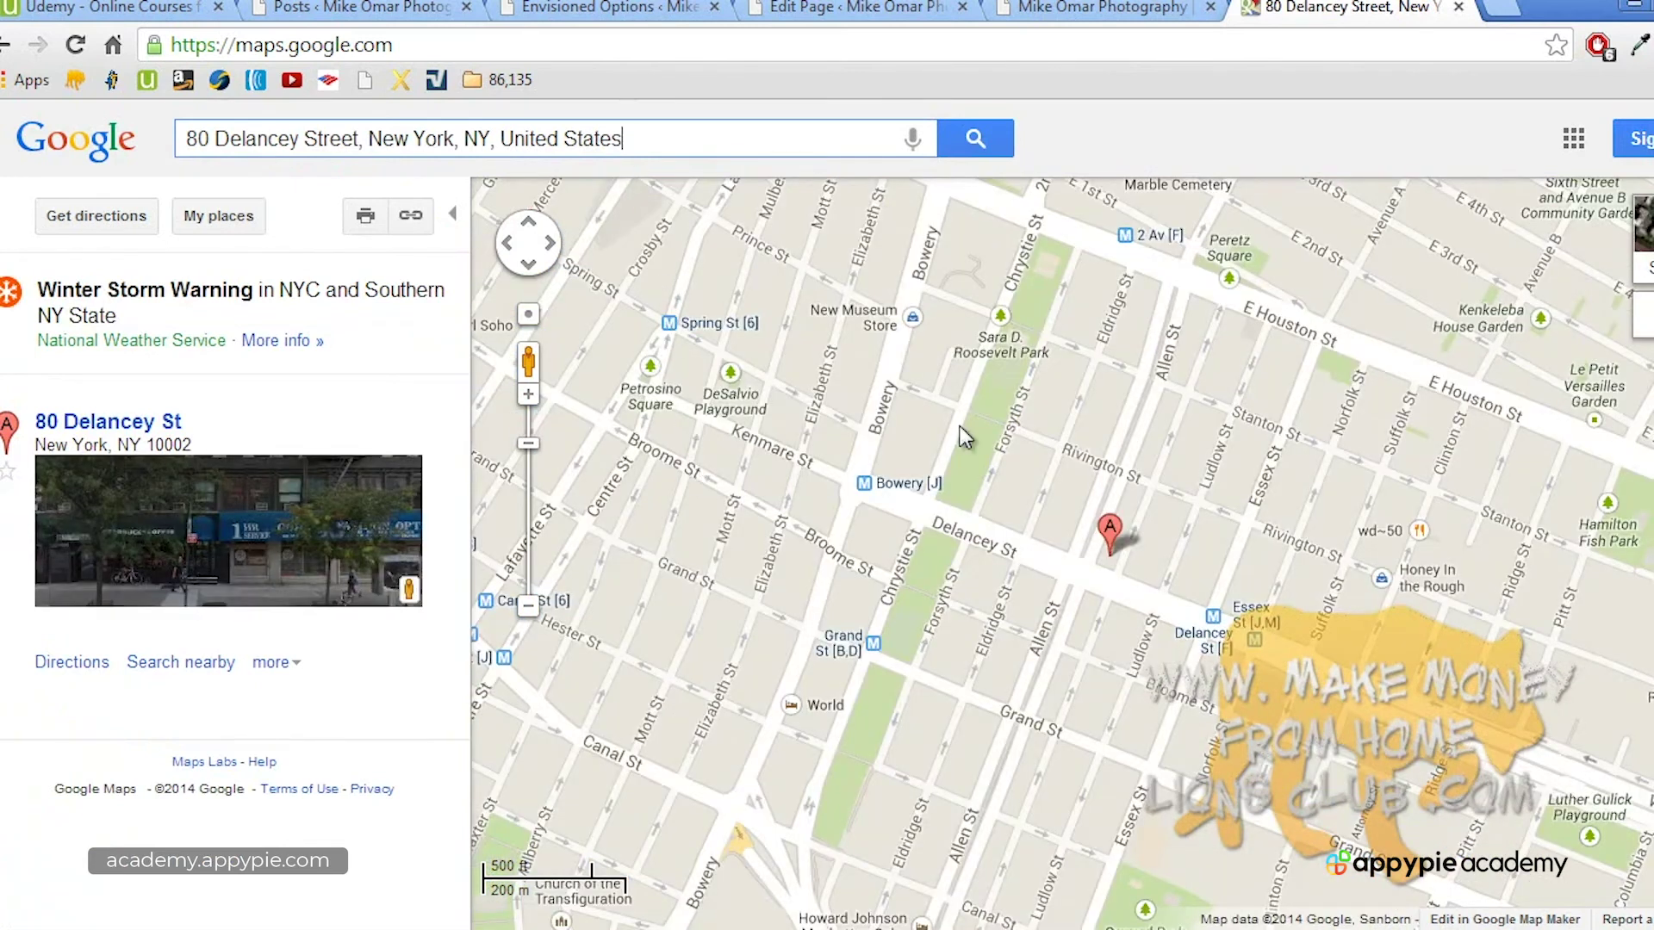
left_click(528, 606)
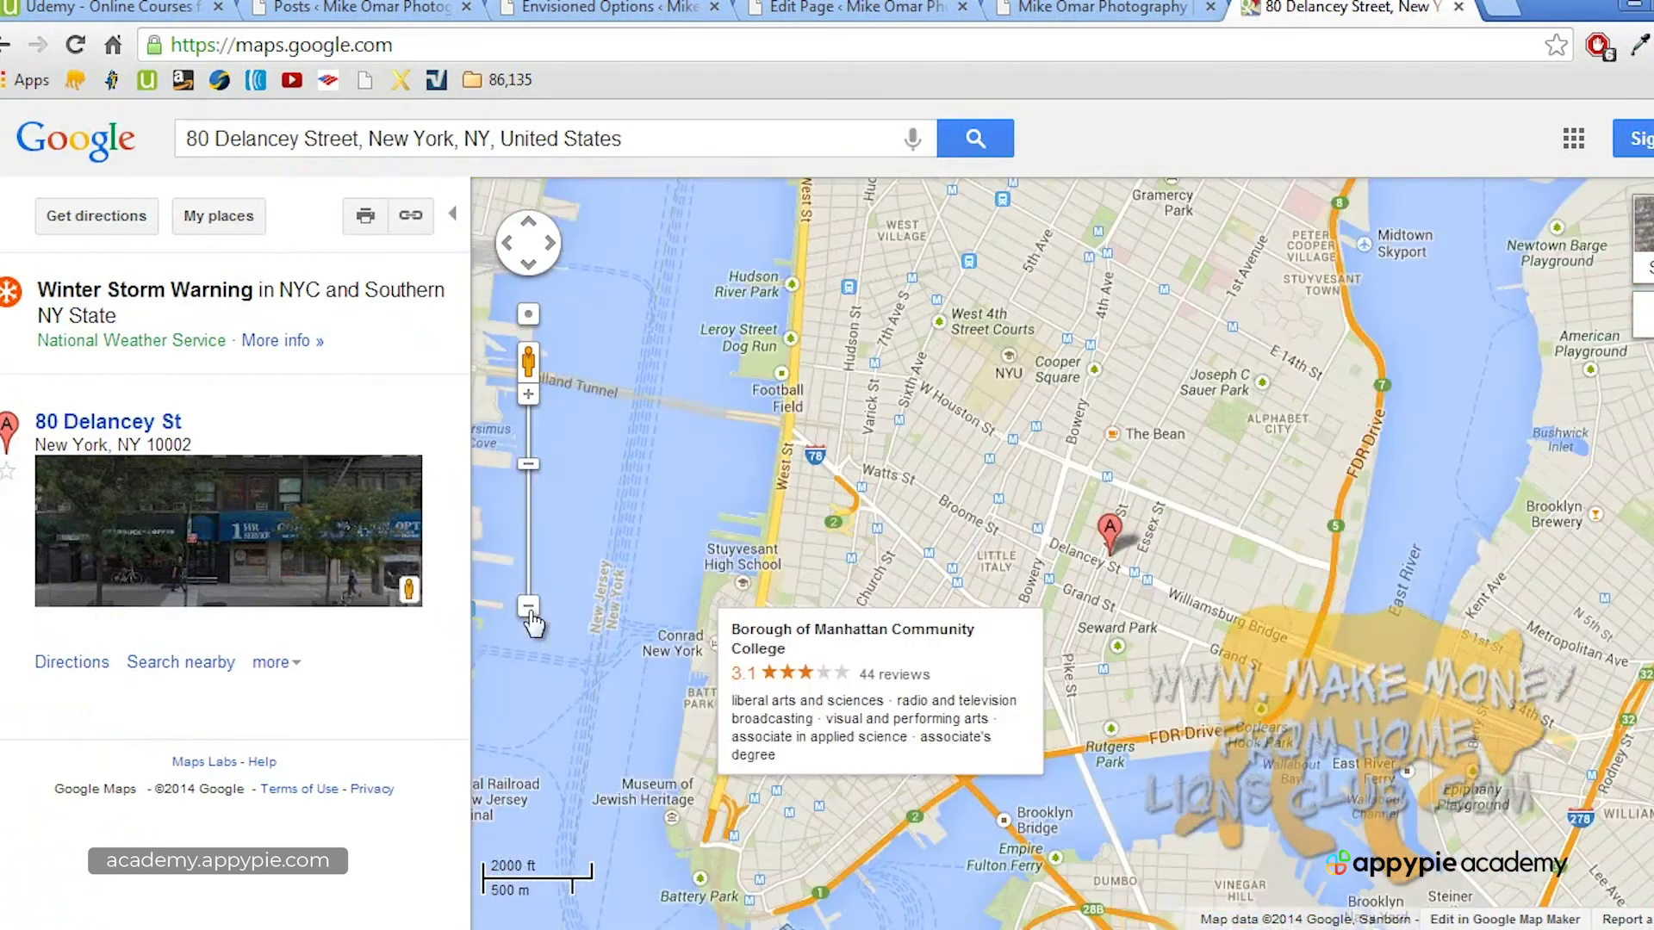
left_click_drag(908, 447, 798, 441)
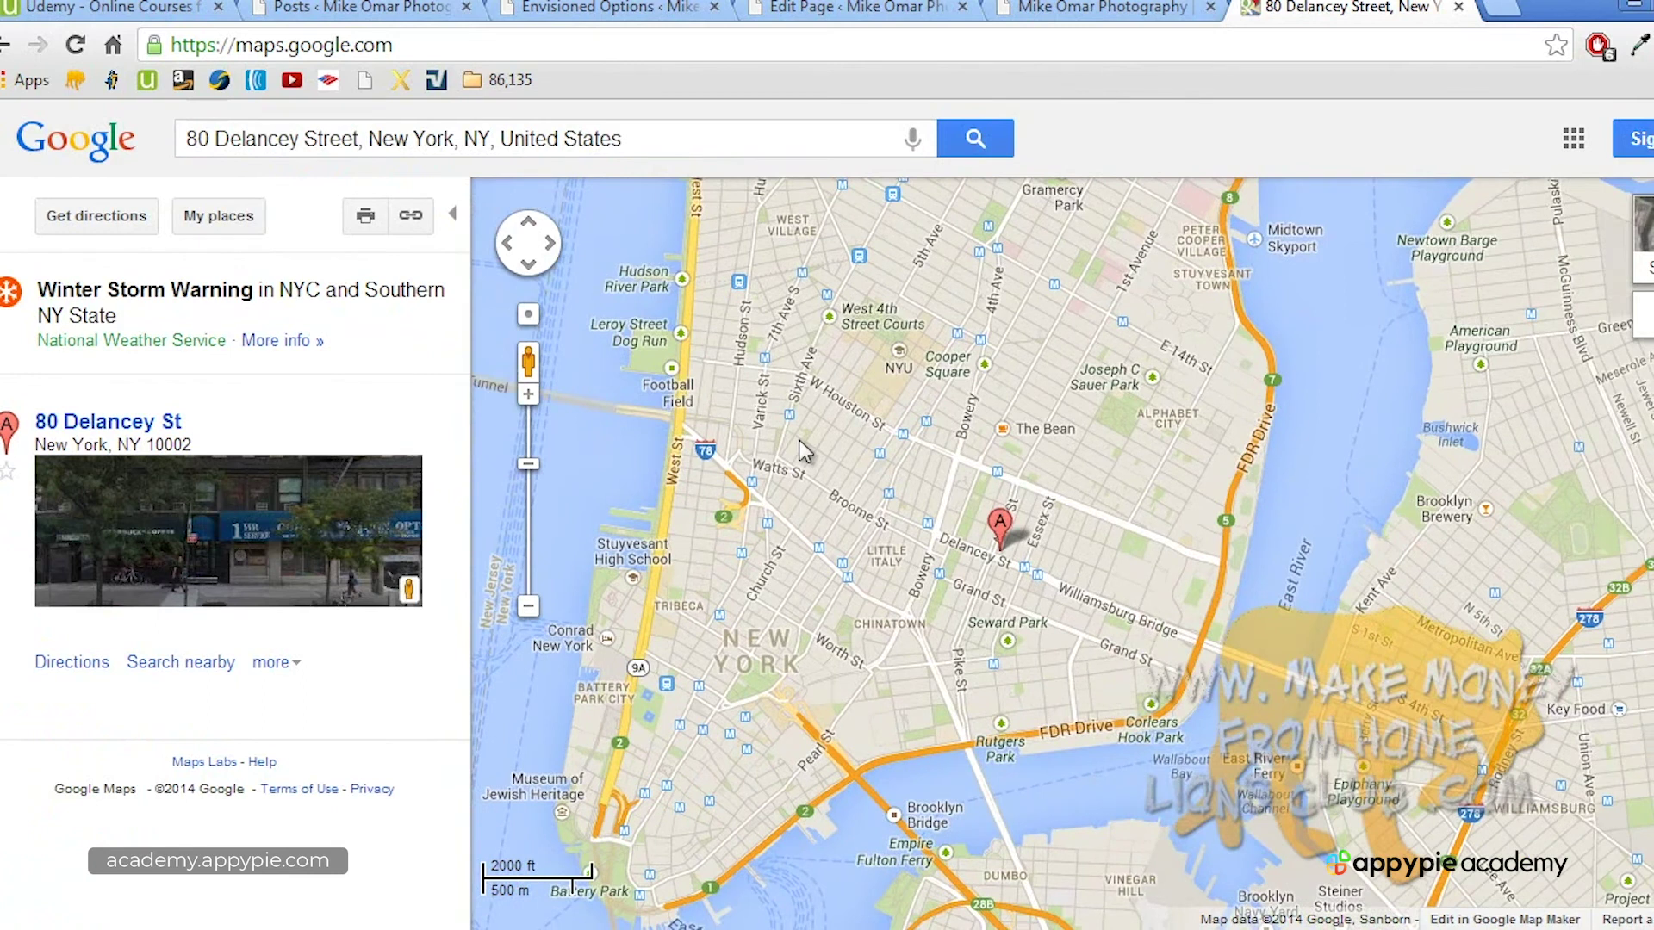
Step: Copy the map's HTML embed code from the share panel
left_click(411, 217)
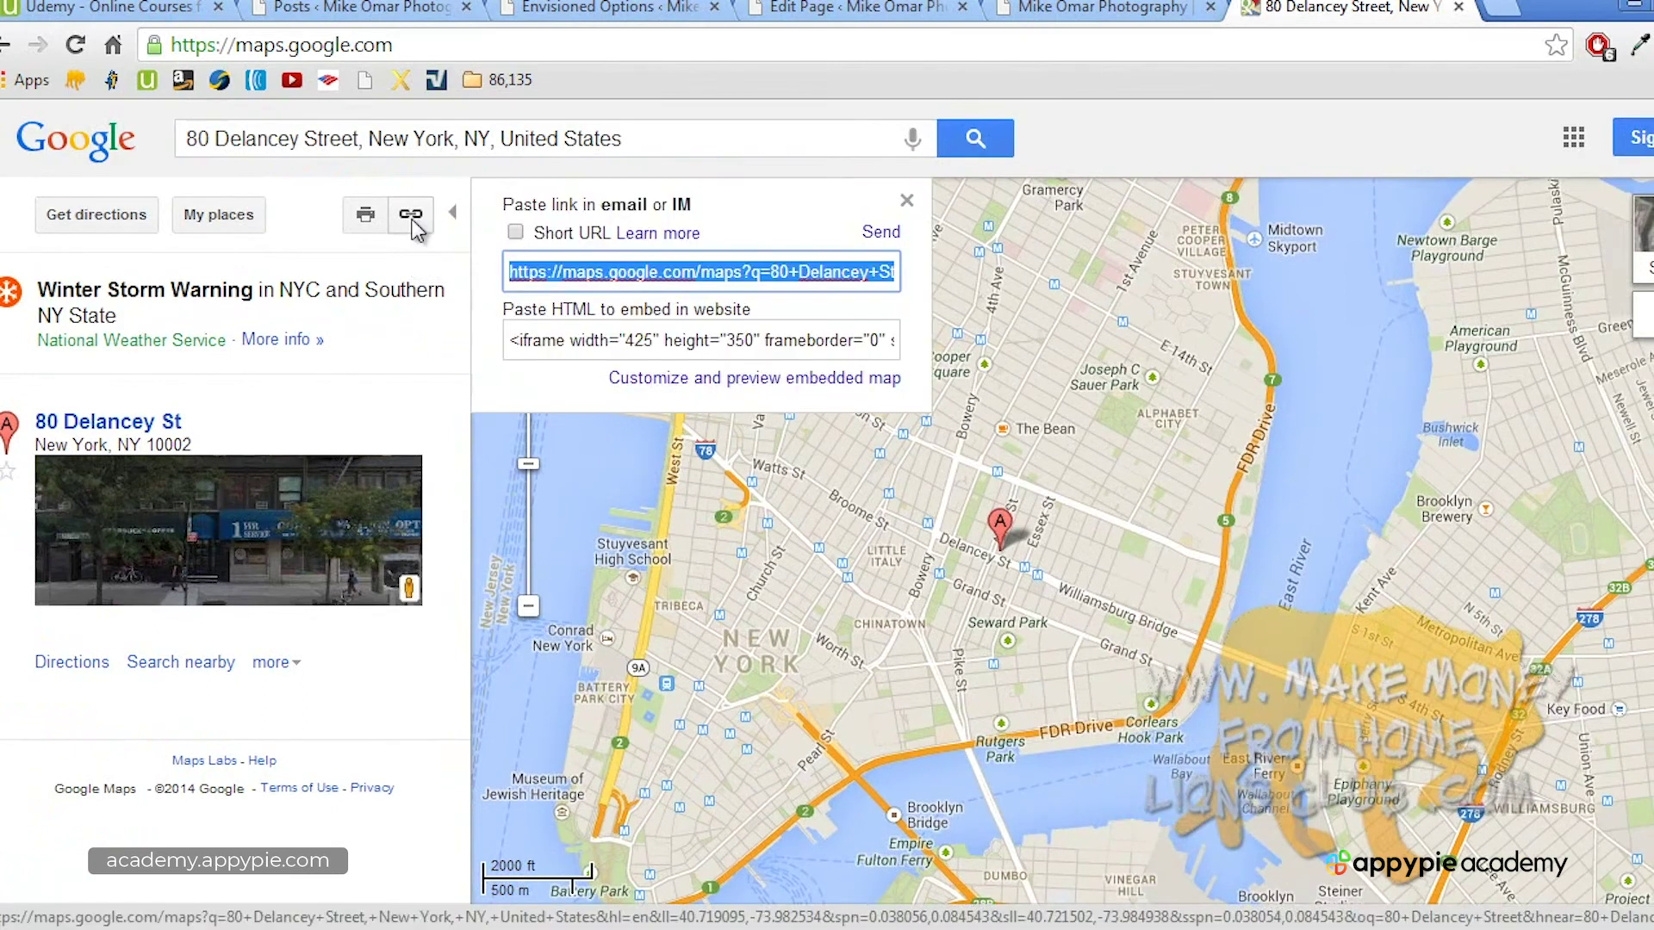
left_click(612, 339)
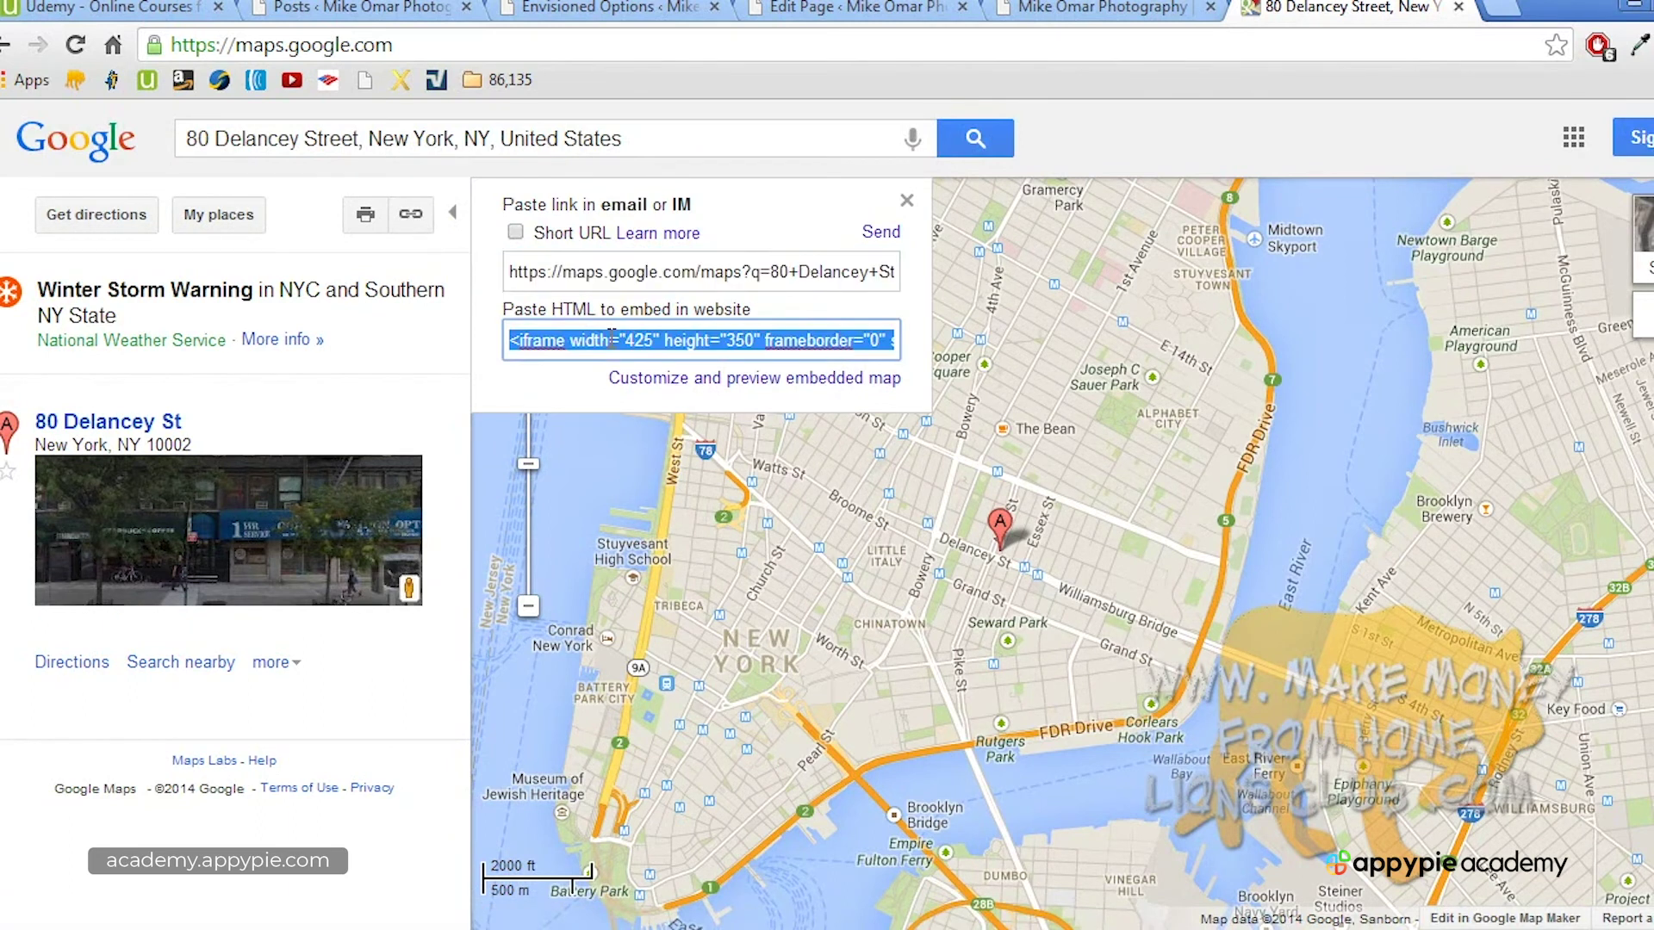
right_click(609, 337)
left_click(673, 459)
Step: Open the site's Map page in the WordPress editor
left_click(1111, 9)
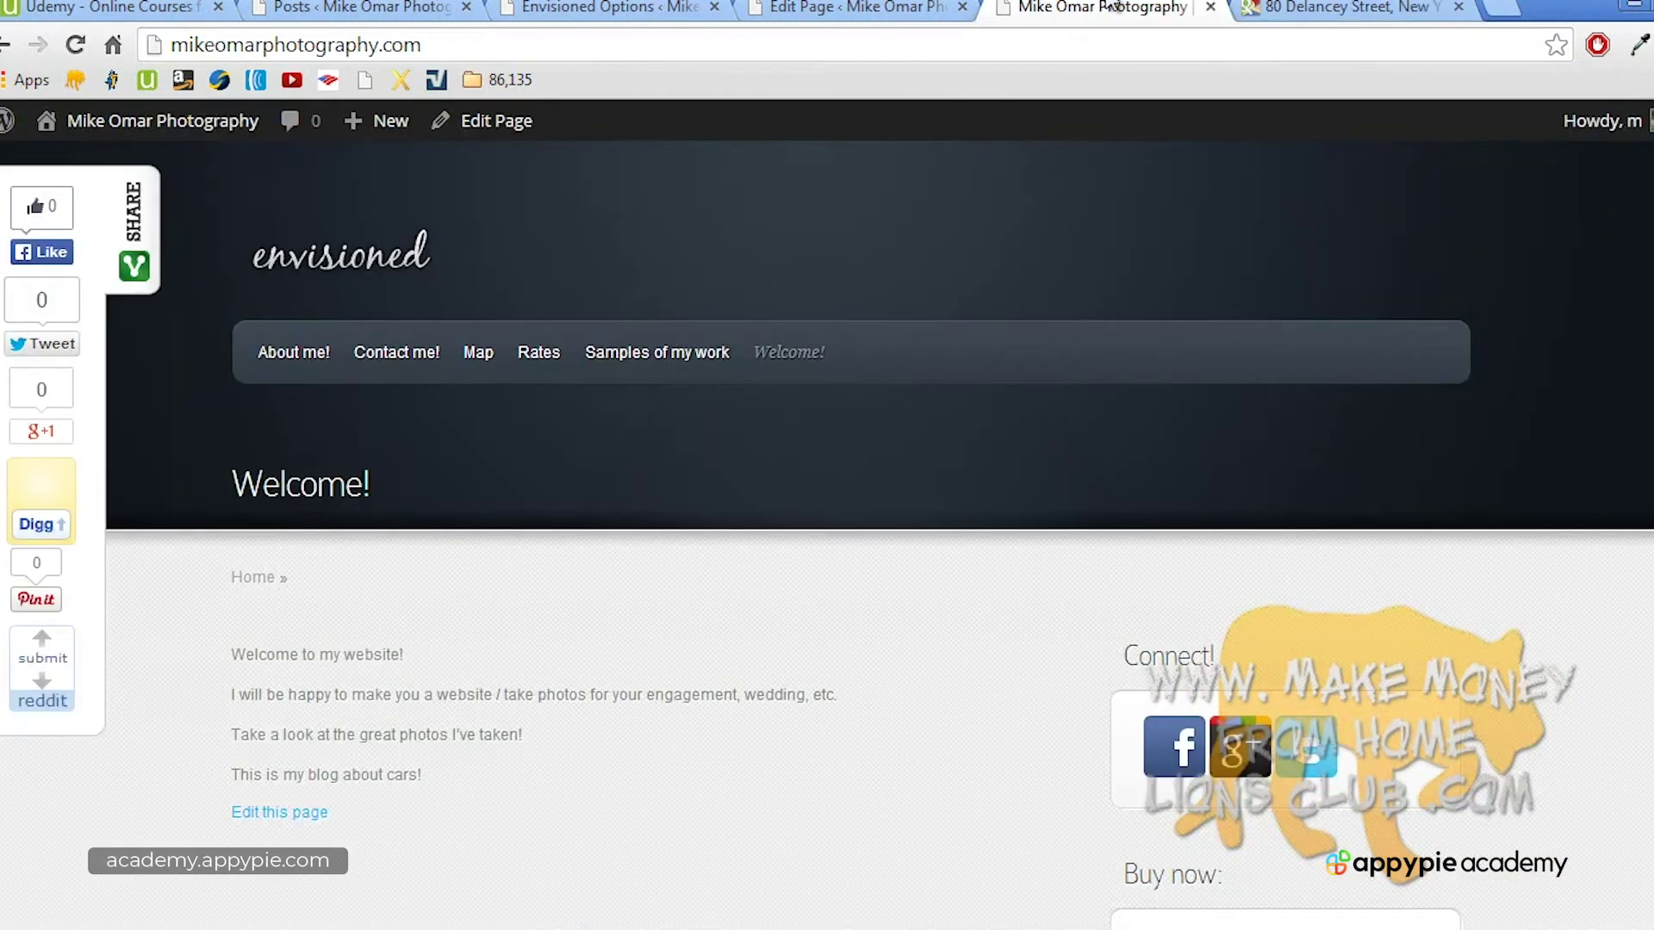
left_click(479, 355)
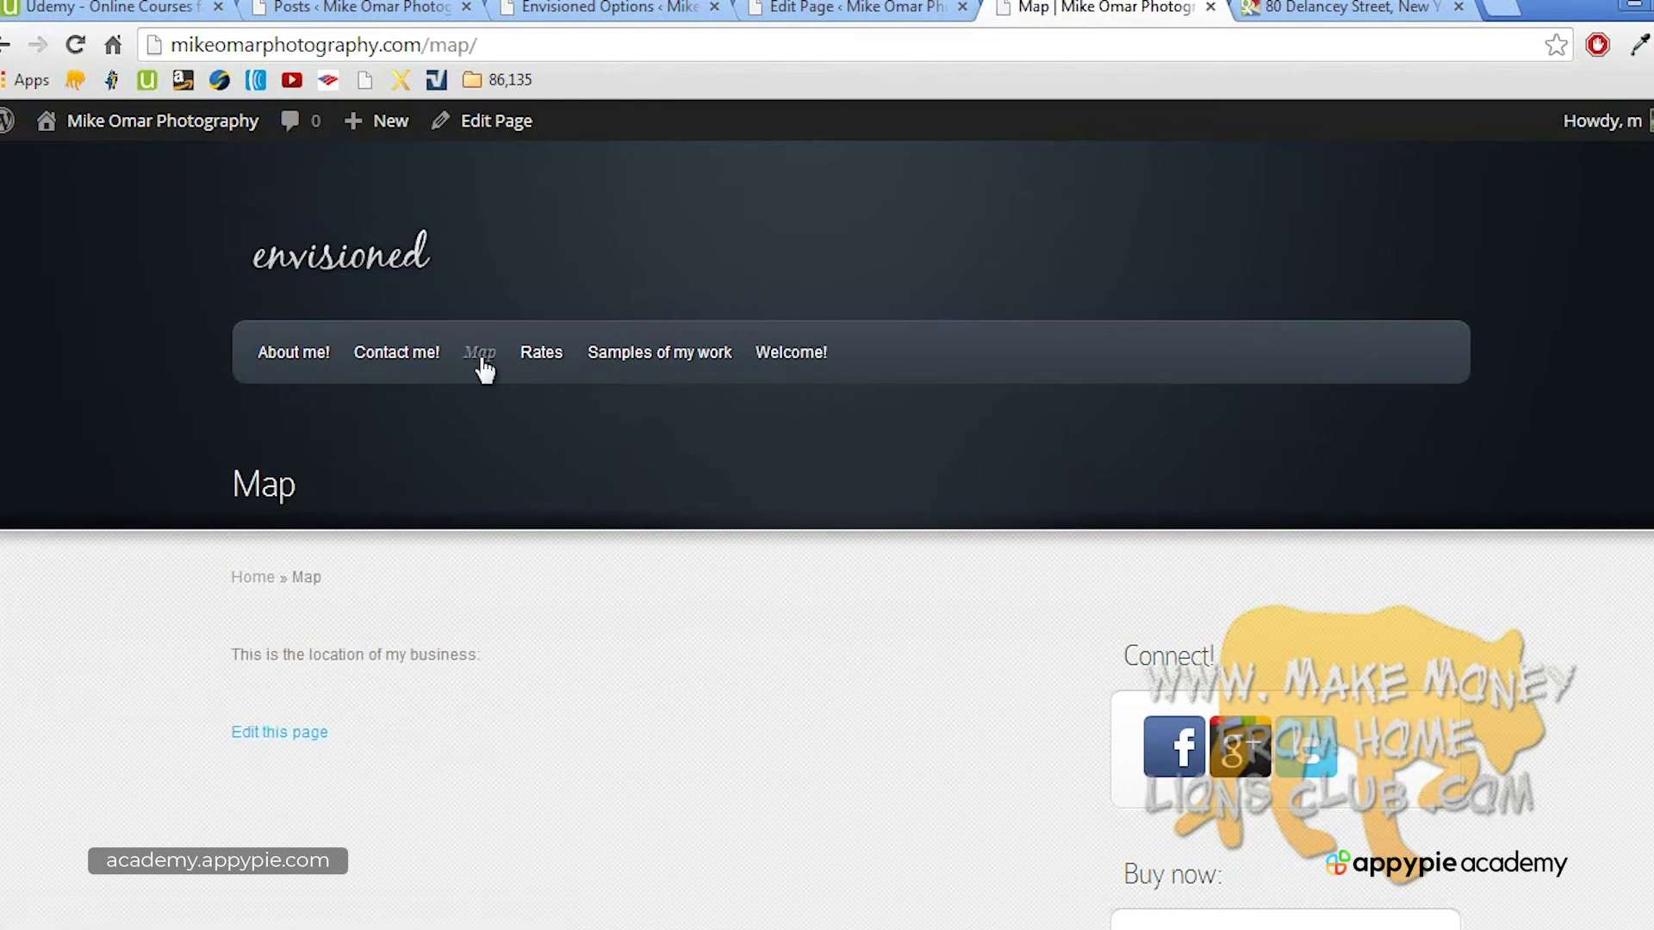
mouse_move(192, 138)
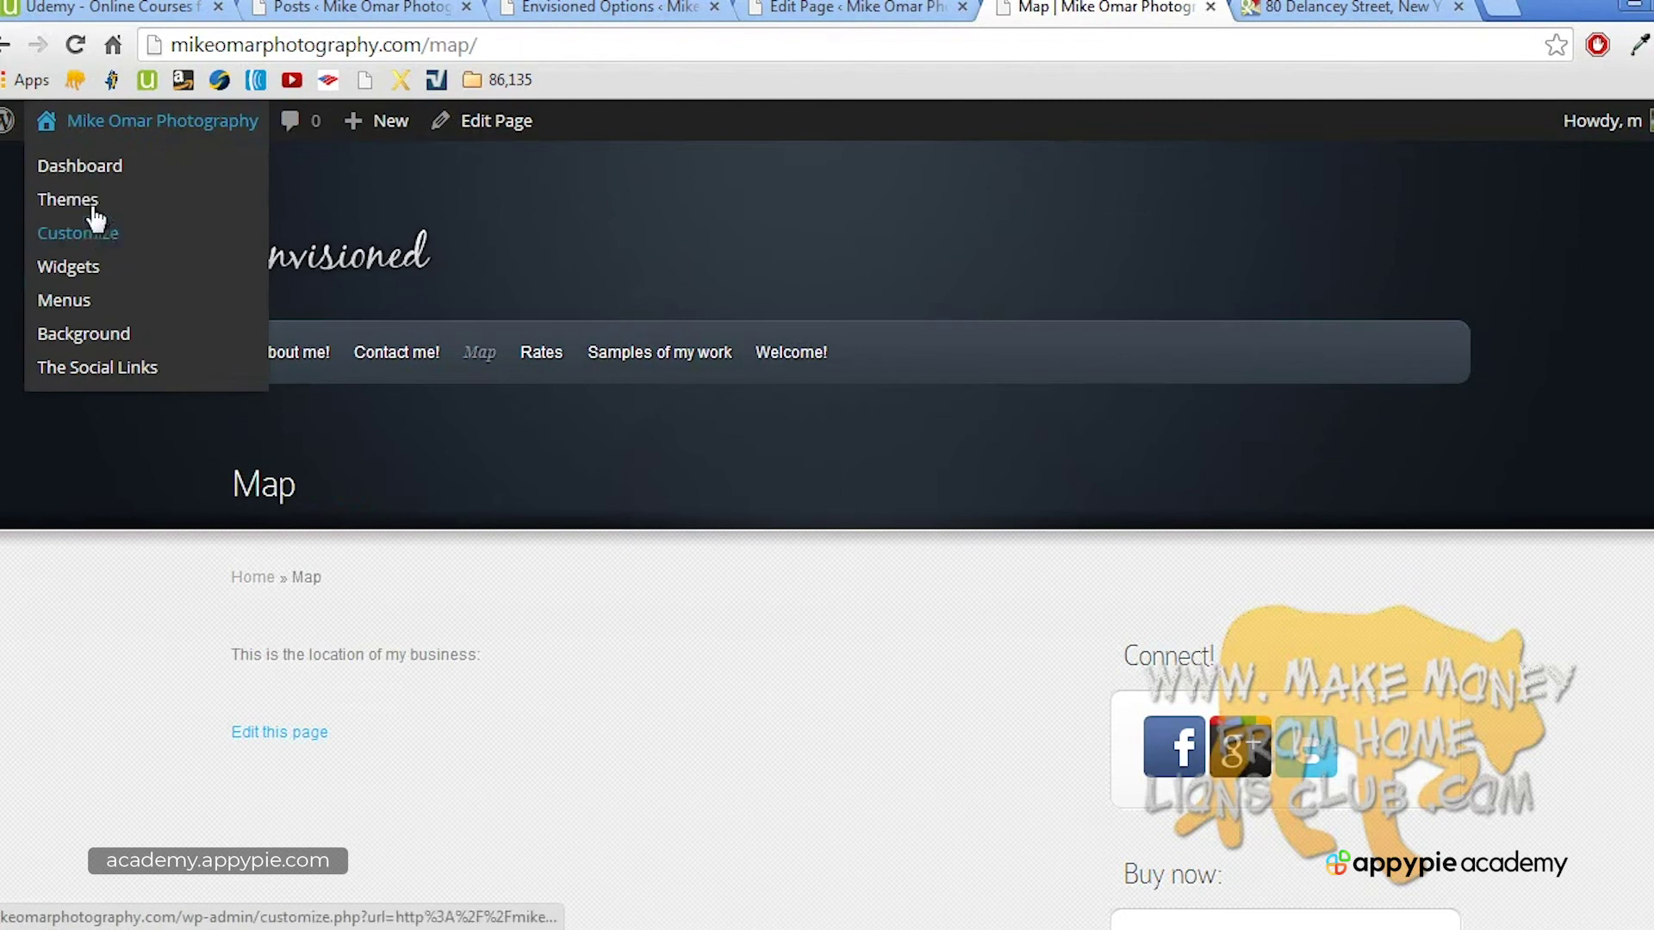
left_click(316, 741)
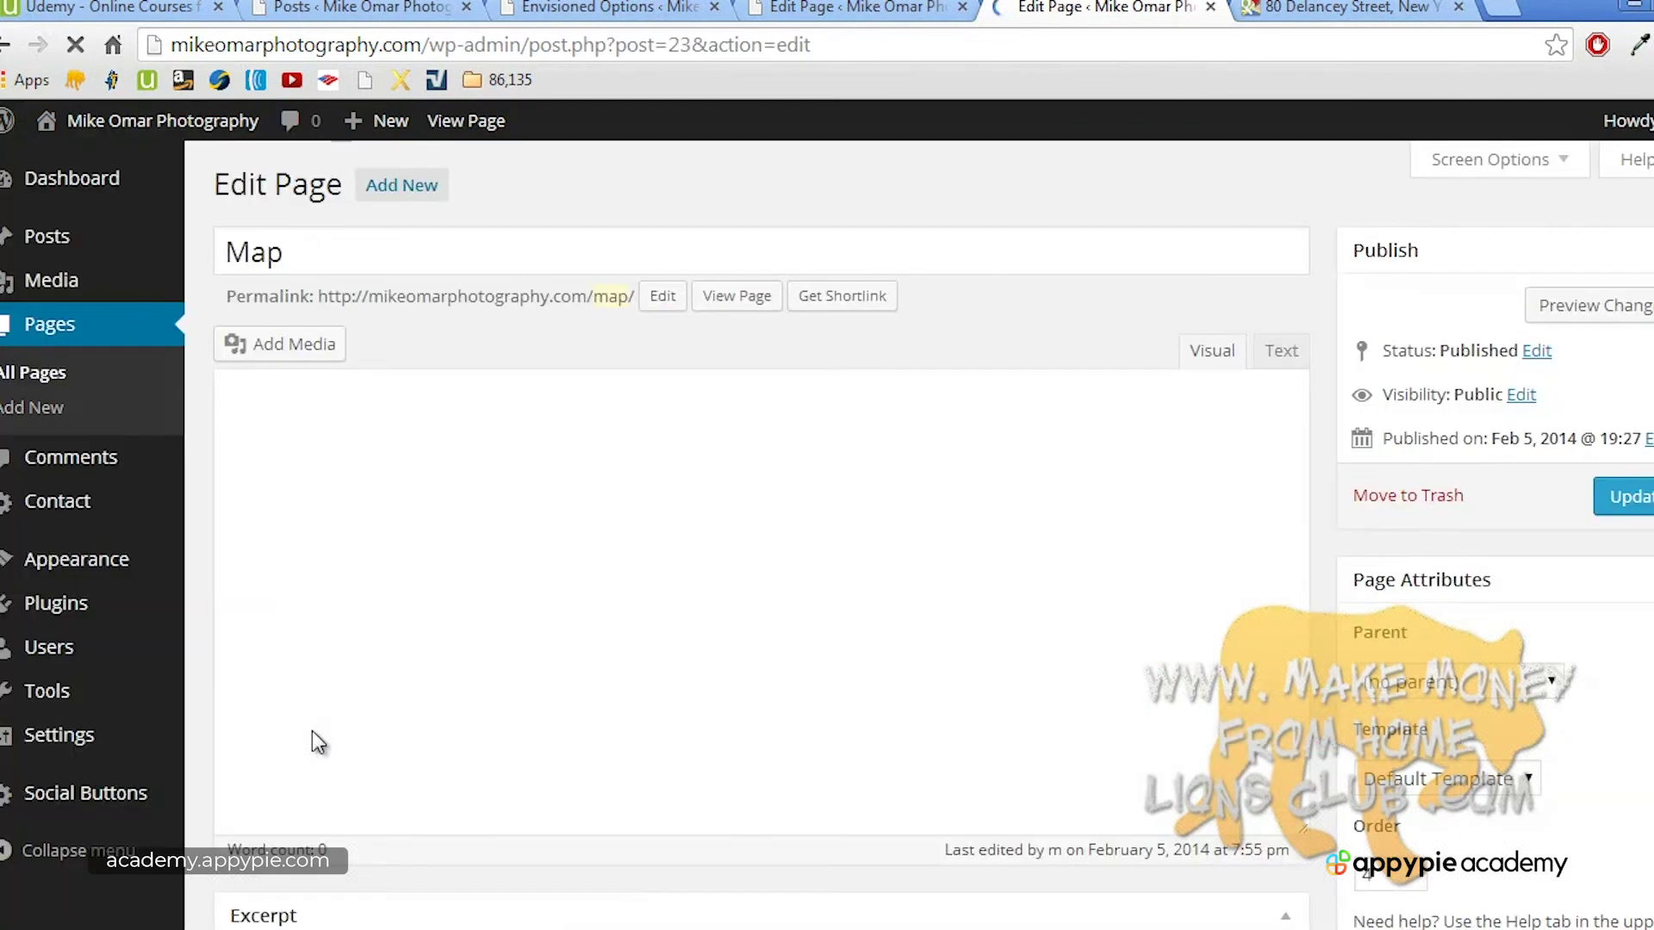
Step: Replace the &nbsp; line with the pasted map iframe code in Text view and update the page
left_click(687, 435)
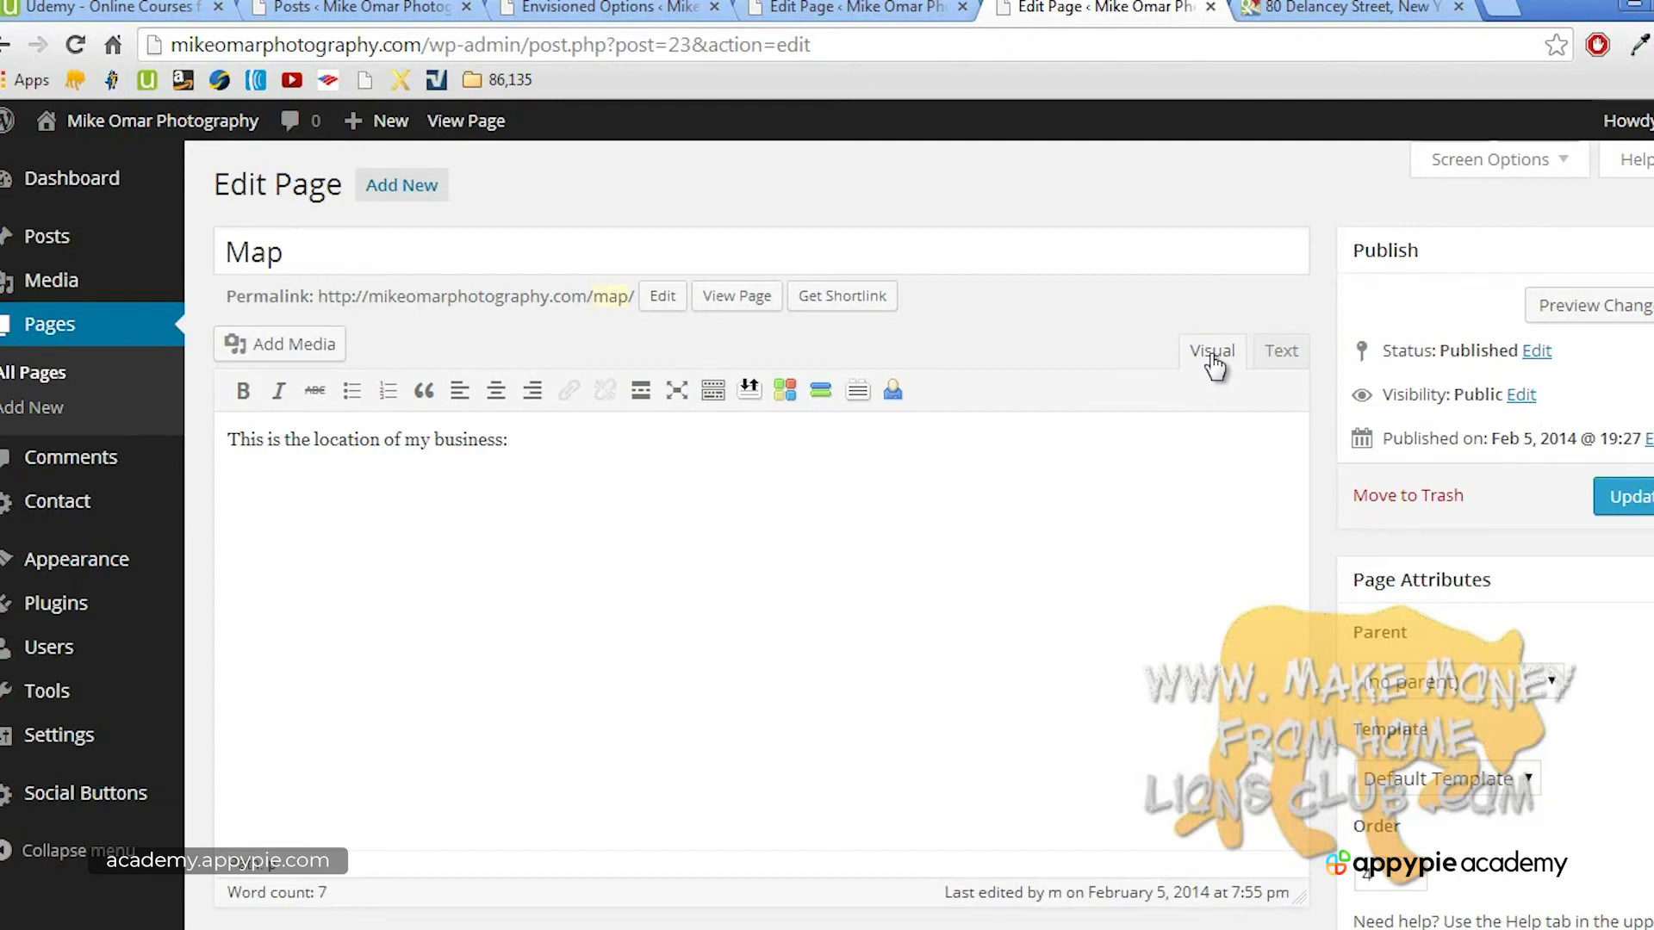
left_click(1281, 353)
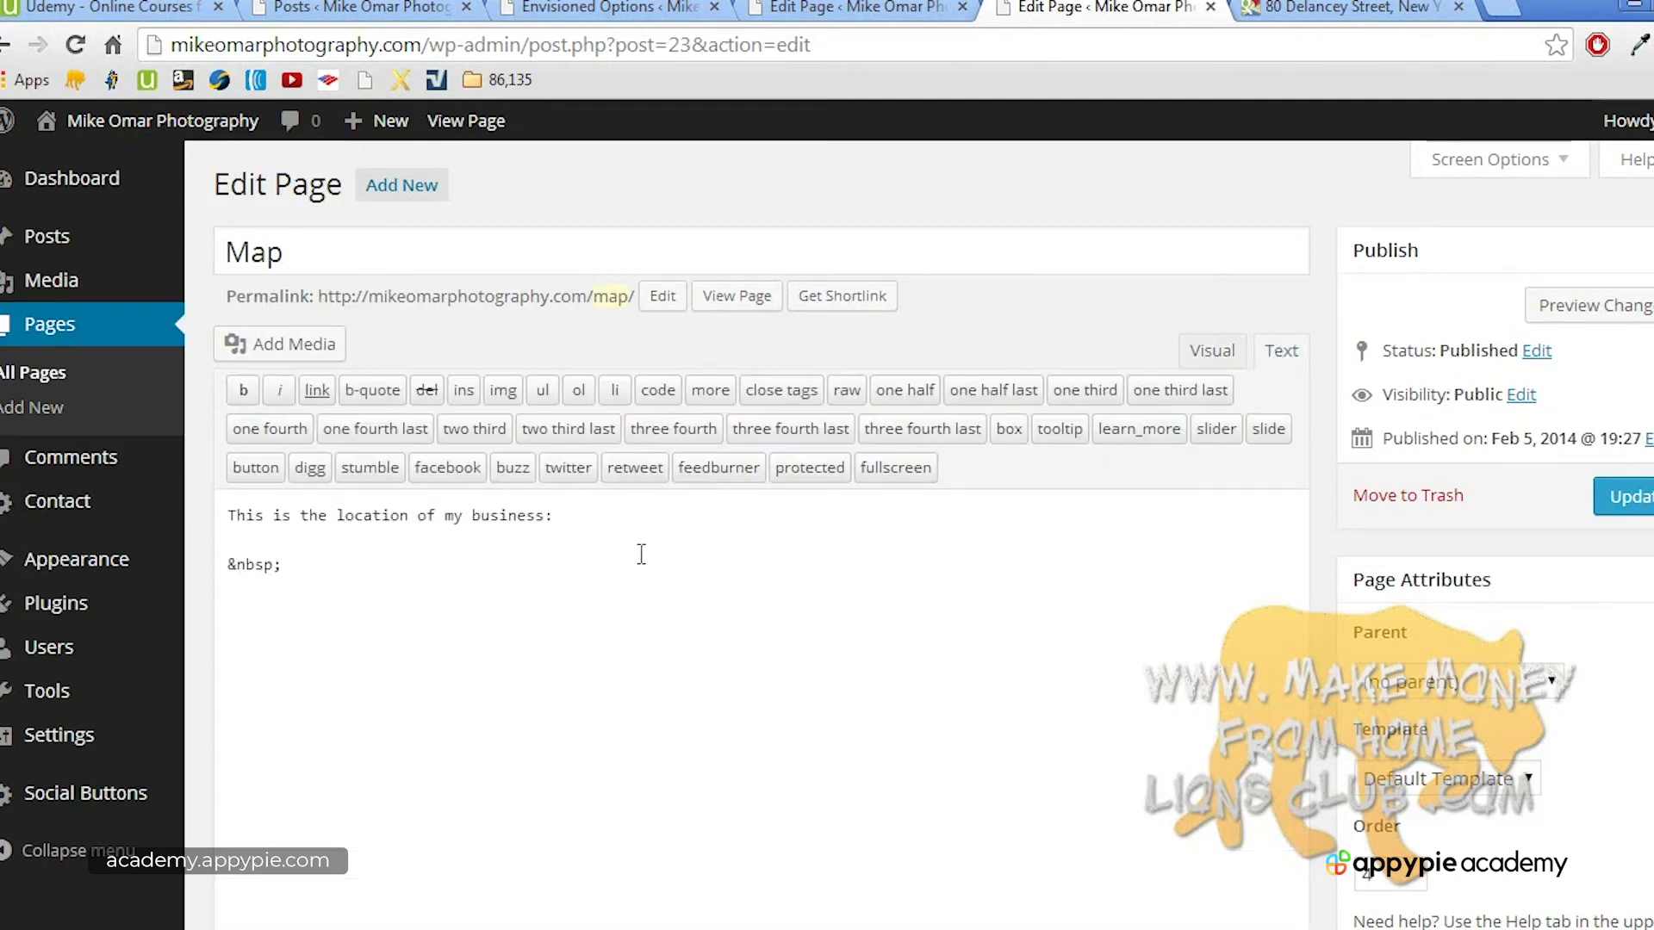
triple_click(250, 565)
key("BackSpace")
right_click(250, 564)
left_click(343, 323)
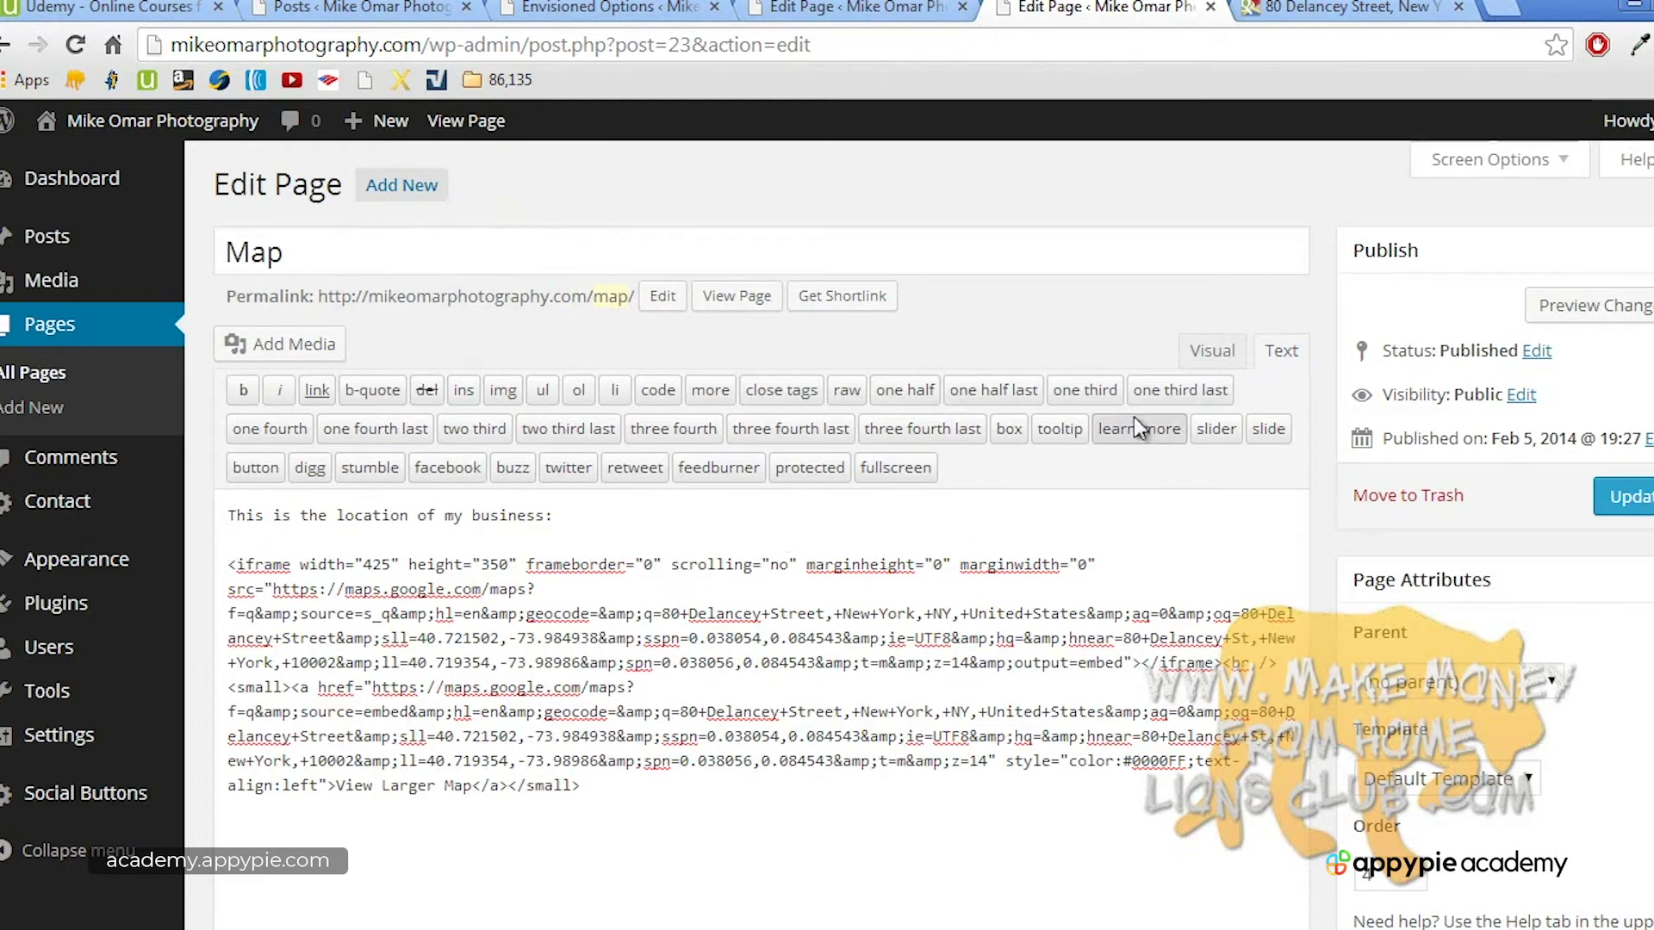
left_click(1202, 351)
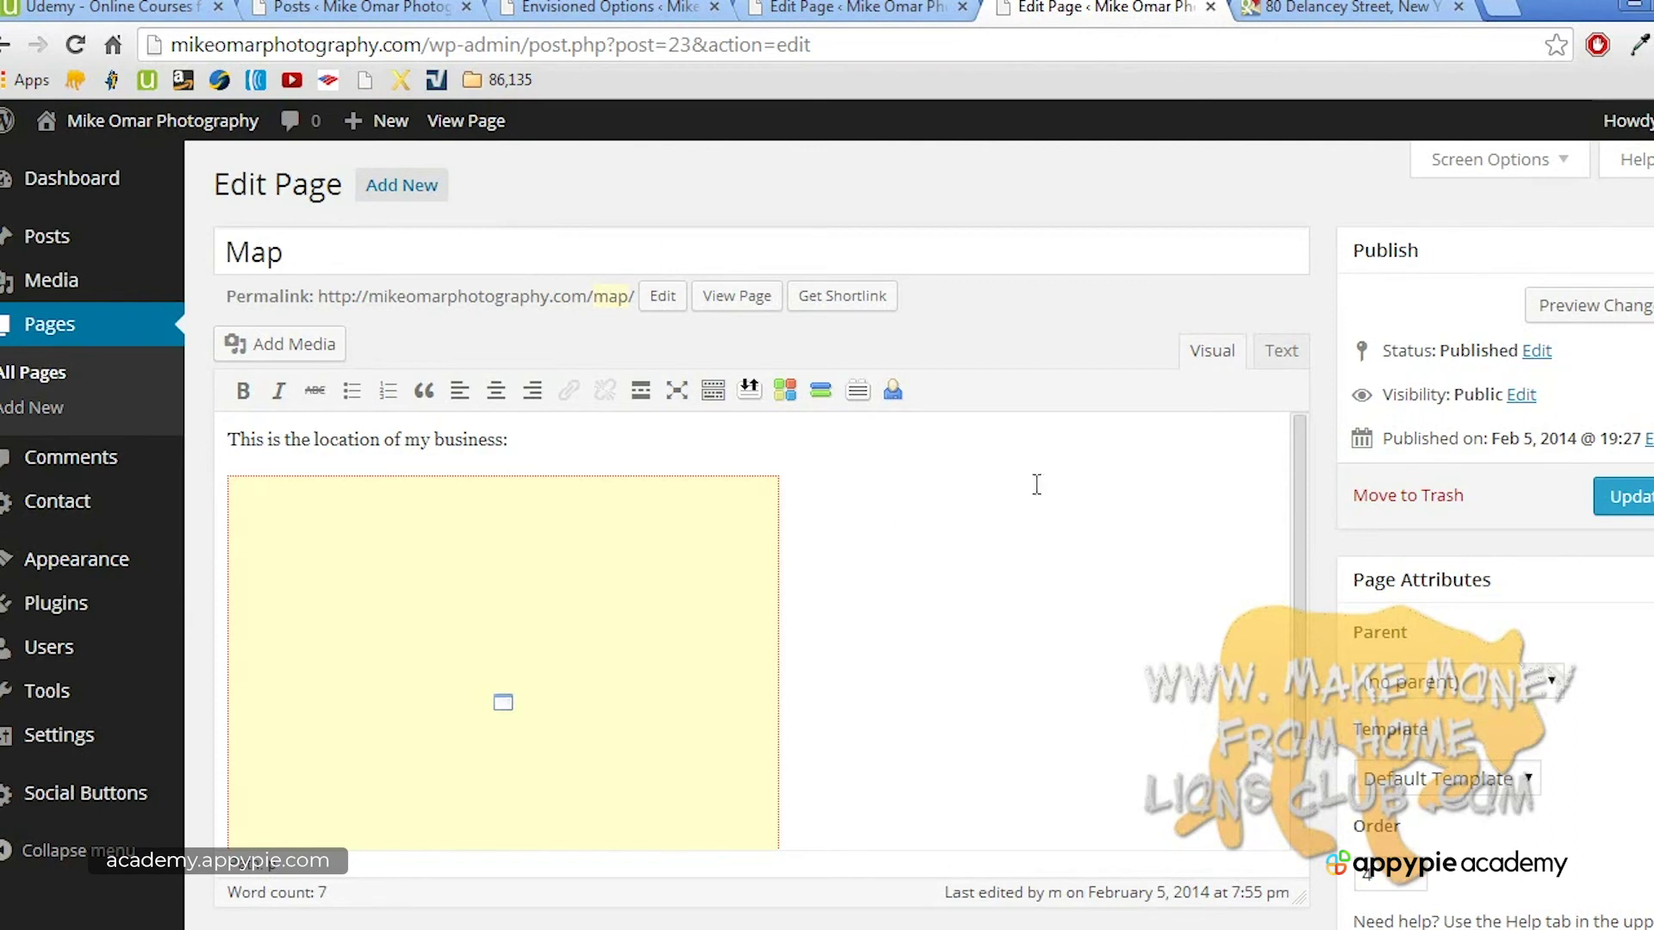
left_click(1602, 497)
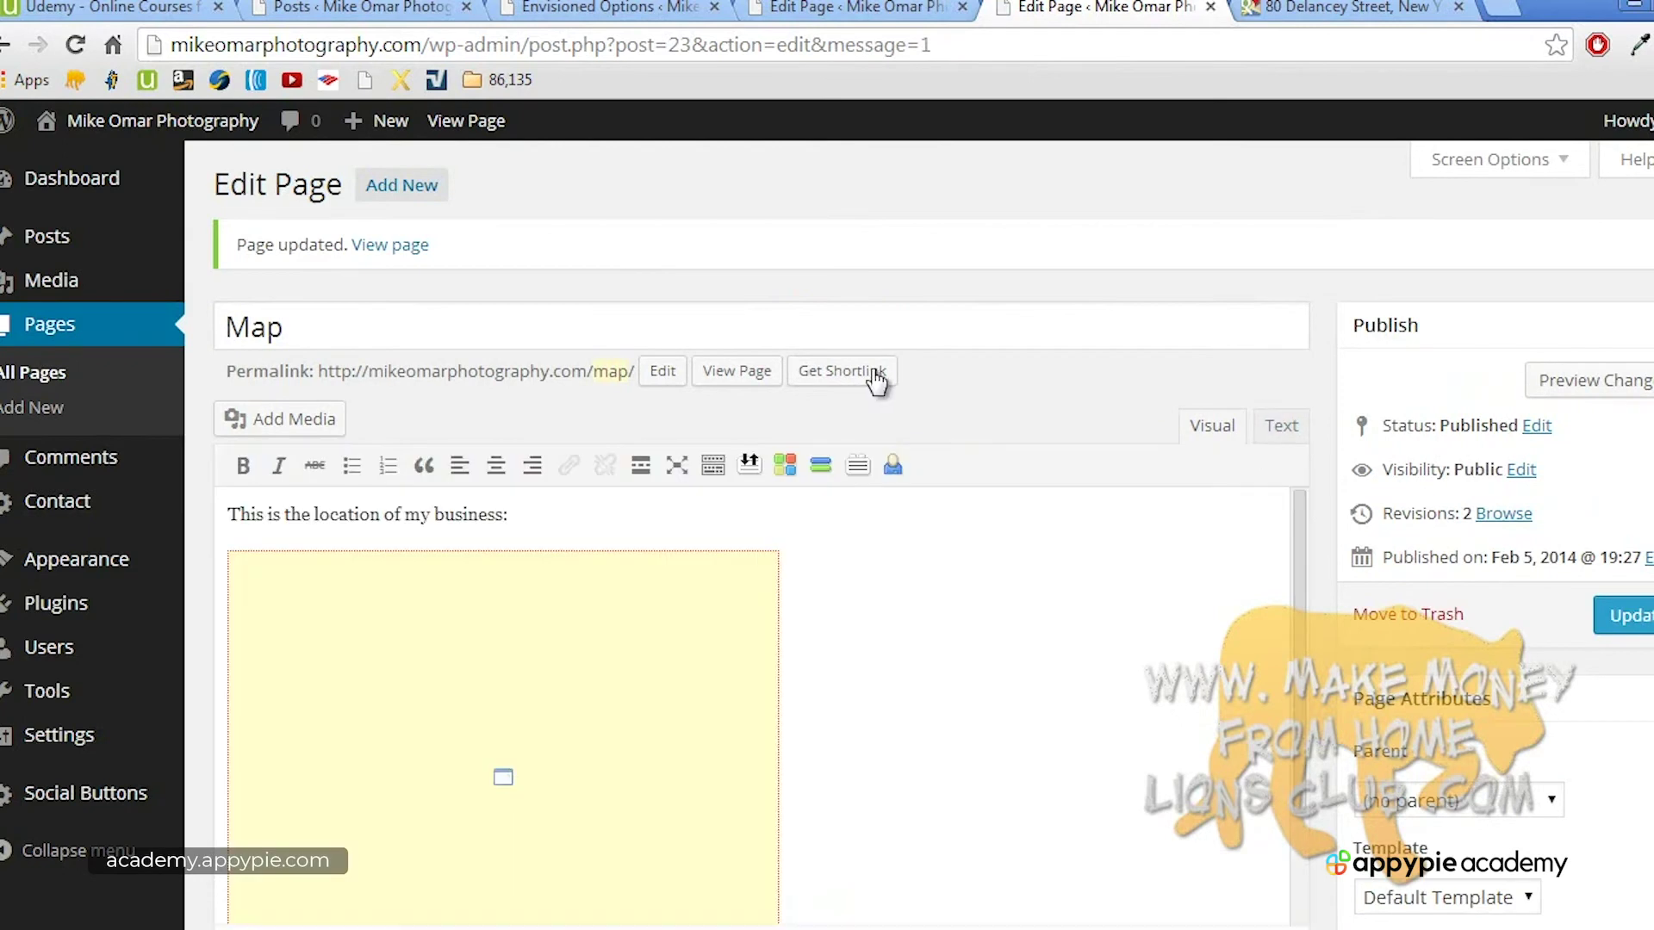
left_click(403, 252)
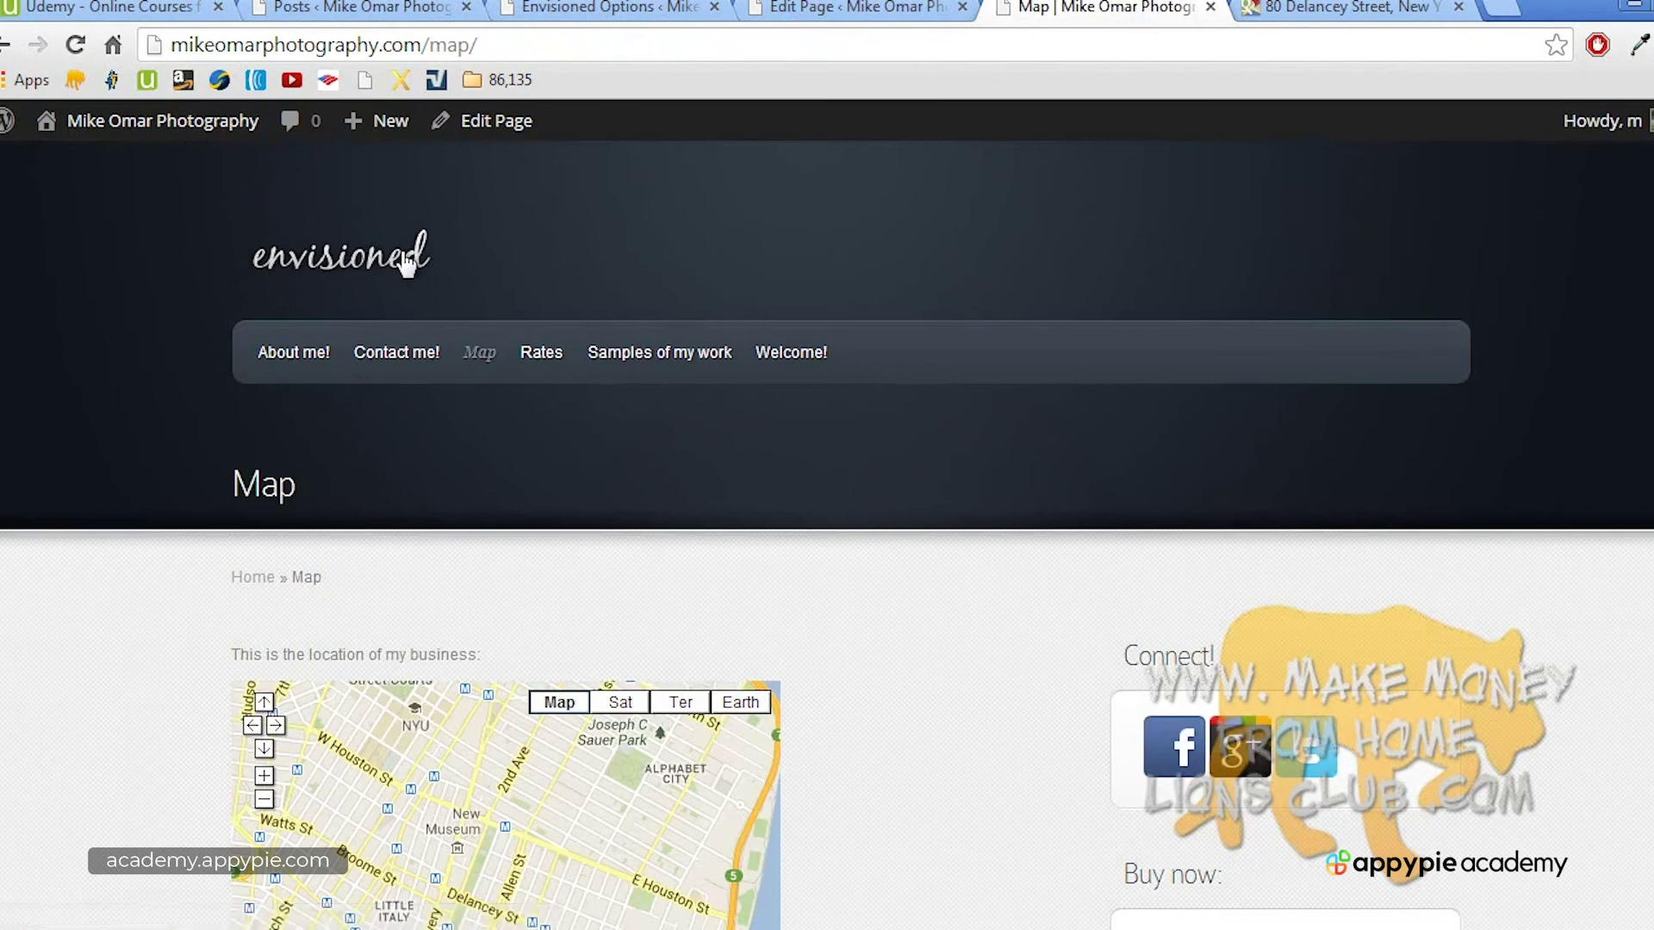
Step: Test the live embedded map by panning, zooming, and switching to Earth view
scroll(826, 534, "down", 4)
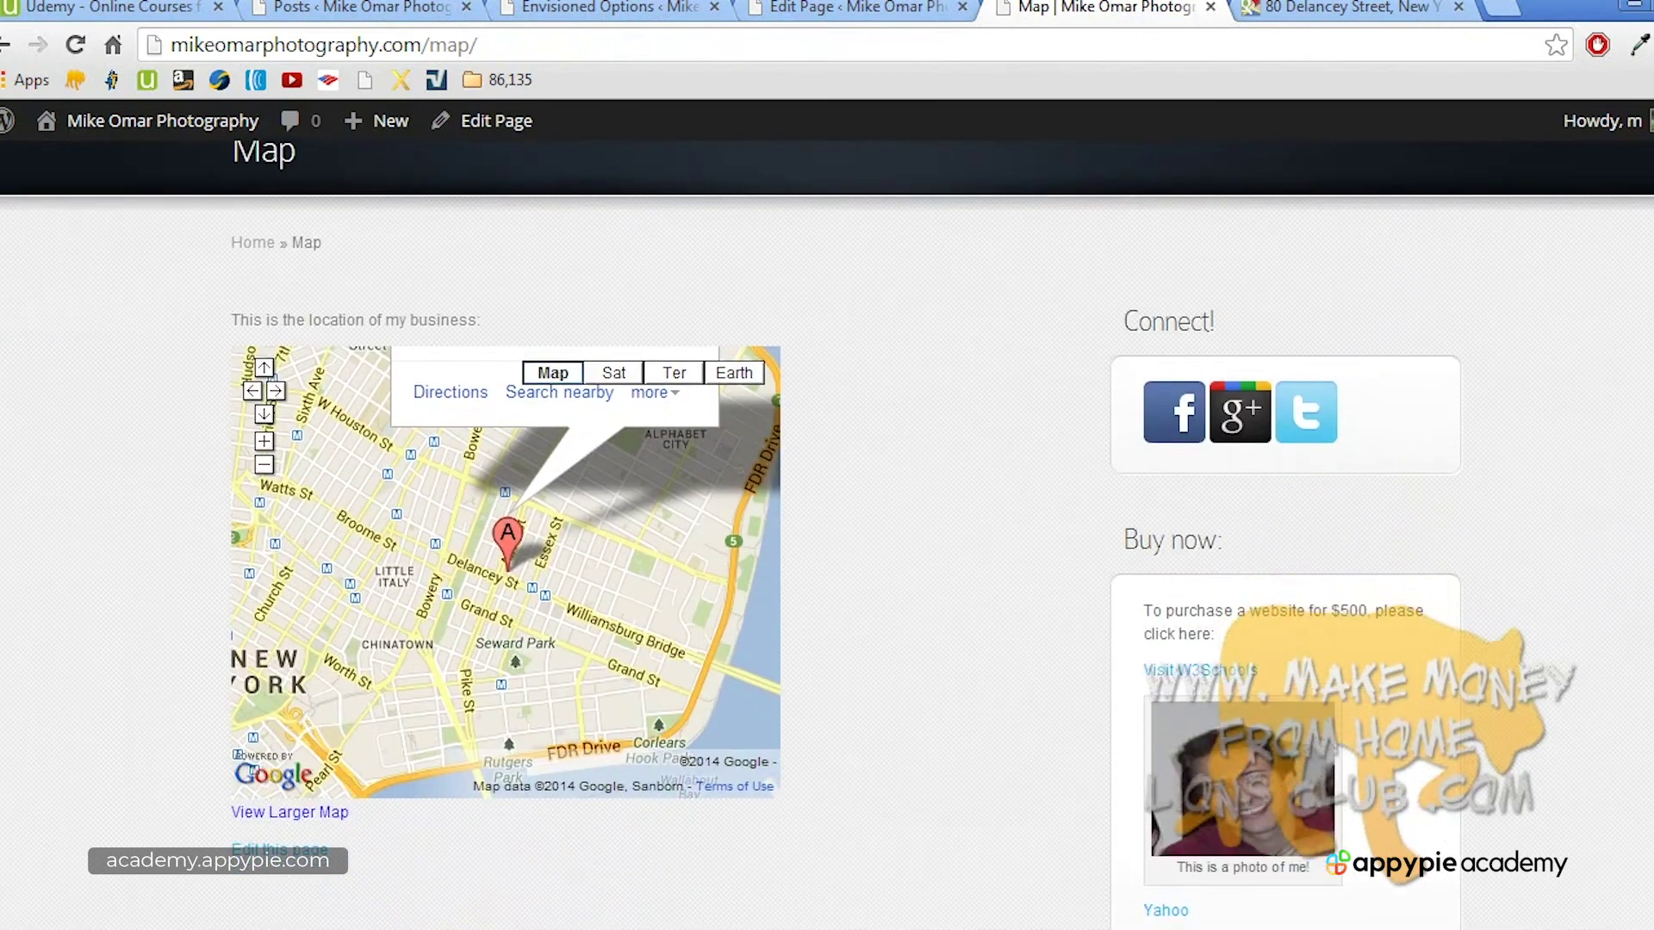
mouse_move(658, 560)
left_mouse_down()
mouse_move(582, 462)
mouse_move(430, 572)
mouse_move(531, 660)
mouse_move(650, 626)
mouse_move(686, 455)
left_mouse_up()
left_click_drag(520, 485, 565, 529)
mouse_move(424, 455)
left_mouse_down()
mouse_move(380, 551)
mouse_move(393, 493)
left_mouse_up()
left_click(265, 442)
left_click(265, 465)
left_click(264, 465)
left_click(264, 465)
left_click(264, 465)
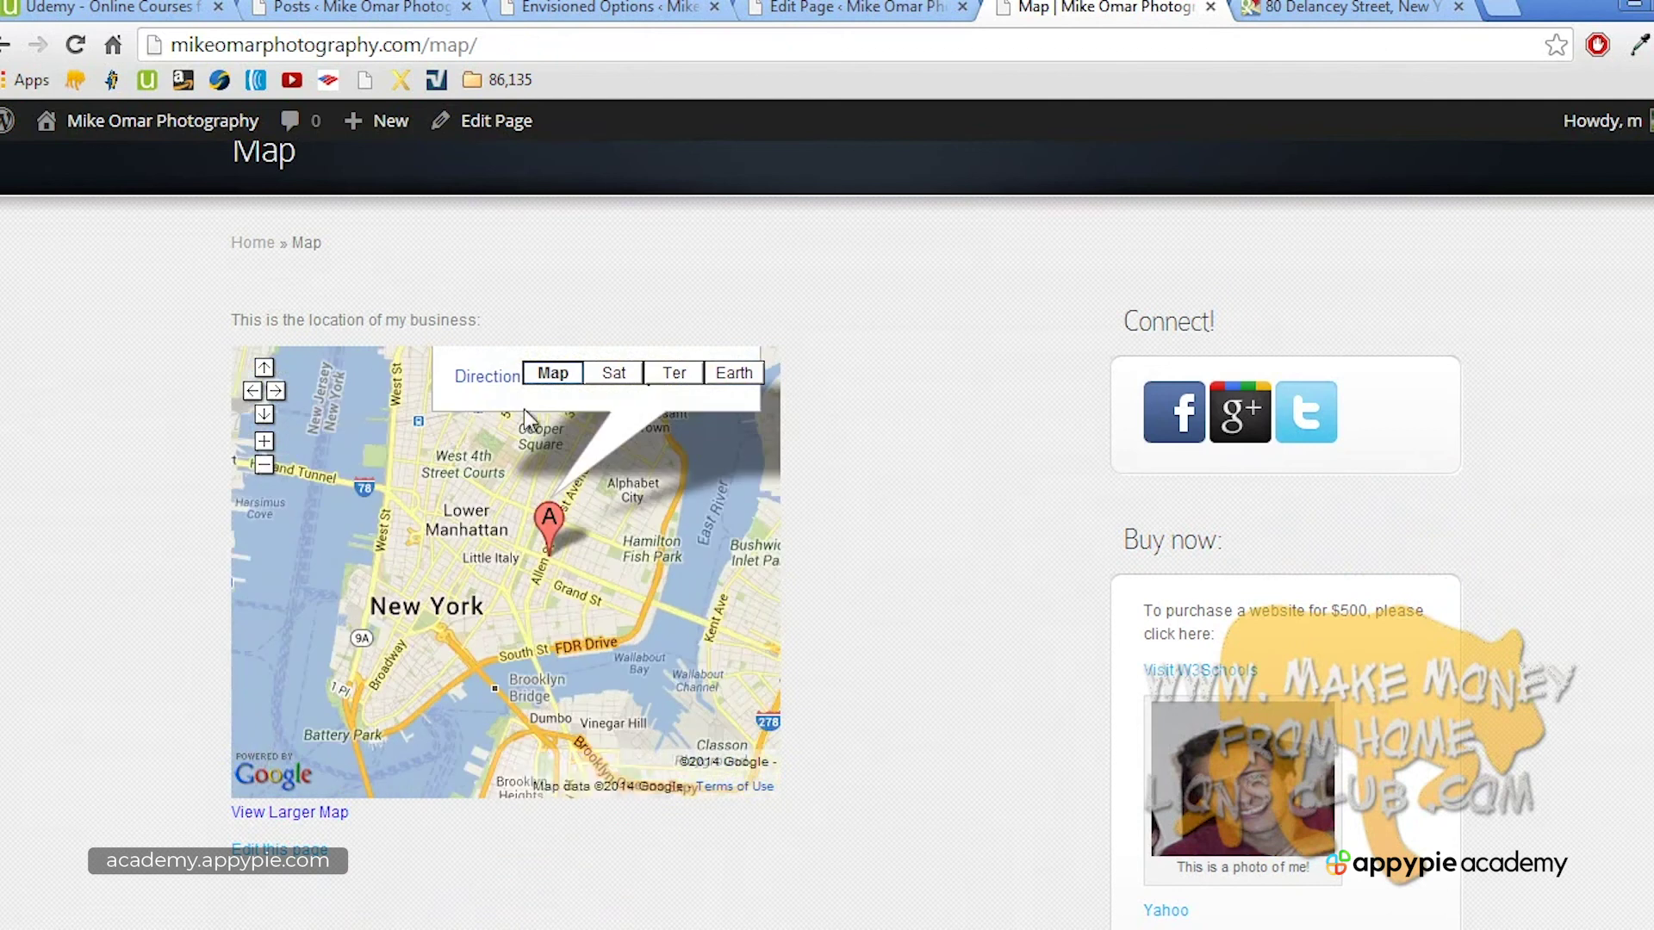
left_click(749, 376)
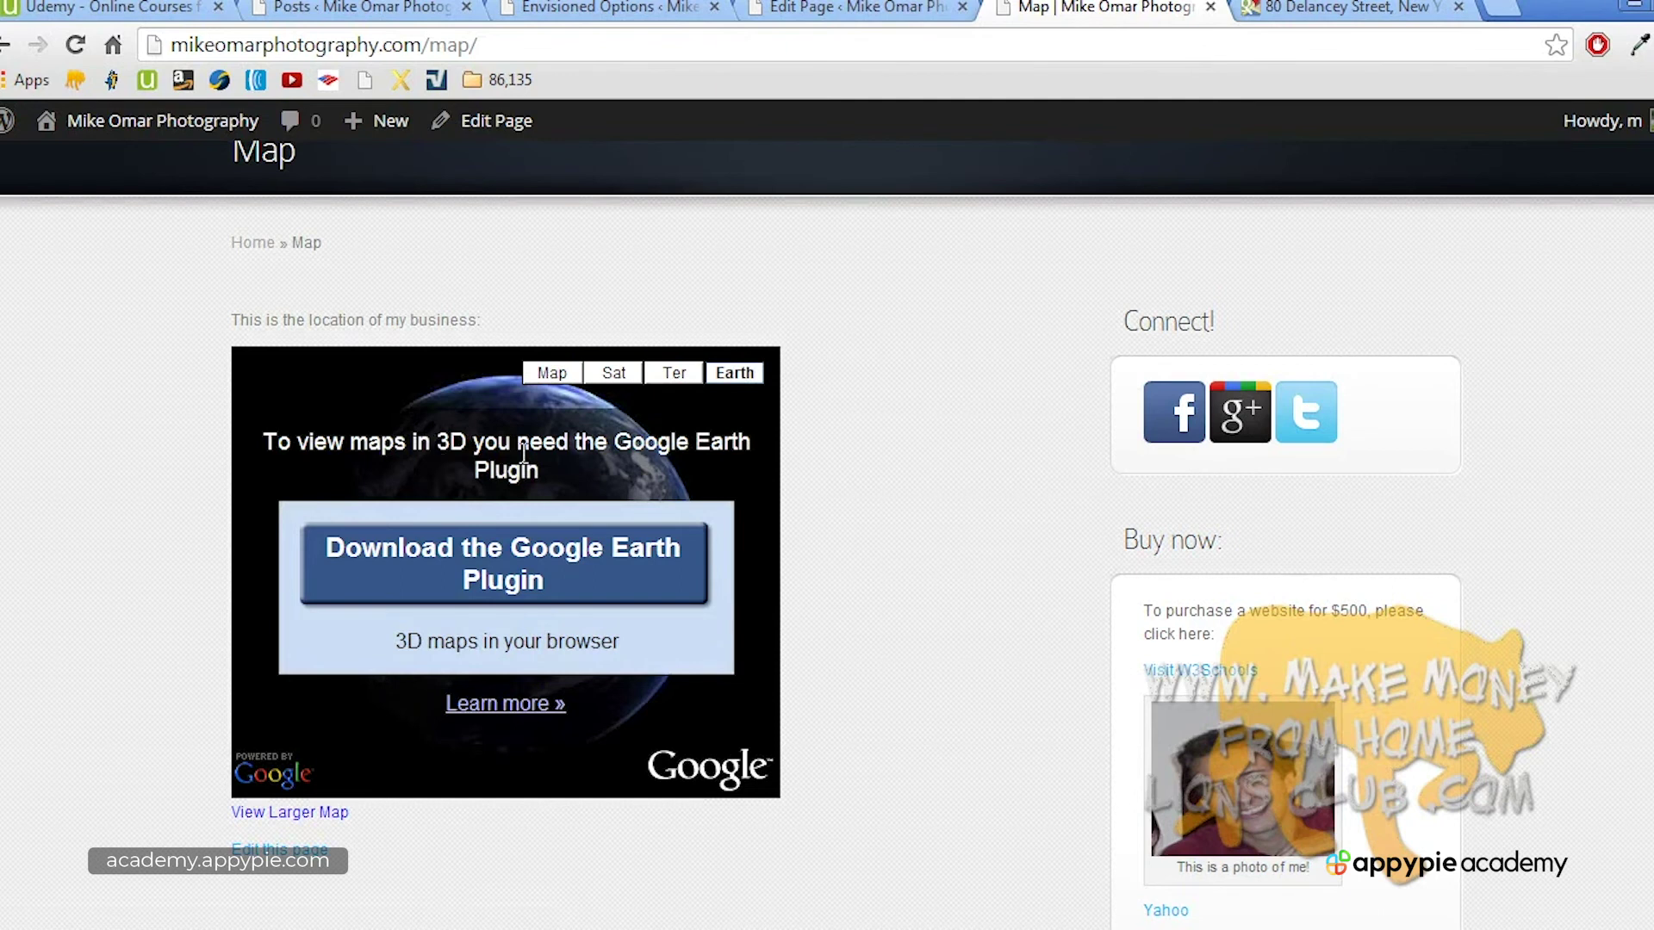
Step: Reload the Map page, try Directions, then revisit the live Map page
left_click(76, 46)
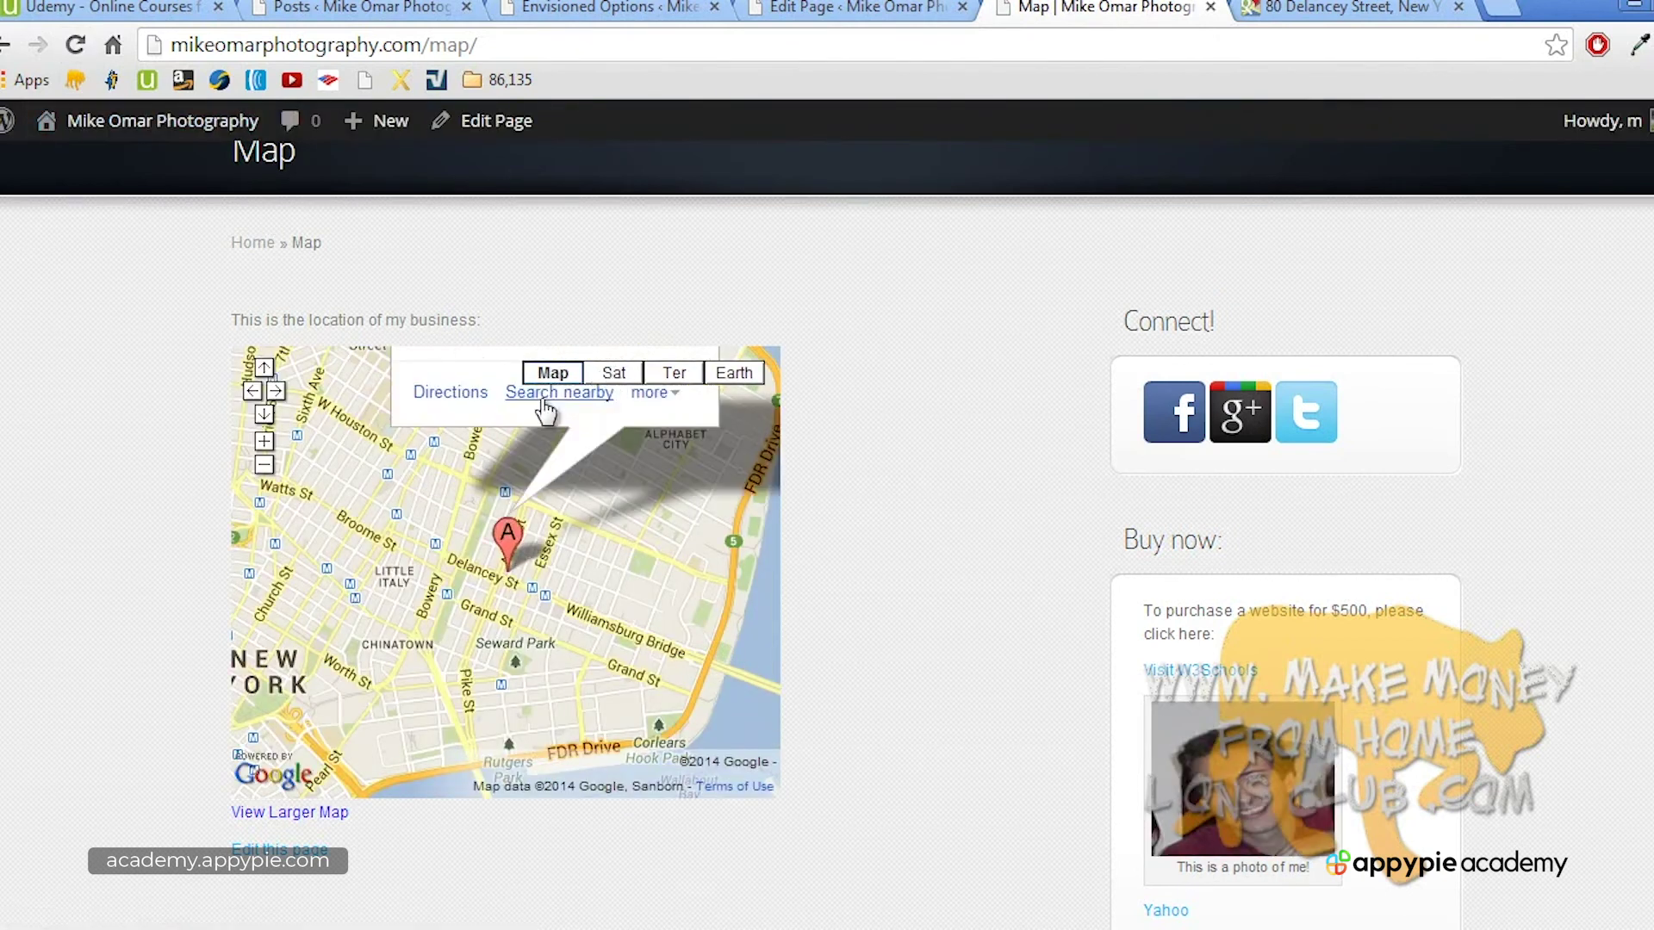
left_click(480, 399)
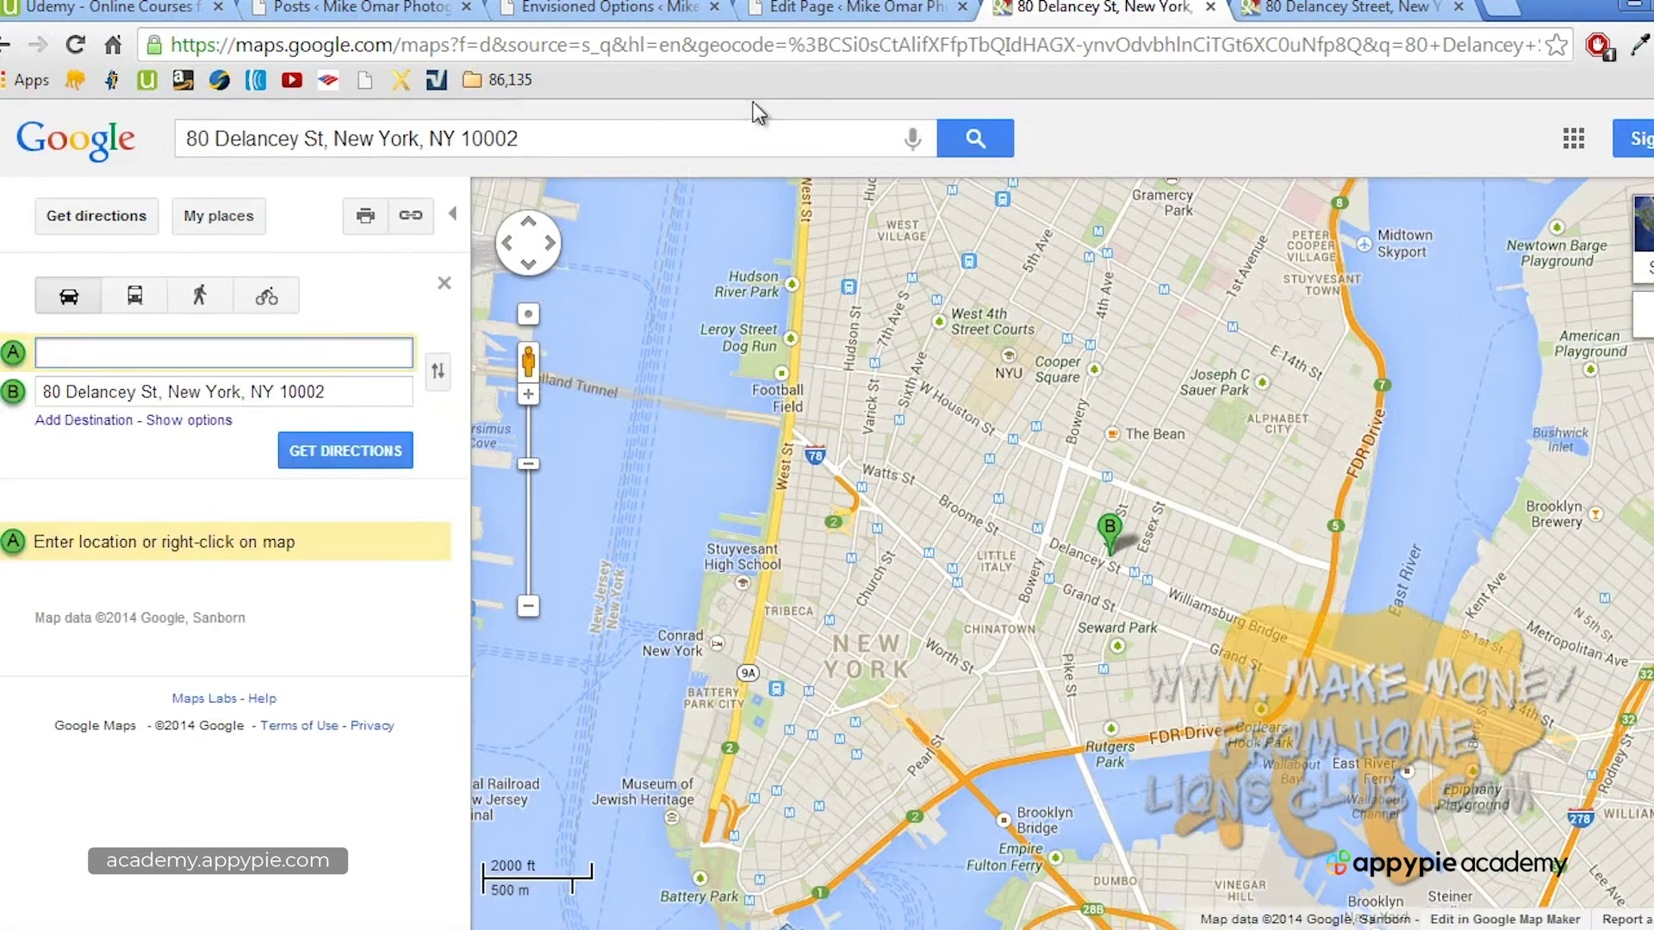
left_click(825, 10)
left_click(419, 247)
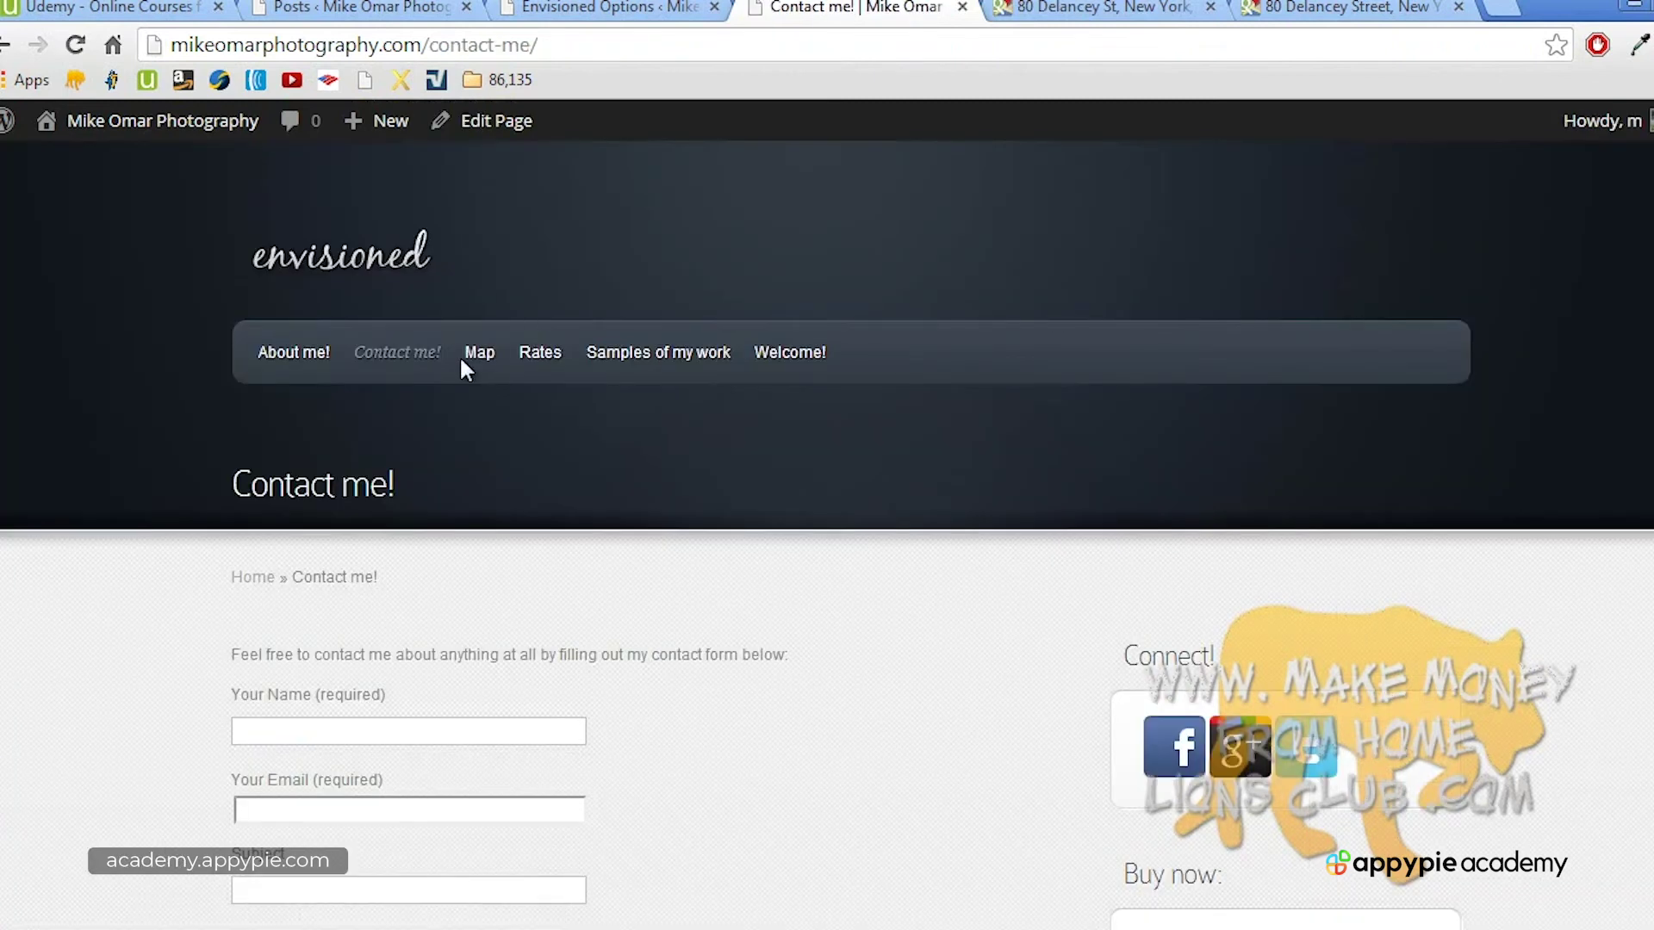
left_click(481, 354)
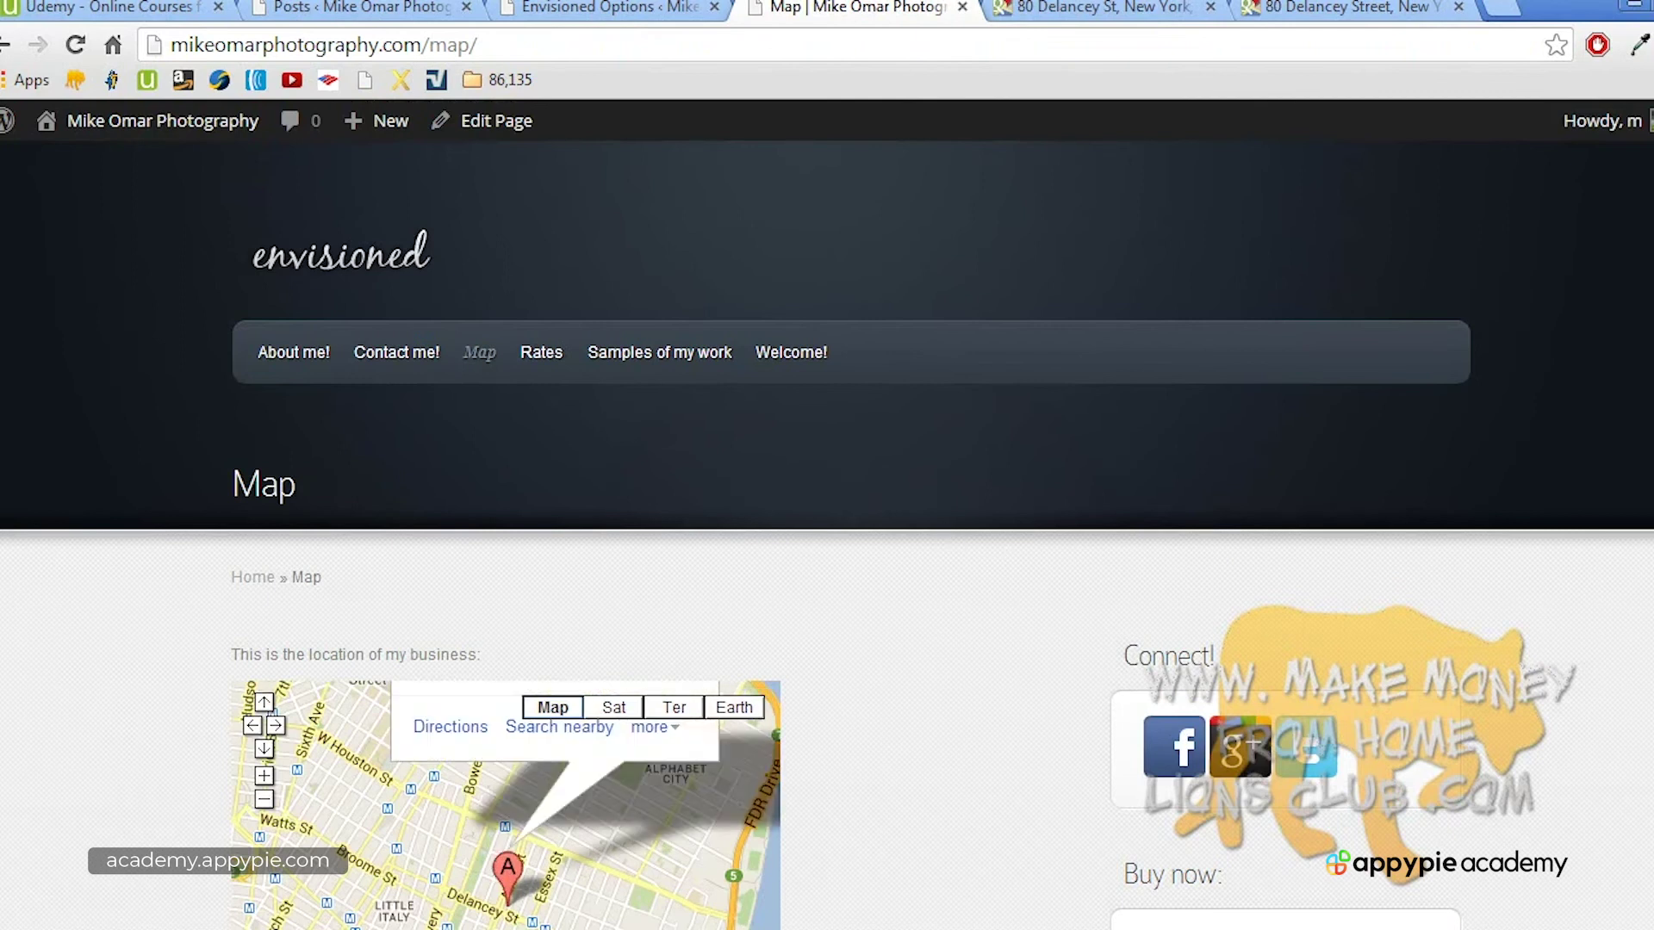
scroll(1335, 689, "down", 3)
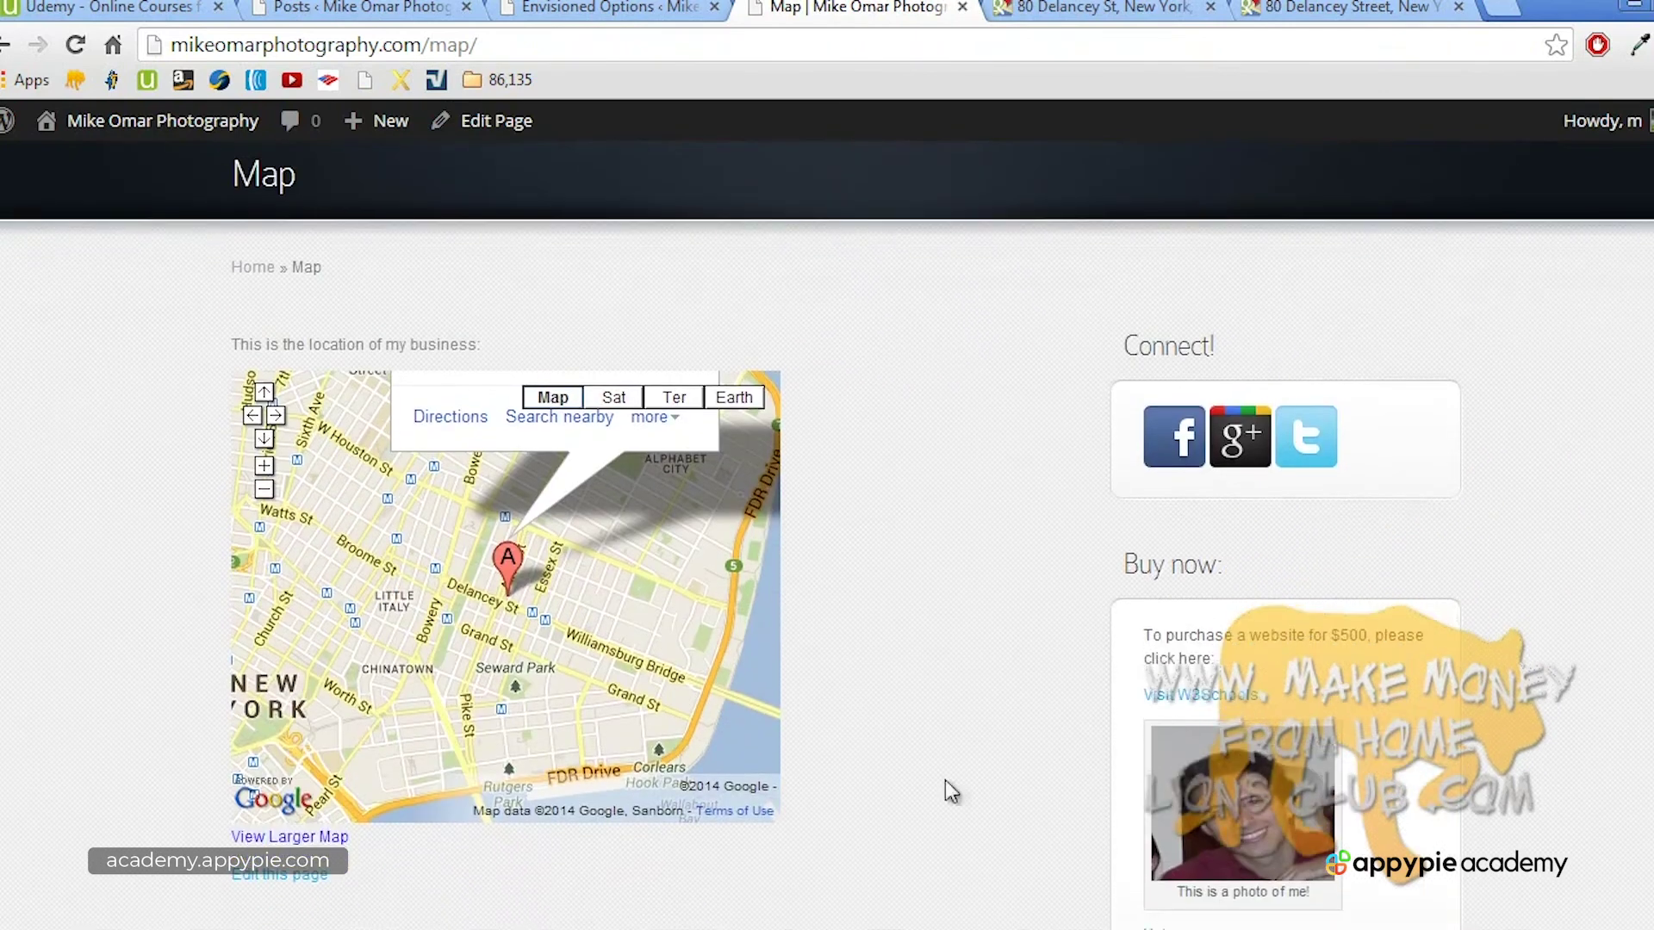
left_click(530, 929)
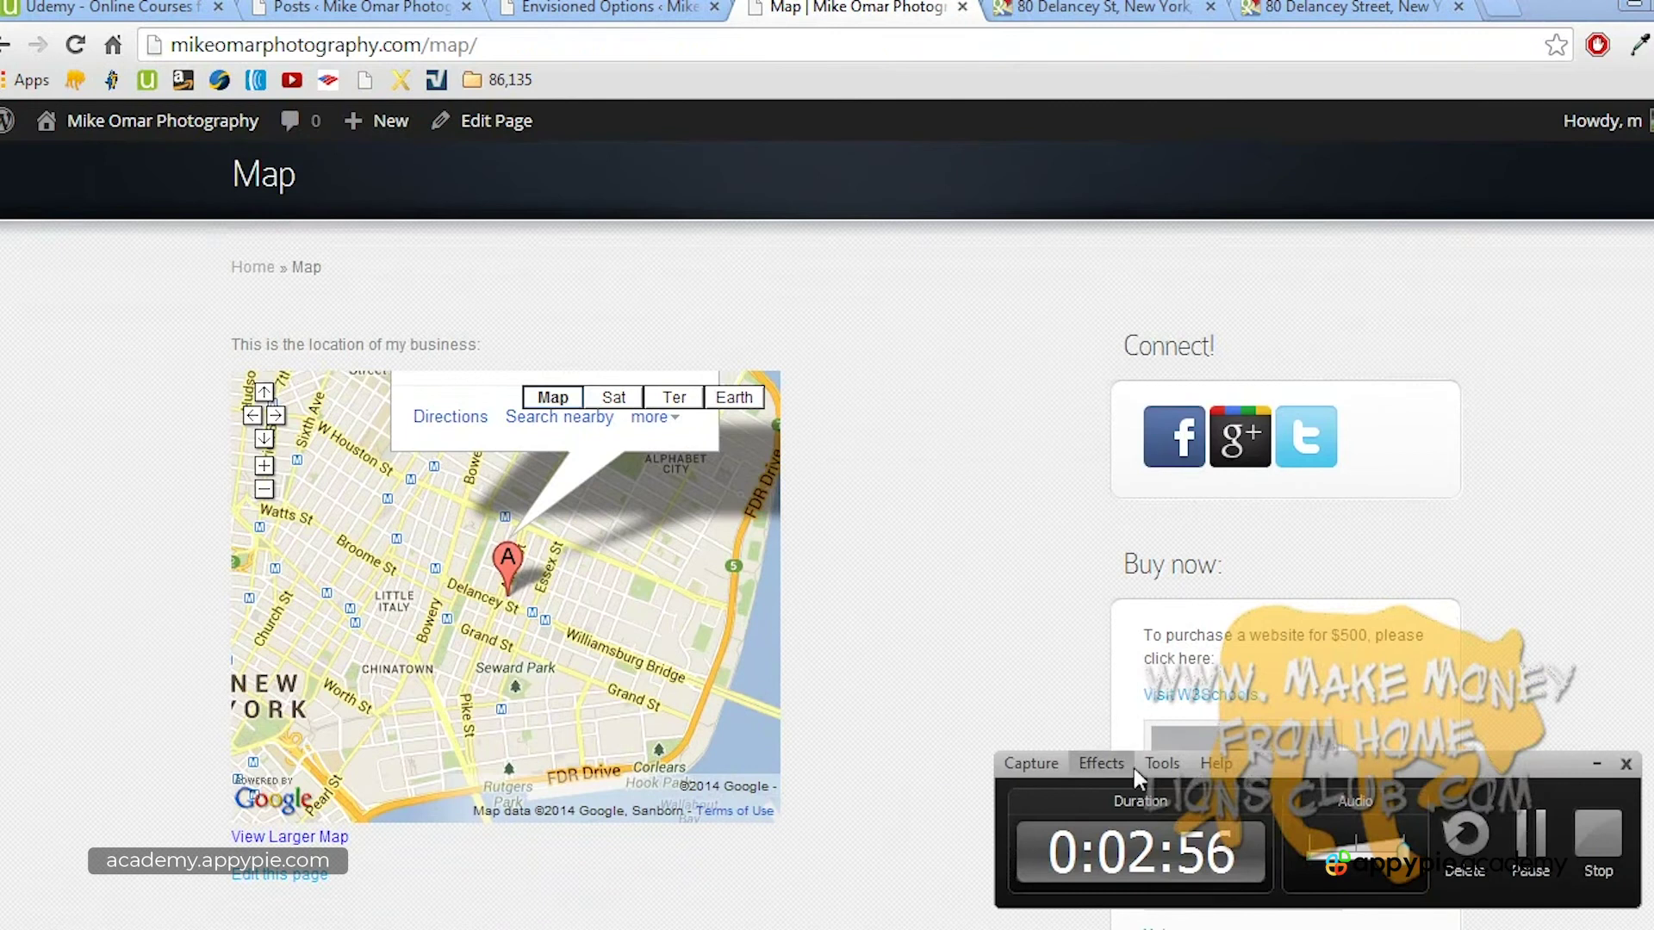
left_click(1598, 834)
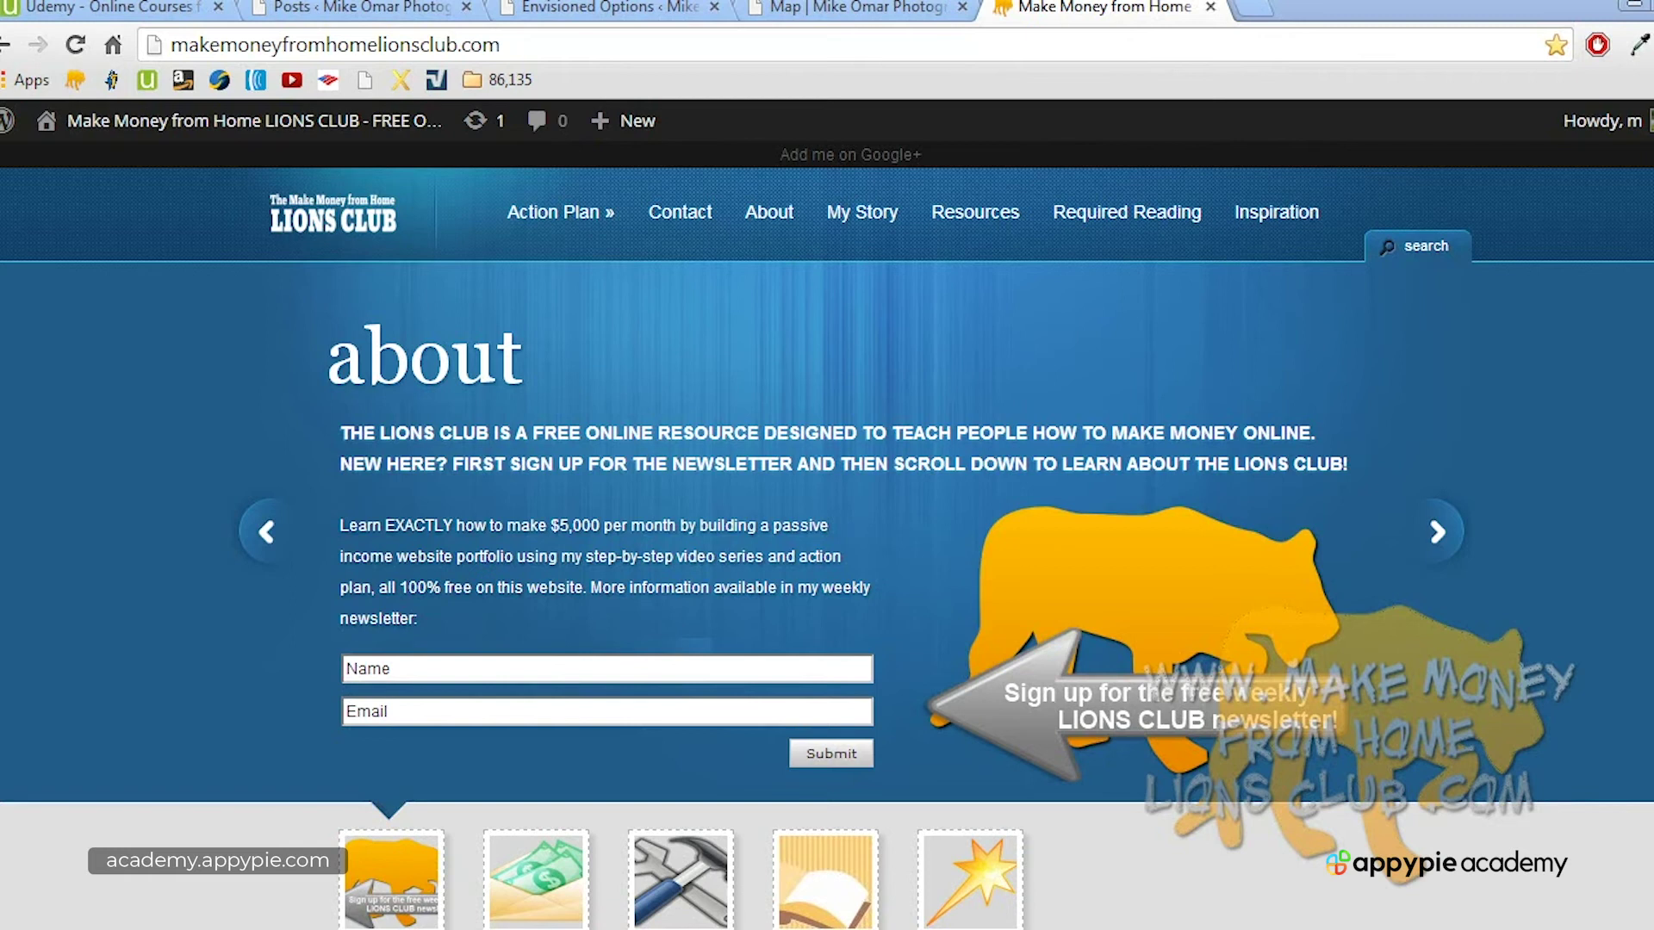
Step: Browse the About page, then open the Part 2) Keyword Research category from the Action Plan menu
scroll(826, 534, "down", 4)
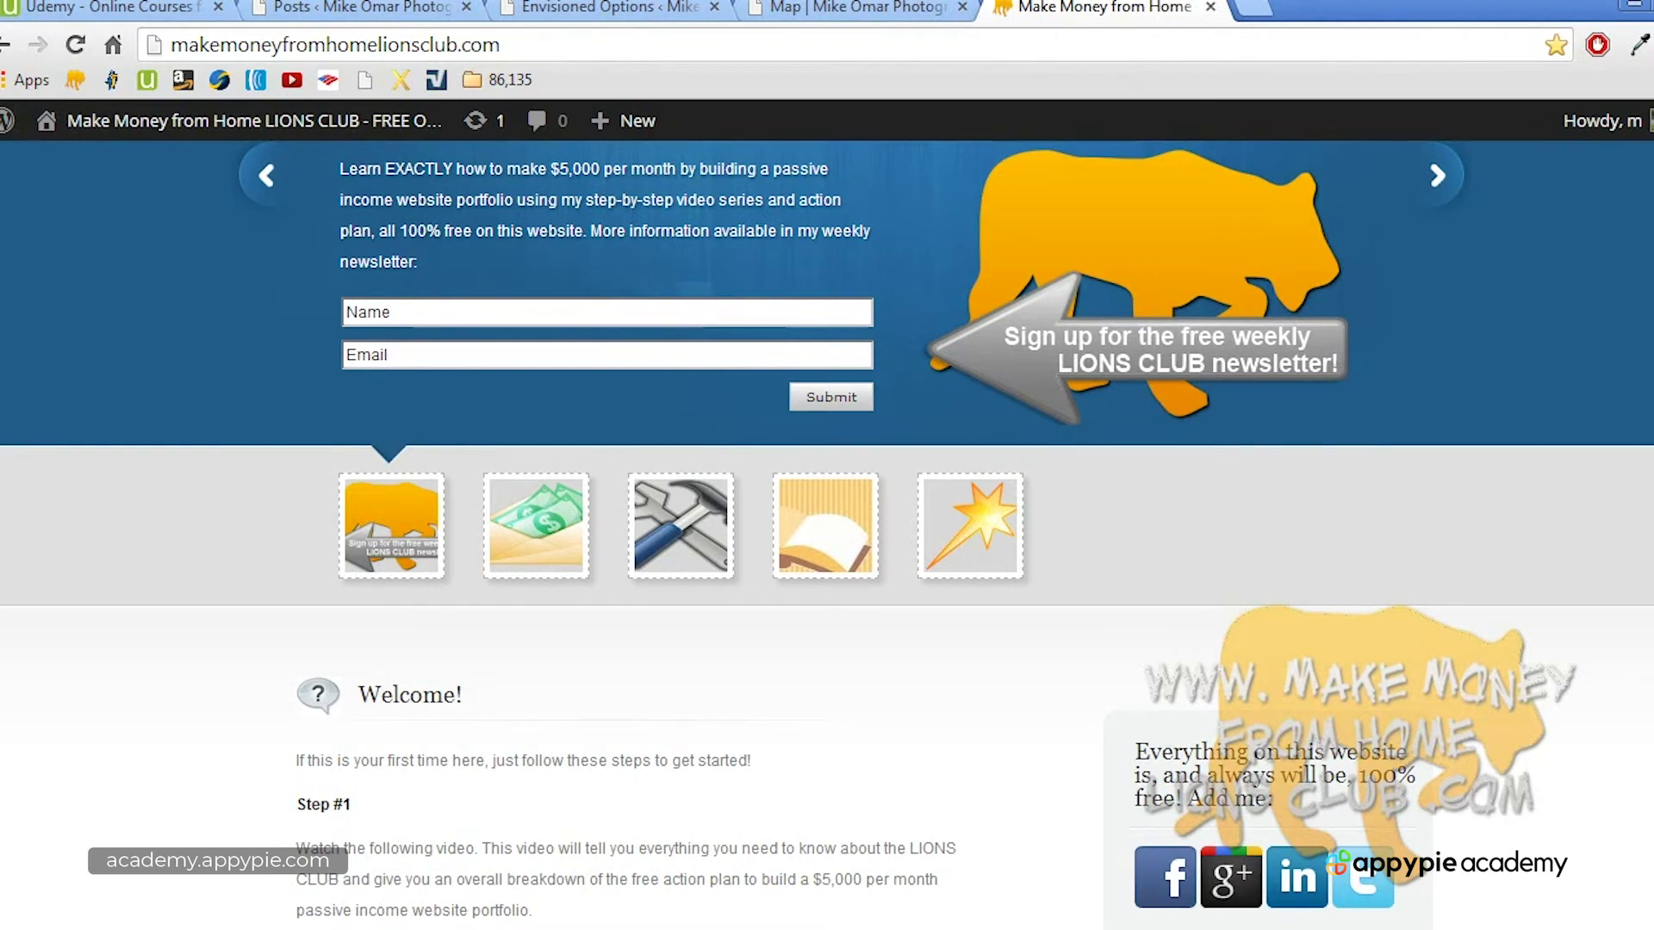
scroll(1111, 486, "up", 3)
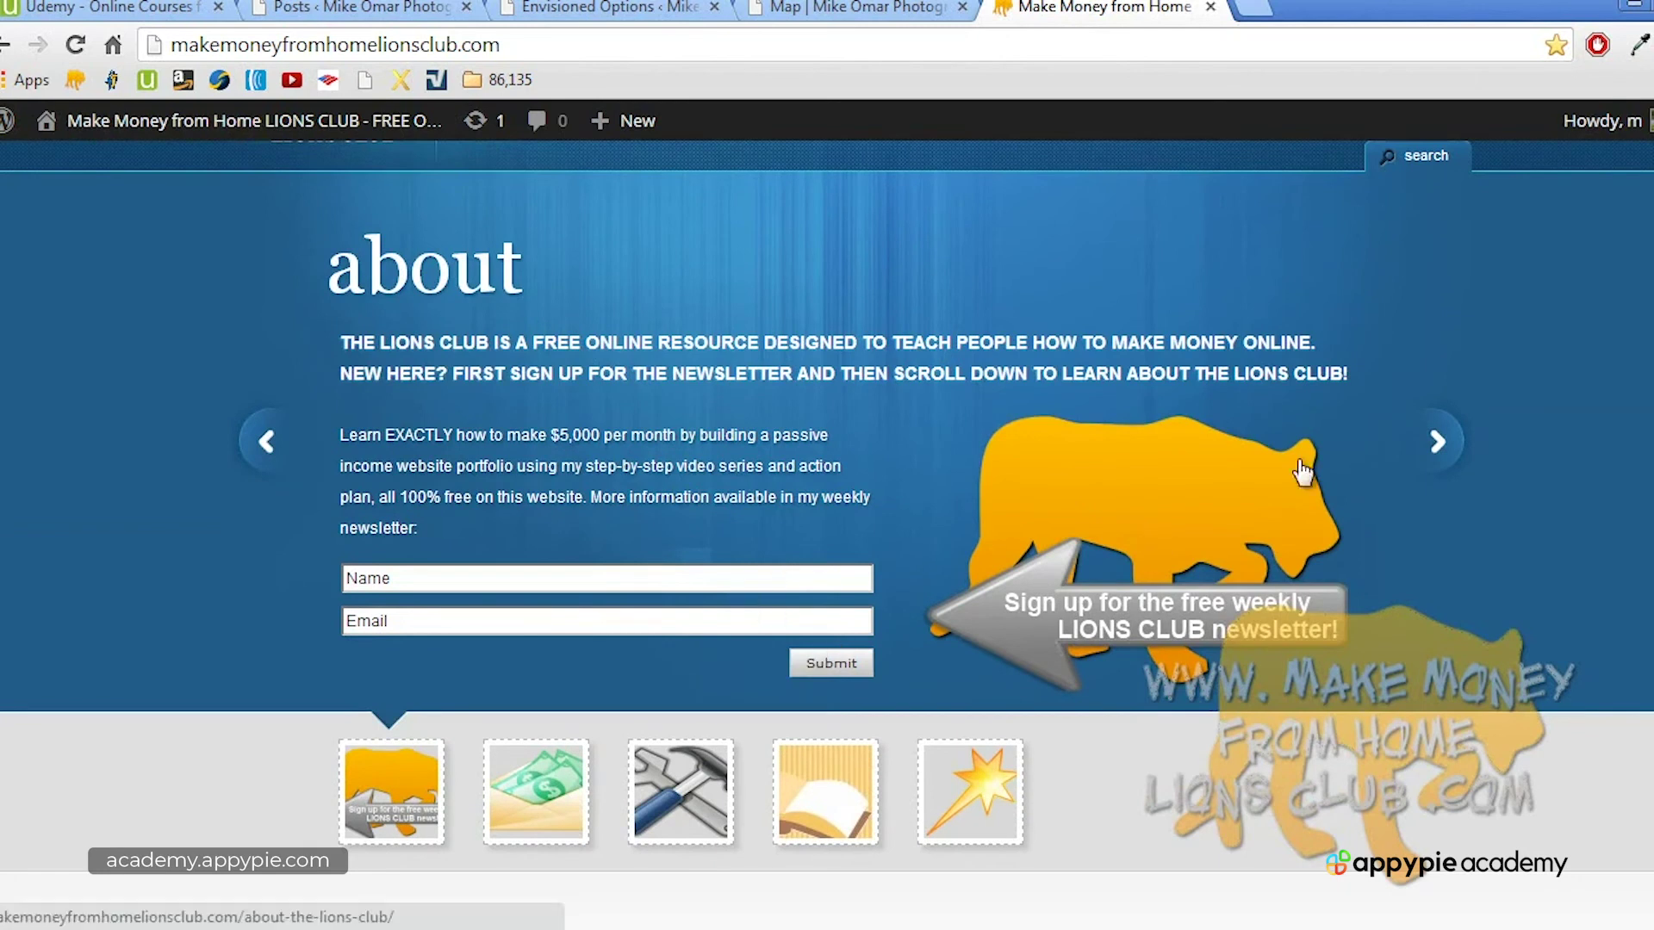
scroll(1615, 277, "down", 8)
scroll(1327, 498, "down", 4)
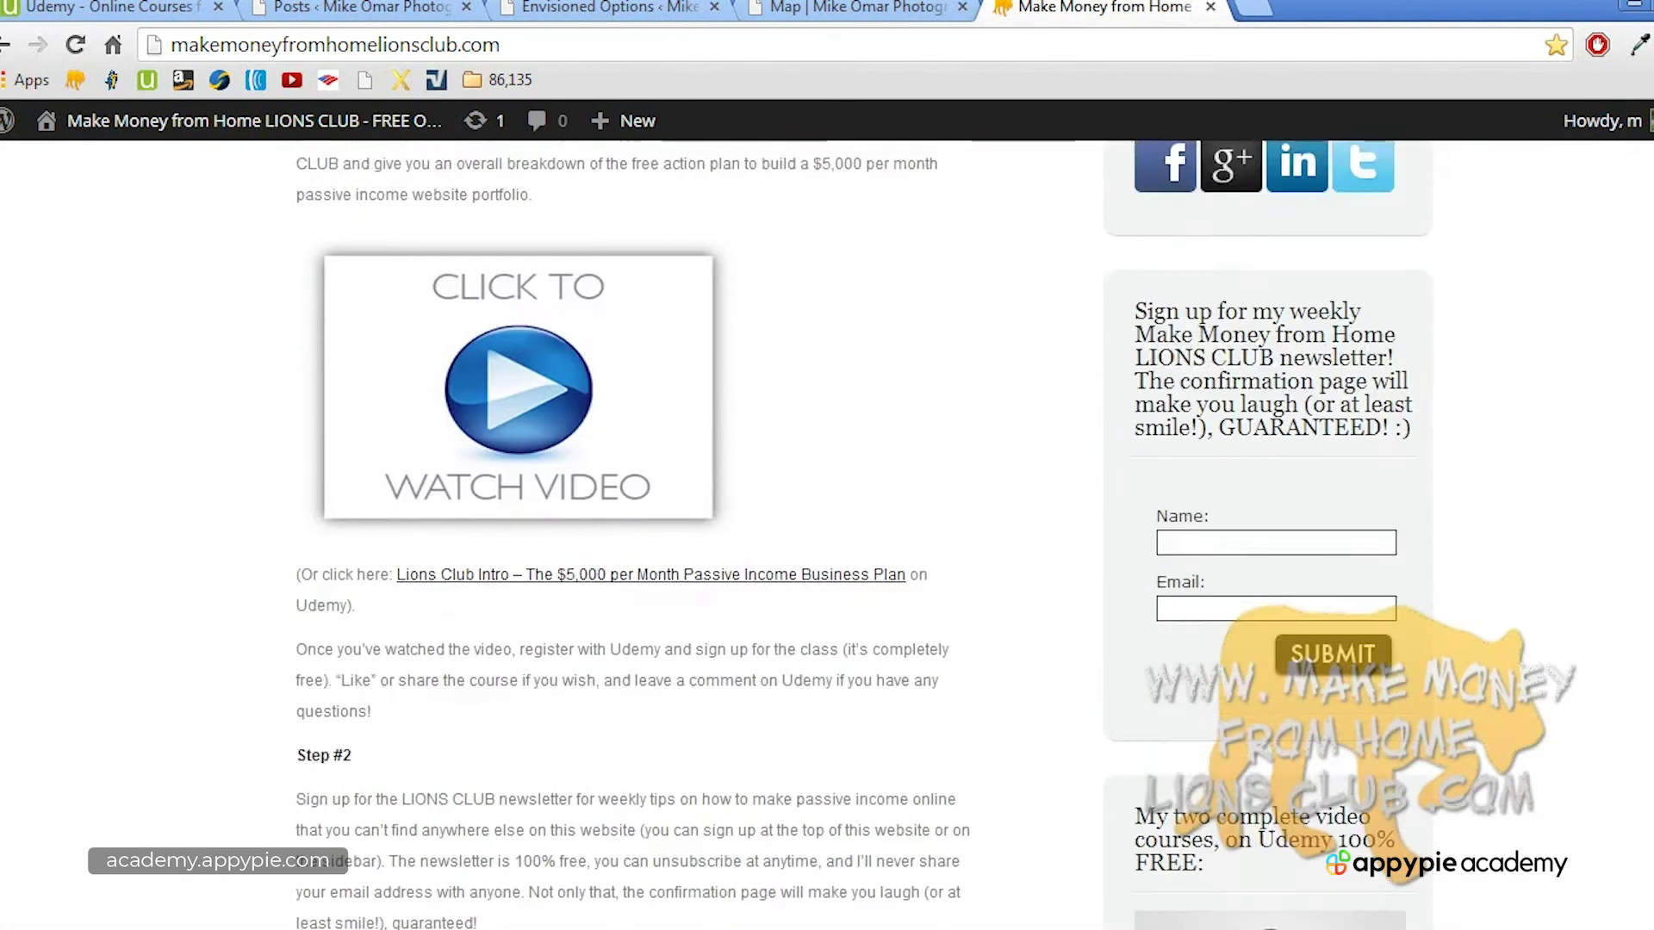
scroll(1325, 494, "up", 12)
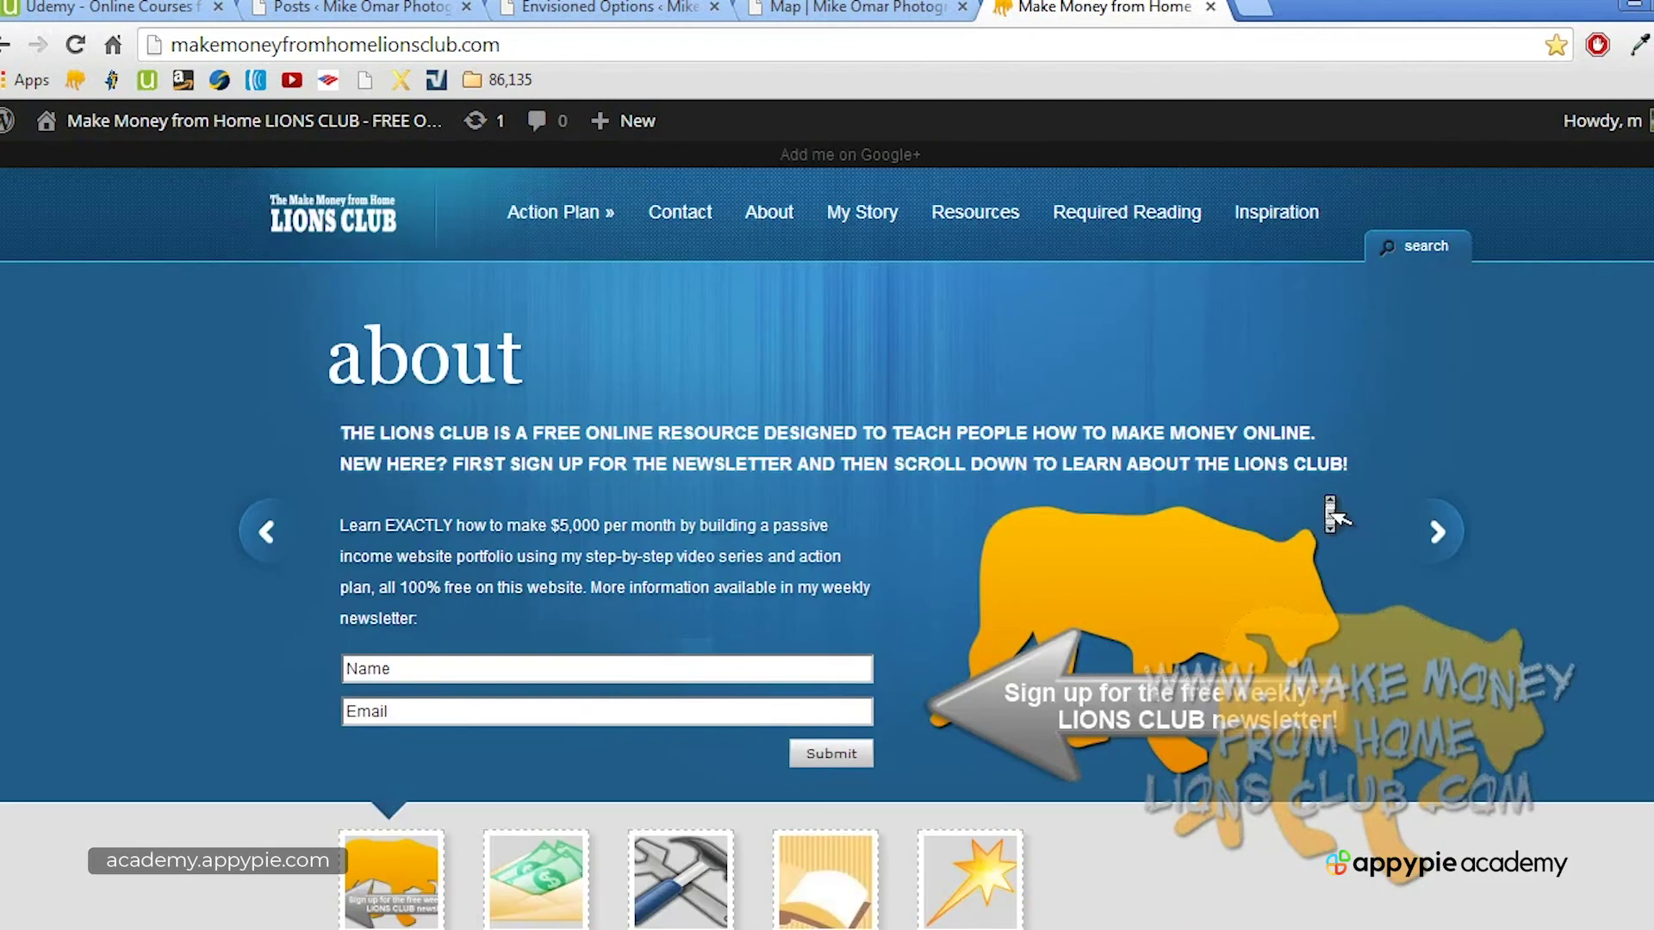
mouse_move(616, 218)
left_click(603, 357)
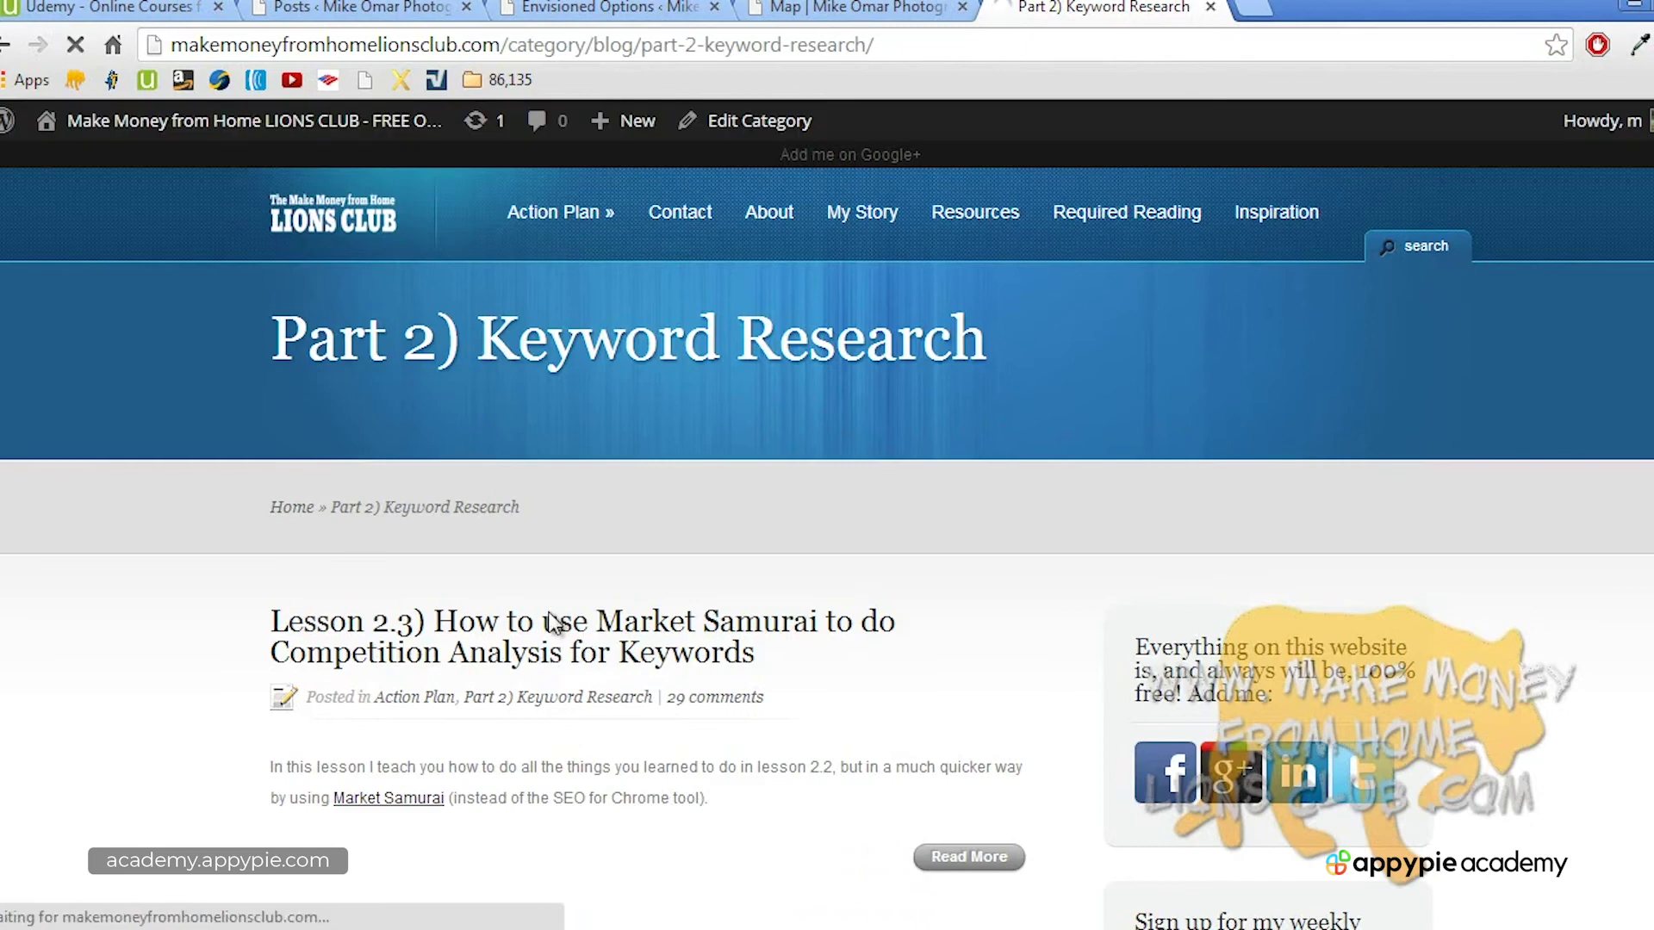
Step: Read the Lesson 2.3 Market Samurai post and its comments, then switch to the Udemy lecture tab
left_click(551, 622)
scroll(552, 622, "down", 7)
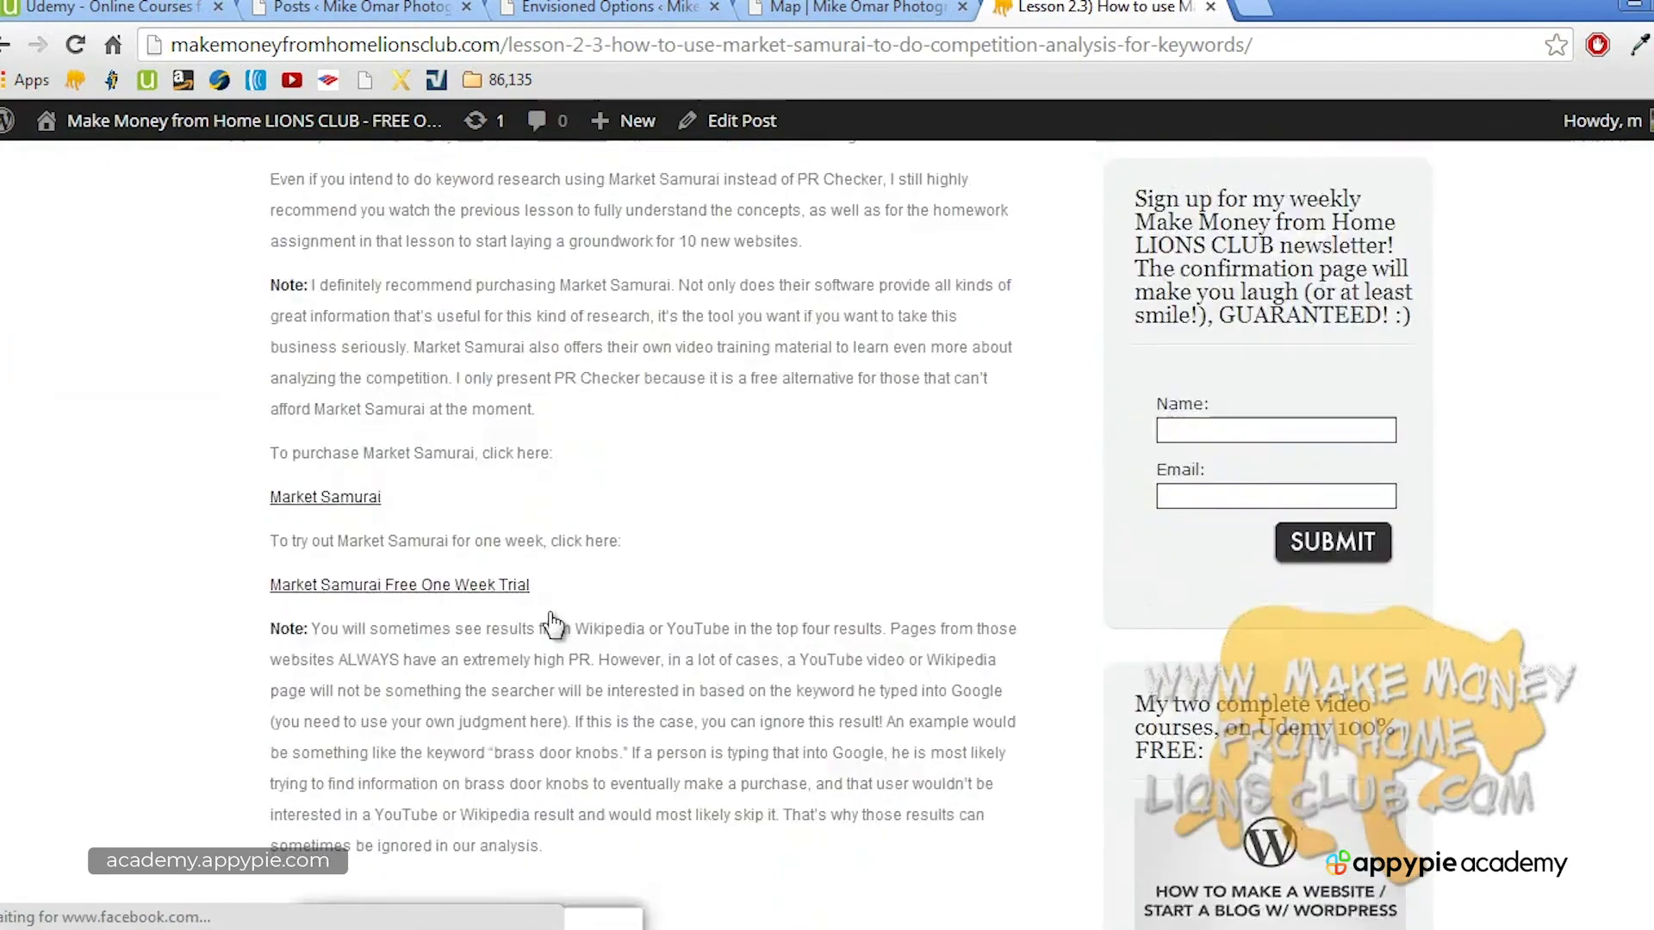
scroll(552, 621, "down", 15)
scroll(552, 621, "up", 7)
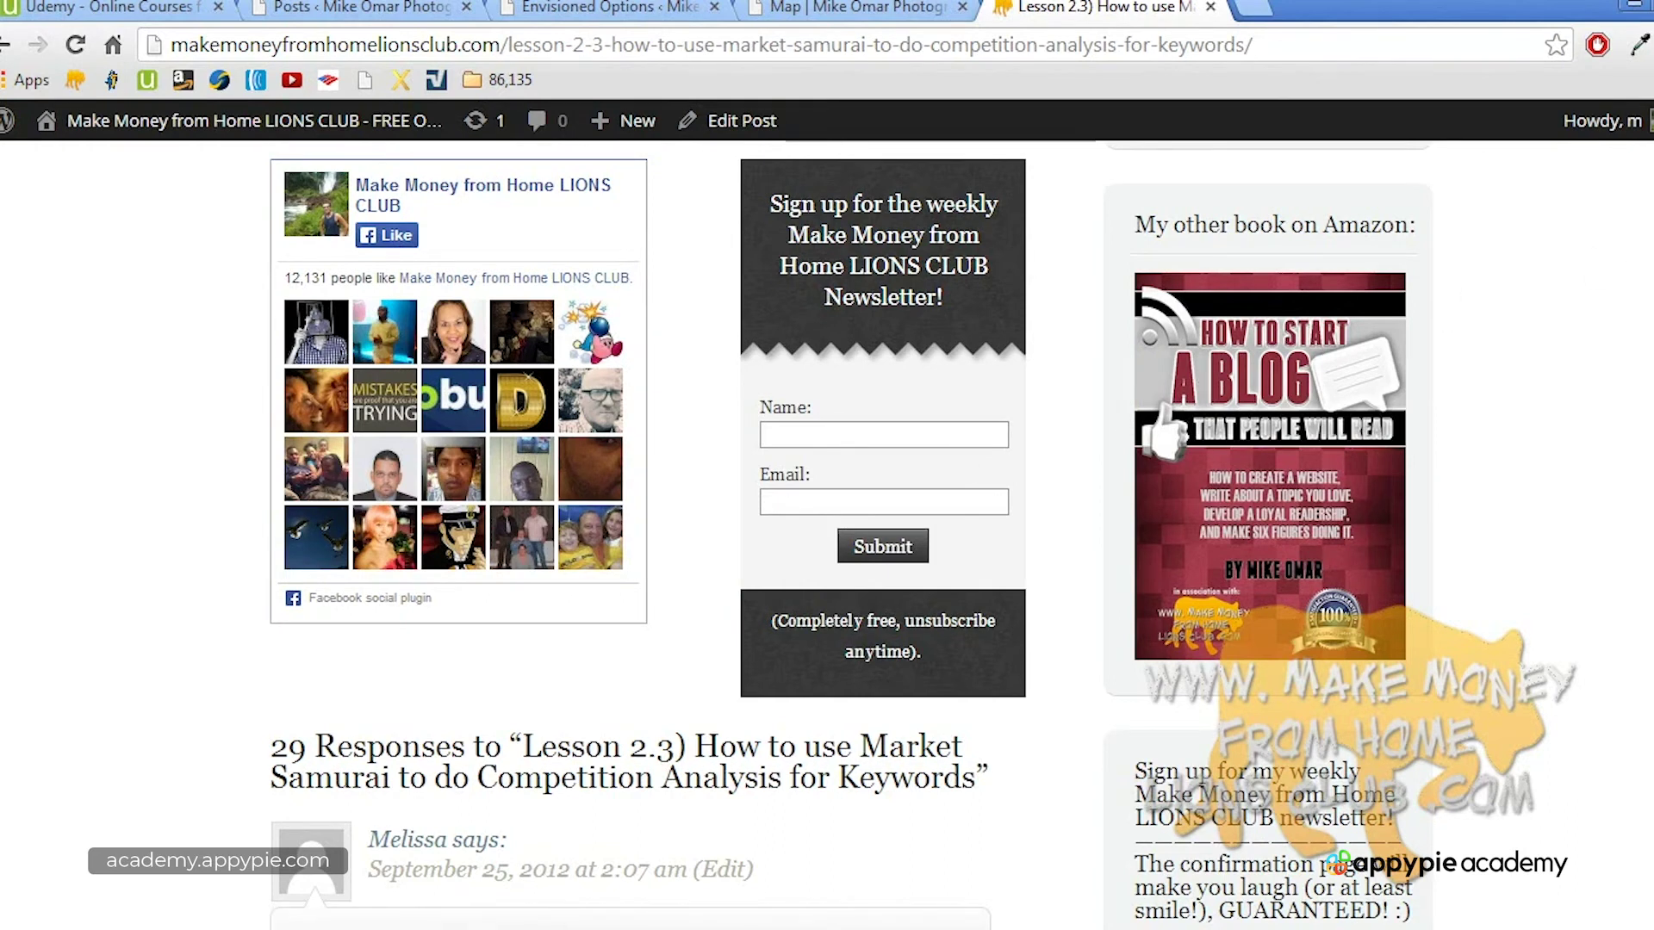
scroll(850, 534, "up", 15)
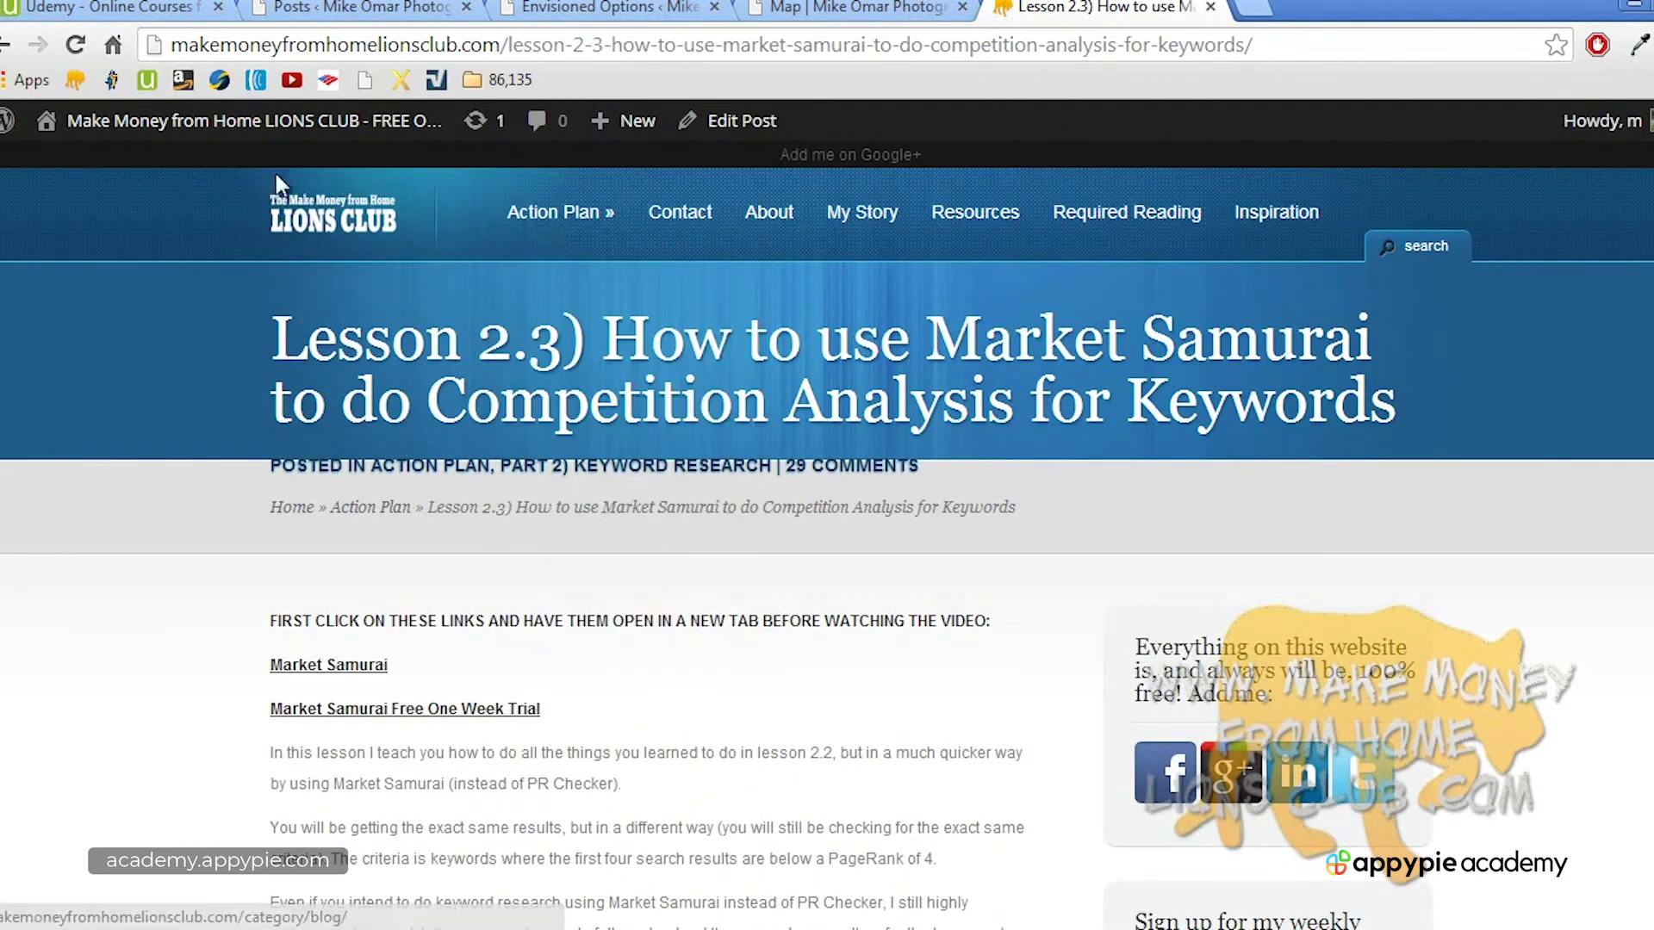
left_click(157, 10)
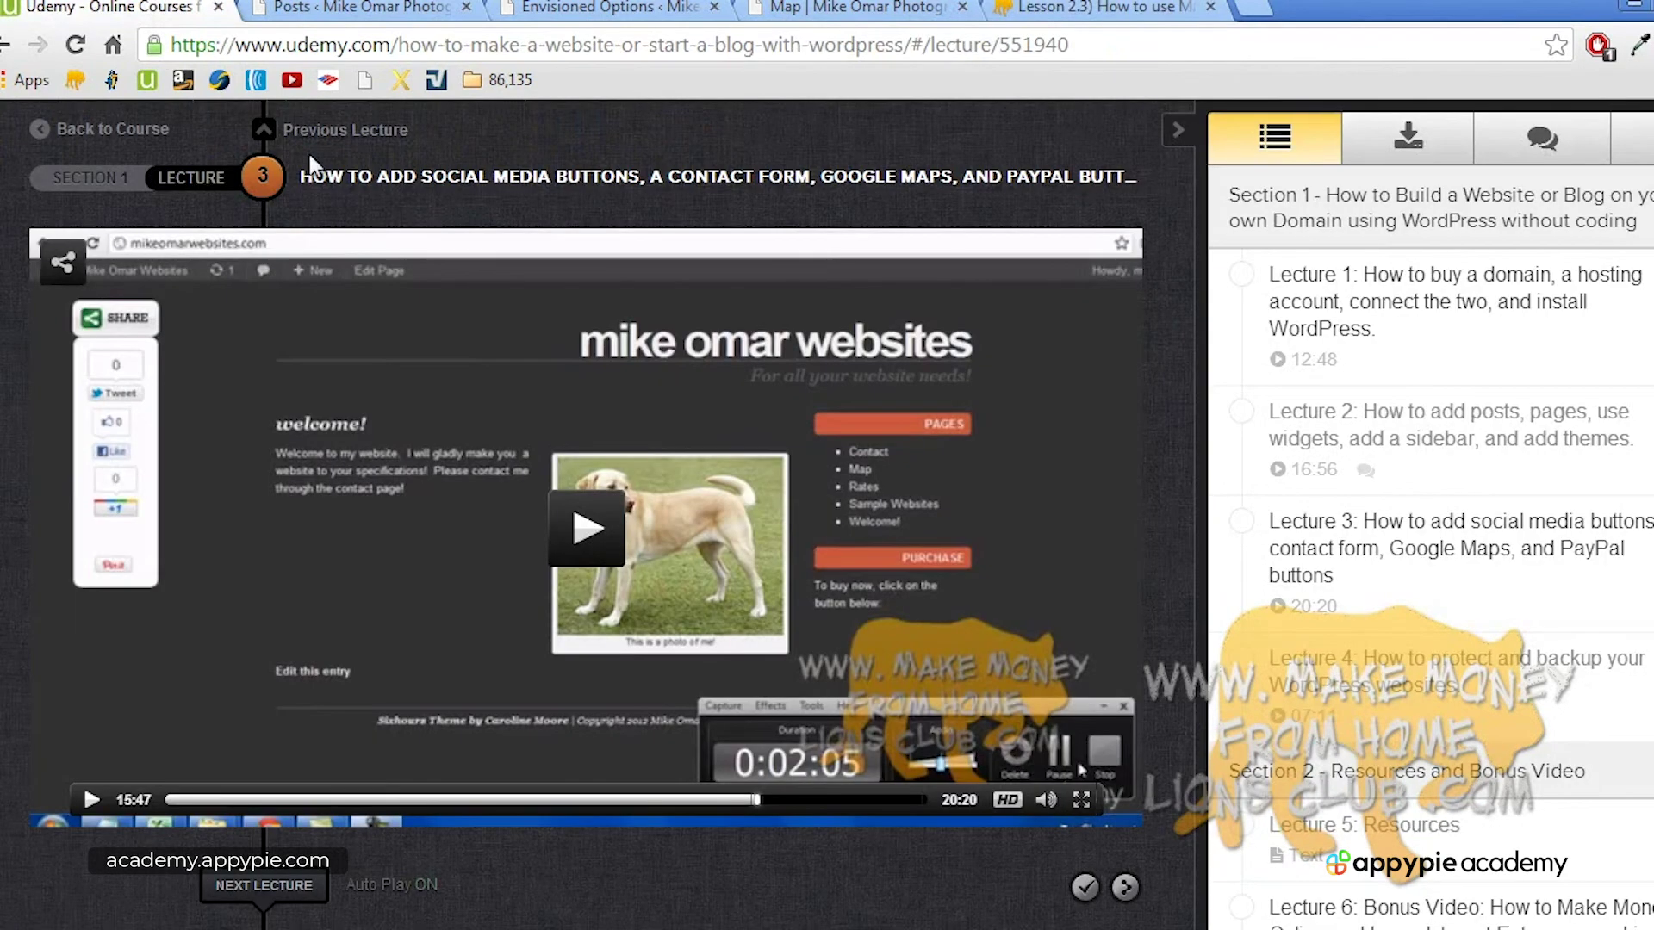
Step: View the Udemy lecture's description, then return to the Lesson 2.3 post
left_click(1409, 143)
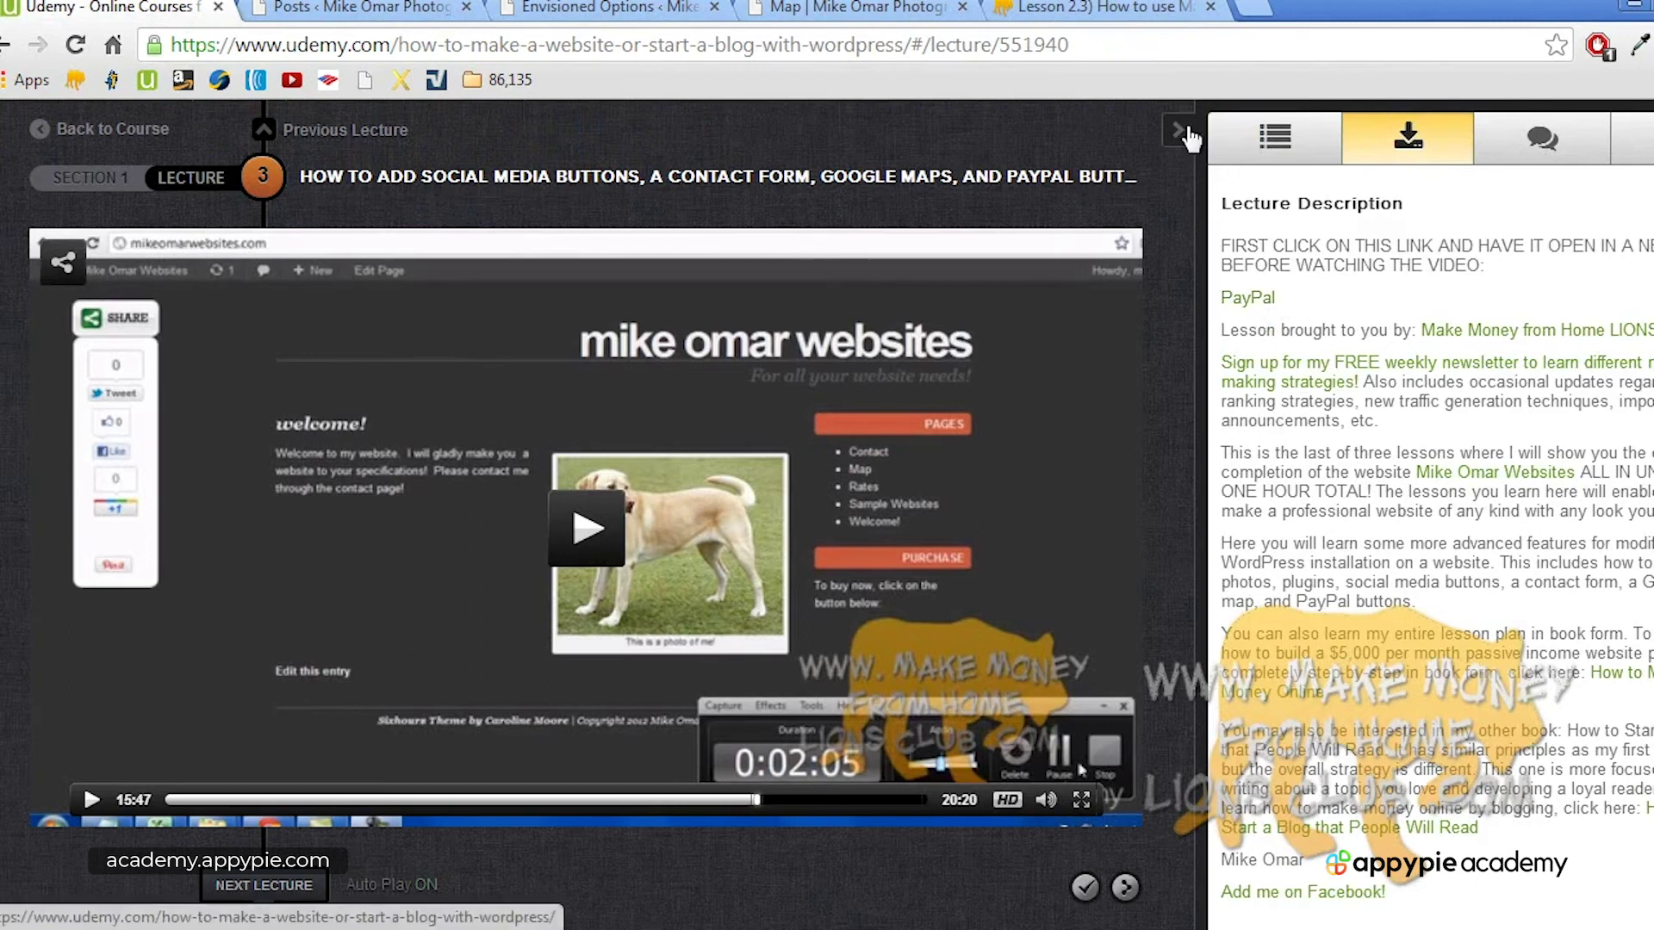
left_click(1143, 7)
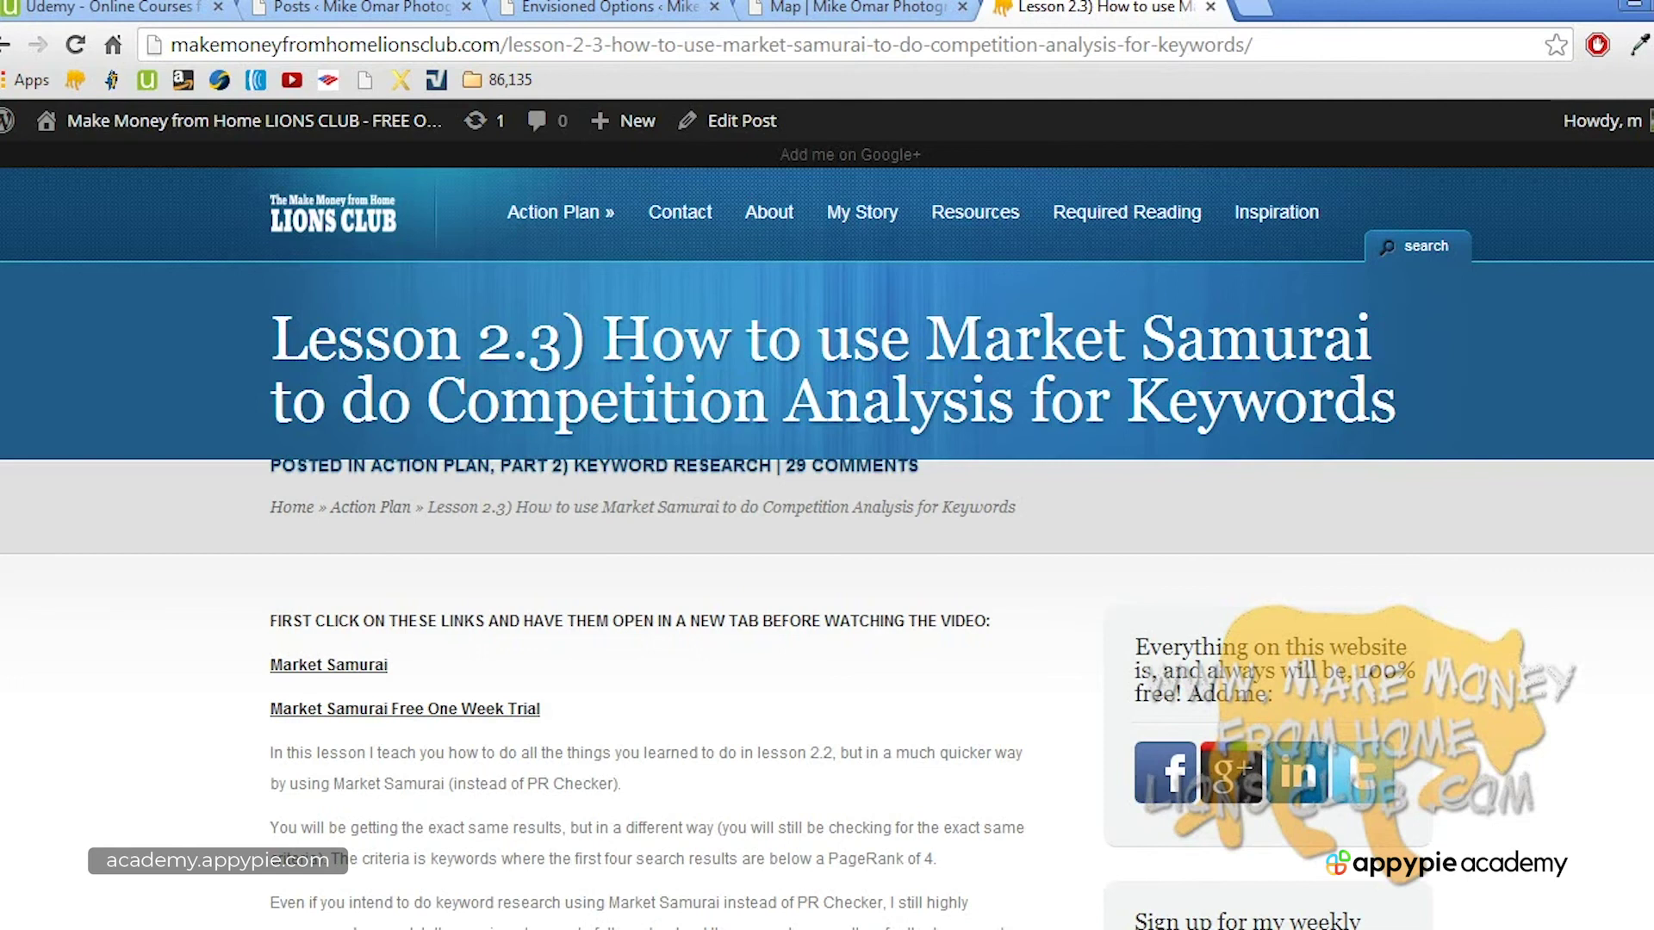
scroll(1417, 339, "down", 7)
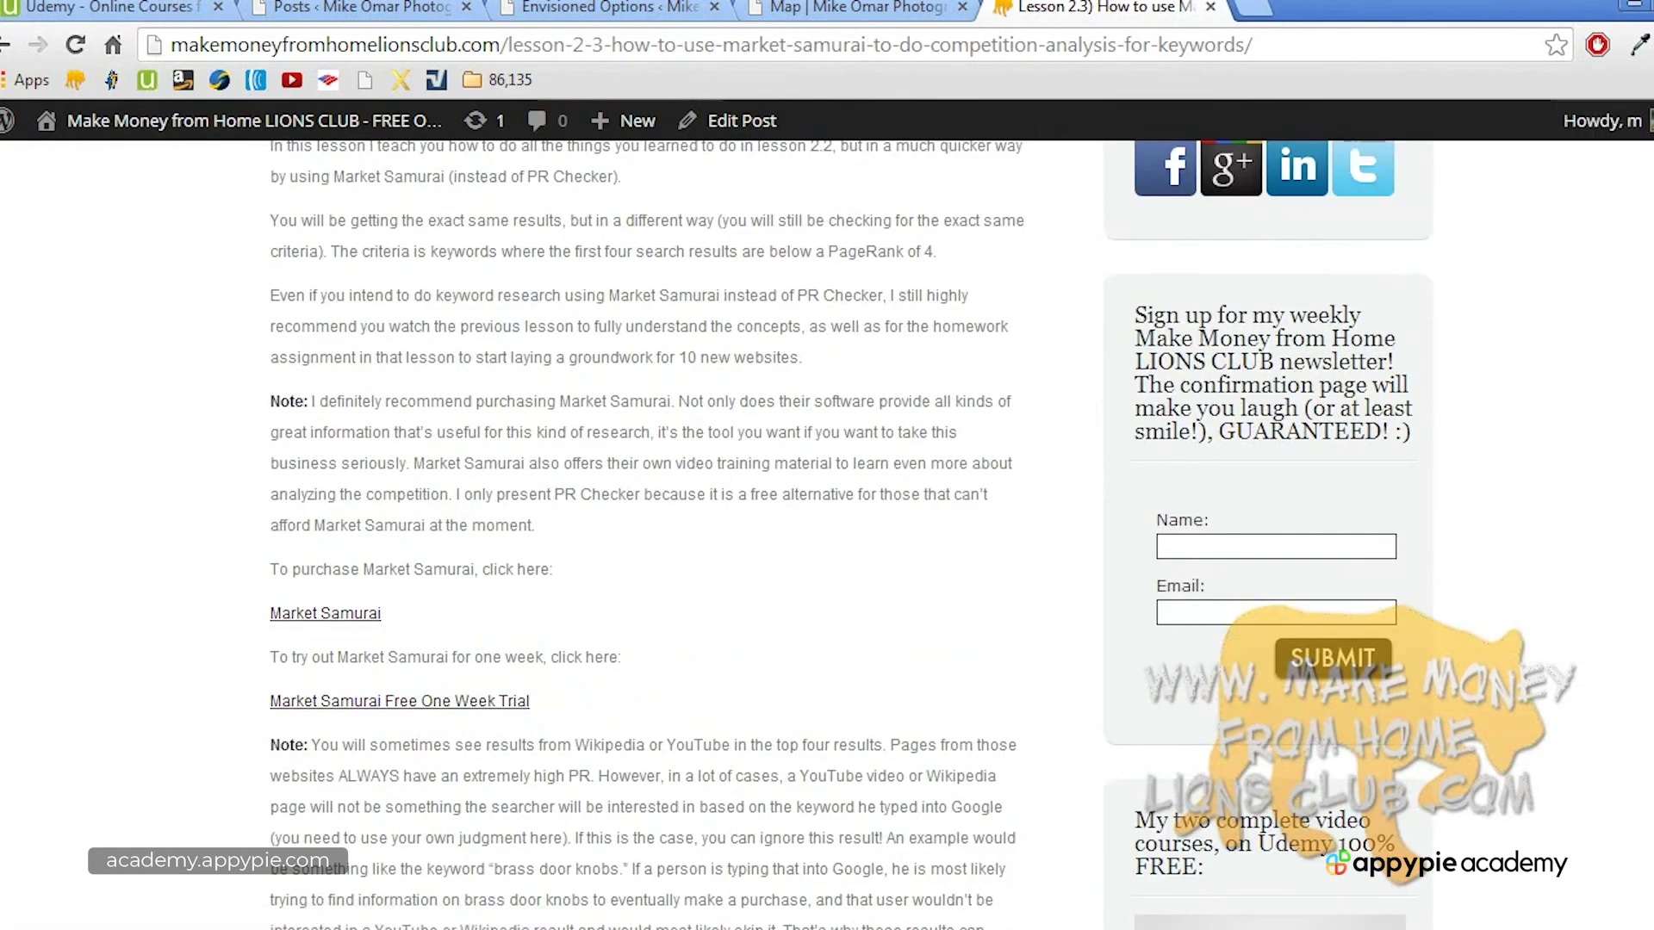
left_click(1638, 45)
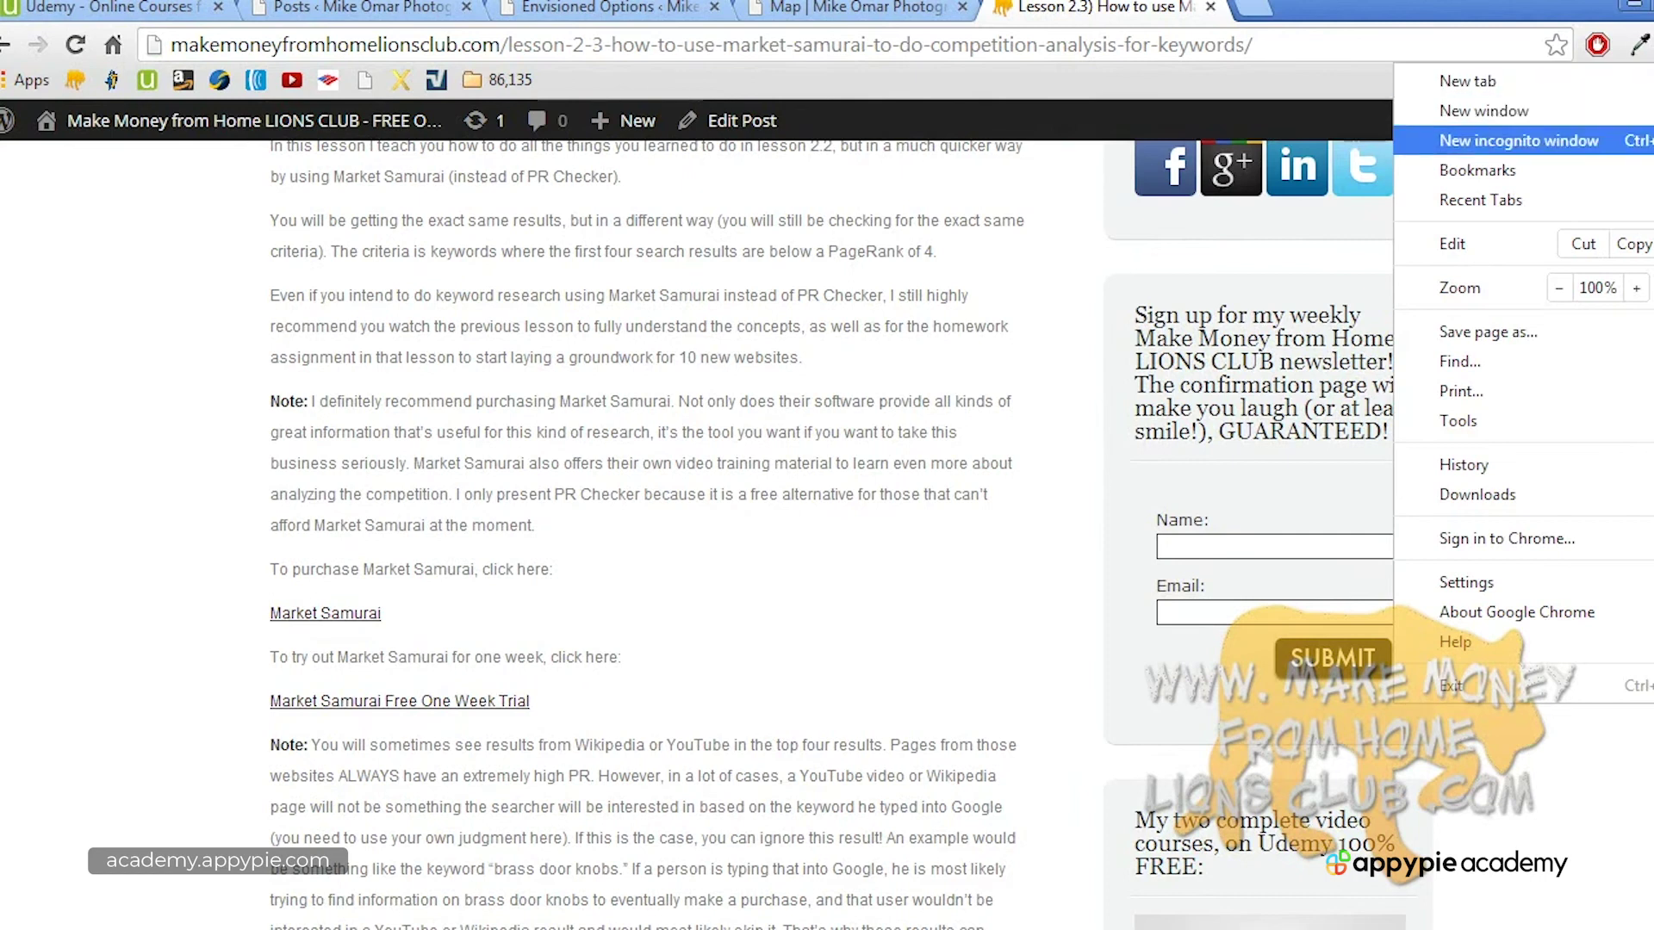
Step: Load makemoneyfromhomelionsclub.com in a new incognito window and dismiss its newsletter popup
left_click(1518, 140)
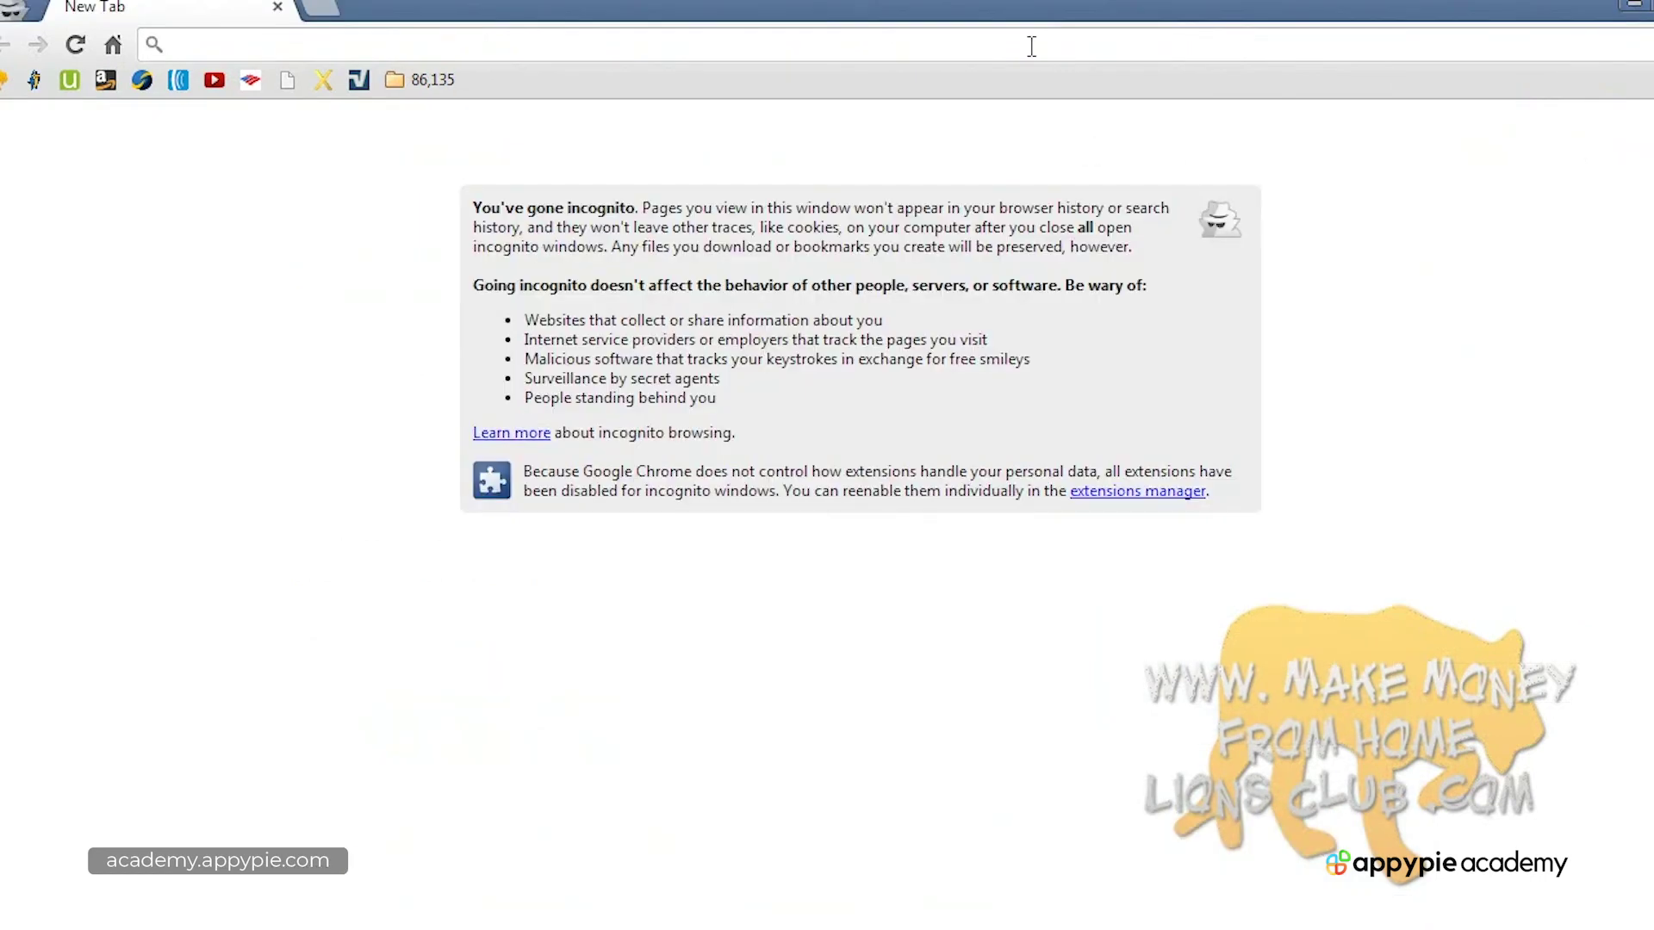
type("makemoneyfromhomelionsclub.com")
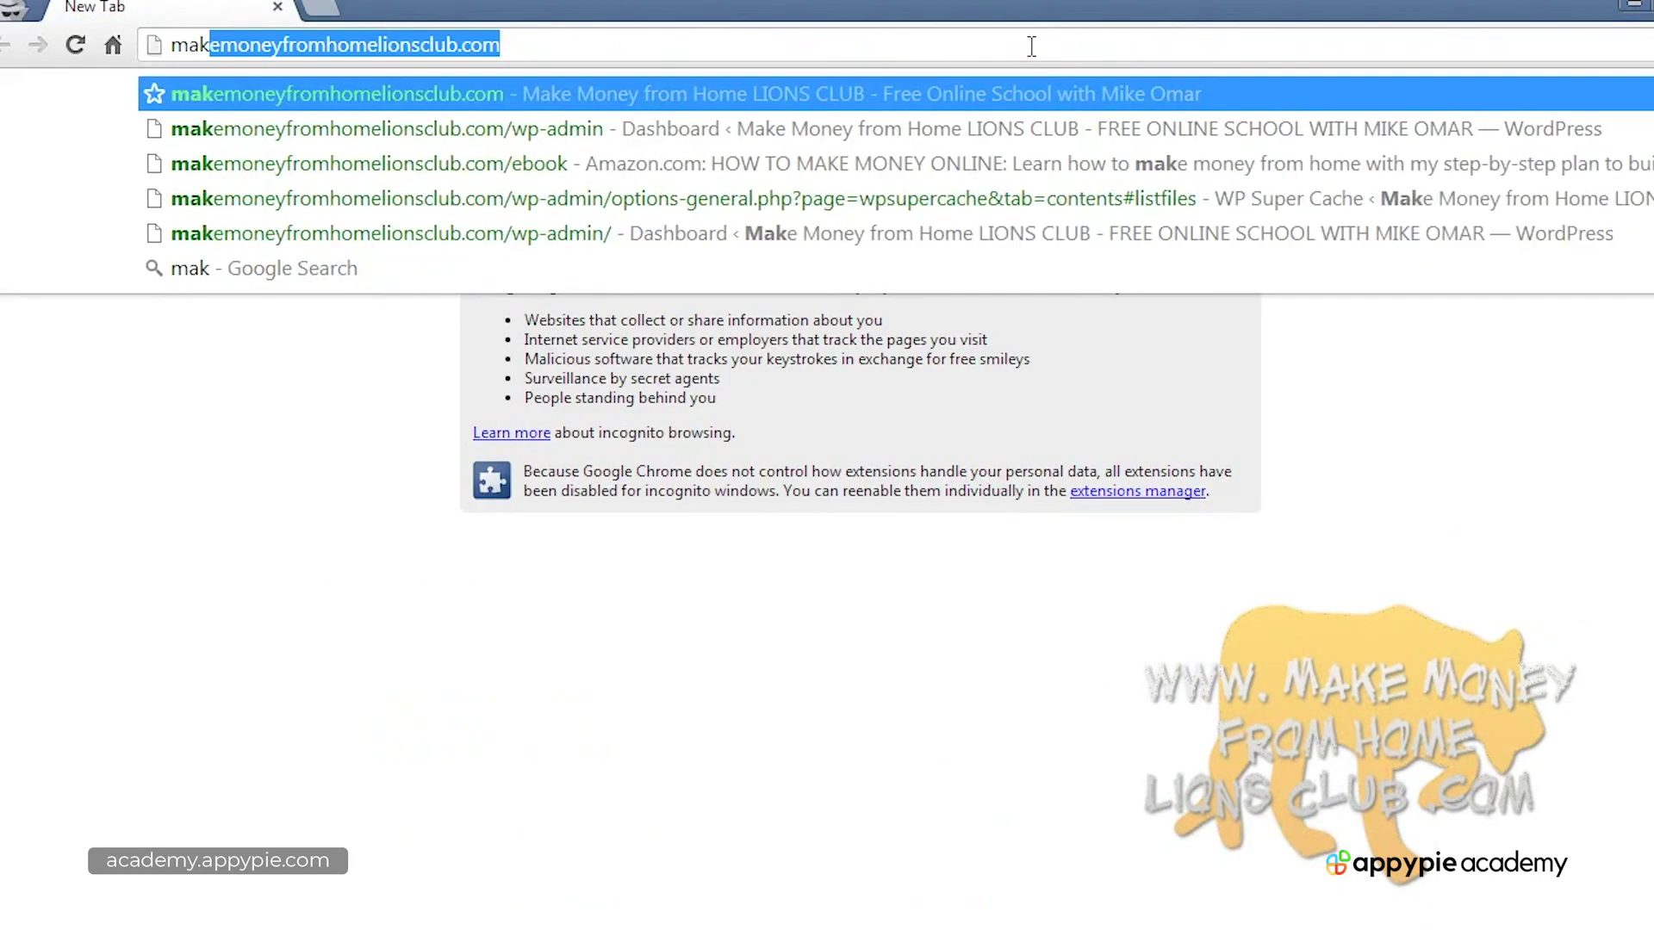
key("End")
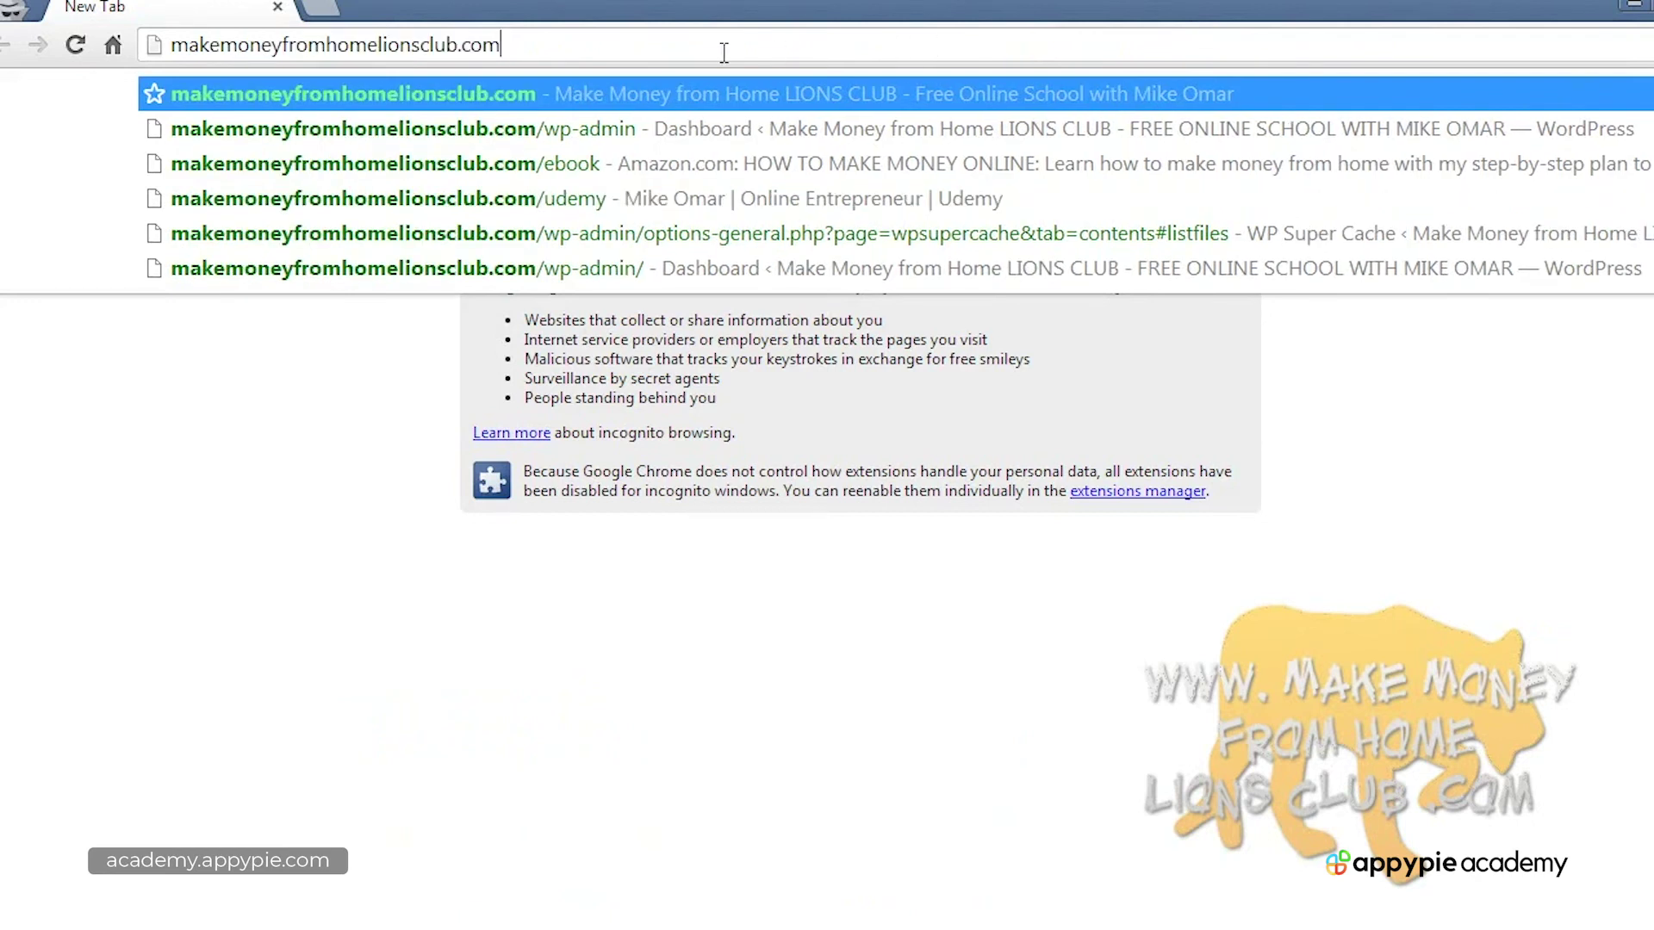
key("Return")
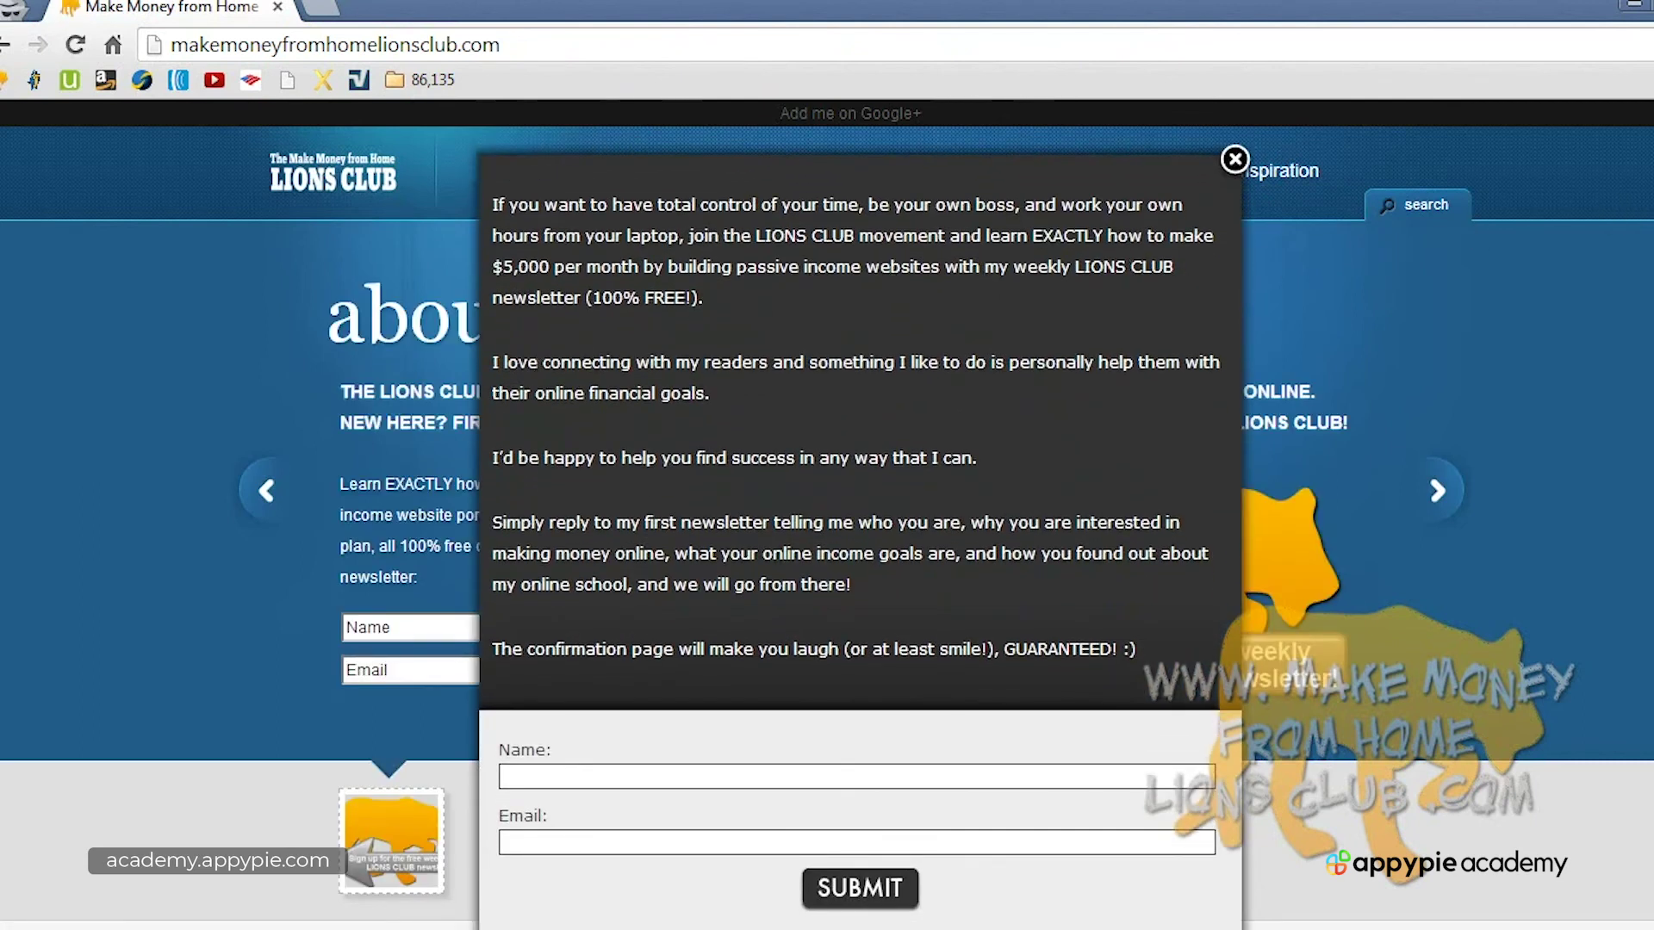
left_click(1234, 159)
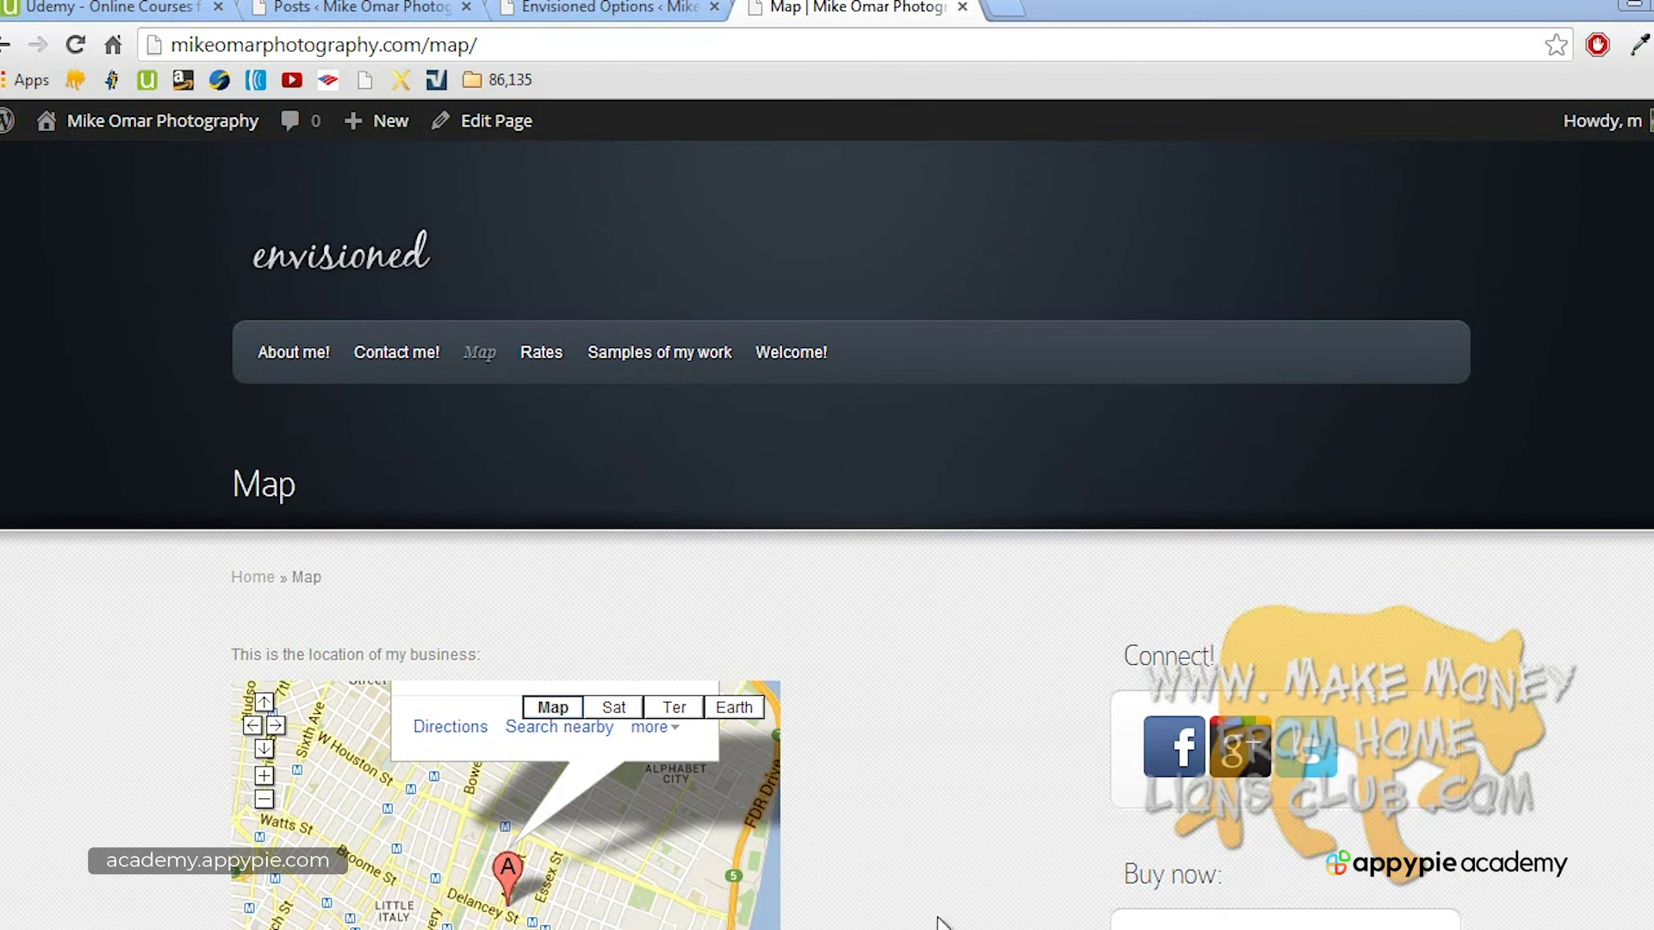
Step: Copy both AWeber form script lines from the Notepad note and return to the browser
left_click(379, 929)
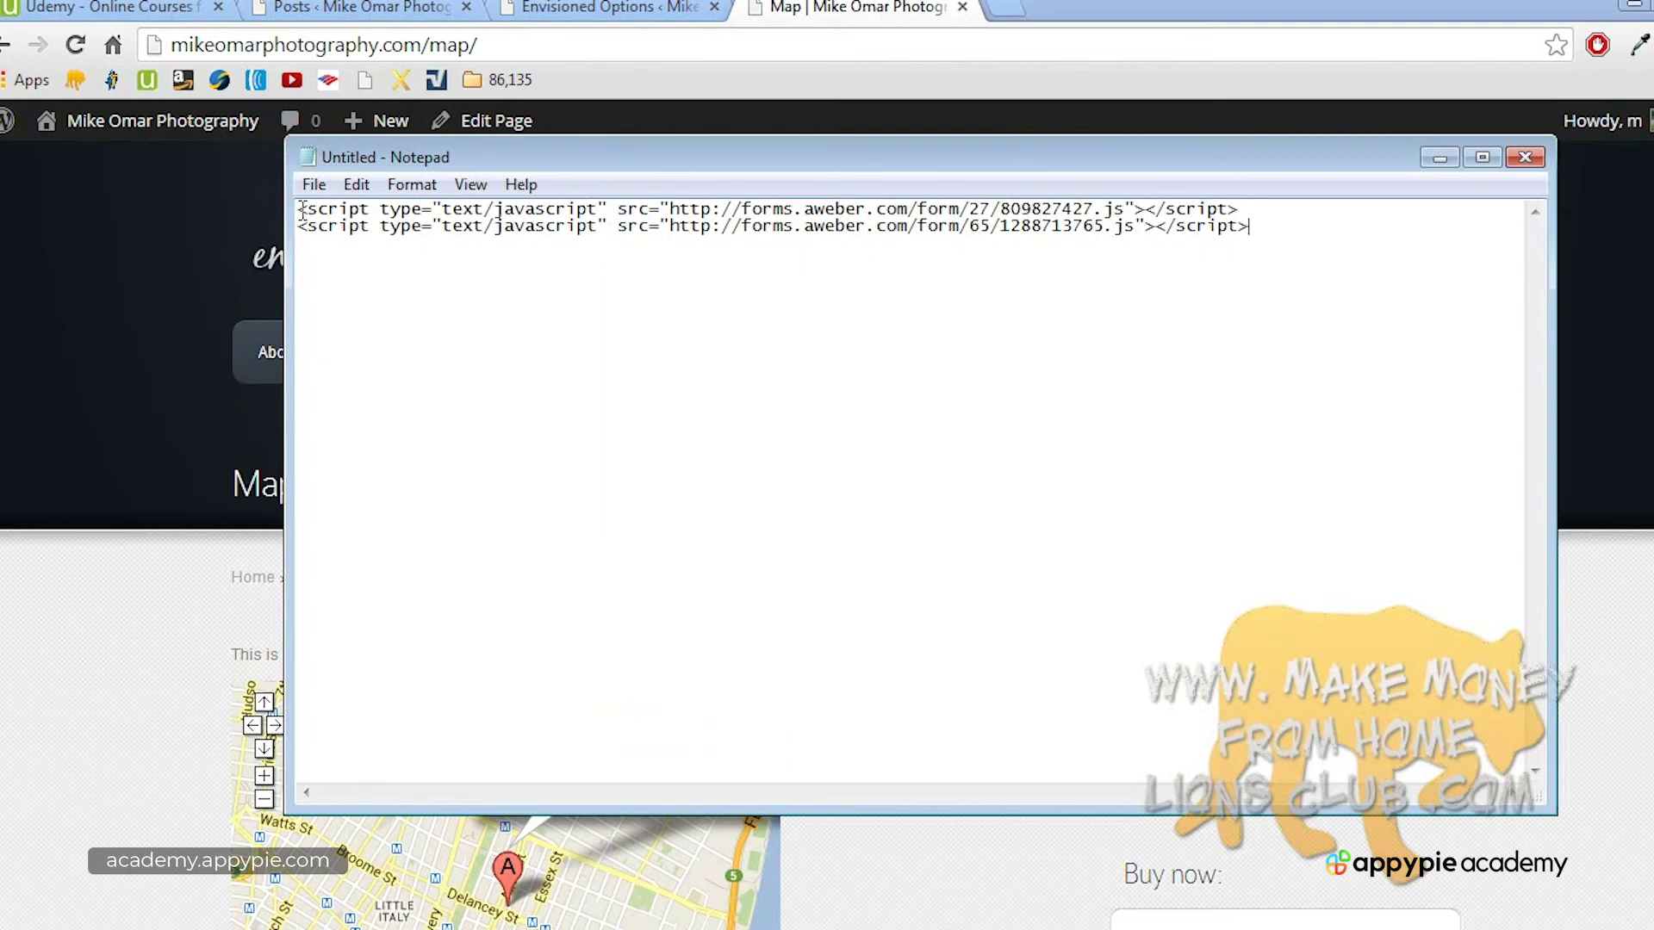
left_click_drag(298, 210, 1247, 229)
key("ctrl+c")
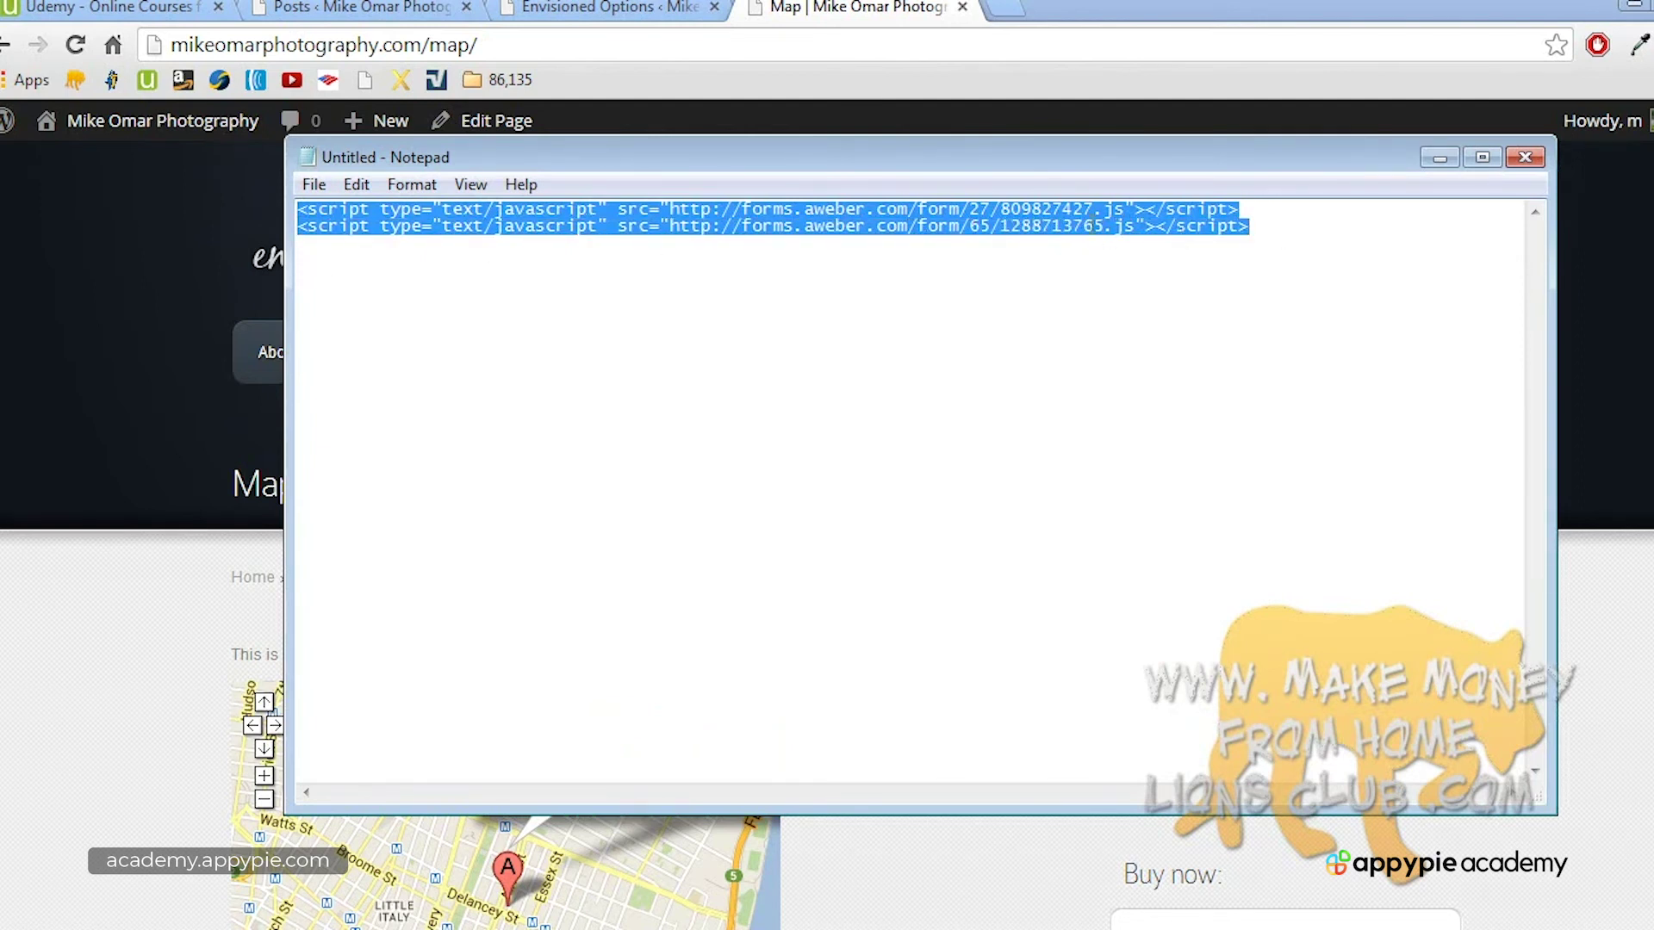
right_click(1088, 224)
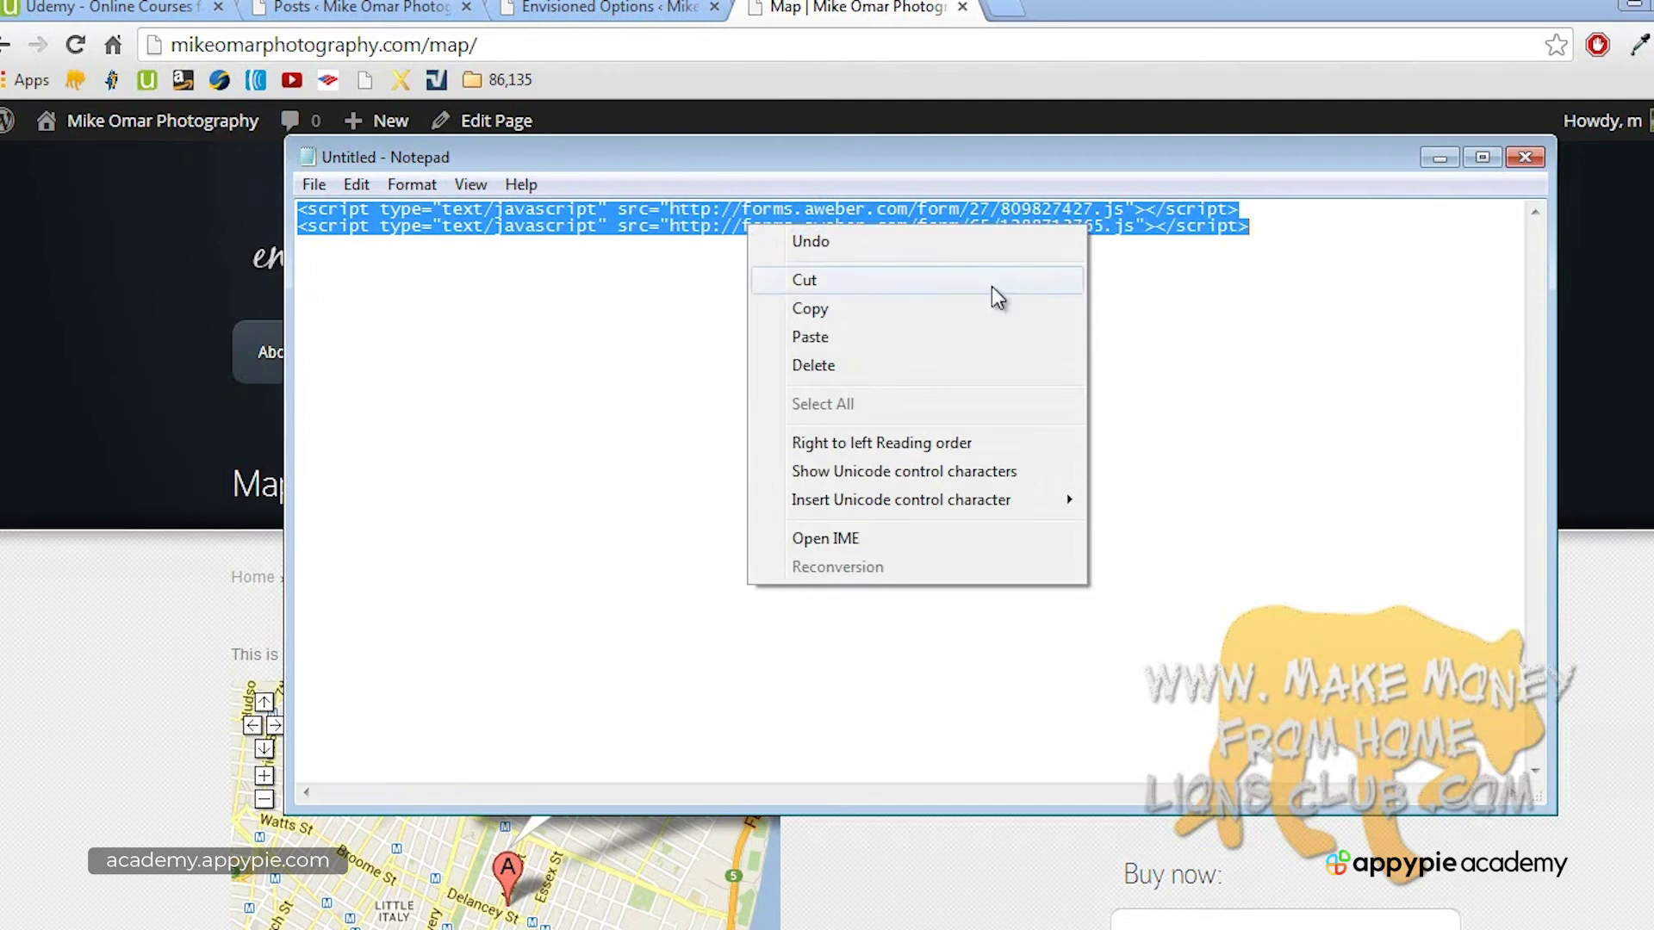
left_click(965, 307)
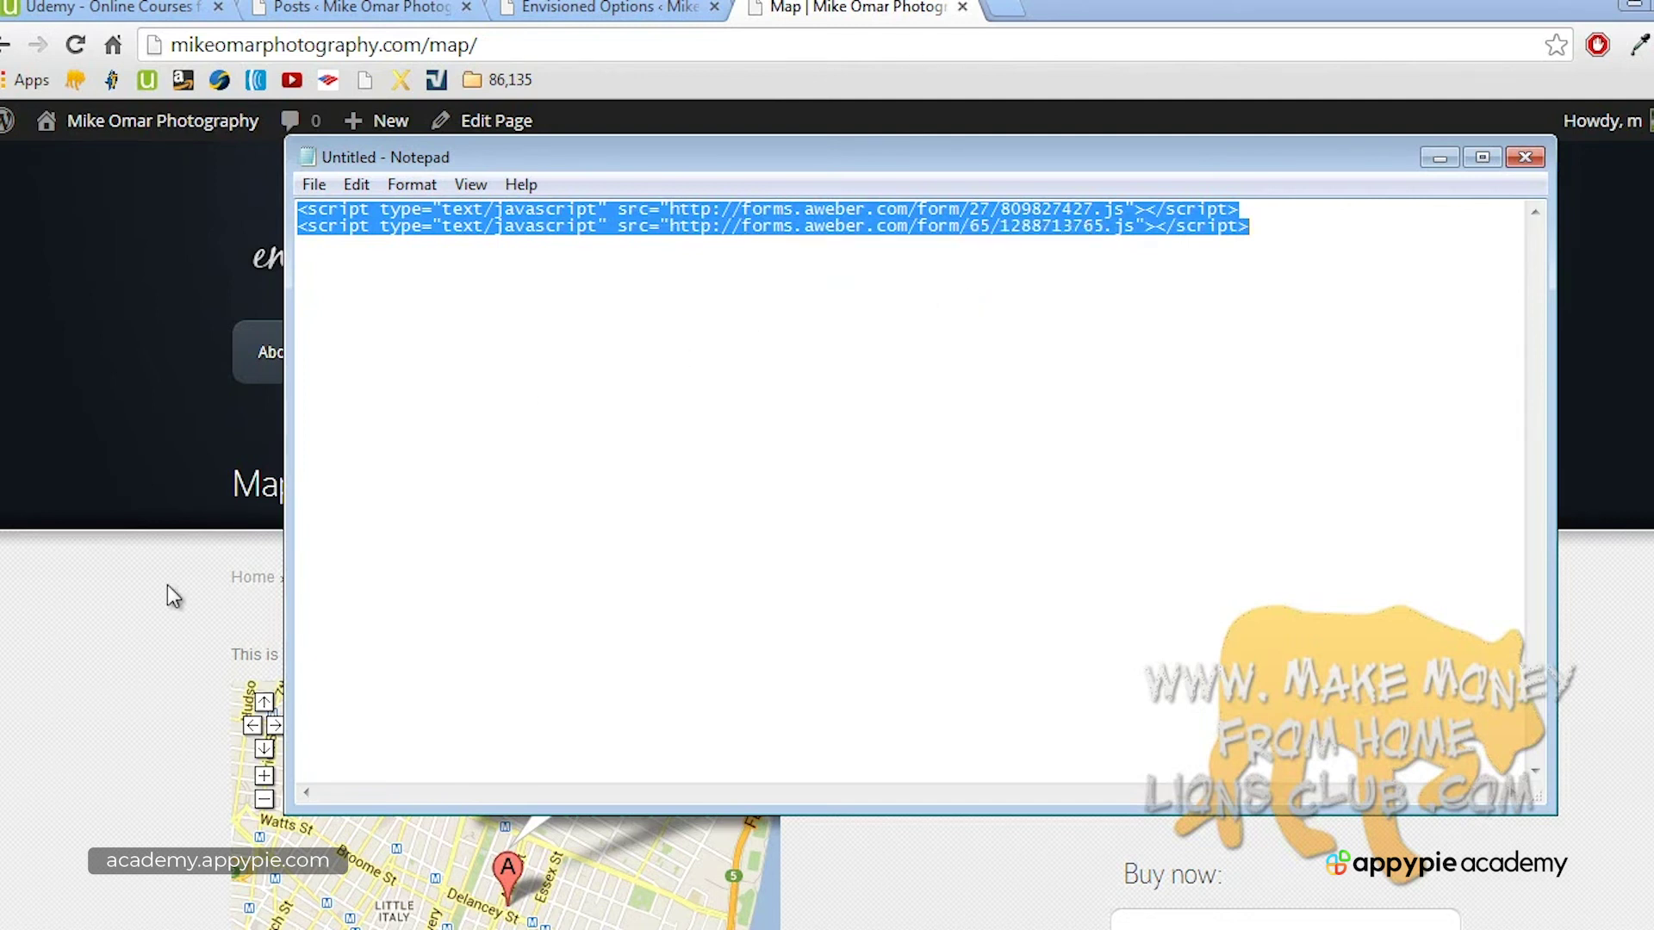
left_click(249, 504)
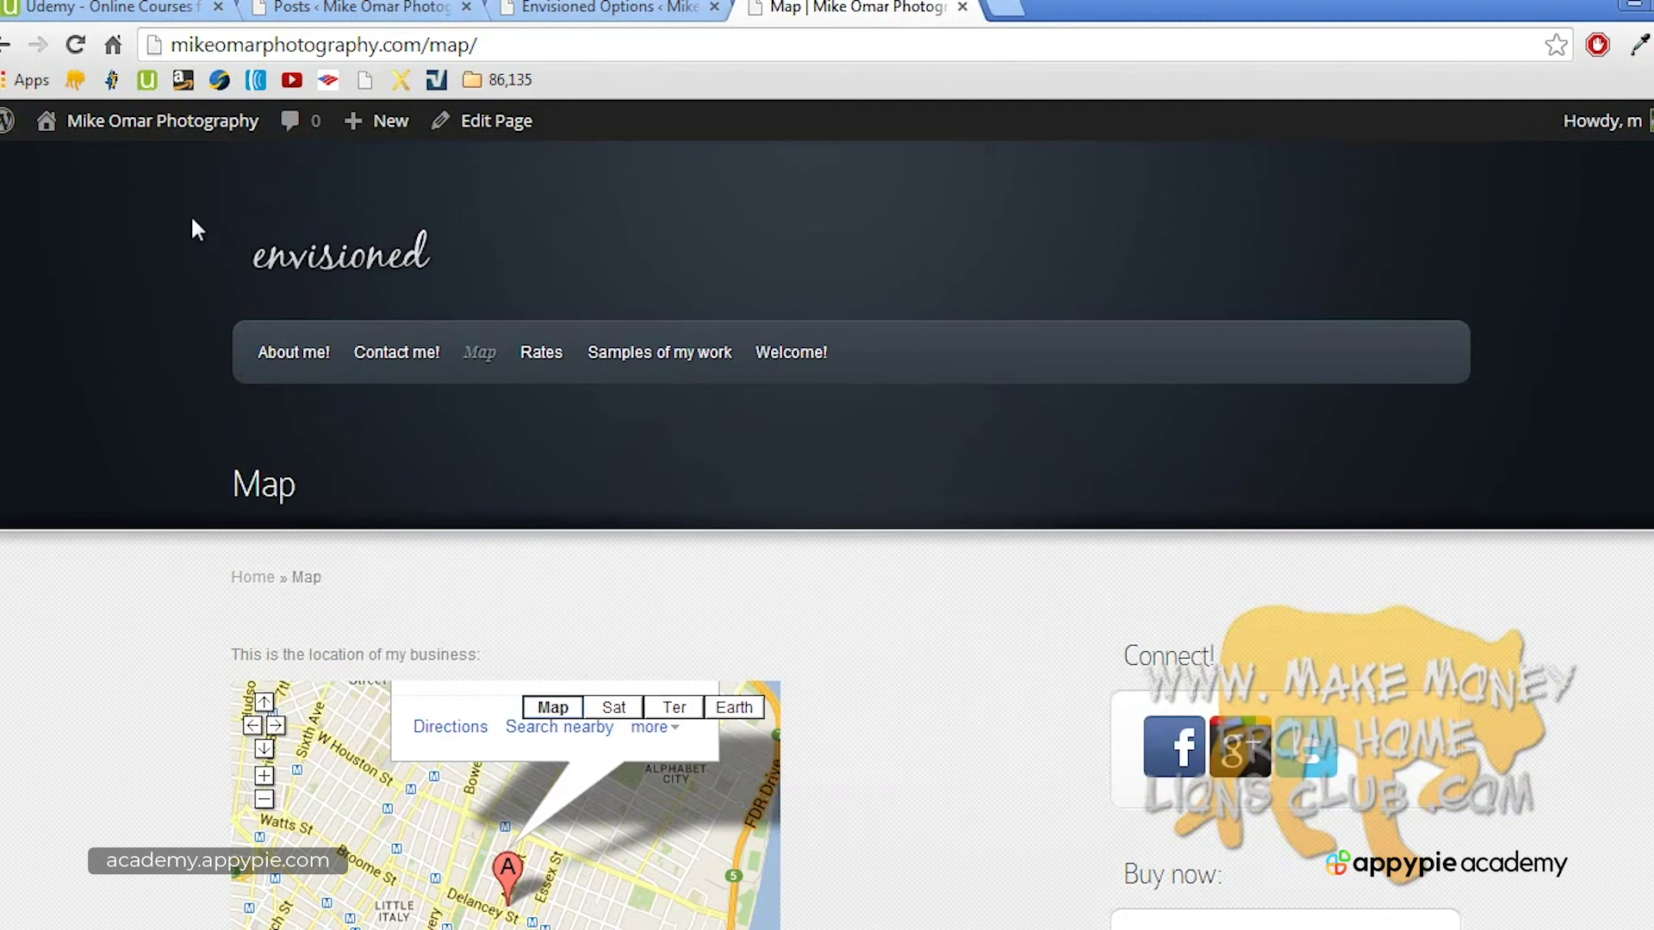
Step: Add a Text widget to the Sidebar titled 'Sign up for my FREE weekly newsletter:'
mouse_move(162, 137)
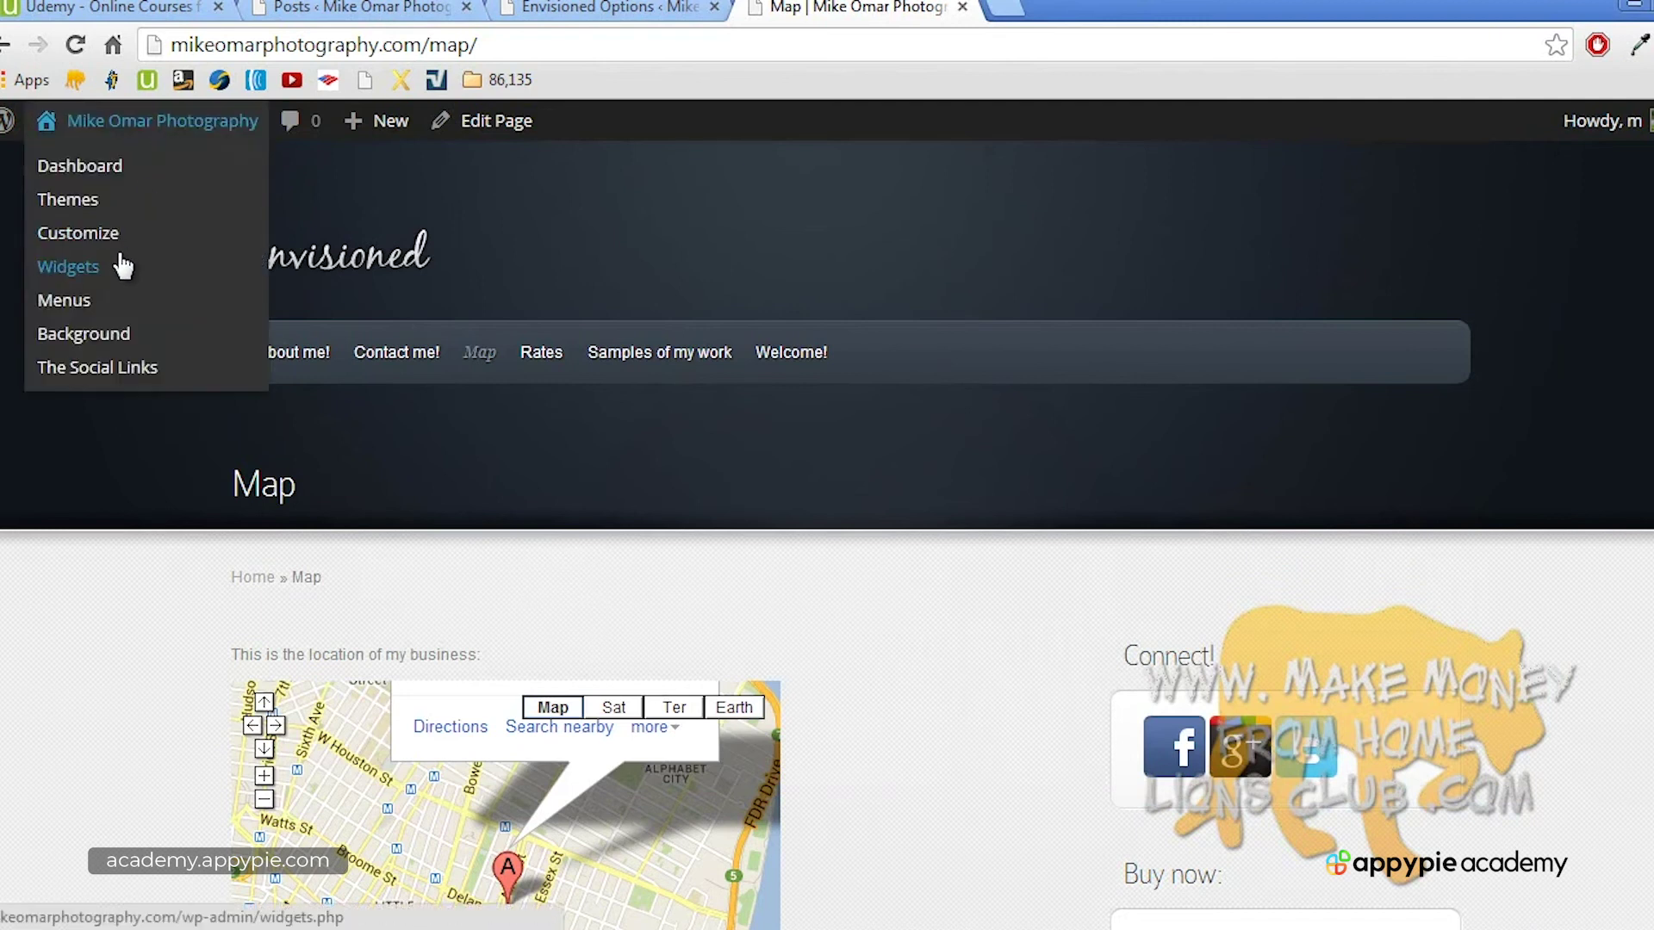
left_click(68, 266)
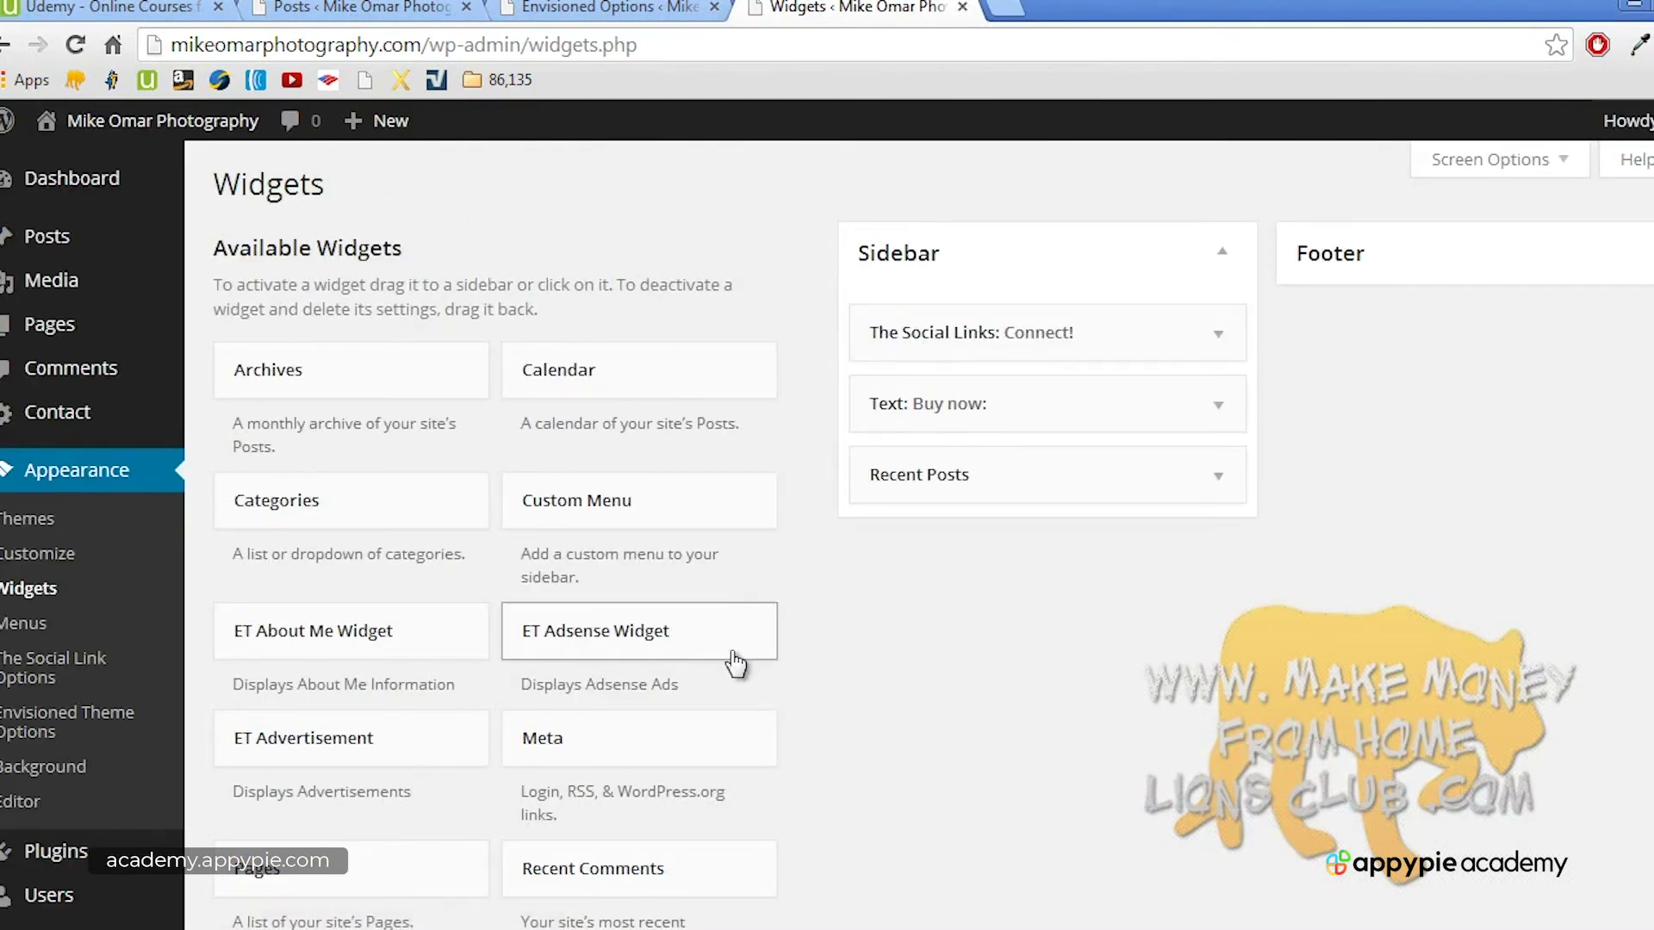
scroll(857, 611, "down", 6)
mouse_move(369, 722)
left_mouse_down()
mouse_move(633, 590)
mouse_move(985, 318)
mouse_move(1045, 195)
mouse_move(1044, 93)
mouse_move(999, 328)
left_mouse_up()
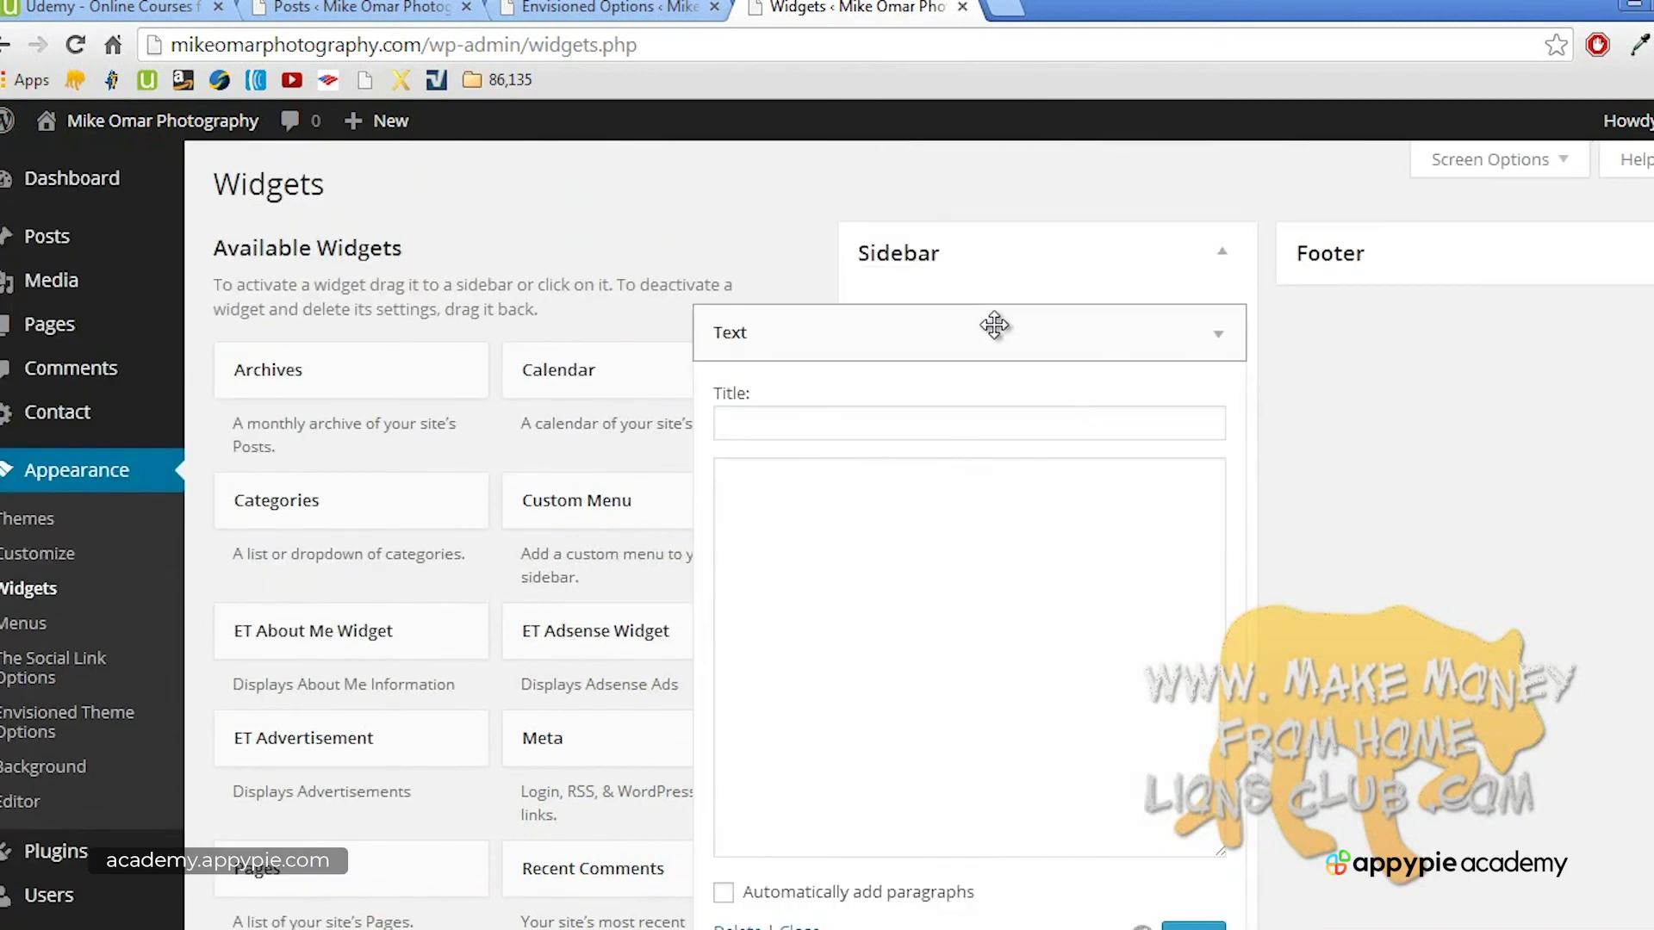
left_click(921, 432)
type("Sign u")
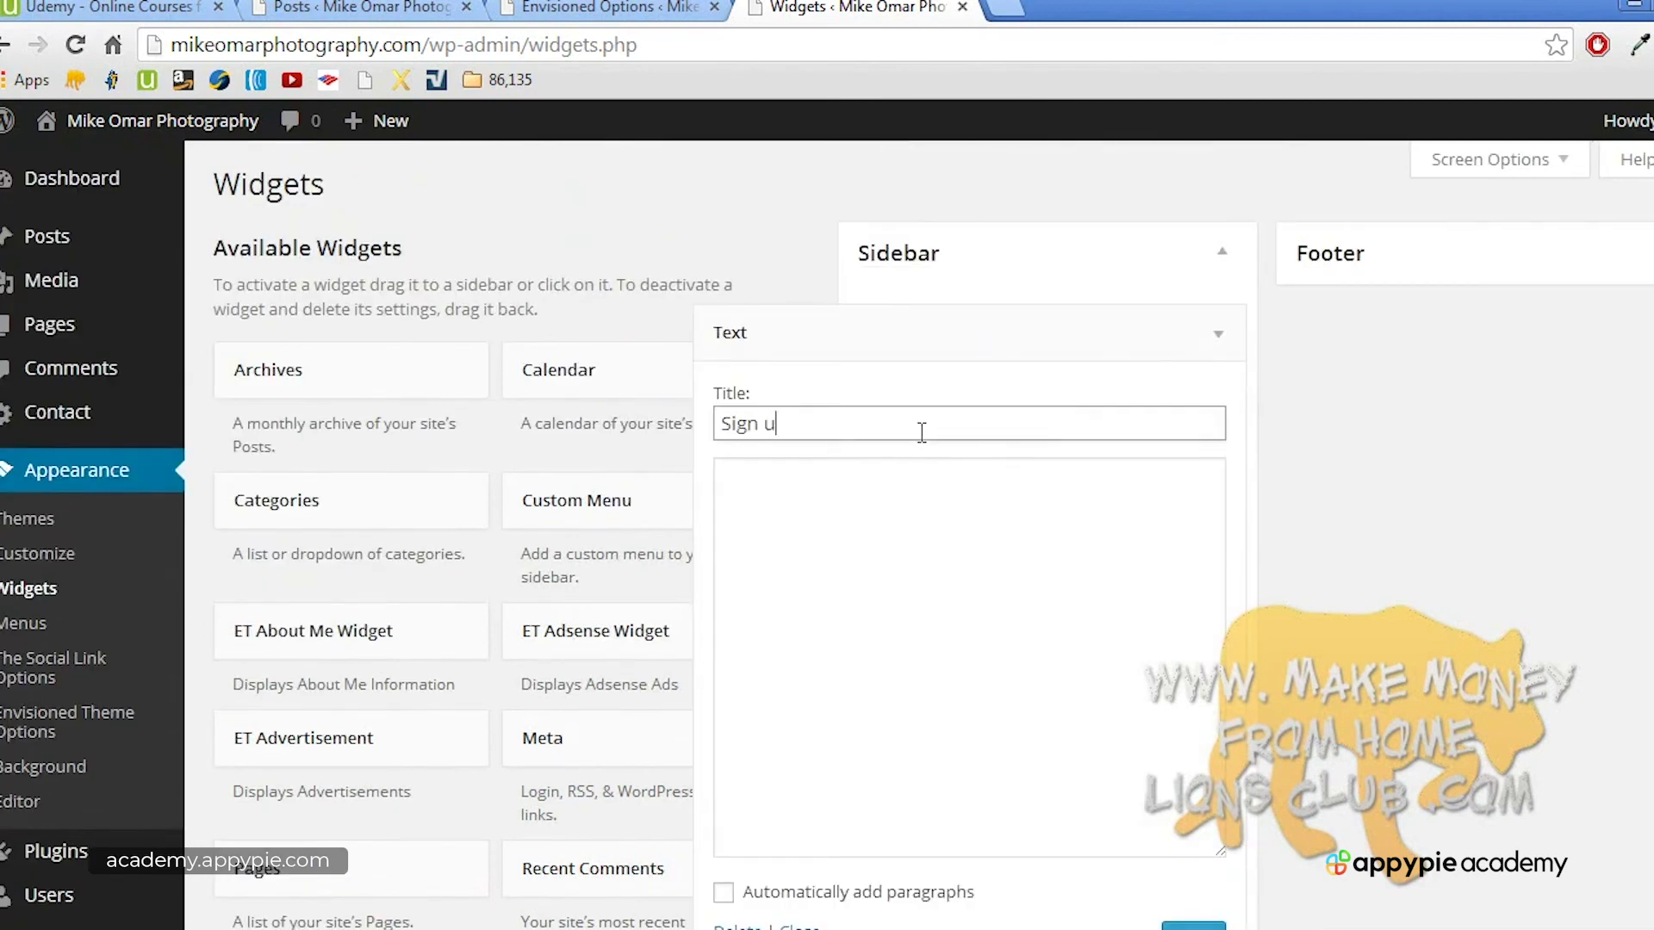
type("p for my FREE weekly newsletter:")
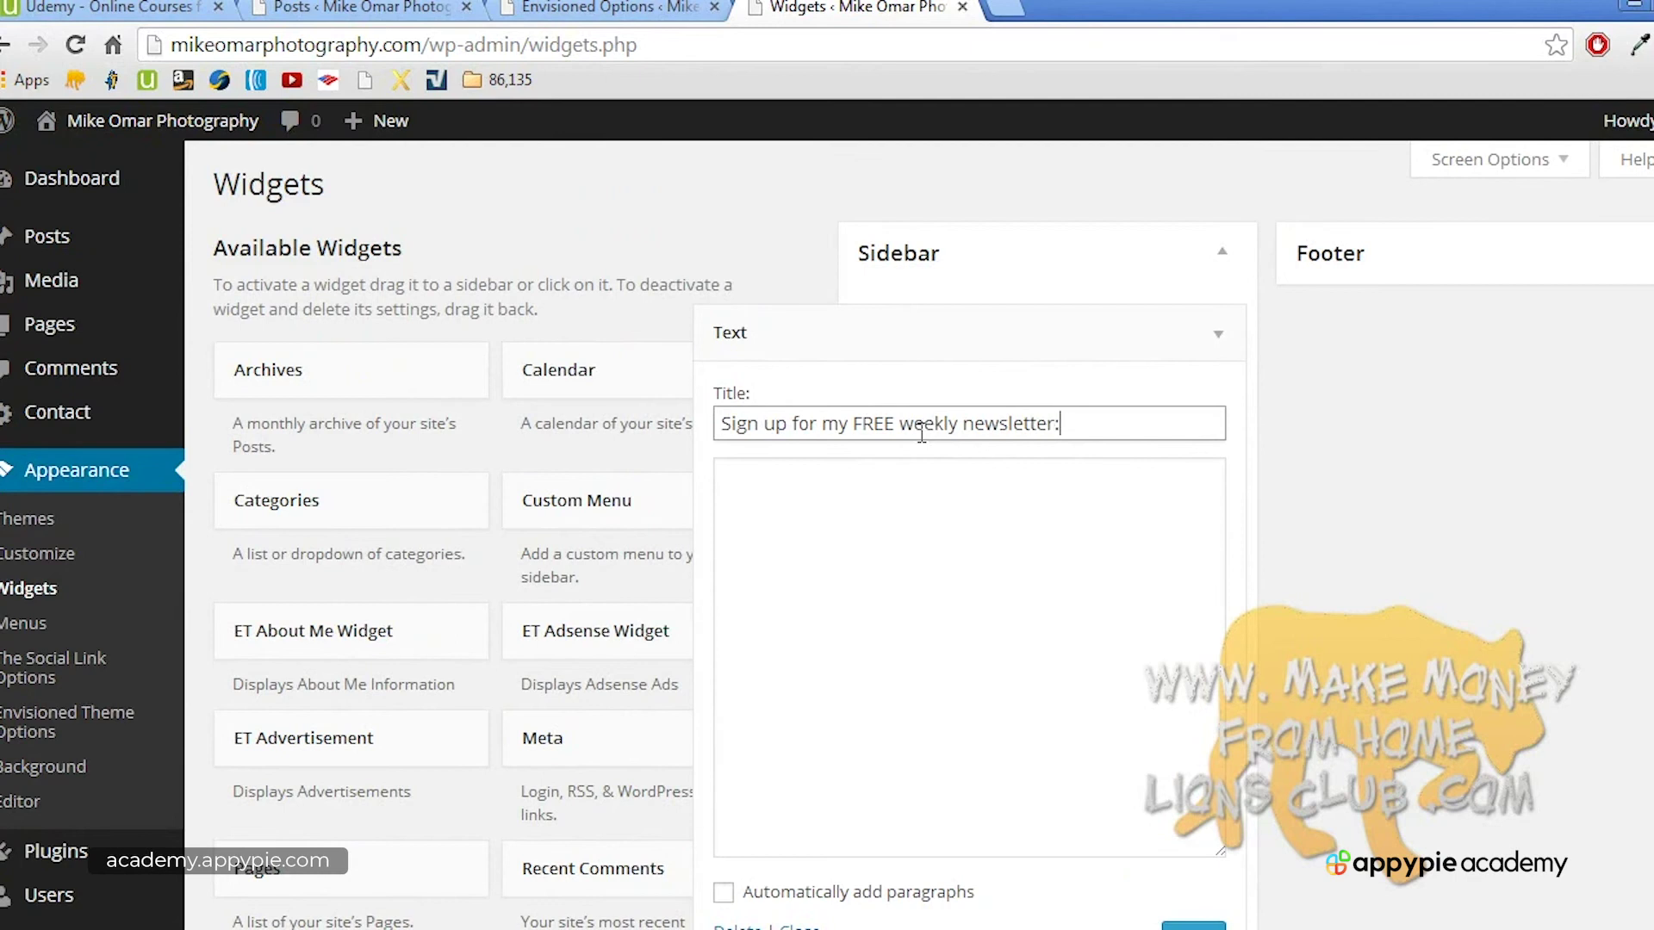
Step: Paste the two AWeber scripts into the widget's content, then save and collapse it
left_click(906, 520)
right_click(822, 506)
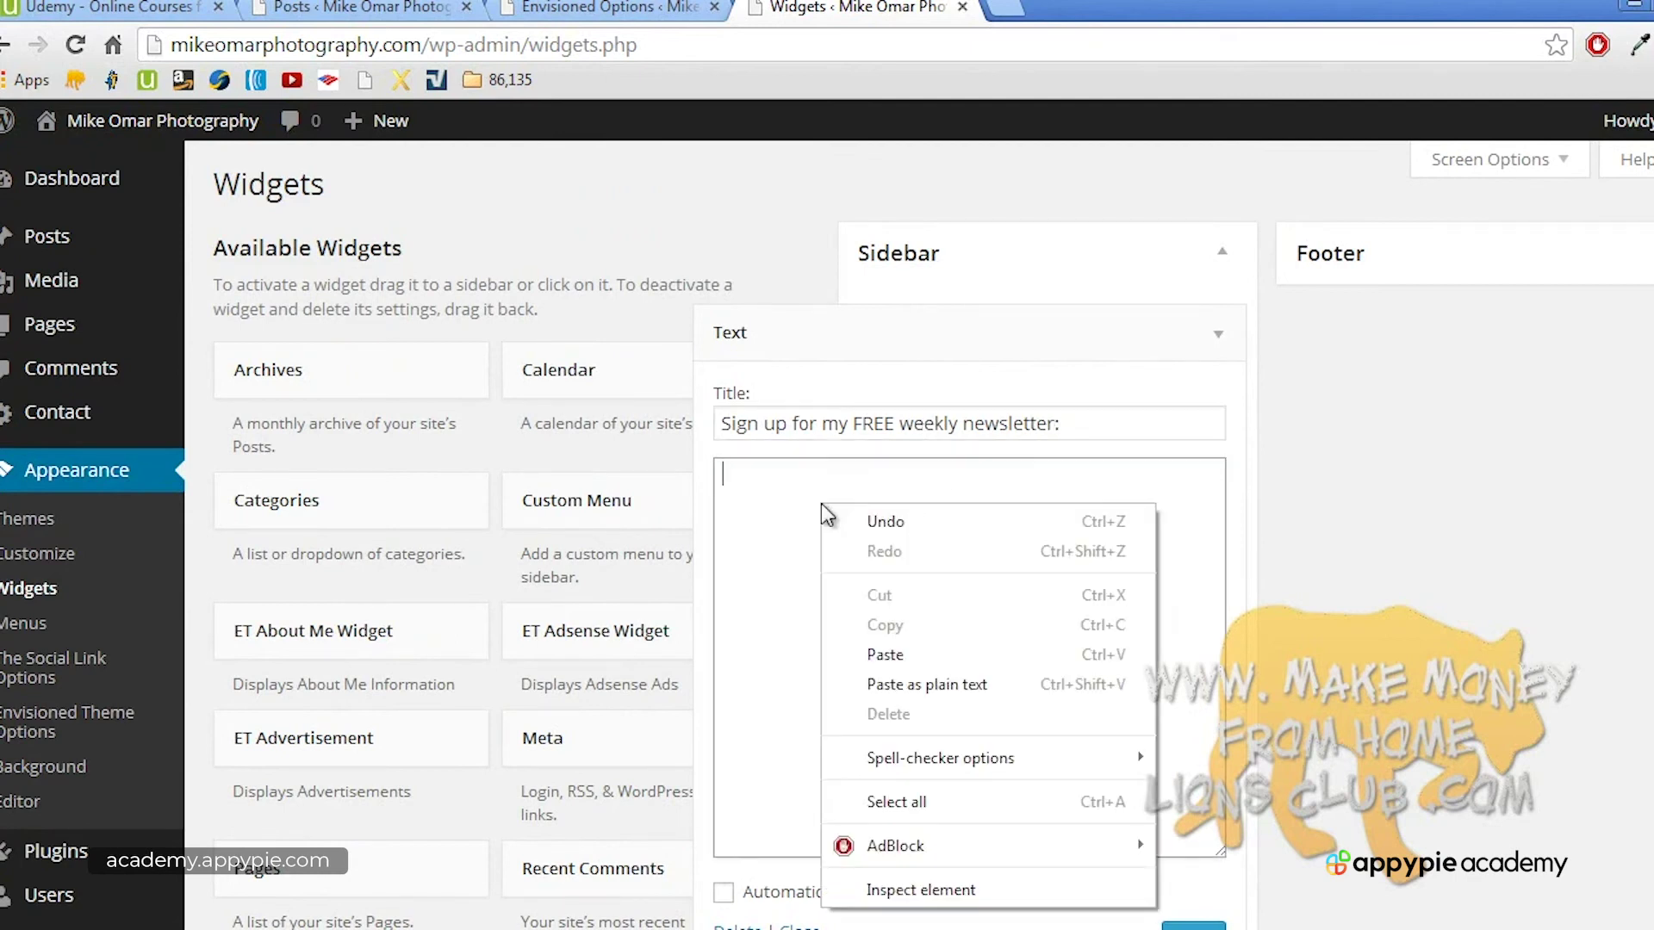
left_click(885, 655)
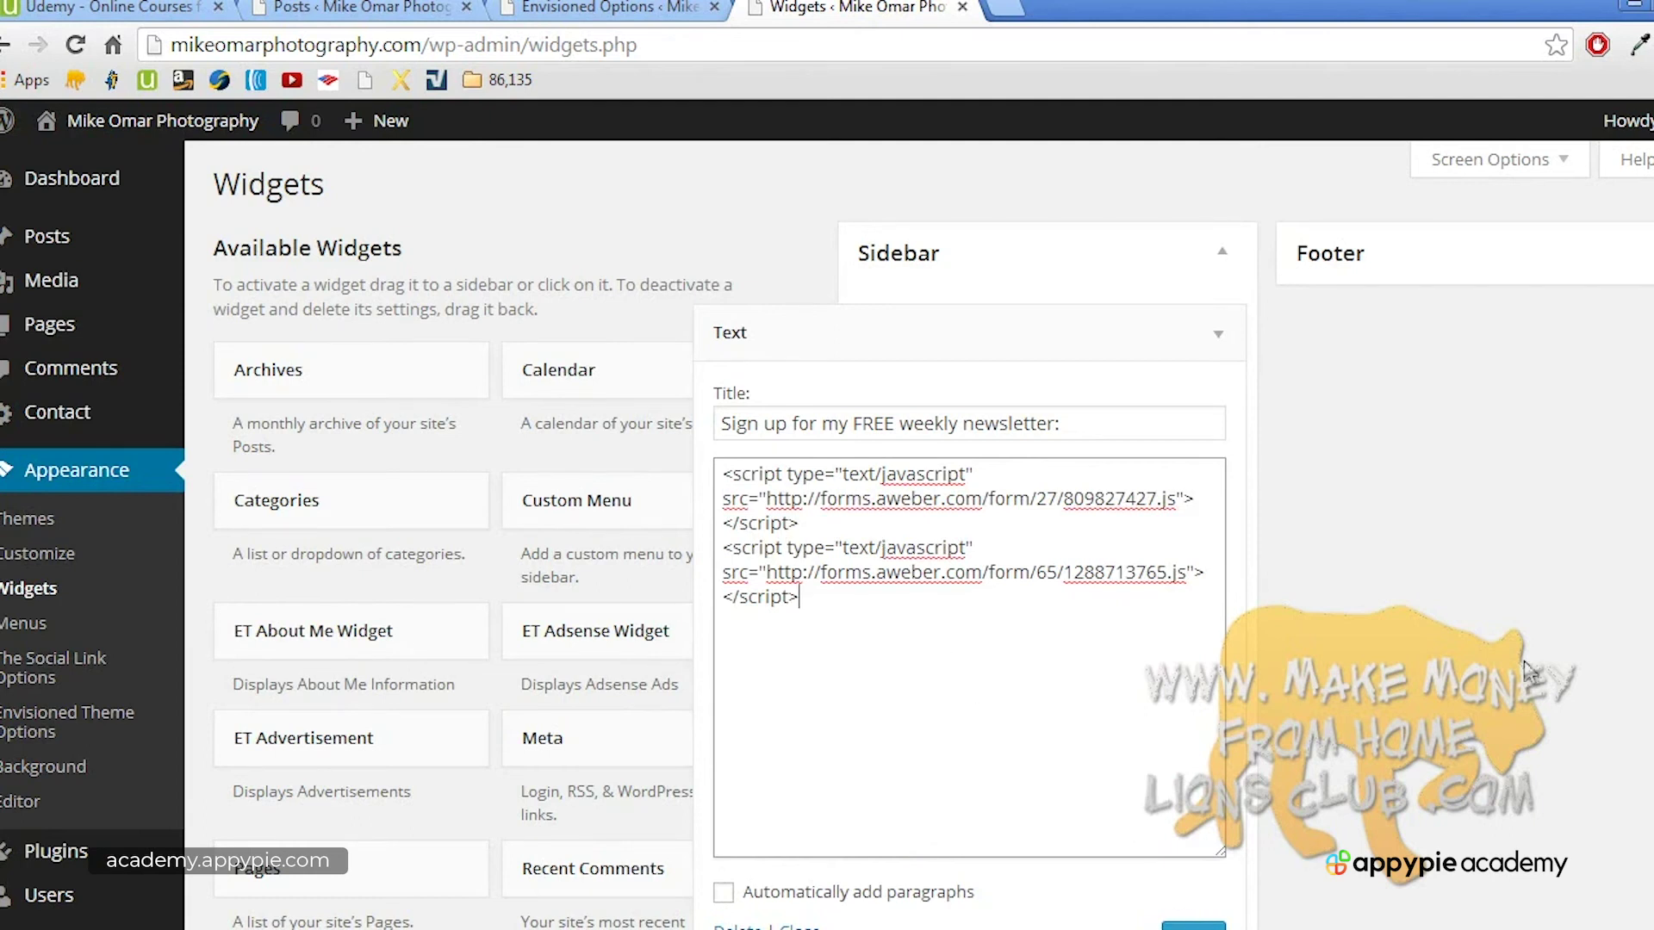
scroll(1280, 824, "down", 1)
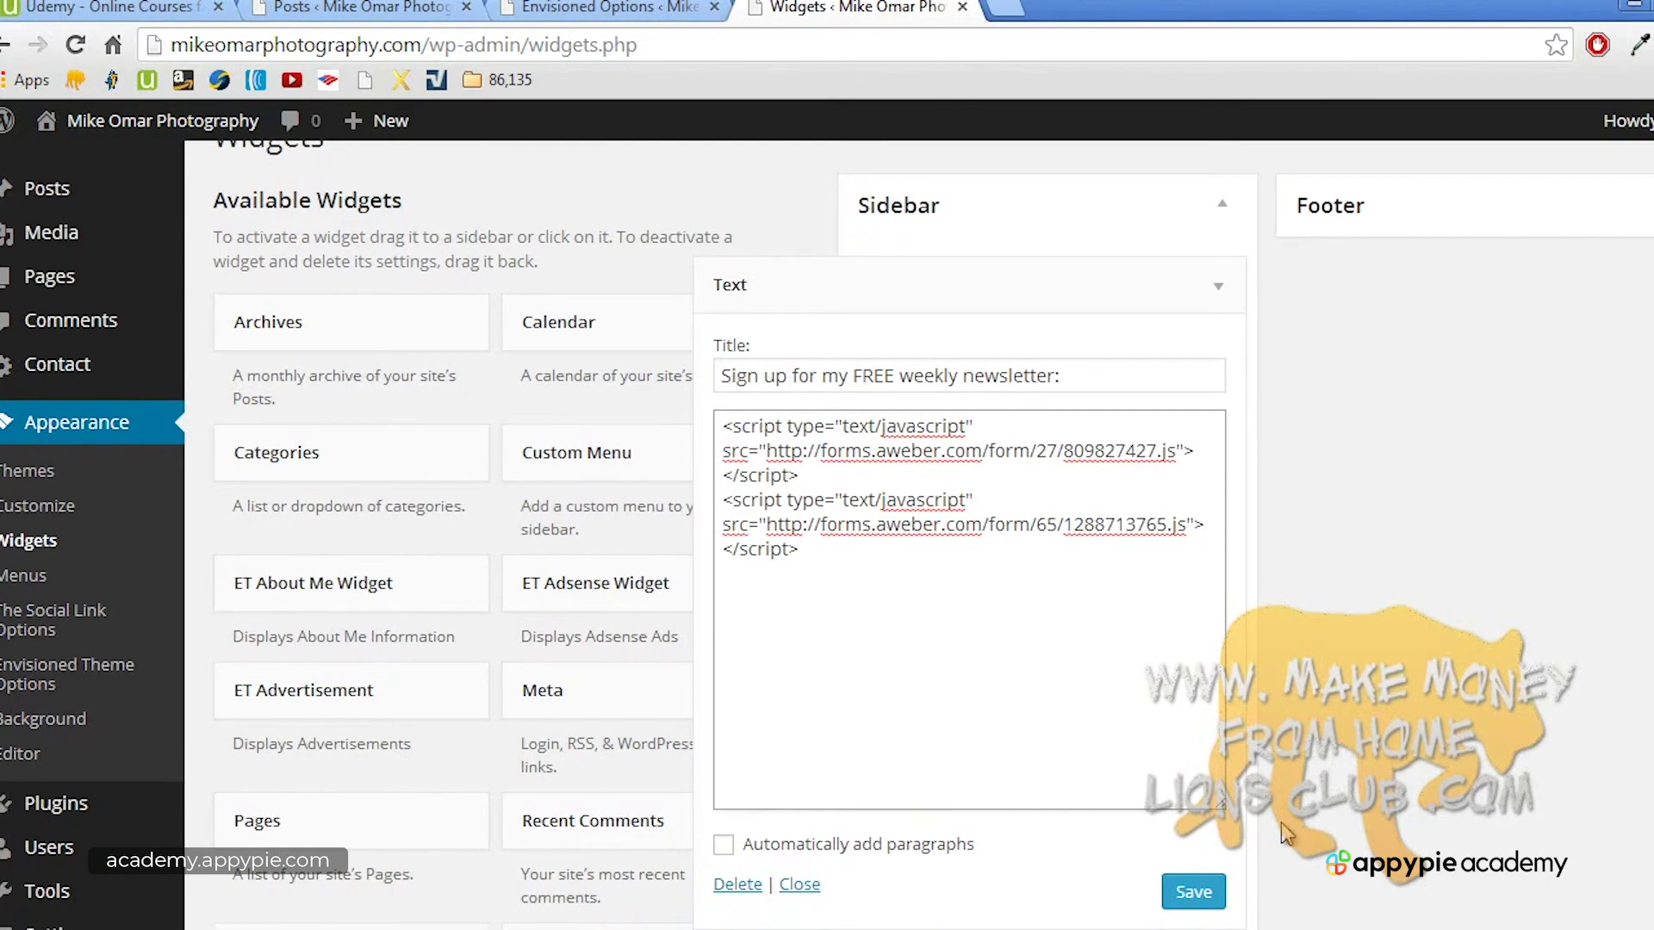
left_click(1206, 893)
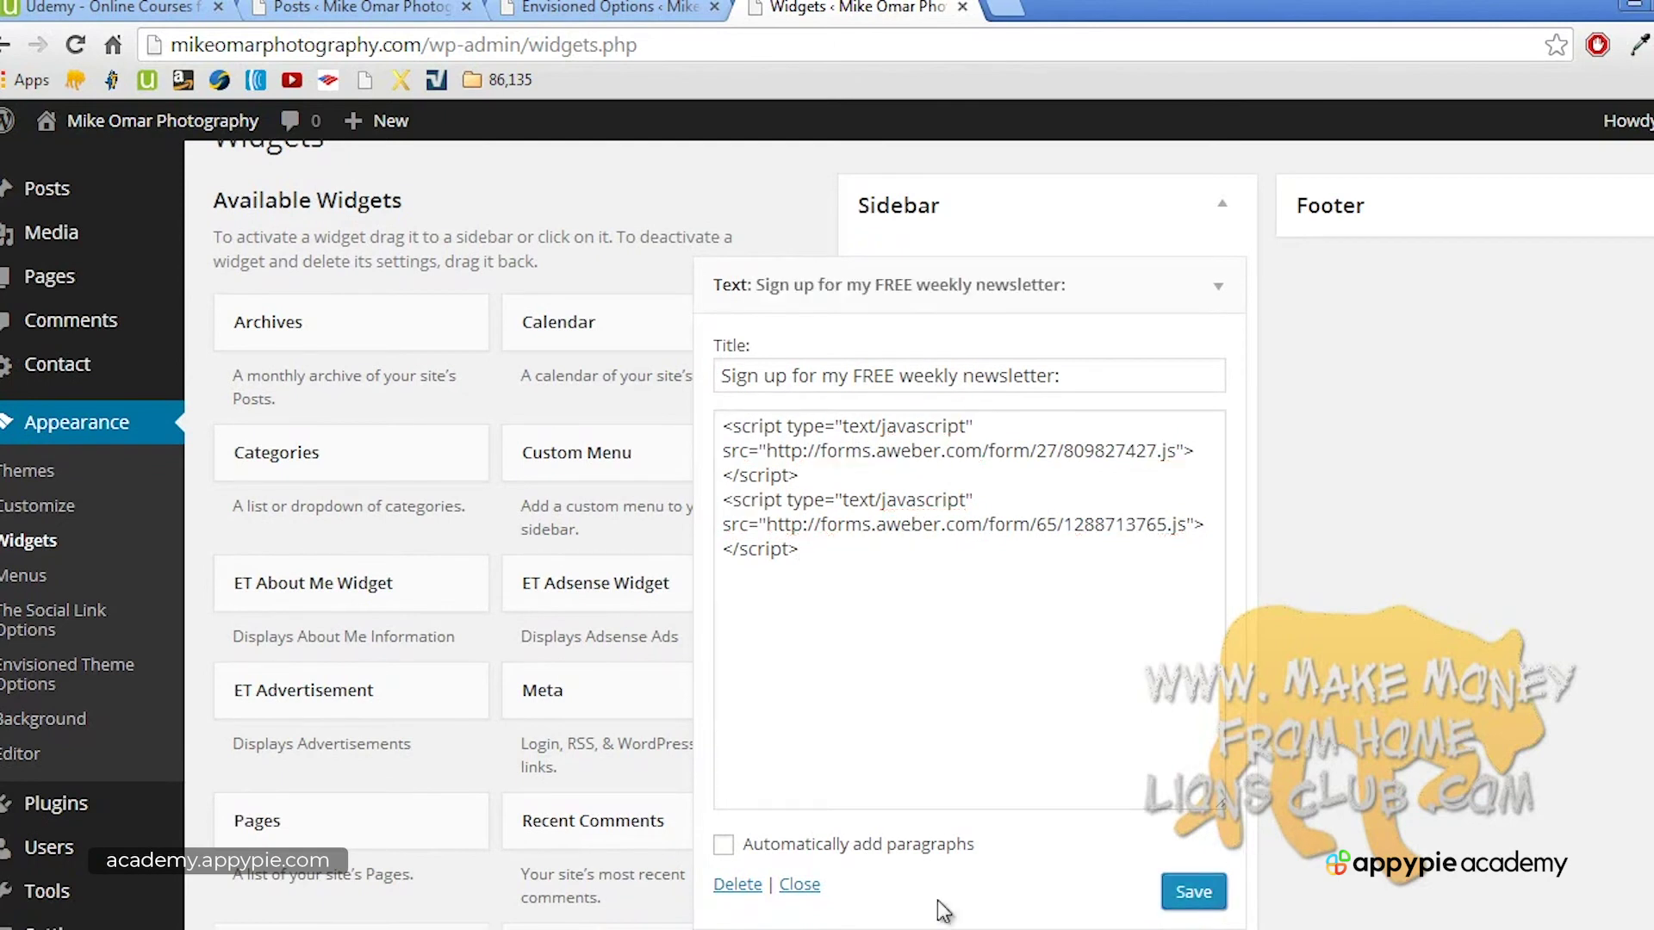
left_click(800, 884)
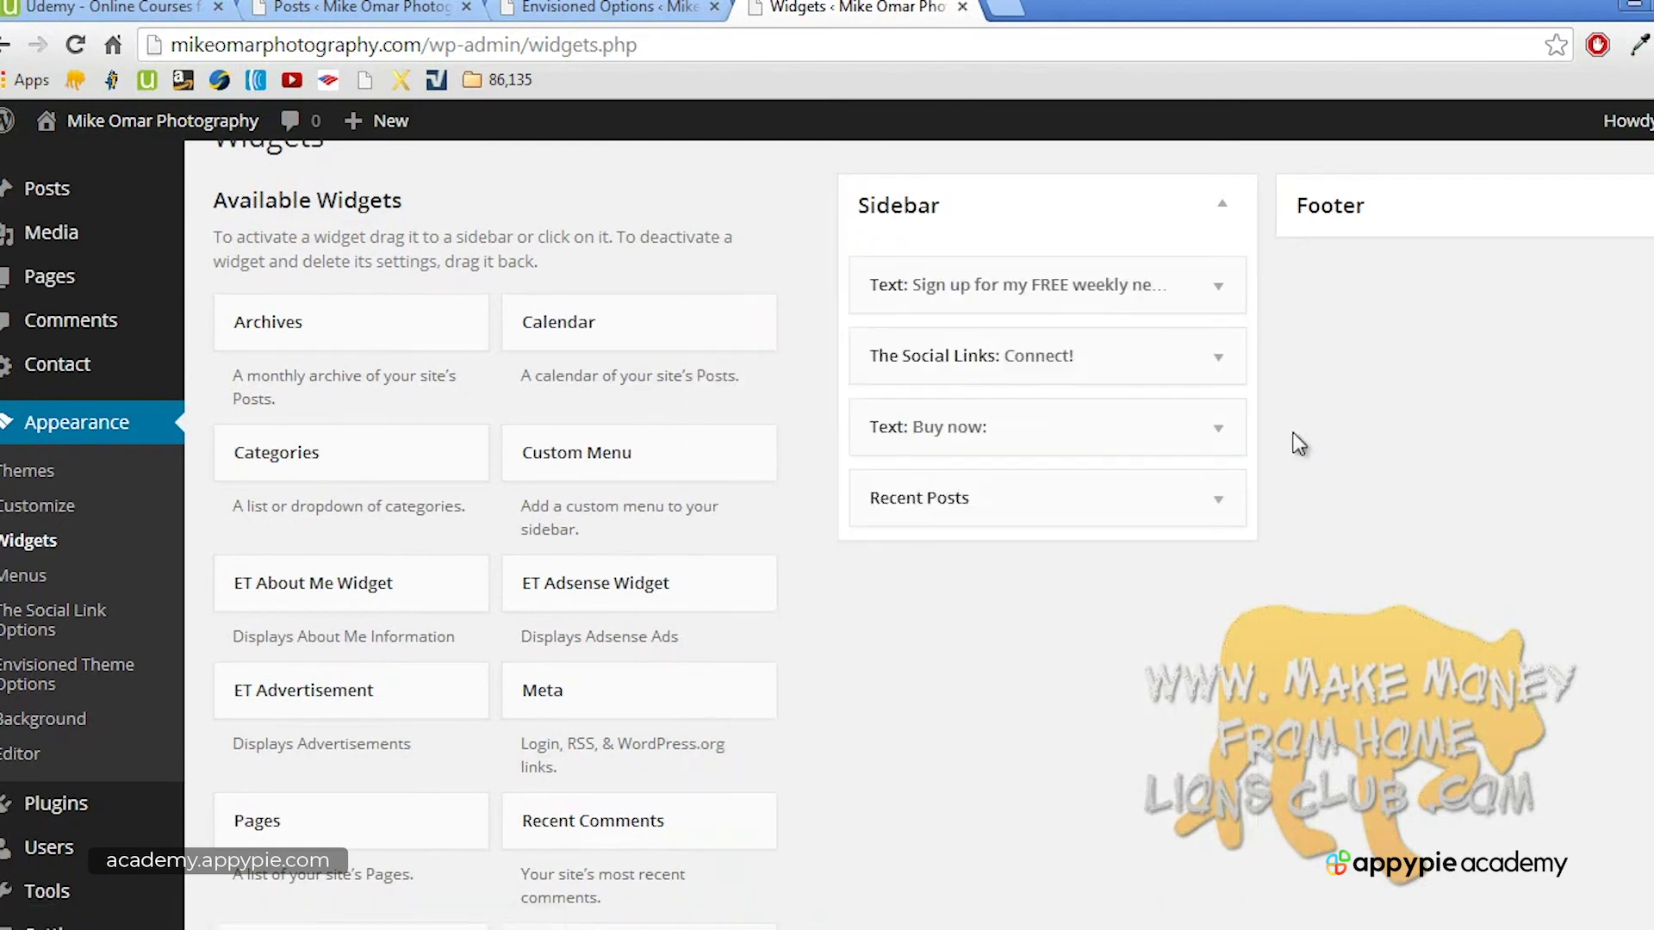
mouse_move(1623, 121)
left_click(1647, 45)
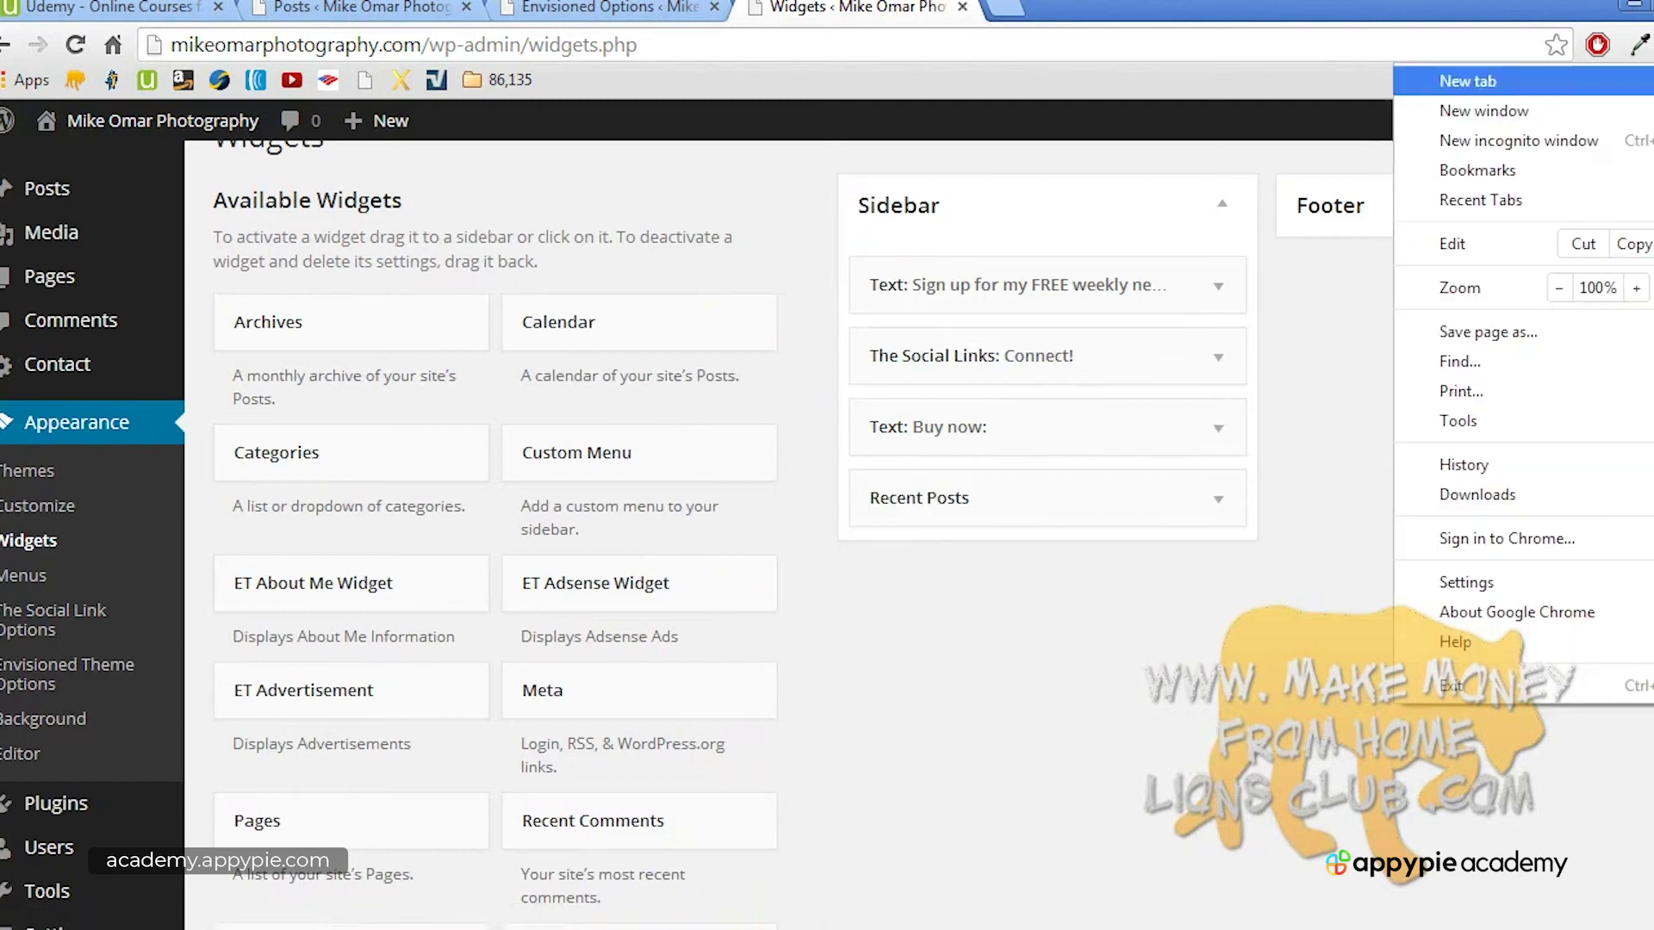
Step: Load mikeomarphotography.com in a new incognito window
left_click(1647, 140)
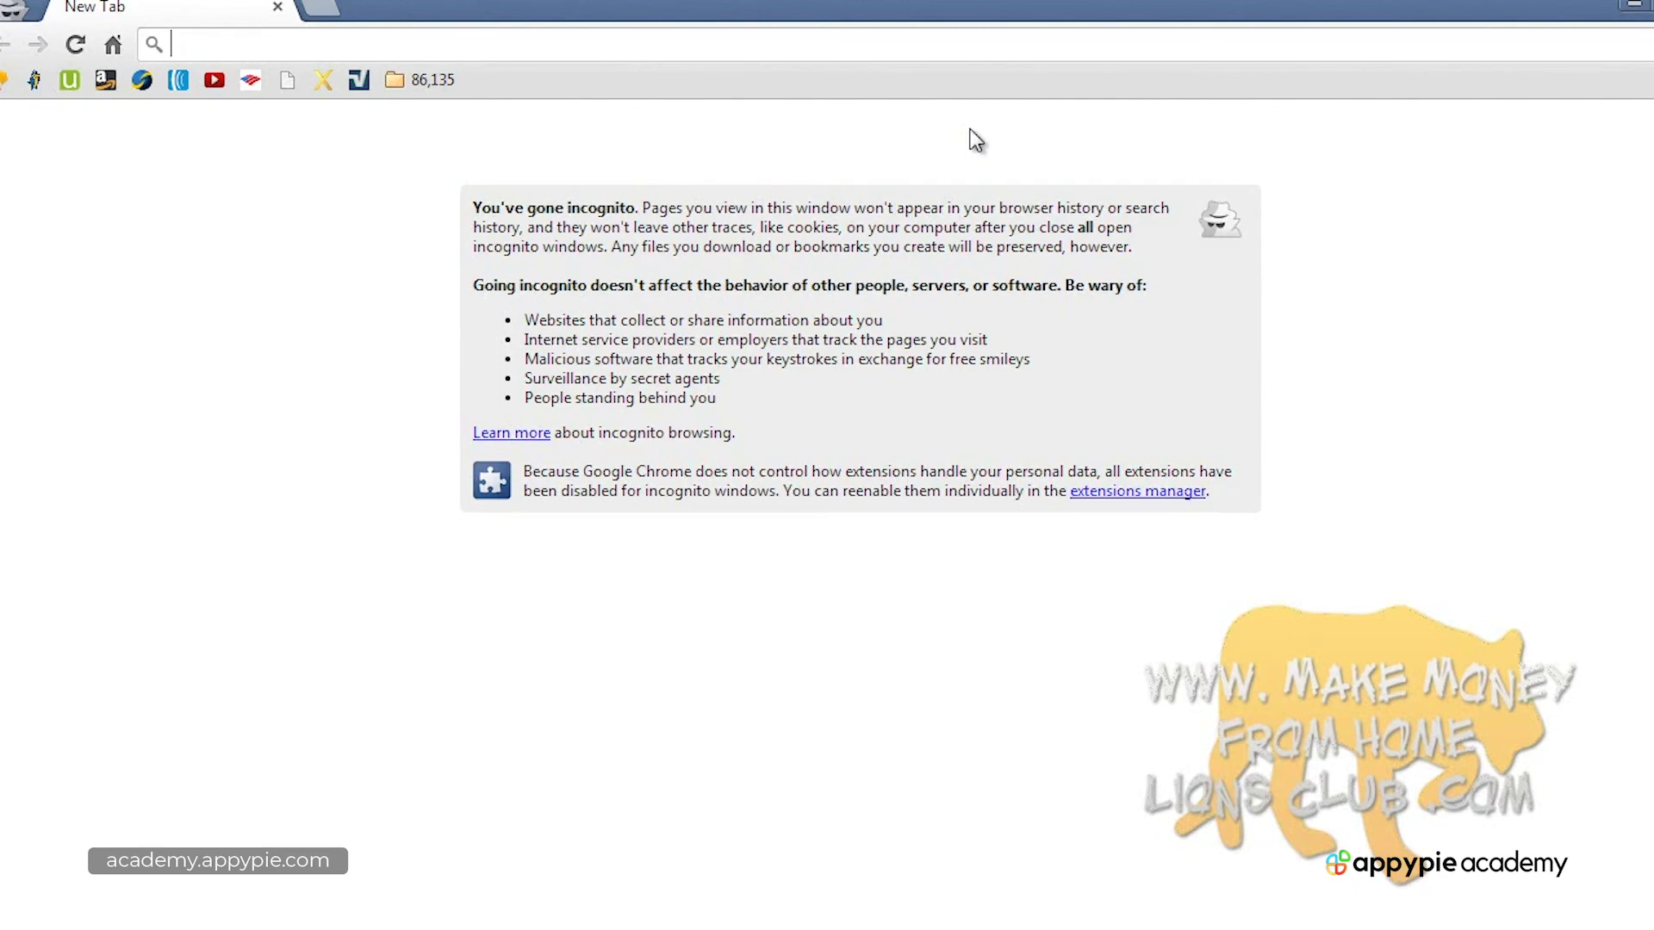
type("mikeomarphotography.com")
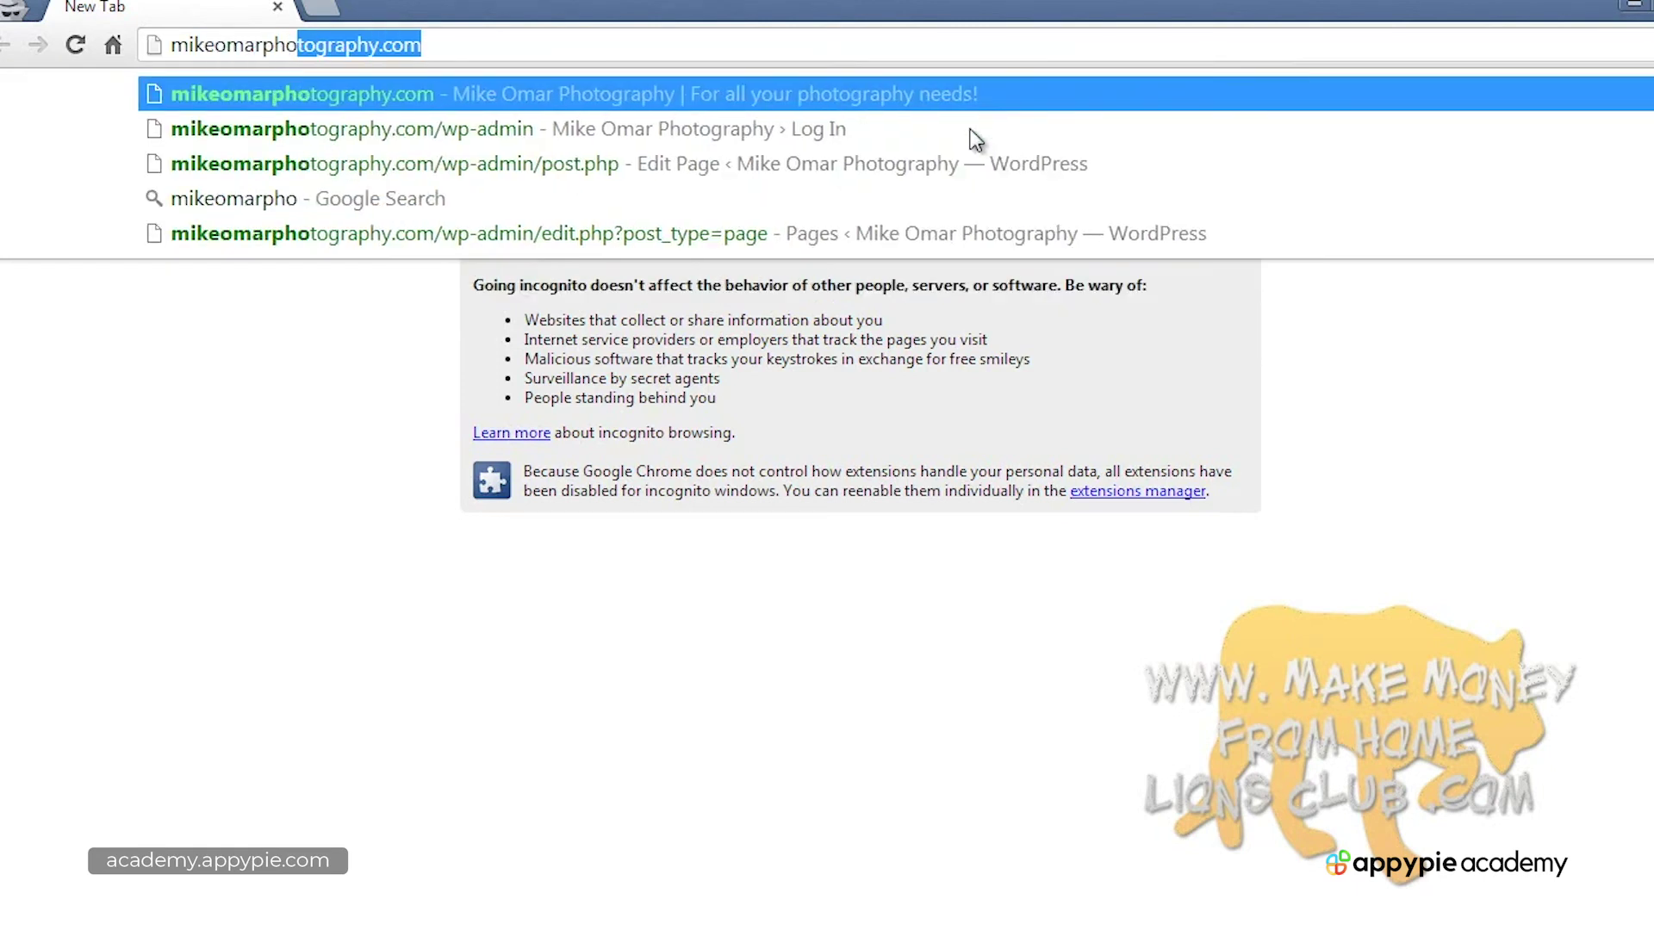
key("Return")
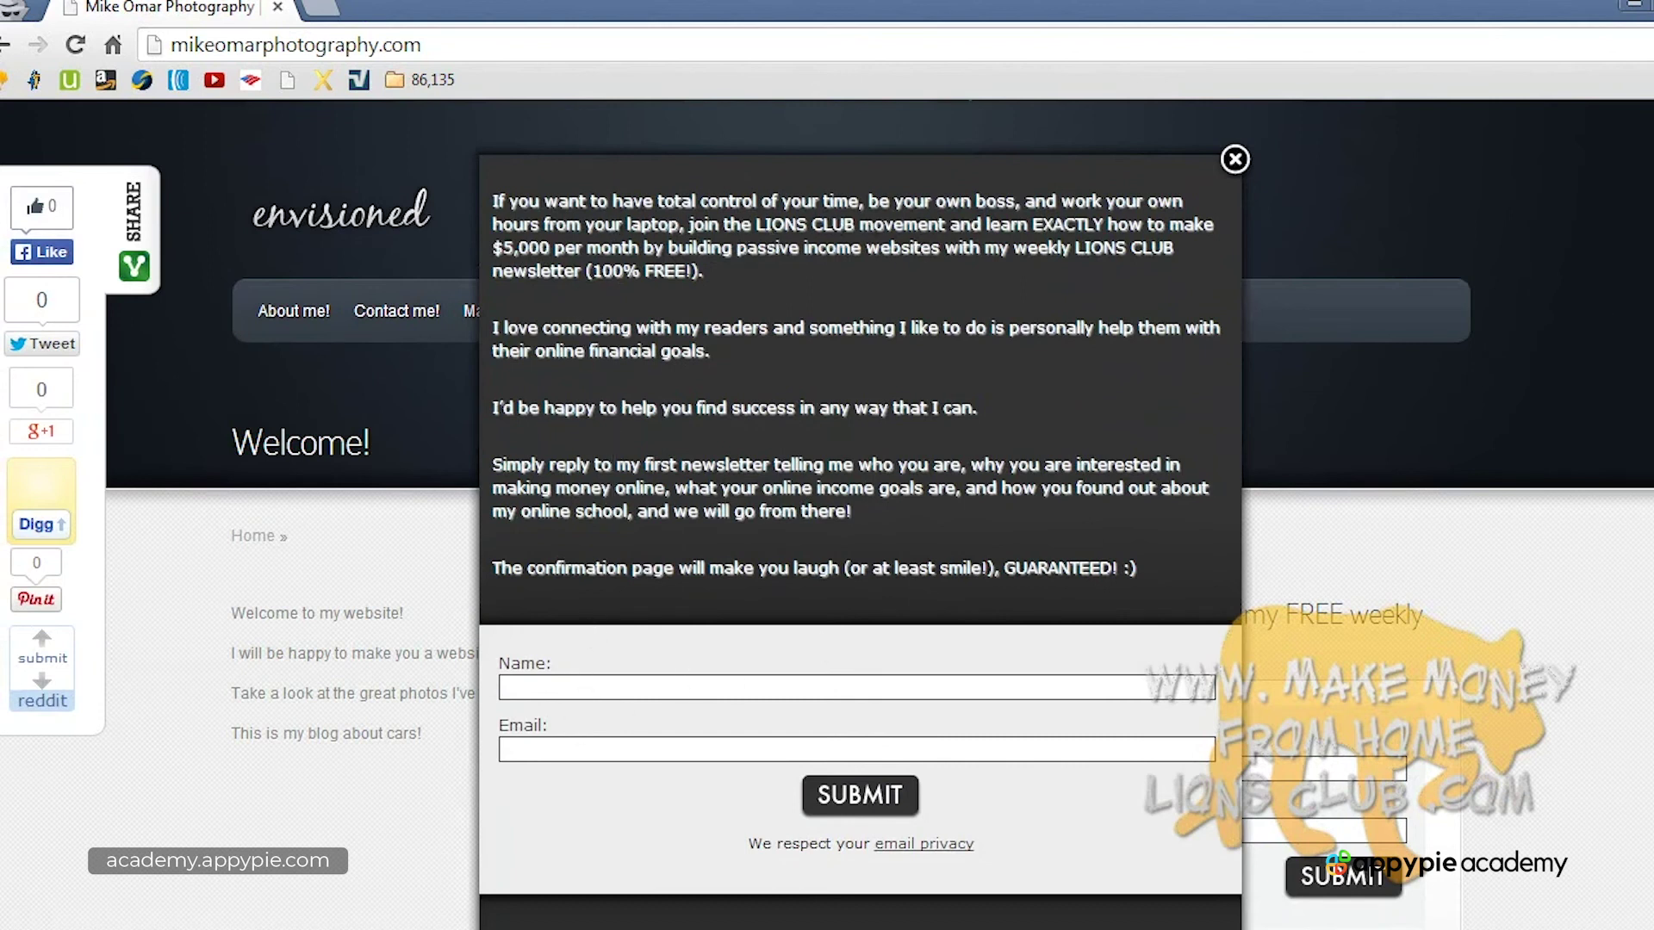
scroll(861, 517, "down", 3)
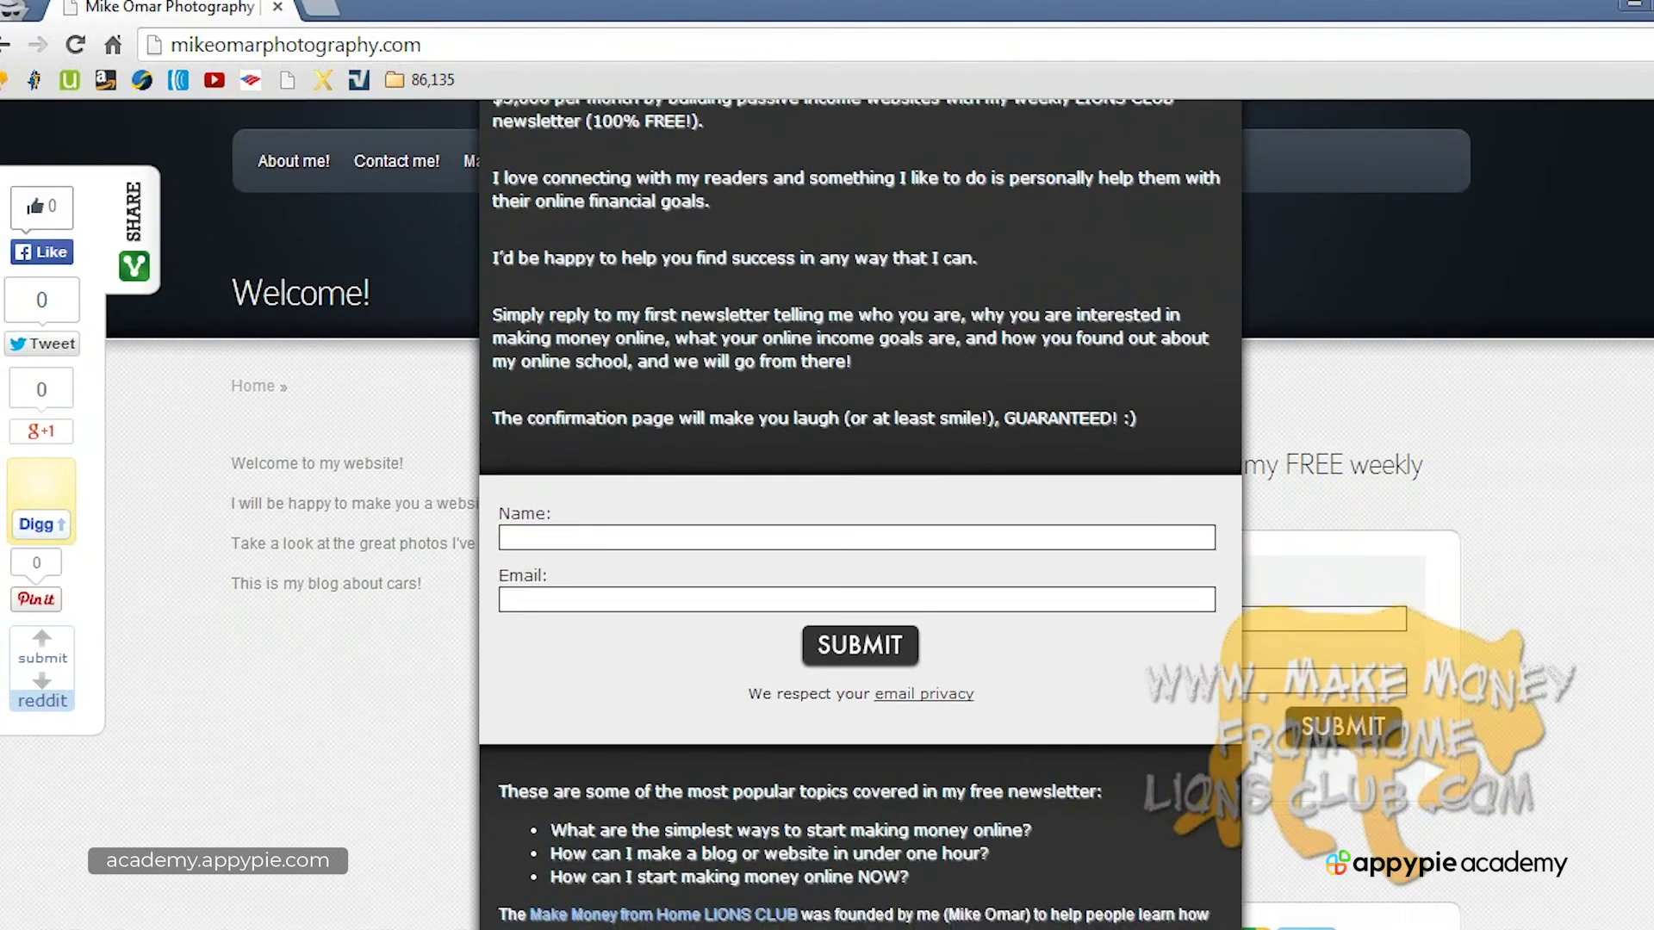
scroll(861, 516, "up", 3)
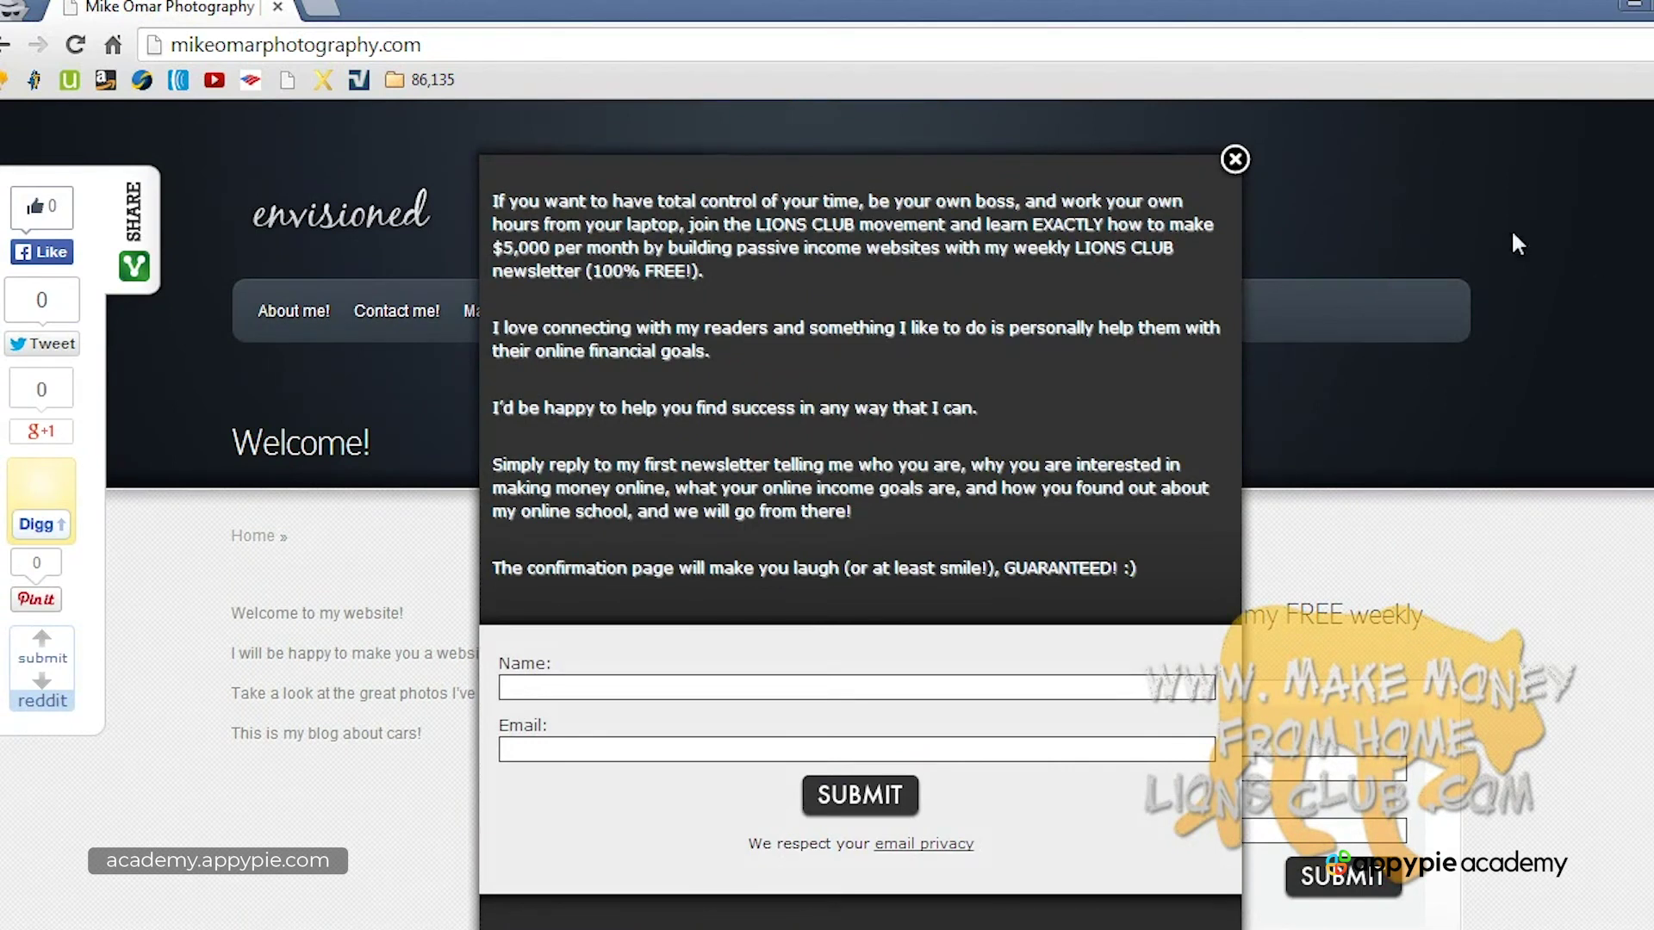
Step: Dismiss the newsletter popup and check the sidebar's Name, Email and SUBMIT signup form
left_click(1235, 159)
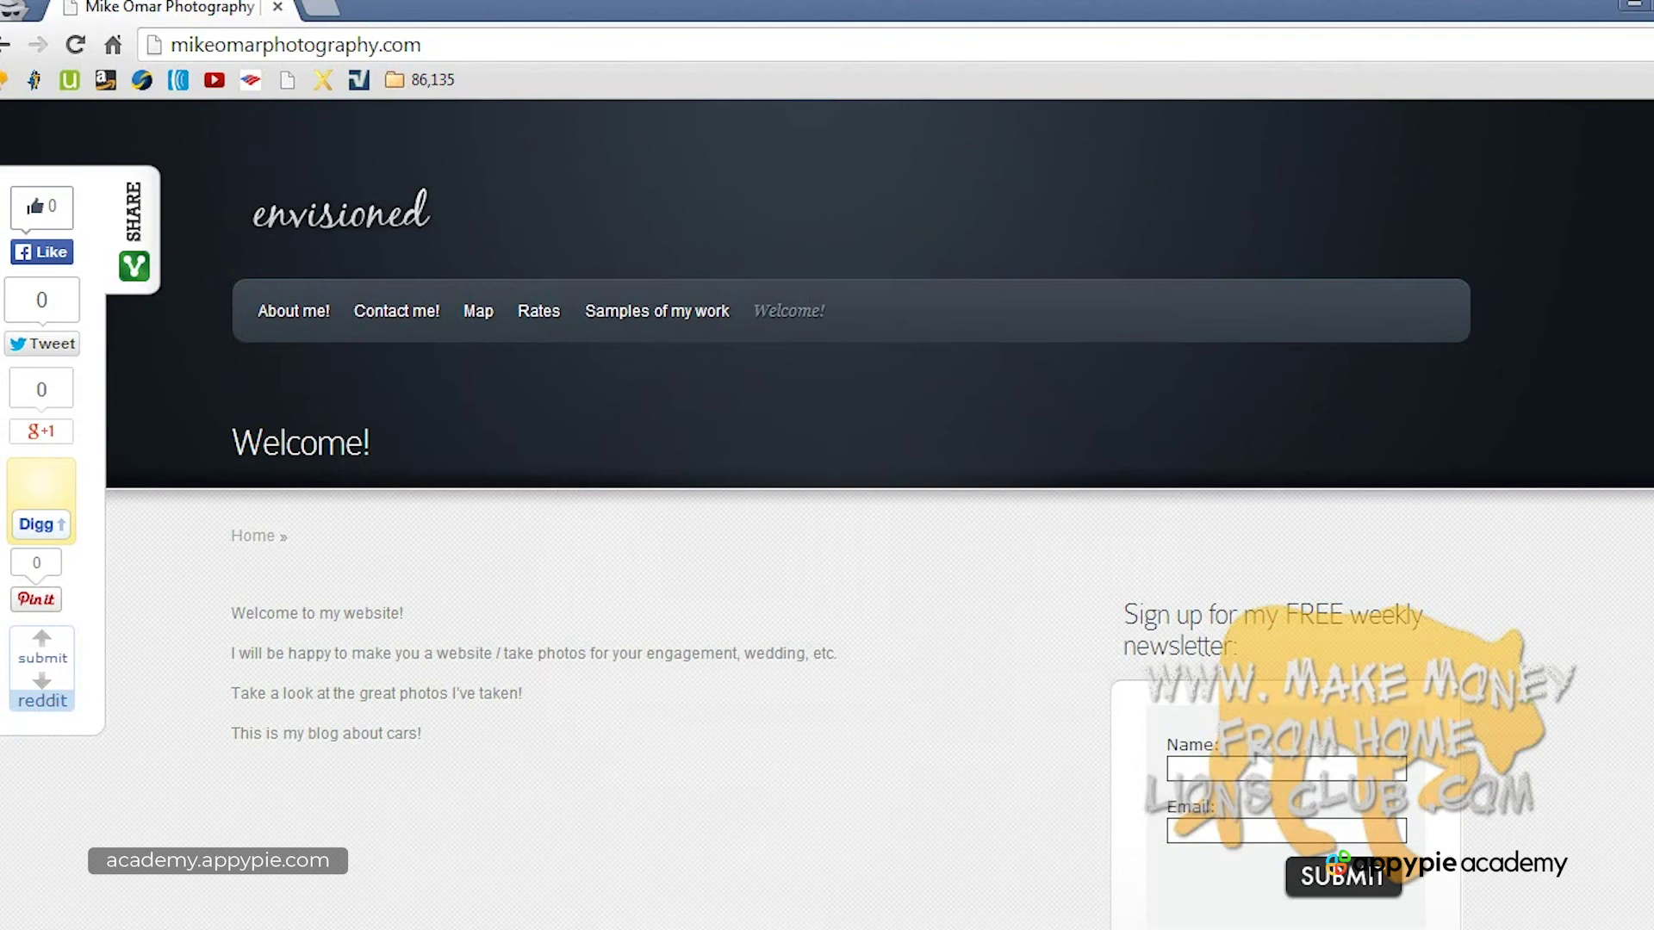
scroll(1468, 471, "down", 3)
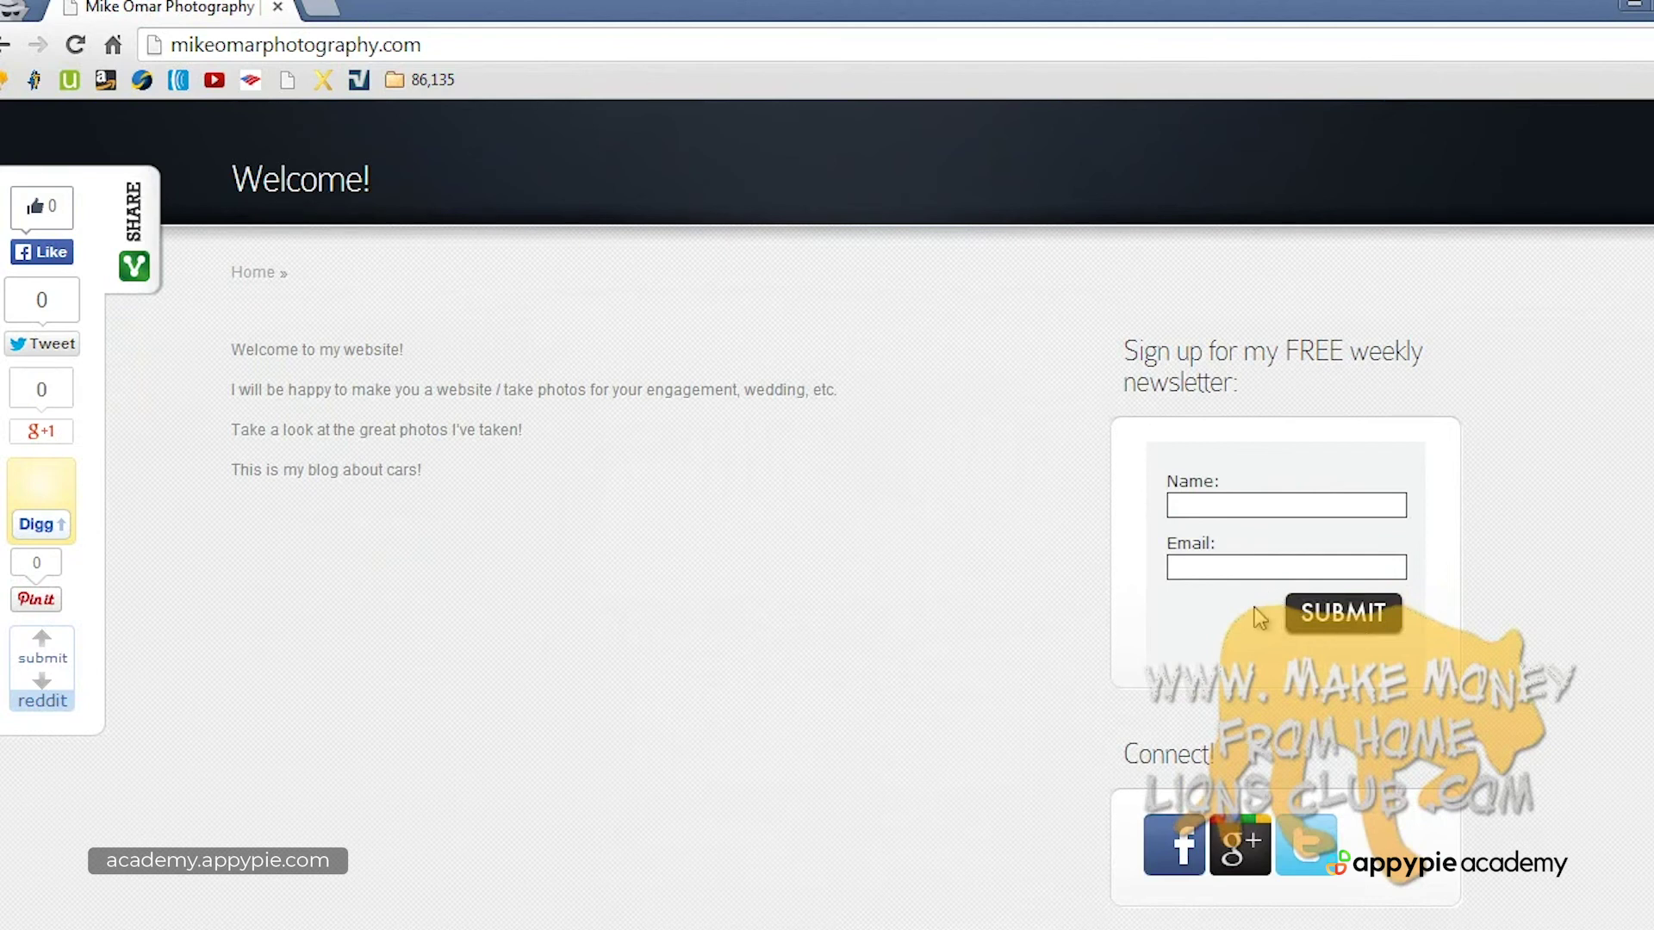
scroll(1260, 617, "up", 3)
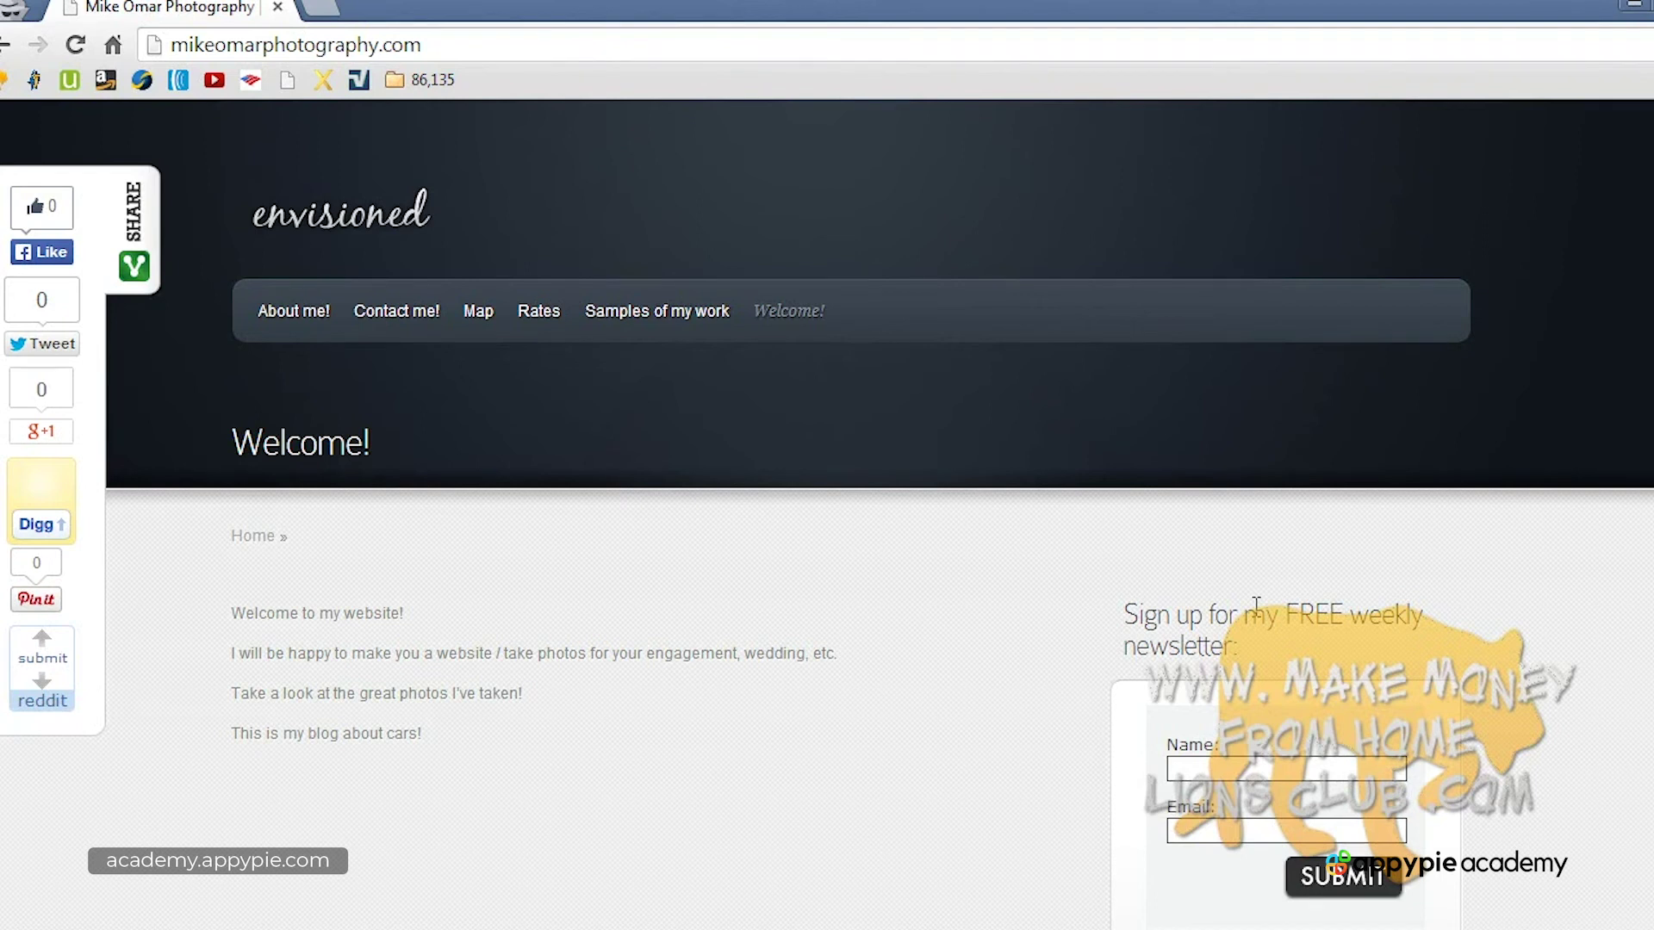
key("F10")
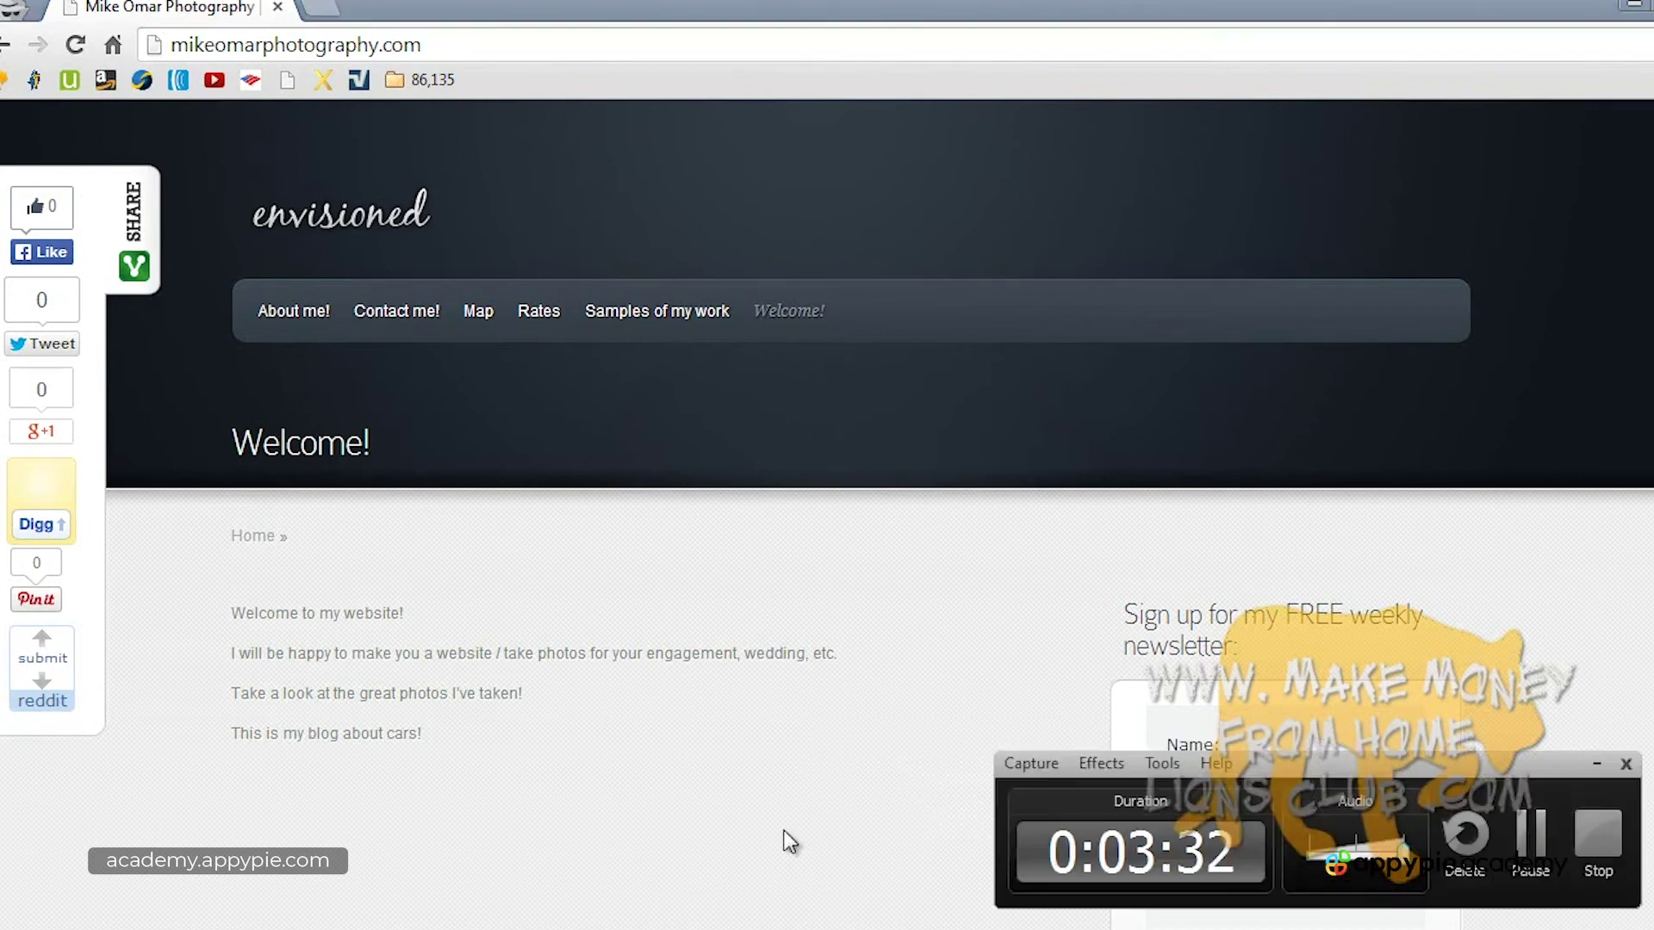
left_click(1598, 833)
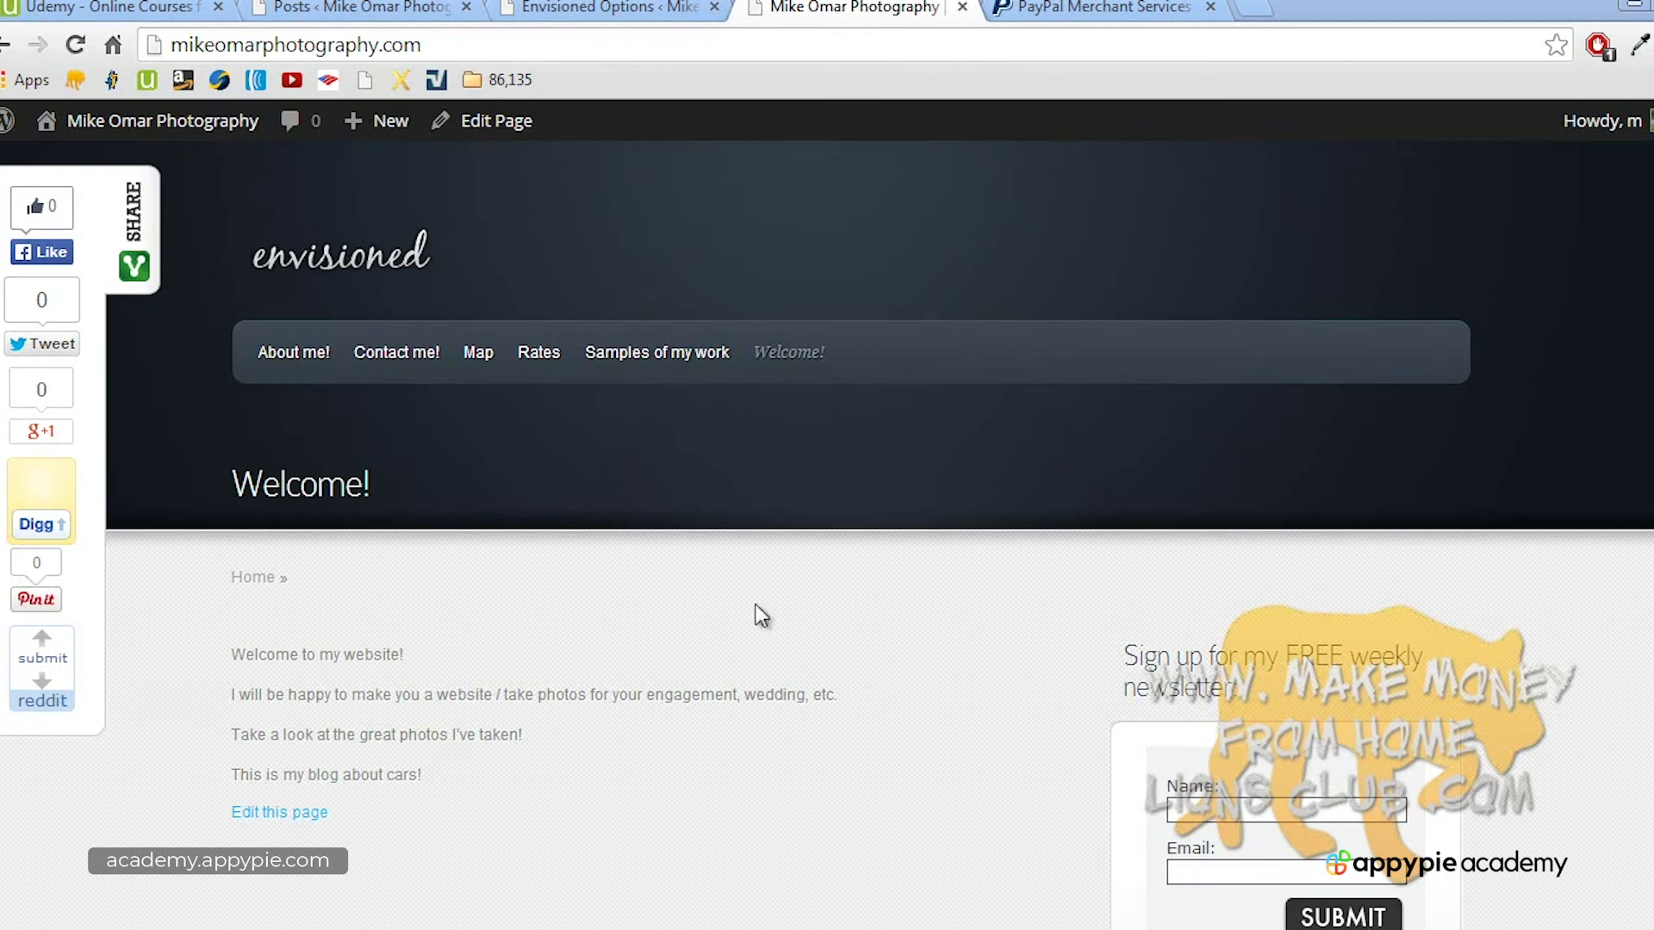
Step: Check the PayPal link in the Udemy lecture description, then go to the PayPal Merchant Services tab
left_click(120, 7)
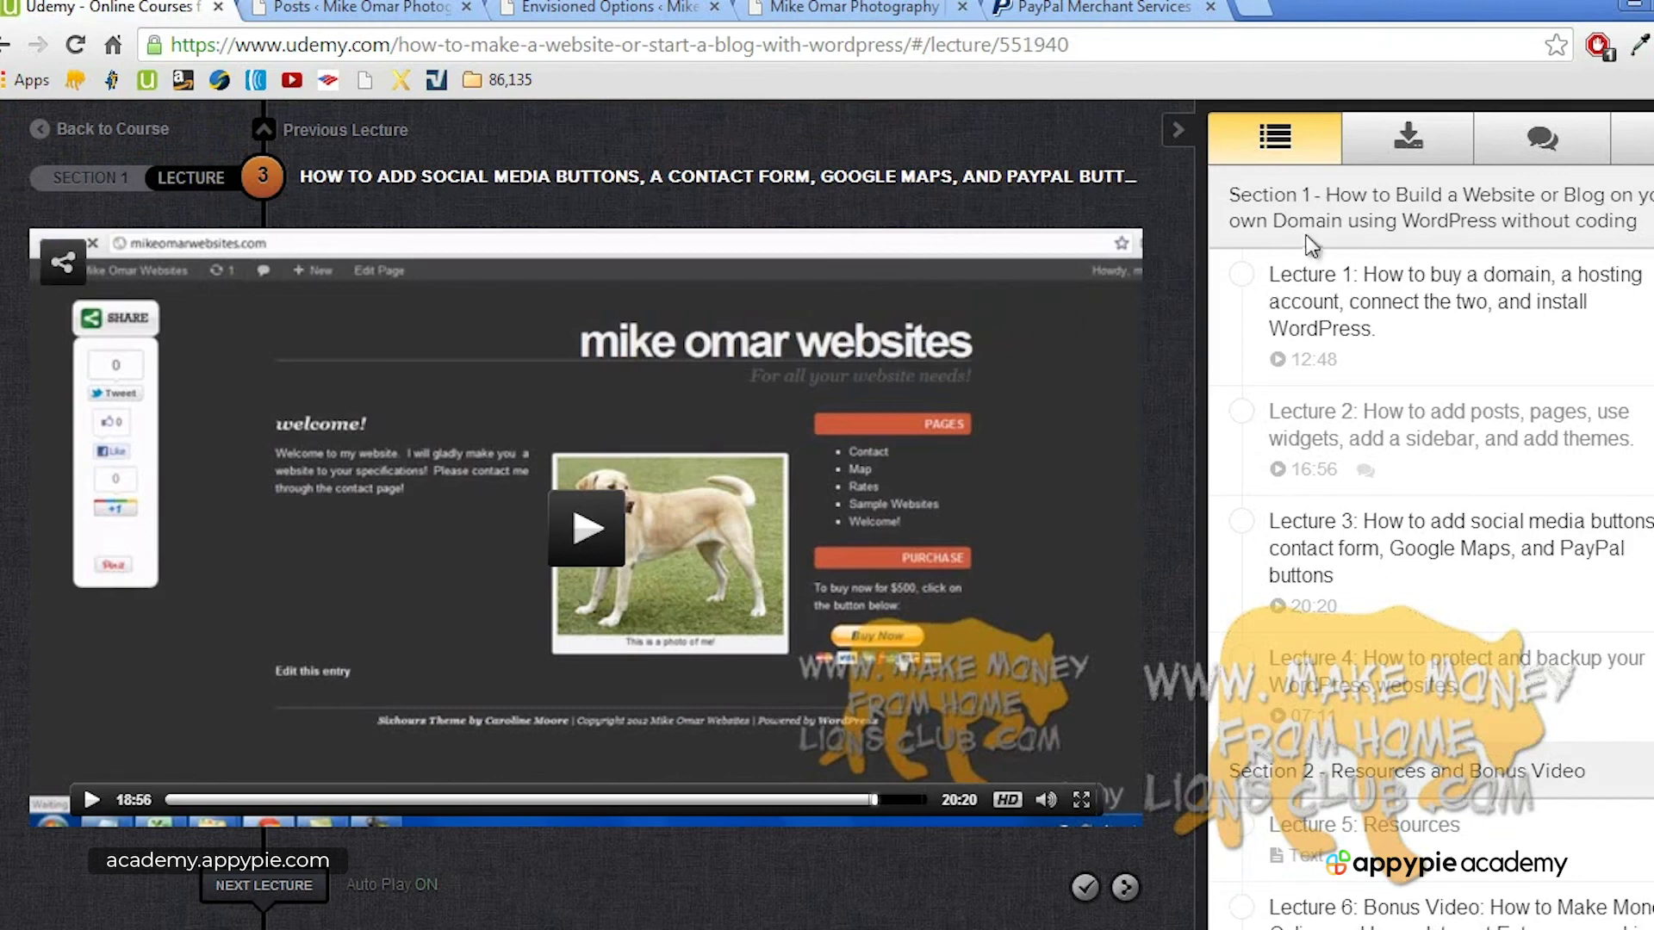
left_click(1411, 133)
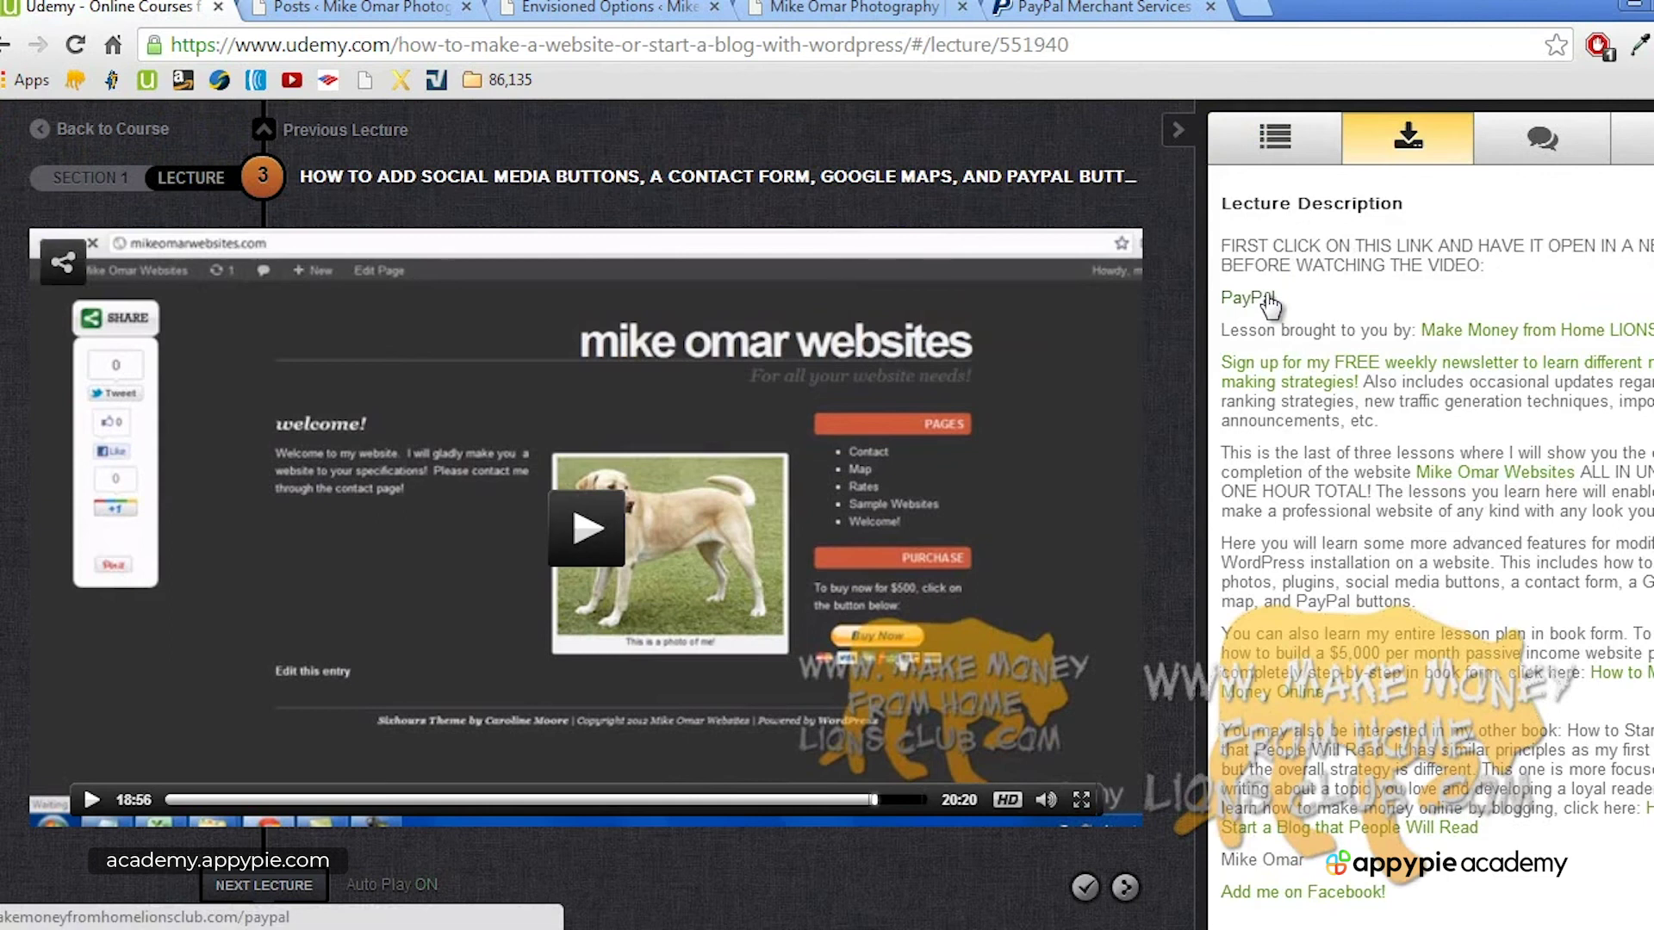
left_click(848, 8)
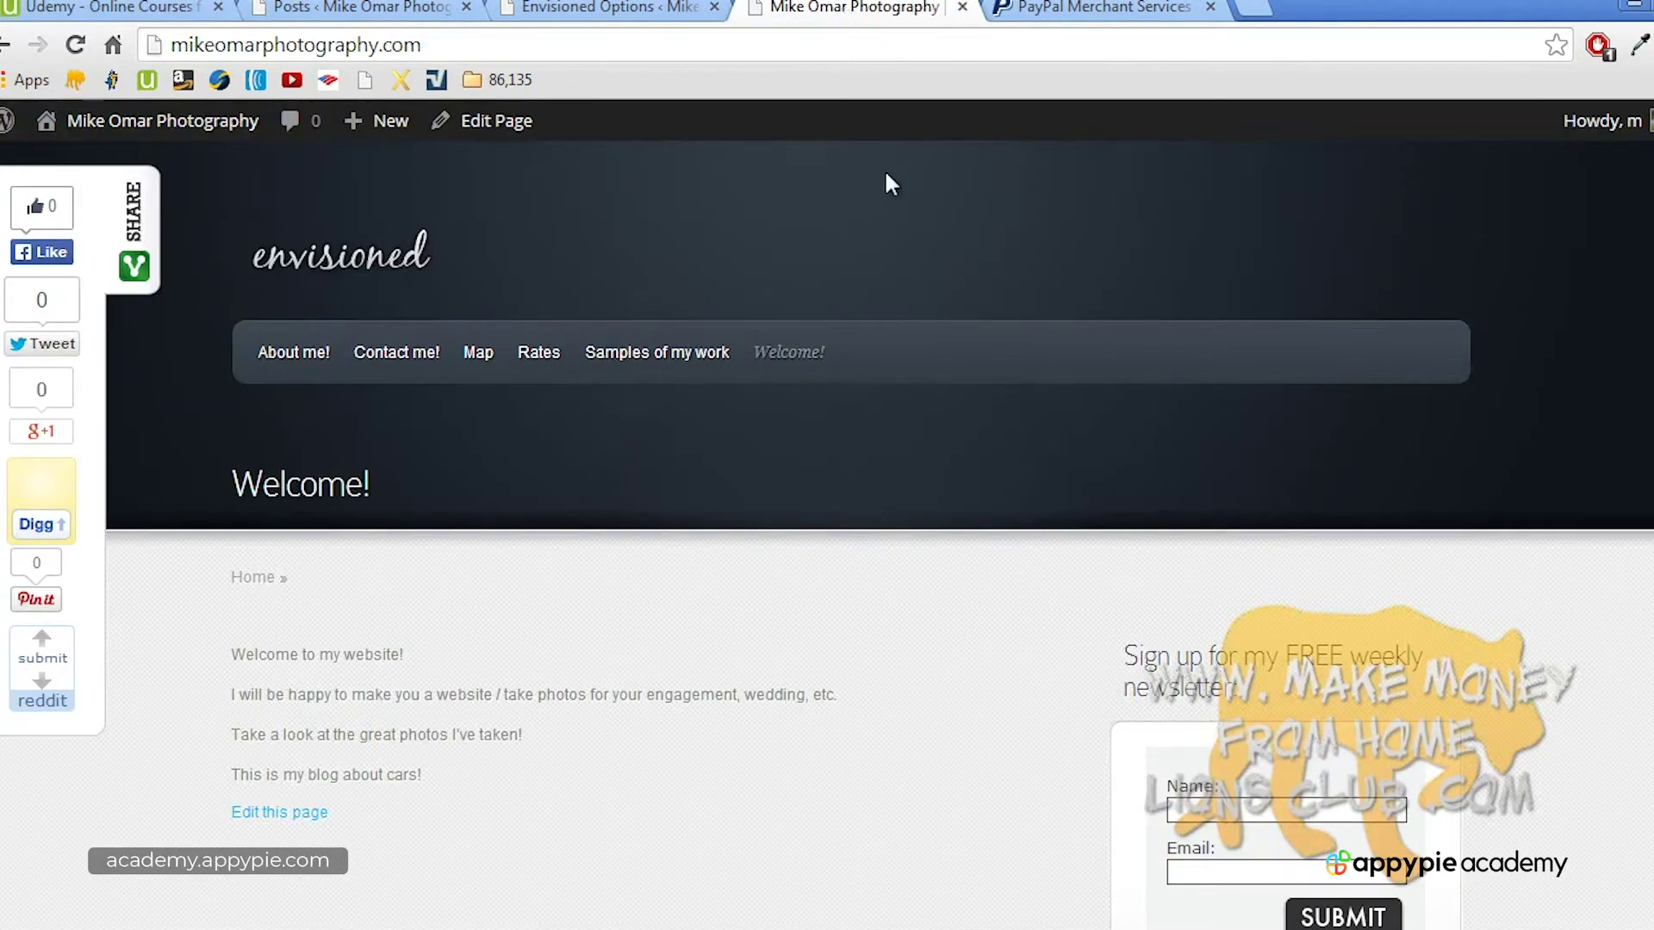
left_click(1083, 12)
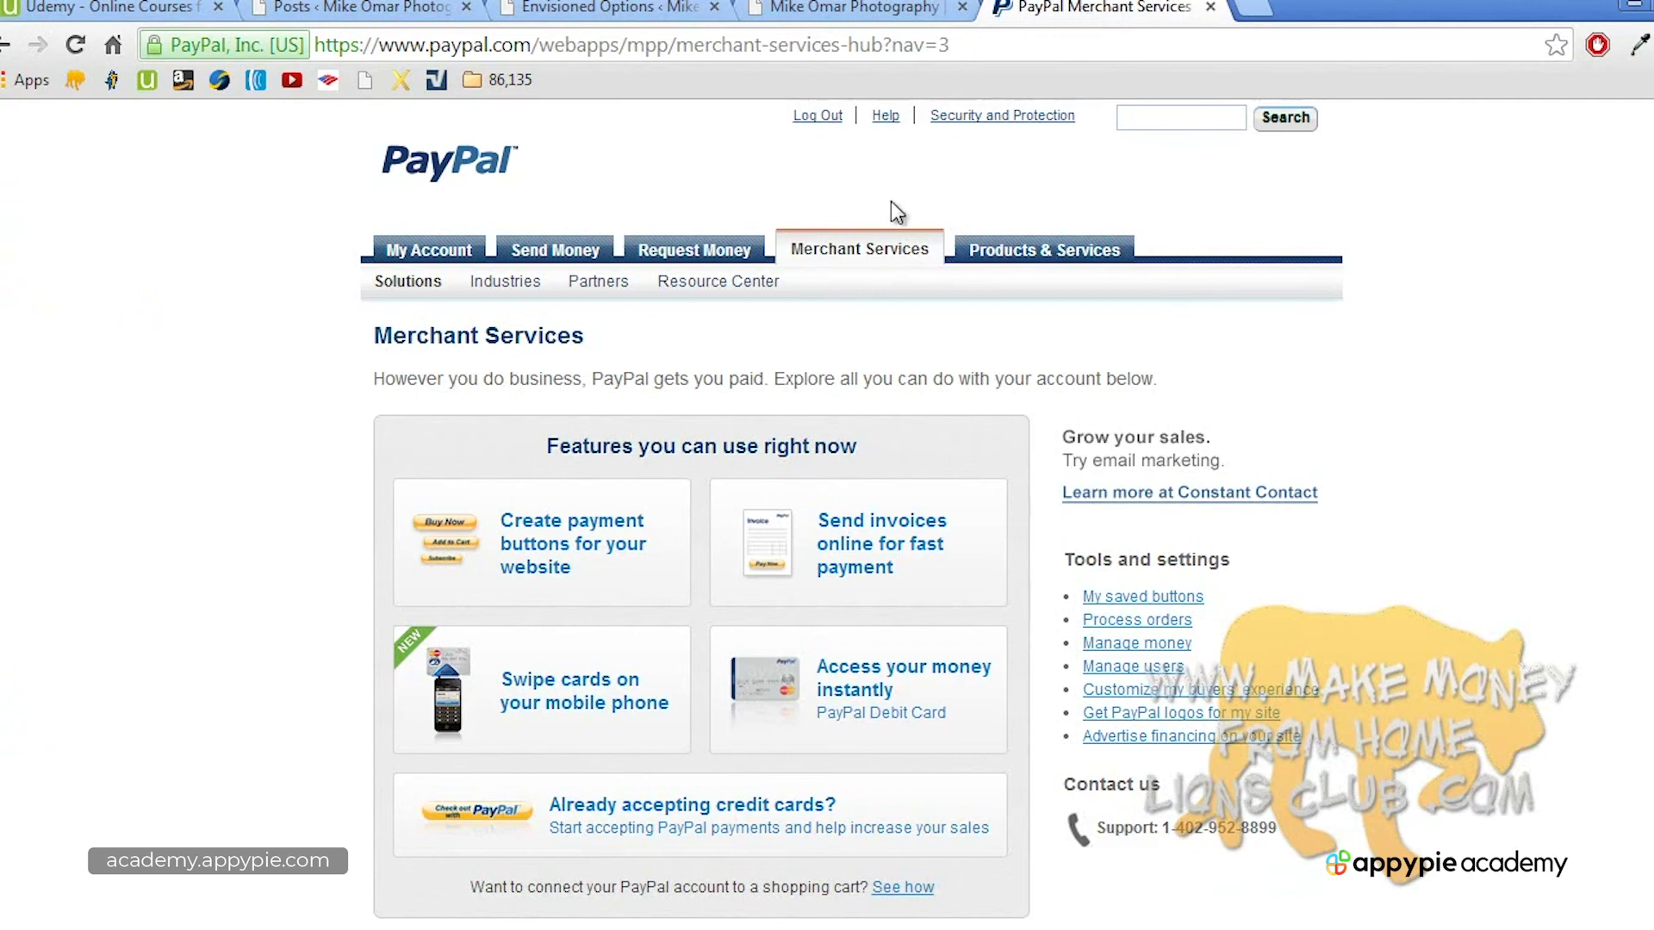
Step: Reload Merchant Services and follow 'Create payment buttons for your website' to the Payments Standard setup
left_click(887, 253)
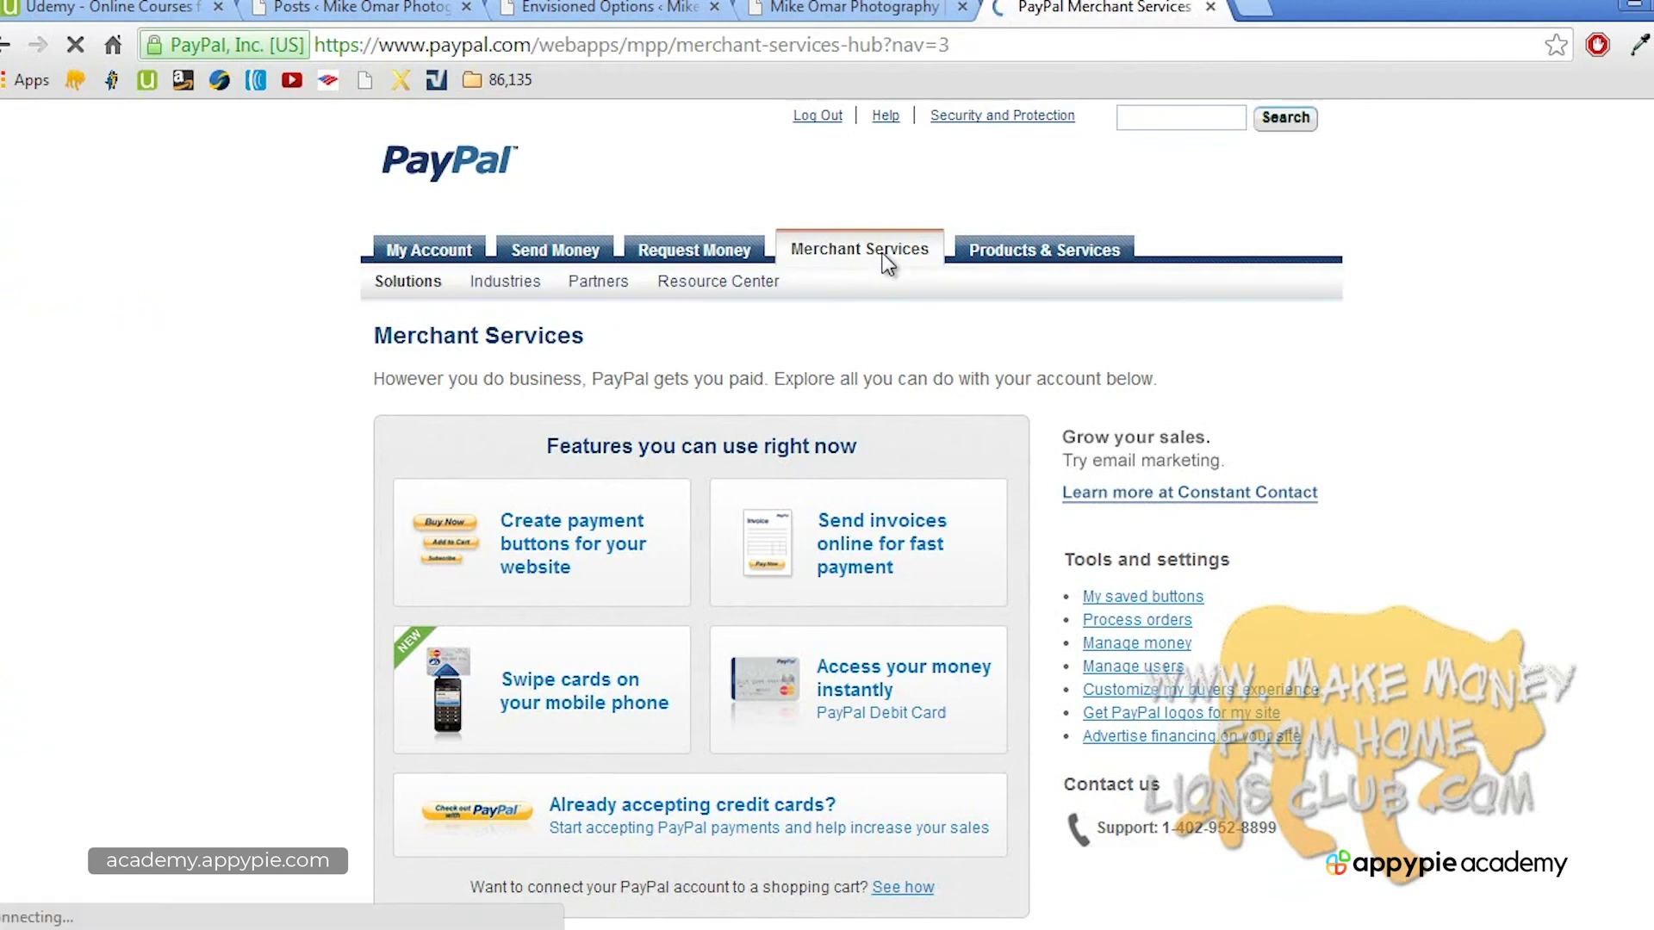
scroll(887, 266, "down", 3)
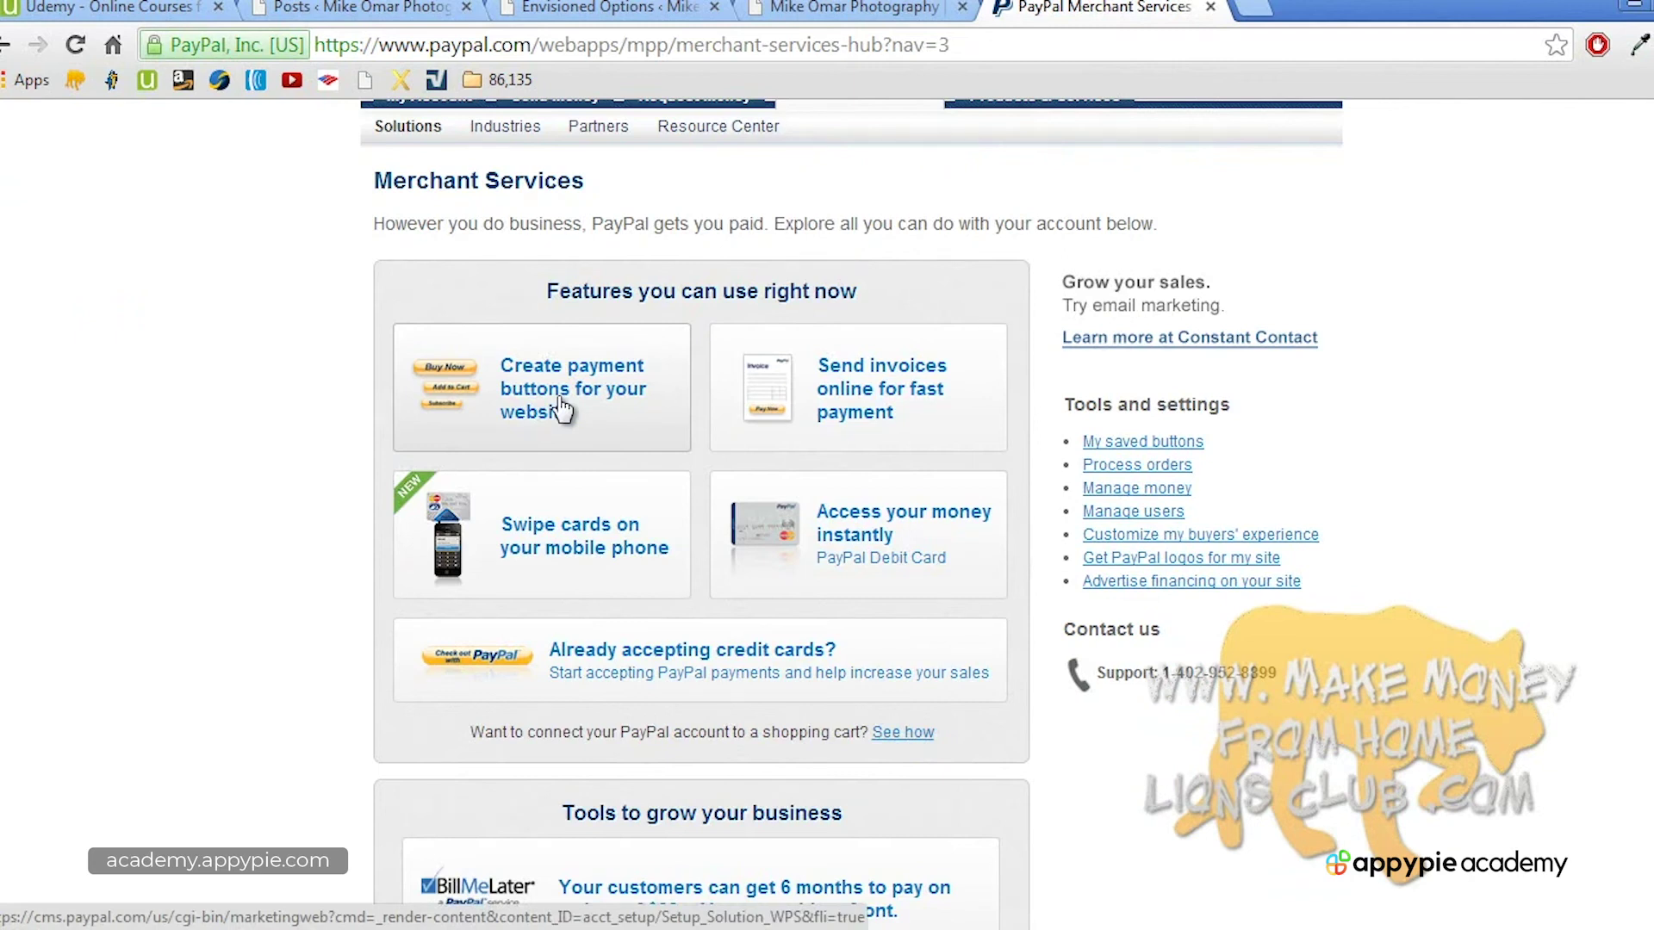
scroll(562, 409, "up", 3)
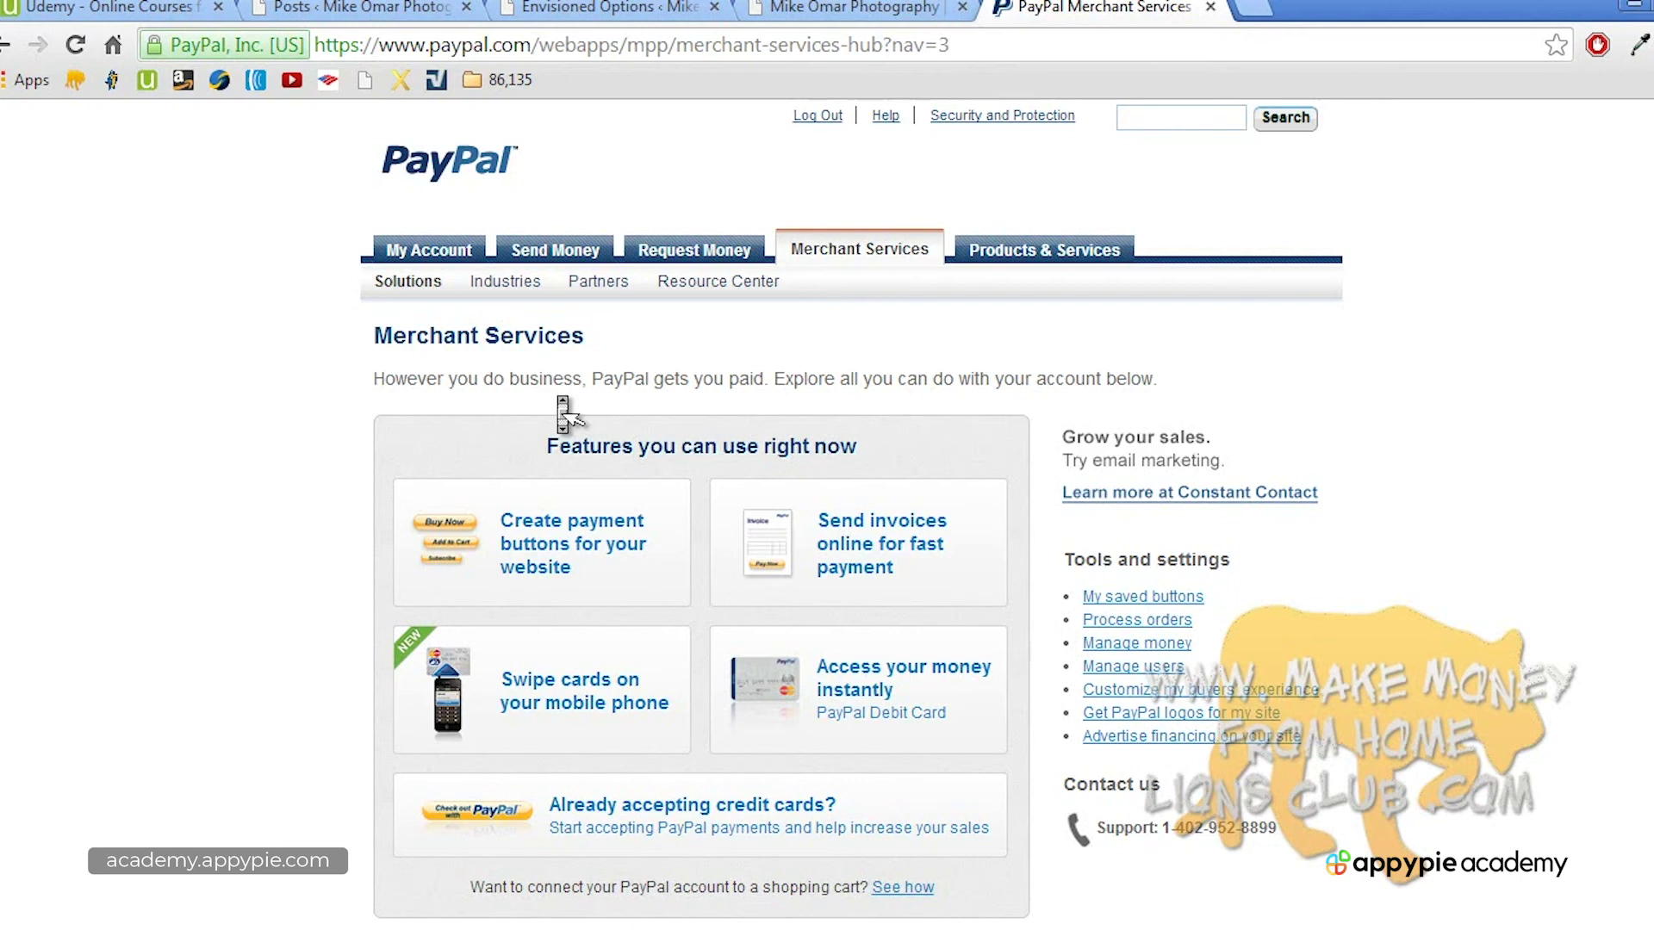
middle_click(564, 416)
left_click(539, 548)
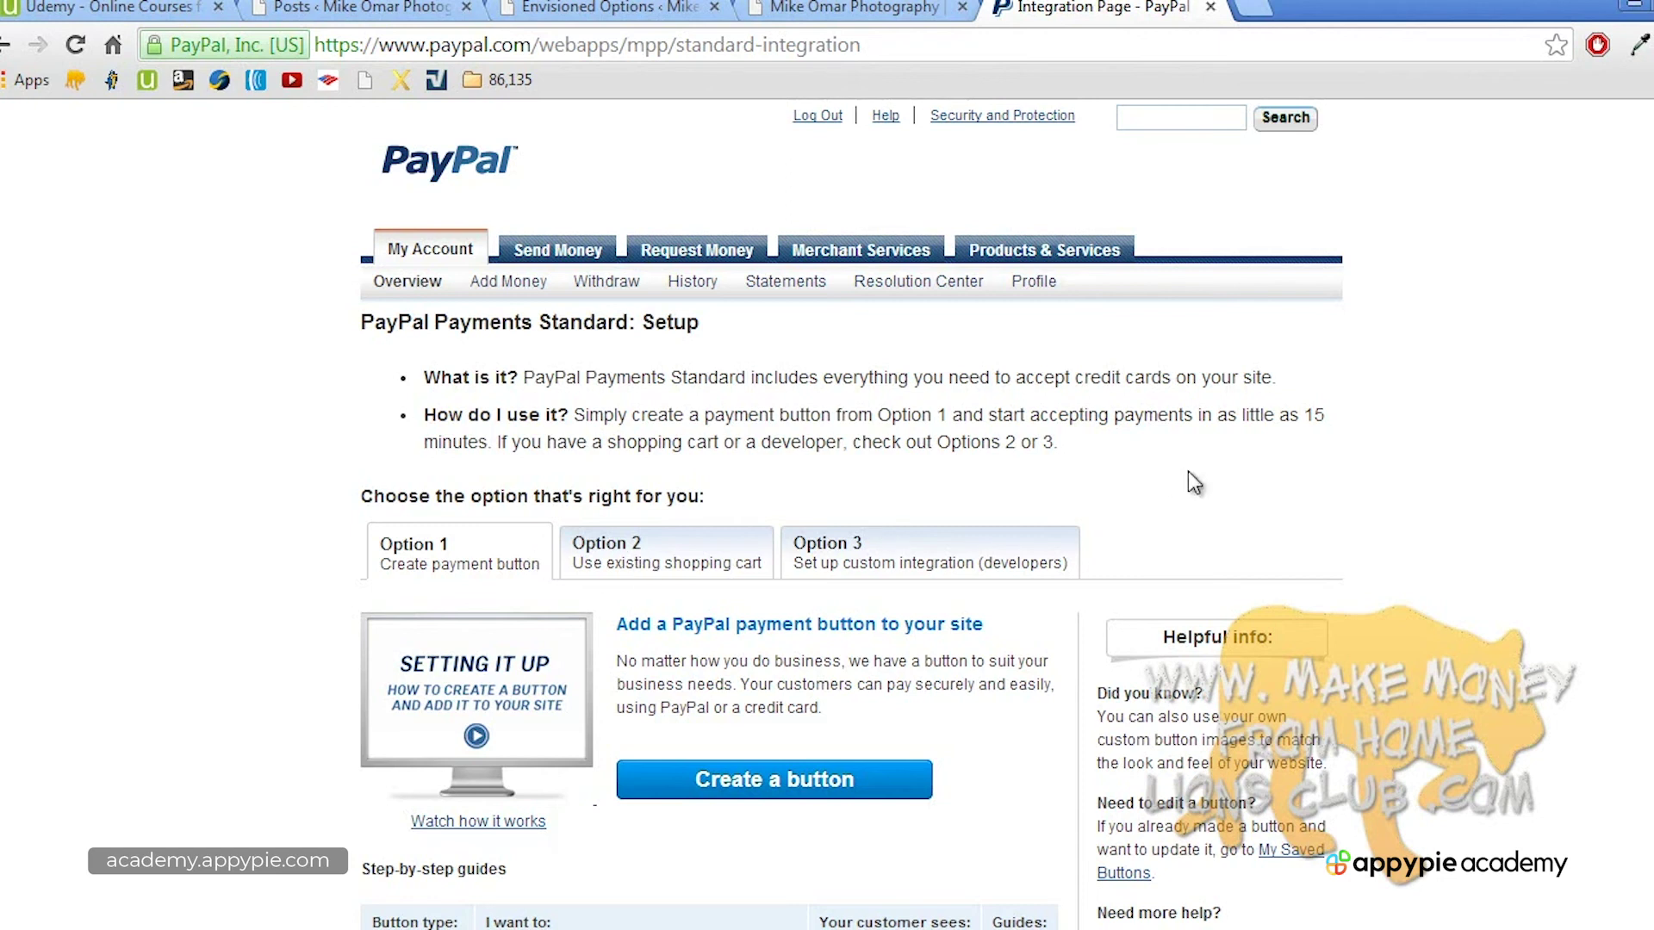
scroll(853, 516, "down", 3)
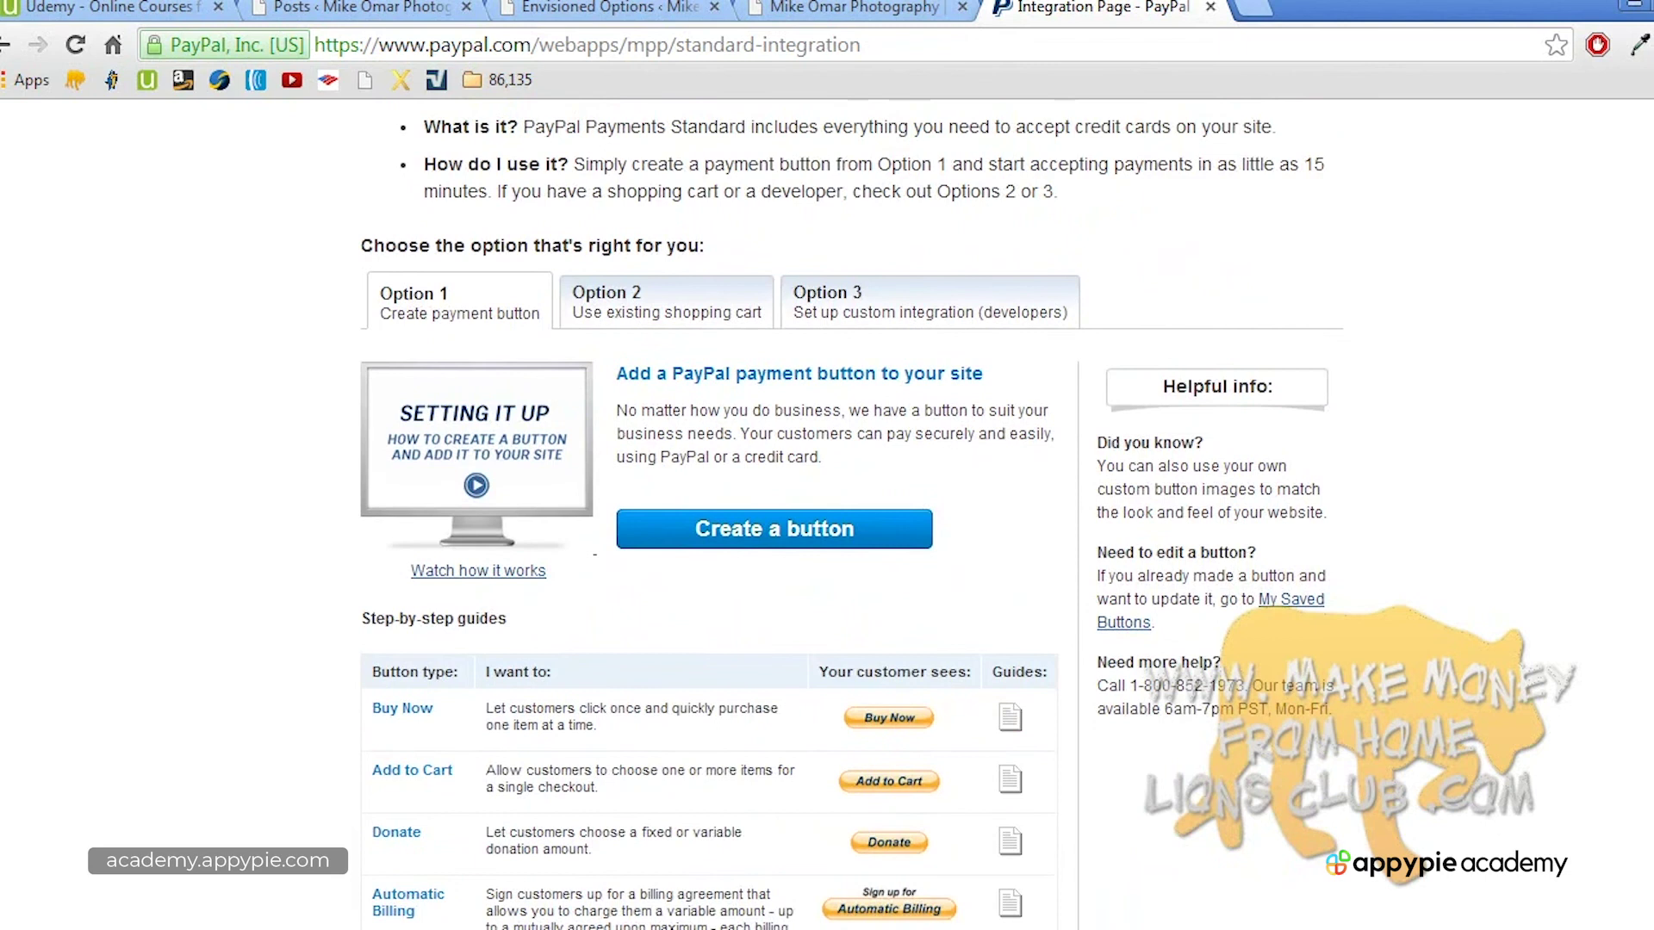
scroll(1416, 538, "up", 1)
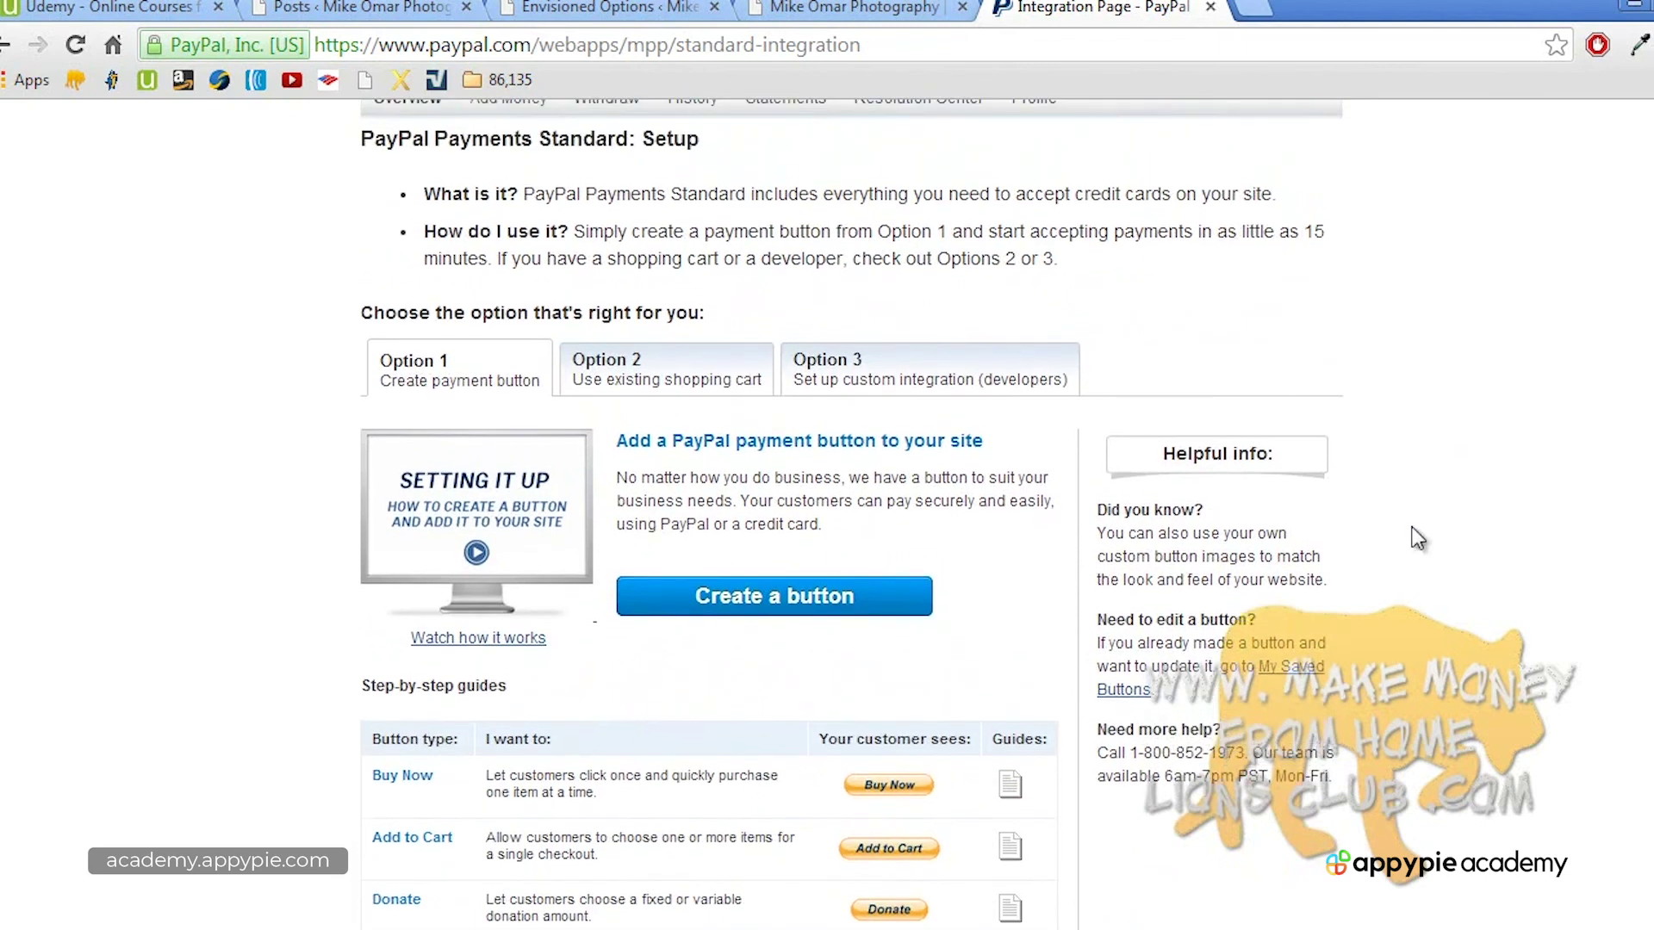
Step: Start a Buy Now button with item name 'Website' and price 500
left_click(790, 585)
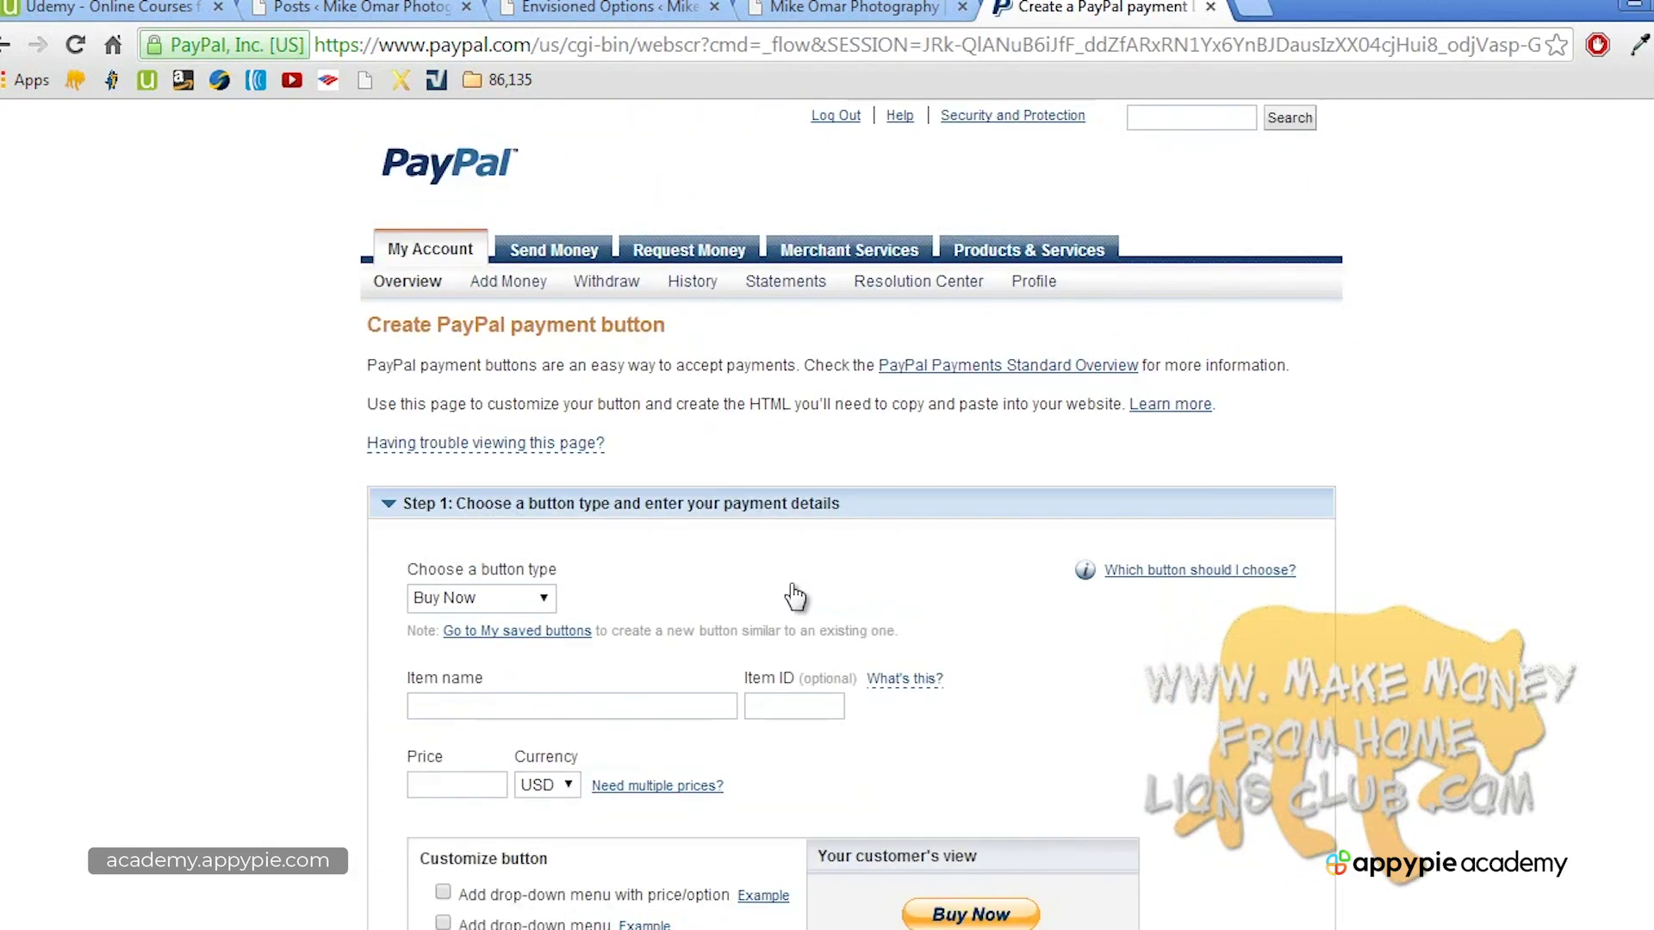
left_click(513, 607)
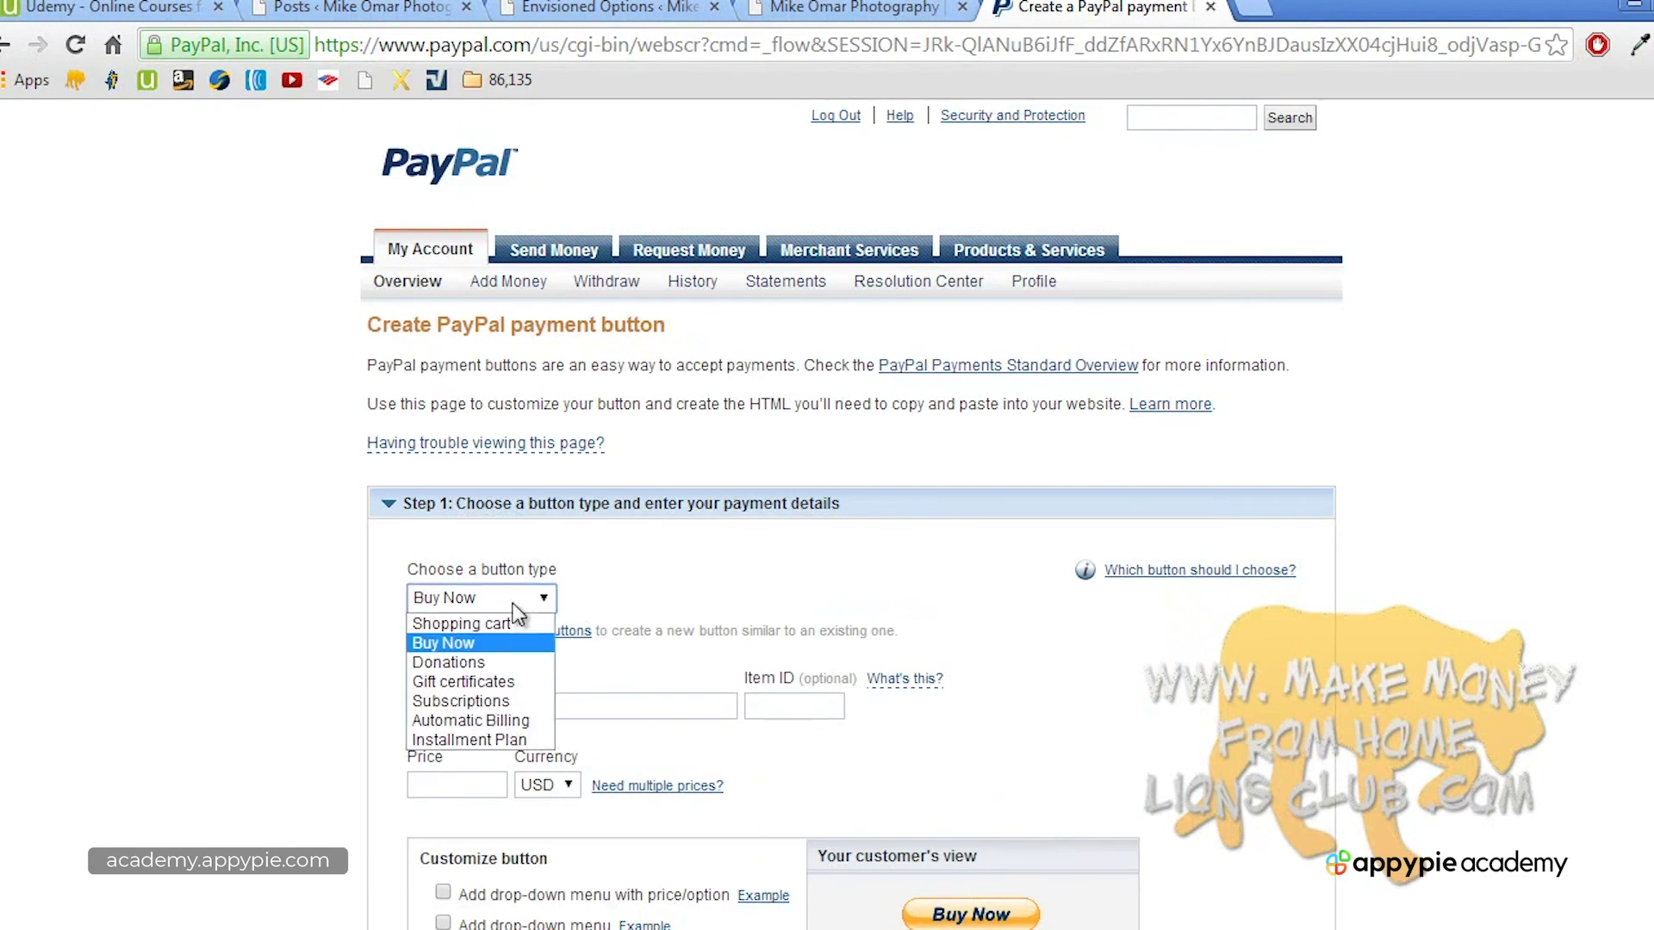
left_click(504, 643)
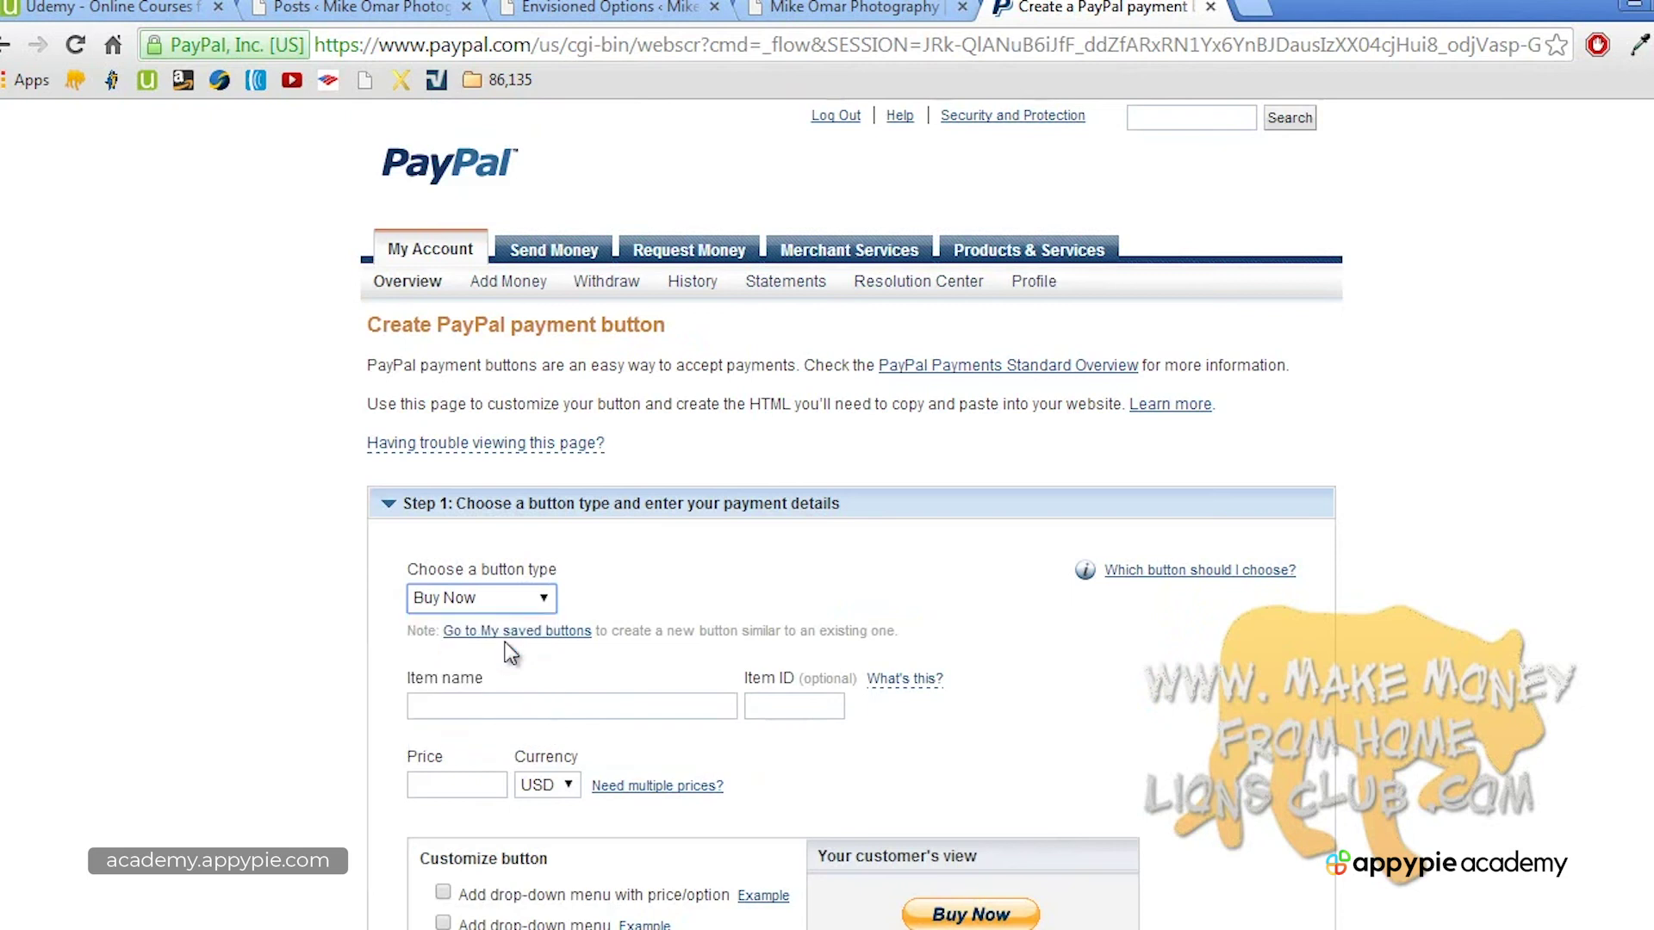
left_click(506, 701)
type("Website")
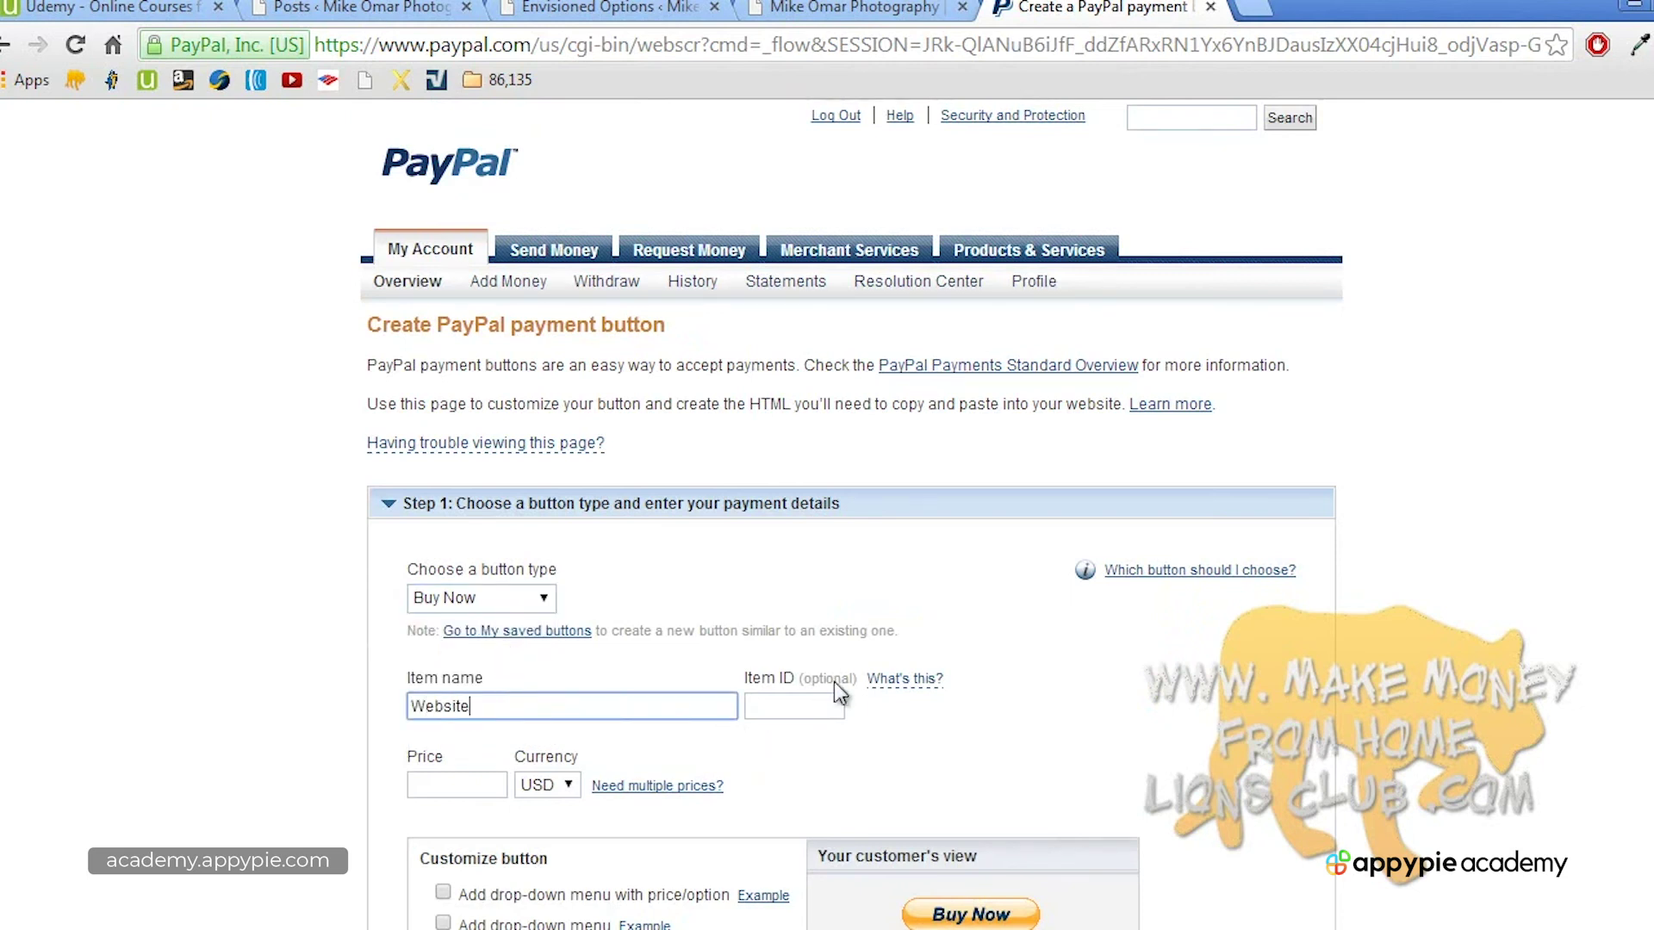
left_click(471, 783)
type("500")
left_click(303, 774)
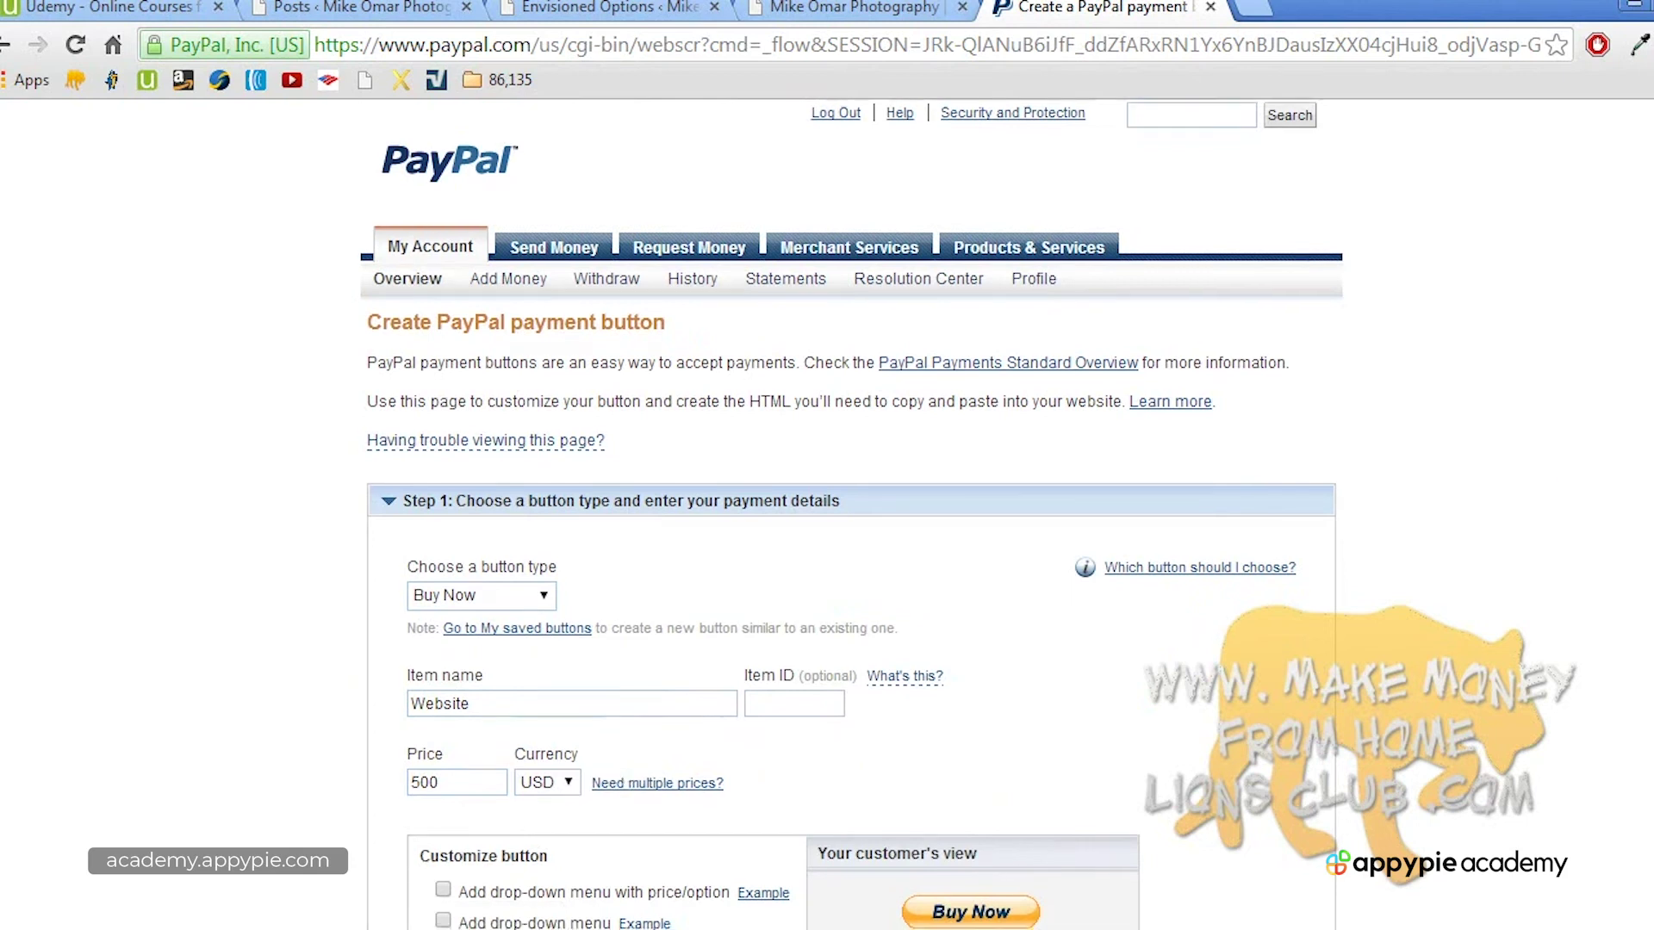
Step: Leave the shipping amount blank and create the Buy Now button
scroll(1512, 514, "down", 5)
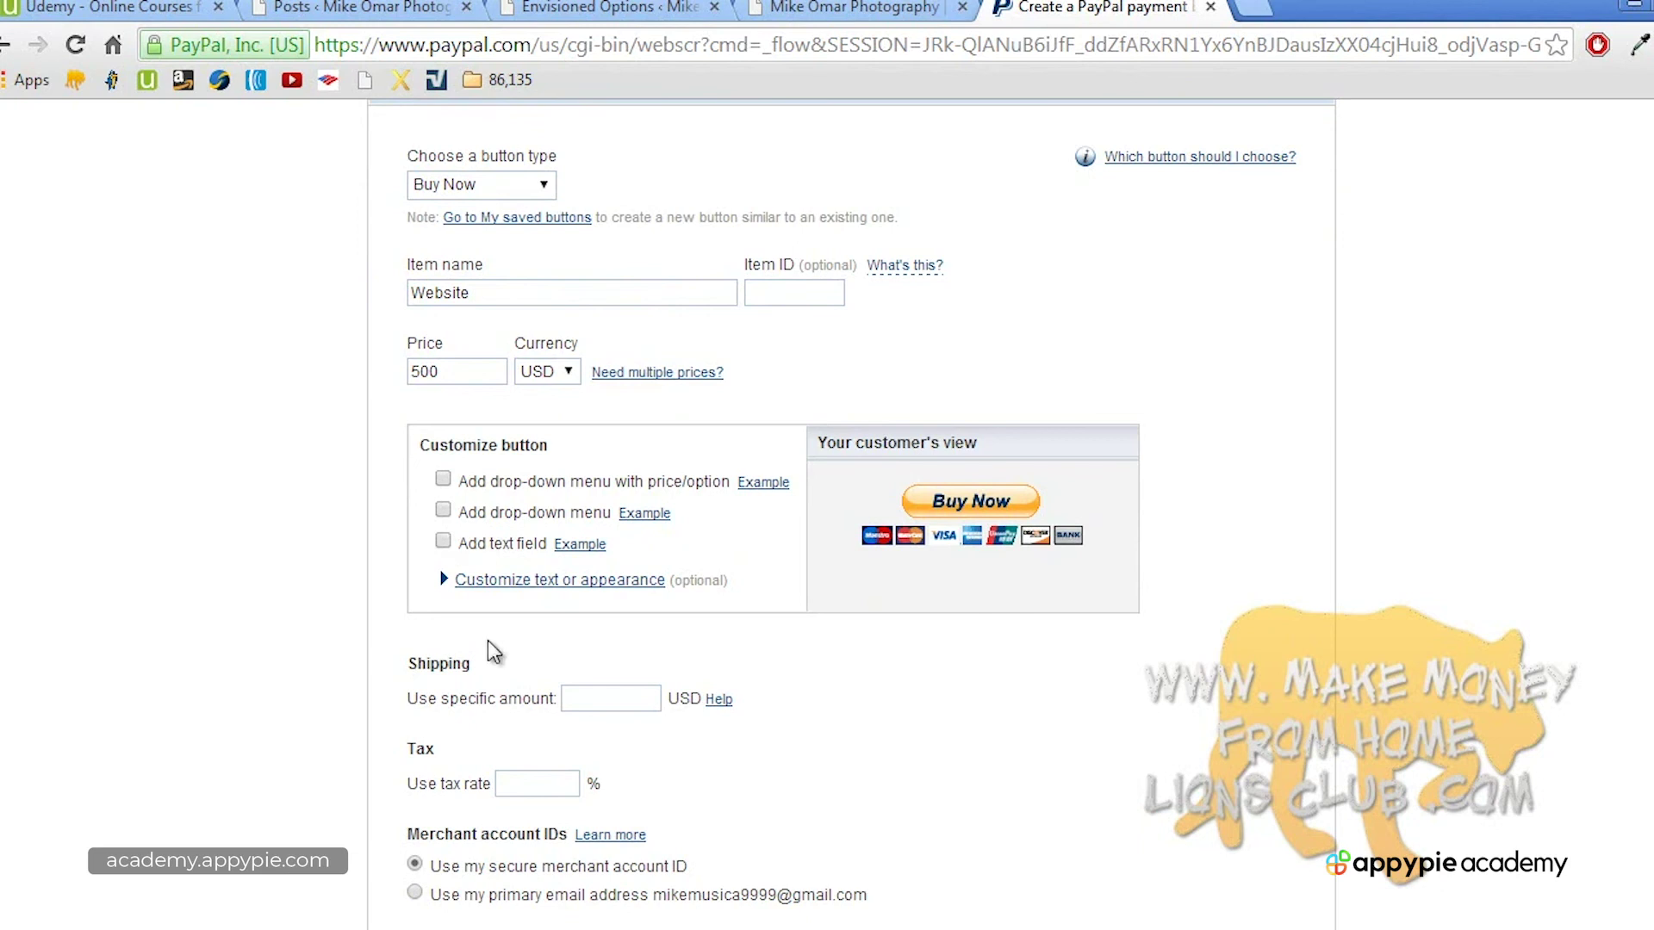
left_click(576, 697)
key("Down")
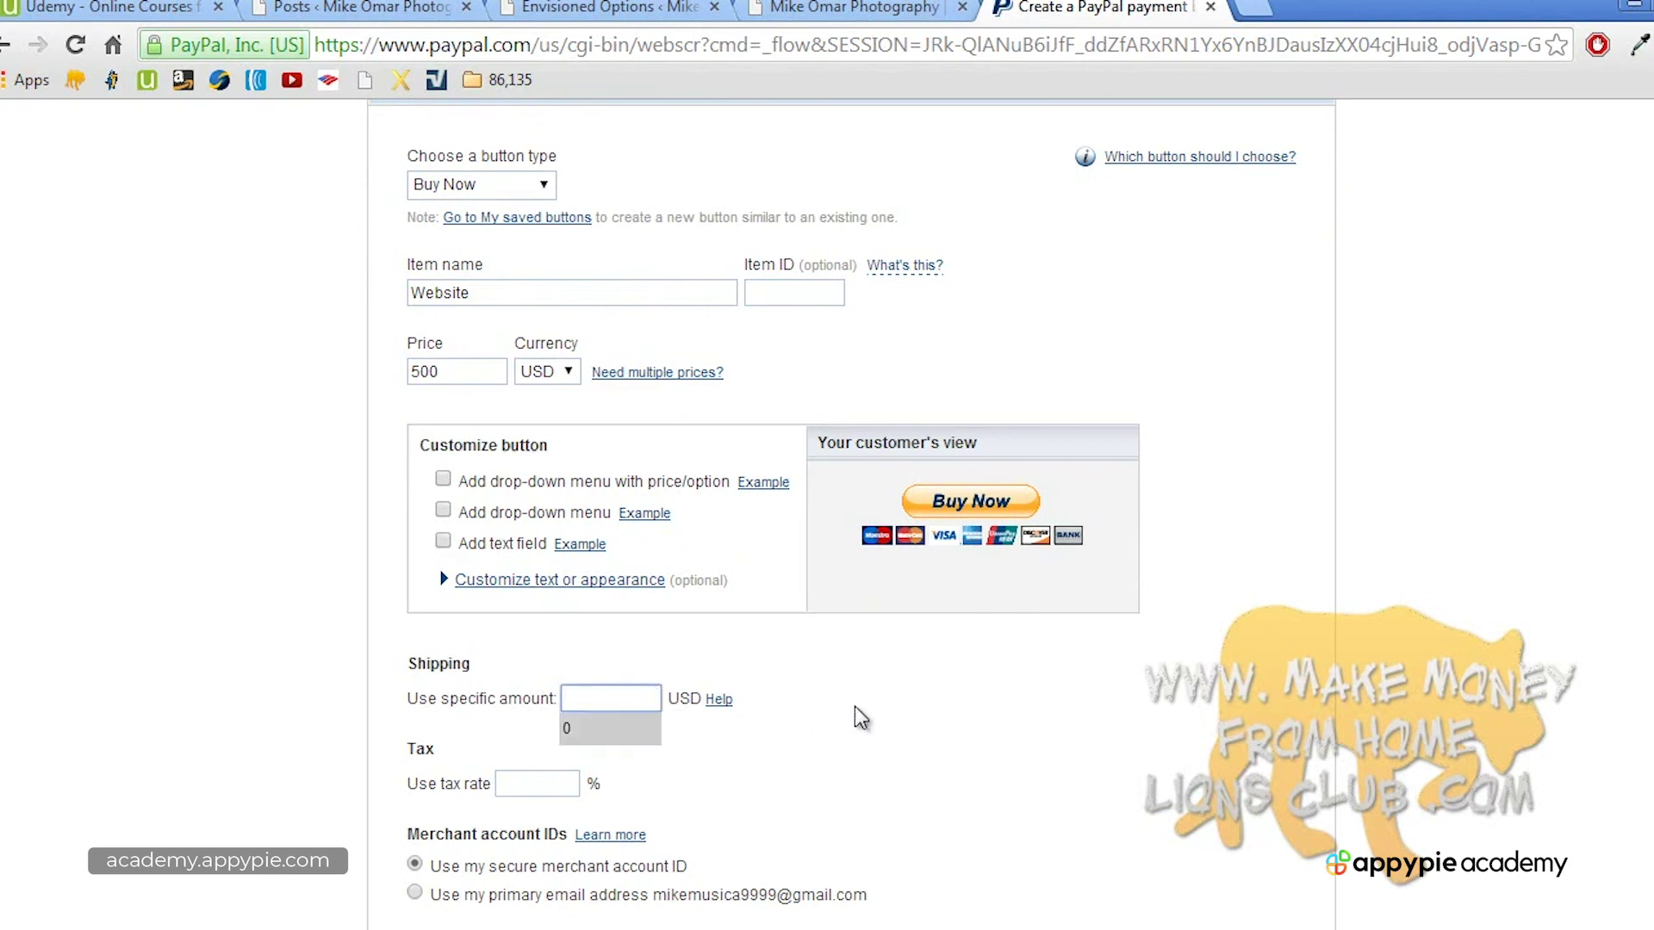
left_click(953, 723)
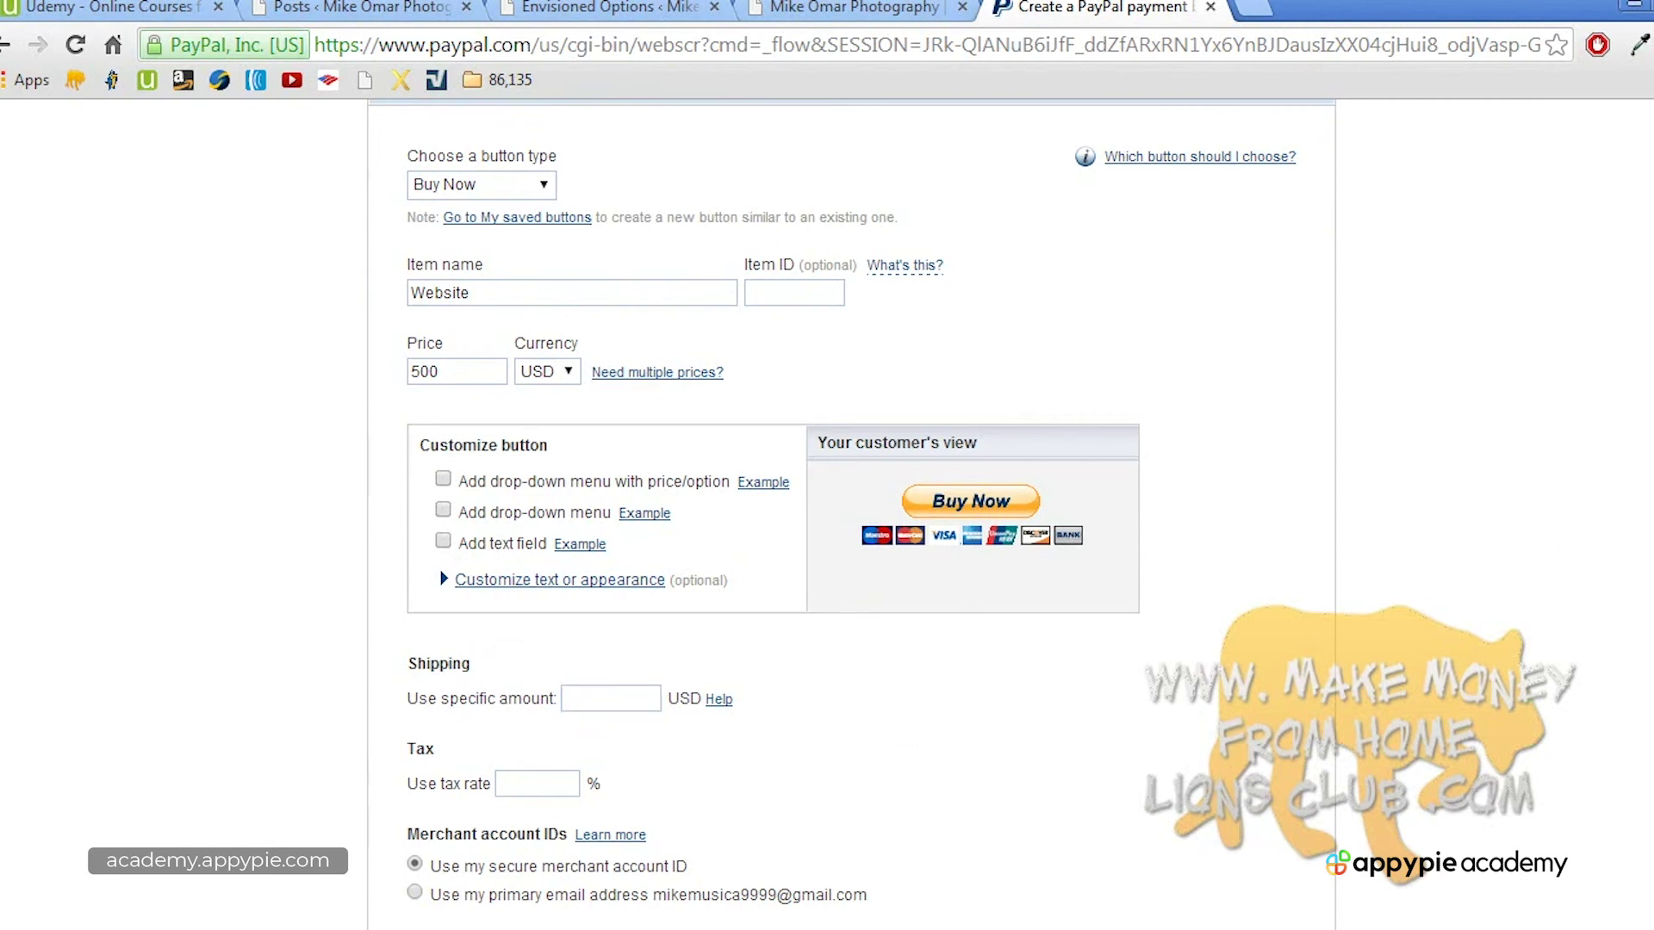
scroll(851, 516, "down", 4)
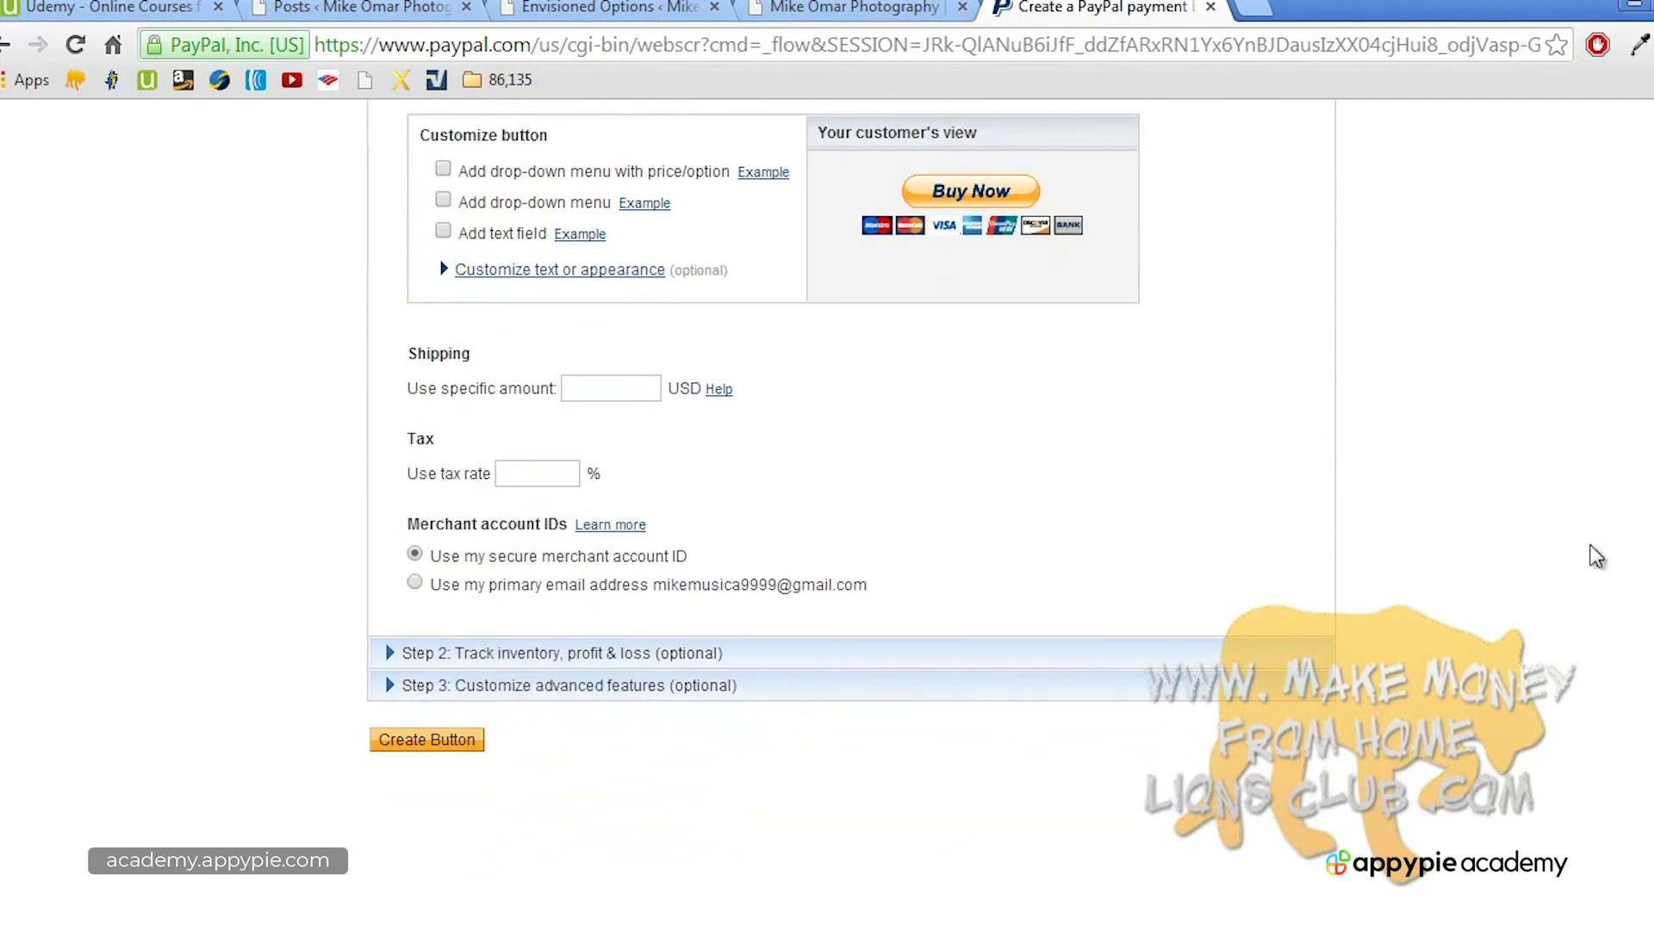
scroll(850, 425, "down", 1)
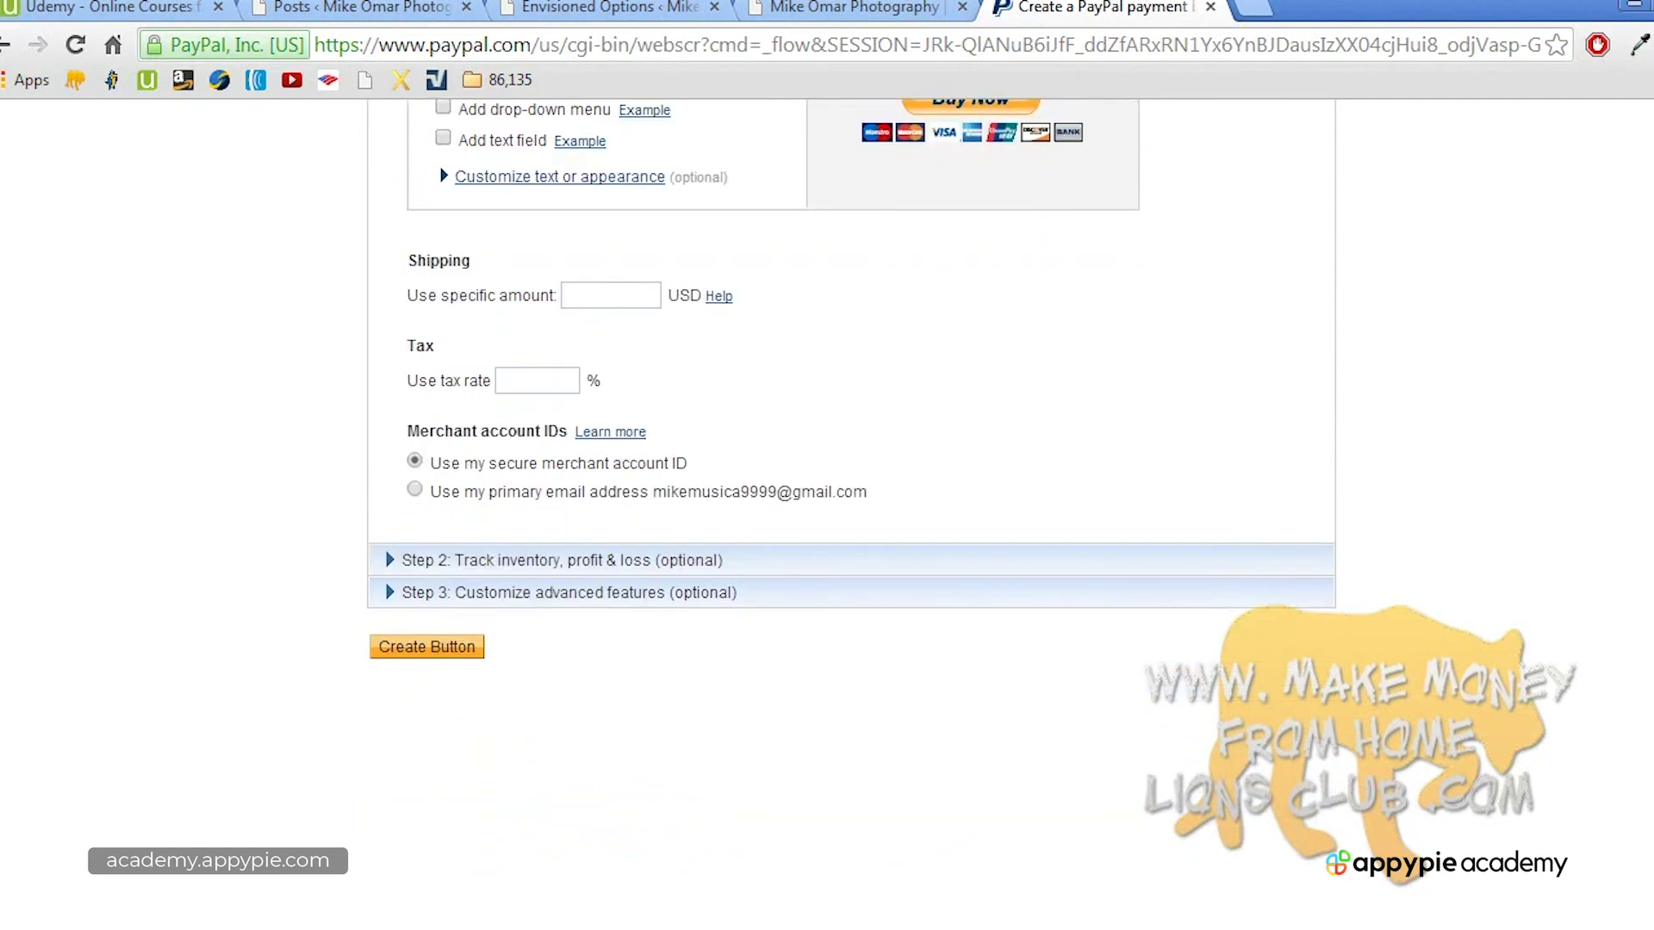
scroll(851, 442, "up", 3)
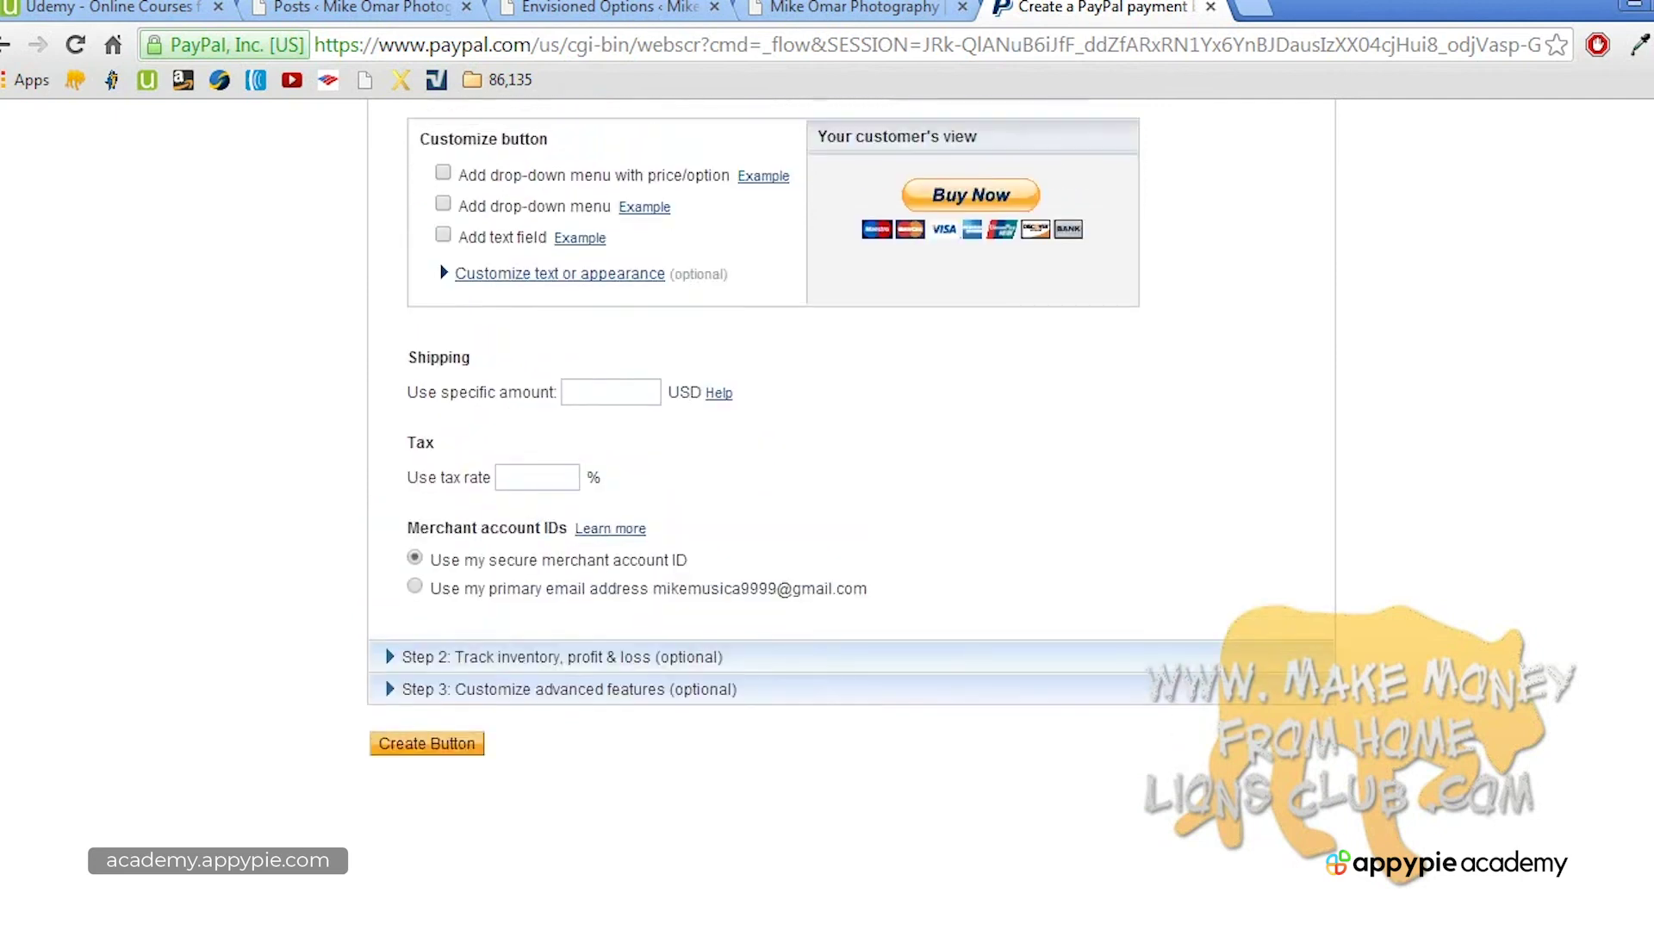
scroll(851, 478, "down", 1)
scroll(851, 478, "up", 4)
scroll(851, 478, "down", 3)
scroll(851, 511, "down", 2)
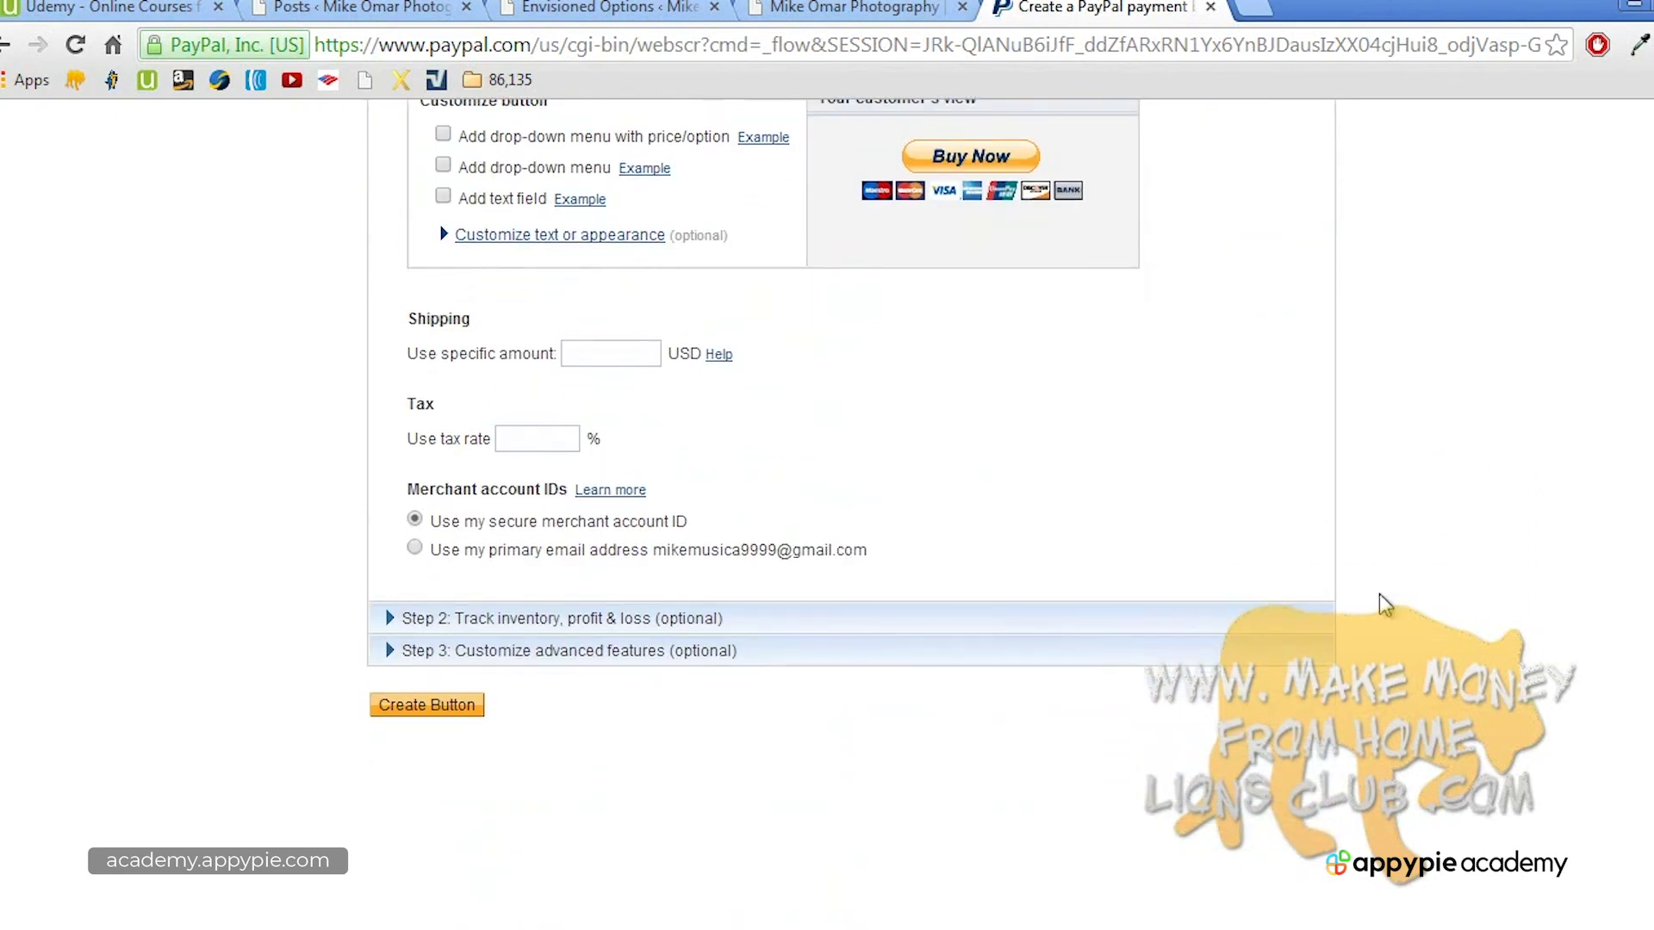
left_click(481, 708)
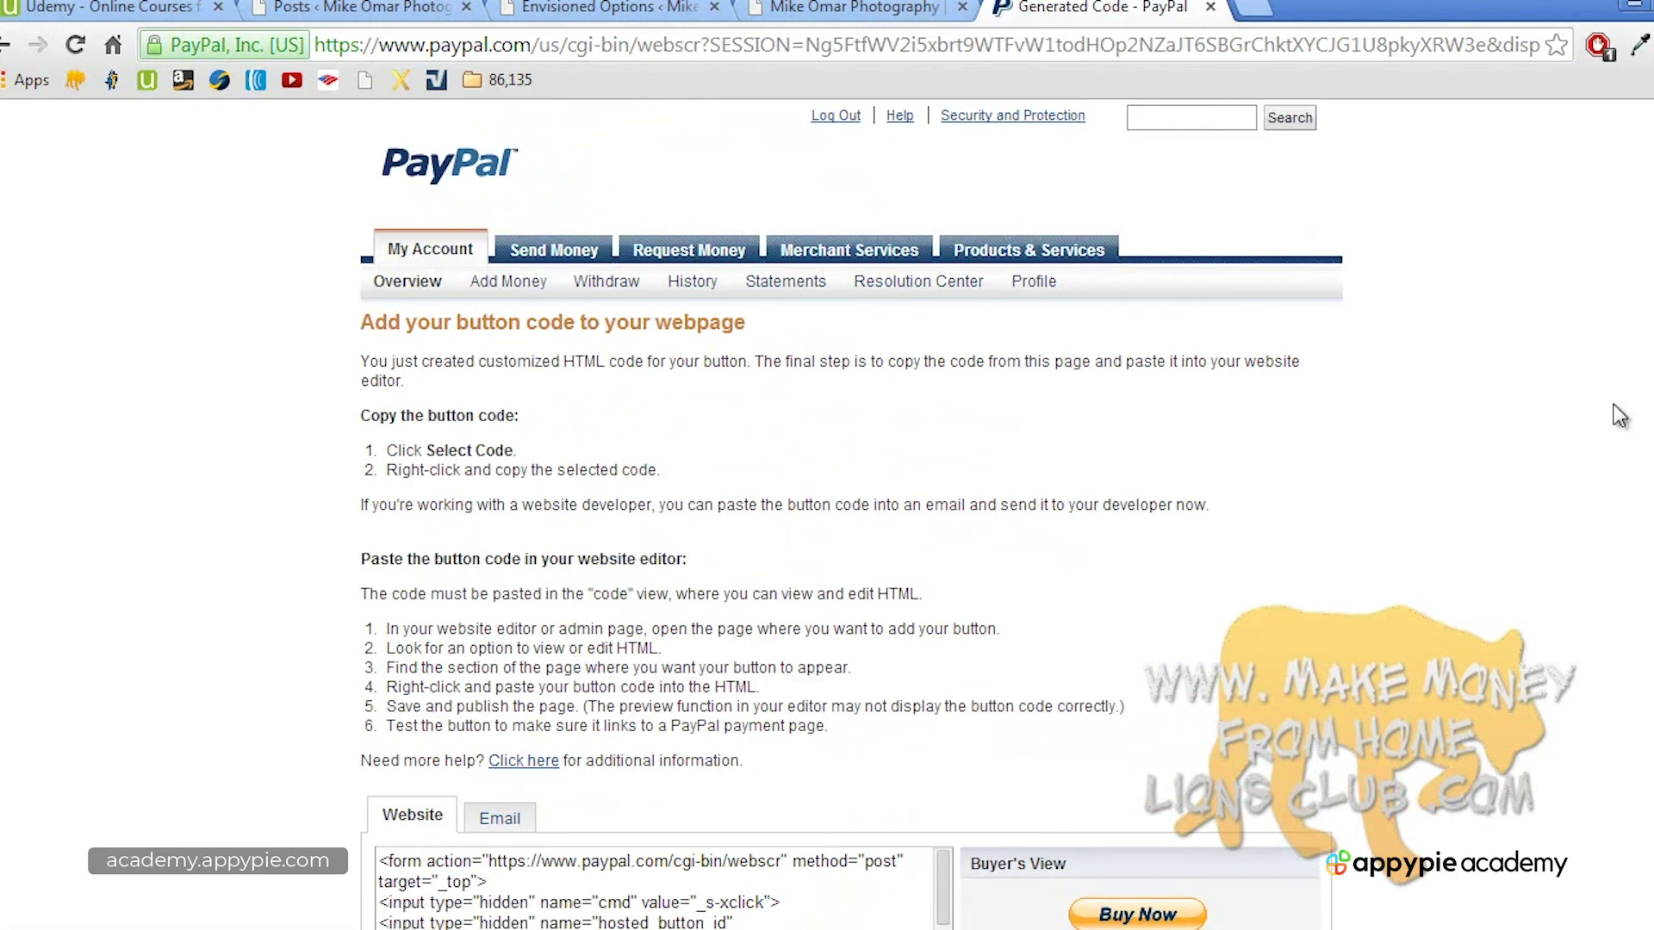
Step: Copy the generated PayPal Buy Now button HTML from the Website code box
scroll(1622, 416, "down", 2)
scroll(1421, 633, "down", 1)
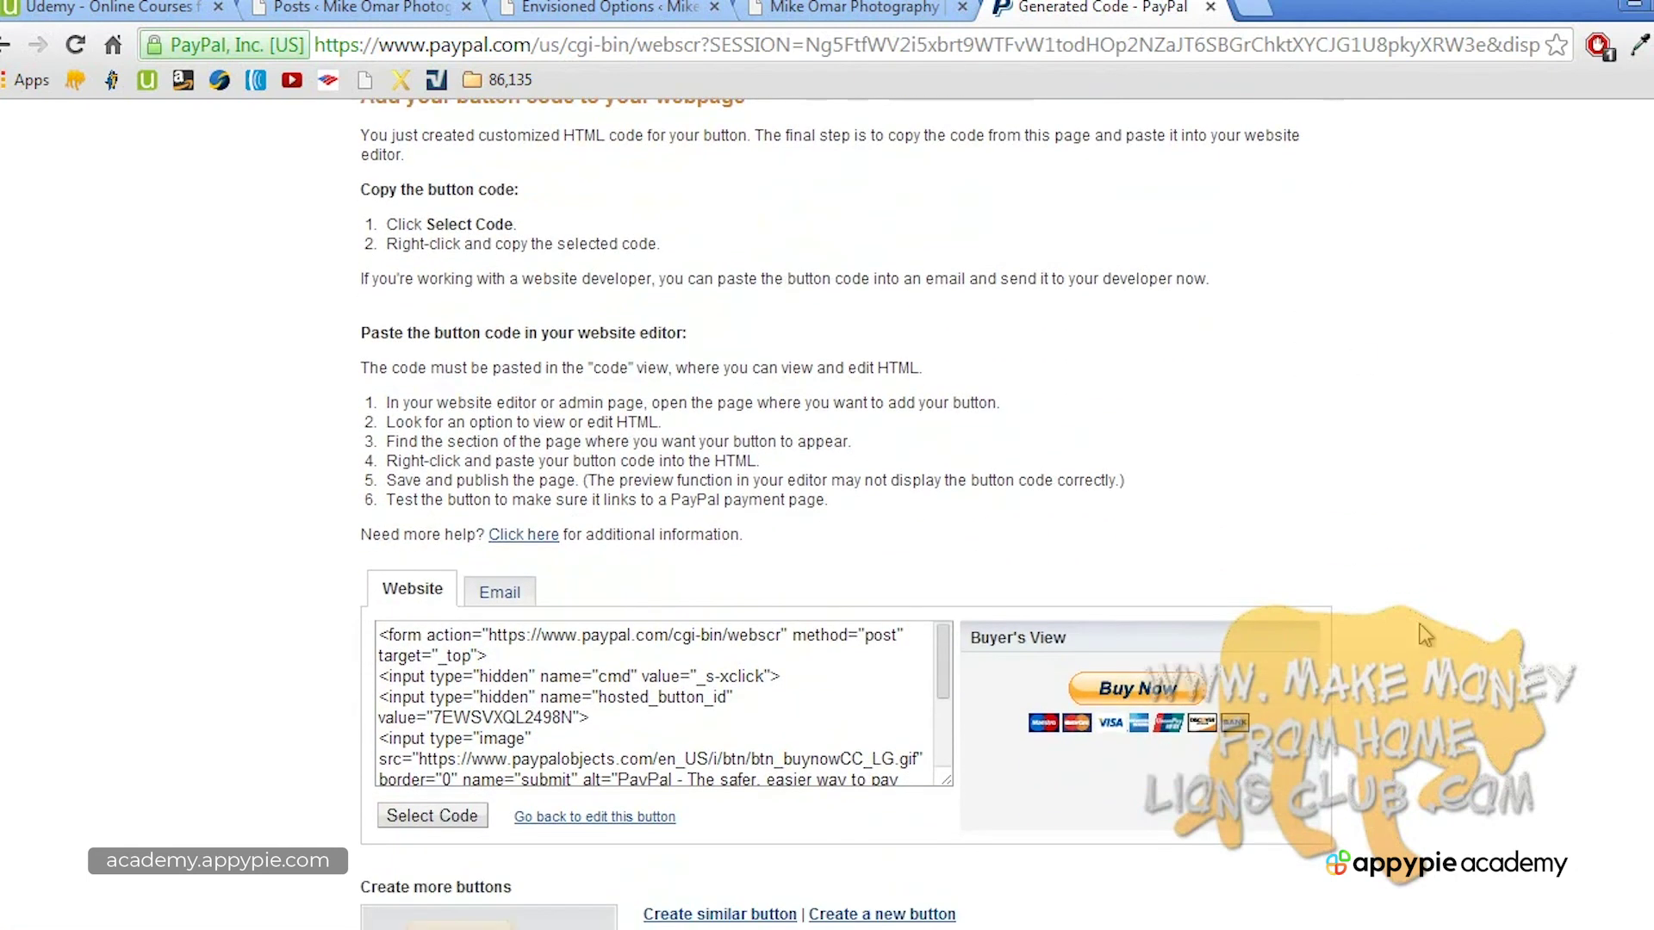
left_click(702, 732)
right_click(703, 732)
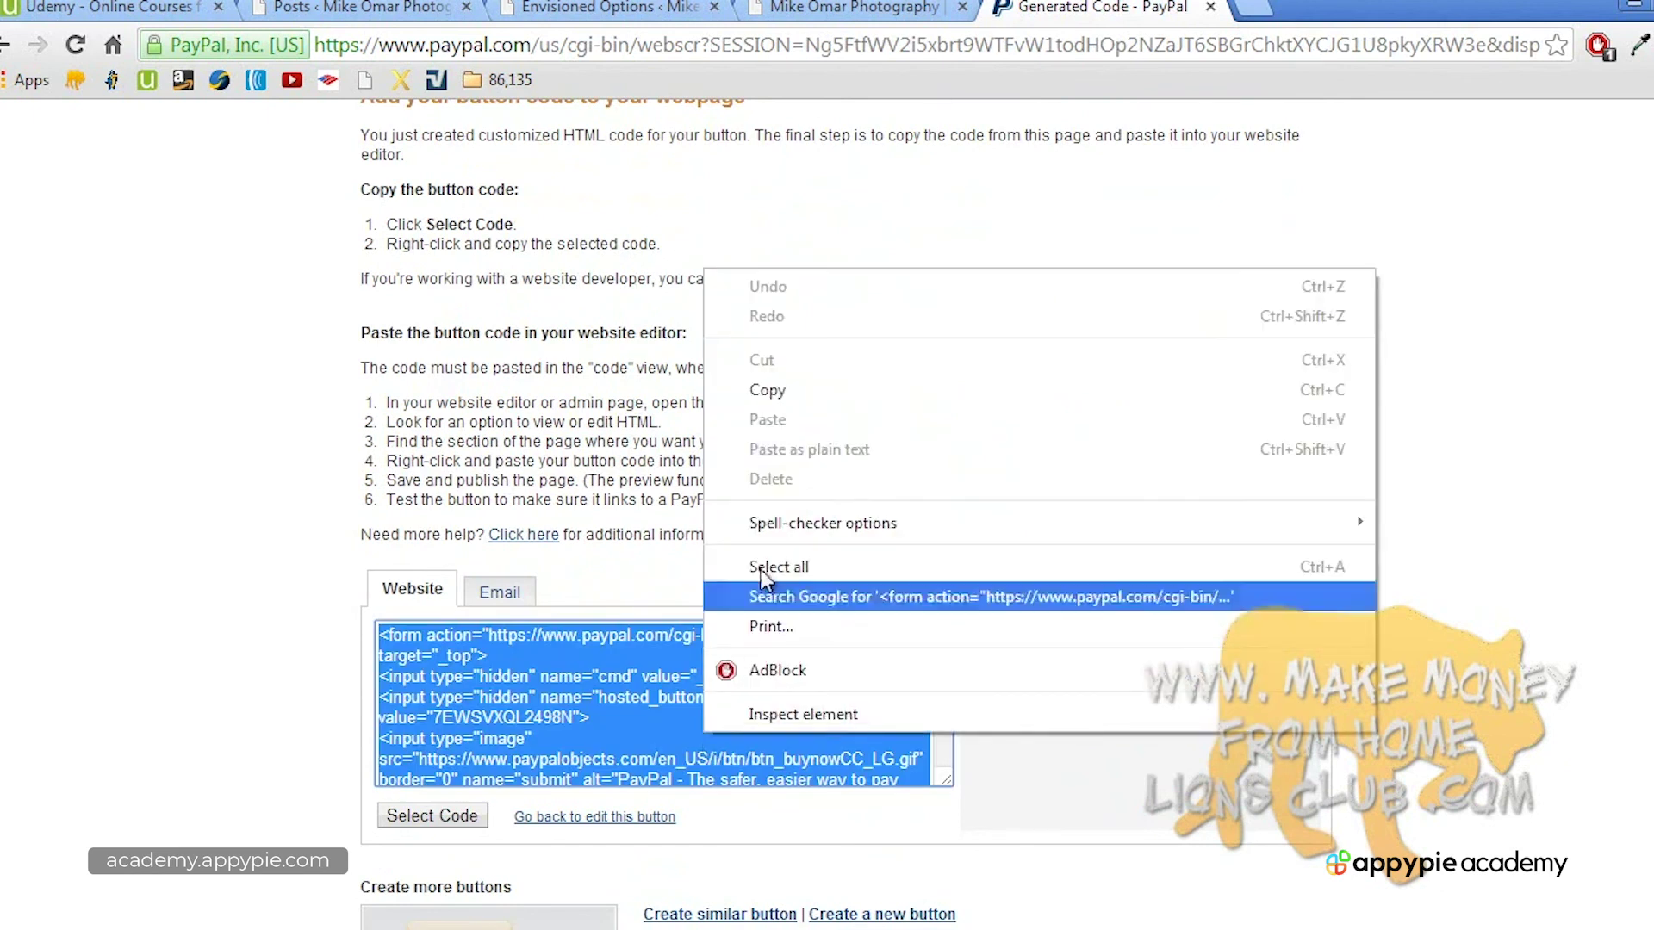
left_click(825, 395)
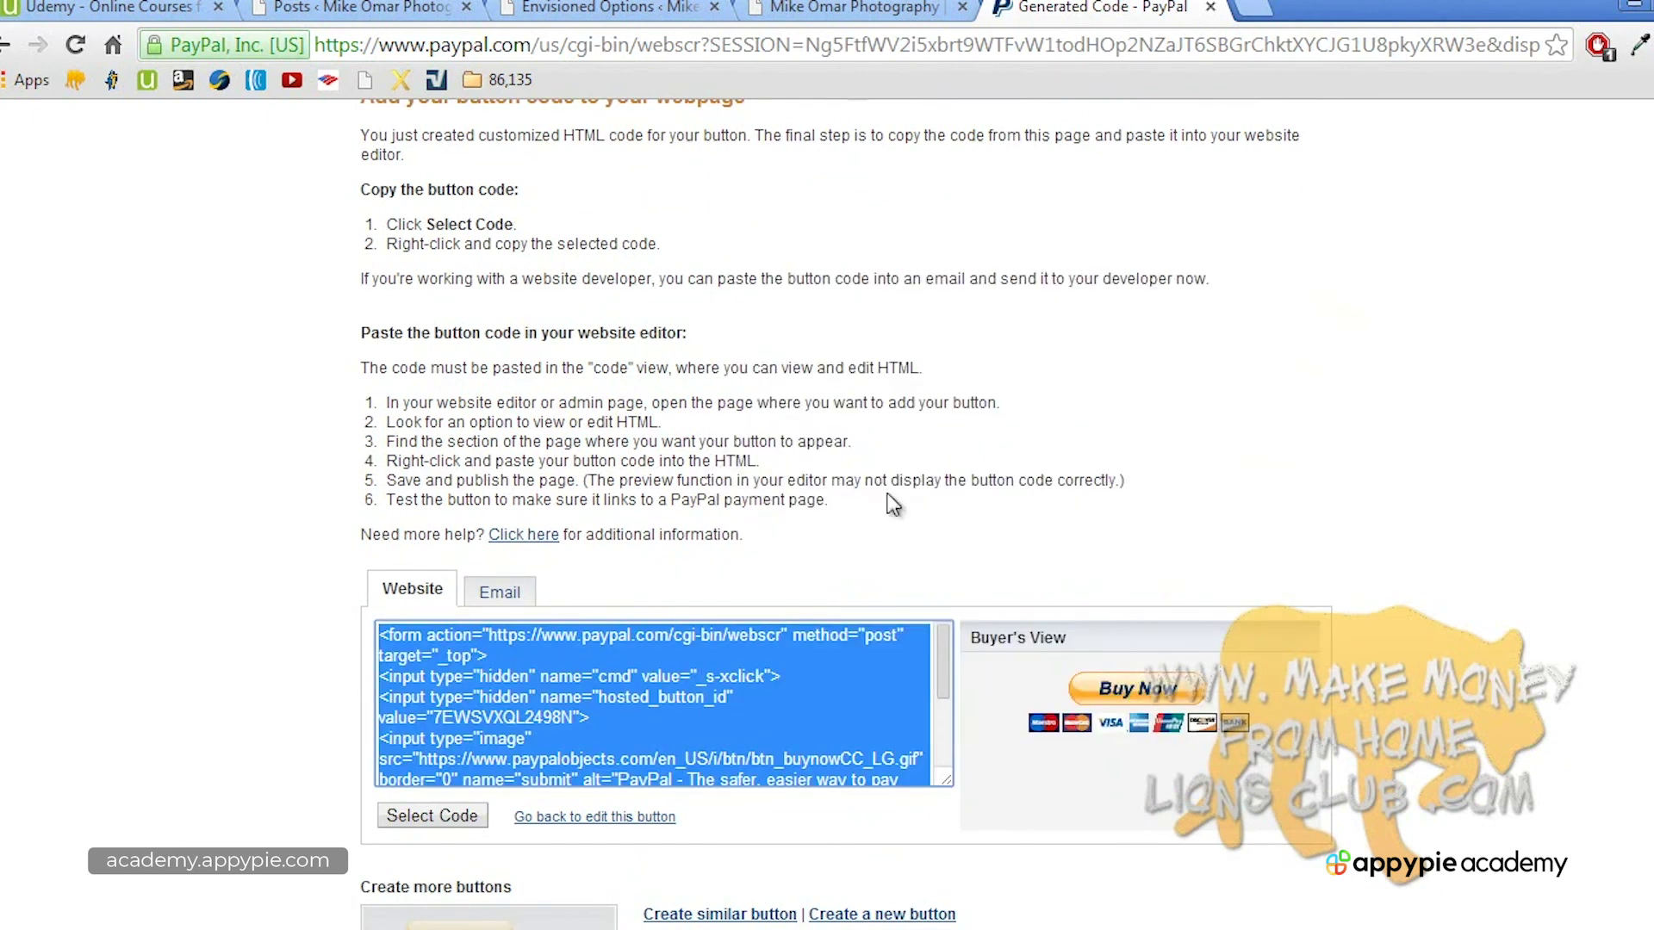
left_click(900, 540)
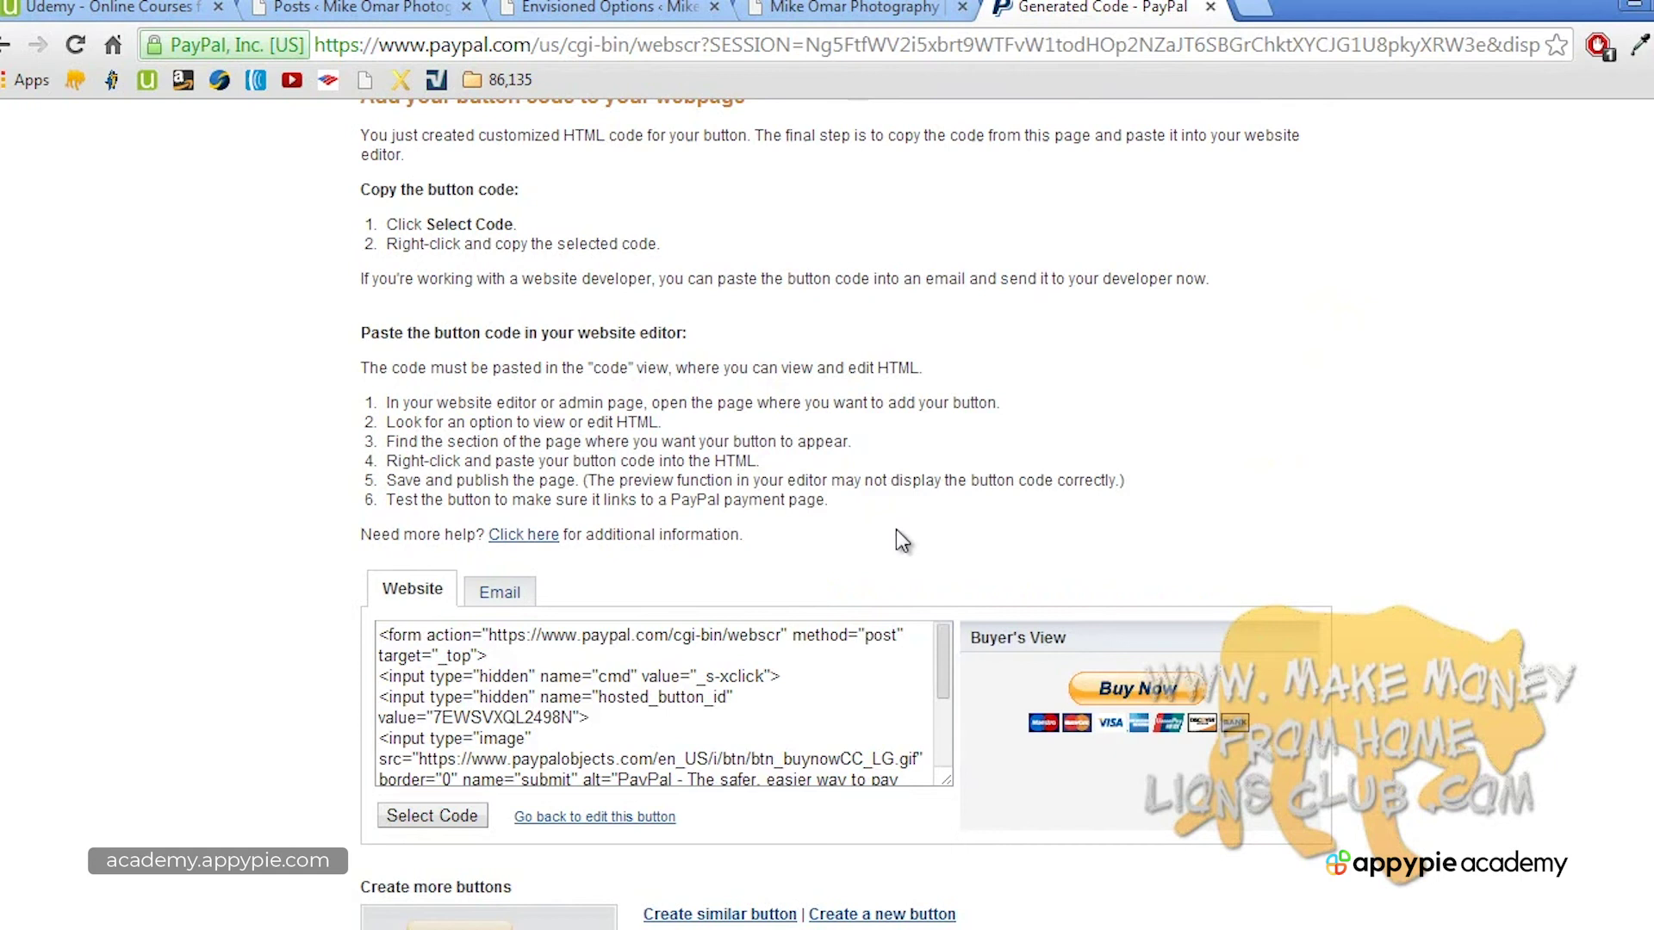
Step: Log out of PayPal and return to the Mike Omar Photography homepage
left_click(847, 7)
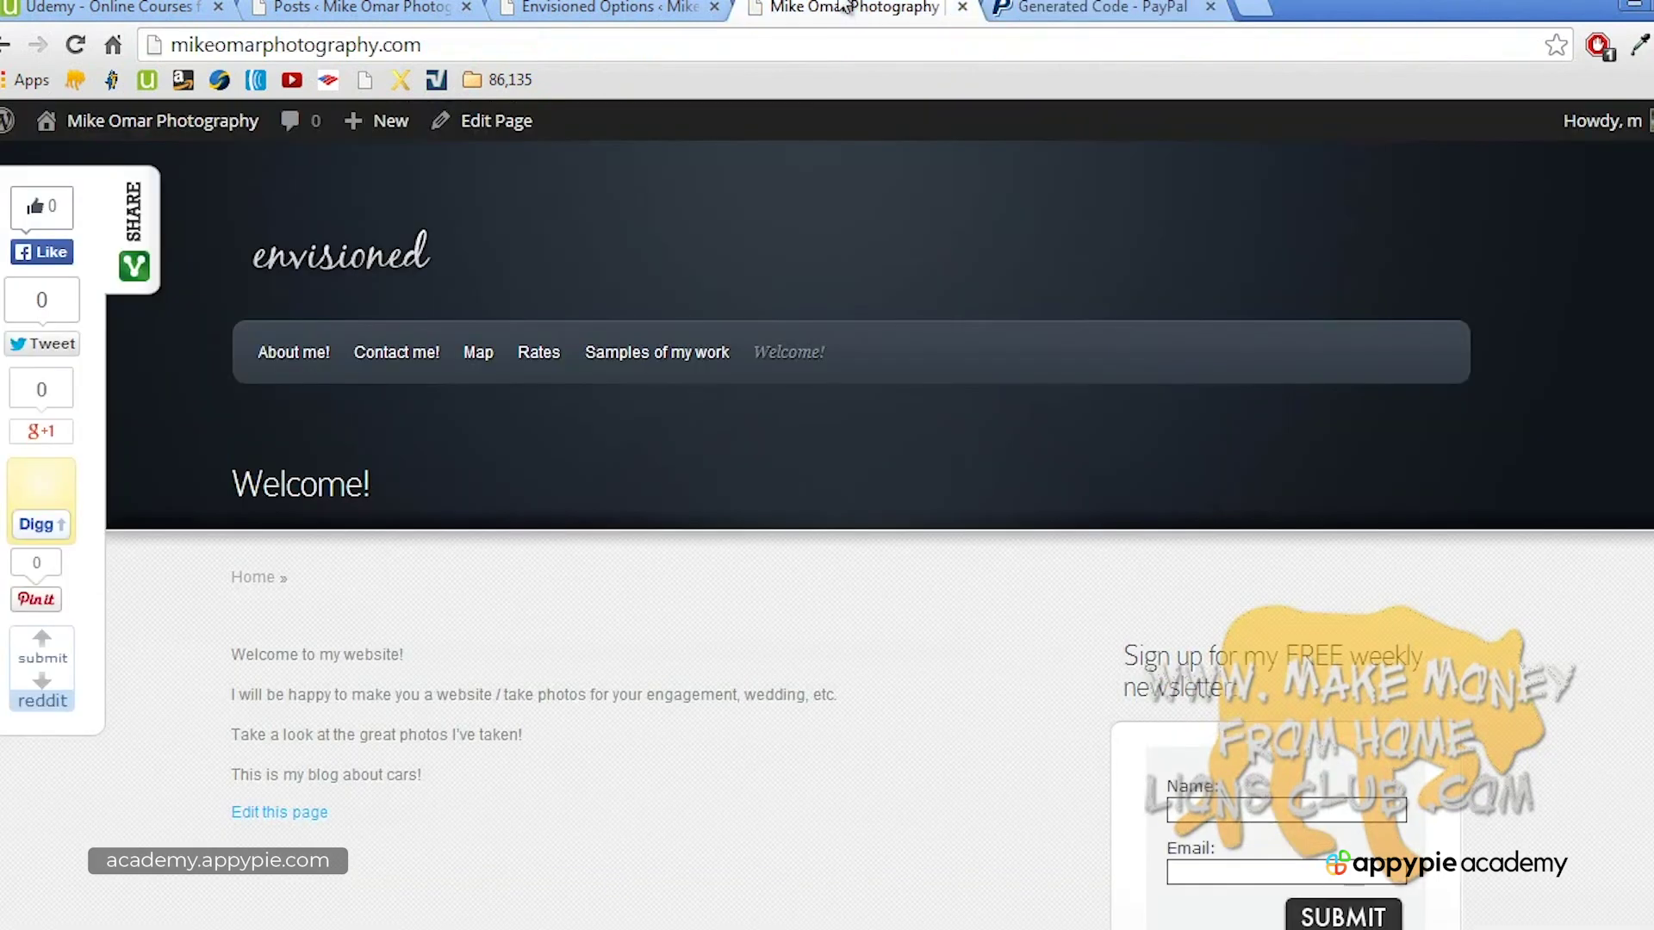
left_click(1058, 7)
scroll(1208, 207, "up", 3)
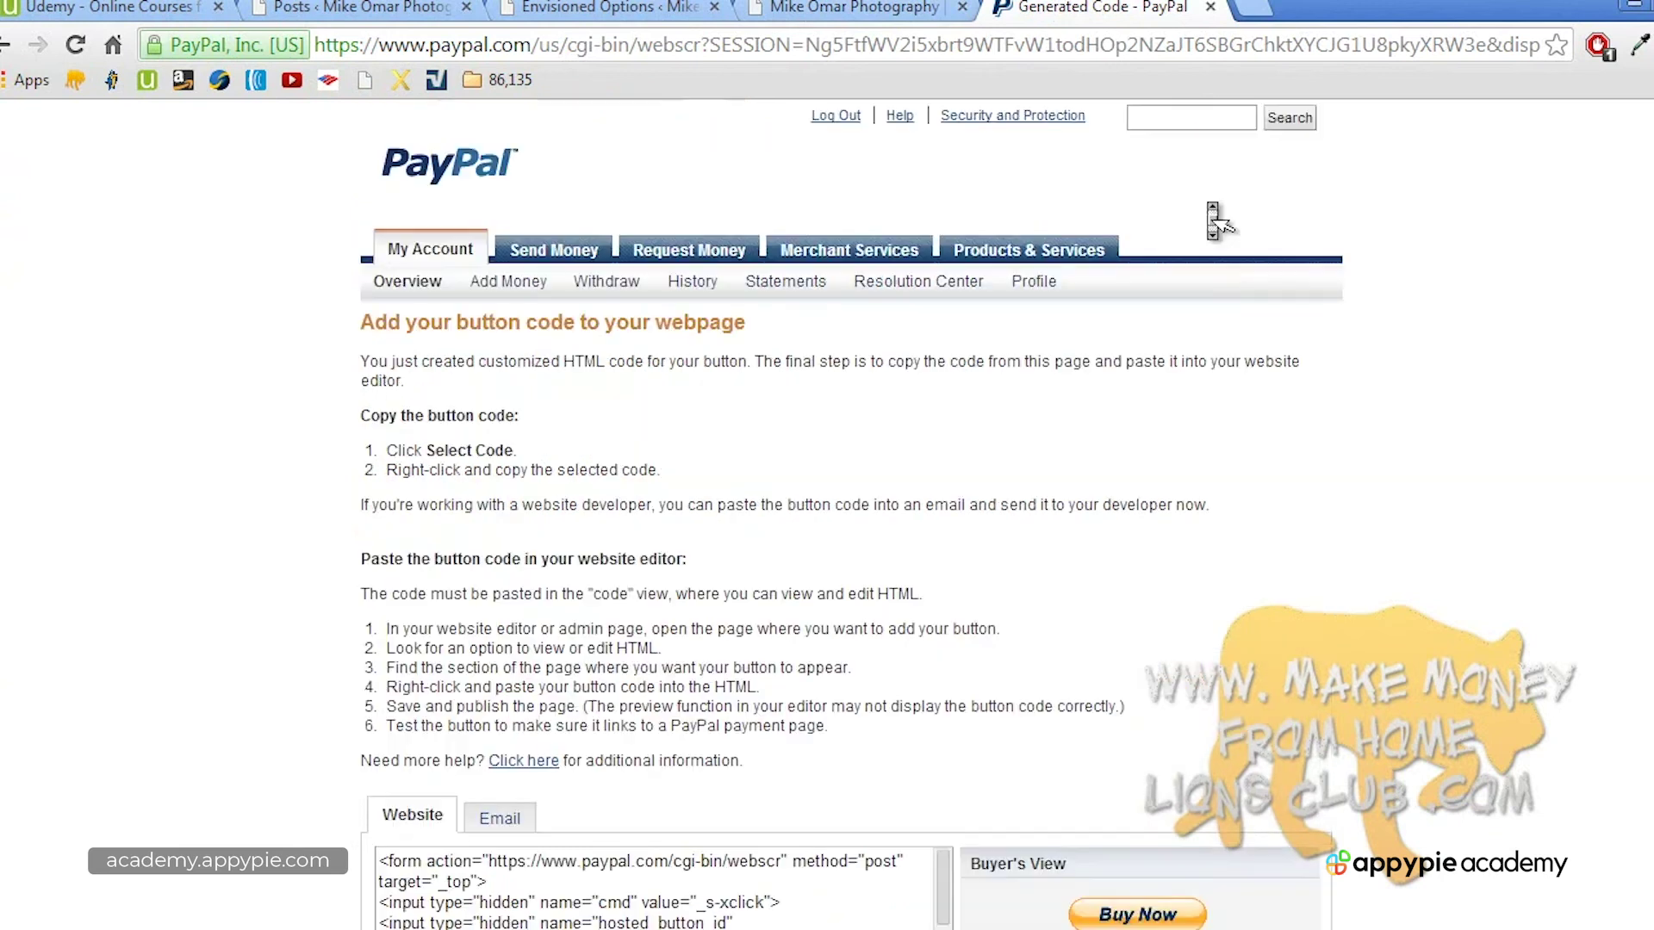
left_click(835, 115)
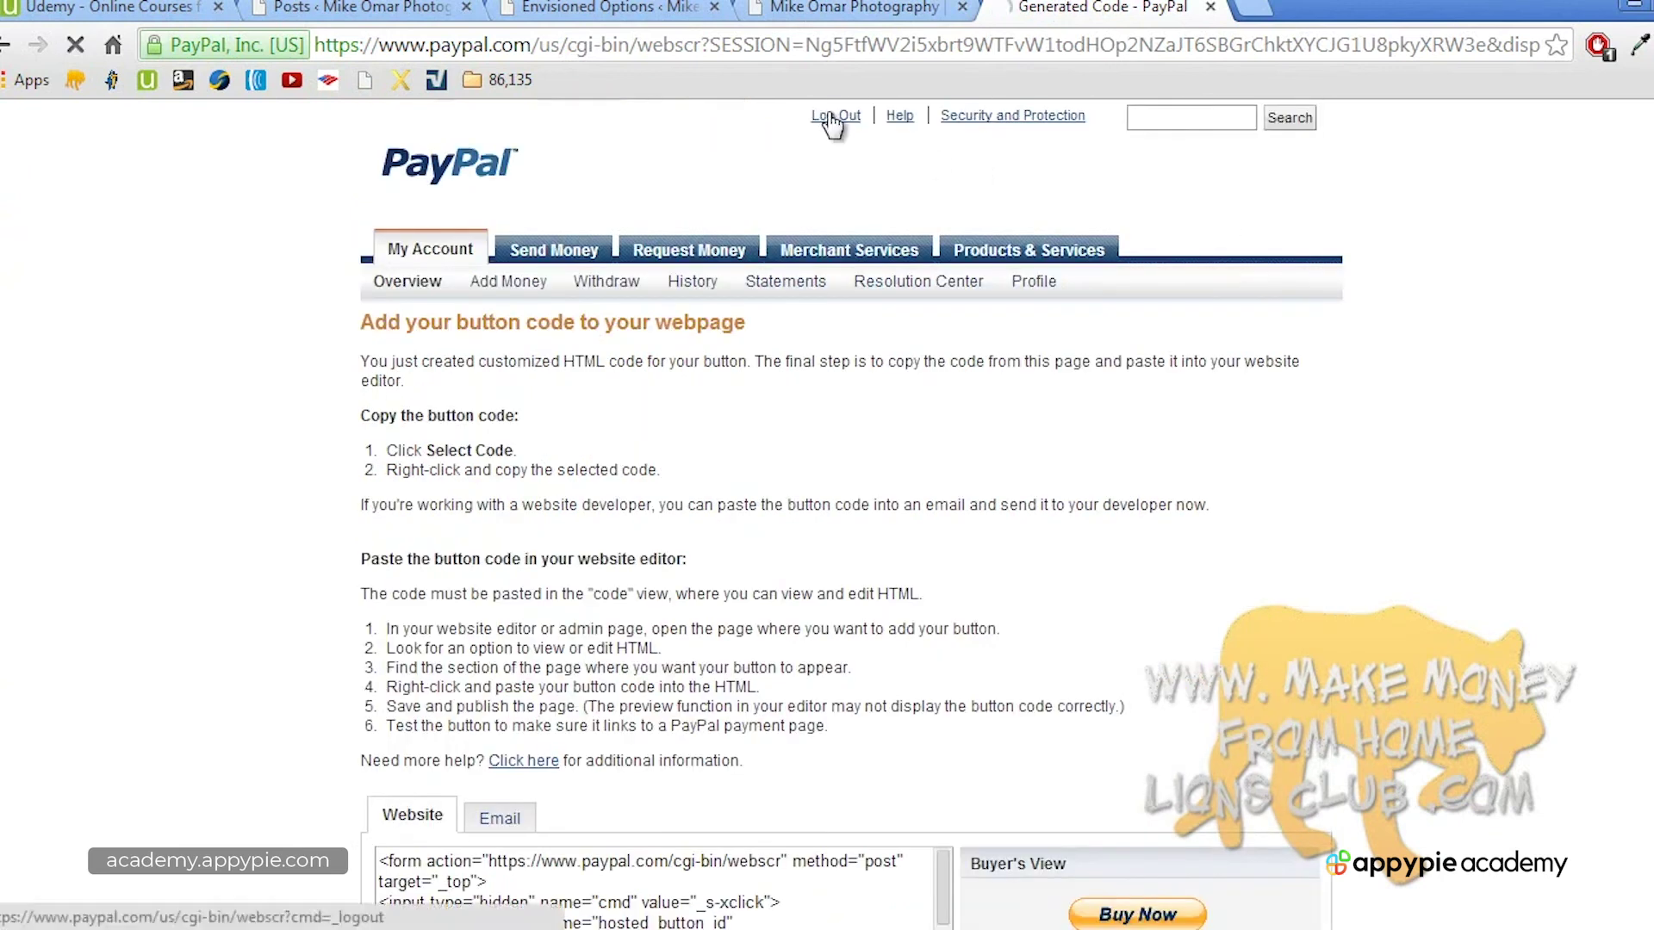
left_click(874, 7)
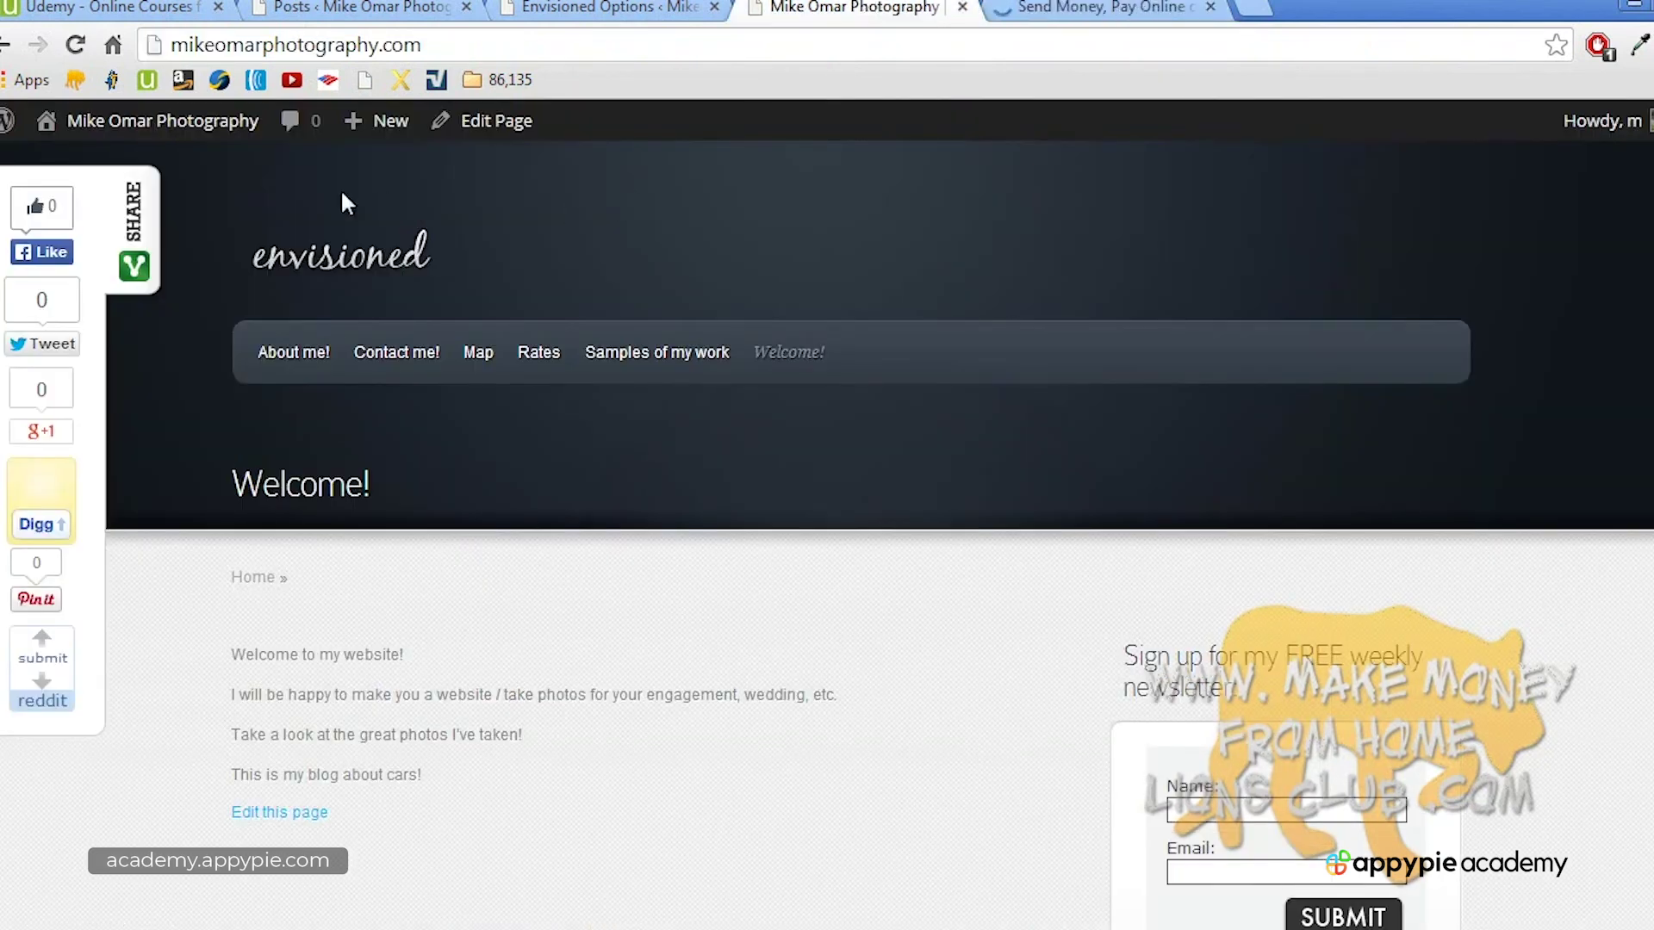
Step: In Widgets, open the Buy now text widget and delete its W3Schools link, Yahoo link and photo caption
mouse_move(222, 148)
left_click(127, 272)
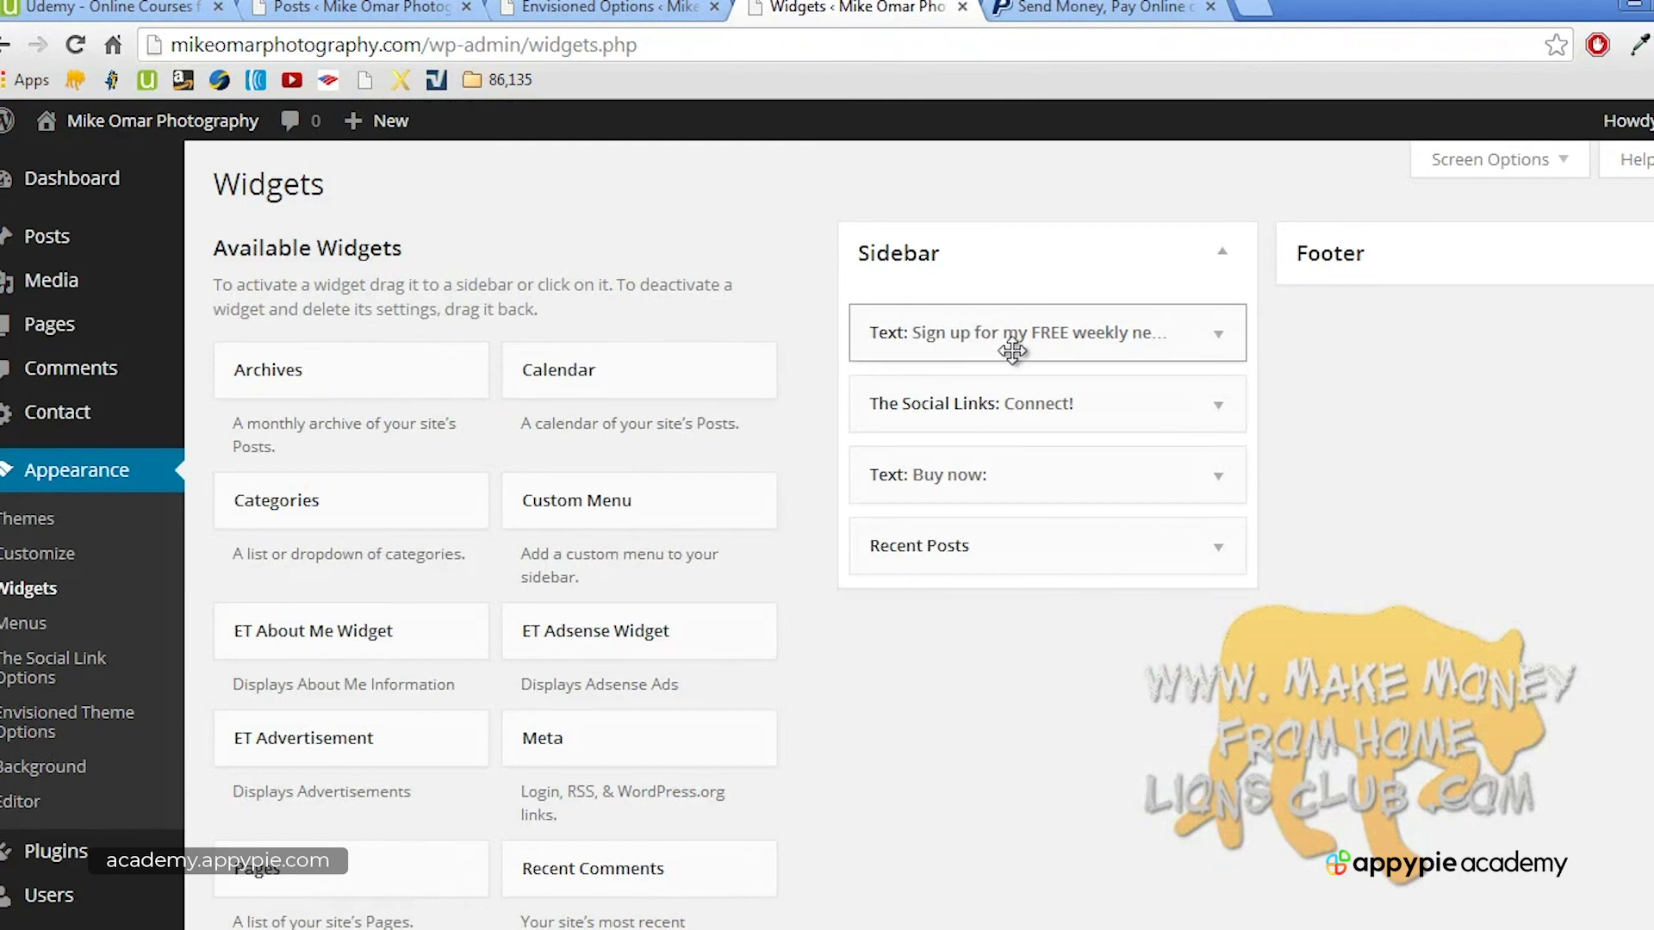
left_click(1217, 479)
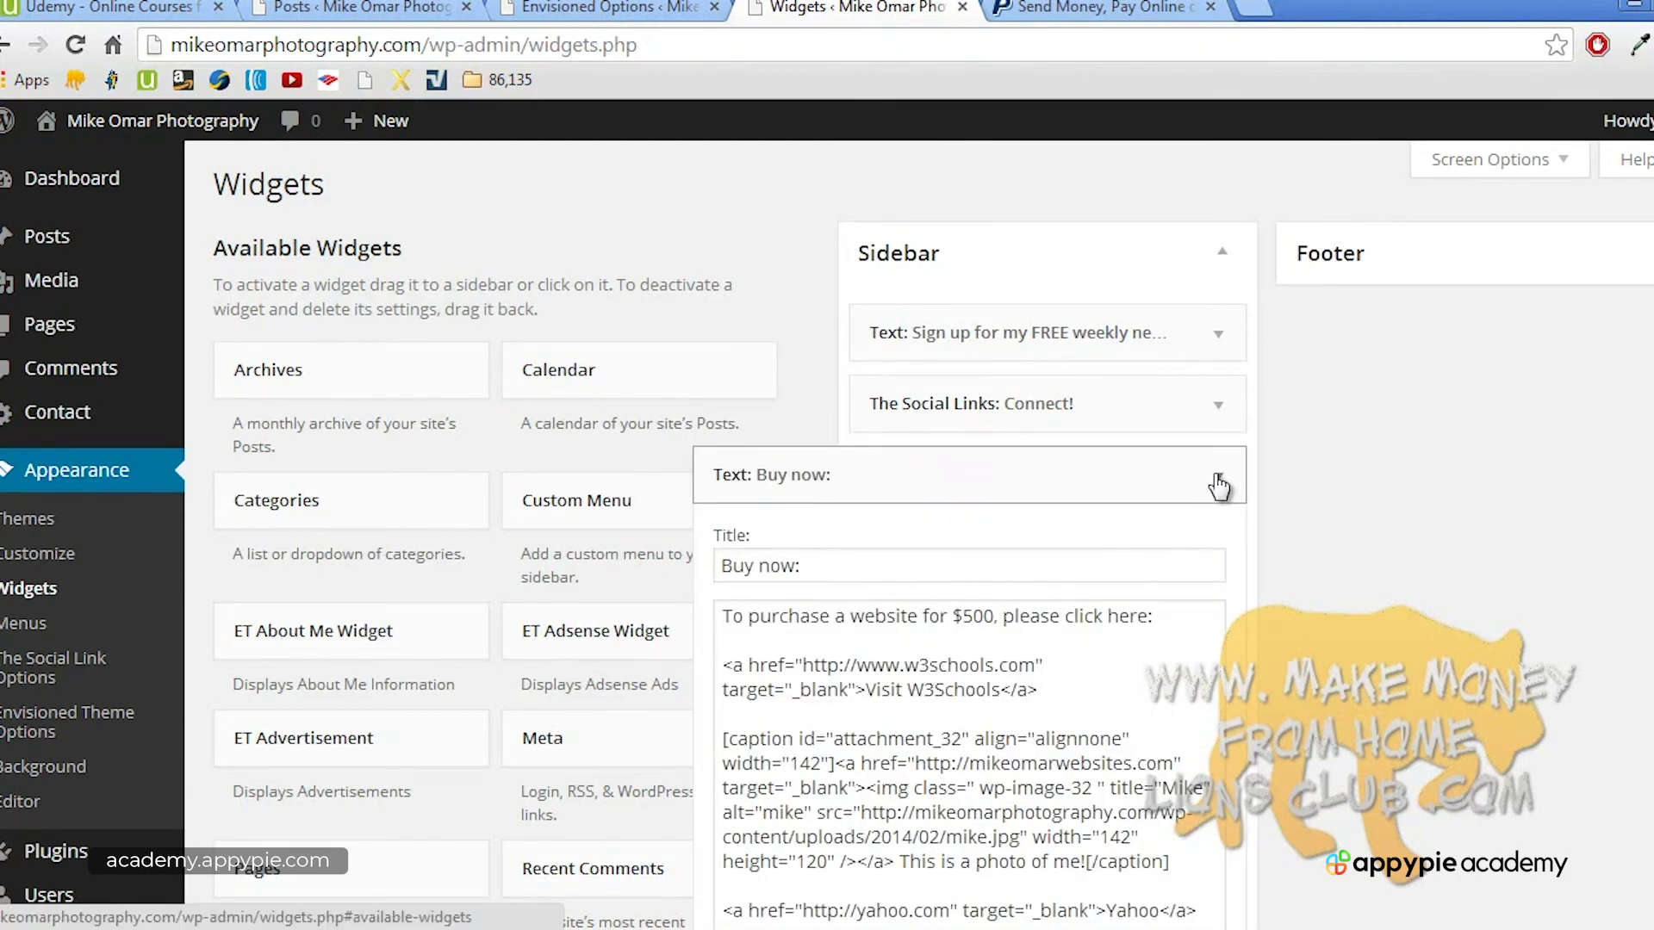
scroll(985, 539, "down", 2)
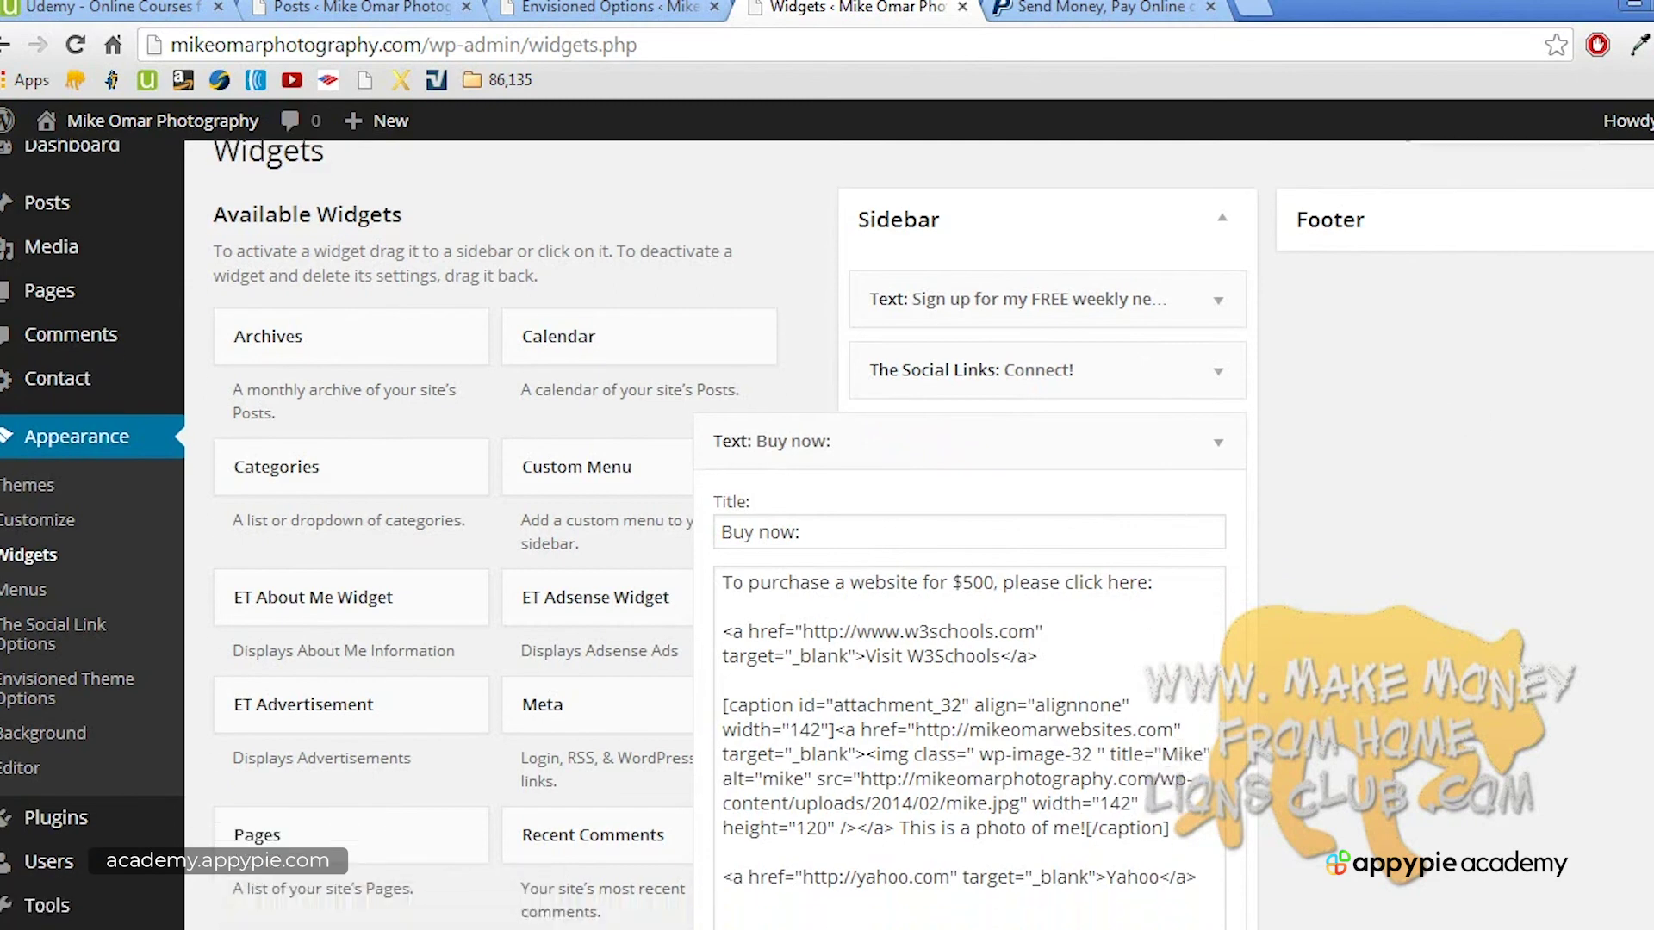
triple_click(984, 538)
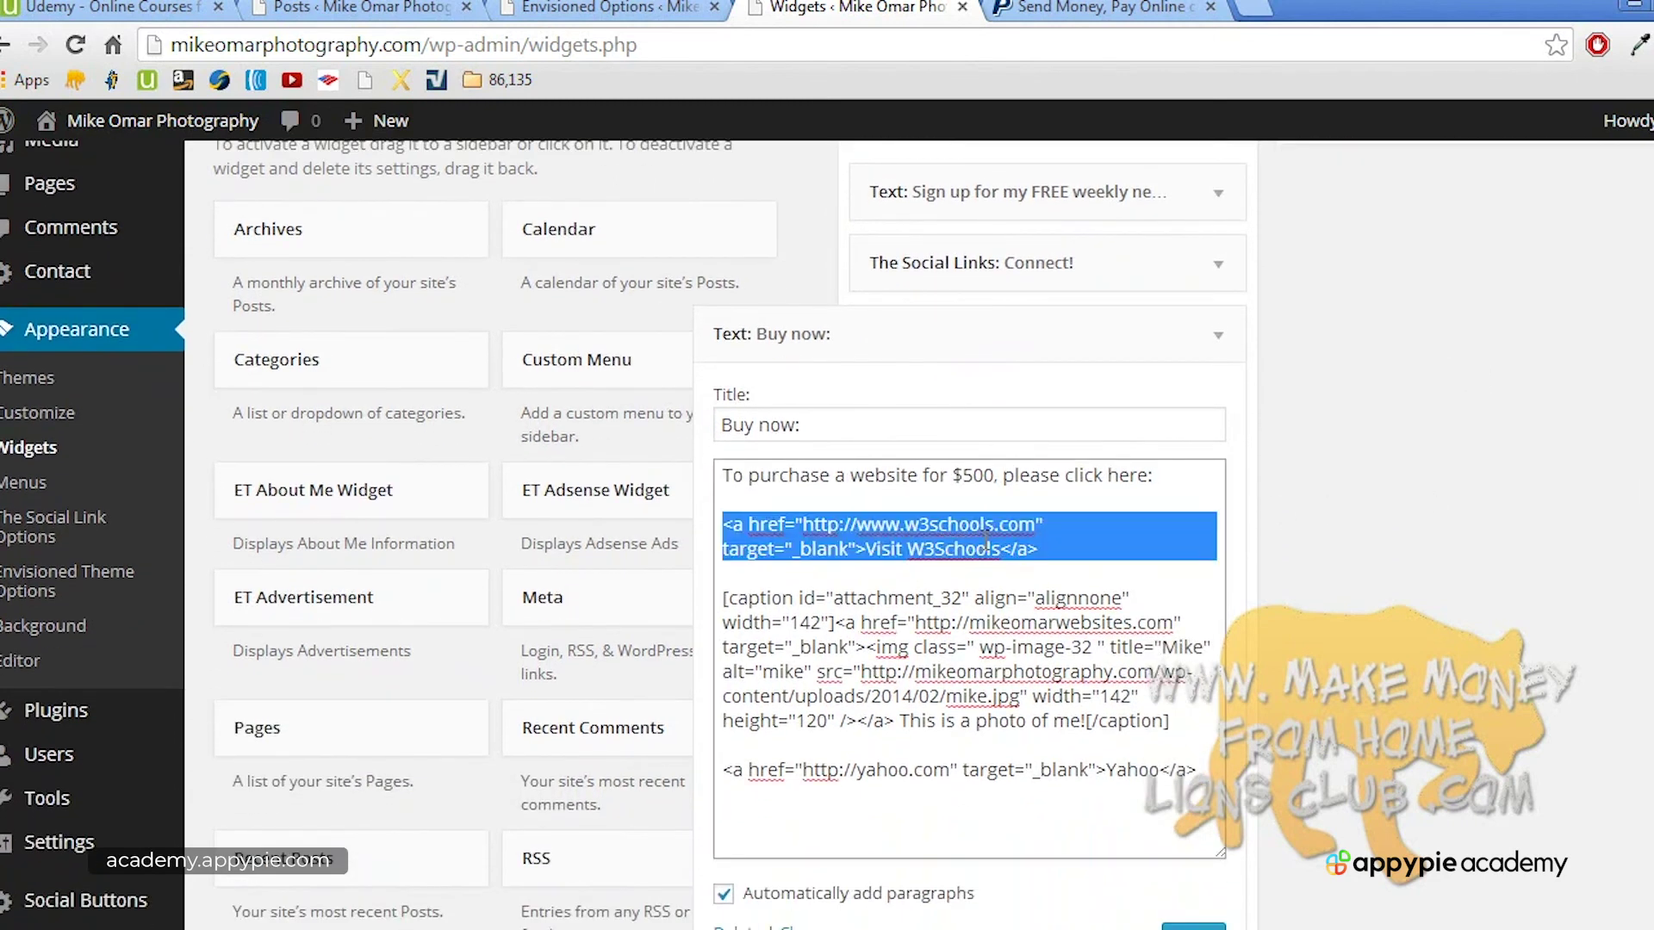
key("Delete")
triple_click(971, 598)
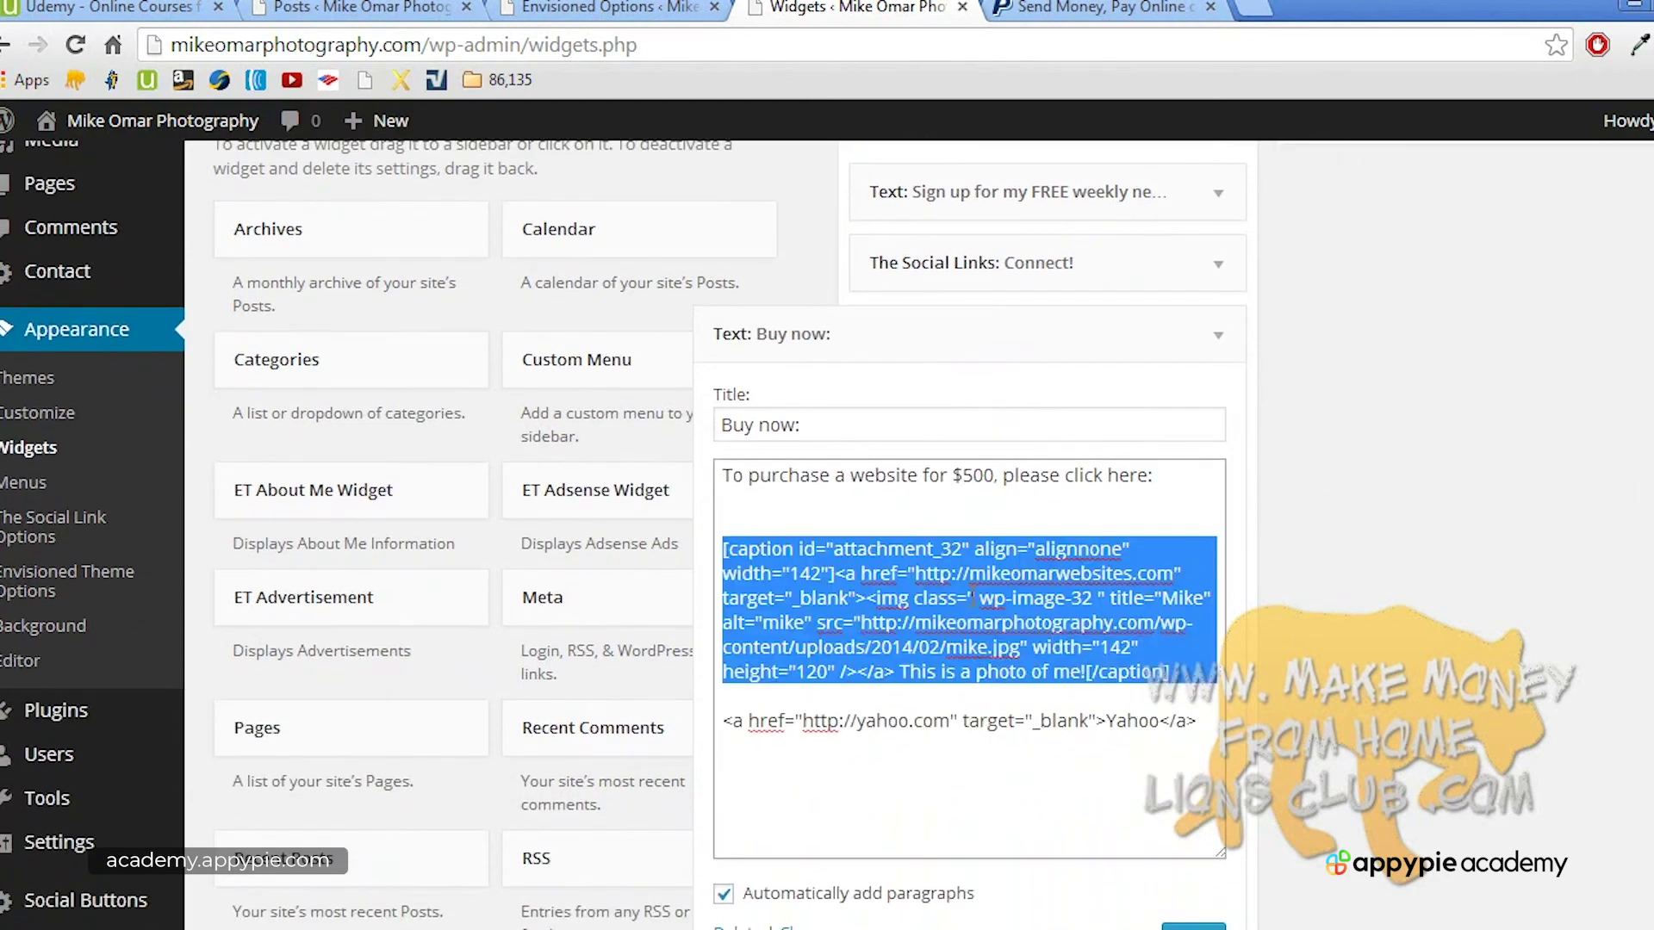
key("Delete")
triple_click(908, 573)
key("Delete")
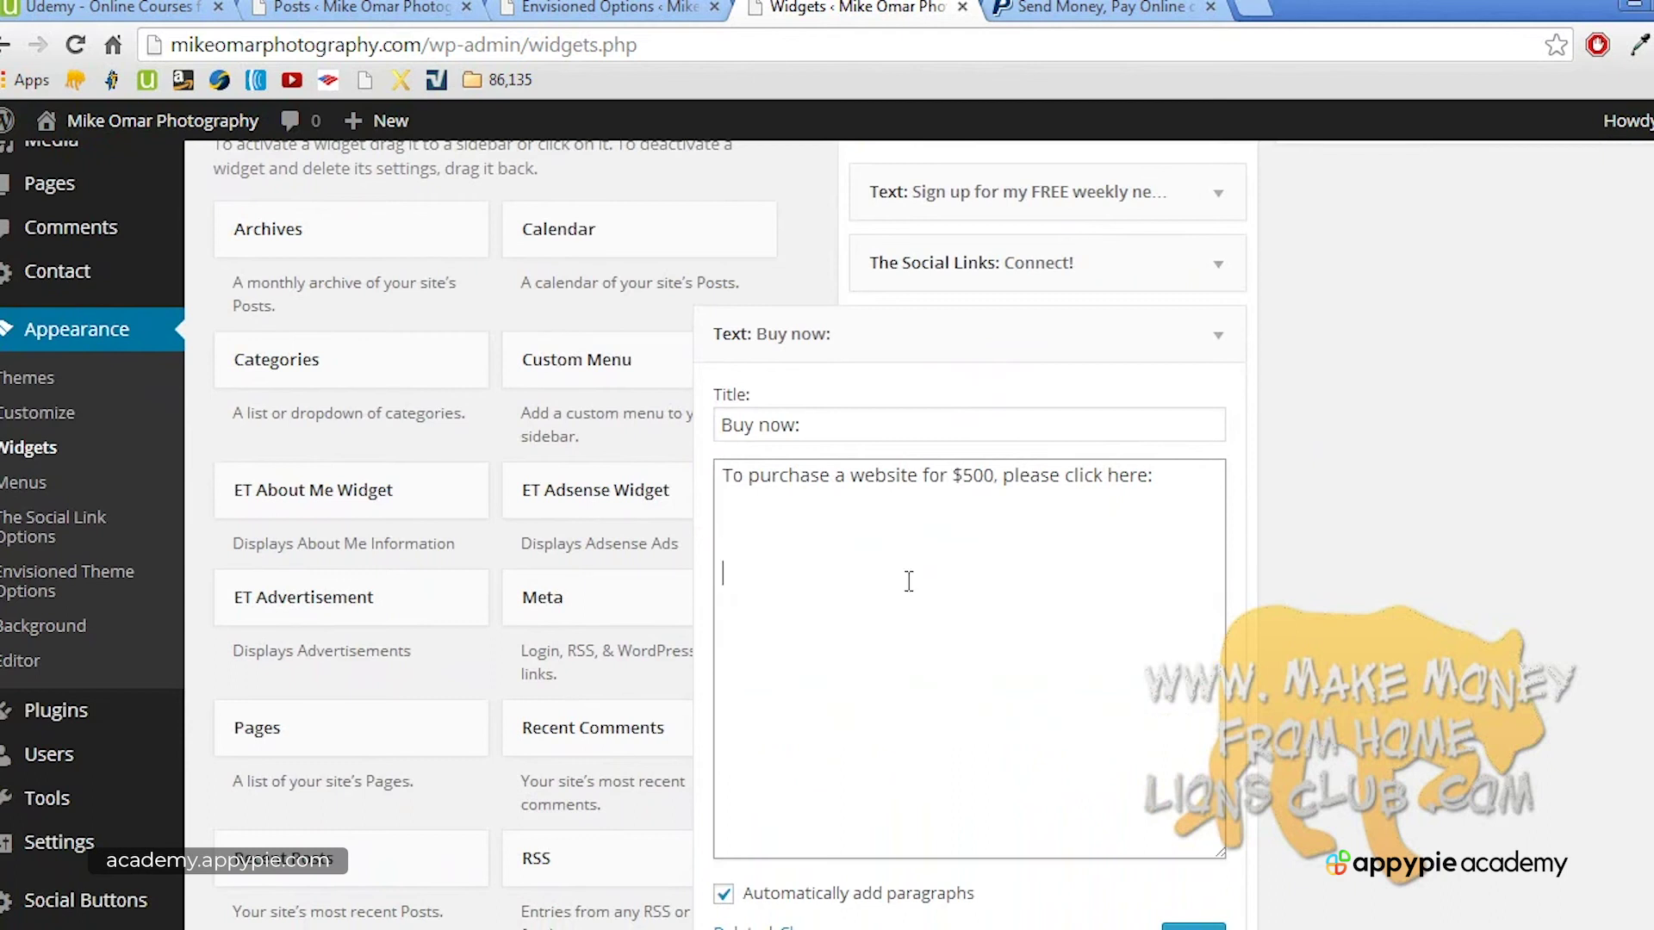
Step: Paste the PayPal button code into the Buy now widget and save it
right_click(733, 523)
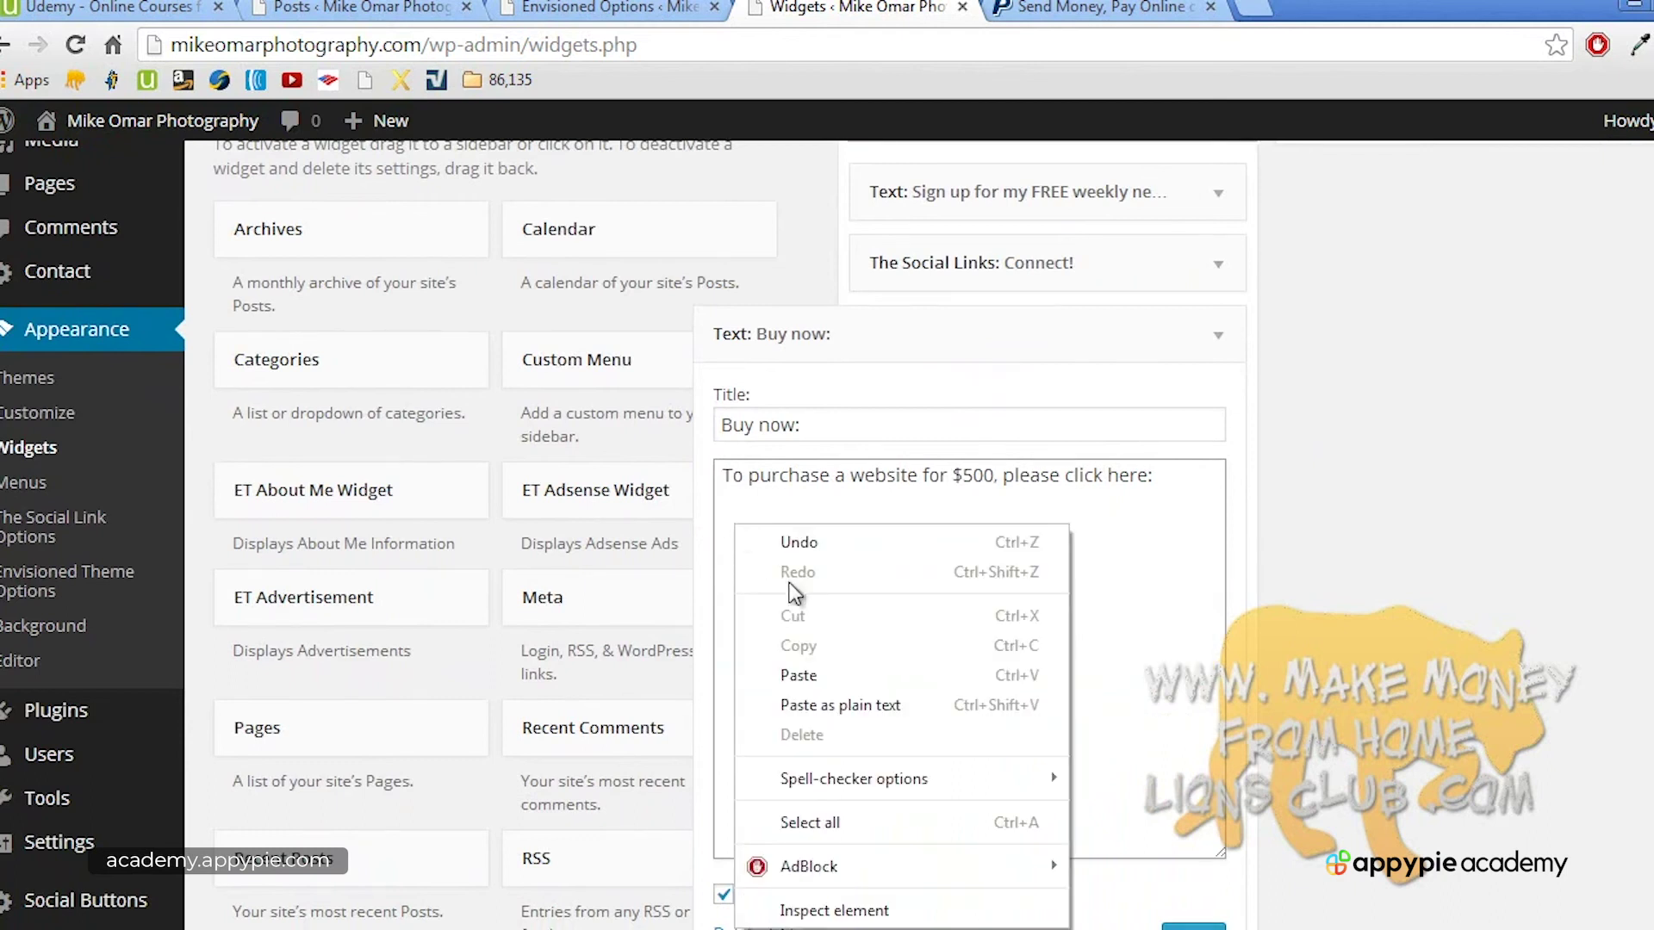
left_click(808, 674)
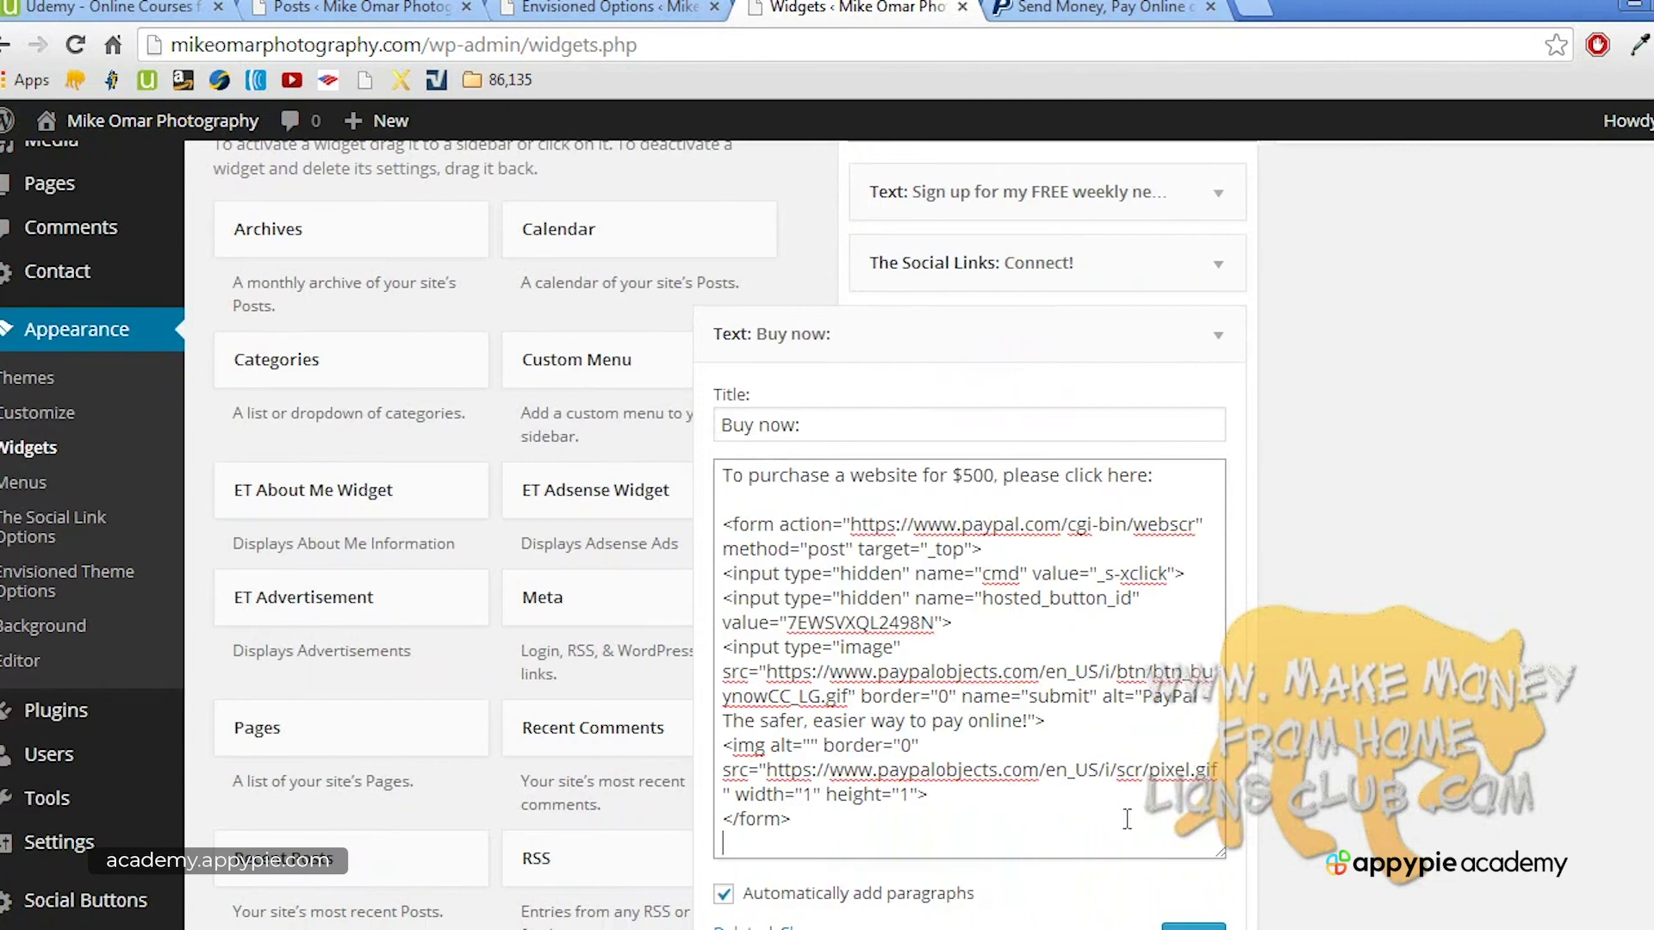
scroll(1279, 846, "down", 5)
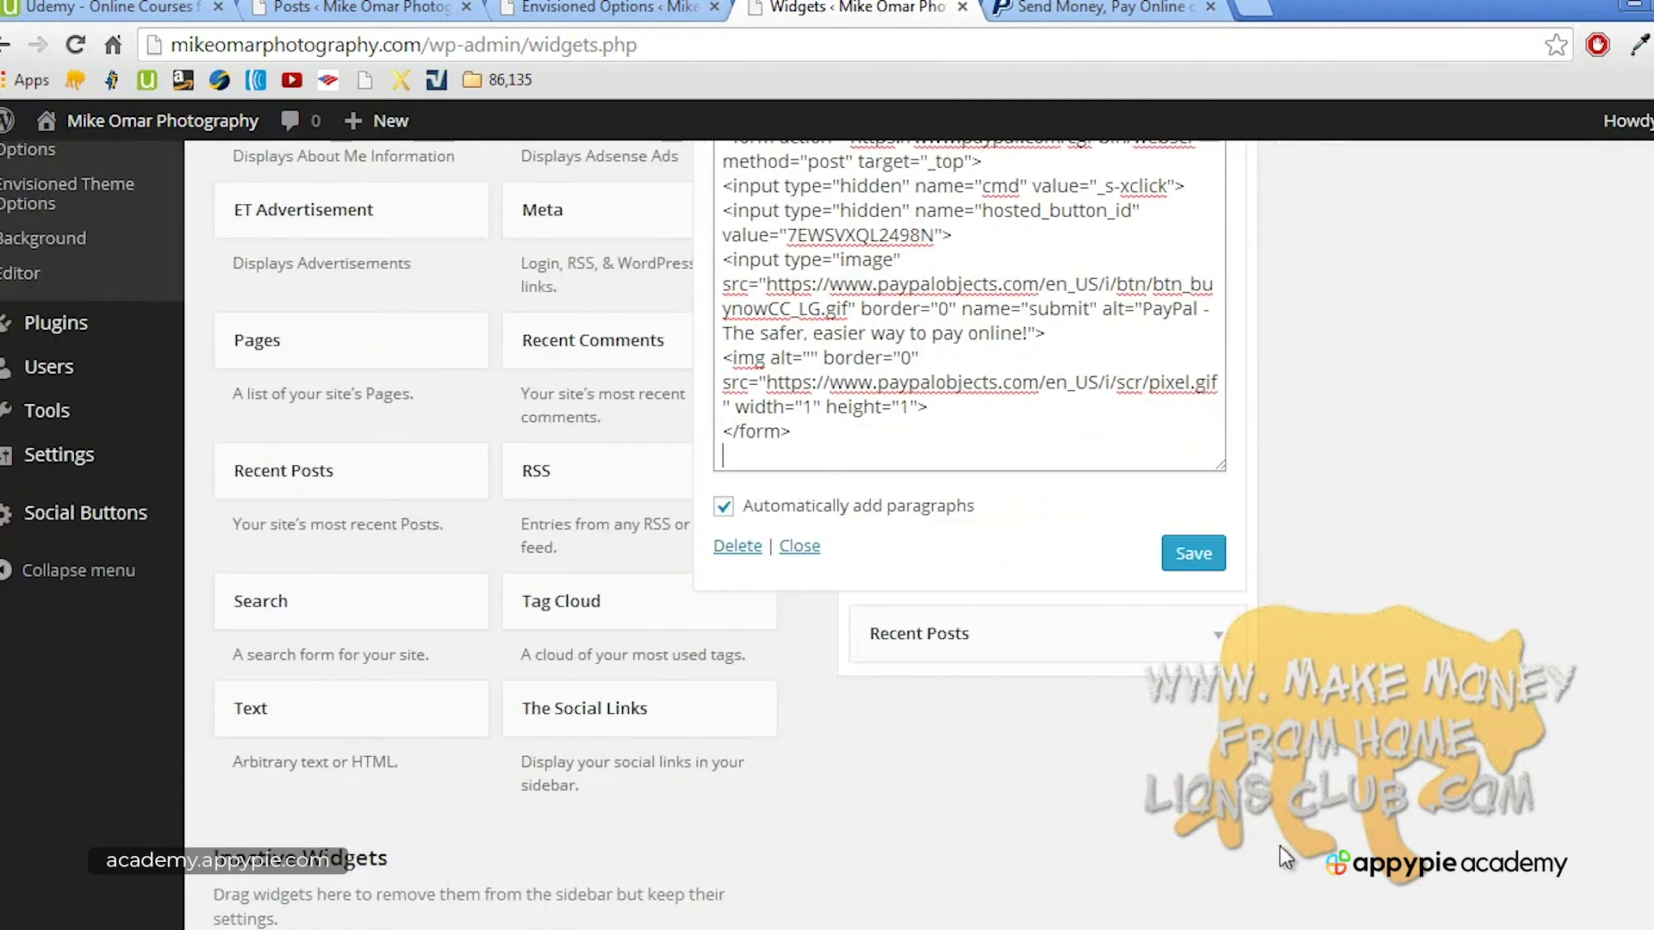
left_click(1196, 556)
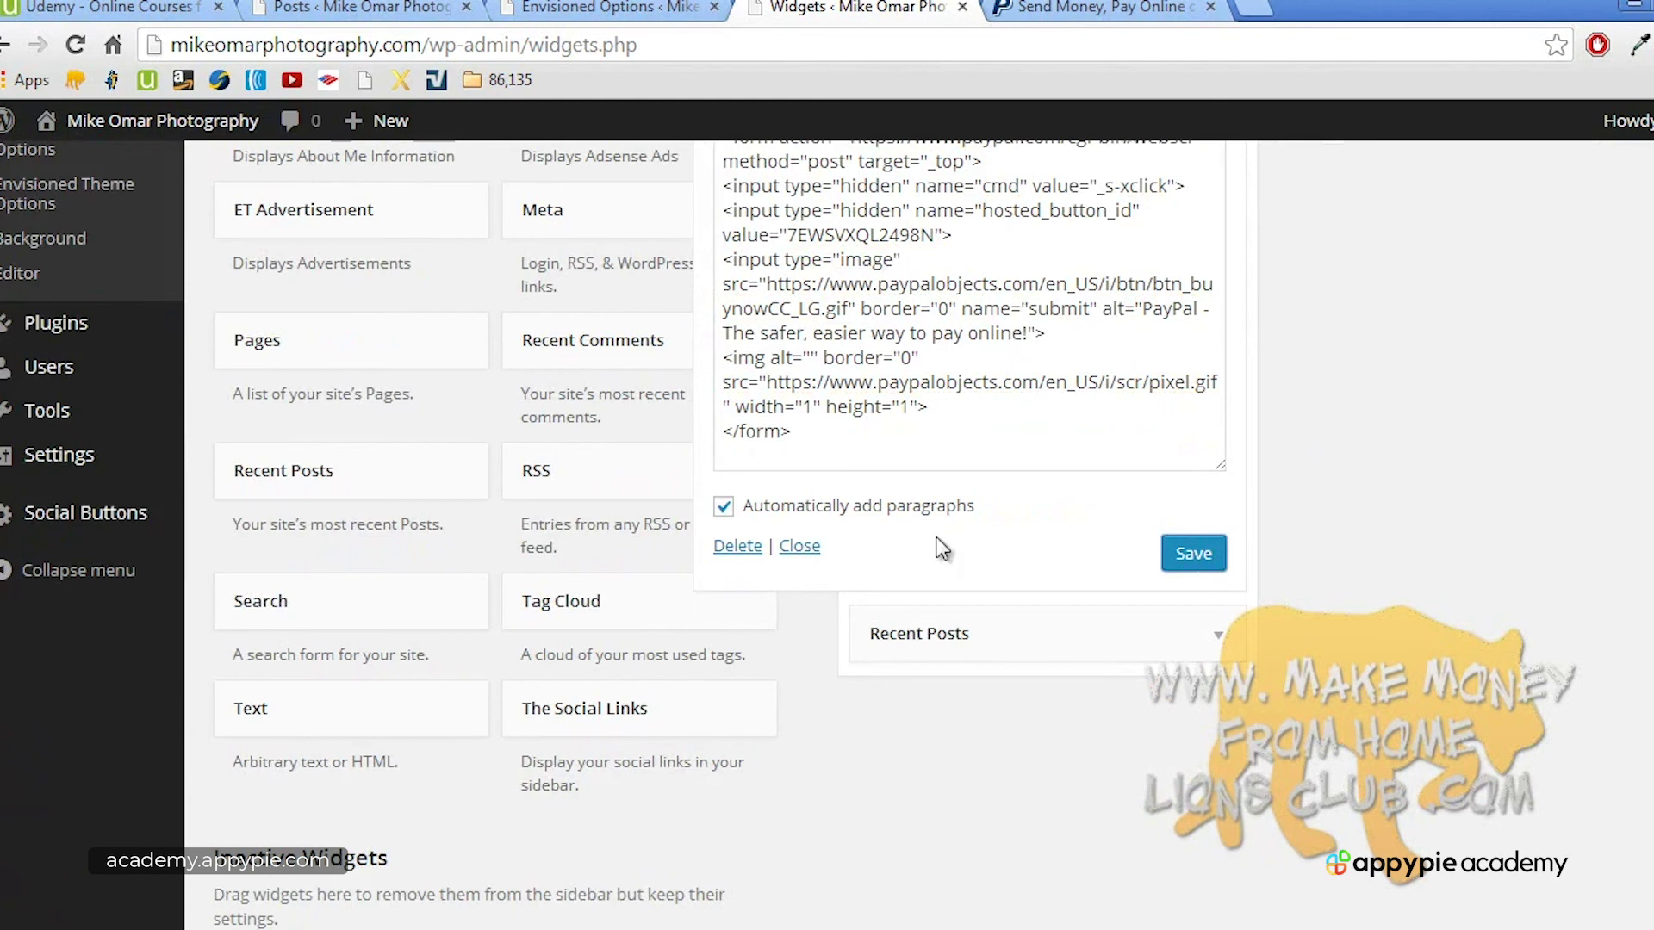
left_click(809, 548)
scroll(1098, 434, "up", 6)
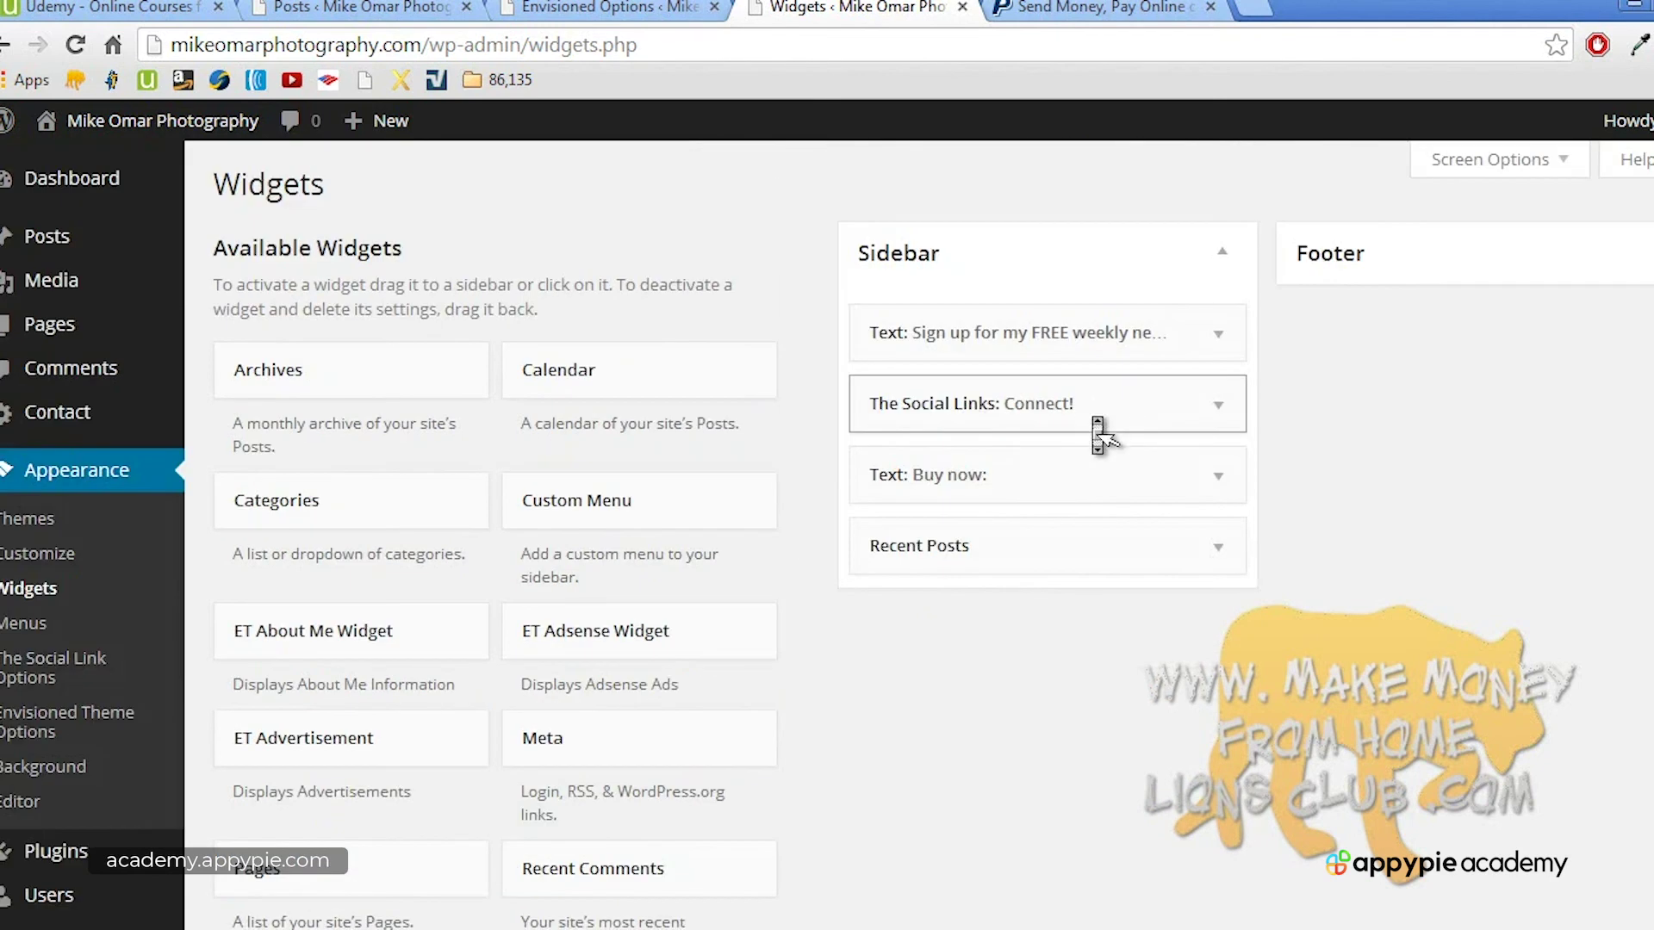
Step: Visit the live site, close the PayPal tab, and scroll to the Buy now sidebar box
mouse_move(155, 125)
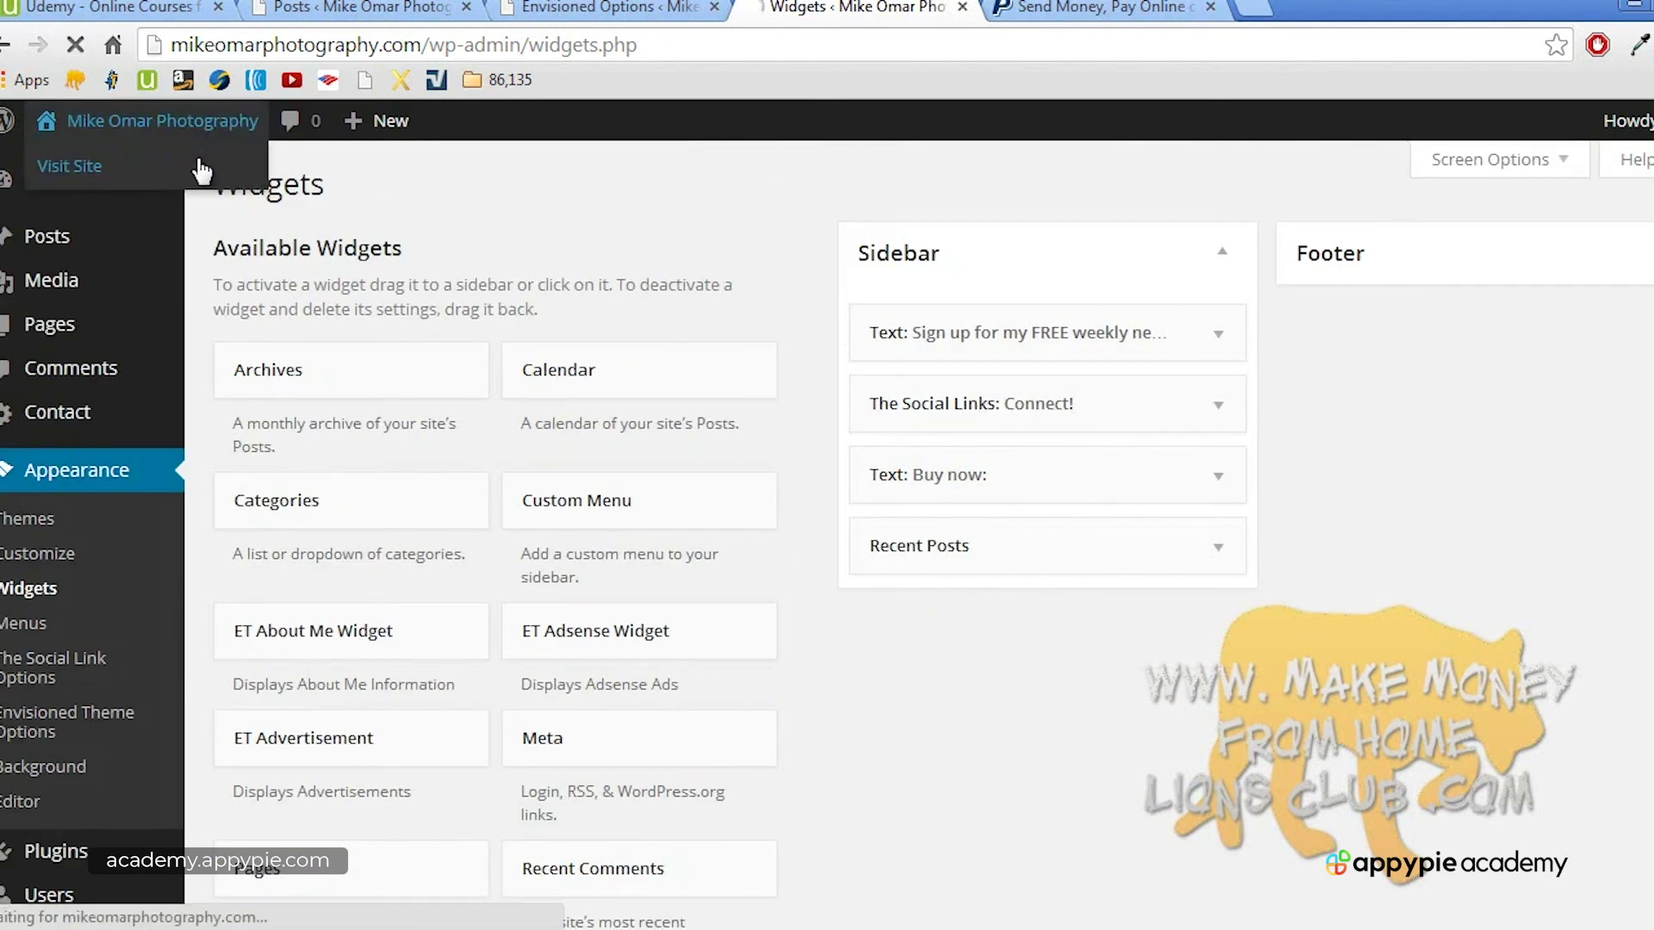
left_click(202, 173)
left_click(1085, 10)
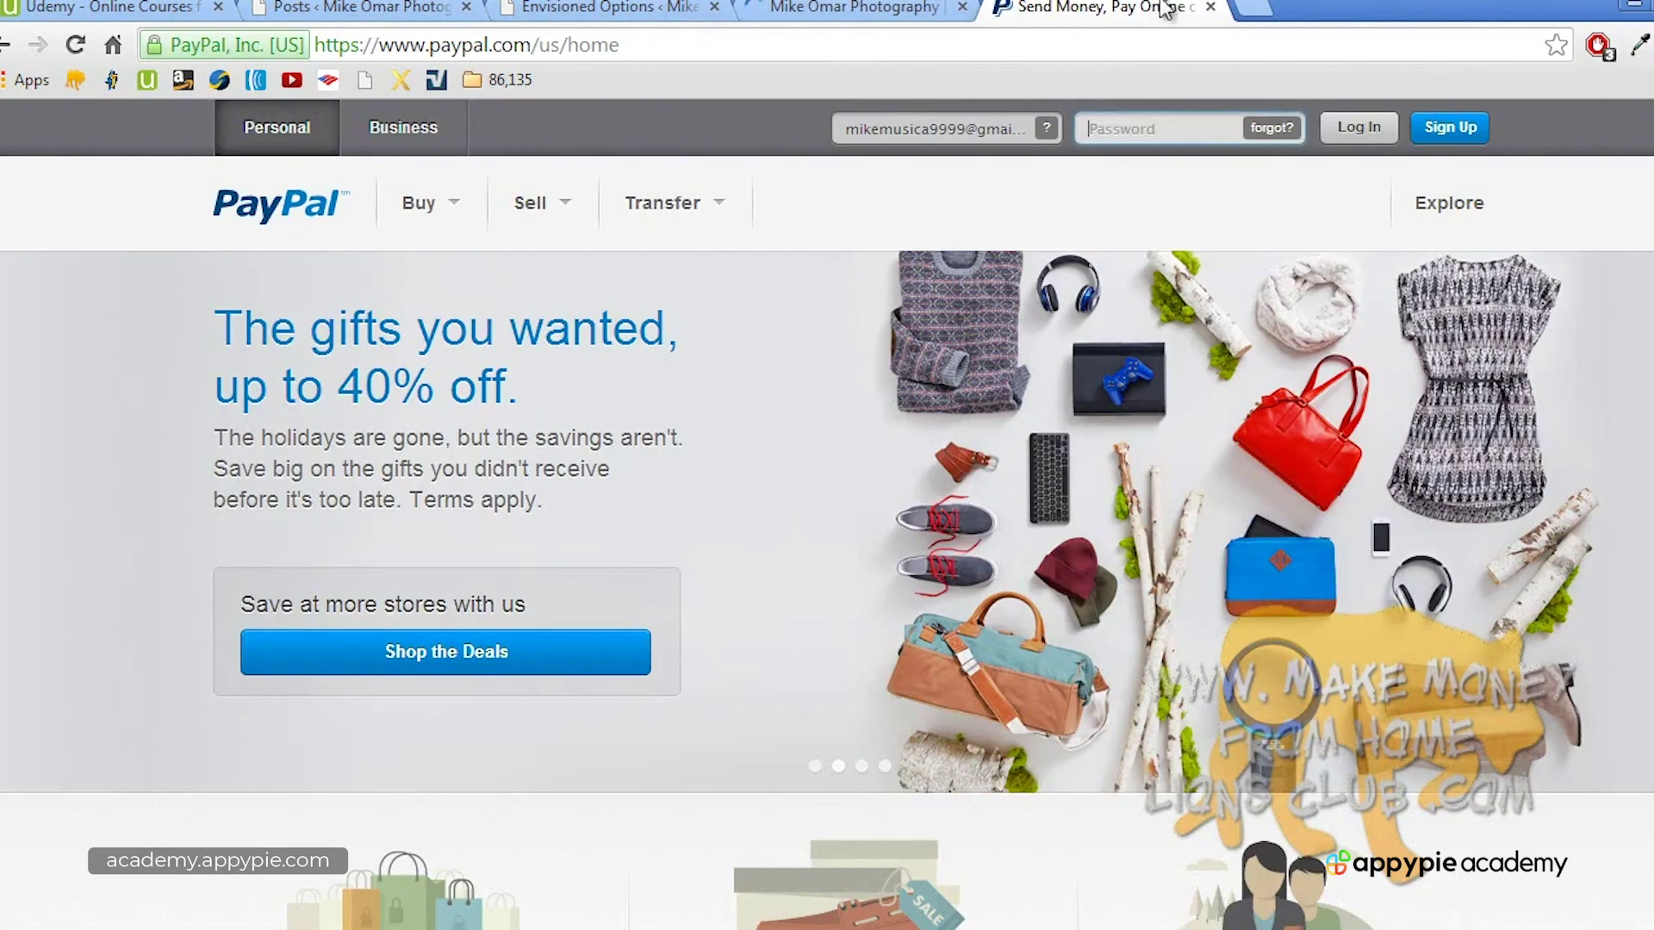
key("ctrl+w")
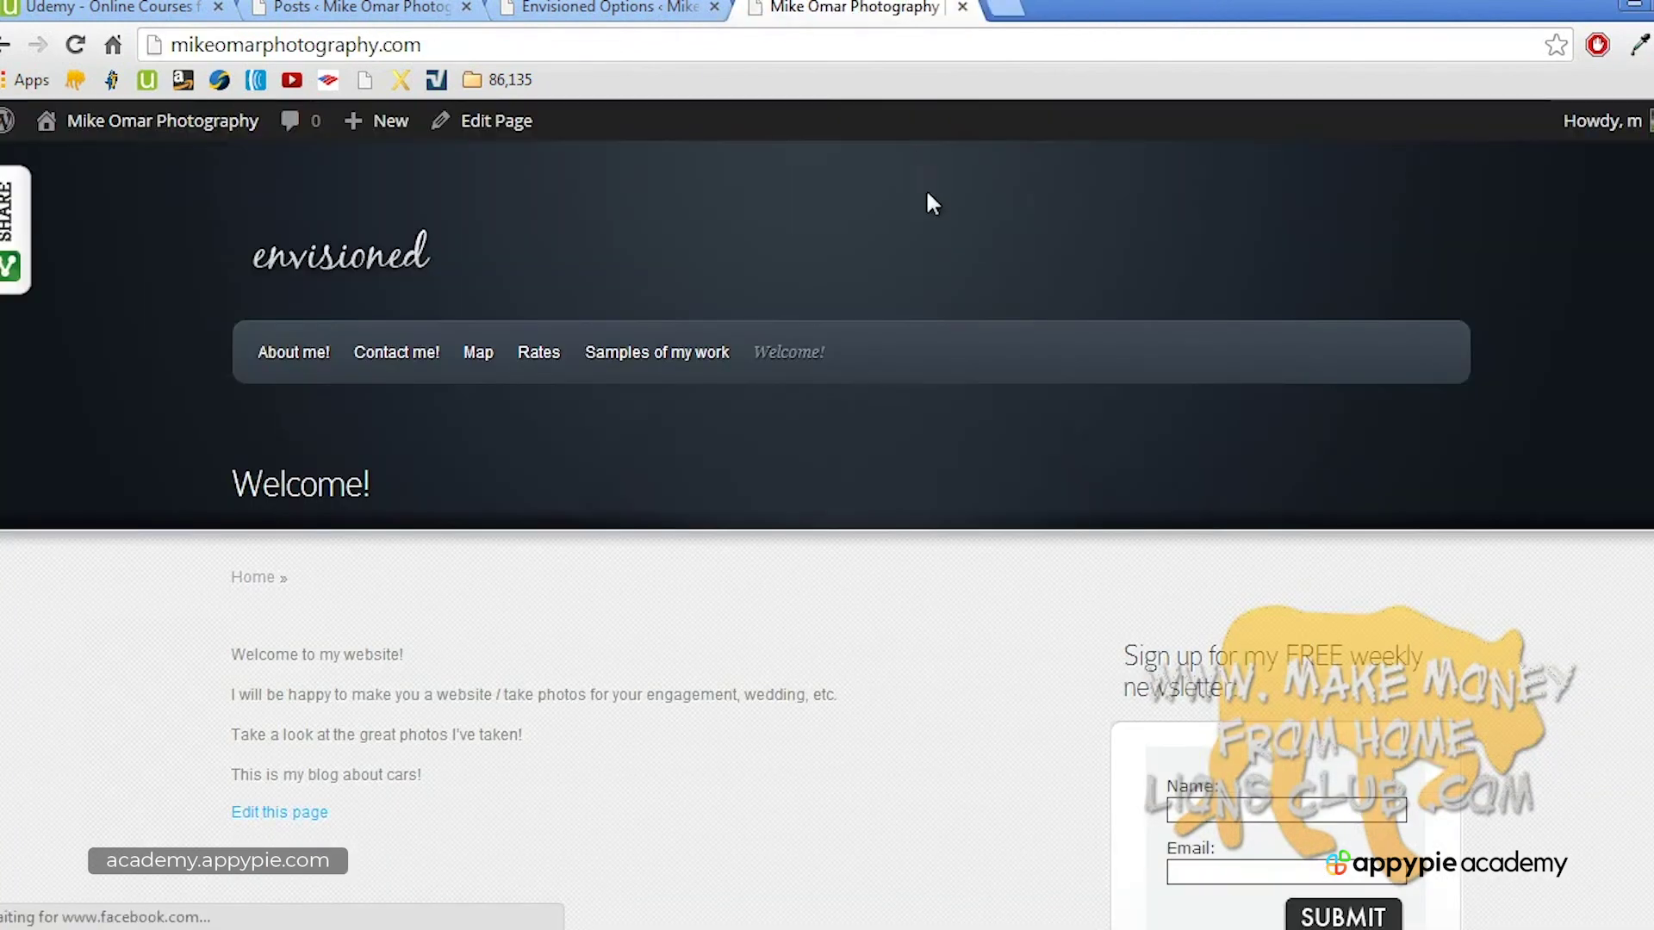
scroll(1628, 261, "down", 5)
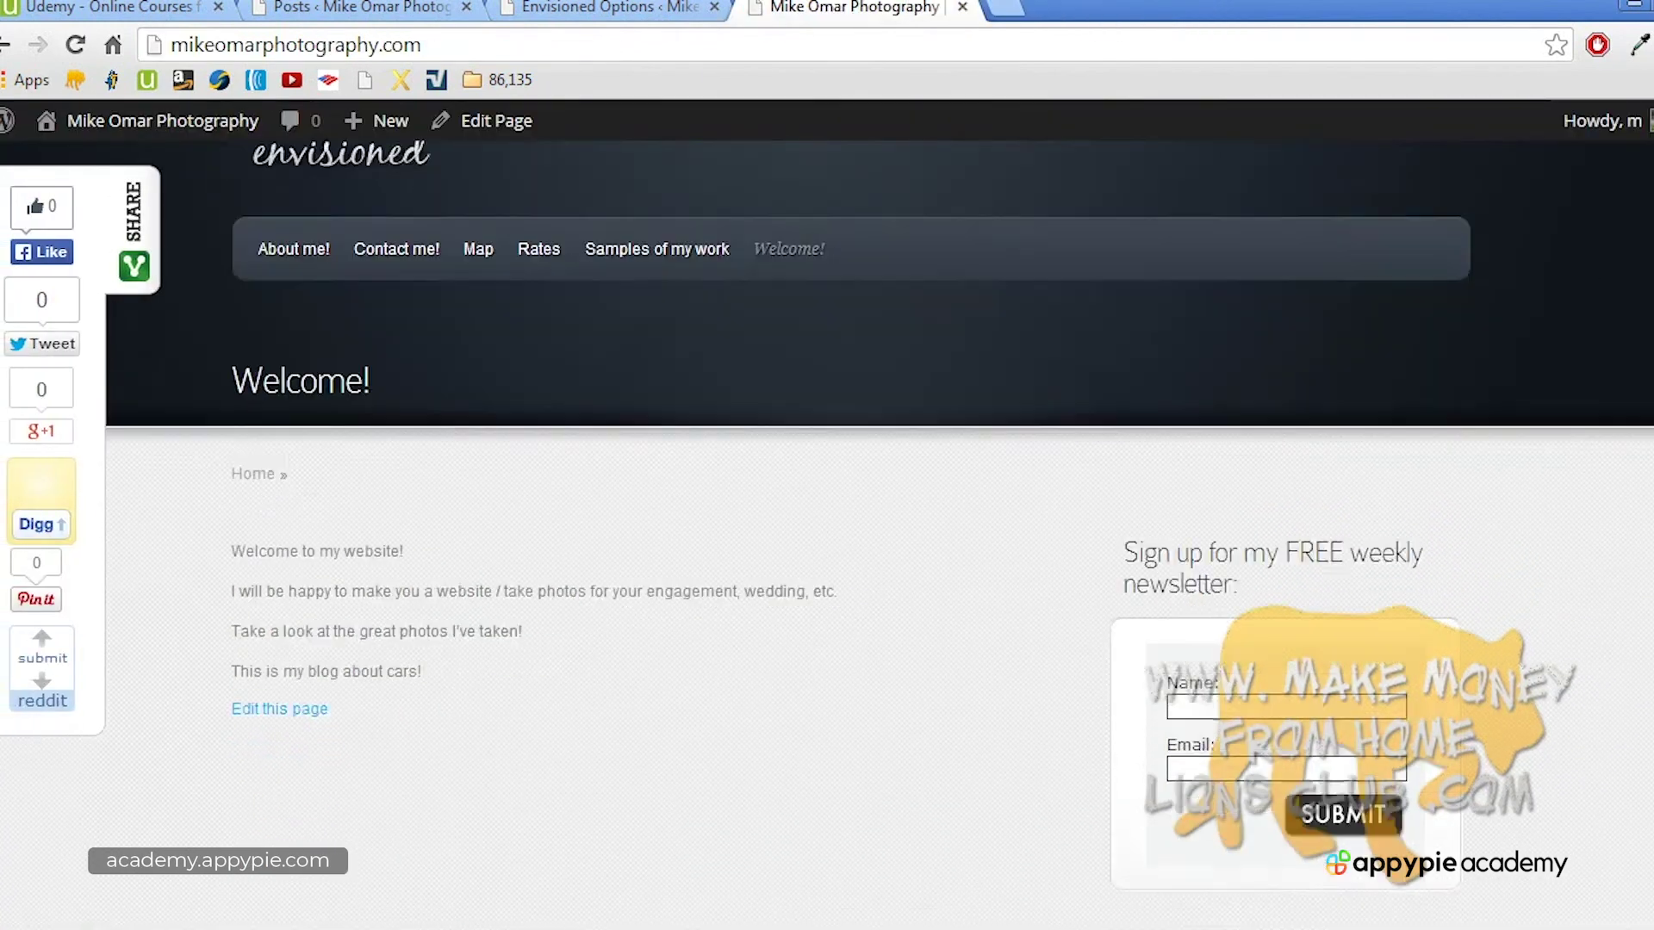
scroll(827, 517, "down", 4)
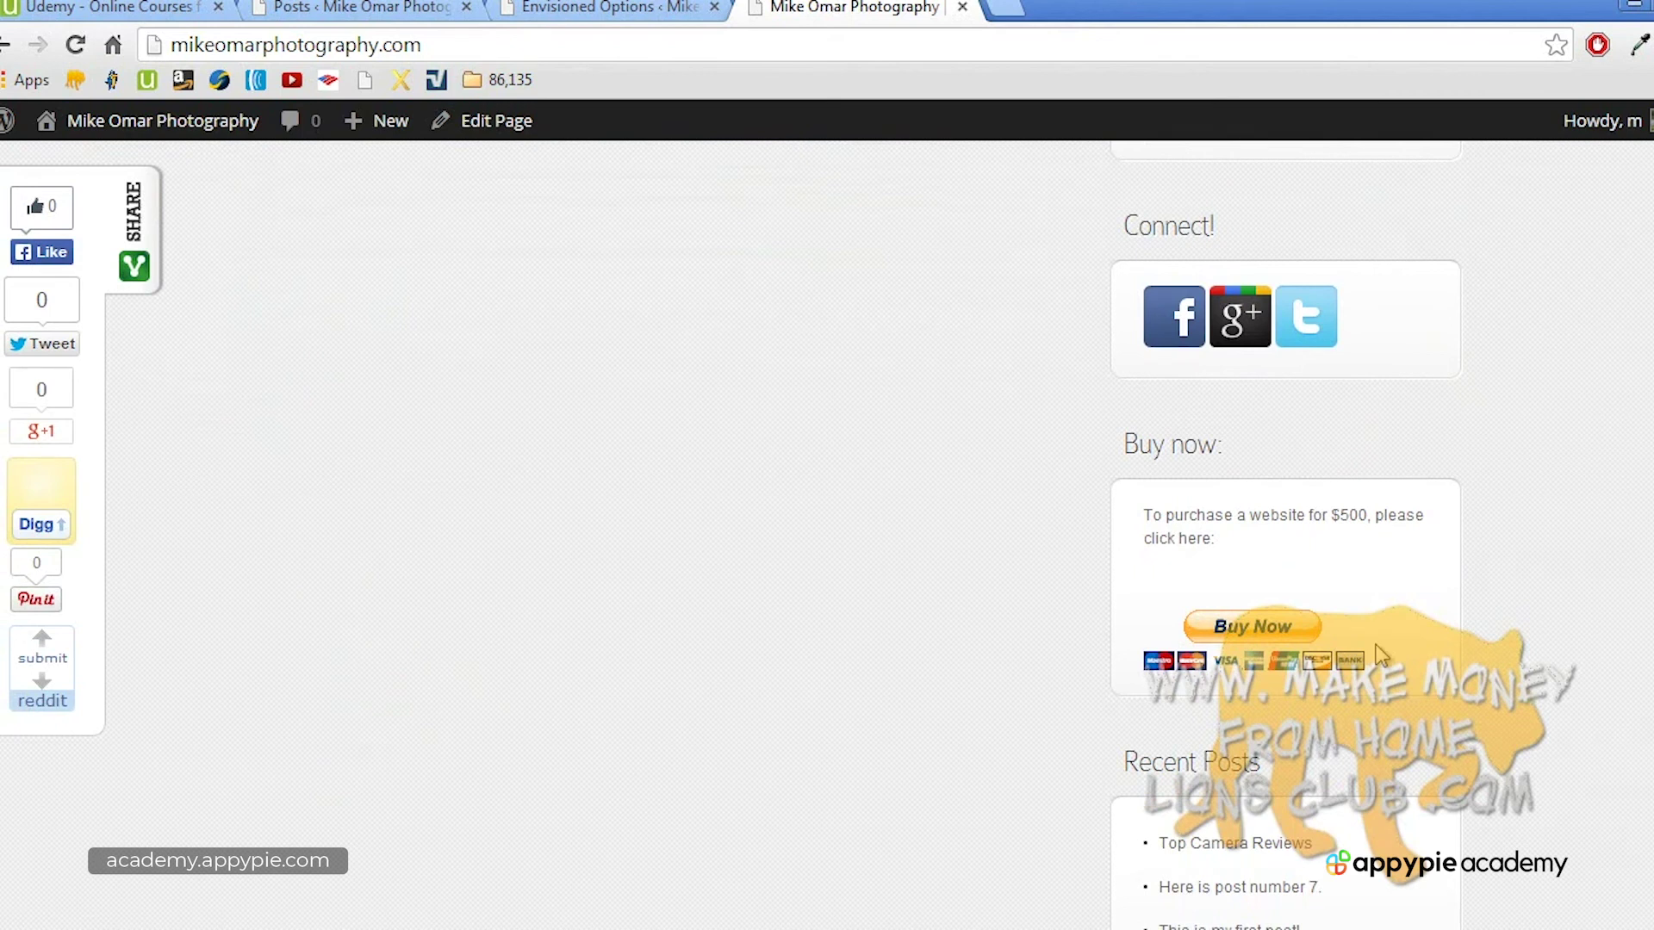
left_click(496, 928)
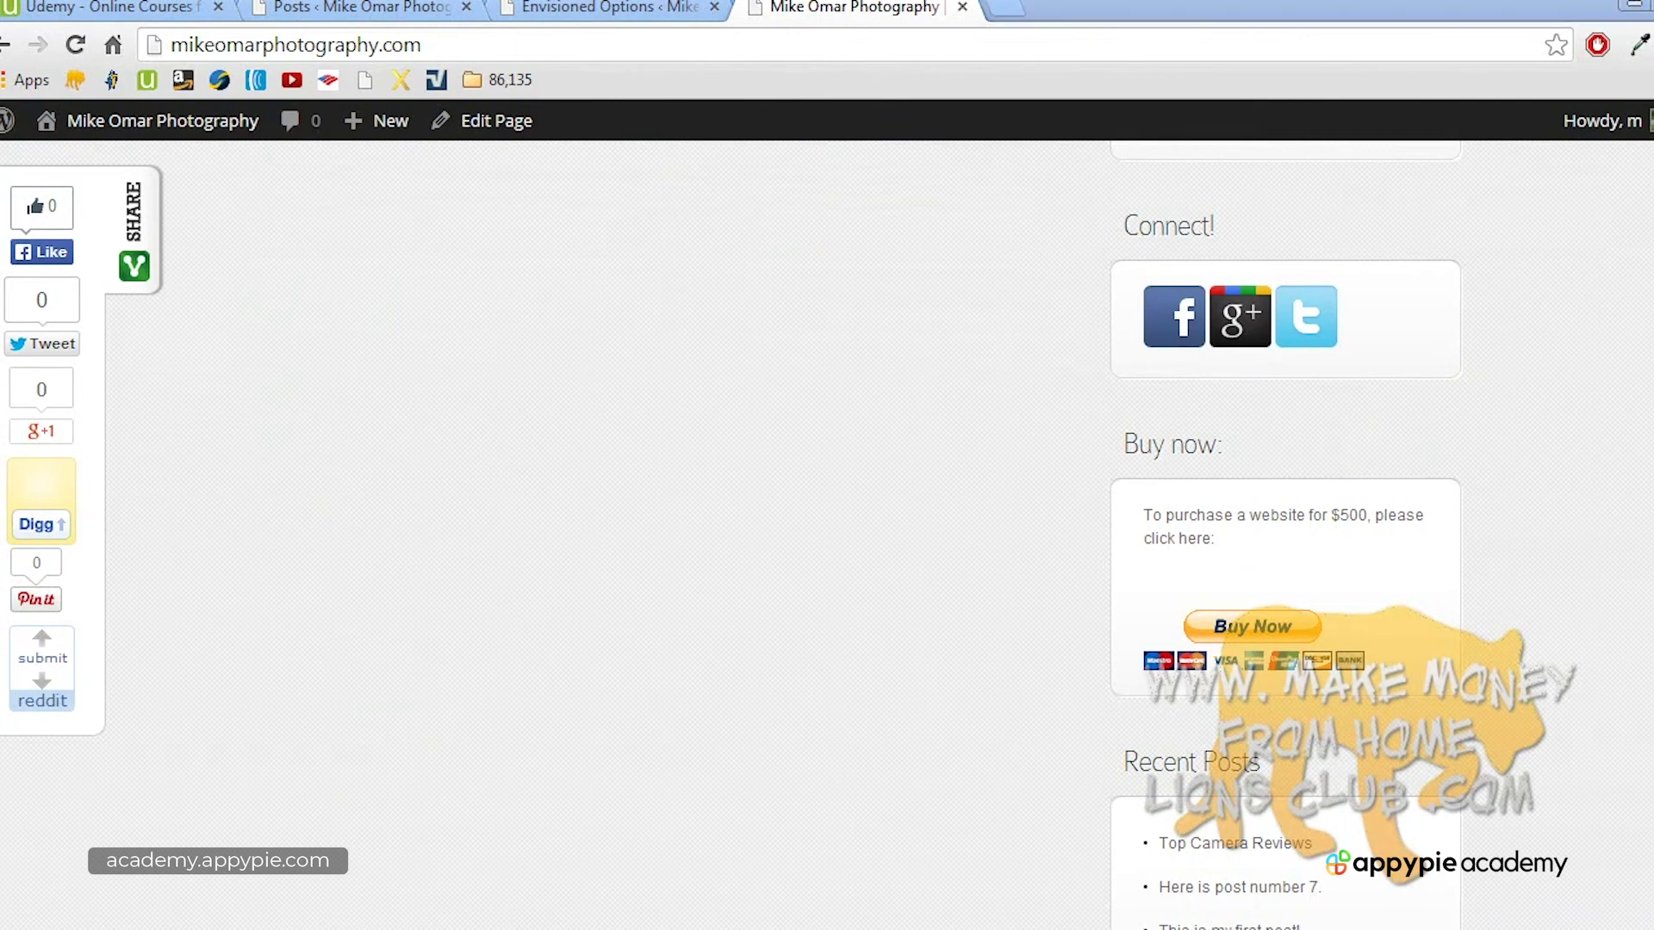
left_click(1595, 831)
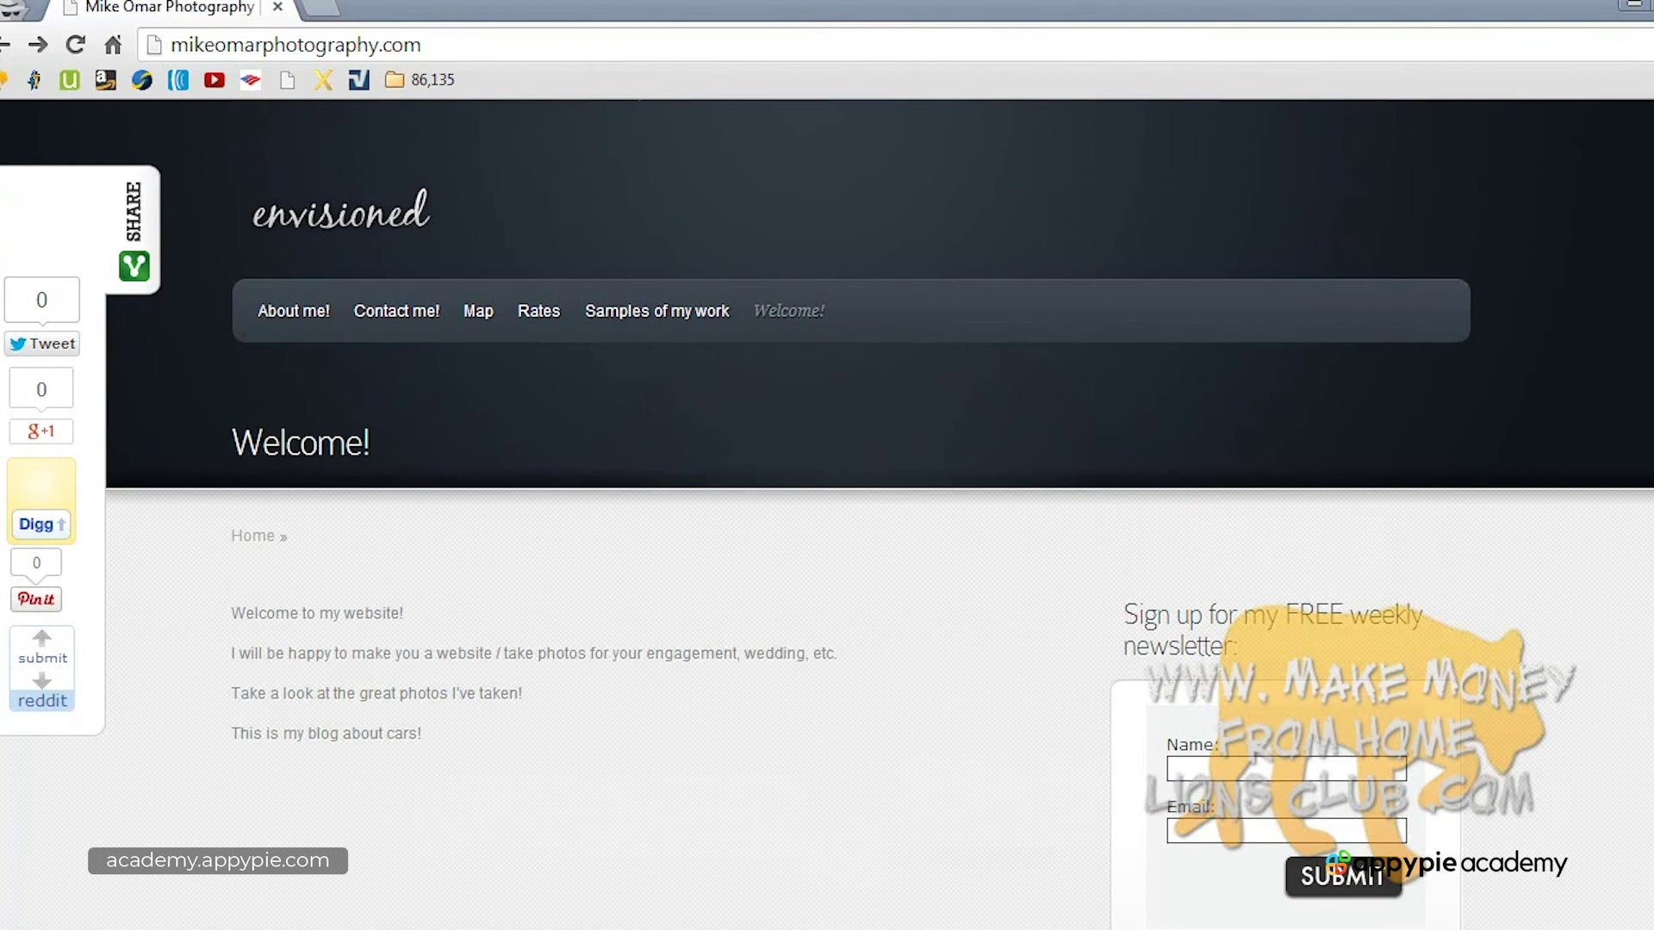
scroll(878, 517, "down", 8)
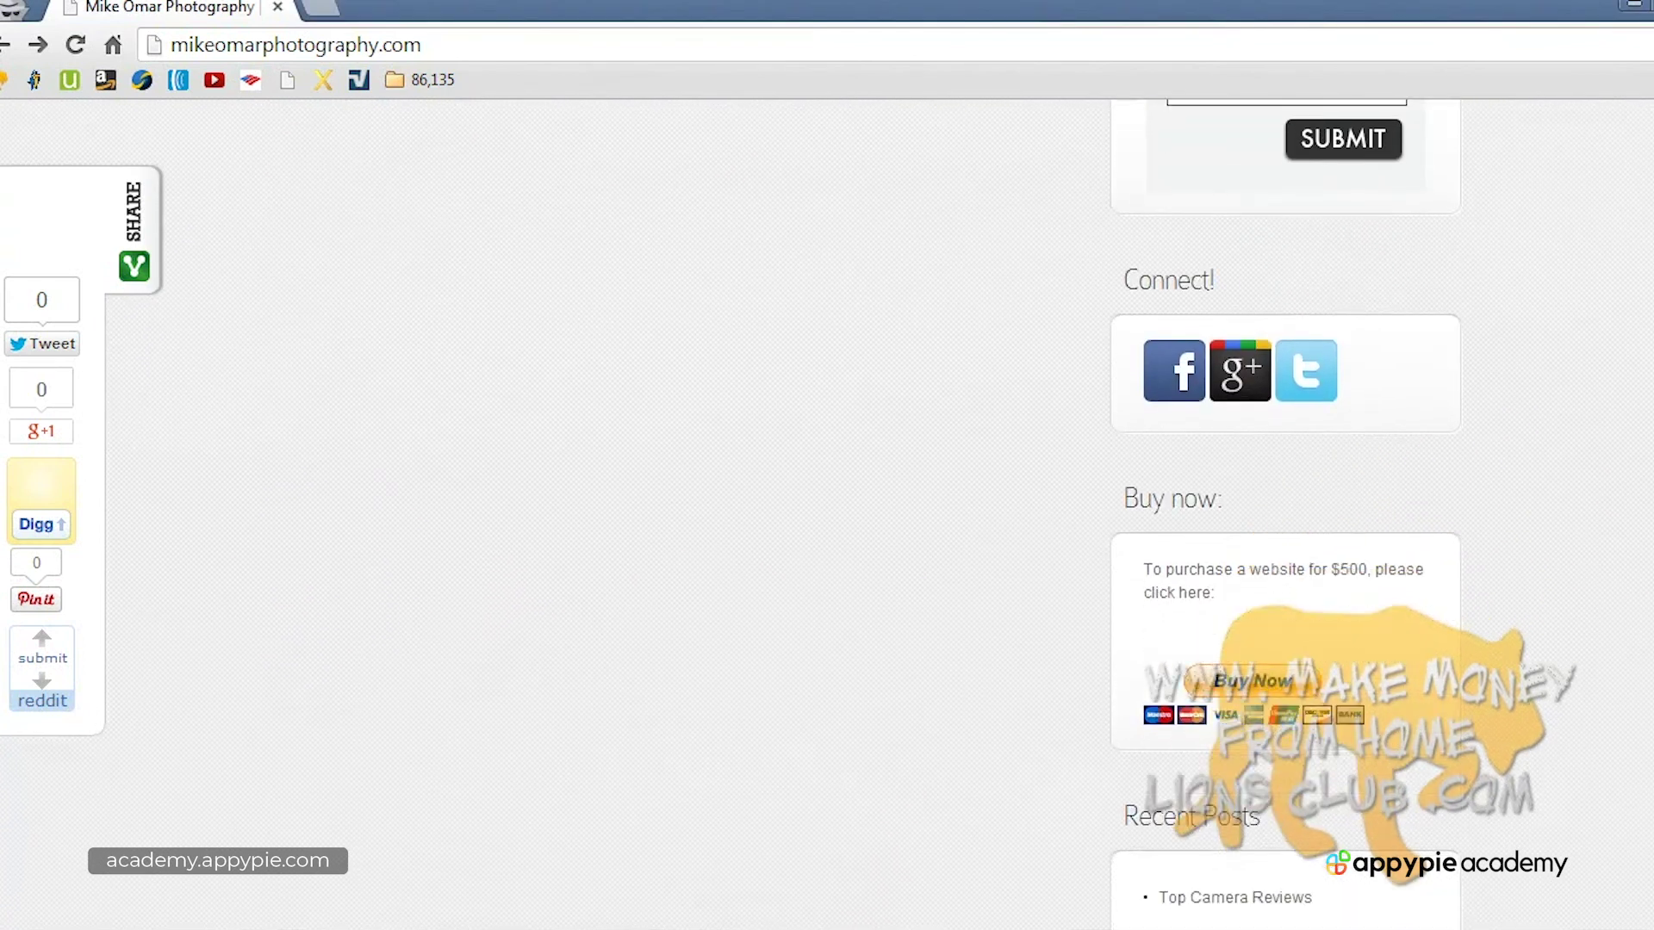
Step: Open PayPal checkout from the sidebar Buy Now button and review the $500.00 Website order summary
left_click(1303, 704)
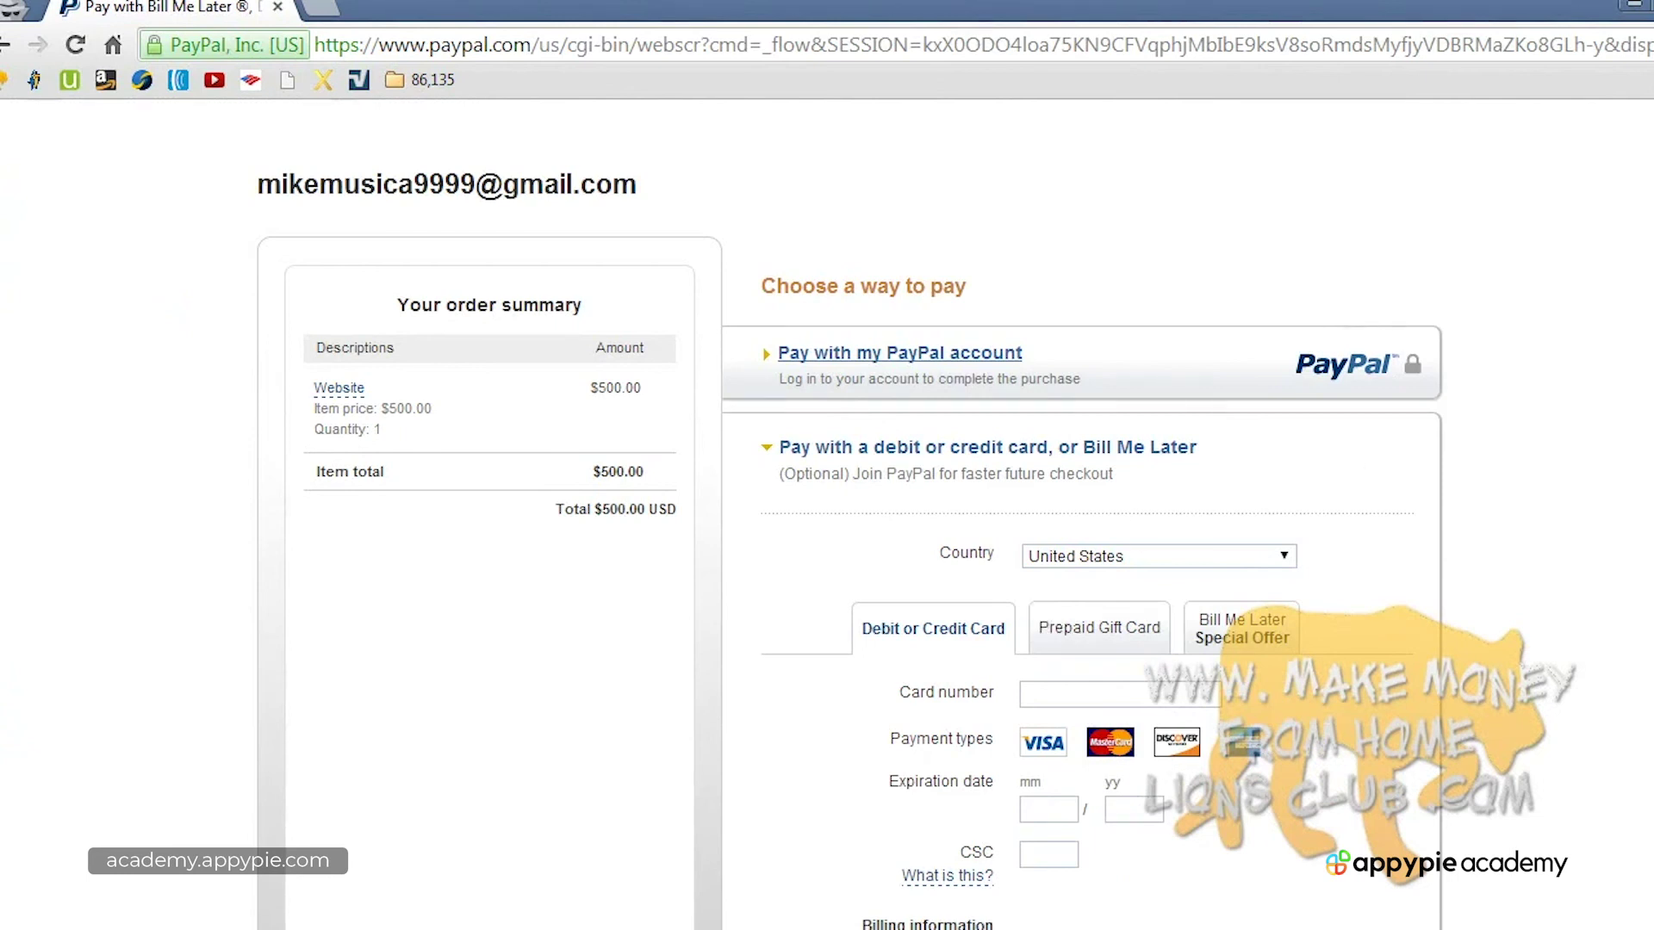
scroll(877, 396, "down", 2)
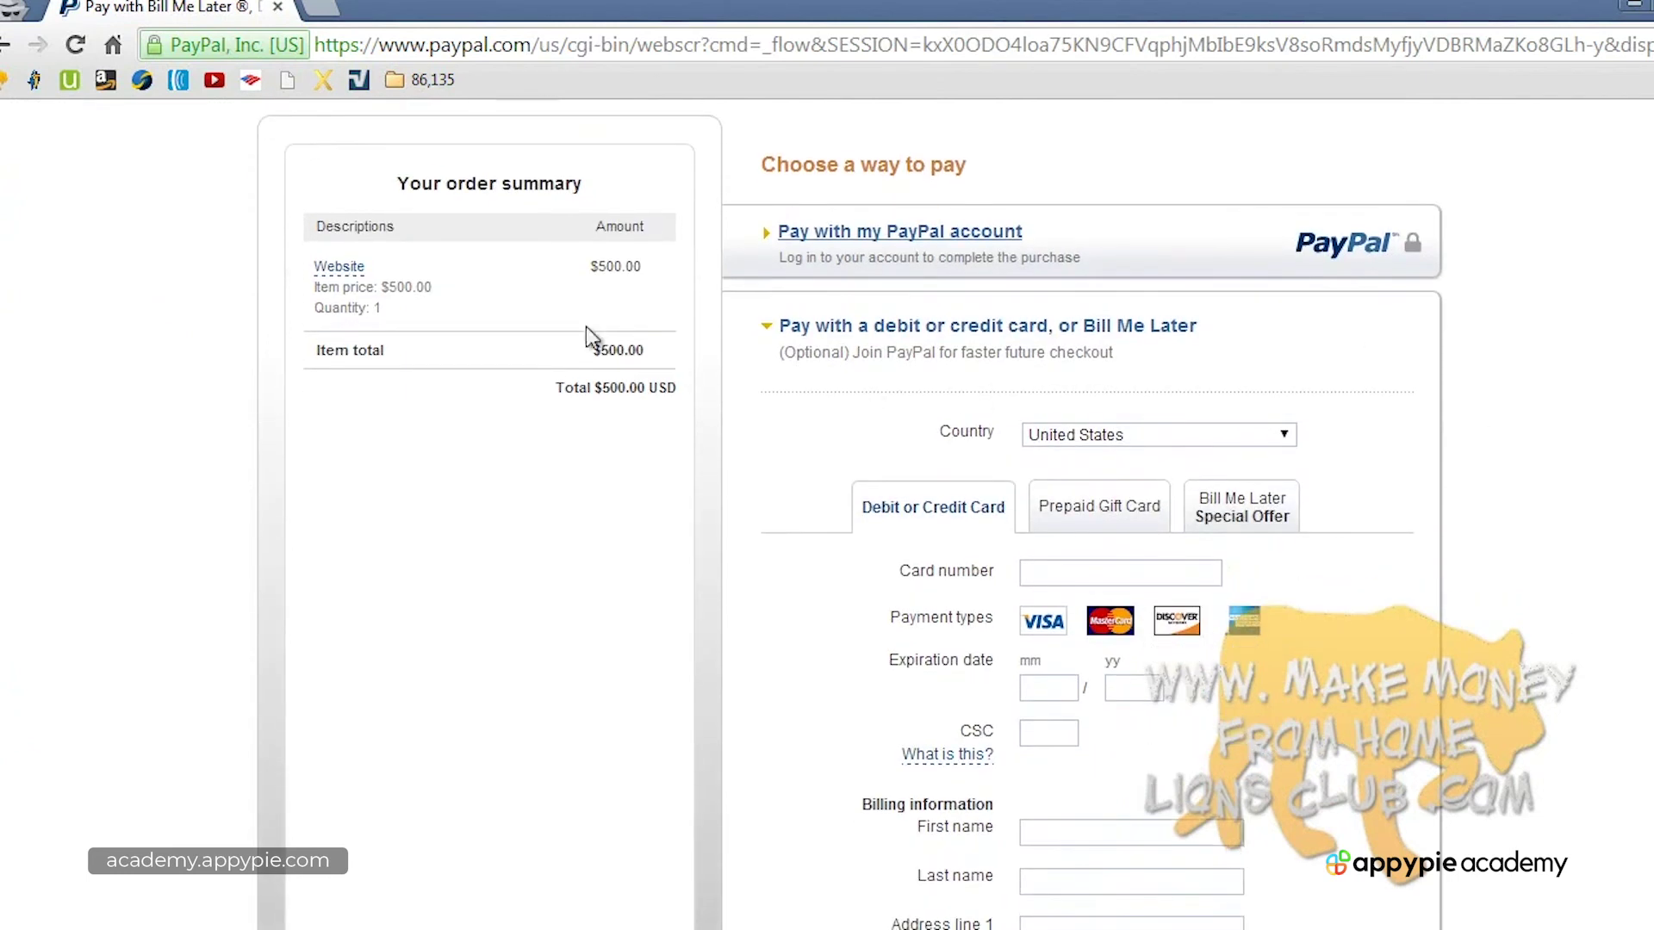
left_click_drag(592, 274, 625, 269)
scroll(1641, 353, "down", 1)
scroll(1640, 353, "down", 9)
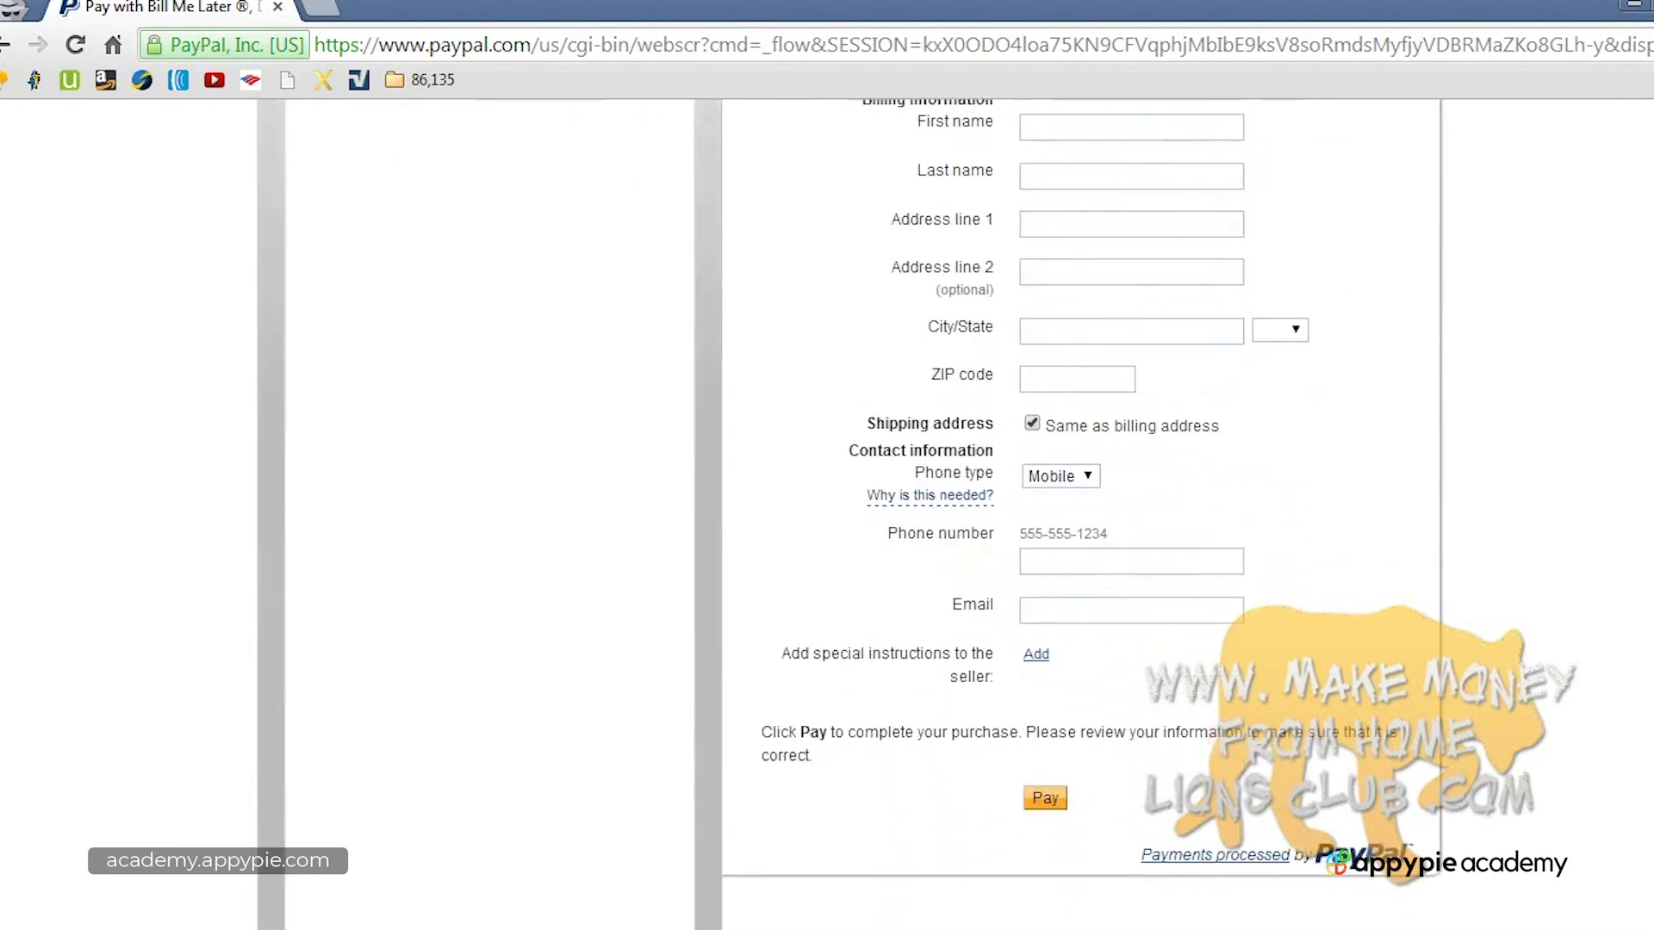
scroll(1641, 353, "up", 1)
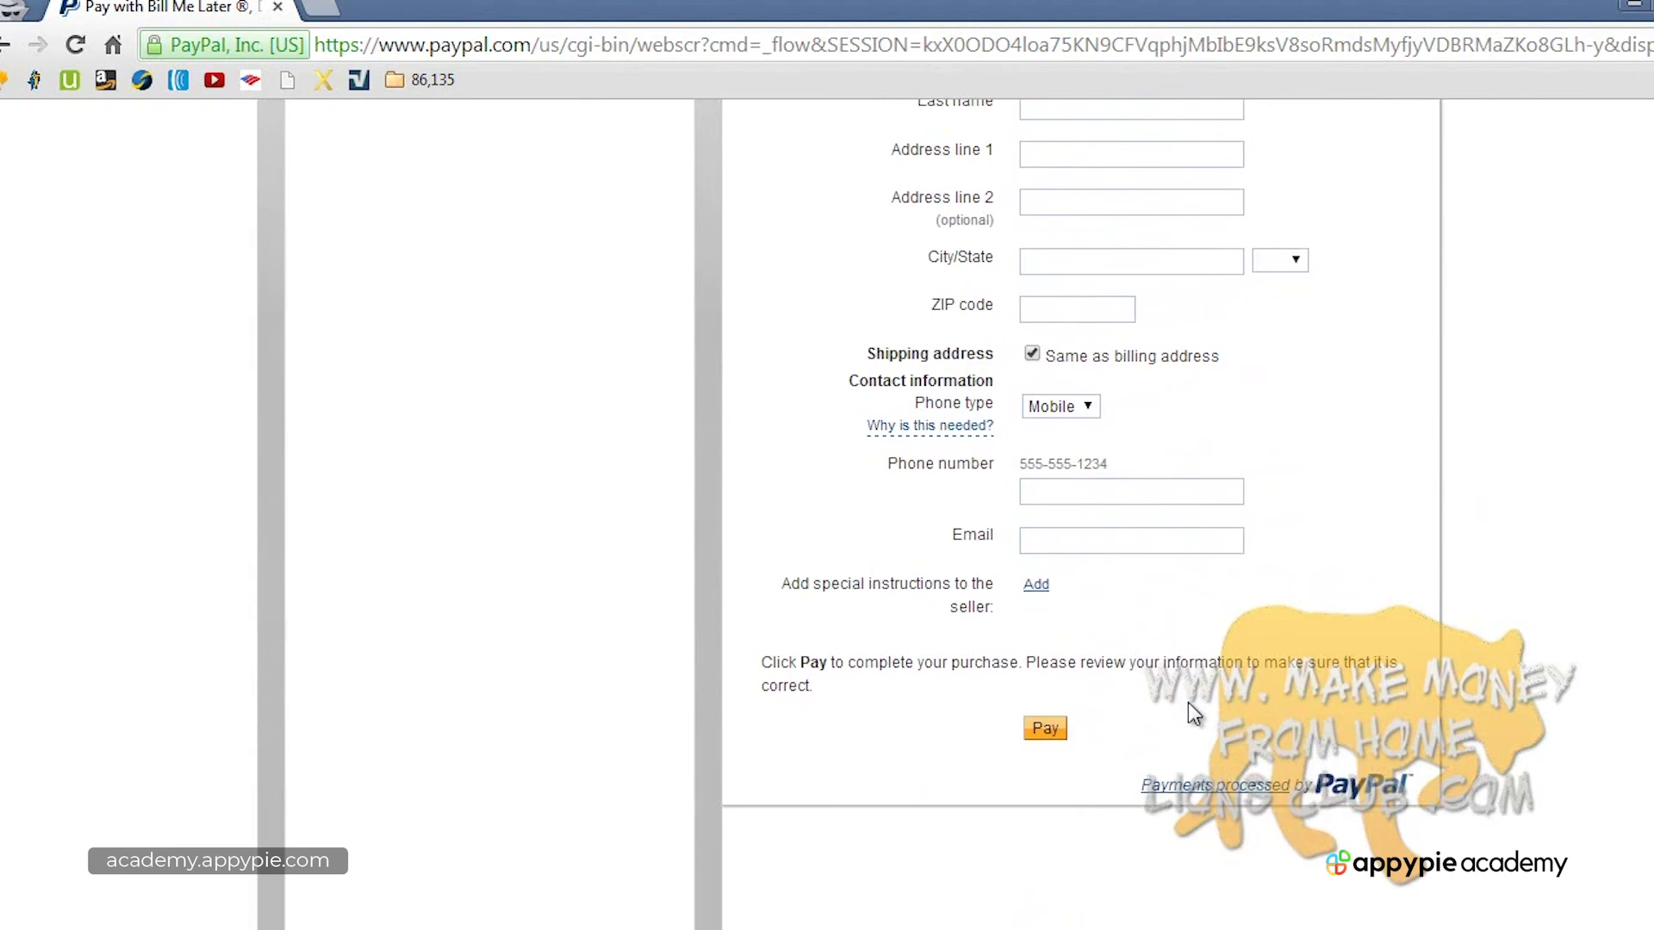
scroll(1187, 701, "up", 10)
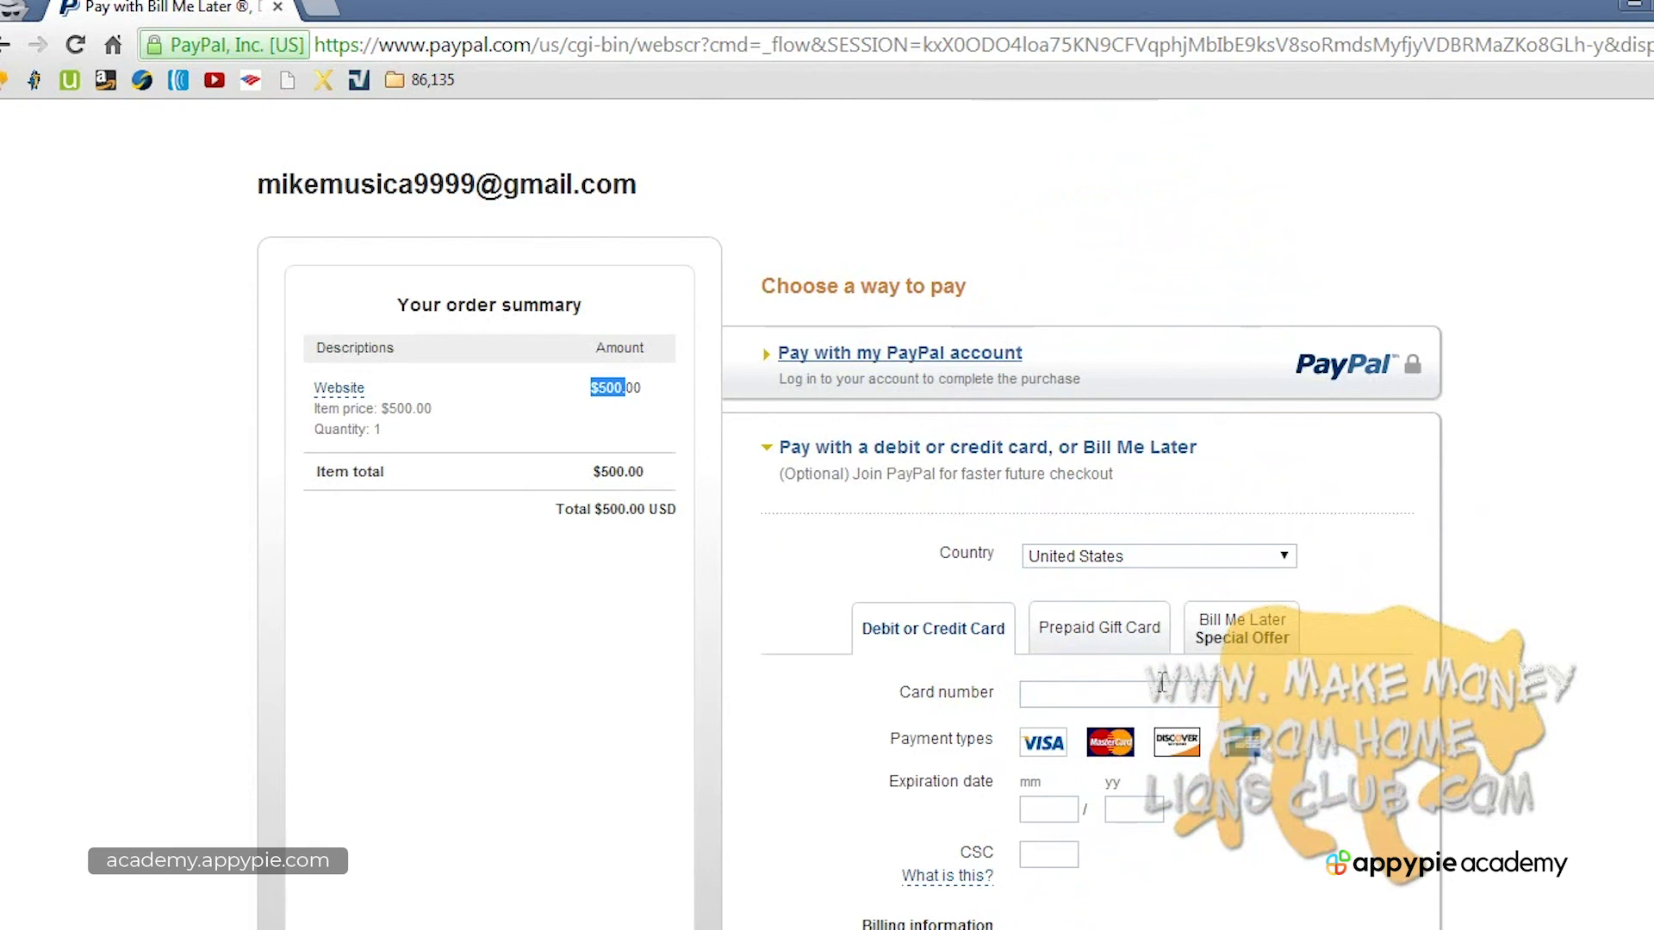
left_click(618, 608)
left_click(454, 926)
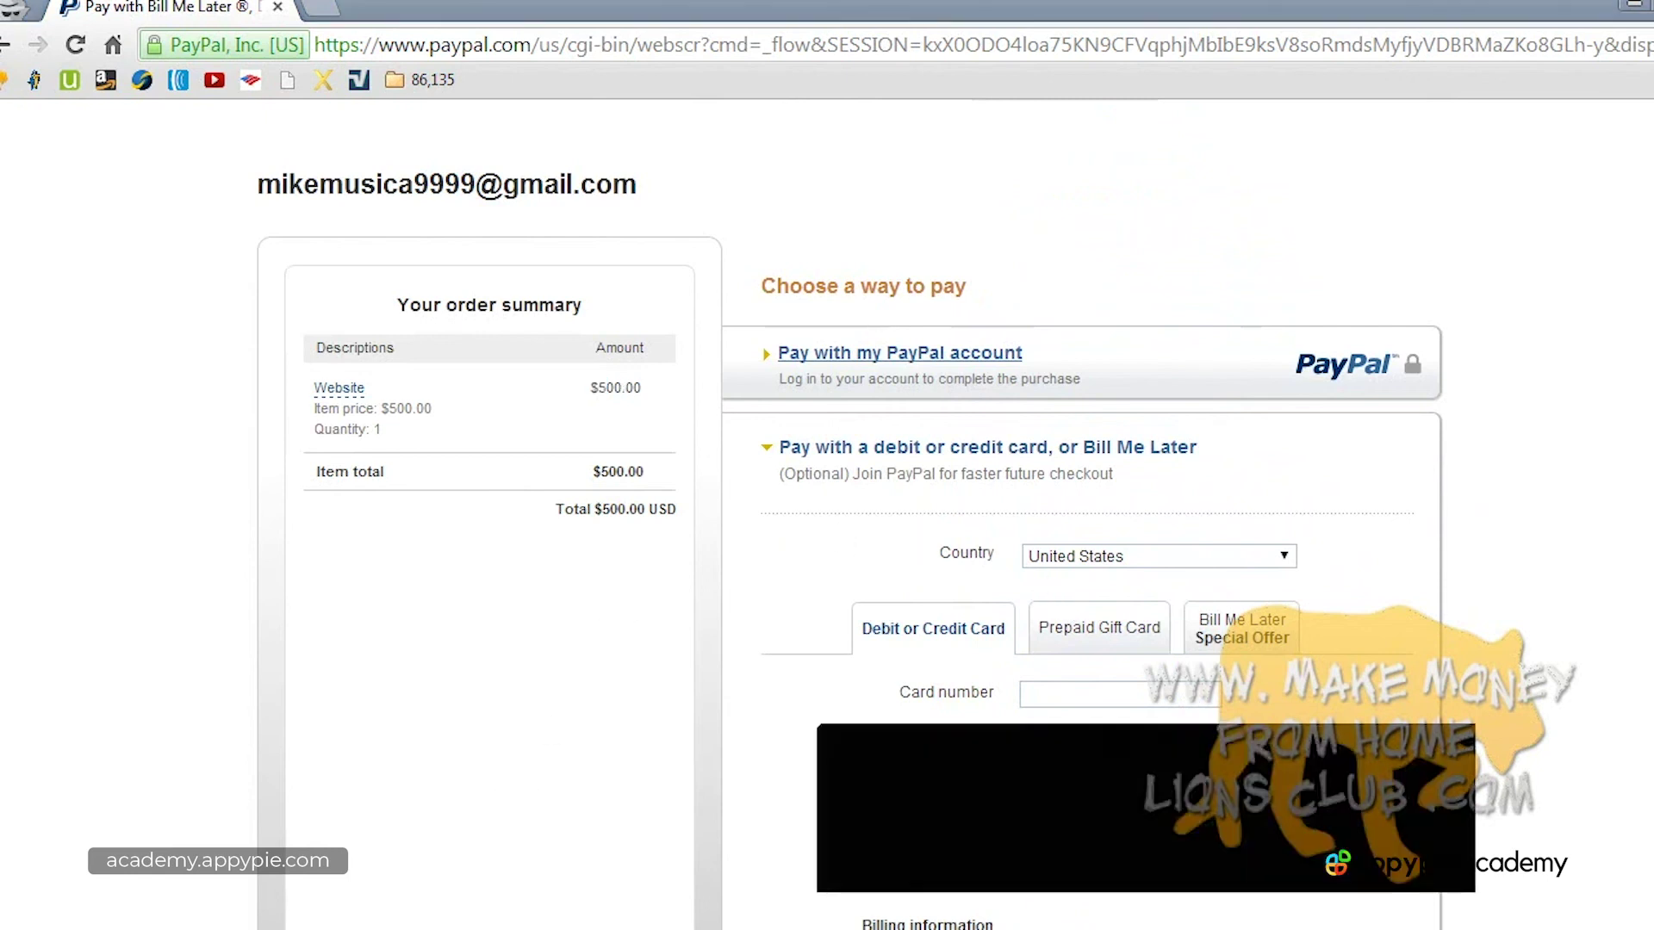
Step: Leave the PayPal checkout and go back to the photography site's Welcome page
left_click(1597, 835)
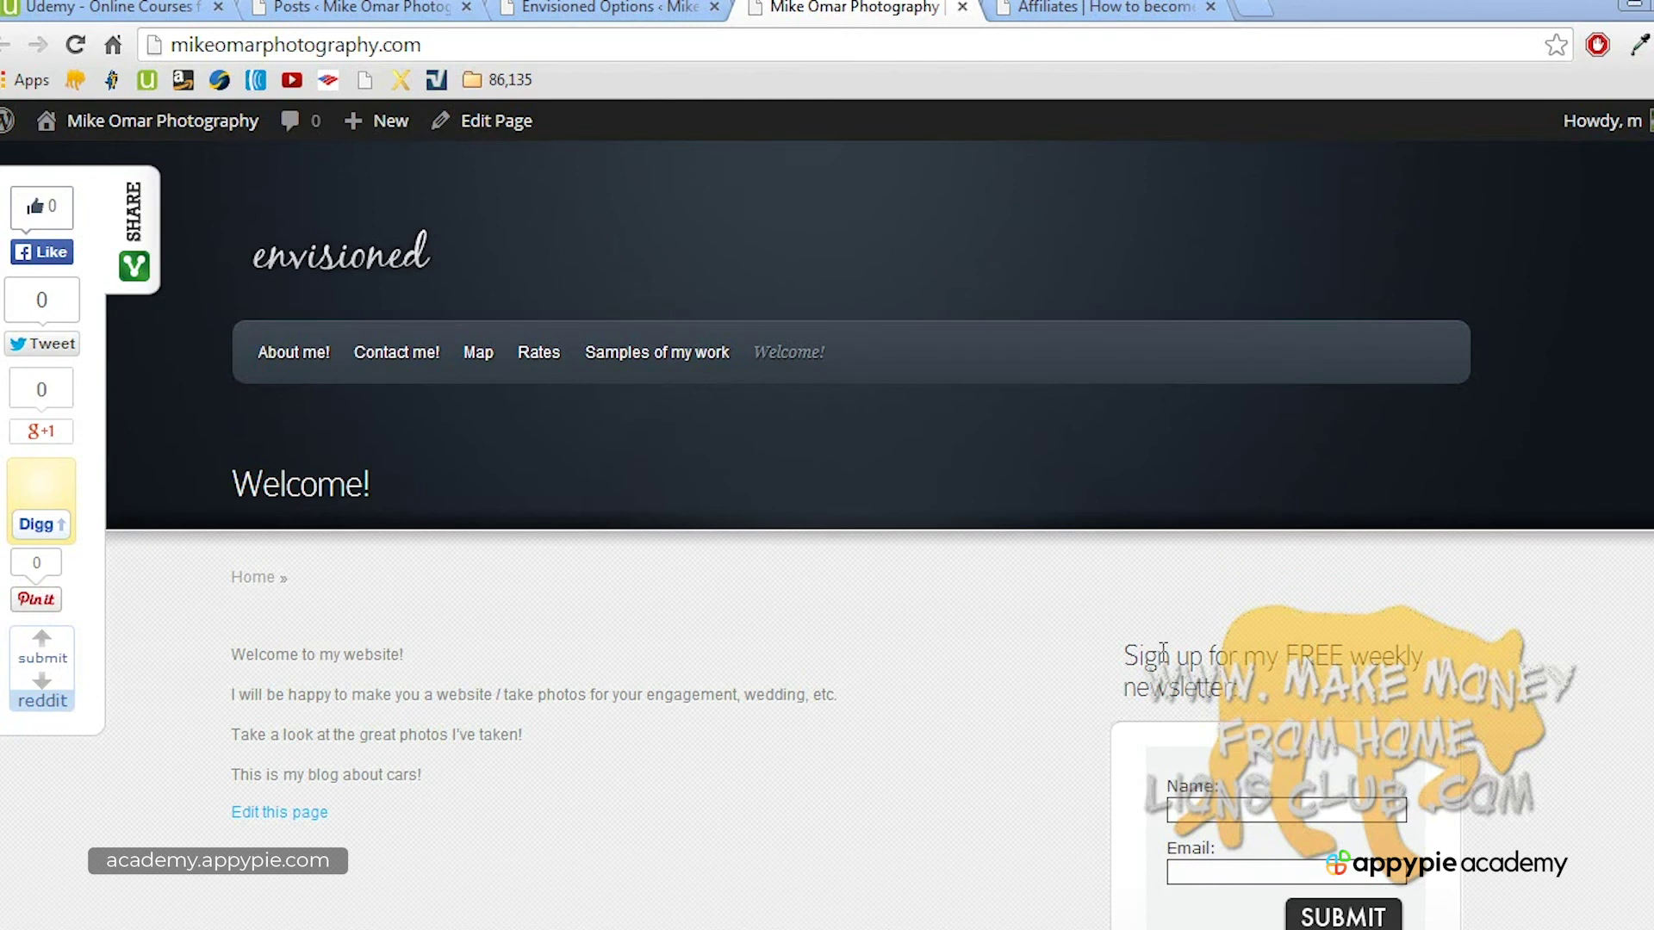
mouse_move(214, 140)
left_click(145, 7)
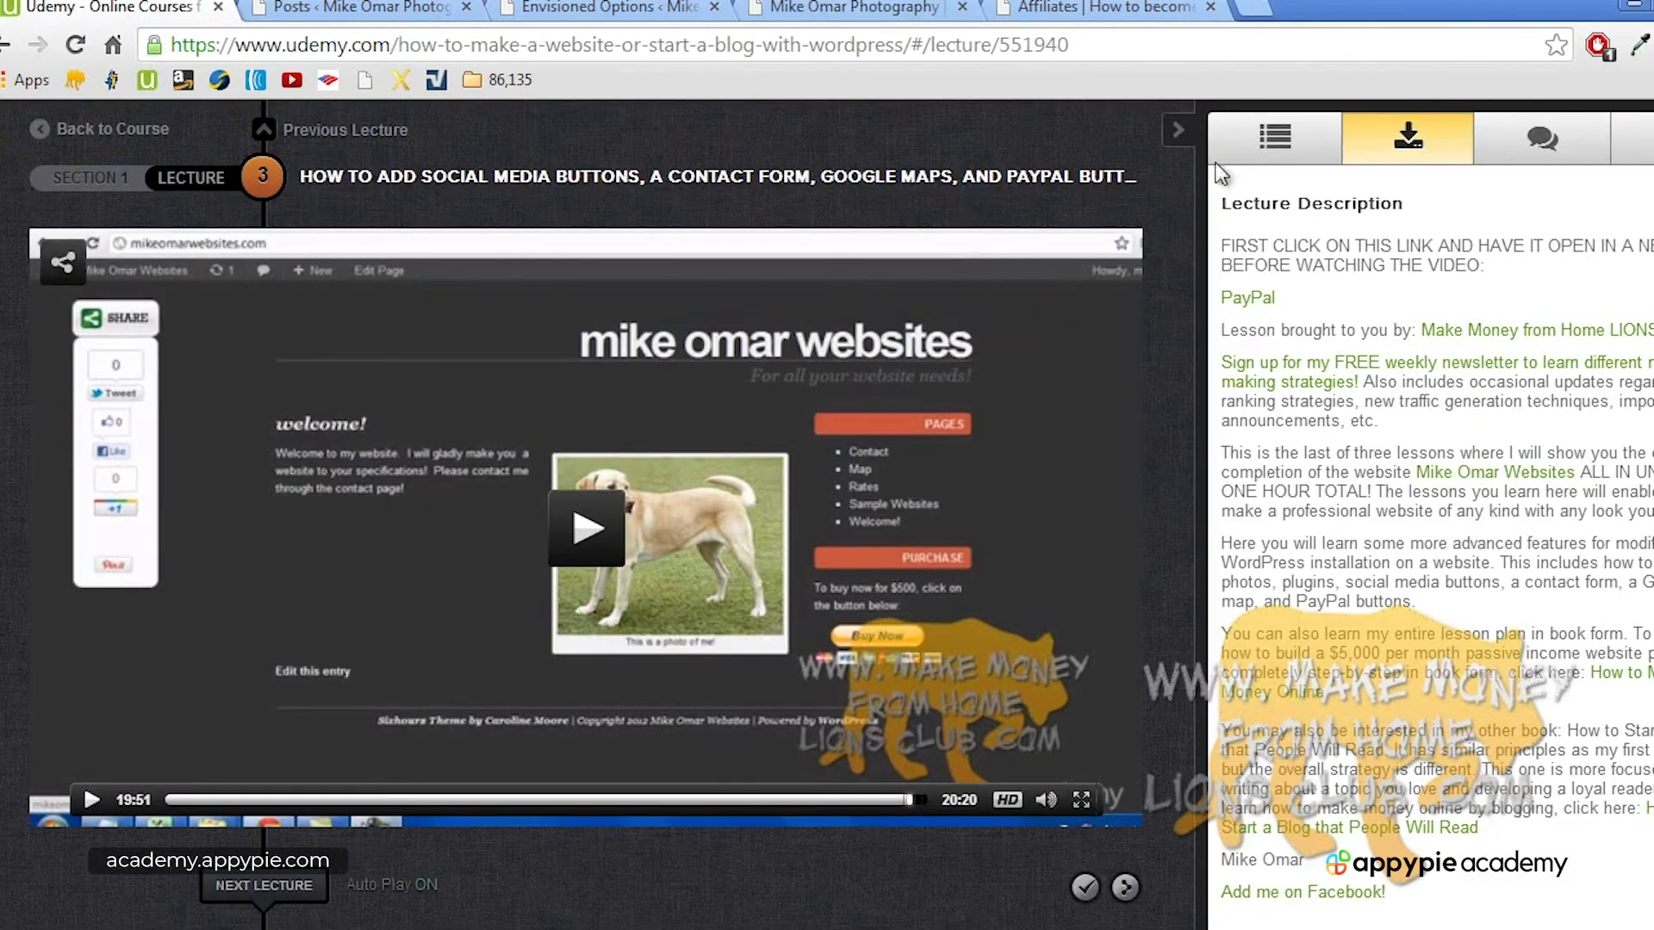
left_click(1275, 146)
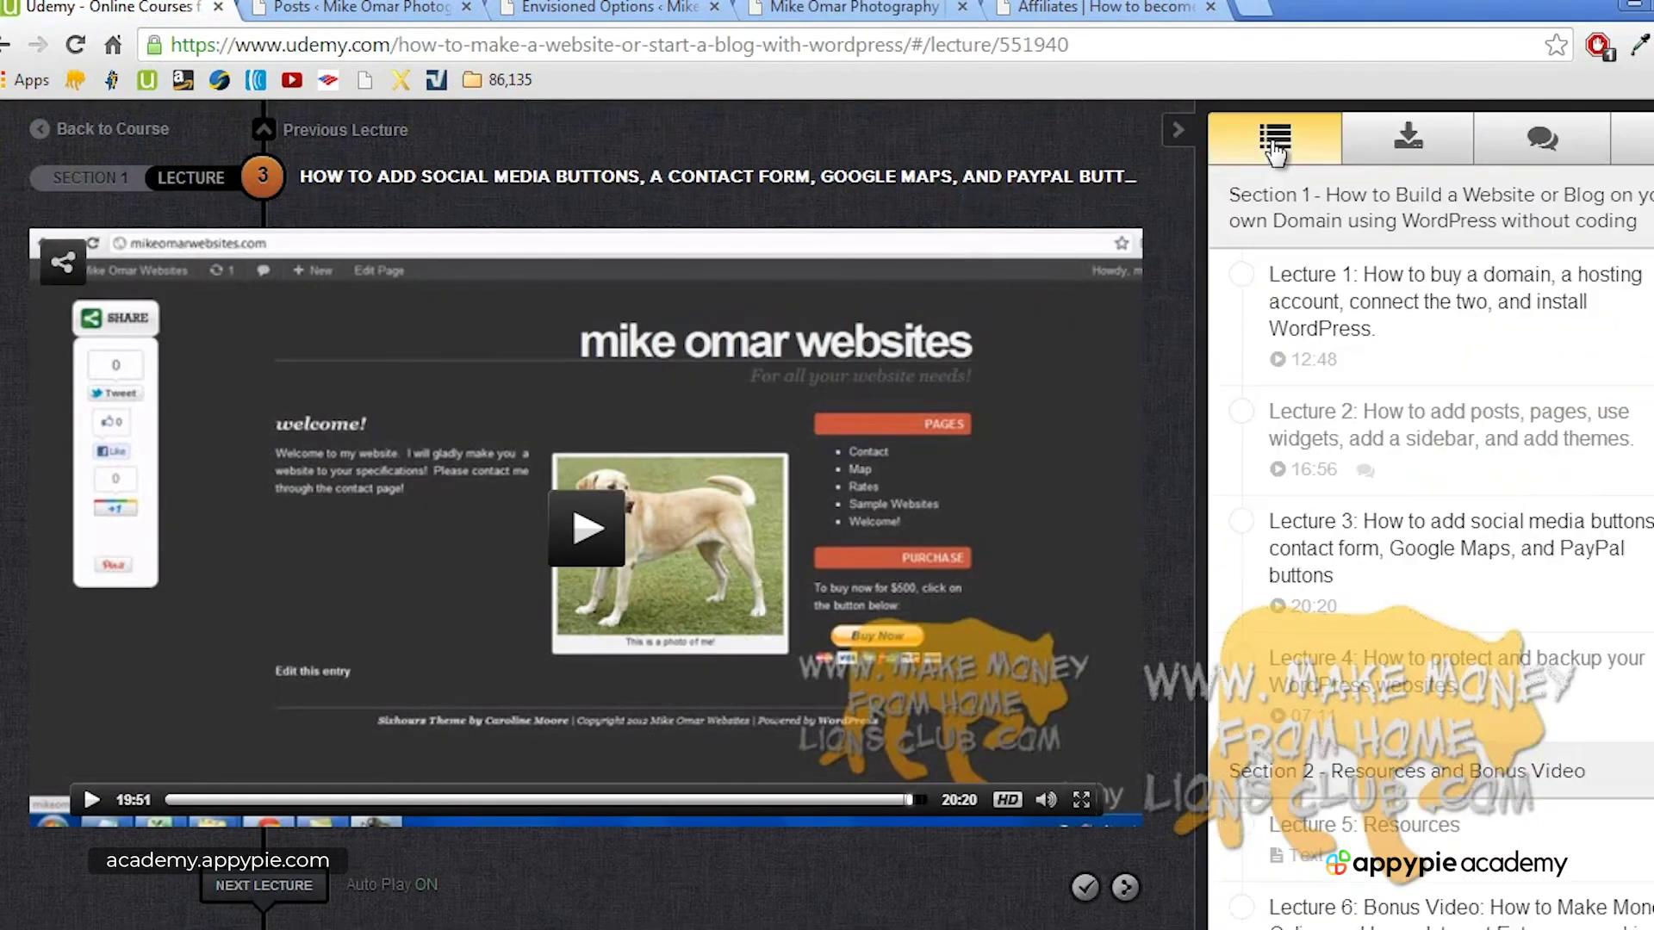
left_click(1406, 142)
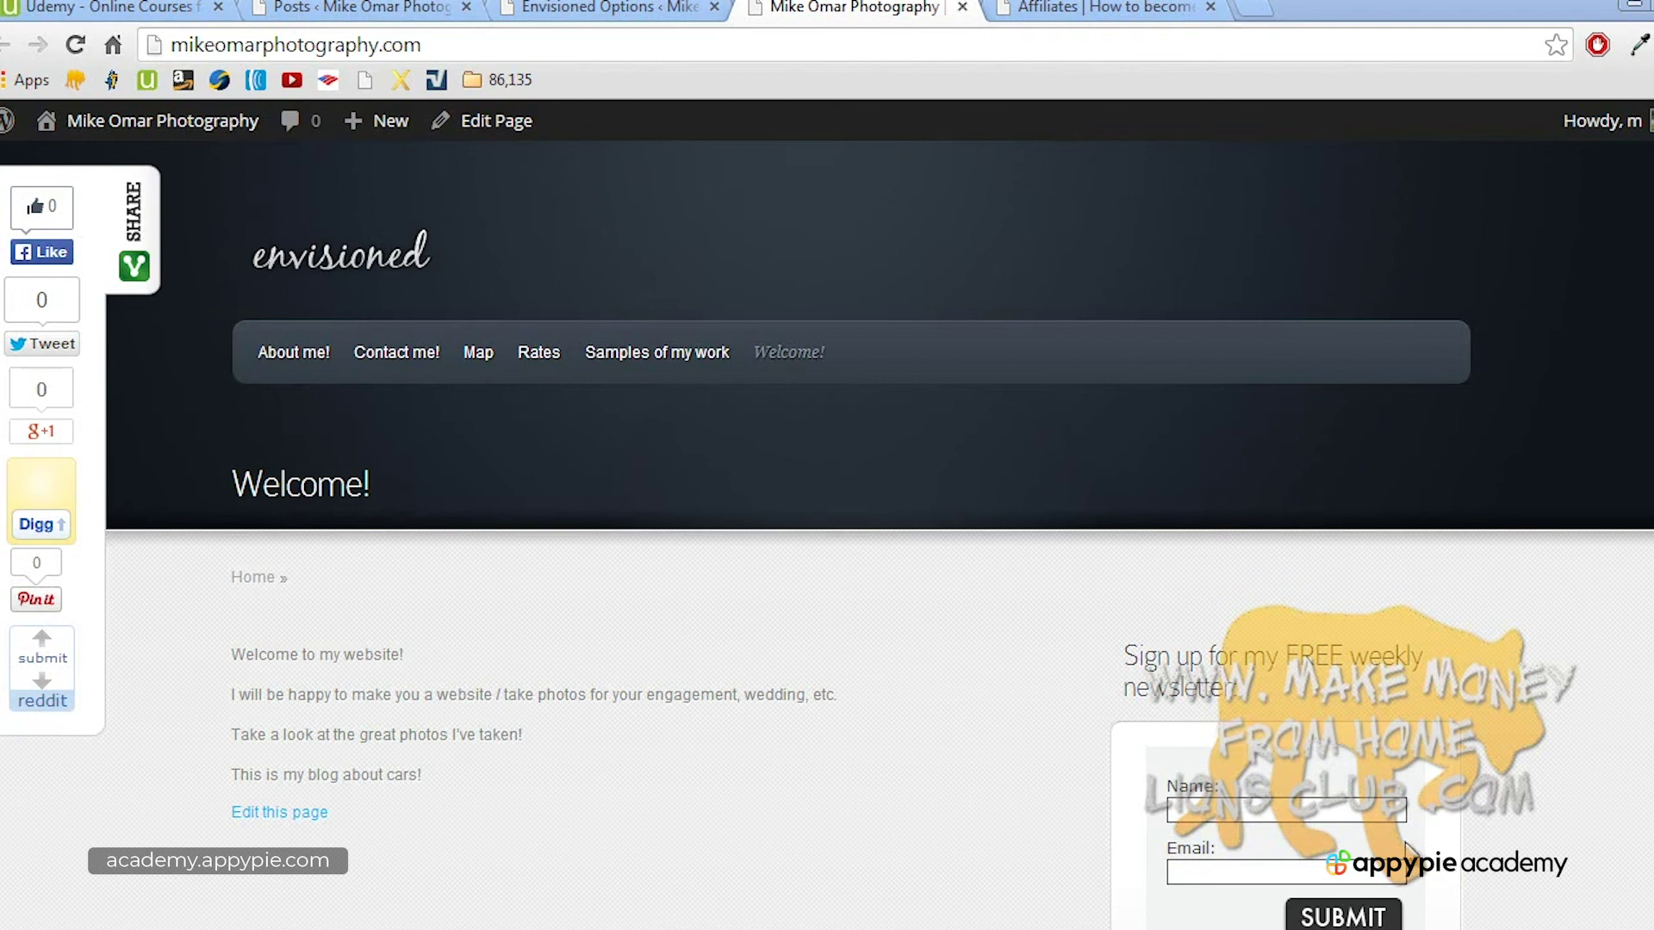
Step: Go from the ticket broker Affiliates page to its HOME page and scroll down it
left_click(1111, 8)
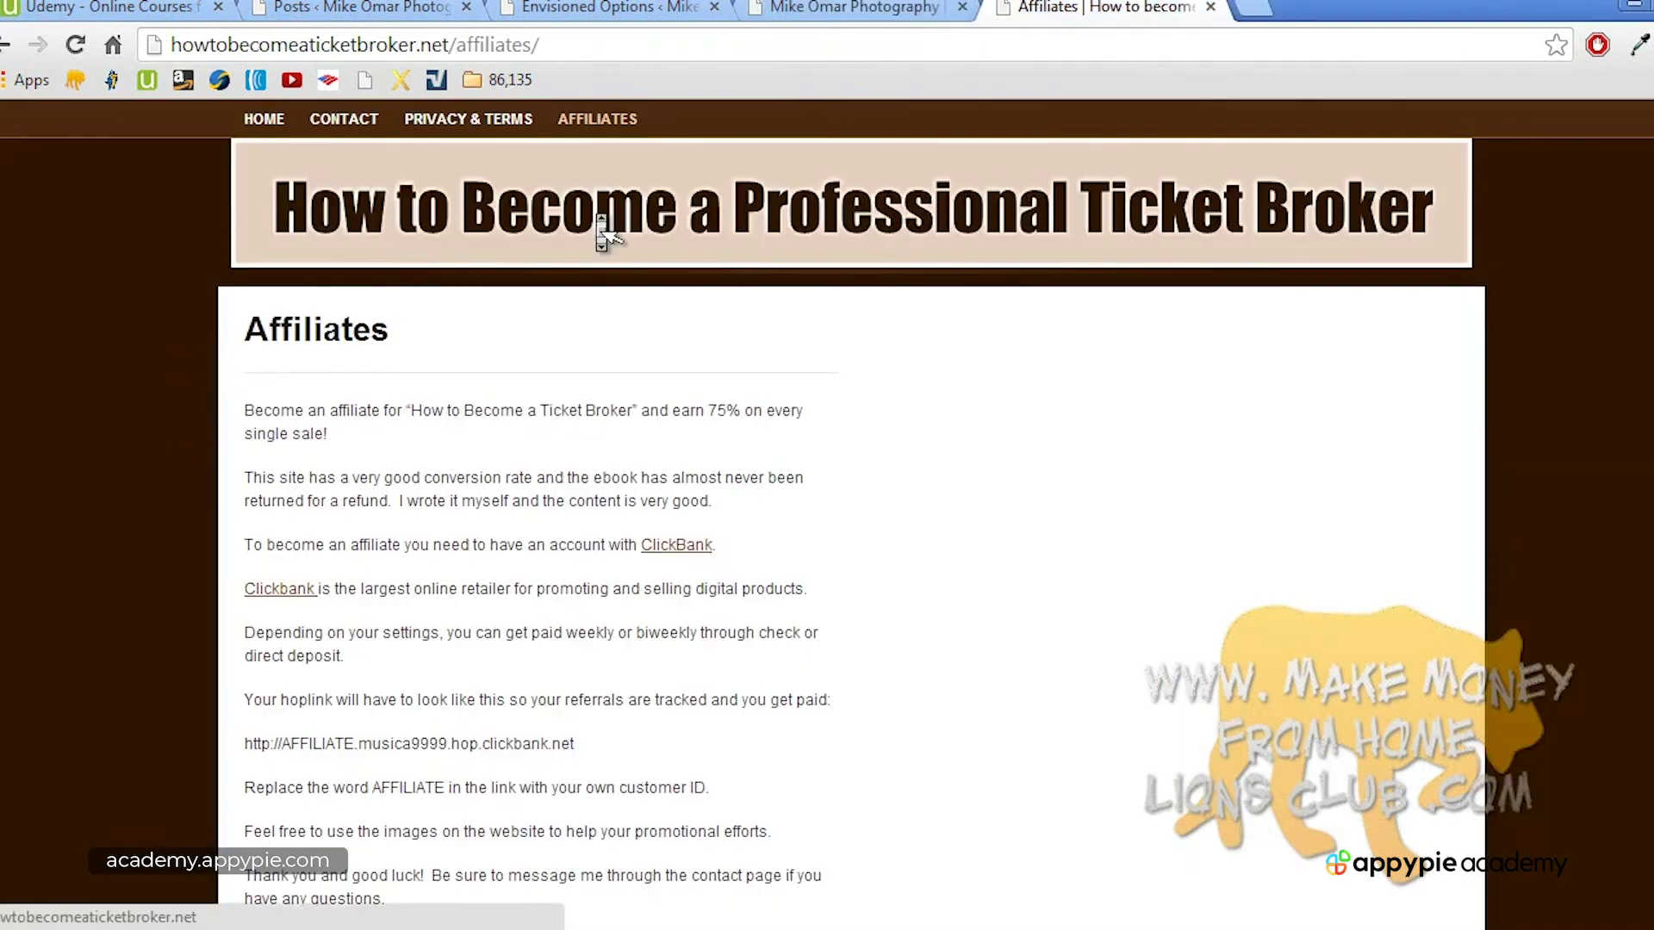
left_click(272, 123)
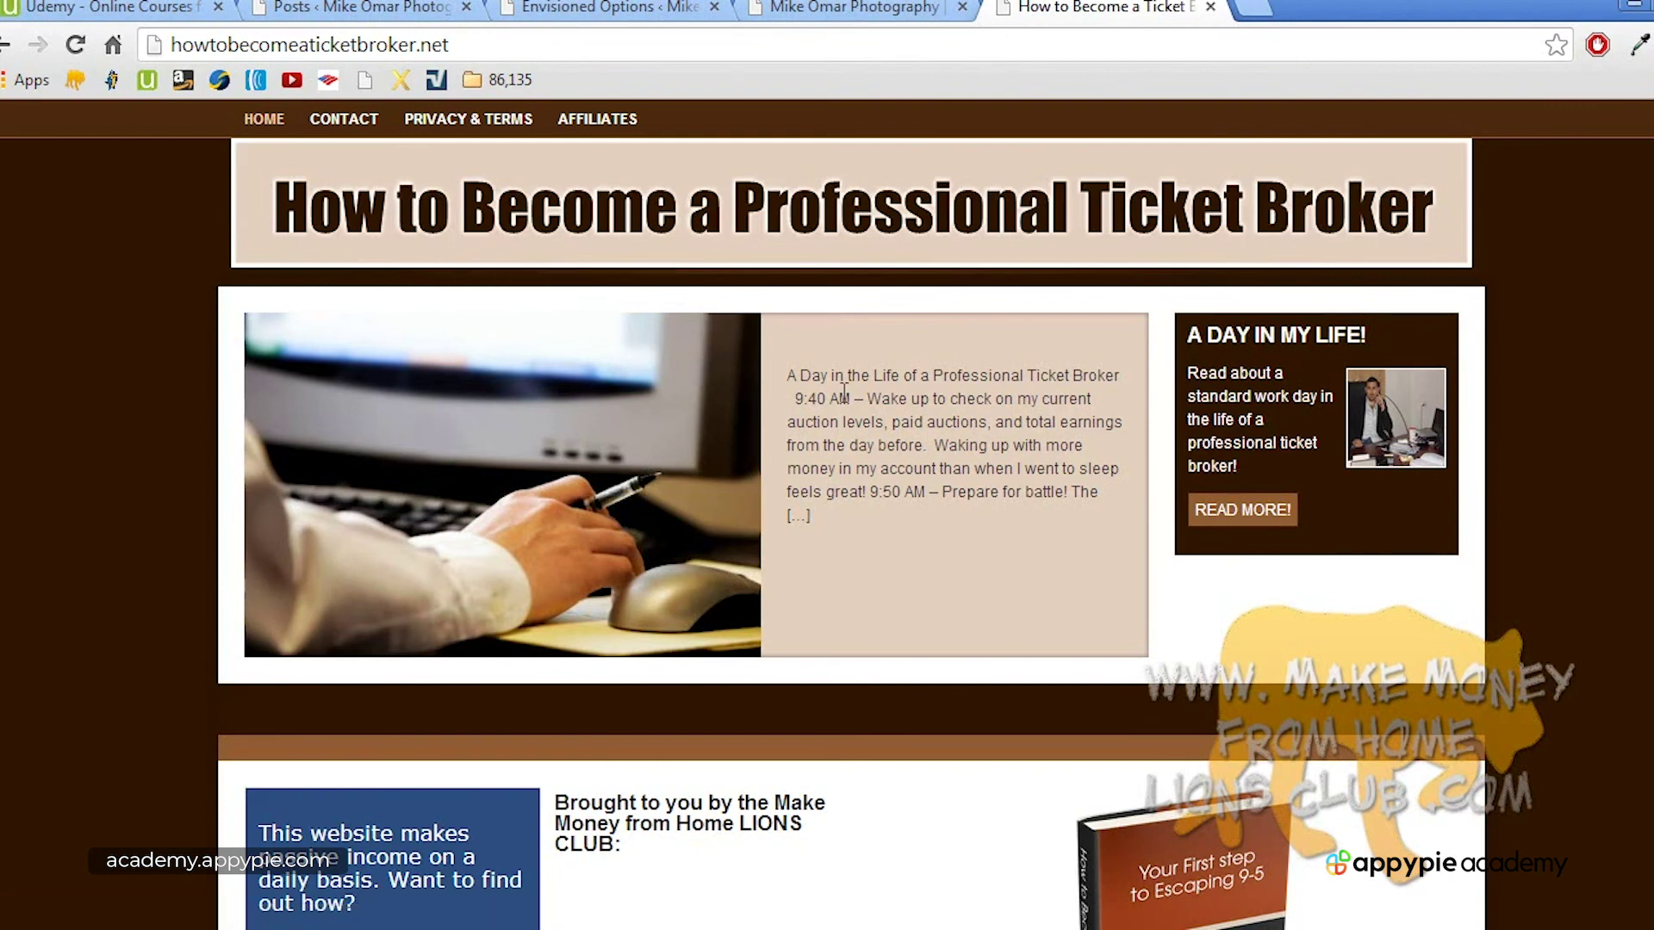
scroll(848, 409, "down", 10)
scroll(849, 409, "up", 10)
scroll(1563, 656, "down", 8)
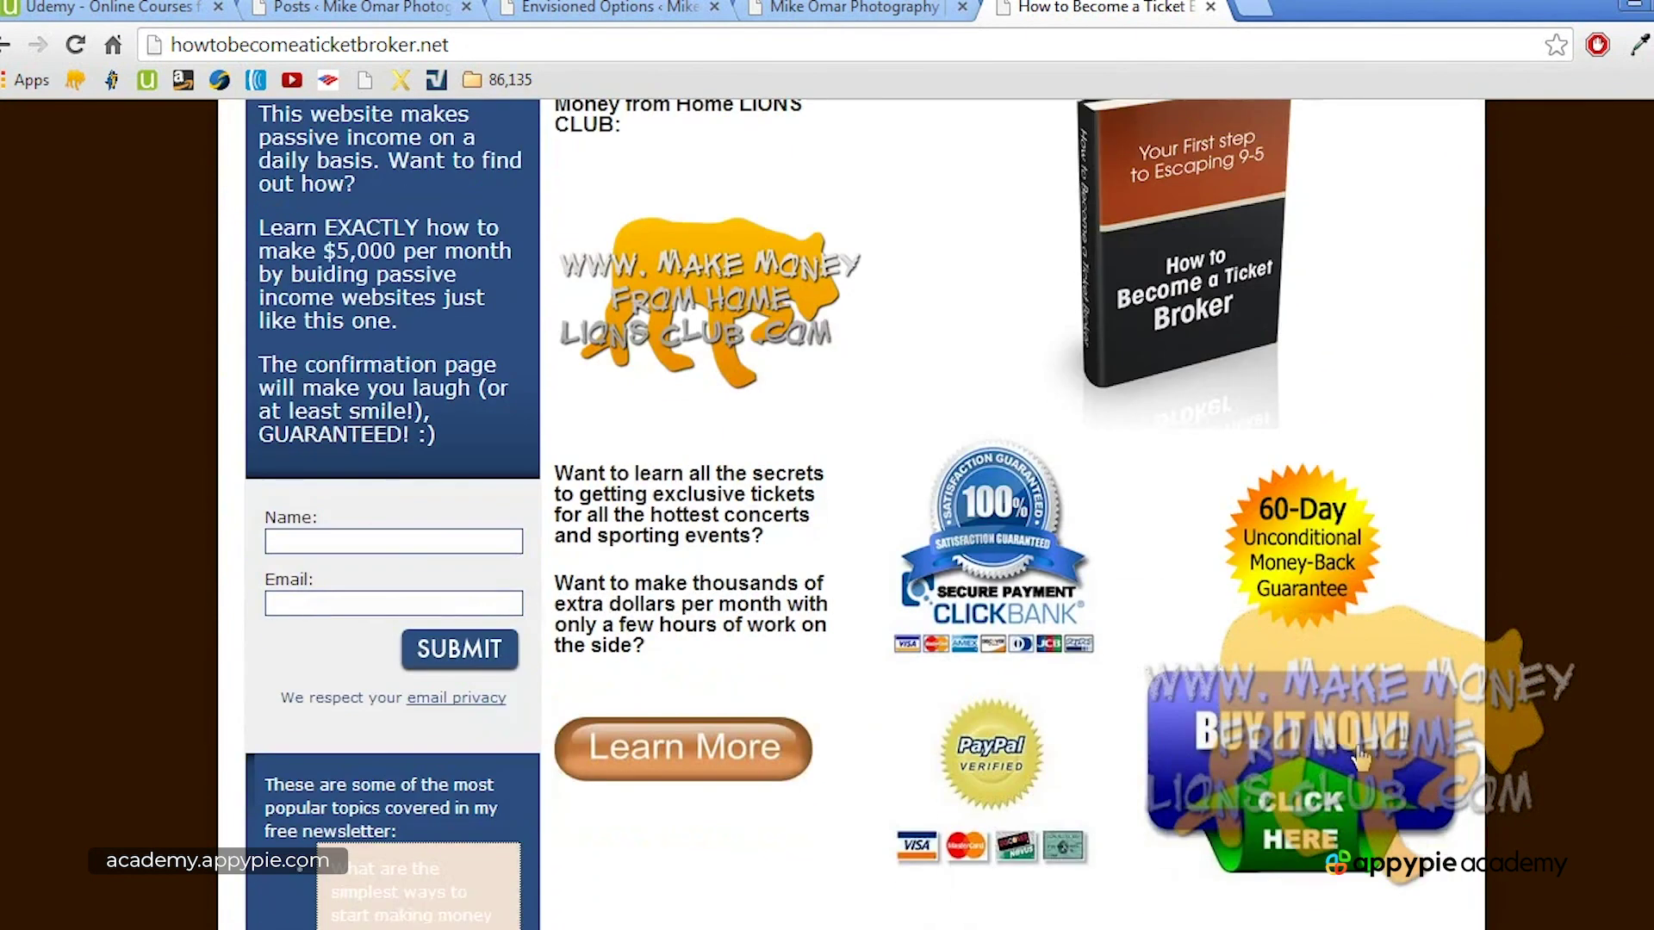
Step: Open the BUY IT NOW ClickBank order form, then return to the home page top
left_click(1361, 758)
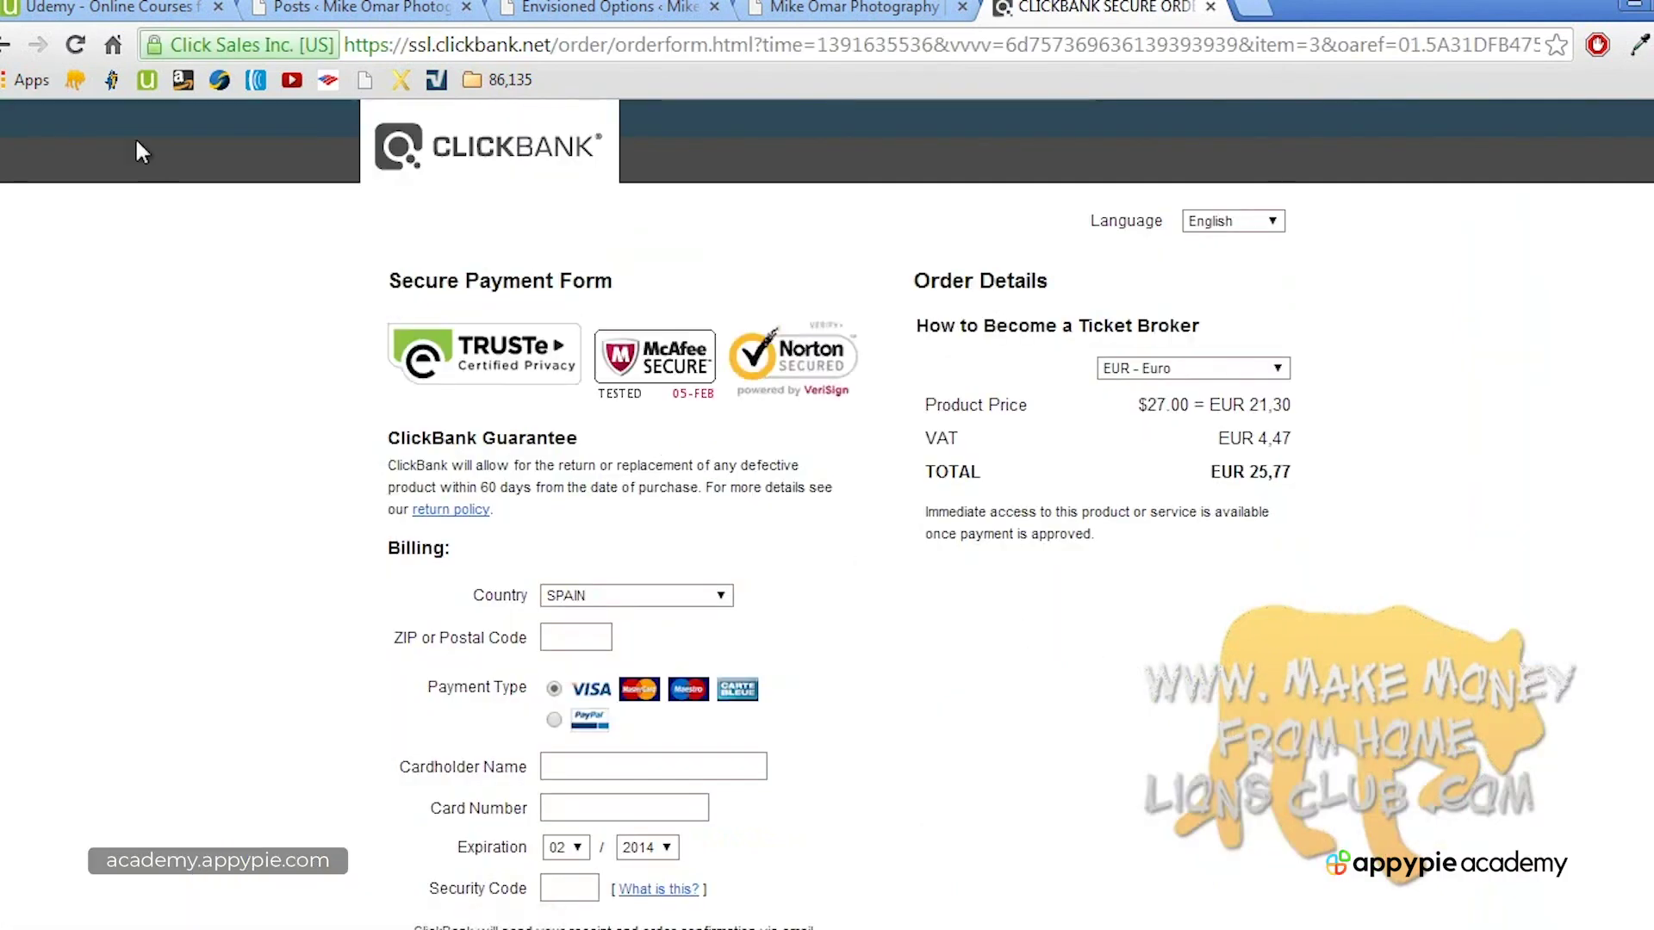
left_click(7, 47)
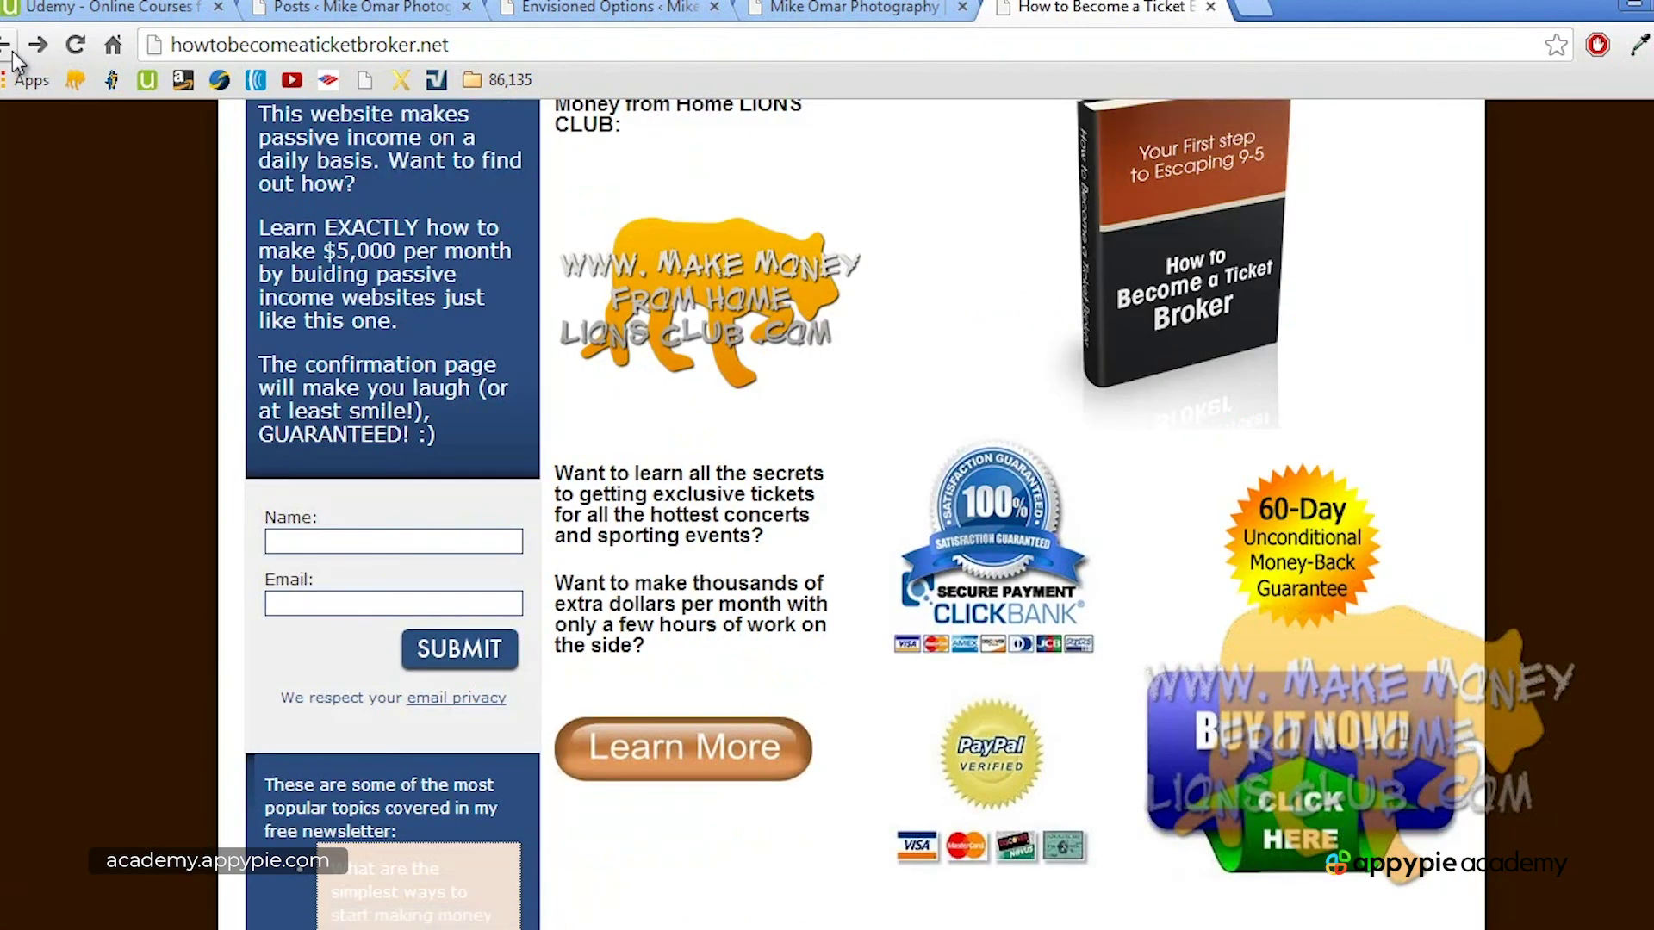
scroll(554, 369, "up", 8)
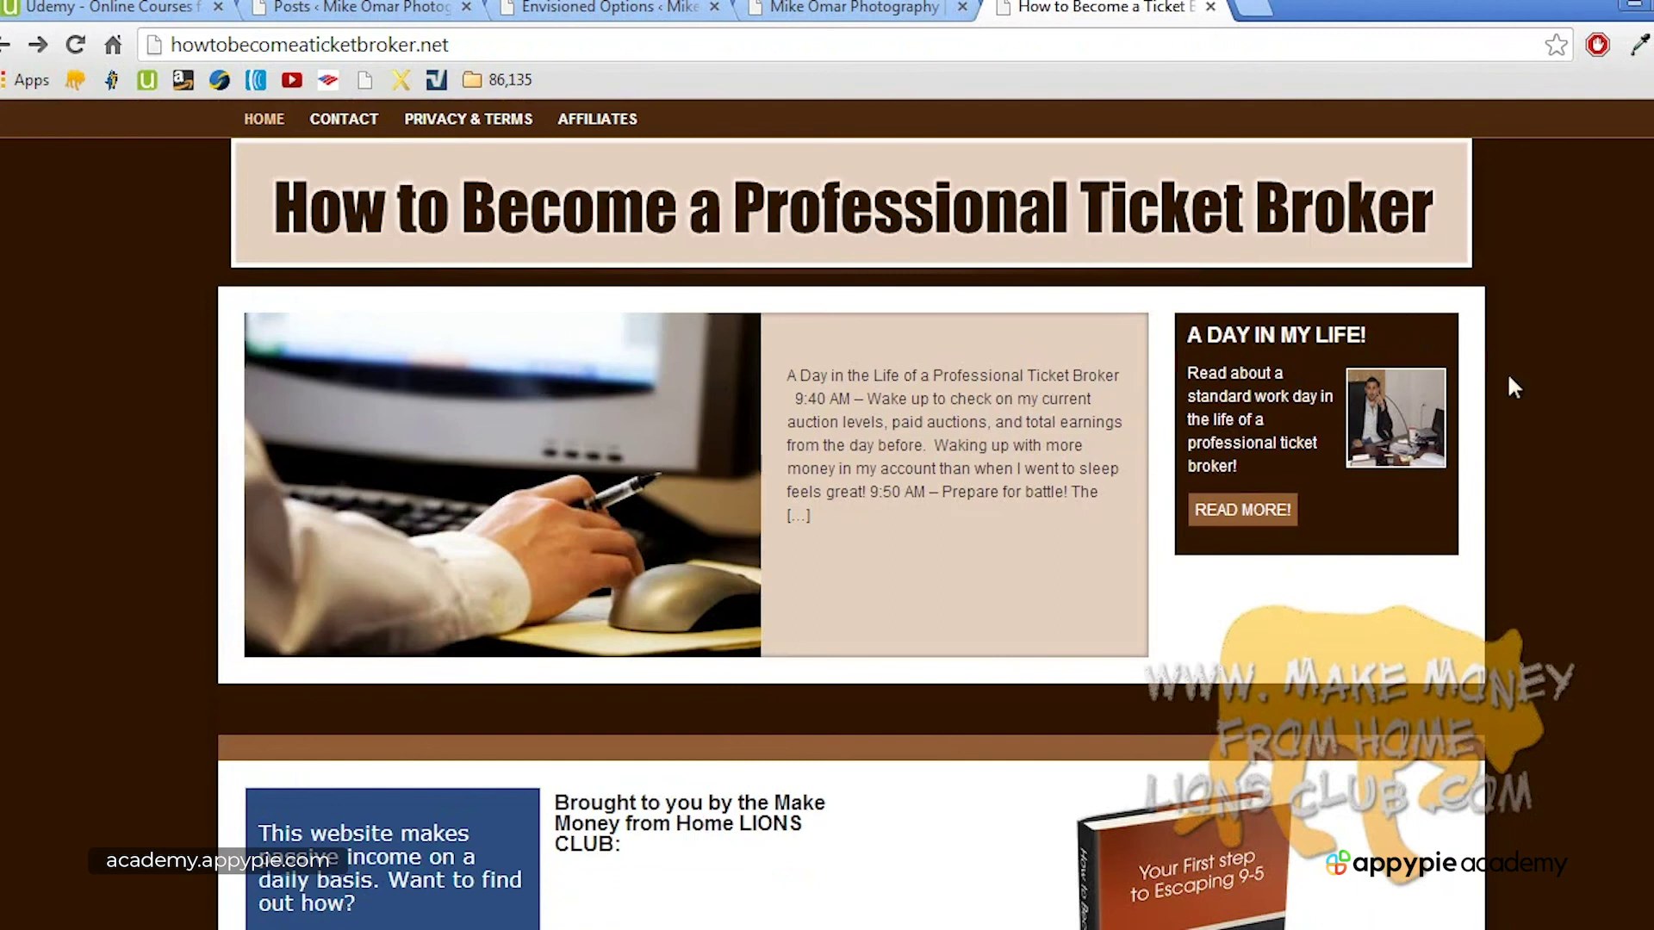
scroll(827, 516, "down", 6)
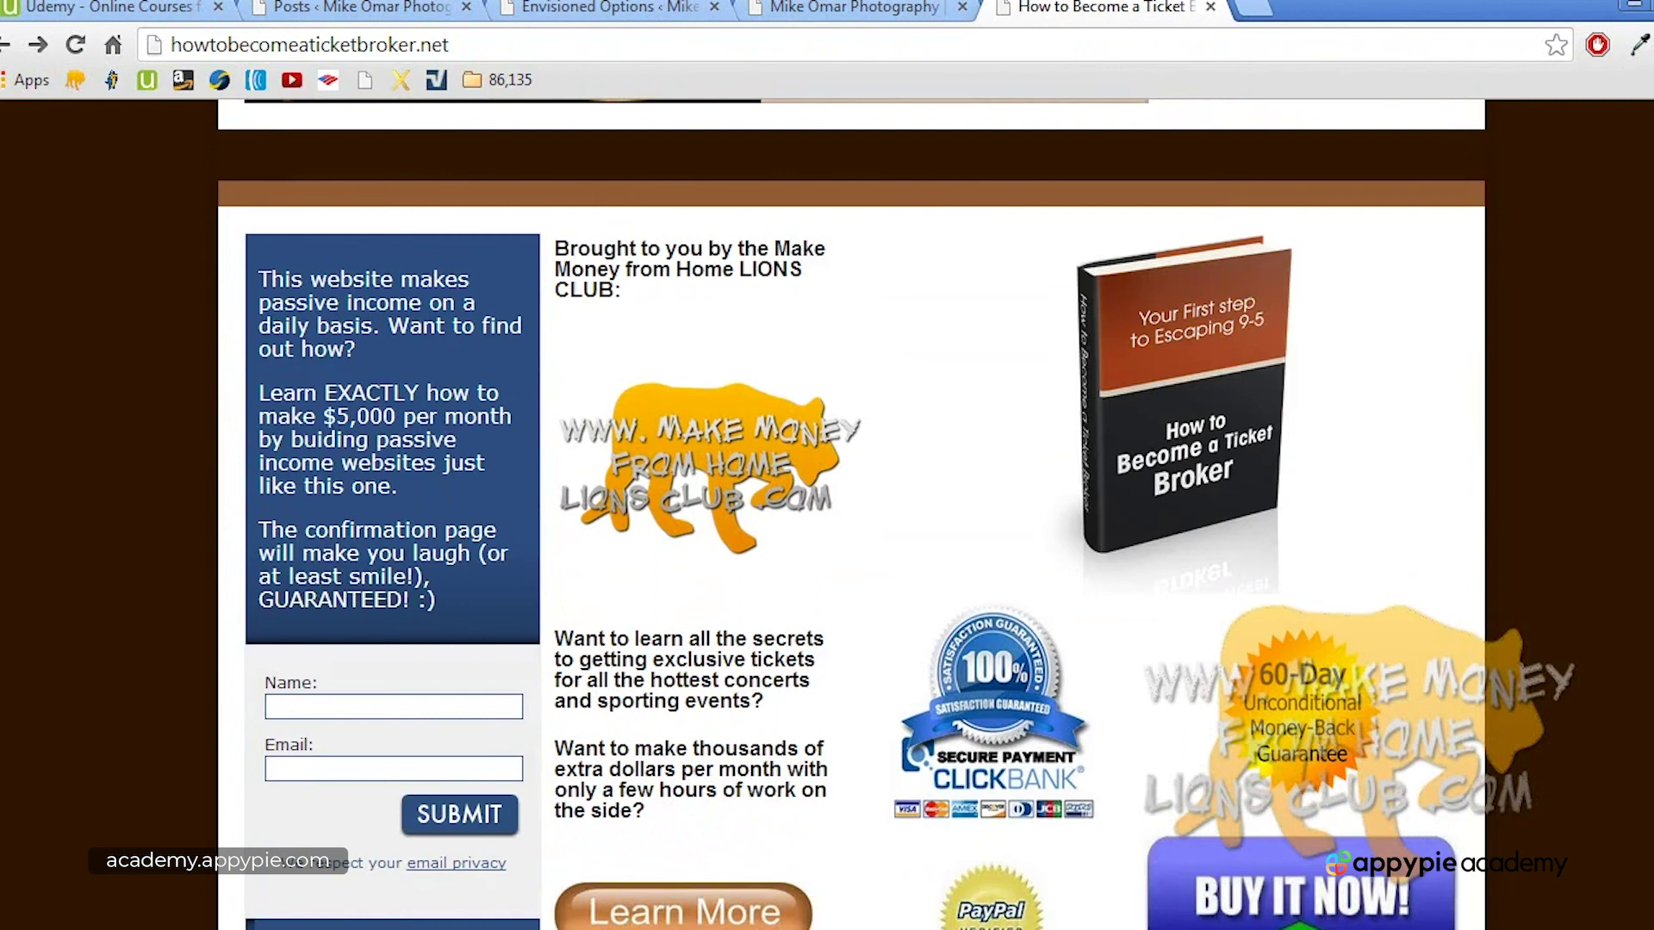
scroll(826, 516, "up", 5)
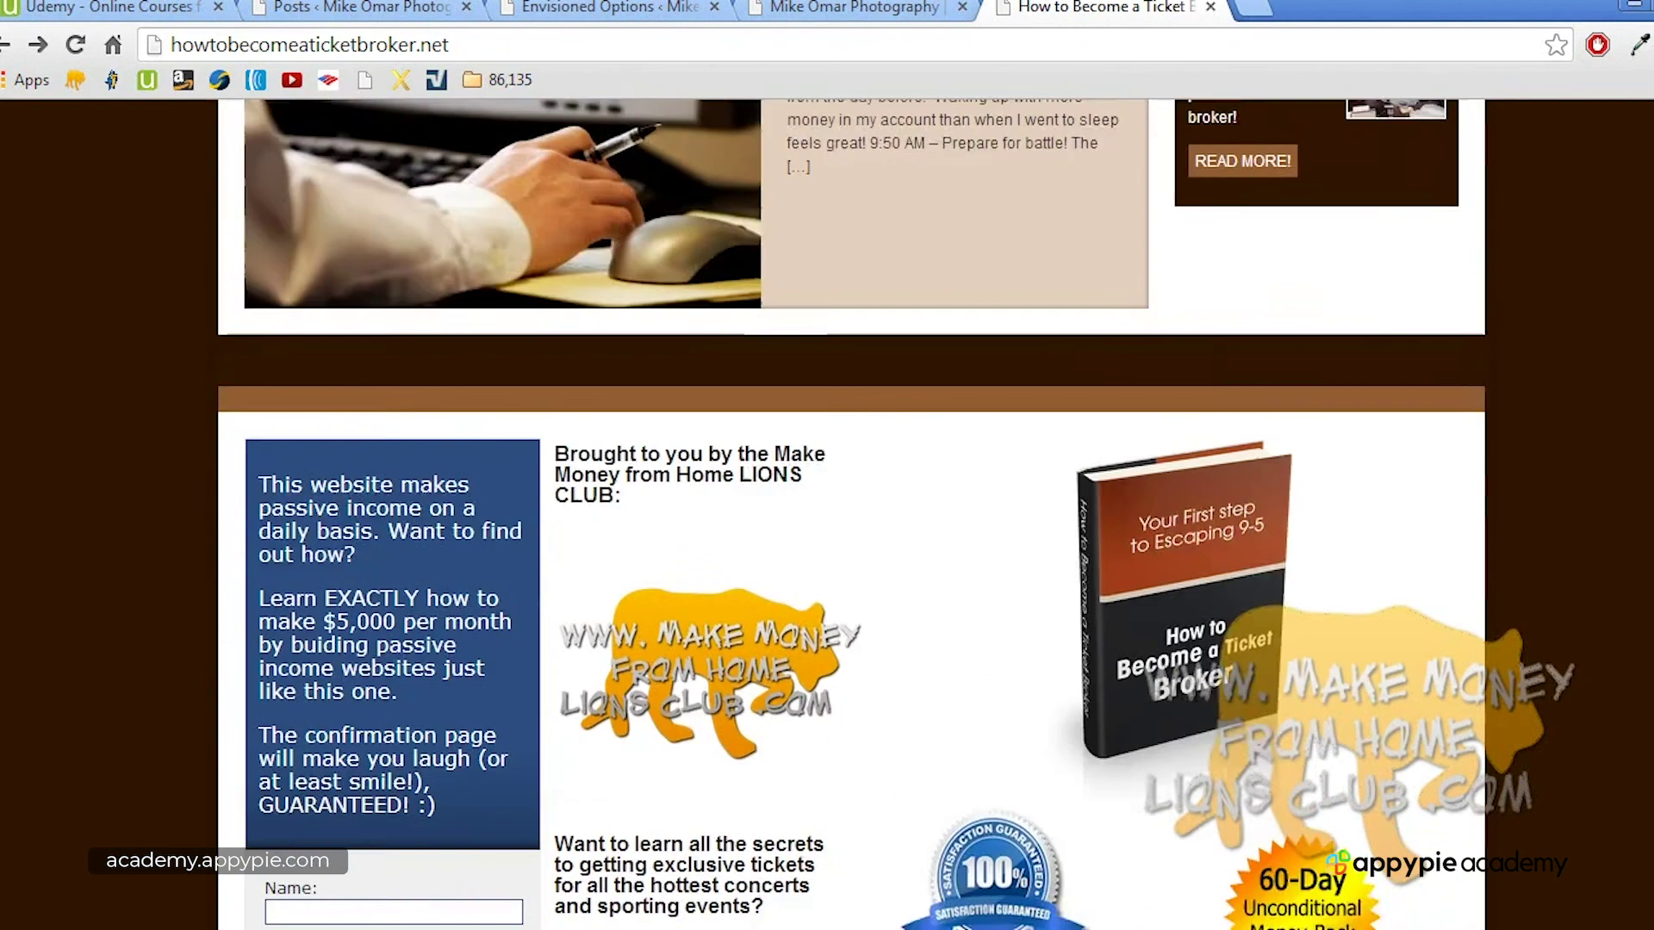
scroll(827, 517, "down", 7)
scroll(827, 517, "down", 3)
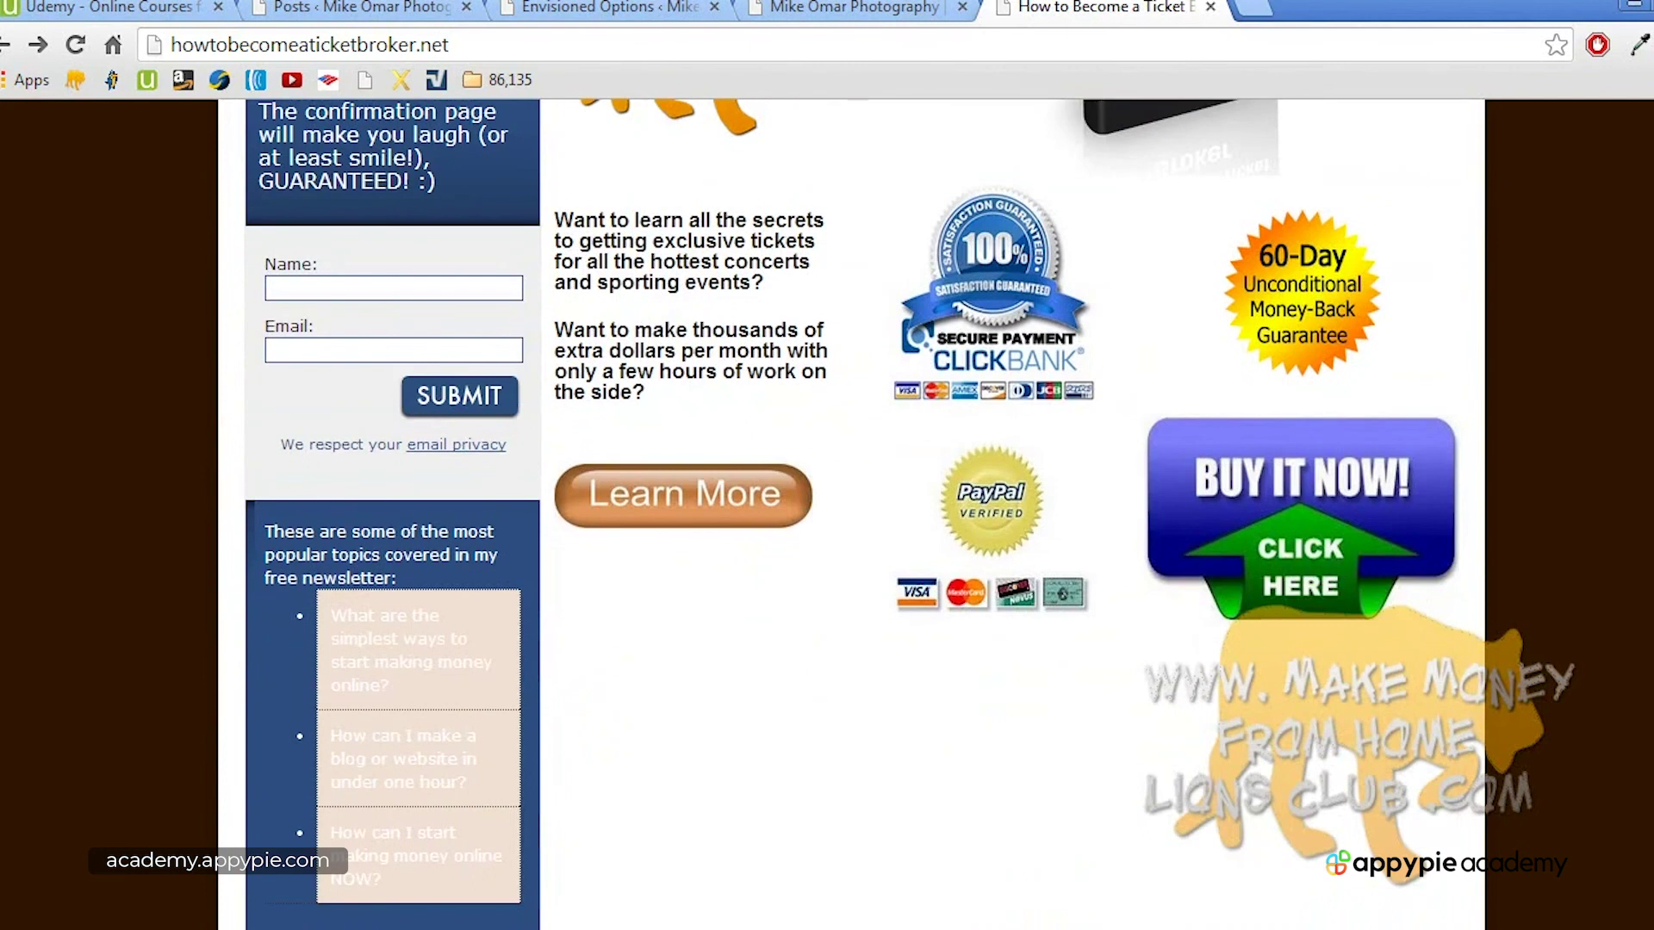
scroll(827, 517, "up", 5)
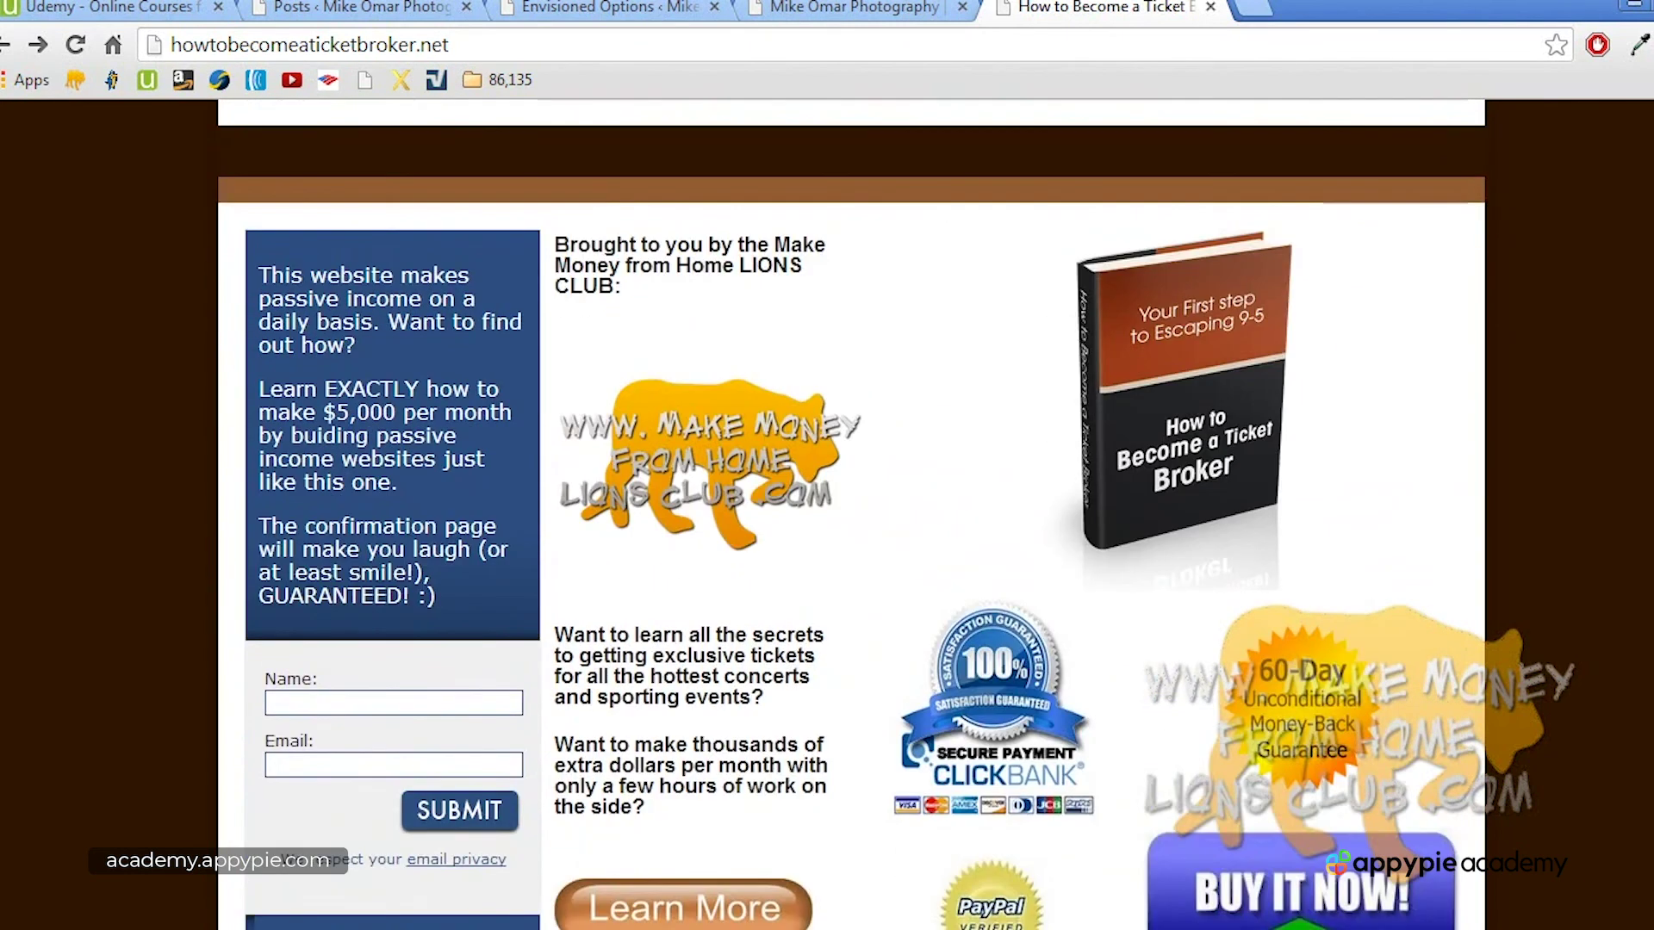
scroll(827, 516, "up", 6)
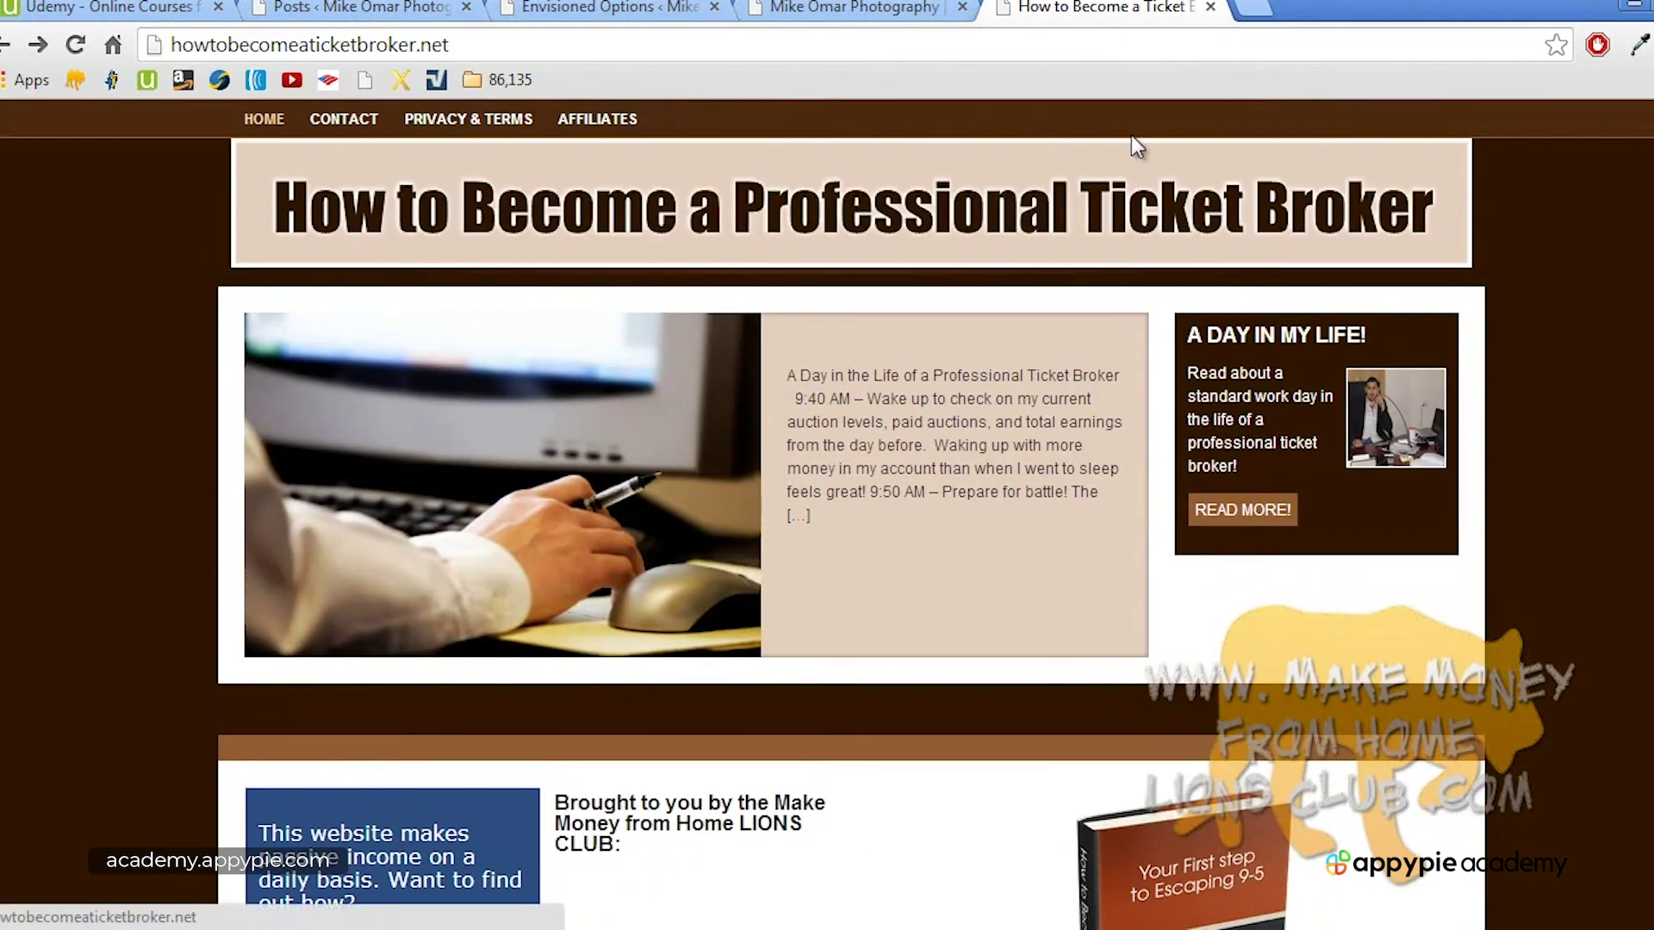
Step: Return to the photography site and go from its Dashboard to Pages > Add New
left_click(868, 7)
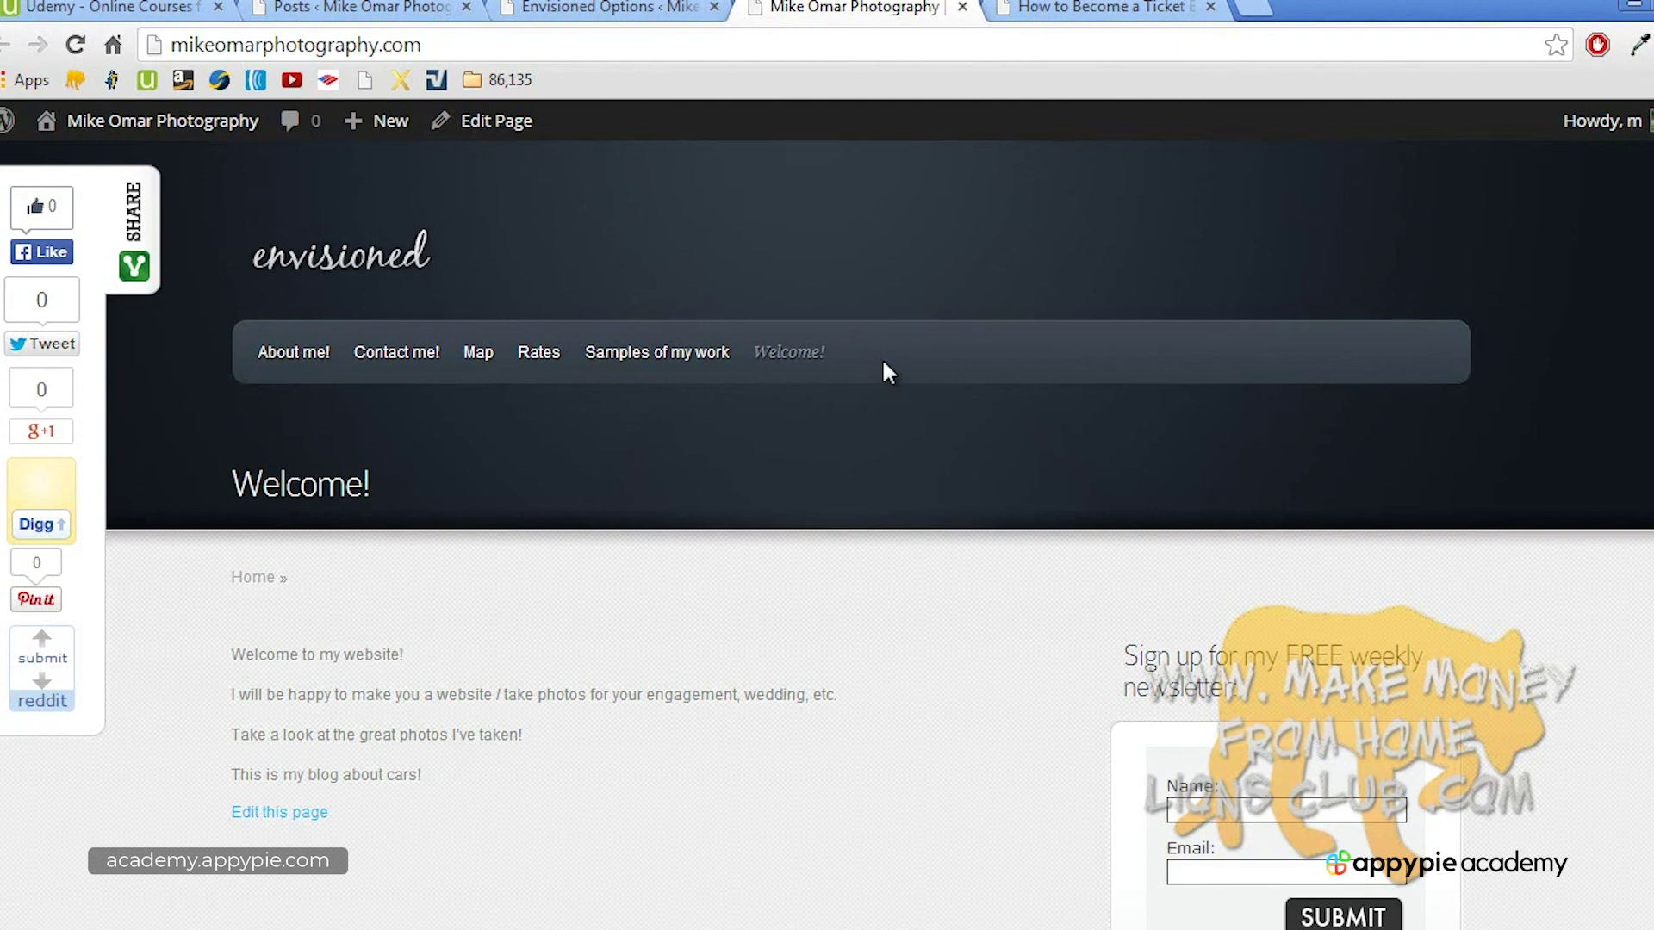
mouse_move(211, 129)
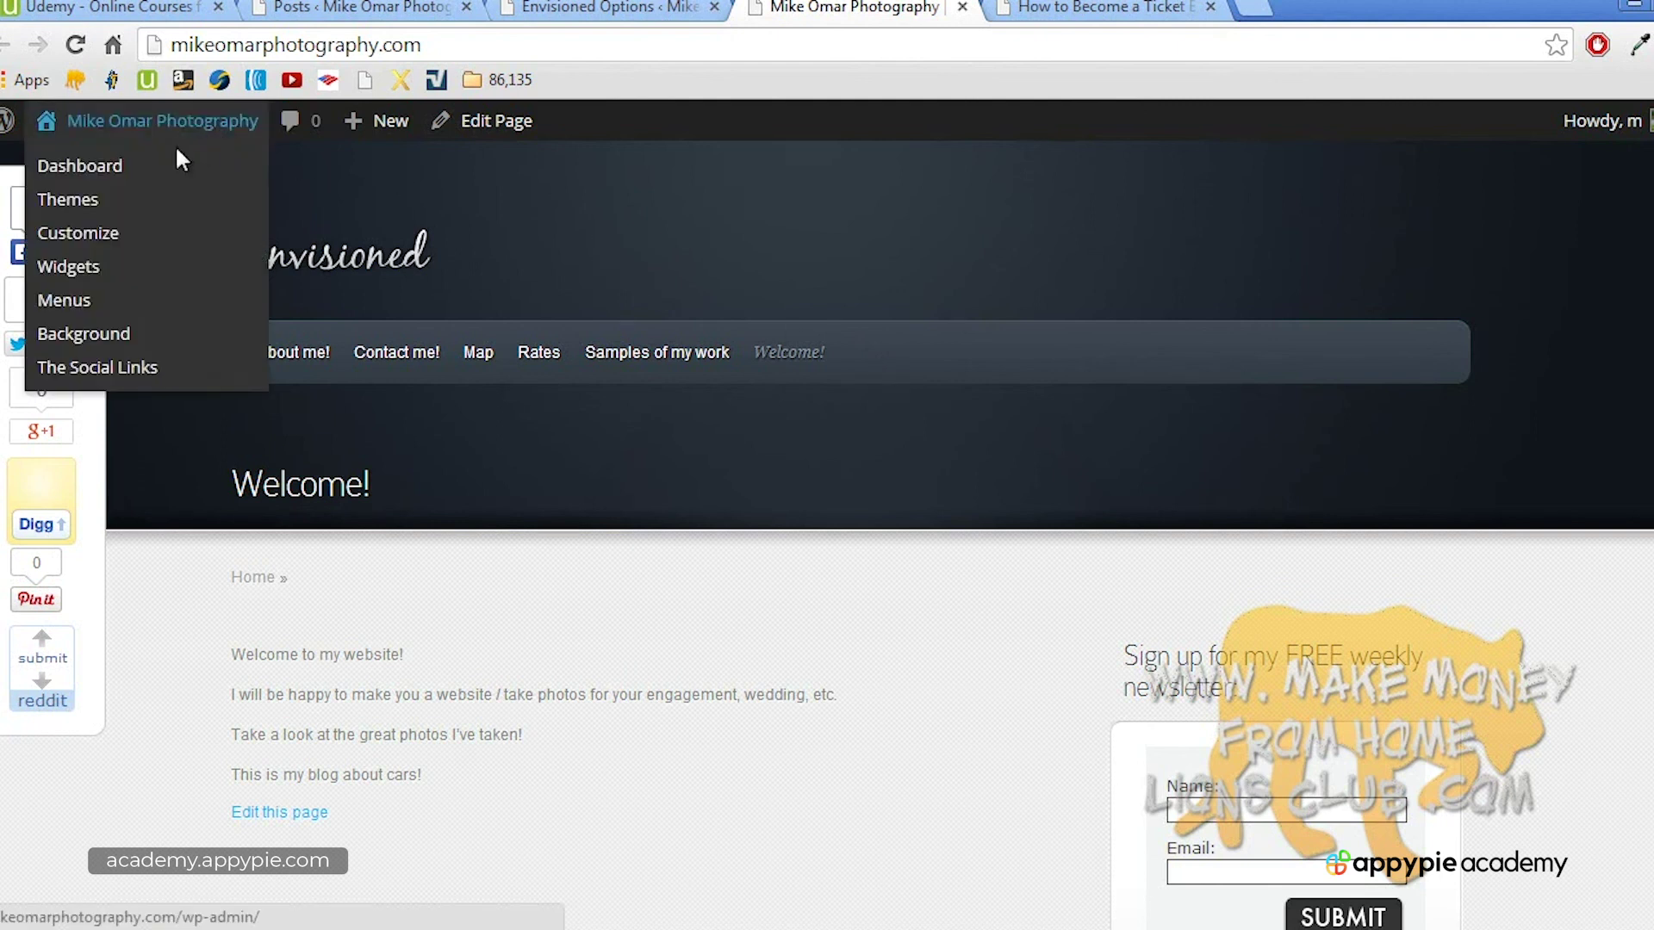
left_click(134, 168)
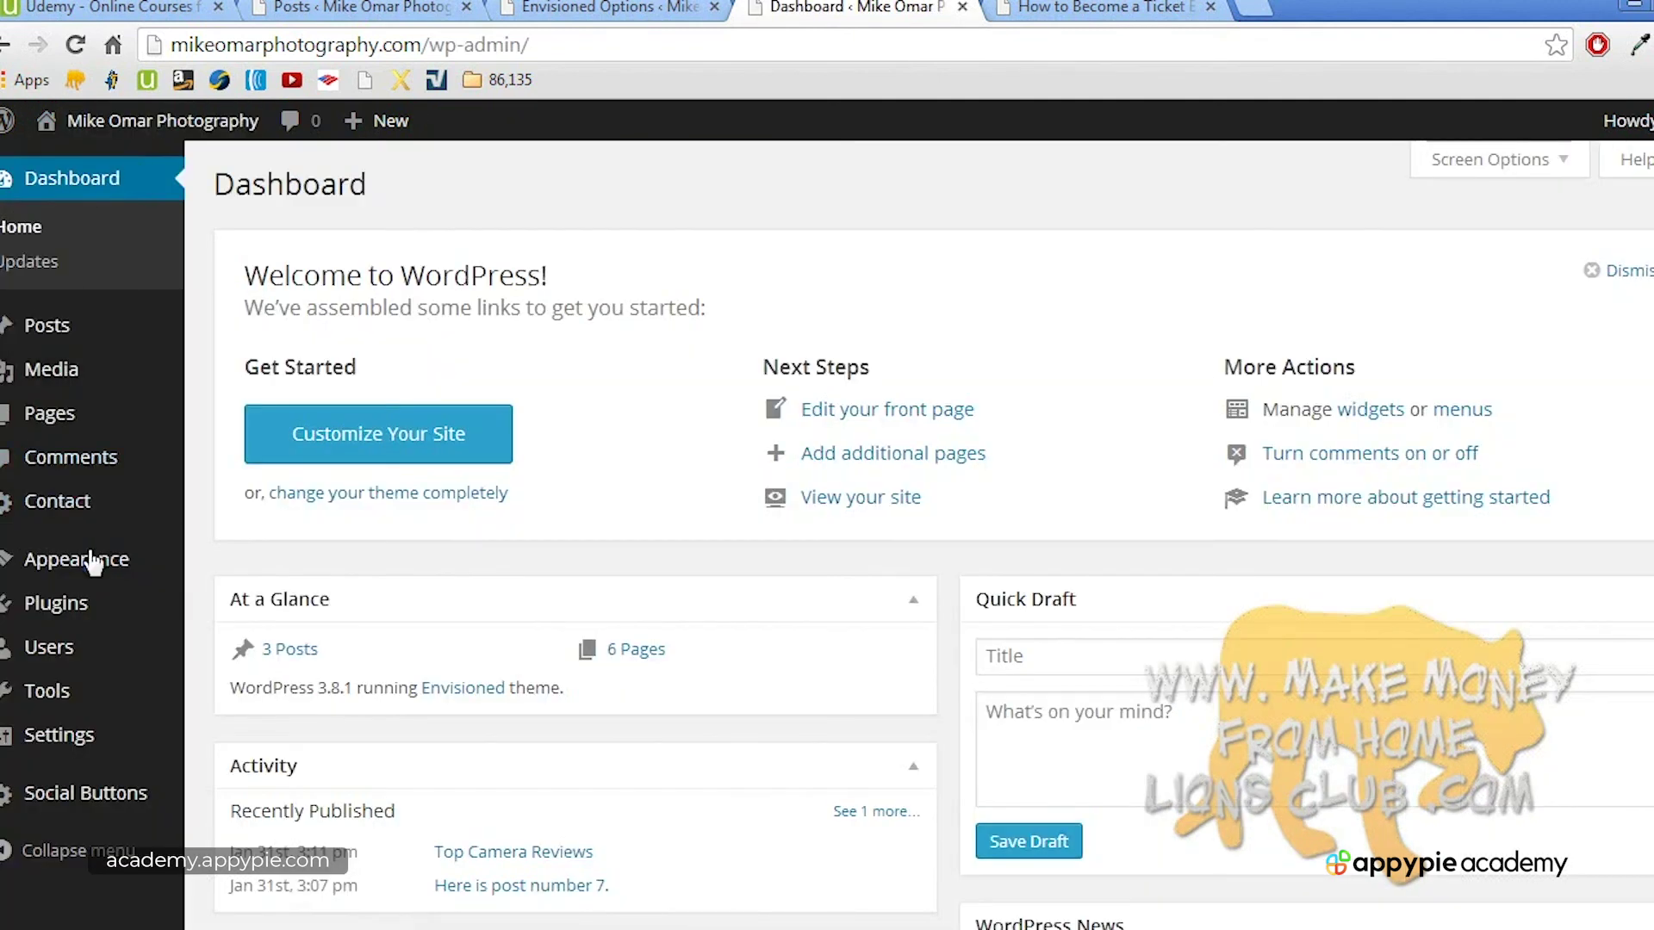
mouse_move(82, 413)
left_click(239, 449)
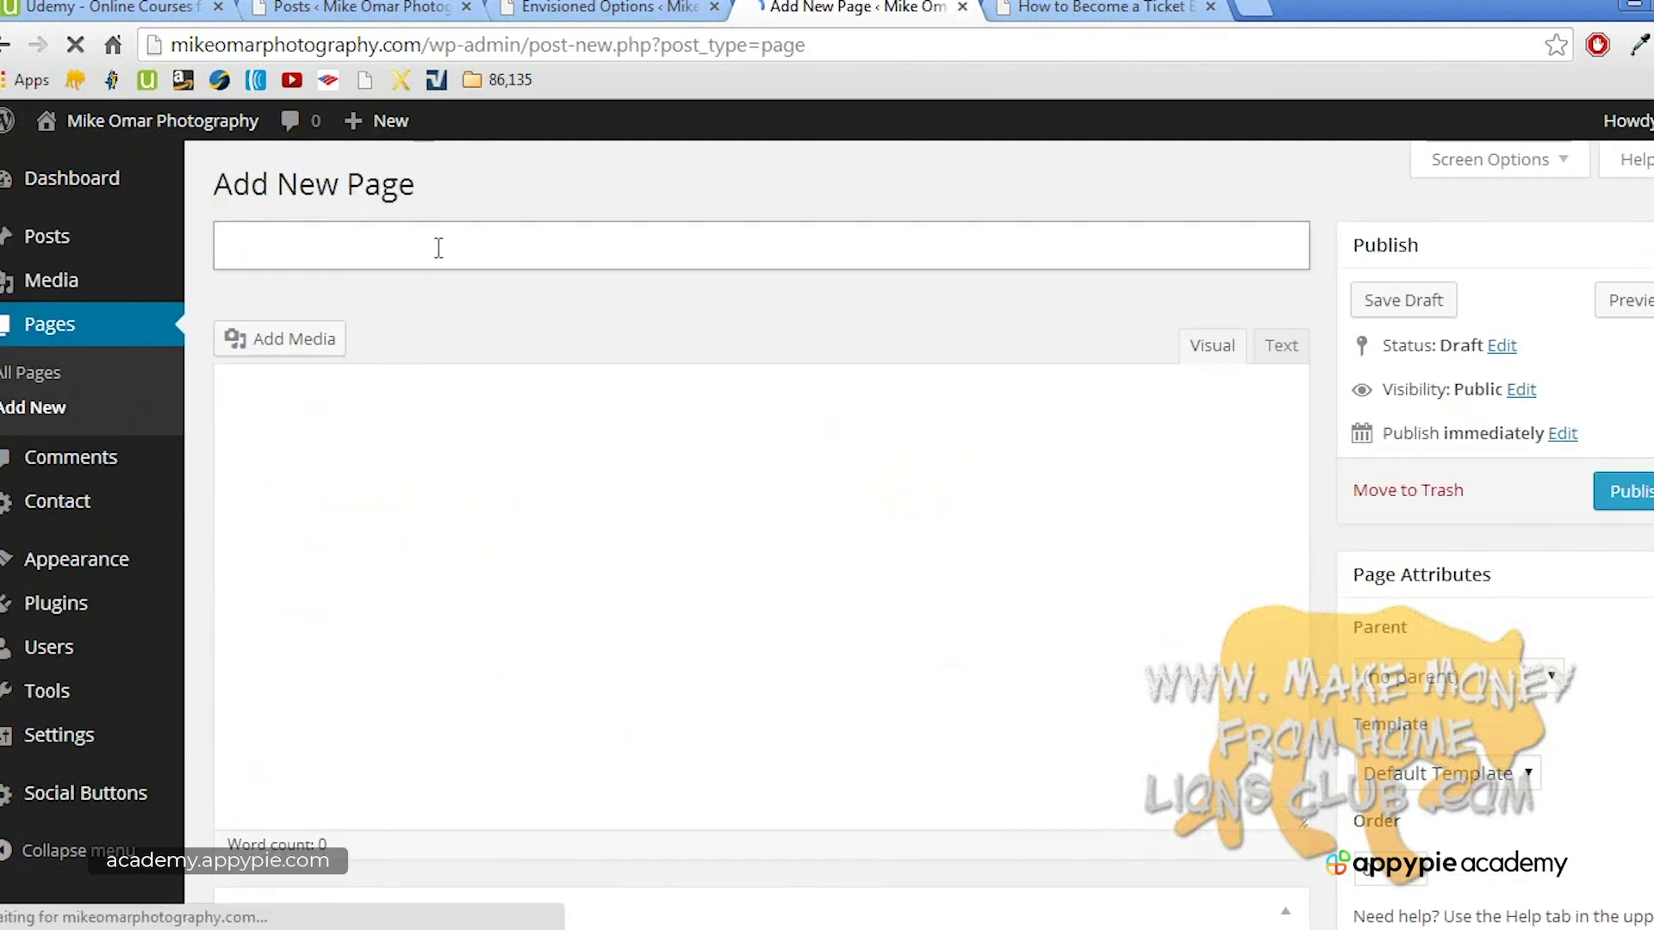
Step: Title the new page 'Affiliates'
type("Affilites")
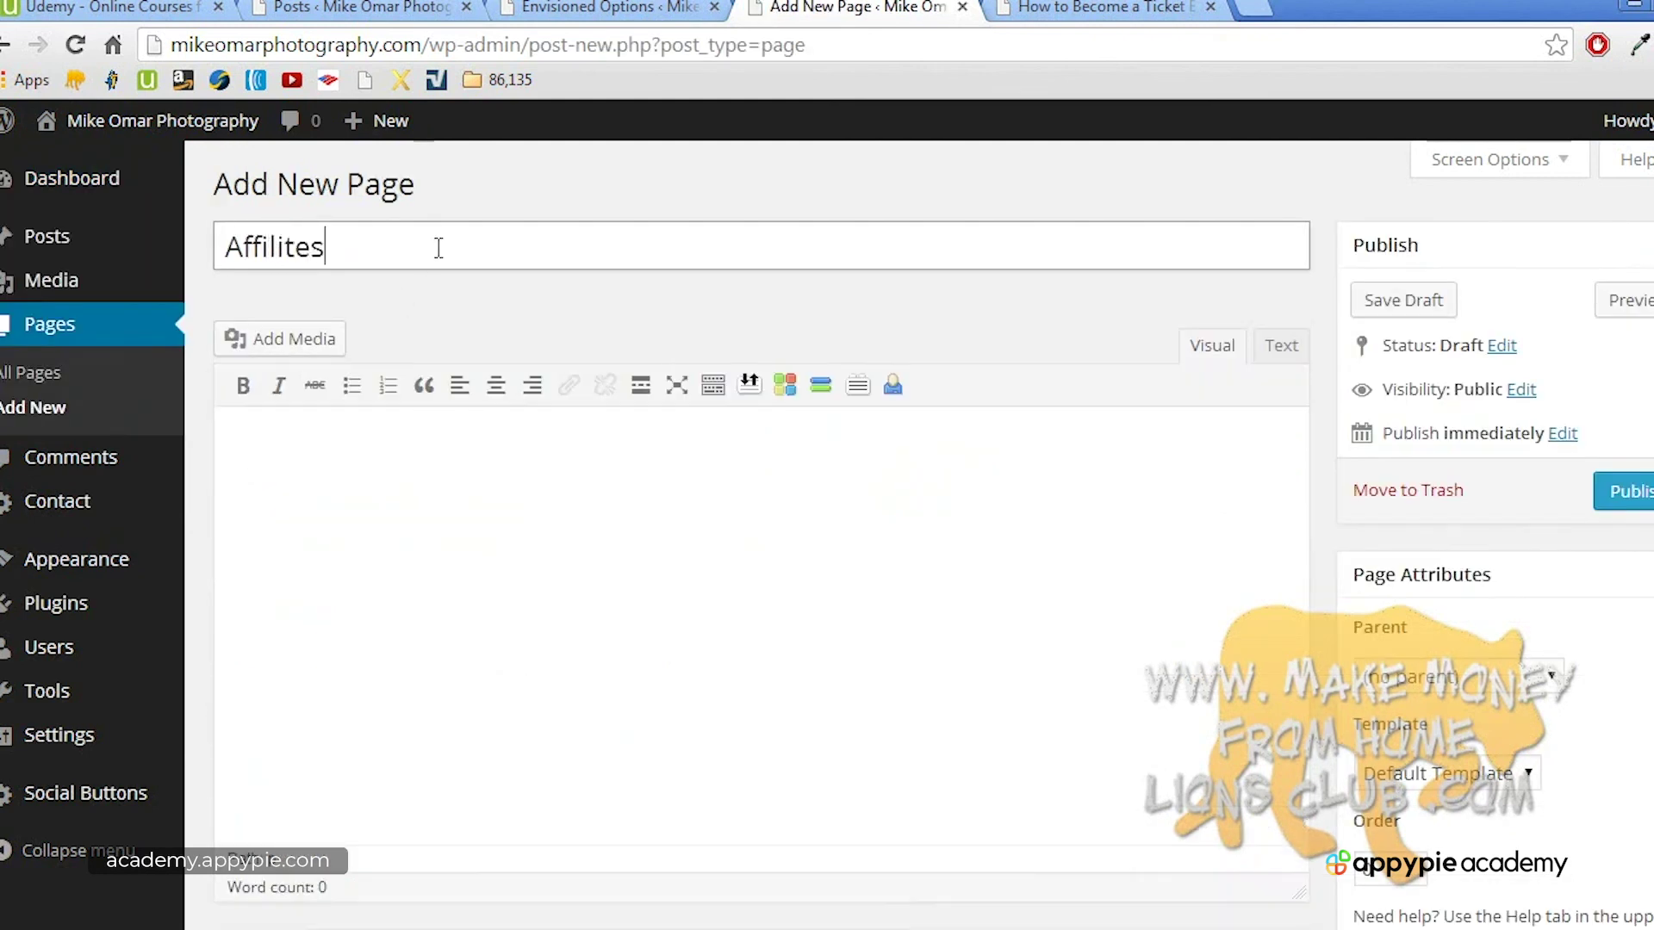
key("BackSpace")
key("BackSpace")
key("BackSpace")
type("ates")
Step: Write 'Learn how to make passive income by promoting my photography school!' in the body
left_click(422, 482)
type("Learn how to make ")
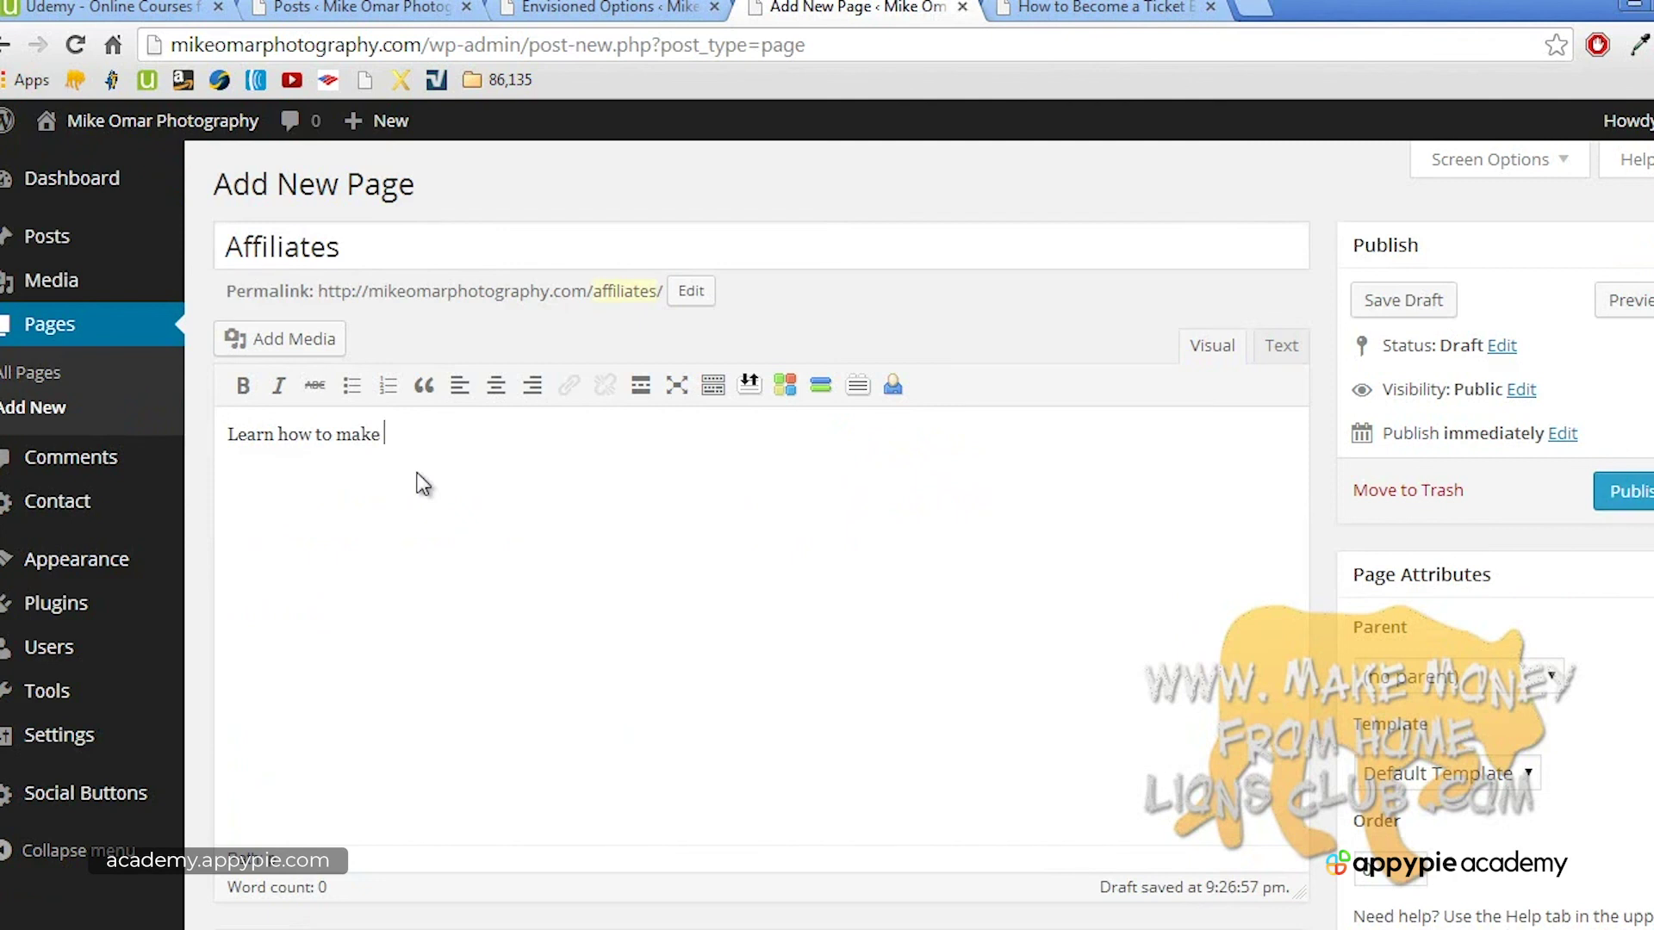
type("passive income by promoti")
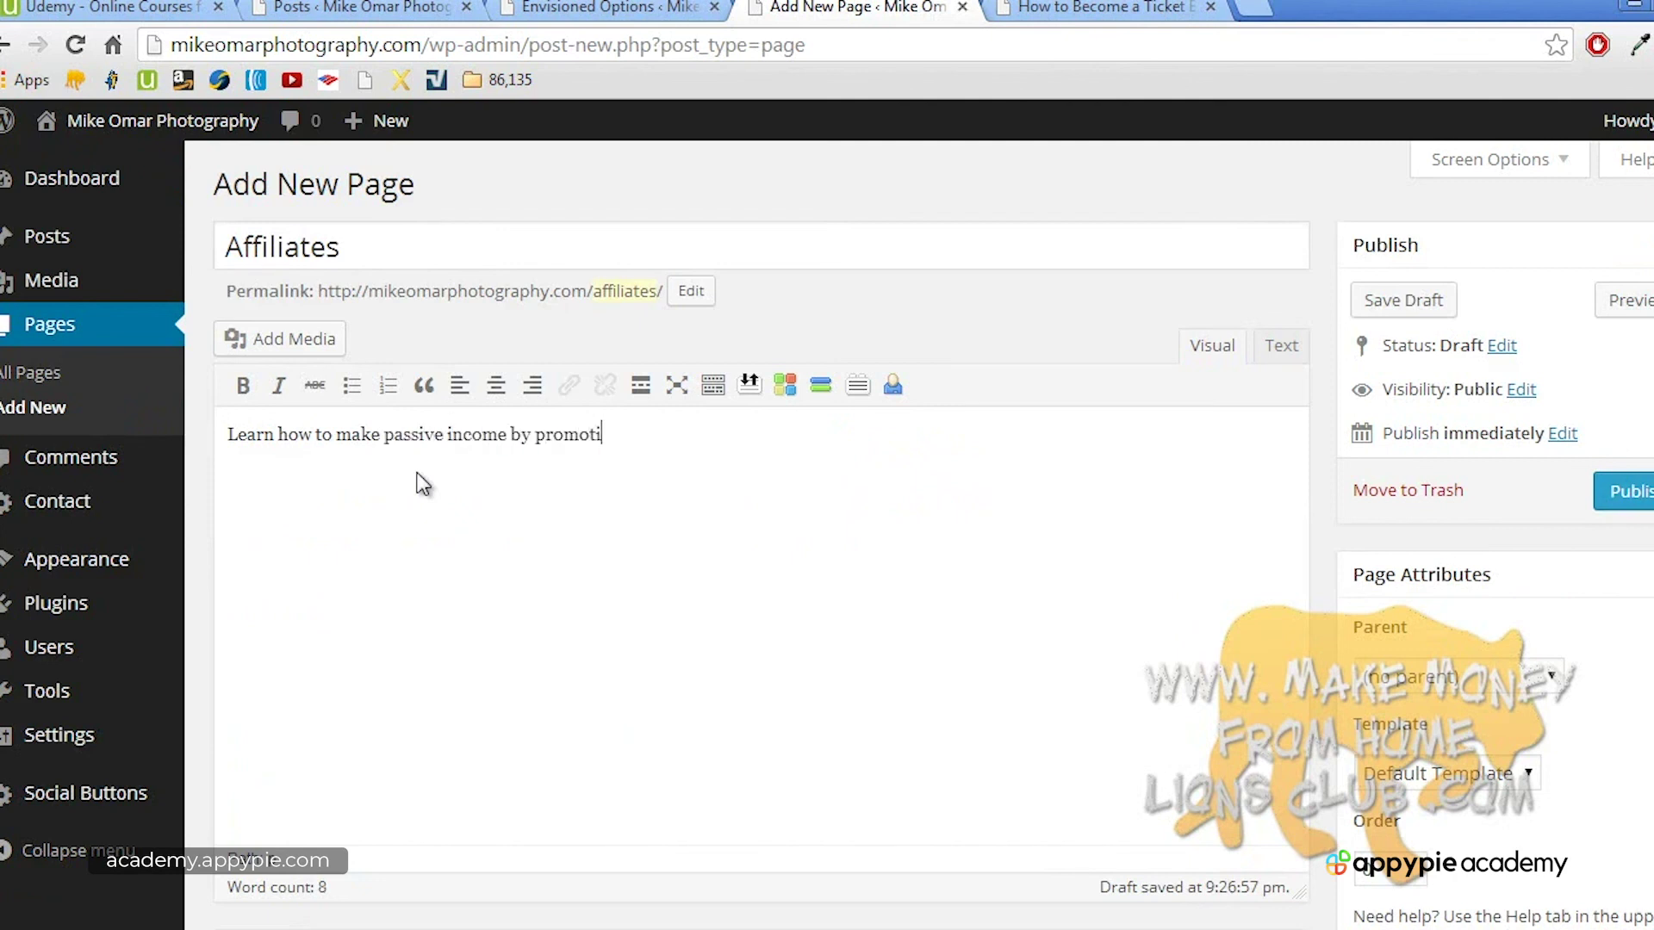
type("ng my photogrpahy so")
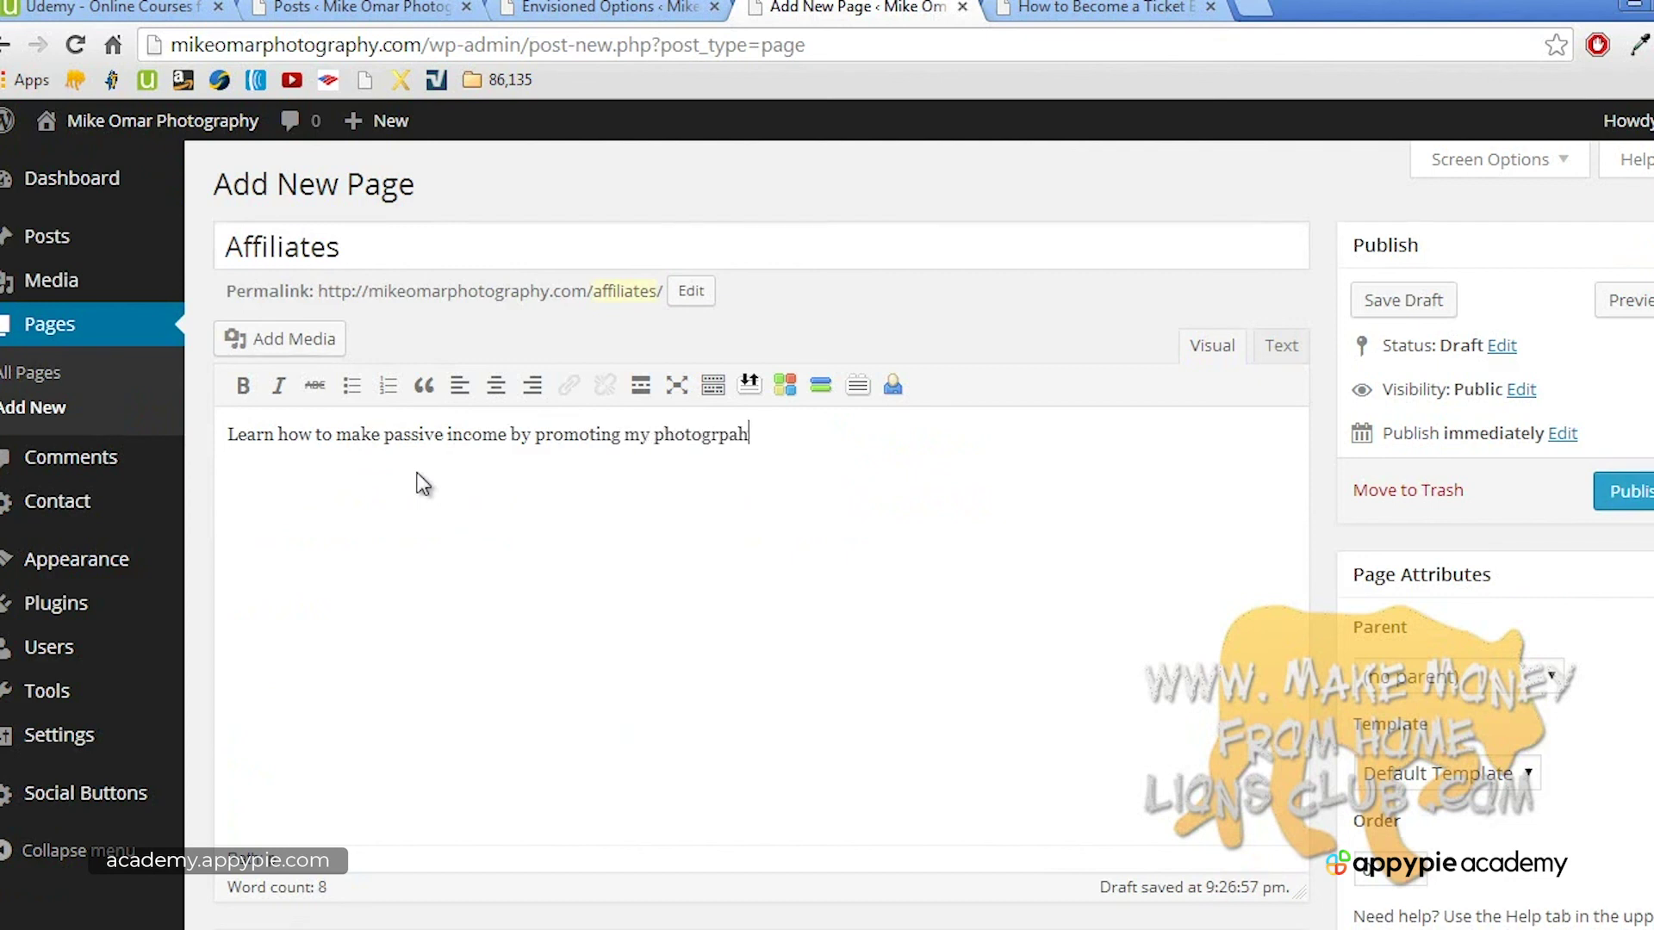
key("BackSpace")
key("BackSpace")
key("BackSpace")
key("BackSpace")
key("BackSpace")
key("BackSpace")
key("BackSpace")
type("aphy school!")
key("Return")
left_click(1106, 8)
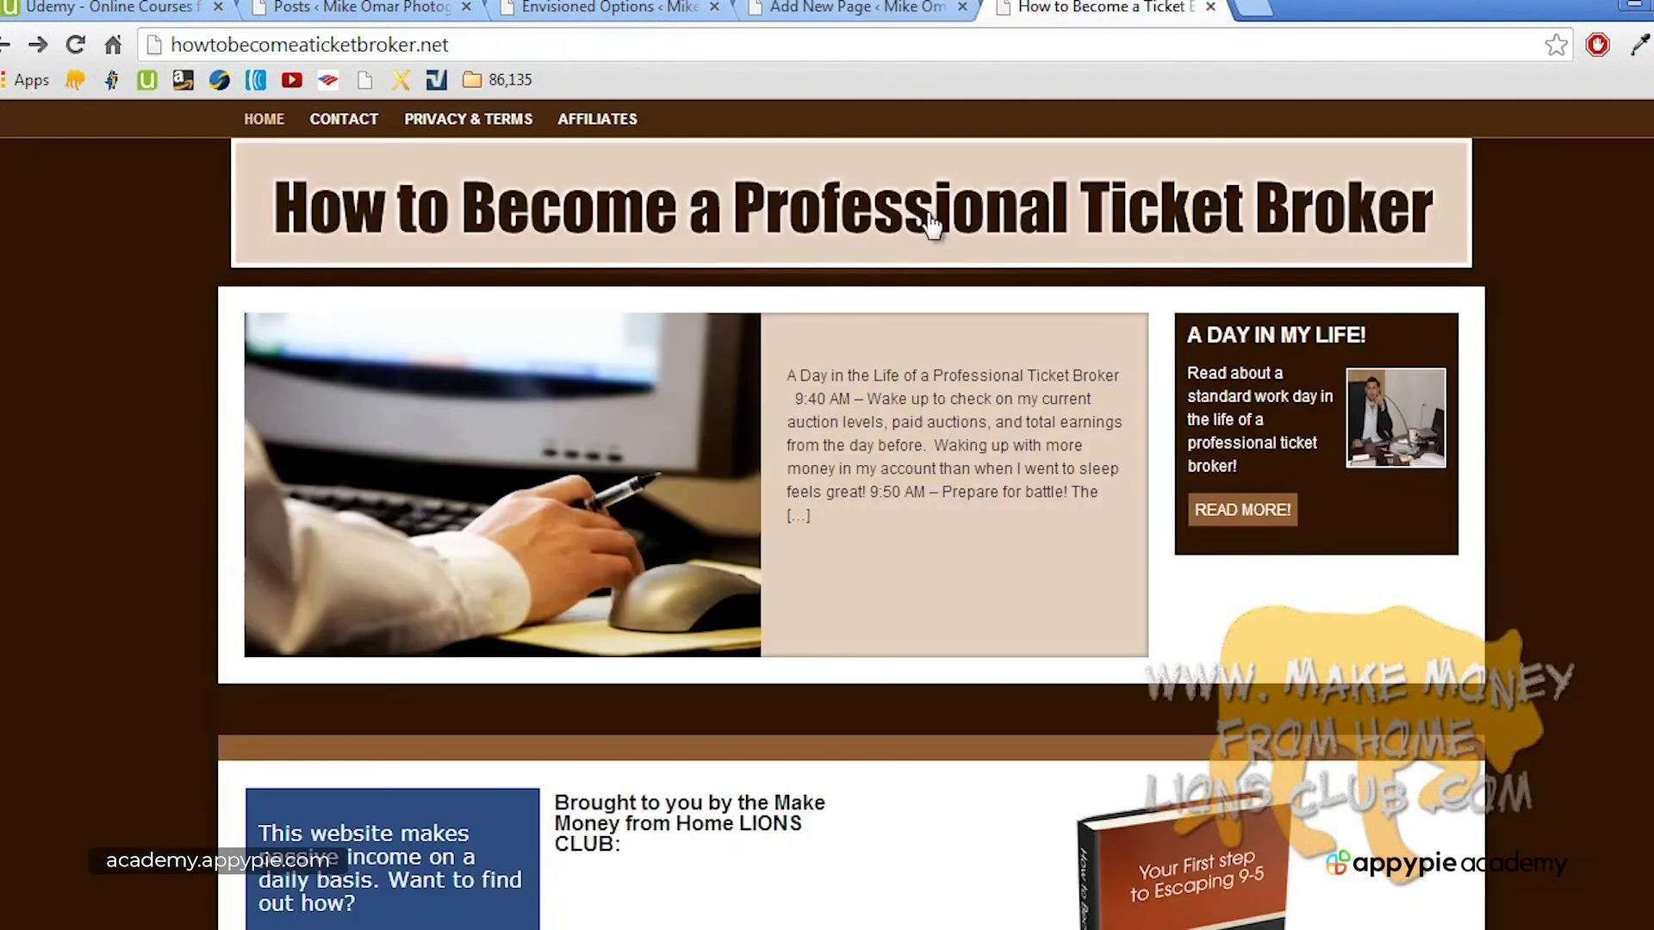
Step: Open the ticket broker site's Affiliates page and copy its ClickBank hoplink
left_click(608, 136)
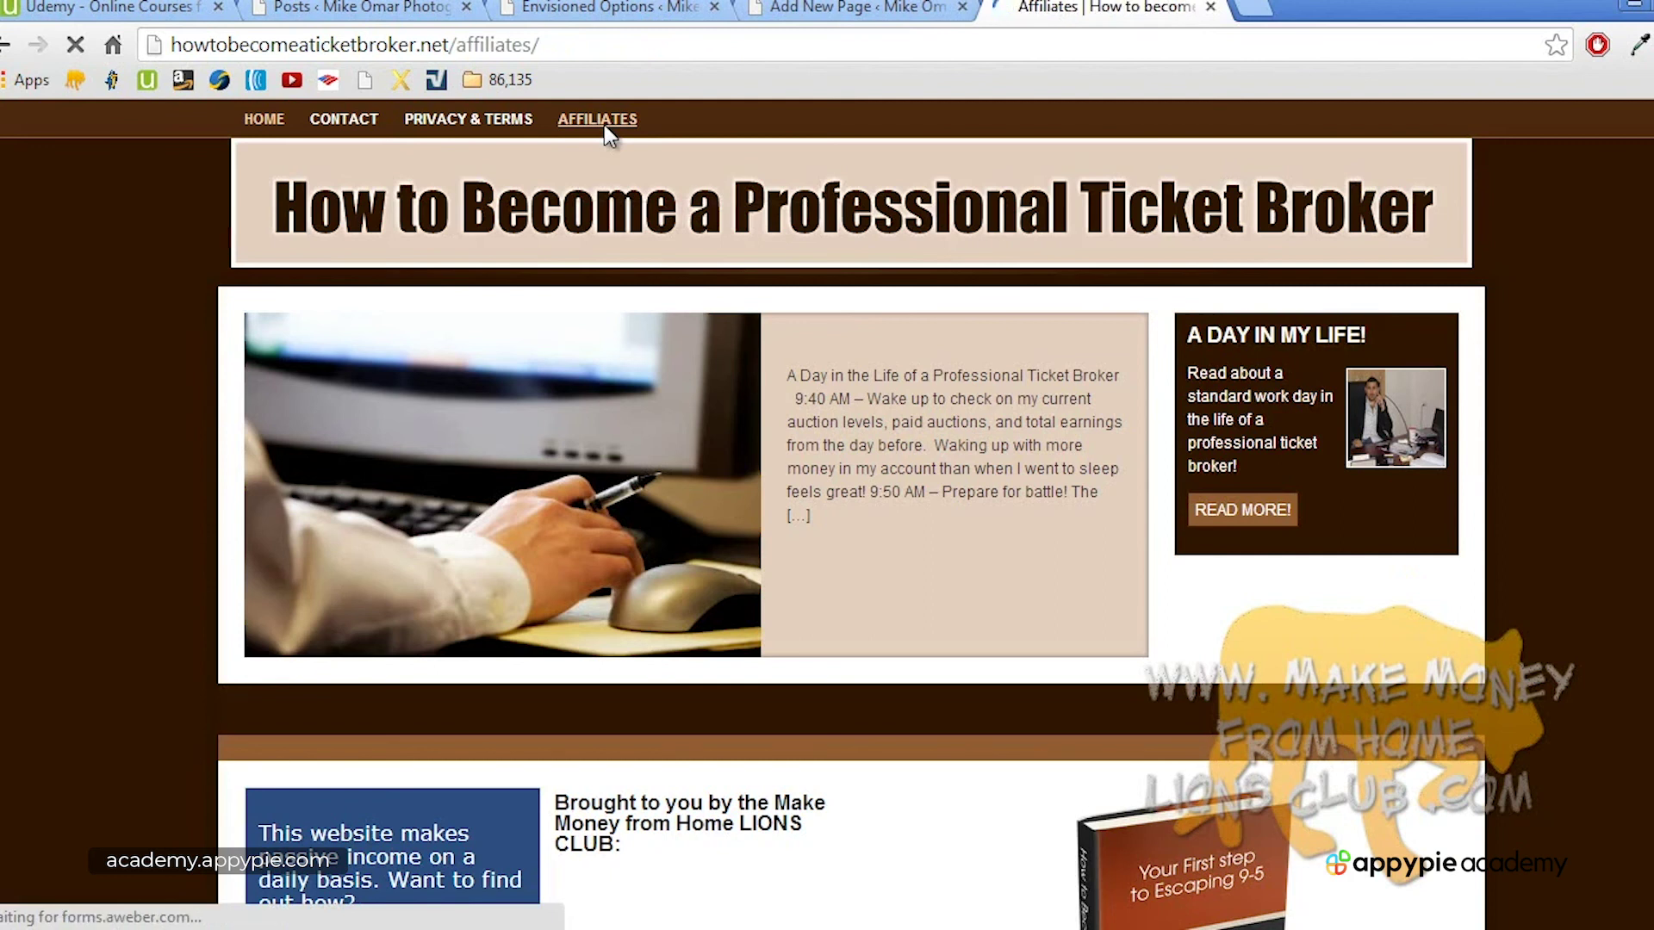
scroll(608, 136, "down", 2)
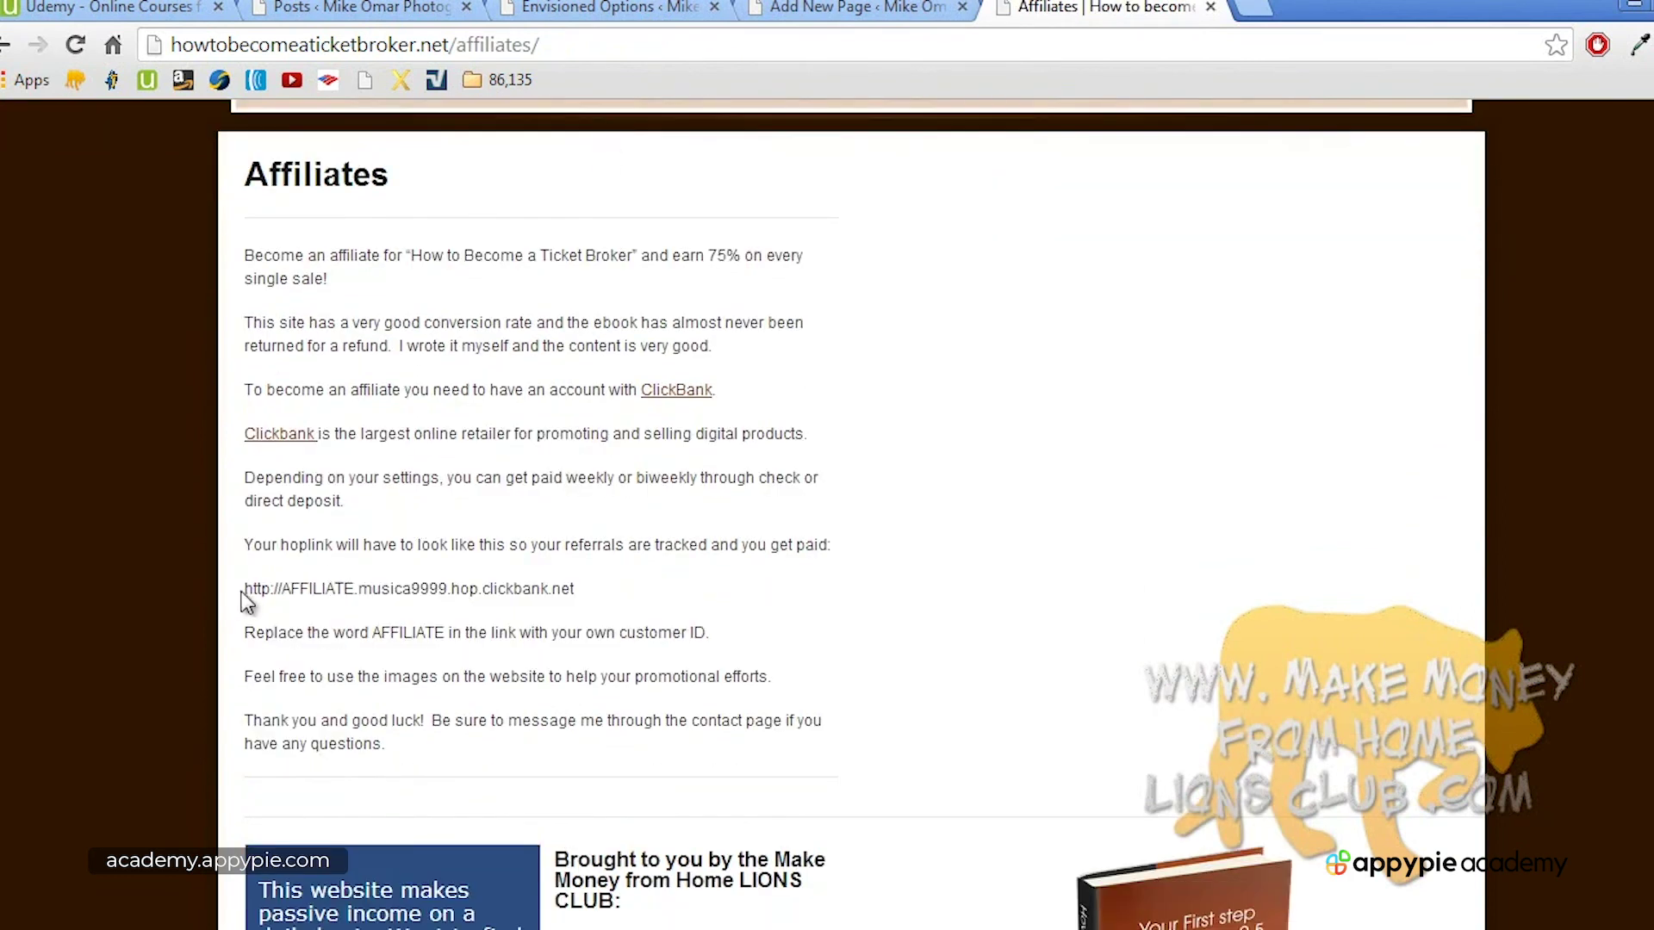
double_click(393, 591)
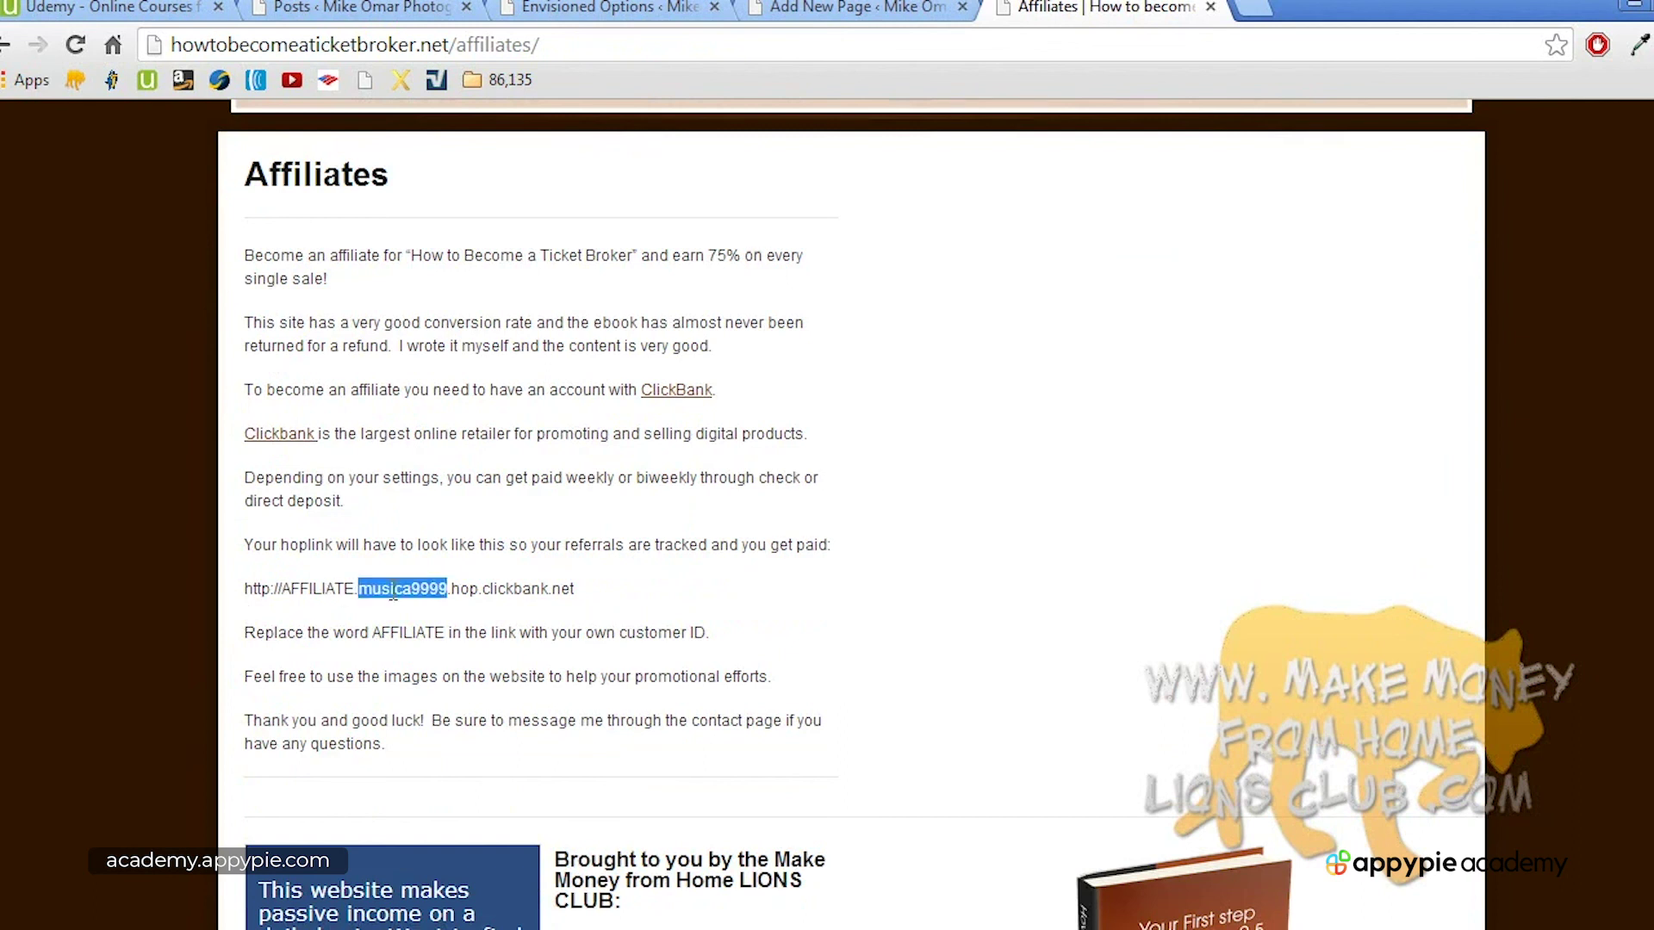
left_click(387, 591)
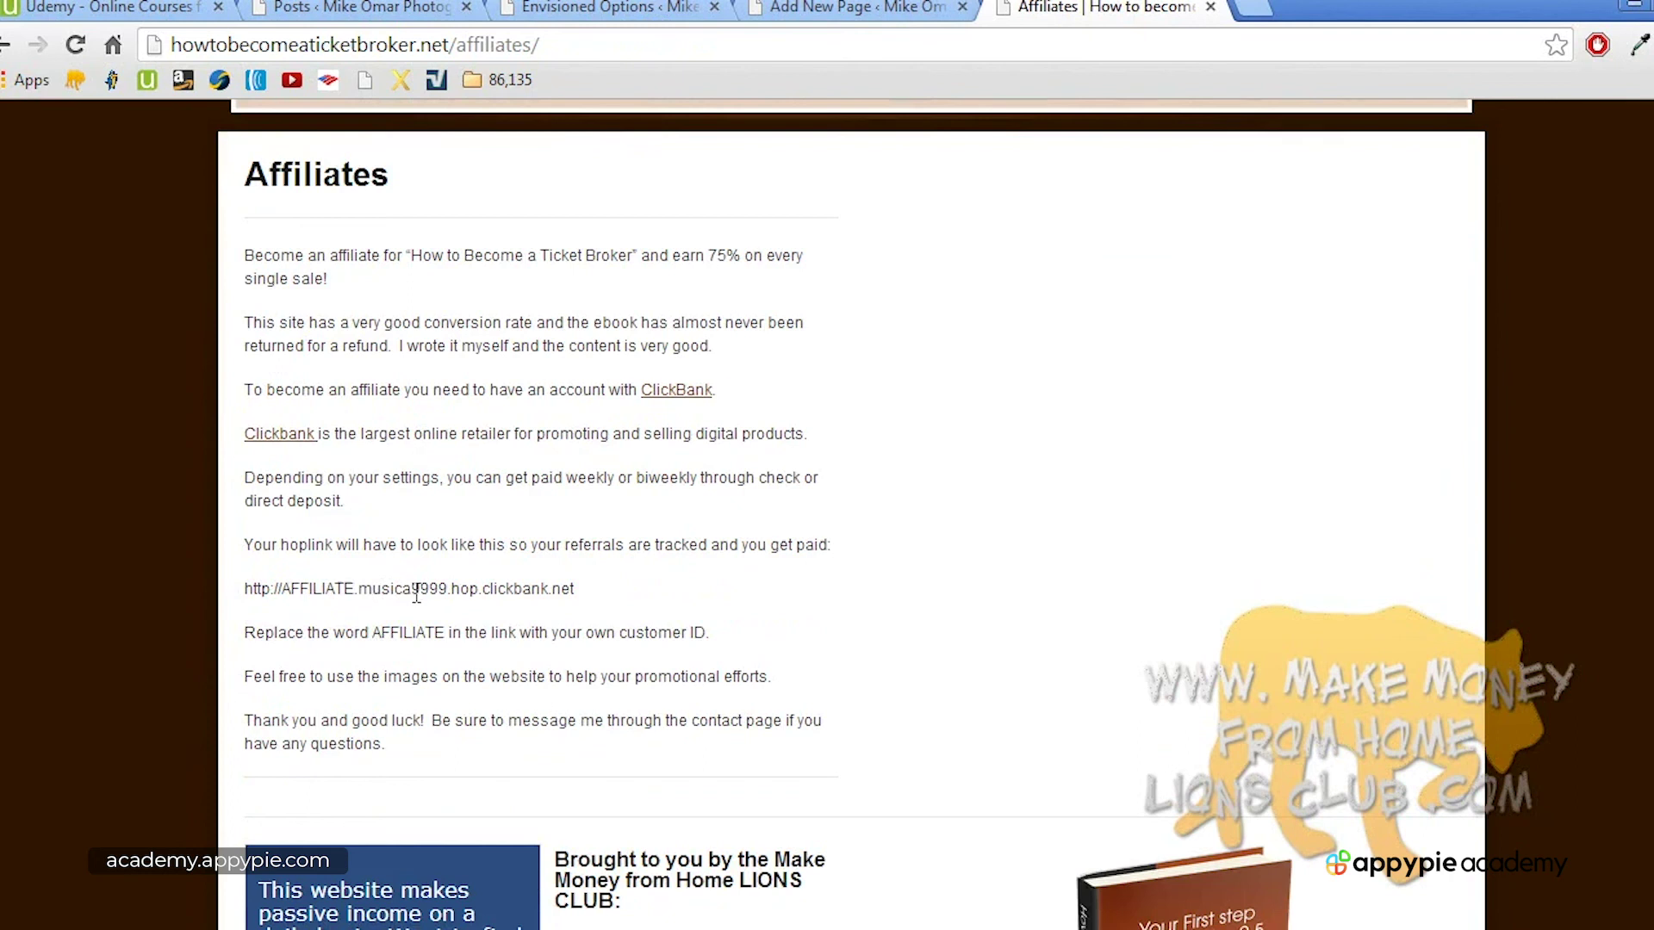
double_click(428, 592)
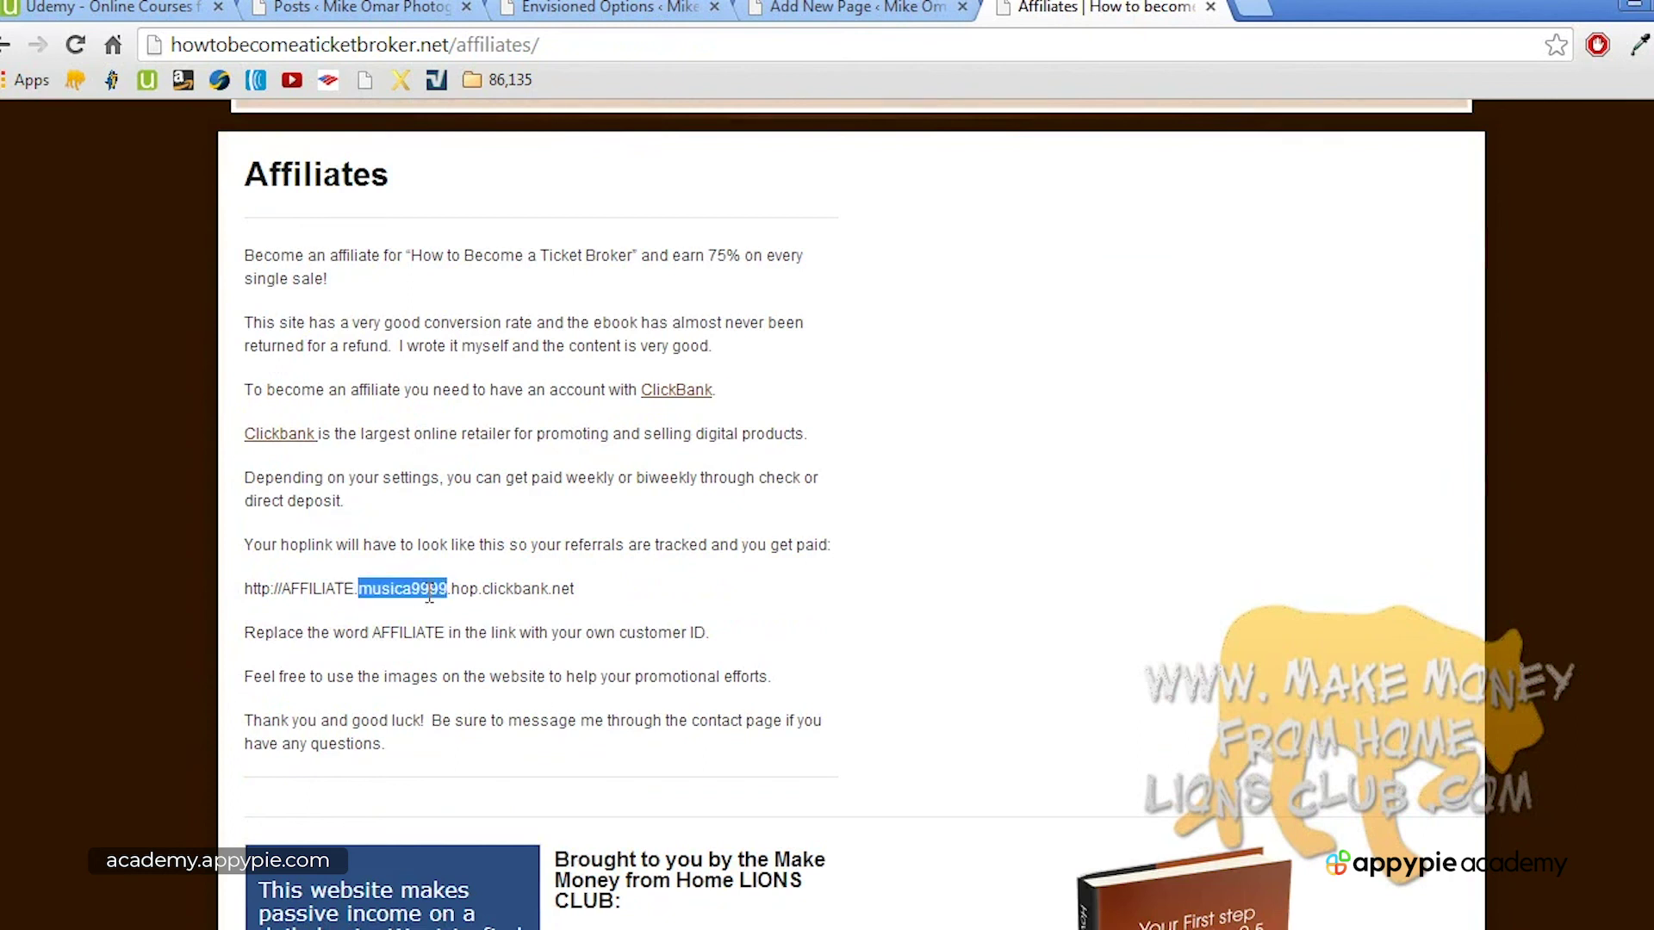
triple_click(504, 588)
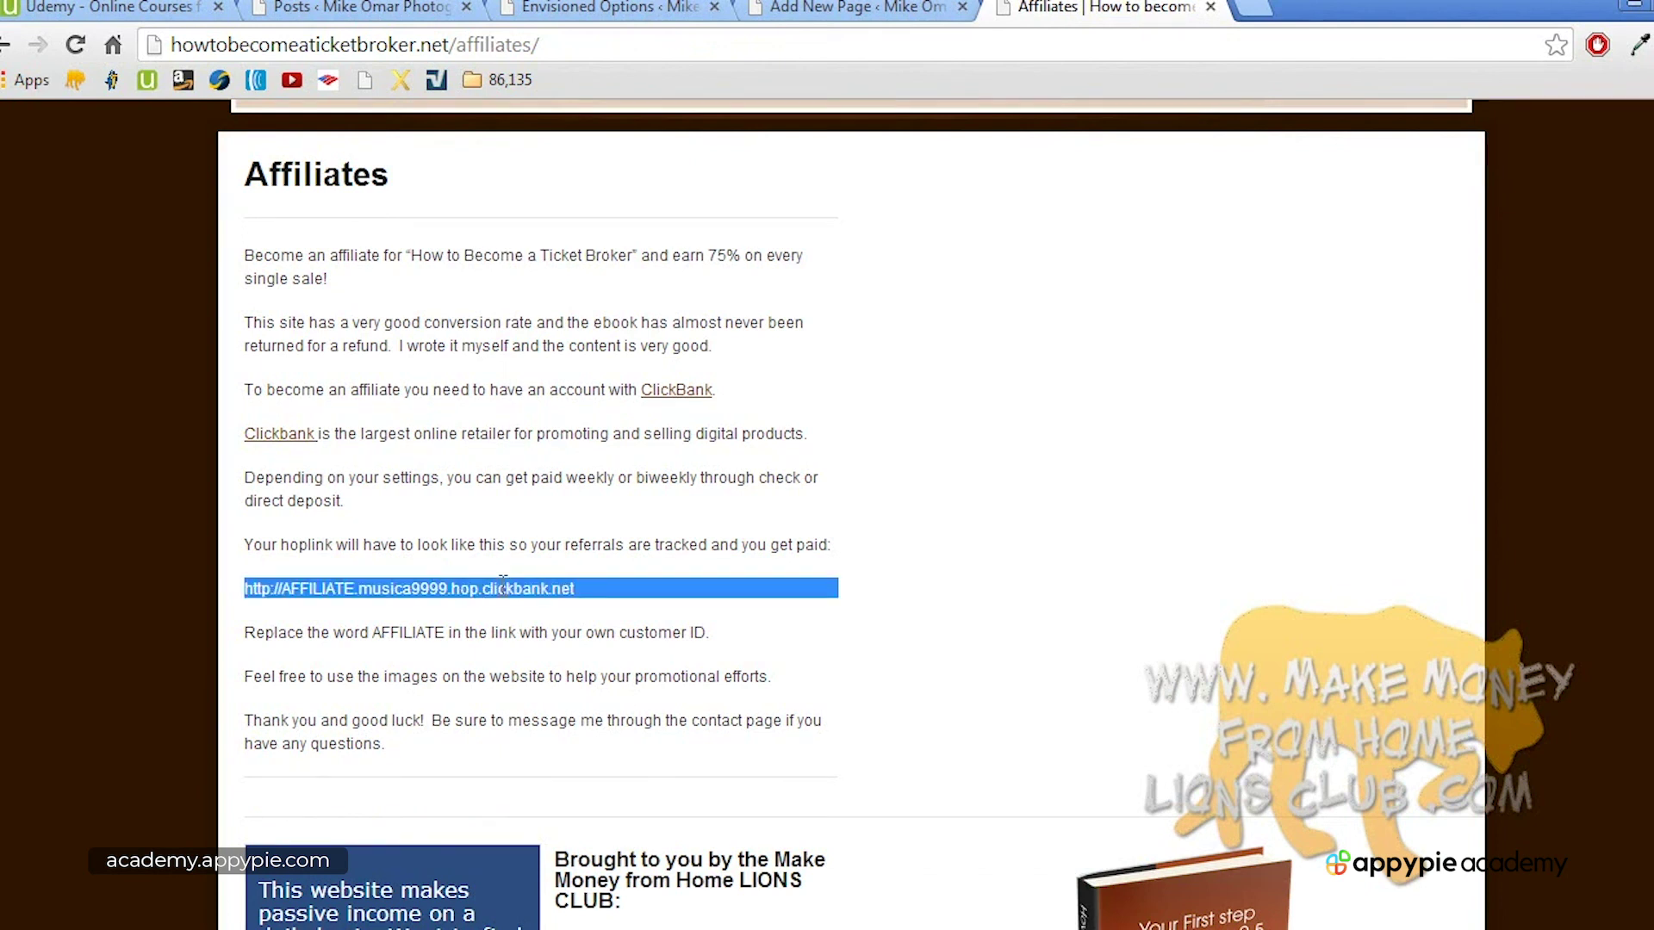
right_click(502, 585)
left_click(532, 596)
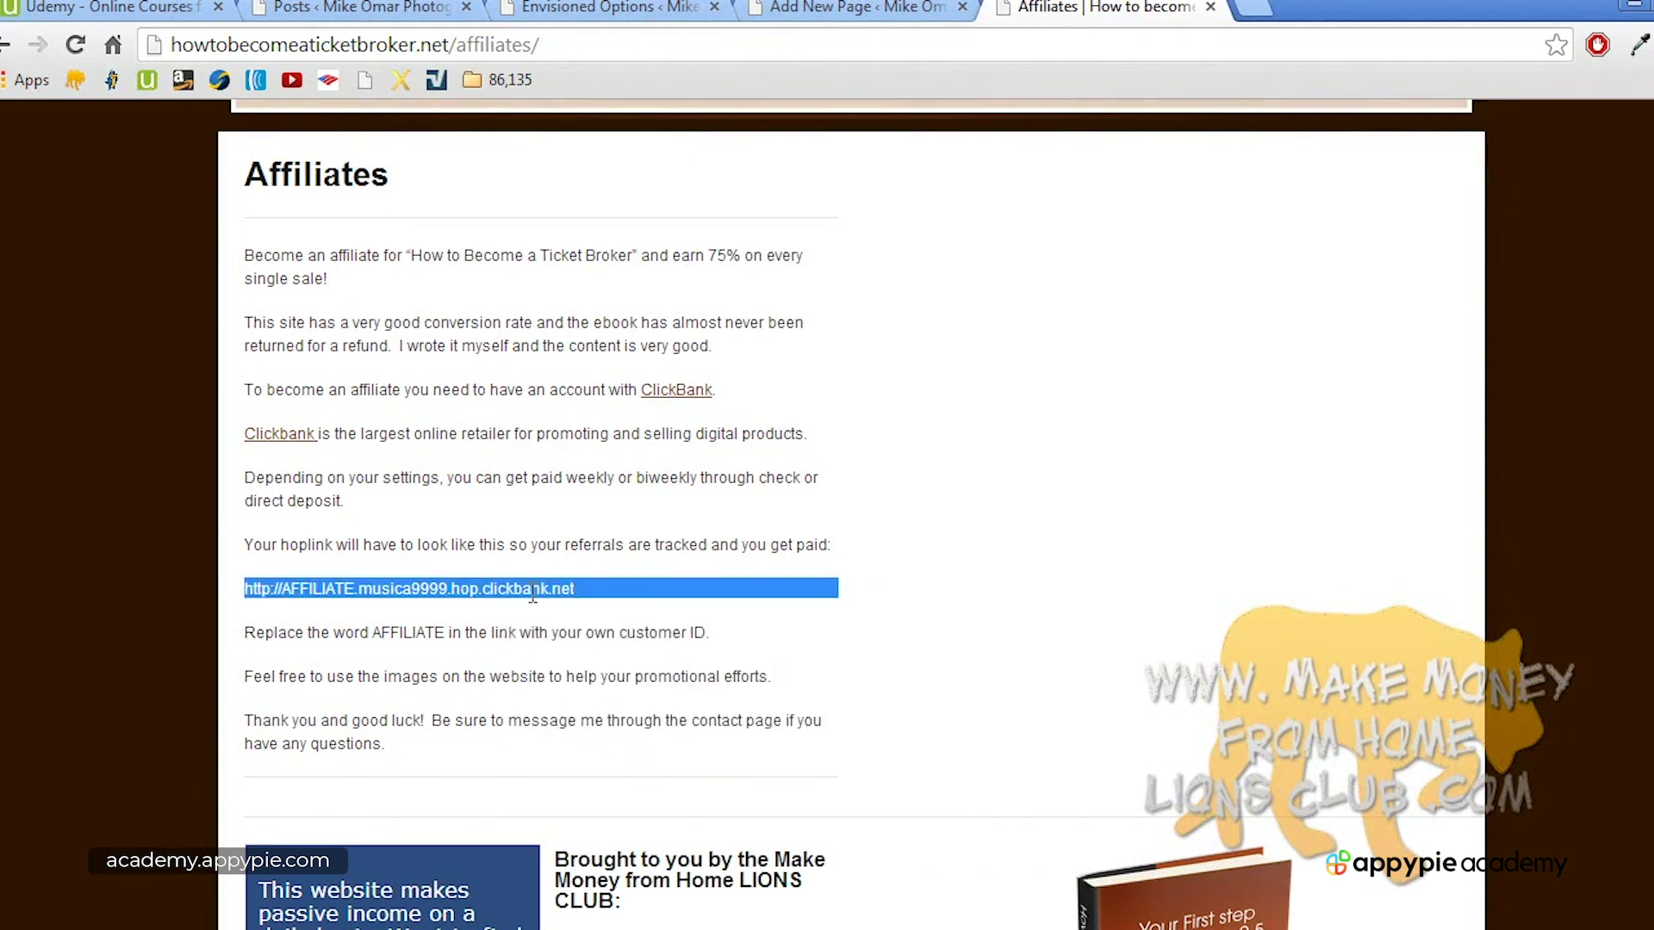
Step: Copy the full hoplink again and return to the Affiliates draft's empty second line
double_click(349, 592)
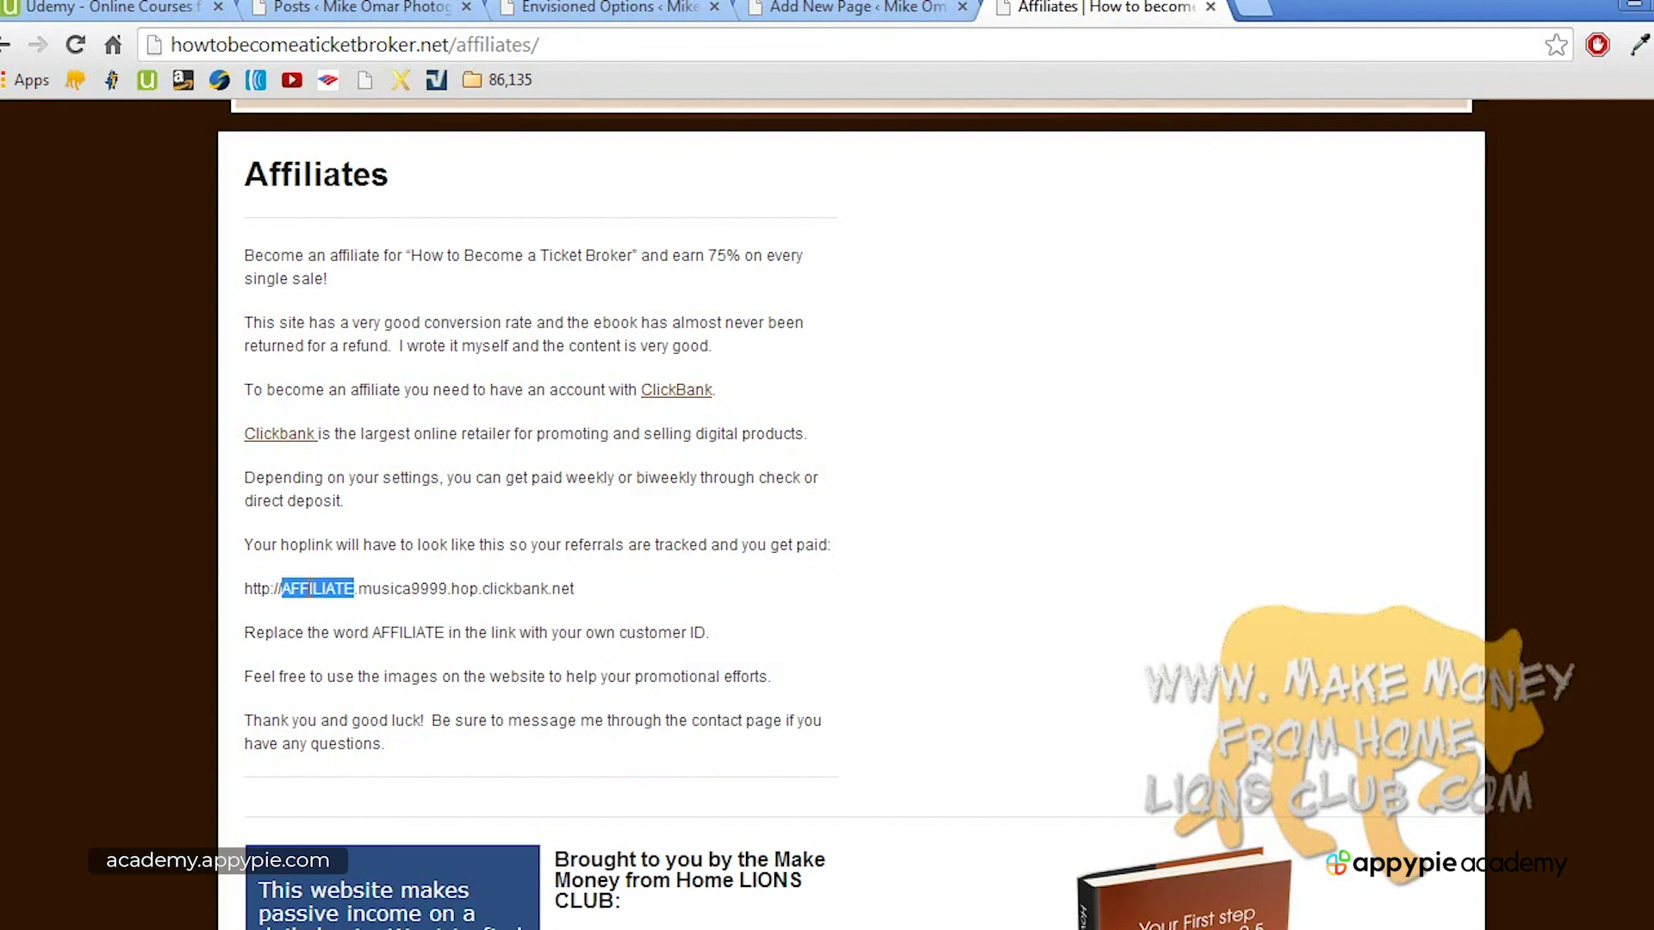
triple_click(319, 589)
right_click(319, 589)
left_click(379, 602)
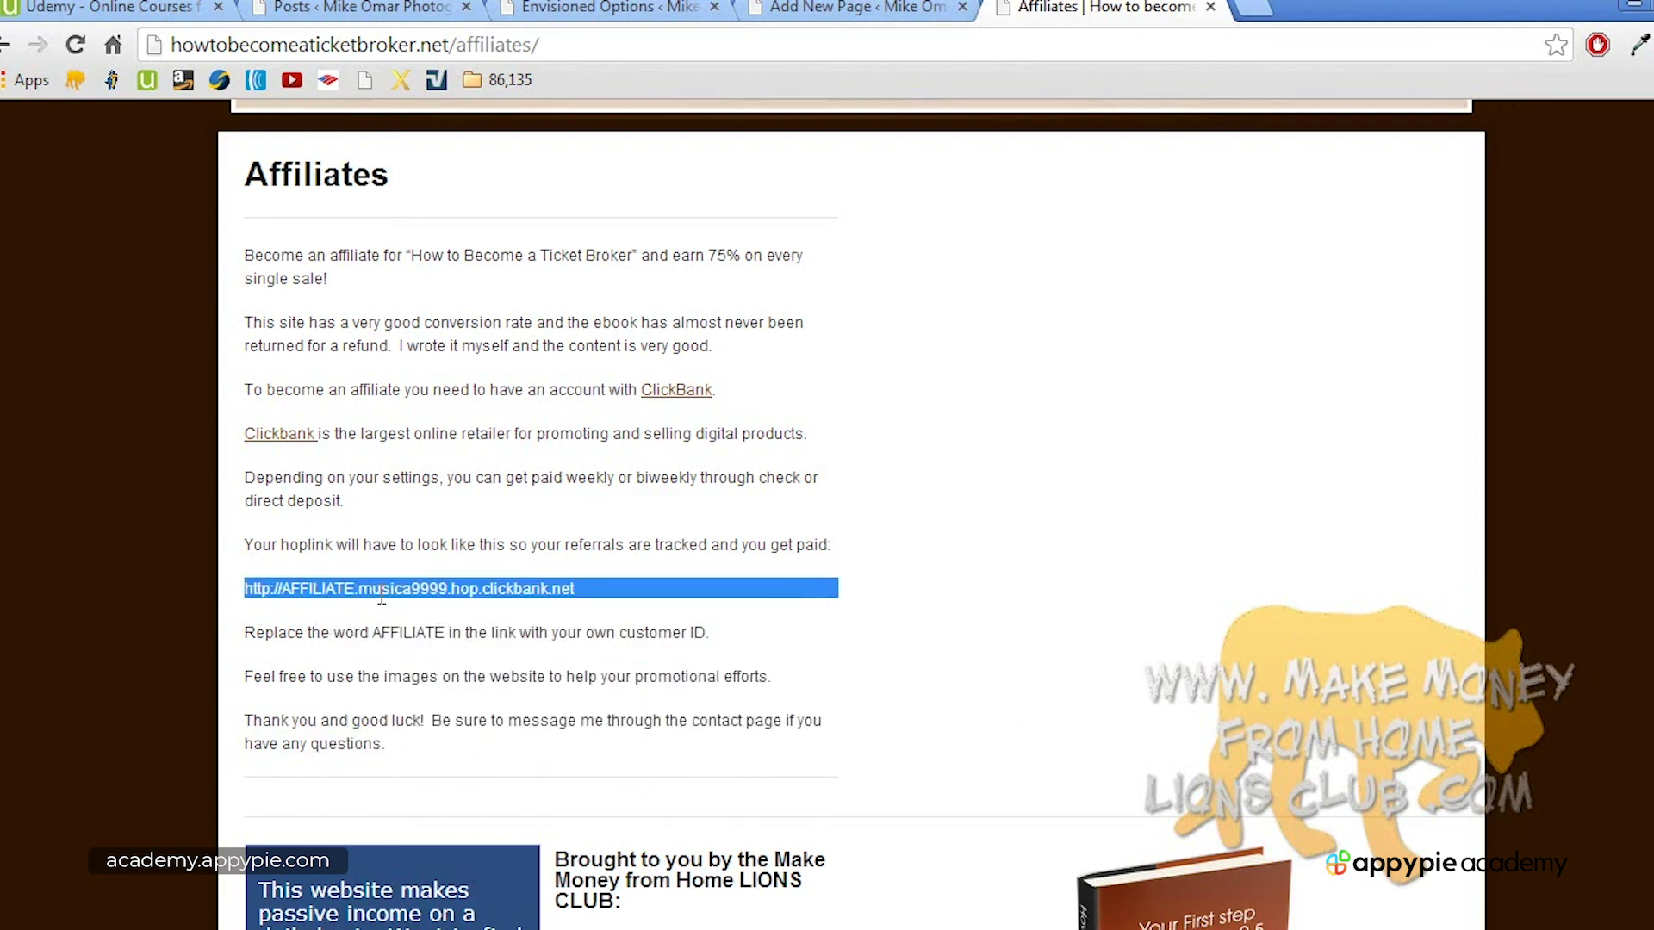
left_click(860, 10)
left_click(457, 505)
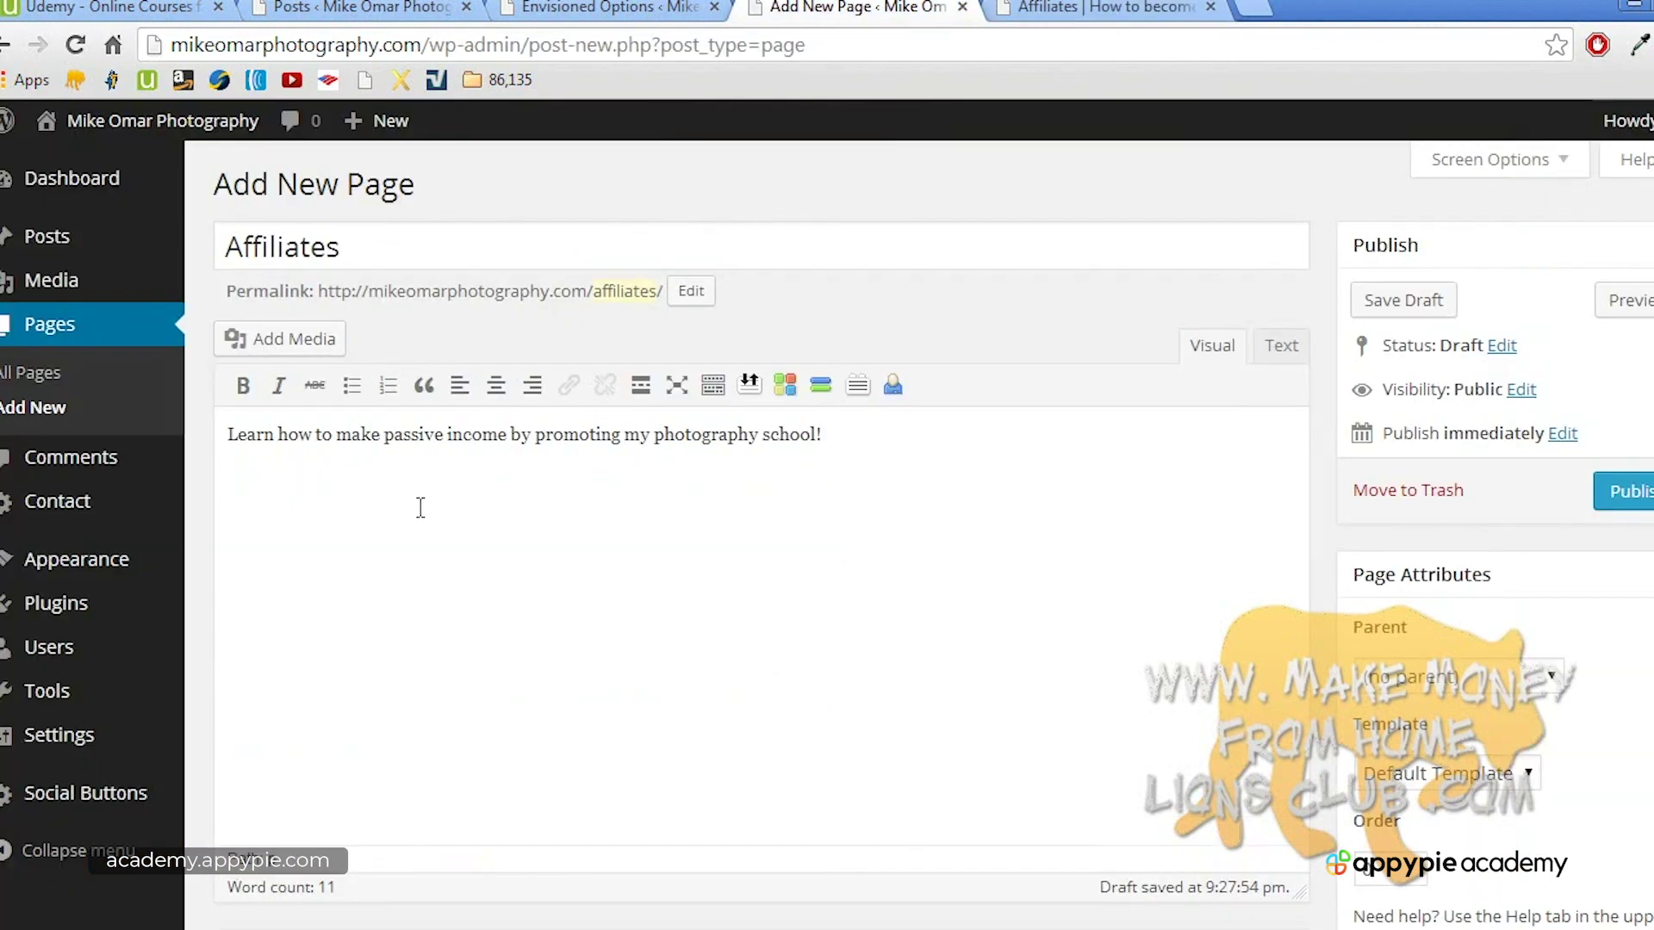
Step: Add 'Learn the art of photography at the best photography school that exists!' linked to the hoplink in a new tab
type("Learn the art of photography")
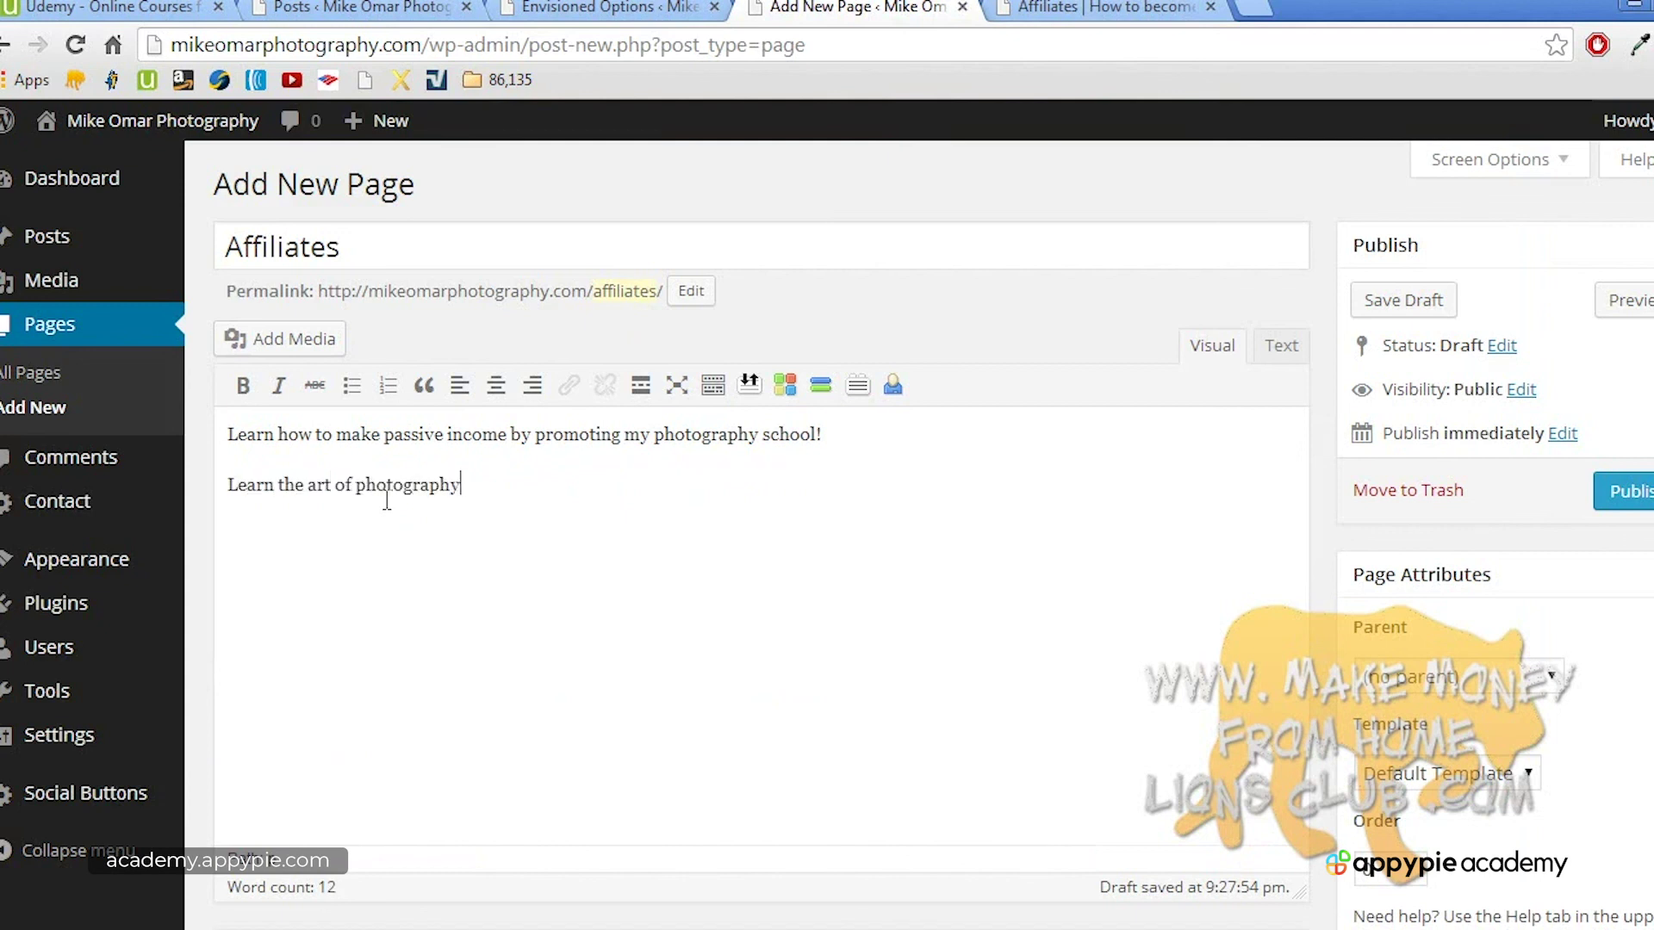
type(" at the best photography sch")
type("ool that exists!")
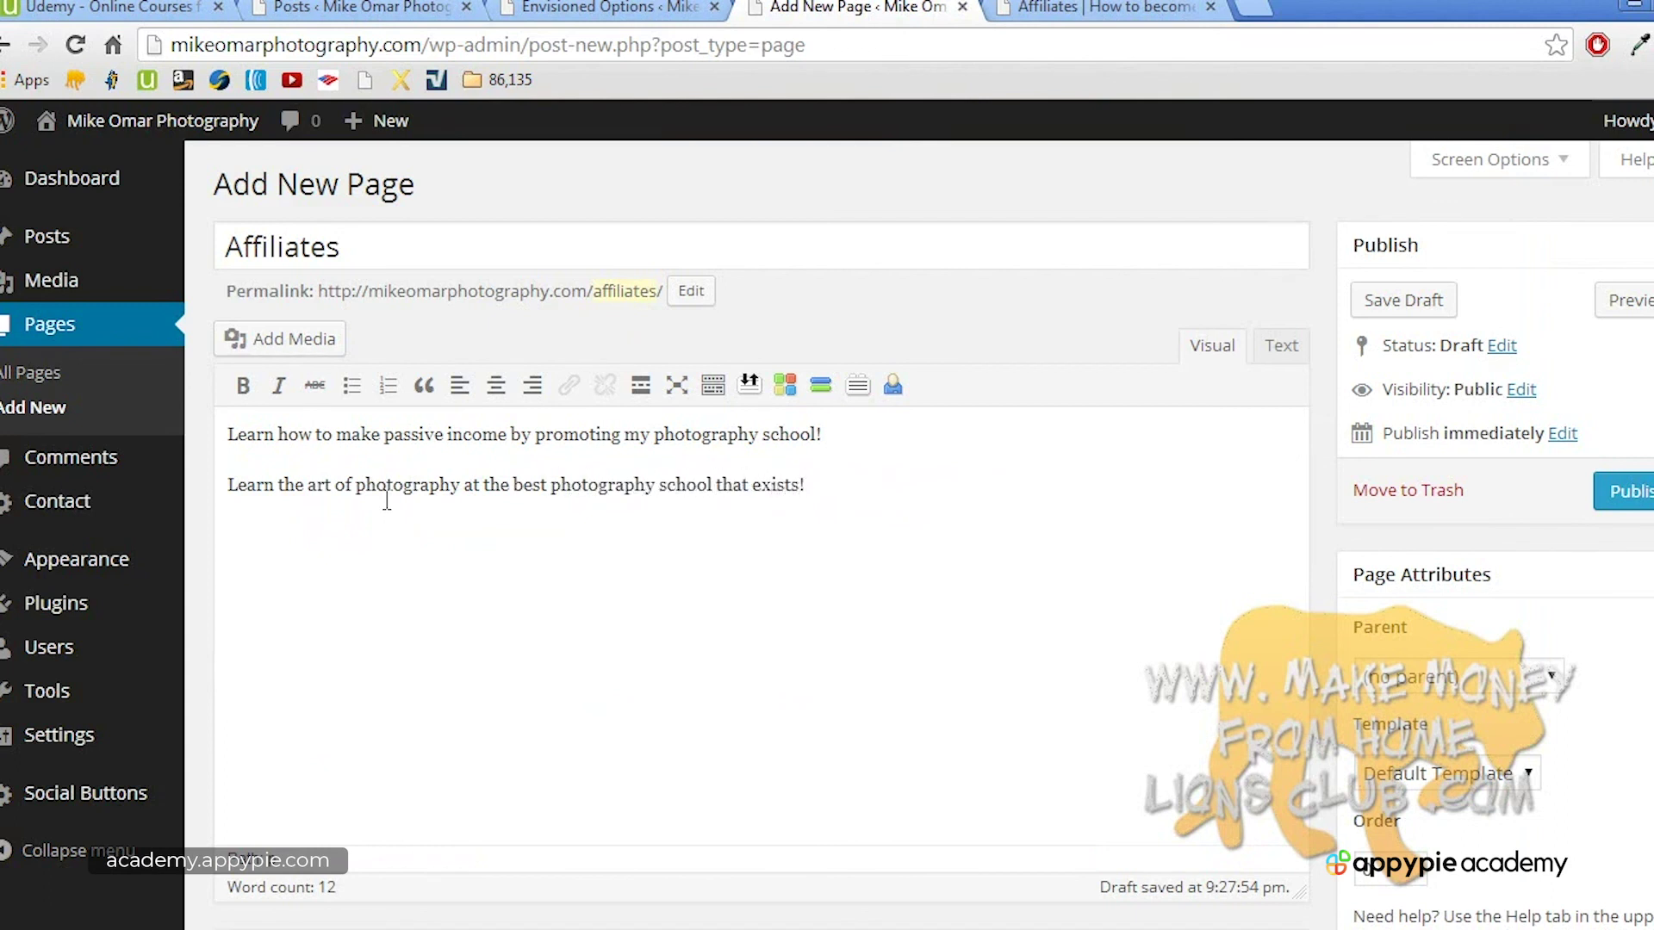
triple_click(410, 494)
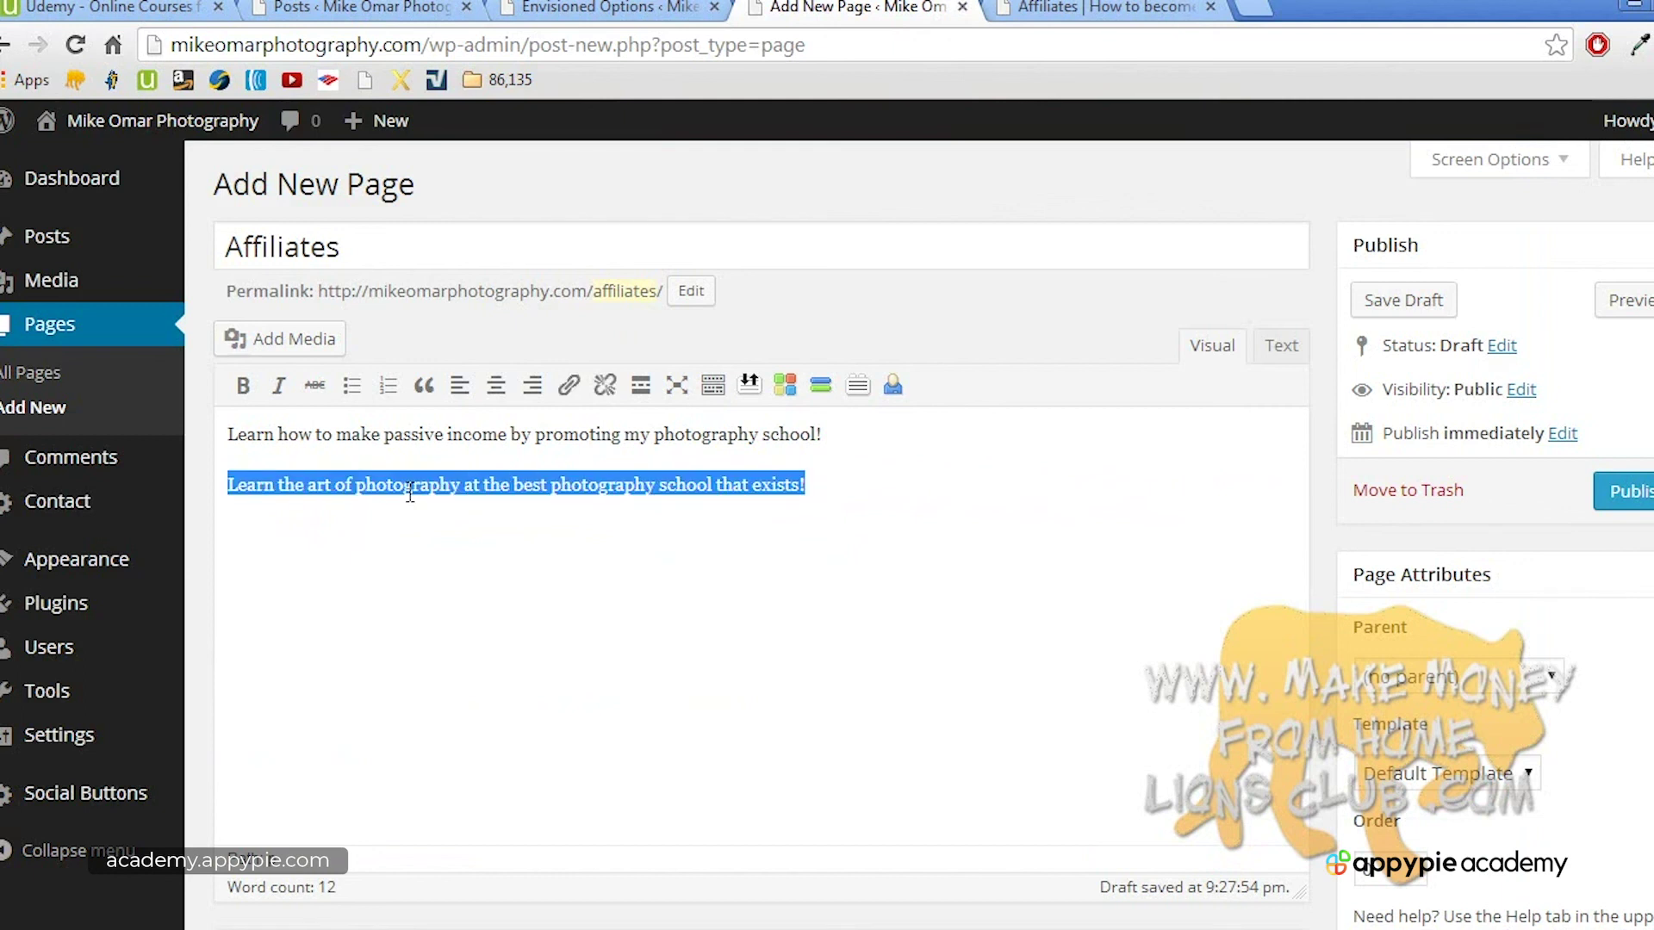
left_click(569, 392)
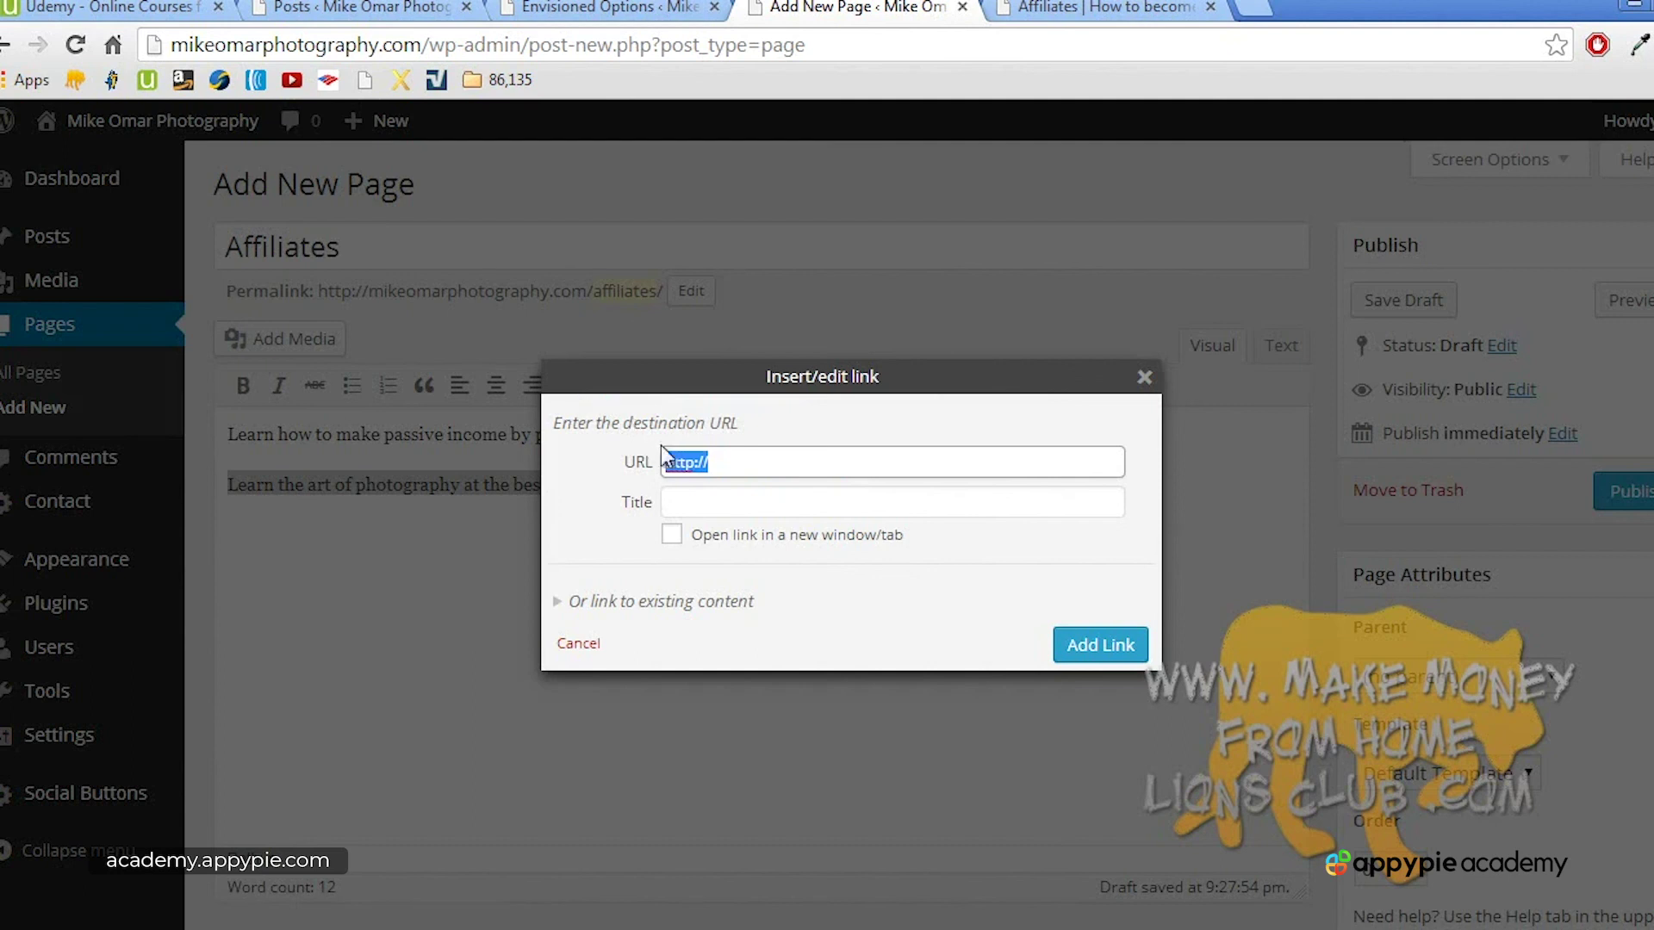
right_click(678, 462)
left_click(753, 572)
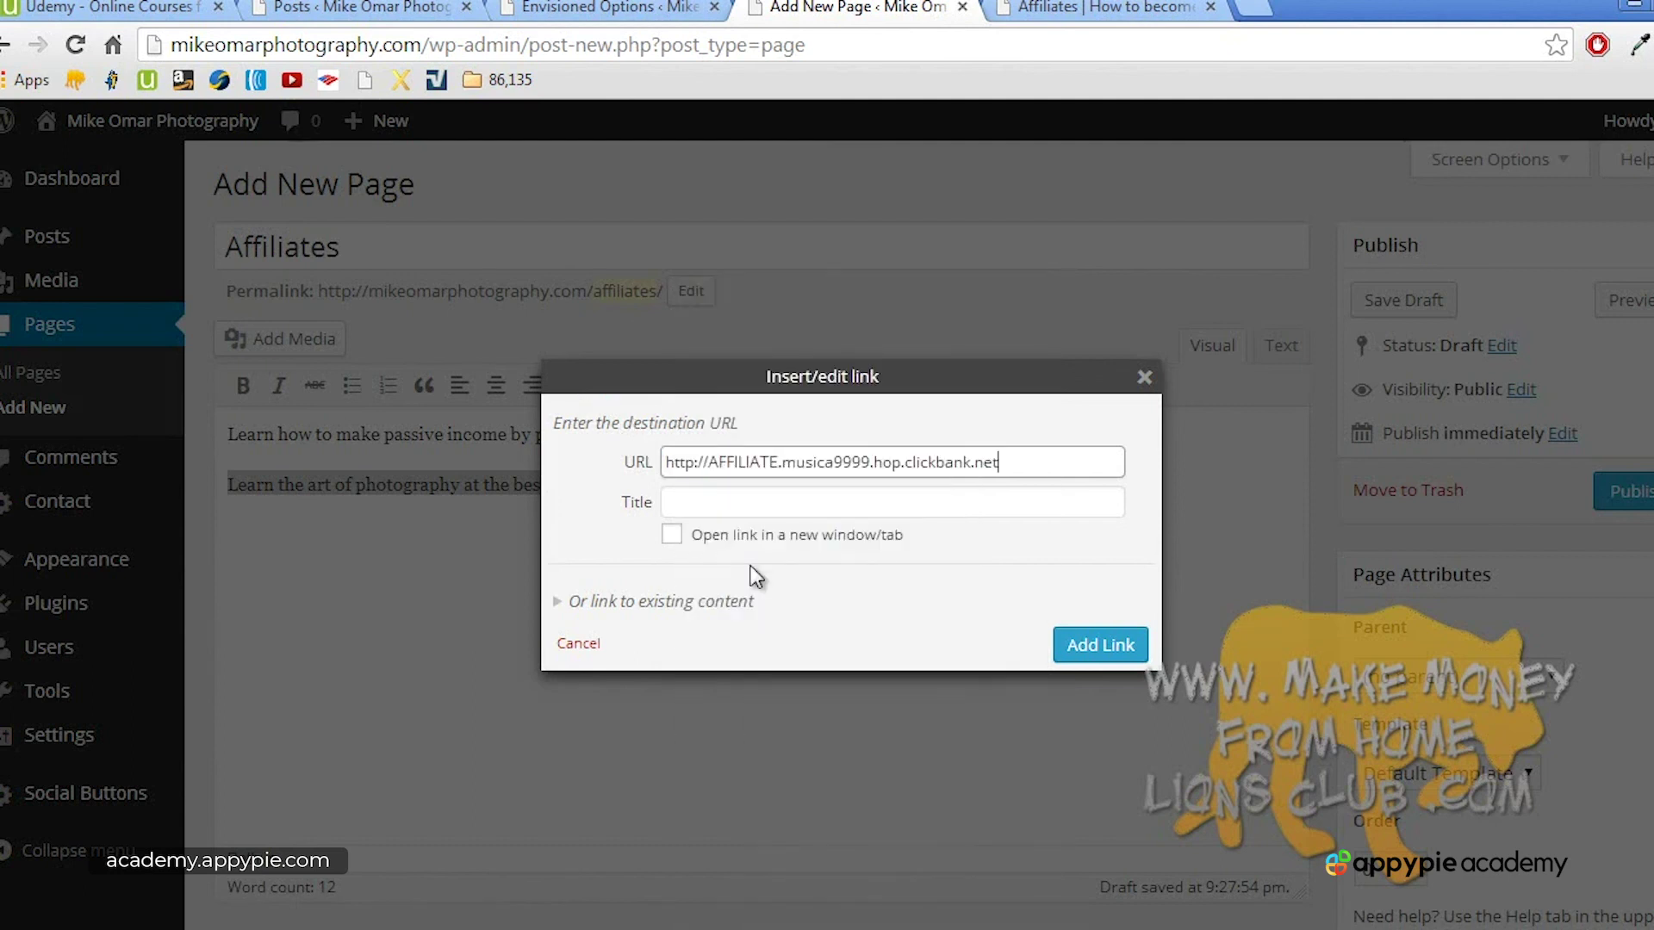
left_click(672, 536)
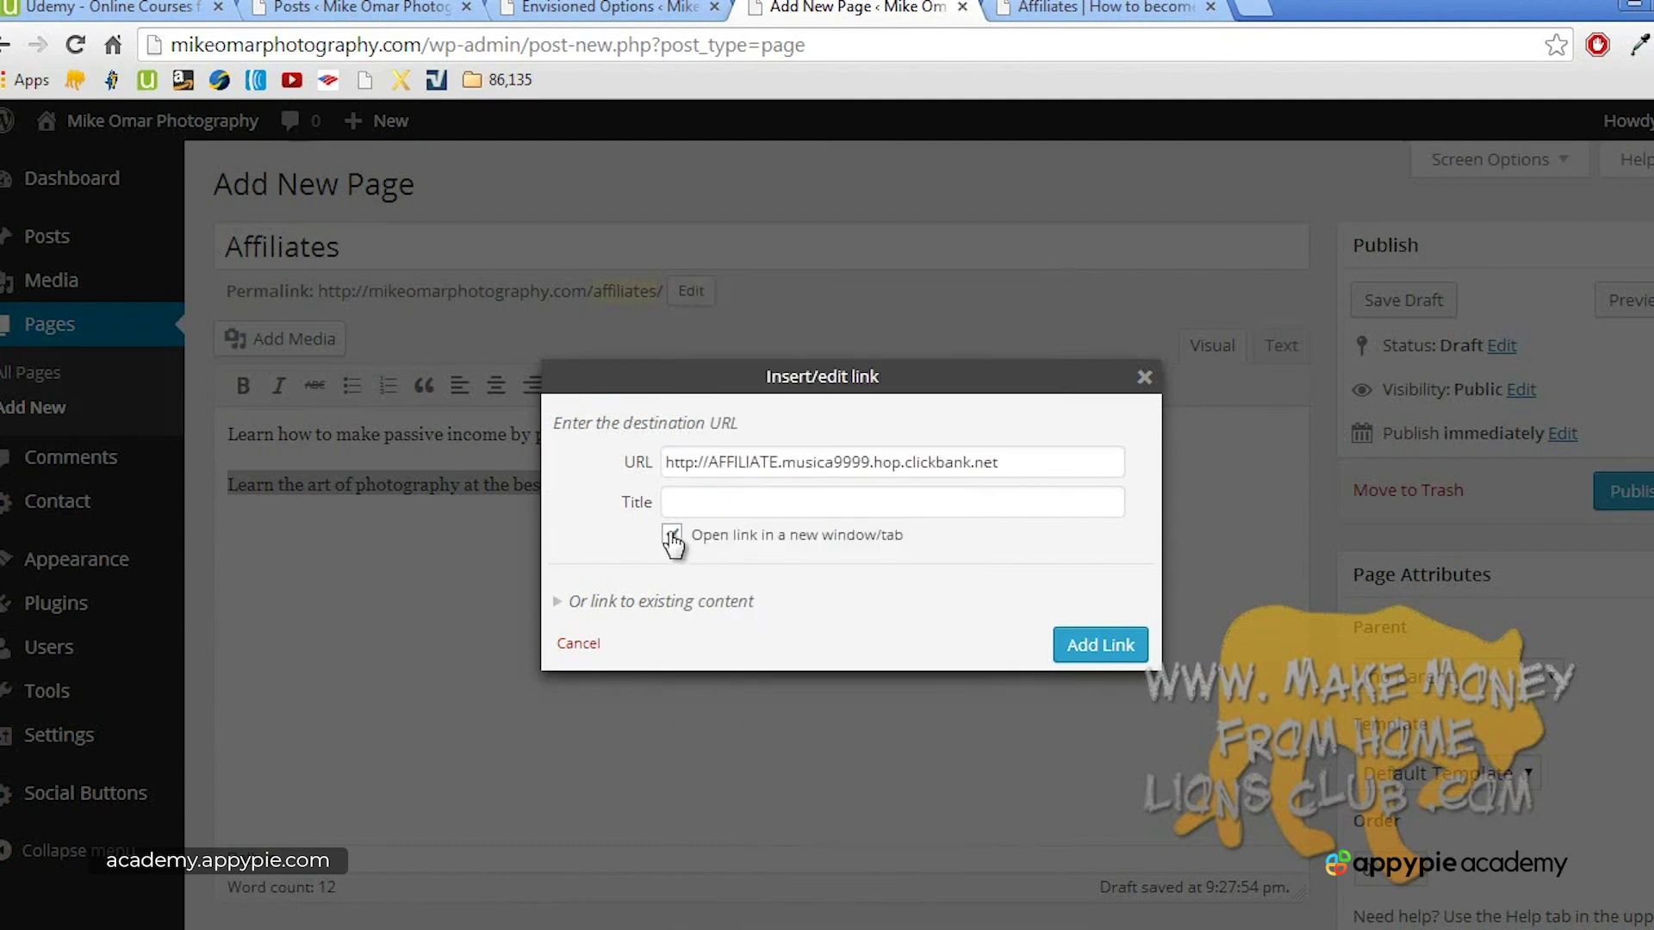
left_click(1068, 646)
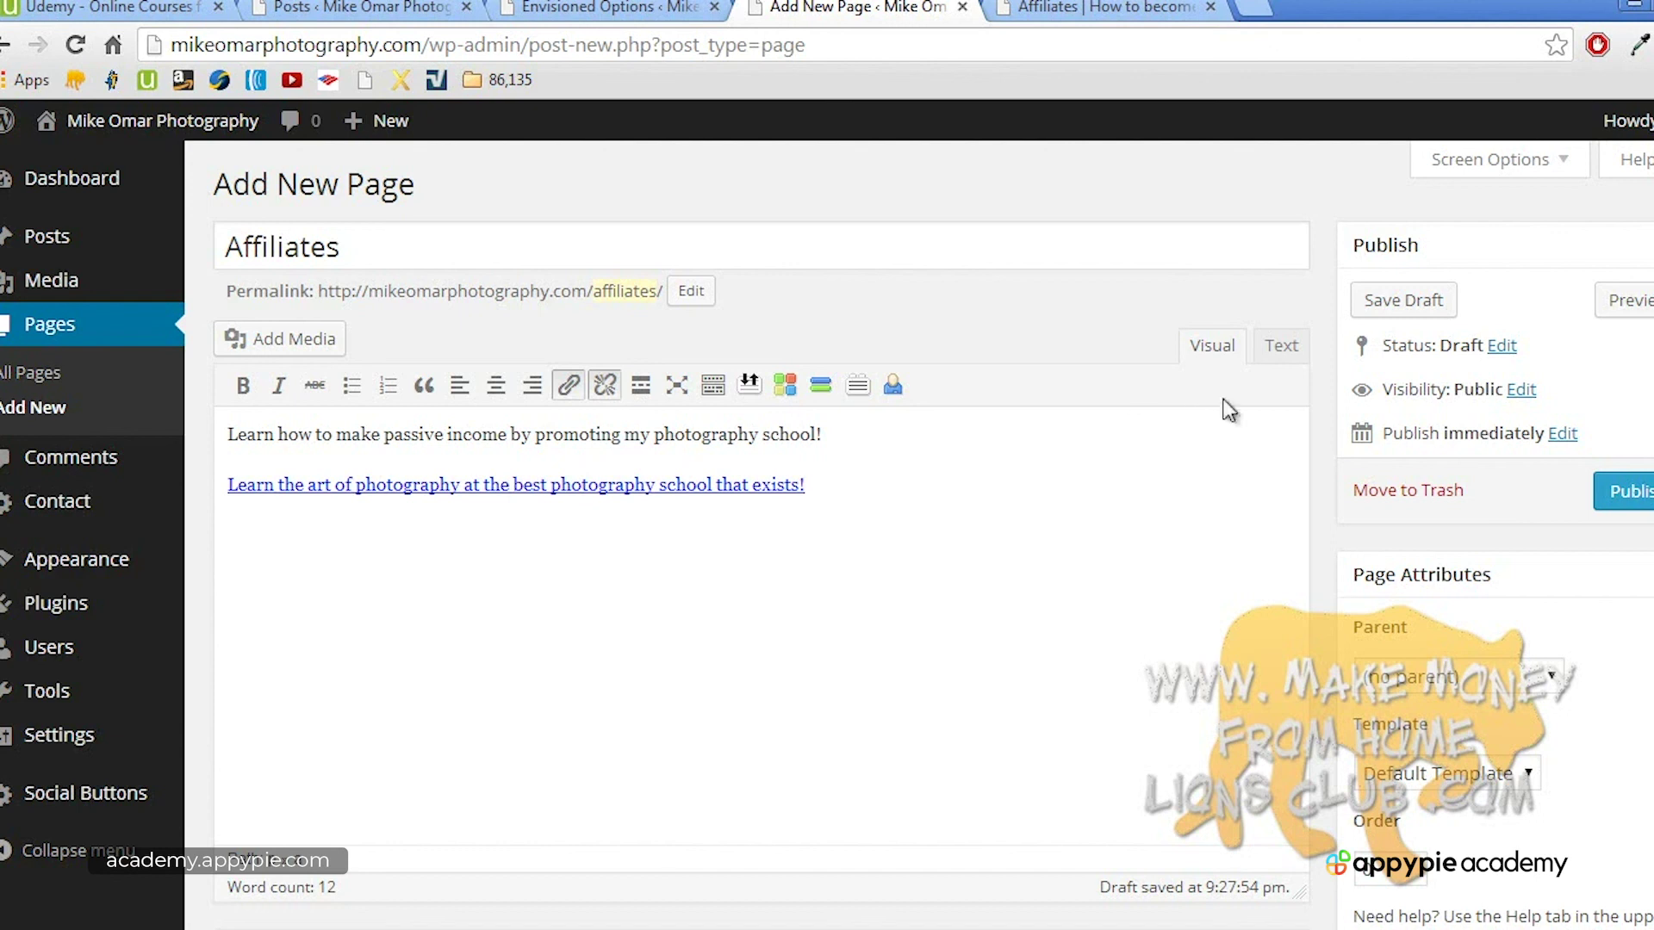
Step: Copy the link's HTML from the Text view, then publish the Affiliates page
left_click(1281, 346)
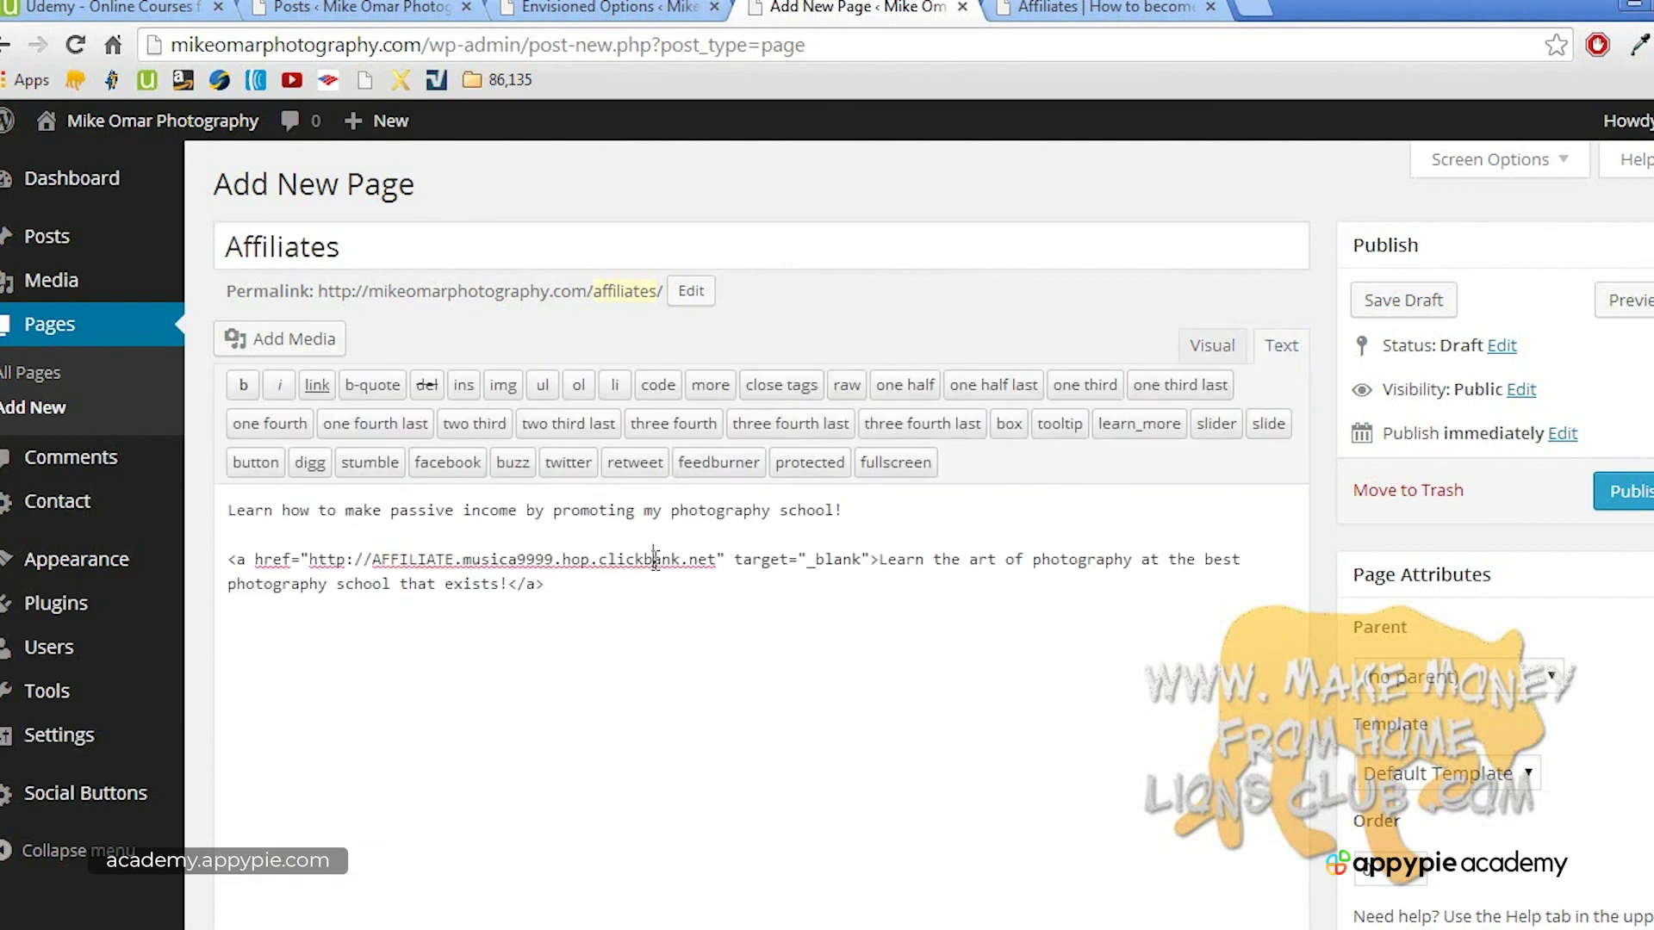
triple_click(712, 550)
right_click(652, 556)
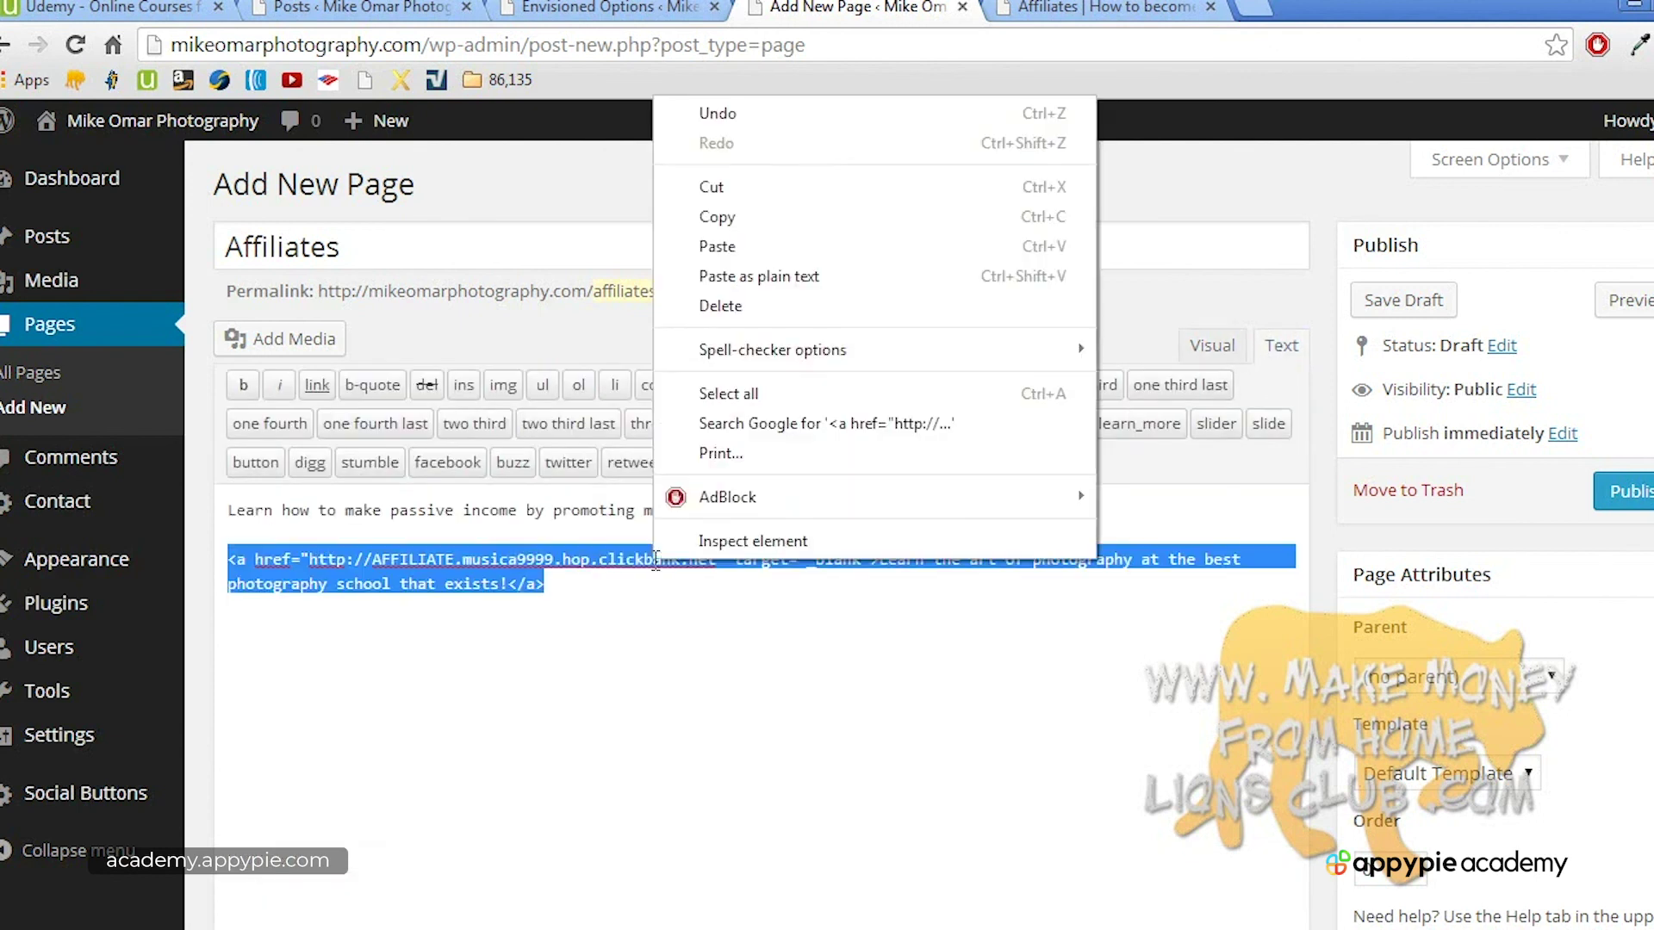
left_click(810, 220)
left_click(1206, 345)
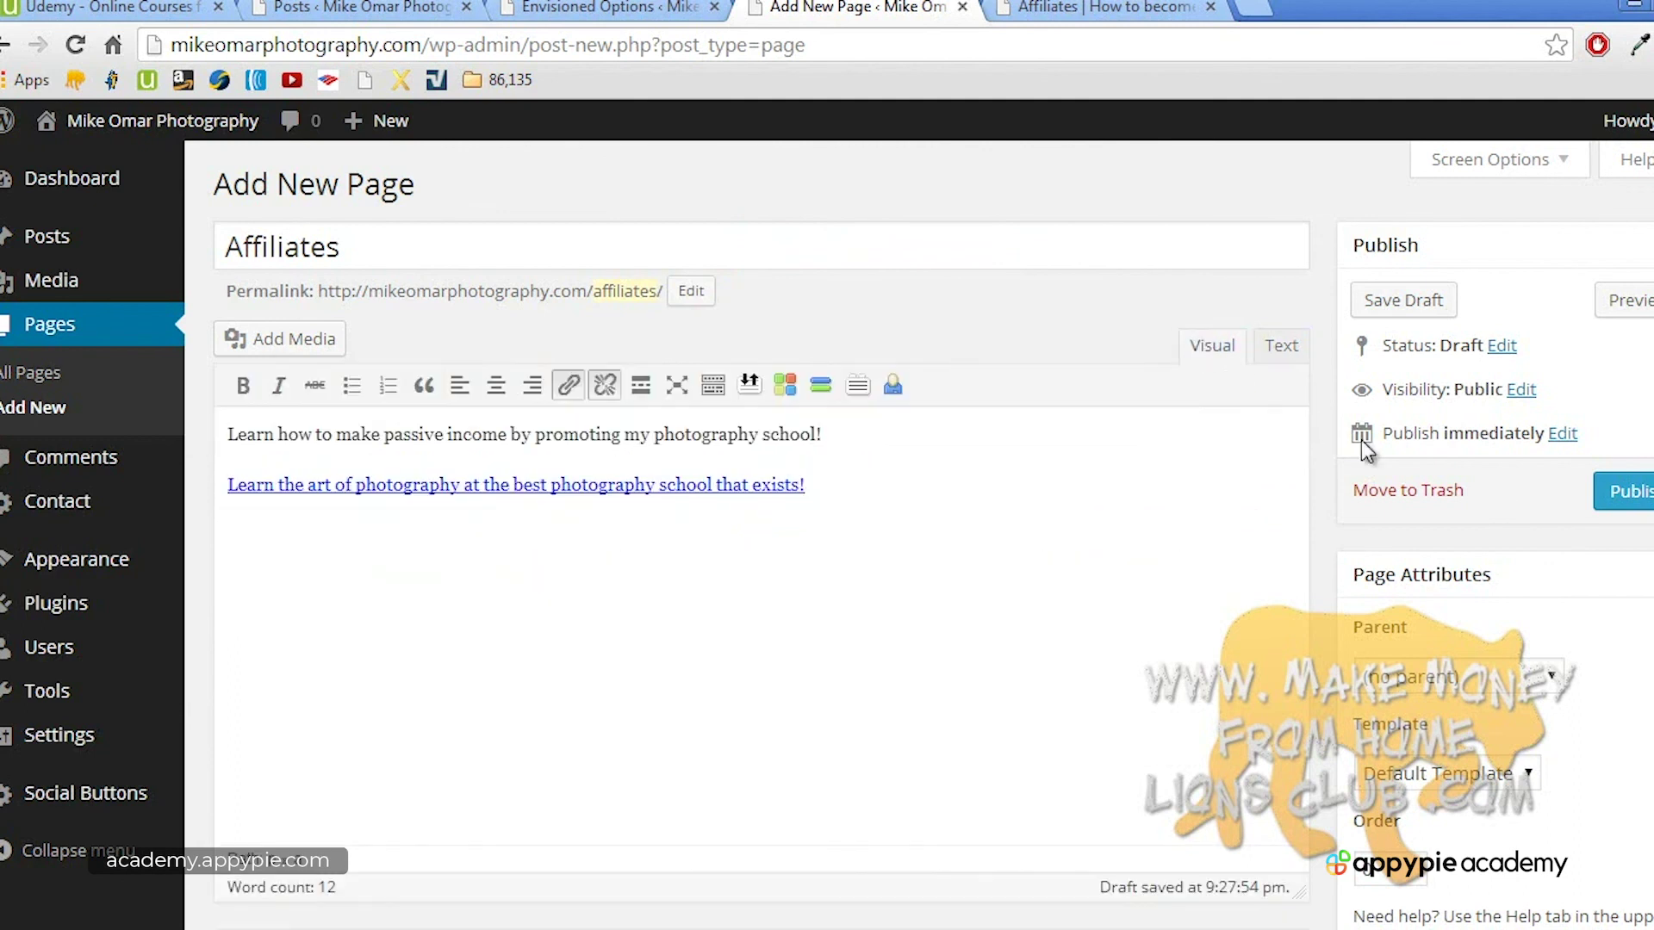
left_click(1623, 490)
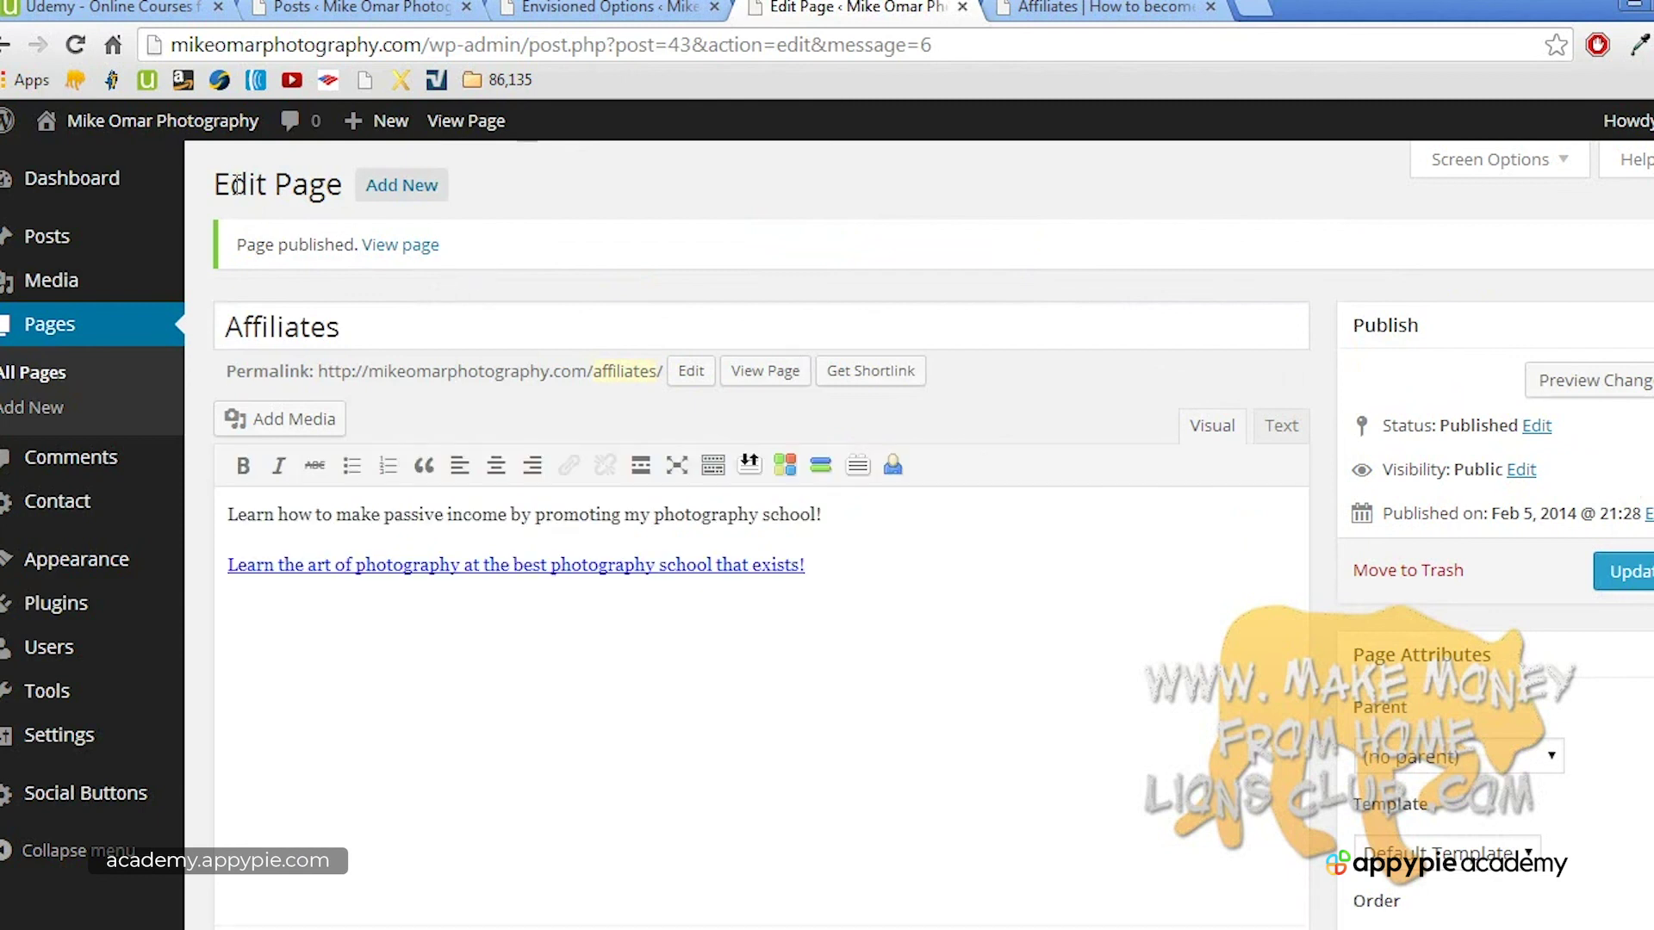
Step: Open the live photography site's Affiliates page and review the passive-income and photography-school lines
left_click(212, 172)
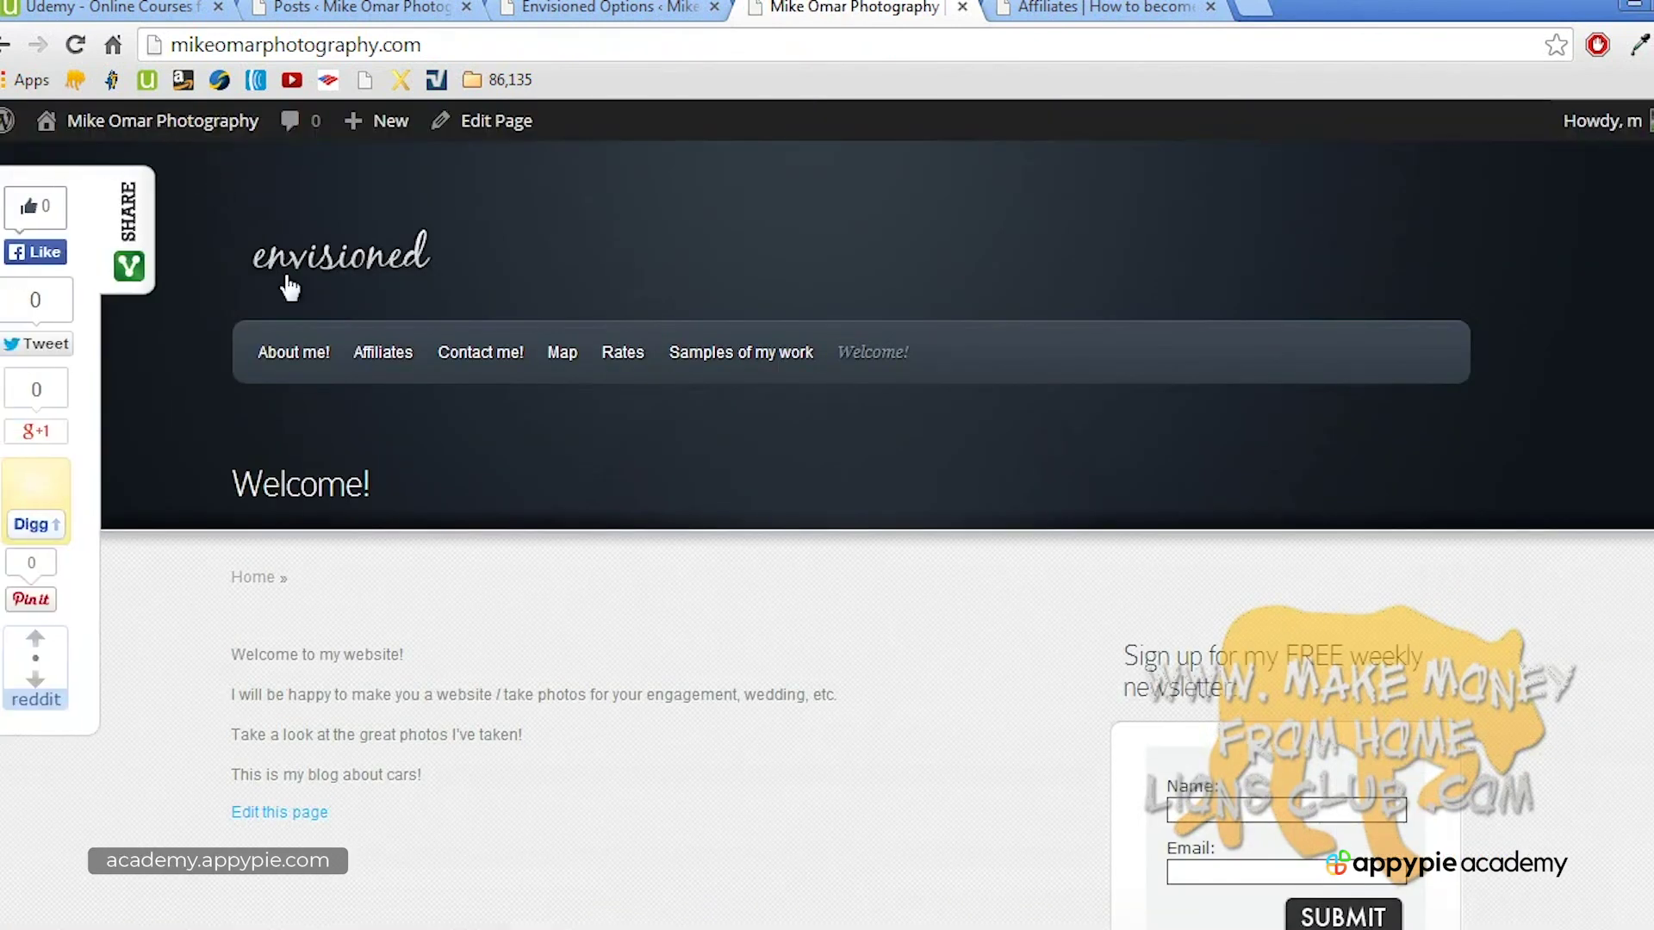
left_click(373, 348)
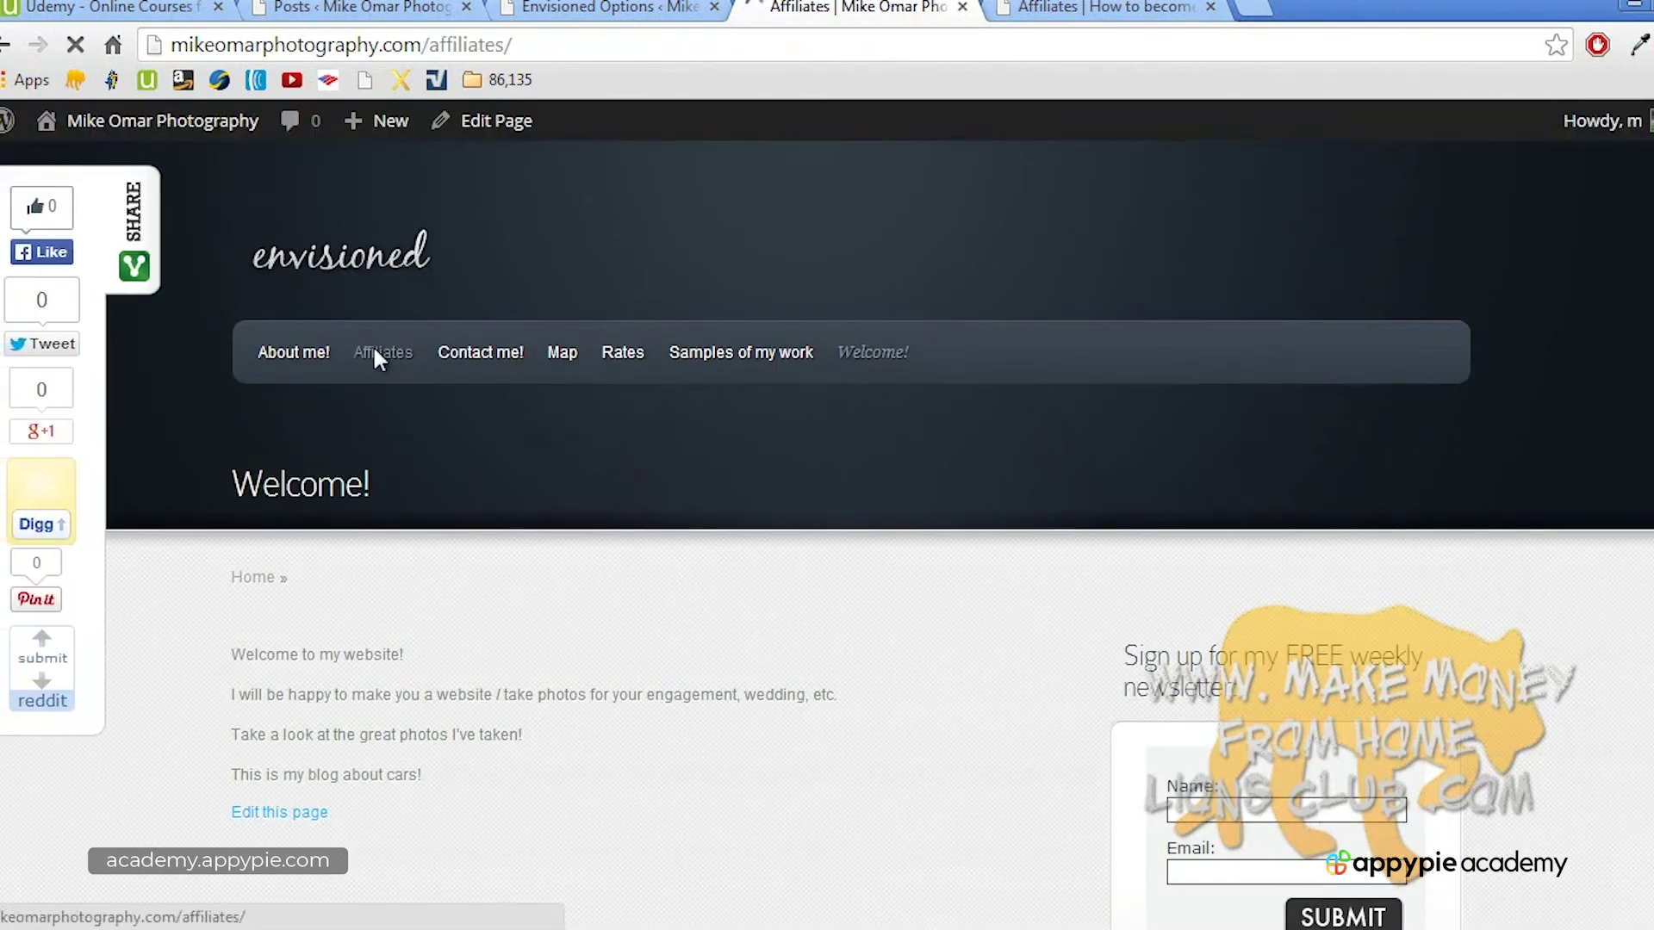
scroll(379, 360, "down", 3)
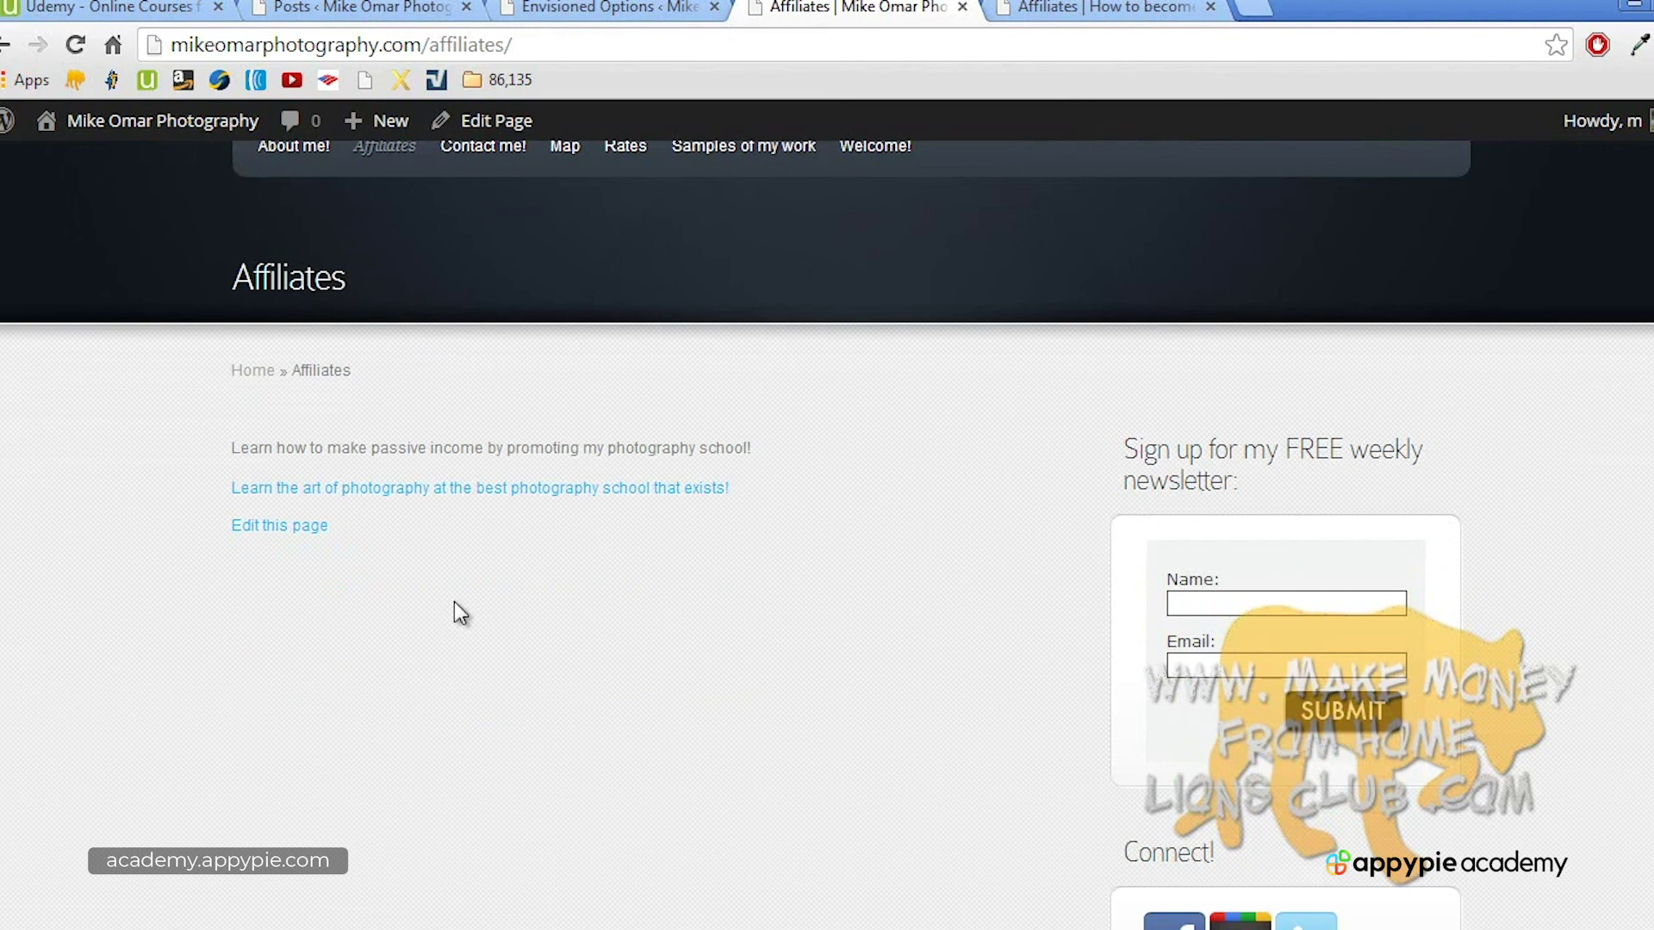
scroll(456, 607, "up", 3)
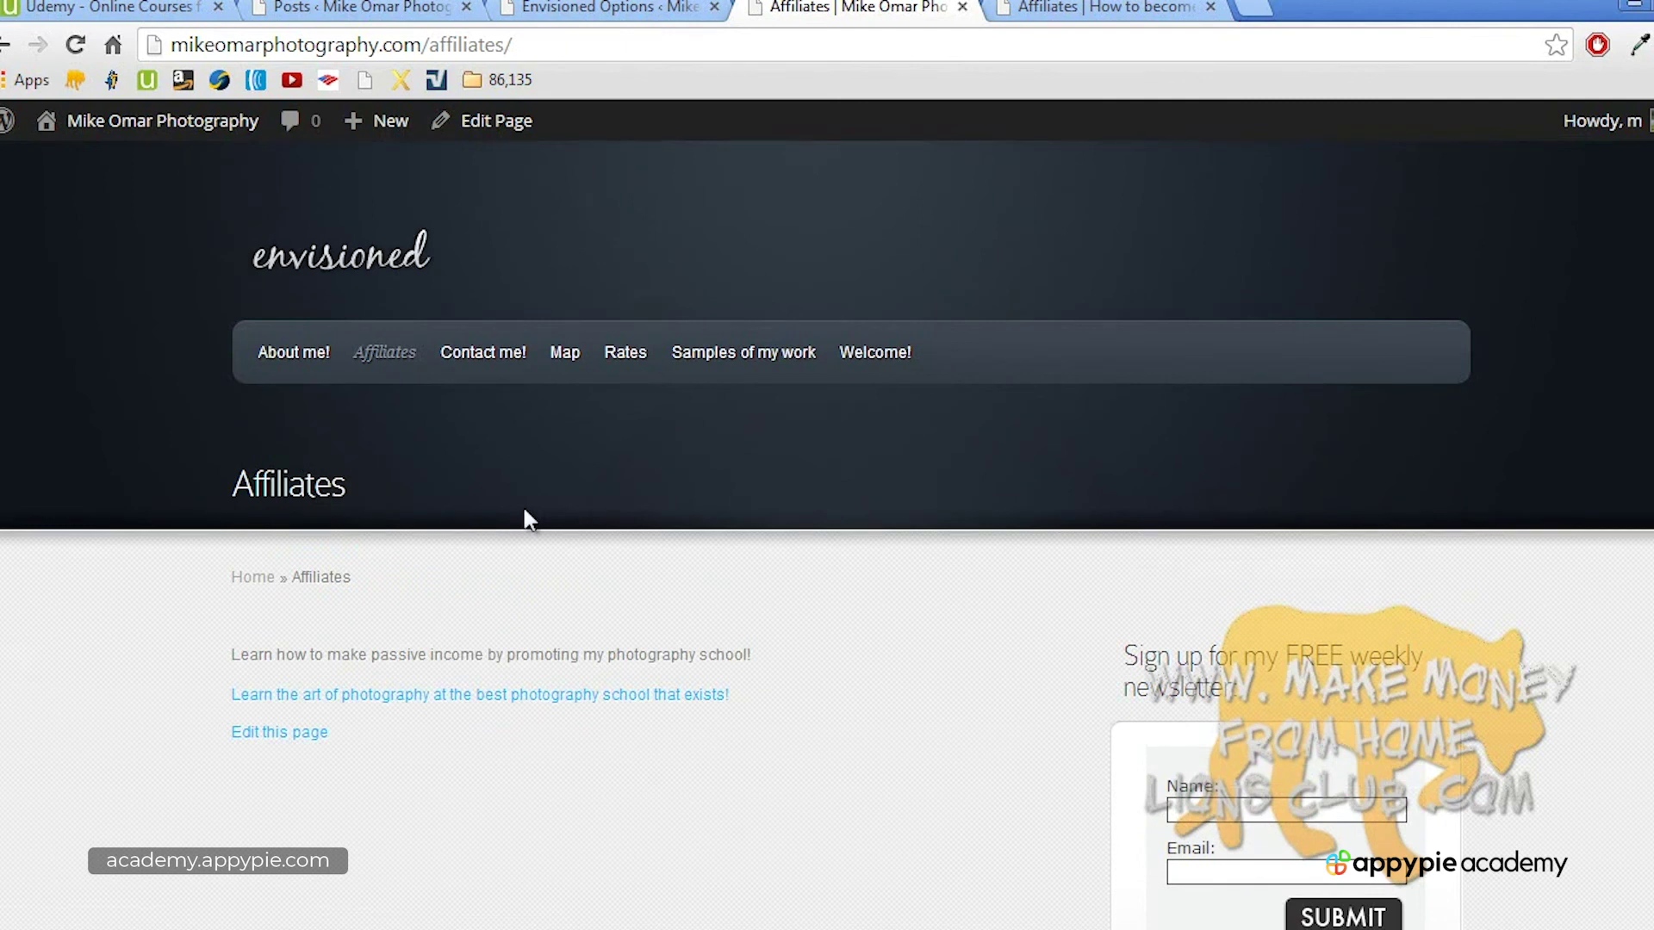
Step: Add a Text widget to the Sidebar and paste the ClickBank hoplink HTML into its content
mouse_move(166, 122)
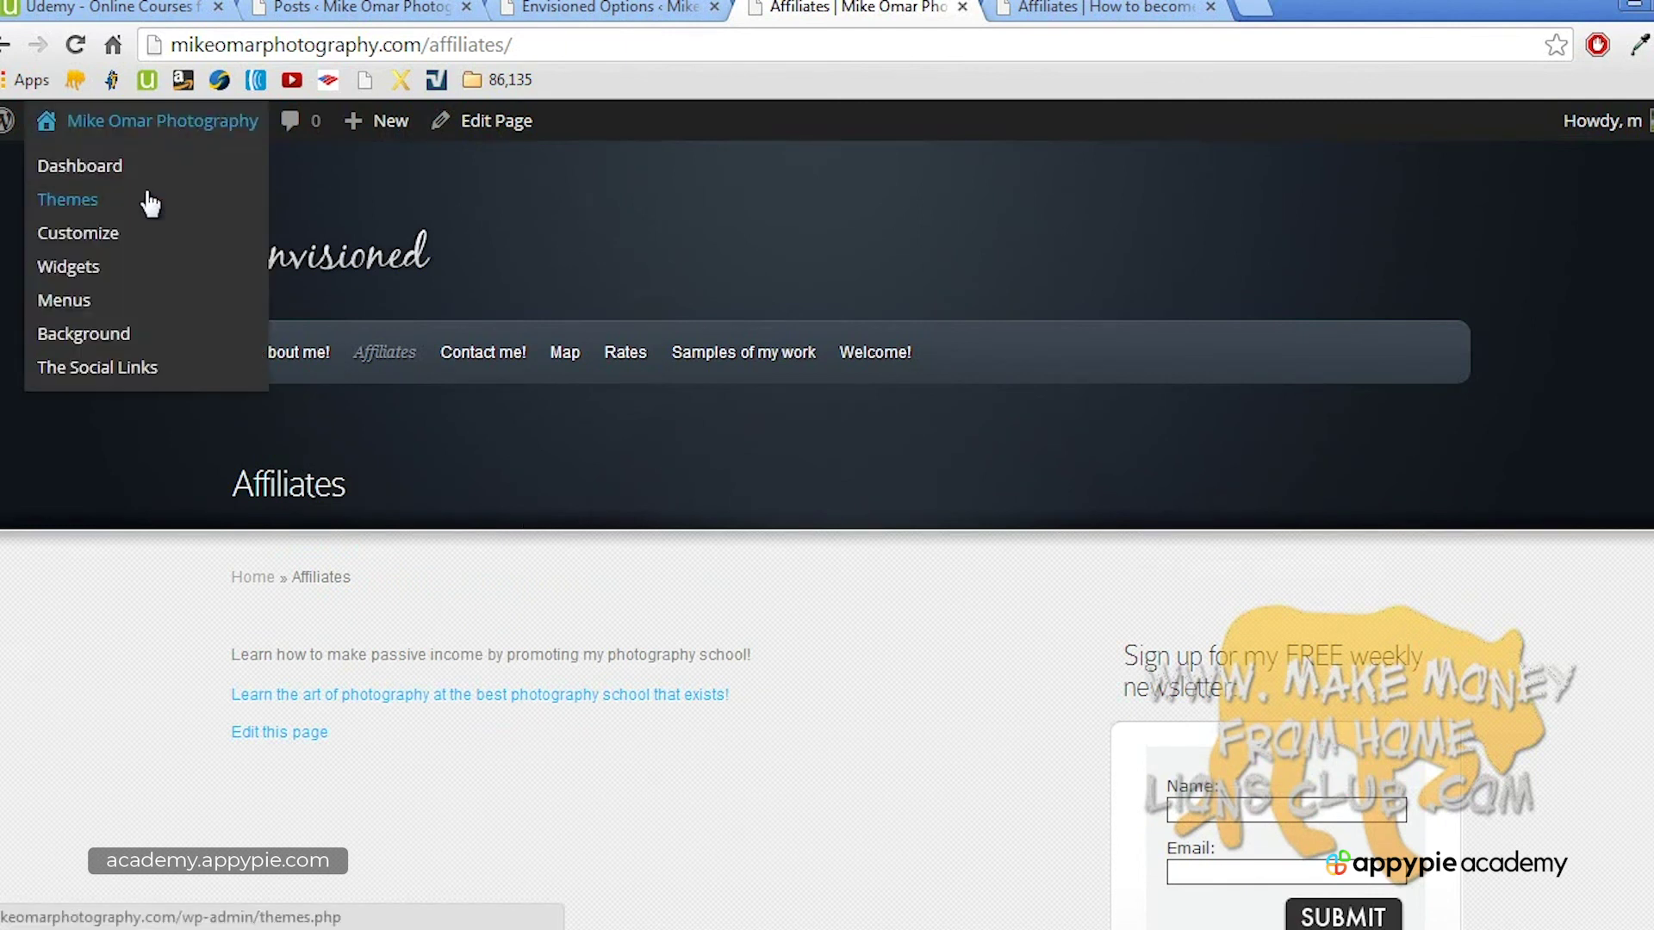
left_click(126, 270)
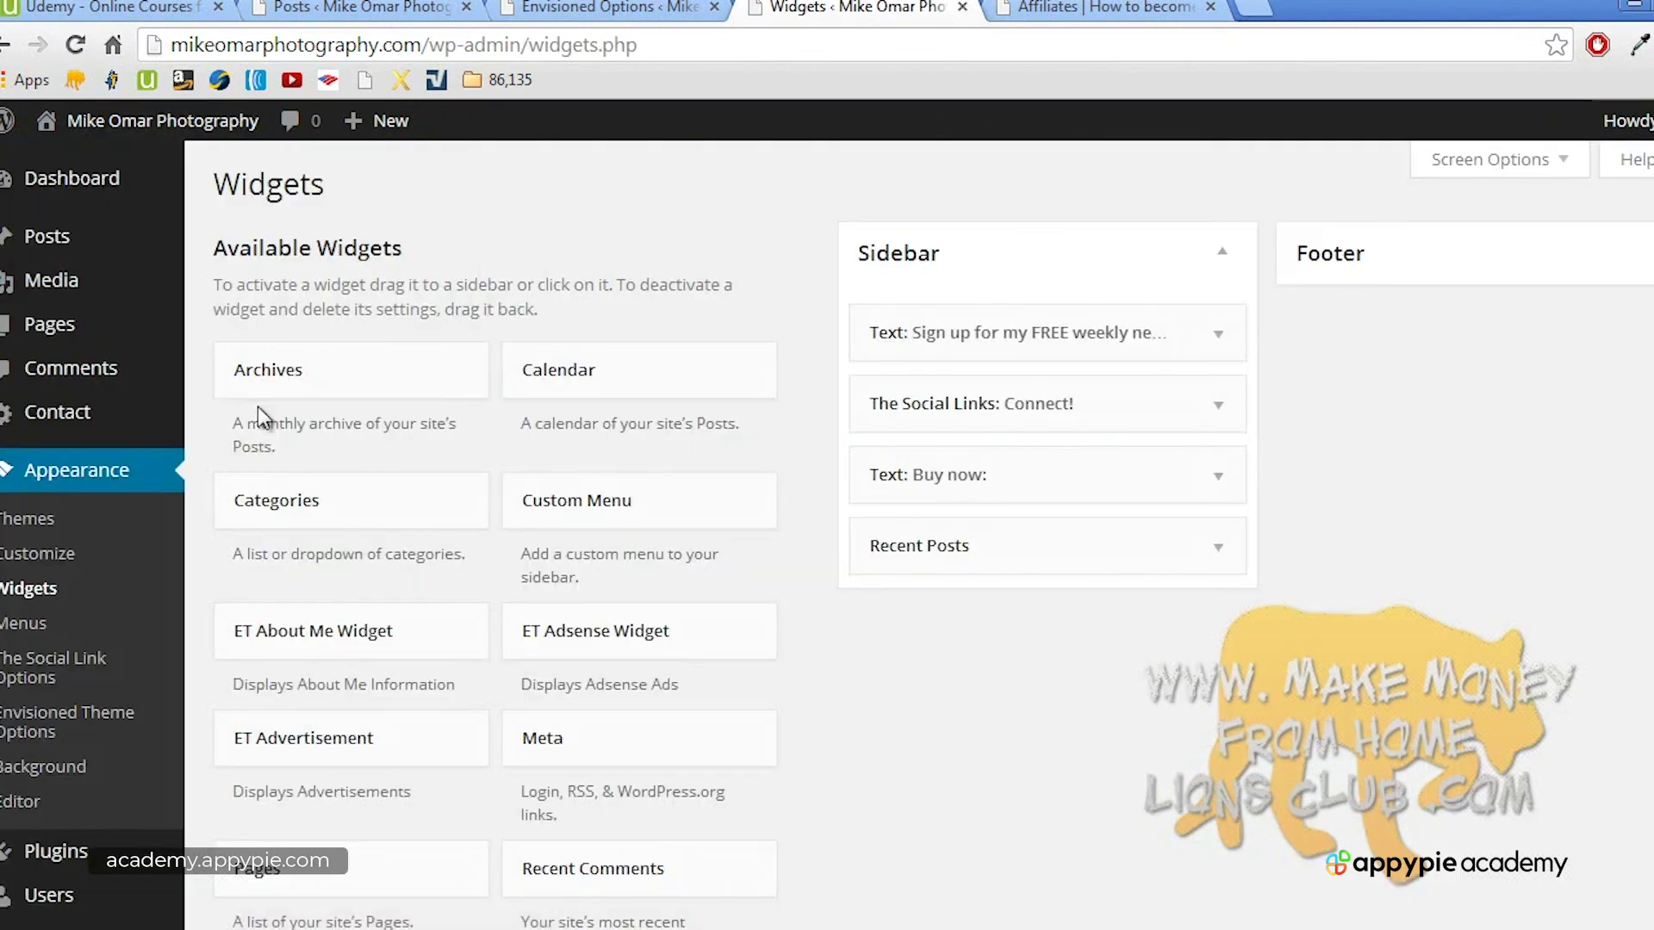
scroll(529, 525, "down", 6)
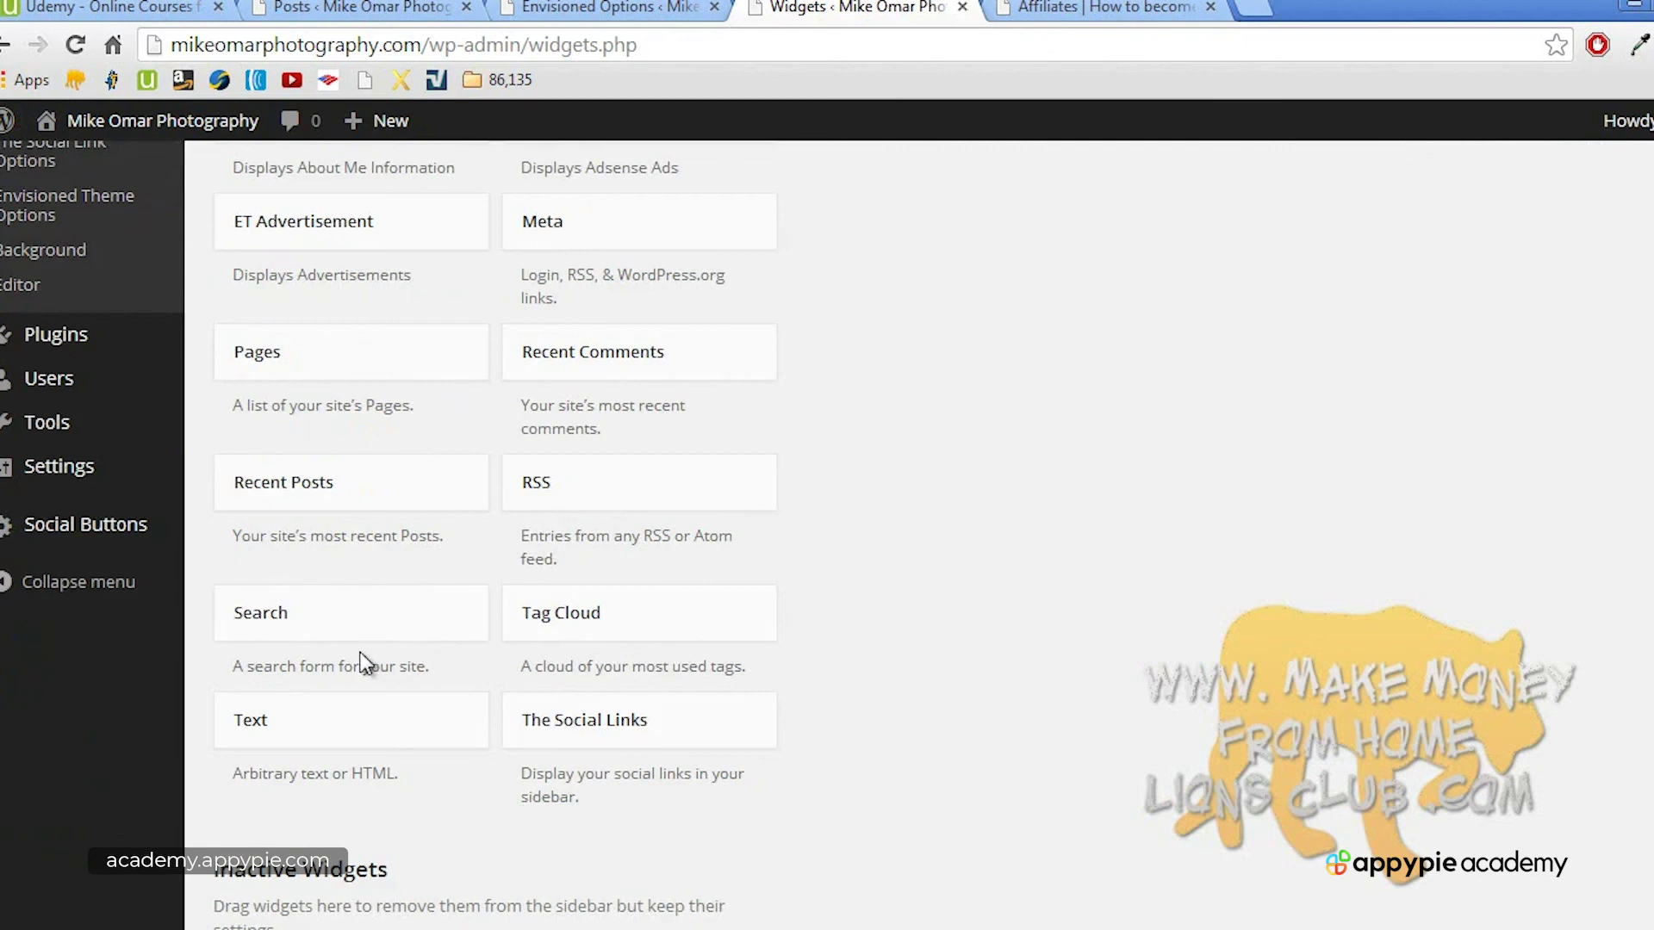
left_click_drag(308, 726, 937, 321)
left_click(827, 521)
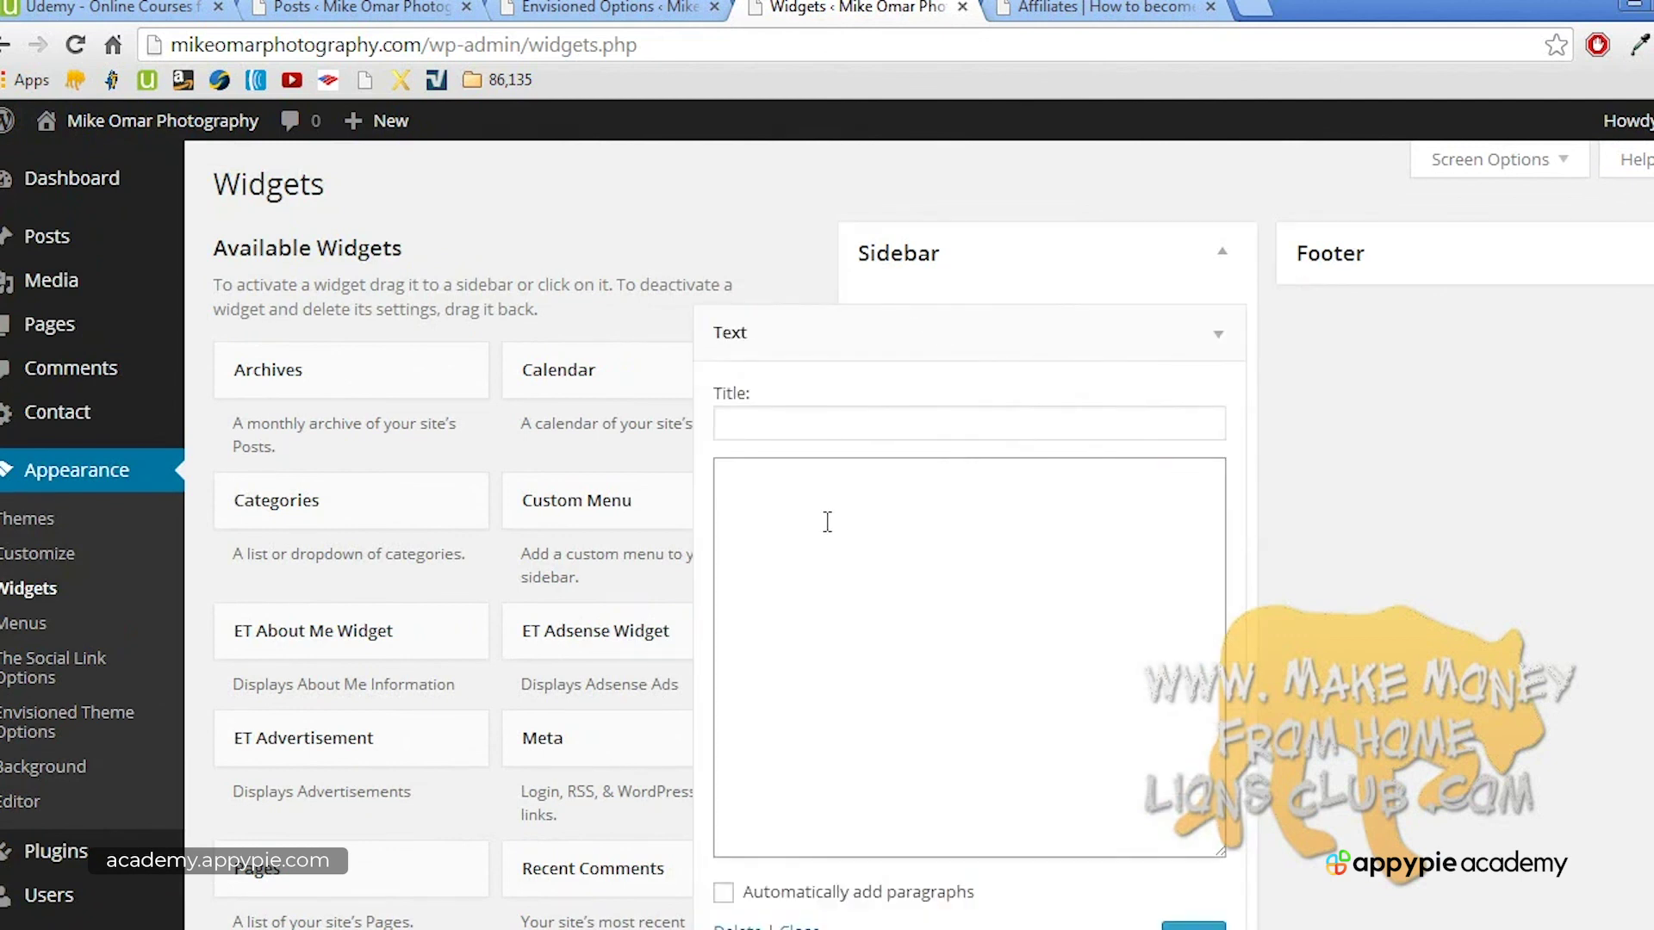
right_click(827, 521)
left_click(883, 661)
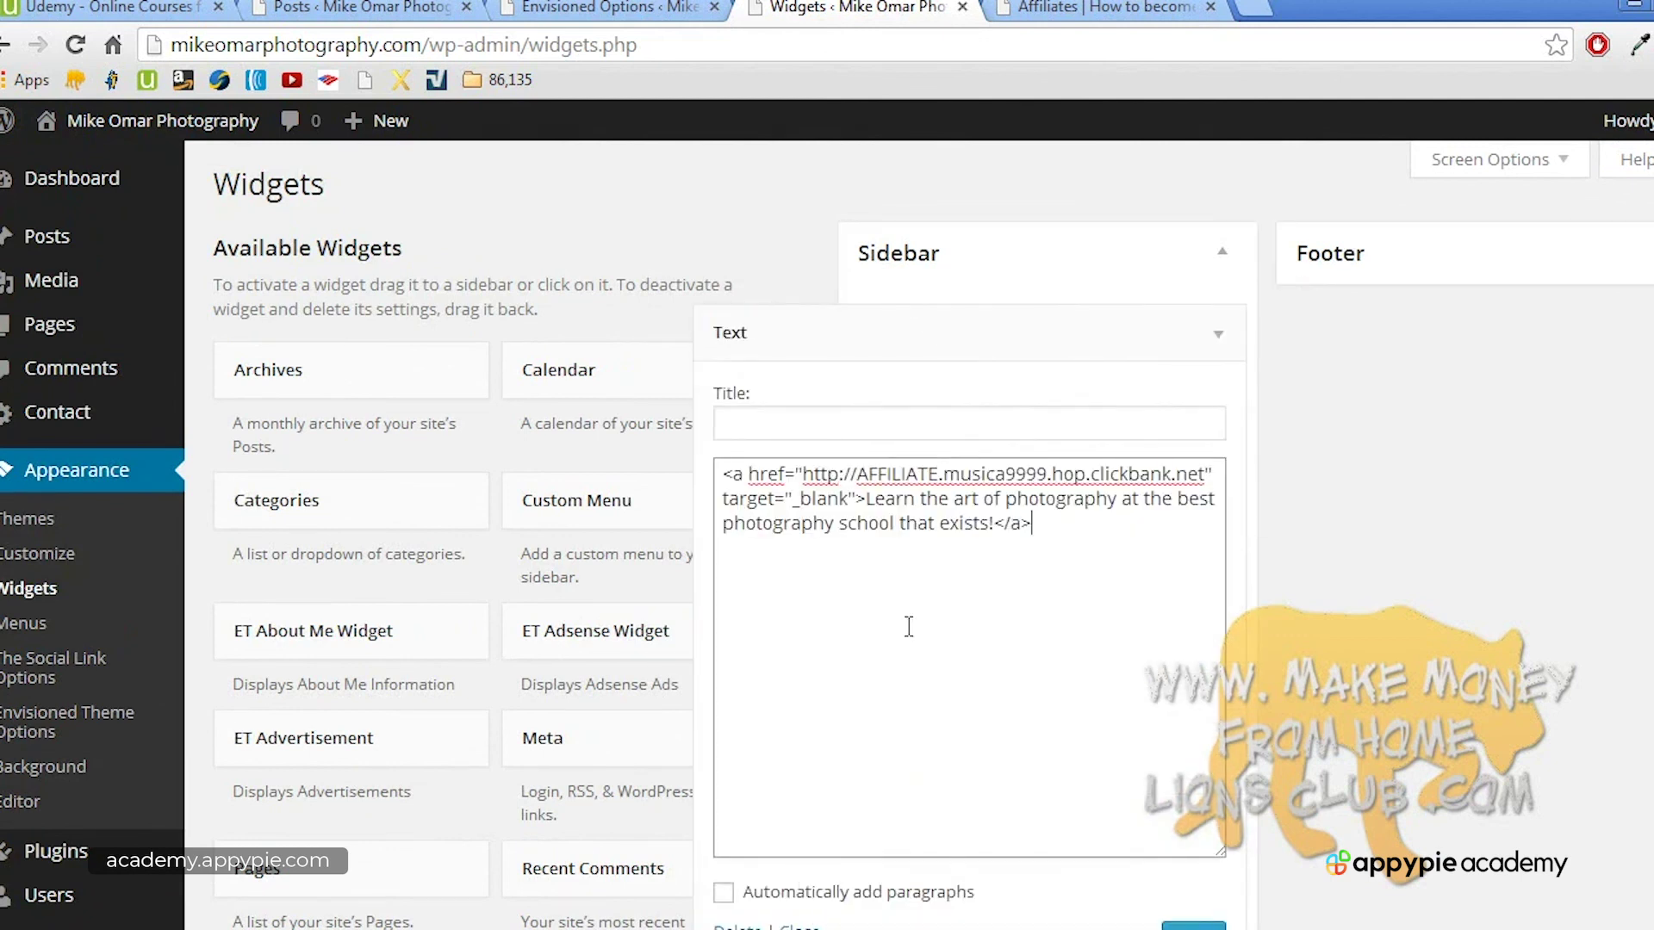
Step: Title the widget 'Photography school!' and save it
left_click(855, 431)
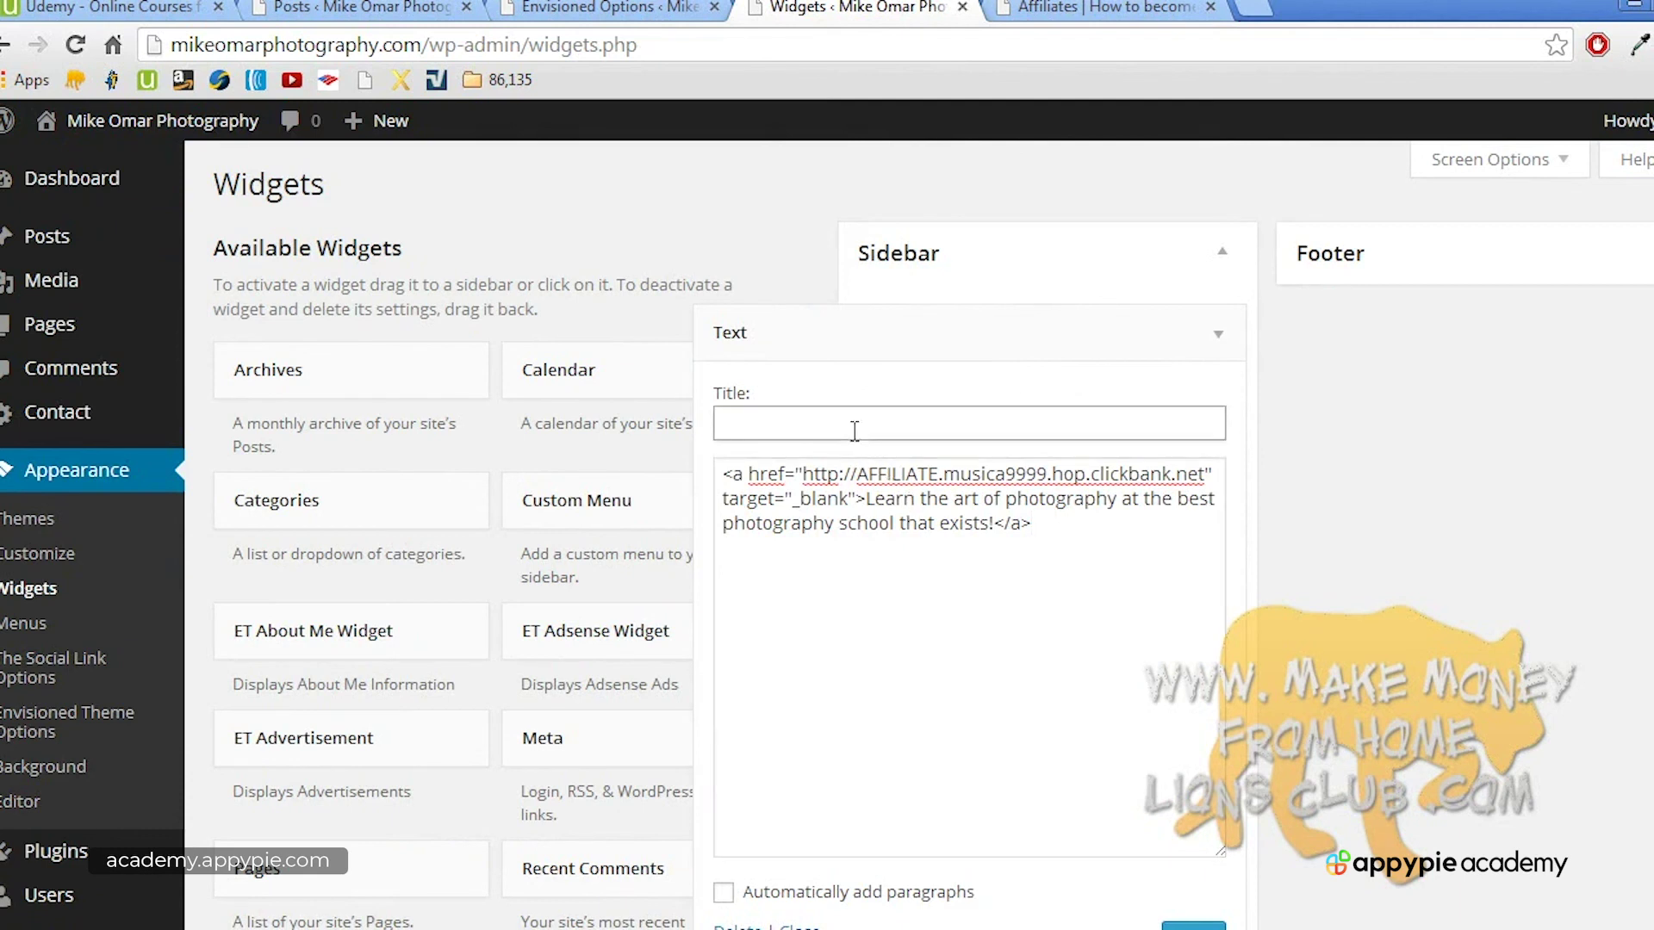
type("Take")
key("BackSpace")
key("BackSpace")
key("BackSpace")
key("BackSpace")
type("Photography school!")
scroll(1464, 681, "down", 1)
left_click(1191, 829)
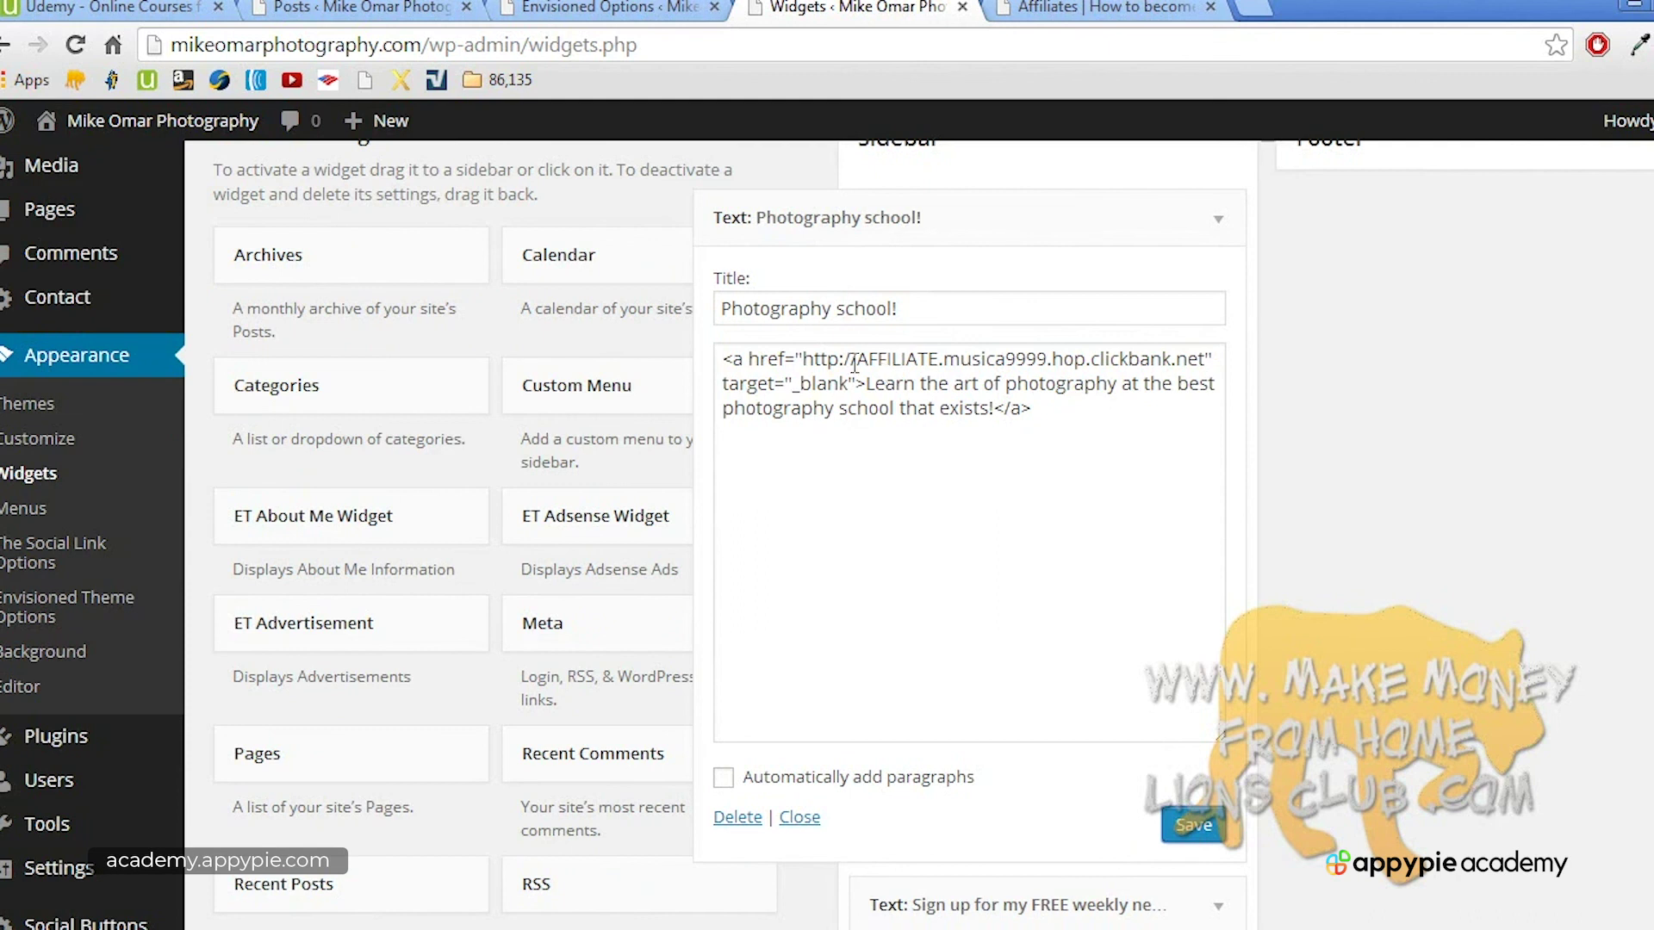
Step: Compare the hoplink format with the Affiliates page, then re-save and collapse the widget
left_click(1070, 7)
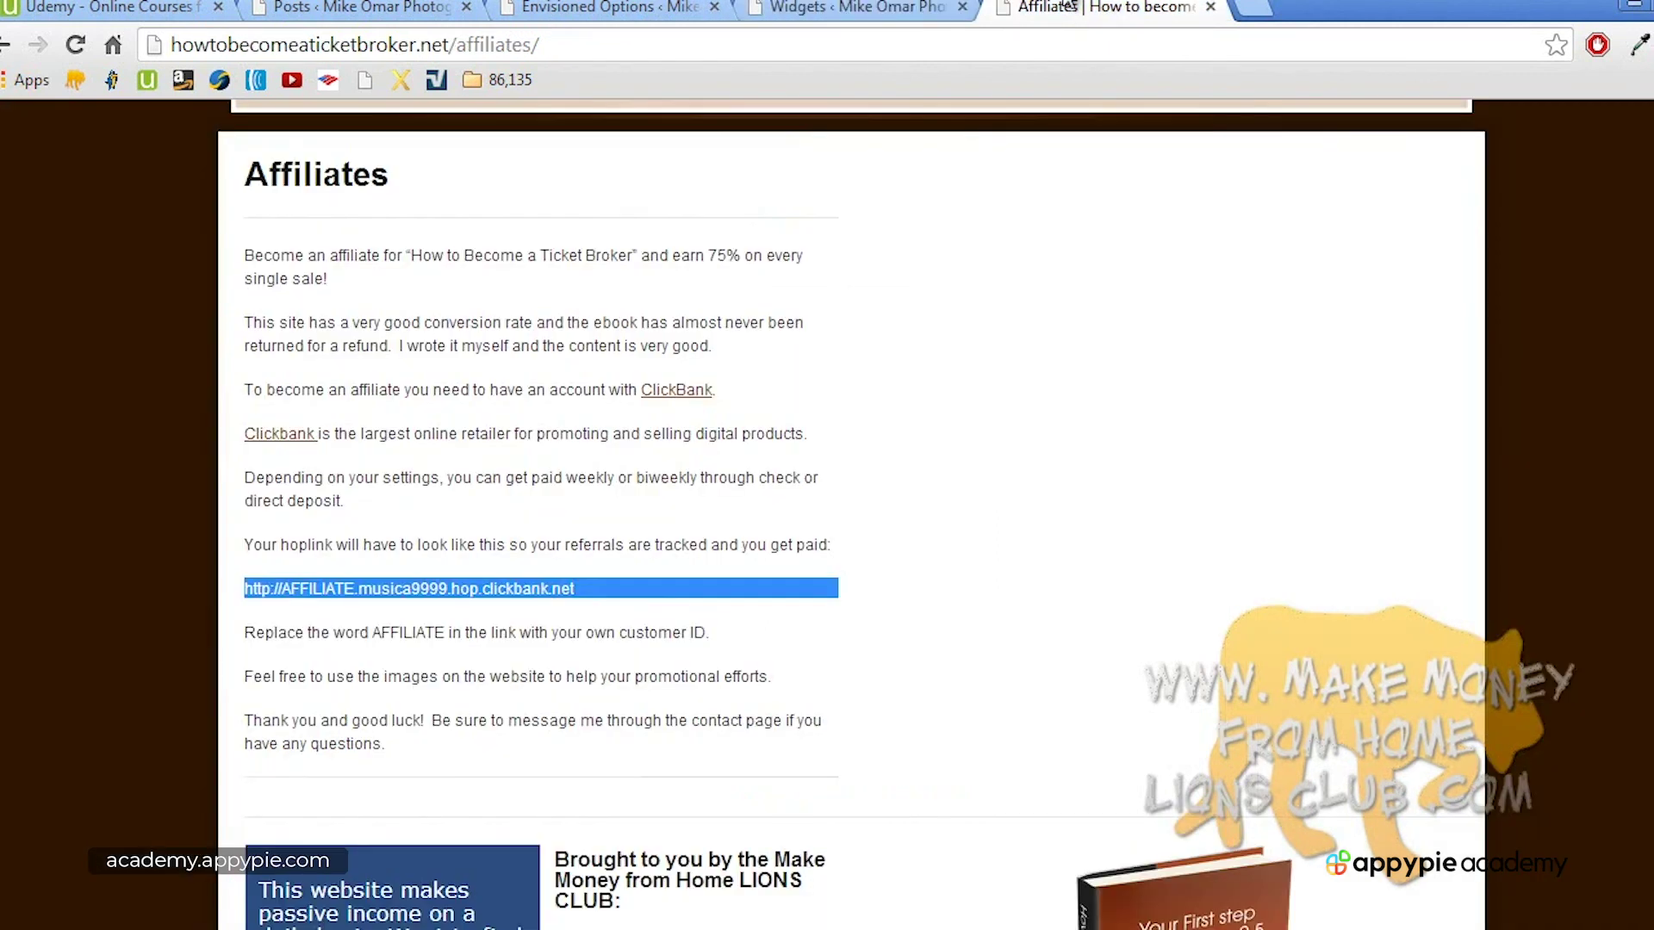
left_click(857, 7)
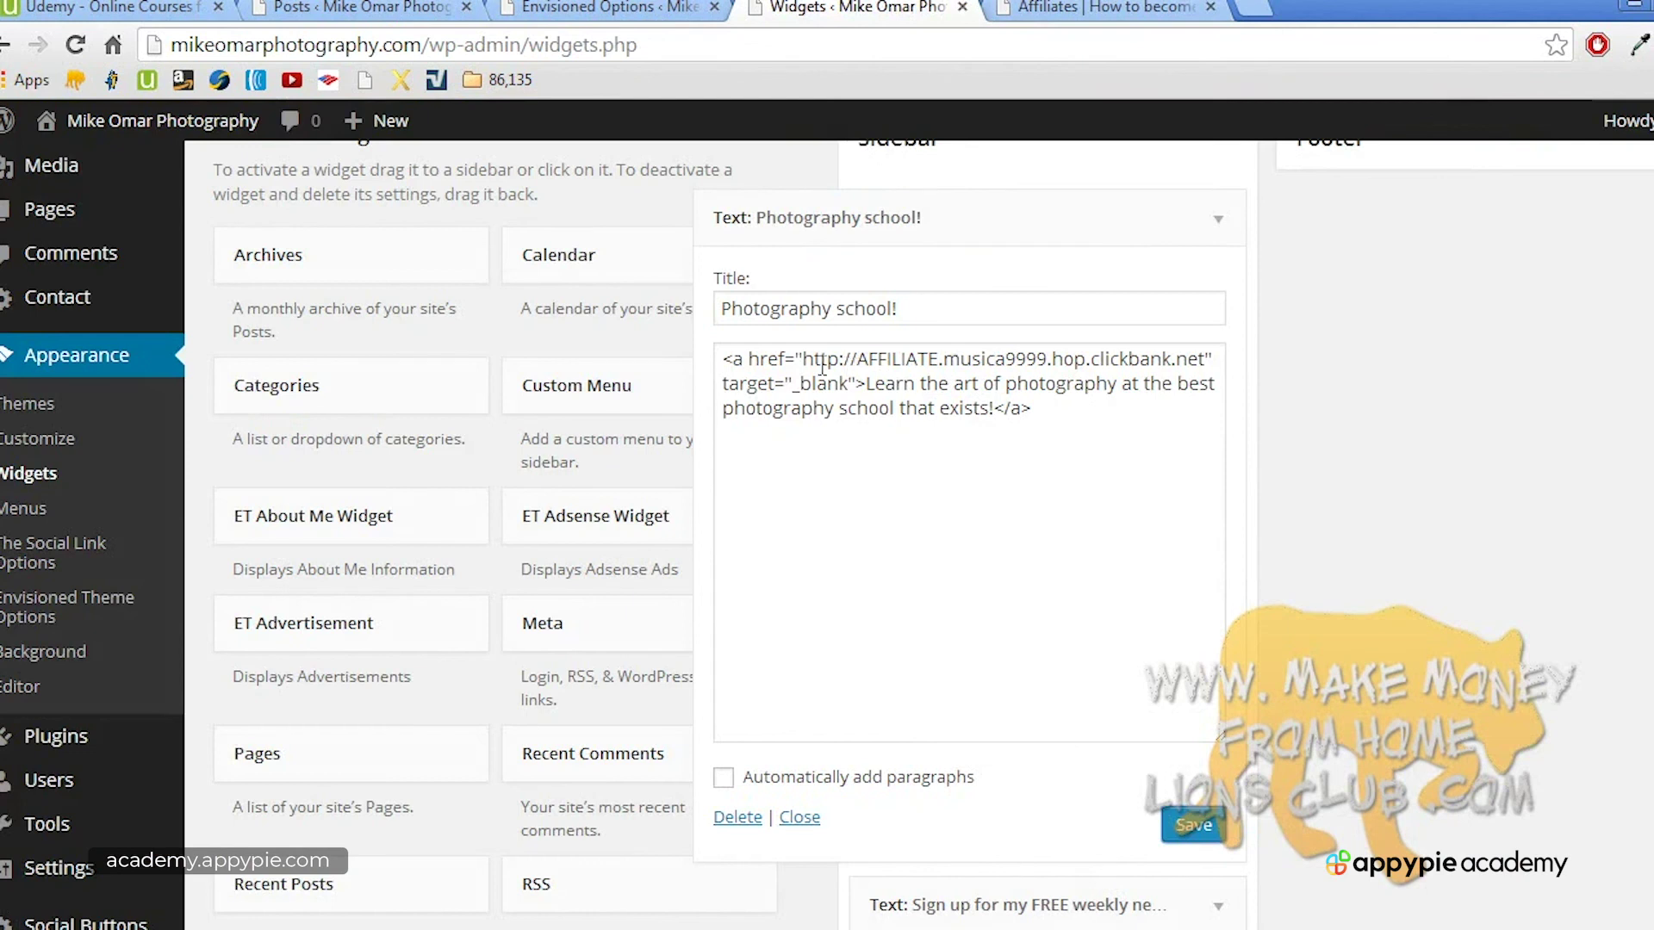
left_click(1194, 829)
left_click(800, 818)
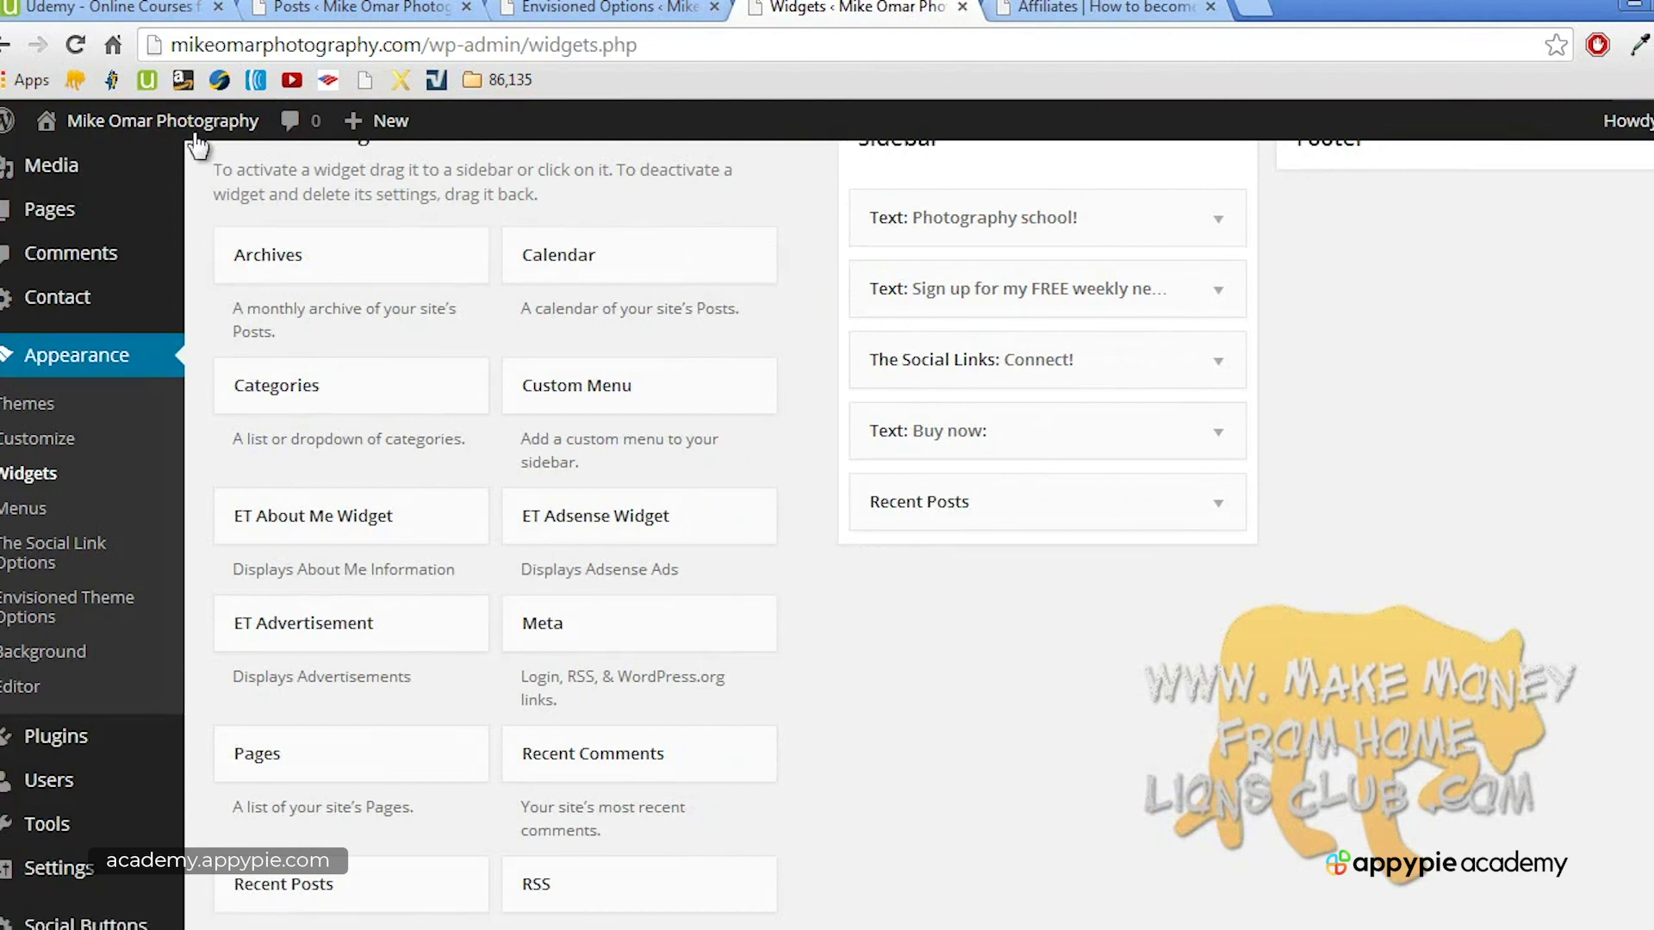
Step: Visit the live site and test the Photography school! sidebar link, which shows a disabled ClickBank notice
left_click(192, 169)
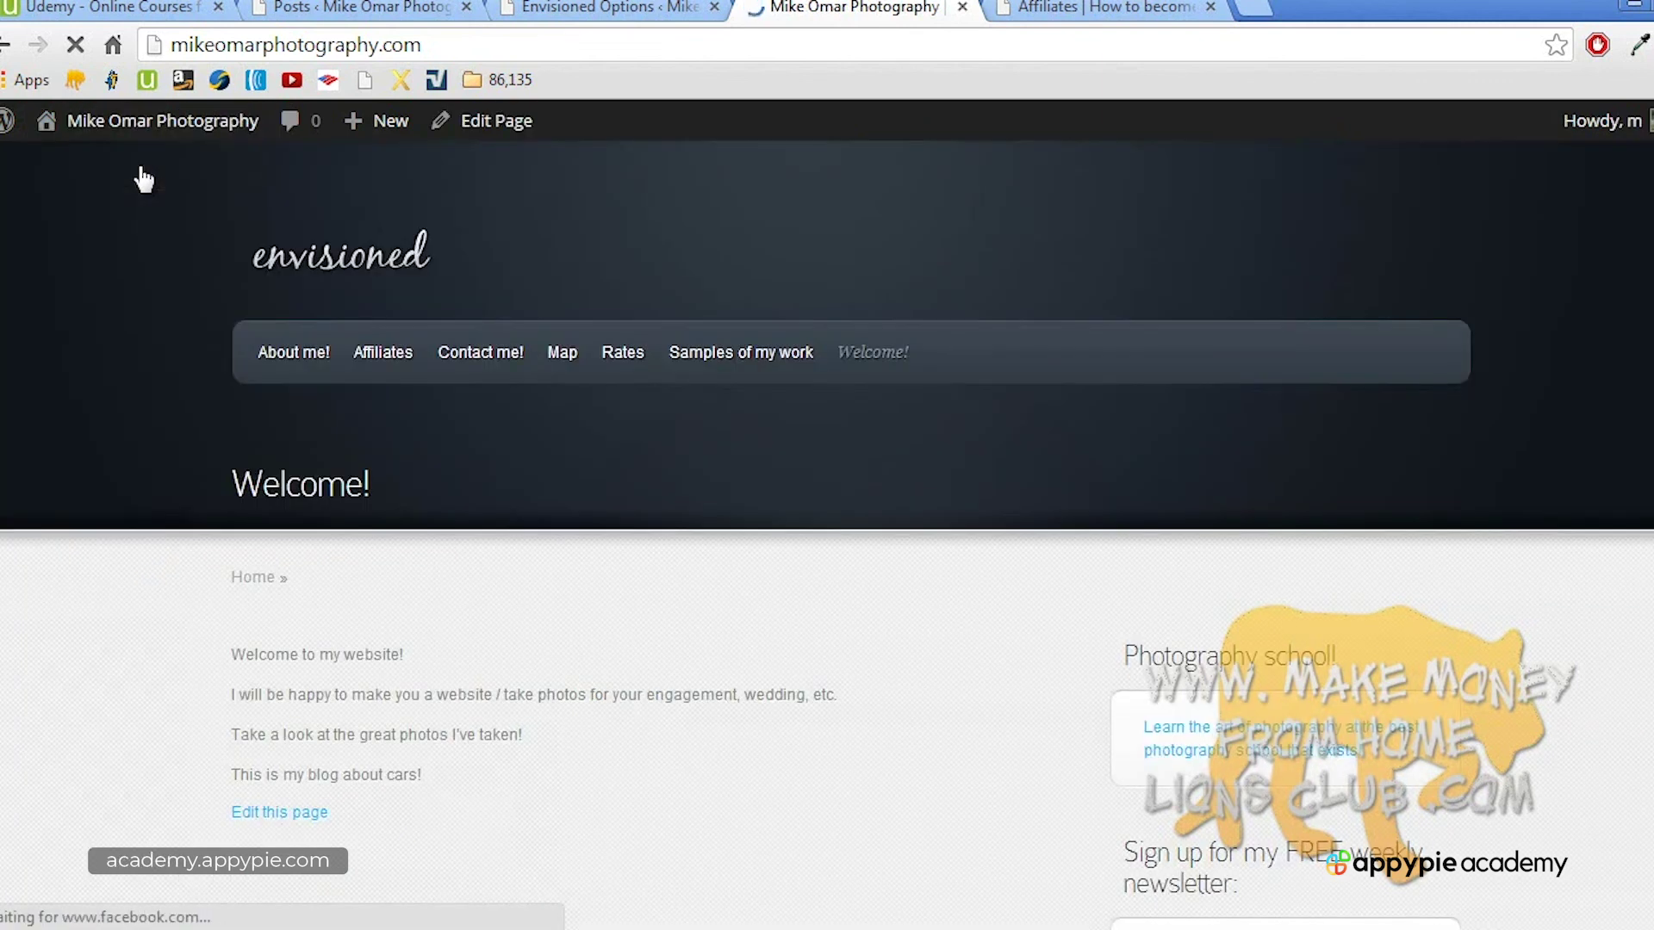
scroll(275, 224, "down", 2)
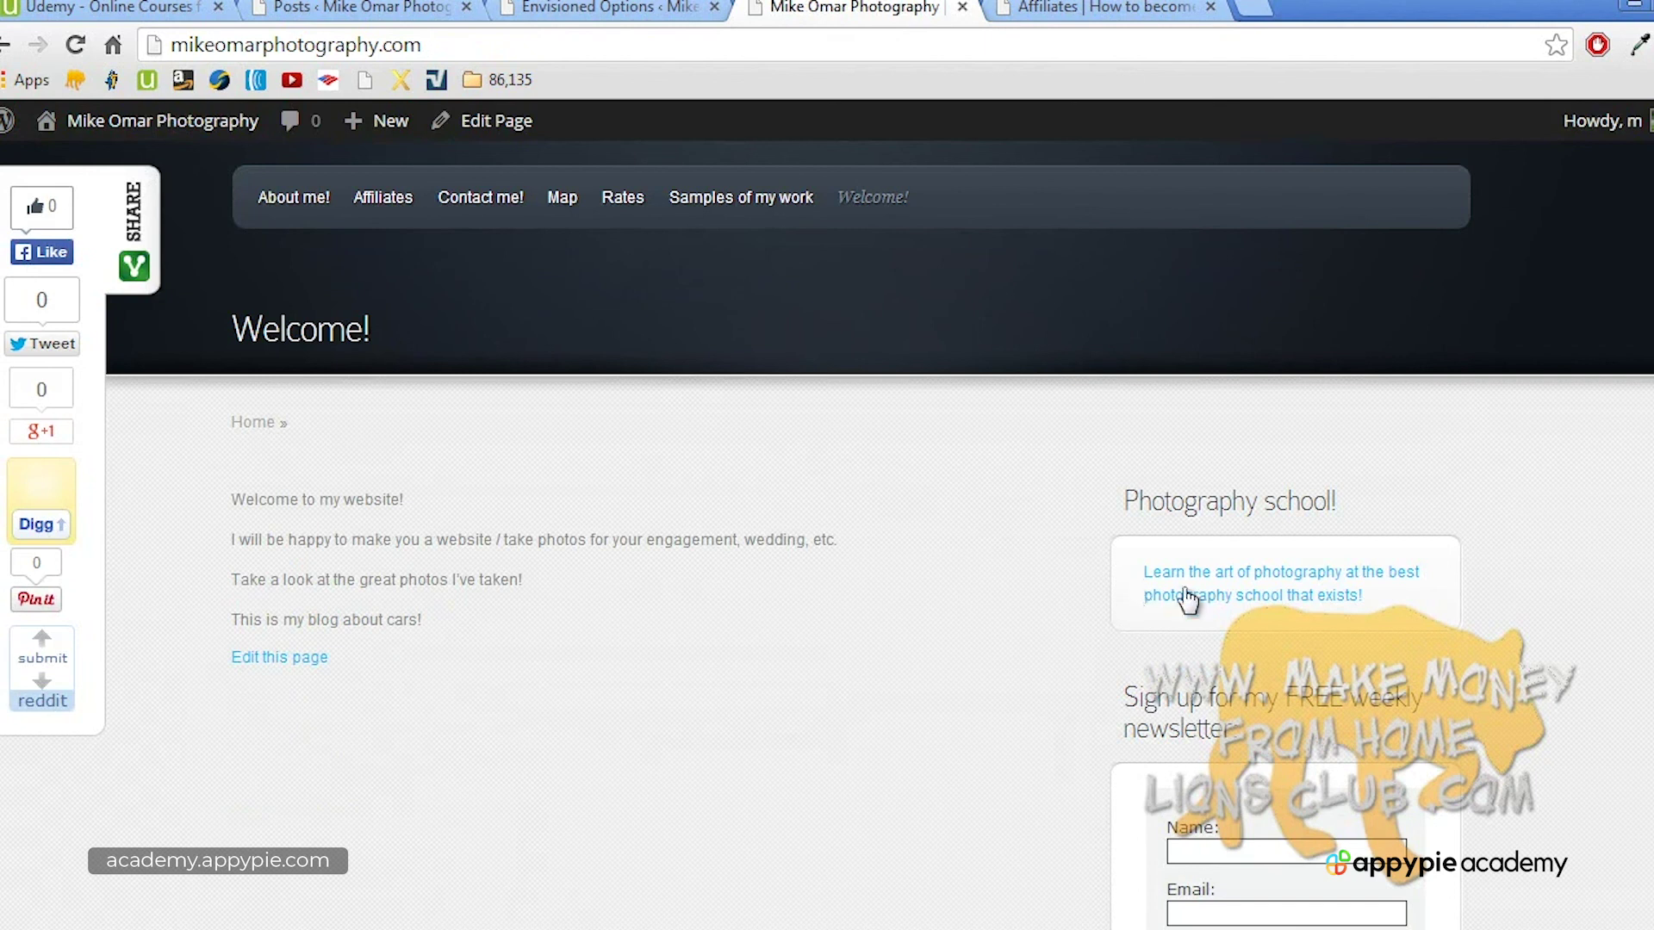
left_click(1217, 588)
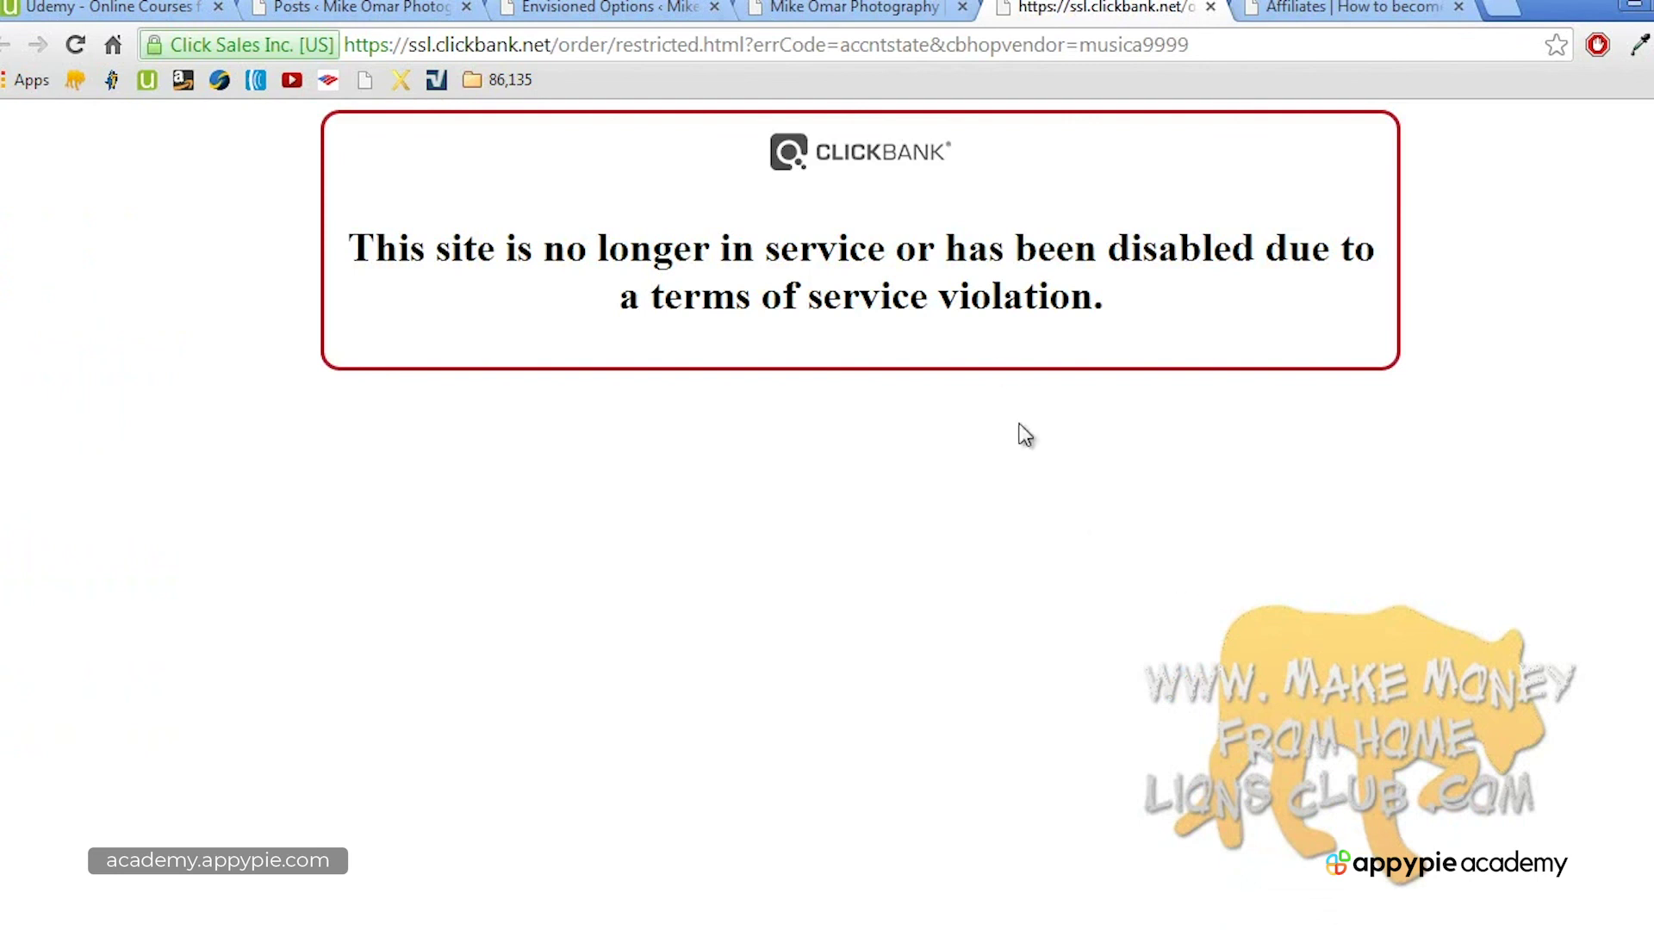
Step: Return to the ticket broker site's Affiliates page
left_click(1296, 7)
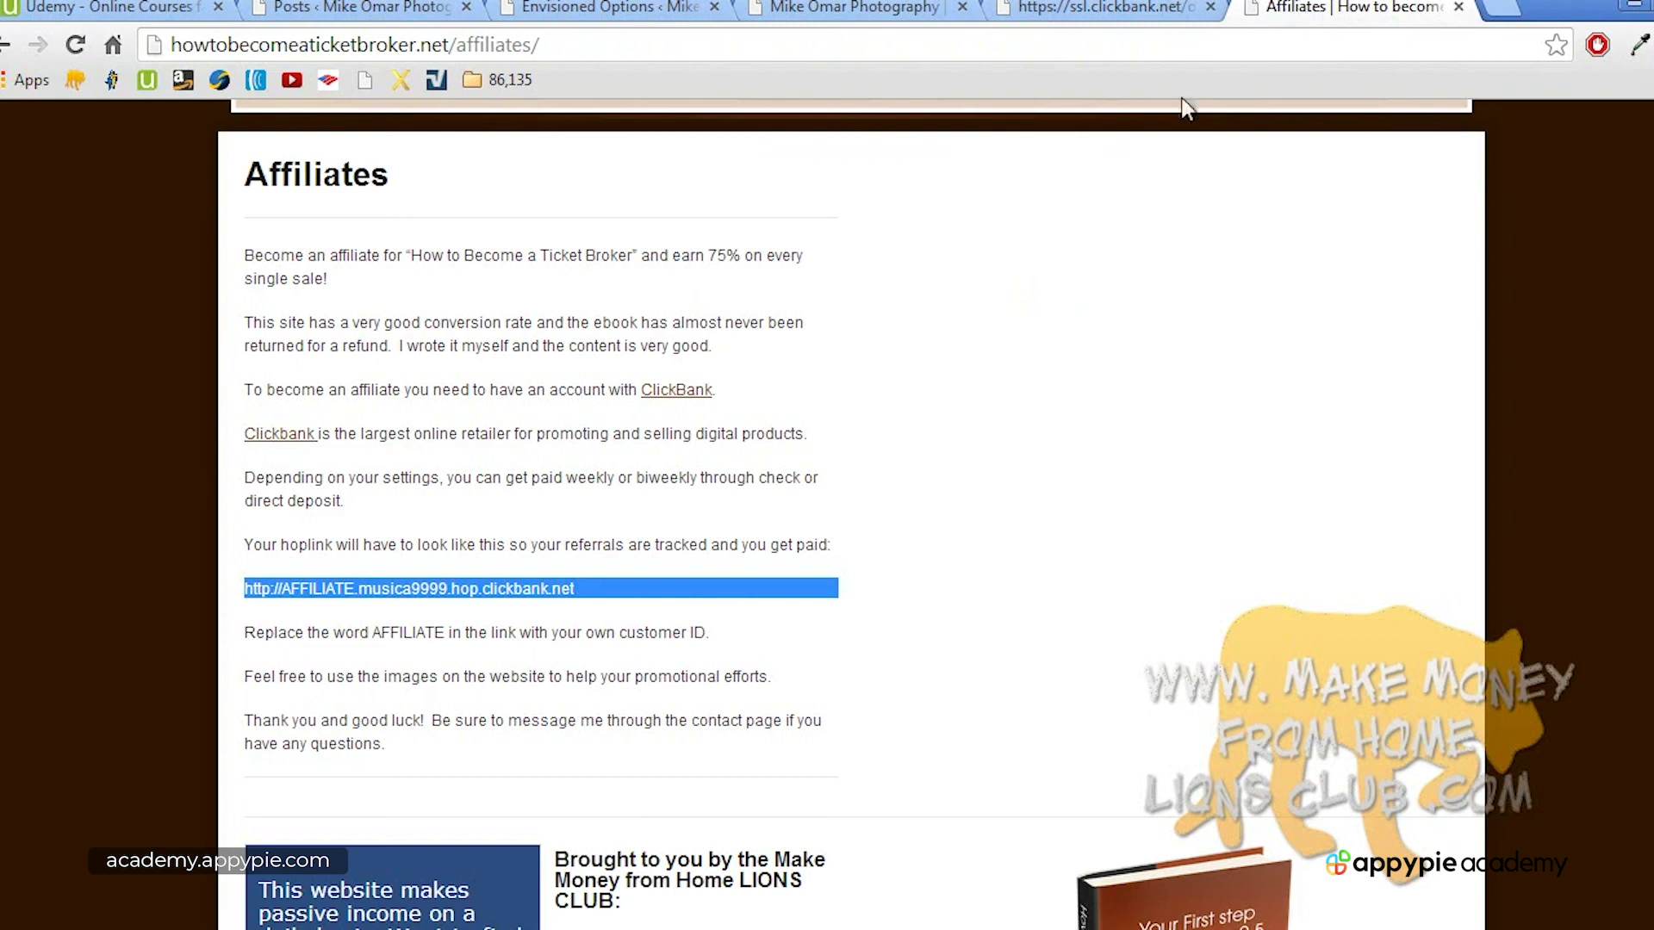
scroll(926, 360, "up", 2)
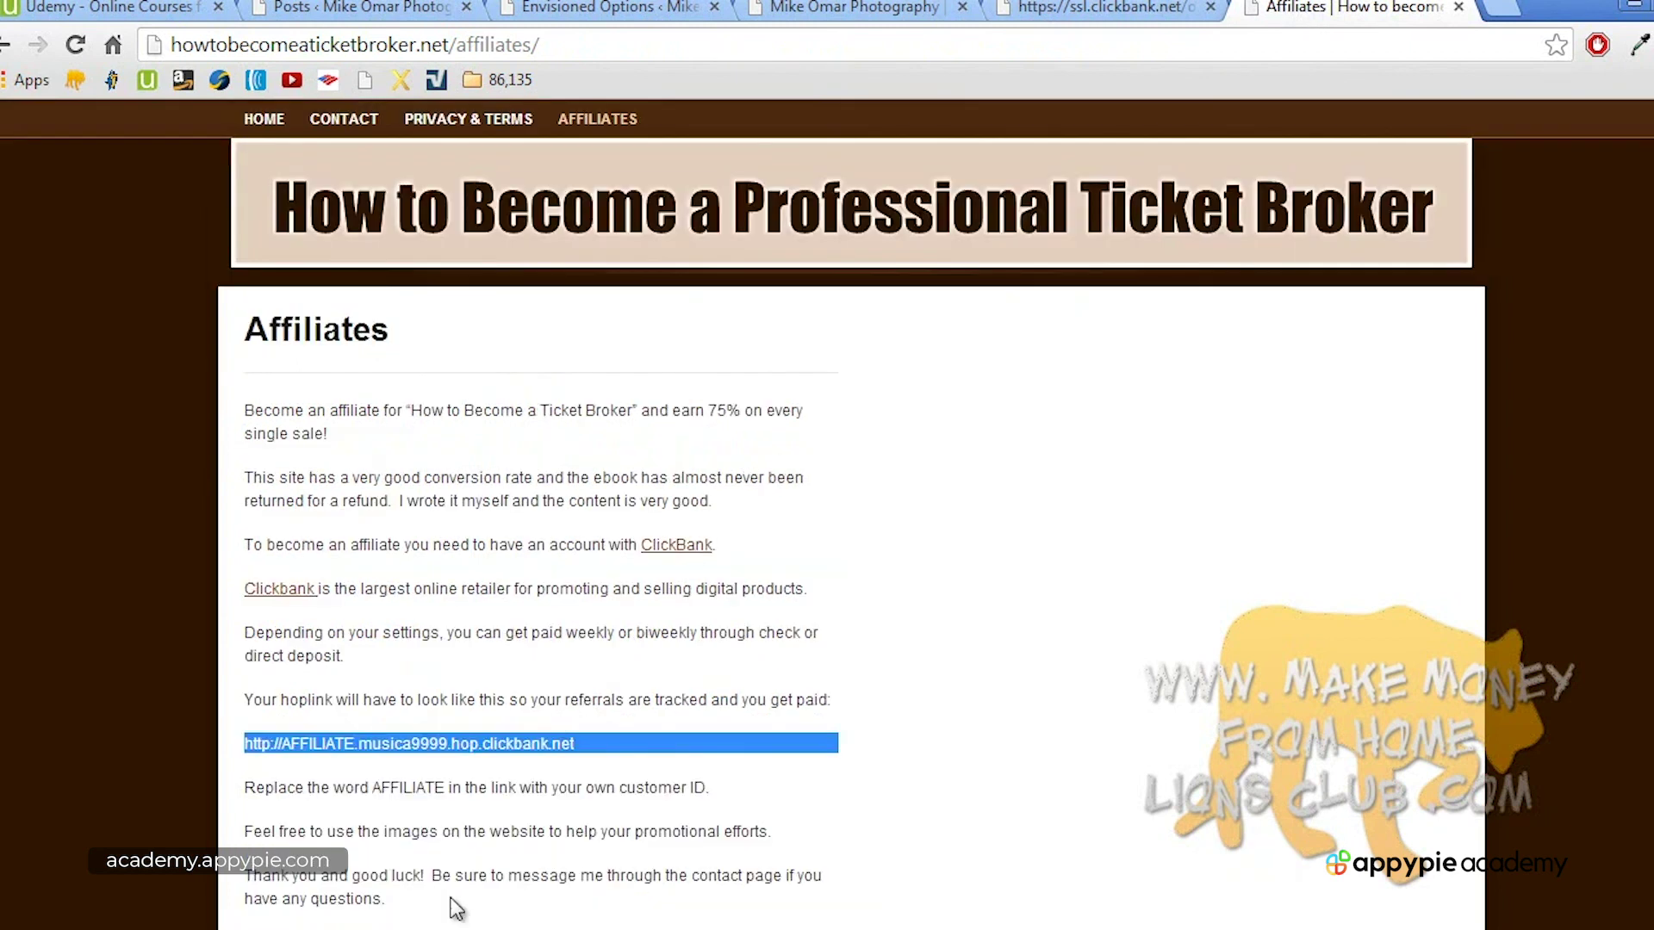
key("alt+Tab")
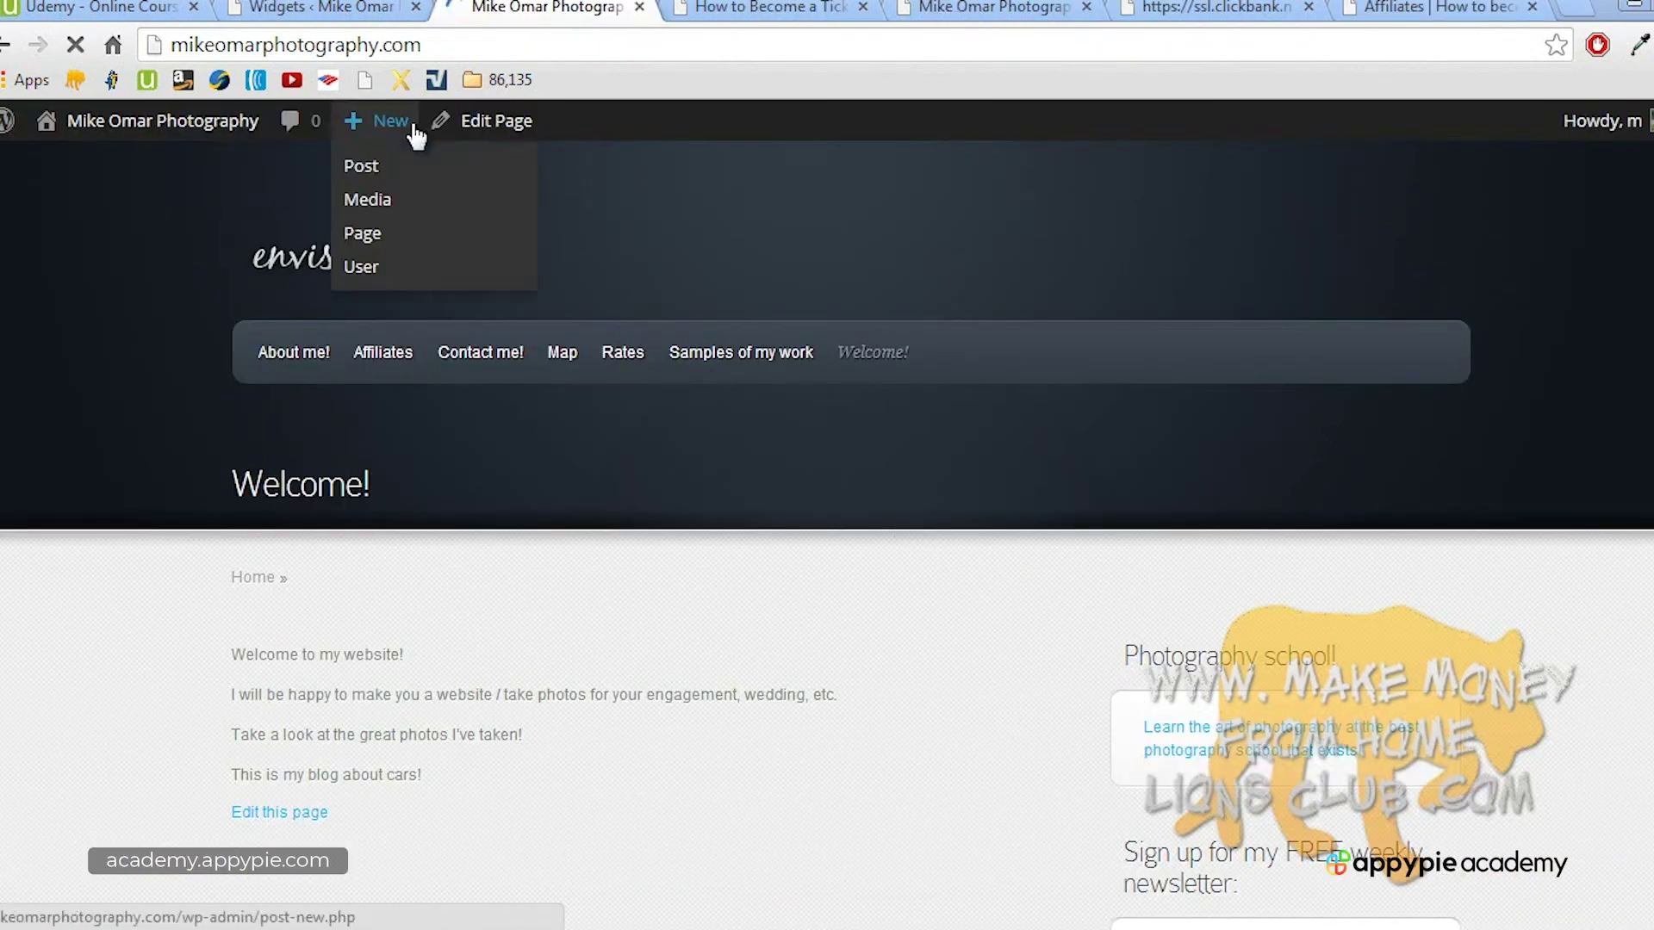
Step: In the Photography school! widget, edit the two IDs in the hoplink to use the ClickBank affiliate ID
left_click(320, 8)
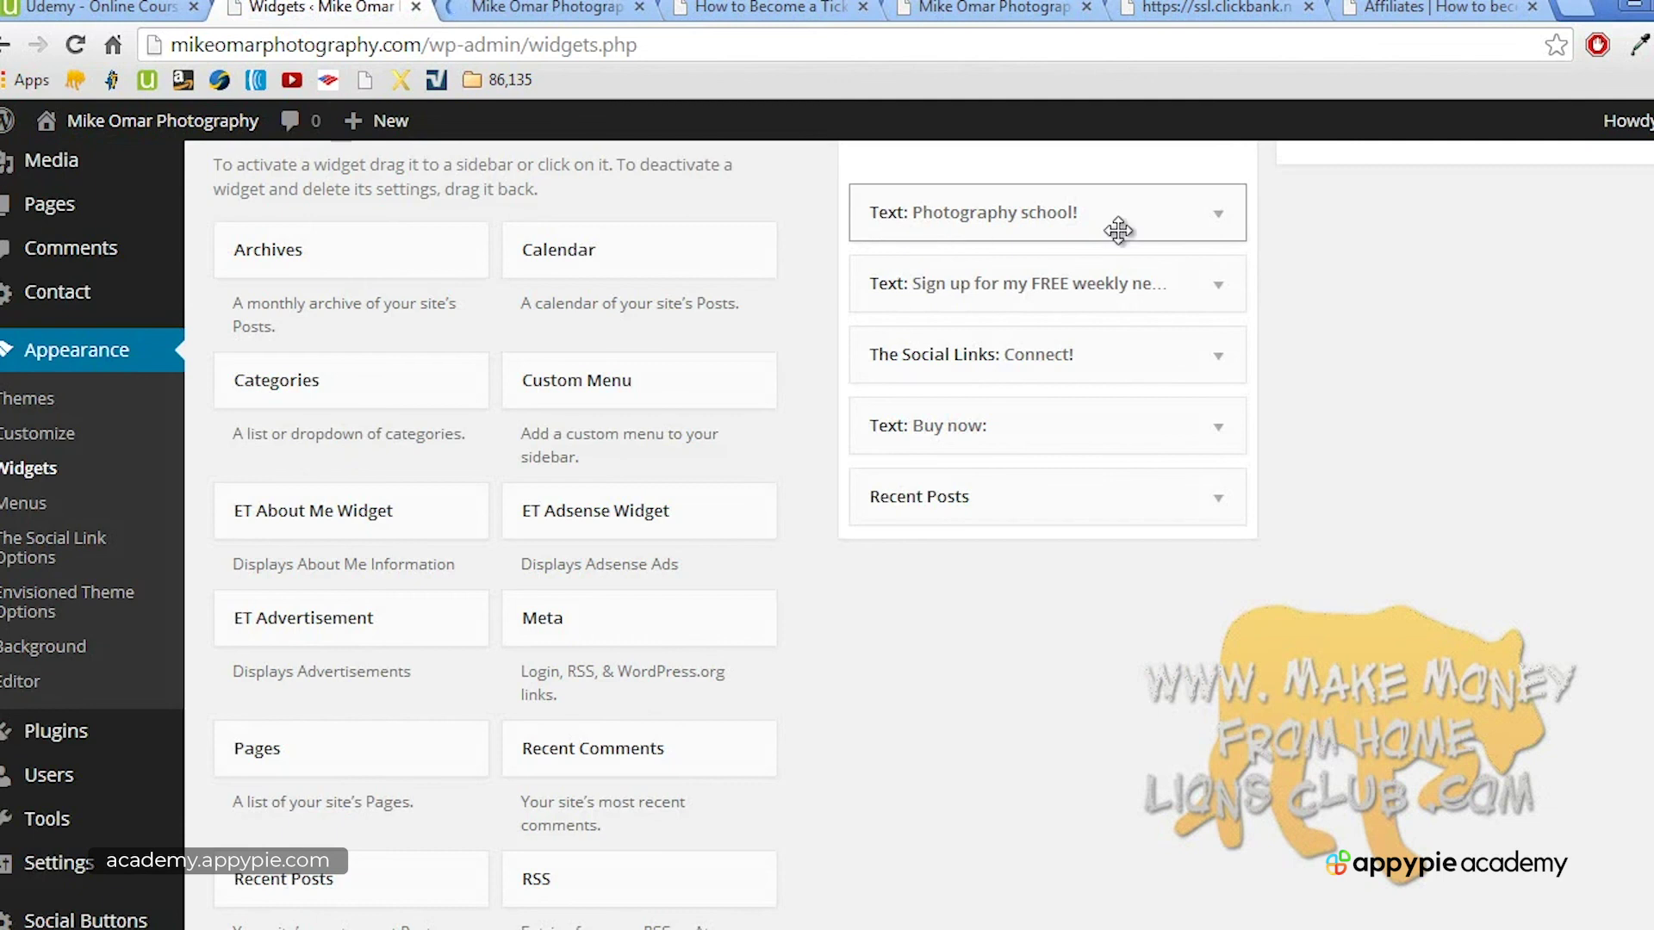
left_click(1215, 217)
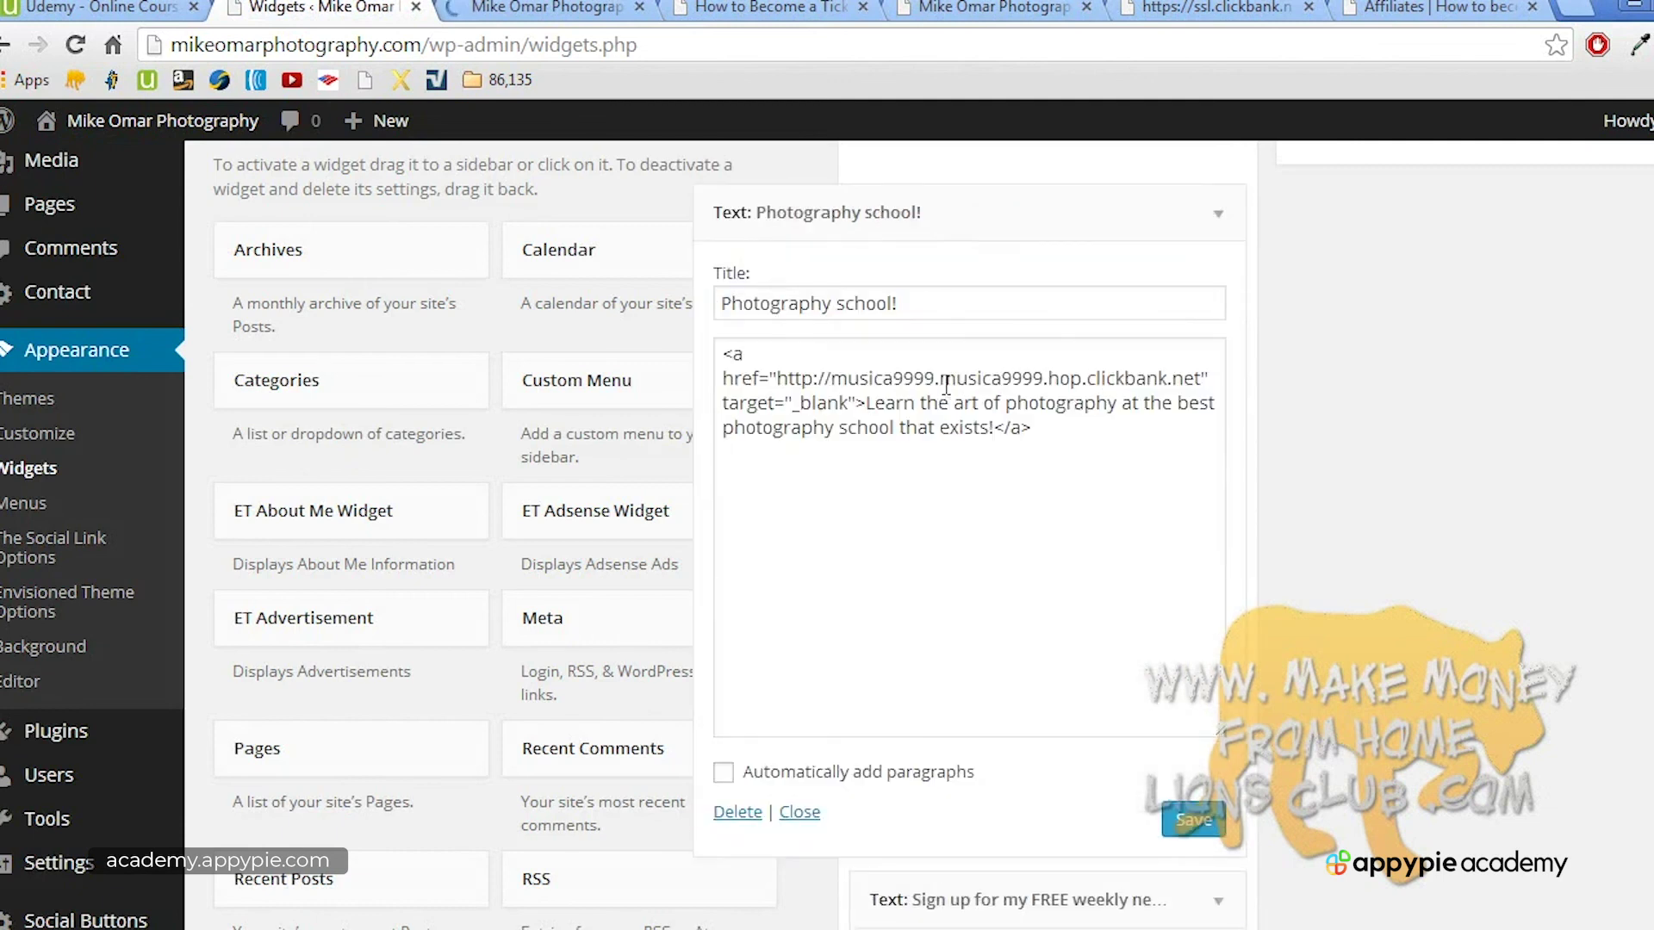
double_click(898, 377)
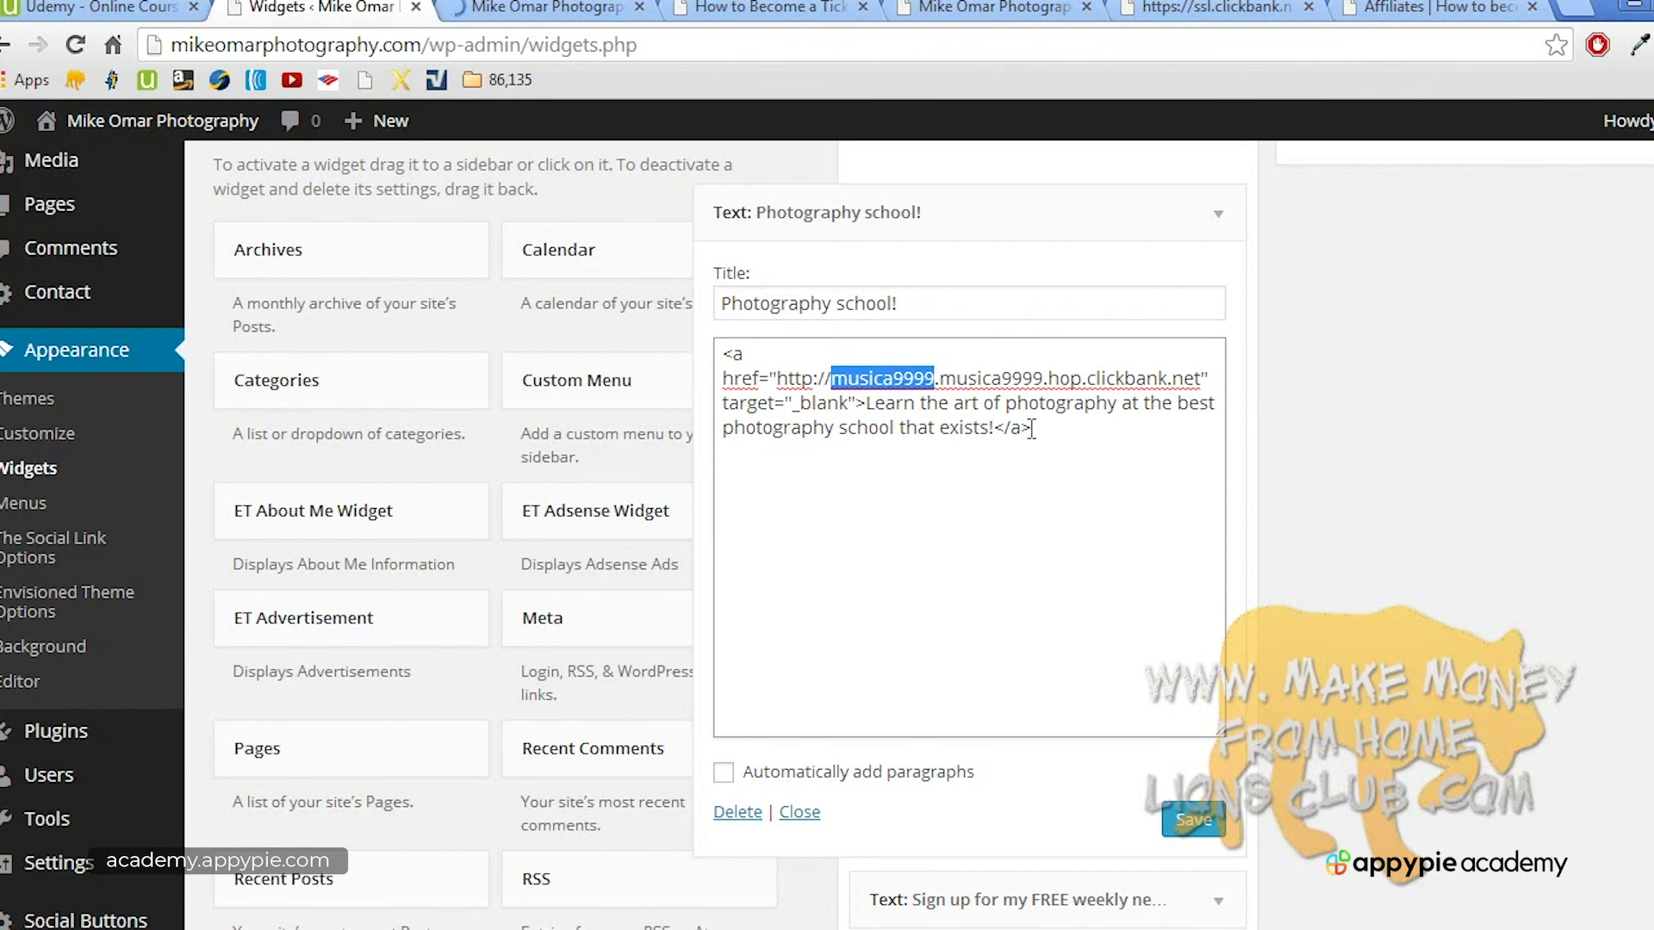
left_click(947, 517)
double_click(866, 378)
double_click(1001, 380)
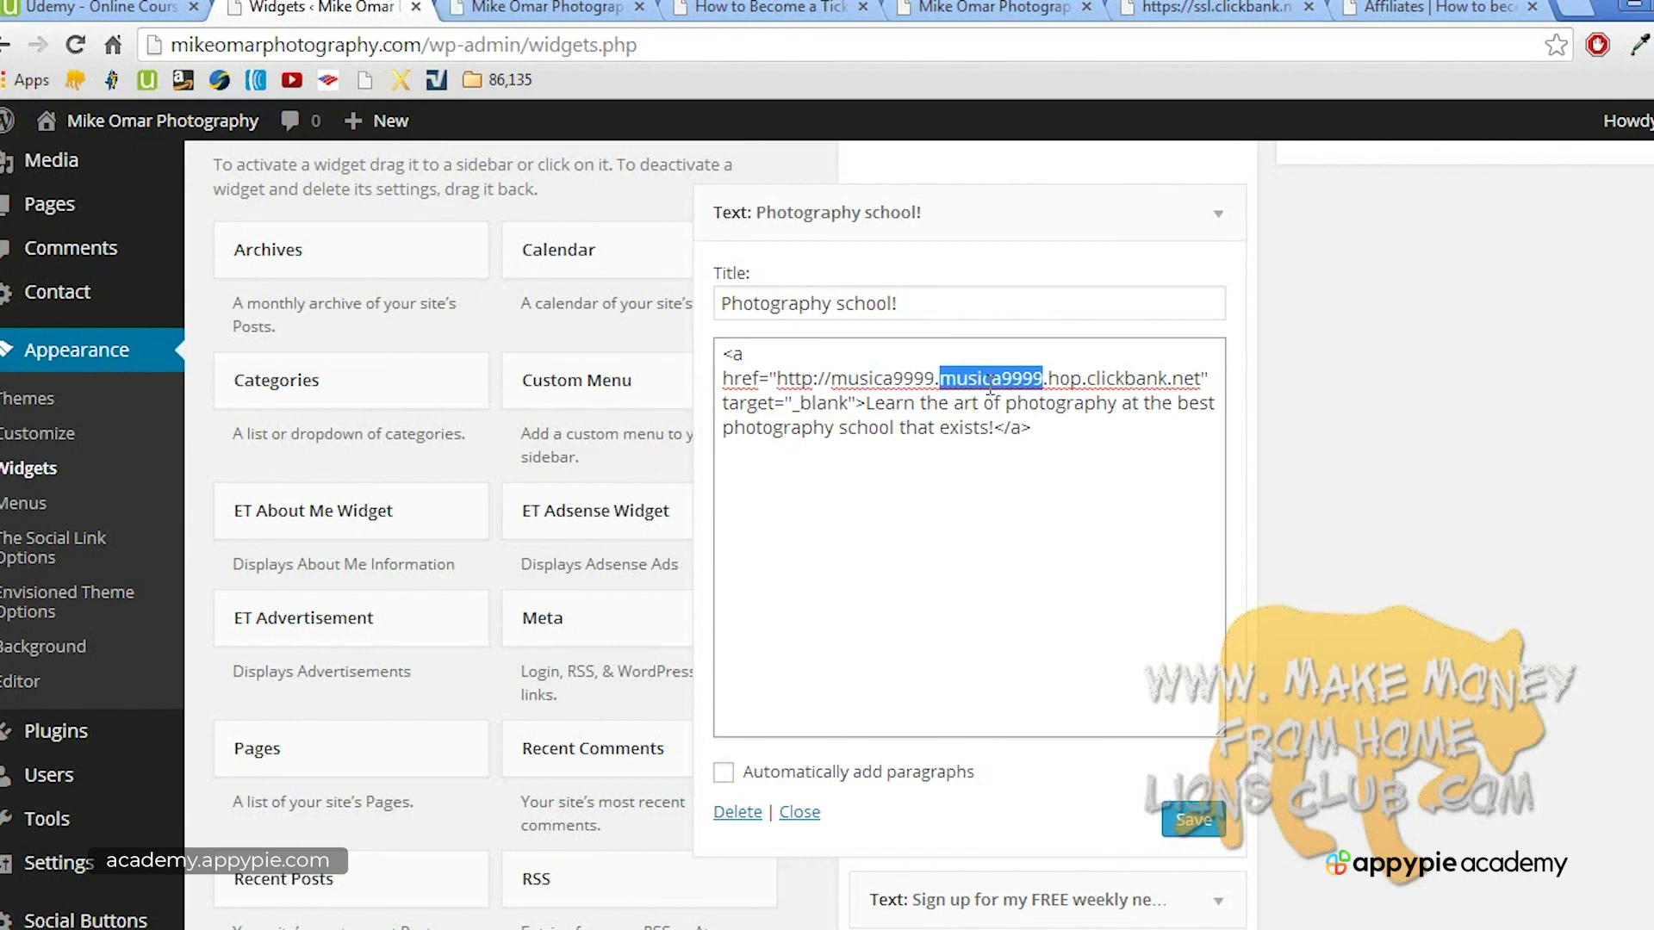
left_click(1045, 430)
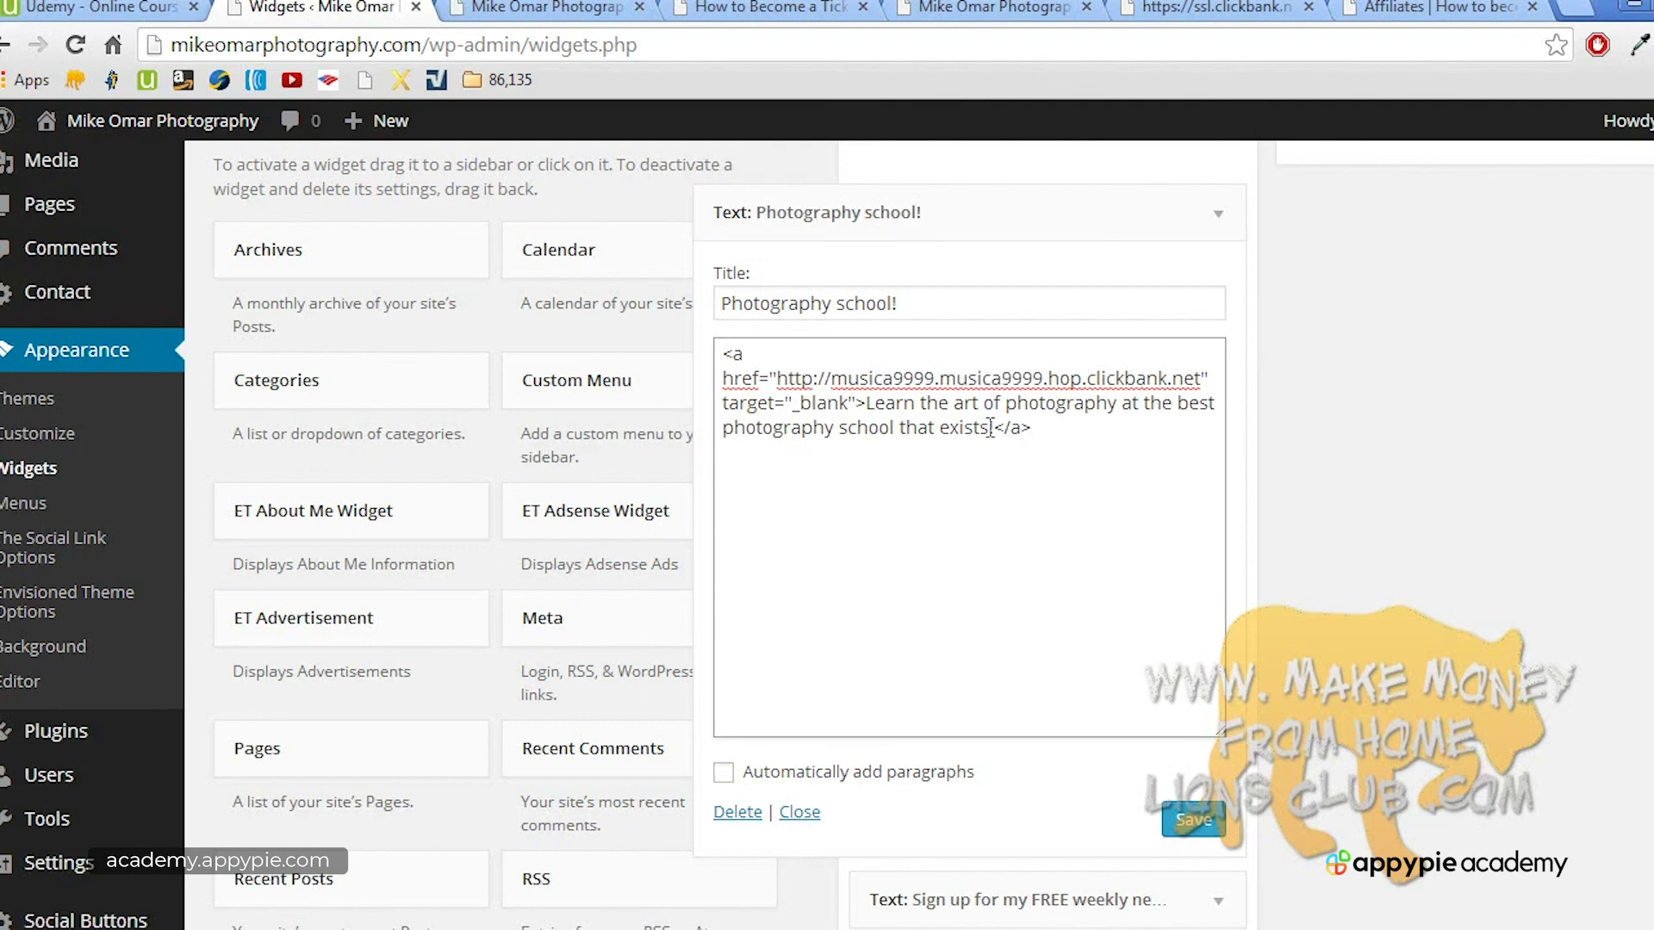
double_click(1002, 383)
double_click(883, 379)
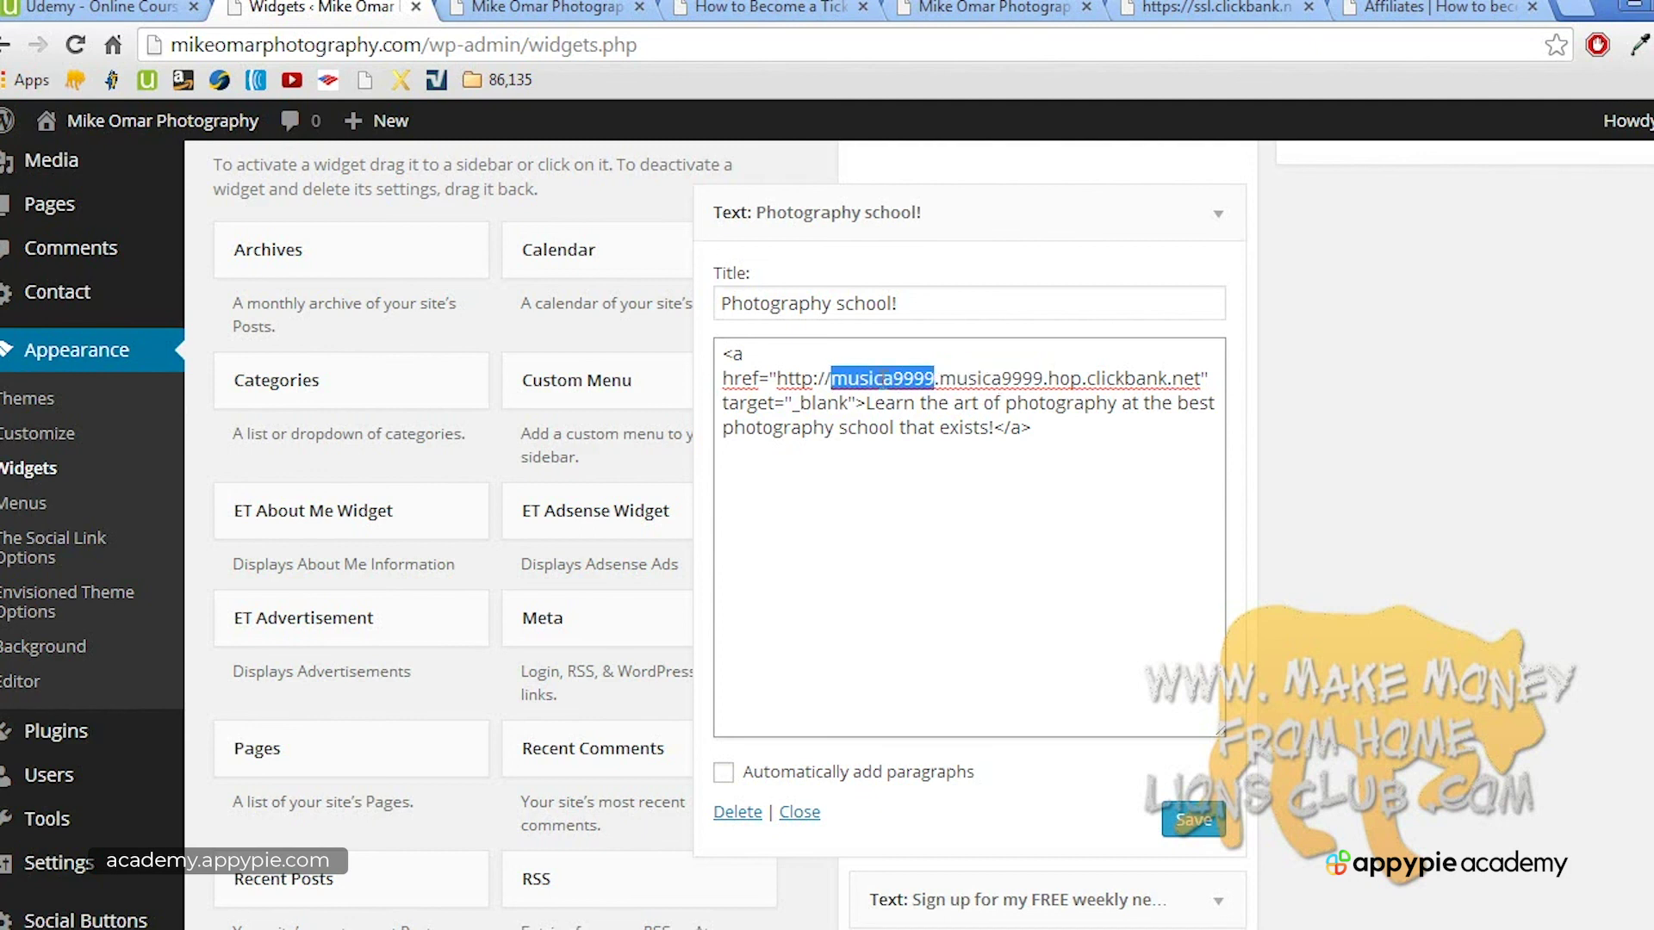
left_click(1073, 422)
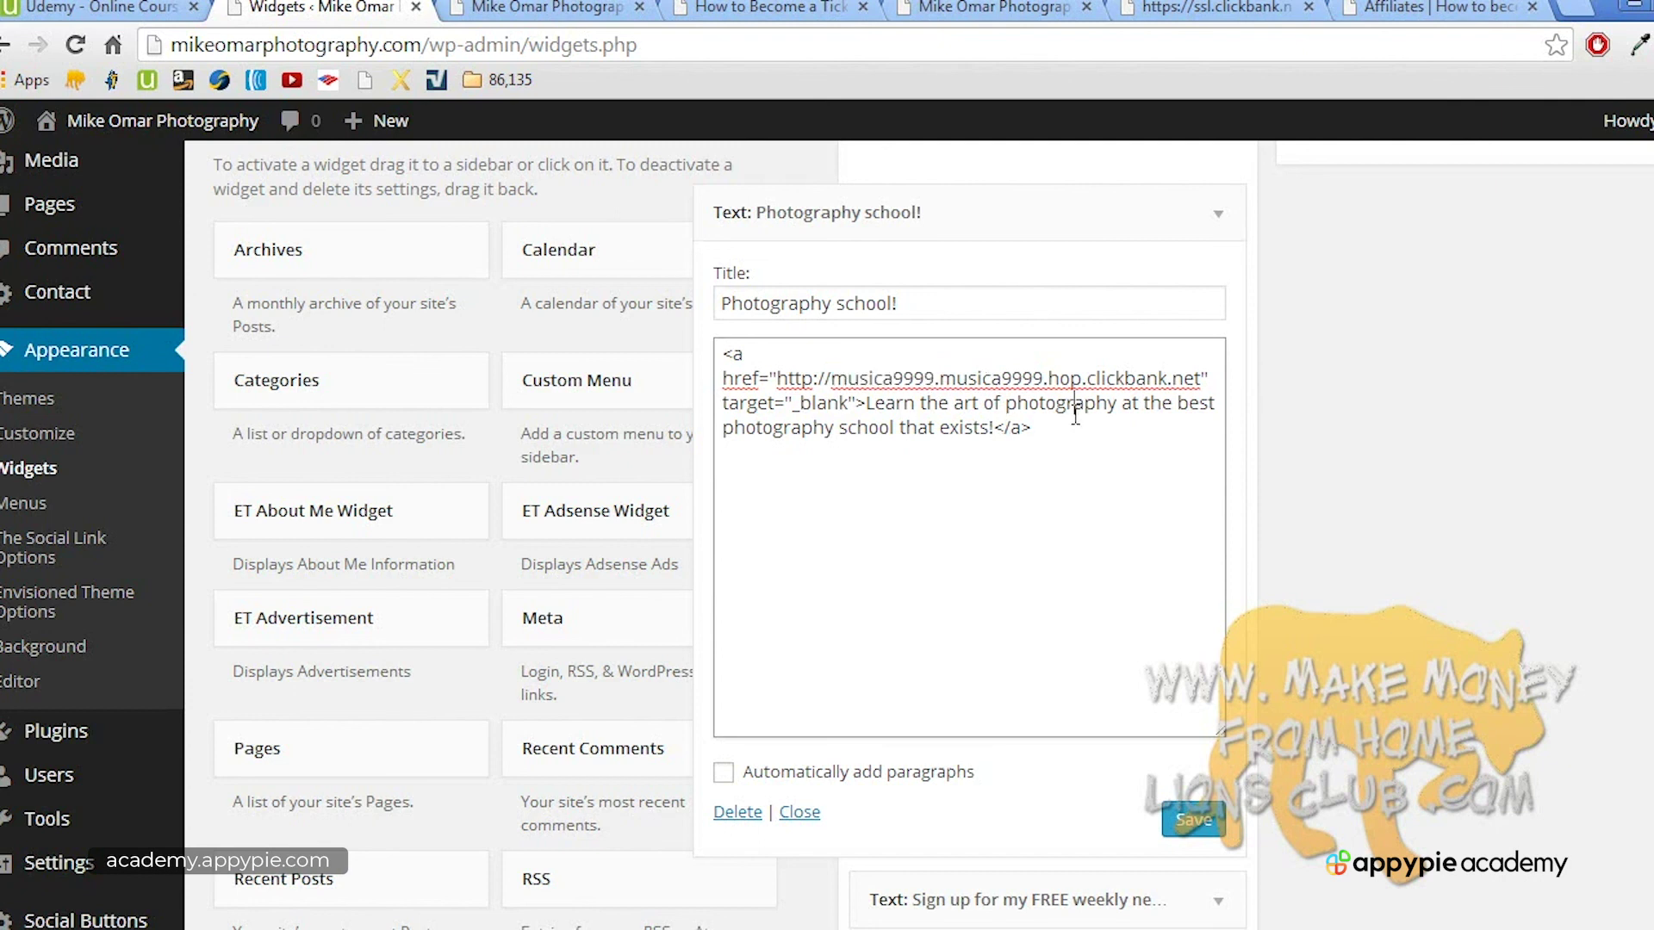
Step: Save and collapse the corrected Photography school! widget, then go to the live site
left_click(1190, 823)
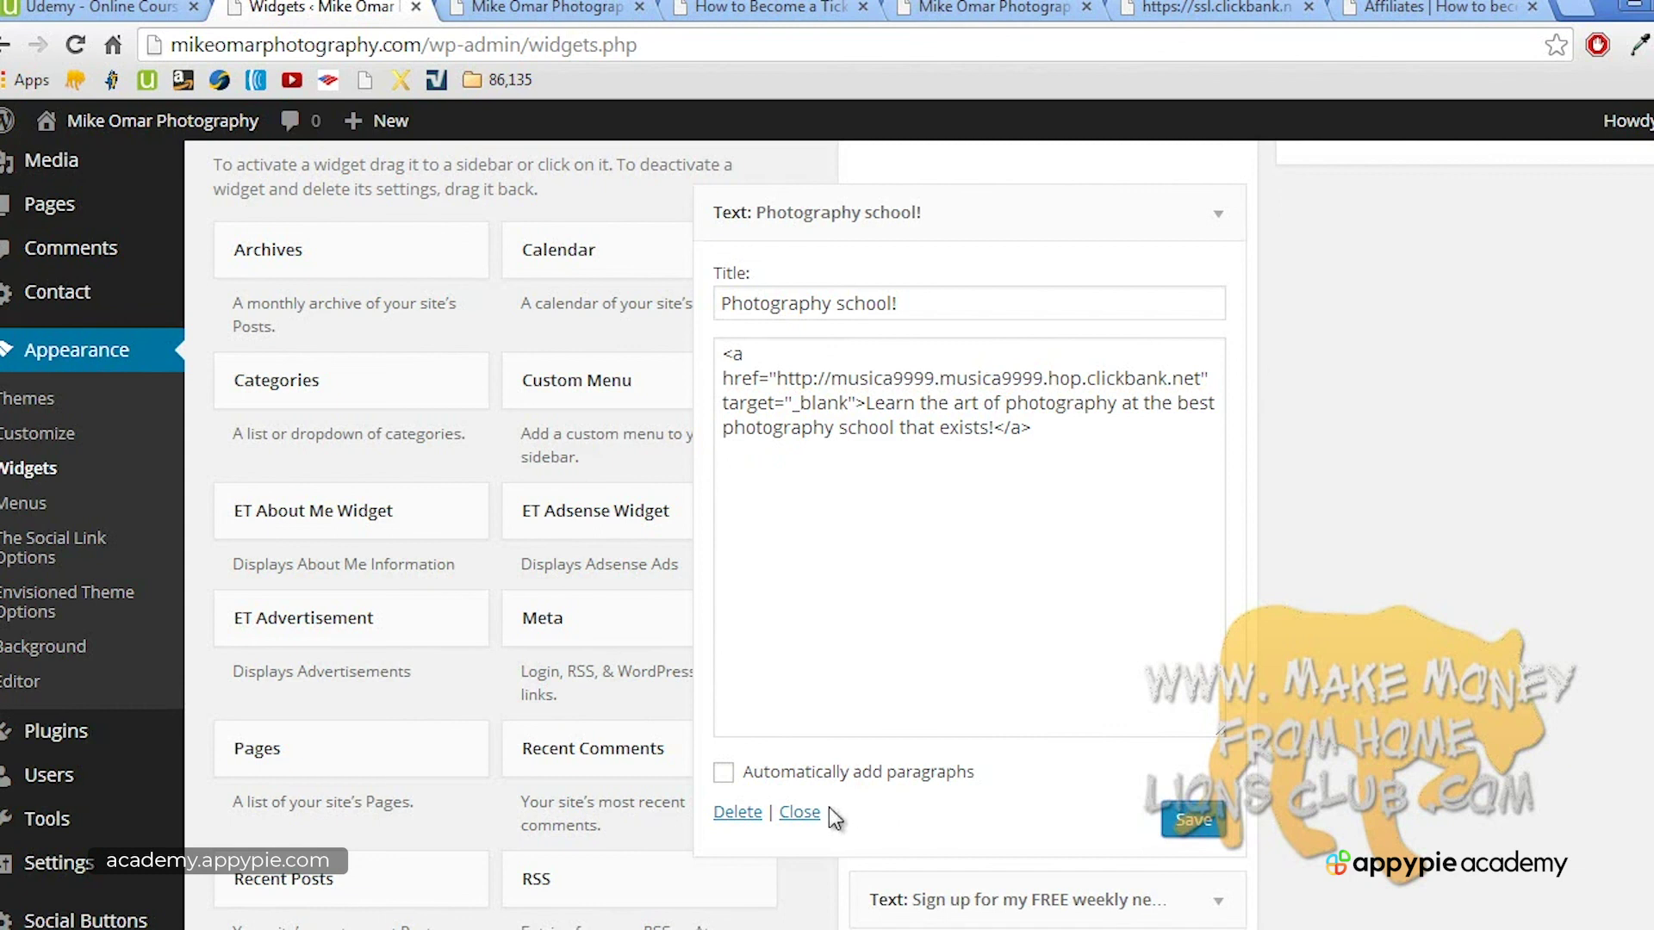
left_click(801, 812)
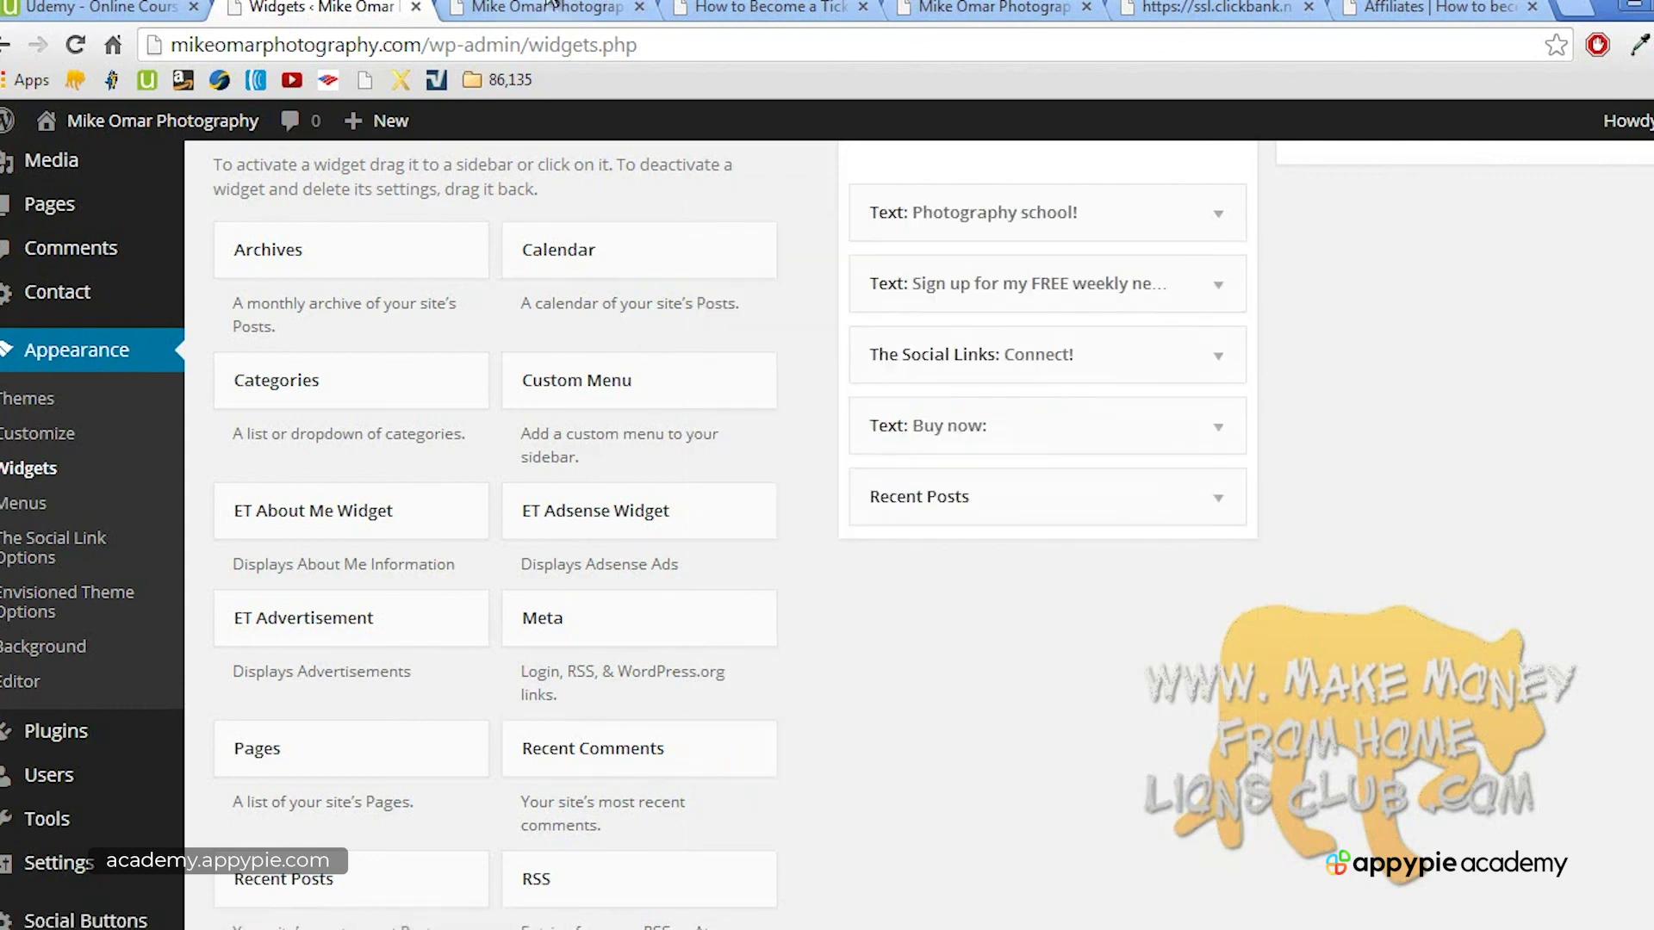
left_click(551, 9)
Step: Follow the homepage's photography-school sidebar link to the ticket broker sales page, browse it, then return
left_click(387, 259)
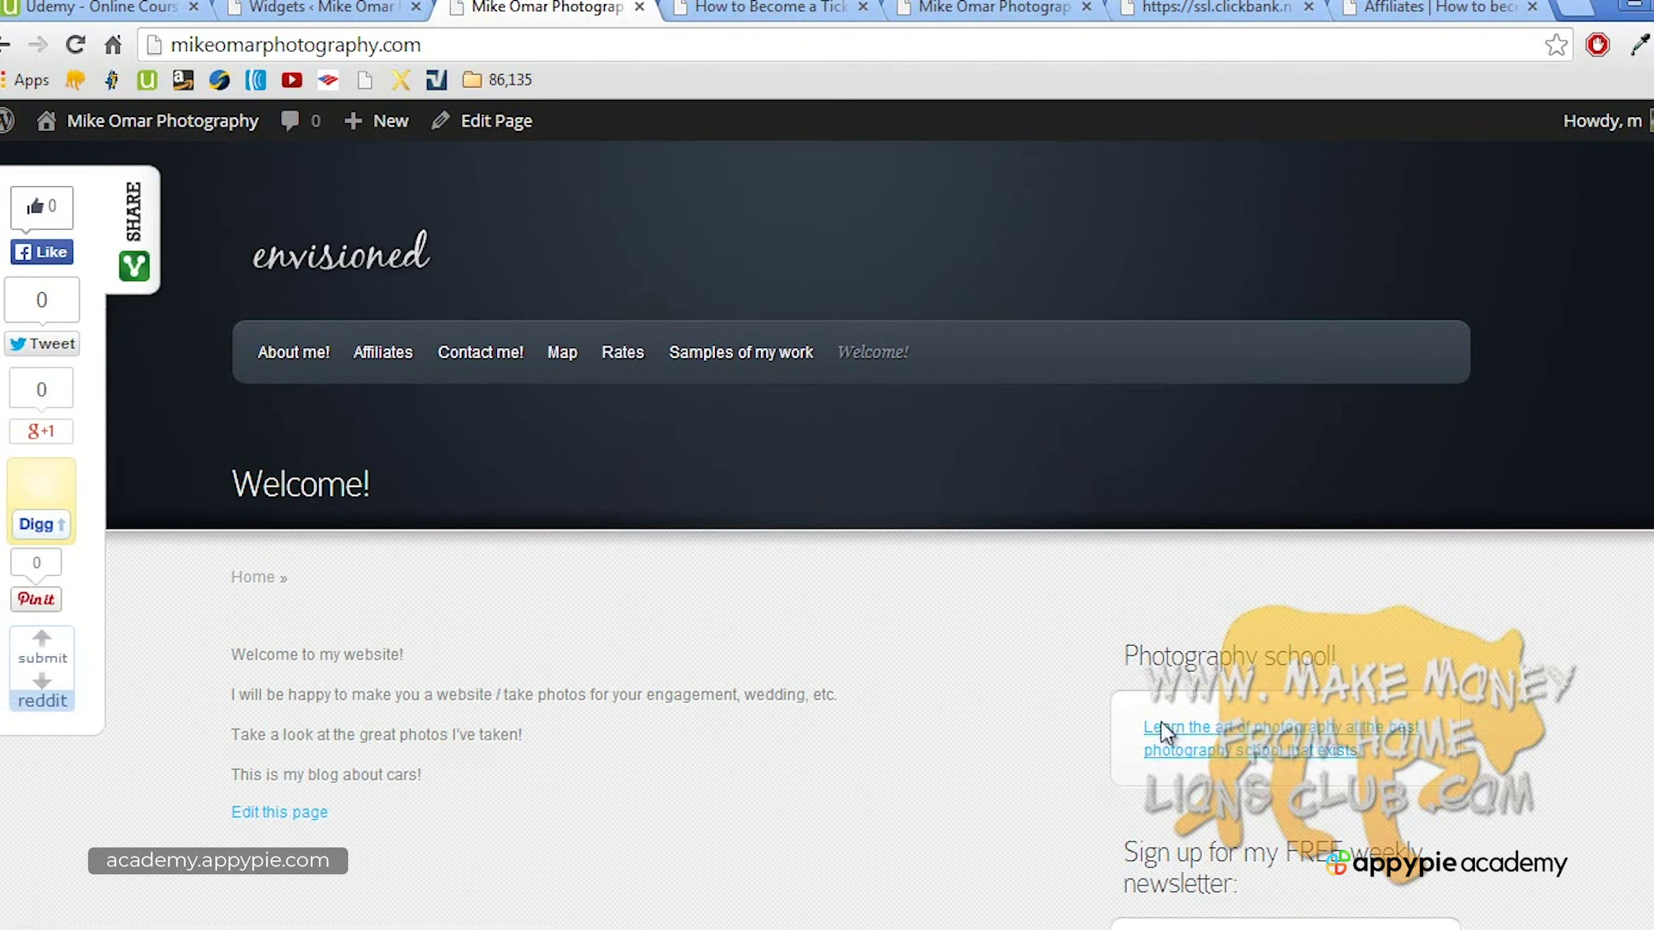
left_click(1233, 751)
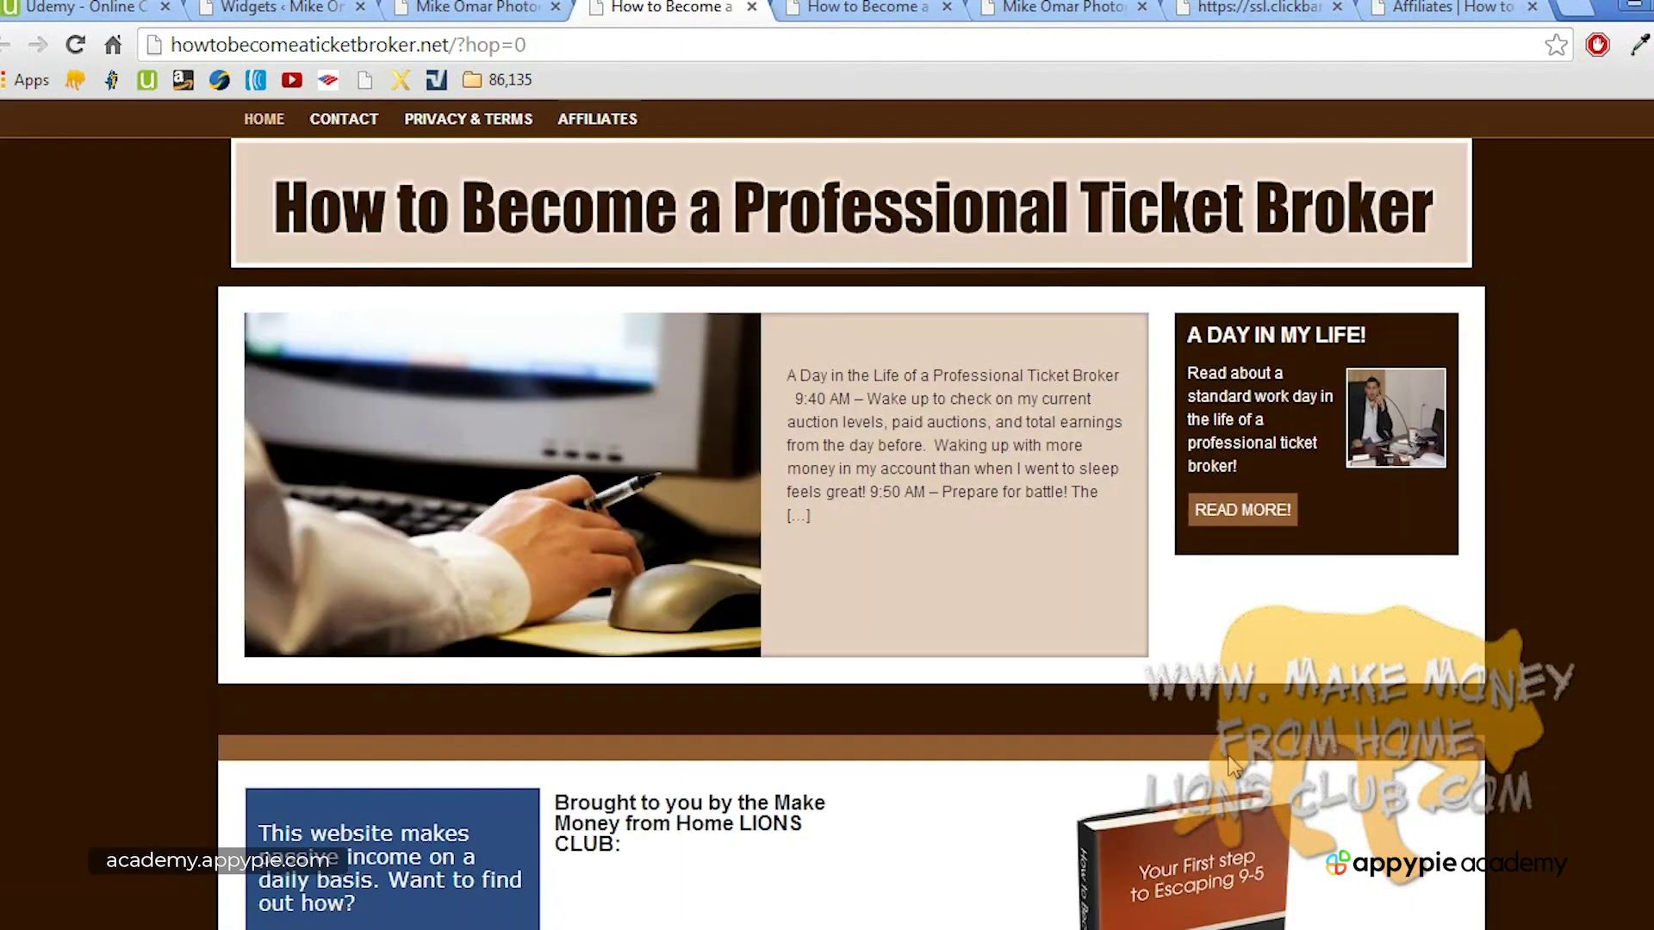
scroll(827, 517, "down", 20)
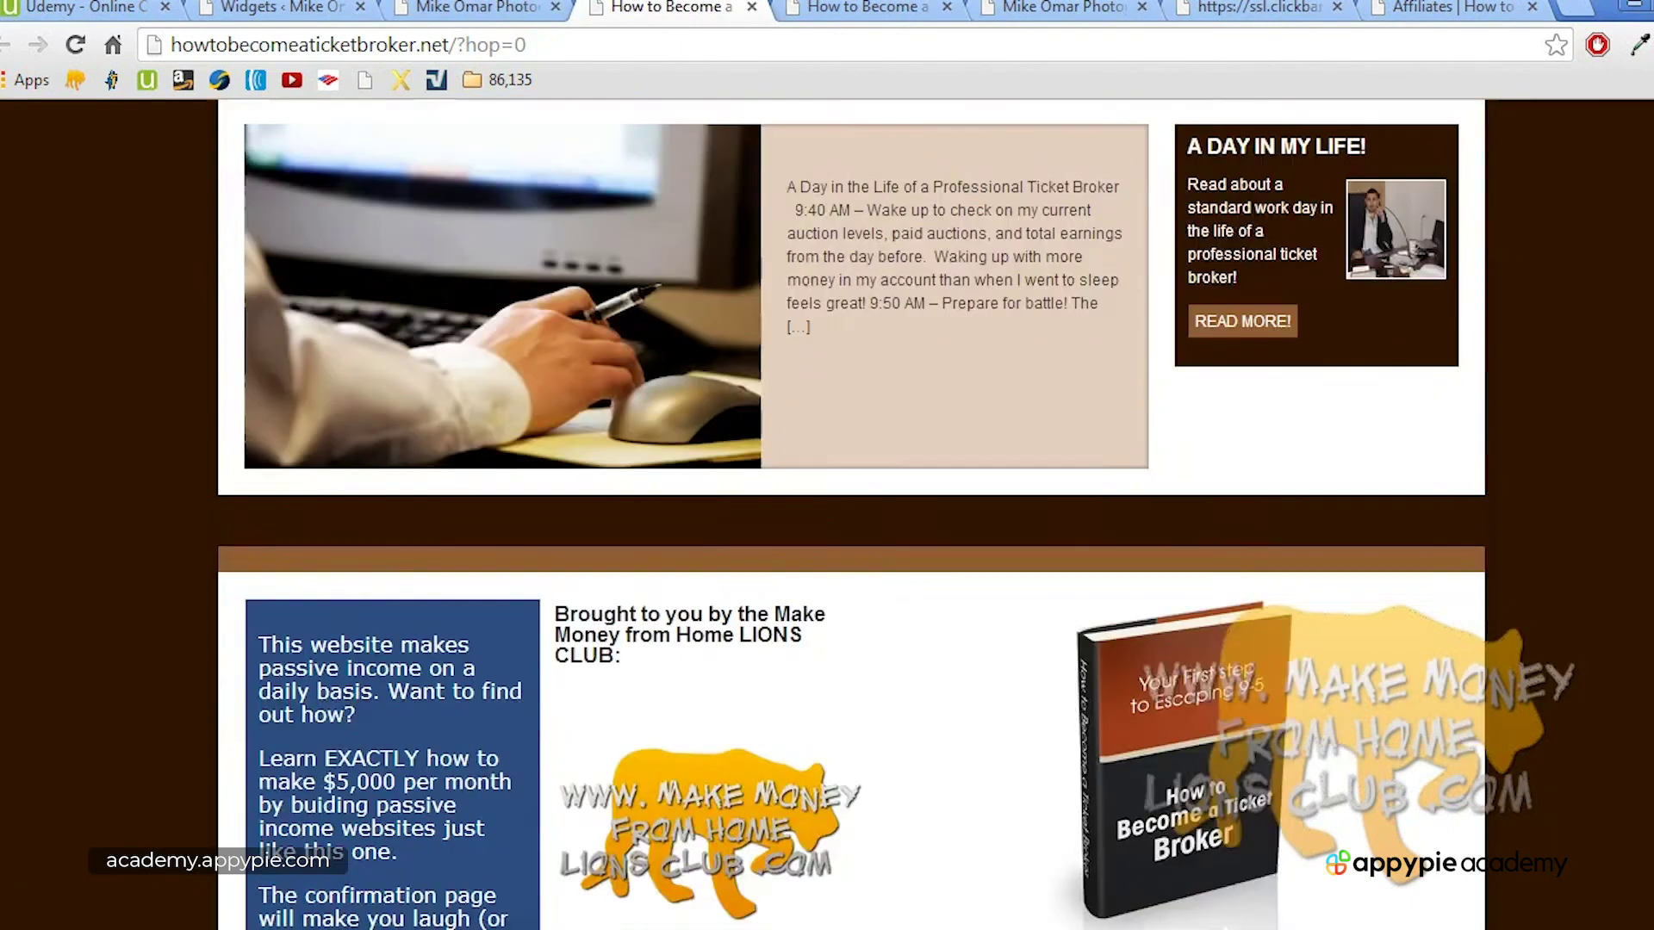
scroll(827, 517, "down", 3)
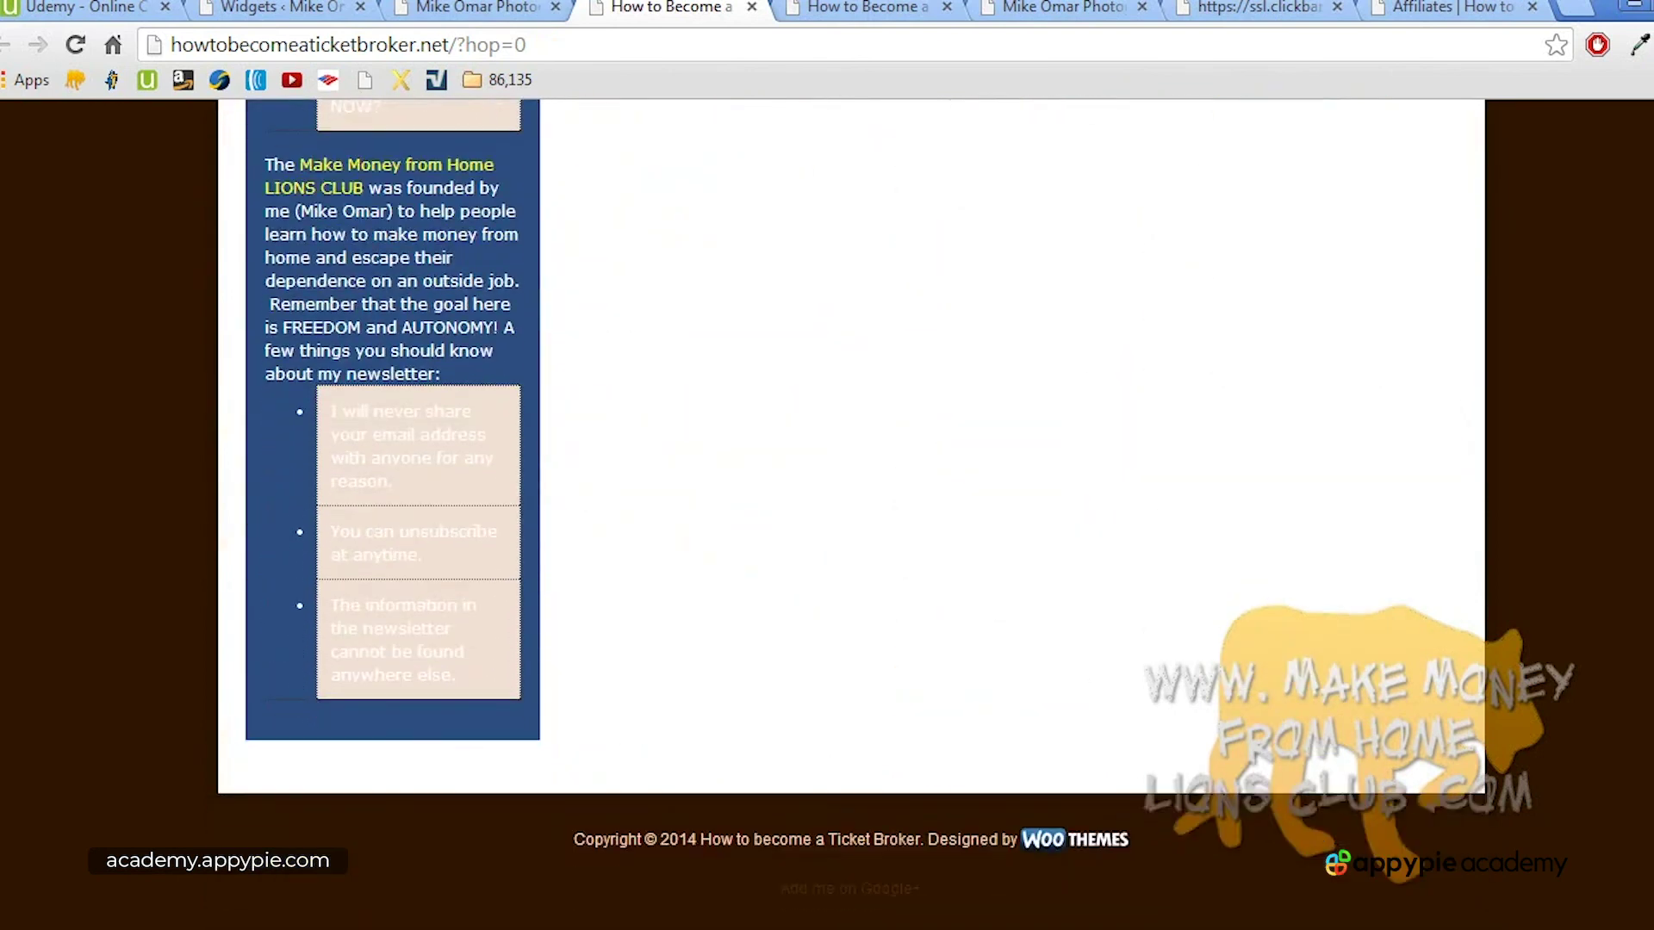
scroll(827, 517, "up", 15)
scroll(826, 516, "up", 2)
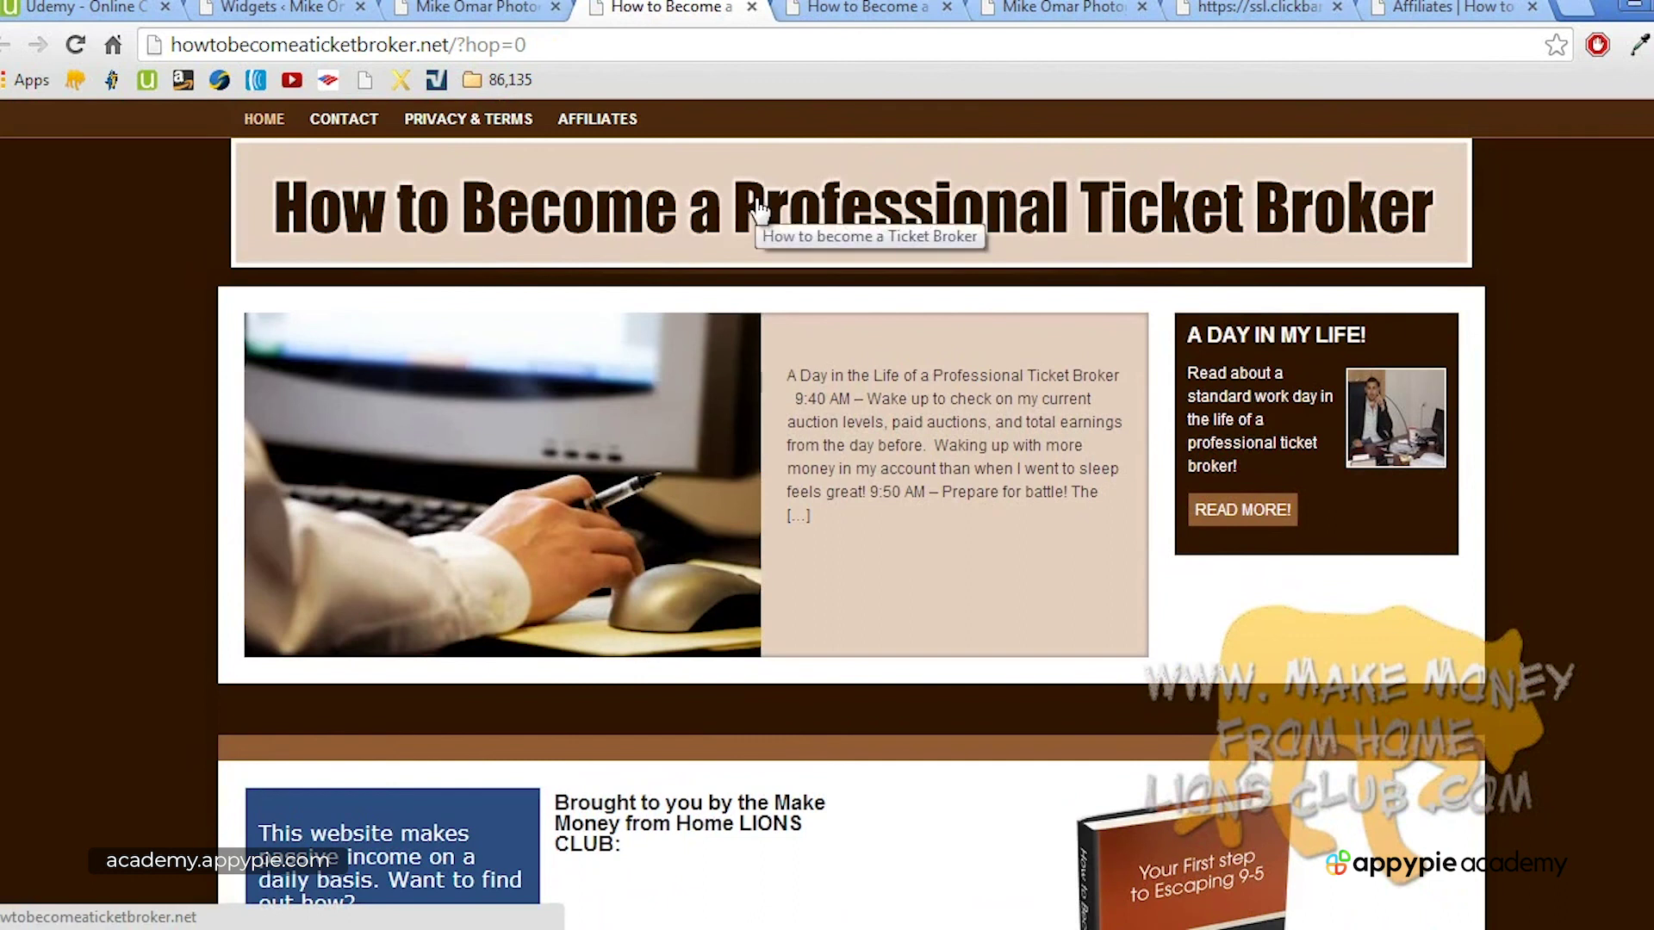
left_click(492, 8)
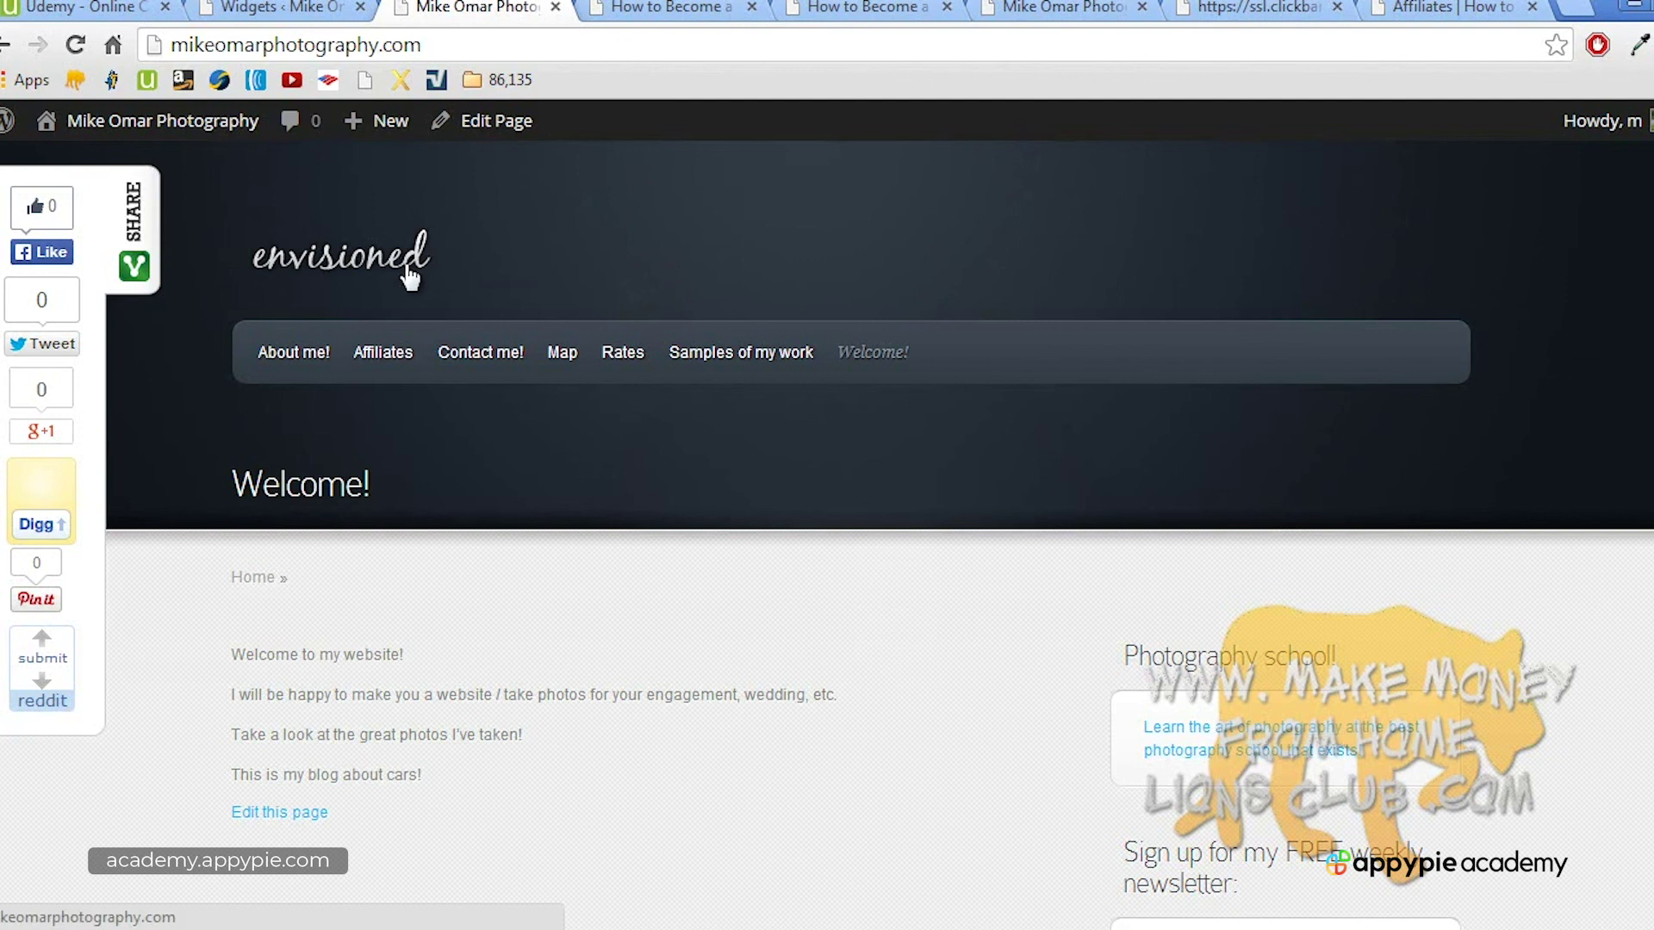
scroll(409, 275, "down", 3)
scroll(409, 276, "up", 3)
scroll(409, 276, "down", 3)
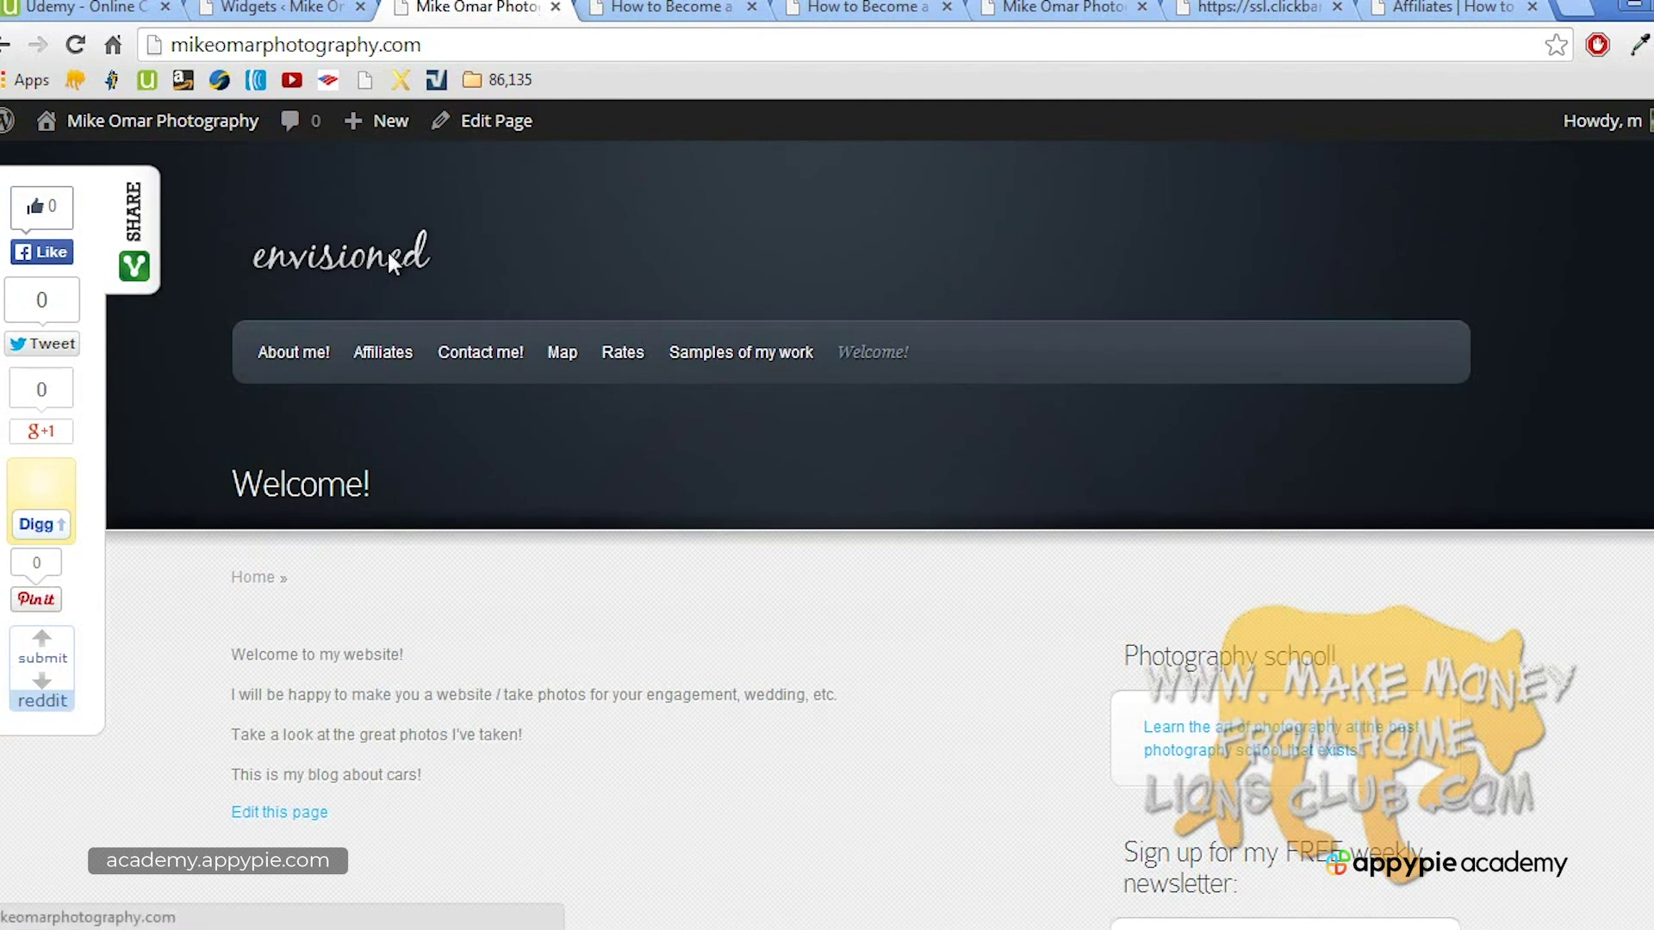
left_click(389, 257)
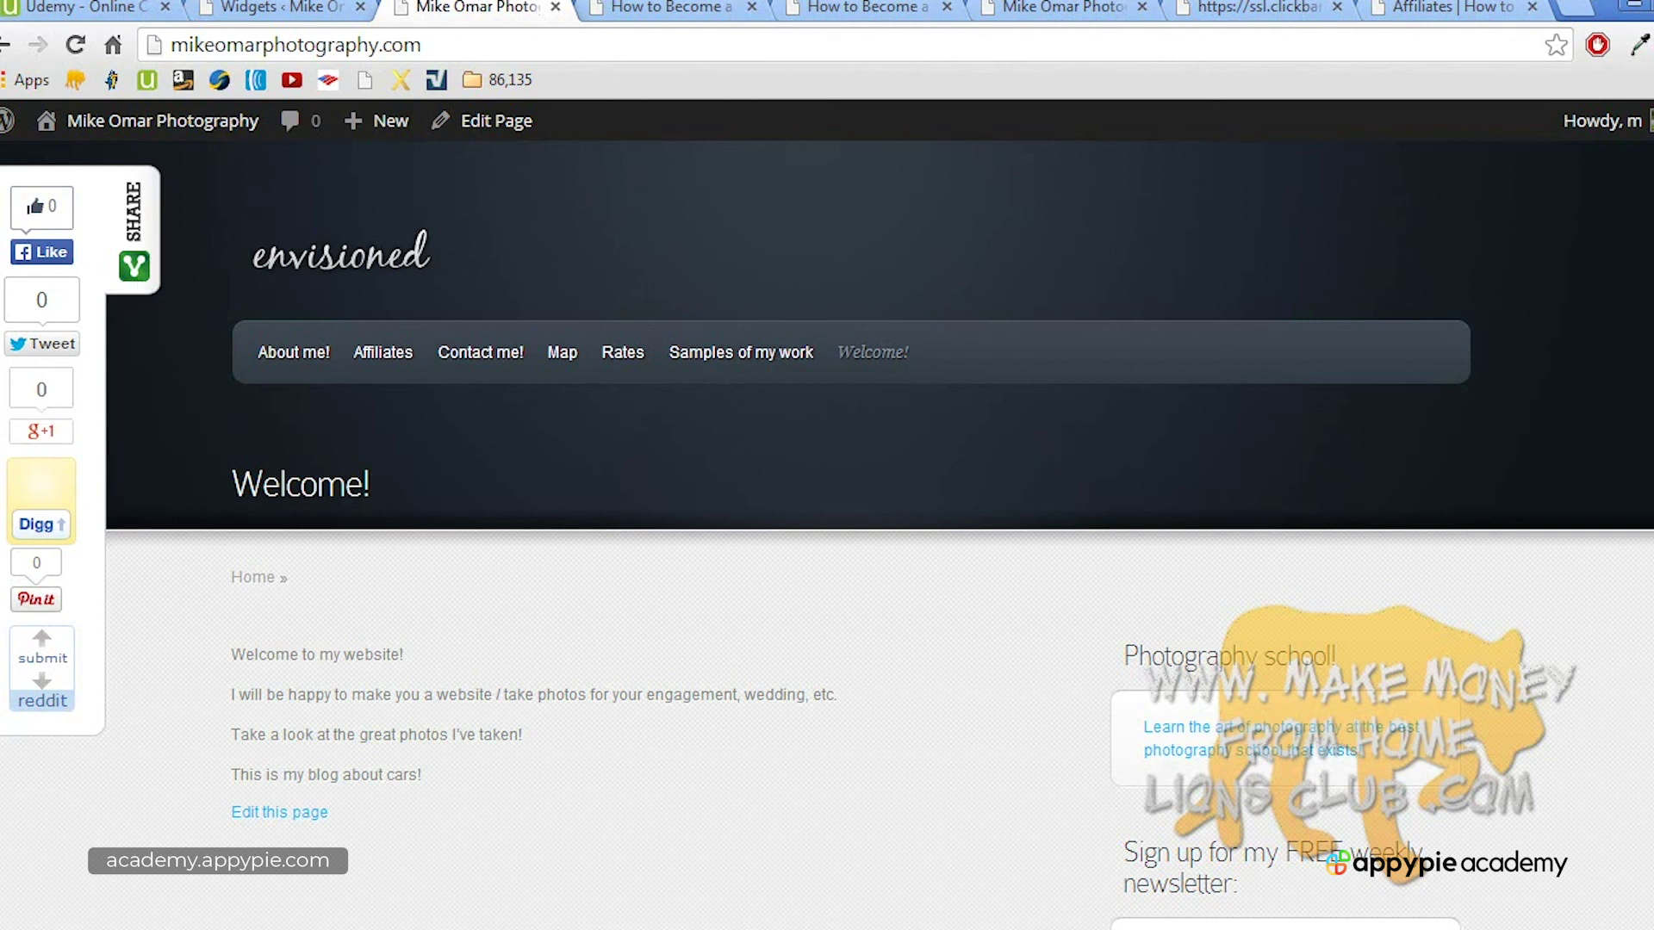
scroll(1514, 416, "down", 4)
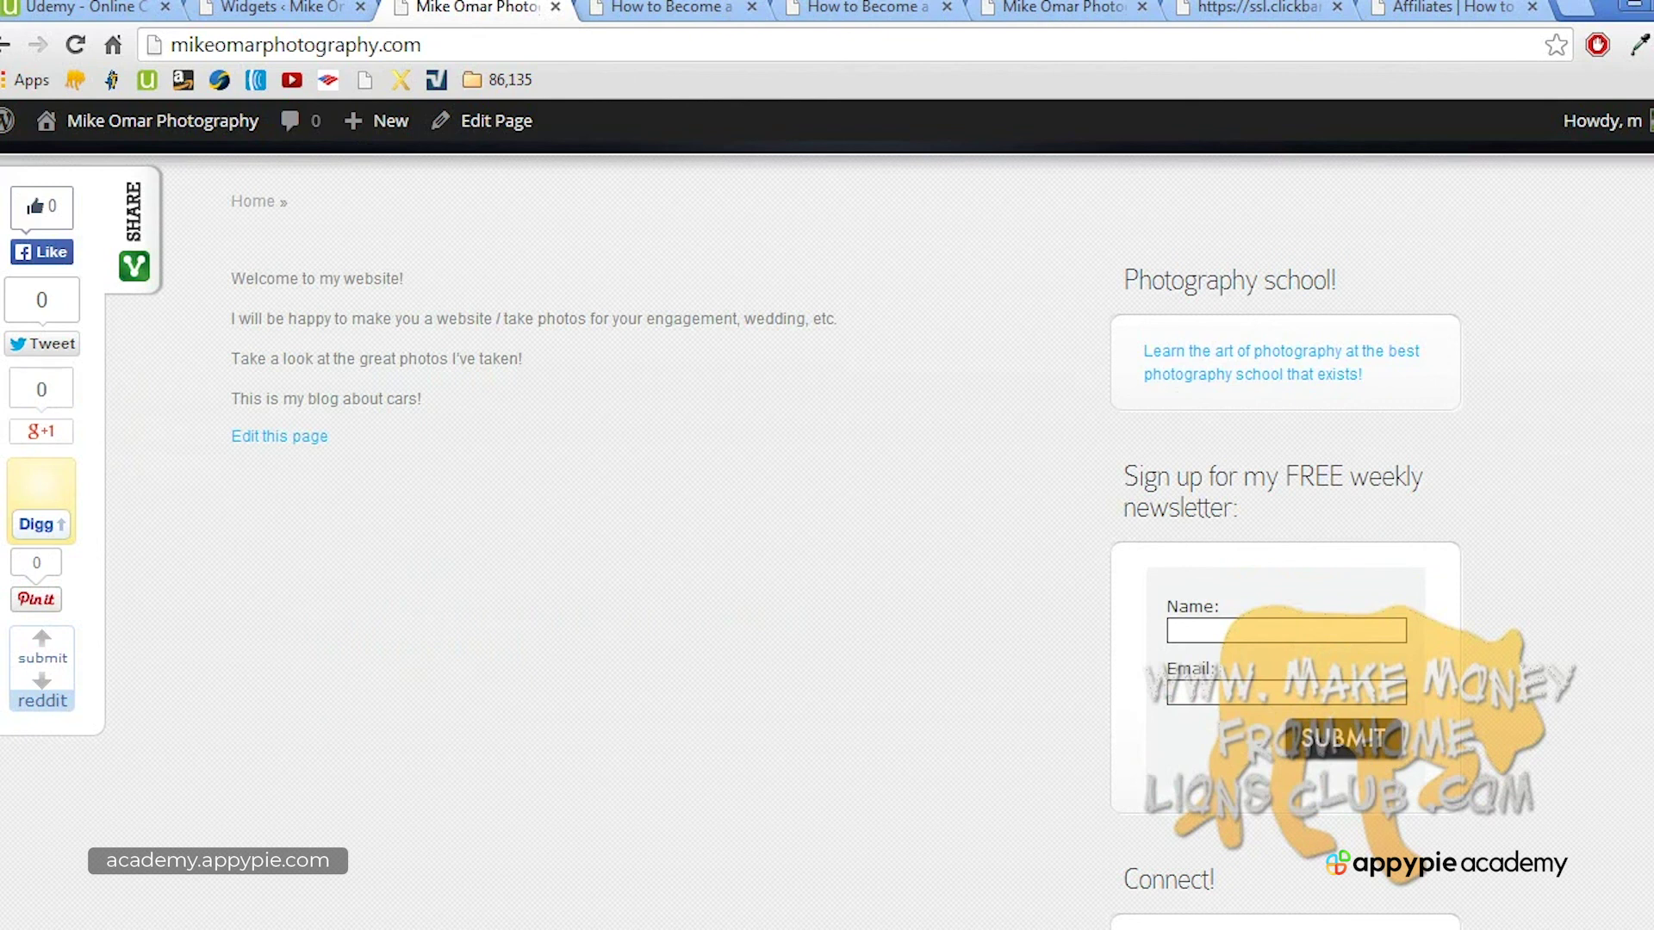
scroll(845, 525, "down", 7)
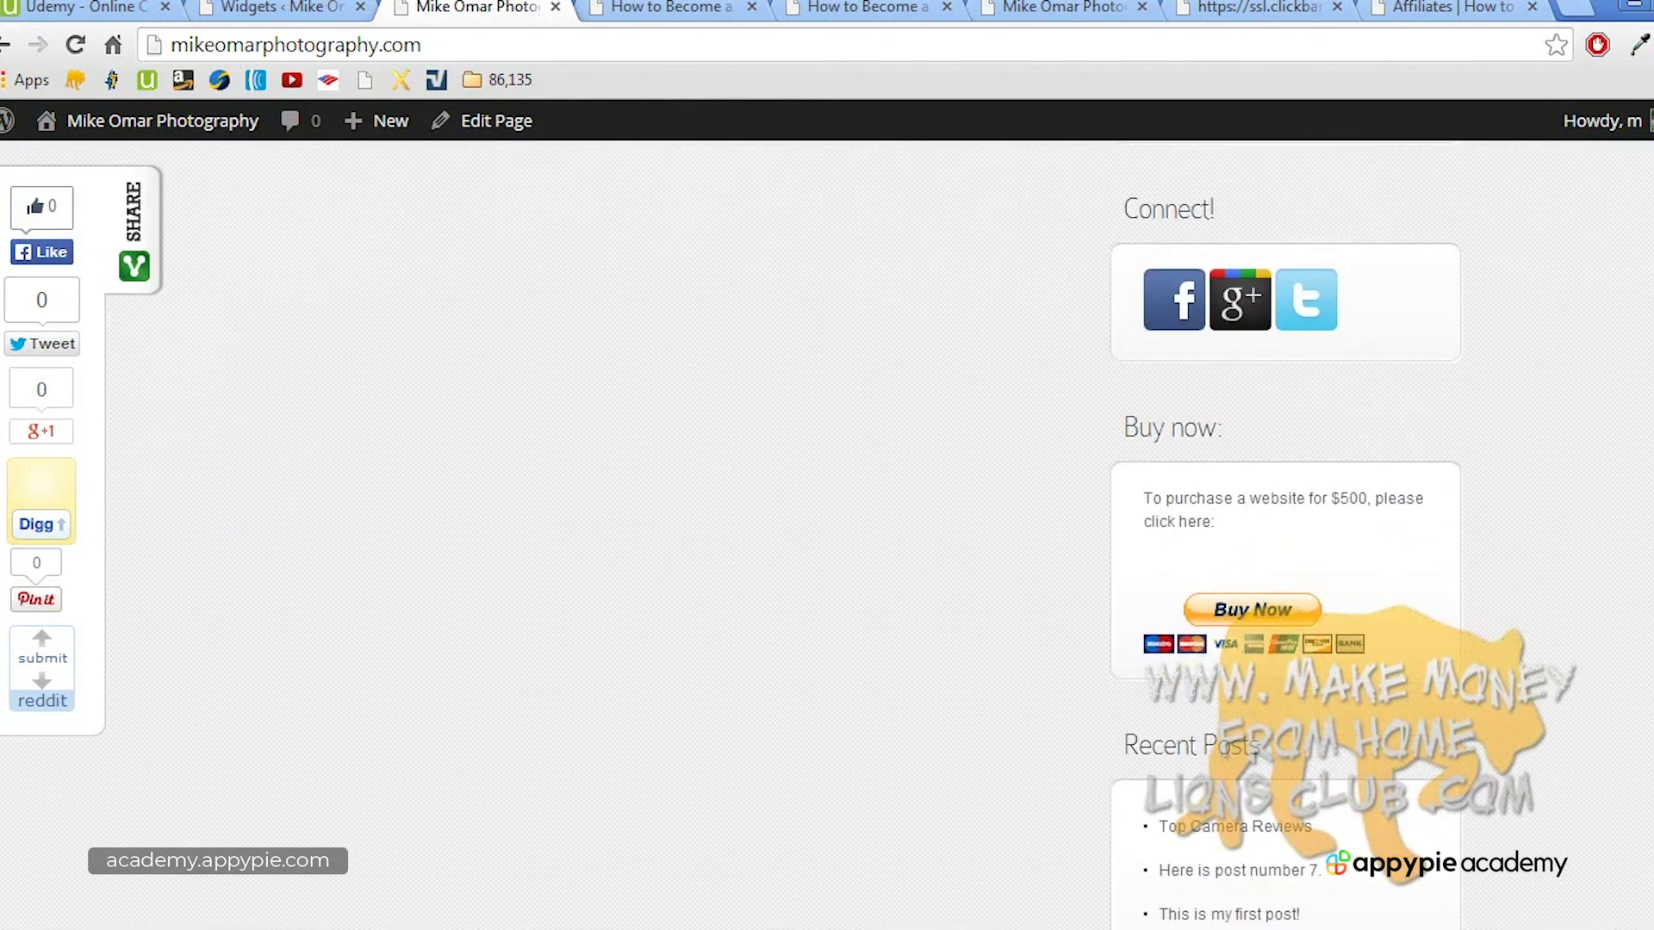
scroll(845, 525, "down", 3)
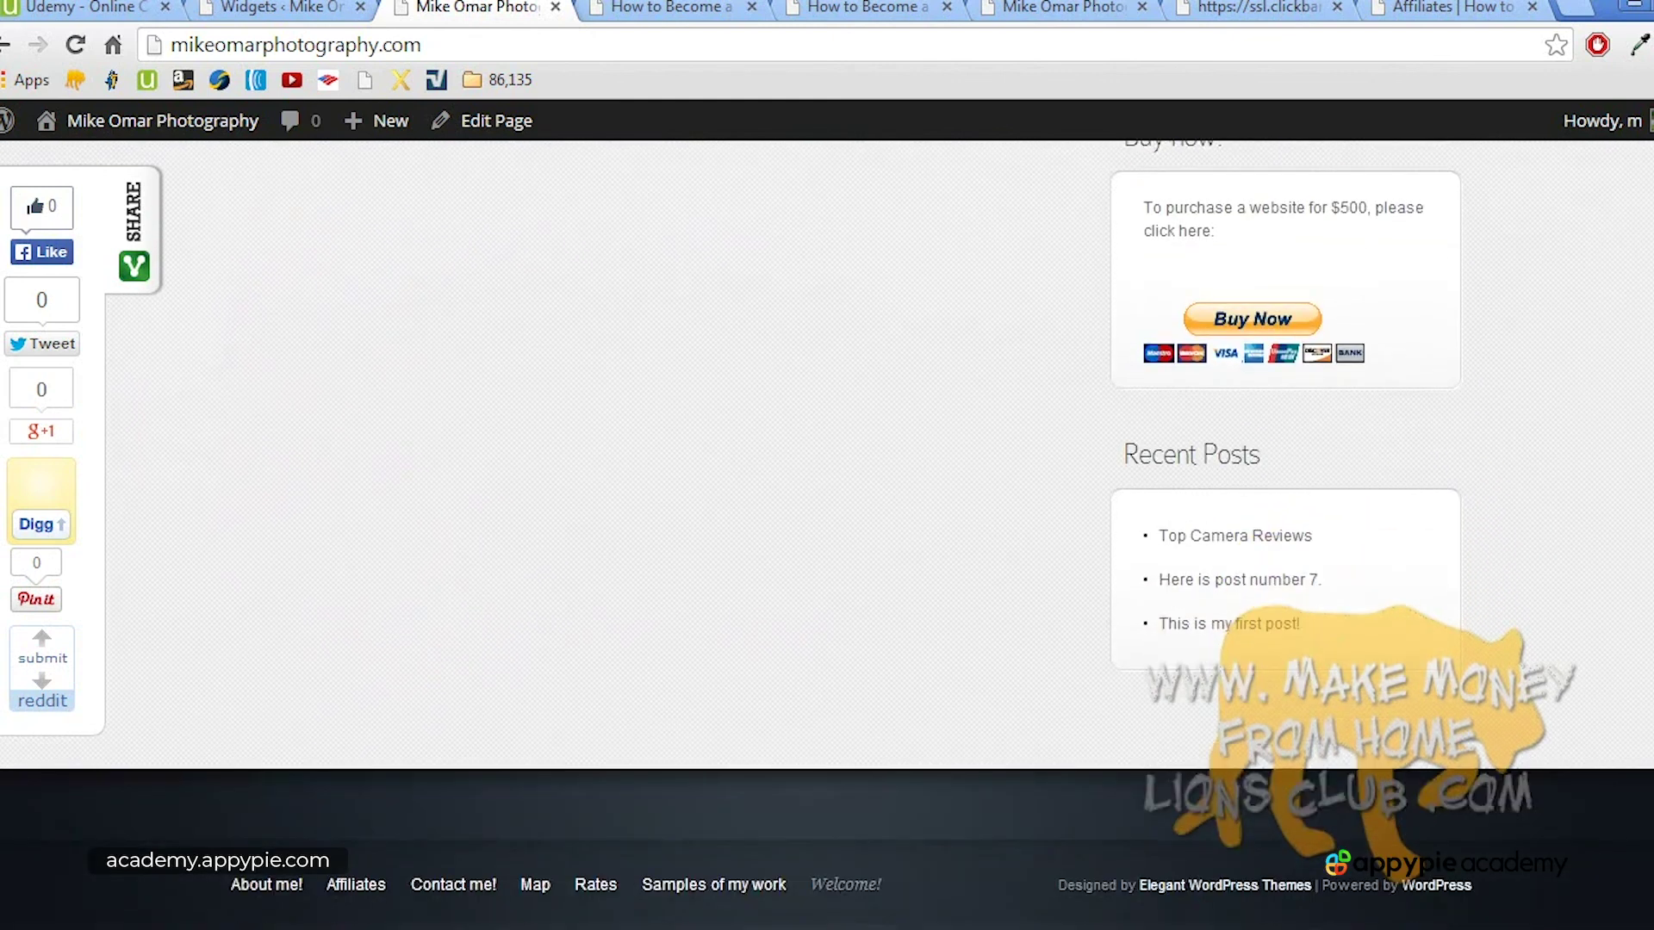
scroll(845, 525, "up", 4)
scroll(1464, 289, "up", 10)
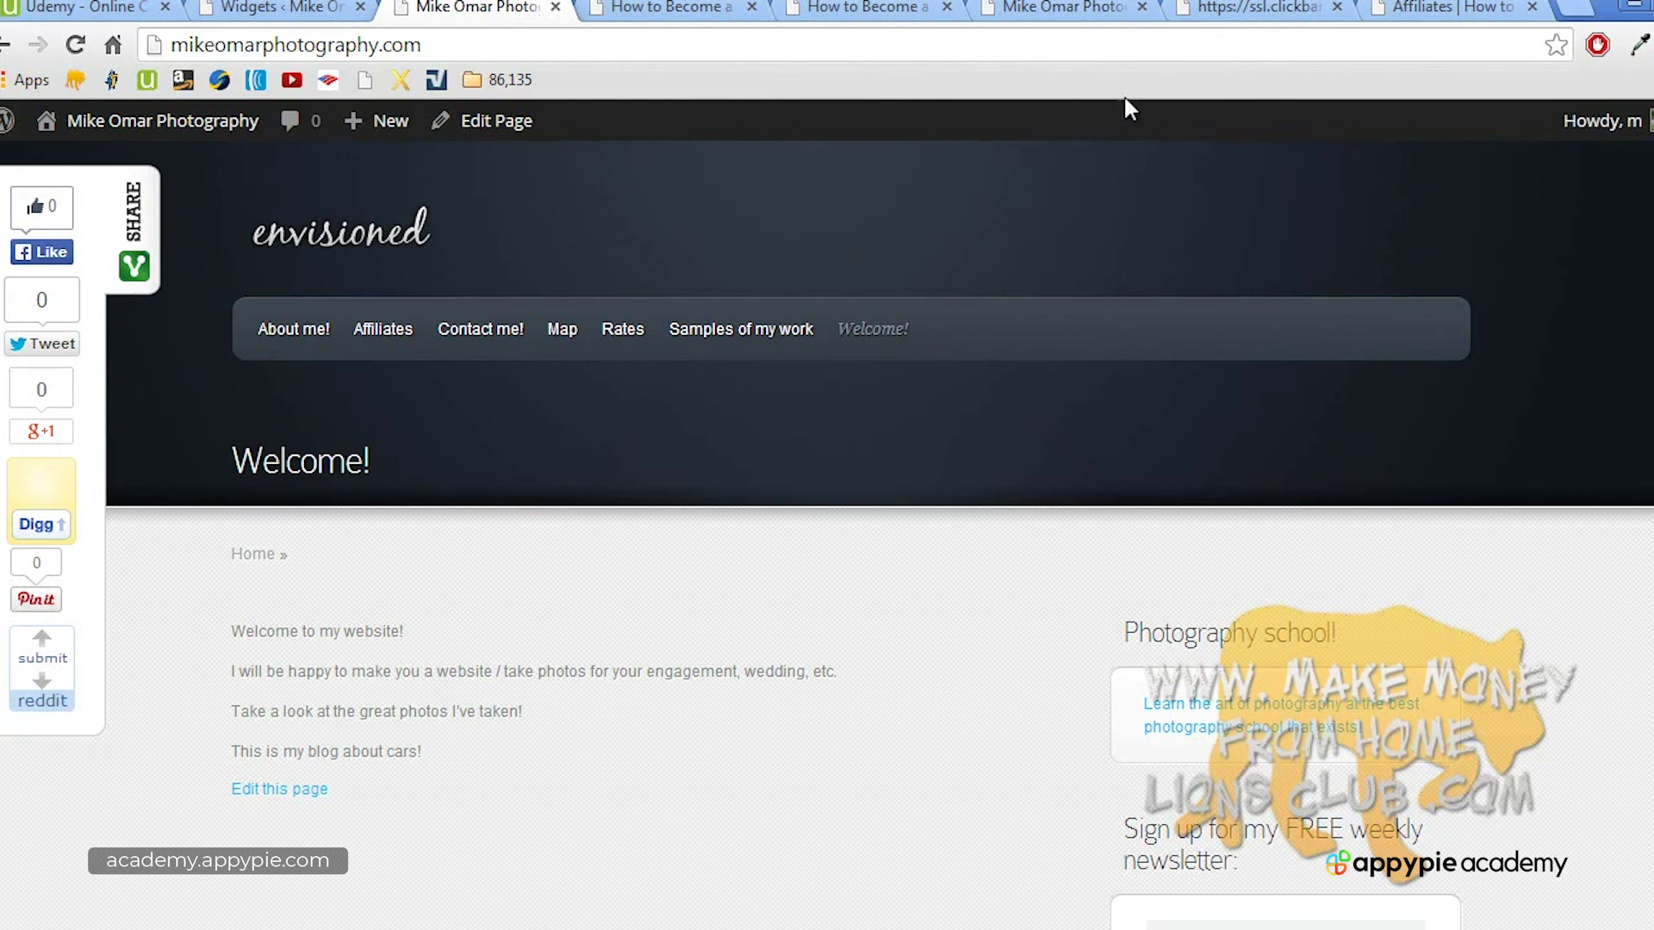
Step: Load the Make Money from Home Lions Club site via 'mak' in the ticket broker tab and browse it
left_click(668, 7)
left_click(666, 47)
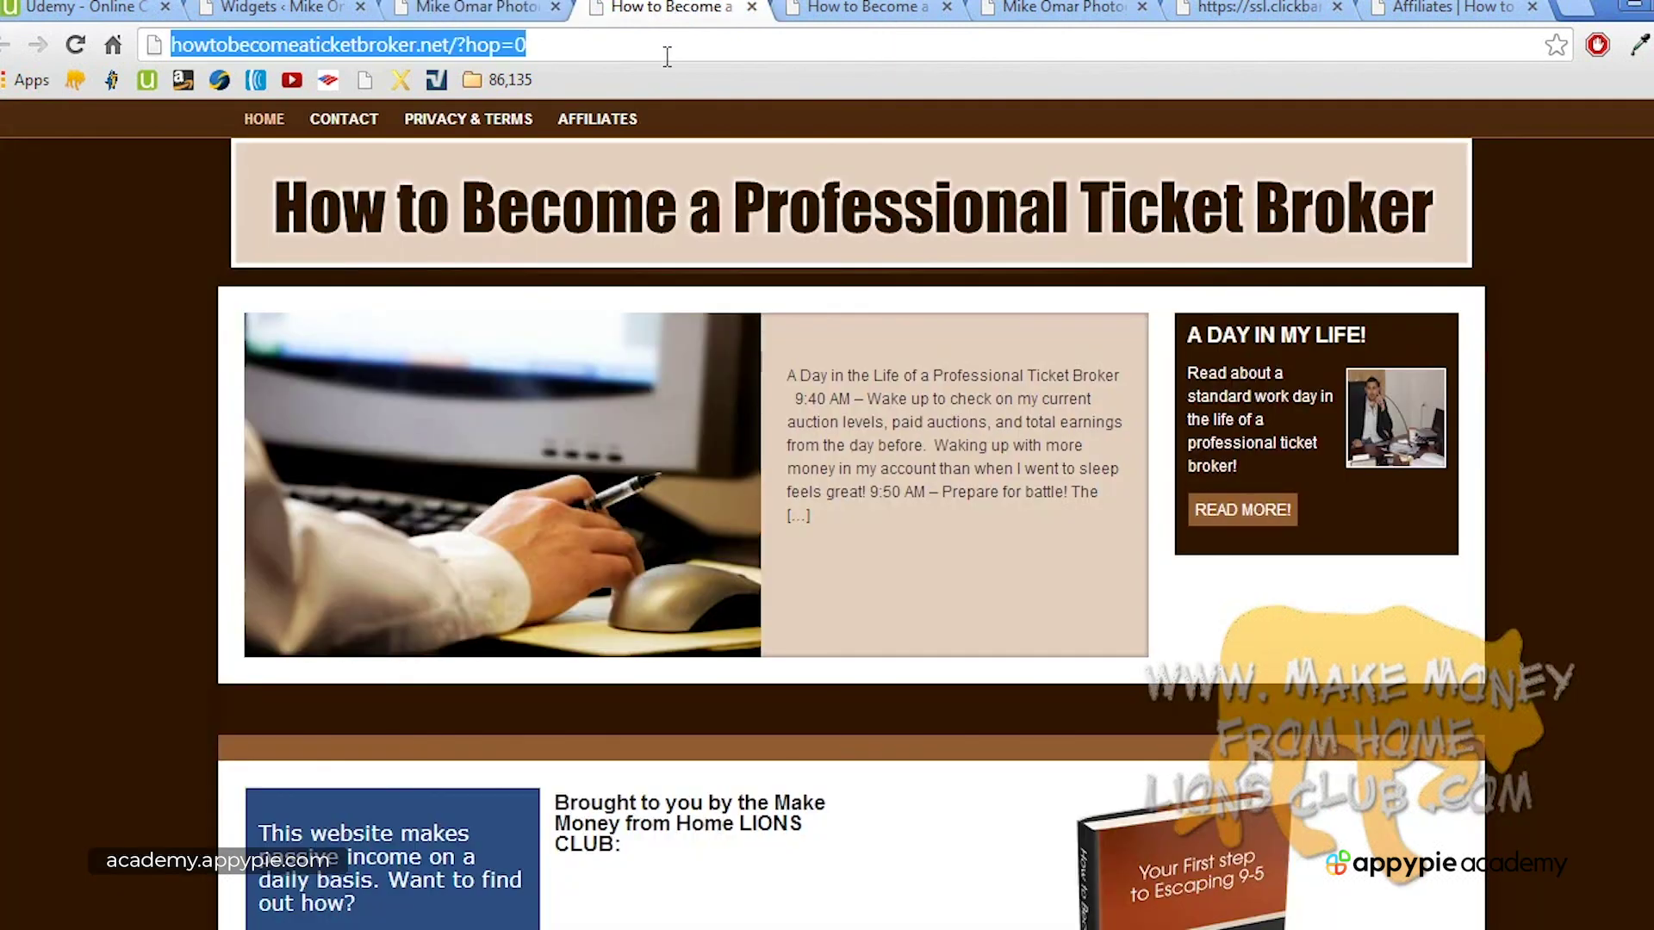
type("makemoneyfromhomelionsclub.com")
key("Return")
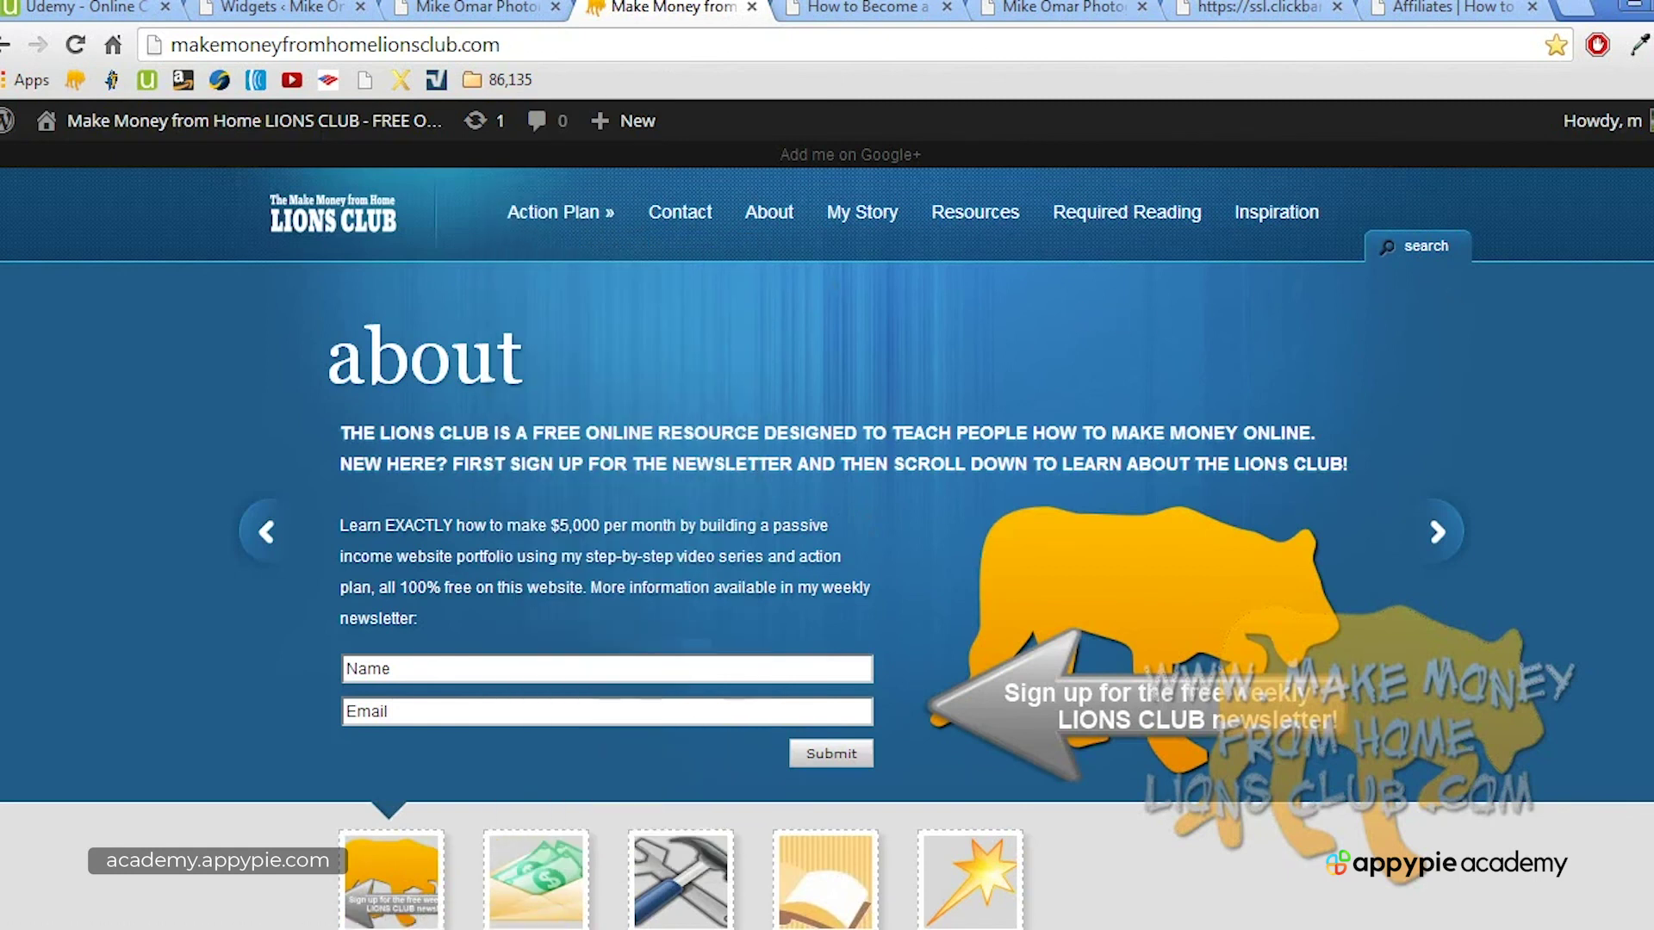
scroll(827, 534, "down", 10)
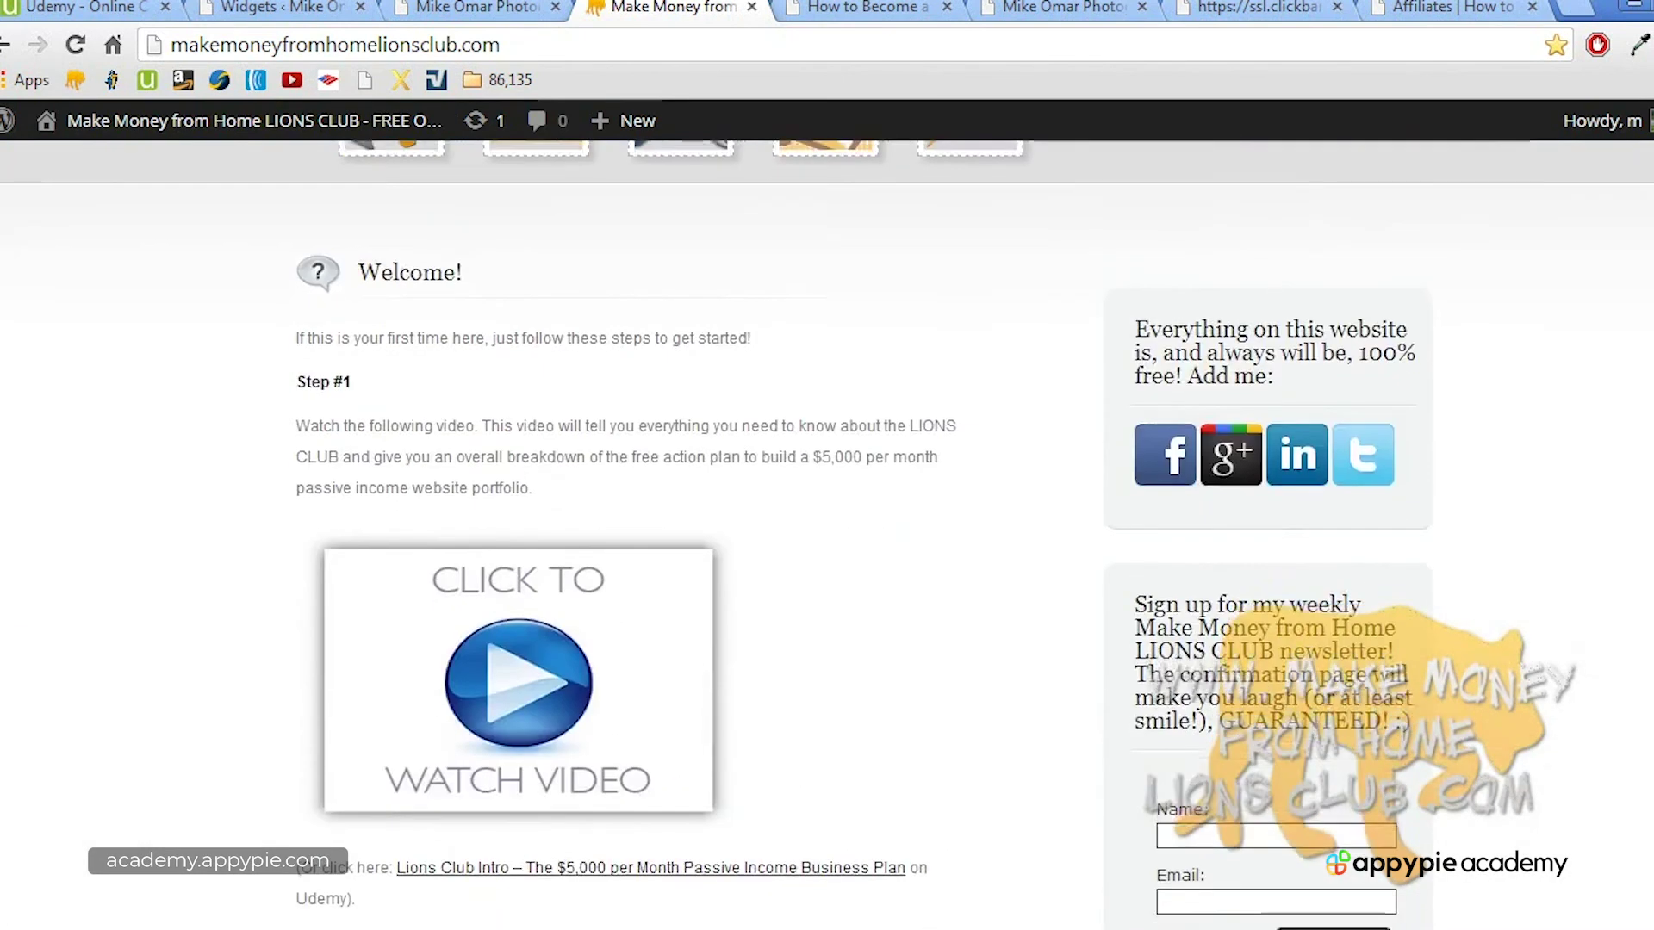
scroll(826, 534, "down", 7)
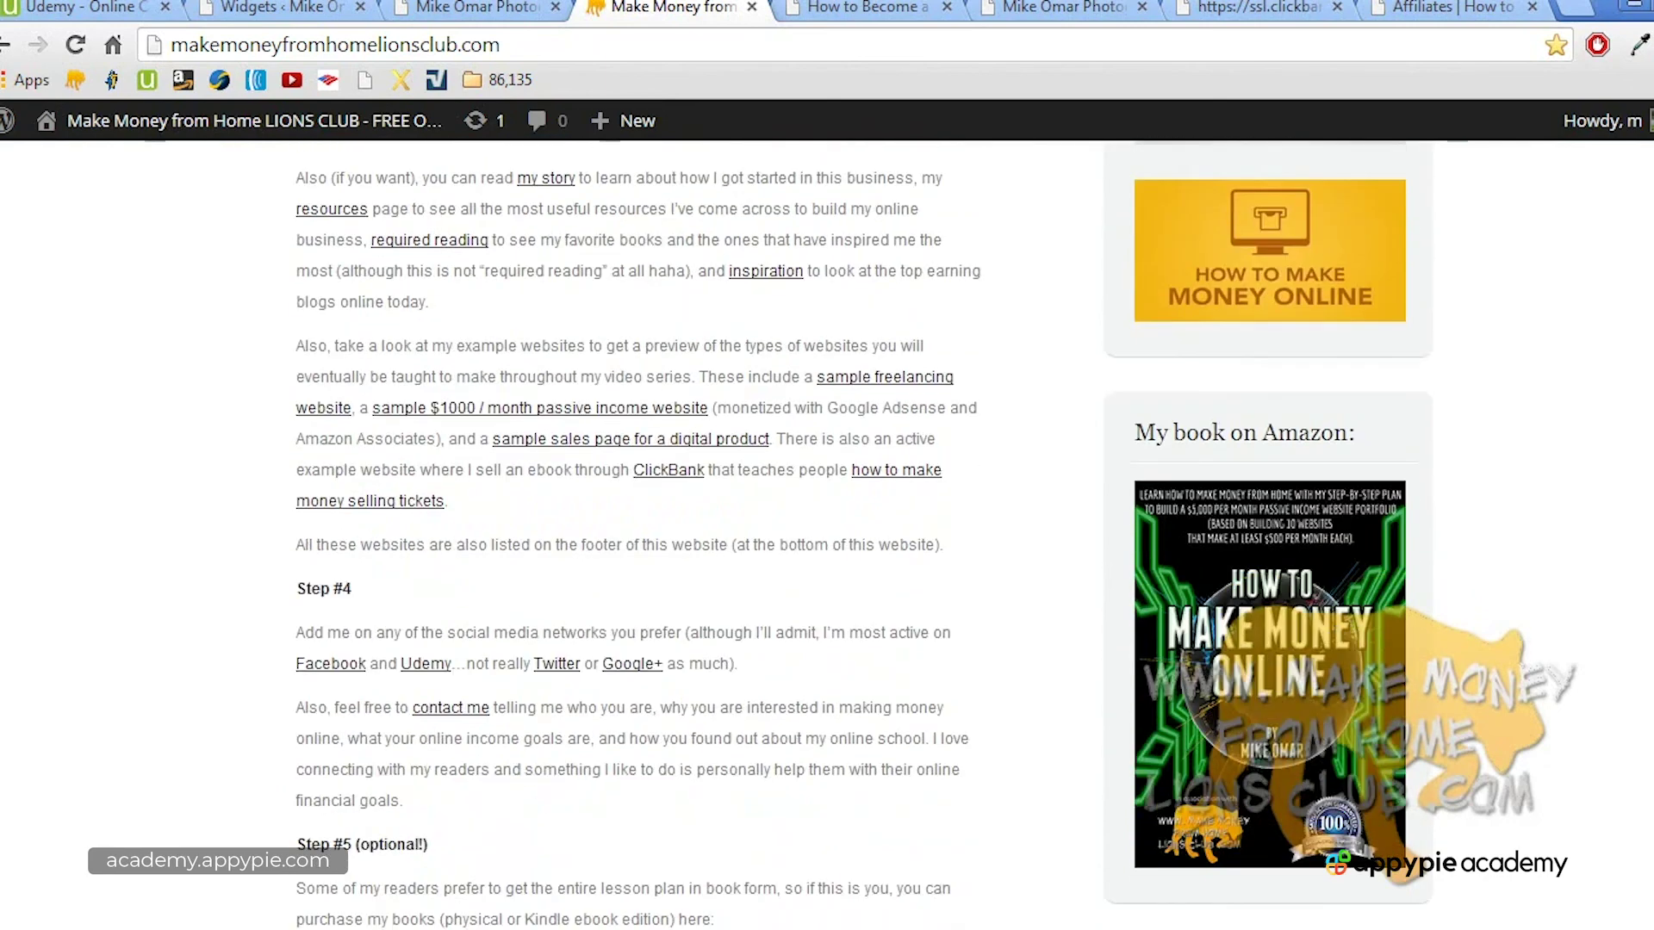
scroll(827, 534, "down", 12)
scroll(827, 533, "up", 12)
scroll(1580, 373, "up", 10)
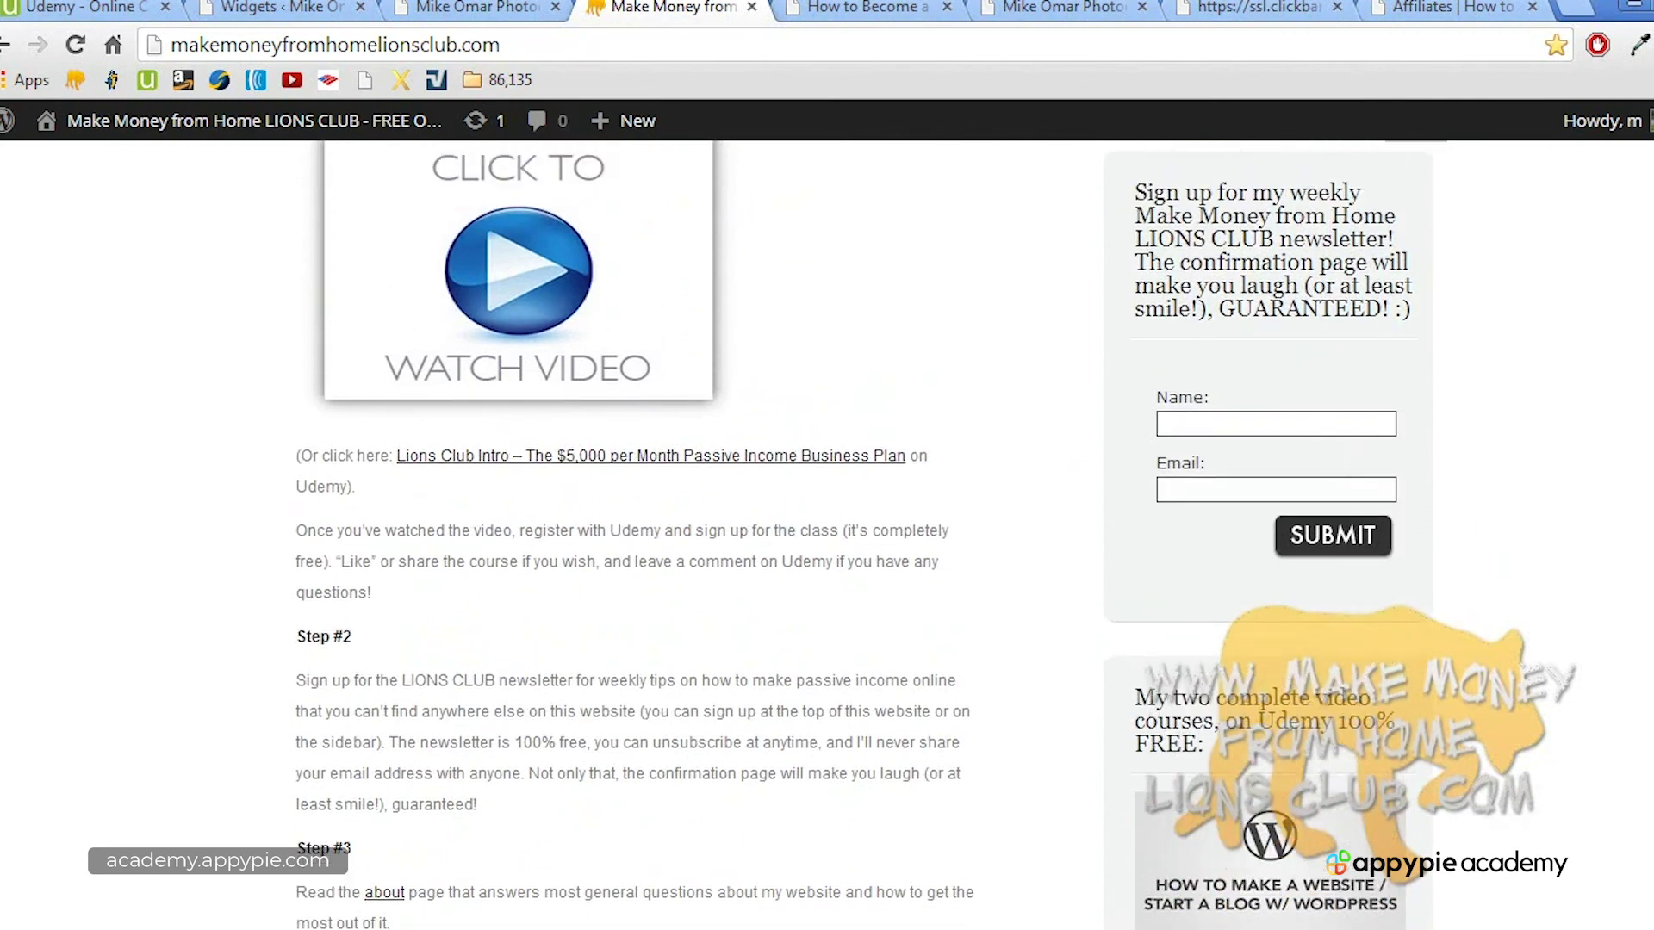
scroll(1593, 347, "up", 5)
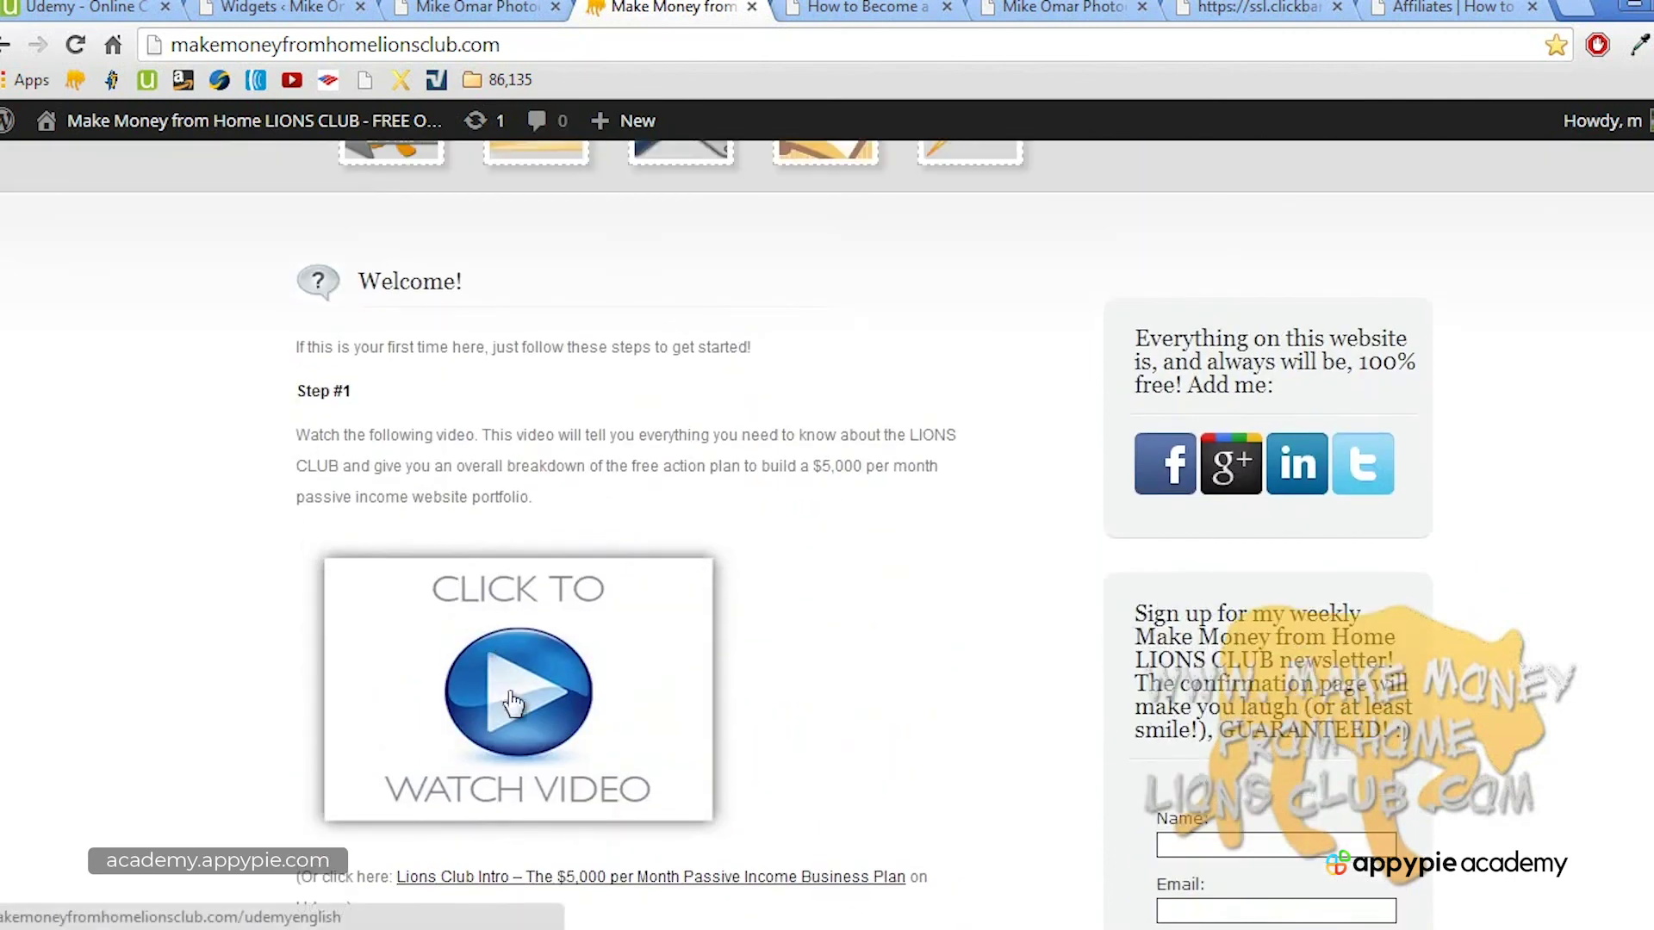
scroll(538, 655, "up", 8)
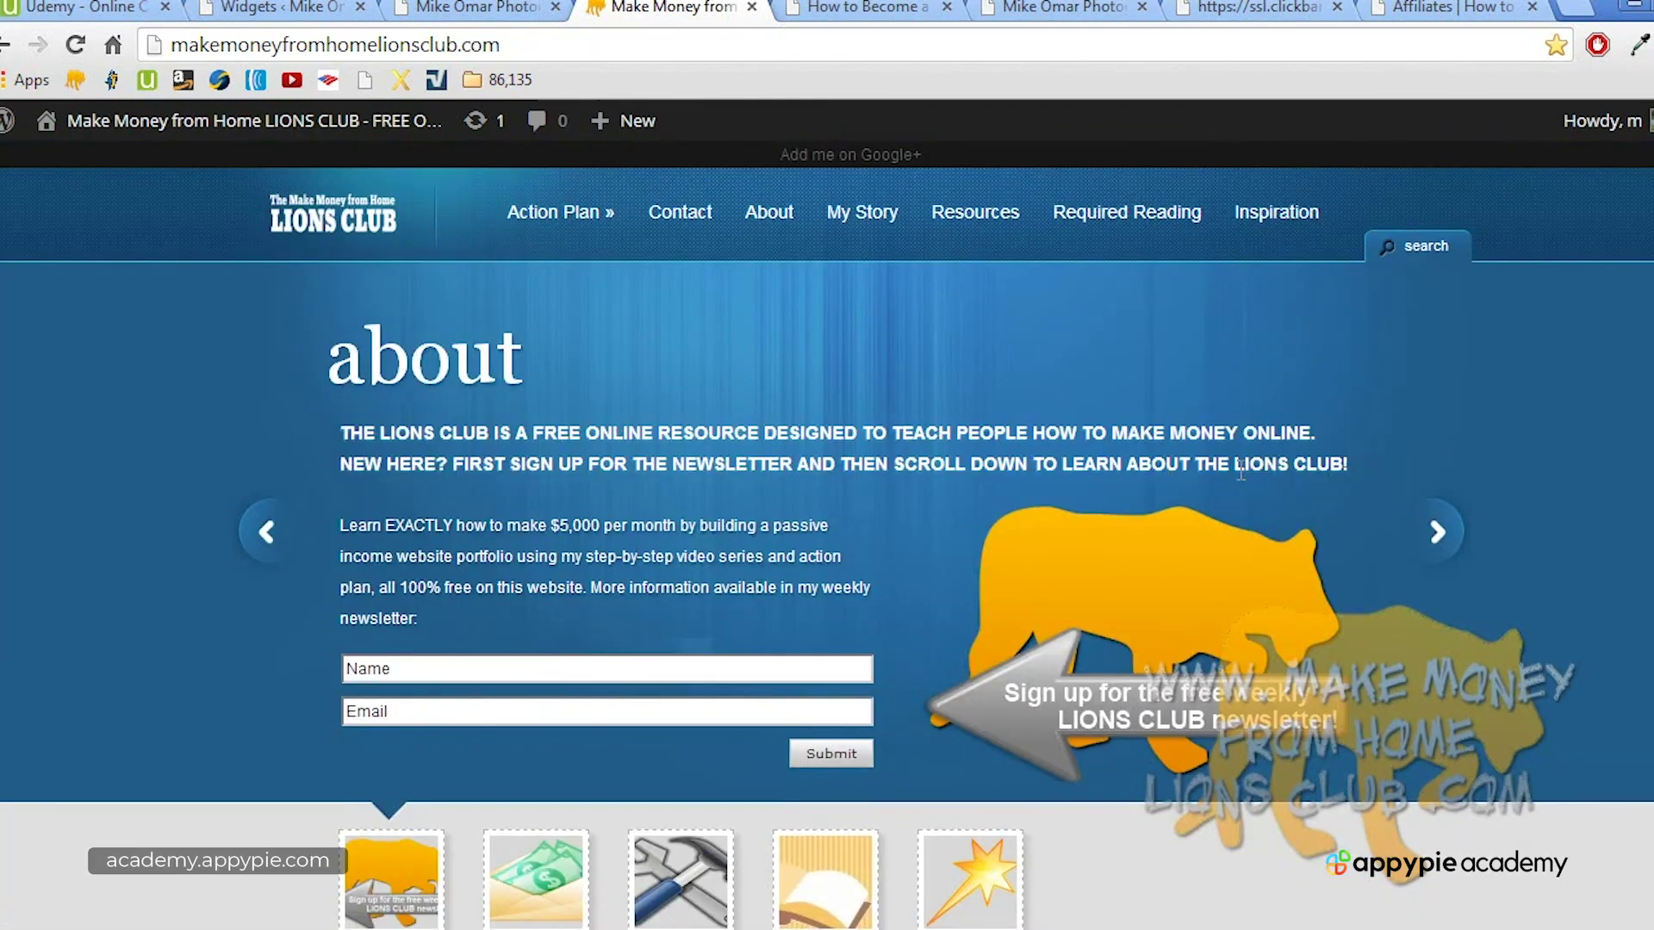
Step: Cycle the Lions Club homepage slider around to the about slide
left_click(1431, 527)
left_click(1432, 527)
left_click(1431, 527)
left_click(1432, 527)
left_click(1431, 527)
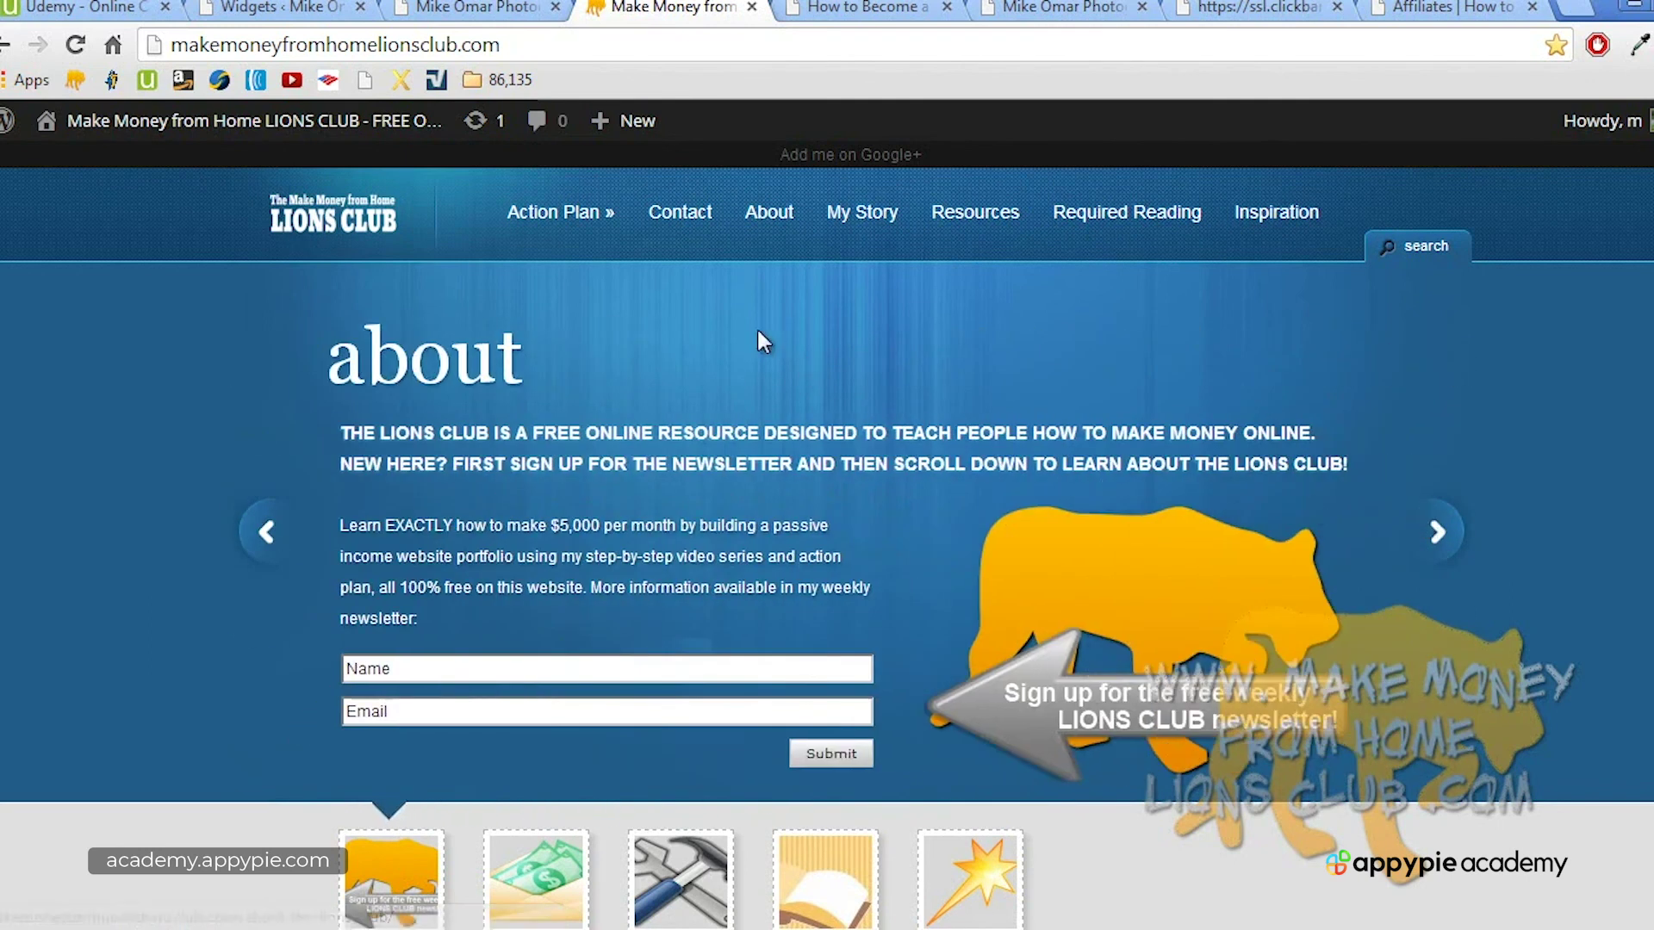
Step: Open the photography site's WordPress Dashboard from its admin bar
left_click(479, 9)
mouse_move(146, 122)
left_click(157, 172)
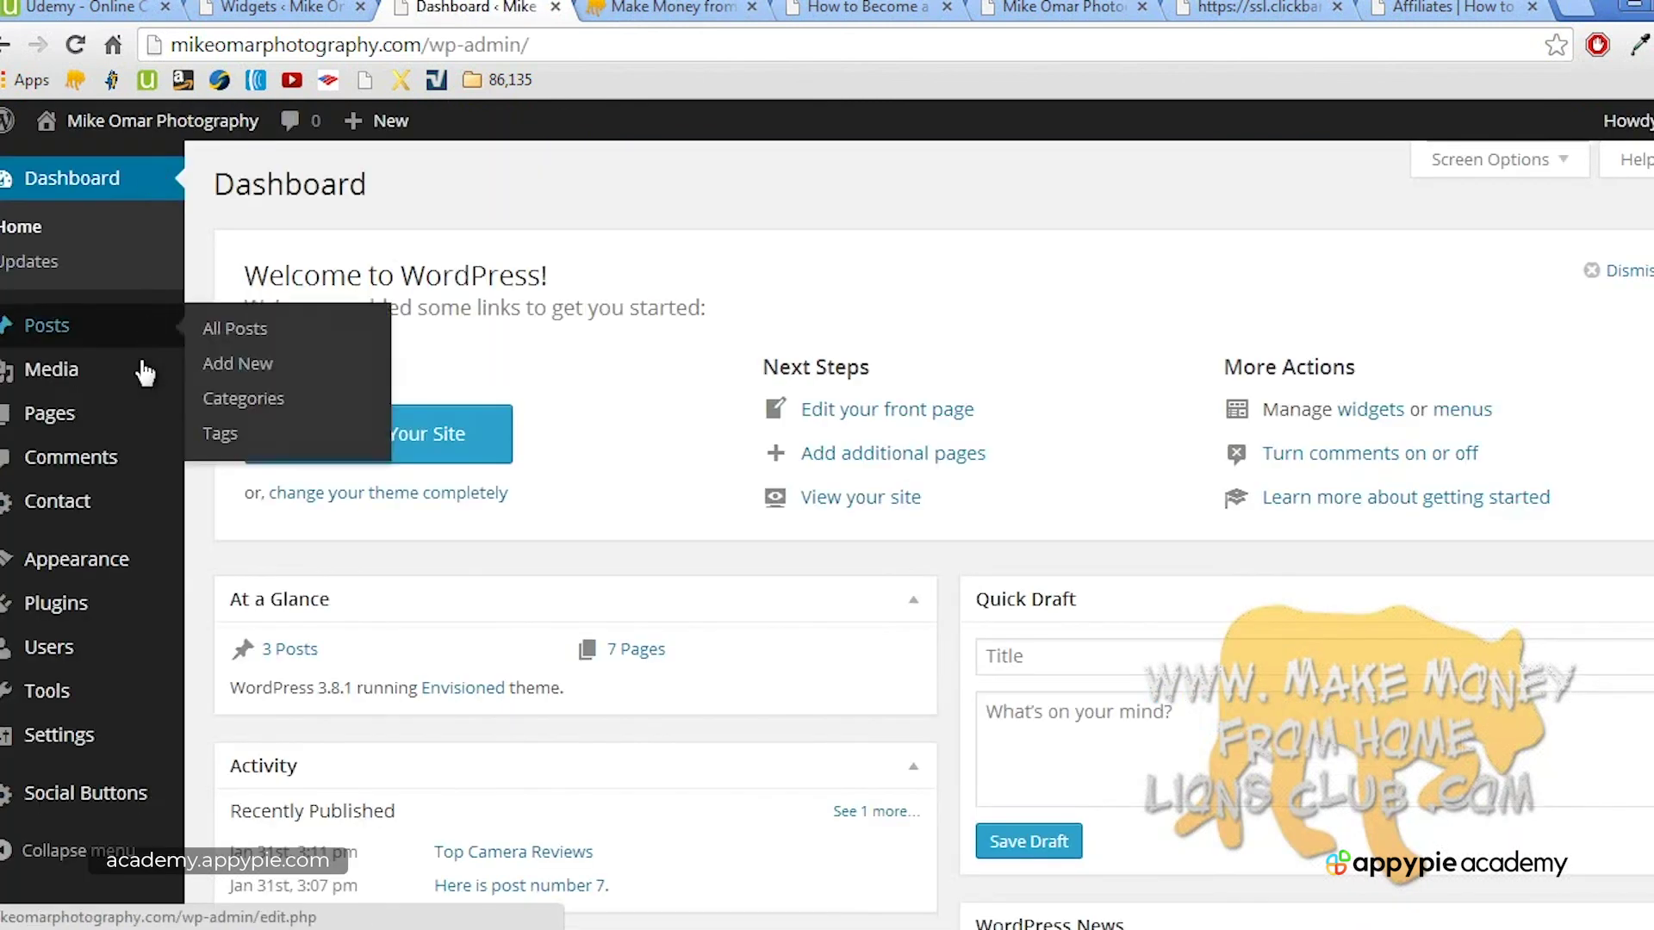
Step: Open Appearance > Envisioned Theme Options in a new tab, then bring the Lions Club site forward
mouse_move(103, 560)
left_click(274, 764)
left_click(665, 7)
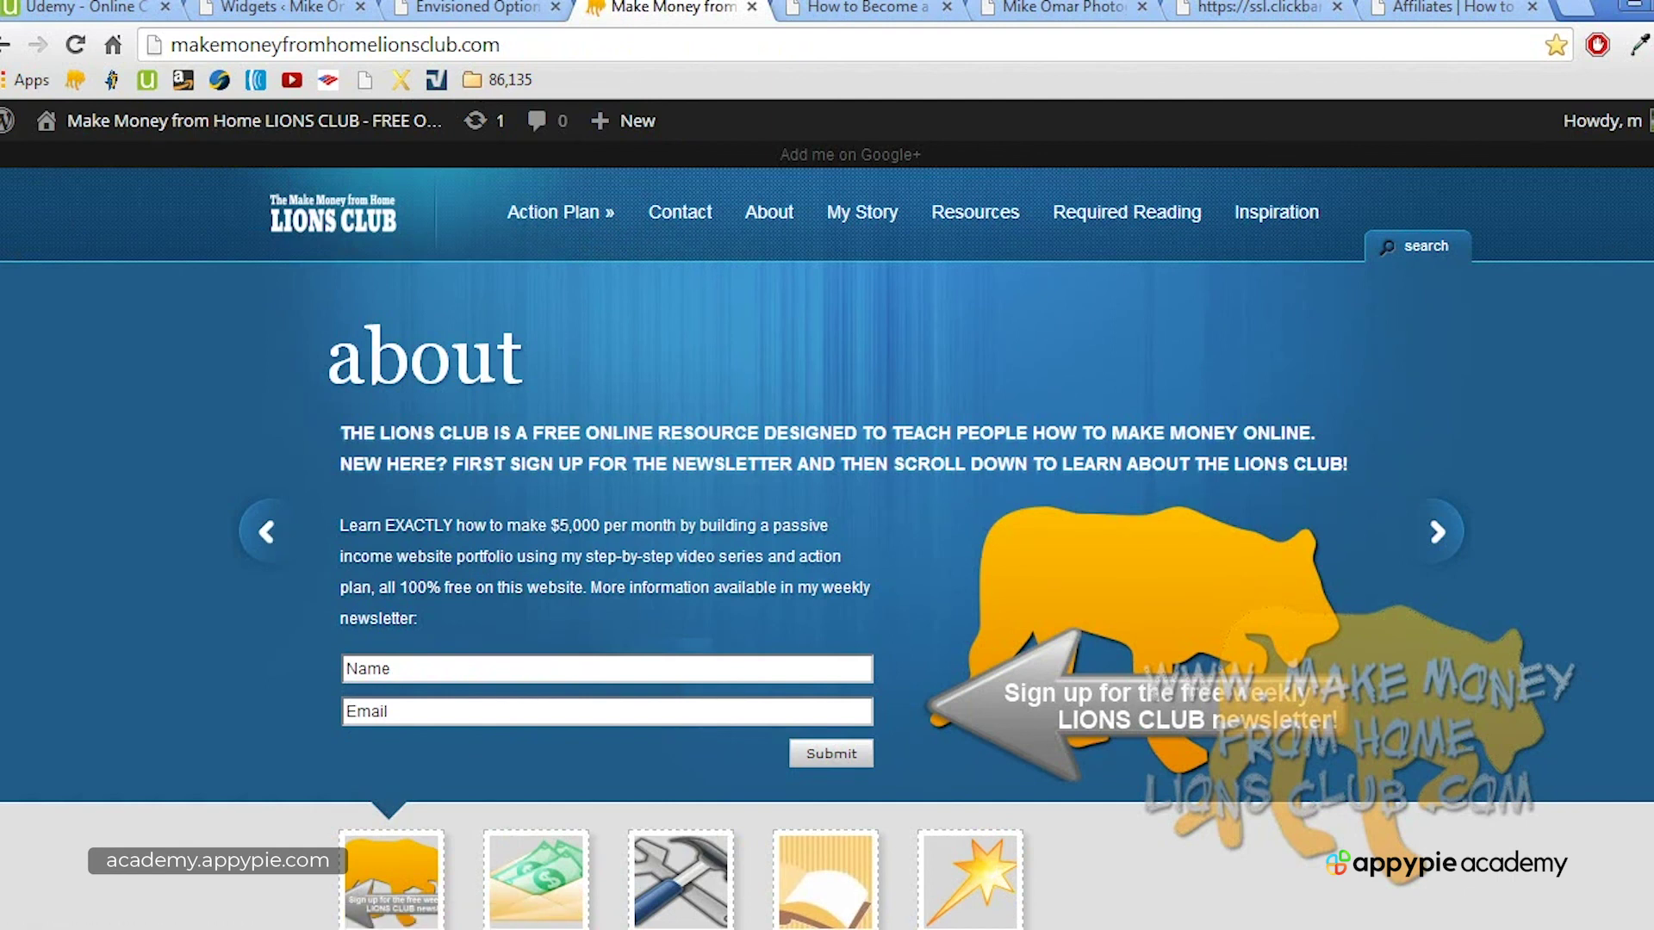
Step: Browse the Lions Club homepage and advance its slider twice to the resources slide
scroll(827, 534, "down", 20)
scroll(826, 534, "down", 20)
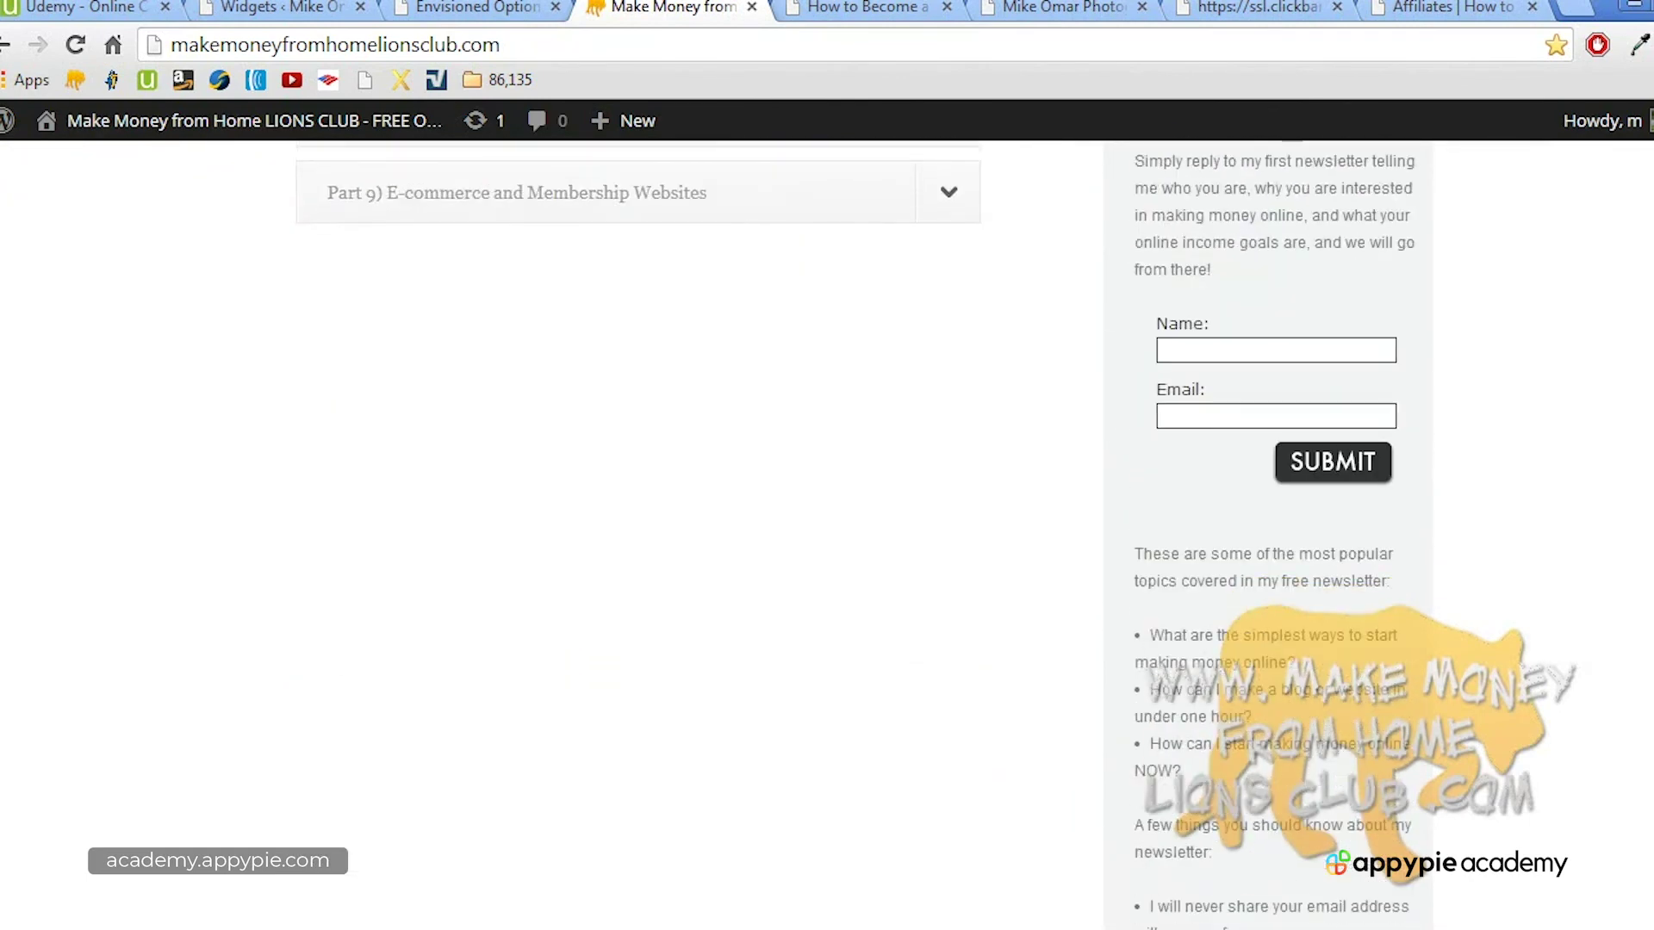
scroll(827, 534, "down", 12)
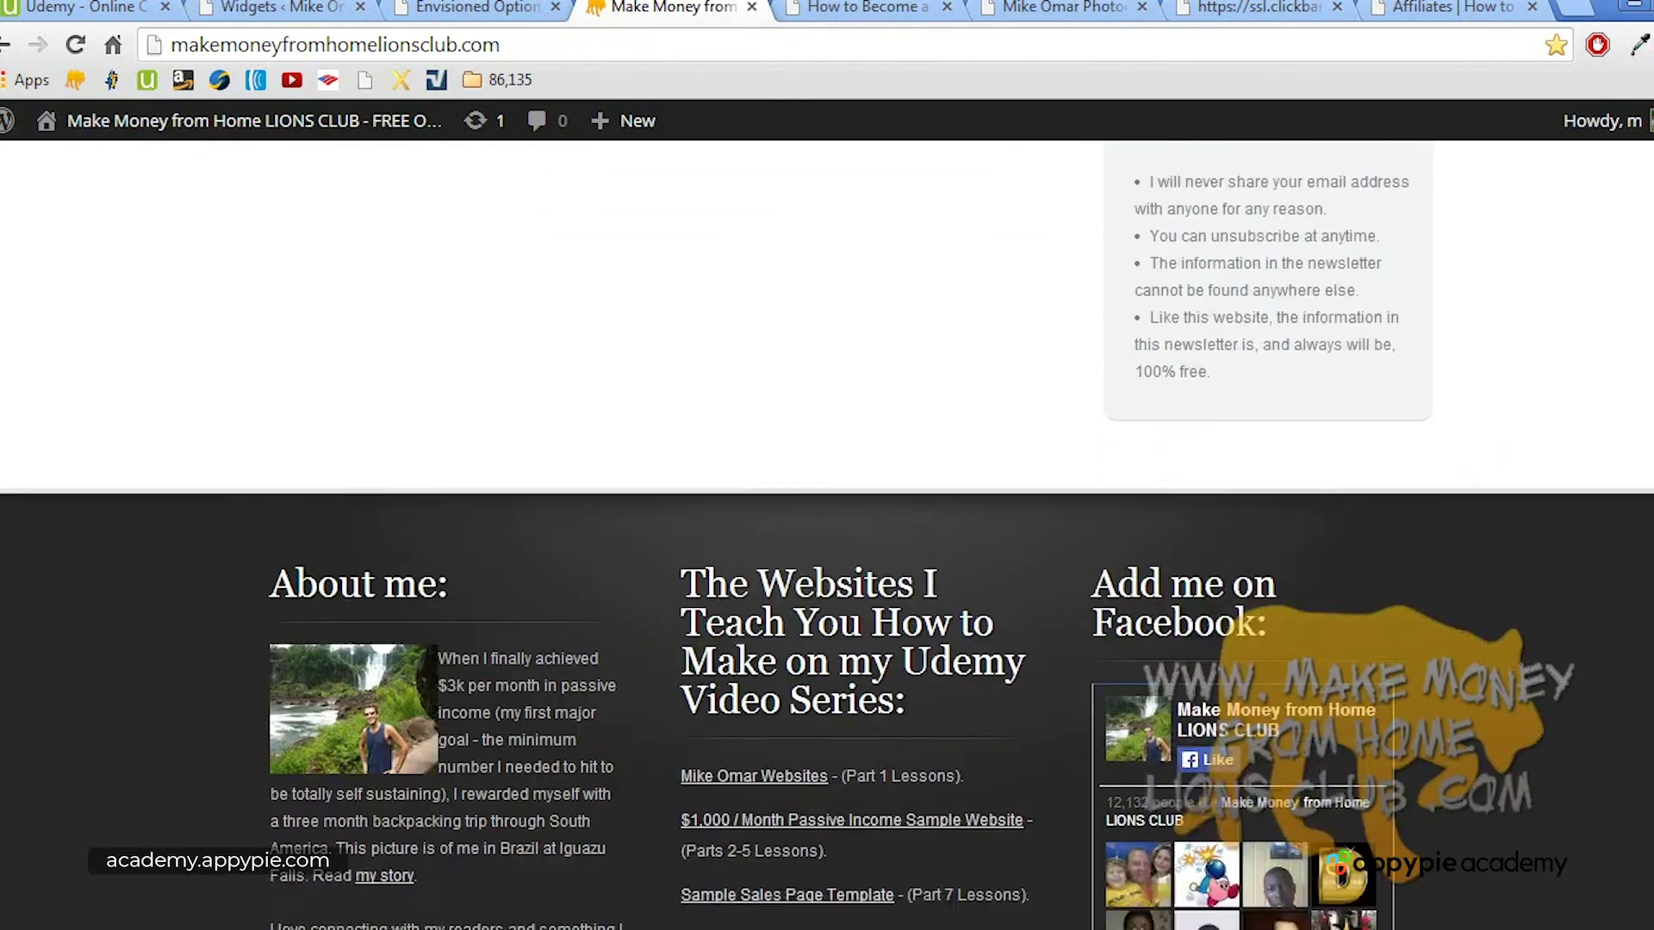
scroll(827, 534, "up", 8)
scroll(827, 534, "up", 20)
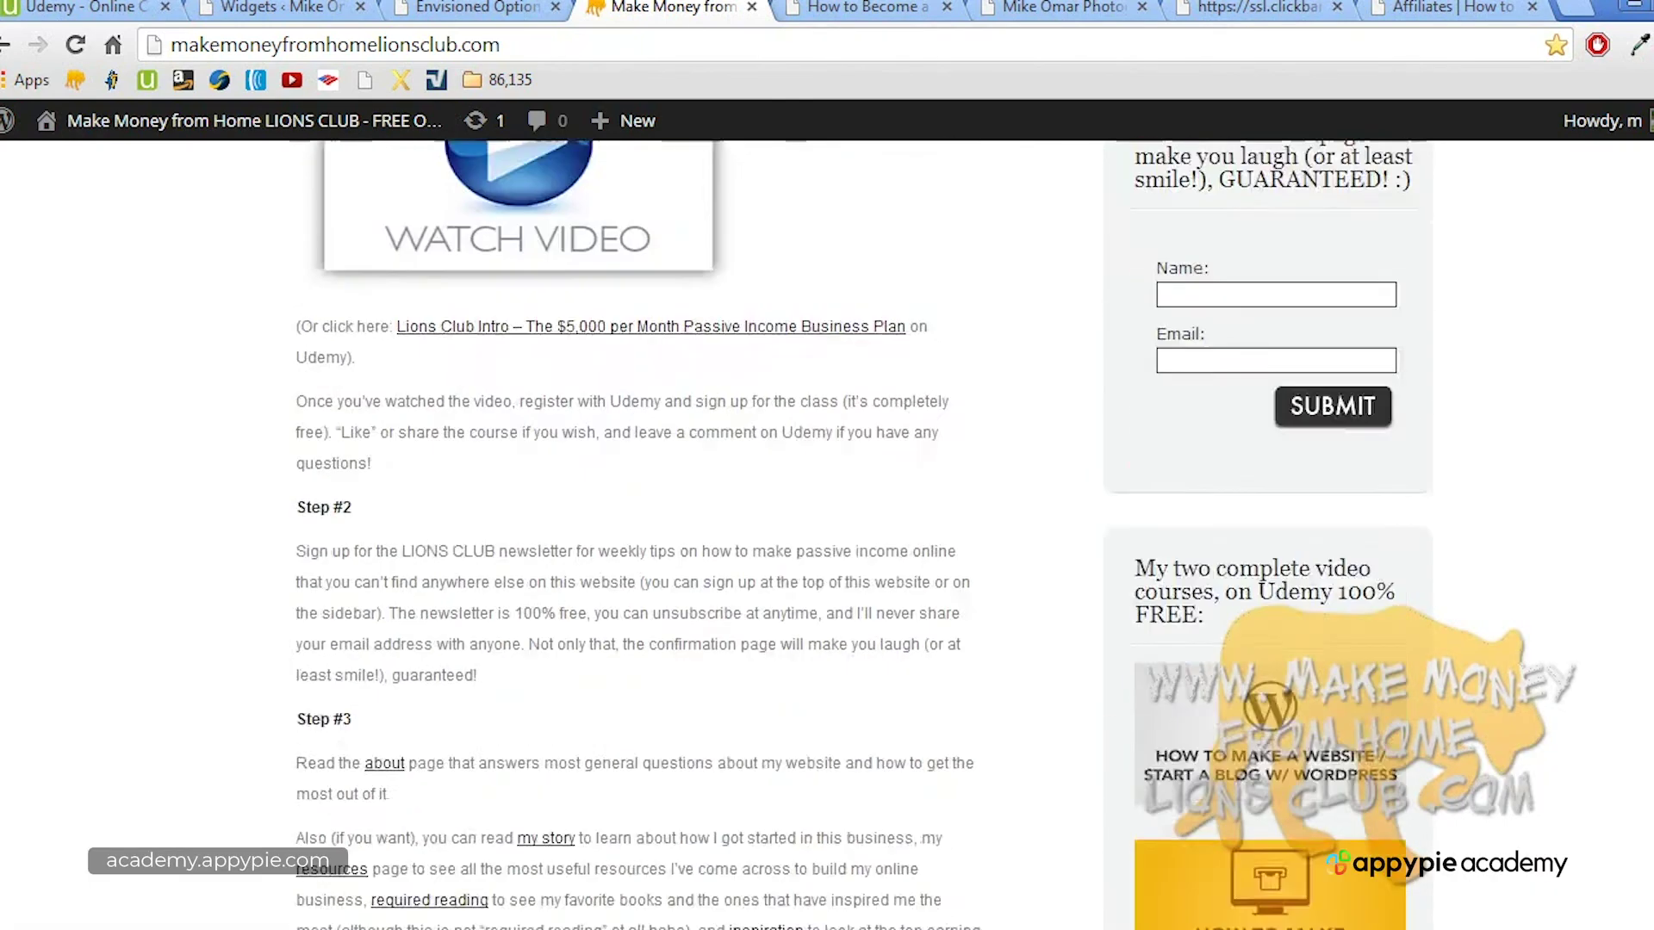
scroll(1540, 198, "up", 1)
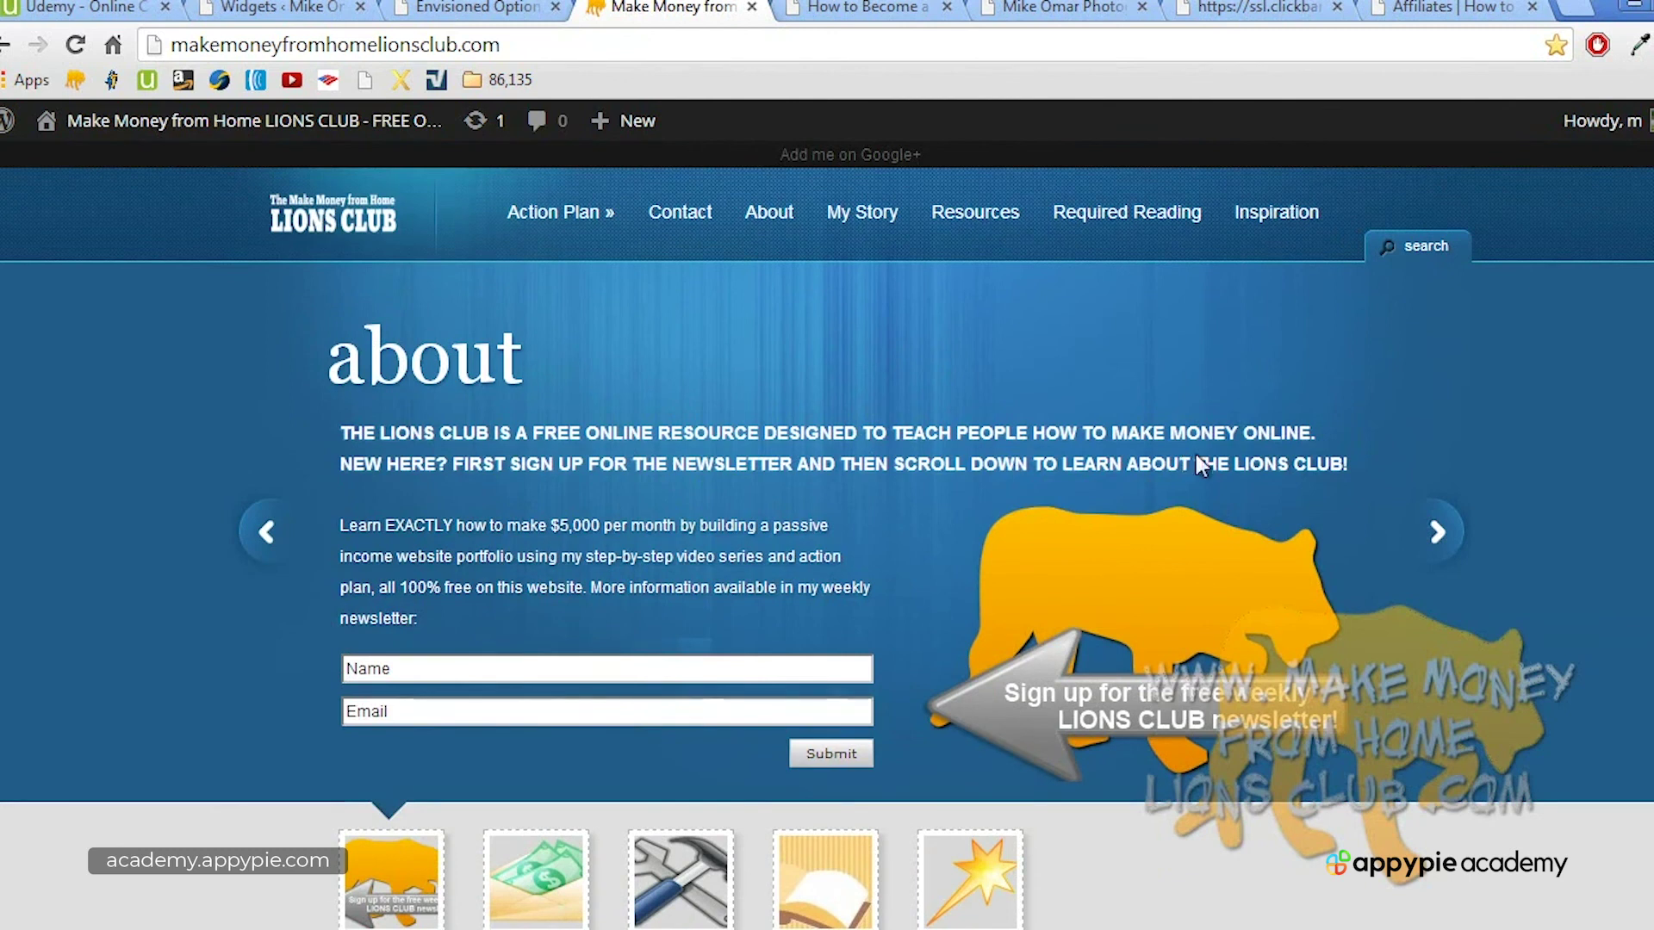
left_click(1429, 531)
left_click(1429, 531)
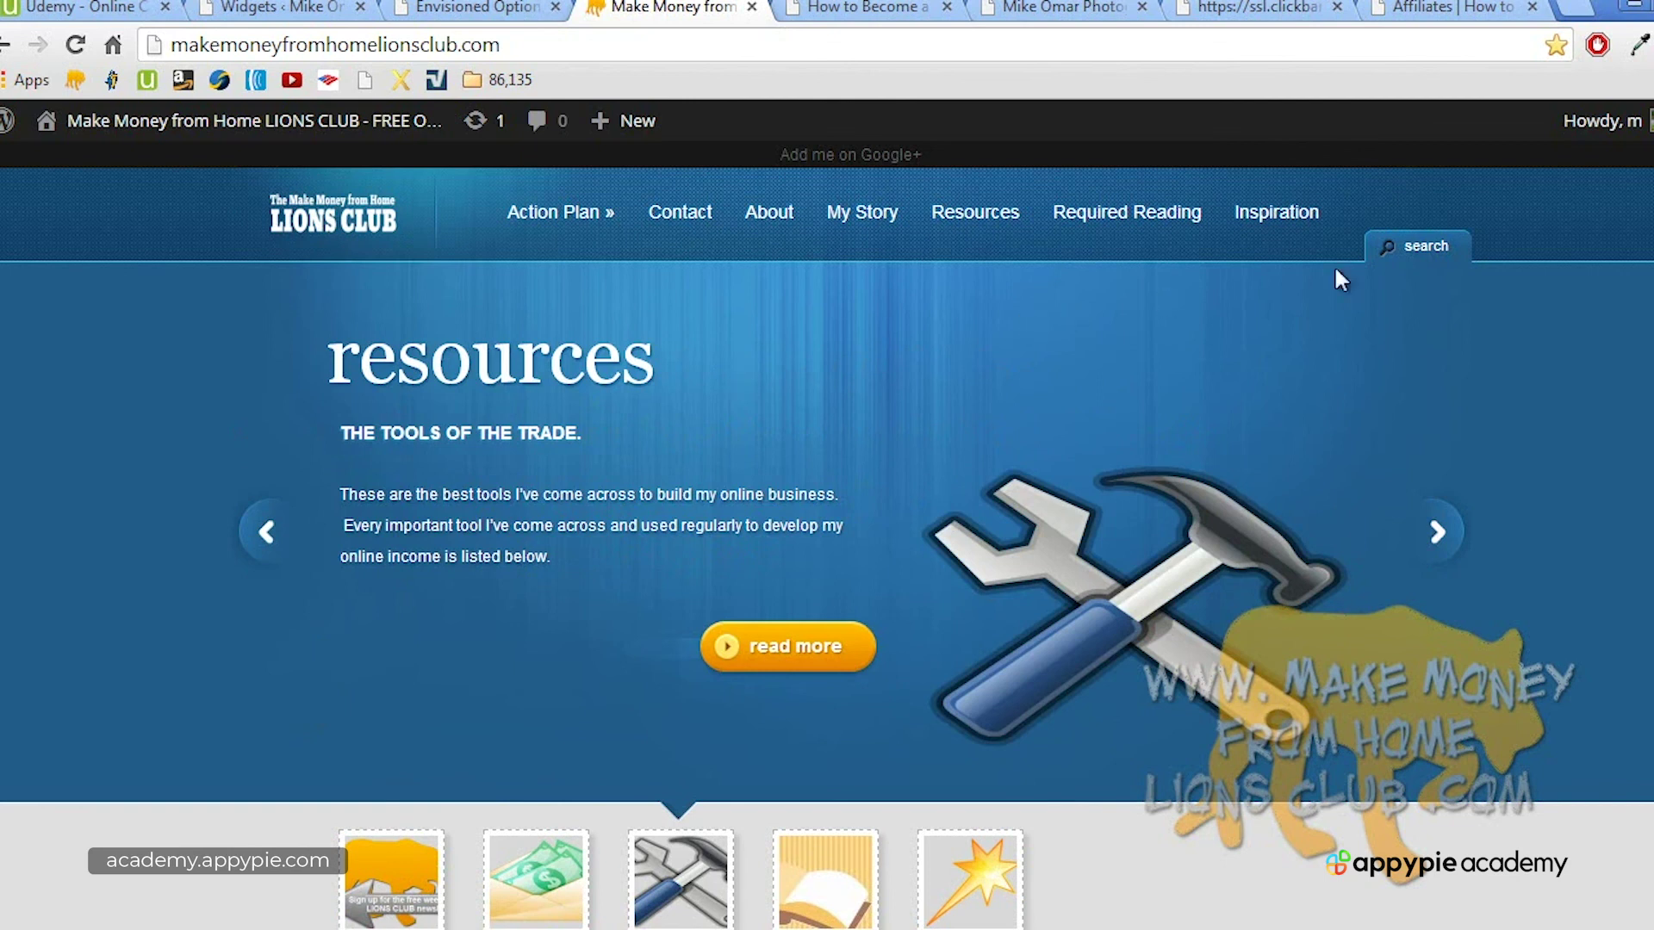
scroll(827, 534, "down", 10)
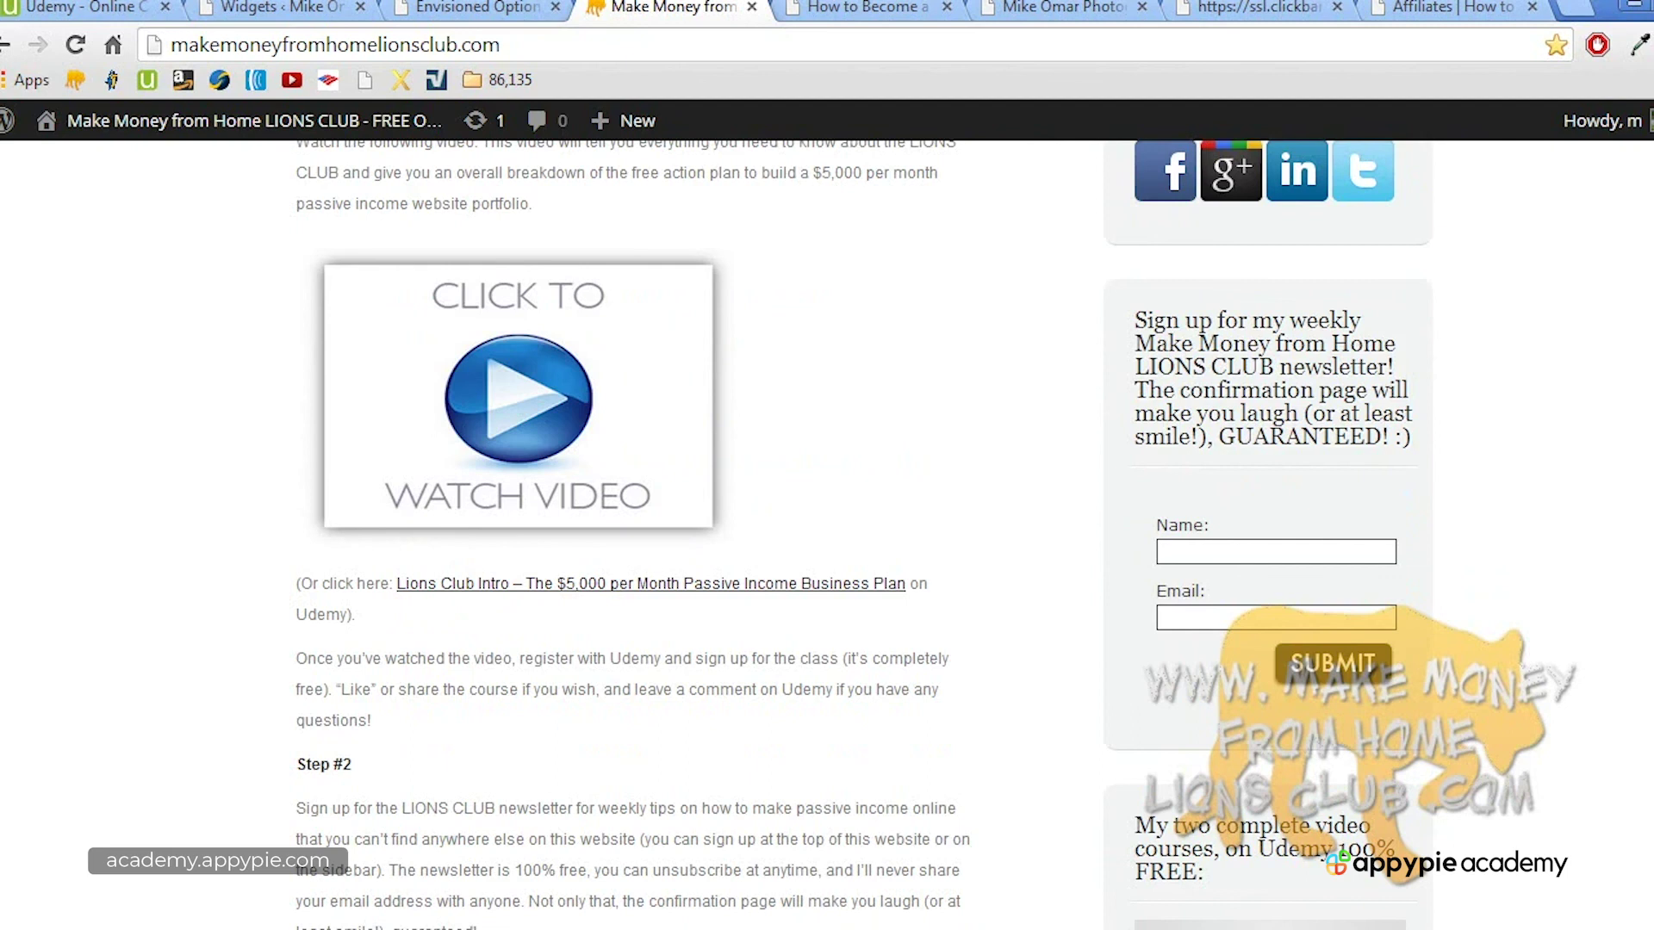
scroll(826, 517, "up", 15)
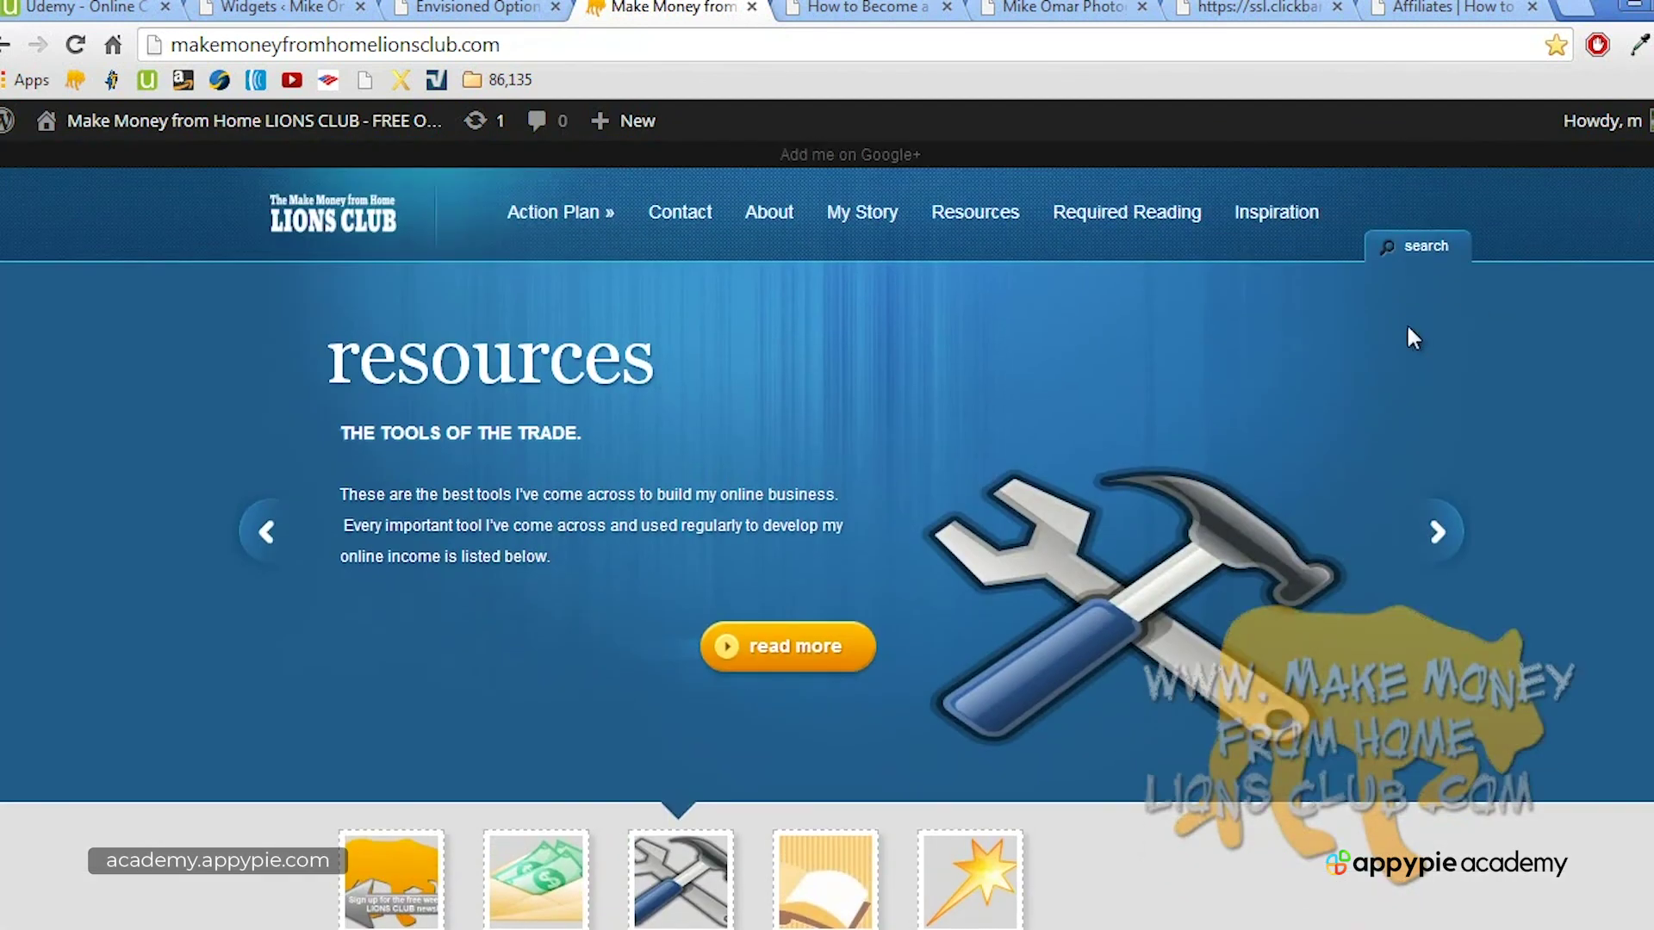